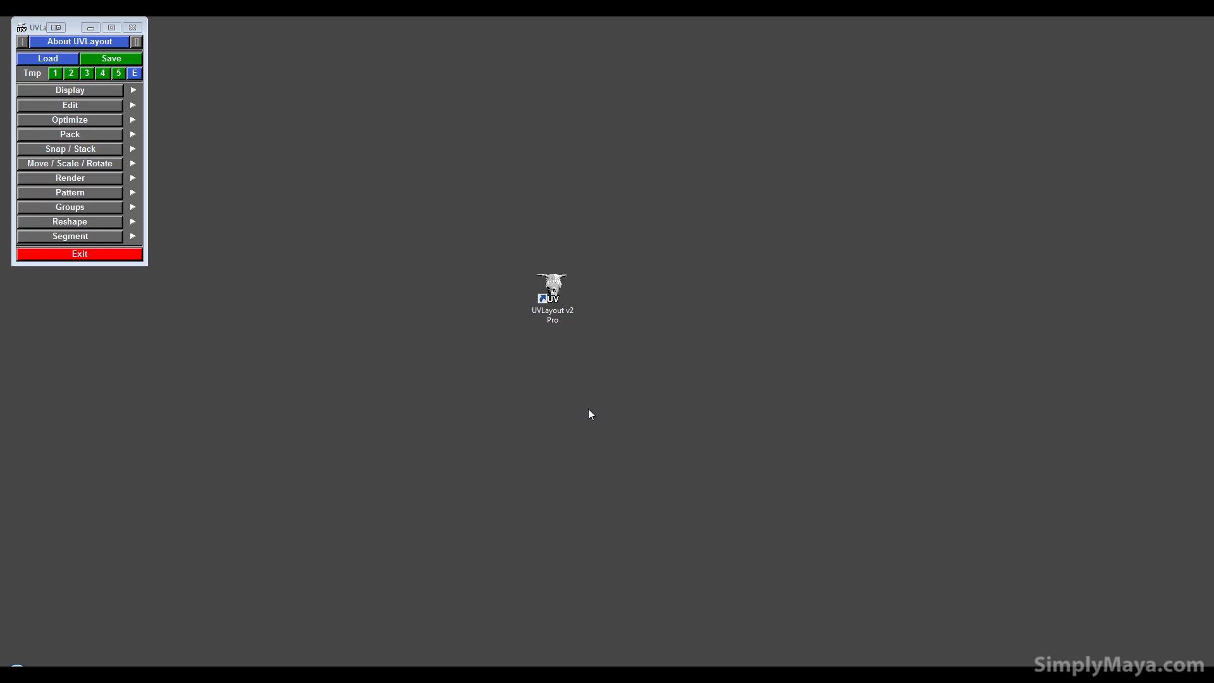
click(702, 673)
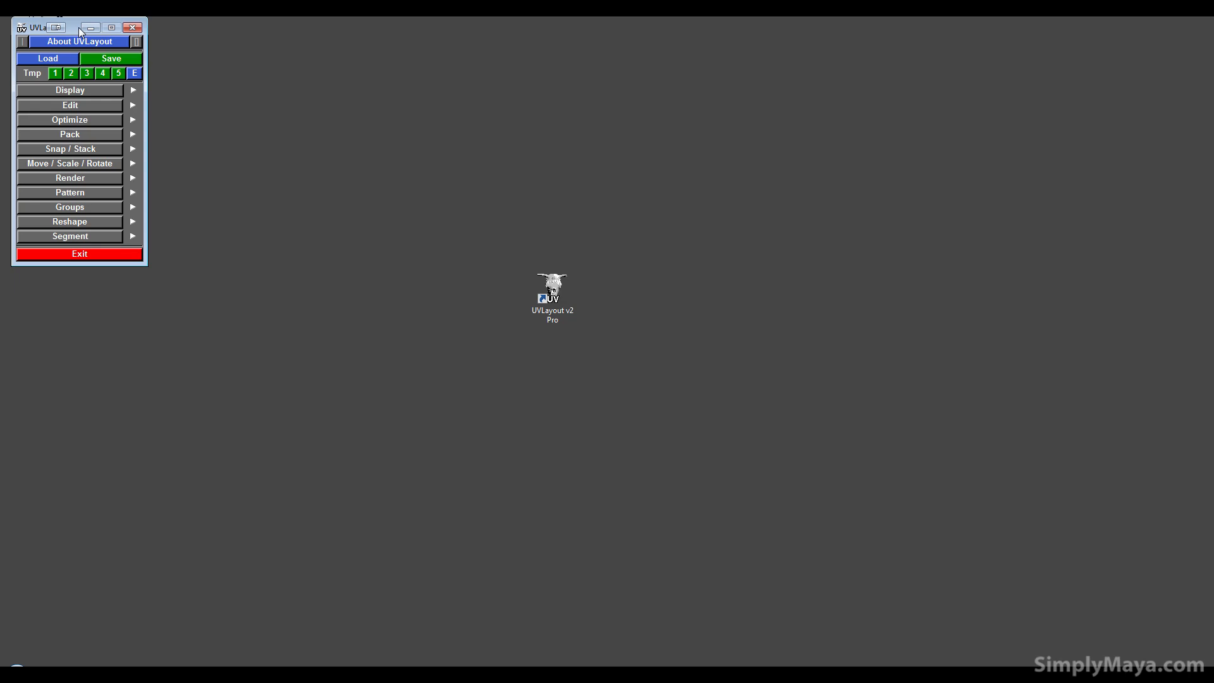
drag(79, 28, 103, 63)
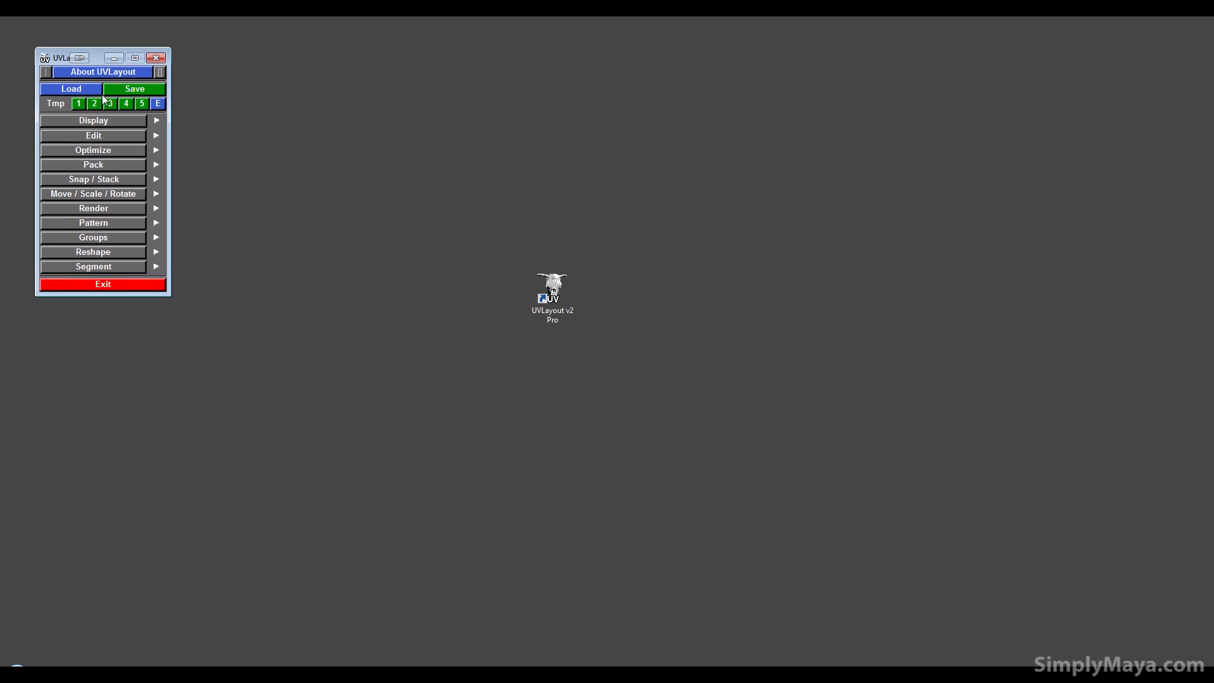
drag(92, 59, 70, 43)
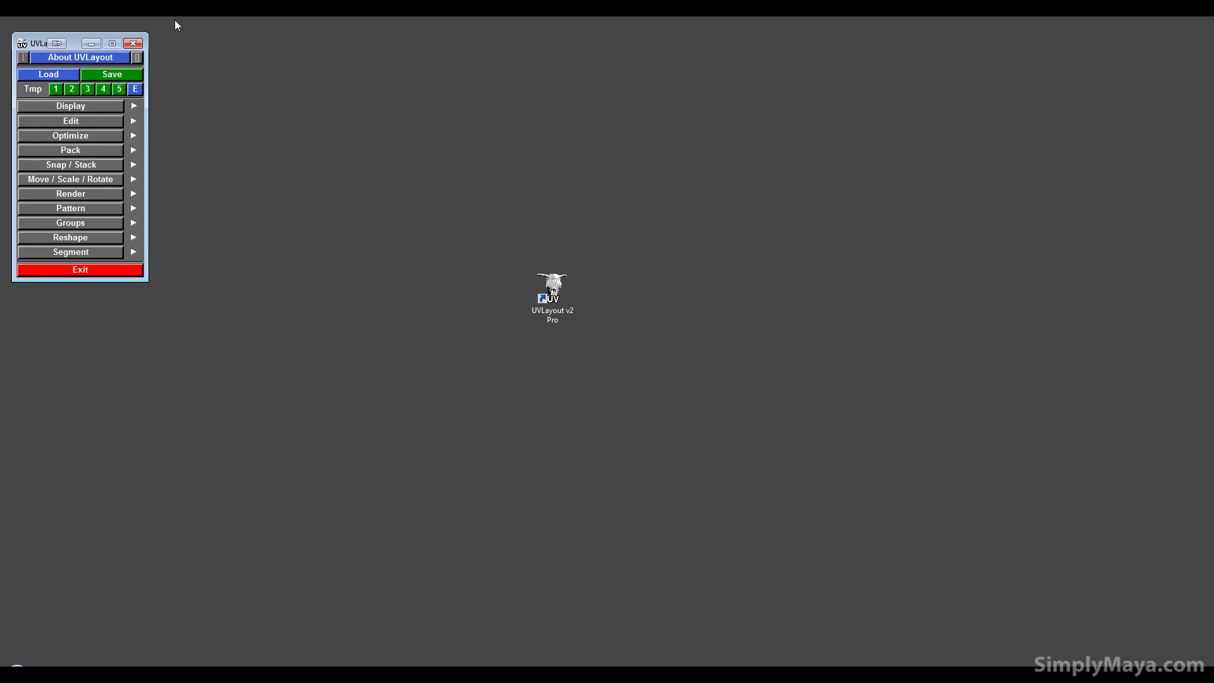
- Open the model loader and browse to the scenes folder of the uvlayout project
click(49, 75)
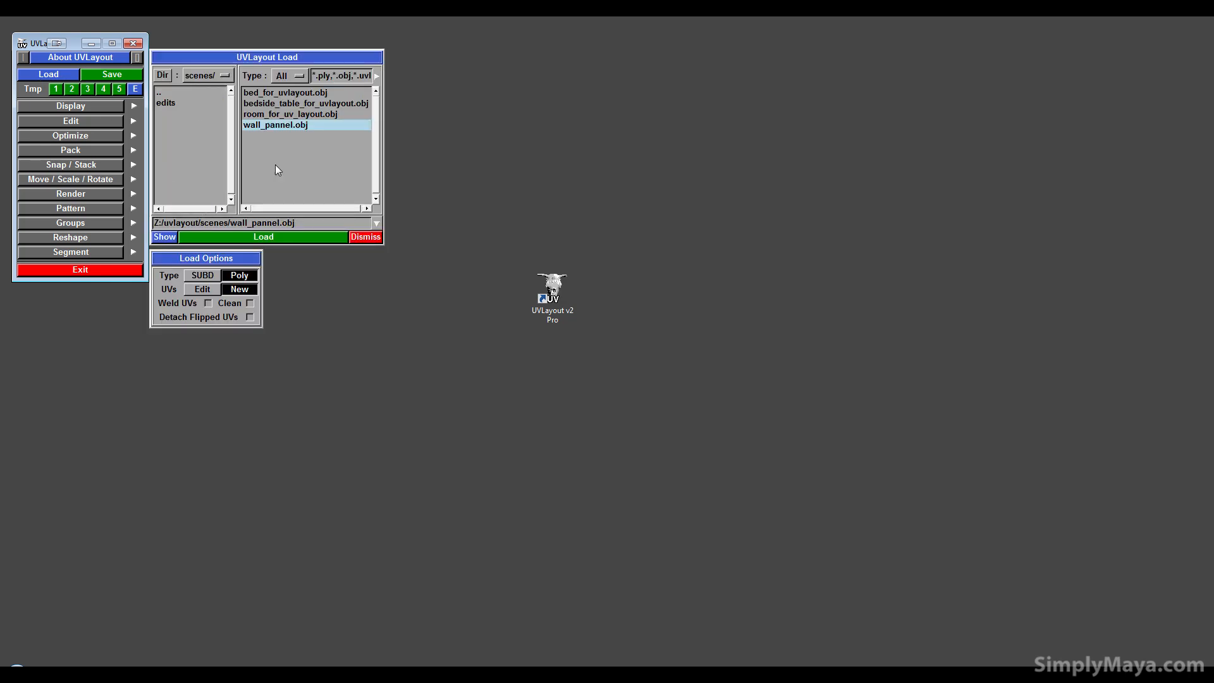
click(163, 76)
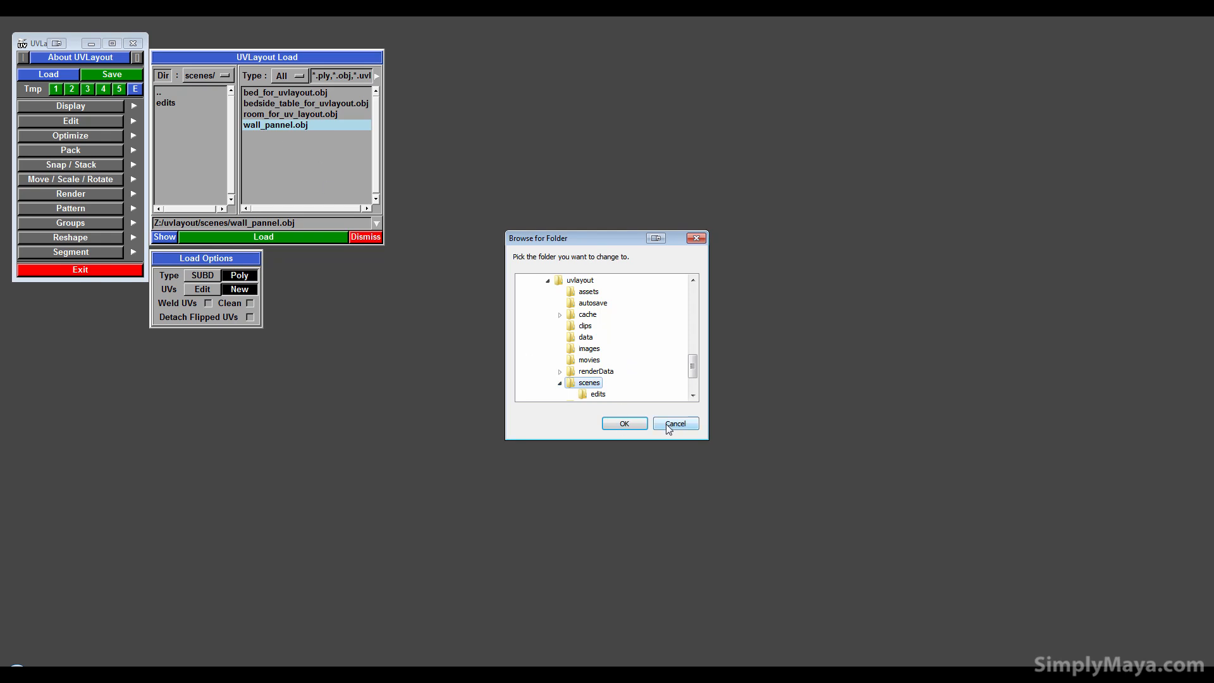
click(633, 423)
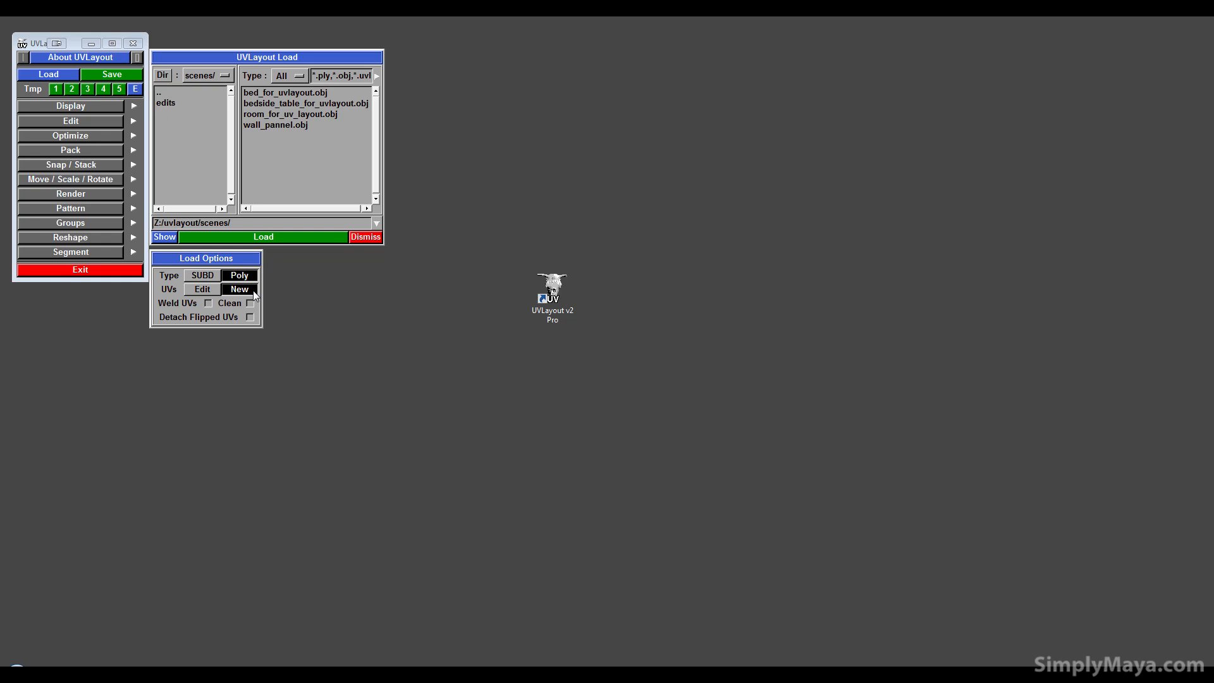
- Load wall_pannel.obj as Poly with New UVs and enlarge the model's viewport window
click(201, 291)
click(234, 290)
click(301, 126)
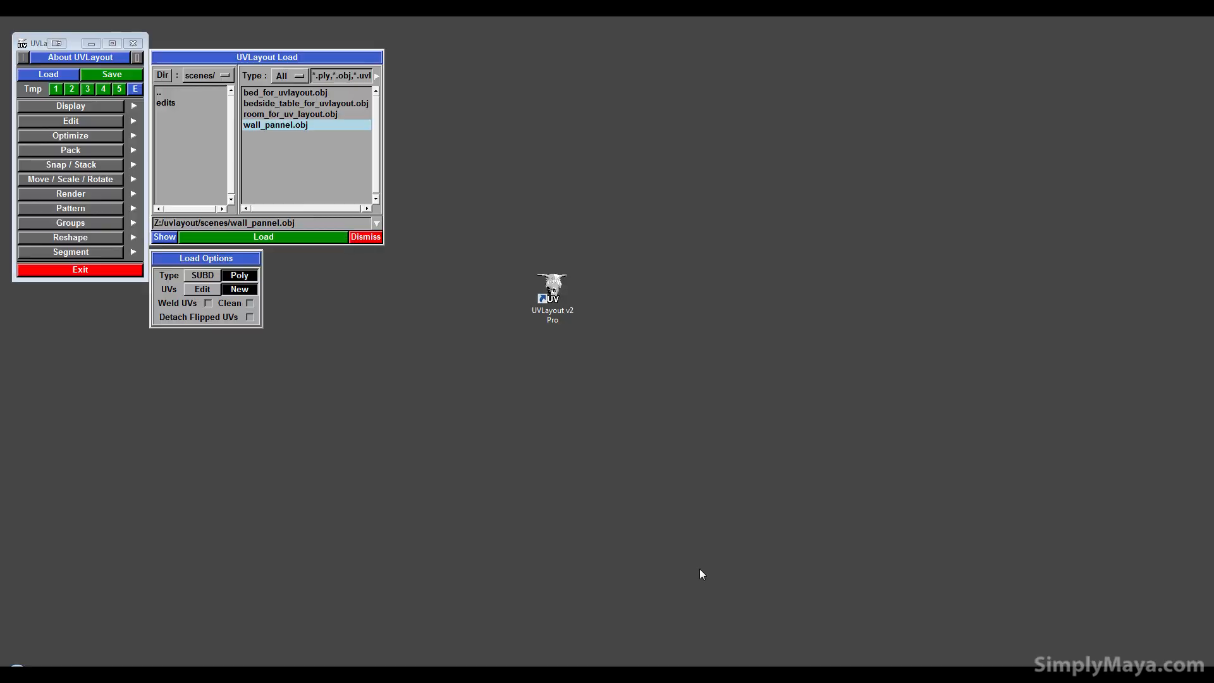
click(323, 237)
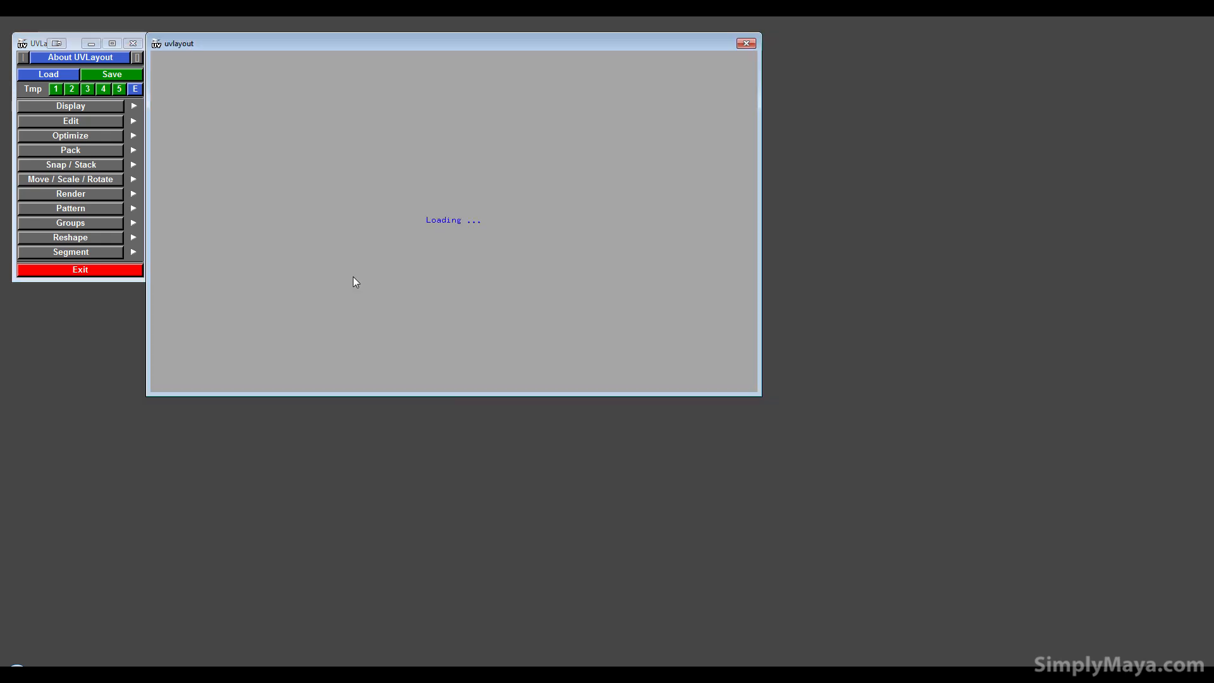
drag(759, 394, 1146, 650)
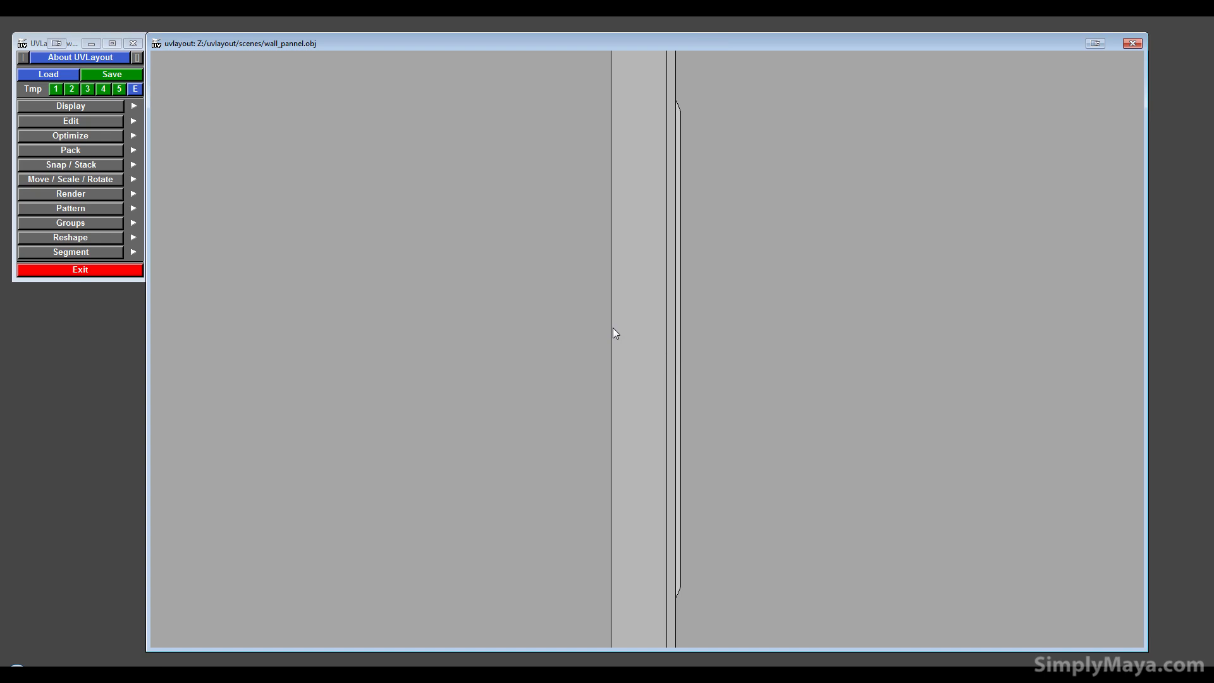
- Examine the wall panel's frame, mouldings and side faces from several angles and distances
drag(613, 336, 687, 364)
right_drag(684, 360, 552, 373)
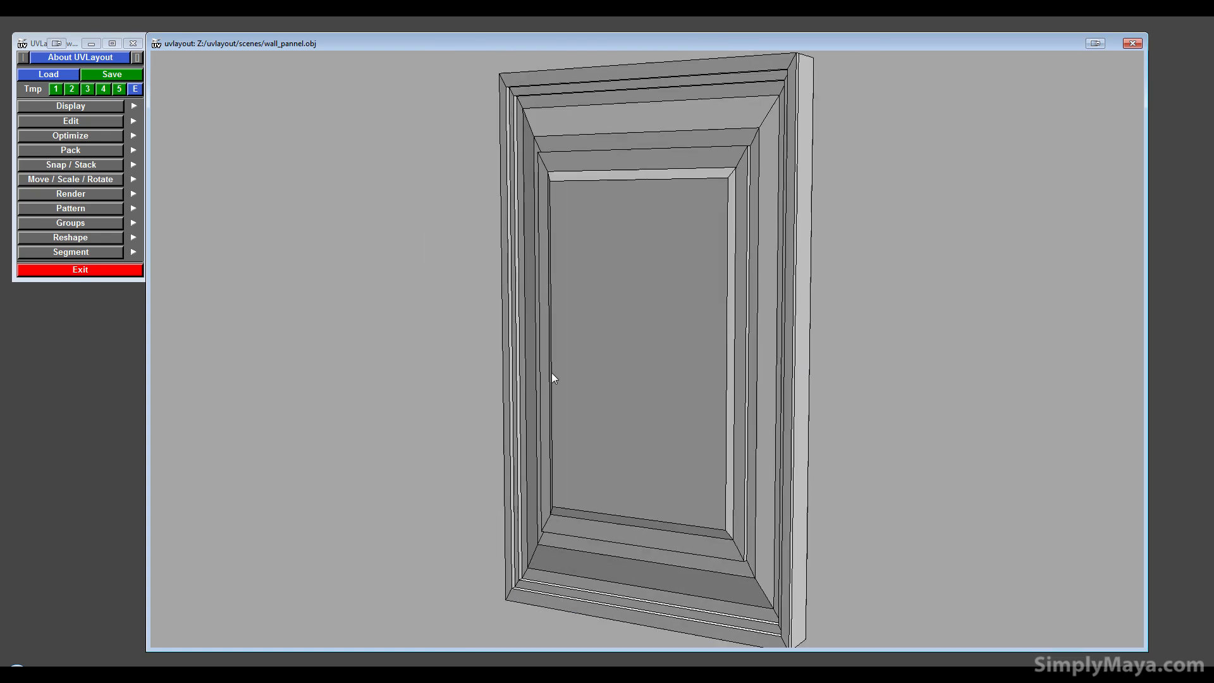
middle_drag(552, 373, 520, 361)
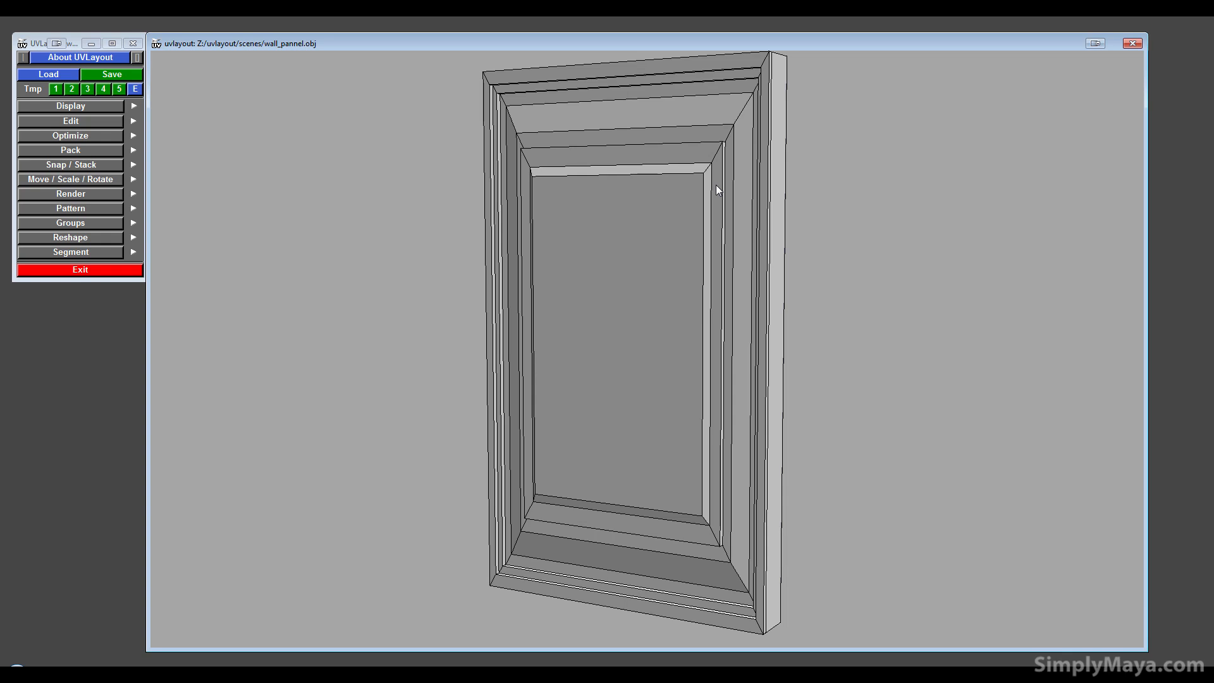
drag(477, 330, 524, 329)
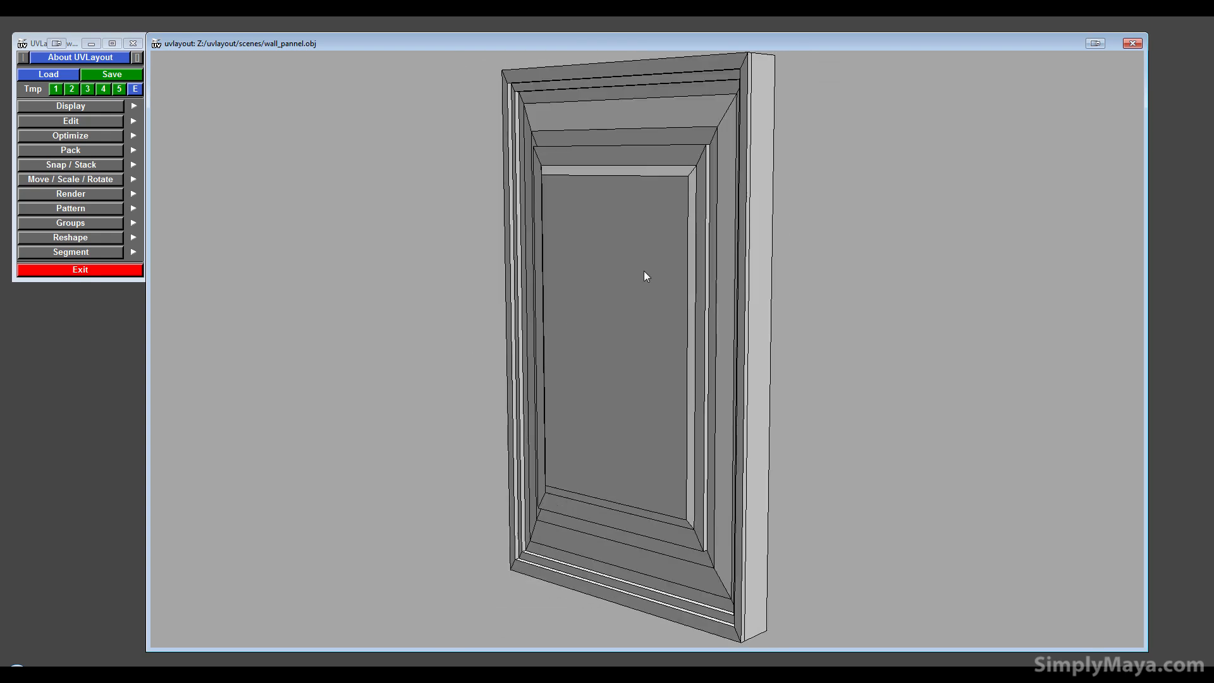
mouse_move(645, 276)
mouse_down()
mouse_move(474, 264)
mouse_move(477, 374)
mouse_move(721, 335)
mouse_move(669, 276)
mouse_up()
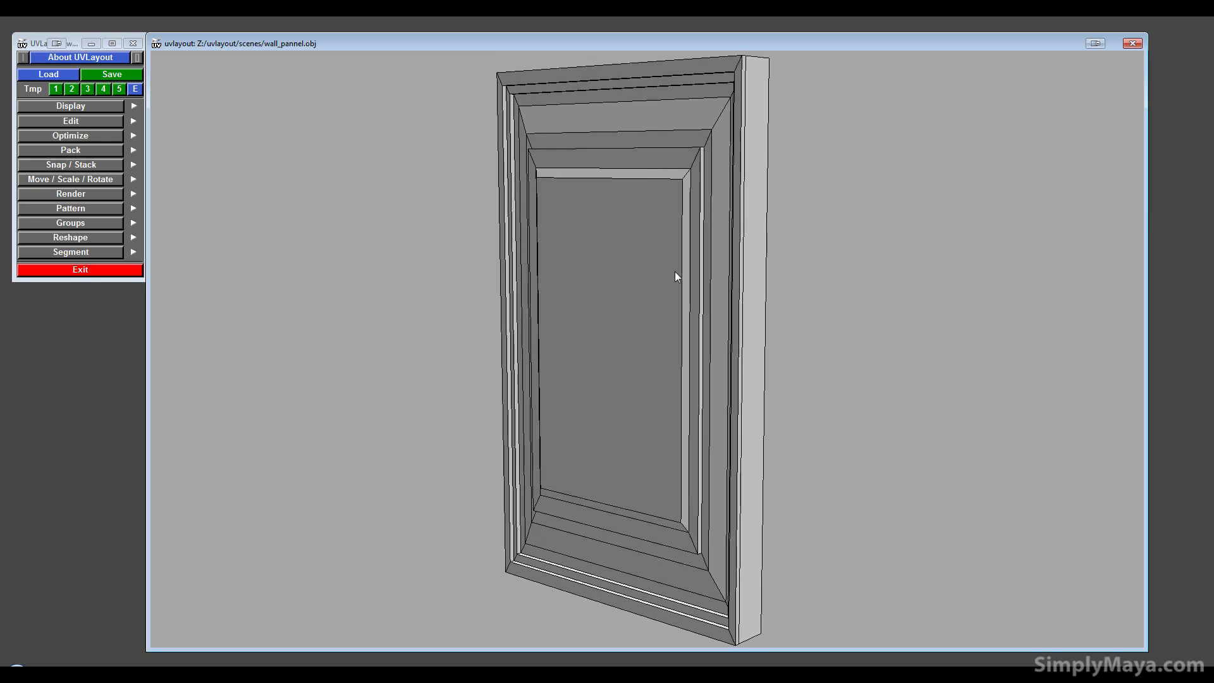
right_drag(675, 271, 602, 329)
middle_drag(635, 319, 634, 270)
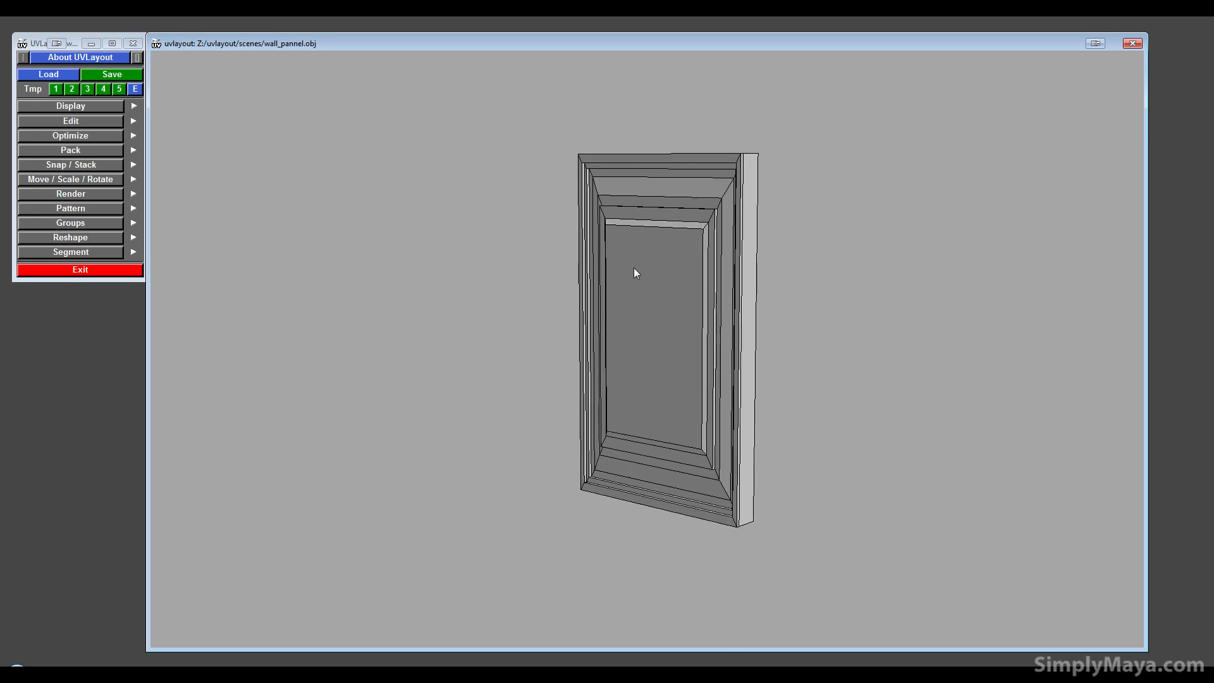
drag(583, 40, 589, 38)
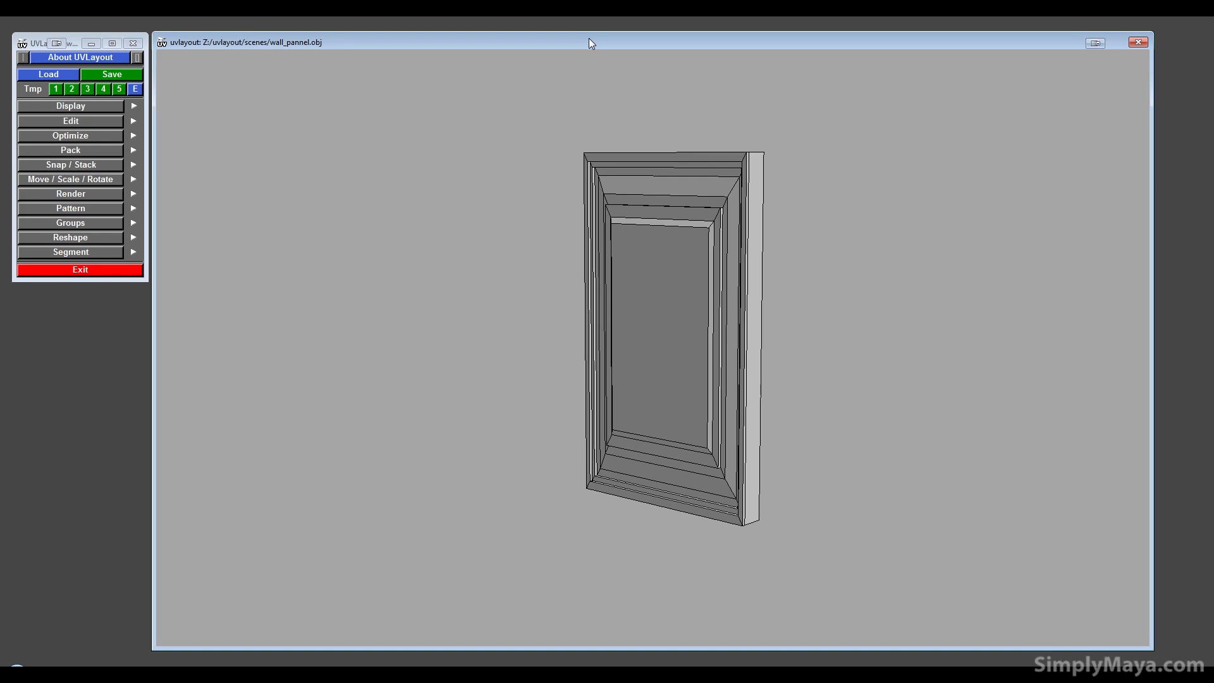
drag(674, 281, 561, 375)
middle_drag(560, 373, 557, 353)
right_drag(557, 353, 765, 355)
middle_drag(487, 345, 560, 340)
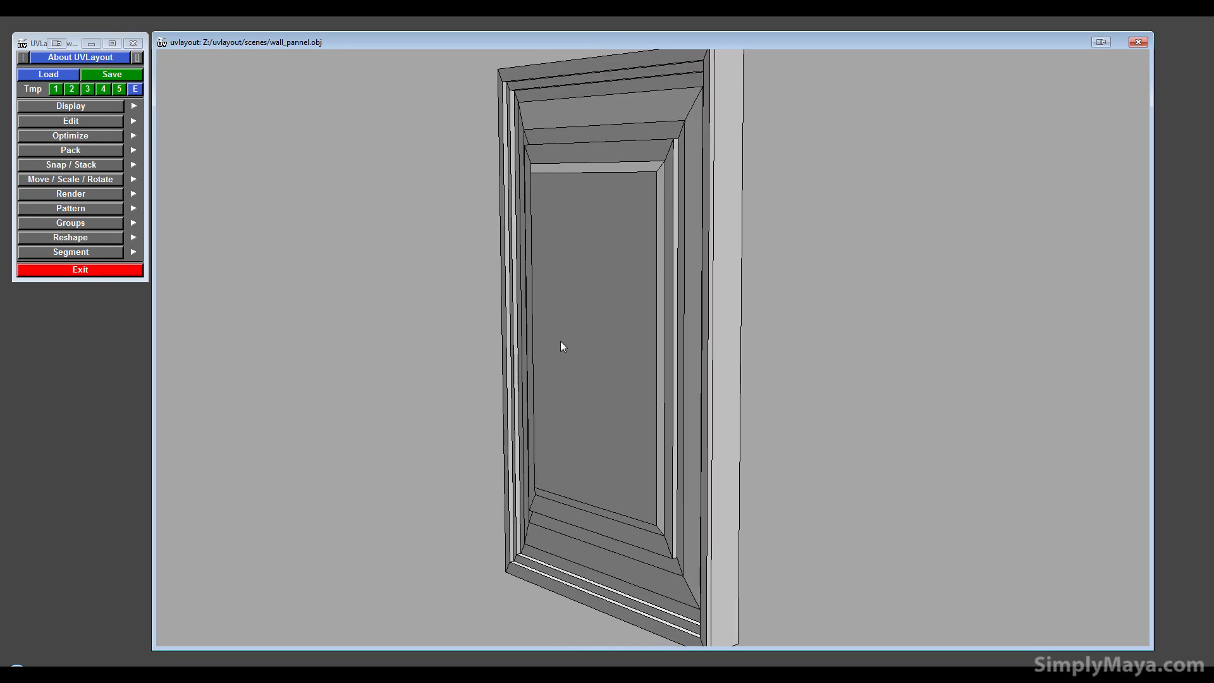
right_drag(607, 348, 629, 334)
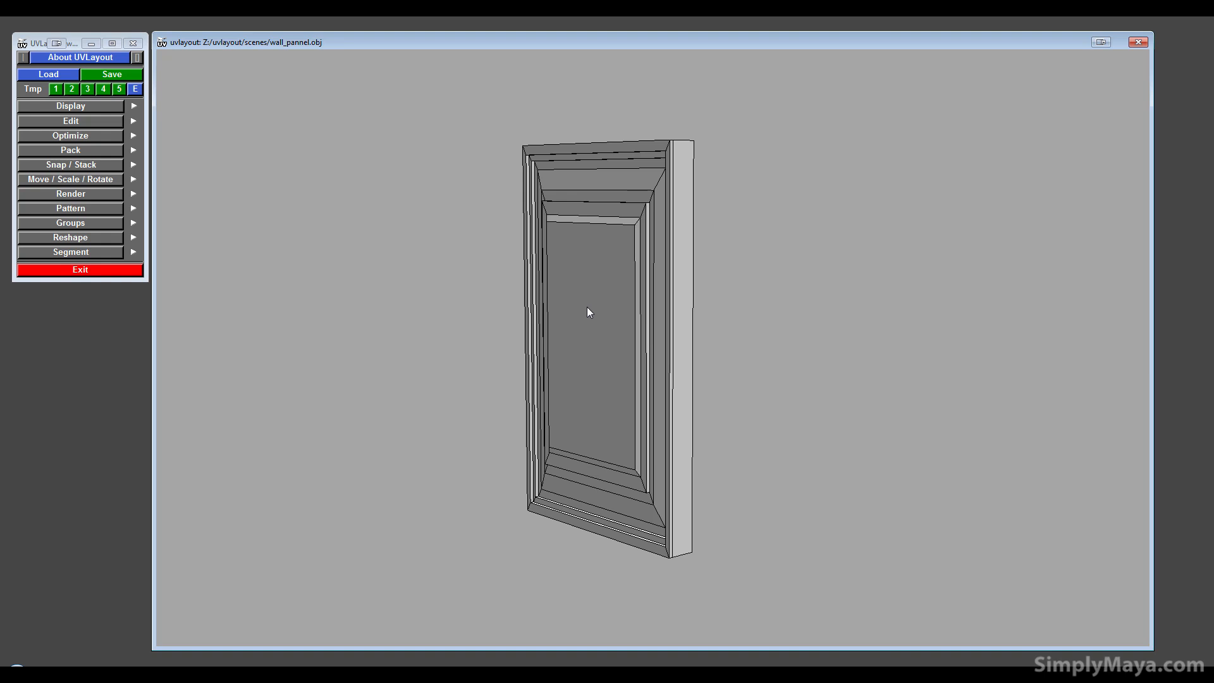
drag(587, 307, 468, 308)
middle_drag(587, 311, 518, 399)
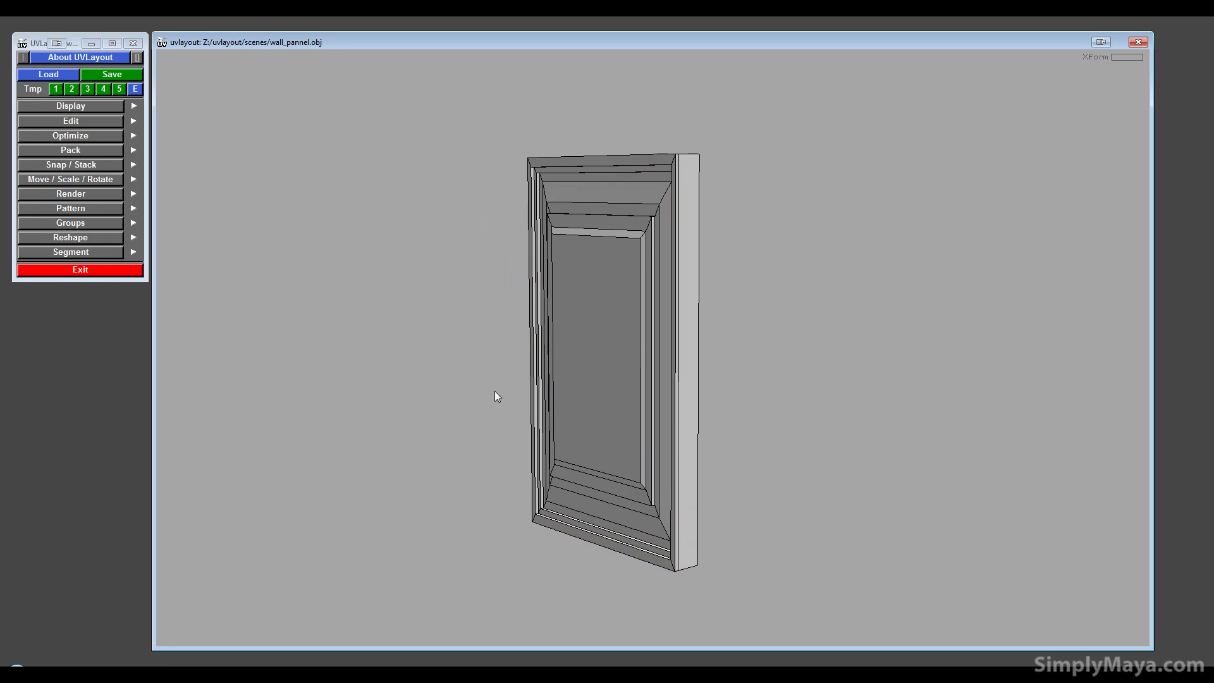
drag(497, 397, 541, 363)
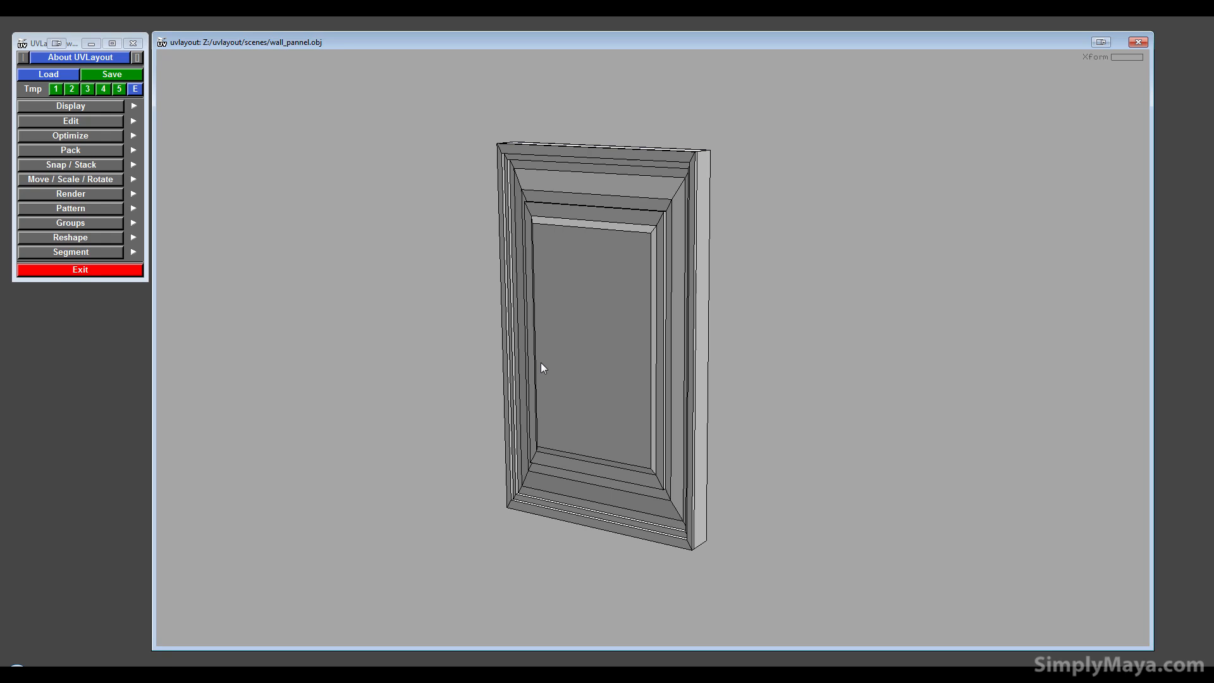
drag(621, 328, 590, 339)
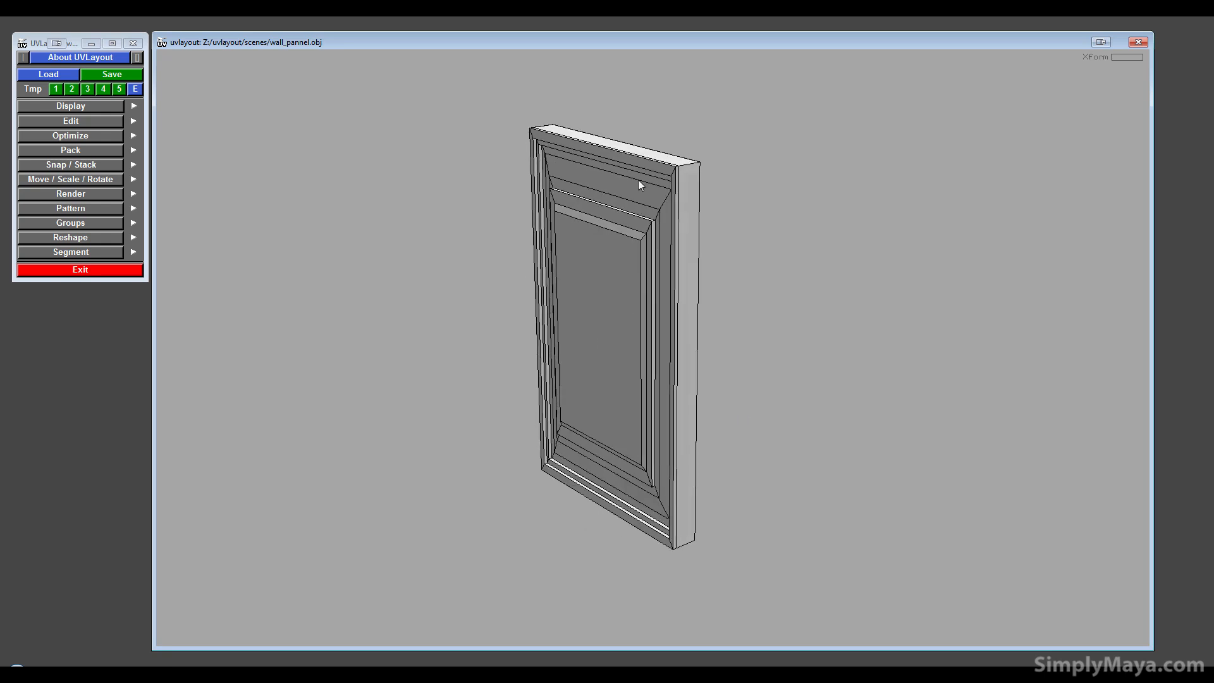
- Mark a cut seam around the front perimeter edges where the moulded face meets the wall panel's sides
scroll(639, 180, up, 2)
middle_drag(639, 180, 616, 215)
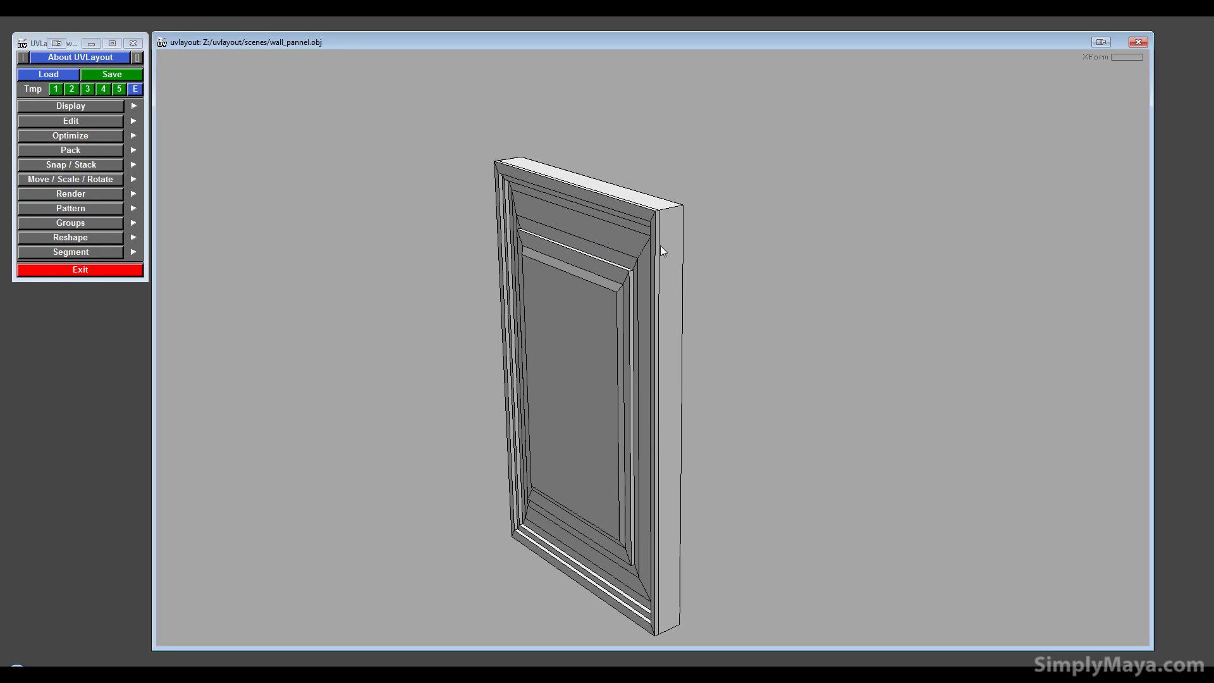
key(c)
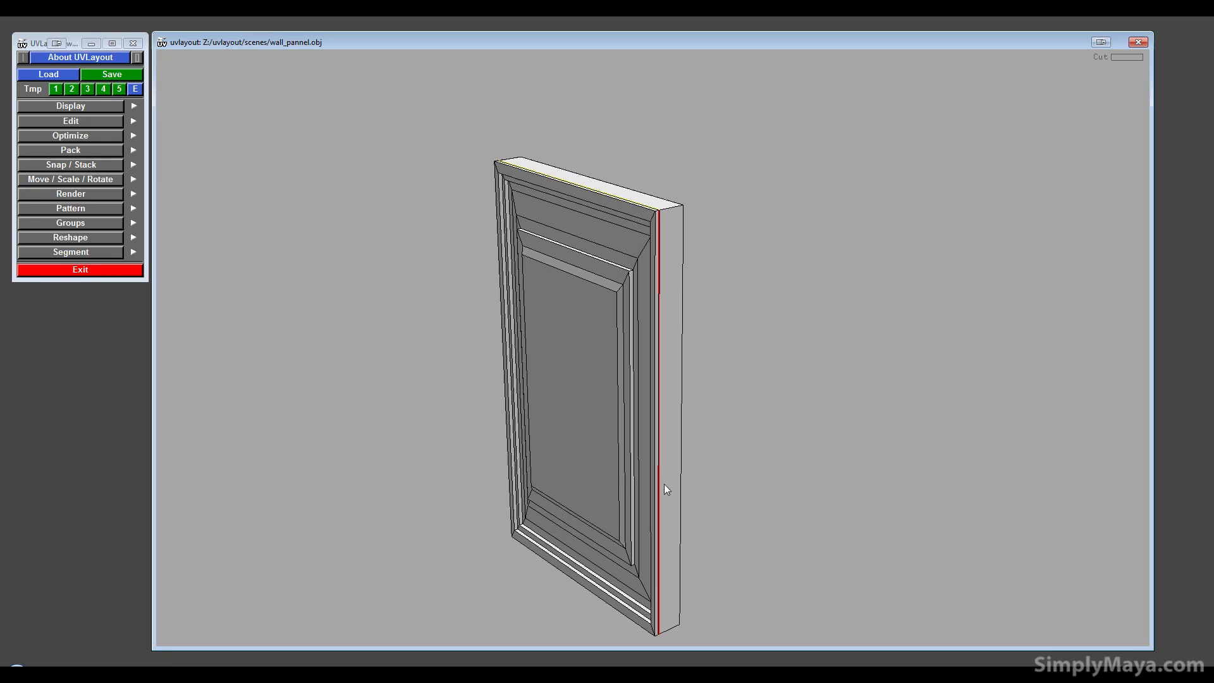
mouse_move(636, 254)
mouse_down()
mouse_move(658, 282)
mouse_move(701, 285)
mouse_move(649, 235)
mouse_up()
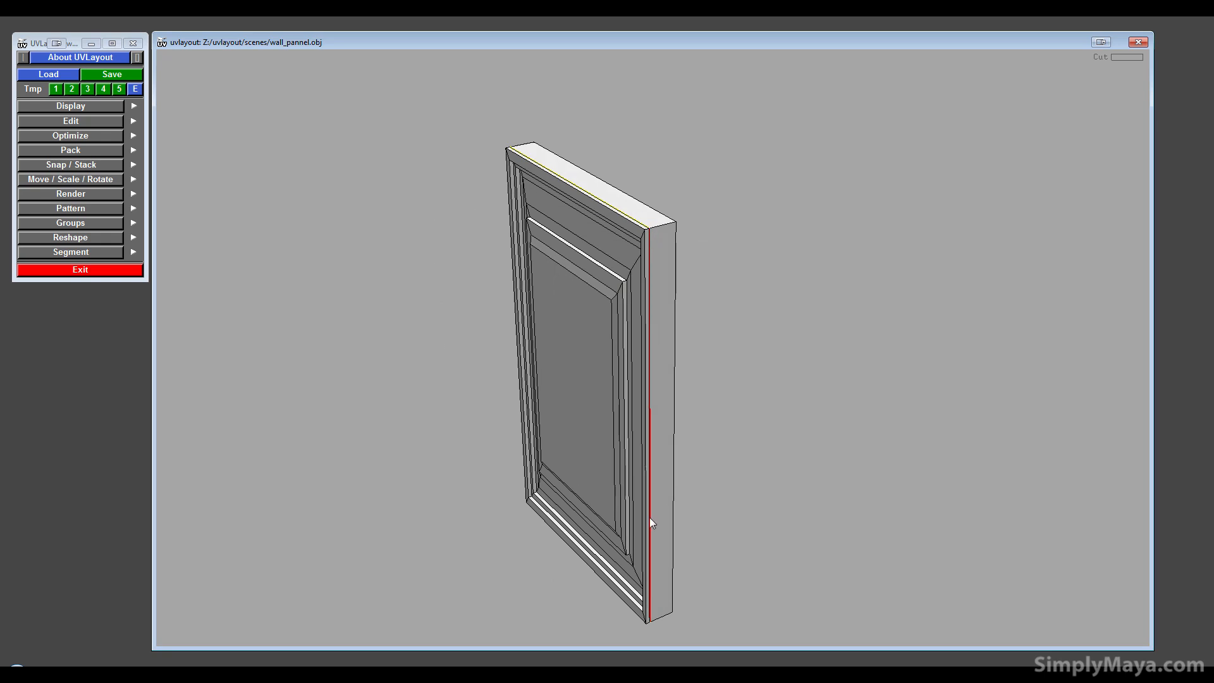
drag(650, 518, 785, 446)
drag(603, 471, 580, 408)
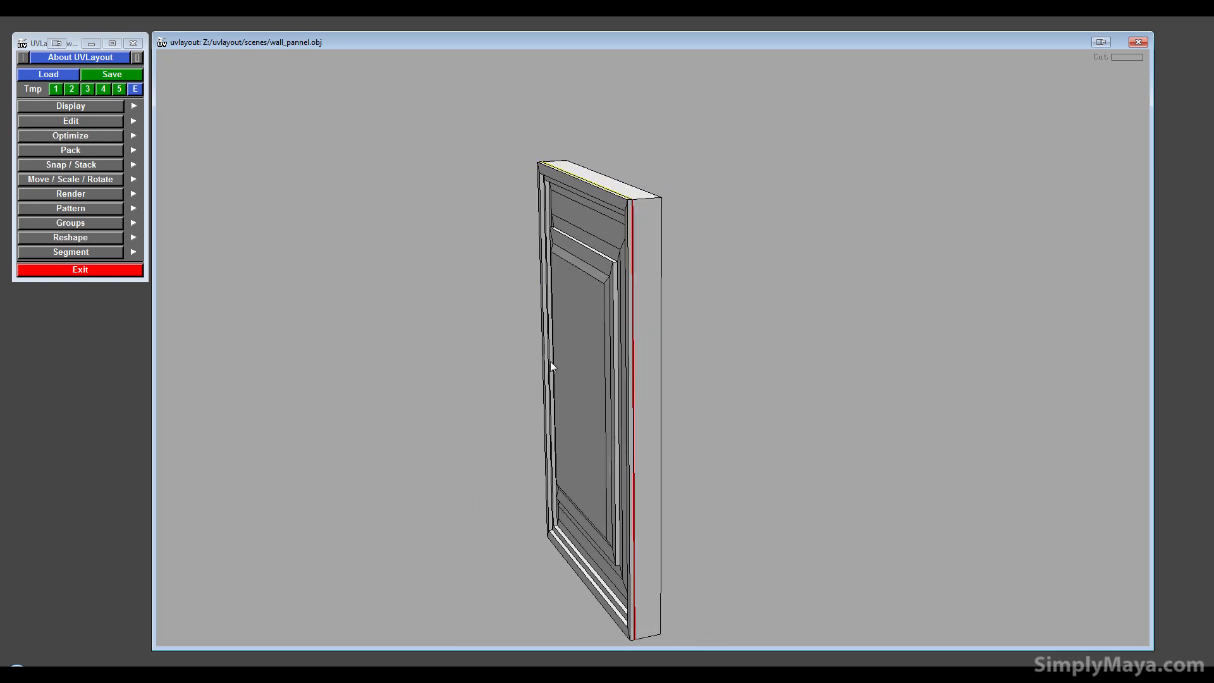
drag(550, 363, 679, 376)
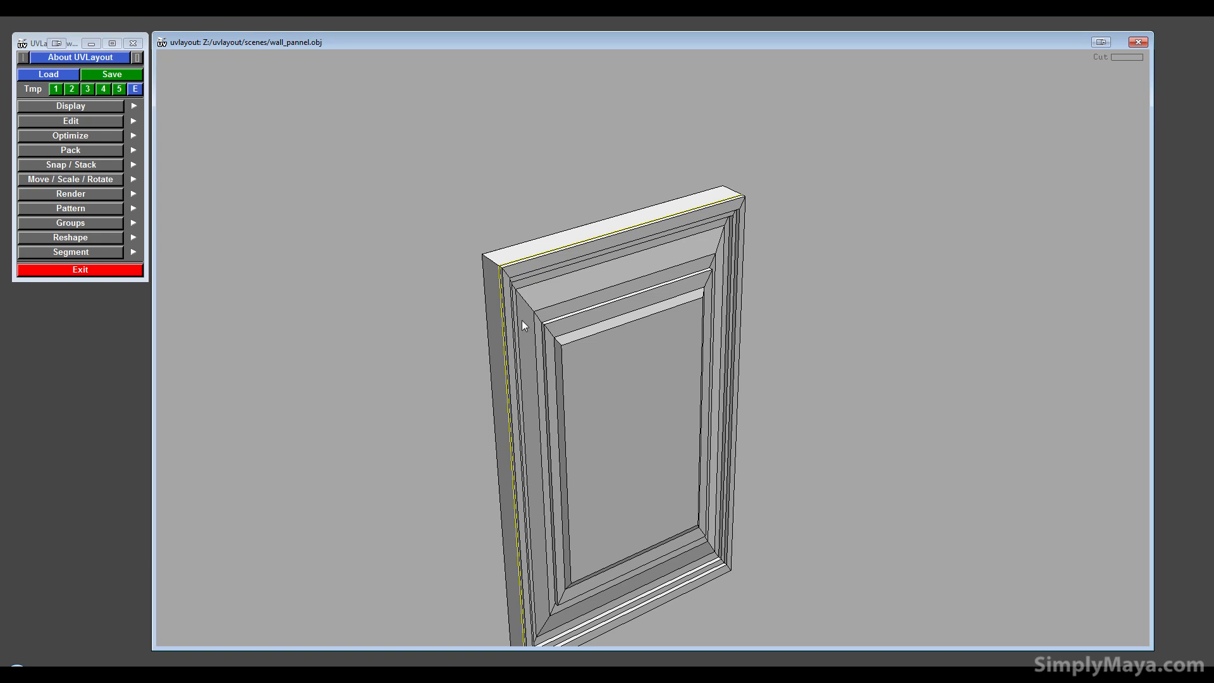
drag(522, 321, 742, 366)
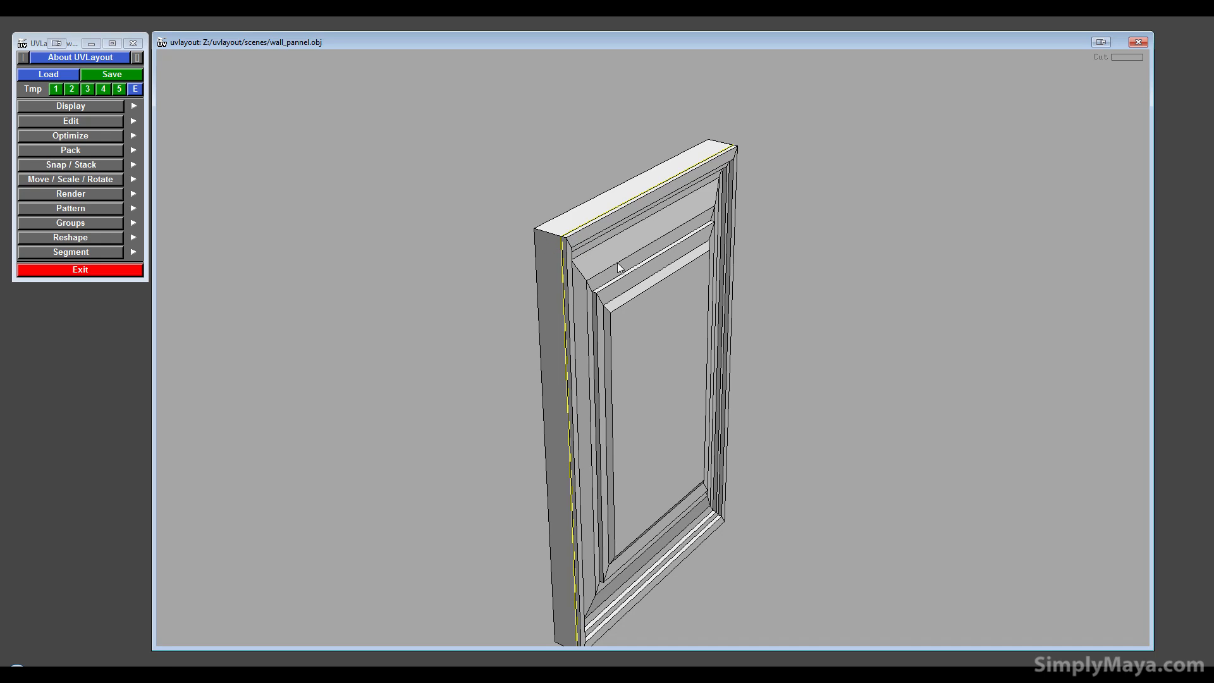
- Detach the moulded front from the wall panel along the marked seam and move it well away from the back
key(Return)
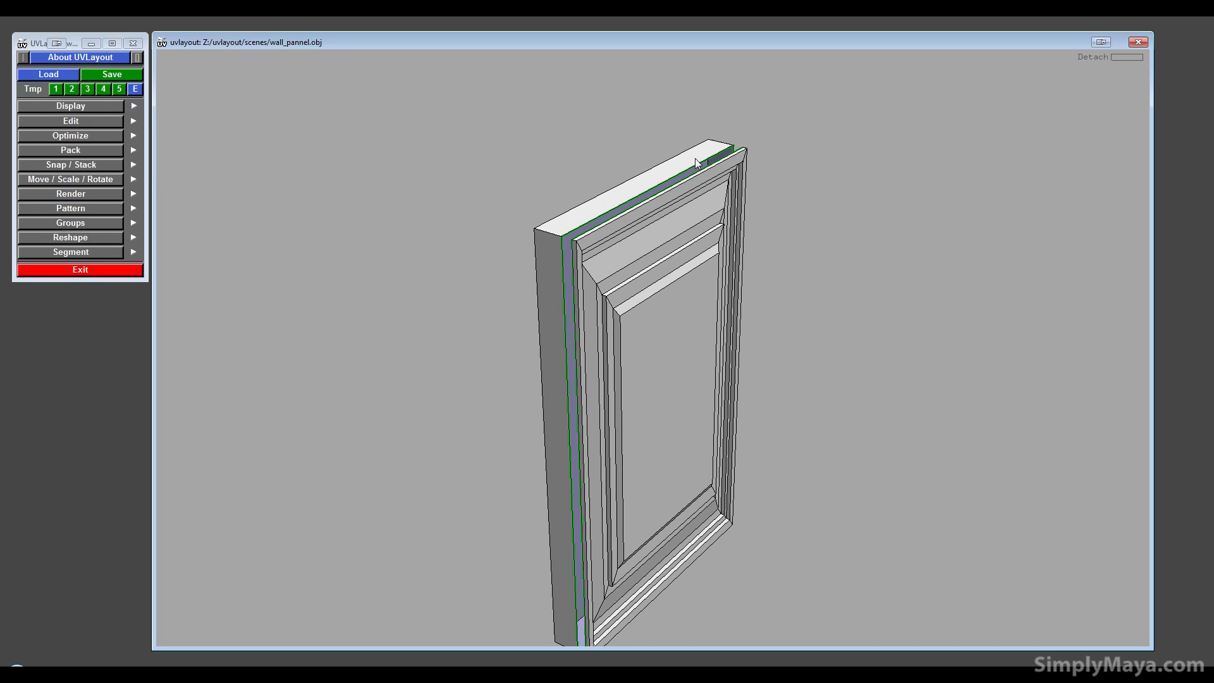
drag(655, 386, 652, 237)
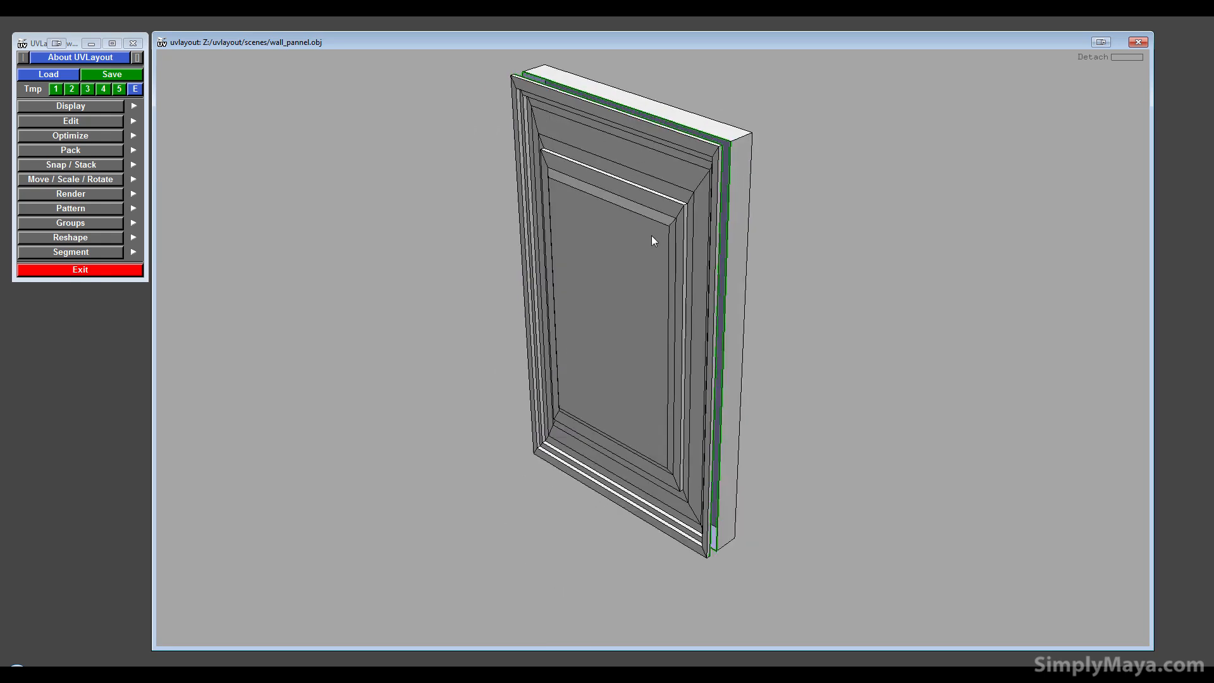
middle_drag(651, 251, 349, 326)
middle_drag(595, 290, 804, 285)
middle_drag(434, 331, 396, 330)
- Examine the detached back shell's open interior, side walls and corners from several angles
drag(544, 326, 708, 316)
middle_drag(584, 249, 588, 376)
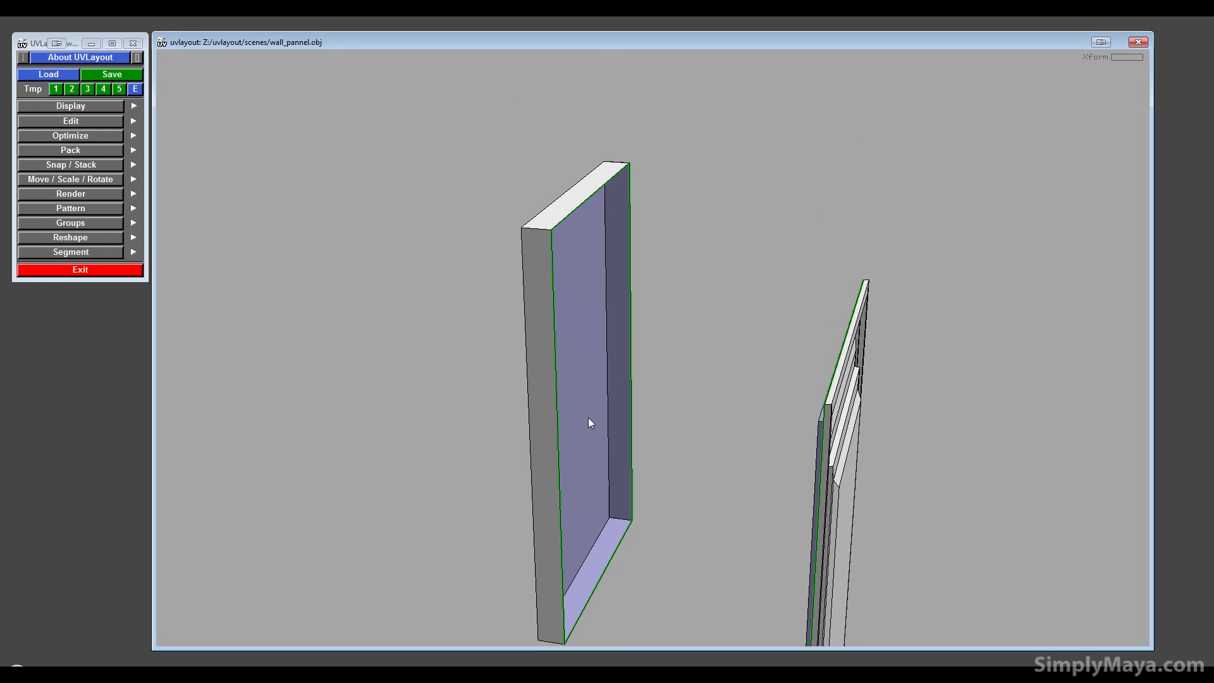
middle_drag(588, 418, 579, 287)
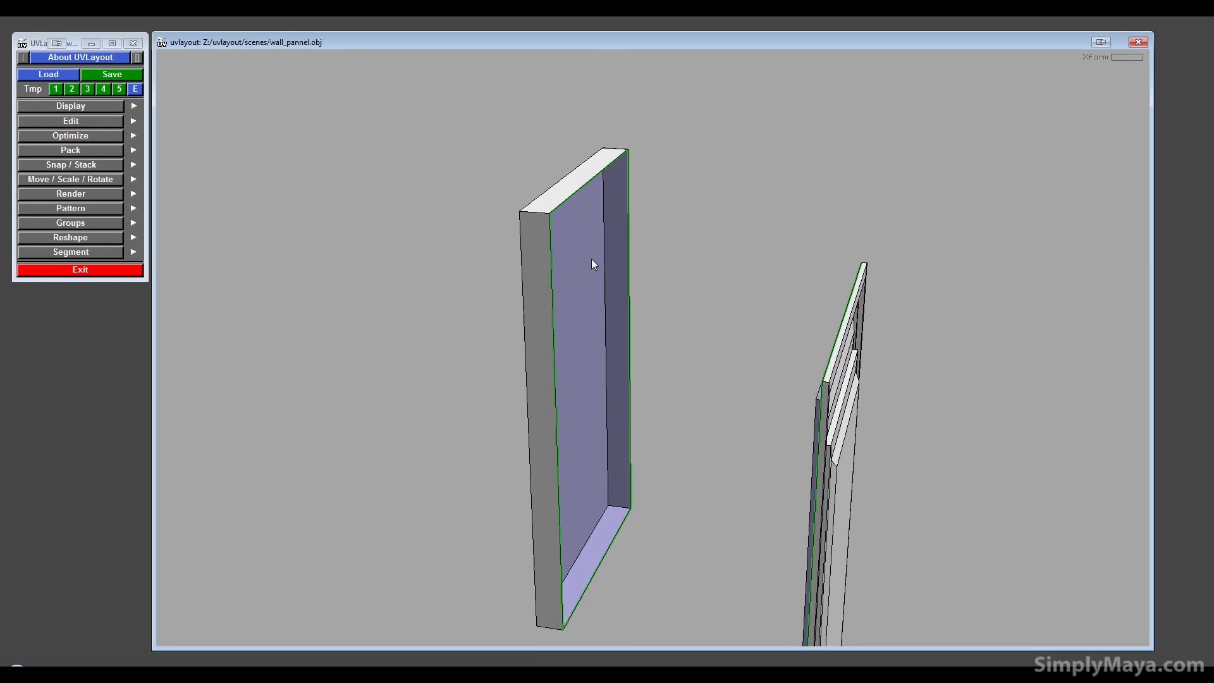
drag(592, 260, 730, 454)
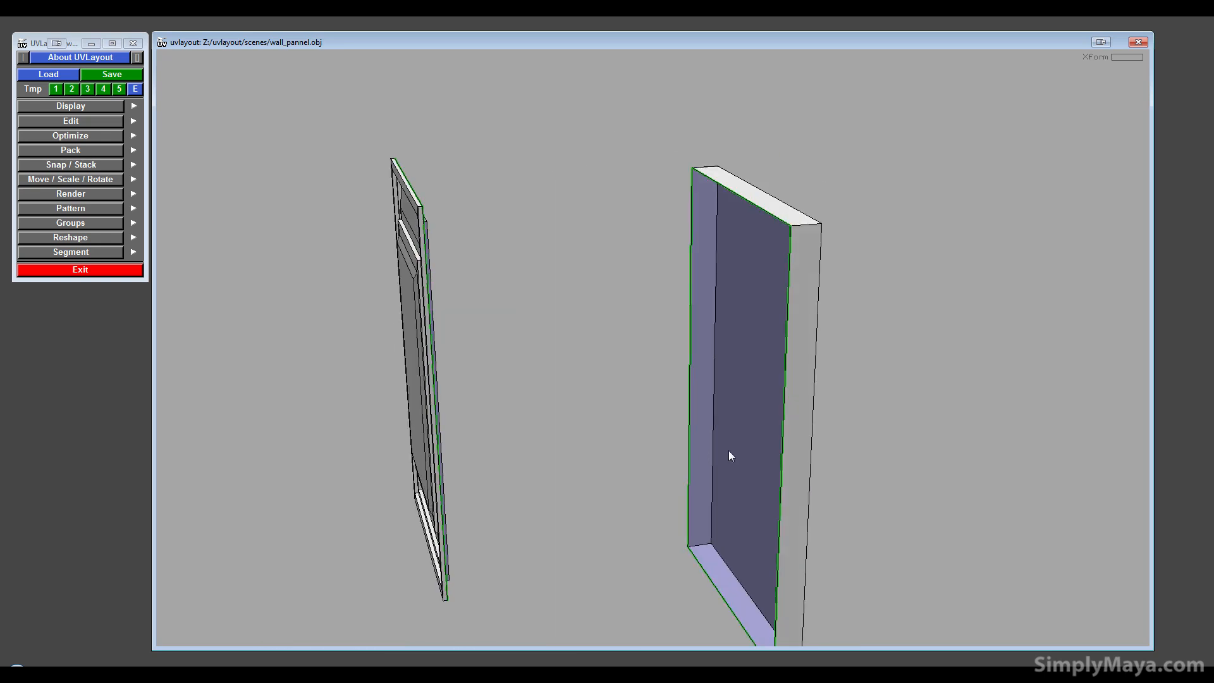
middle_drag(731, 455, 635, 342)
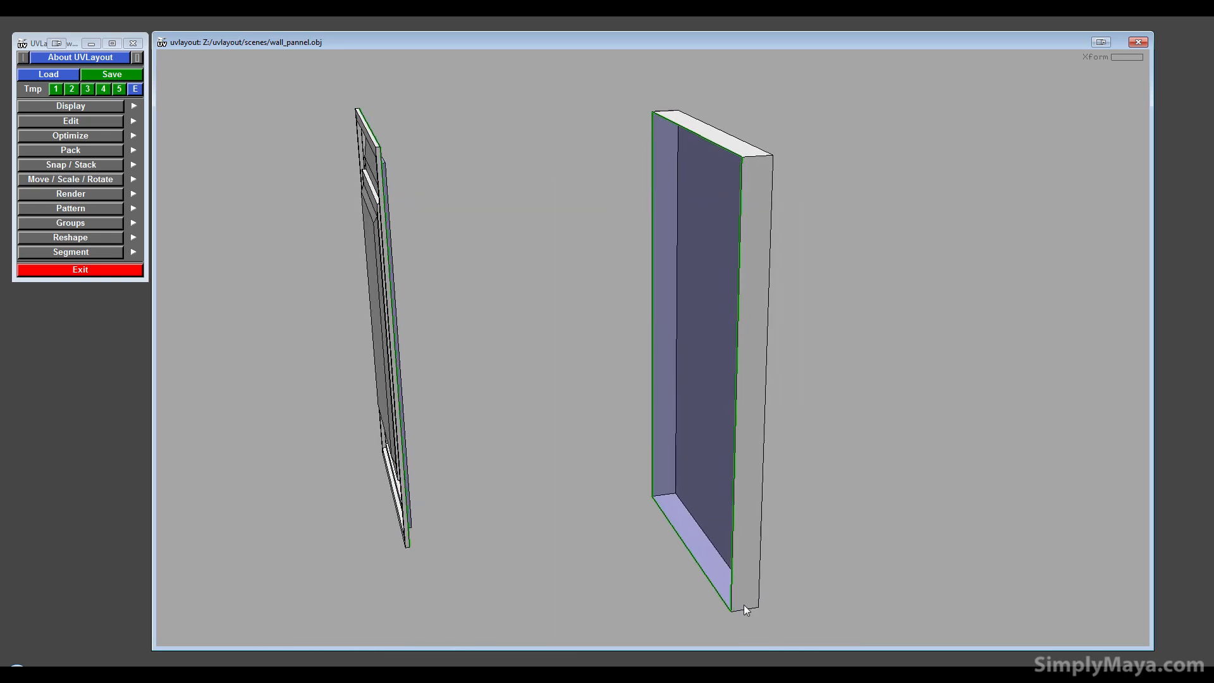
drag(684, 328, 736, 303)
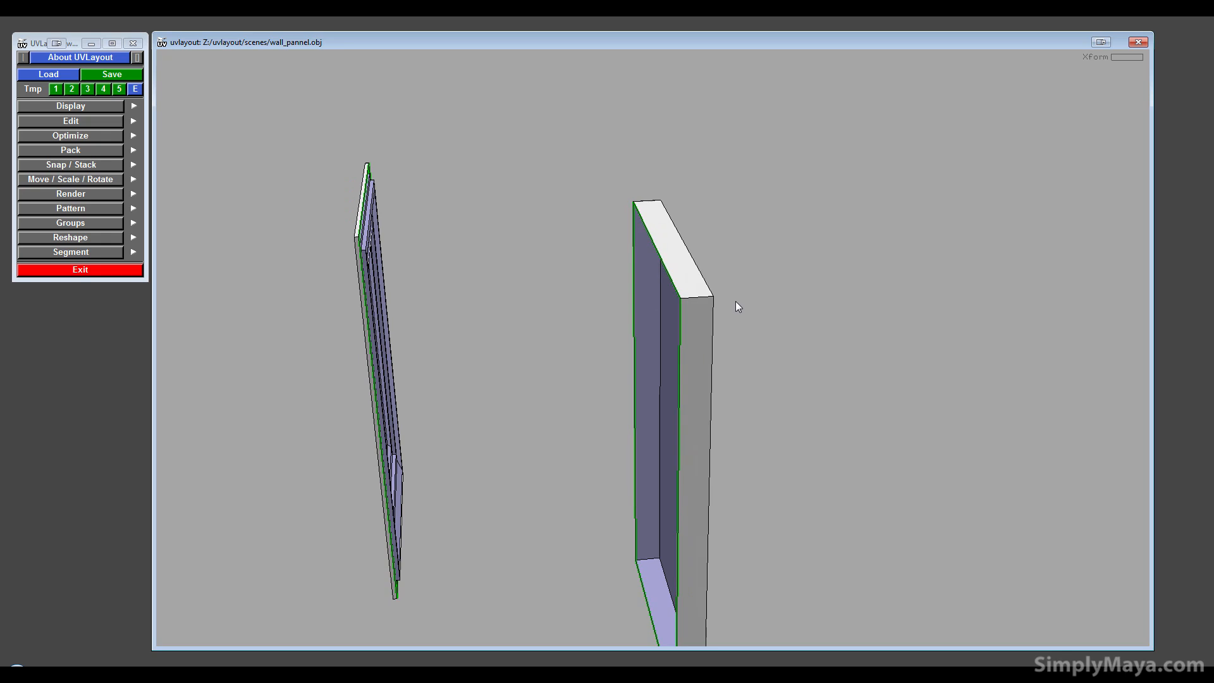
drag(600, 383, 702, 284)
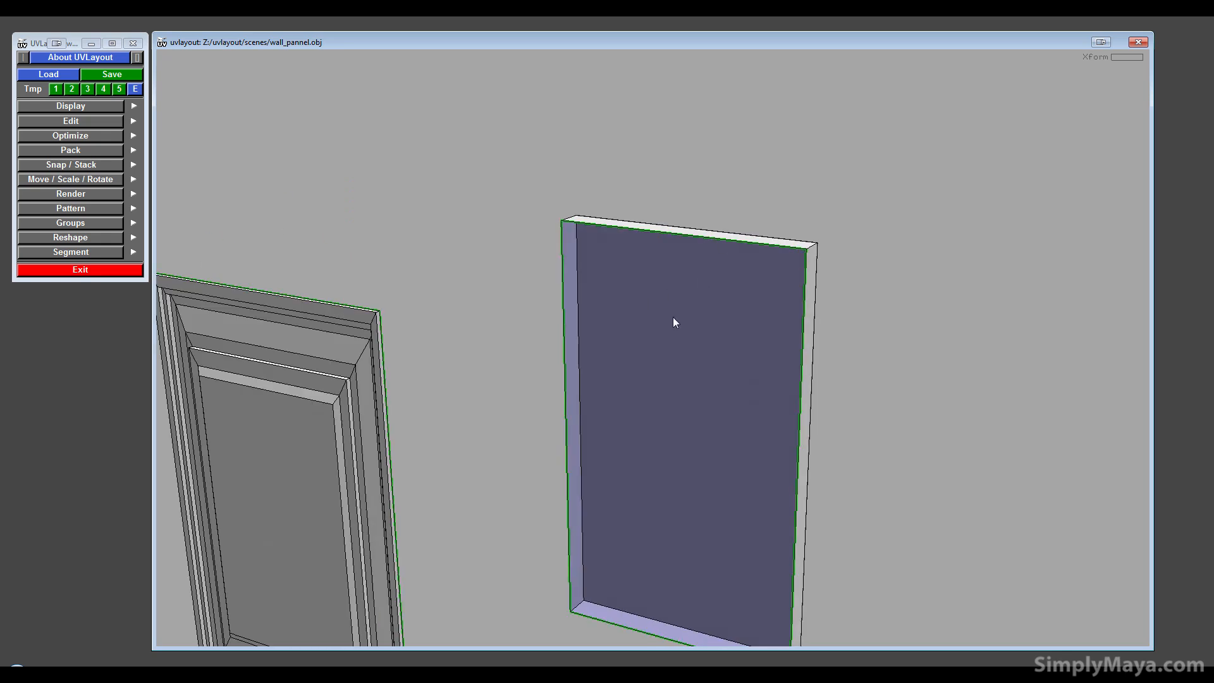
middle_drag(673, 317, 746, 201)
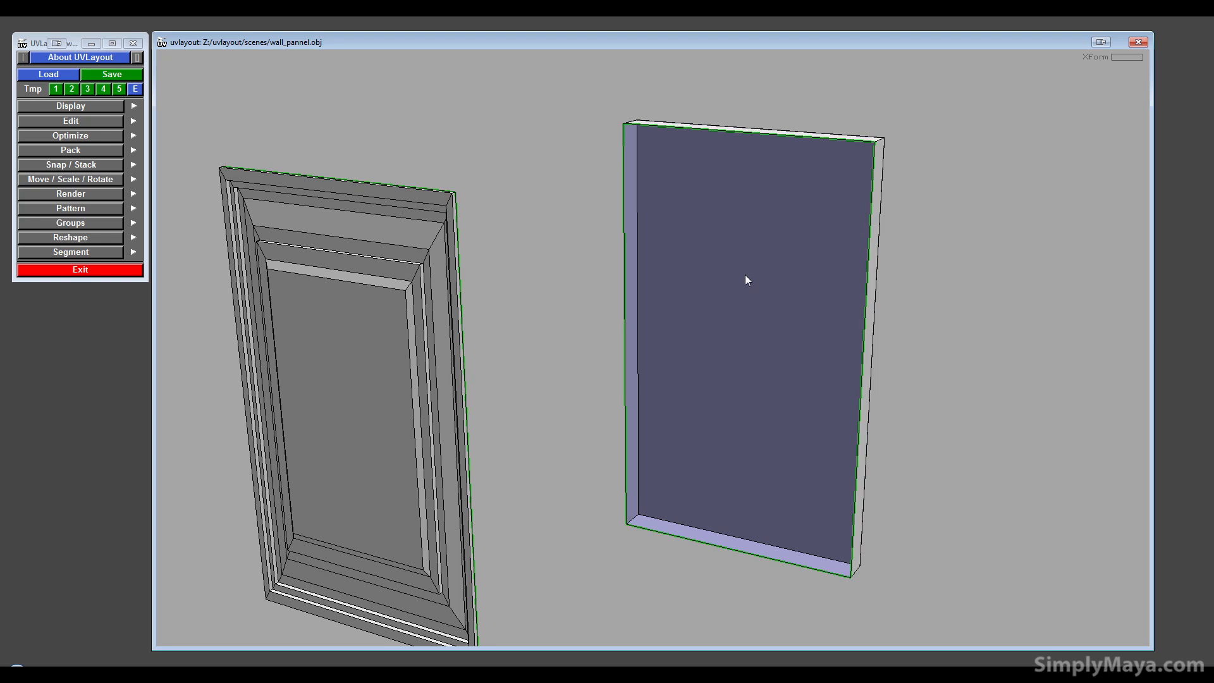
- Drop the back shell into UV space and move it to the middle of the UV square in the UV view
key(d)
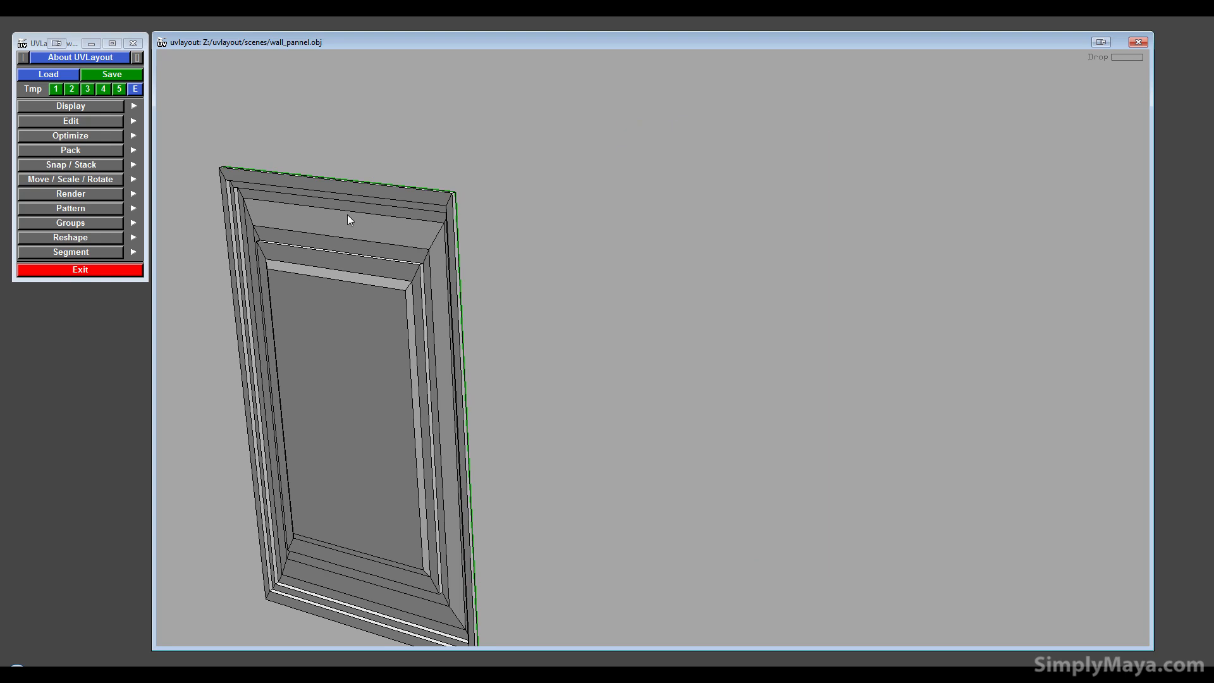
click(64, 105)
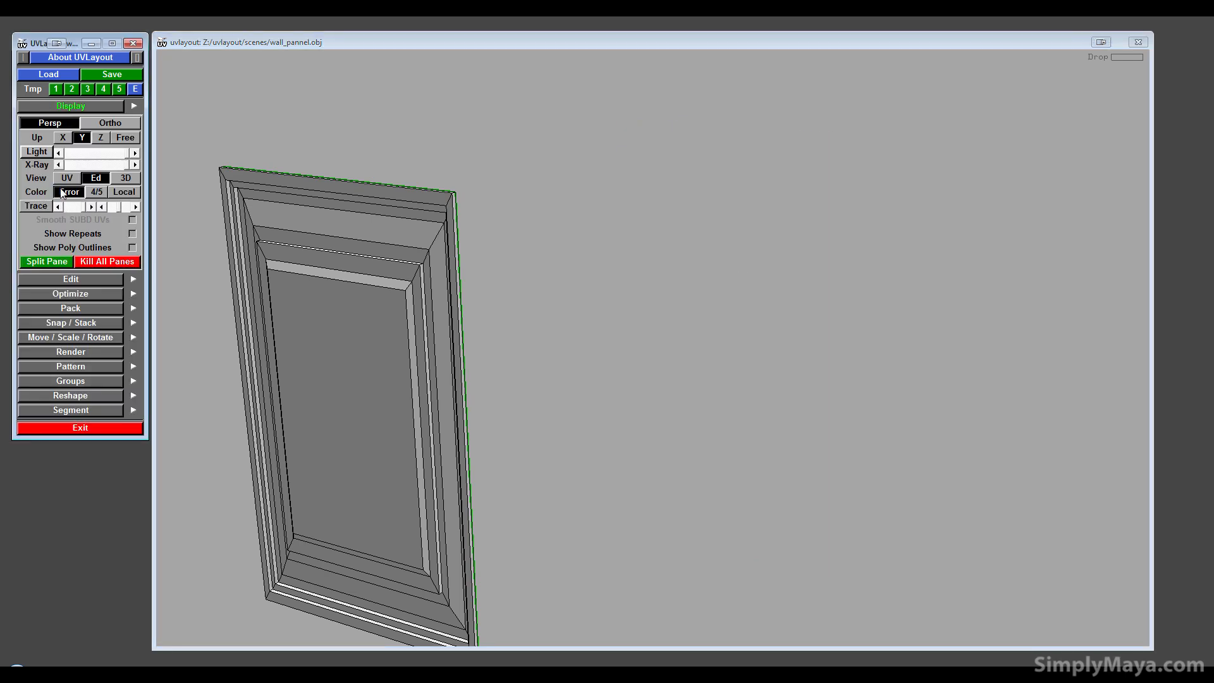
click(67, 178)
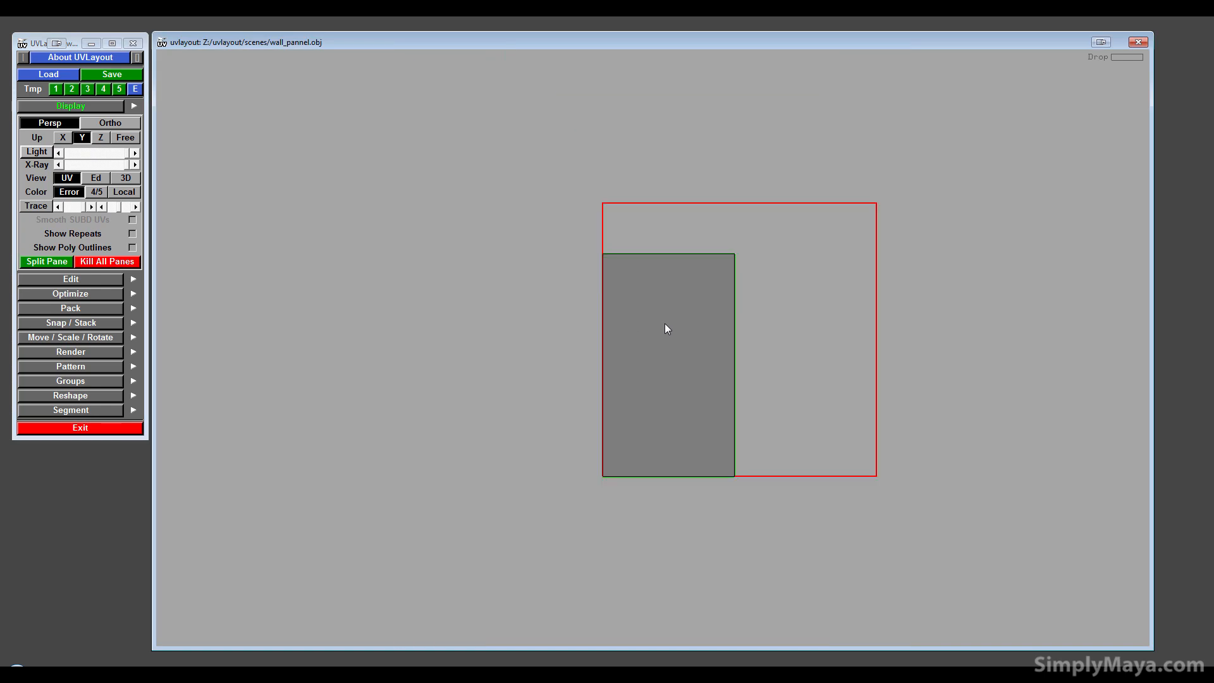
middle_drag(665, 327, 593, 328)
drag(589, 329, 635, 304)
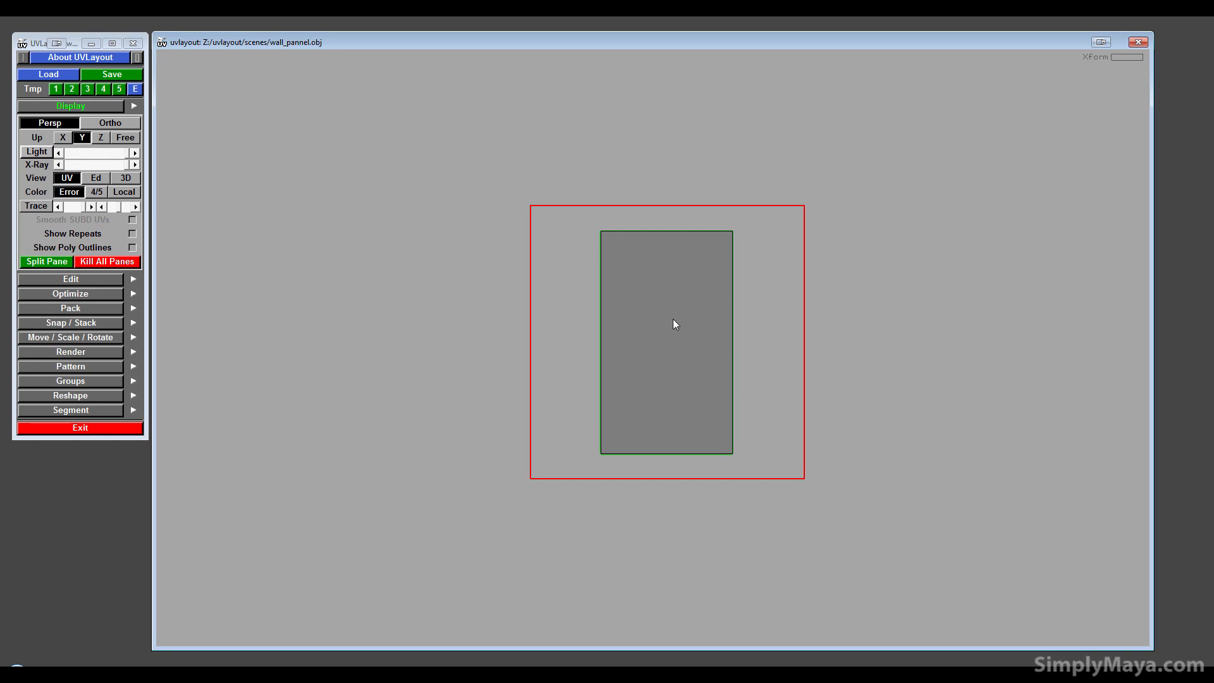
- Flatten the back shell and examine the distortion colours on its back and sides in the 3D view
key(f)
drag(447, 108, 925, 526)
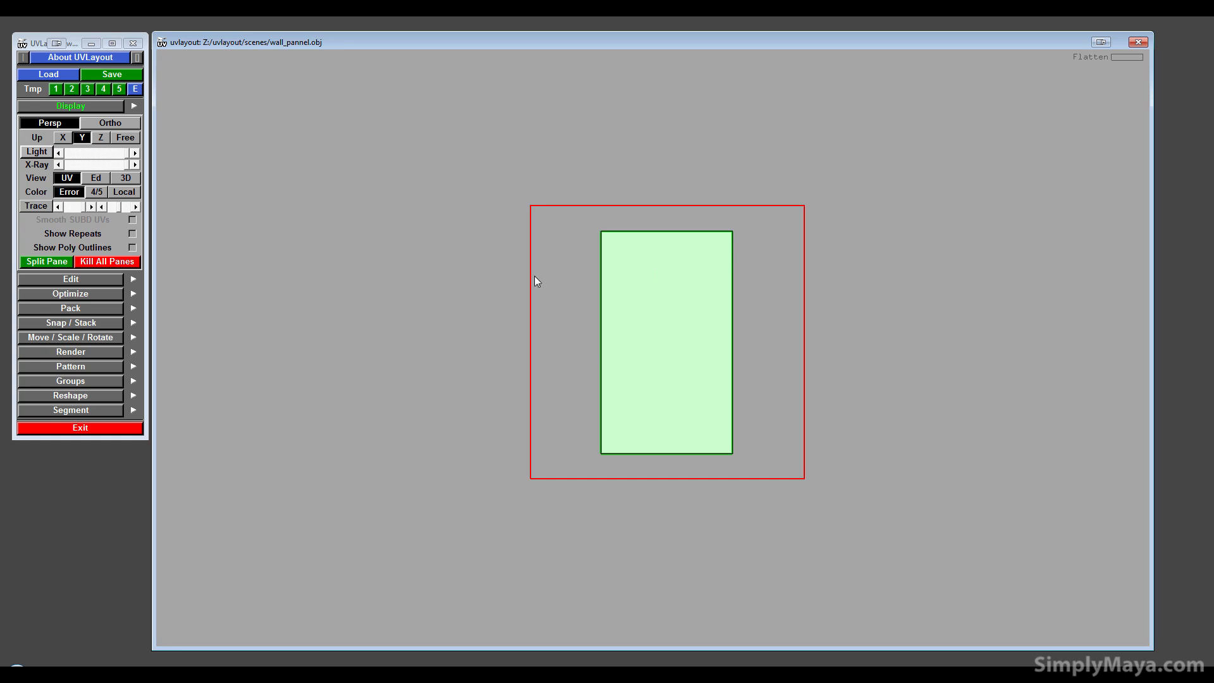
click(129, 179)
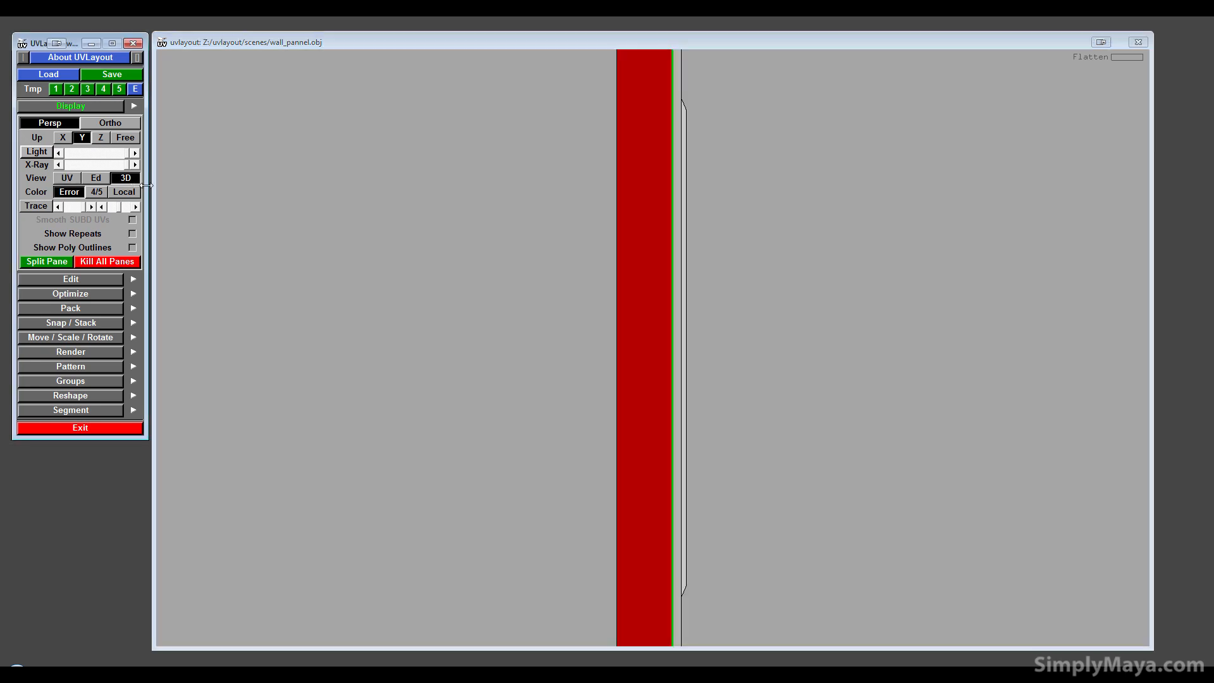
middle_drag(512, 332, 795, 309)
middle_drag(804, 431, 533, 344)
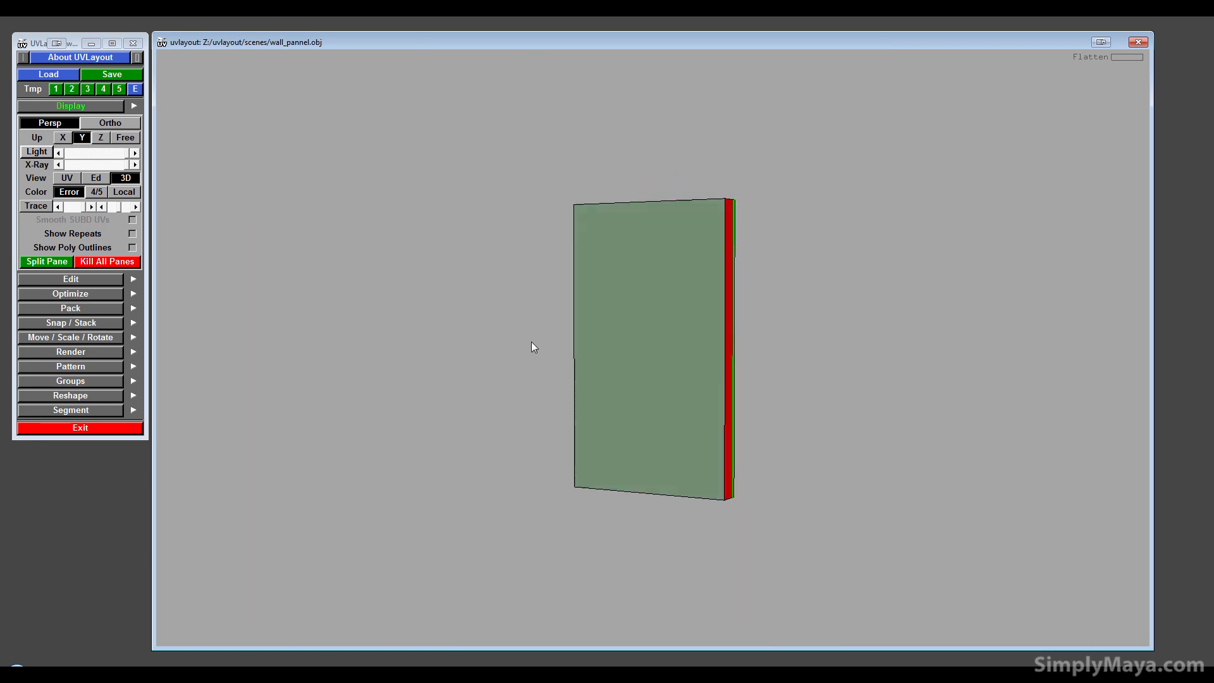
middle_drag(665, 353, 692, 251)
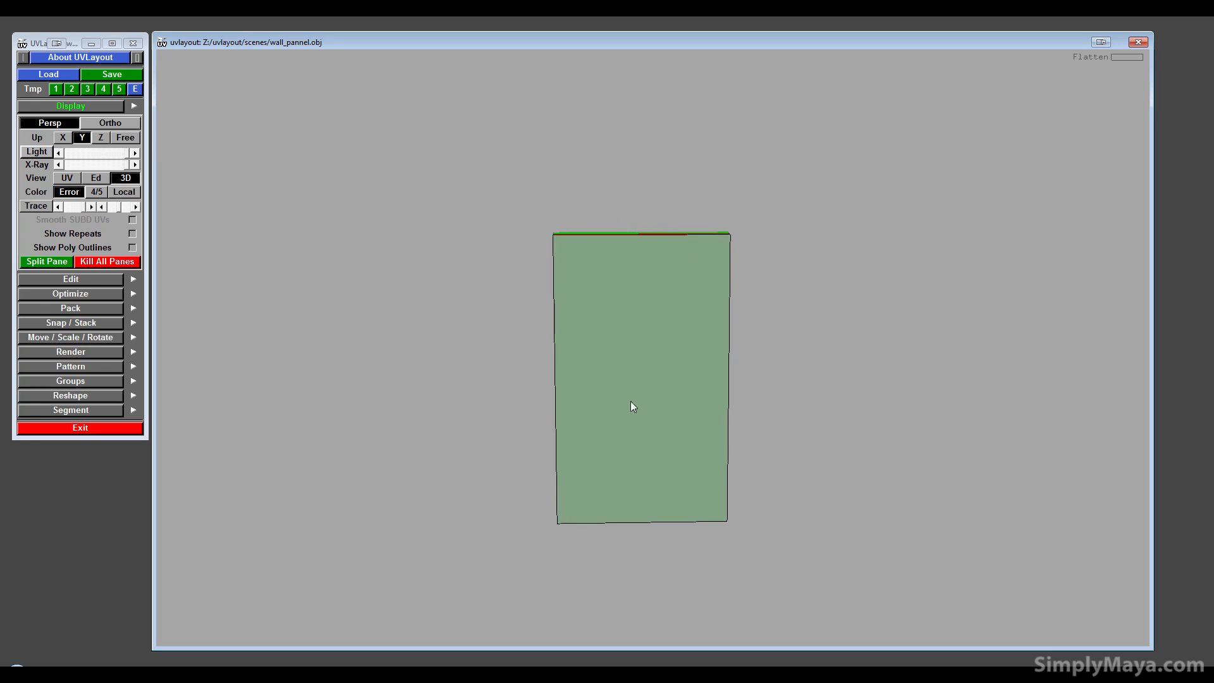
middle_drag(631, 401, 677, 314)
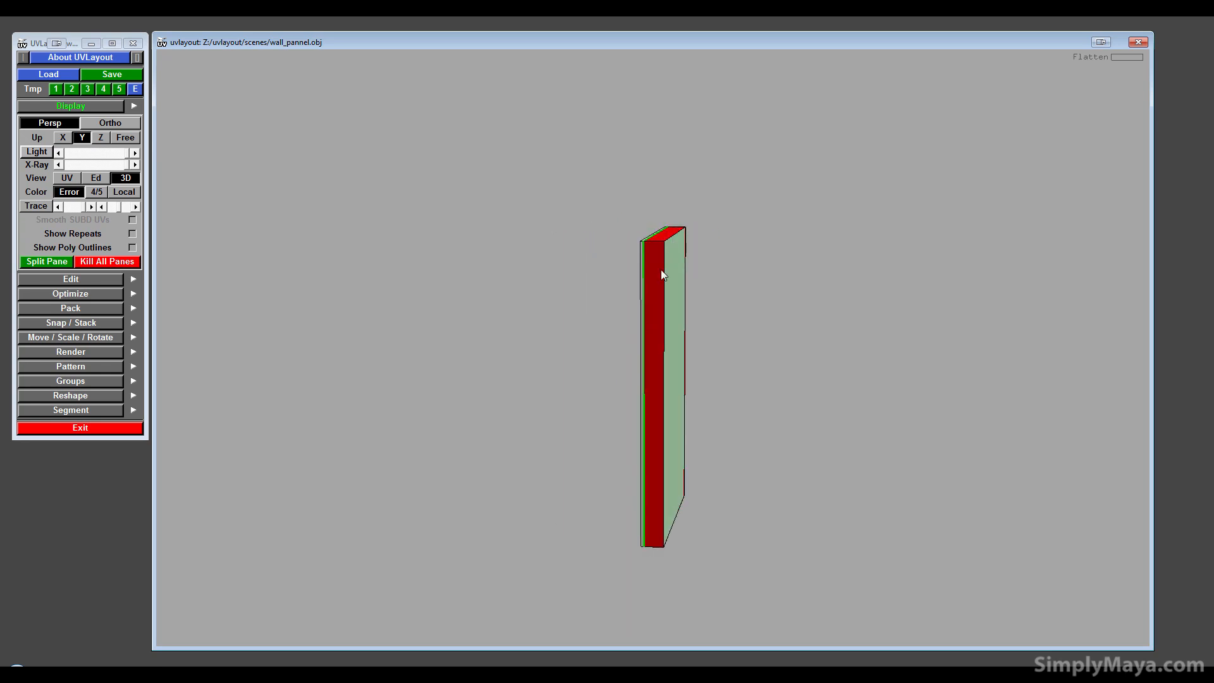
middle_drag(661, 273, 710, 340)
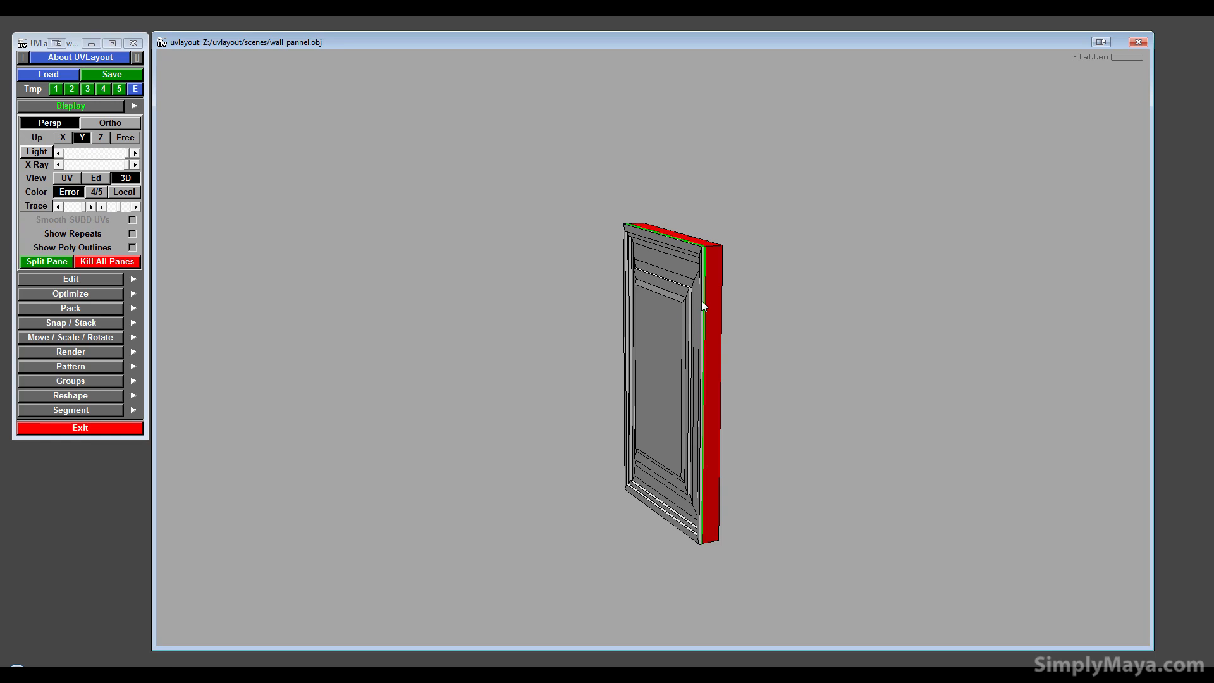
- Display the checker texture on the back shell, make its squares smaller, and turn the model to show the back face
key(t)
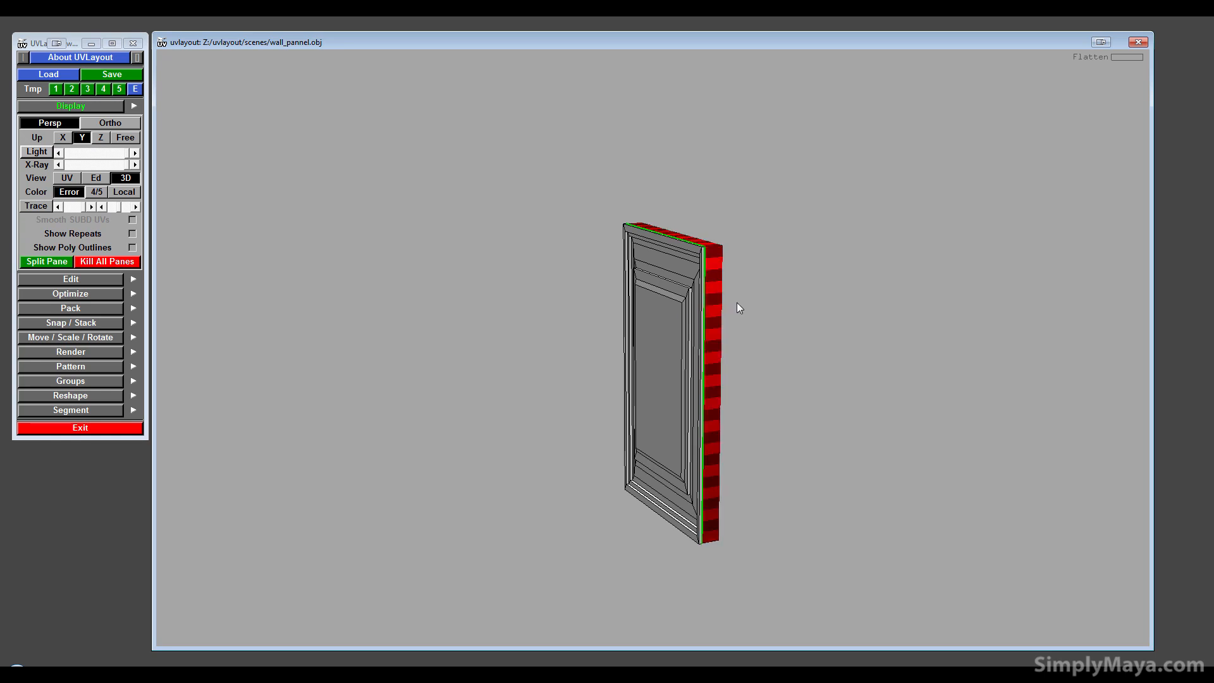
key(minus)
key(minus)
key(plus)
key(plus)
key(plus)
key(plus)
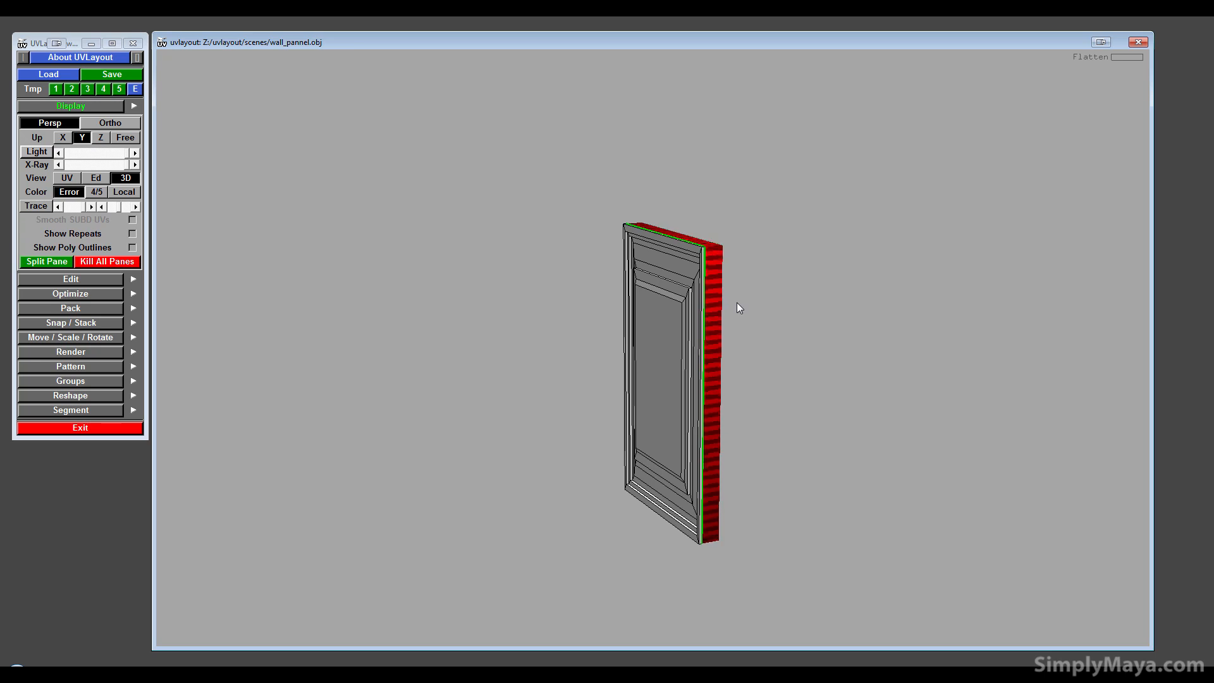
middle_drag(738, 302, 559, 279)
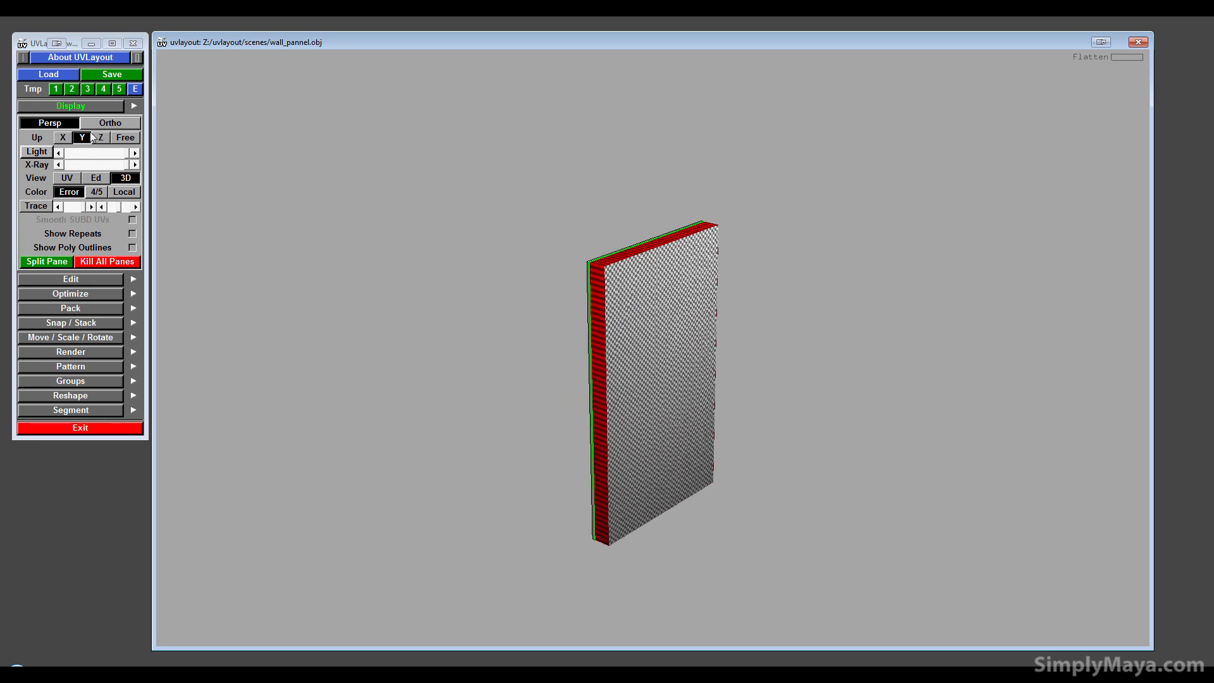
- Flatten the back shell again in the UV view and split open the edges at all four of its corners
click(65, 180)
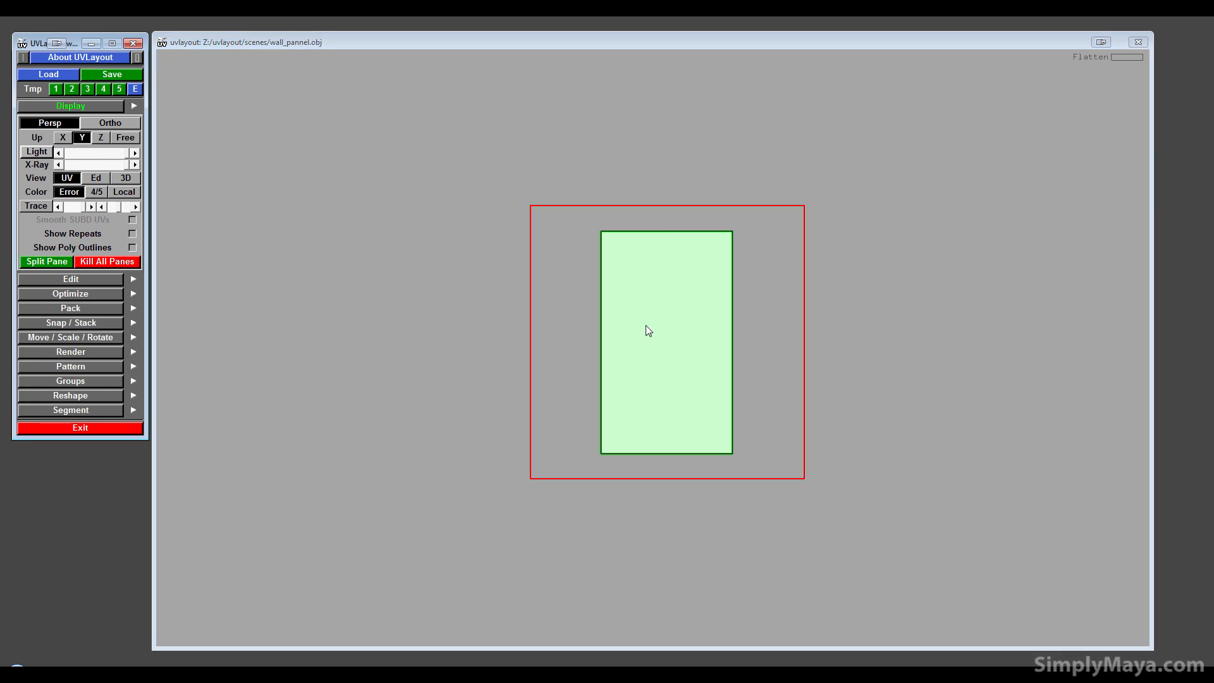
key(f)
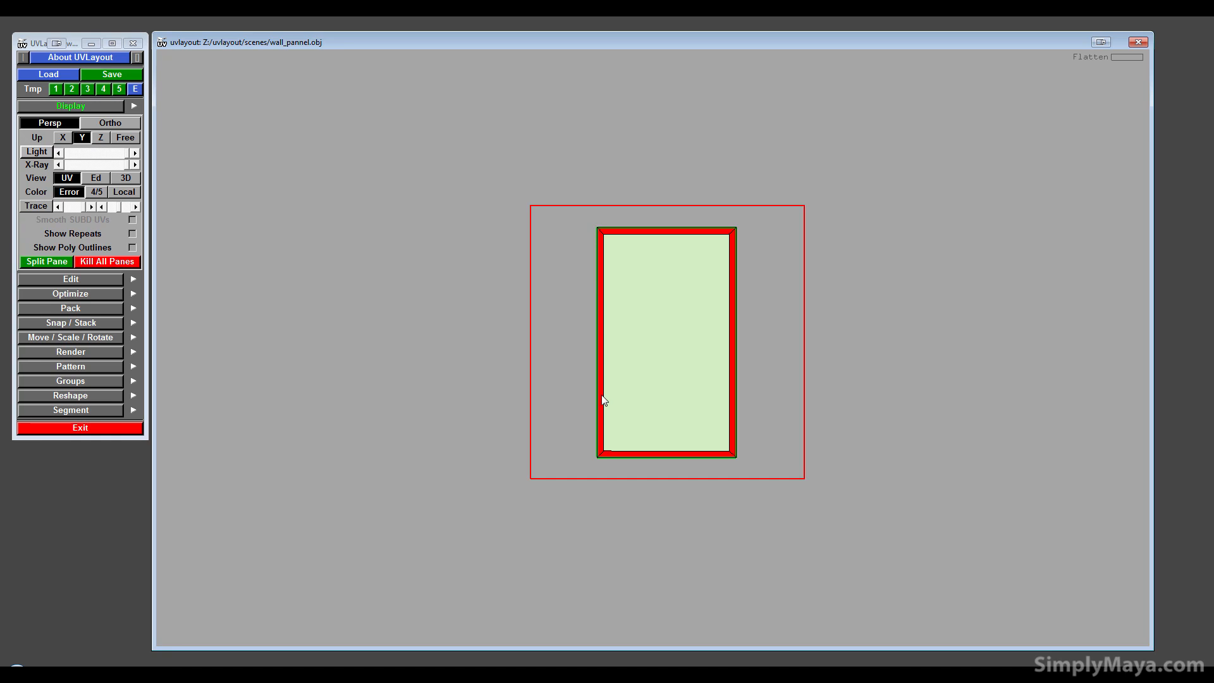
scroll(662, 268, up, 6)
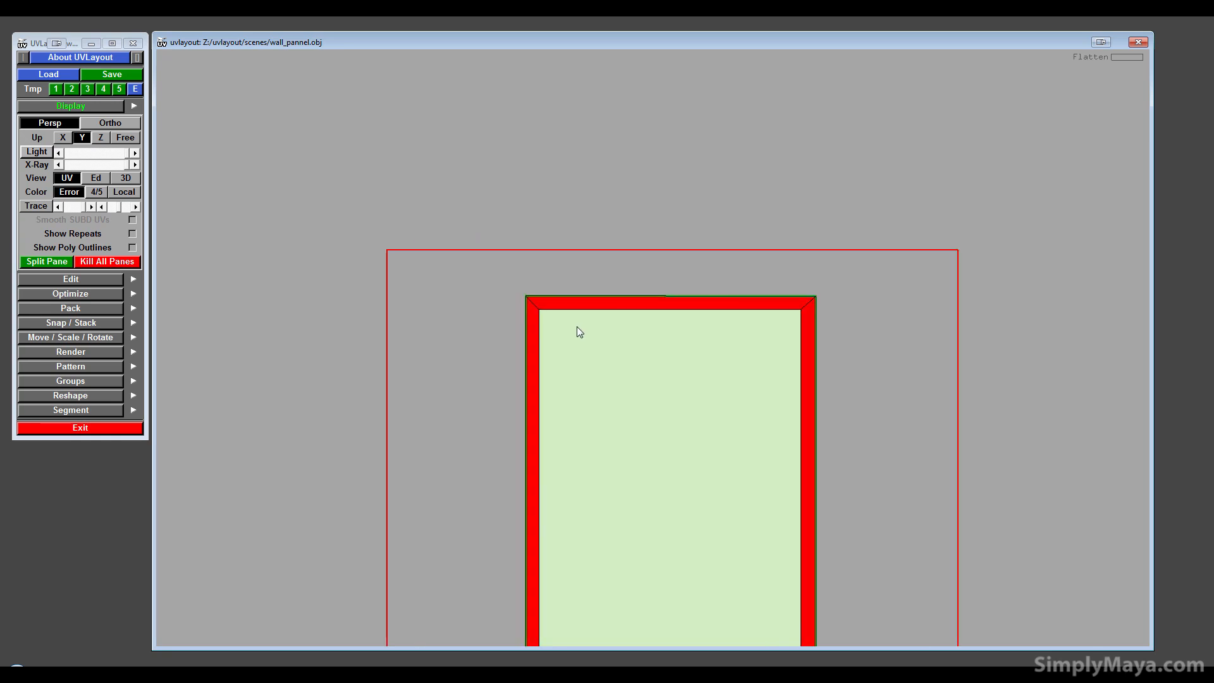
scroll(576, 326, up, 2)
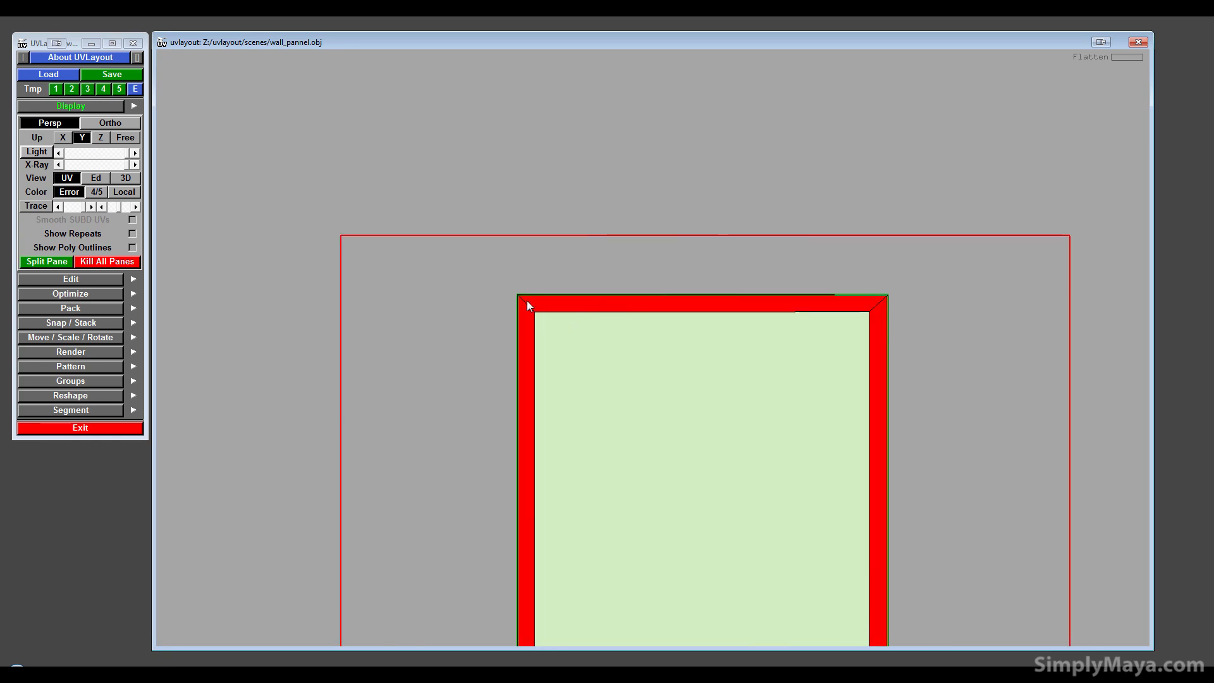
key(c)
key(shift+s)
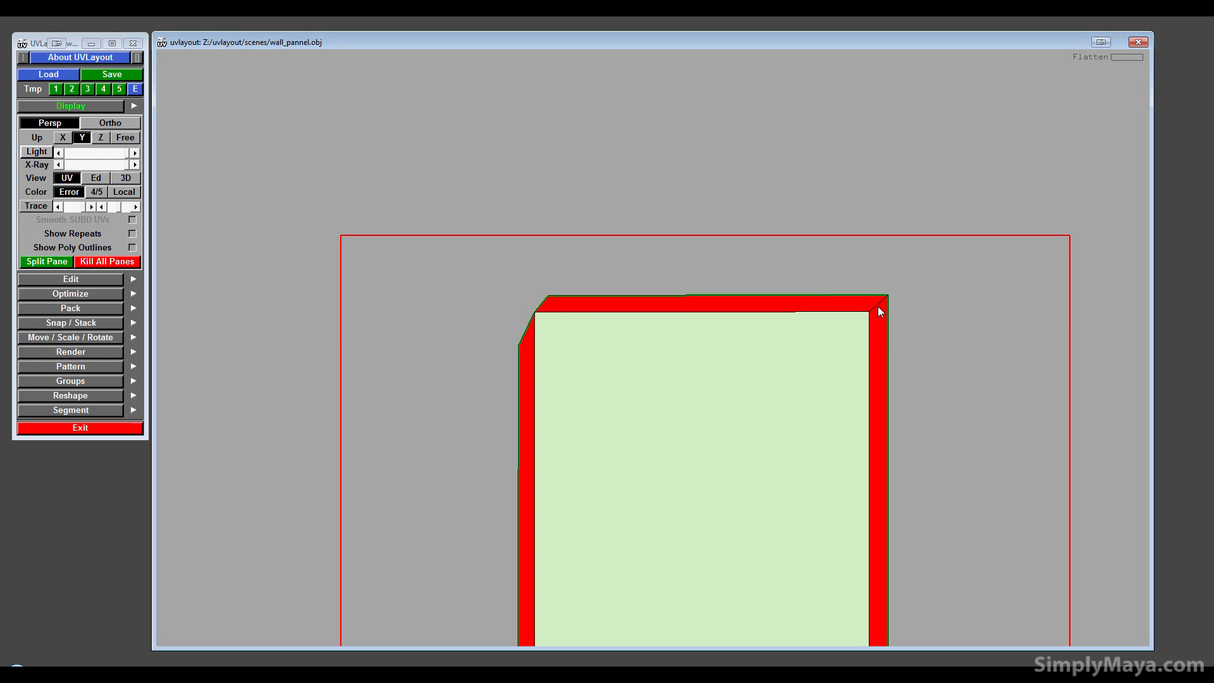
key(c)
middle_drag(876, 594, 859, 228)
key(c)
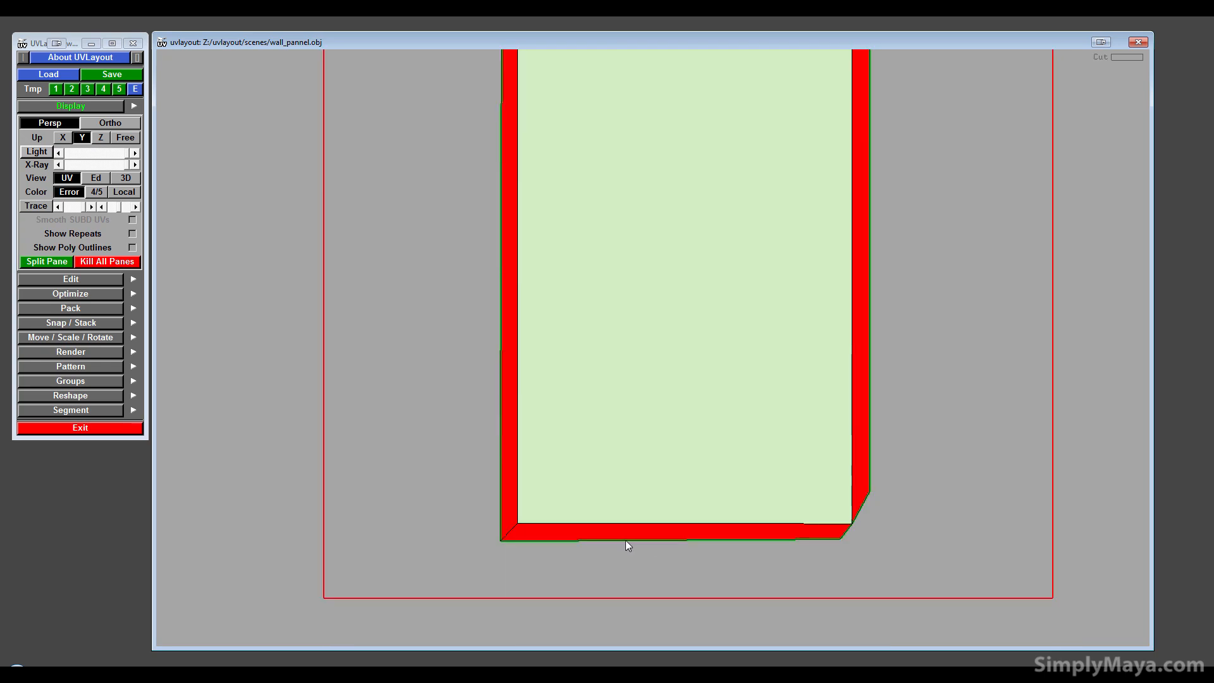
key(c)
- Flatten the back shell with its split corners until the four sides unfold around the back face
key(f)
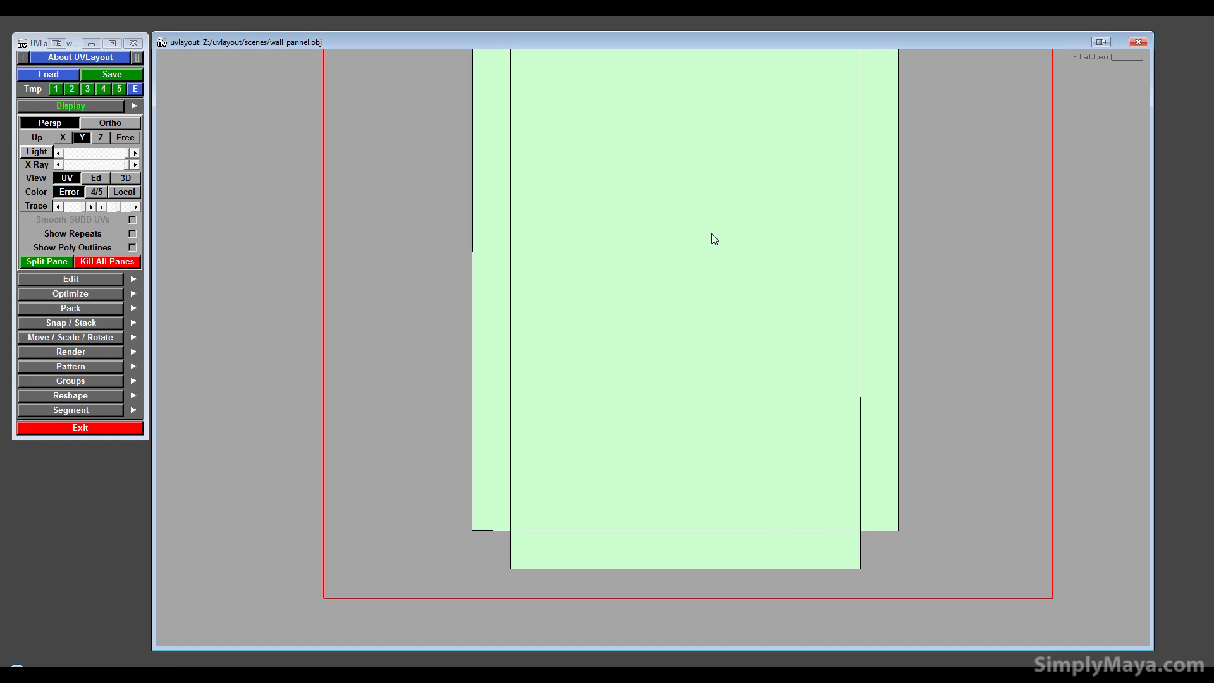
right_drag(708, 238, 612, 271)
middle_drag(613, 271, 578, 301)
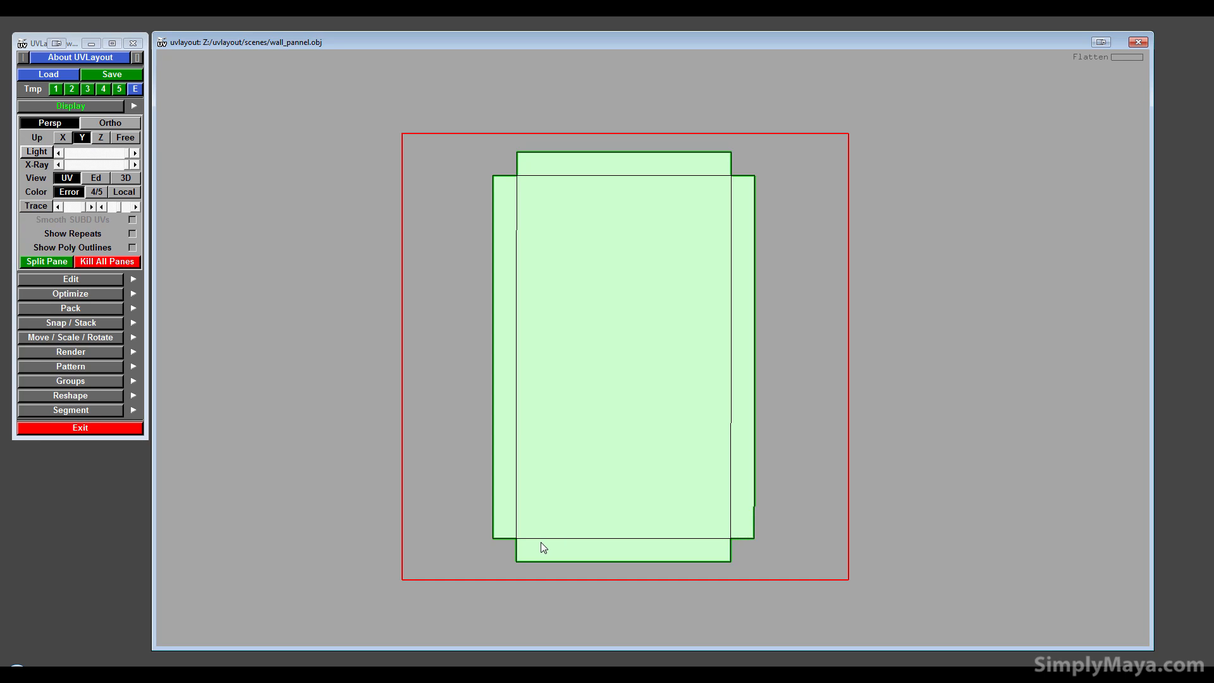
- Examine the checker pattern across the back shell's sides and corner seams in 3D and compare it with the UV layout
click(124, 178)
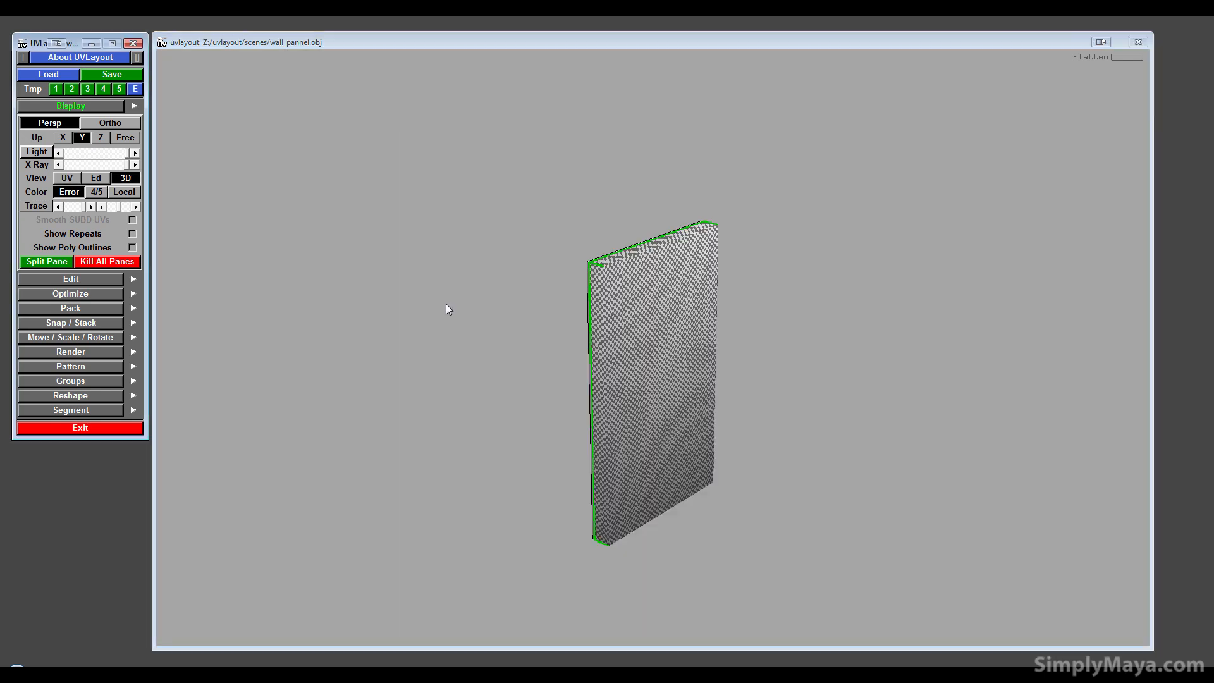
right_drag(804, 388, 669, 377)
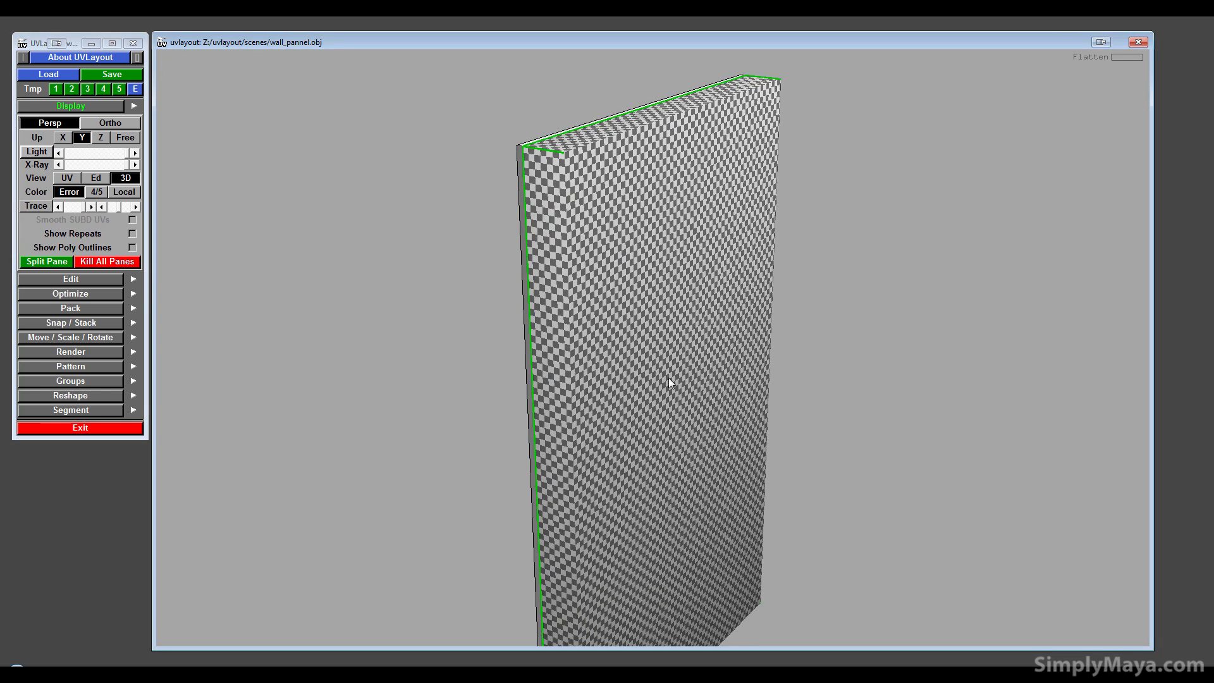
middle_drag(669, 378, 719, 498)
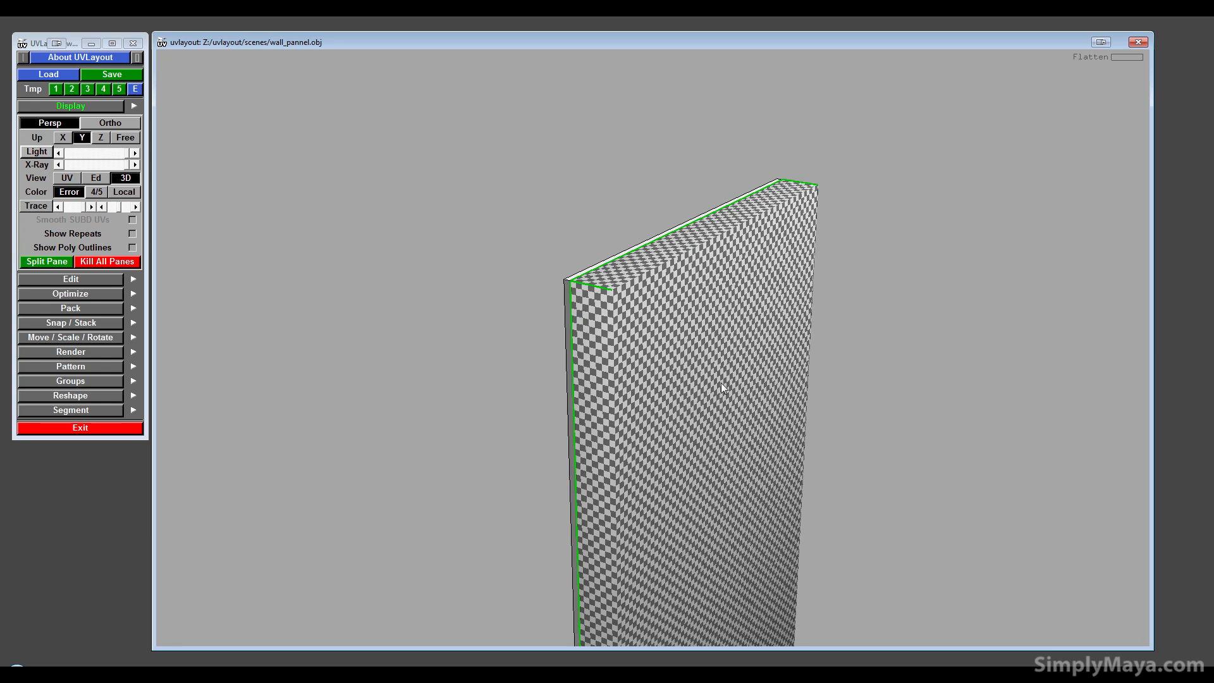
right_drag(721, 382, 780, 352)
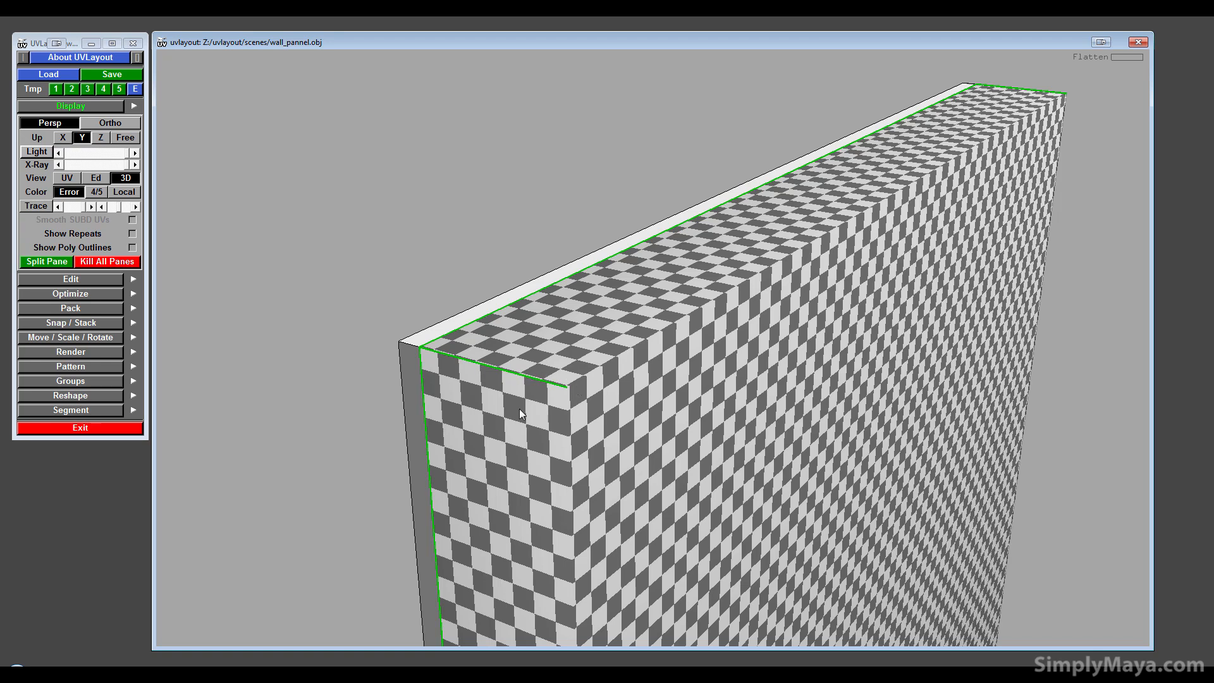
drag(487, 445, 425, 375)
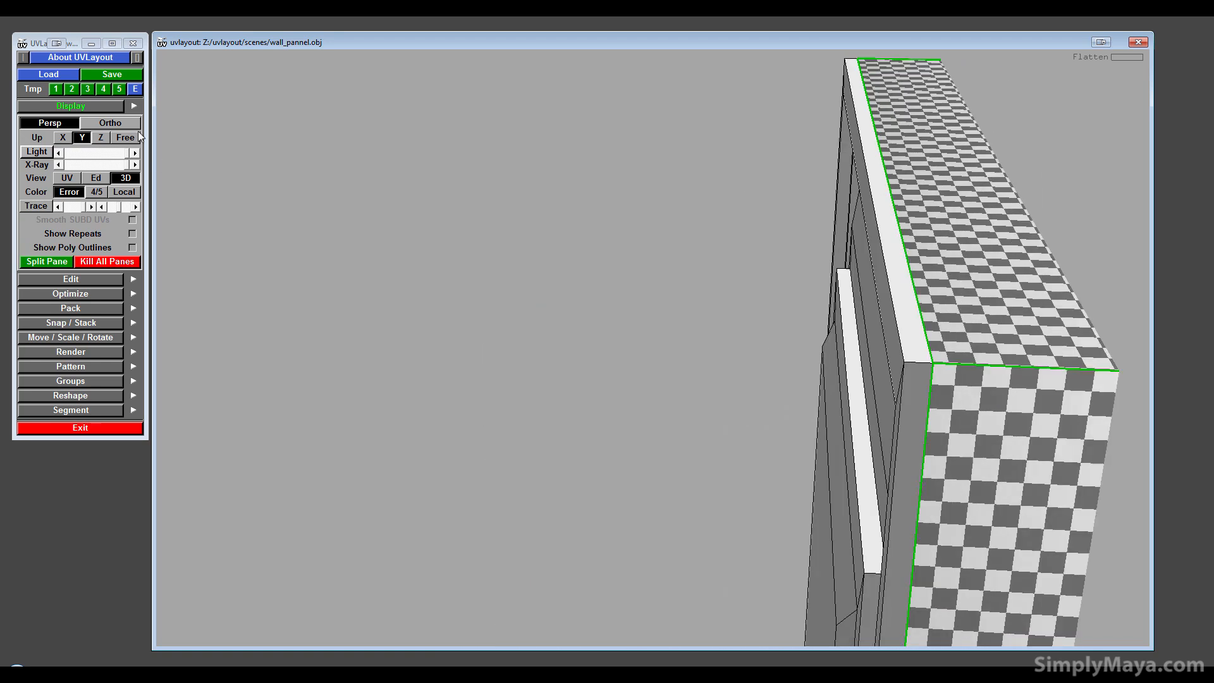
click(68, 179)
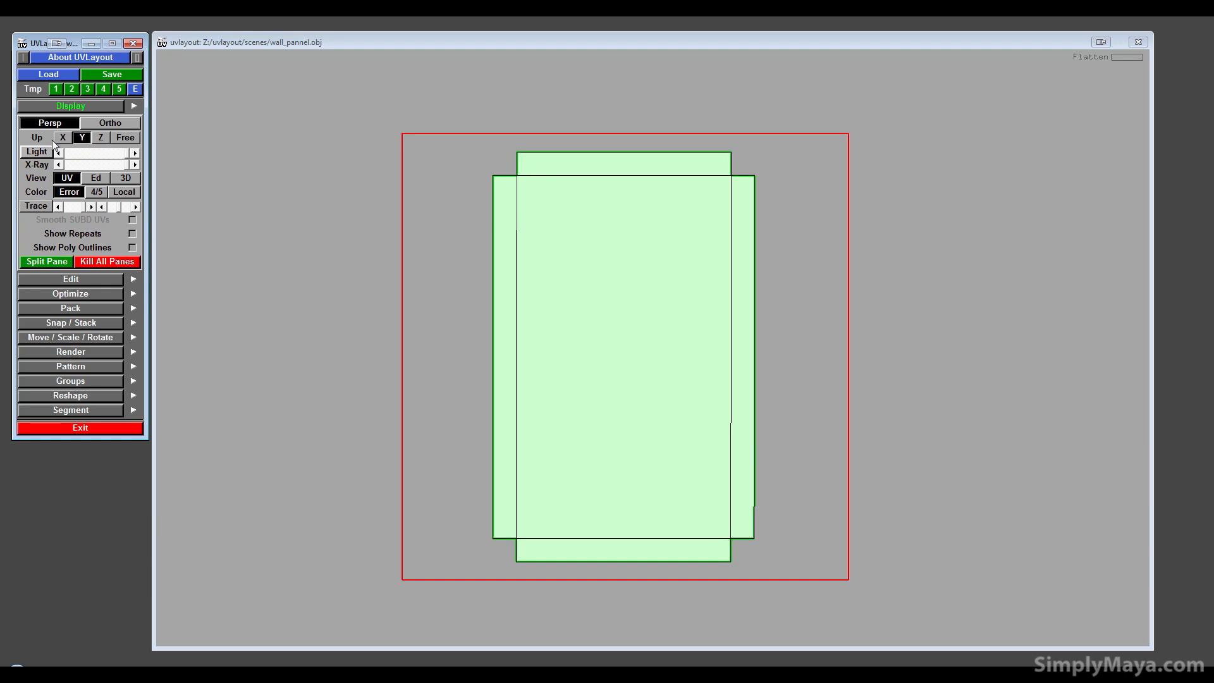
click(124, 179)
- Switch to the edit view and examine the moulded front's frame, inner bevels and mitred corners from several angles and distances
click(105, 179)
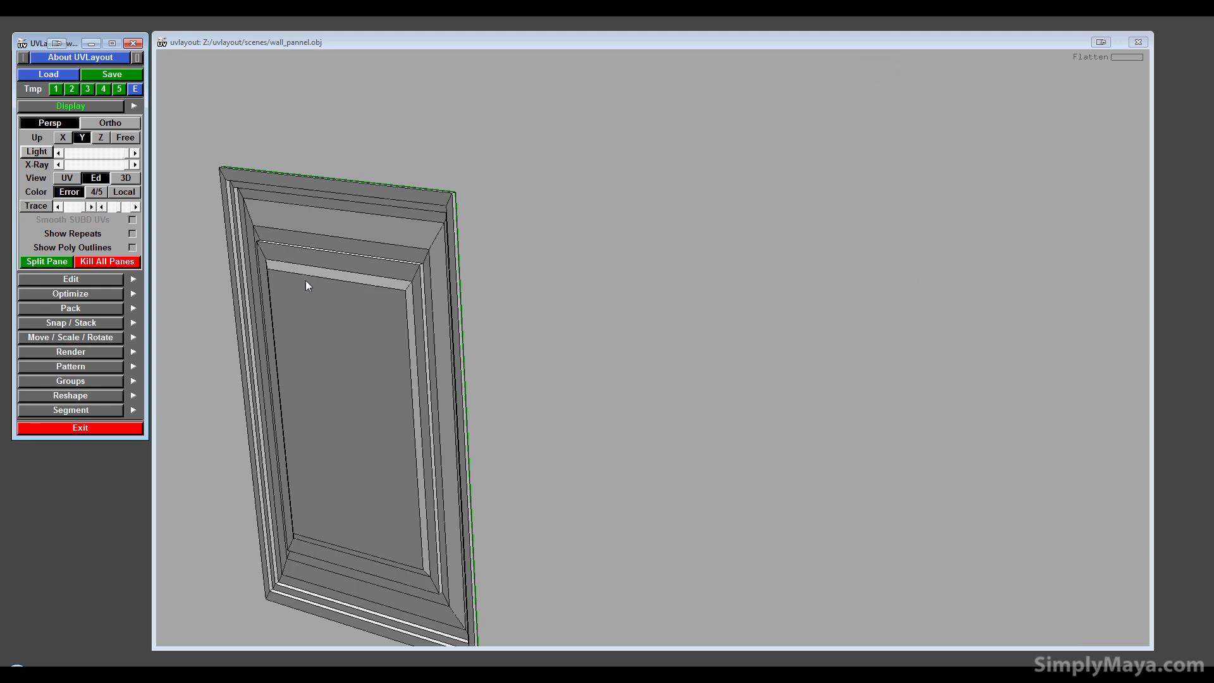
drag(478, 391, 618, 320)
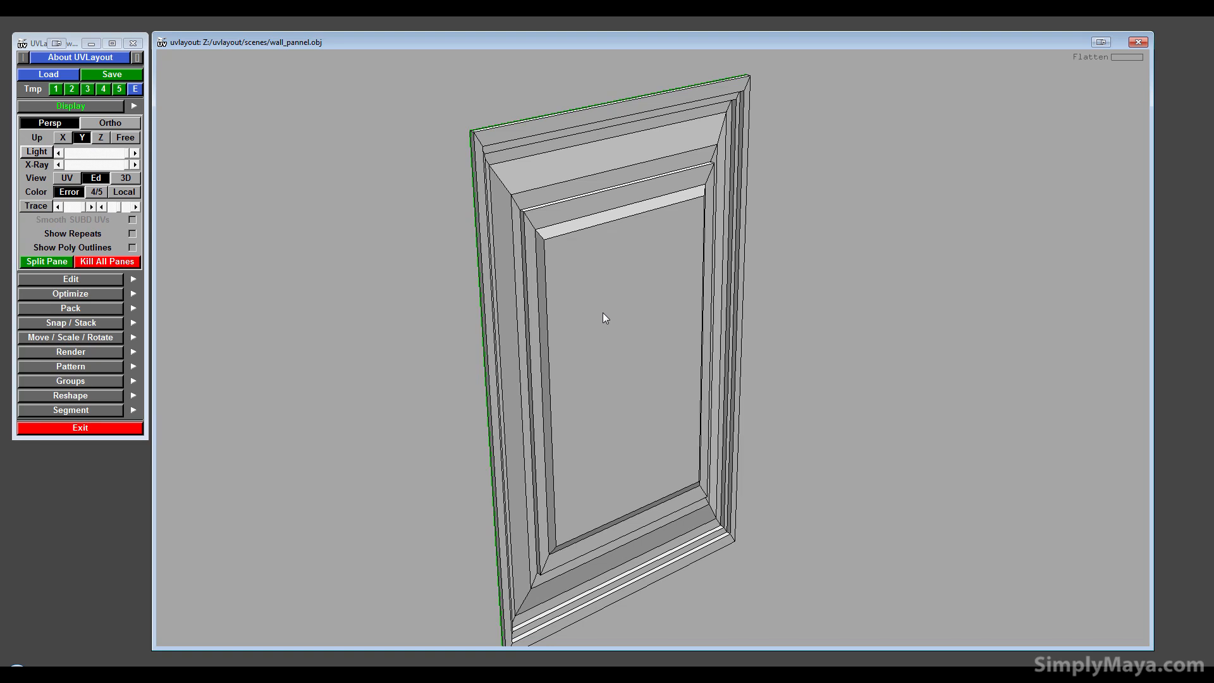
drag(603, 281, 503, 309)
right_drag(502, 309, 688, 302)
middle_drag(688, 302, 601, 339)
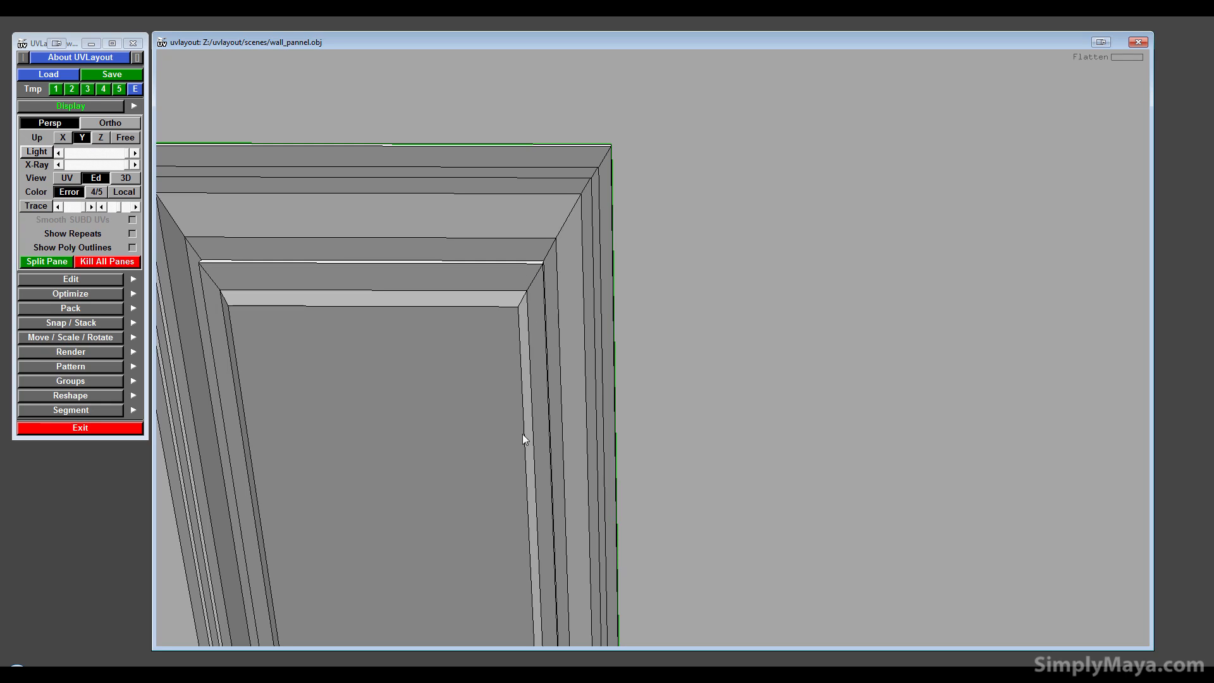
middle_drag(469, 377, 686, 282)
right_drag(686, 283, 469, 310)
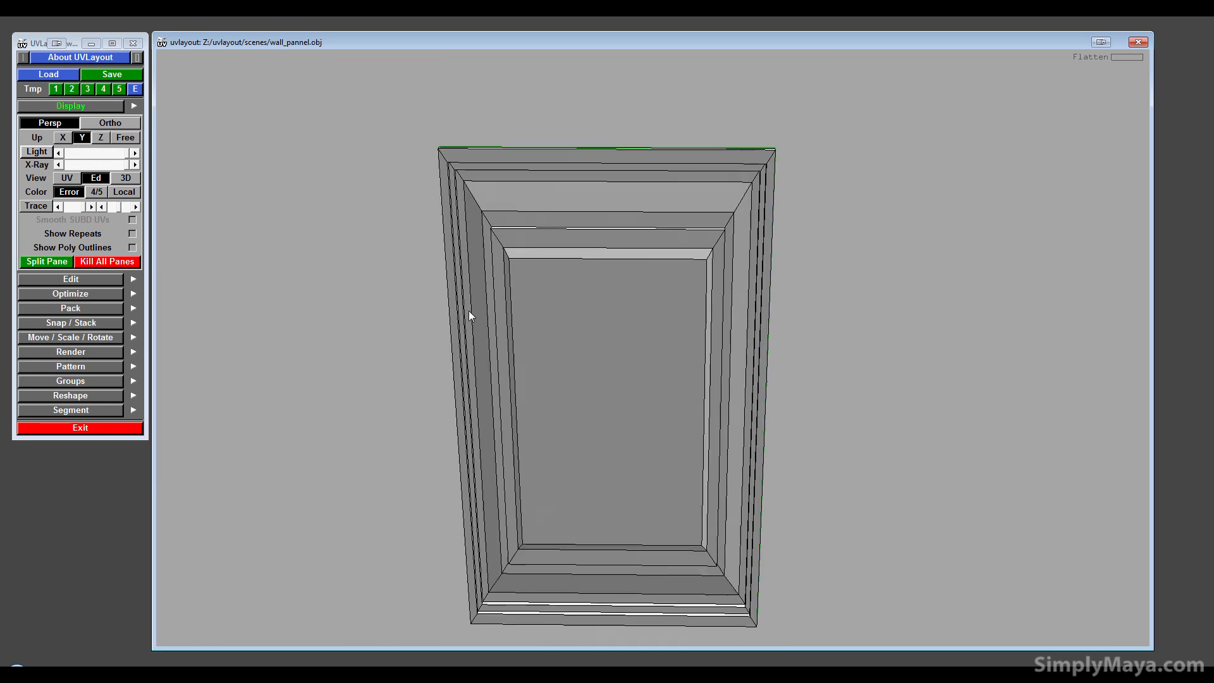
drag(469, 310, 543, 306)
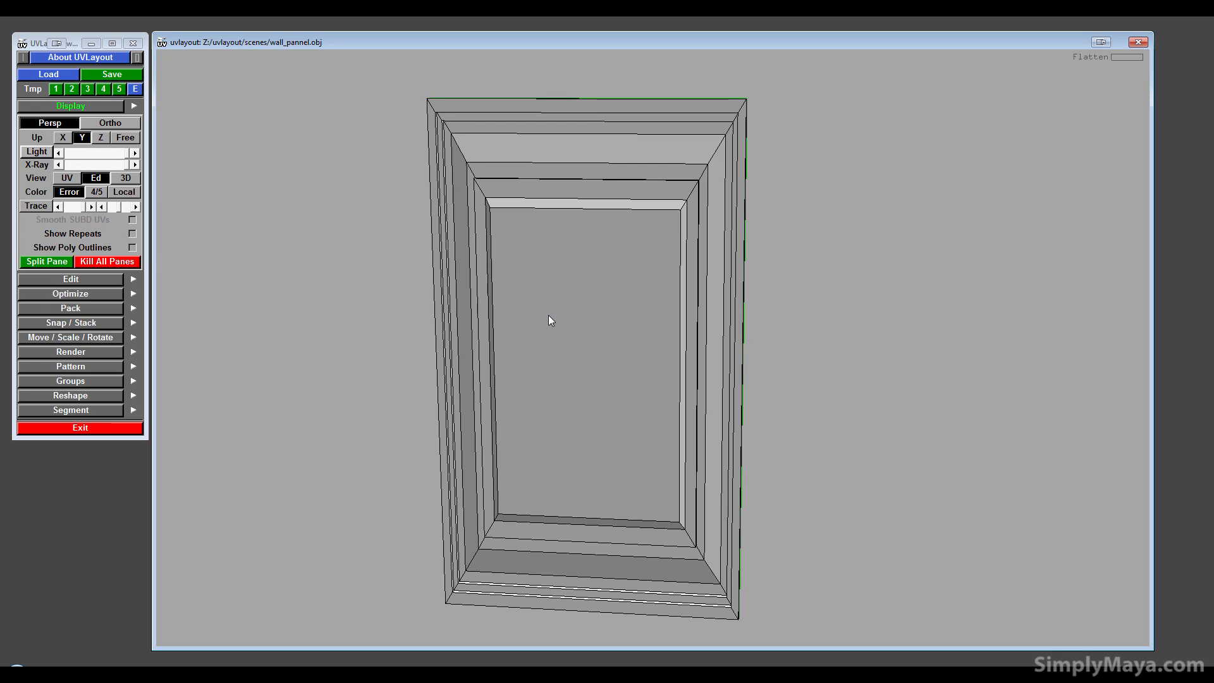
middle_drag(514, 521, 492, 370)
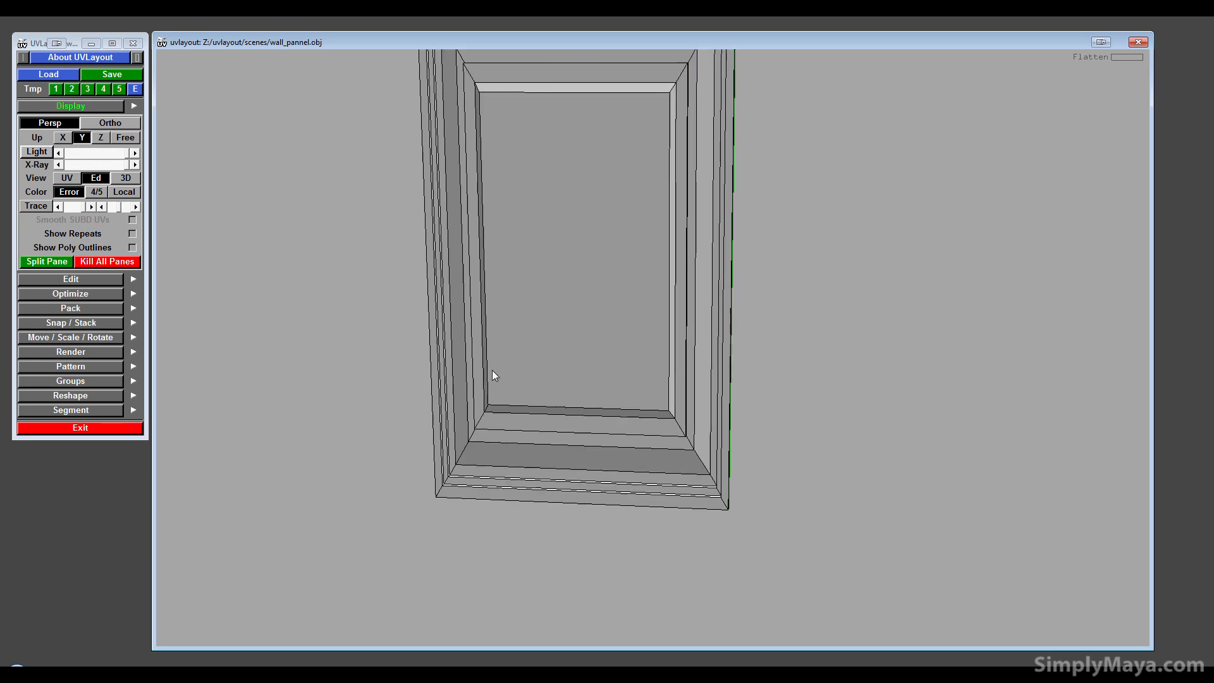
right_drag(492, 370, 838, 506)
middle_drag(839, 505, 764, 332)
drag(756, 490, 768, 491)
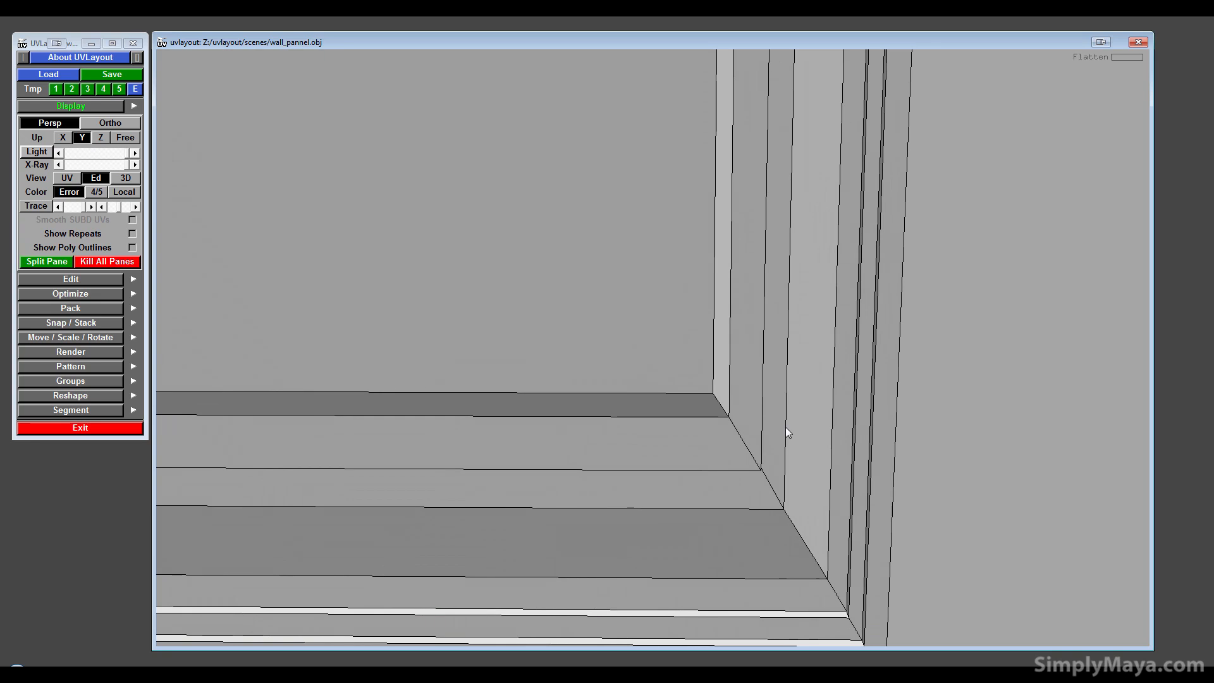
middle_drag(786, 427, 785, 323)
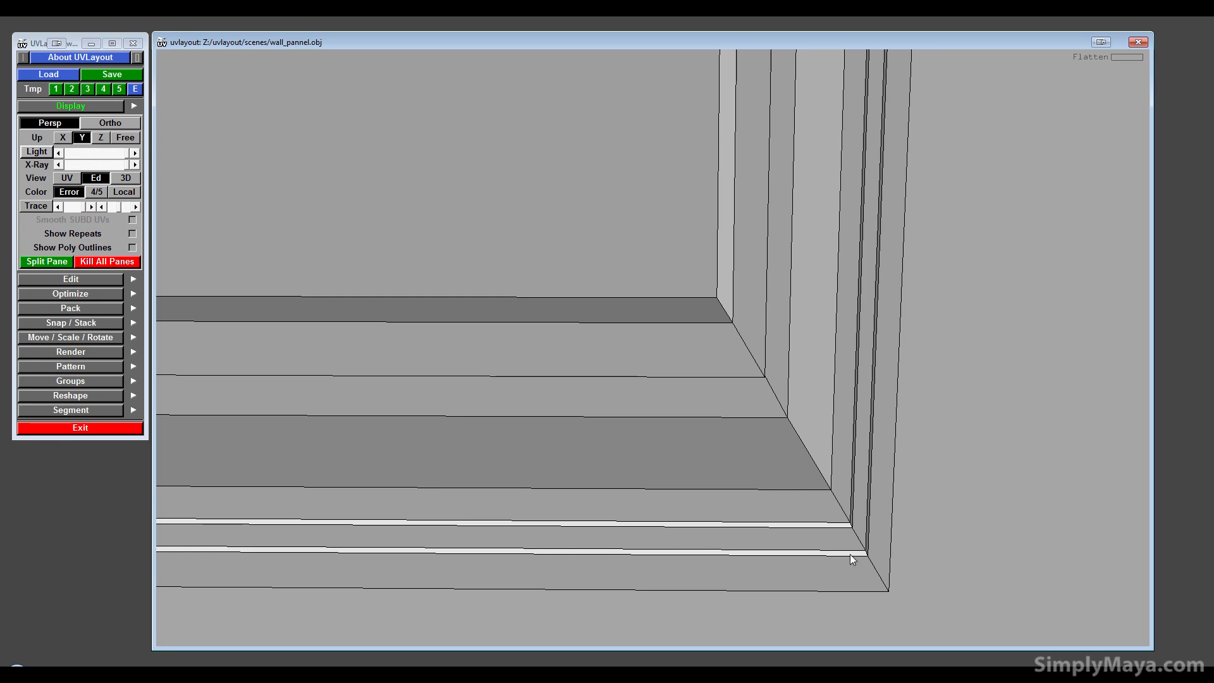
- Inspect the full moulded front from both sides, comparing its long frame strips, stepped grooves and raised centre panel
drag(414, 542, 381, 537)
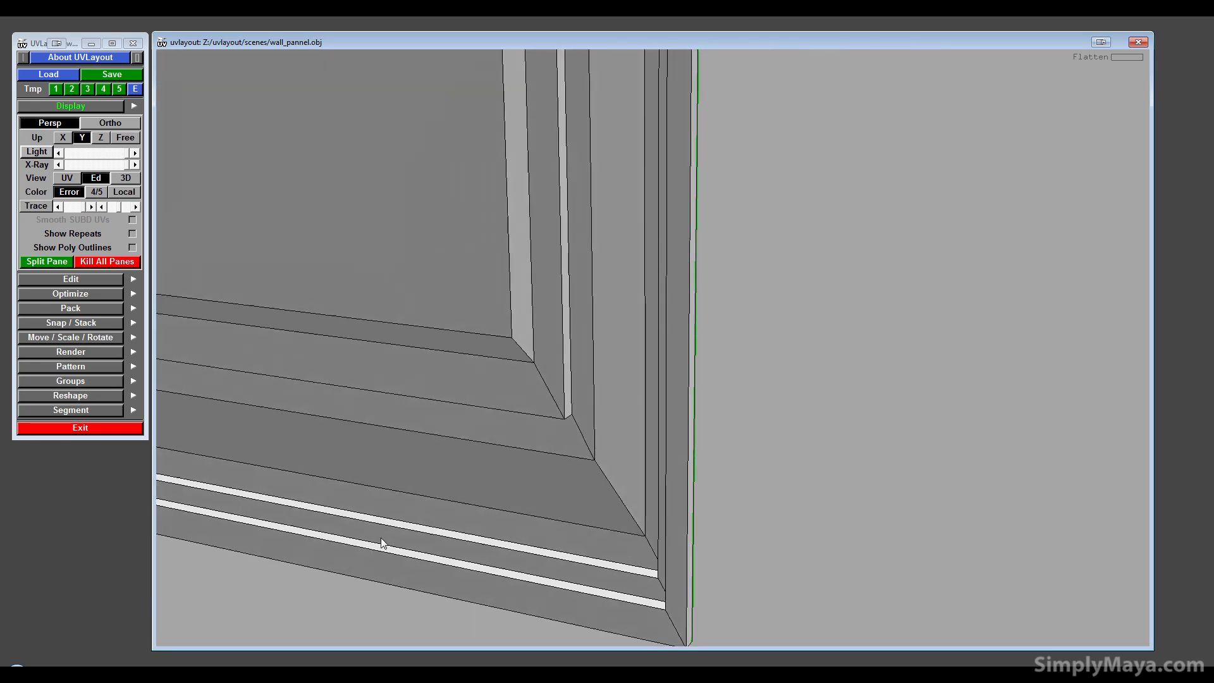
middle_drag(380, 537, 576, 506)
right_drag(601, 469, 595, 514)
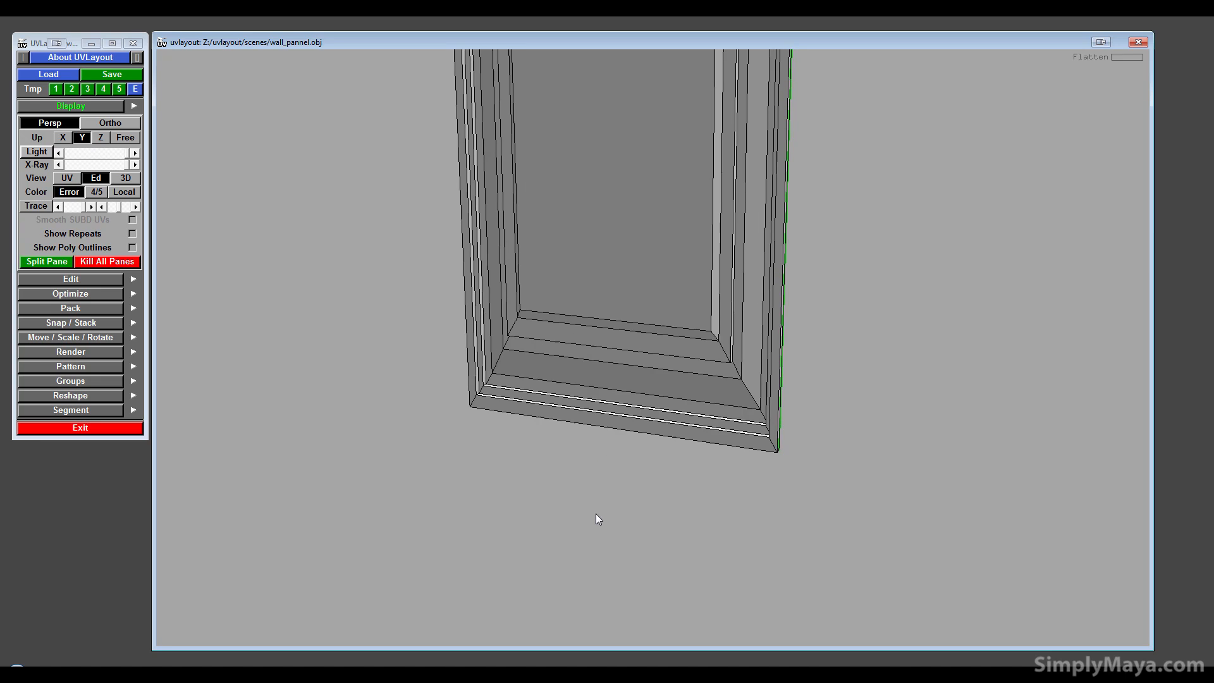
middle_drag(596, 514, 512, 591)
middle_drag(539, 548, 535, 581)
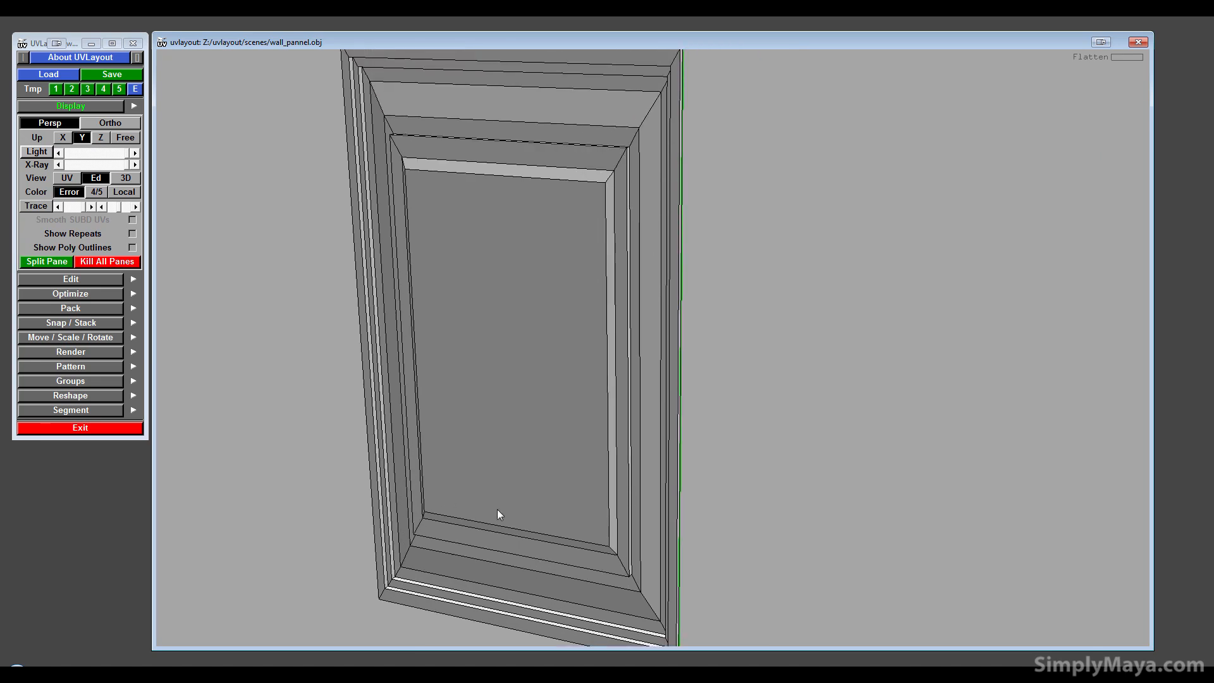
right_drag(497, 510, 599, 492)
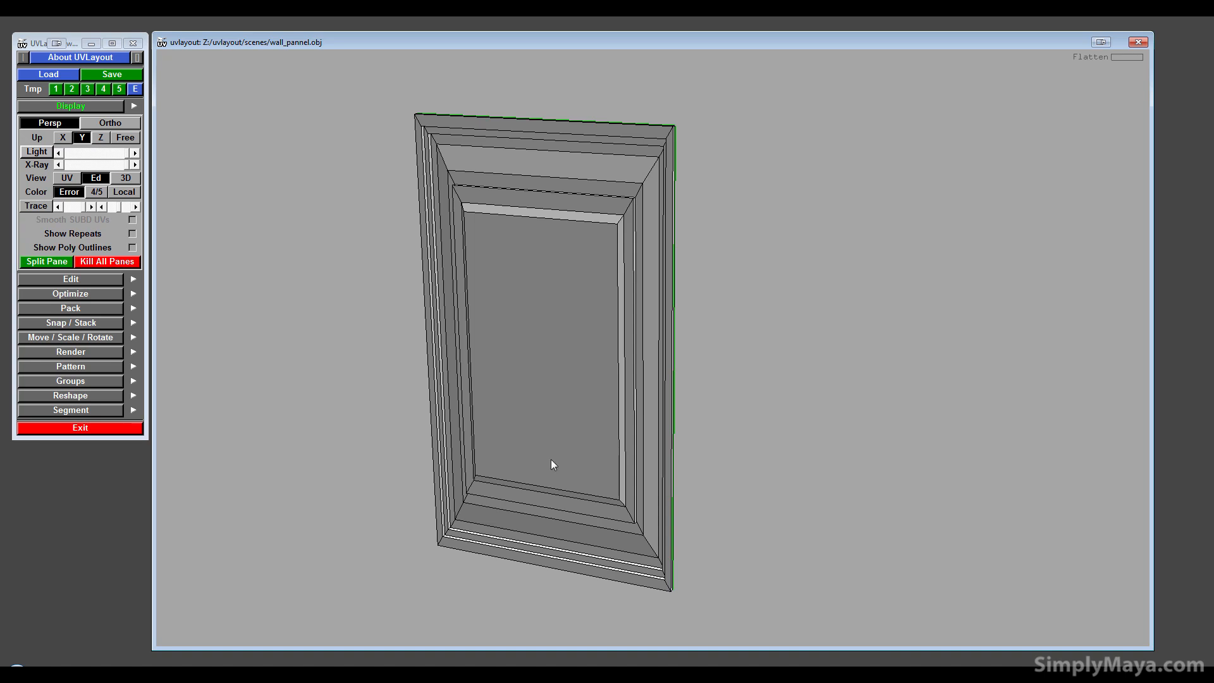
drag(461, 382, 518, 388)
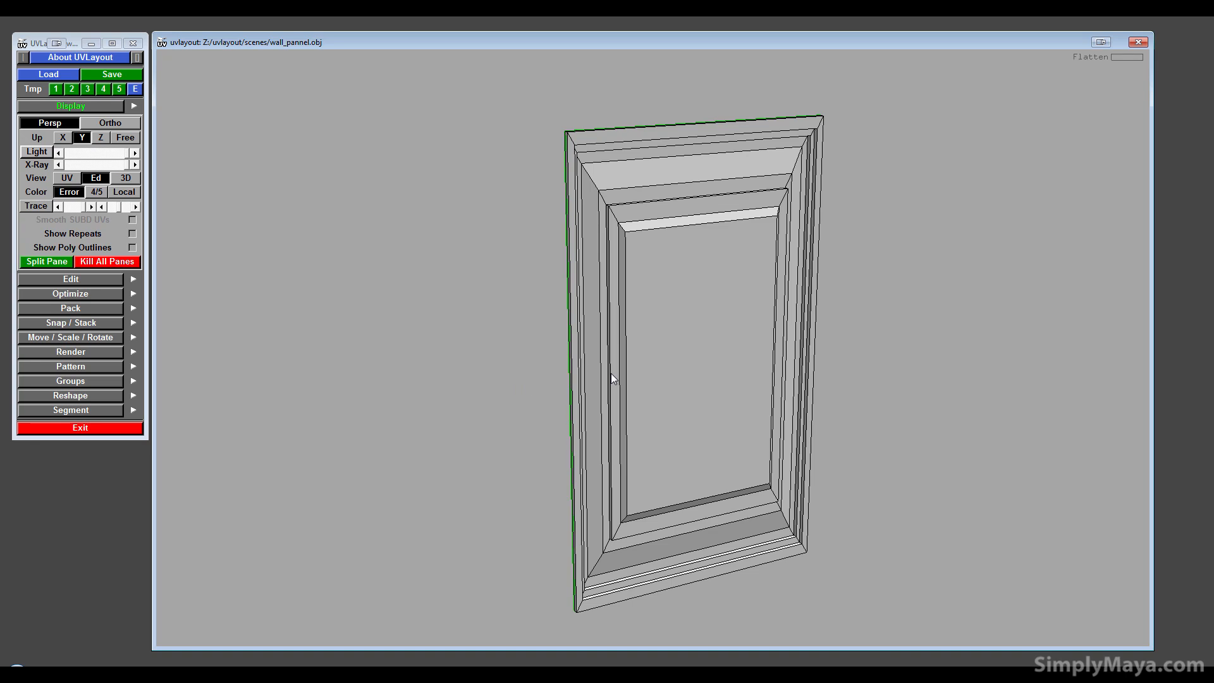
middle_drag(613, 372, 584, 359)
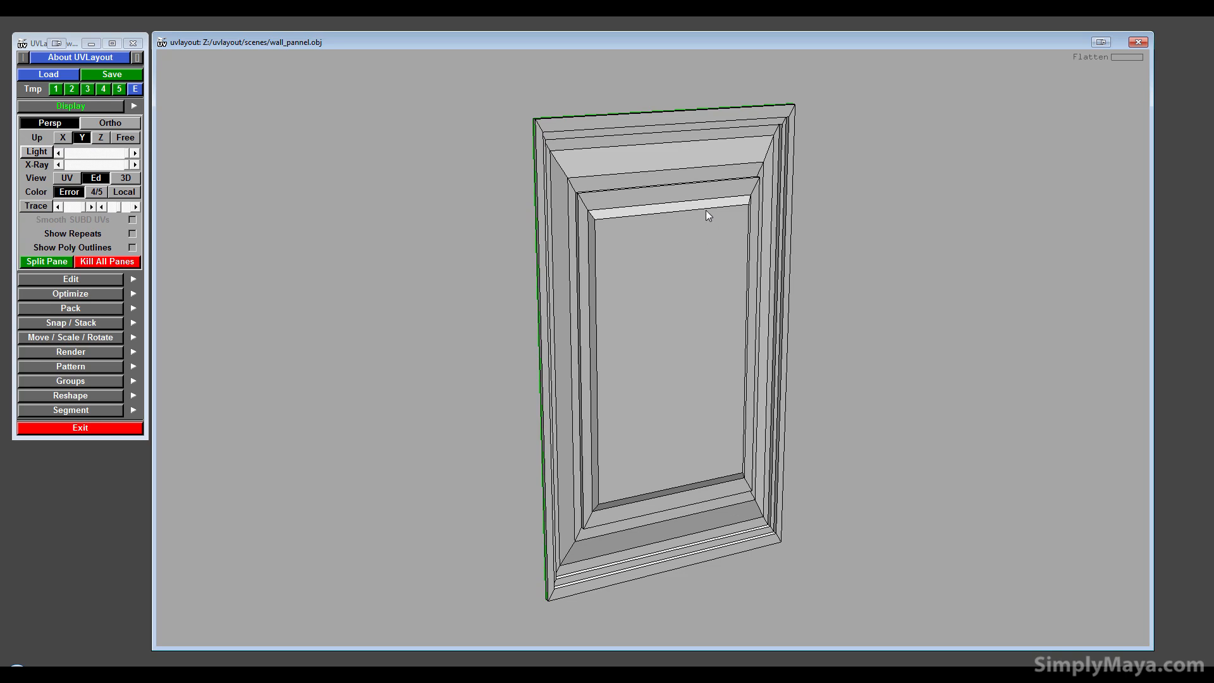
middle_drag(706, 210, 685, 259)
drag(617, 312, 593, 314)
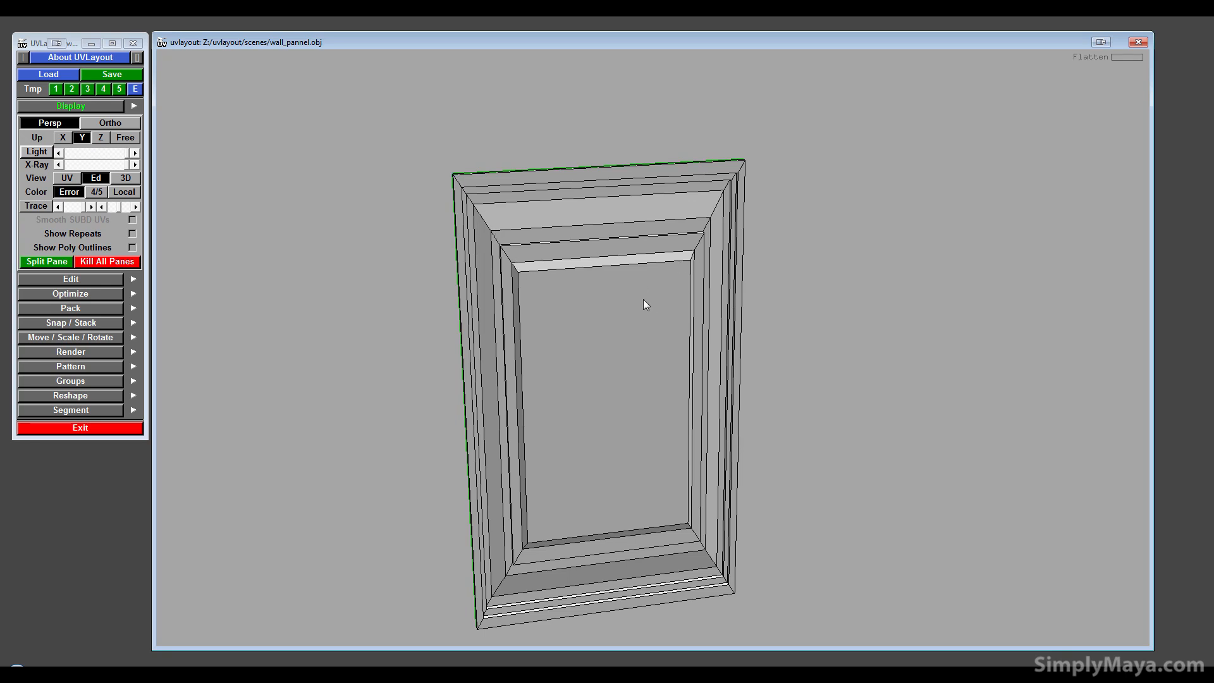
drag(646, 306, 629, 337)
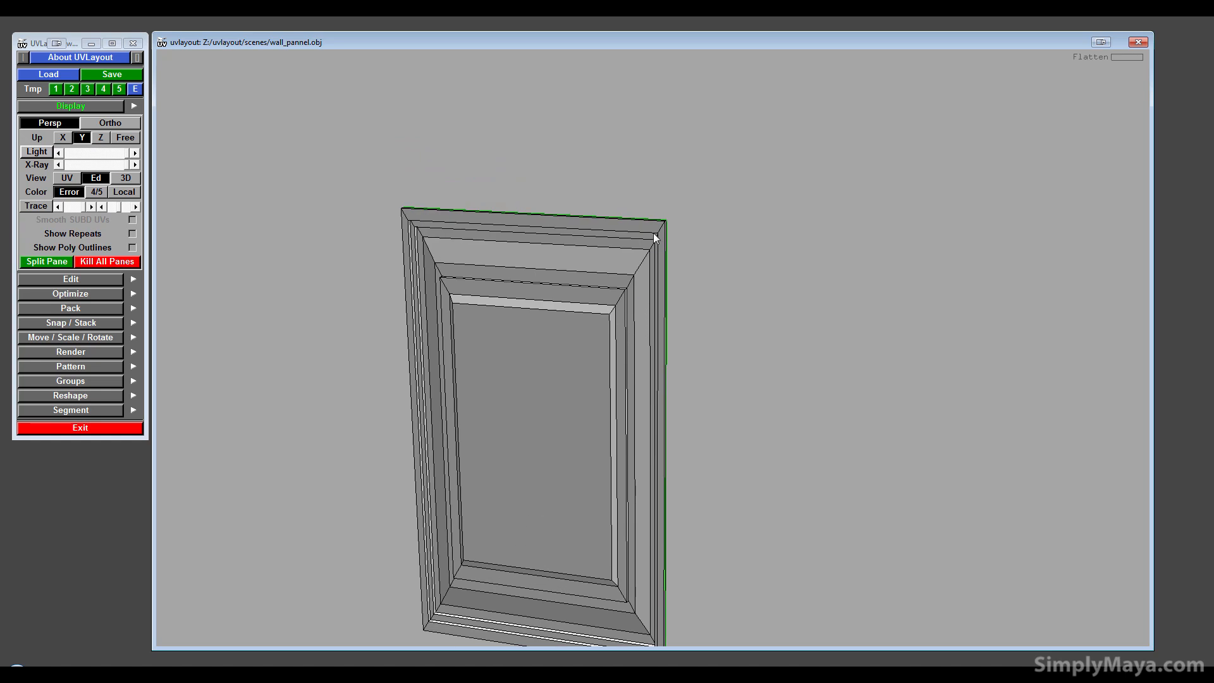
- Mark cuts along the mitred edges at the moulded front's two upper corners, starting at the centre panel's bevel
middle_drag(611, 496, 626, 441)
drag(623, 436, 518, 318)
middle_drag(522, 317, 590, 397)
right_drag(594, 395, 593, 370)
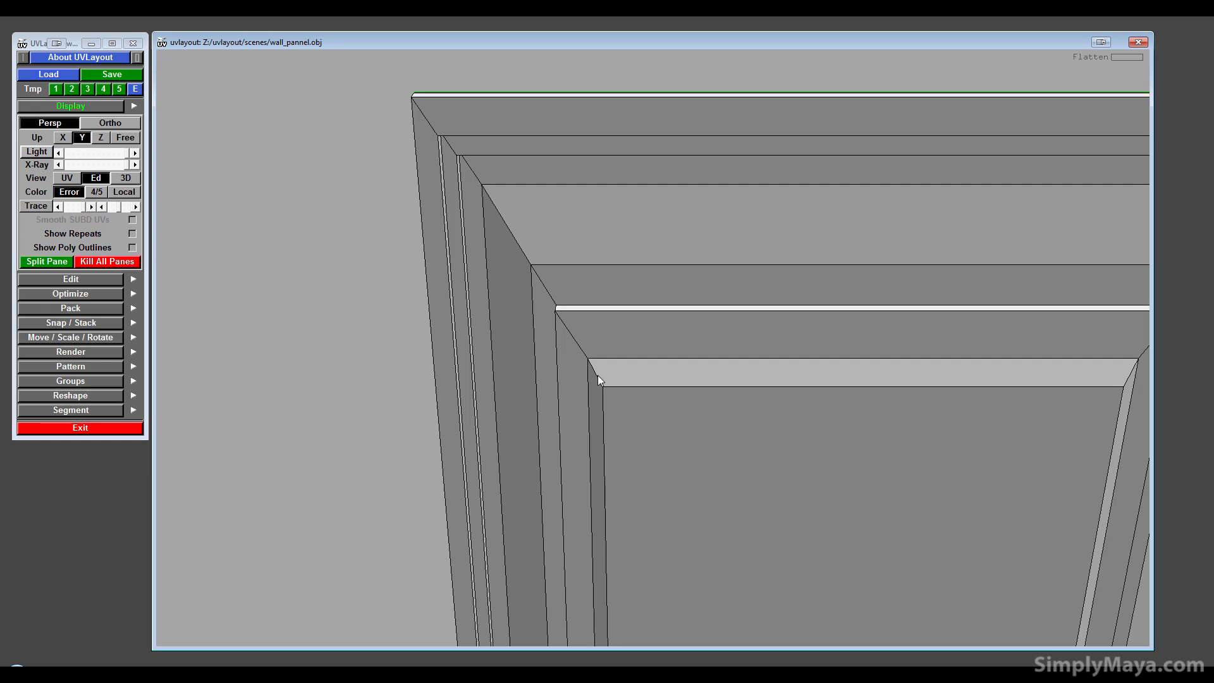
key(c)
middle_drag(636, 365, 417, 343)
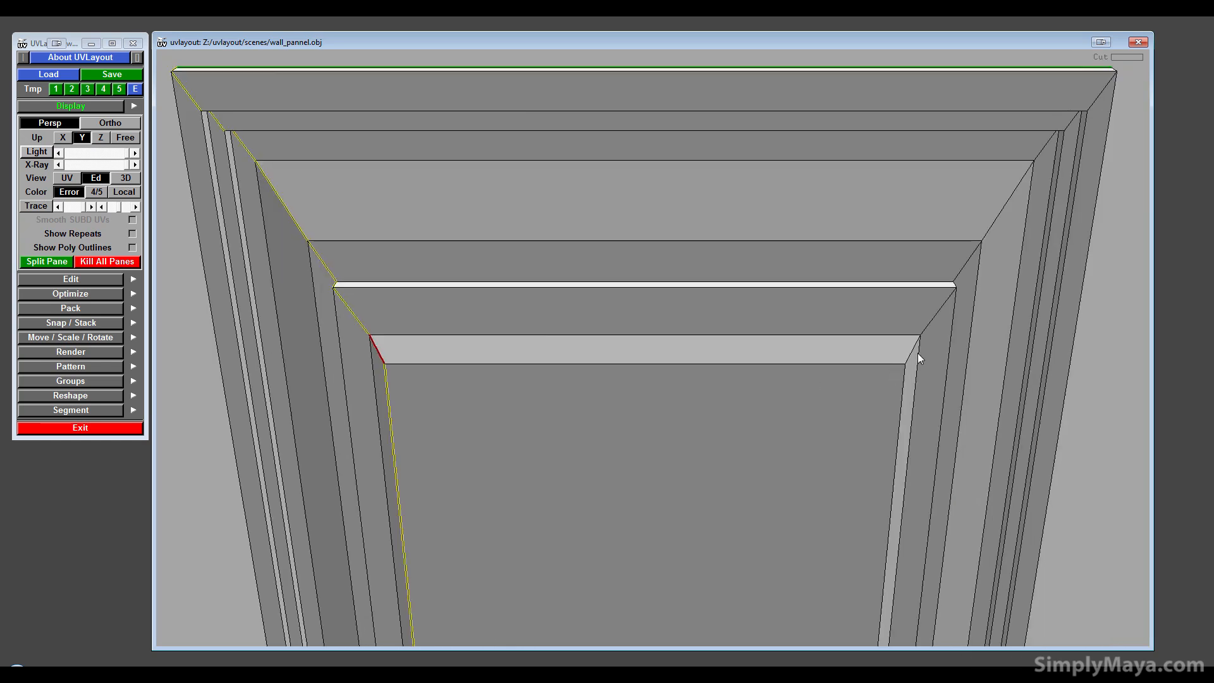
key(c)
- Mark cuts on the bevel mitres at the centre panel's two lower corners
drag(767, 463, 789, 370)
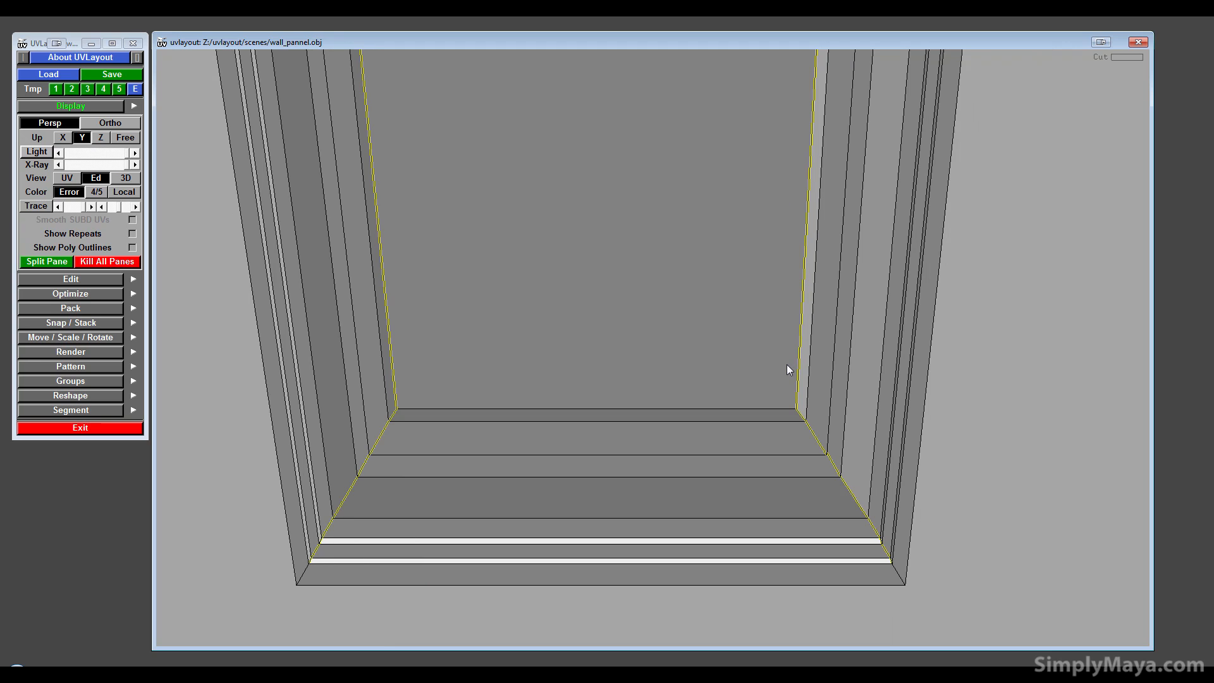
key(c)
key(c)
- Weld the two long vertical edges of the centre panel to remove their unwanted cut marks
drag(397, 412, 433, 136)
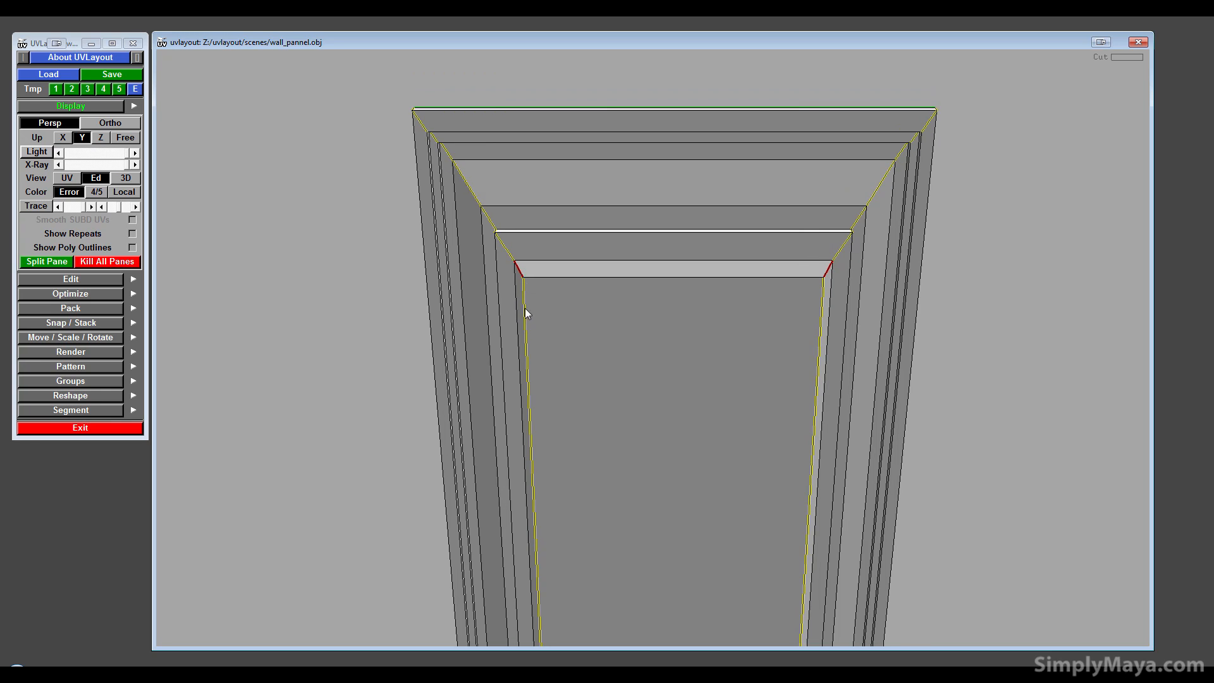
drag(534, 472, 524, 276)
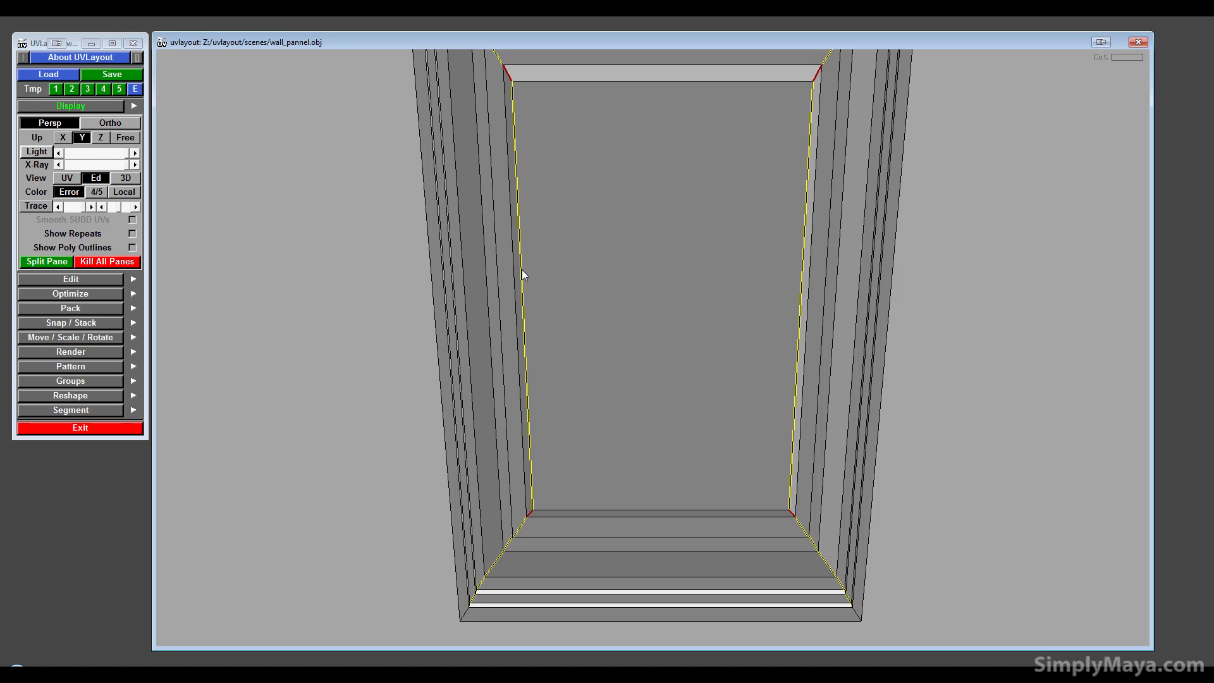
key(w)
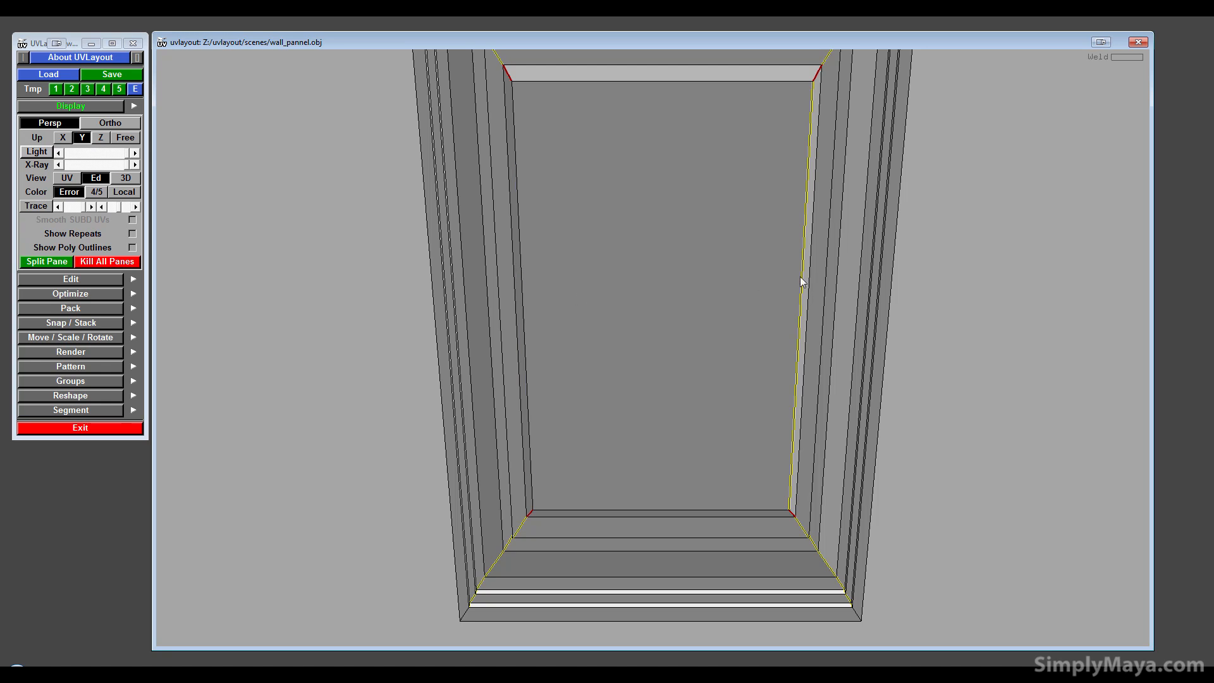
key(w)
- Mark cuts on the outermost mitre edges at the frame's two lower corners so the corner seams reach the border
drag(743, 316, 727, 203)
drag(704, 263, 650, 339)
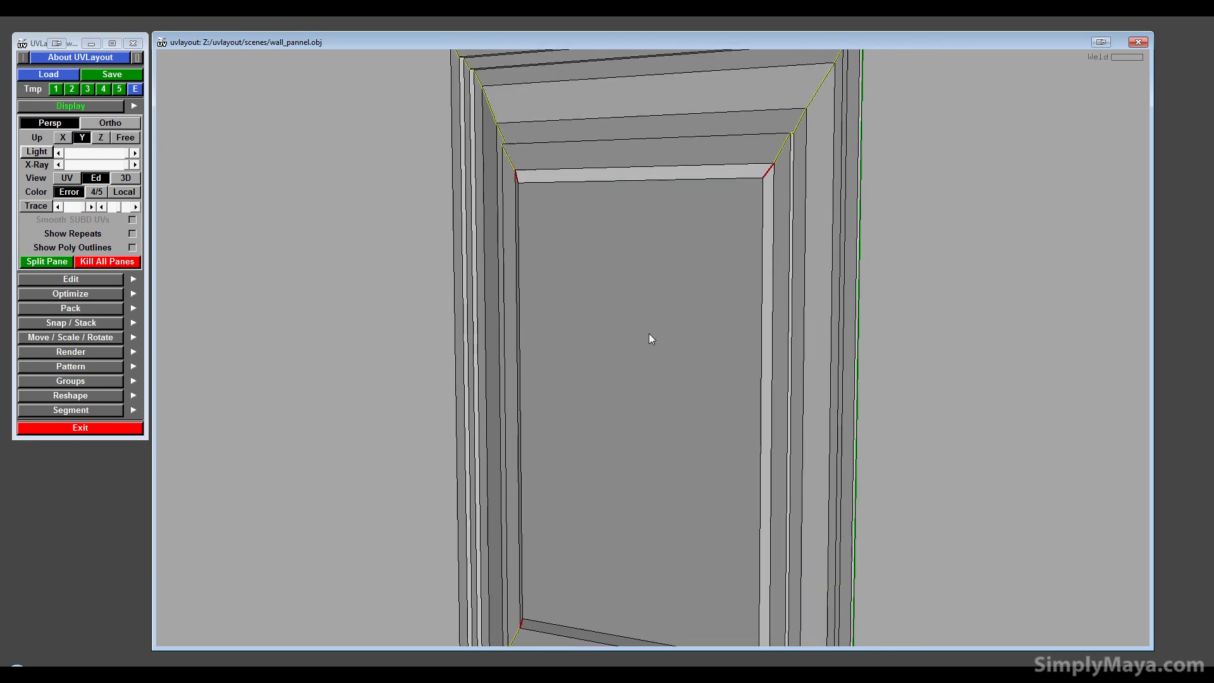
drag(542, 206, 560, 347)
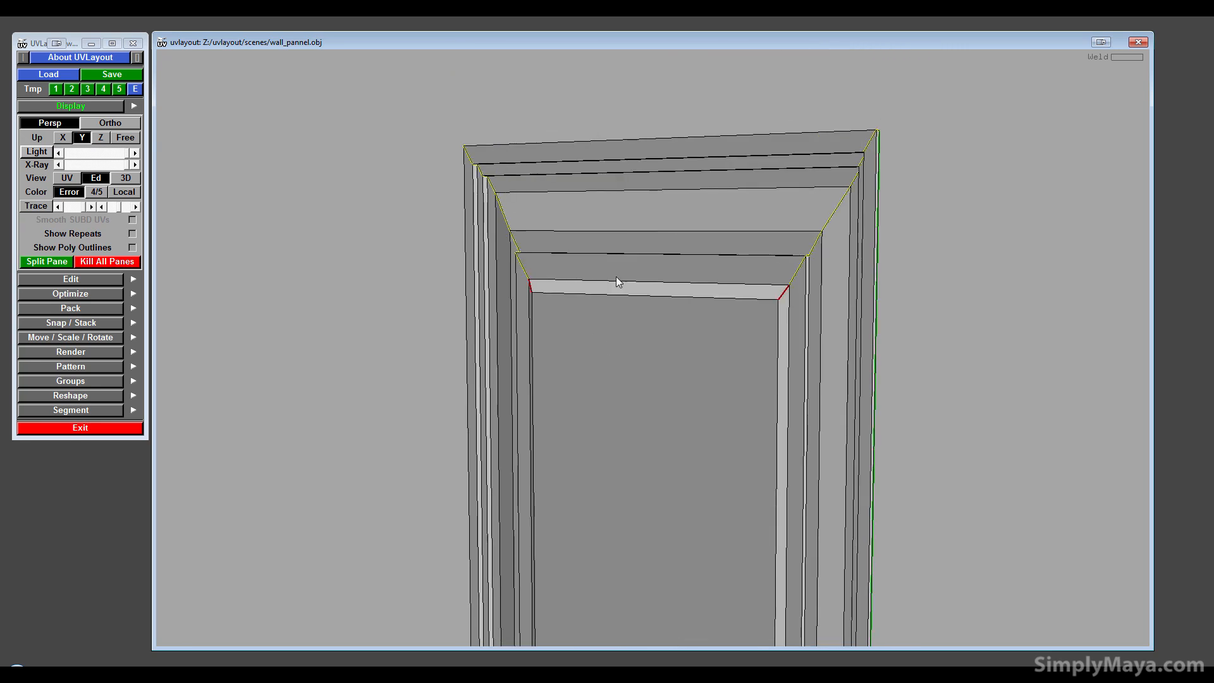
middle_drag(616, 278, 628, 154)
middle_drag(563, 481, 602, 246)
right_drag(602, 247, 856, 342)
middle_drag(841, 329, 857, 289)
key(c)
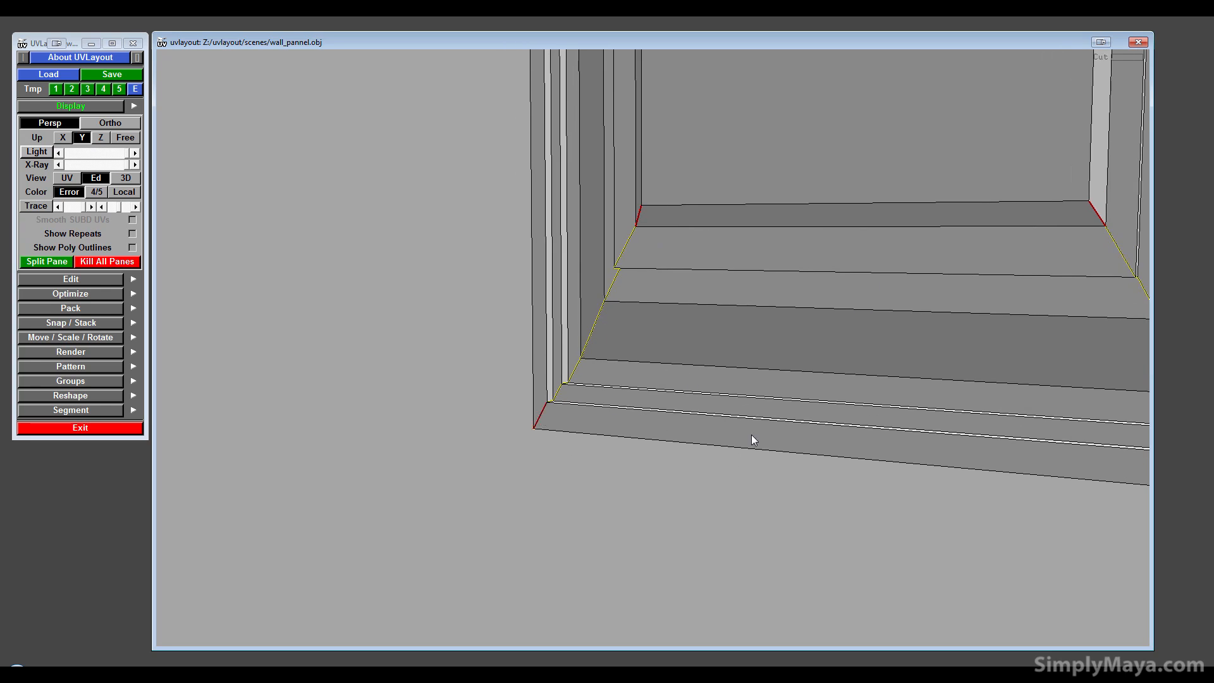
middle_drag(752, 435, 446, 434)
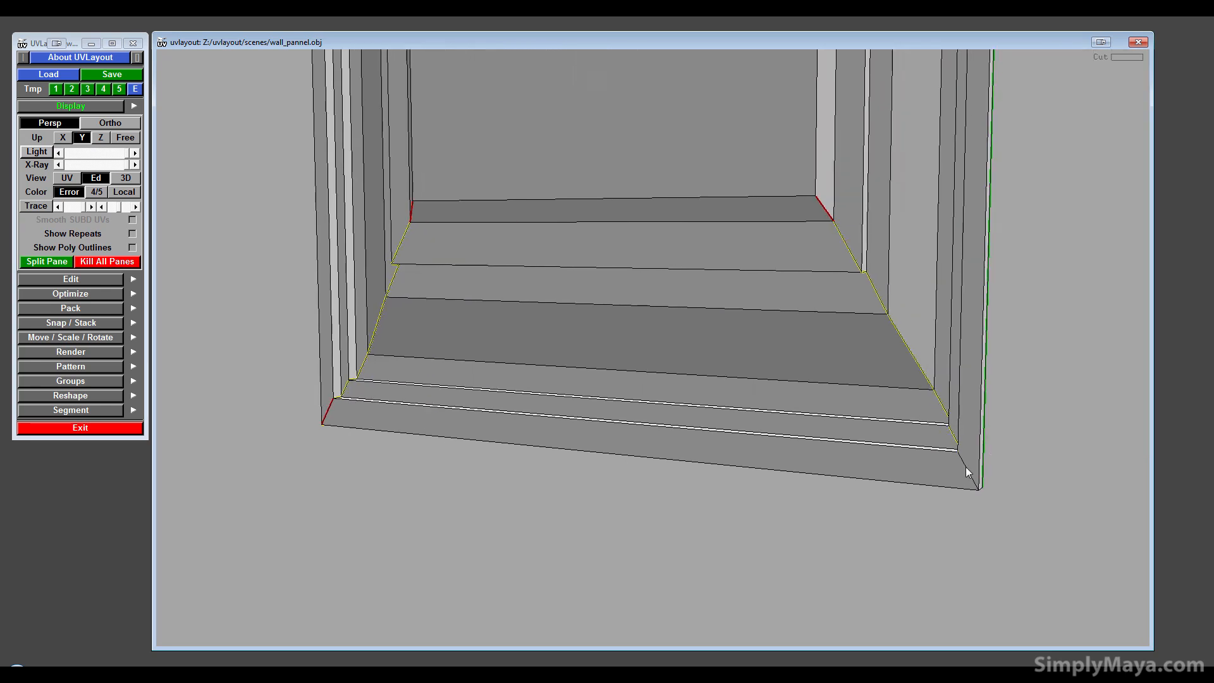
drag(691, 380, 573, 415)
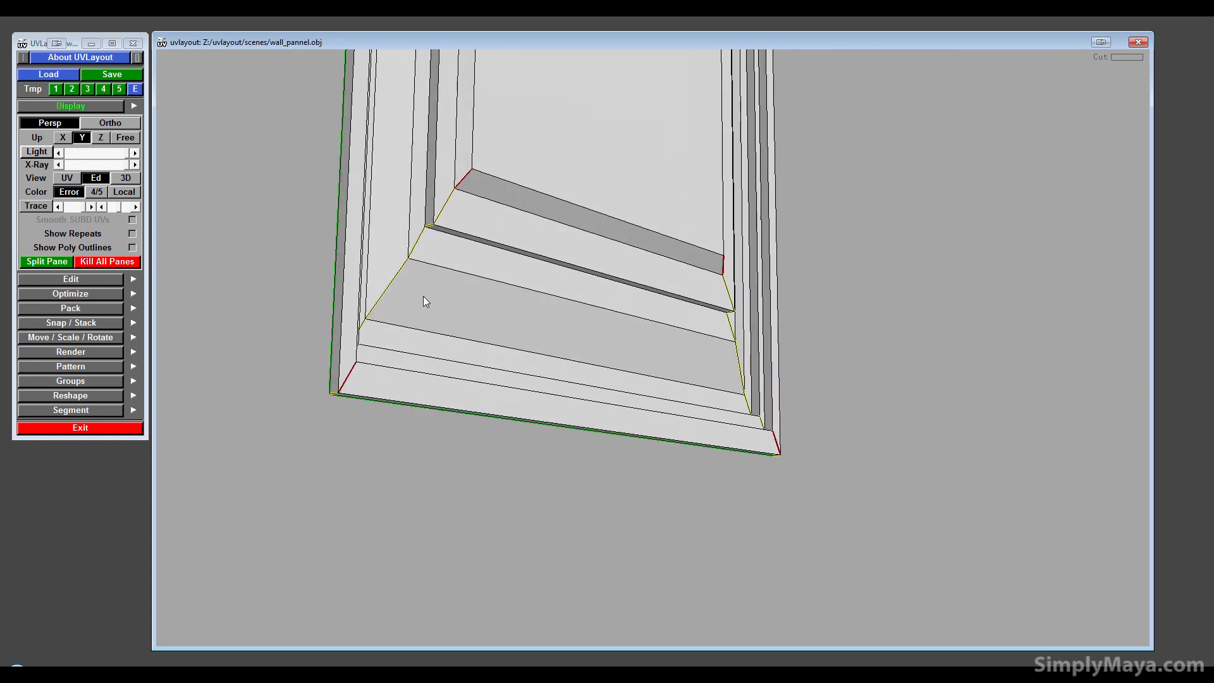
- Split the front shell open along the marked corner seams and drop it into UV space
drag(423, 296, 316, 423)
drag(813, 420, 588, 249)
right_drag(586, 244, 594, 278)
key(shift+s)
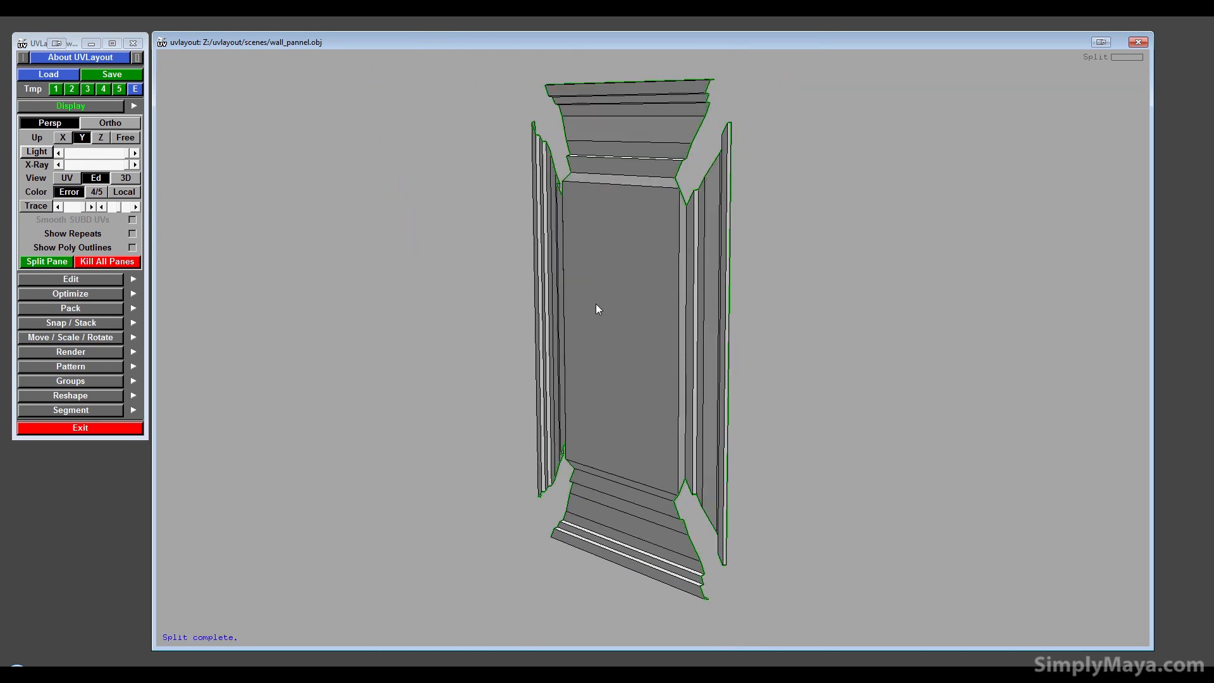
drag(602, 365, 392, 240)
key(d)
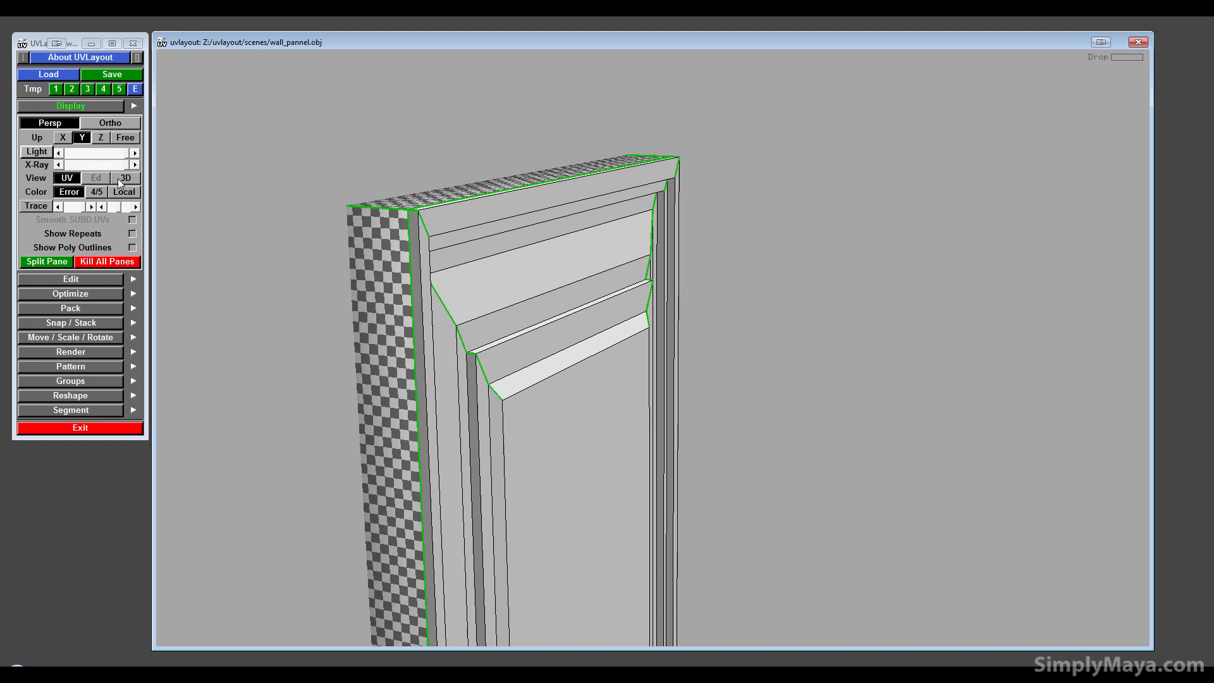
- Show the UV view, move the front shell clear of the back shell into the neighbouring tile, and flatten it
click(74, 180)
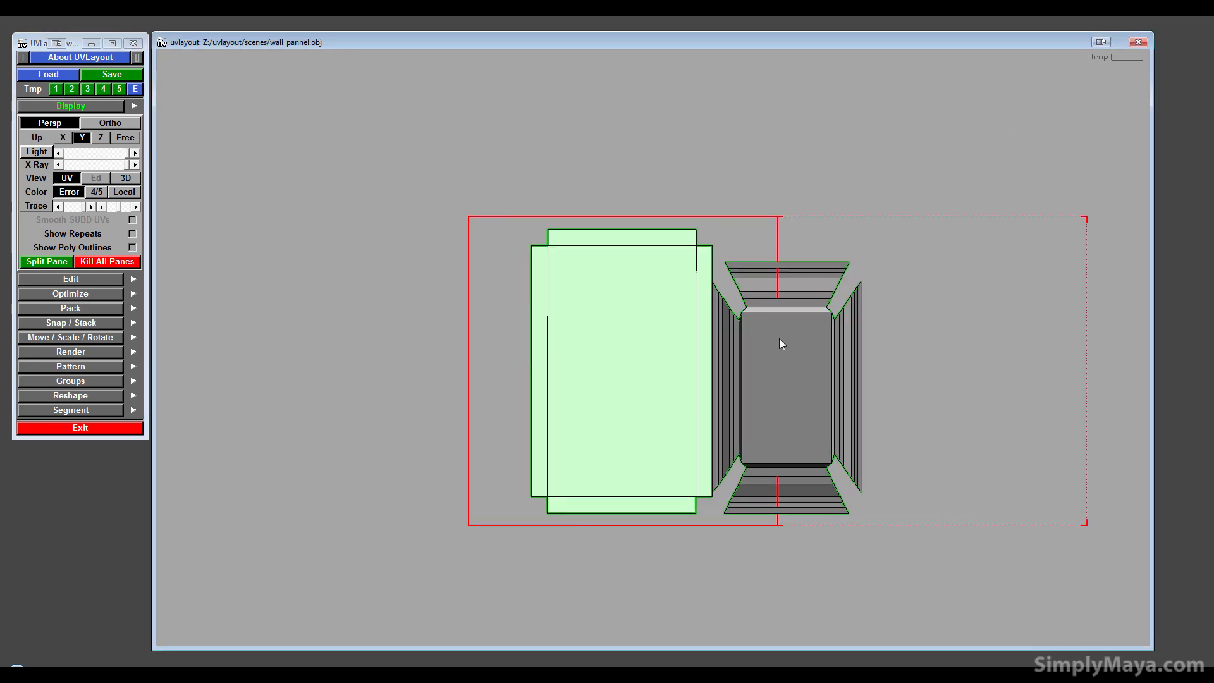
middle_drag(878, 332, 886, 322)
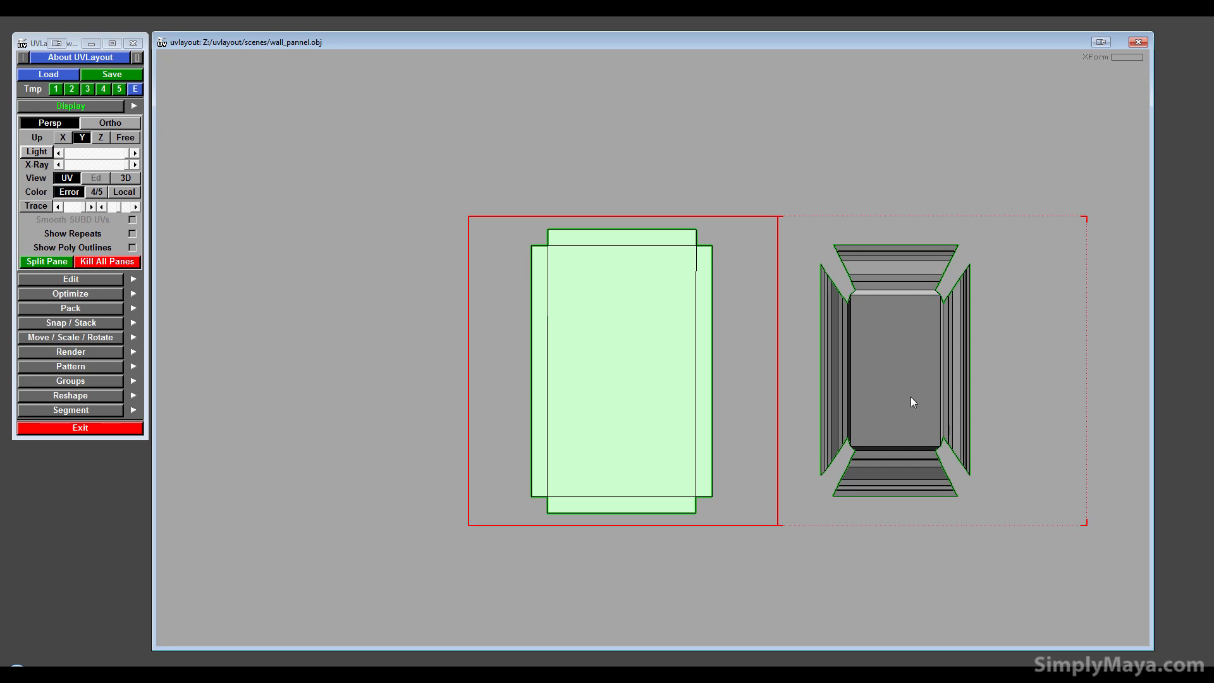
key(f)
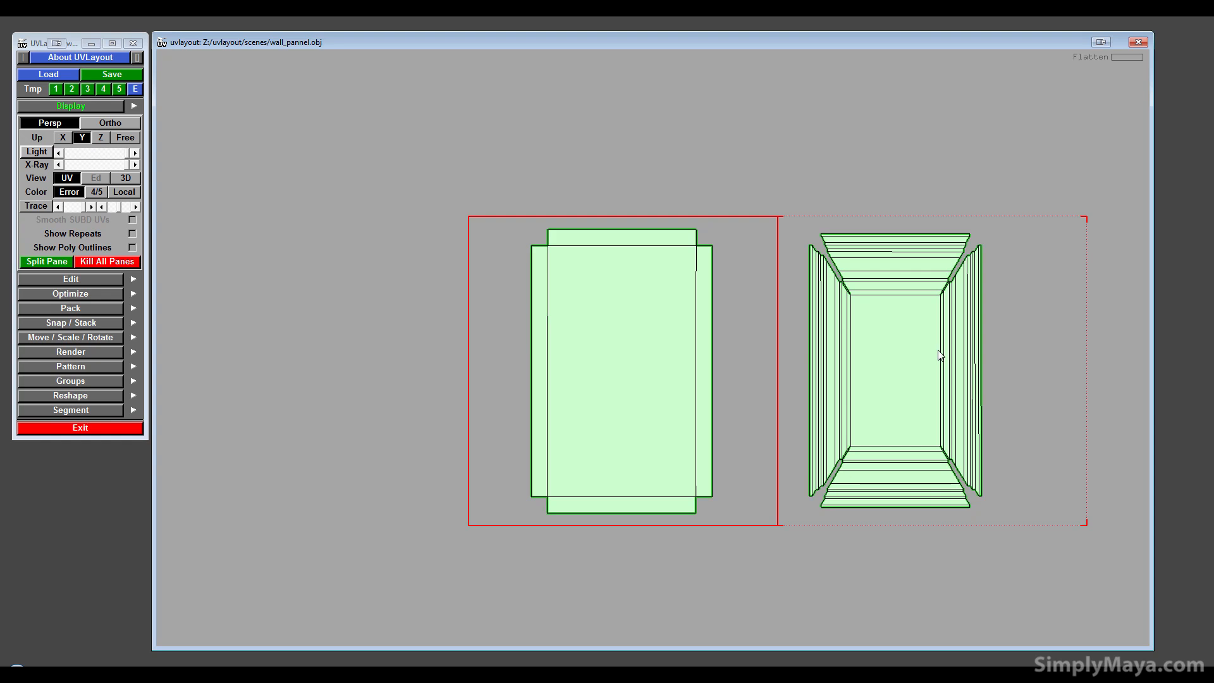
- Weld the innermost mitre edges at the front shell's two lower corners, up to the first narrow groove
right_drag(938, 350, 840, 529)
middle_drag(805, 347, 797, 216)
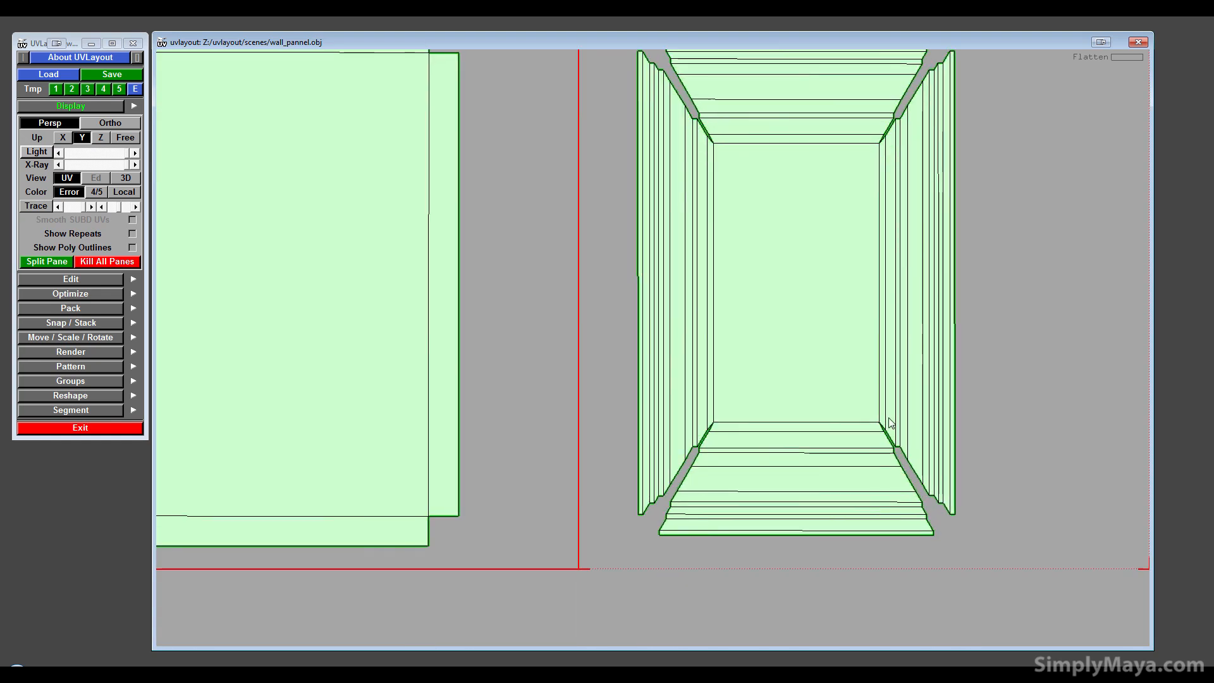
right_drag(890, 418, 807, 368)
middle_drag(858, 550, 828, 441)
right_drag(828, 442, 916, 412)
middle_drag(916, 413, 869, 396)
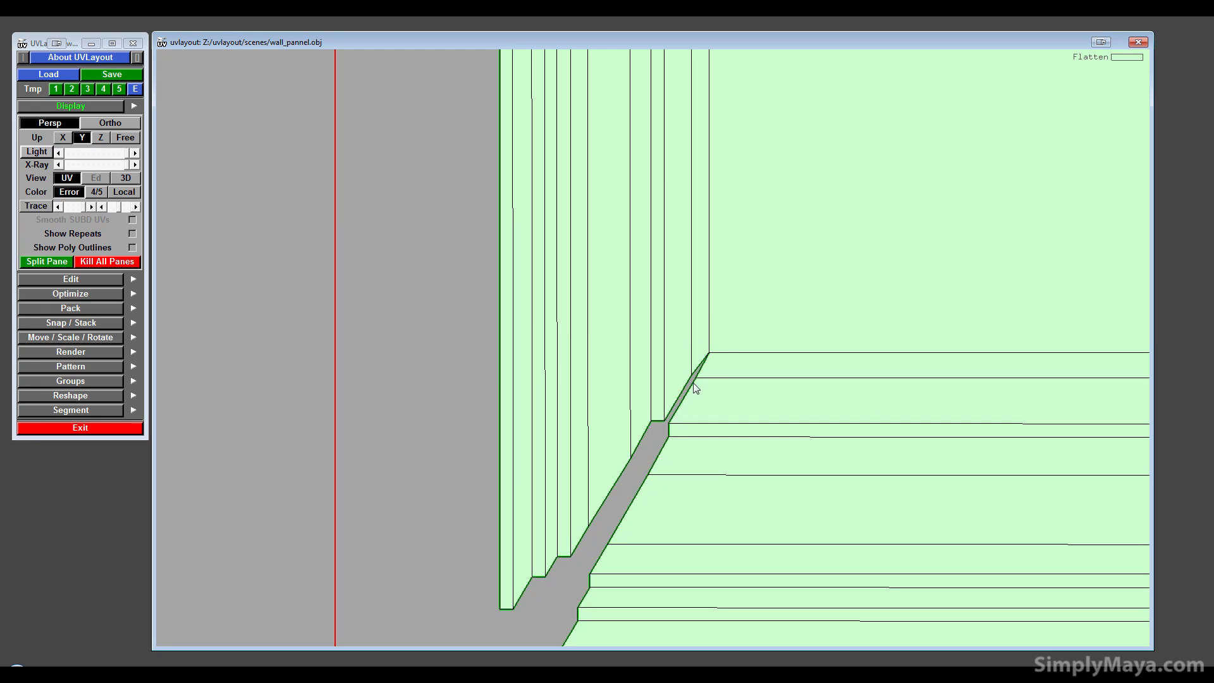
middle_drag(697, 388, 666, 407)
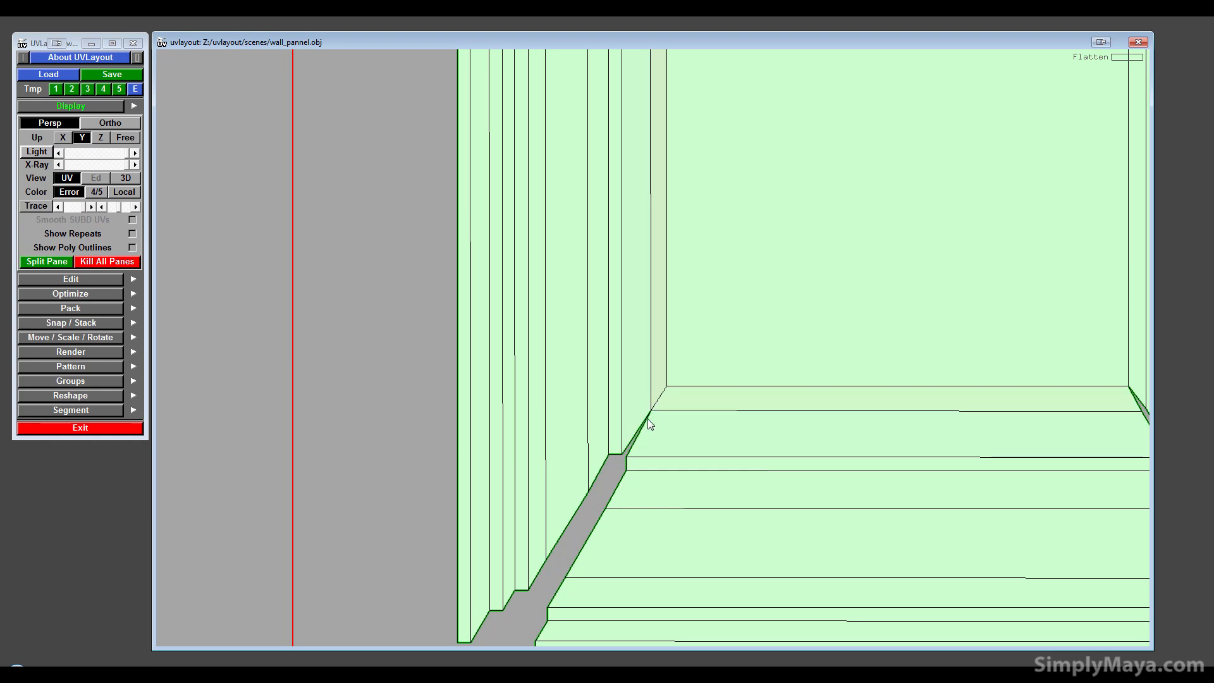
key(w)
middle_drag(797, 442, 538, 456)
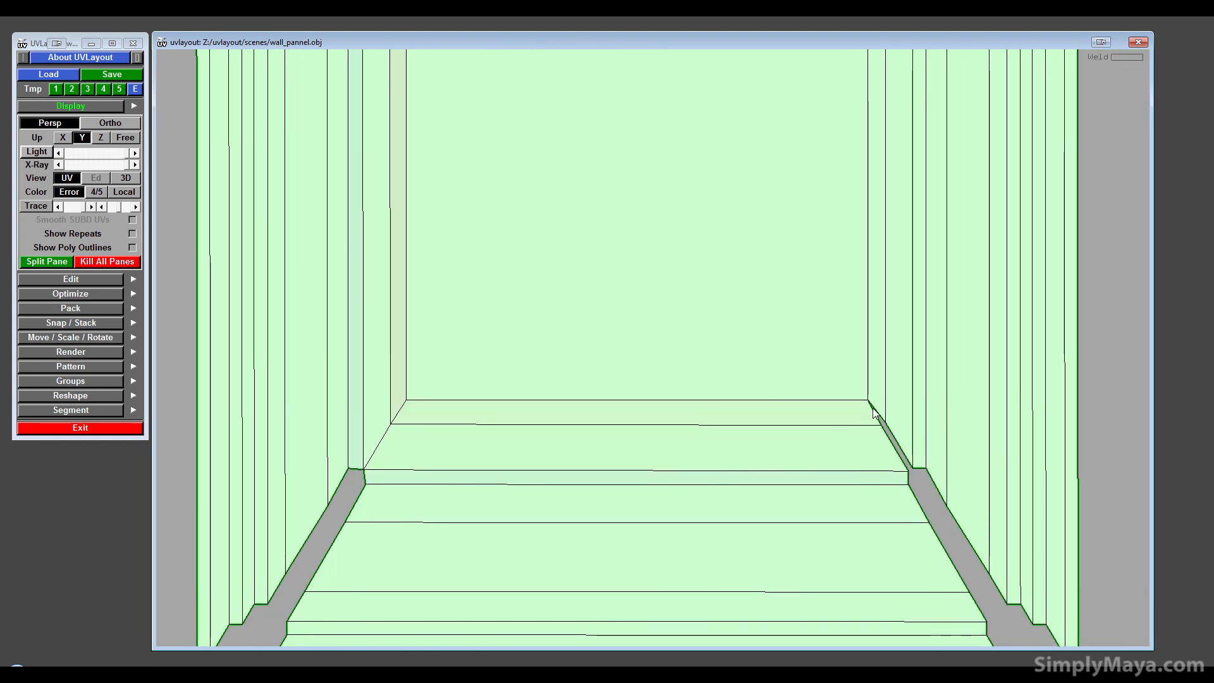
key(w)
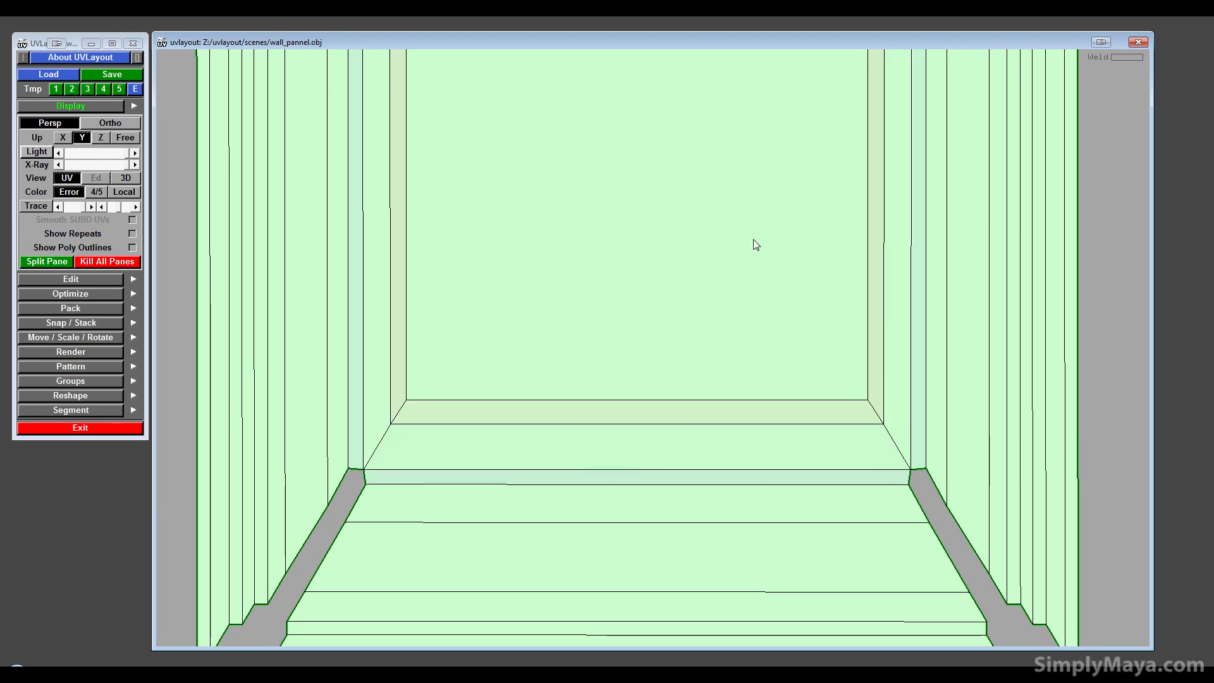
- Weld the innermost mitre edges at the front shell's two upper corners, up to the first narrow groove
middle_drag(753, 239, 726, 592)
middle_drag(672, 171, 710, 537)
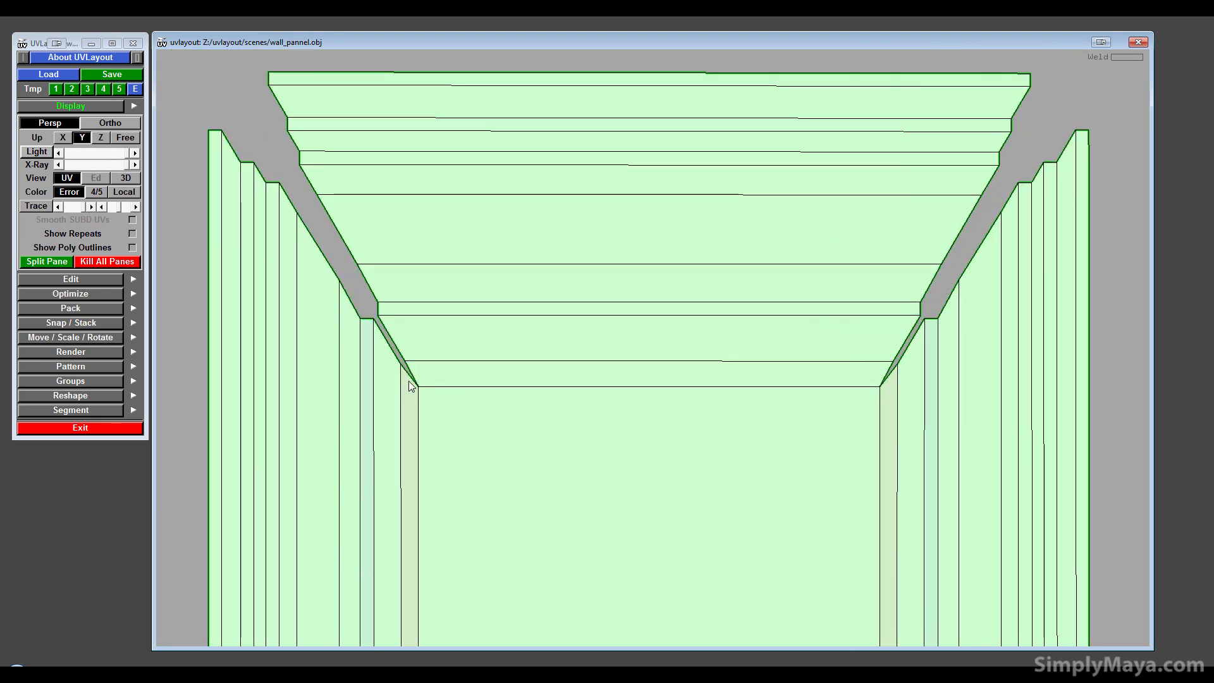
key(w)
key(w)
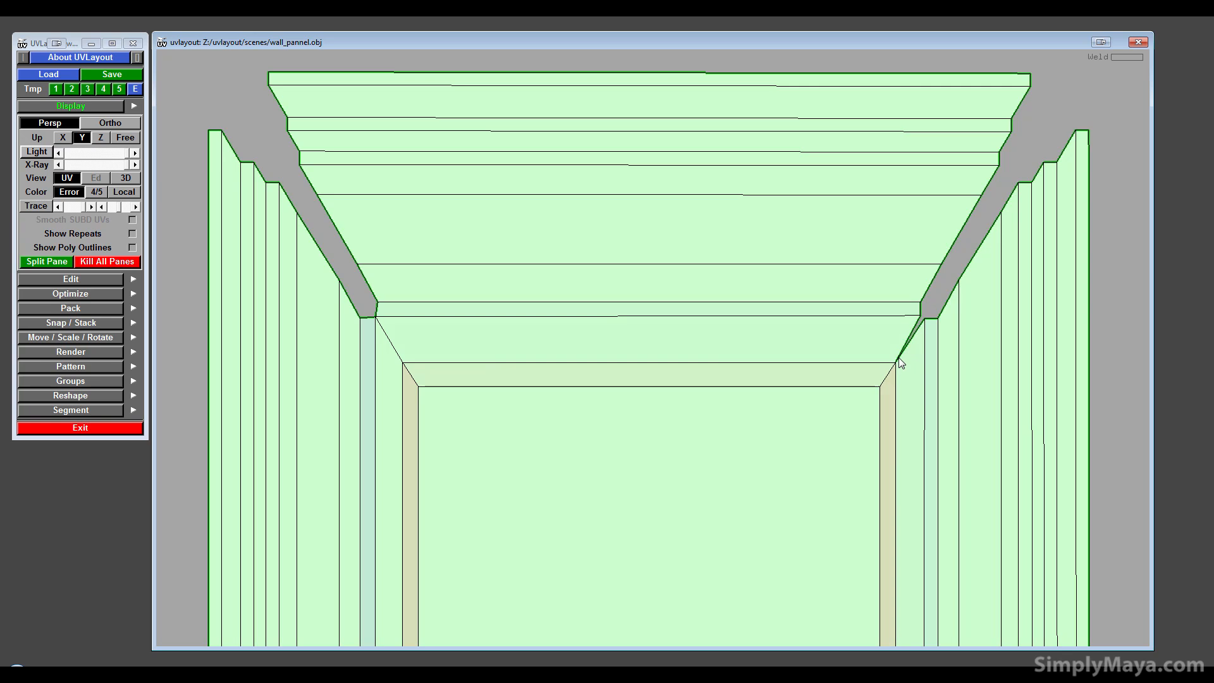
- Flatten the front shell again with its welded inner corners and show the checker texture on it in 3D
right_drag(784, 388, 654, 359)
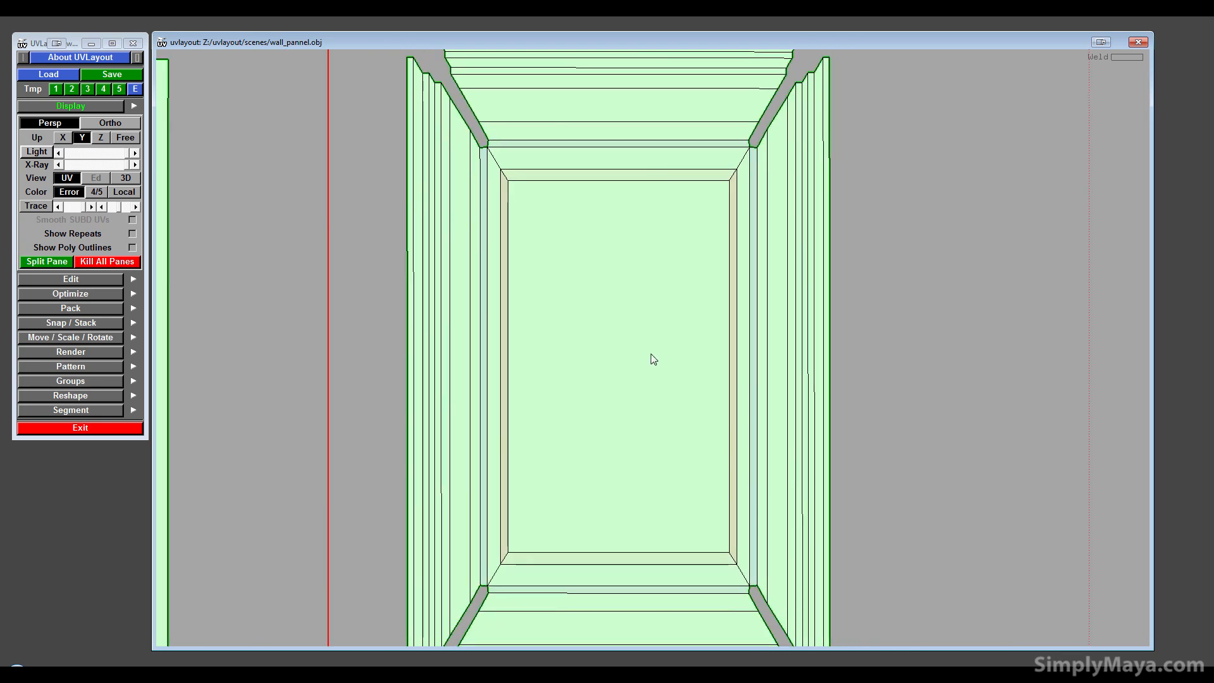
key(f)
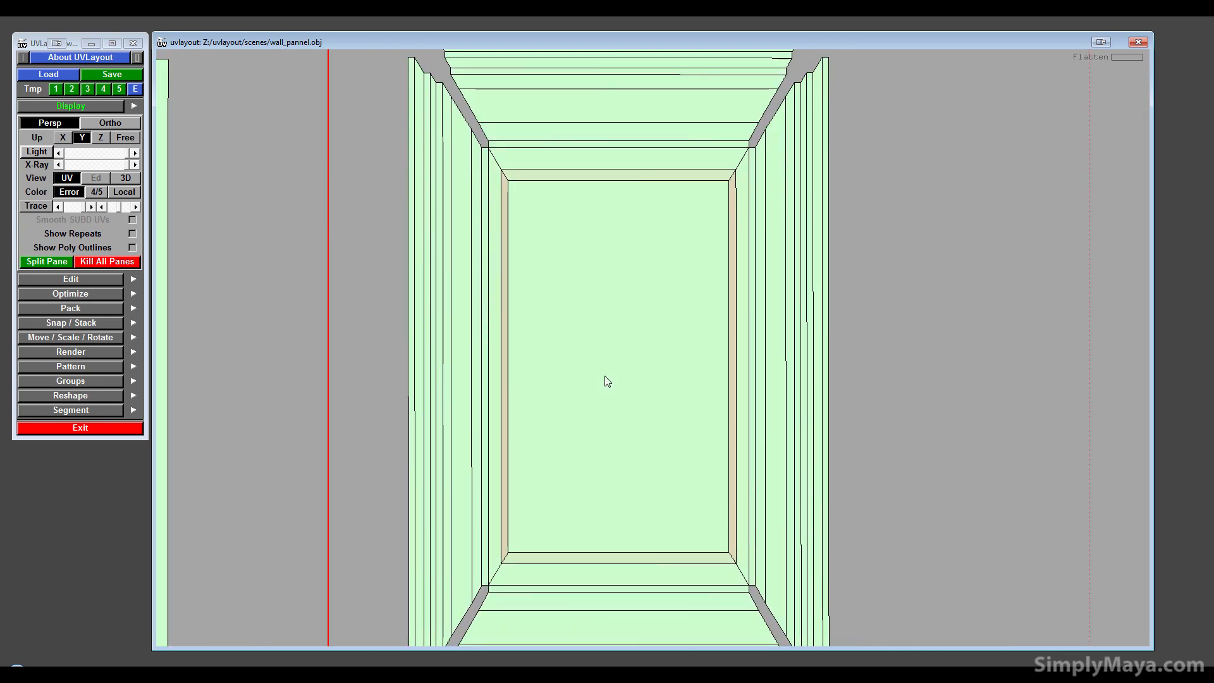
middle_drag(655, 401, 642, 339)
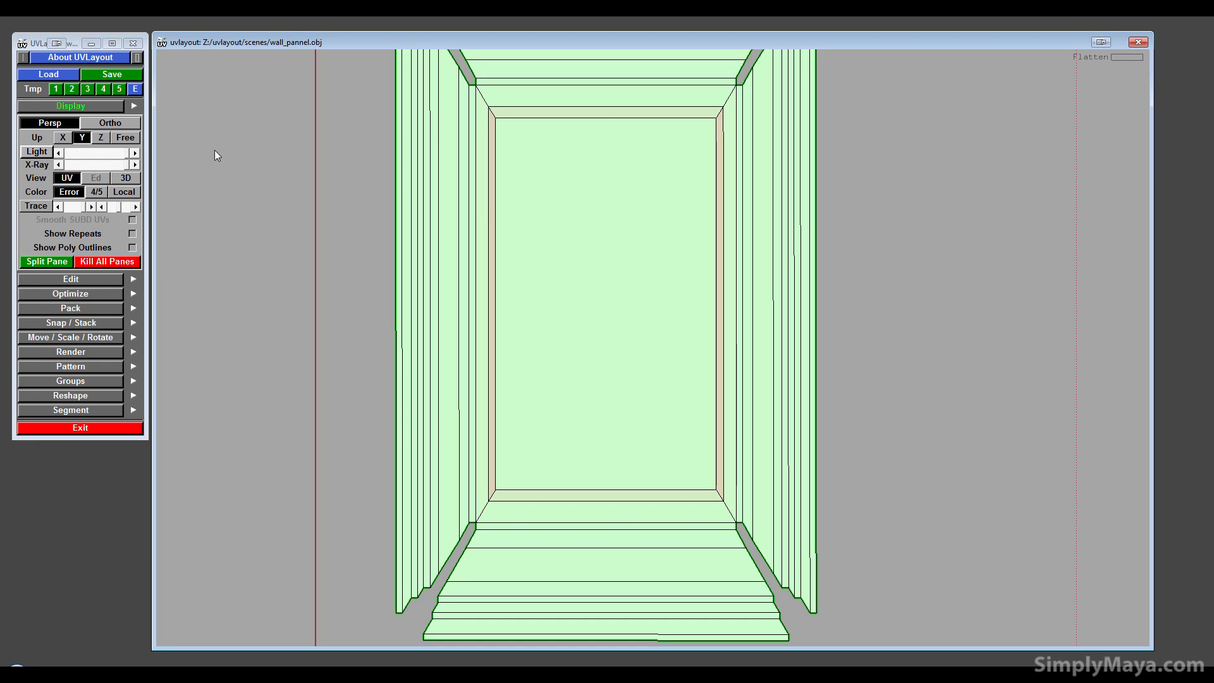
click(127, 179)
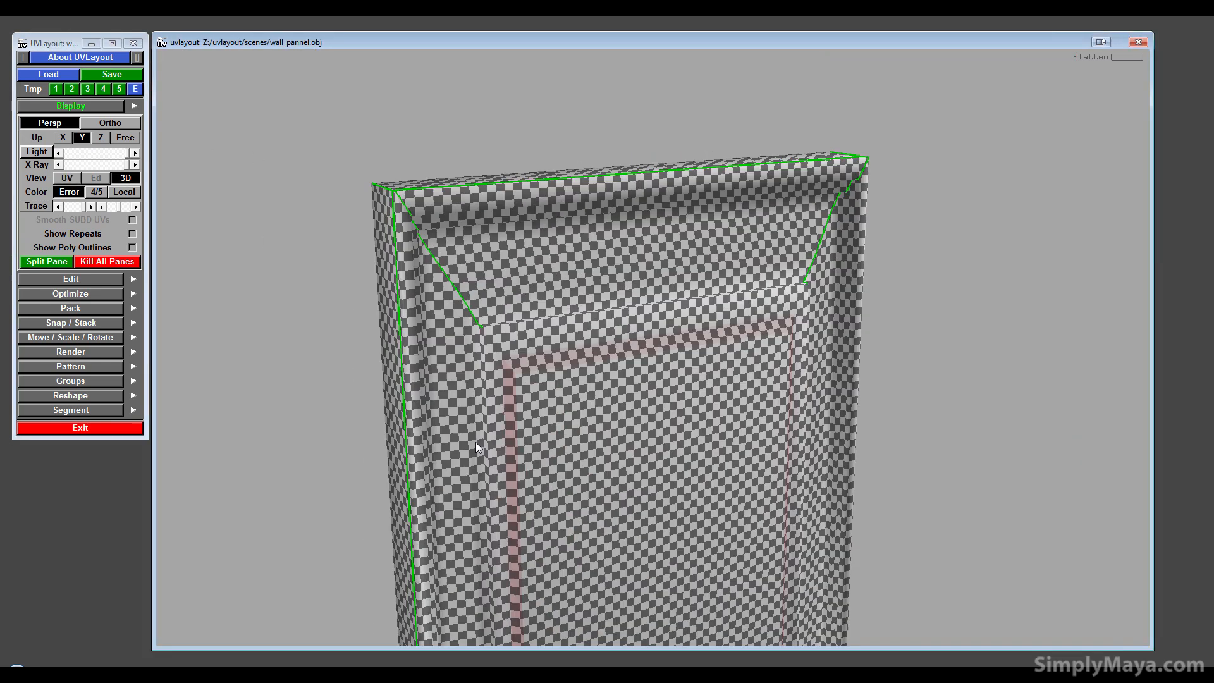
- Examine the checker texture across the front shell in 3D, around the red inner frame, the mitred corners and the panel's sides
drag(476, 442, 621, 386)
middle_drag(621, 386, 649, 302)
right_drag(649, 303, 891, 310)
middle_drag(891, 310, 749, 310)
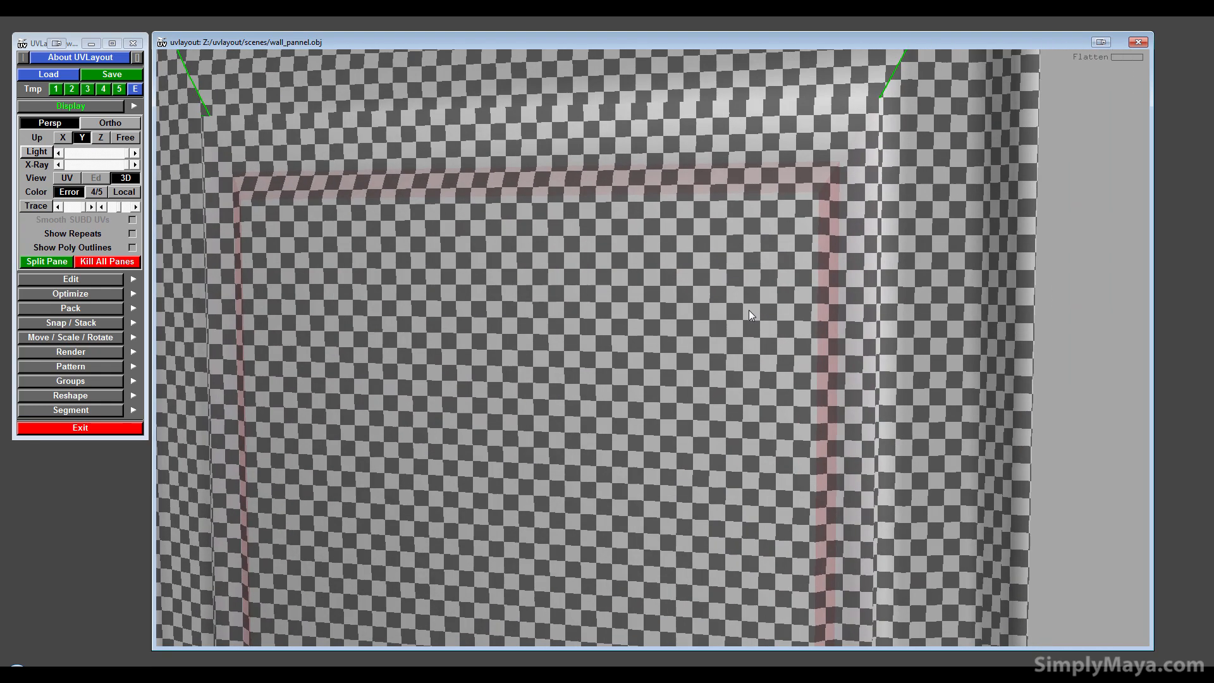
right_drag(748, 310, 820, 195)
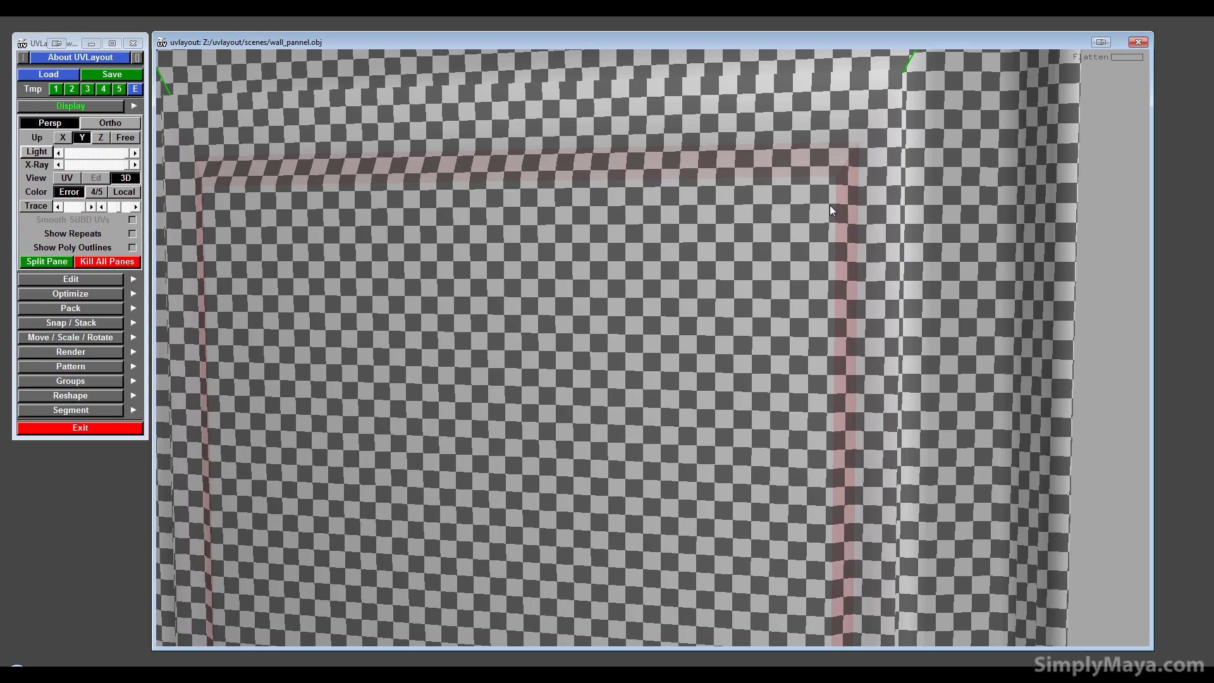
right_drag(790, 277, 663, 499)
middle_drag(663, 498, 652, 401)
drag(653, 406, 719, 405)
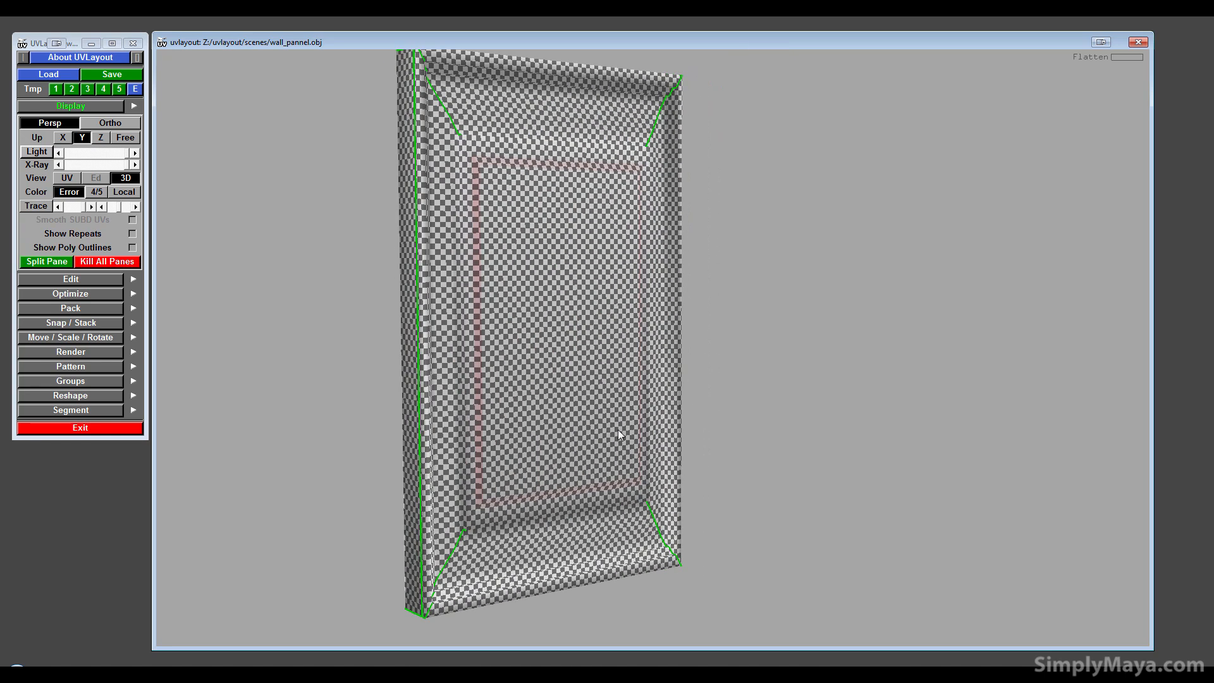
middle_drag(617, 430, 658, 453)
right_drag(630, 390, 618, 418)
middle_drag(619, 397, 677, 403)
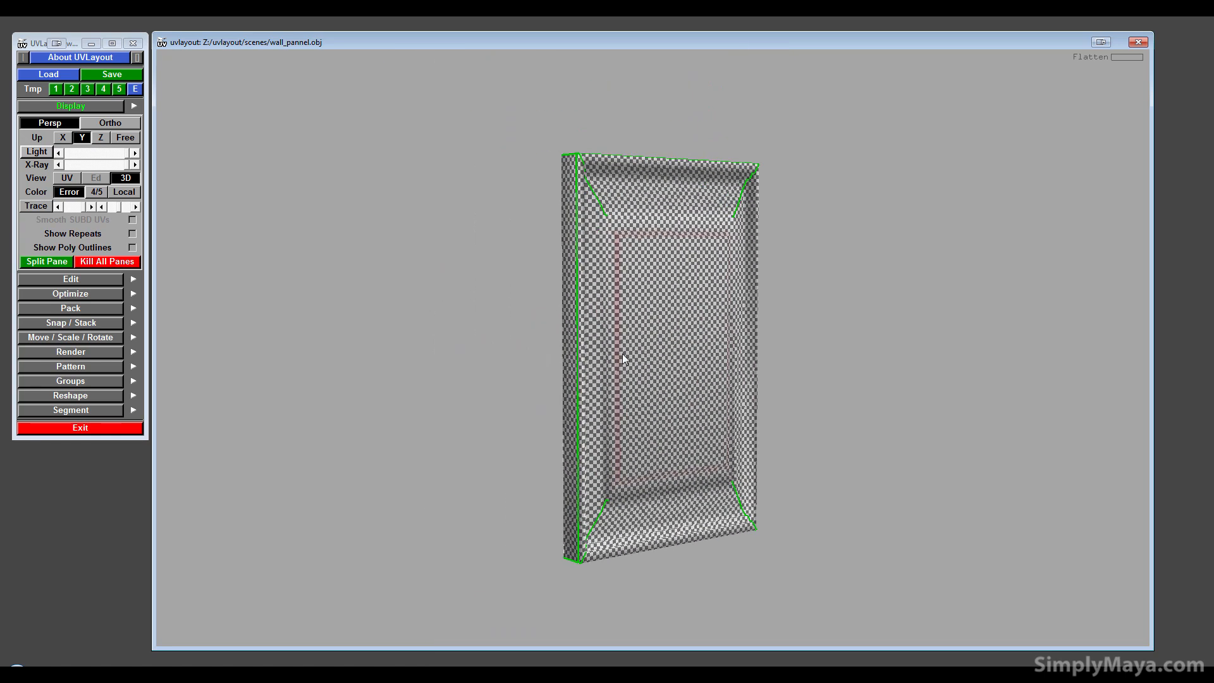
drag(622, 355, 659, 368)
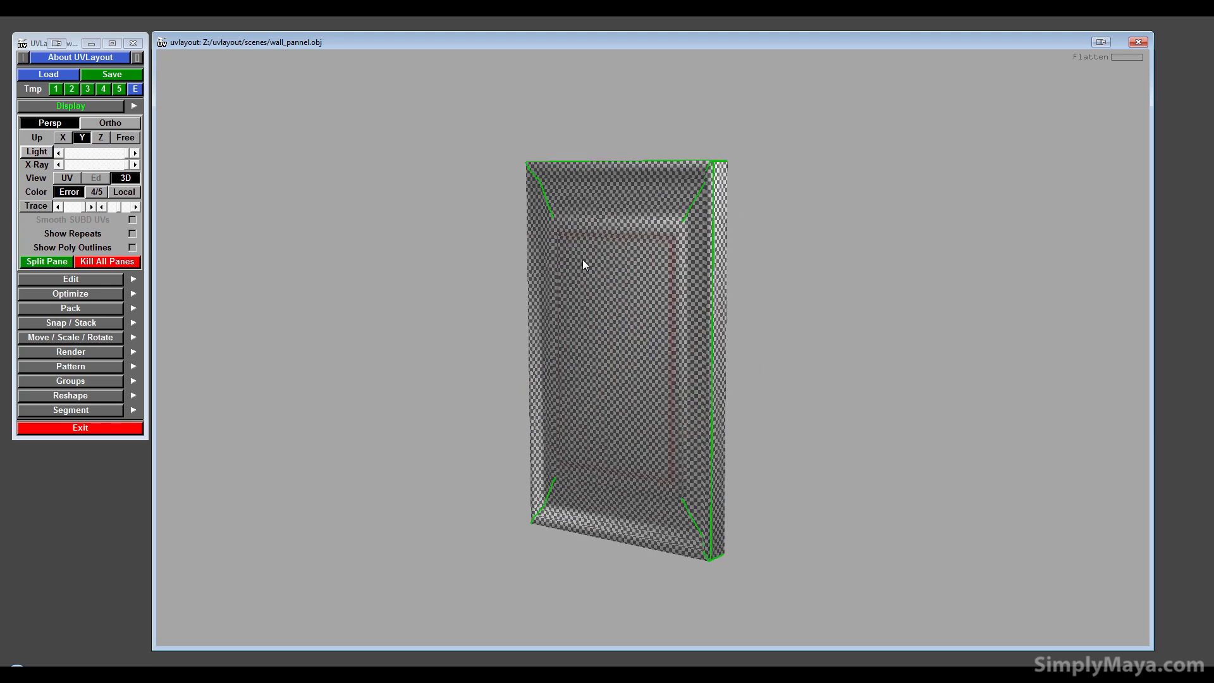
- Show the UV view and move the front shell to the opposite side of the back shell, into the neighbouring tile
key(1)
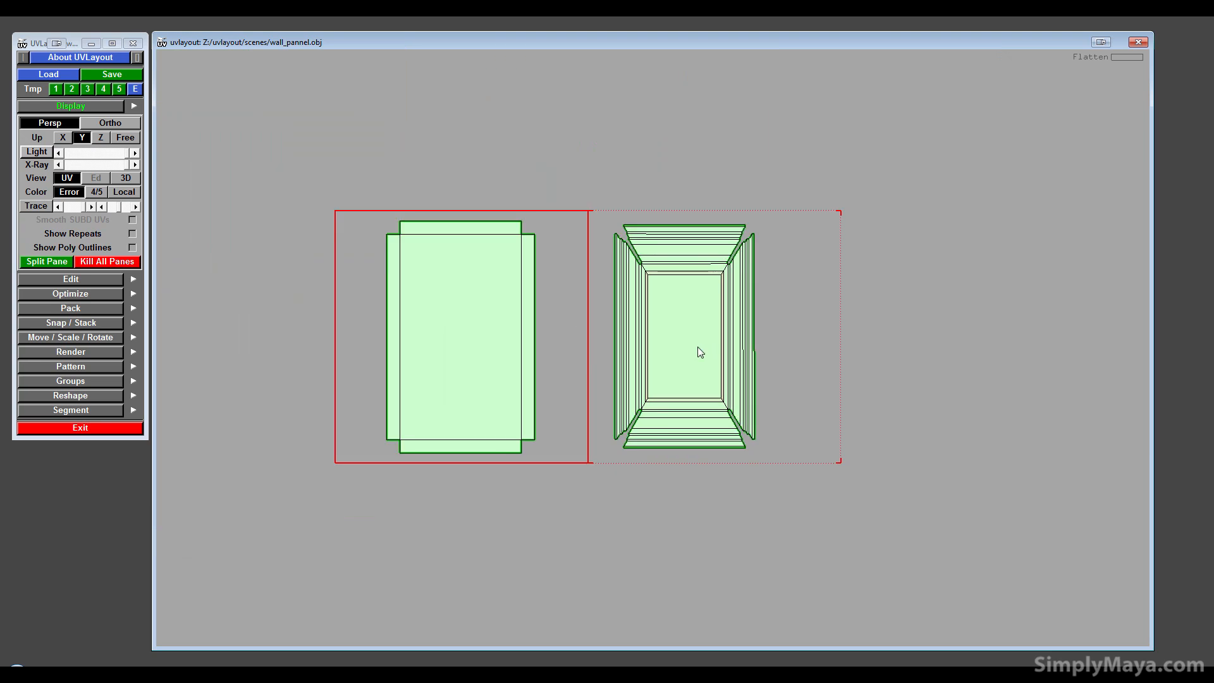
middle_drag(697, 350, 321, 347)
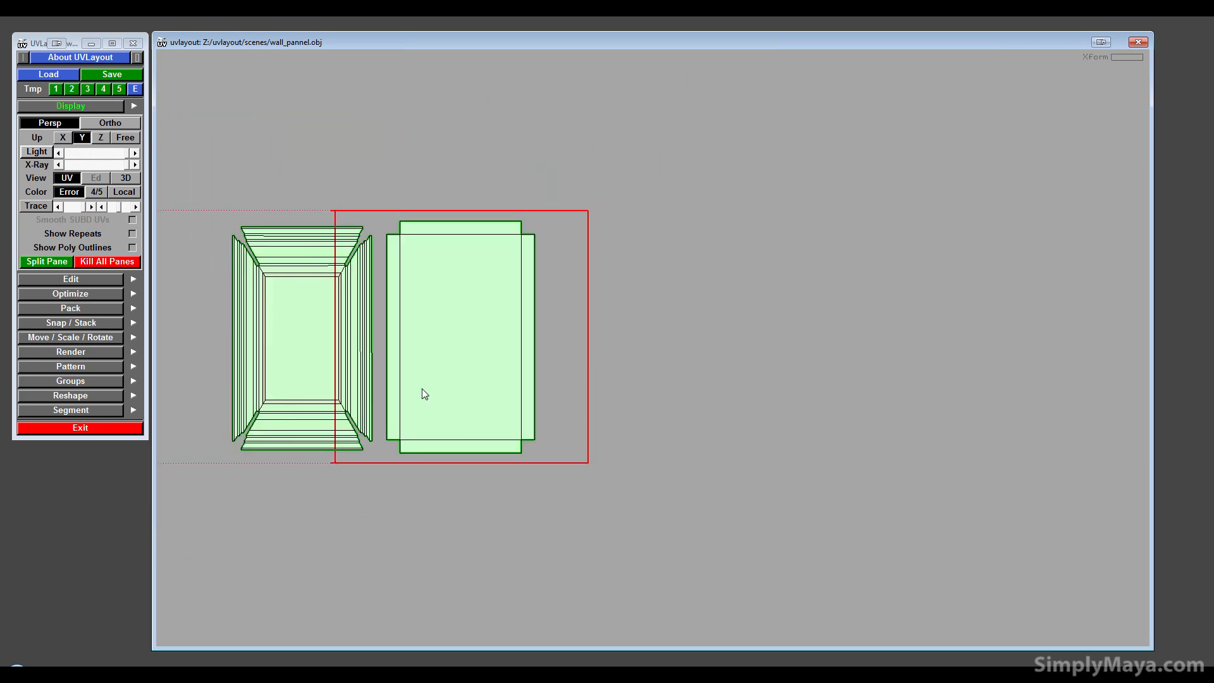
middle_drag(421, 388, 452, 372)
middle_drag(387, 331, 259, 328)
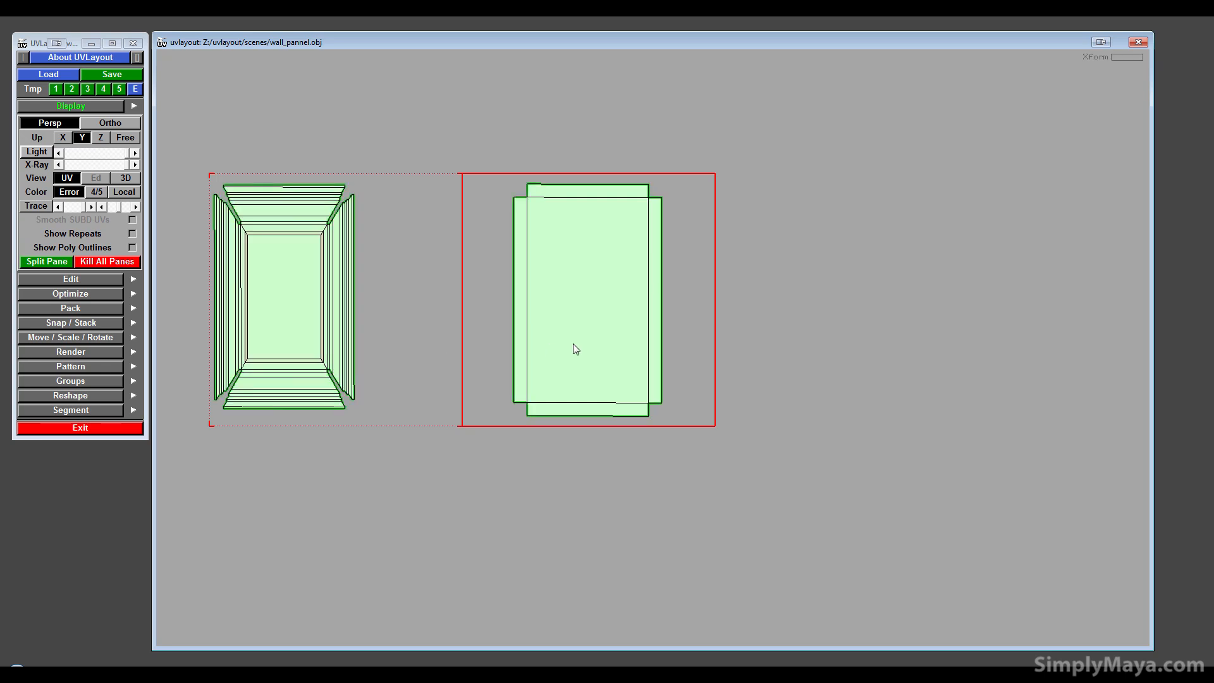
middle_drag(572, 348, 448, 346)
right_drag(472, 341, 462, 337)
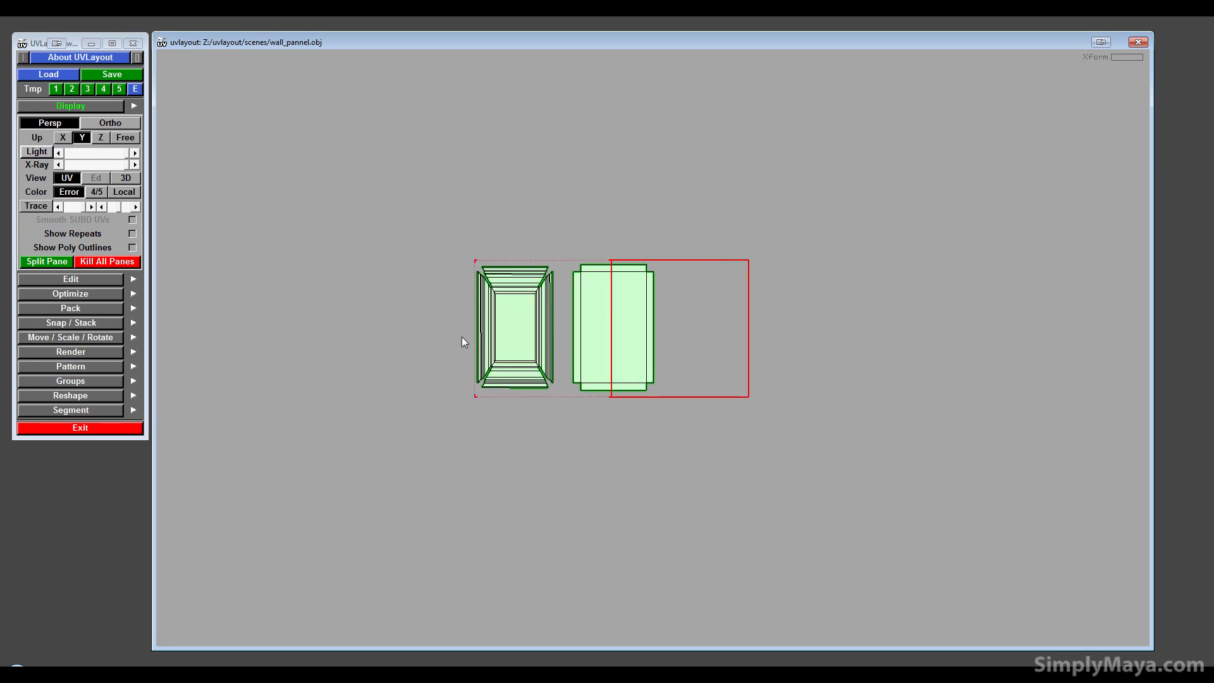
middle_drag(462, 337, 497, 395)
- Turn off Lock All To Tile and pack both shells together into a single tile
click(86, 308)
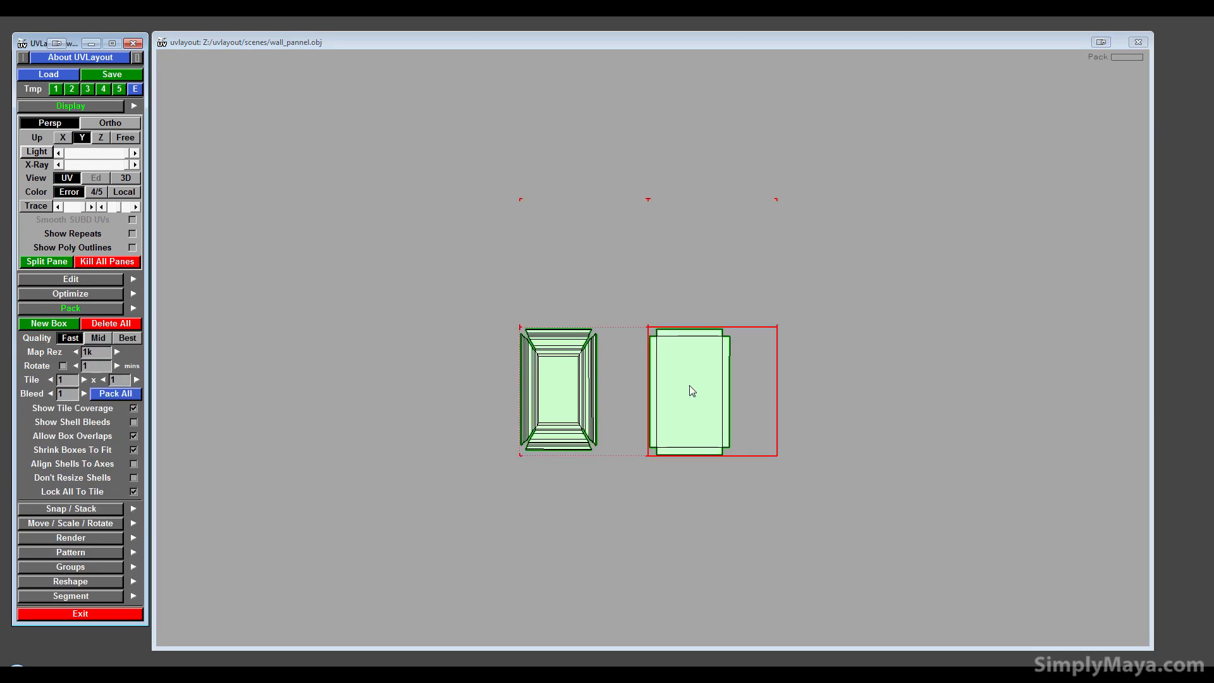
click(133, 492)
click(115, 393)
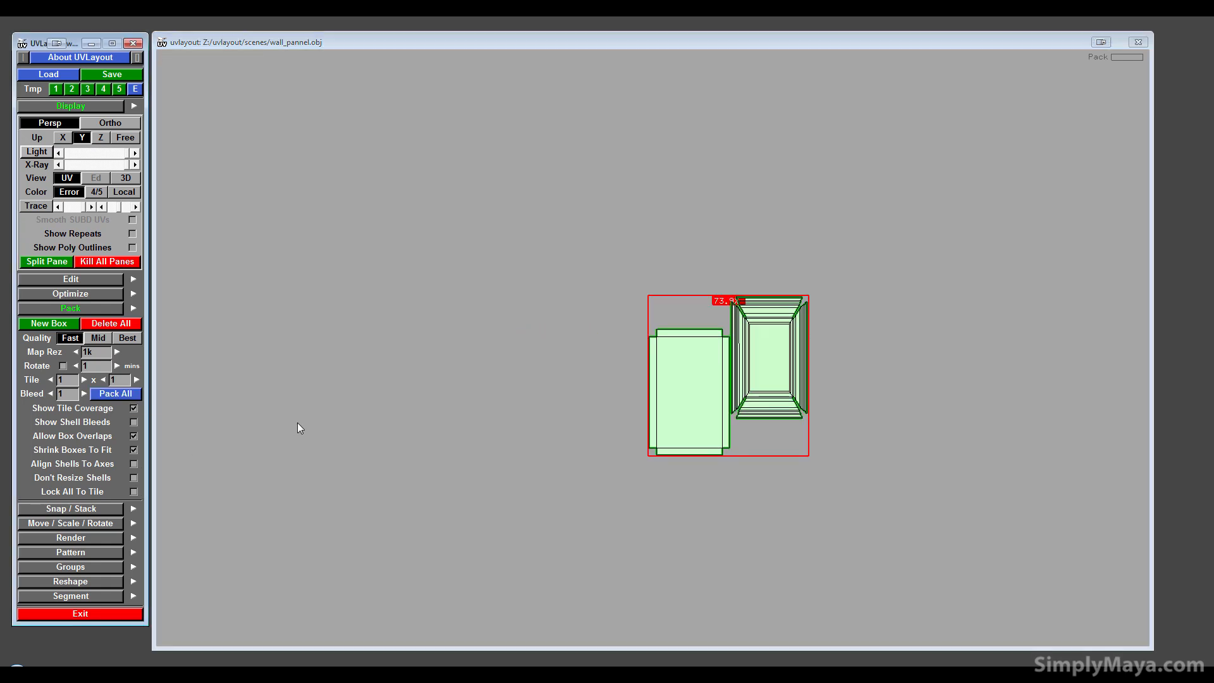
- Examine the packed UV layout and inspect the checker texture on the whole panel in 3D from several angles
middle_drag(637, 365, 501, 374)
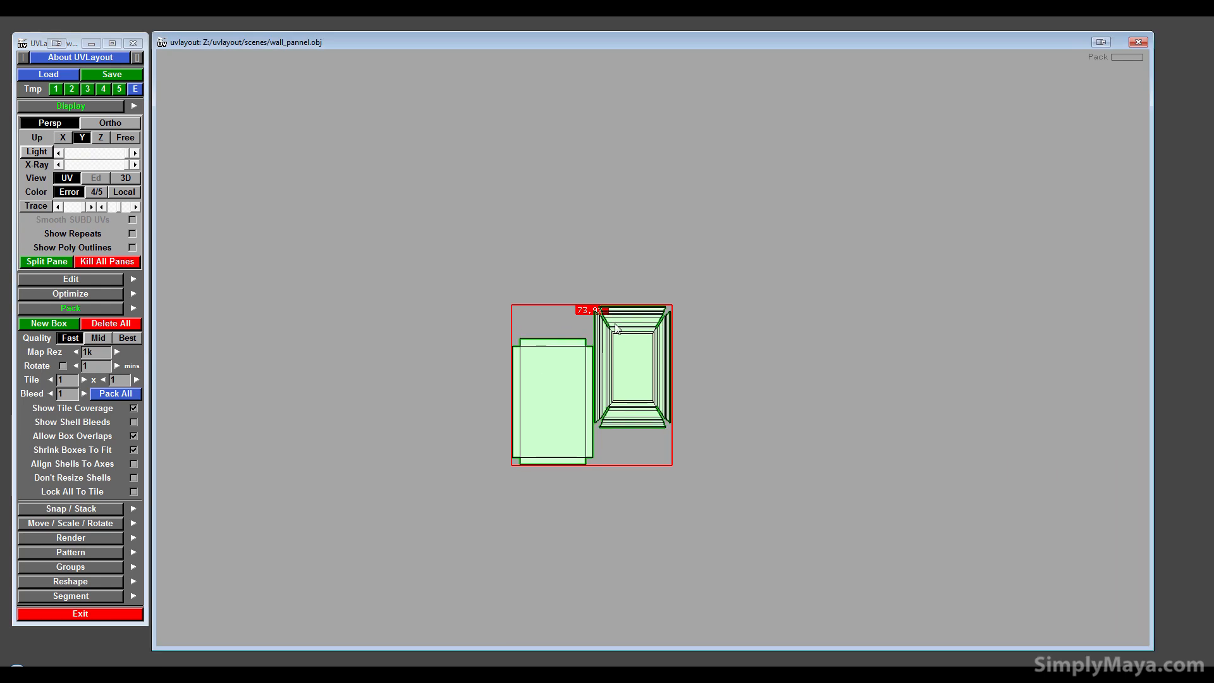
scroll(630, 352, up, 5)
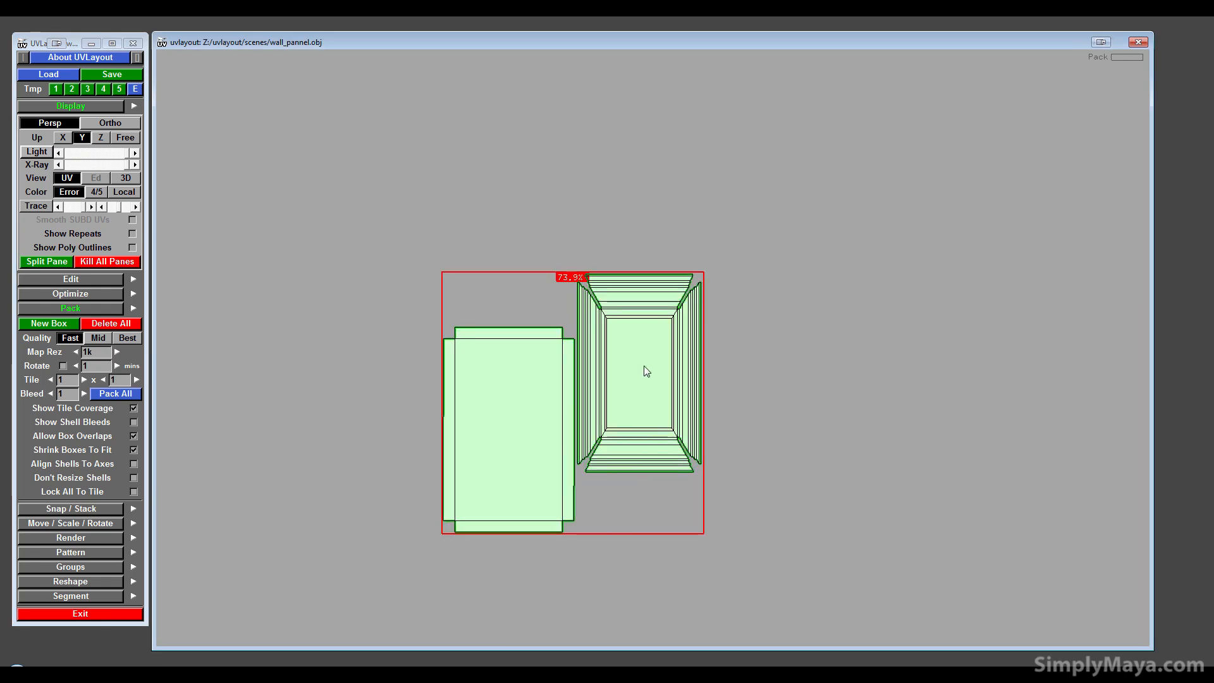
middle_drag(639, 366, 687, 328)
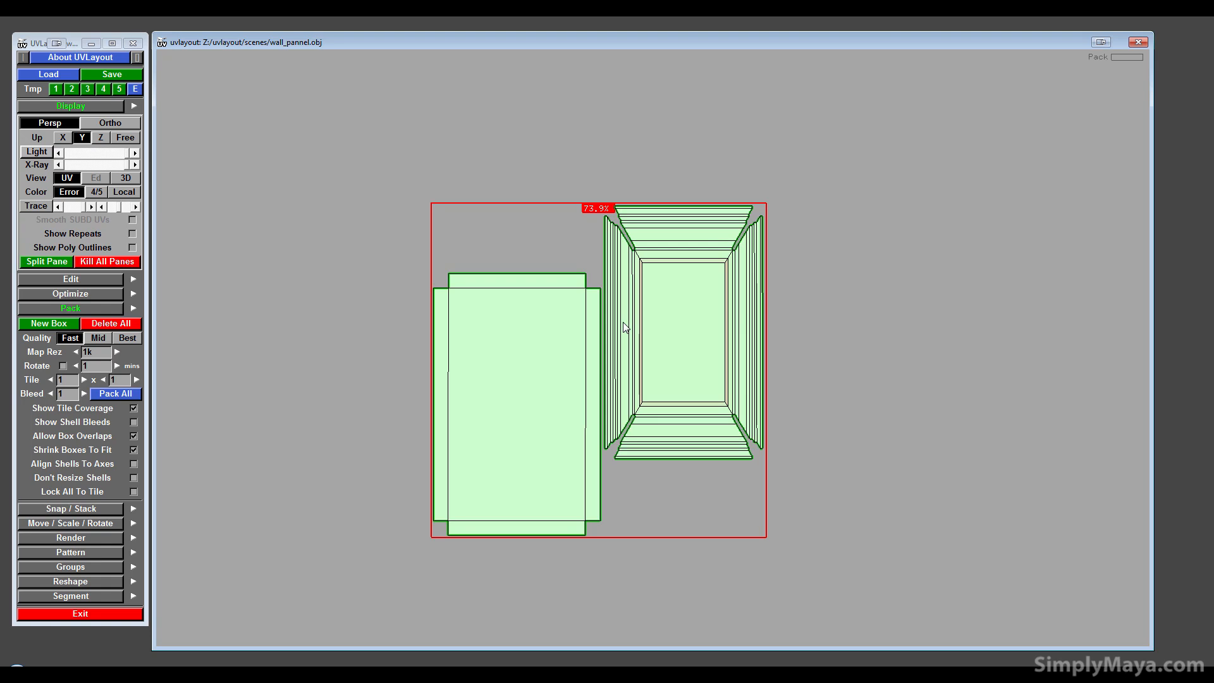
click(125, 179)
drag(669, 398, 601, 392)
drag(660, 492, 597, 239)
drag(621, 343, 648, 233)
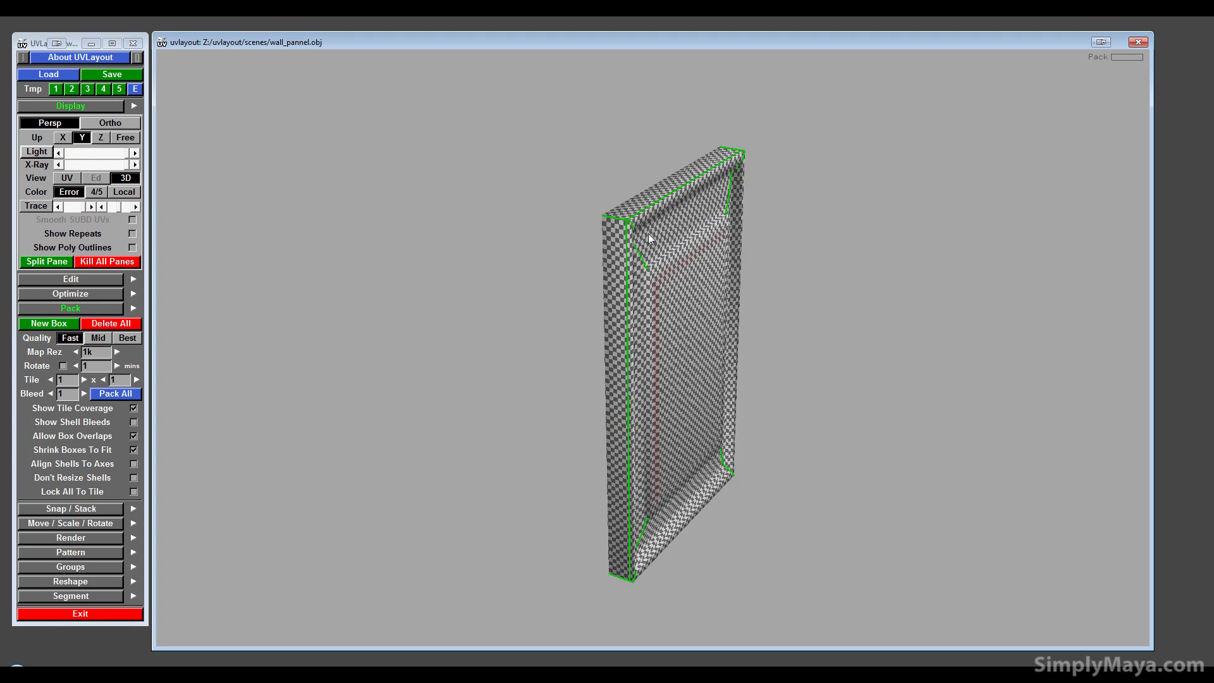
drag(618, 371, 494, 356)
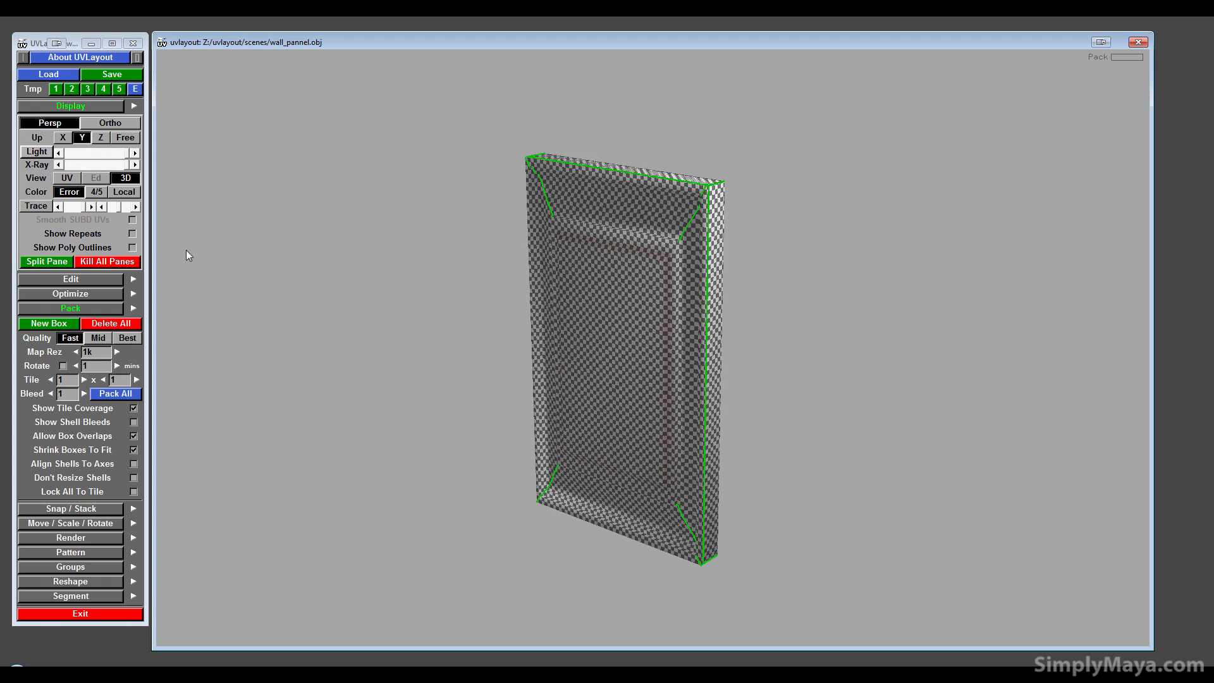
- Mark the back shell in the UV view and scale it down to a tiny fraction of the front shell's size
click(67, 178)
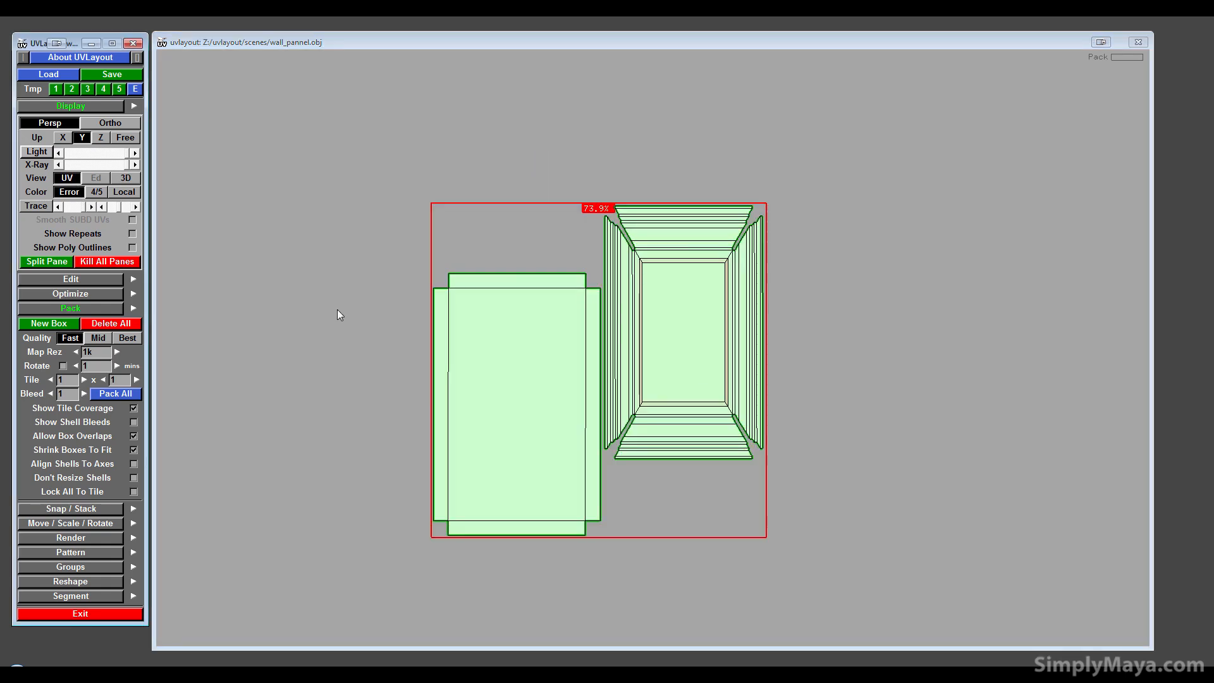
click(510, 359)
key(g)
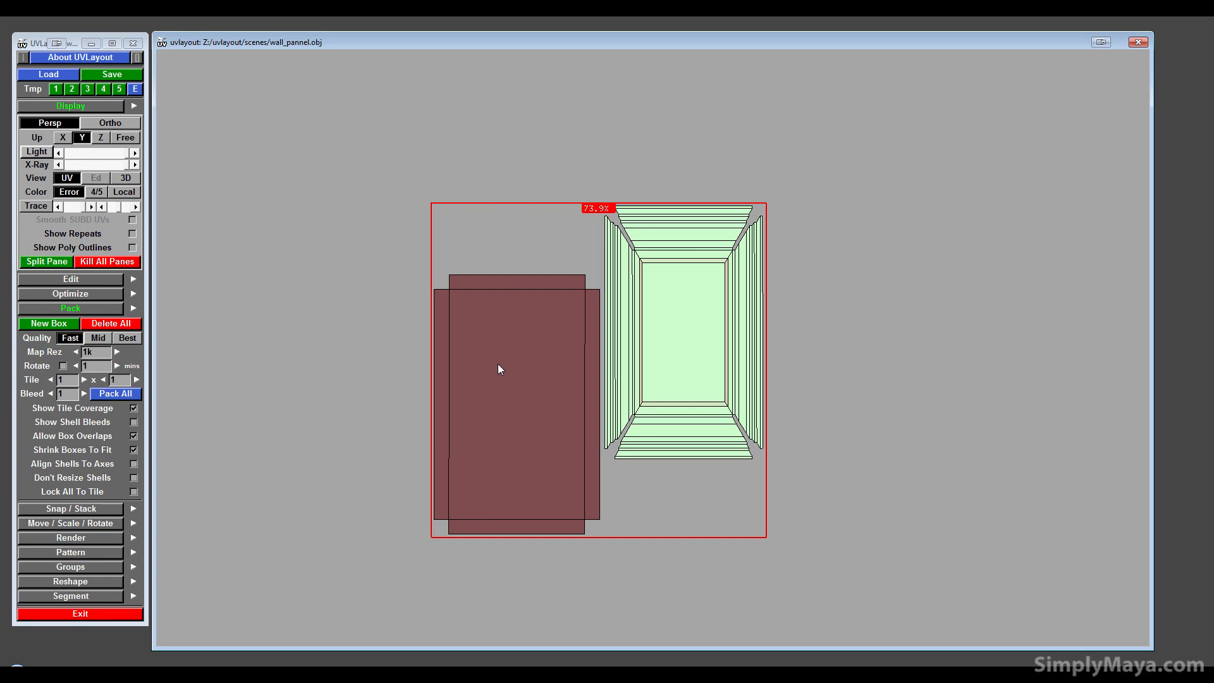
right_drag(483, 384, 184, 494)
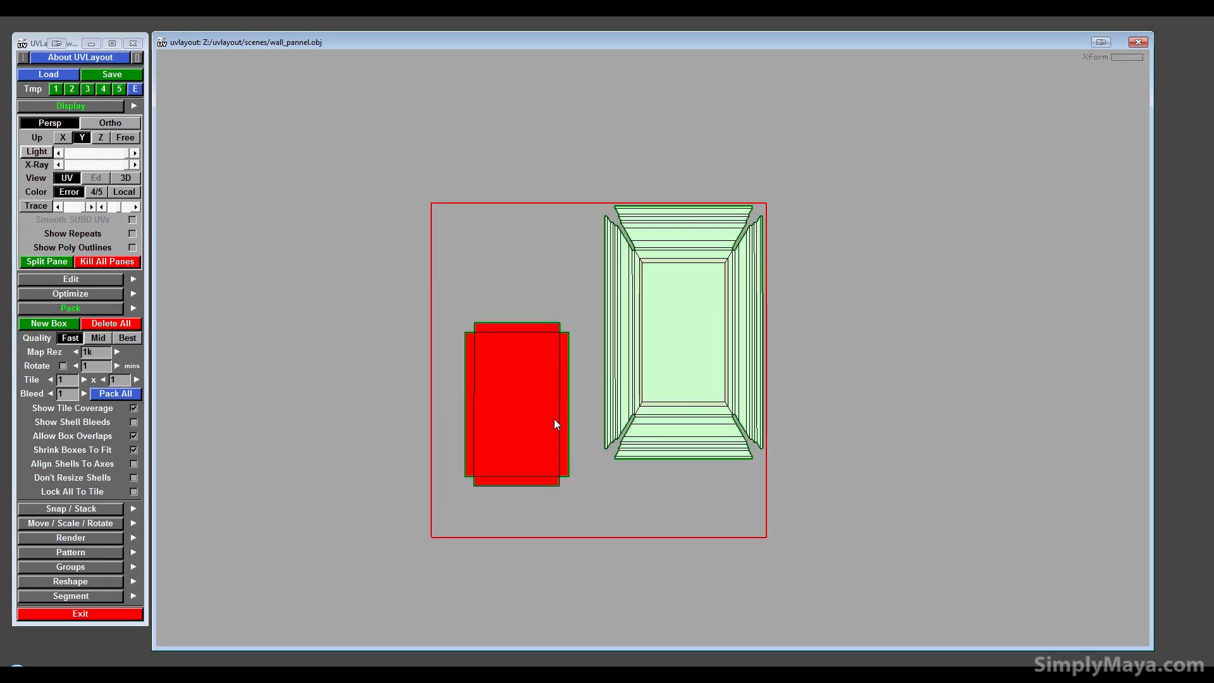
right_drag(506, 389, 237, 521)
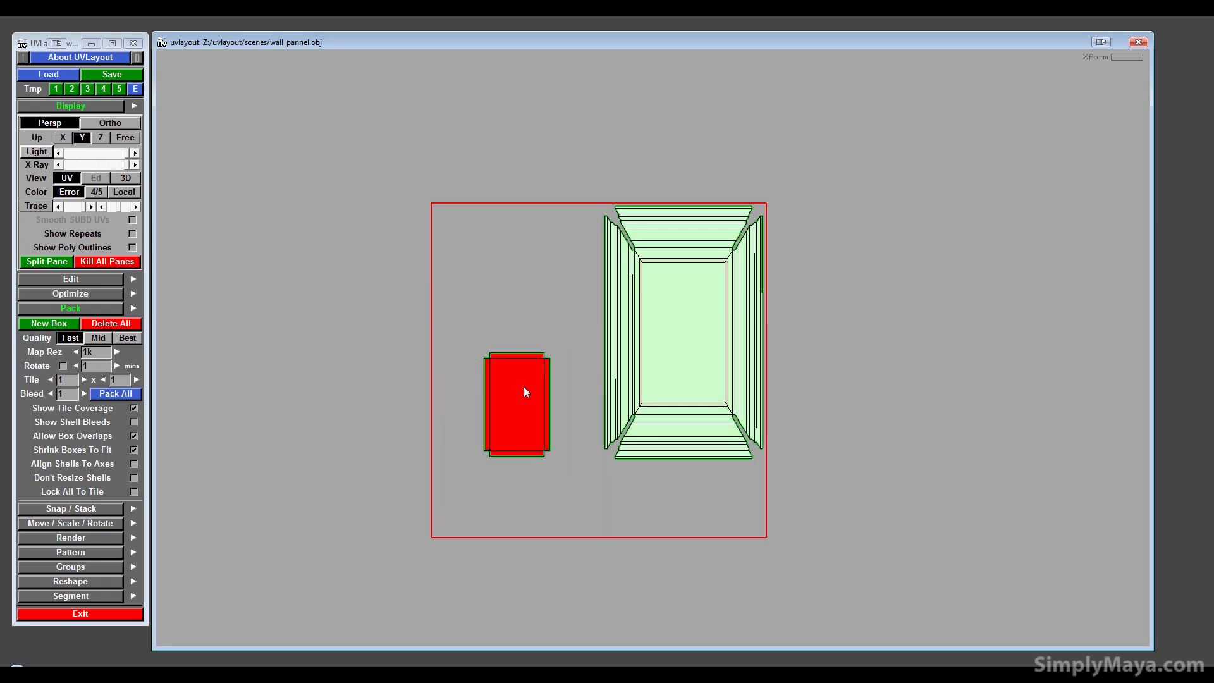
right_drag(524, 386, 284, 486)
right_drag(484, 432, 319, 450)
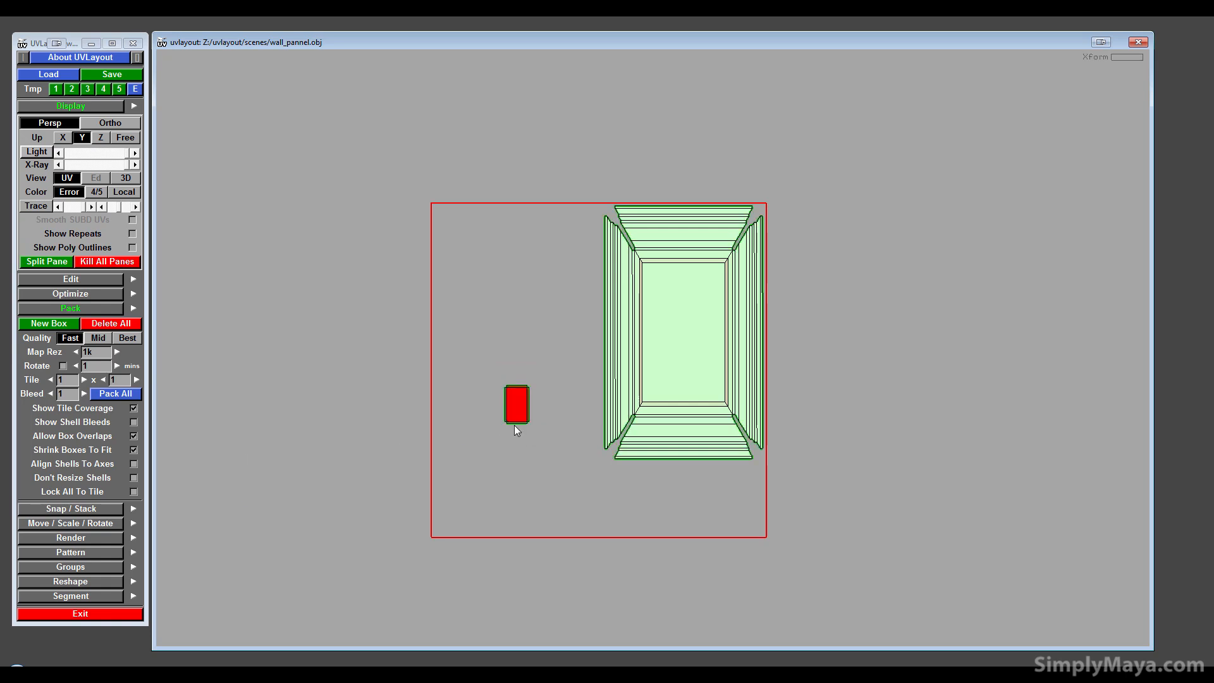
right_drag(529, 411, 171, 549)
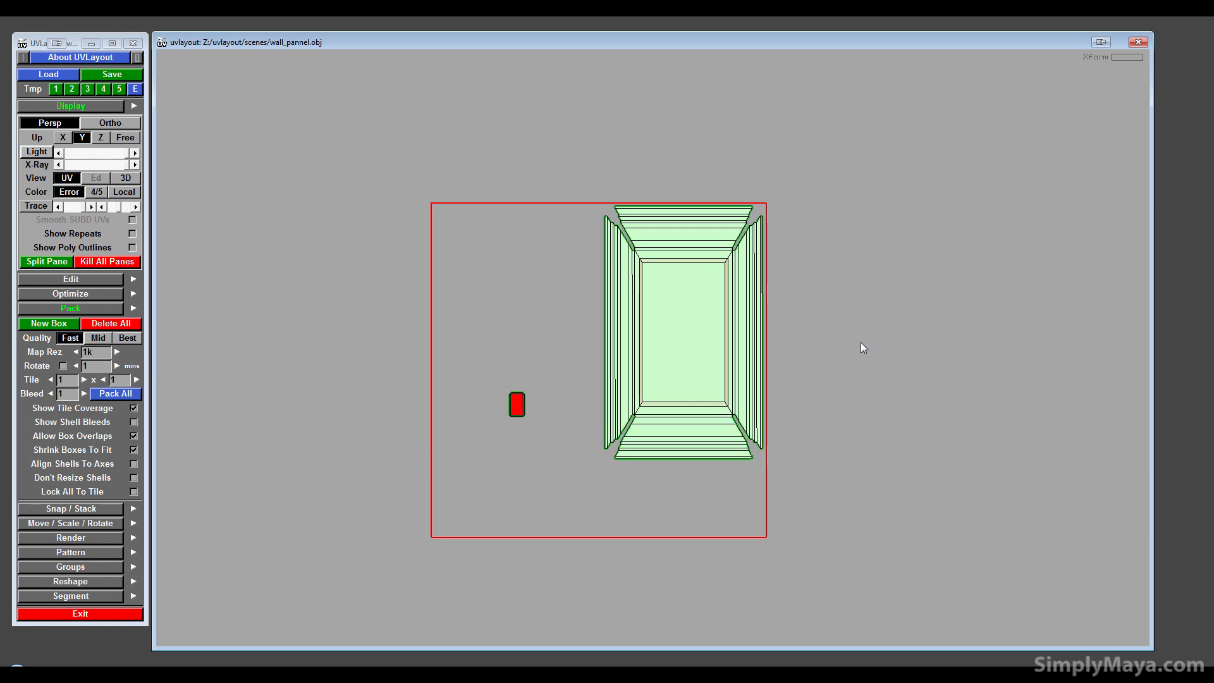
- Repack both shells, then position and enlarge the back shell to span the width of the empty strip beside the front shell
middle_drag(526, 411, 748, 484)
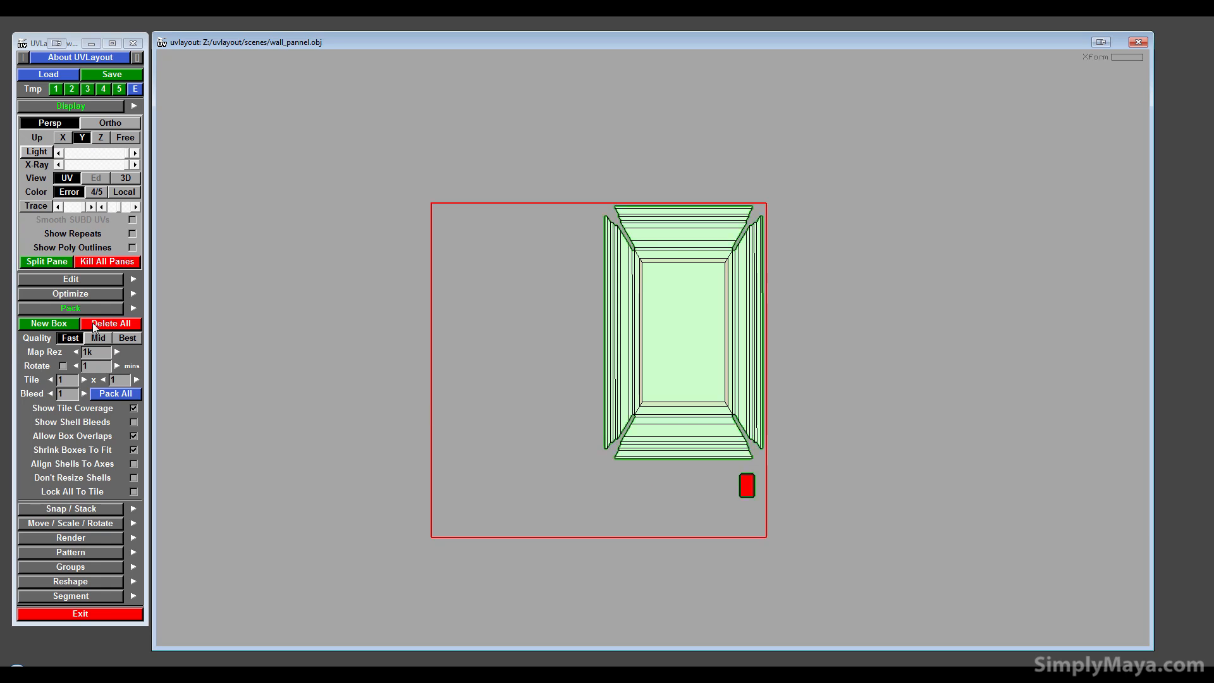
click(119, 393)
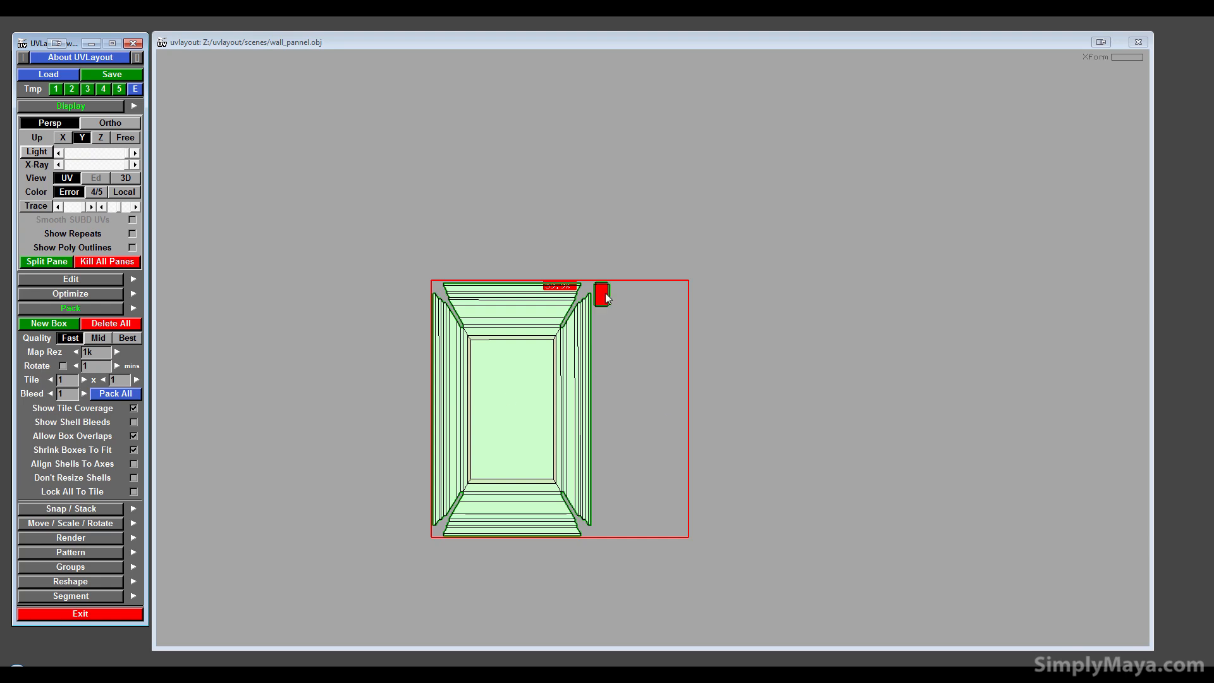
middle_drag(605, 293, 644, 376)
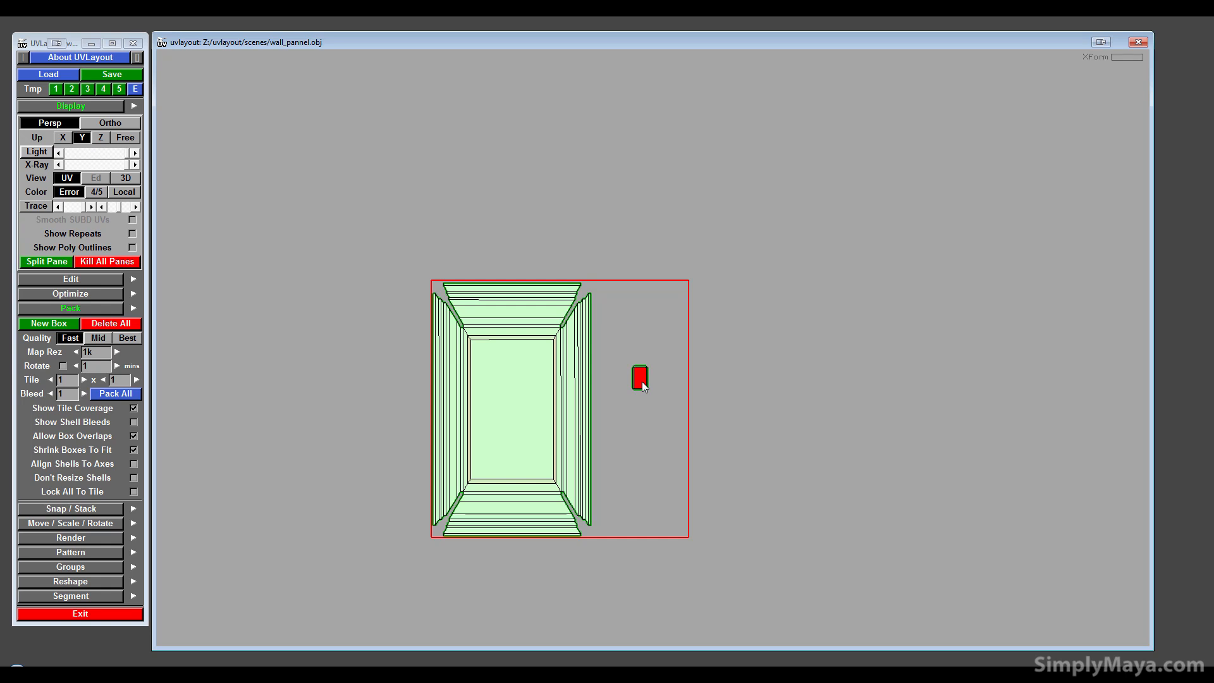
right_drag(642, 382, 685, 390)
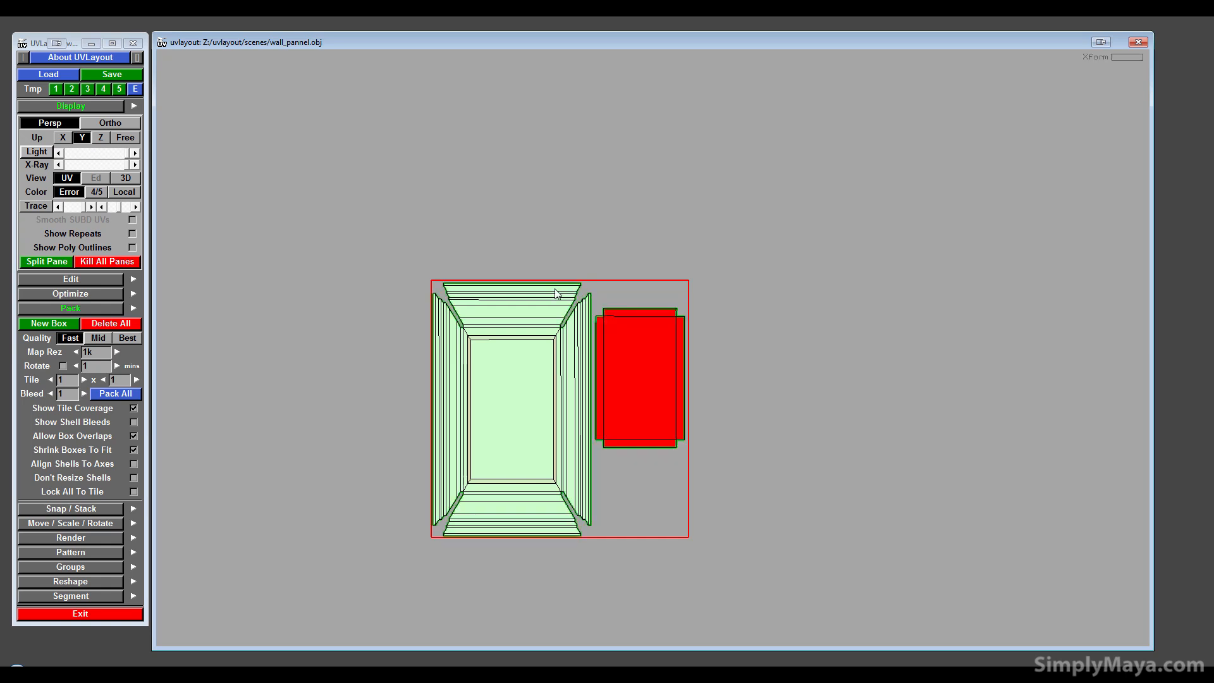
middle_drag(628, 376, 626, 416)
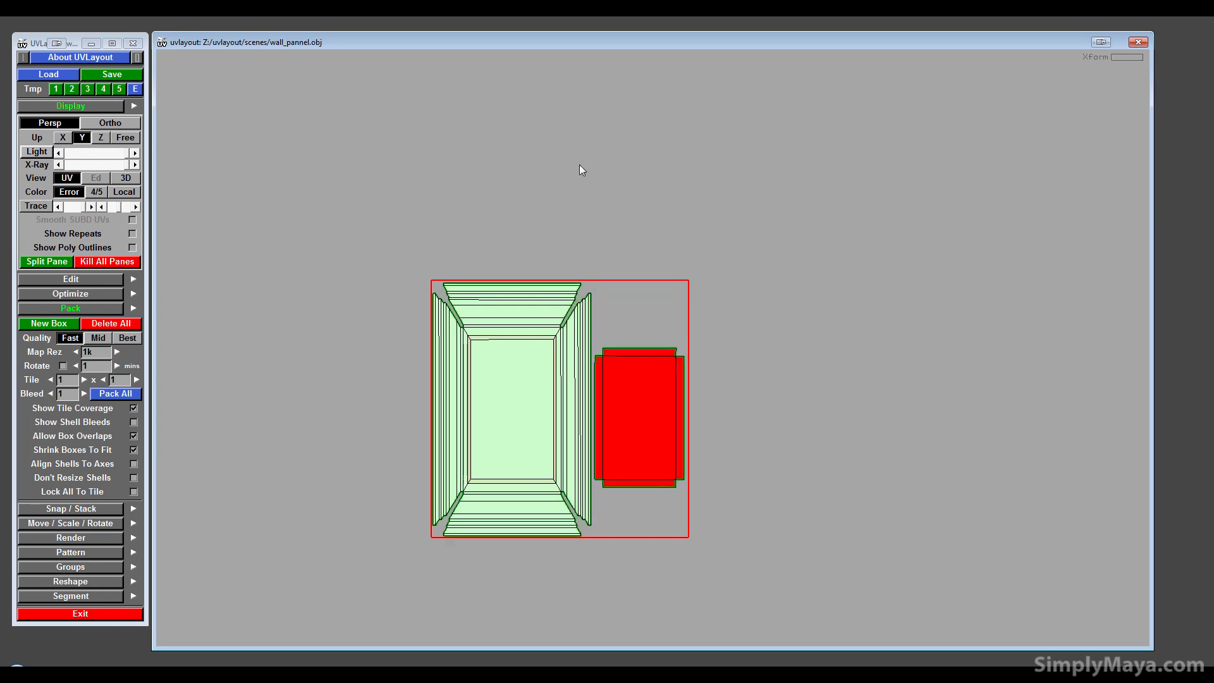
- Compare the checker size on the front shell and the resized back shell in 3D from several angles
click(125, 180)
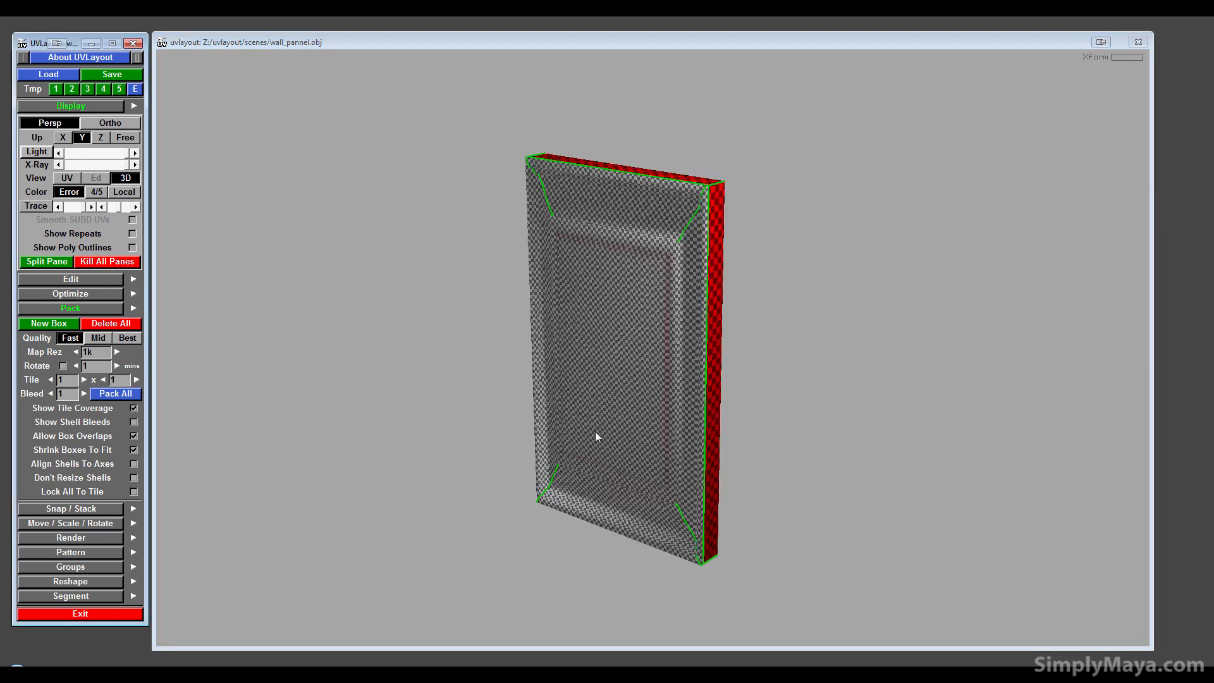
drag(520, 385, 669, 305)
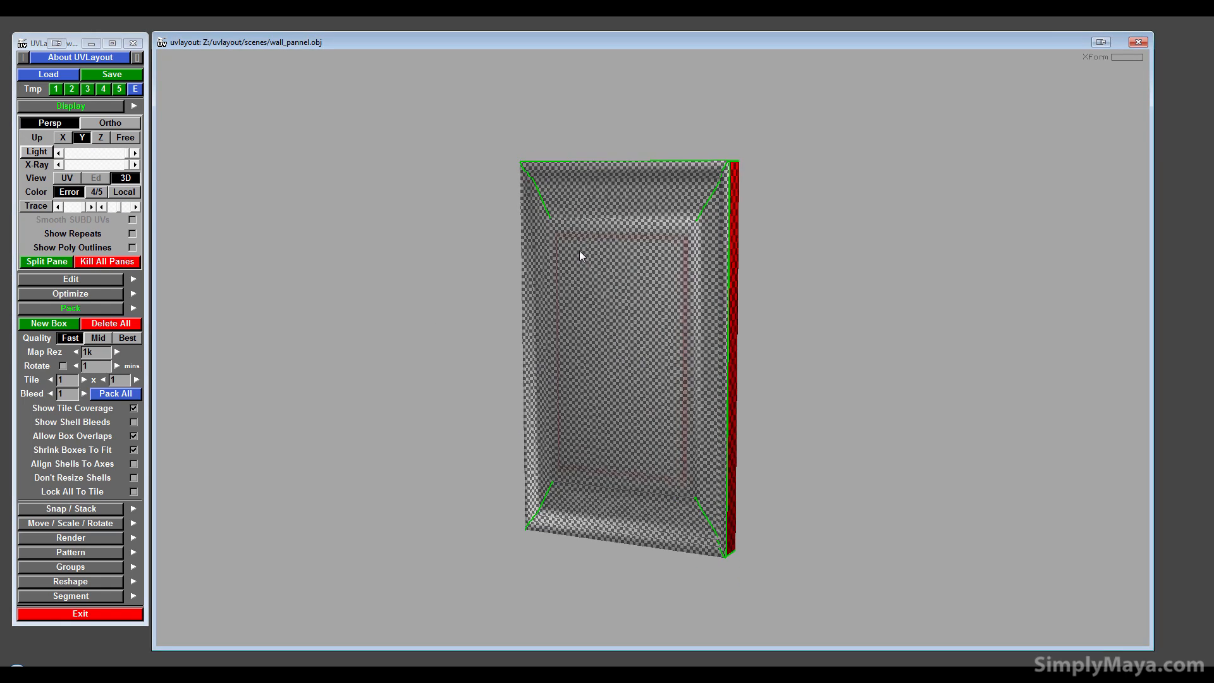
right_drag(557, 331, 733, 309)
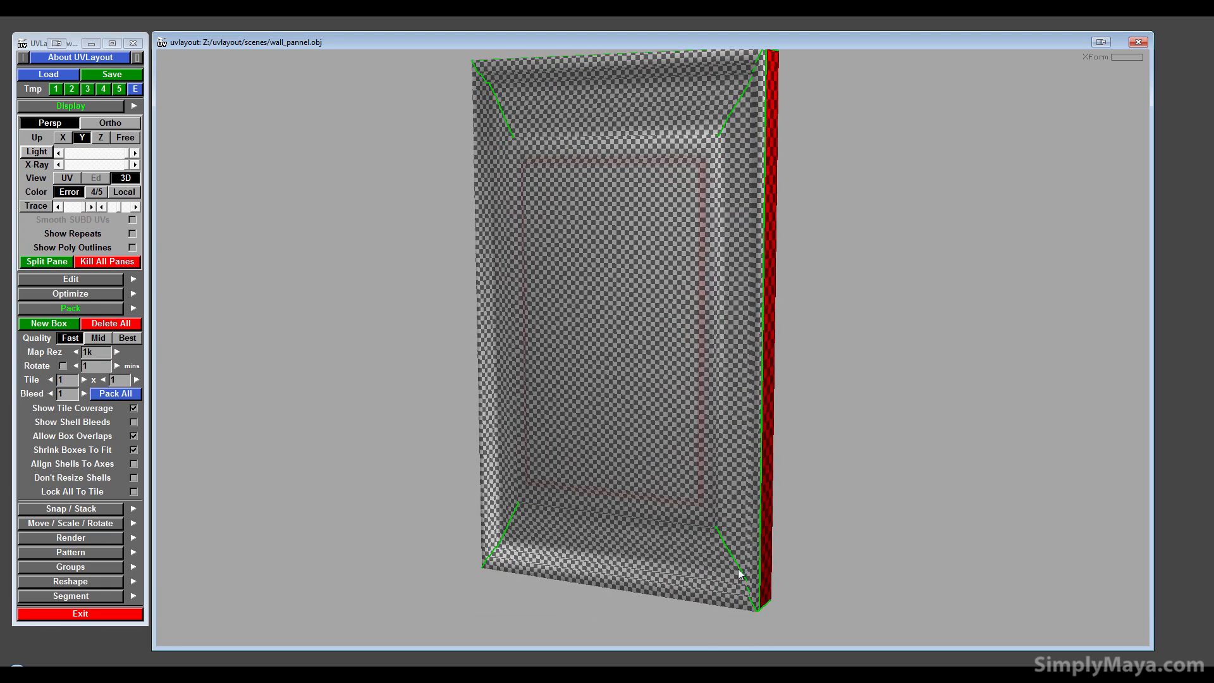
drag(670, 361, 695, 161)
drag(497, 362, 653, 347)
drag(583, 330, 578, 413)
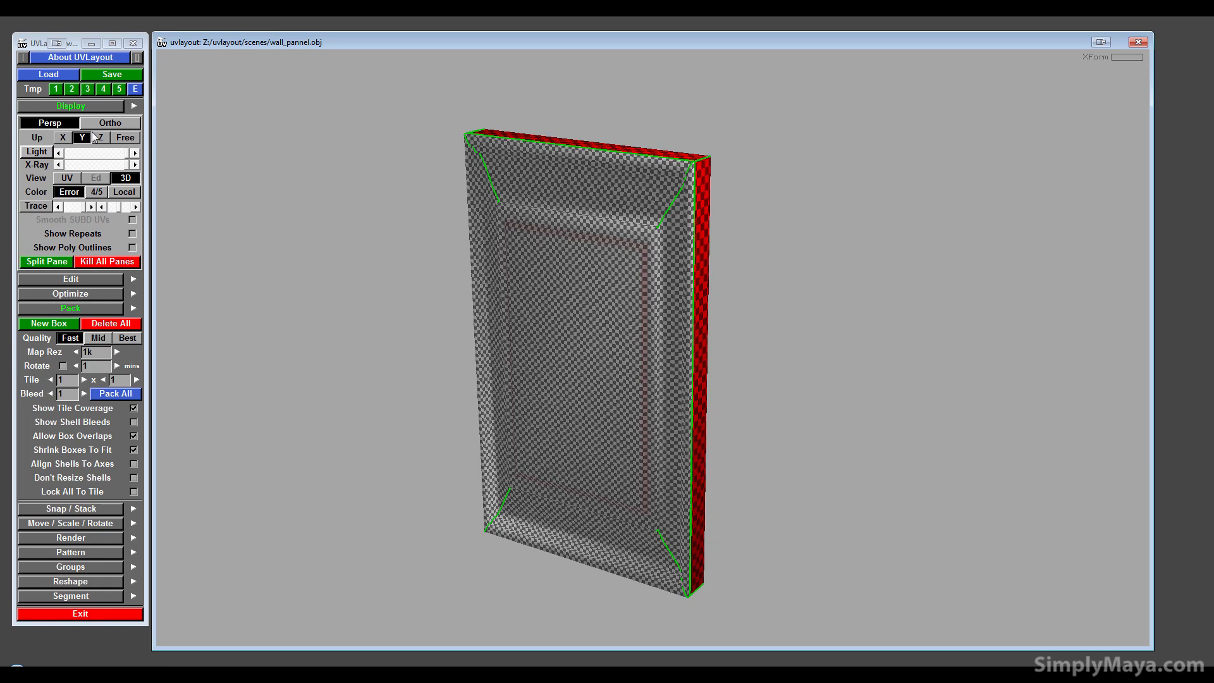
- Save the layout as wall_pannel.uvl in Z:/uvlayout/scenes and close the save dialog
click(88, 74)
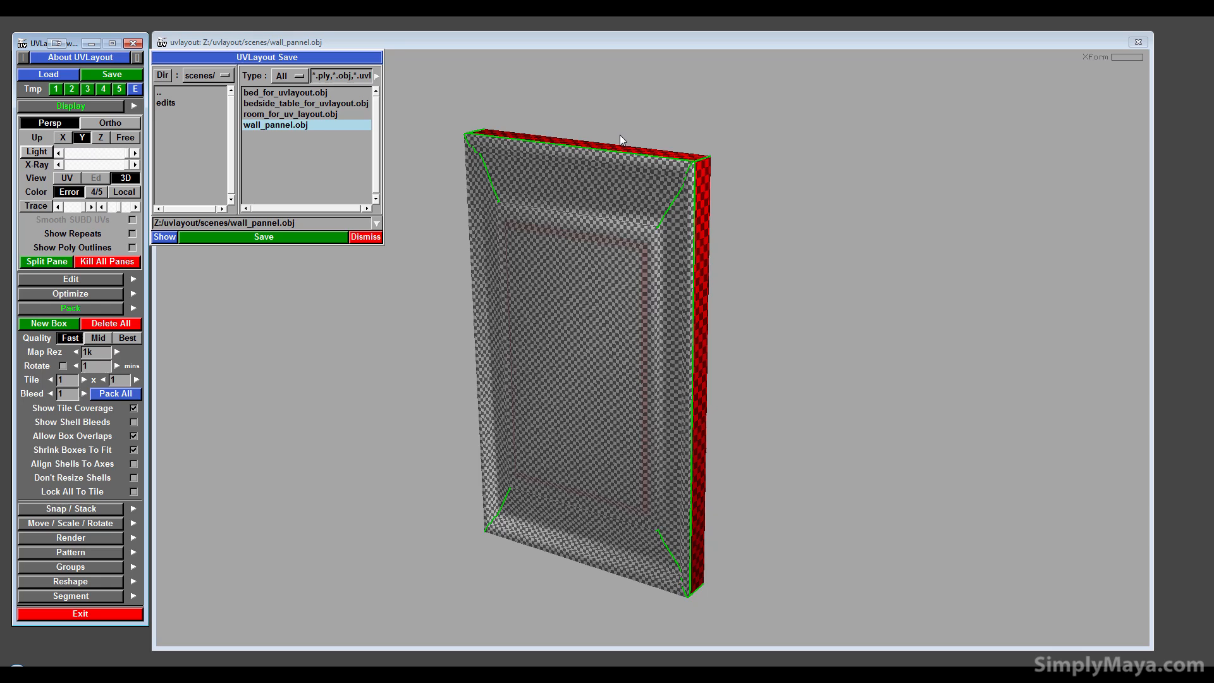
click(282, 222)
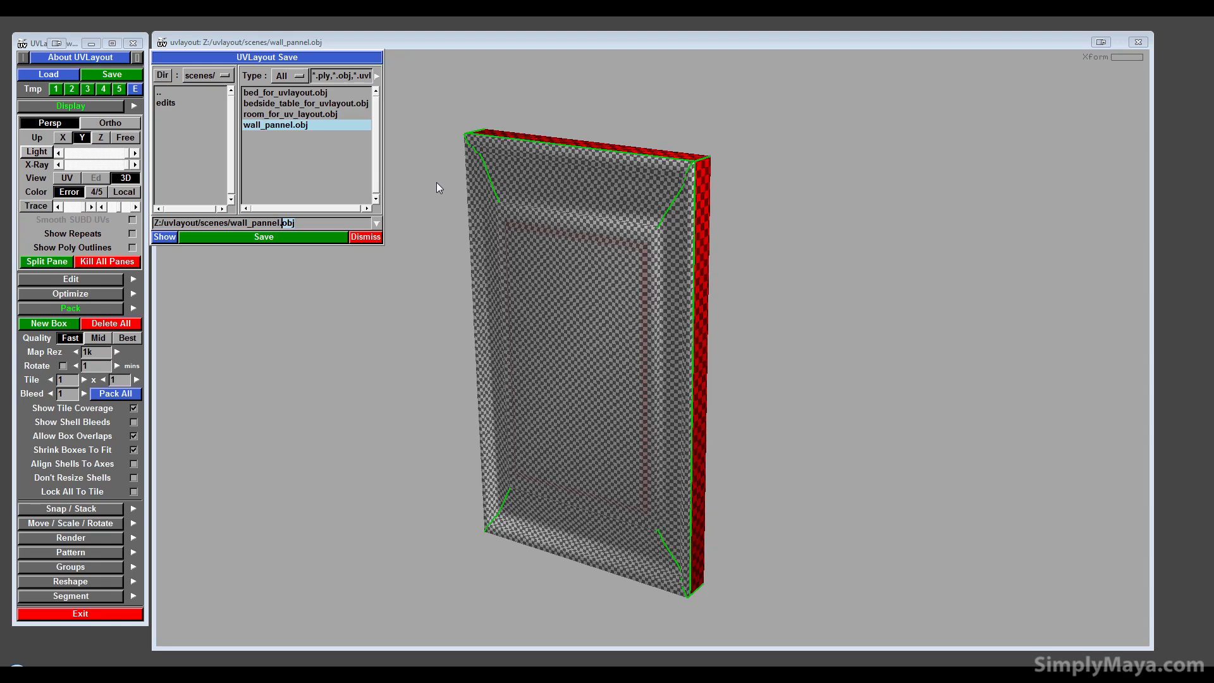
key(Delete)
key(Delete)
key(Delete)
text(uvl)
key(Return)
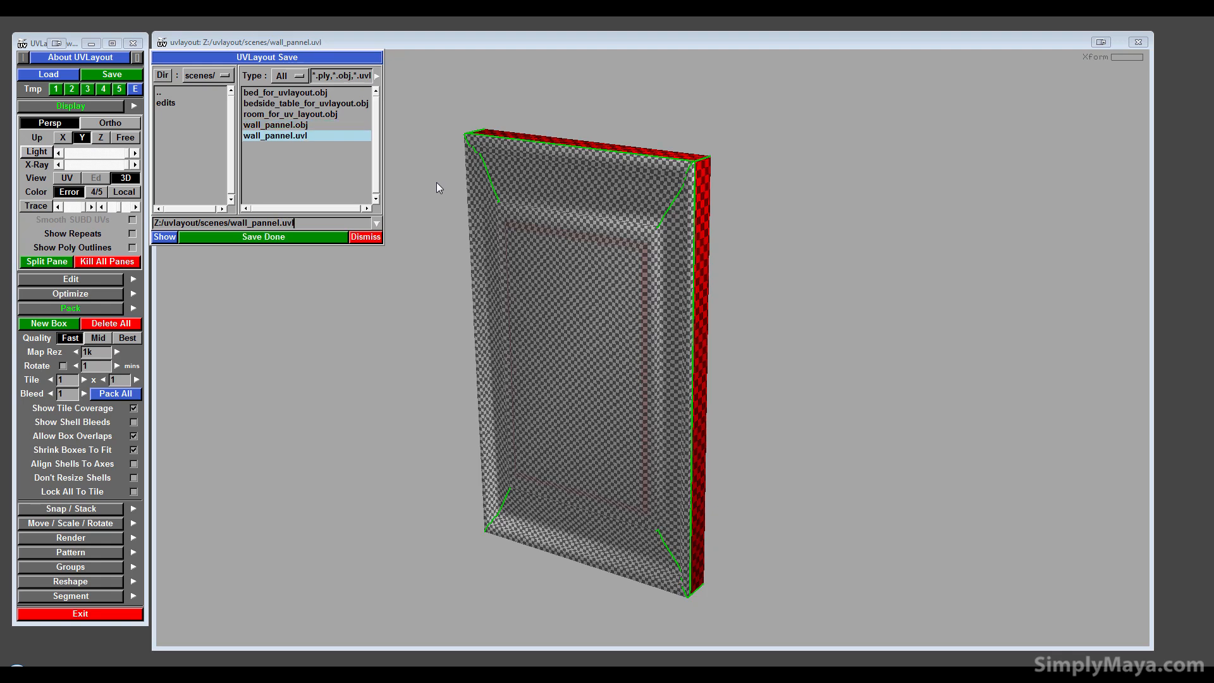
click(366, 236)
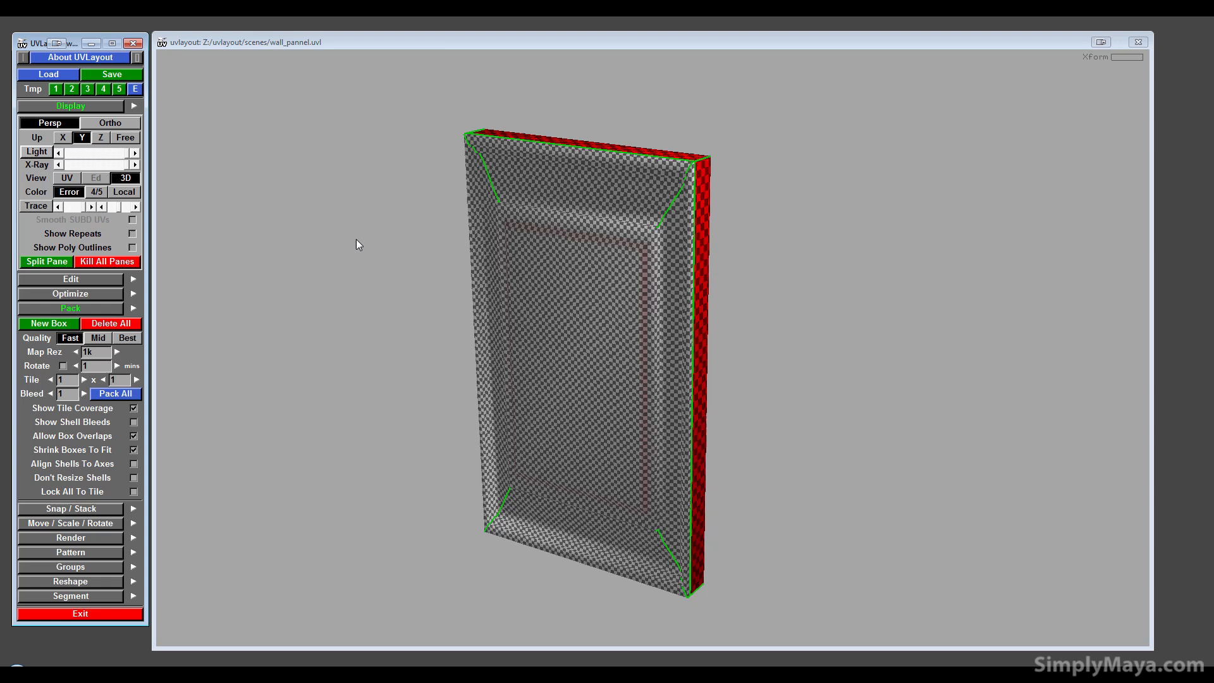
- Load bed_for_uvlayout.obj from Z:/uvlayout/scenes and enlarge the viewport window to fill most of the screen
click(35, 74)
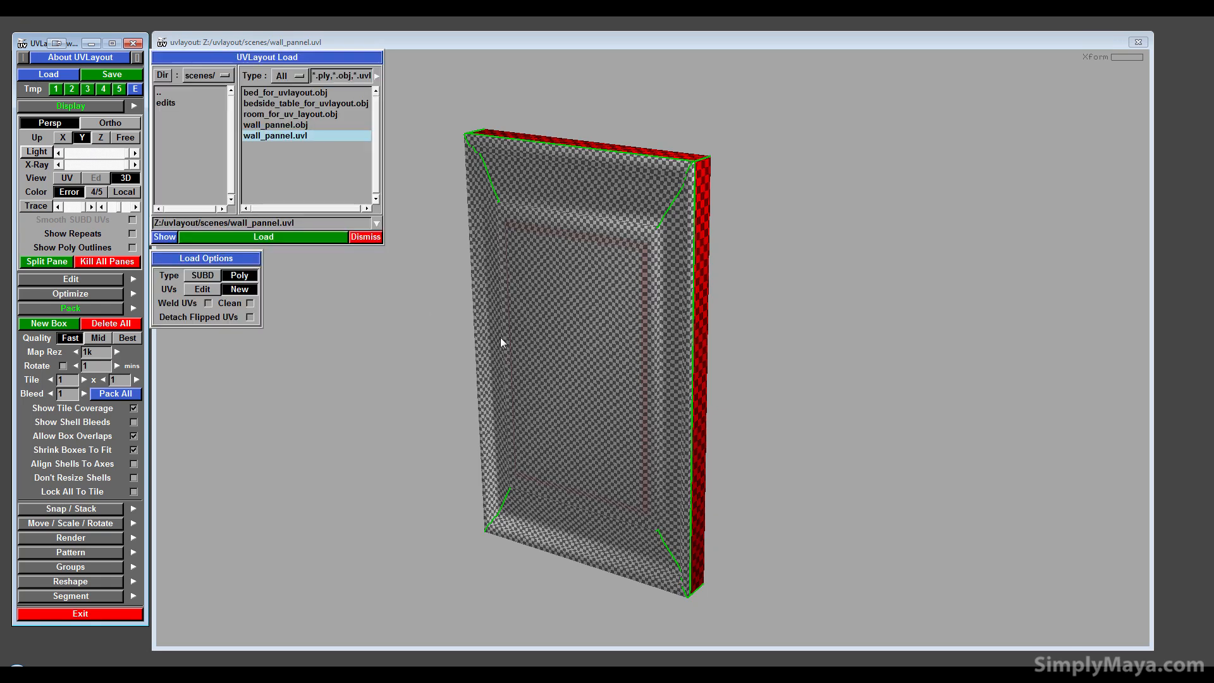
click(283, 93)
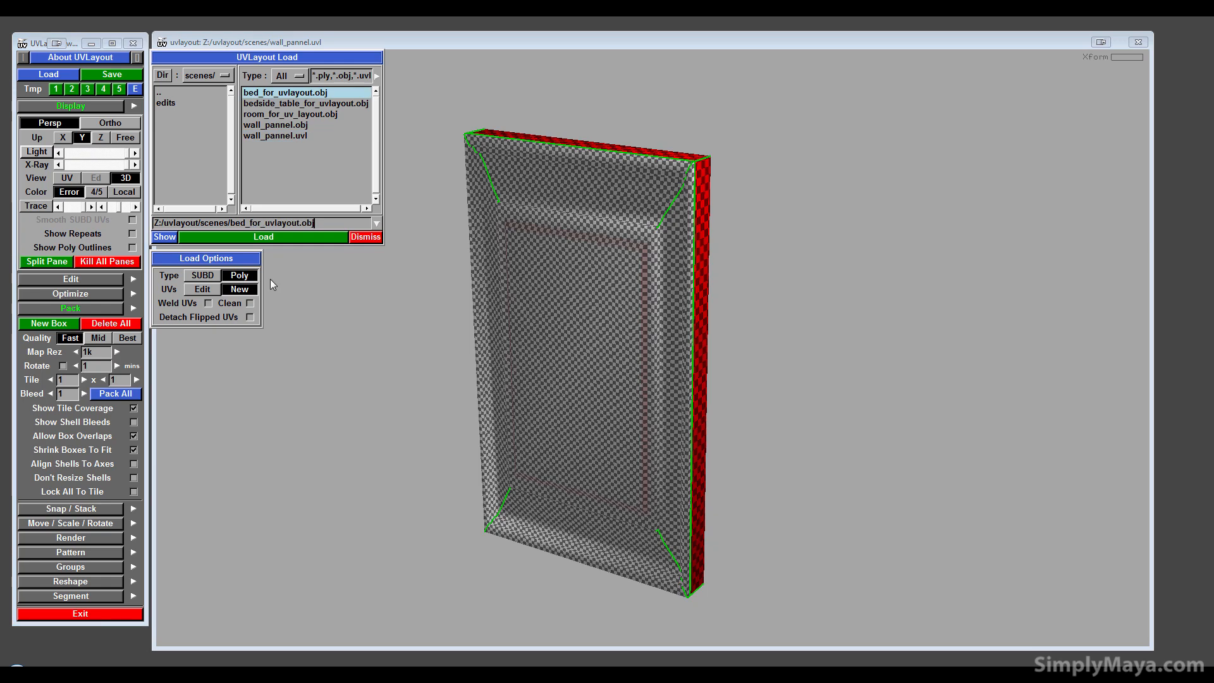
click(287, 238)
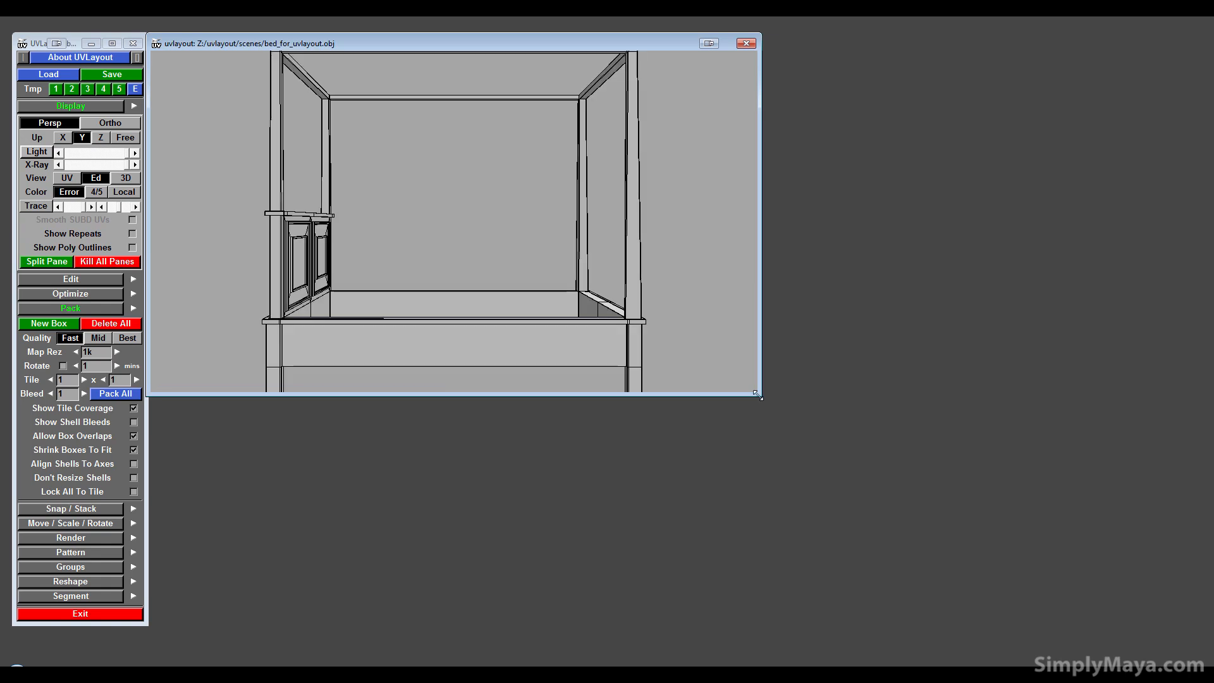
drag(760, 393, 1186, 657)
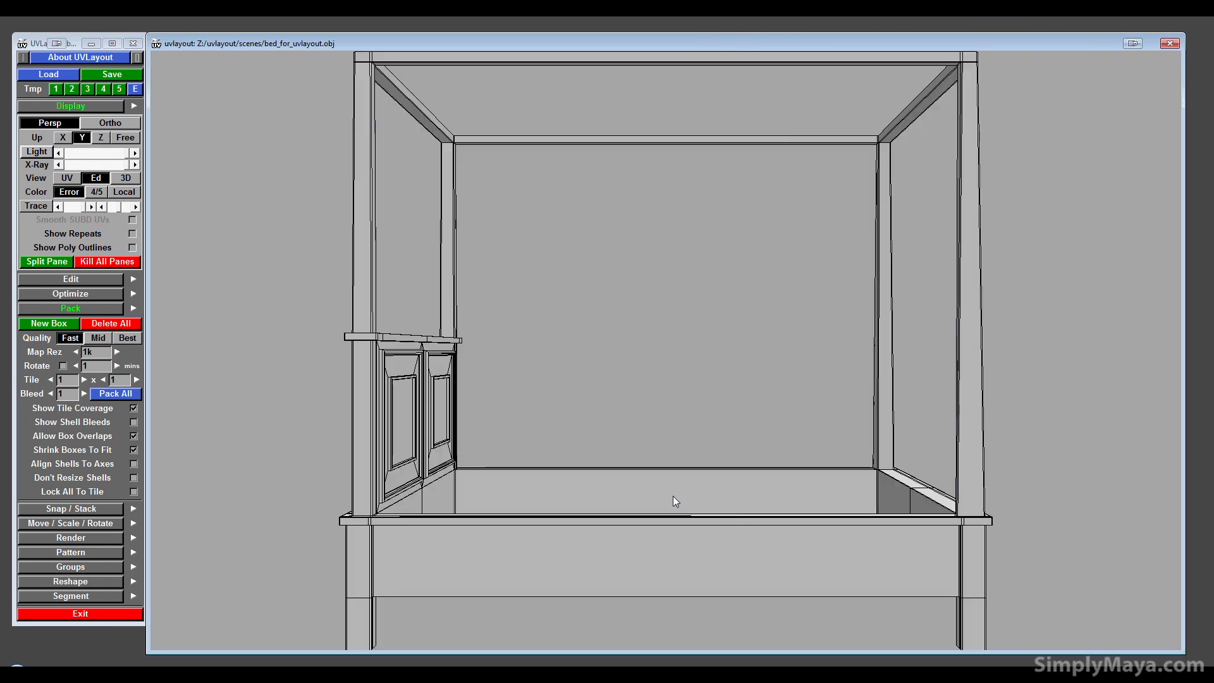
- Find the bed's symmetry using the vertical centre edge between the headboard panels and dismiss the symmetry warning
drag(673, 496, 655, 396)
middle_drag(612, 431, 623, 420)
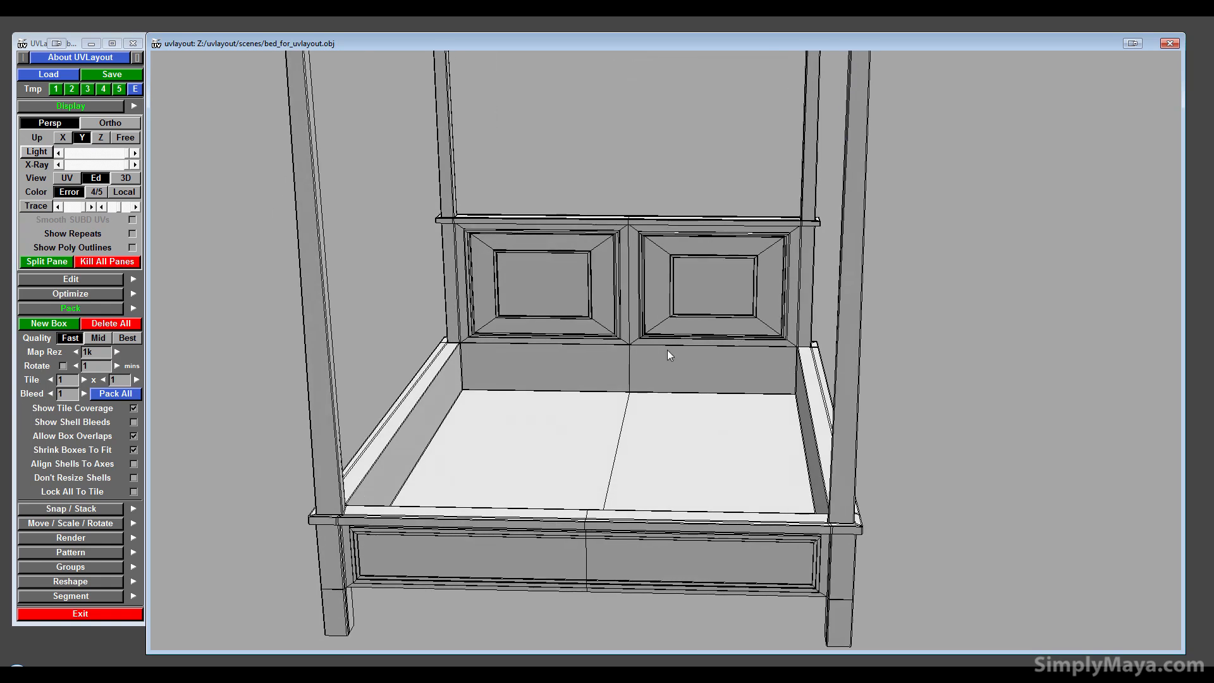
right_drag(666, 351, 480, 394)
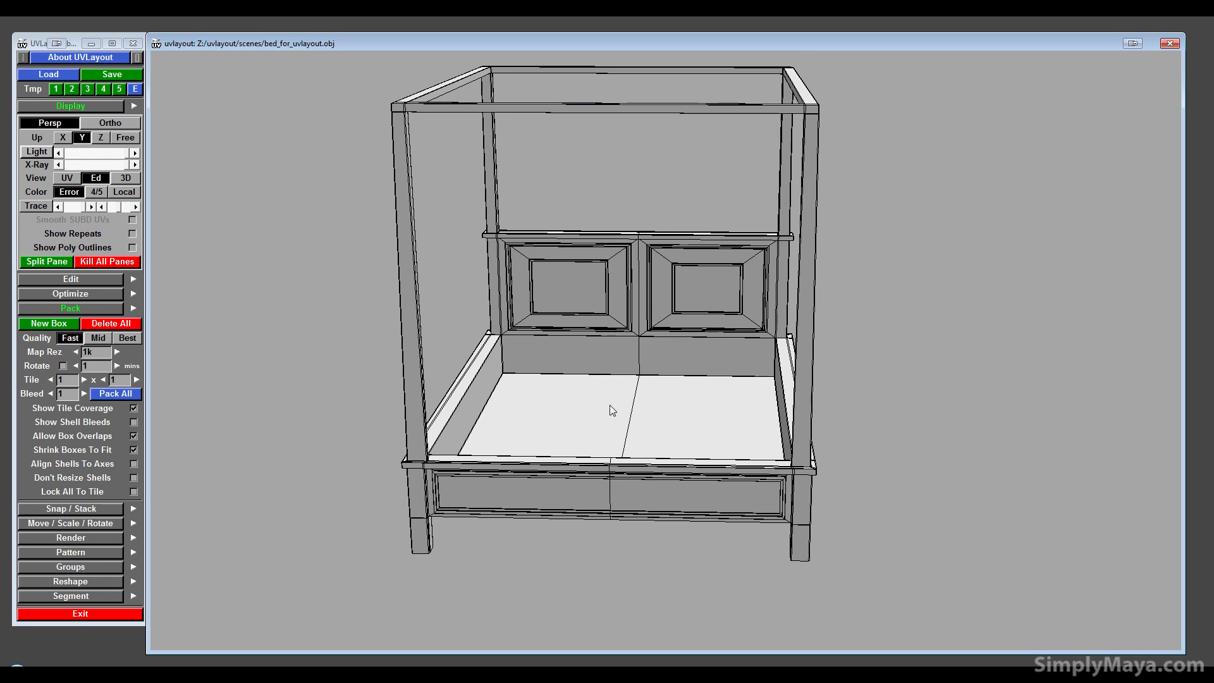
drag(610, 406, 641, 390)
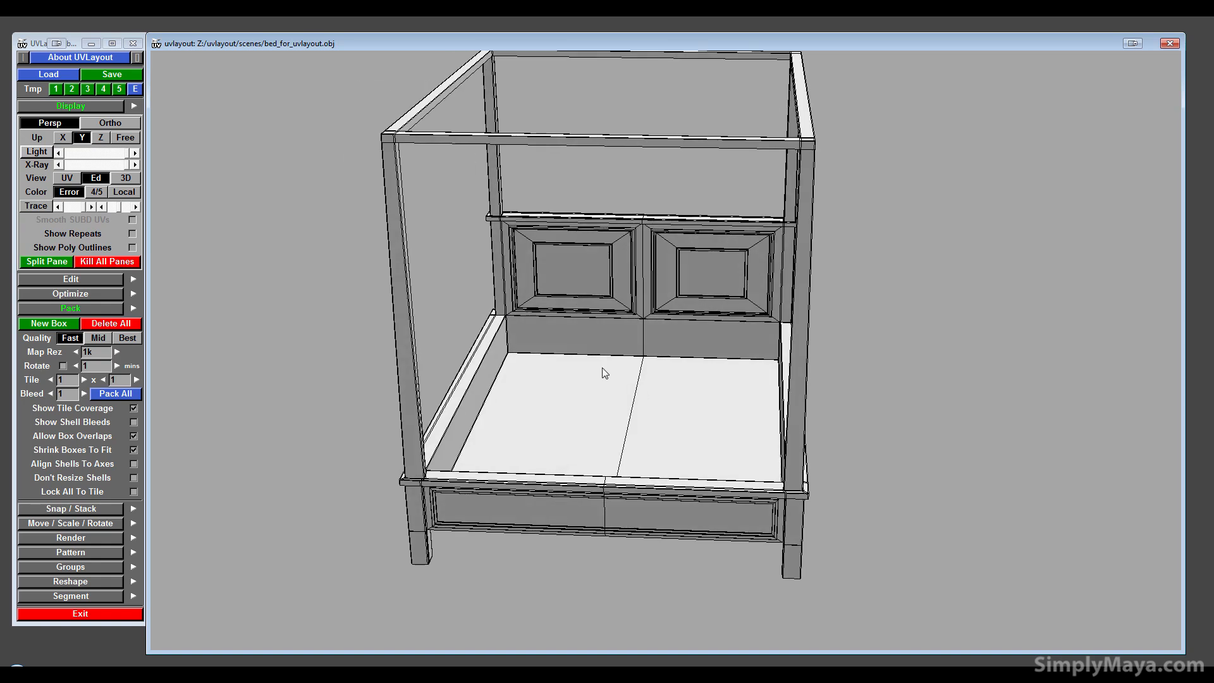
right_drag(602, 367, 652, 403)
drag(652, 404, 644, 378)
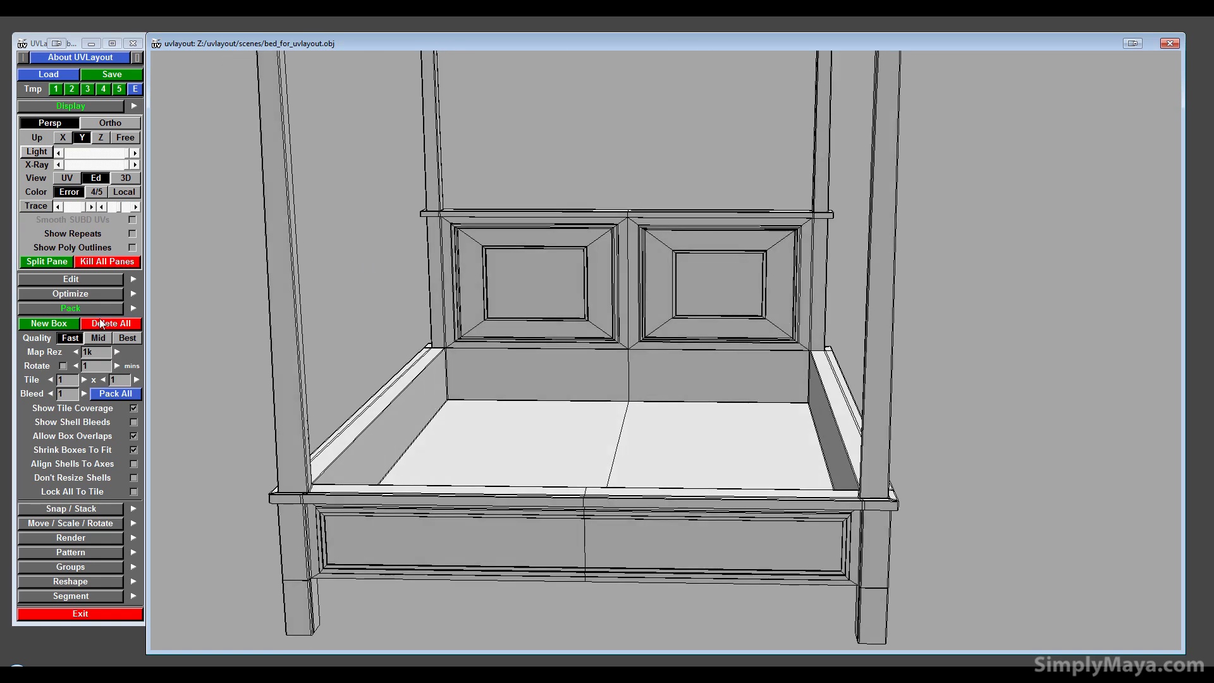
click(65, 278)
click(67, 292)
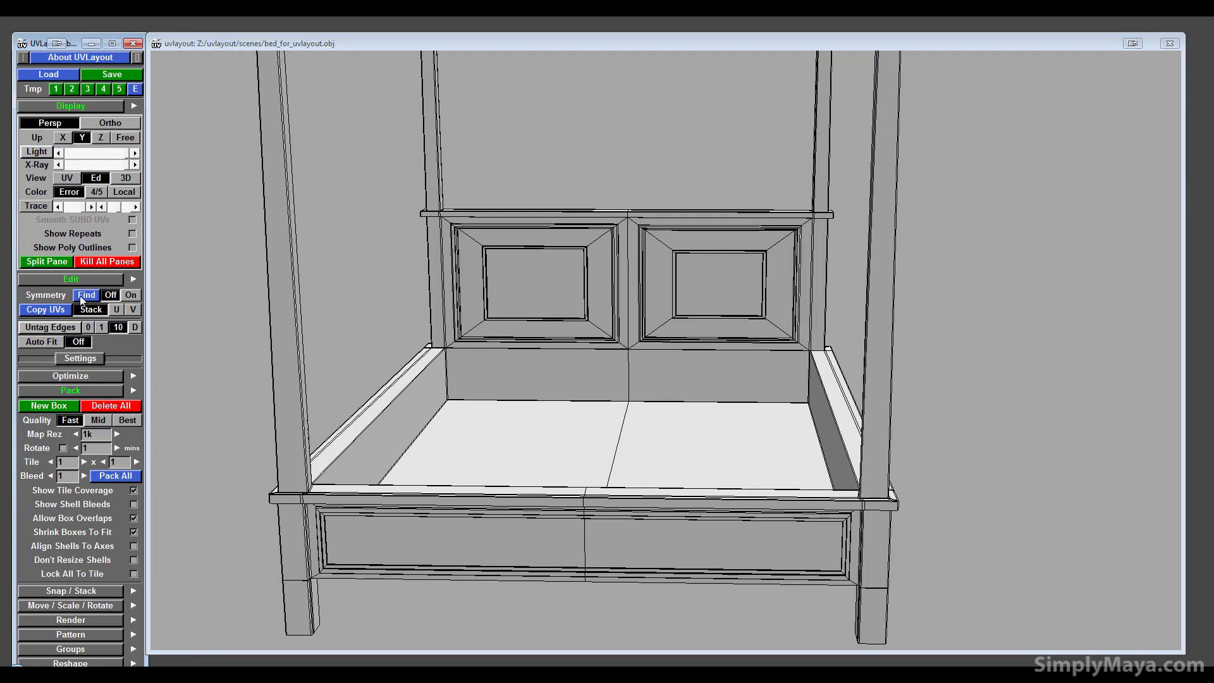
drag(599, 435, 605, 435)
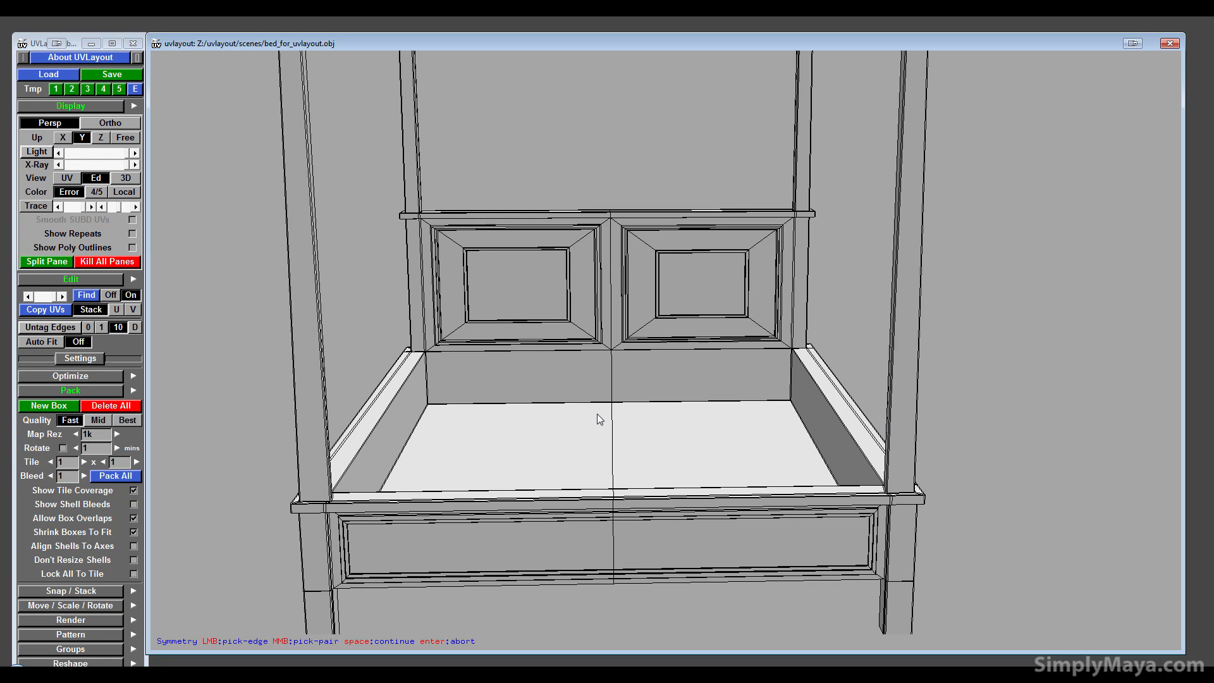
click(610, 312)
key(space)
drag(650, 416, 408, 443)
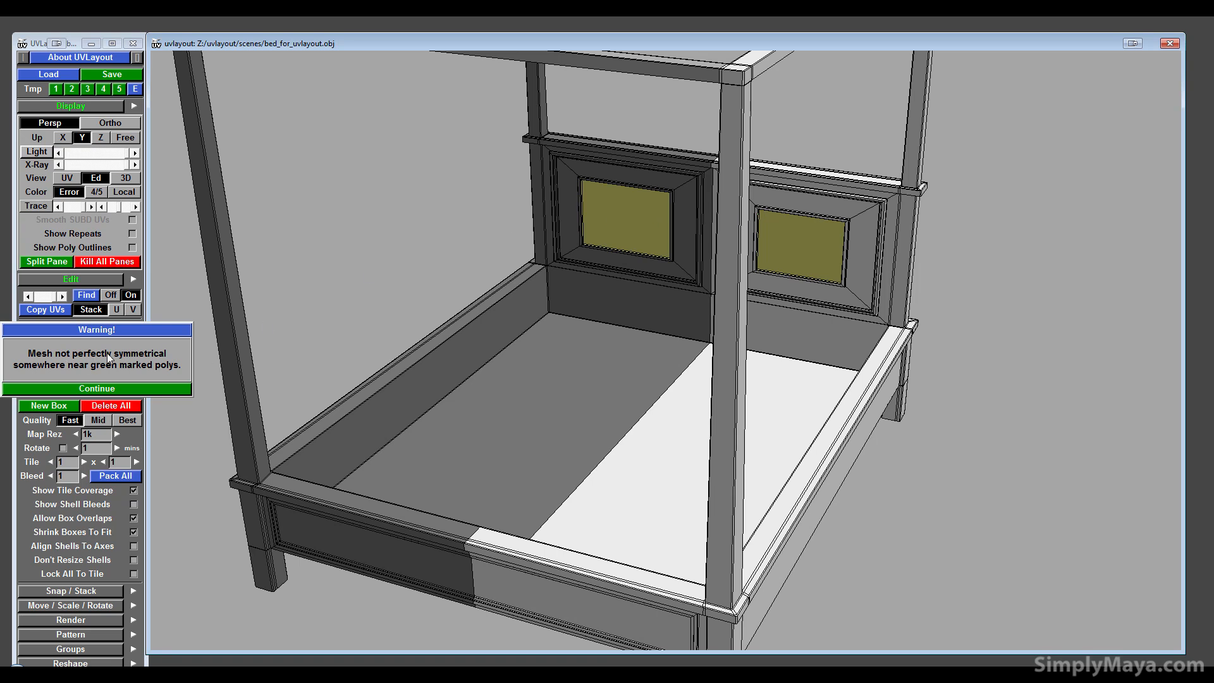
click(97, 388)
- Examine the marked polygons on both headboard panels from several angles and compare them with the rest of the bed
drag(527, 400, 619, 393)
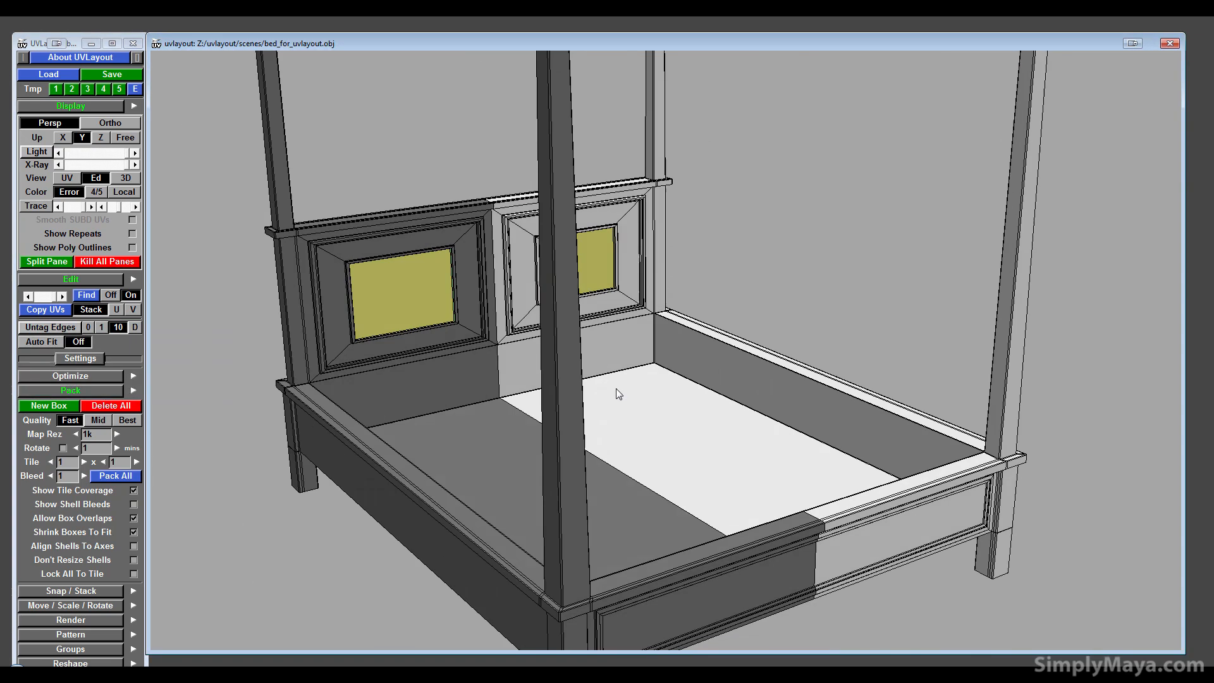
middle_drag(616, 388, 827, 412)
right_drag(826, 412, 1213, 443)
middle_drag(819, 457, 614, 449)
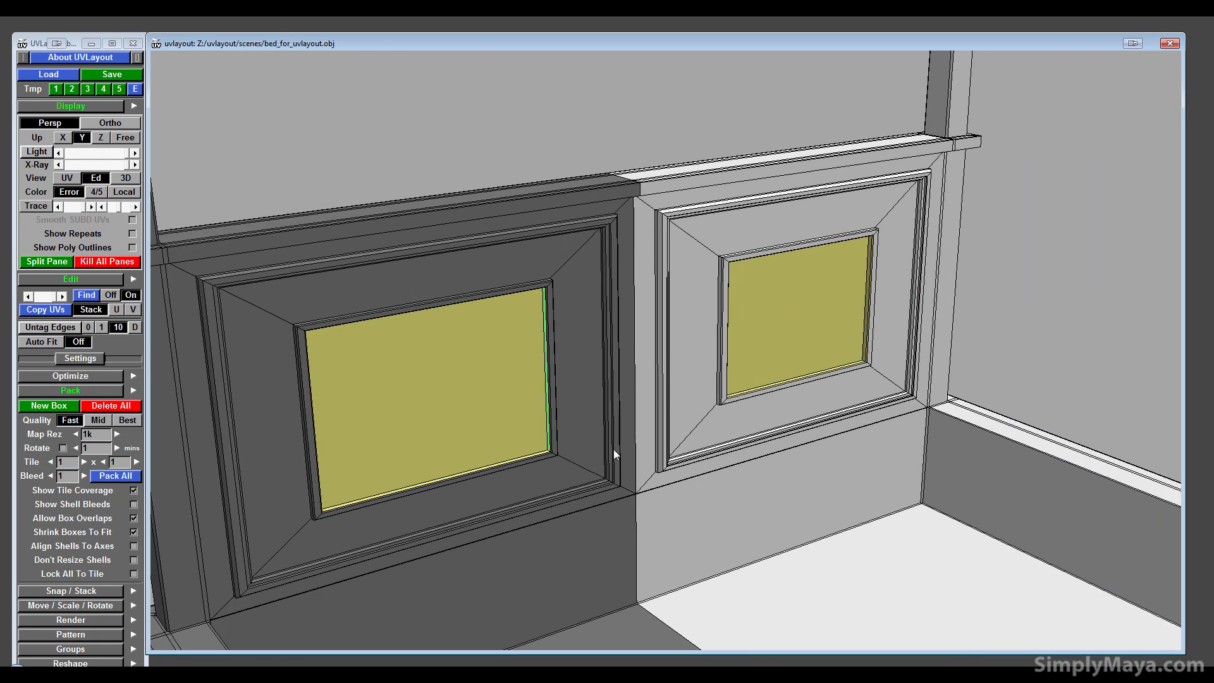
drag(613, 449, 631, 446)
middle_drag(525, 370, 202, 335)
drag(633, 364, 417, 354)
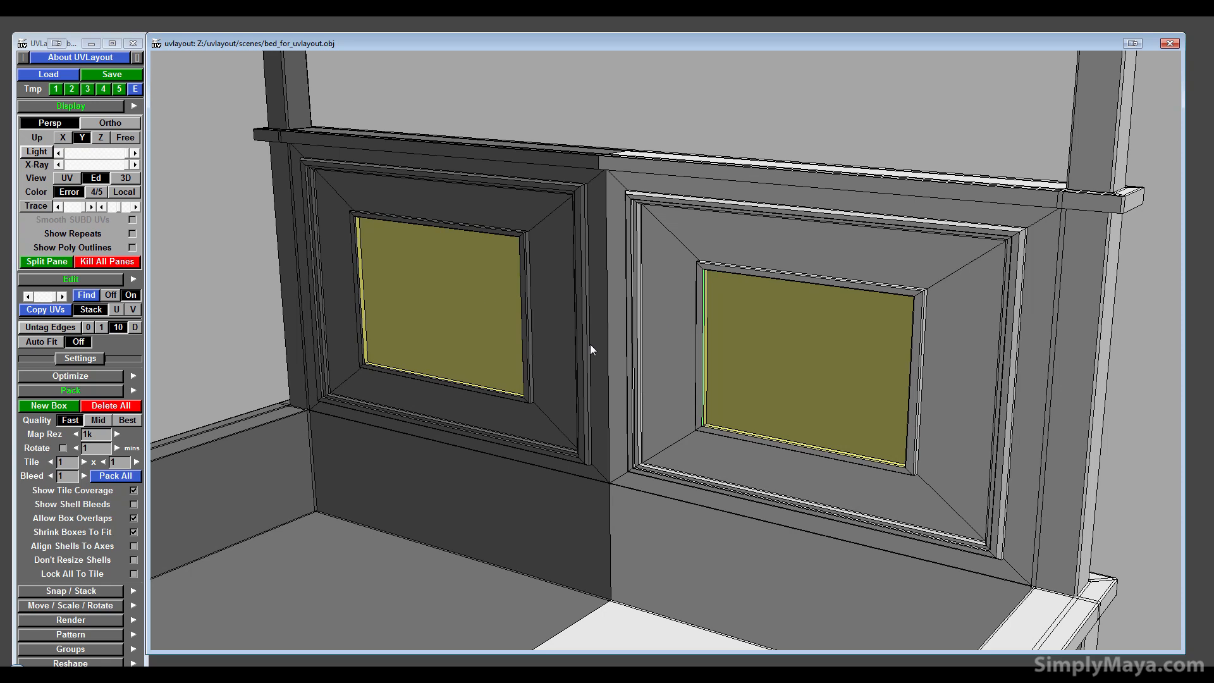
right_drag(590, 344, 491, 392)
middle_drag(490, 393, 685, 382)
drag(685, 382, 835, 389)
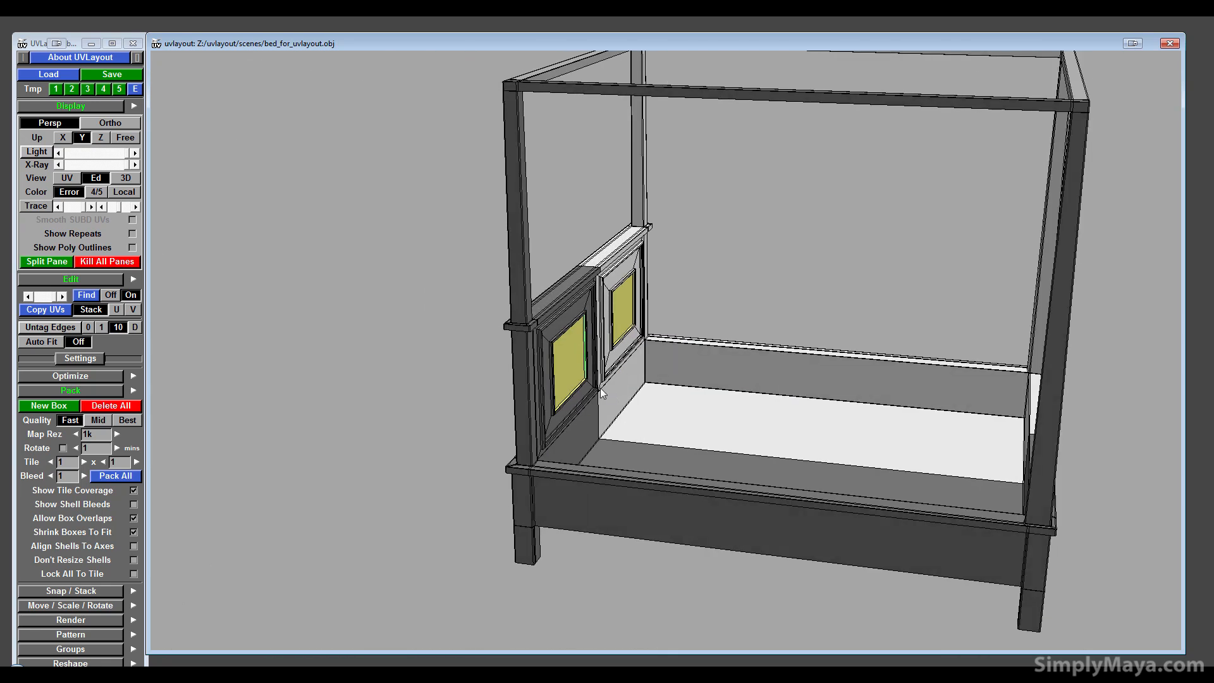
drag(601, 388, 436, 389)
right_drag(436, 389, 818, 412)
middle_drag(818, 412, 667, 450)
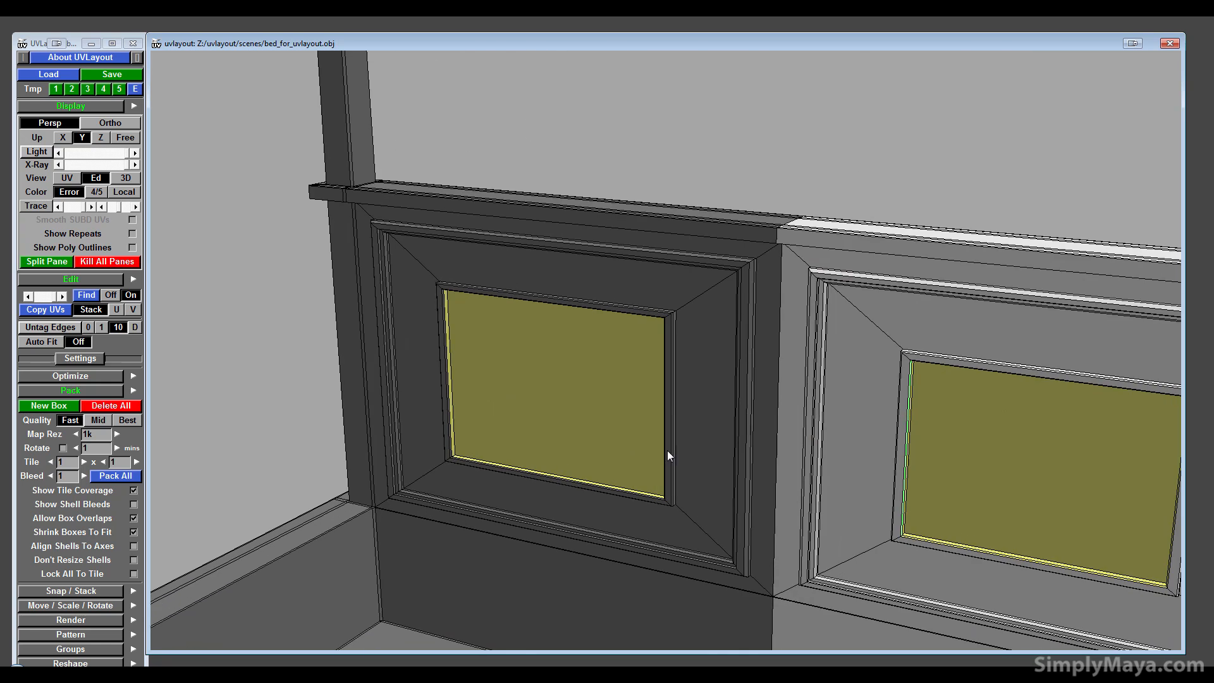
right_drag(666, 450, 790, 435)
drag(790, 435, 793, 450)
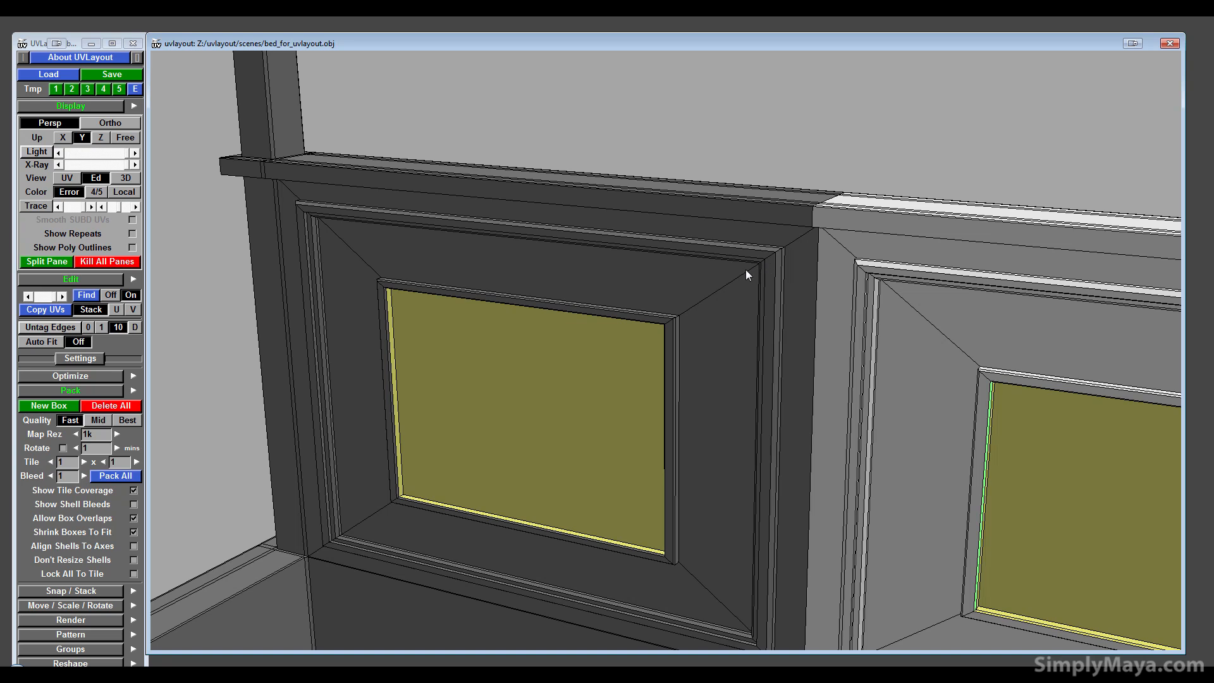
- Cut the outer vertical moulding edge of the headboard panel on the side facing the bed's centre
right_drag(755, 303, 868, 359)
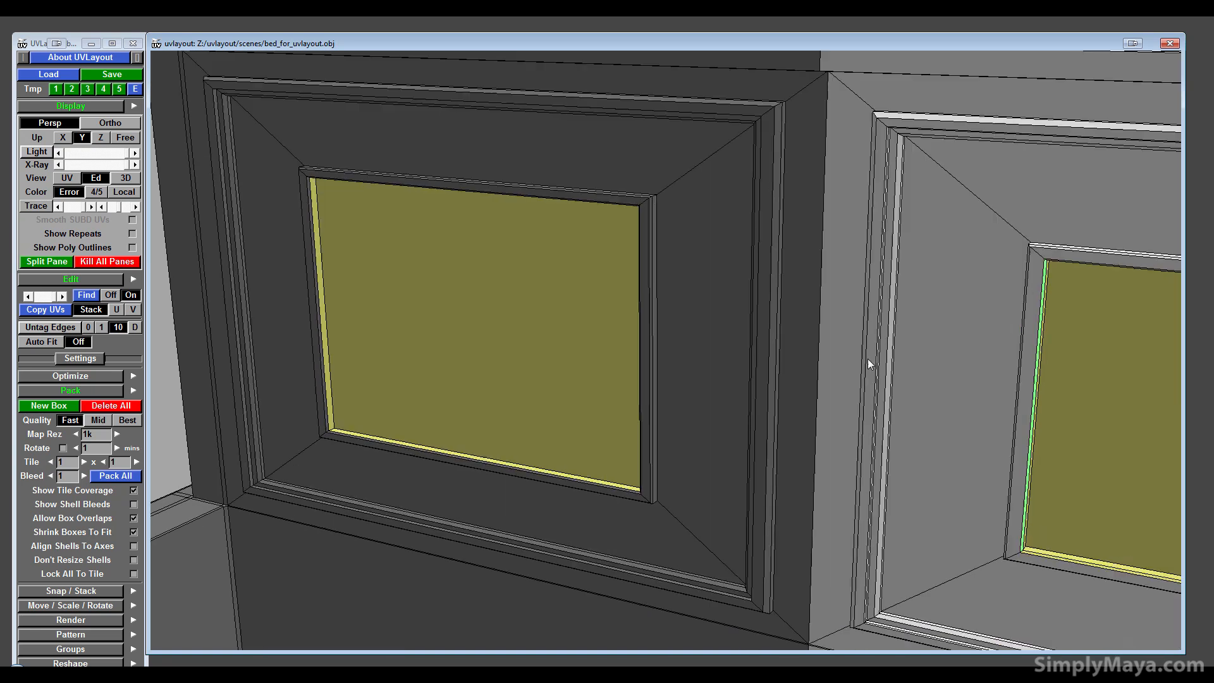
drag(868, 359, 826, 369)
middle_drag(826, 369, 792, 253)
drag(792, 253, 803, 384)
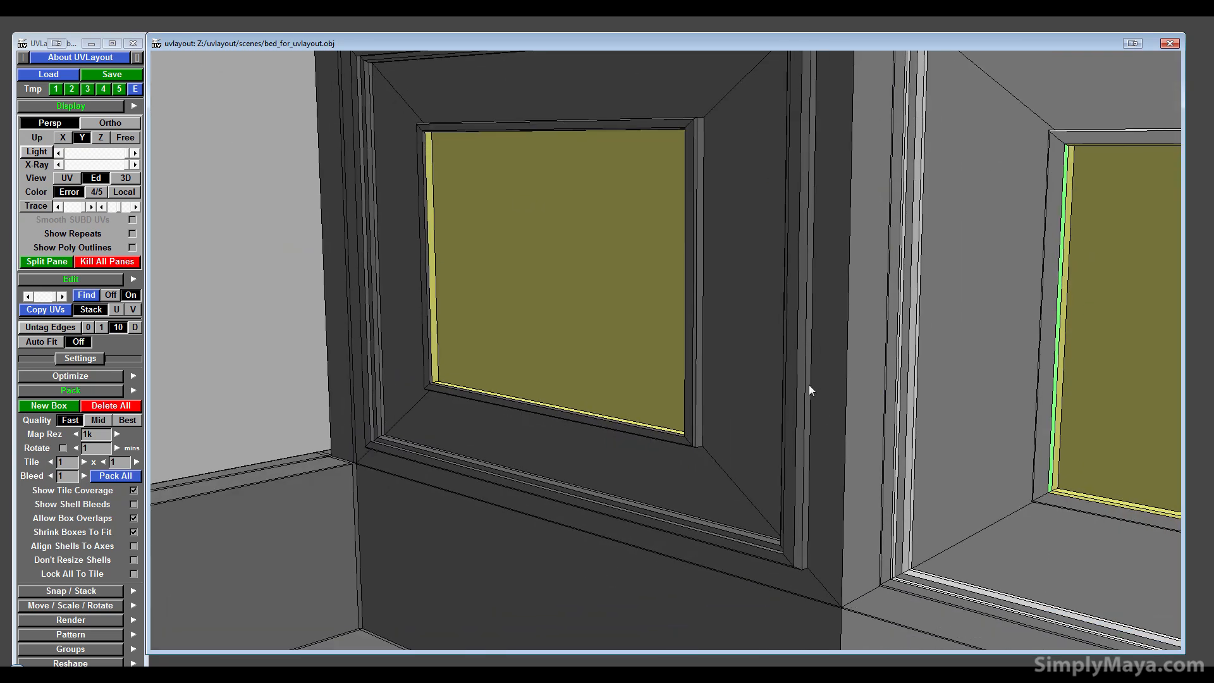
key(c)
drag(811, 391, 787, 441)
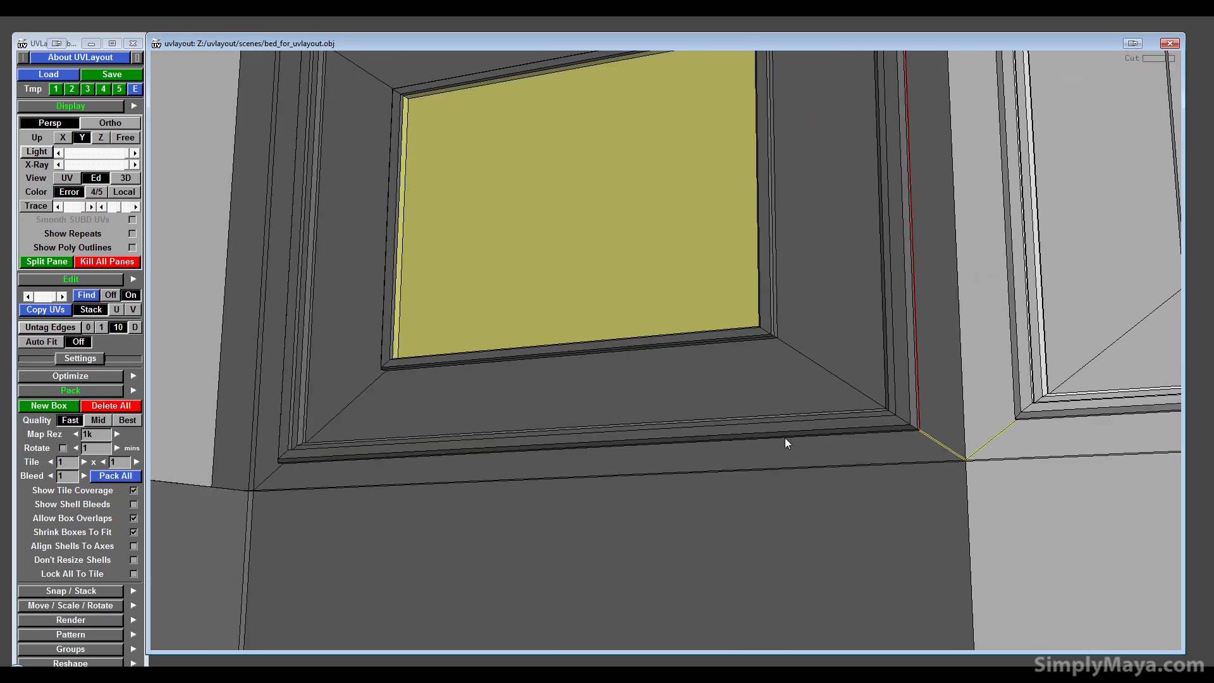
- Try to cut along the lower moulding edge of the headboard panel
key(c)
drag(388, 471, 429, 428)
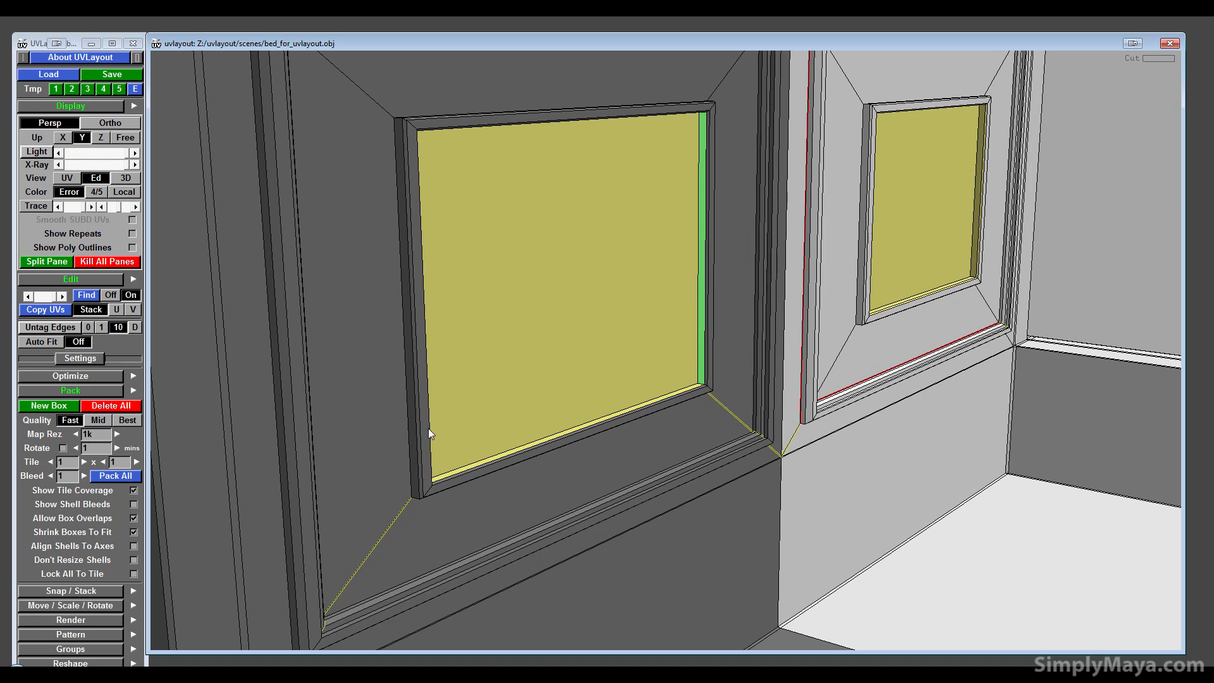
drag(529, 458, 411, 473)
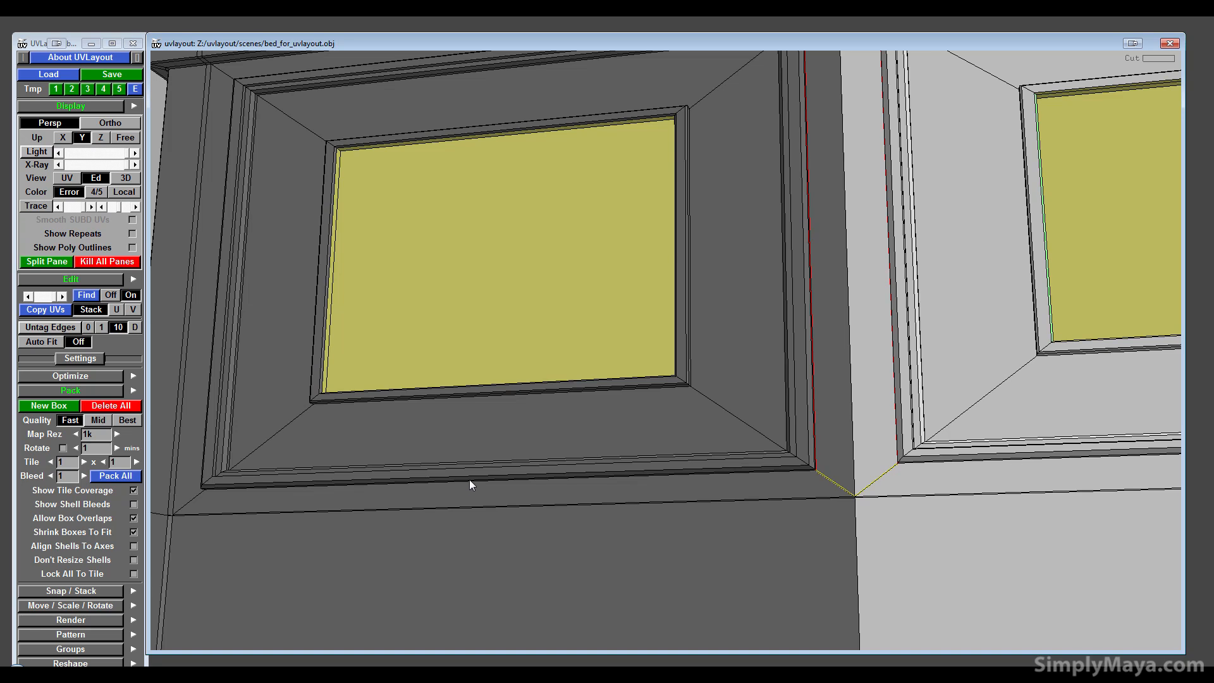
- Cut the outermost lower and upper moulding edges of the headboard panel, where the moulding meets the surrounding frame
right_drag(472, 481, 530, 458)
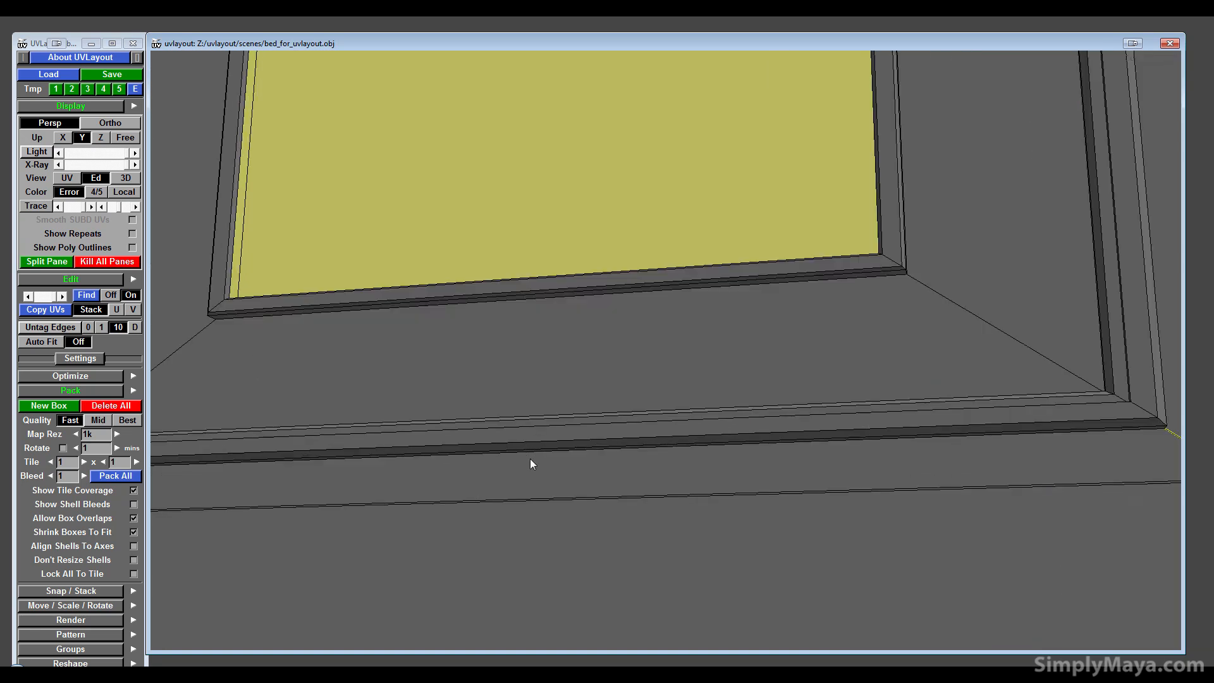
right_drag(536, 451, 447, 506)
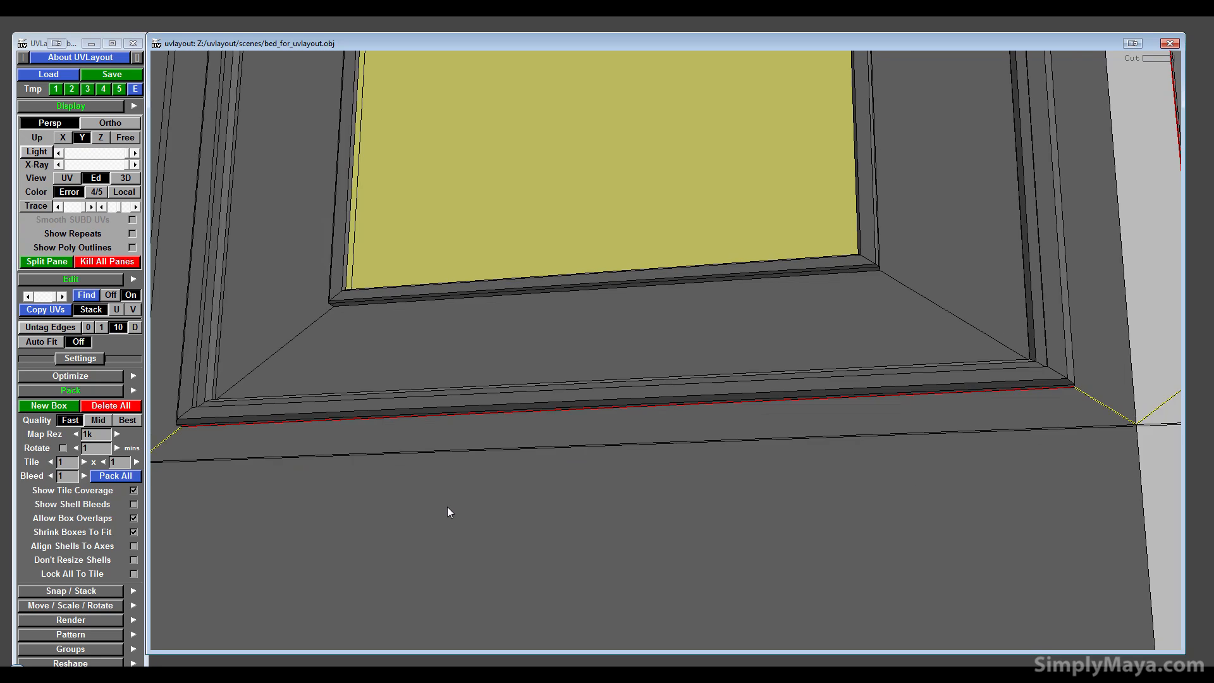
drag(446, 506, 661, 456)
key(c)
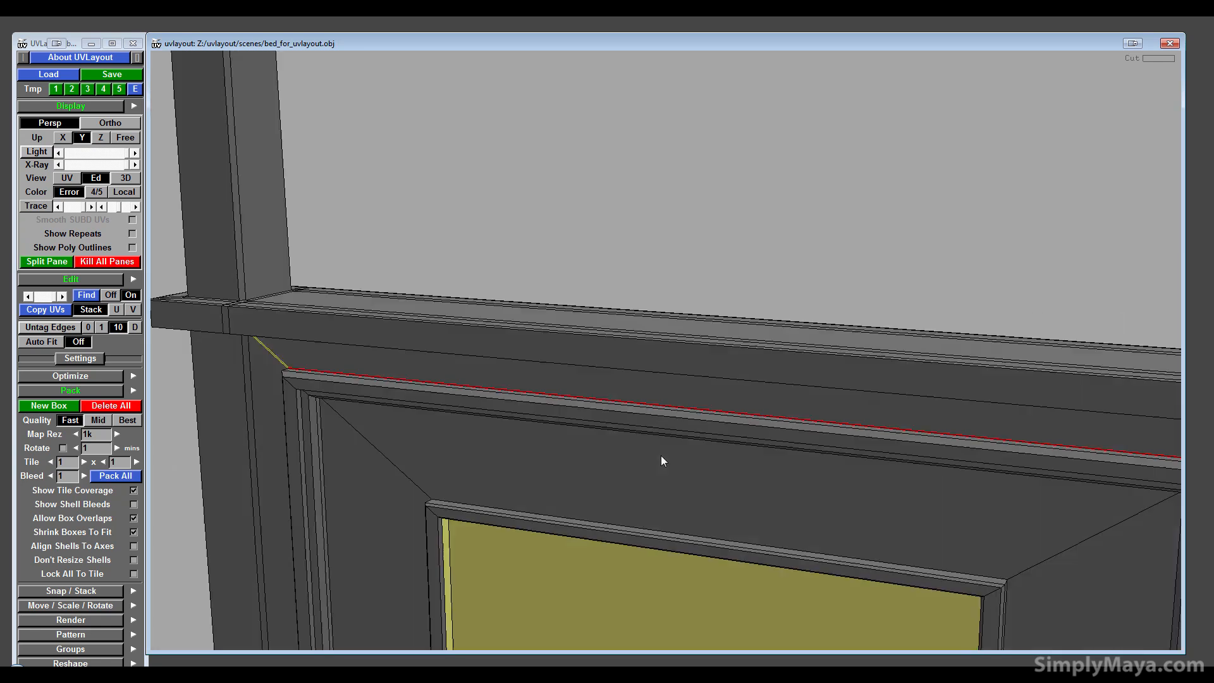
- Weld the unwanted diagonal cut continuations at the four corners of the headboard panel moulding
middle_drag(662, 455, 521, 343)
right_drag(521, 343, 873, 398)
middle_drag(873, 398, 702, 214)
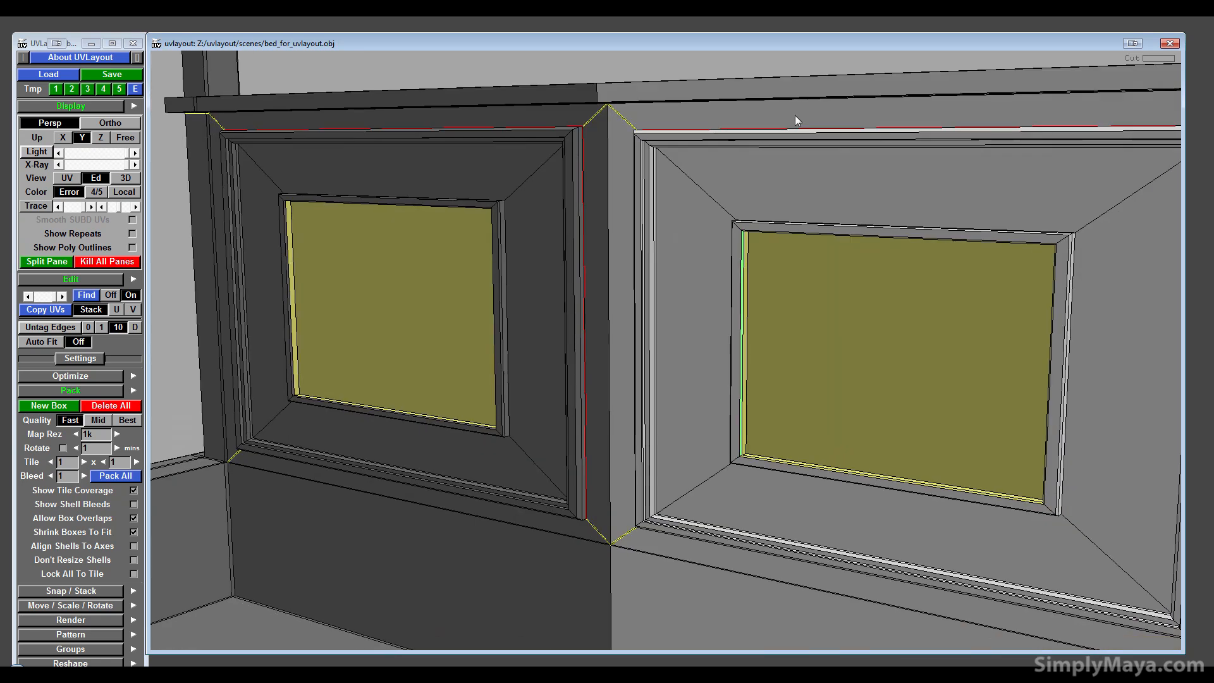
middle_drag(605, 537, 684, 628)
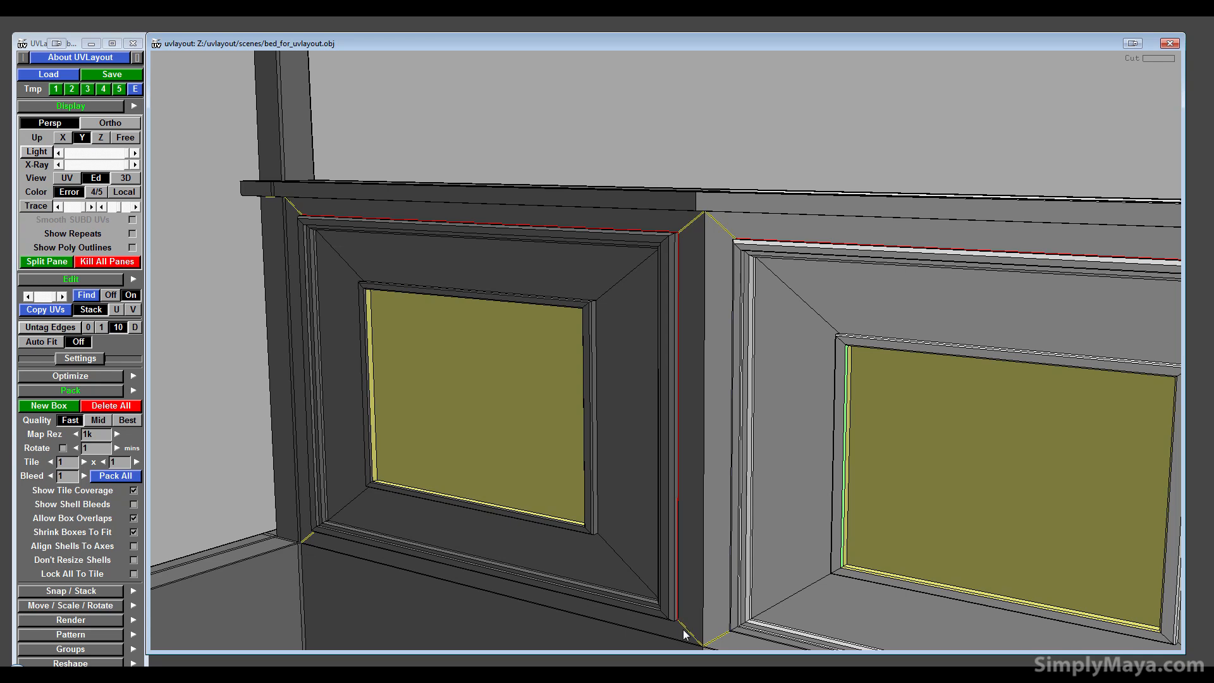
key(w)
key(w)
key(w)
key(w)
- Detach the headboard panels along the cut moulding edges and drop both shells into the UV view
drag(393, 537, 577, 261)
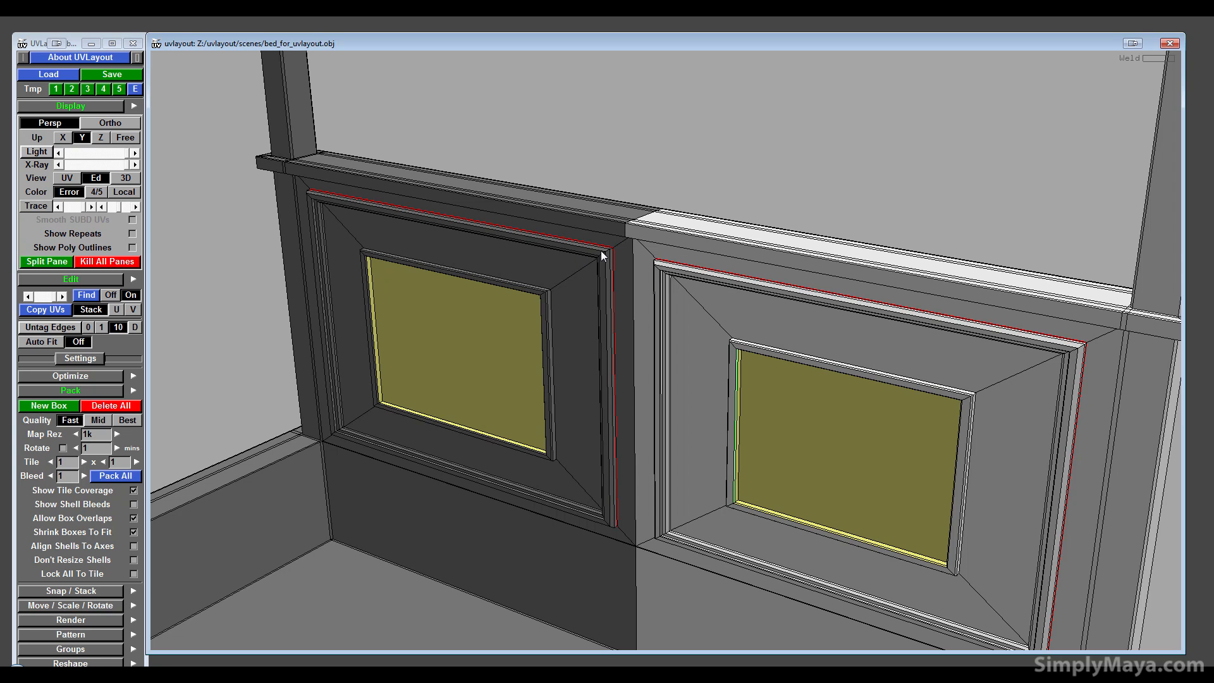
drag(468, 294, 660, 306)
key(d)
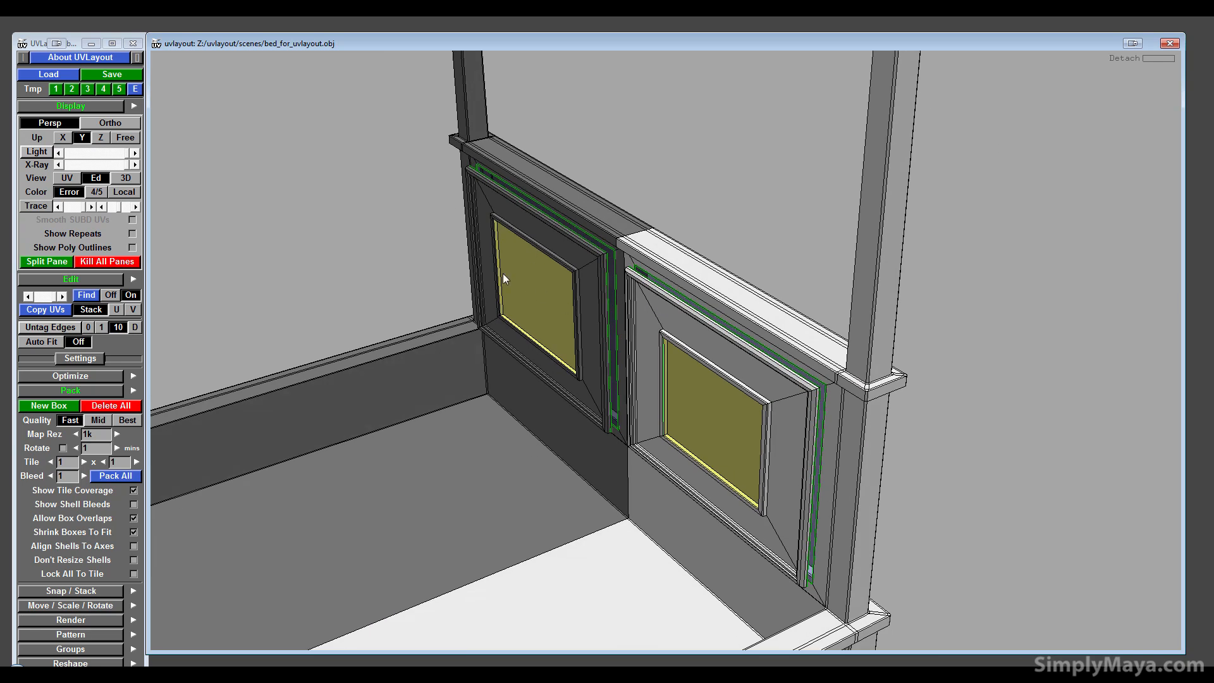
key(d)
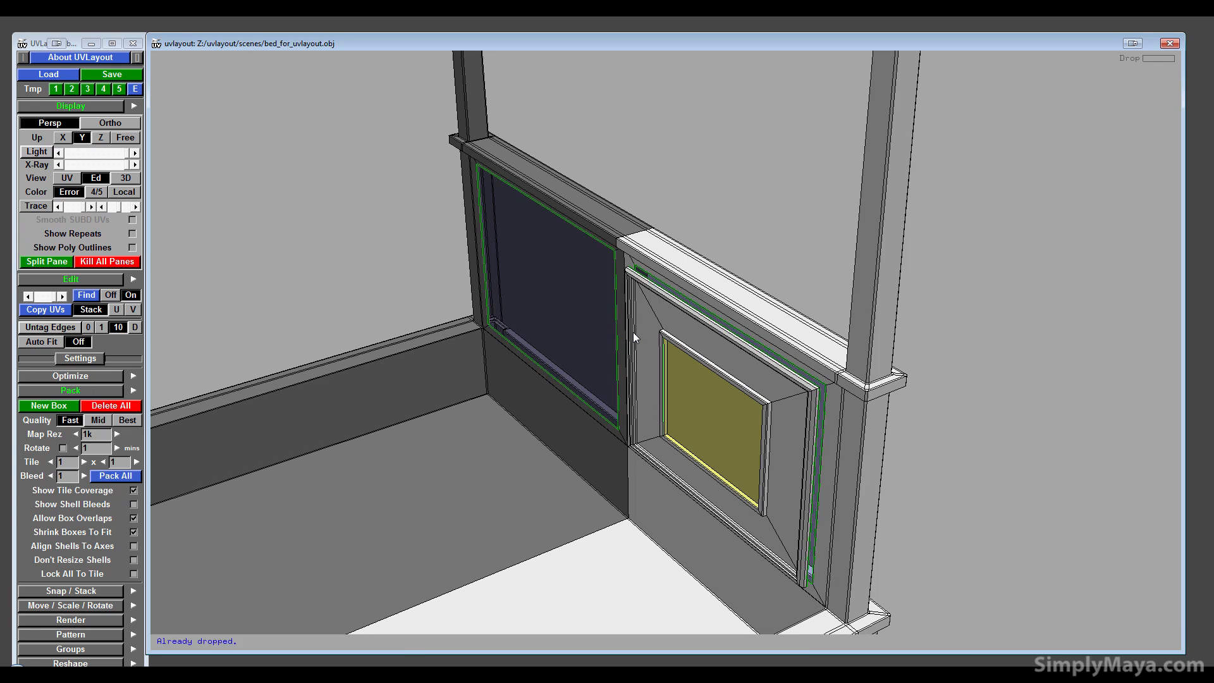
key(d)
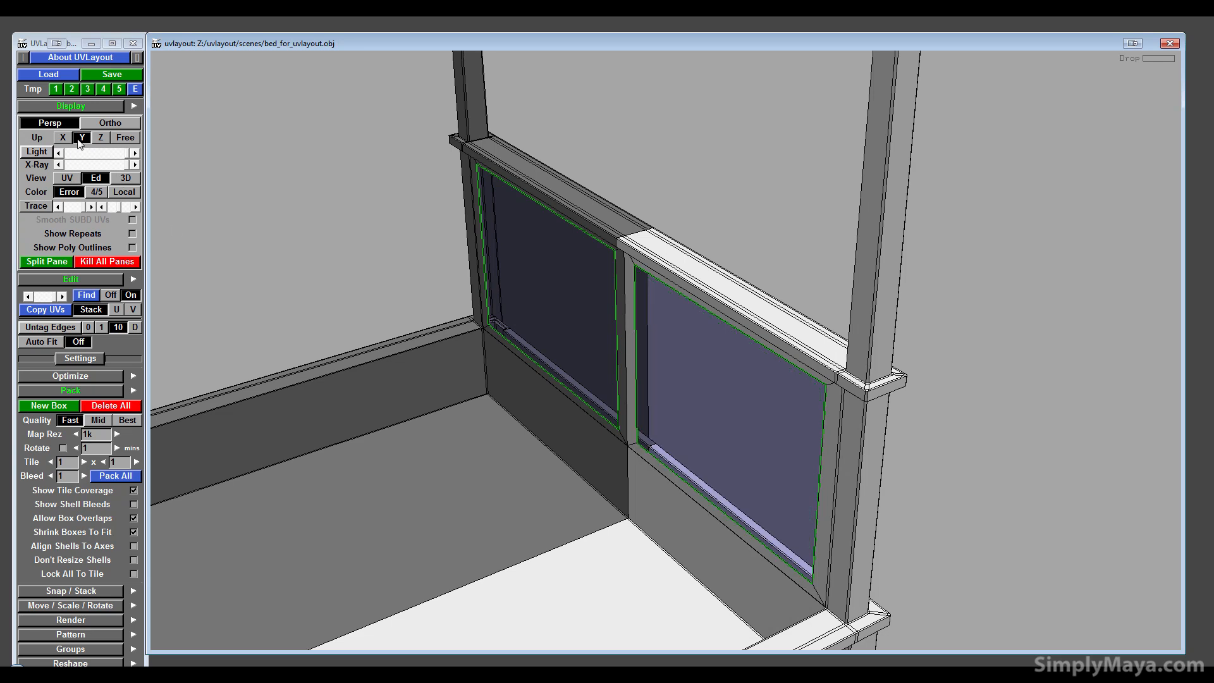
- Examine the two dropped panel shells in the UV view and the bed in the edit and 3D views
click(67, 177)
right_drag(499, 449, 706, 354)
middle_drag(837, 268, 920, 198)
middle_drag(585, 325, 602, 252)
middle_drag(677, 393, 625, 419)
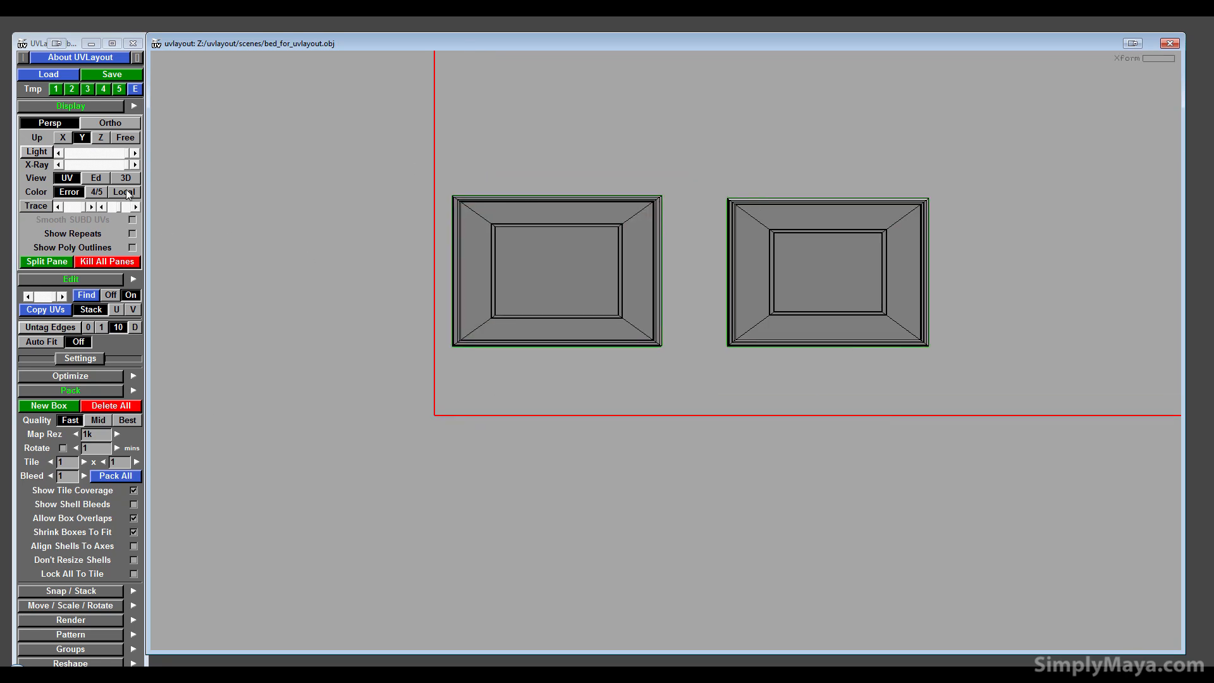
click(109, 178)
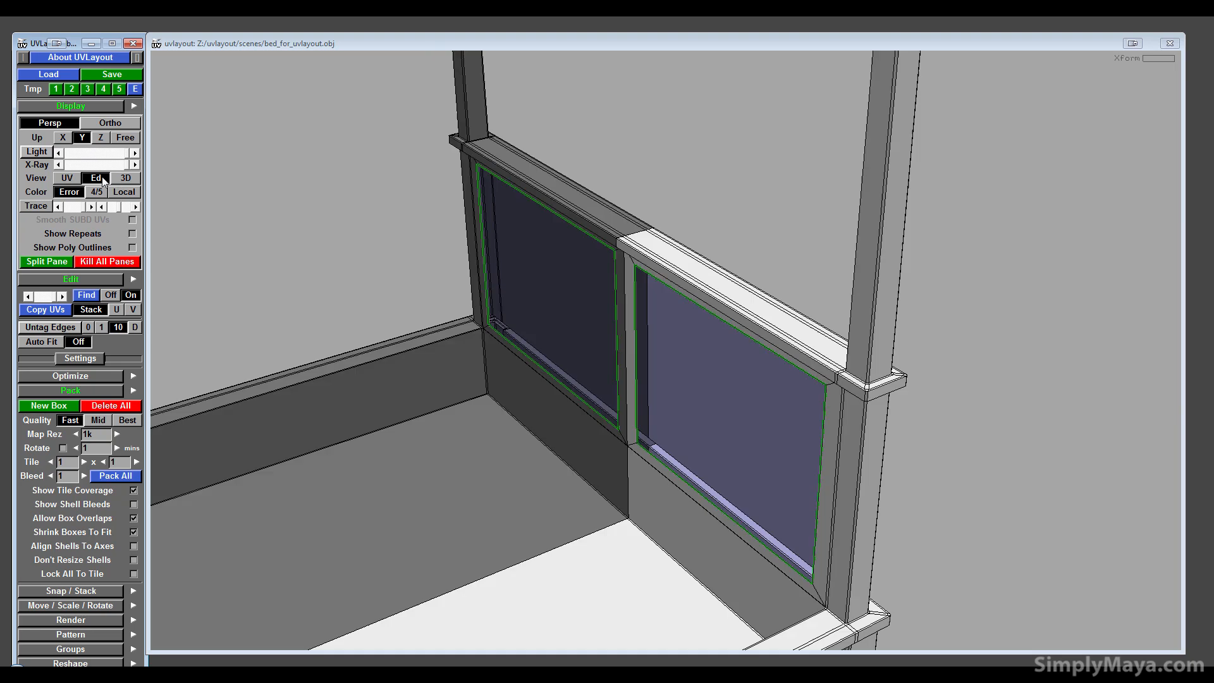
right_drag(430, 450, 710, 414)
drag(710, 414, 699, 392)
click(126, 178)
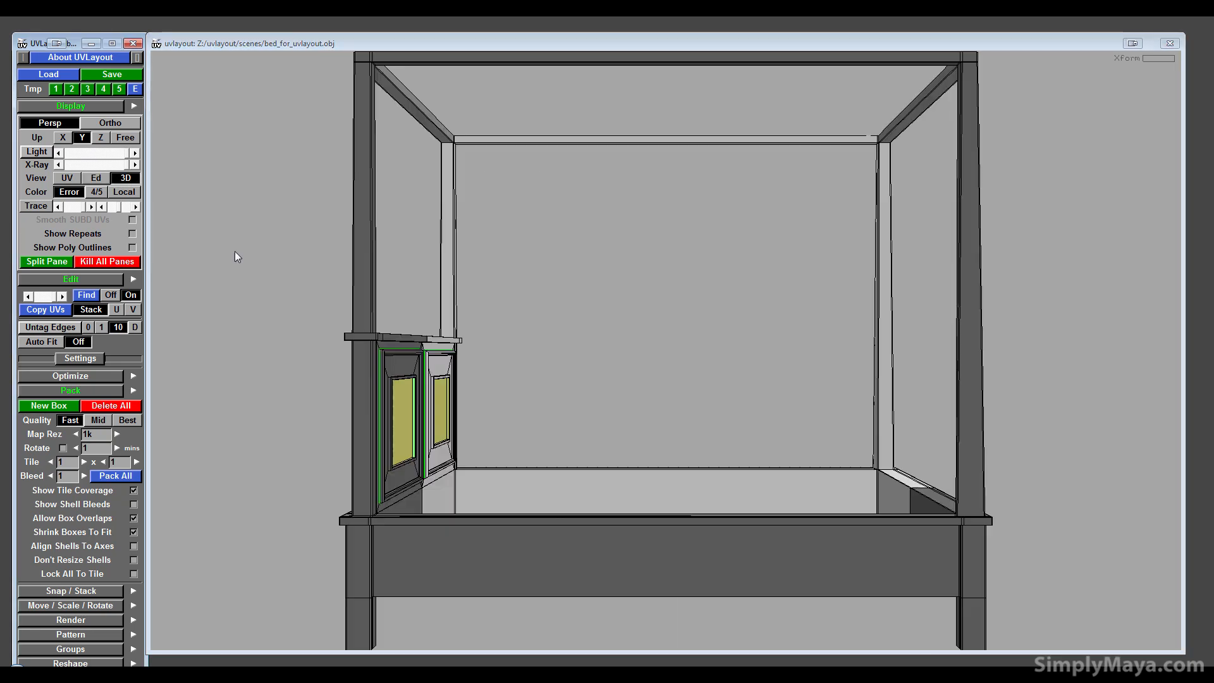
drag(546, 406, 193, 305)
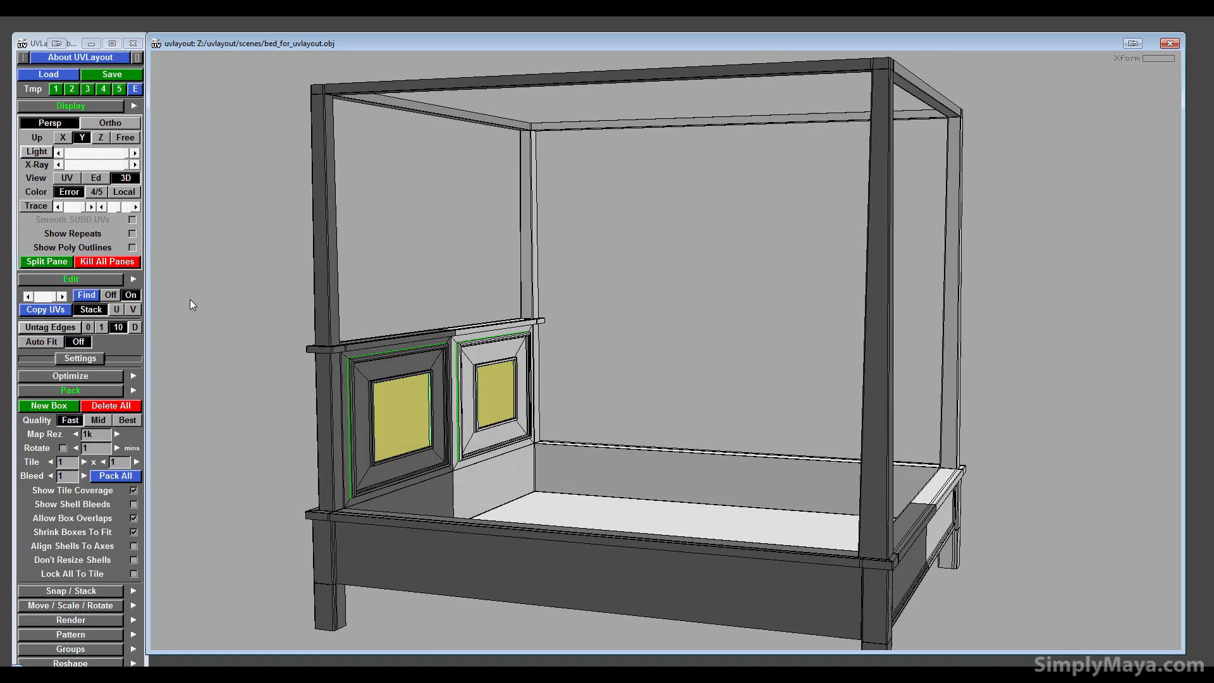
- Bring up the UV view and flatten both headboard panel shells
click(67, 178)
click(628, 301)
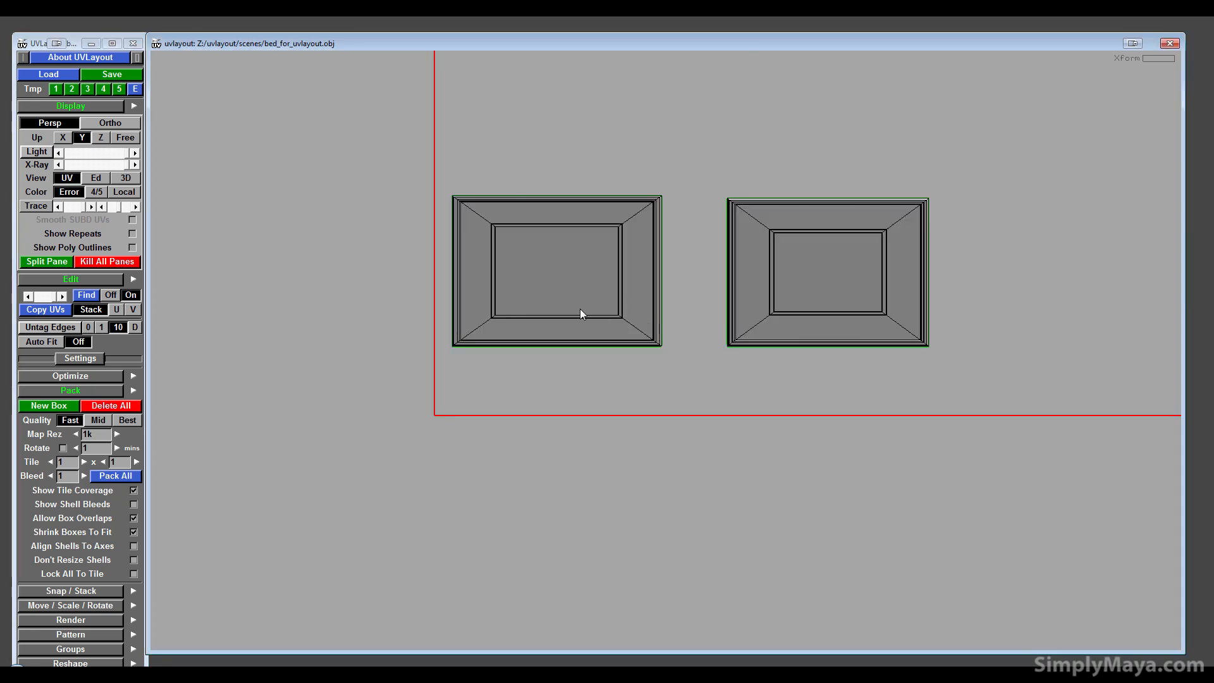
drag(265, 133, 1004, 420)
- Cut the diagonal mitre edges at the lower-right corner of the first panel shell, from the inner panel out through the mouldings
right_drag(724, 387, 502, 264)
middle_drag(503, 263, 676, 501)
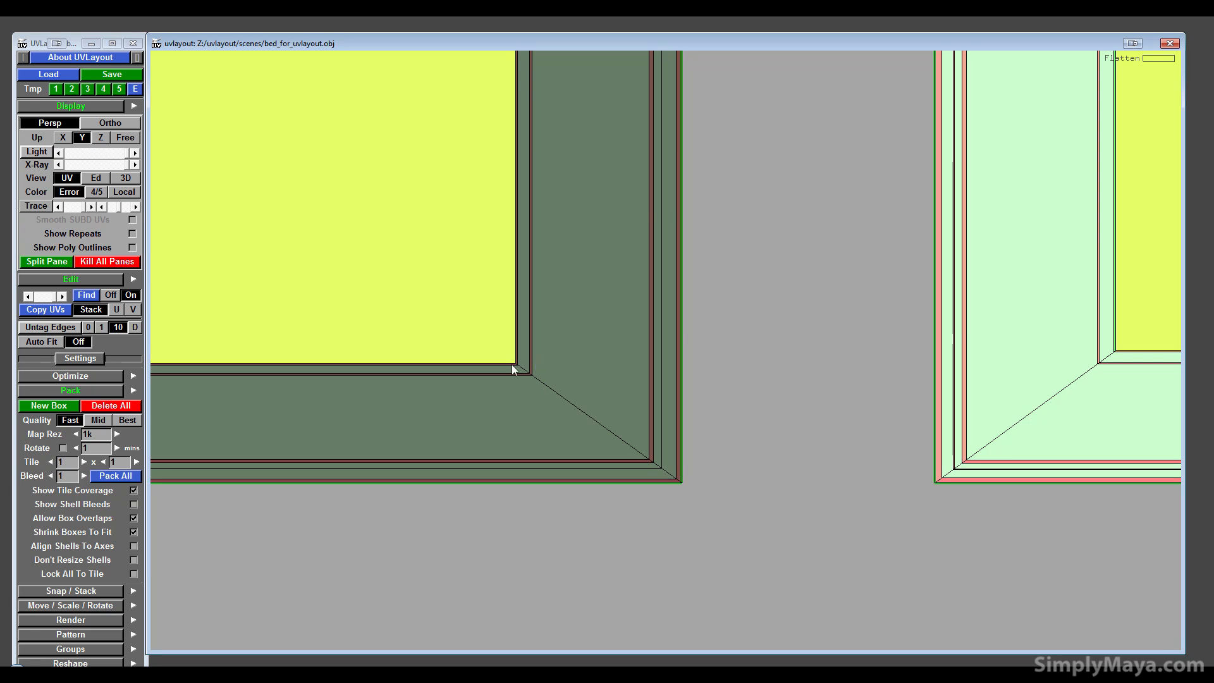
right_drag(517, 380, 570, 391)
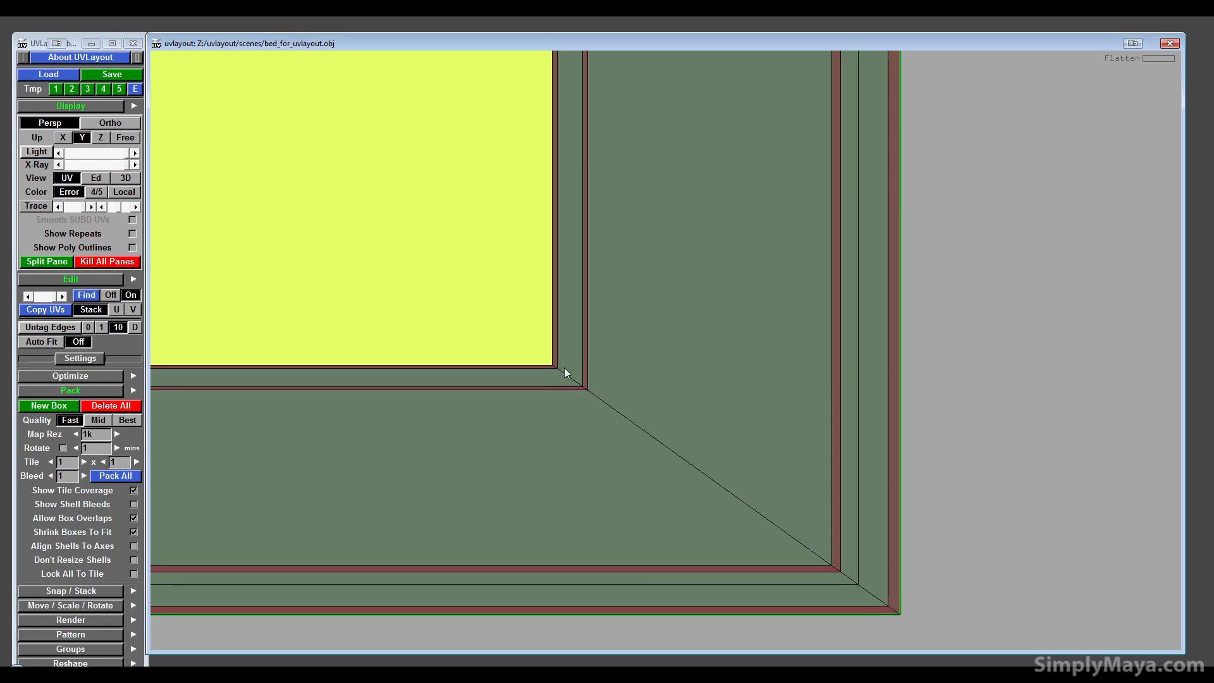
key(c)
key(c)
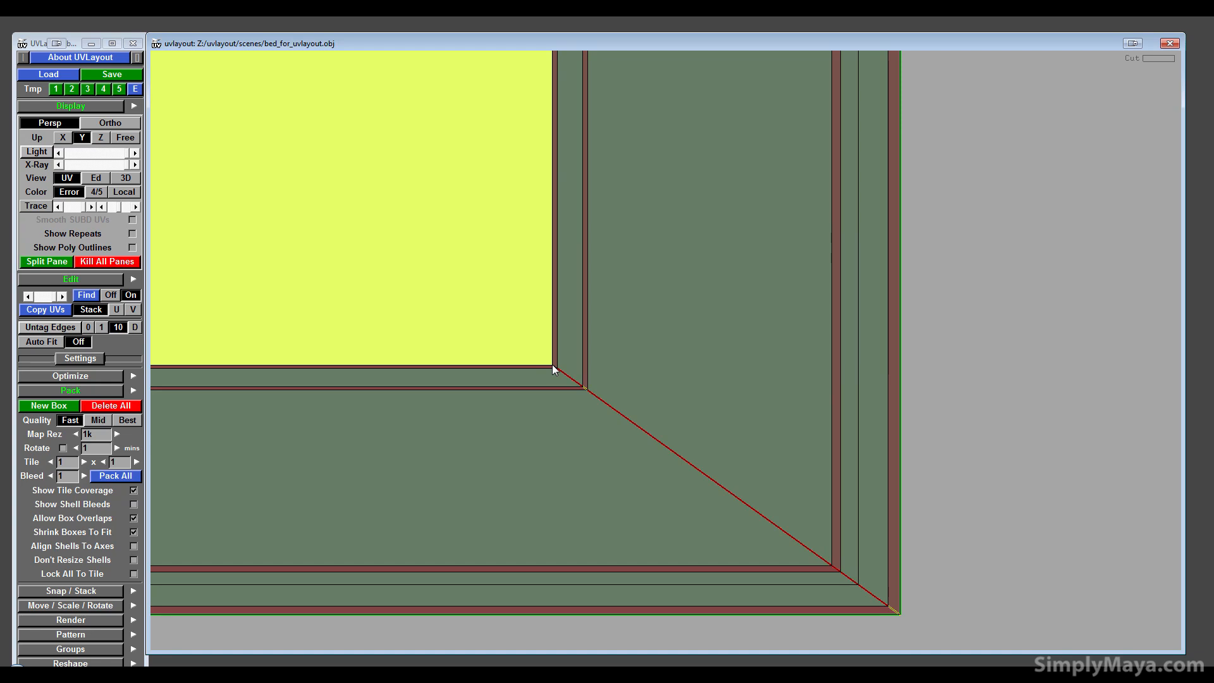
right_drag(585, 422, 553, 442)
- Cut the diagonal mitre edges at the lower-left corner of the first panel shell, including the narrow segments inside the mouldings
middle_drag(518, 435, 911, 530)
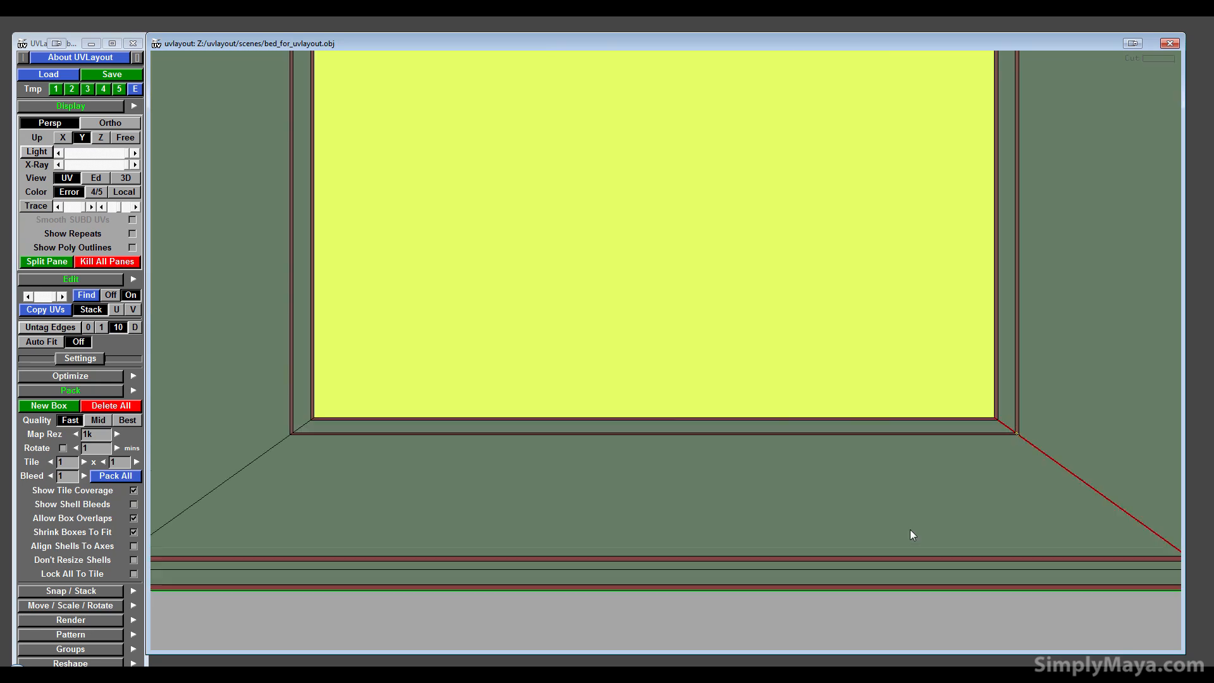
middle_drag(396, 487, 656, 476)
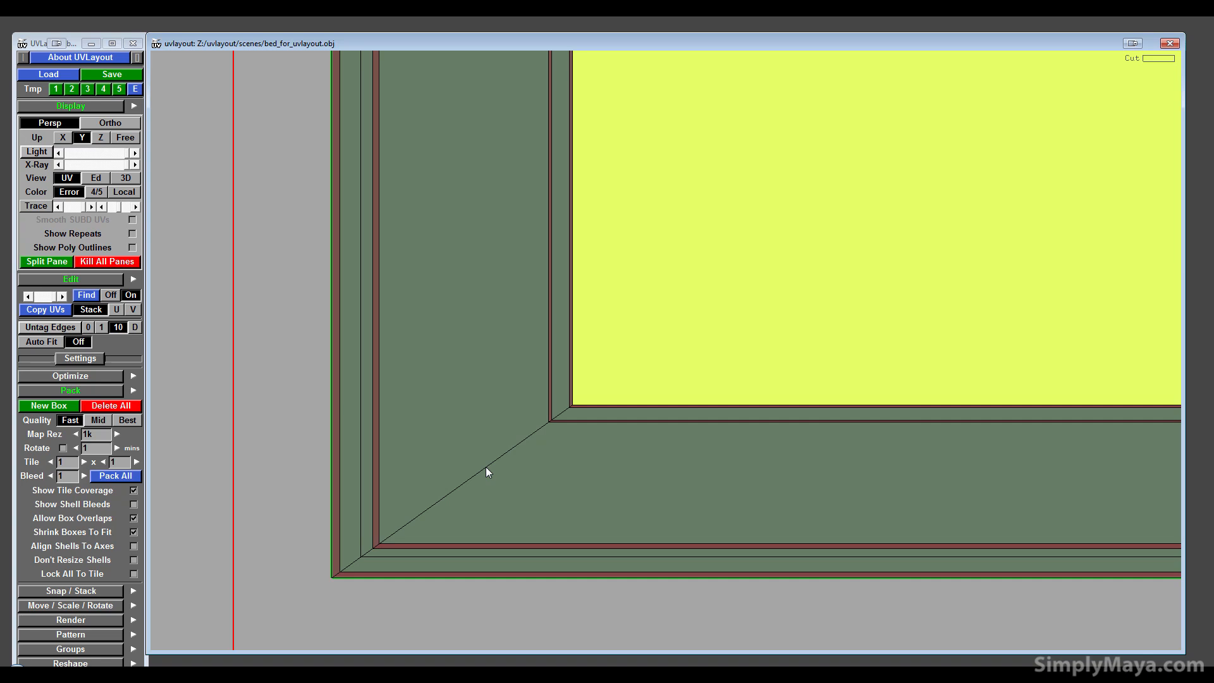
key(c)
right_drag(486, 468, 585, 343)
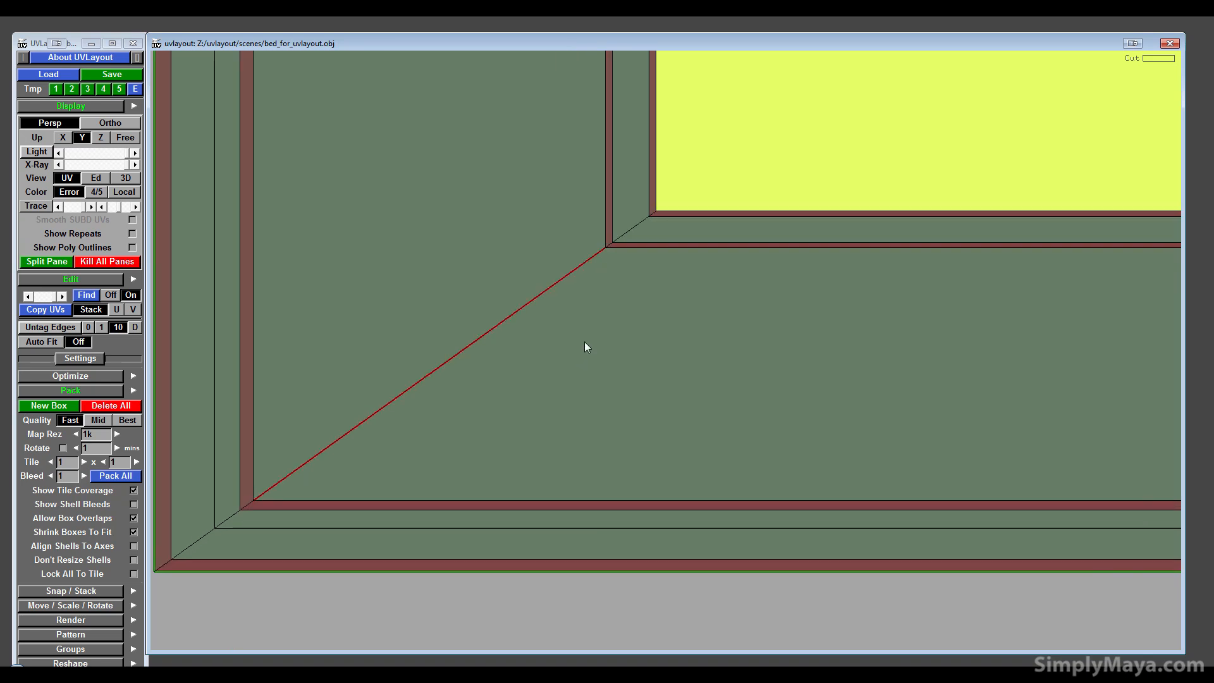
middle_drag(585, 343, 511, 383)
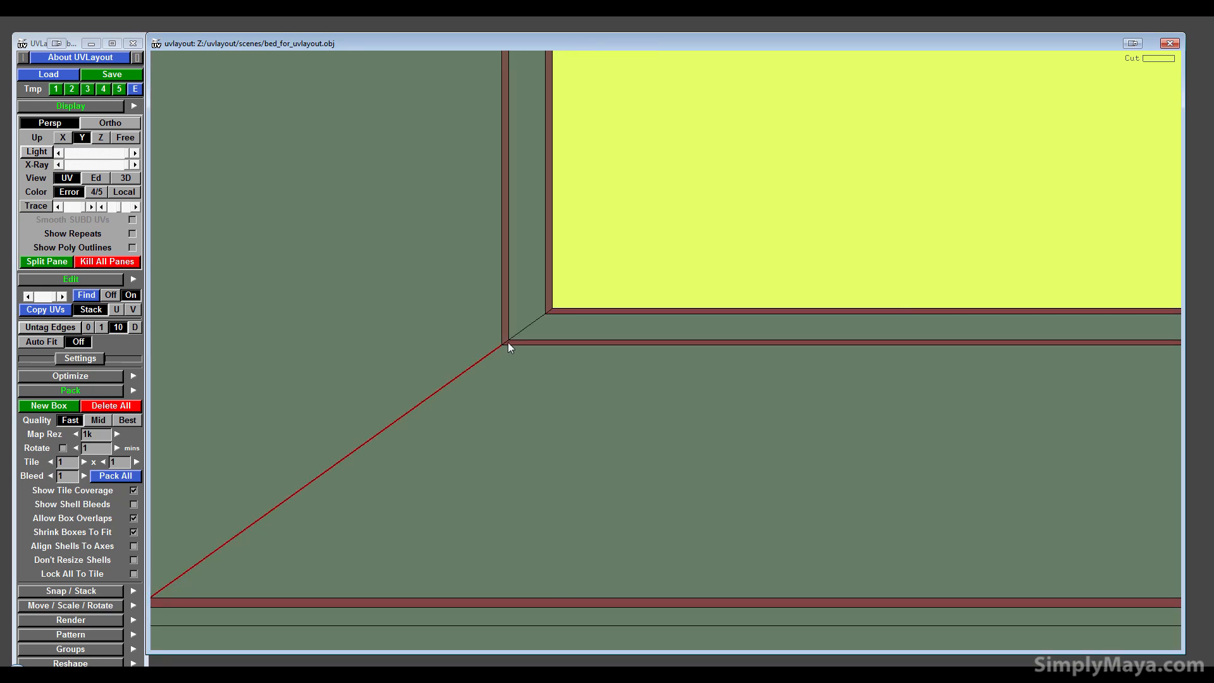
key(c)
middle_drag(504, 419, 704, 308)
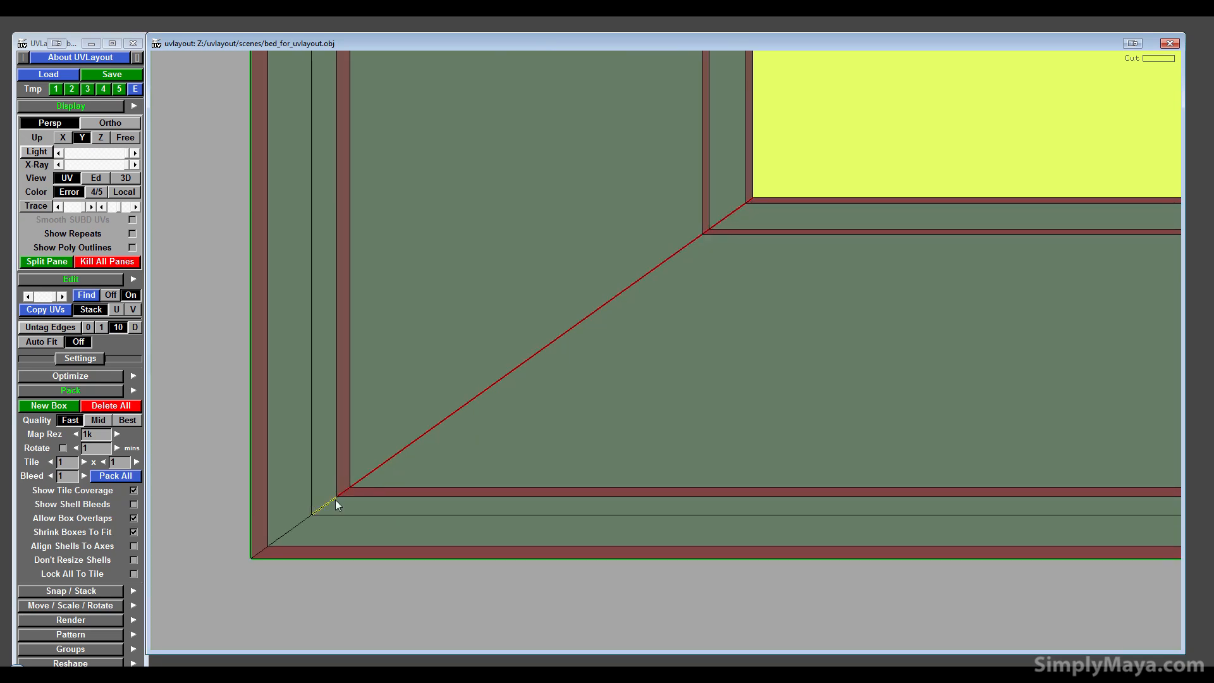
key(c)
- Cut the diagonal mitre edges at the upper-left corner of the first panel shell
middle_drag(329, 499, 443, 416)
right_drag(442, 416, 392, 436)
middle_drag(848, 82, 586, 620)
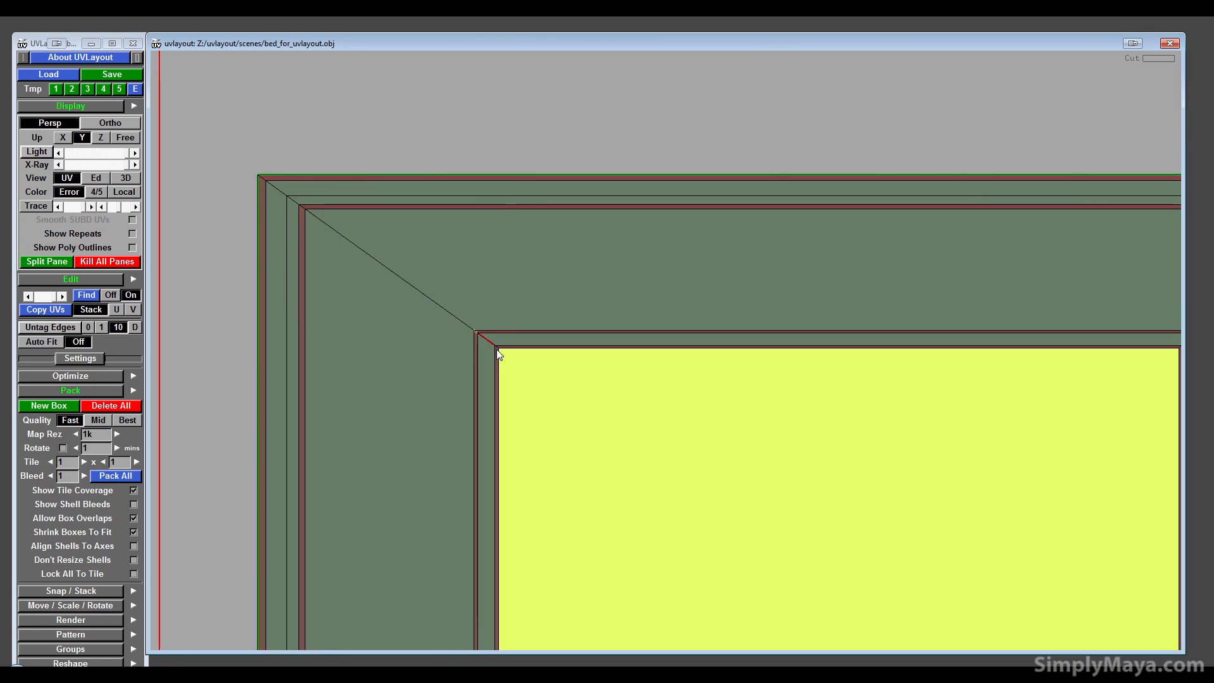
key(c)
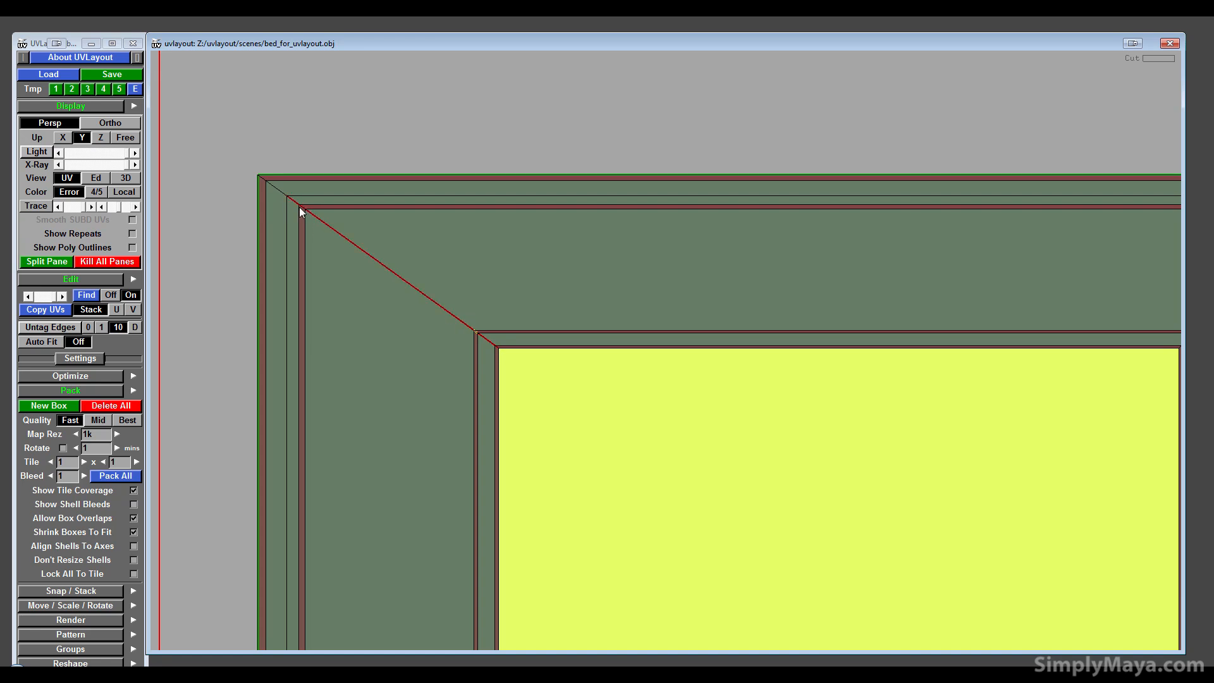
- Cut the diagonal mitre edges at the upper-right corner of the first panel shell out towards the border
middle_drag(626, 334, 14, 358)
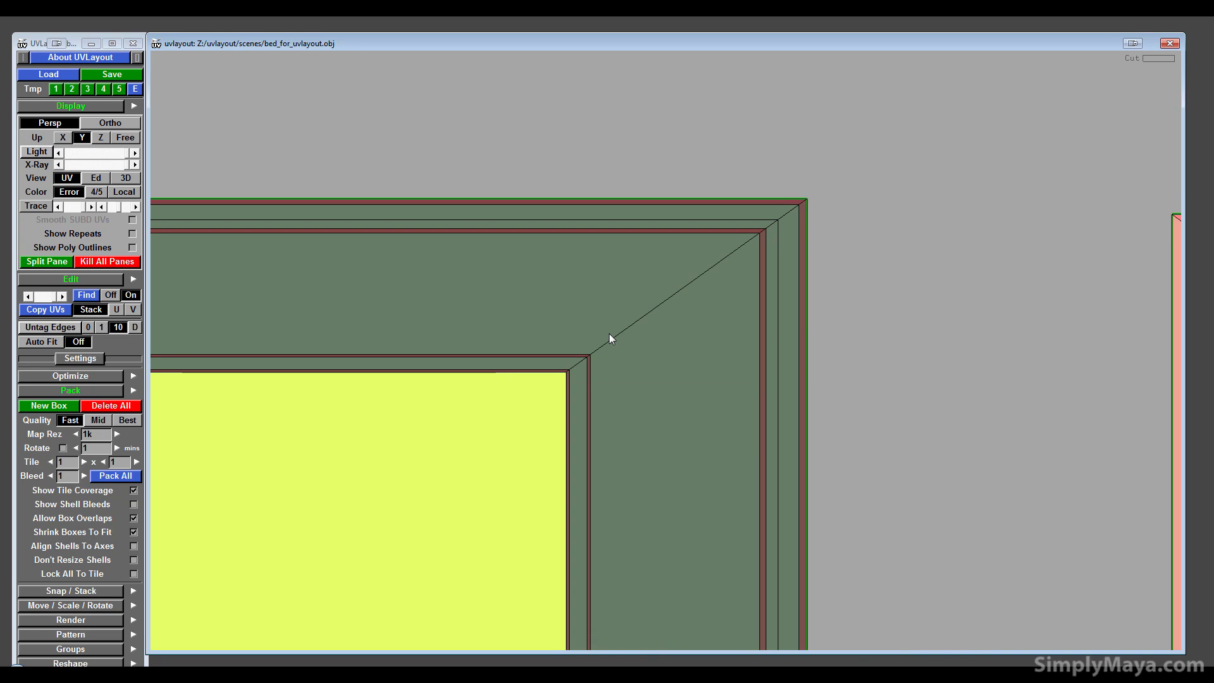
key(c)
key(c)
scroll(587, 356, up, 4)
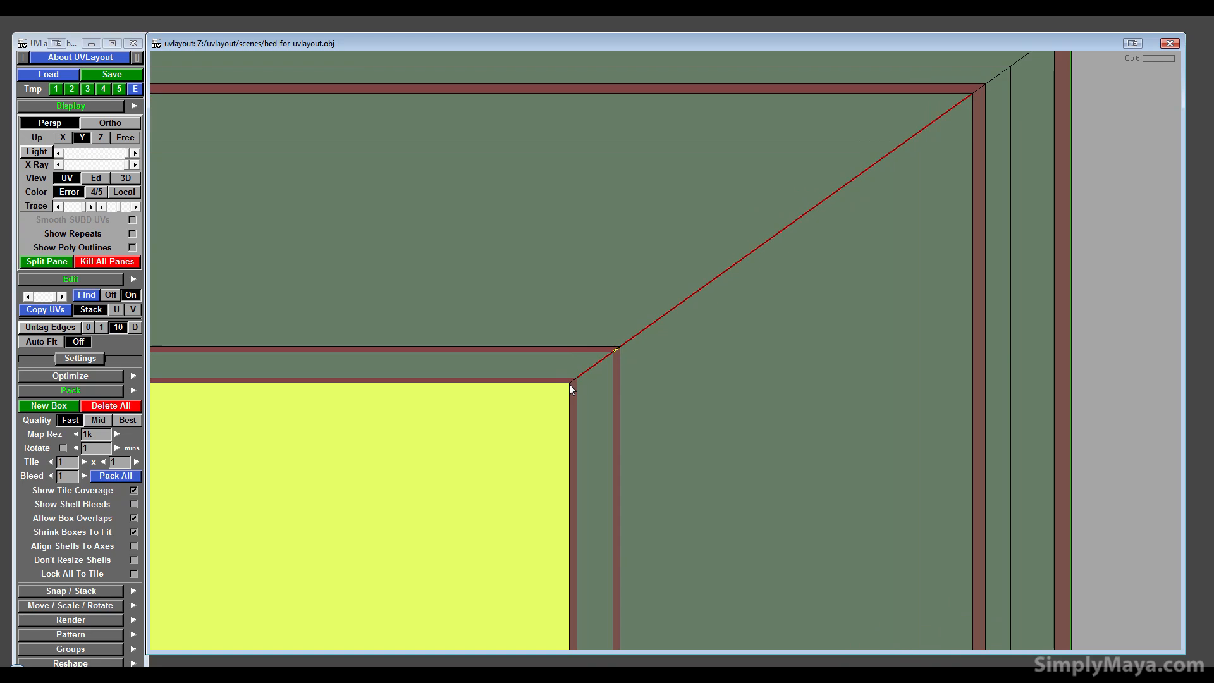
scroll(539, 488, down, 3)
scroll(761, 279, up, 3)
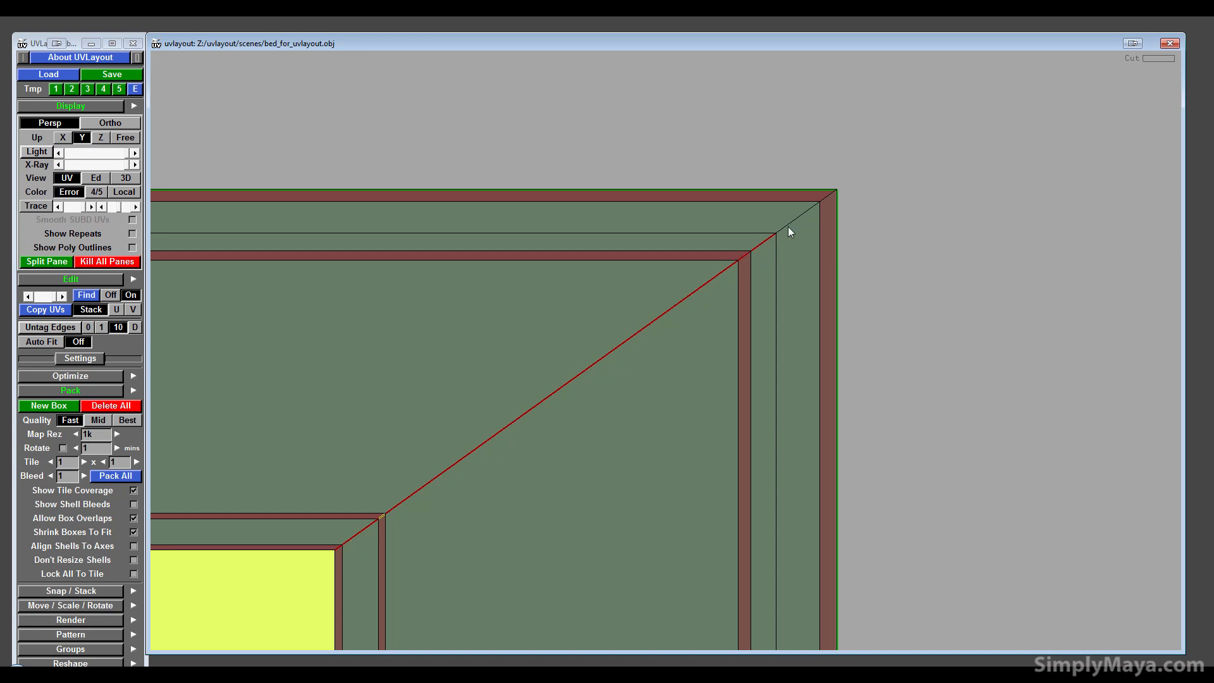
- Split the panel shells along the diagonal corner cuts and flatten the first panel
scroll(631, 339, down, 3)
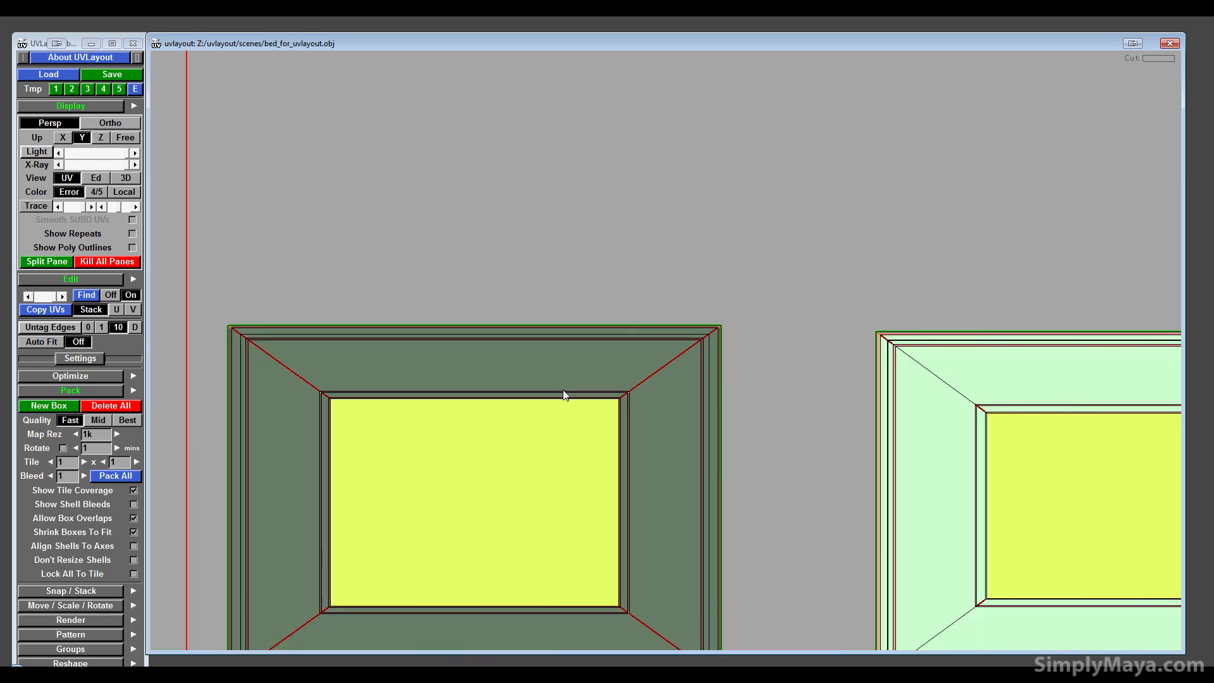
middle_drag(583, 373, 619, 242)
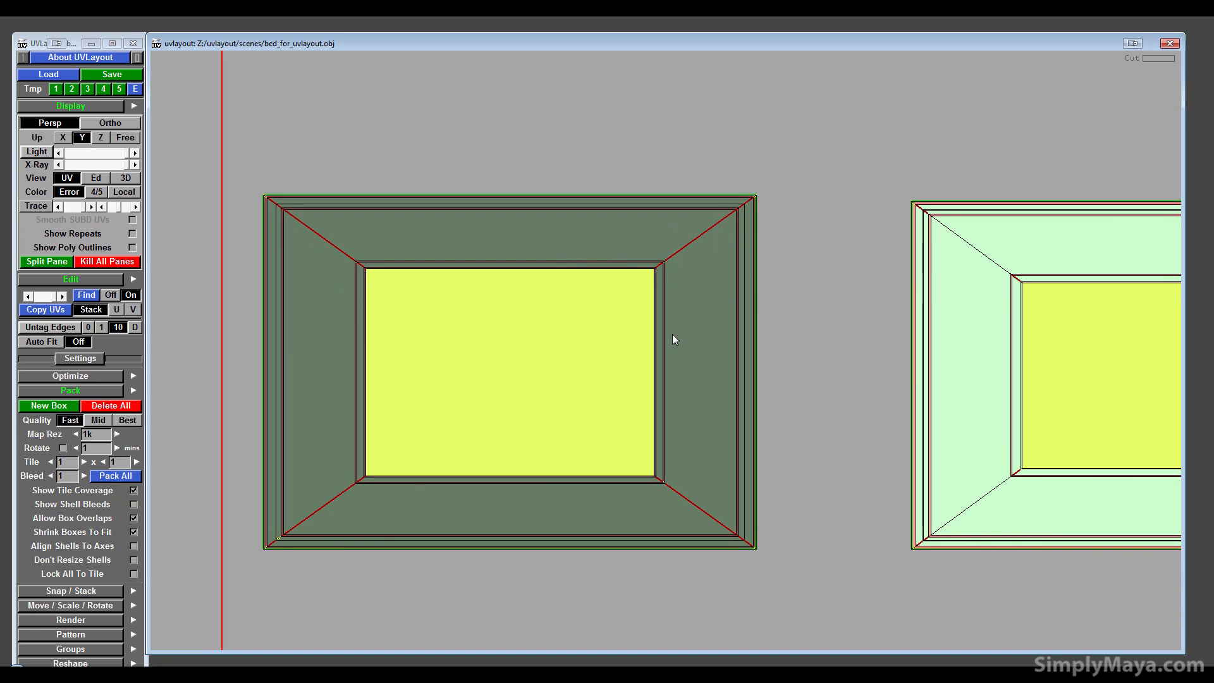
key(Return)
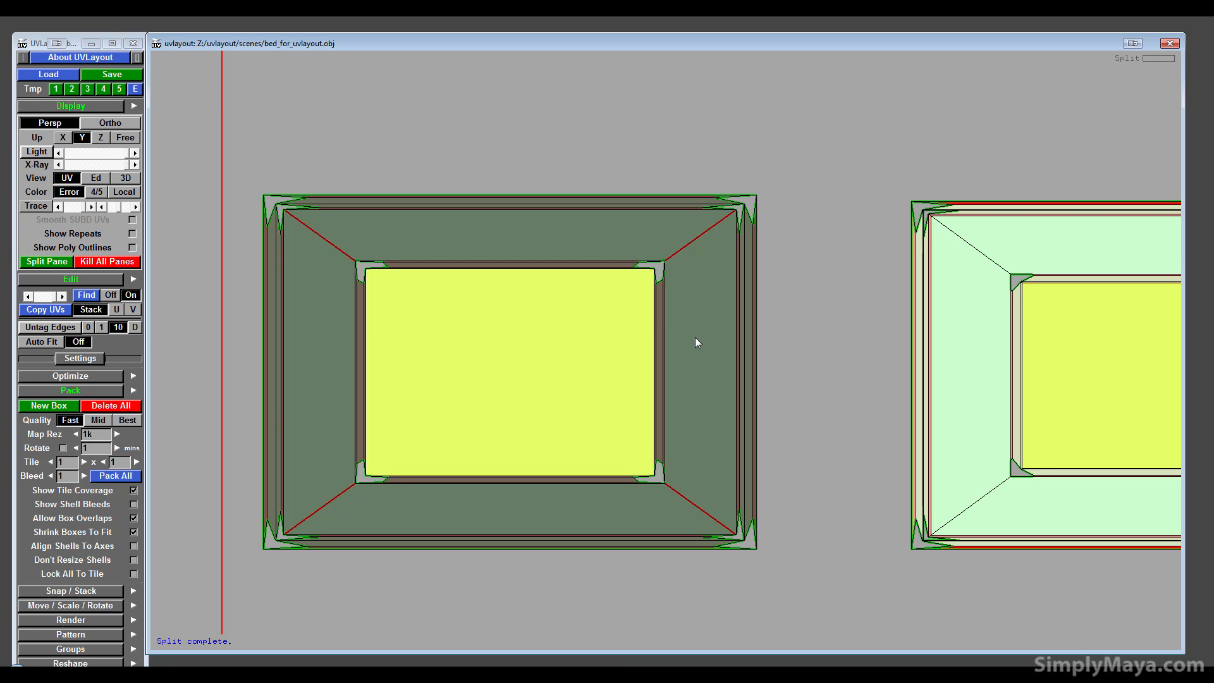
scroll(695, 336, up, 2)
scroll(713, 310, up, 6)
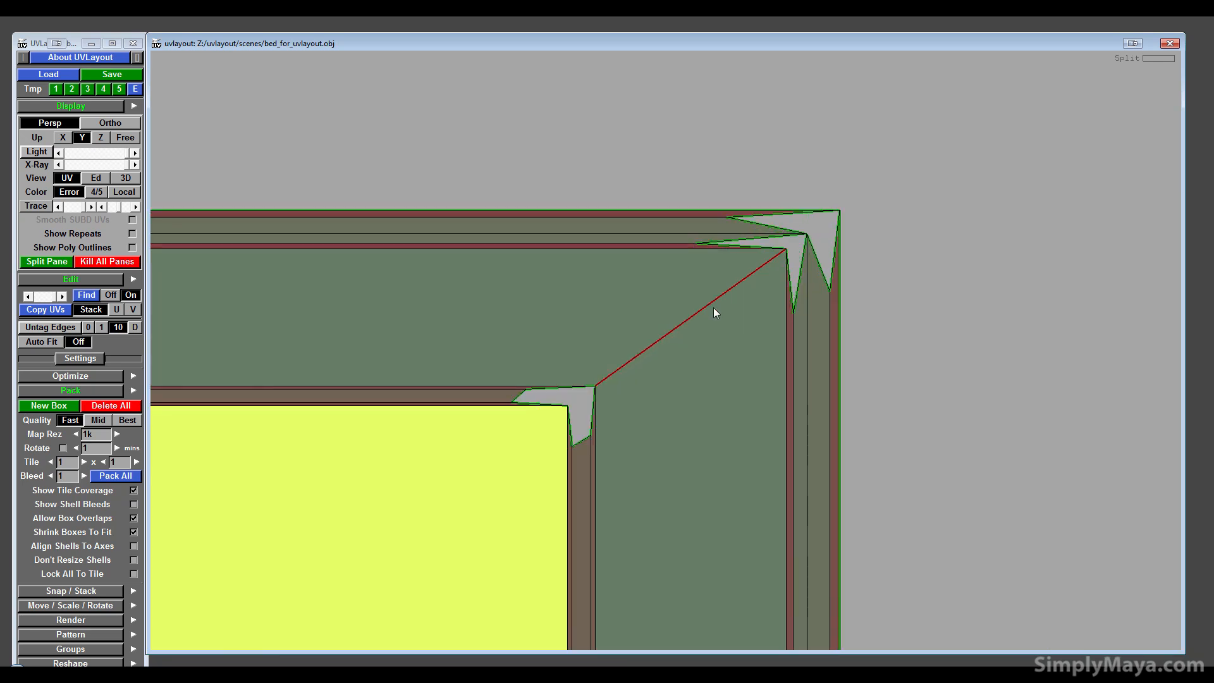
scroll(803, 375, up, 6)
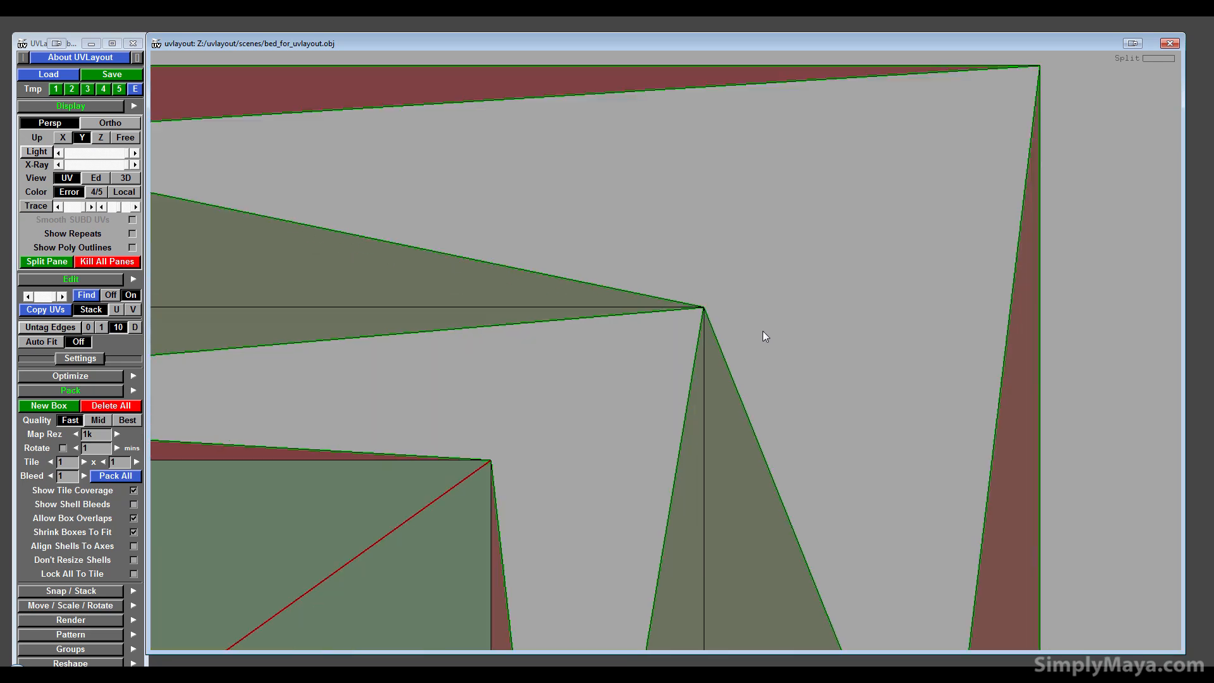
scroll(392, 525, down, 8)
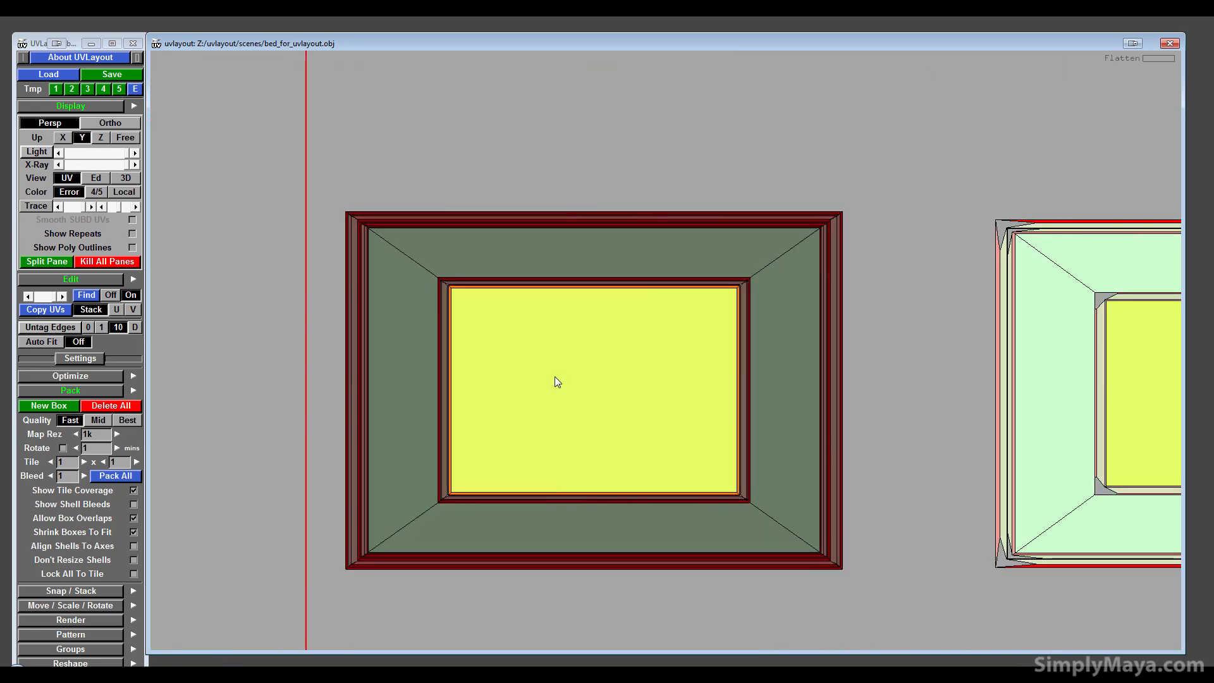
- Try to split the wide diagonal edge at the upper-left corner of the first panel
scroll(509, 352, up, 8)
middle_drag(529, 491, 585, 568)
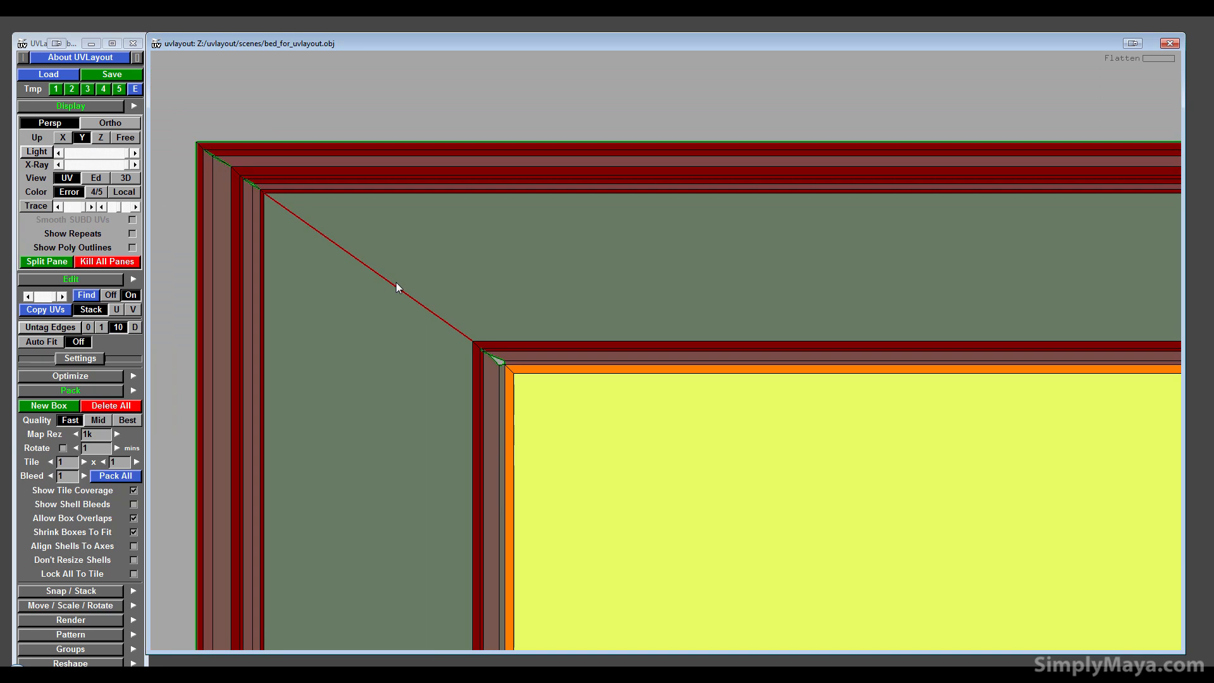
key(c)
key(Return)
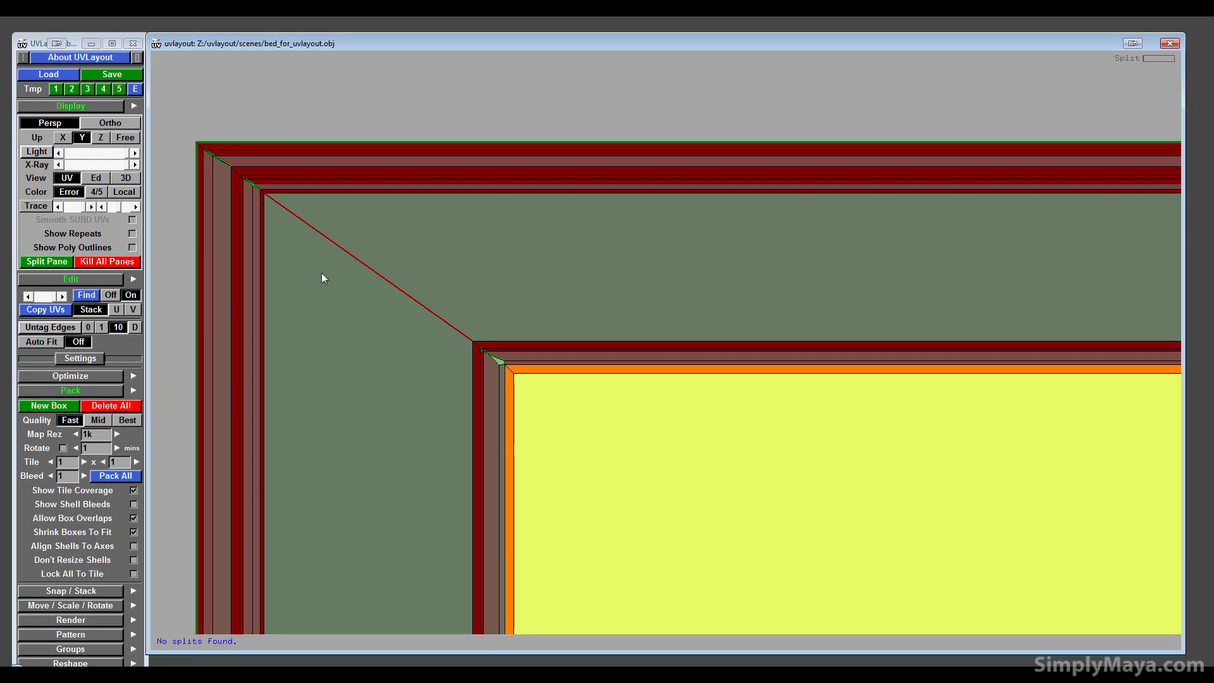
- Cut the wide diagonal edge at the upper-left corner of the second panel and split the shell there
middle_drag(322, 272, 471, 326)
right_drag(471, 326, 537, 358)
middle_drag(891, 561, 437, 396)
key(super)
key(super)
right_drag(437, 396, 759, 373)
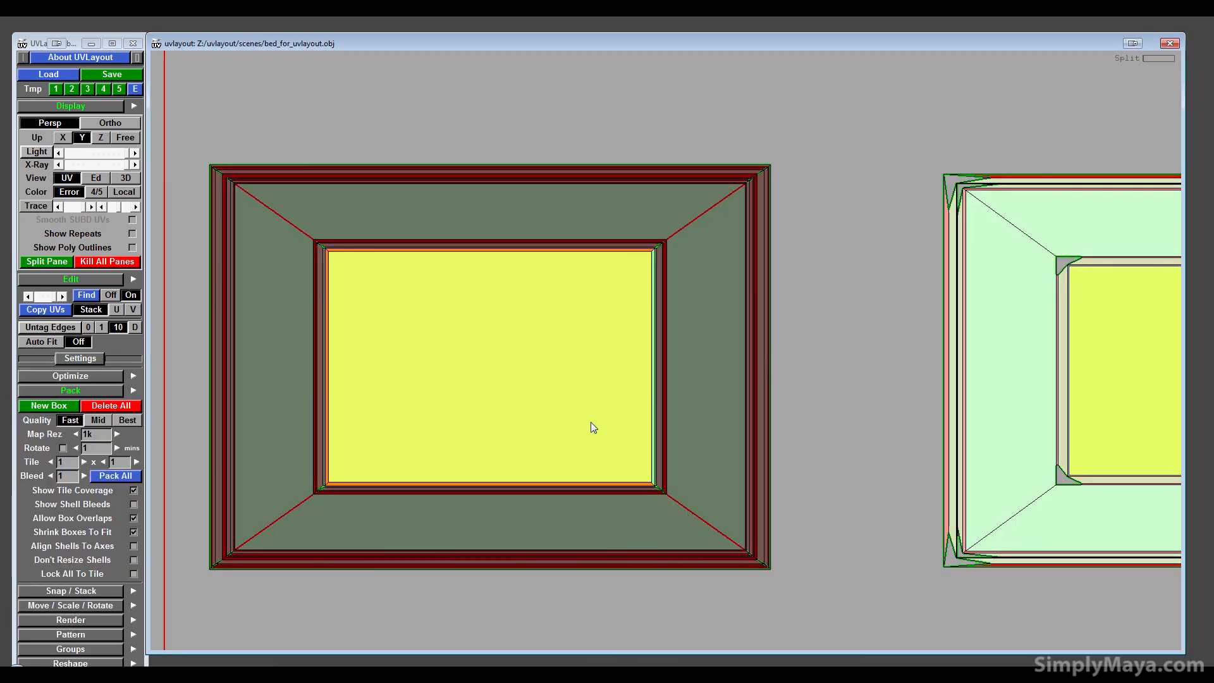
middle_drag(594, 424, 272, 516)
right_drag(272, 515, 703, 290)
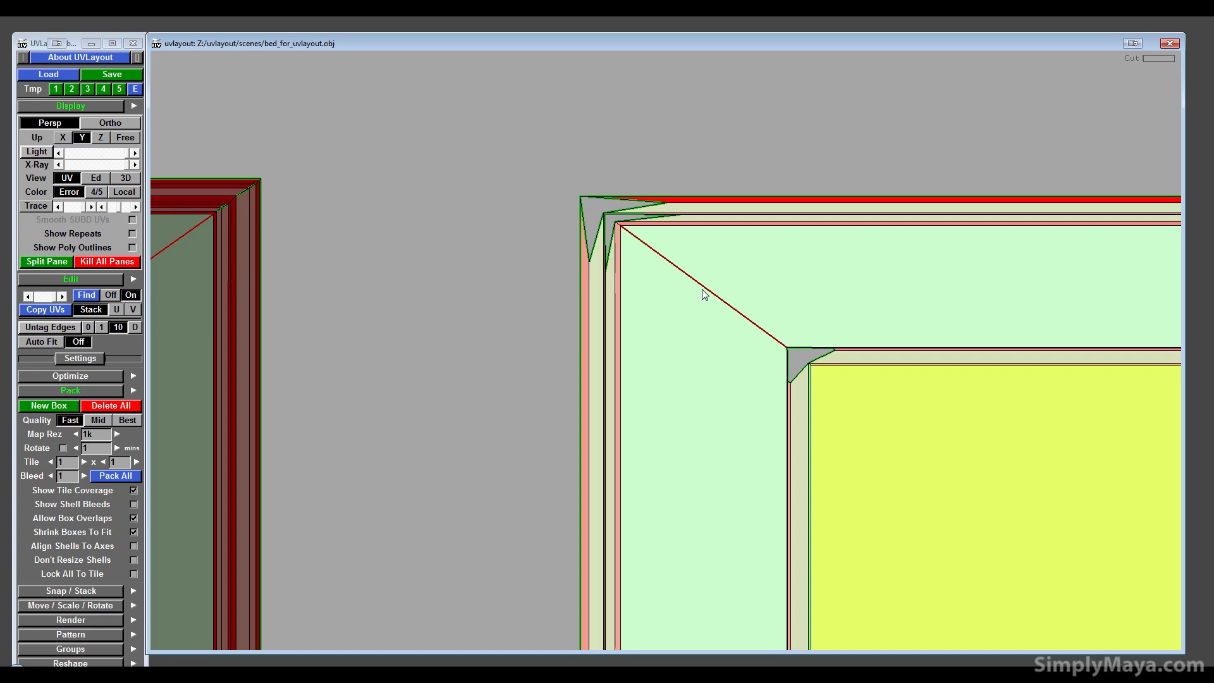
key(Return)
- Open up the remaining narrow moulding edges at the upper-left corner of the second panel, beside the outer frame
scroll(673, 269, up, 2)
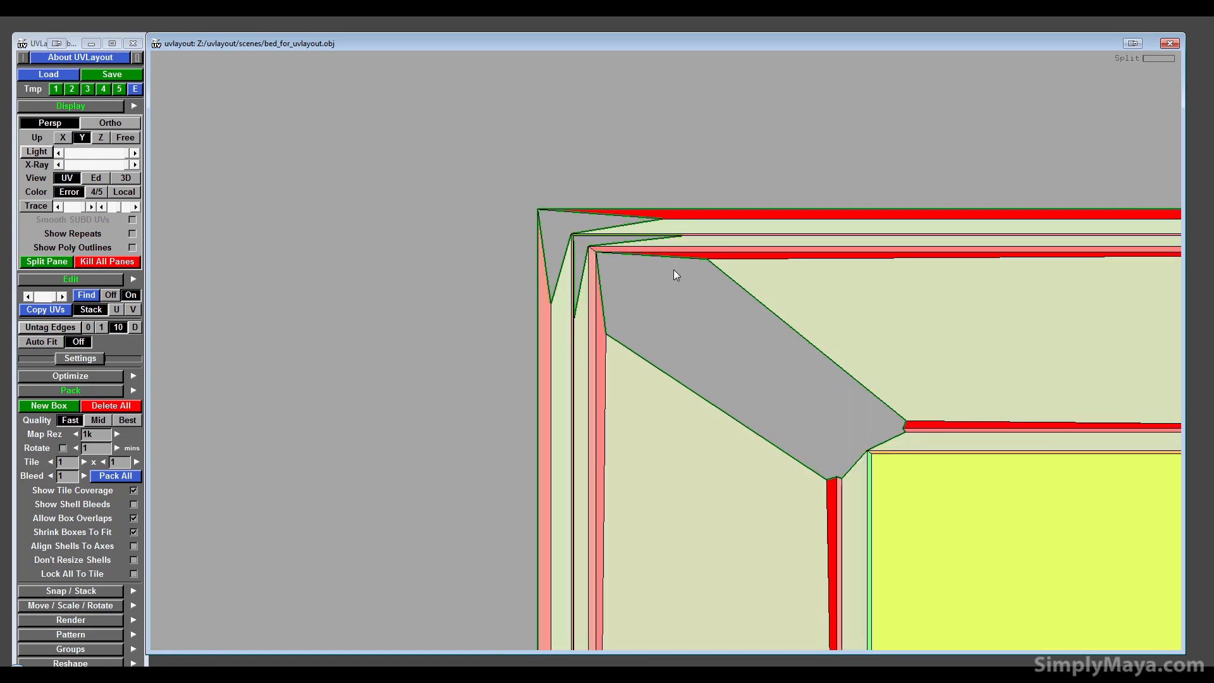
middle_drag(440, 363, 674, 267)
middle_drag(321, 286, 425, 317)
right_drag(424, 317, 419, 362)
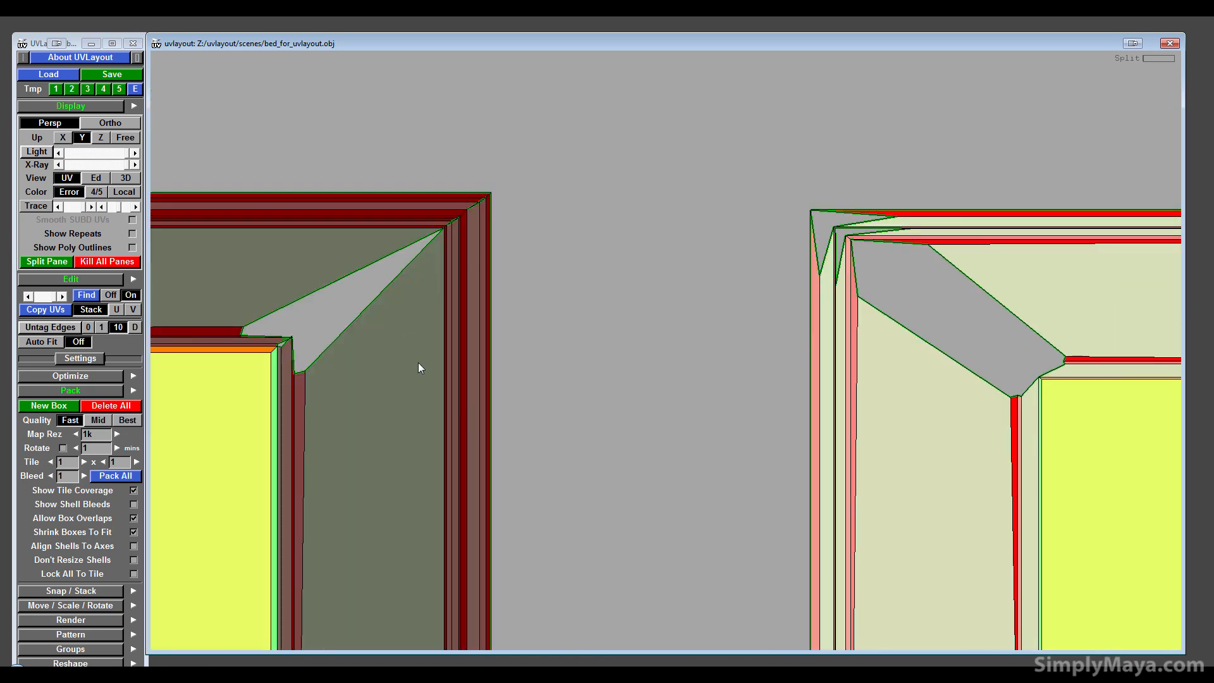
middle_drag(616, 392, 465, 479)
right_drag(465, 480, 885, 381)
middle_drag(740, 317, 711, 423)
right_drag(711, 423, 1151, 480)
middle_drag(735, 497, 680, 397)
right_drag(680, 397, 711, 412)
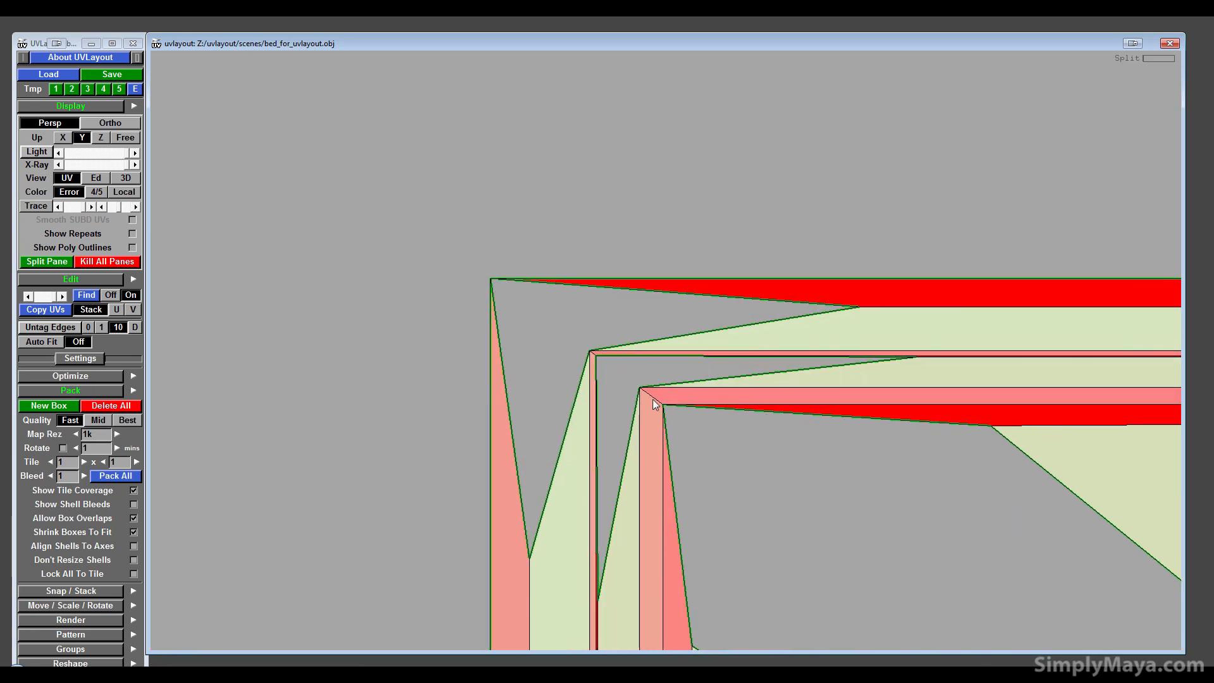
key(c)
key(c)
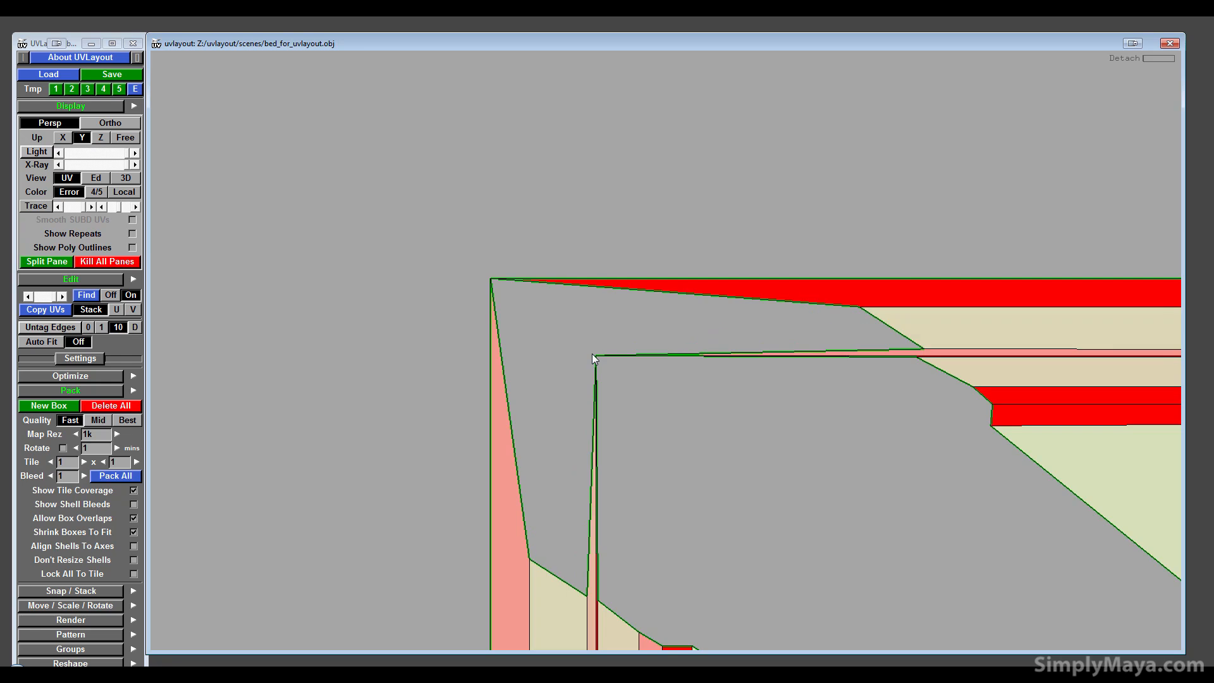
- Apply the split to the second panel's cut edges and flatten its shell
right_drag(595, 357, 613, 364)
scroll(621, 393, down, 15)
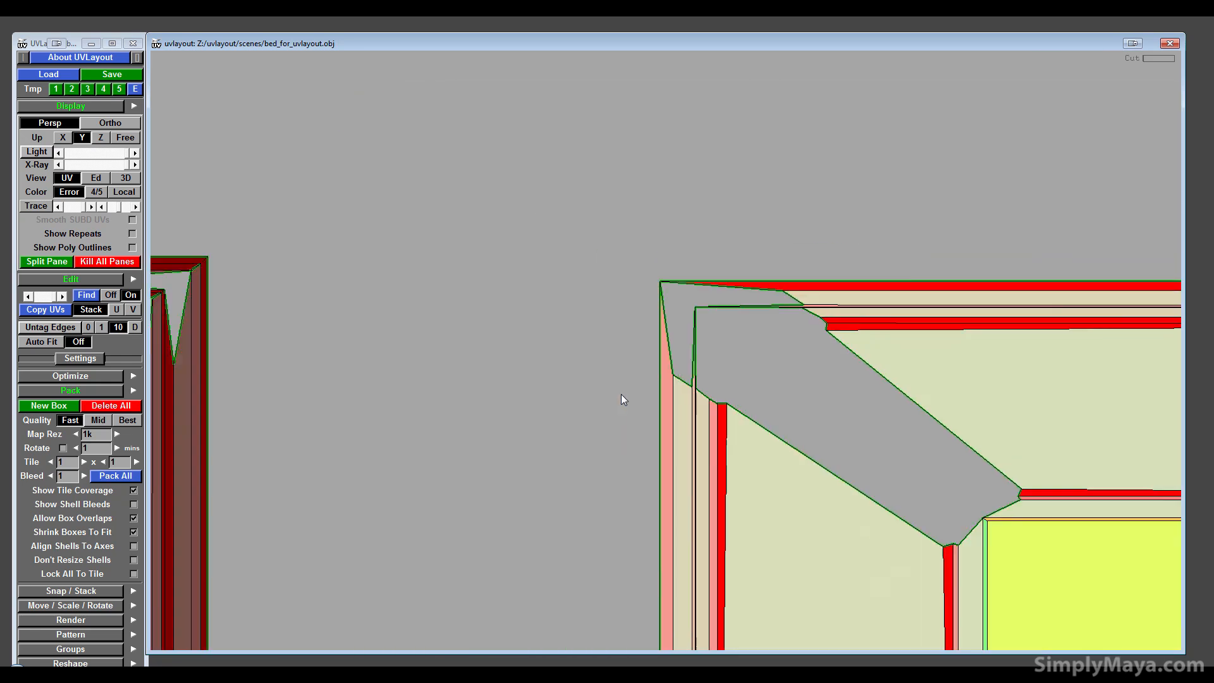
middle_drag(765, 461, 635, 361)
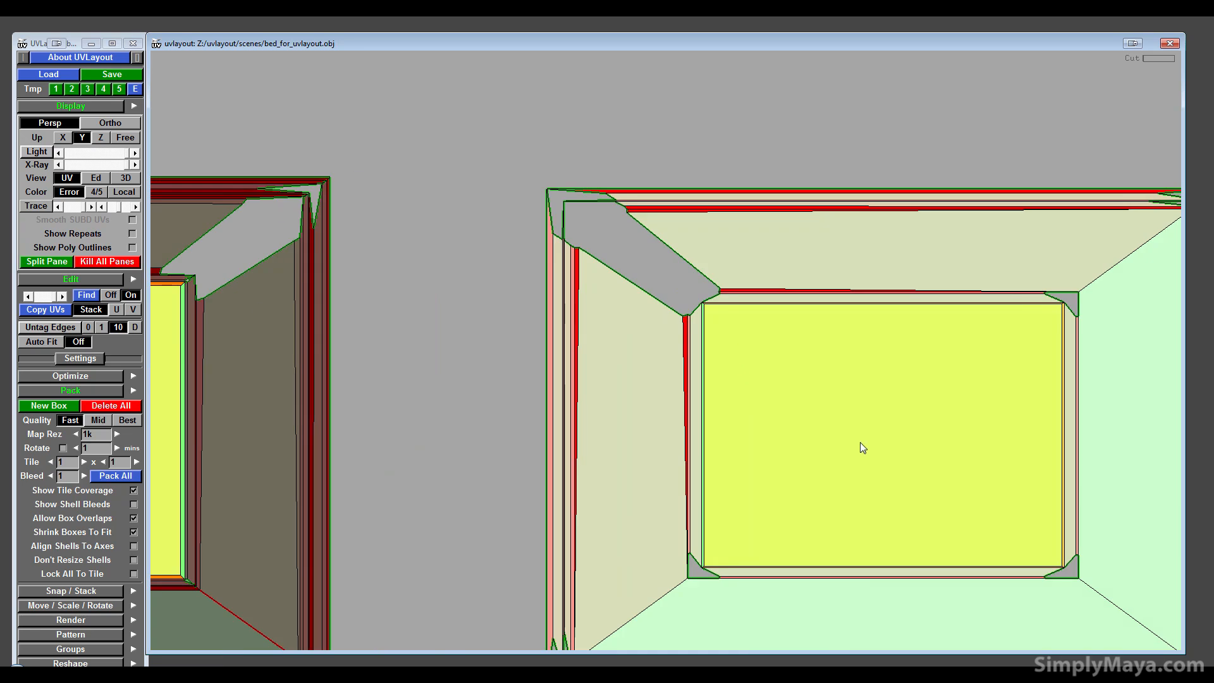
key(Return)
key(f)
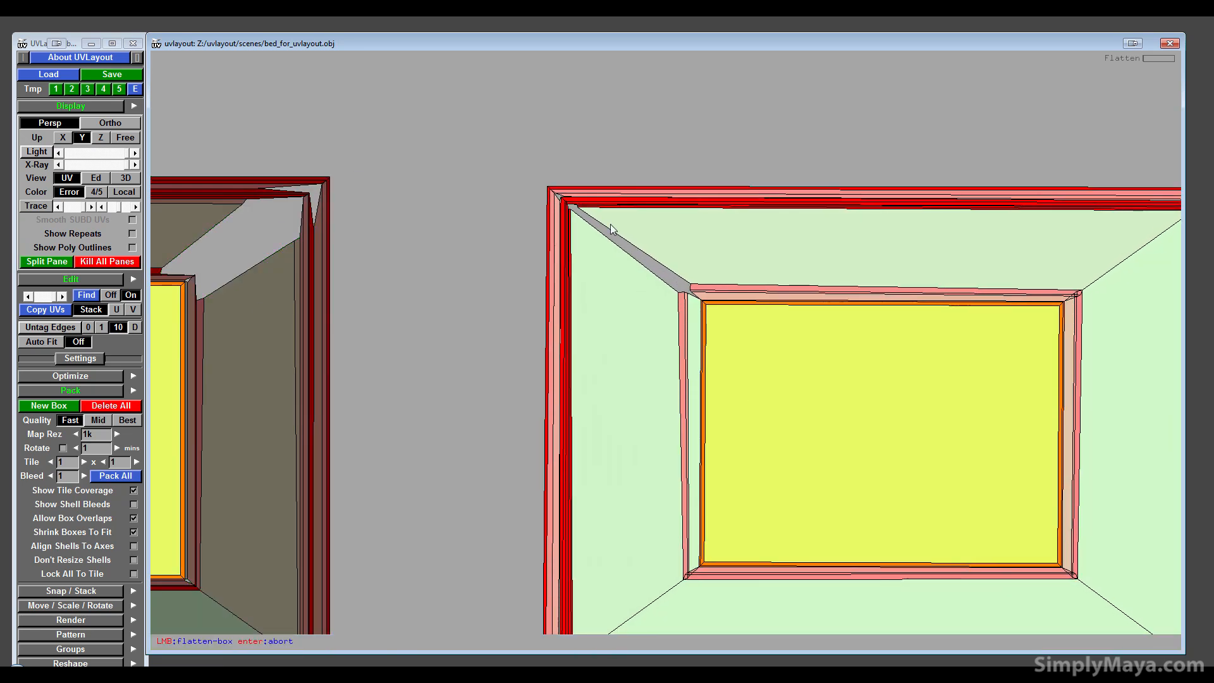
- Detach the still-joined moulding points at the upper-left corner of the second panel
scroll(591, 257, up, 6)
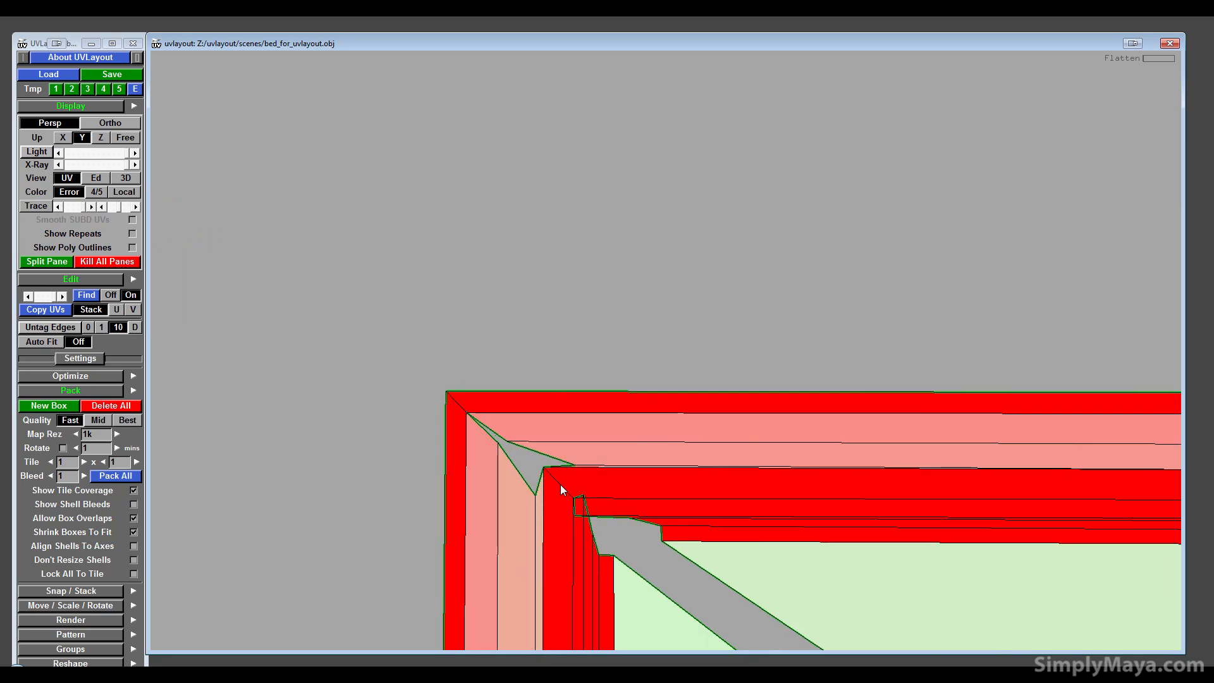
key(d)
right_drag(685, 597, 587, 268)
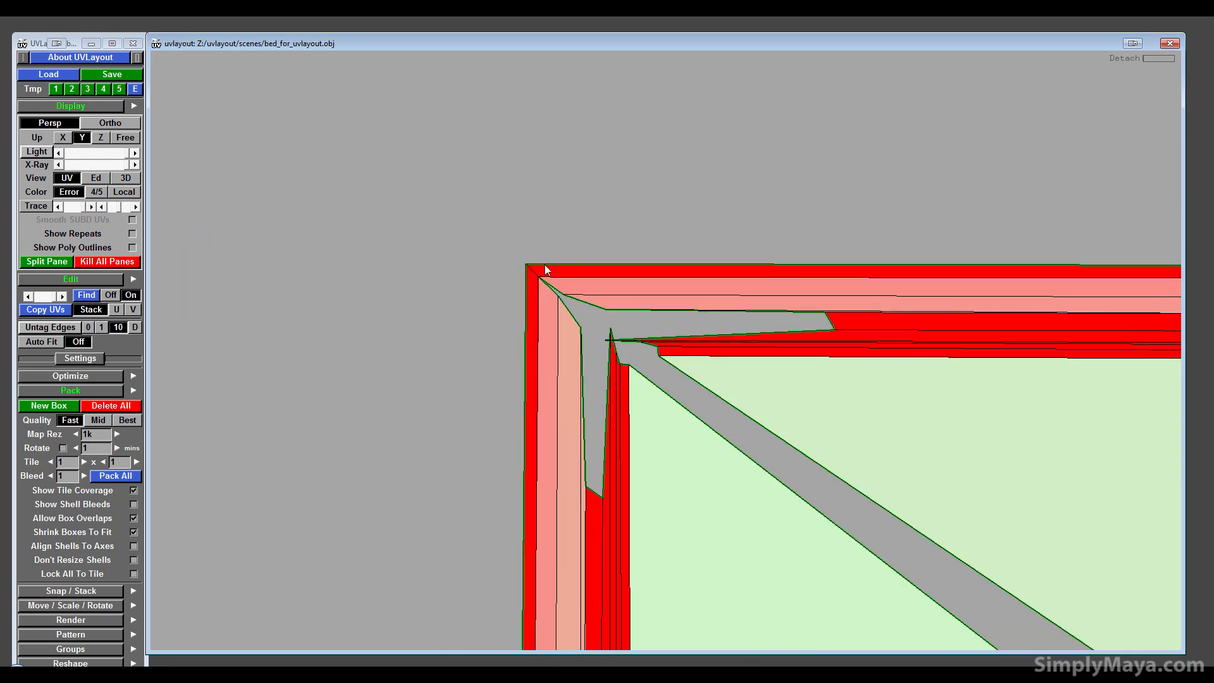
key(d)
right_drag(639, 408, 686, 411)
- Flatten the second panel shell again, checking how its lower-left corner unfolds
middle_drag(769, 556, 759, 439)
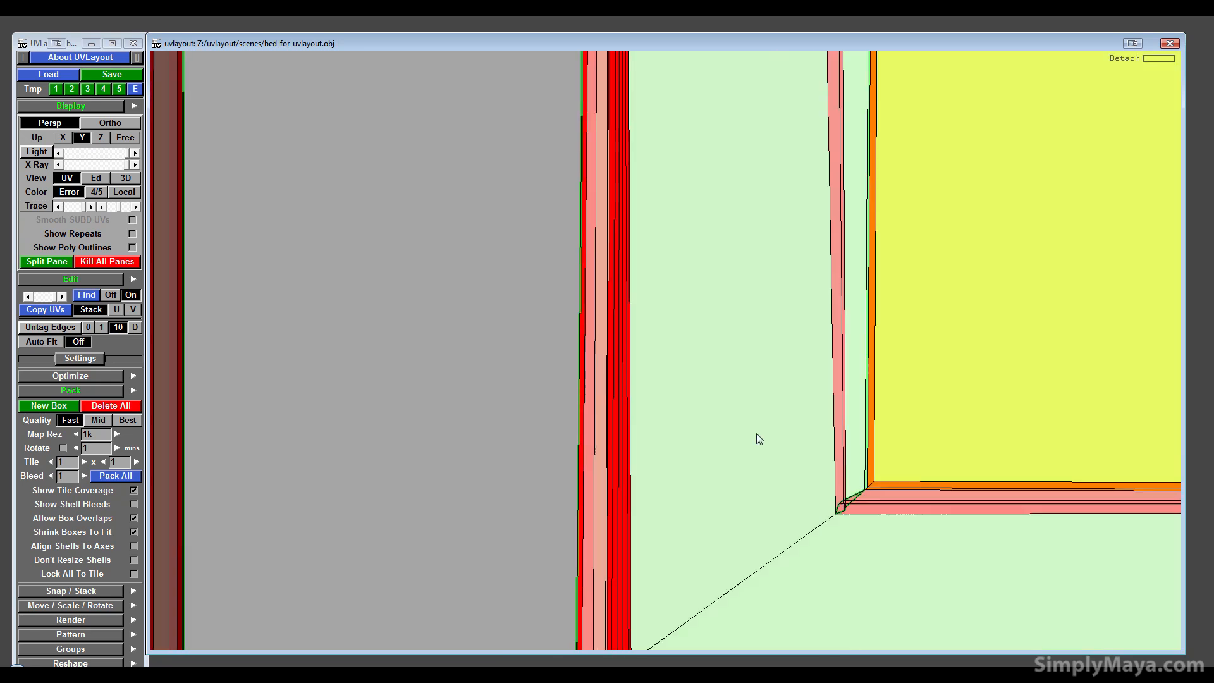
middle_drag(746, 506, 678, 296)
right_drag(586, 140, 652, 313)
key(f)
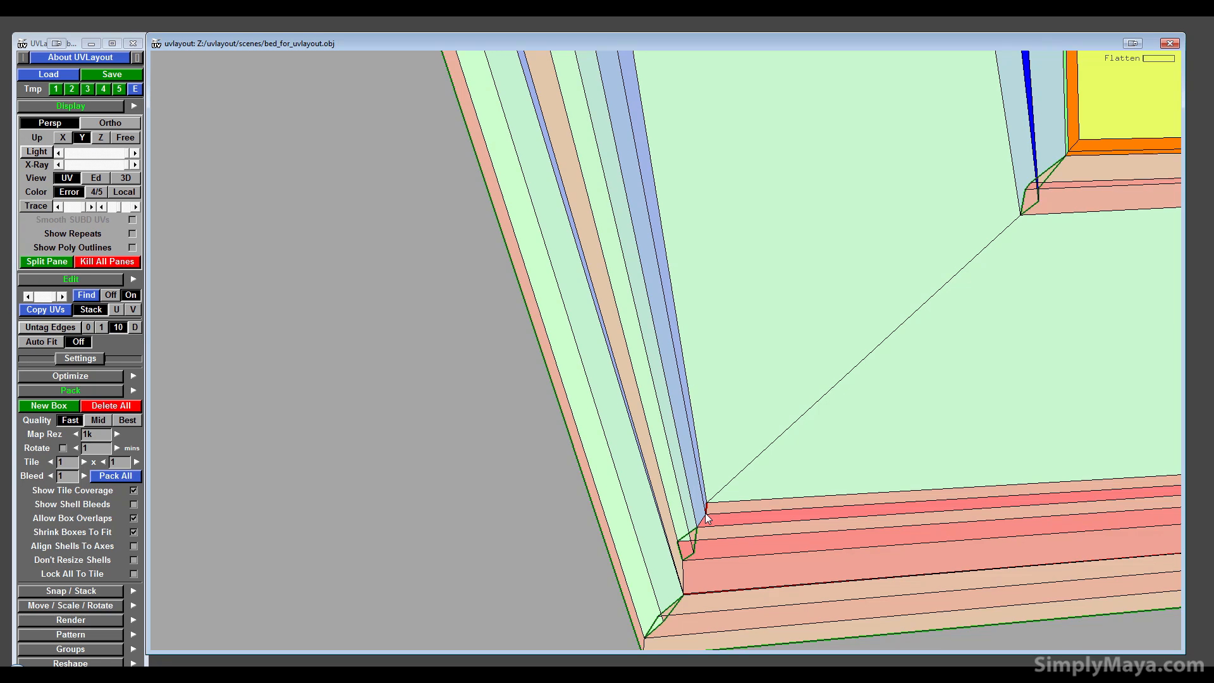
- Split open the joined moulding edges at the second panel's lower-left corner out to the outer frame, and flatten its shell
key(c)
key(shift+s)
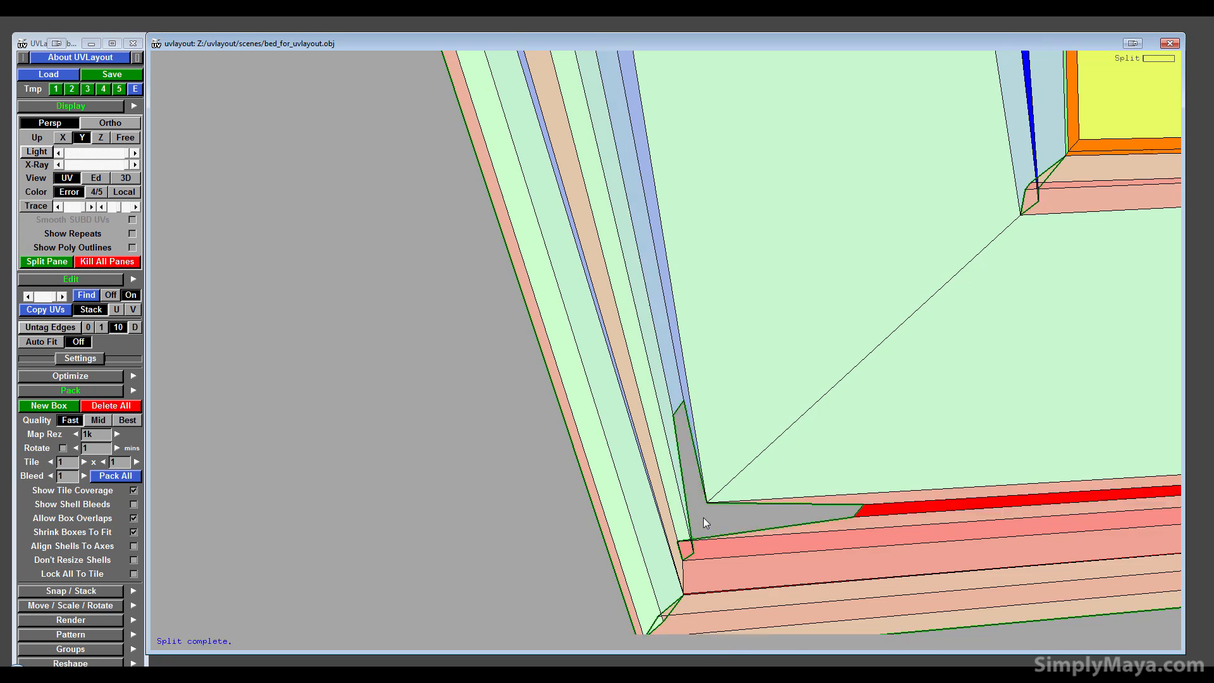
scroll(705, 522, up, 4)
key(c)
key(shift+s)
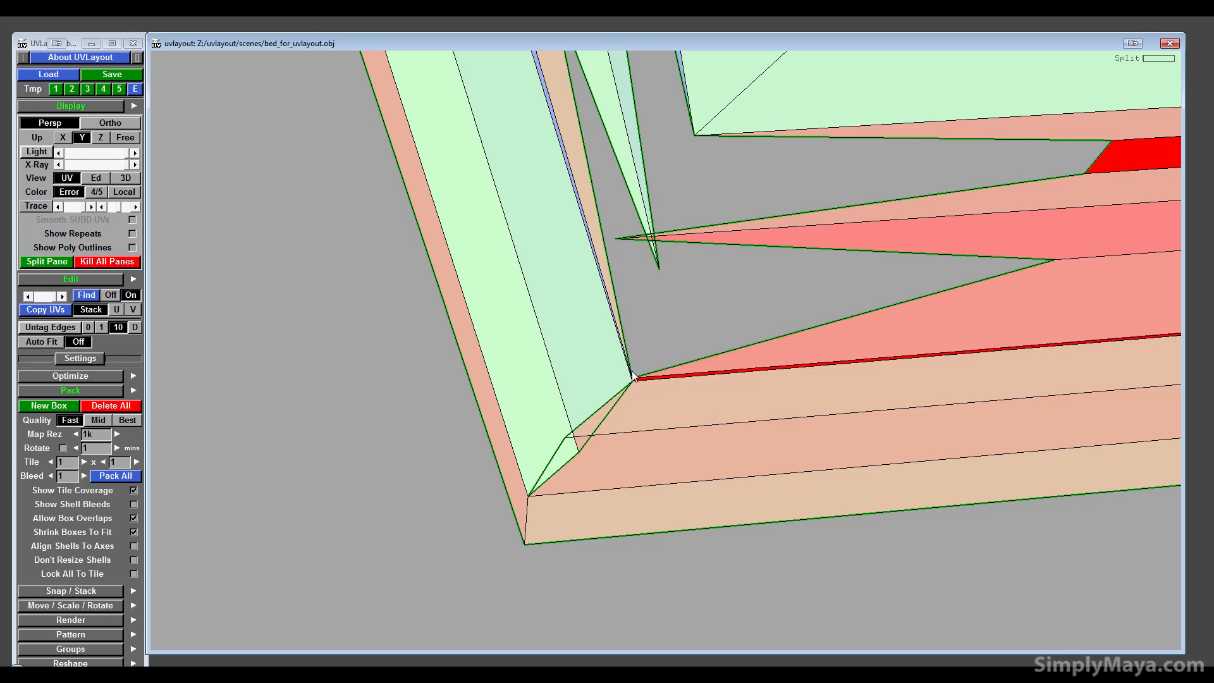
key(c)
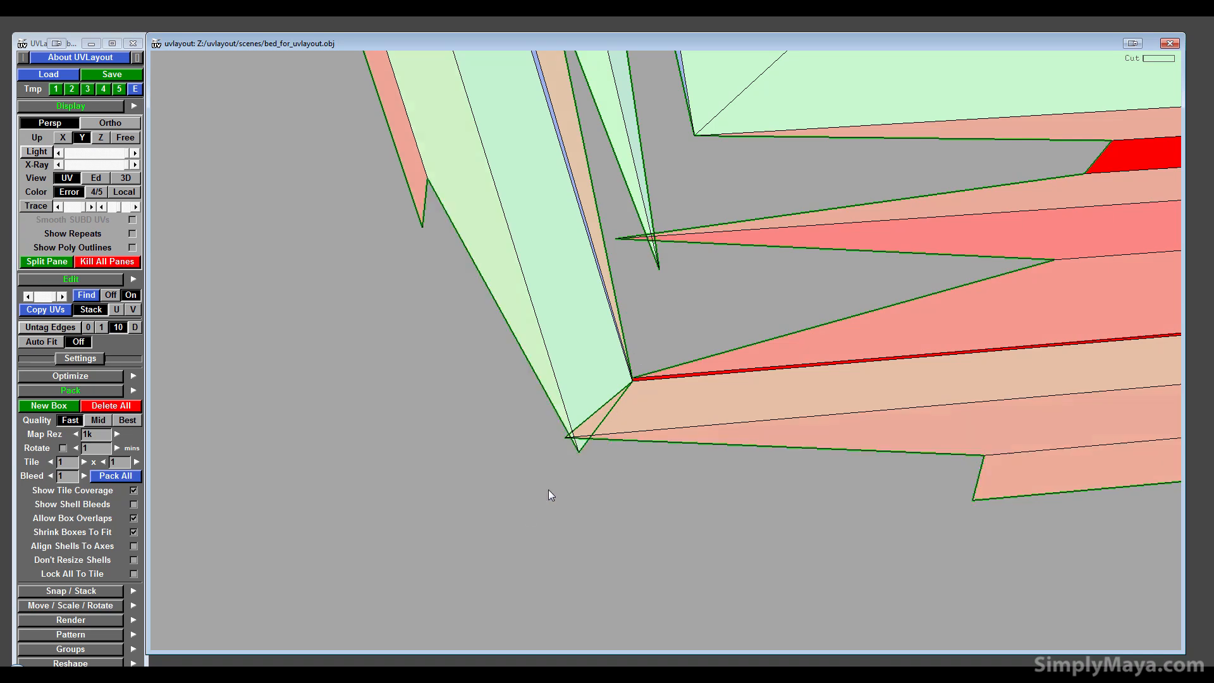
key(d)
key(f)
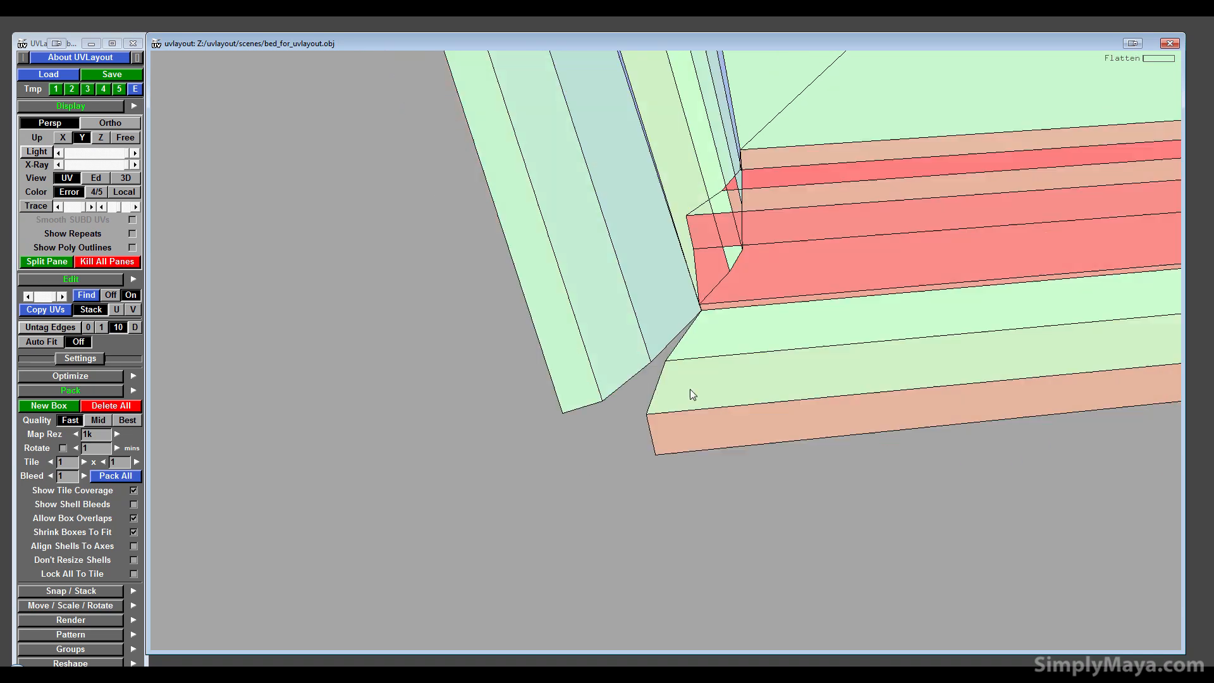
- Open the mitred moulding edges at the dark mirrored panel's lower-left corner and split the diagonal seam running to its inner frame
right_drag(696, 302, 459, 408)
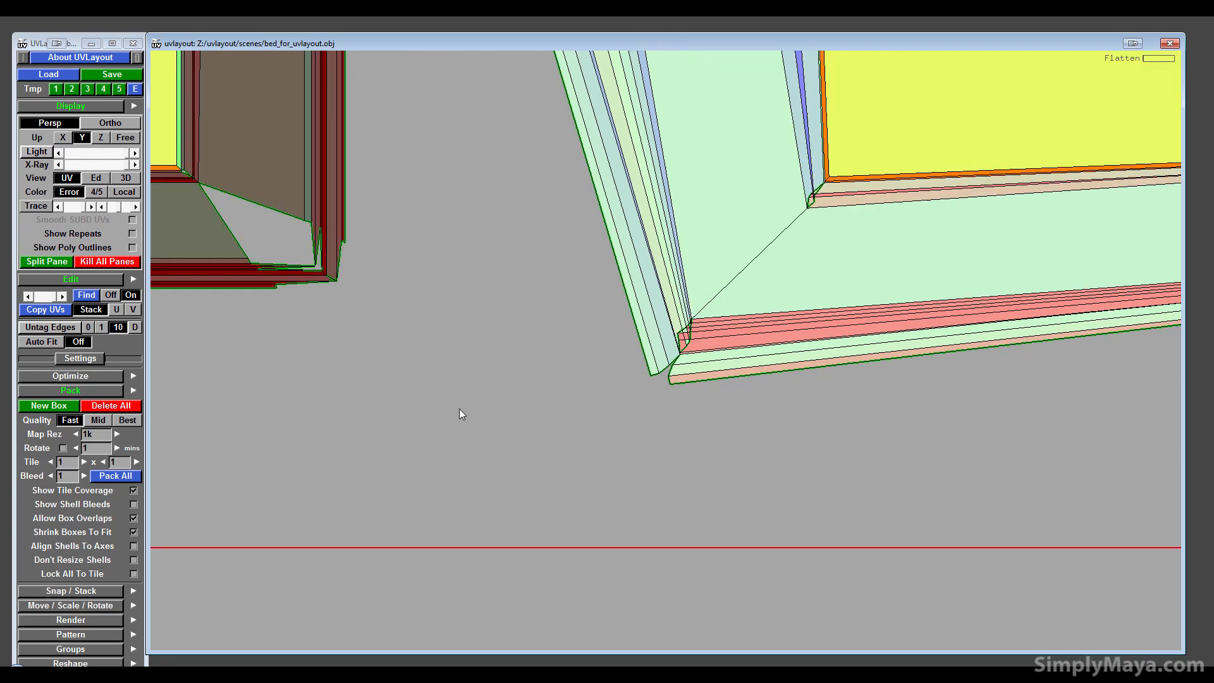
middle_drag(360, 377, 629, 551)
right_drag(629, 550, 620, 348)
middle_drag(620, 348, 610, 440)
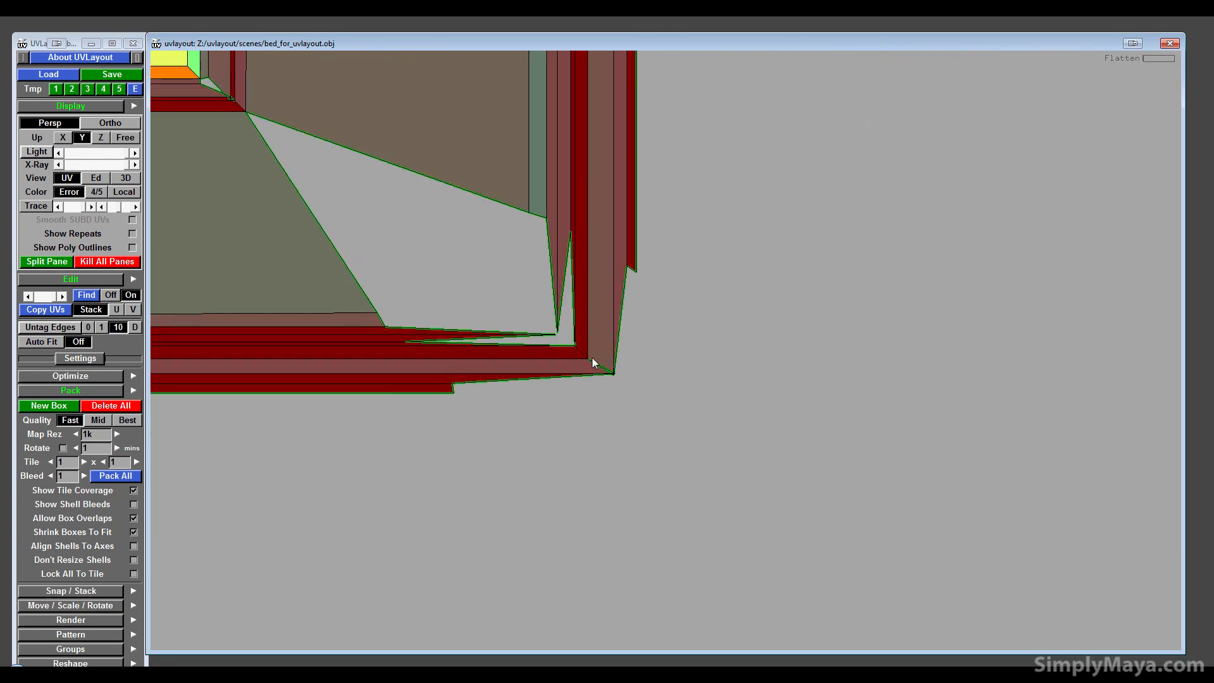
key(h)
right_drag(610, 377, 467, 341)
middle_drag(467, 341, 1017, 506)
right_drag(426, 504, 515, 440)
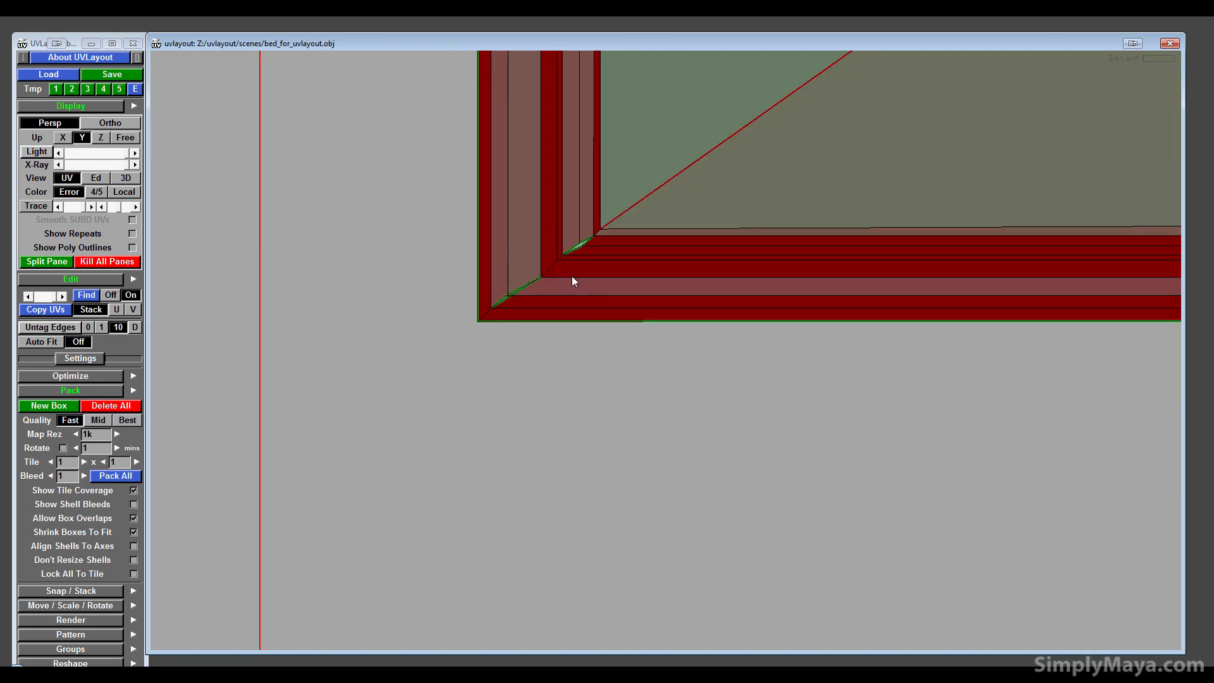
key(c)
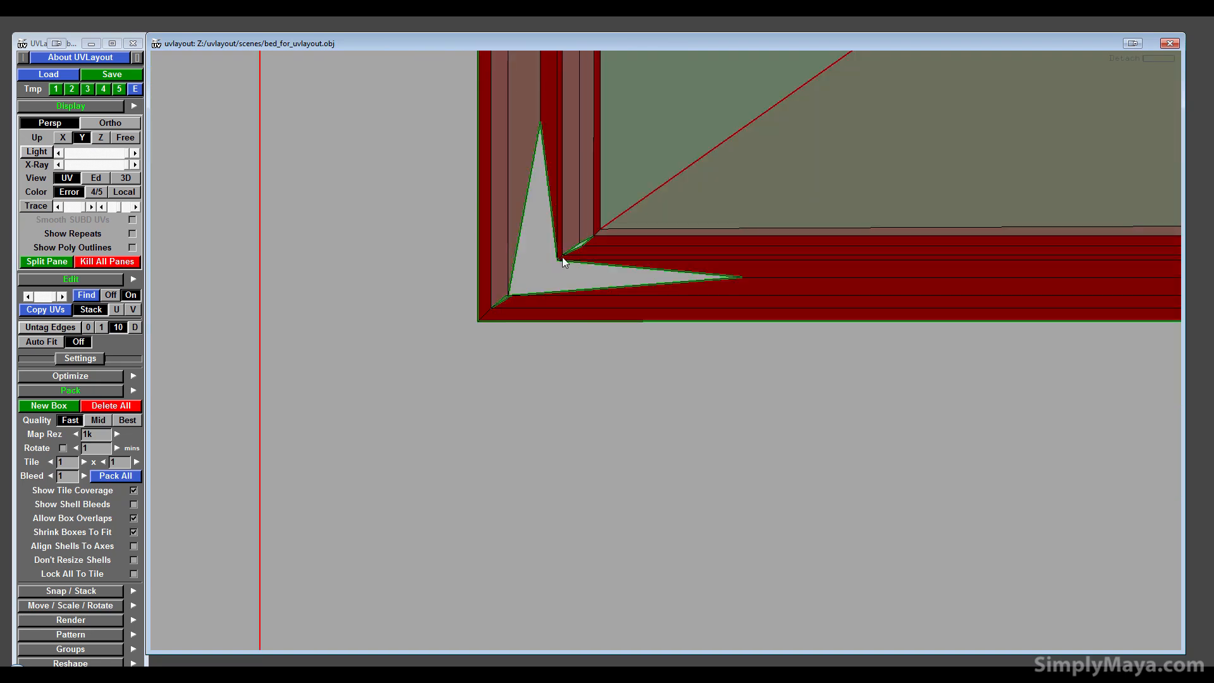
key(c)
key(d)
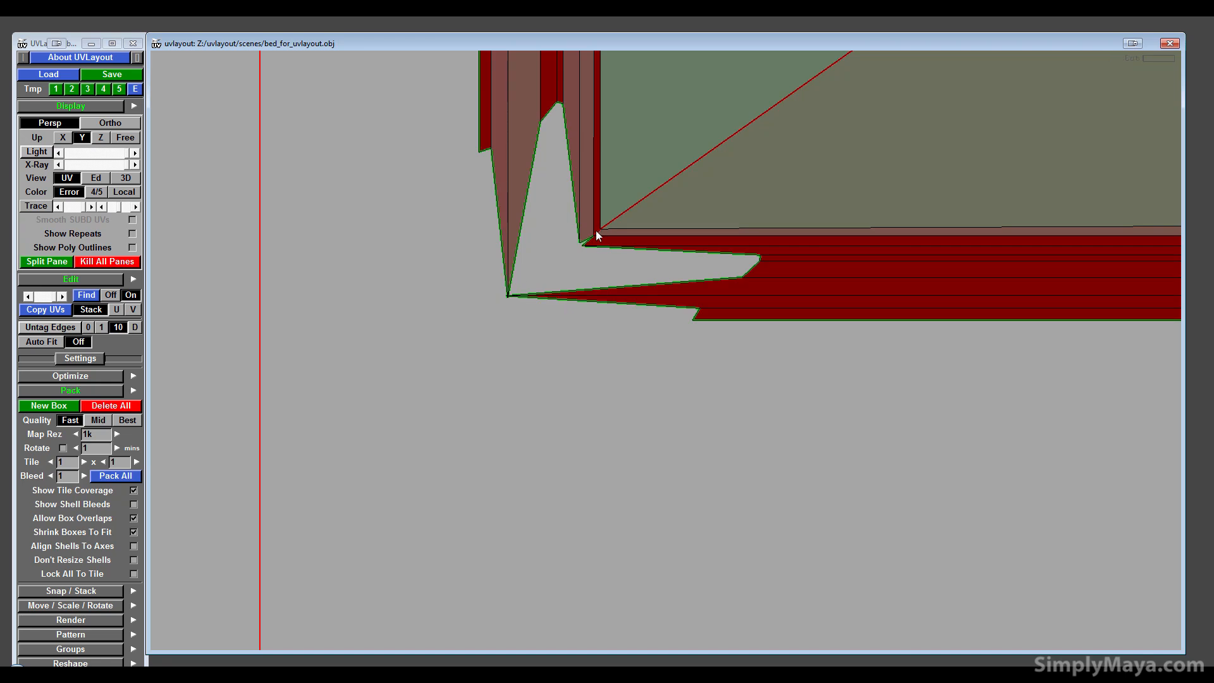
key(Return)
- Flatten the second panel shell with its lower-right corner opened
right_drag(718, 260, 804, 290)
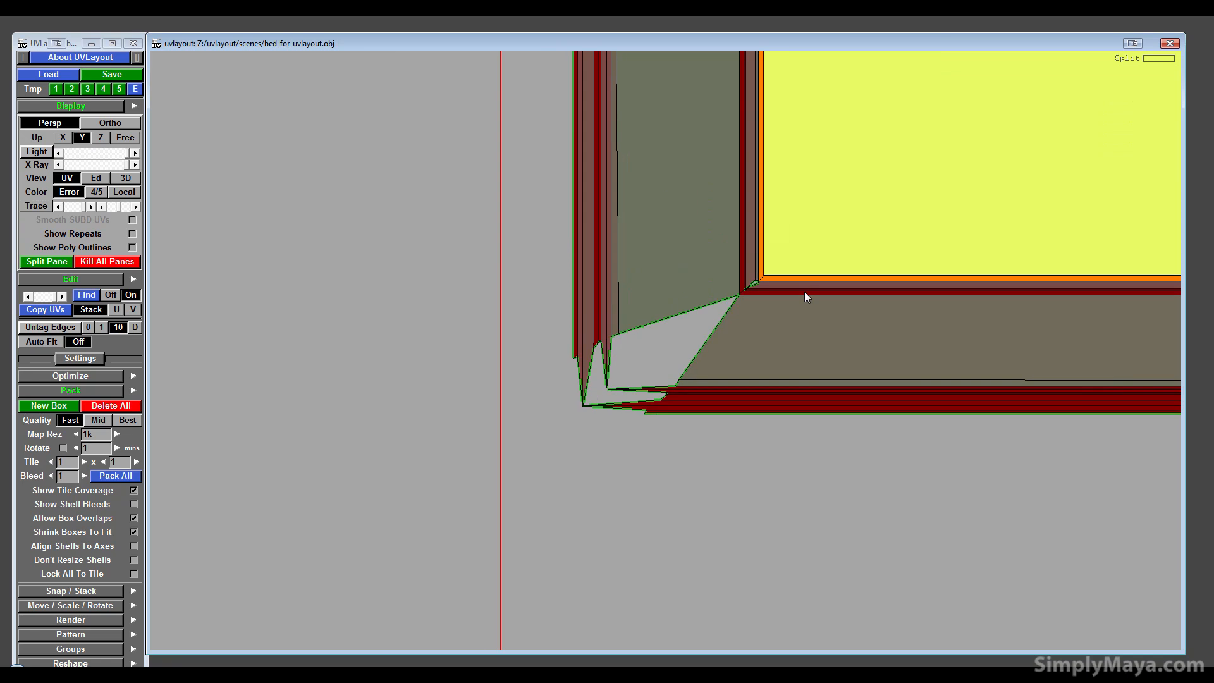
middle_drag(805, 291, 661, 449)
right_drag(842, 439, 955, 357)
middle_drag(955, 357, 747, 363)
key(f)
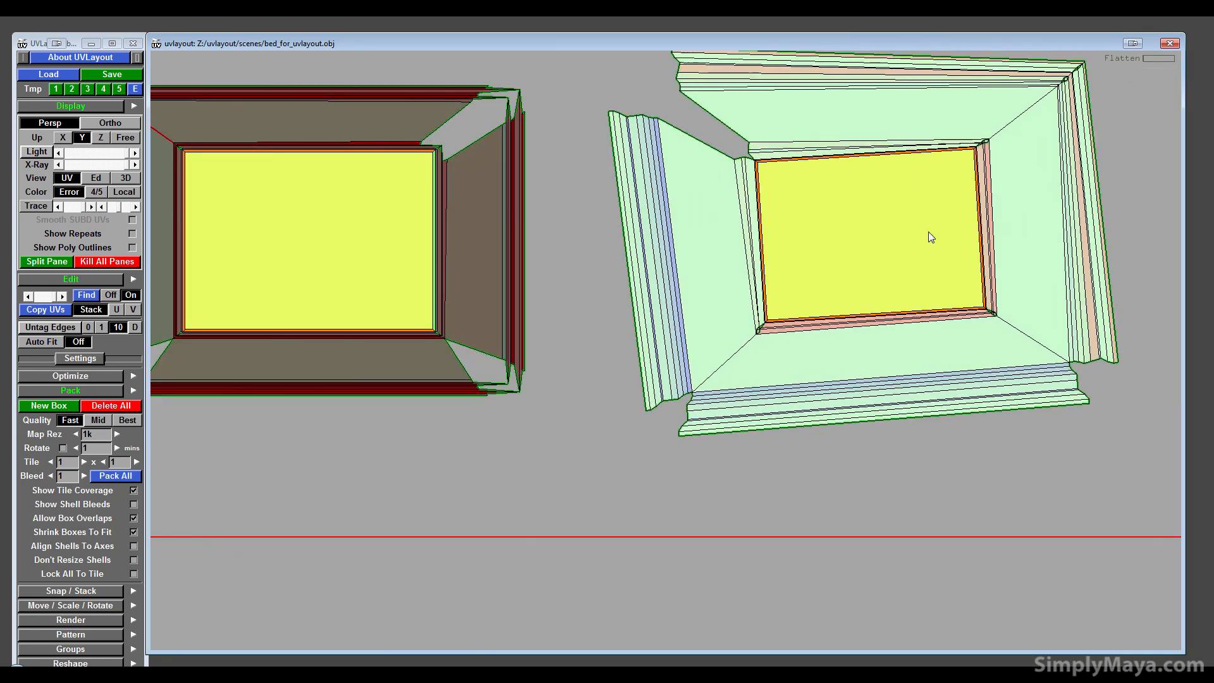
- Cut the diagonal and inner moulding edges at the second panel's upper-right corner, split them, and flatten the shell
middle_drag(873, 282, 637, 520)
right_drag(773, 392, 751, 299)
middle_drag(755, 184, 607, 470)
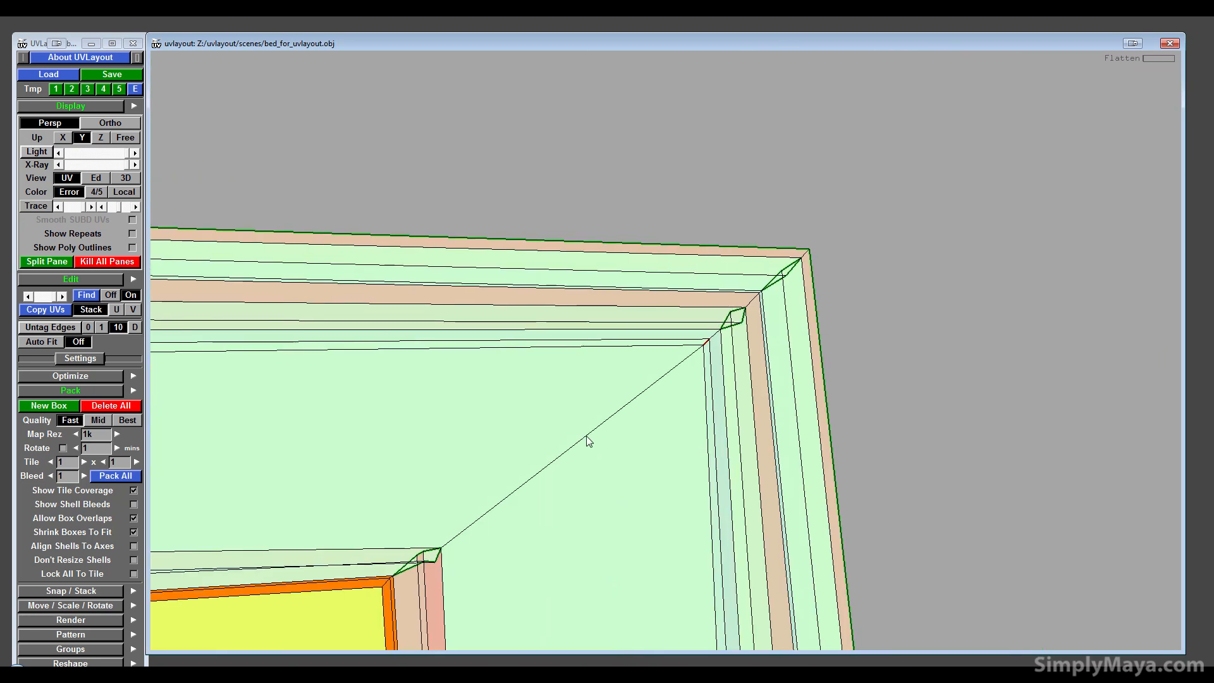
key(c)
key(c)
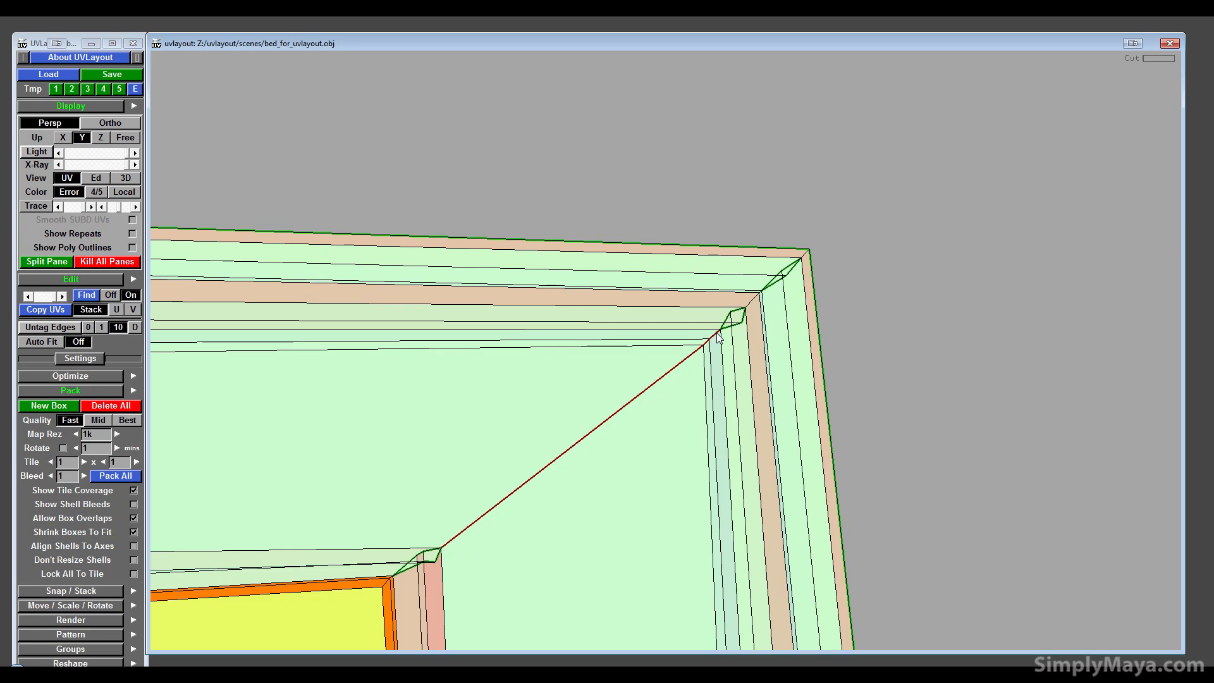
key(c)
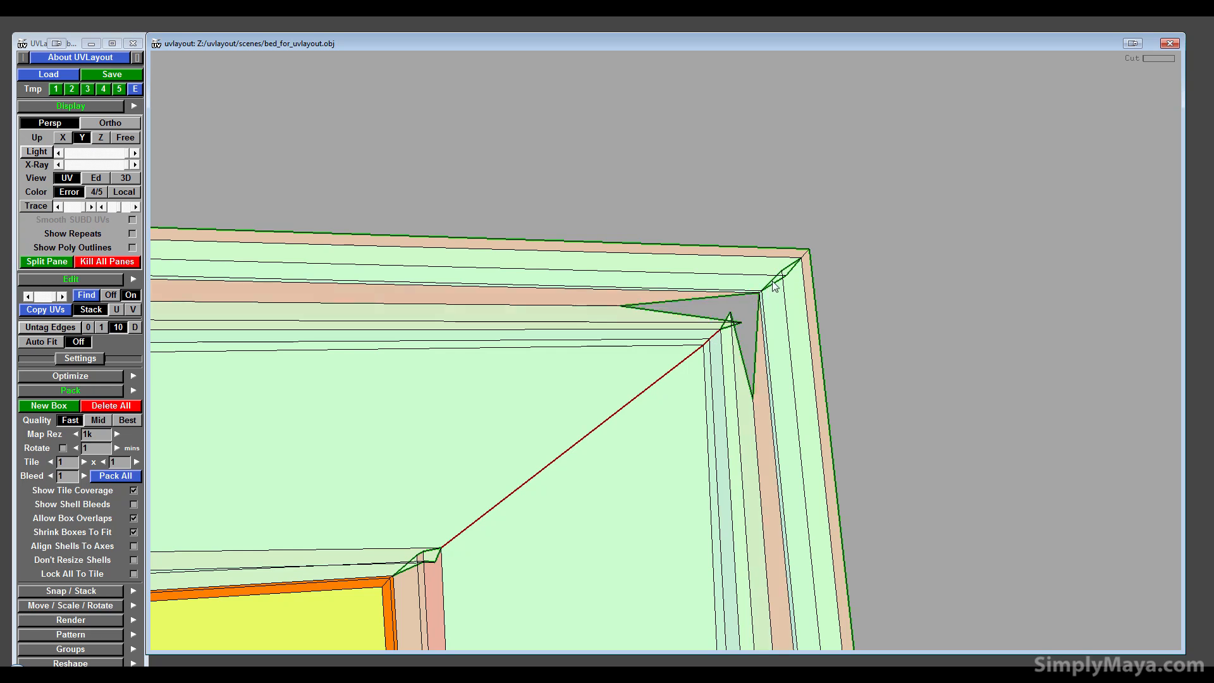
key(f)
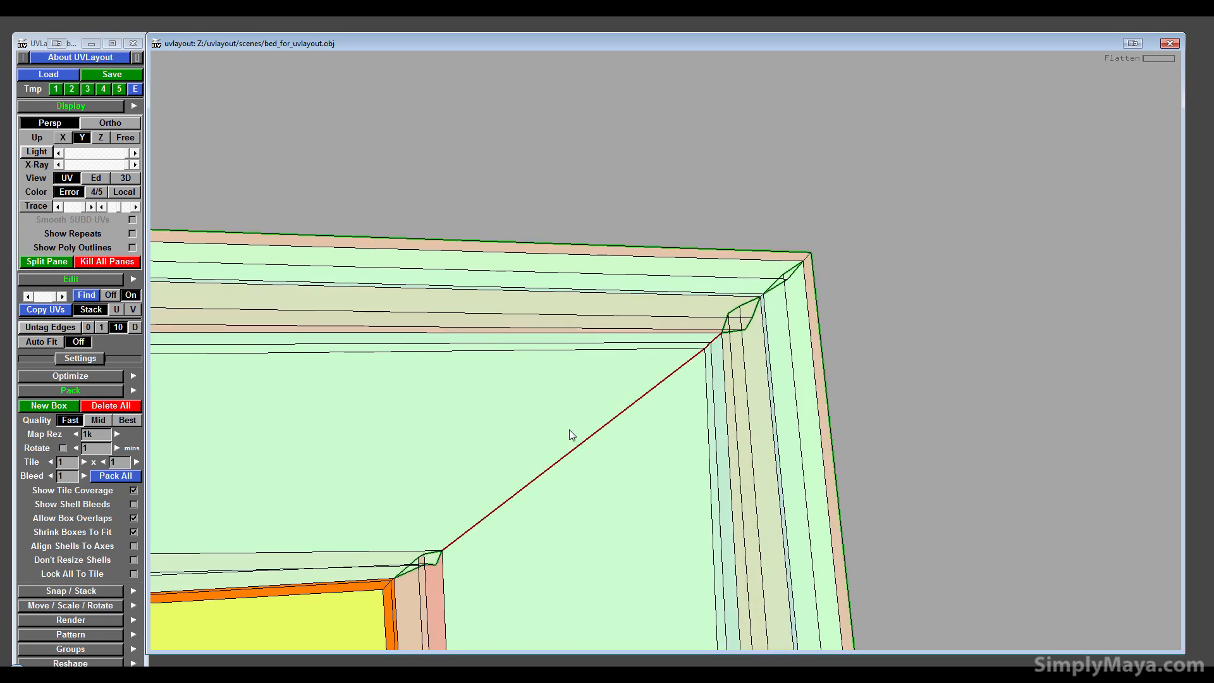
key(Return)
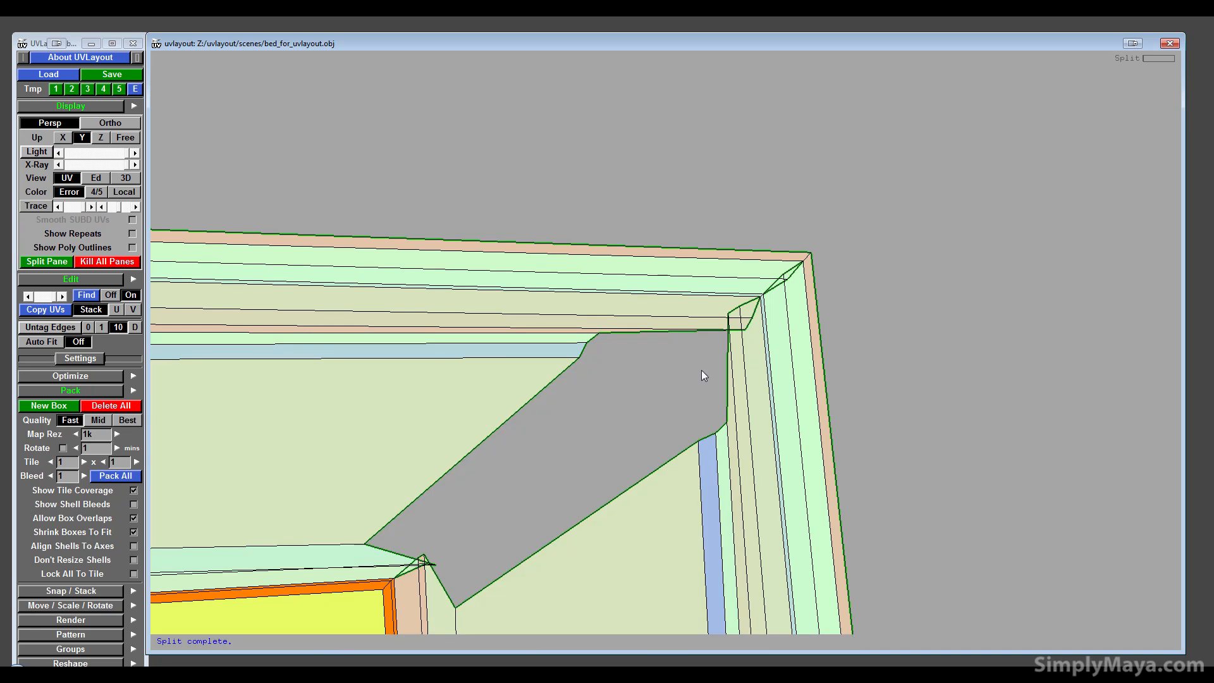
key(ctrl+f)
click(767, 358)
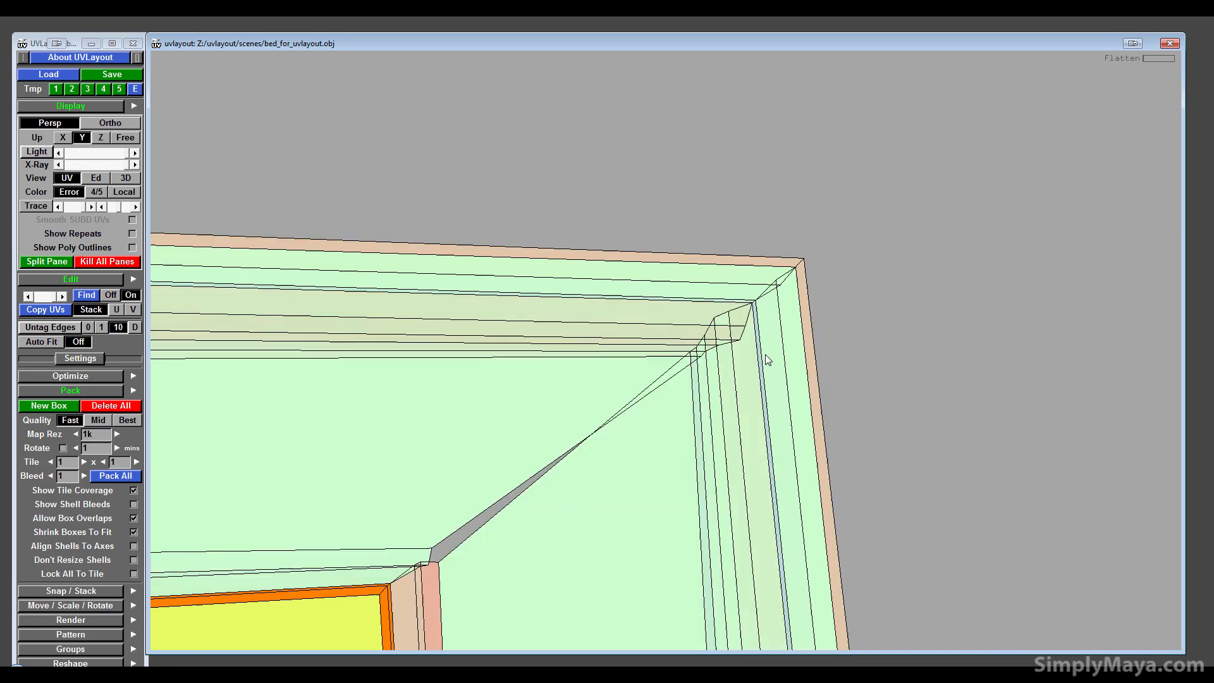
- Cut the remaining outer moulding edges at the second panel's upper-right corner and flatten the shell until the corner separates
right_drag(721, 408, 678, 370)
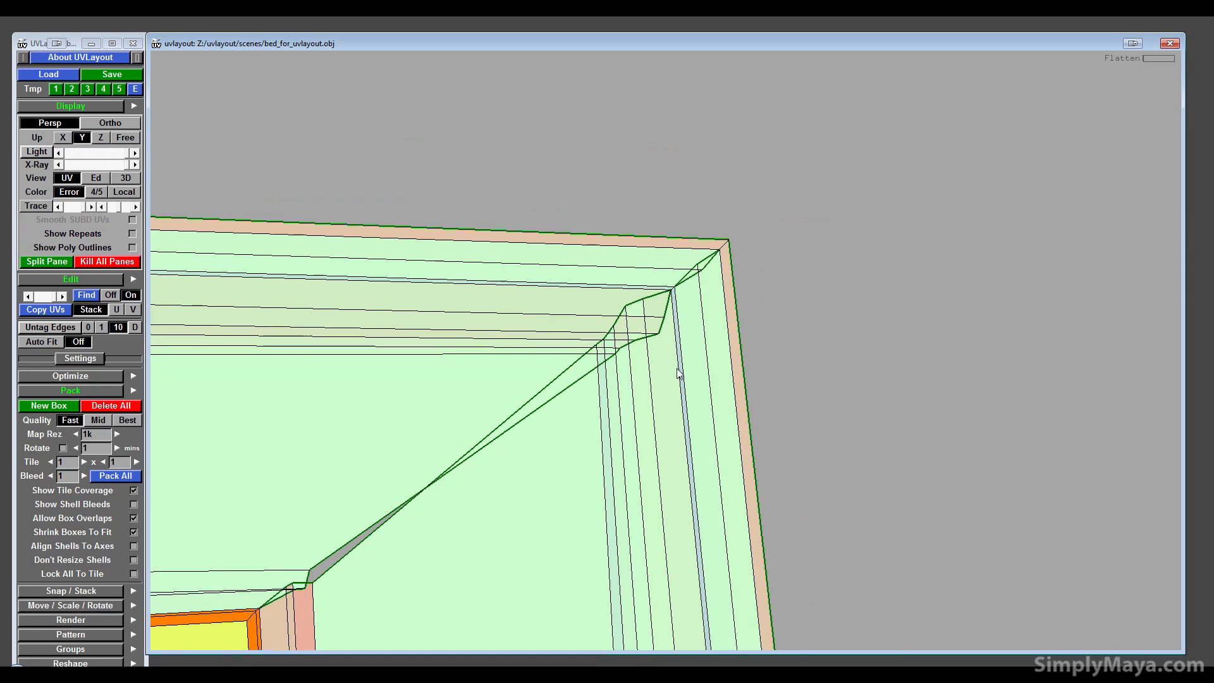
key(c)
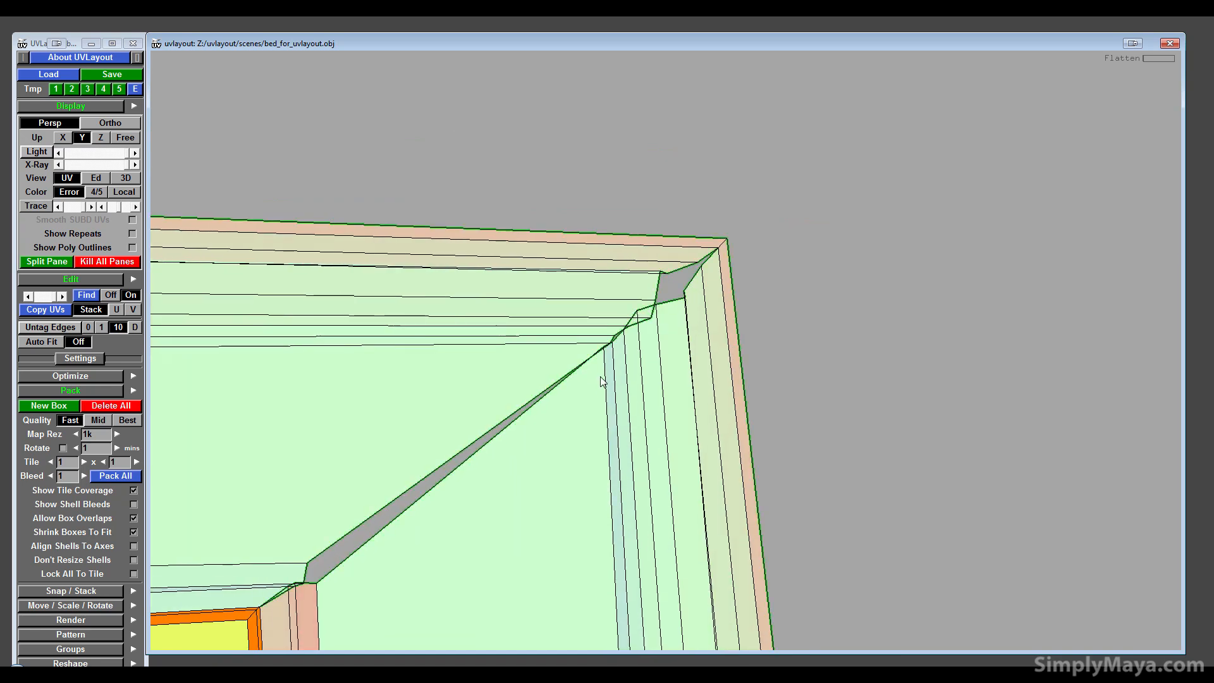
right_drag(601, 377, 674, 313)
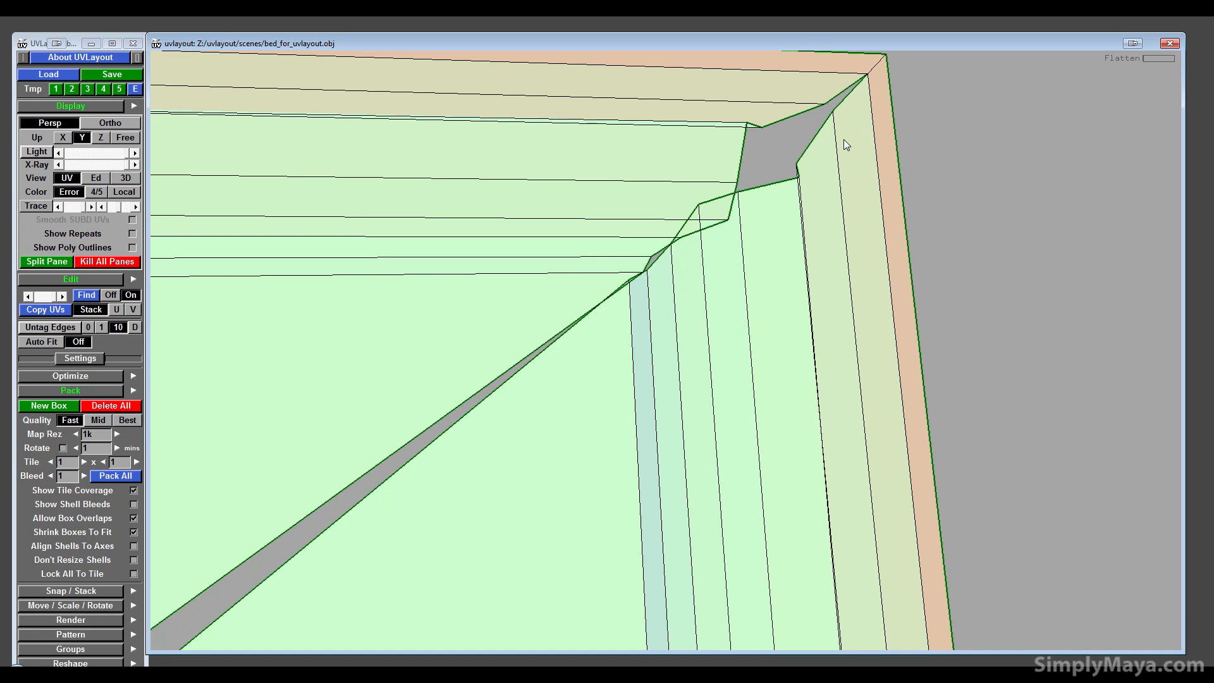
key(c)
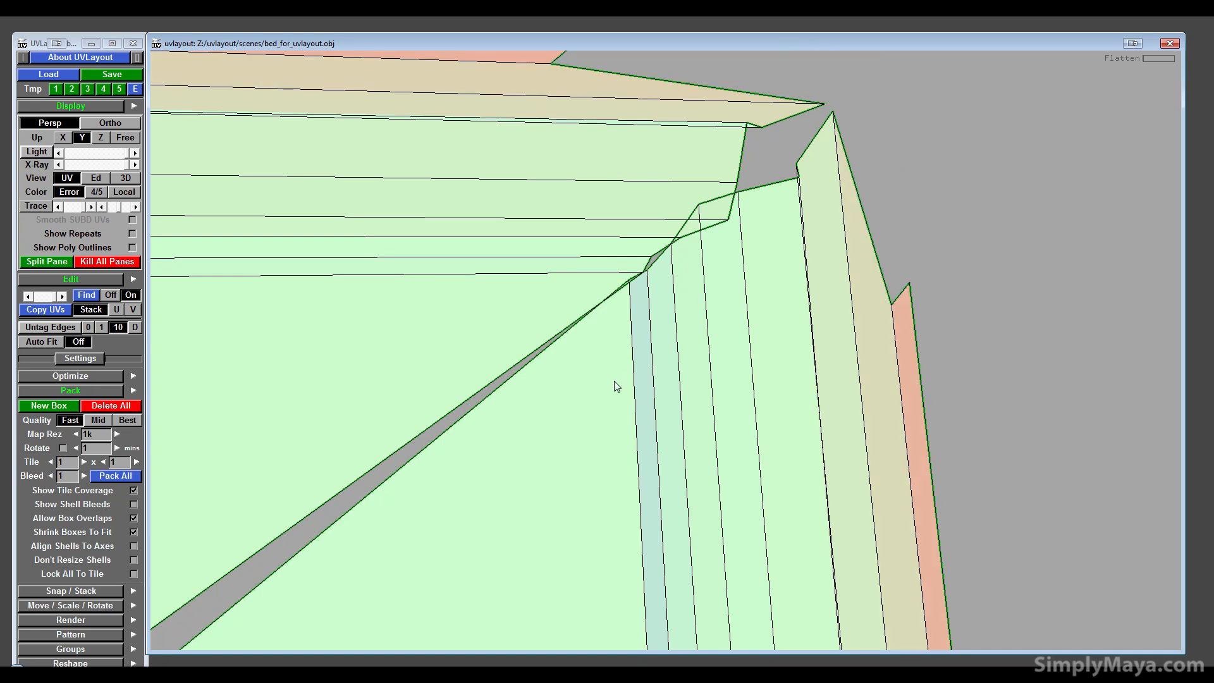
key(f)
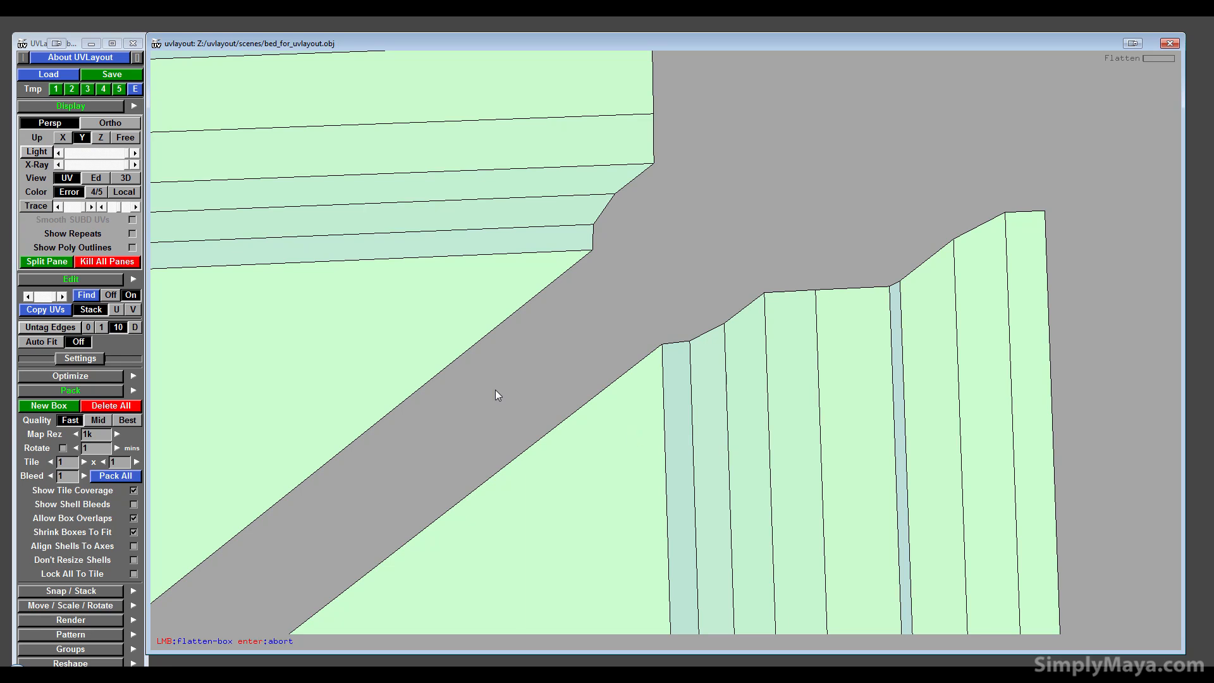
key(f)
- Split the second panel's remaining diagonal seams and narrow mouldings up to the orange inner frame, and flatten the shell
right_drag(653, 545, 806, 388)
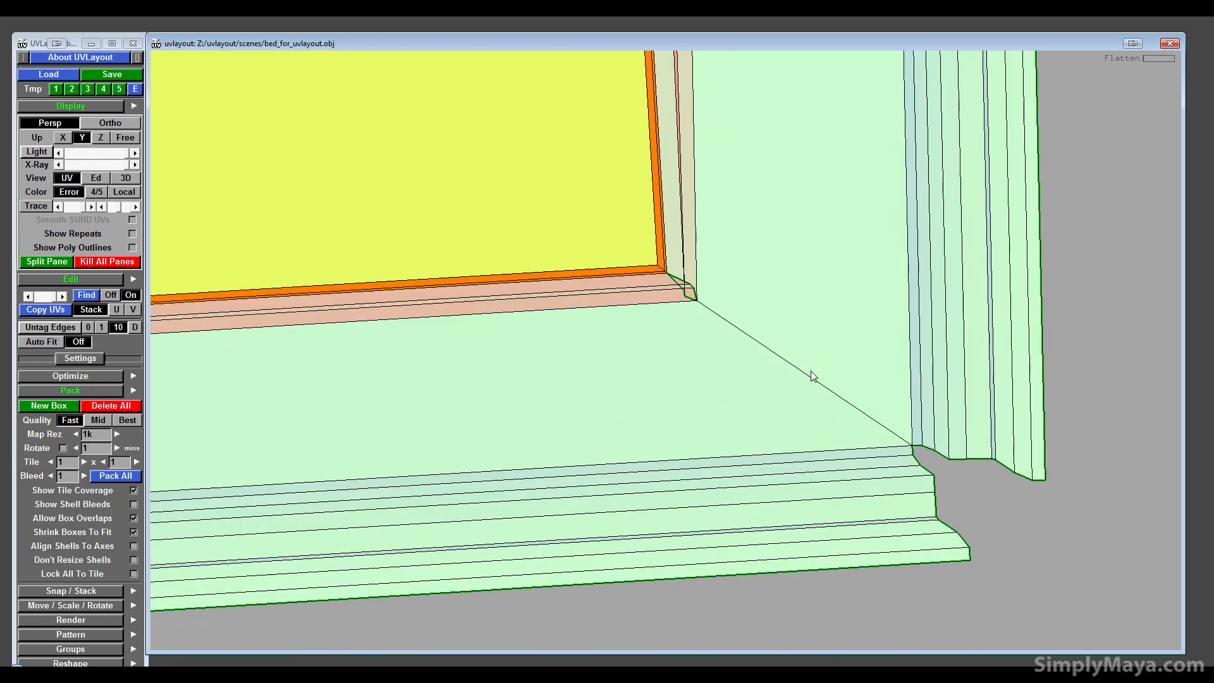
key(c)
key(Return)
middle_drag(809, 508, 1153, 579)
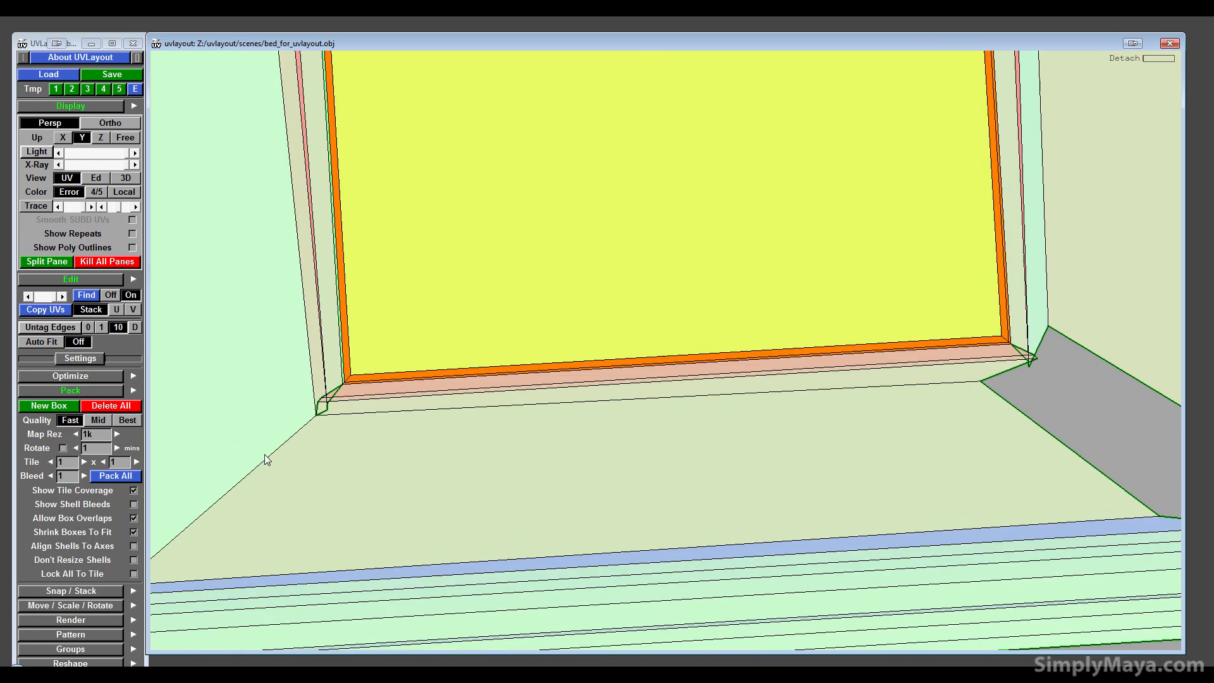
key(c)
key(Return)
key(f)
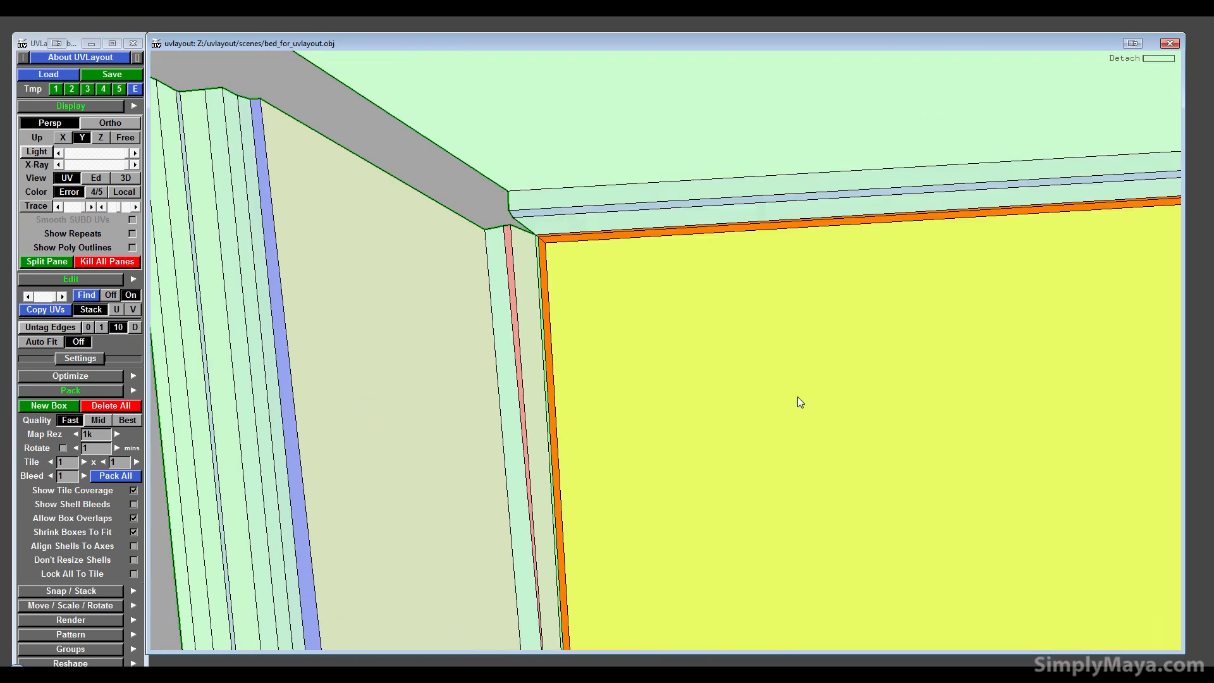
scroll(792, 407, down, 5)
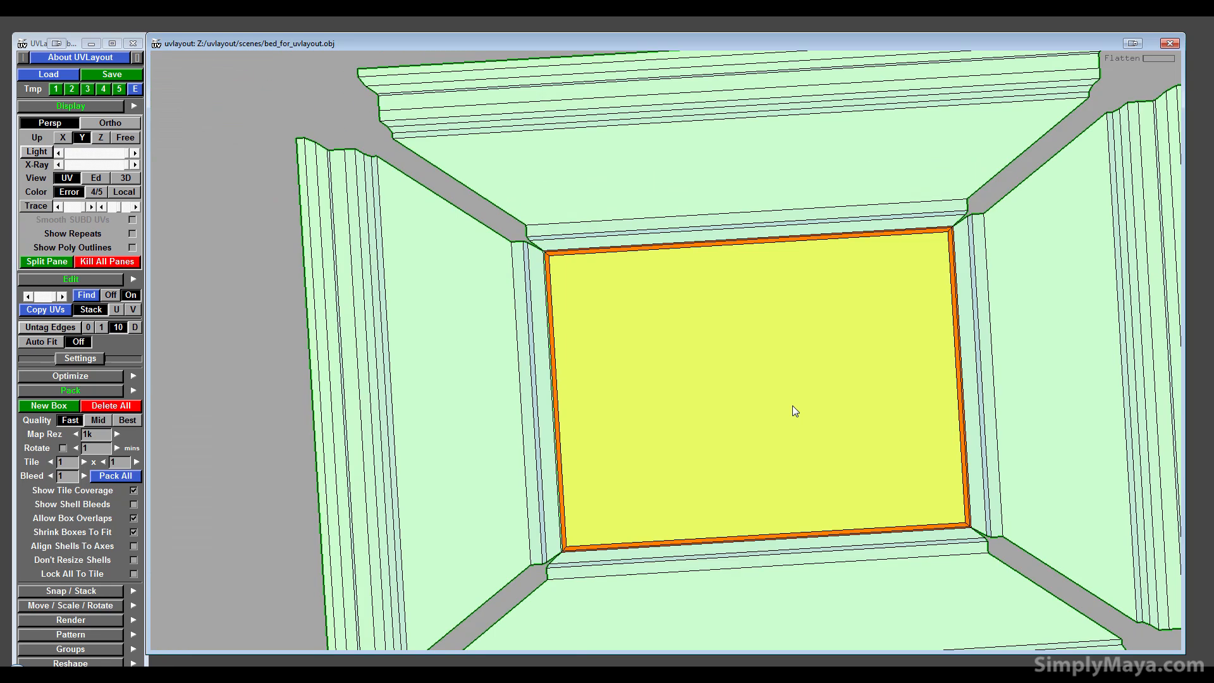
- Cut the short mitre edges at the corners of the orange frame around the second panel's centre rectangle
scroll(568, 503, up, 5)
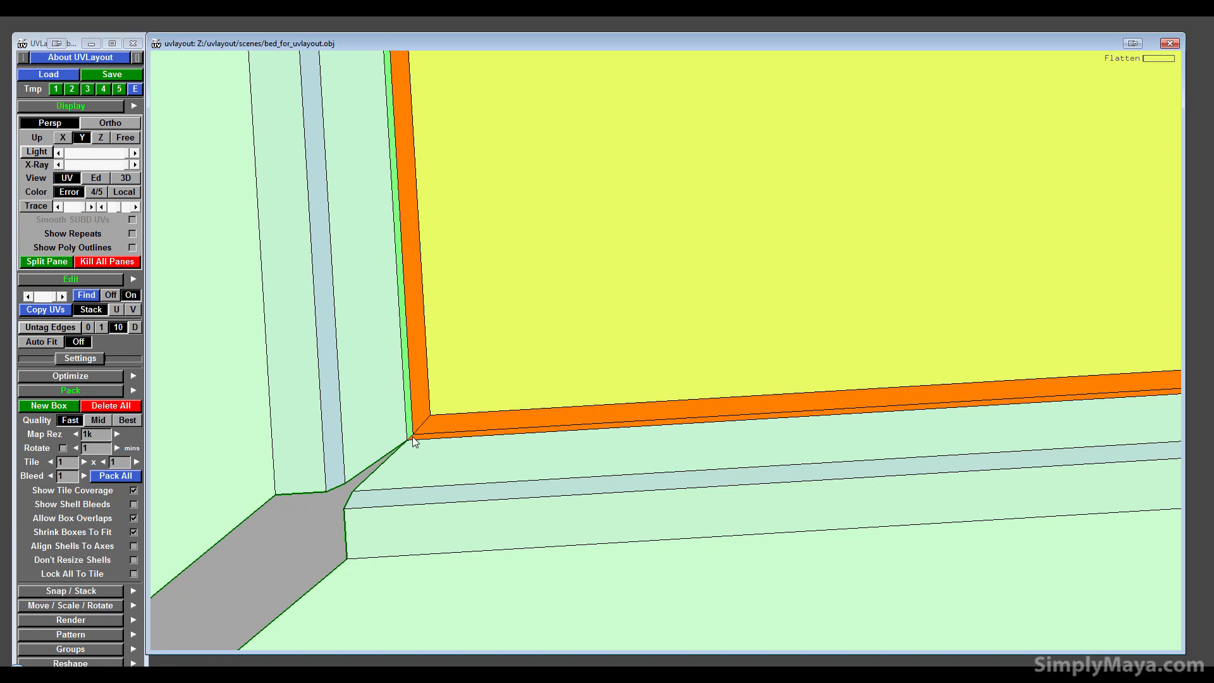
key(c)
middle_drag(786, 412, 405, 506)
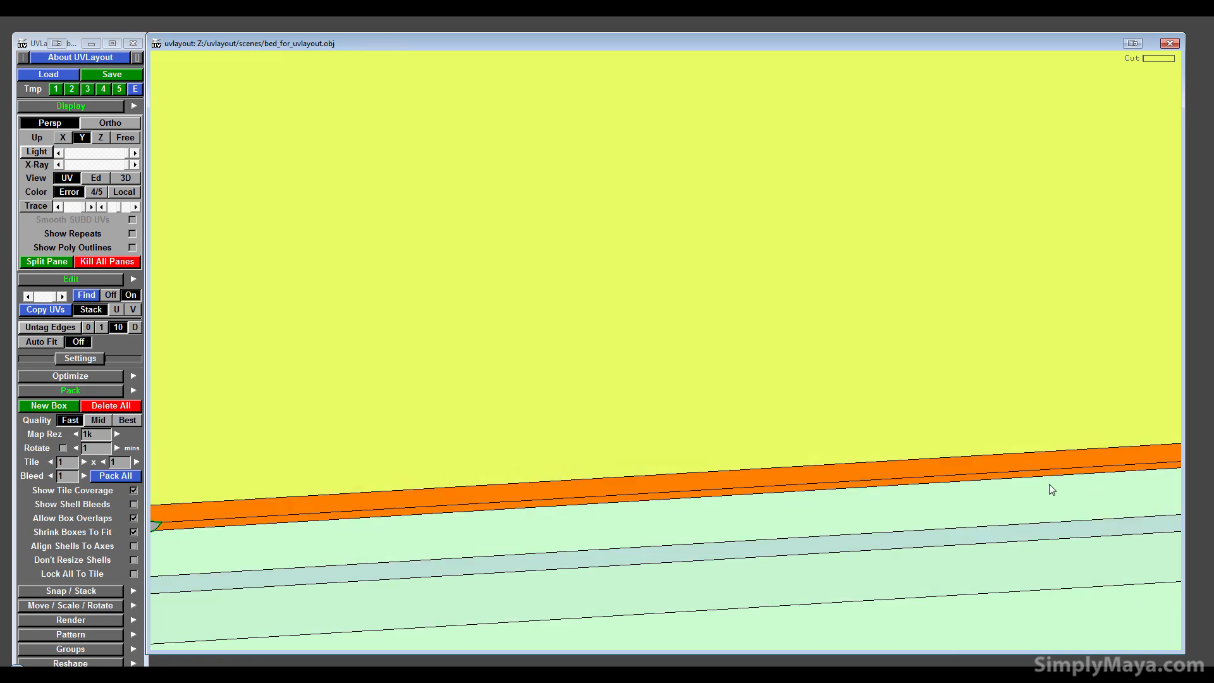
middle_drag(1052, 487, 678, 509)
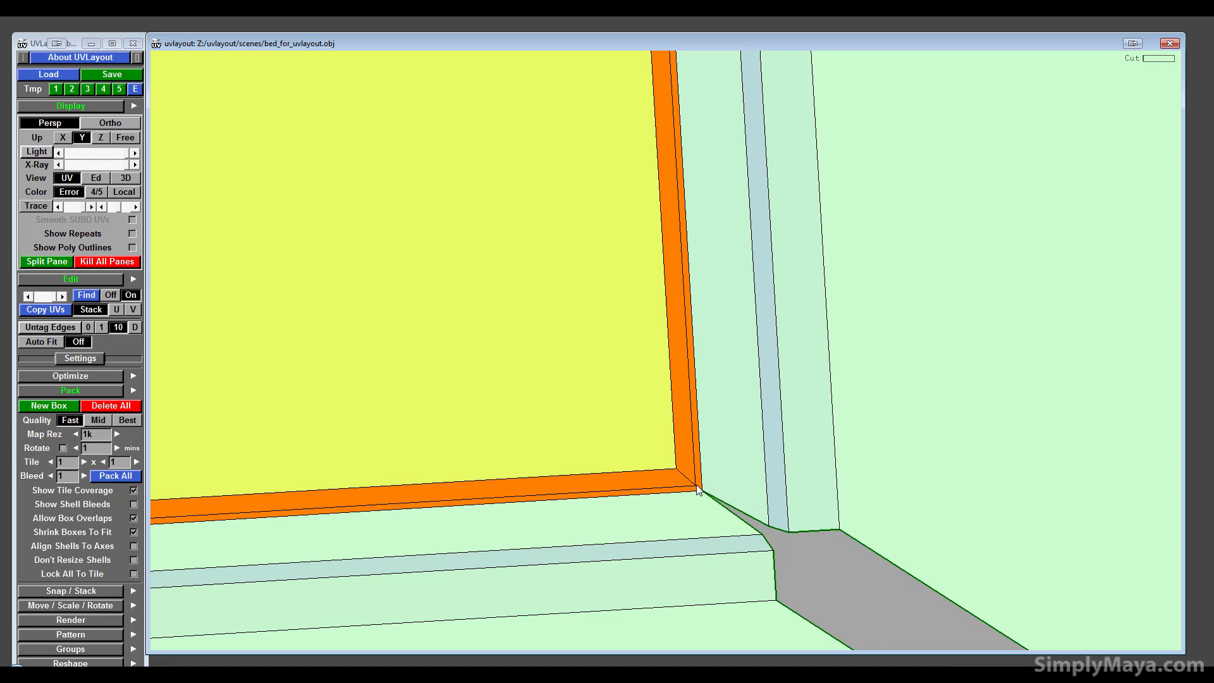
key(c)
key(c)
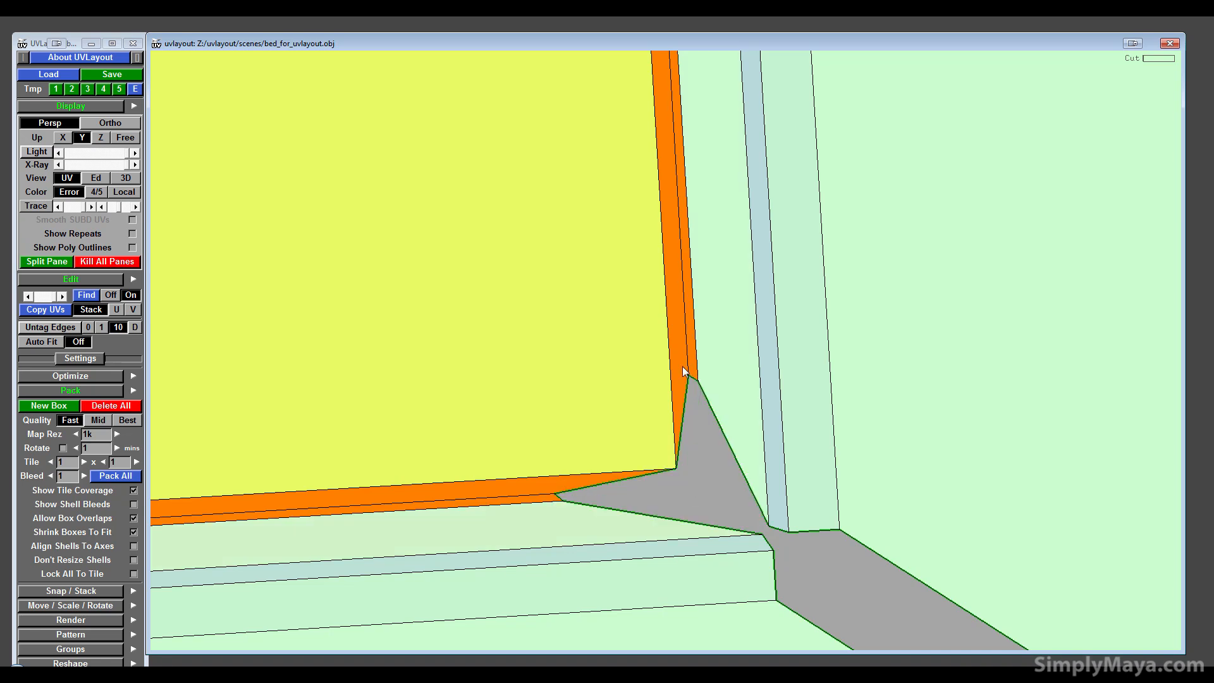
middle_drag(661, 95, 700, 472)
middle_drag(682, 222, 697, 458)
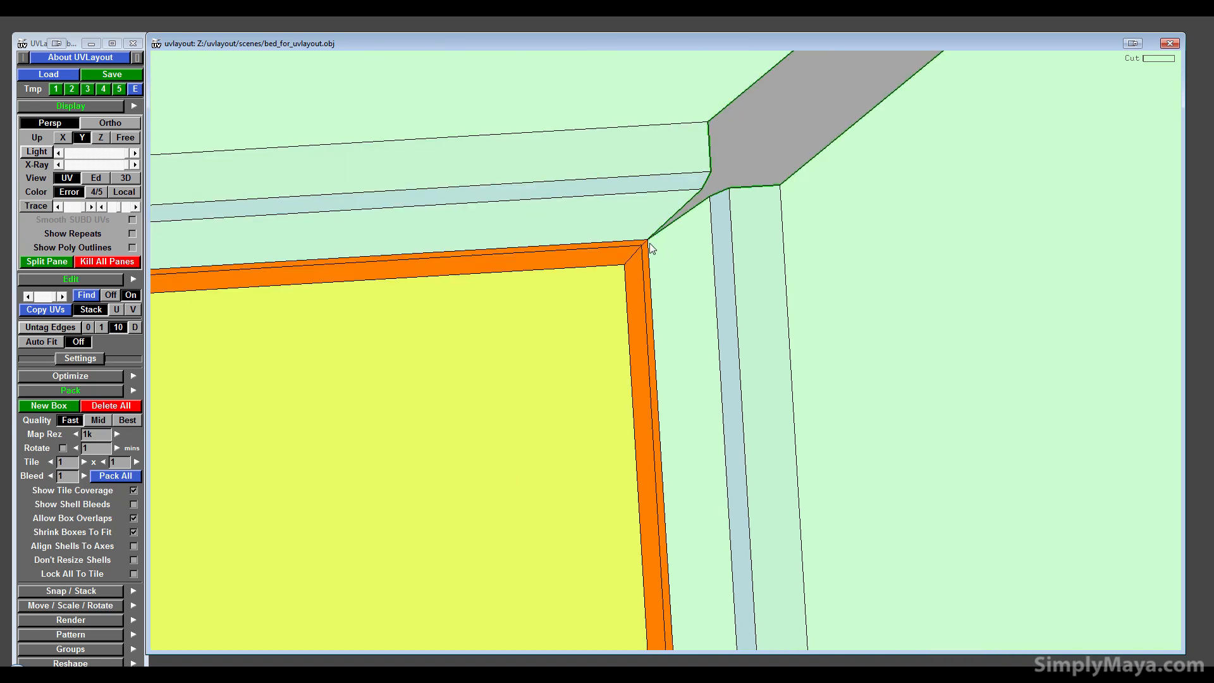
key(c)
key(c)
middle_drag(635, 256, 443, 367)
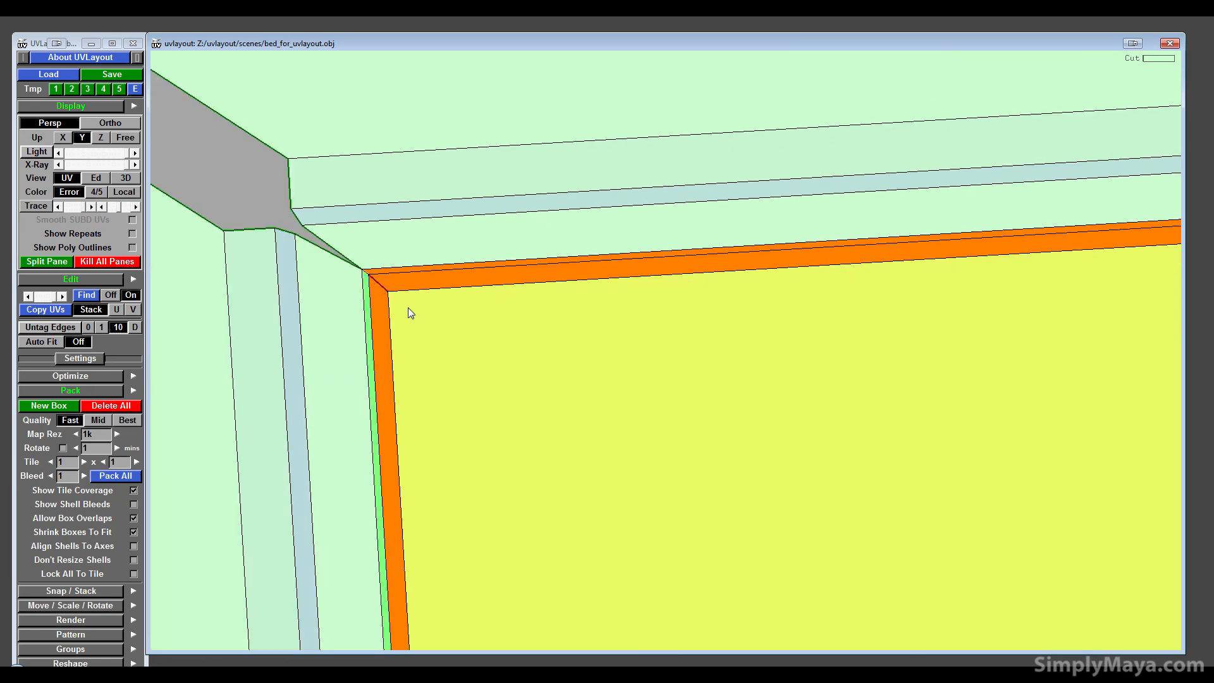
- Split the remaining inner frame corner and flatten both the second panel and its mirrored counterpart
key(shift+s)
right_drag(468, 427, 798, 406)
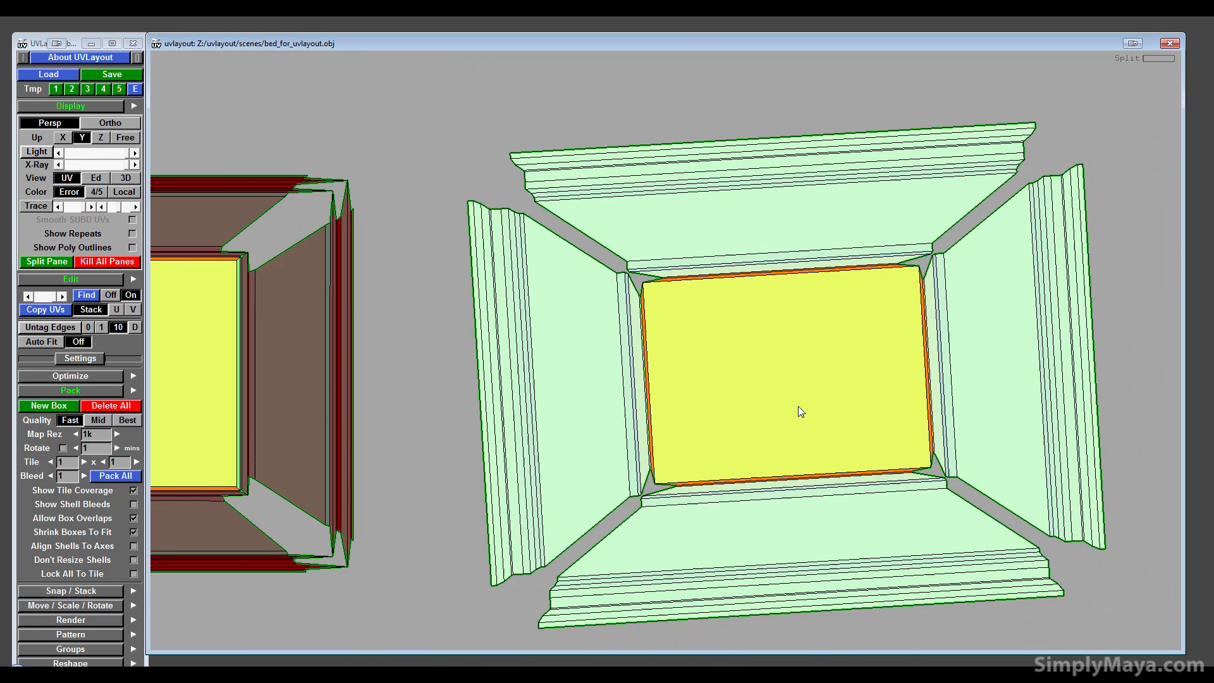
middle_drag(798, 406, 709, 416)
key(f)
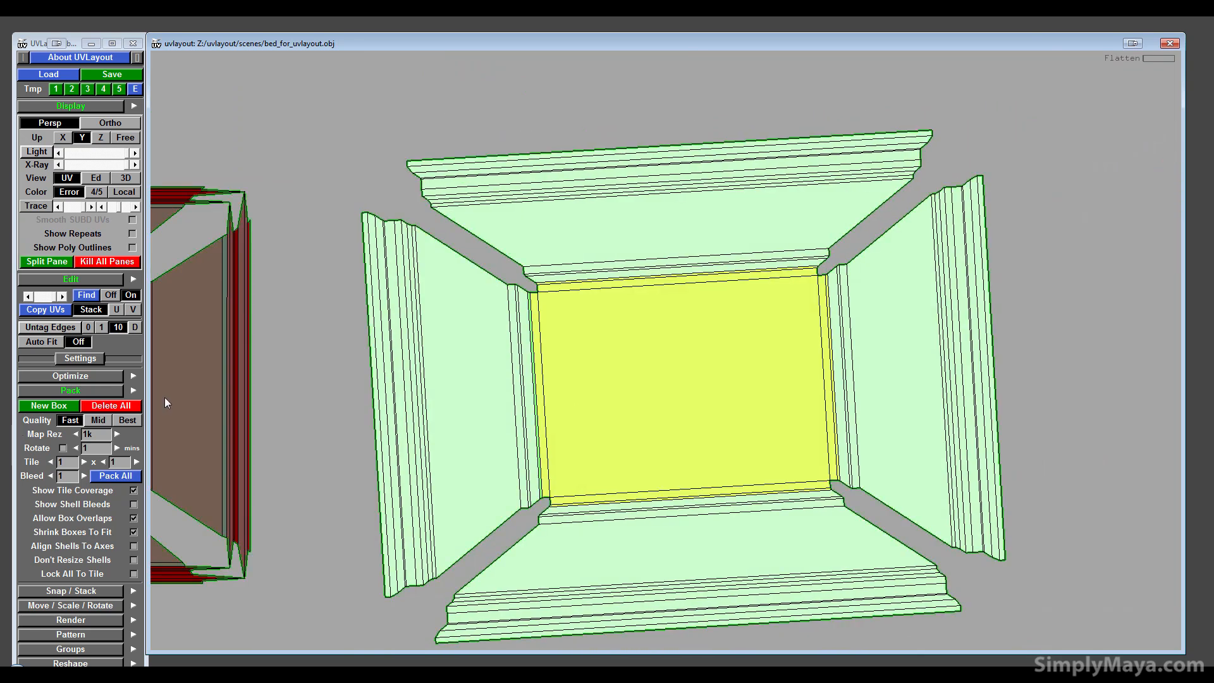
right_drag(213, 352, 433, 354)
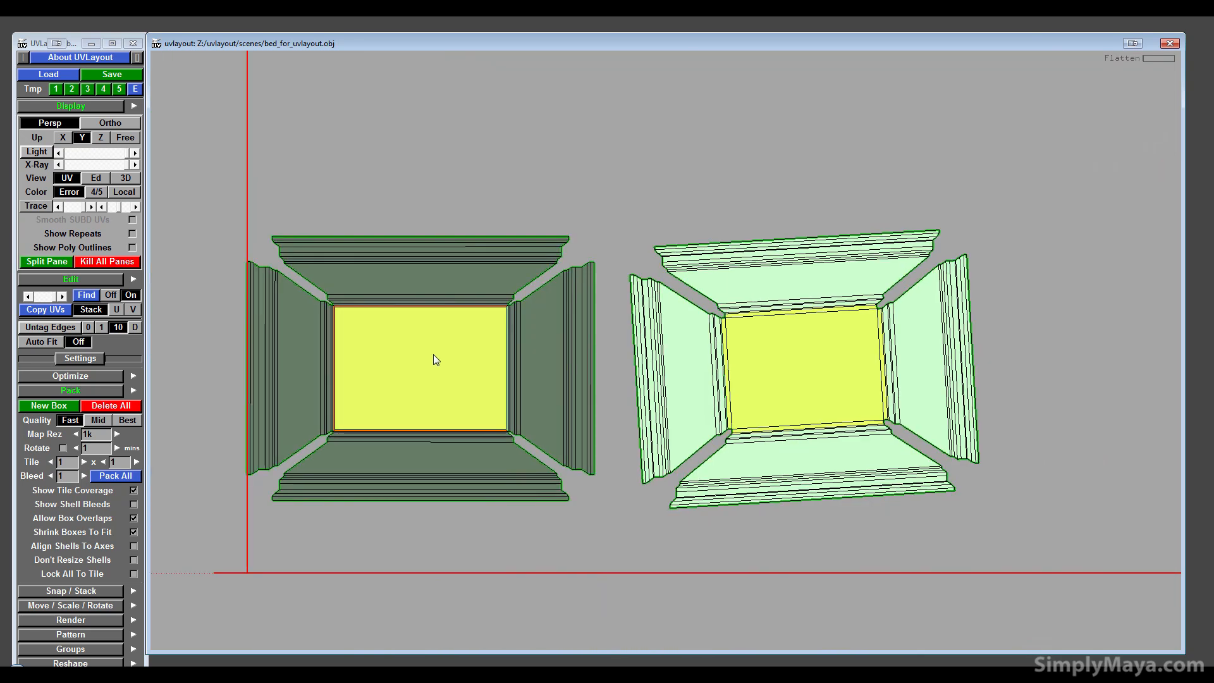
- Position the two flattened panel shells side by side, rotating the tilted lighter shell until it is level with the darker one
middle_drag(448, 371, 462, 380)
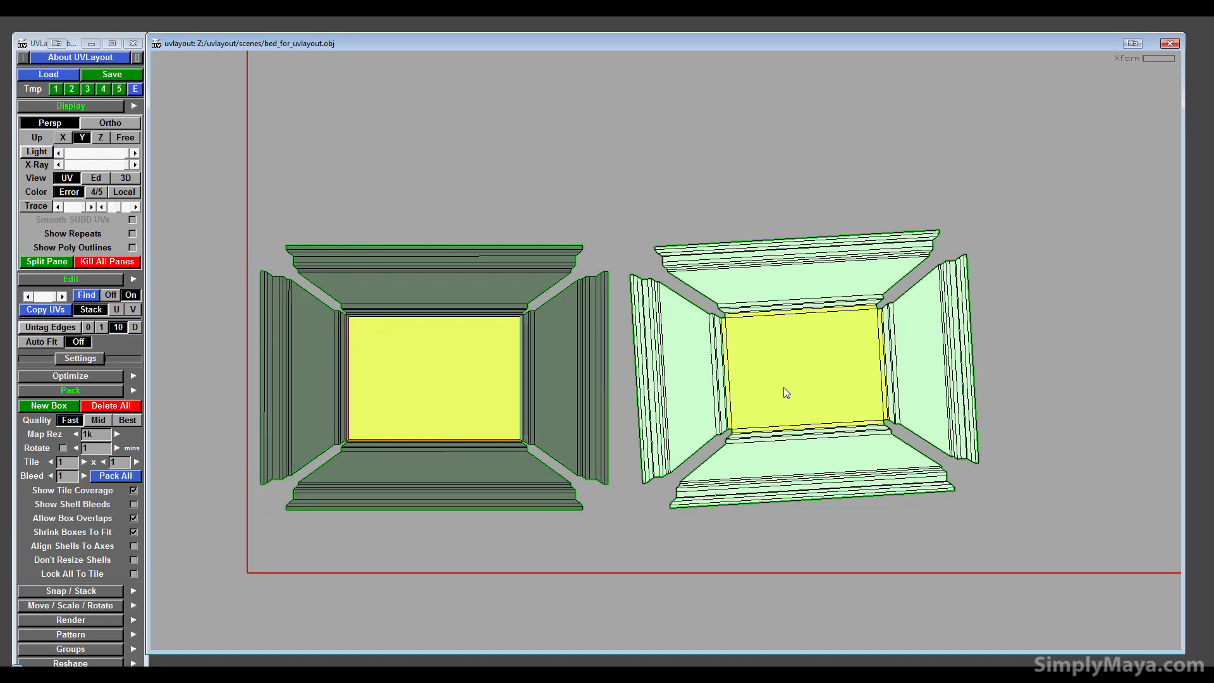
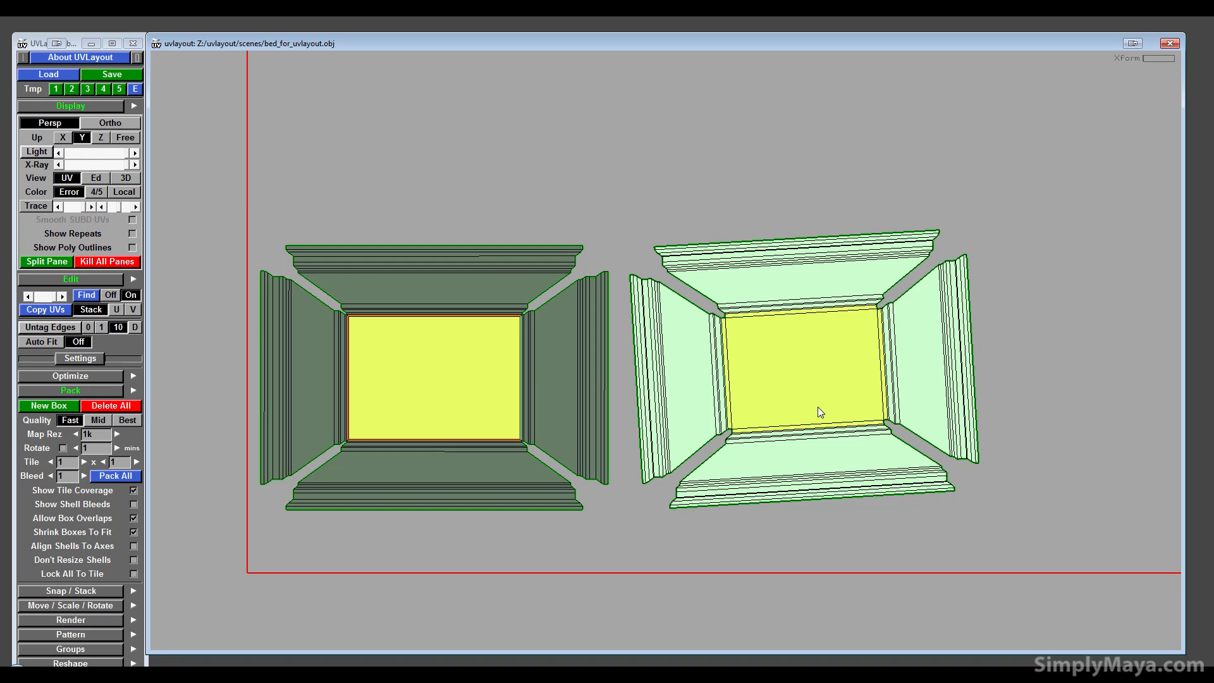
key(space)
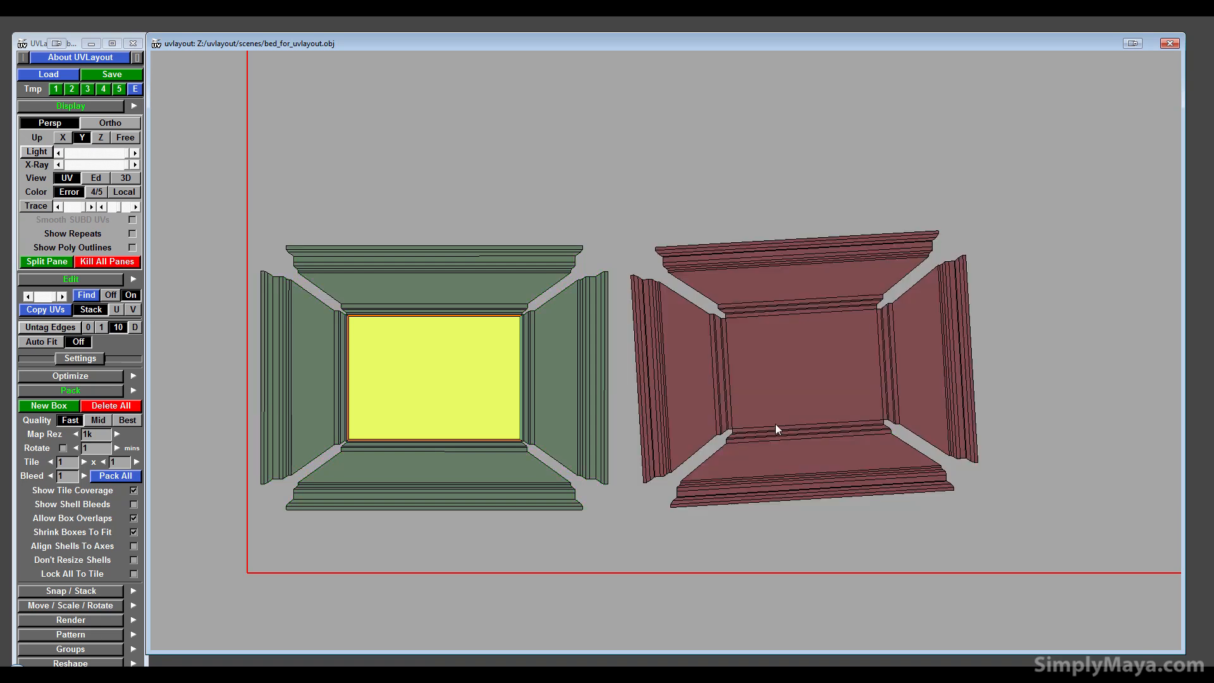
right_drag(775, 423, 766, 425)
key(ctrl+z)
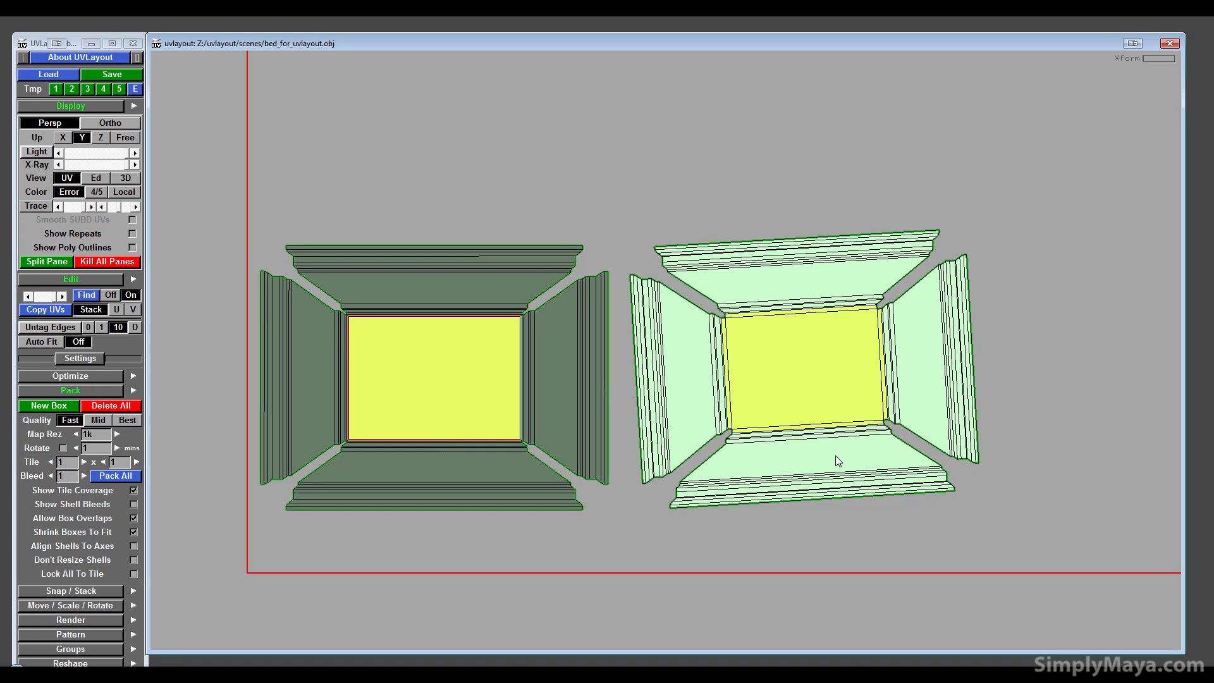
key(space)
mouse_move(836, 456)
middle_down()
mouse_move(822, 465)
mouse_move(832, 464)
middle_up()
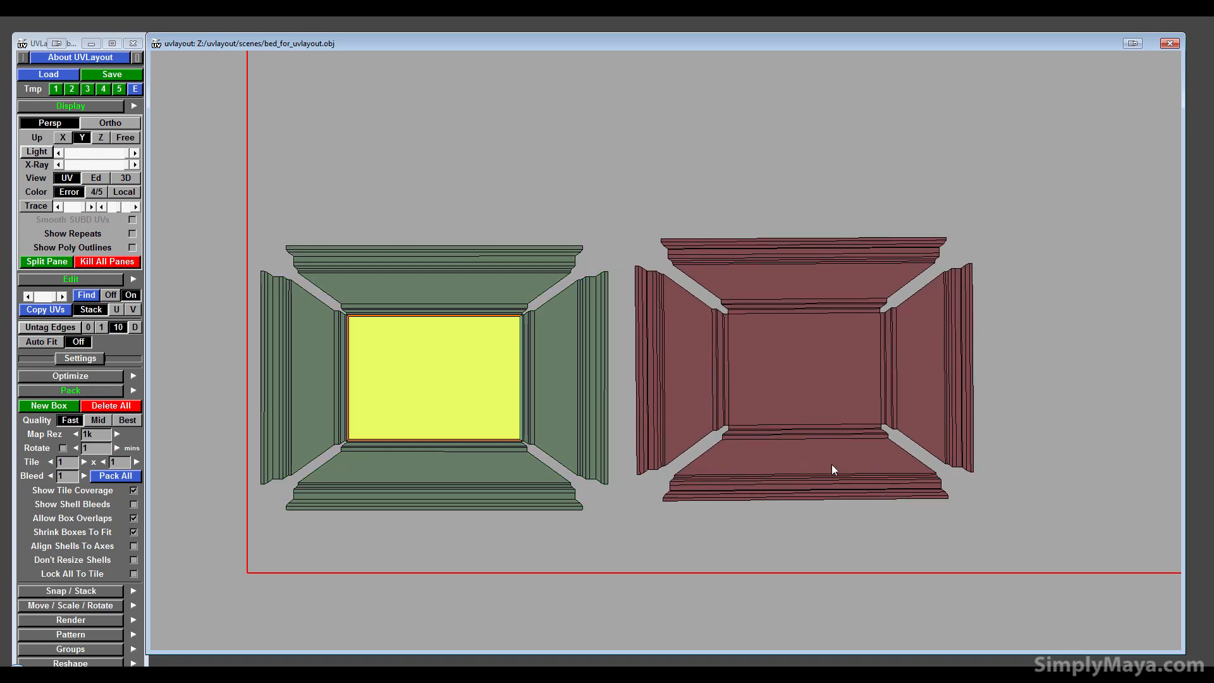
drag(832, 465, 831, 465)
key(space)
middle_drag(814, 389, 791, 401)
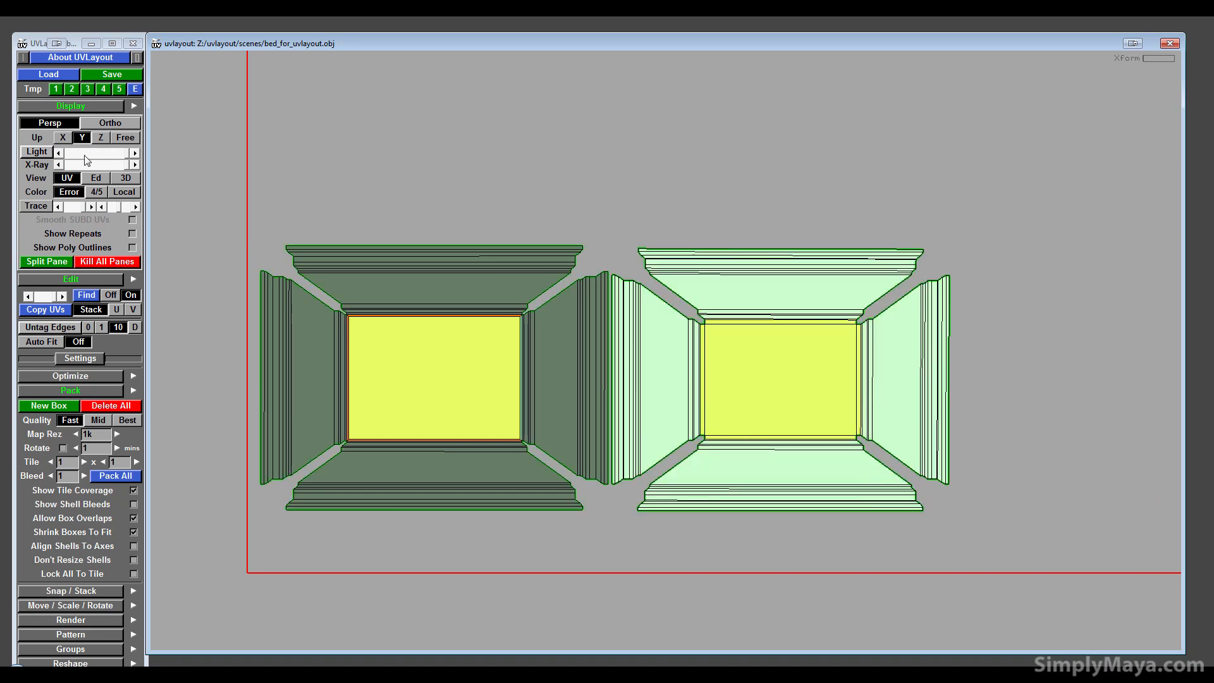
- Inspect both headboard panels in the 3D view with the checker texture displayed to judge their distortion
click(119, 177)
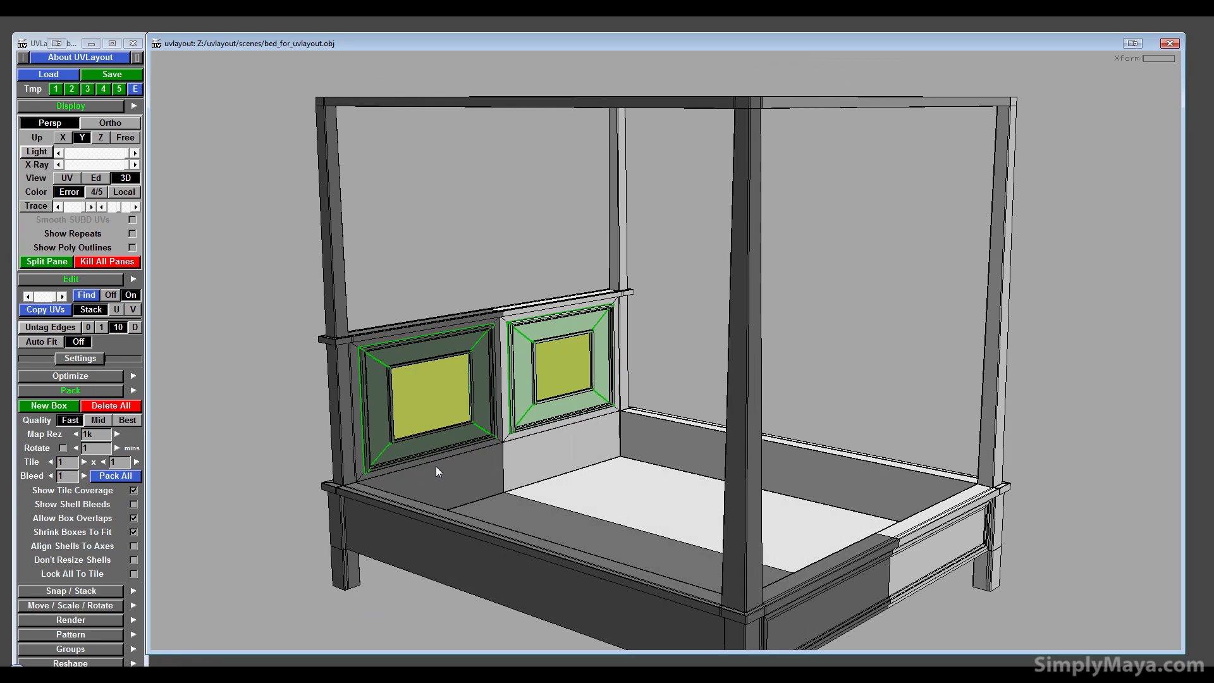
key(t)
drag(428, 471, 405, 482)
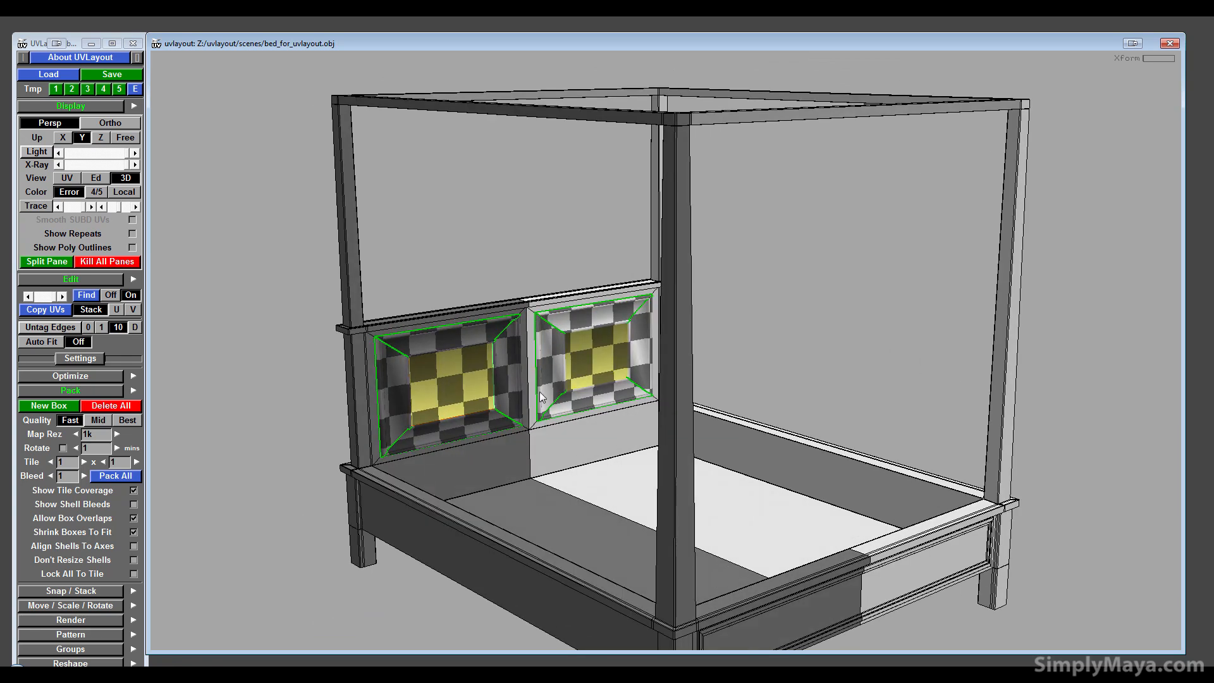
click(65, 177)
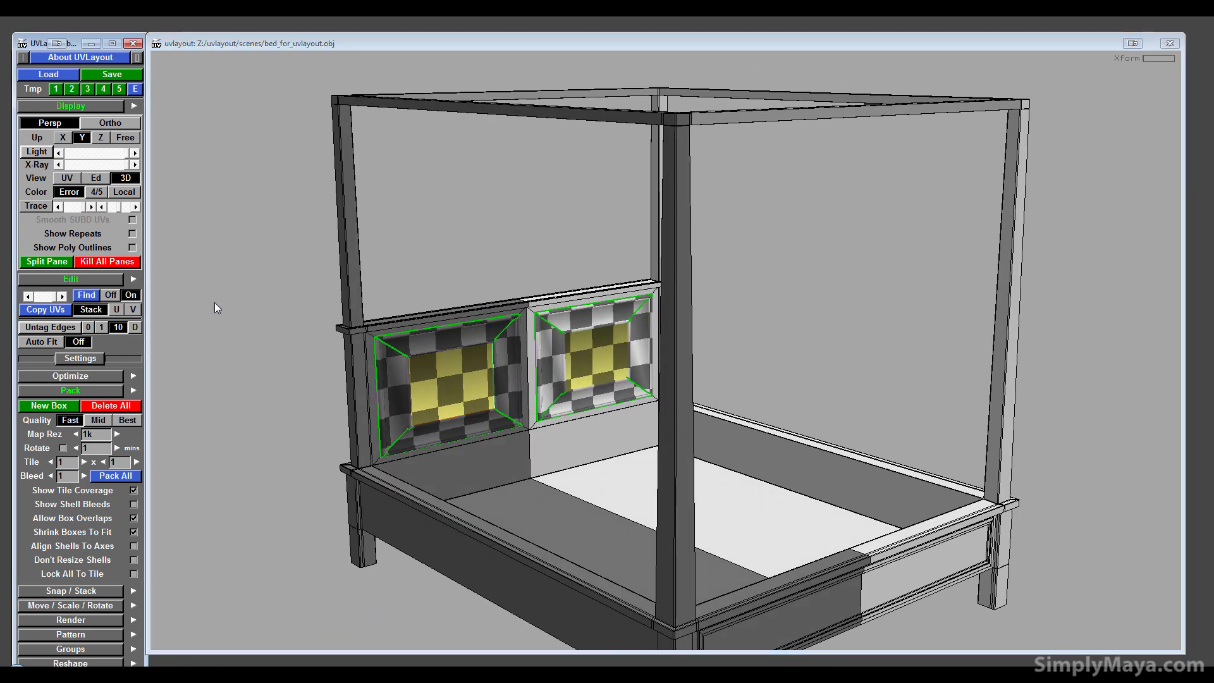
click(69, 179)
- Return to the Ed view and cut the edges around the top of the foot-end post, just below the canopy corner block
click(97, 178)
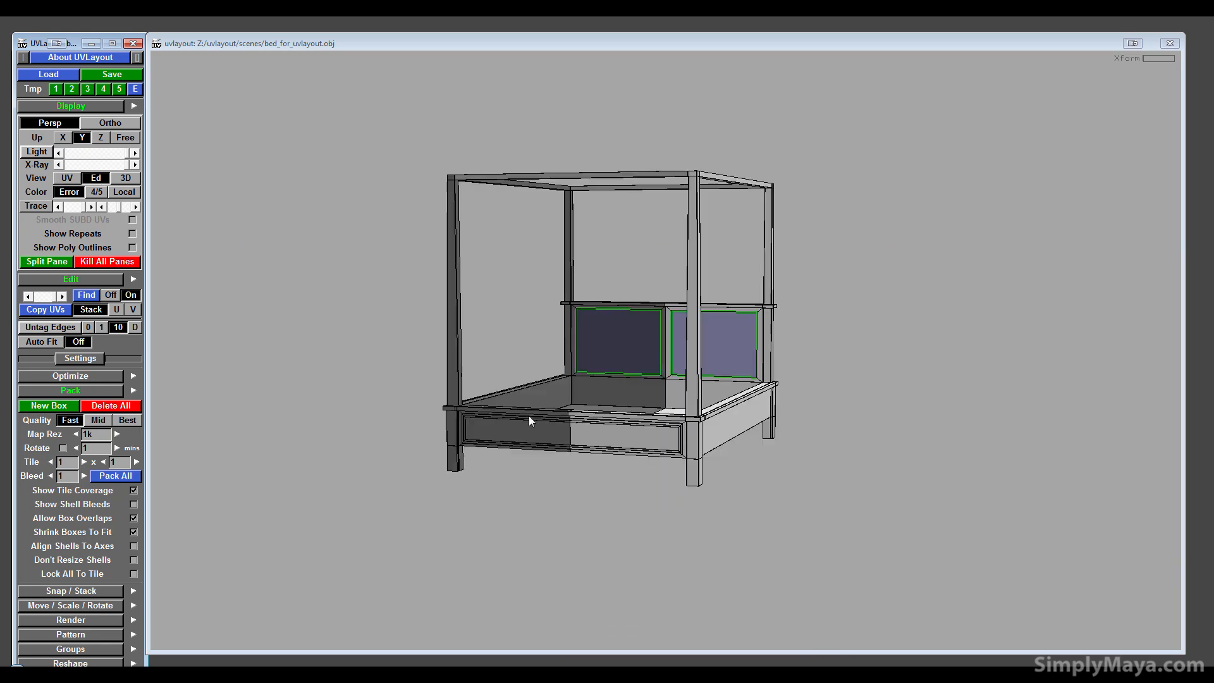
drag(528, 416, 542, 454)
right_drag(542, 453, 639, 456)
drag(635, 456, 740, 225)
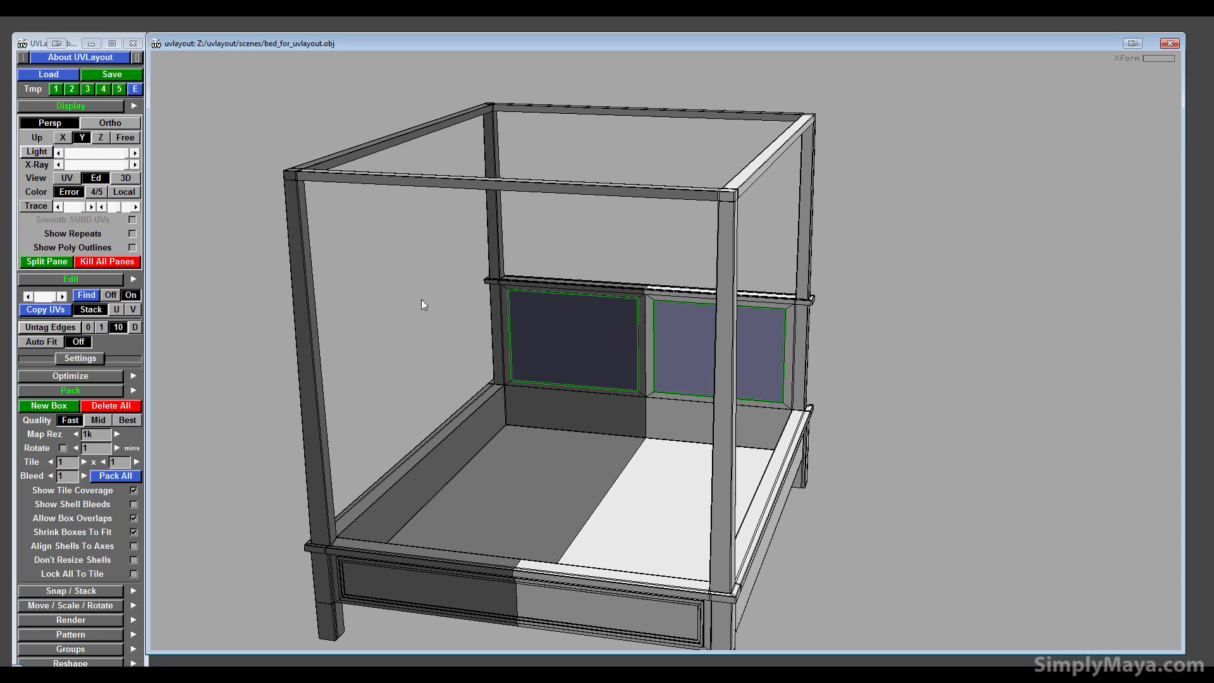
drag(422, 298, 471, 310)
right_drag(411, 314, 492, 328)
middle_drag(491, 328, 574, 416)
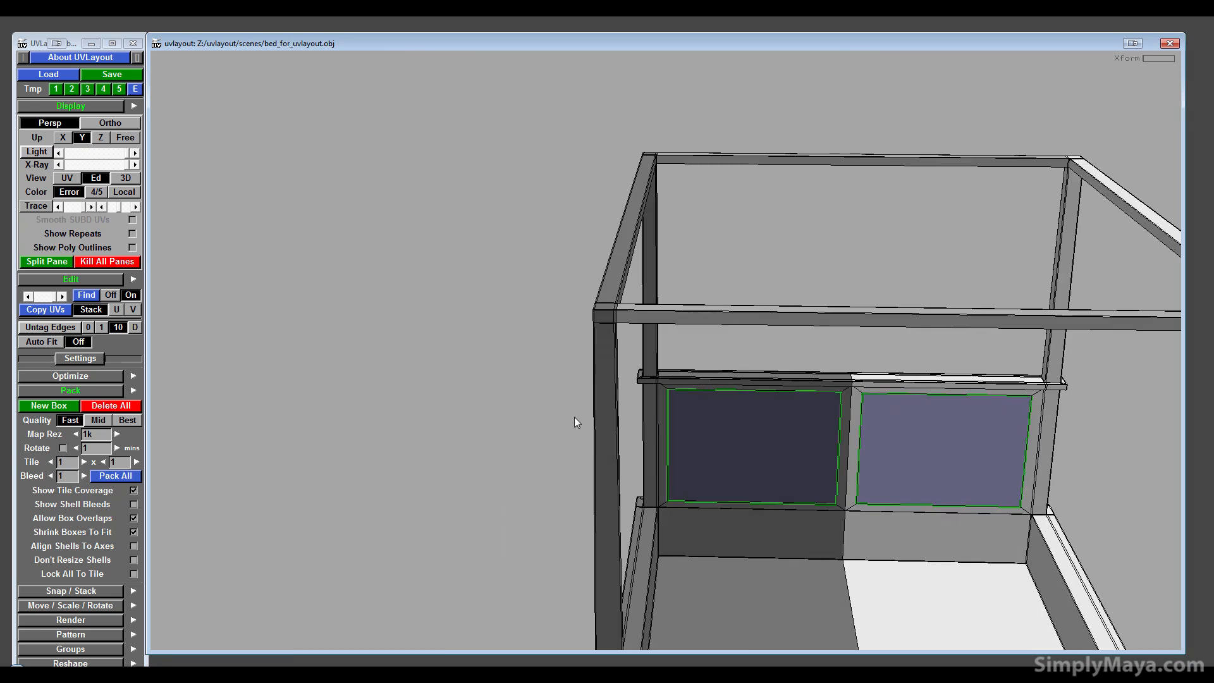
right_drag(574, 416, 943, 416)
key(Home)
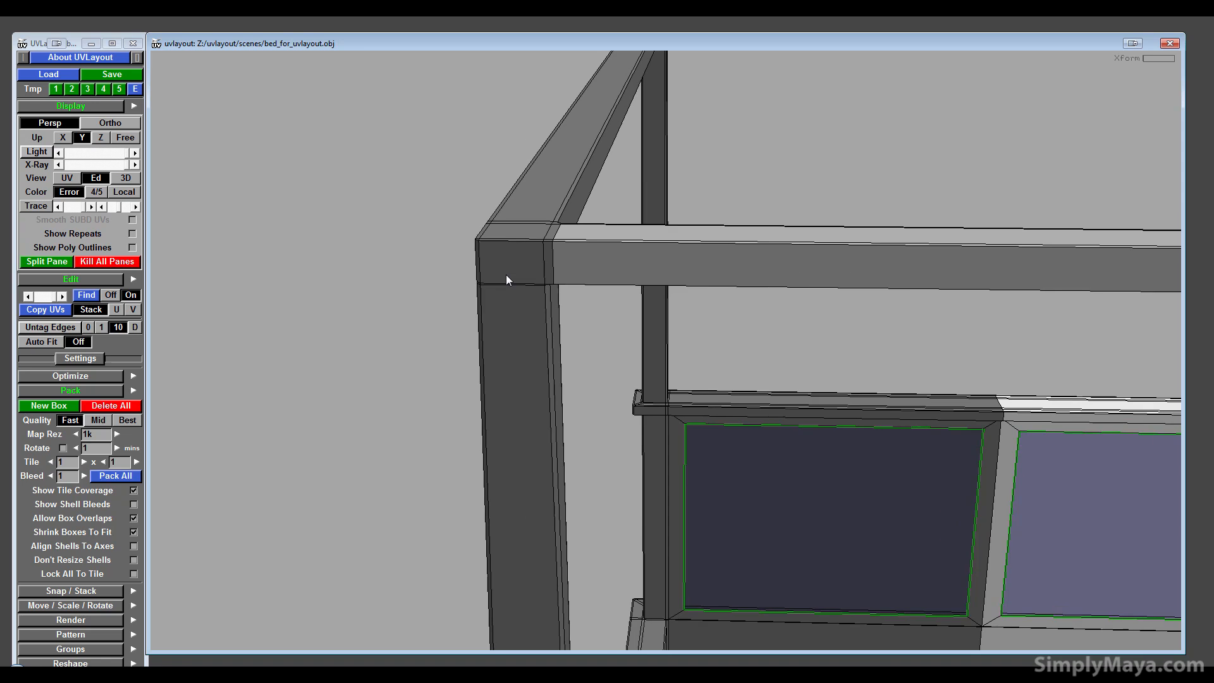
right_drag(506, 274, 670, 417)
middle_drag(580, 342, 560, 347)
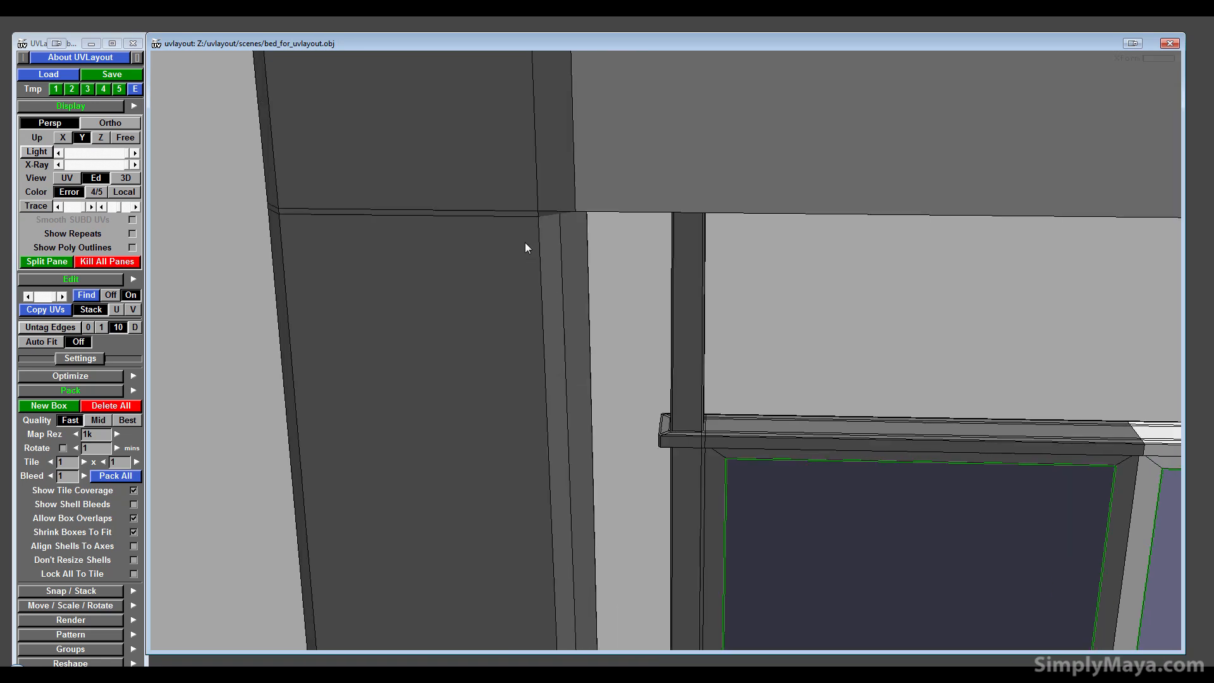
drag(525, 241, 576, 322)
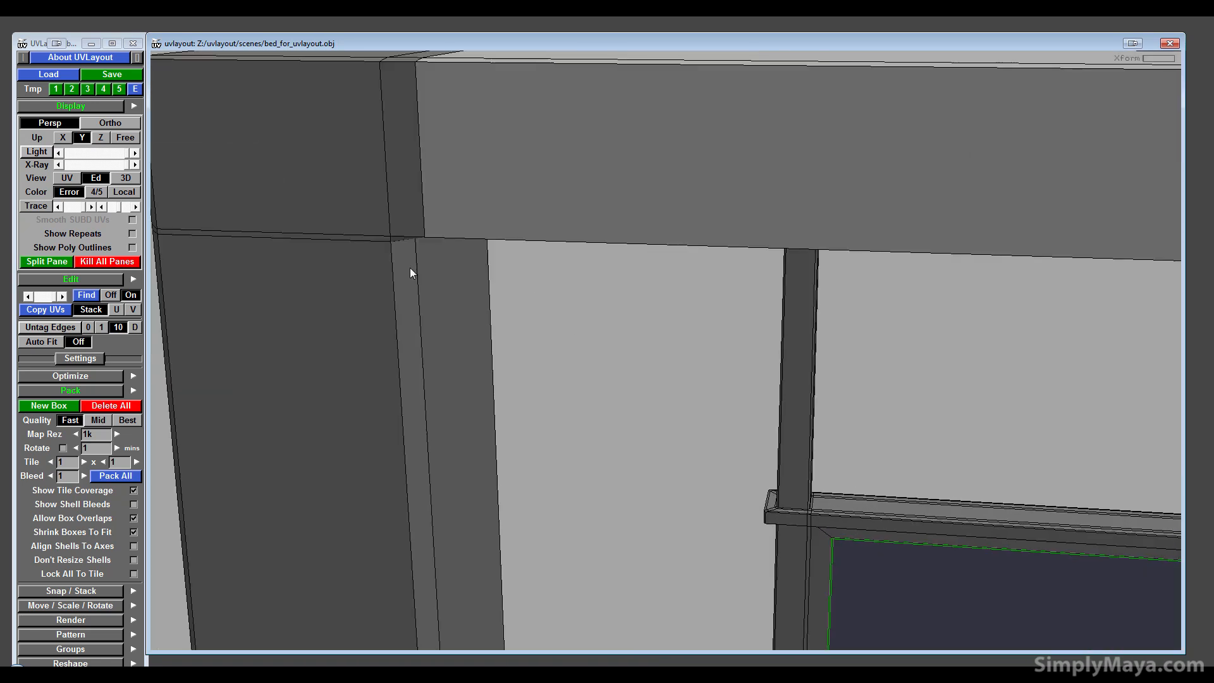
key(c)
drag(366, 263, 375, 593)
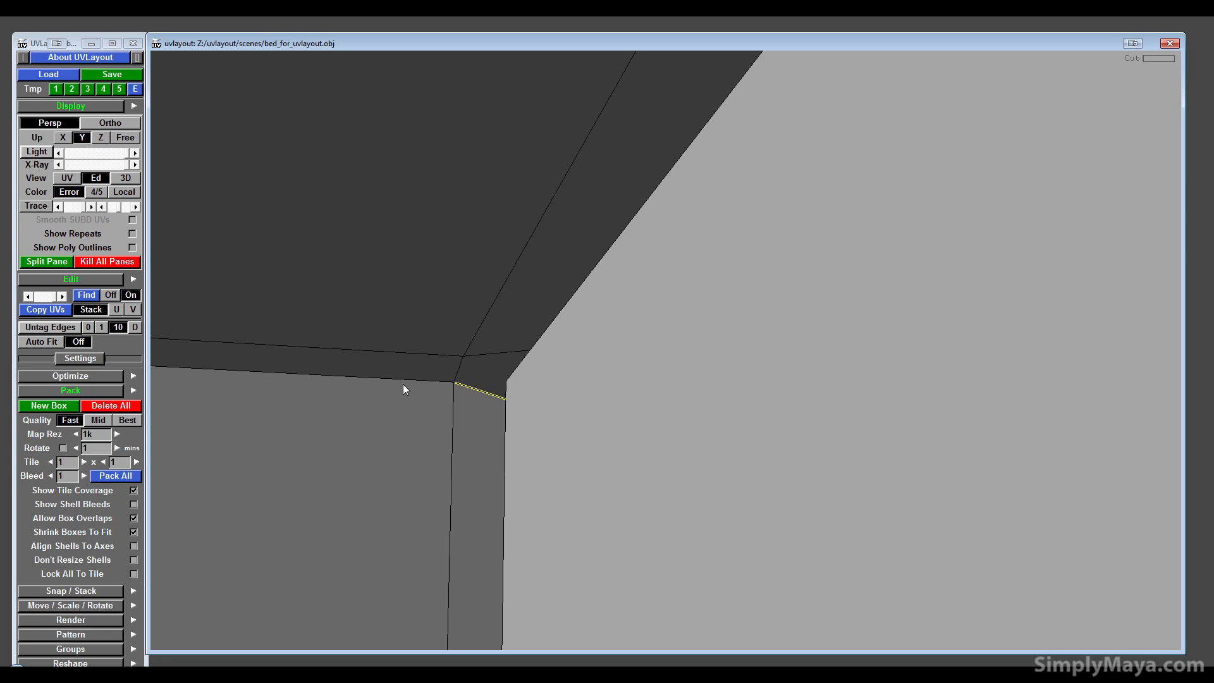
- Cut around the foot-end post's base at the bed rail, detach the mirrored posts and move both away from the bed
drag(271, 504, 456, 310)
key(c)
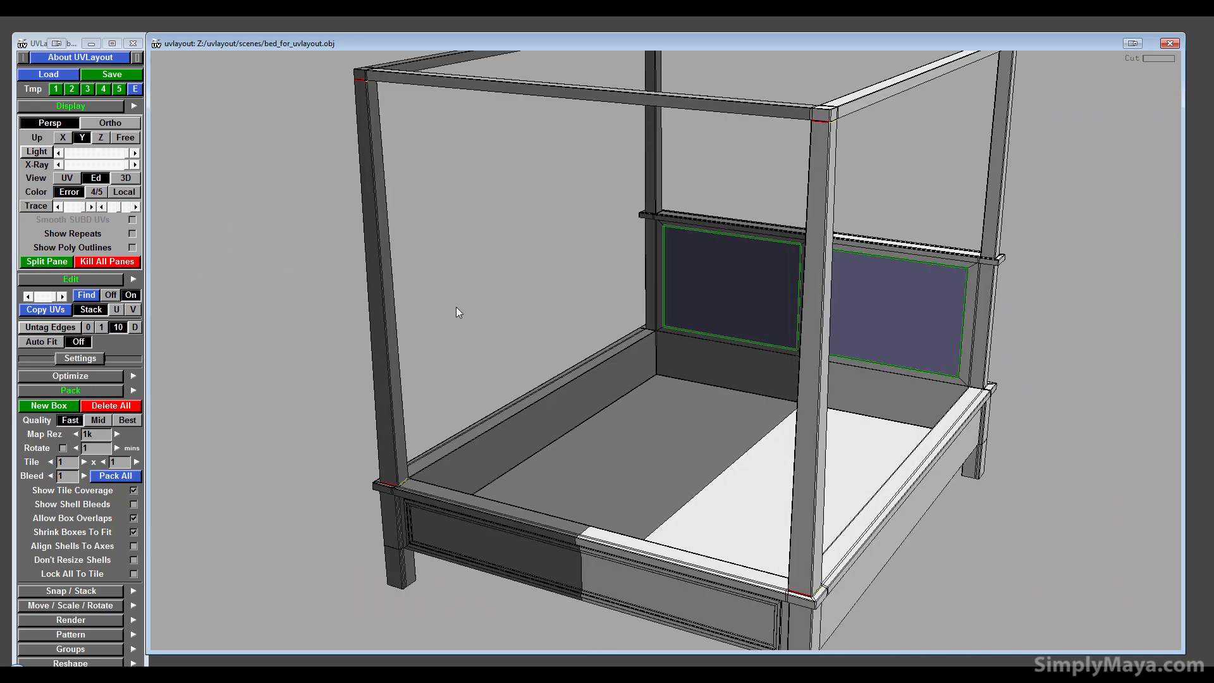
key(Return)
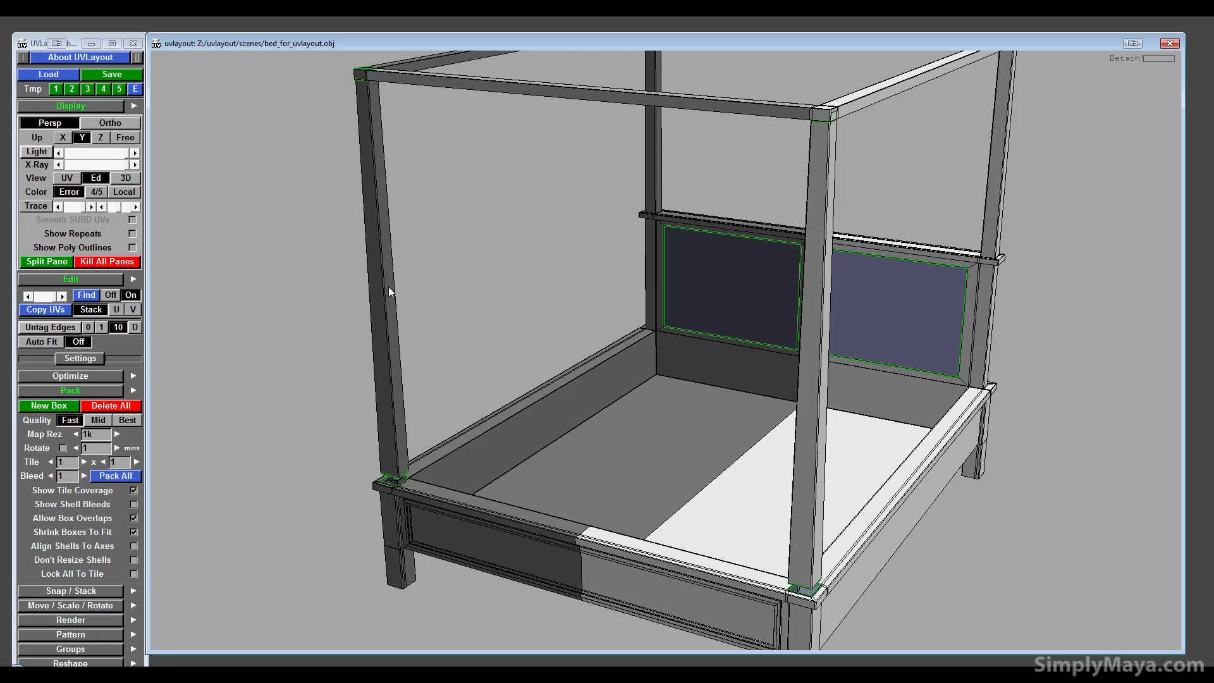
middle_drag(388, 287, 362, 290)
middle_drag(812, 358, 893, 366)
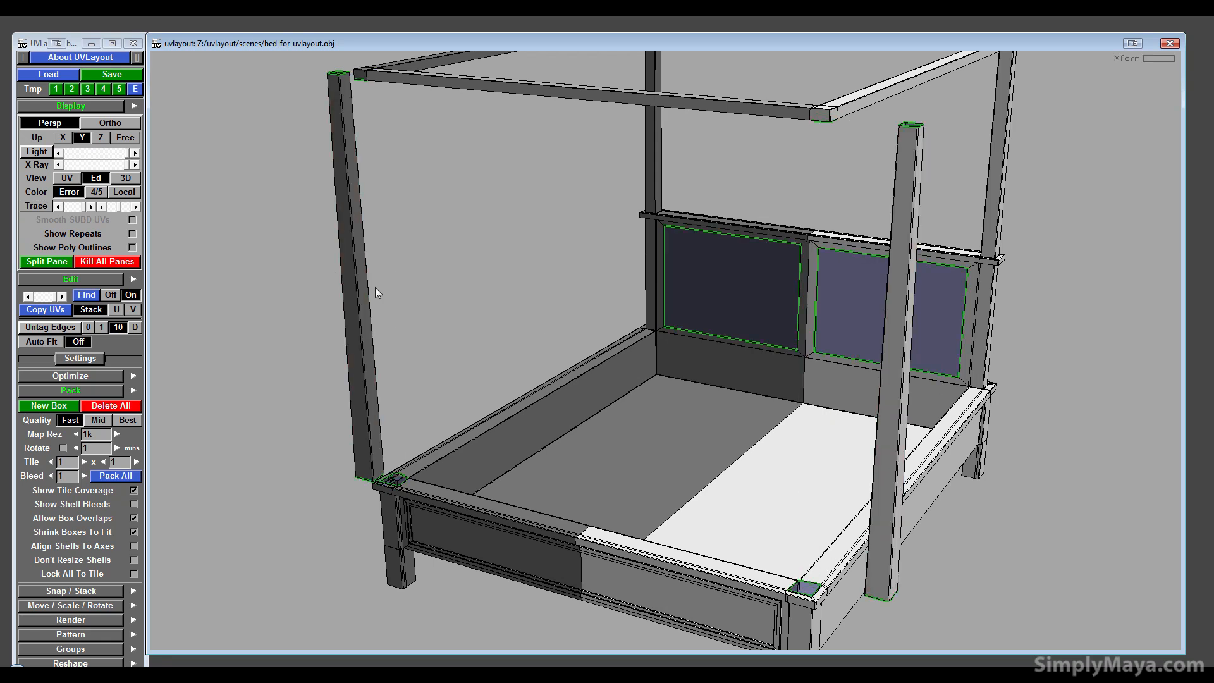
middle_drag(355, 270, 344, 279)
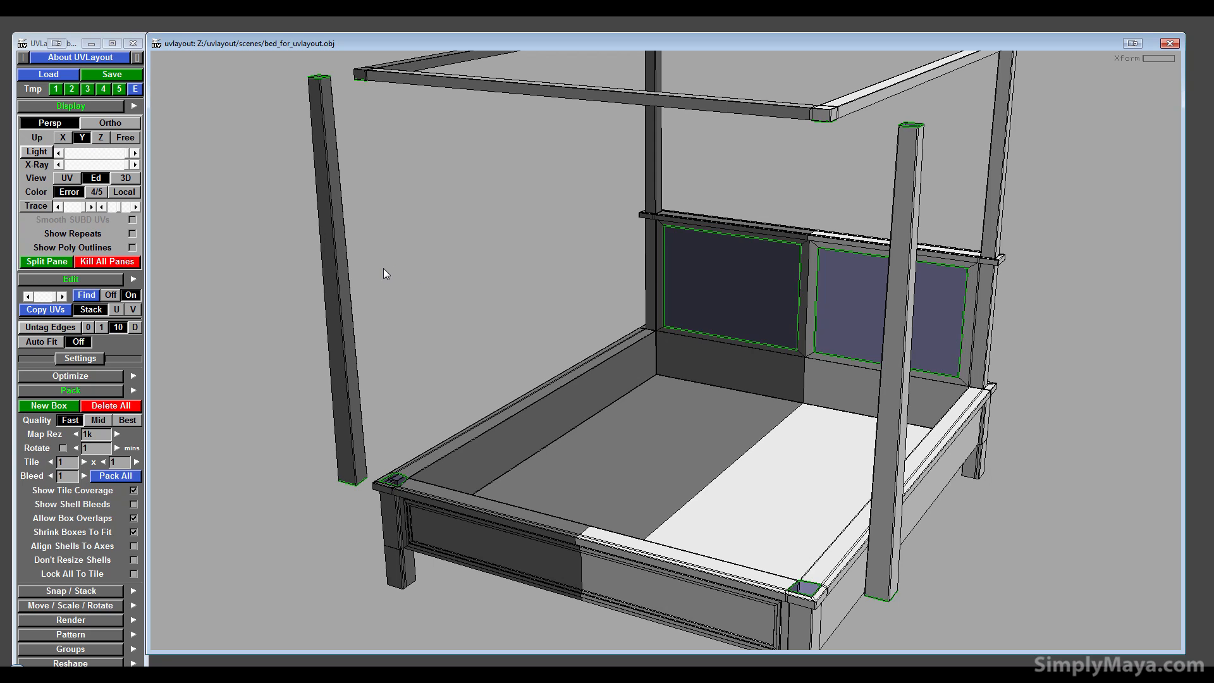
- Cut along the inward-facing vertical corner edge of the detached foot-end post and split the shell open
drag(383, 269, 601, 268)
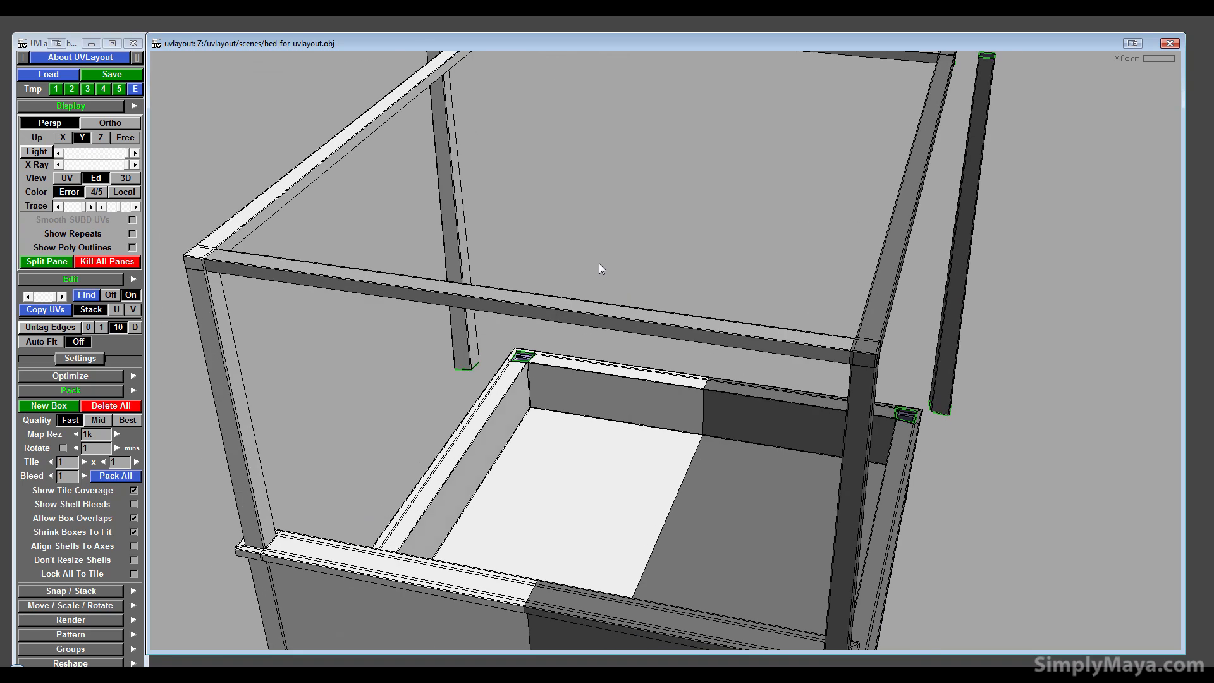
middle_drag(599, 266, 705, 526)
right_drag(705, 526, 1069, 285)
drag(556, 347, 418, 370)
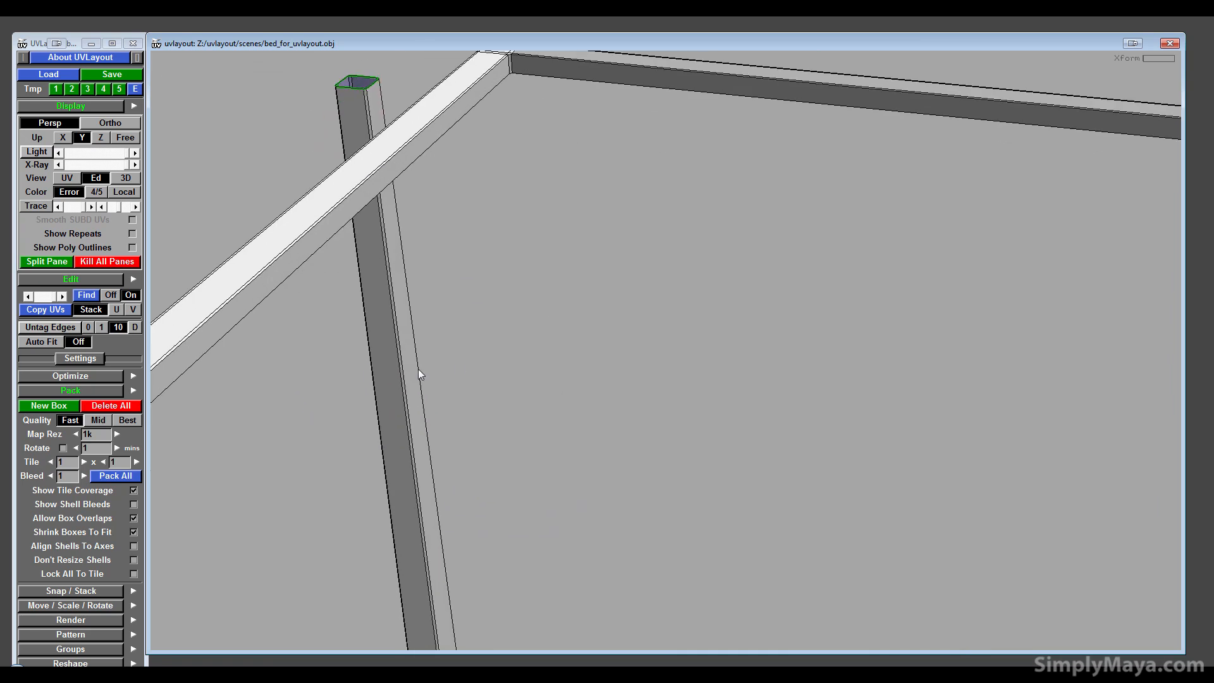
key(c)
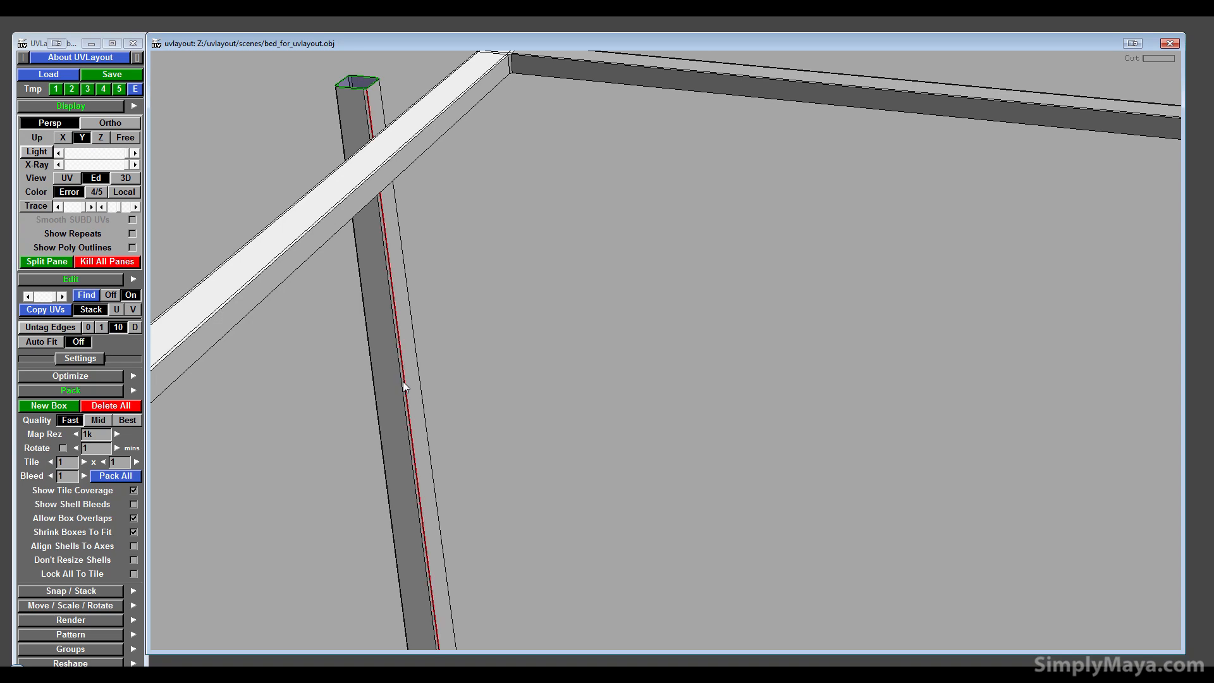
key(Return)
right_drag(424, 381, 493, 369)
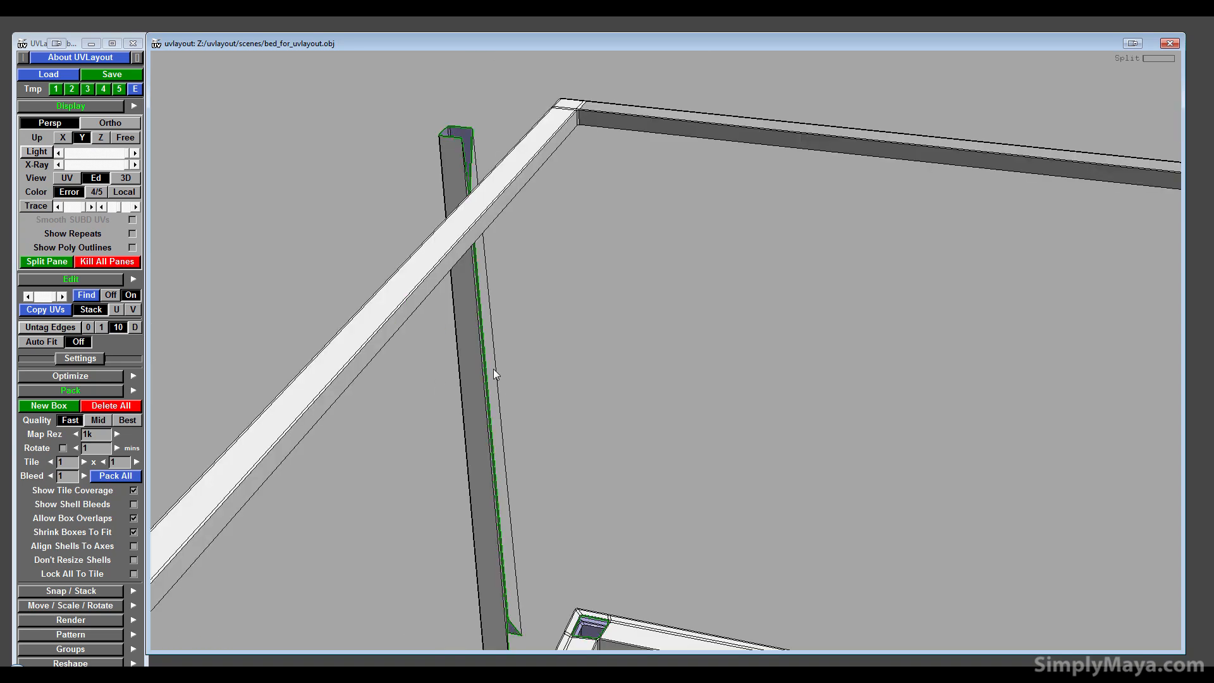
drag(494, 369, 511, 338)
right_drag(511, 338, 696, 400)
middle_drag(696, 399, 526, 385)
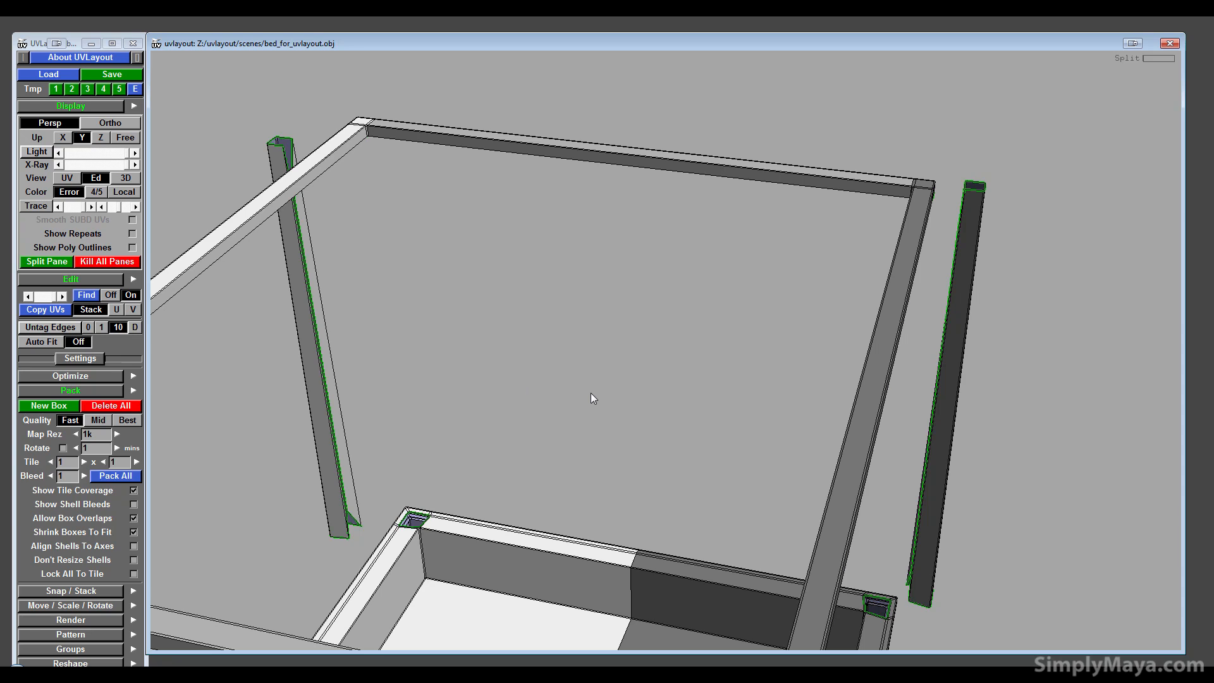
- Cut the edges around the head-end post where it meets the top of the headboard's cap rail
drag(593, 398, 610, 315)
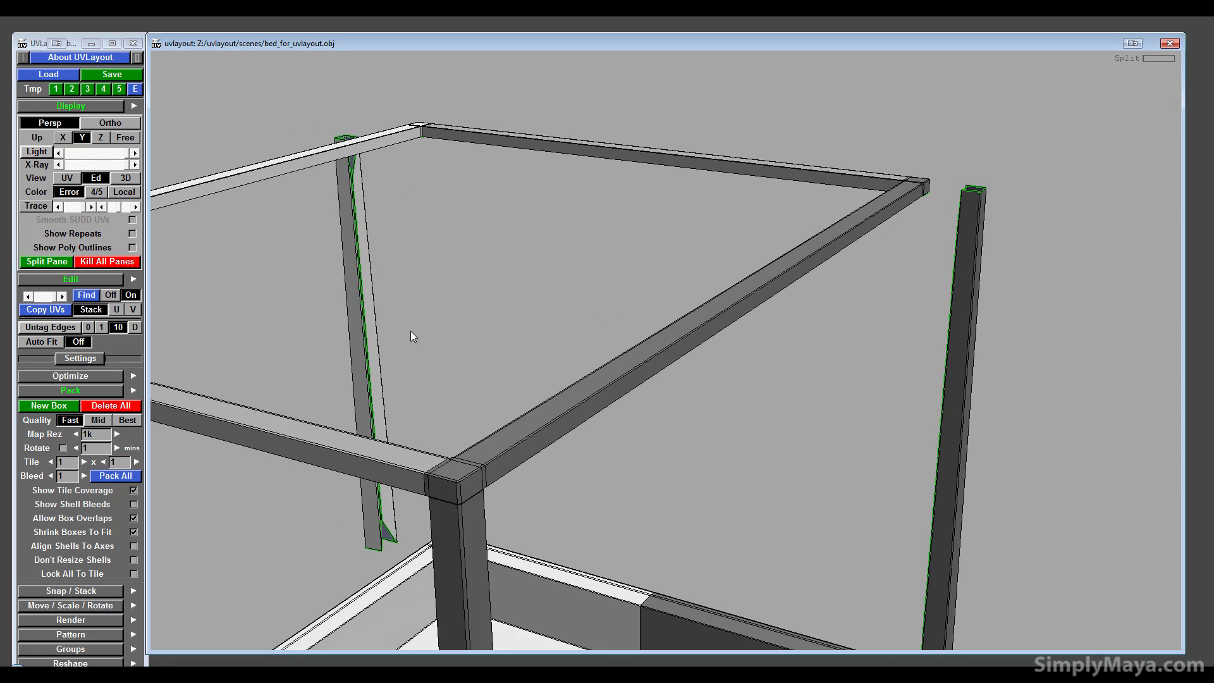
drag(921, 355, 775, 320)
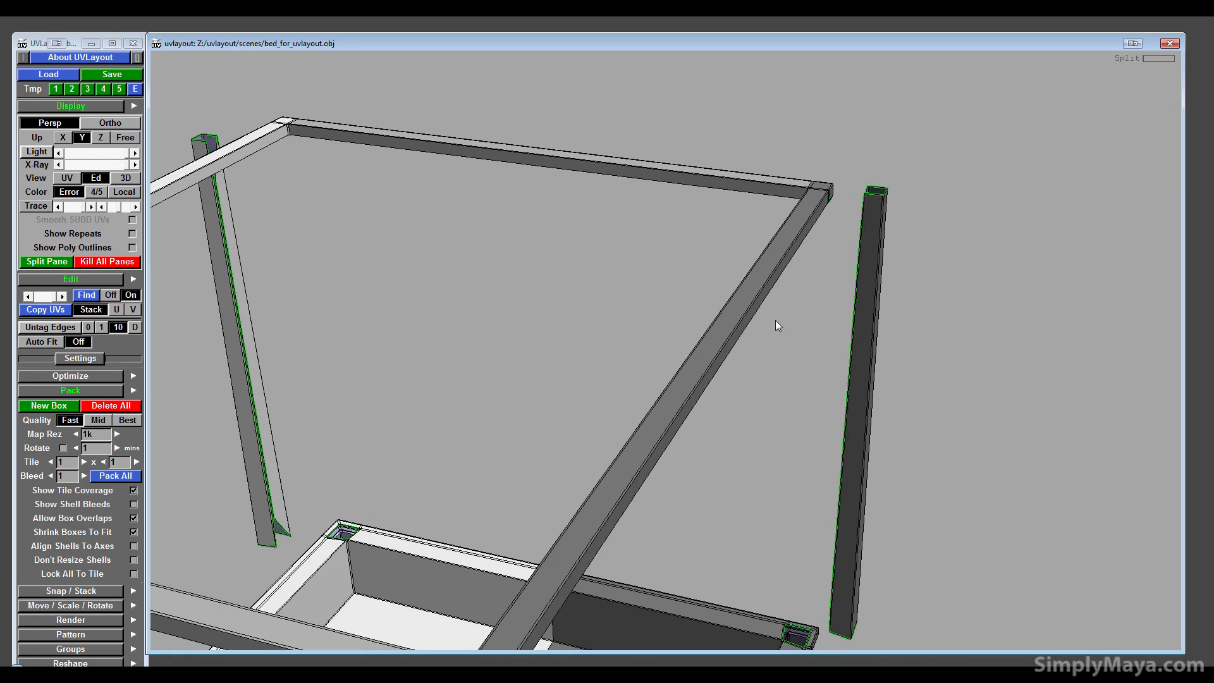
drag(502, 365, 510, 278)
drag(488, 320, 457, 314)
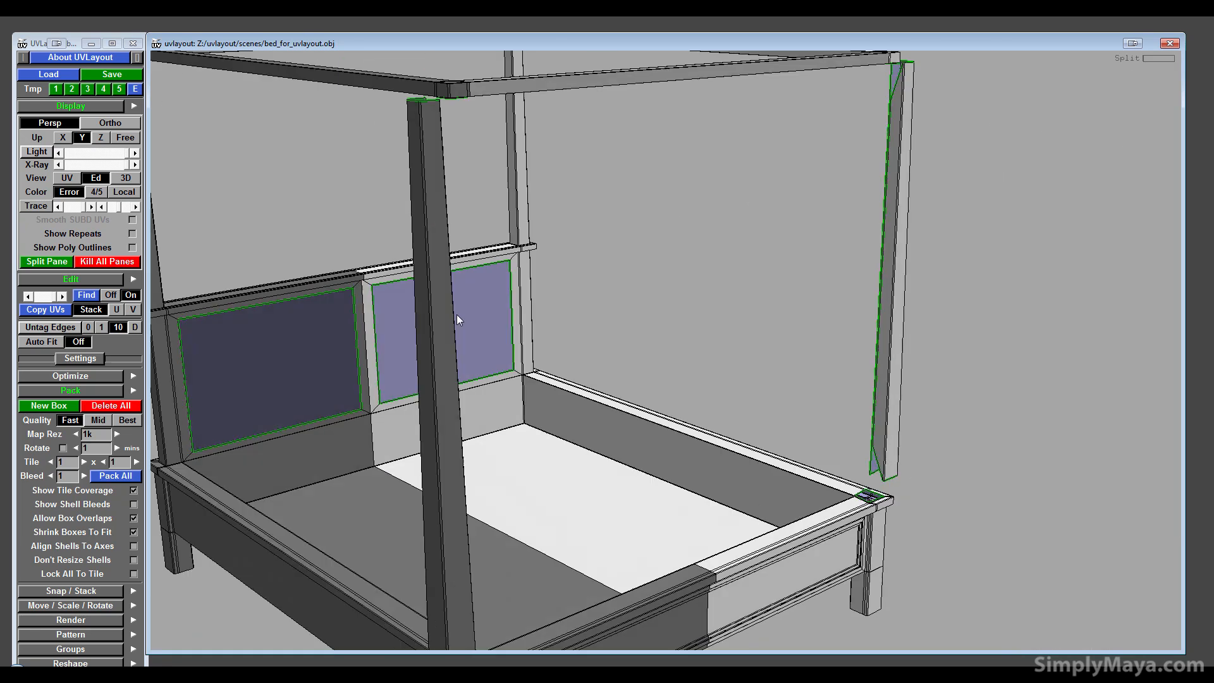
middle_drag(457, 314, 893, 449)
right_drag(376, 363, 1079, 426)
key(shift+s)
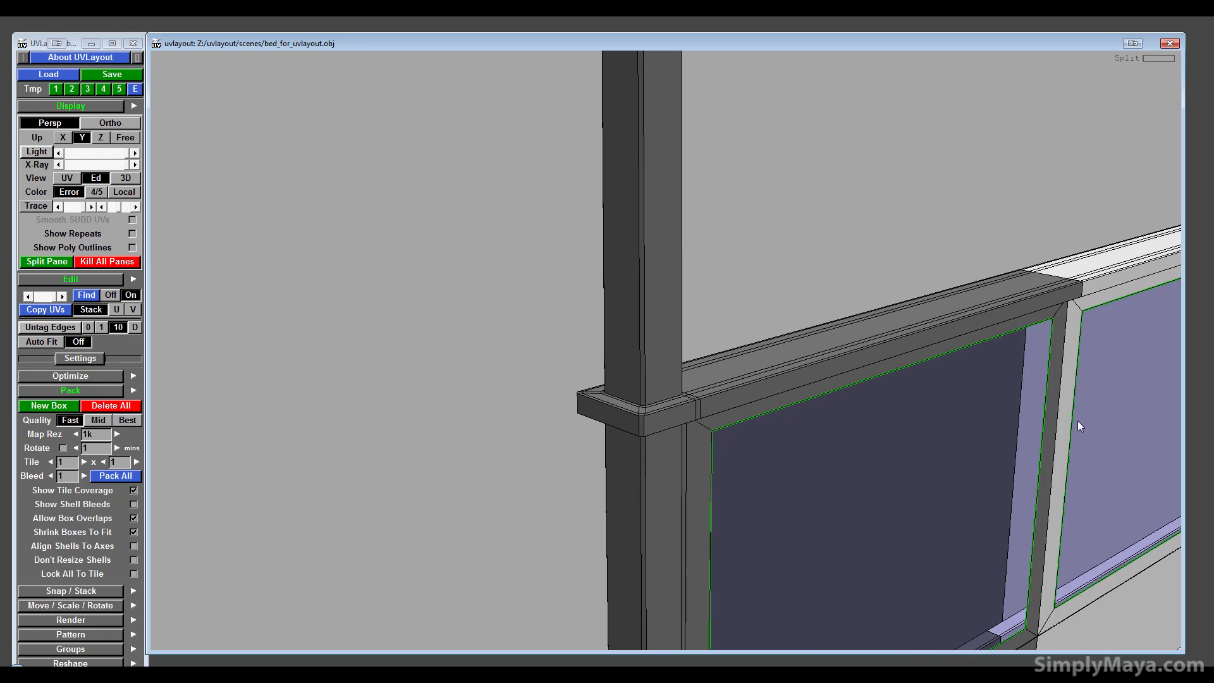
scroll(661, 411, up, 7)
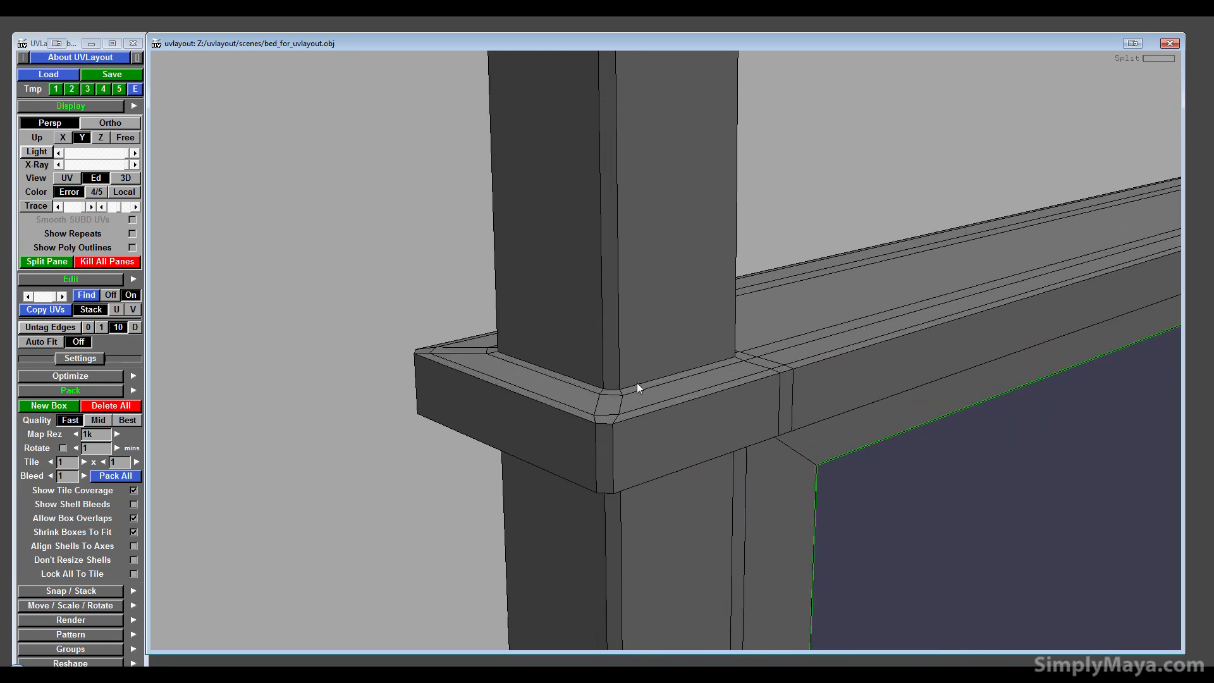
key(c)
drag(540, 437, 583, 432)
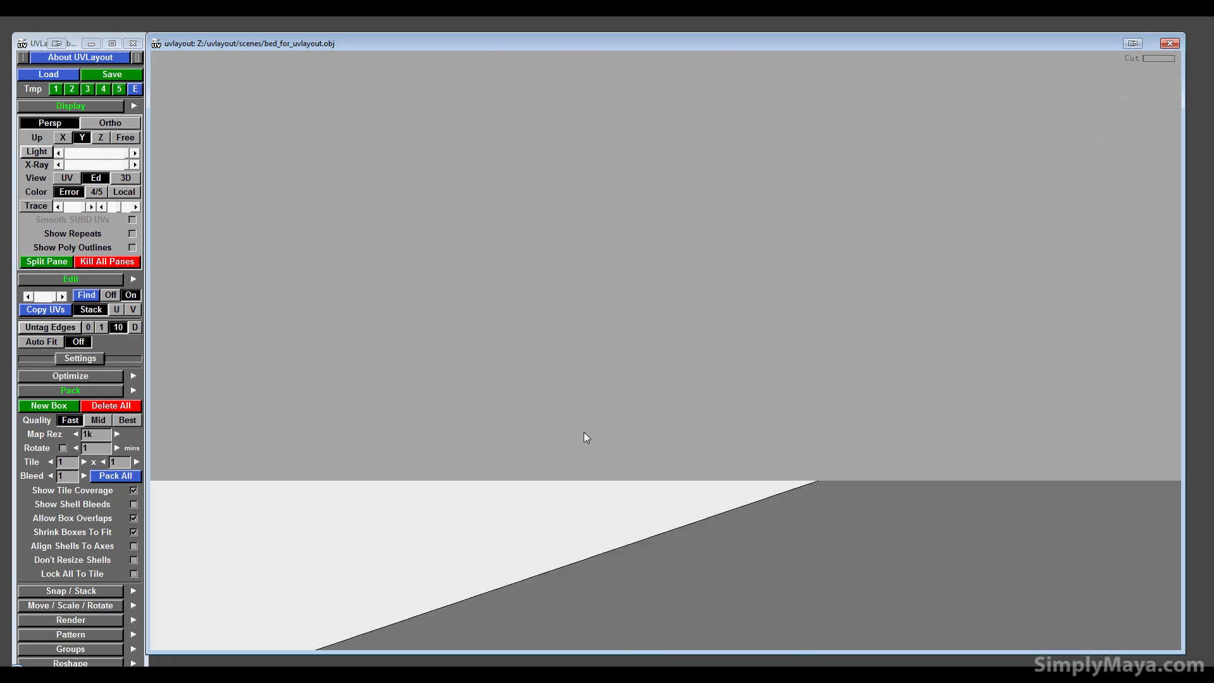
scroll(584, 433, down, 6)
drag(438, 440, 518, 453)
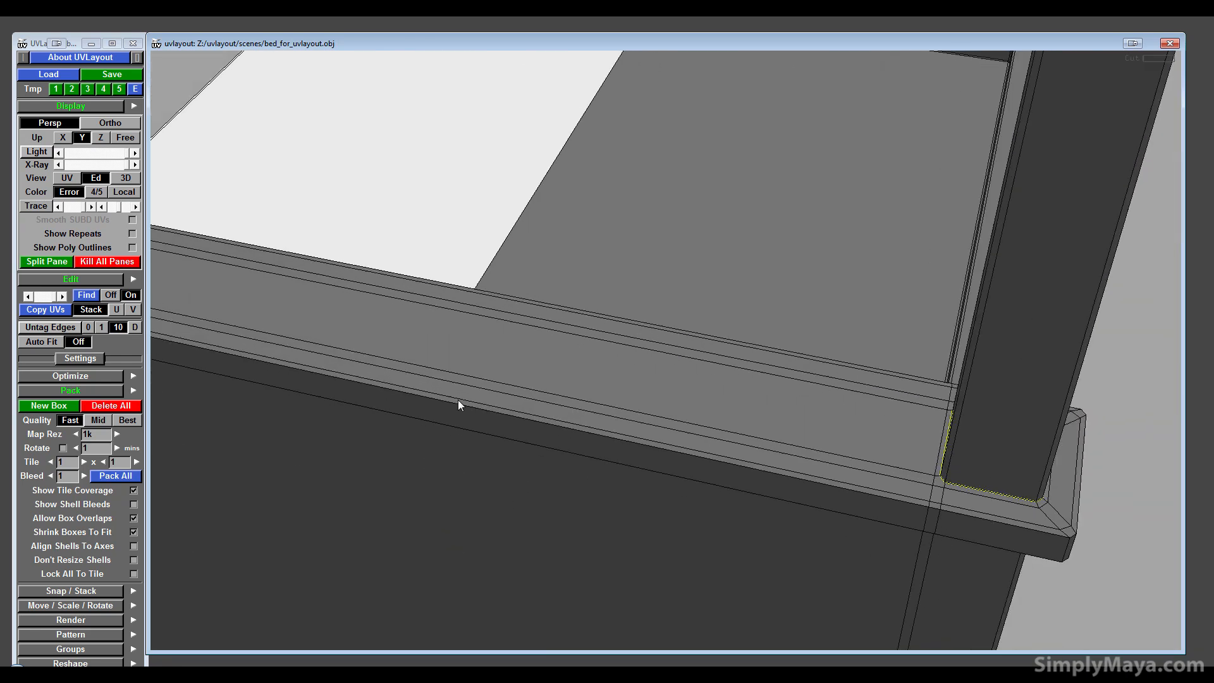
scroll(458, 399, down, 5)
middle_drag(416, 397, 592, 395)
scroll(592, 393, up, 2)
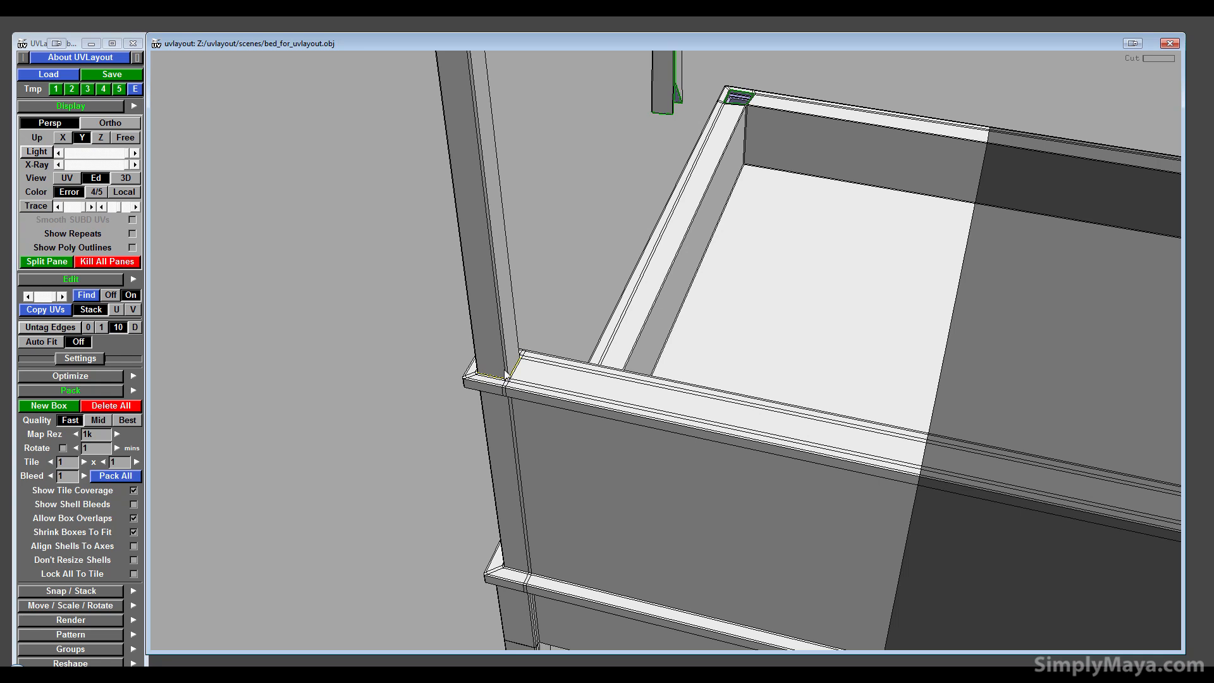
- Cut the edges around the top of the head-end post, just below the canopy corner block
drag(506, 374, 623, 398)
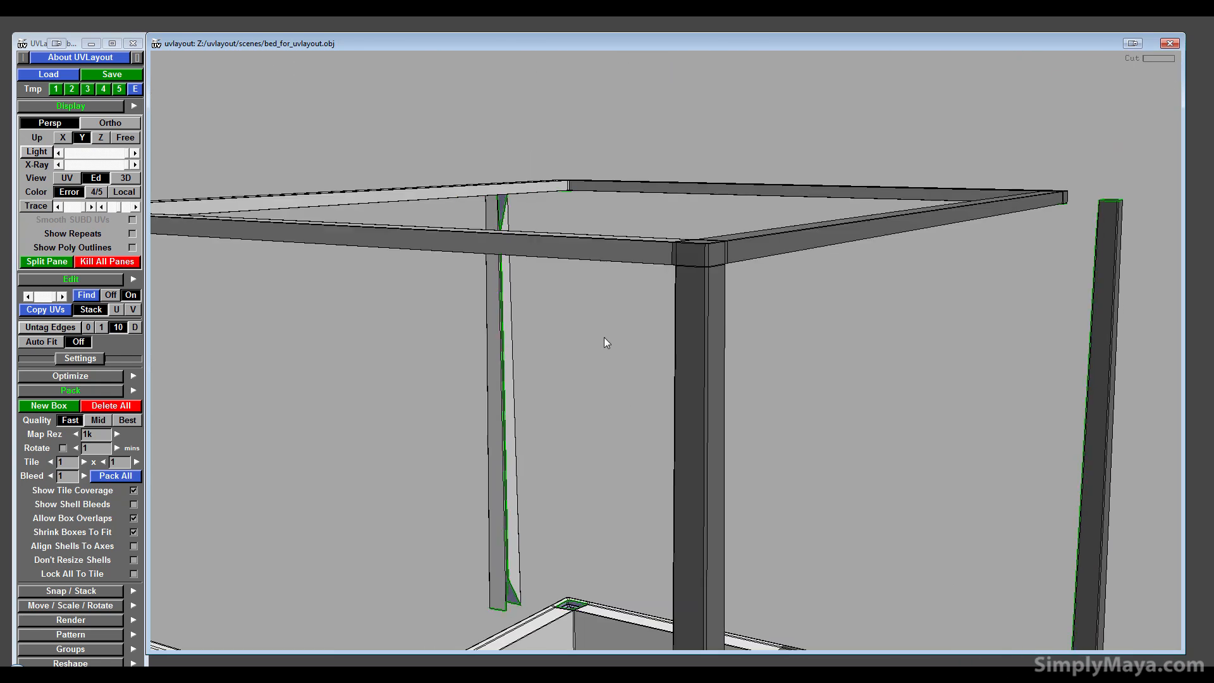
right_drag(604, 336, 1056, 359)
middle_drag(913, 247, 750, 428)
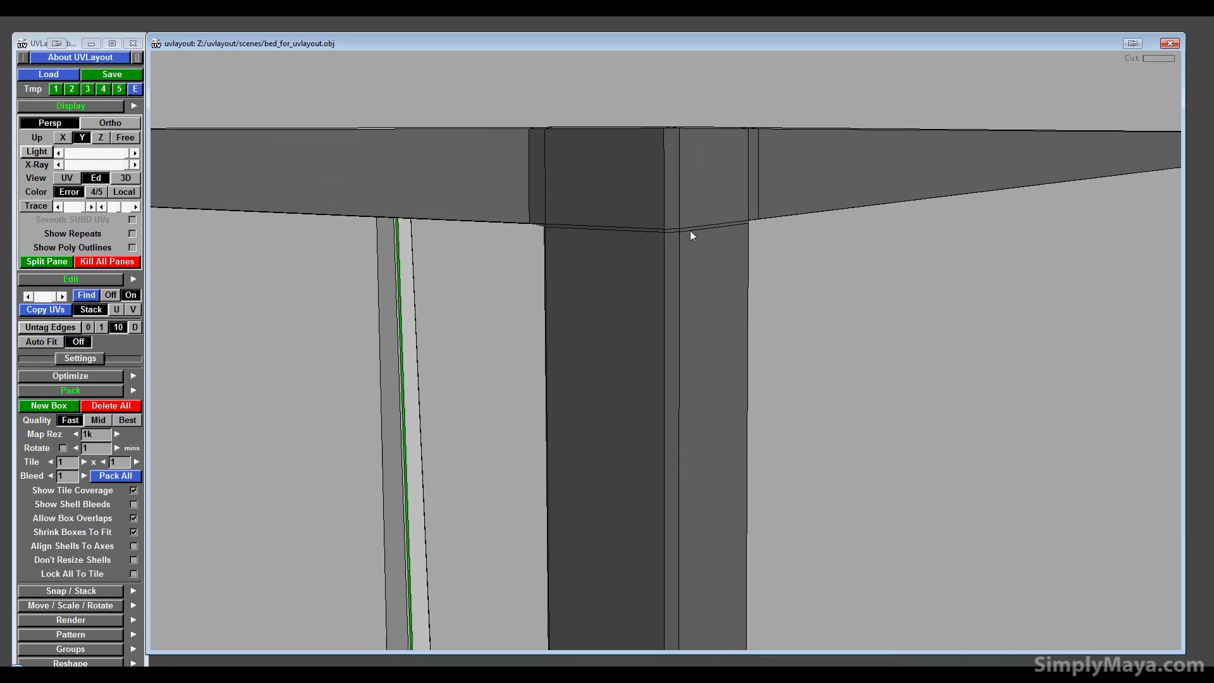
key(c)
mouse_move(673, 232)
mouse_down()
mouse_move(595, 306)
mouse_move(500, 301)
mouse_move(423, 277)
mouse_up()
right_drag(425, 279, 1072, 348)
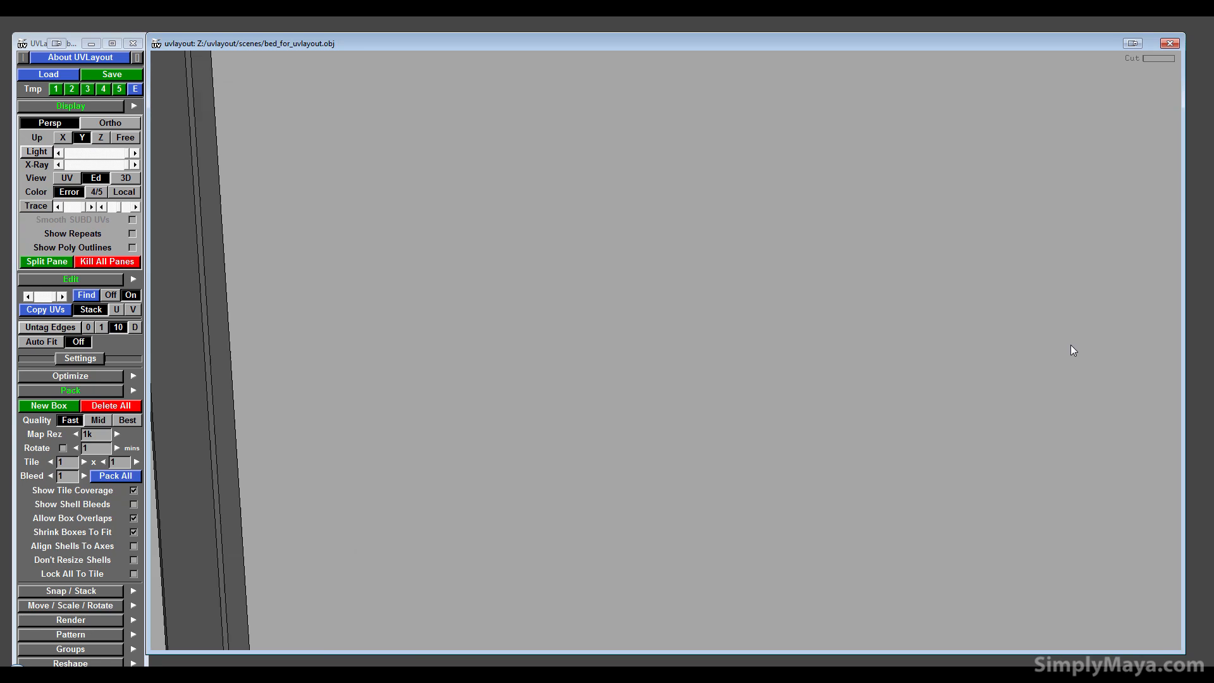
mouse_move(791, 405)
middle_down()
mouse_move(845, 632)
mouse_move(904, 658)
middle_up()
middle_drag(379, 272, 598, 432)
mouse_move(598, 431)
mouse_down()
mouse_move(583, 420)
mouse_move(626, 453)
mouse_move(583, 417)
mouse_up()
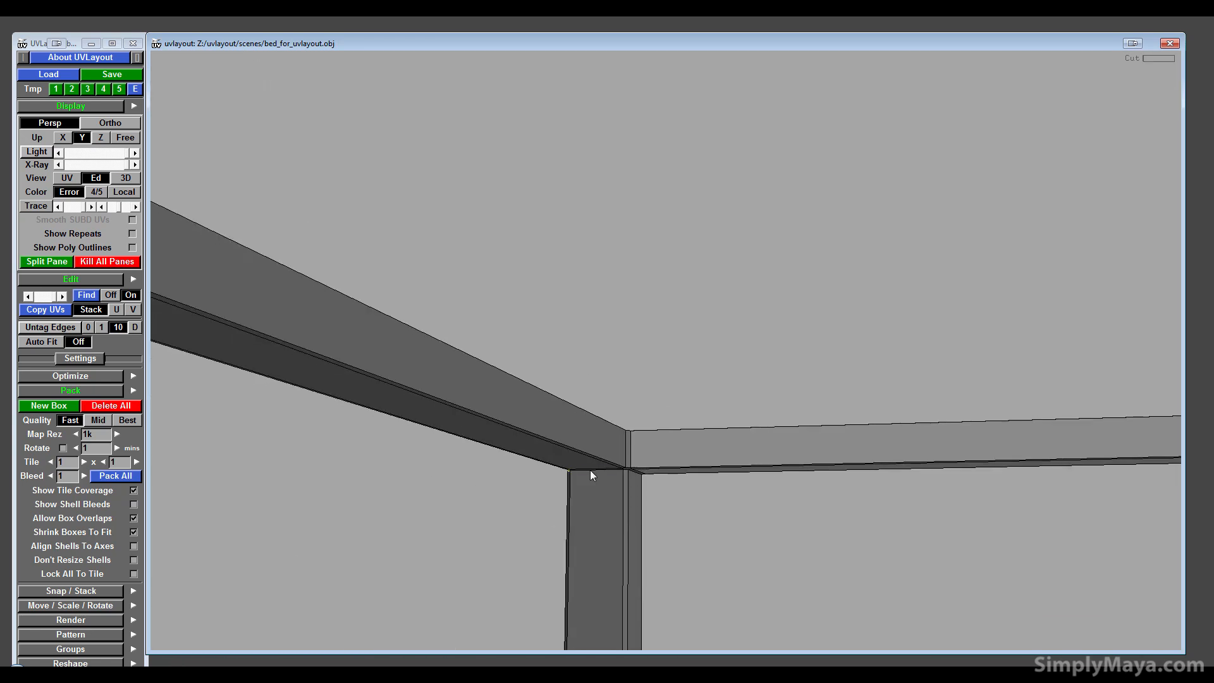
key(c)
drag(616, 483, 848, 523)
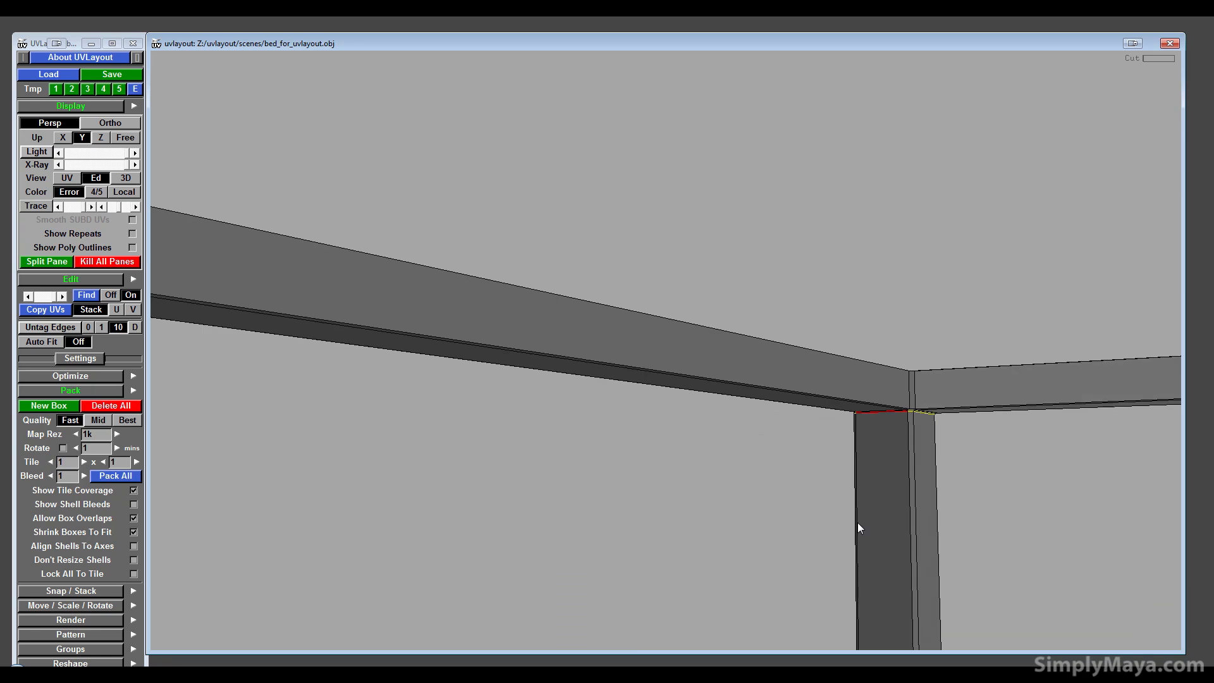
- Detach the mirrored head-end posts and move both away from the canopy and headboard
key(Return)
middle_drag(889, 510, 715, 492)
drag(714, 544, 756, 513)
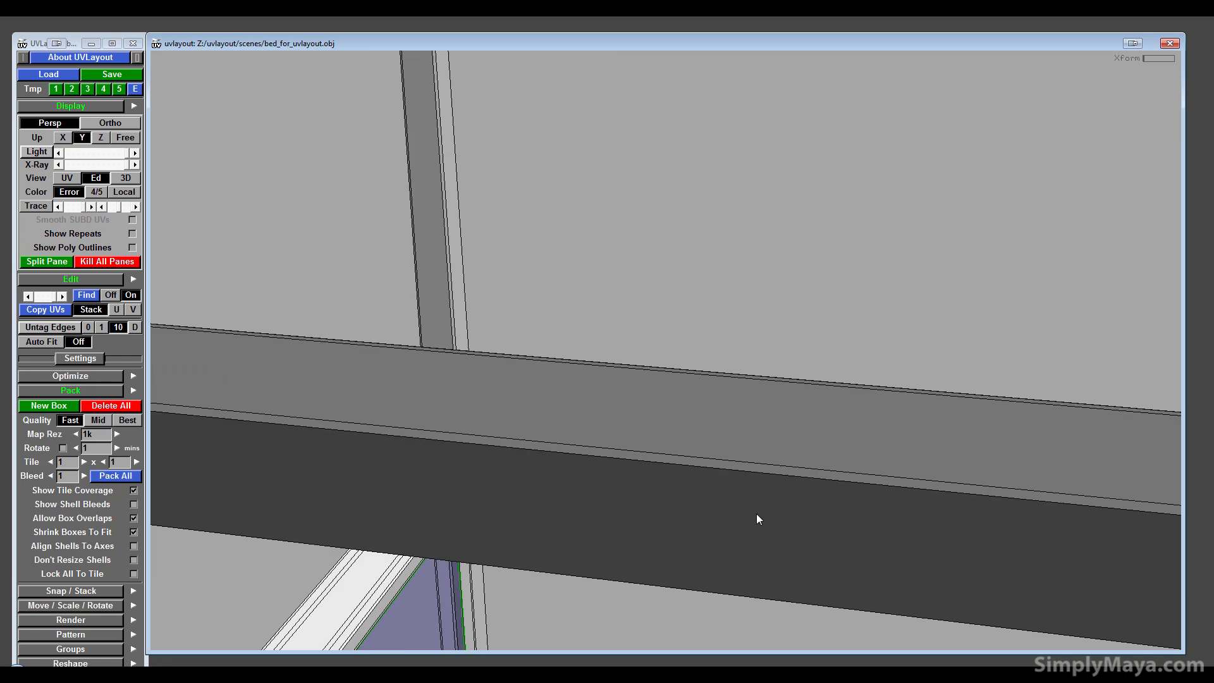
scroll(753, 507, down, 10)
middle_drag(540, 244, 495, 244)
middle_drag(357, 392, 288, 380)
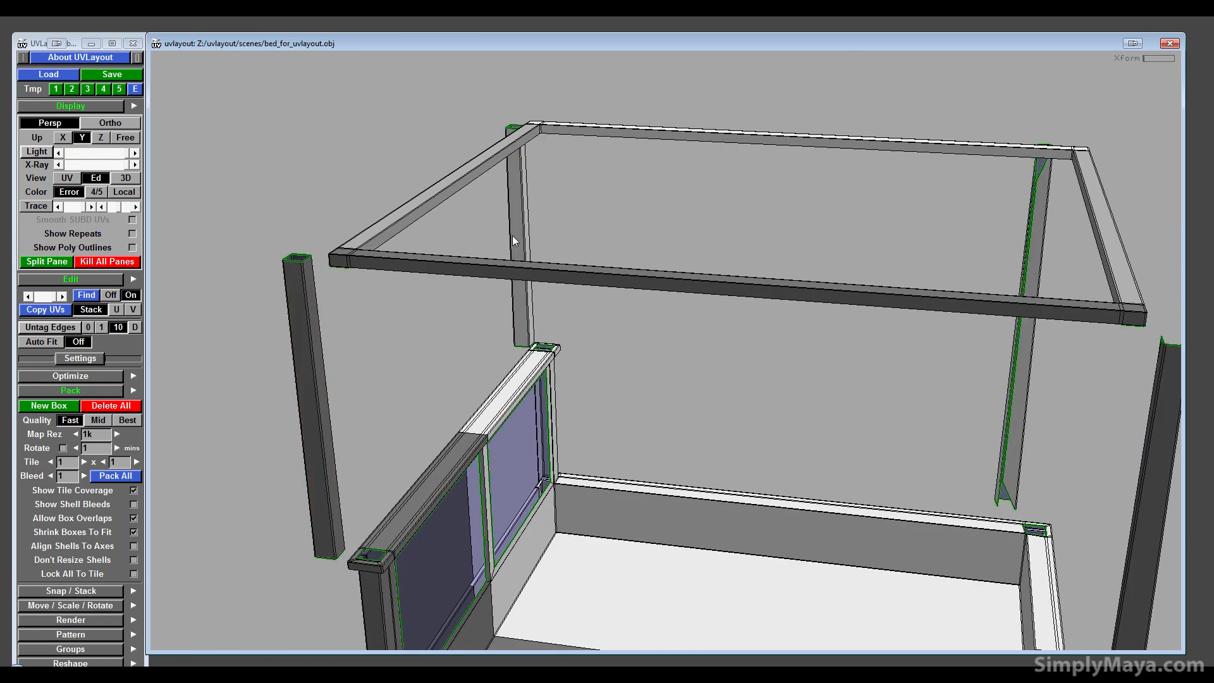
middle_drag(513, 236, 468, 221)
right_drag(468, 221, 537, 310)
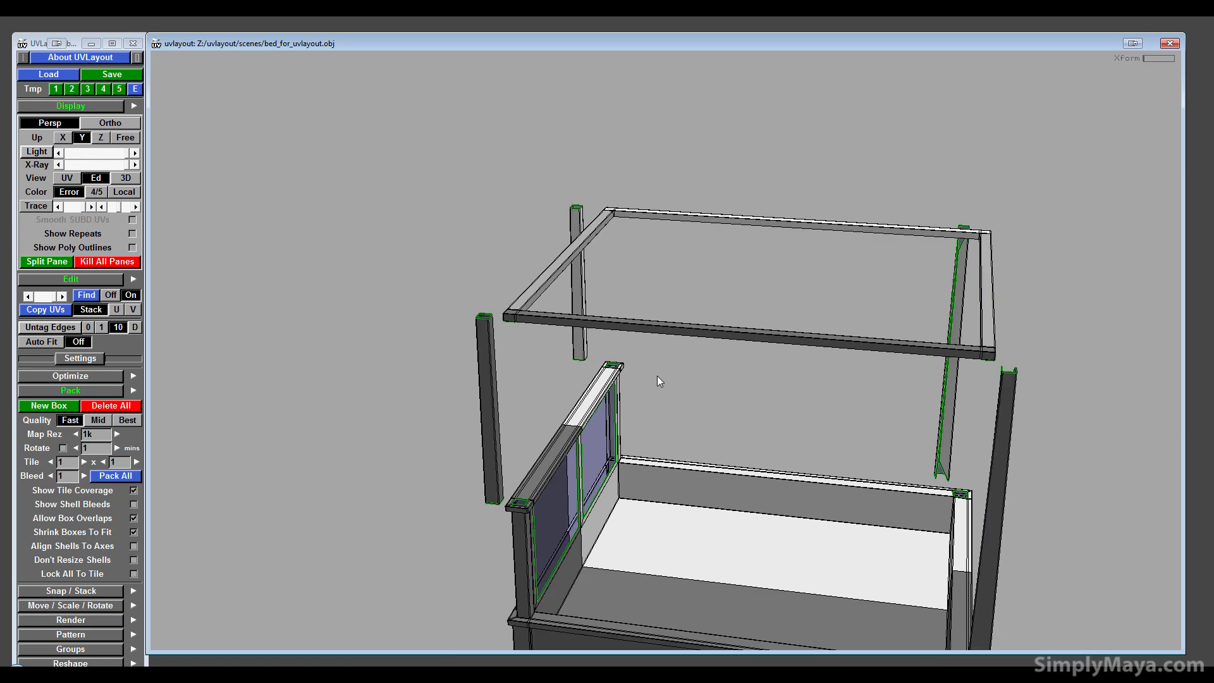
- Cut the vertical edges where the head-end leg meets the side board and the head-end board, below the rail ledge
middle_drag(743, 471, 648, 410)
scroll(518, 558, up, 6)
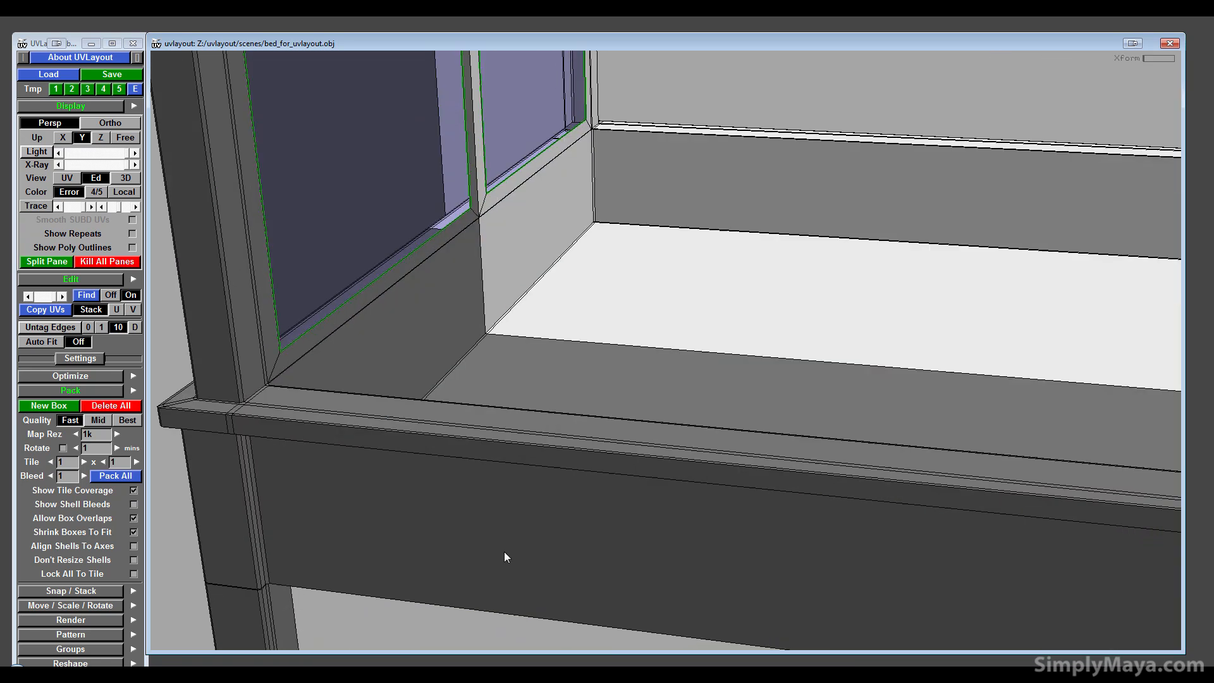
middle_drag(510, 426, 683, 259)
right_drag(511, 411, 629, 340)
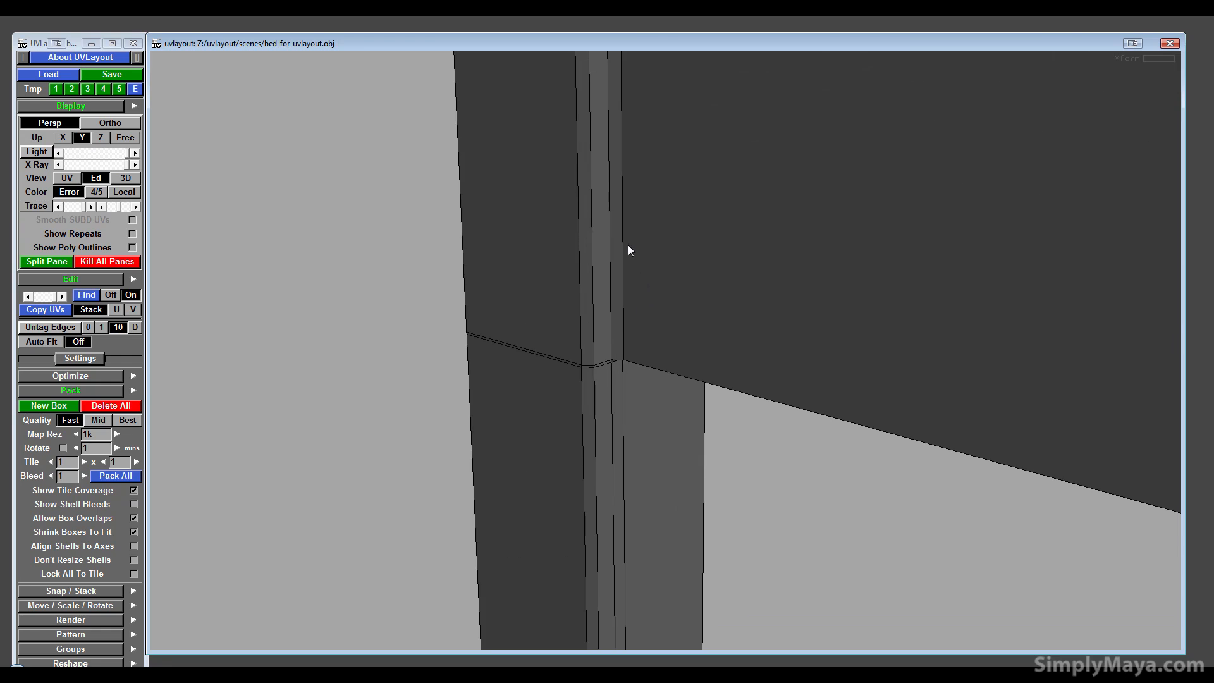
key(c)
drag(658, 423, 655, 382)
middle_drag(640, 190, 647, 381)
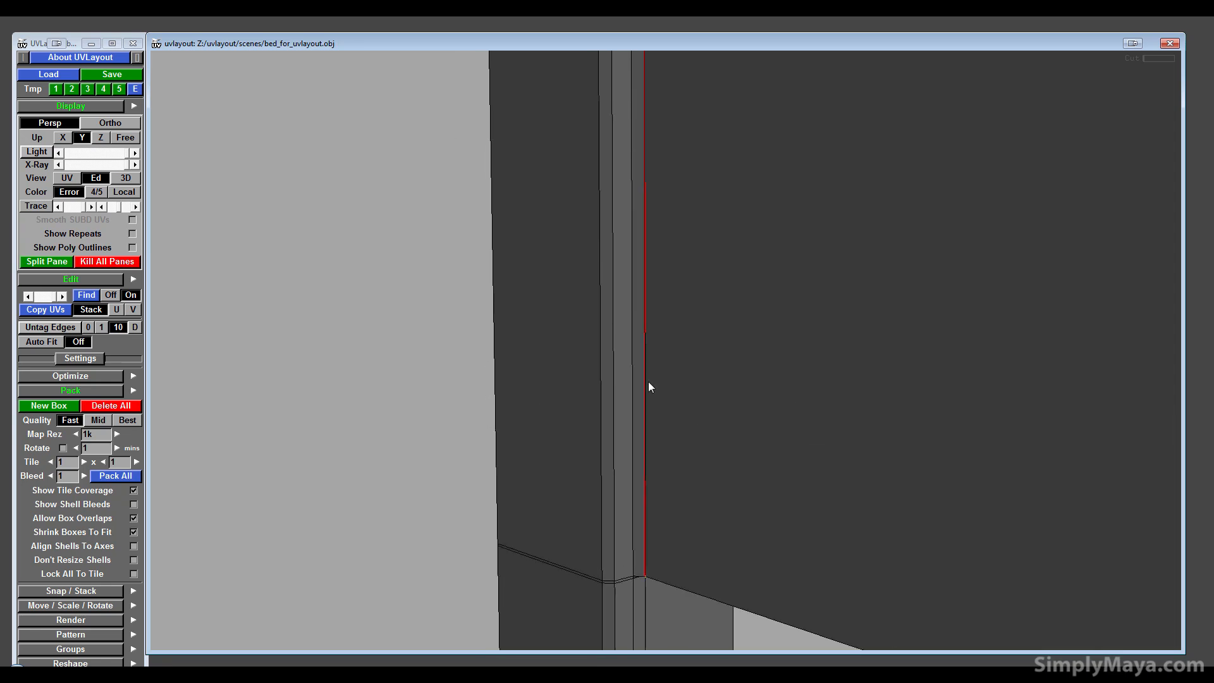
middle_drag(653, 224, 685, 454)
drag(632, 396, 628, 369)
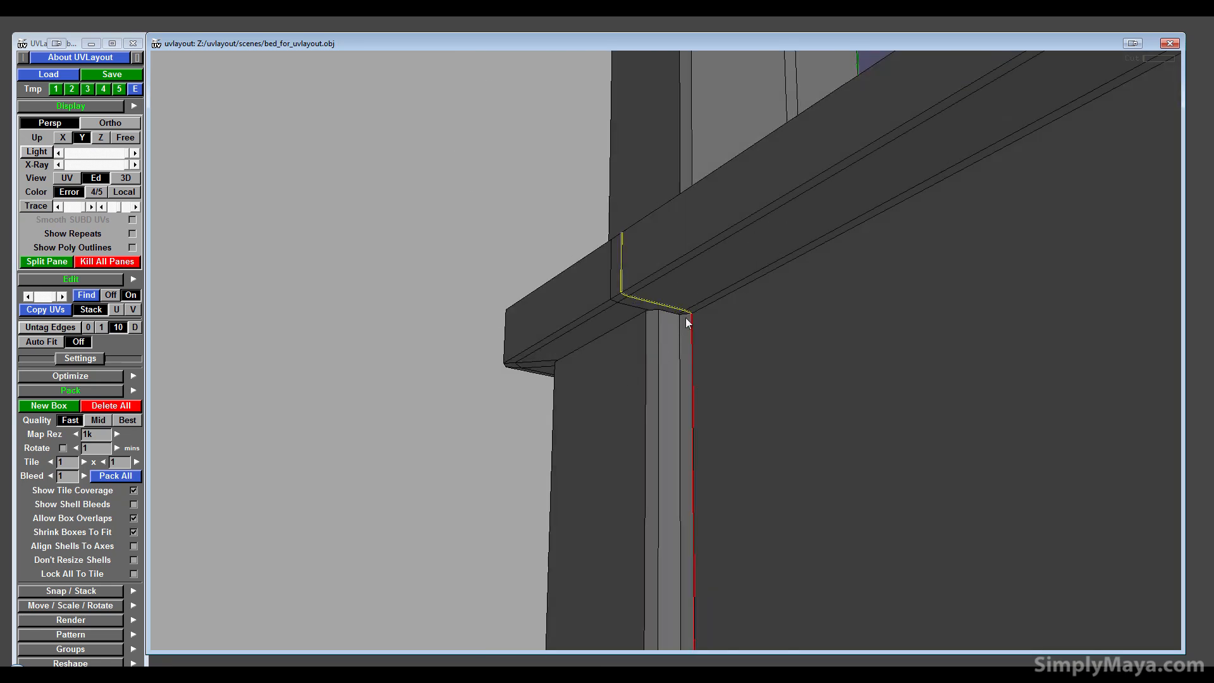
key(c)
drag(616, 388, 809, 388)
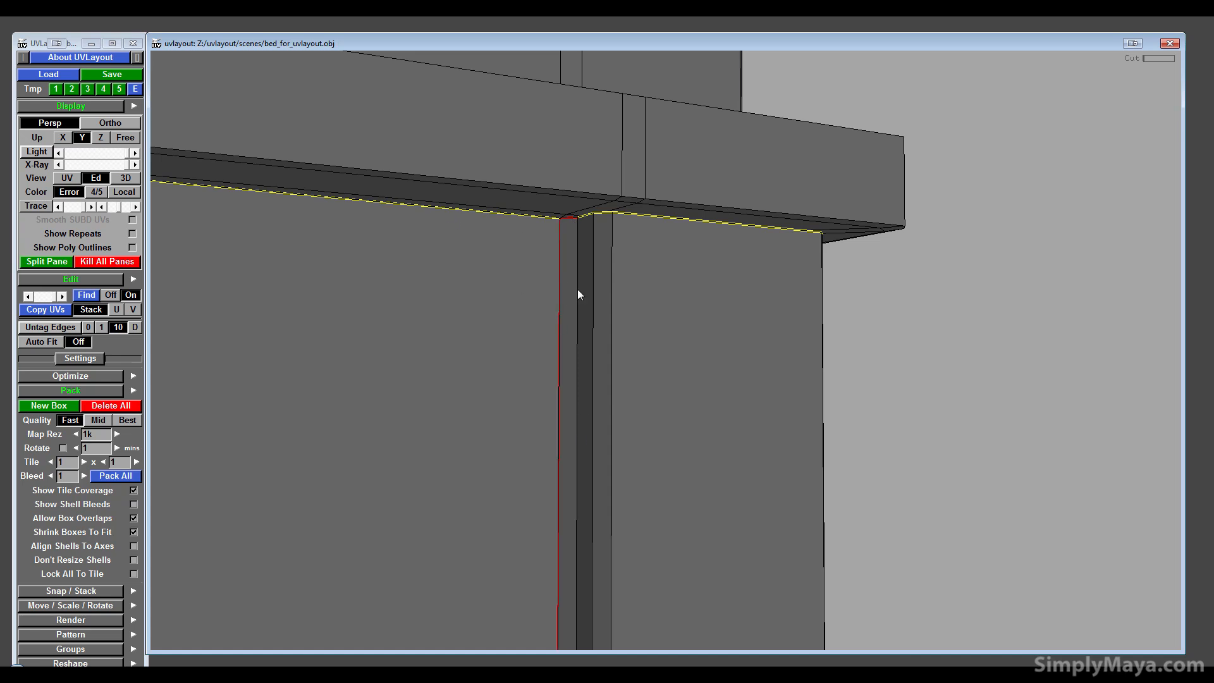
- Cut the underside edges where the head-end leg meets the bed base, welding the stray cut line running across the base
middle_drag(578, 290, 577, 133)
mouse_move(583, 456)
middle_down()
mouse_move(588, 500)
mouse_move(609, 329)
middle_up()
middle_drag(609, 496, 688, 126)
drag(620, 419, 392, 249)
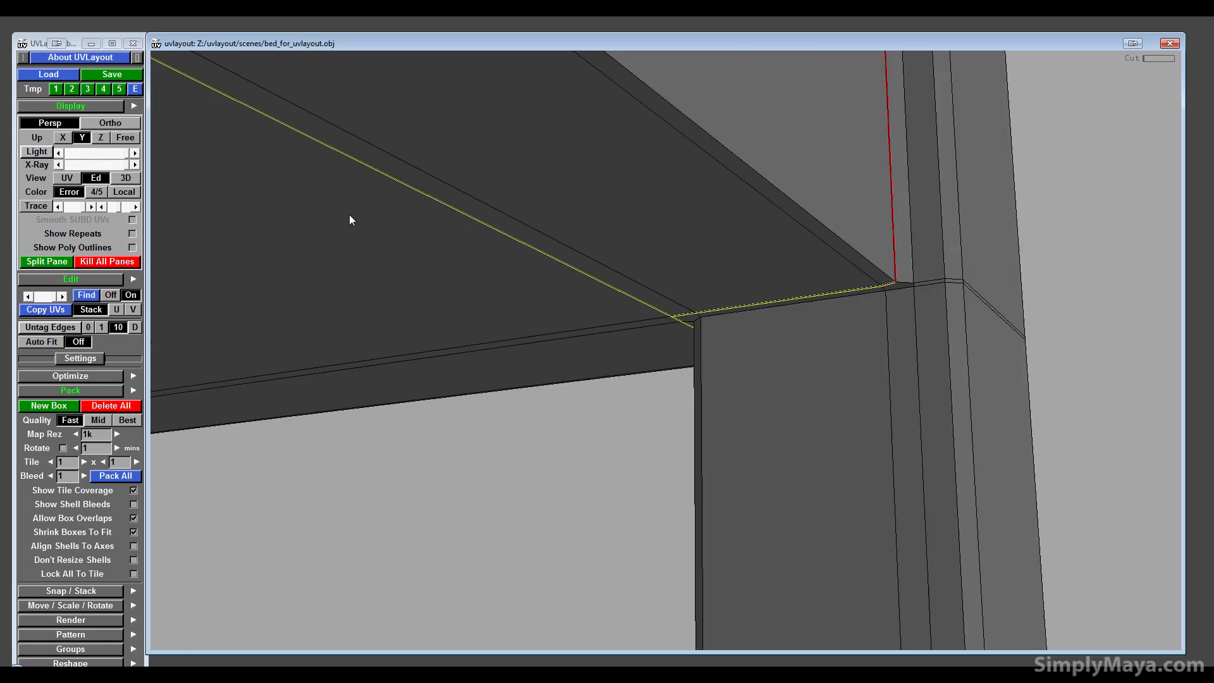
key(w)
drag(556, 347, 672, 337)
key(c)
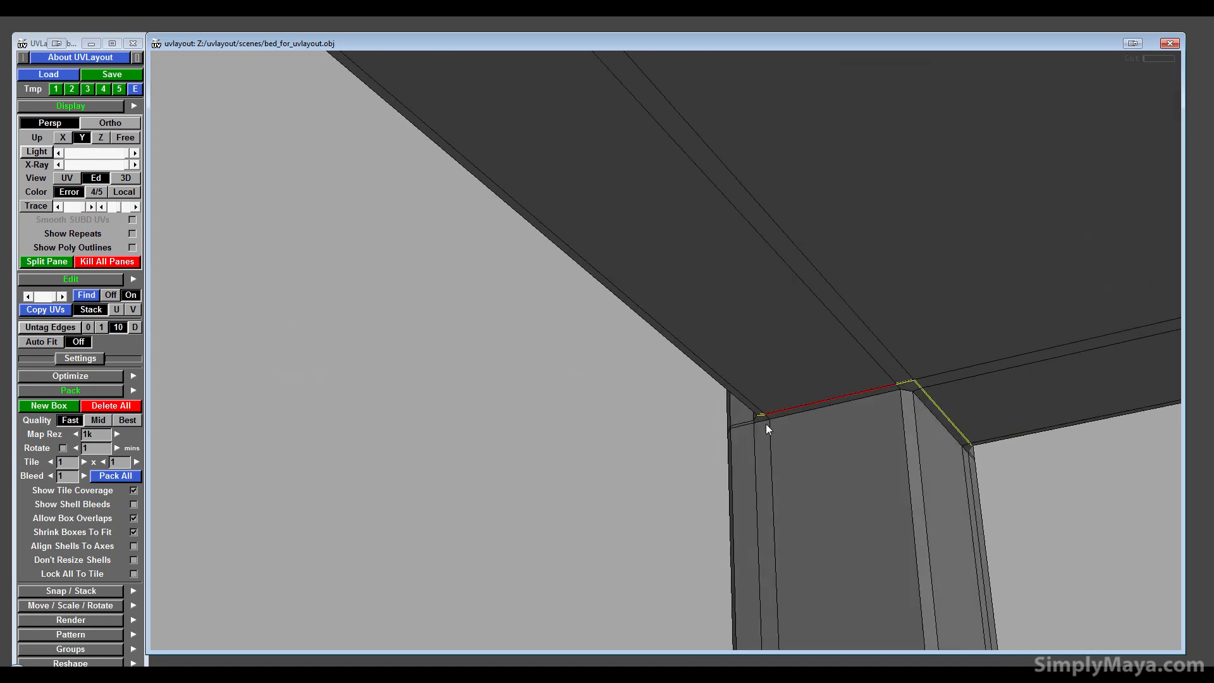
drag(767, 426, 708, 313)
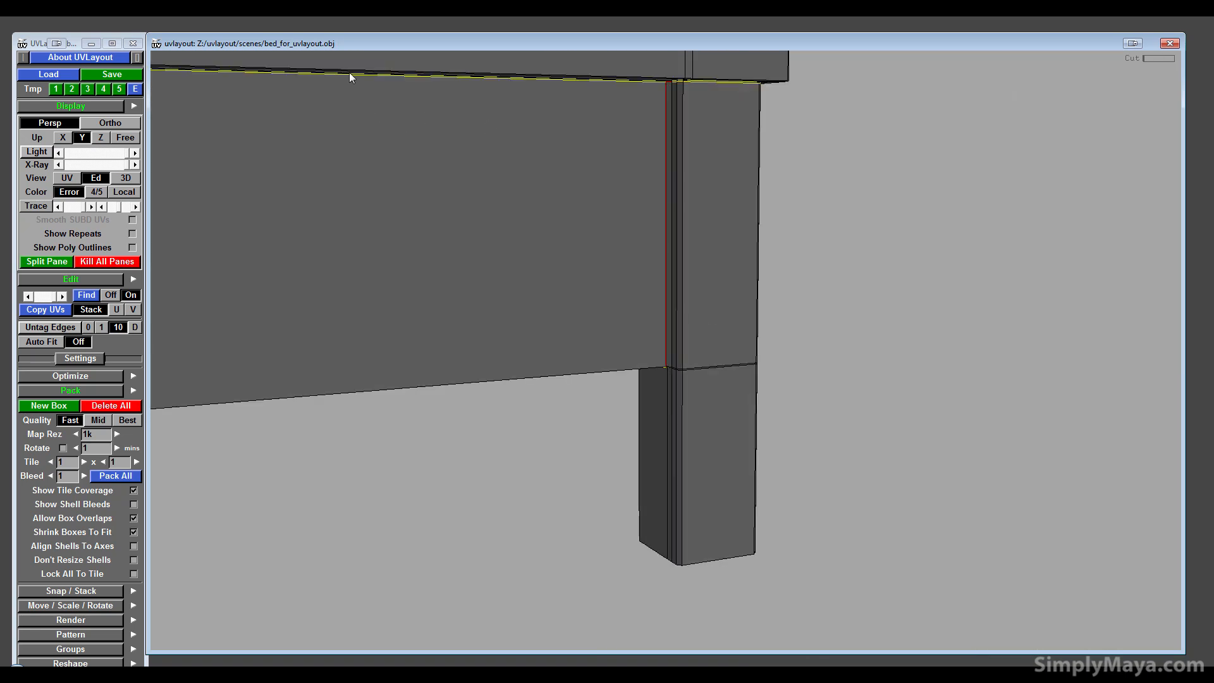
- Weld the stray cut edges running along the rail's underside and across its ledge beside the head-end leg
key(w)
drag(594, 265, 647, 189)
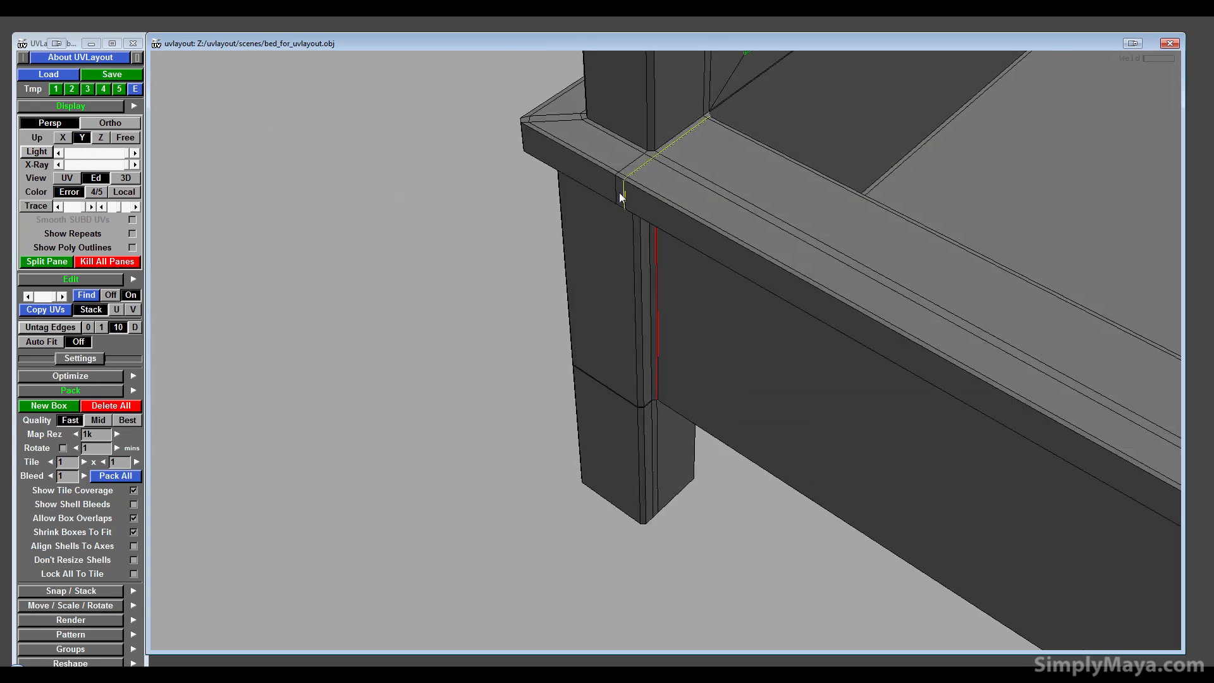
drag(627, 231, 621, 166)
drag(625, 273, 1056, 286)
- Detach the head-end leg from the bed frame and move it away from the bed
key(Return)
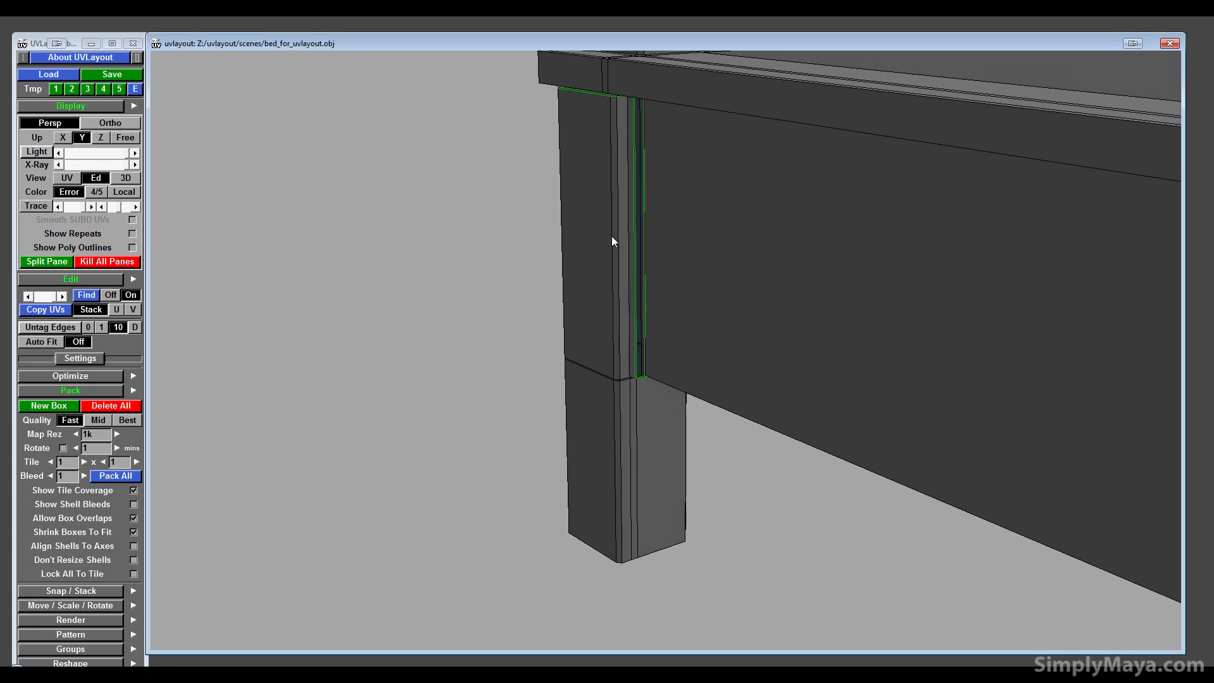
middle_drag(612, 237, 205, 257)
drag(328, 429, 412, 342)
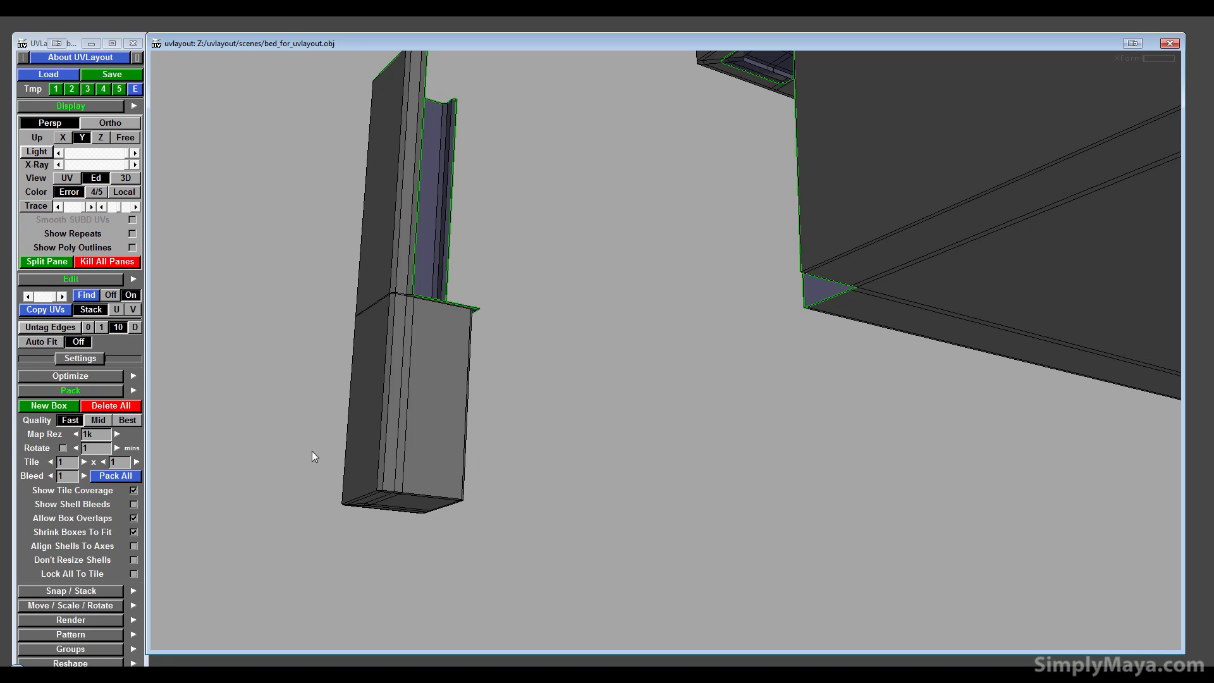
- Cut around the bottom face of the detached head-end leg, detach this cap and move it aside
right_drag(313, 450, 525, 475)
middle_drag(528, 475, 514, 376)
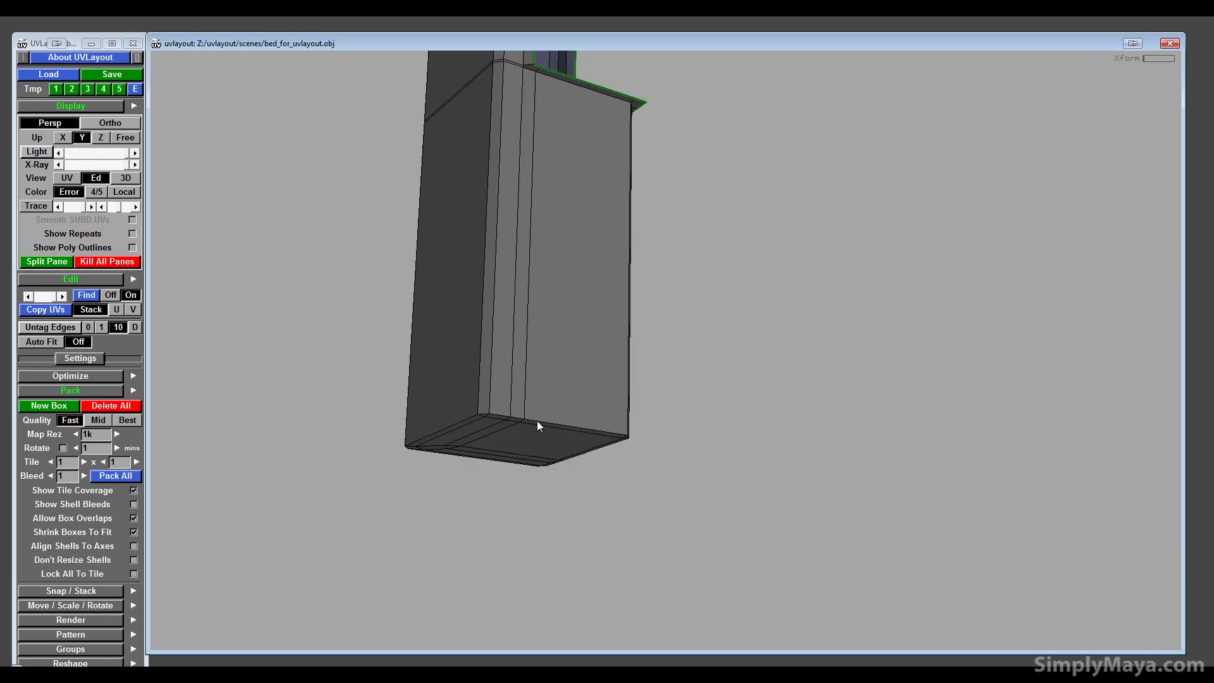
key(c)
key(Return)
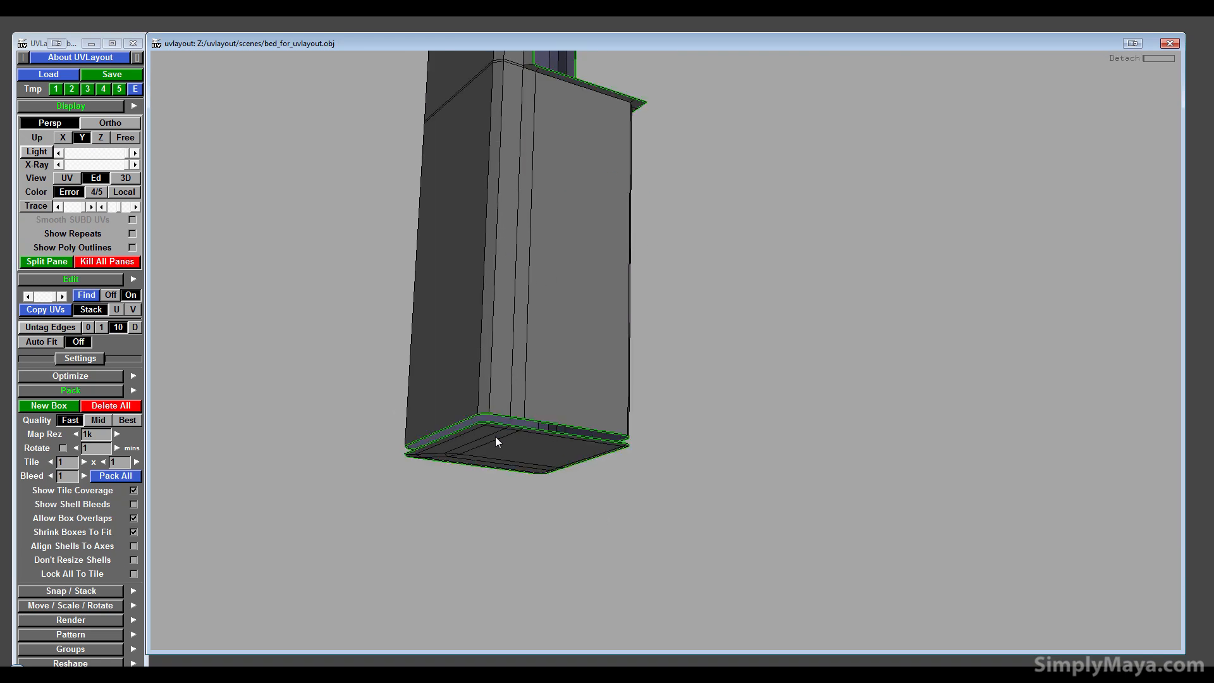
middle_drag(495, 436, 245, 351)
drag(246, 352, 795, 347)
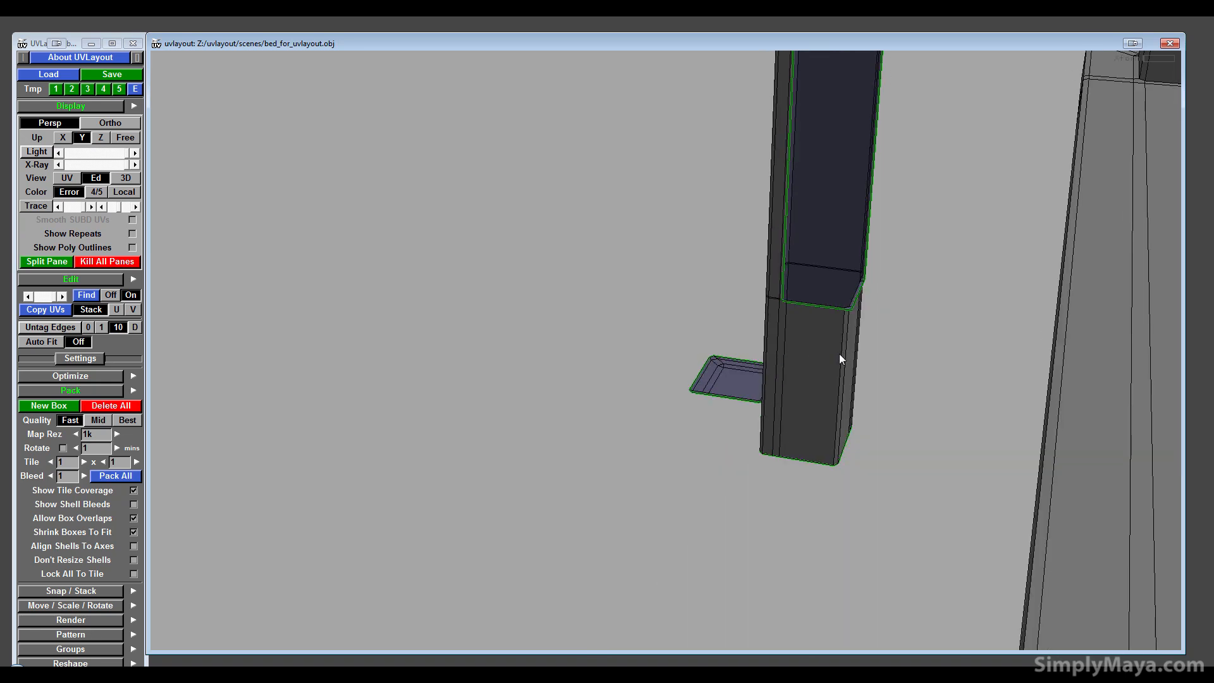
- Cut the inner vertical corner edge on the lower part of the head-end leg and split the shell open
key(c)
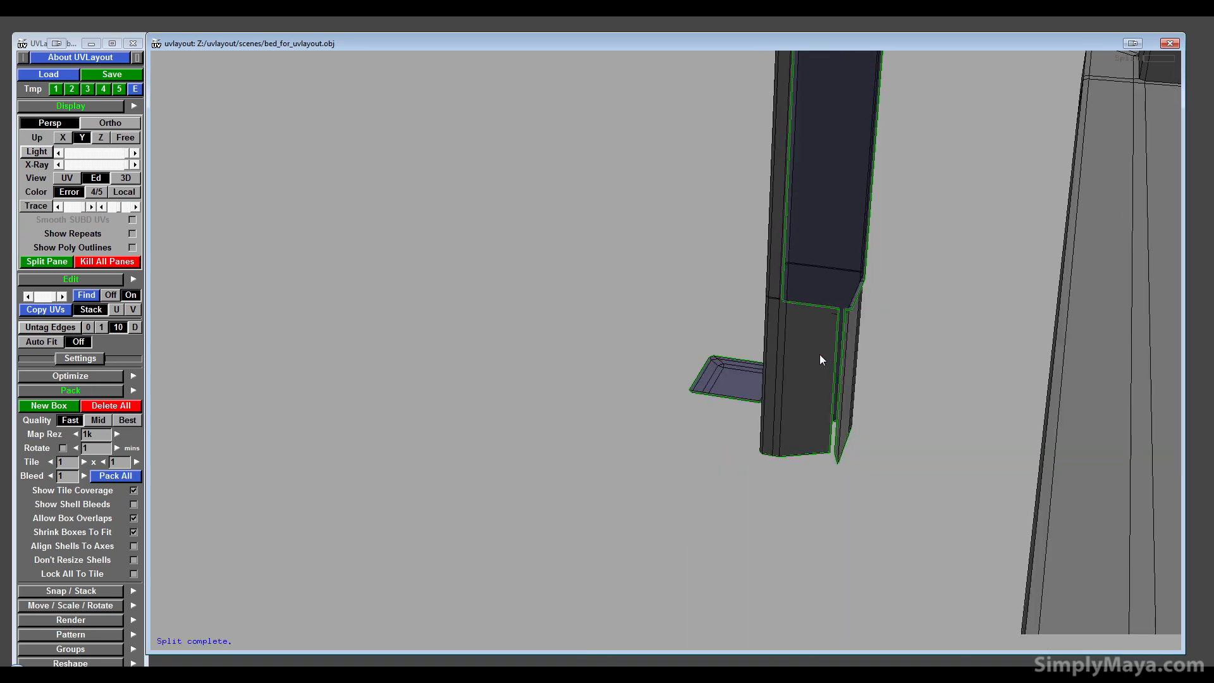
key(Return)
drag(765, 395, 795, 389)
right_drag(794, 389, 749, 387)
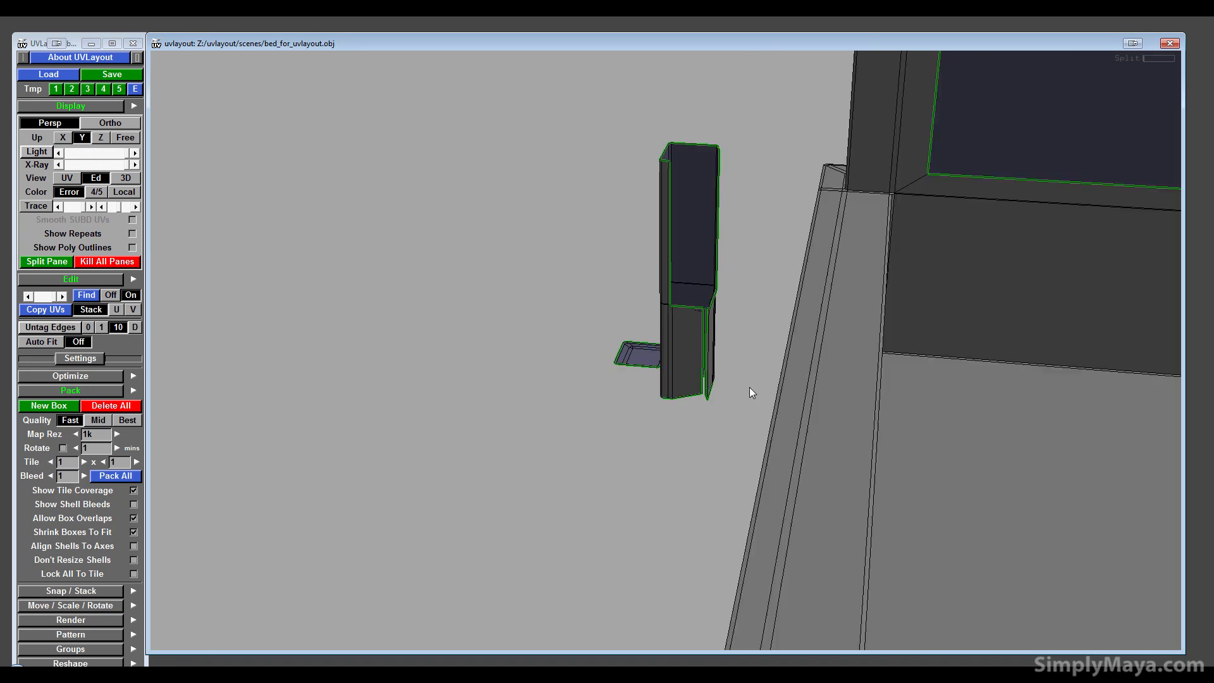
- Move the detached head-end leg shells farther away from the bed frame
drag(750, 387, 811, 298)
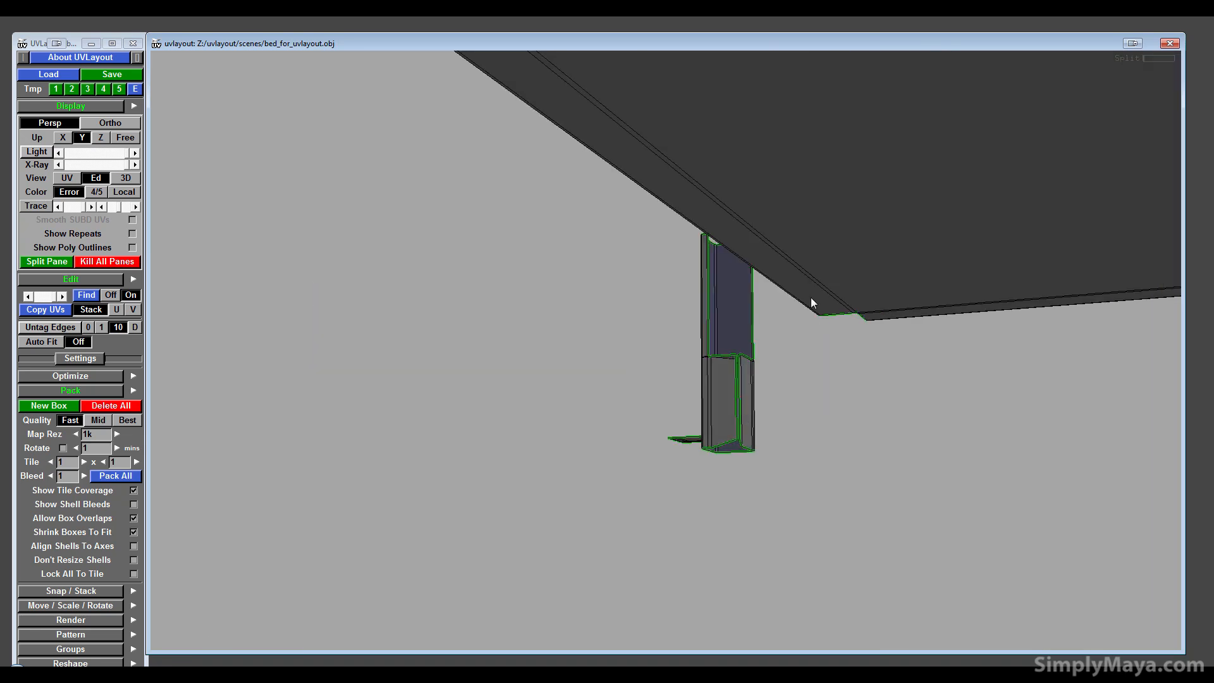
drag(788, 437, 556, 255)
middle_drag(609, 252, 544, 253)
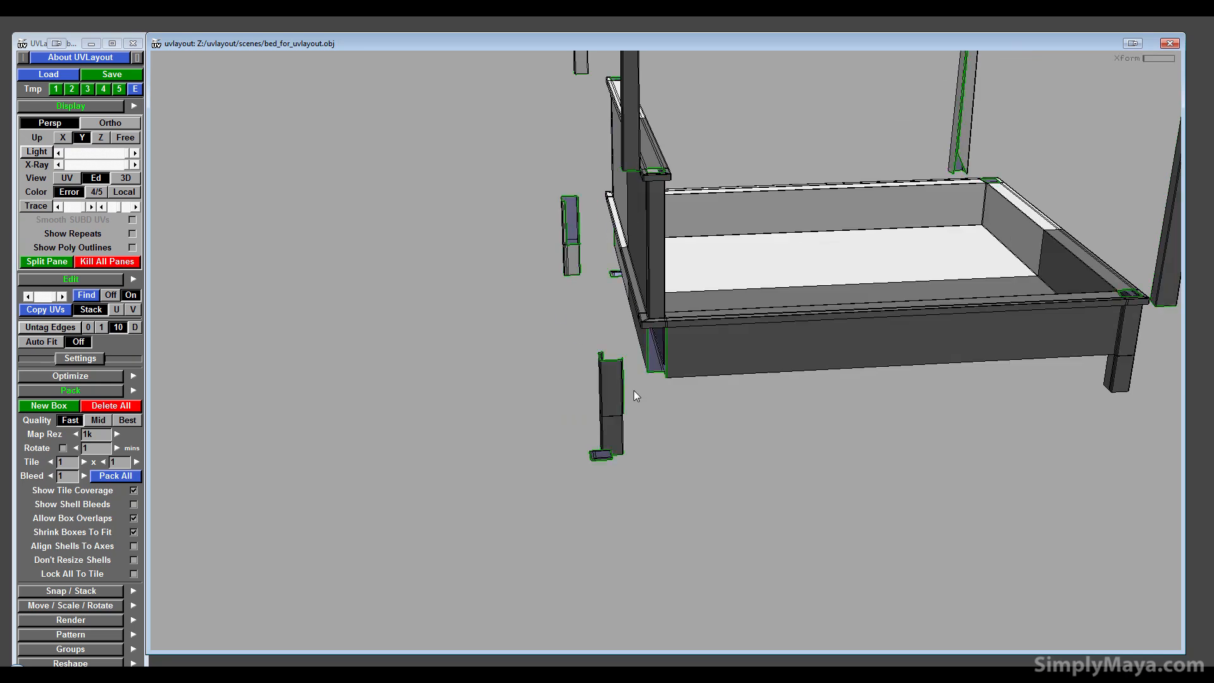
middle_drag(599, 416, 581, 415)
- Cut the vertical edges where the foot-end leg meets the side board and the footboard
drag(927, 430, 874, 453)
middle_drag(874, 453, 468, 316)
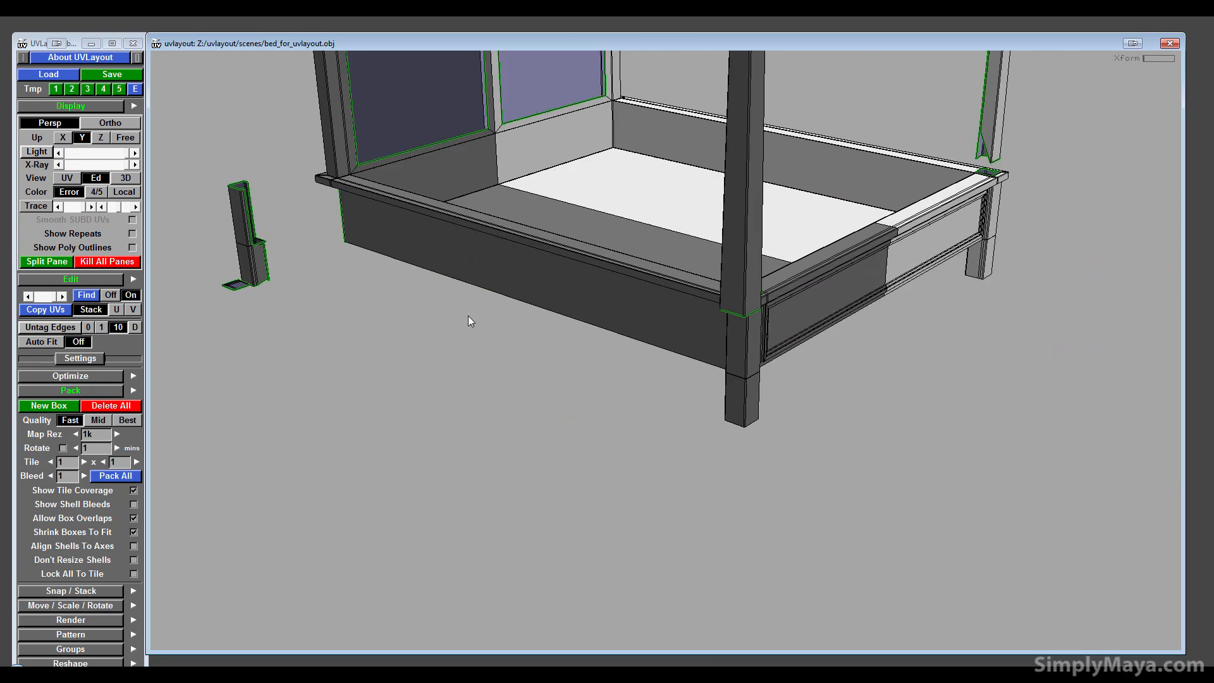
right_drag(468, 316, 913, 404)
drag(913, 408, 383, 449)
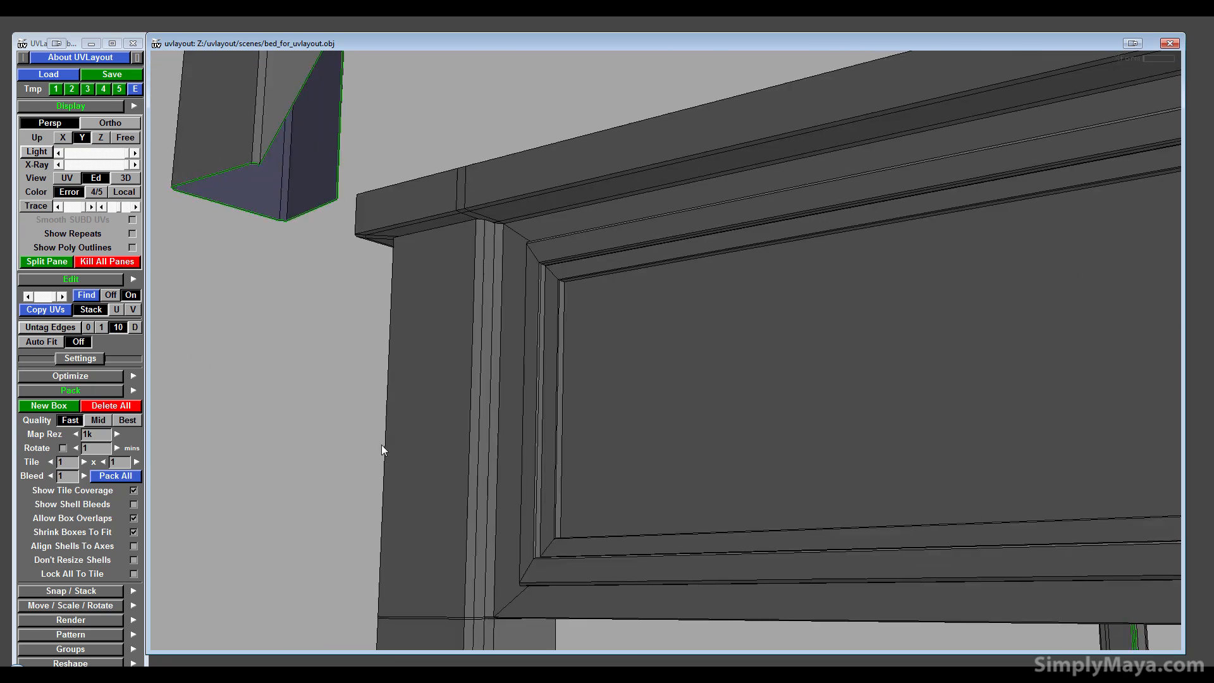
key(c)
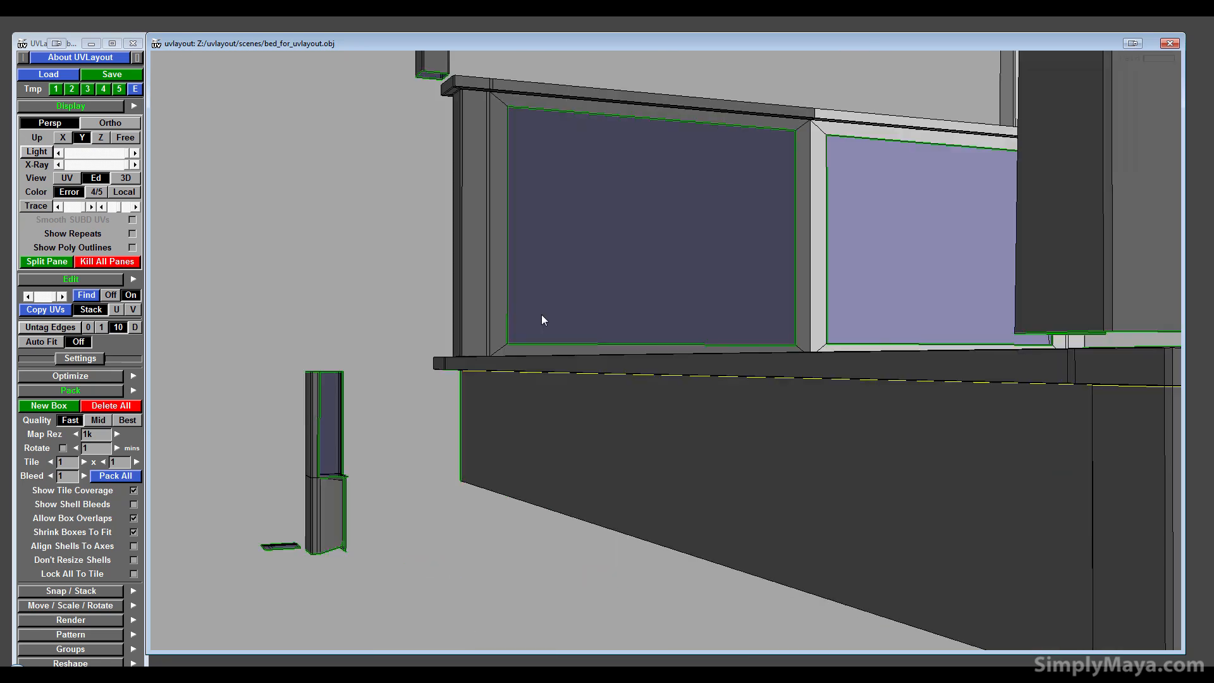
drag(542, 315, 599, 407)
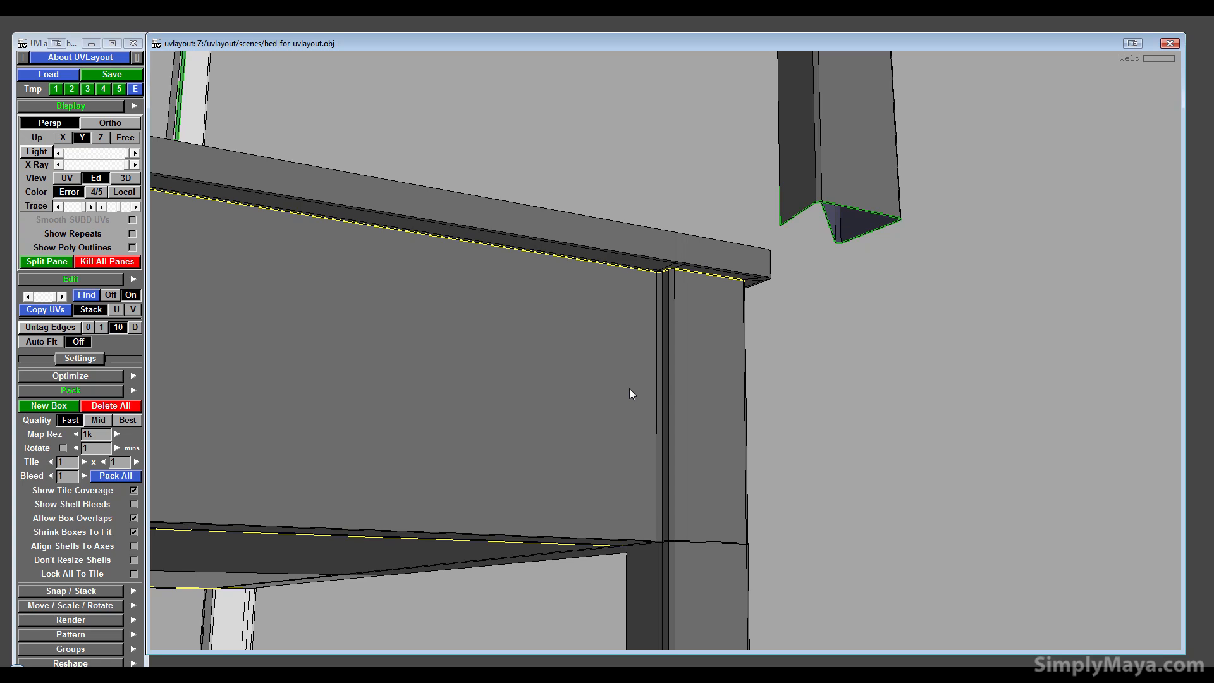
key(c)
drag(626, 491, 666, 458)
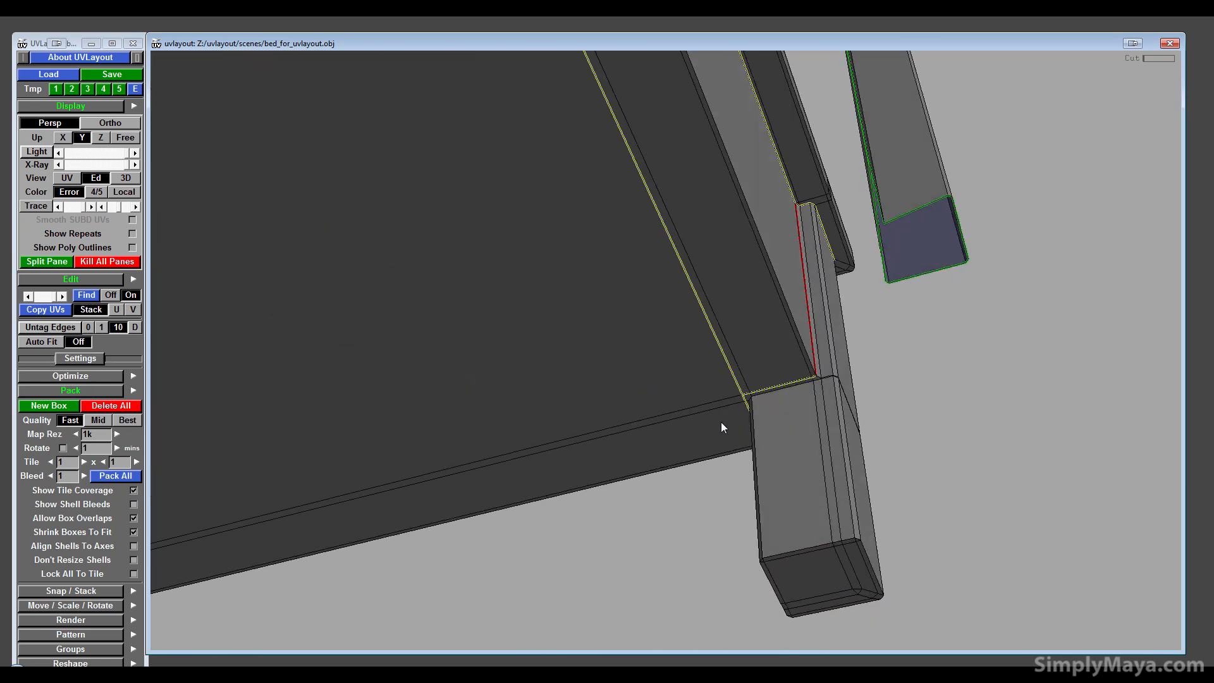
- Weld the stray cut edges suggested along the side board's underside and beneath the ledge above the foot-end leg
key(c)
key(w)
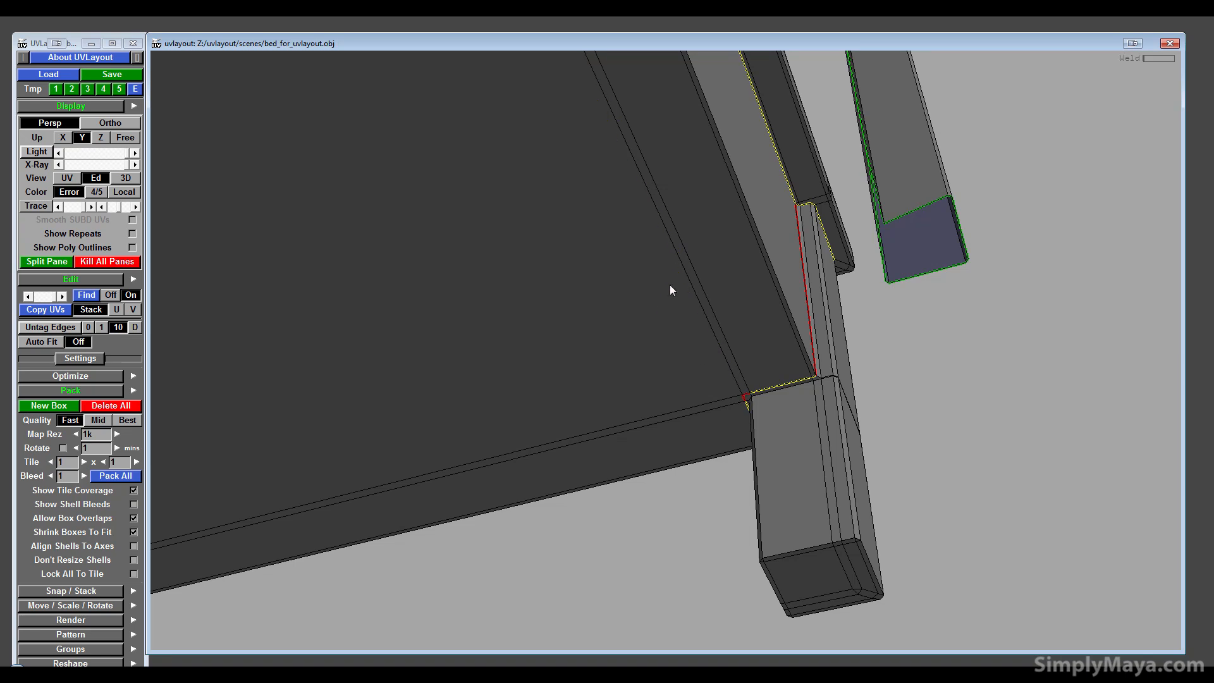
drag(670, 288, 907, 463)
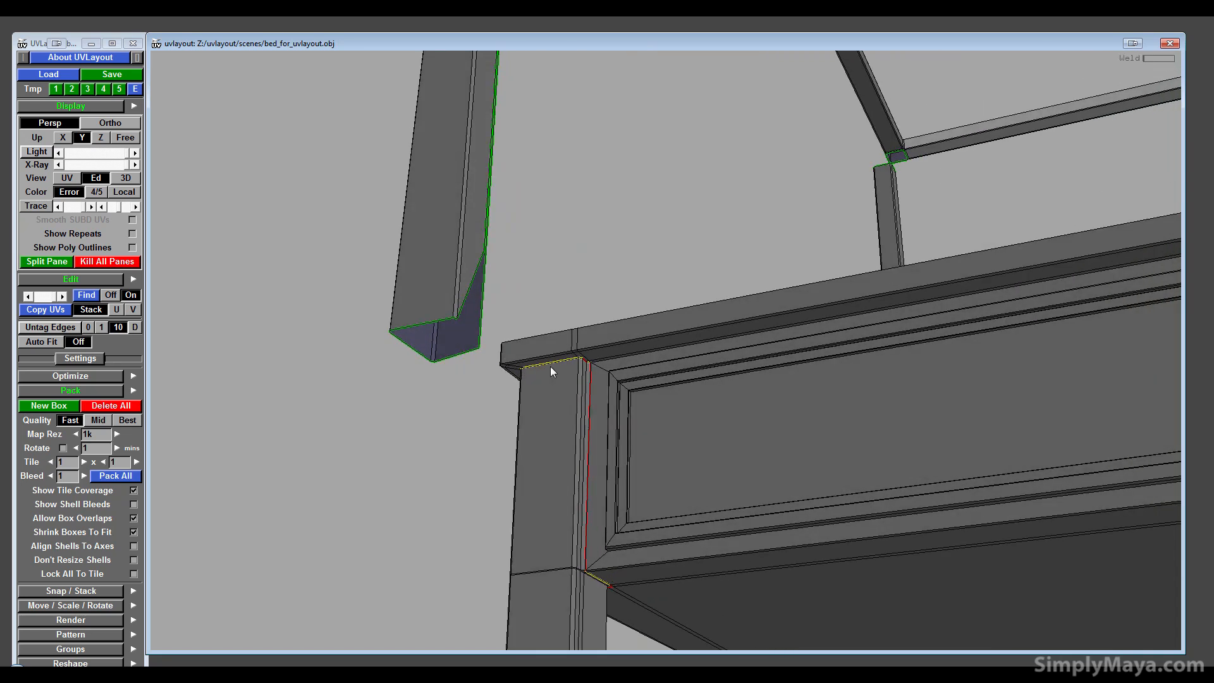
drag(482, 455, 679, 276)
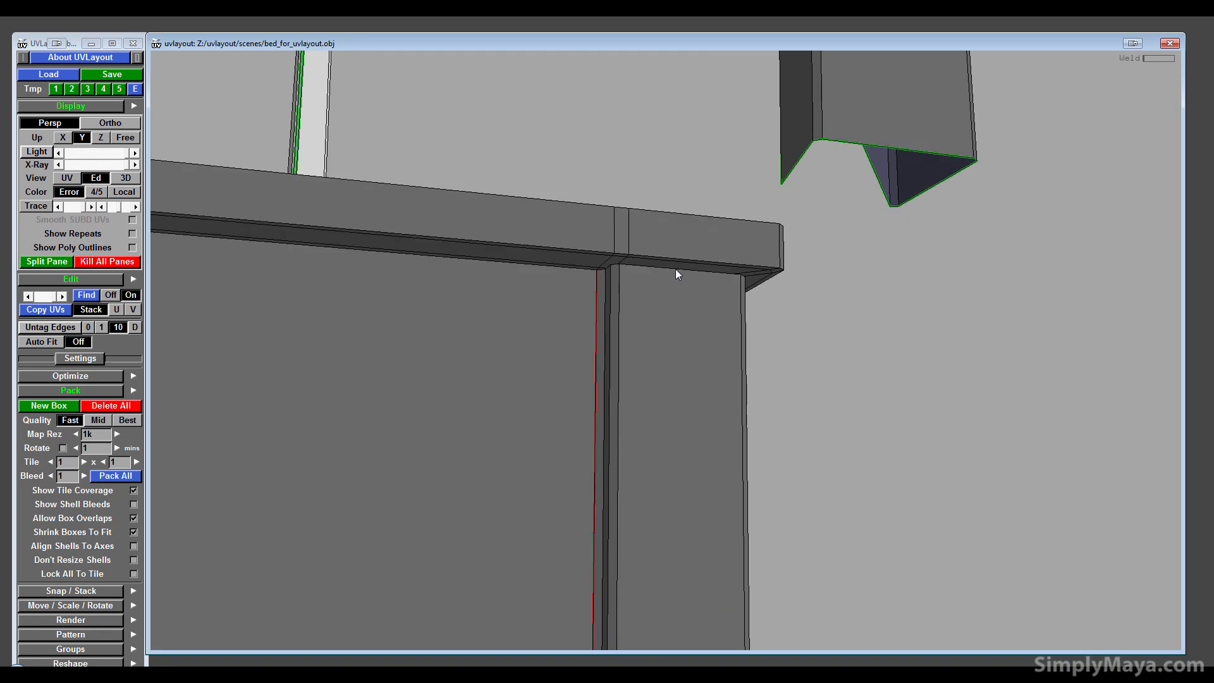
- Cut the remaining edges joining the foot-end leg to the frame, detach the leg and move it away from the bed
key(c)
drag(629, 326, 625, 362)
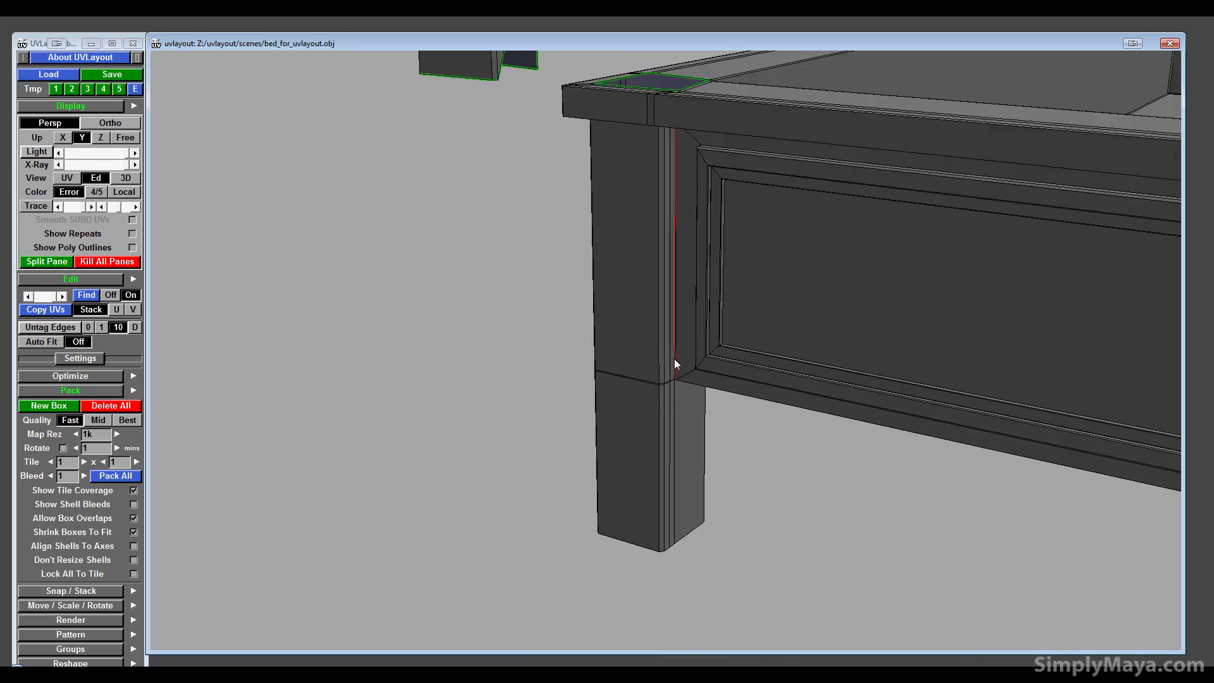
key(Return)
middle_drag(651, 365, 271, 350)
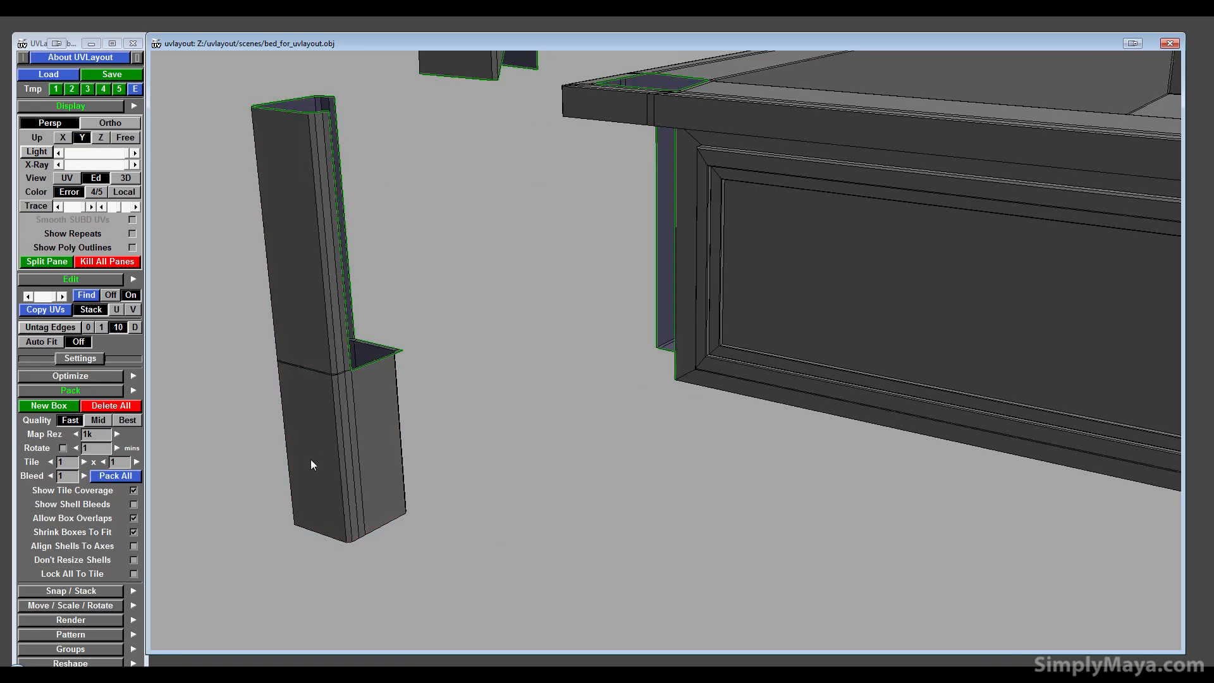
- Cut the inner vertical corner edge on the foot-end leg's lower part, weld the extra suggested edge above it, and split the shell open
drag(310, 460, 354, 418)
right_drag(354, 417, 807, 487)
drag(807, 487, 602, 497)
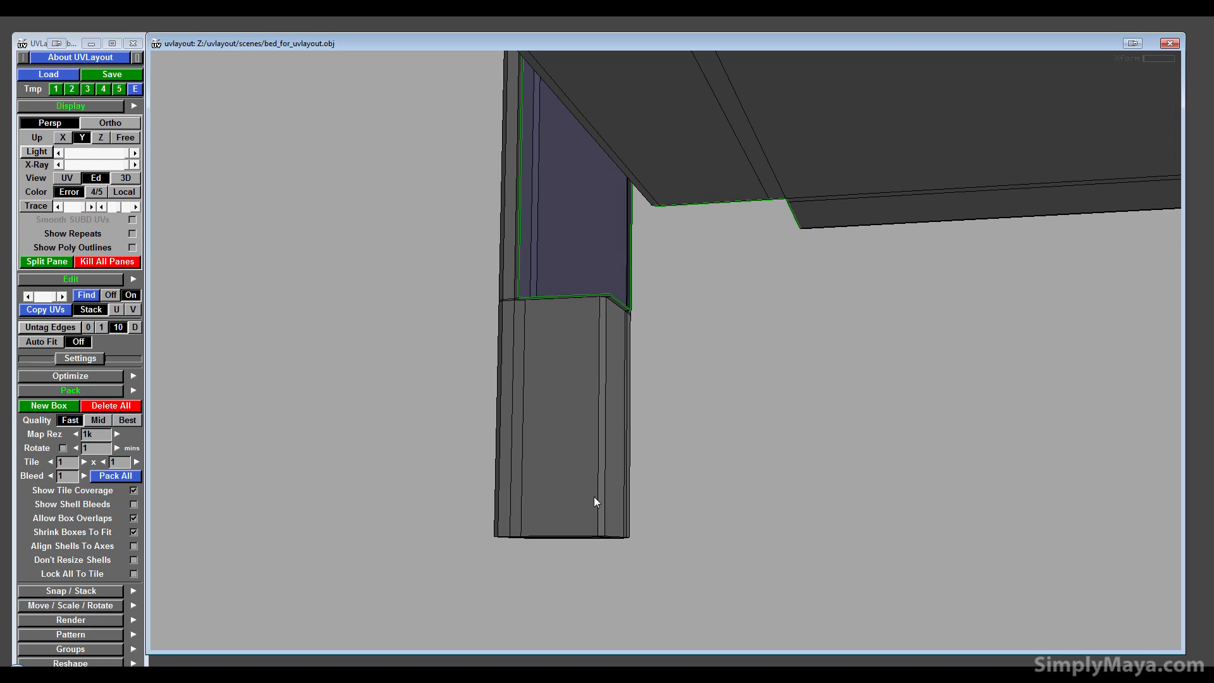
key(c)
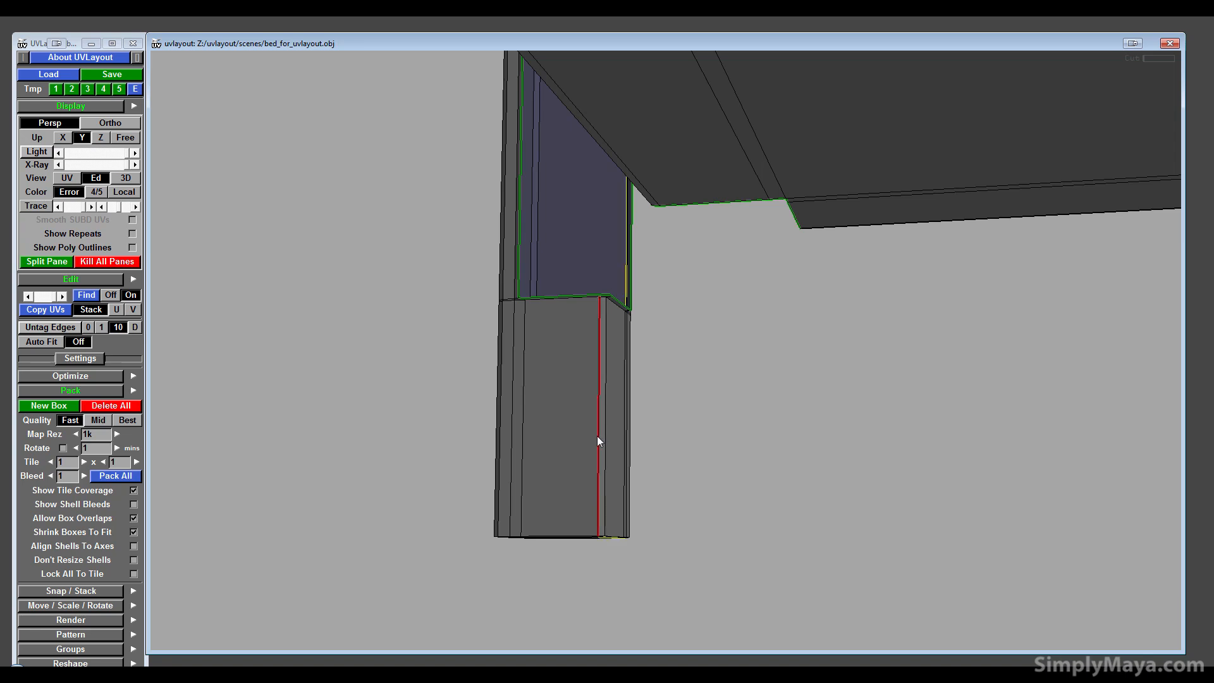
drag(597, 435, 651, 436)
right_drag(651, 435, 717, 196)
middle_drag(717, 196, 735, 434)
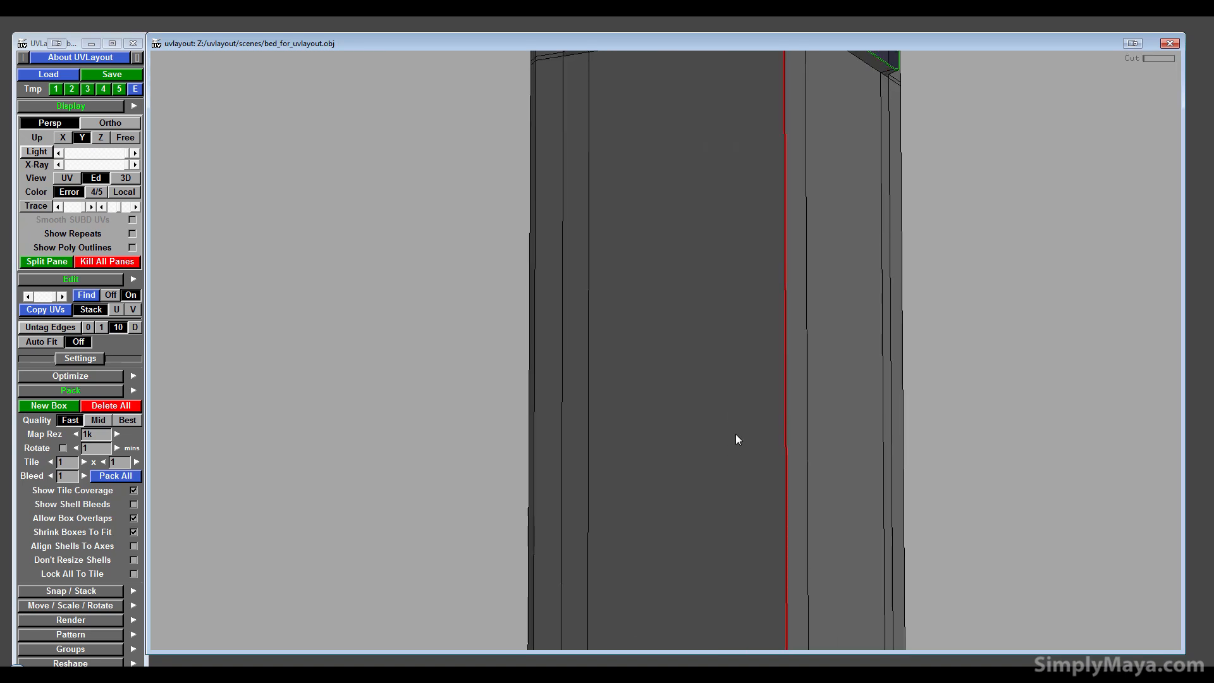
drag(734, 434, 458, 413)
key(w)
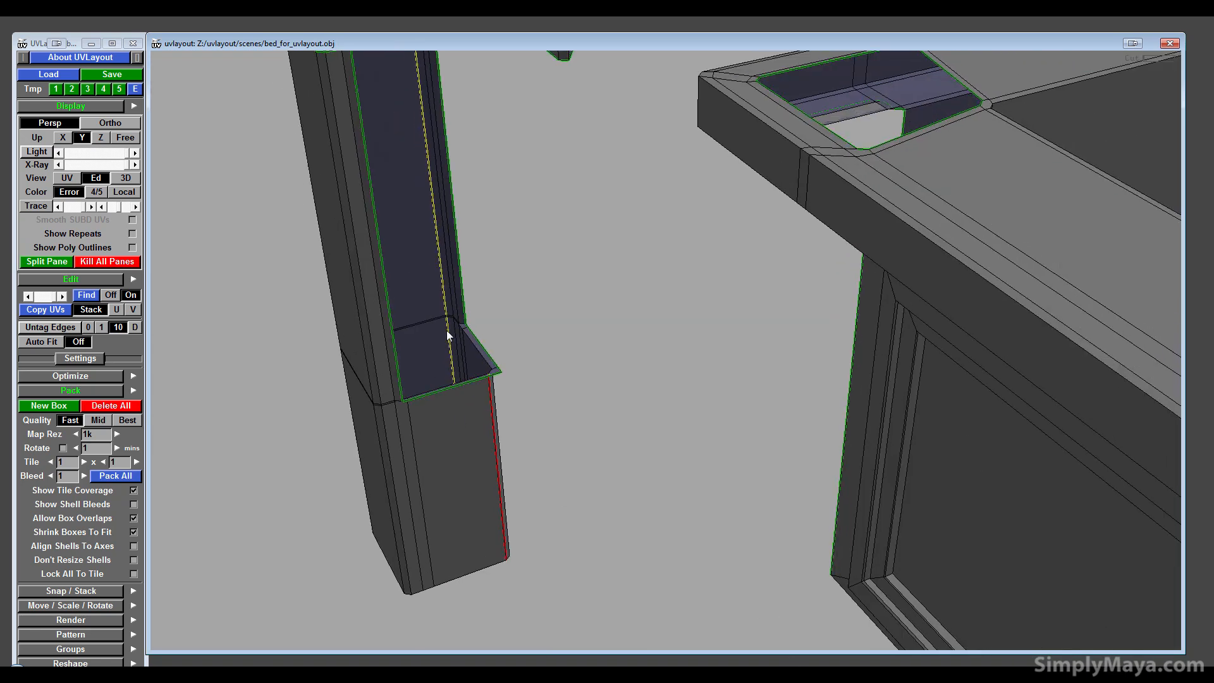
key(Return)
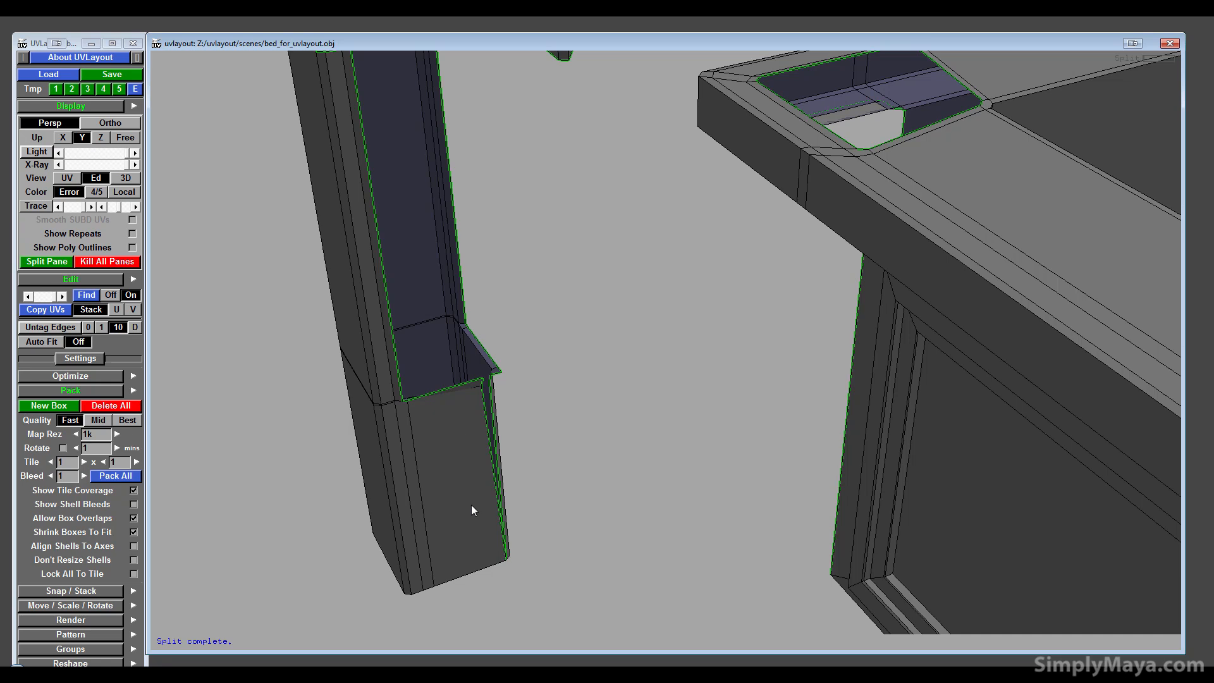
- Cut around the bottom face of the detached foot-end leg, detach this cap and move it beside the leg
drag(472, 504, 479, 286)
drag(462, 460, 517, 370)
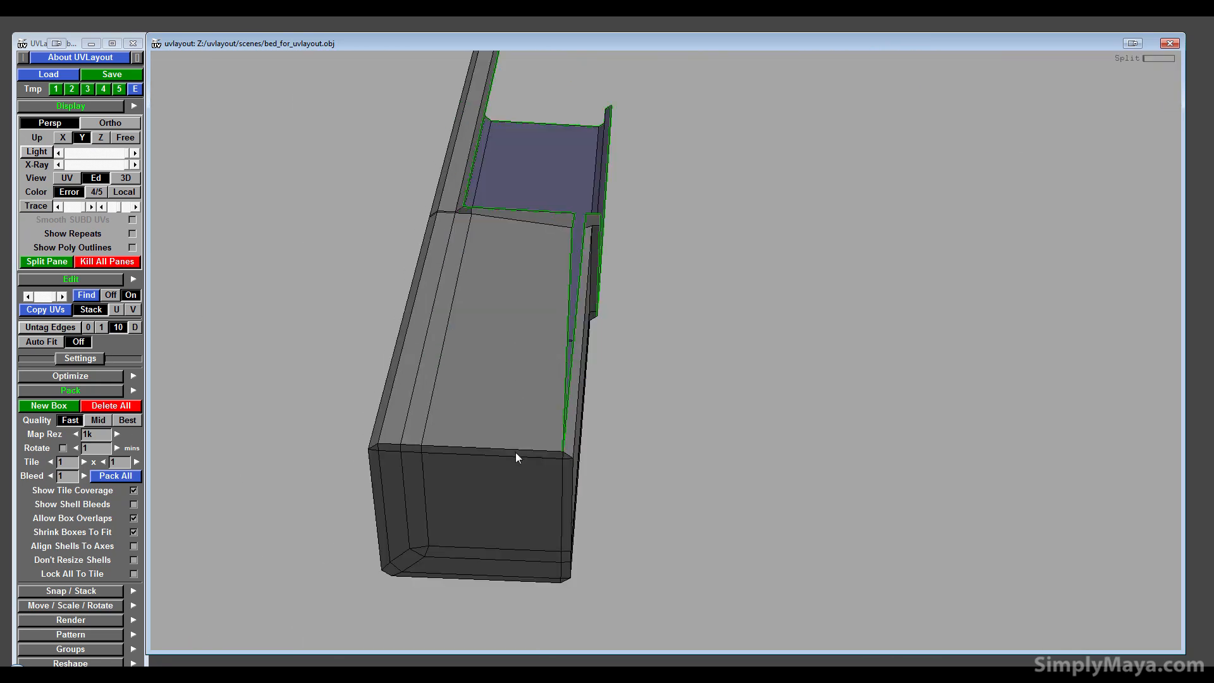
key(c)
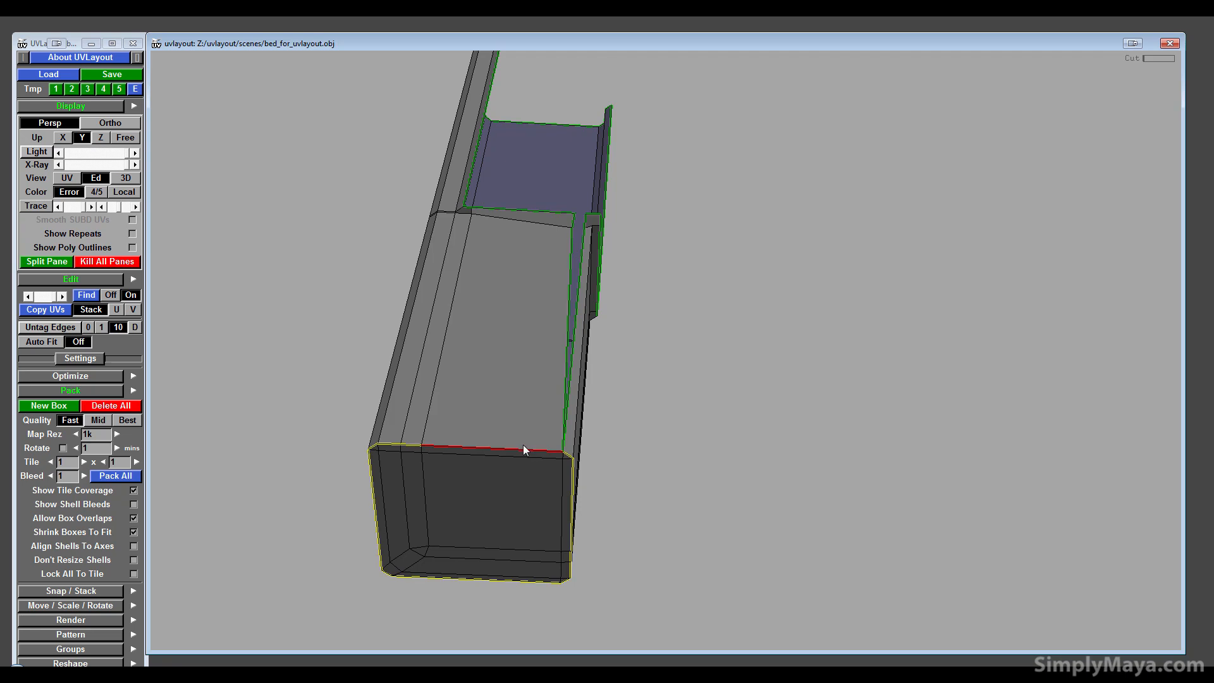
key(Return)
middle_drag(458, 490, 746, 495)
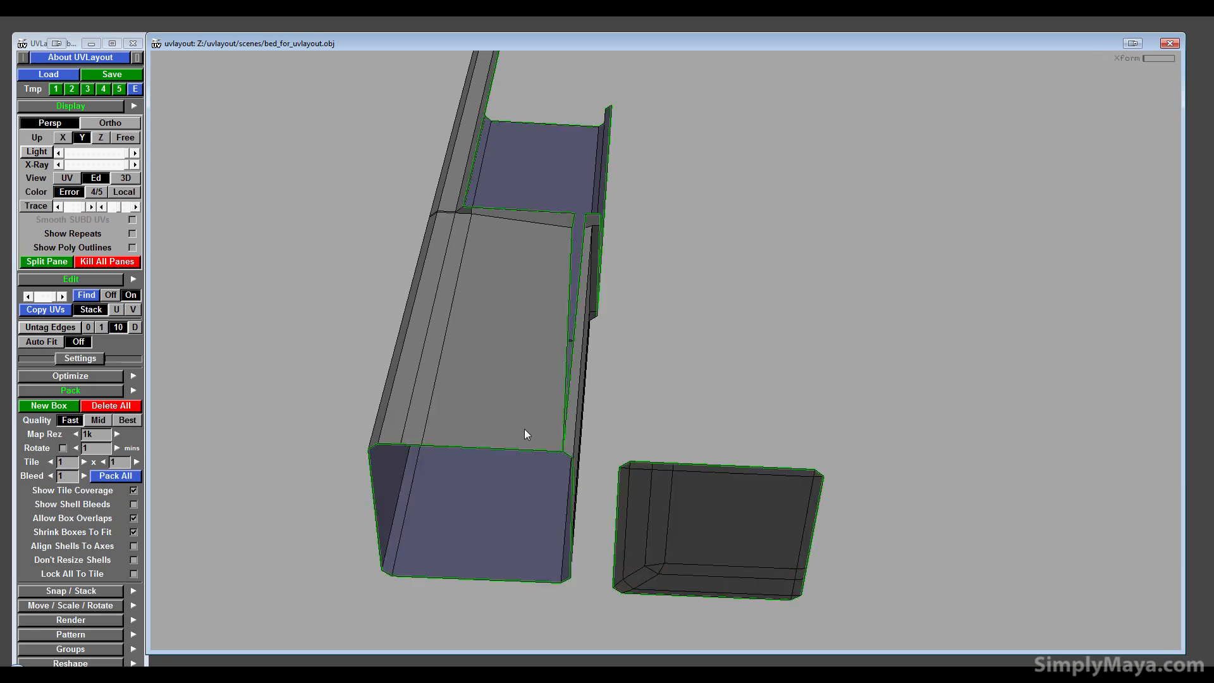
- Drop the detached bed posts, legs and leg bottom caps from the model into UV space
drag(524, 434, 506, 491)
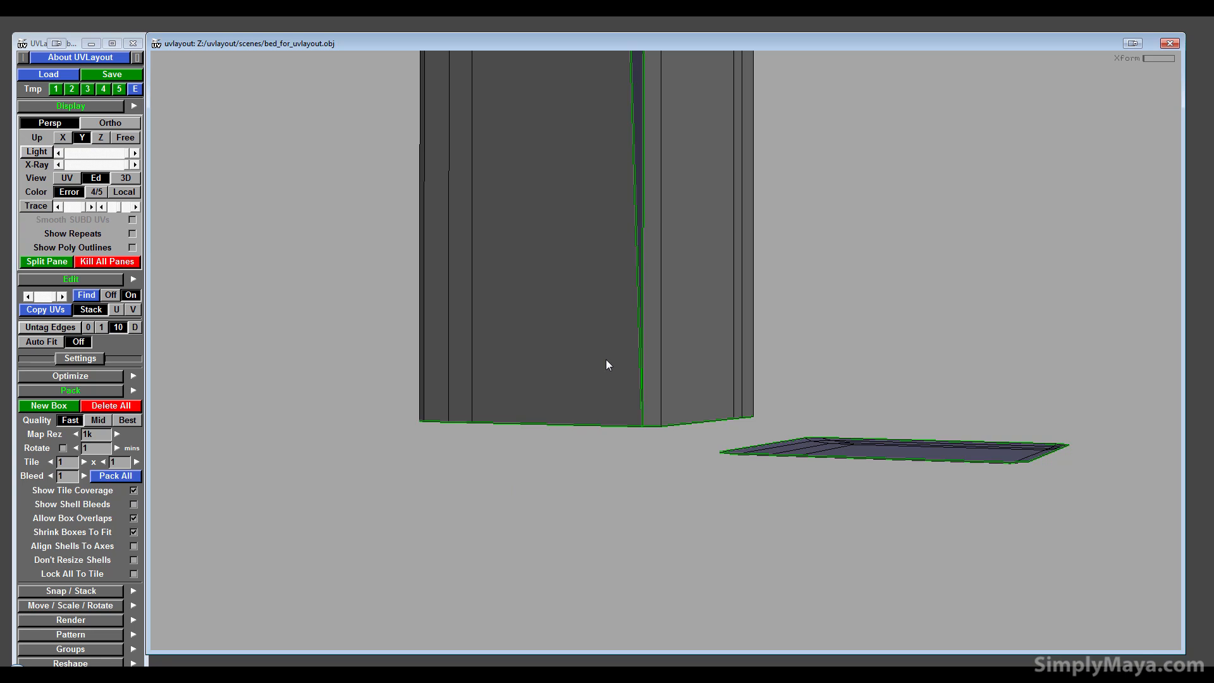
right_drag(606, 359, 598, 409)
middle_drag(599, 409, 615, 676)
drag(654, 453, 668, 452)
right_drag(668, 451, 671, 509)
middle_drag(670, 510, 673, 440)
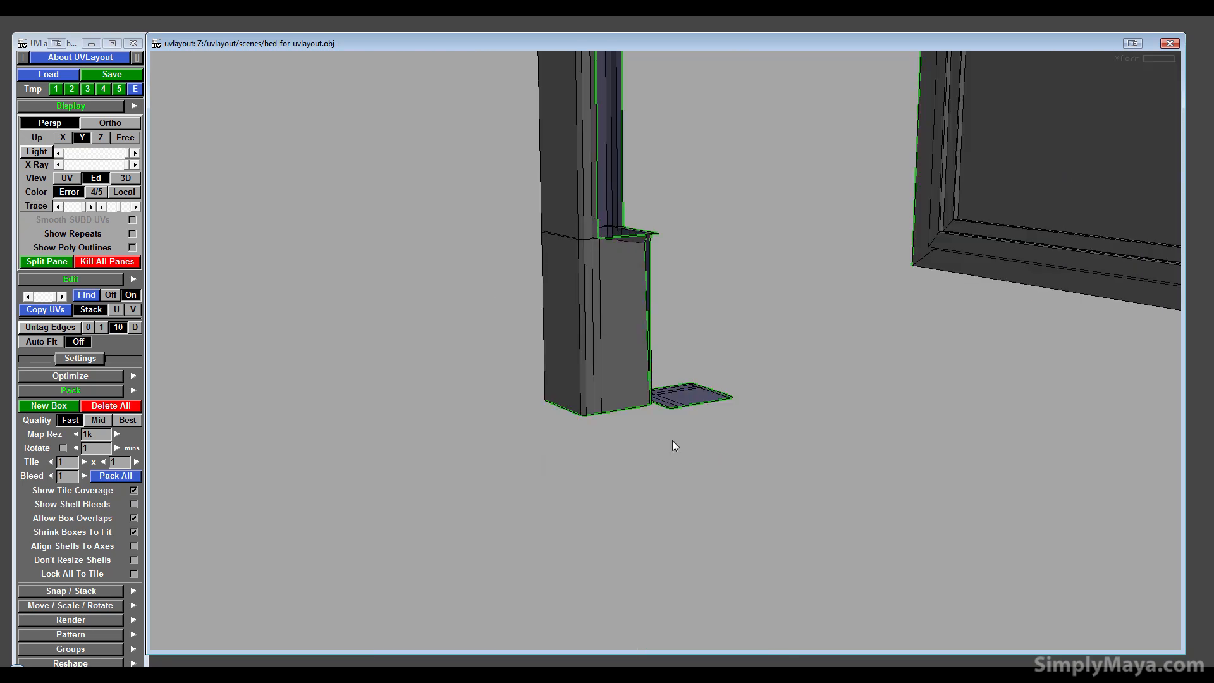
right_drag(673, 440, 689, 514)
middle_drag(607, 373, 322, 498)
right_drag(594, 379, 610, 473)
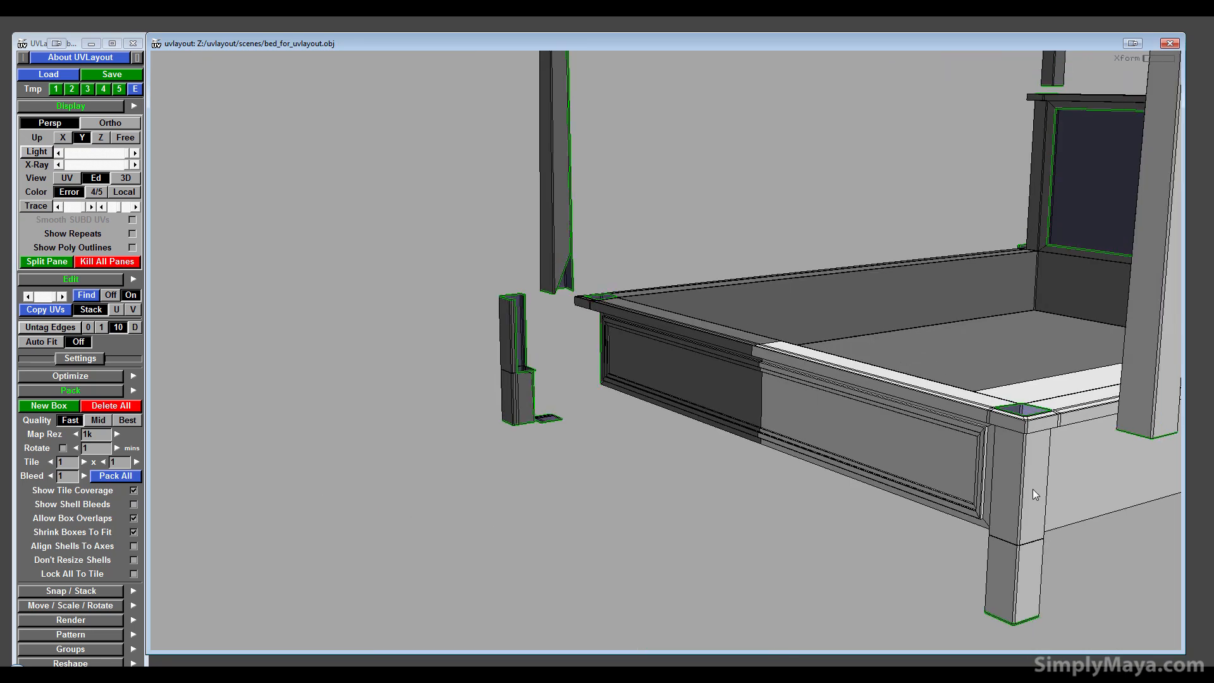
drag(654, 413, 779, 451)
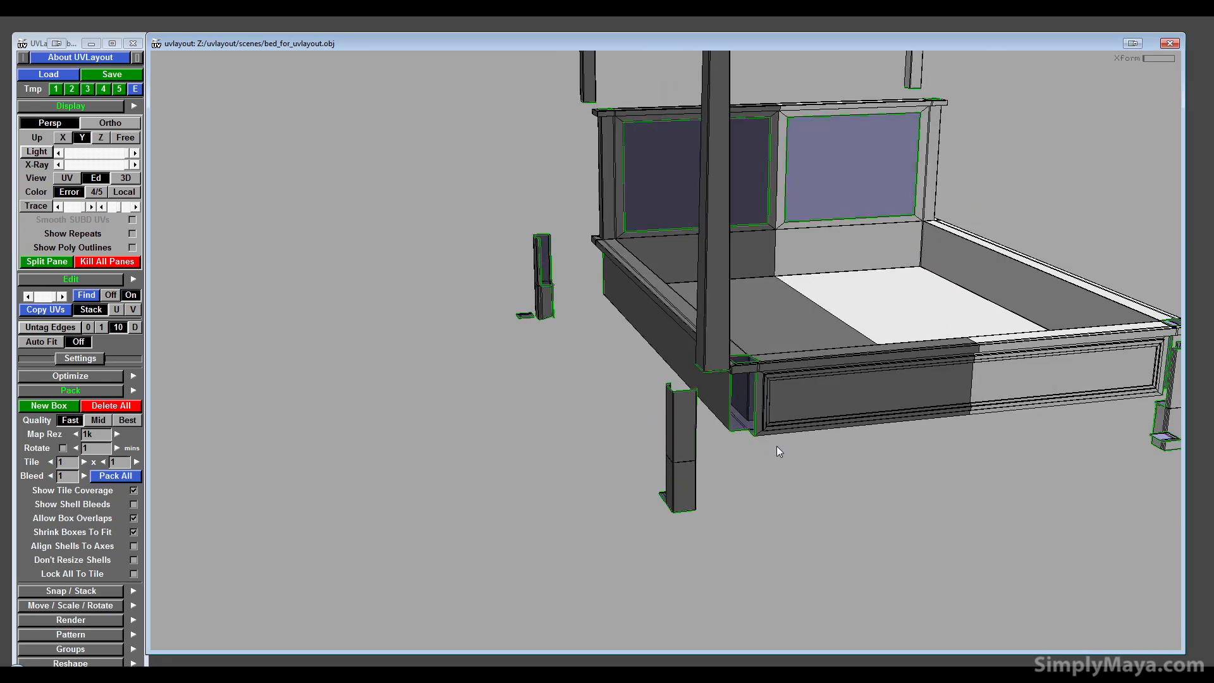
right_drag(777, 445, 814, 506)
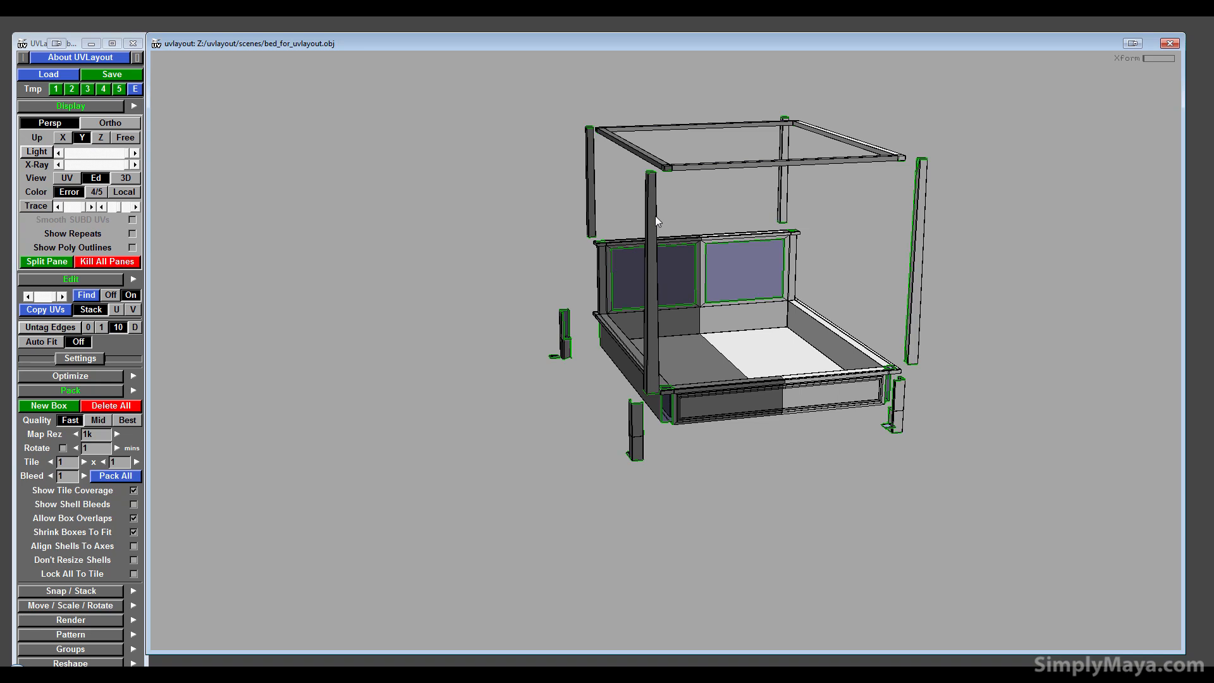
key(d)
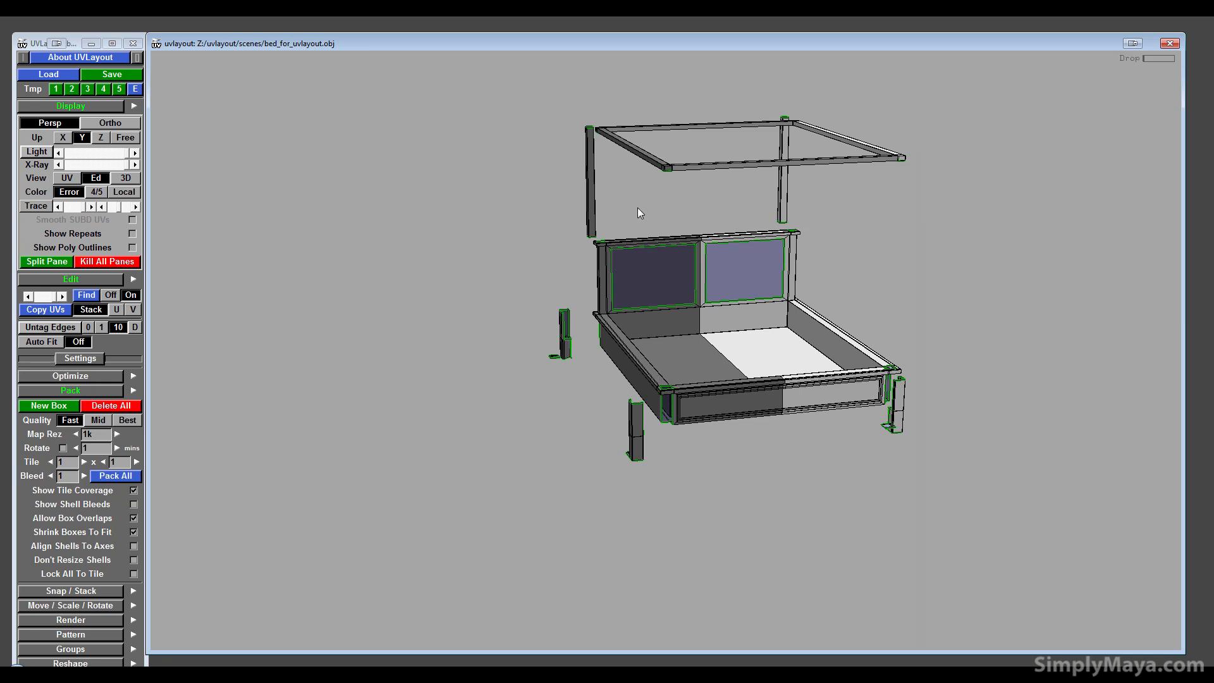
key(d)
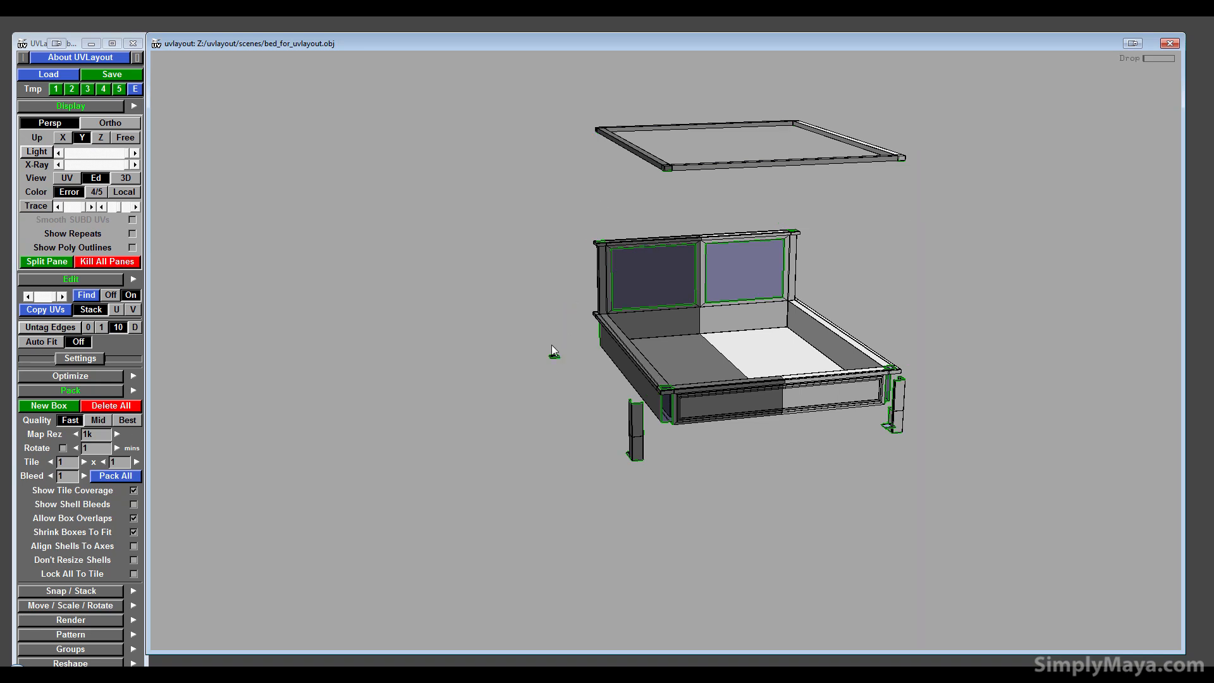
key(d)
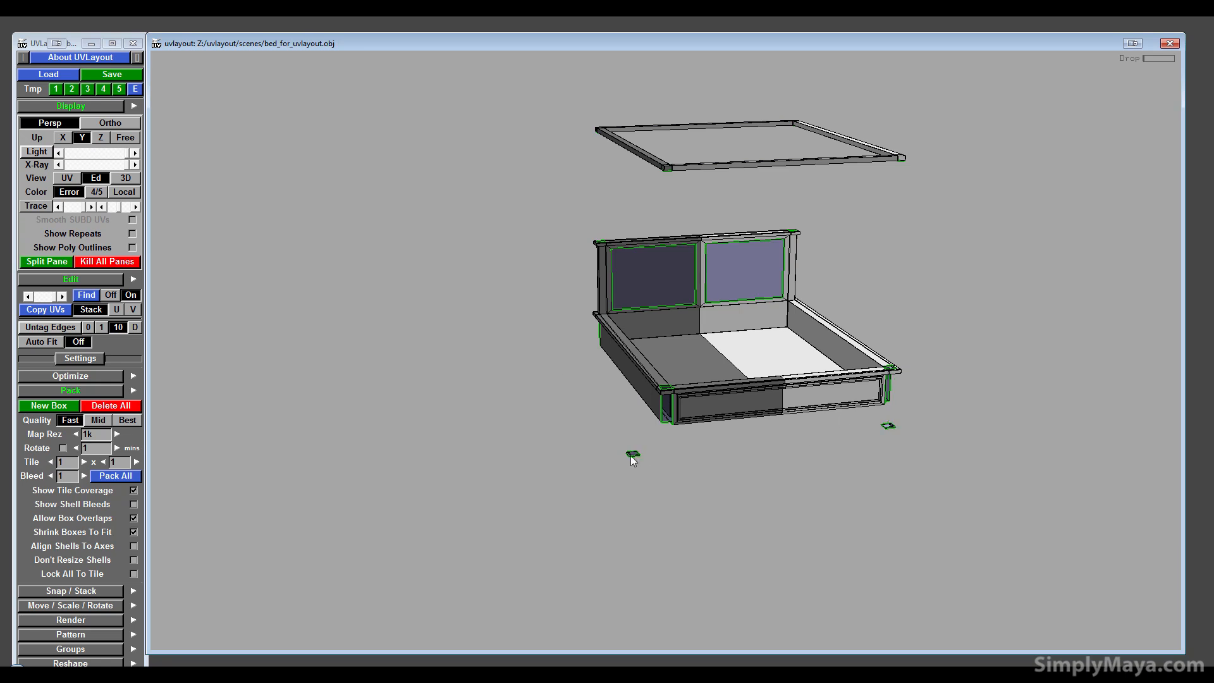
key(d)
- Switch to the UV view, move one long post shell to an empty area and flatten it
click(80, 180)
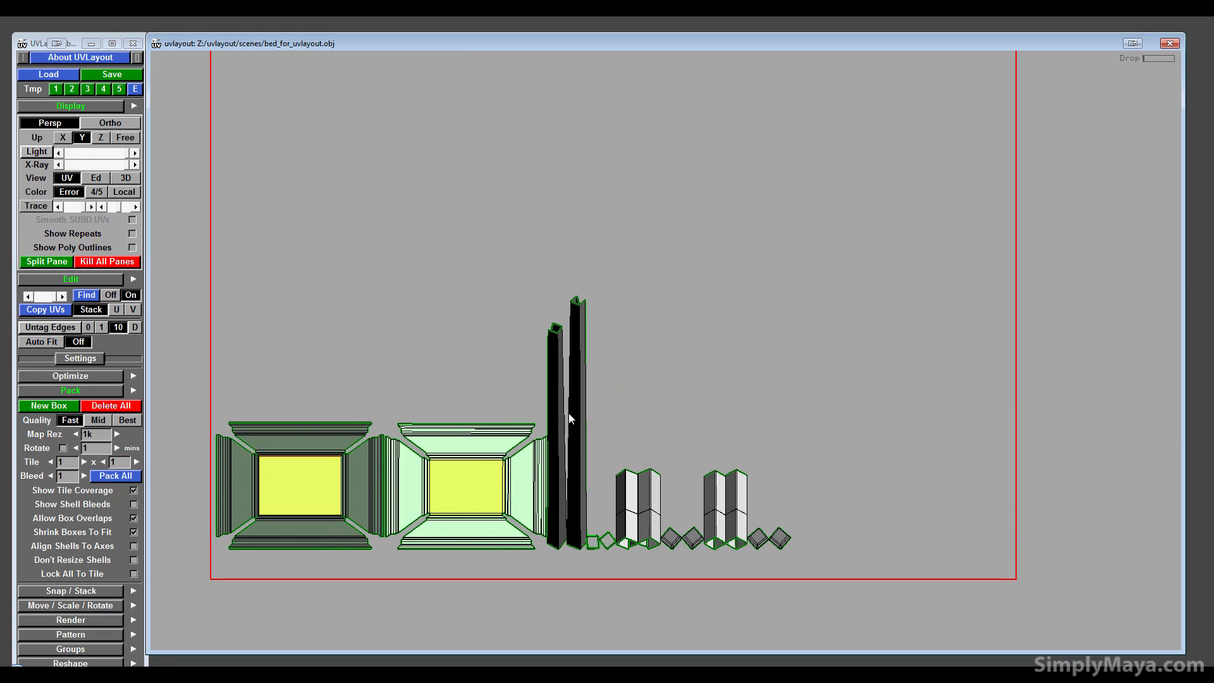
middle_drag(578, 430, 912, 287)
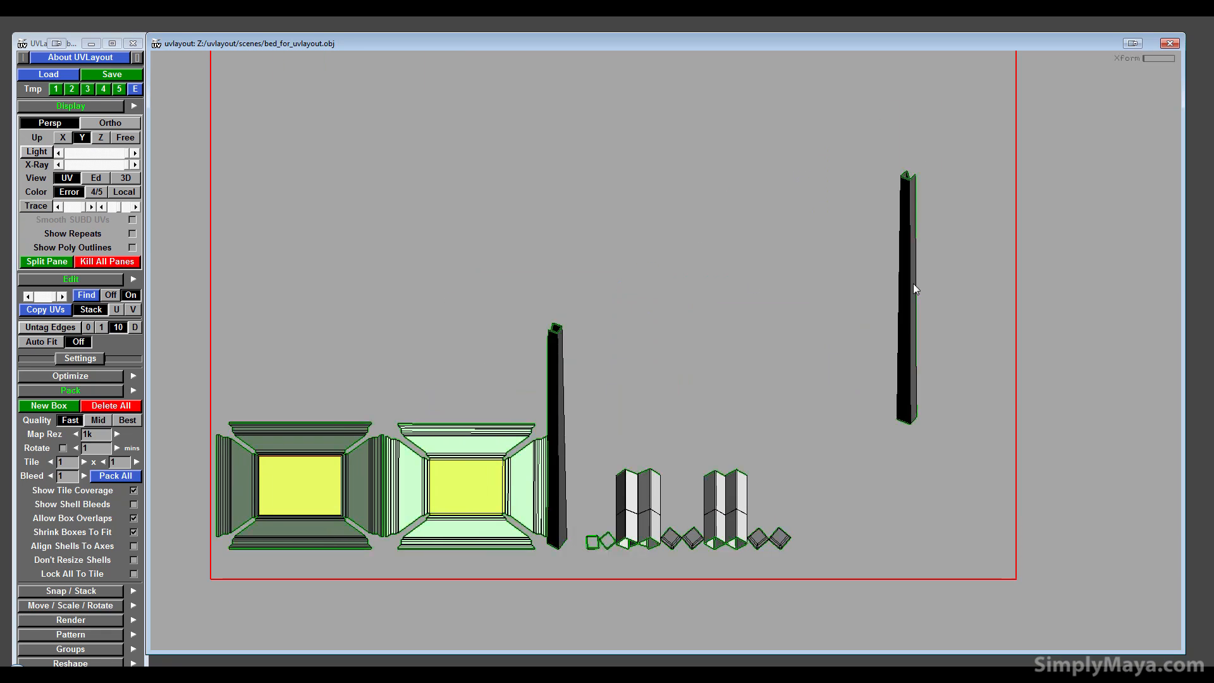
key(f)
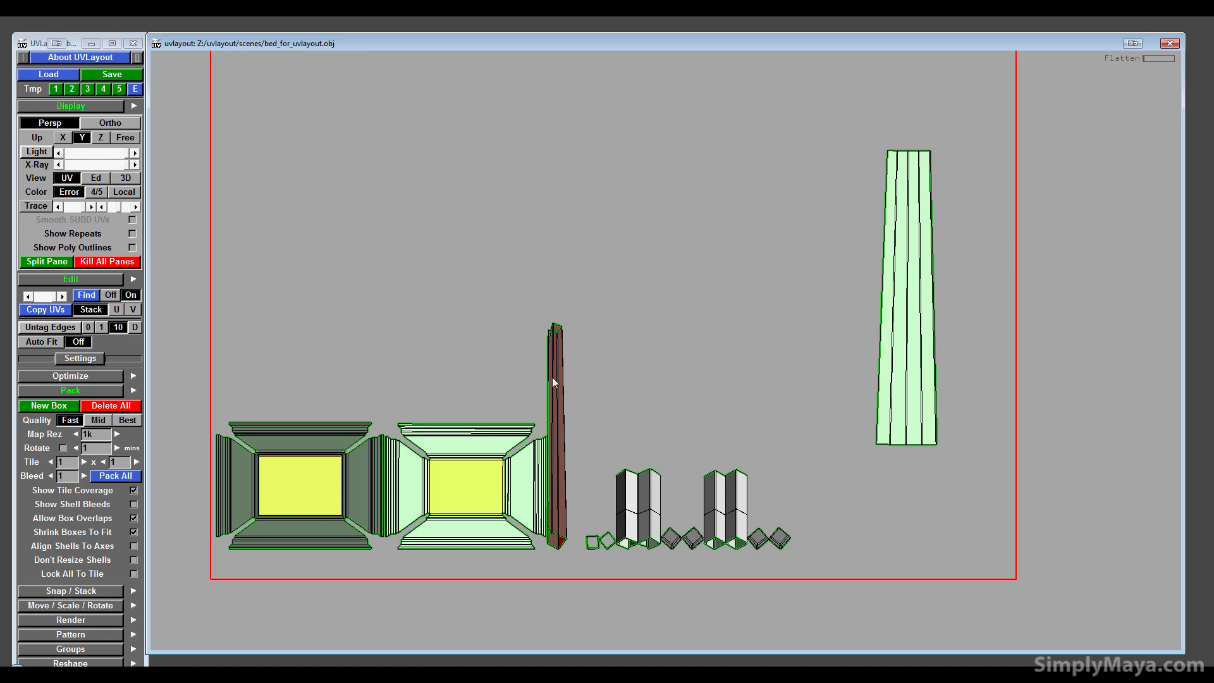
- Flatten the other long post shell and move it into the empty area above the remaining shells
key(f)
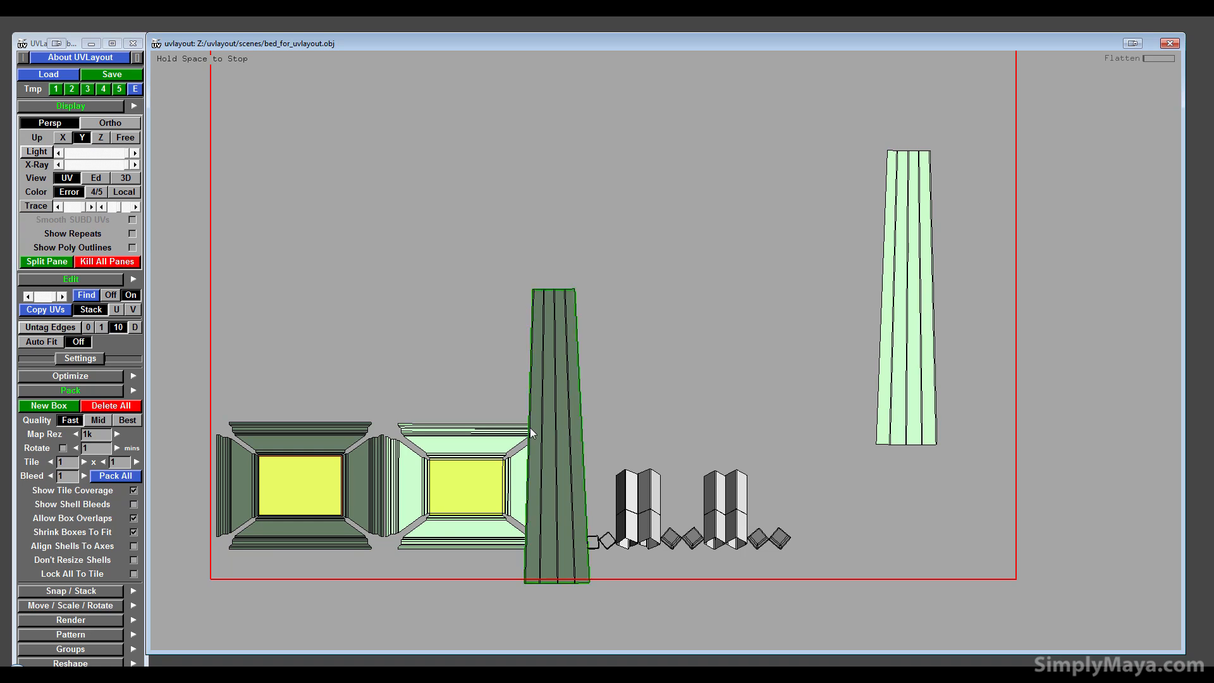
key(space)
middle_drag(572, 396, 632, 180)
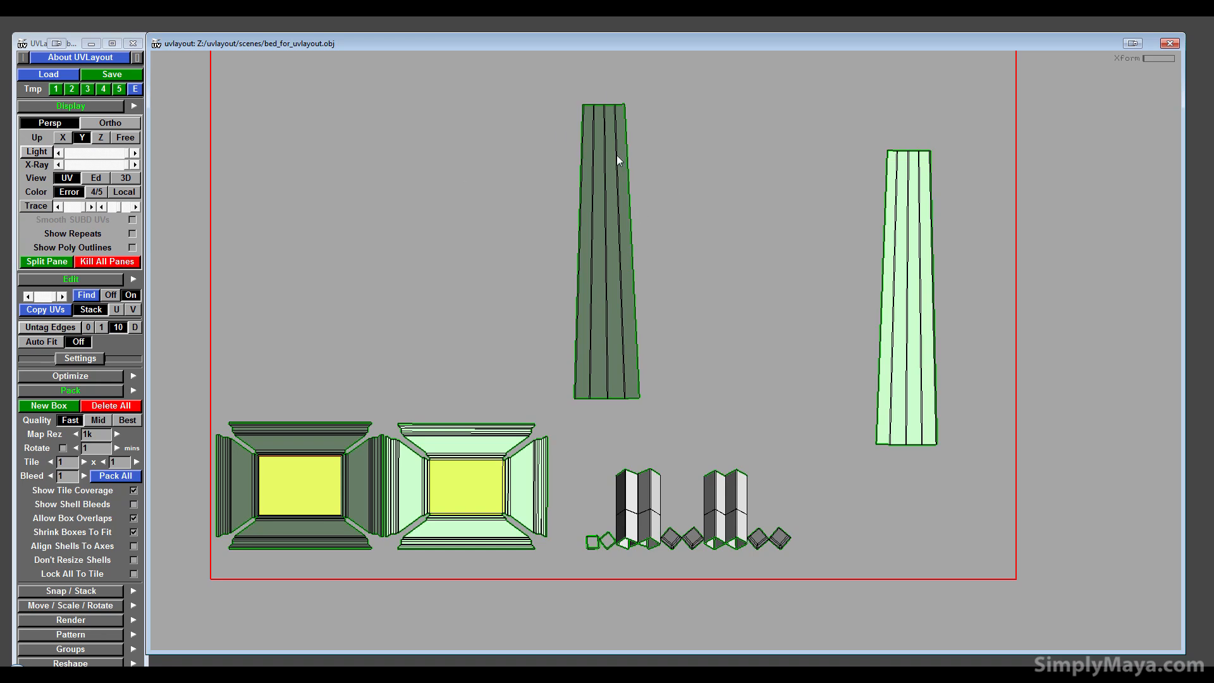
- Pull the upper corner point of the second flattened post shell outward, away from its side
ctrl+middle_drag(614, 106, 693, 196)
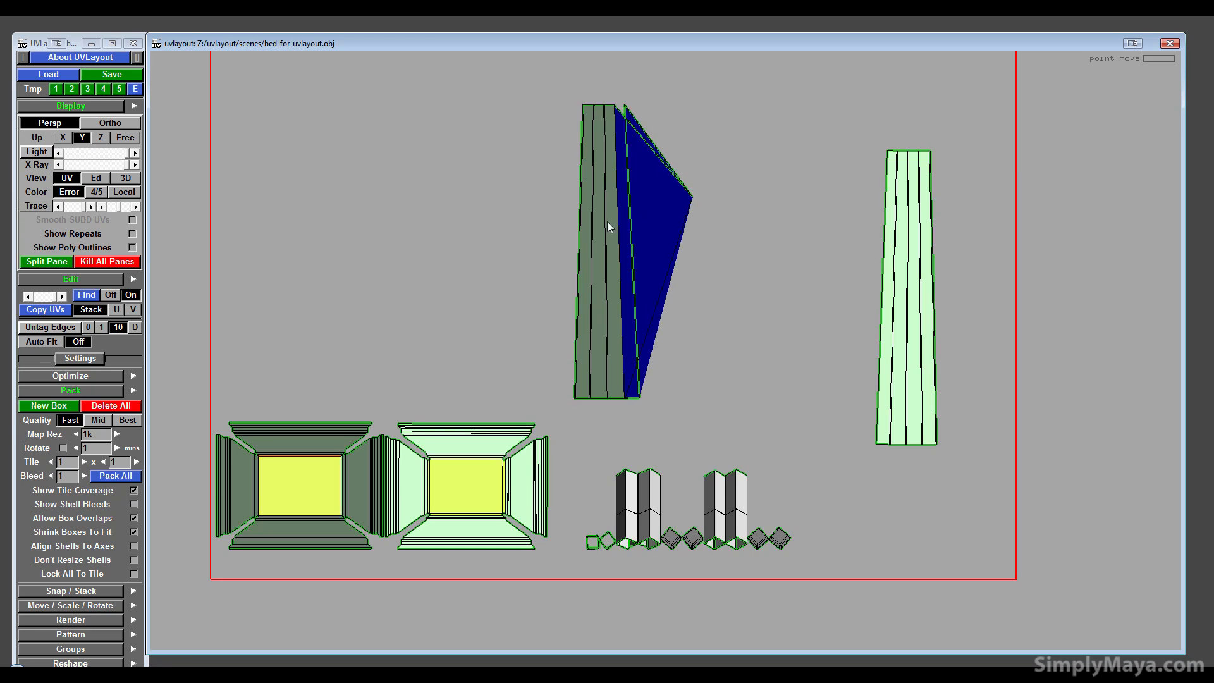
- Pull points of the dark post shell out of shape, and restore it by copying the light symmetric shell's layout
mouse_move(590, 108)
ctrl+middle_down()
mouse_move(562, 138)
mouse_move(577, 105)
ctrl+middle_up()
drag(601, 105, 548, 113)
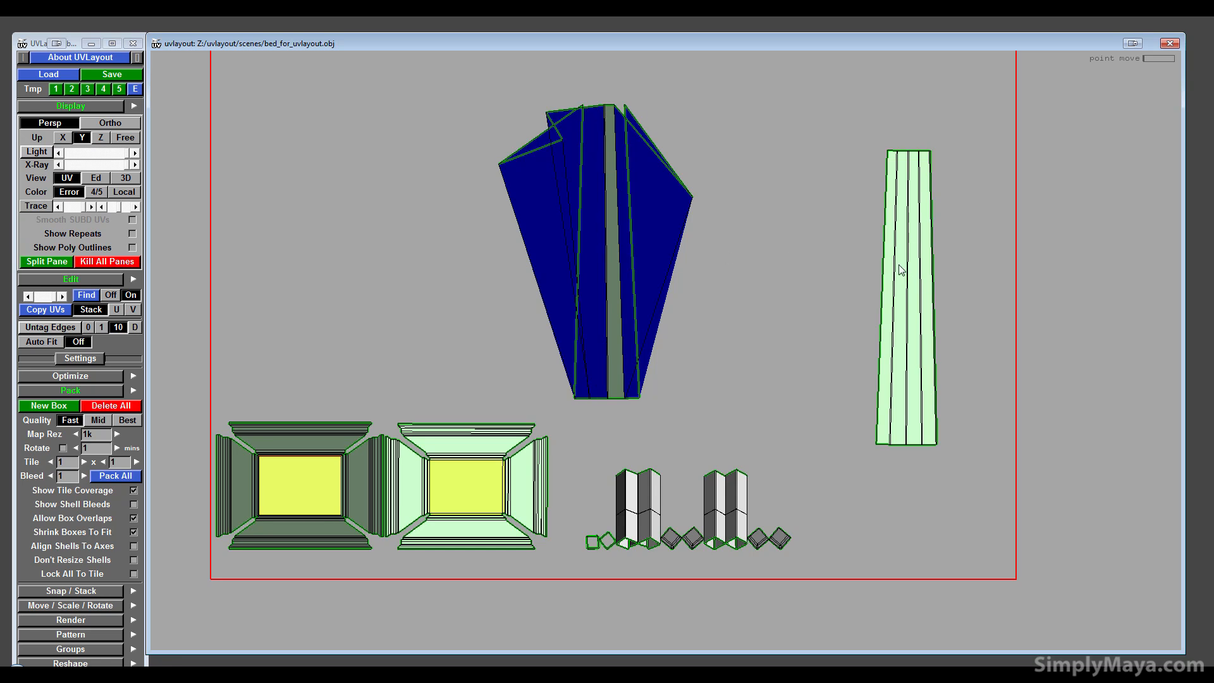
key(s)
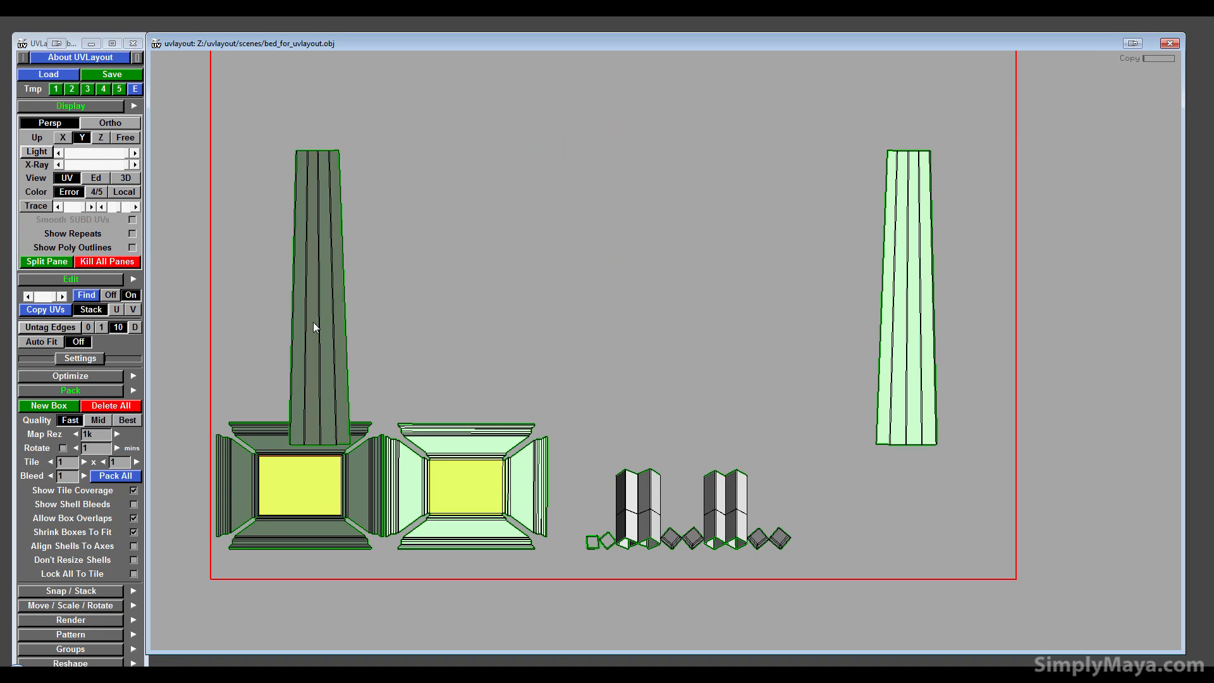
- Move the dark and light tall post shells side by side in the open area above the small leg shells
middle_drag(313, 321, 723, 302)
middle_drag(871, 289, 789, 262)
middle_drag(717, 318, 723, 301)
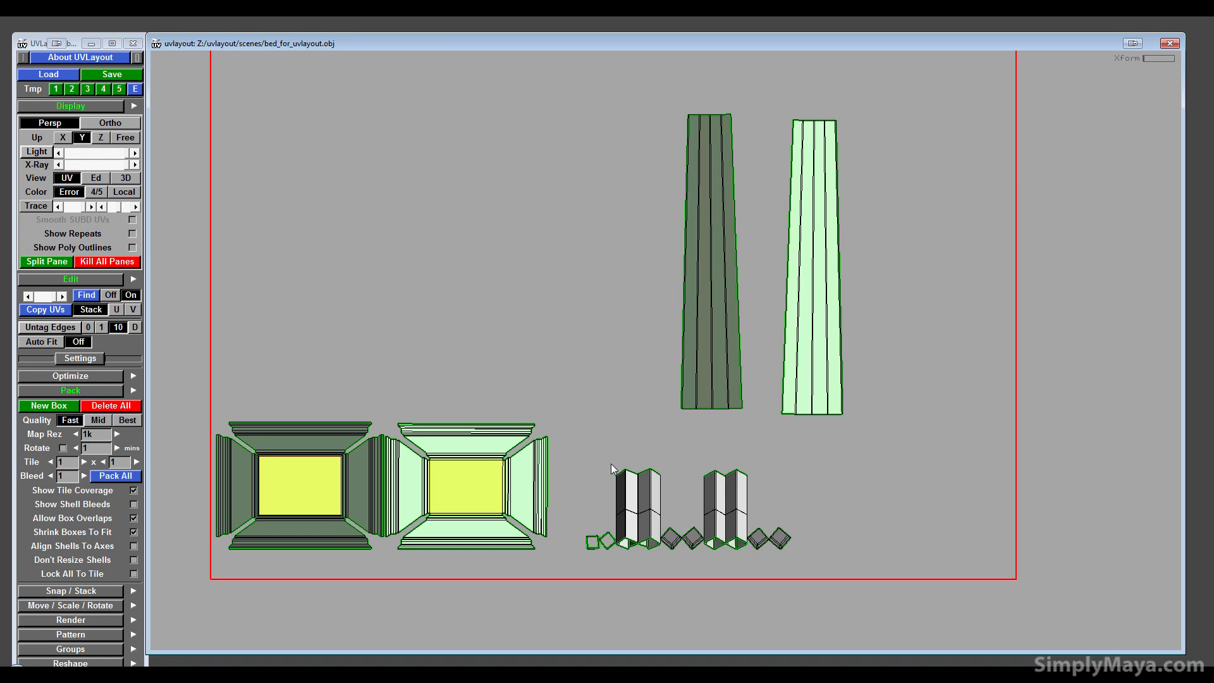
- Flatten the group of small shells near the tile's lower edge, and move one leg shell aside to flatten it further
key(shift+f)
drag(568, 457, 840, 602)
middle_drag(736, 526, 841, 501)
key(f)
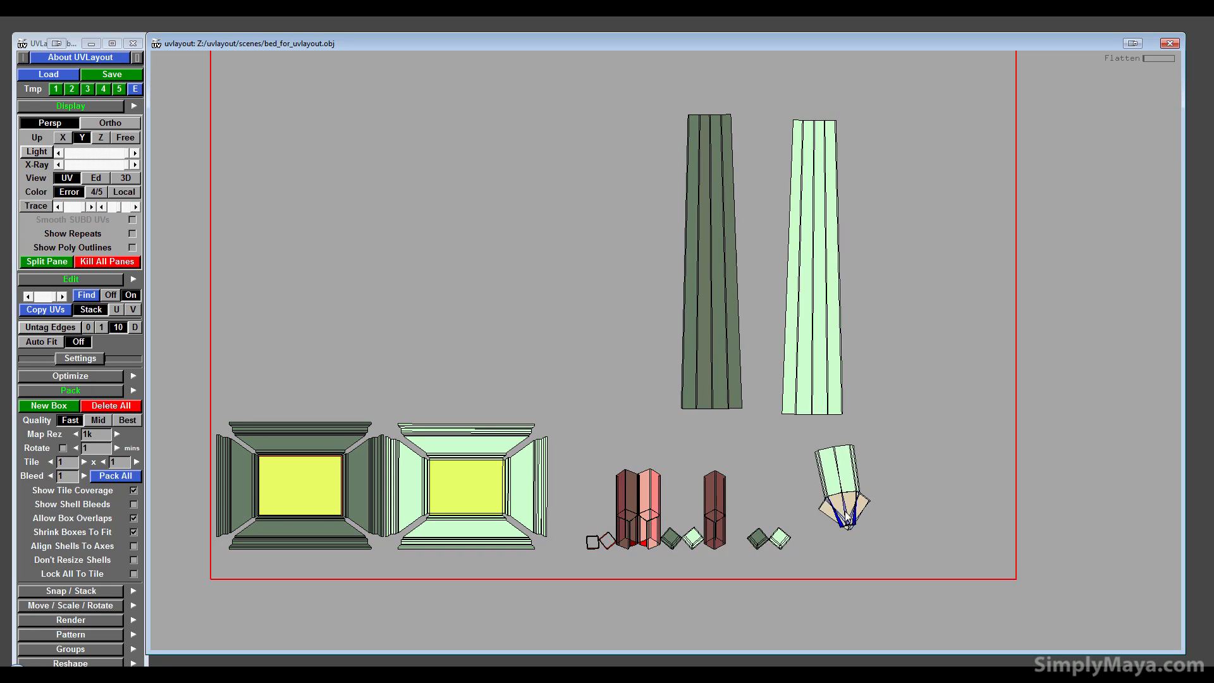
scroll(848, 475, up, 5)
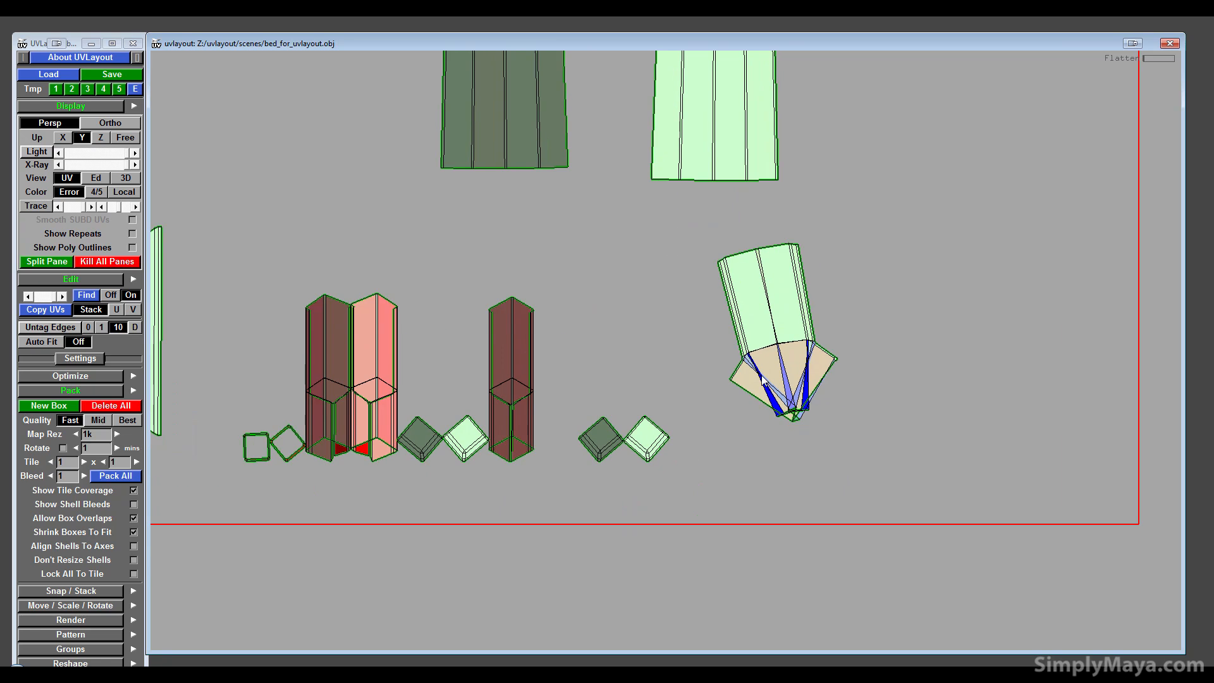
scroll(763, 378, up, 4)
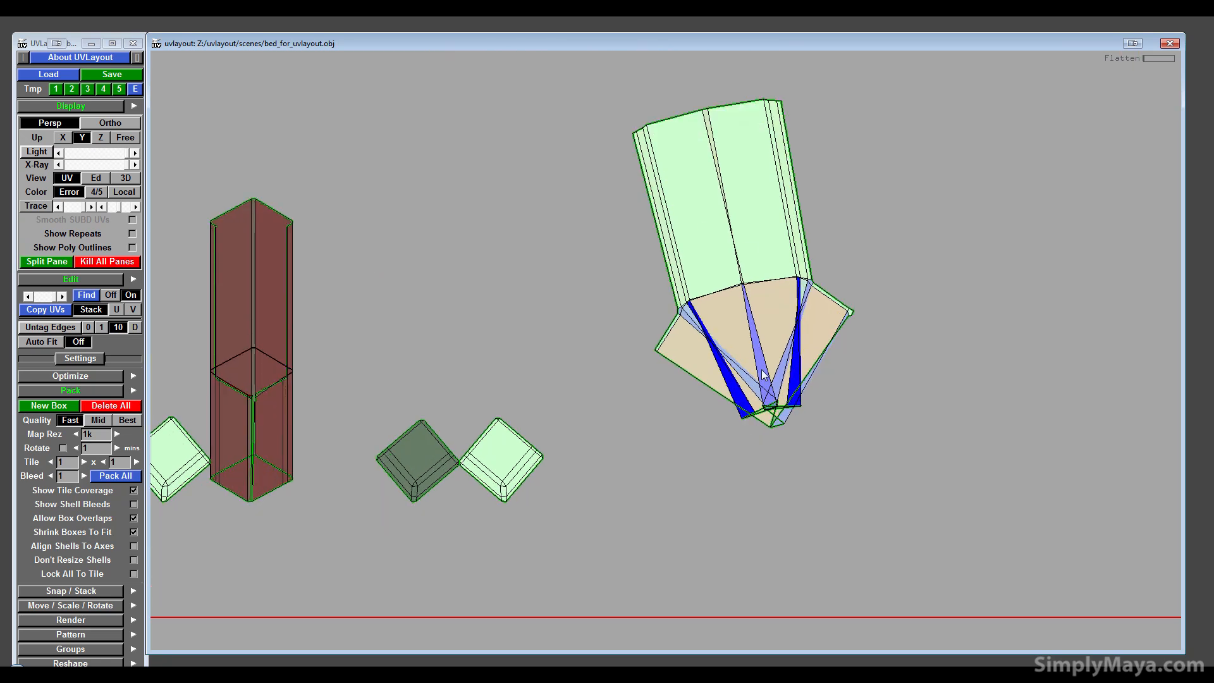
- Return the distorted leg shell to editing and cut a second vertical seam beside the existing corner seam of the leg
key(d)
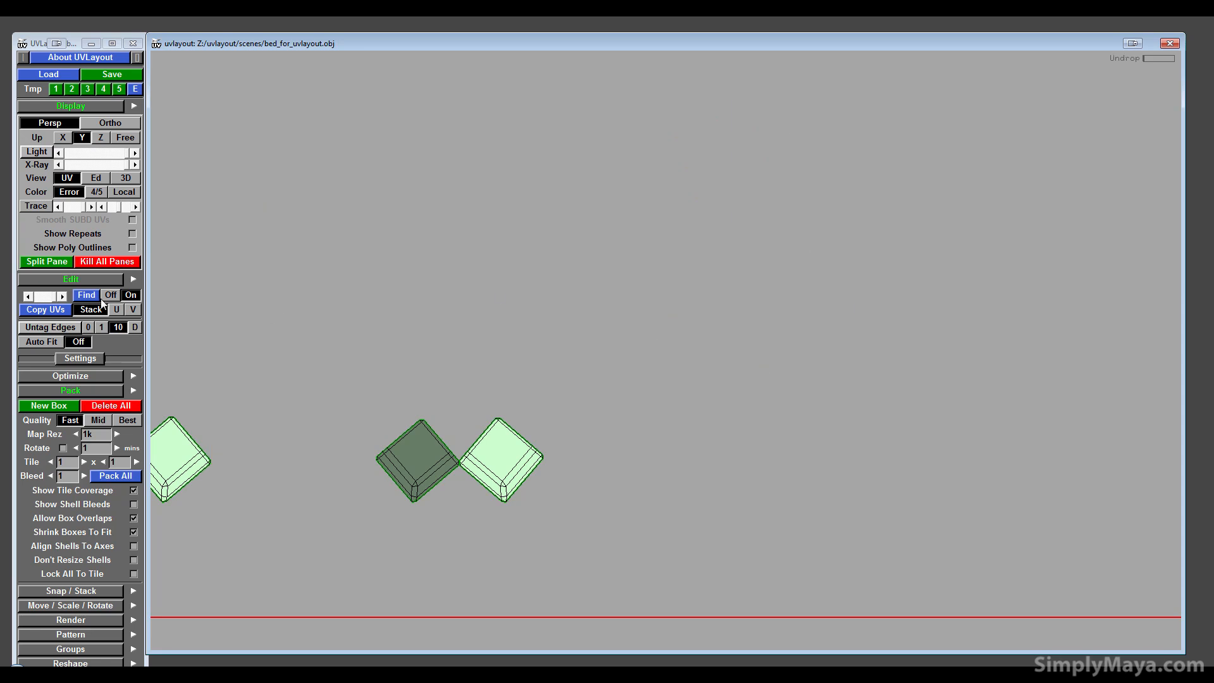
key(2)
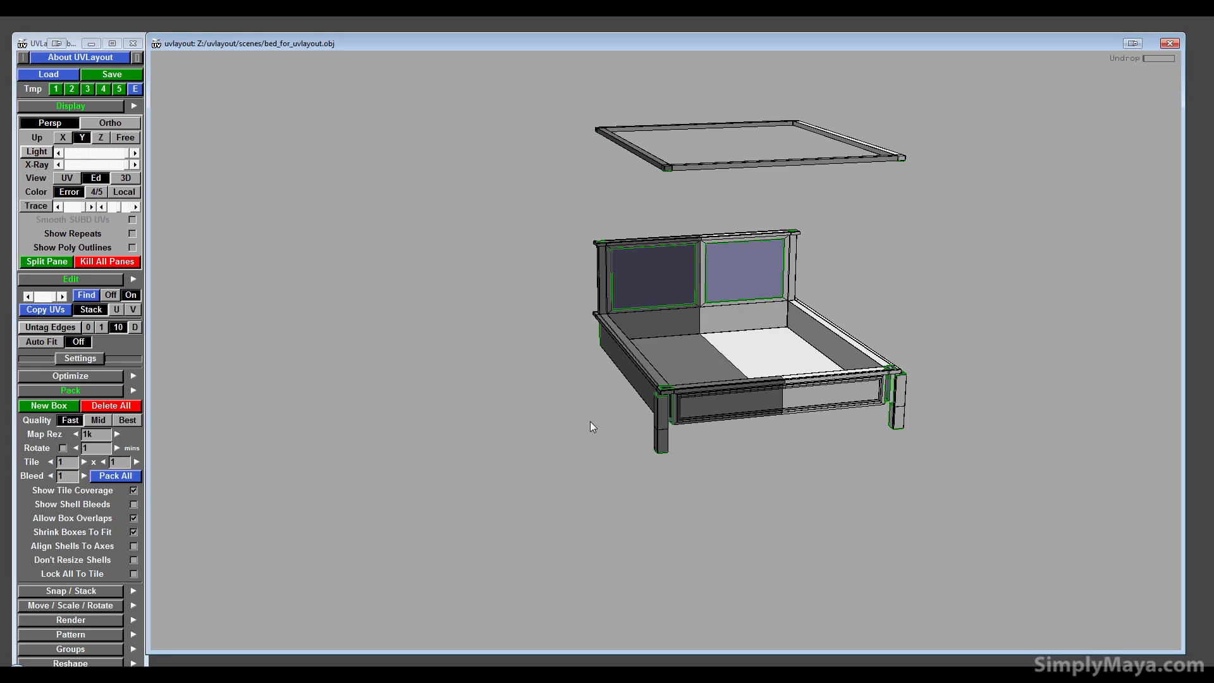
right_drag(485, 394, 1092, 518)
drag(1092, 519, 807, 612)
middle_drag(807, 612, 878, 416)
drag(878, 416, 1144, 424)
right_drag(747, 336, 1144, 439)
drag(1143, 439, 567, 382)
right_drag(567, 382, 1164, 473)
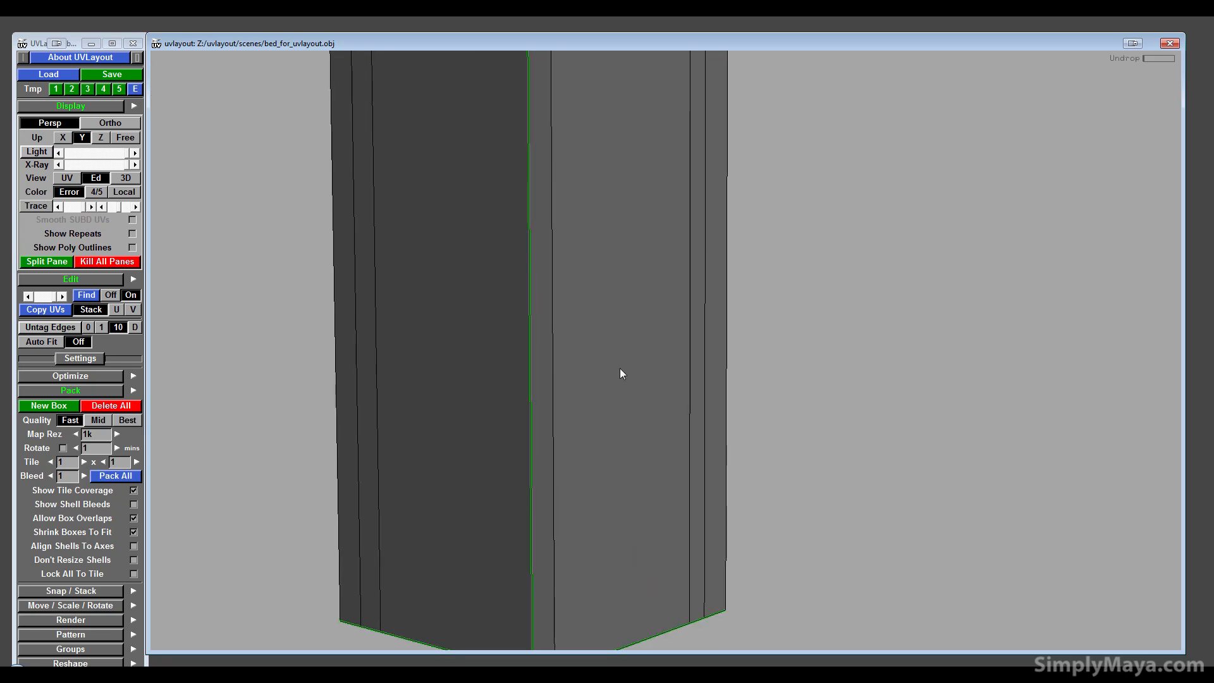
middle_drag(620, 368, 680, 610)
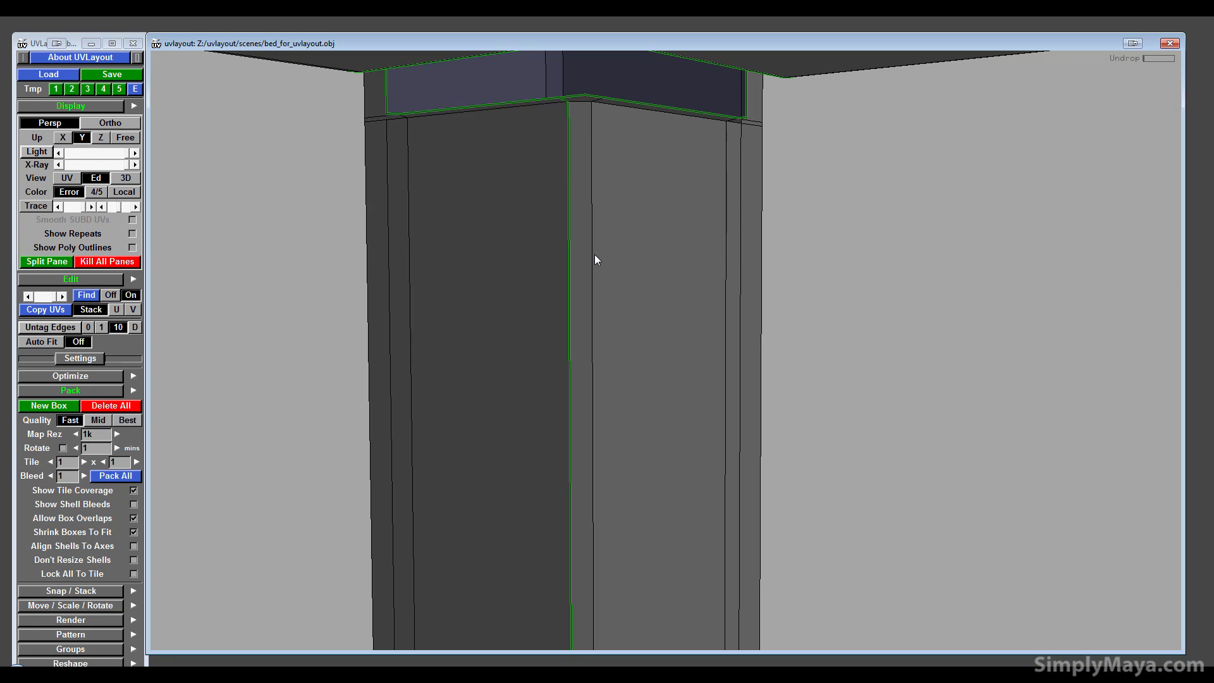
key(c)
key(Return)
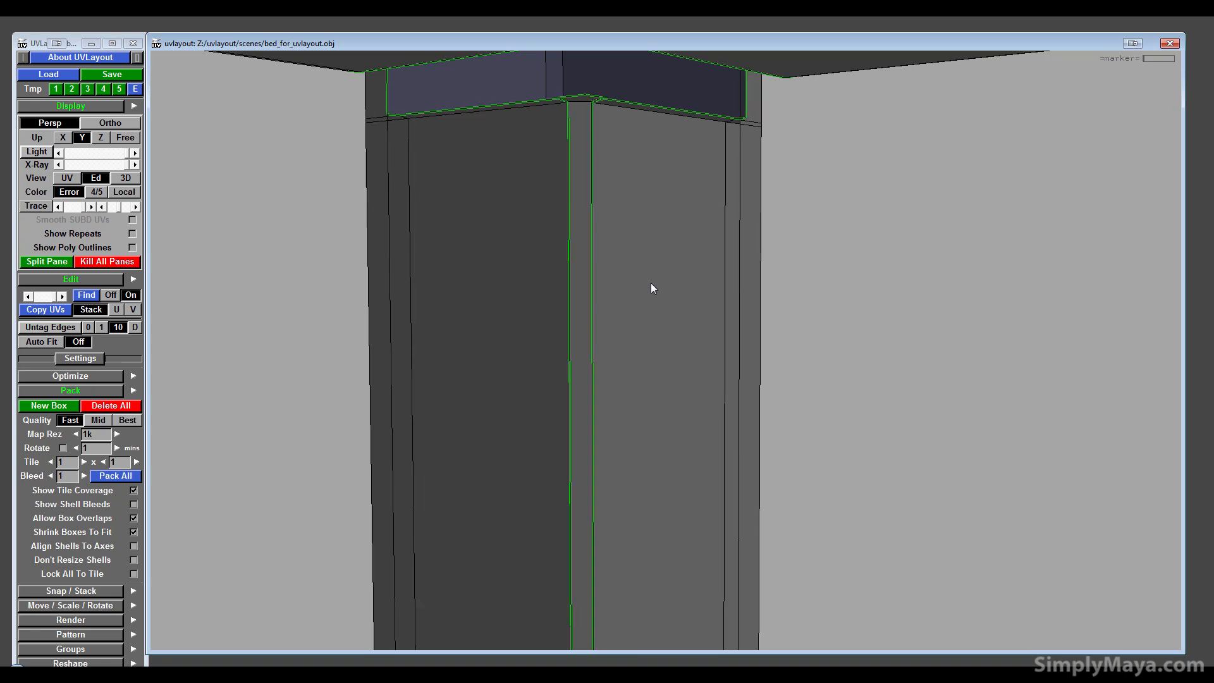
- Drop the cut leg shell and its separated narrow corner strip into UV space
middle_drag(640, 305, 662, 29)
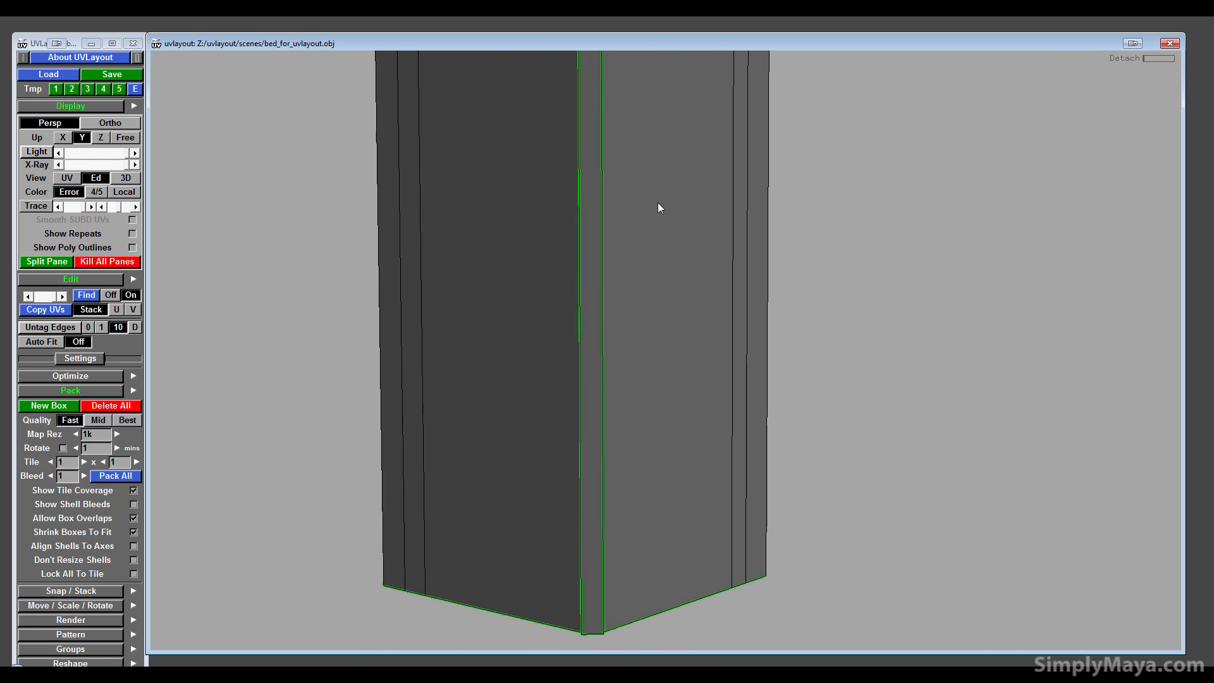
drag(504, 320, 500, 325)
key(d)
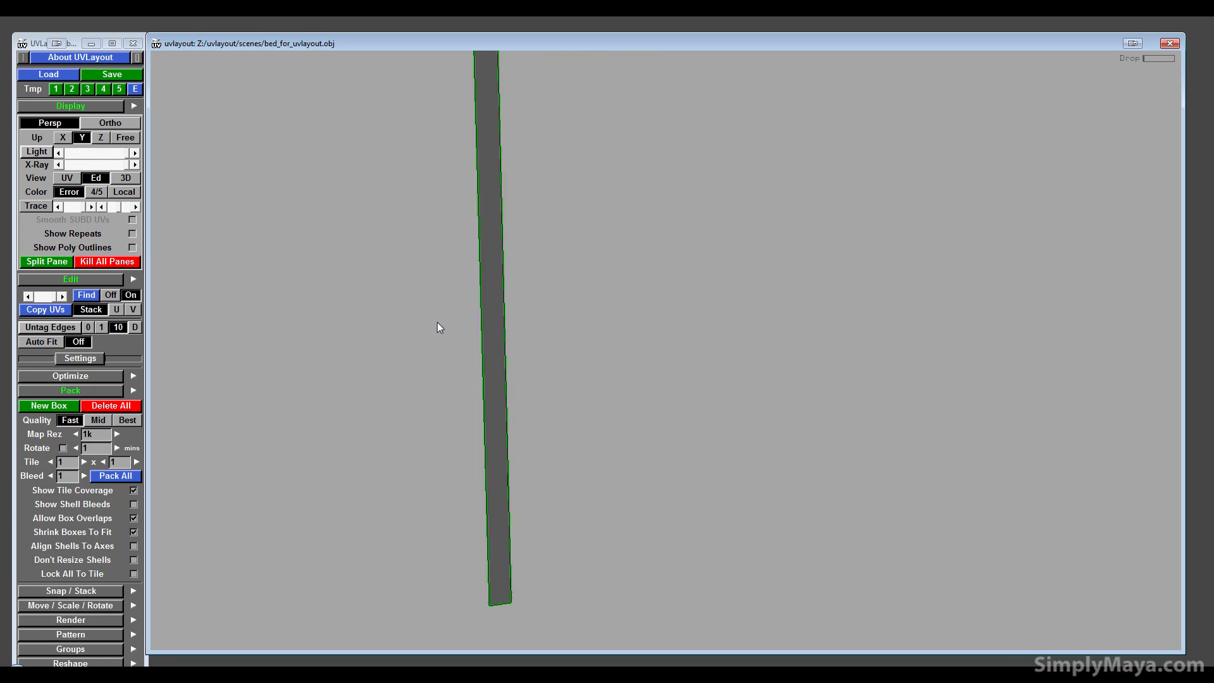
key(d)
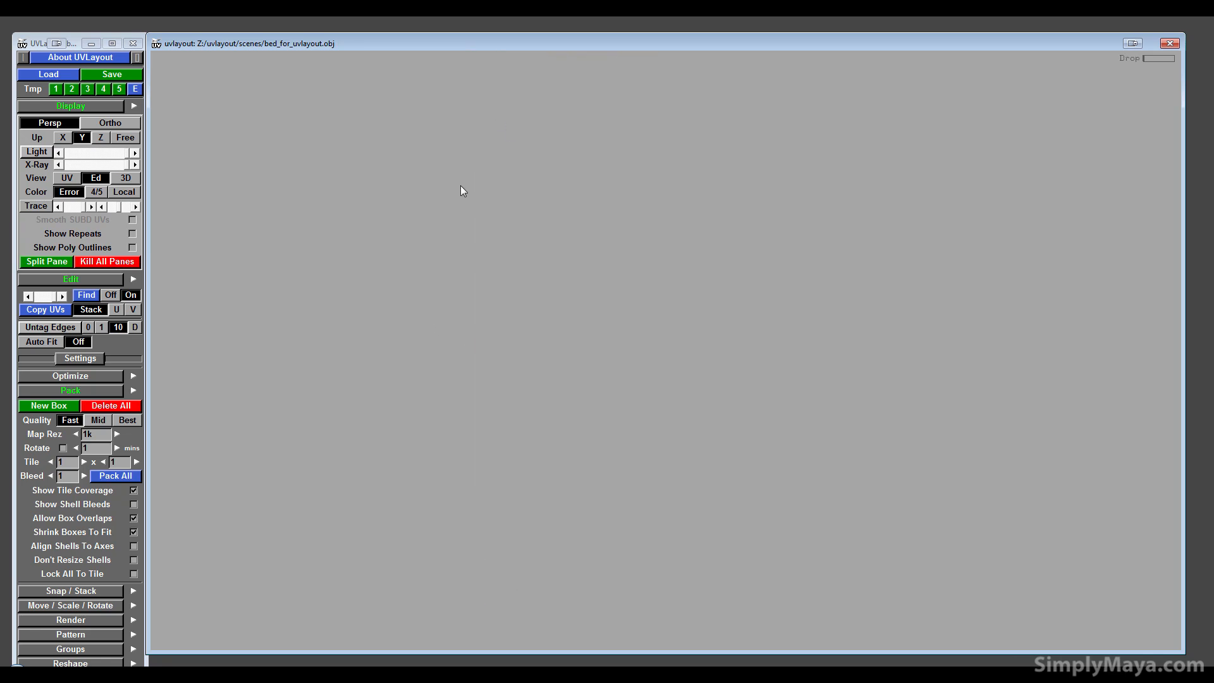
click(124, 179)
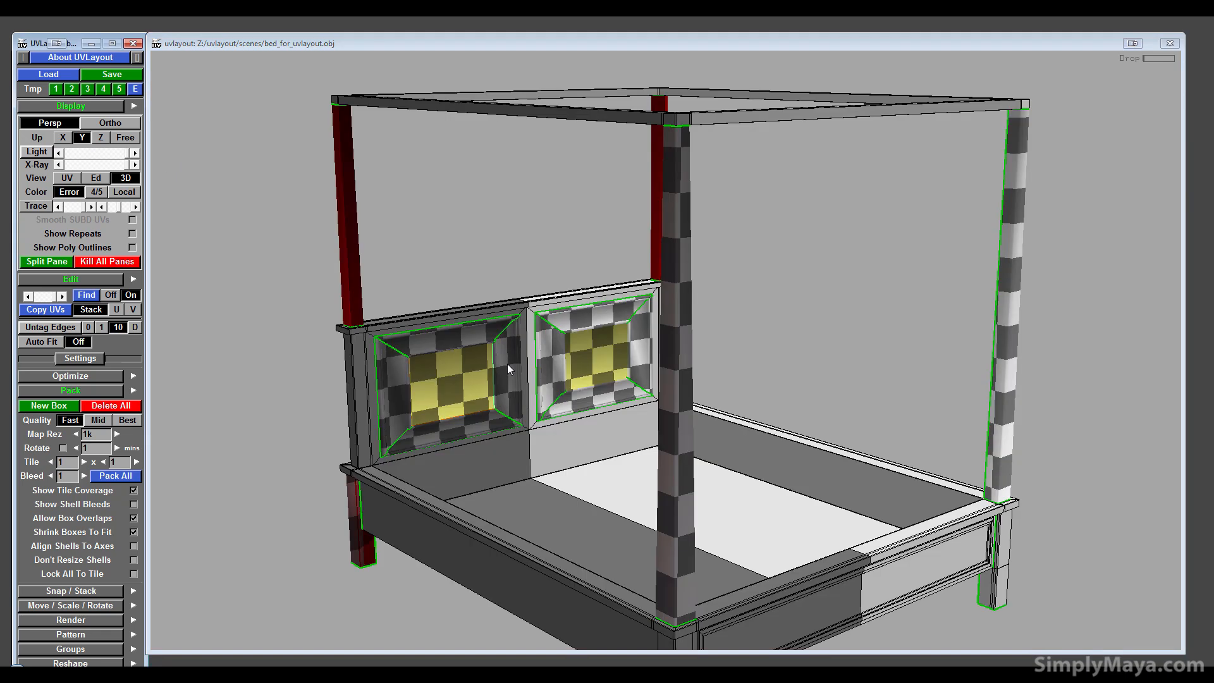
click(68, 177)
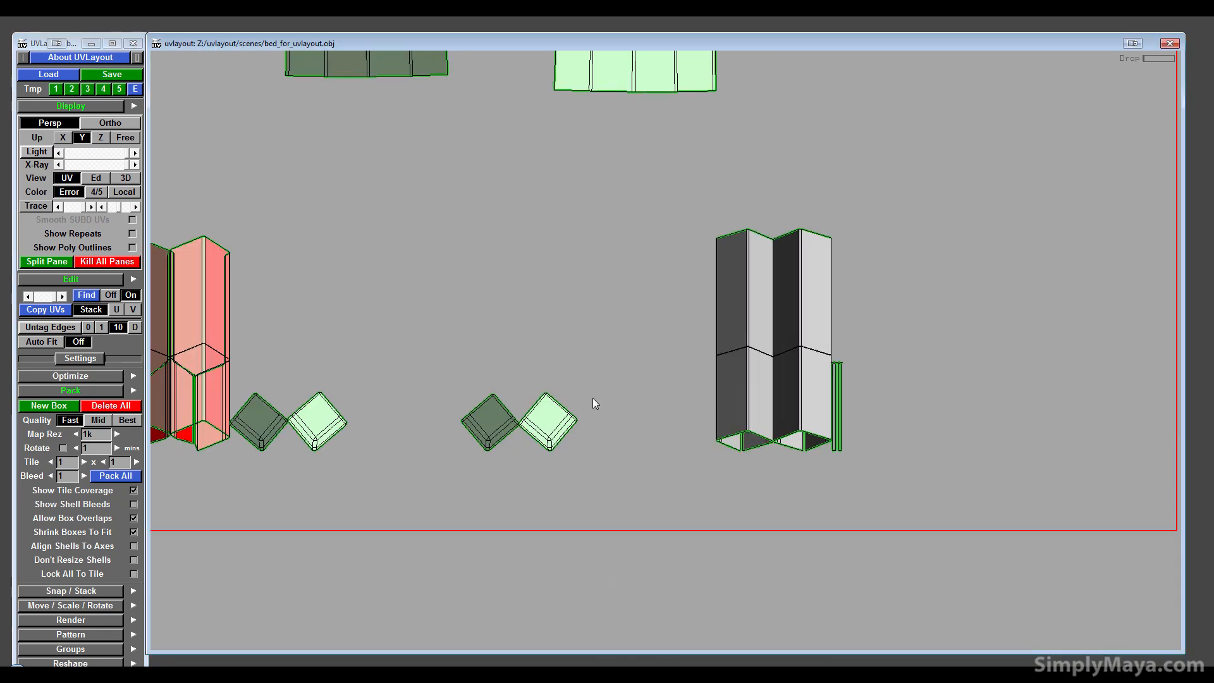
- Move the dark leg shell clear of its twin, flatten it, and copy its layout to the symmetric counterpart
drag(606, 380, 870, 310)
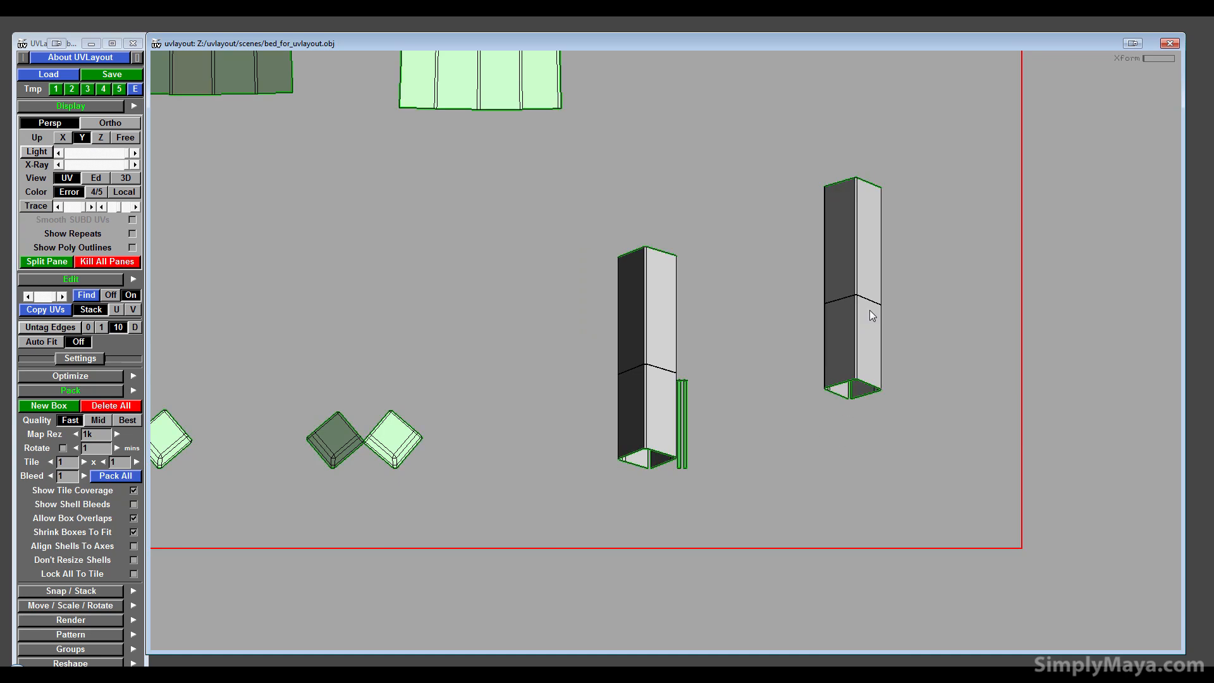
key(f)
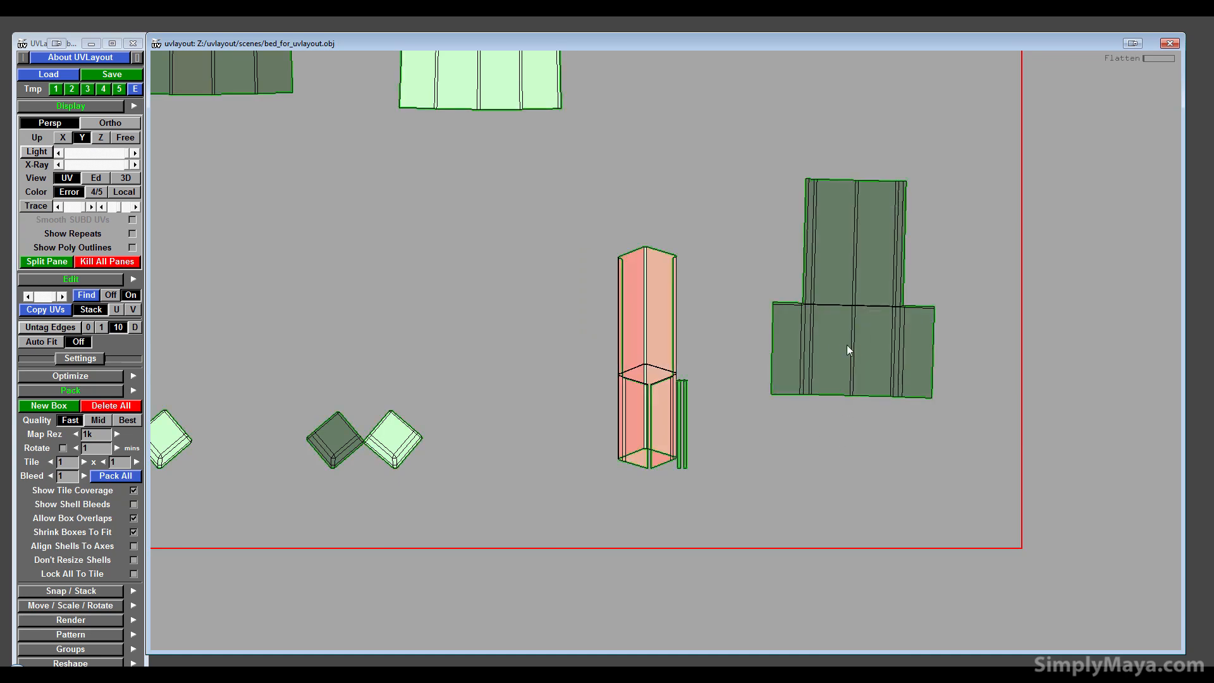
key(s)
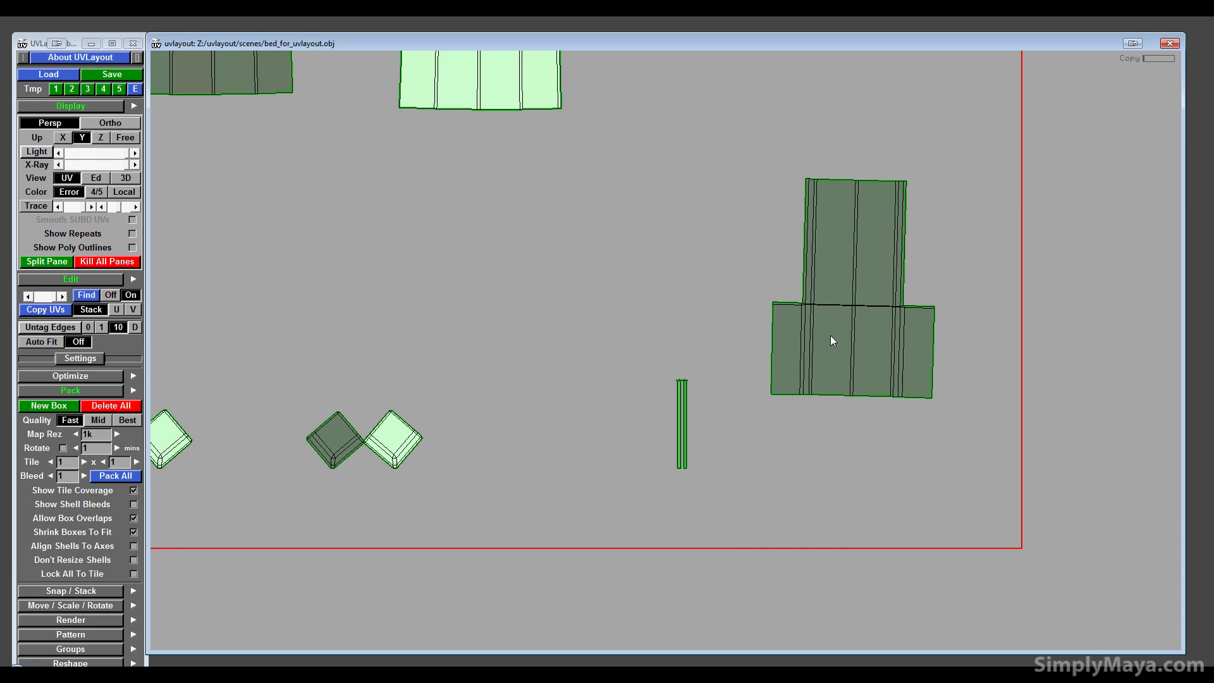
- Place the light flattened leg shell near the tile's right edge and its dark counterpart above the headboard shells
right_drag(831, 336, 412, 287)
middle_drag(412, 286, 357, 490)
right_drag(357, 490, 761, 355)
middle_drag(762, 353, 660, 328)
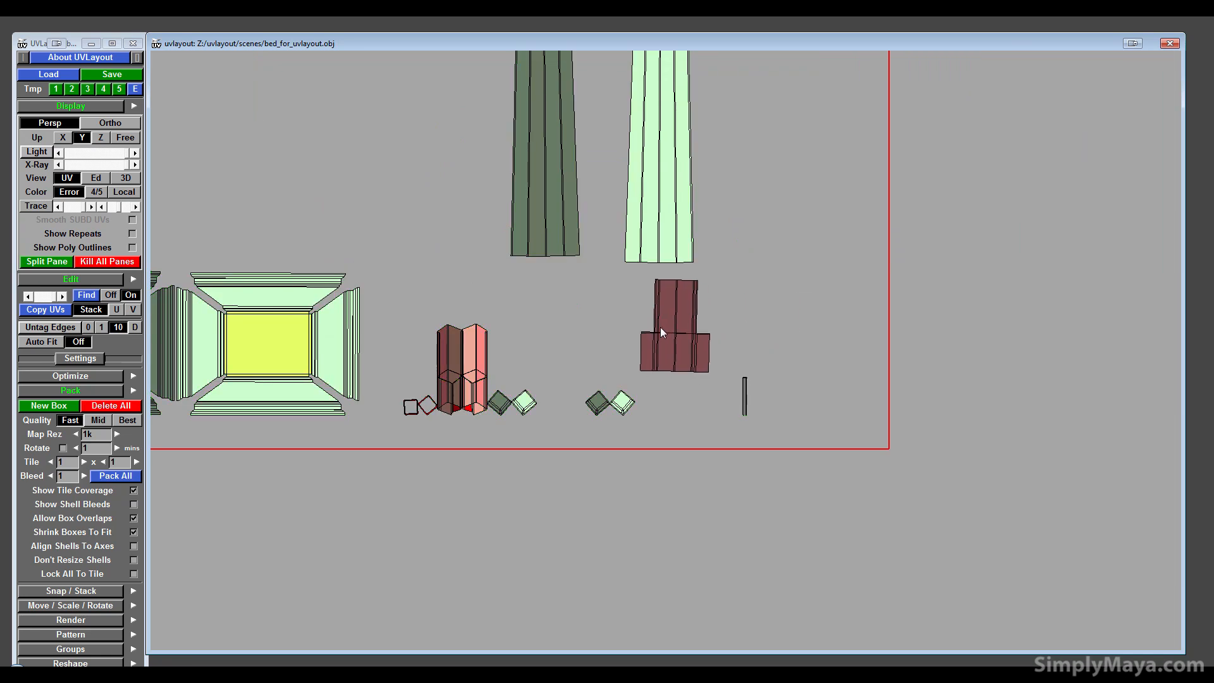
key(Home)
key(Home)
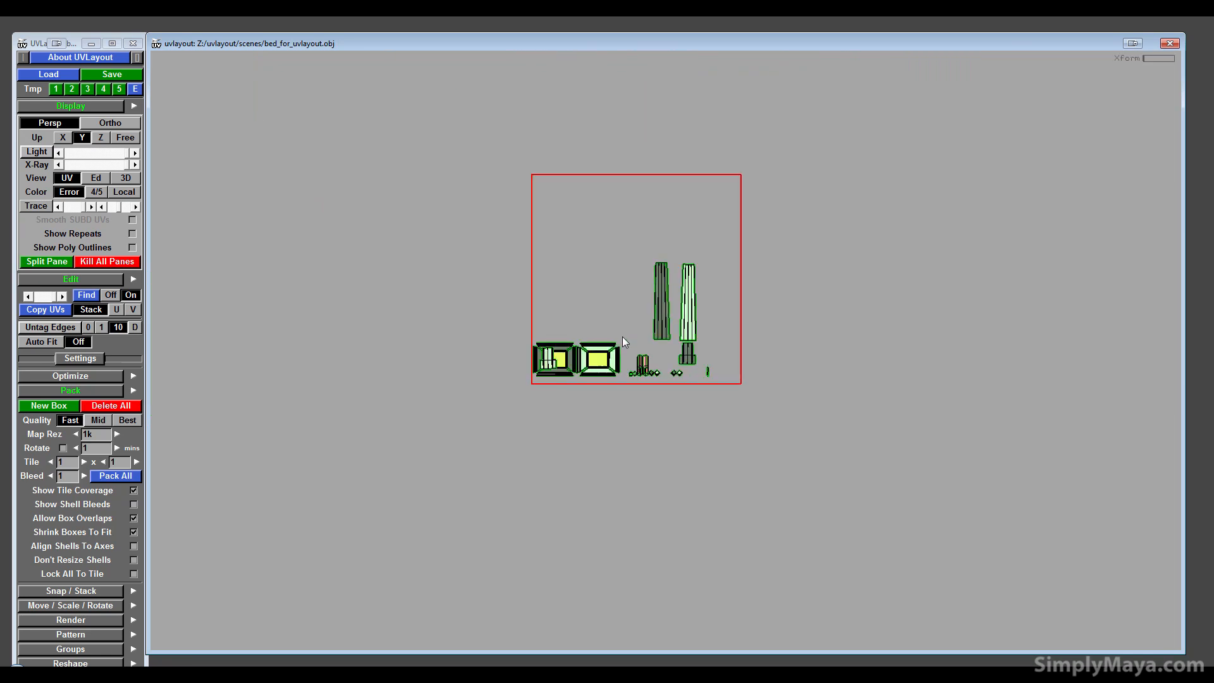
middle_drag(543, 362, 712, 355)
right_drag(712, 355, 629, 370)
key(f)
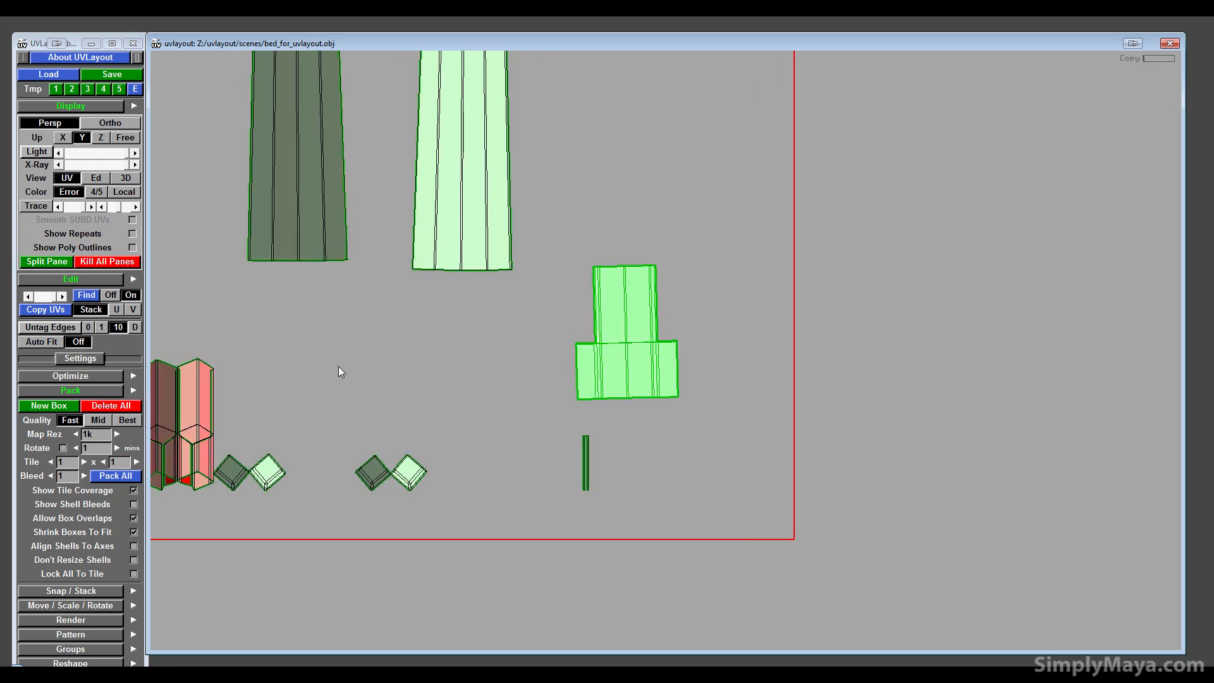
right_drag(339, 366, 335, 386)
middle_drag(351, 342, 495, 264)
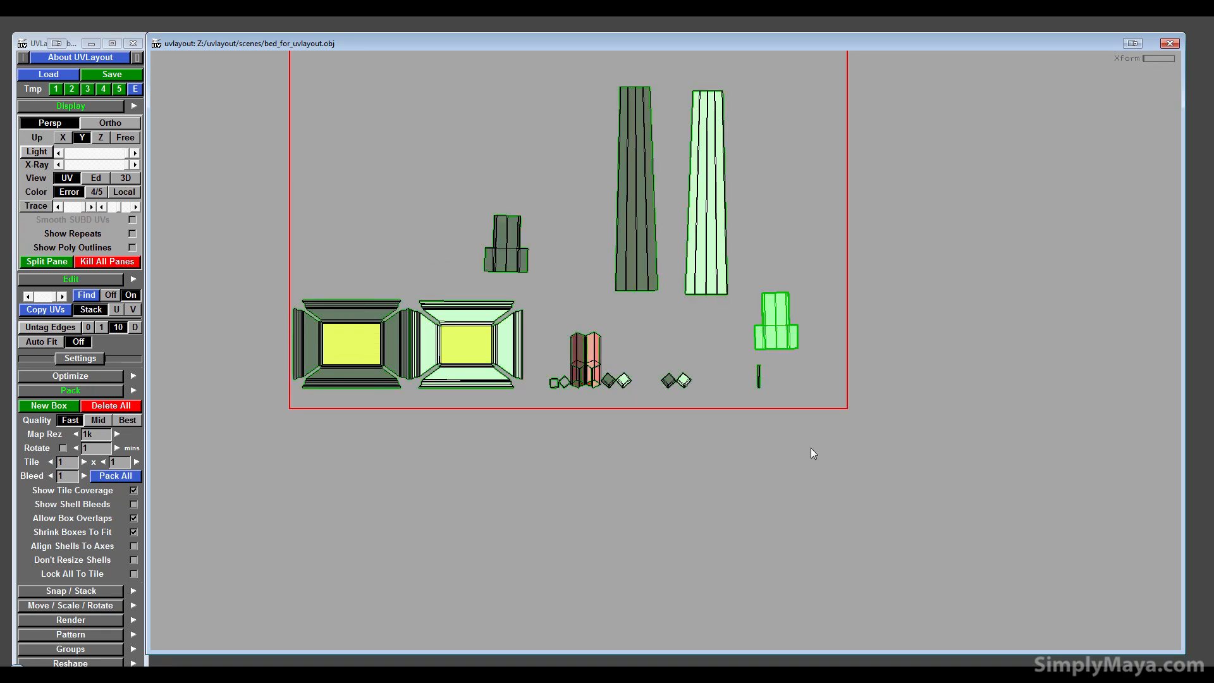
- Separate the two narrow strip shells and place them beside the light leg shell
right_drag(810, 448, 684, 321)
middle_drag(610, 279, 569, 508)
right_drag(569, 508, 619, 420)
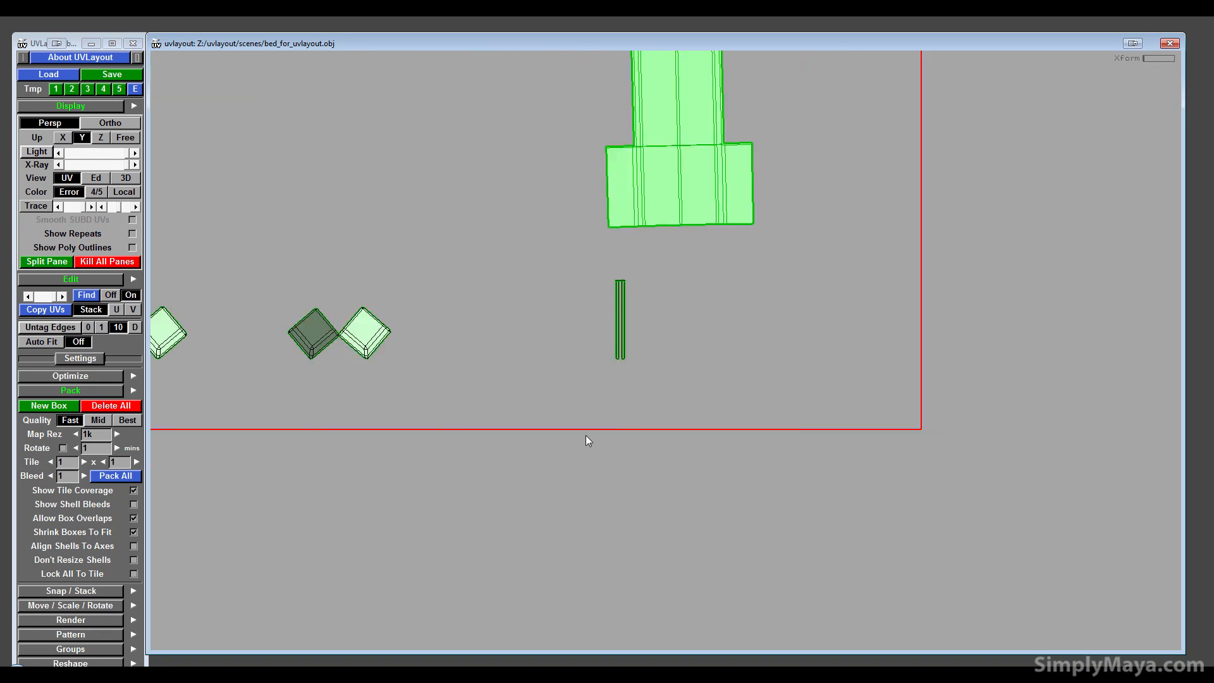
middle_drag(586, 435, 527, 303)
middle_drag(498, 412, 470, 259)
scroll(472, 346, up, 3)
middle_drag(565, 339, 510, 452)
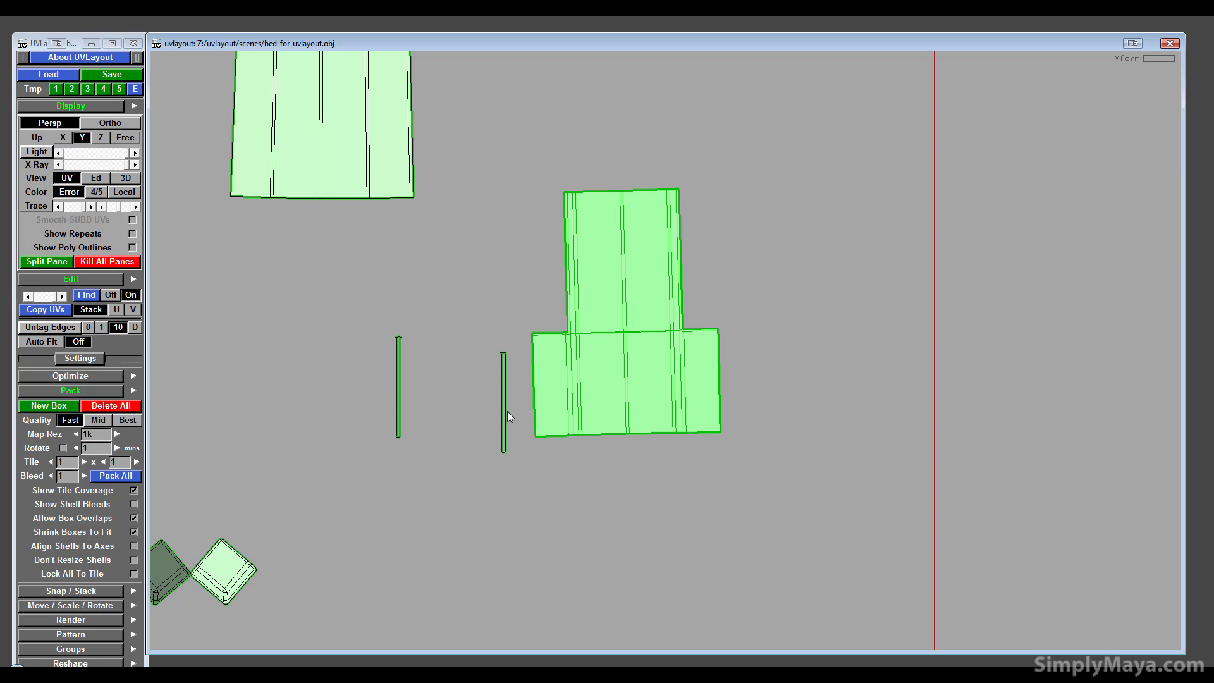
- Mark the edge shared by strip and leg for welding, and bring the dark leg shell beside the two strips
key(w)
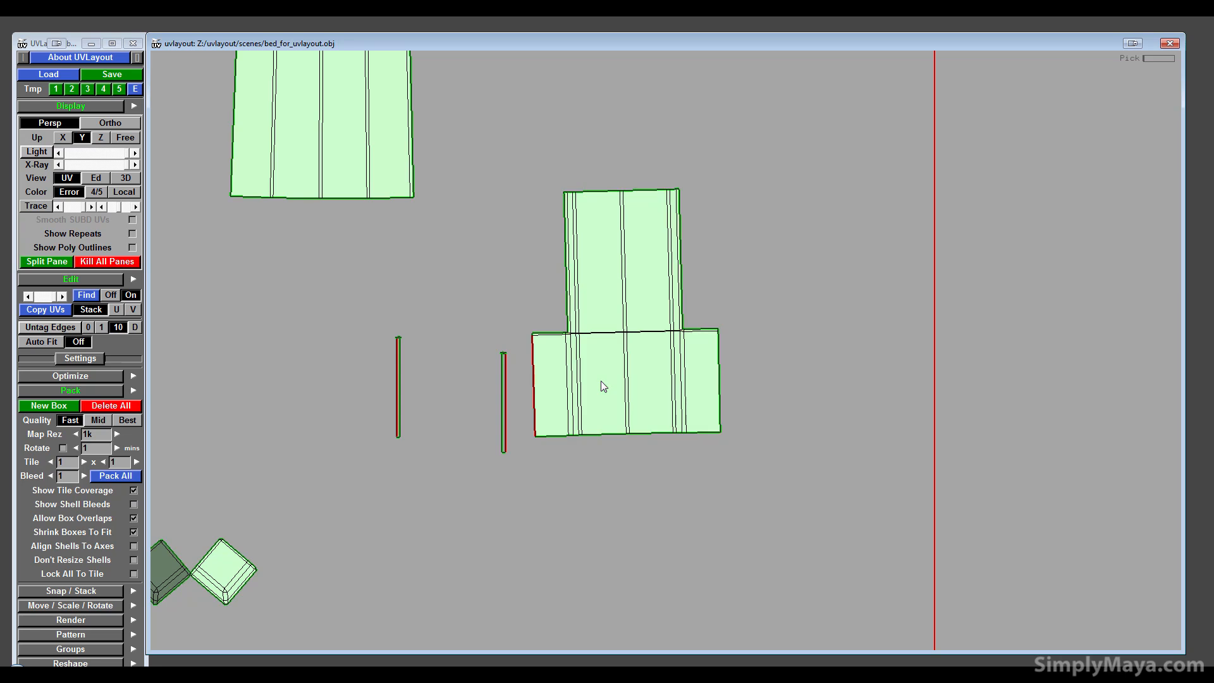
right_drag(571, 413, 407, 269)
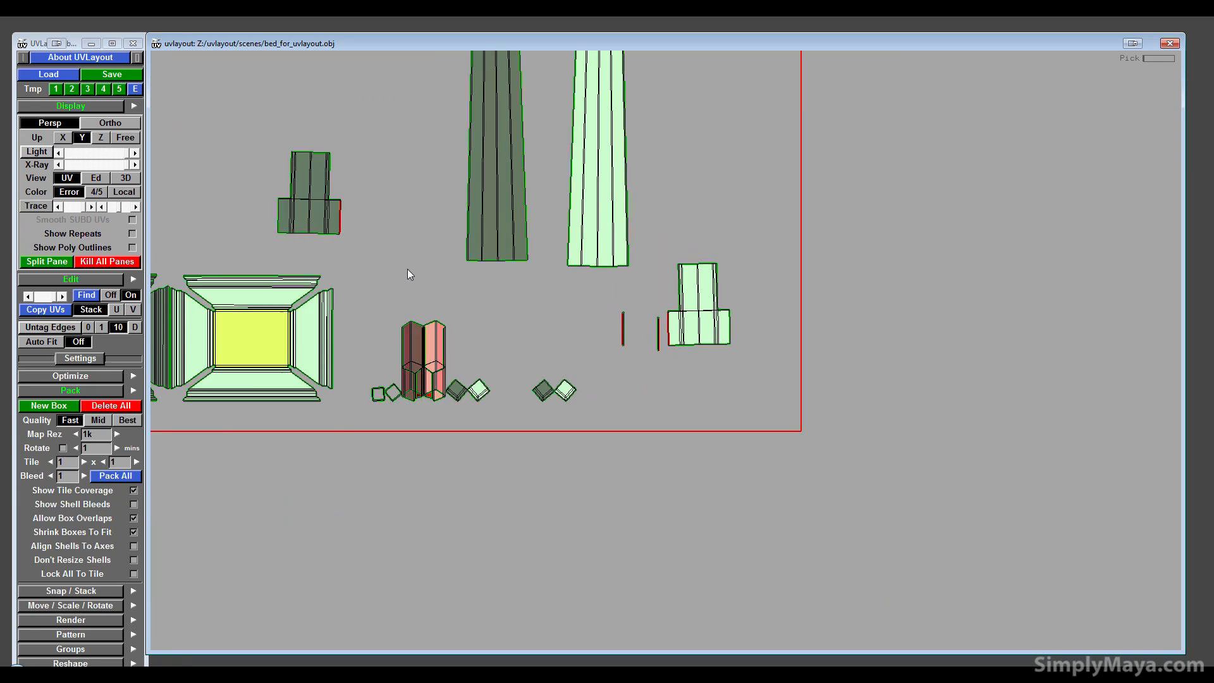
middle_drag(315, 206, 586, 325)
right_drag(690, 356, 651, 403)
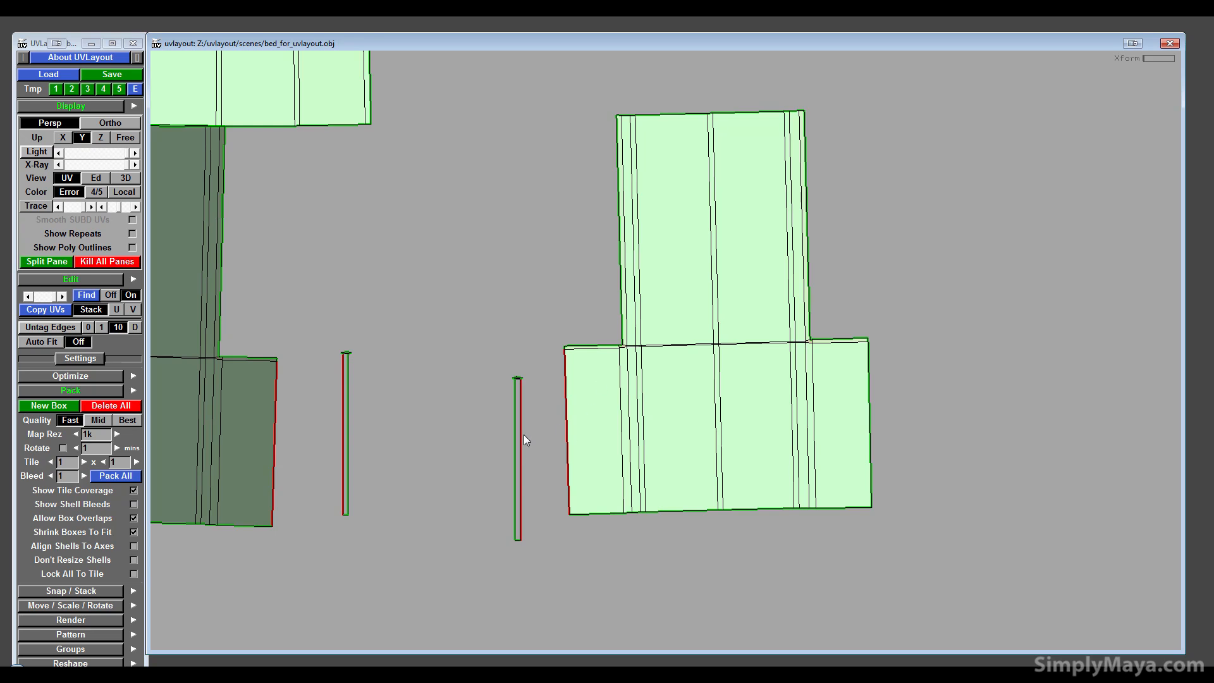
- Move each narrow strip against the matching marked edge of its leg shell
middle_drag(516, 437, 561, 412)
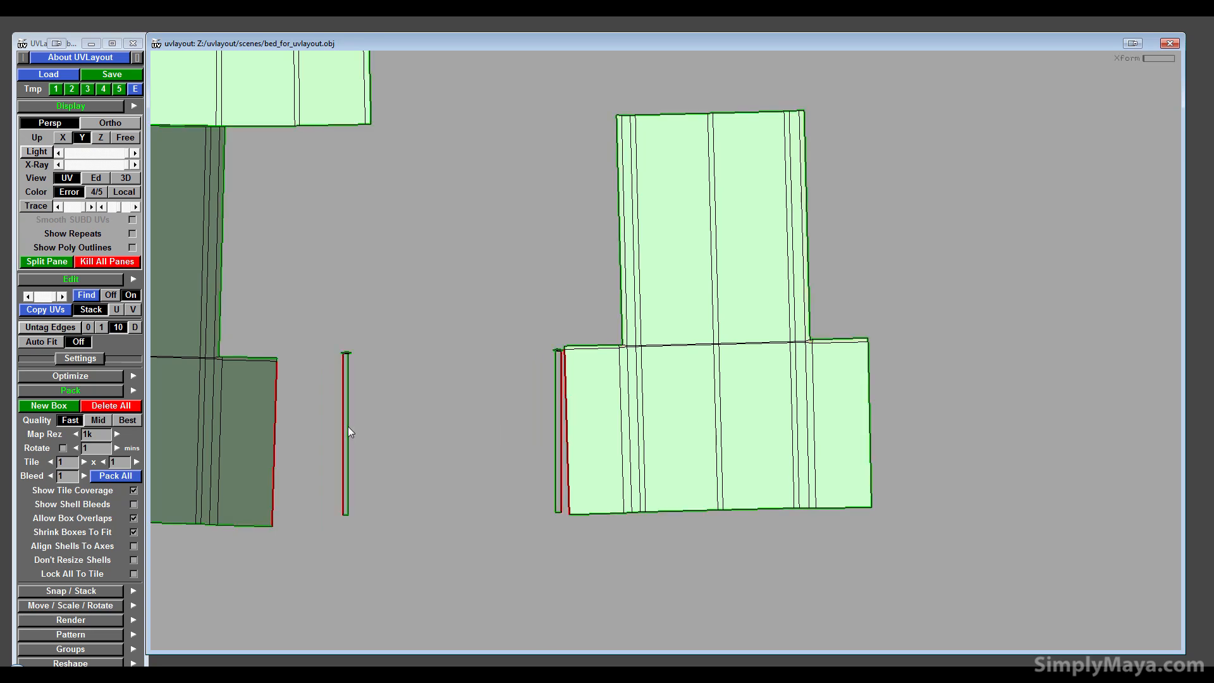
middle_drag(344, 428, 282, 435)
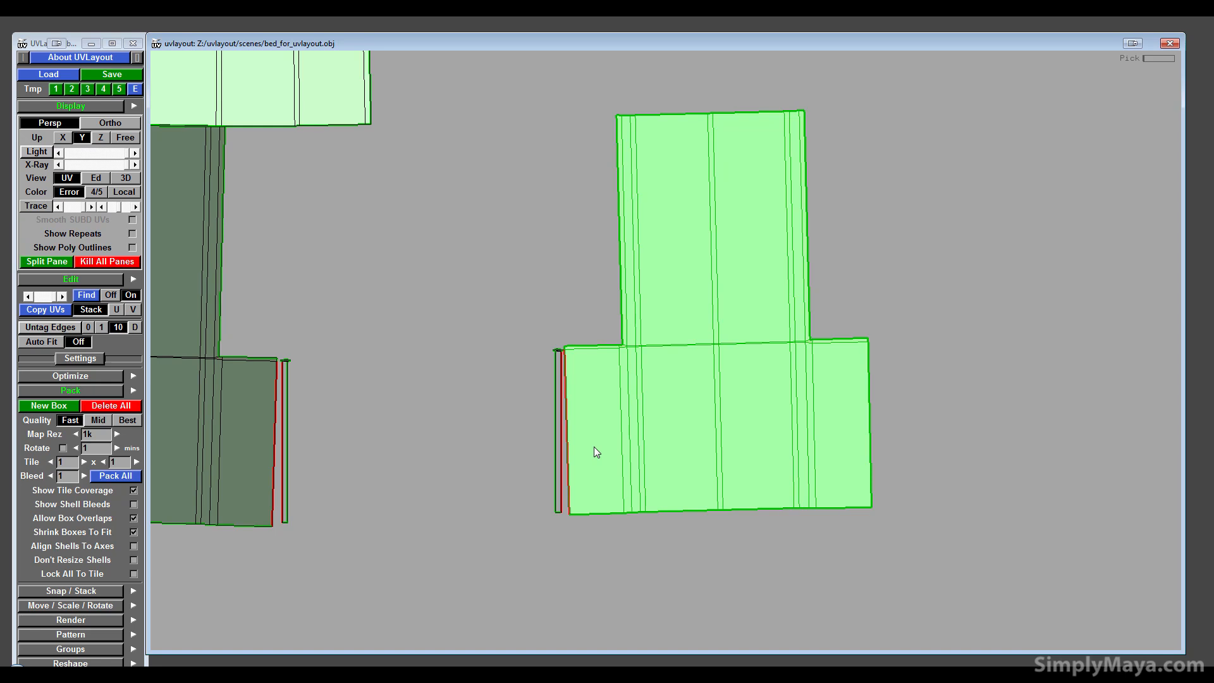
right_drag(594, 446, 586, 257)
middle_drag(588, 381, 566, 392)
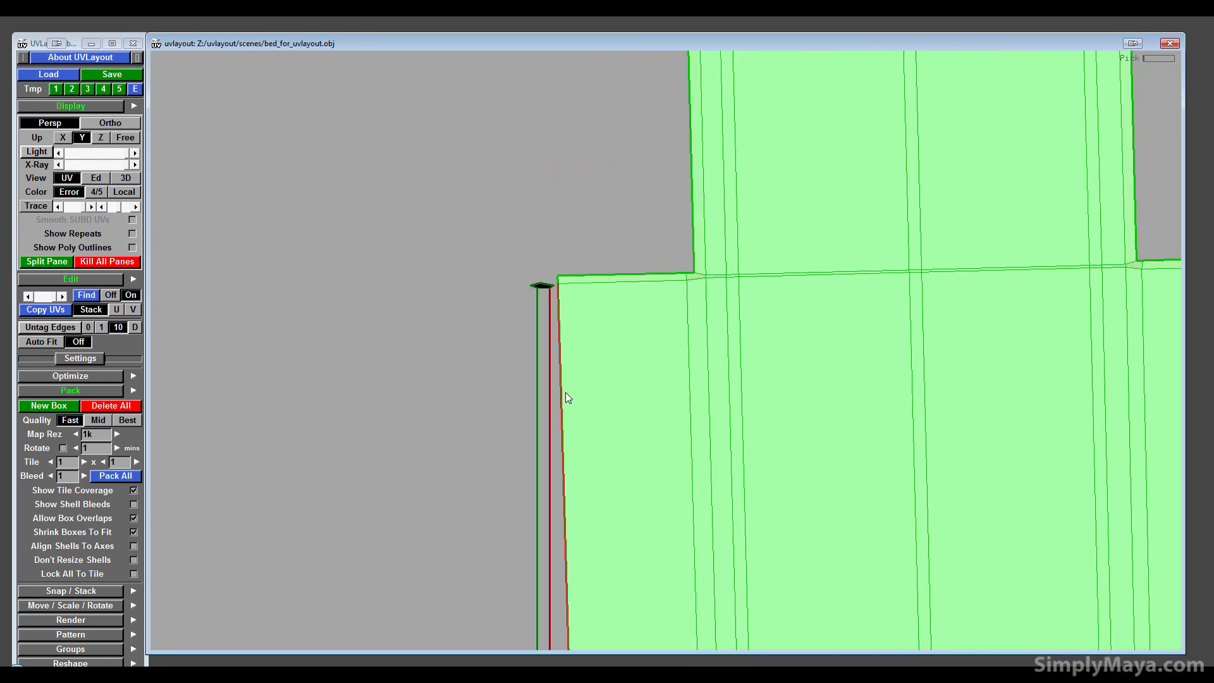
scroll(541, 383, down, 7)
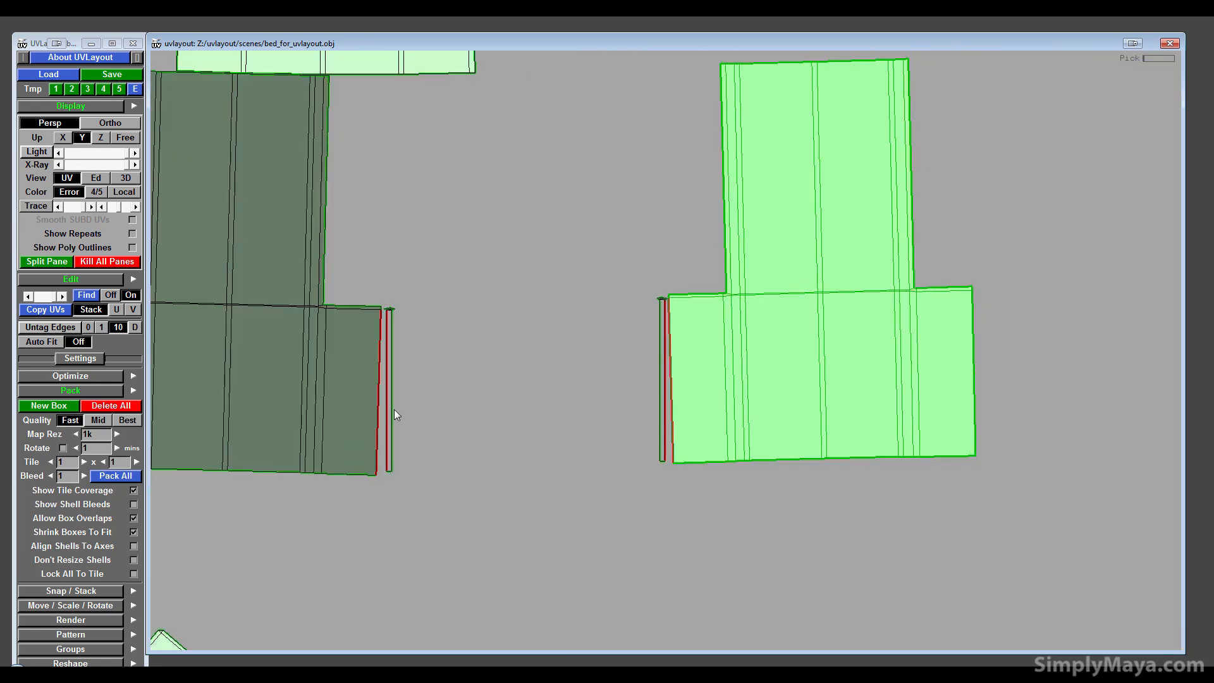
- Move both narrow strips away from the leg shells into the gap between them, and flatten the two strips together
drag(389, 411, 571, 398)
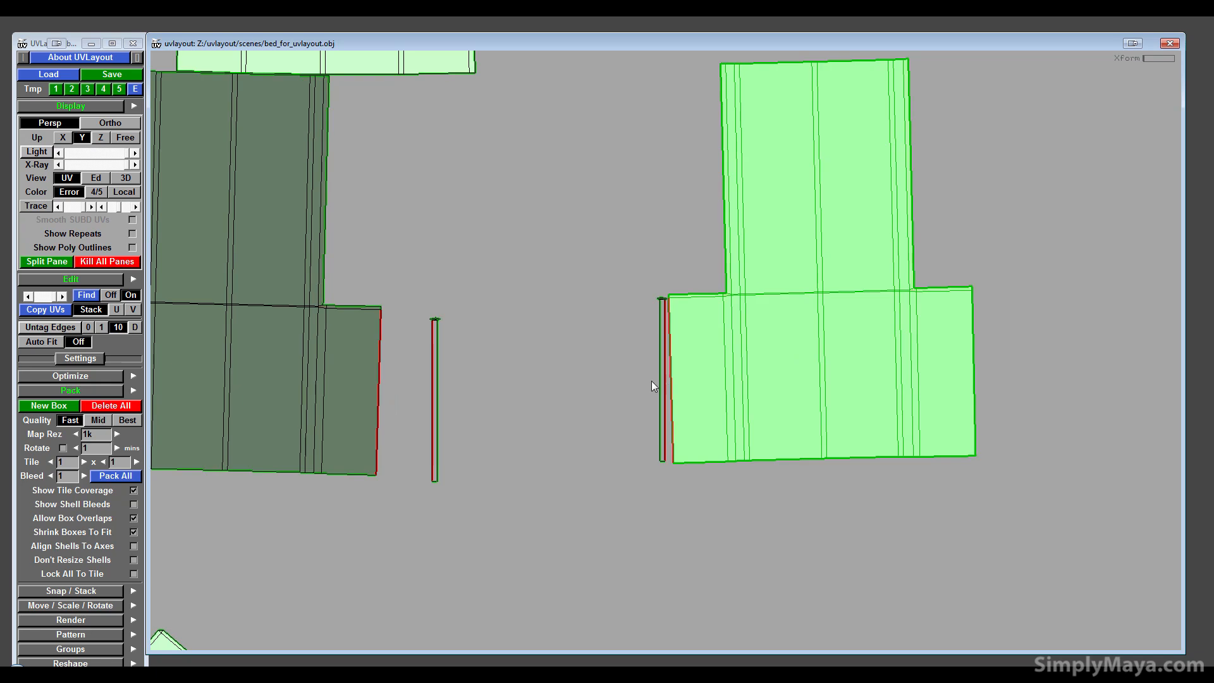
drag(654, 379, 550, 412)
scroll(448, 326, up, 3)
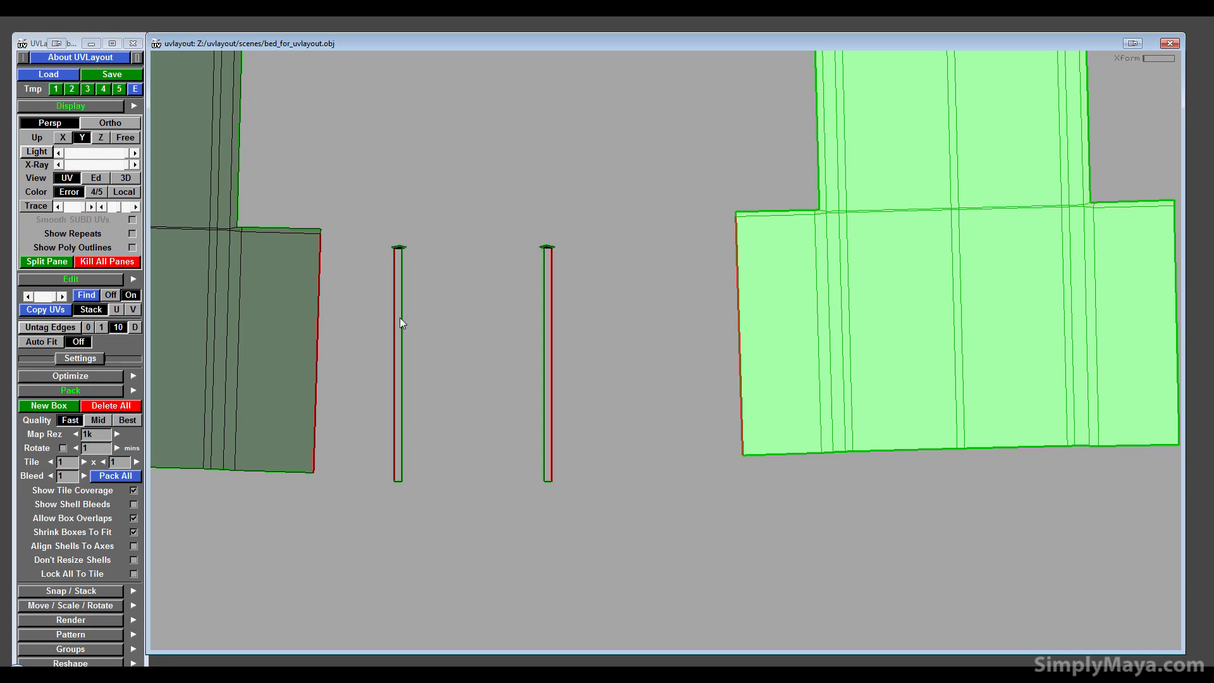
drag(363, 172, 582, 543)
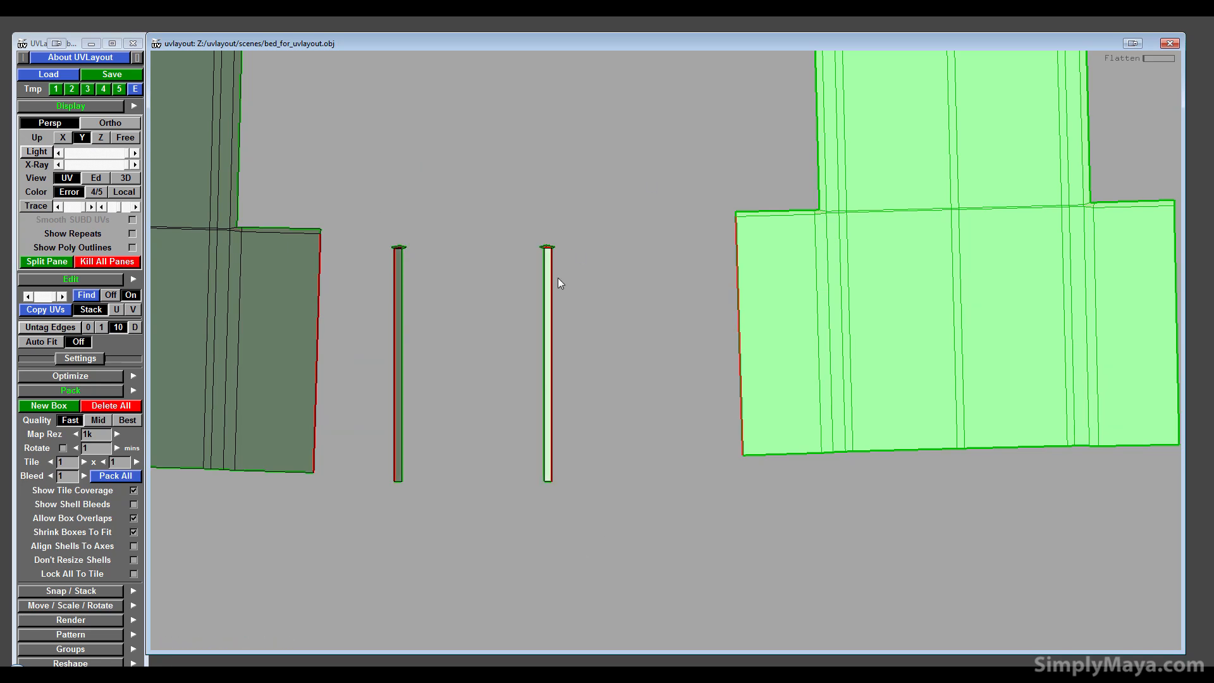
- Pick the light narrow strip and light leg shell, and snap the leg shells against the strips along their matching edges
key(g)
key(g)
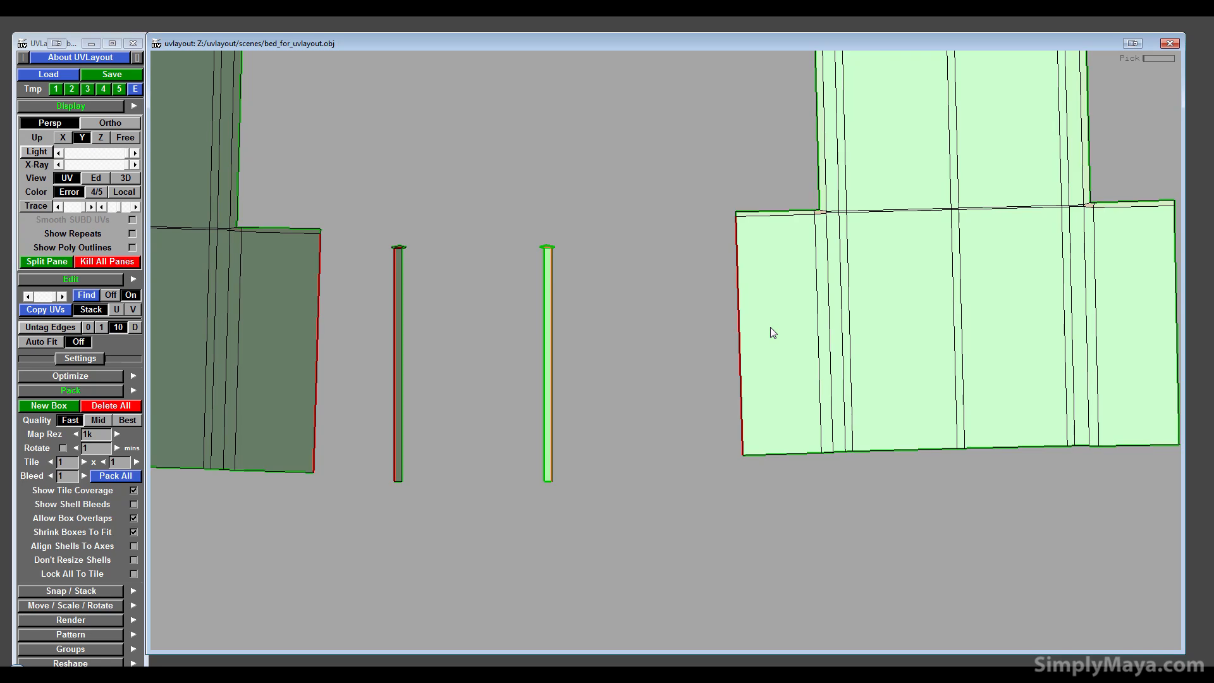
key(m)
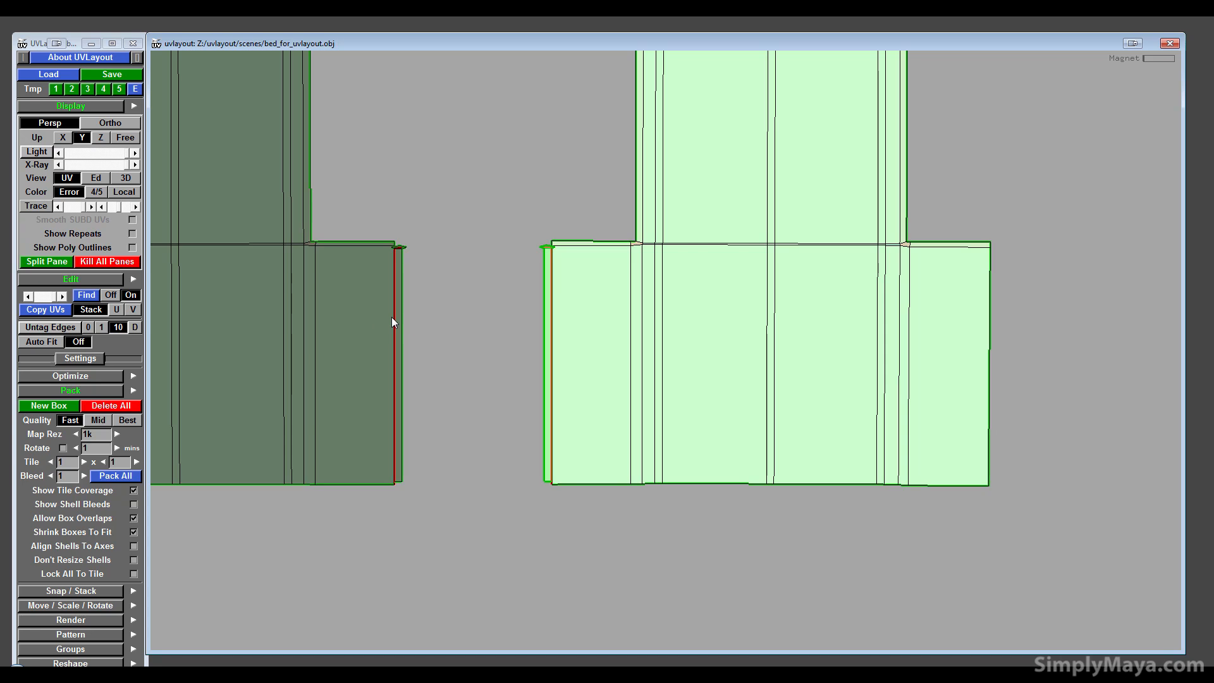
- Weld the narrow strips to their leg shells, including the short edge at the small corner piece
key(w)
key(w)
right_drag(562, 282, 579, 285)
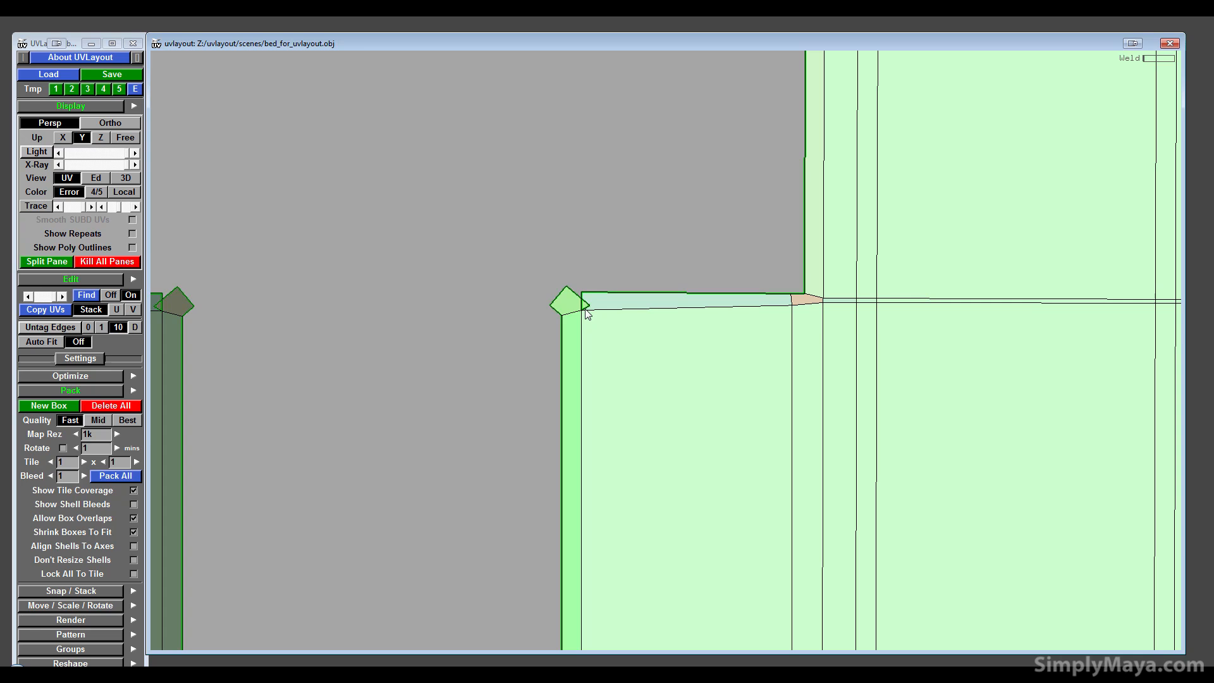
key(w)
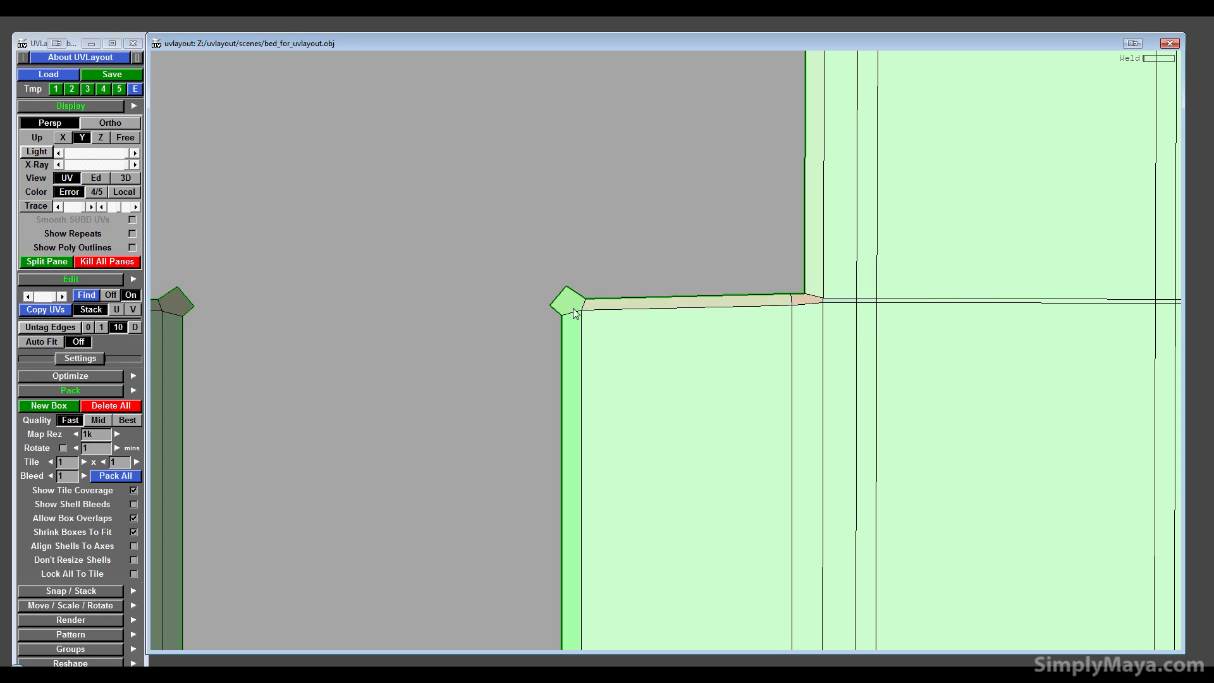
- Flatten the light welded leg shell and copy its UVs to the mirrored dark leg shell
scroll(669, 412, down, 6)
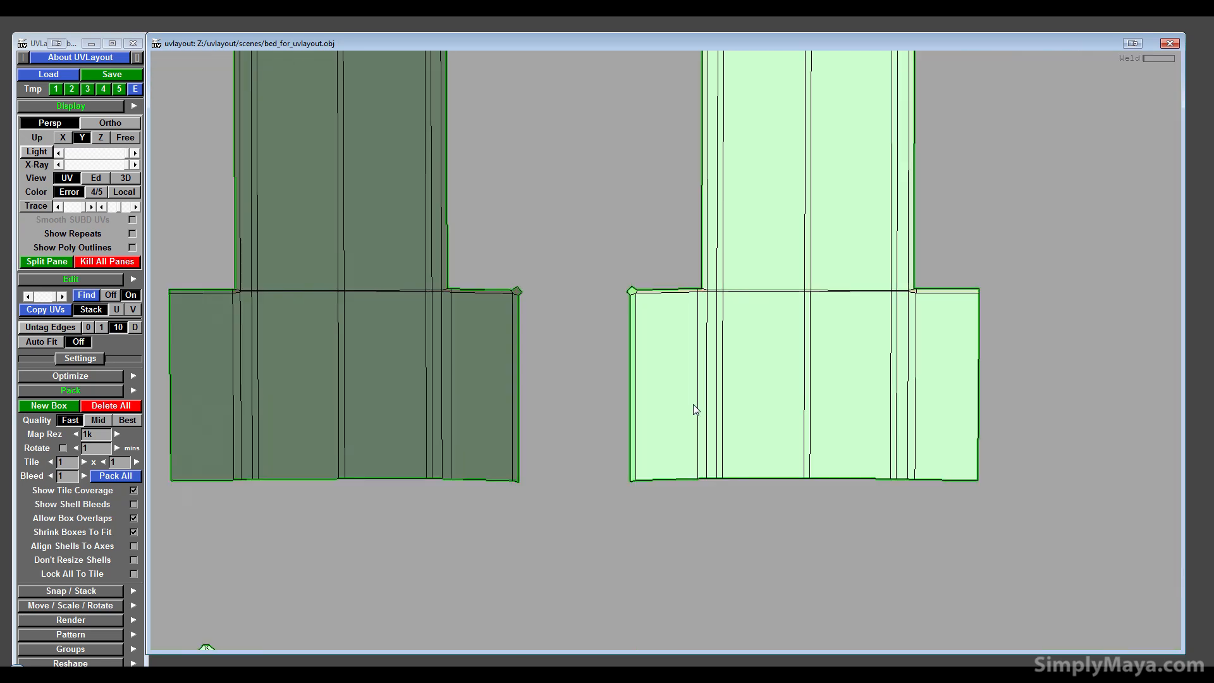
key(f)
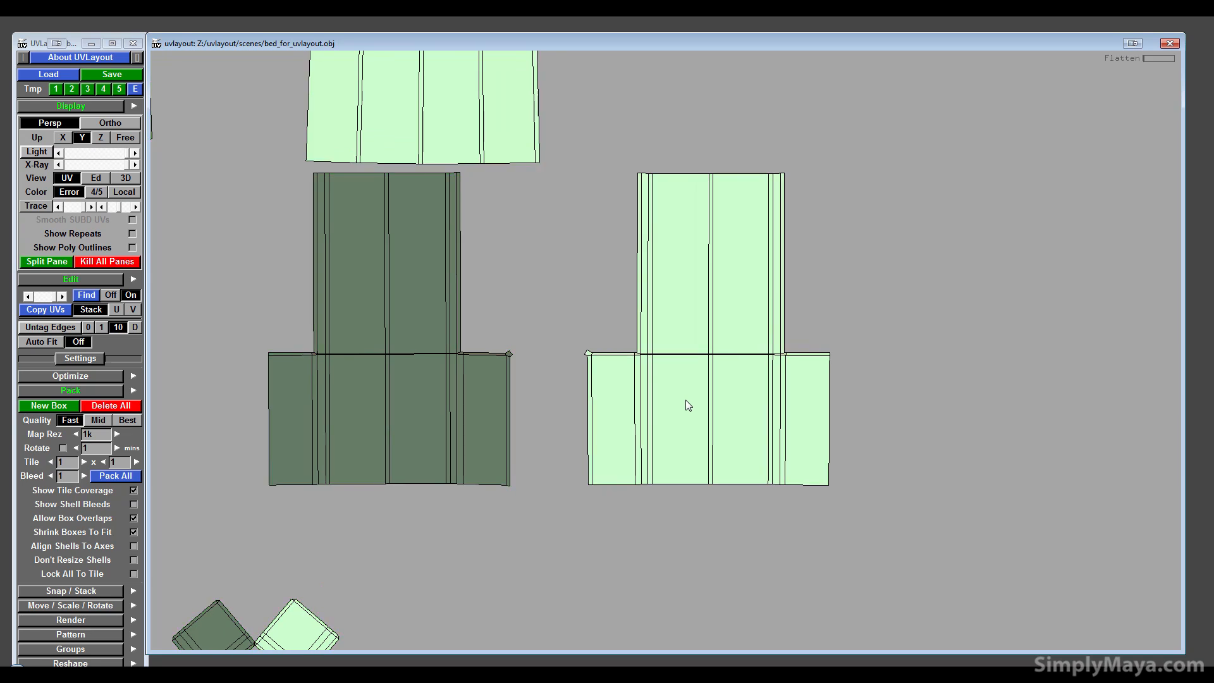
key(s)
- Move the two distorted red leg shells up into the free space beside the long post shells
scroll(454, 407, down, 7)
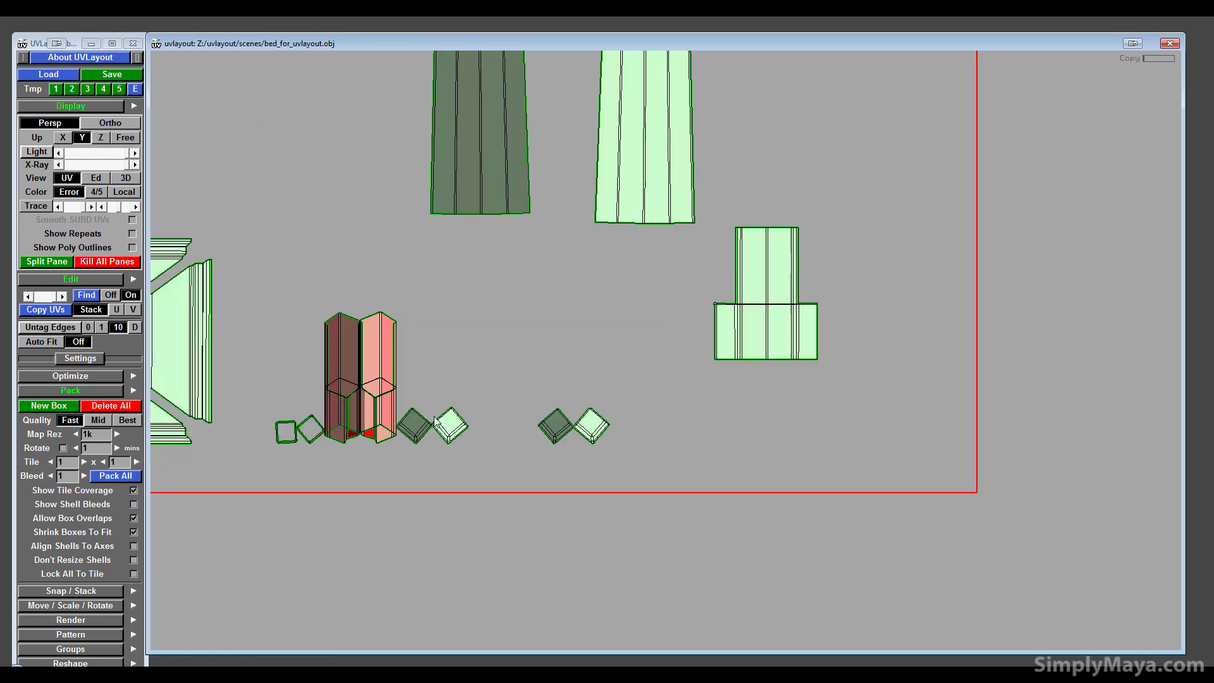
scroll(336, 336, down, 2)
middle_drag(353, 395, 451, 482)
middle_drag(279, 389, 778, 404)
middle_drag(643, 441, 582, 267)
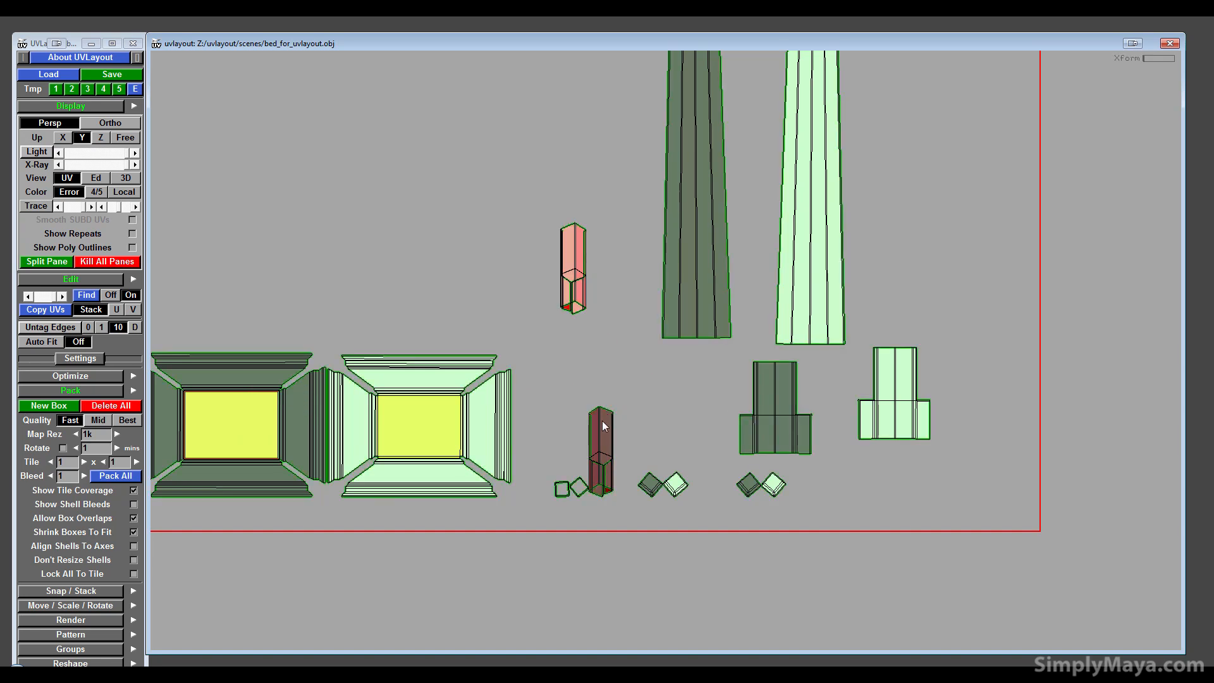
middle_drag(602, 420, 620, 265)
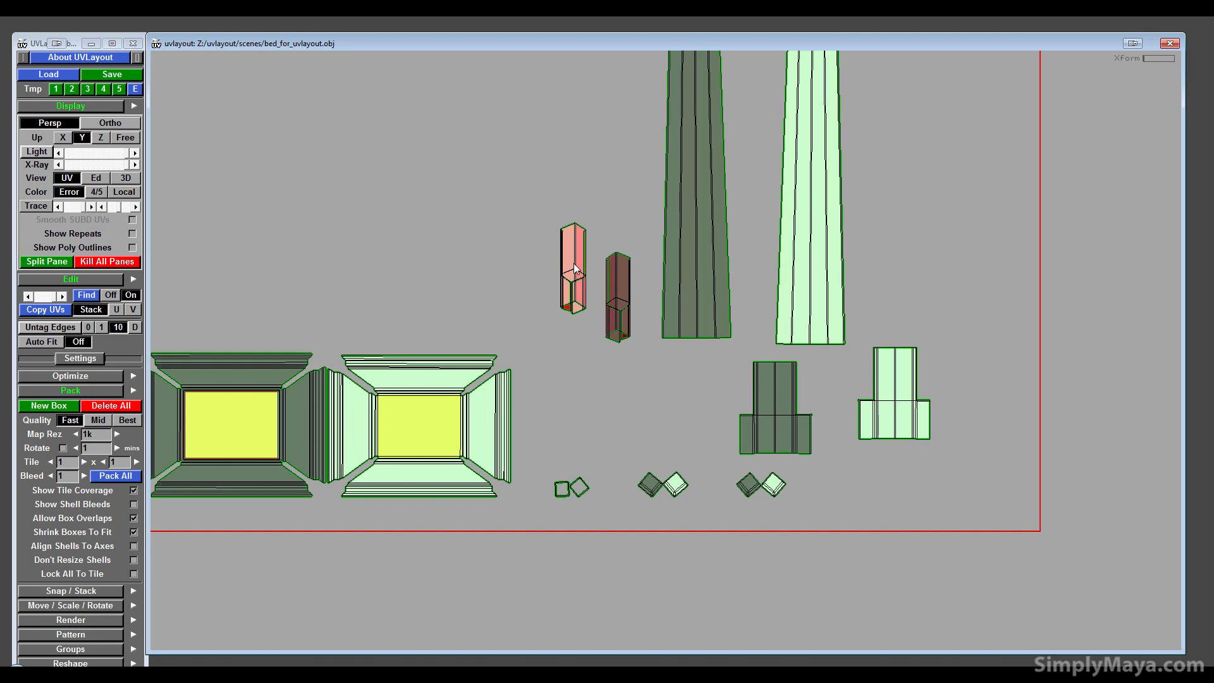
- Flatten the light distorted leg shell, shift it away from its neighbour, and copy its UVs to the dark counterpart
key(f)
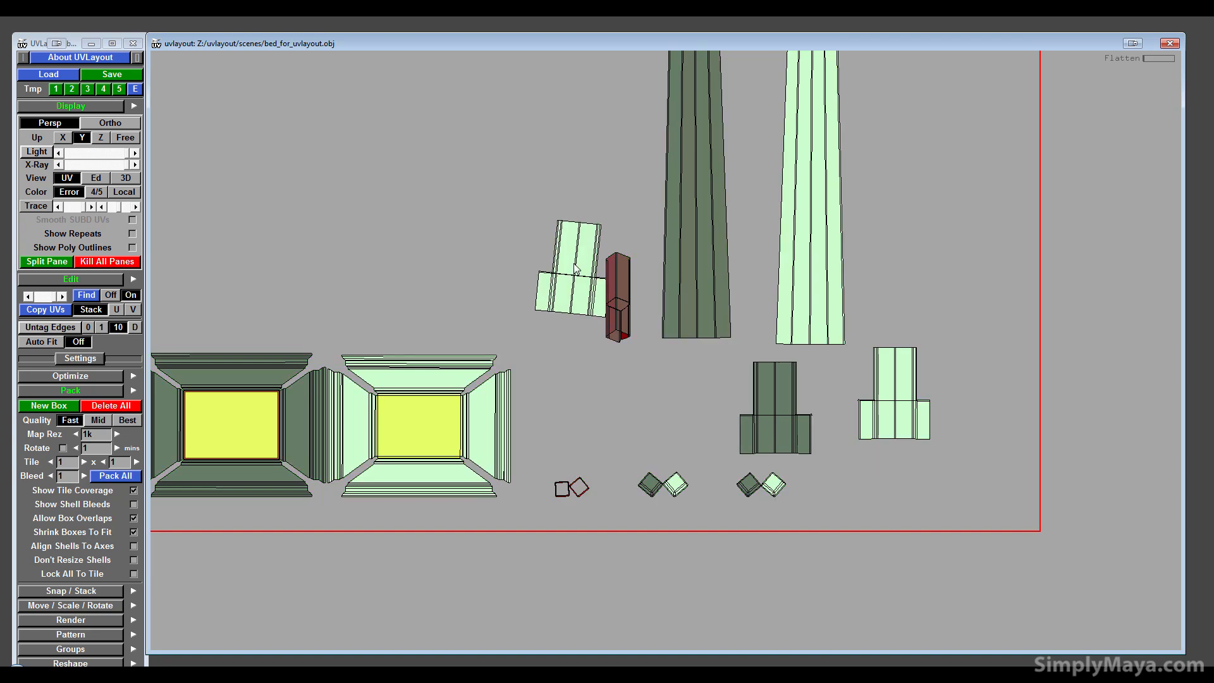
middle_drag(574, 265, 542, 267)
key(s)
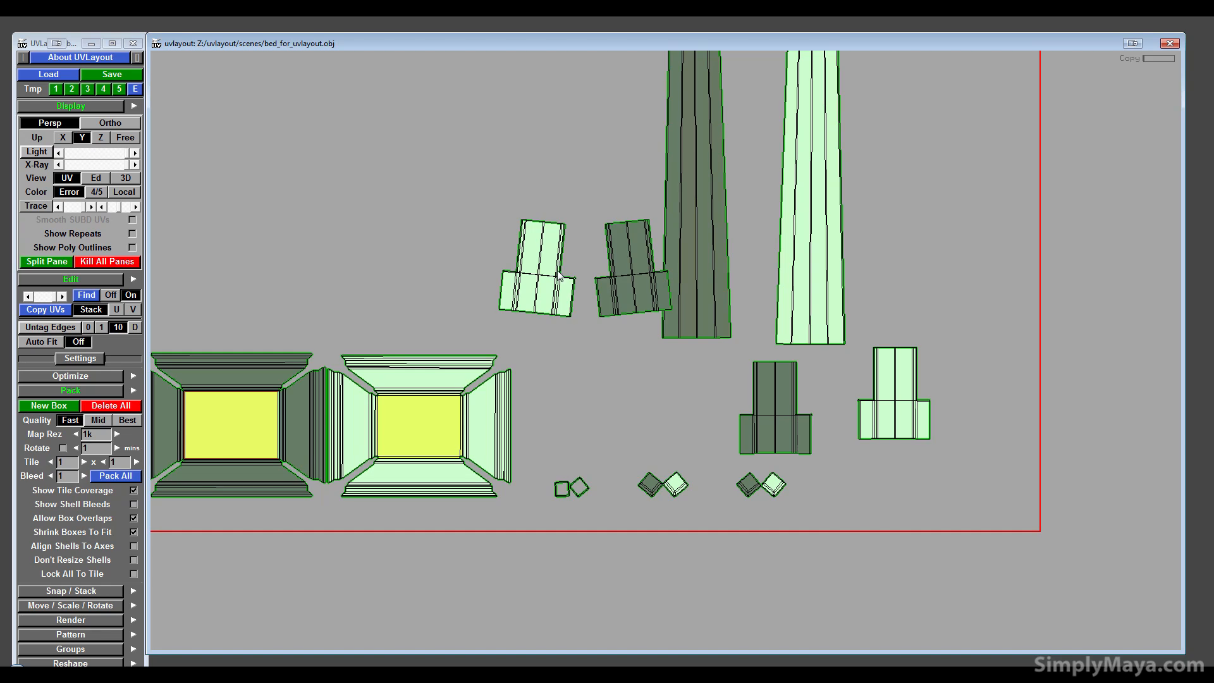
- Flatten the small square cap shells and copy the UVs between the dark and light caps of both pairs
scroll(650, 470, up, 3)
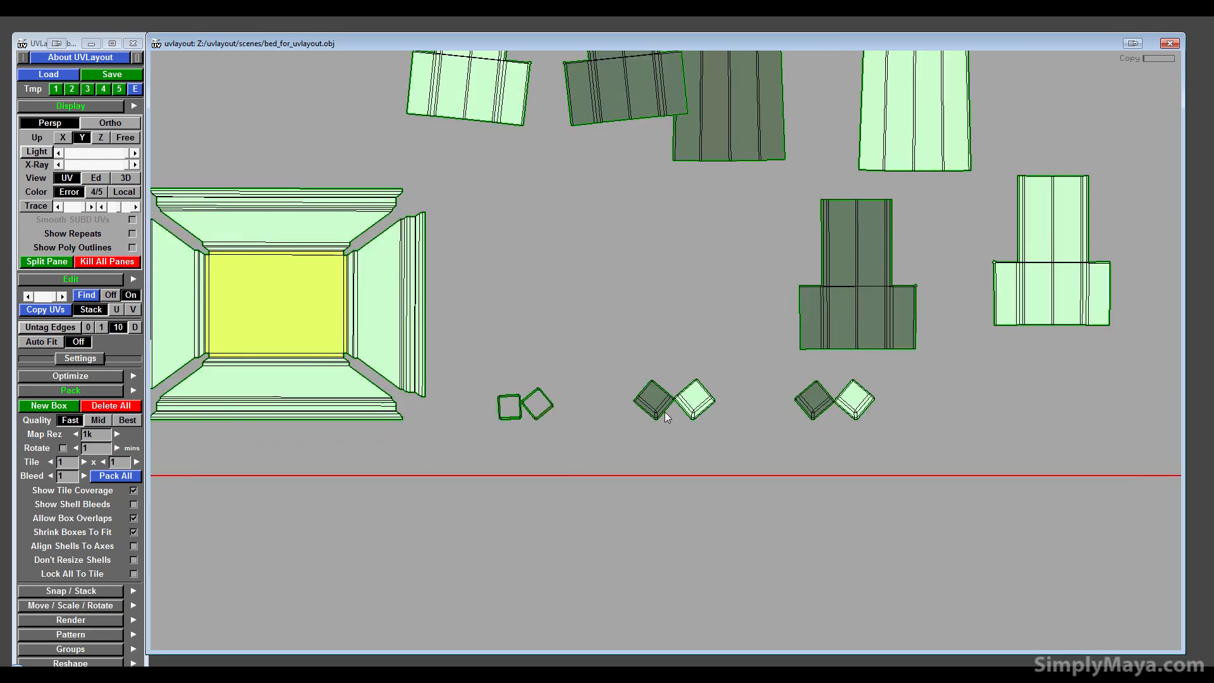
key(f)
key(s)
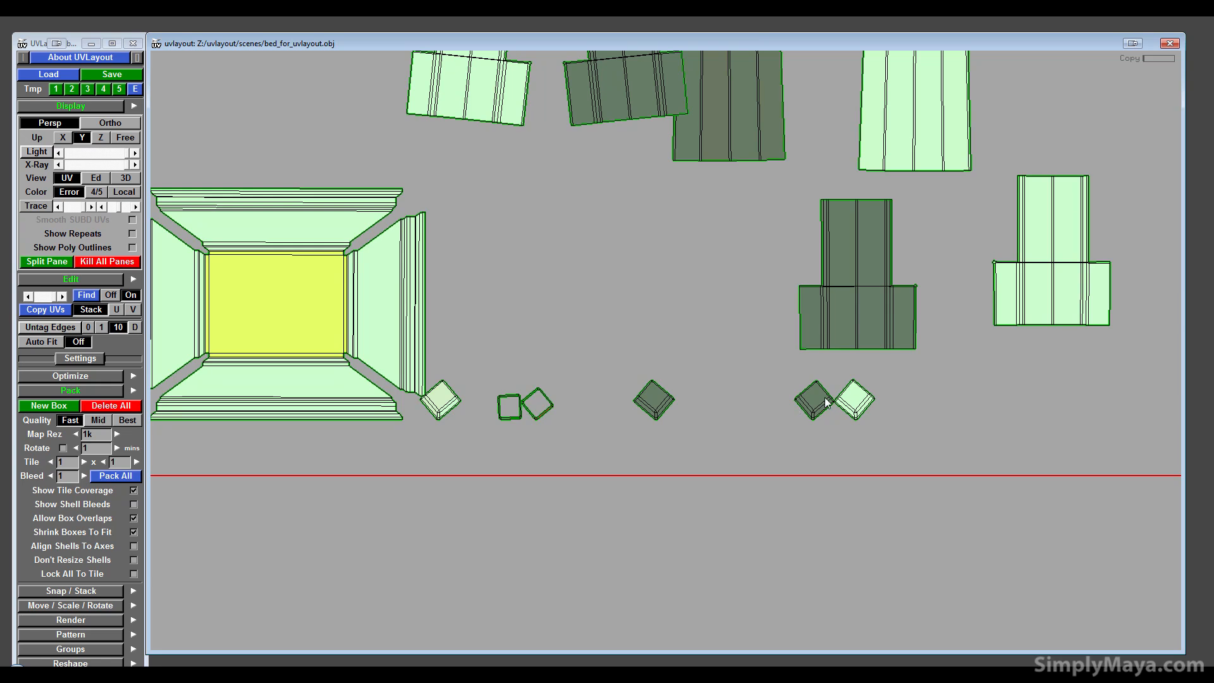
key(s)
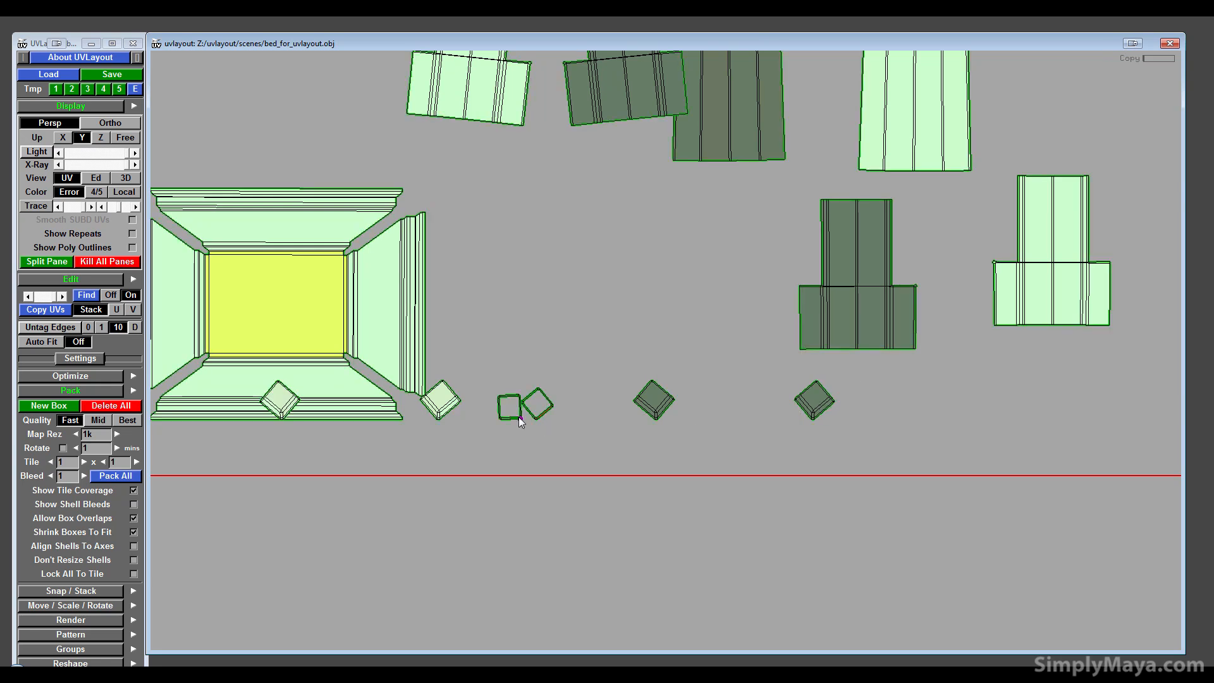
- Try to flatten the dark square ring shell beside the caps
right_drag(518, 418, 593, 370)
middle_drag(593, 370, 588, 489)
right_drag(588, 489, 1069, 479)
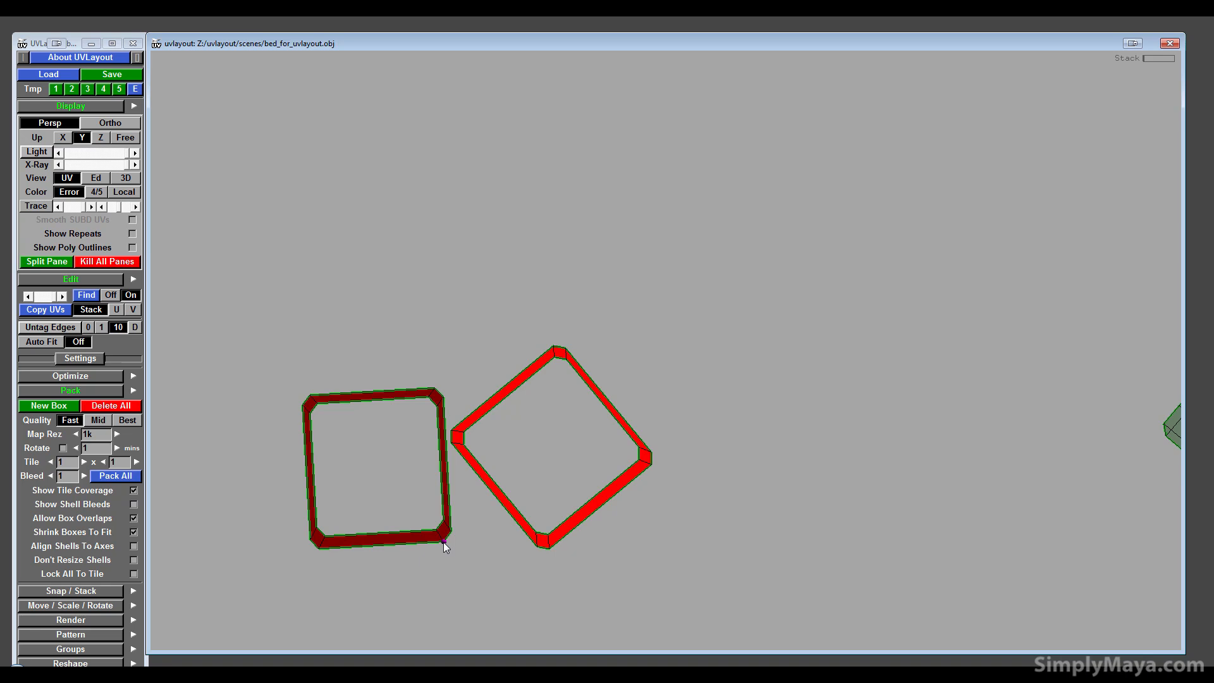
scroll(434, 537, down, 2)
middle_drag(481, 561, 476, 527)
key(shift+d)
key(f)
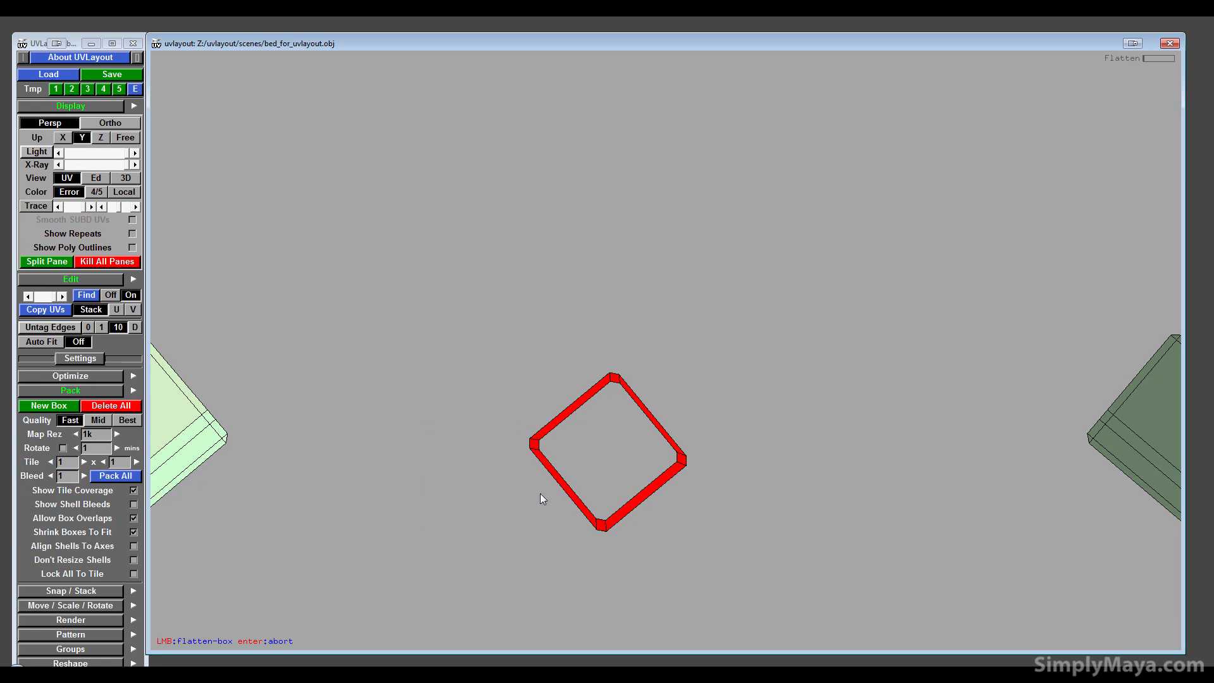
key(Return)
- Move the four small cap shells and the small light ring below the UV tile, inside the large dark ring
scroll(539, 494, down, 8)
middle_drag(539, 494, 761, 560)
scroll(761, 560, down, 3)
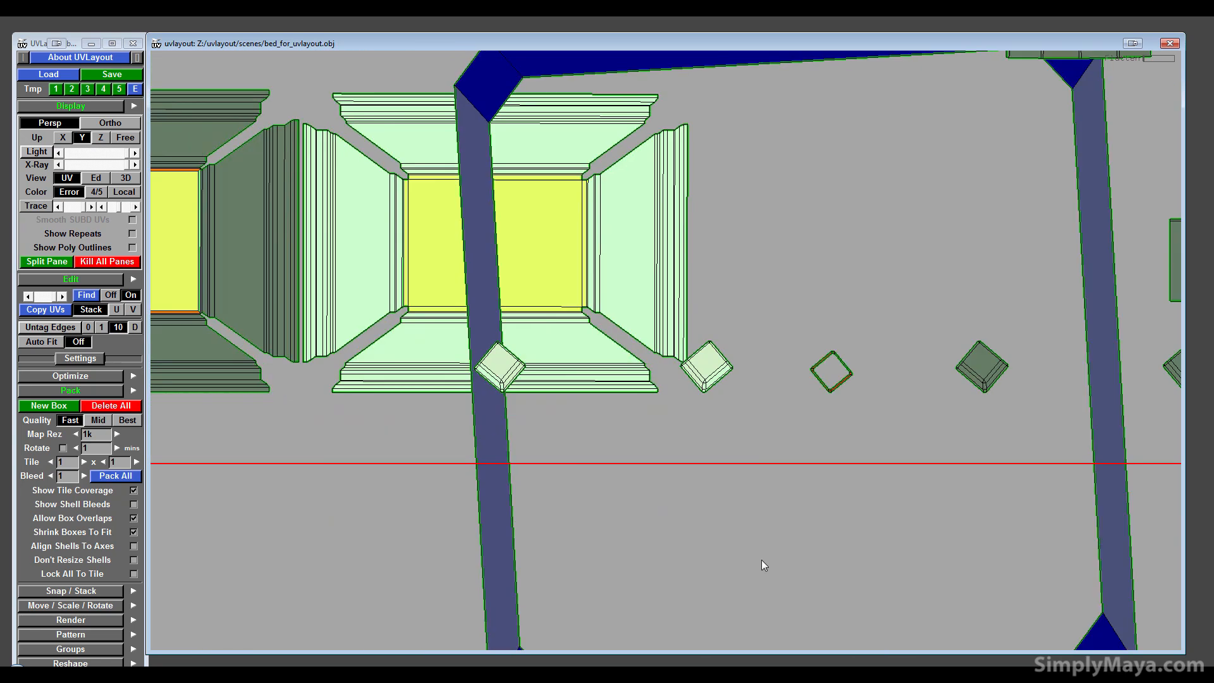
scroll(689, 467, down, 3)
middle_drag(690, 467, 704, 604)
scroll(703, 582, down, 3)
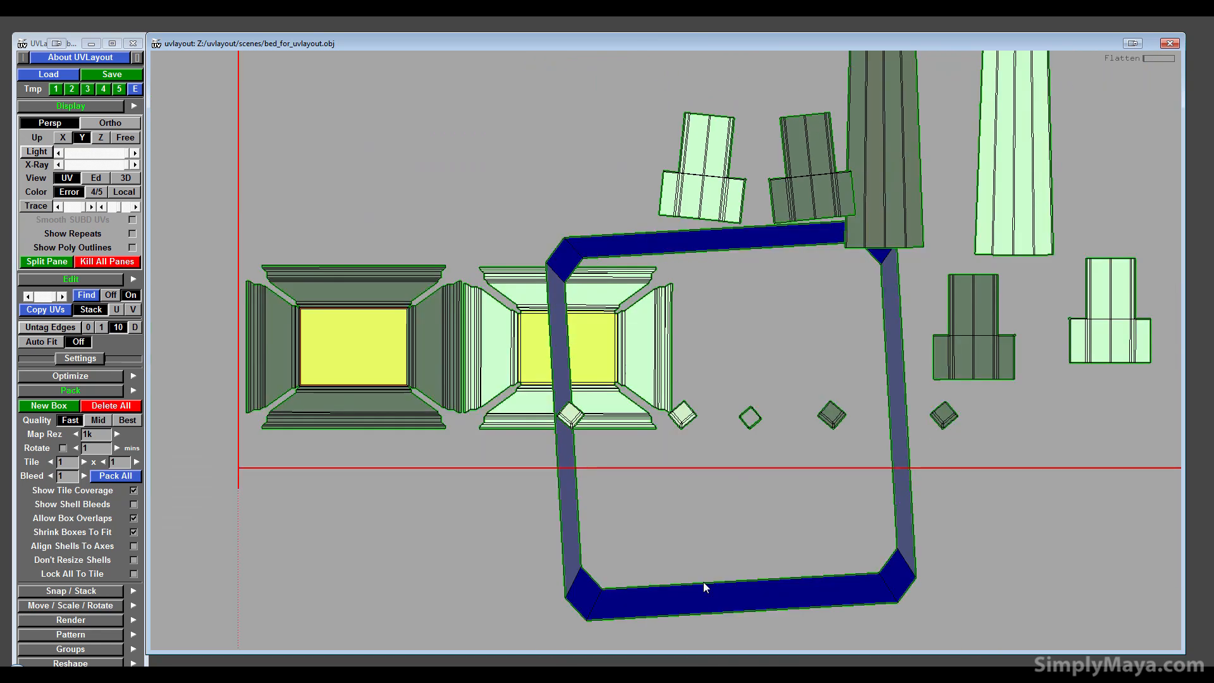
scroll(705, 587, down, 2)
middle_drag(584, 345, 667, 414)
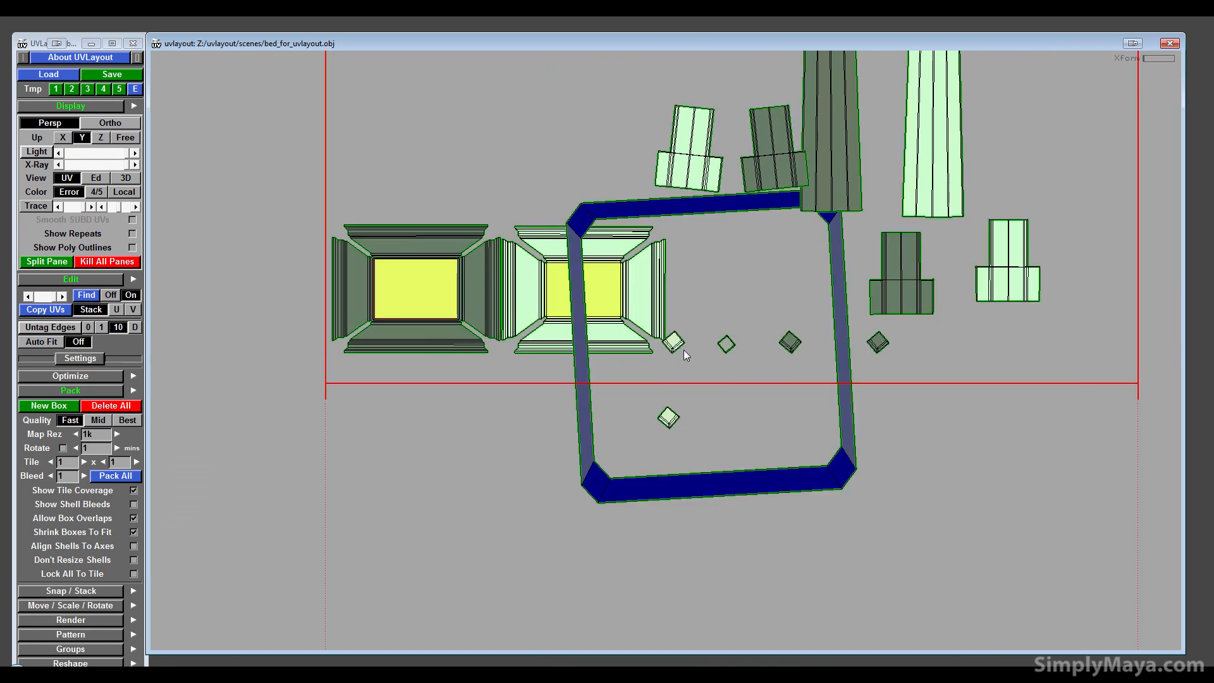
middle_drag(676, 343, 701, 409)
middle_drag(726, 345, 729, 408)
middle_drag(790, 342, 772, 411)
middle_drag(877, 336, 749, 431)
- Try to flatten the small light square ring shell
right_drag(782, 402, 570, 328)
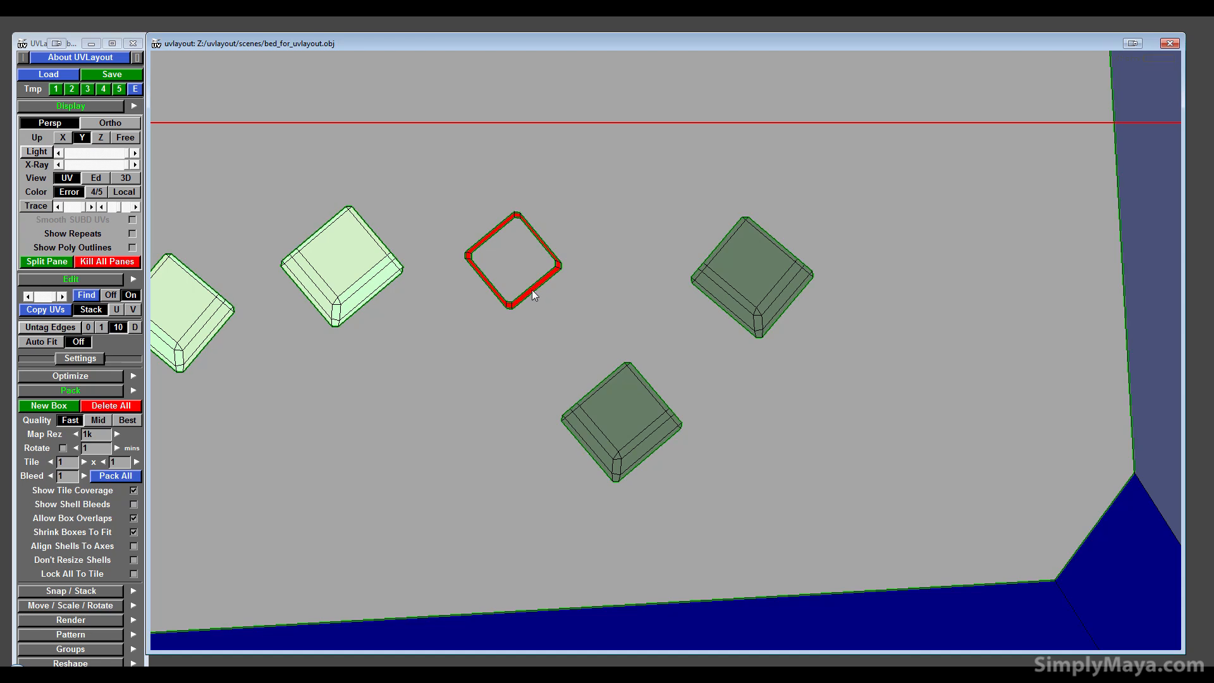
key(f)
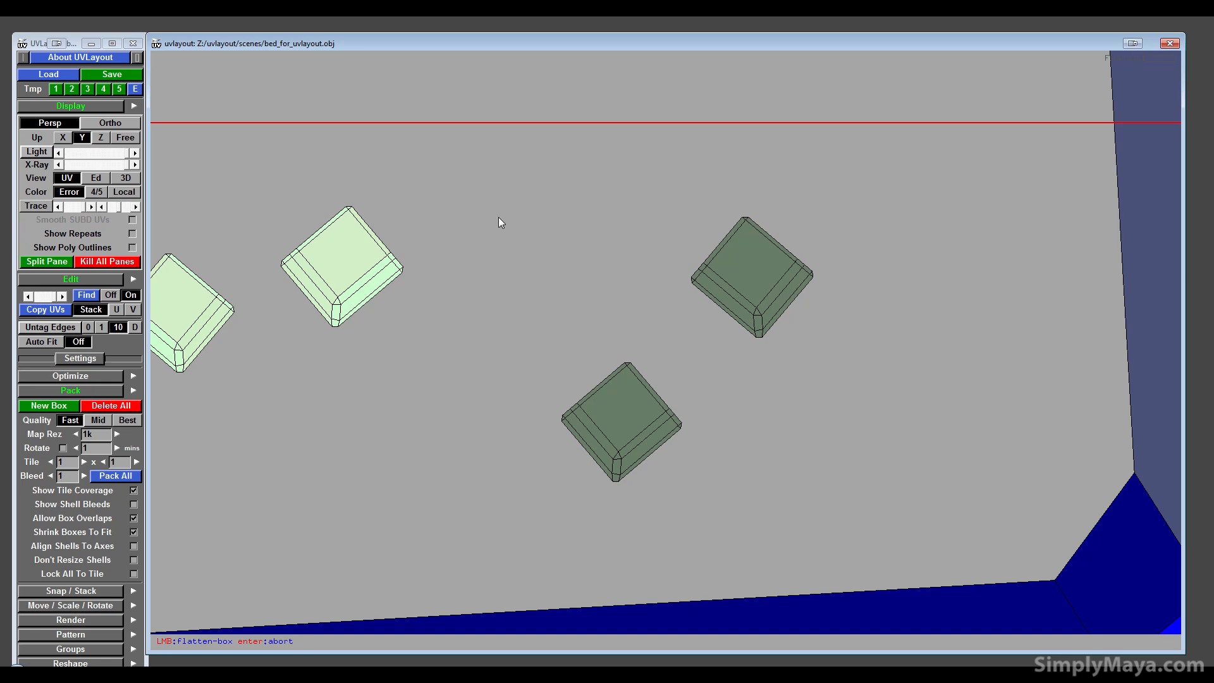
right_drag(549, 200, 677, 163)
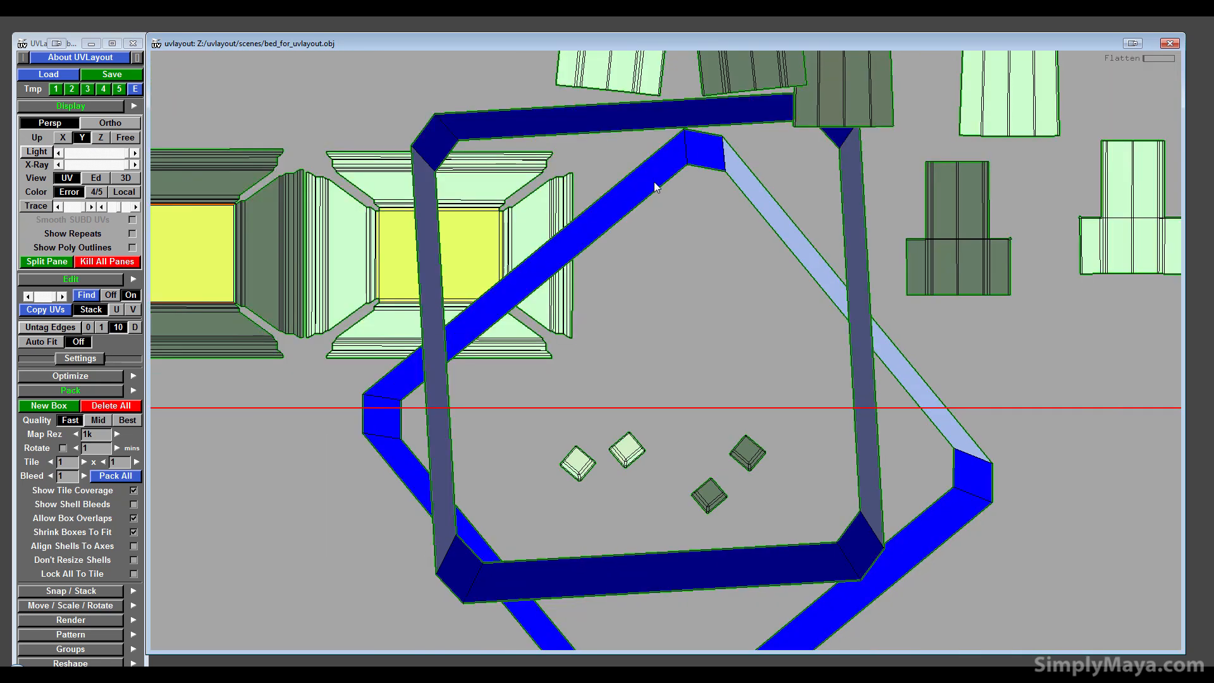
- Try to flatten the enlarged light and dark ring shells further, stopping each run manually
key(f)
key(Return)
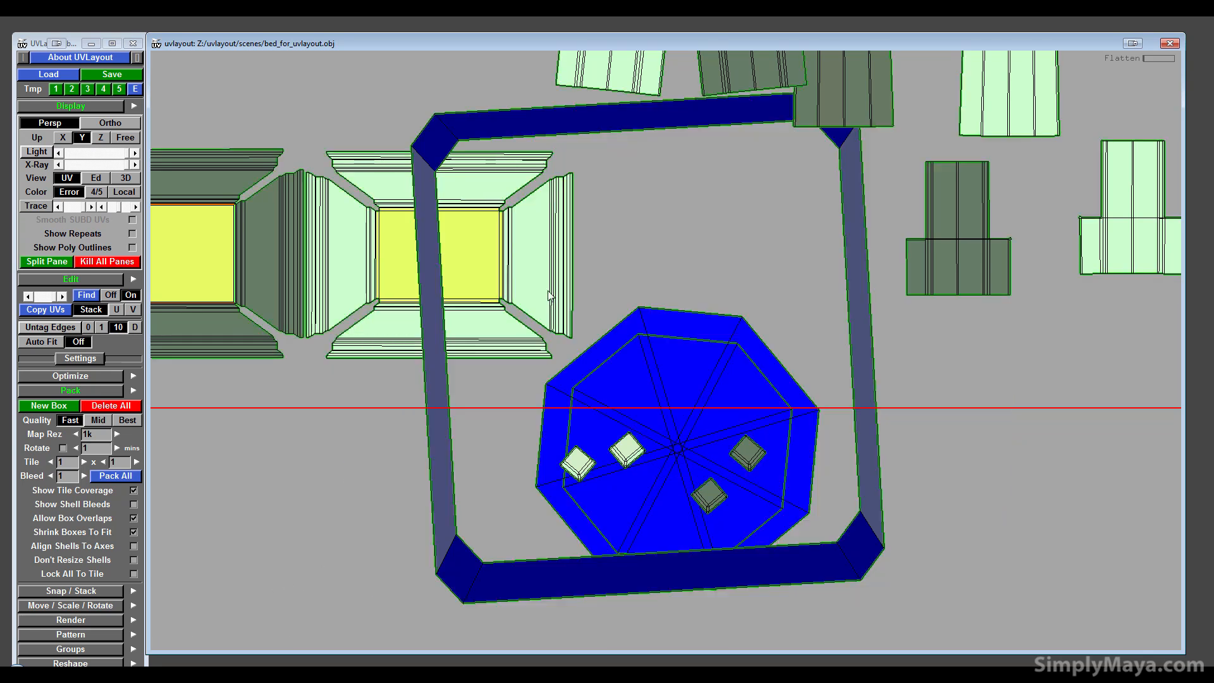
right_drag(800, 437, 762, 399)
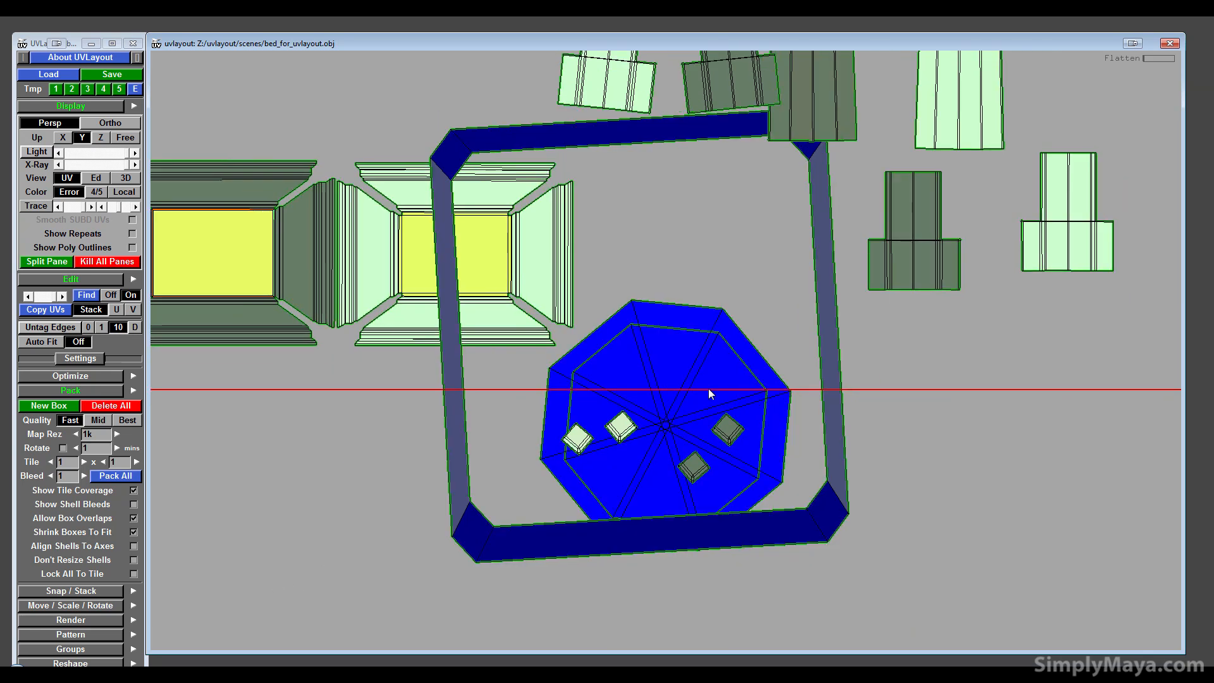
key(f)
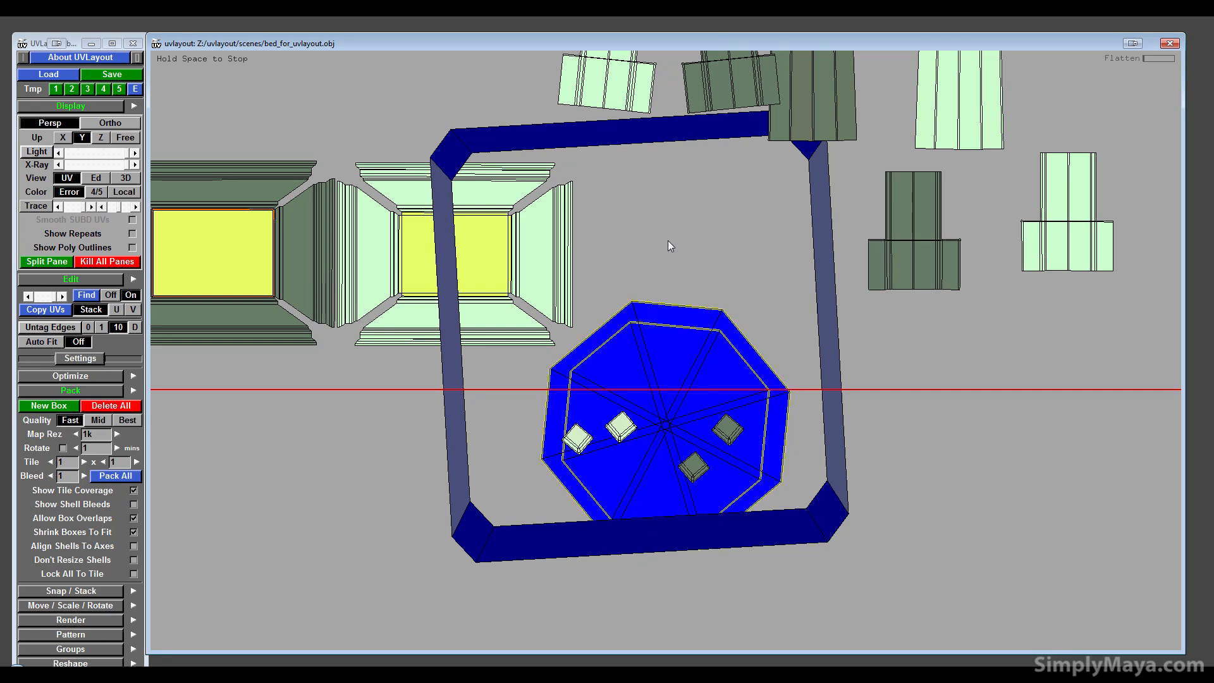
key(space)
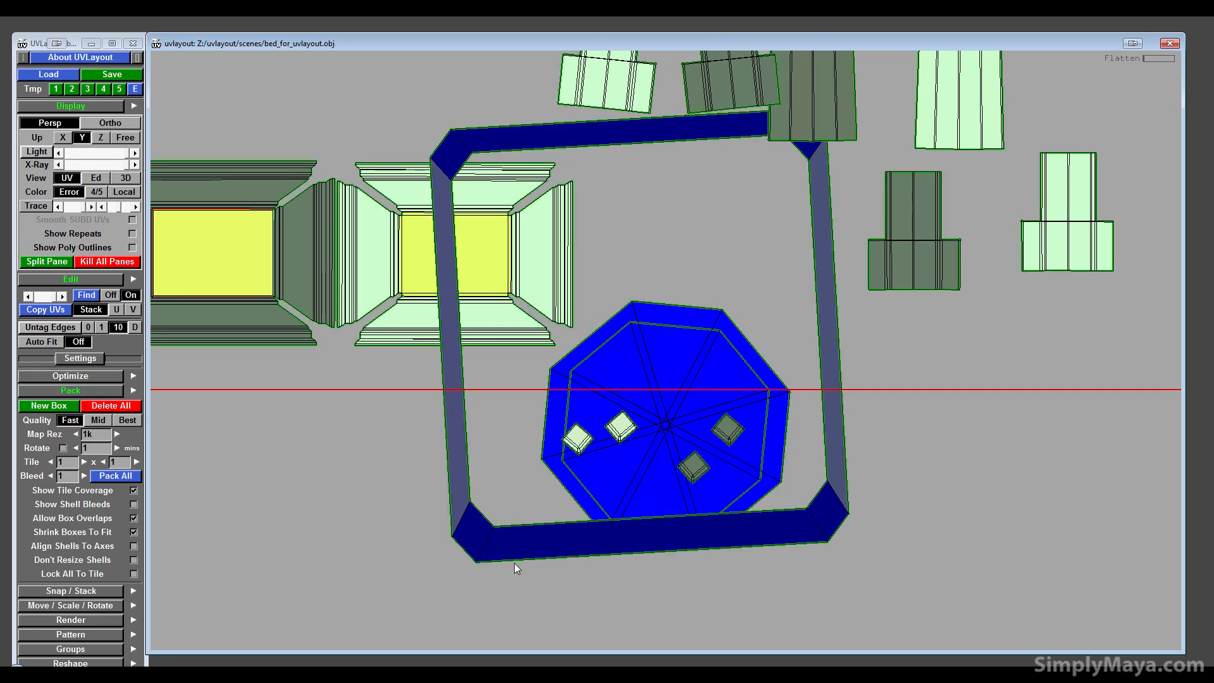
key(f)
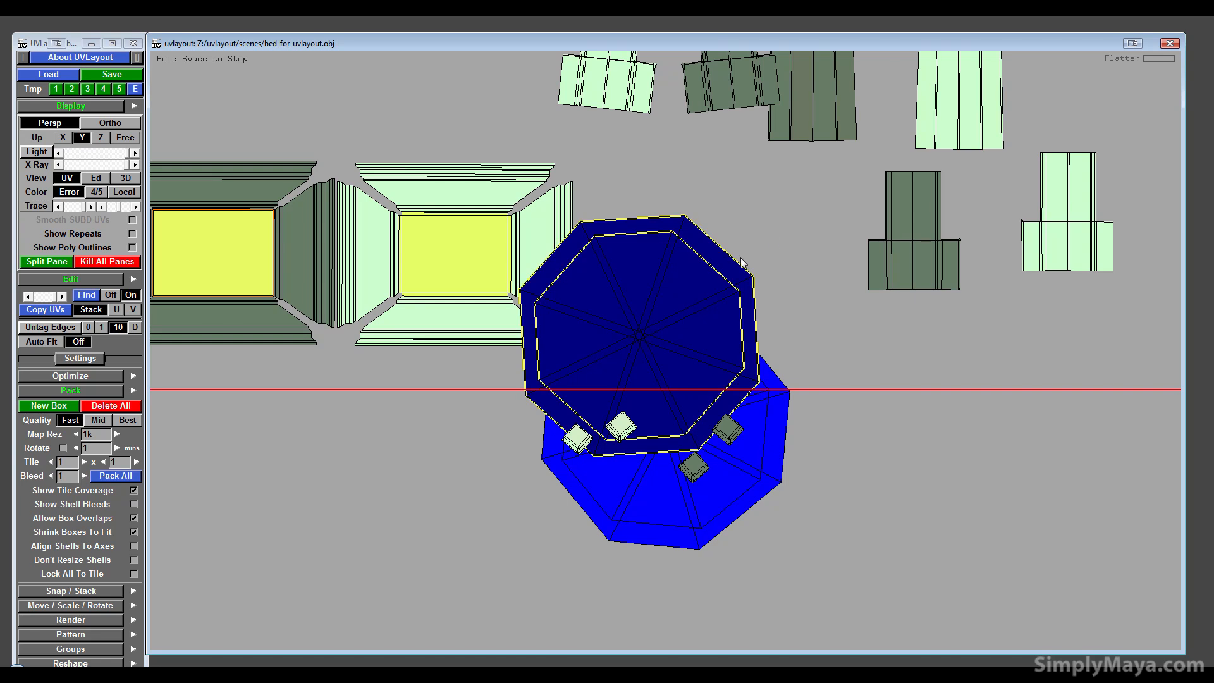
key(space)
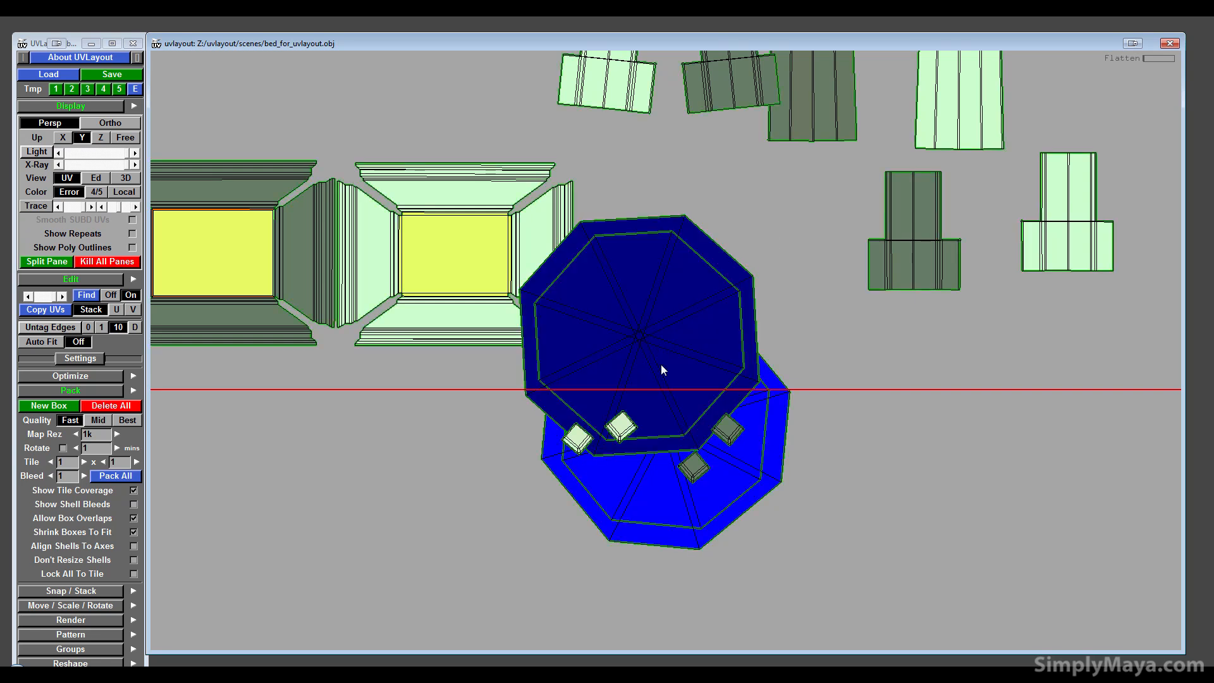
- Undo the last flattening of both ring shells and return the two rings from the UV layout to editing
key(ctrl+z)
key(ctrl+z)
scroll(663, 422, down, 3)
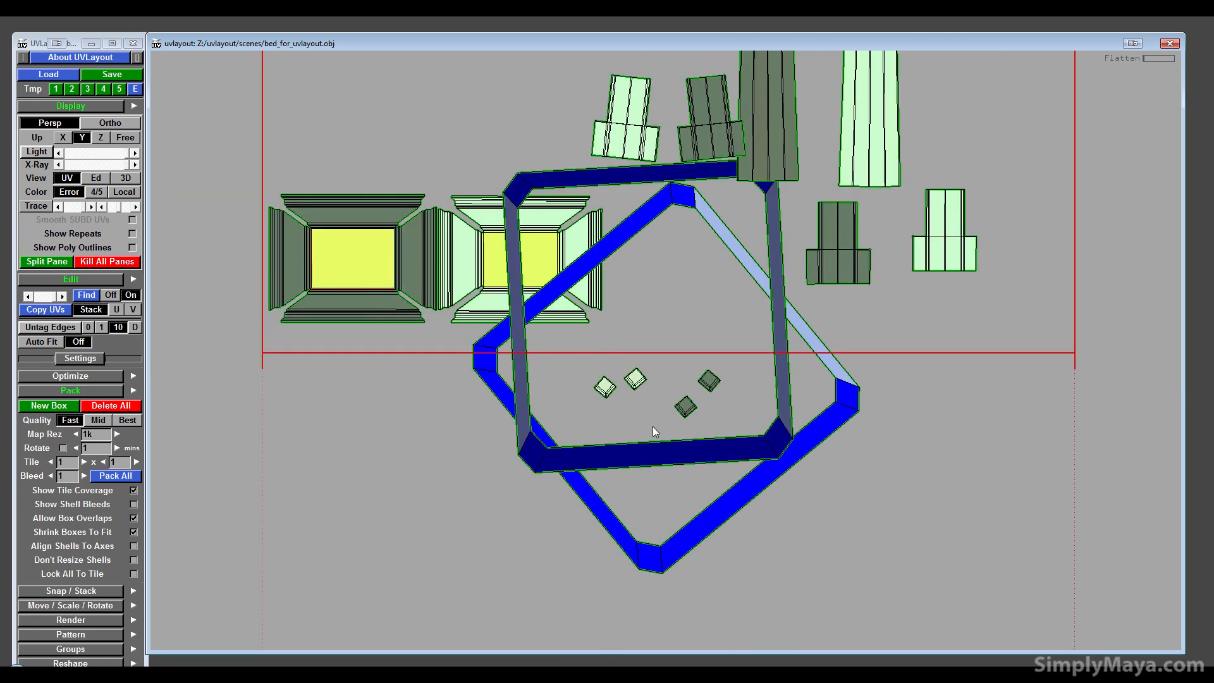
middle_drag(653, 427, 628, 502)
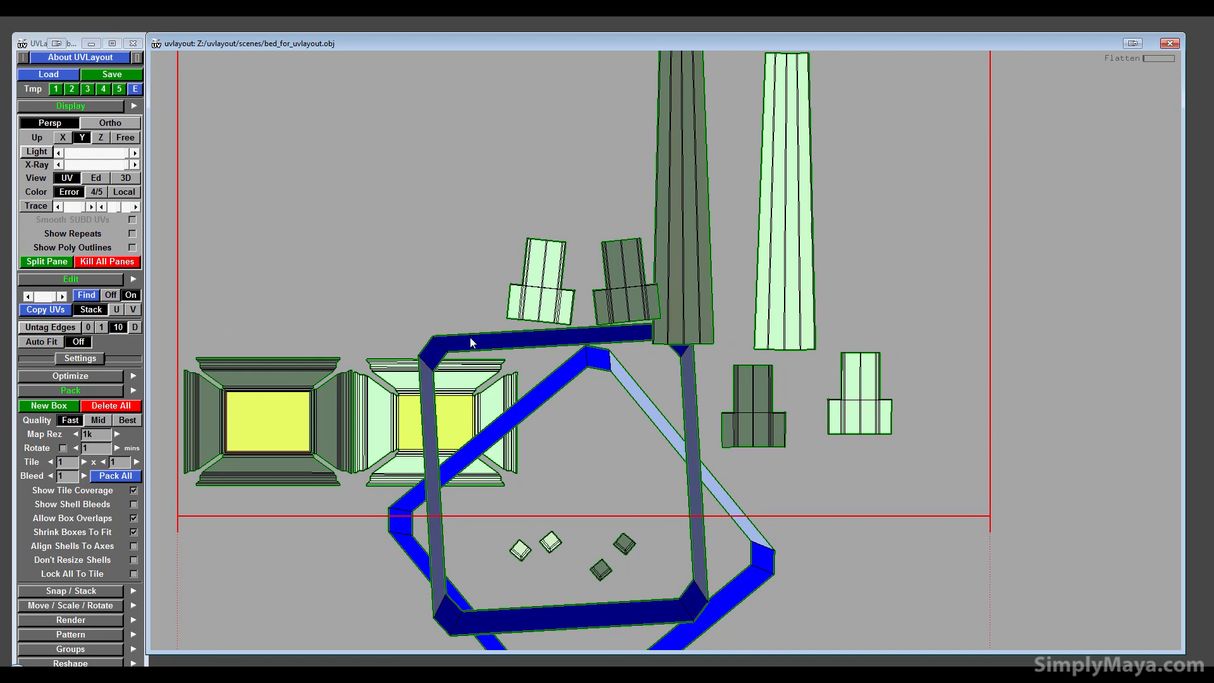
key(d)
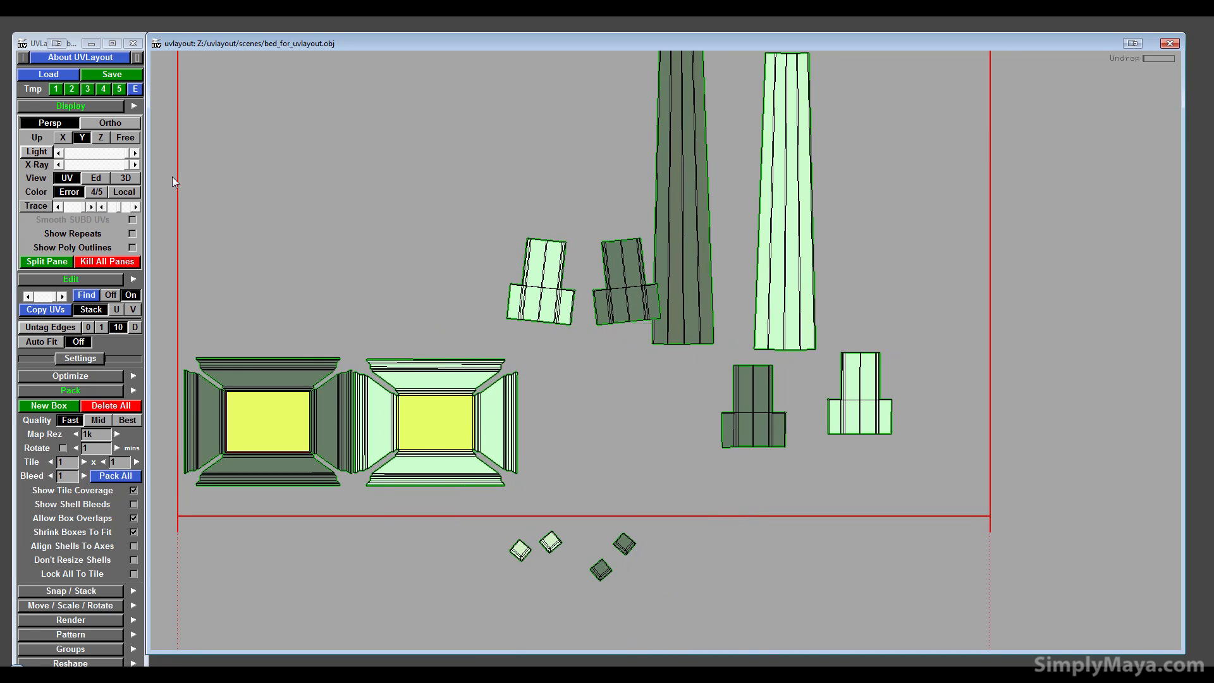
- Examine the checker pattern on the bed's headboard, posts and legs in the 3D view
click(93, 180)
click(124, 179)
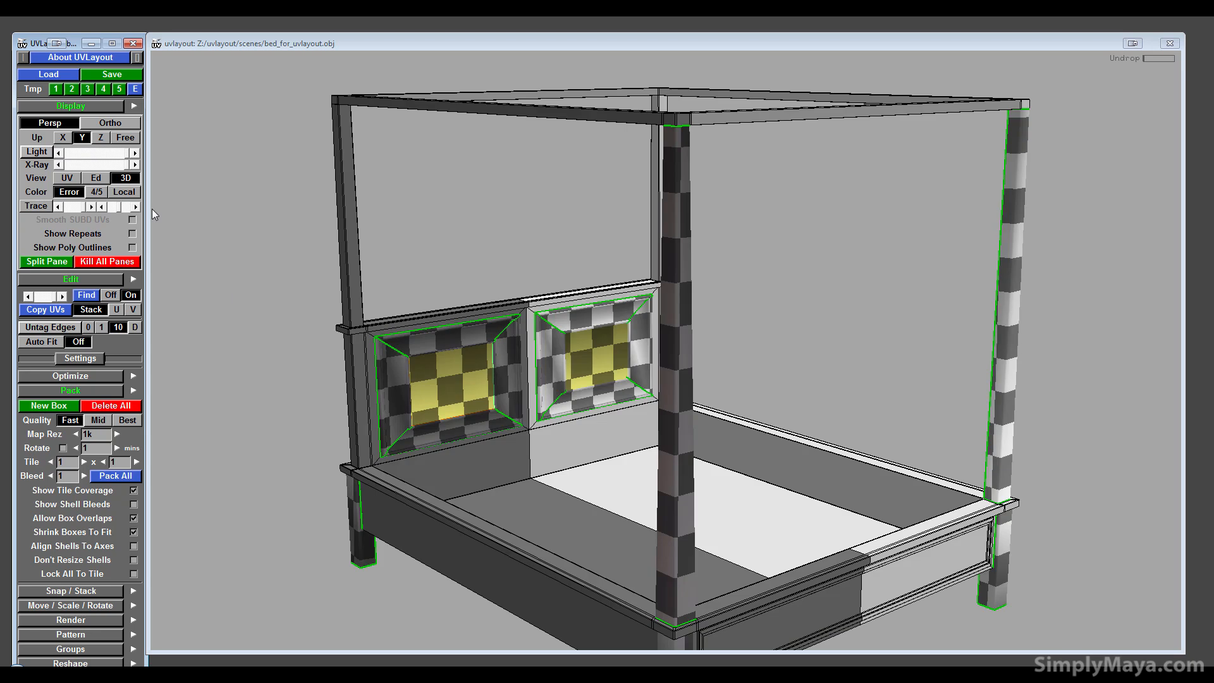
drag(152, 209, 745, 384)
- Cut the canopy post above the headboard along one vertical corner edge, split it open and drop it into the UV layout
click(95, 178)
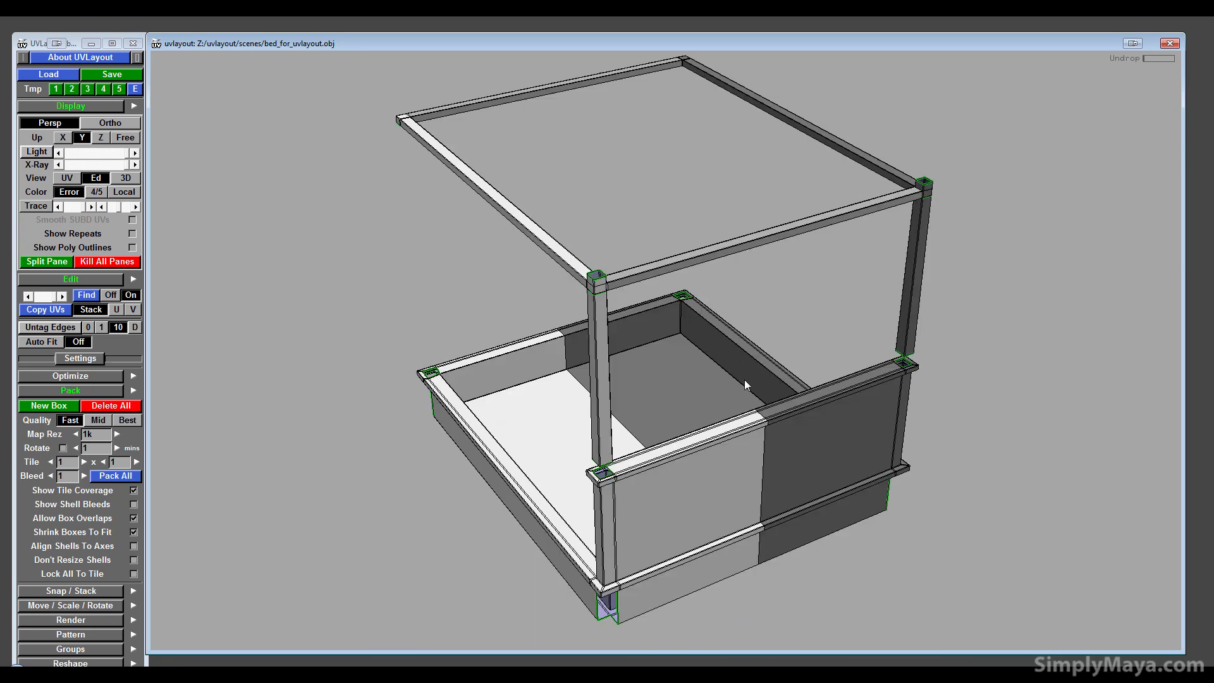
middle_drag(908, 214, 613, 439)
right_drag(613, 439, 1192, 408)
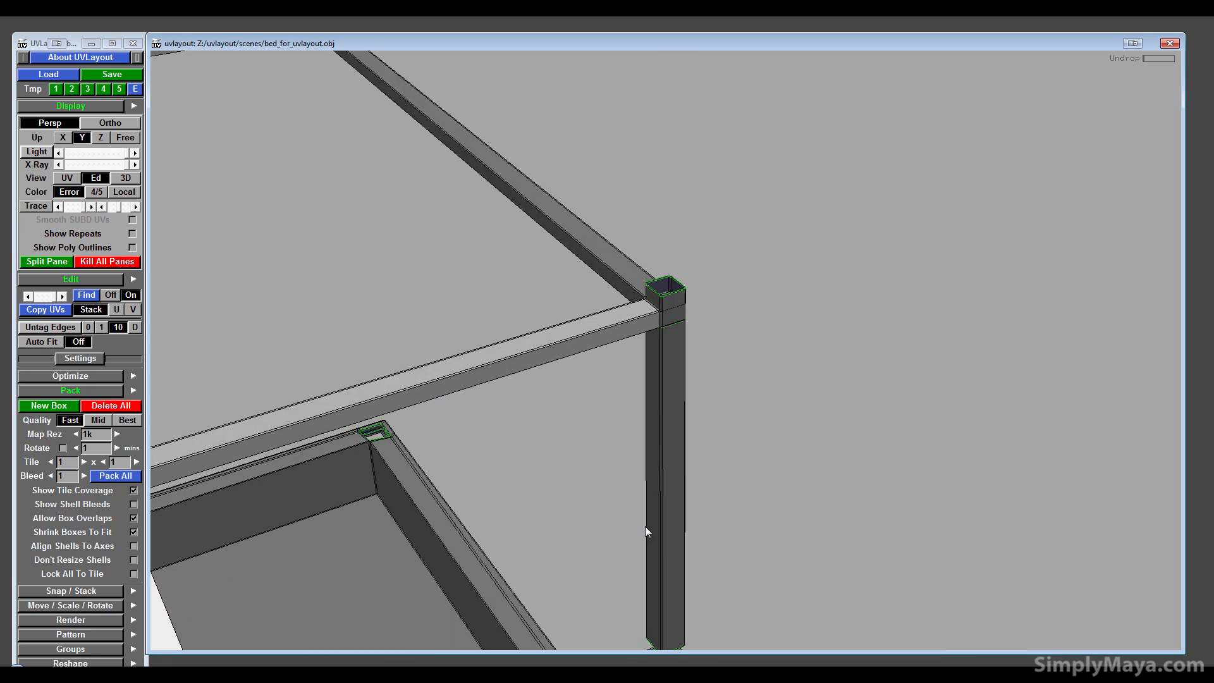
drag(646, 525, 603, 460)
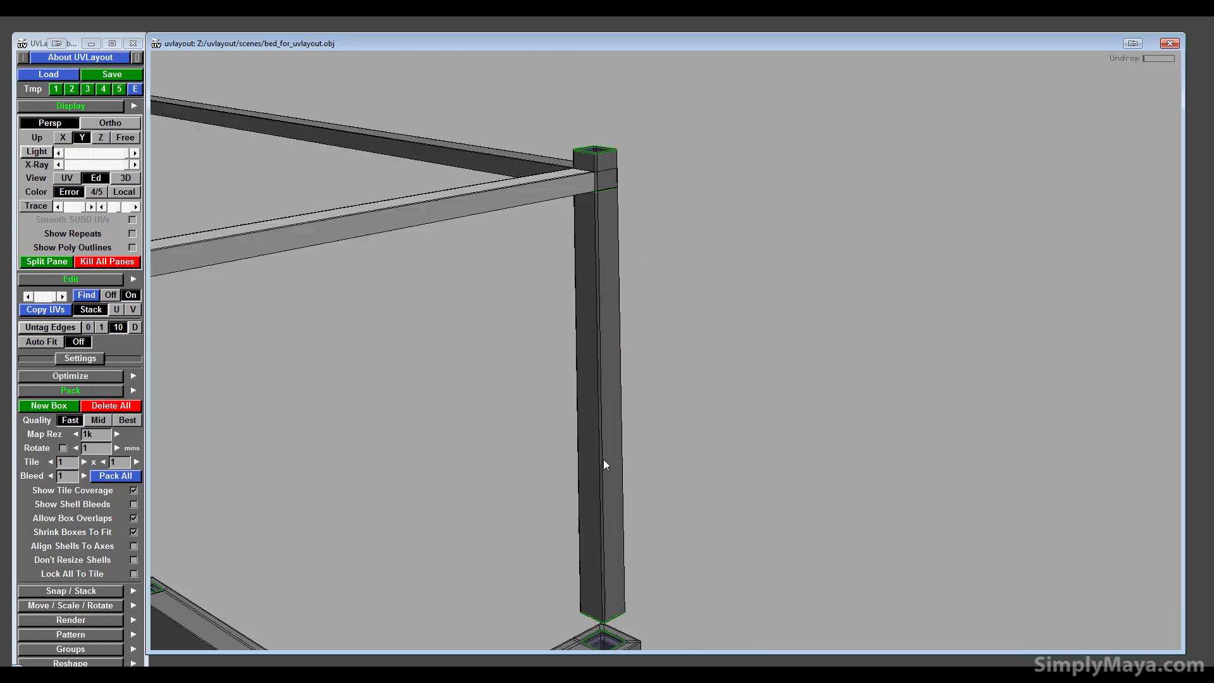
key(c)
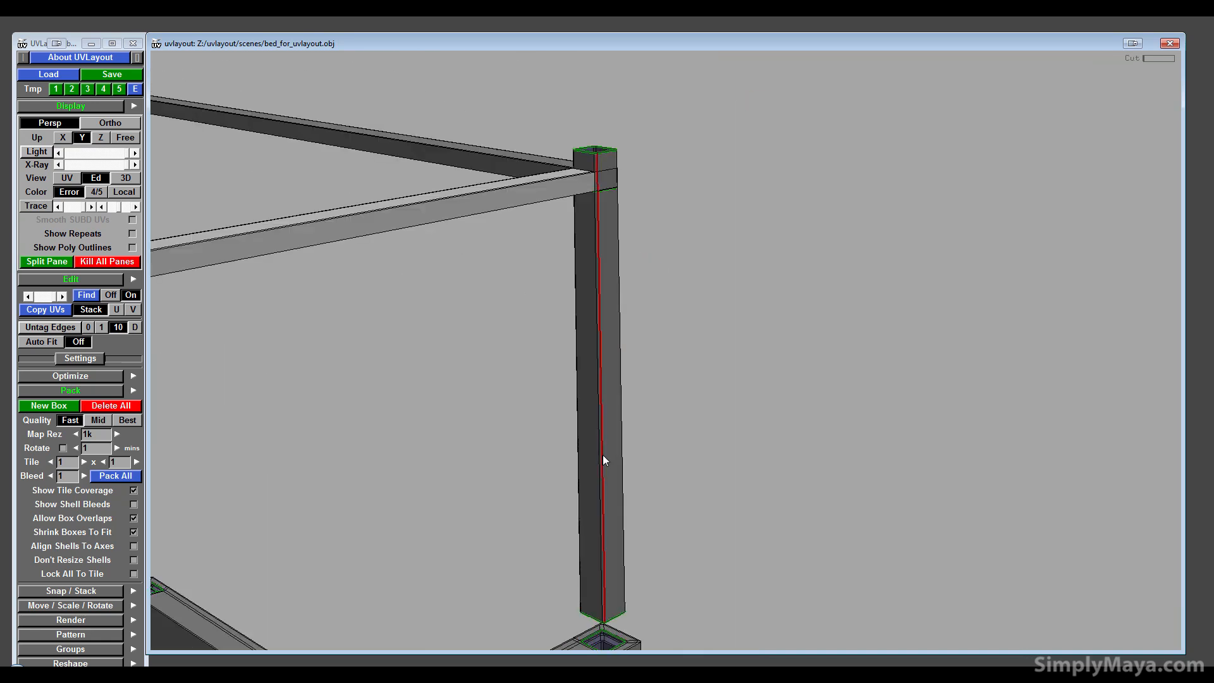
key(Return)
drag(602, 454, 503, 344)
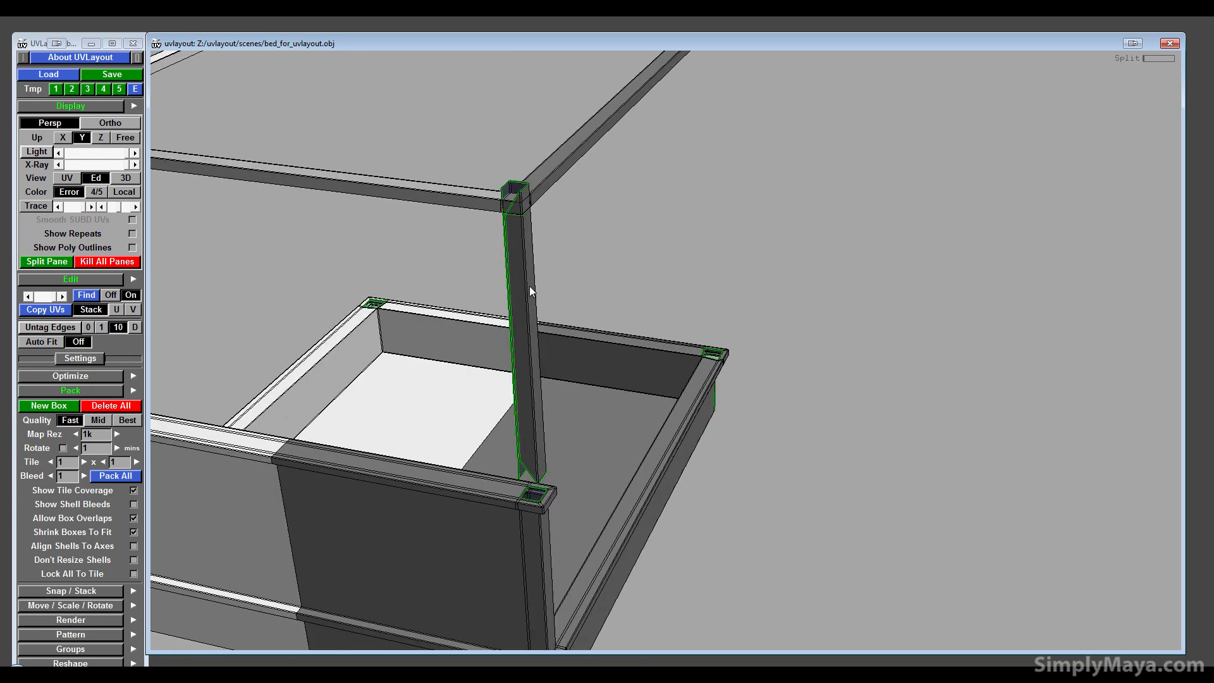
key(d)
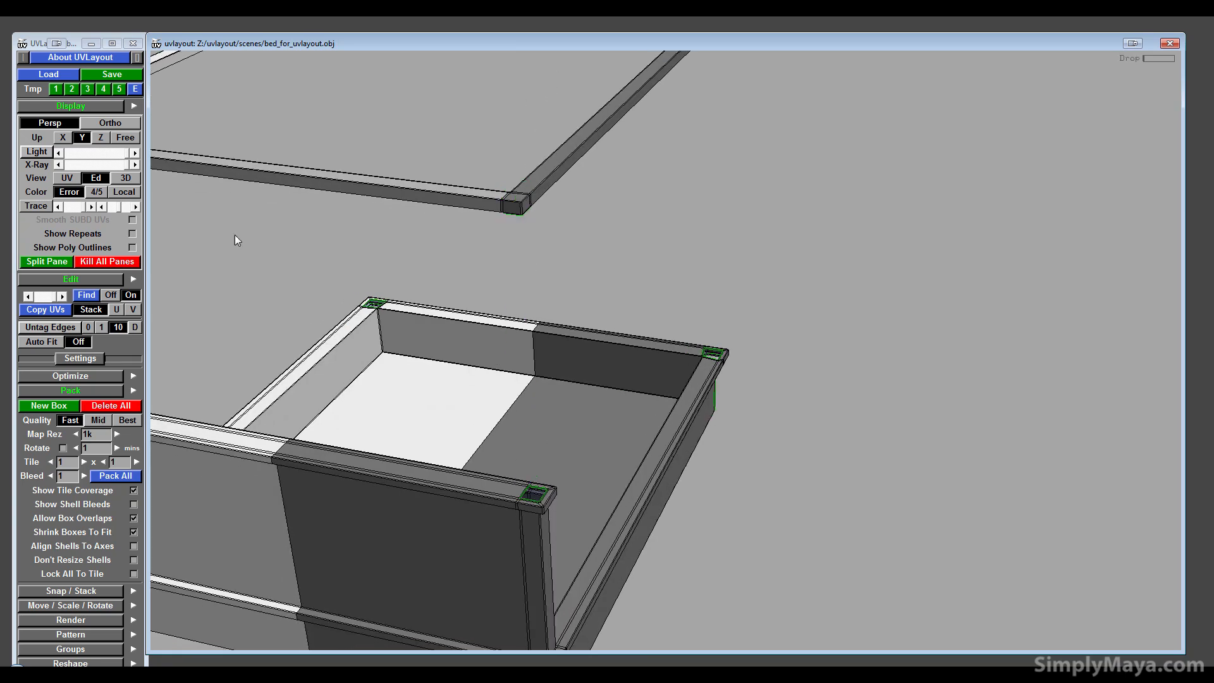
- Flatten the dropped light and dark headboard post shells and place them side by side below the leg shells
click(75, 179)
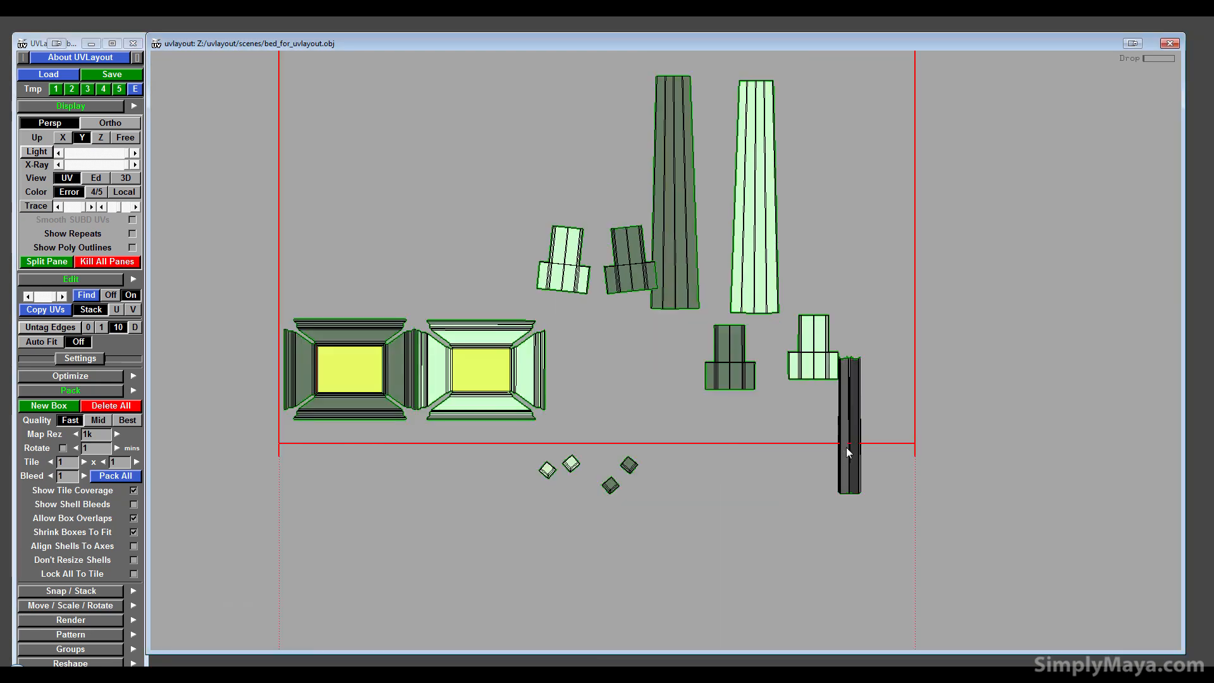
key(f)
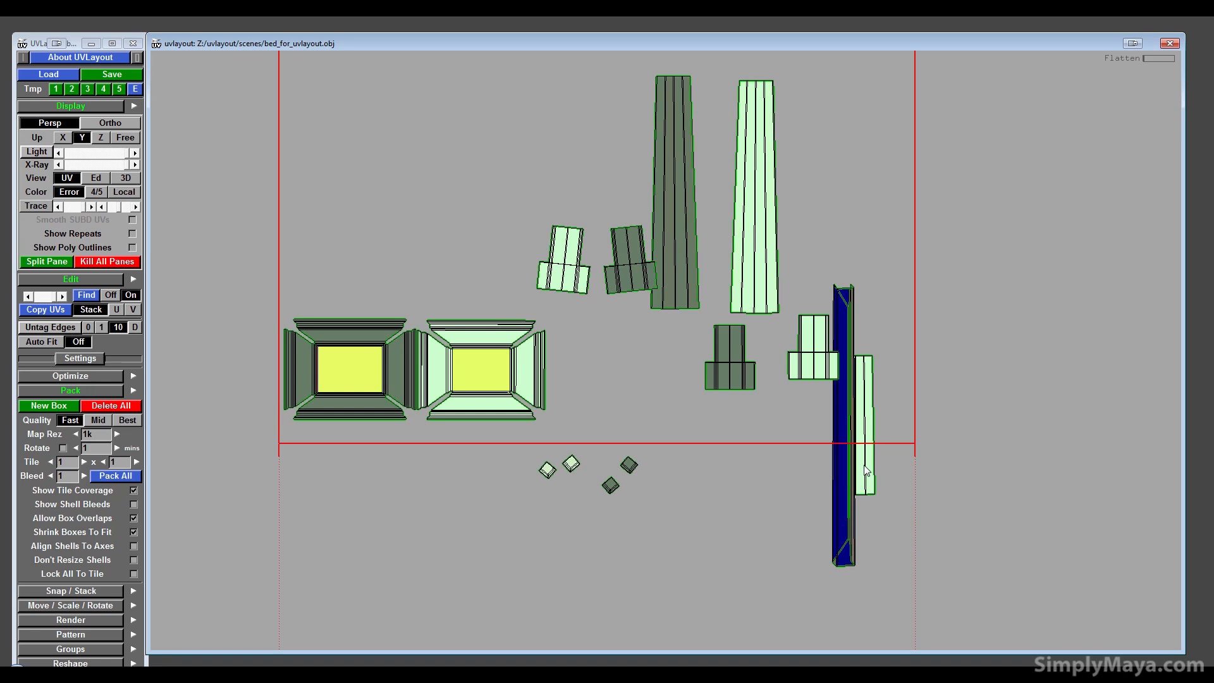
key(c)
middle_drag(331, 465, 734, 537)
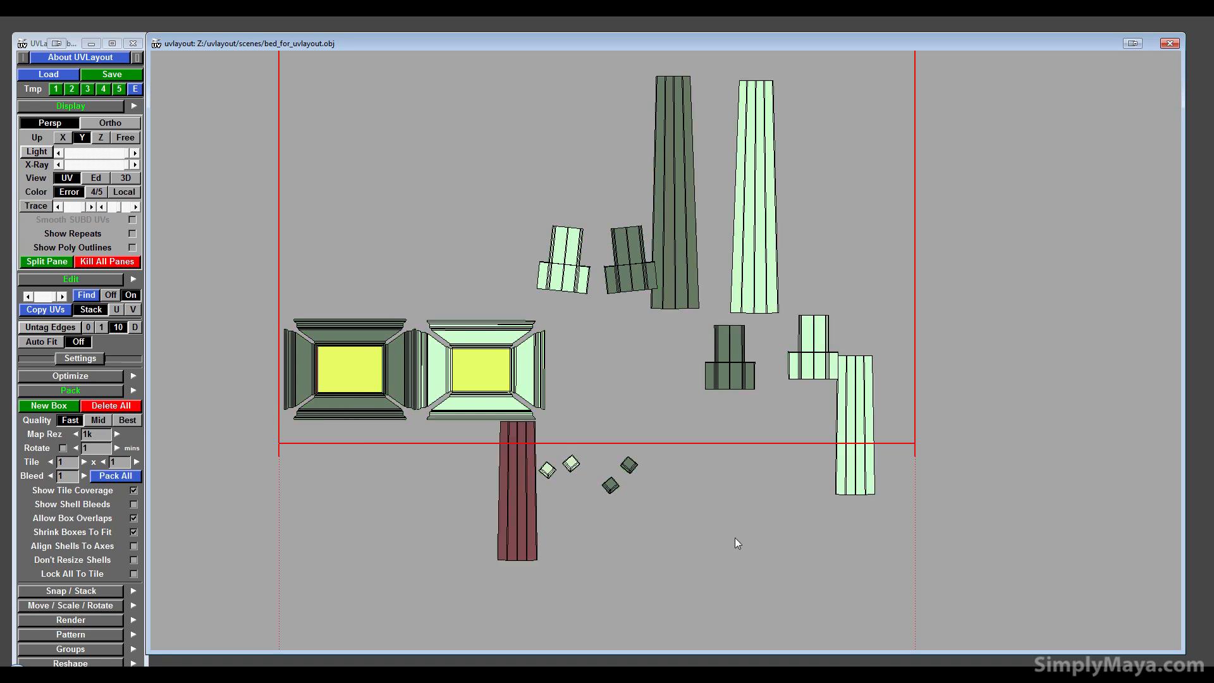
middle_drag(846, 442, 786, 502)
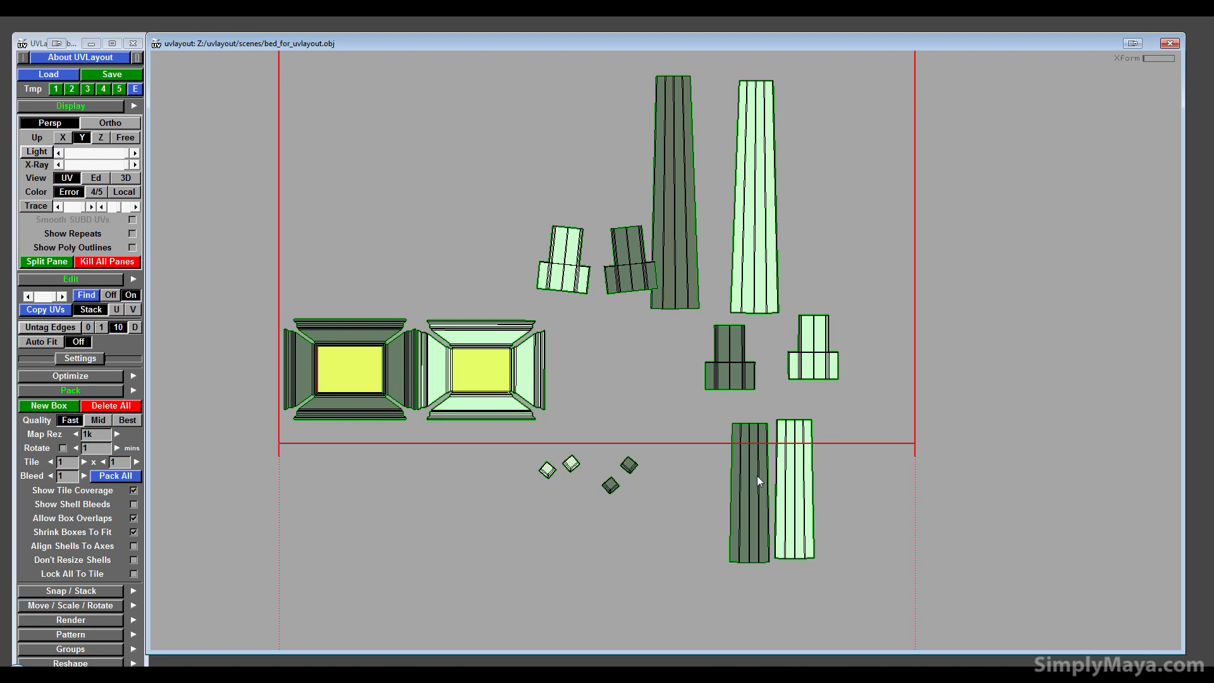
key(f)
- Run the shell optimization for 1 minute with the map resolution at 2k
click(55, 376)
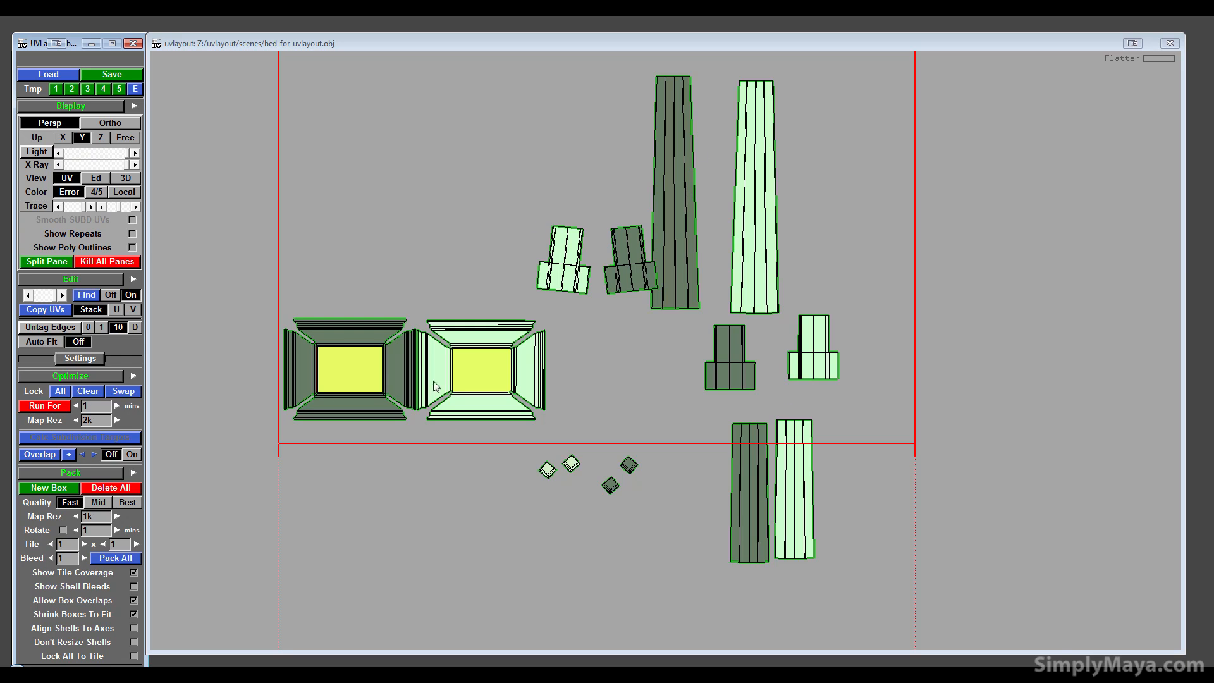
drag(688, 394, 927, 566)
click(661, 544)
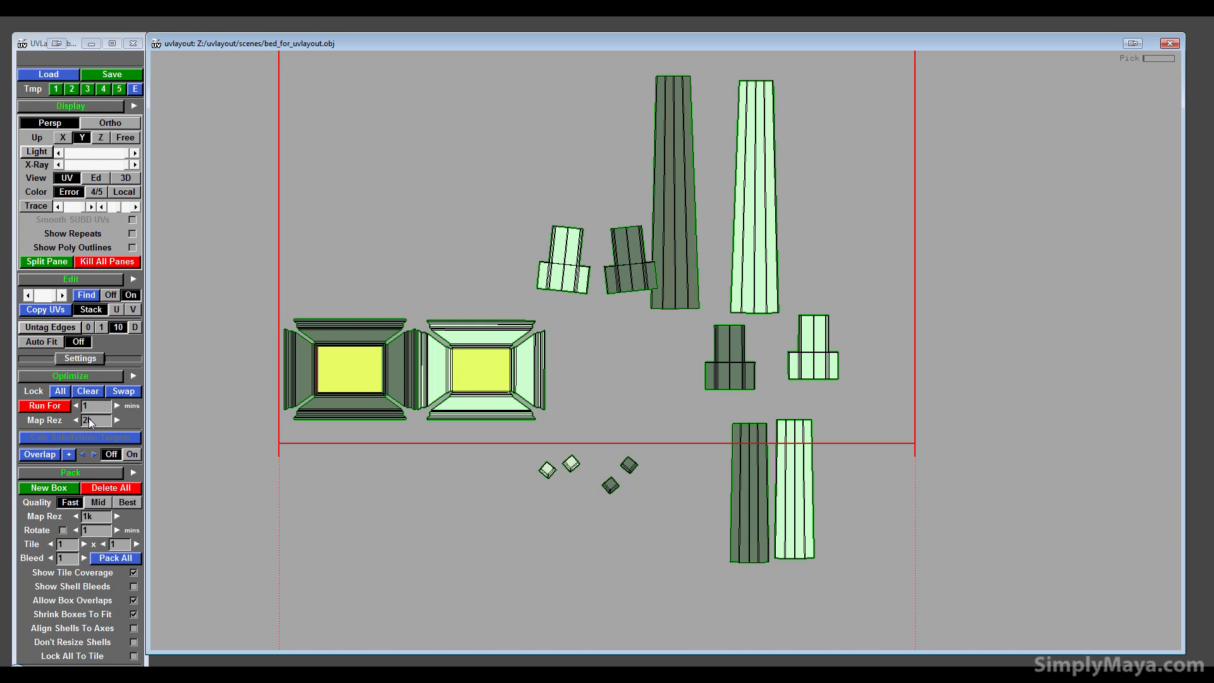
click(117, 420)
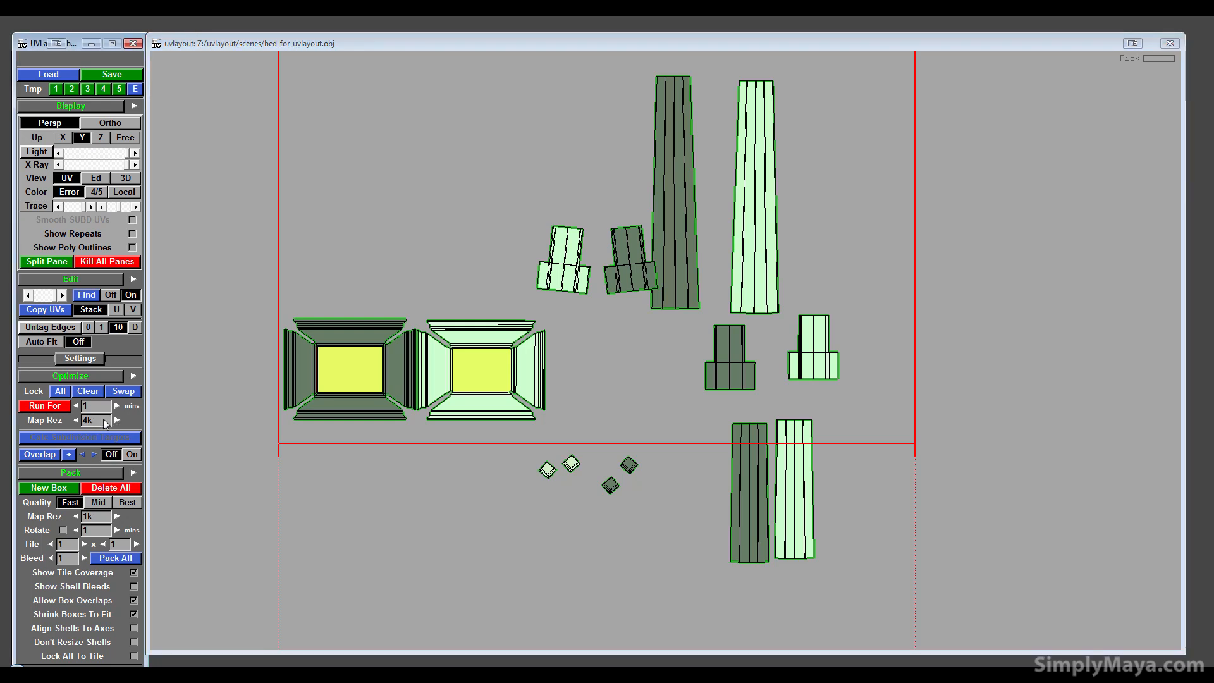
click(76, 420)
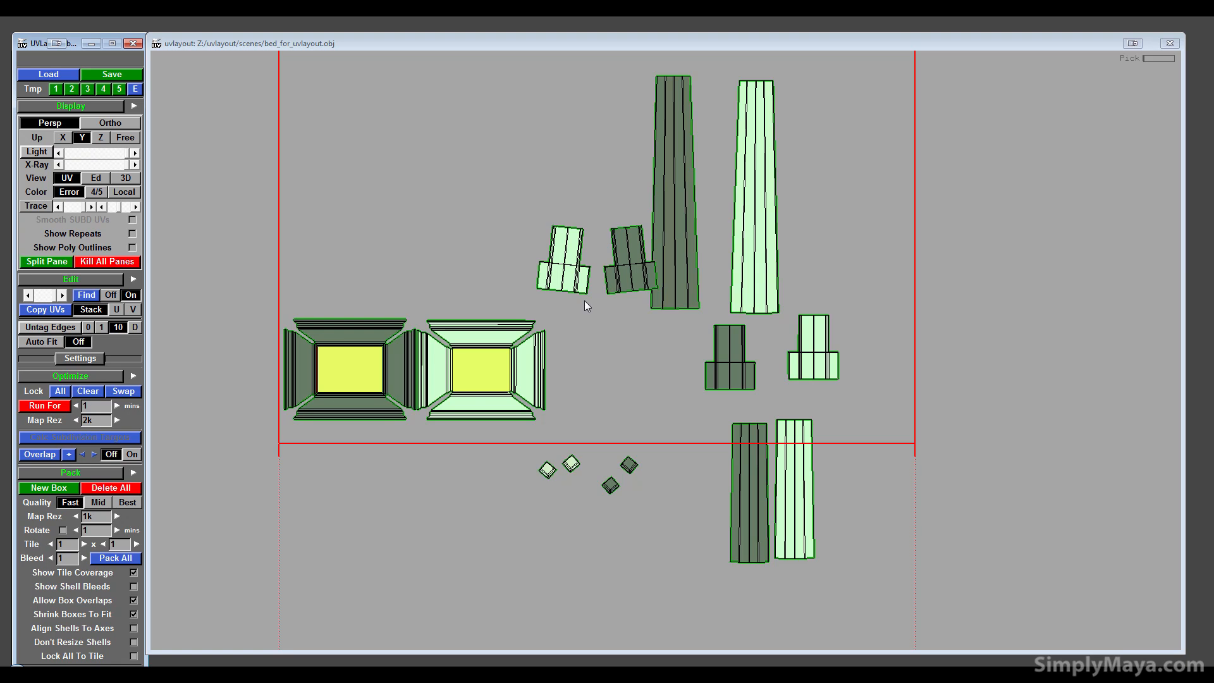
click(43, 407)
- Rearrange the leg shells and the two long tapered post shells so that they no longer overlap in the UV tile
middle_drag(636, 256, 576, 205)
middle_drag(673, 236, 640, 232)
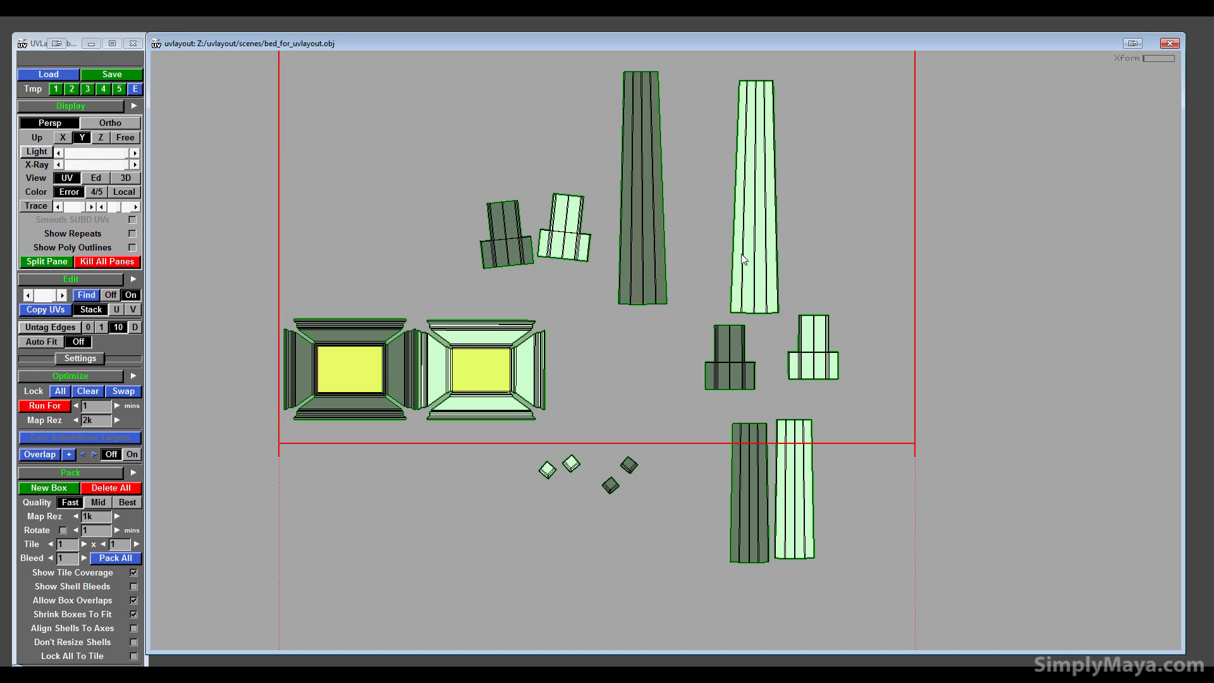
middle_drag(742, 254, 700, 248)
middle_drag(721, 330, 764, 229)
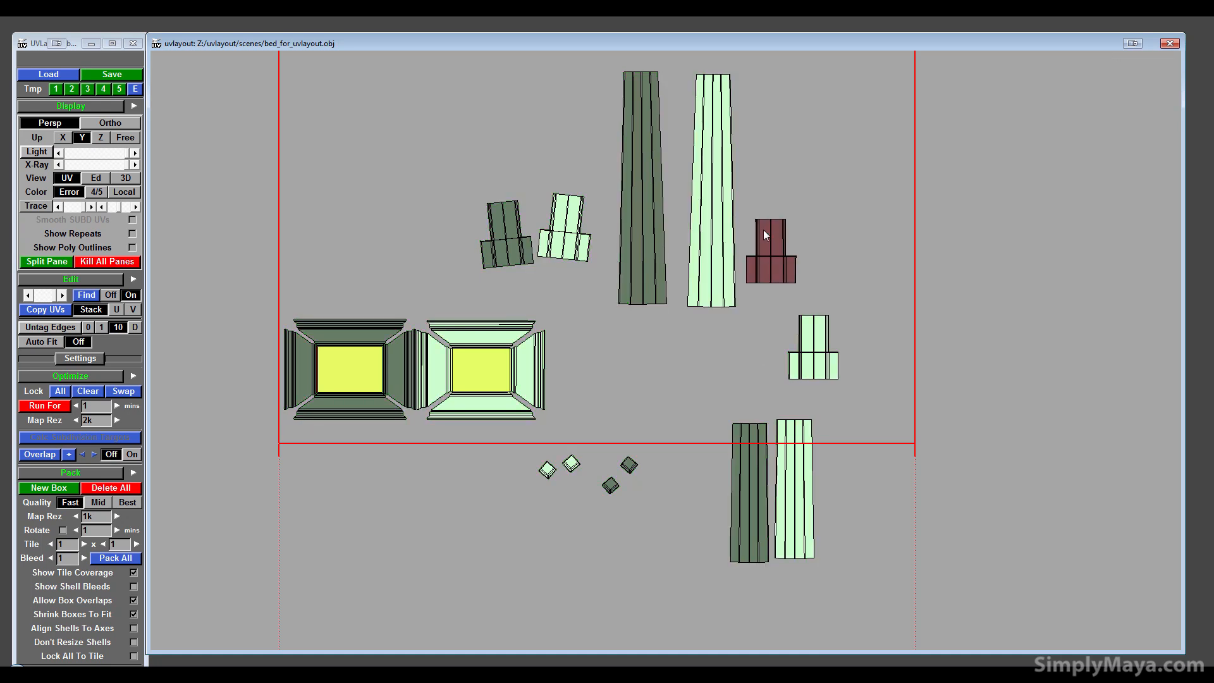
middle_drag(814, 338, 802, 228)
middle_drag(786, 175, 775, 157)
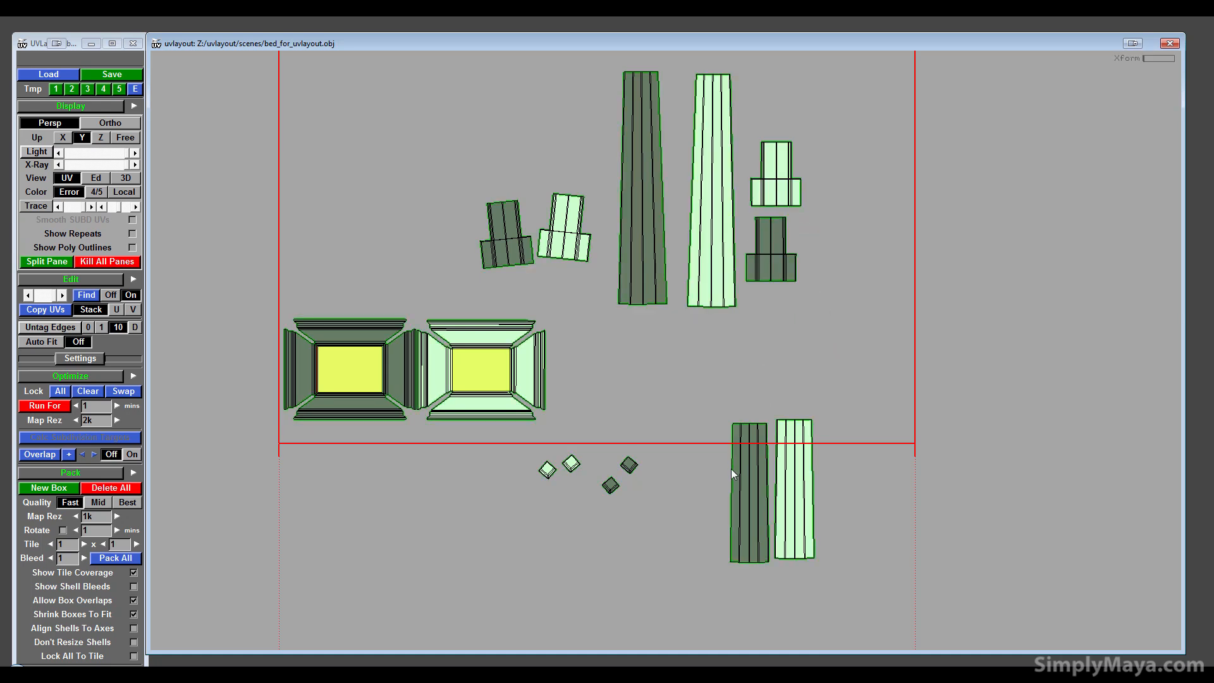
- Move the two shorter post shells up into the UV tile, side by side beneath the stacked leg shells
middle_drag(731, 469, 770, 342)
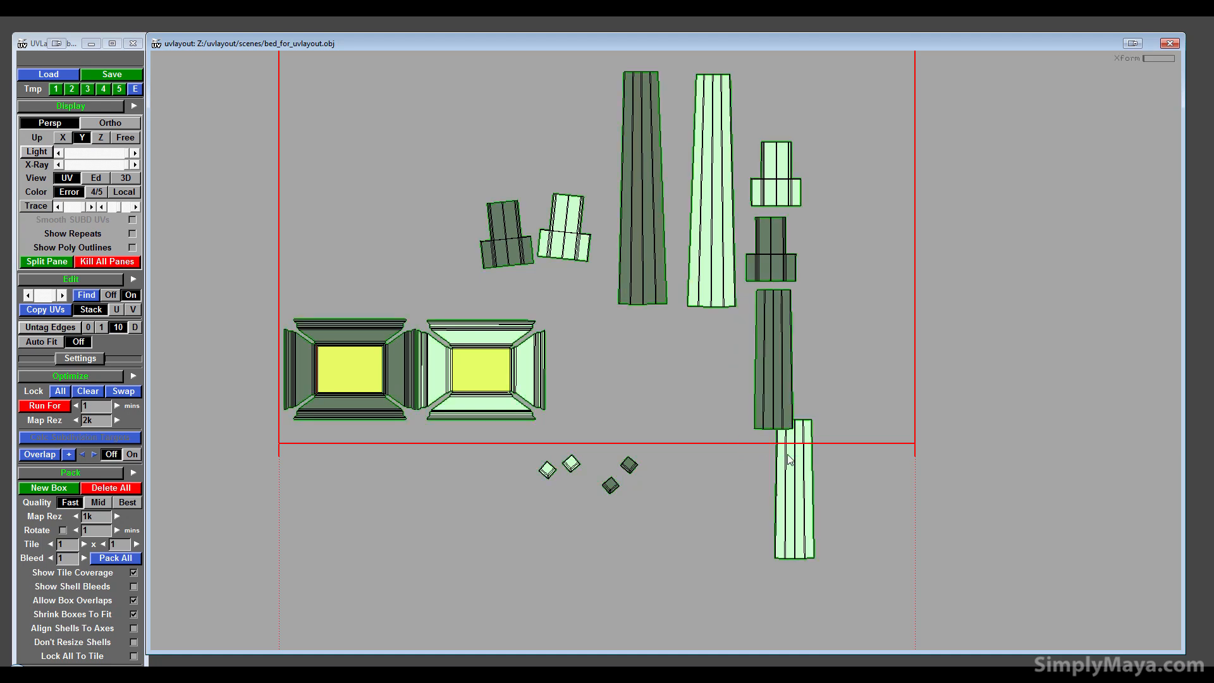
middle_drag(788, 454, 814, 330)
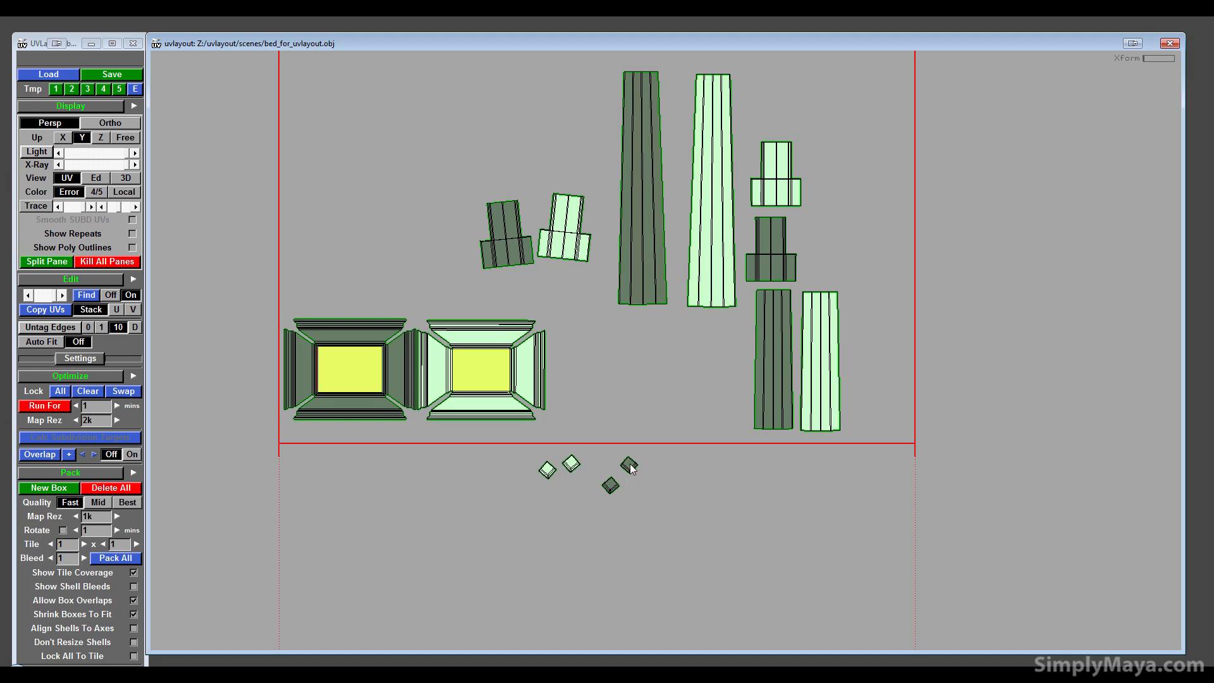
mouse_move(630, 463)
middle_down()
mouse_move(674, 357)
mouse_move(616, 522)
mouse_move(623, 479)
middle_up()
right_drag(623, 479, 616, 379)
middle_drag(616, 378, 598, 489)
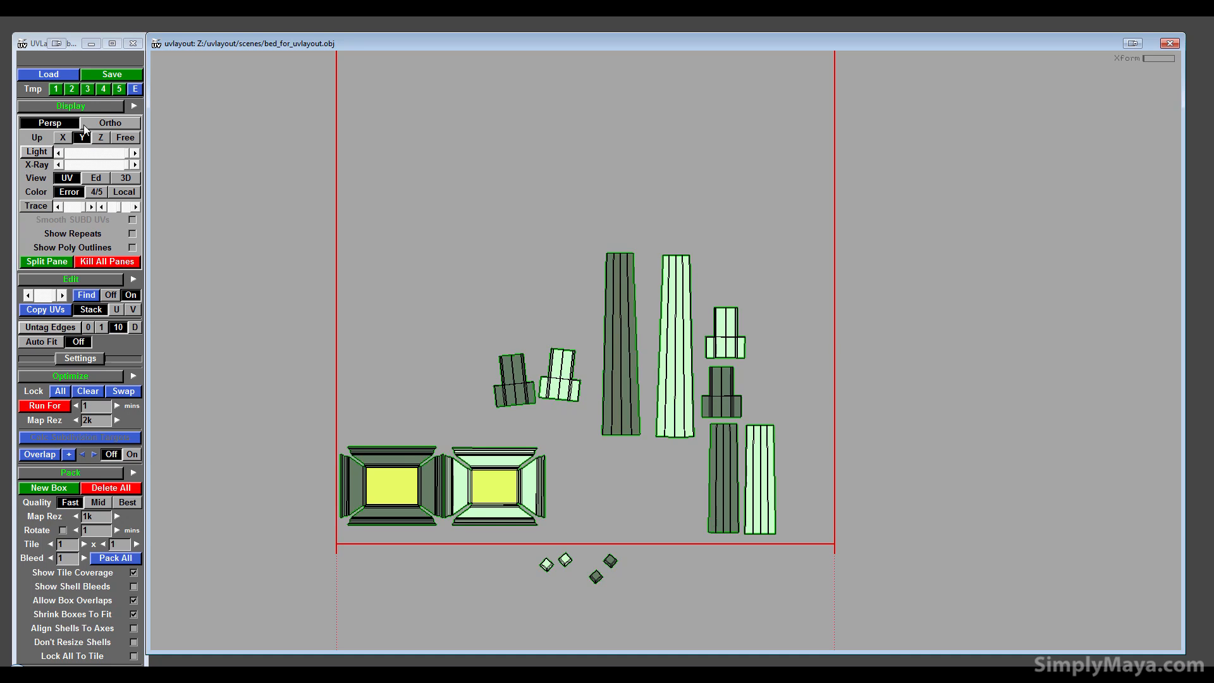
- Cut the edge loop around the headboard's base where it meets the bed rail and detach the headboard
click(96, 178)
drag(529, 456, 464, 461)
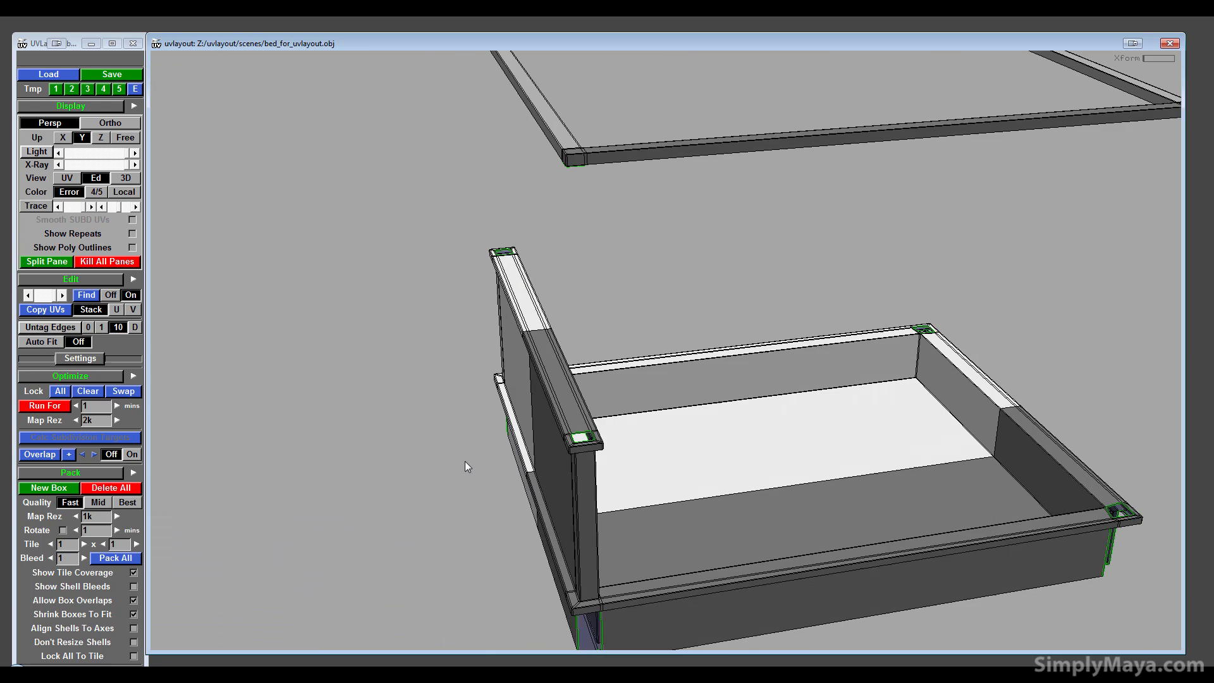
middle_drag(592, 483, 538, 365)
drag(537, 365, 508, 401)
middle_drag(508, 401, 460, 316)
drag(460, 316, 649, 366)
middle_drag(649, 366, 648, 411)
right_drag(648, 412, 966, 450)
middle_drag(966, 450, 781, 493)
drag(781, 493, 657, 476)
middle_drag(657, 475, 708, 421)
right_drag(708, 421, 759, 460)
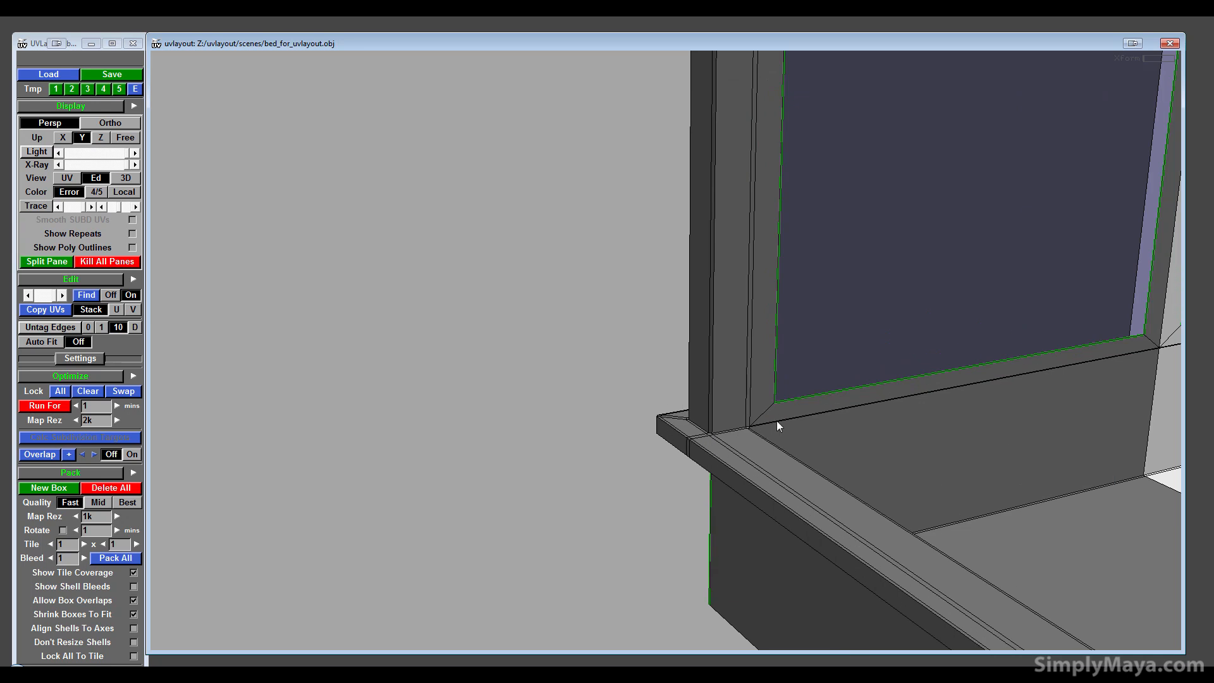
right_drag(776, 420, 785, 416)
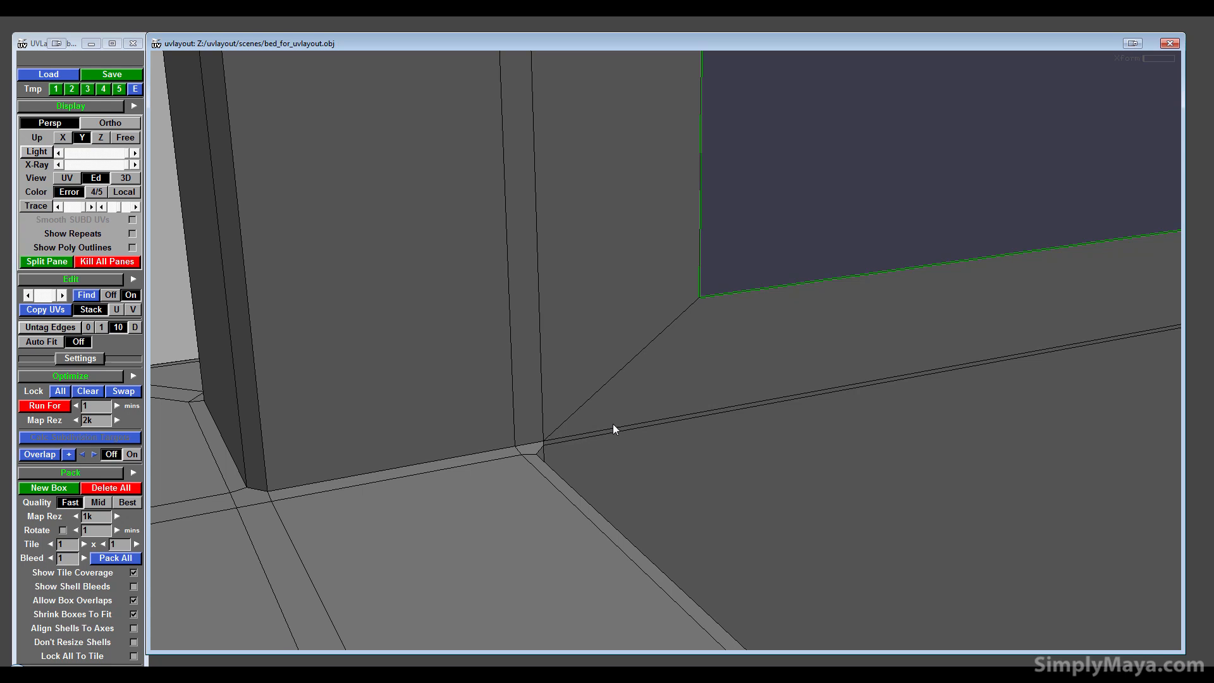
key(c)
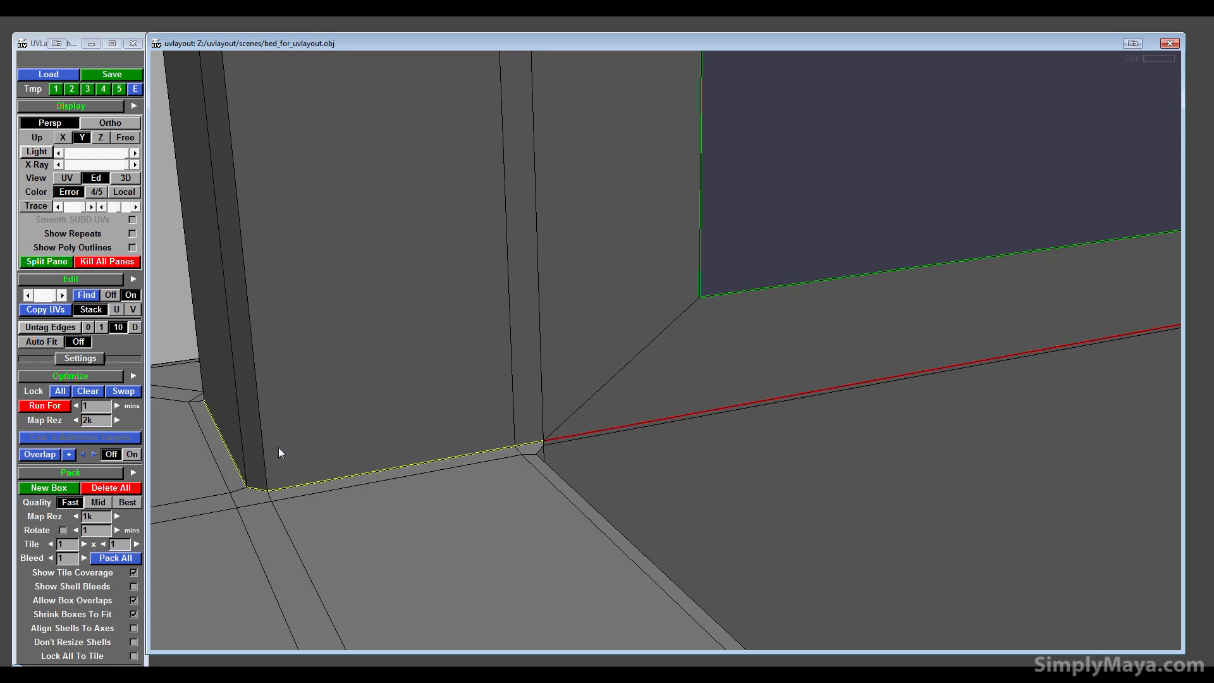
drag(278, 446, 499, 442)
right_drag(499, 442, 456, 352)
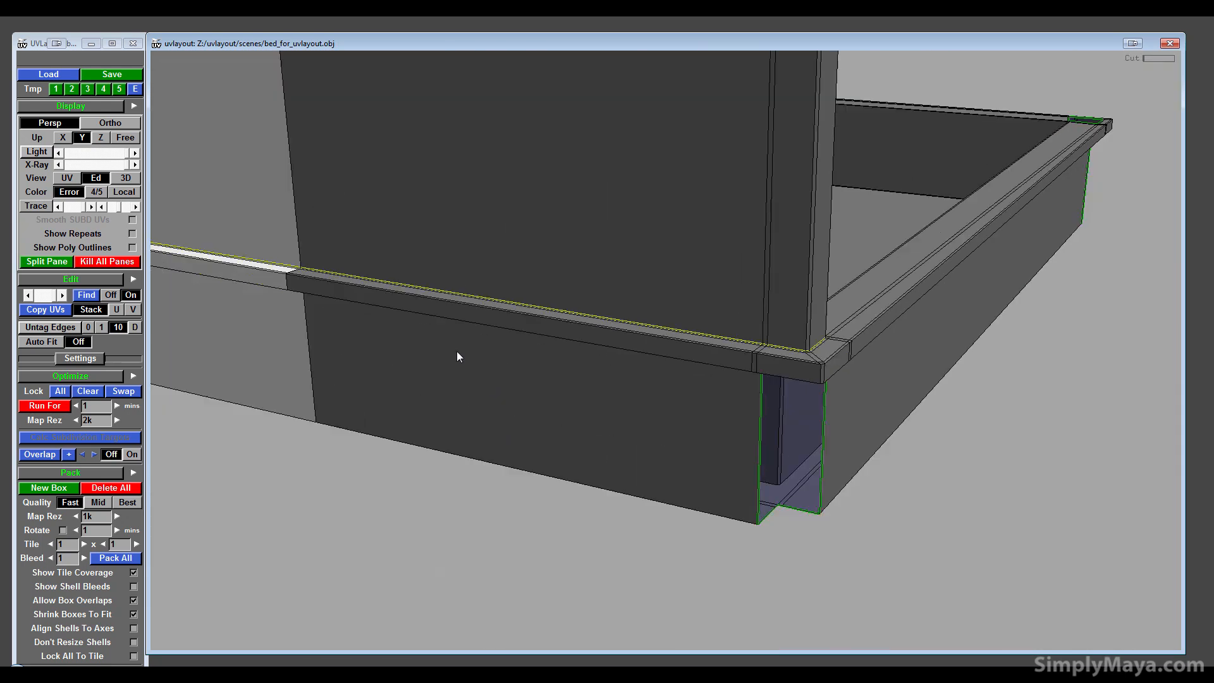
middle_drag(456, 352, 657, 554)
key(Return)
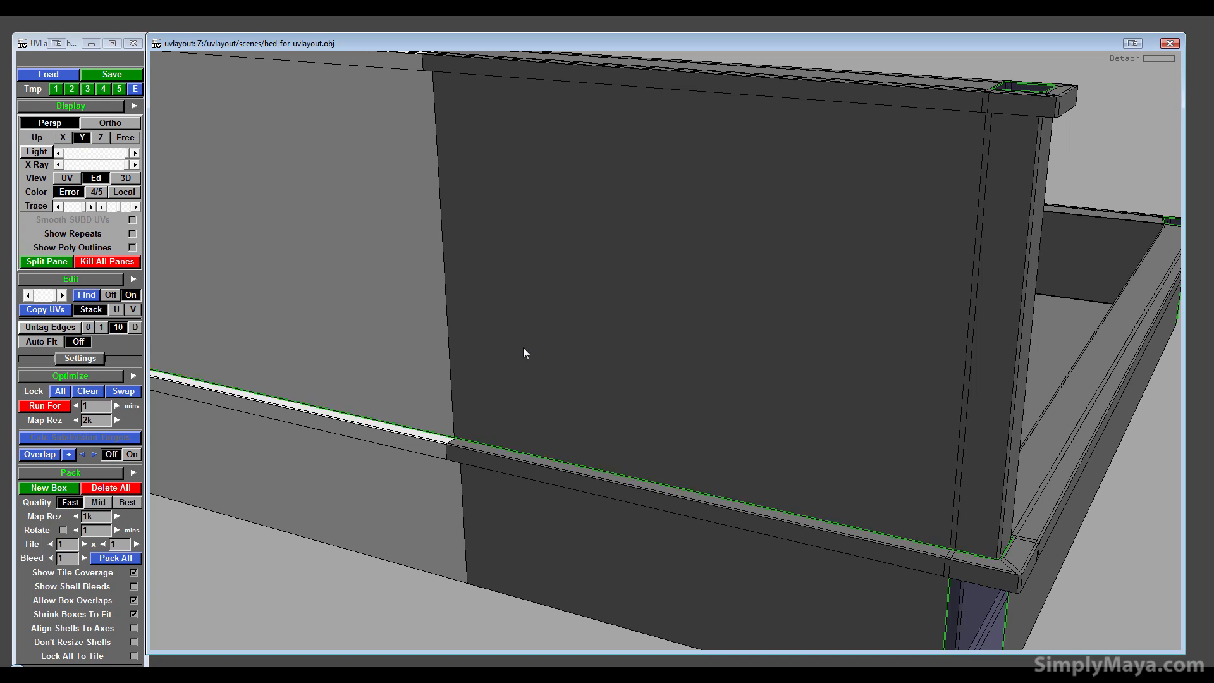
- Raise the detached headboard clear of the bed frame
middle_drag(522, 348, 585, 244)
right_drag(586, 245, 635, 272)
middle_drag(635, 271, 652, 300)
right_drag(652, 301, 636, 335)
middle_drag(635, 336, 509, 477)
drag(509, 477, 506, 427)
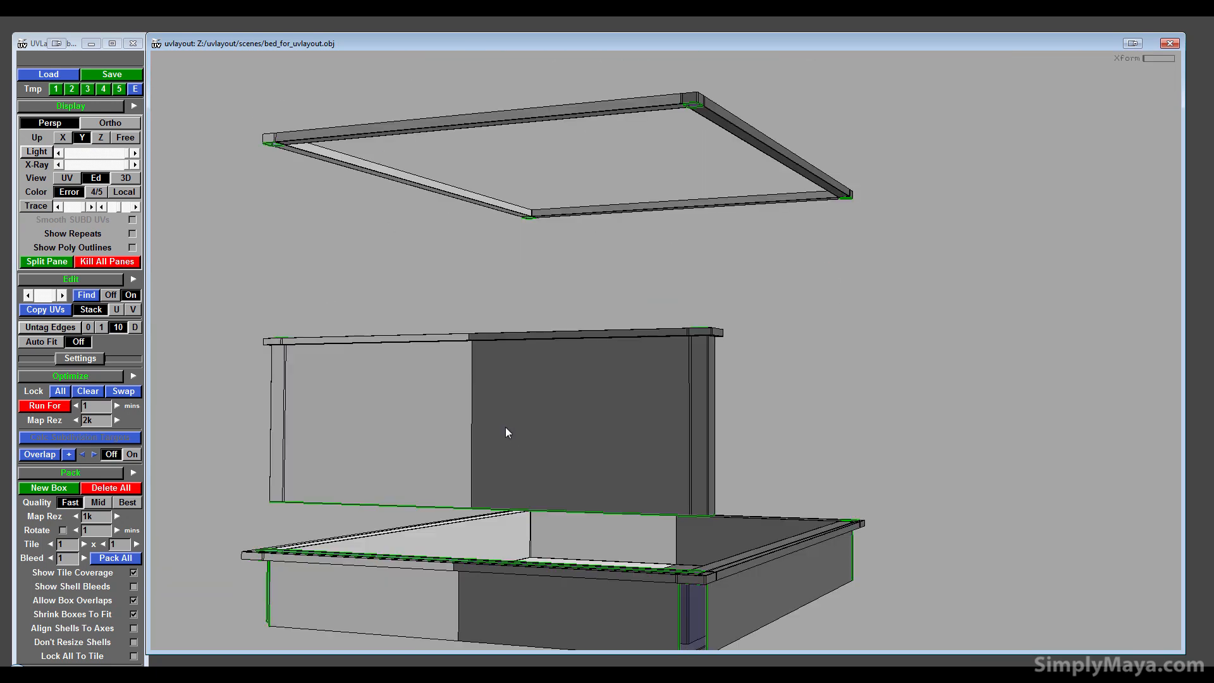
- Cut the edge loop beneath the headboard's overhanging top rail and detach the rail from the headboard
right_drag(506, 426, 762, 405)
middle_drag(761, 405, 742, 329)
right_drag(497, 320, 784, 273)
drag(784, 273, 779, 253)
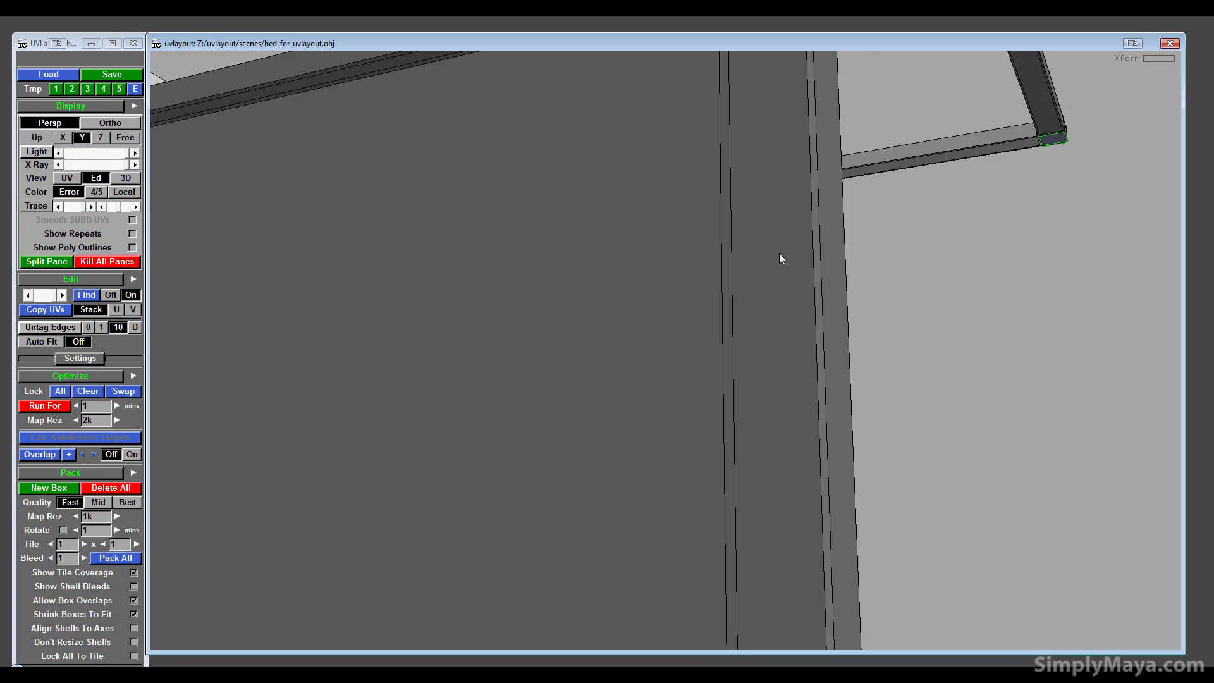
middle_drag(780, 253, 725, 368)
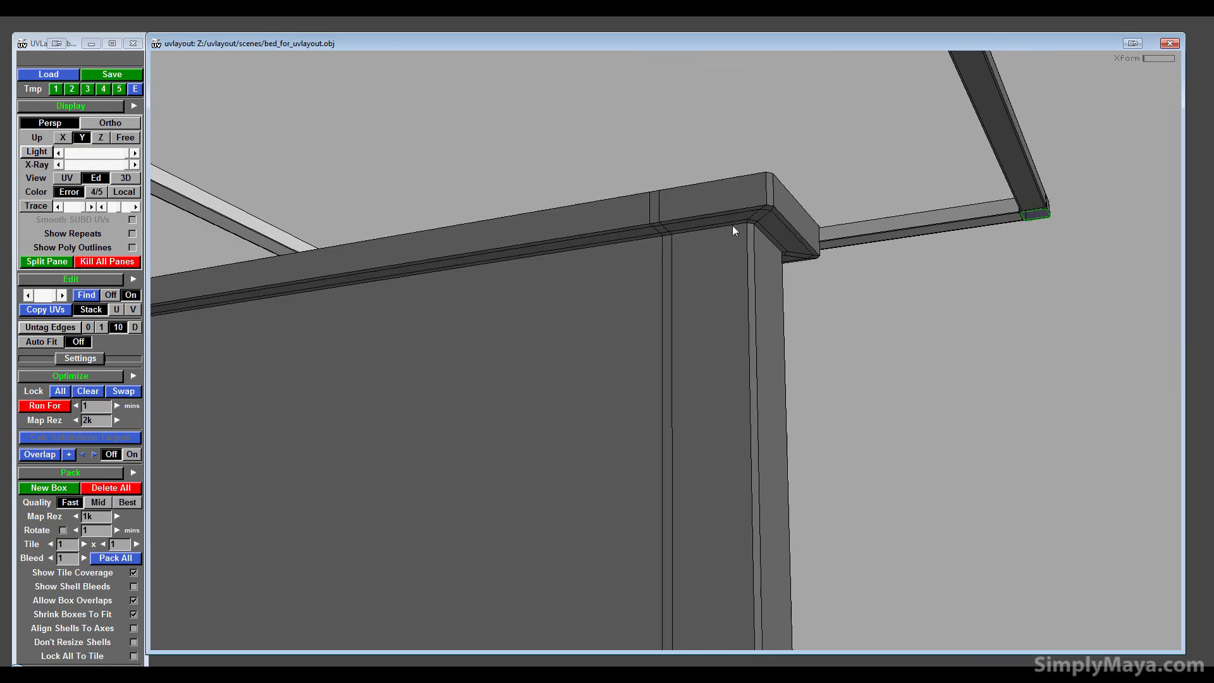
key(c)
drag(731, 294, 548, 343)
drag(374, 523, 362, 402)
middle_drag(506, 432, 396, 336)
drag(397, 335, 320, 353)
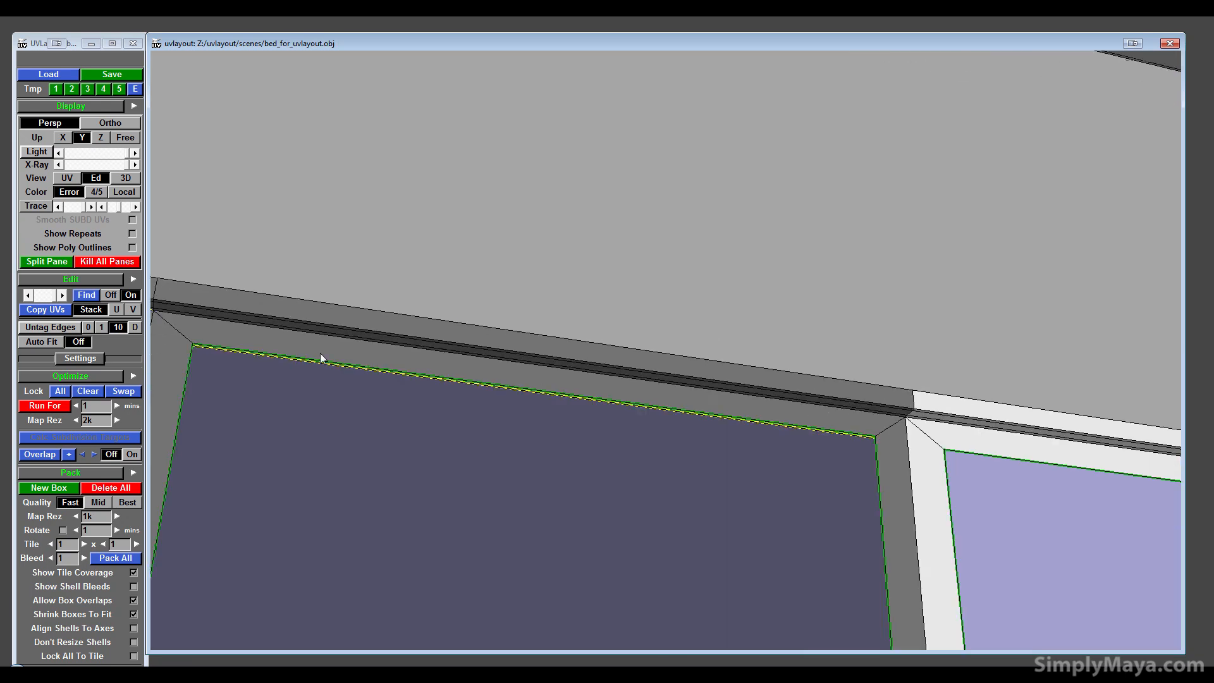
key(c)
middle_drag(378, 388, 566, 401)
drag(229, 439, 477, 396)
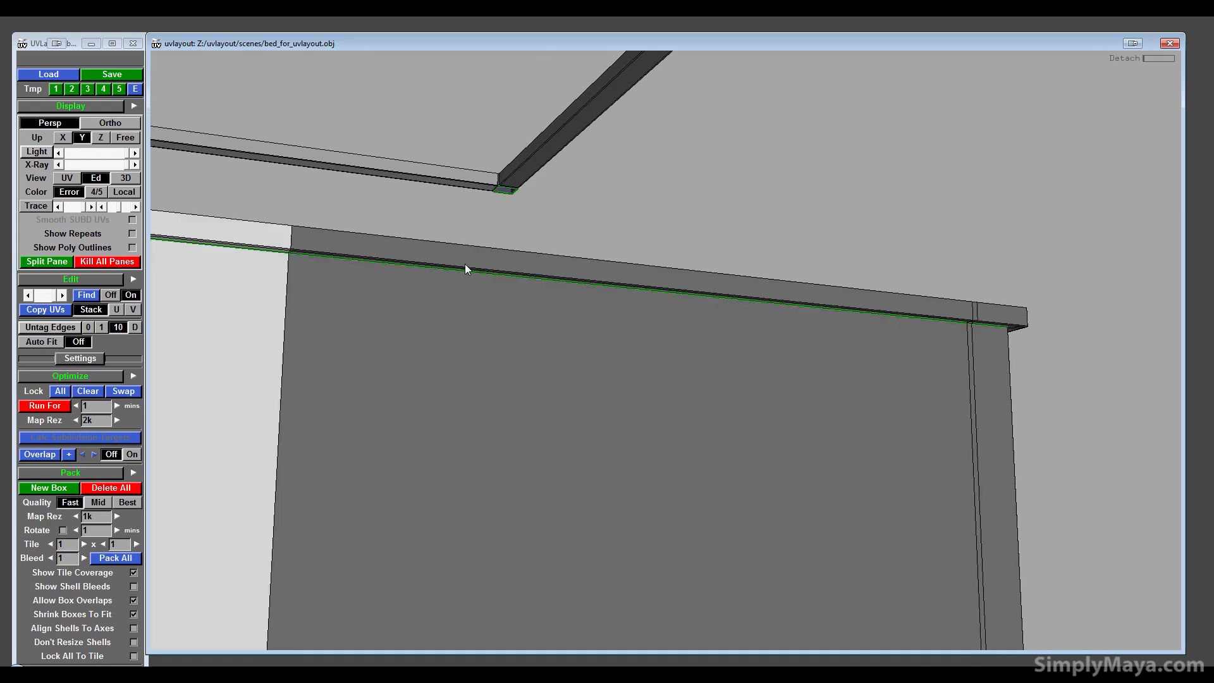
- Move the detached top rail up above the headboard
middle_drag(465, 263, 497, 142)
right_drag(516, 319, 518, 428)
drag(518, 429, 477, 547)
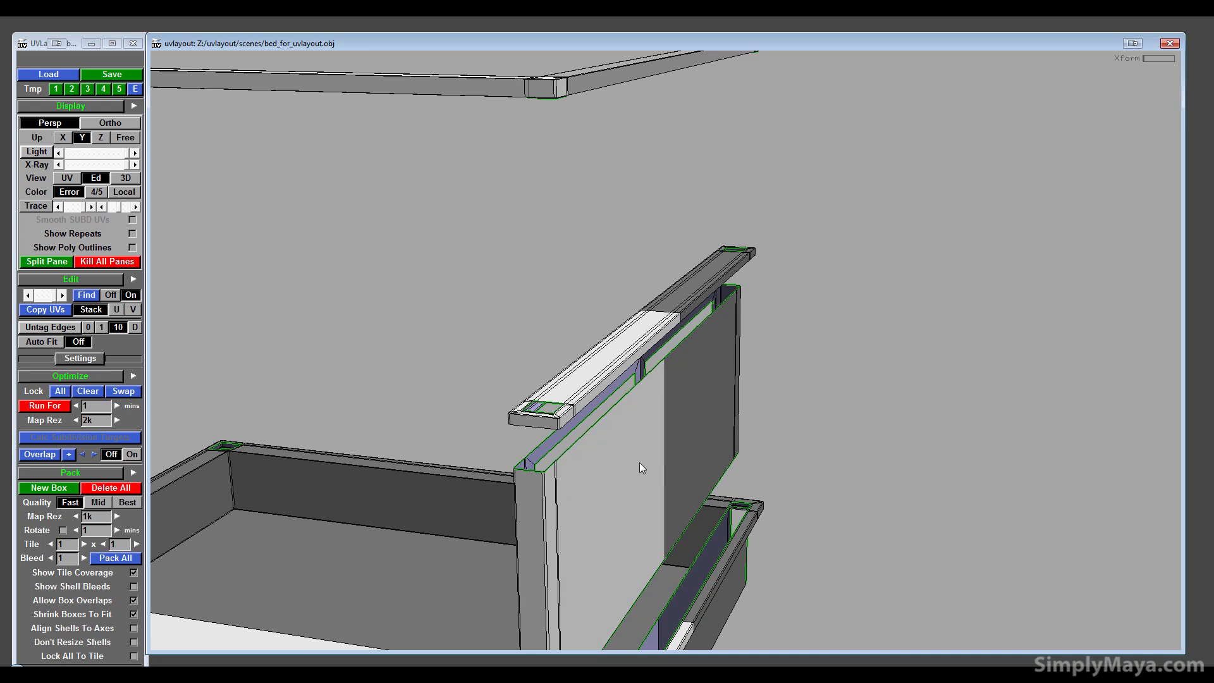
- Cut the headboard's back panel along its vertical corner edge, detach it and pull it away from the front frame
middle_drag(590, 455, 581, 371)
right_drag(541, 454, 572, 428)
middle_drag(586, 385, 564, 362)
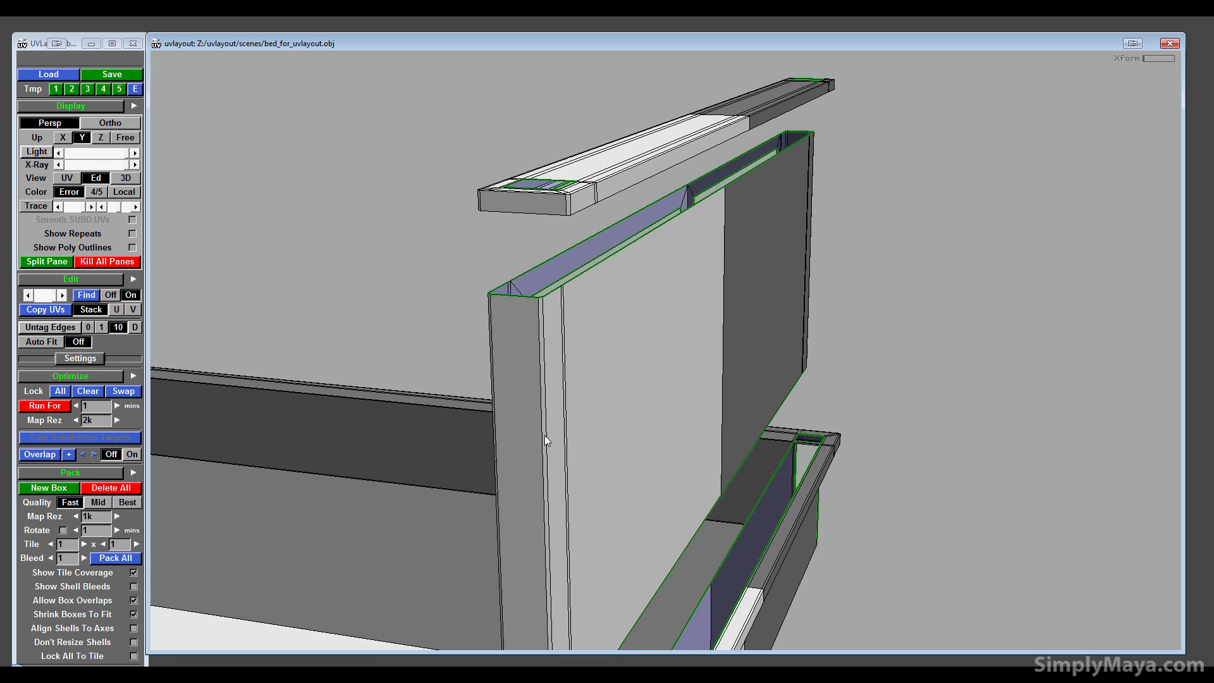
key(c)
drag(593, 416, 393, 415)
key(Return)
middle_drag(404, 415, 601, 425)
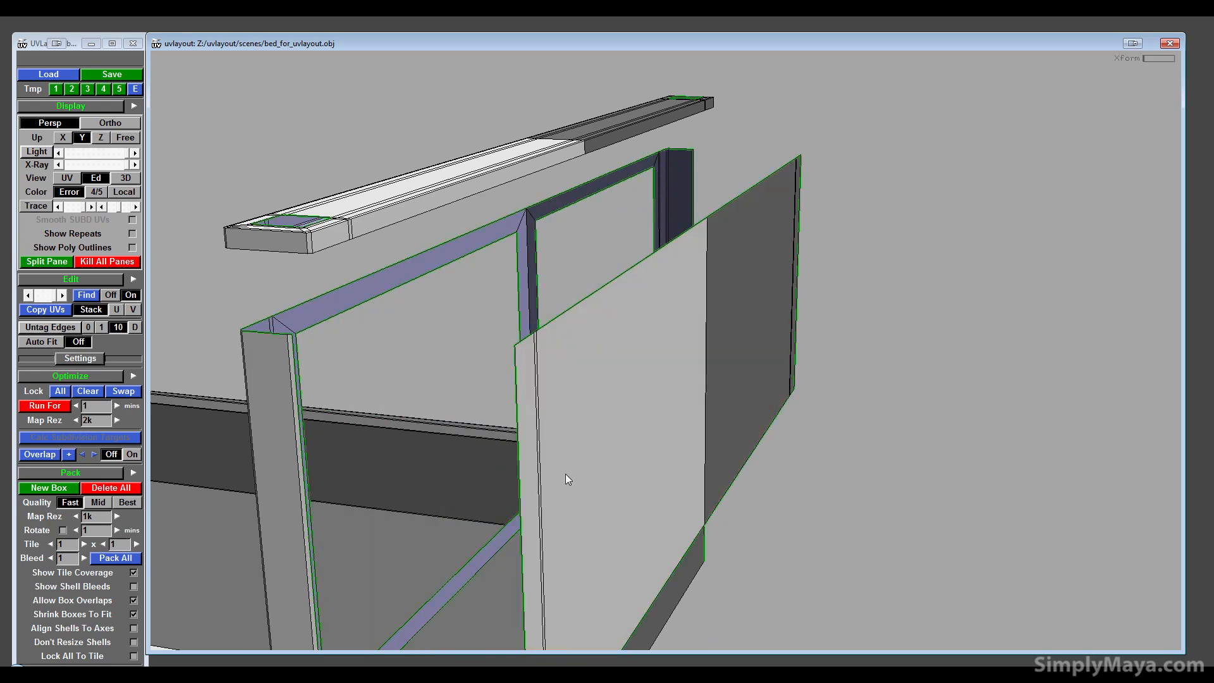
right_drag(566, 473, 508, 538)
middle_drag(508, 539, 621, 513)
drag(643, 524, 769, 506)
middle_drag(772, 386, 886, 294)
middle_drag(267, 402, 618, 421)
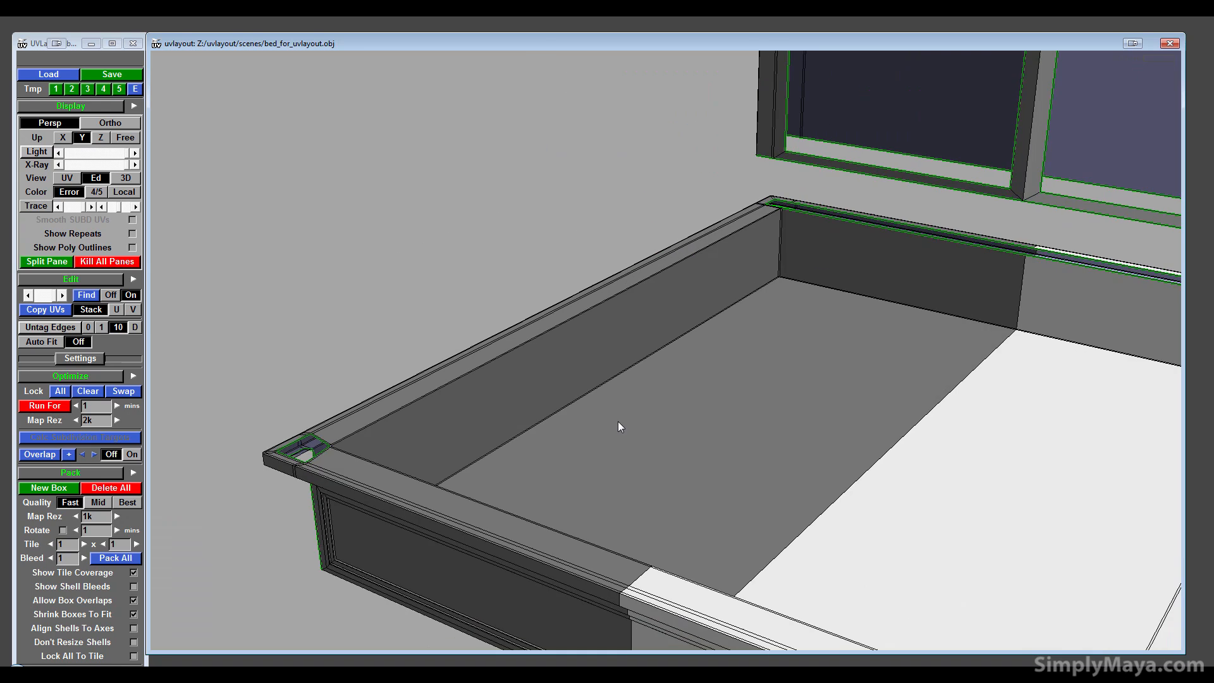
- Cut the bed frame's rim along the upper edges of its inner side and foot walls
drag(657, 409, 619, 454)
right_drag(538, 482, 601, 465)
drag(279, 524, 232, 511)
middle_drag(240, 500, 728, 476)
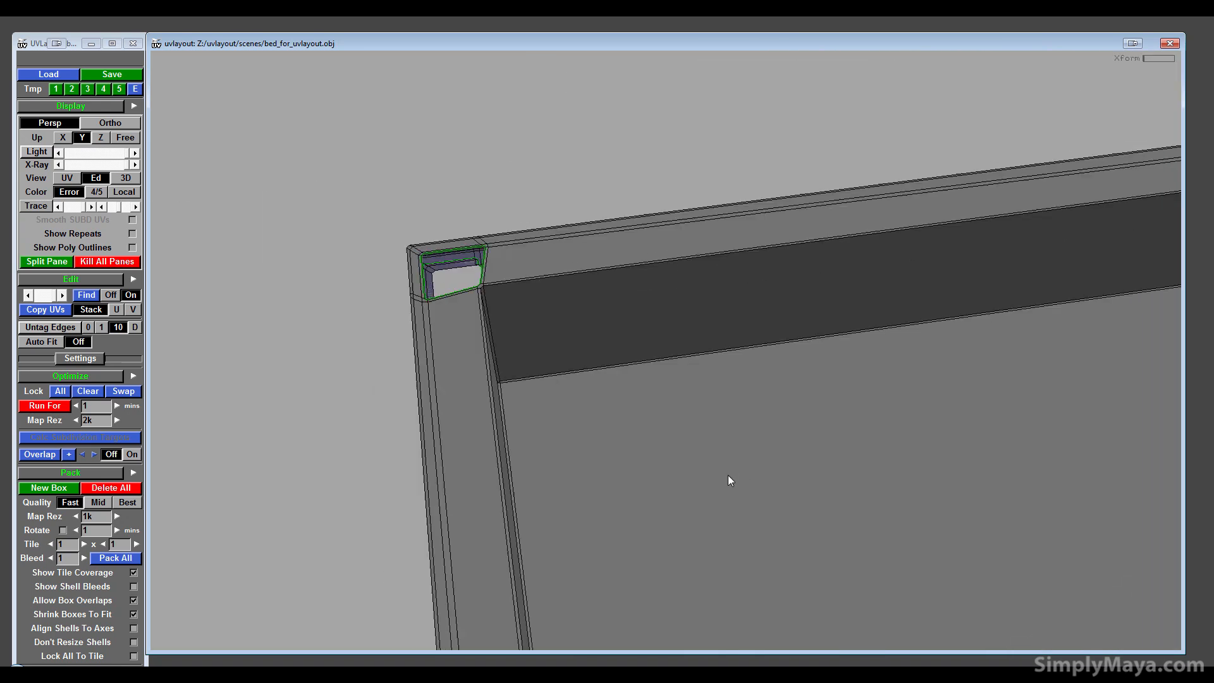
drag(611, 492, 538, 494)
scroll(516, 304, up, 5)
middle_drag(516, 302, 505, 377)
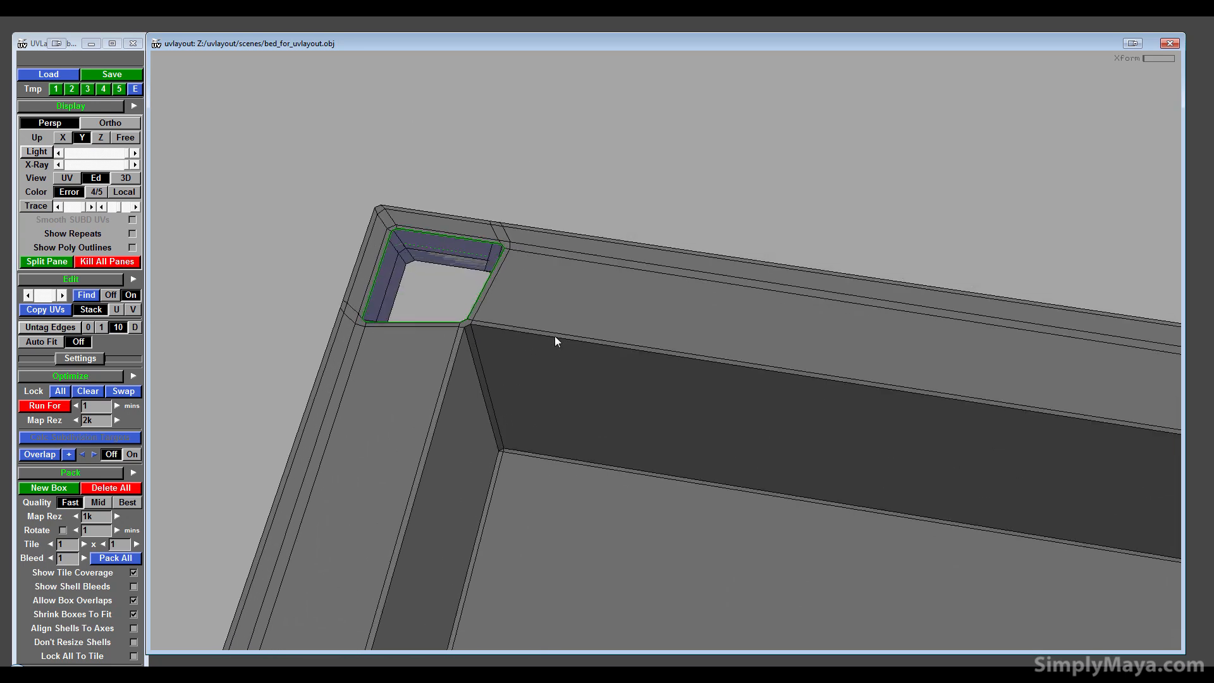
key(c)
key(w)
key(c)
key(c)
- Cut the edge loop around the bed's inner floor and weld the inner walls' vertical corner edge at the headboard end
middle_drag(455, 463, 669, 95)
right_drag(561, 381, 563, 433)
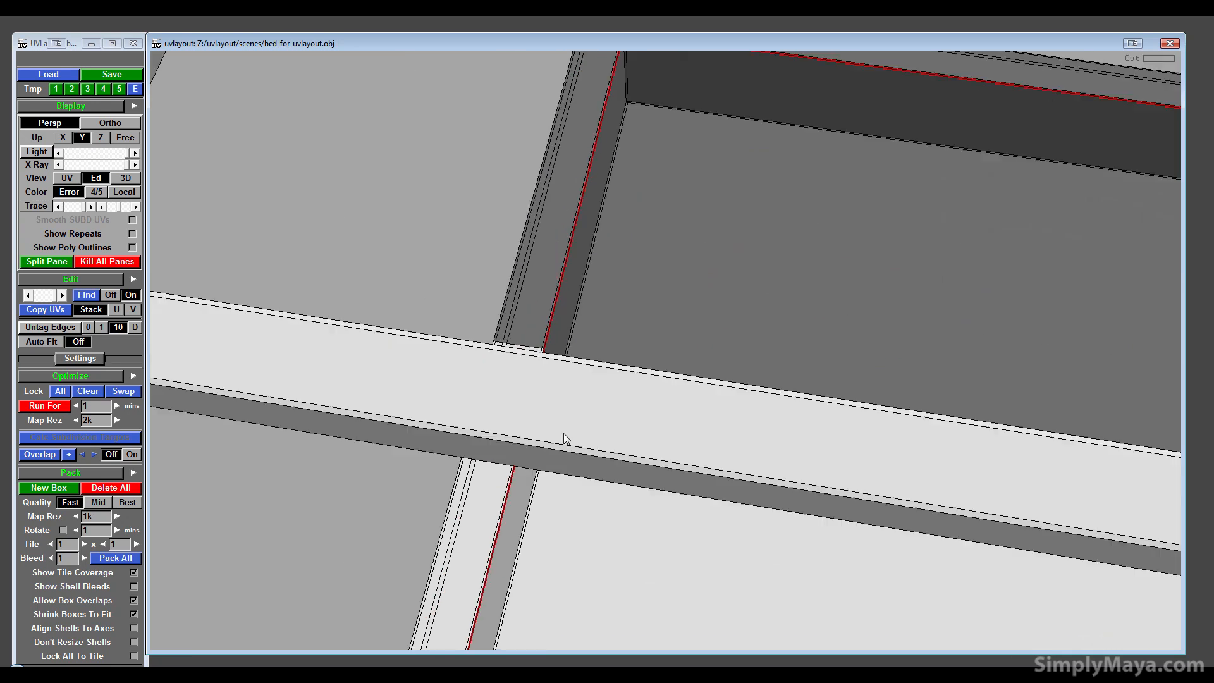
middle_drag(563, 434, 552, 366)
middle_drag(953, 447, 228, 344)
drag(227, 344, 491, 384)
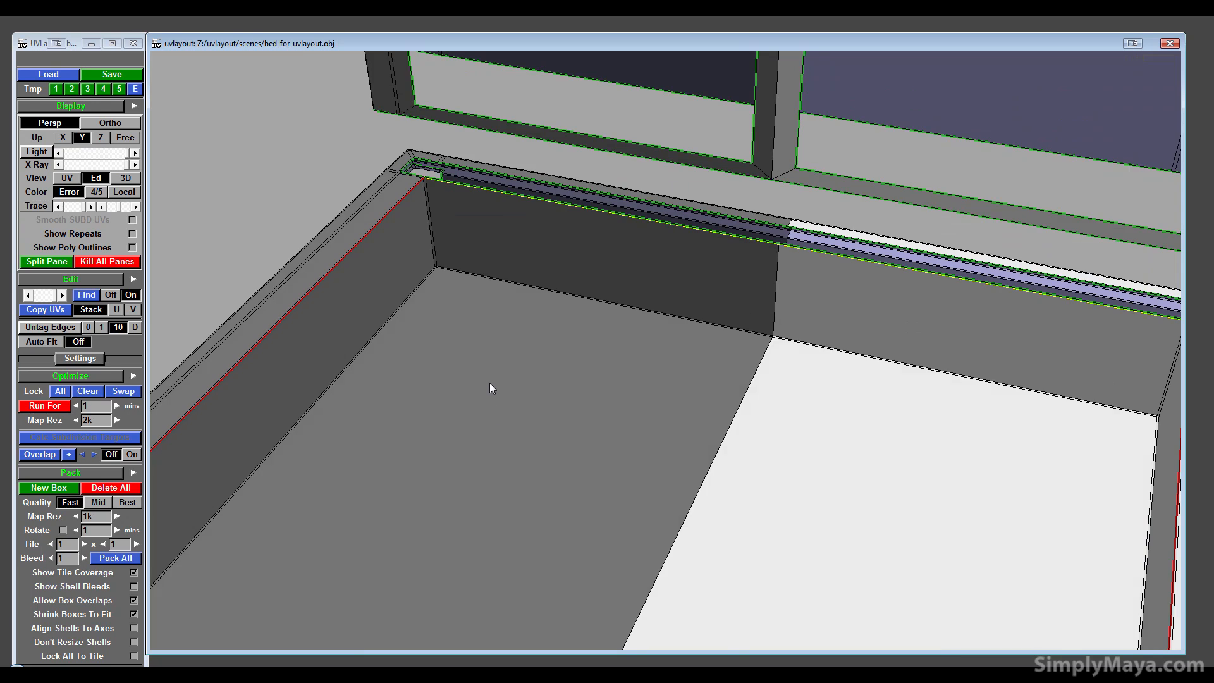
right_drag(491, 385, 507, 262)
key(c)
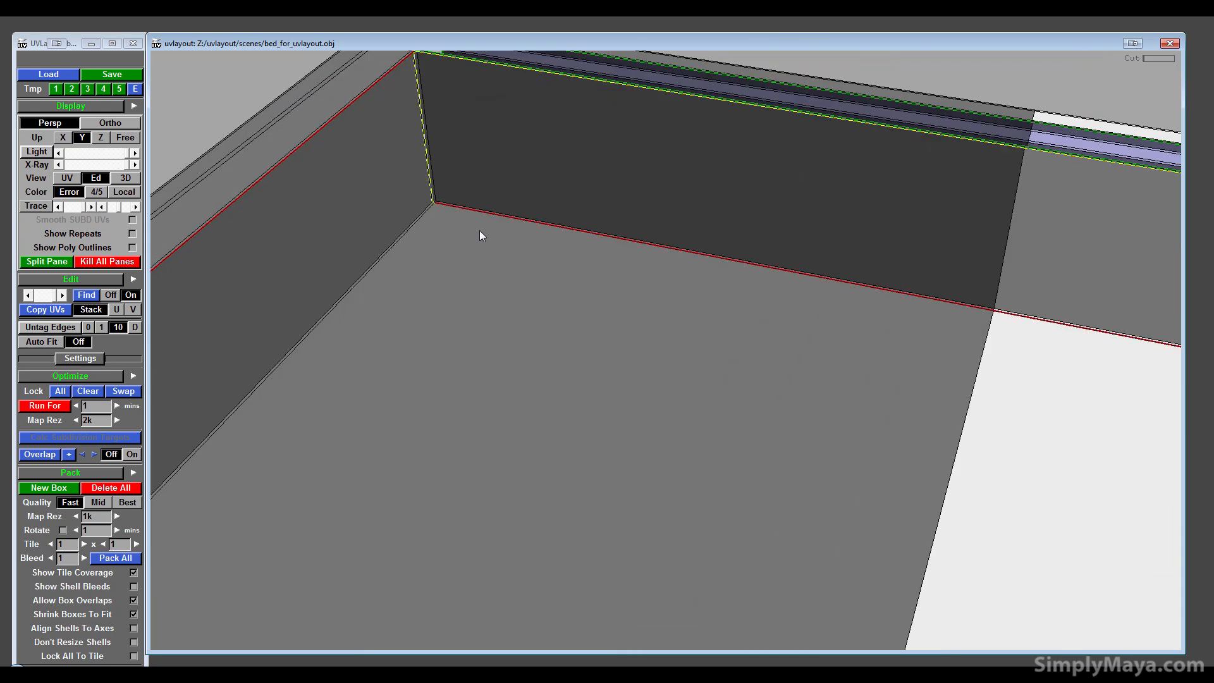
key(c)
right_drag(401, 241, 556, 392)
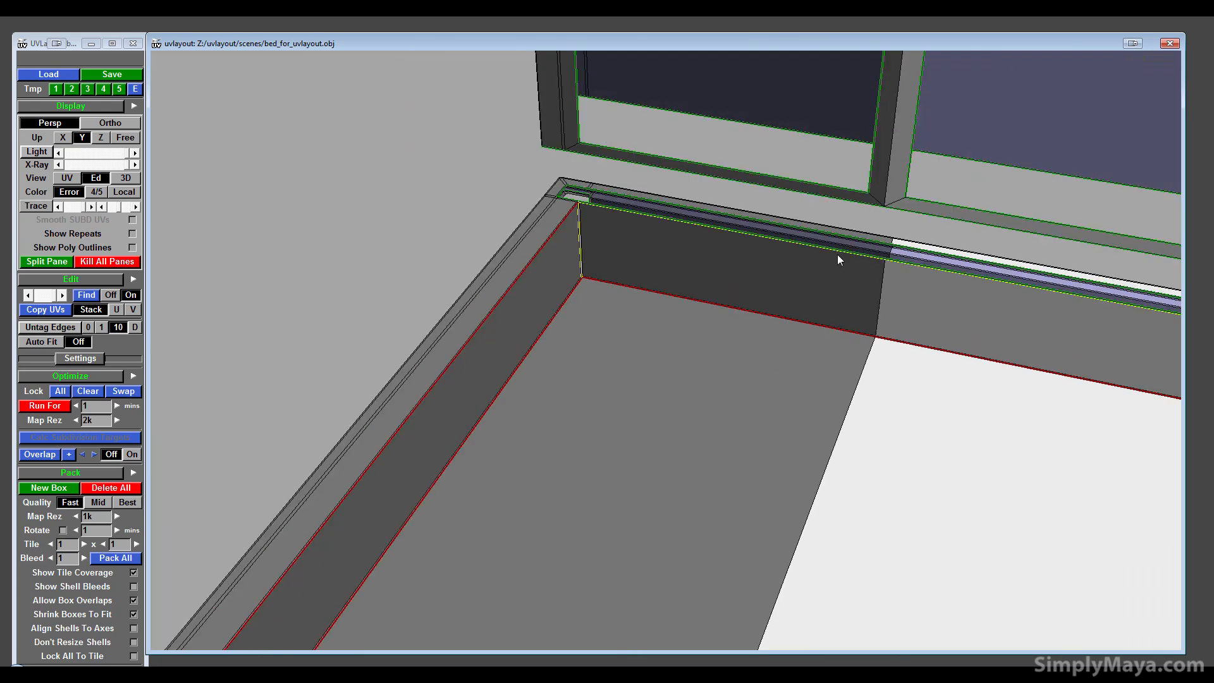
drag(837, 255, 570, 217)
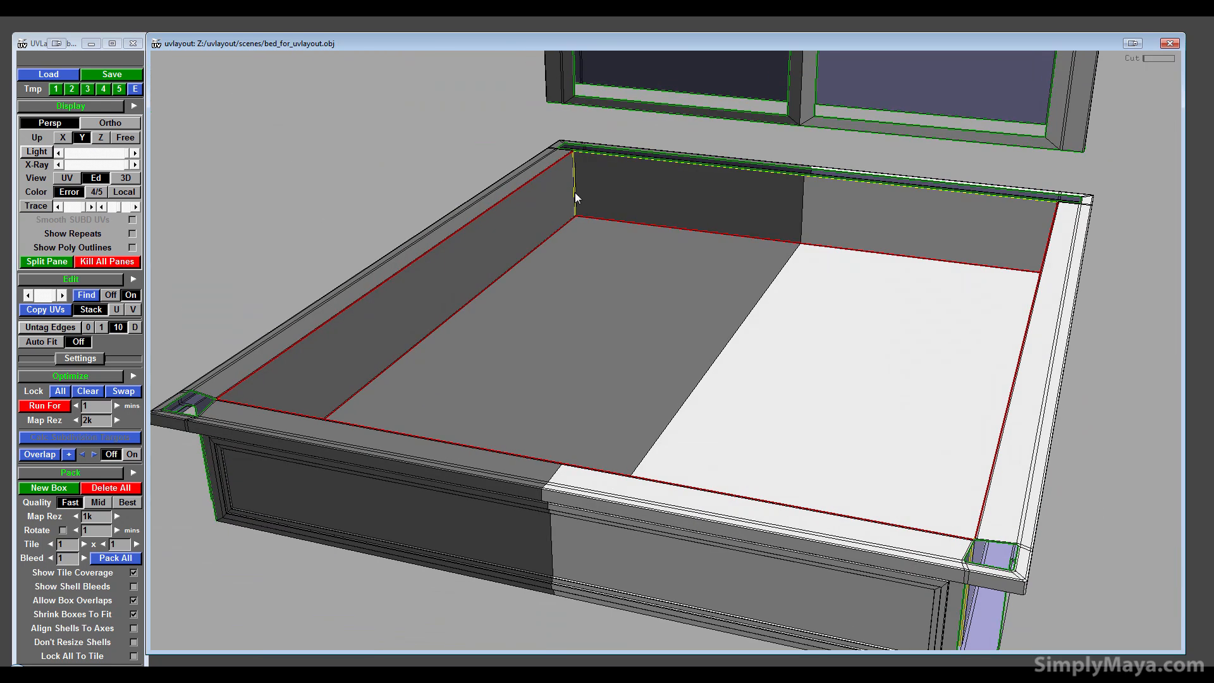
key(w)
key(f)
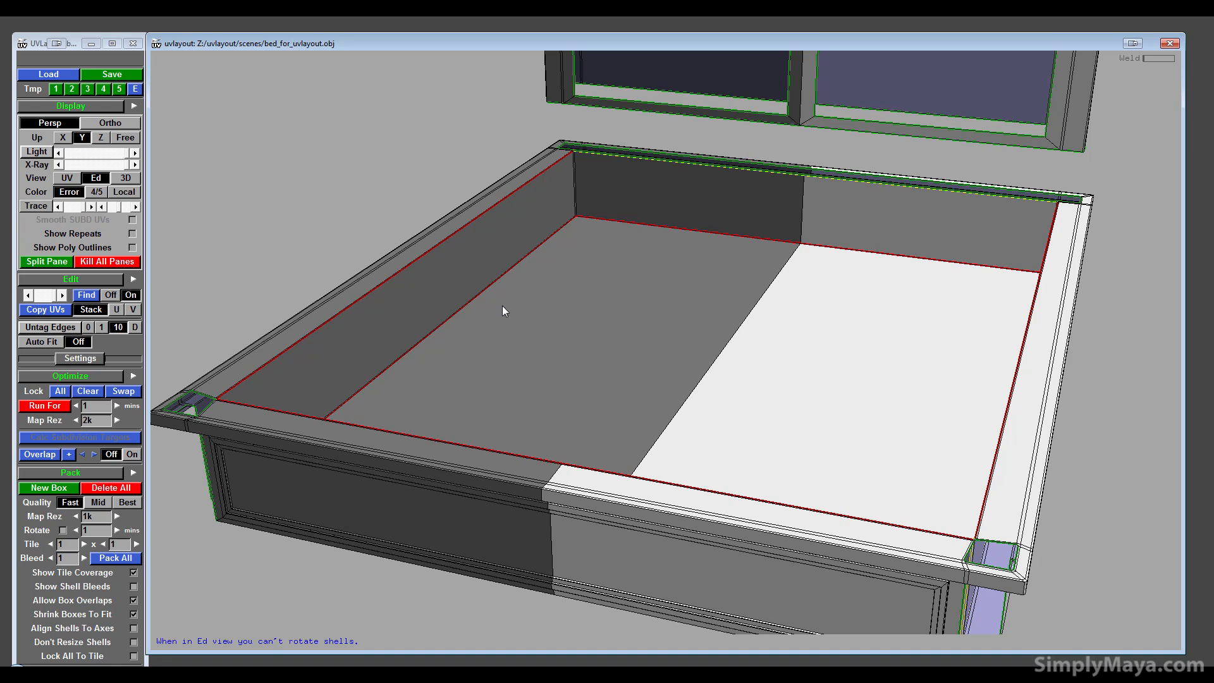
- Detach the inner floor panel from the bed frame and move it out beside the frame
drag(513, 335, 547, 240)
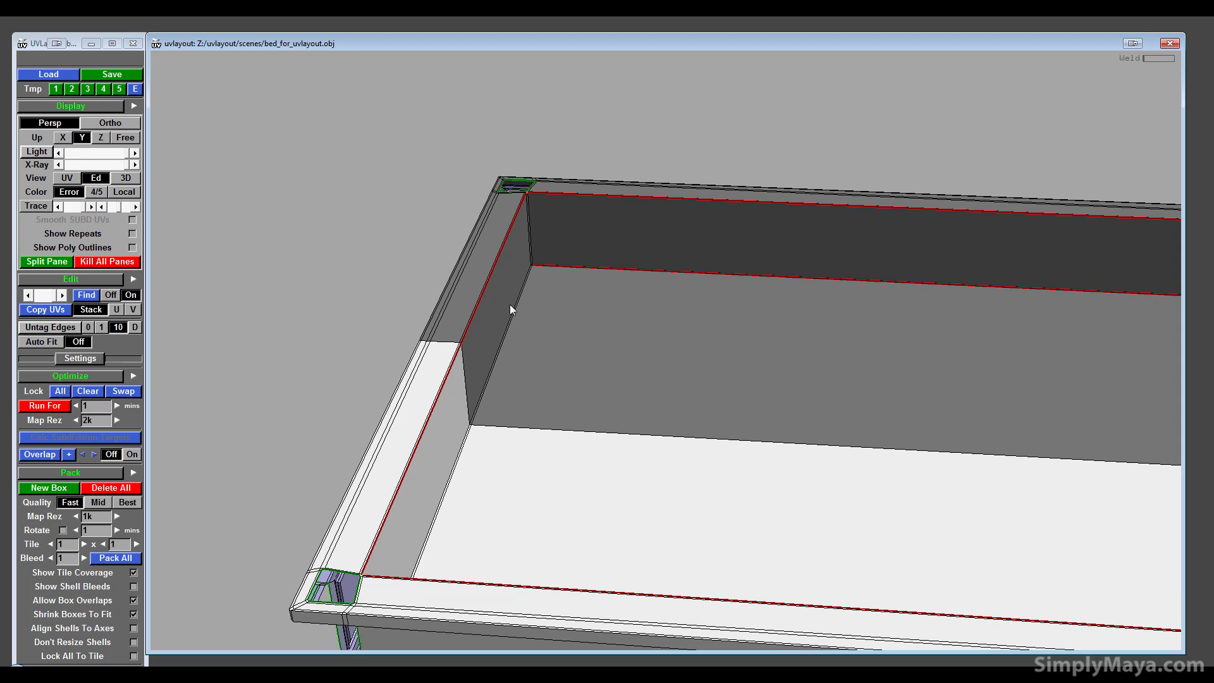
right_drag(518, 327, 590, 358)
key(c)
drag(589, 358, 497, 292)
key(Return)
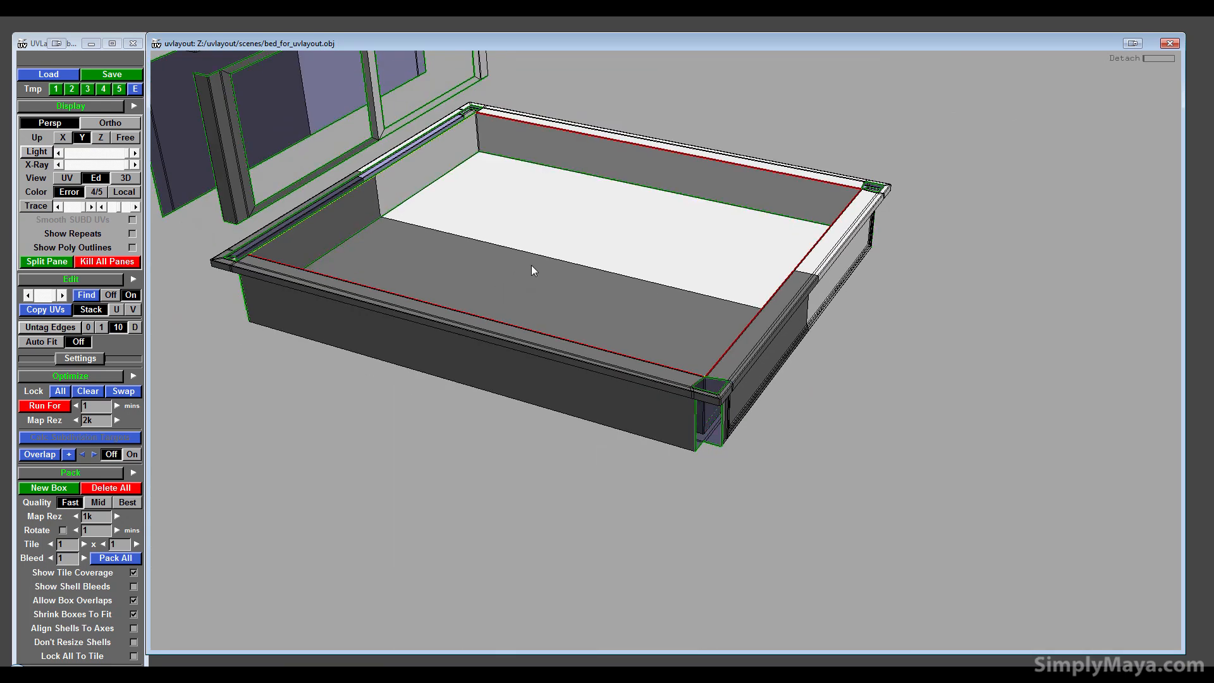
middle_drag(532, 269, 964, 280)
middle_drag(708, 189, 667, 292)
- Detach the inner walls from the bed frame and place them beside it, below the floor panel
drag(666, 295, 496, 353)
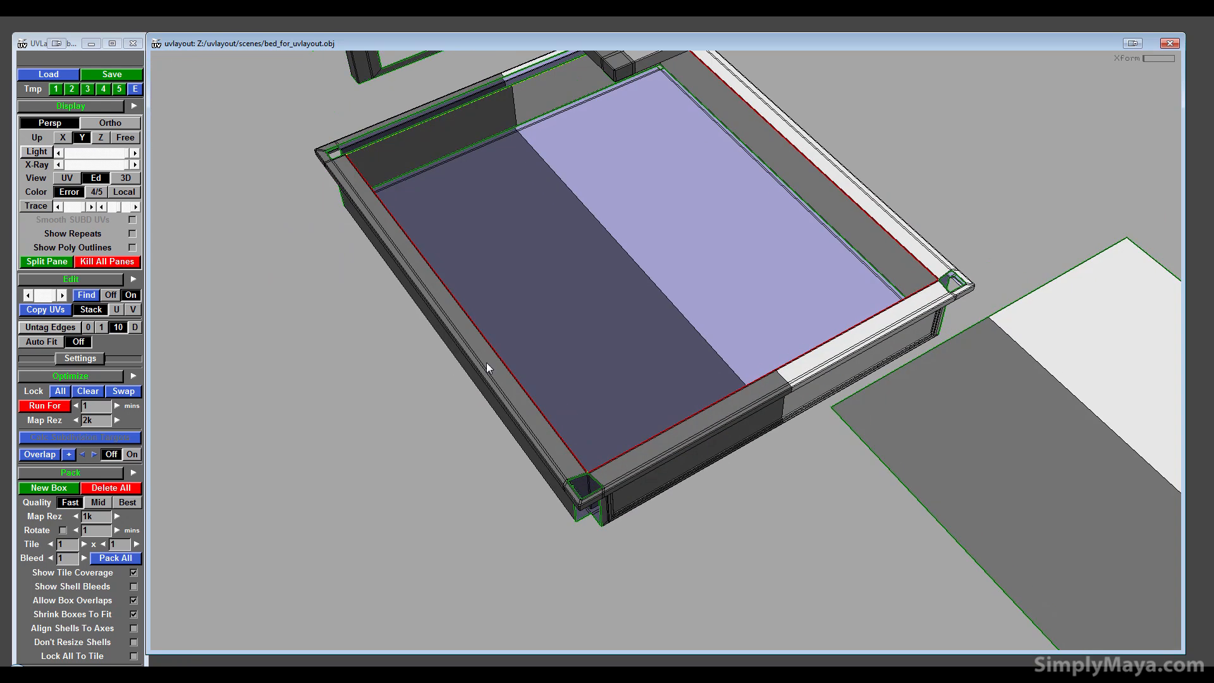
key(Return)
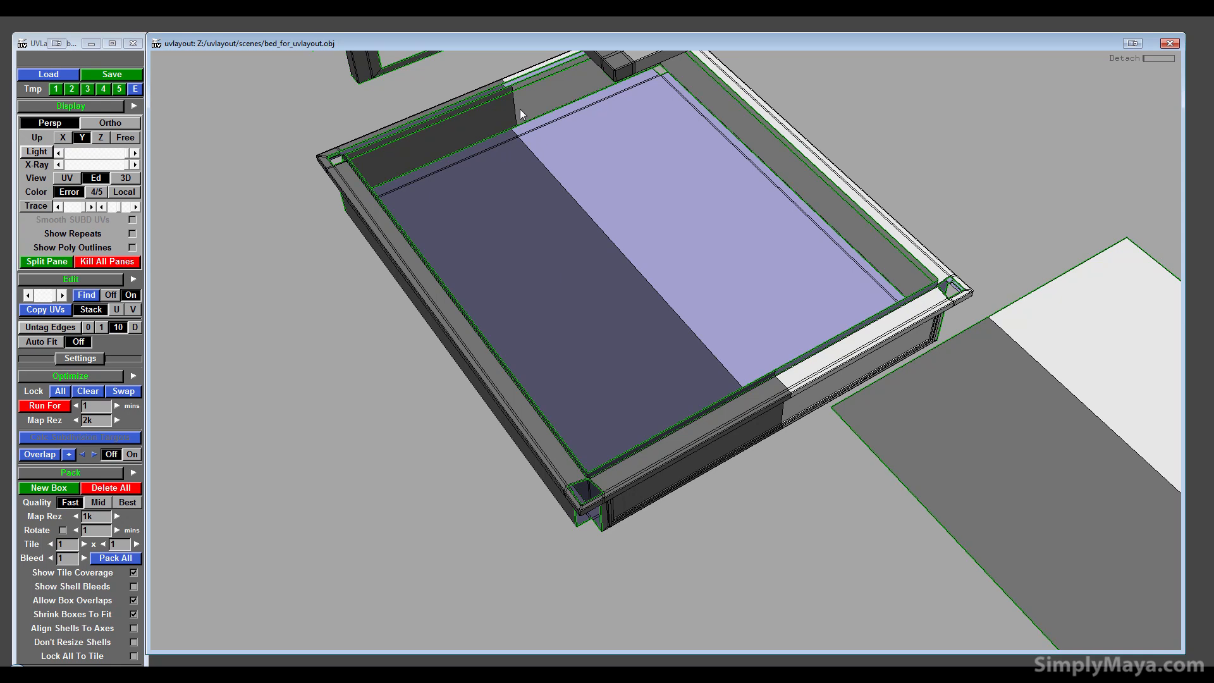
middle_drag(521, 110, 637, 166)
middle_drag(960, 284, 1170, 164)
right_drag(880, 423, 945, 283)
middle_drag(945, 283, 1177, 187)
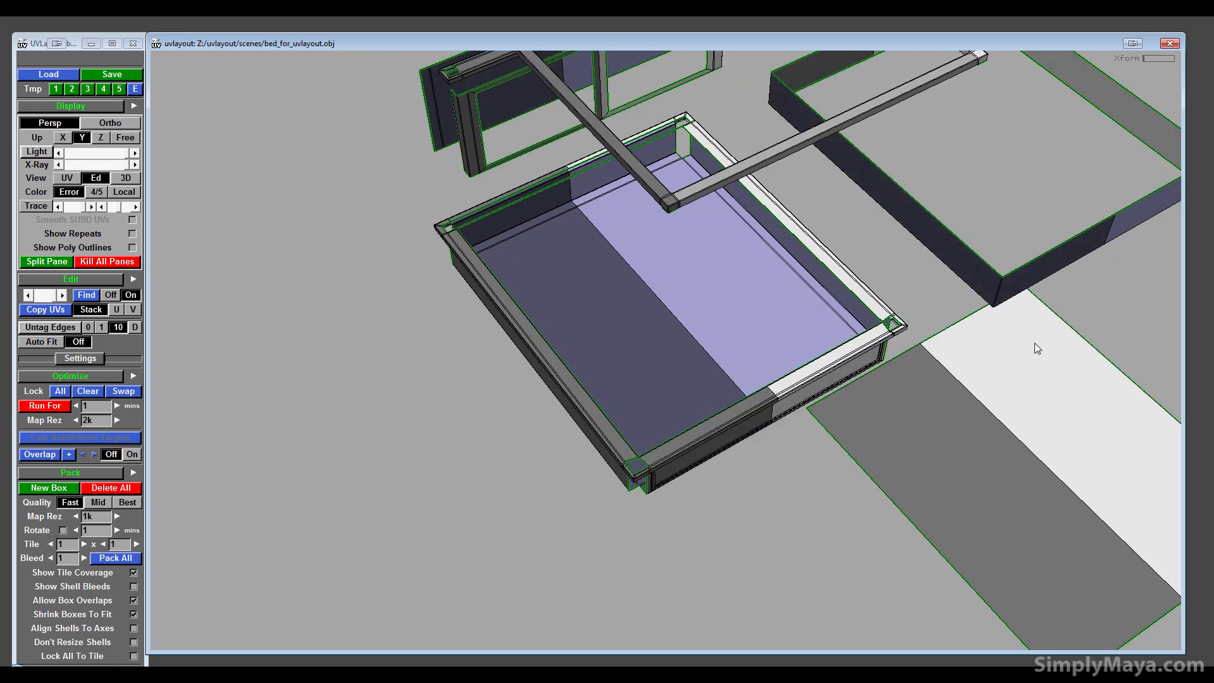
right_drag(948, 364, 954, 259)
middle_drag(955, 260, 1136, 147)
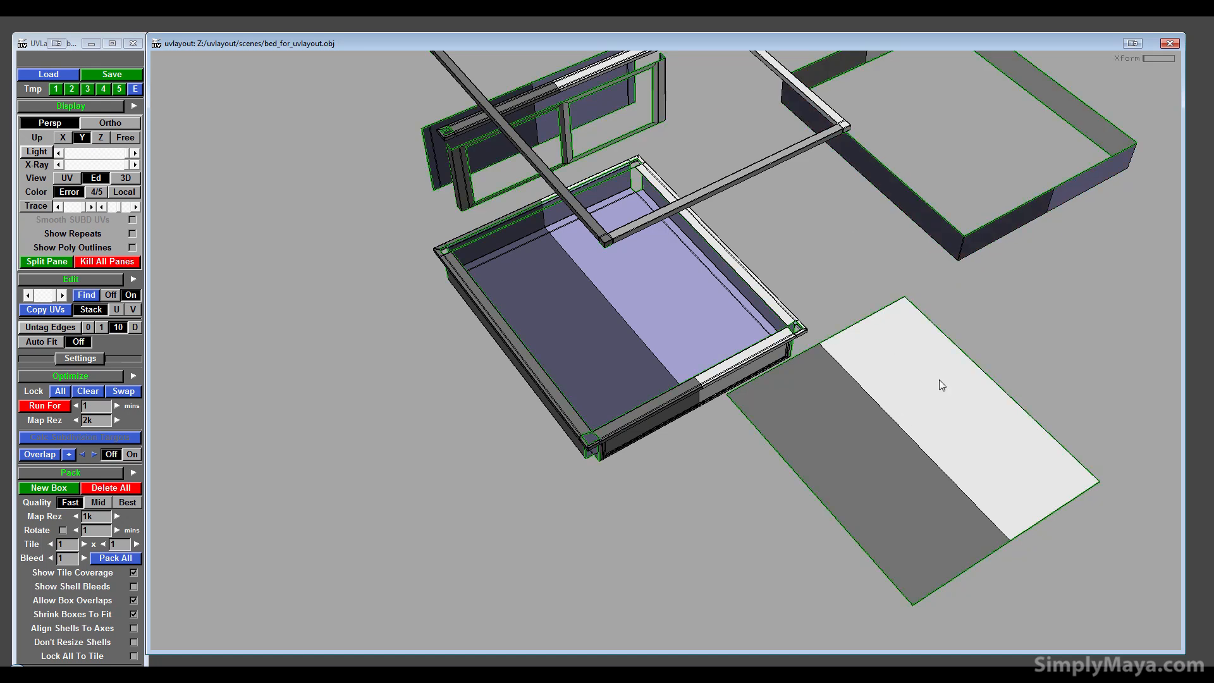
middle_drag(939, 381, 1019, 286)
middle_drag(978, 247, 955, 610)
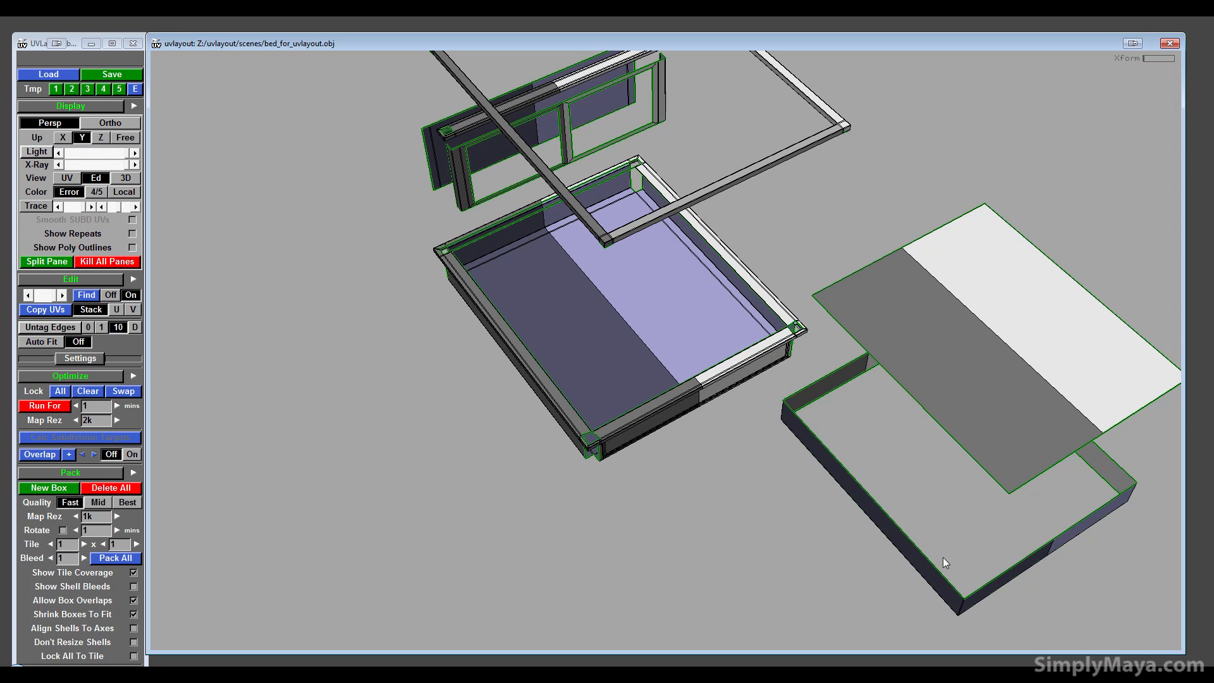
- Cut the inner walls along the vertical corner edge at the foot end and detach the foot-end wall
drag(943, 556, 932, 477)
right_drag(932, 476, 1075, 518)
middle_drag(1075, 519, 1113, 438)
right_drag(1113, 438, 1019, 490)
middle_drag(1019, 490, 896, 405)
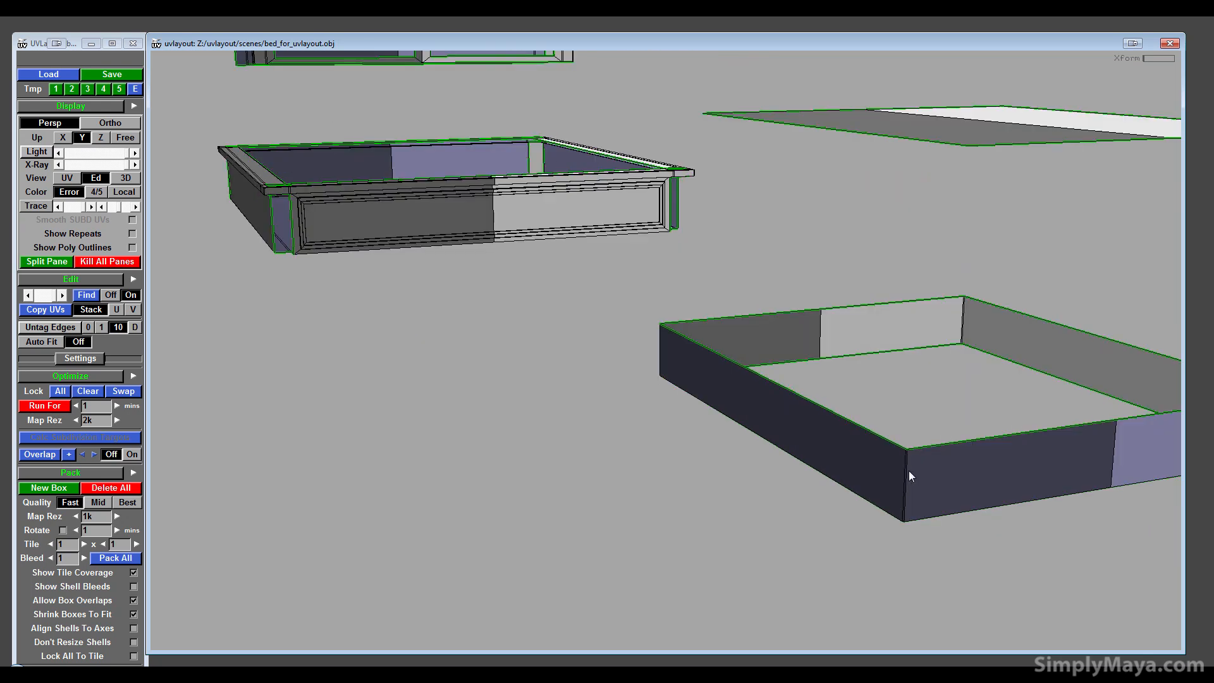
scroll(909, 470, up, 3)
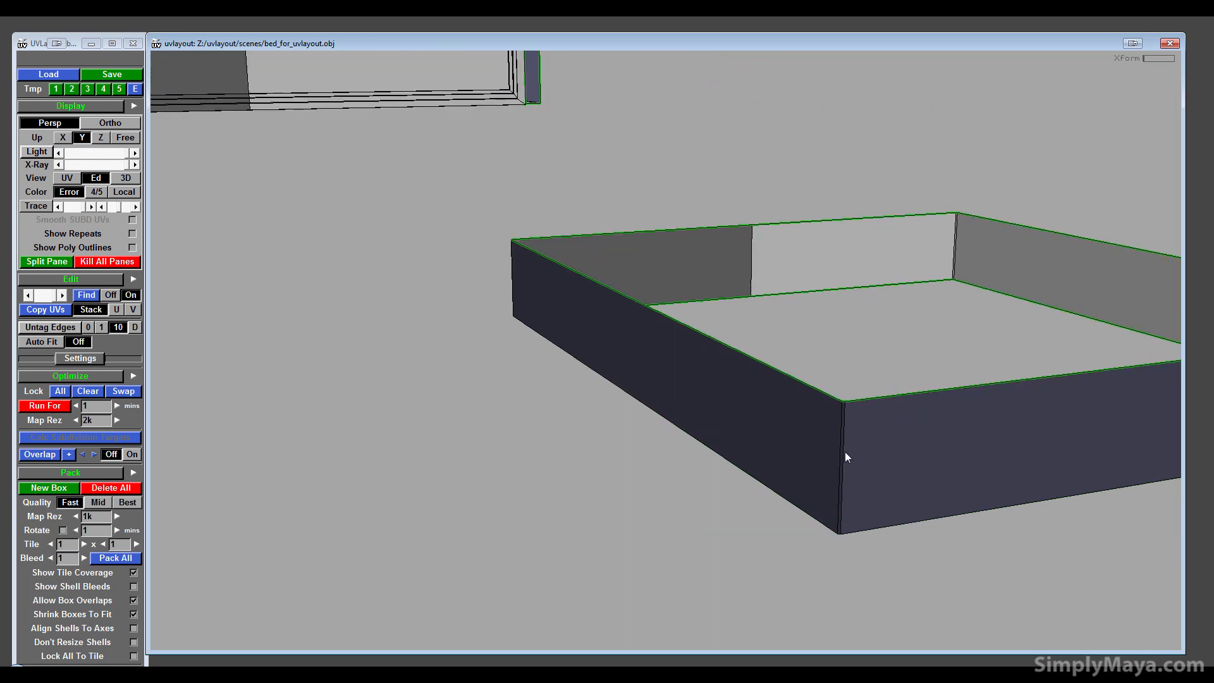
key(c)
key(Return)
- Drop the floor panel, the three-sided inner wall strip and the foot-end wall into UV space
scroll(882, 450, down, 4)
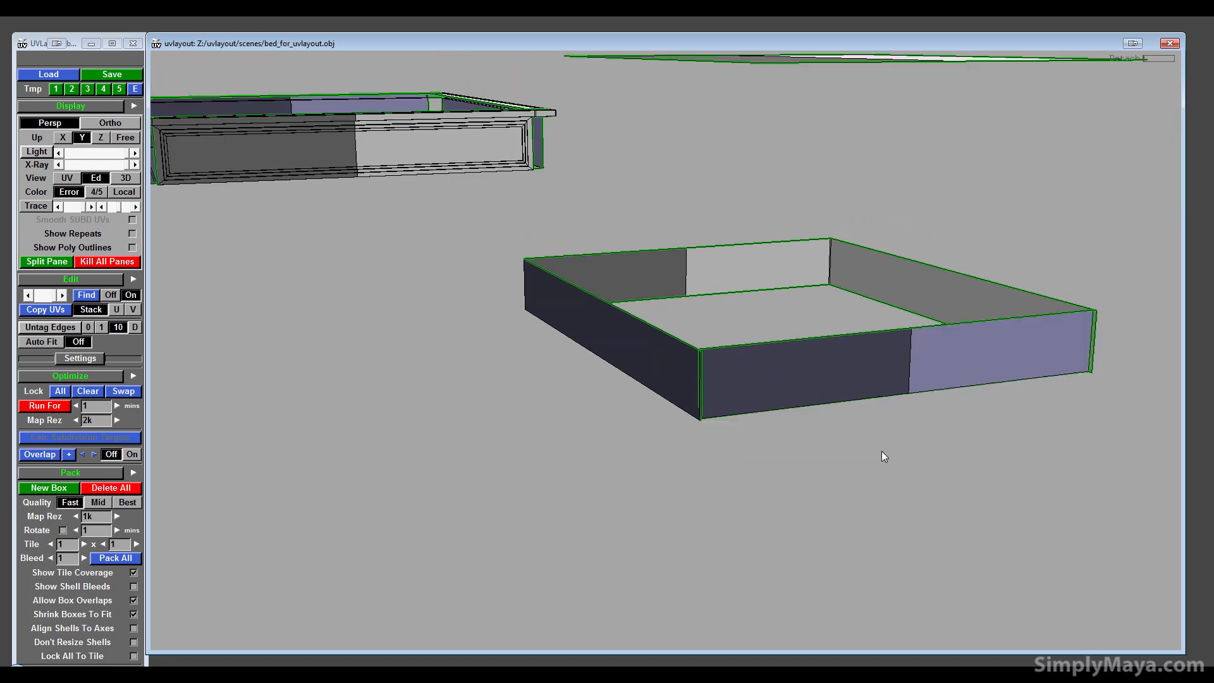
right_drag(881, 450, 779, 379)
middle_drag(779, 379, 790, 438)
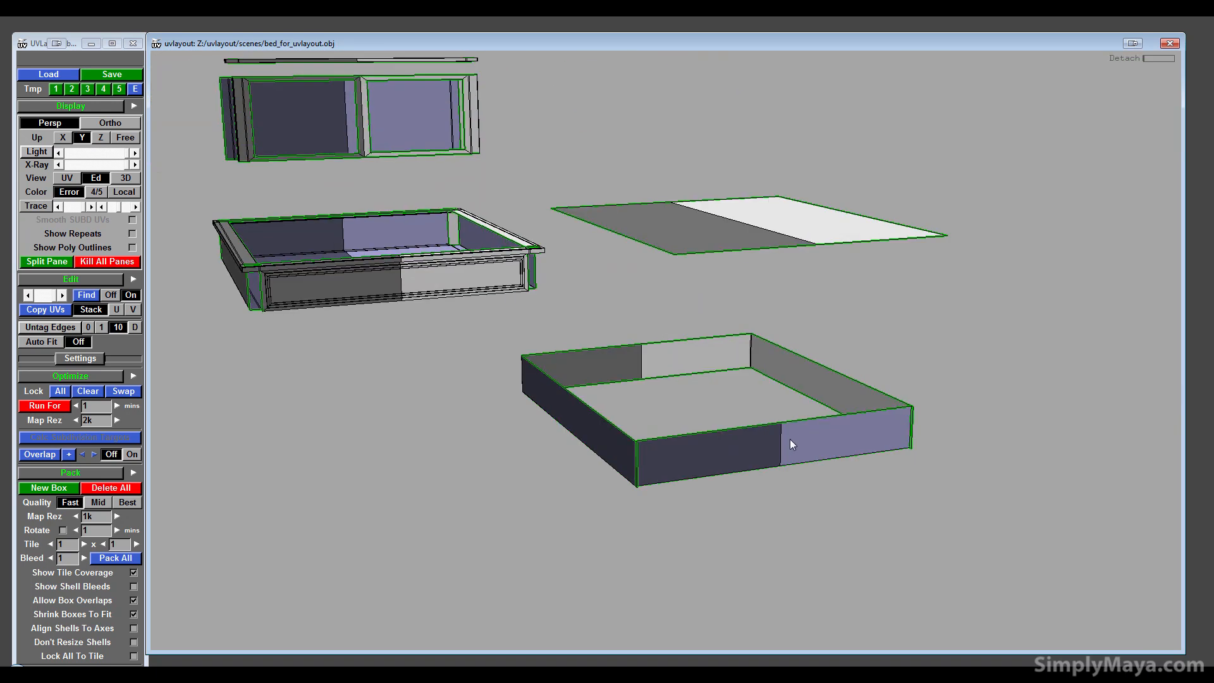
drag(746, 469, 659, 473)
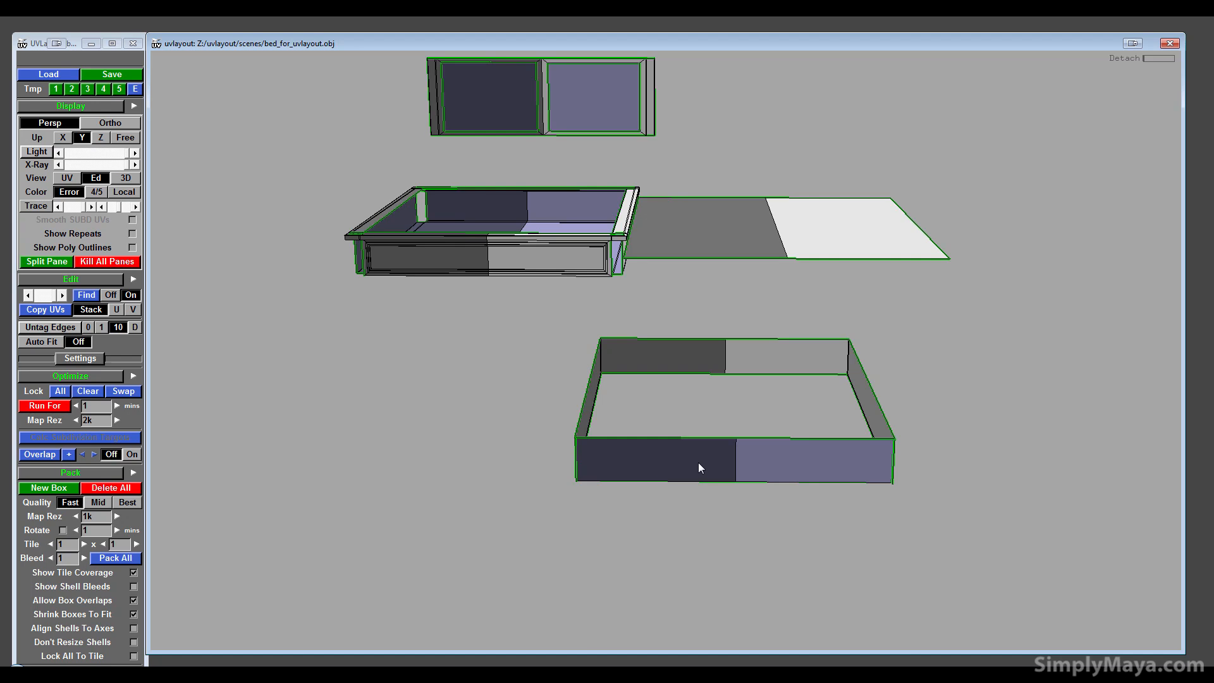
key(d)
key(d)
key(d)
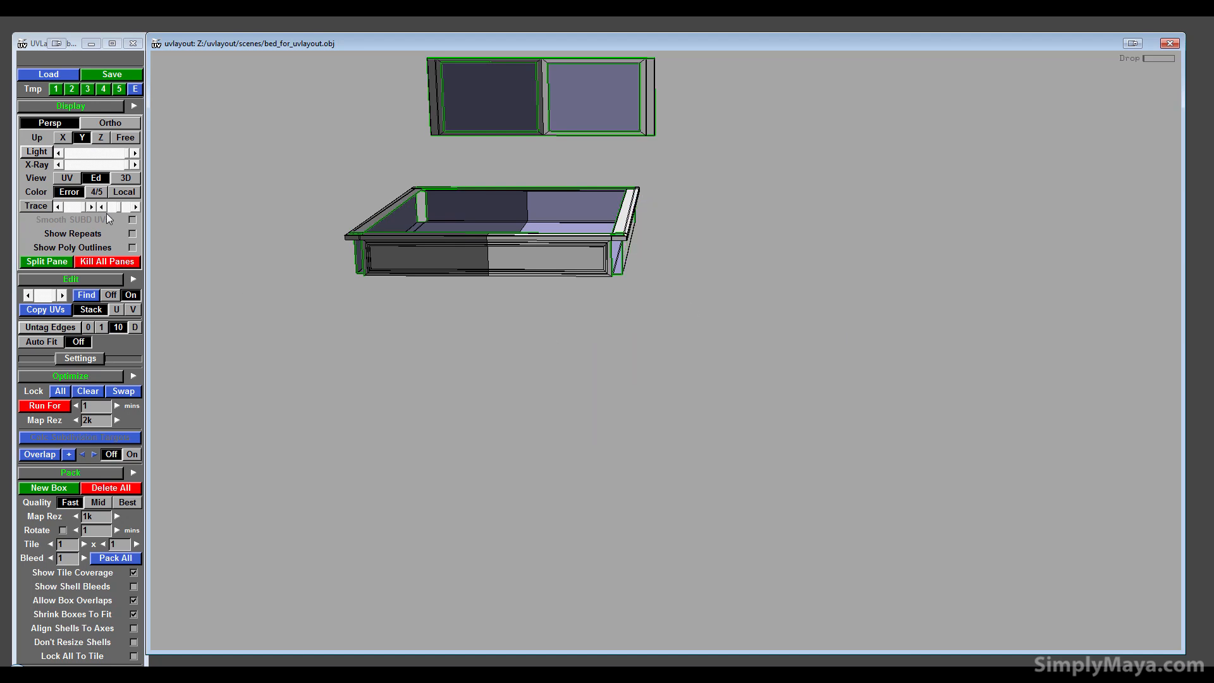
- Switch to the UV view, flatten the floor and two inner wall shells, and run the optimizer on them
click(71, 181)
right_drag(424, 263, 1027, 426)
middle_drag(1027, 426, 682, 454)
key(equal)
drag(587, 321, 1074, 651)
key(f)
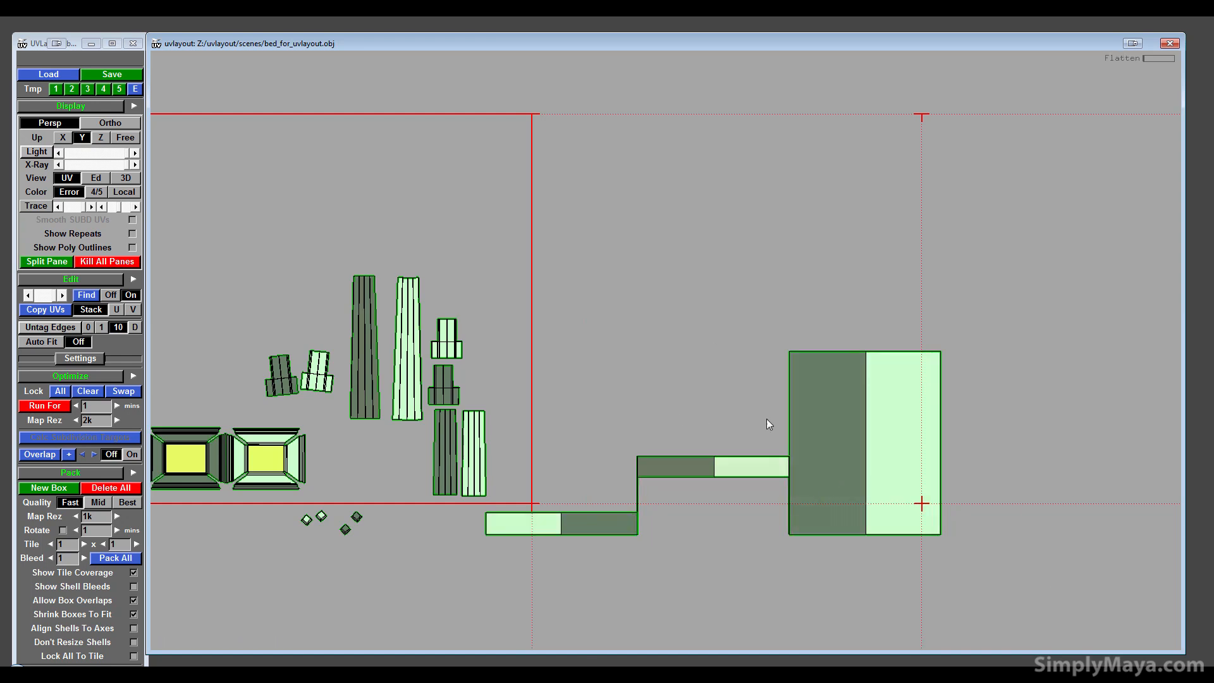
drag(587, 388, 950, 597)
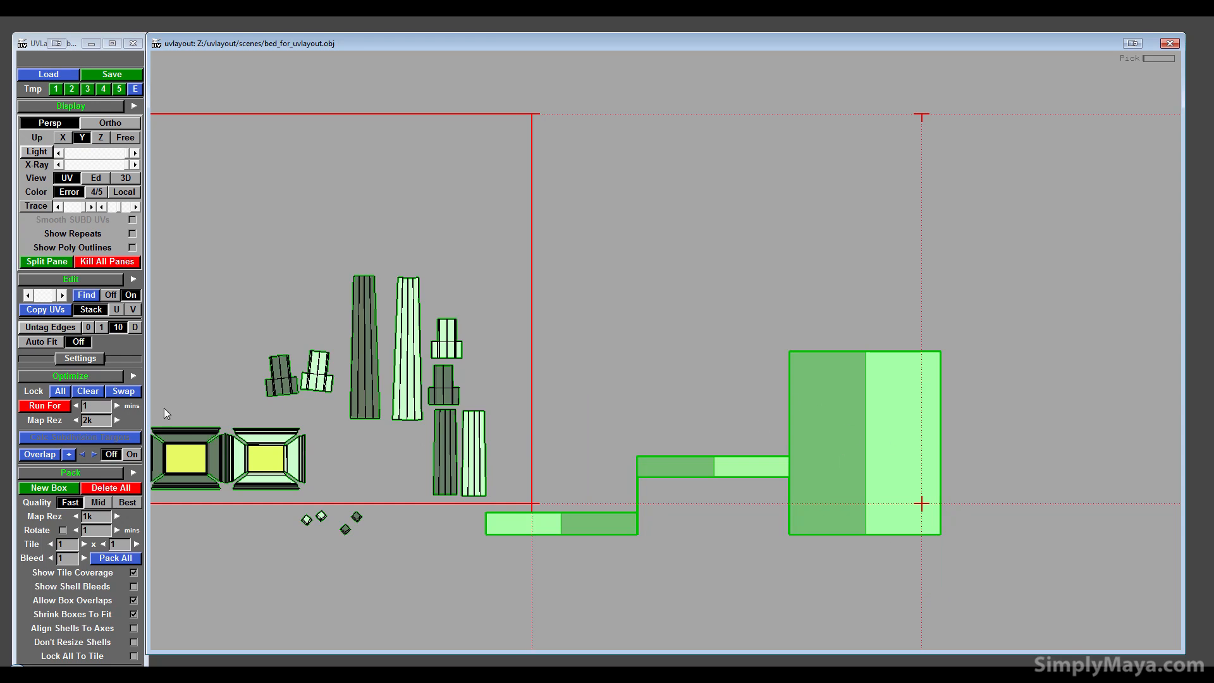
click(62, 406)
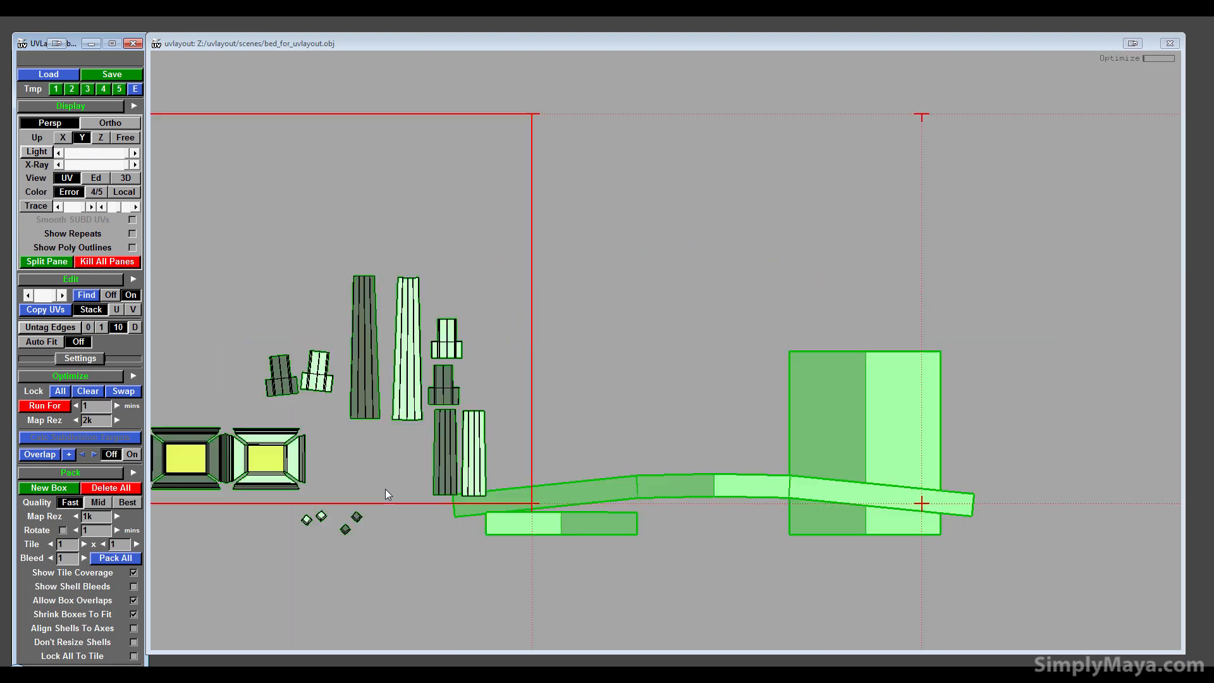
- Deselect the optimized shells and spread them apart so the floor, long wall strip and short wall no longer overlap
middle_drag(743, 484, 769, 385)
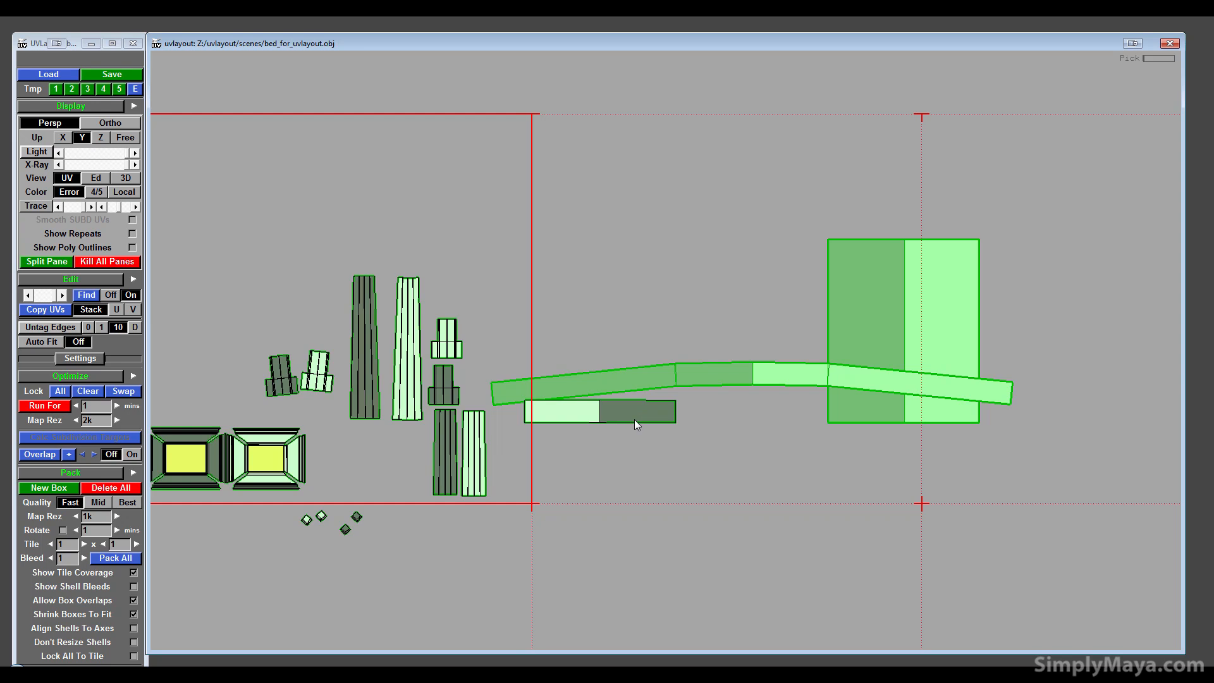
middle_drag(635, 420, 648, 503)
mouse_move(713, 425)
middle_down()
mouse_move(722, 355)
mouse_move(699, 421)
middle_up()
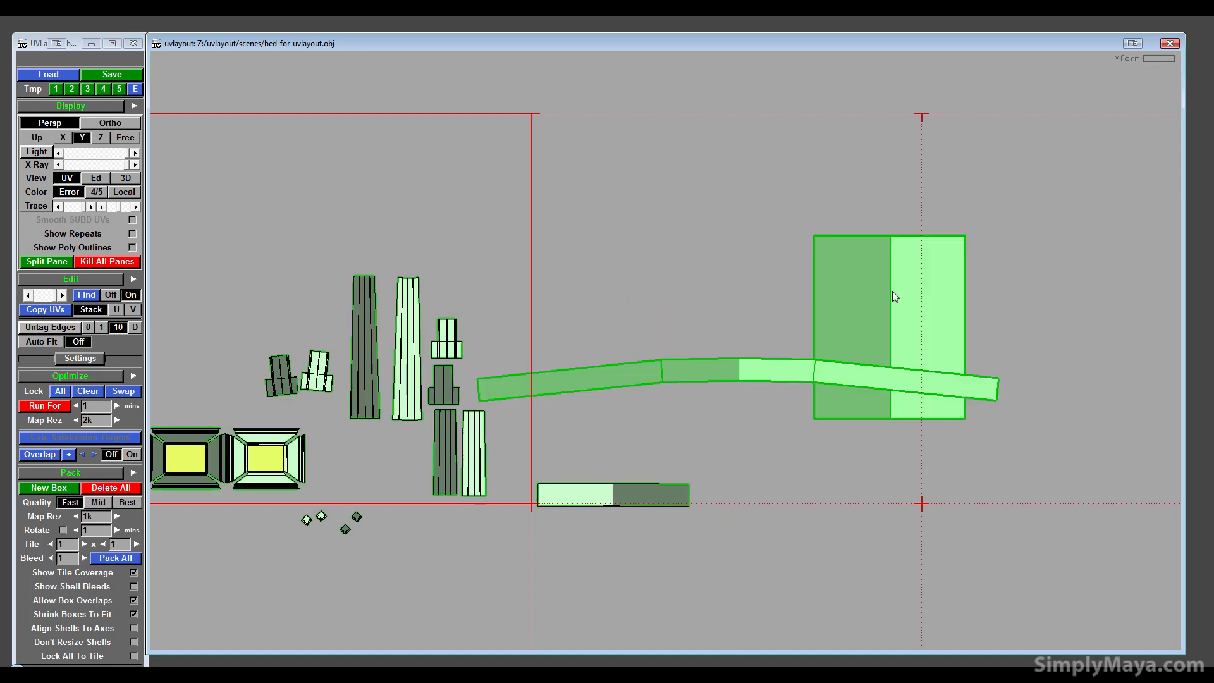
key(g)
middle_drag(867, 273, 838, 181)
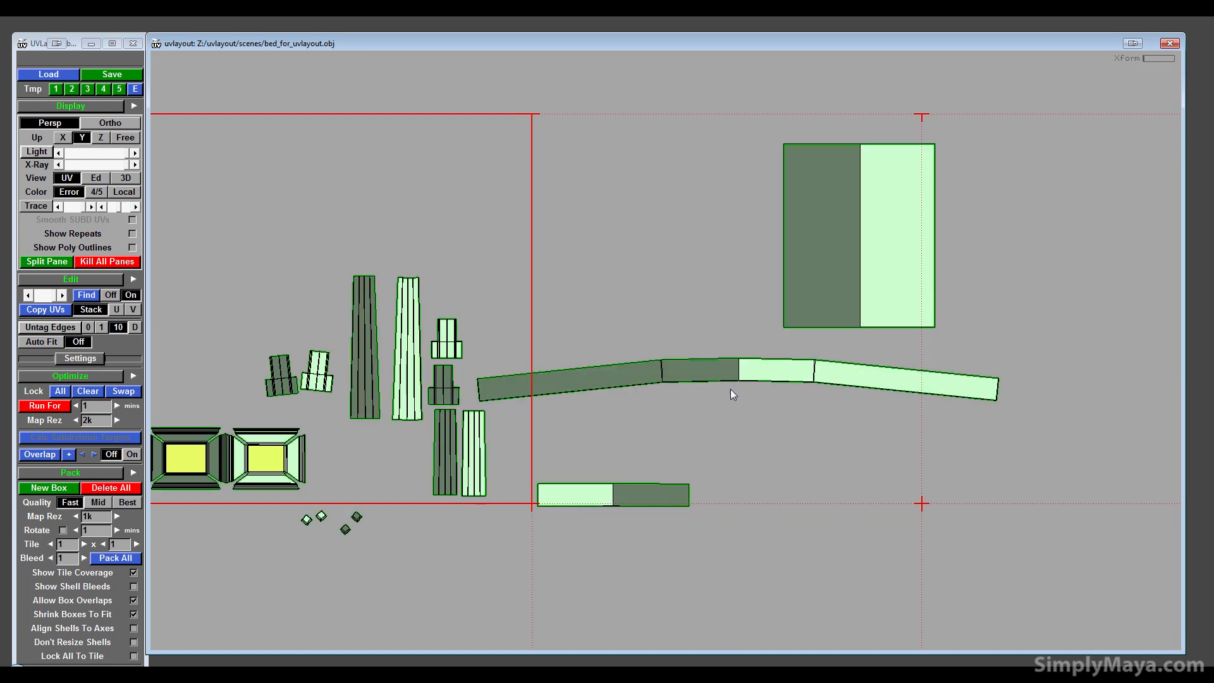
middle_drag(731, 371, 742, 393)
- Straighten the bent long wall strip into a rectangle by tagging its edges and flattening it again
right_drag(742, 438, 703, 367)
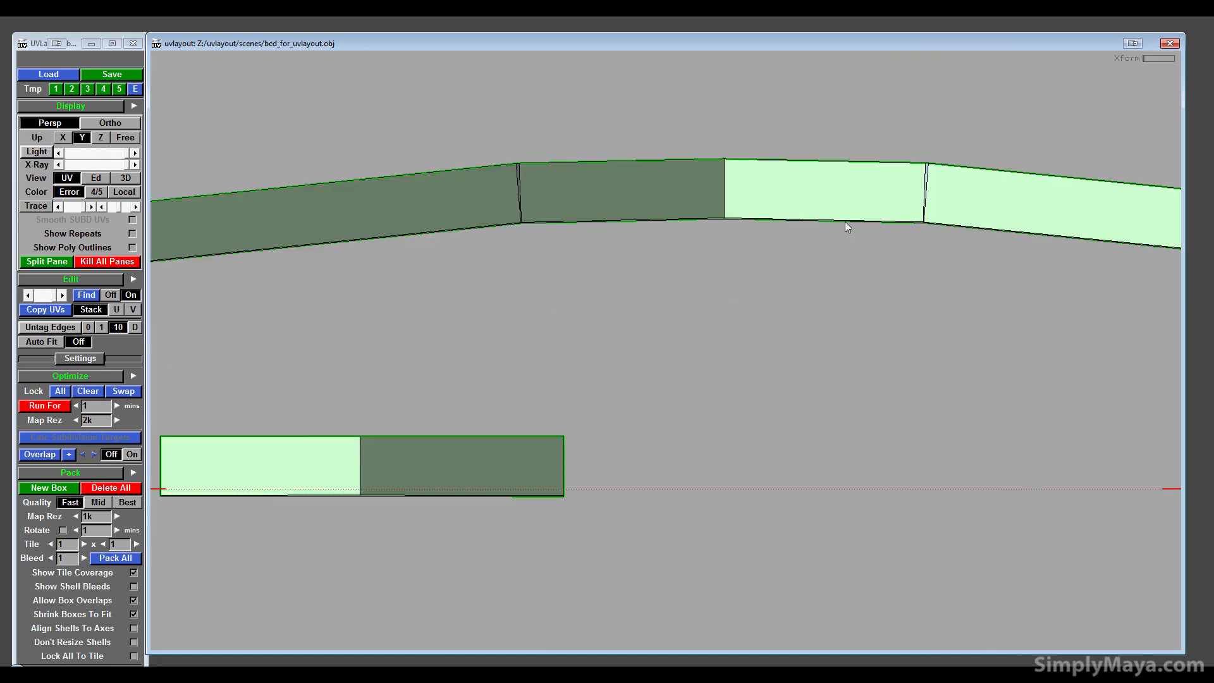
right_drag(845, 221, 757, 249)
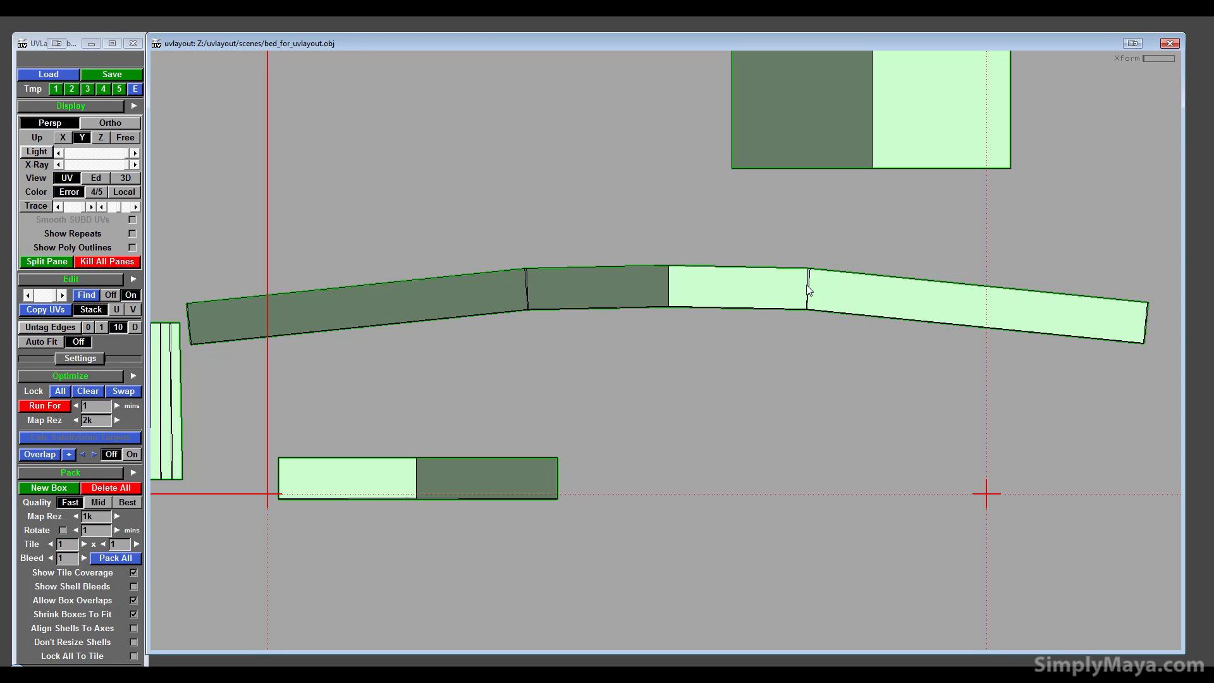
right_drag(802, 291, 608, 336)
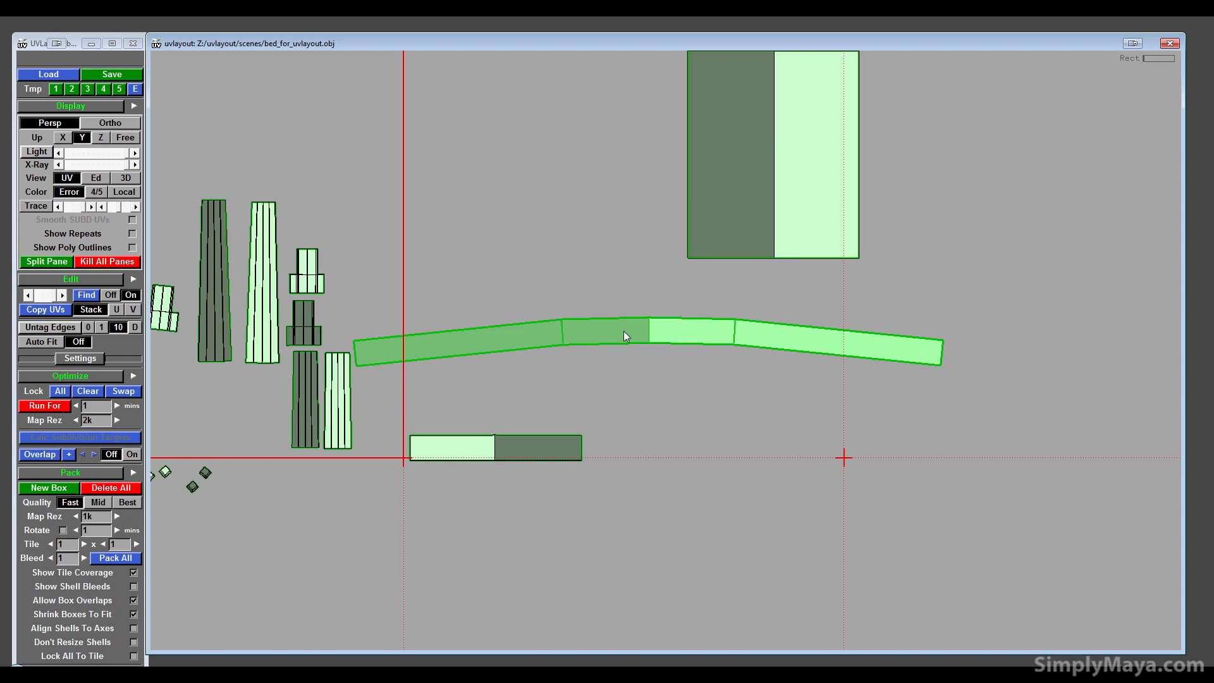
key(g)
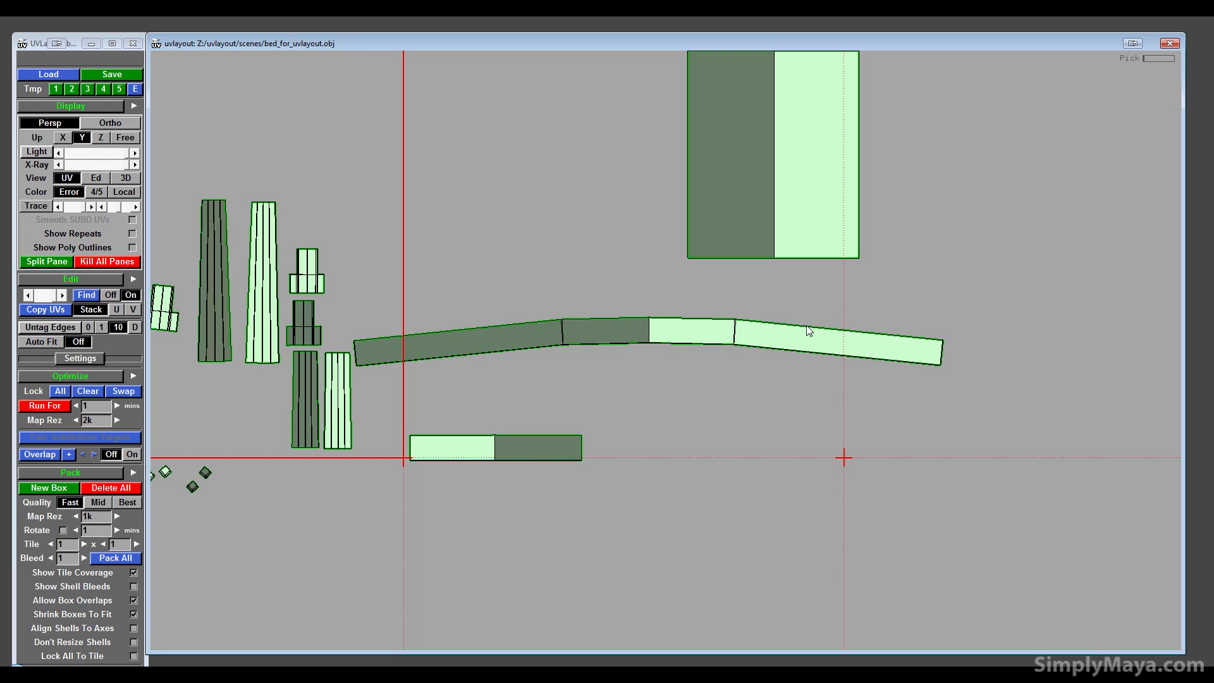
key(t)
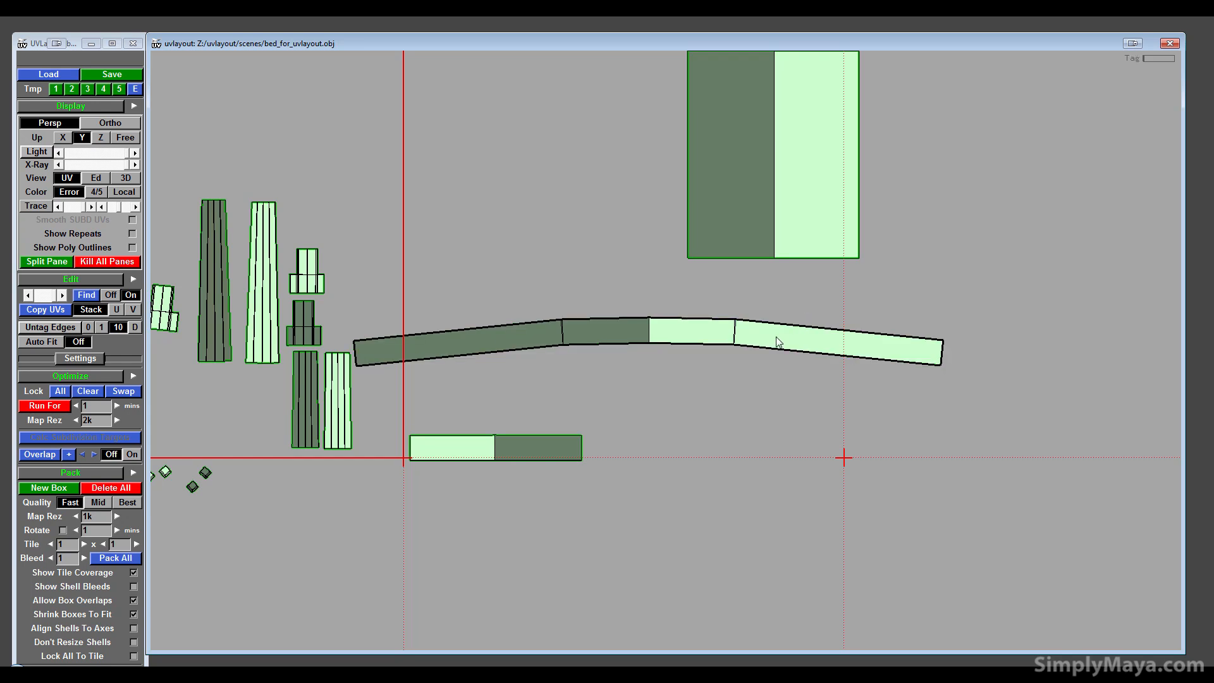
key(f)
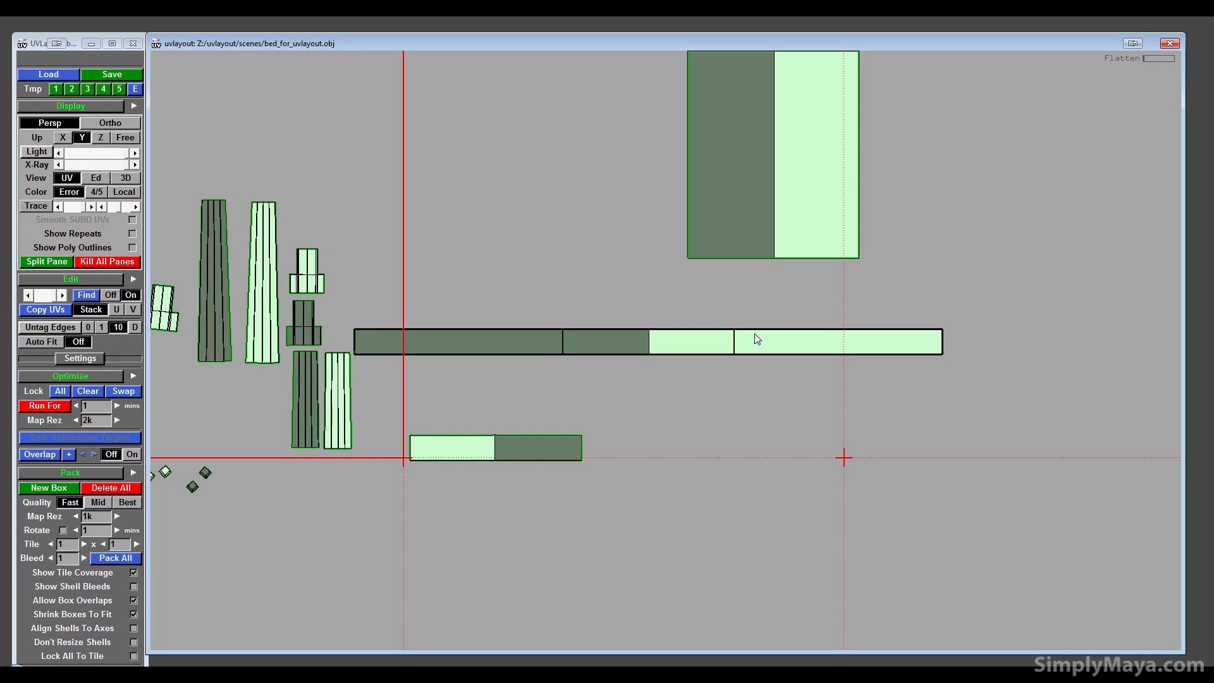
- Move the straightened wall strip up and place the floor shell beneath it
drag(740, 339, 833, 293)
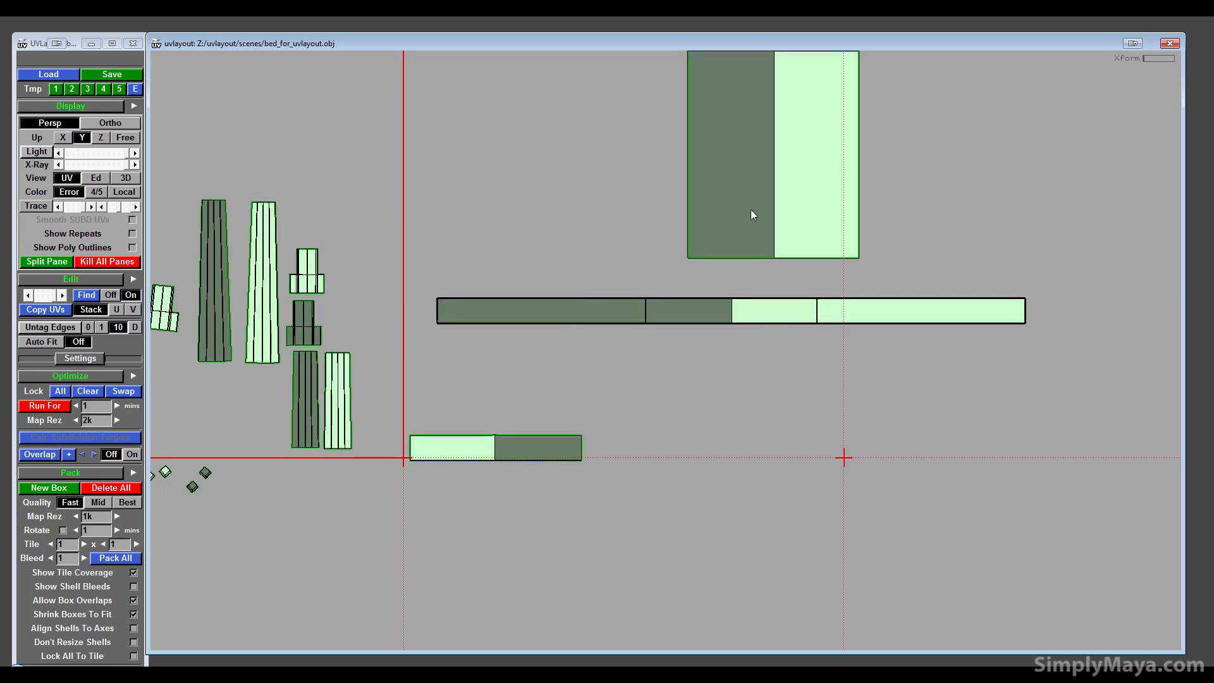
drag(751, 213, 728, 506)
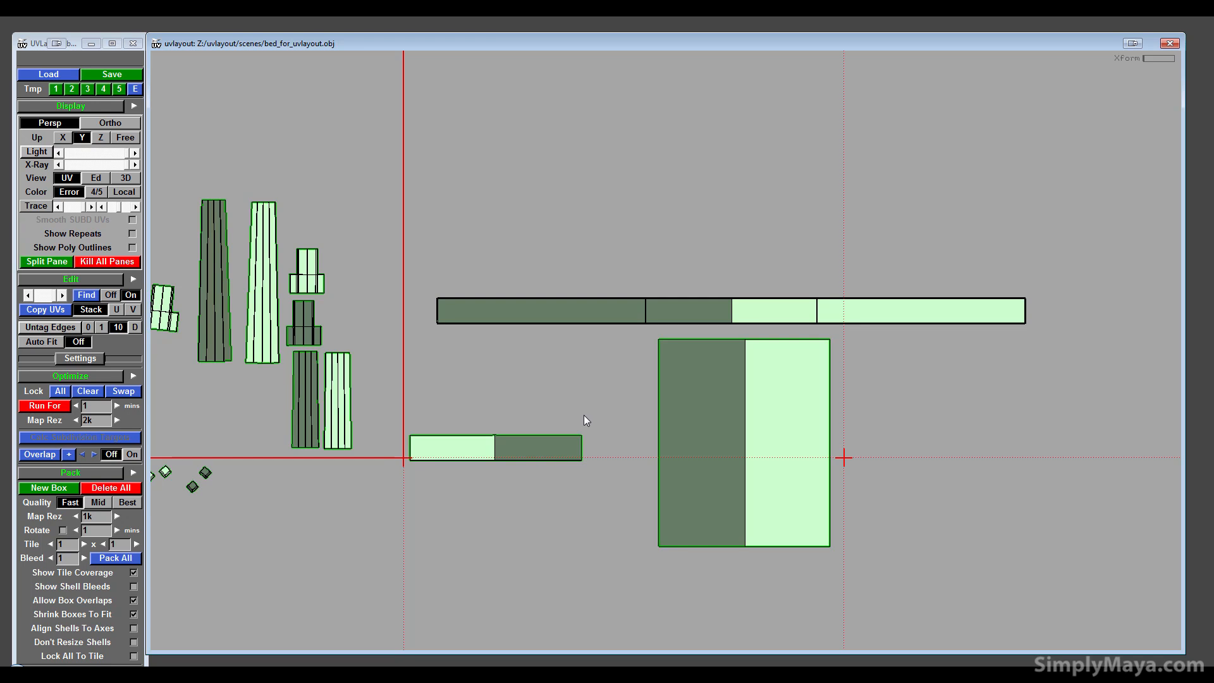
- Square up the short wall shell as a rectangle and place it and the floor shell above the long wall strip
drag(531, 442, 581, 406)
key(r)
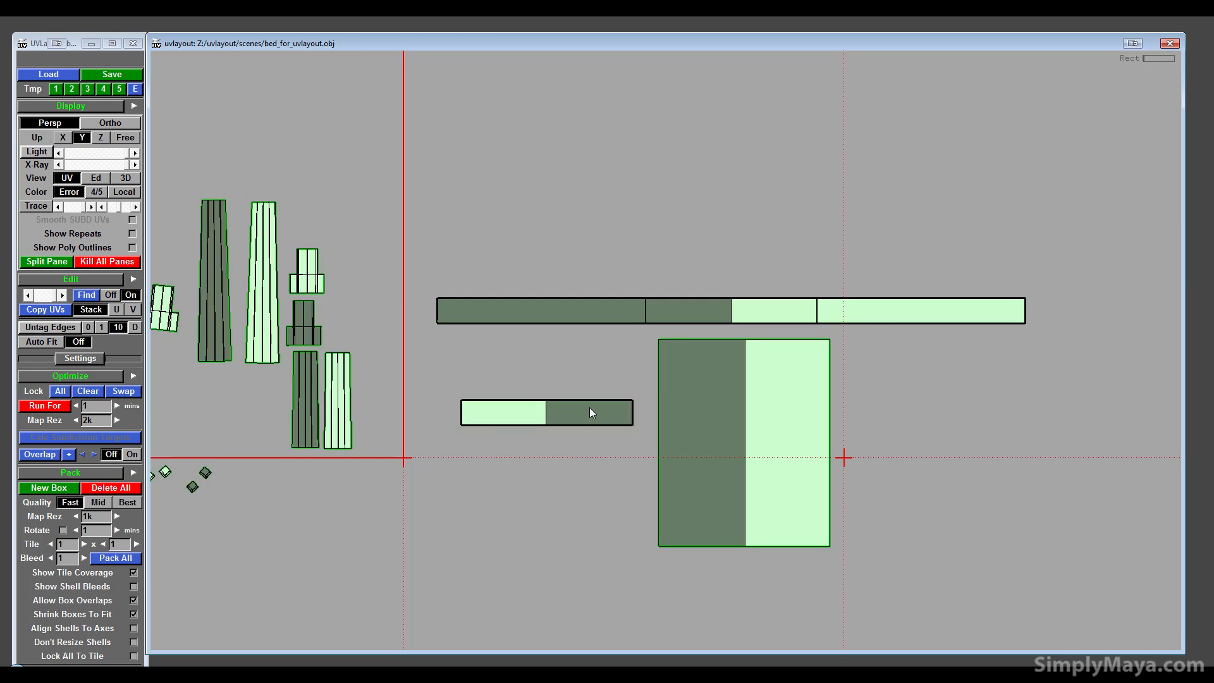
drag(555, 414, 562, 253)
drag(704, 397, 701, 153)
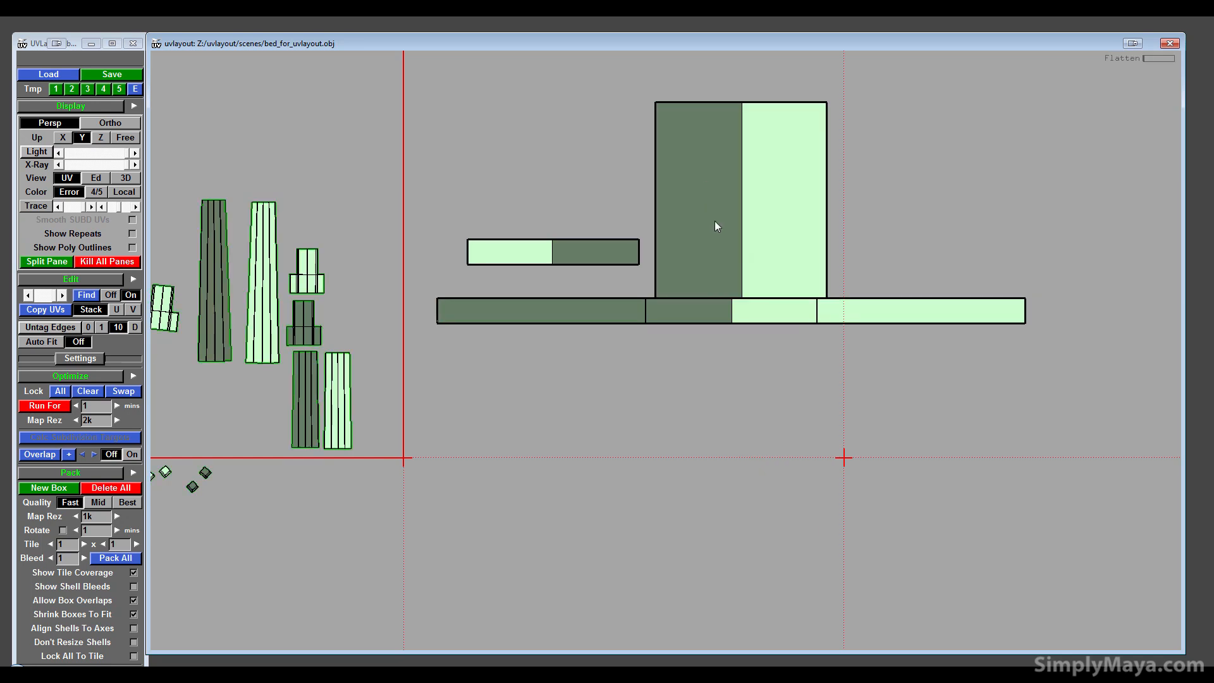
middle_drag(715, 221, 715, 173)
middle_drag(781, 384, 814, 551)
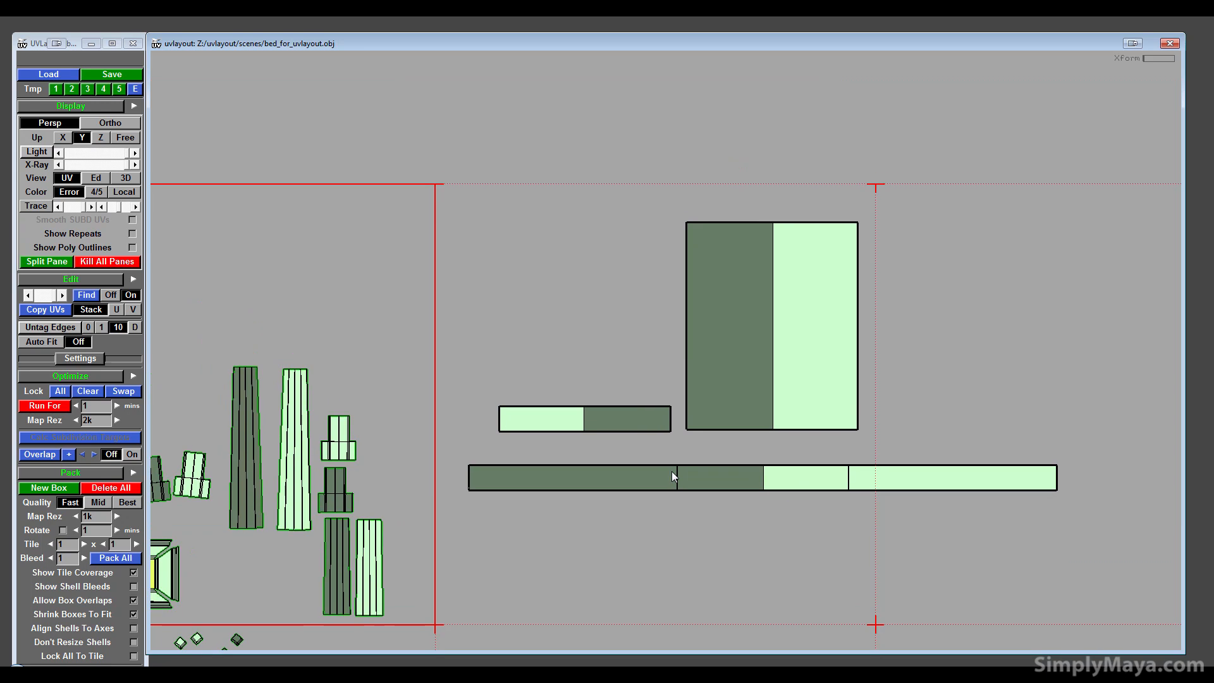
- Cut the long wall strip at its midpoint, detach the two halves and flatten each one into a straight rectangle
right_drag(568, 468, 554, 501)
middle_drag(554, 501, 580, 449)
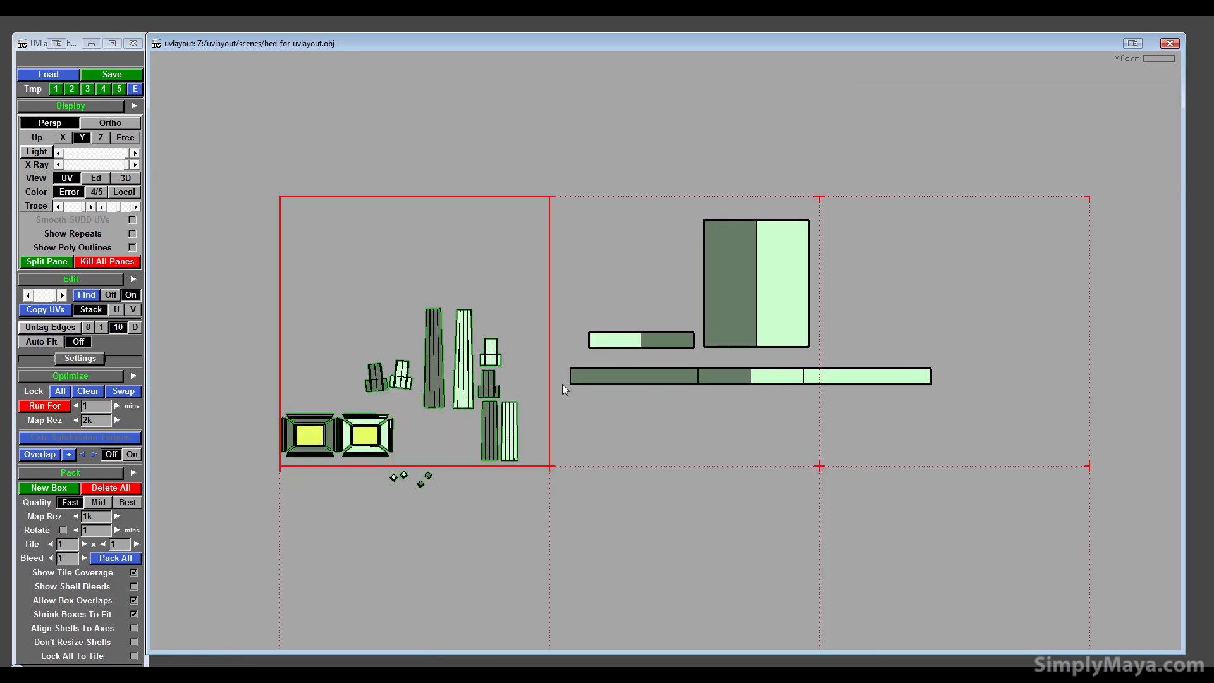
scroll(746, 381, up, 6)
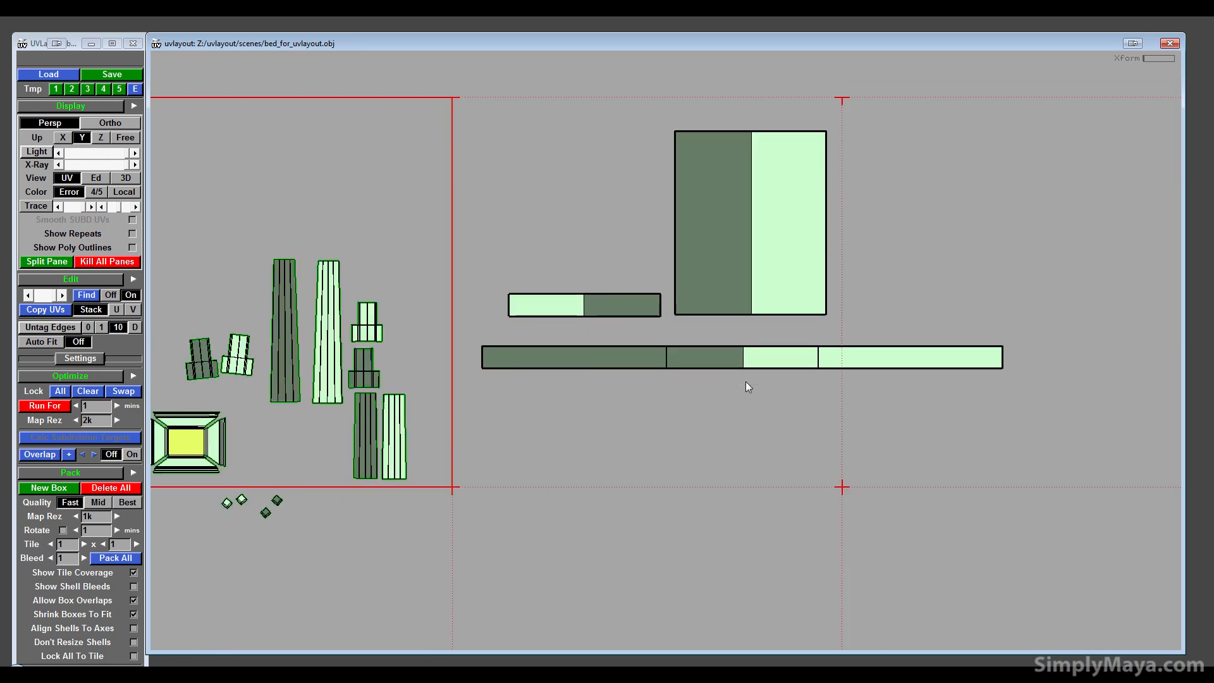
key(c)
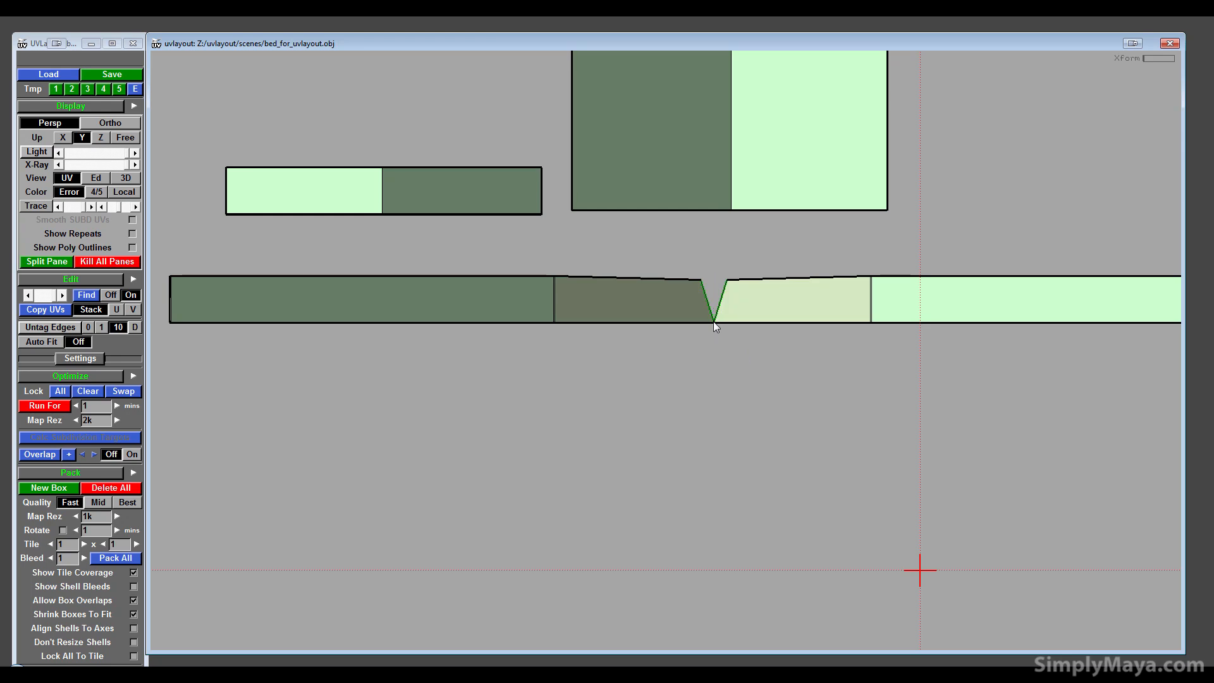
scroll(713, 321, up, 8)
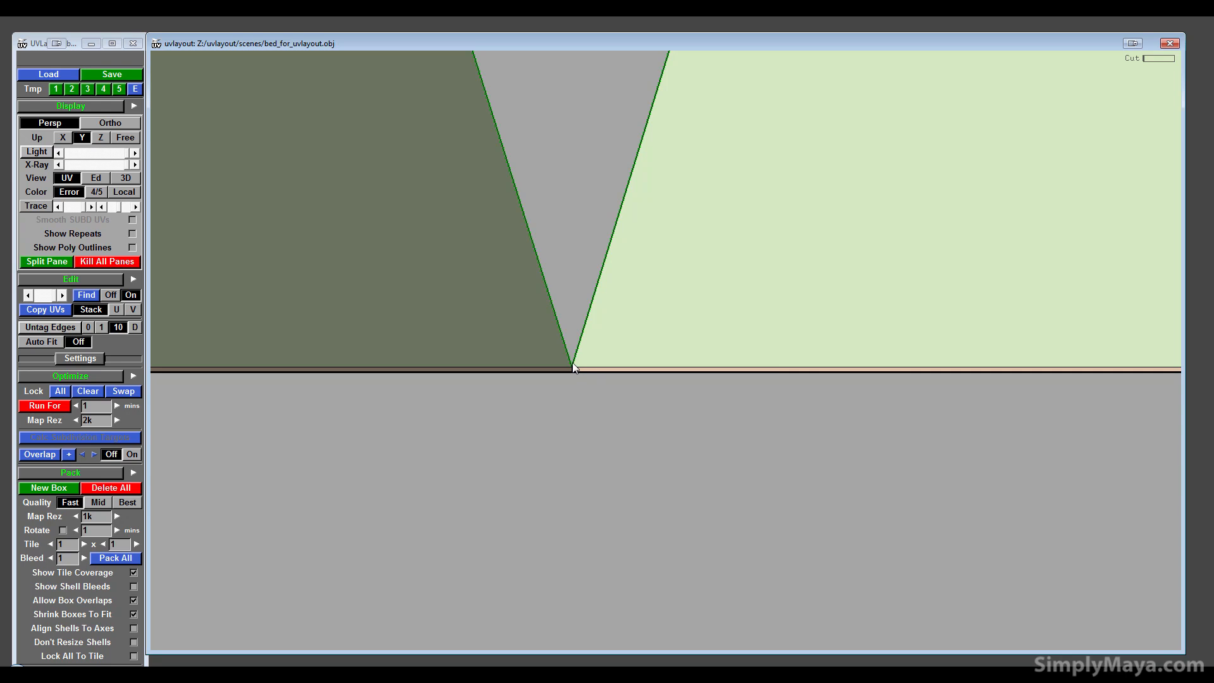
key(Return)
scroll(573, 370, down, 6)
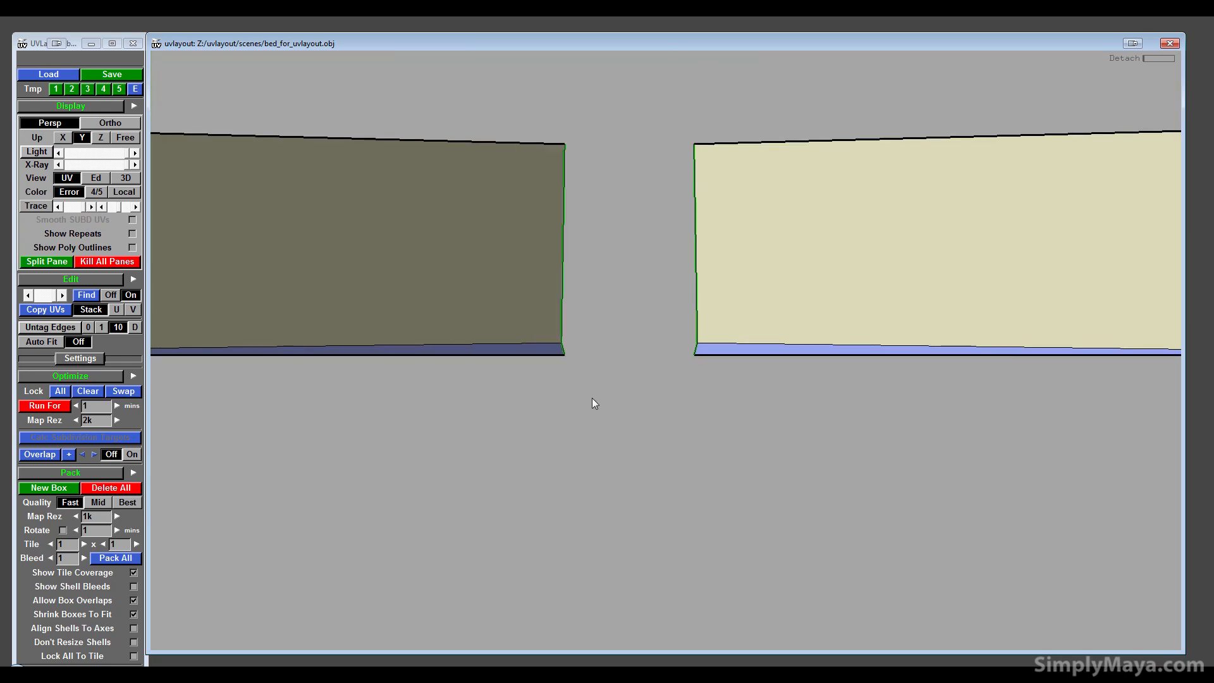
key(f)
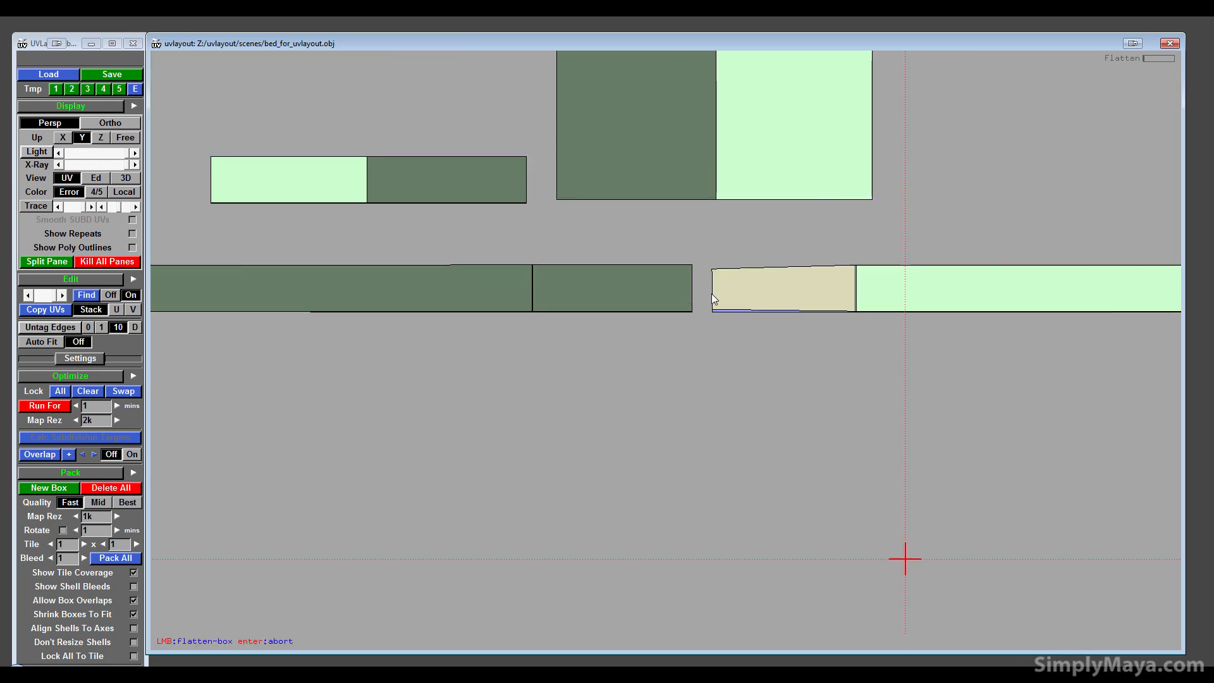
scroll(786, 296, down, 4)
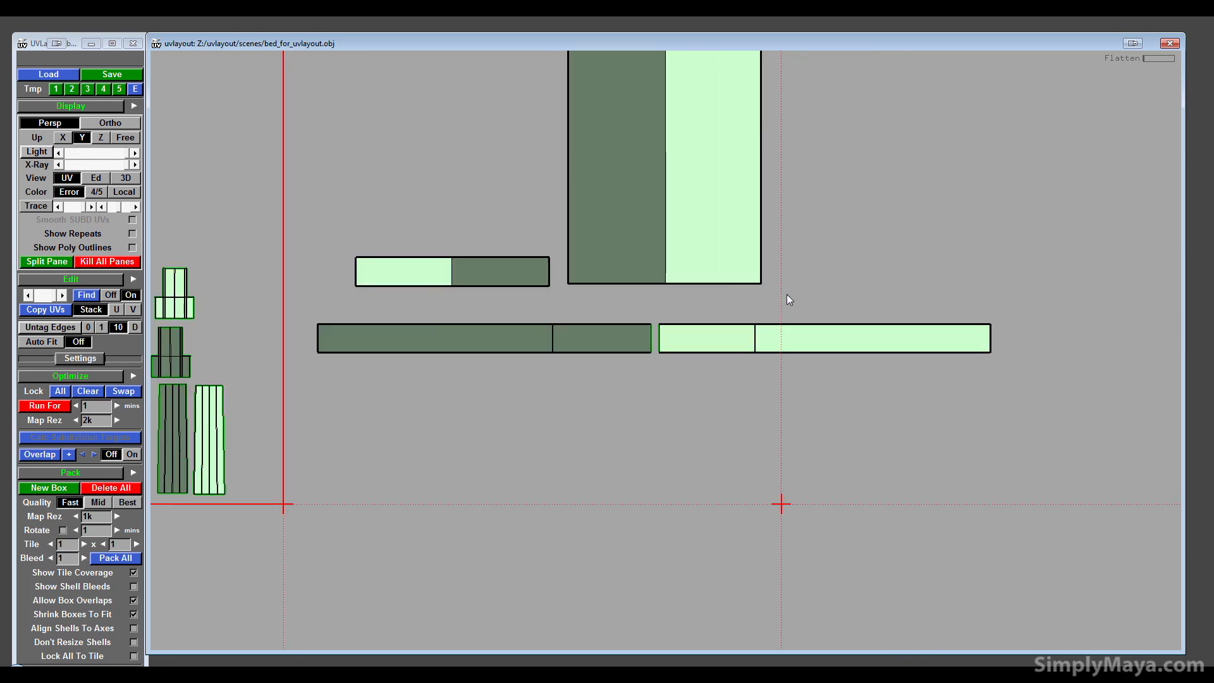
- Stack the two wall halves and the short wall as parallel strips, with the floor shell placed just below them
middle_drag(803, 335, 453, 378)
middle_drag(461, 284, 424, 422)
middle_drag(708, 164, 685, 498)
- Select the three wall strips and the floor shell, scale them down together and move them to the adjoining tile's upper corner
right_drag(653, 167, 407, 257)
drag(391, 232, 787, 569)
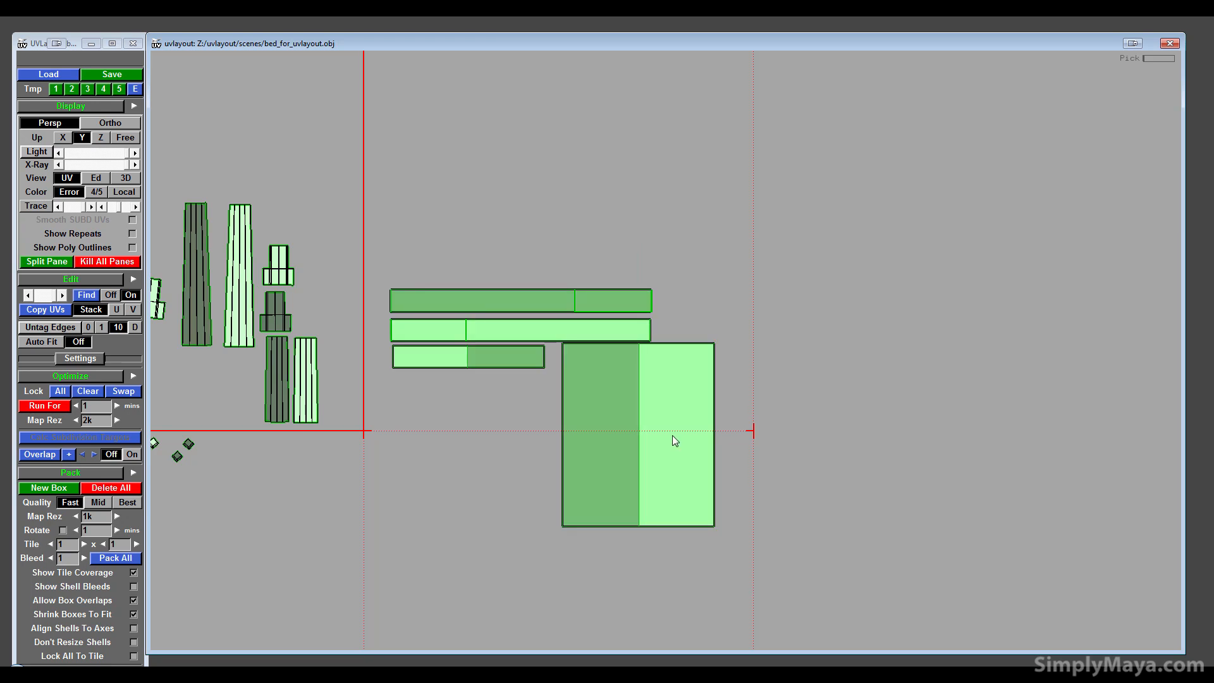
right_drag(521, 338, 371, 423)
middle_drag(544, 393, 522, 367)
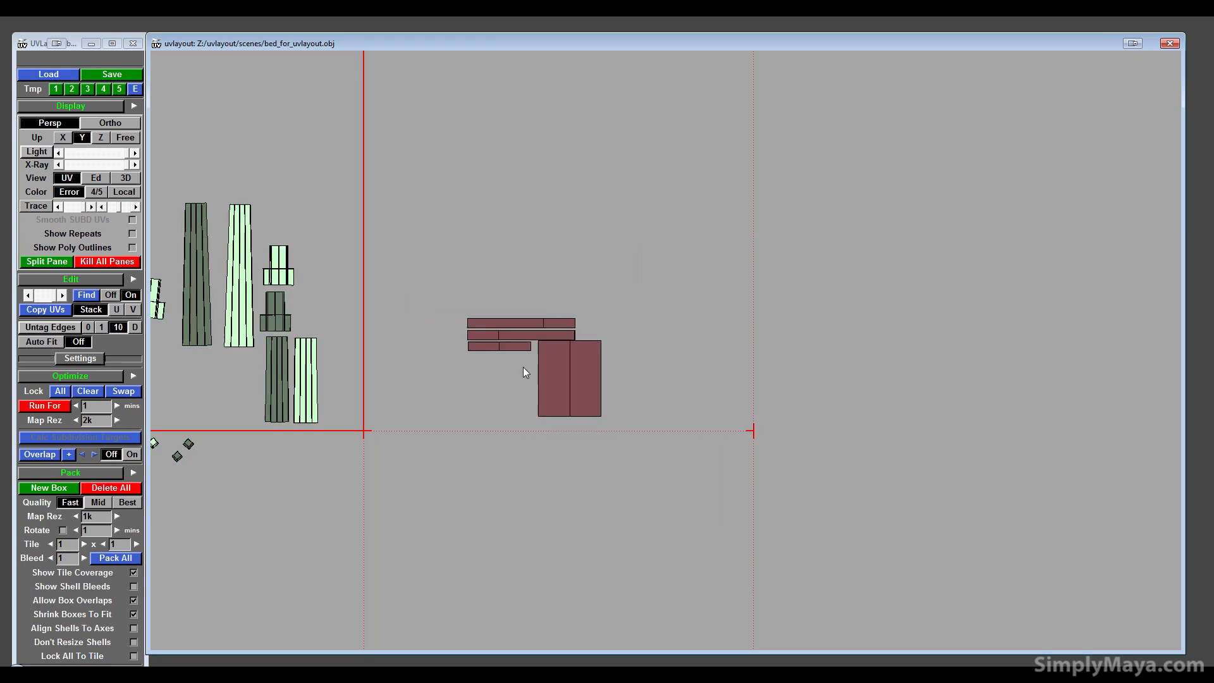
right_drag(522, 367, 243, 366)
right_drag(545, 360, 361, 326)
middle_drag(516, 319, 406, 130)
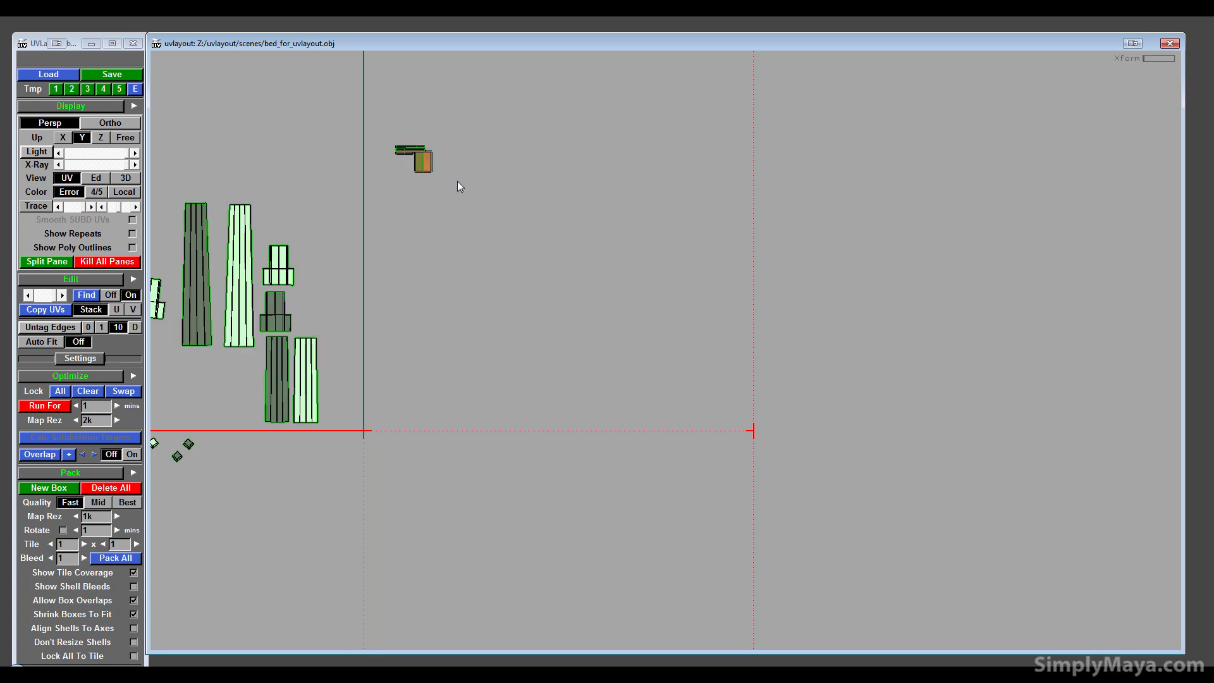
right_drag(457, 181, 455, 227)
middle_drag(455, 228, 525, 310)
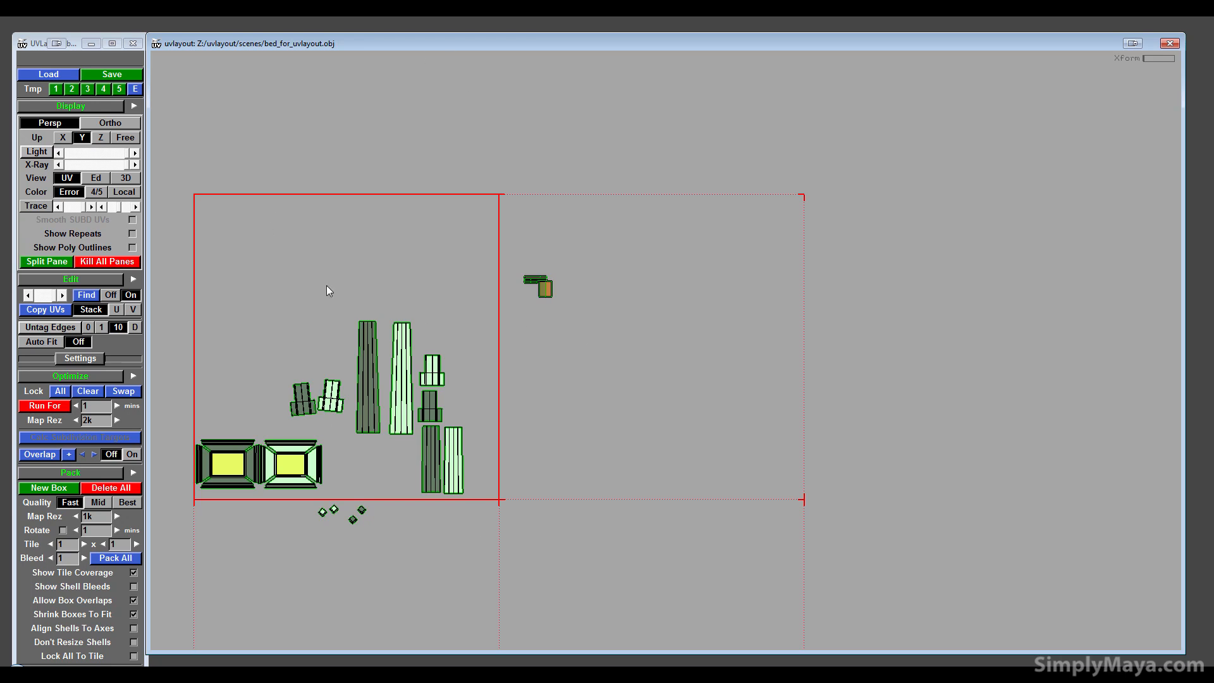
- Rotate the floor shell 90 degrees and fit it directly beneath the stacked wall strips
scroll(589, 344, up, 2)
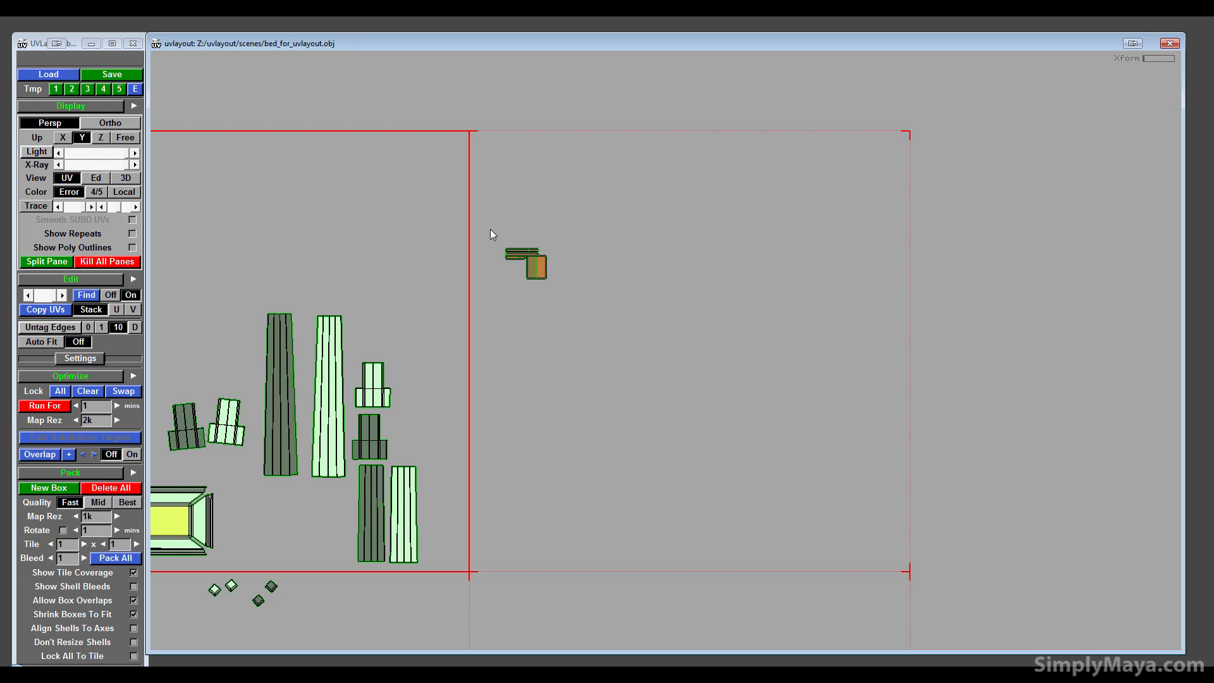
right_drag(468, 135, 673, 502)
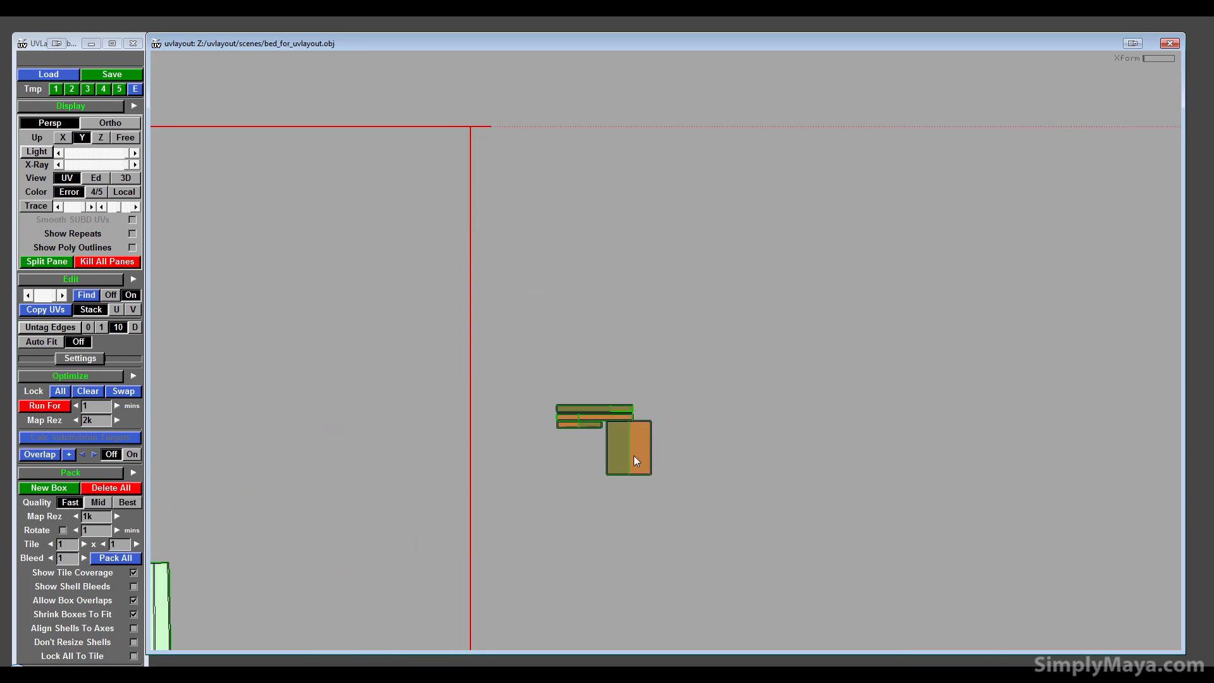
drag(634, 456, 531, 477)
key(g)
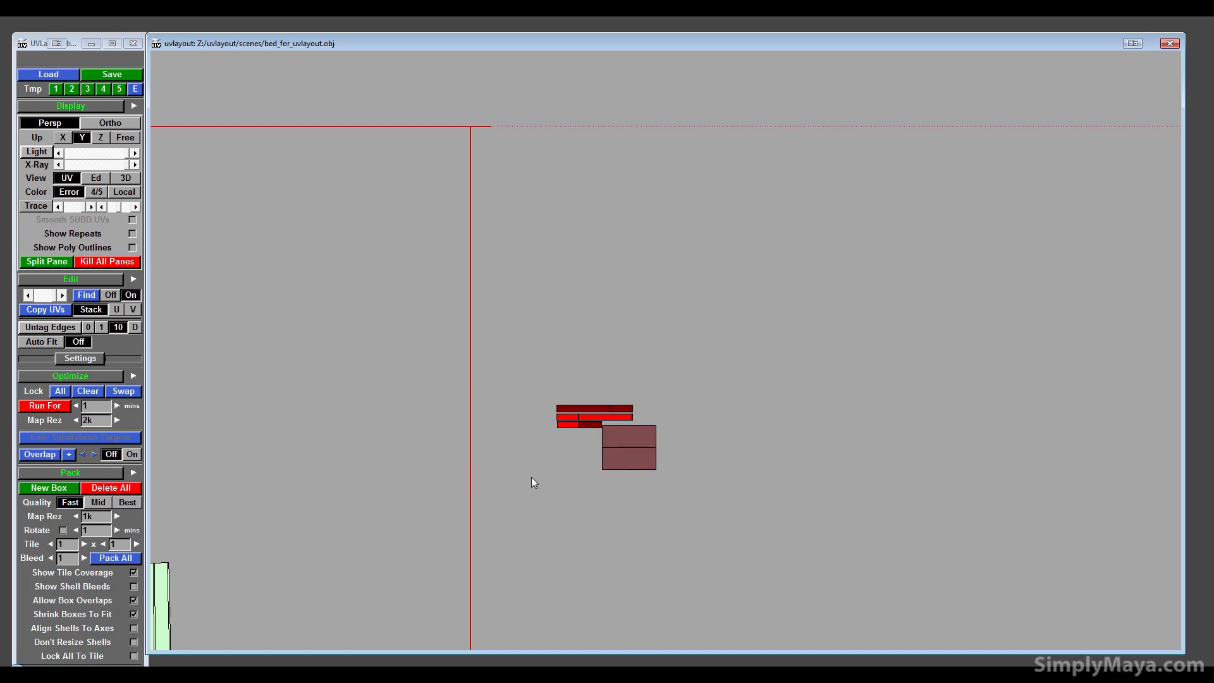
middle_drag(632, 439, 587, 444)
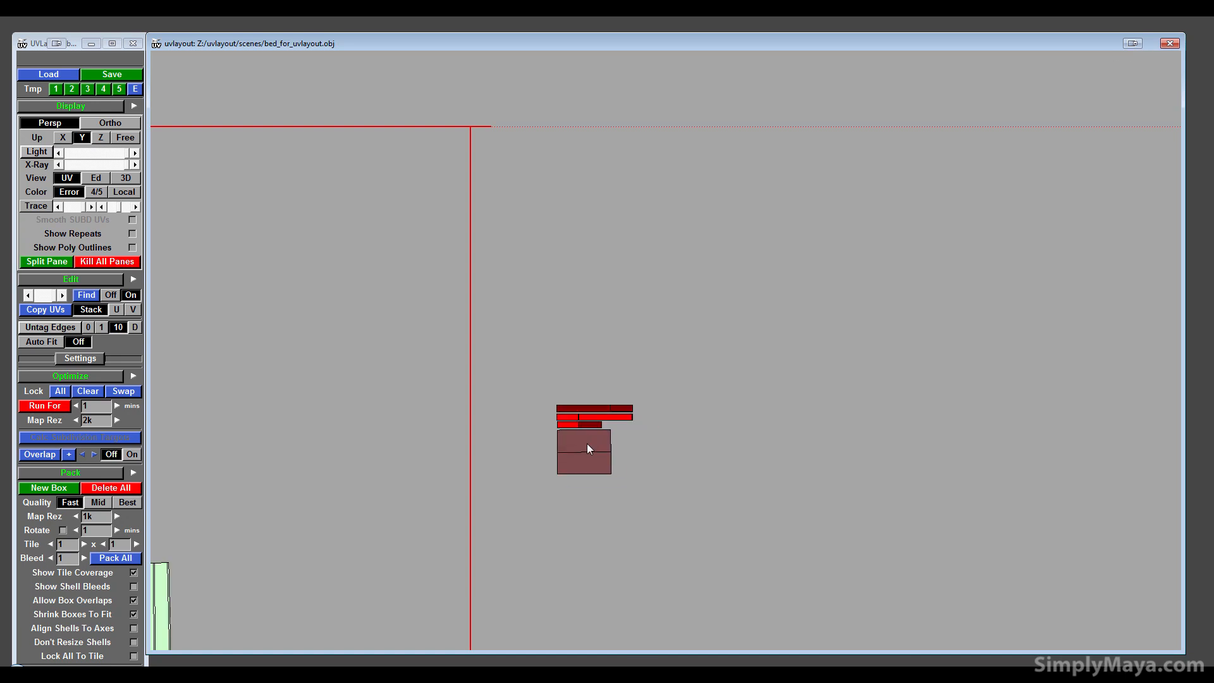
- Enclose the floor and wall shells in a new pack box and move the box to the upper area of the main UV tile
click(66, 492)
drag(532, 370, 700, 539)
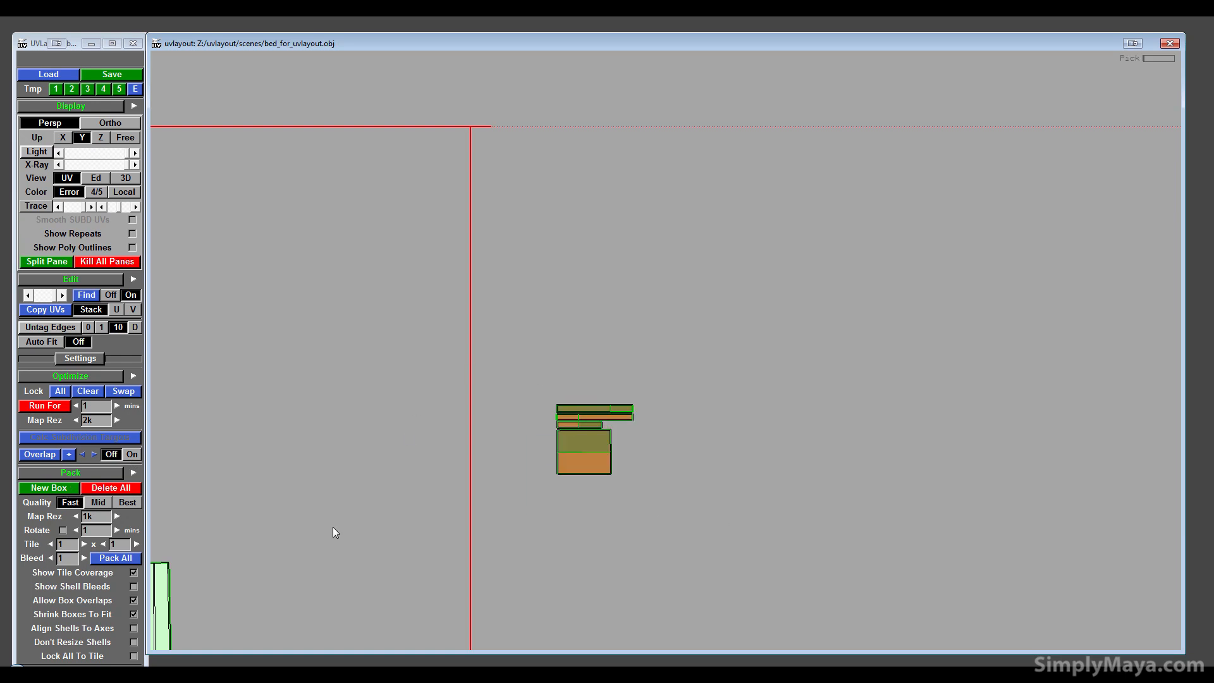
click(43, 488)
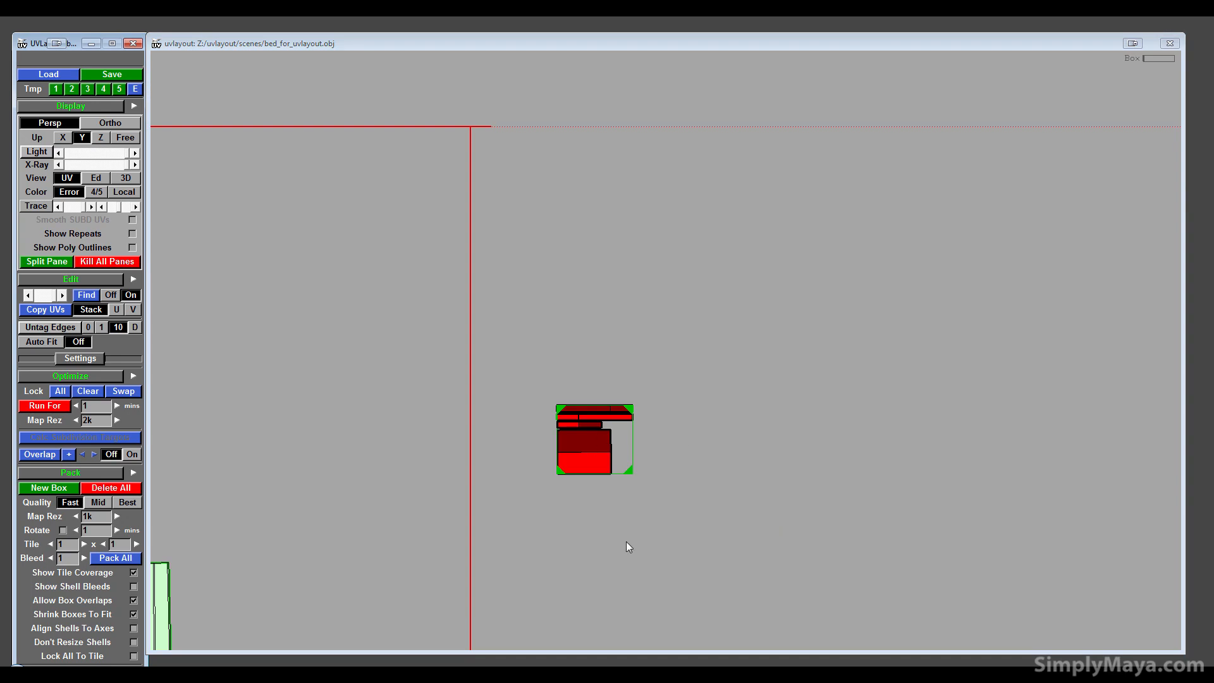
right_drag(537, 526, 500, 430)
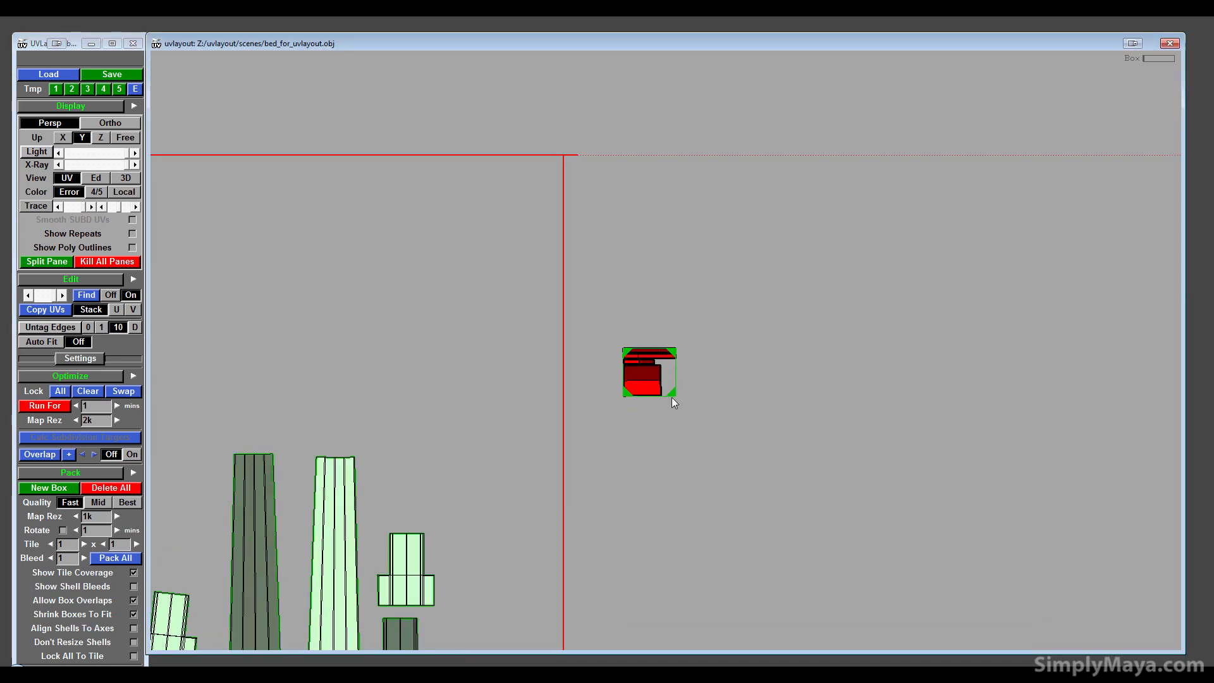
middle_drag(673, 392, 439, 264)
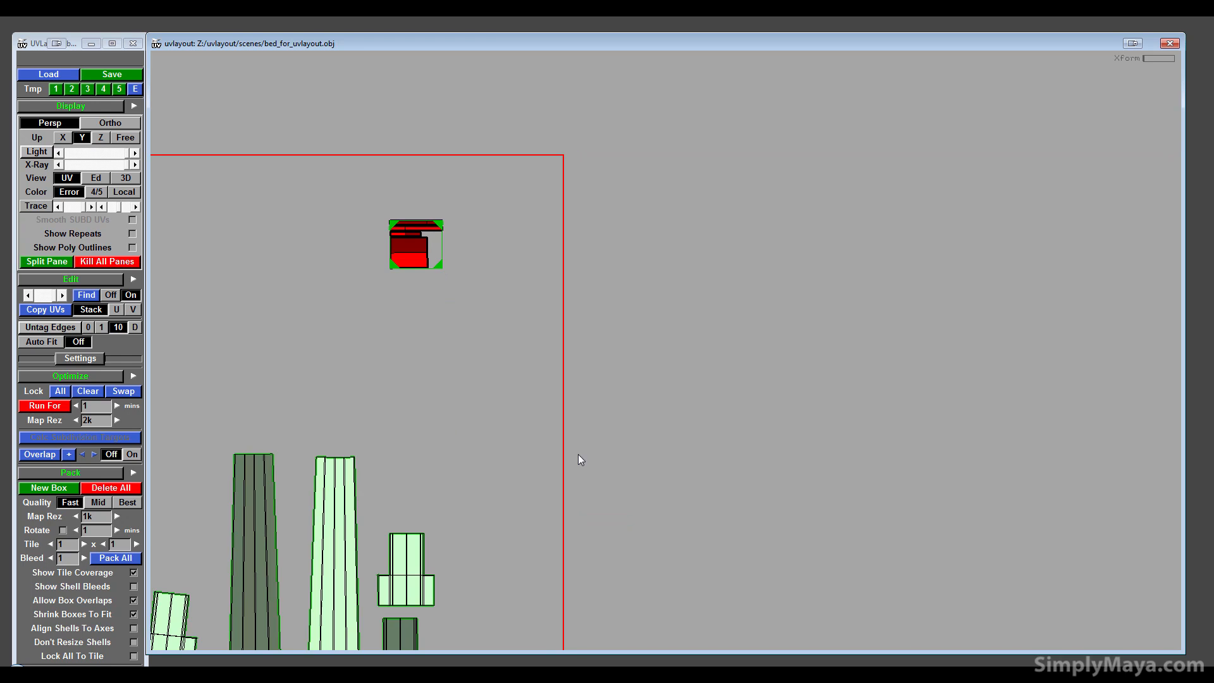
right_drag(578, 454, 565, 442)
drag(565, 442, 704, 437)
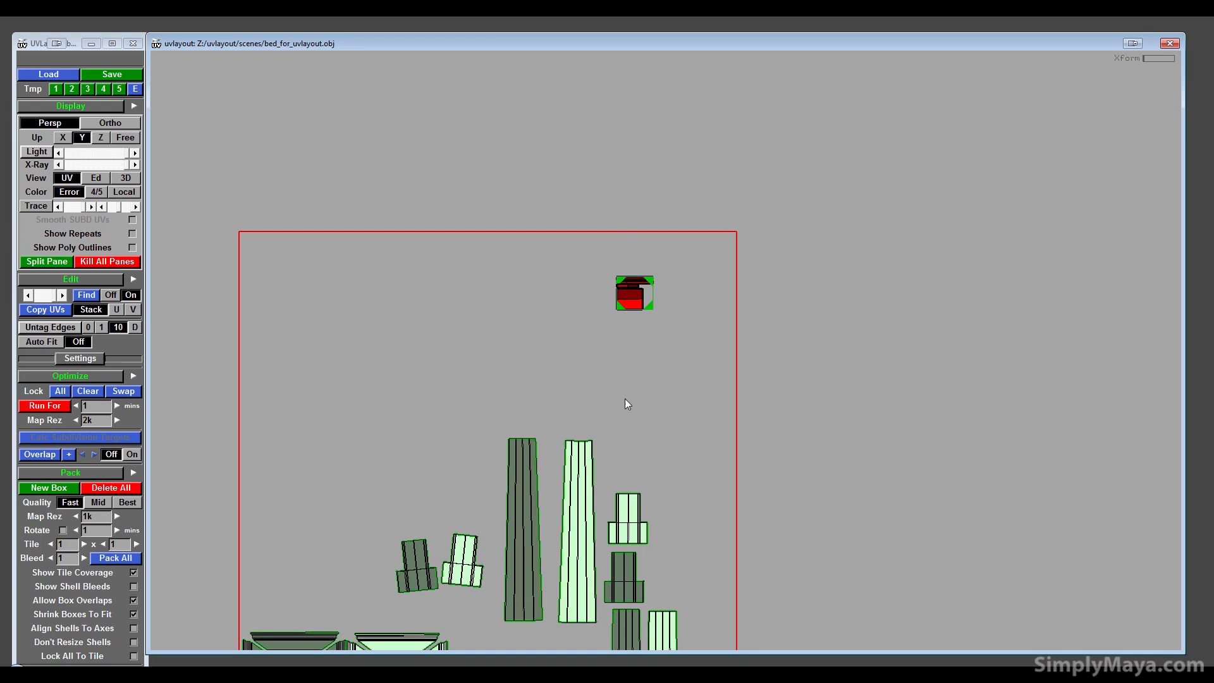
middle_drag(625, 399, 701, 200)
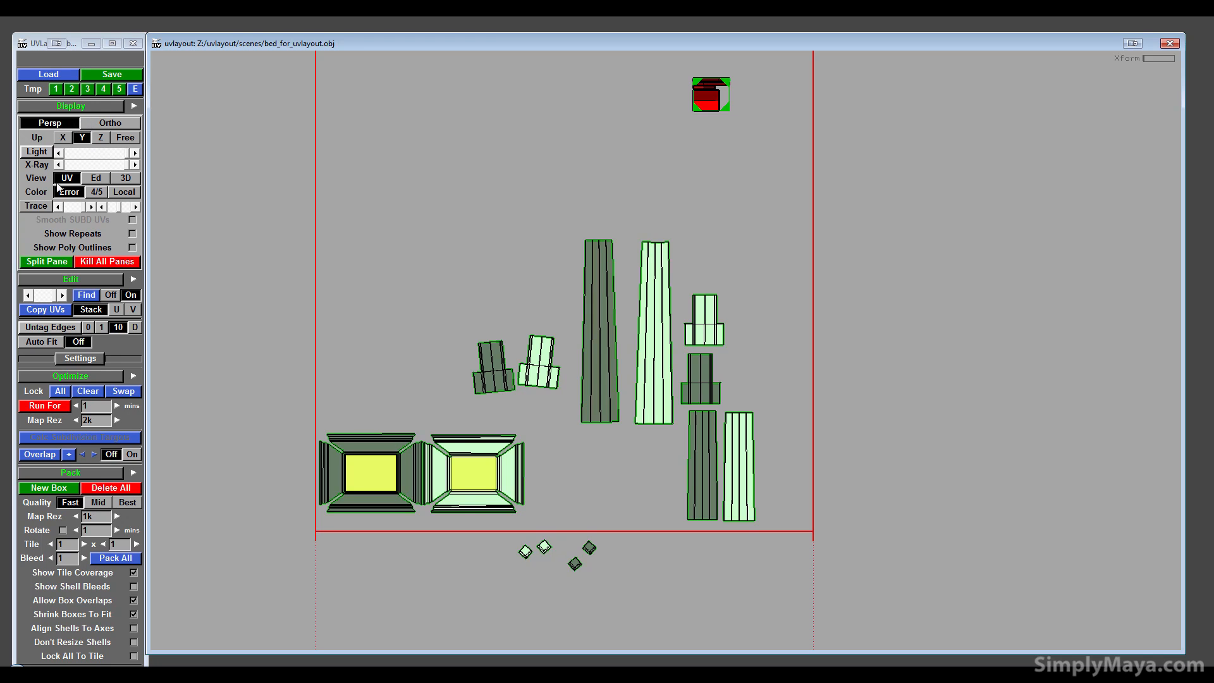
- Switch to the edit view and drop the headboard frame and headboard panel shells into UV space
click(95, 178)
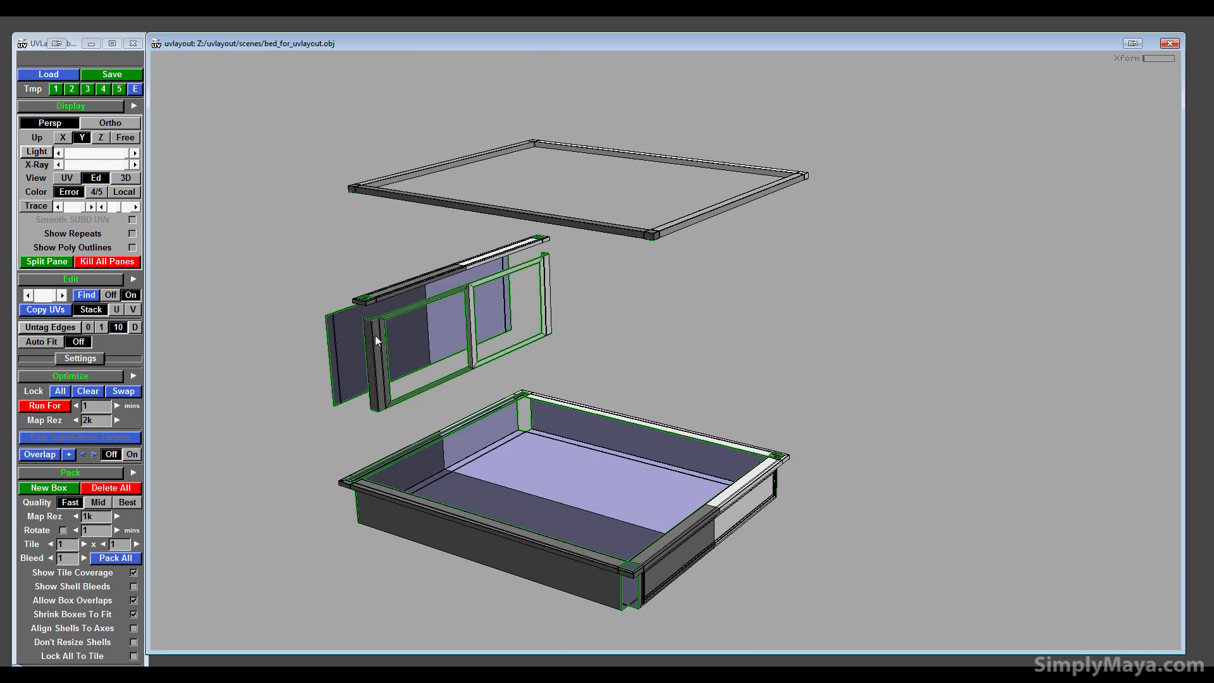
key(d)
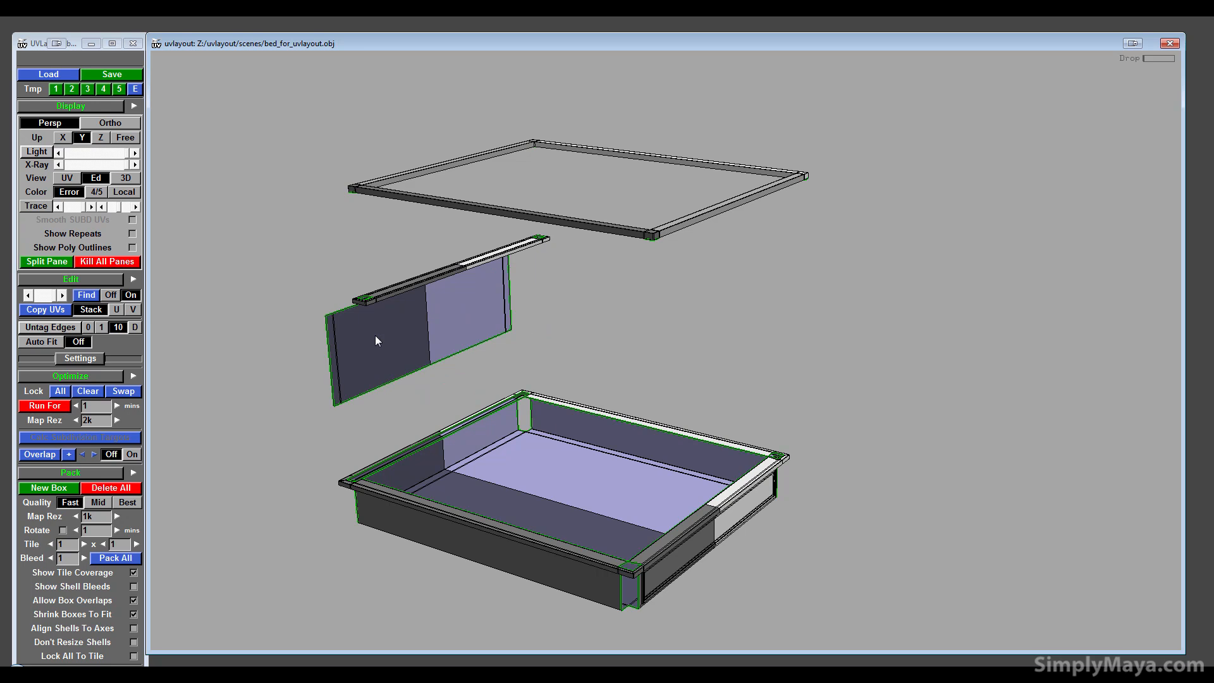
key(d)
- Mark cut edges down both outer corners at the end of the headboard's top rail, continuing underneath to the post opening
scroll(386, 298, up, 5)
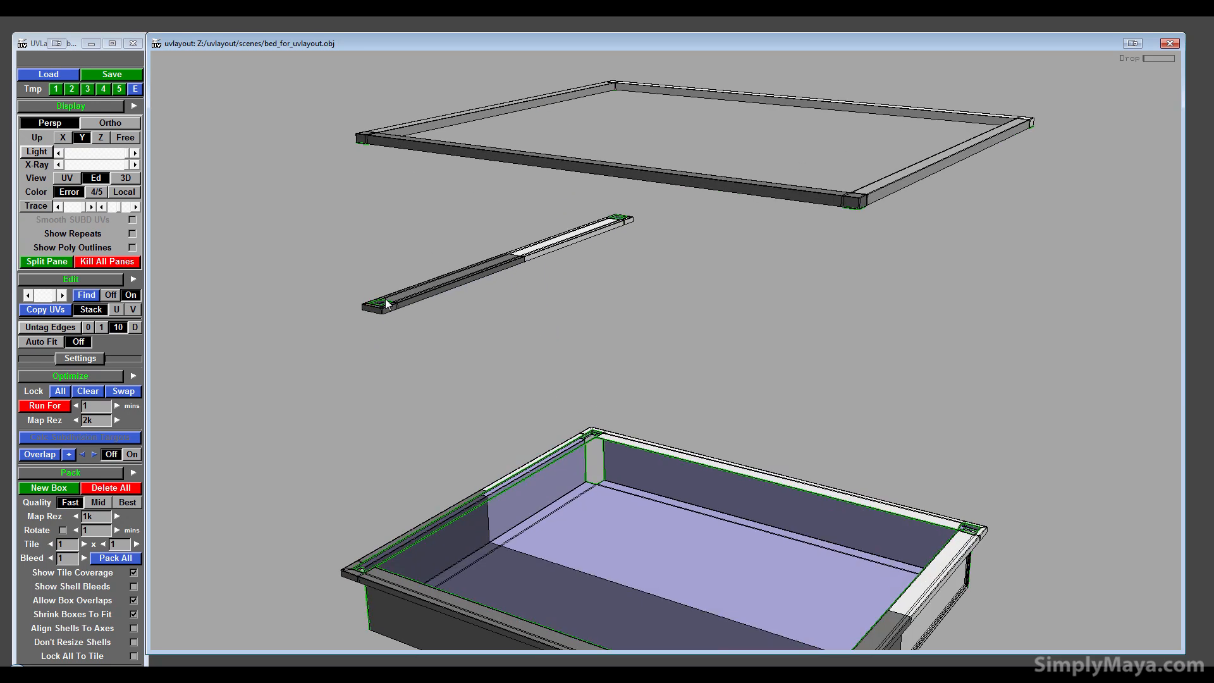
middle_drag(410, 363, 456, 539)
right_drag(456, 539, 783, 529)
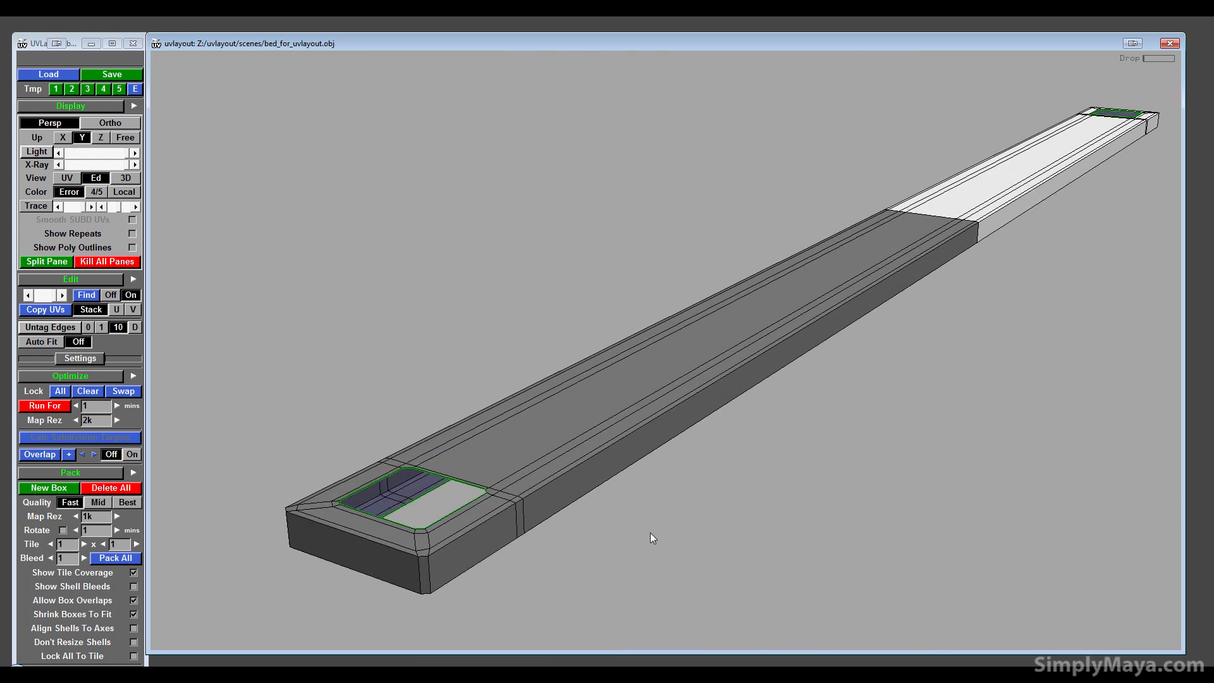
middle_drag(651, 532, 537, 530)
scroll(537, 526, up, 4)
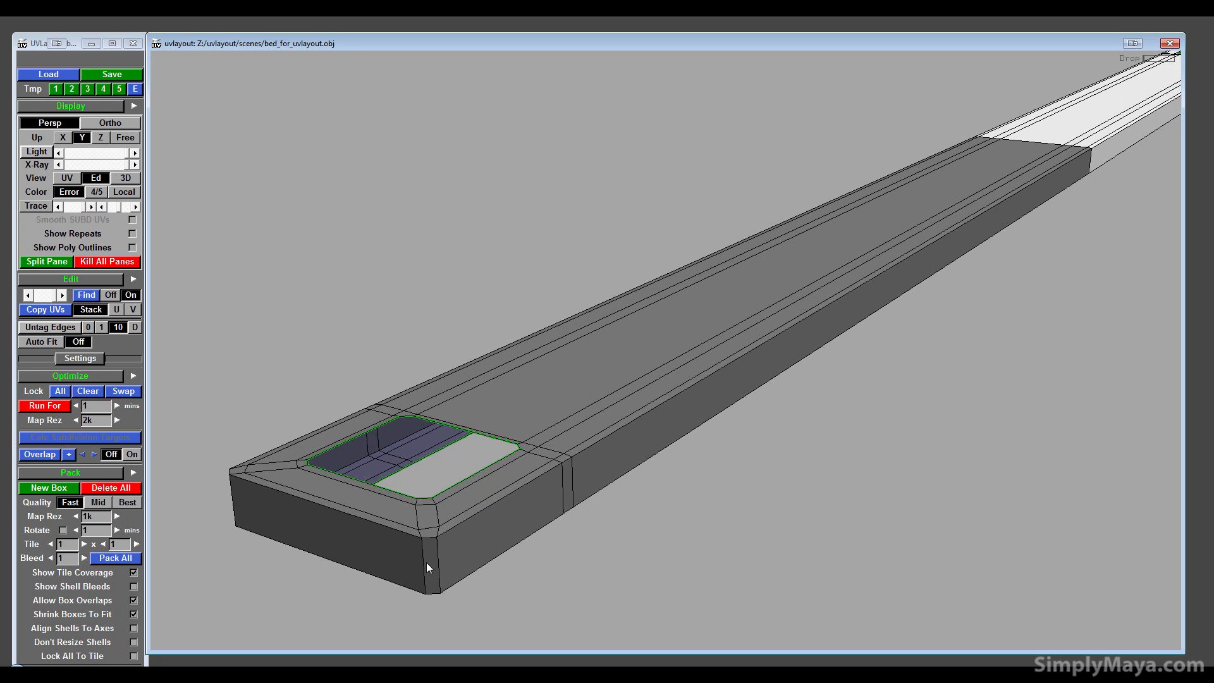
drag(420, 580, 413, 484)
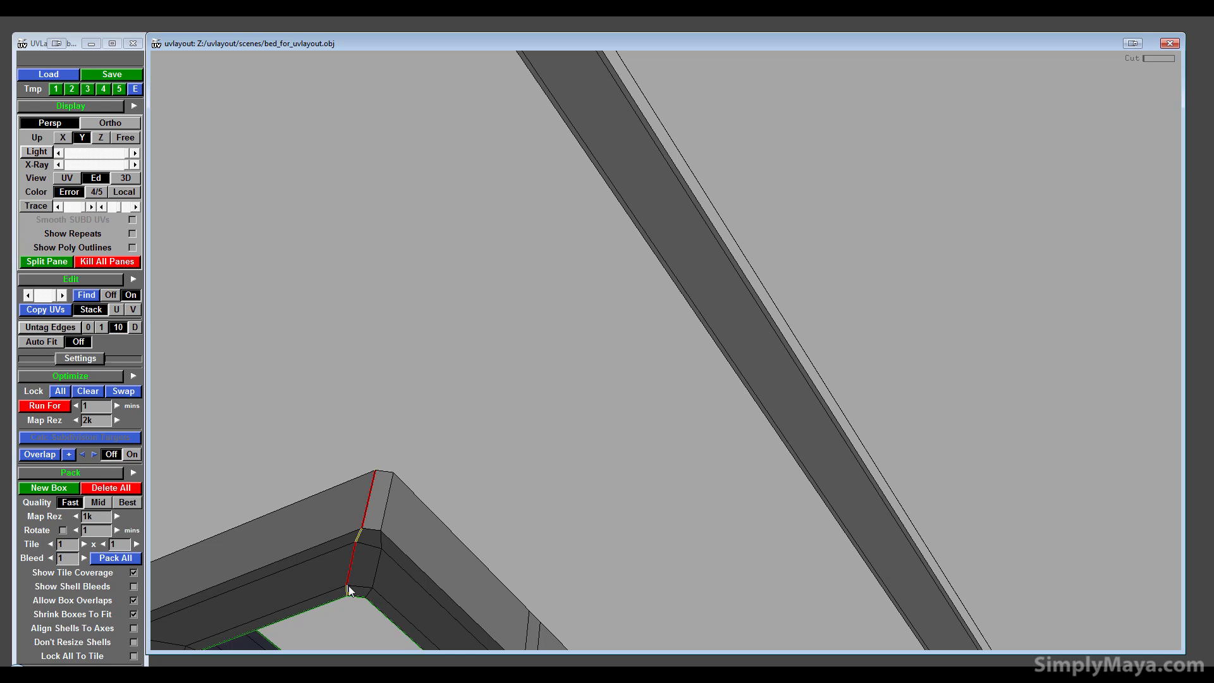
key(c)
middle_drag(352, 561, 788, 462)
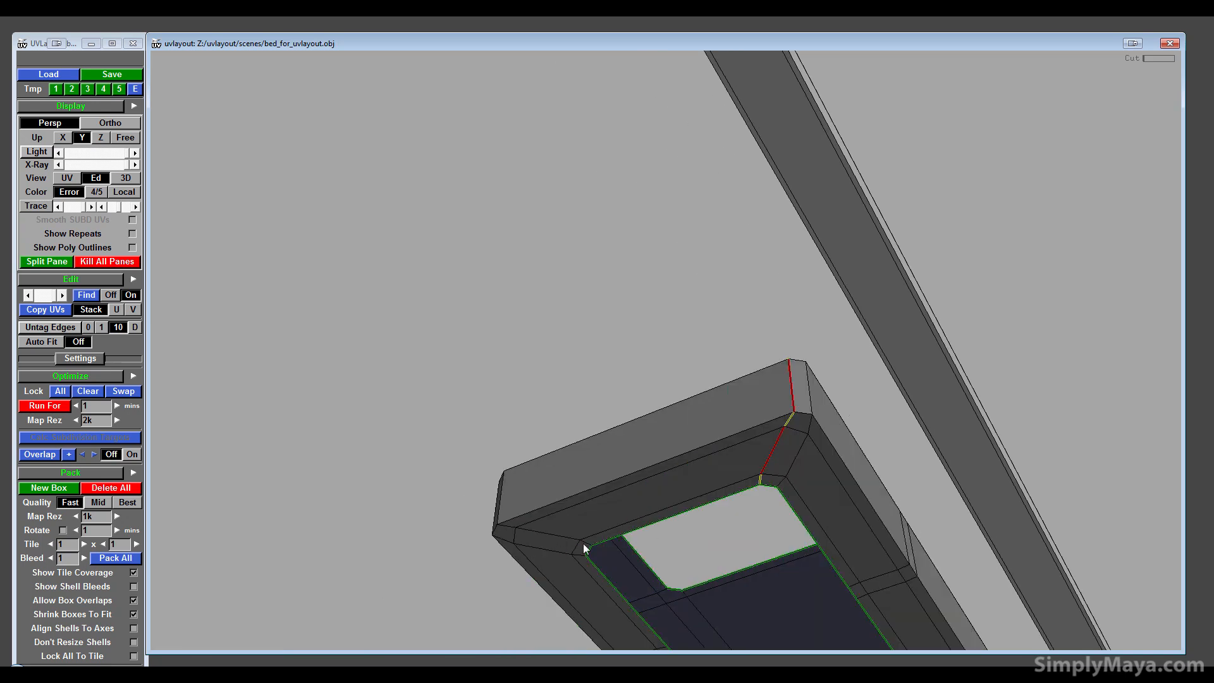
key(c)
drag(583, 544, 575, 650)
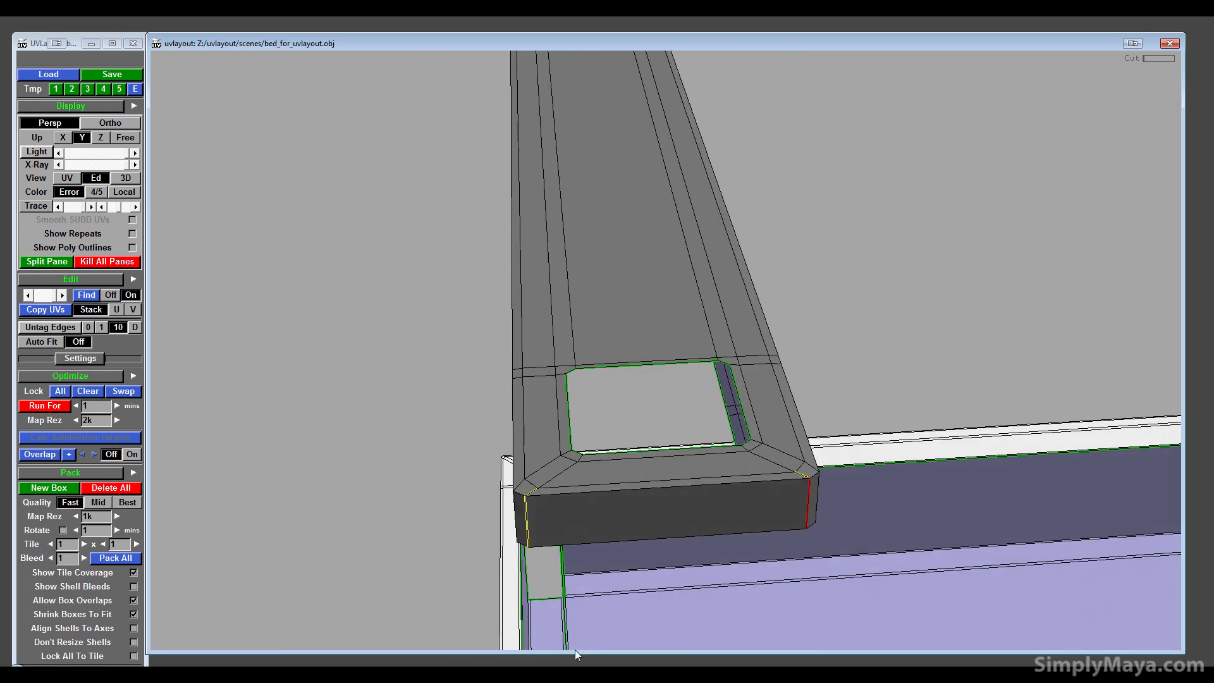
- Finish the corner seams at the top rail's end, weld the unwanted marked edges and split the rail shell along the cuts
key(c)
key(w)
drag(704, 498, 662, 430)
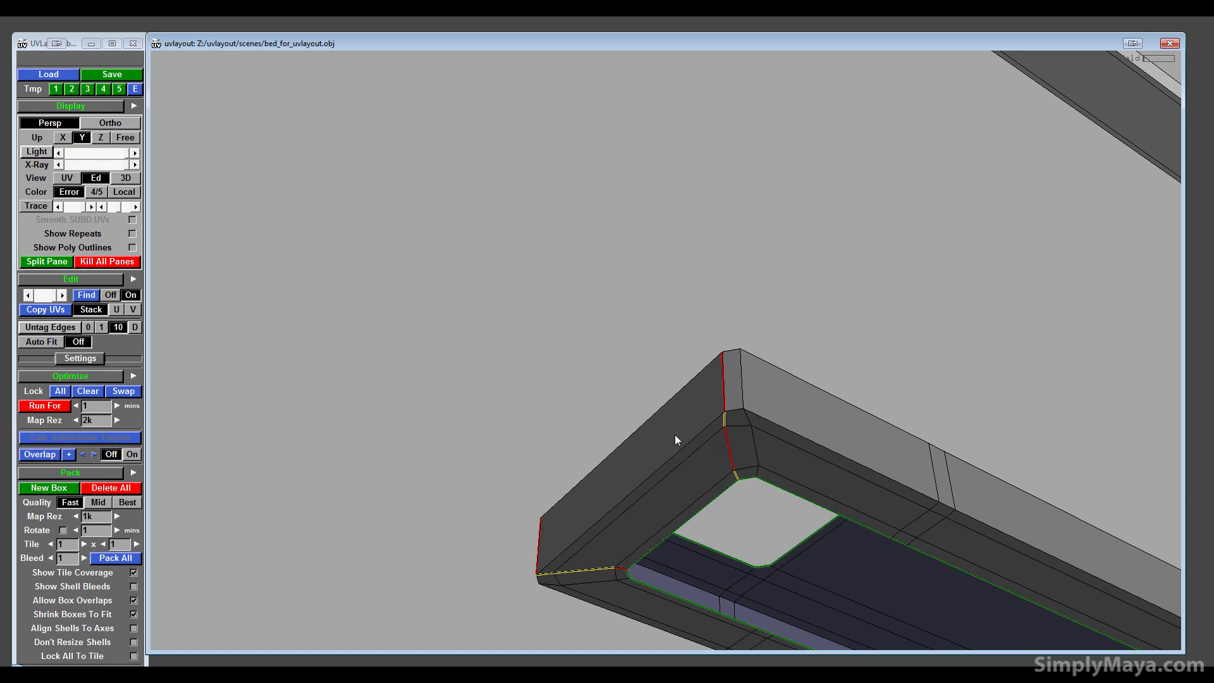
key(shift+s)
right_drag(696, 457, 766, 484)
middle_drag(766, 485, 382, 258)
drag(382, 258, 641, 571)
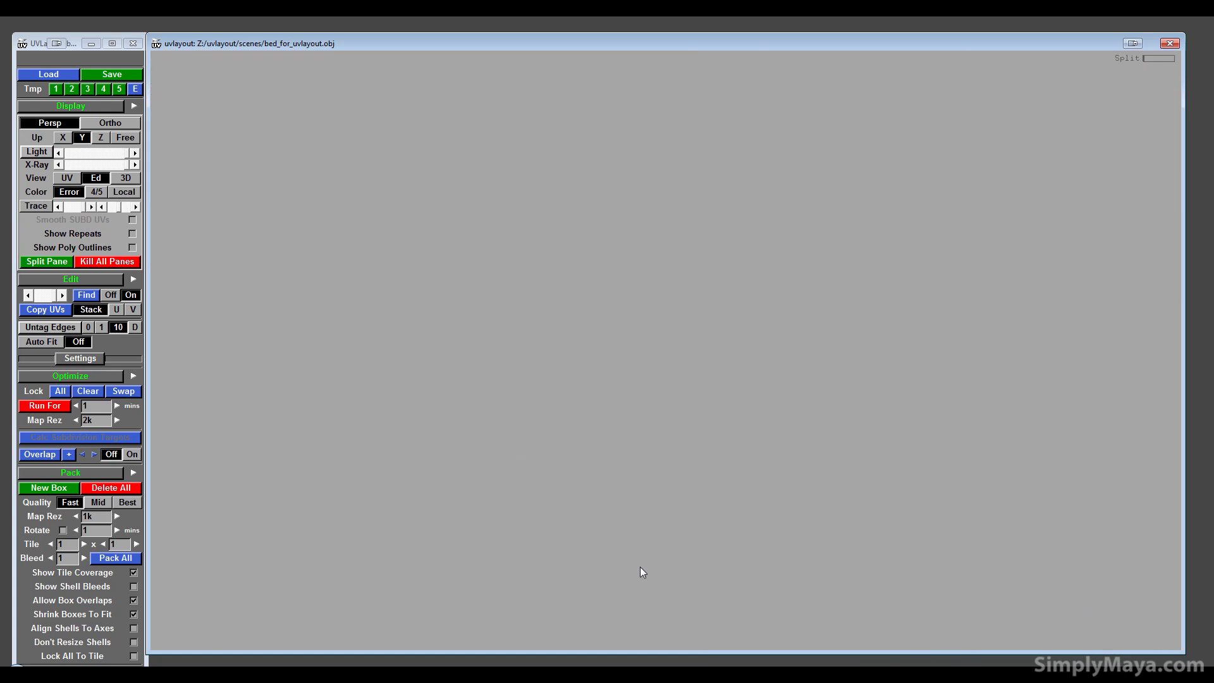
middle_drag(641, 572, 626, 420)
right_drag(626, 420, 633, 383)
drag(633, 383, 707, 550)
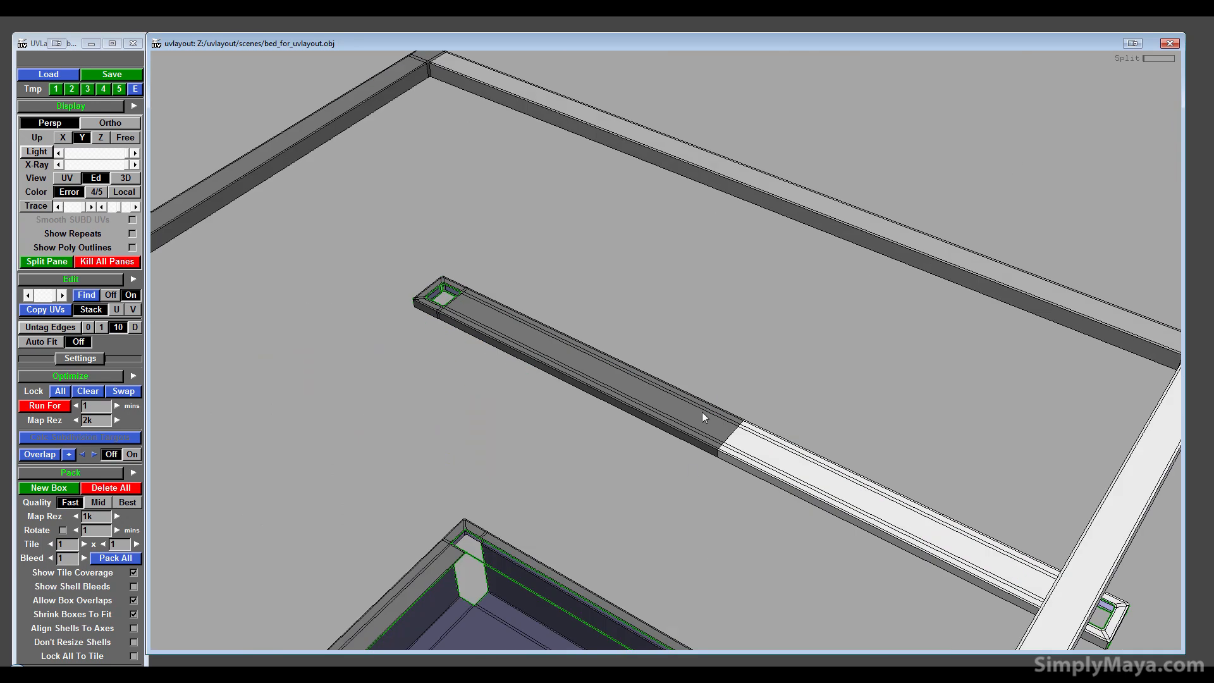
- Drop the split rail shell, cut the framed end panel along its upper and lower edges, and move it clear of the bed base
key(d)
drag(669, 469, 716, 420)
right_drag(716, 420, 730, 387)
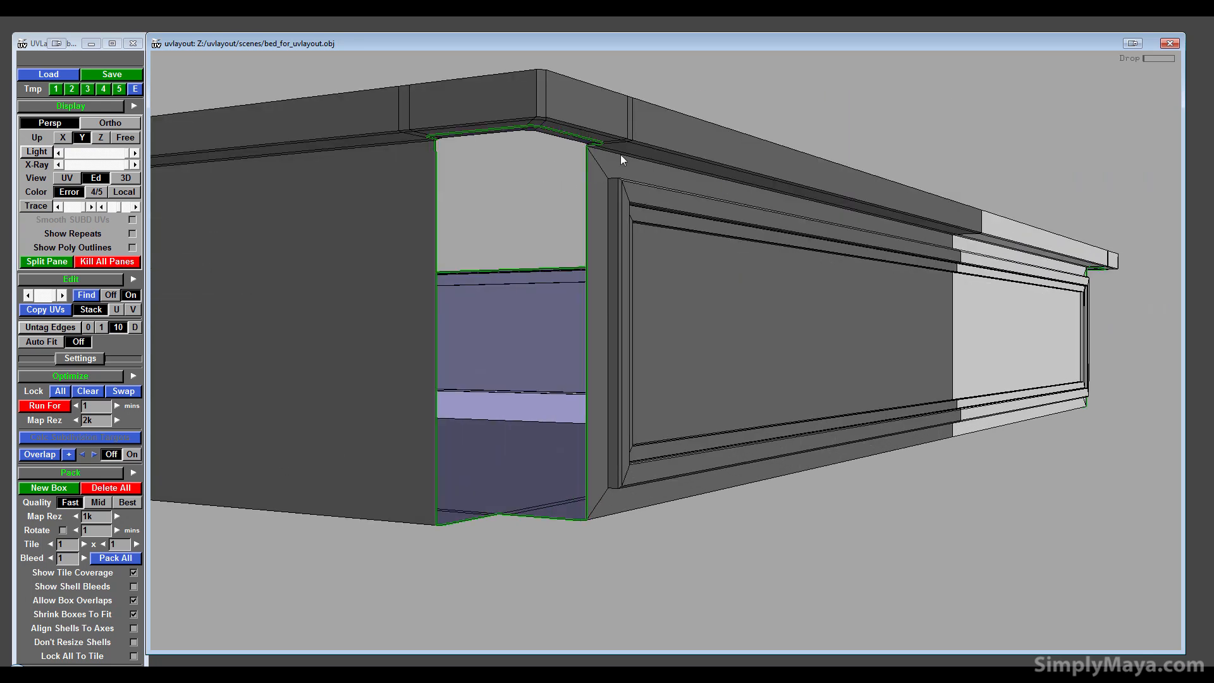
key(c)
drag(612, 470, 586, 375)
key(c)
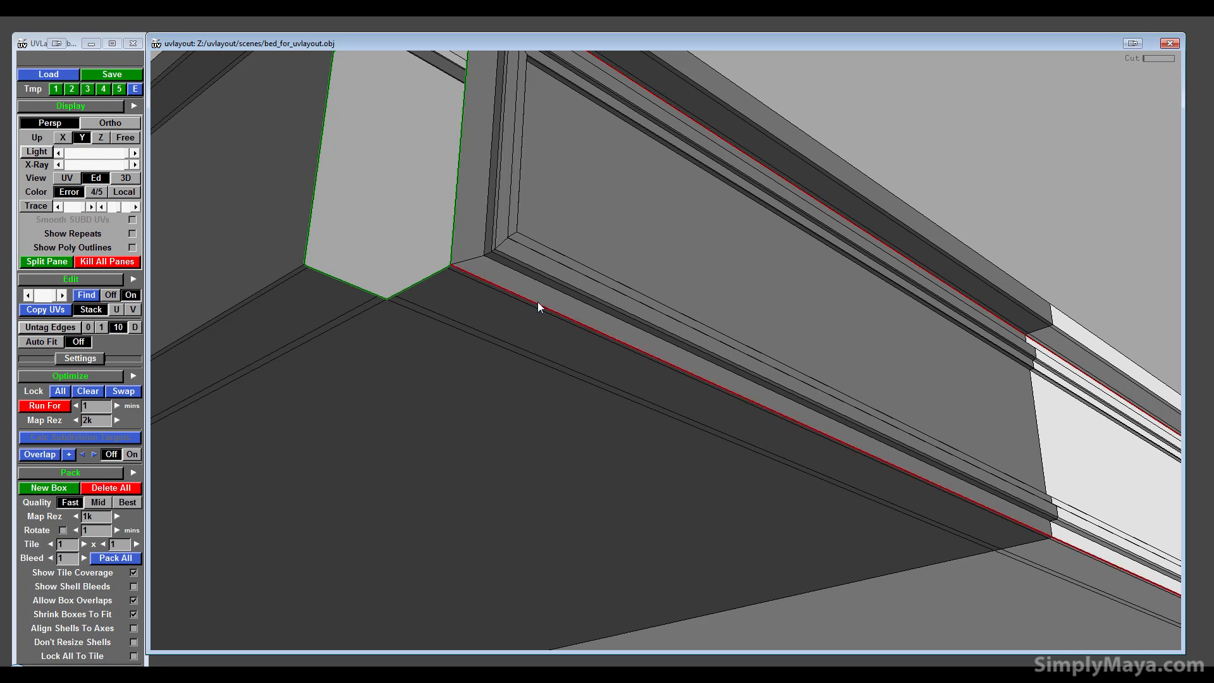
drag(811, 475, 855, 319)
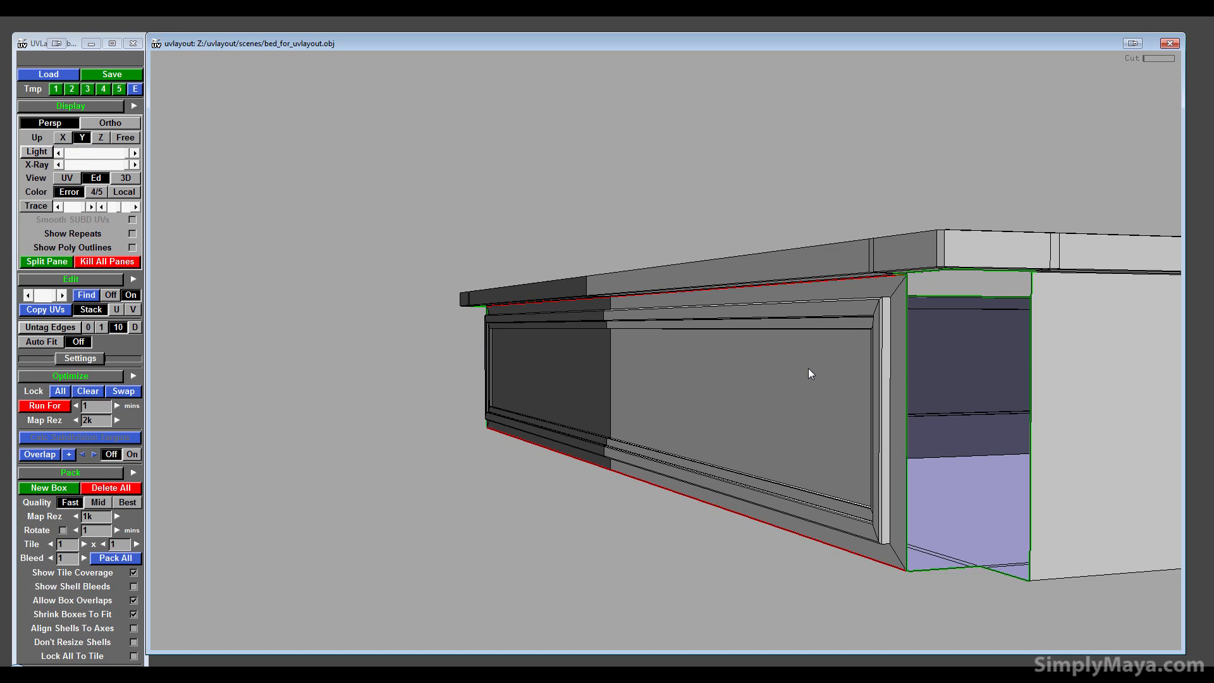
key(Return)
middle_drag(699, 404, 364, 471)
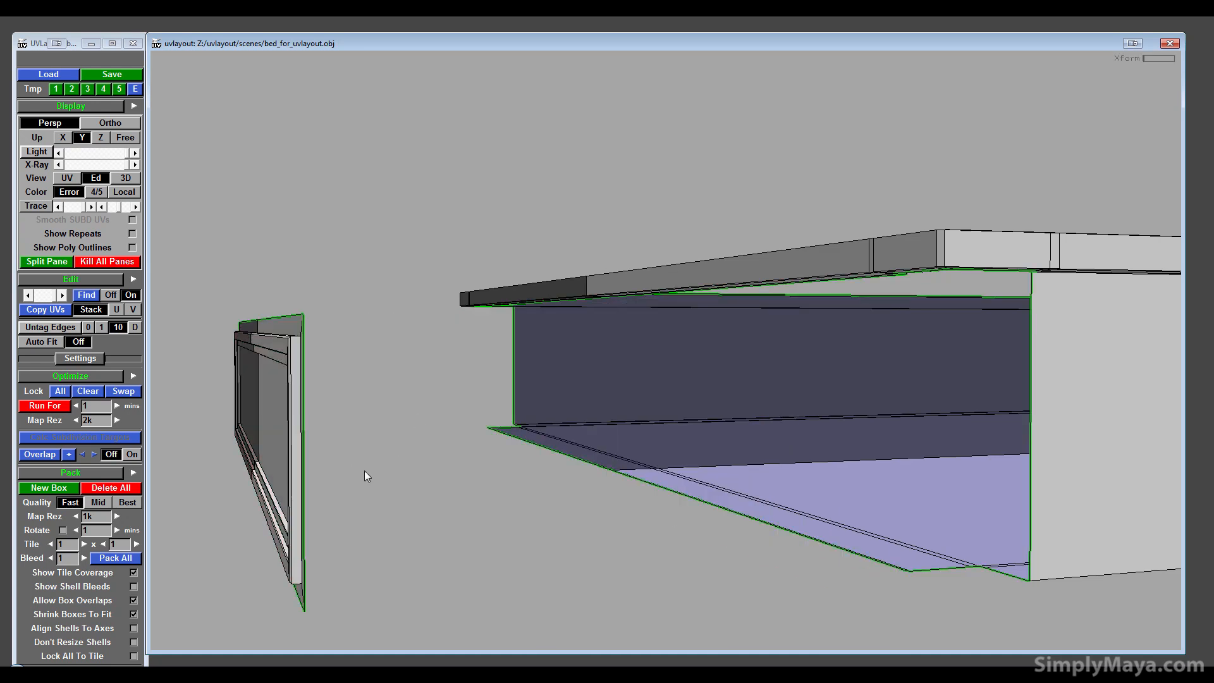
- Cut the diagonal mitre seam across the end panel's upper corner frame and split it open to the inner panel
drag(365, 471, 757, 483)
right_drag(757, 483, 693, 449)
middle_drag(692, 449, 607, 440)
right_drag(607, 440, 694, 384)
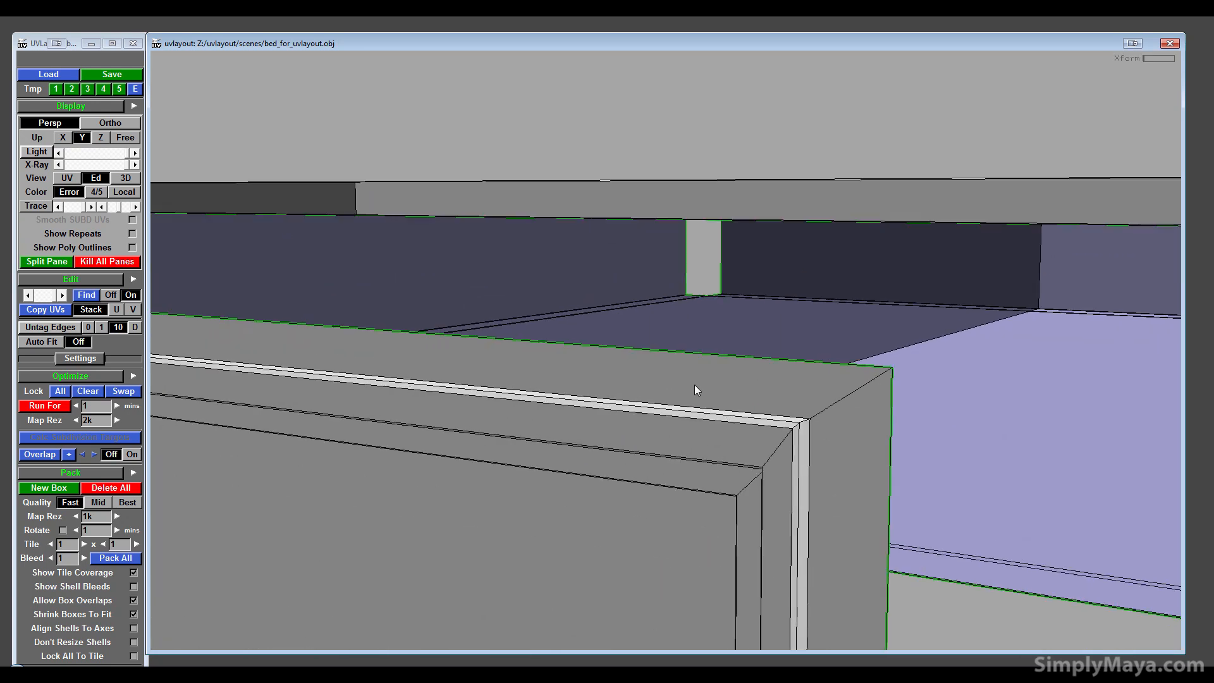
drag(694, 385, 832, 424)
middle_drag(832, 423, 843, 408)
middle_drag(776, 432, 598, 508)
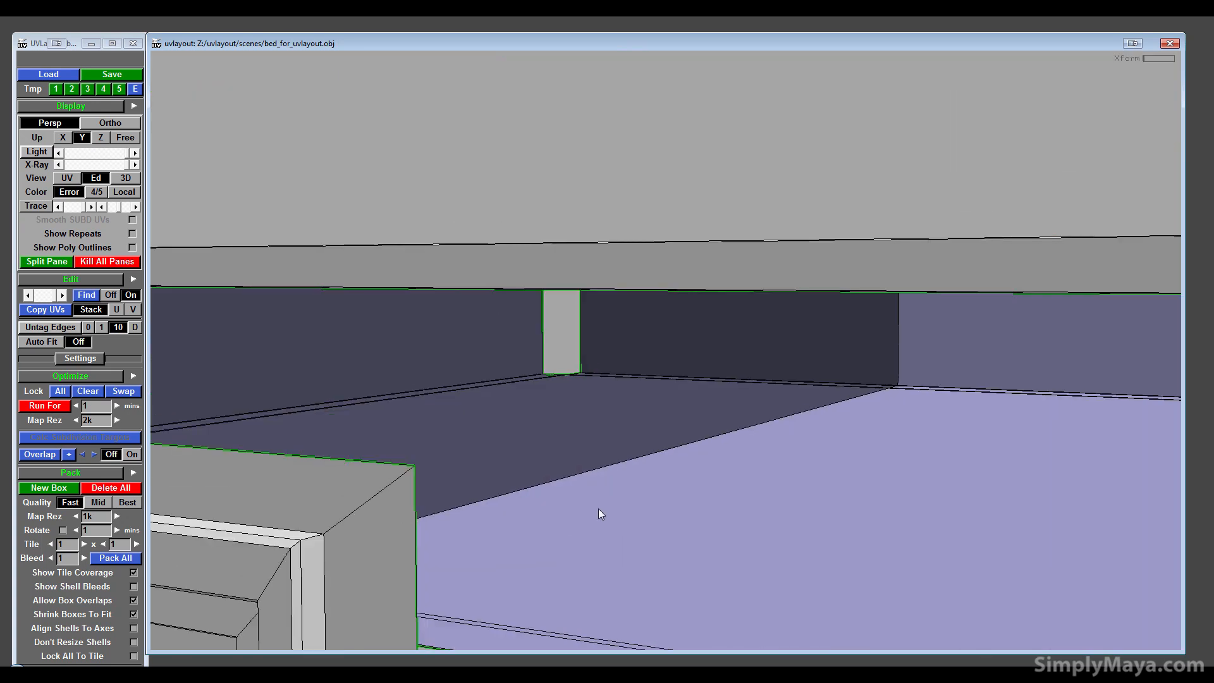
right_drag(437, 513, 511, 486)
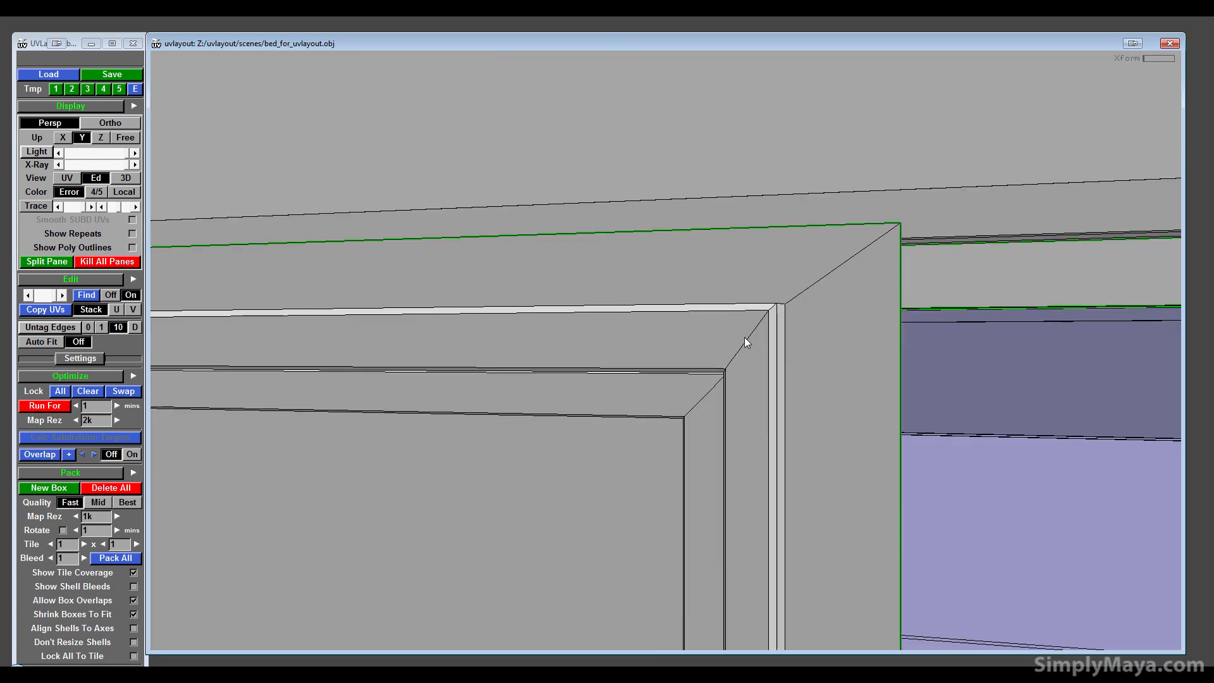
key(c)
key(c)
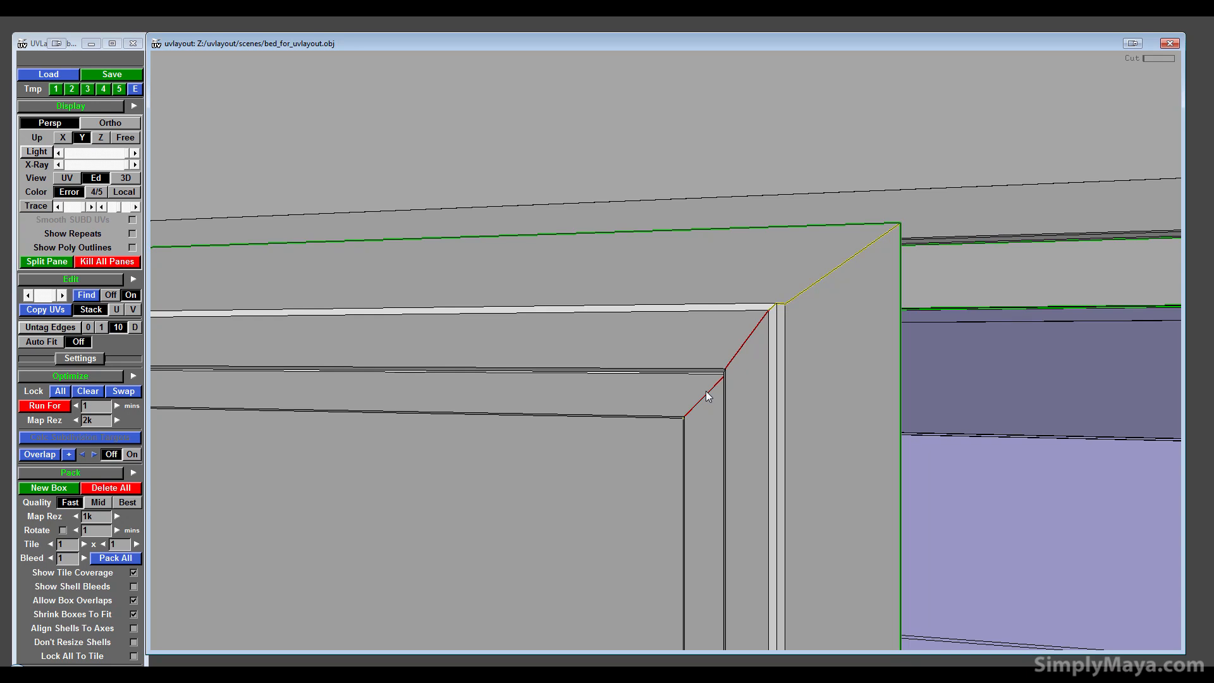
key(Return)
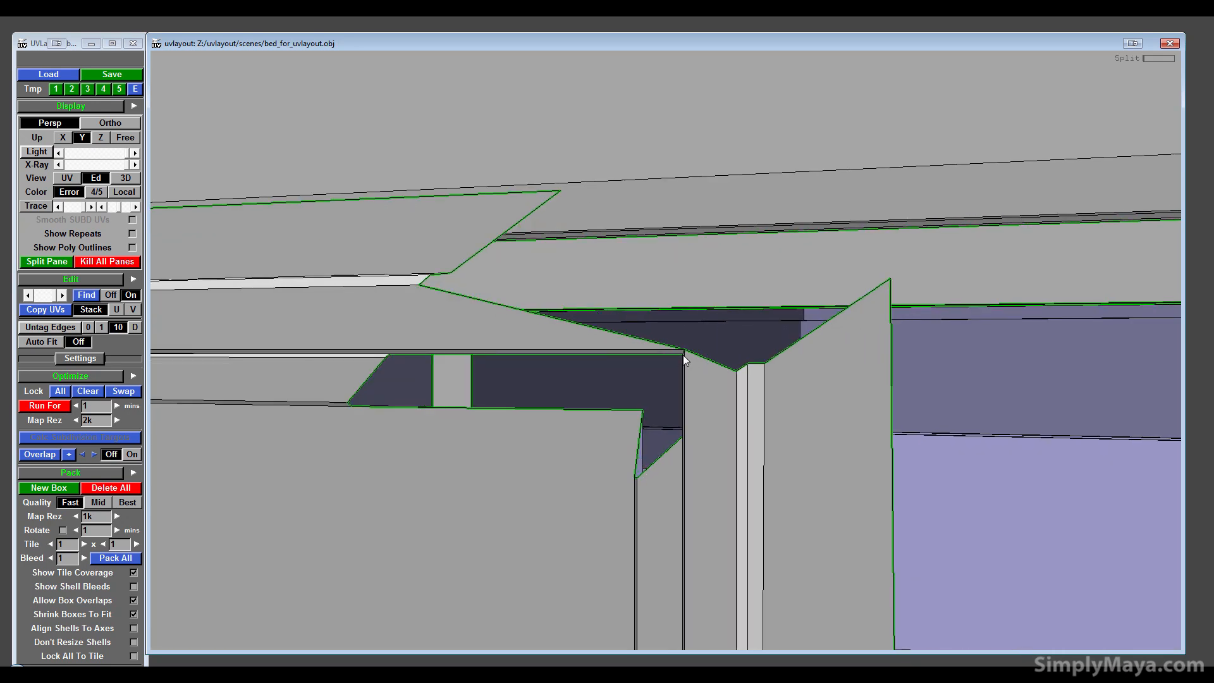
key(c)
key(shift+s)
- Cut the matching diagonal seam across the end panel's lower corner frame and split it open
right_drag(711, 422, 667, 455)
middle_drag(667, 454, 765, 502)
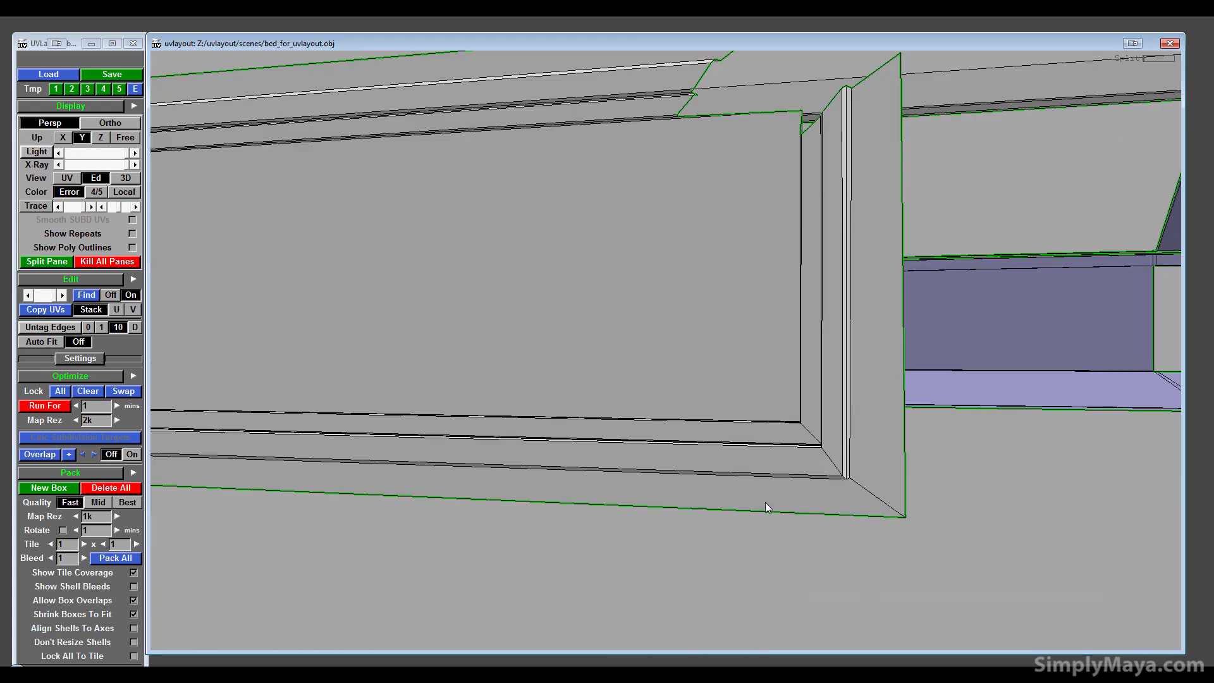
right_drag(765, 502, 780, 323)
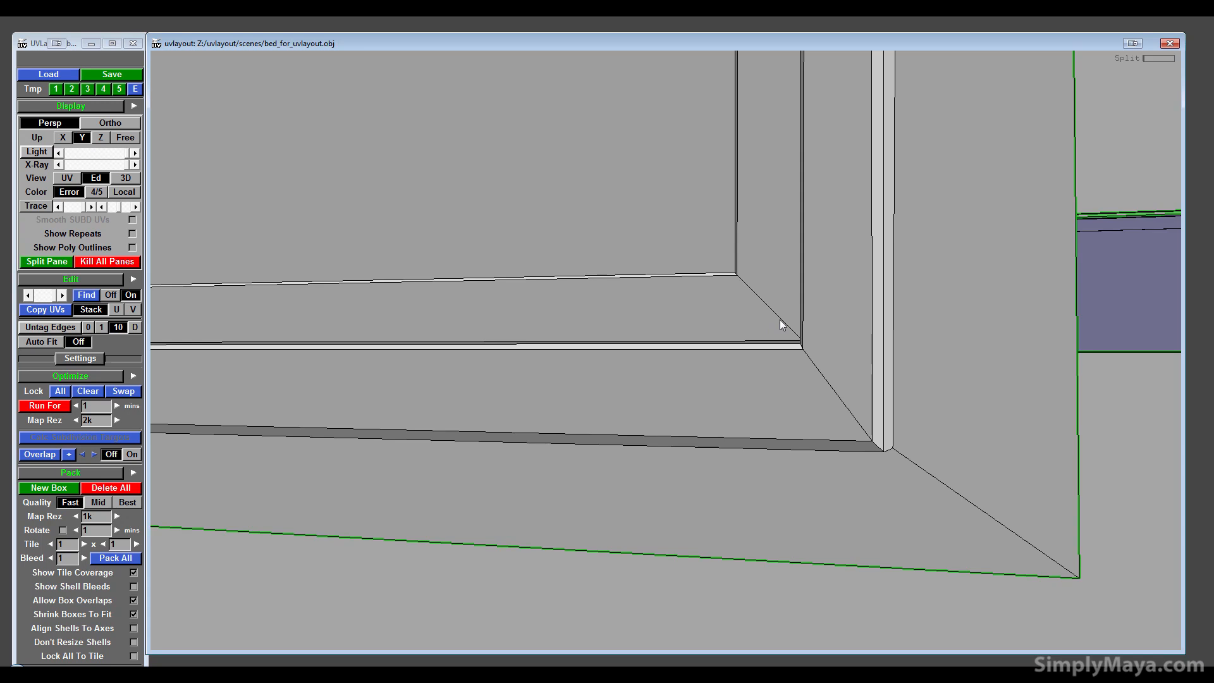
key(c)
key(c)
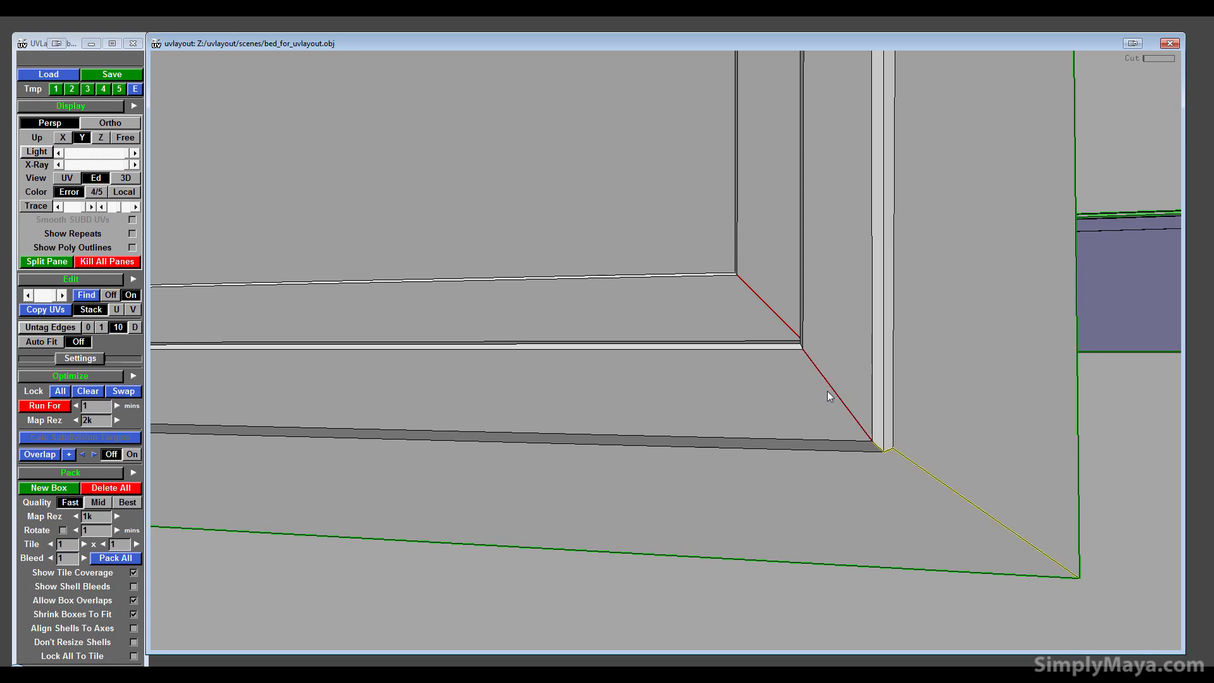
drag(828, 391, 840, 407)
key(Home)
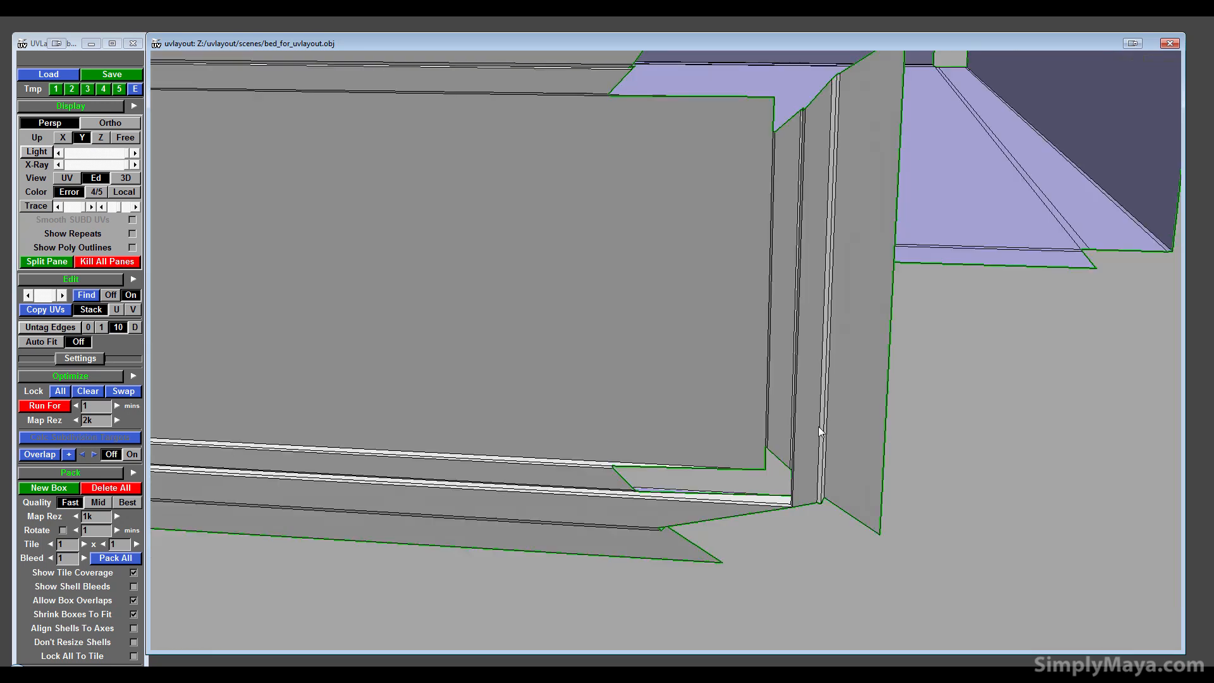
right_drag(779, 507, 780, 488)
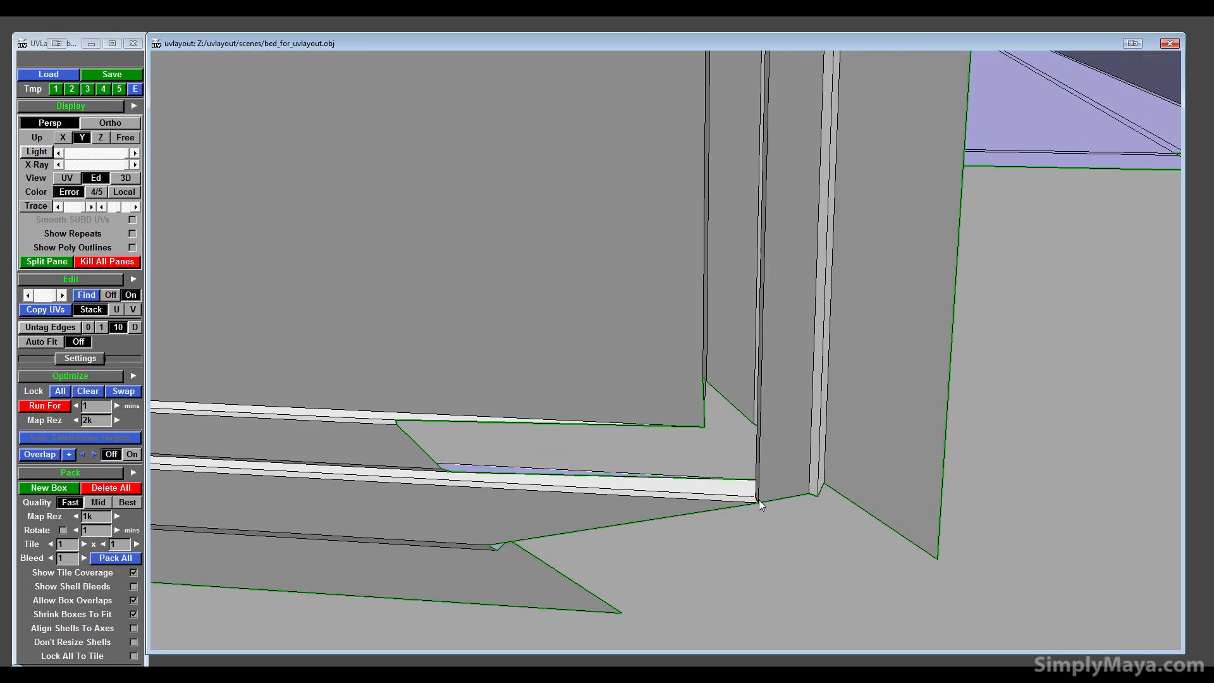
key(Return)
- Drop the end panel shell with its split corners into UV space
right_drag(751, 497, 700, 404)
middle_drag(700, 404, 1026, 402)
drag(1026, 406, 707, 457)
key(d)
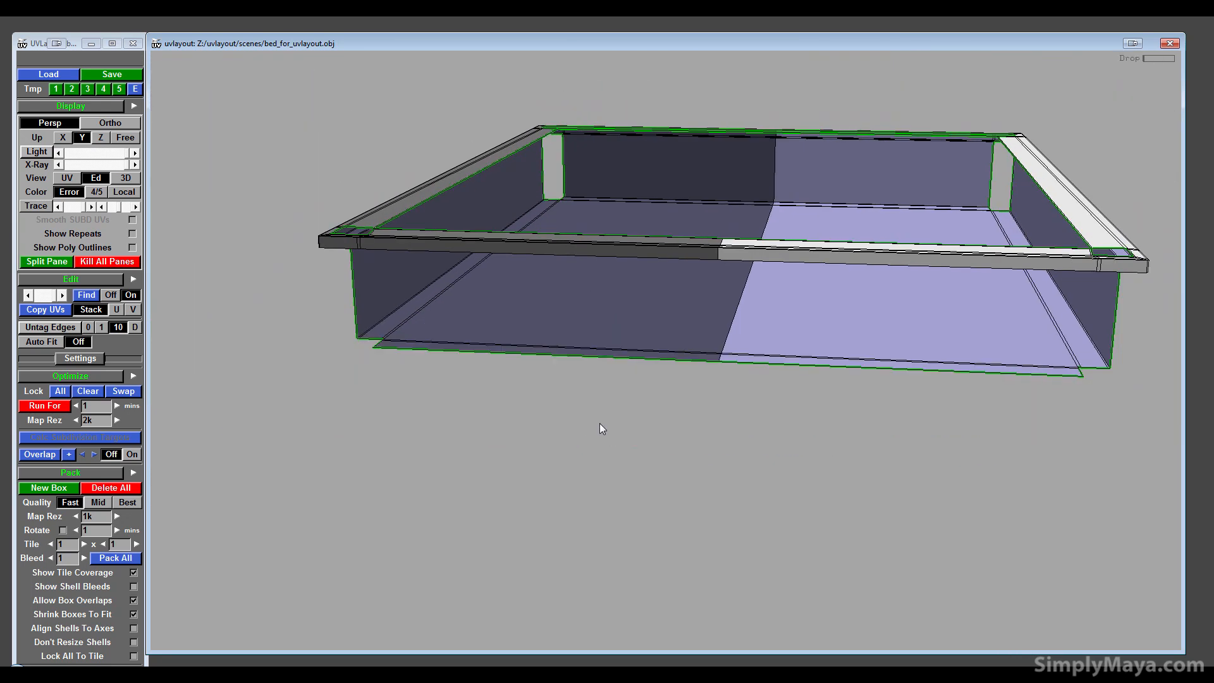
- Mark cut edges on the base floor along both long sides and across the near end
drag(599, 423, 506, 417)
middle_drag(506, 417, 473, 452)
drag(472, 453, 740, 442)
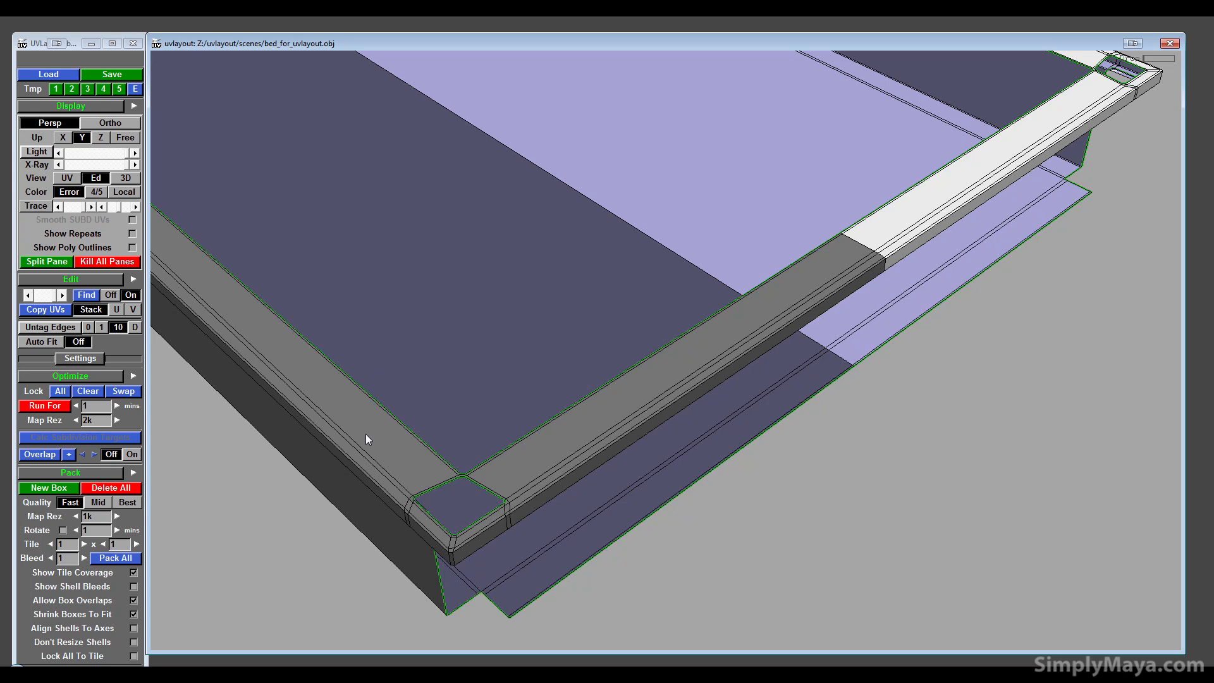
drag(366, 434, 237, 461)
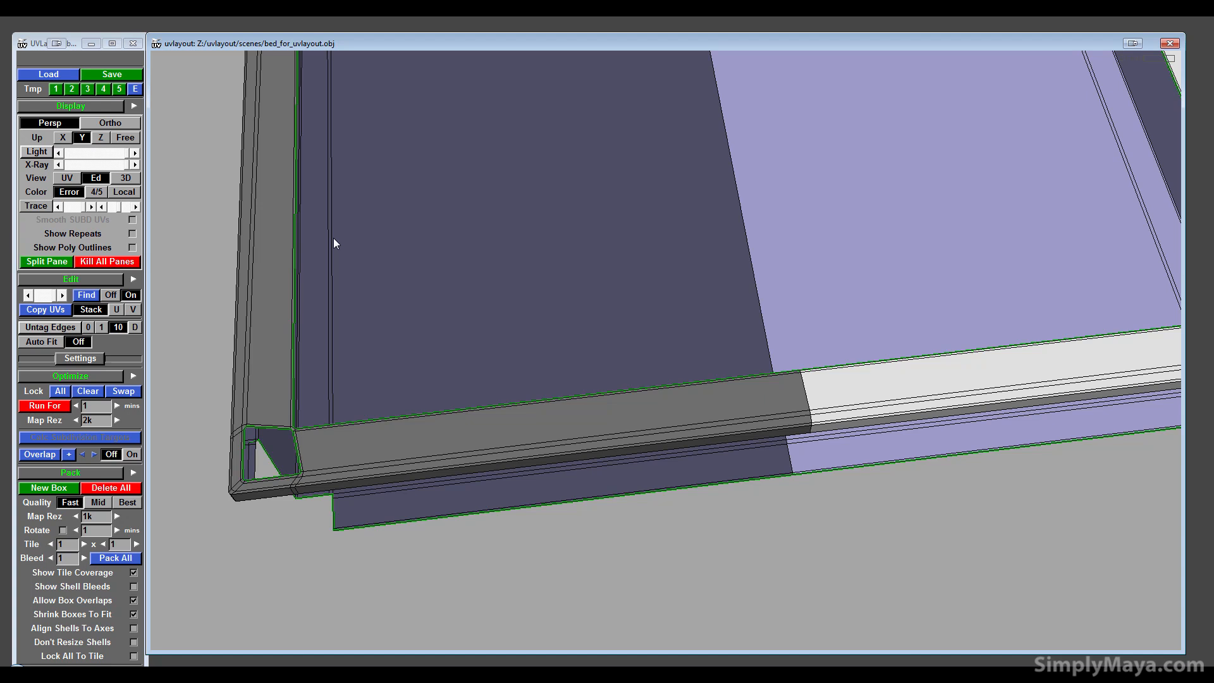
key(c)
drag(936, 290, 522, 532)
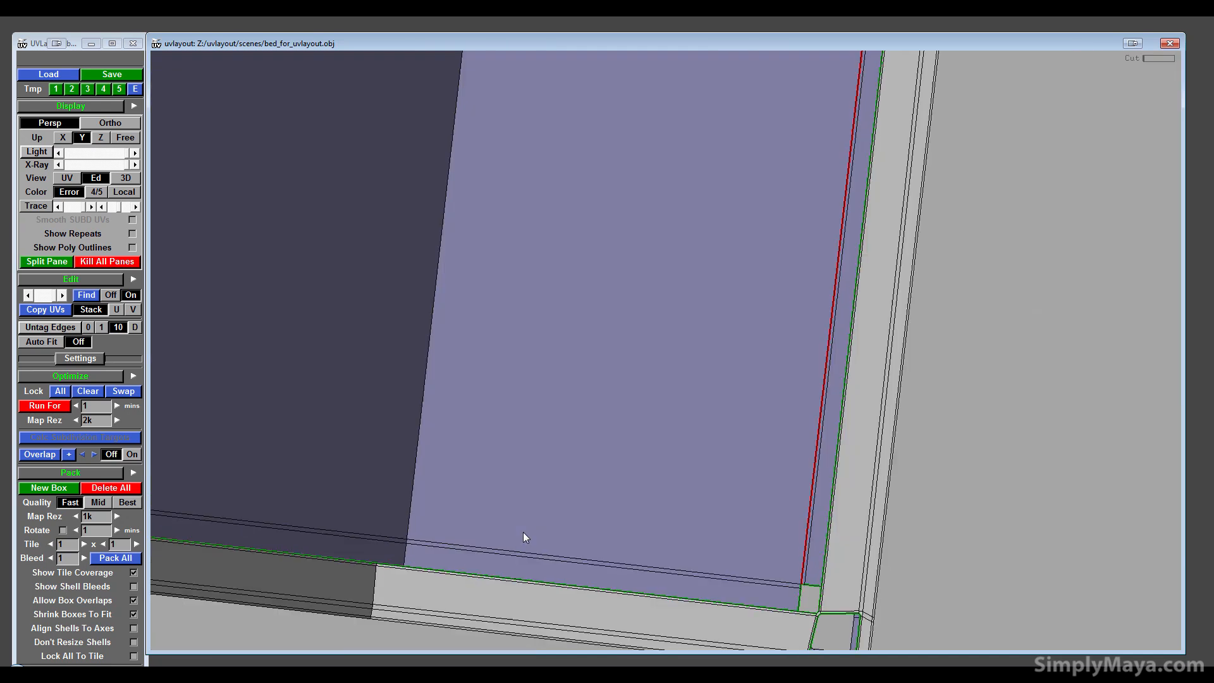
key(c)
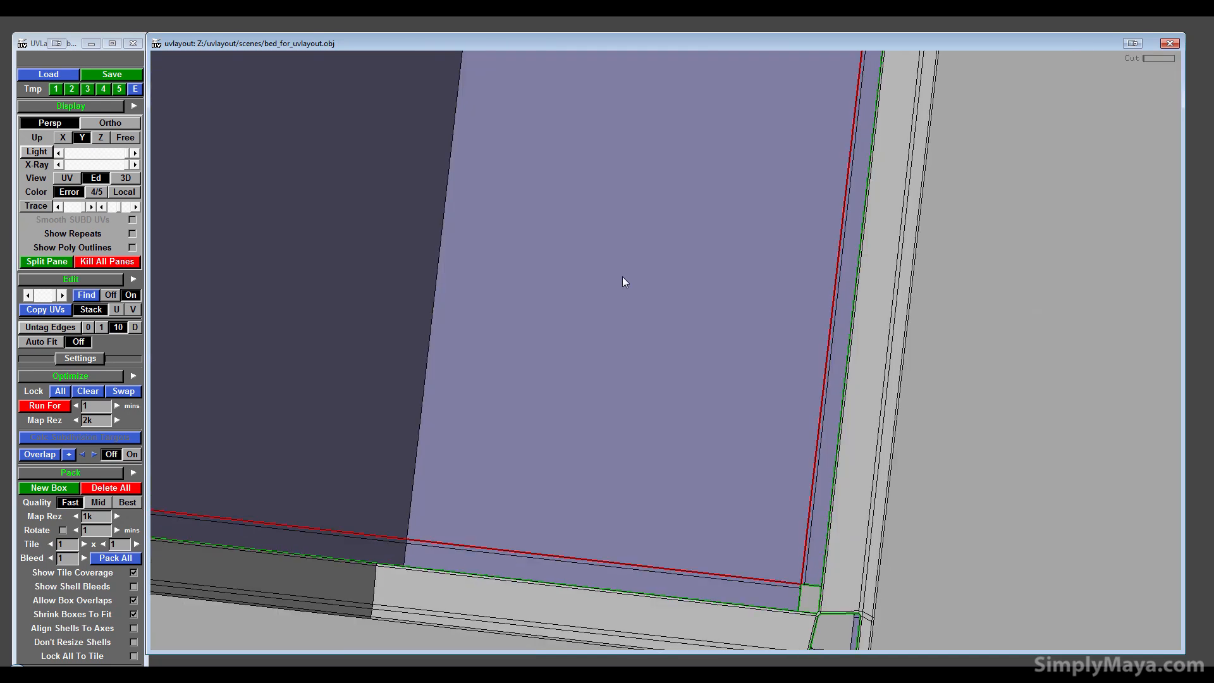
mouse_move(622, 276)
mouse_down()
mouse_move(674, 313)
mouse_move(636, 276)
mouse_up()
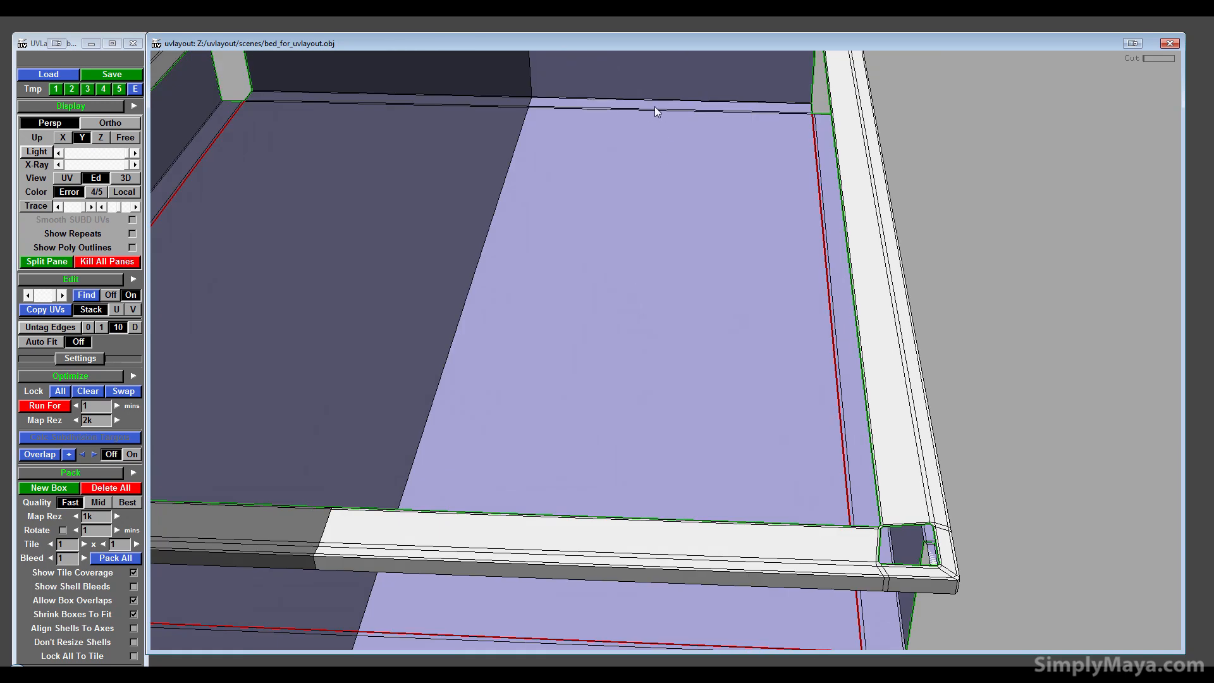
- Mark the cut edge across the far end of the base floor to close the rectangular outline
key(c)
key(w)
scroll(639, 109, up, 5)
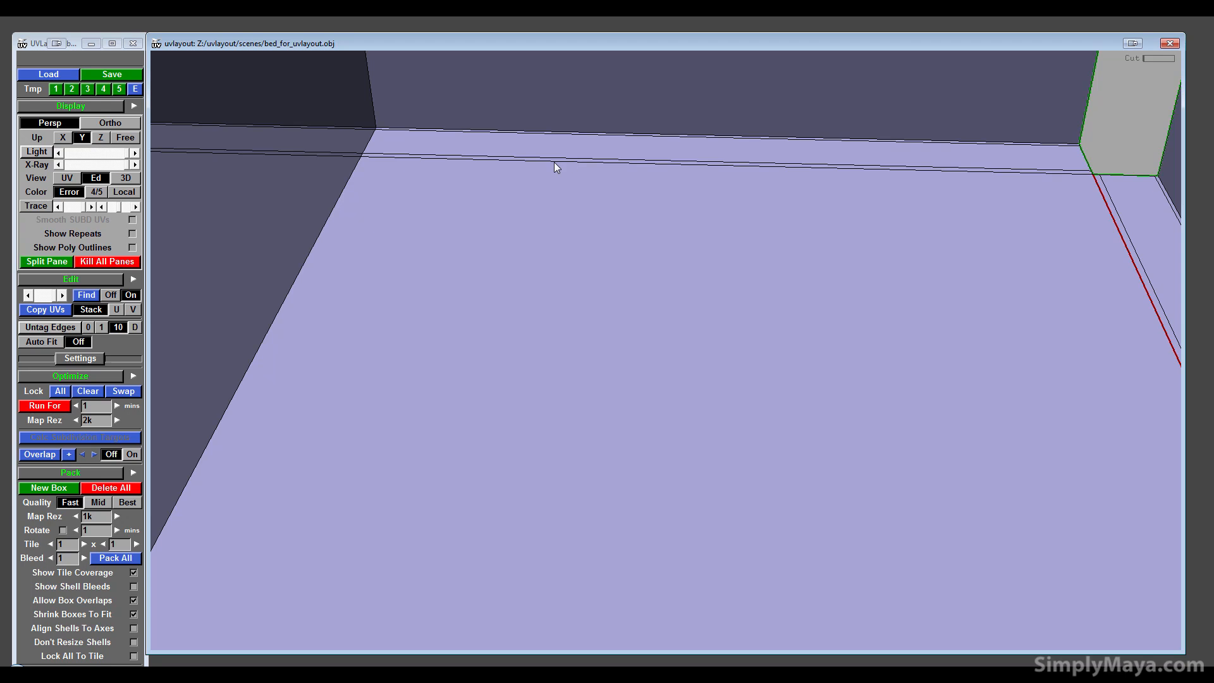
key(c)
scroll(569, 317, down, 5)
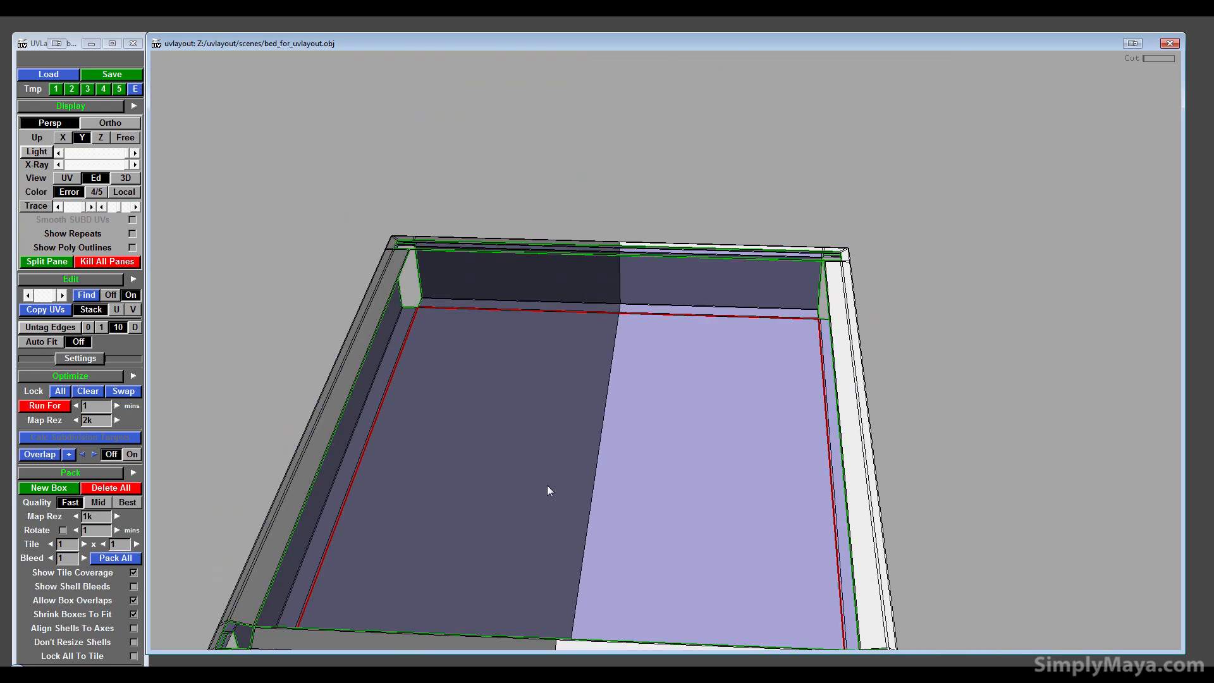
- Split the floor panel off along the marked outline, move it beside the bed base and drop it into UV space
key(Return)
middle_drag(550, 492, 1156, 191)
scroll(1019, 325, down, 5)
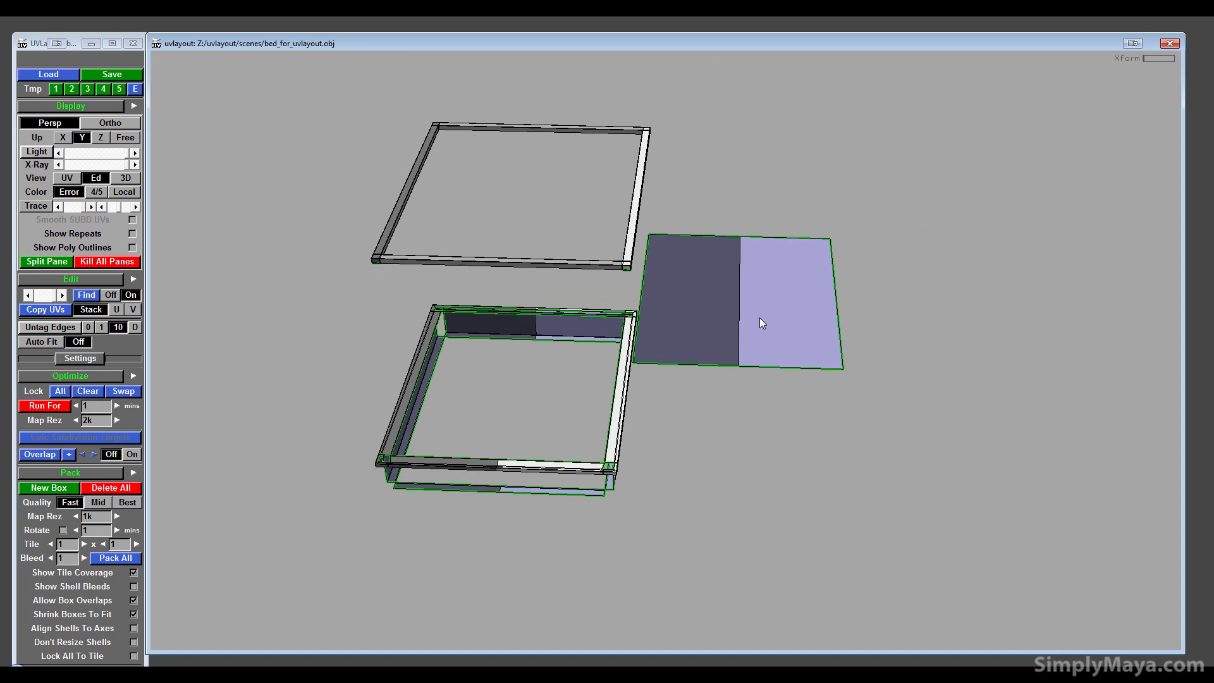
key(d)
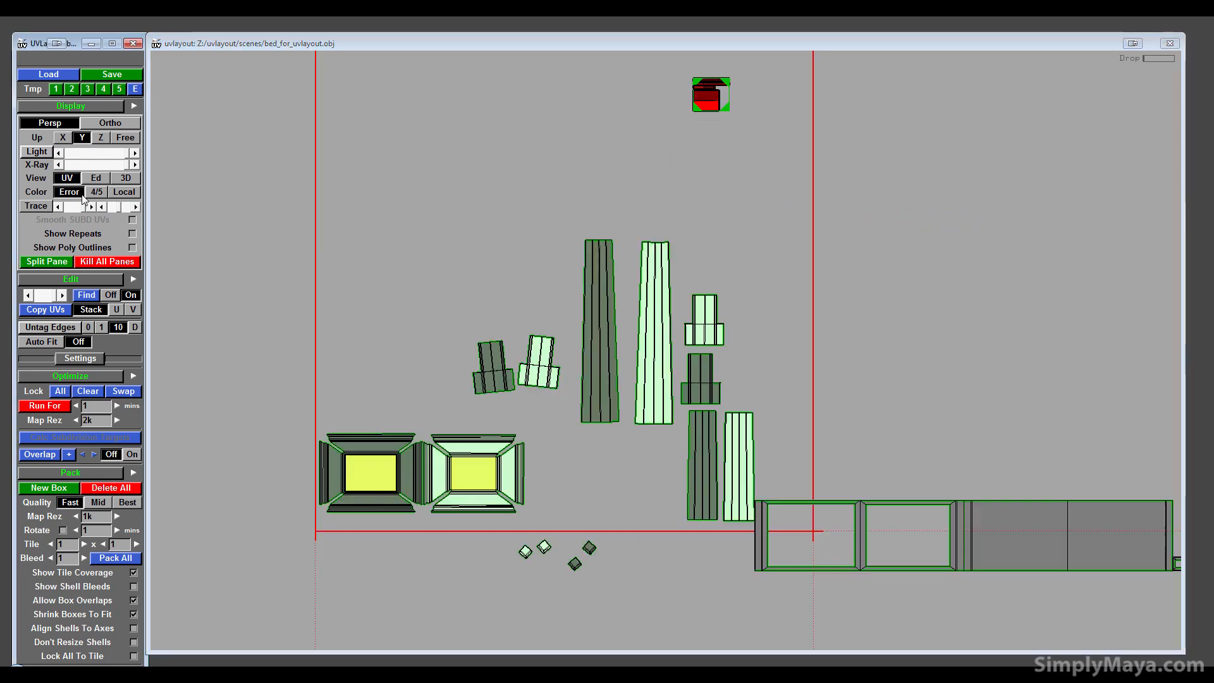
- Switch to the UV view and flatten the dropped floor panel shell
click(67, 179)
right_drag(874, 457, 930, 446)
middle_drag(930, 446, 720, 523)
middle_drag(947, 419, 539, 271)
key(f)
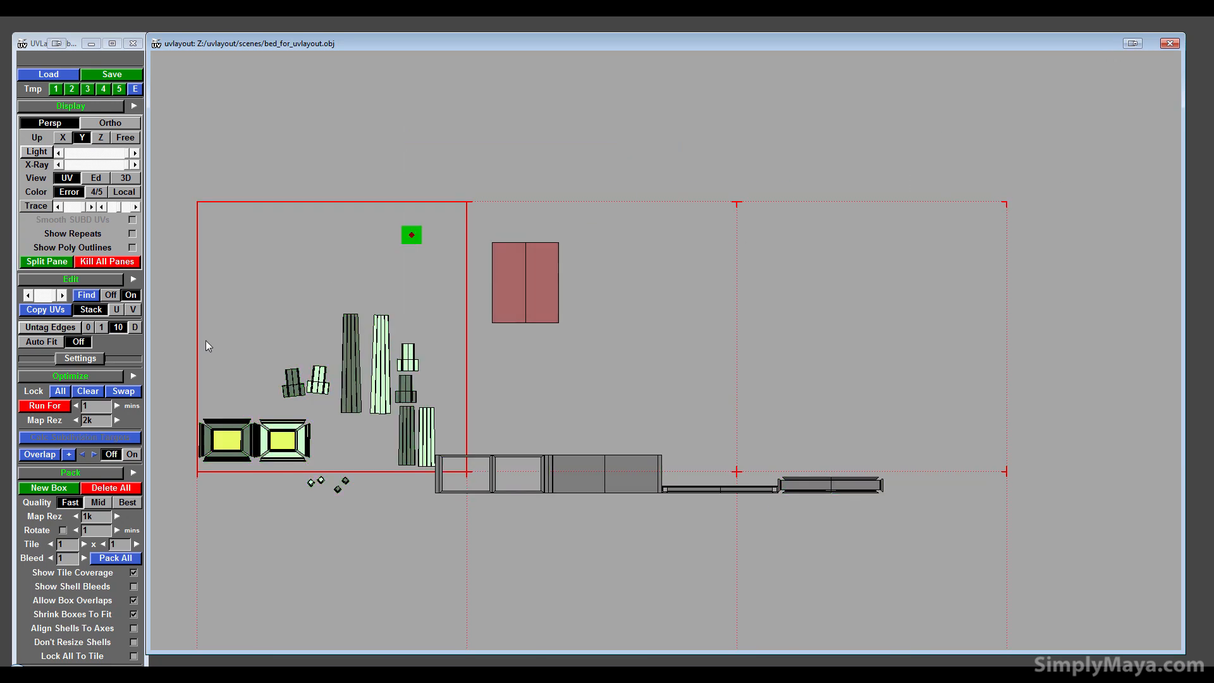
right_drag(403, 386, 446, 362)
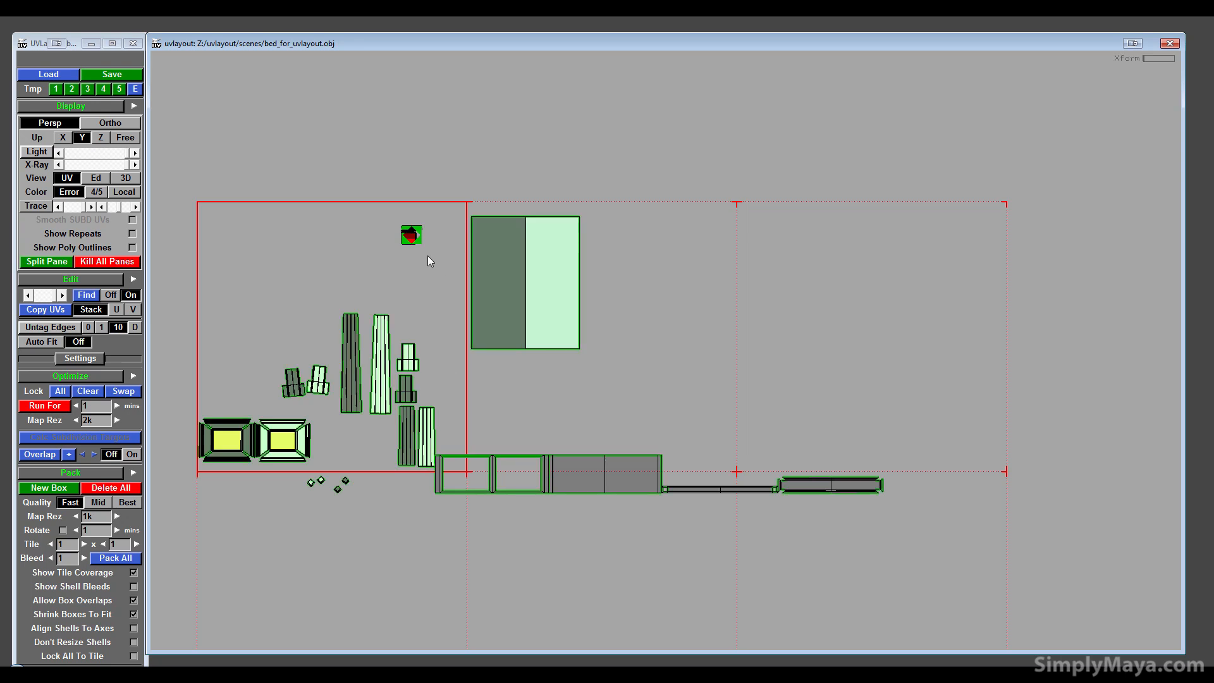
- Scale the flattened floor shell down to a size that fits inside the pack box
right_drag(427, 255, 540, 486)
right_drag(765, 461, 567, 508)
right_drag(799, 532, 658, 545)
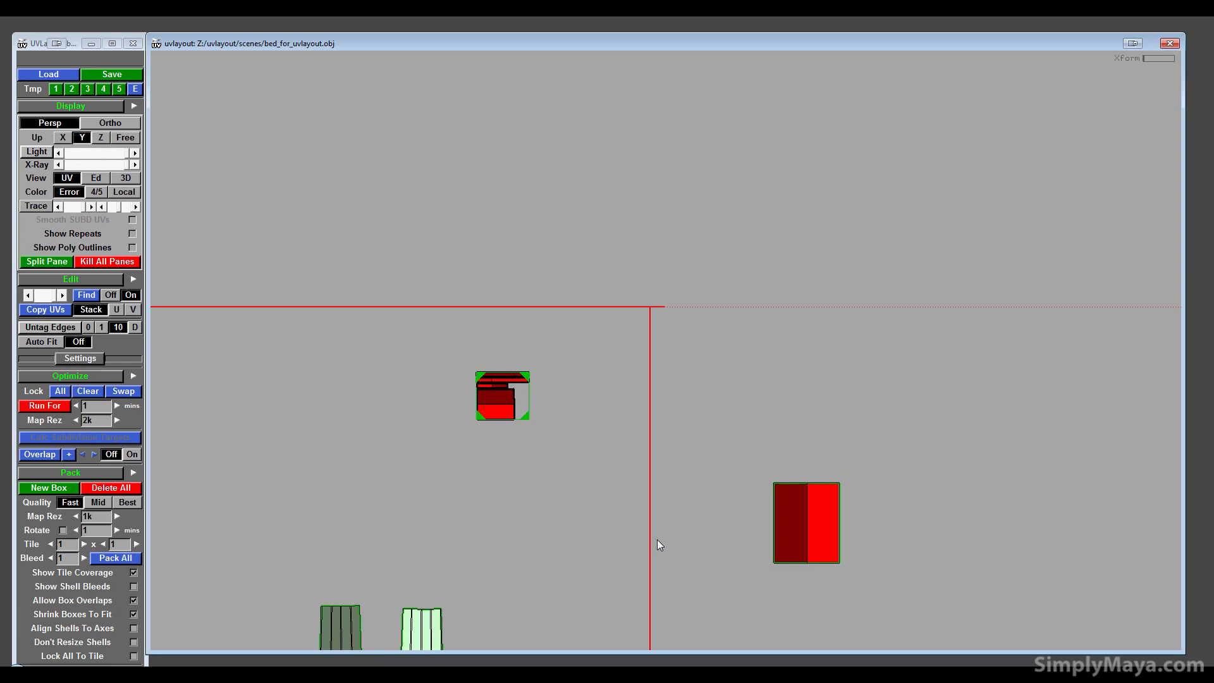
right_drag(817, 537, 560, 541)
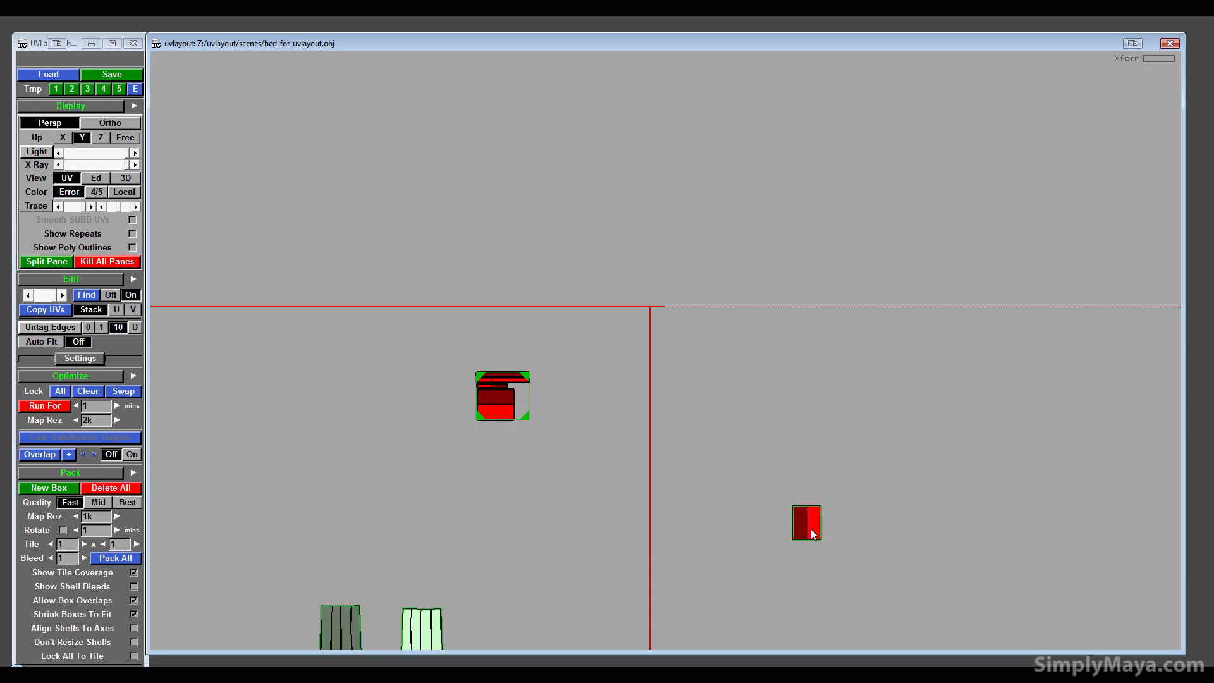
- Move the scaled floor shell into the pack box beside the existing shells
middle_drag(789, 518, 531, 440)
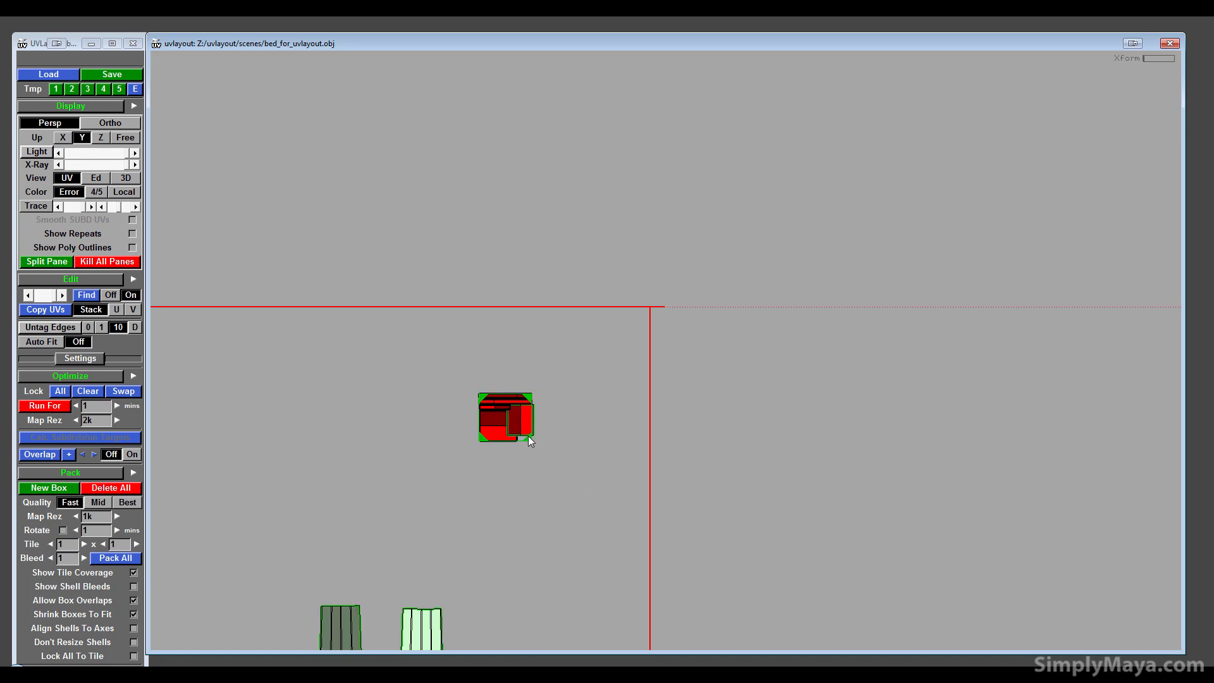
middle_drag(521, 427, 511, 429)
scroll(528, 441, up, 2)
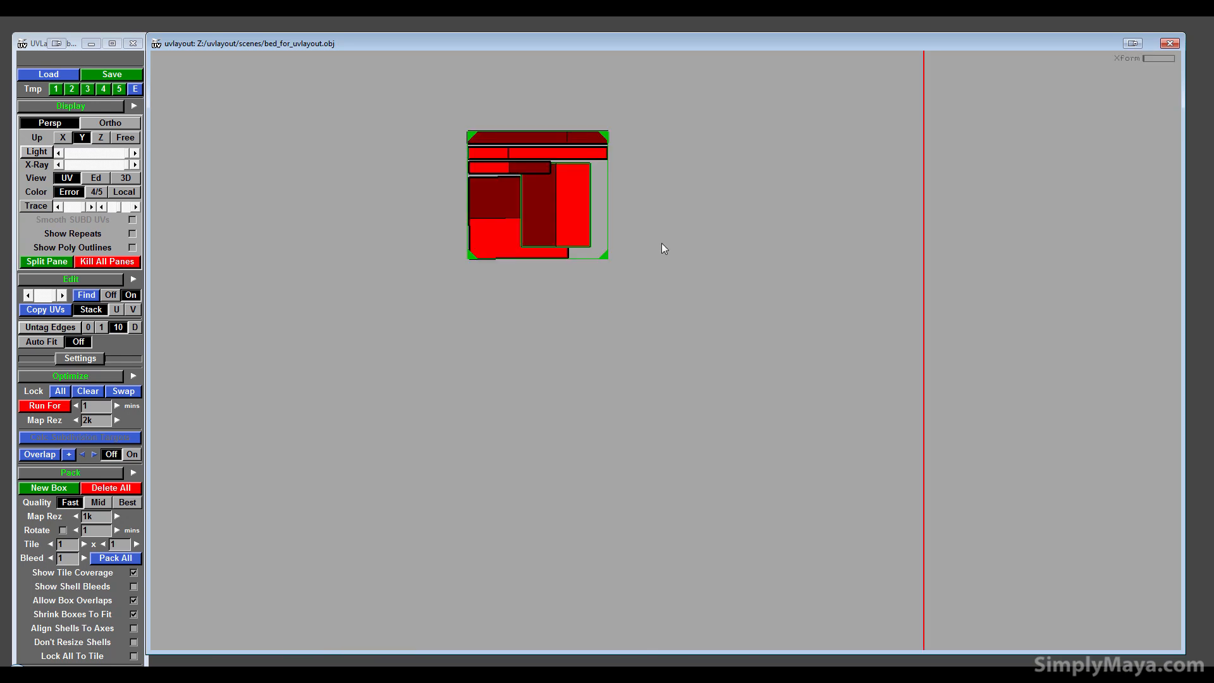
middle_drag(639, 244, 581, 370)
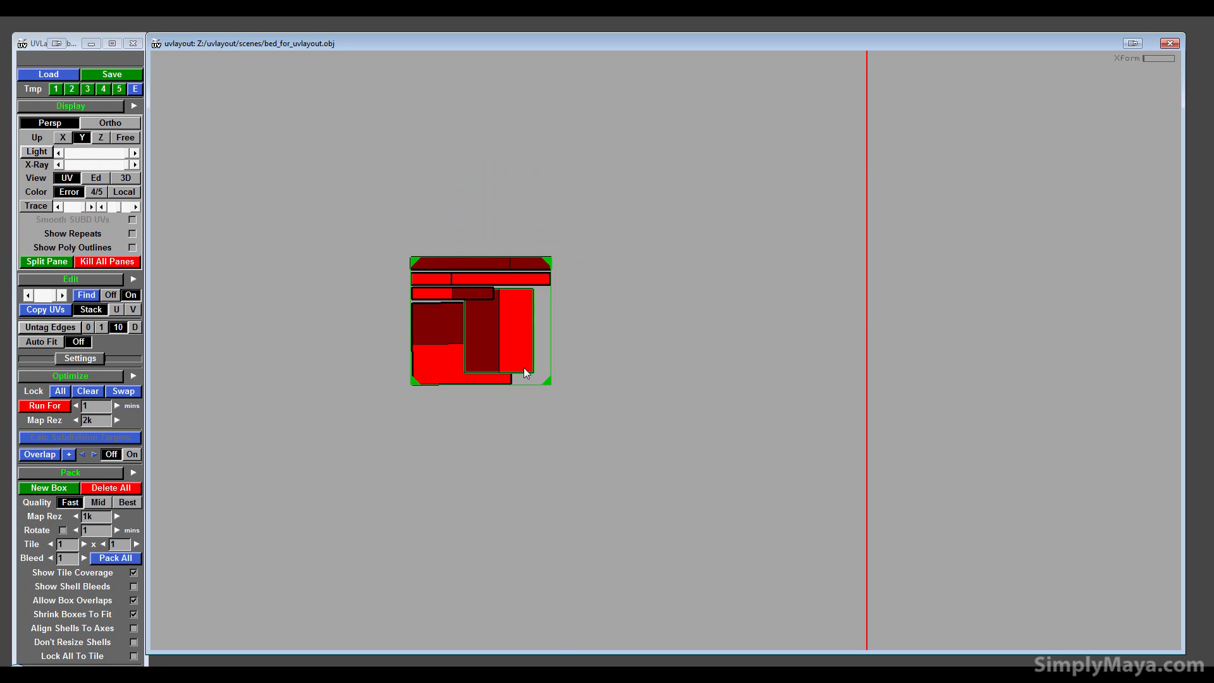
- Enlarge the pack box with its shells and shift the floor shell and its neighbour toward the box's right edge
right_drag(523, 369, 683, 461)
middle_drag(499, 336, 524, 341)
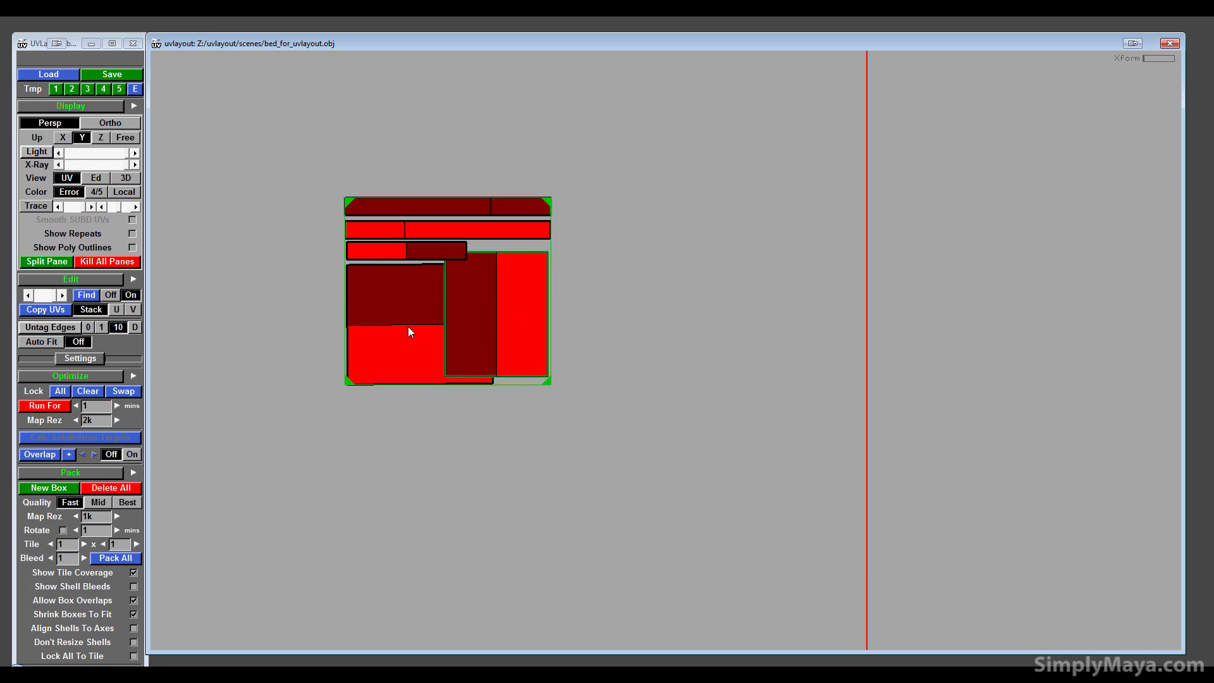
middle_drag(418, 326, 435, 327)
right_drag(548, 316, 586, 269)
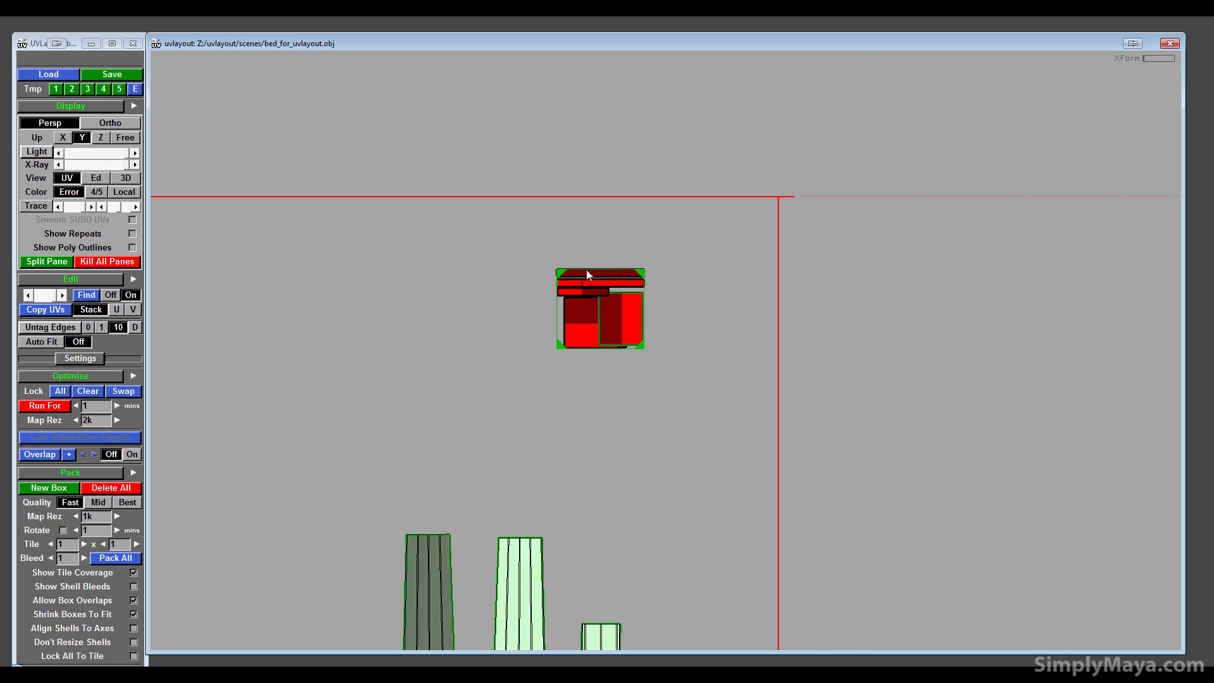
right_drag(658, 340, 542, 334)
middle_drag(542, 334, 547, 306)
right_drag(548, 306, 619, 411)
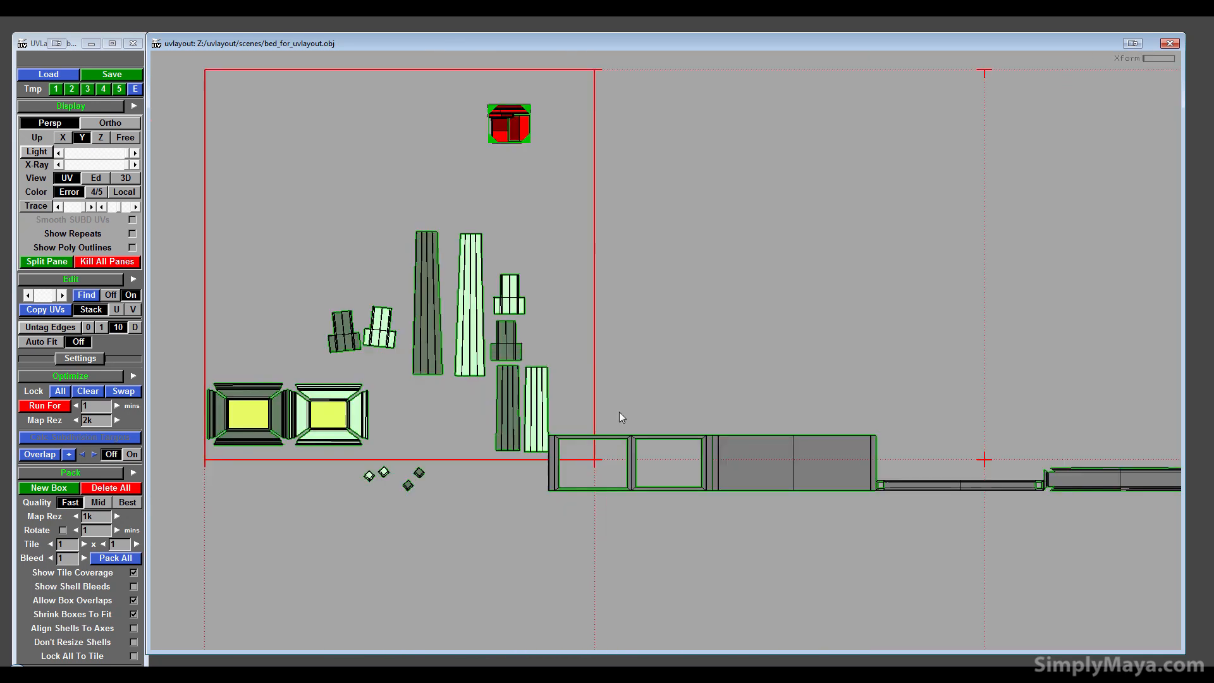
middle_drag(884, 415, 775, 445)
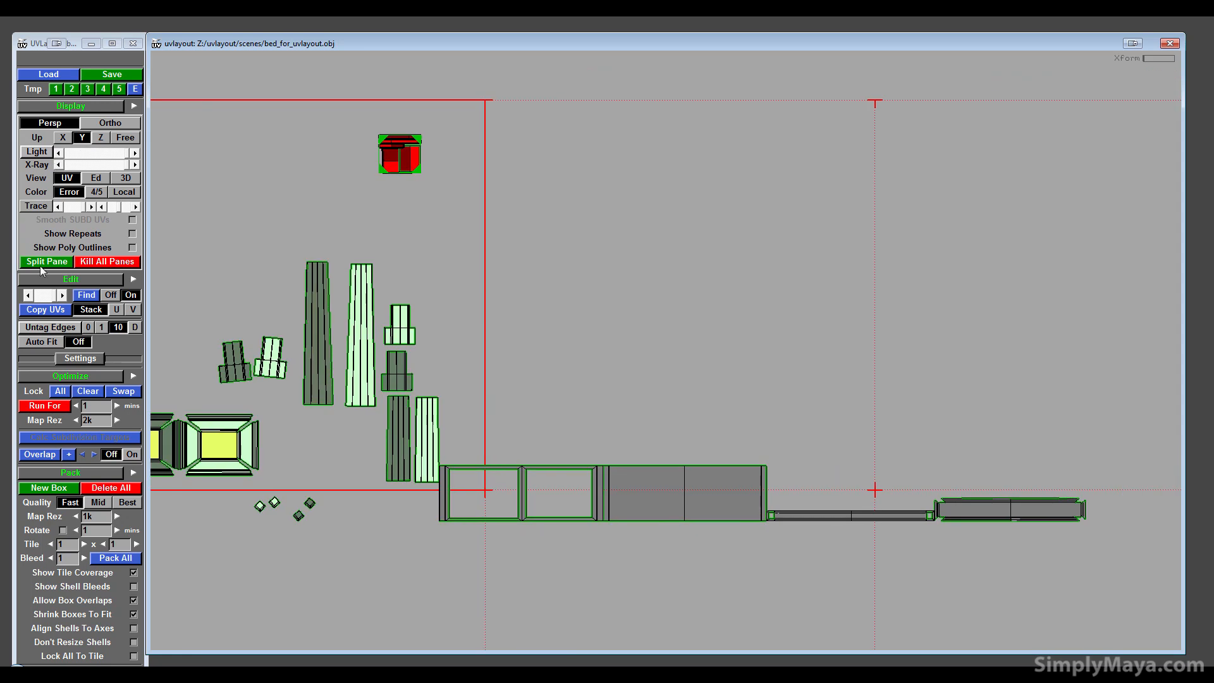
- Return to the edit view, cut the long side wall's top edge beneath the rim and separate the wall from the frame
click(96, 178)
drag(482, 409, 654, 480)
right_drag(654, 480, 559, 465)
middle_drag(559, 465, 600, 440)
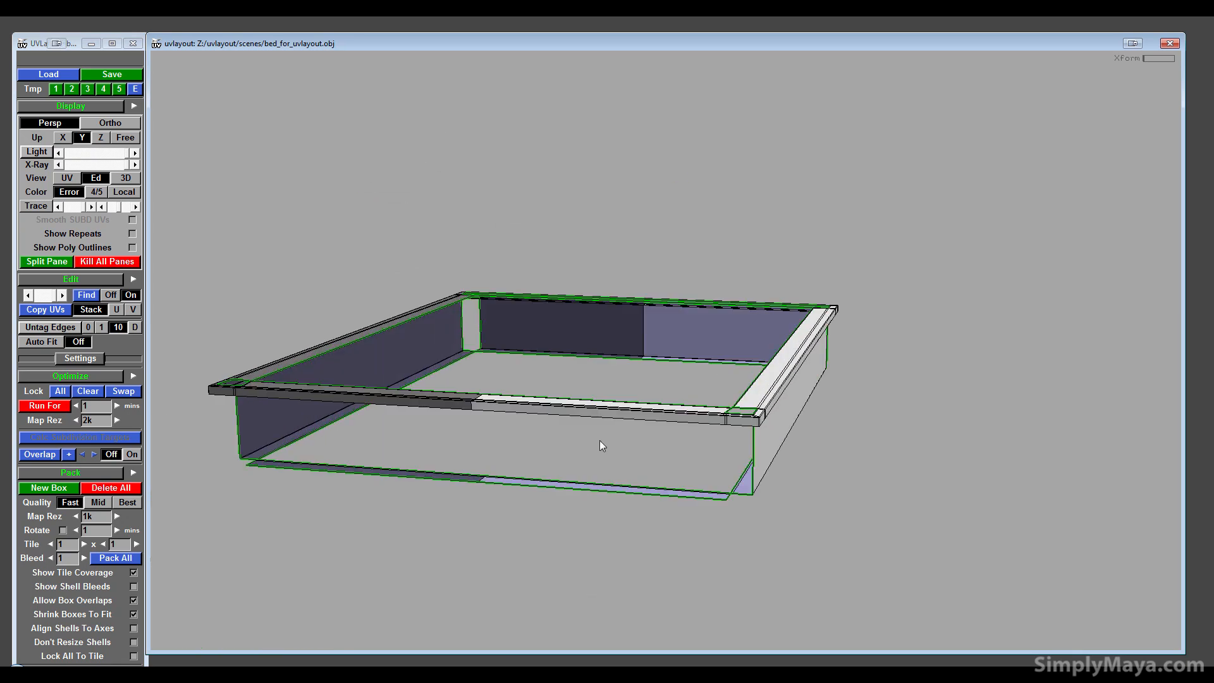
right_drag(599, 441, 708, 447)
drag(708, 446, 557, 304)
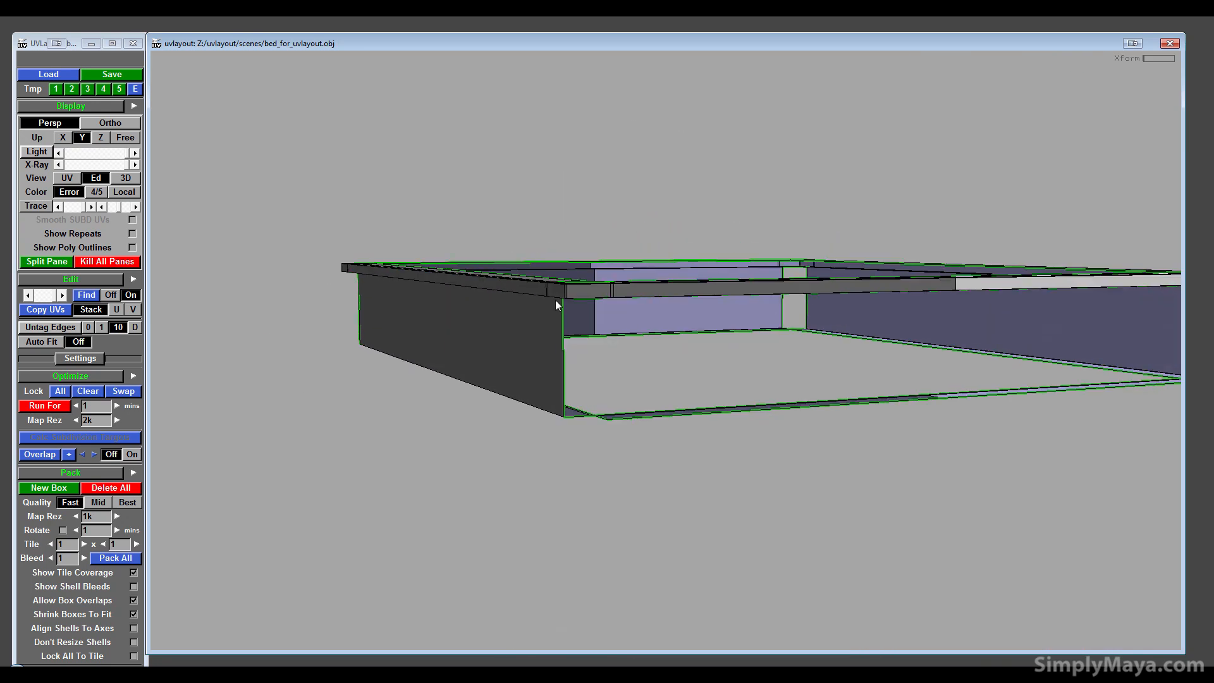
drag(523, 386, 528, 460)
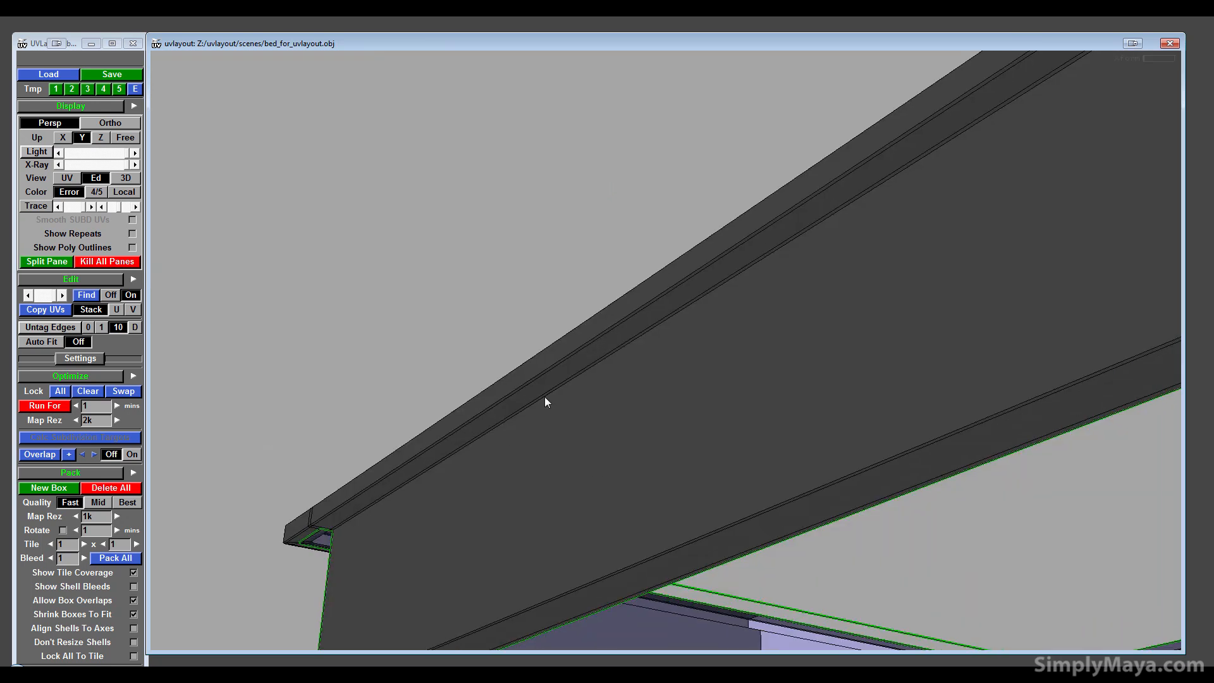
drag(545, 402, 789, 428)
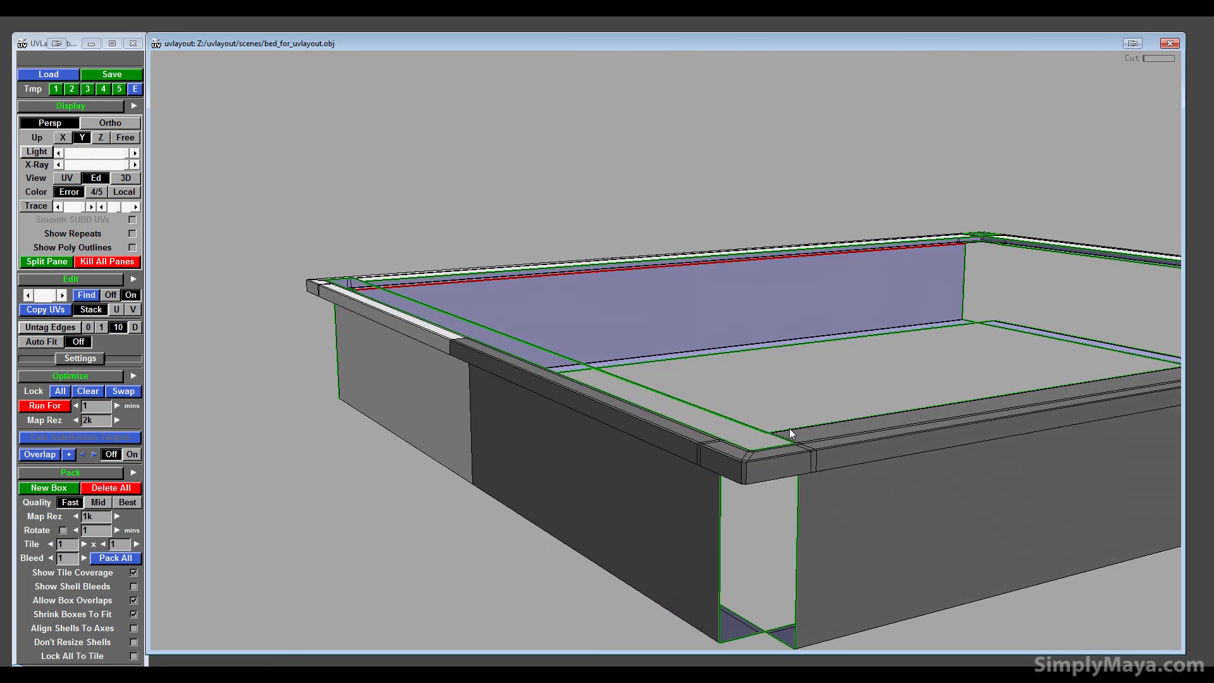
key(Return)
middle_drag(878, 506, 1069, 614)
- Cut the end wall along its top edge beneath the rim, split it off and move it clear of the frame
drag(534, 517, 673, 359)
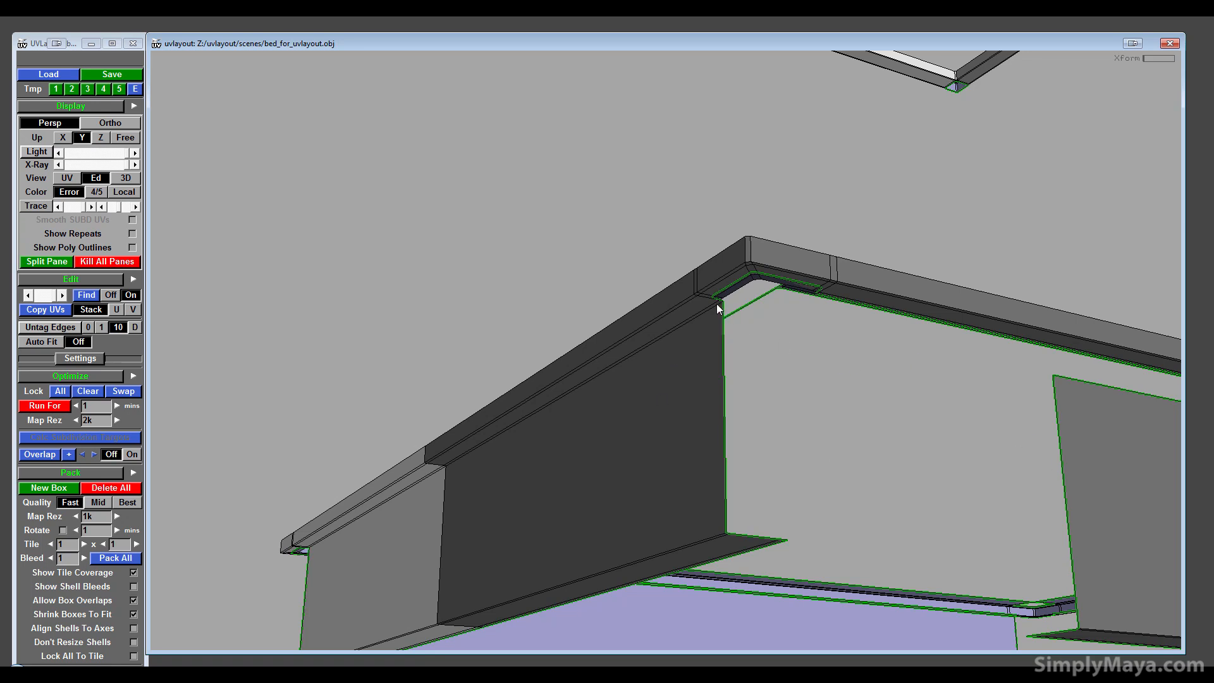
right_drag(678, 340, 753, 264)
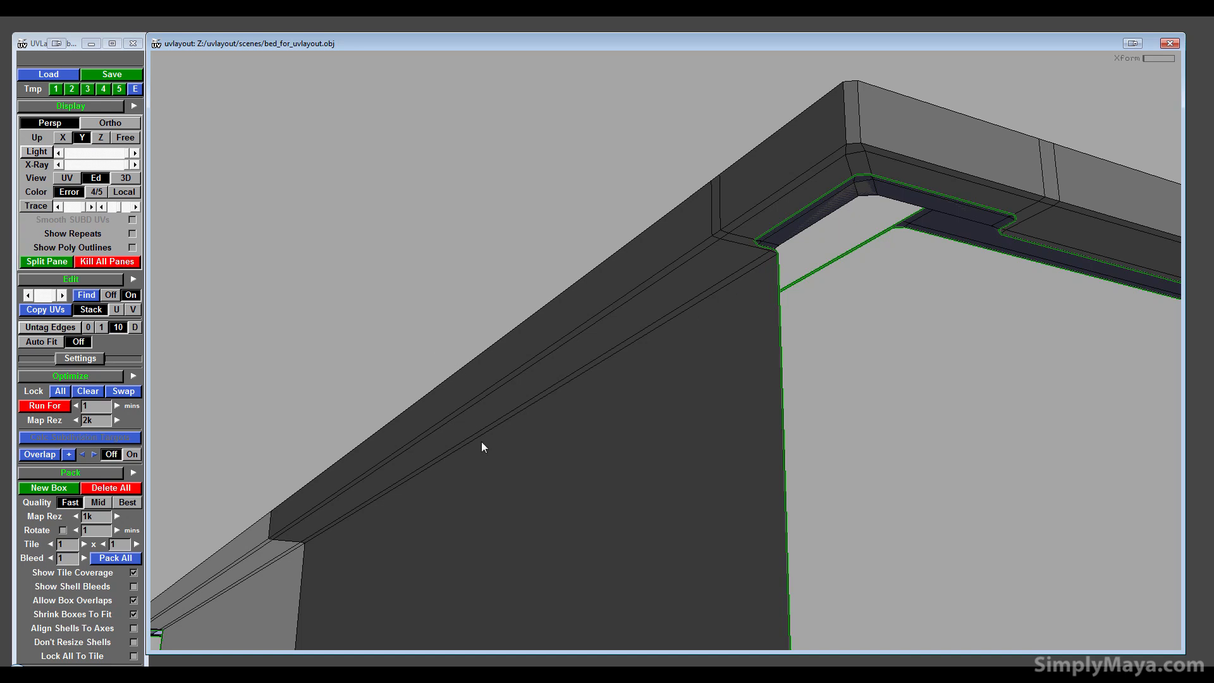
key(c)
right_drag(462, 468, 480, 468)
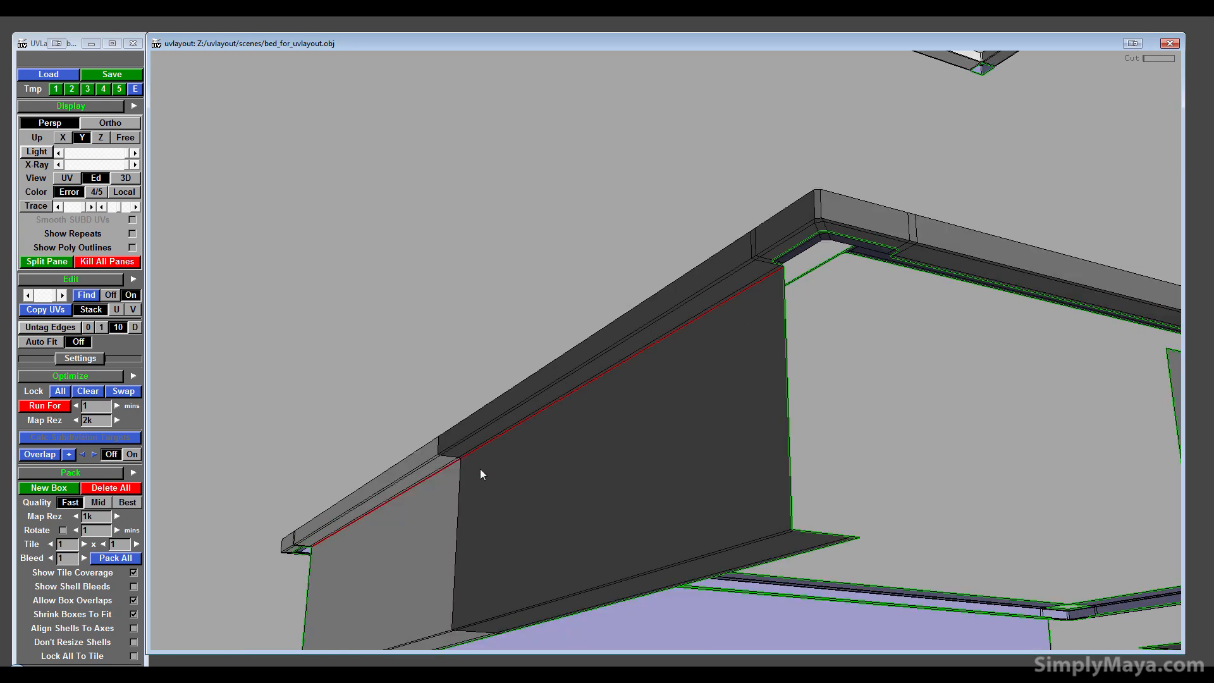
drag(480, 468, 488, 472)
key(Return)
middle_drag(477, 491, 281, 503)
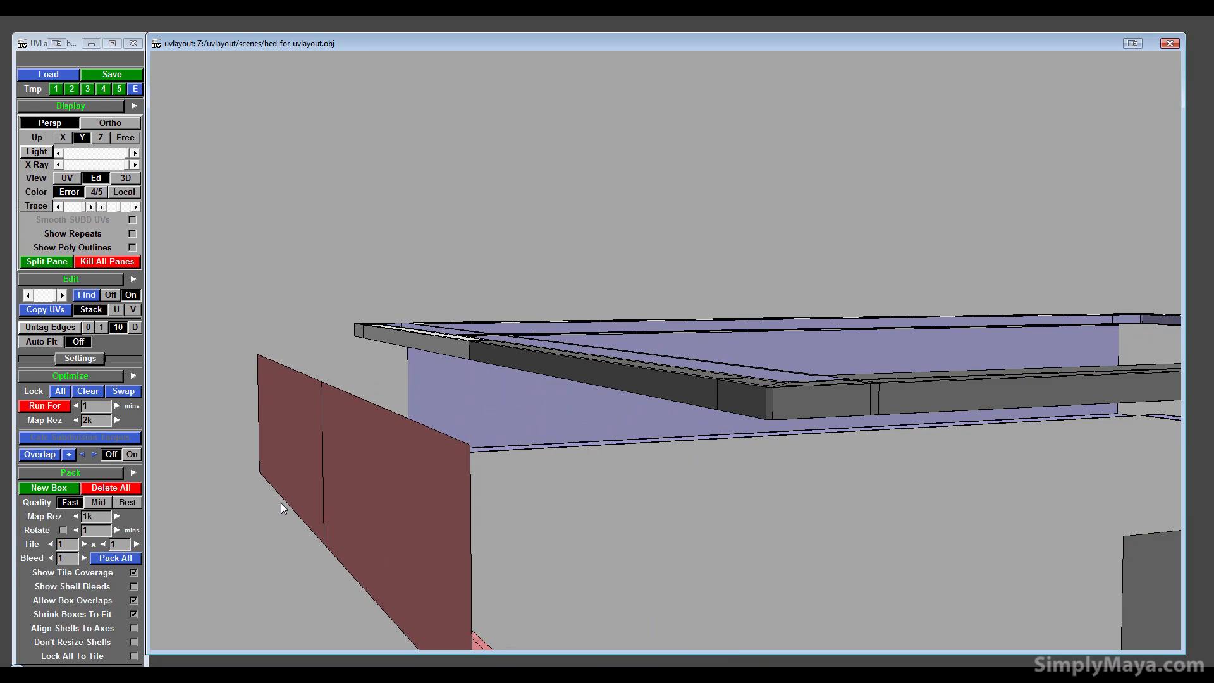
- Cut the other long side wall along the rim's underside, split it off and move it away from the frame
drag(190, 518, 442, 244)
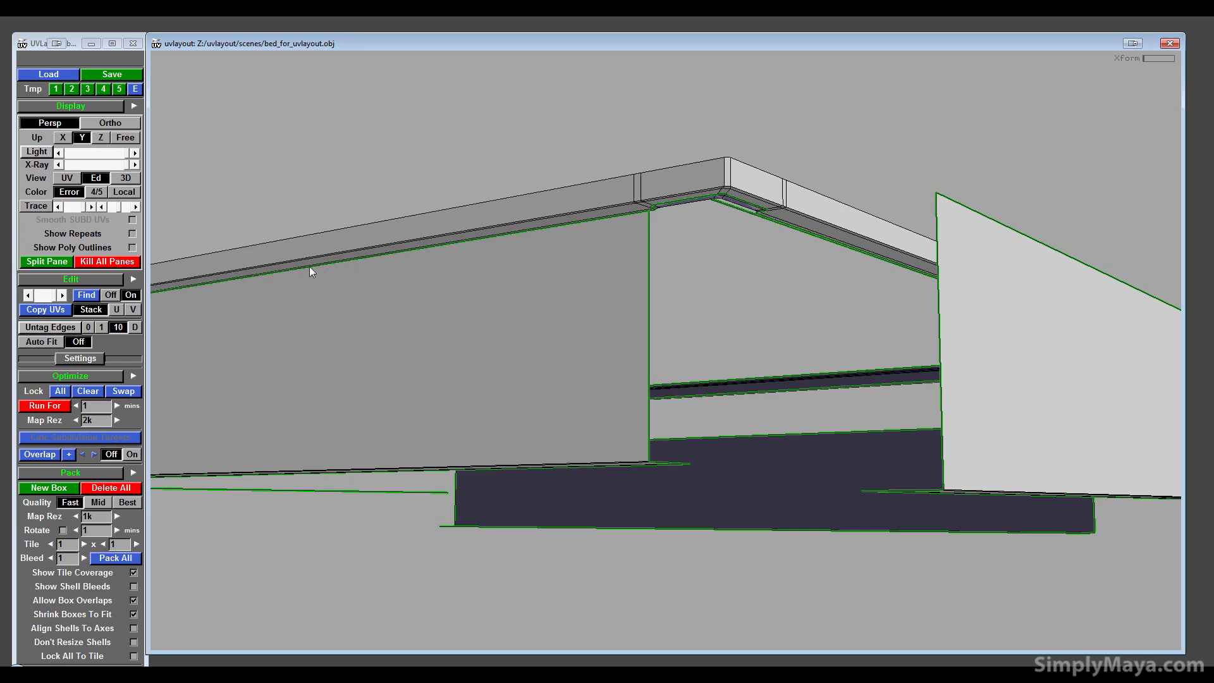
key(c)
key(Home)
right_drag(378, 295, 378, 282)
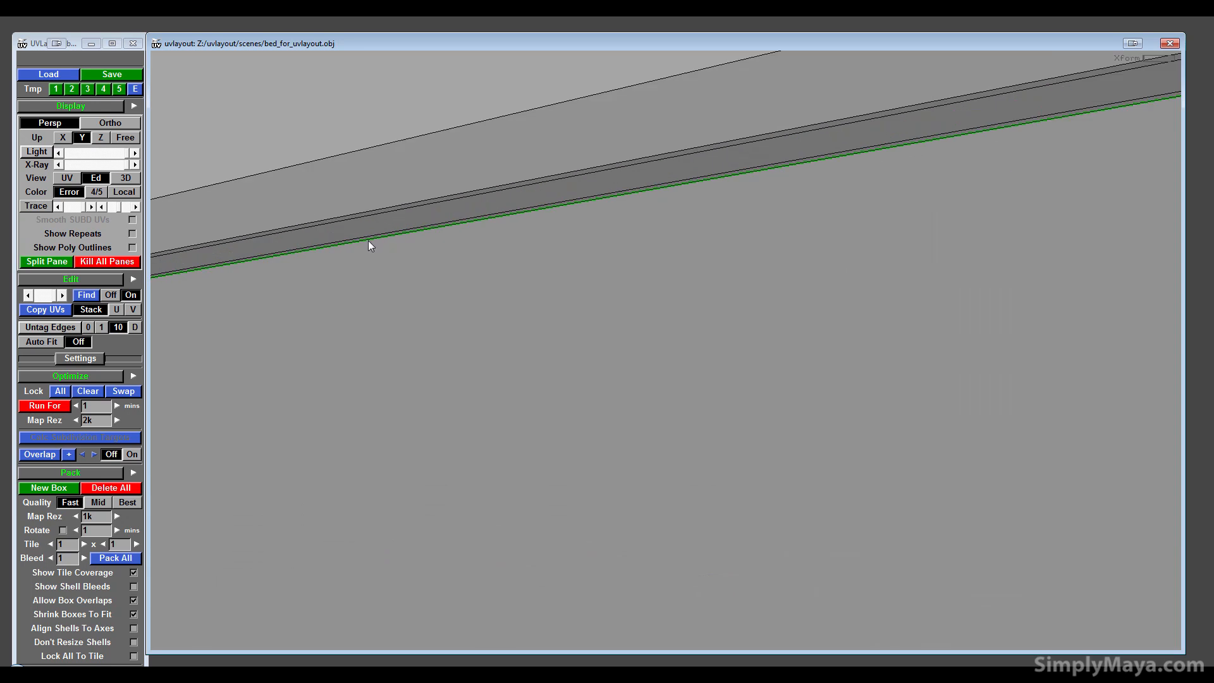
key(c)
key(w)
middle_drag(344, 268, 792, 249)
key(c)
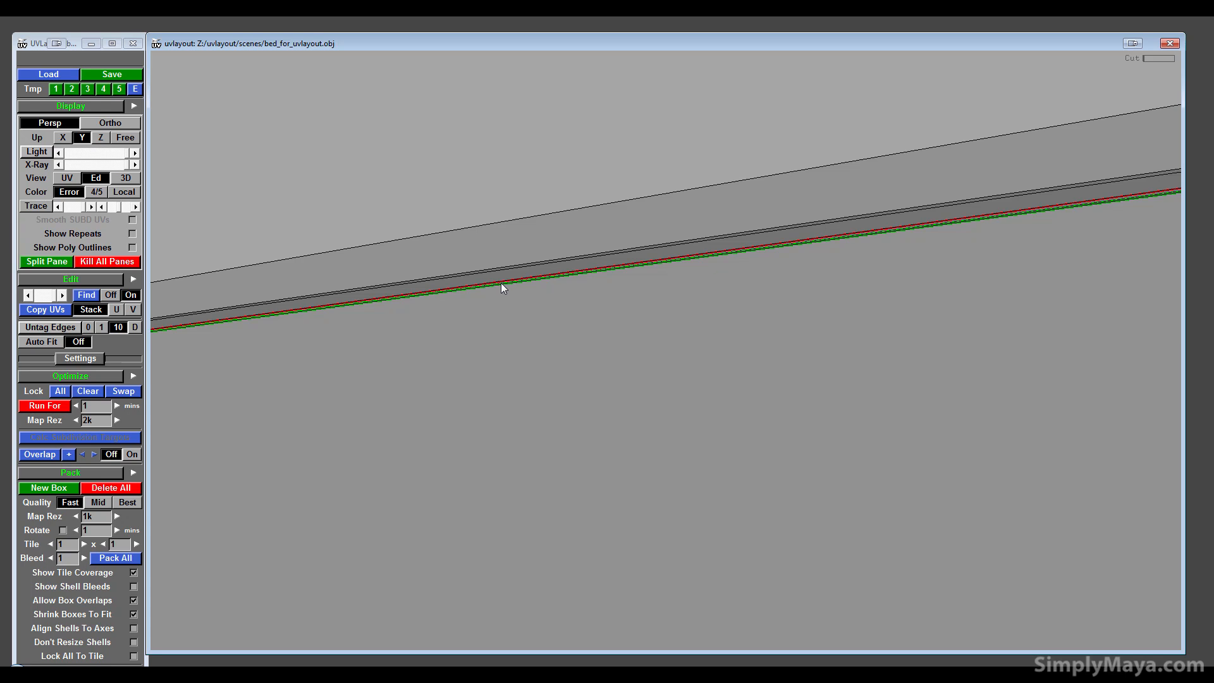
right_drag(500, 284, 527, 334)
key(w)
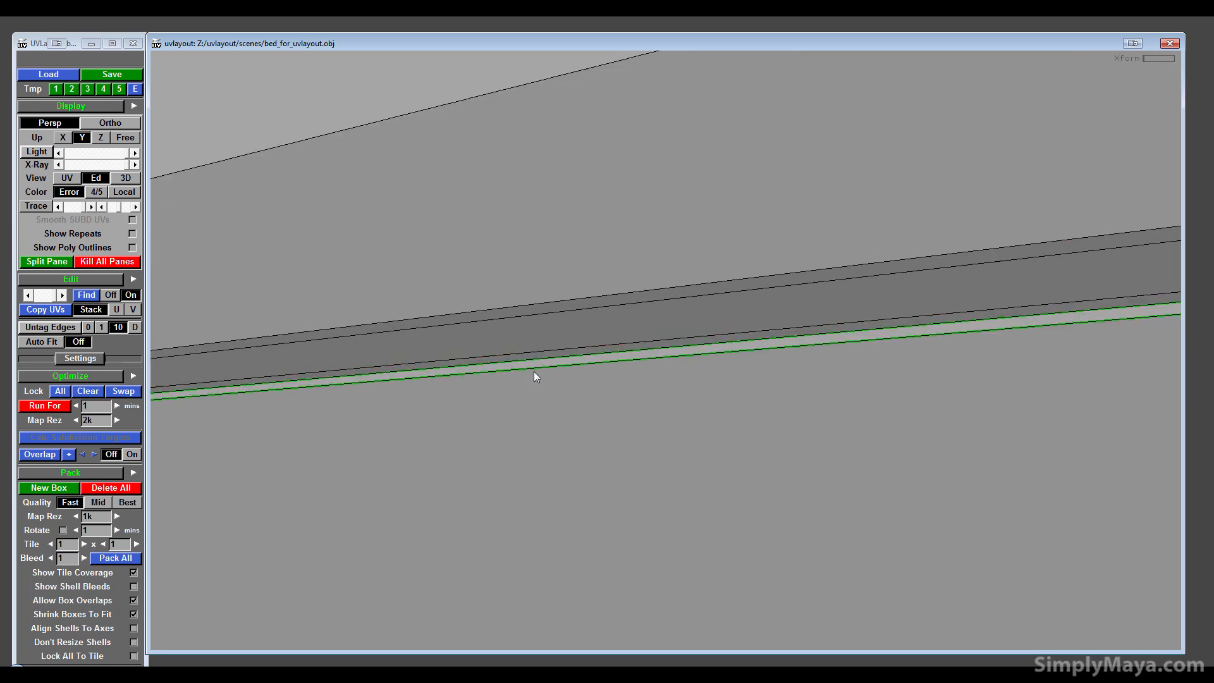
drag(533, 370, 599, 446)
scroll(504, 418, down, 3)
scroll(515, 442, down, 3)
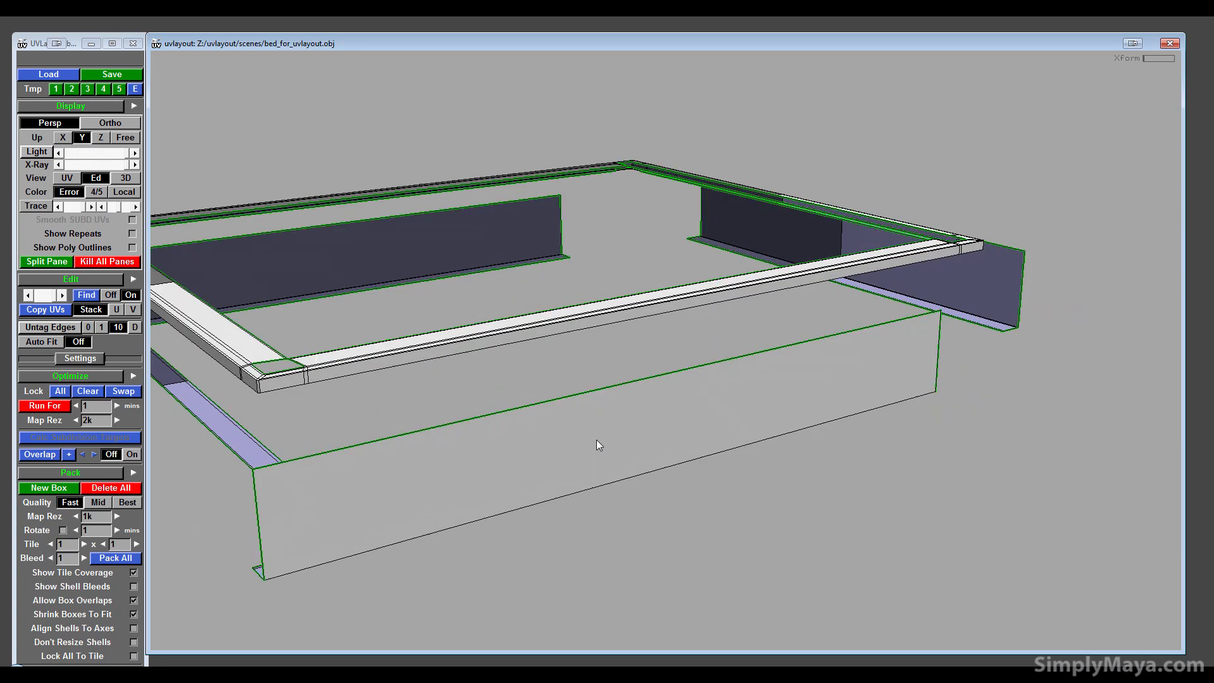
- Cut the short bevel edge at the rim's inner corner, clear the unwanted cut along the long edge and split the corner open
drag(469, 359, 490, 388)
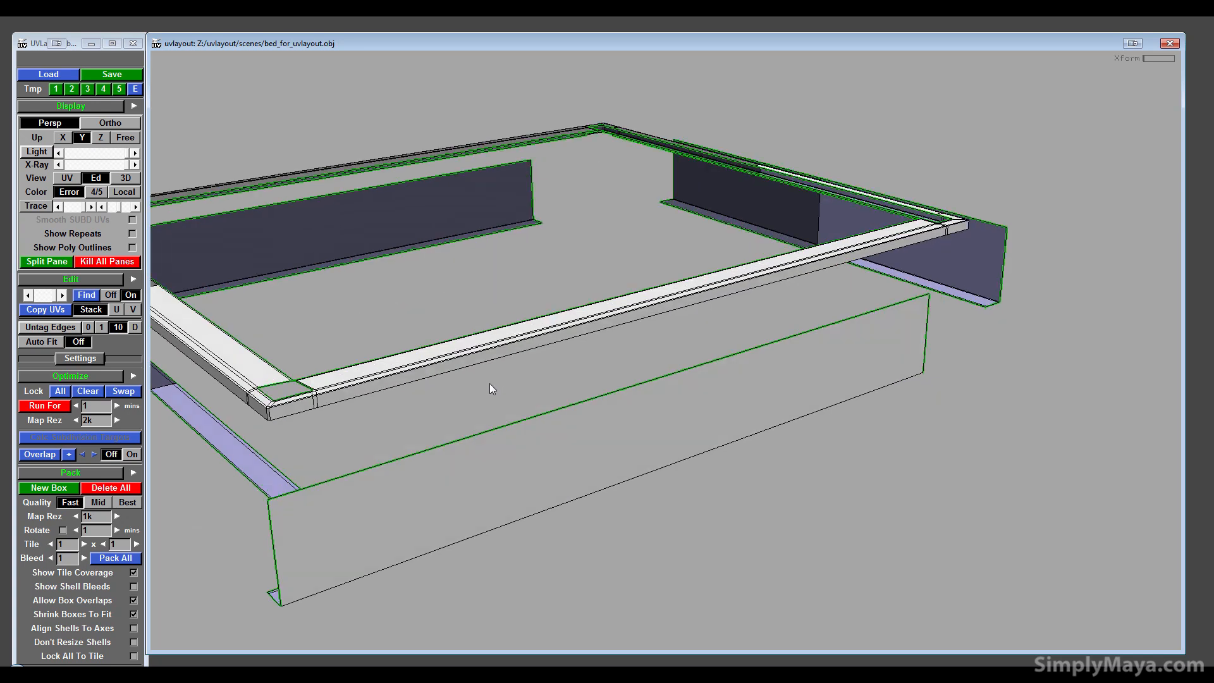
scroll(490, 388, down, 2)
drag(437, 435, 457, 516)
drag(611, 547, 612, 526)
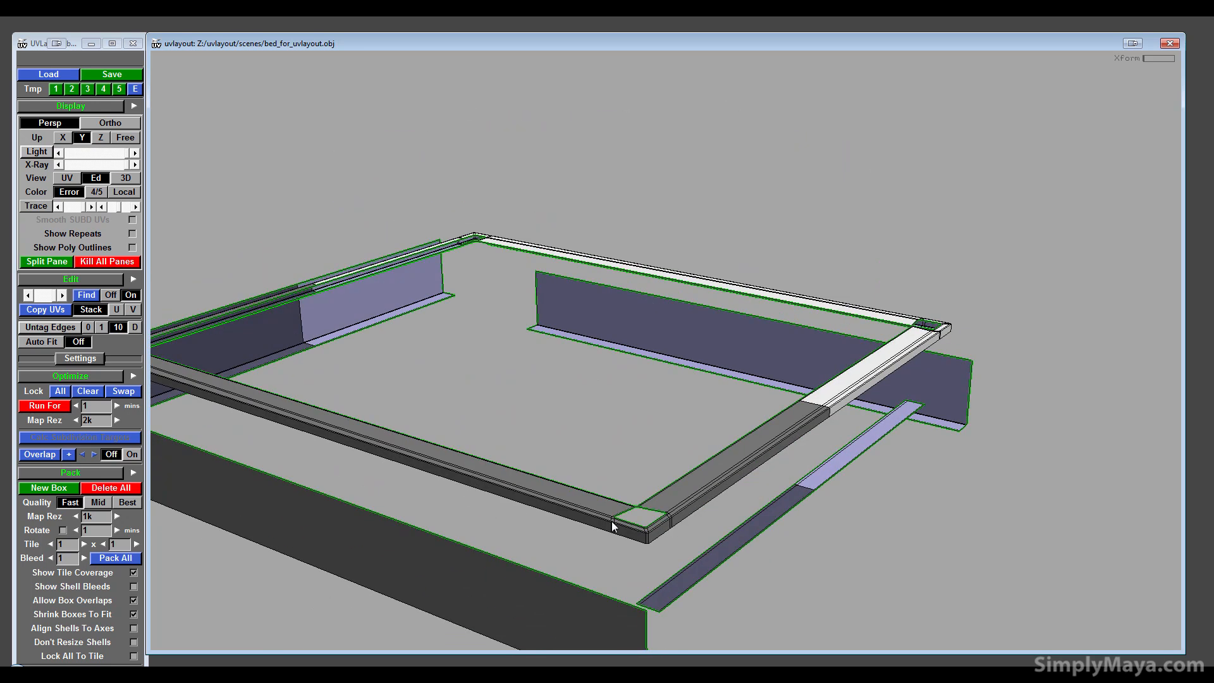
scroll(663, 483, up, 10)
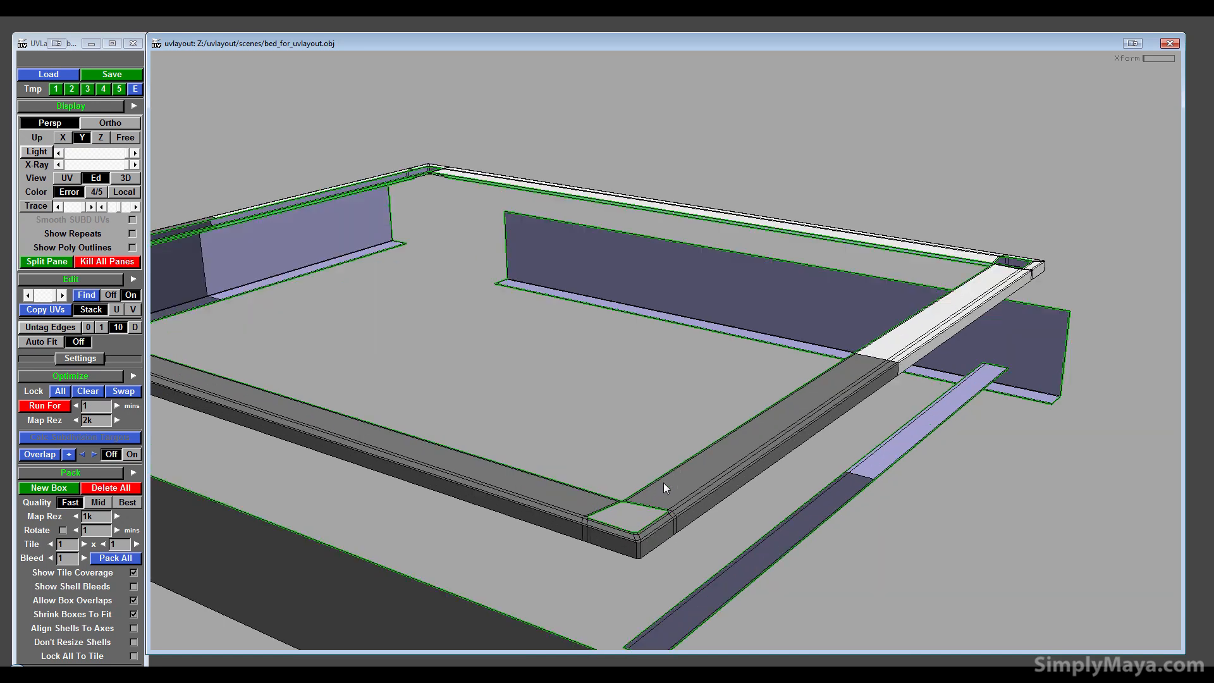
scroll(520, 469, up, 5)
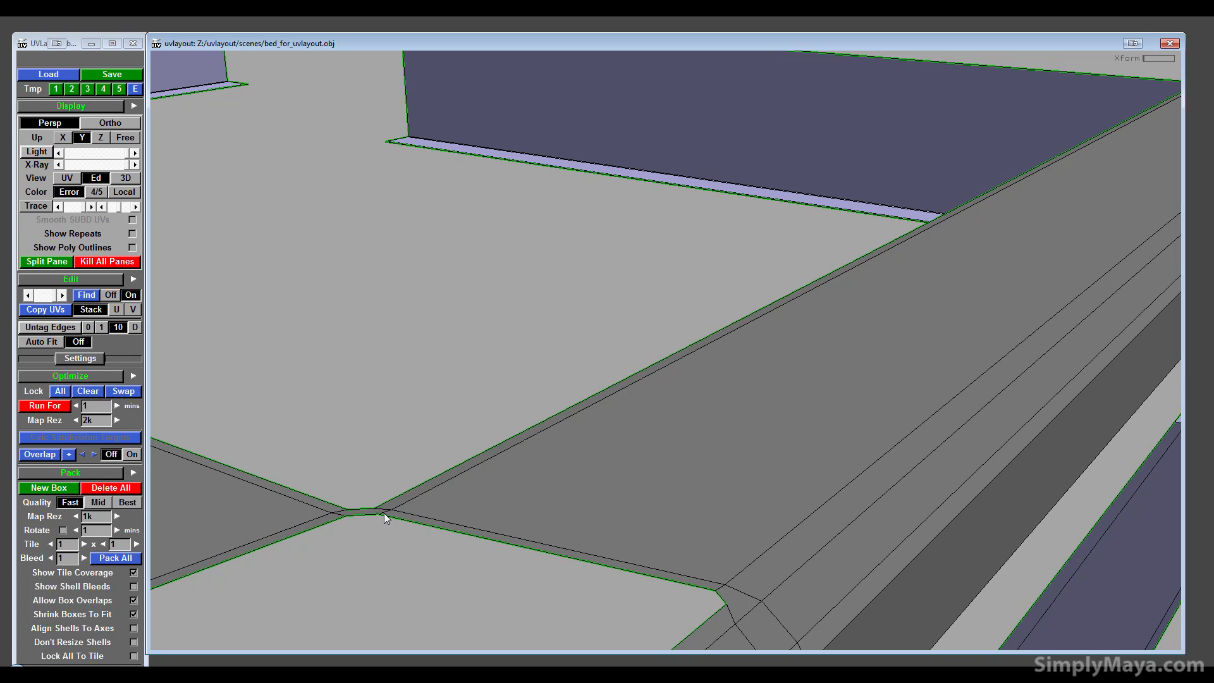
key(c)
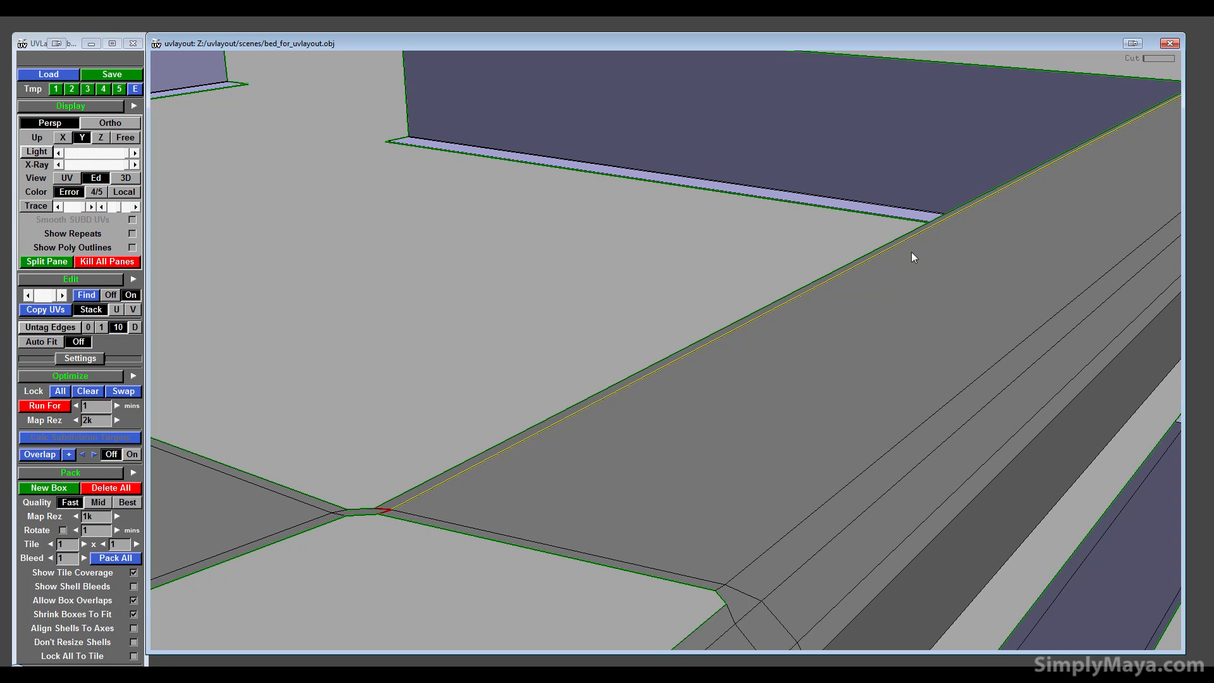
key(Return)
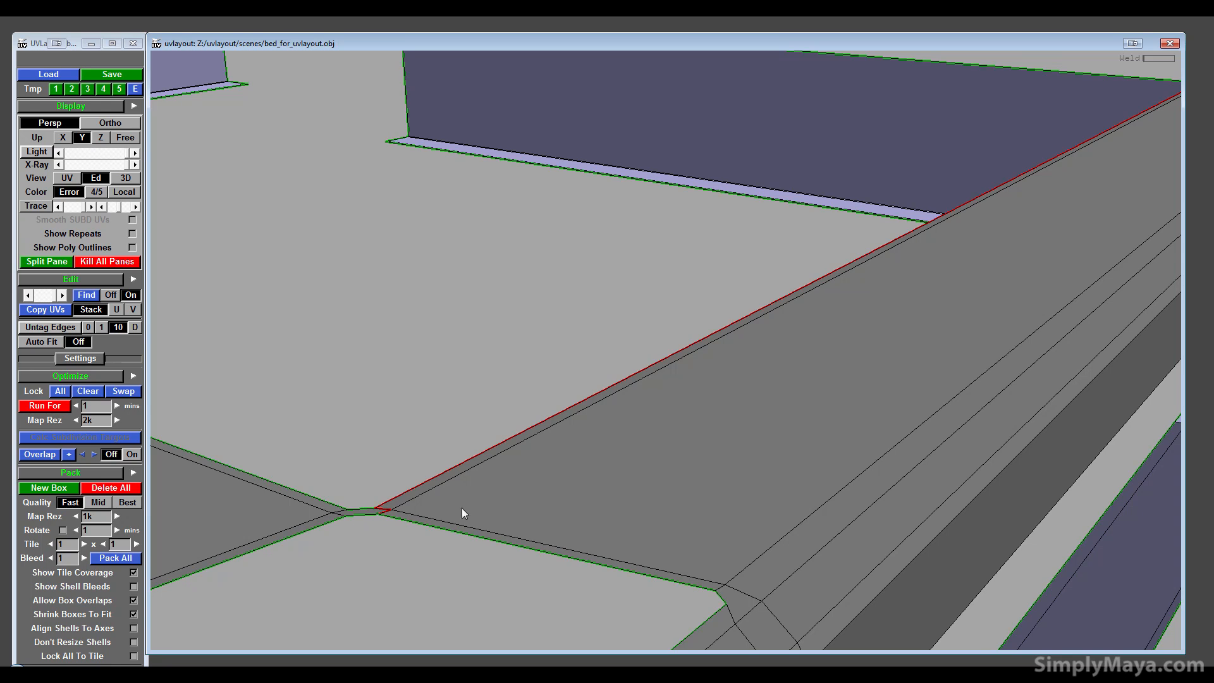
key(shift+s)
right_drag(608, 499, 393, 374)
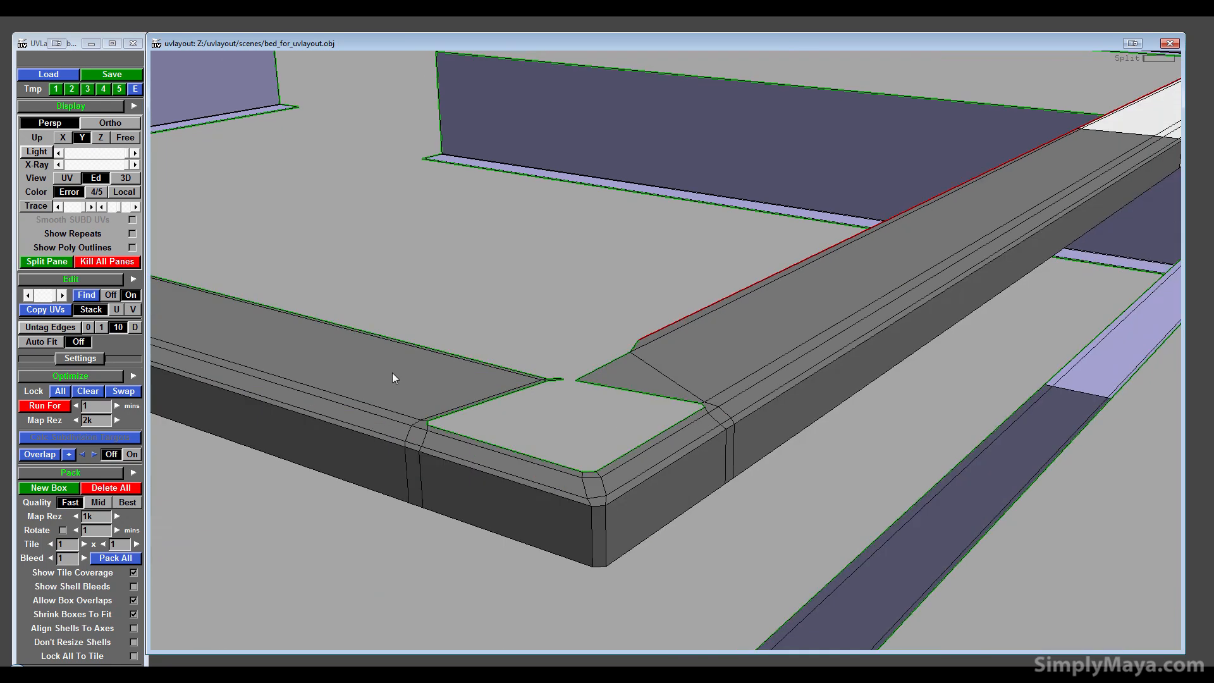
- Examine the rim's other inner corner and its bevel edges for where the frame strips are still joined
middle_drag(392, 373, 583, 462)
right_drag(583, 461, 1169, 649)
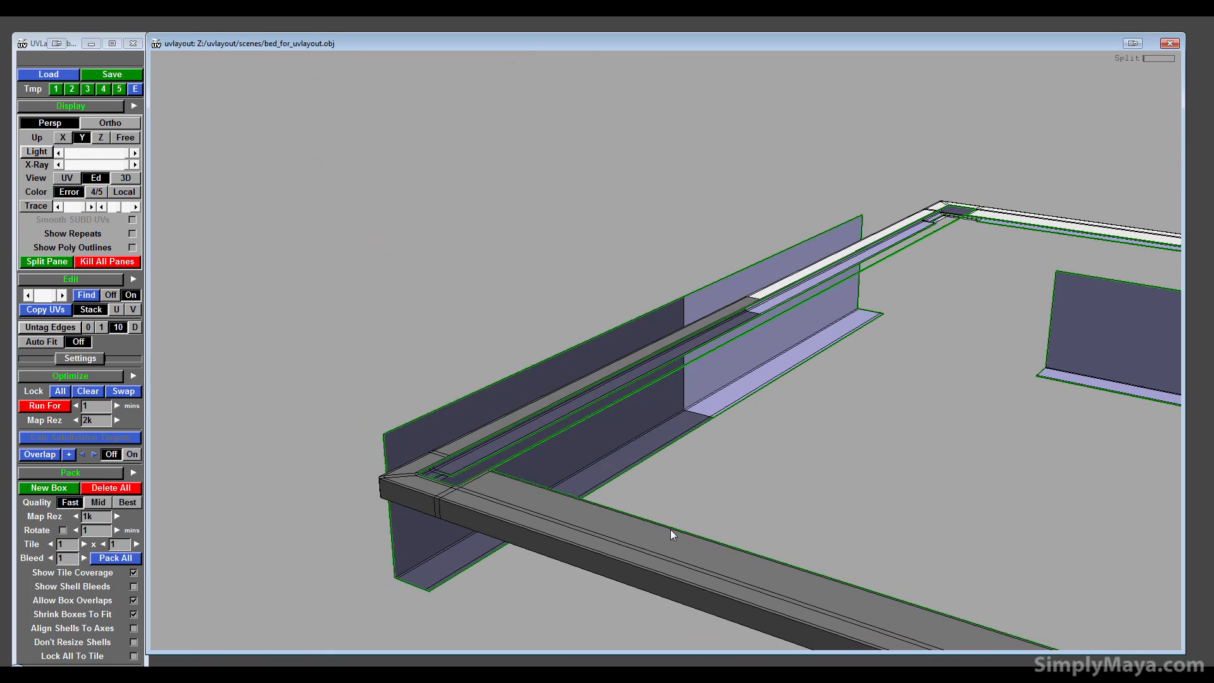
right_drag(670, 529, 326, 446)
middle_drag(327, 447, 651, 597)
right_drag(651, 597, 708, 623)
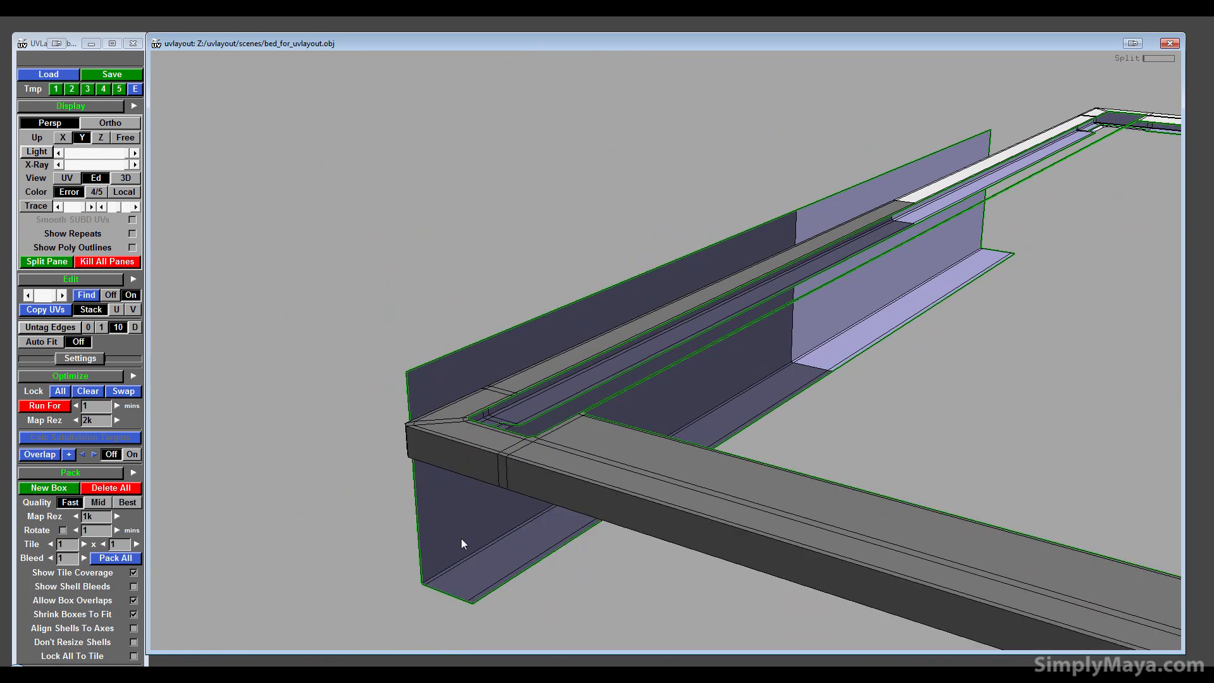
drag(461, 537, 707, 571)
scroll(469, 481, up, 7)
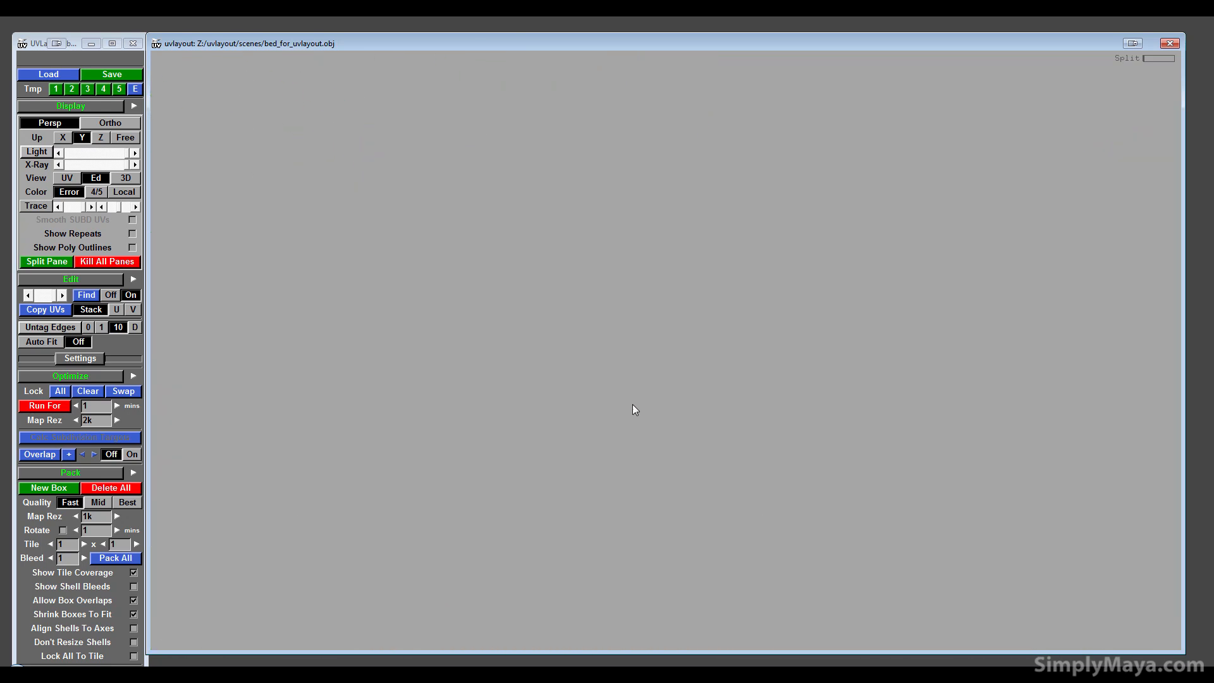
scroll(632, 405, down, 1)
drag(632, 404, 729, 290)
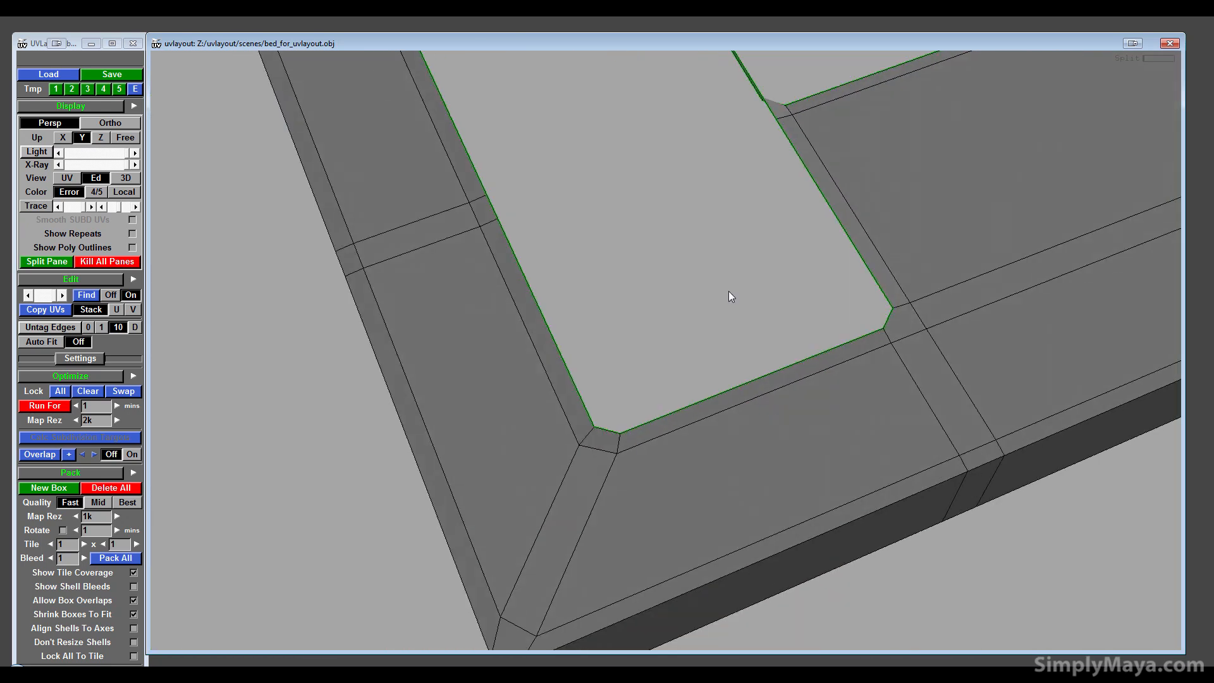
middle_drag(729, 291, 746, 328)
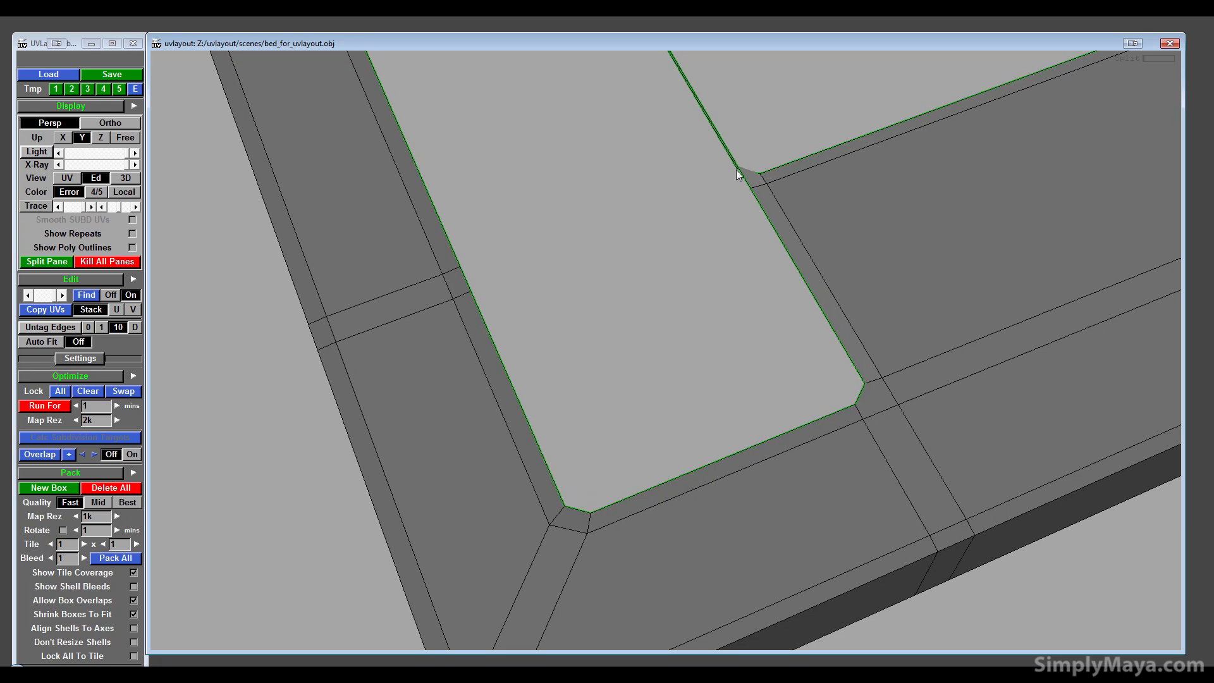
drag(744, 166, 743, 165)
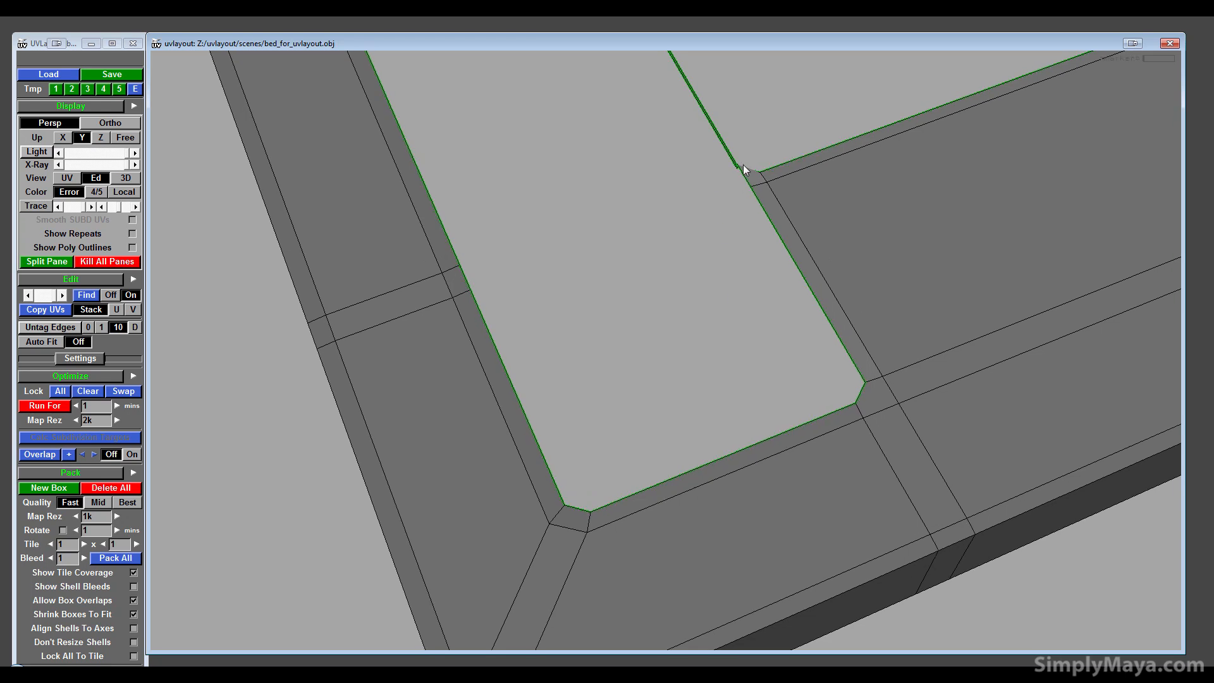
drag(738, 250, 704, 257)
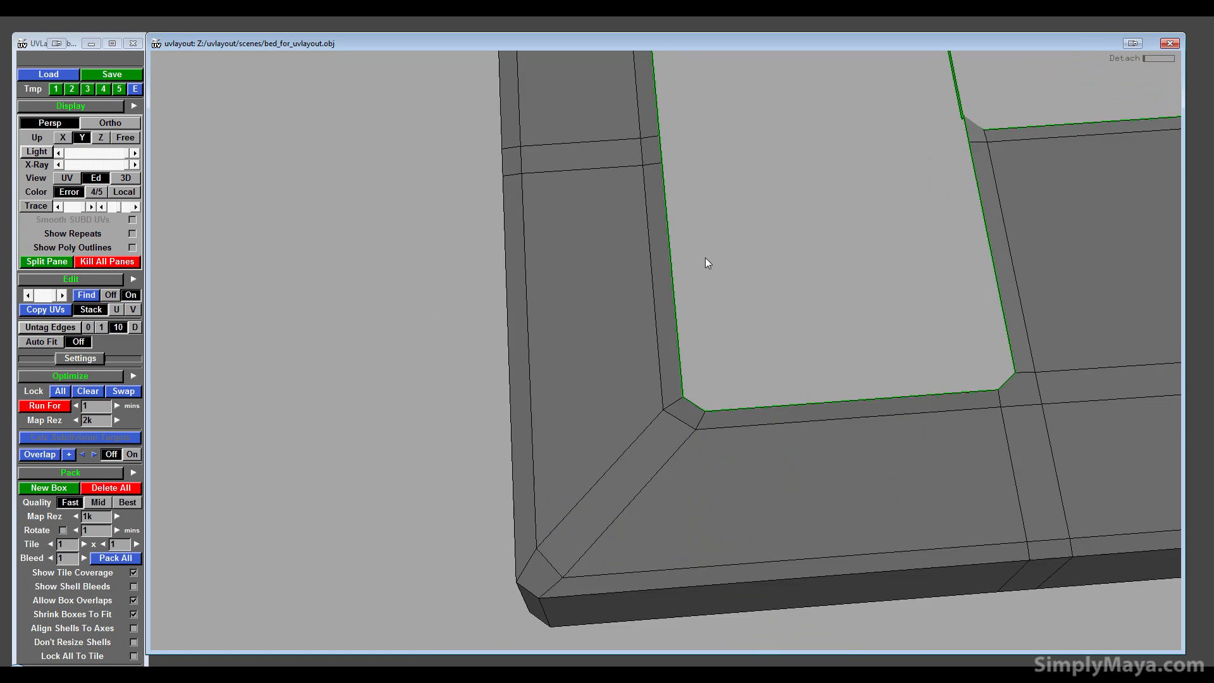
scroll(705, 256, down, 2)
scroll(704, 260, down, 5)
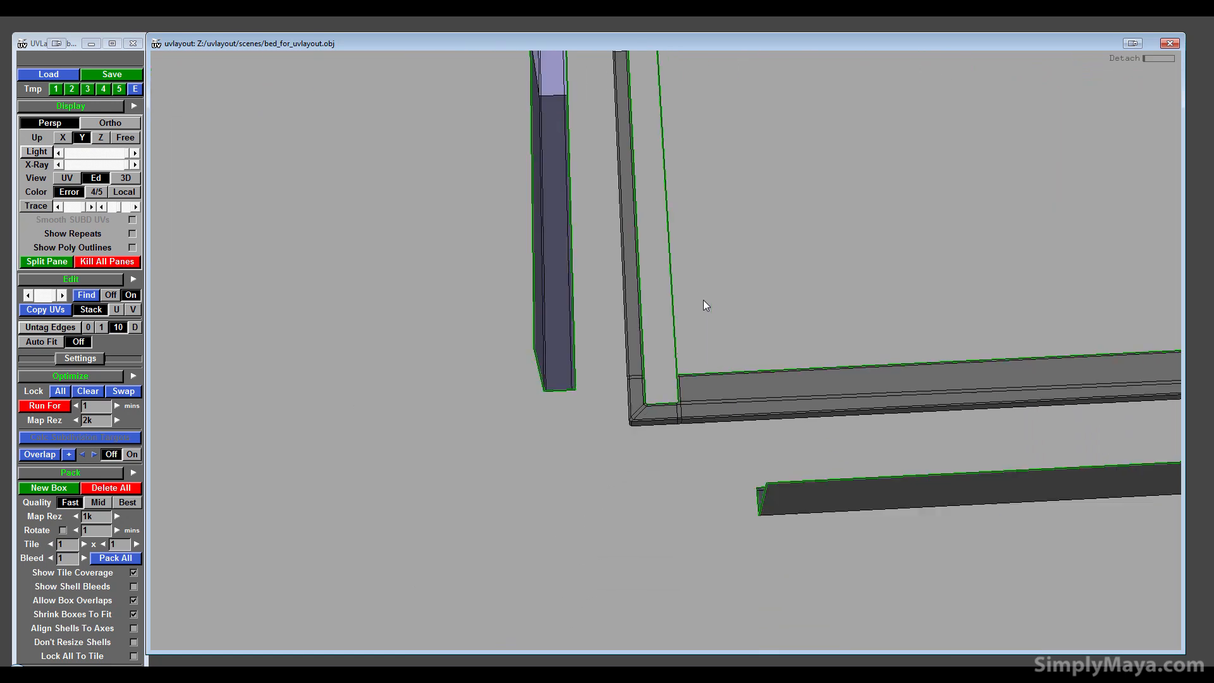
- Cut across the end rail near the frame corner, clear the stray cut along its inner edge and detach the rail from the corner
drag(922, 388, 741, 429)
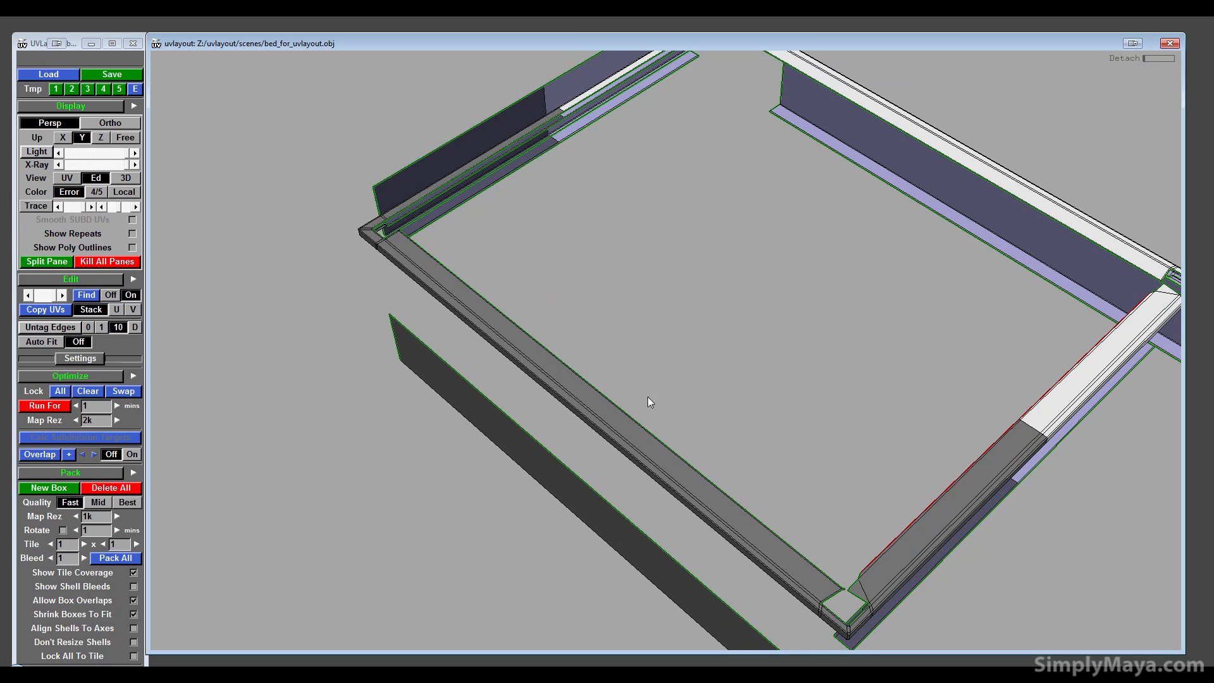
middle_drag(838, 526, 727, 428)
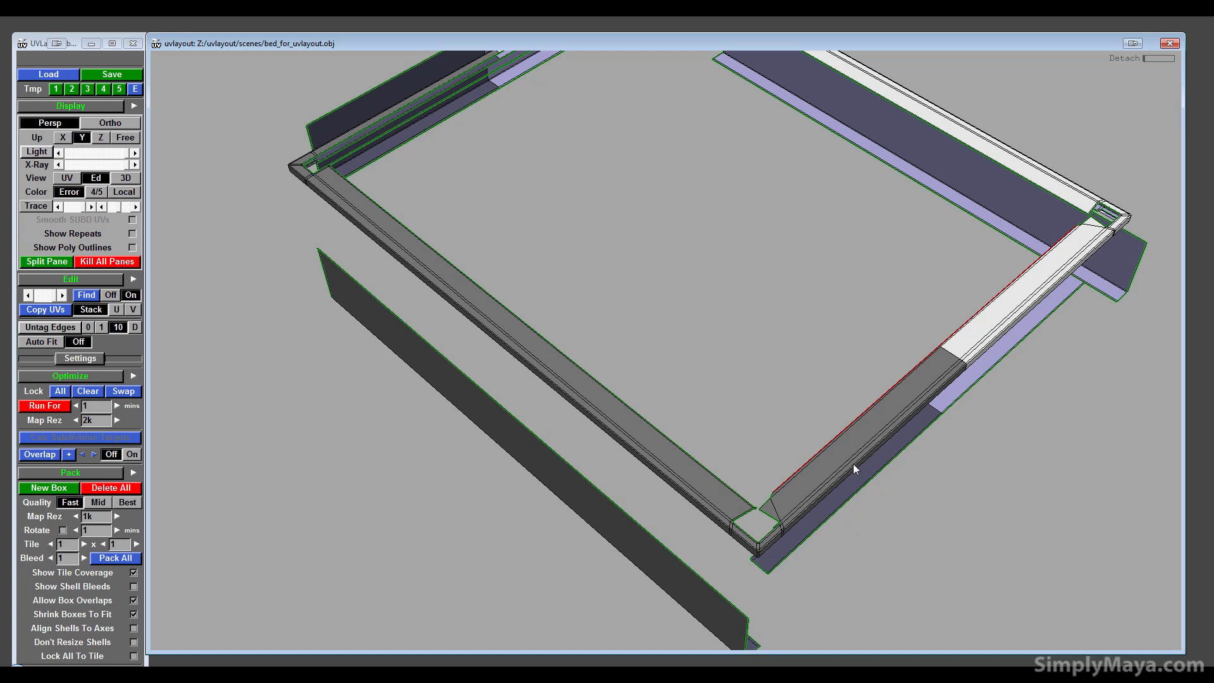
middle_drag(895, 469, 893, 497)
right_drag(894, 497, 743, 421)
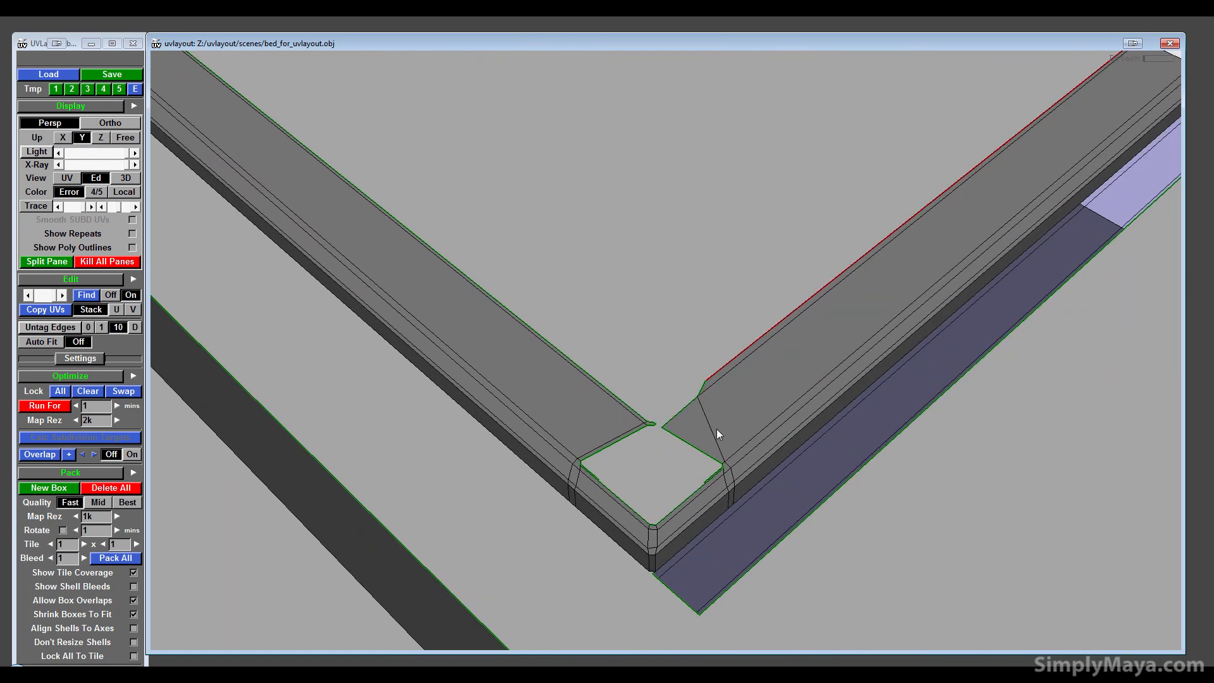
key(c)
drag(731, 464, 658, 404)
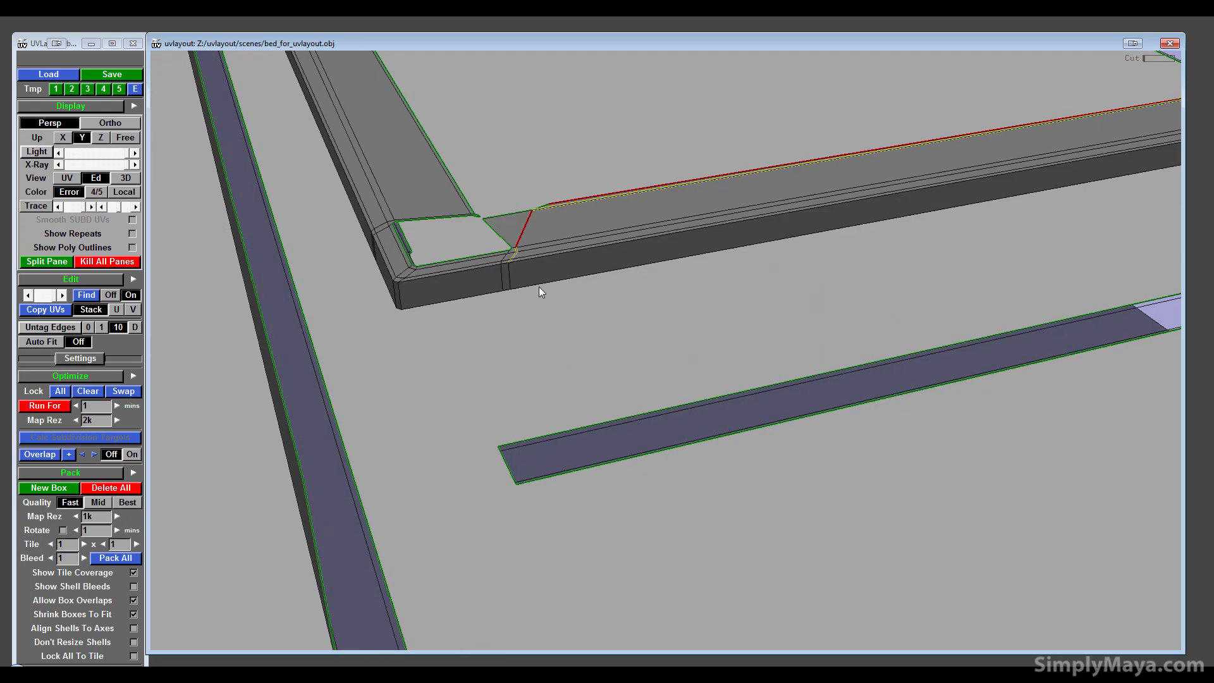
drag(508, 290, 583, 444)
drag(632, 298, 749, 473)
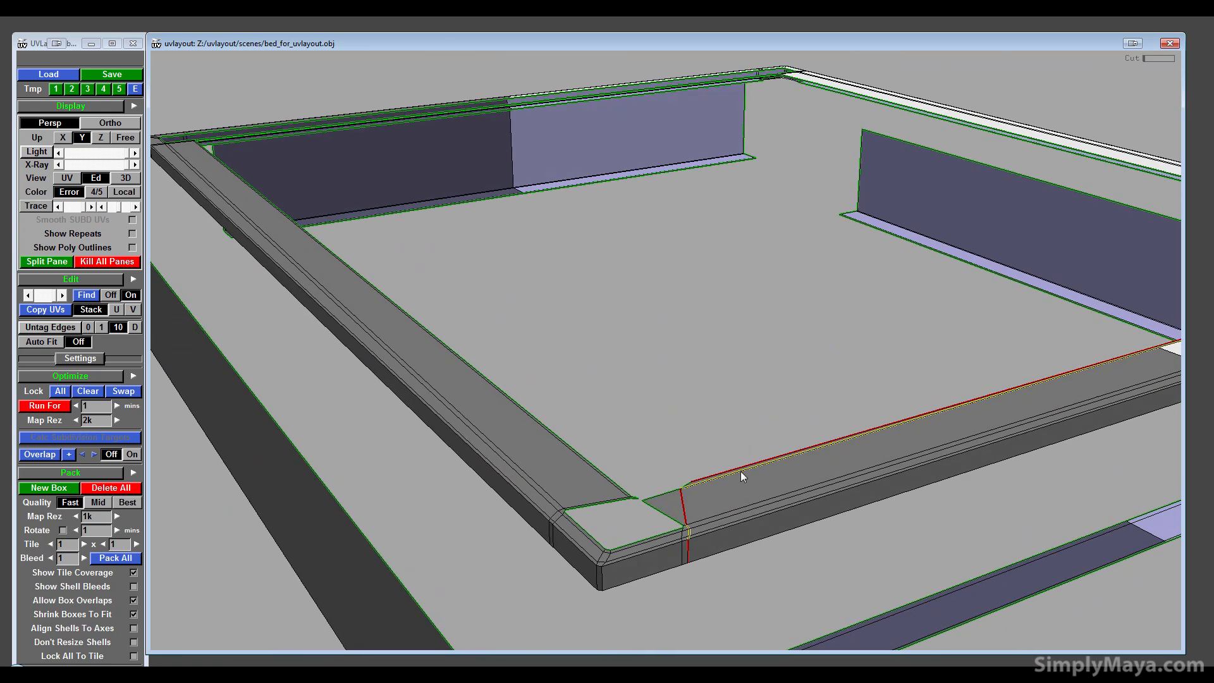
key(w)
key(Return)
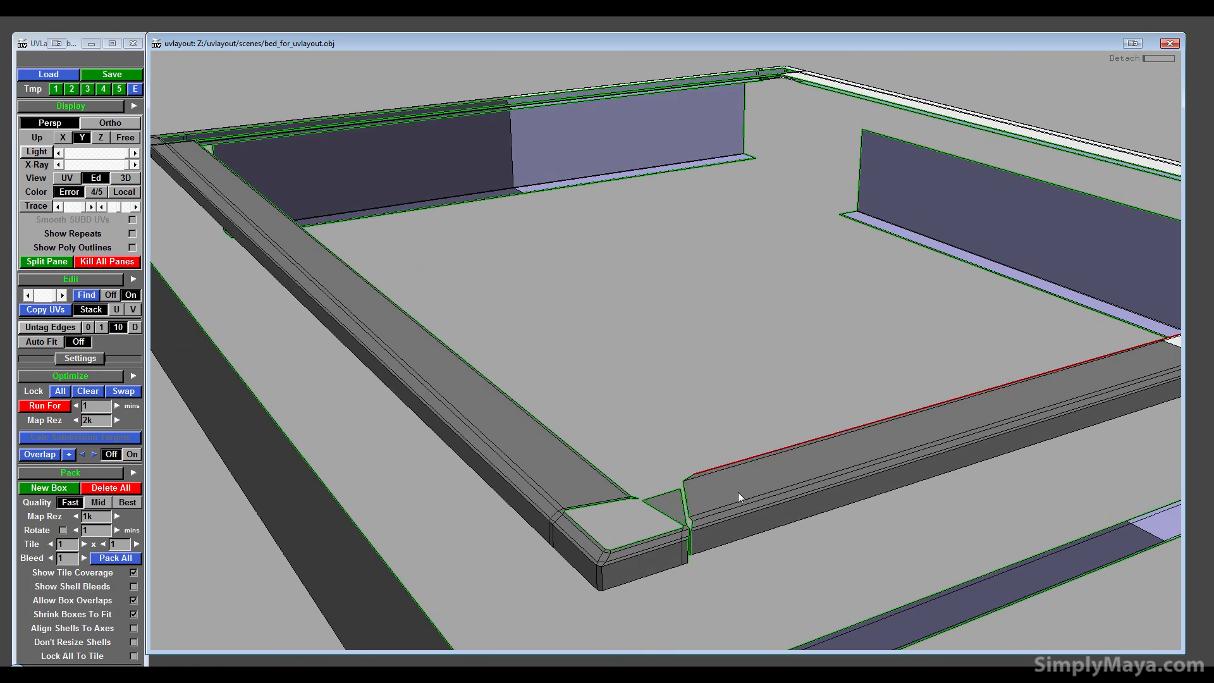
middle_drag(632, 437, 784, 513)
drag(786, 517, 622, 300)
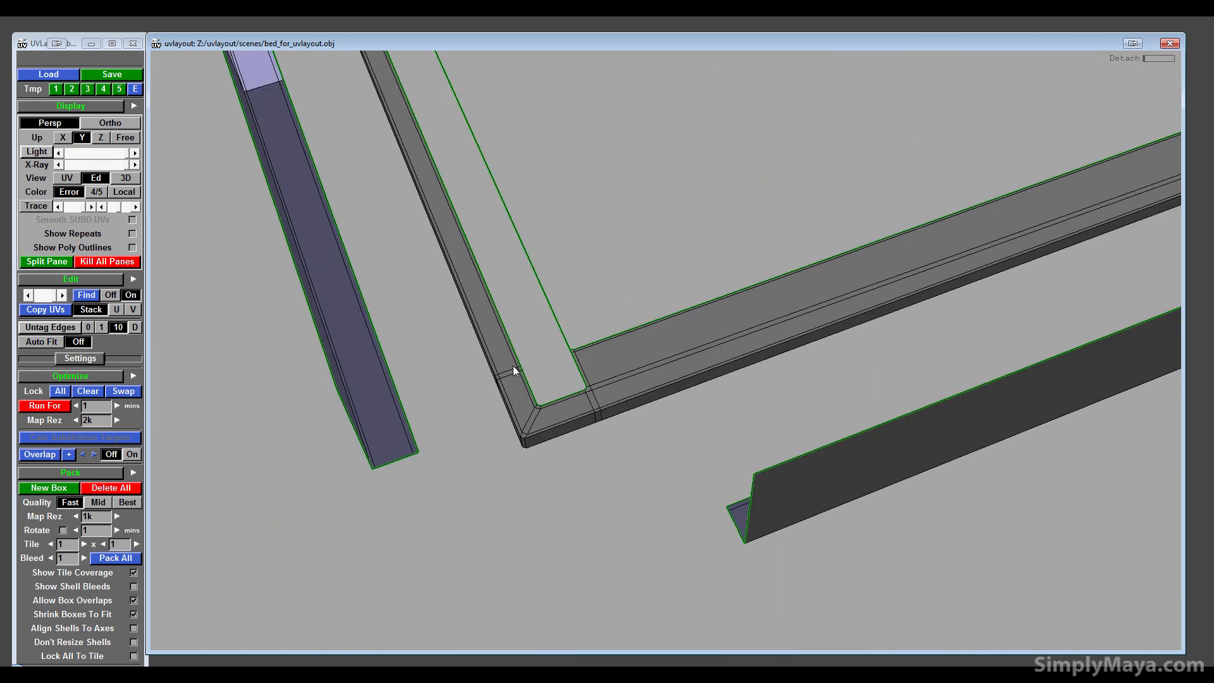
- Cut across the end rail beside the frame's other corner, split it there and move the rail away
key(c)
drag(507, 370, 661, 385)
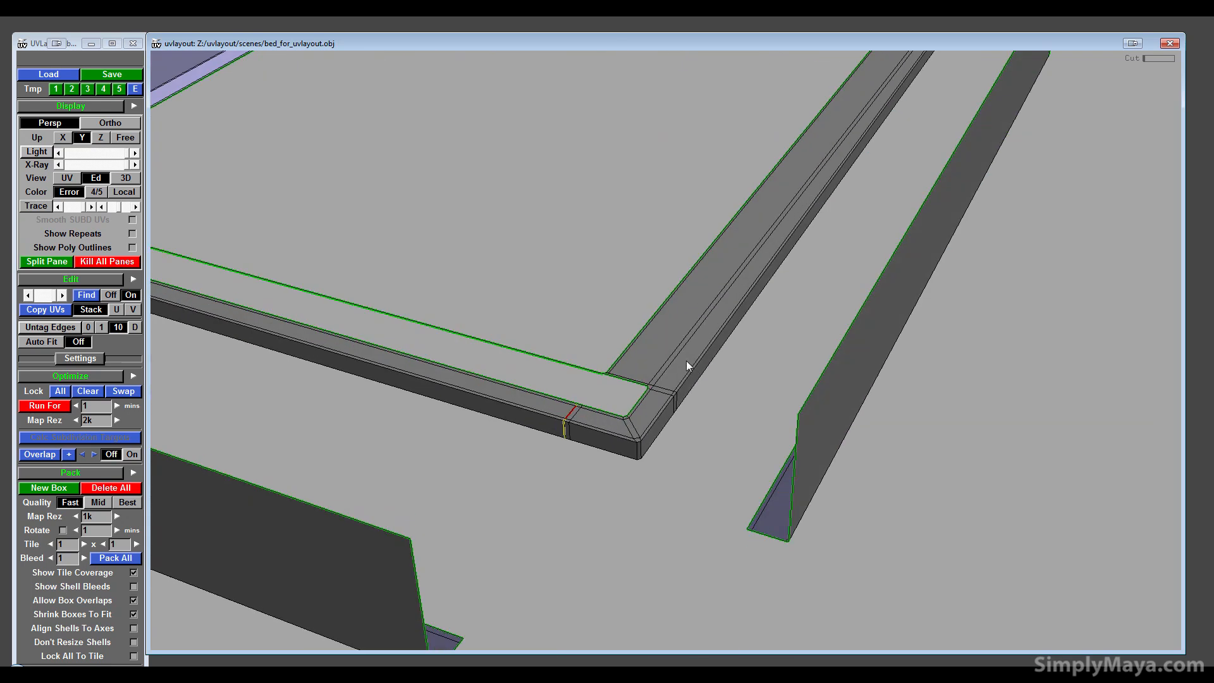
key(Return)
middle_drag(685, 335, 965, 403)
right_drag(993, 498, 750, 415)
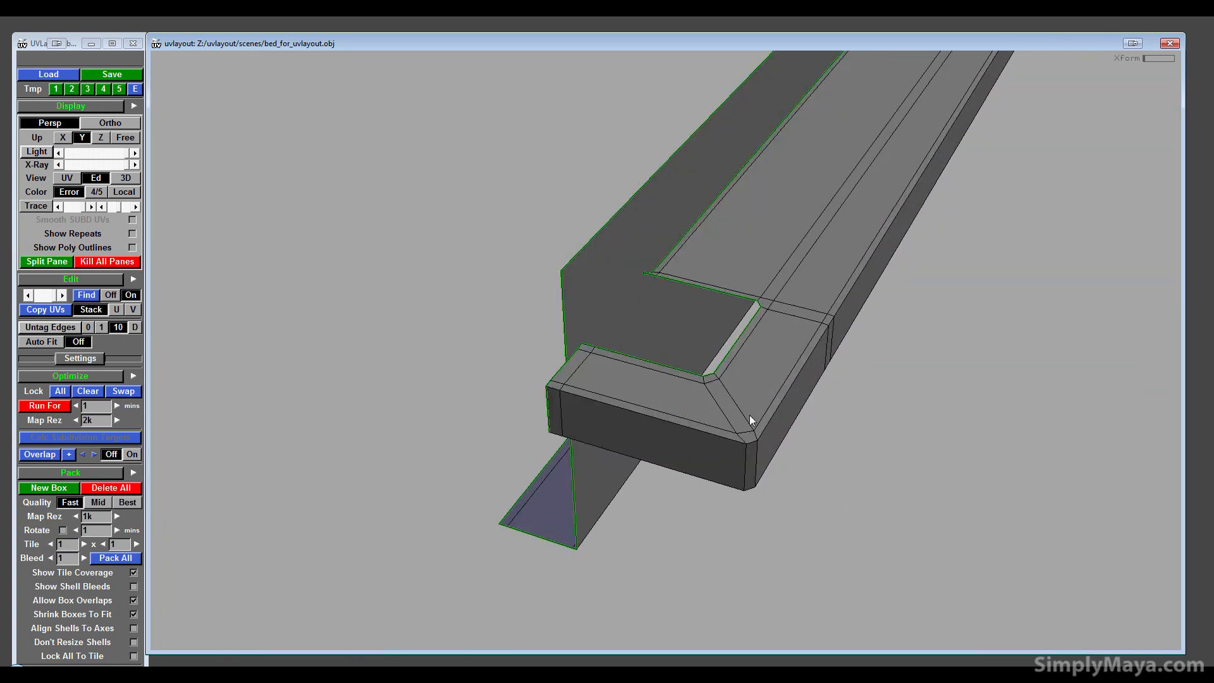
- Cut the corner's outer vertical edge and the bevel edges beneath it, clear the stray cuts and split the corner open
key(c)
key(w)
drag(744, 476, 744, 371)
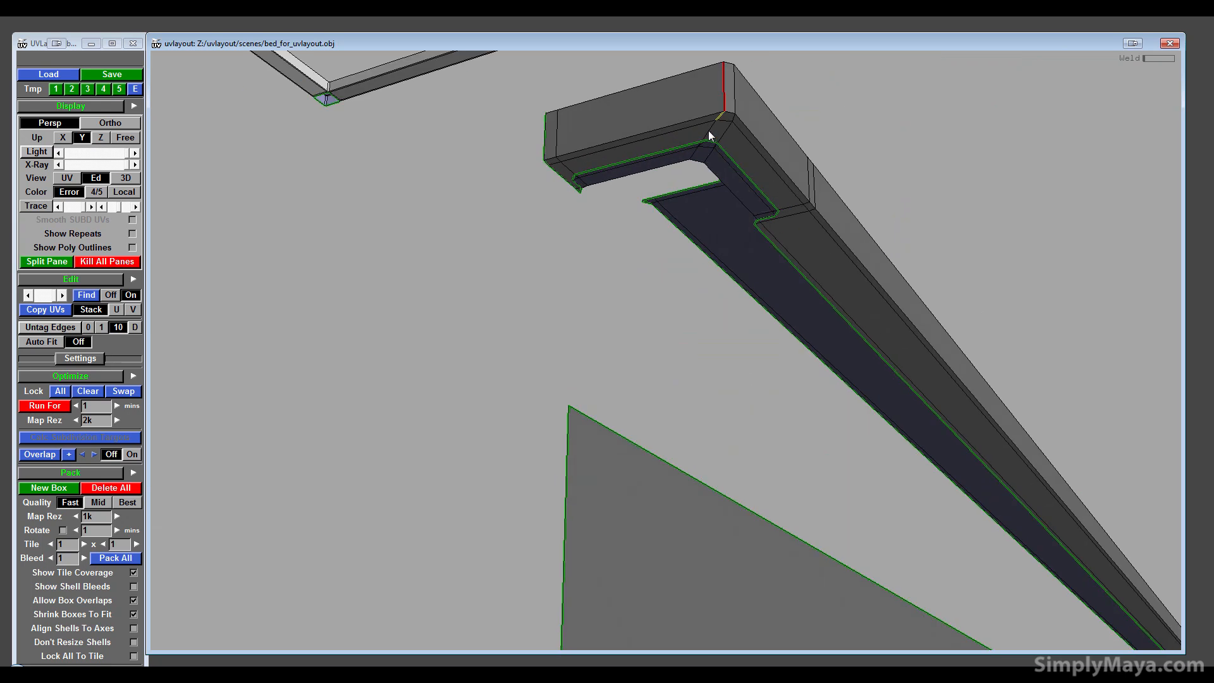
key(c)
key(w)
drag(693, 152, 799, 248)
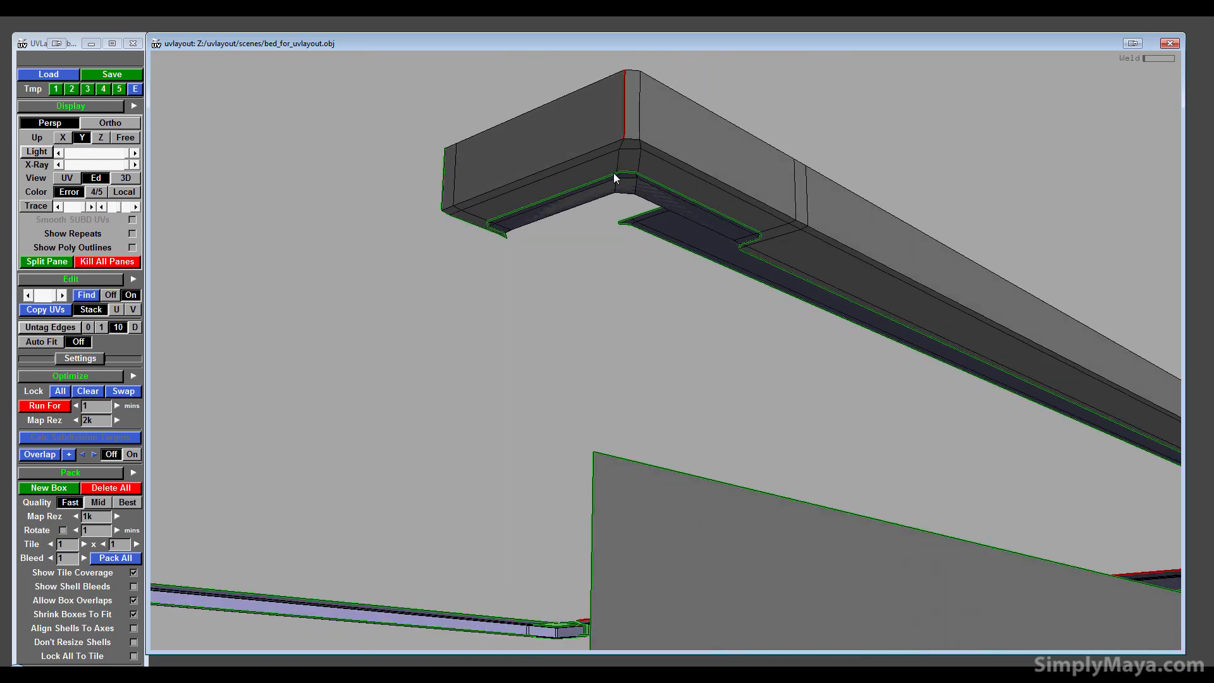
key(c)
key(Return)
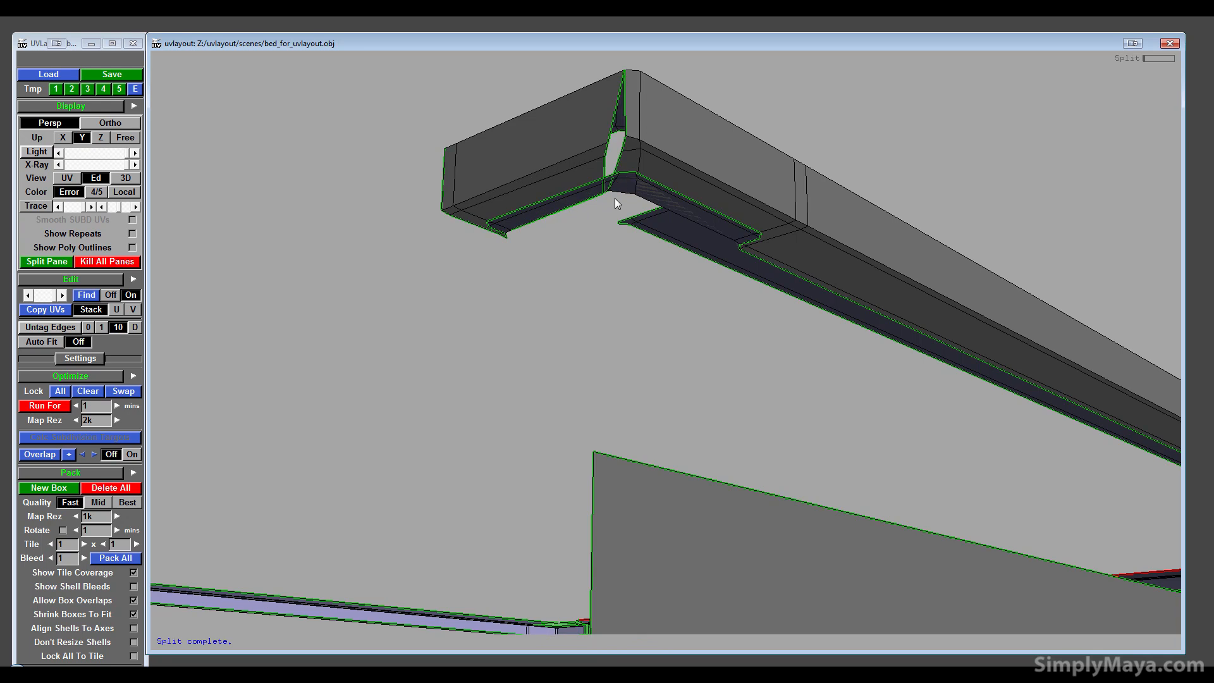
- Examine the opened corner through its gap for inner faces that are still joined
drag(616, 203, 673, 466)
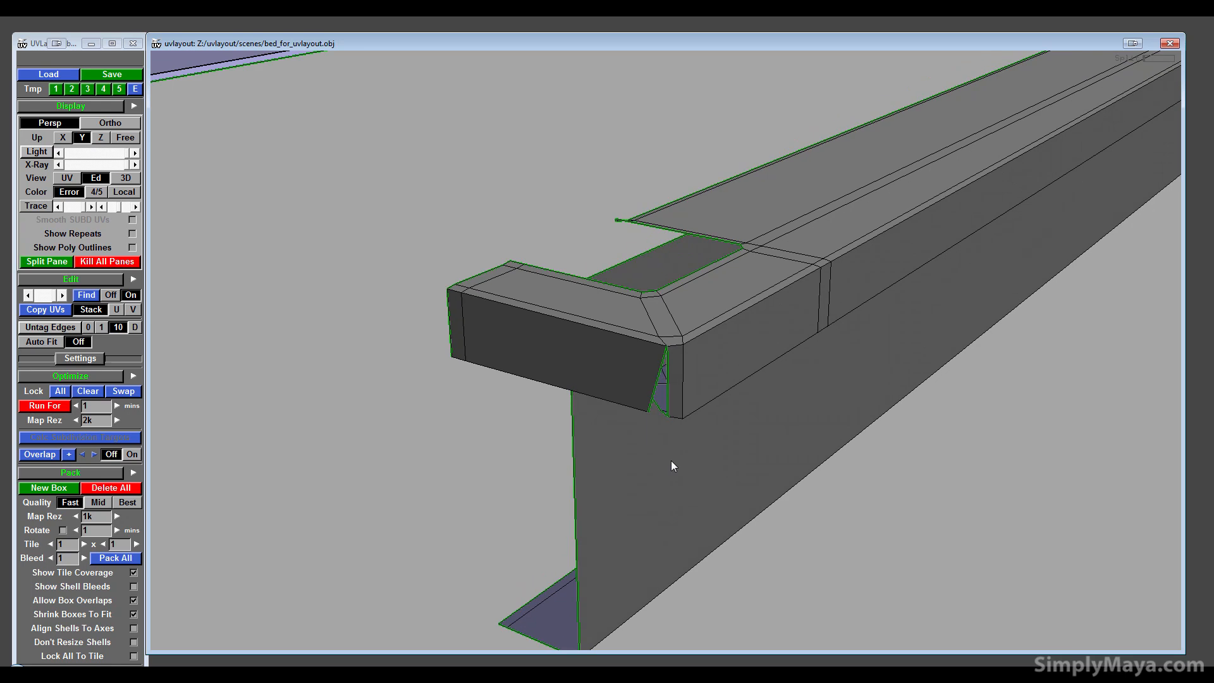
right_drag(672, 461, 683, 475)
drag(683, 475, 669, 463)
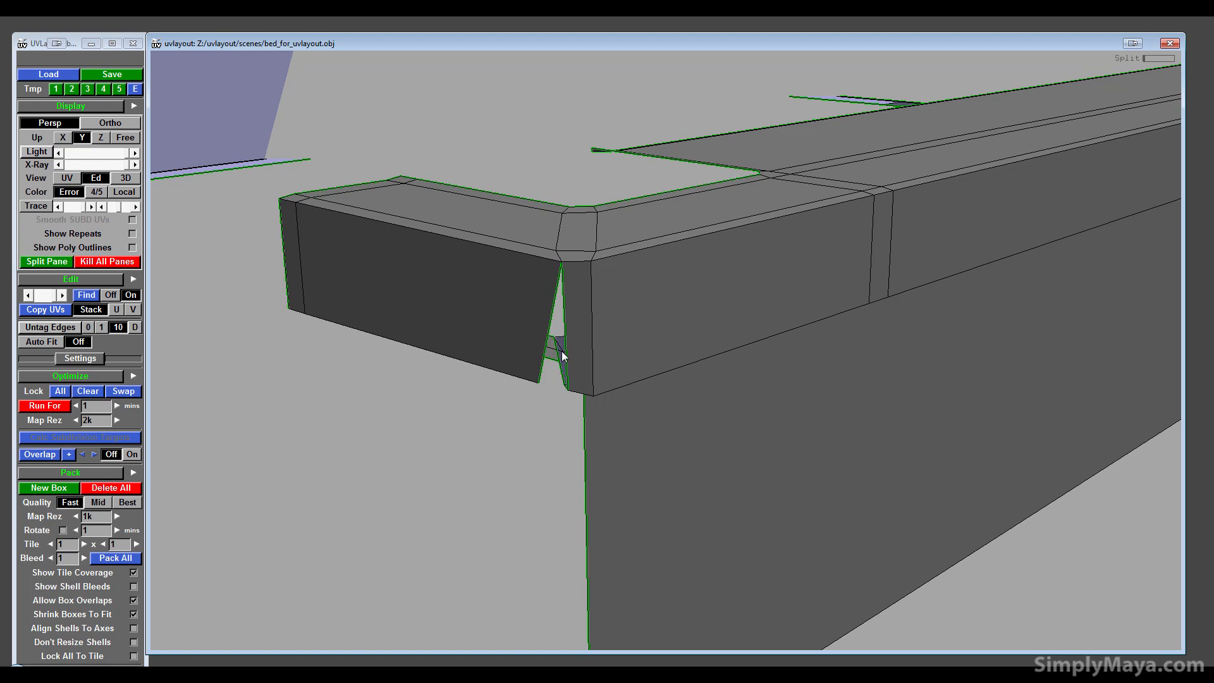
drag(562, 352, 638, 373)
right_drag(639, 373, 921, 384)
drag(632, 405, 570, 428)
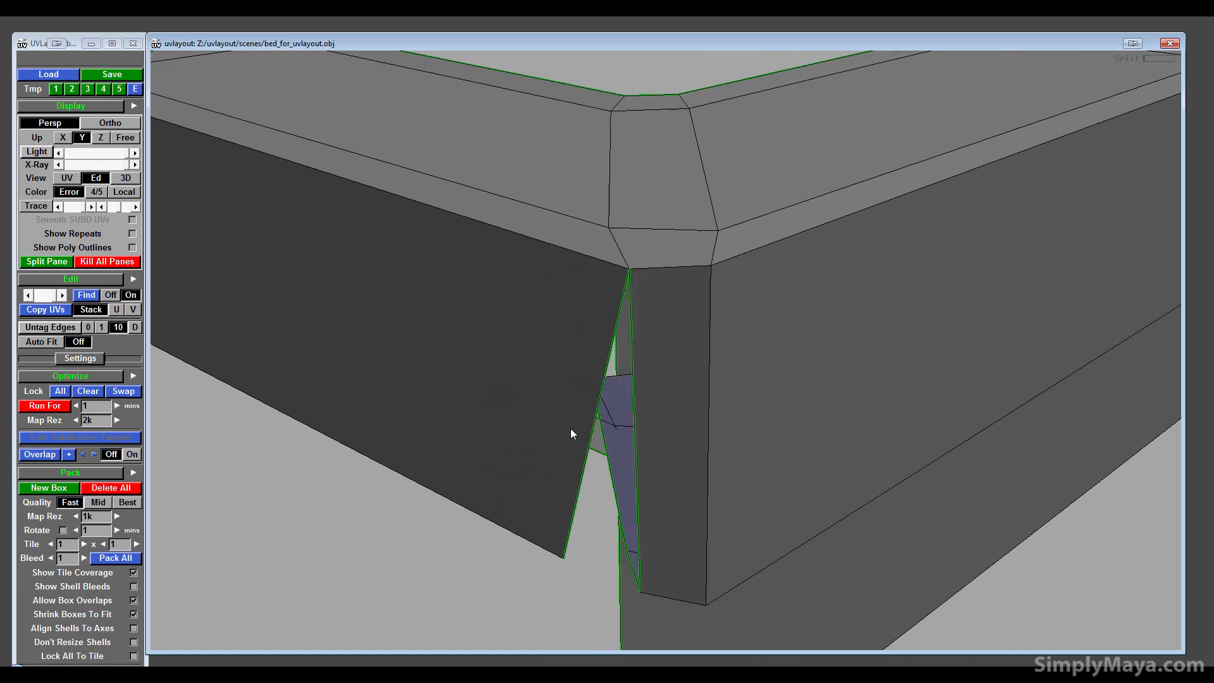
right_drag(571, 427, 688, 431)
drag(688, 431, 599, 400)
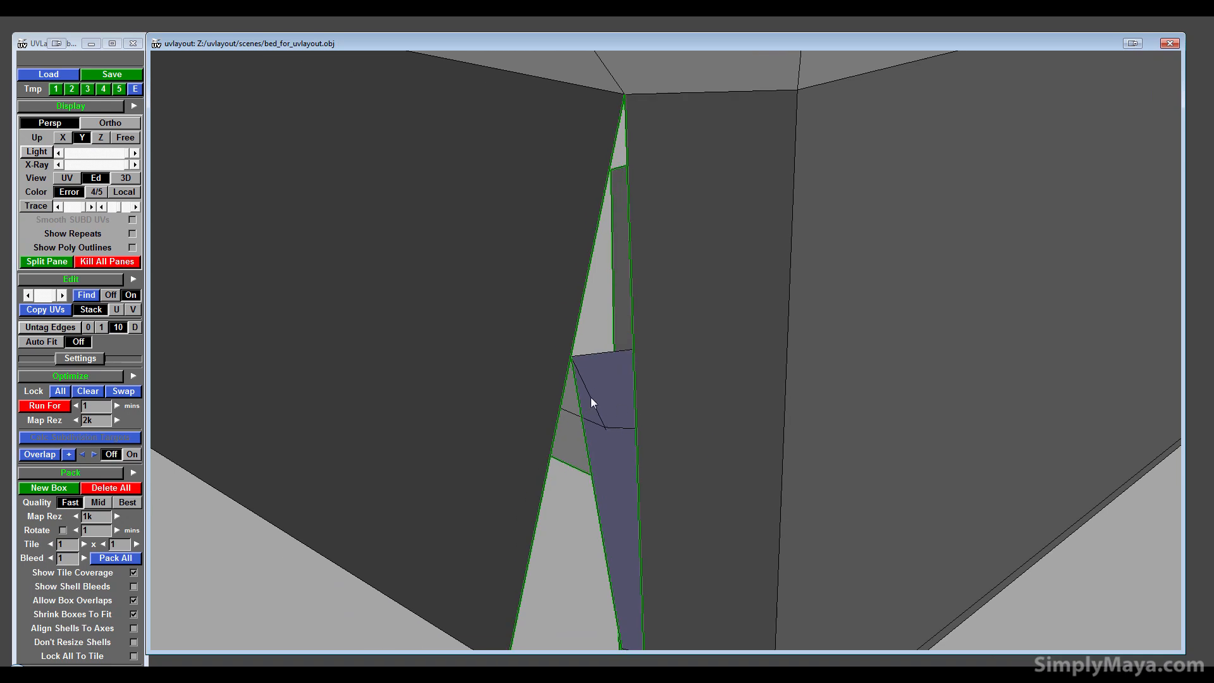
scroll(597, 416, down, 5)
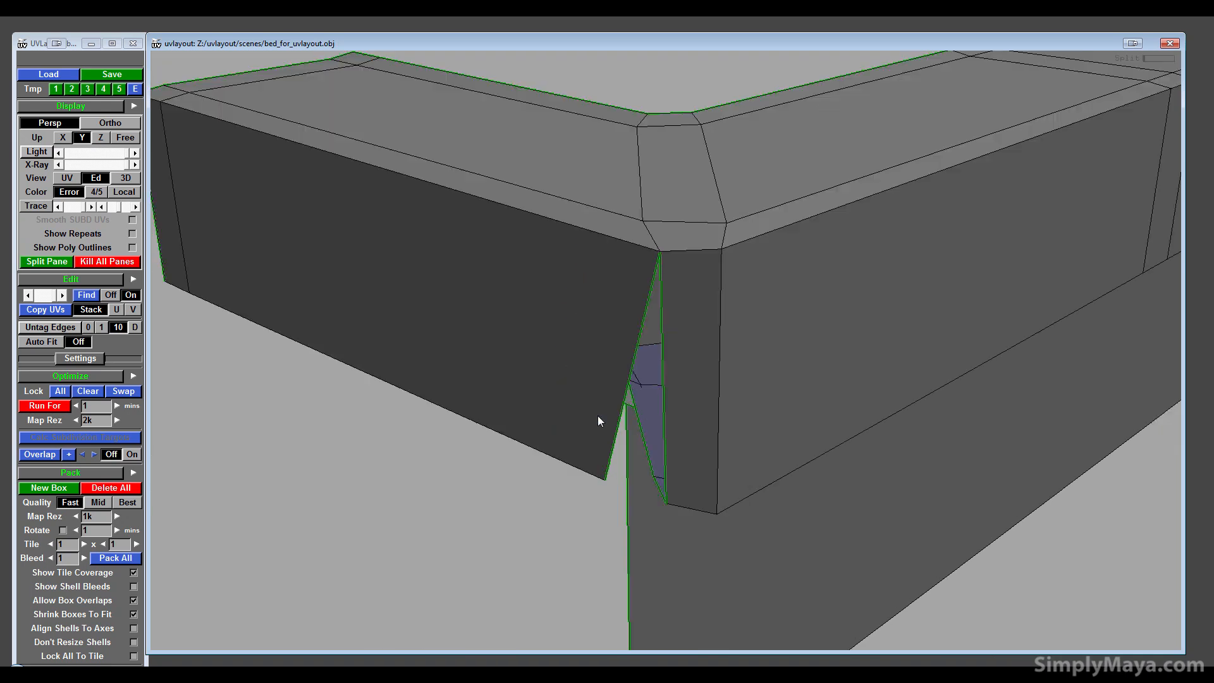
- Cut the remaining short edge on the corner's inner lip and split it apart
drag(598, 416, 758, 125)
key(c)
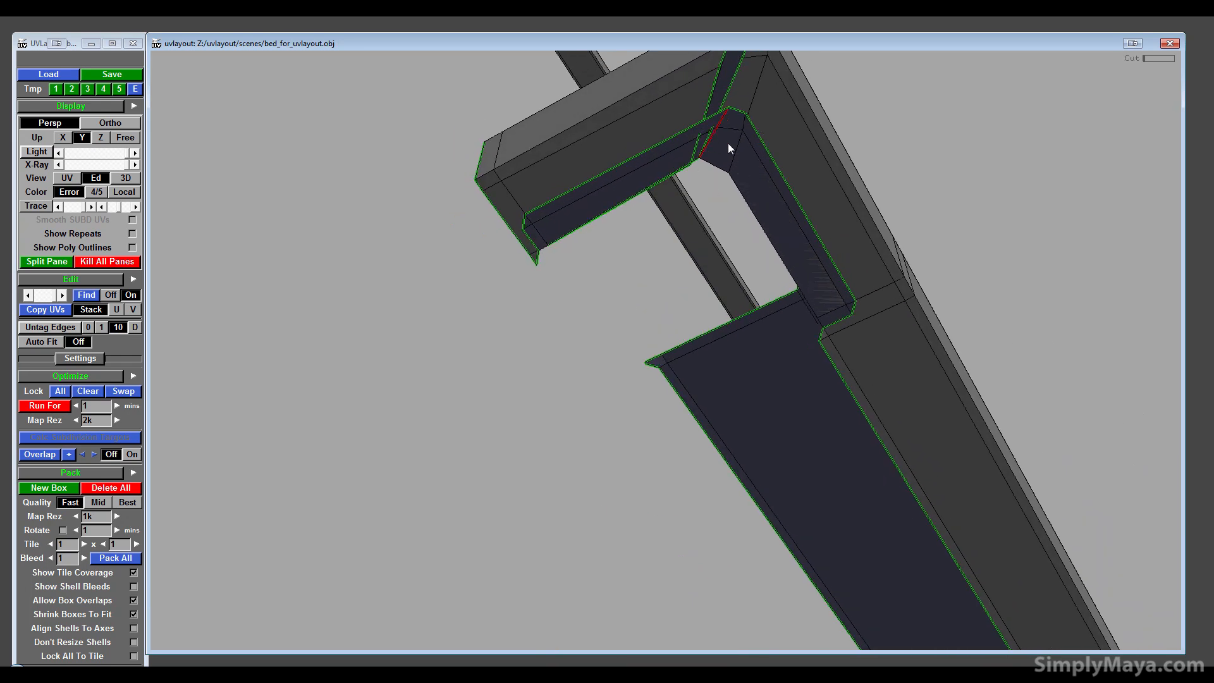
key(Return)
right_drag(727, 143, 734, 145)
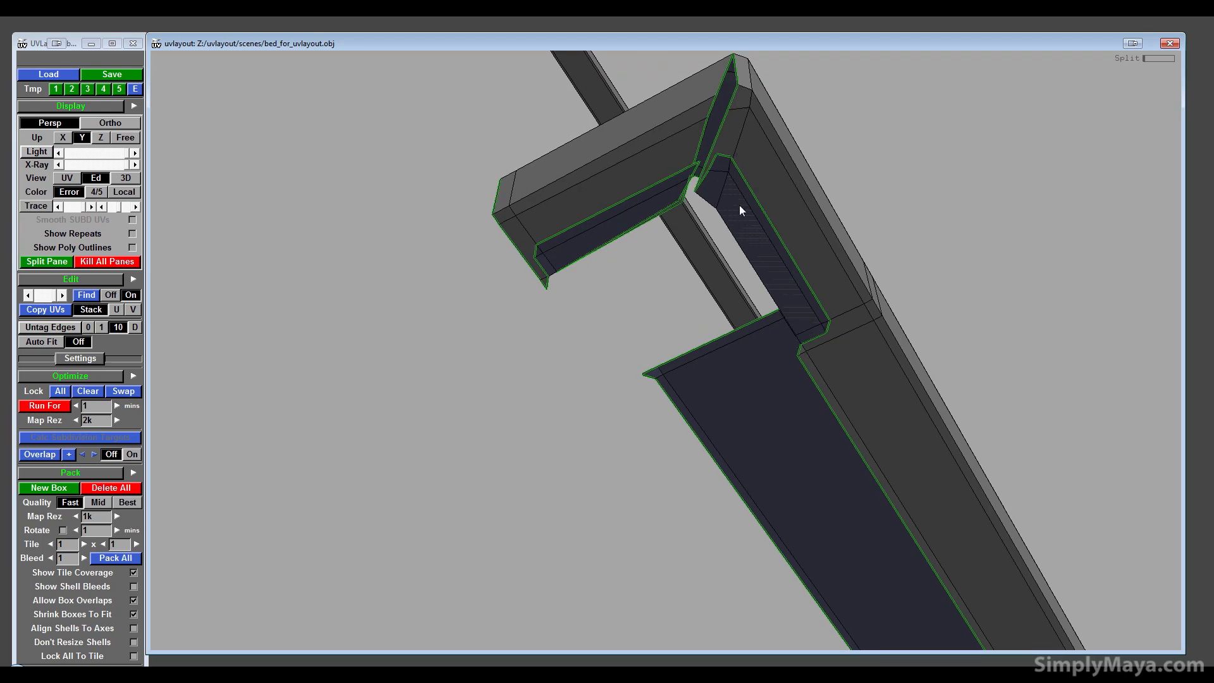
- Cut the outer vertical edge and underside bevel edges at the long rail's opposite corner, clear the stray cuts and split it open
middle_drag(738, 205, 671, 158)
right_drag(917, 459, 579, 355)
drag(581, 361, 817, 358)
key(c)
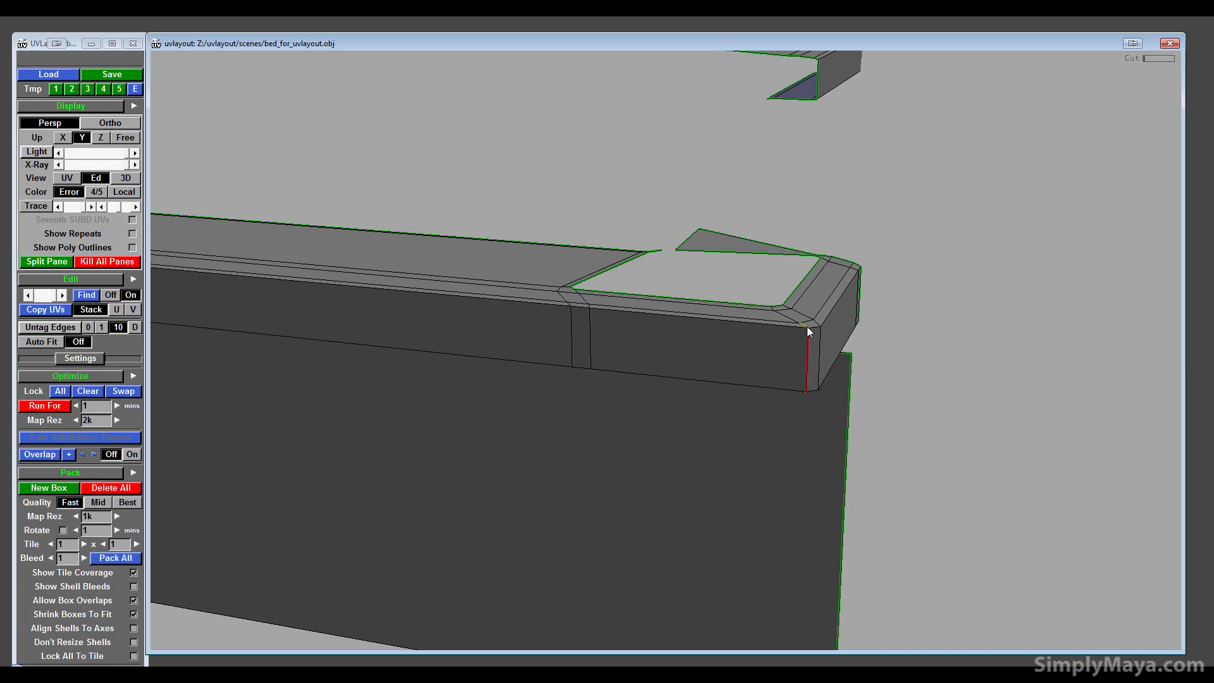
key(w)
middle_drag(801, 63, 801, 332)
drag(800, 333, 910, 53)
drag(775, 481, 723, 427)
middle_drag(722, 426, 722, 645)
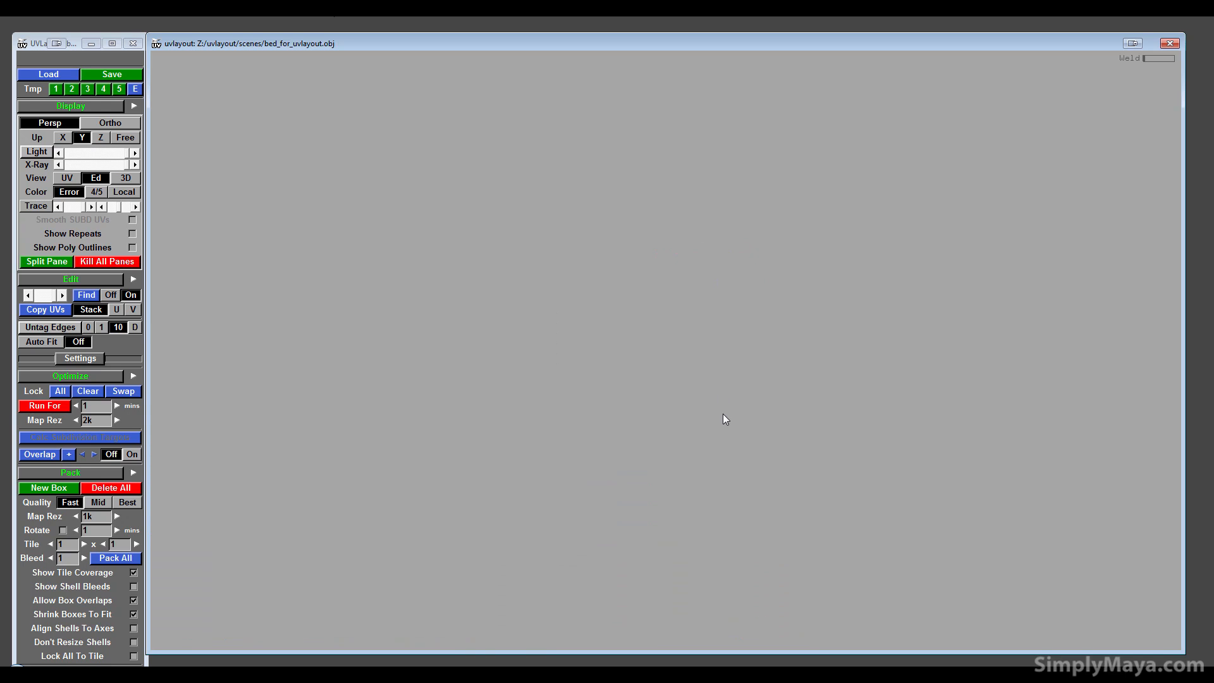
drag(722, 413, 773, 423)
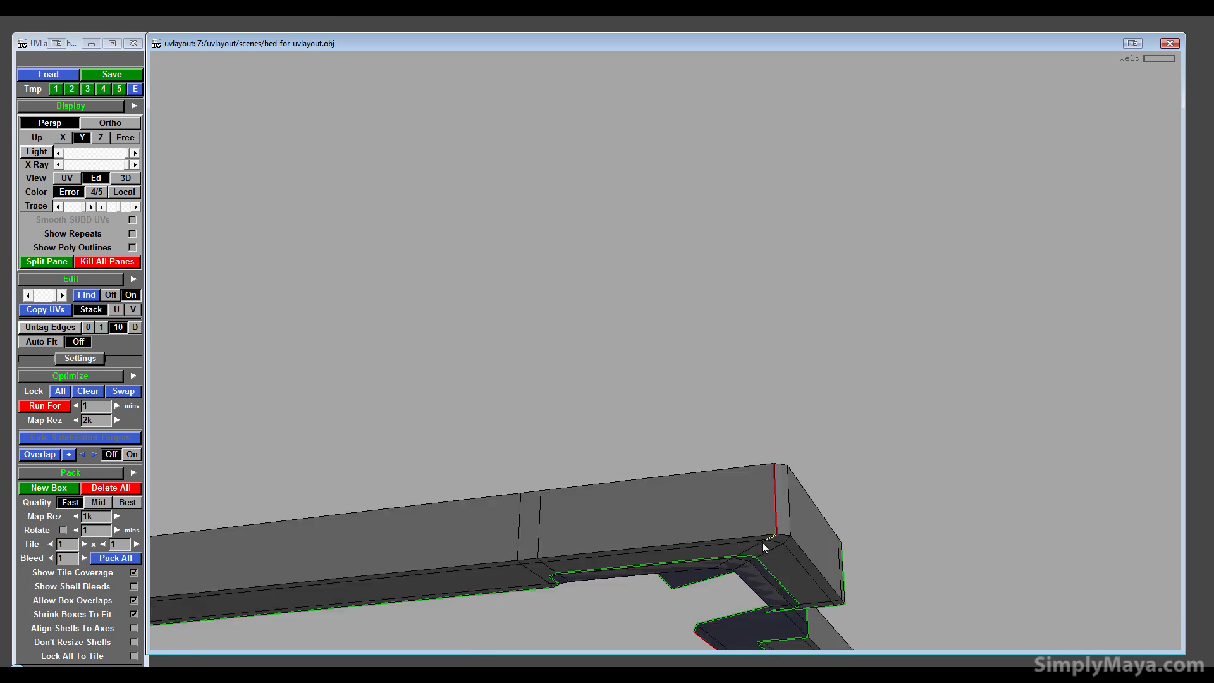
key(c)
key(w)
key(Return)
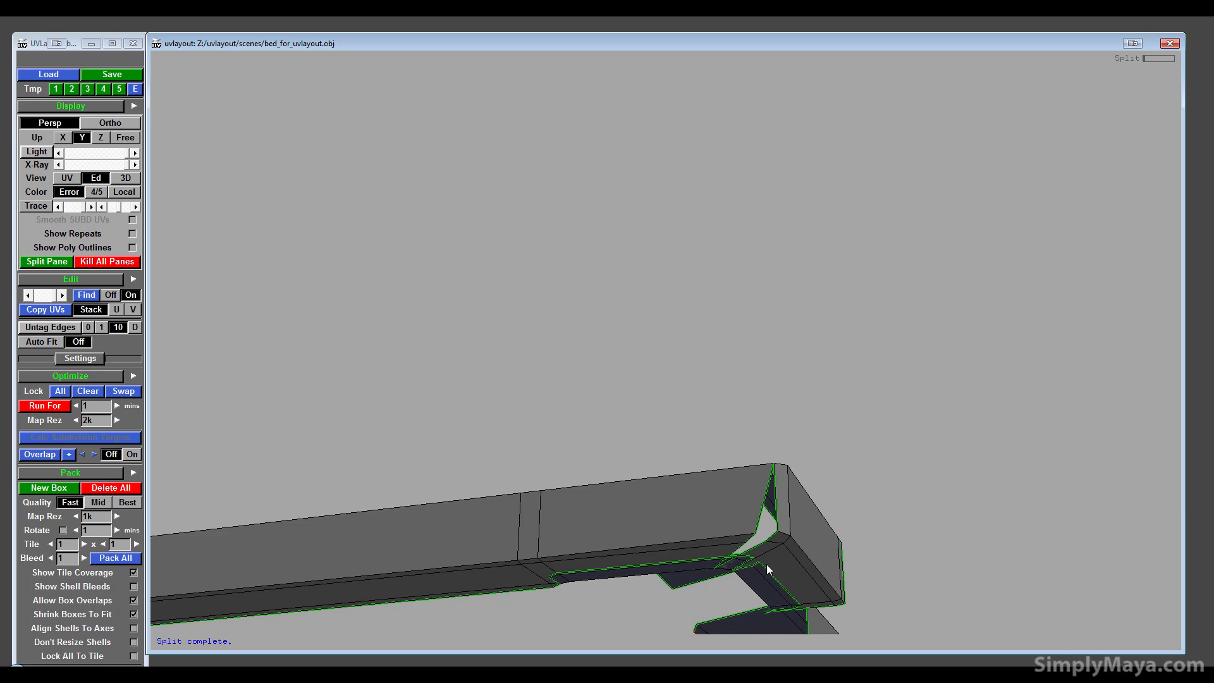
- Cut the short edge on that corner's inner lip, clear the unwanted cut along the long edge and split it apart
scroll(765, 552, up, 10)
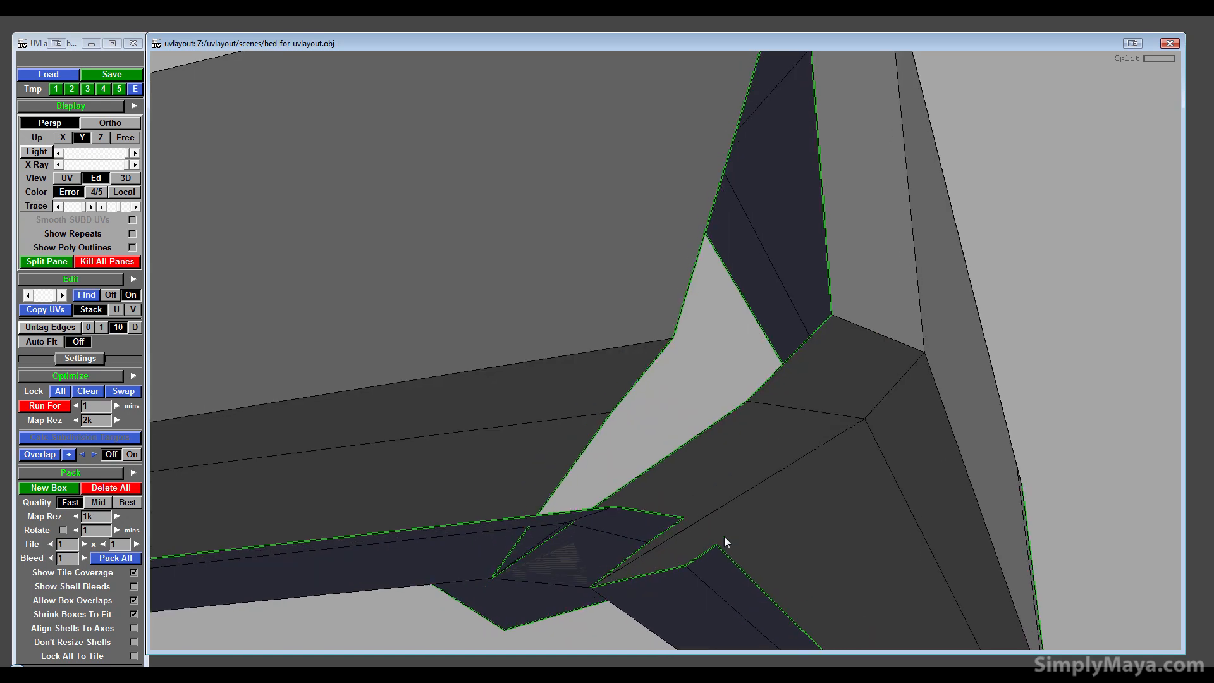
middle_drag(725, 537, 749, 474)
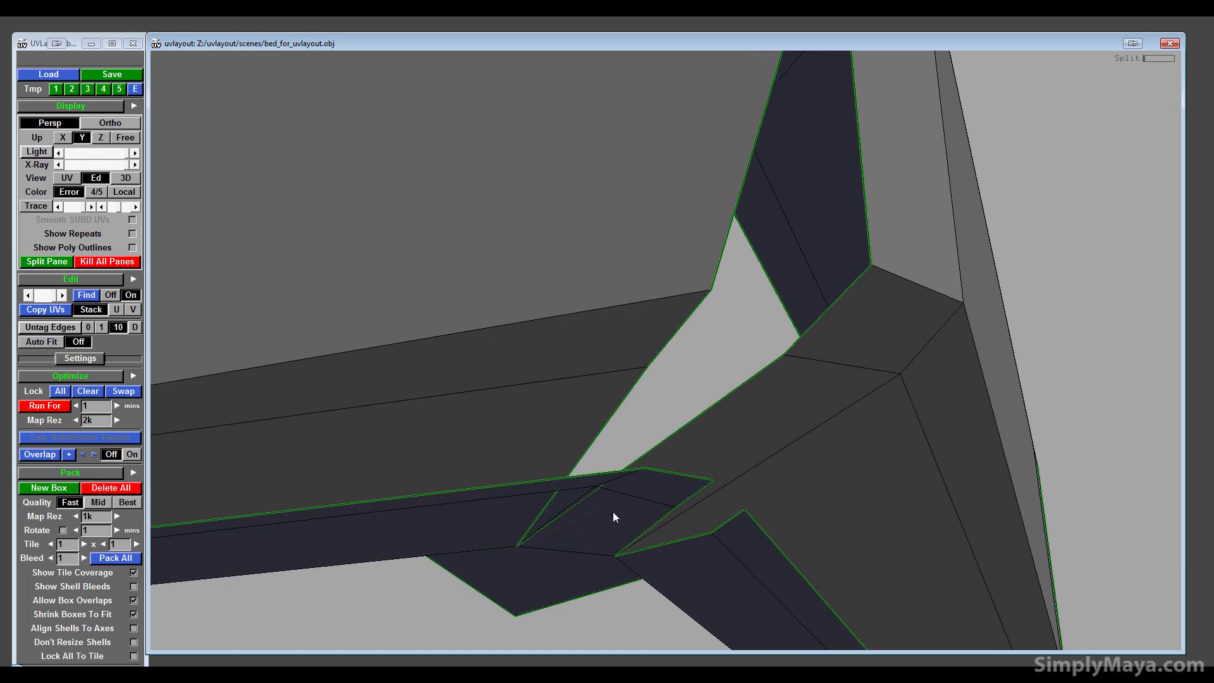
drag(612, 512, 751, 338)
key(c)
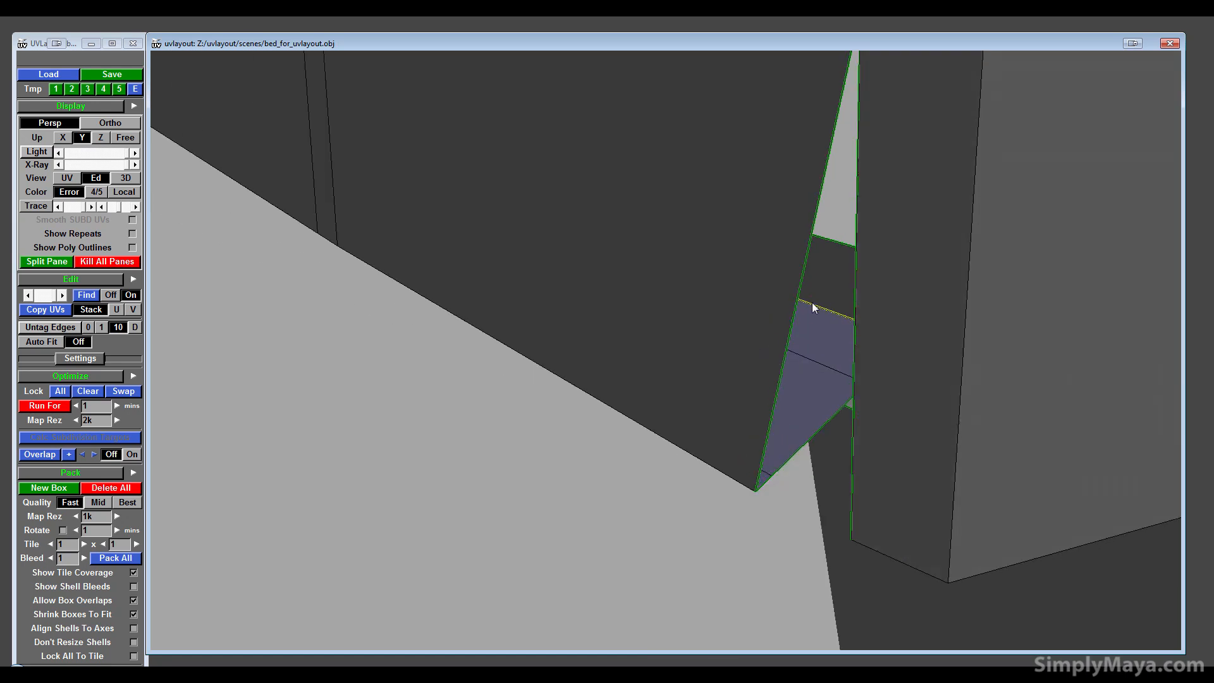
drag(825, 284, 608, 549)
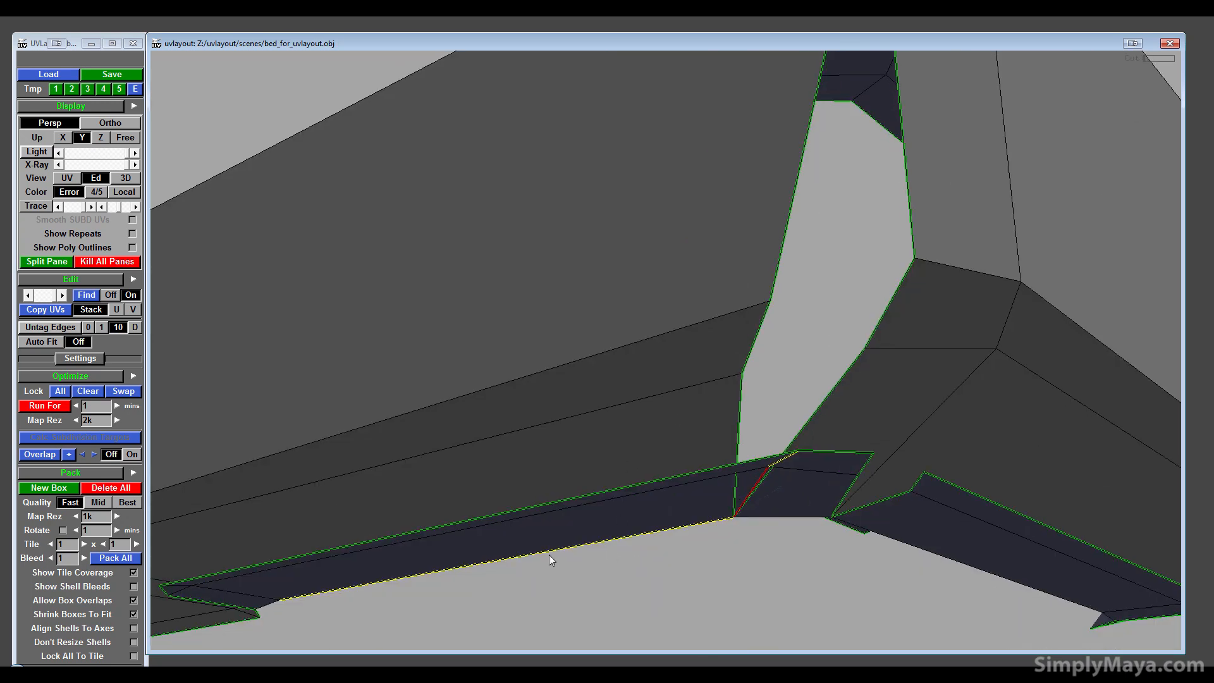
key(w)
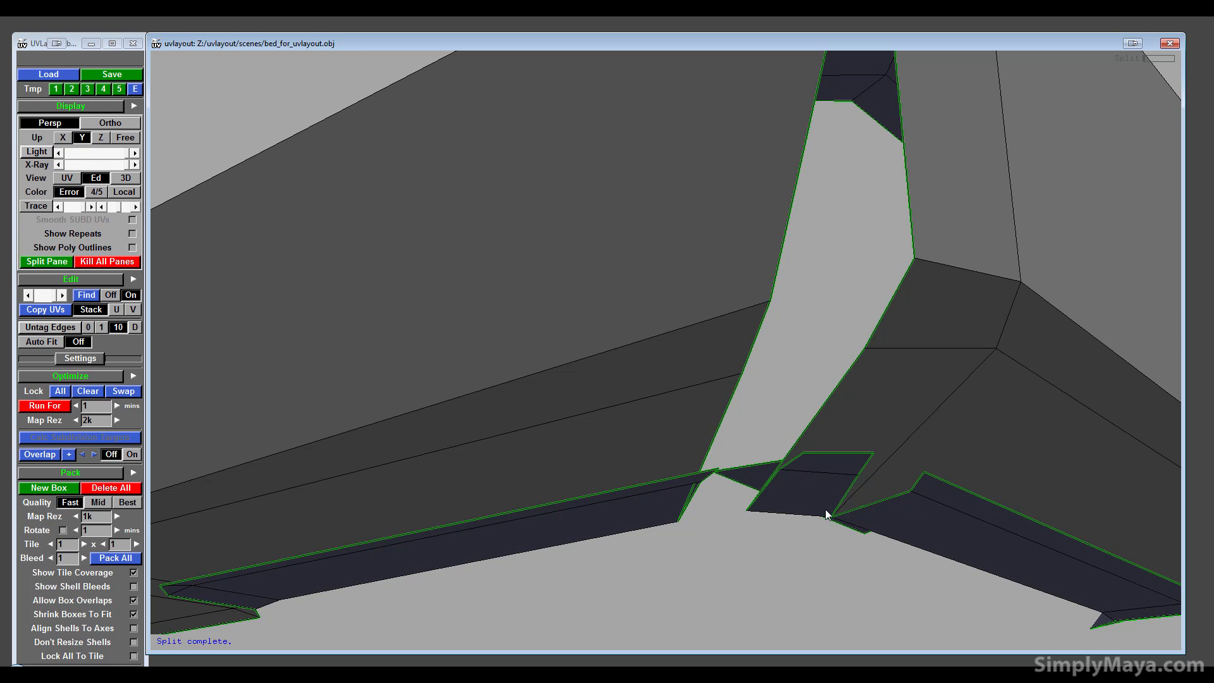
- Check that the long rail's corner is separated and drop the rail shell into the UV layout
right_drag(782, 455, 782, 449)
drag(782, 449, 760, 476)
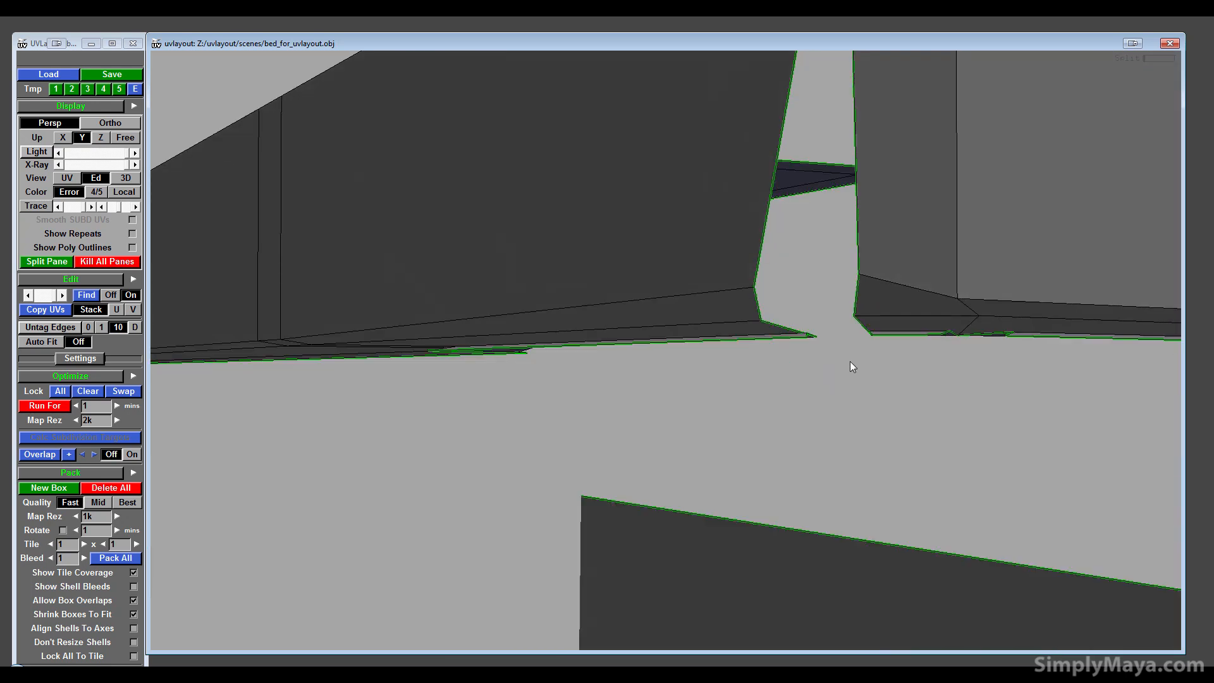
drag(850, 363, 707, 295)
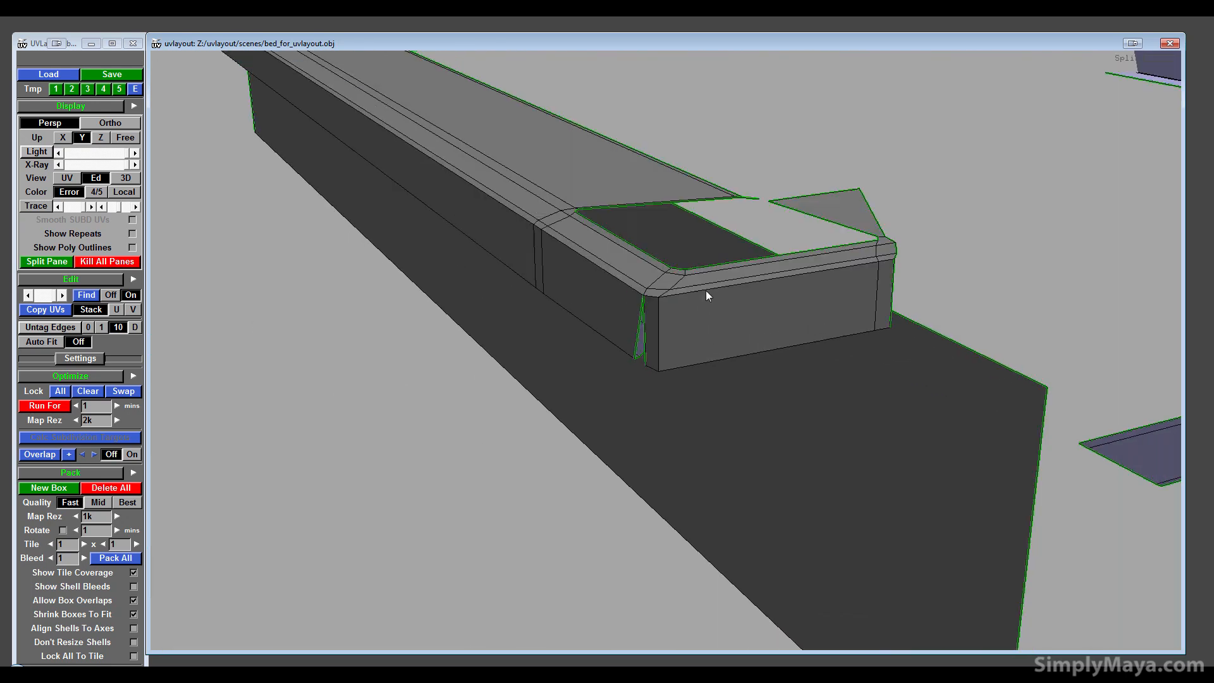
scroll(706, 290, down, 6)
middle_drag(734, 367, 827, 515)
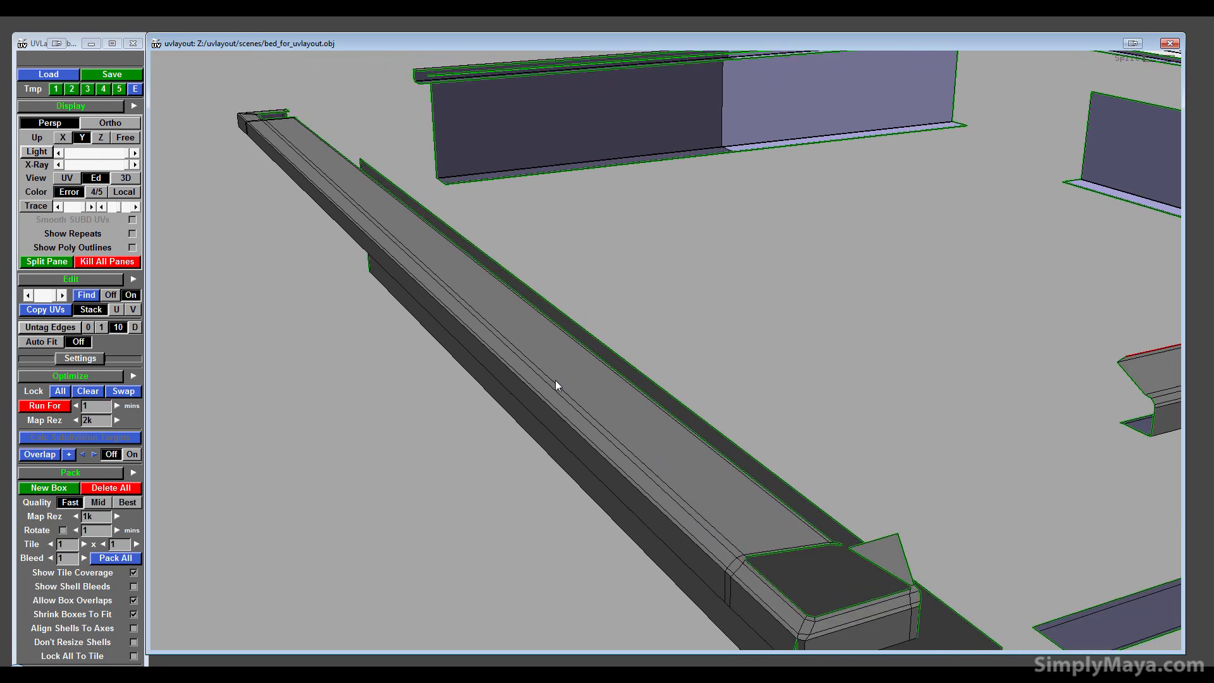
drag(552, 377, 512, 438)
scroll(512, 438, down, 3)
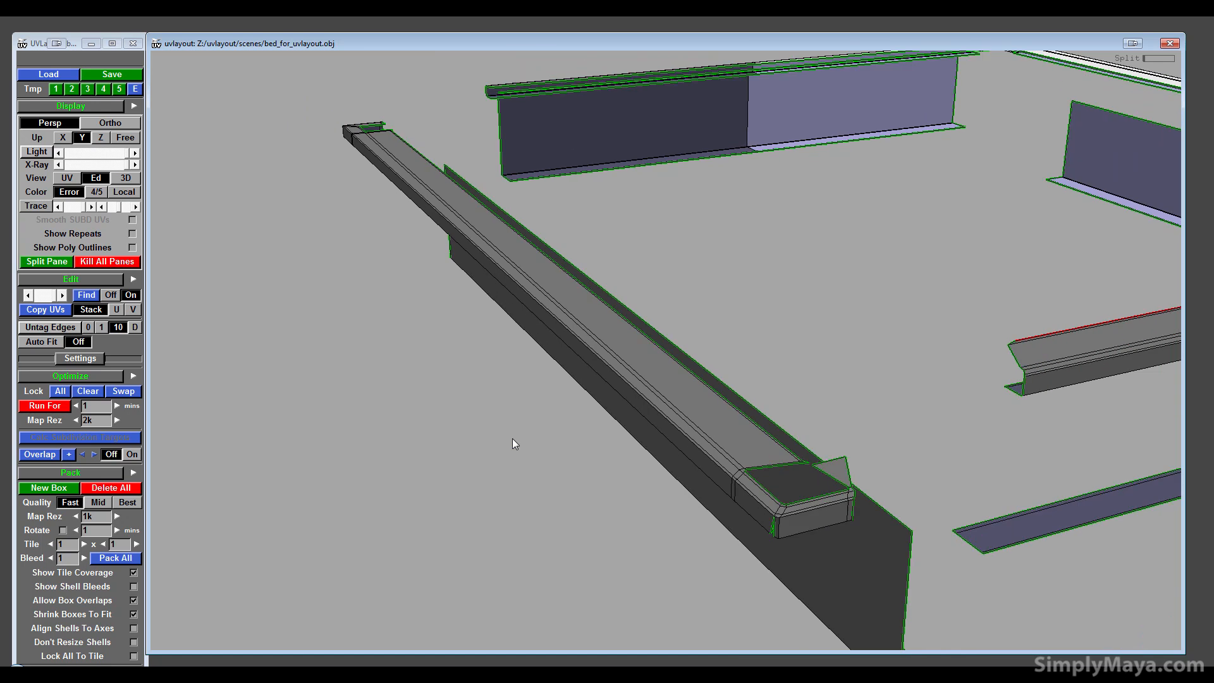
key(d)
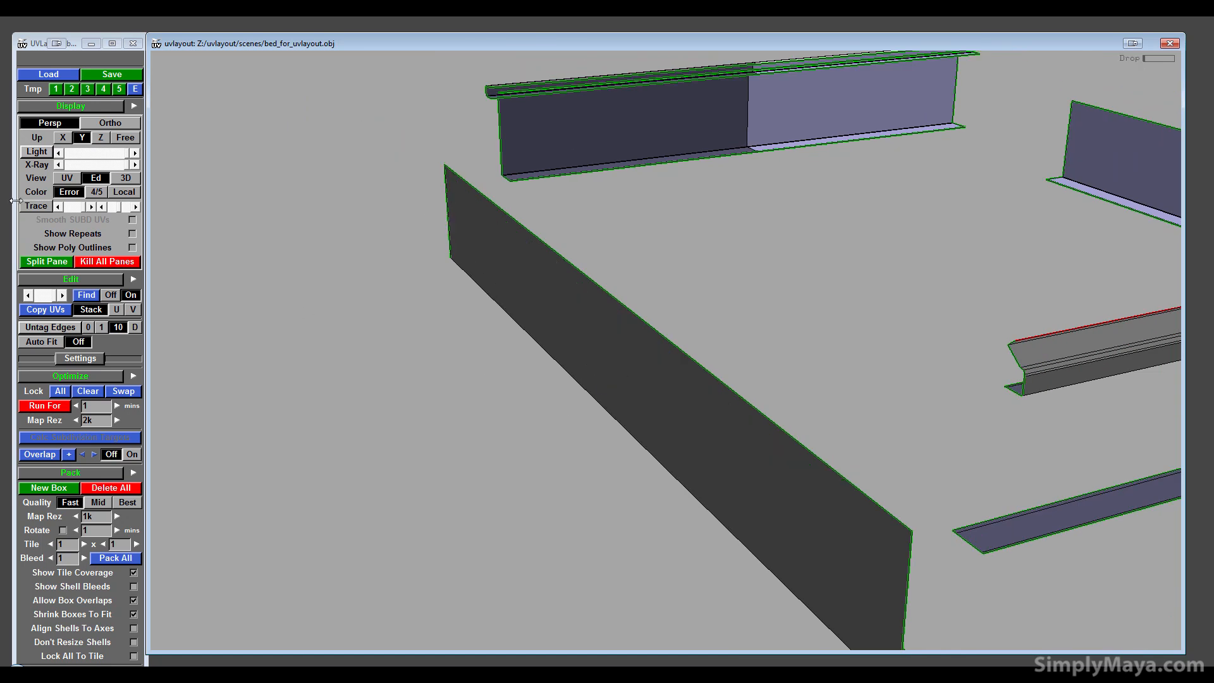
- Switch to the UV view and move the two dropped rail shells out of the row, placing one above the other
click(68, 179)
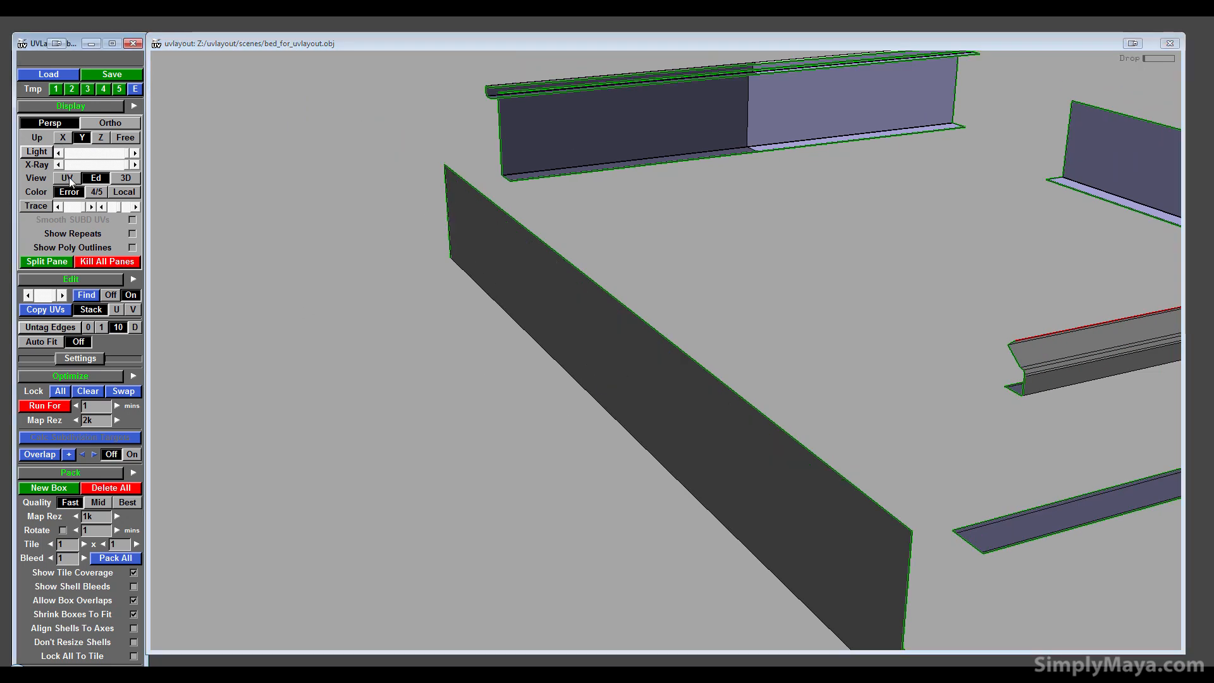
click(68, 179)
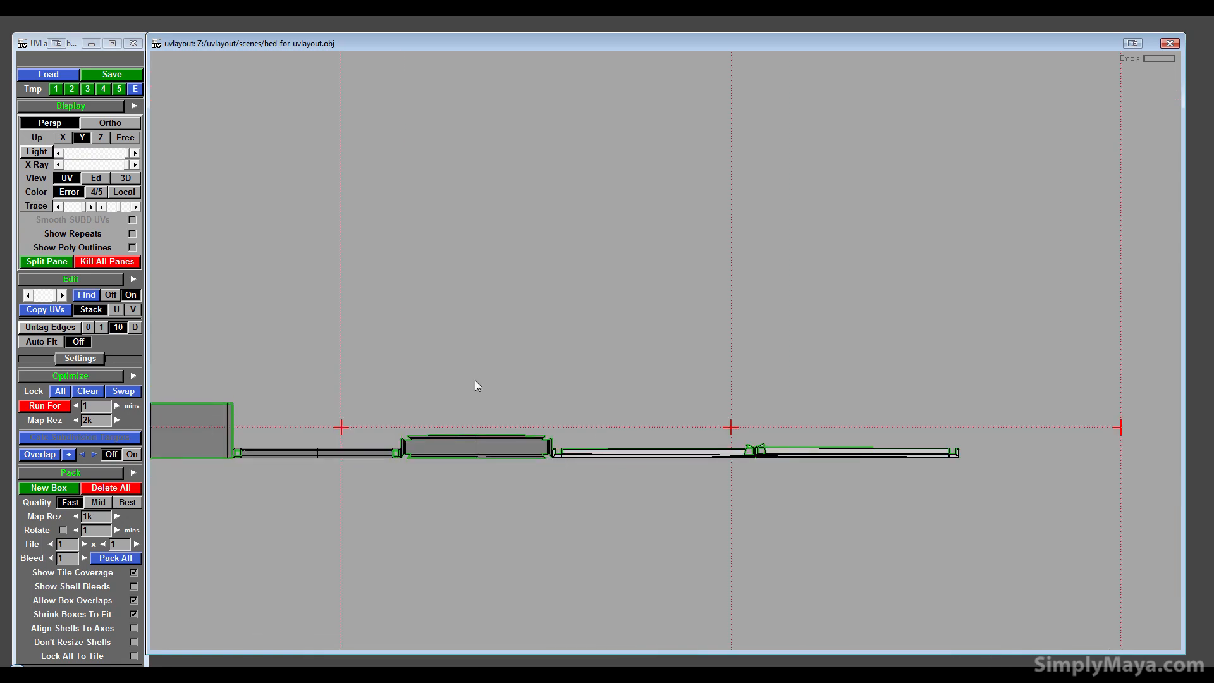
middle_drag(736, 464, 765, 311)
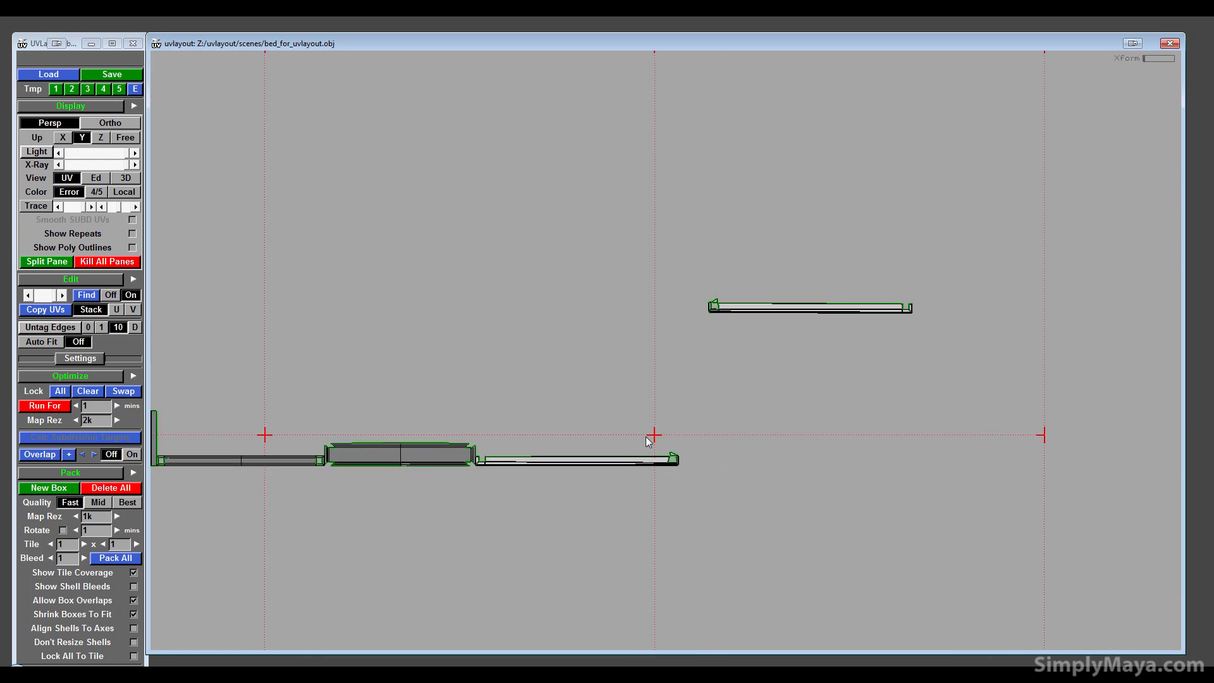
middle_drag(612, 459, 739, 351)
right_drag(738, 352, 829, 400)
middle_drag(625, 420, 662, 355)
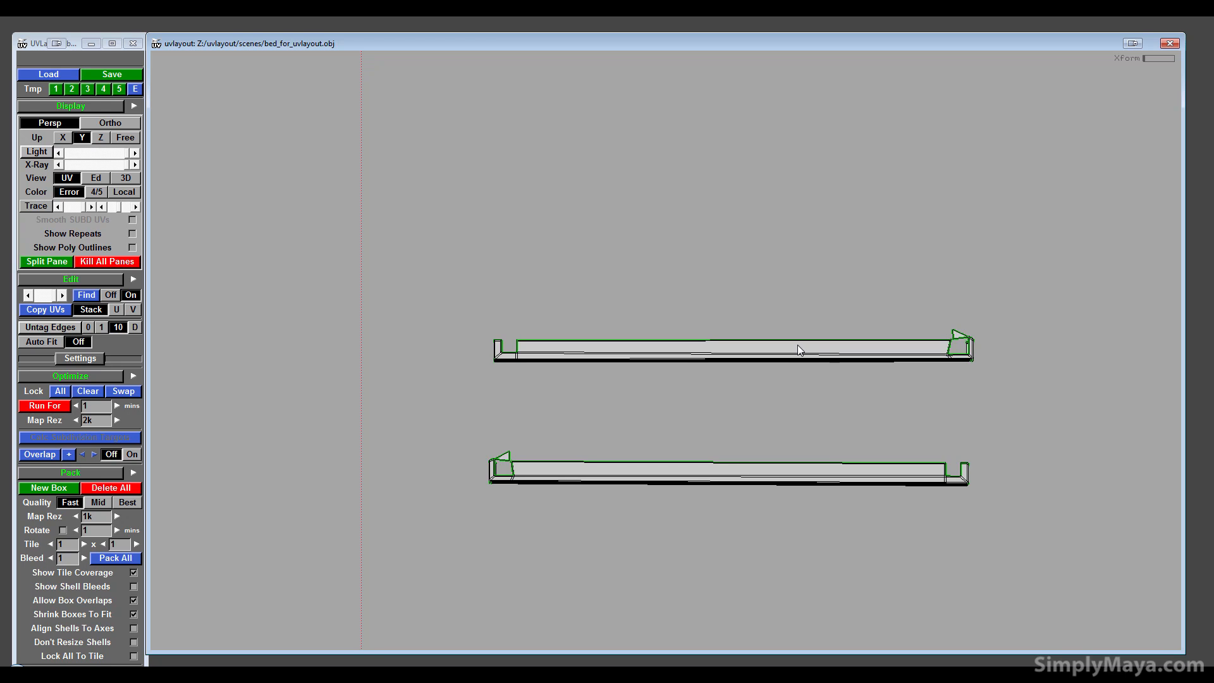
- Flatten the upper rail shell until its faces unfold, and stop the flattening
key(f)
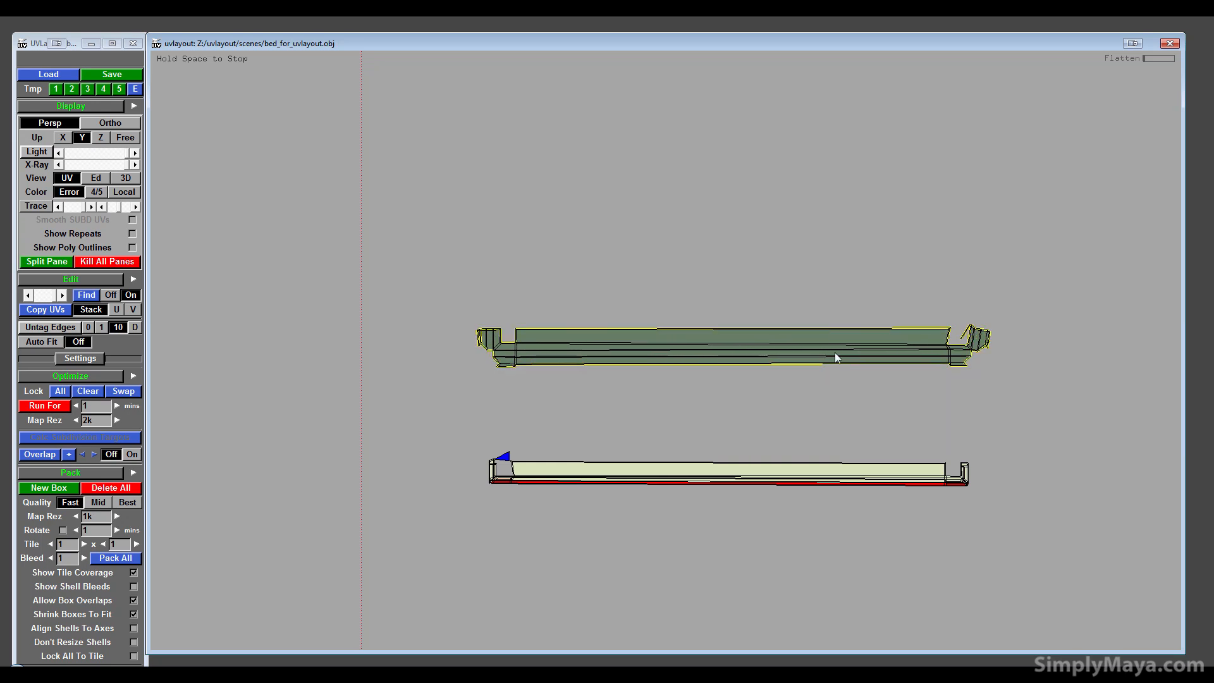
key(space)
middle_drag(788, 368, 620, 380)
right_drag(620, 380, 1125, 407)
middle_drag(920, 404, 790, 358)
right_drag(791, 358, 1141, 388)
middle_drag(903, 417, 750, 561)
right_drag(928, 456, 1126, 443)
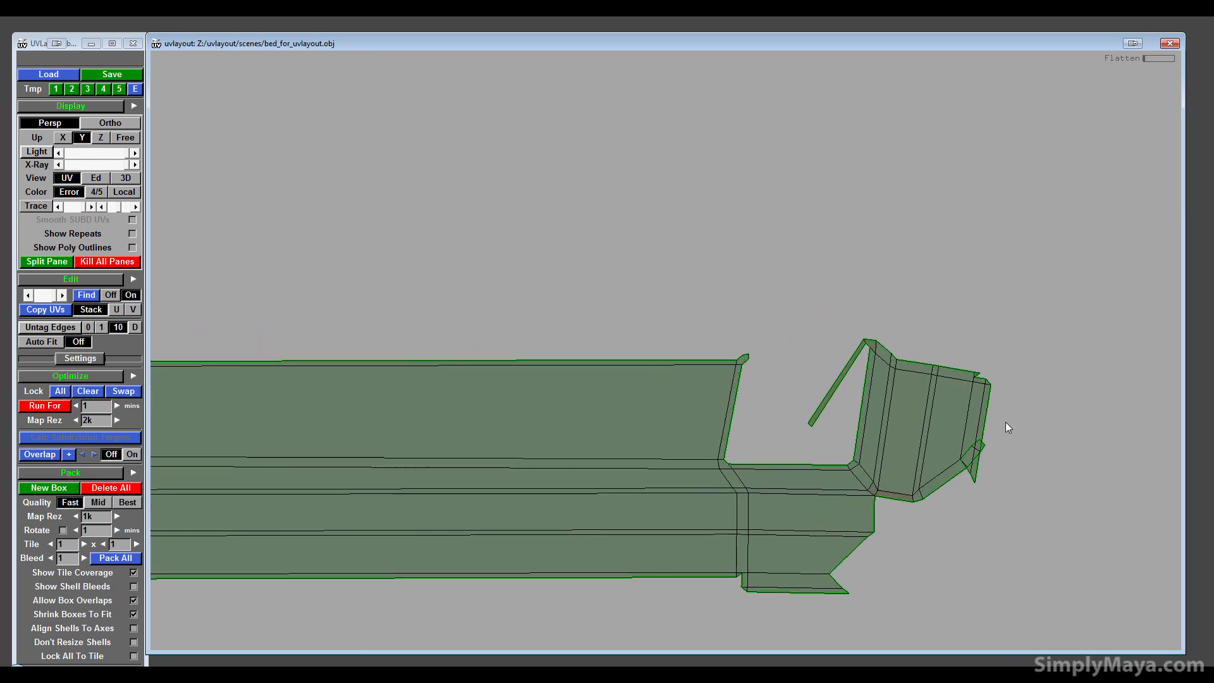
- Weld the loose flap's edges at the end of the upper rail shell and flatten the shell again
middle_drag(1007, 424, 851, 505)
right_drag(852, 505, 864, 472)
middle_drag(864, 472, 865, 428)
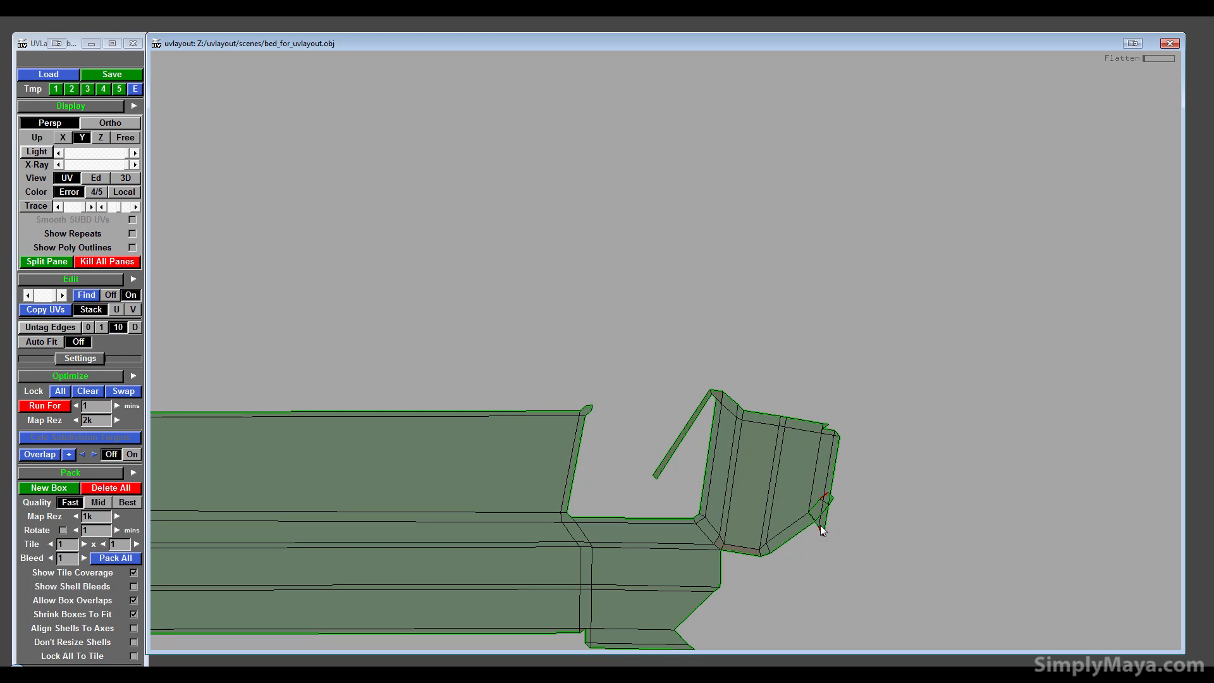
key(w)
key(w)
key(w)
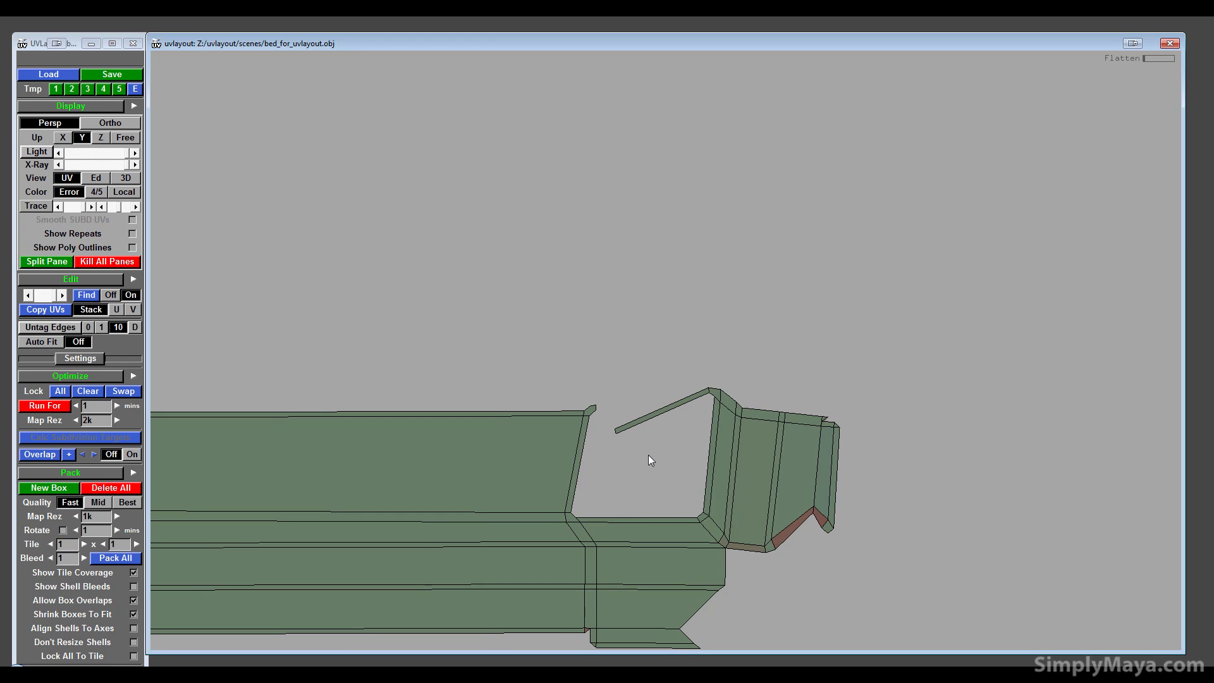
- Weld the free end of the thin strip to the upper rail's corner tip and flatten the resulting frame
key(ctrl+f)
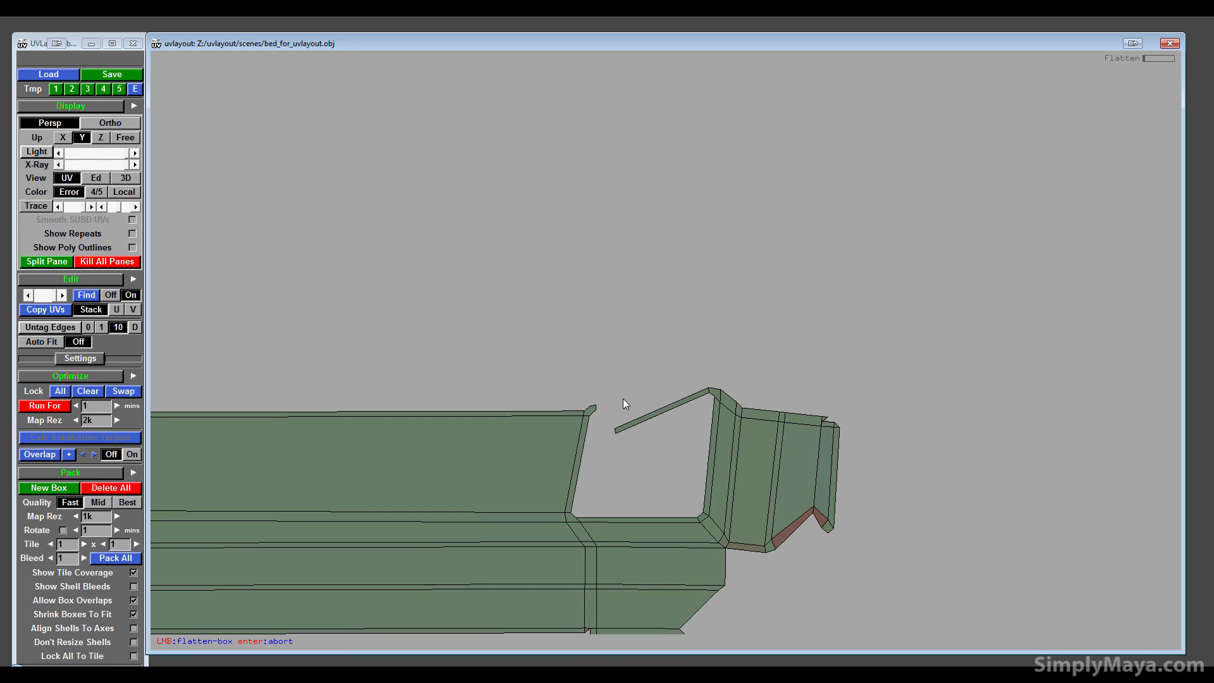
key(Return)
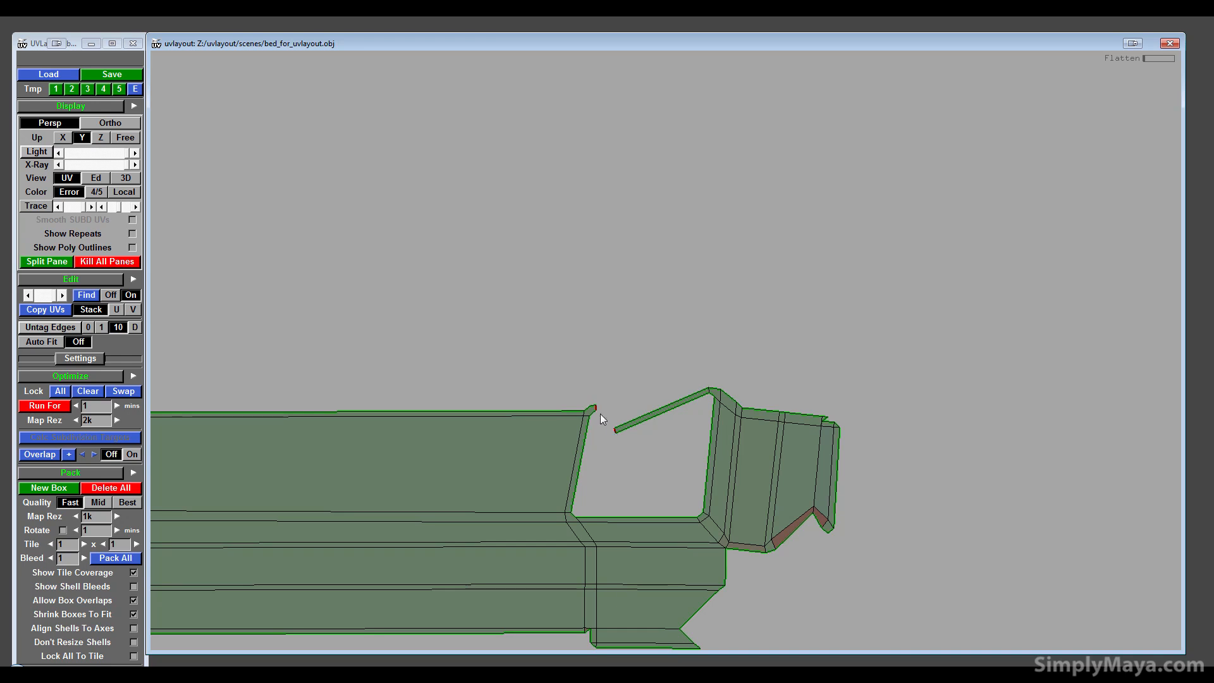
key(w)
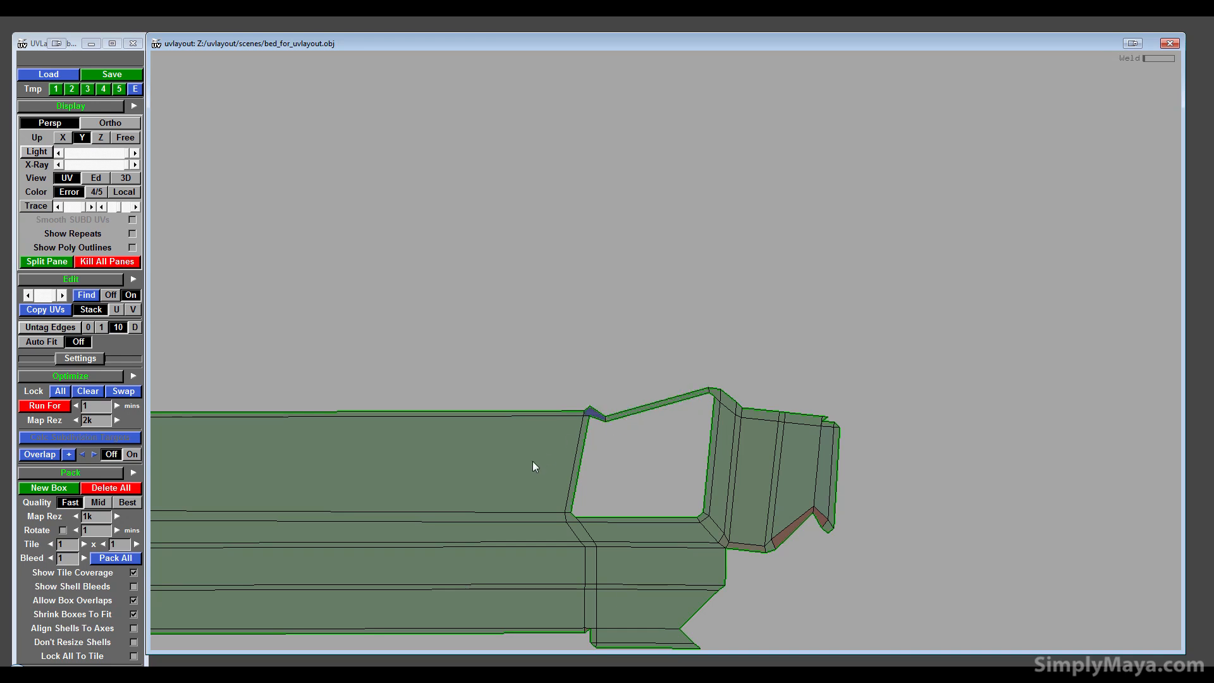
key(f)
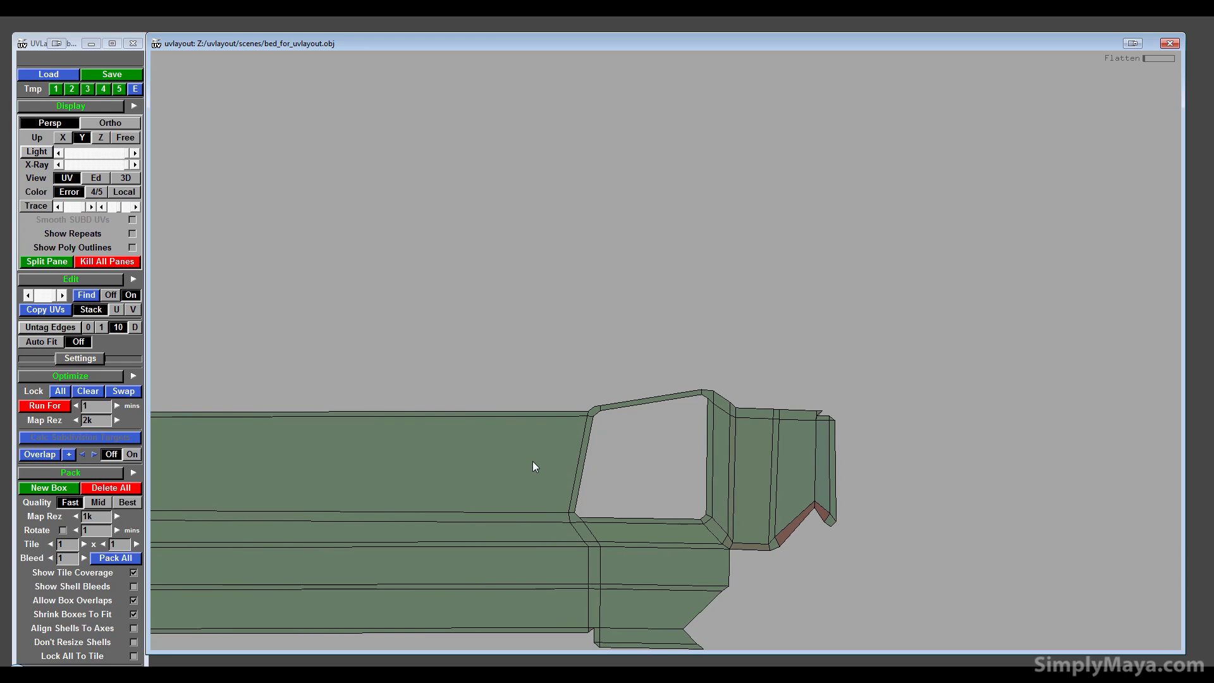
- Inspect the upper rail's welded end and copy the flattened rail's UVs onto the matching lower rail shell
right_drag(640, 479, 644, 472)
middle_drag(643, 472, 838, 363)
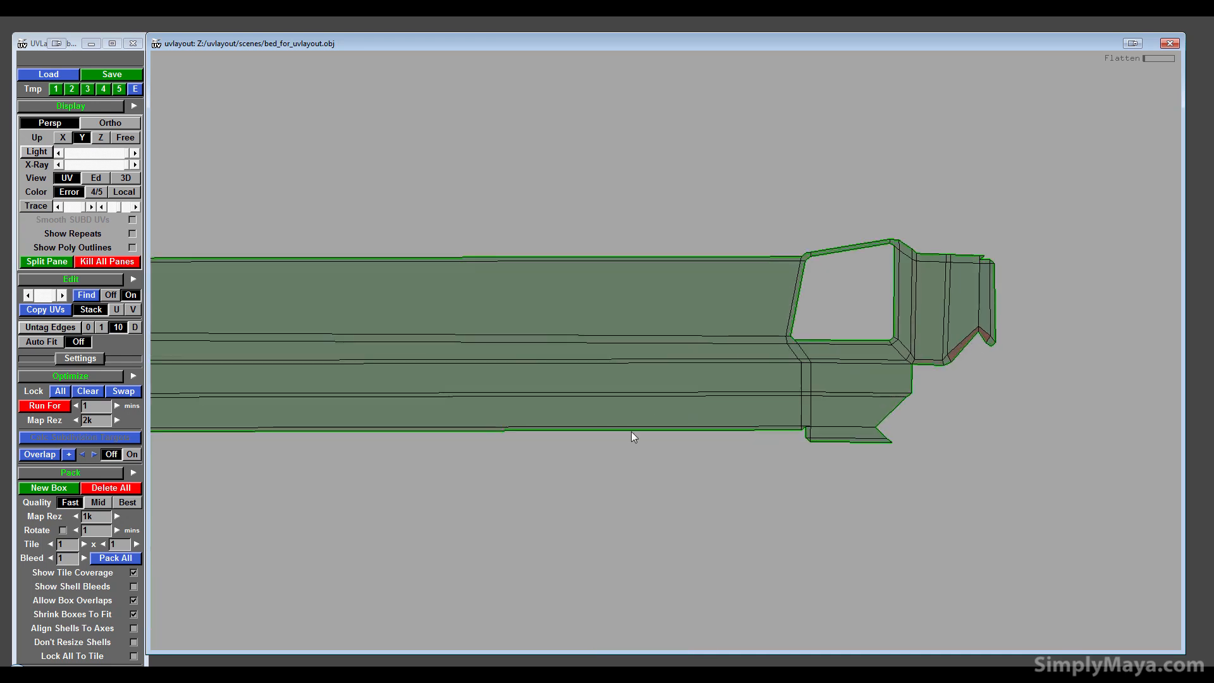
middle_drag(631, 432, 517, 520)
right_drag(1042, 362, 697, 335)
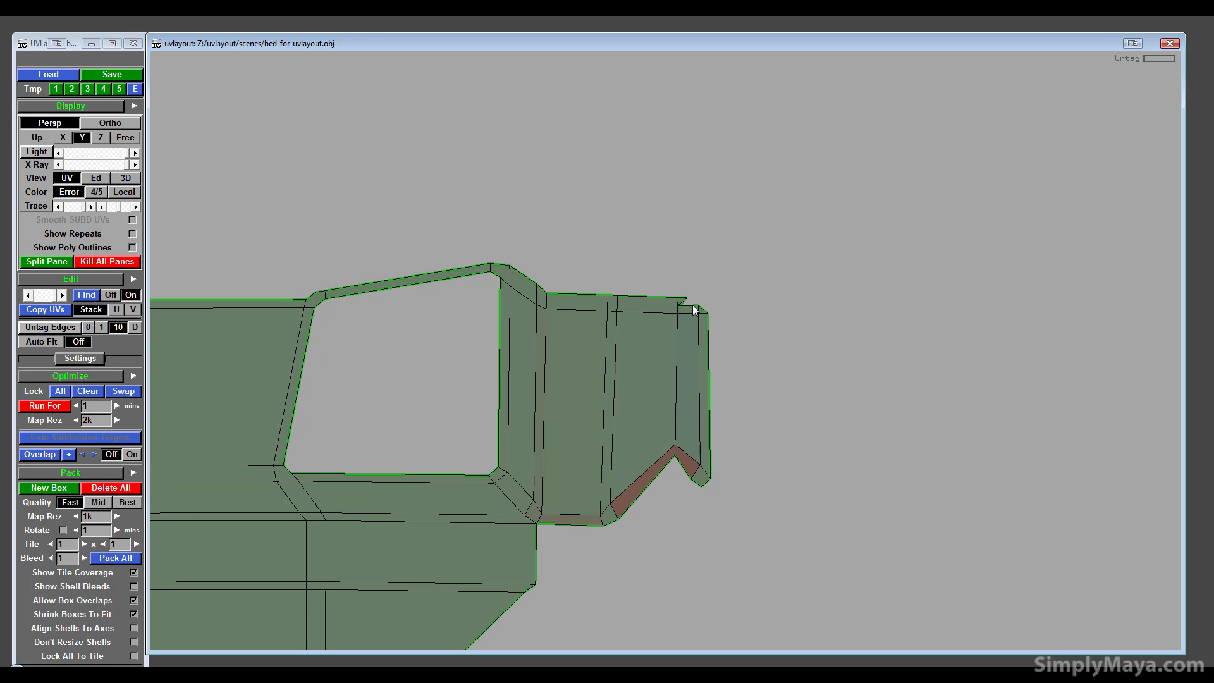
scroll(692, 304, down, 5)
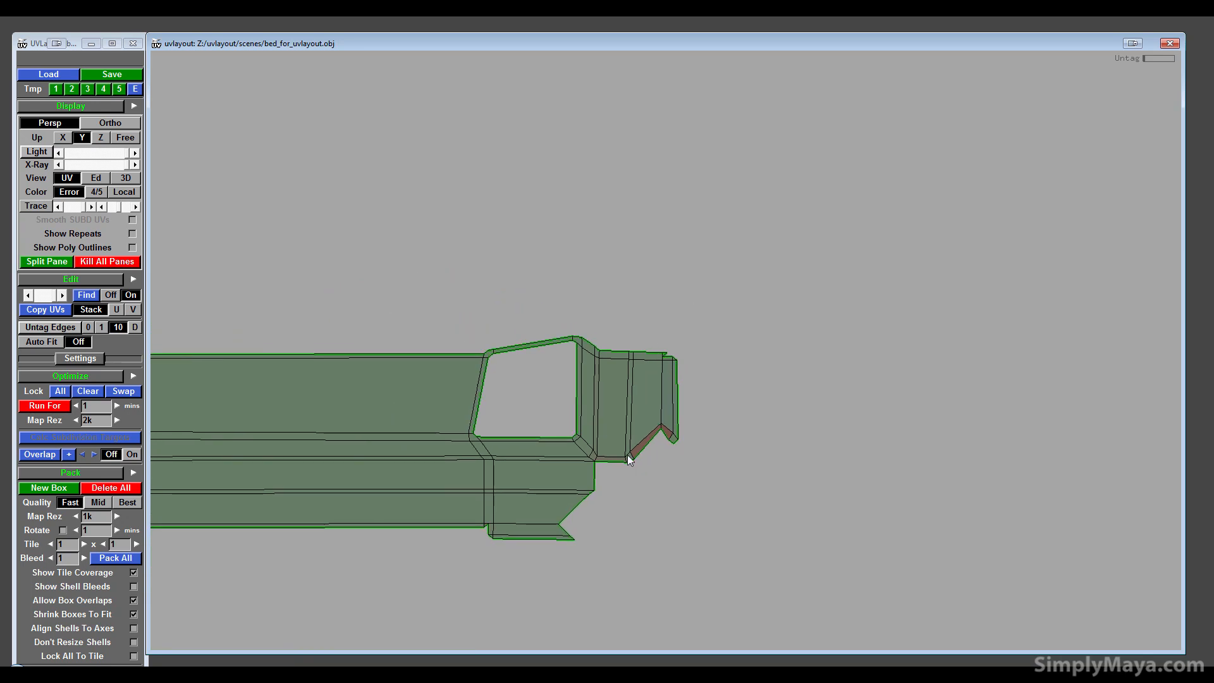
middle_drag(627, 454, 821, 453)
scroll(821, 452, down, 5)
middle_drag(661, 473, 975, 407)
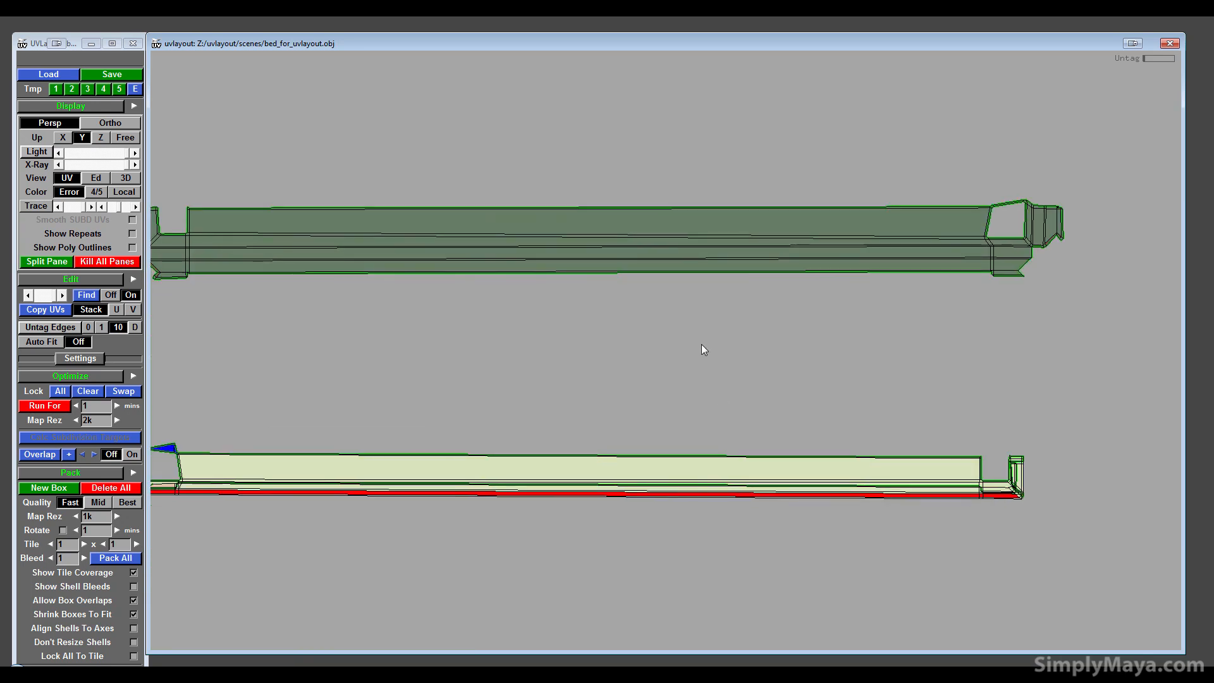
scroll(654, 291, down, 3)
key(s)
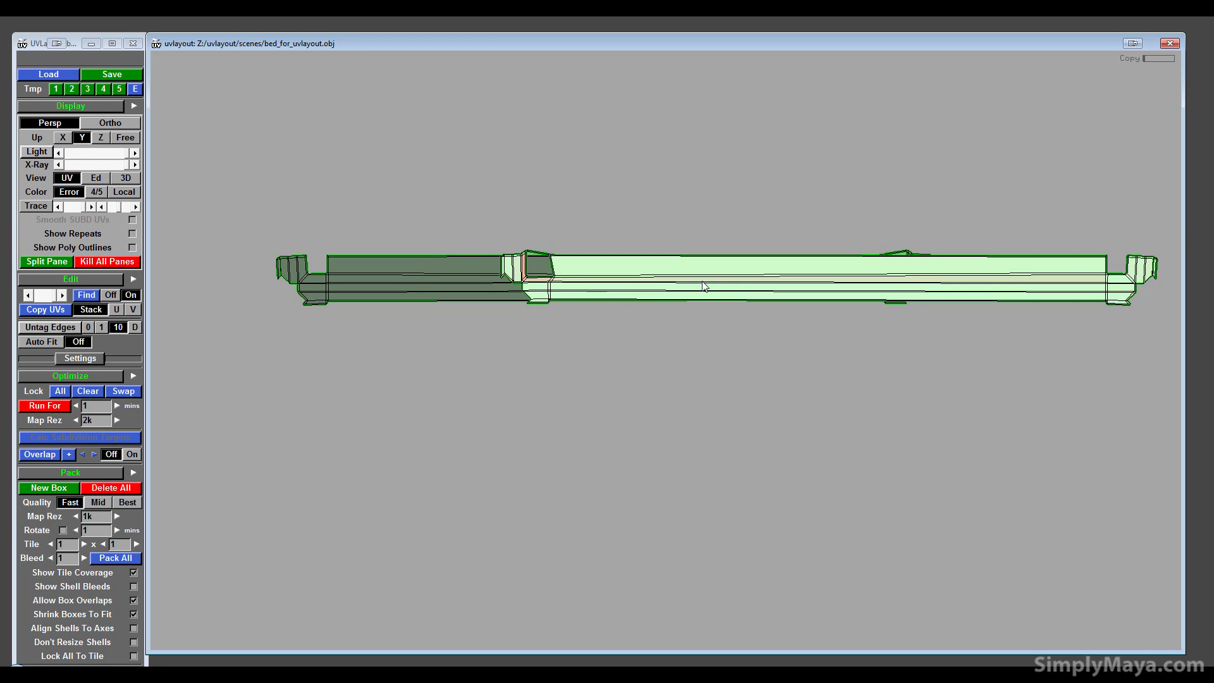
- Move the copied rail shell off the upper one and align it directly beneath
middle_drag(703, 282, 514, 361)
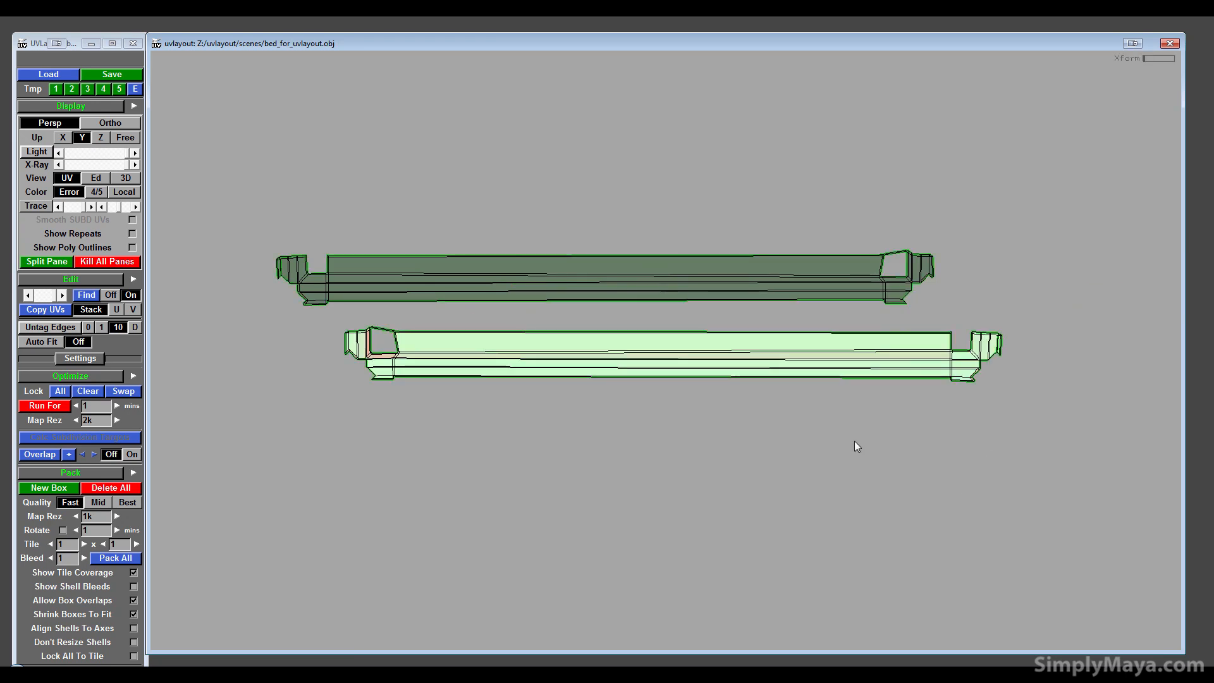
middle_drag(665, 348, 756, 348)
scroll(640, 373, up, 2)
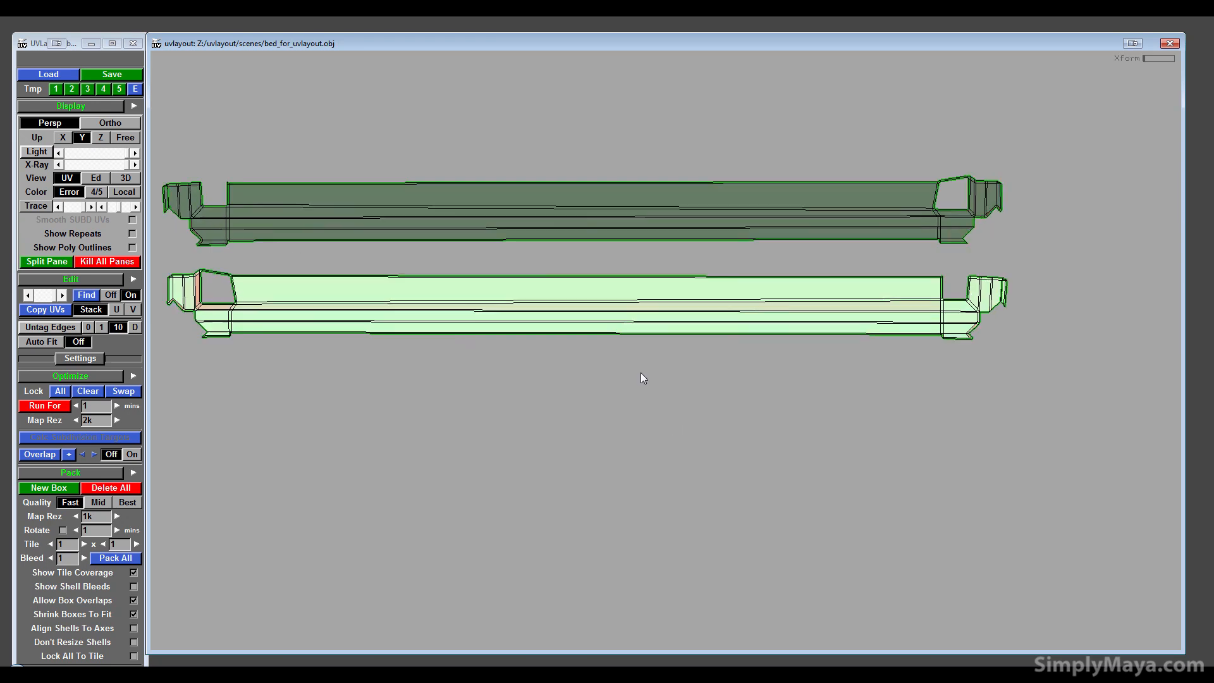
scroll(604, 369, down, 1)
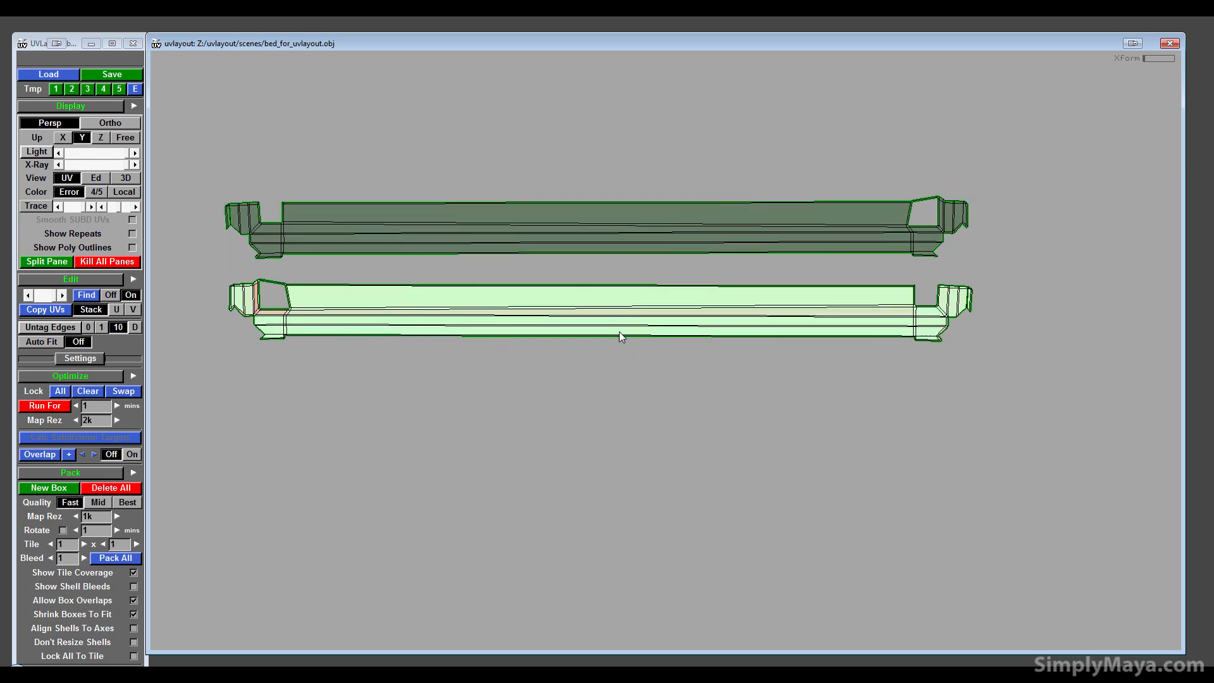
- Flatten the lower rail shell, scale it up strongly and flatten it again, stopping the continuous flattening
key(f)
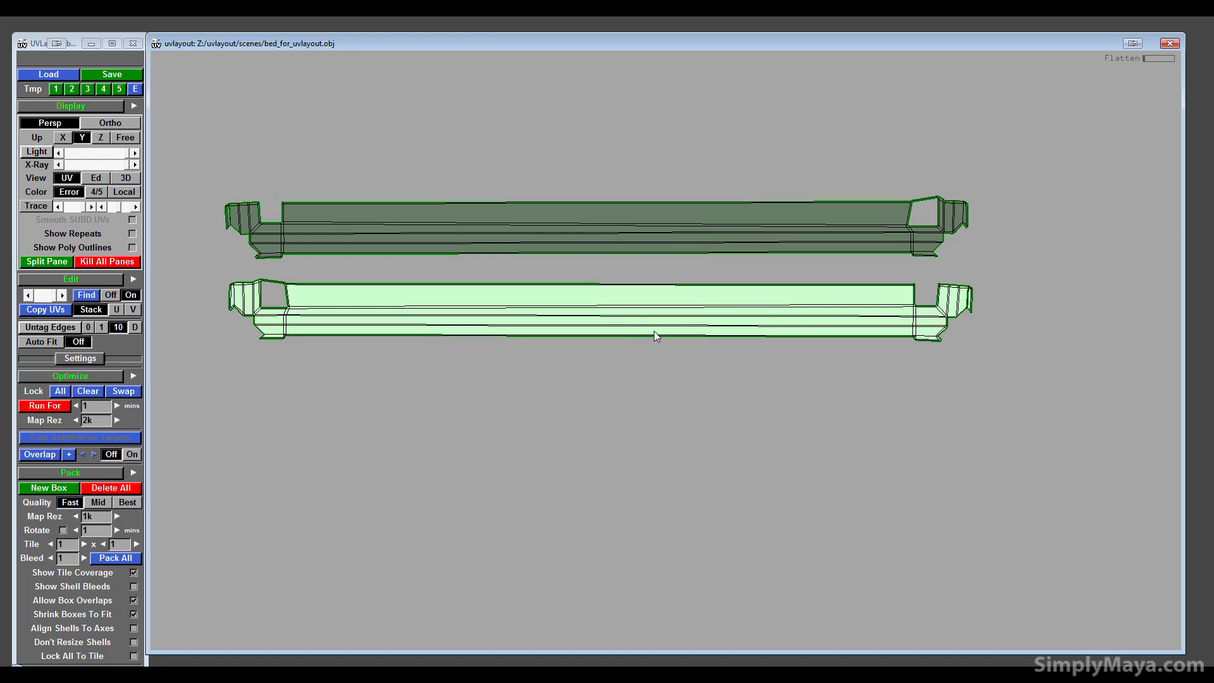
right_drag(599, 316, 1110, 341)
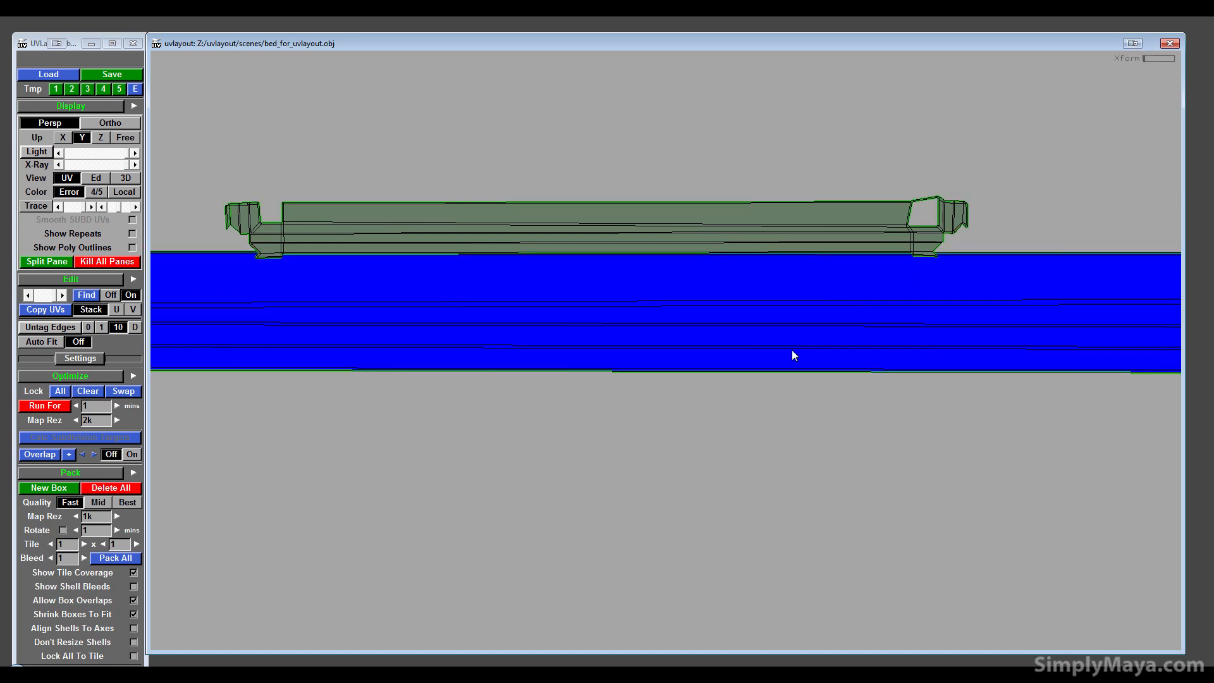
key(f)
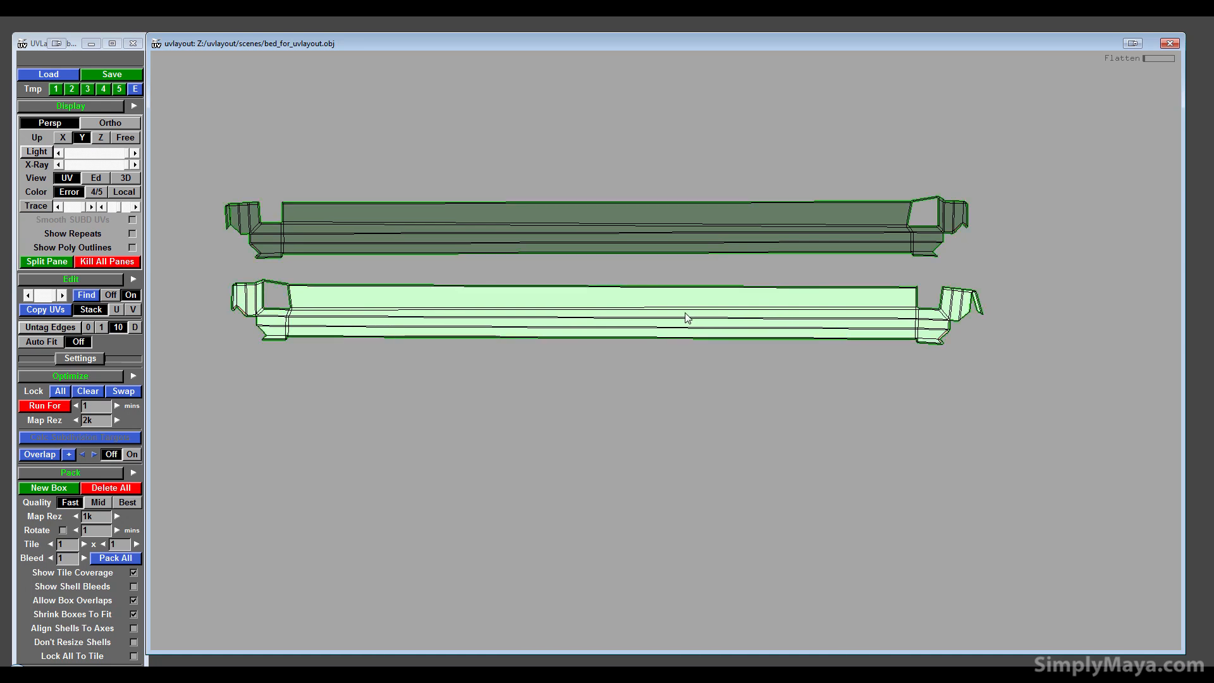
key(shift+f)
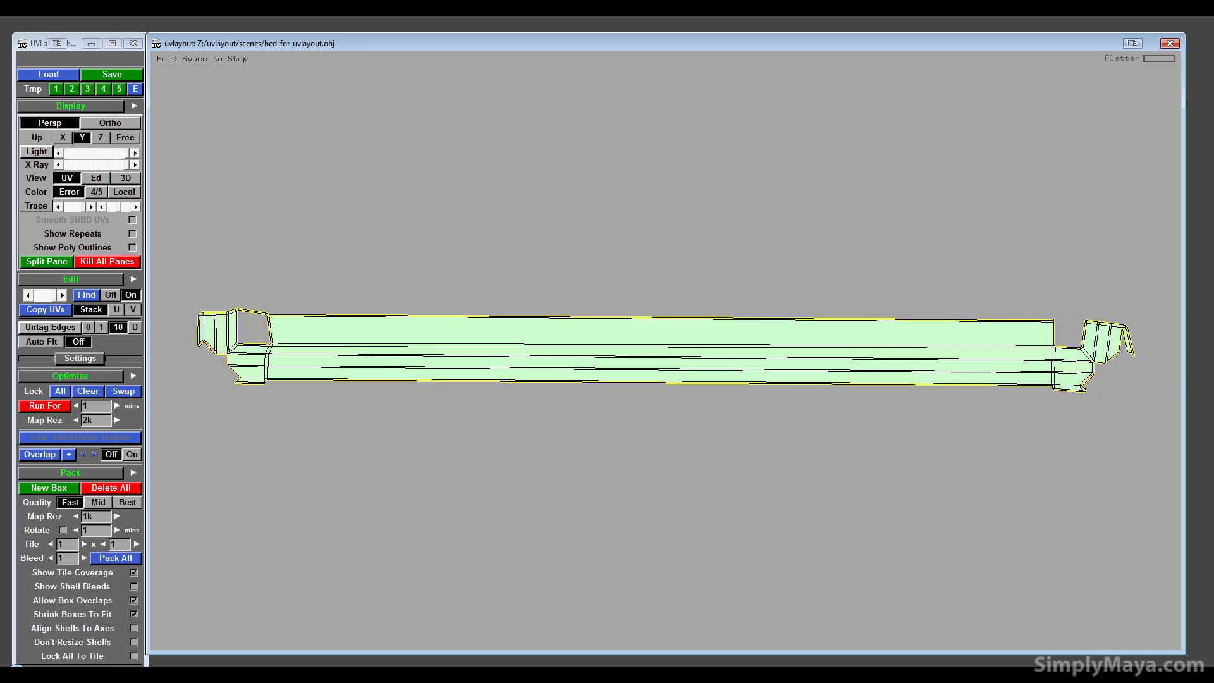
key(space)
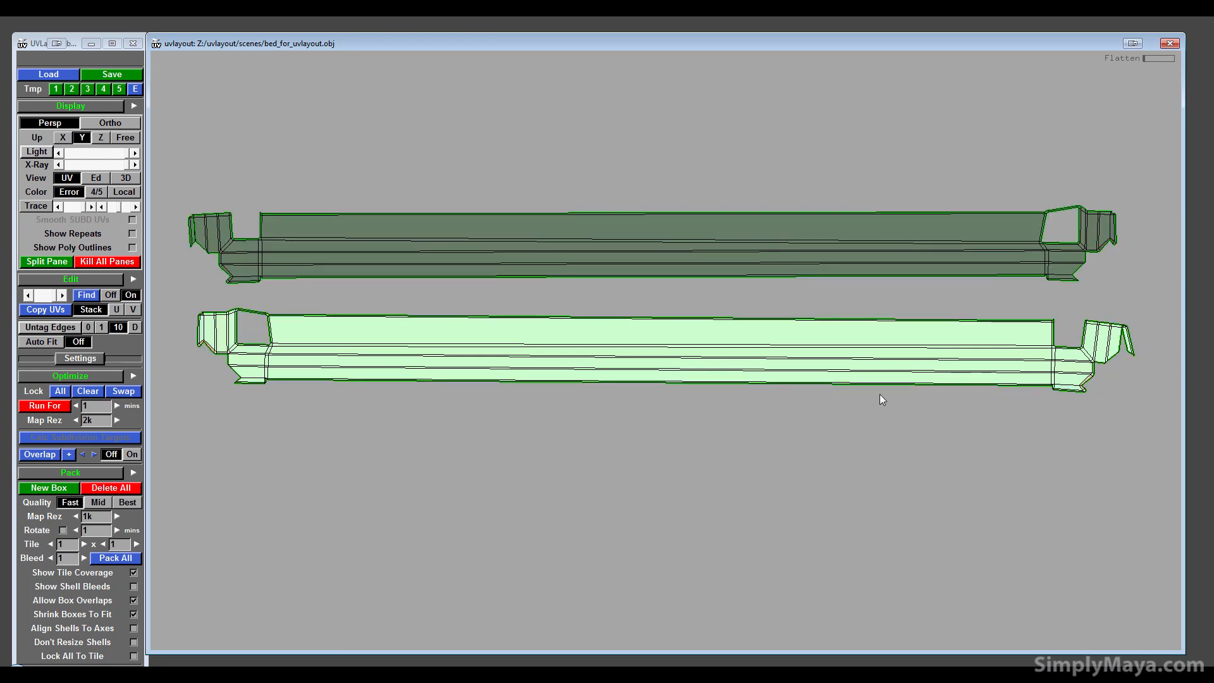
- Weld the loose flap onto the end piece of the lower rail shell and flatten the shell again
middle_drag(879, 393, 738, 468)
right_drag(737, 468, 852, 465)
middle_drag(851, 465, 596, 320)
right_drag(596, 320, 799, 210)
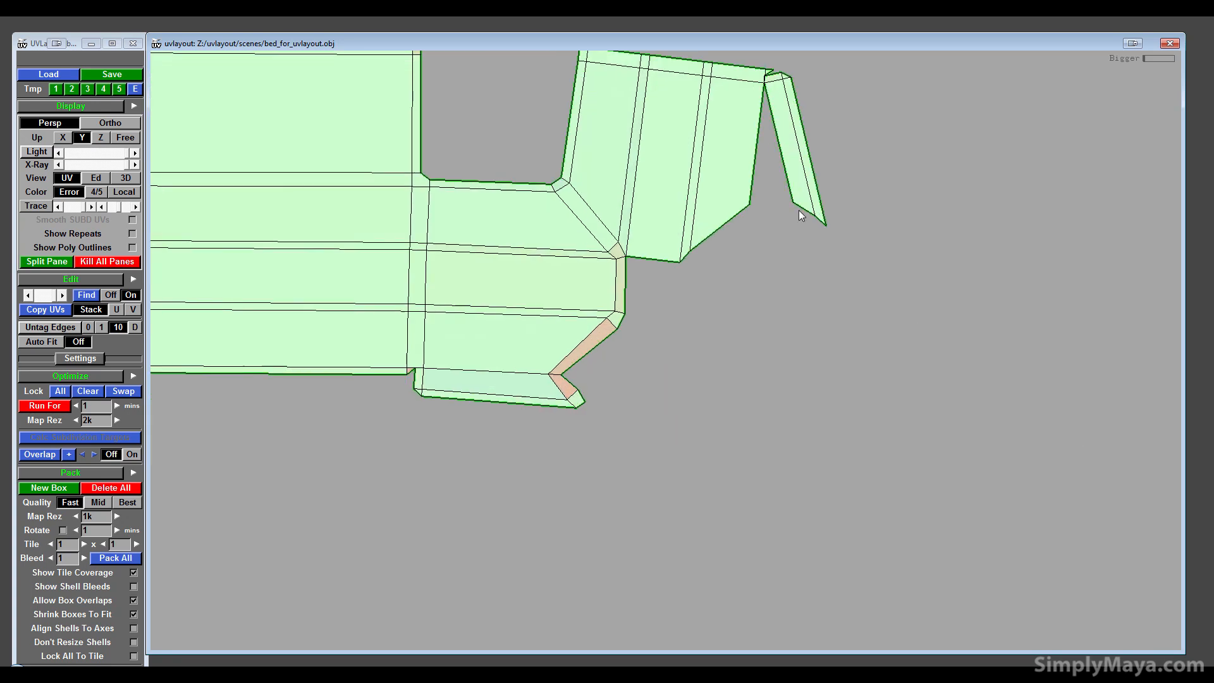
middle_drag(798, 210, 752, 476)
right_drag(752, 476, 852, 397)
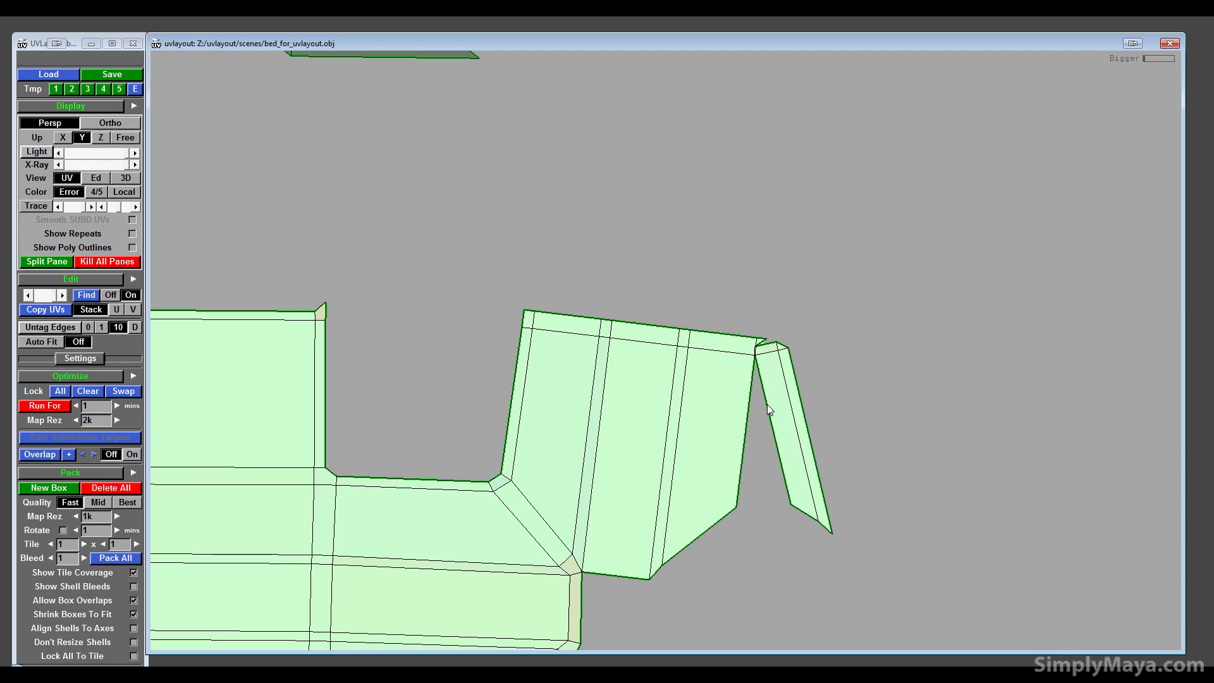
key(w)
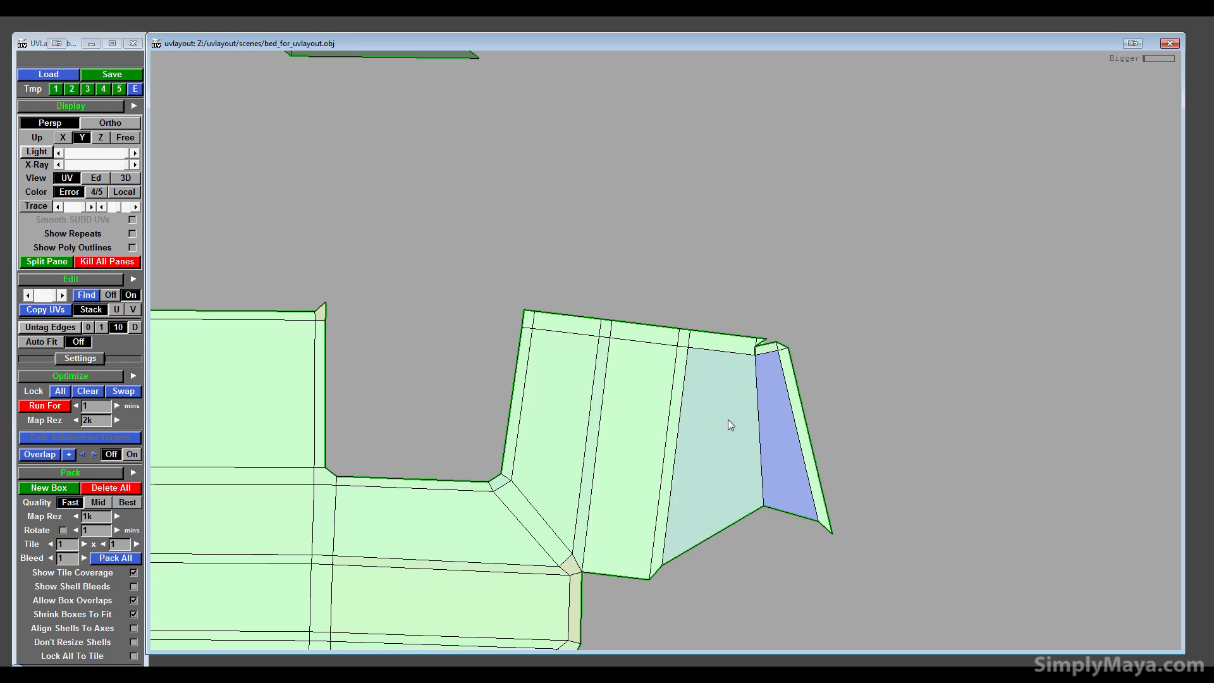
key(w)
key(f)
- Move the inner point of the small notch outward at the lower rail's end piece to open the folded face
scroll(765, 374, up, 2)
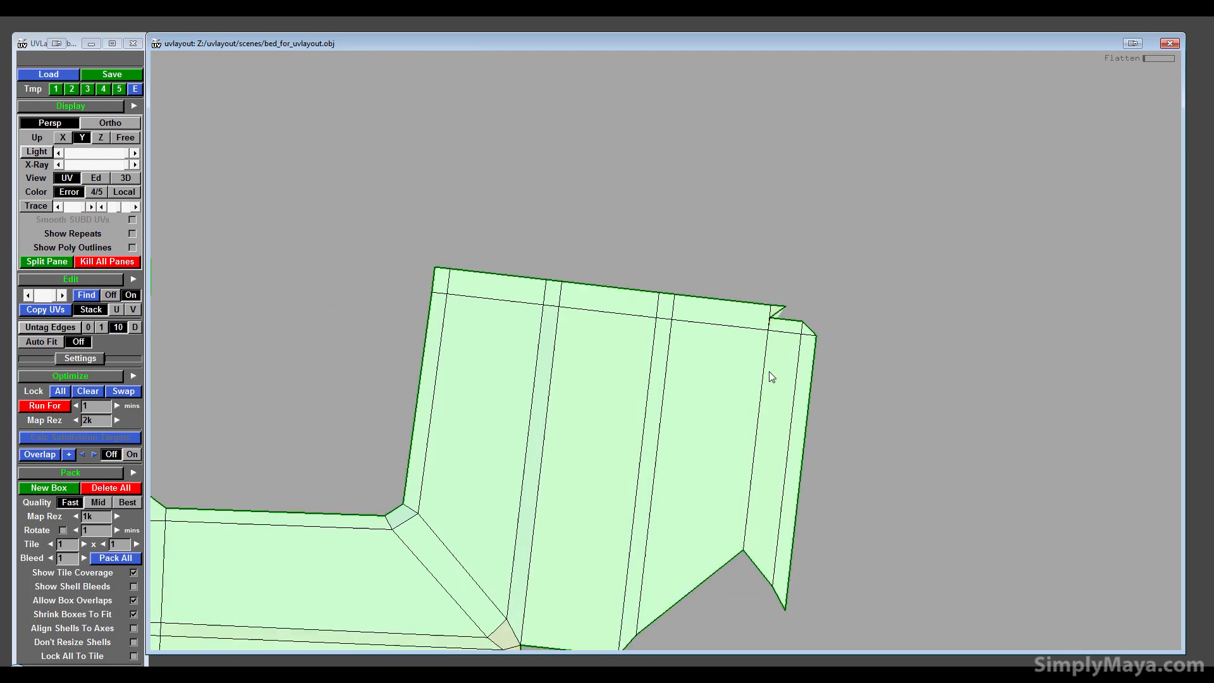
scroll(770, 377, up, 3)
middle_drag(685, 266, 646, 341)
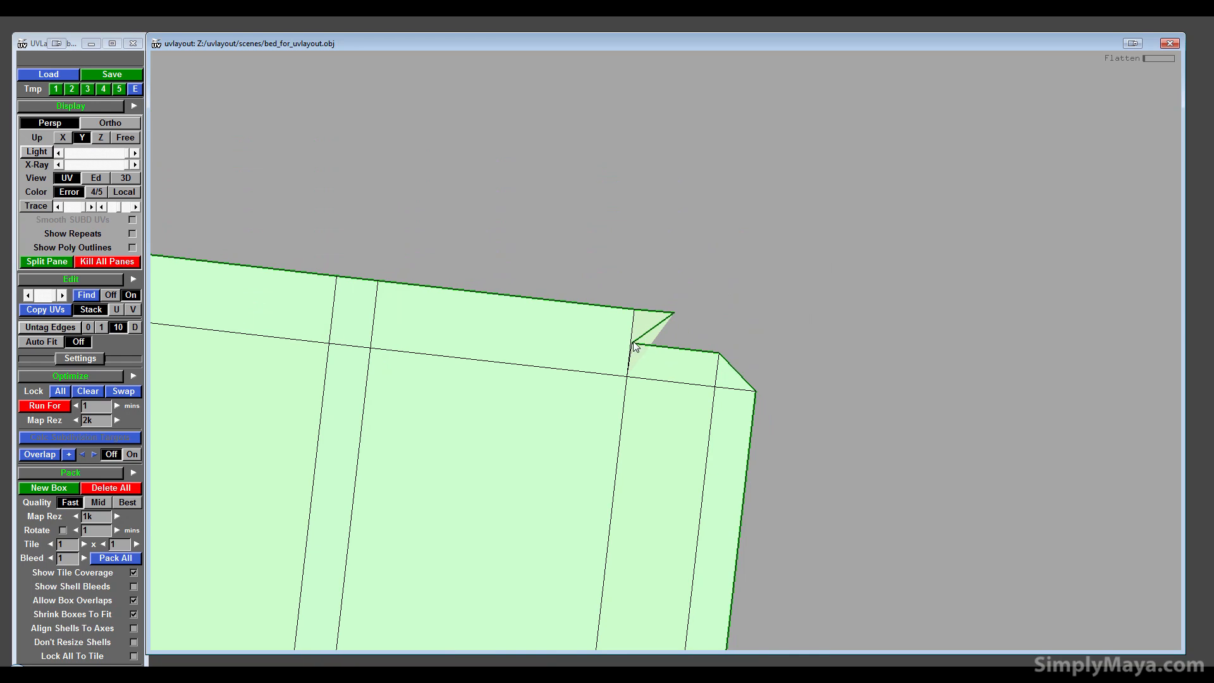
ctrl+middle_drag(633, 342, 708, 323)
right_drag(707, 322, 624, 398)
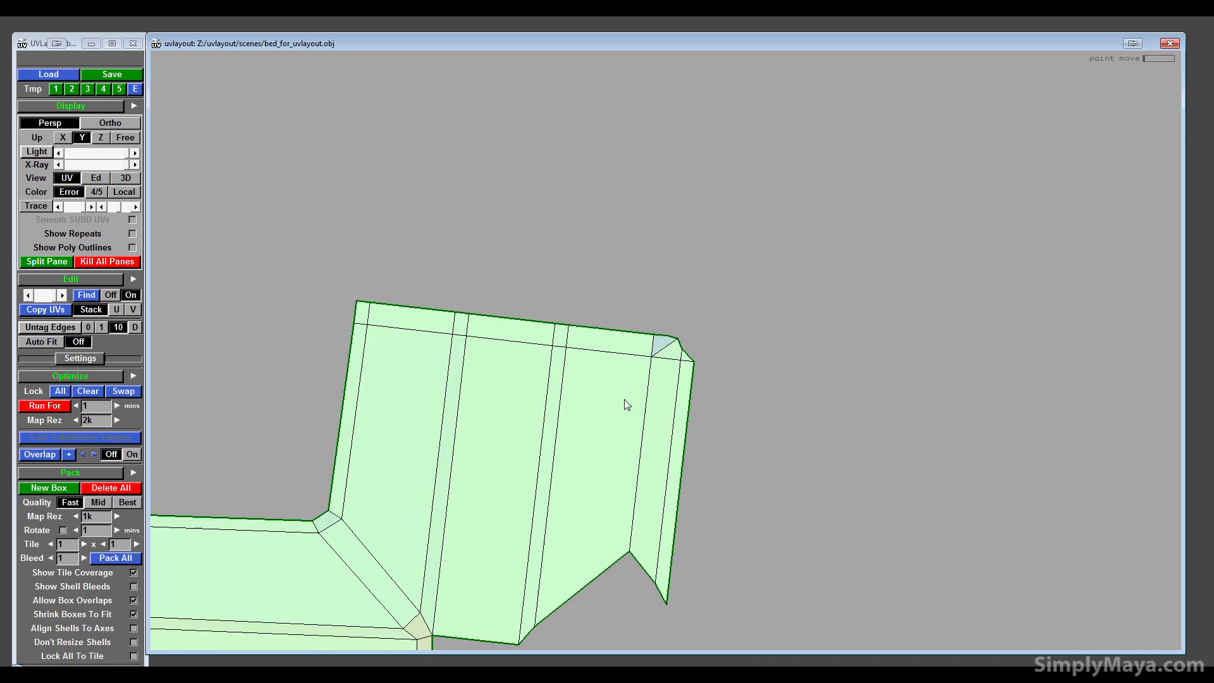
- Examine the end pieces of both rail shells and compare the two shells along their full length for distortion
middle_drag(616, 415, 640, 362)
right_drag(493, 459, 423, 448)
middle_drag(423, 448, 637, 420)
middle_drag(544, 437, 438, 525)
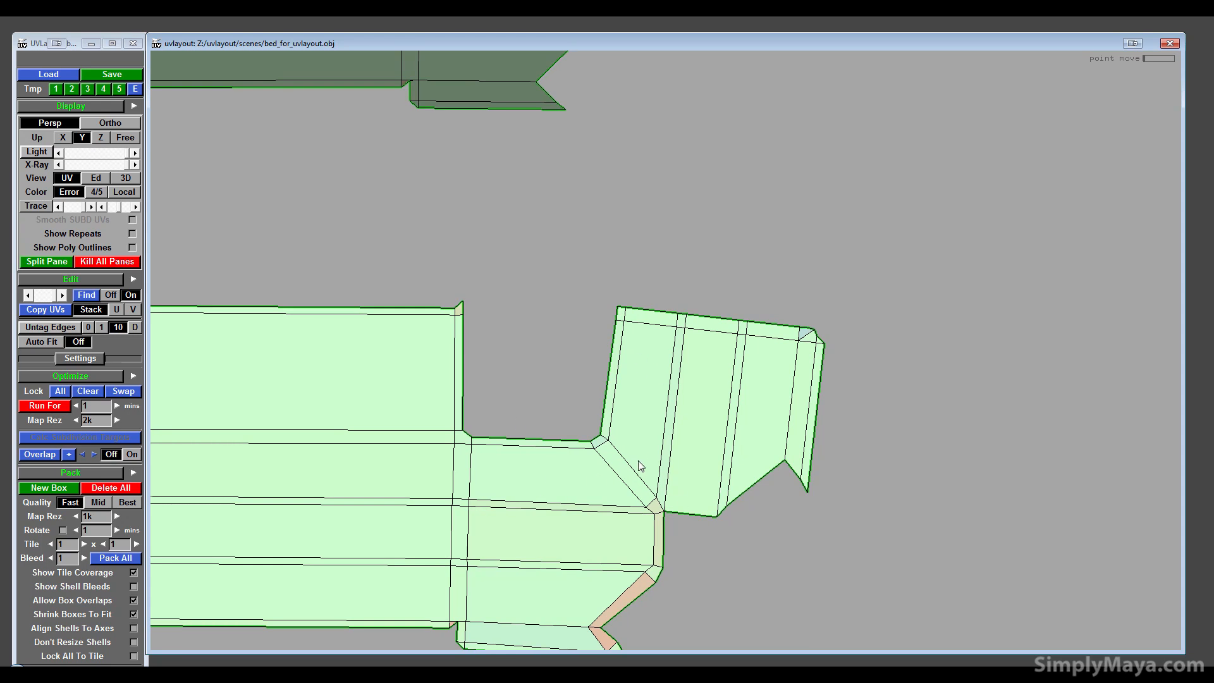
right_drag(639, 466, 569, 303)
right_drag(577, 387, 406, 366)
middle_drag(406, 366, 733, 432)
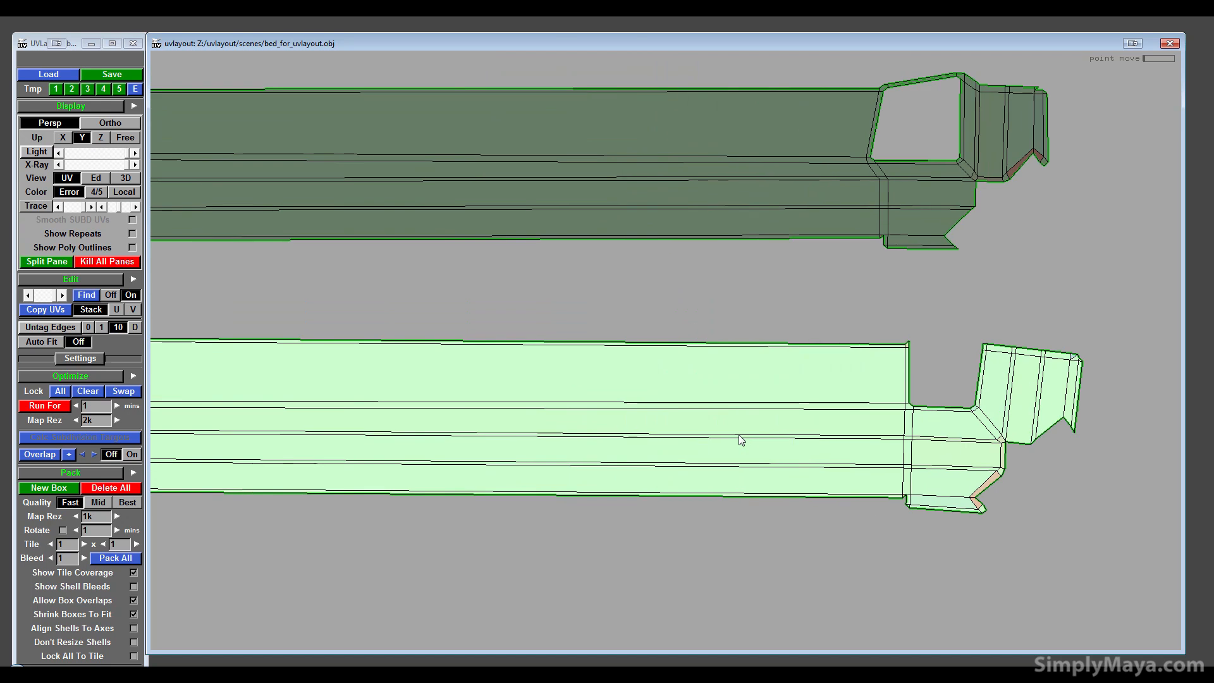
right_drag(733, 432, 640, 410)
middle_drag(613, 402, 597, 431)
right_drag(763, 316, 788, 283)
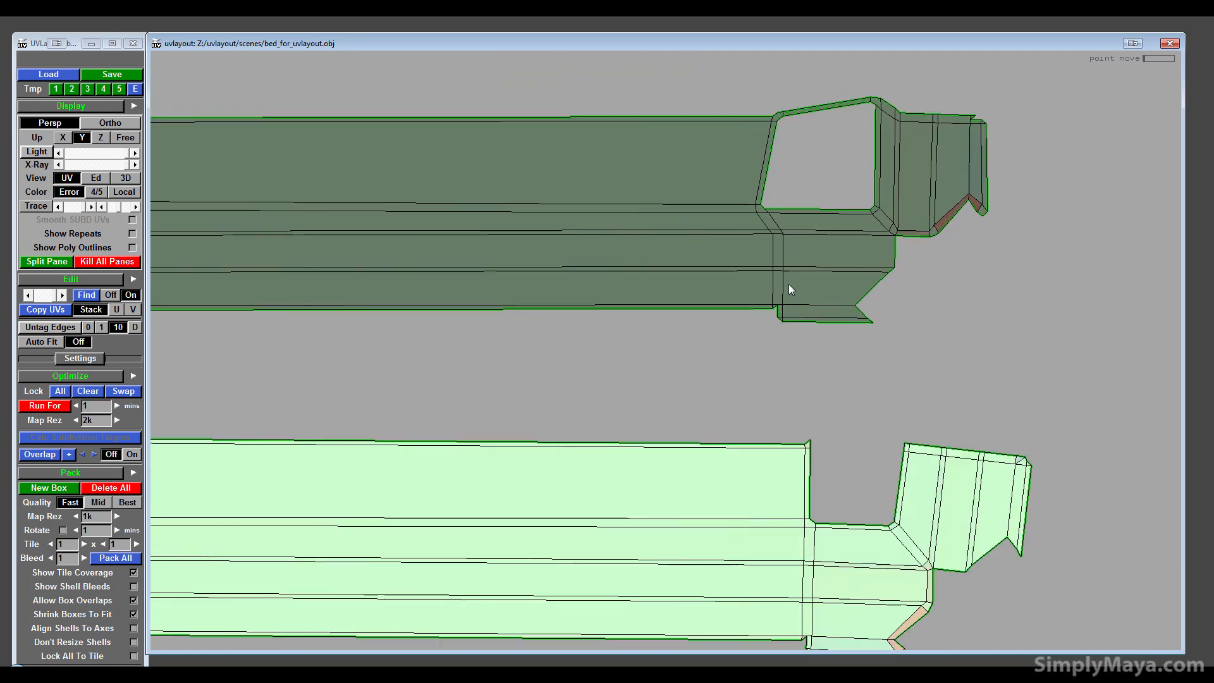
middle_drag(788, 284, 705, 400)
right_drag(705, 400, 613, 402)
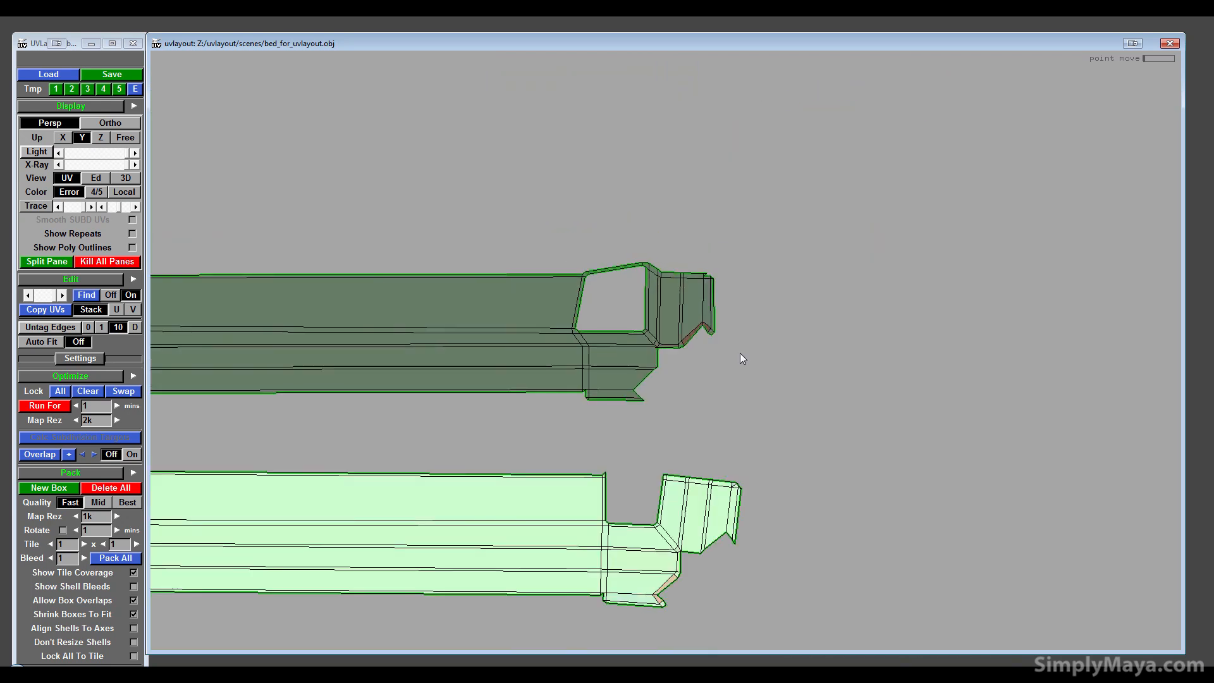
middle_drag(742, 355, 1022, 256)
right_drag(588, 408, 552, 393)
middle_drag(552, 394, 1083, 400)
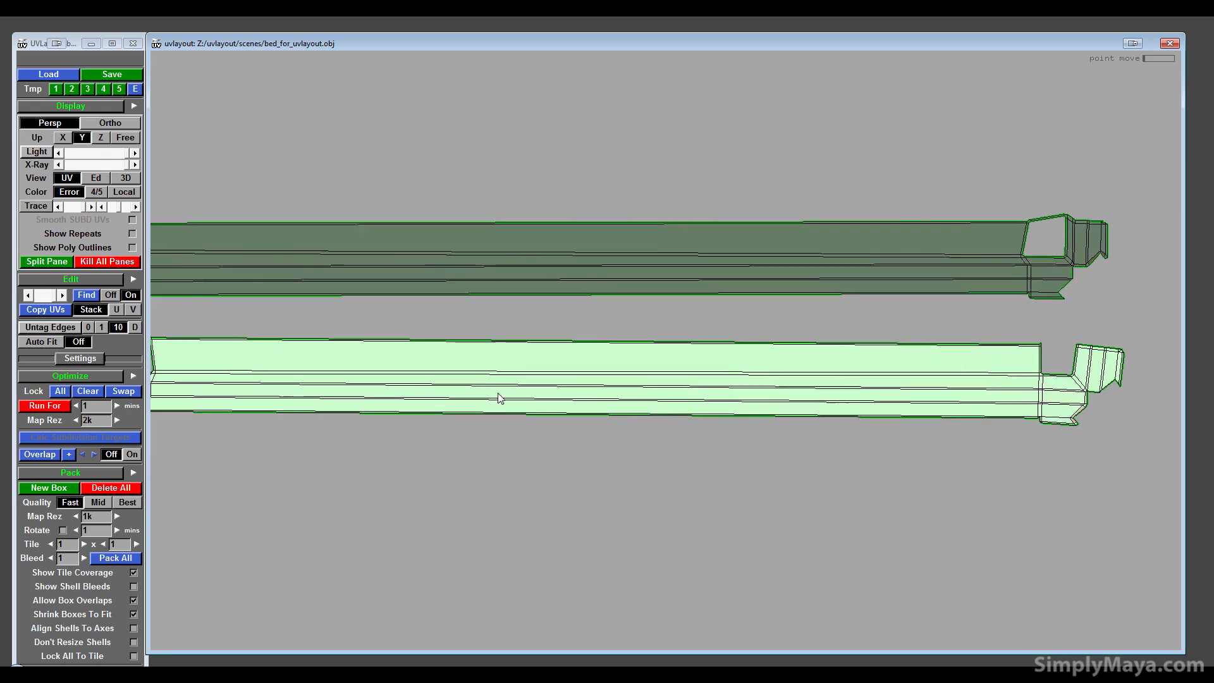
middle_drag(499, 399, 638, 412)
right_drag(638, 413, 509, 392)
middle_drag(579, 392, 420, 434)
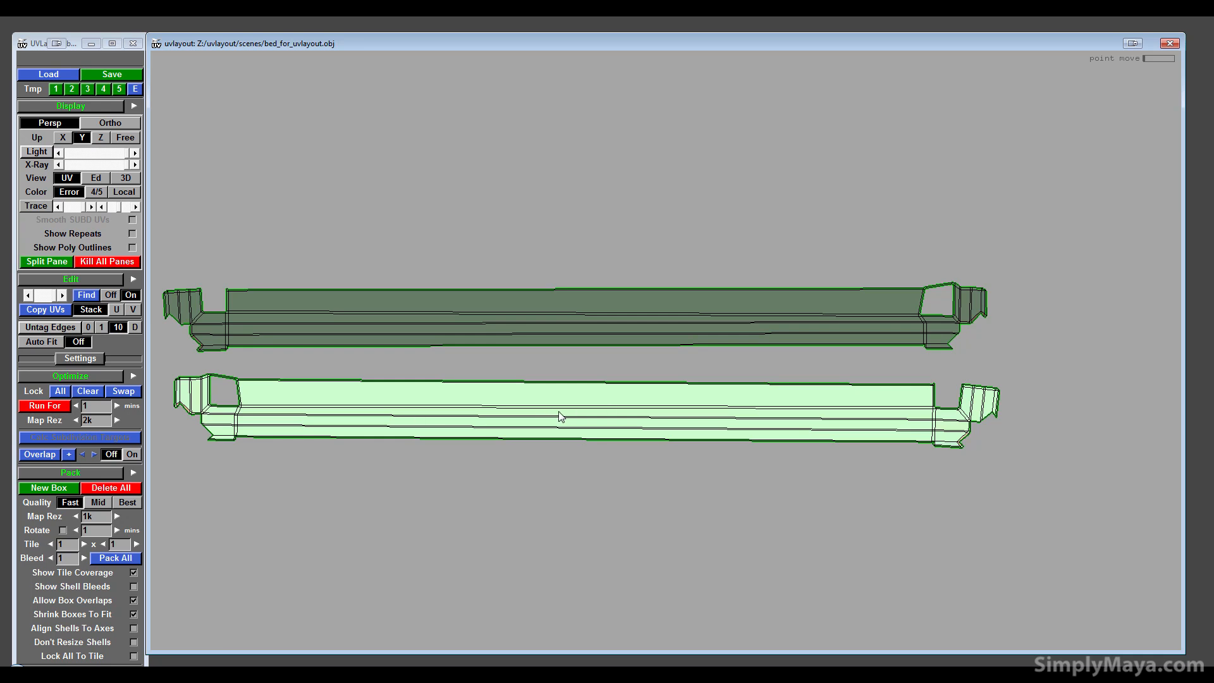
key(c)
middle_drag(564, 411, 289, 320)
mouse_move(807, 332)
middle_down()
mouse_move(818, 336)
mouse_move(808, 335)
middle_up()
right_drag(808, 335, 717, 456)
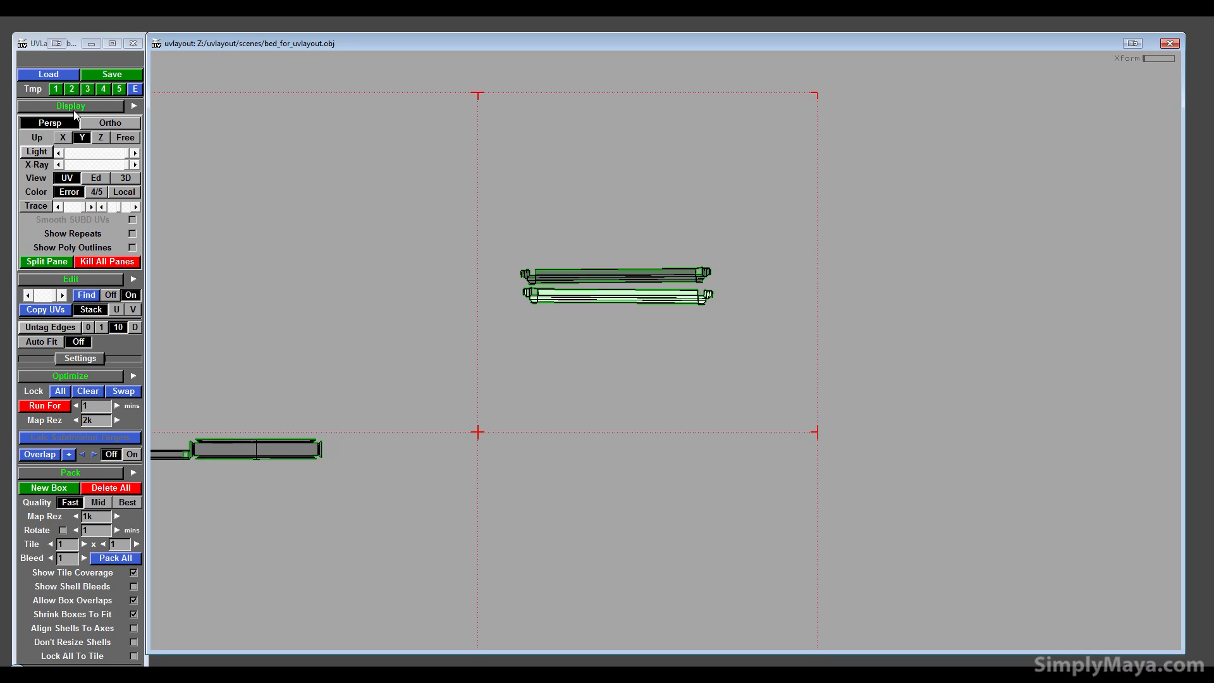
- Switch to the edit view and drop the large wall panels and the two remaining rails into the UV layout
click(96, 177)
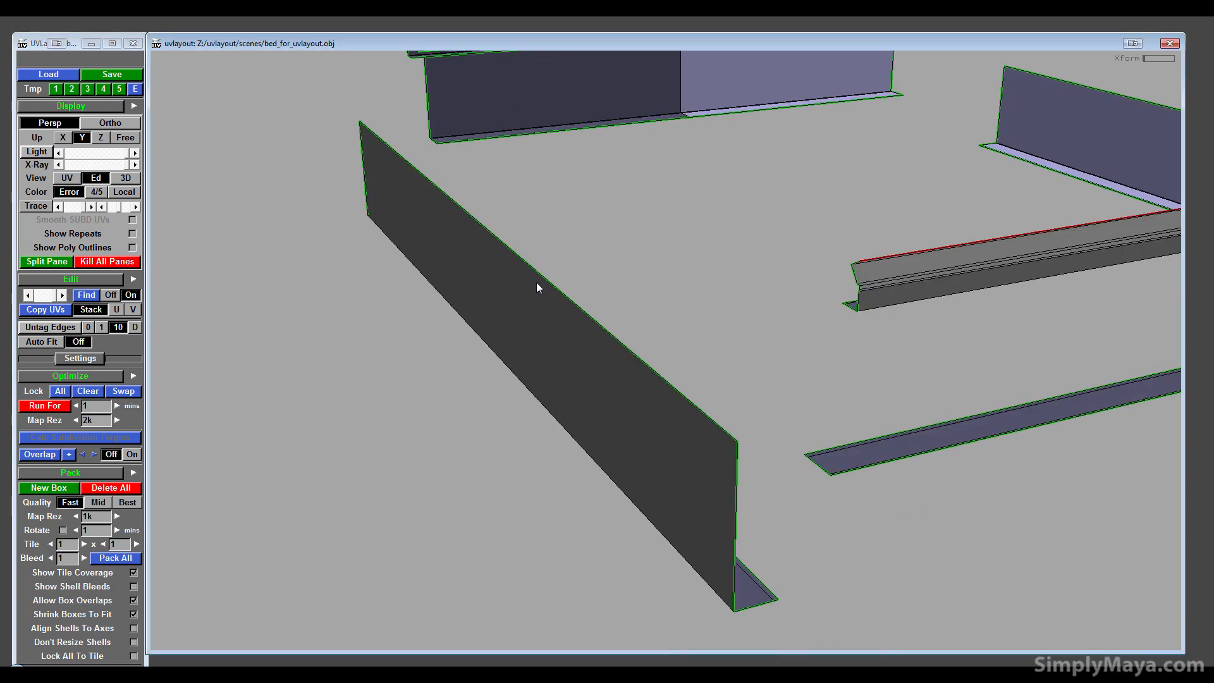
key(d)
key(d)
drag(619, 214, 848, 429)
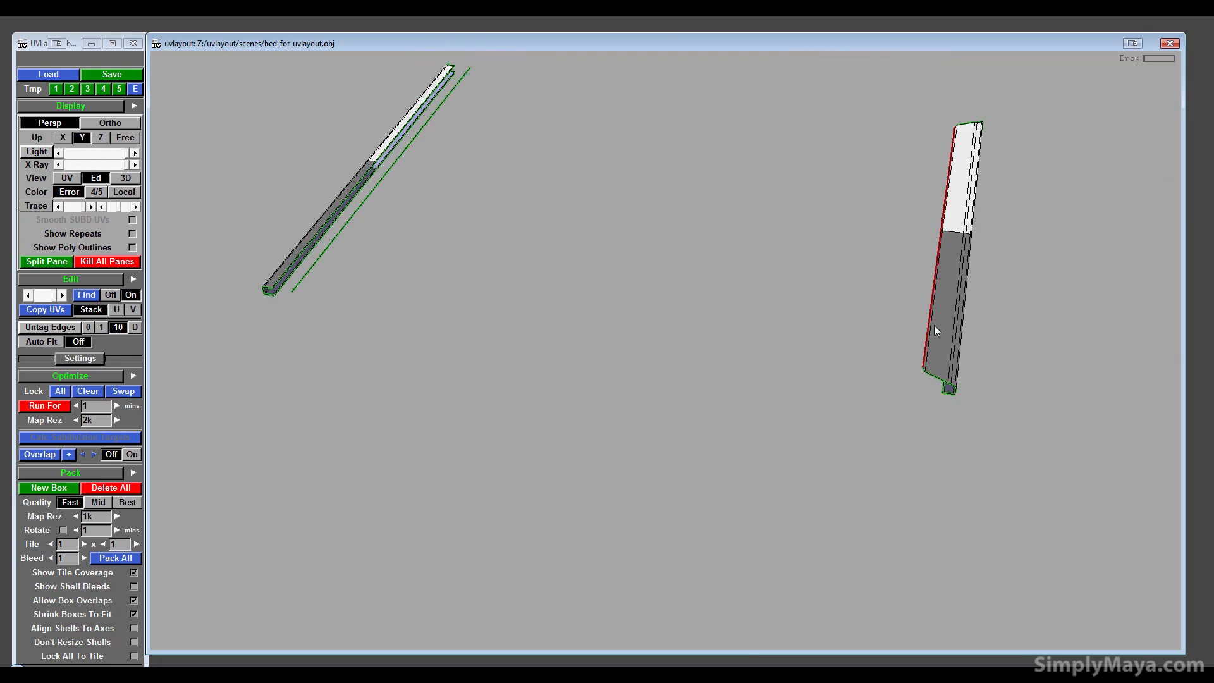
key(d)
key(d)
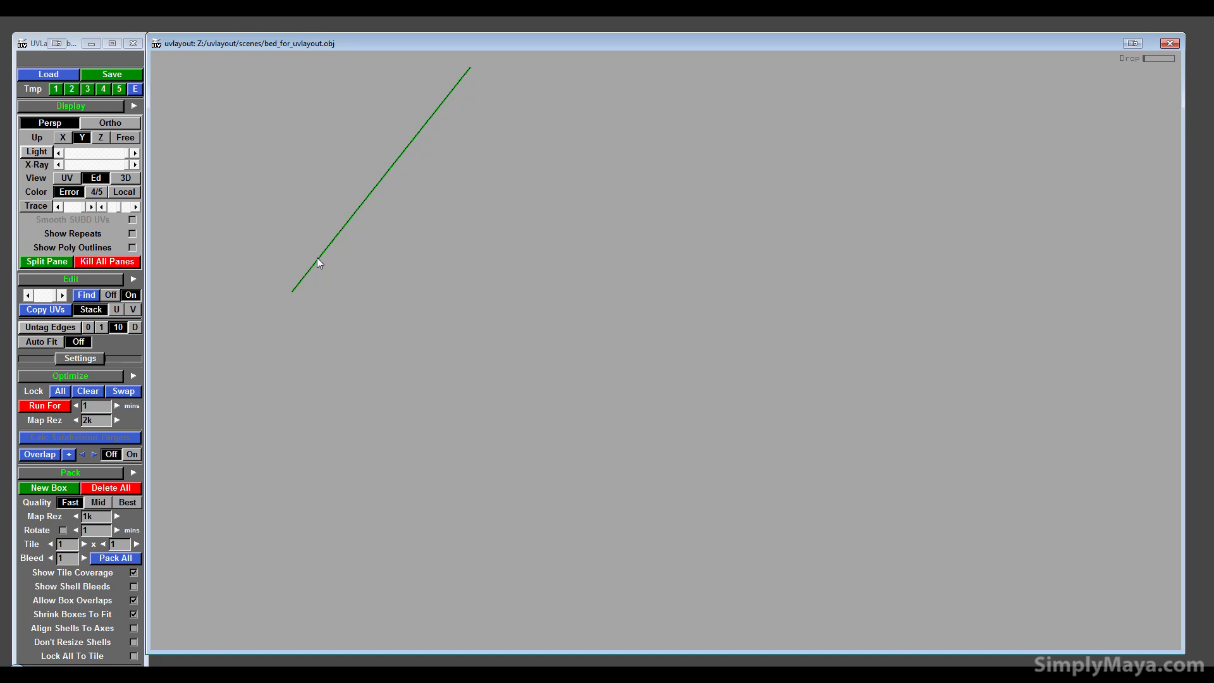
- Drop the remaining flat panel into the UV layout
key(d)
drag(435, 280, 420, 275)
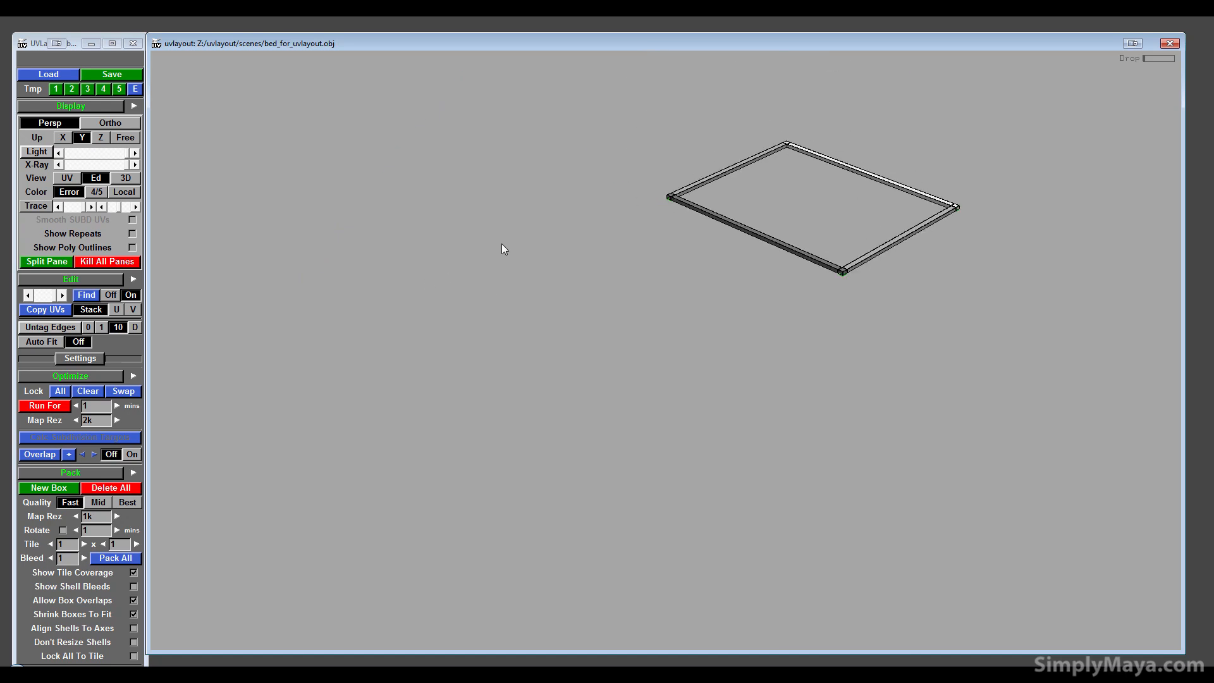
- Cut the joint edges at one corner of the rectangular frame, between side rail and cross rail, and detach the piece
right_drag(551, 275, 602, 267)
middle_drag(602, 266, 193, 346)
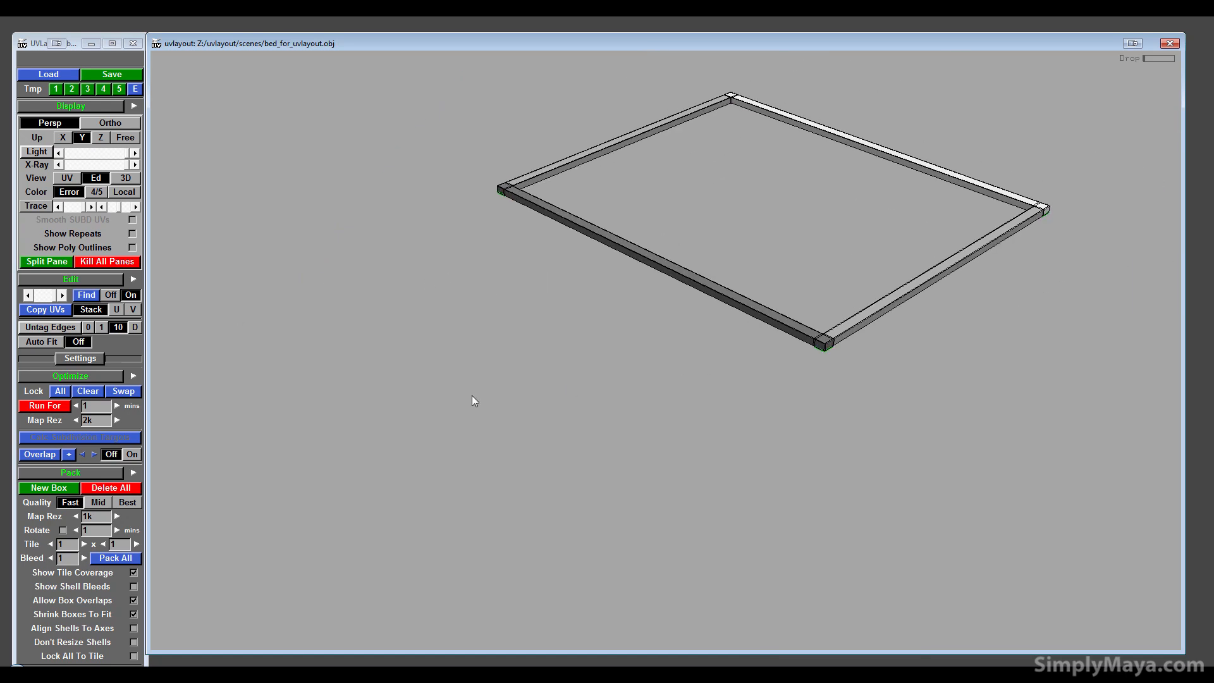
right_drag(471, 396, 1065, 420)
middle_drag(424, 399, 551, 391)
drag(552, 391, 602, 378)
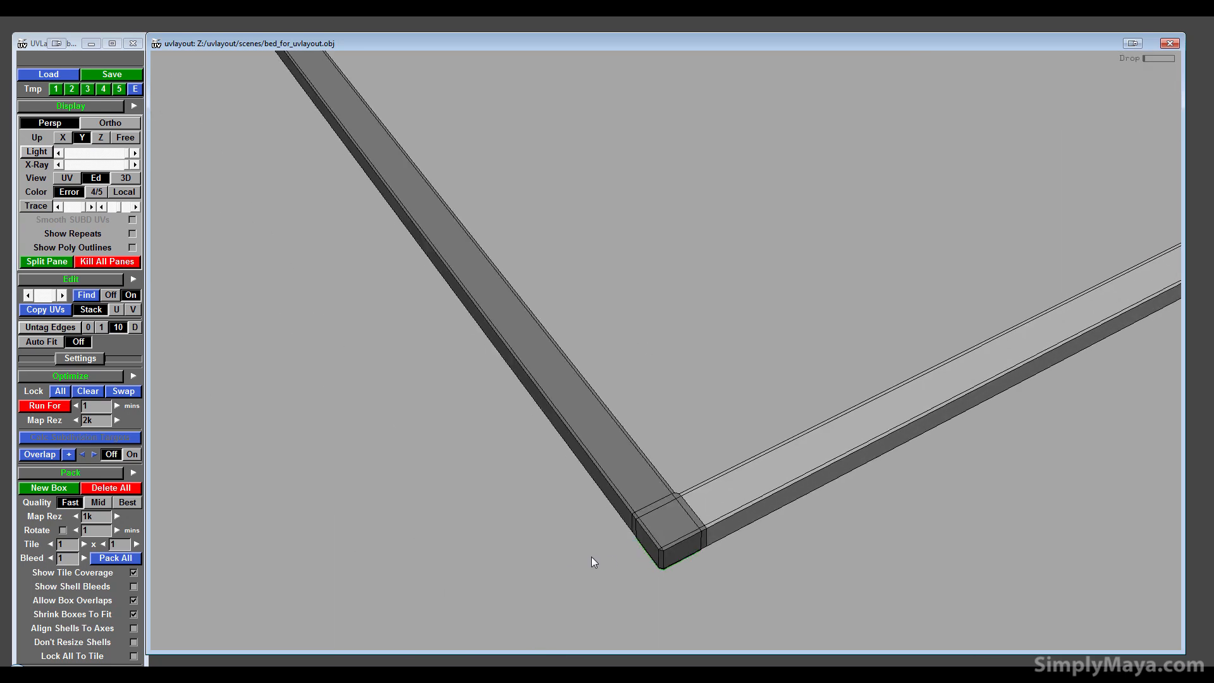
drag(633, 553, 408, 485)
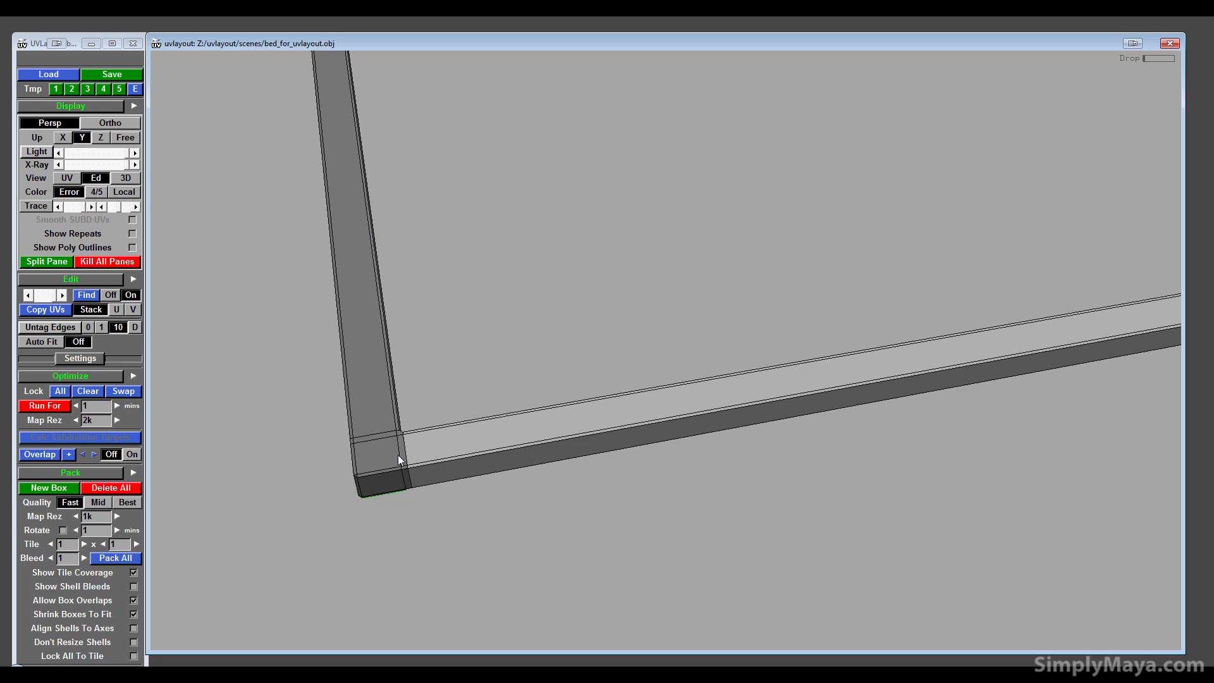
drag(405, 453, 763, 229)
middle_drag(765, 178, 620, 537)
key(c)
drag(613, 378, 605, 422)
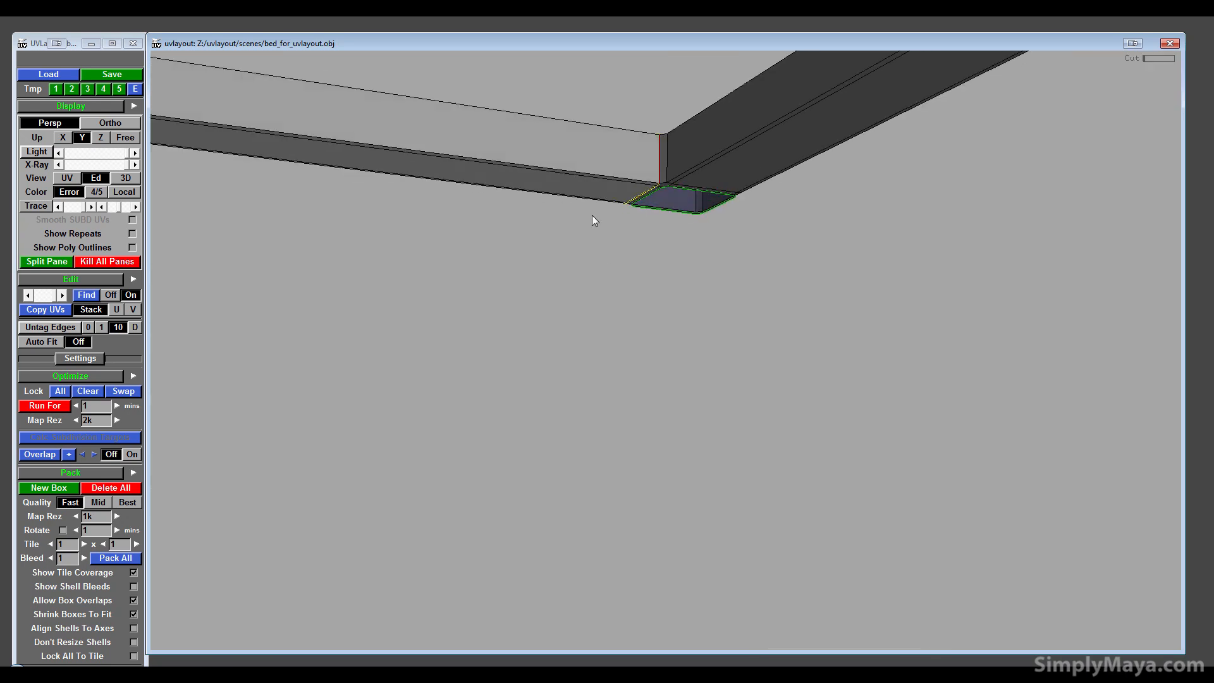
key(Return)
- Cut the remaining corner joints, detach both cross rails from the side rails, and move the front cross rail inward
right_drag(618, 229, 621, 256)
drag(621, 257, 535, 302)
right_drag(219, 469, 272, 450)
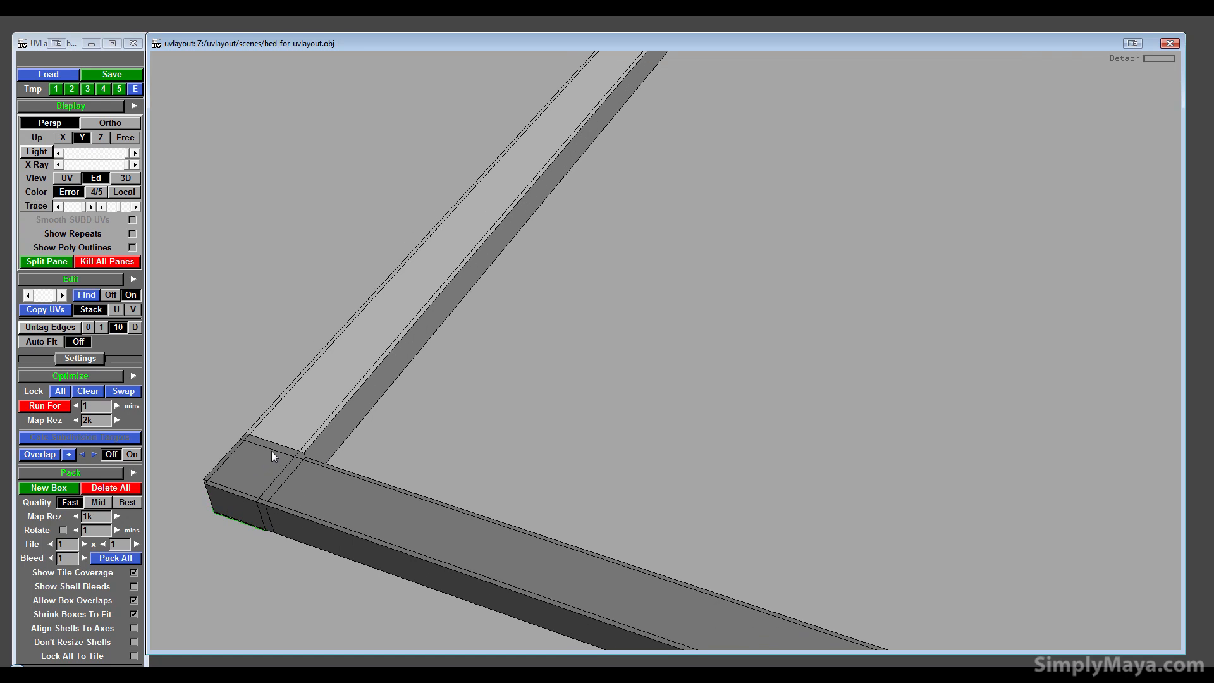
key(c)
drag(268, 503, 548, 462)
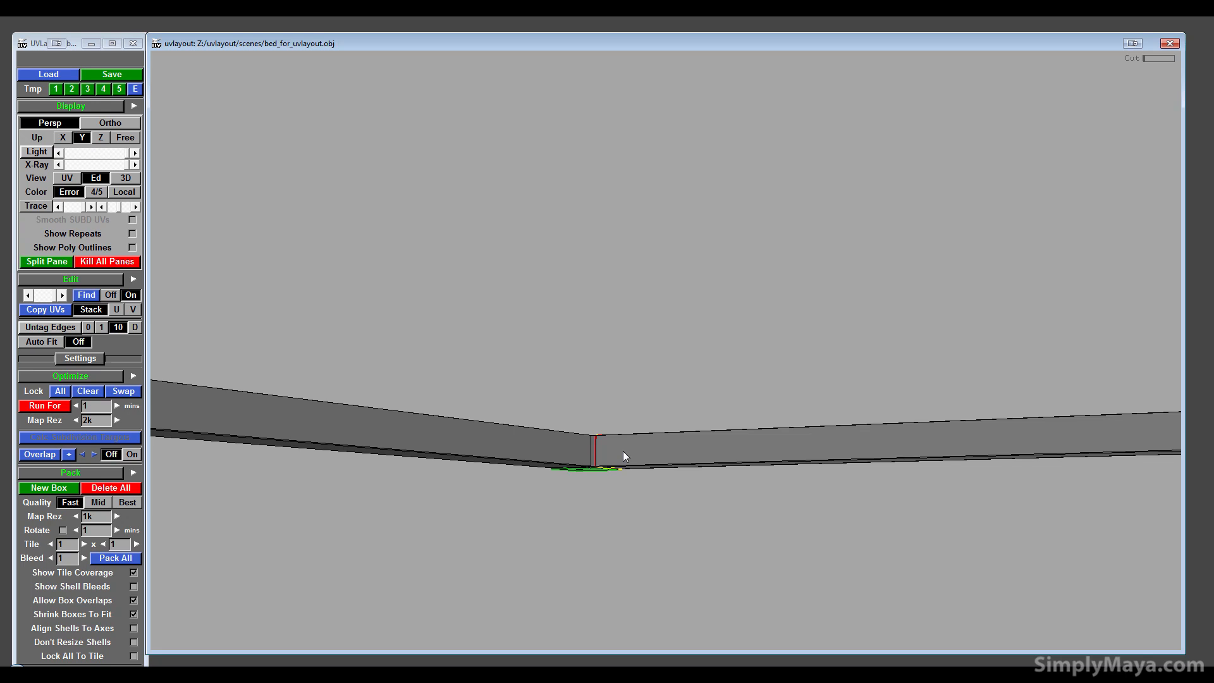
key(Return)
drag(628, 451, 807, 363)
drag(770, 264, 651, 423)
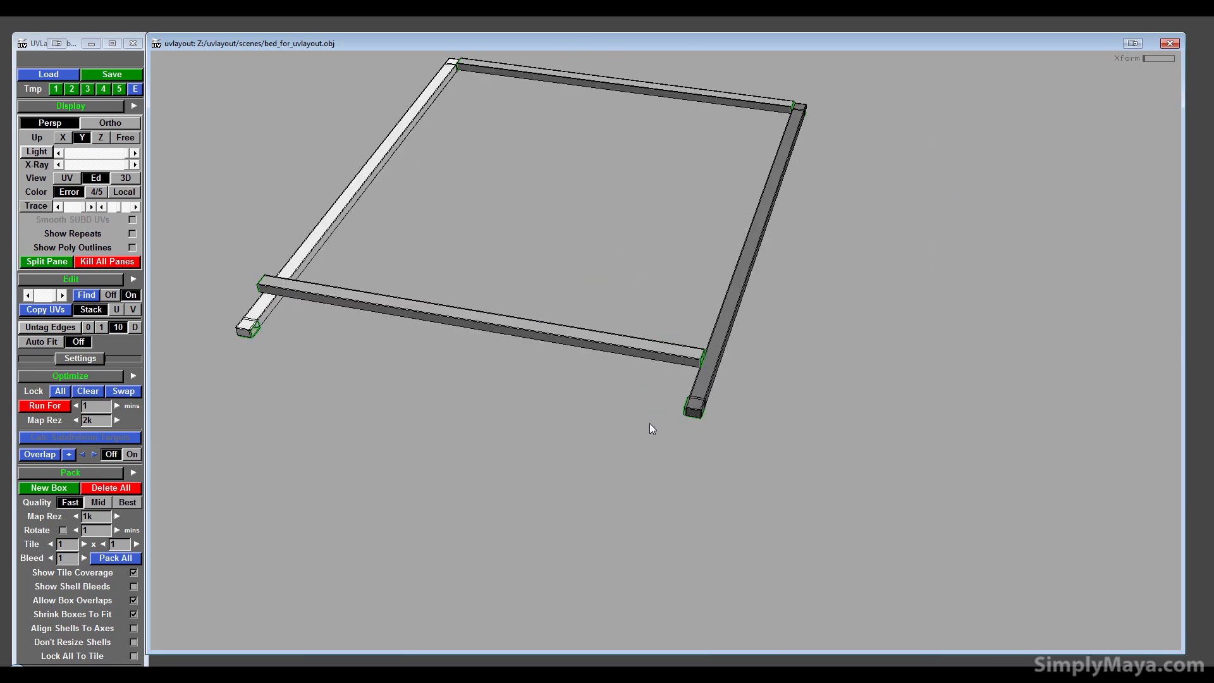
- Cut the front cross rail along the long edge between its top and front faces and split it open
right_drag(650, 423, 1075, 440)
right_drag(714, 384, 435, 458)
drag(435, 458, 591, 344)
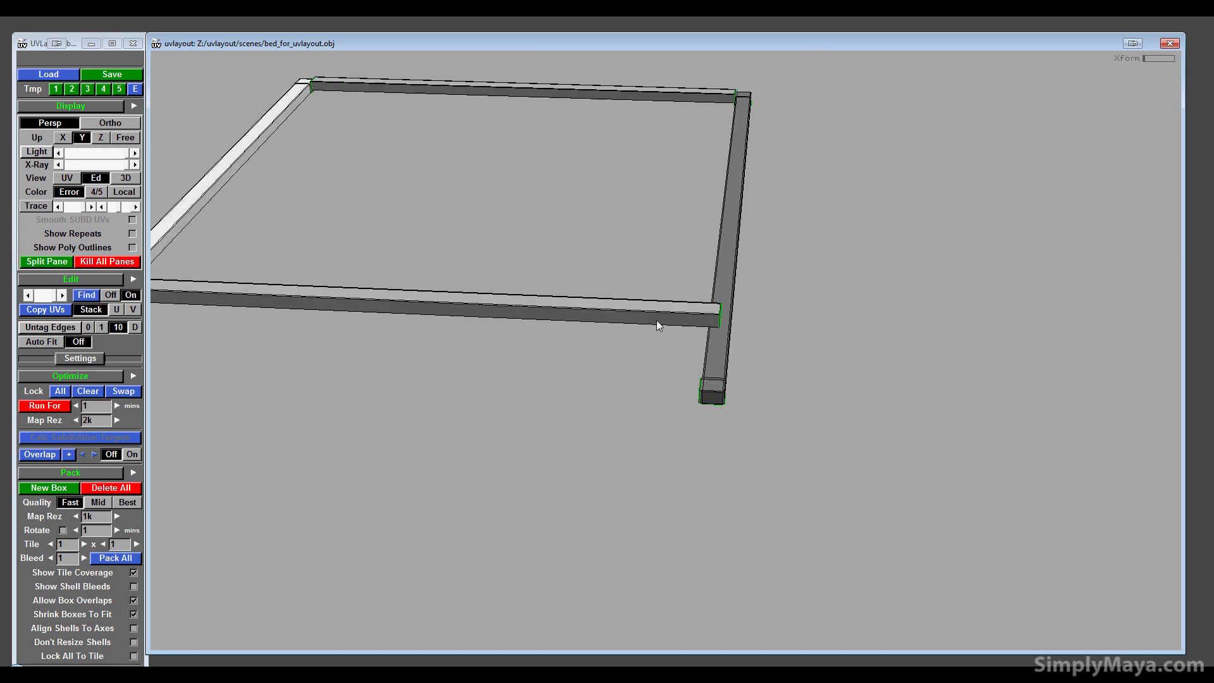
right_drag(656, 320, 687, 305)
key(c)
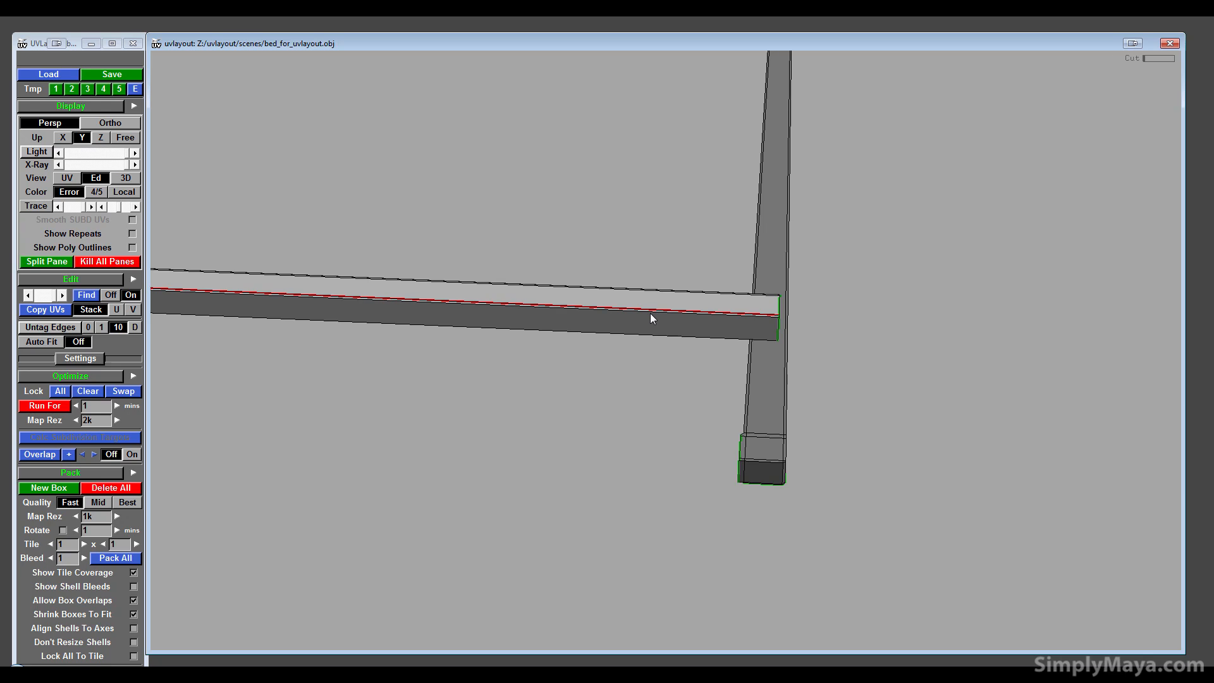
key(shift+s)
right_drag(644, 318, 570, 372)
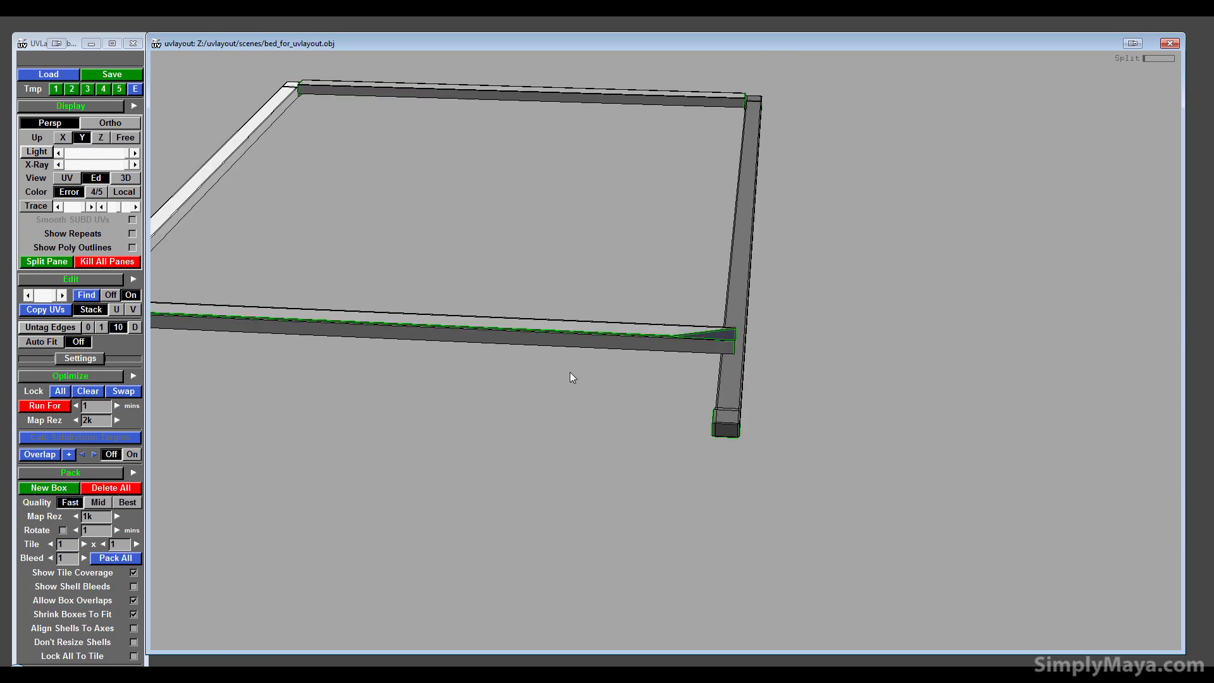
- Cut the rear cross rail along the matching long edge below its top face and split it open
middle_drag(571, 372, 714, 426)
right_drag(655, 276, 575, 312)
middle_drag(574, 312, 550, 386)
right_drag(529, 273, 574, 211)
key(c)
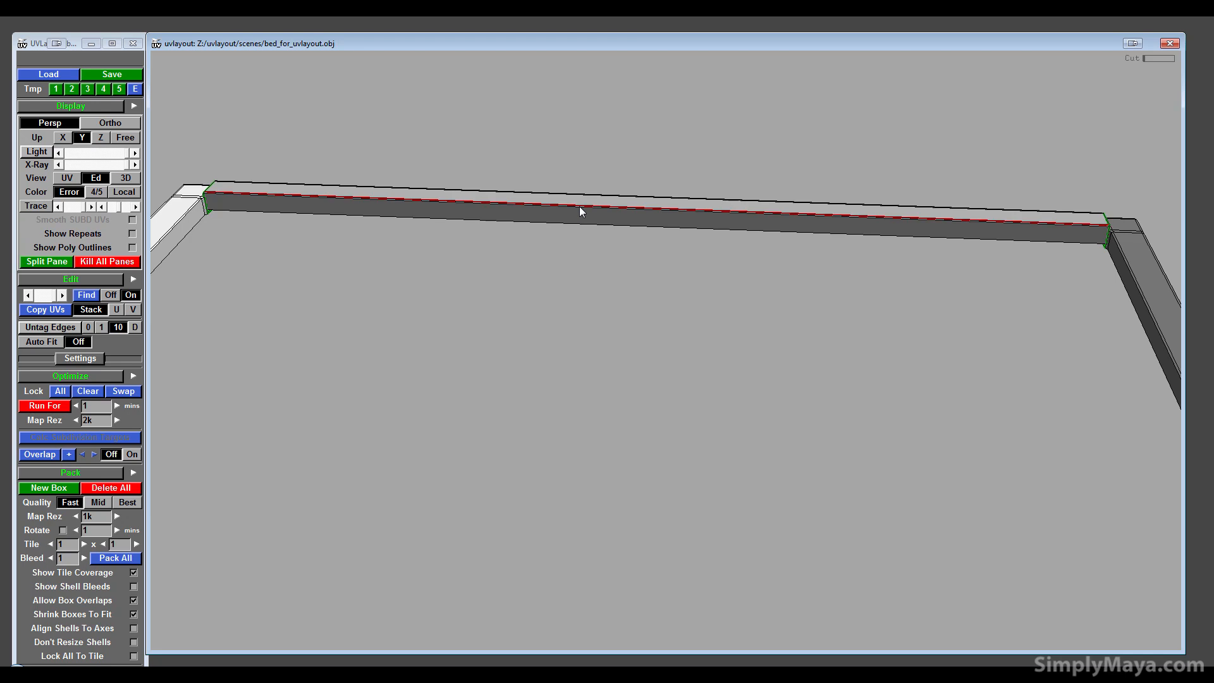
key(shift+s)
right_drag(579, 206, 557, 394)
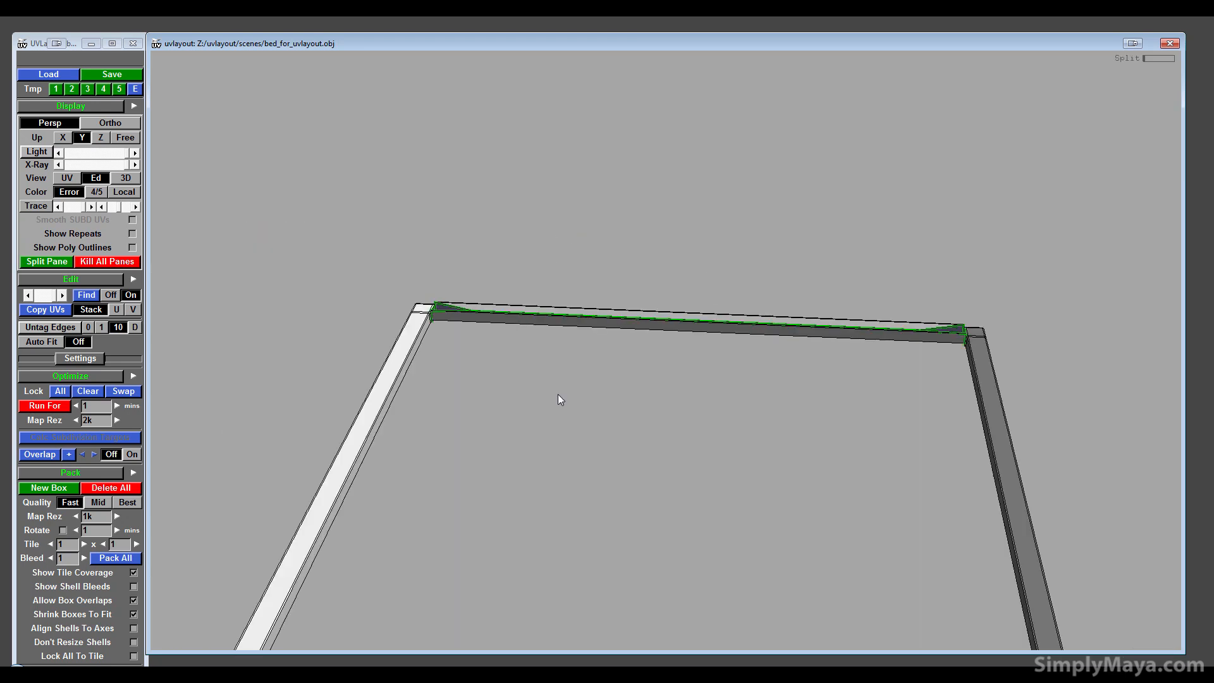
- Drop both split cross rails and the darker side rail into the UV layout
middle_drag(556, 408, 569, 125)
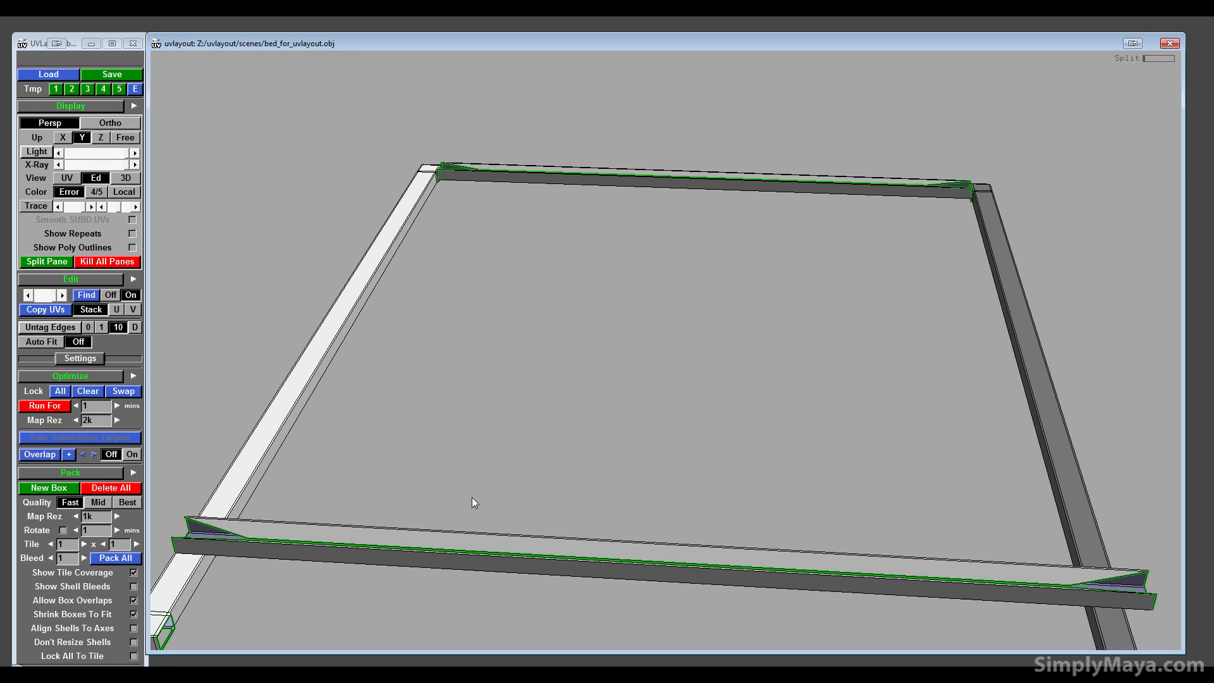
key(d)
key(d)
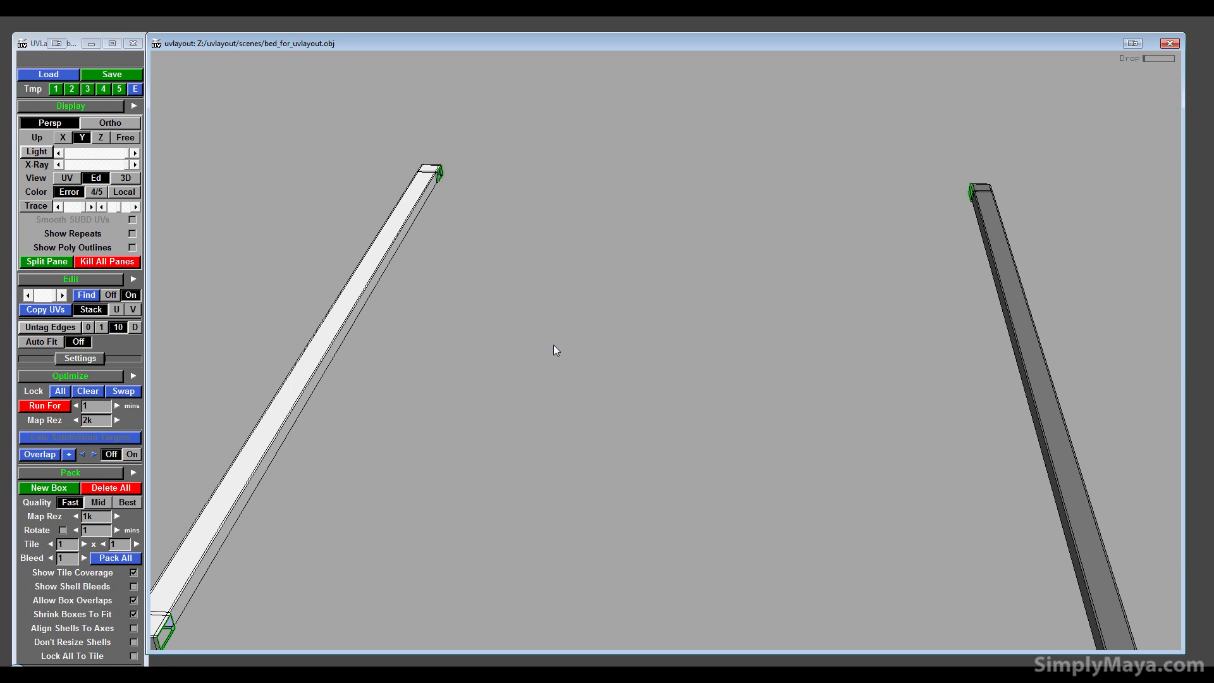
drag(821, 188, 531, 482)
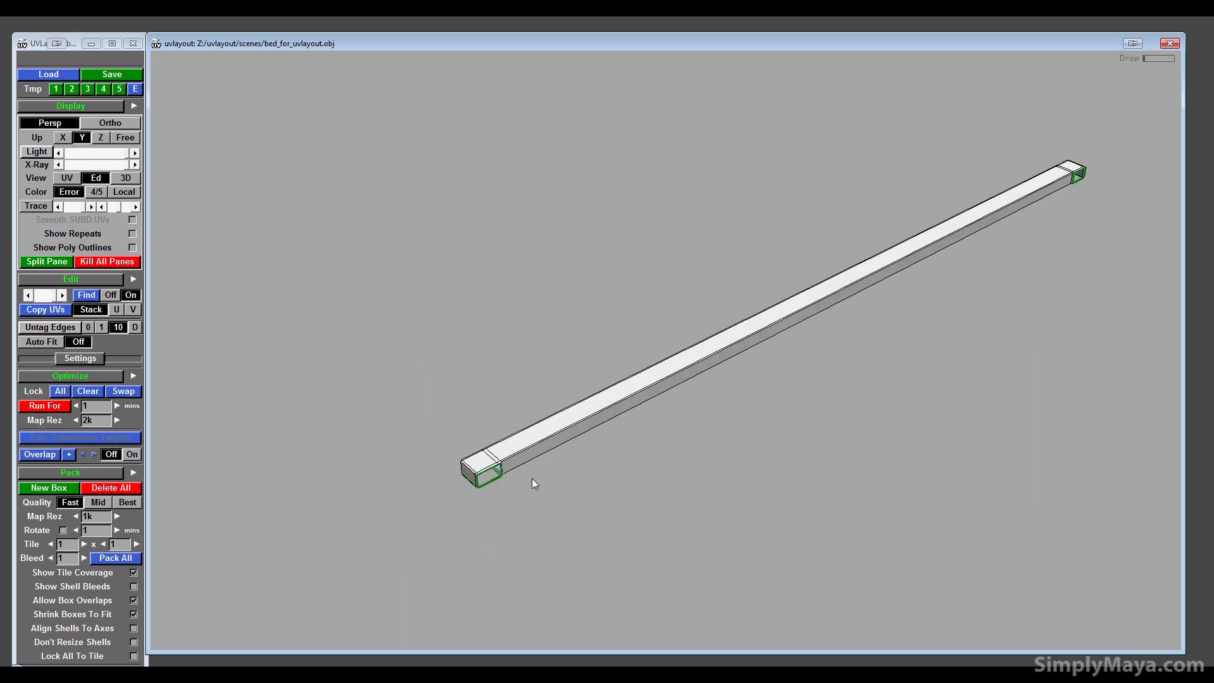
- Mark the upper edge of the white side rail's near end face for cutting and unmark its outer long edge
right_drag(531, 482, 857, 463)
drag(855, 458, 481, 421)
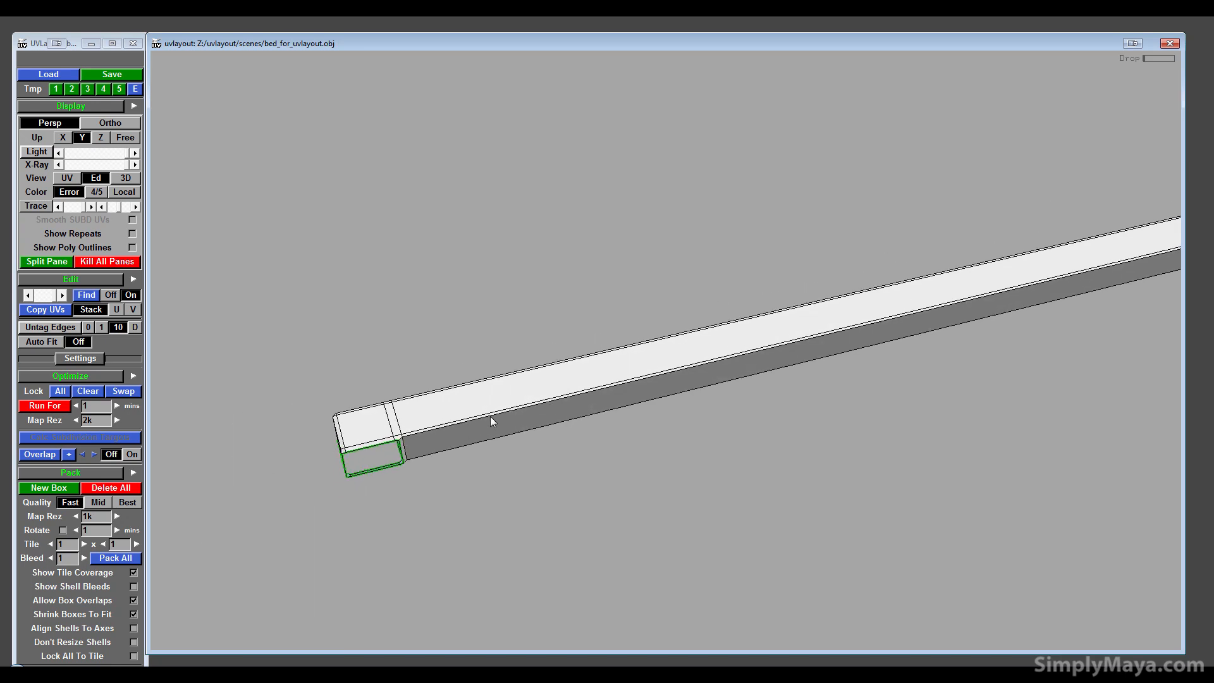
drag(317, 450, 504, 463)
scroll(522, 466, up, 6)
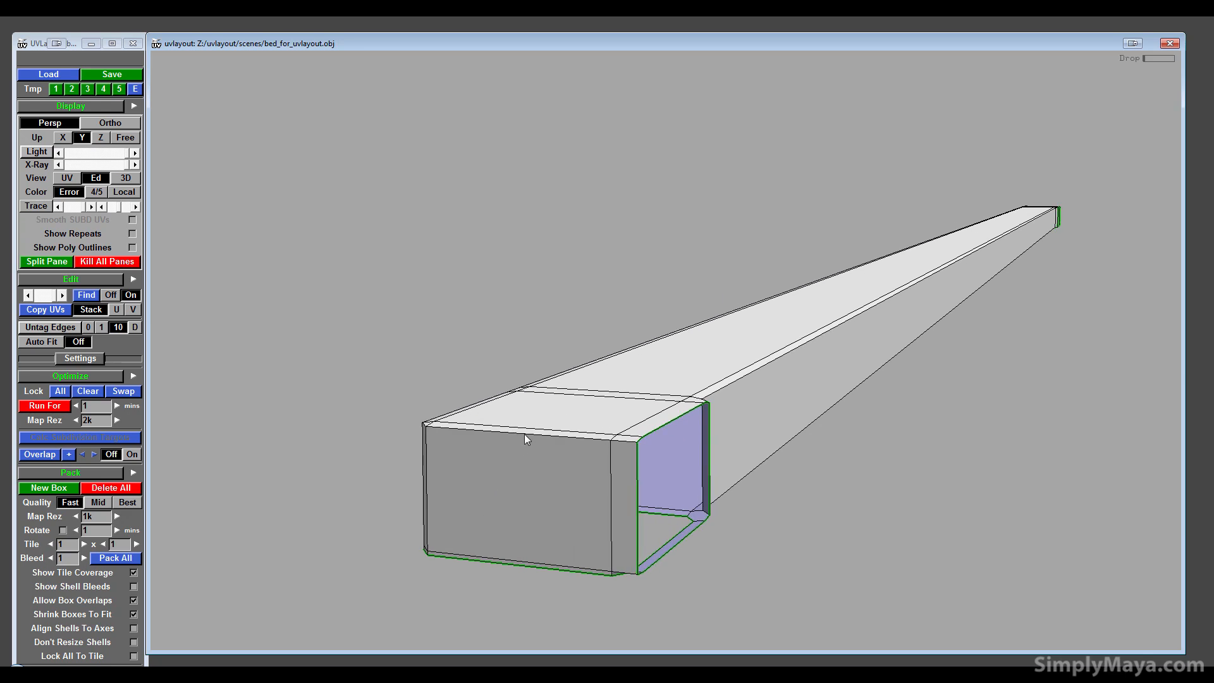
key(c)
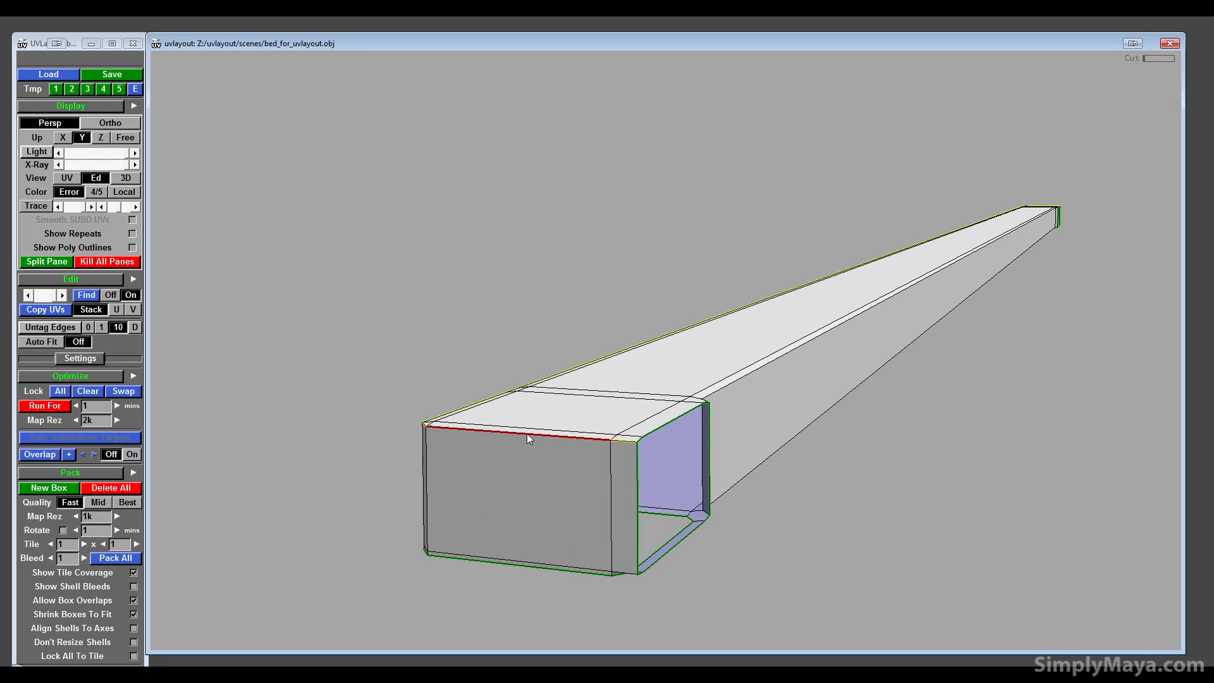
drag(529, 436, 537, 401)
key(w)
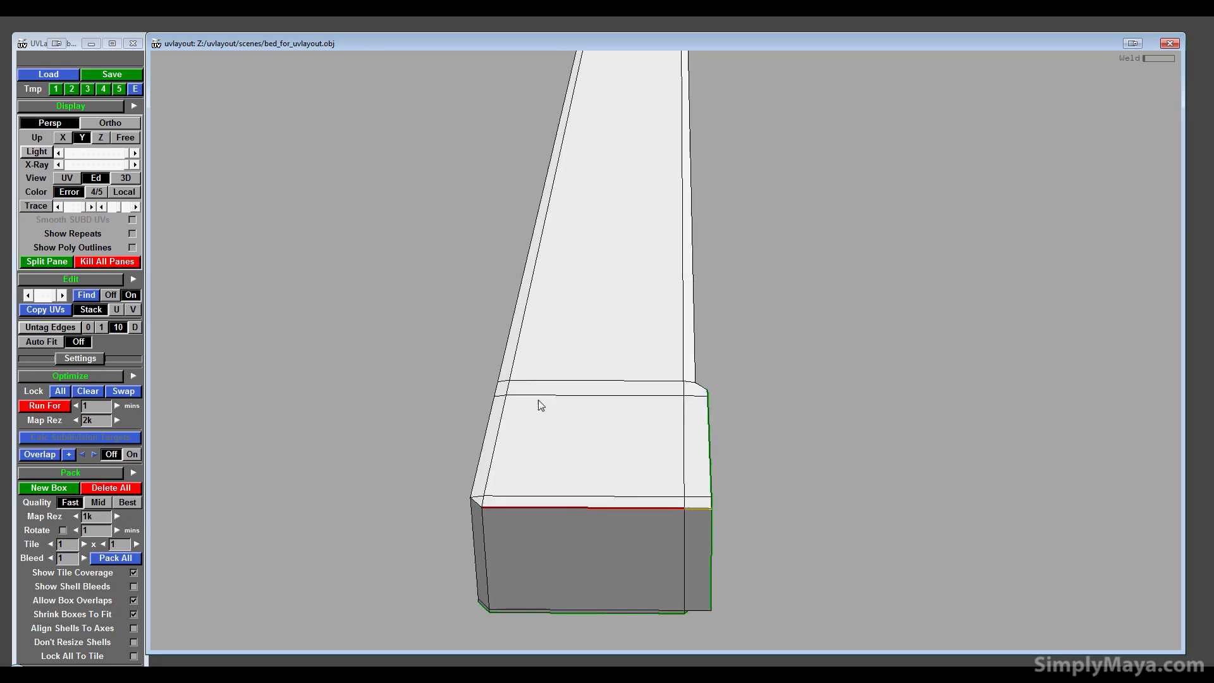
drag(492, 499, 512, 480)
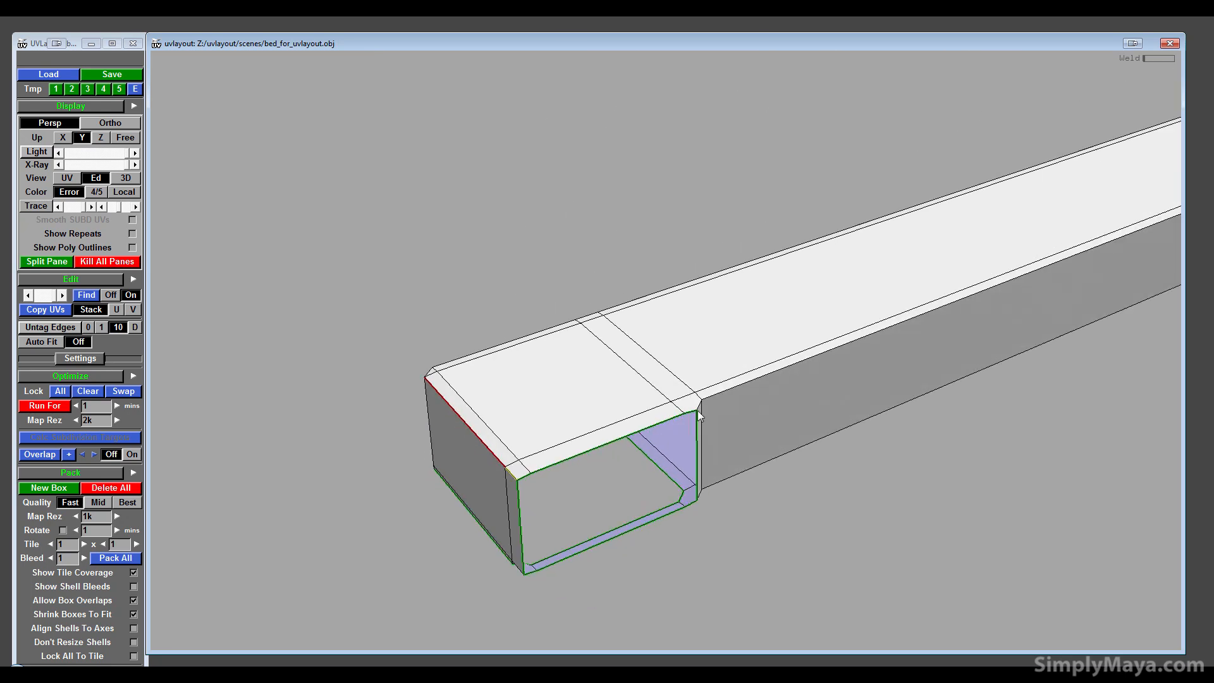
- Mark the side rail's inner long edge for cutting along its full length between the two end openings
key(c)
middle_drag(1000, 361, 920, 343)
right_drag(921, 343, 1035, 248)
middle_drag(1035, 248, 627, 540)
right_drag(627, 540, 954, 272)
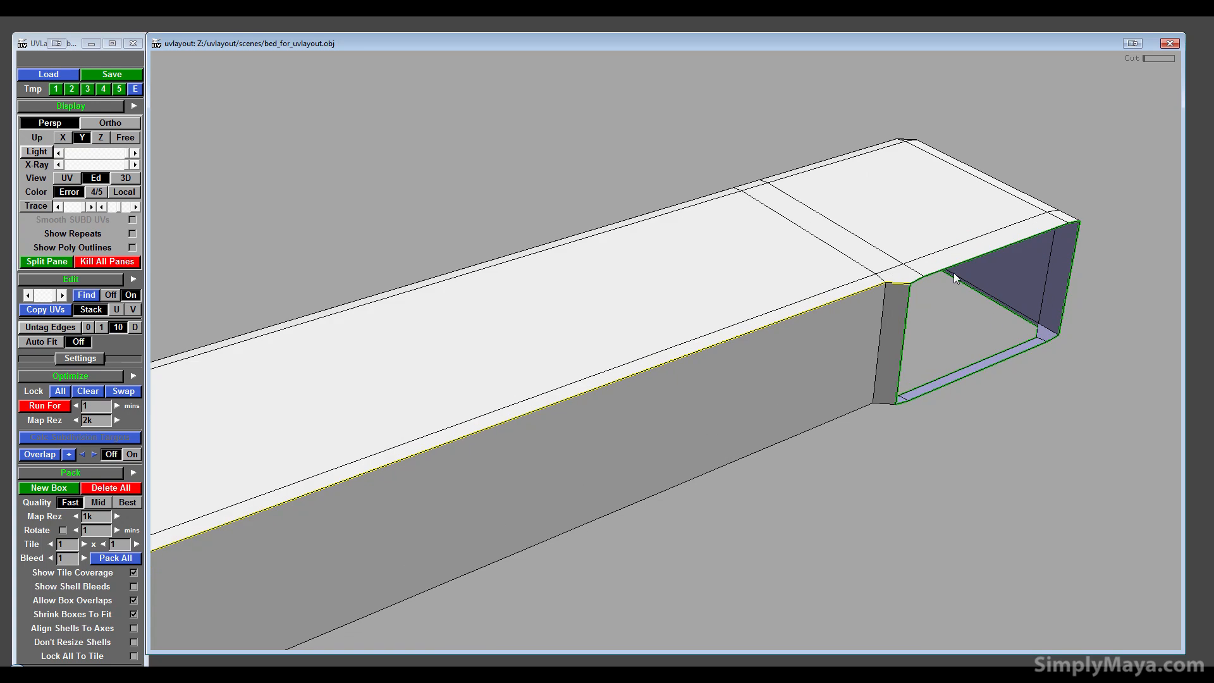
drag(989, 256, 799, 362)
middle_drag(800, 362, 291, 442)
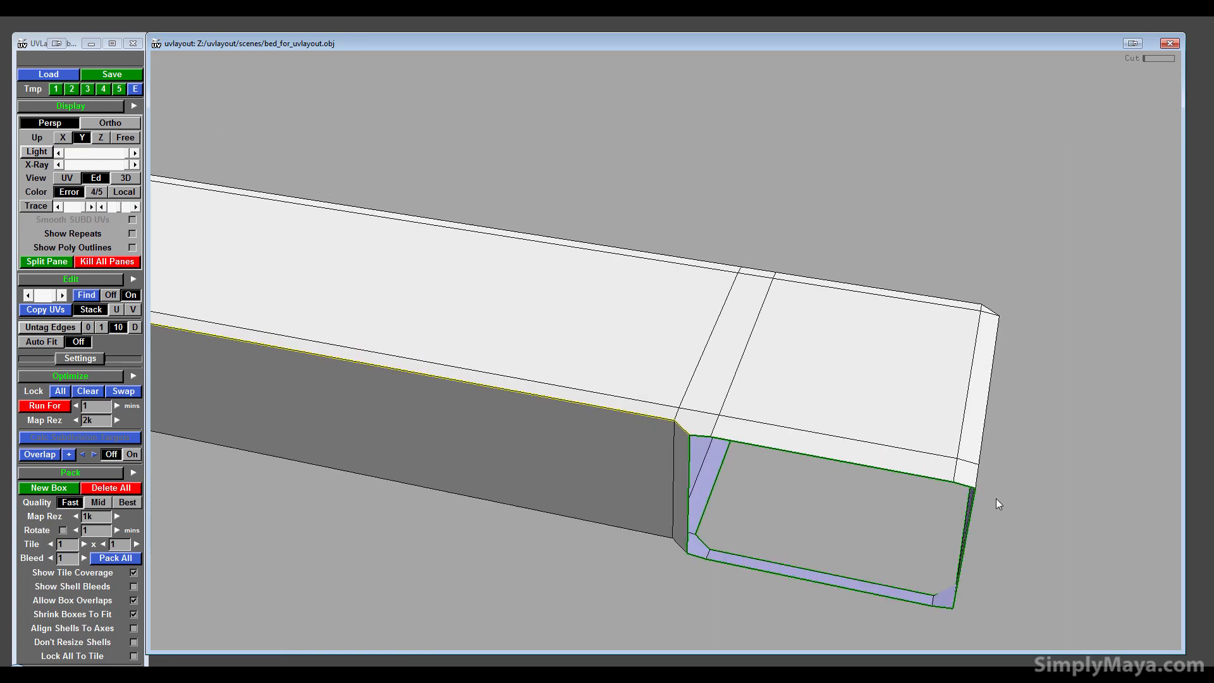
- Mark the upper edge of the side rail's other end face for cutting and remove the cut marking from the outer long edge
drag(996, 499, 969, 510)
key(c)
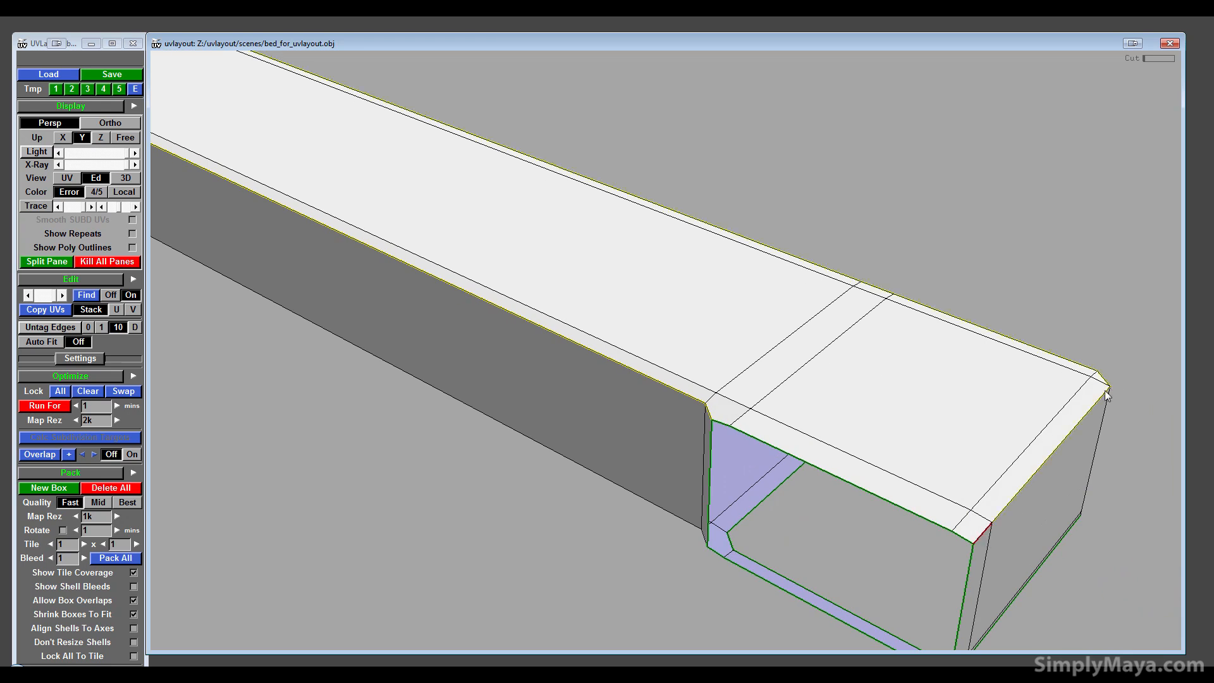
key(c)
middle_drag(598, 183, 640, 263)
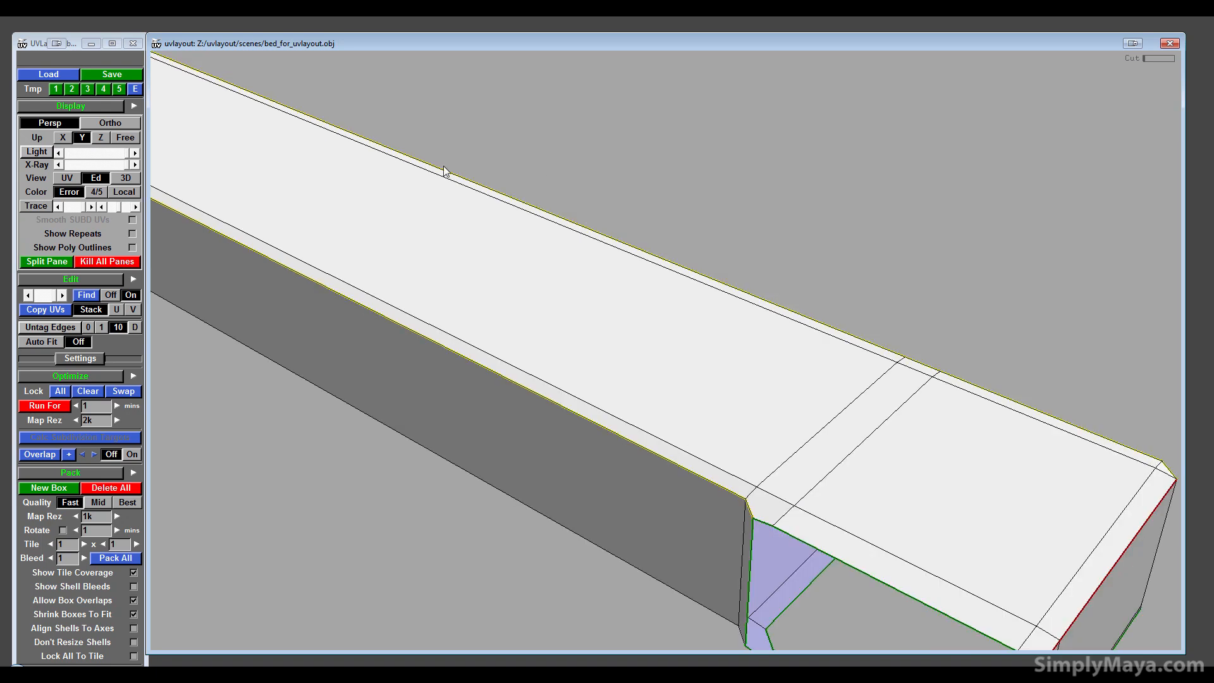
key(w)
right_drag(459, 180, 722, 359)
scroll(722, 358, up, 5)
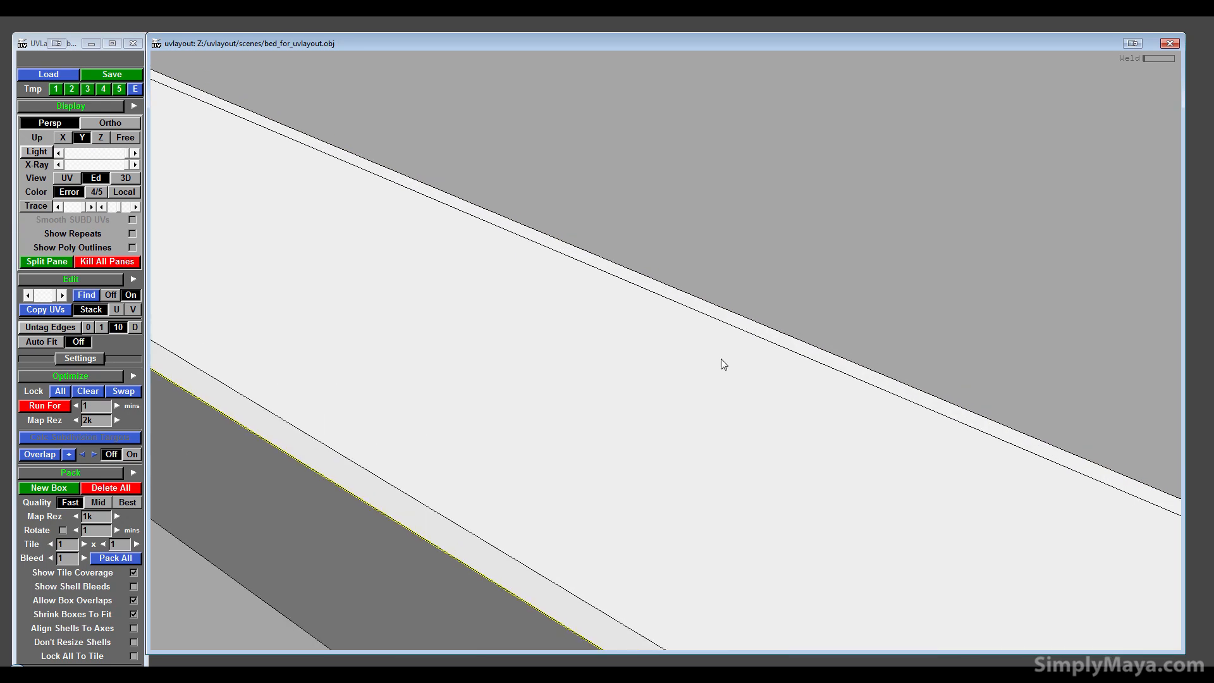
- Split the two long rail shells open along their marked cut edges
scroll(713, 357, down, 8)
drag(661, 452, 625, 423)
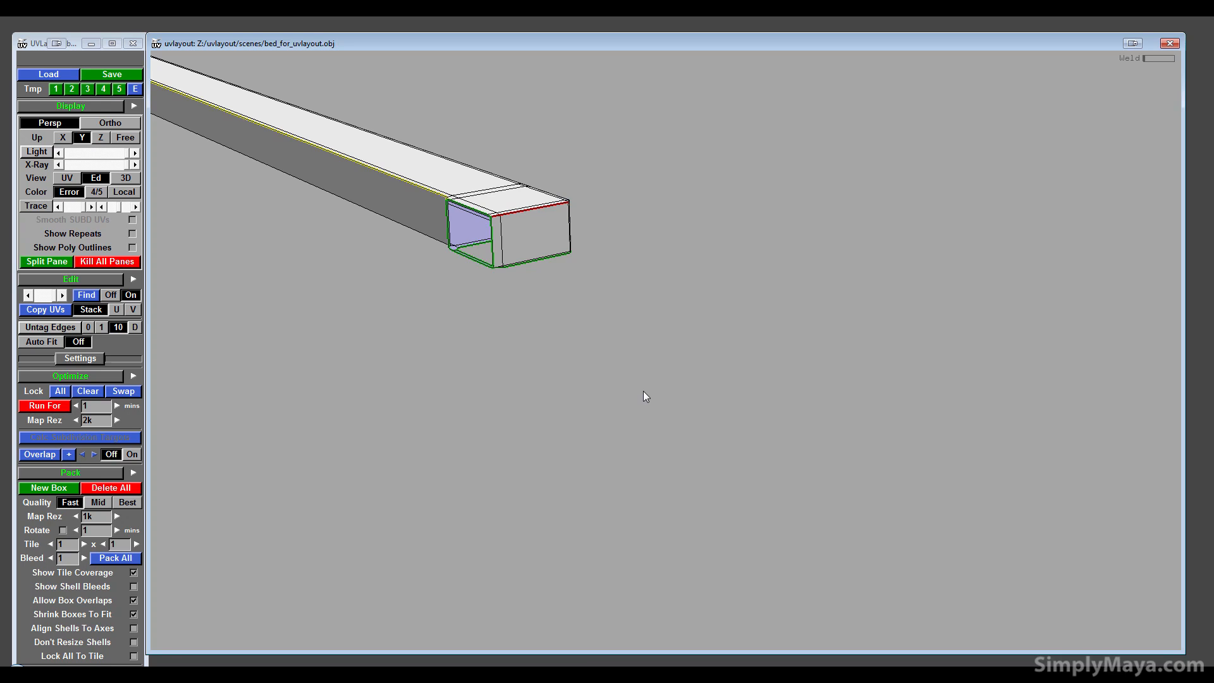
key(Home)
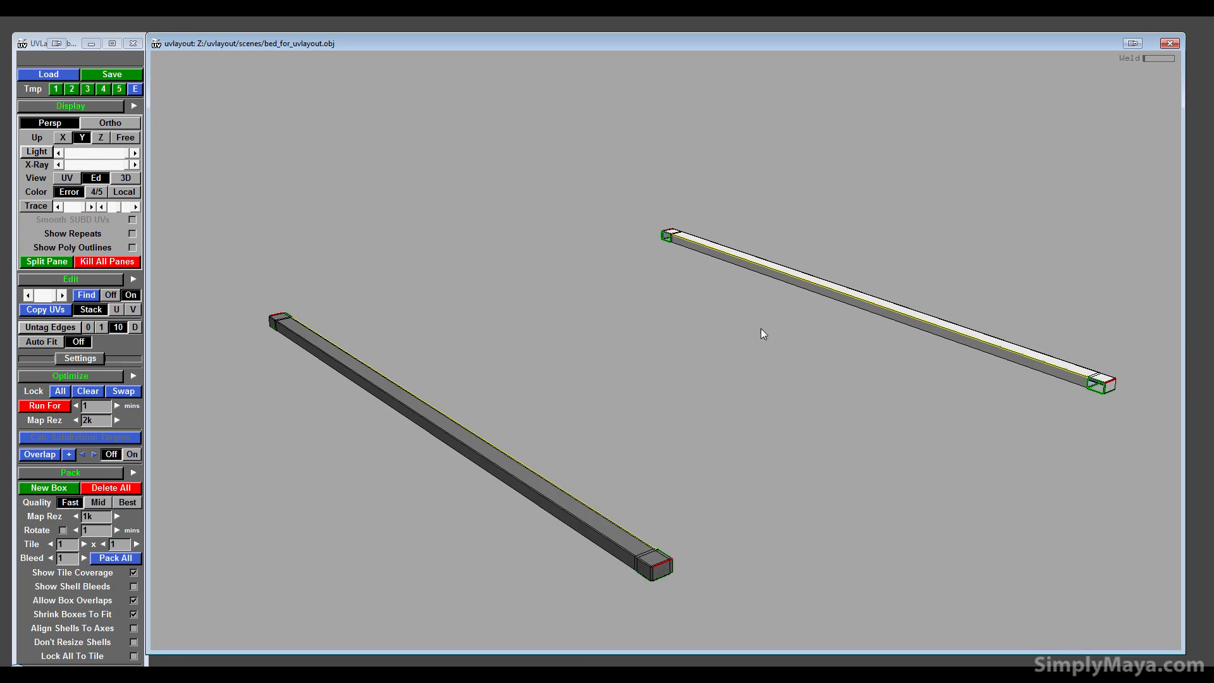
middle_drag(760, 328, 431, 415)
right_drag(431, 415, 826, 421)
middle_drag(534, 623, 506, 416)
right_drag(507, 416, 1110, 440)
middle_drag(618, 463, 1088, 642)
key(shift+s)
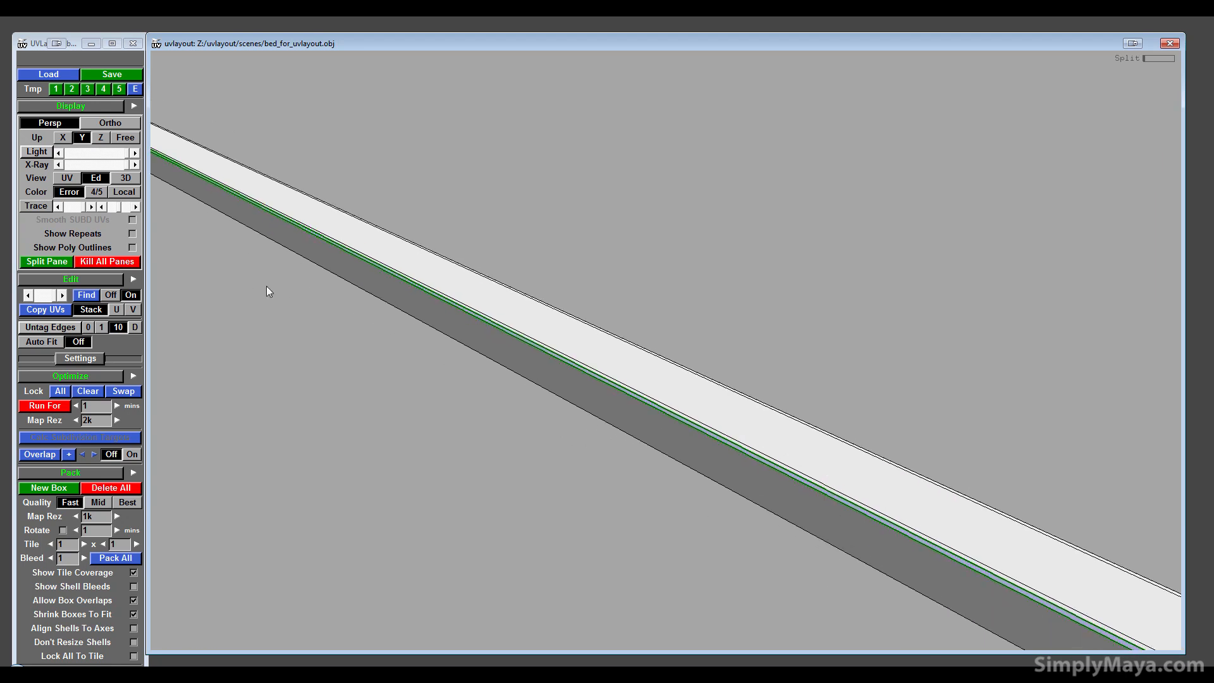
- Check the split seam and the open ends of the rail, and drop the rail shells into UV space
middle_drag(267, 286, 998, 539)
right_drag(427, 260, 221, 347)
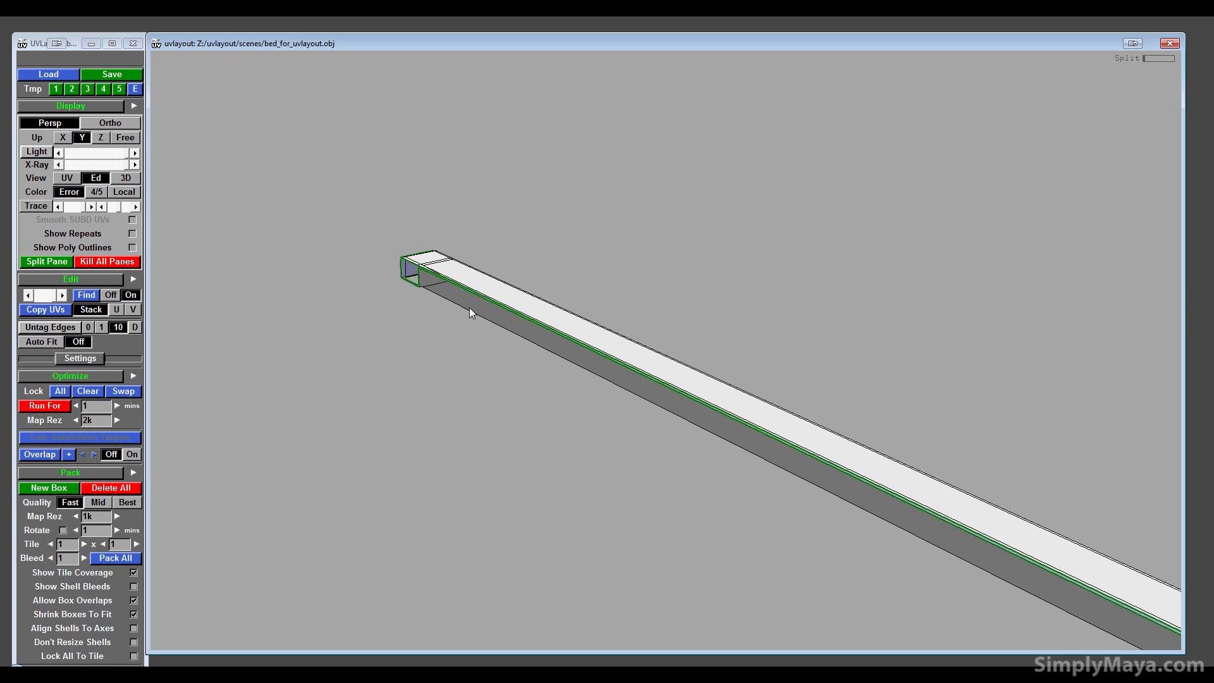
drag(470, 307, 437, 430)
right_drag(438, 430, 313, 258)
drag(314, 258, 418, 287)
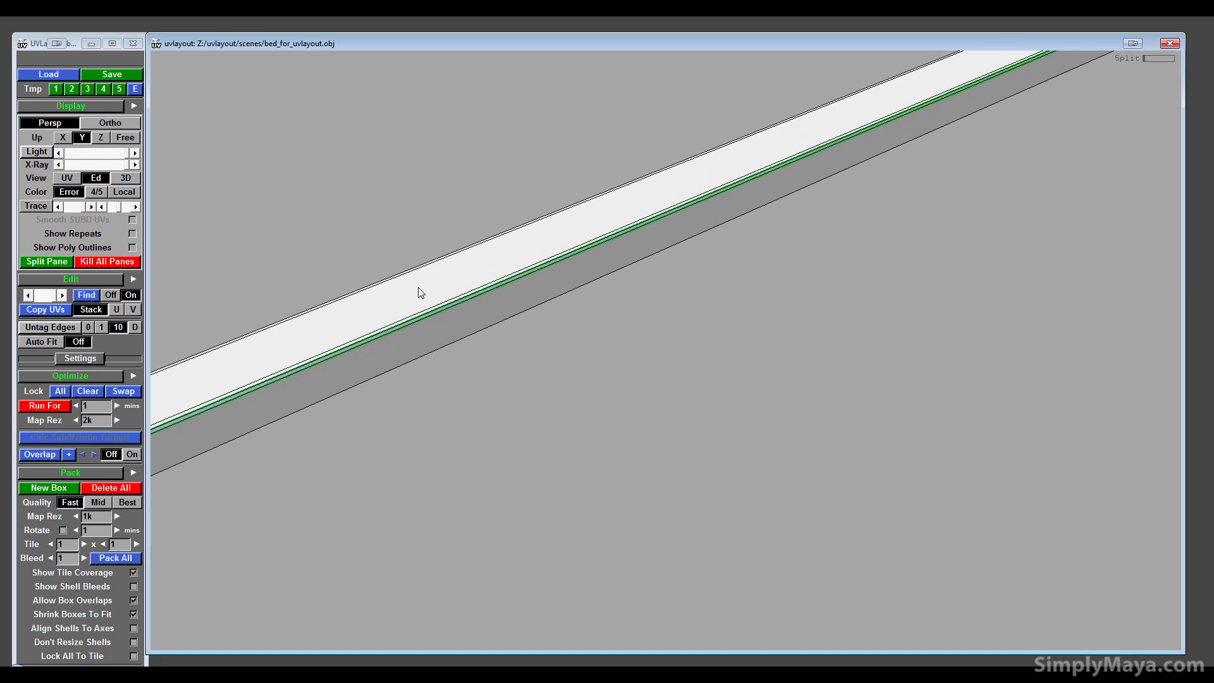
middle_drag(418, 287, 652, 192)
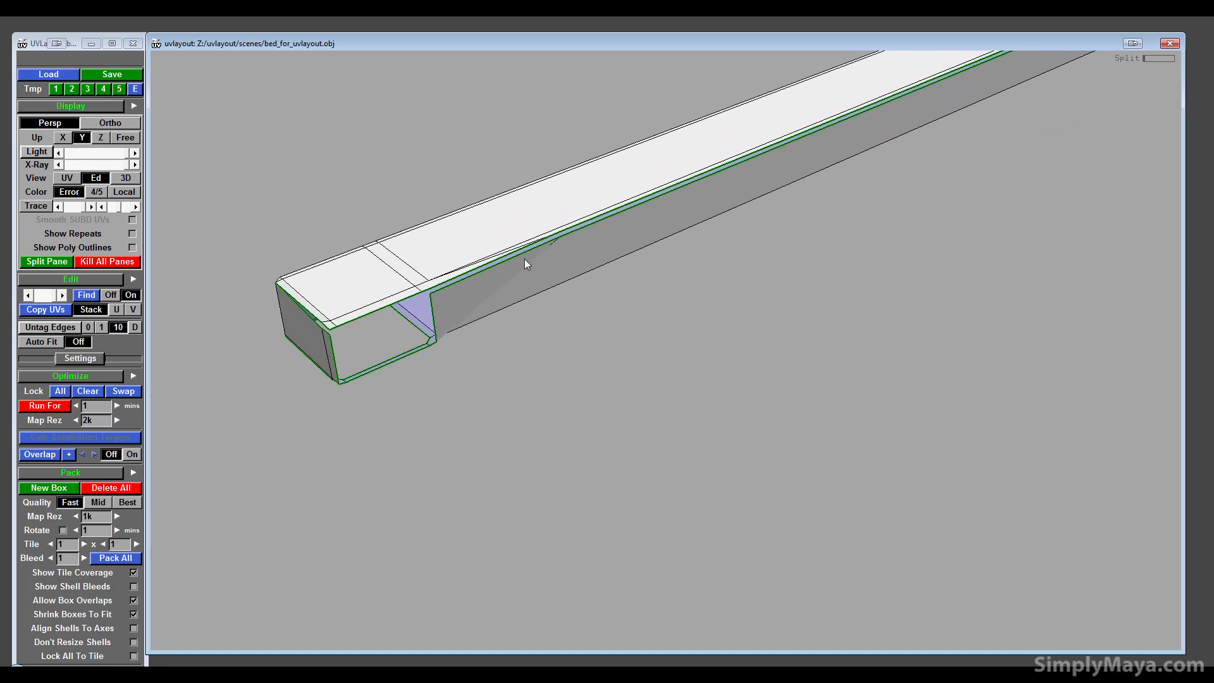
key(d)
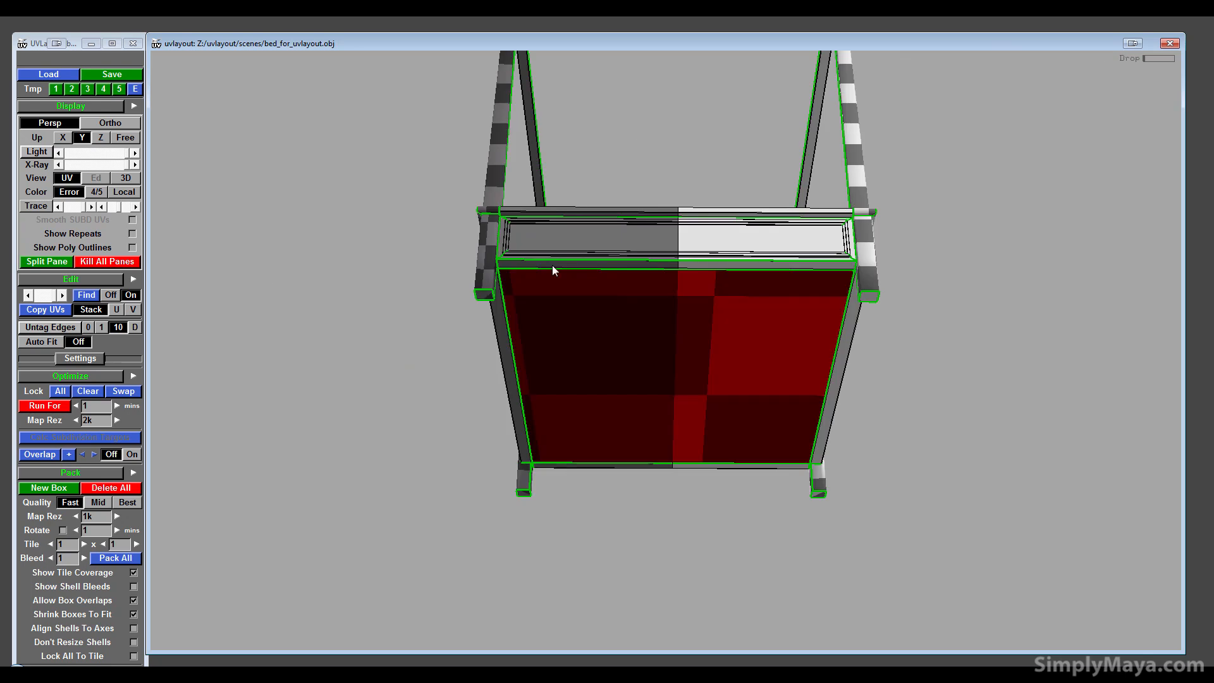
- Examine the checker texture and seams on the whole four-poster bed in the 3D view
drag(616, 249, 611, 343)
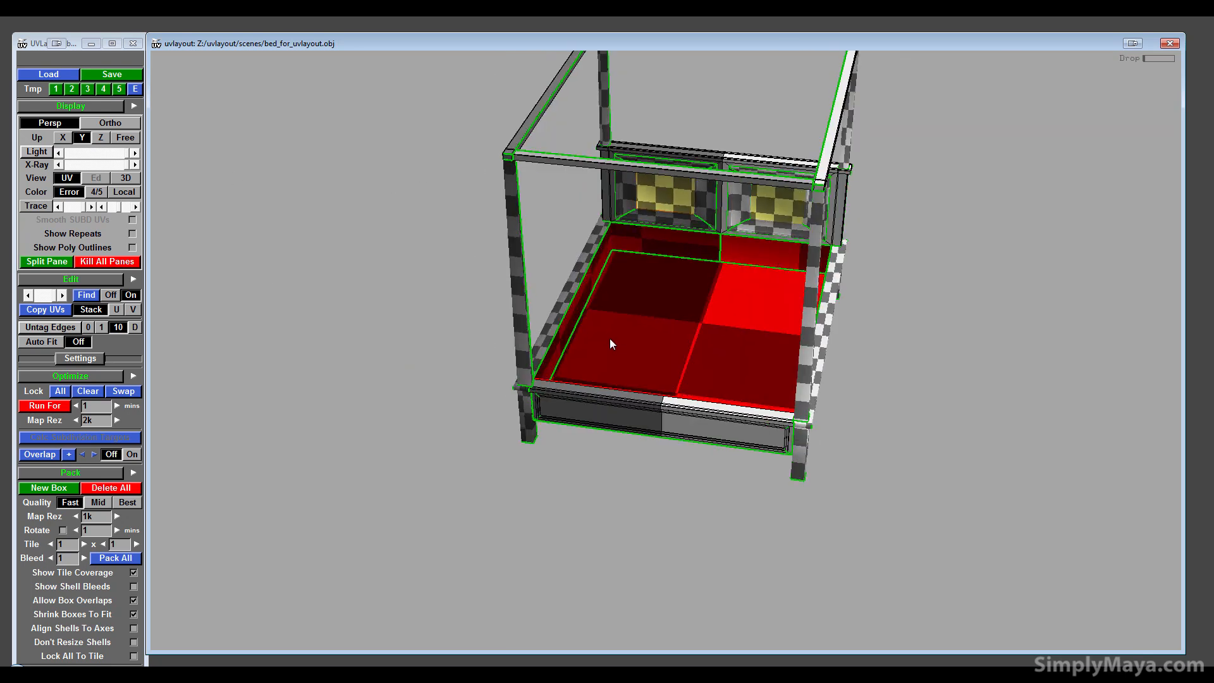
click(126, 177)
drag(410, 303, 399, 406)
click(98, 178)
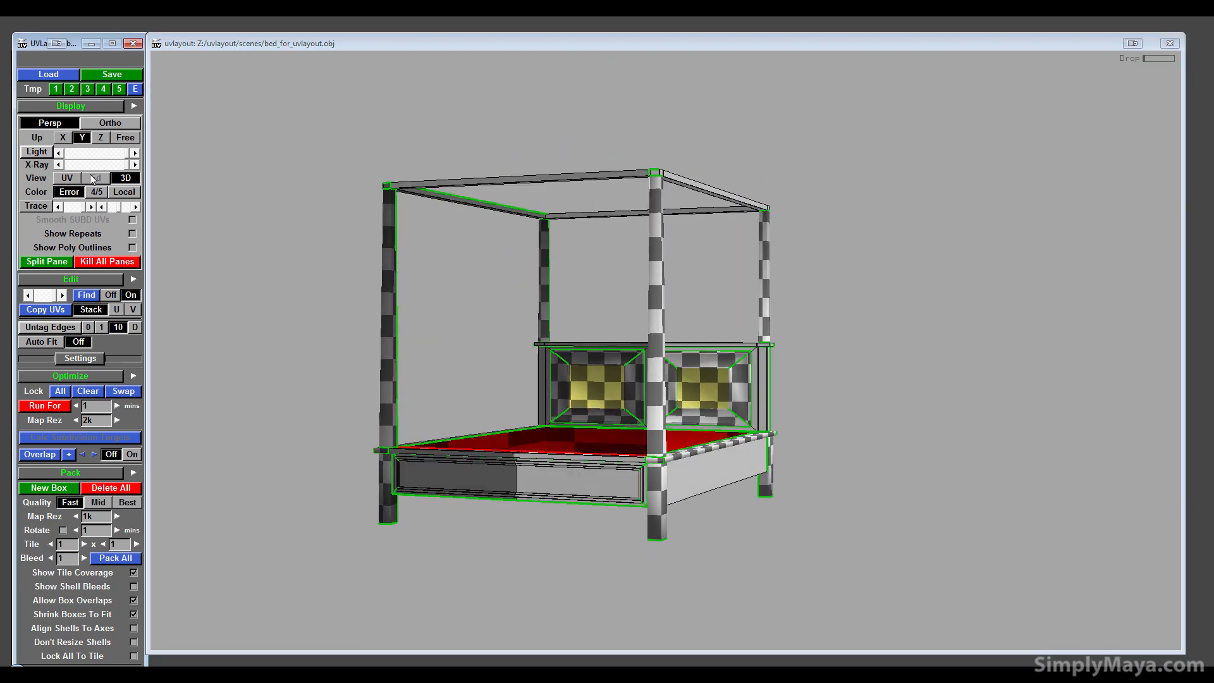
- Flatten the dropped shells in the UV view with a flatten box drawn across the whole row of shells
click(79, 178)
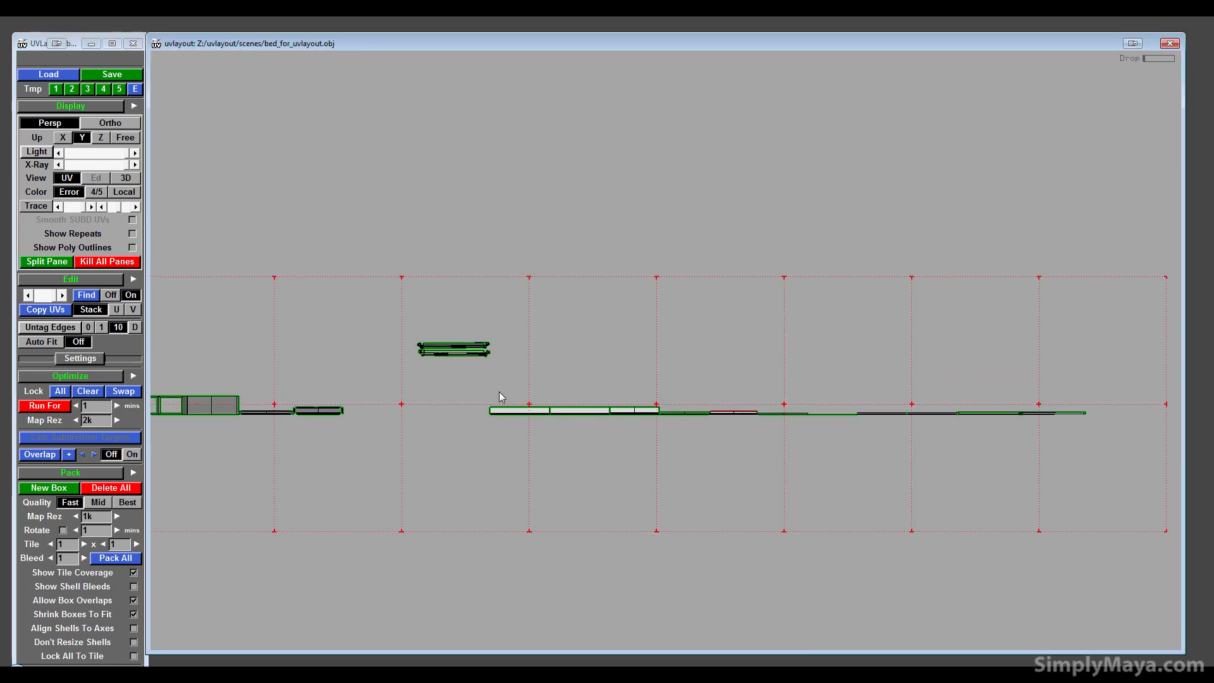
key(alt+shift+f)
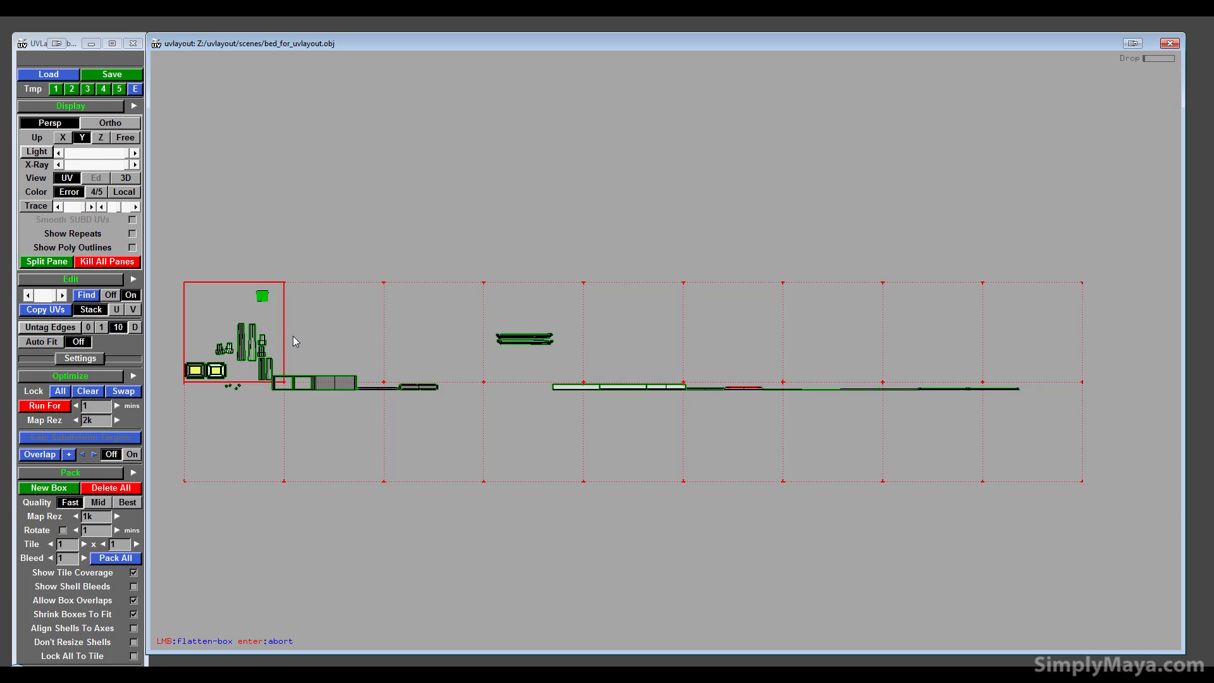
drag(250, 308, 1168, 506)
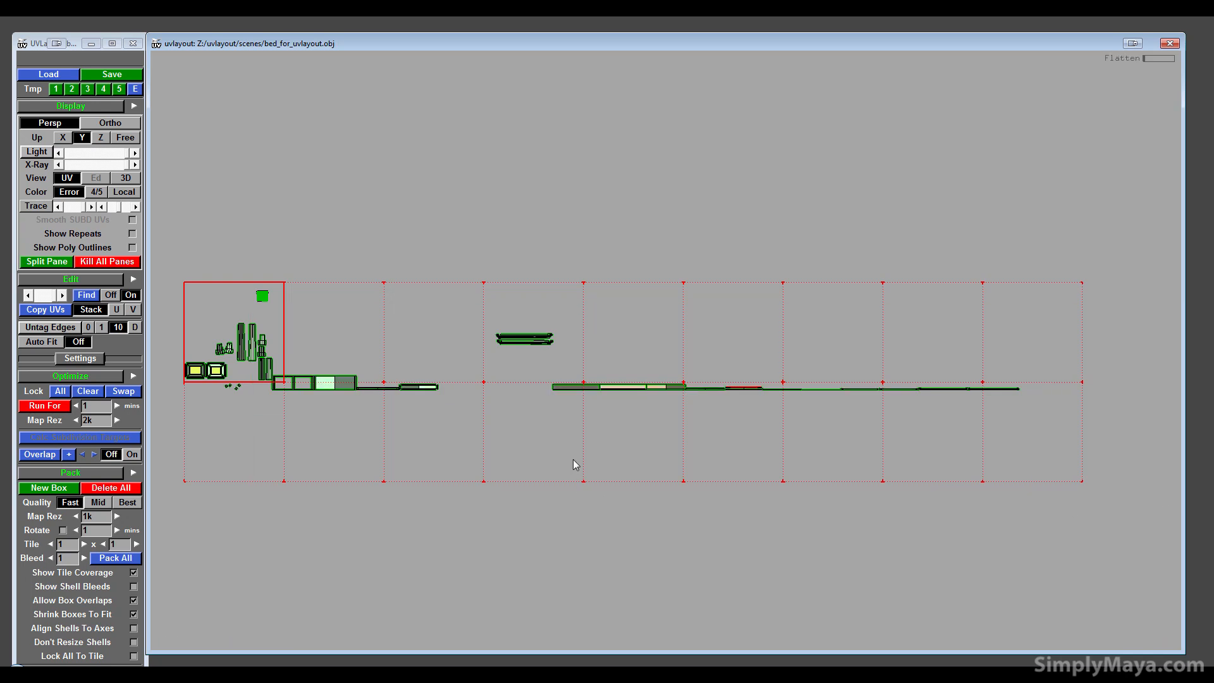
- Move the solid and framed headboard shells into the second UV tile, with one carved panel shell near them
right_drag(569, 468, 549, 523)
middle_drag(549, 522, 556, 392)
middle_drag(491, 302, 526, 604)
right_drag(526, 603, 578, 527)
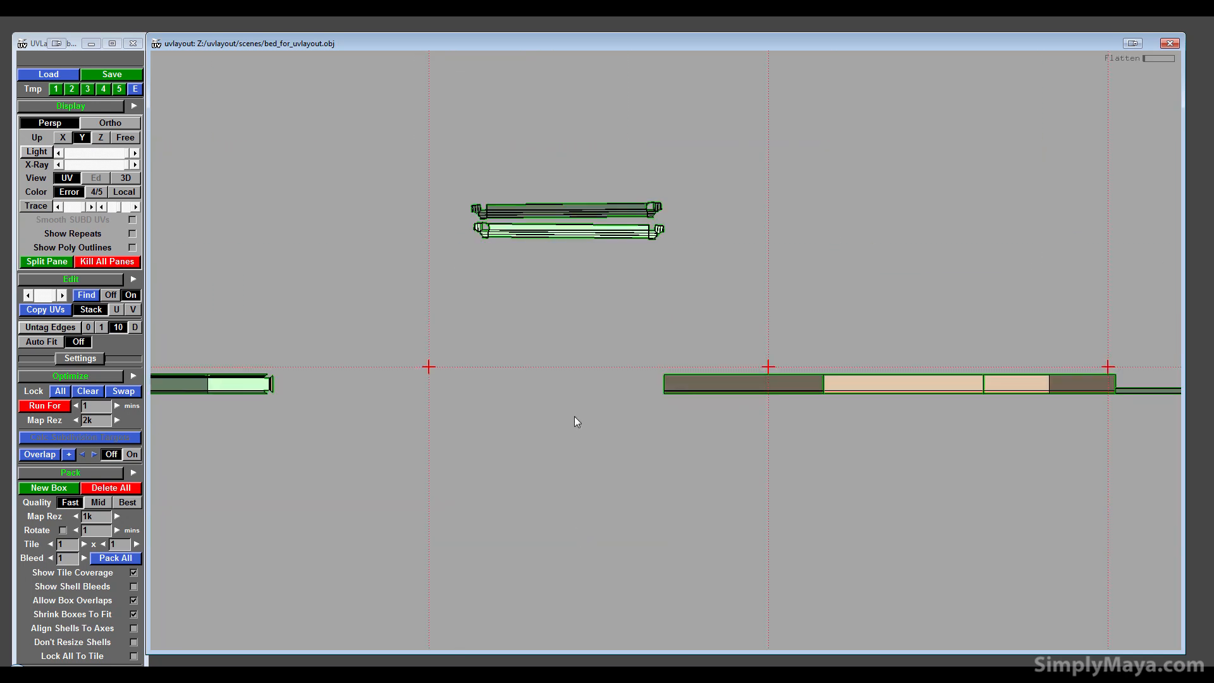
right_drag(559, 377, 458, 377)
middle_drag(536, 415, 859, 503)
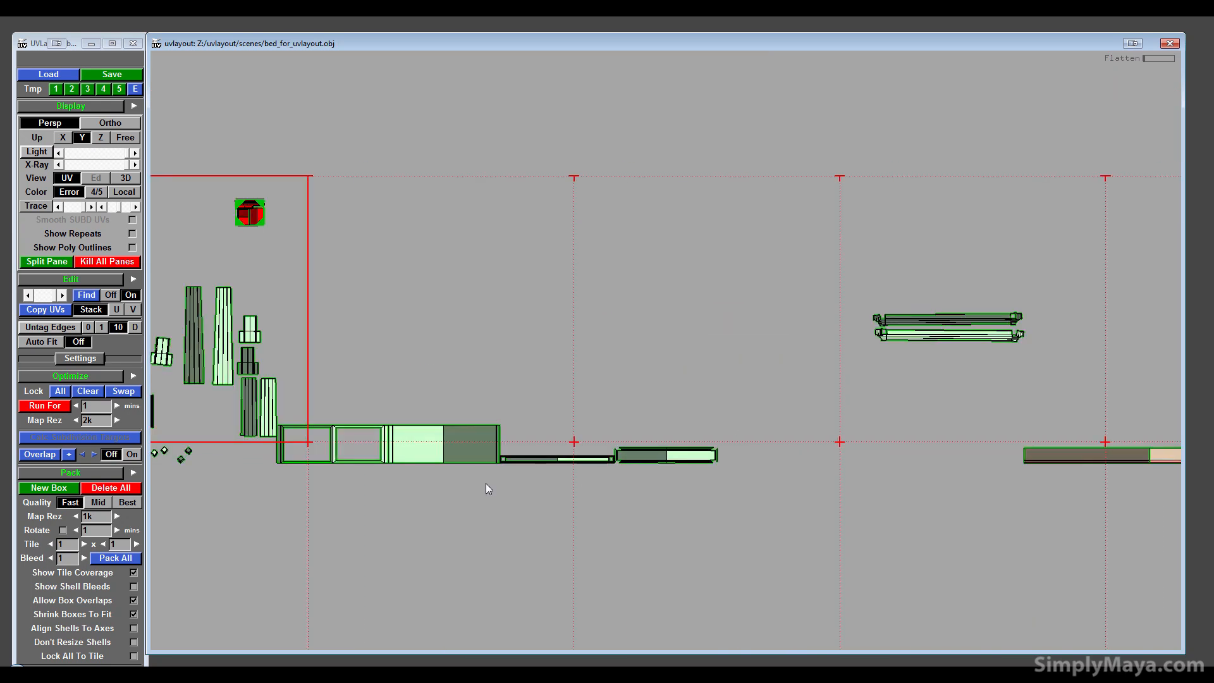
middle_drag(463, 451, 511, 314)
scroll(476, 275, up, 3)
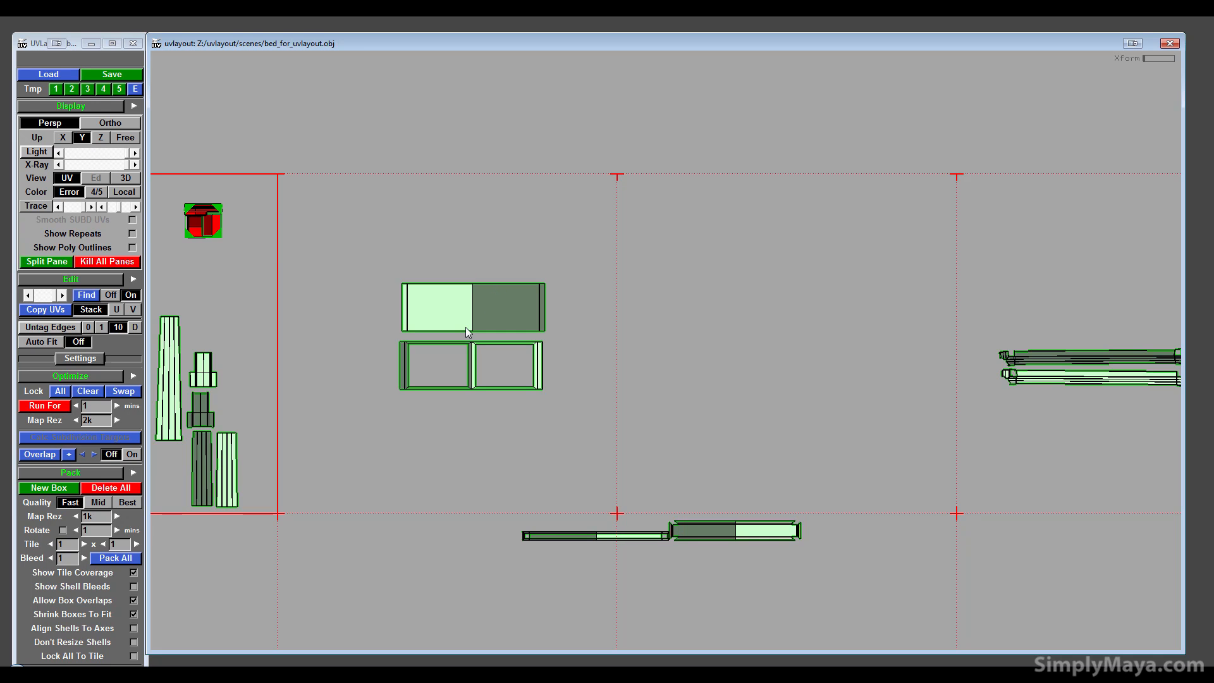
drag(466, 327, 785, 280)
mouse_move(365, 427)
middle_down()
mouse_move(753, 338)
mouse_move(761, 315)
mouse_move(729, 375)
mouse_move(758, 311)
mouse_move(690, 401)
middle_up()
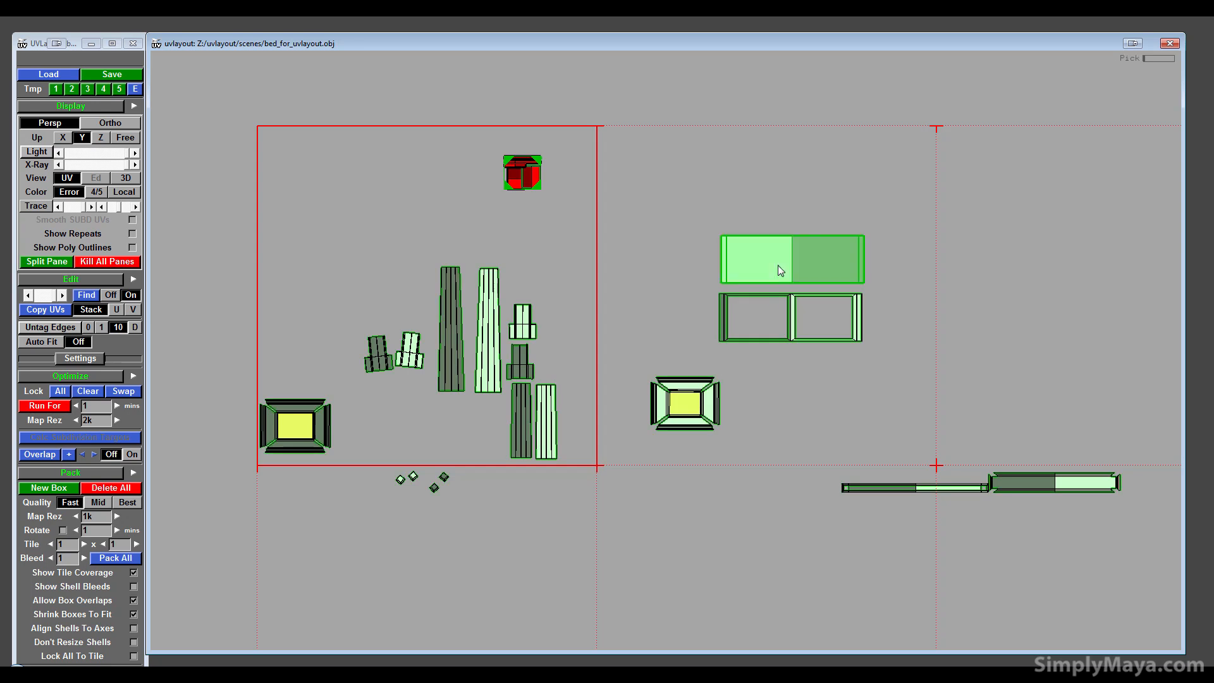
- Line up the solid headboard shell directly above the framed headboard shell
scroll(778, 264, up, 6)
middle_drag(664, 228, 579, 80)
scroll(643, 329, up, 3)
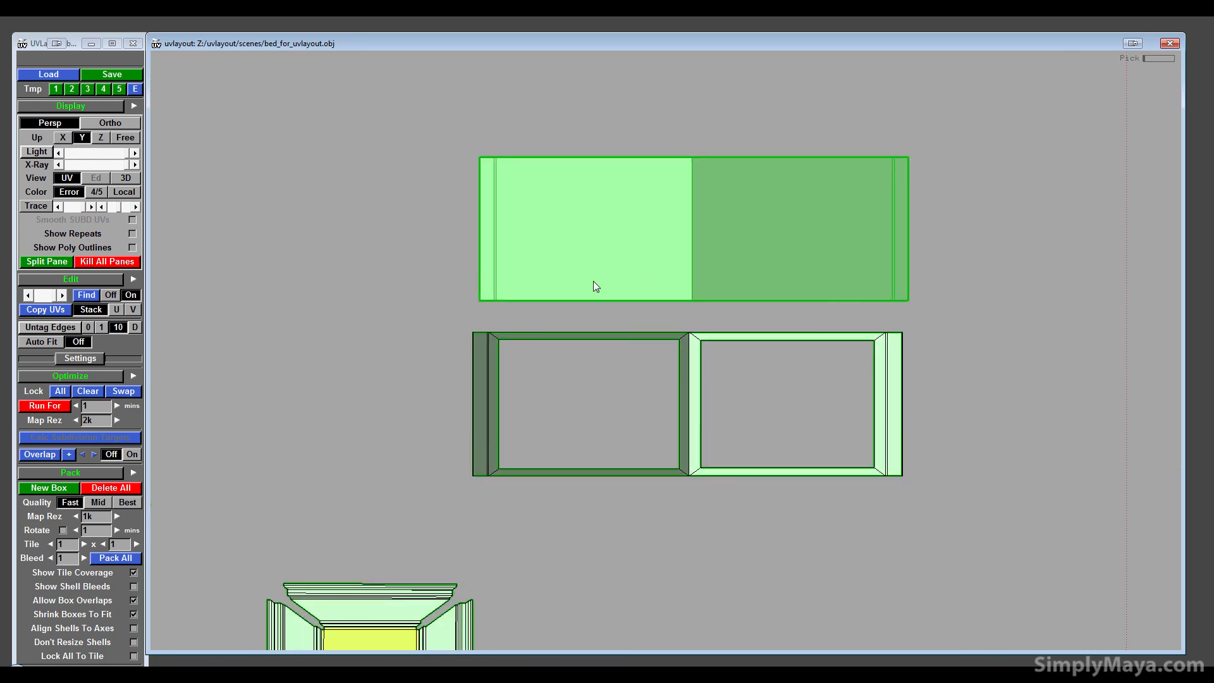
middle_drag(706, 262, 693, 267)
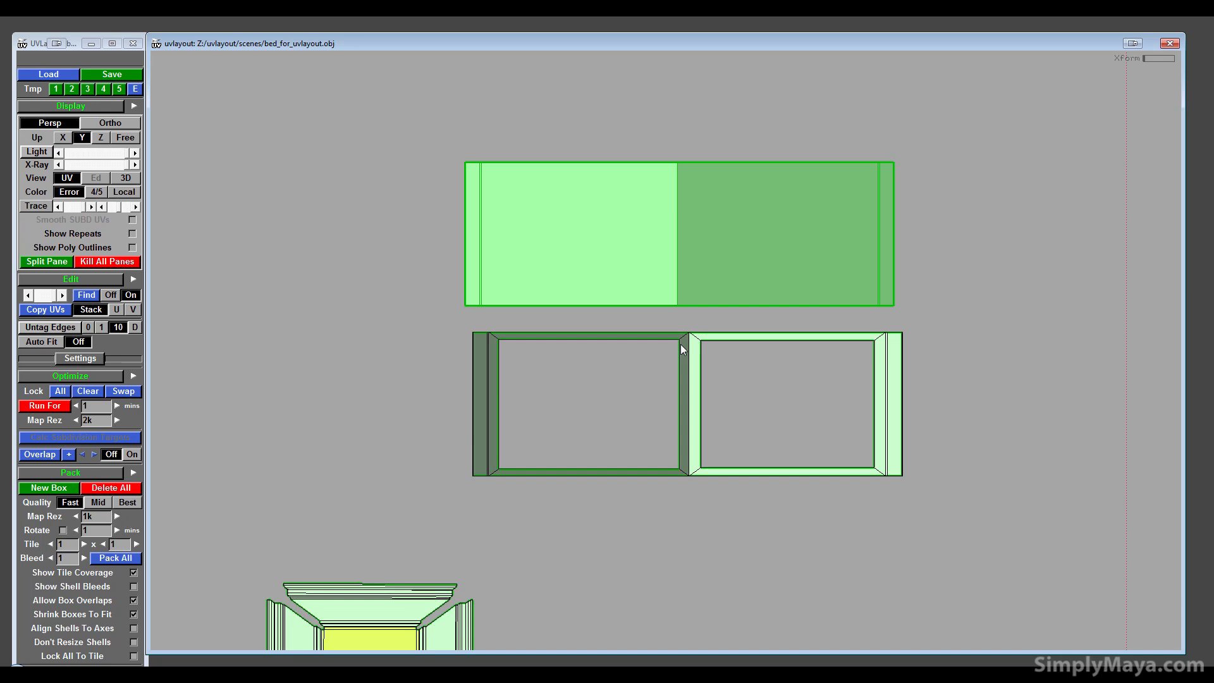
middle_drag(681, 344, 674, 342)
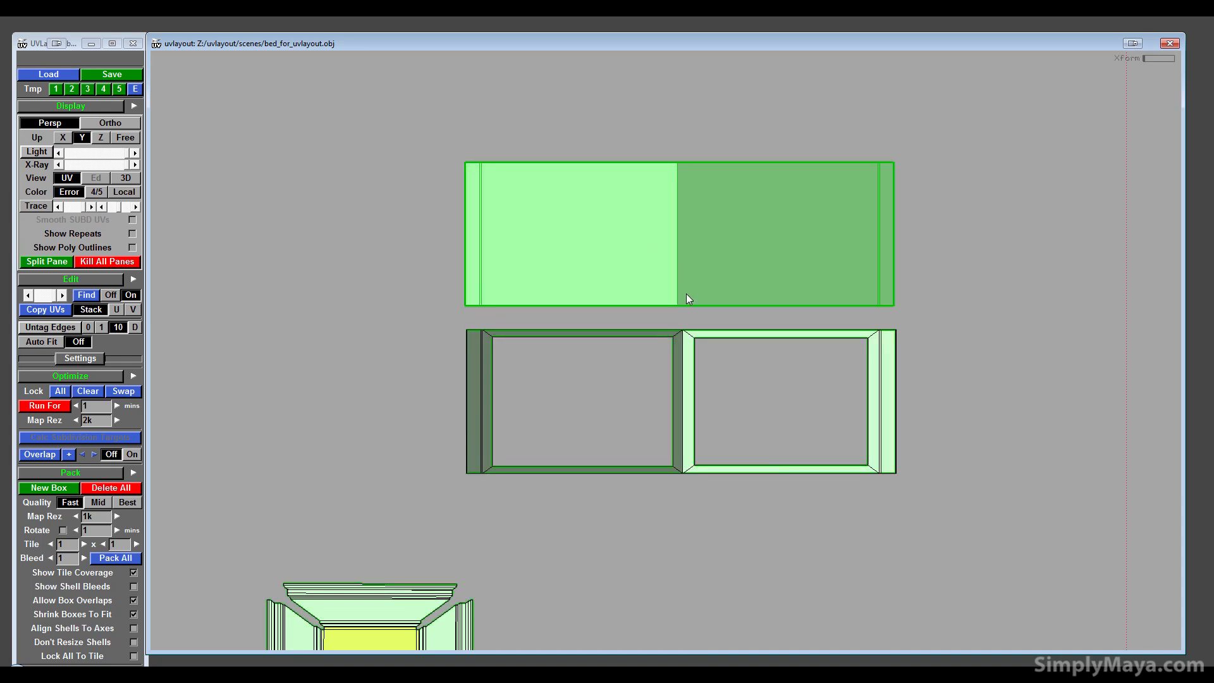
- Tag the framed headboard shell's top edge for welding and bring the matching thin strip shell next to it
key(w)
right_drag(658, 316, 823, 464)
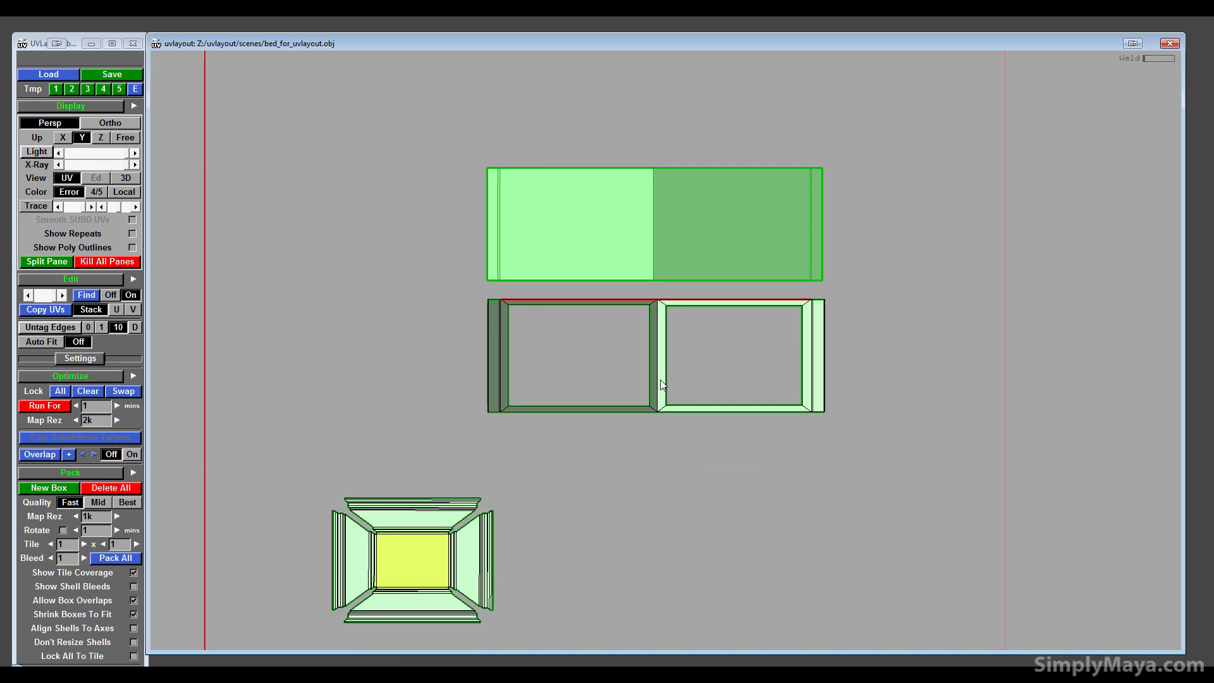
key(m)
middle_drag(615, 285, 646, 355)
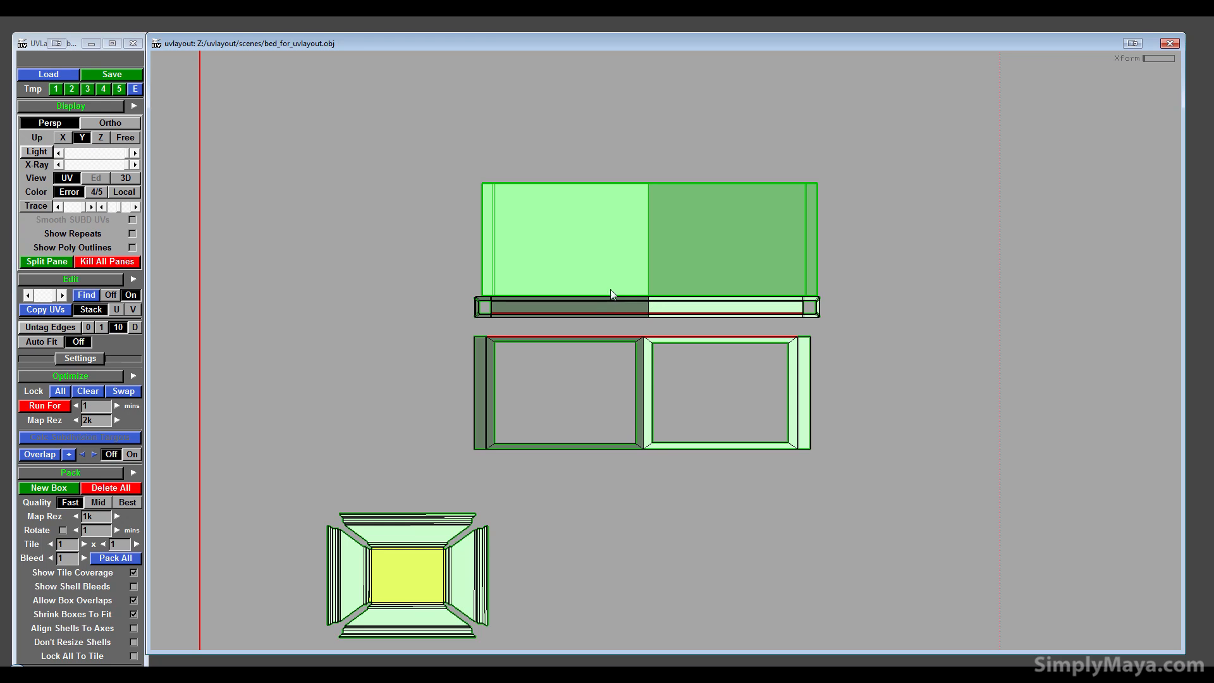
- Move the thin strip shell above the solid headboard shell
right_drag(611, 289, 659, 363)
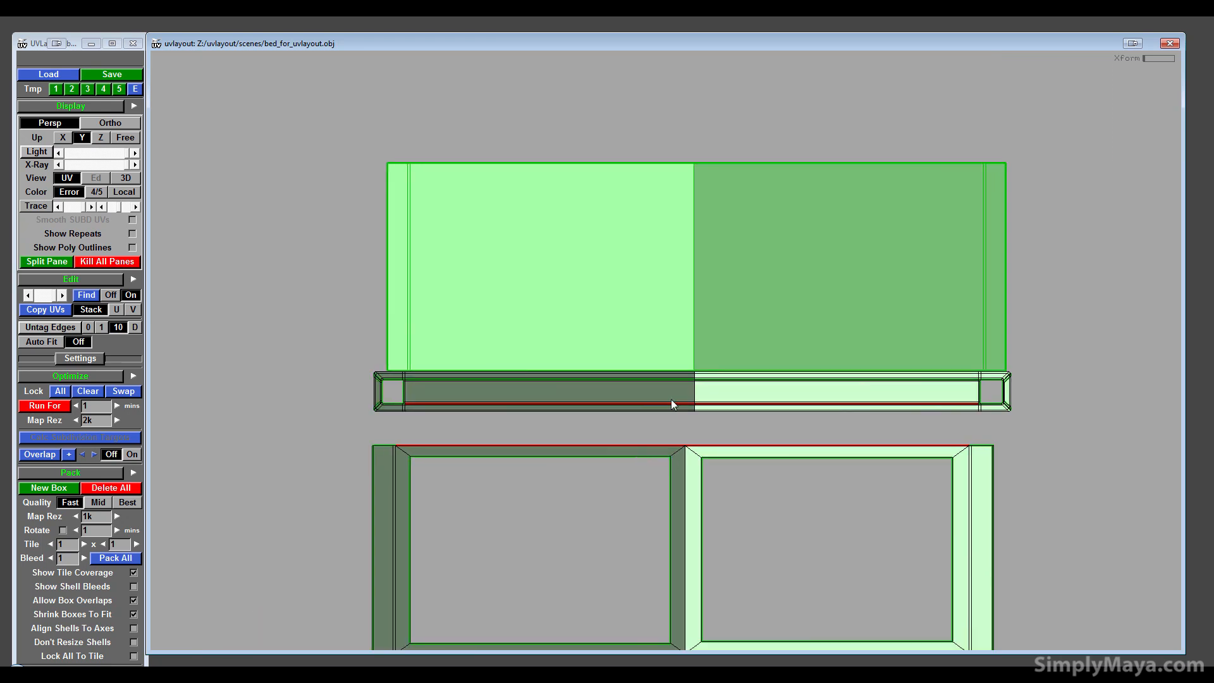
middle_drag(672, 399, 610, 325)
middle_drag(610, 323, 626, 59)
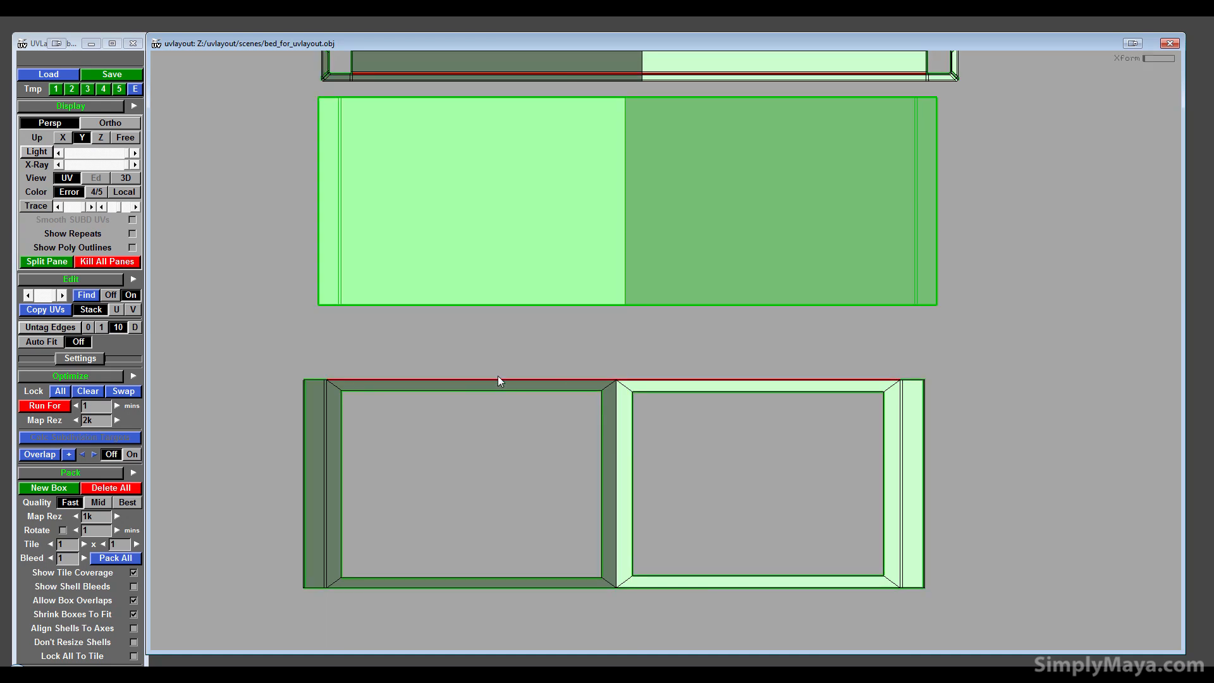
- Untag the weld edge shared by the framed headboard shell and the thin strip
middle_drag(498, 375, 580, 323)
right_drag(652, 347, 678, 359)
middle_drag(678, 358, 594, 431)
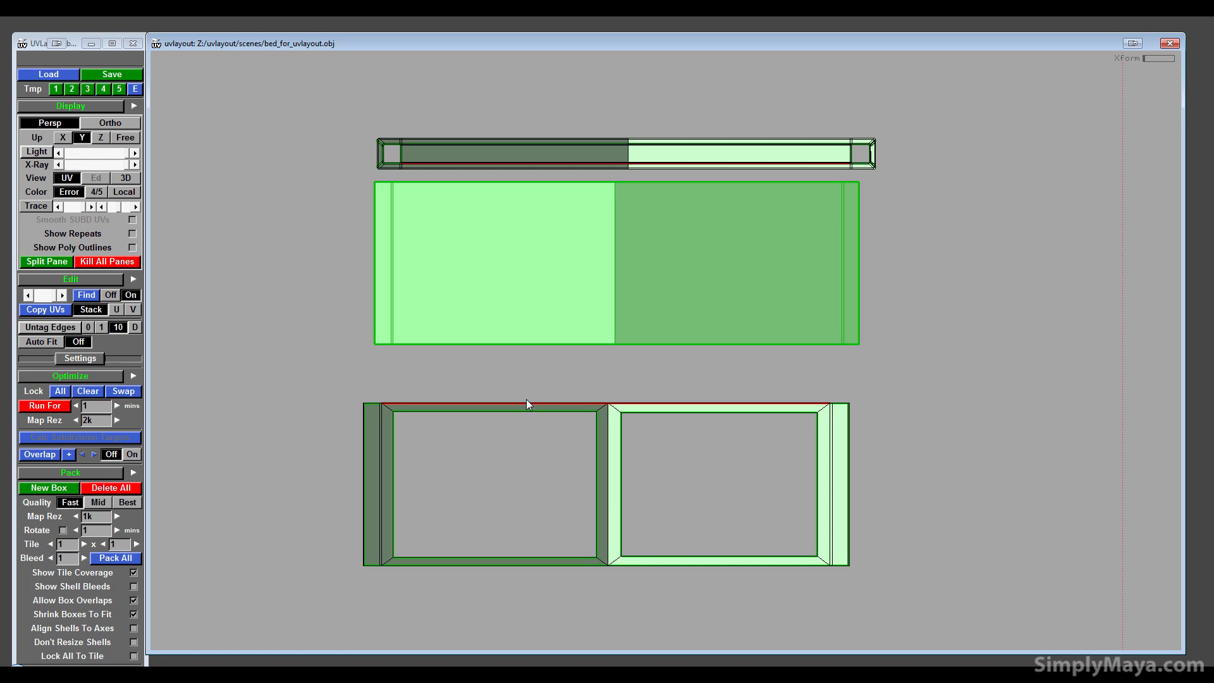
key(BackSpace)
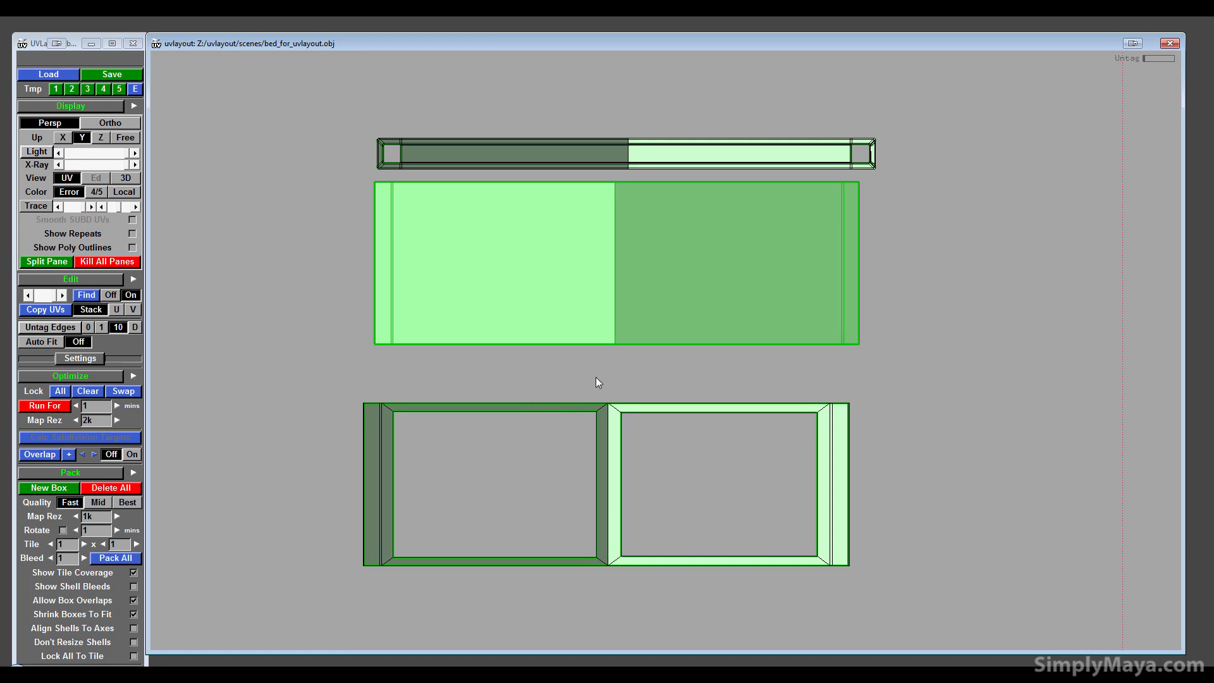
- Move the solid headboard shell below the framed one and tag its top edge for welding
scroll(586, 398, down, 2)
middle_drag(588, 415, 548, 376)
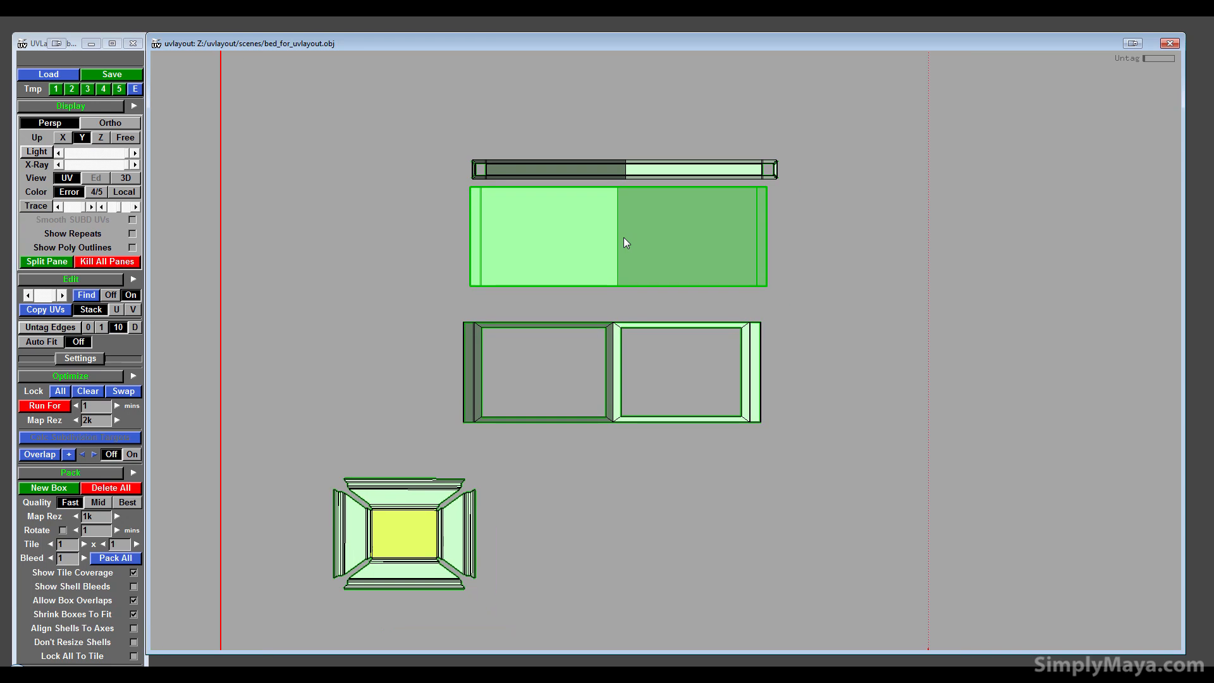
middle_drag(624, 237, 620, 473)
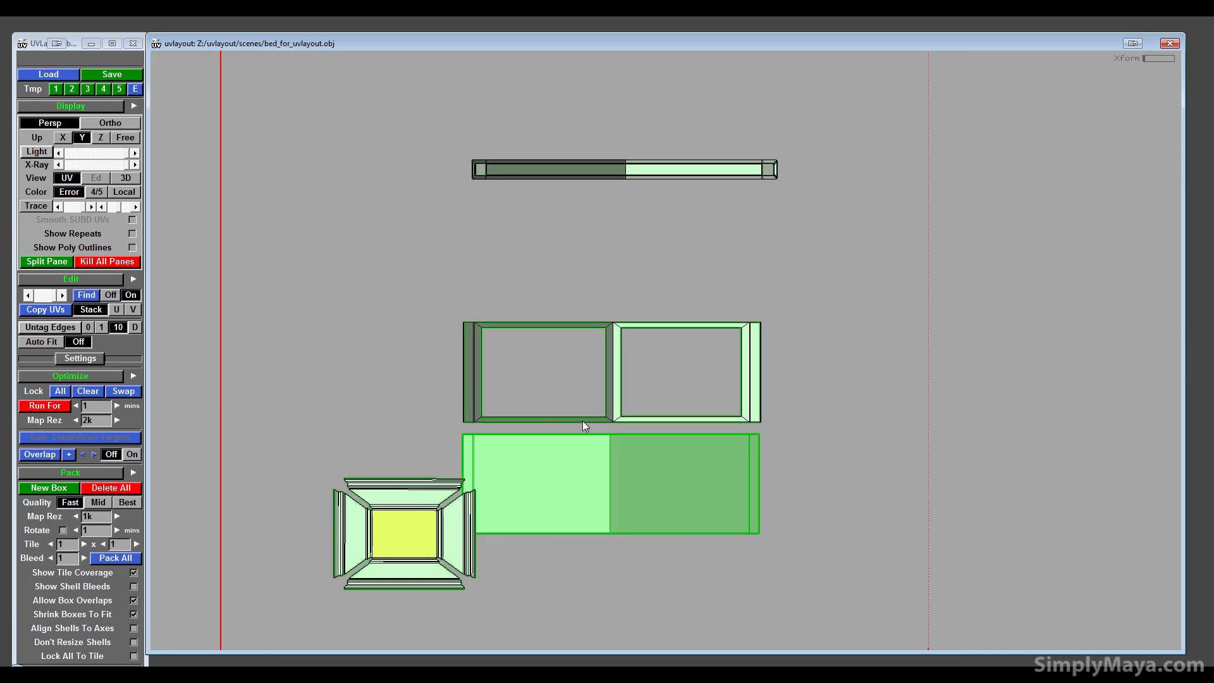
key(w)
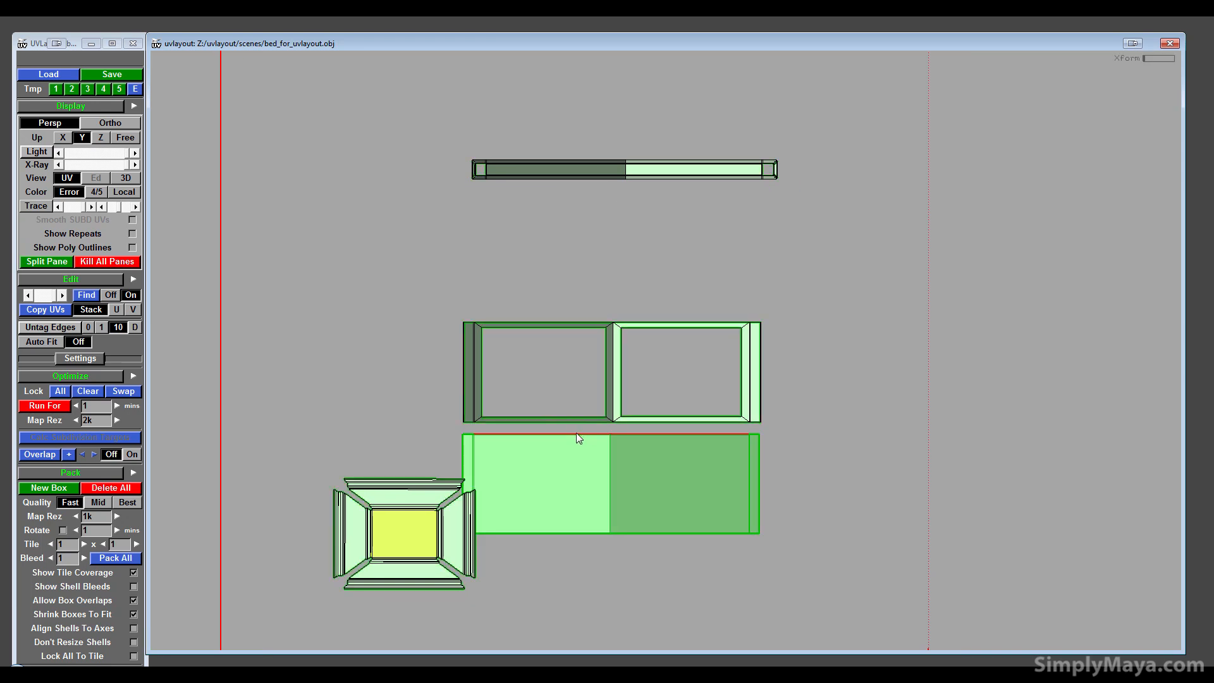
scroll(580, 435, down, 5)
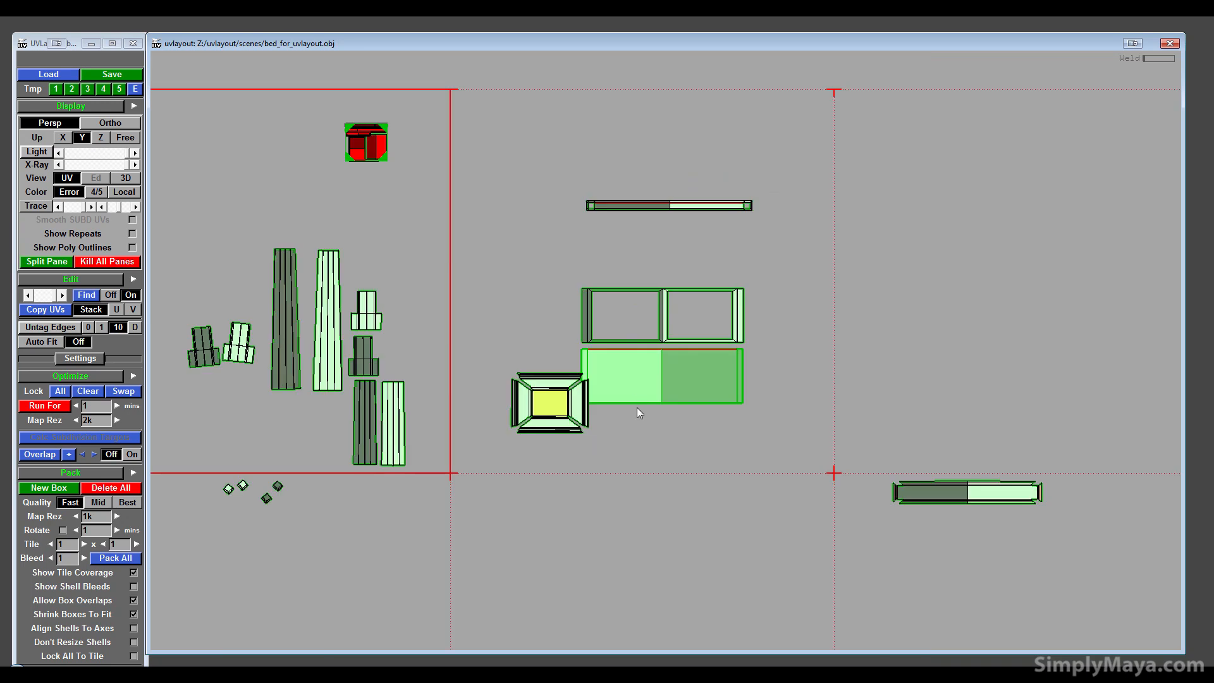
- Snap the thin strip to the solid headboard shell's tagged edge, then arrange the strip above and the solid shell below the framed headboard shell
middle_drag(658, 370, 693, 472)
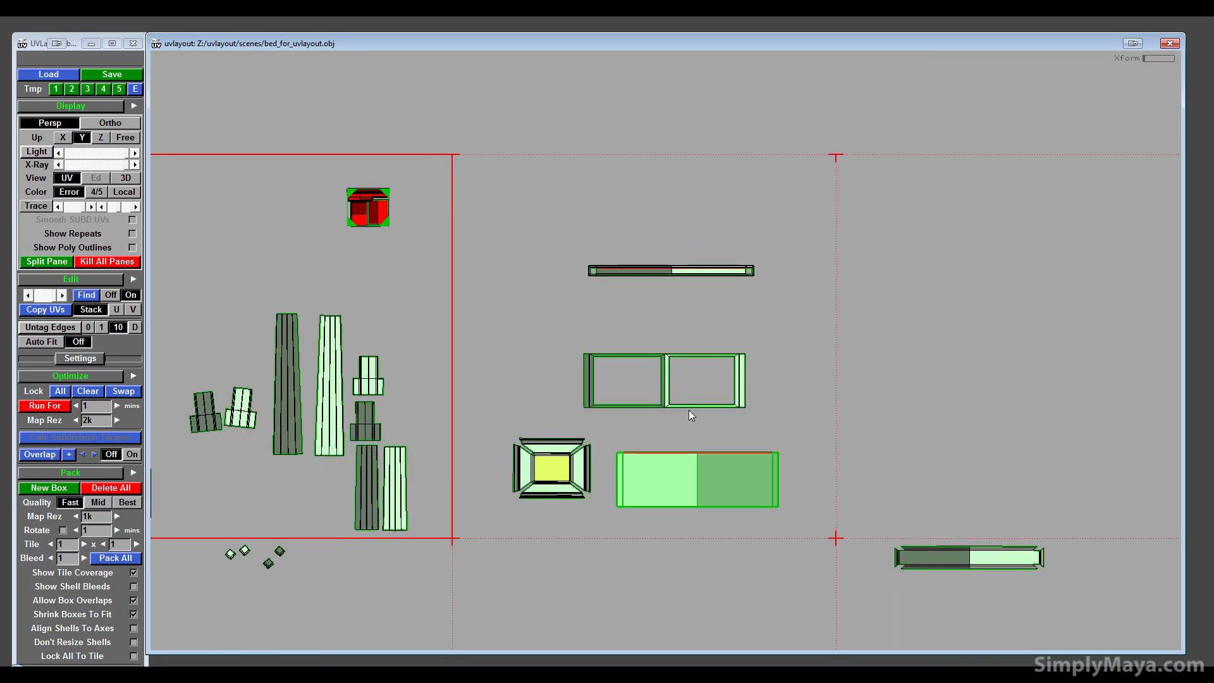
key(w)
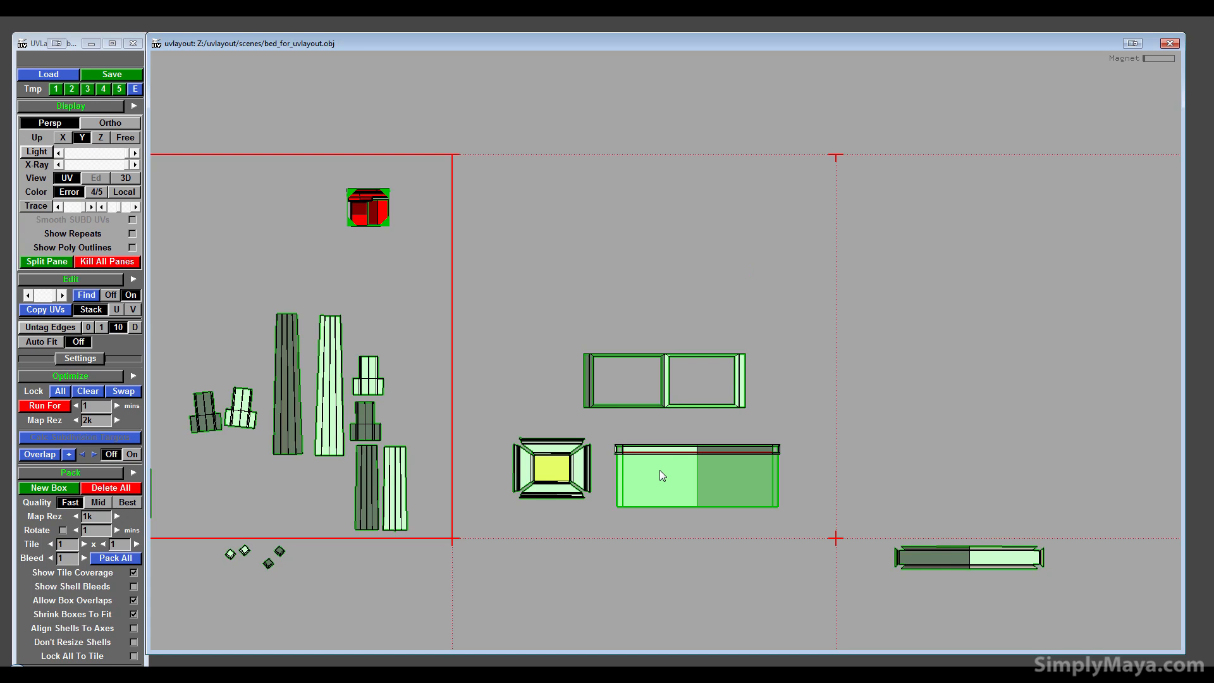
middle_drag(669, 464, 668, 384)
right_drag(668, 384, 696, 376)
middle_drag(695, 371, 667, 200)
- Group both carved panel shells with yellow centers beside the headboard shells in the second UV tile
middle_drag(699, 404, 667, 363)
middle_drag(538, 390, 519, 295)
middle_drag(456, 390, 559, 394)
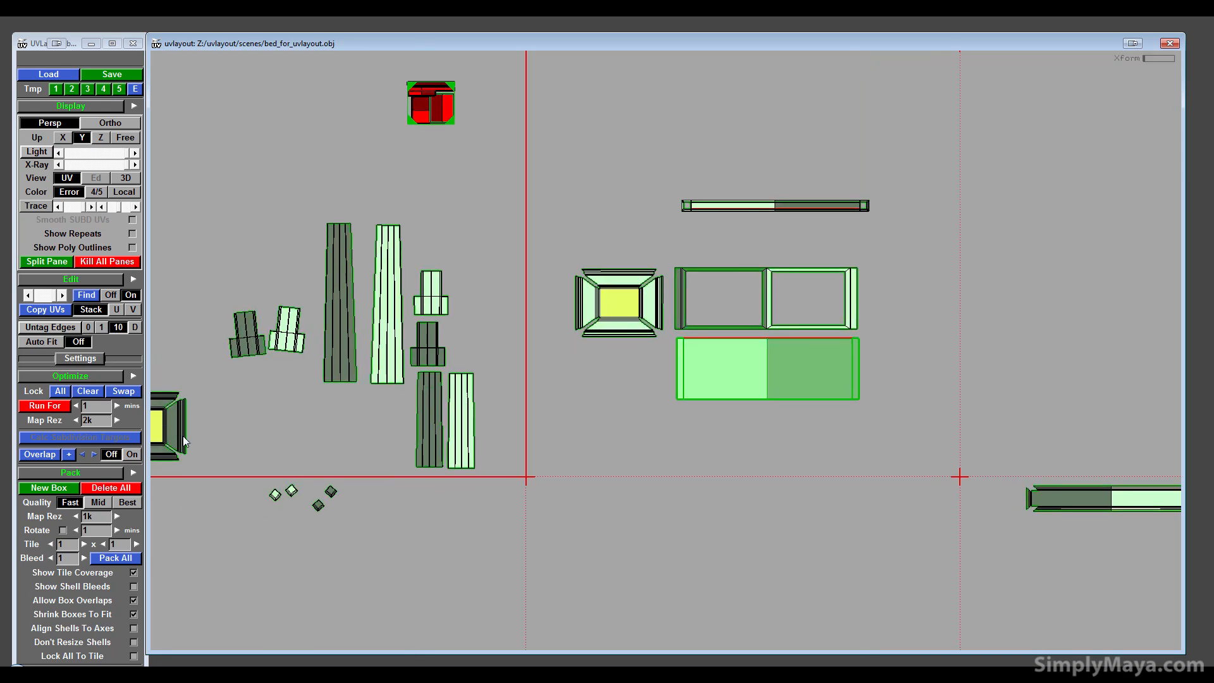
middle_drag(185, 441, 630, 386)
scroll(630, 385, down, 1)
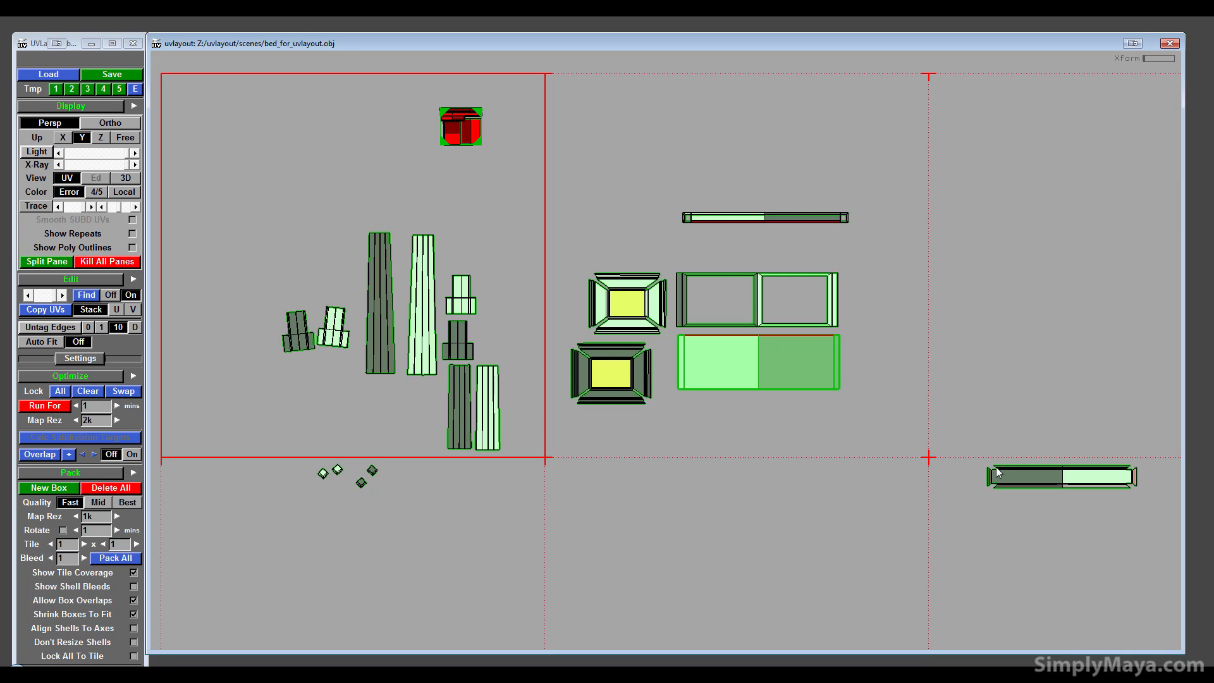
- Move the long footboard panel shell into the second UV tile, just below the solid headboard shell
middle_drag(996, 466, 719, 431)
middle_drag(1068, 436, 730, 472)
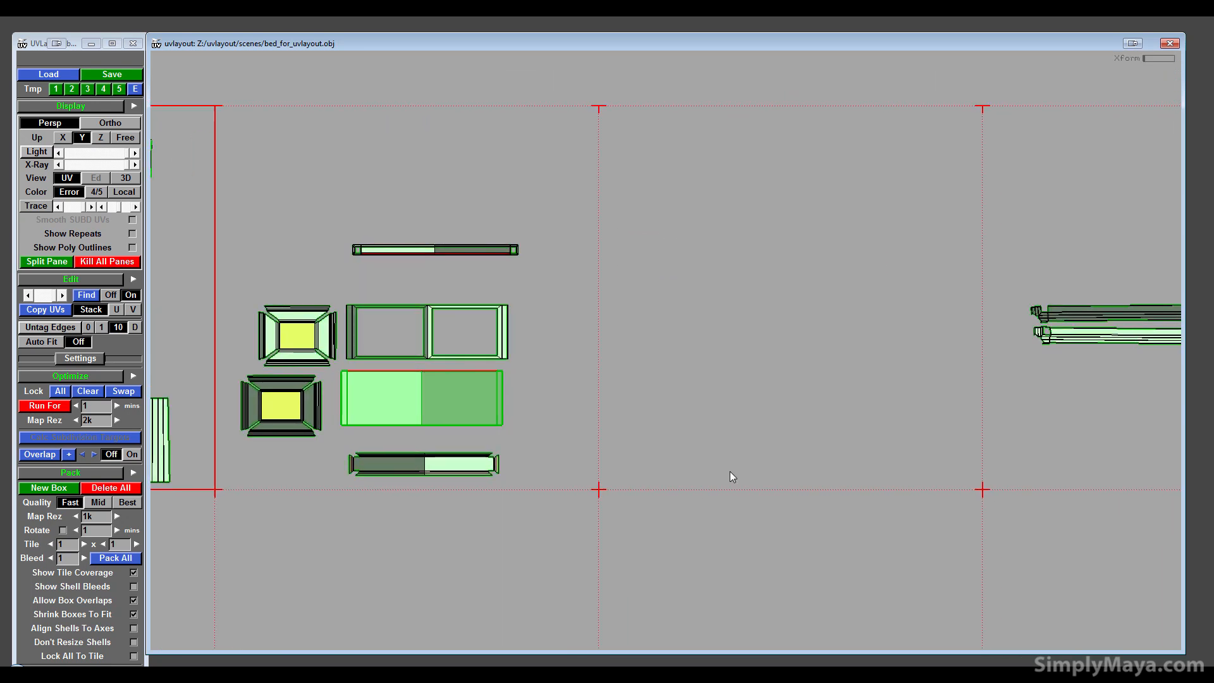
middle_drag(1007, 407, 783, 453)
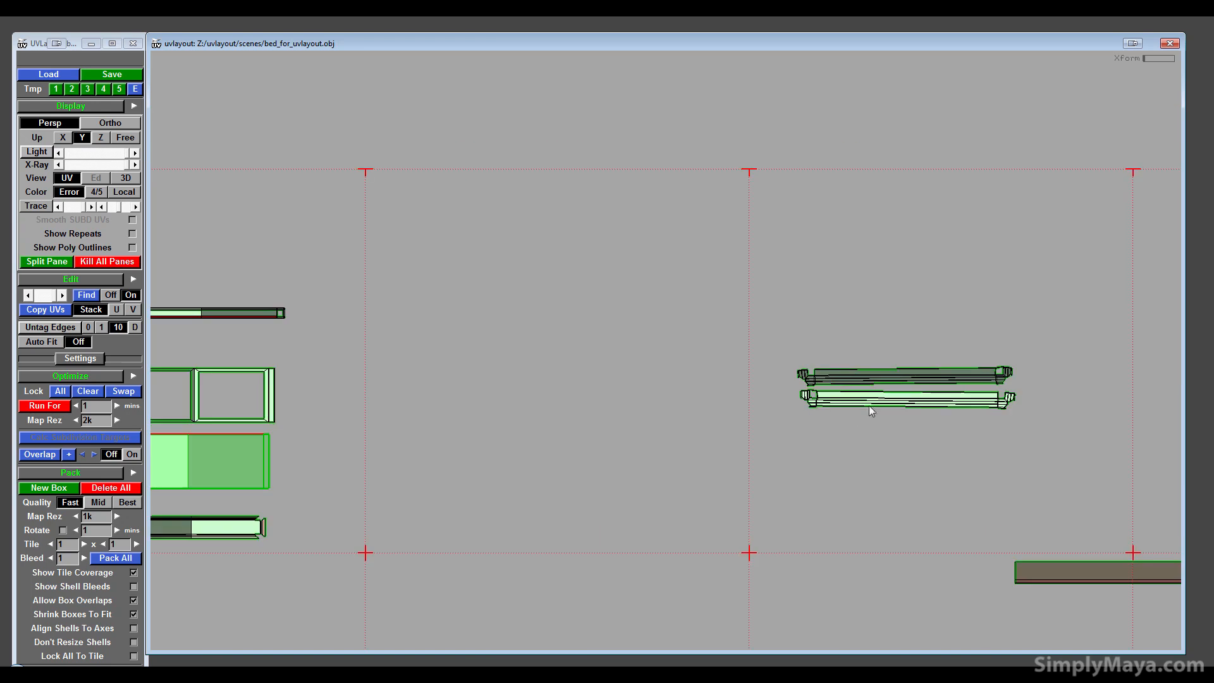
- Move the two long shells with stepped ends into the second UV tile, above the headboard's thin strip
middle_drag(871, 411, 263, 258)
middle_drag(905, 377, 213, 256)
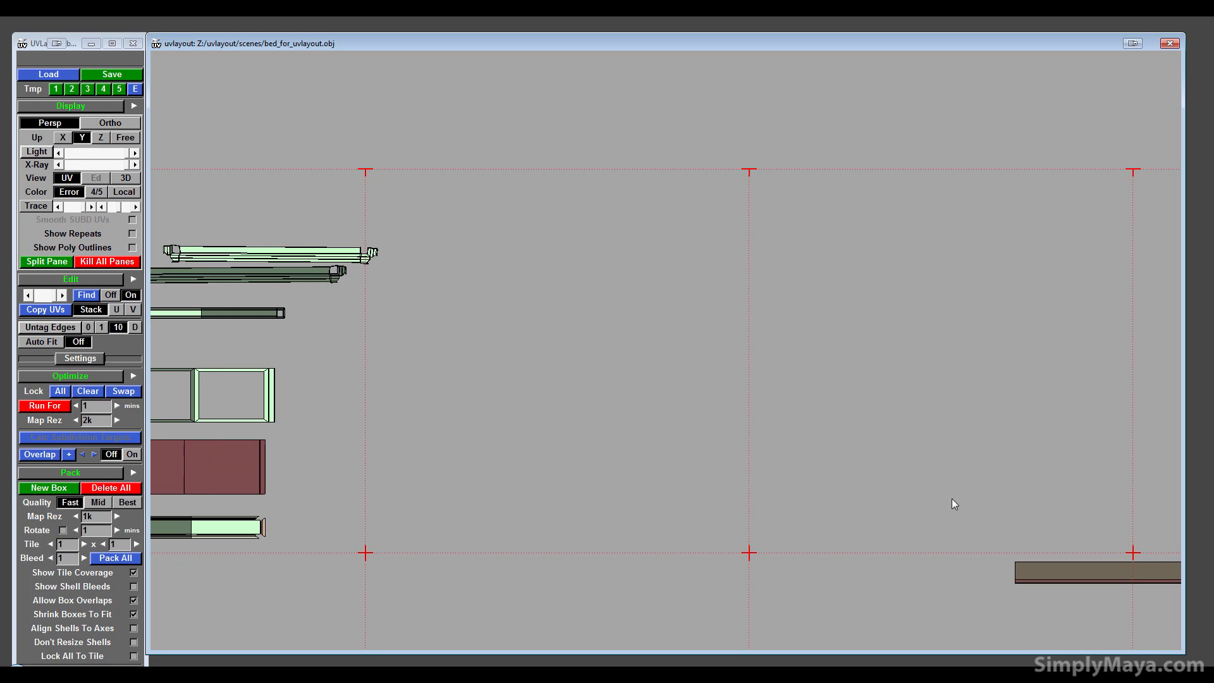
- Move the plain rectangular shells up into the tile row, then flatten and straighten all three into clean rectangles
middle_drag(951, 498, 501, 373)
middle_drag(677, 467, 599, 348)
middle_drag(822, 471, 782, 380)
key(f)
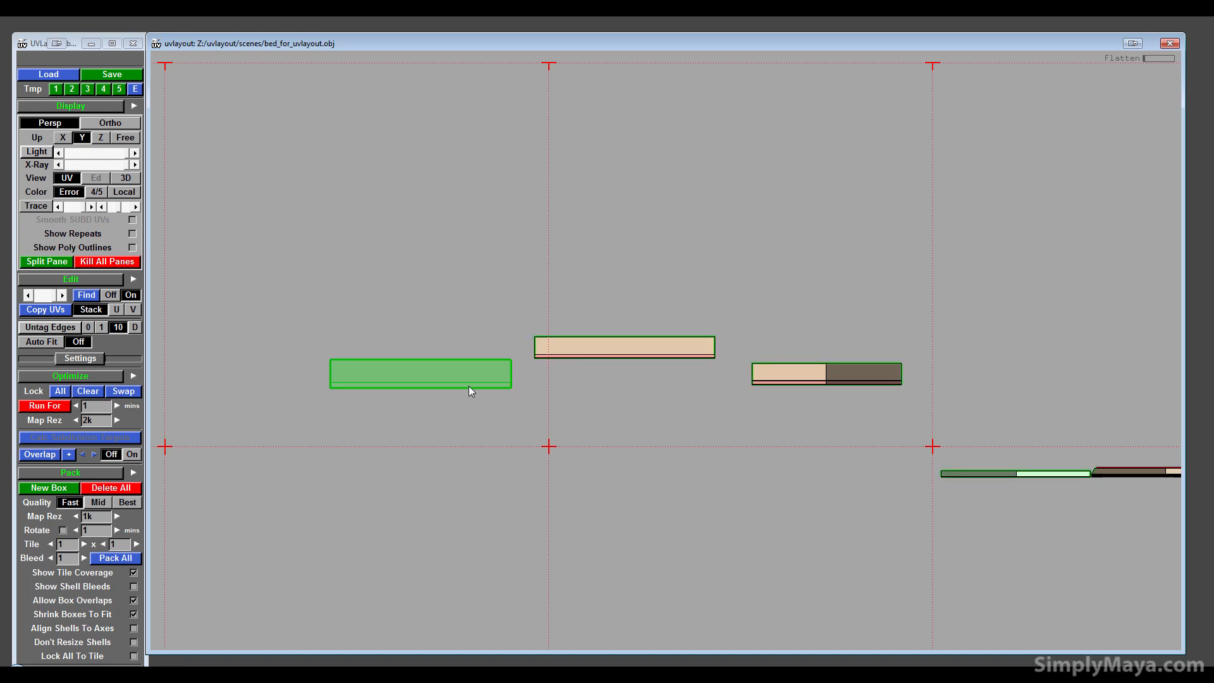
key(r)
key(r)
key(r)
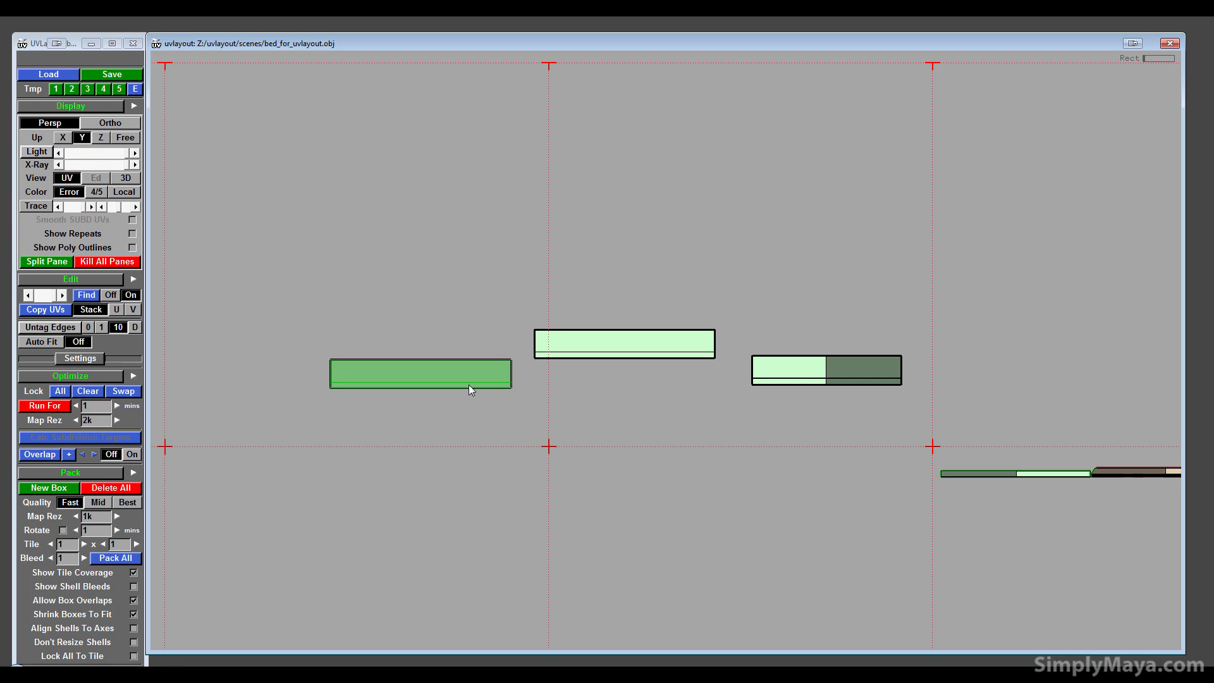
- Apply symmetry copying to the straightened rectangular shells and group all three in one stack
right_drag(611, 353, 777, 427)
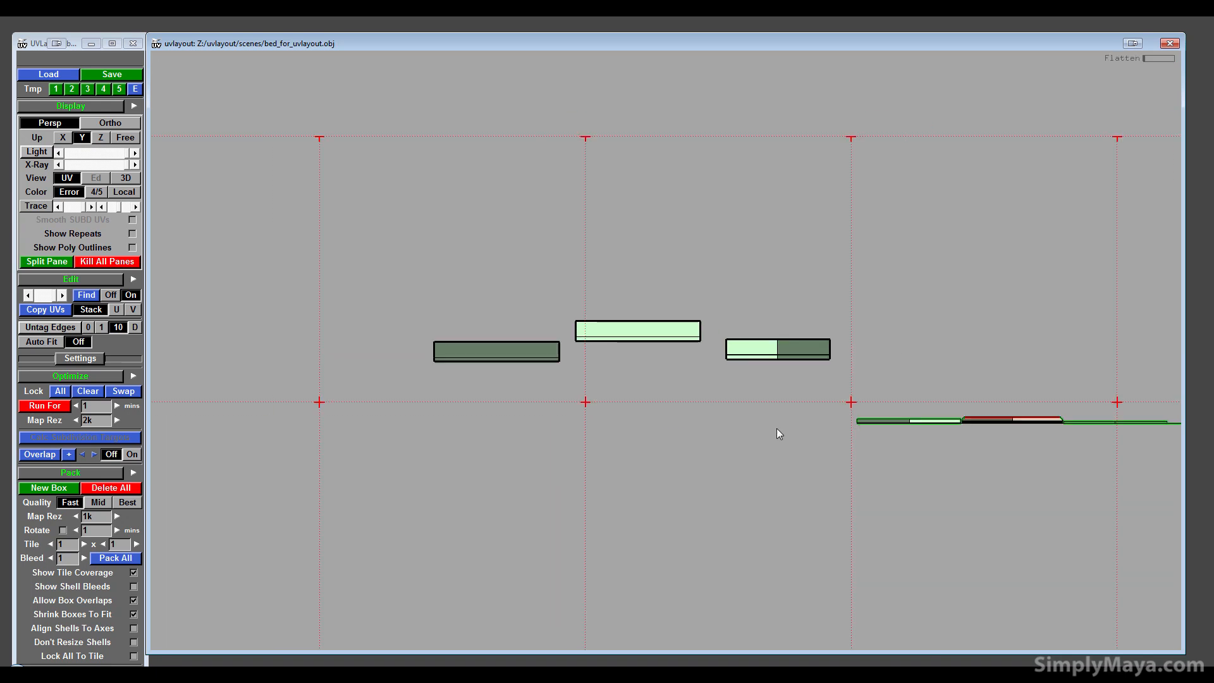
middle_drag(776, 428, 445, 467)
key(f)
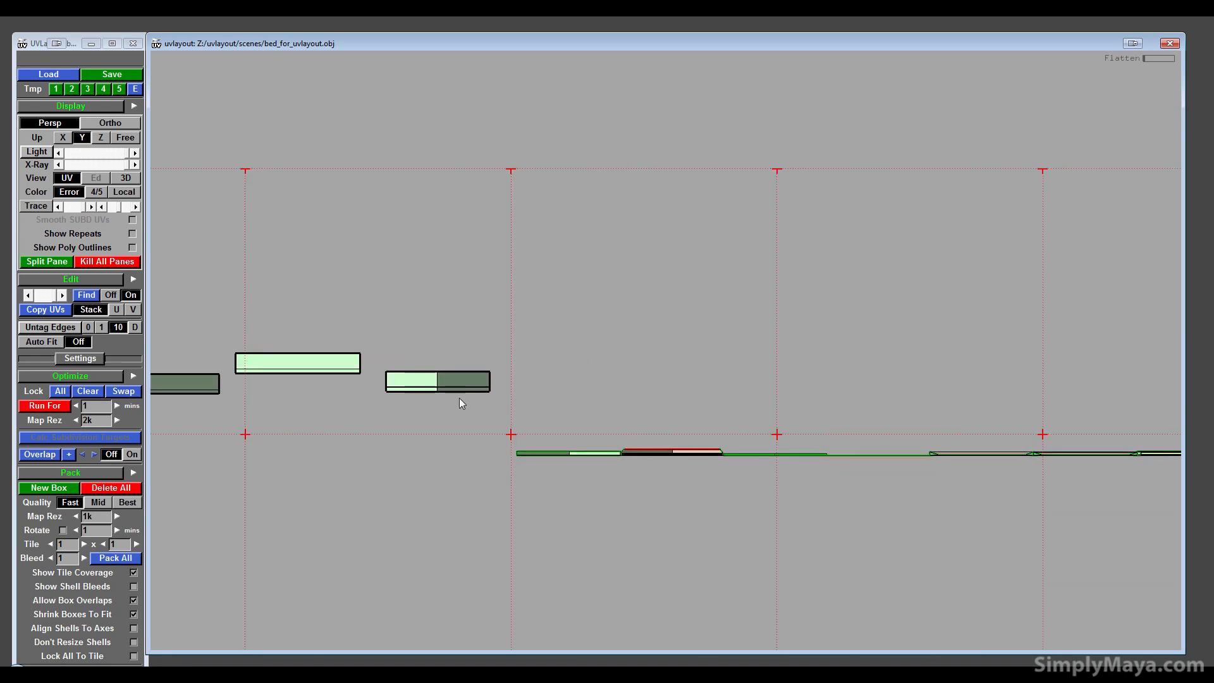
key(s)
key(s)
key(s)
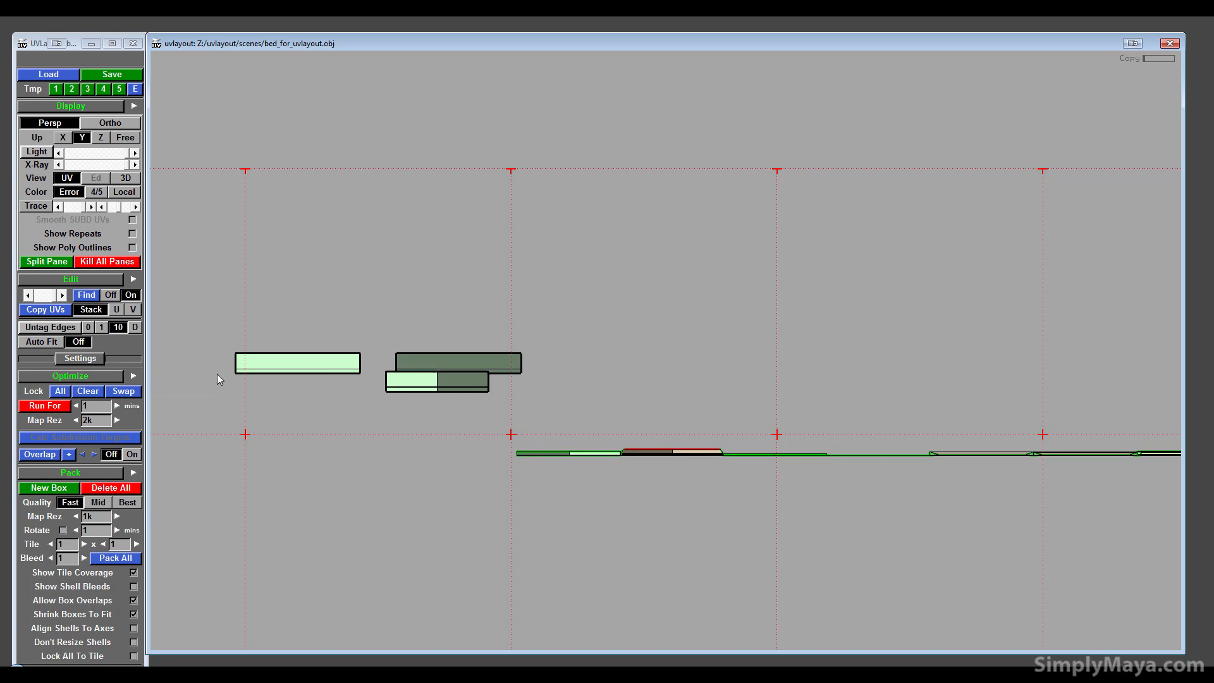
middle_drag(314, 363, 489, 335)
middle_drag(830, 434, 942, 428)
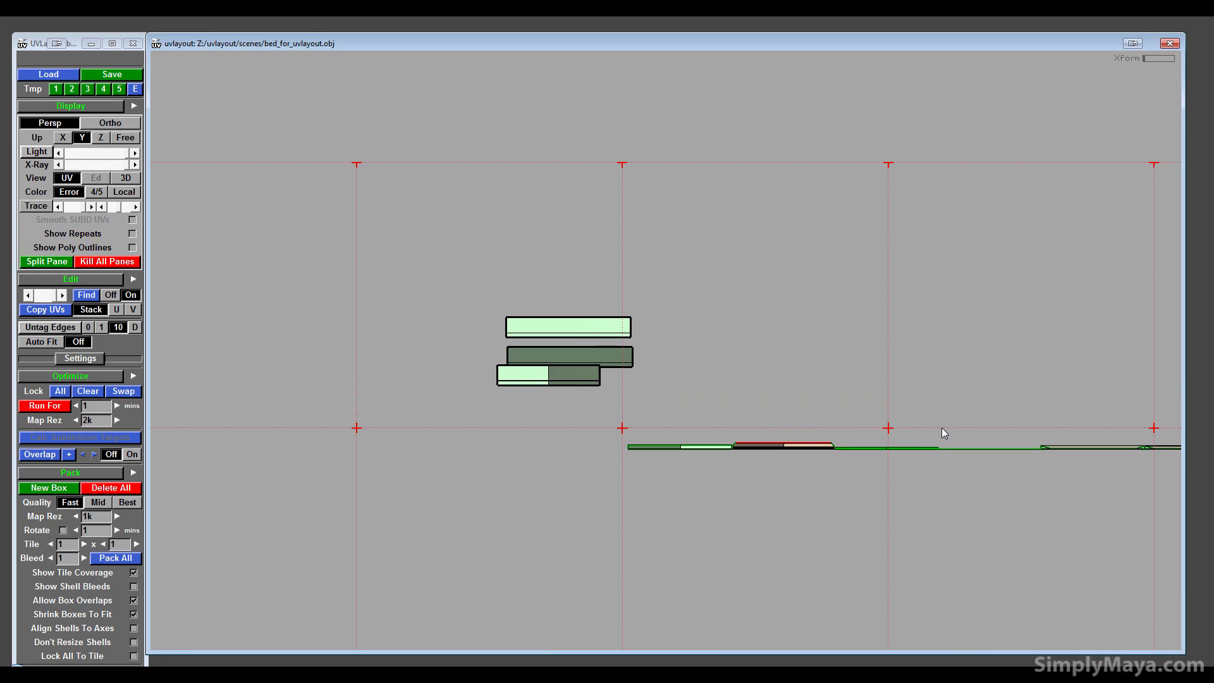
- Move the red-edged trim shell up out of the thin shell row and mirror it
right_drag(942, 428, 681, 420)
middle_drag(655, 405, 681, 318)
key(s)
right_drag(680, 318, 571, 390)
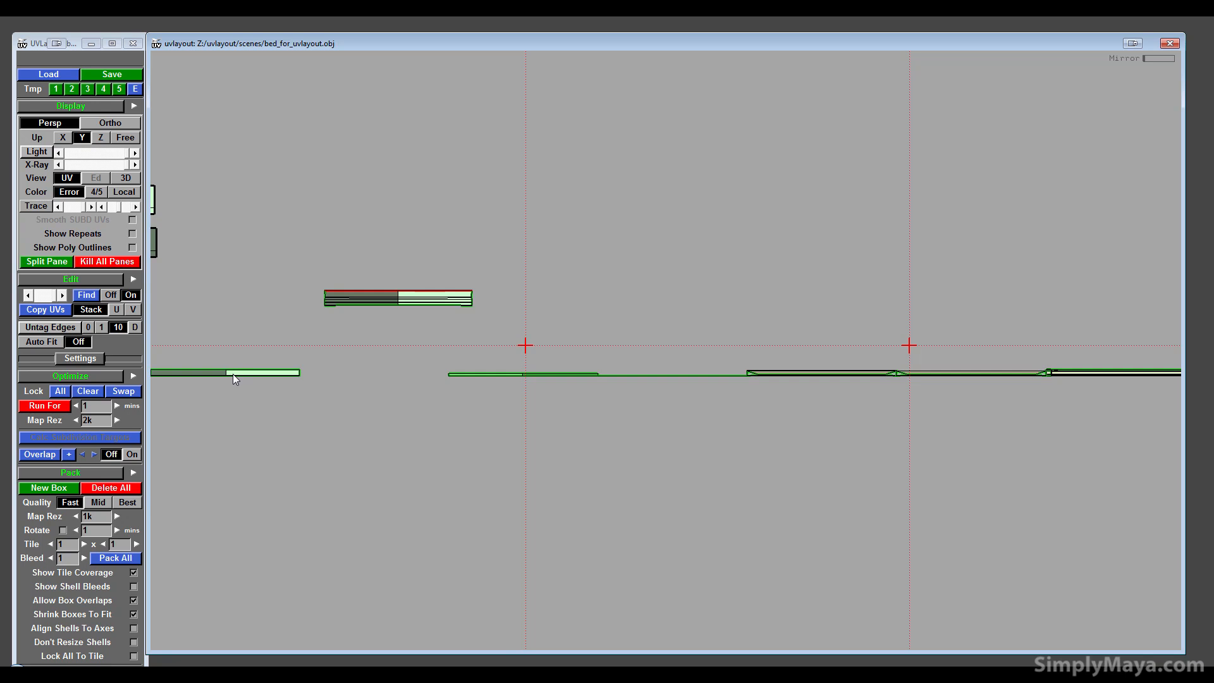
- Flatten the remaining thin shells along the row, through the two flared-end shells at its far end
key(f)
key(f)
key(f)
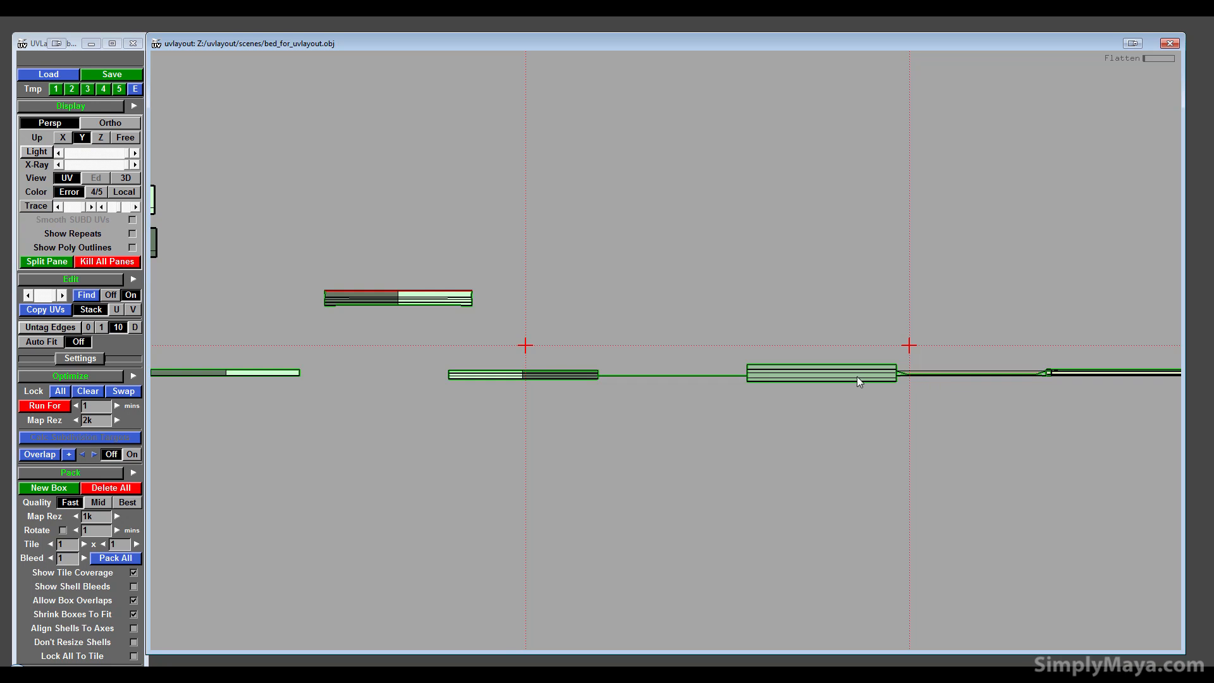
key(f)
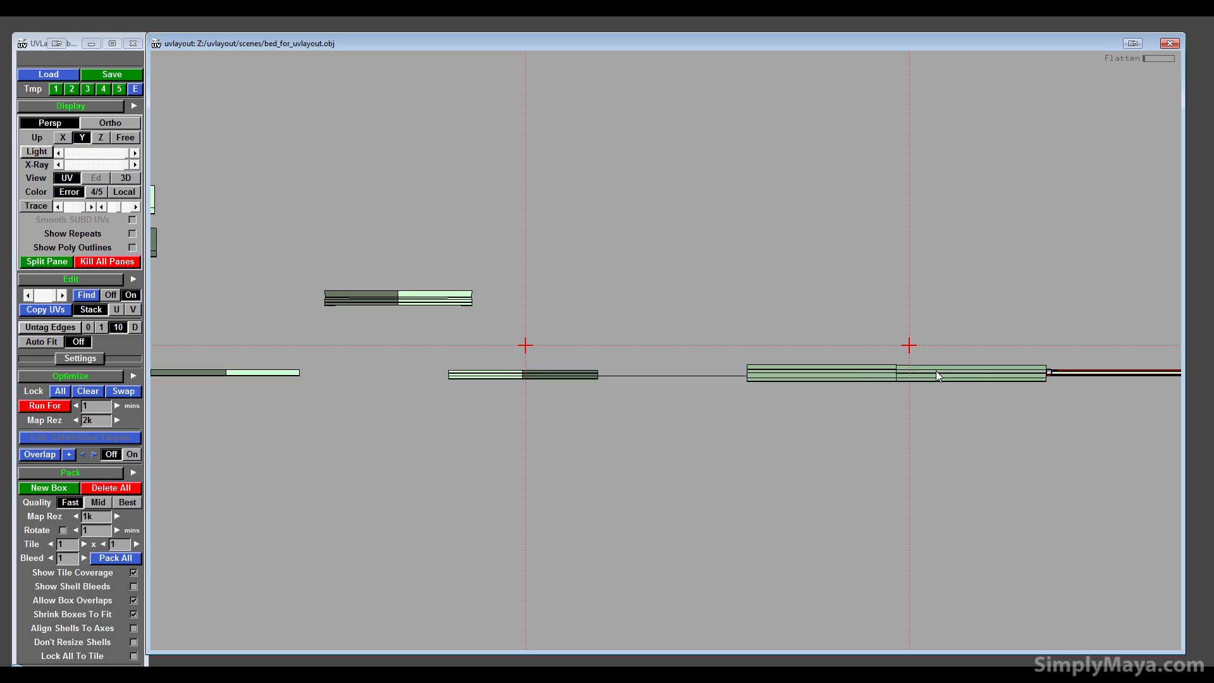
key(f)
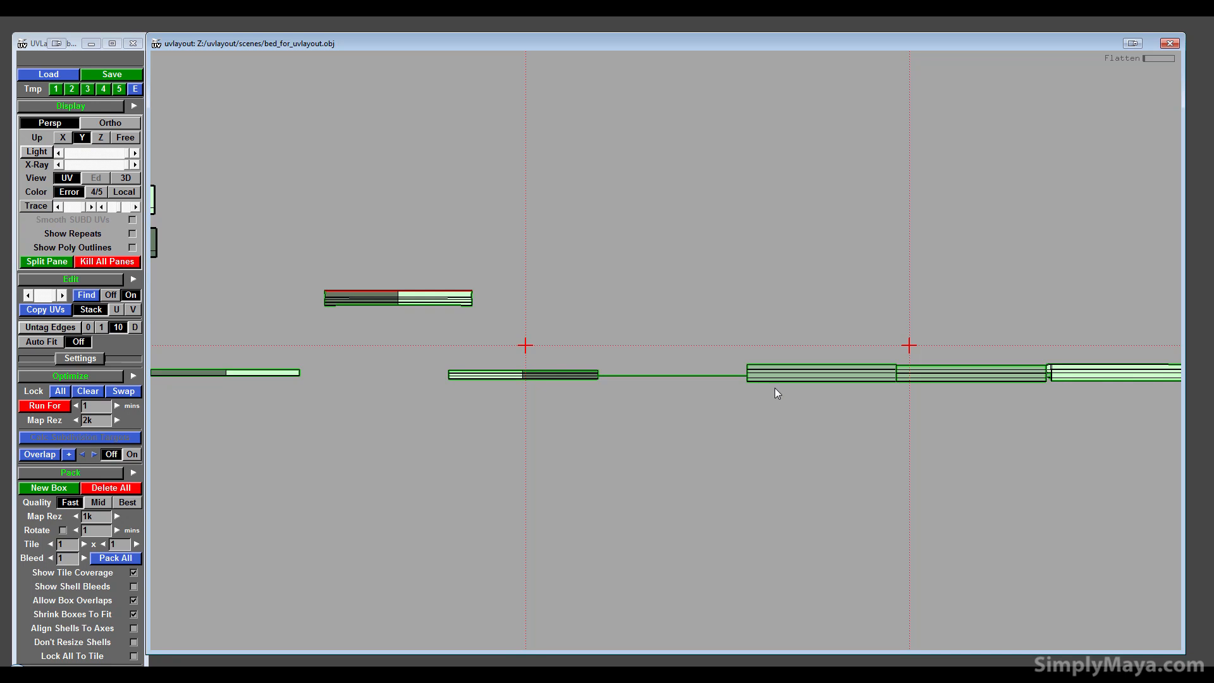
middle_drag(776, 389, 289, 426)
key(f)
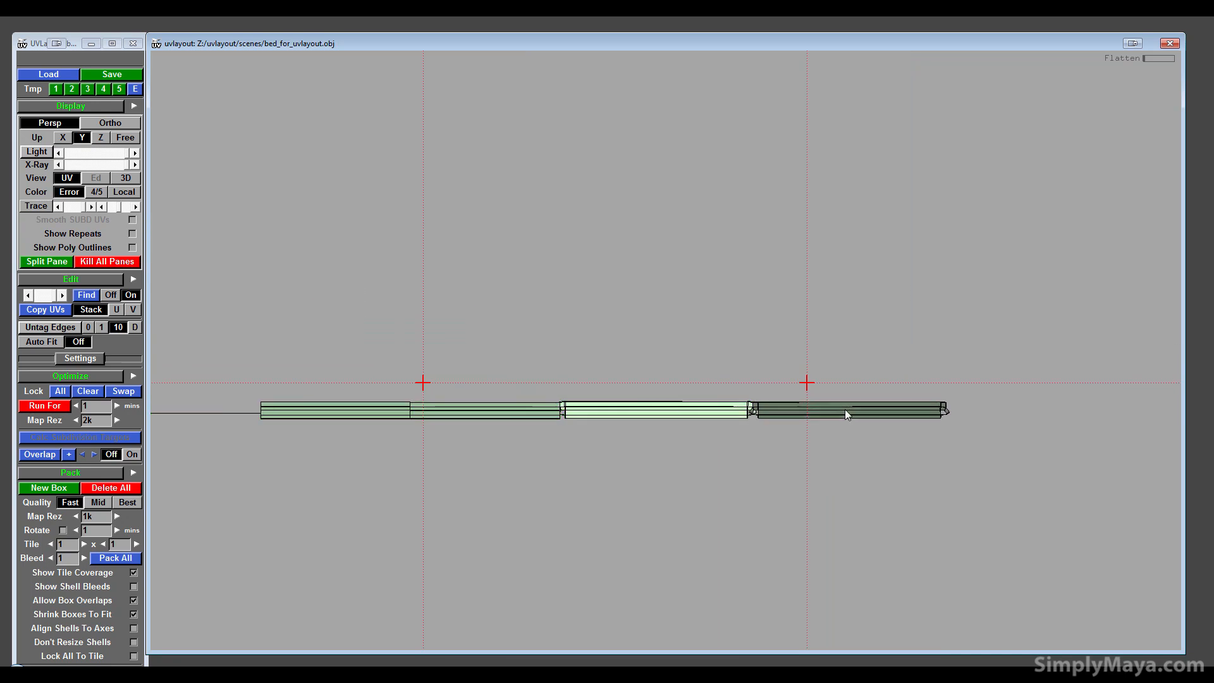
- Stack the two flared-end shells and place the two plain strip shells one under another below them
right_drag(835, 411, 819, 348)
middle_drag(753, 351, 391, 295)
middle_drag(389, 351, 504, 384)
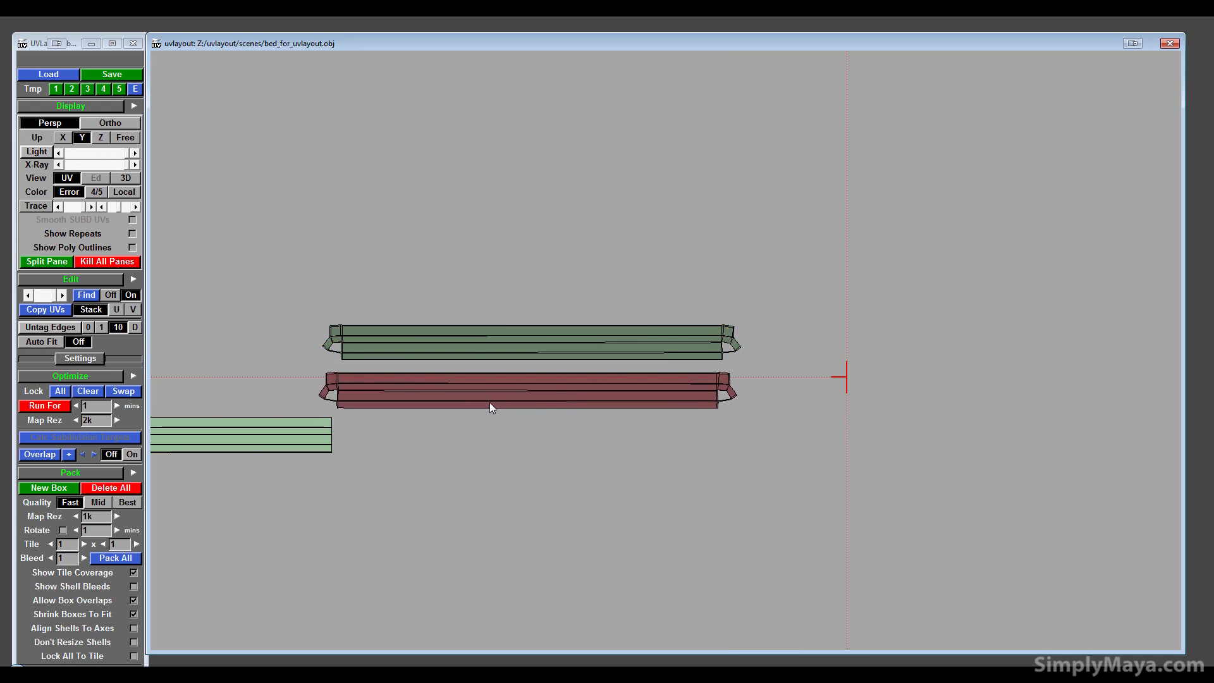
middle_drag(321, 452, 640, 423)
middle_drag(443, 484, 816, 547)
right_drag(556, 506, 392, 462)
- Tag the long edge of the sliver-thin shell and snap it to the matching red-edged trim shell
middle_drag(359, 450, 1023, 477)
middle_drag(822, 486, 616, 496)
right_drag(617, 501, 628, 344)
right_drag(618, 286, 640, 352)
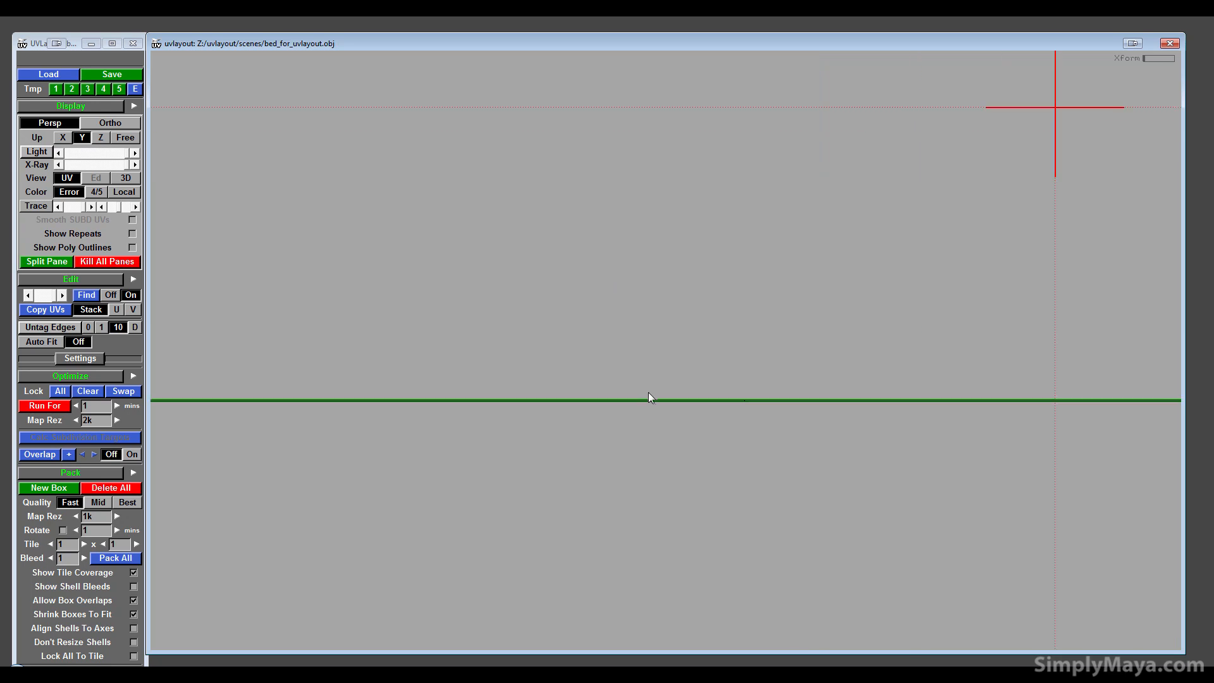
key(c)
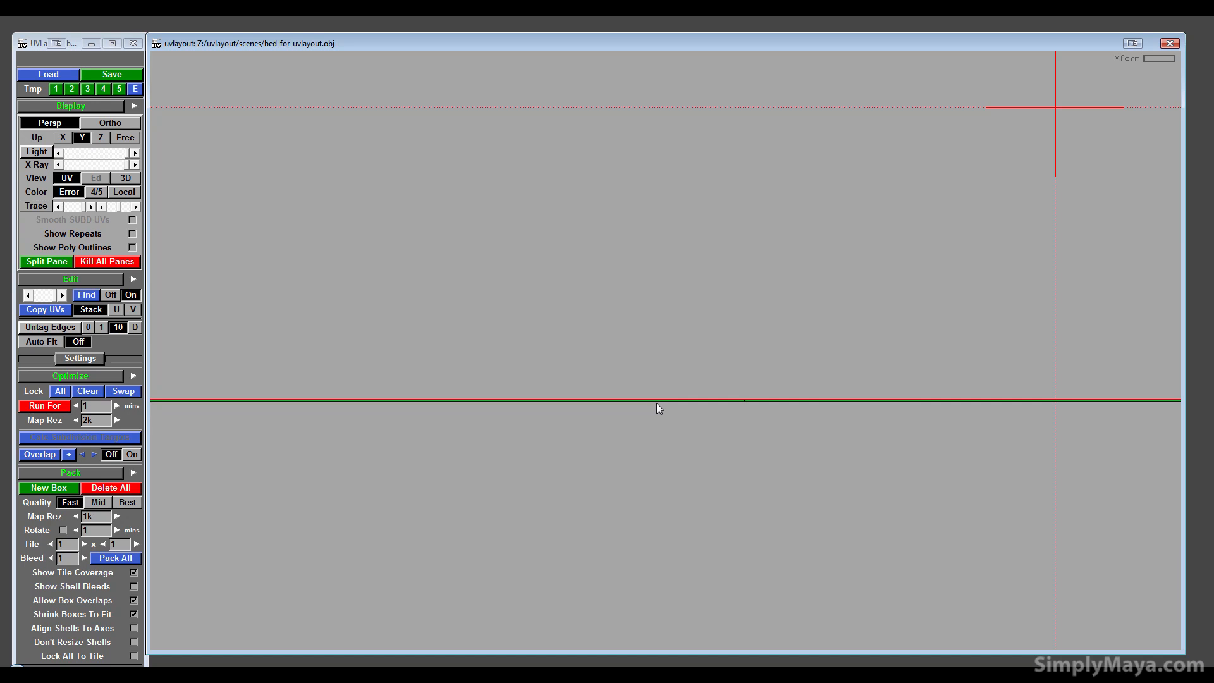
key(m)
- Try to weld the tagged top edge of the trim shell
right_drag(673, 400, 773, 474)
middle_drag(774, 474, 364, 664)
middle_drag(797, 557, 782, 450)
middle_drag(563, 511, 813, 679)
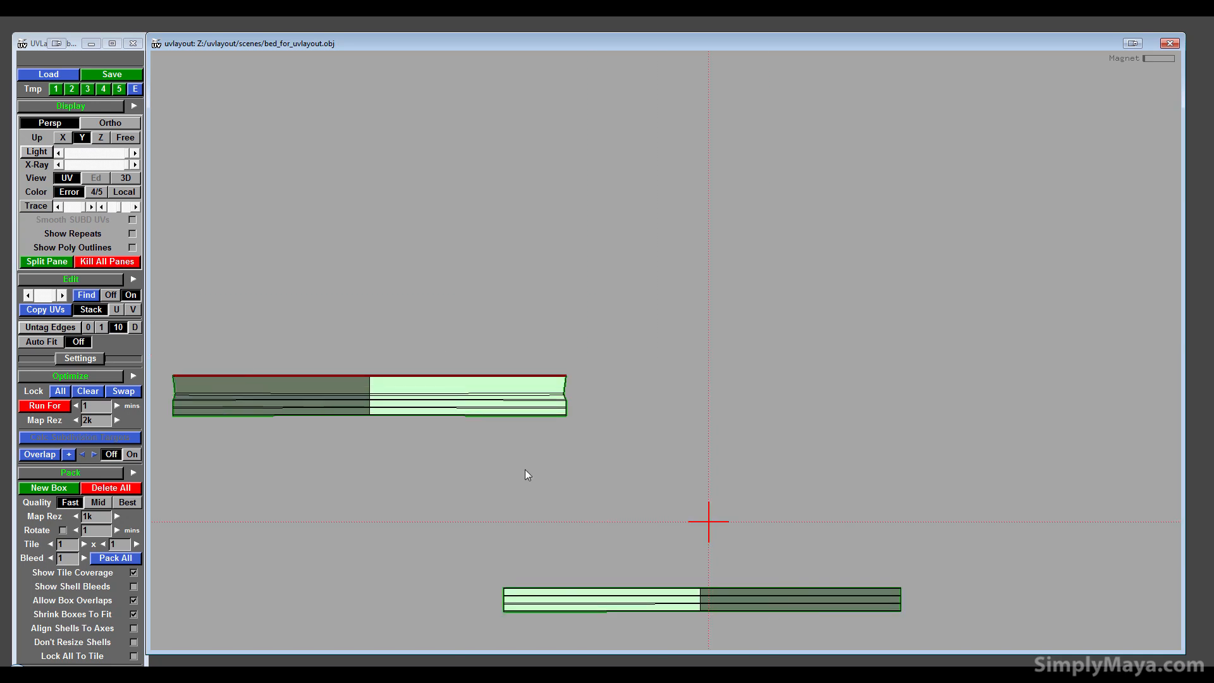
right_drag(441, 403, 488, 335)
key(w)
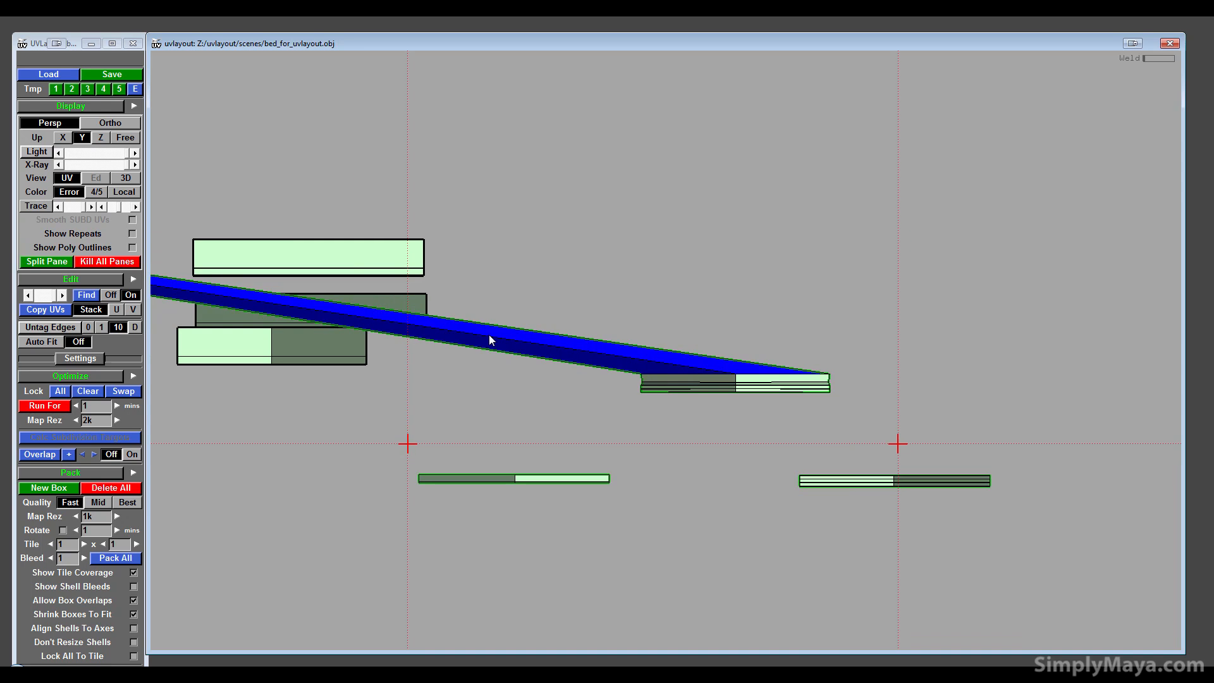
key(ctrl+z)
- Mark the two-tone trim shell whose top edge is tagged
right_drag(560, 388, 878, 358)
middle_drag(878, 357, 618, 508)
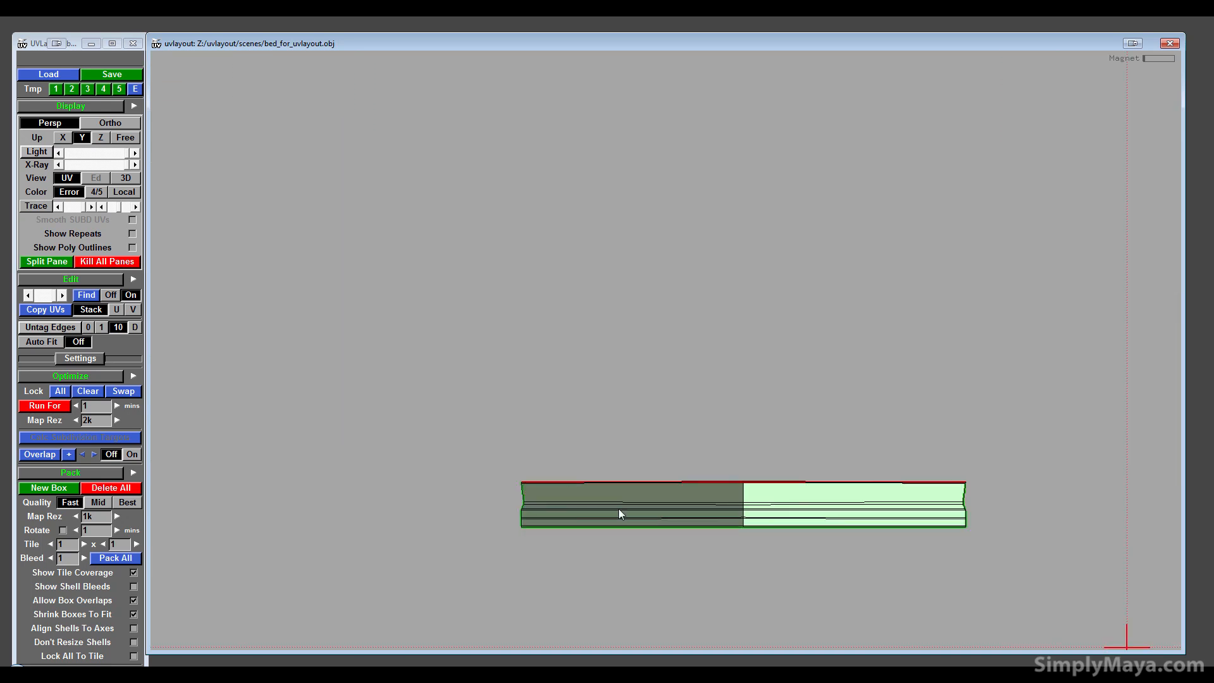
right_drag(618, 508, 648, 389)
middle_drag(651, 395, 491, 525)
right_drag(491, 526, 480, 464)
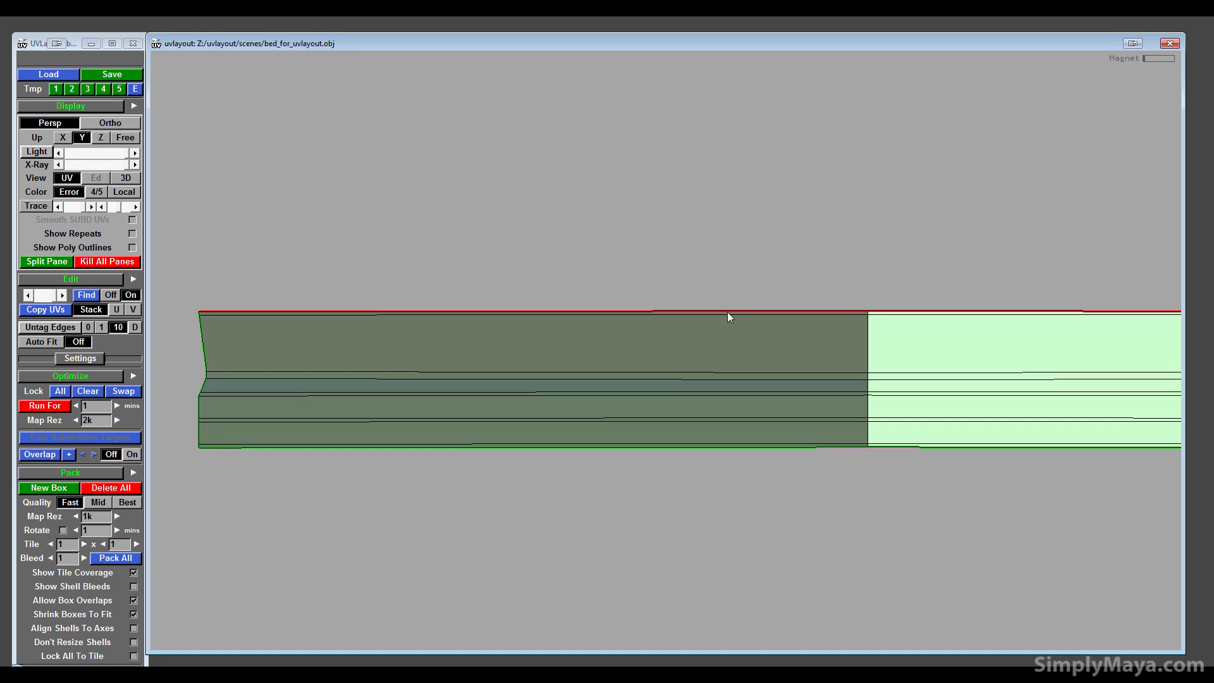
key(g)
right_drag(721, 340, 561, 387)
middle_drag(275, 253, 730, 519)
middle_drag(583, 453, 585, 468)
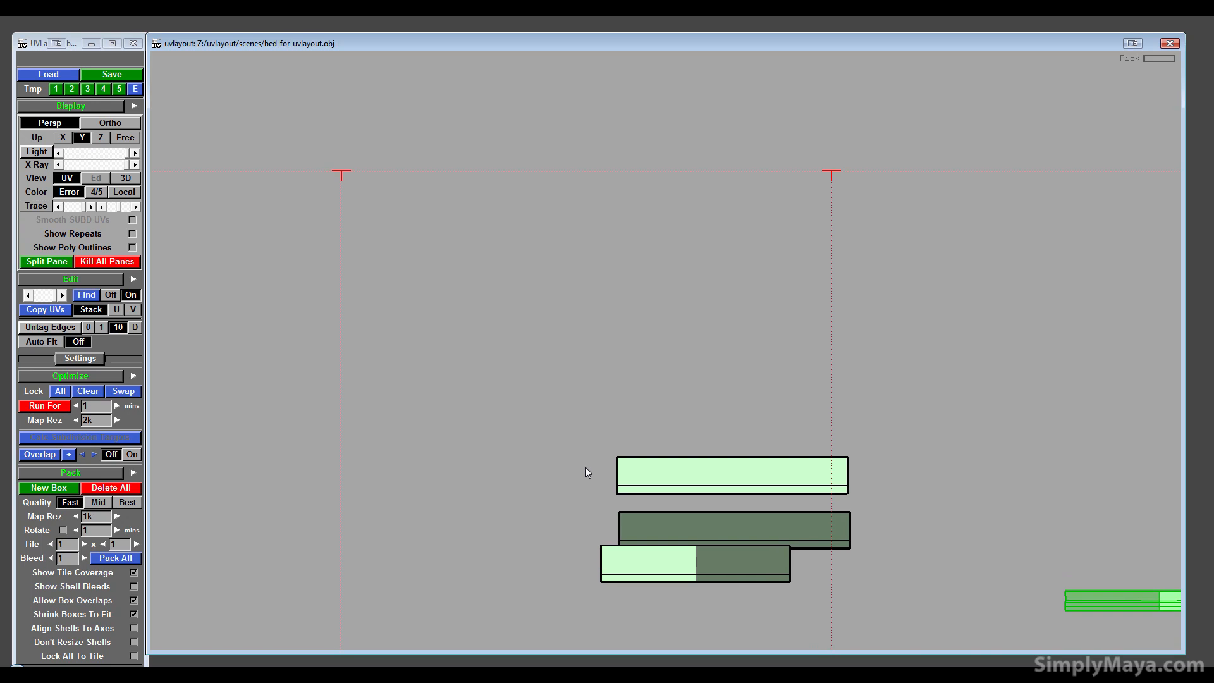
- Untag the matching edges on the headboard's thin strip and solid shell
right_drag(585, 467, 584, 458)
middle_drag(584, 458, 997, 561)
right_drag(997, 561, 486, 486)
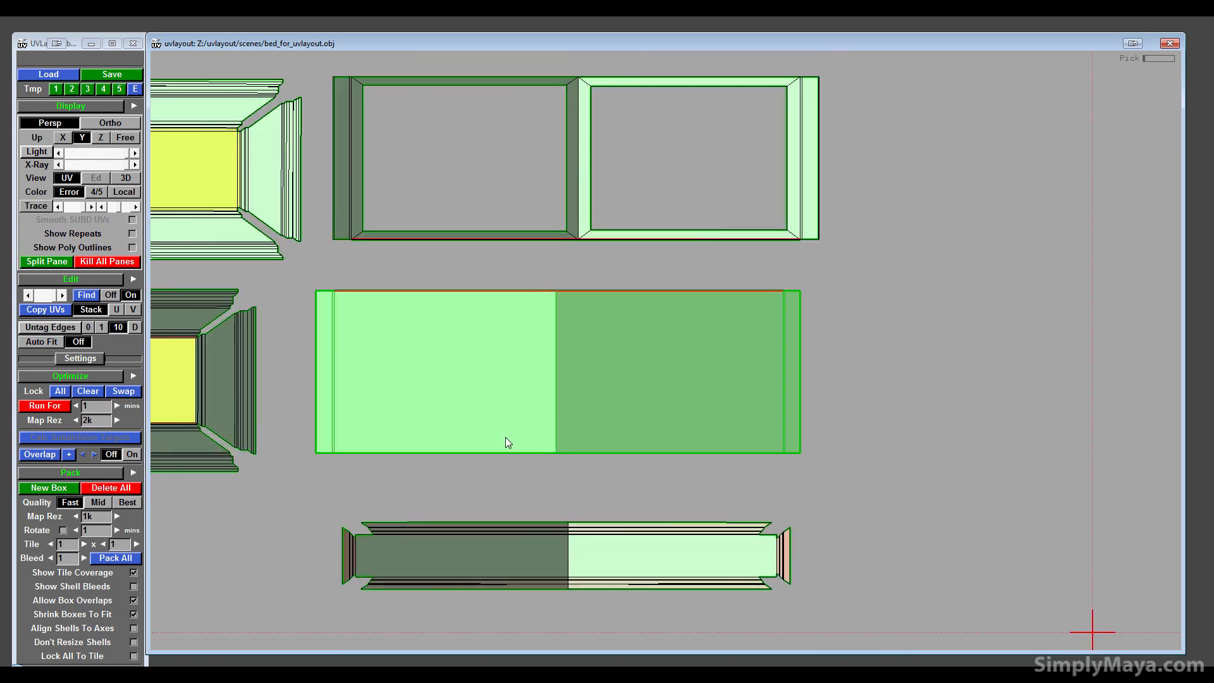
middle_drag(506, 438, 488, 642)
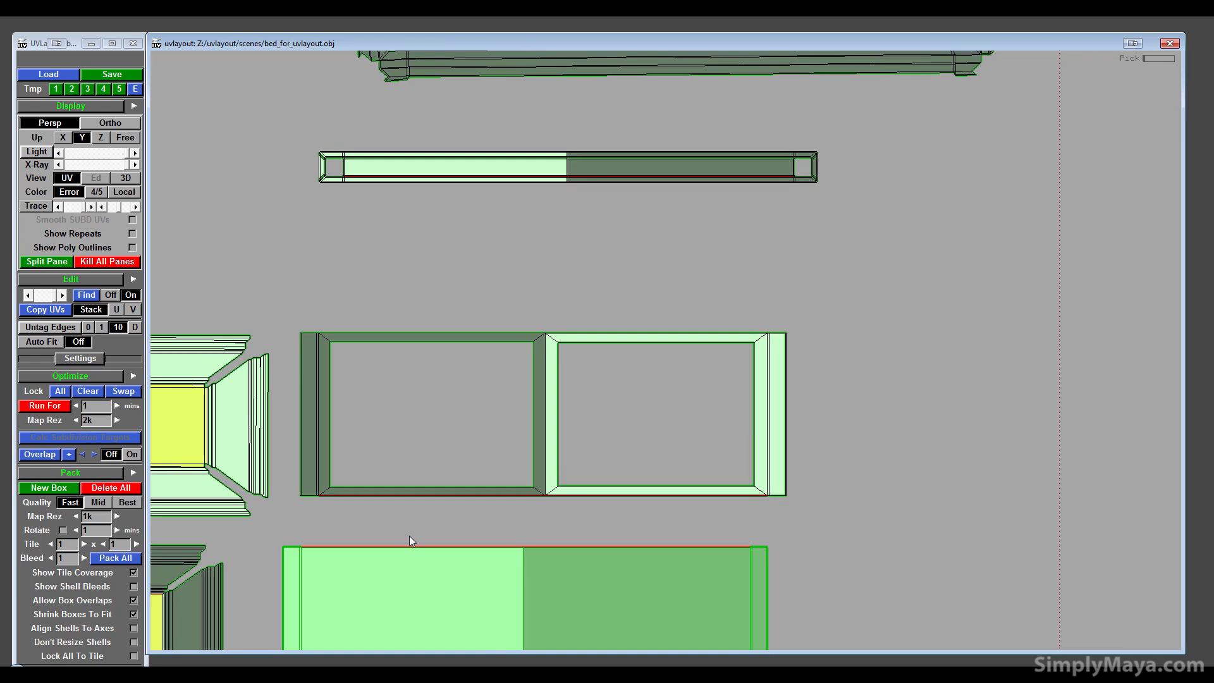
key(c)
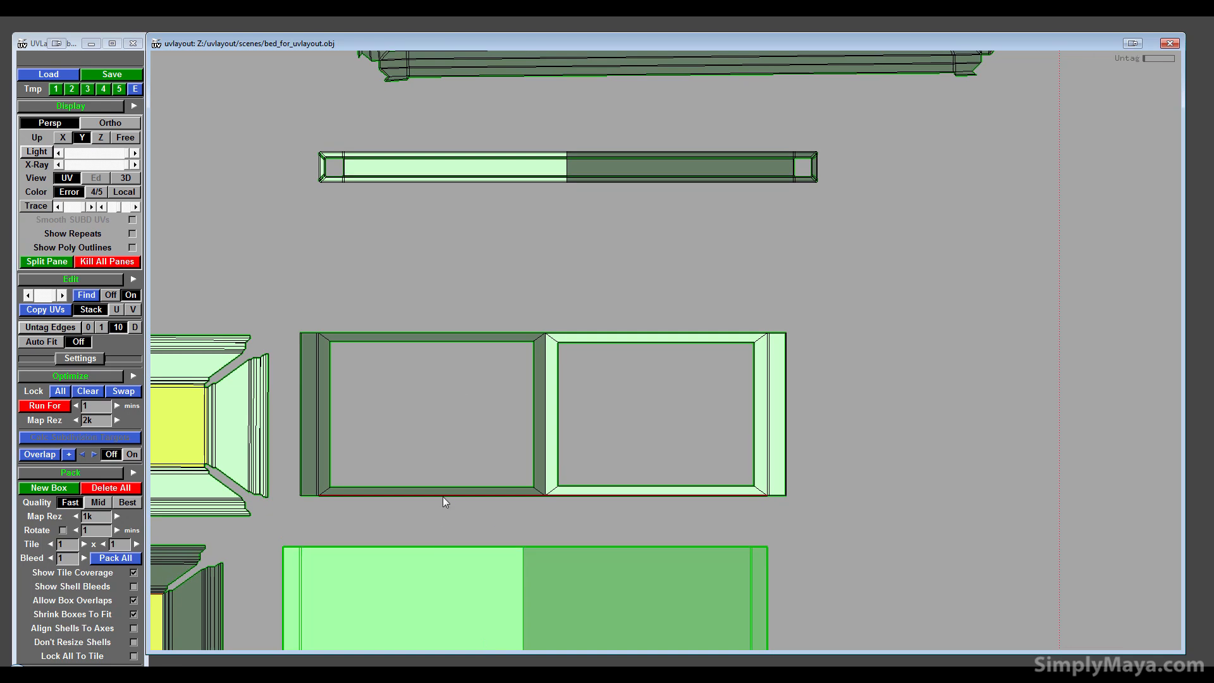
key(BackSpace)
- Return to the shell row, then switch to the 3D view to examine the whole bed
right_drag(551, 388, 534, 430)
middle_drag(587, 442, 267, 441)
middle_drag(727, 491, 241, 555)
middle_drag(798, 438, 465, 494)
middle_drag(893, 488, 900, 558)
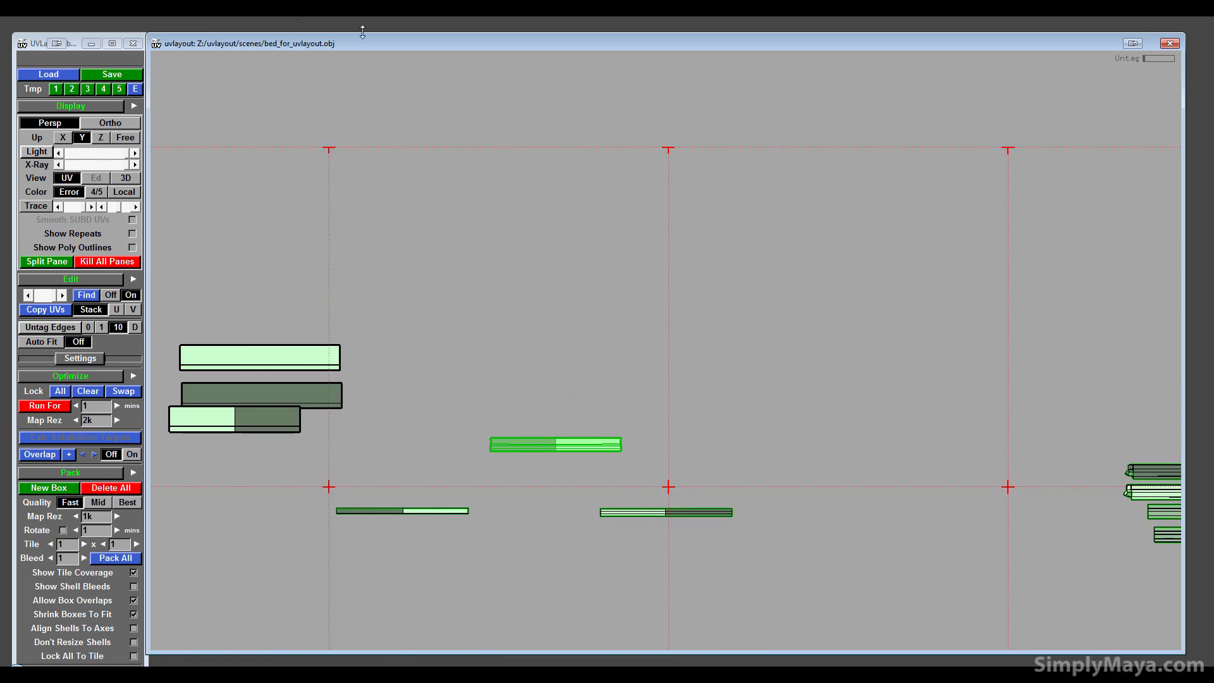
click(125, 177)
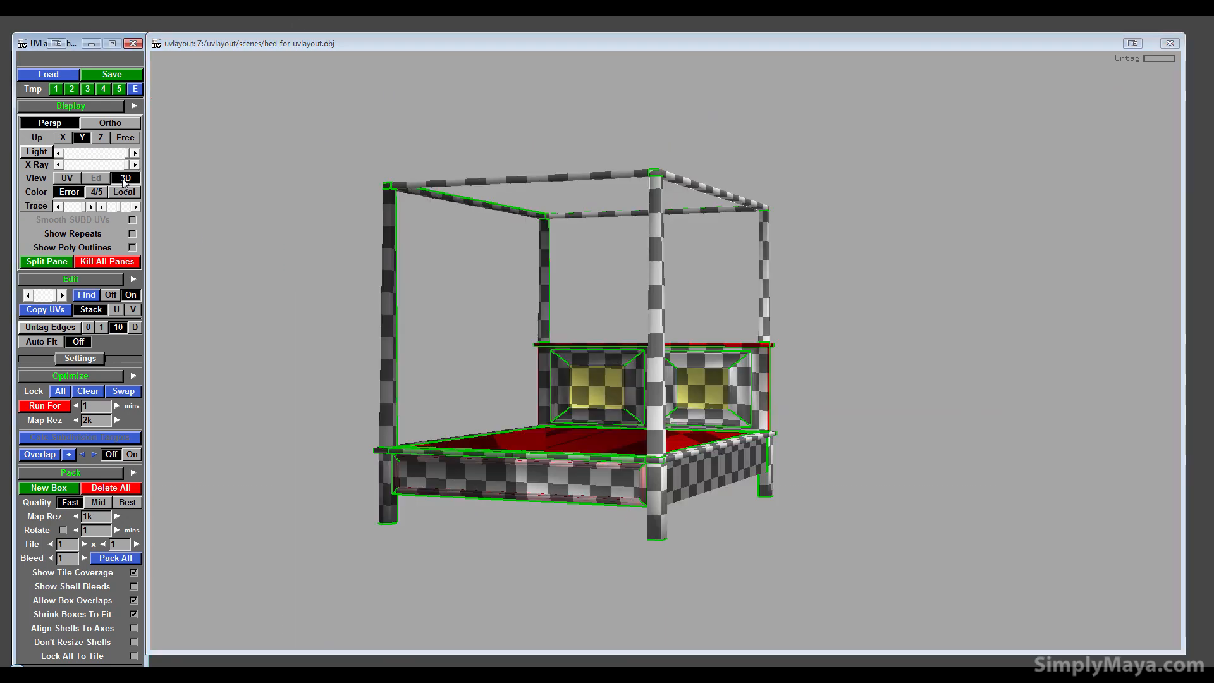
middle_drag(450, 334, 473, 355)
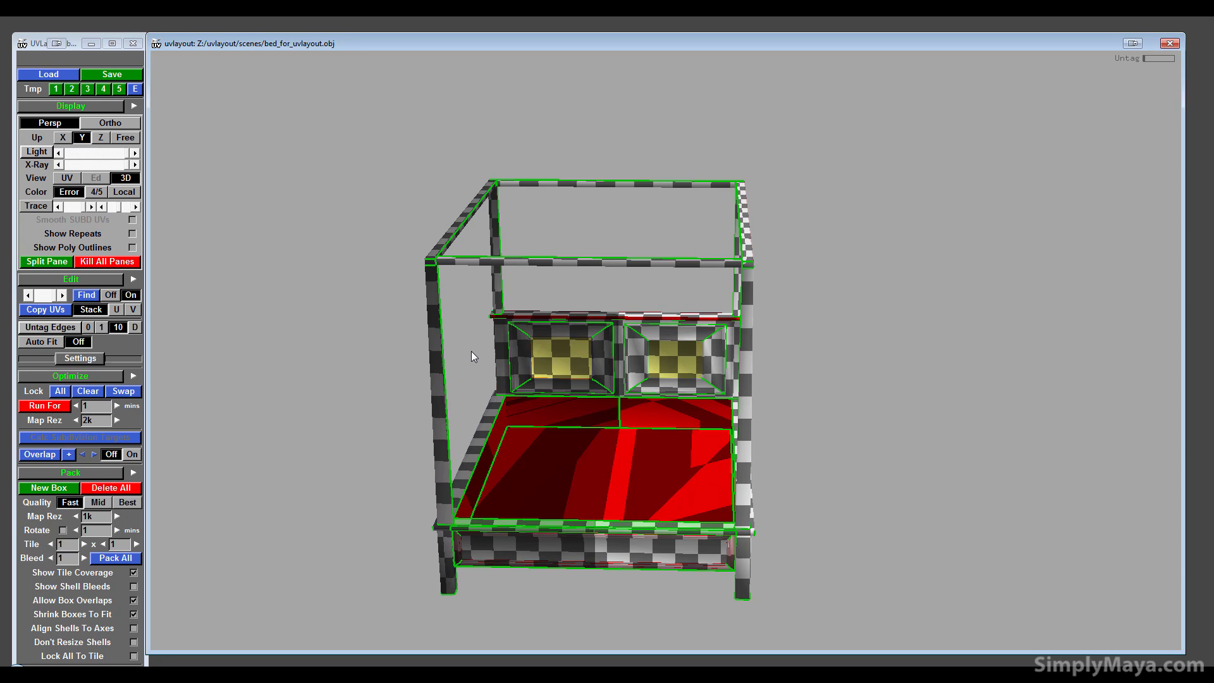
- Try coarser and finer checker textures on the bed and settle on a fairly fine pattern
key(plus)
key(plus)
key(plus)
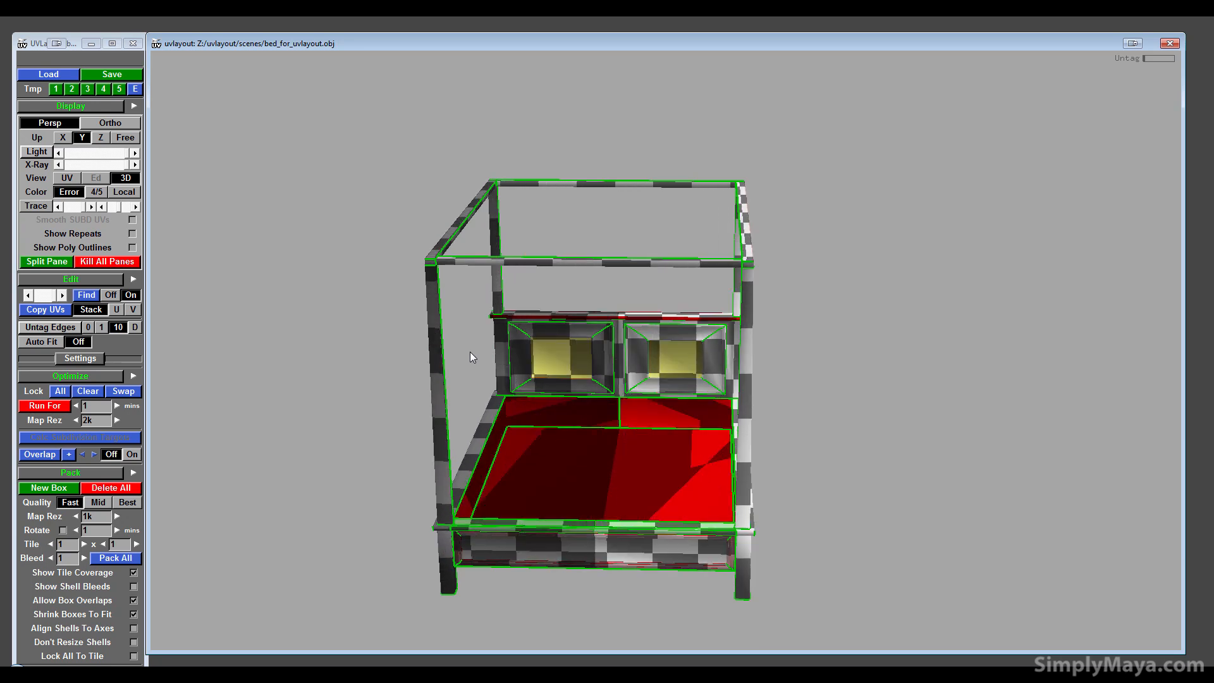
key(minus)
key(minus)
key(minus)
key(minus)
key(minus)
key(minus)
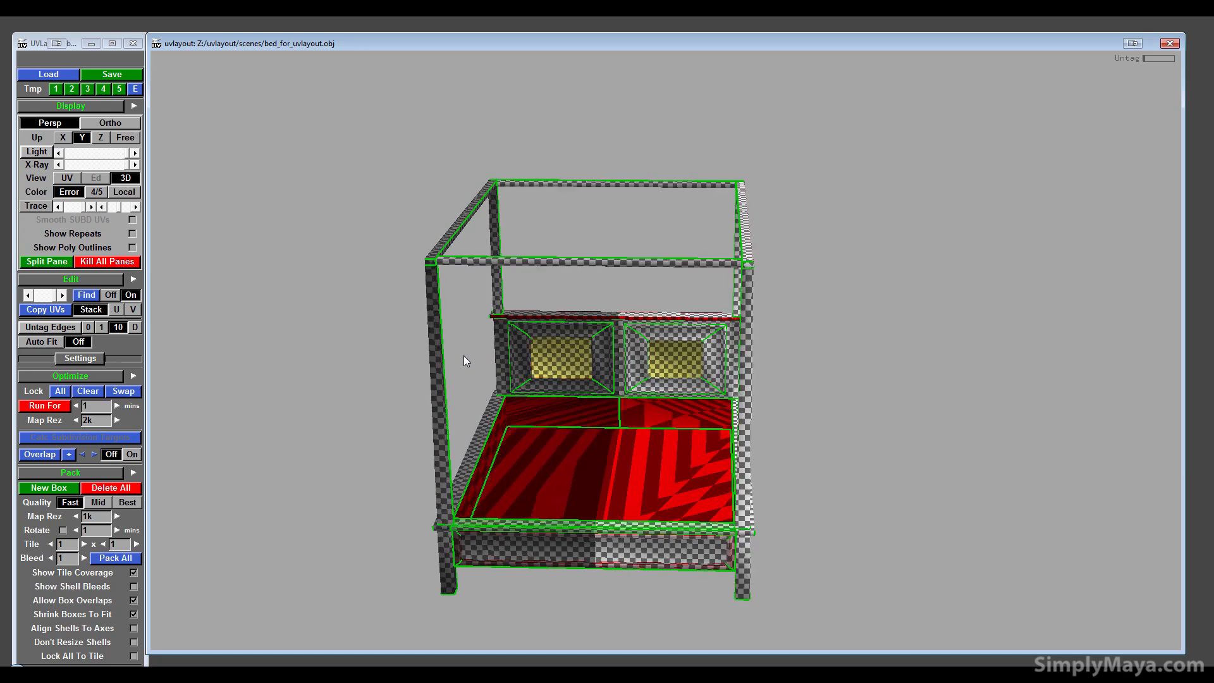
key(minus)
key(minus)
key(minus)
key(minus)
key(minus)
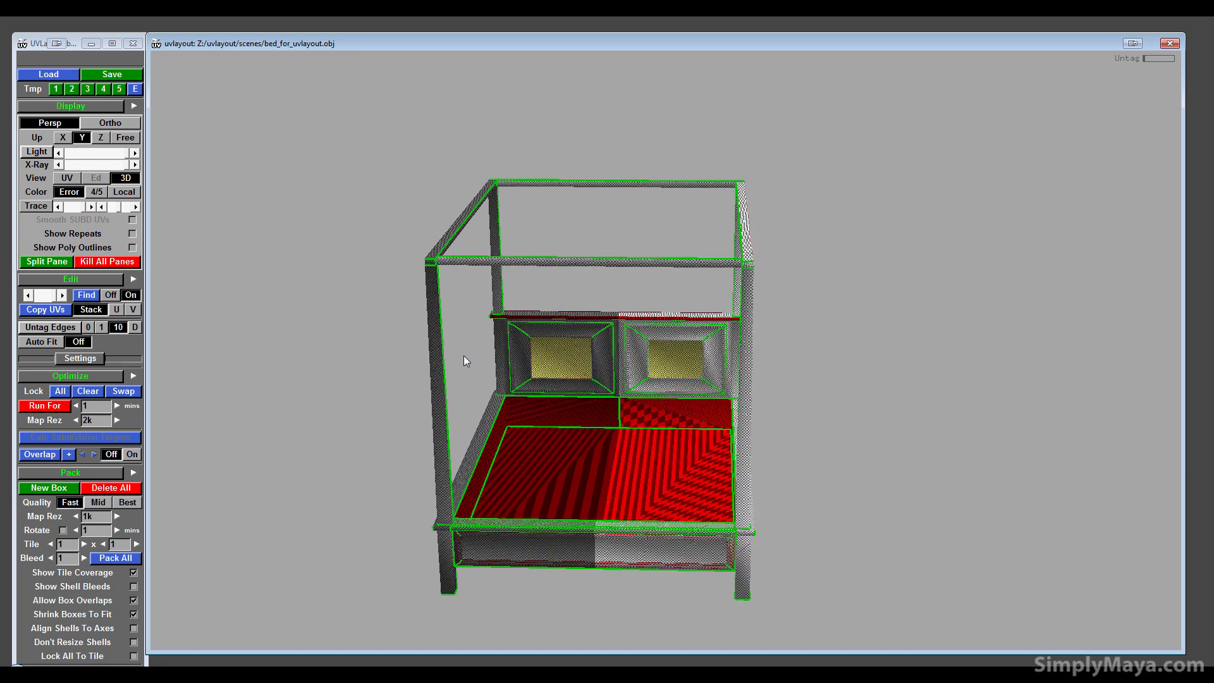
key(plus)
key(plus)
key(plus)
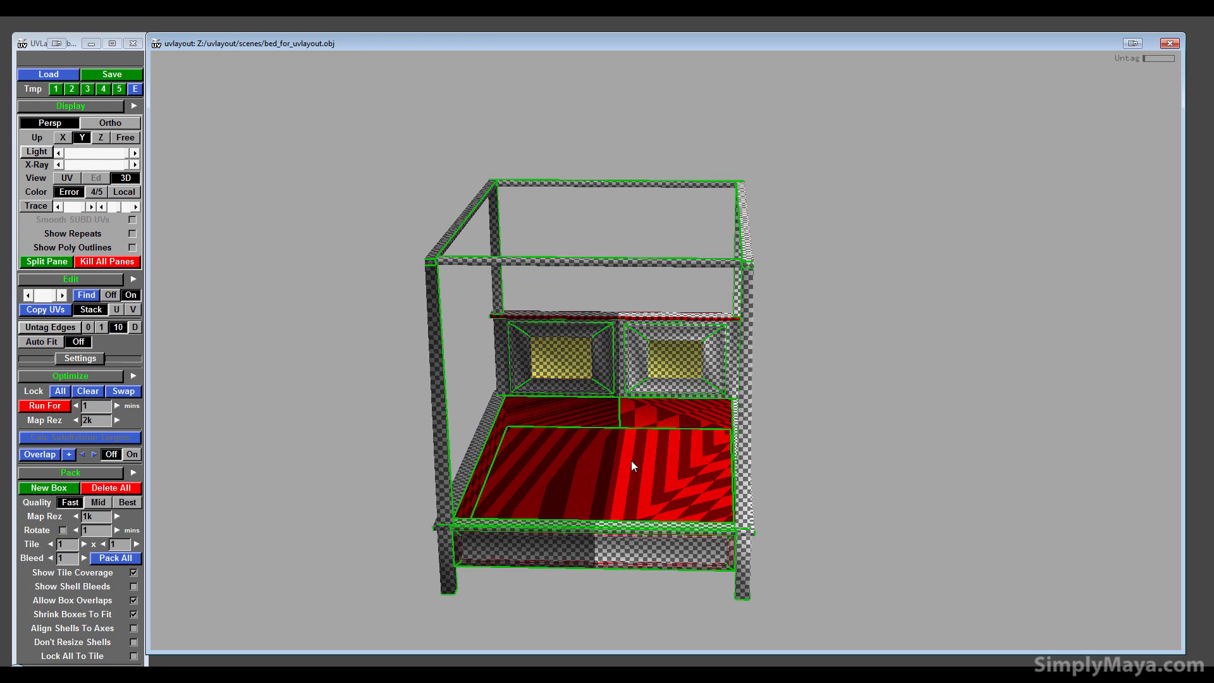
- Mark the red-shaded headboard side and back shell together with the trim above it
drag(631, 461, 586, 449)
right_drag(586, 450, 887, 481)
drag(886, 480, 515, 446)
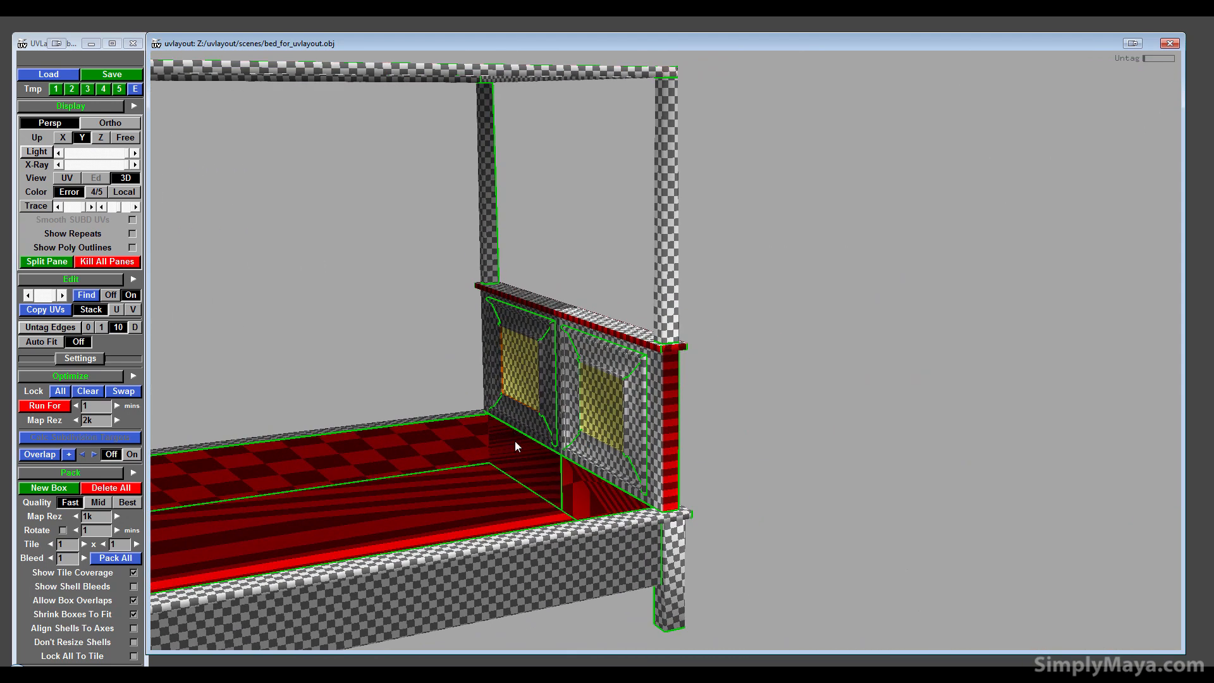
right_drag(514, 430, 445, 420)
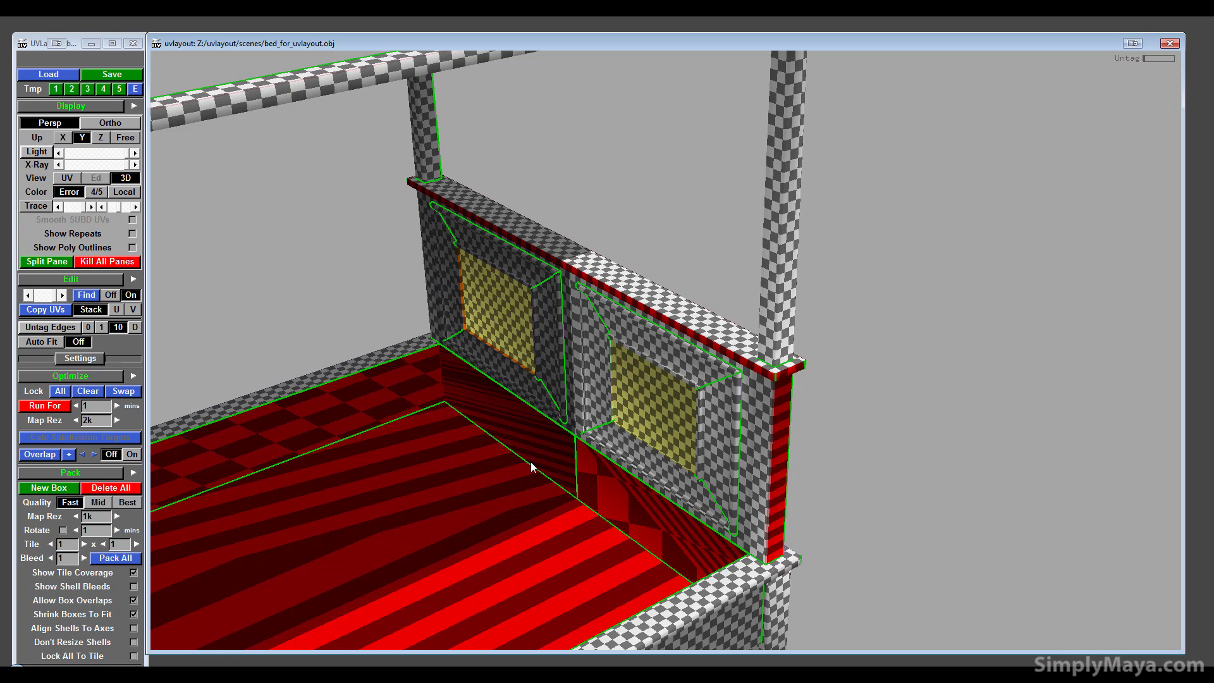
drag(532, 466, 386, 439)
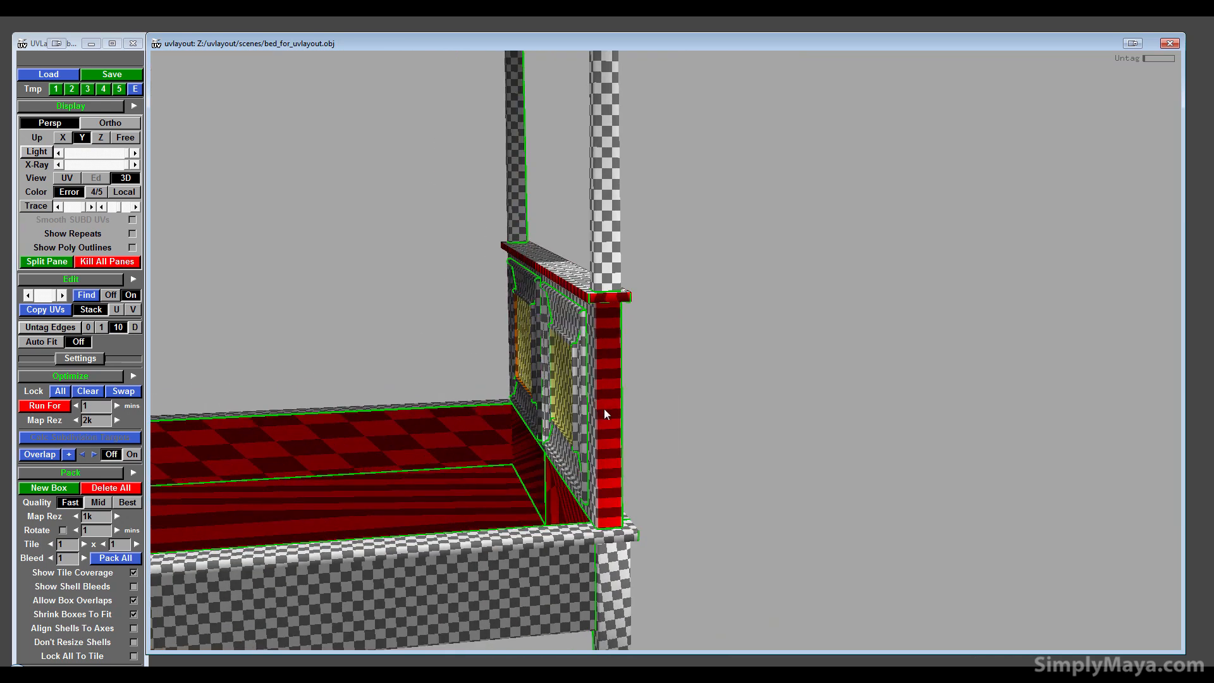
key(g)
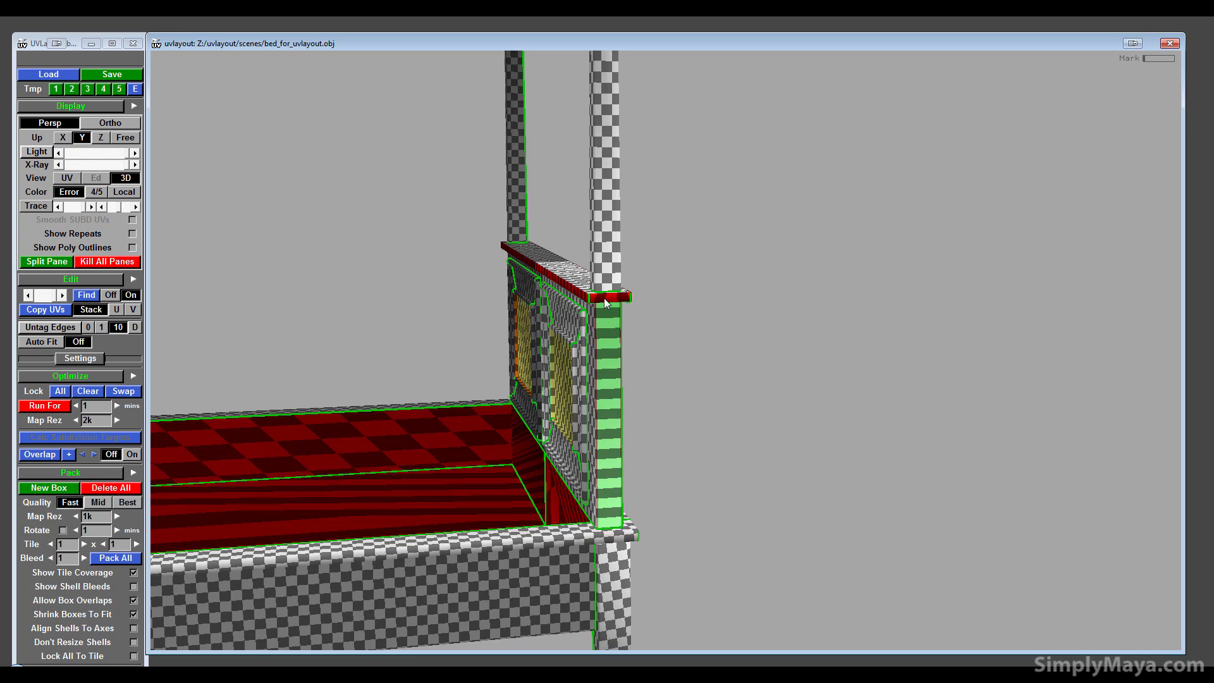
key(g)
drag(605, 359, 544, 301)
key(g)
drag(478, 403, 211, 249)
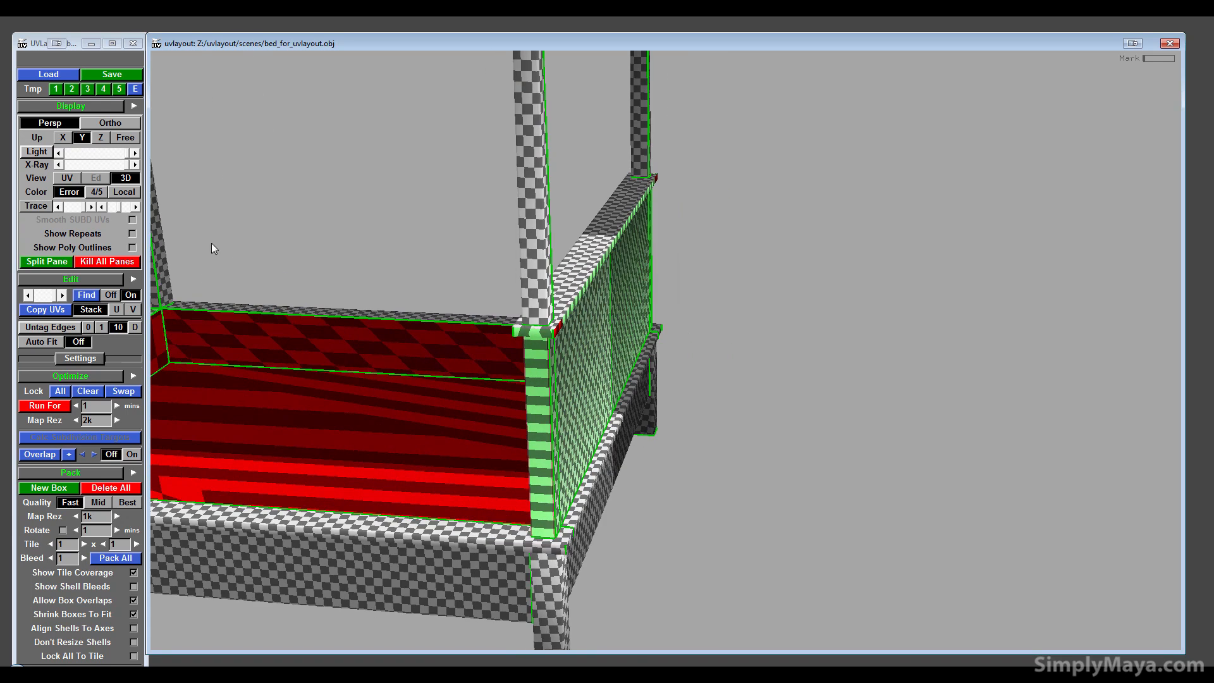
- Switch to the UV view and examine the flattened shells spread across the row of tiles
click(70, 177)
right_drag(514, 392, 670, 408)
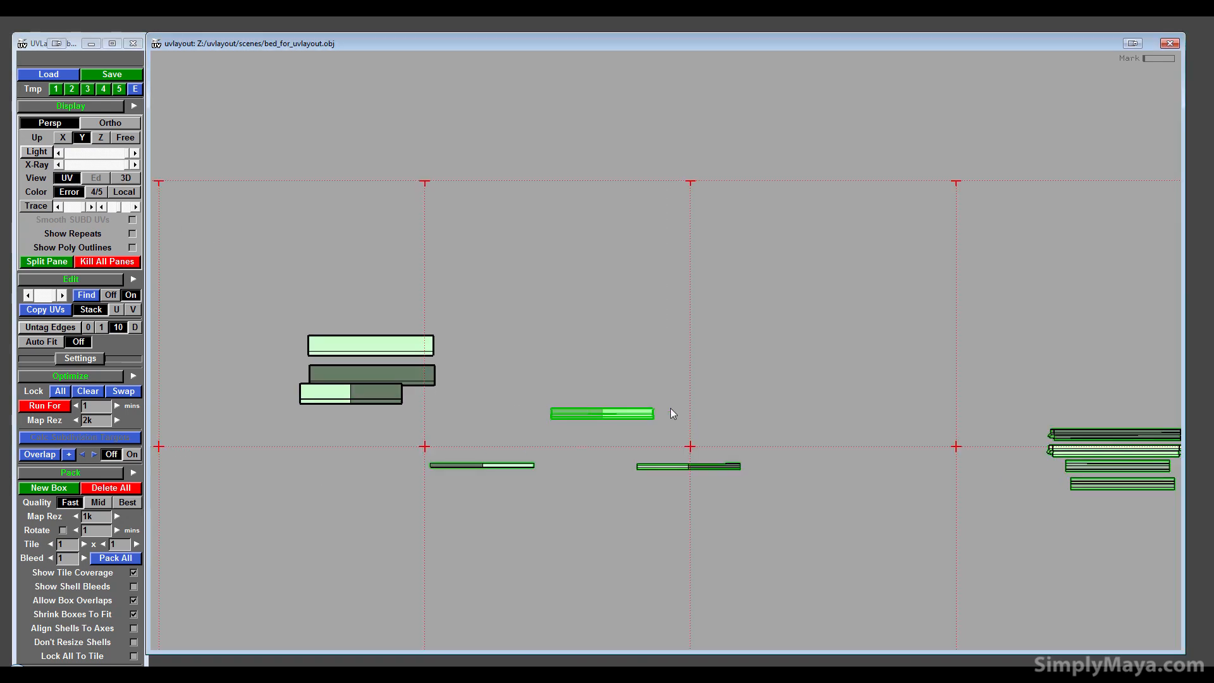
middle_drag(670, 408, 637, 377)
right_drag(893, 421, 516, 396)
middle_drag(516, 396, 702, 262)
right_drag(673, 358, 457, 442)
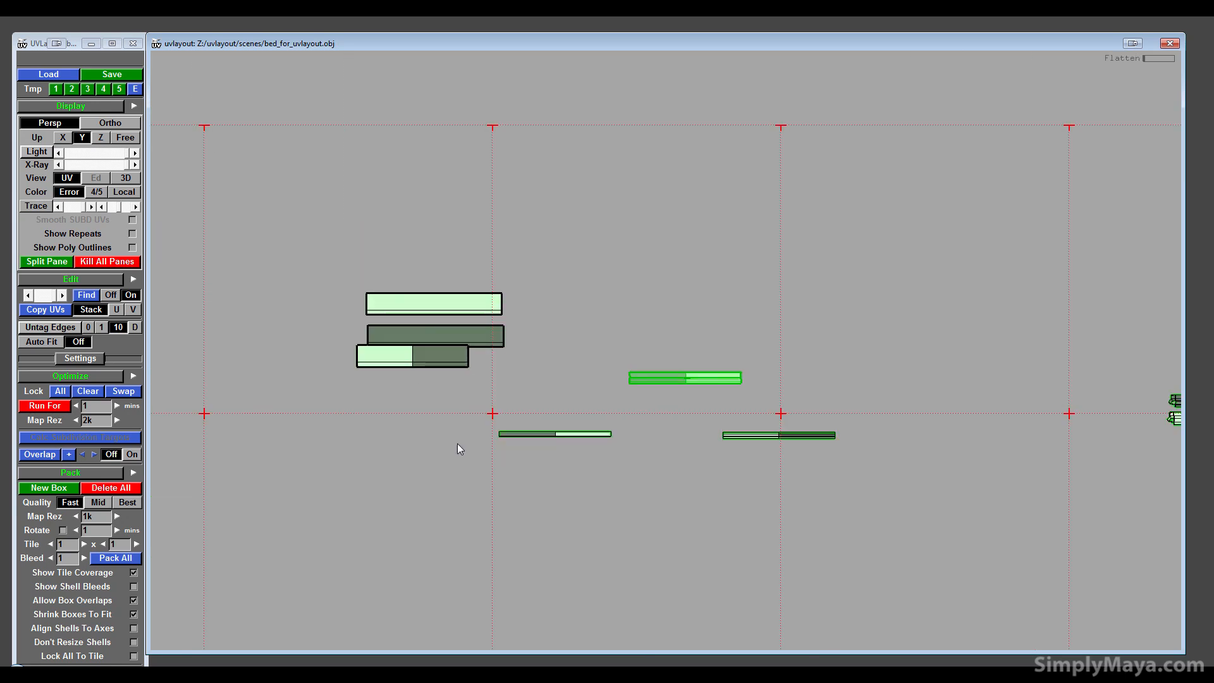
middle_drag(1123, 402, 862, 377)
right_drag(862, 377, 516, 336)
middle_drag(516, 336, 480, 336)
middle_drag(260, 333, 639, 355)
right_drag(639, 355, 1177, 403)
middle_drag(564, 425, 550, 527)
right_drag(550, 526, 1132, 418)
middle_drag(306, 431, 667, 298)
right_drag(574, 325, 593, 325)
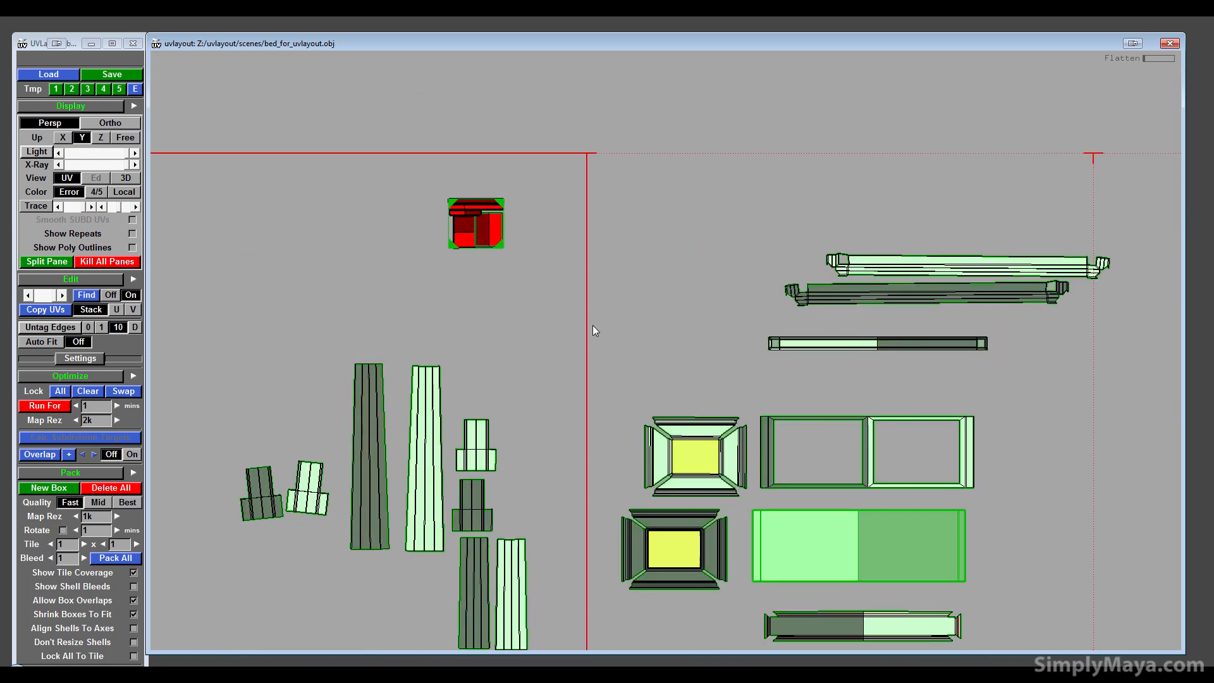
middle_drag(593, 325, 423, 180)
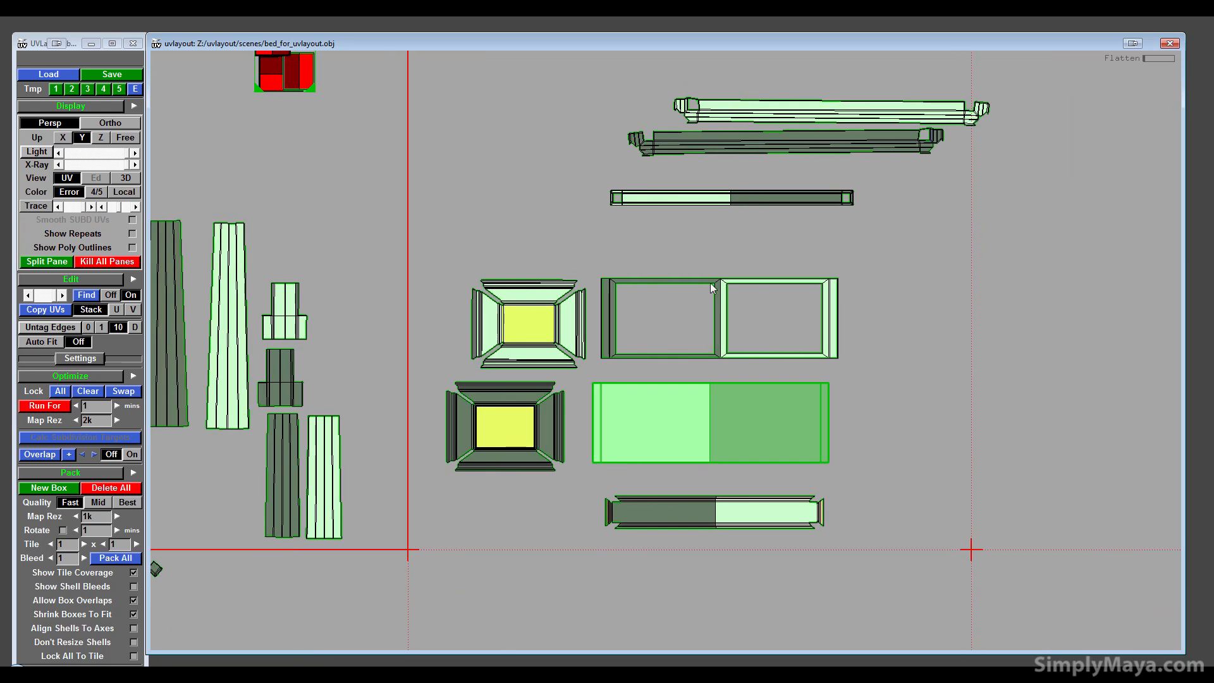
right_drag(710, 283, 586, 380)
middle_drag(587, 379, 535, 128)
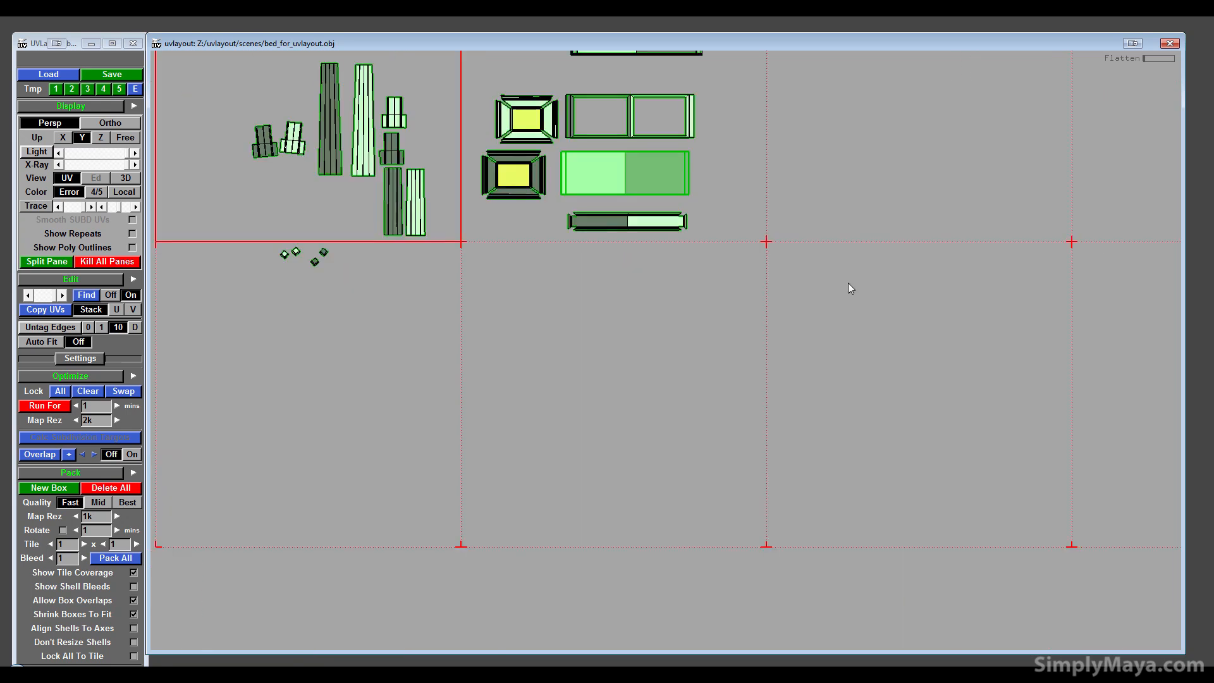
- Pack all the bed's shells together into a single UV tile
right_drag(848, 282, 818, 313)
middle_drag(959, 316, 767, 383)
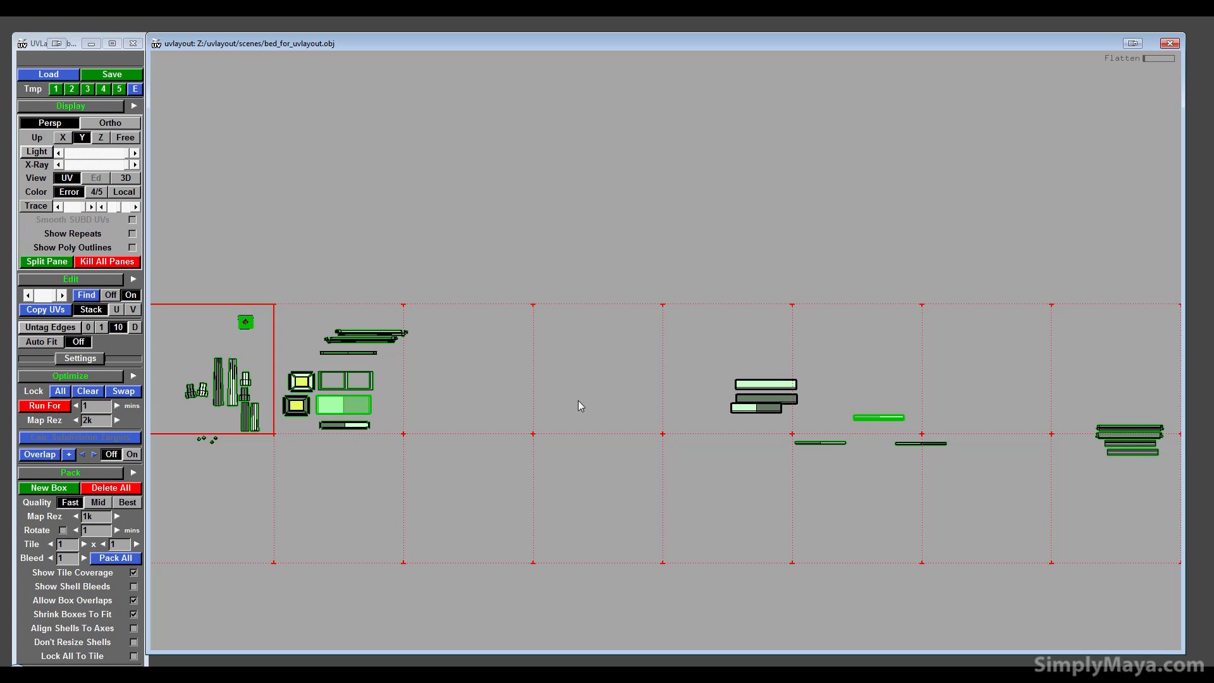
middle_drag(578, 401, 739, 412)
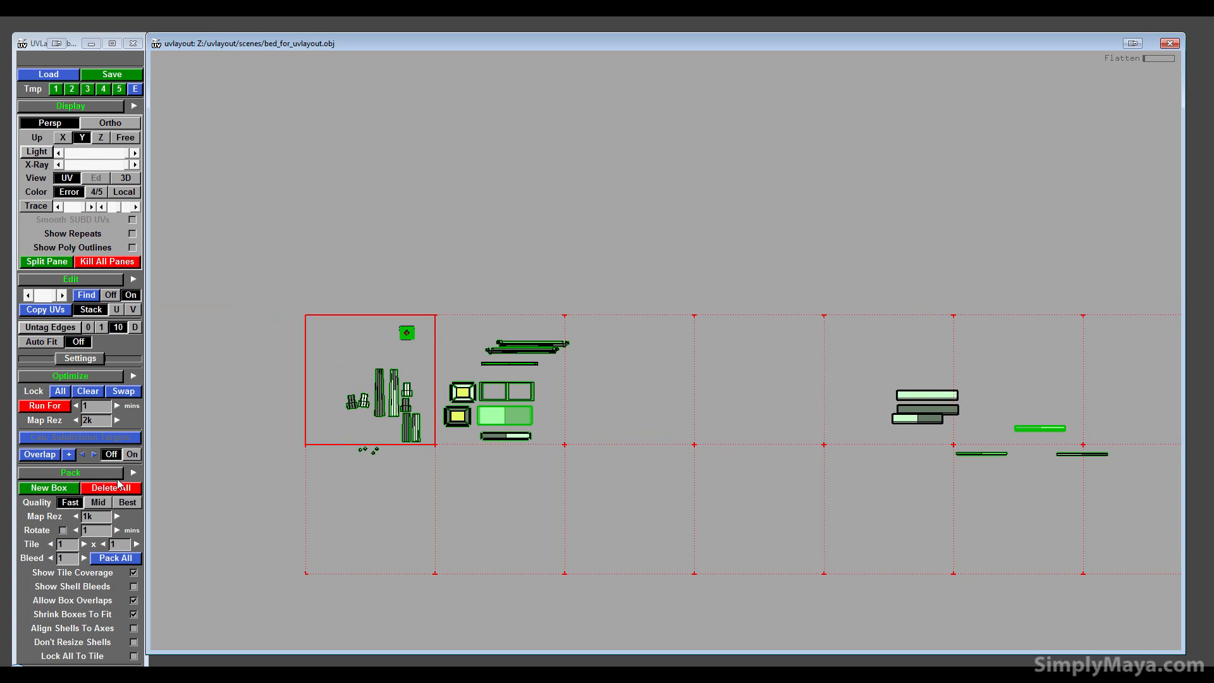
click(70, 376)
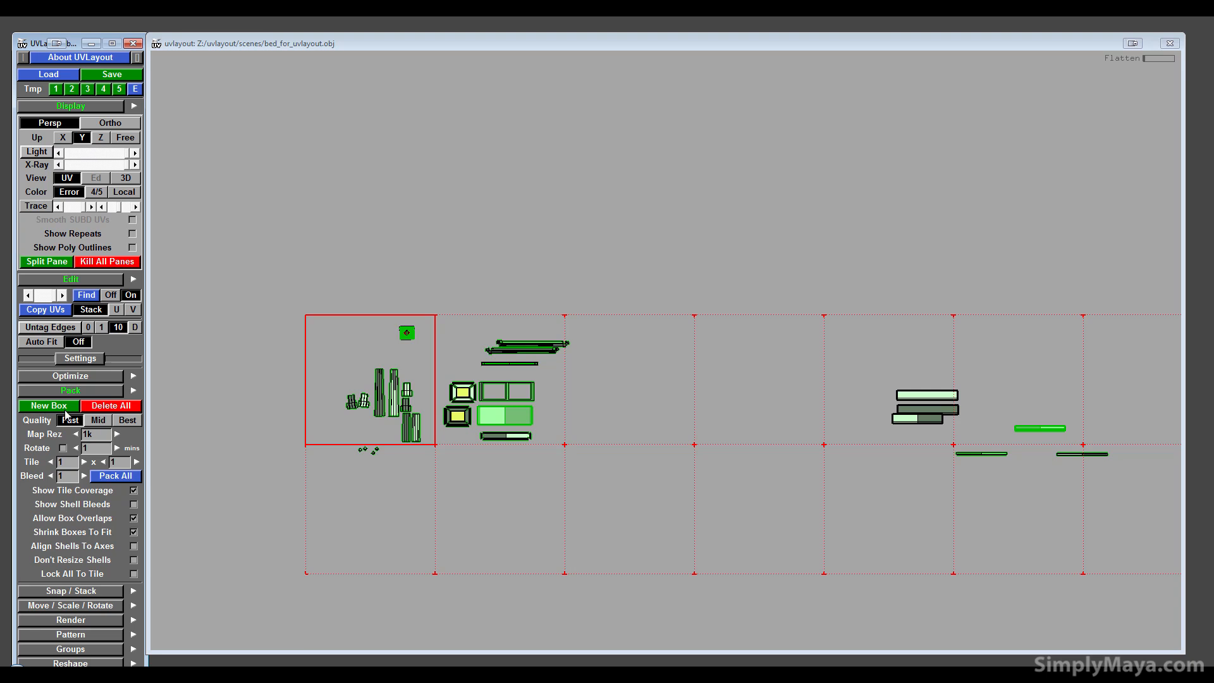
click(111, 476)
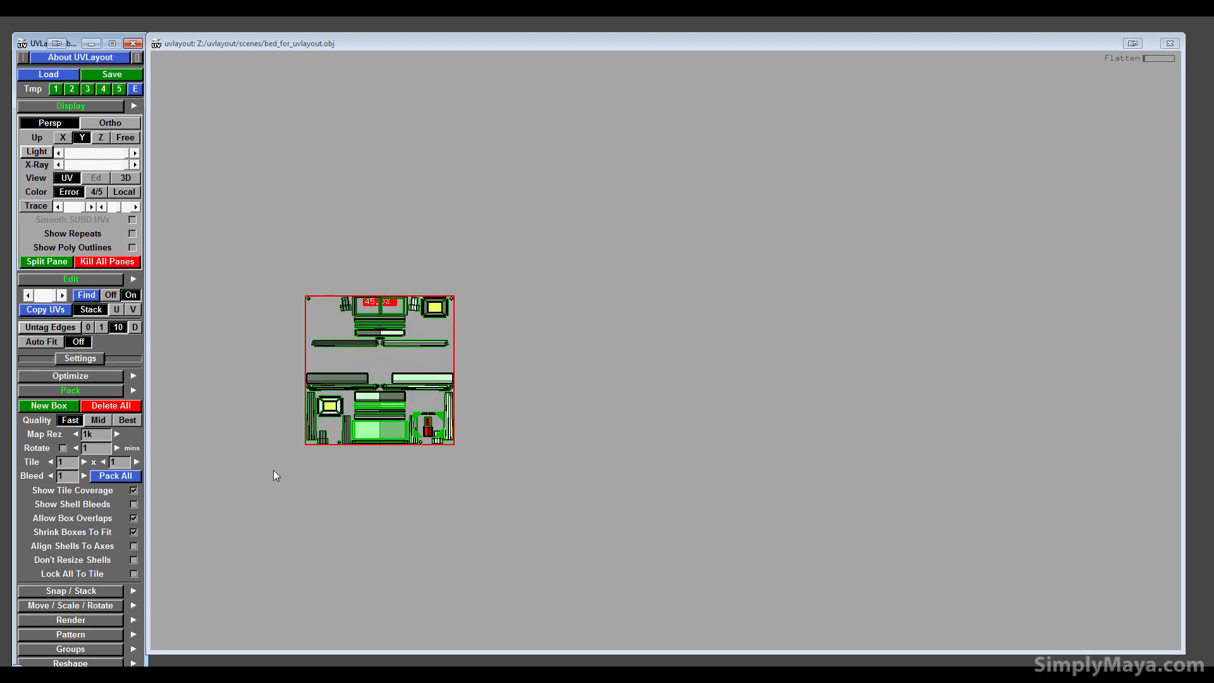
- Examine the packed tile, from the red-shaded group of shells up to the frame and rail shells
right_drag(469, 326, 585, 356)
middle_drag(352, 443, 632, 247)
right_drag(670, 356, 787, 460)
middle_drag(371, 348, 393, 328)
key(g)
key(g)
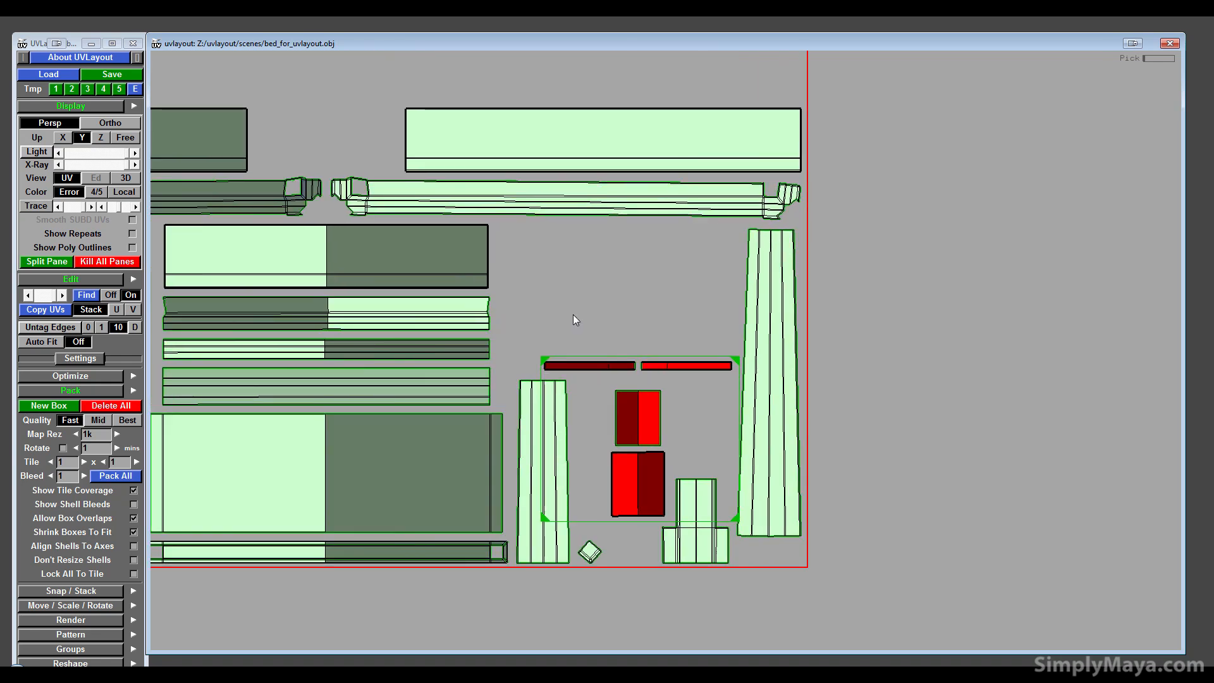
scroll(573, 314, down, 2)
middle_drag(592, 339, 674, 435)
middle_drag(565, 290, 625, 486)
middle_drag(596, 418, 599, 476)
scroll(579, 422, up, 3)
middle_drag(570, 215, 558, 389)
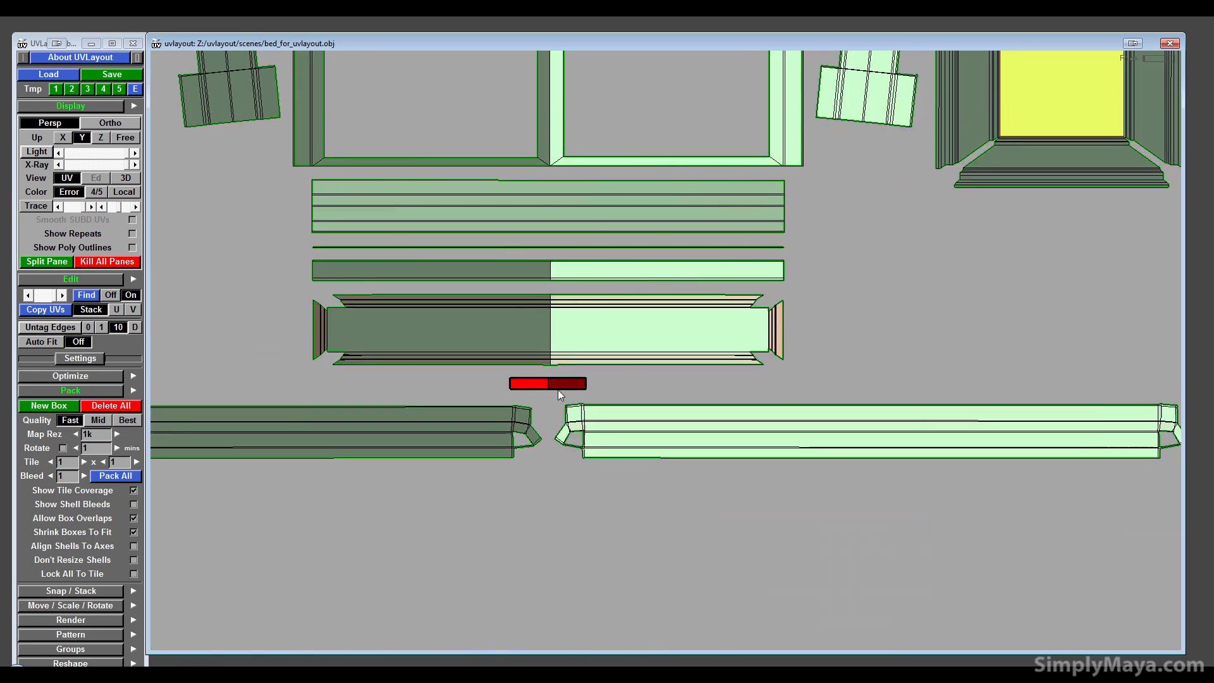
- Flatten the long framed shell with mitred ends just above the small red shell
right_drag(558, 389, 431, 283)
key(f)
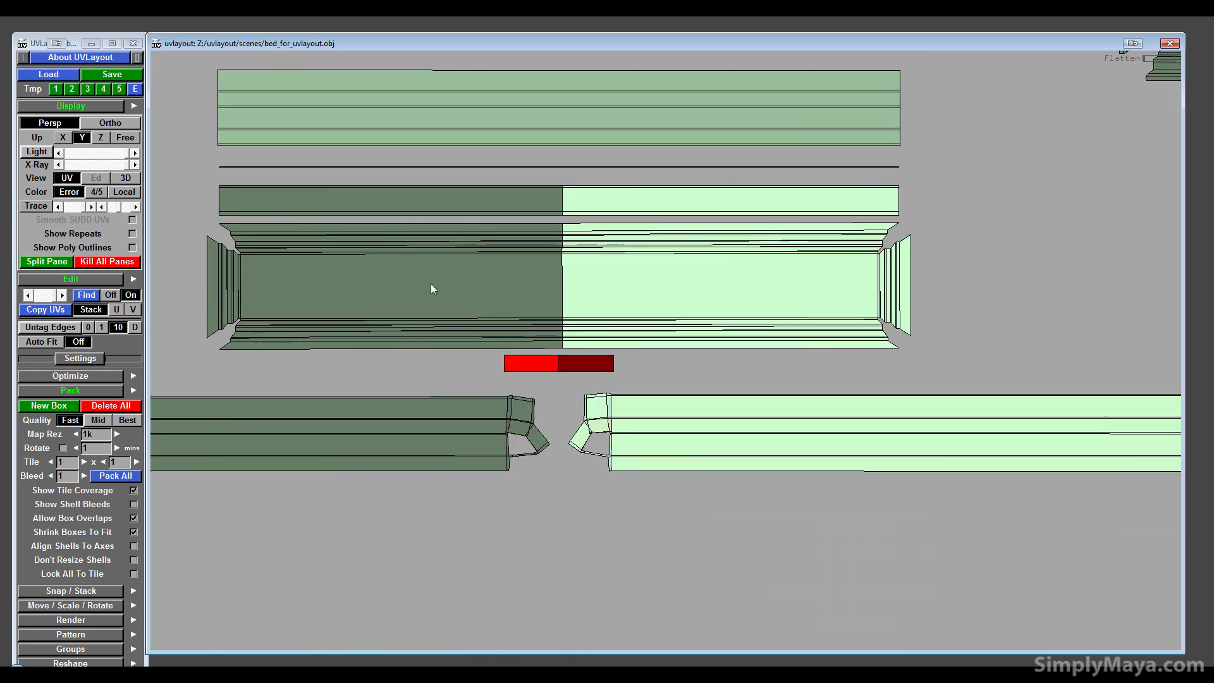
right_drag(678, 288, 689, 263)
mouse_move(690, 263)
middle_down()
mouse_move(644, 360)
mouse_move(545, 453)
mouse_move(727, 436)
mouse_move(471, 423)
mouse_move(457, 293)
mouse_move(692, 223)
mouse_move(685, 282)
mouse_move(802, 288)
mouse_move(689, 244)
mouse_move(628, 248)
middle_up()
right_drag(636, 267, 643, 254)
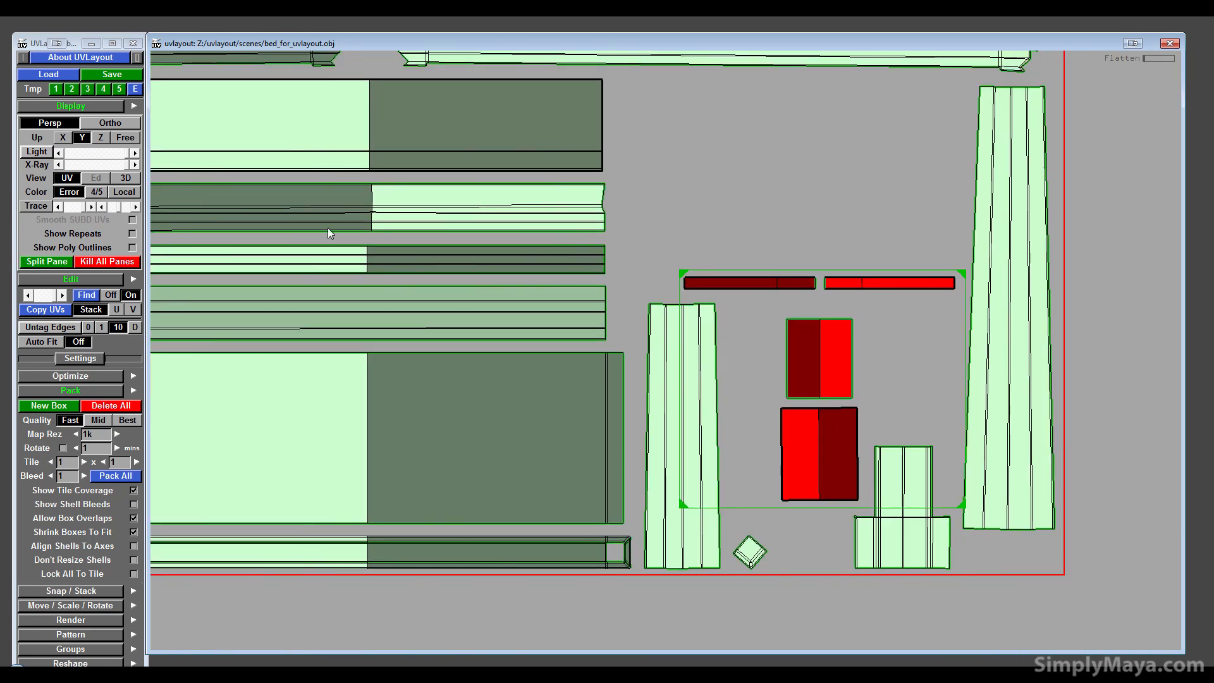
- Switch to the 3D view and examine the checker size on the headboard, posts and red inner base
click(135, 181)
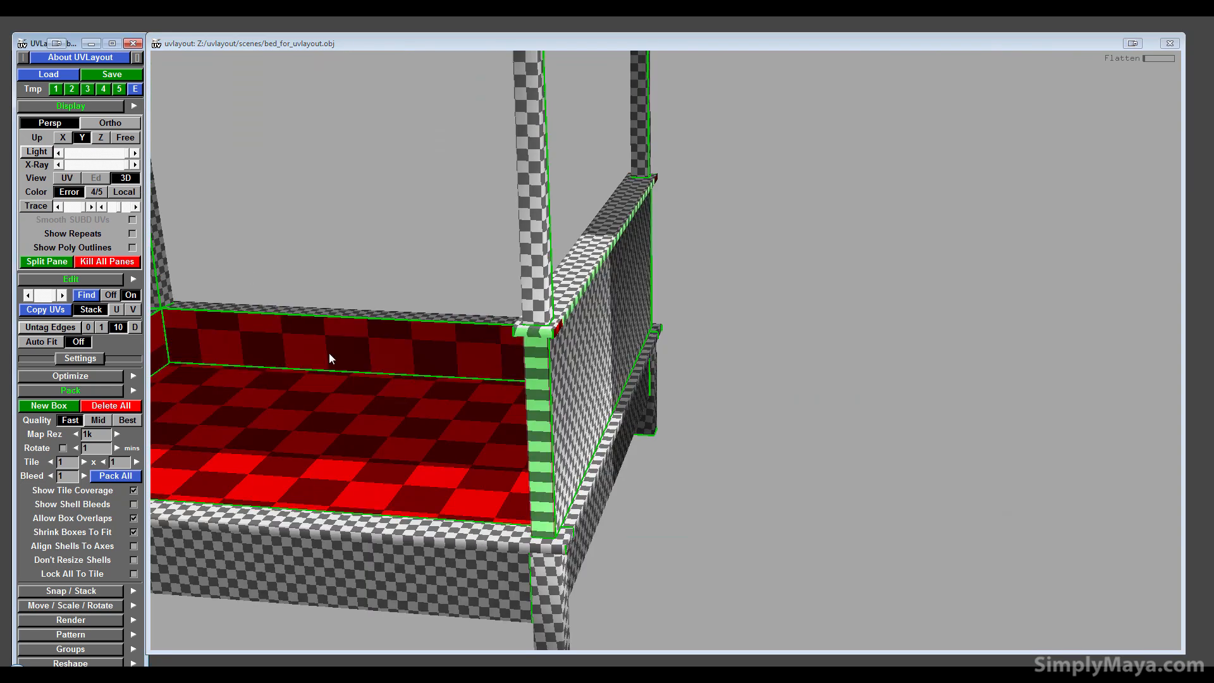
drag(329, 353, 822, 418)
drag(593, 411, 713, 316)
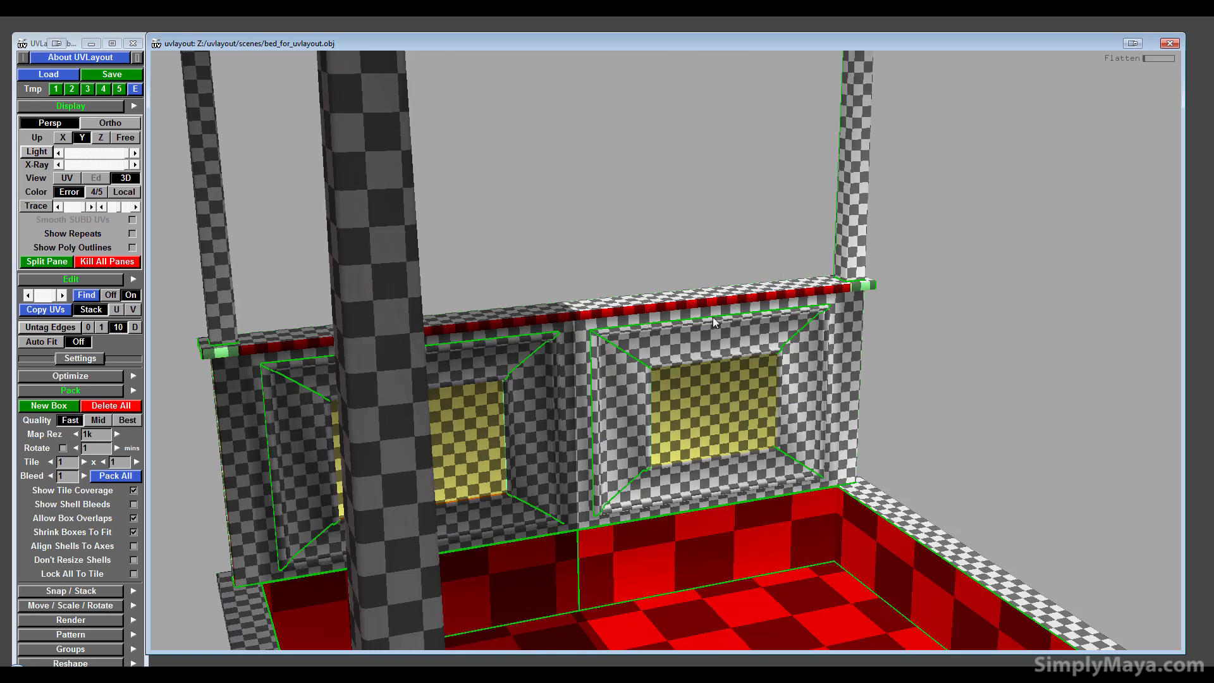
drag(555, 369, 270, 354)
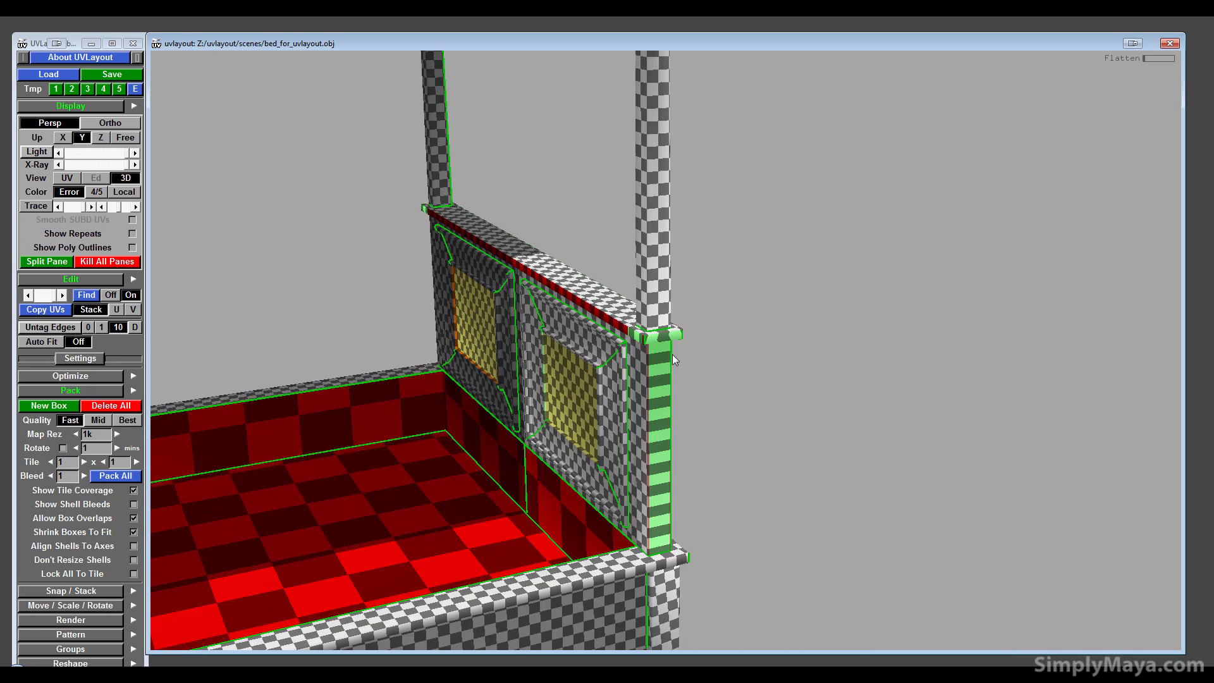
drag(283, 459, 386, 471)
right_drag(386, 471, 429, 493)
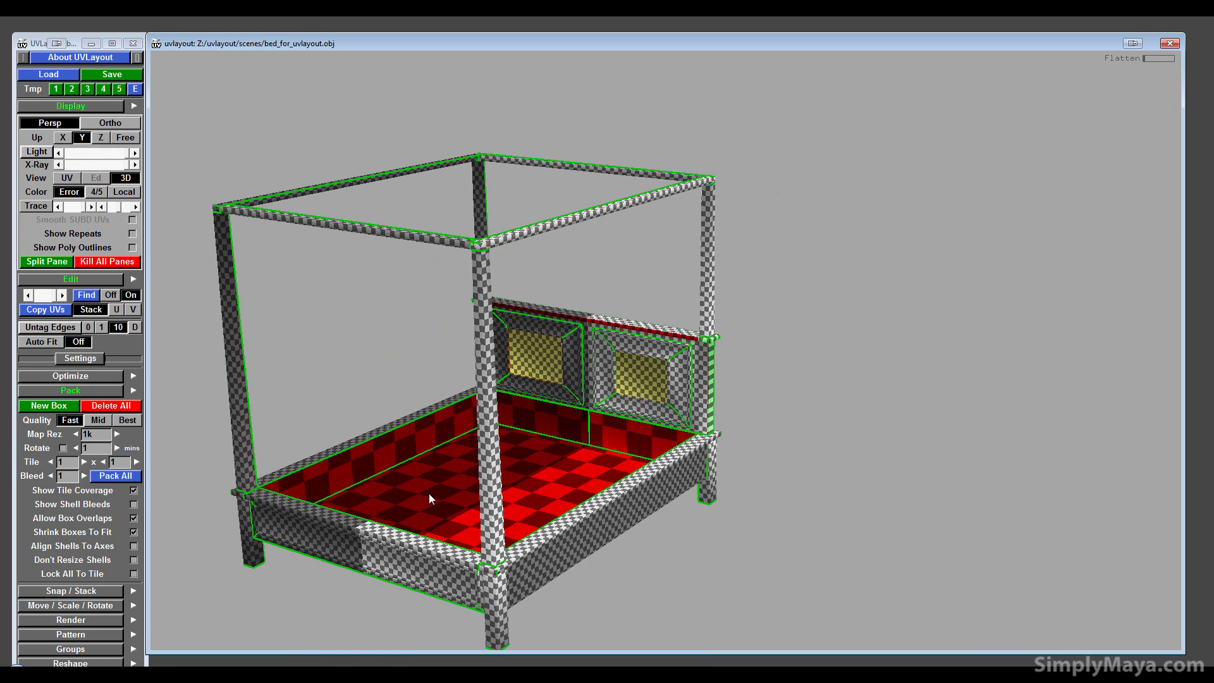
drag(428, 494, 490, 515)
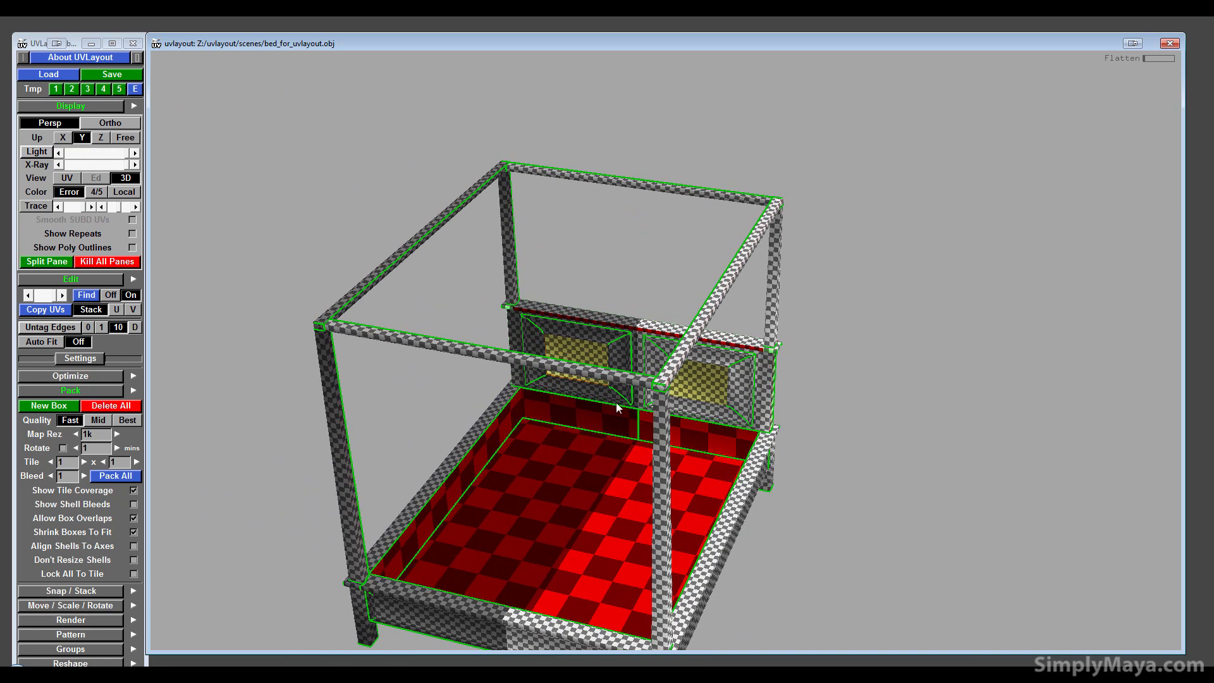
drag(587, 348, 554, 357)
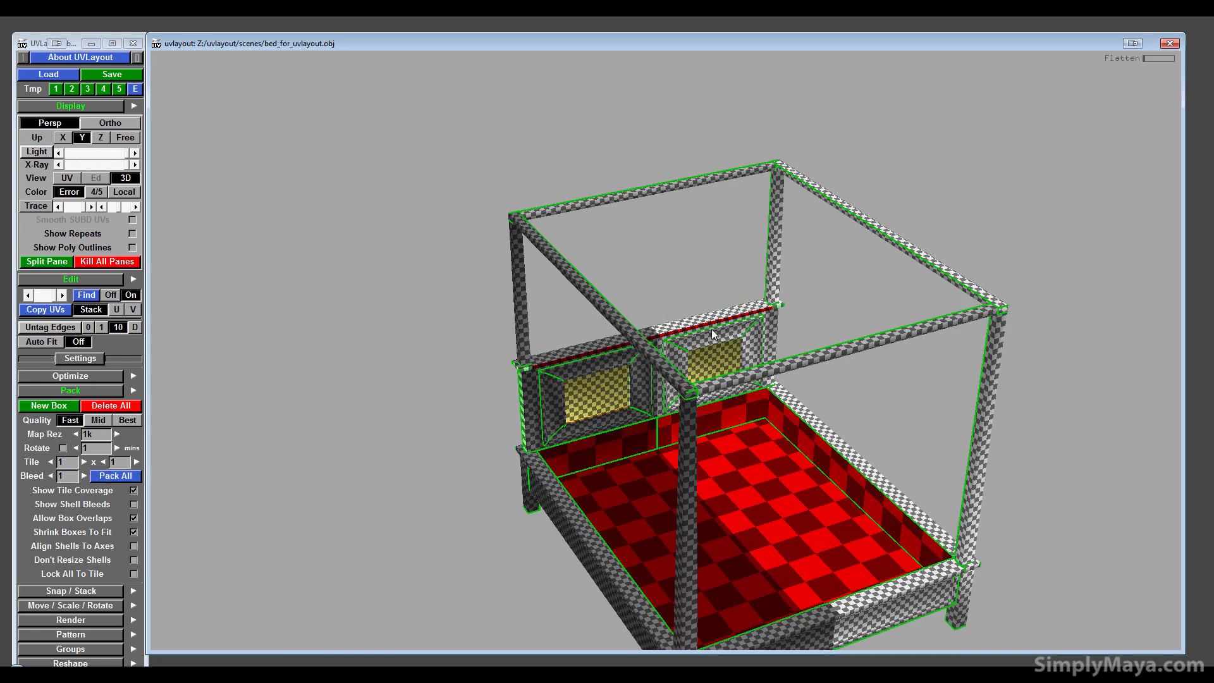
- Return to the UV view, select every shell and rescale them all in both U and V
click(78, 390)
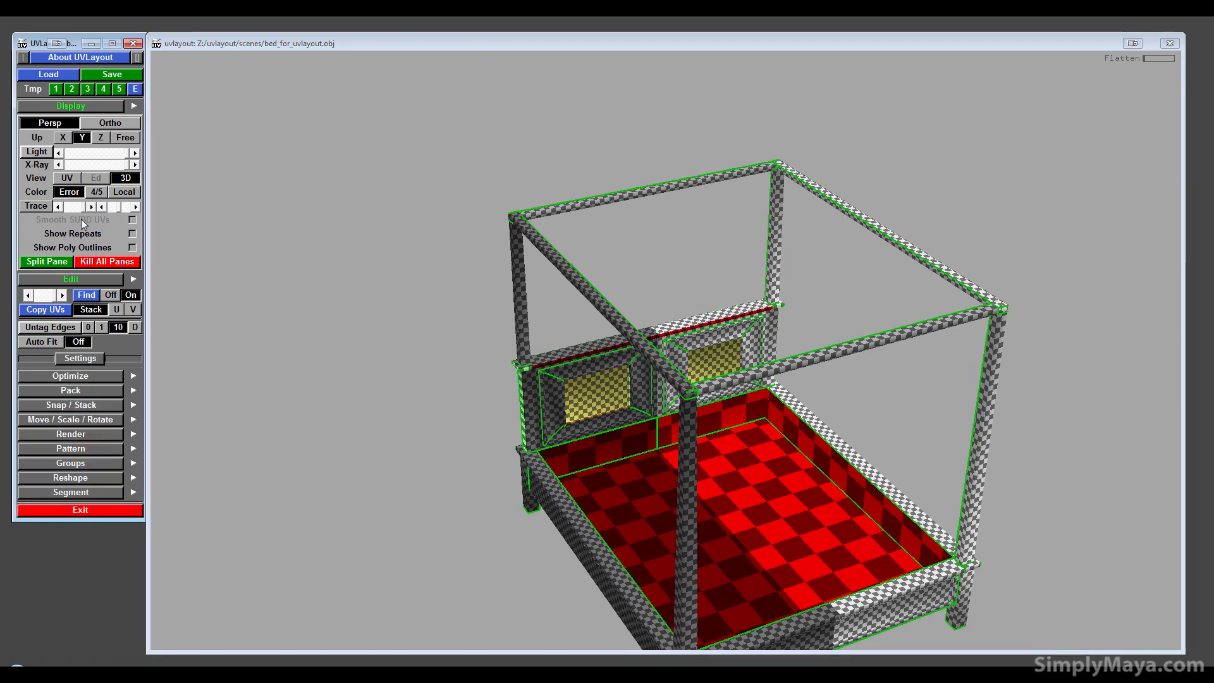
click(67, 178)
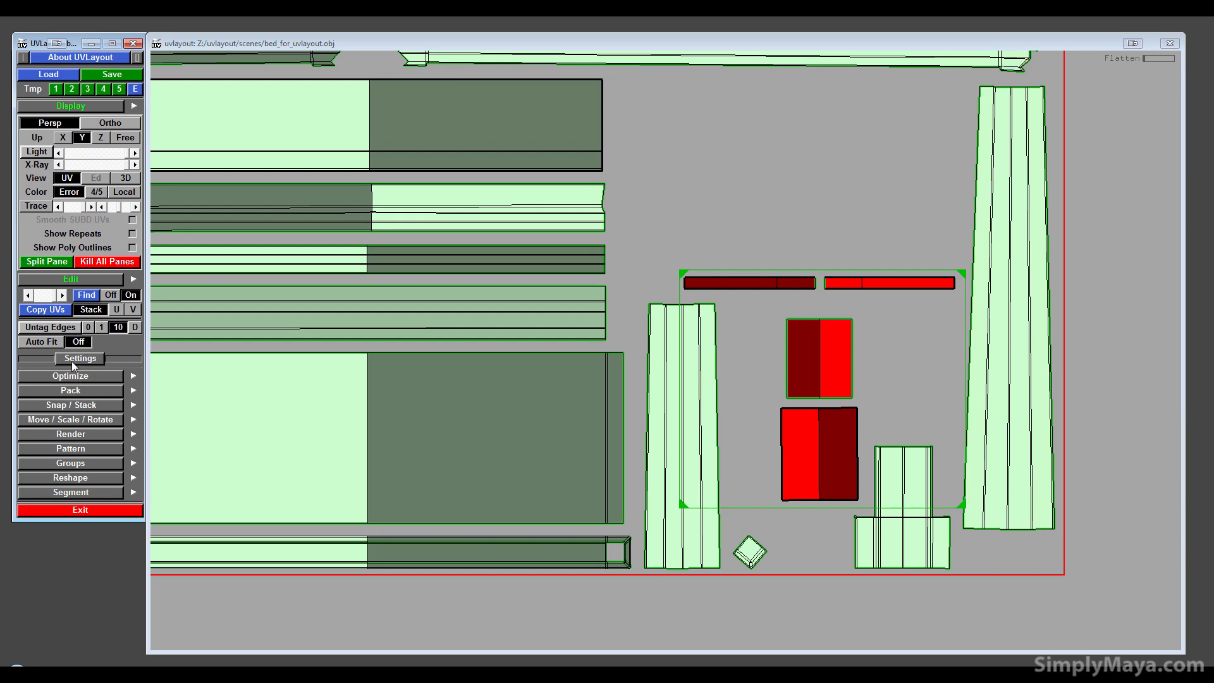
click(71, 420)
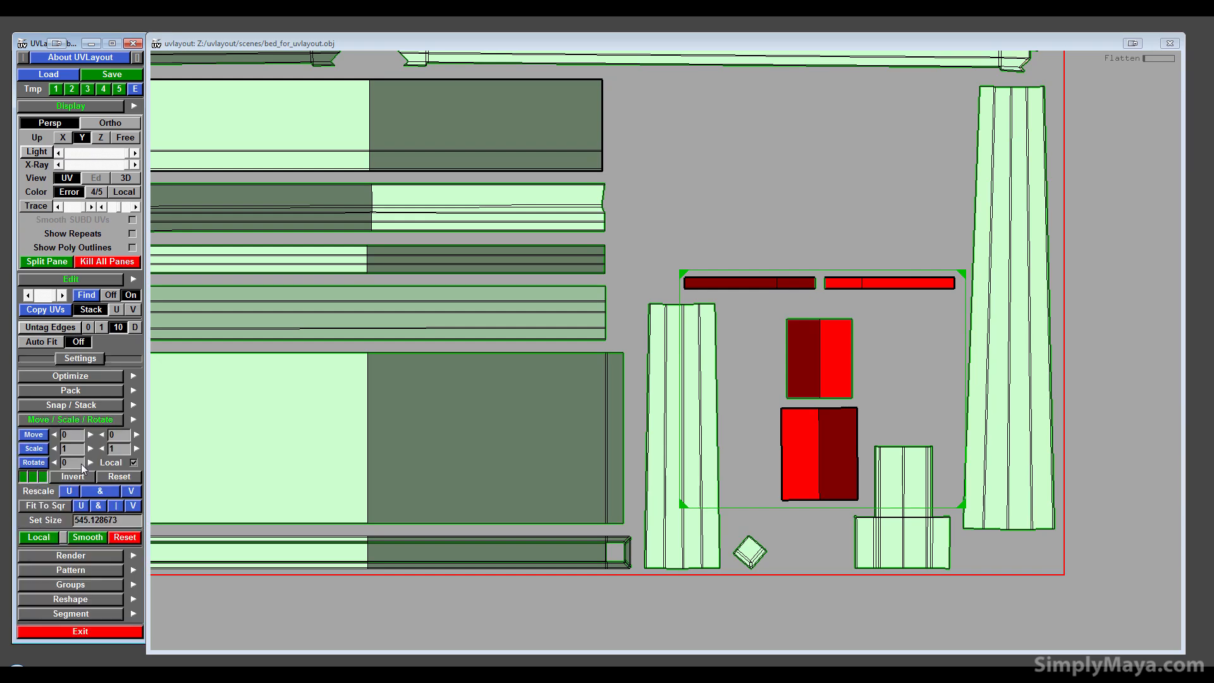
right_drag(299, 487, 507, 537)
drag(467, 116, 893, 506)
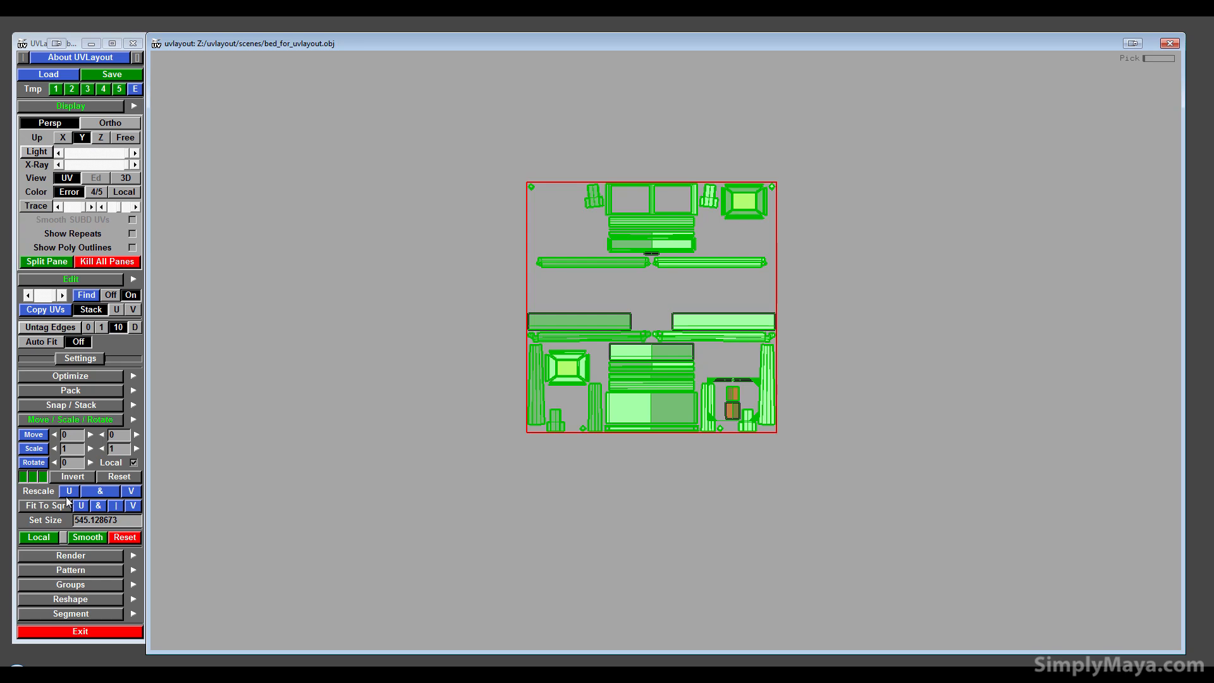
click(106, 498)
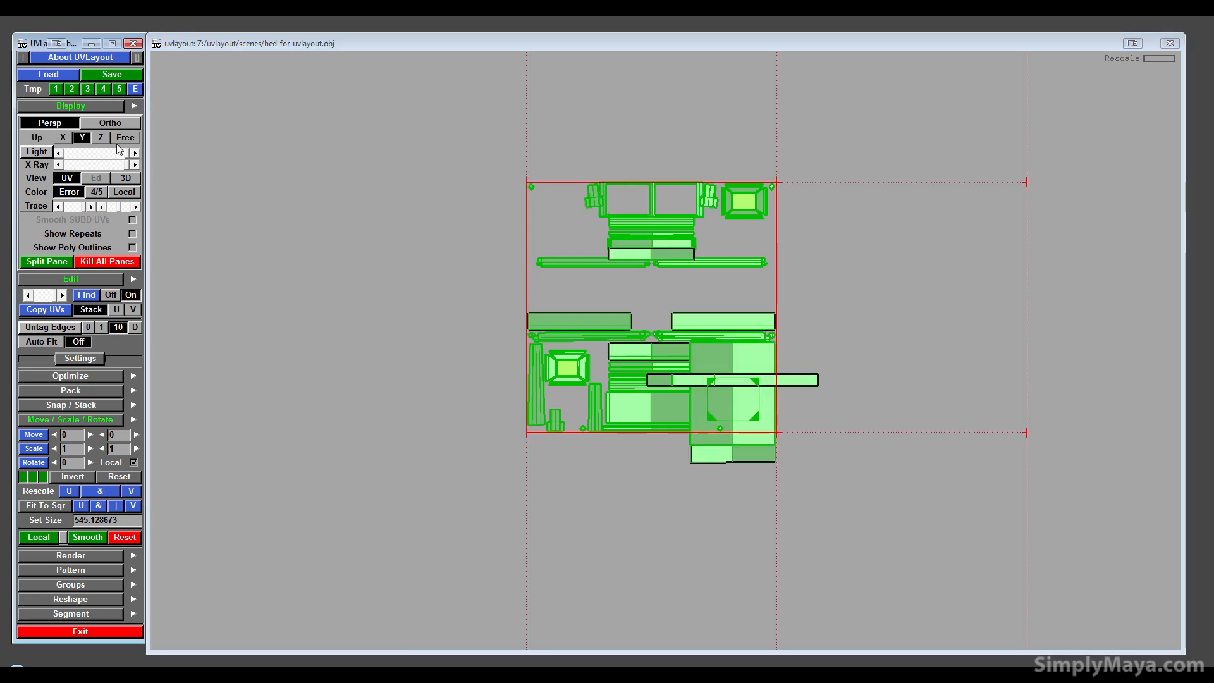
- Check the rescaled checker pattern in 3D around the bed's outer frame, legs and inner base
click(126, 178)
drag(499, 377, 742, 388)
scroll(441, 393, up, 5)
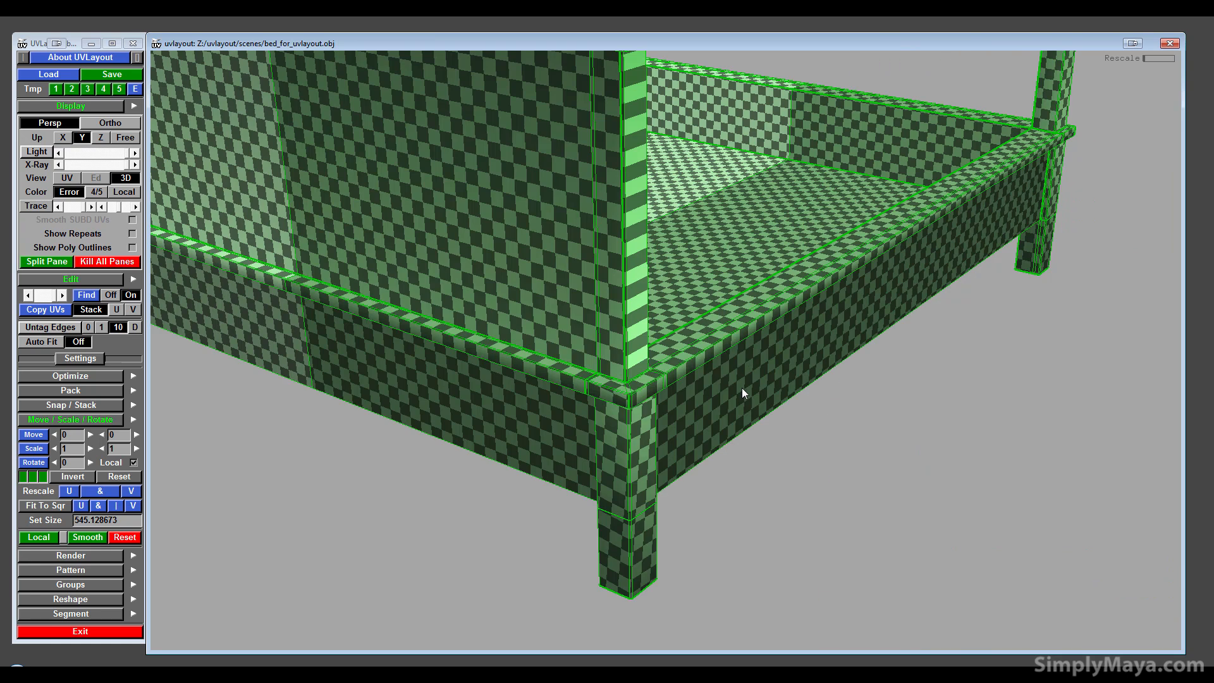
right_drag(740, 393, 722, 445)
drag(671, 464, 538, 475)
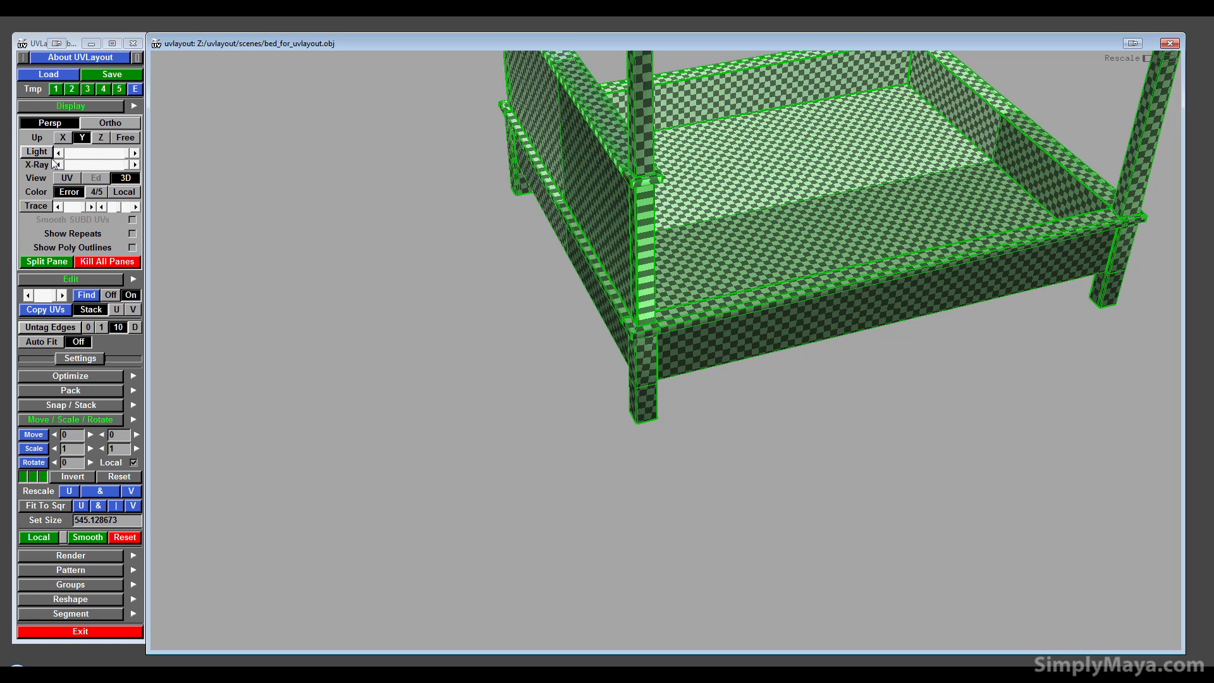
- Deselect the shells in the UV view and move the two large overlapping shells, the solid panel and the thin strip outside the tile
click(64, 178)
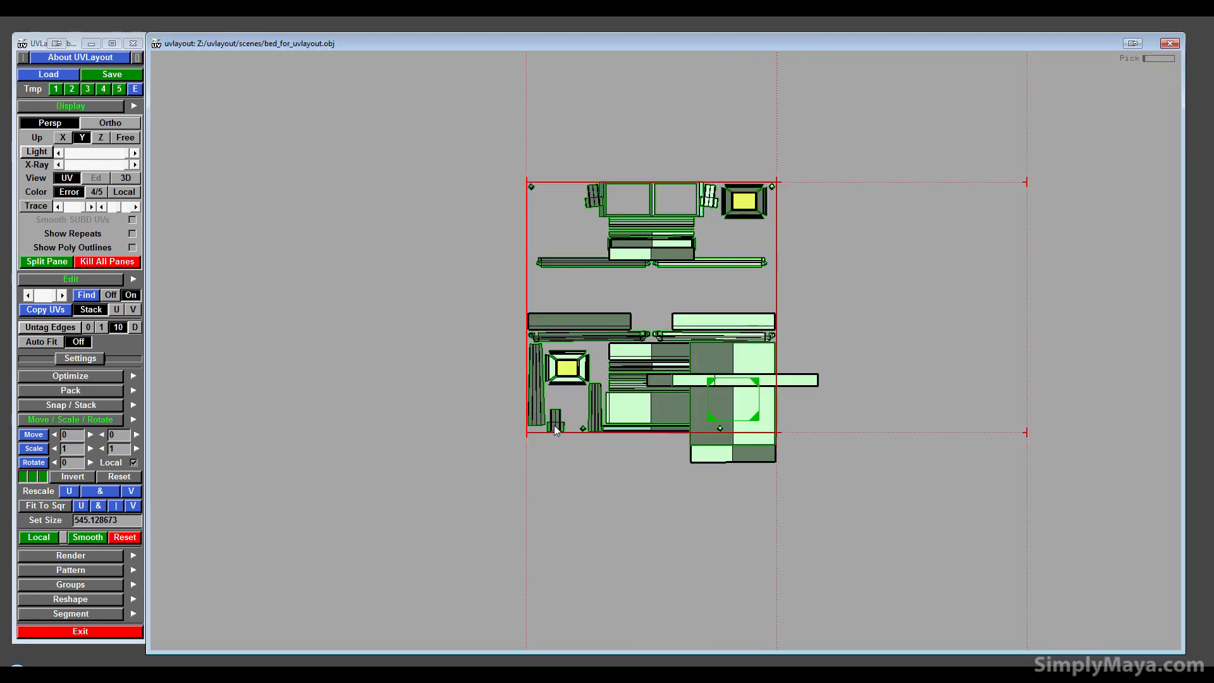
middle_drag(716, 414, 906, 386)
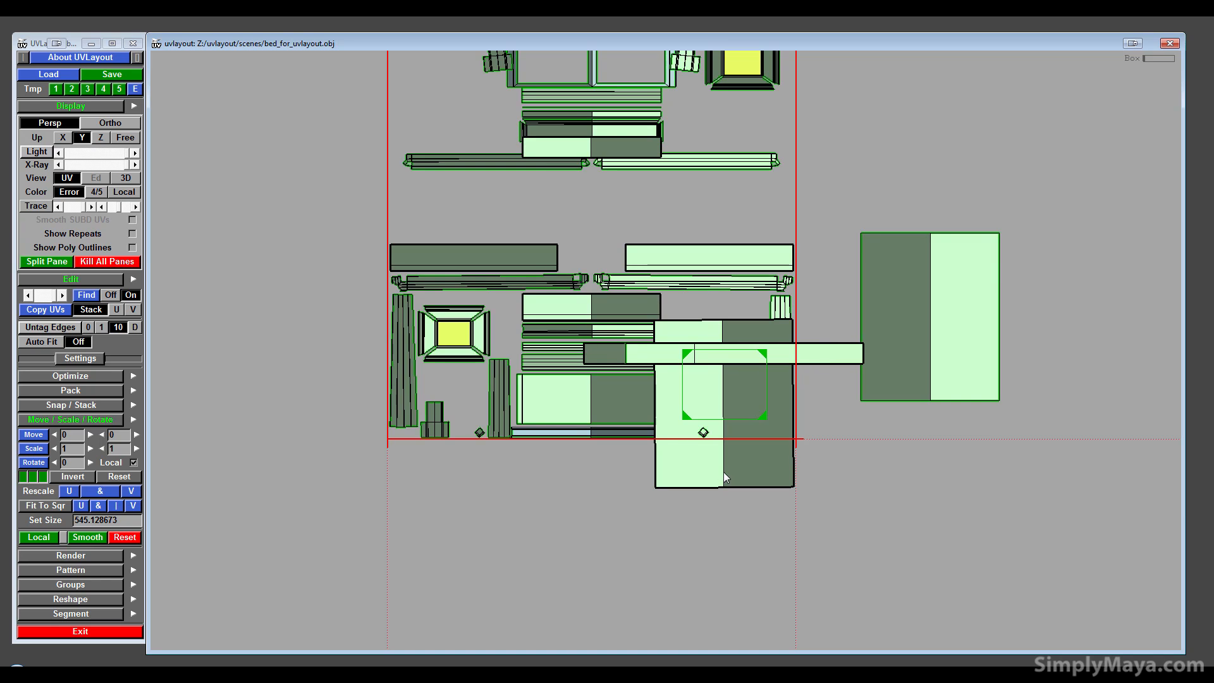
middle_drag(724, 474, 988, 504)
middle_drag(599, 400, 600, 516)
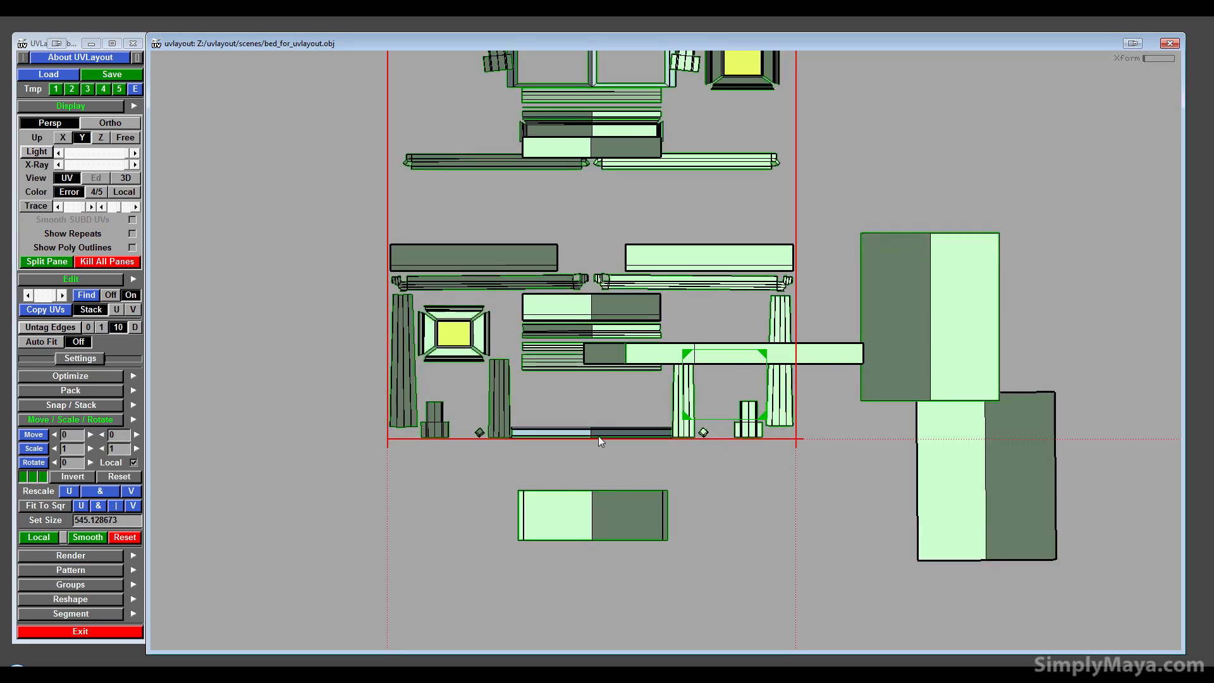
middle_drag(599, 434, 798, 487)
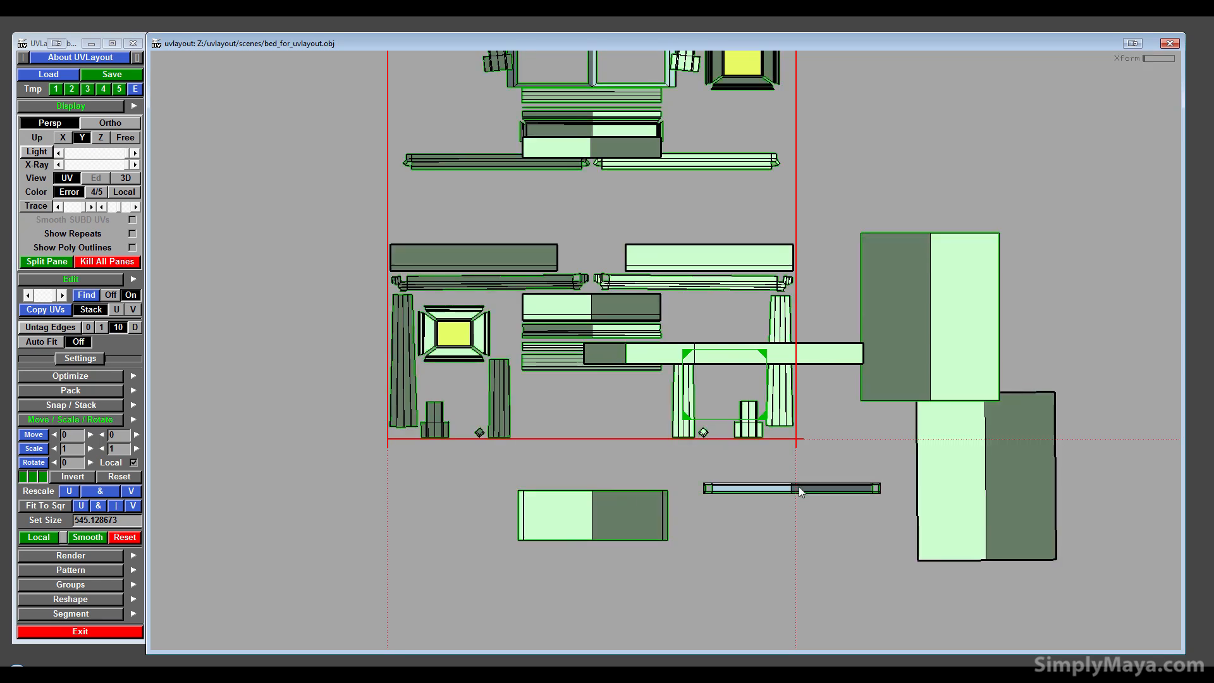
- Flatten the thin strip shell placed below the tile until its rim and end caps spread out
key(f)
right_drag(803, 487, 781, 393)
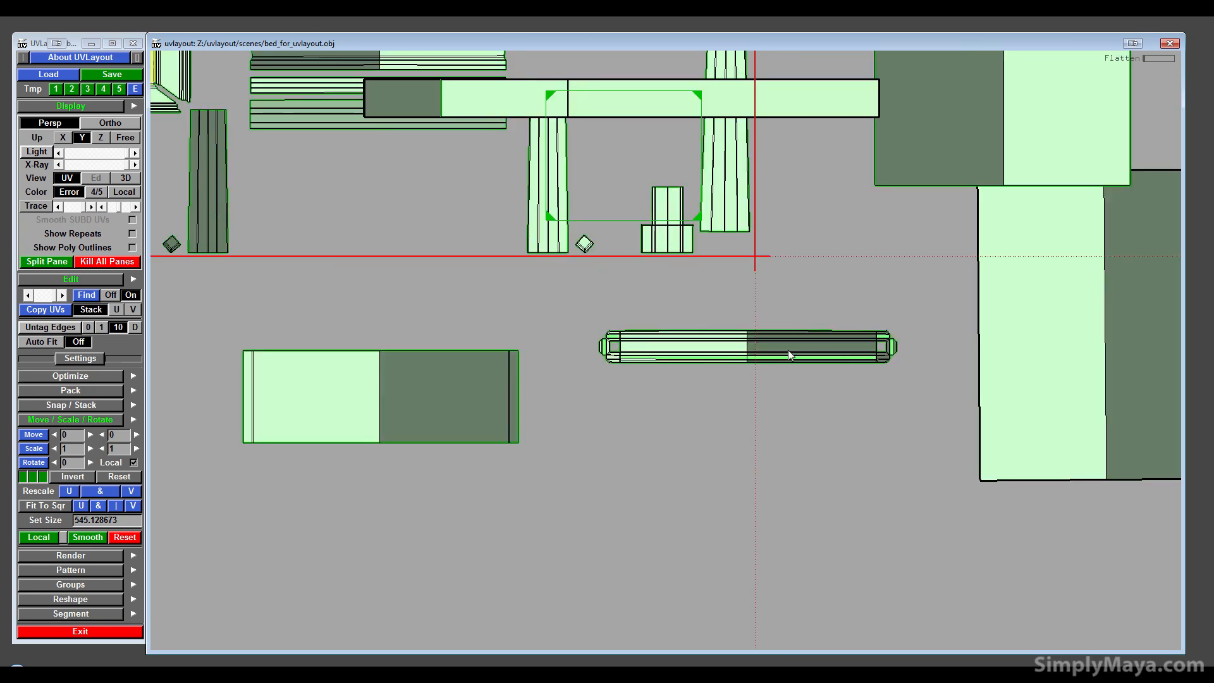
right_drag(643, 363, 594, 323)
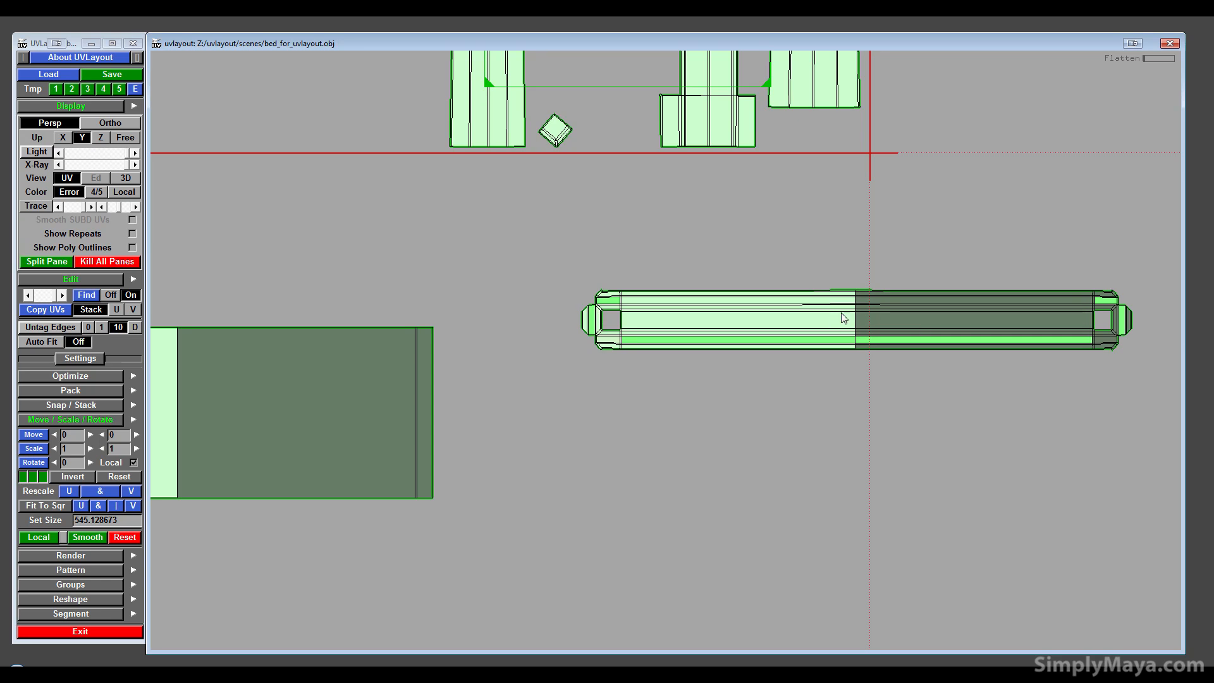
right_drag(715, 323, 631, 376)
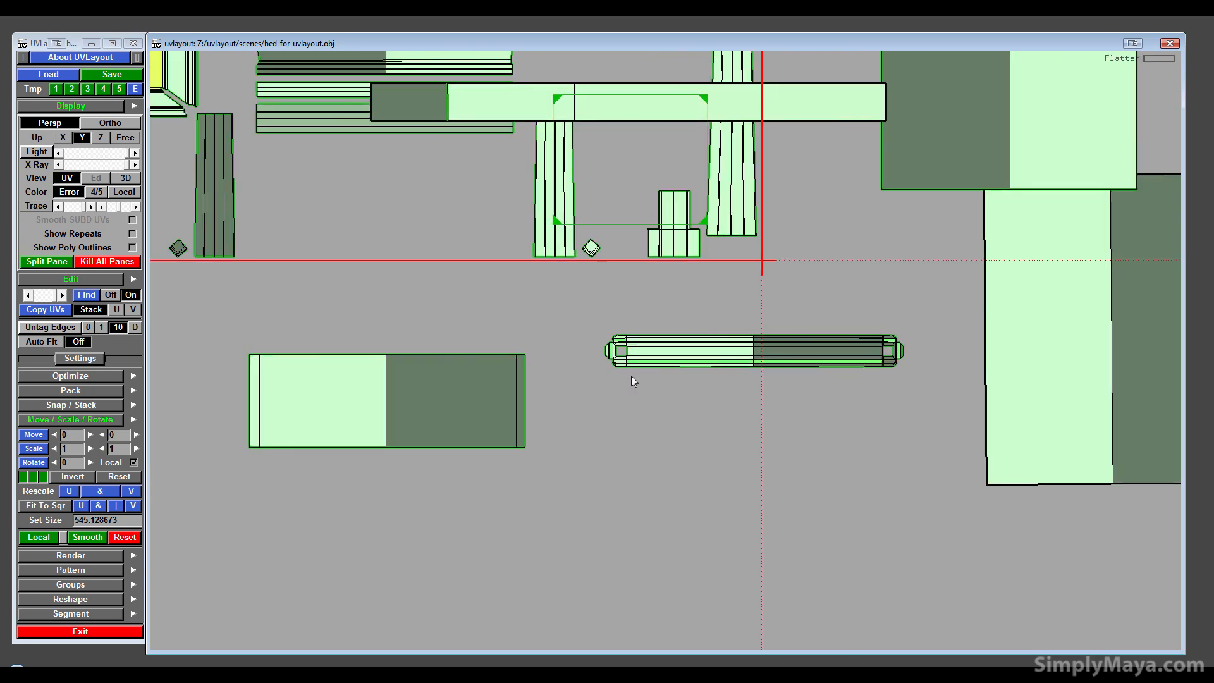
- Run Optimize on the shells for 1 minute at a 2k map resolution
middle_drag(631, 376, 676, 501)
right_drag(702, 392, 599, 386)
middle_drag(598, 386, 632, 463)
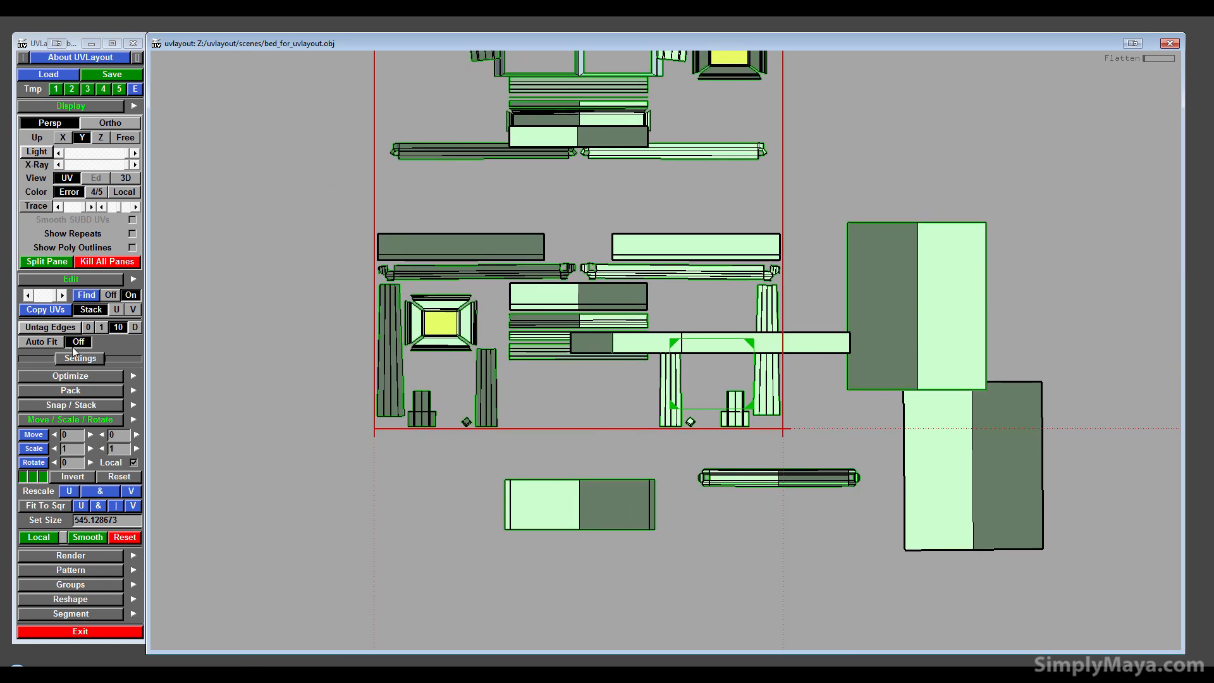
click(69, 377)
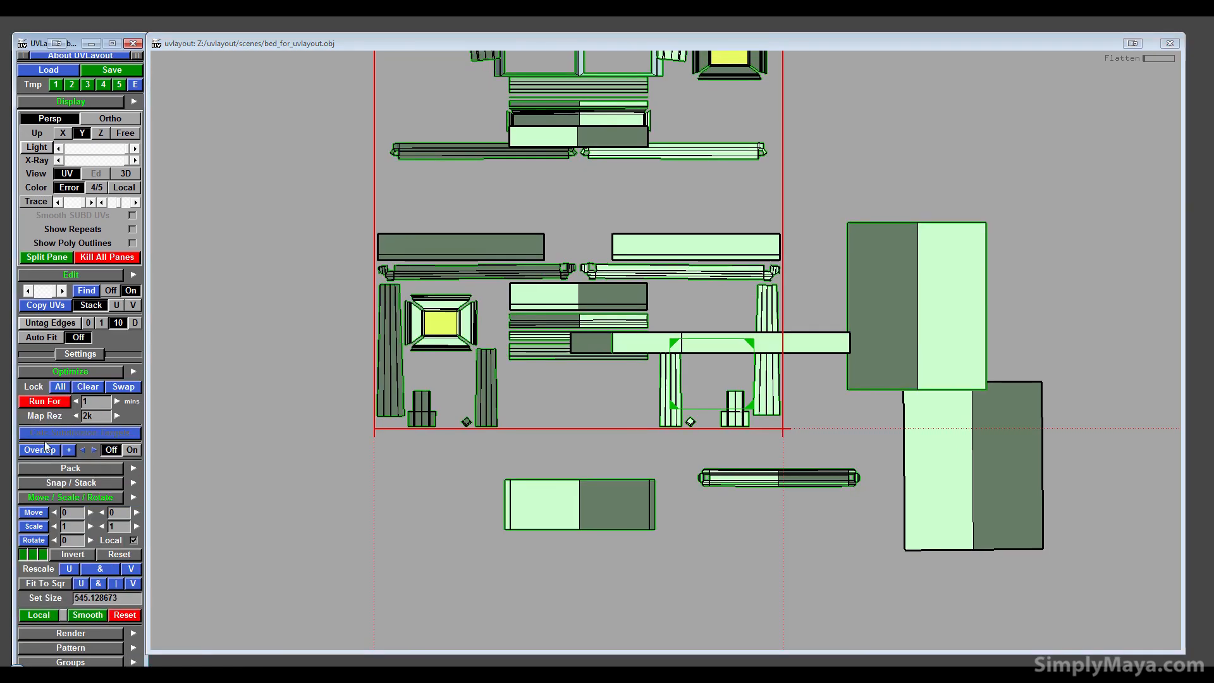
click(47, 401)
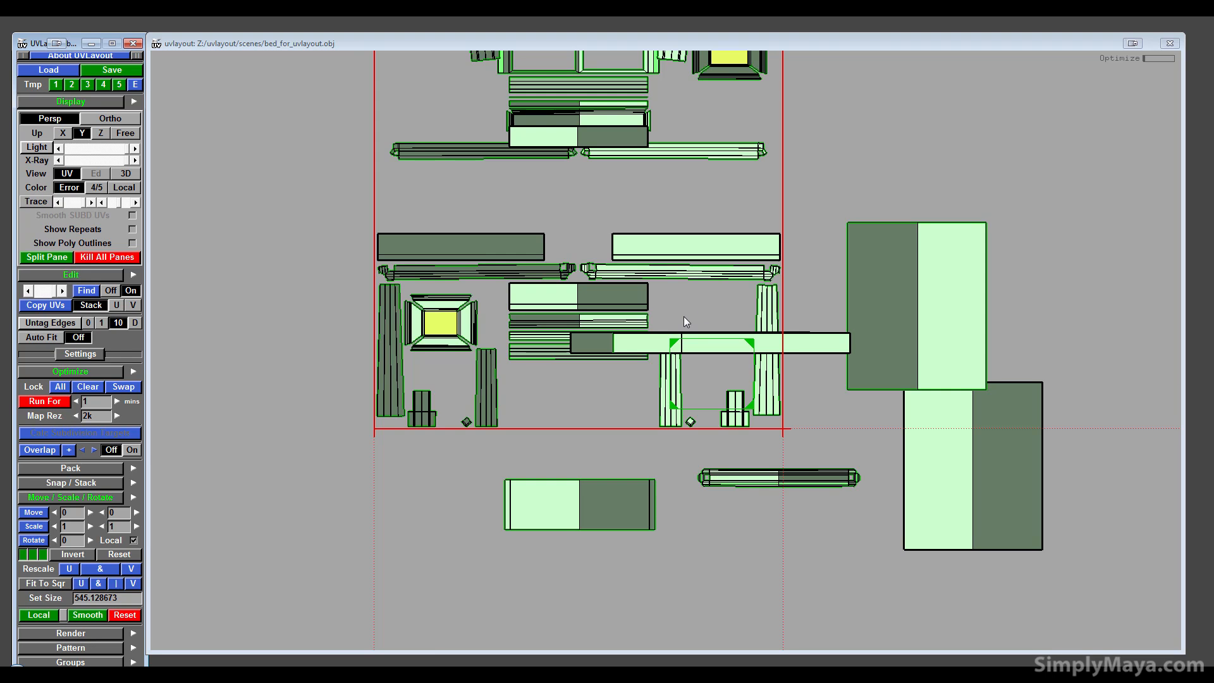
middle_drag(684, 318, 696, 476)
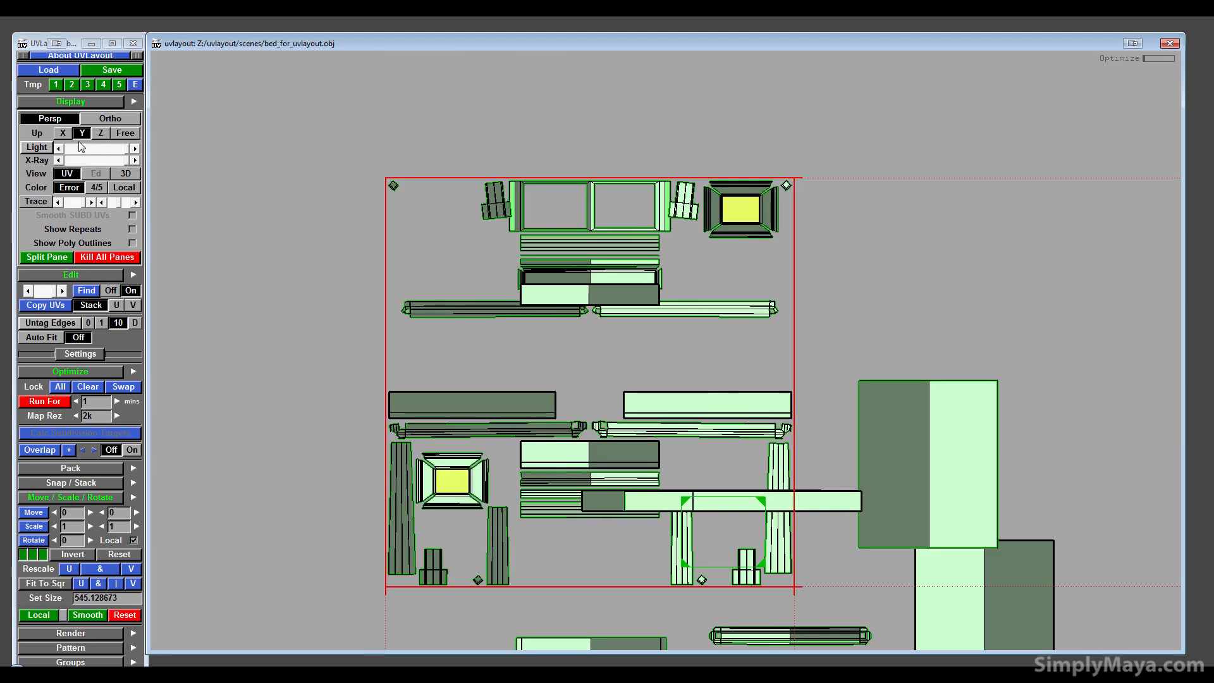
- Examine the optimized checker pattern in 3D on the bed's canopy, legs, headboard, outer side panels and inner base
click(126, 173)
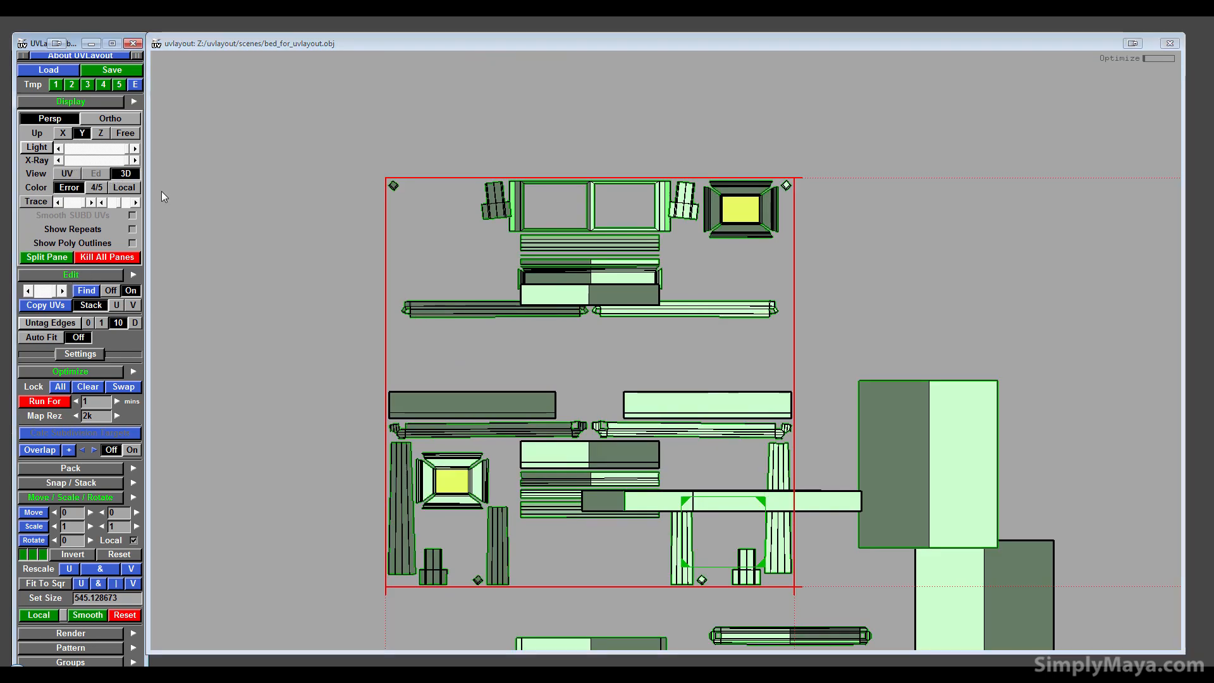
middle_drag(817, 388, 705, 297)
middle_drag(732, 468, 706, 439)
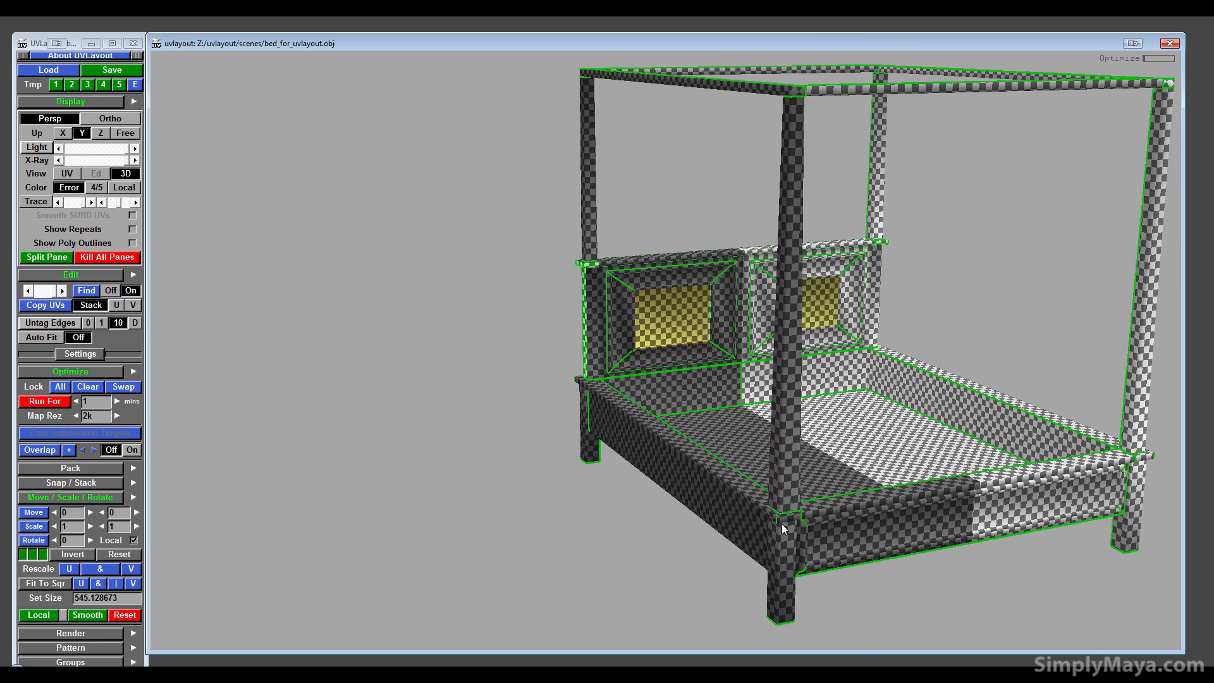
middle_drag(782, 525, 518, 392)
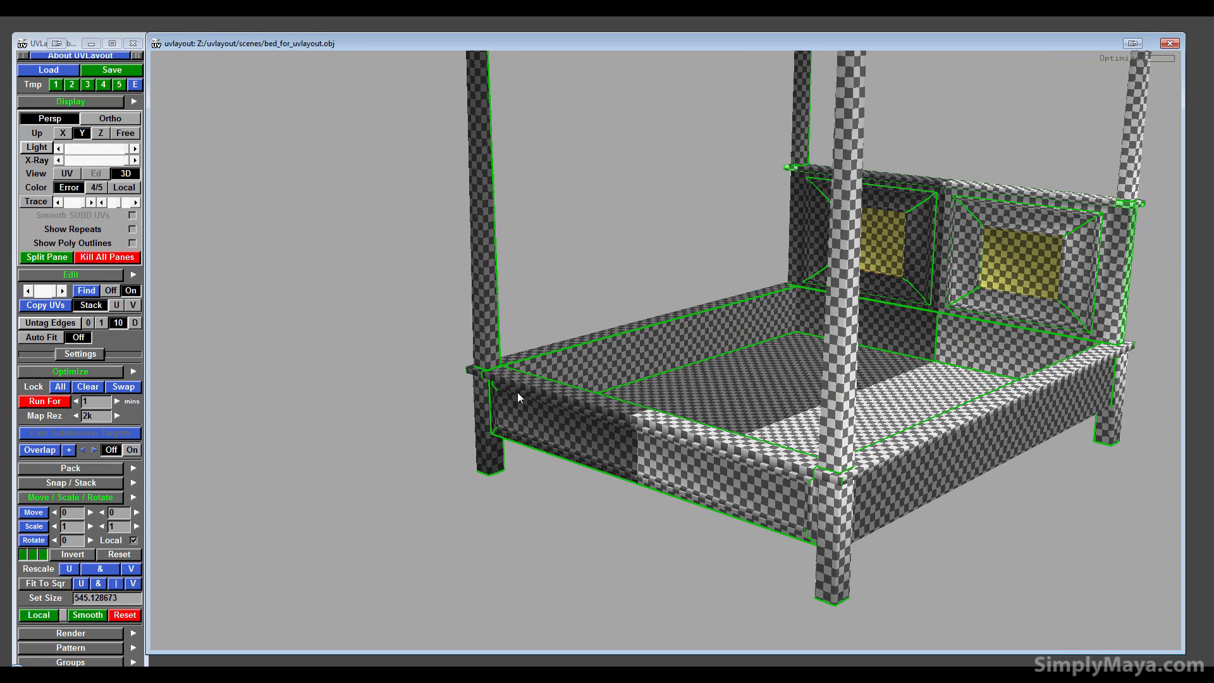
middle_drag(496, 450, 392, 377)
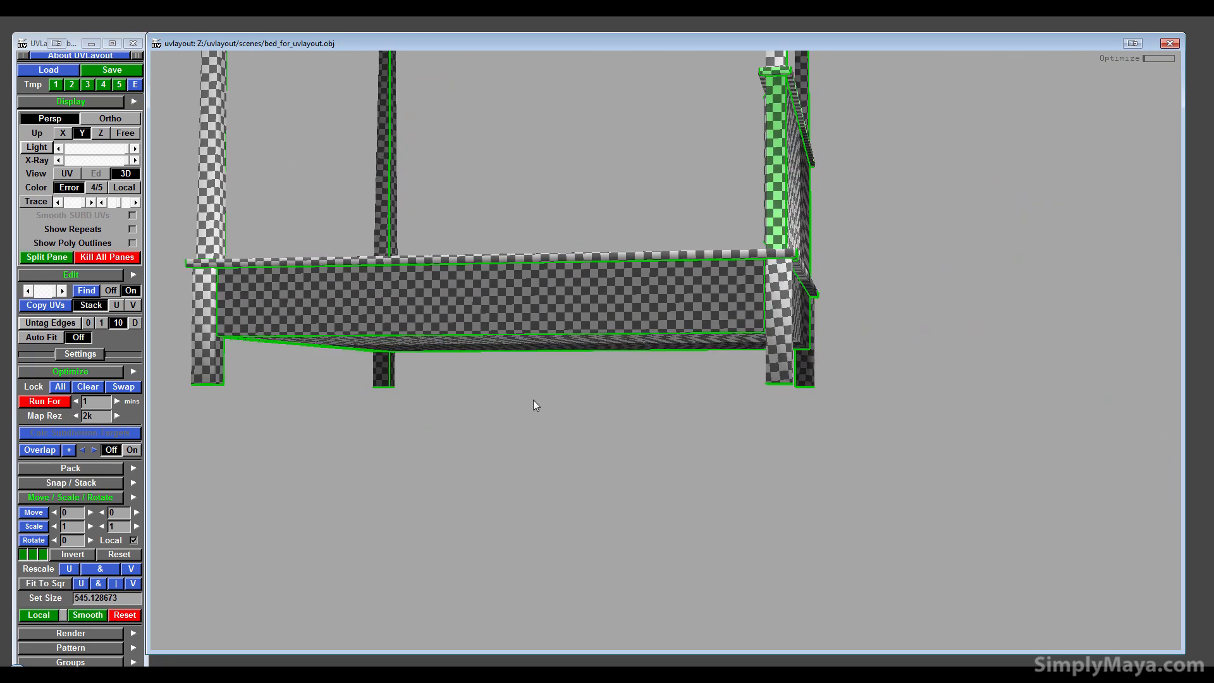
middle_drag(533, 405, 522, 323)
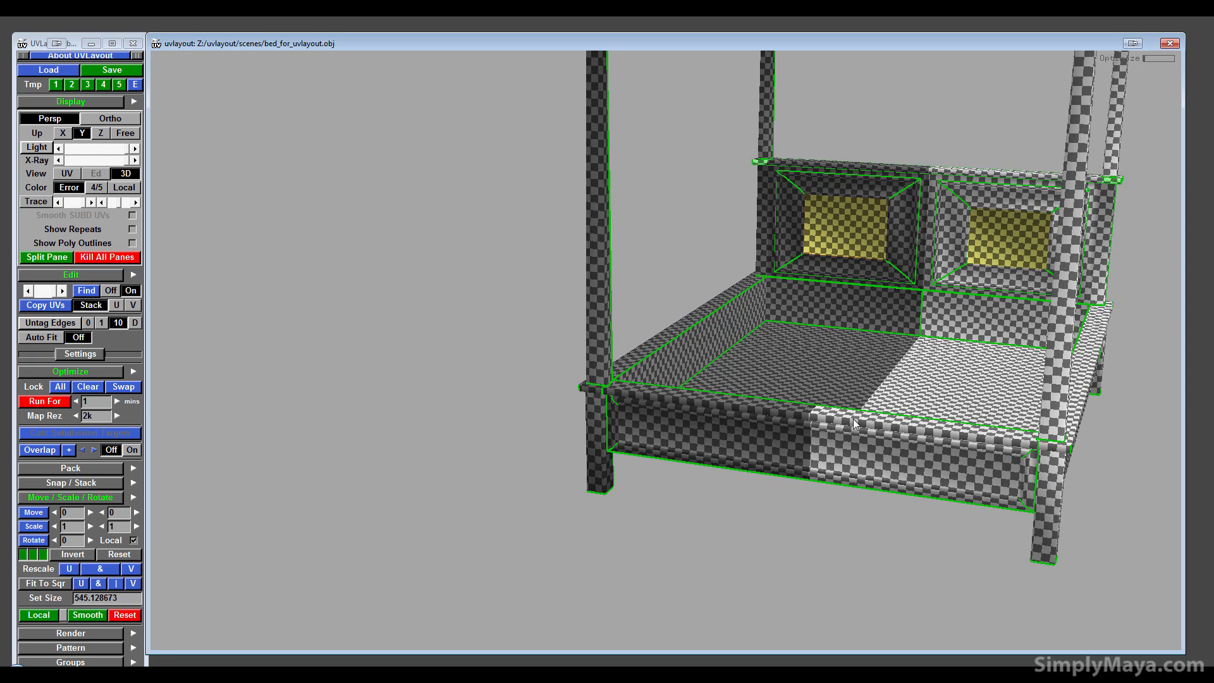
key(Home)
mouse_move(628, 369)
mouse_down()
mouse_move(624, 351)
mouse_move(640, 356)
mouse_up()
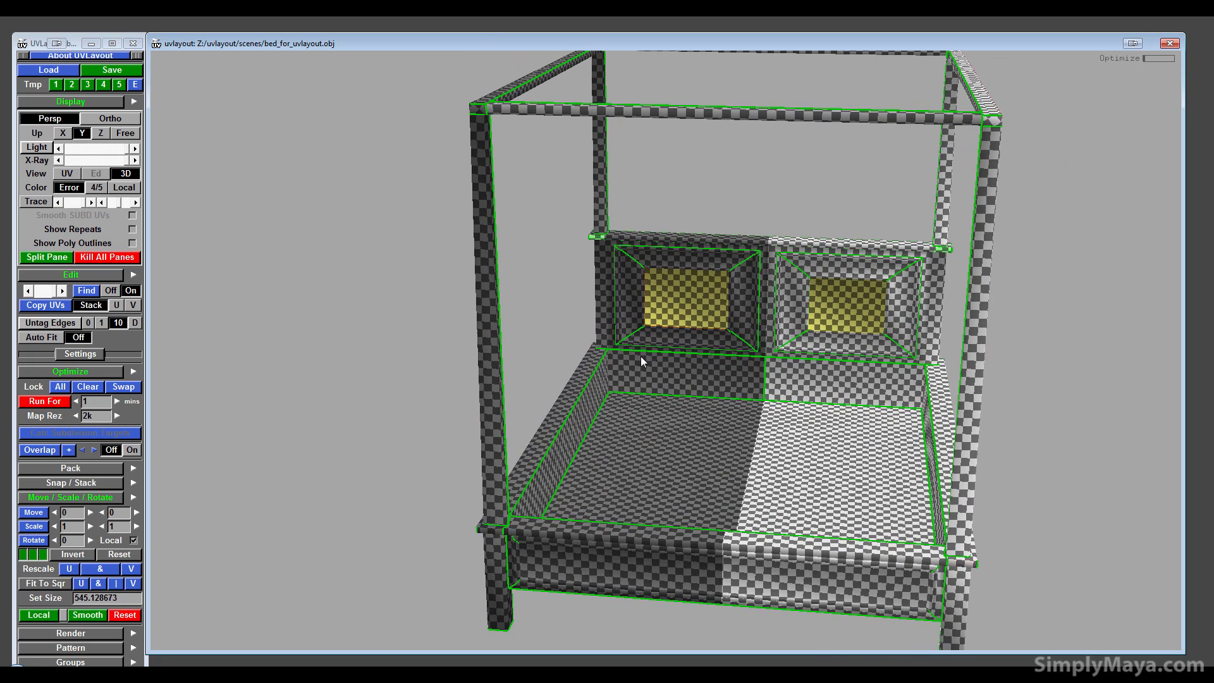
right_drag(640, 356, 695, 400)
middle_drag(695, 401, 476, 257)
drag(476, 257, 482, 329)
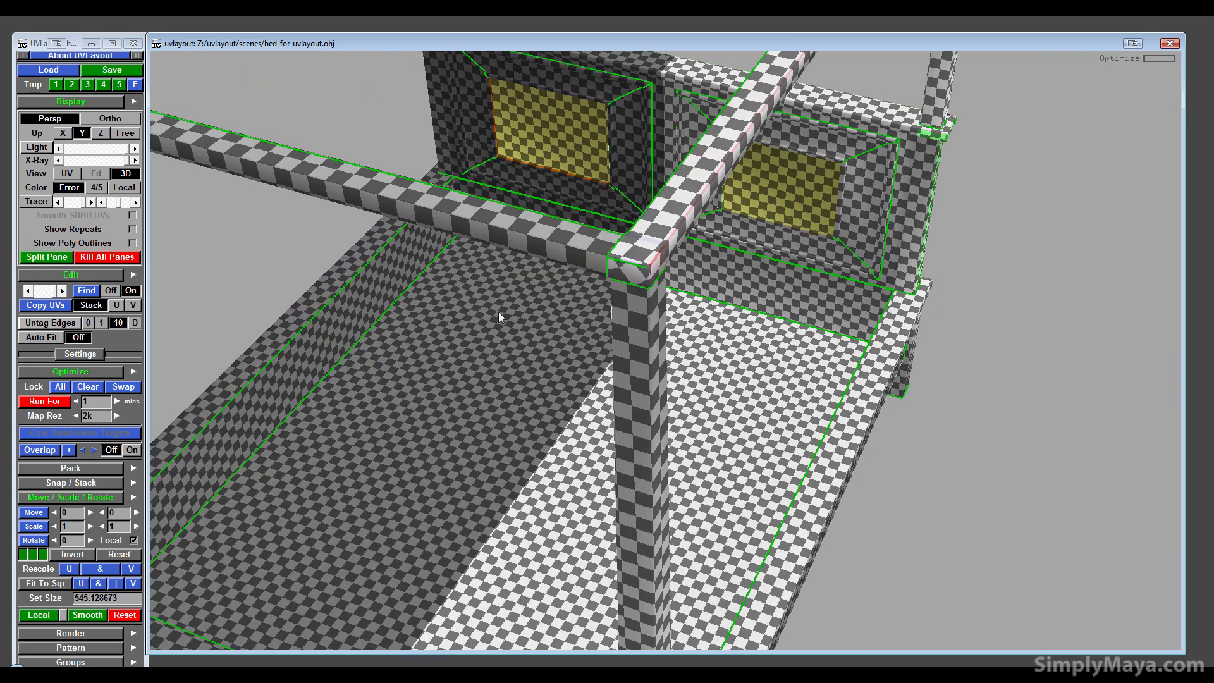
right_drag(499, 312, 424, 404)
middle_drag(423, 403, 499, 306)
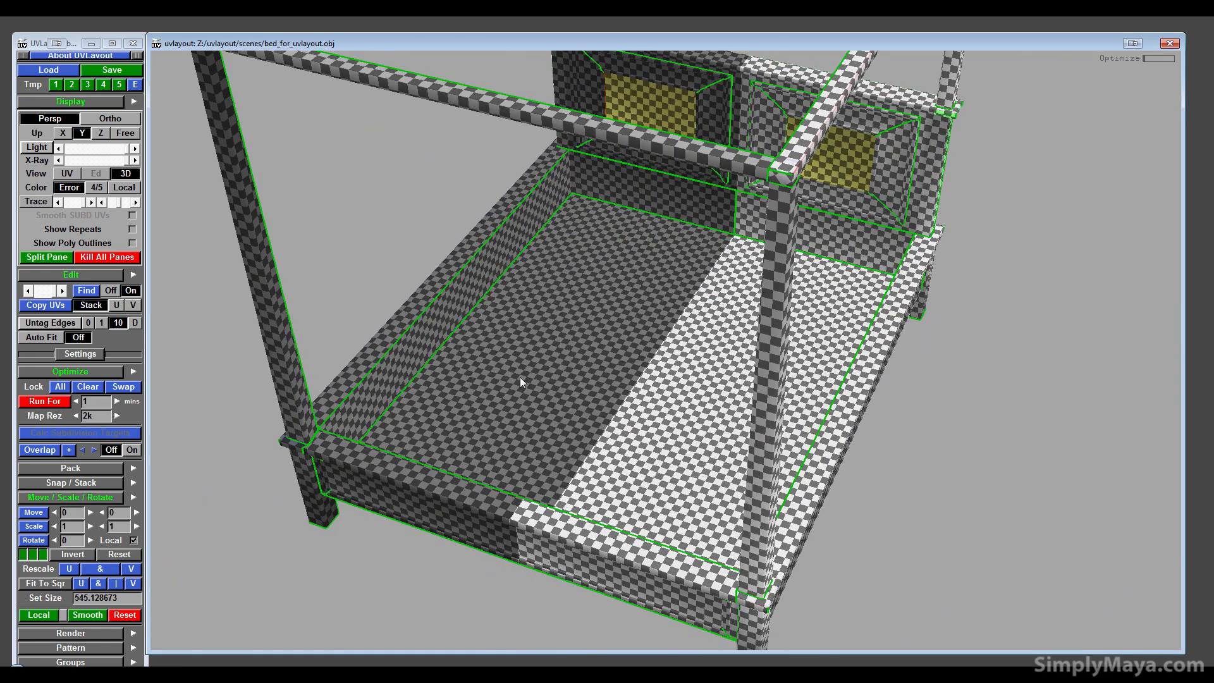
- Mark the inner base and inner side wall shells in 3D, and unmark the headboard post
key(g)
key(g)
key(g)
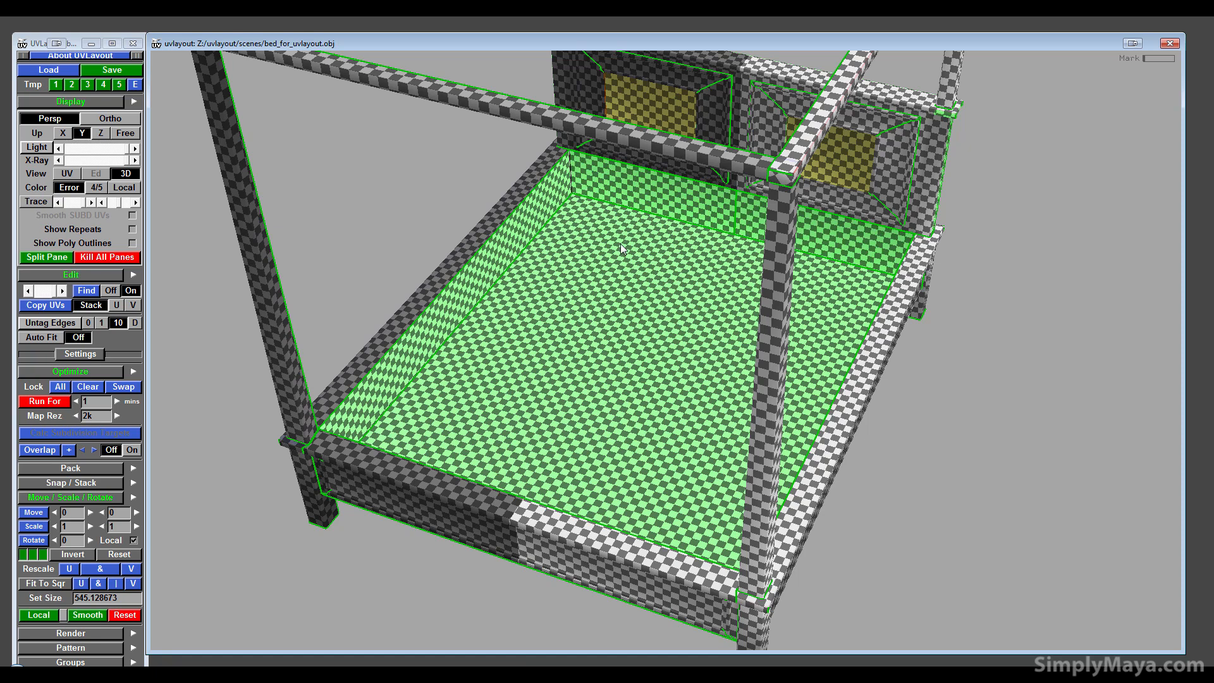
drag(621, 244, 745, 271)
key(g)
key(g)
mouse_move(592, 294)
mouse_down()
mouse_move(666, 312)
mouse_move(570, 173)
mouse_move(636, 304)
mouse_move(571, 320)
mouse_move(450, 293)
mouse_move(598, 301)
mouse_move(600, 291)
mouse_up()
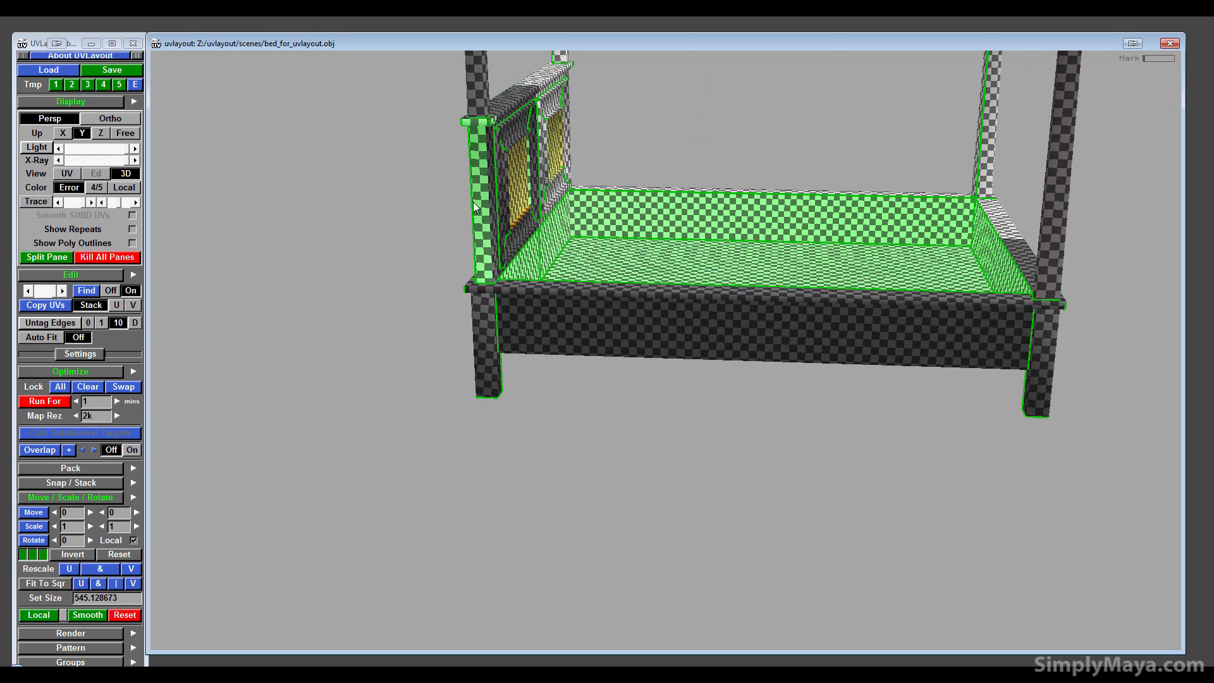
key(g)
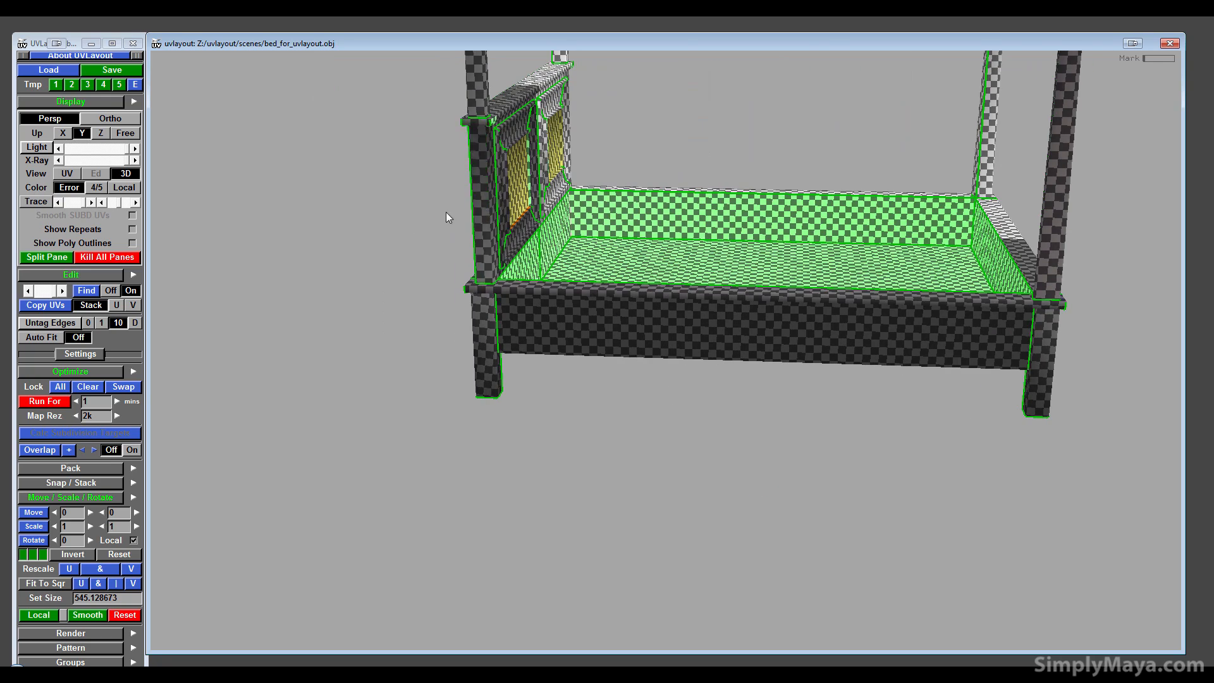
drag(445, 216, 724, 236)
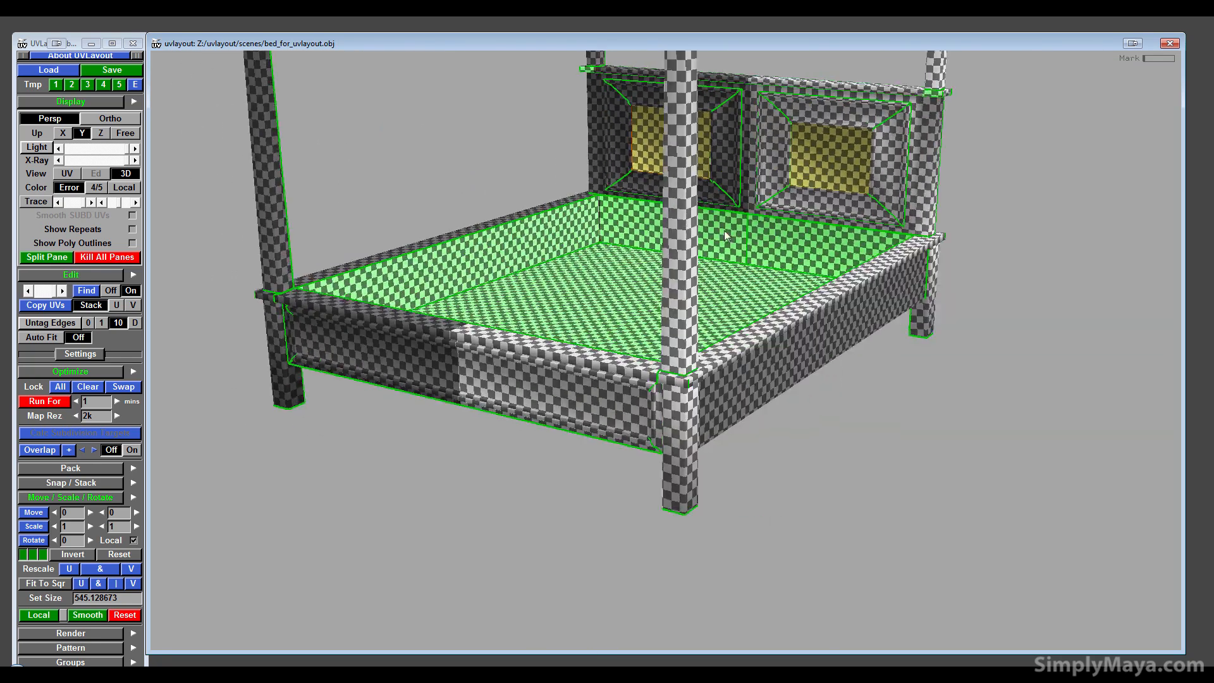
middle_drag(724, 230, 745, 312)
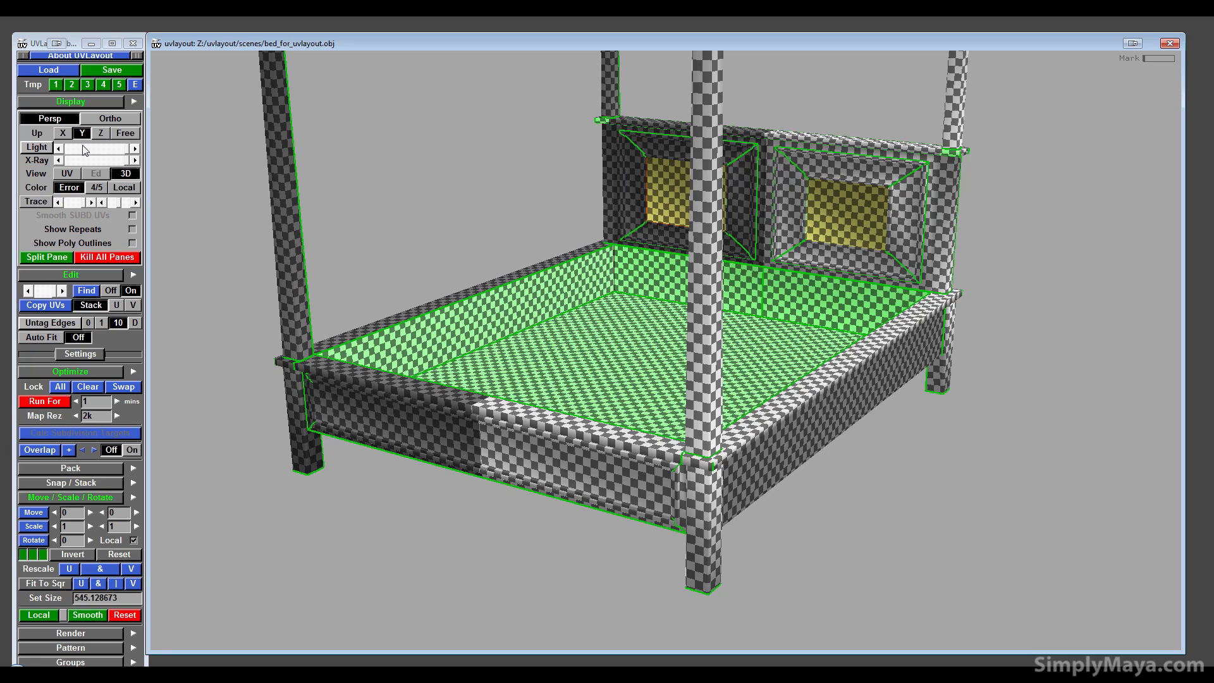
- Return to the UV view and move the two large marked base shells into the neighbouring tile, one above the other
click(59, 177)
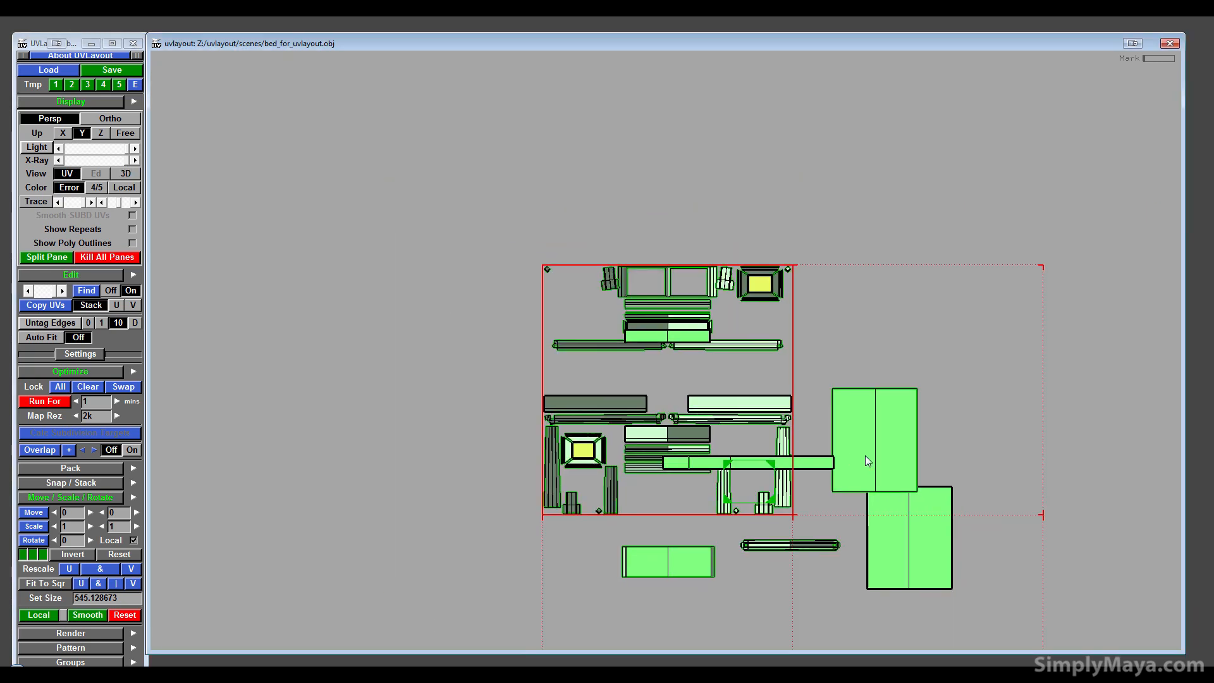
middle_drag(870, 446, 963, 328)
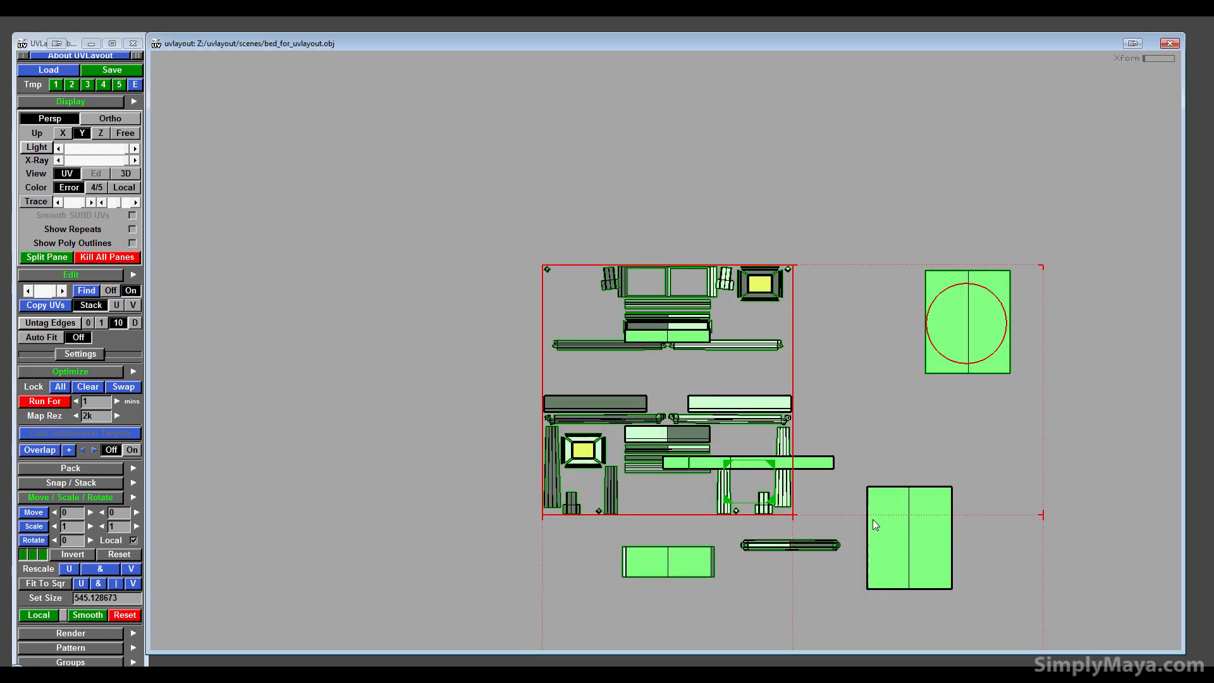
middle_drag(895, 526, 956, 415)
key(space)
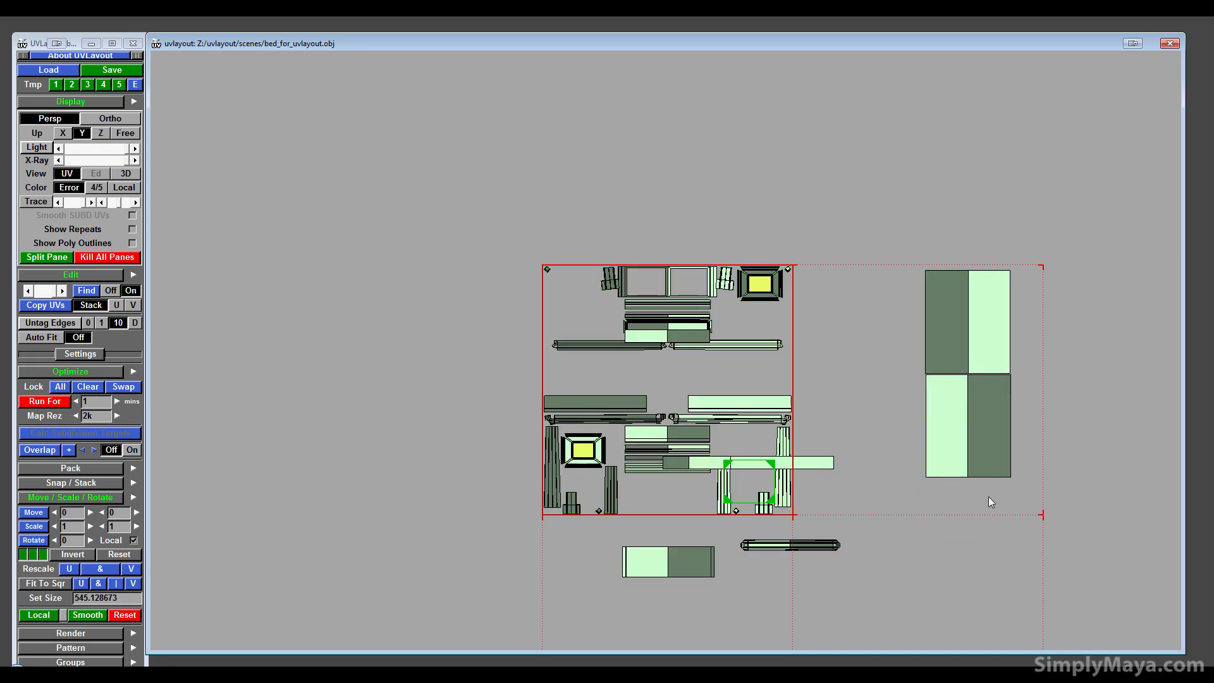
- Move the solid panel beneath the two large shells and one long strip above the neighbouring tile
key(space)
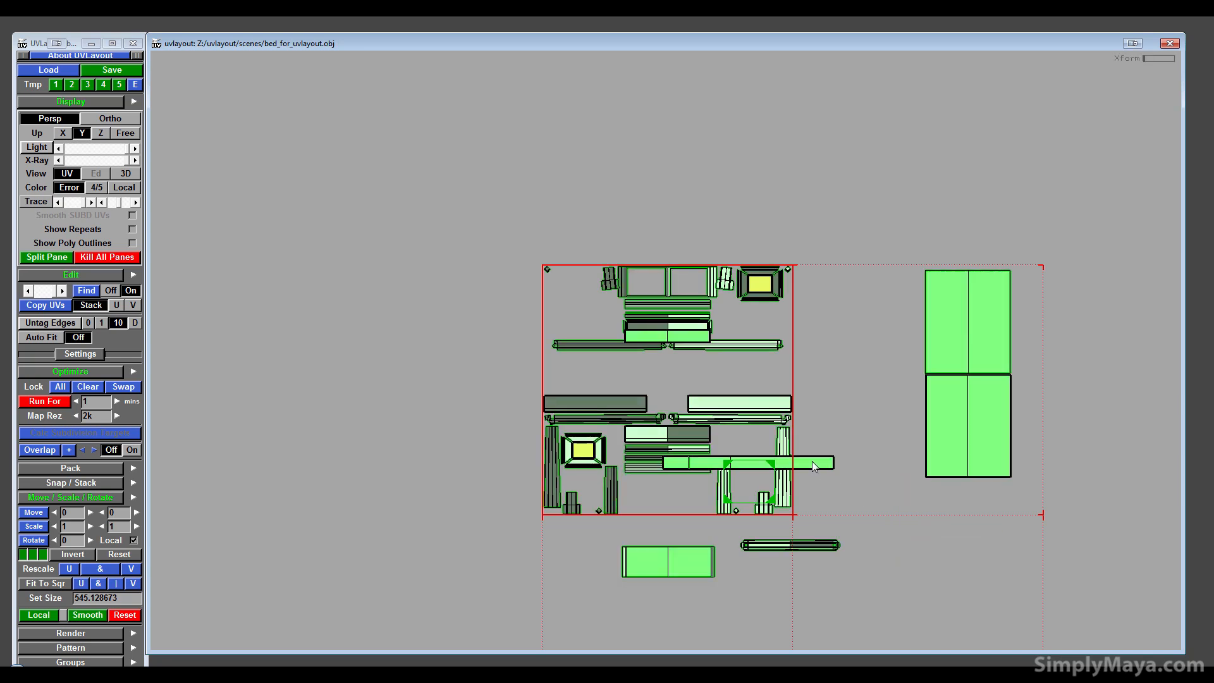
middle_drag(815, 466, 853, 452)
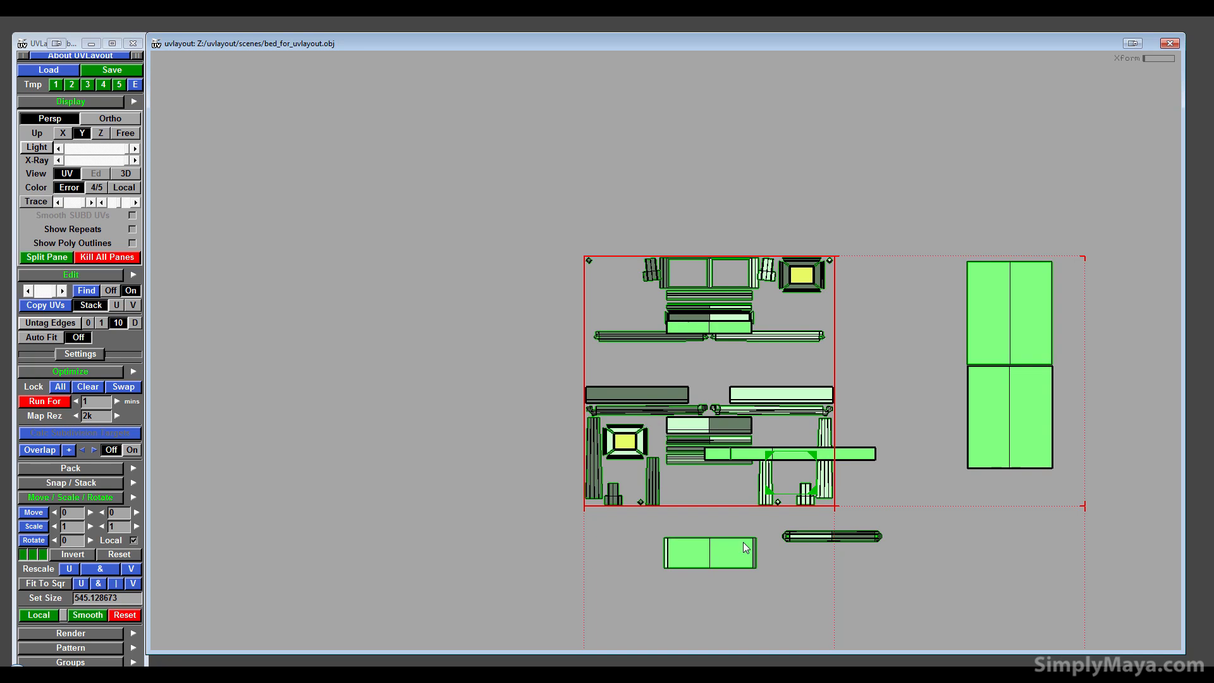
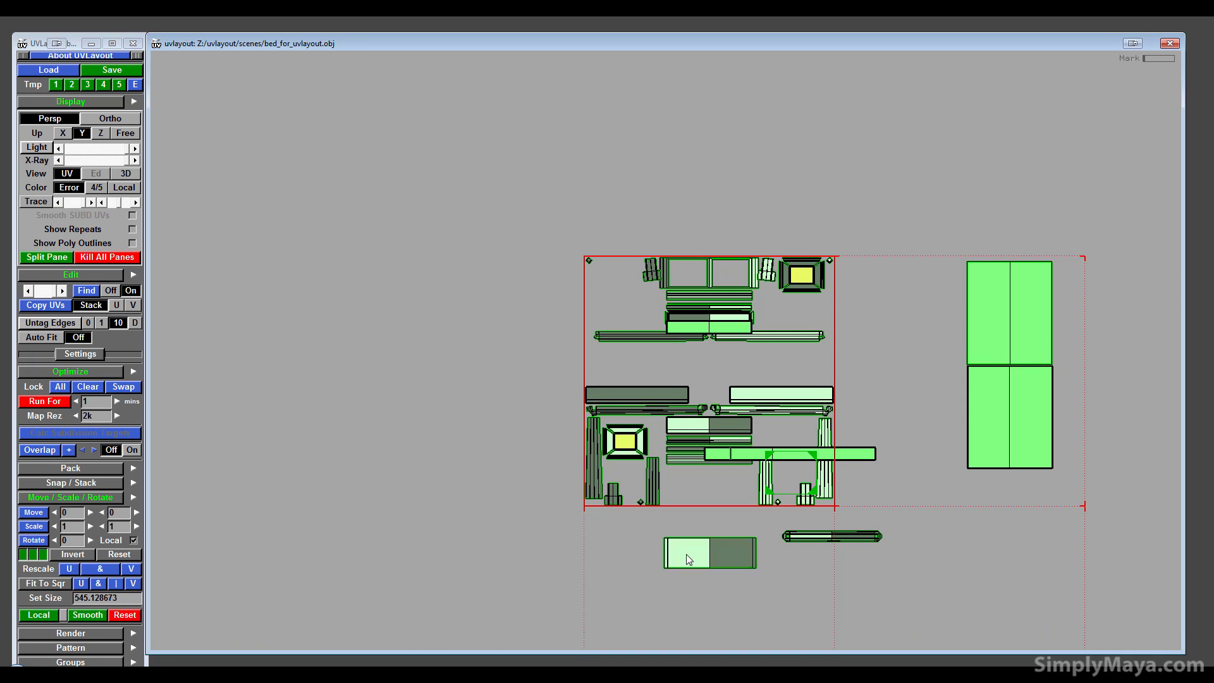
middle_drag(695, 554, 995, 484)
middle_drag(860, 456, 1050, 217)
- Flatten the short folded strip shell overlapping the upper shells, and move it out of the first tile beneath the long strip
key(shift+f)
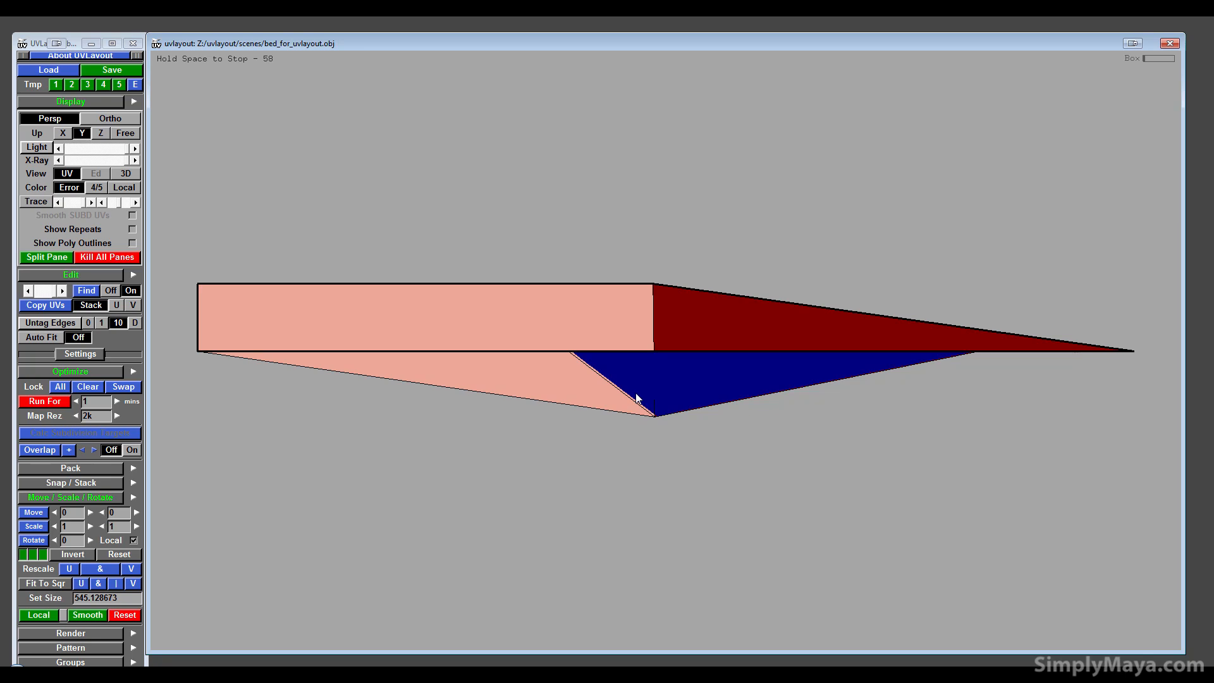
scroll(675, 361, down, 2)
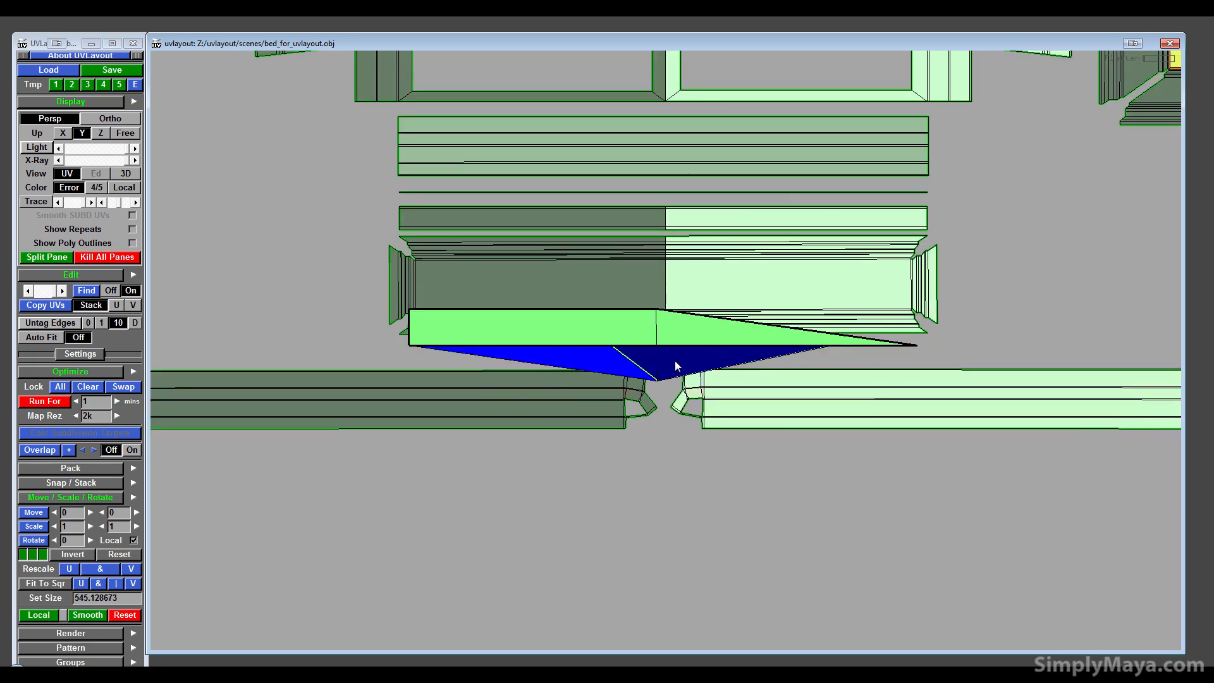
key(ctrl+f)
scroll(683, 365, down, 3)
scroll(689, 370, down, 3)
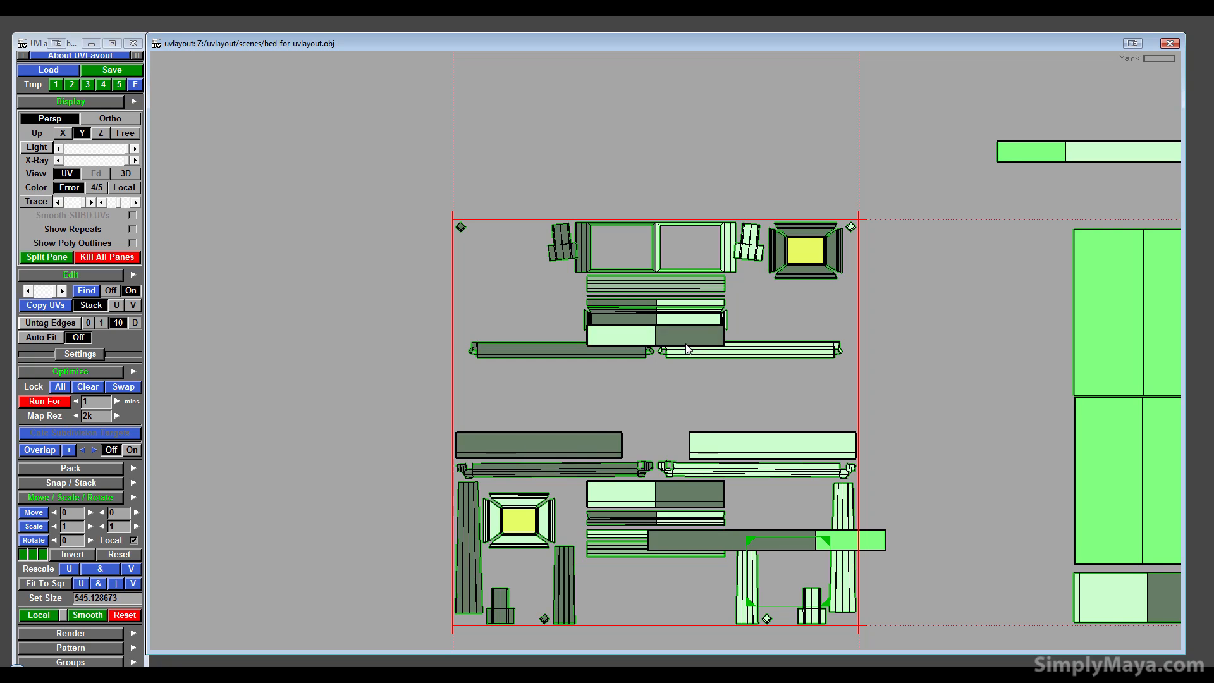
middle_drag(688, 348, 1131, 194)
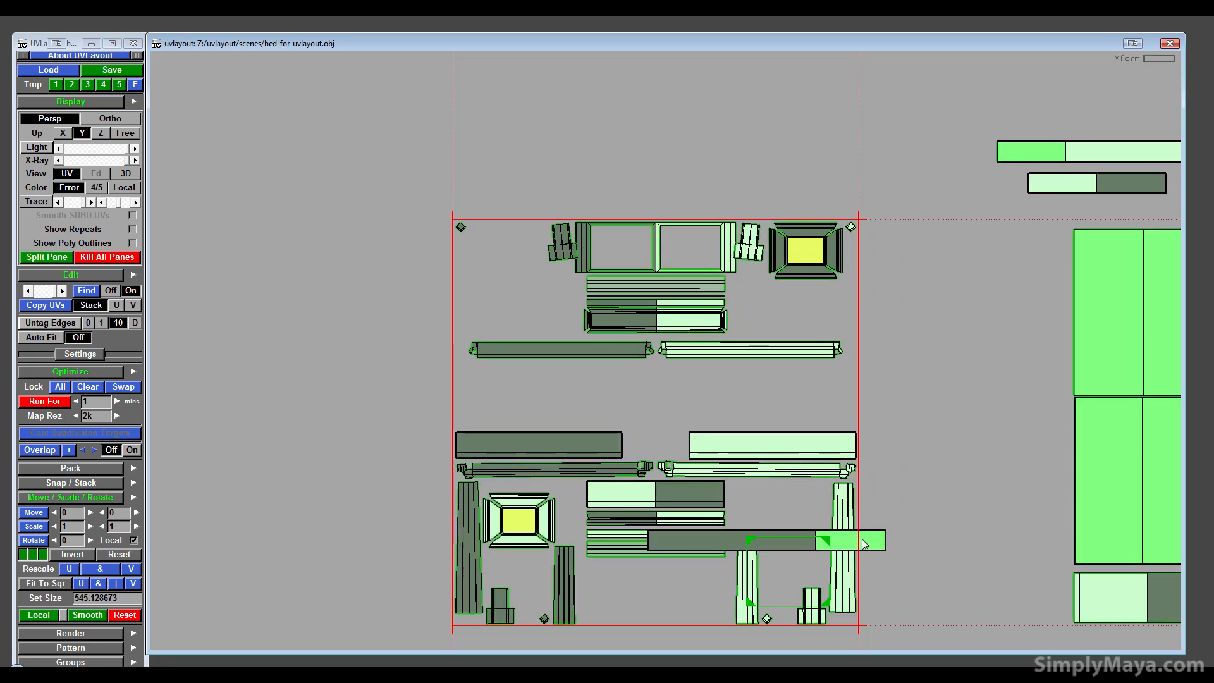
- Shift the solid panel aside and place the two large base shells side by side near the second tile's upper edge
scroll(921, 495, down, 2)
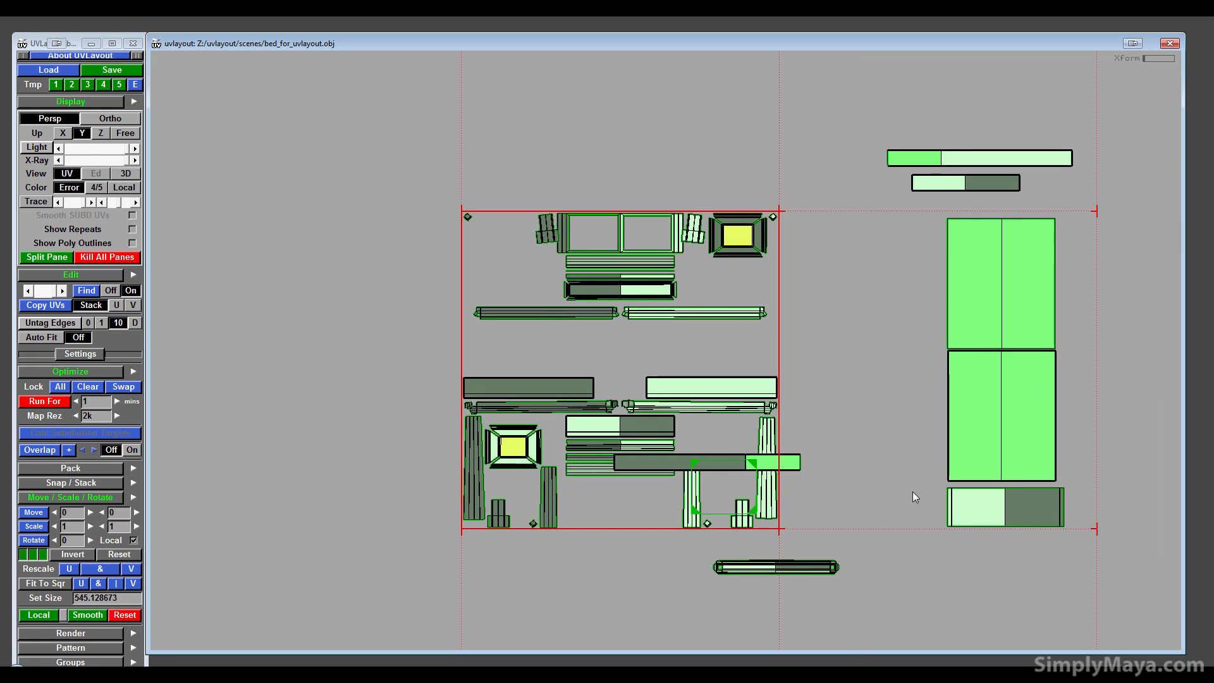
middle_drag(834, 395, 712, 430)
scroll(725, 378, down, 2)
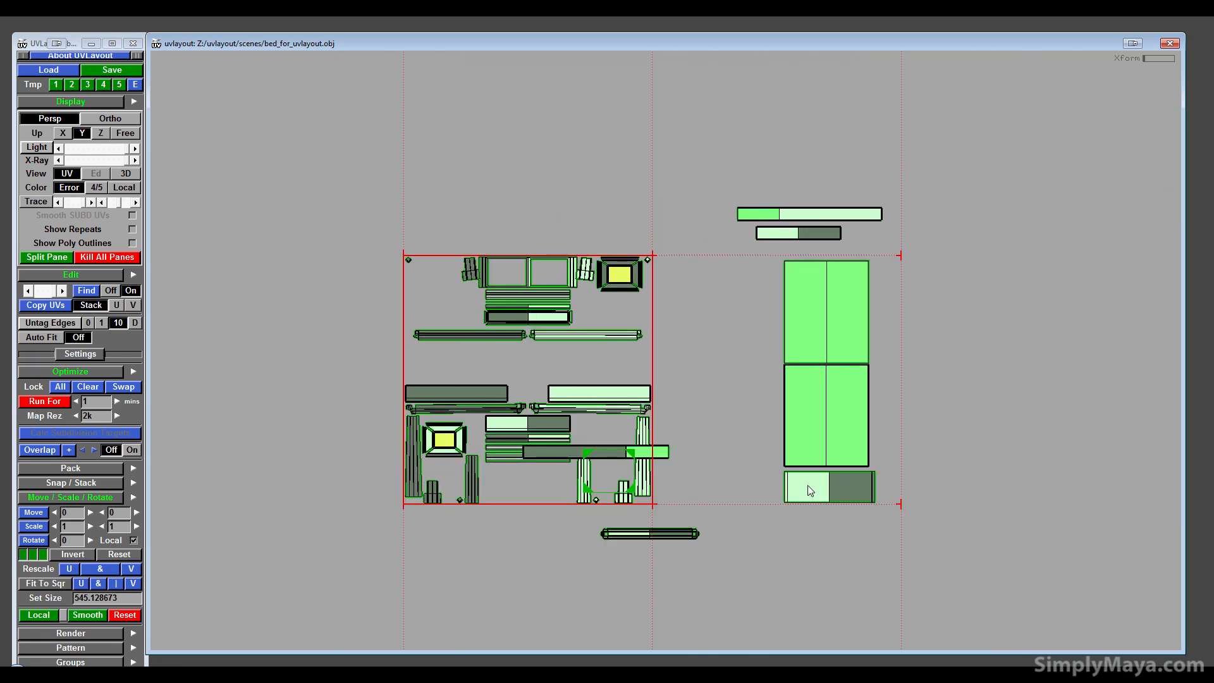
middle_drag(811, 492, 743, 489)
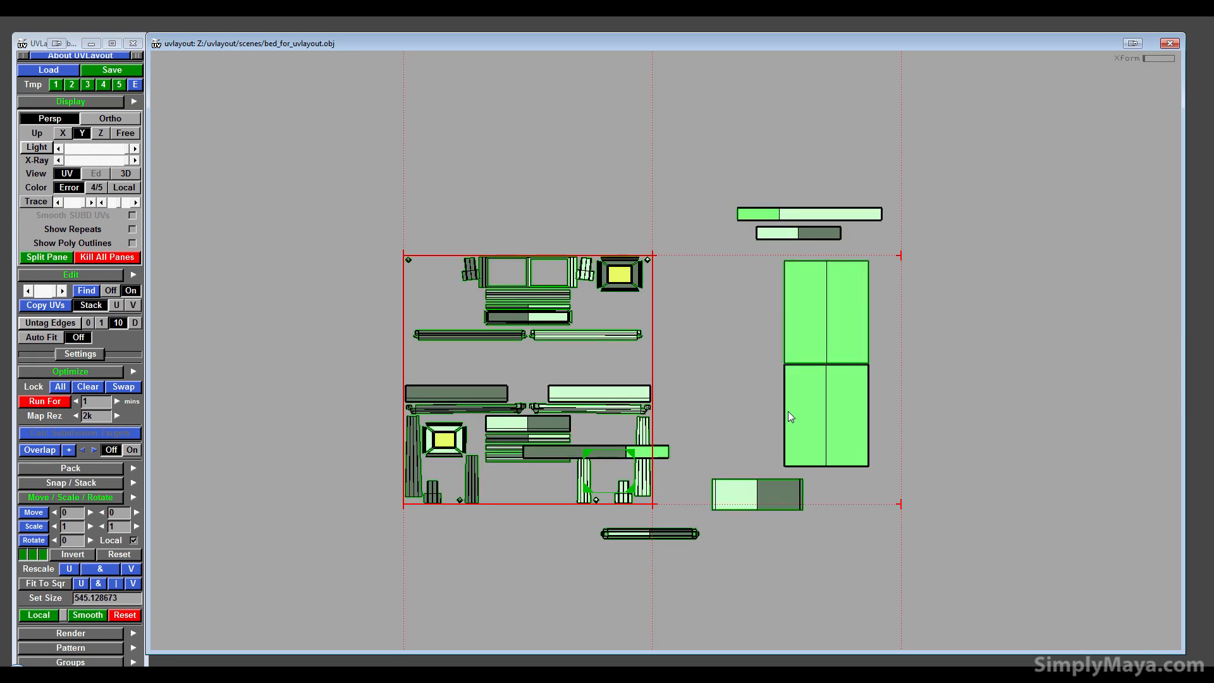
middle_drag(788, 411, 719, 301)
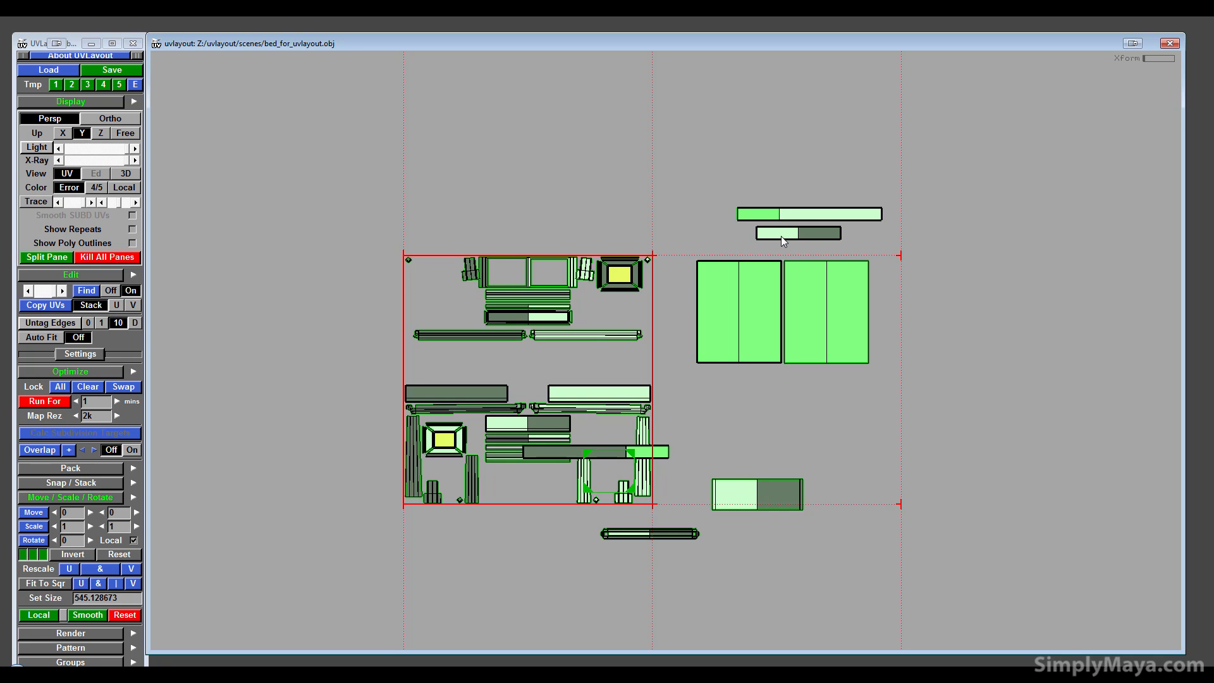
- Stack the long strip, the short strip and the solid panel closely beneath the two large shells
middle_drag(781, 237, 726, 375)
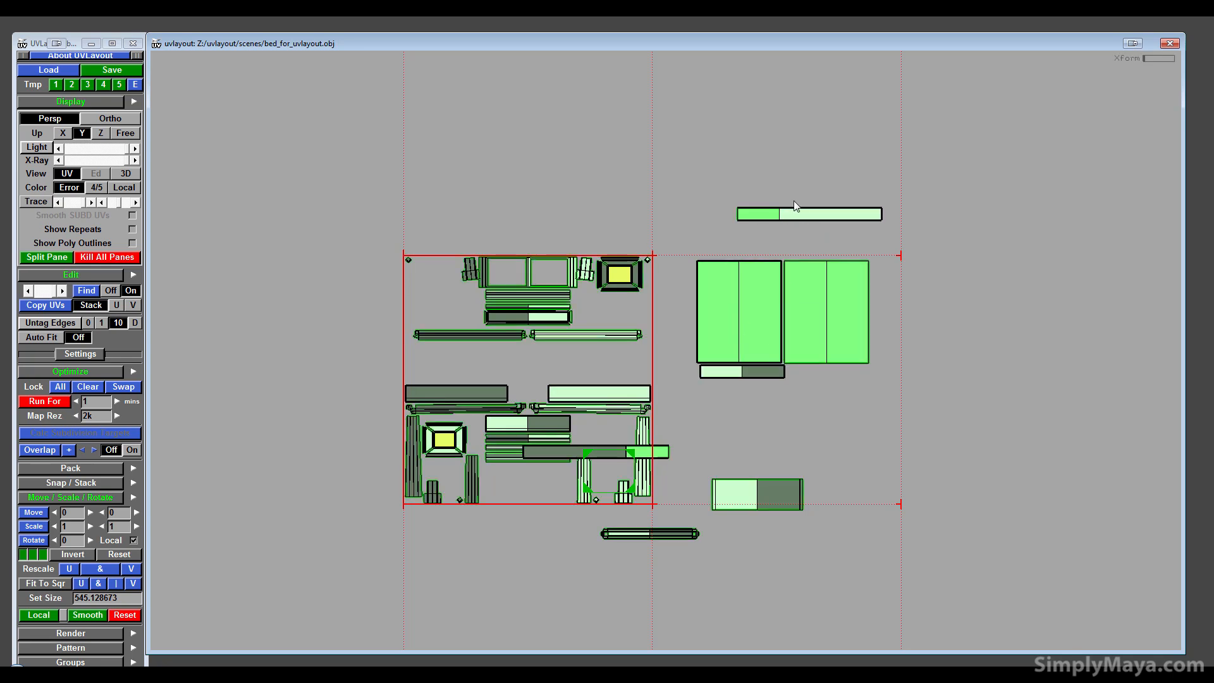
middle_drag(795, 217, 756, 378)
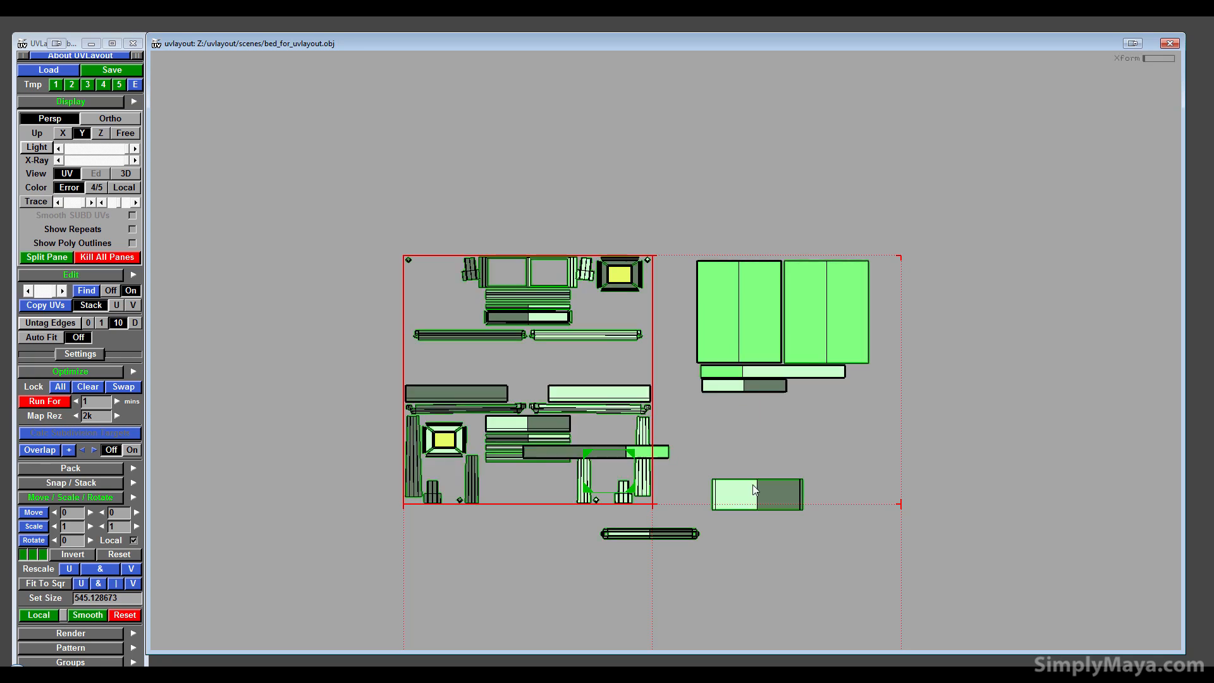
middle_drag(752, 484, 743, 398)
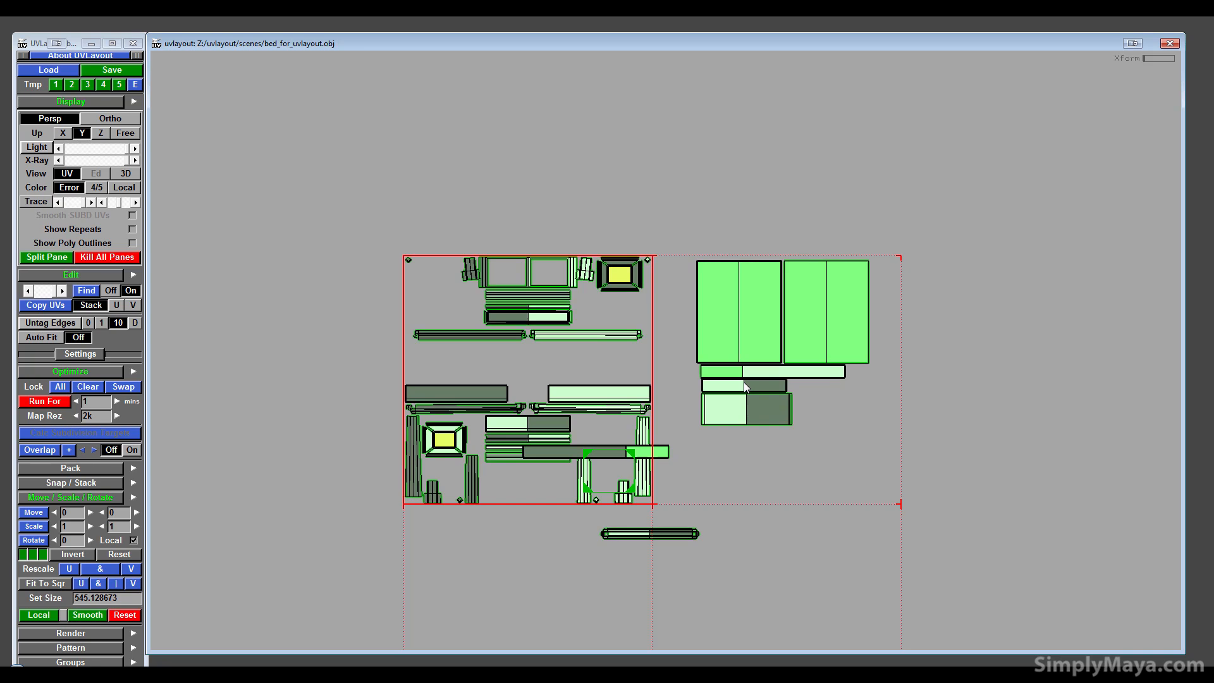
- Scale the separated inner base shells down sharply, move them into the first tile, and pack all shells together
drag(682, 223, 927, 525)
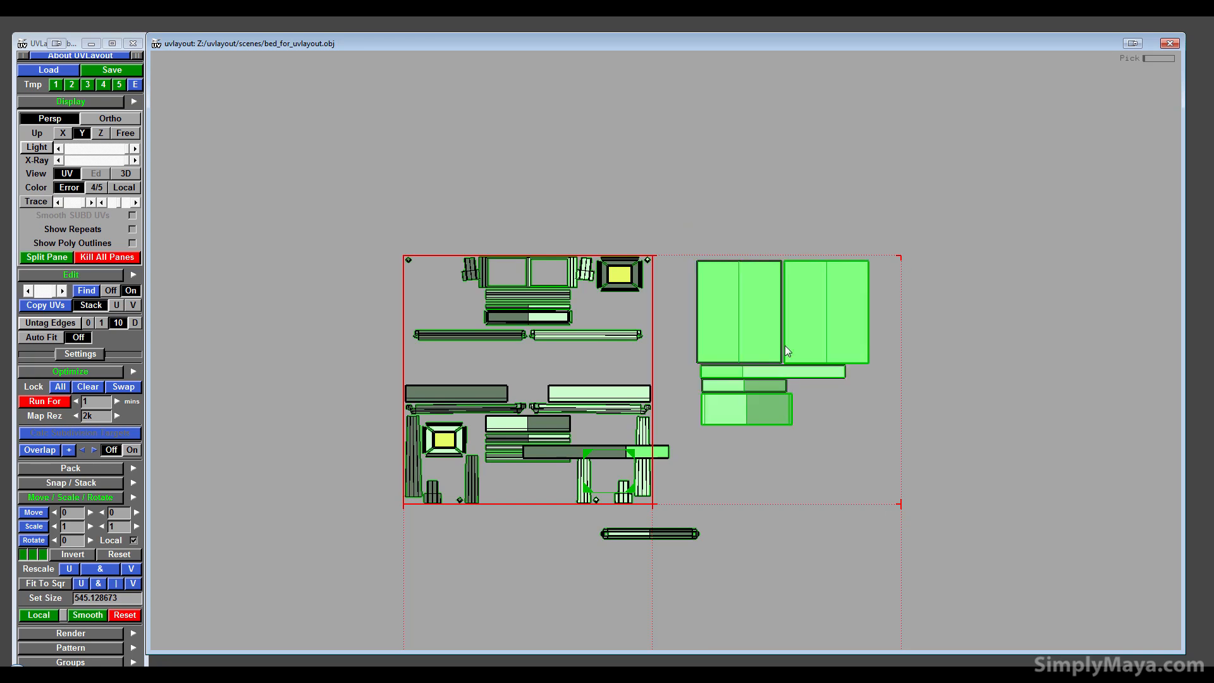
right_drag(784, 346, 474, 351)
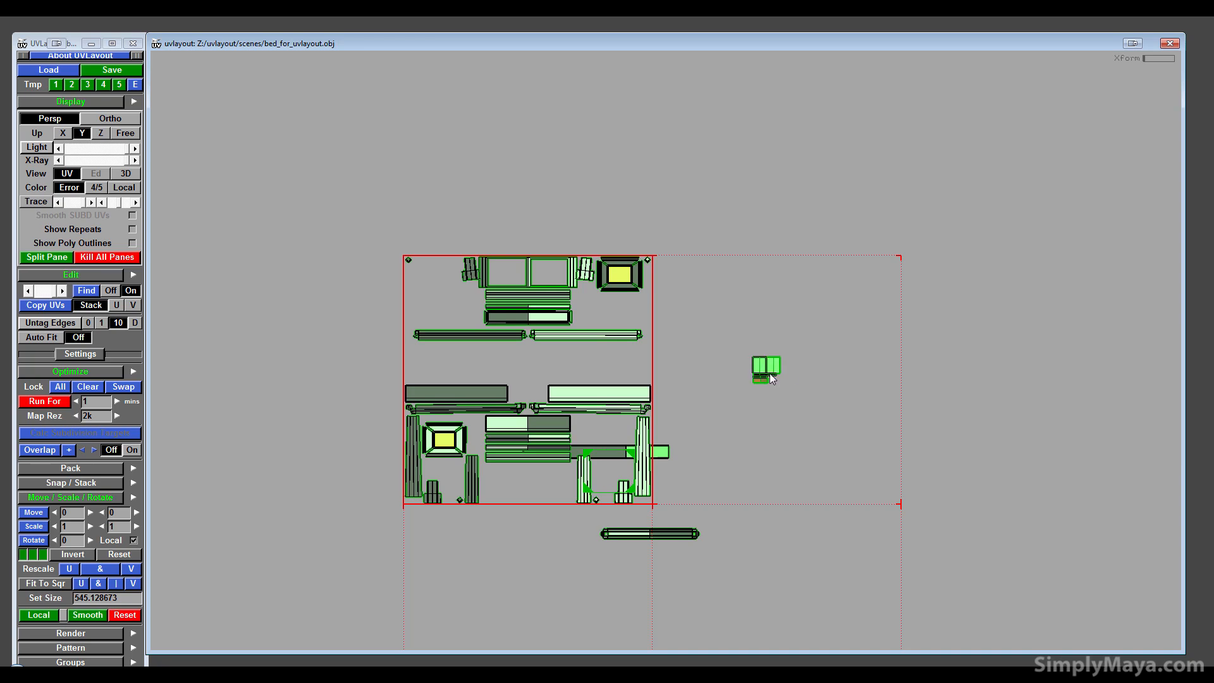
middle_drag(769, 362, 612, 466)
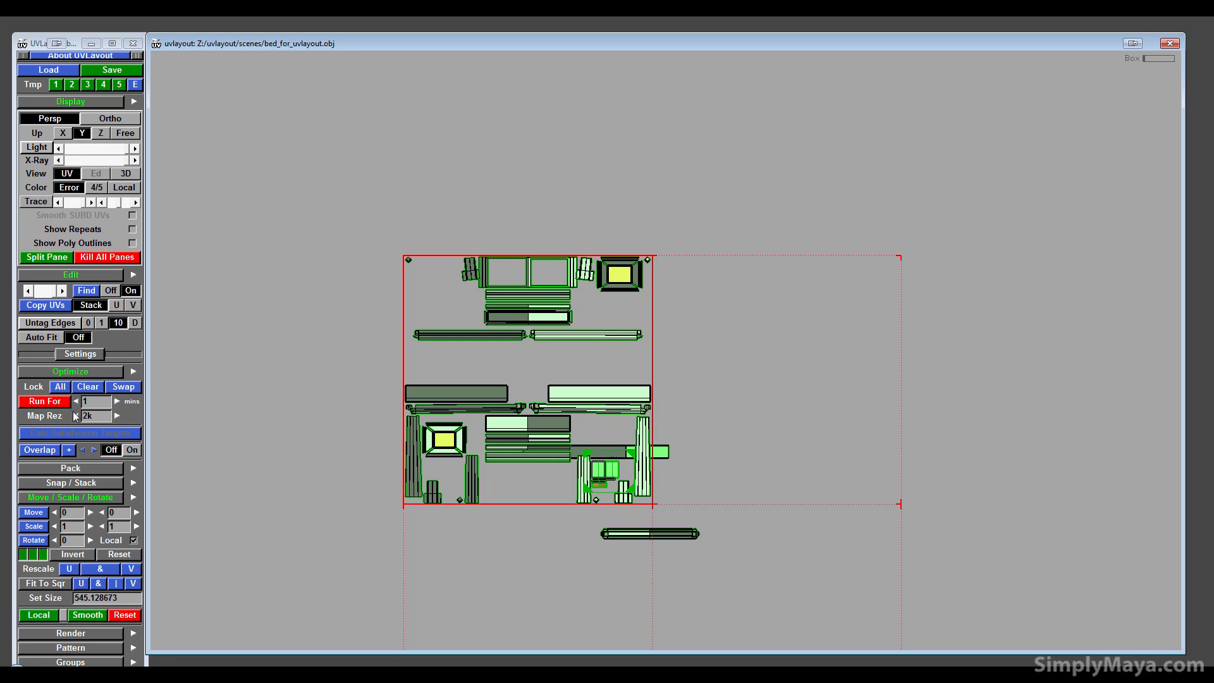
click(71, 468)
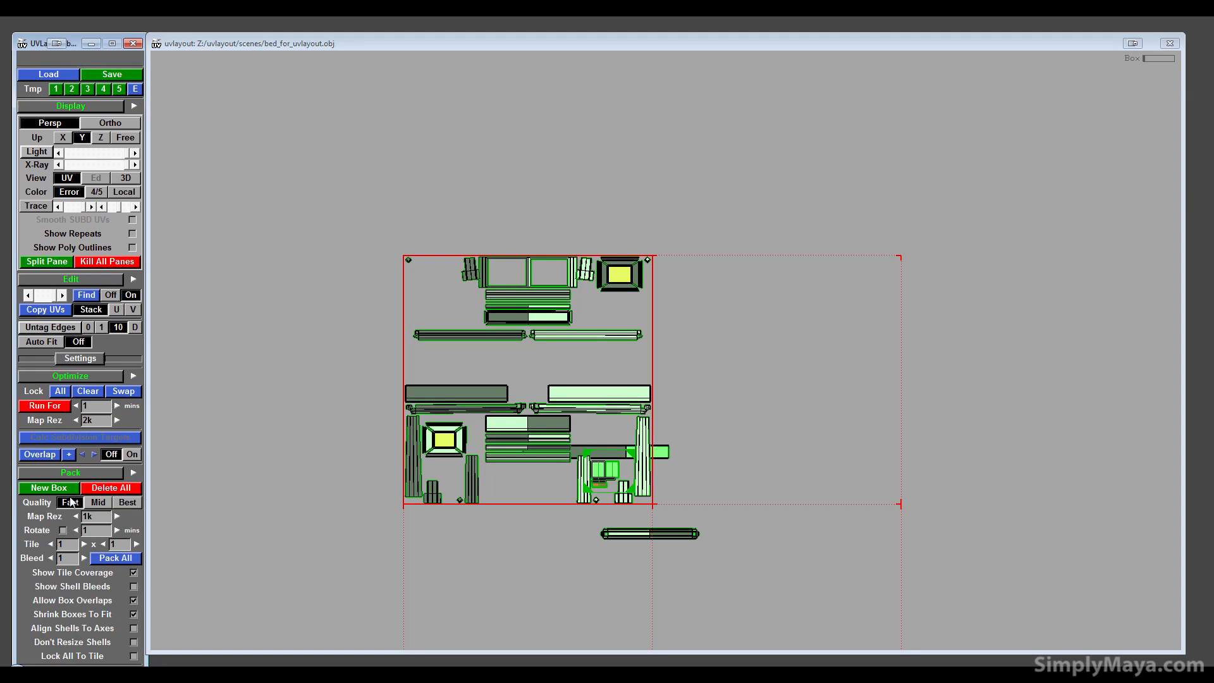
click(118, 558)
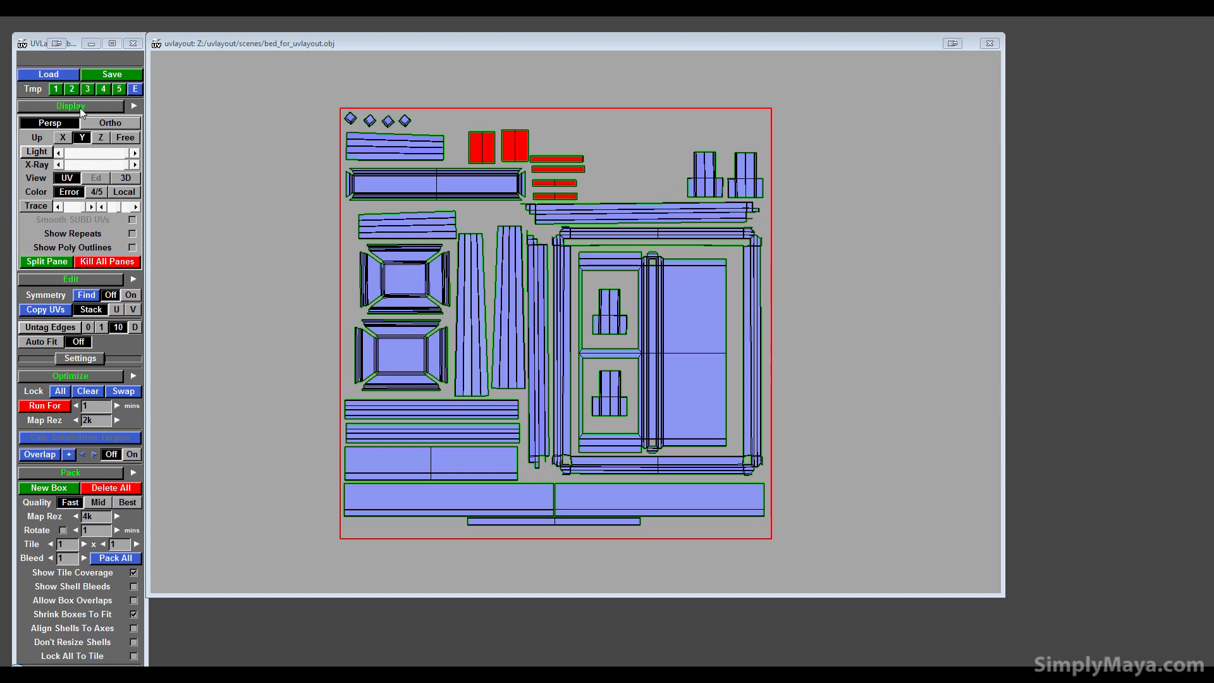
- Compare the checker density of the bed's inner base with its frame on the 3D model, and review the packed UV layout
click(133, 179)
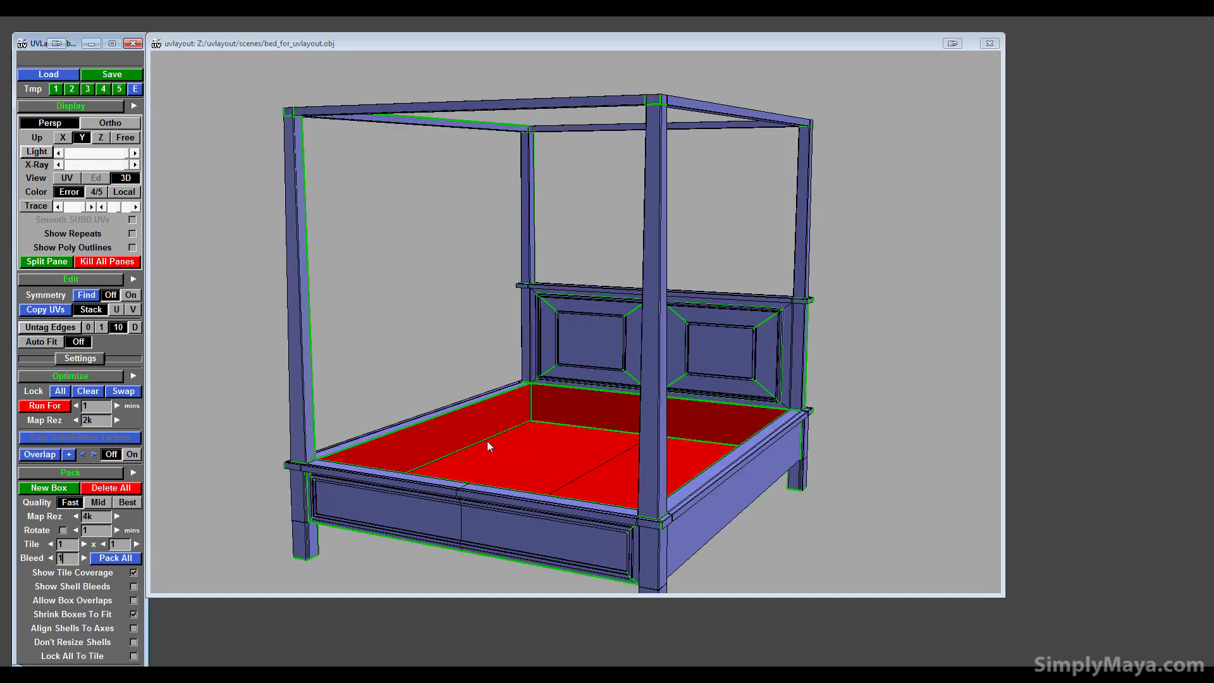
key(t)
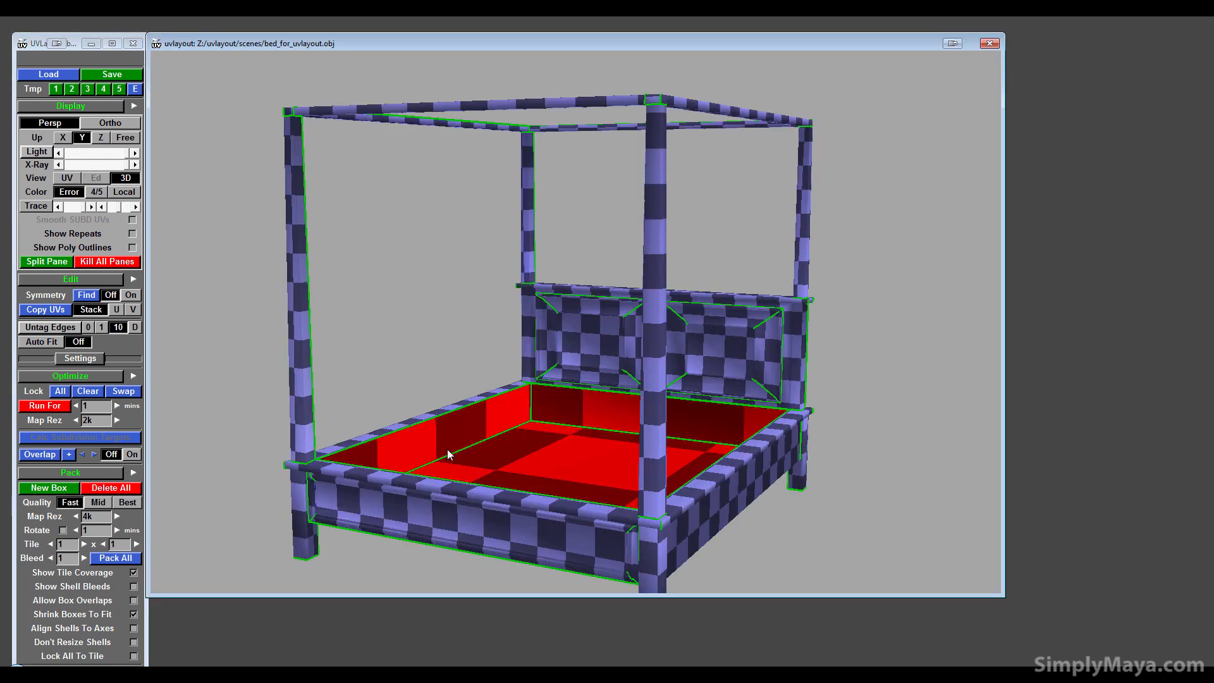
drag(448, 453, 560, 247)
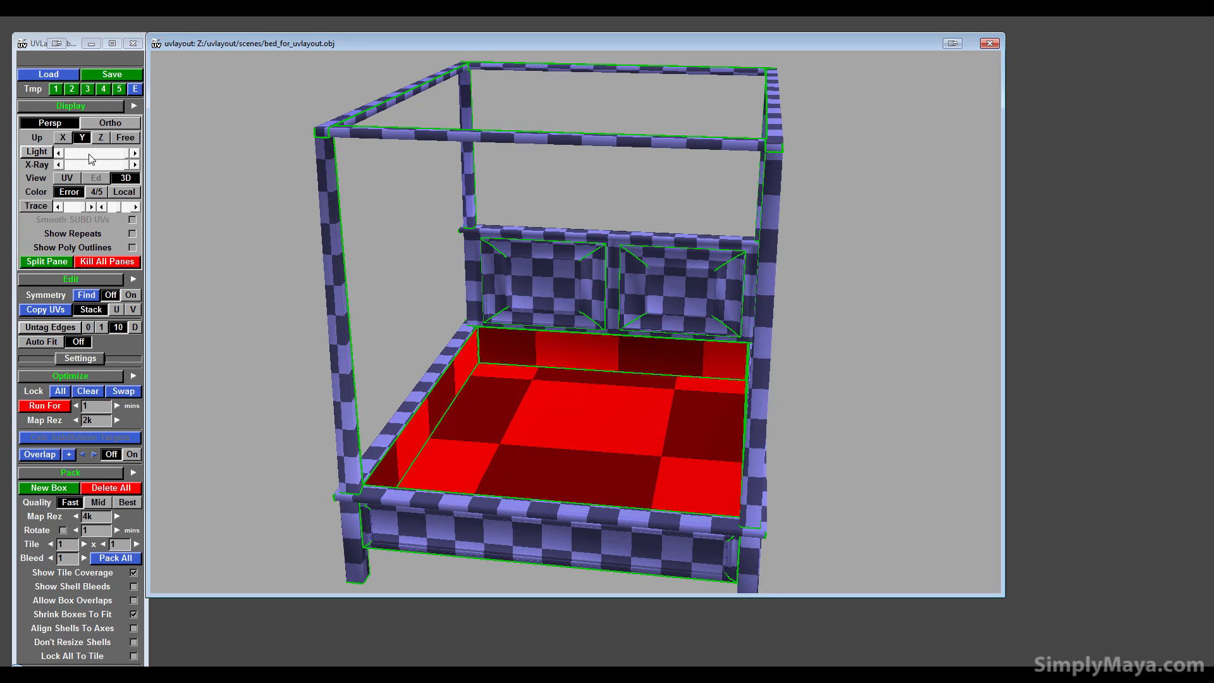
click(66, 178)
right_drag(616, 385, 570, 434)
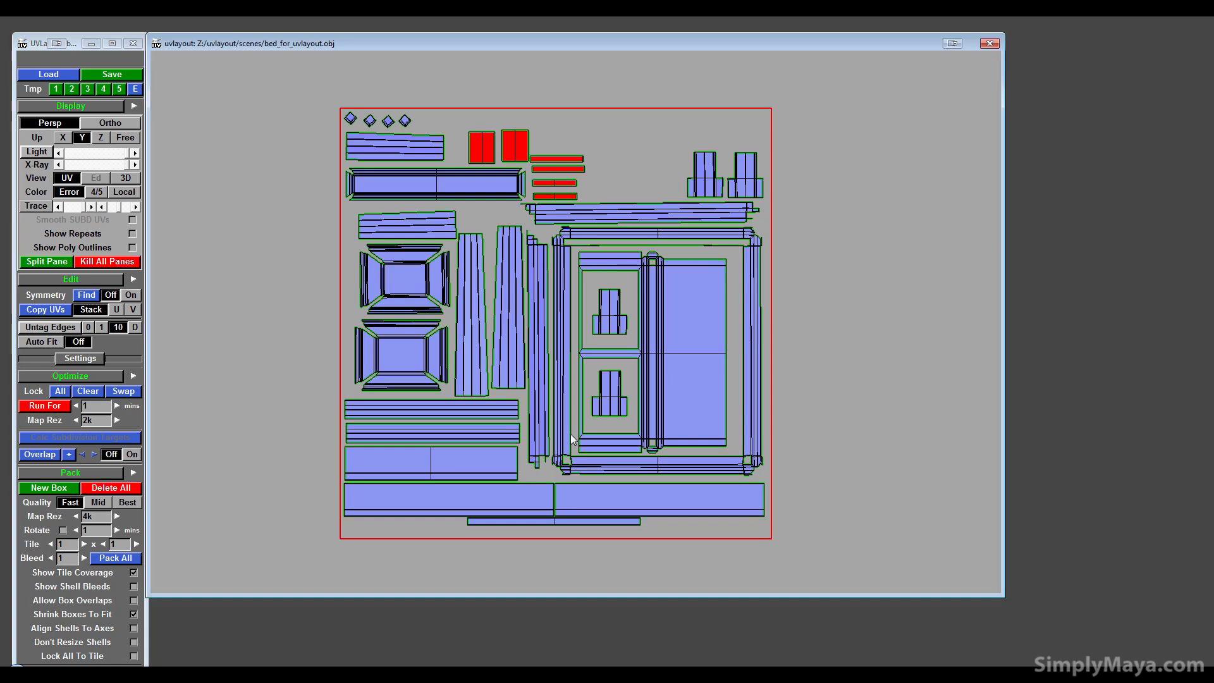
middle_drag(570, 434, 560, 467)
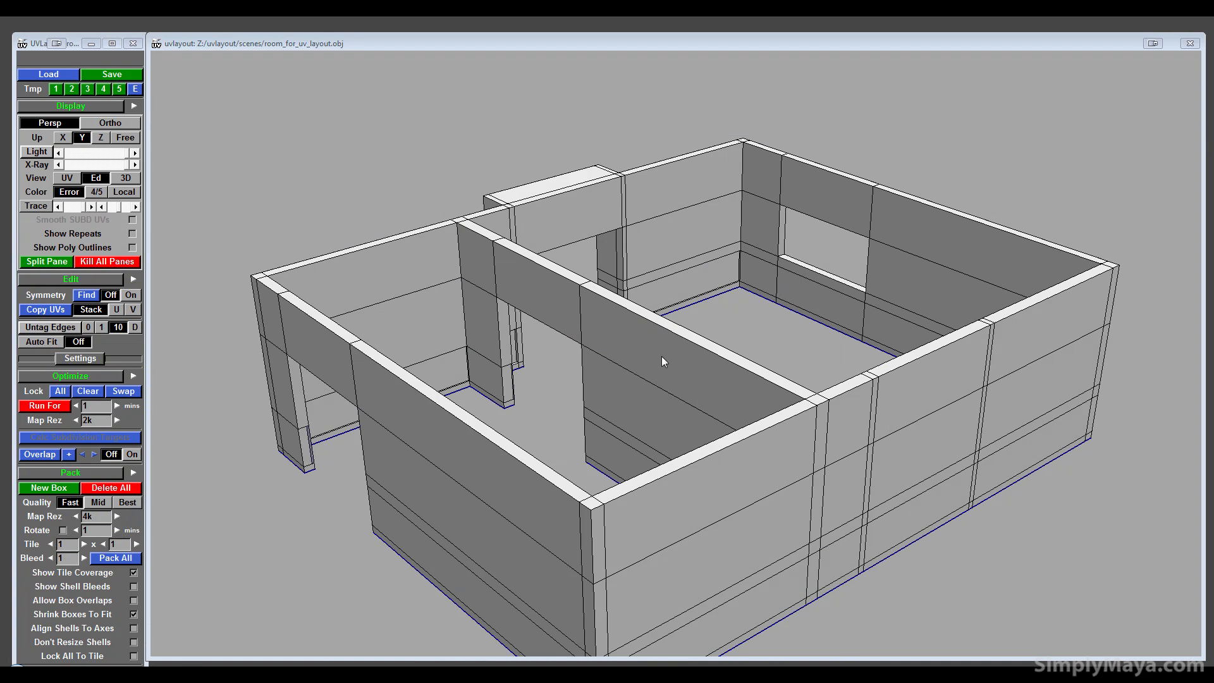
- Examine the room model's walls, window and doorway openings from several angles
drag(663, 360, 511, 440)
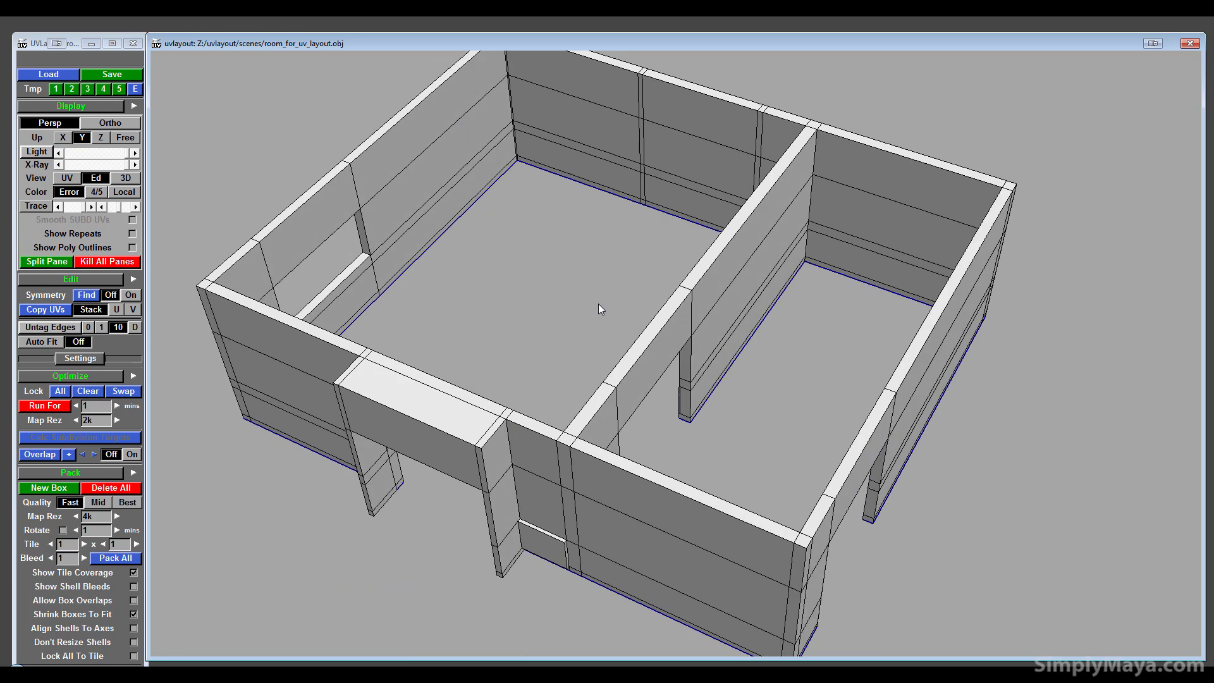
drag(464, 405, 635, 337)
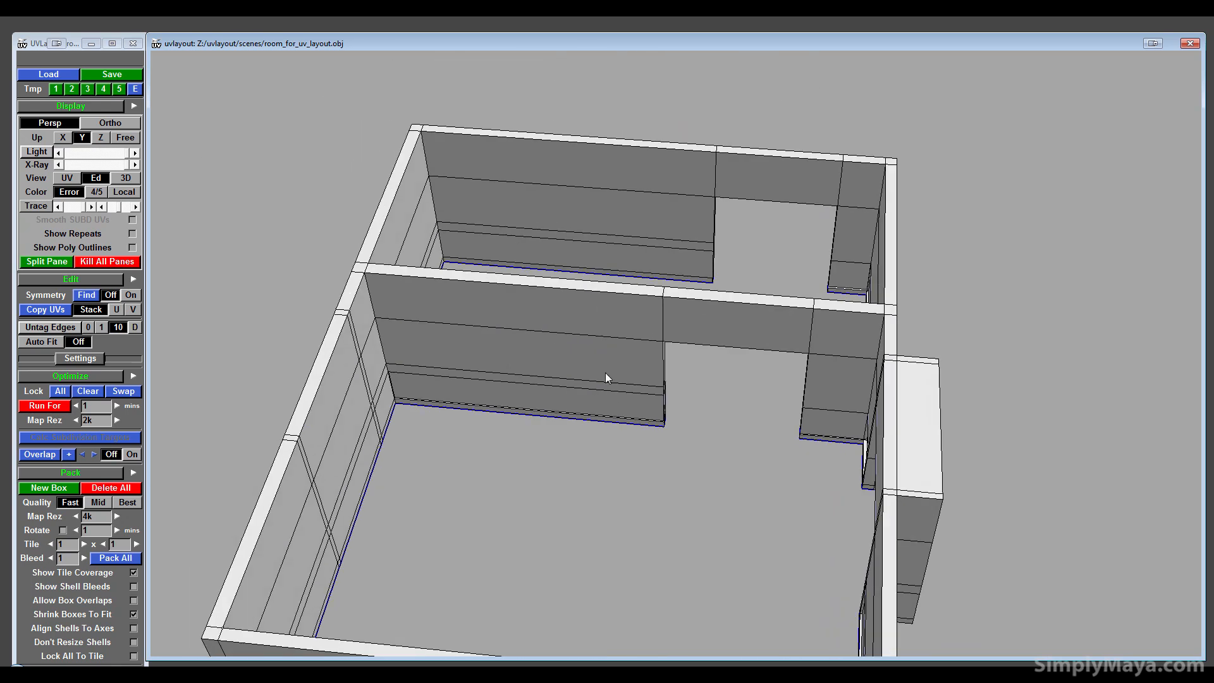
drag(605, 375, 508, 416)
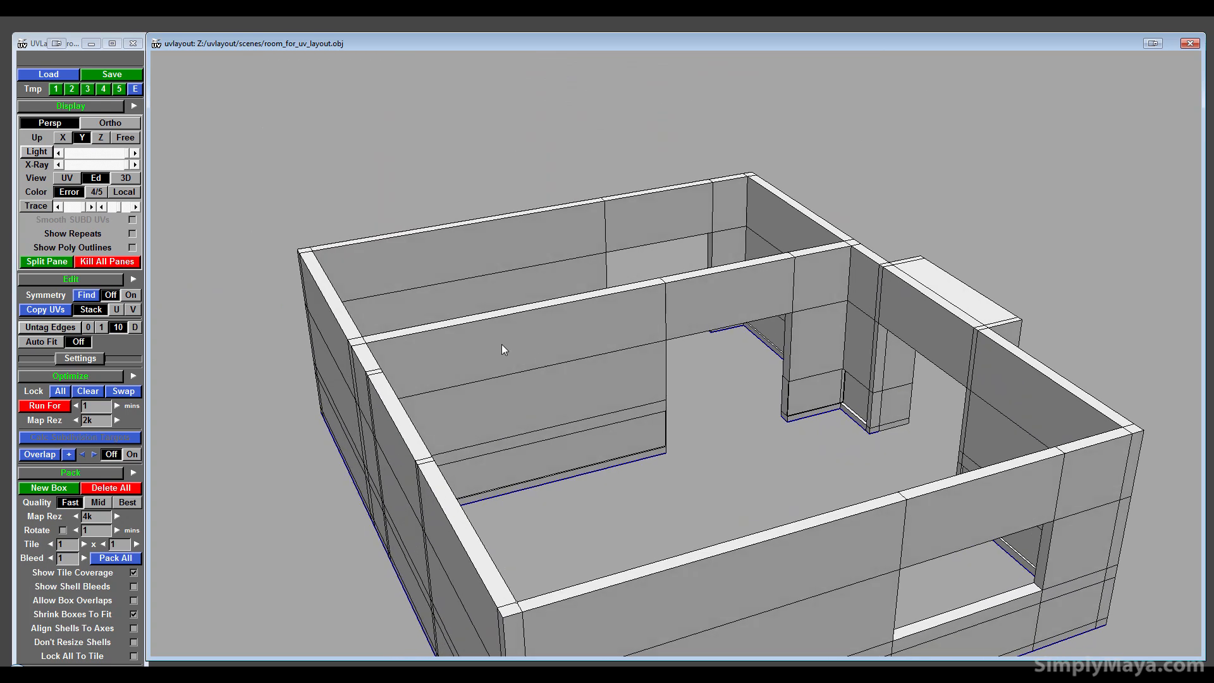
drag(682, 386, 571, 222)
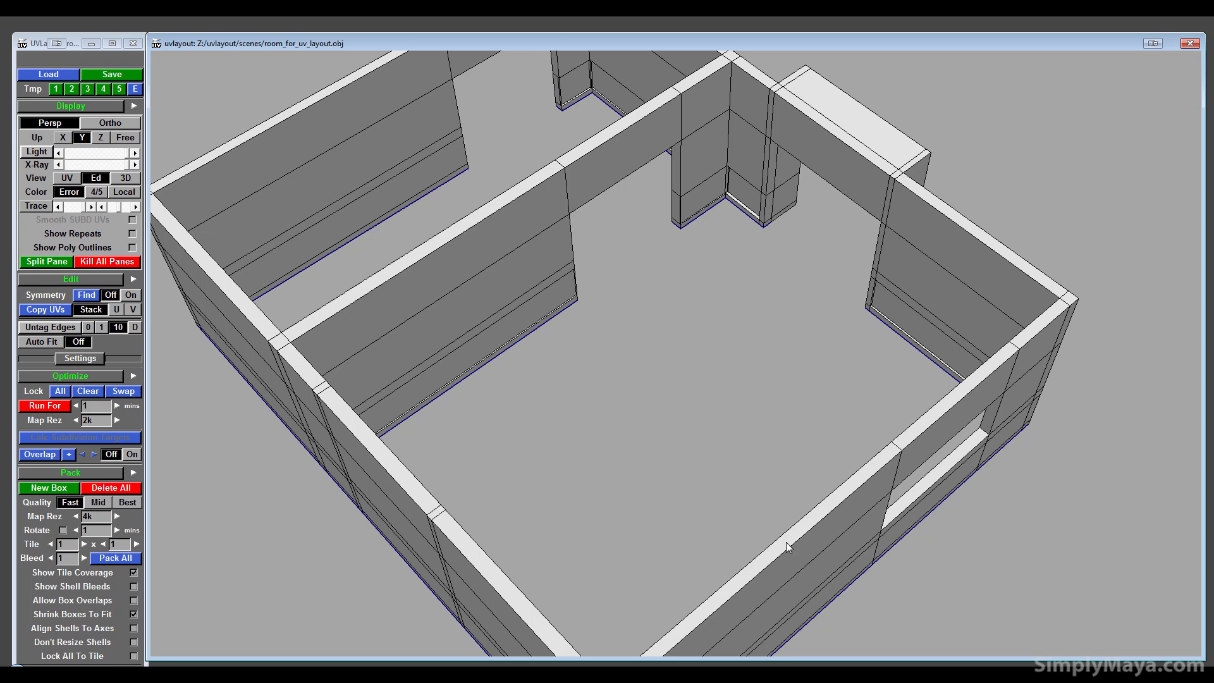
scroll(533, 391, up, 1)
scroll(533, 390, down, 2)
middle_drag(533, 391, 492, 348)
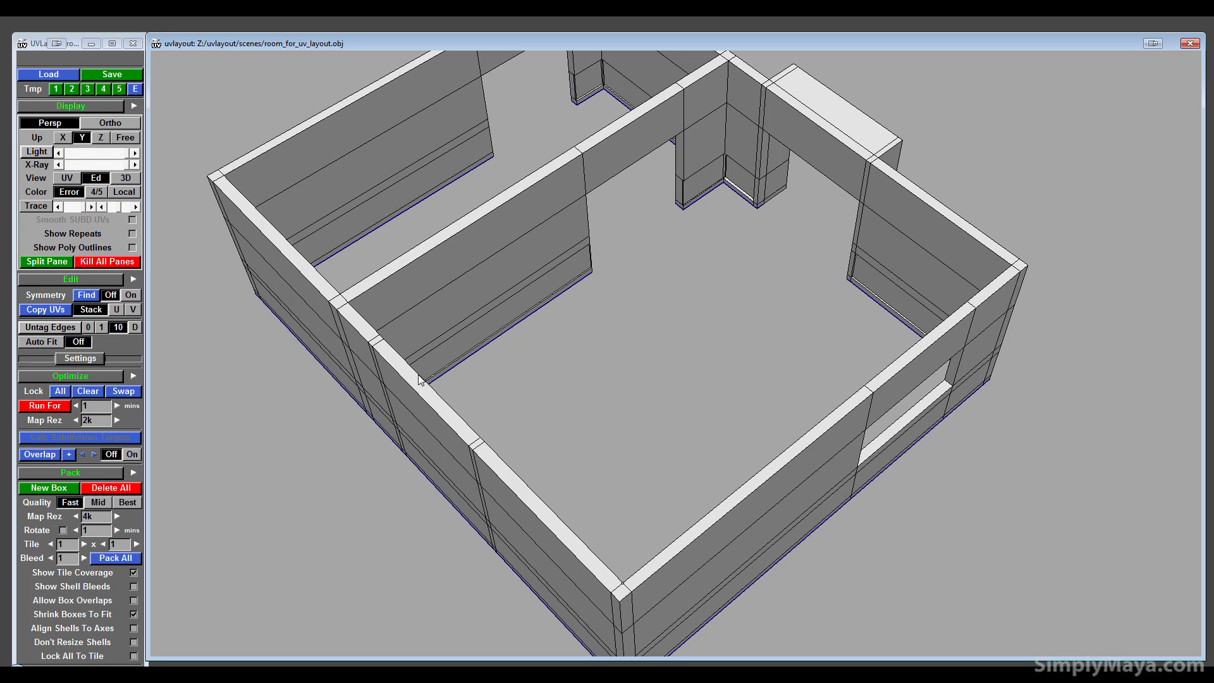
- Cut along the inner top edges of the walls enclosing the larger room
key(c)
key(c)
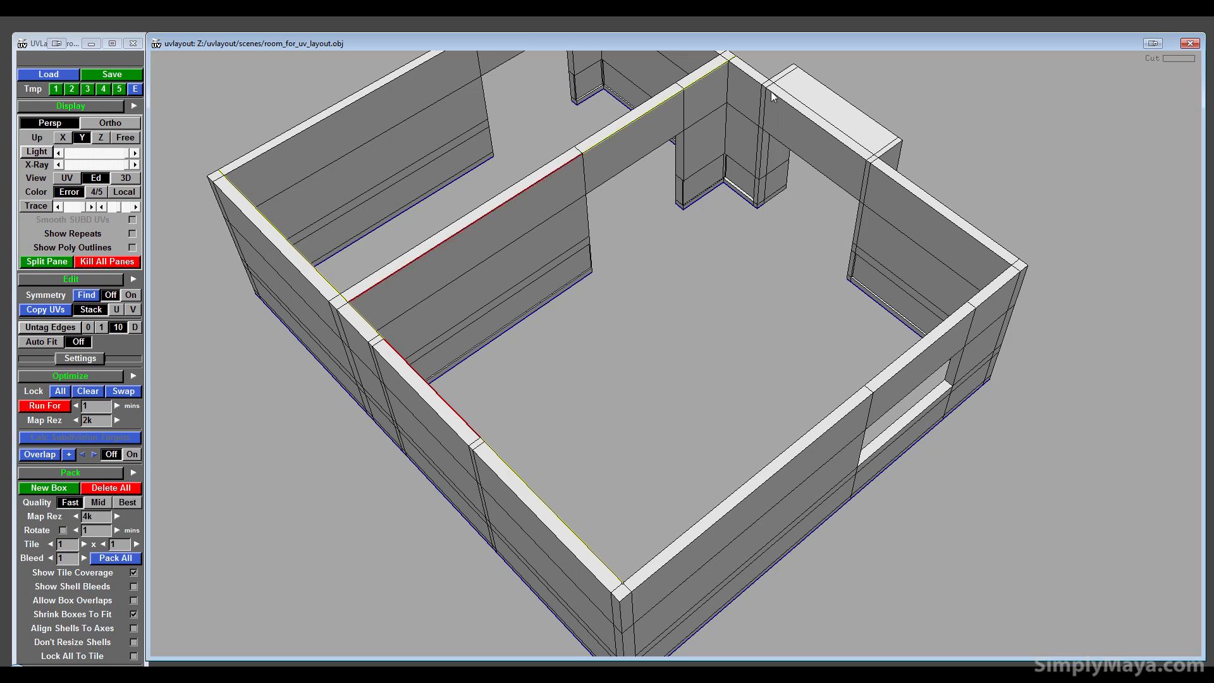
key(c)
key(c)
drag(747, 399, 875, 388)
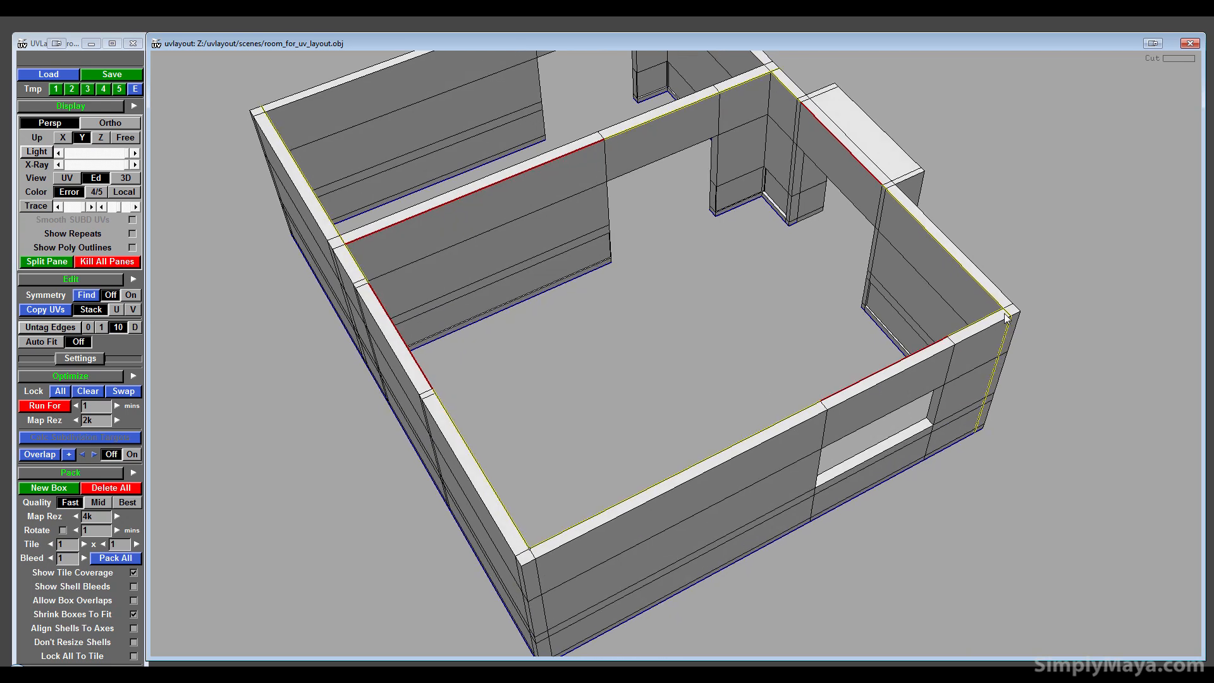
key(c)
key(c)
key(c)
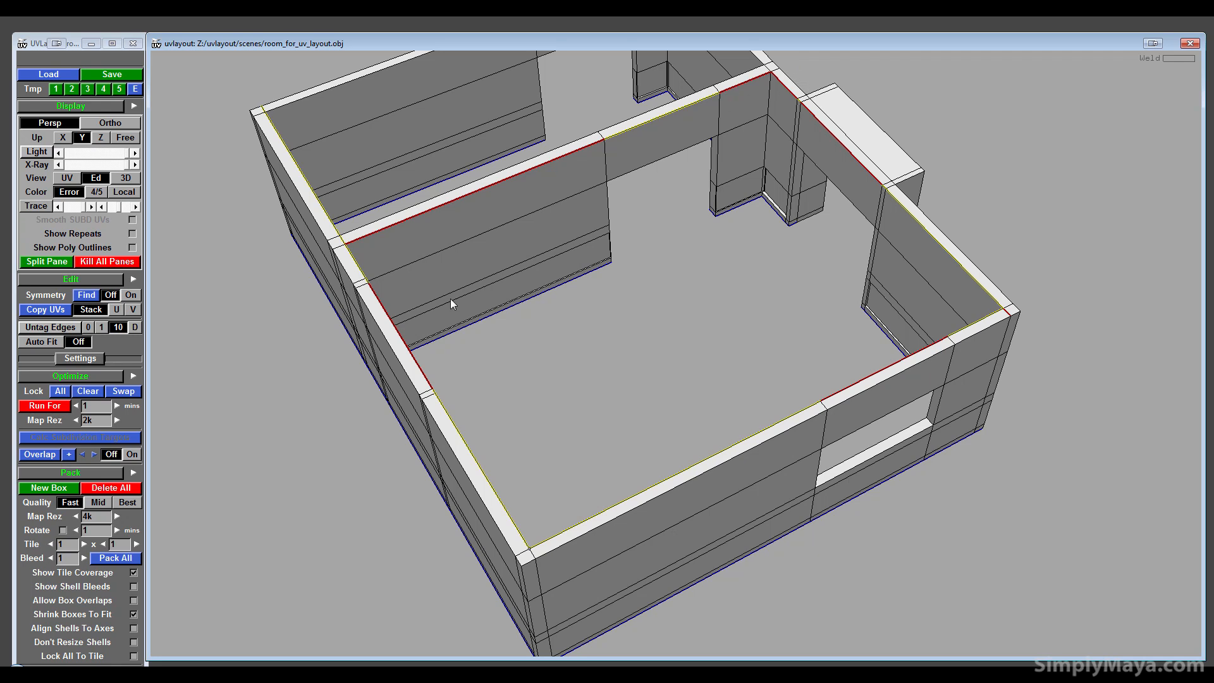
- Inspect where the top cuts meet at the larger room's inner corner, and follow that wall corner down to the floor
drag(399, 349, 387, 347)
right_drag(363, 446, 319, 446)
middle_drag(319, 447, 401, 427)
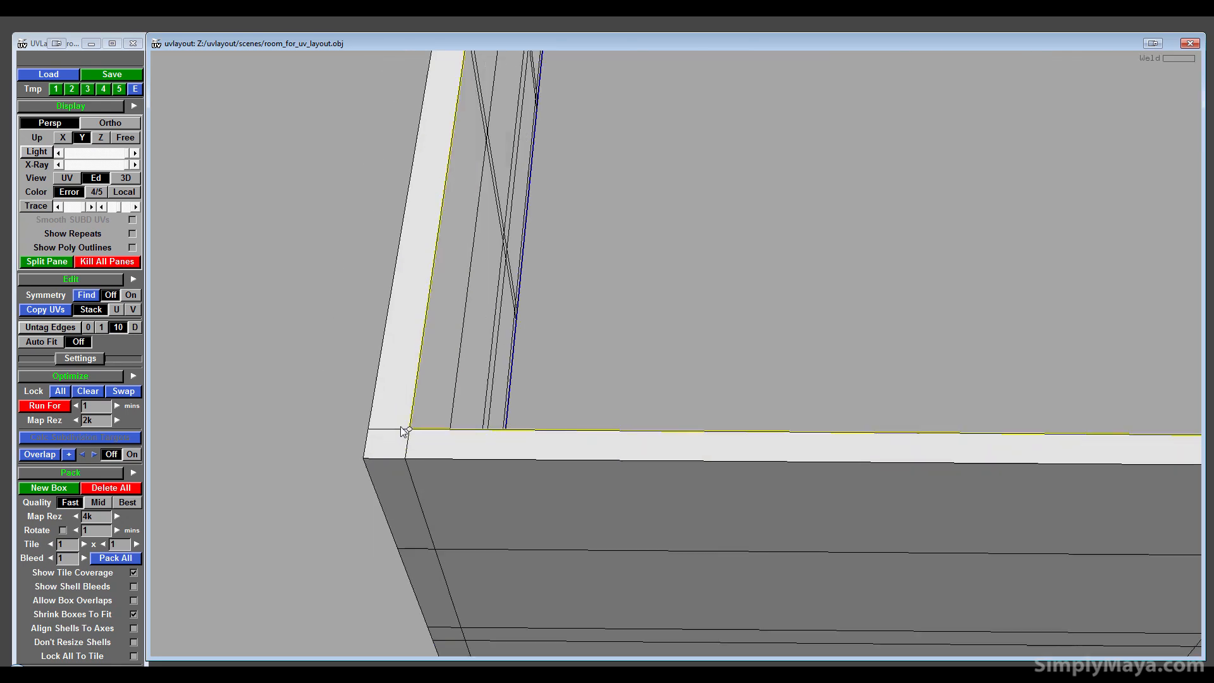
right_drag(401, 427, 365, 437)
middle_drag(365, 437, 444, 423)
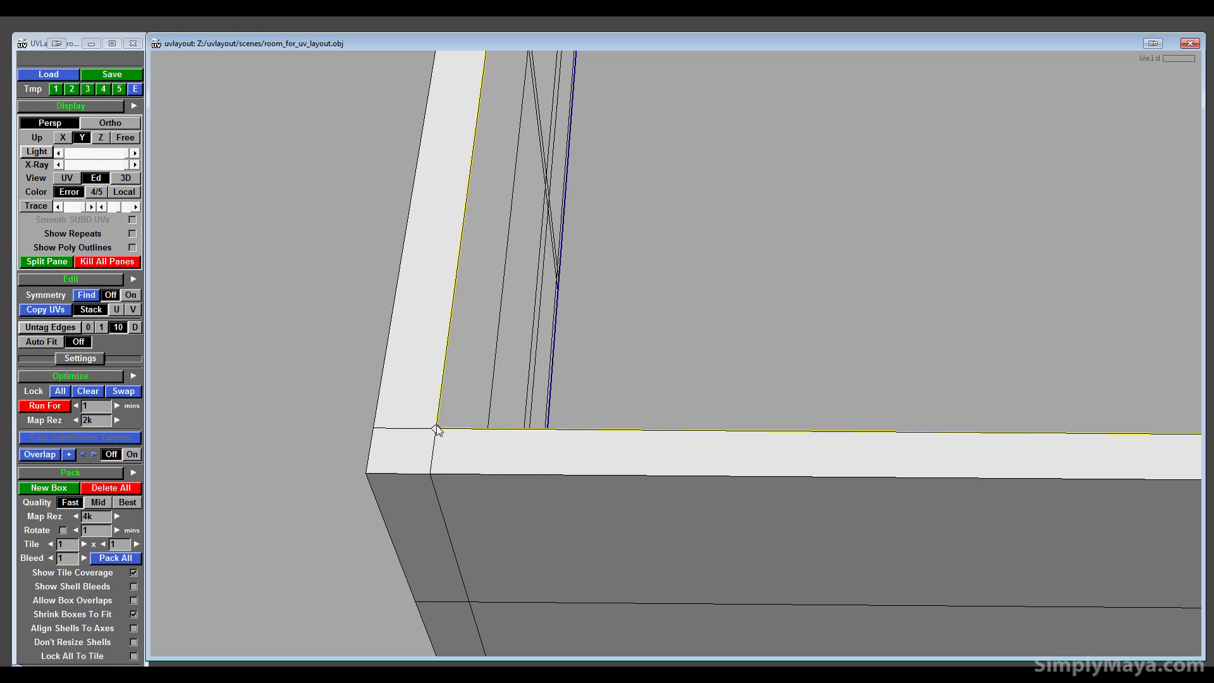
key(c)
drag(453, 439, 480, 306)
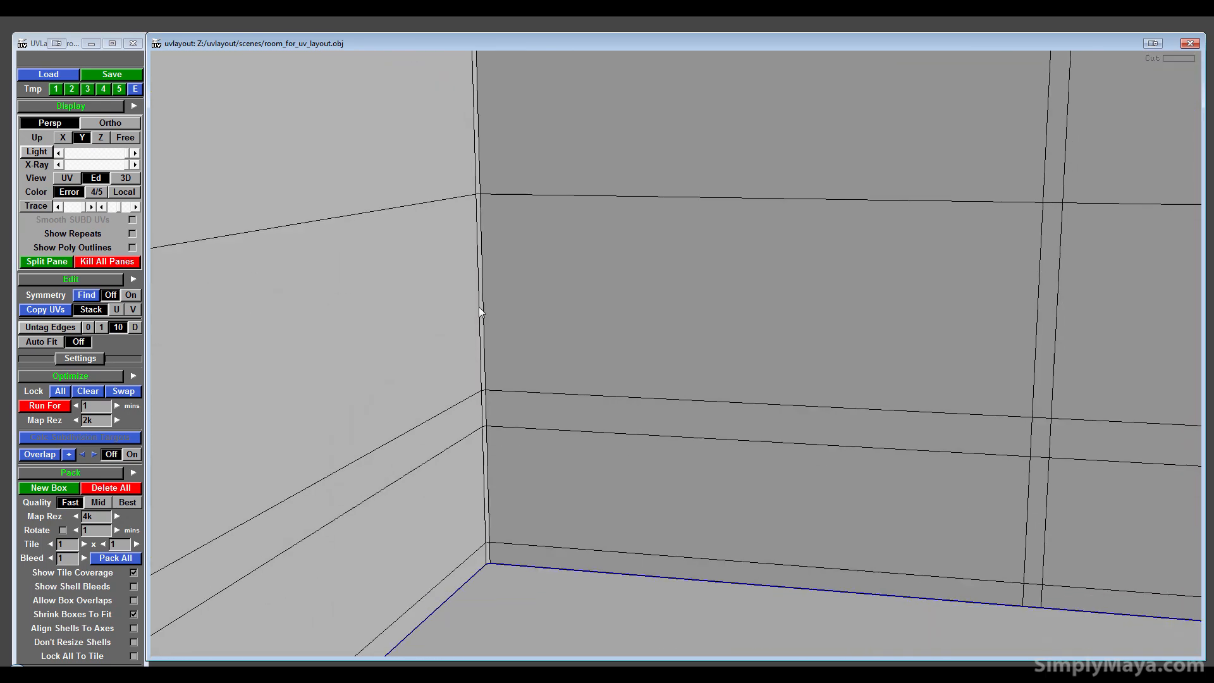
drag(489, 375, 431, 593)
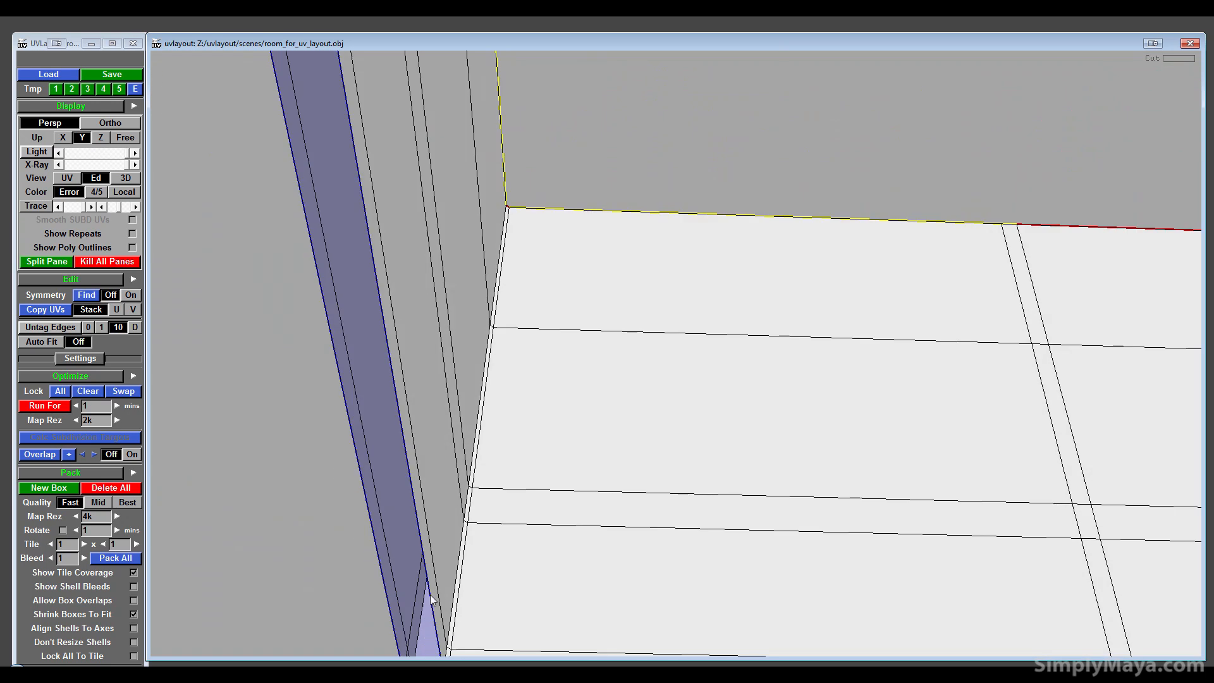
- Cut the four inner edges around the window opening in the larger room's wall
drag(415, 461, 687, 400)
key(c)
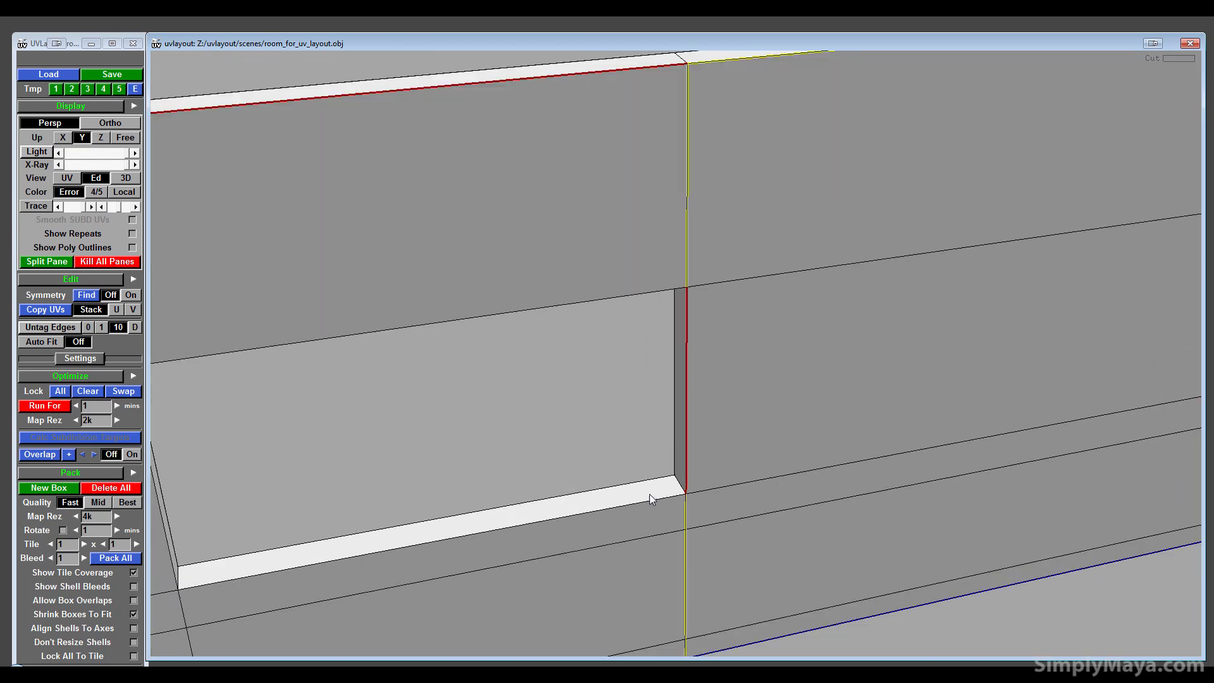
key(c)
key(c)
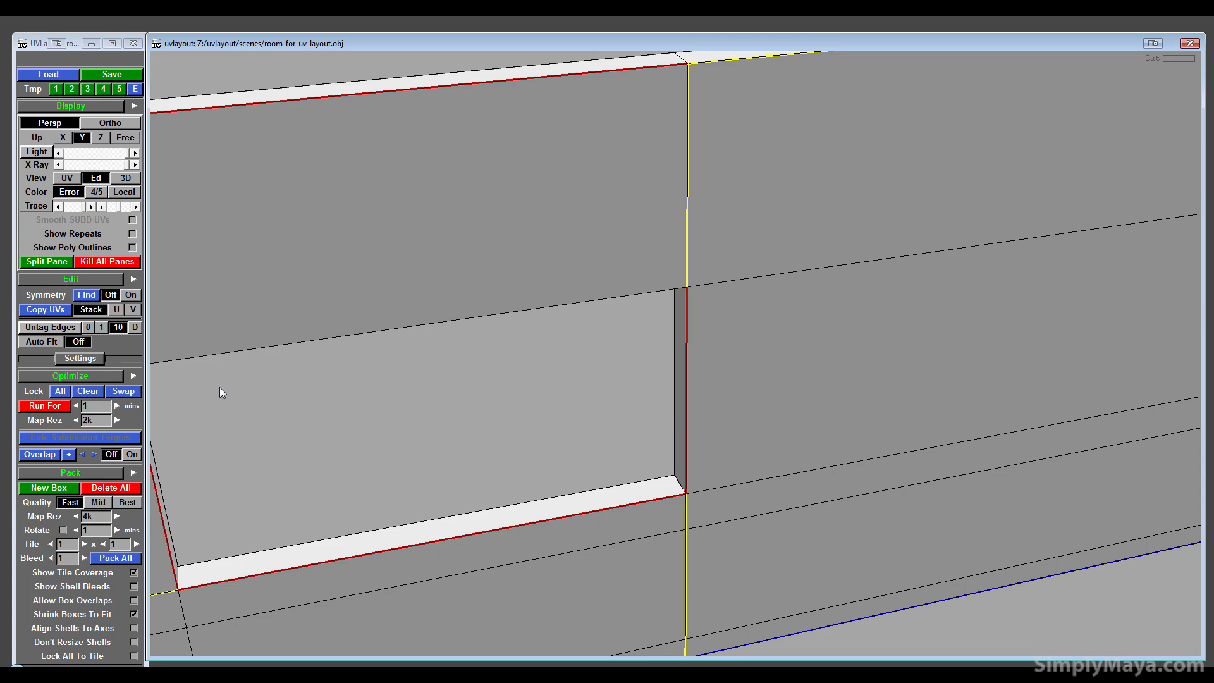
key(c)
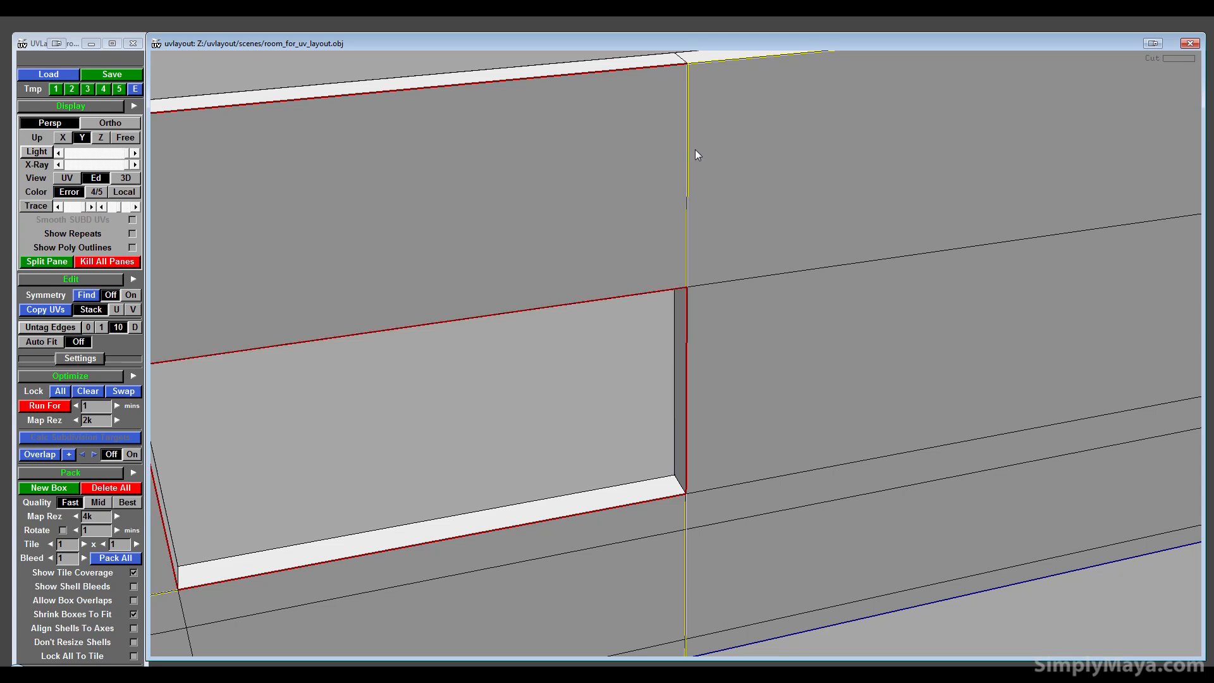
- Weld the stray cuts extending from the window corners into the surrounding wall, keeping only the window outline cut
key(w)
key(w)
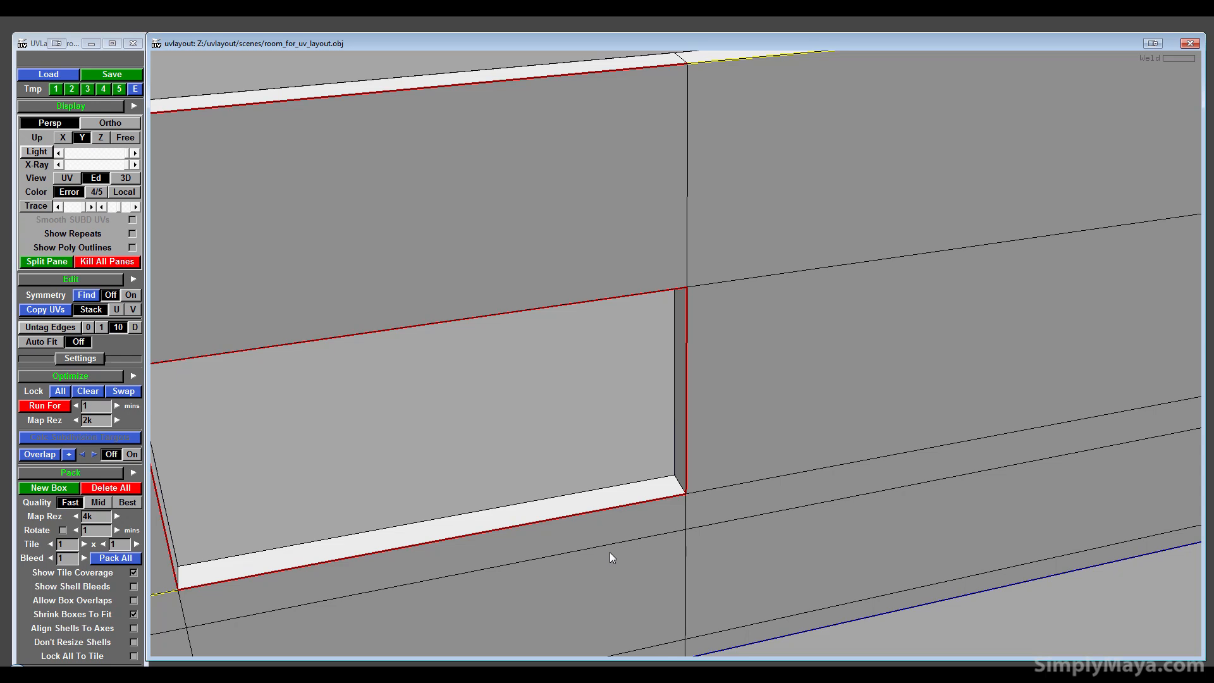
middle_drag(597, 452, 758, 350)
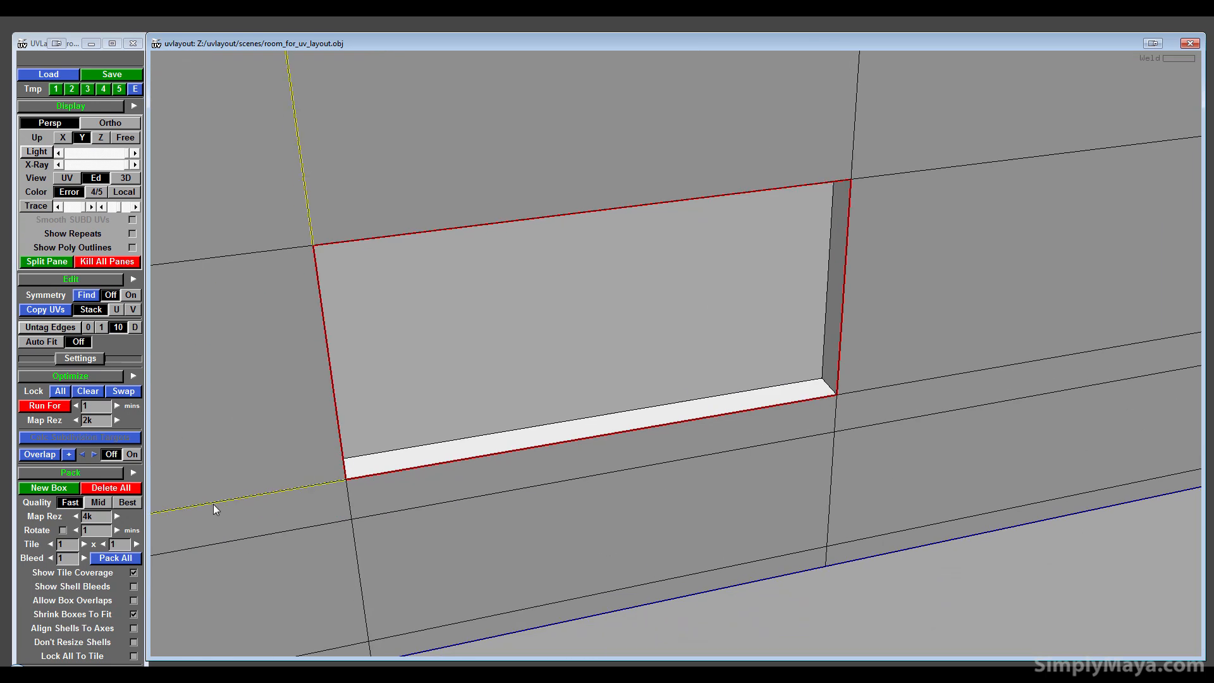
key(w)
key(w)
- Cut the top and side edges of the alcove opening on the room side, and weld the extensions beyond its upper corners
drag(518, 348, 196, 324)
drag(723, 354, 664, 515)
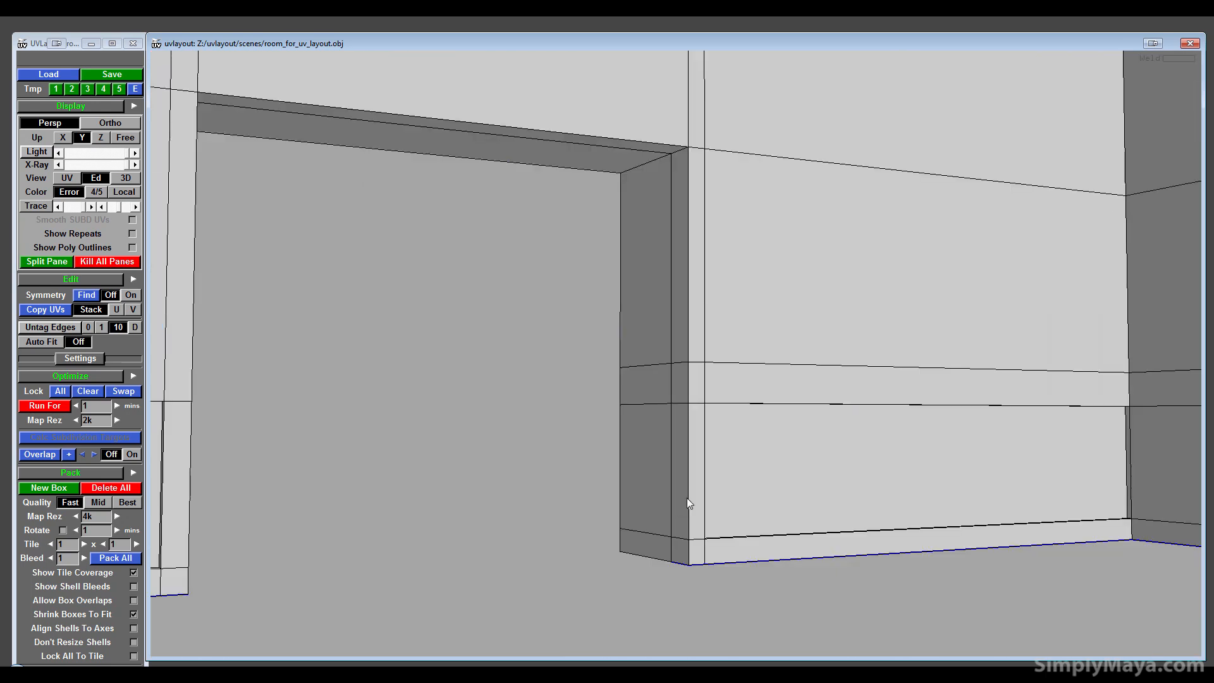
key(c)
key(c)
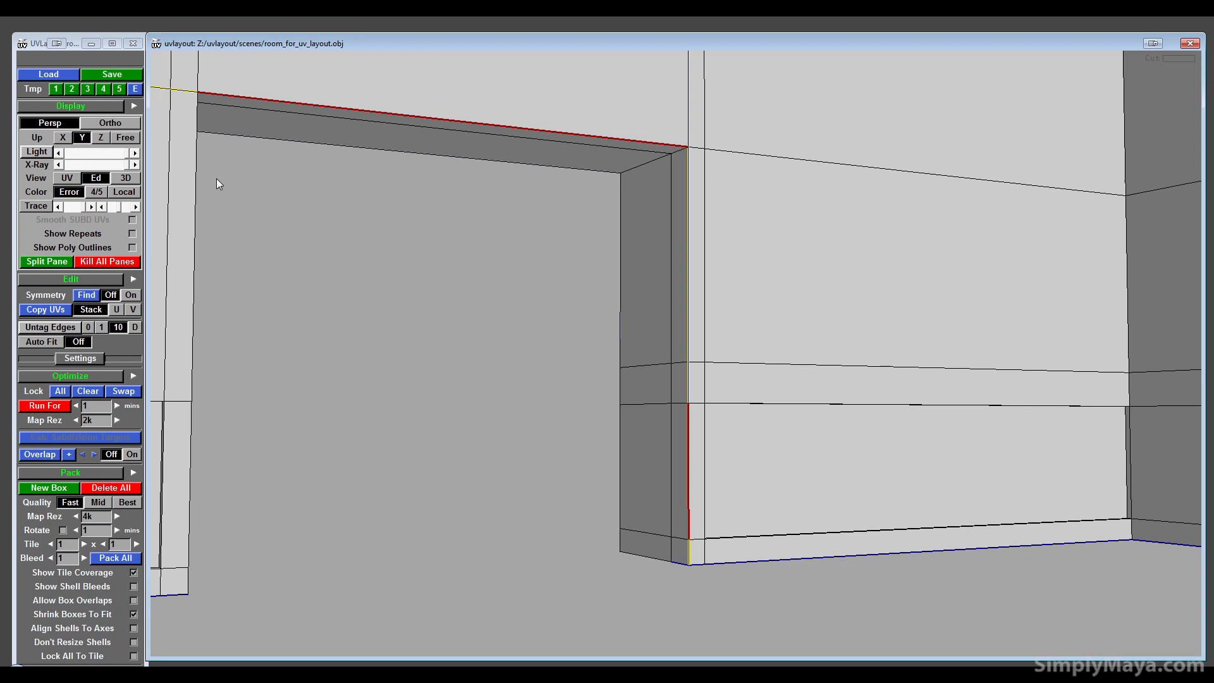
key(c)
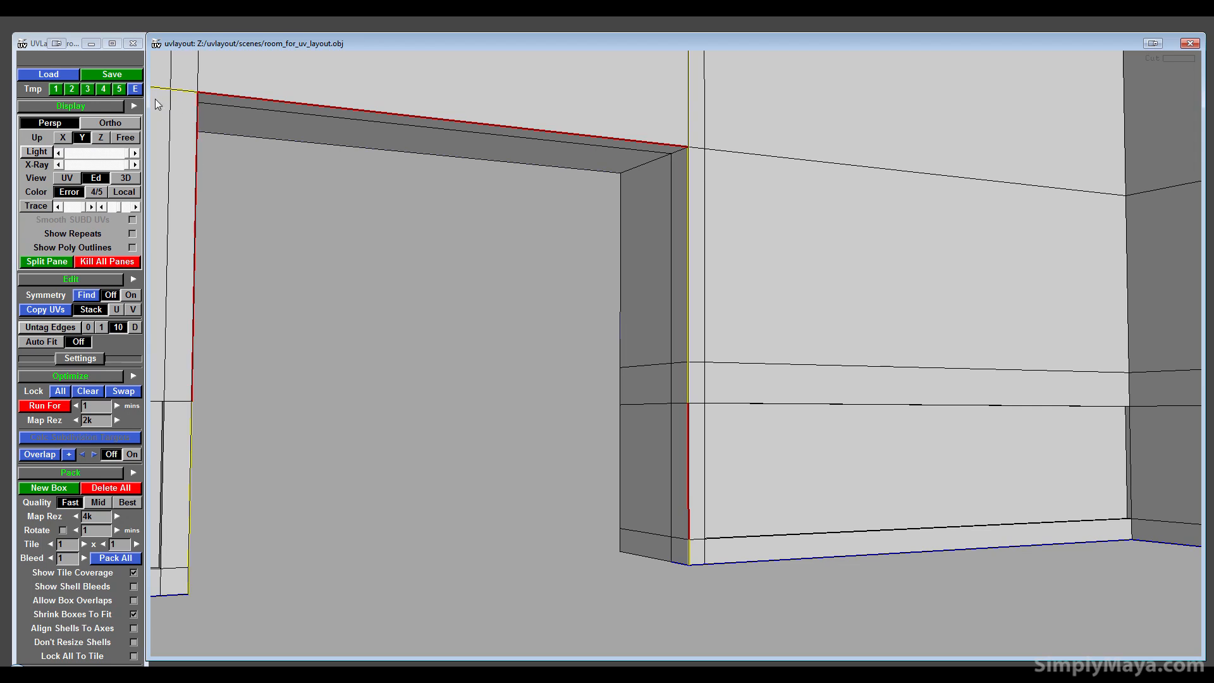
key(w)
key(w)
key(c)
- Cut the room-side edges of the doorway in the dividing wall, and weld the cut extensions beyond its upper corners
alt+drag(569, 377, 625, 348)
key(c)
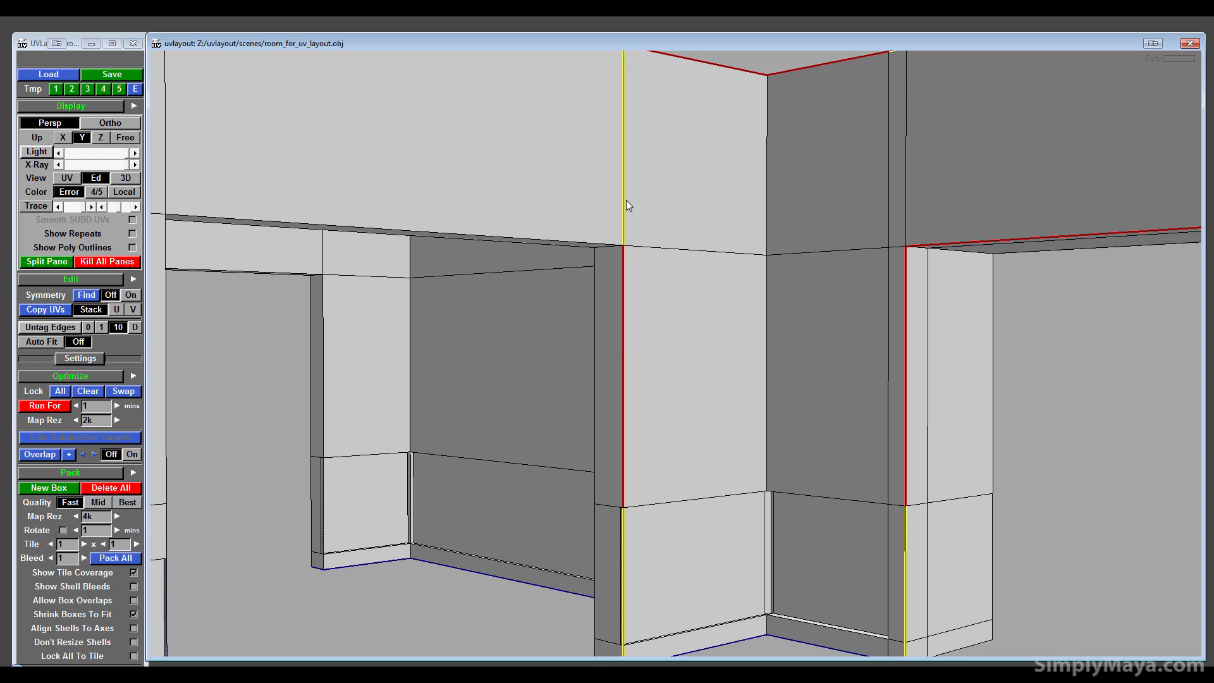
key(w)
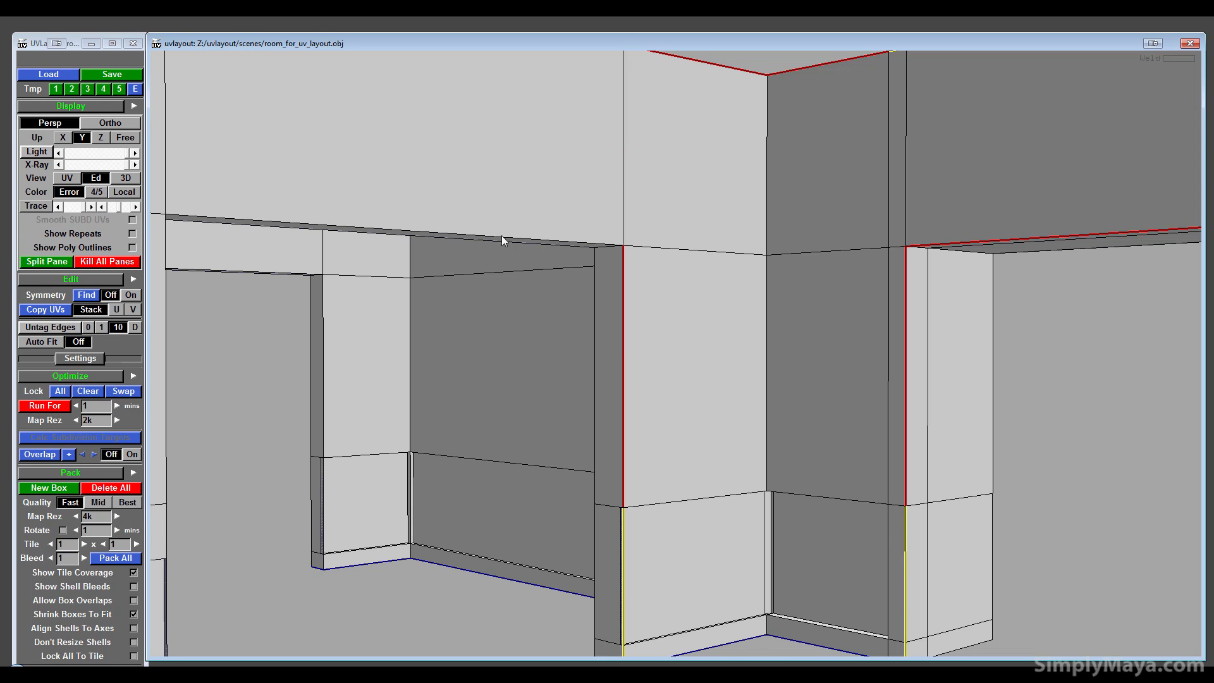
key(c)
alt+drag(447, 298, 313, 292)
key(w)
- Examine the narrow baseboard ledge and the lower end of the dividing wall beside the doorway
drag(463, 277, 706, 440)
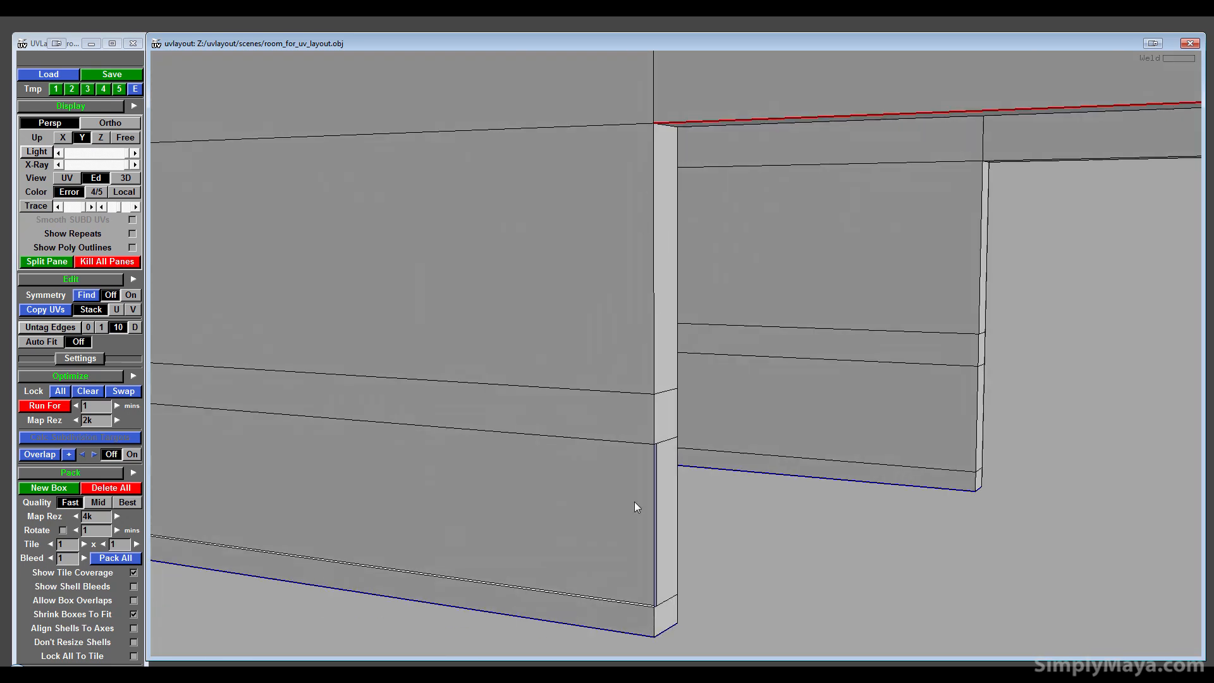
drag(583, 439, 533, 518)
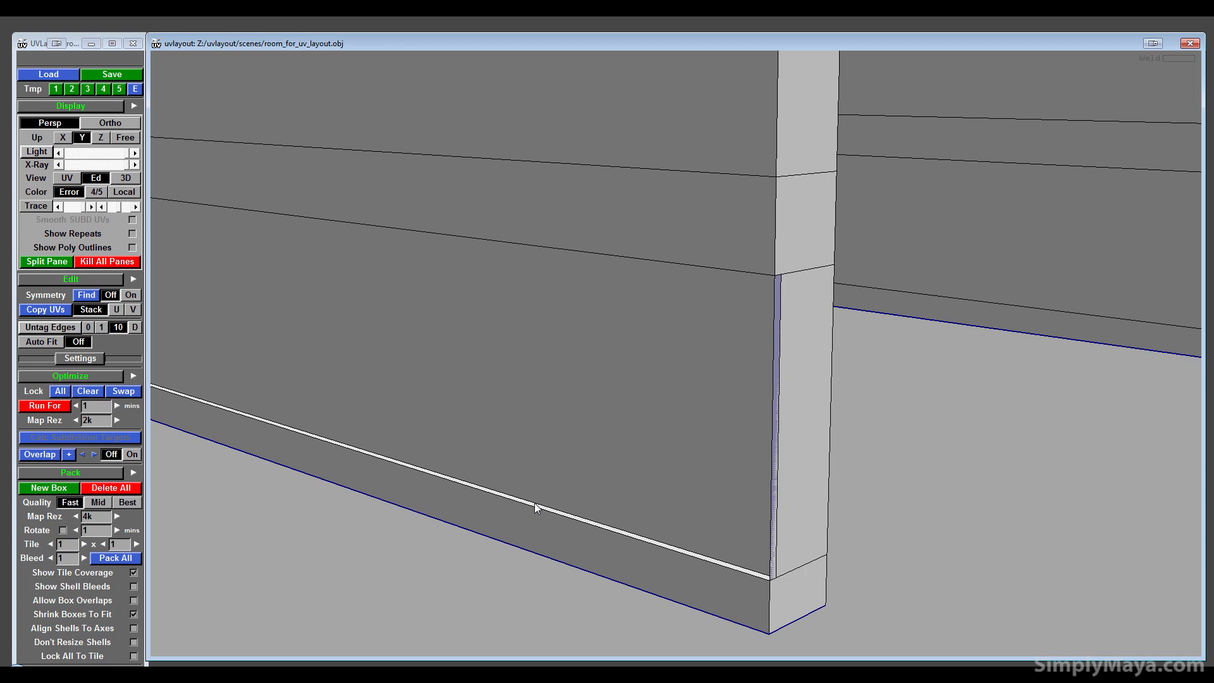
drag(487, 390, 789, 649)
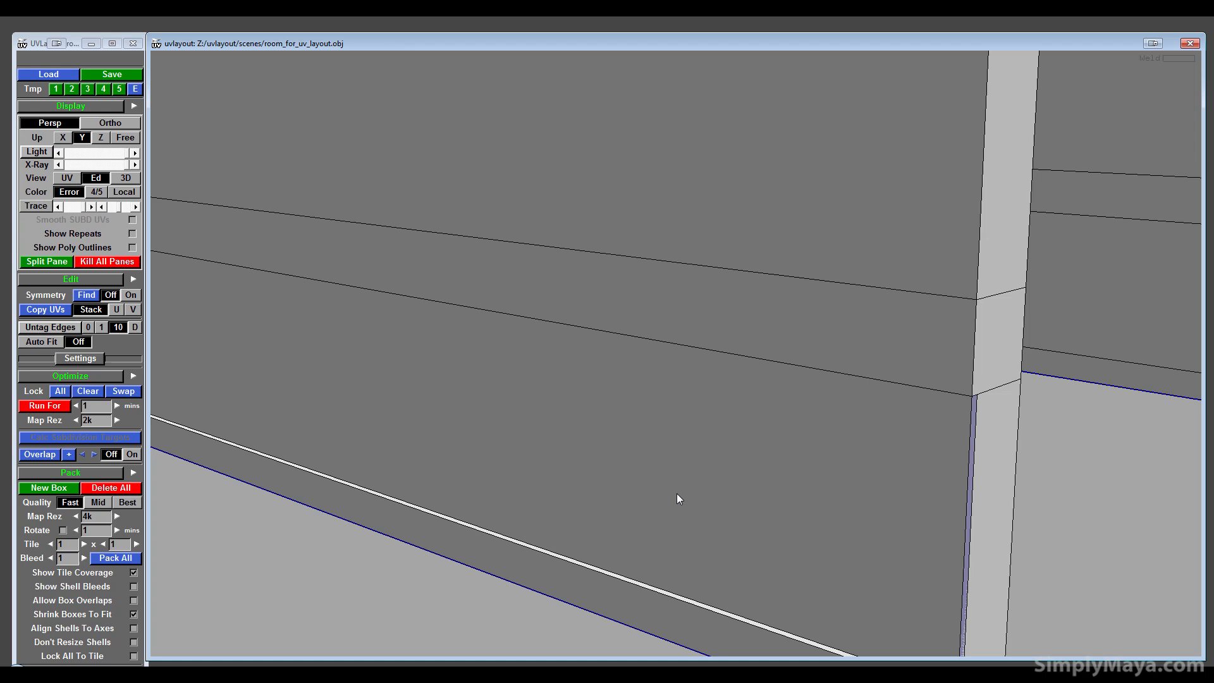
- Cut the remaining room-side vertical edge of the doorway in the dividing wall
middle_drag(677, 496, 525, 613)
middle_drag(669, 455, 653, 538)
right_drag(607, 420, 610, 391)
key(c)
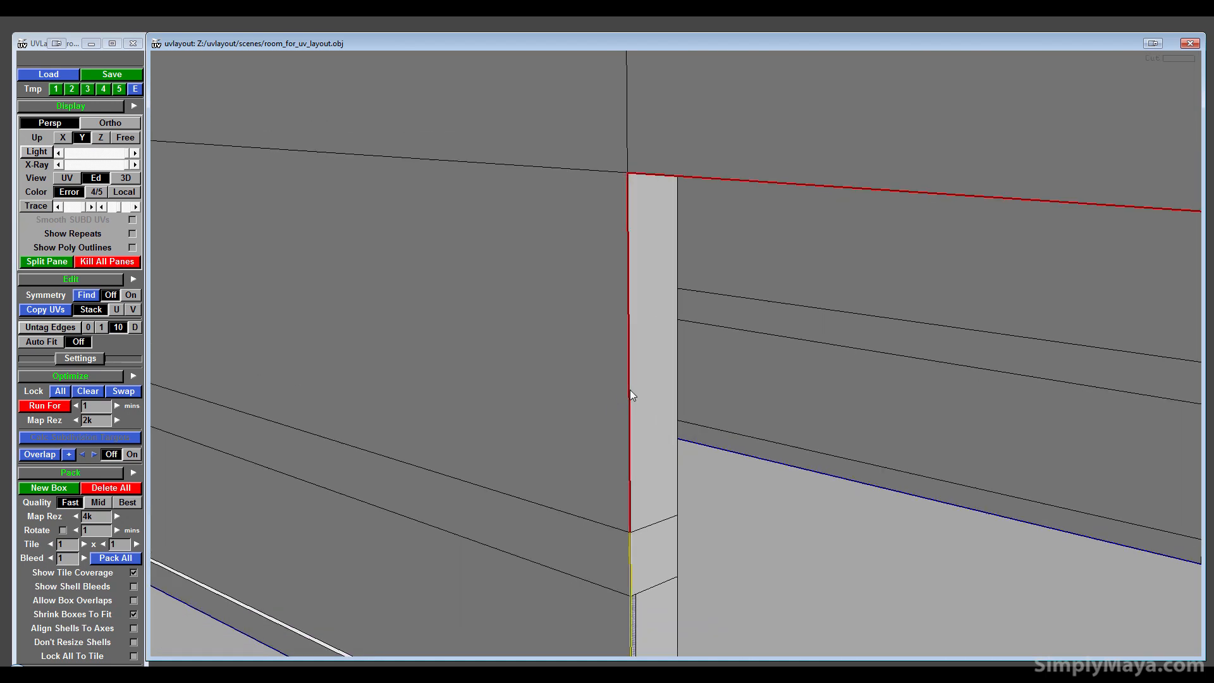
drag(630, 390, 738, 424)
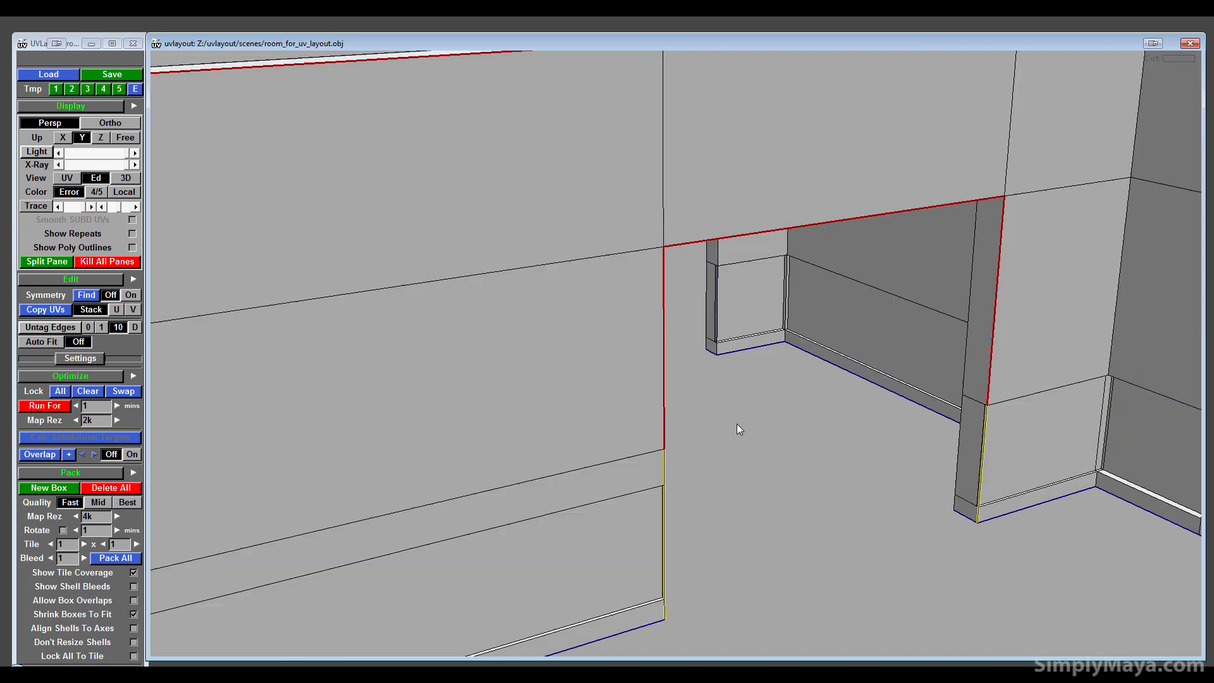
middle_drag(738, 423, 493, 626)
right_drag(774, 466, 788, 445)
drag(788, 446, 787, 415)
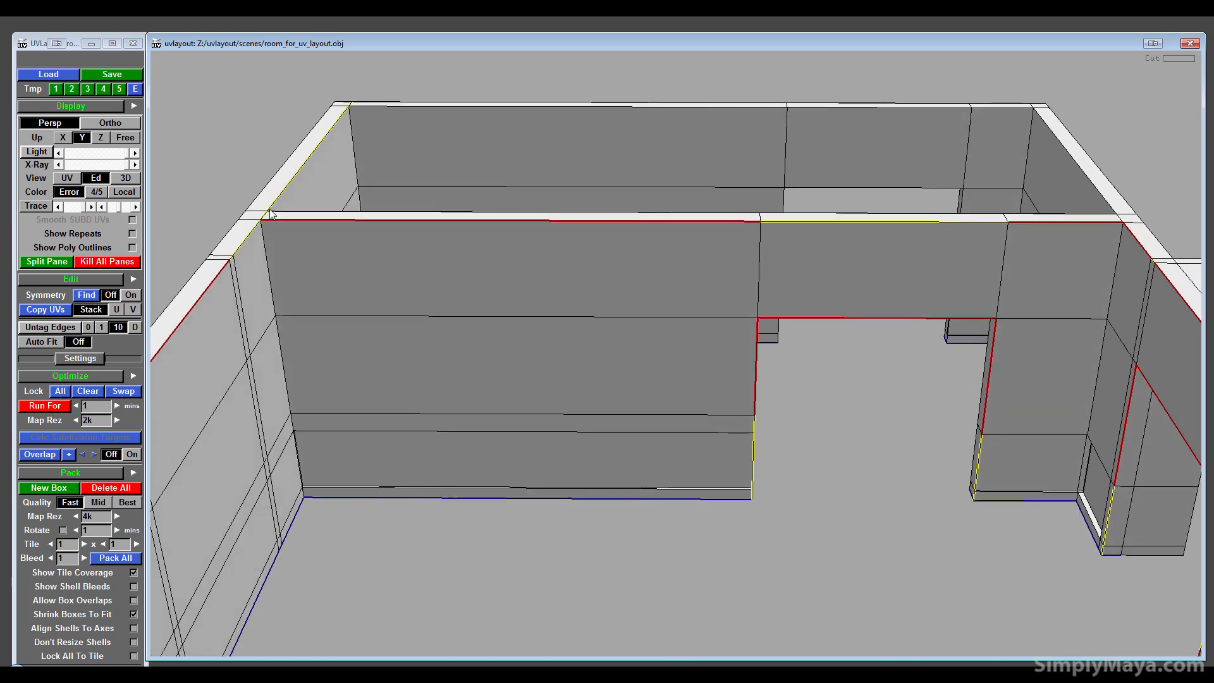
- Finish the larger room's top-edge cut, weld its overrun, then separate the room's interior wall shell and move it away from the model
key(c)
key(w)
right_drag(551, 379, 631, 360)
key(Return)
drag(641, 331, 232, 70)
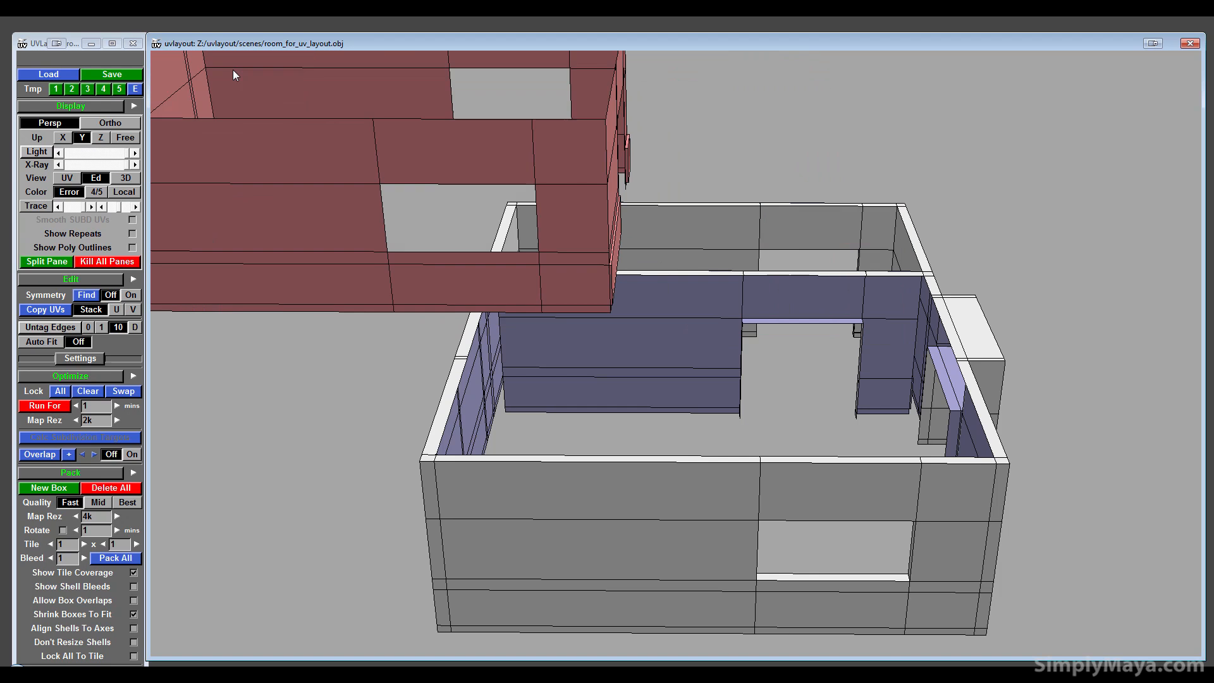
middle_drag(533, 217, 318, 261)
middle_drag(695, 317, 552, 361)
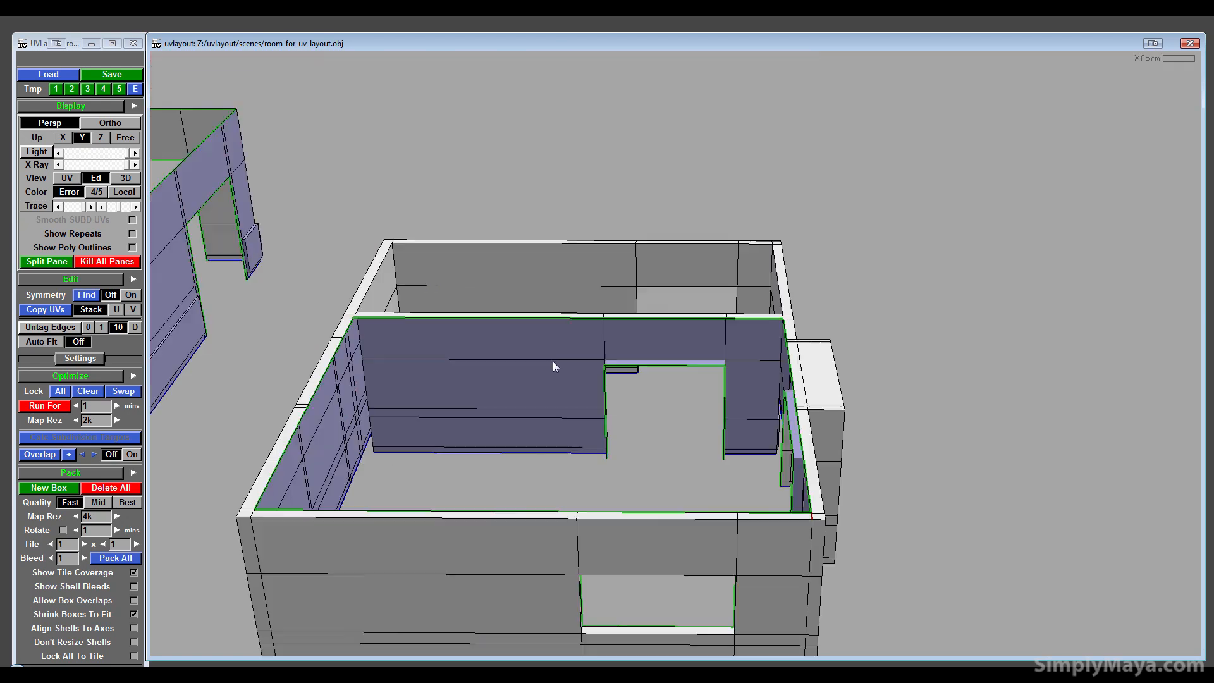
- Cut the inner top edges of the smaller room's short wall beside the alcove side and its long outer wall
drag(553, 362, 473, 385)
middle_drag(690, 367, 604, 460)
drag(603, 459, 471, 453)
right_drag(1101, 423, 948, 404)
drag(771, 405, 658, 362)
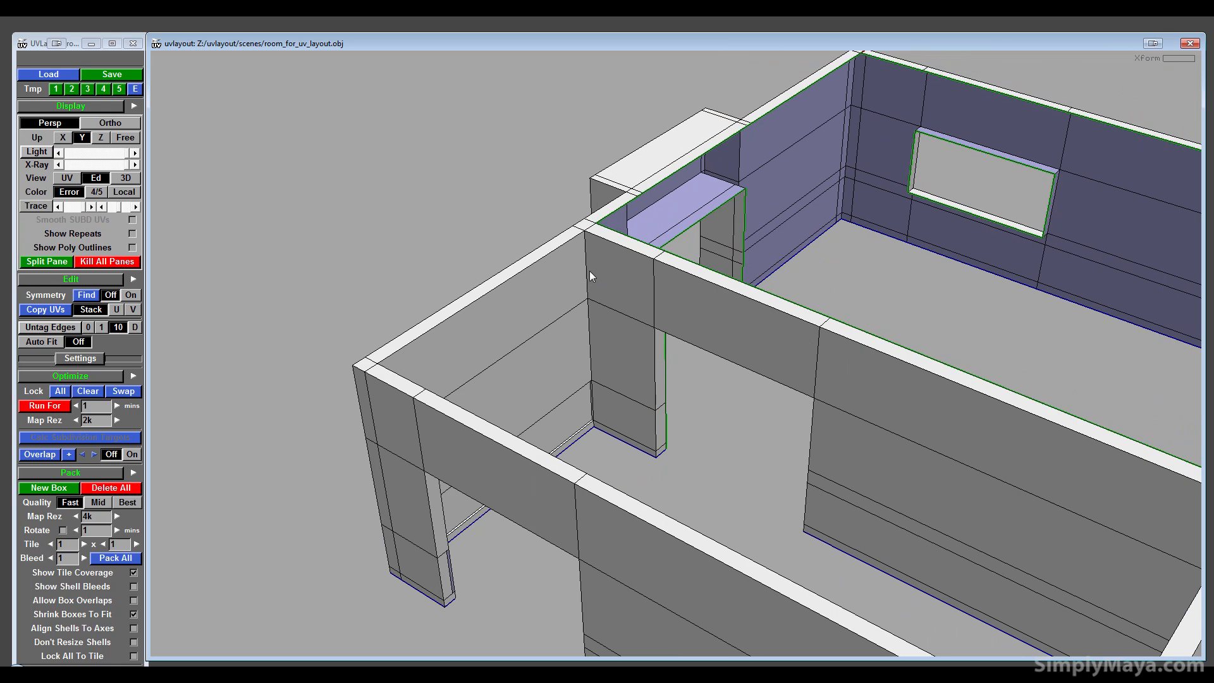
key(c)
key(c)
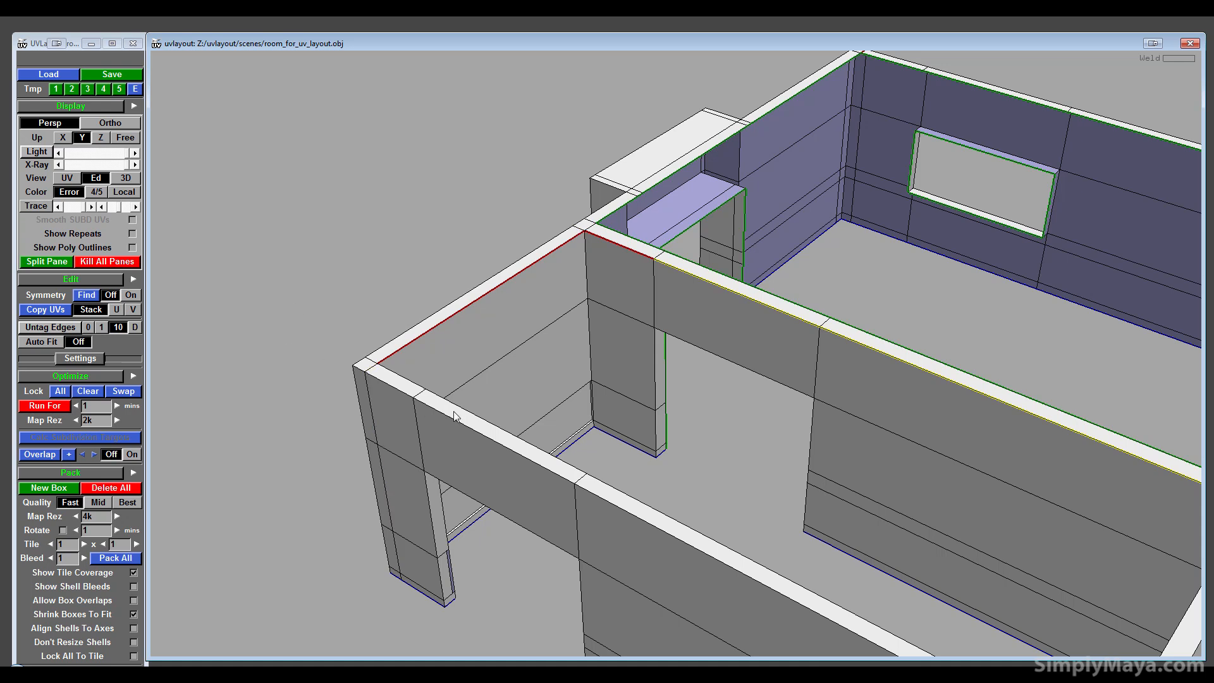
key(c)
drag(630, 446, 744, 552)
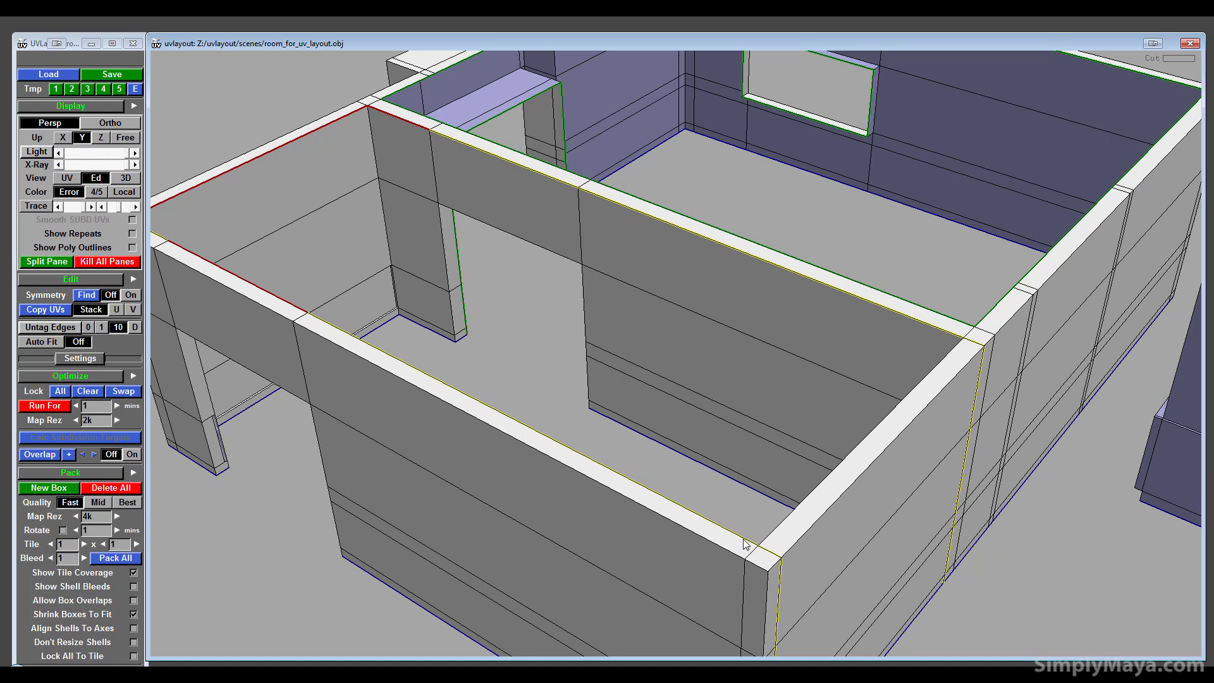
key(c)
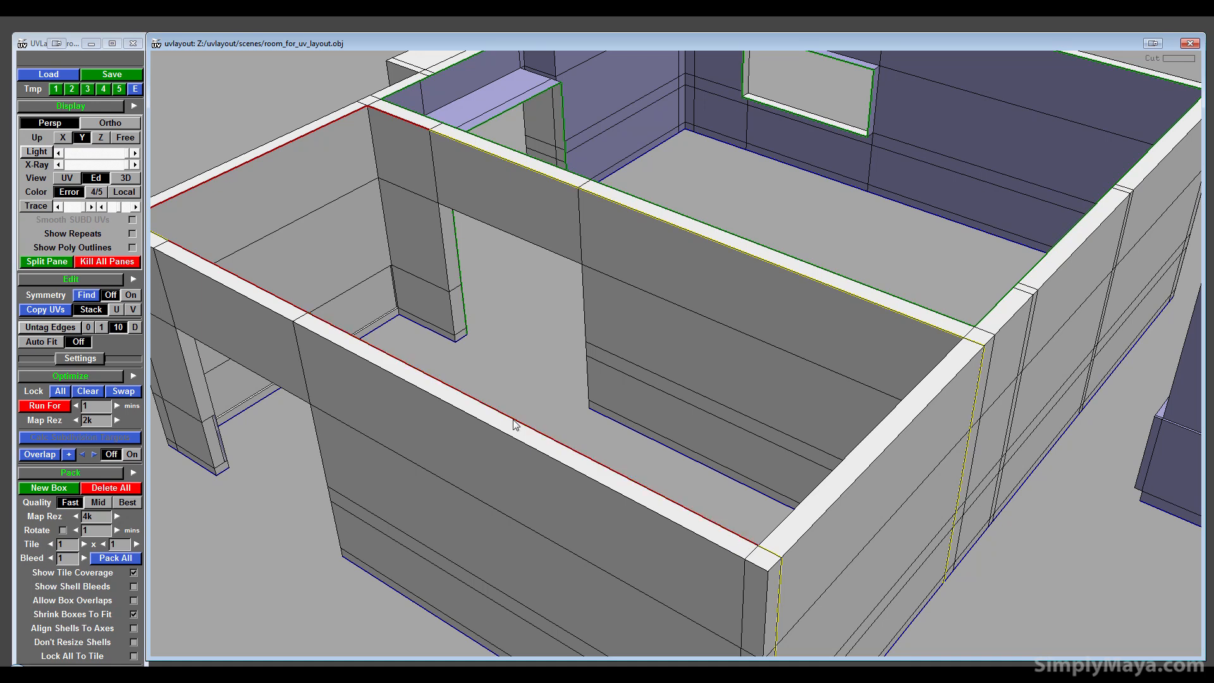
- Cut the inner top edges of the smaller room's far end wall and dividing wall, welding the stray baseboard and outer-face cuts
key(c)
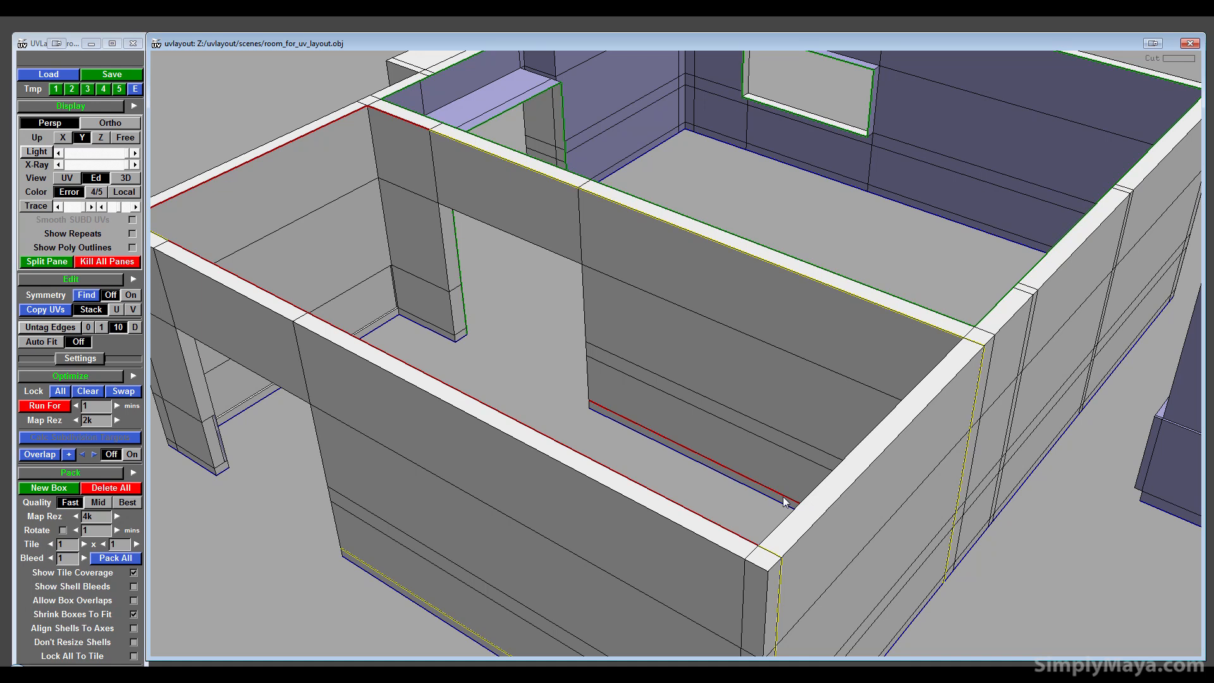
key(w)
key(c)
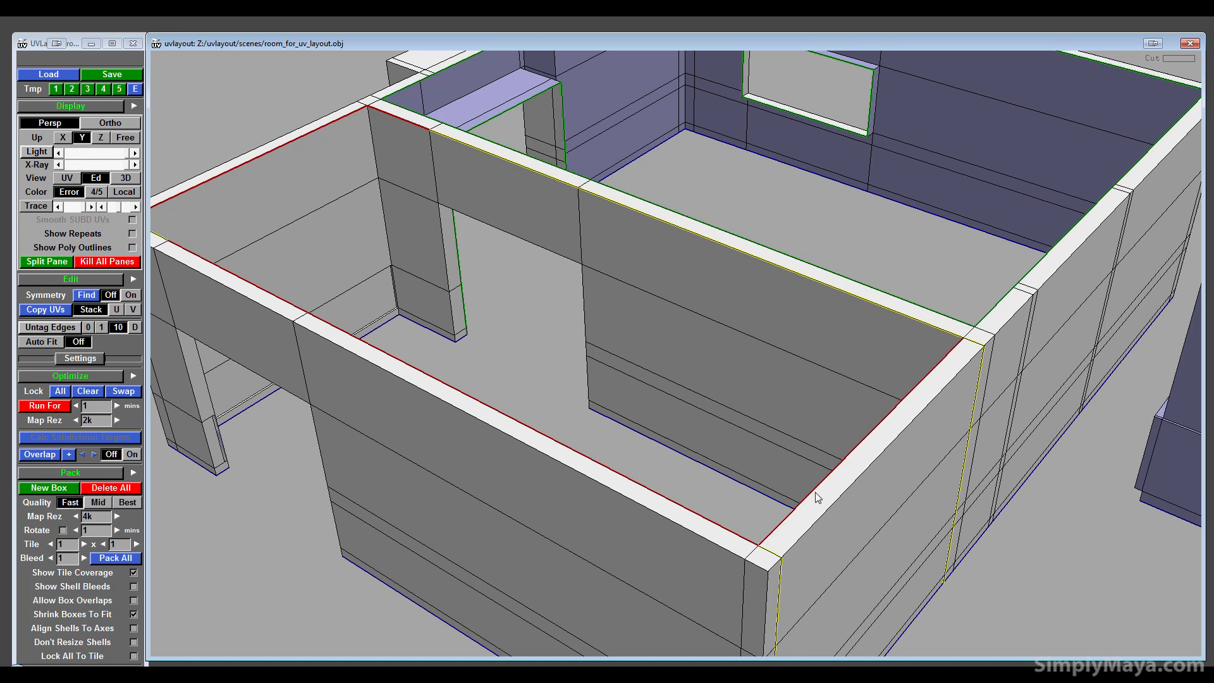
key(w)
key(w)
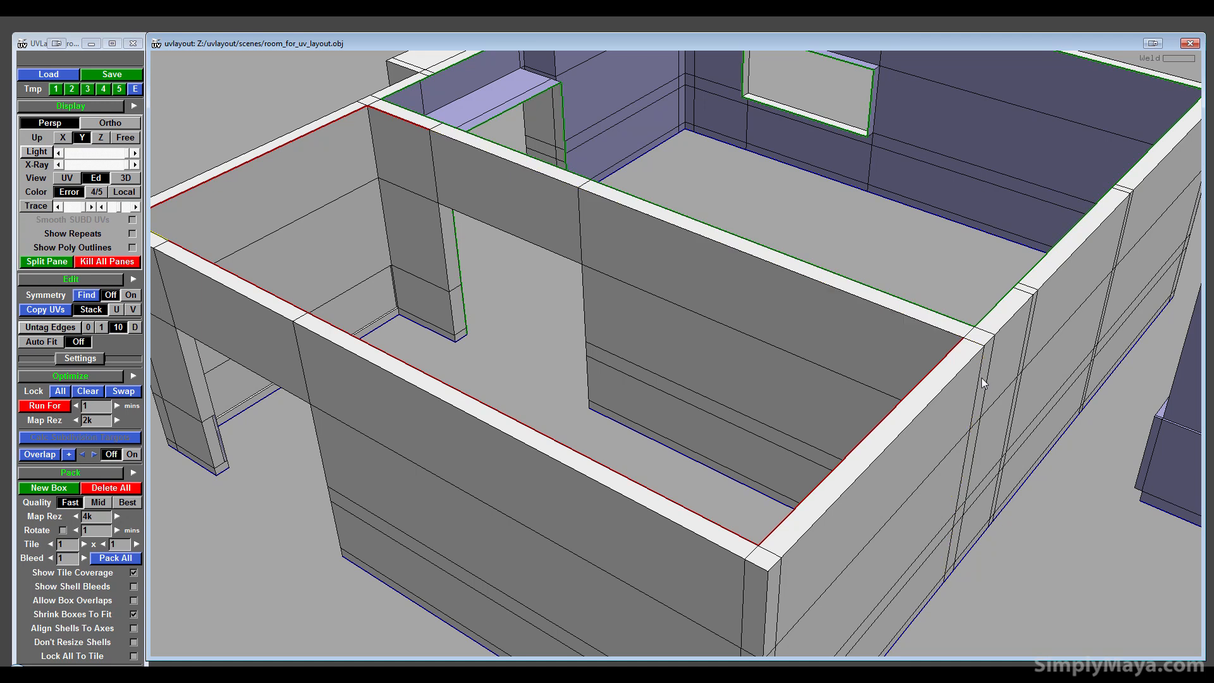
key(c)
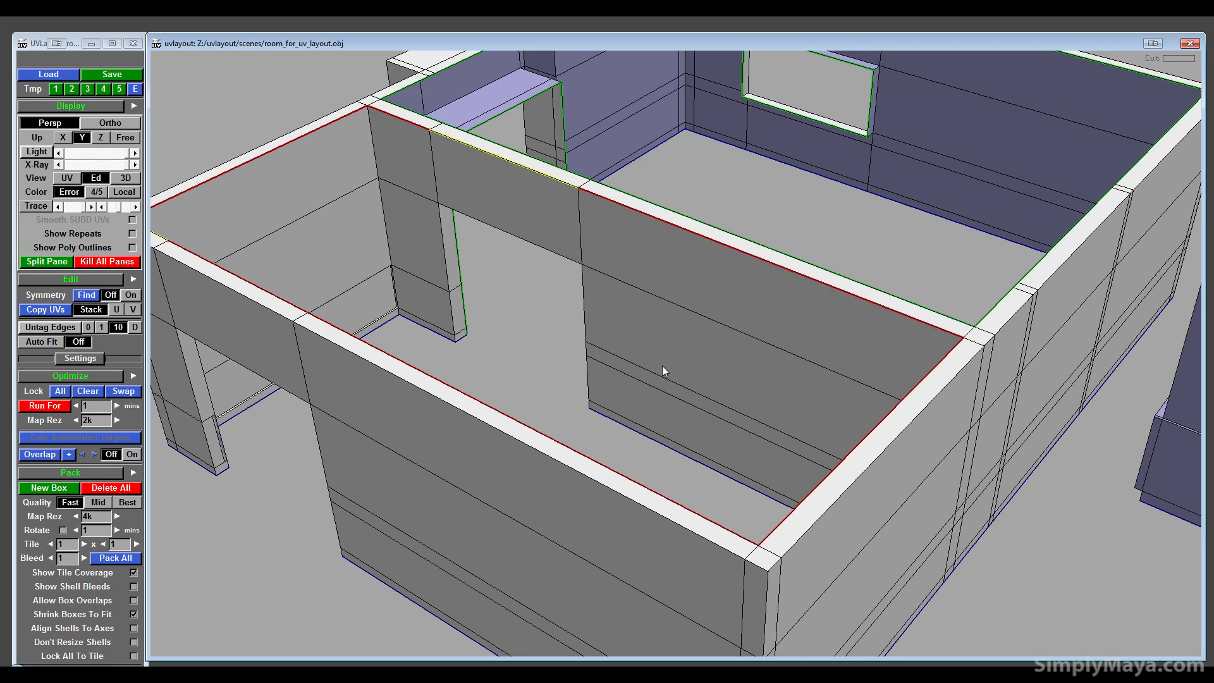
- Cut the smaller-room edges of the dividing wall's doorway, and weld the cut extensions beyond its upper corners
drag(662, 366, 838, 373)
middle_drag(838, 373, 902, 180)
drag(902, 181, 546, 409)
middle_drag(546, 408, 746, 402)
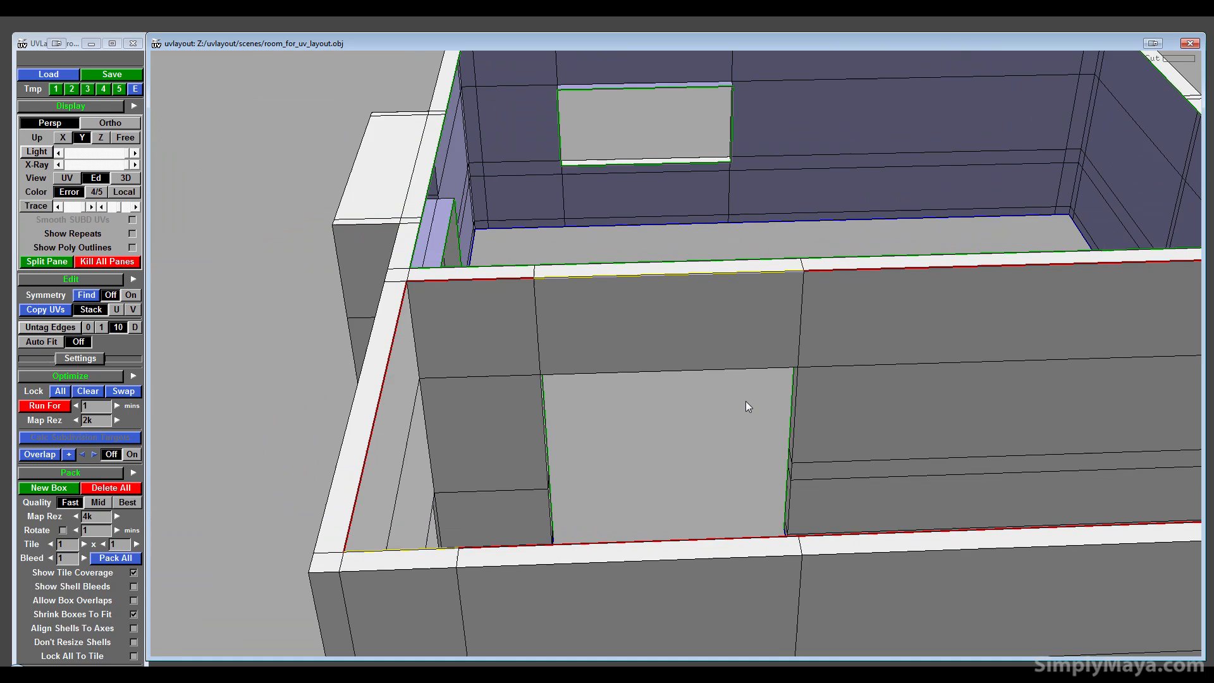
drag(746, 402, 604, 420)
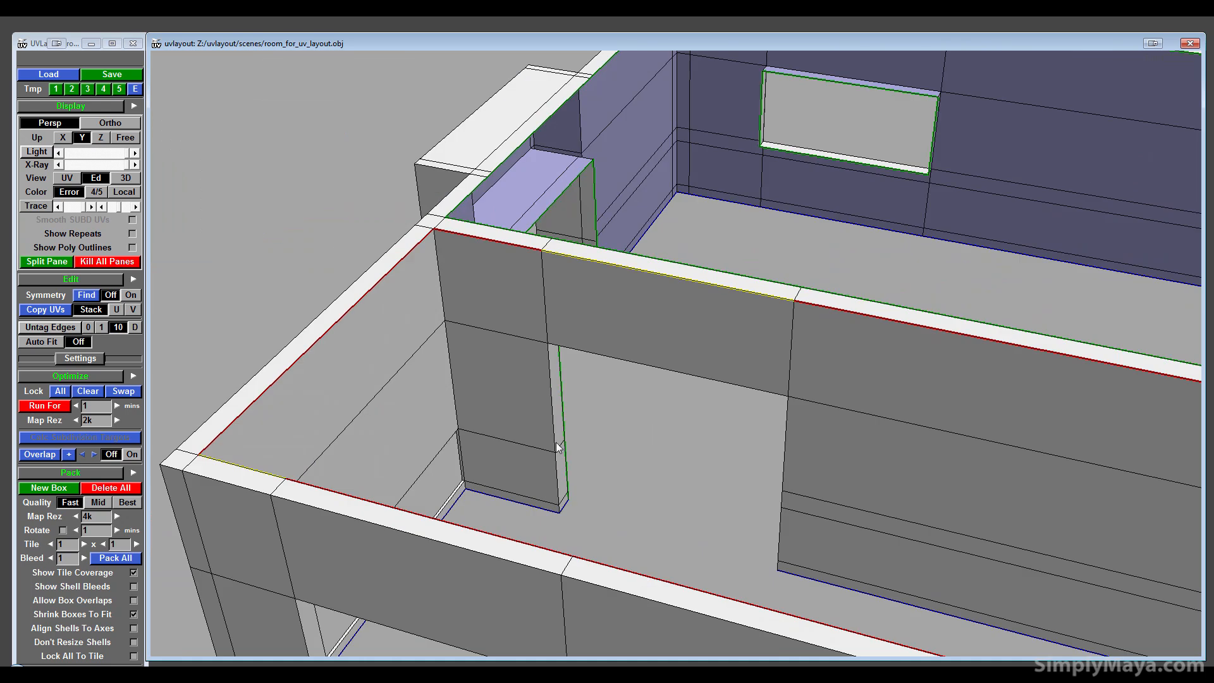
key(c)
key(c)
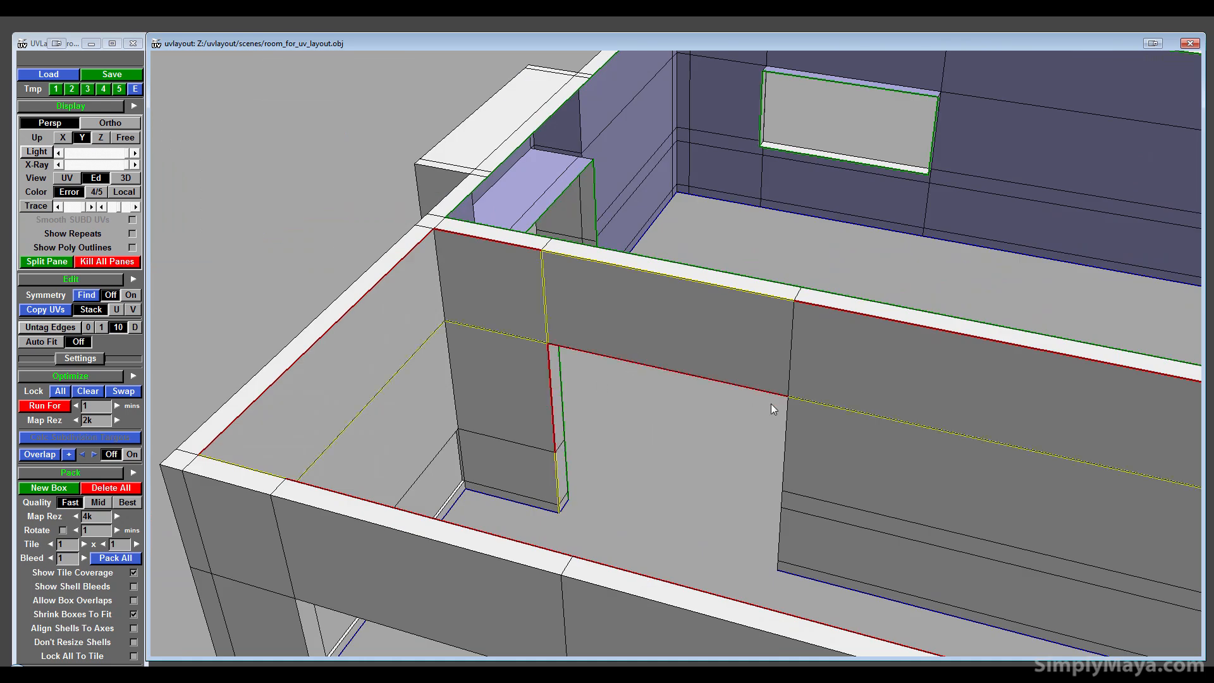
key(c)
key(w)
key(w)
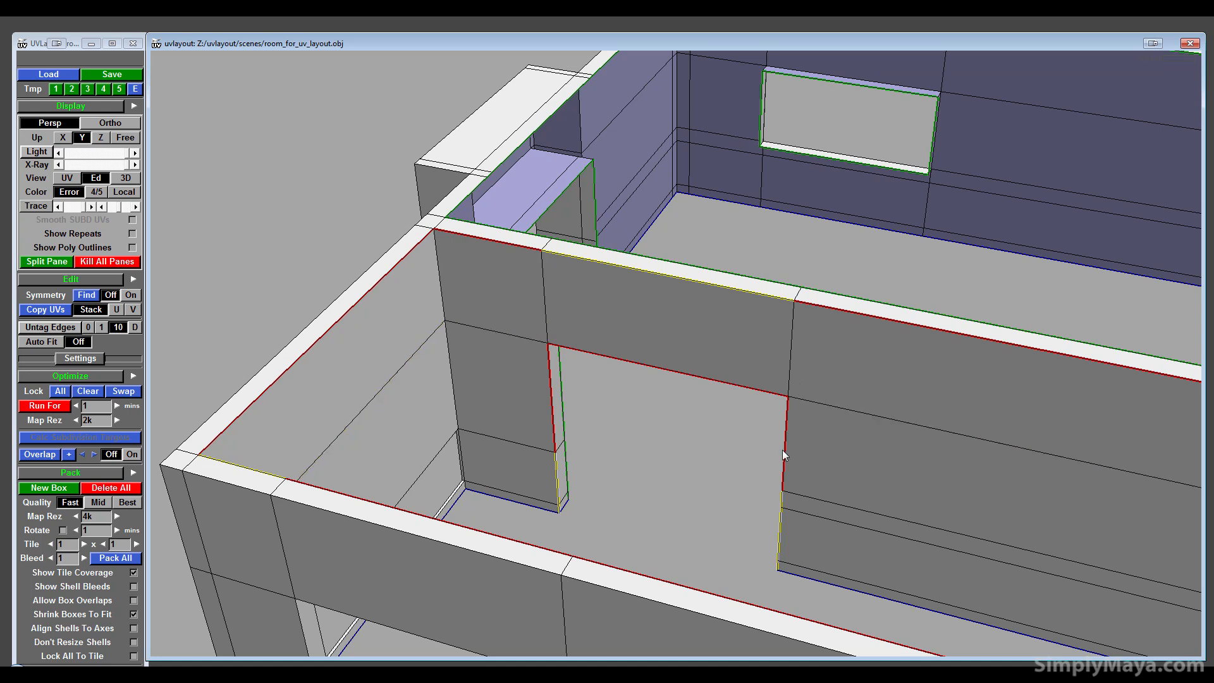
- Cut the inner top and side edges of the outer wall's doorway in the smaller room, welding the extension past its corner
drag(737, 465, 569, 450)
middle_drag(570, 451, 780, 642)
drag(781, 642, 805, 568)
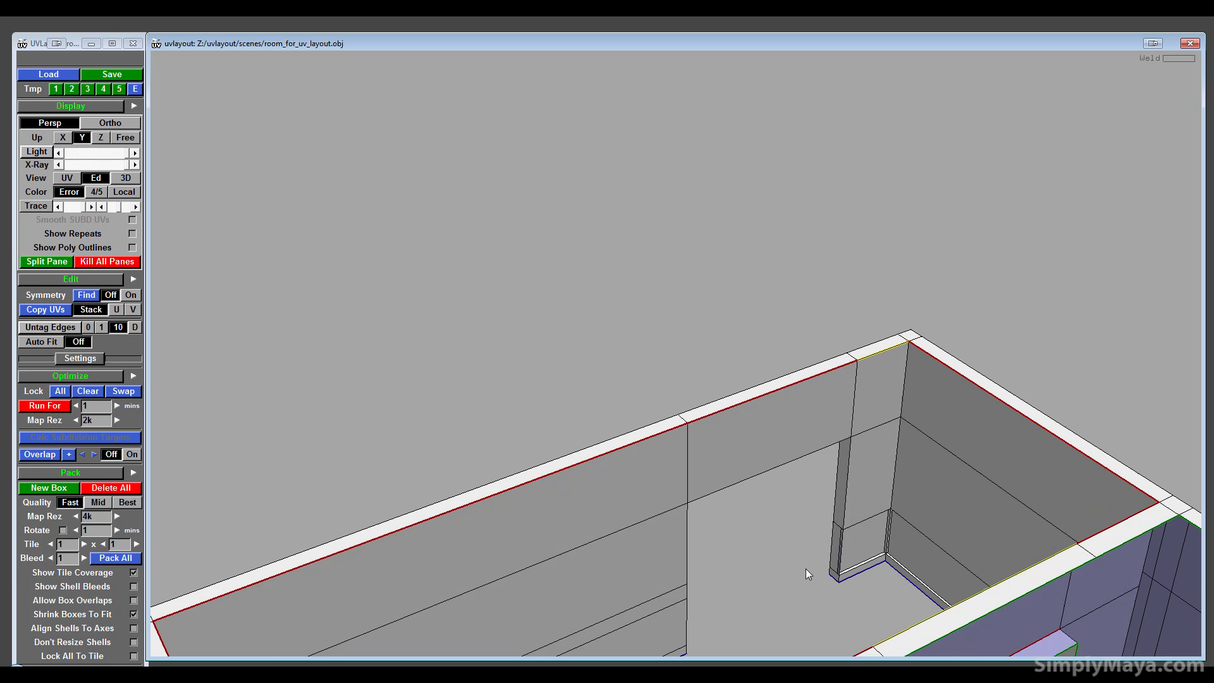
middle_drag(805, 568, 800, 536)
key(w)
key(c)
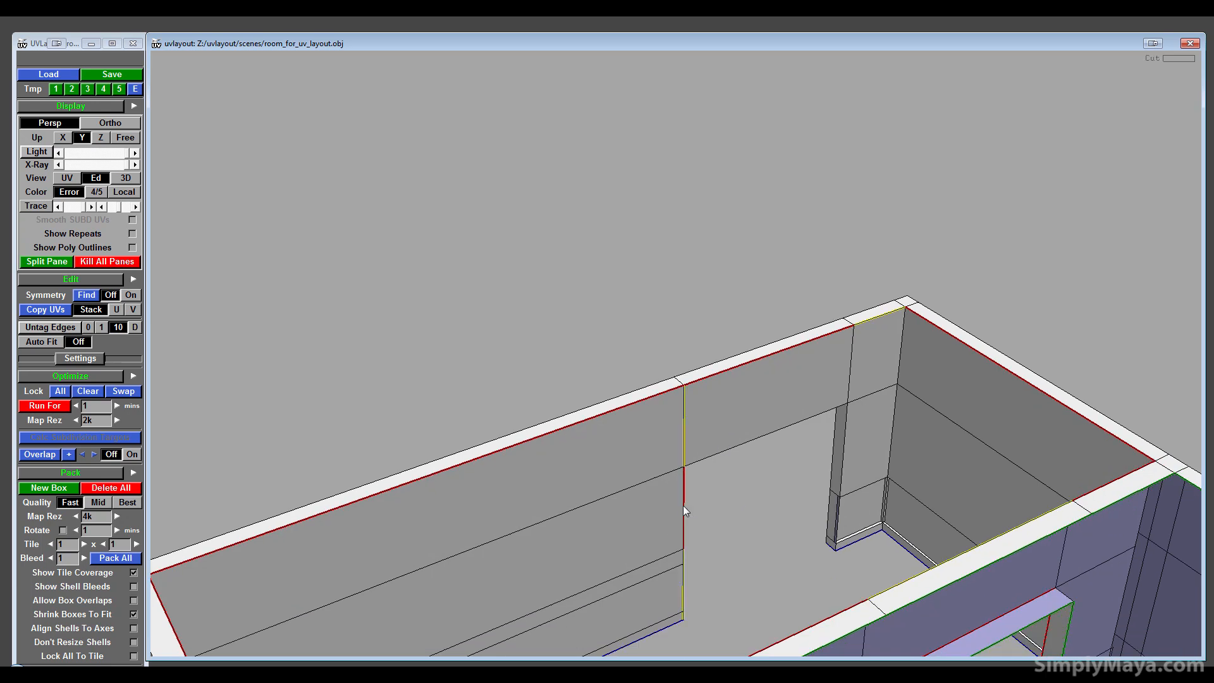
key(c)
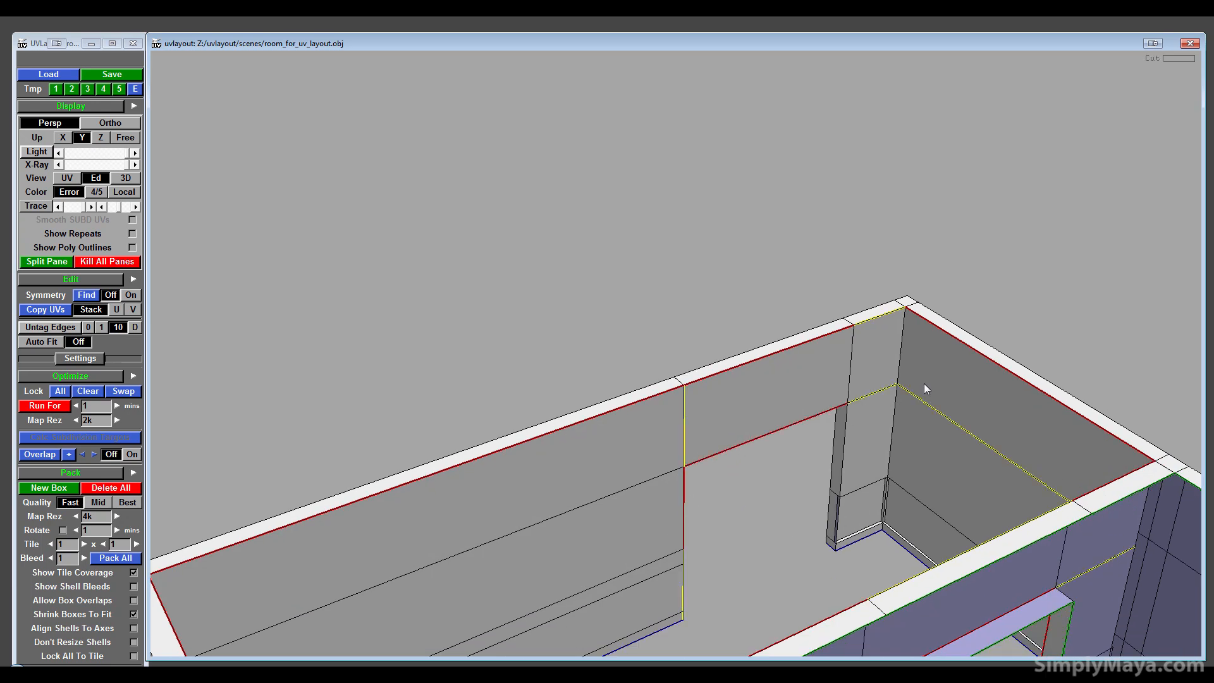
key(c)
key(w)
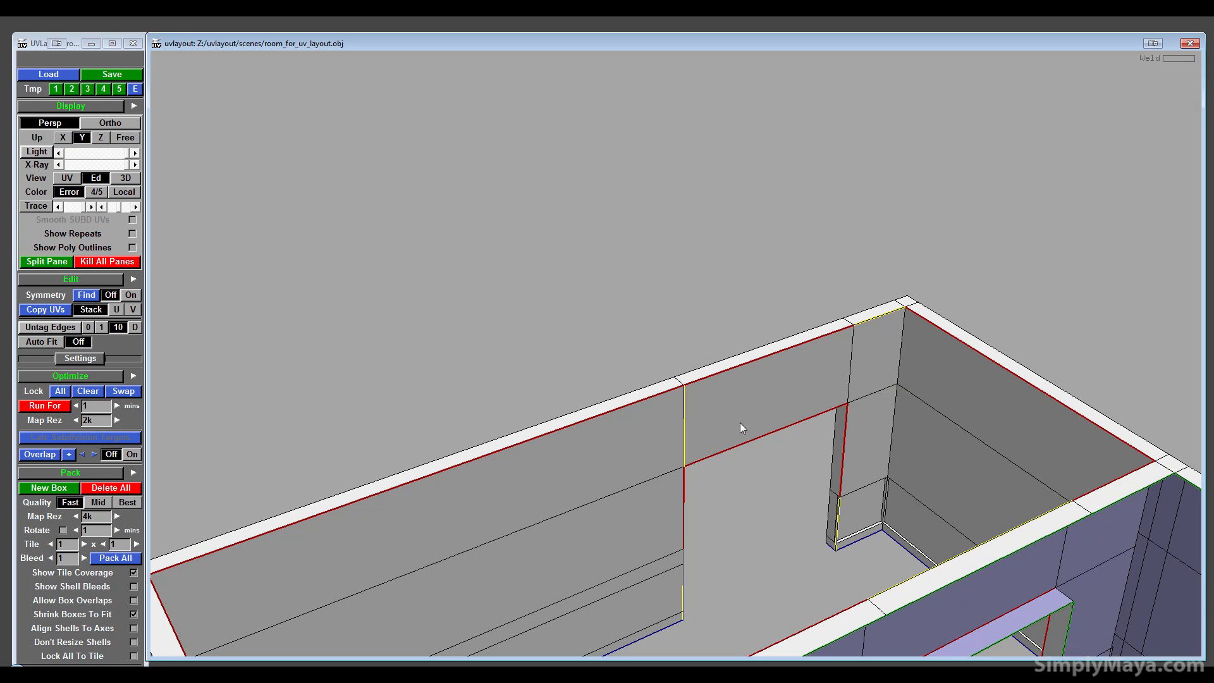
- Separate the smaller room's interior wall shell and move it away from the model
scroll(621, 458, down, 4)
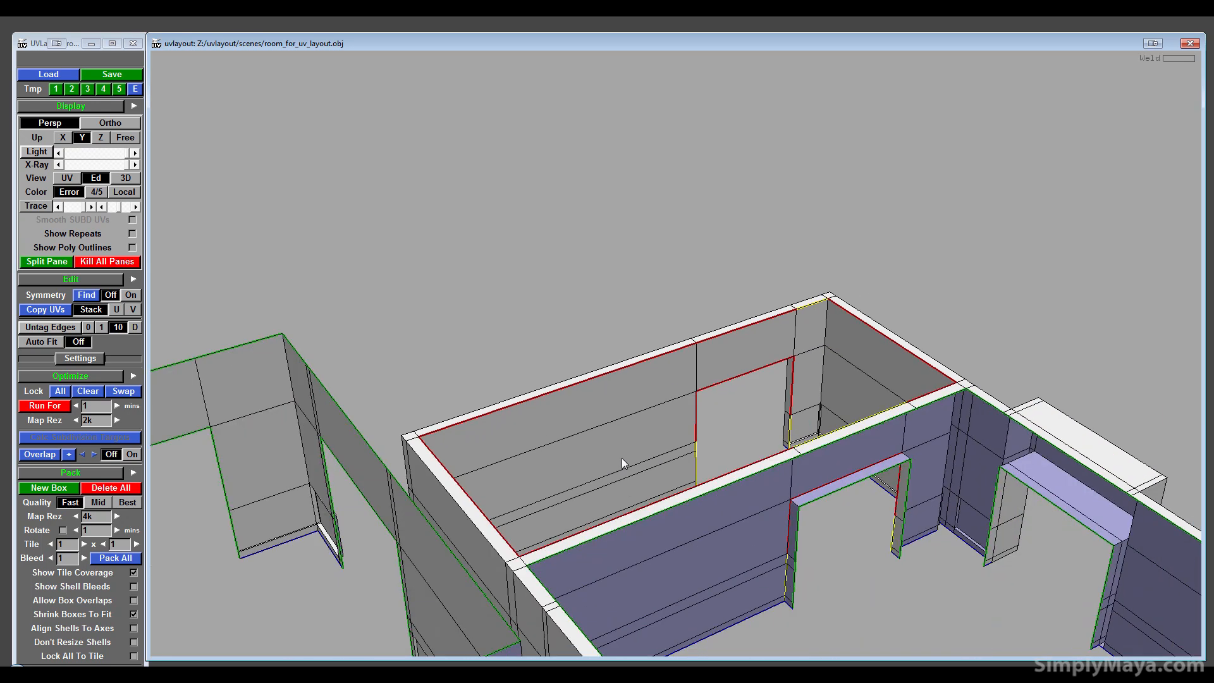
drag(621, 458, 617, 373)
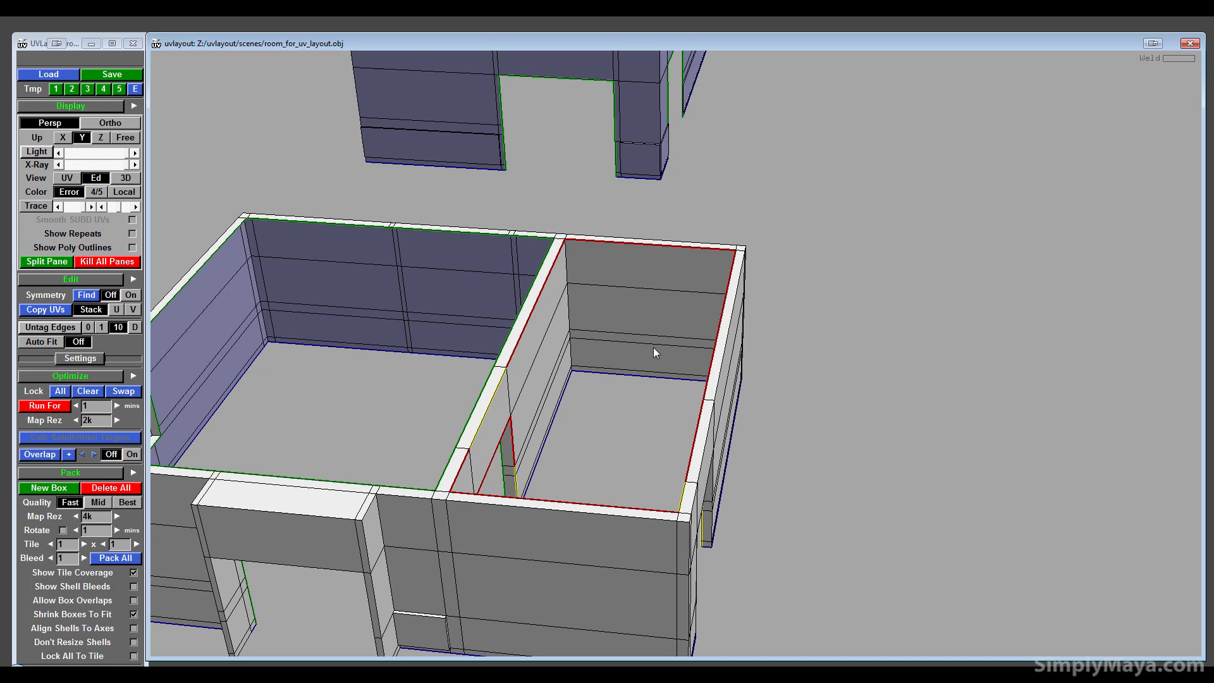
key(Return)
middle_drag(654, 347, 1102, 292)
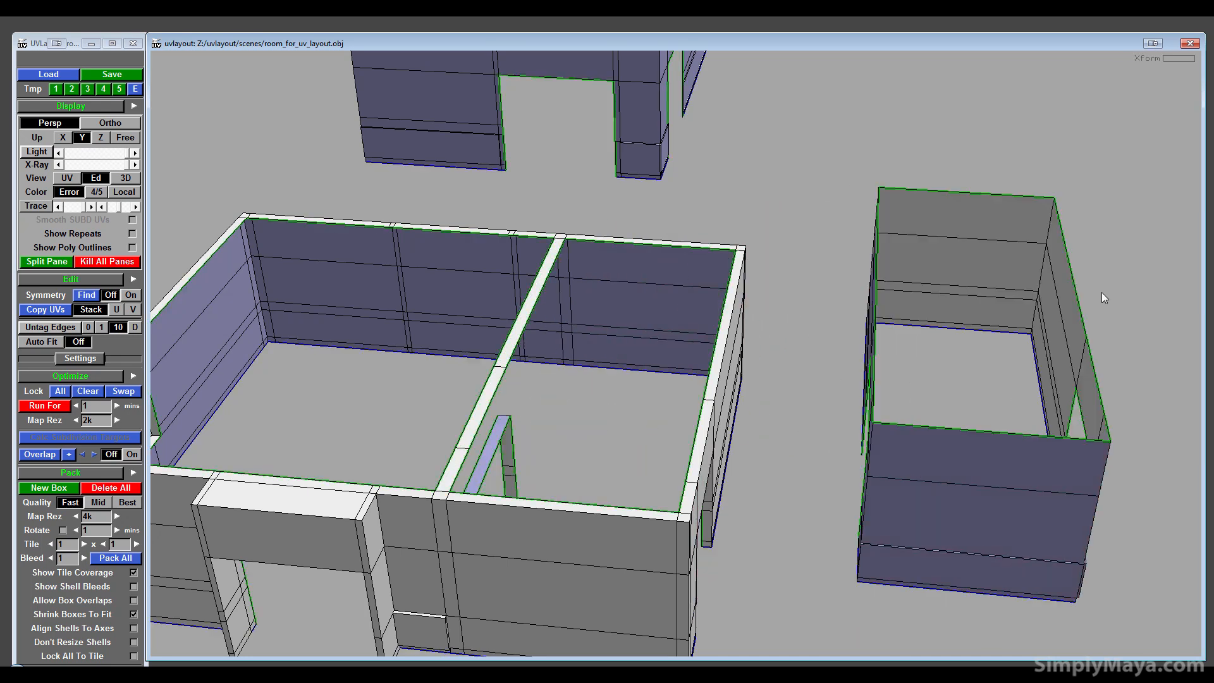
drag(988, 491, 938, 468)
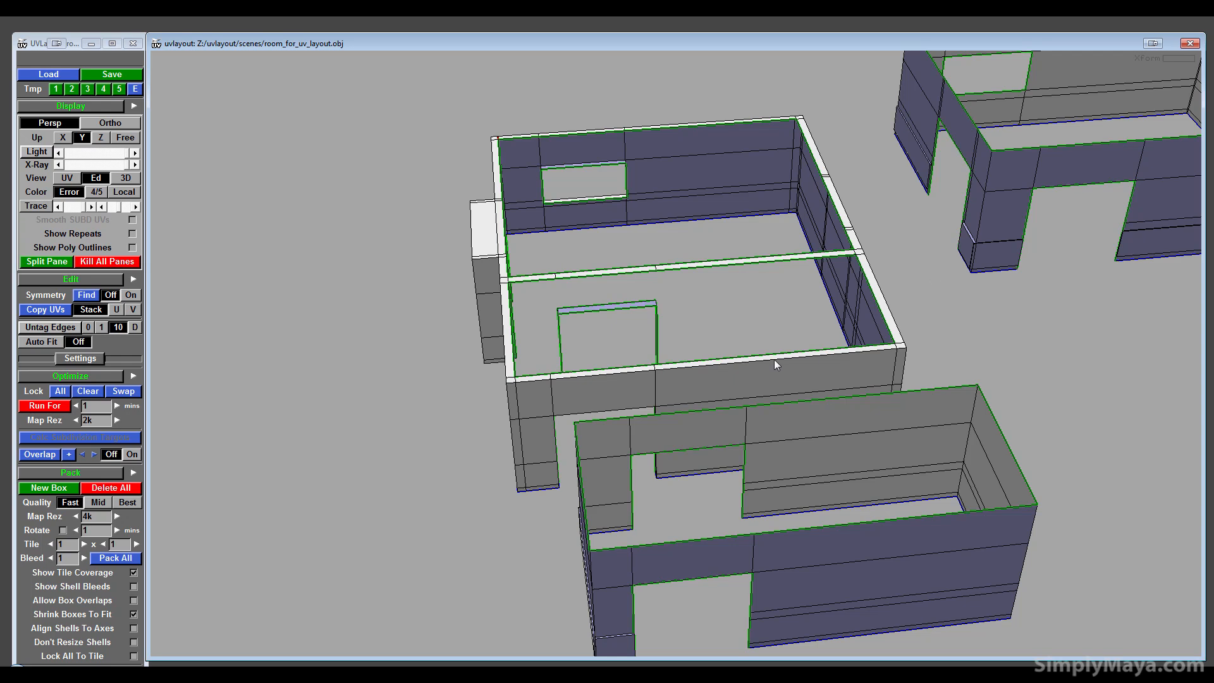
- Move the detached lining of the dividing wall's doorway out of the room and clear of the walls
drag(775, 361, 698, 356)
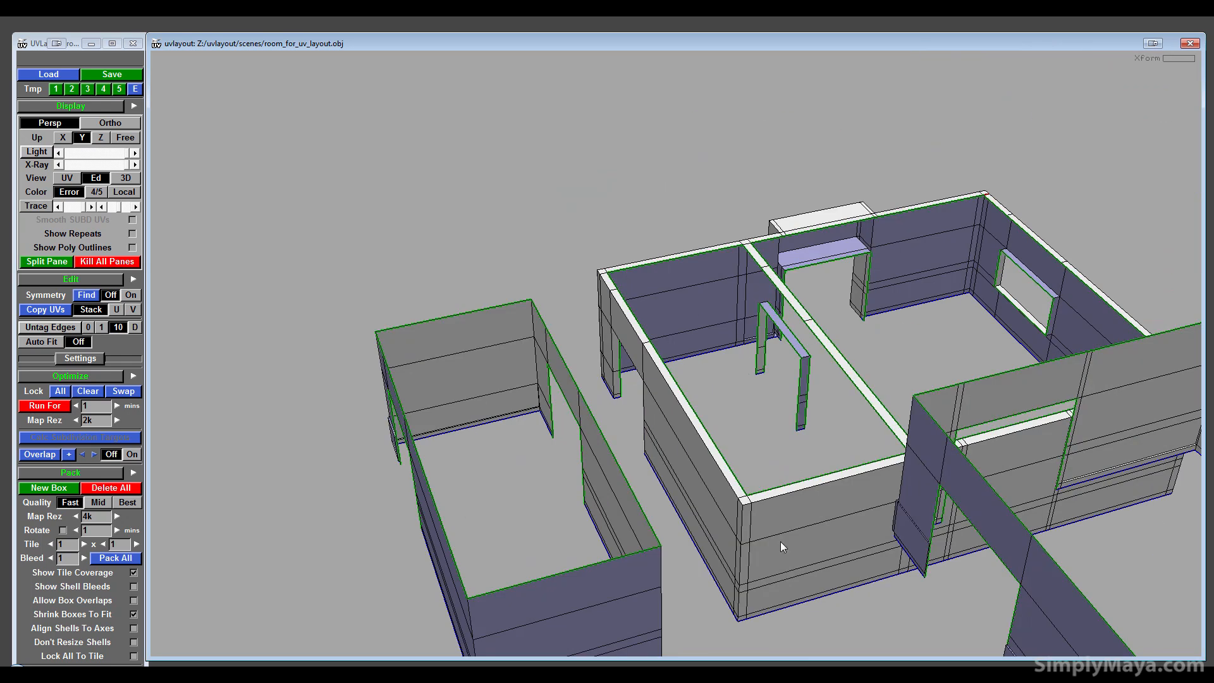
middle_drag(771, 485, 559, 552)
right_drag(622, 468, 946, 413)
middle_drag(946, 413, 721, 425)
drag(715, 425, 573, 359)
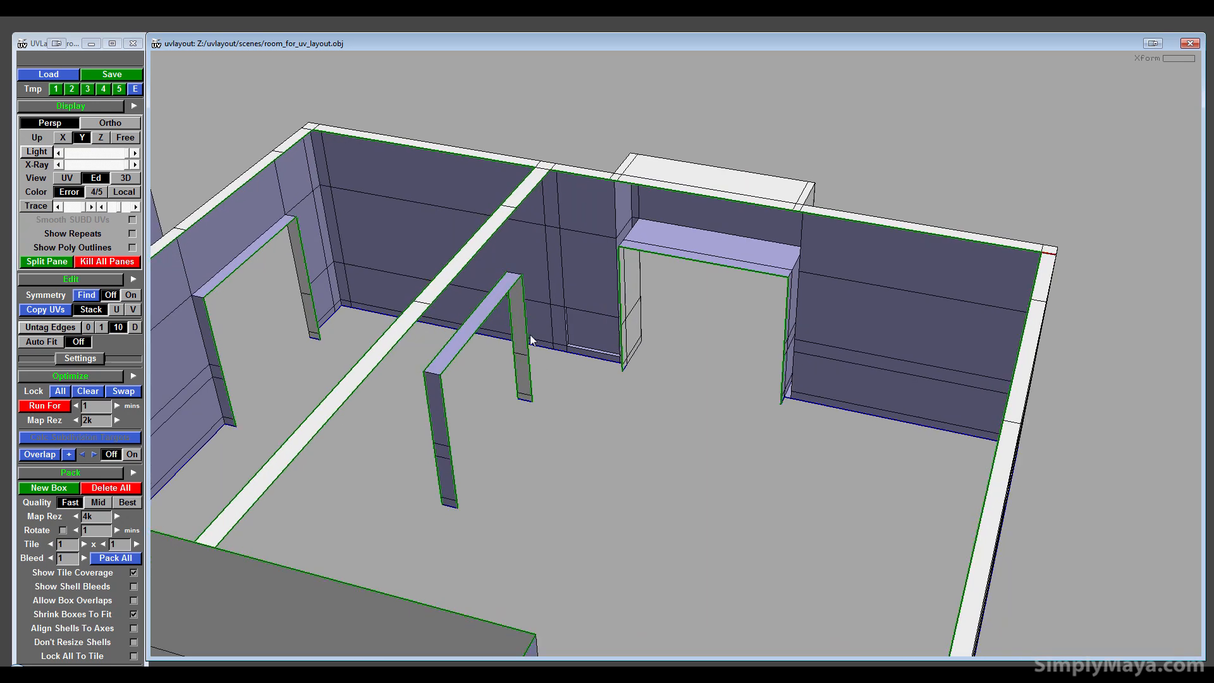
middle_drag(484, 319, 1129, 19)
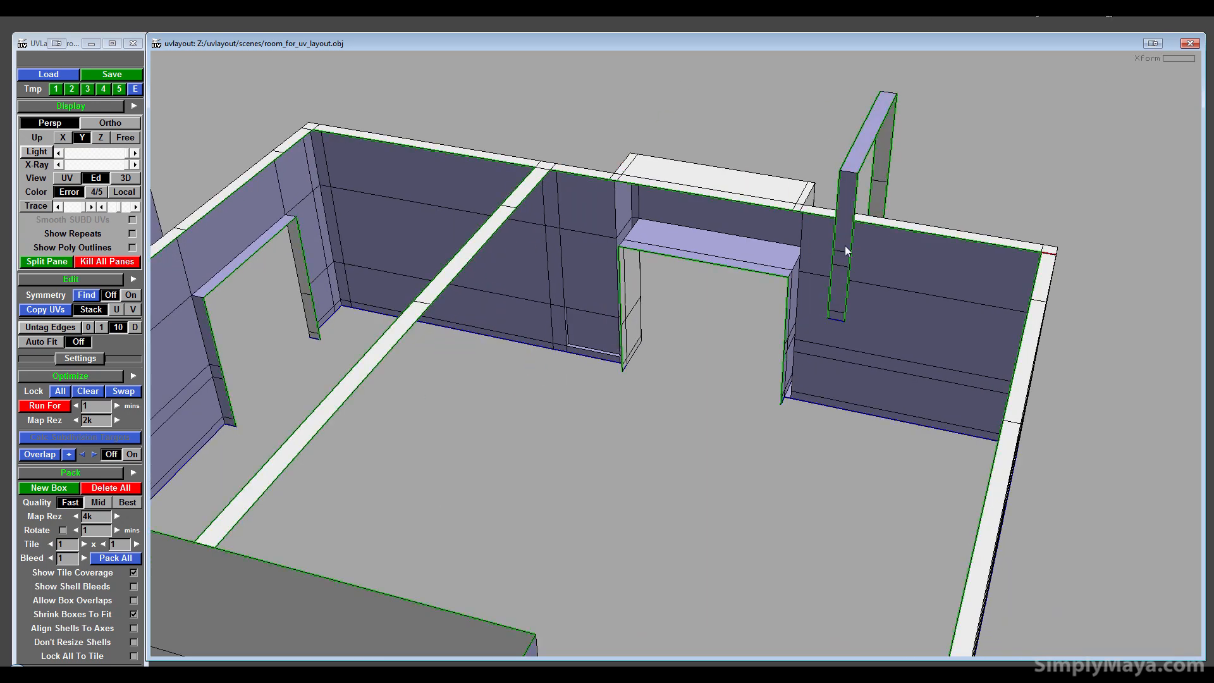
middle_drag(878, 131, 914, 28)
middle_drag(870, 172, 905, 141)
right_drag(851, 248, 840, 261)
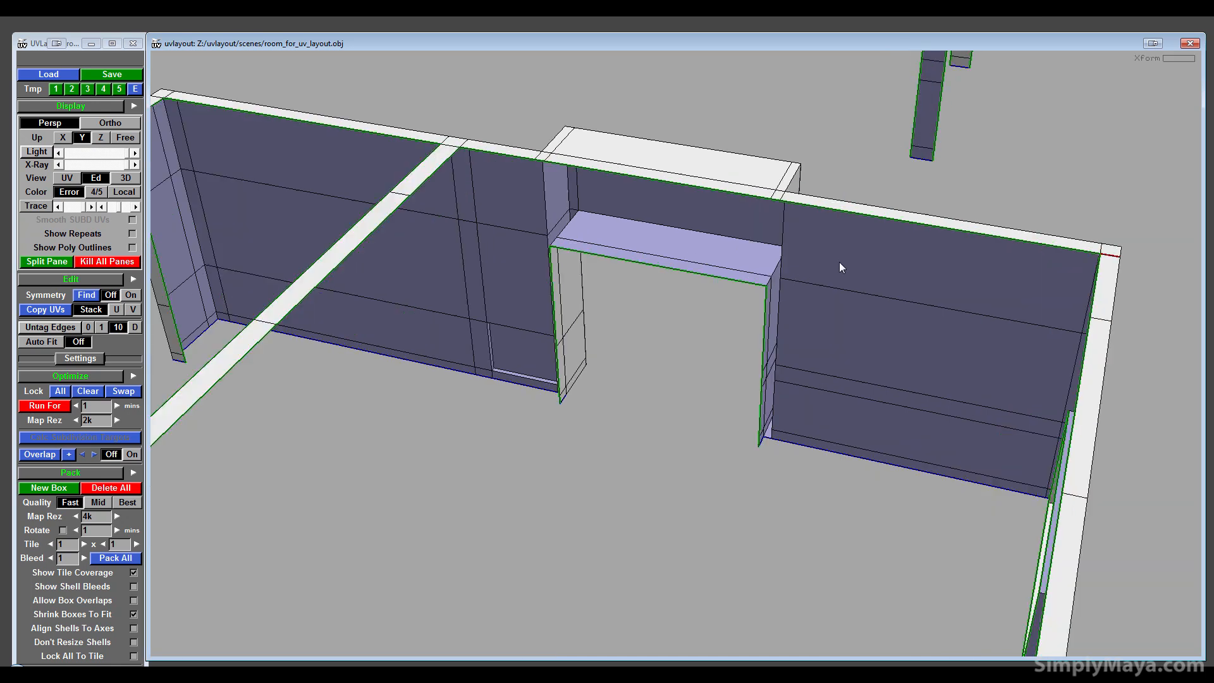
- Cut the rear top edge of the alcove opening's lining and the rear edge of one side
drag(840, 262, 584, 345)
drag(643, 405, 664, 352)
key(c)
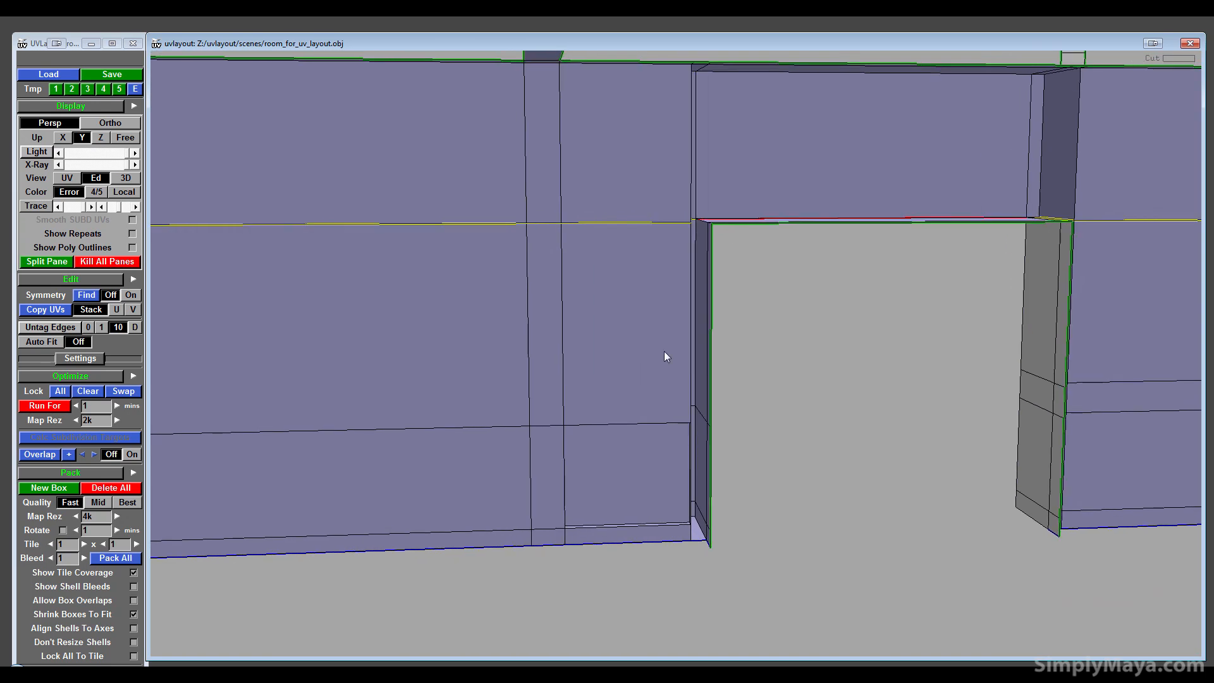
key(c)
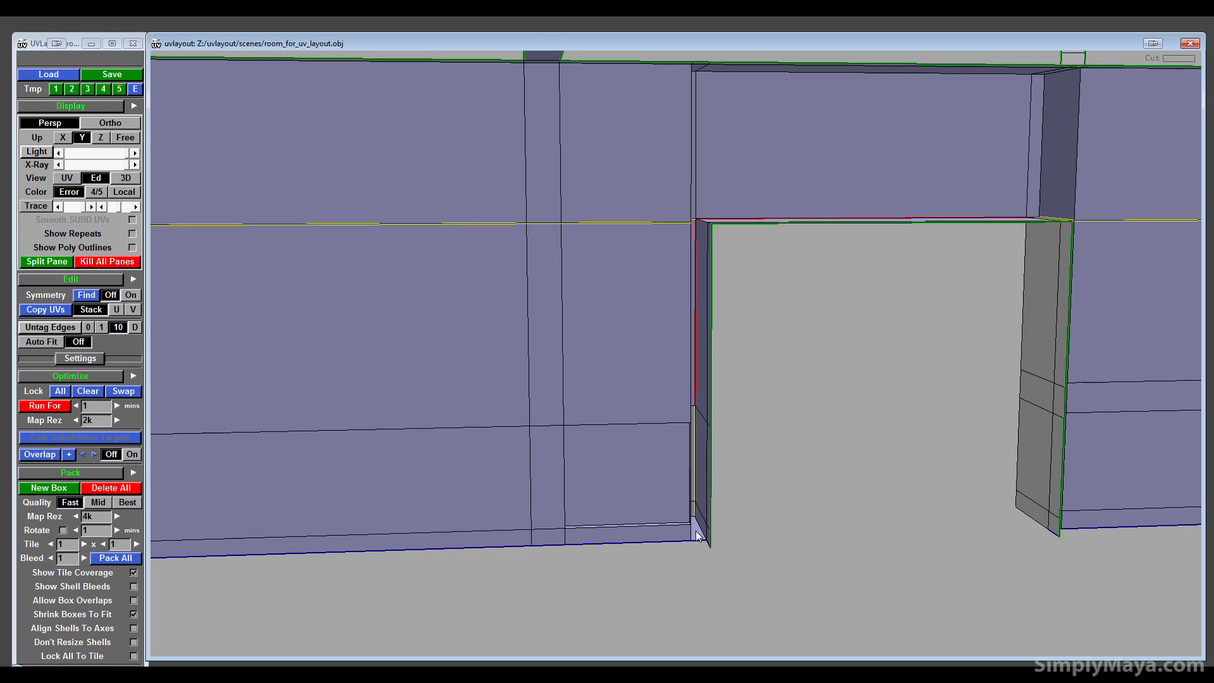
drag(876, 562, 653, 535)
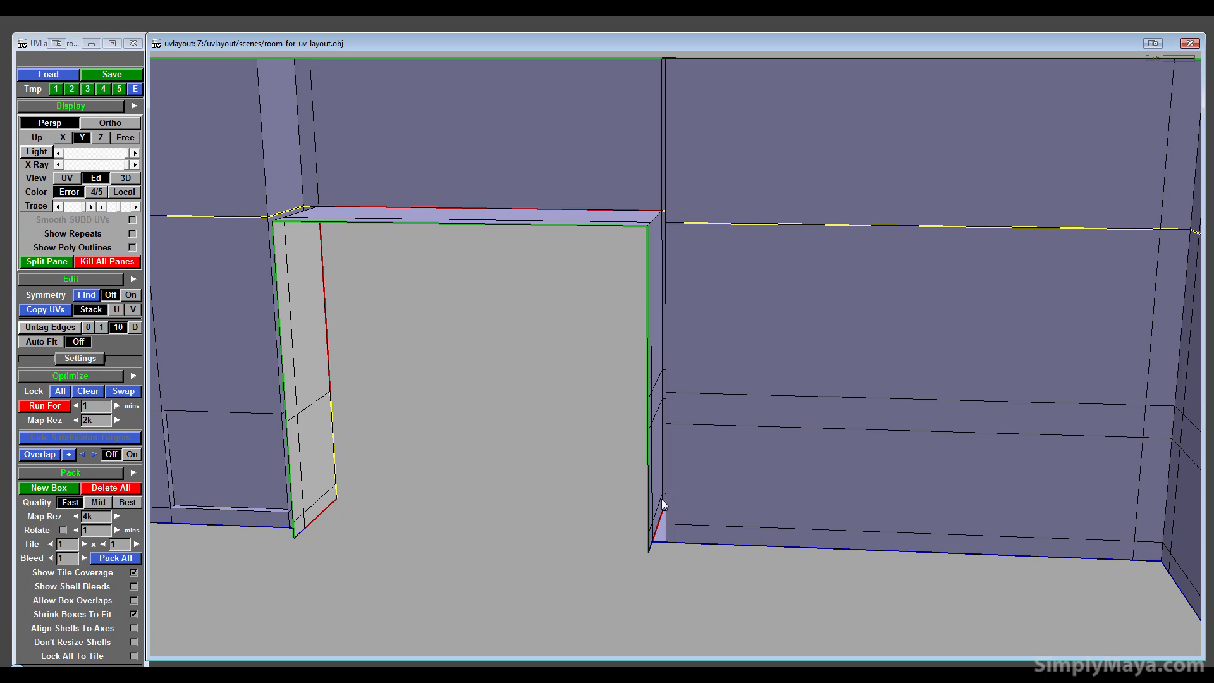
- Cut the other side of the alcove lining, weld the cut extensions across the walls, and separate the lining from the model
key(c)
key(w)
key(c)
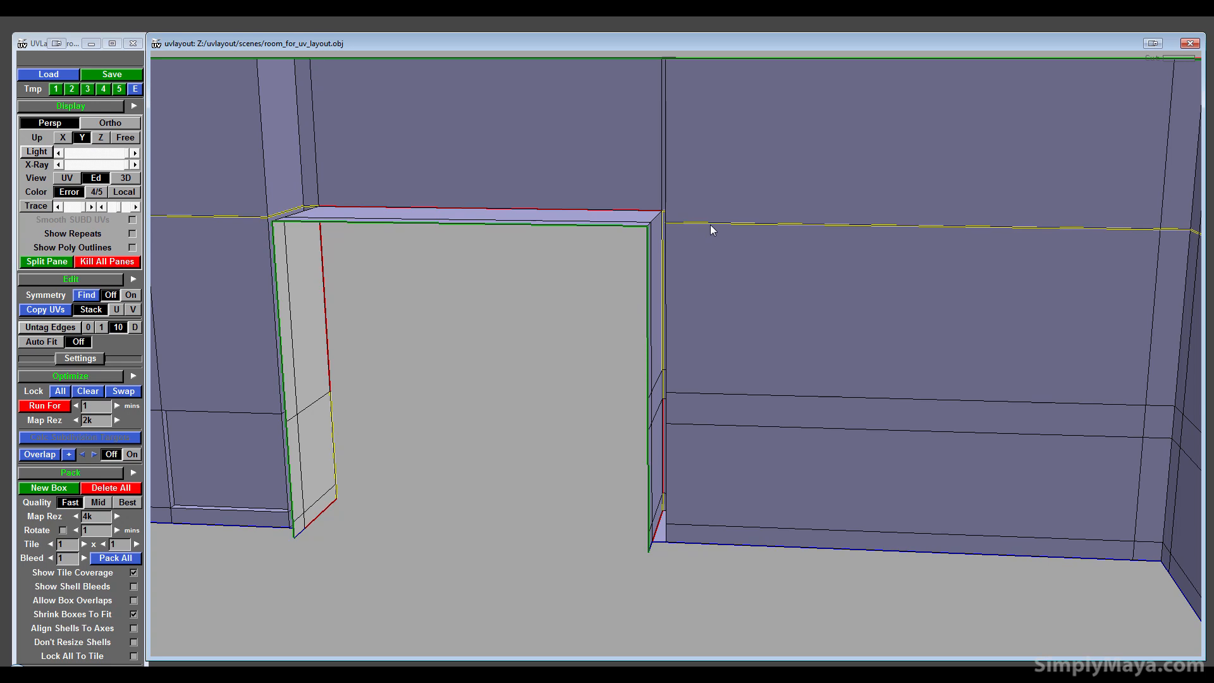
key(w)
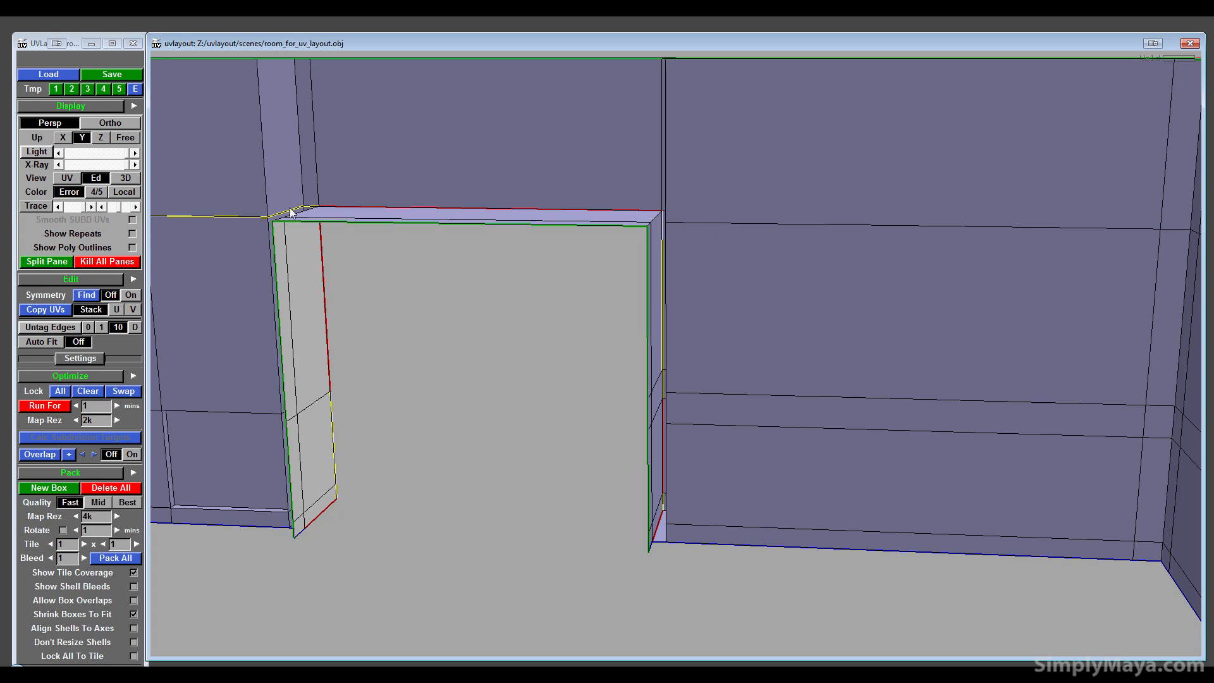
key(w)
drag(328, 436, 405, 358)
key(w)
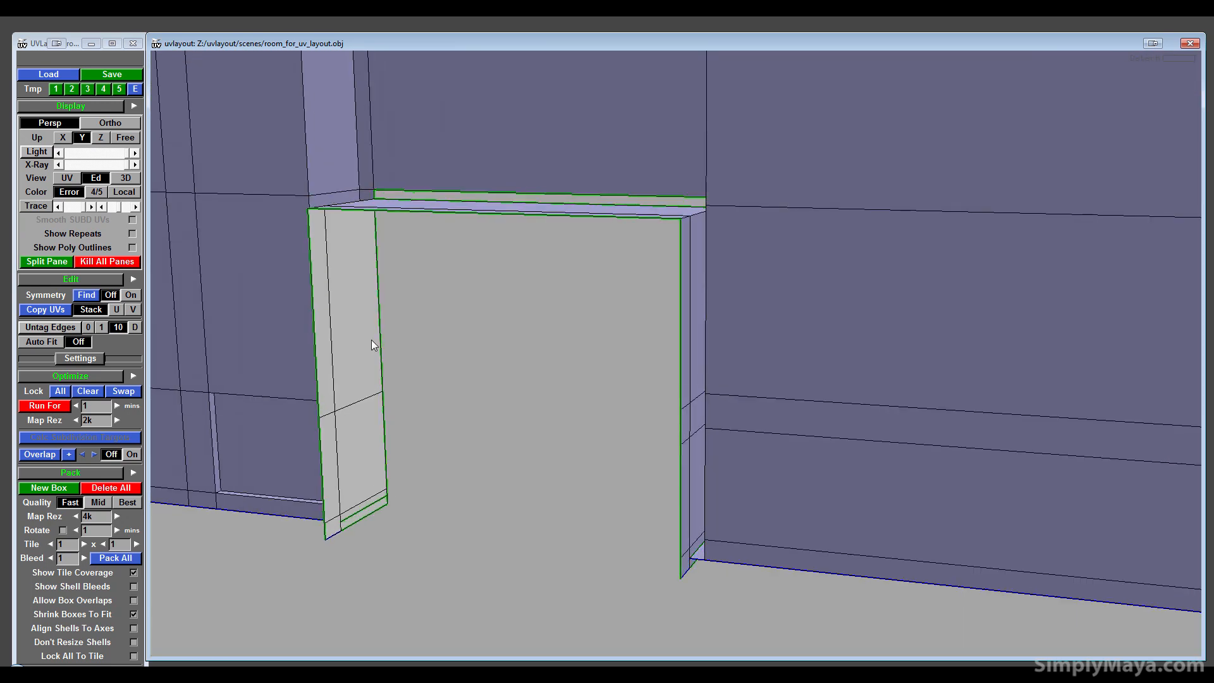
- Move the detached alcove lining out of the wall and up beside the dividing-wall doorway lining
drag(408, 279, 685, 249)
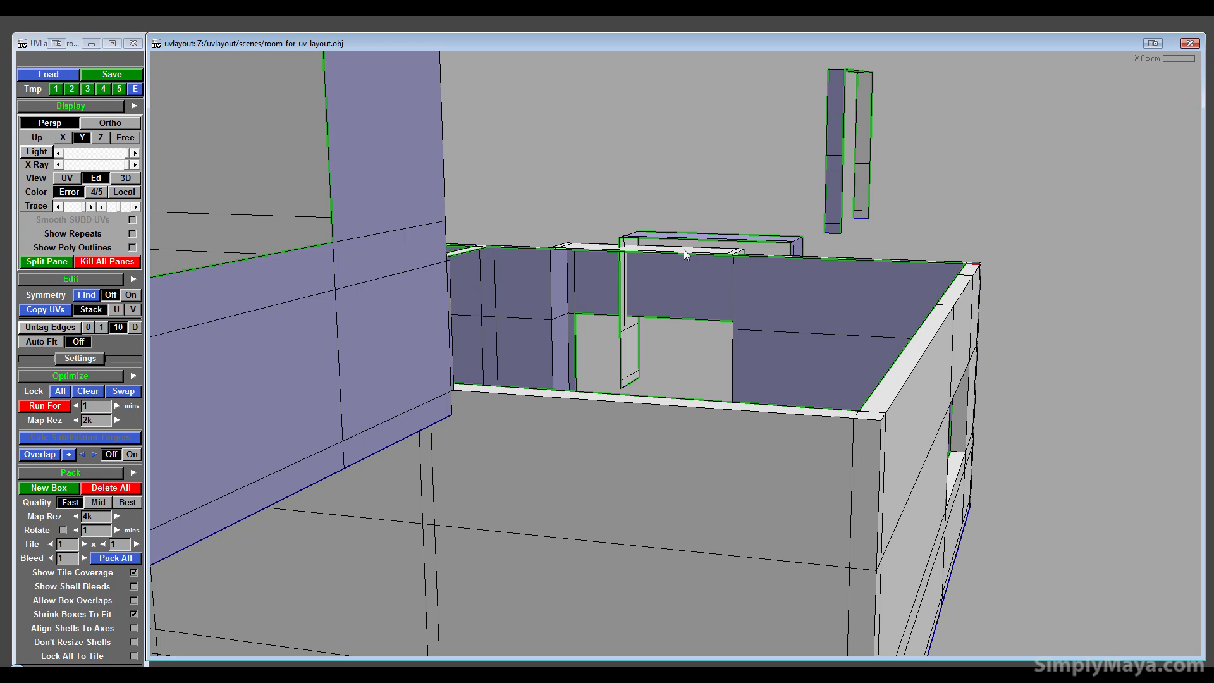
middle_drag(707, 239, 765, 31)
drag(720, 320, 564, 411)
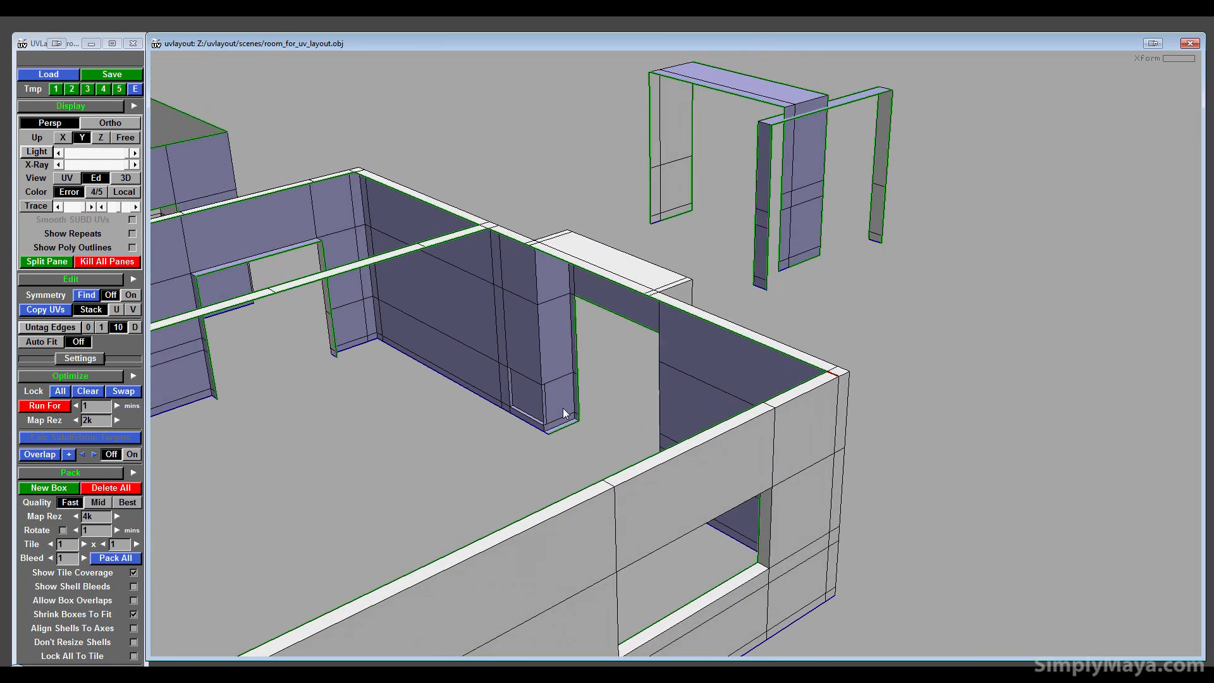
- Cut the rear top edge and one side's rear edge of the outer-wall doorway lining near the smaller room's corner
drag(691, 515, 651, 468)
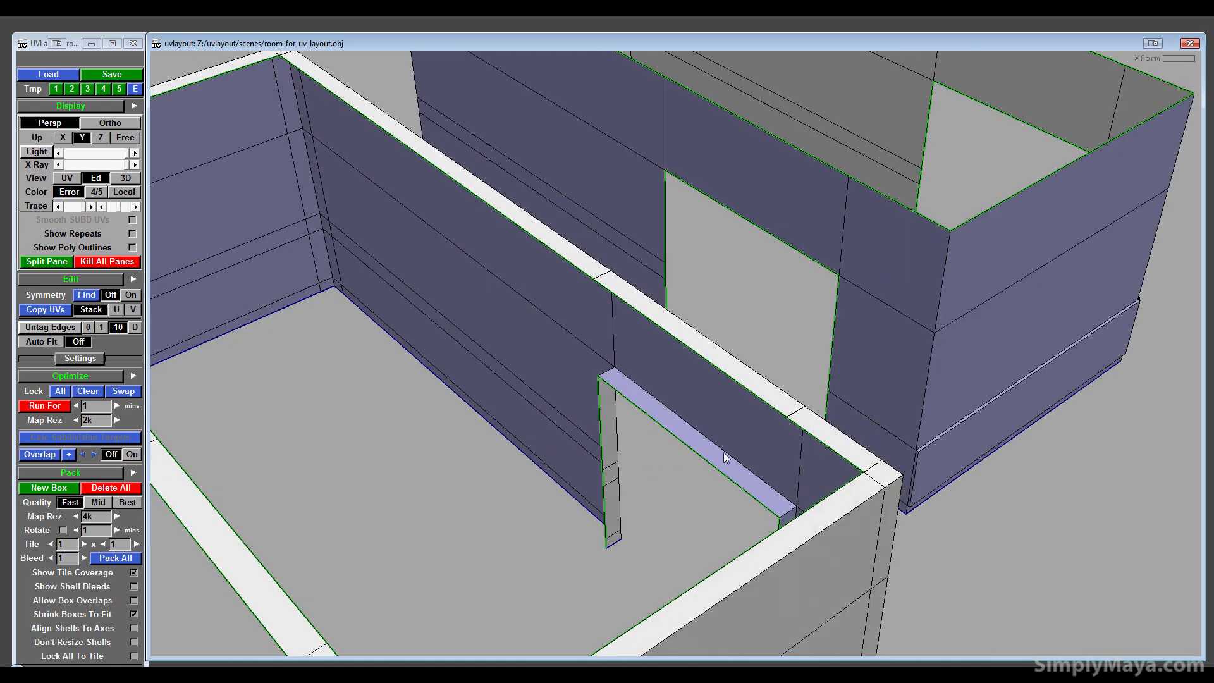
key(c)
drag(712, 445, 879, 480)
key(c)
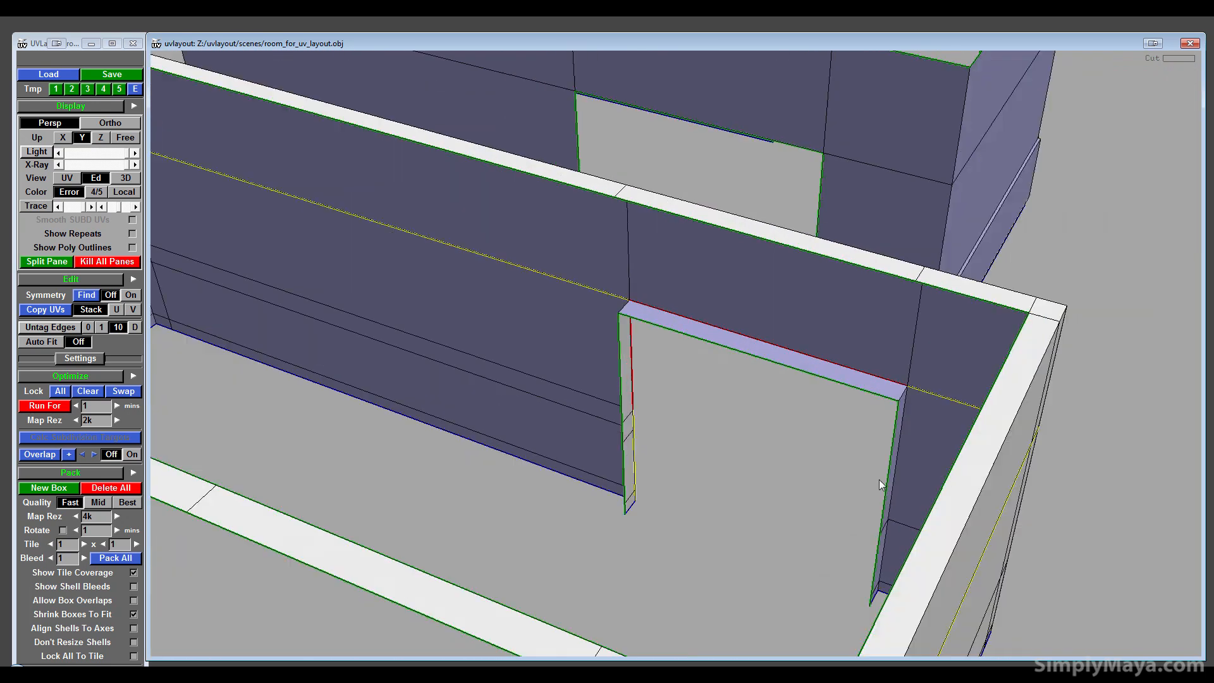
- Finish cutting the doorway lining, weld the cut extensions across the walls, and move the separated lining outside the model
key(c)
key(w)
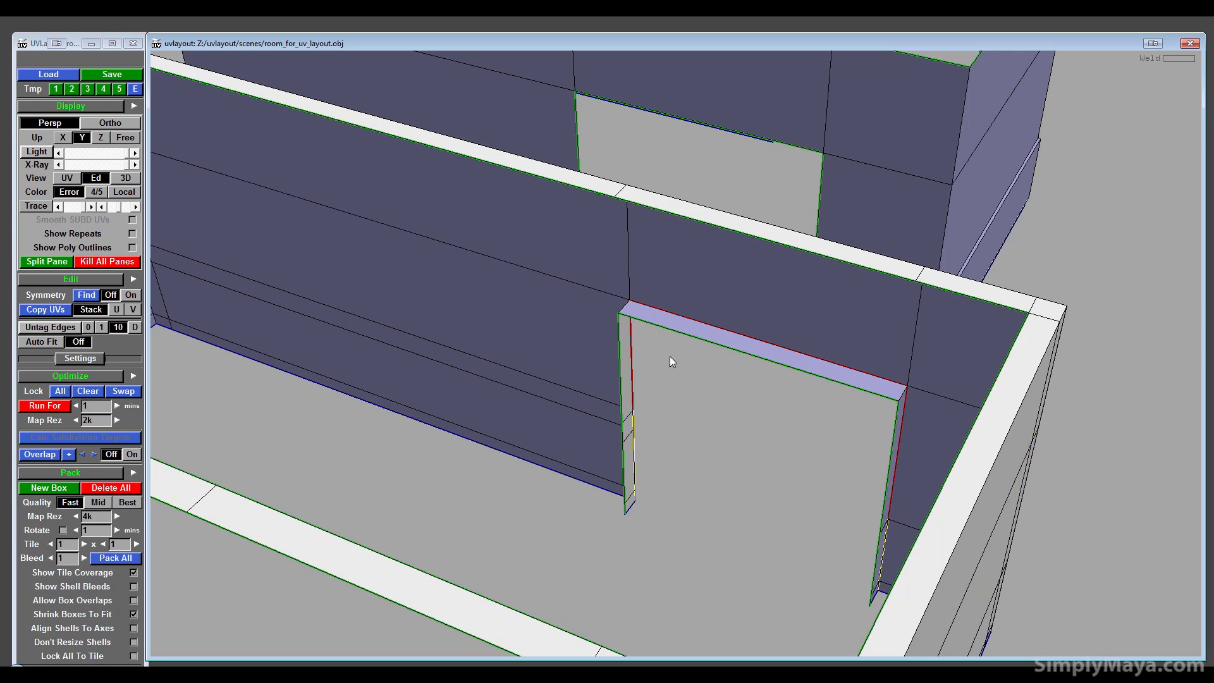
key(d)
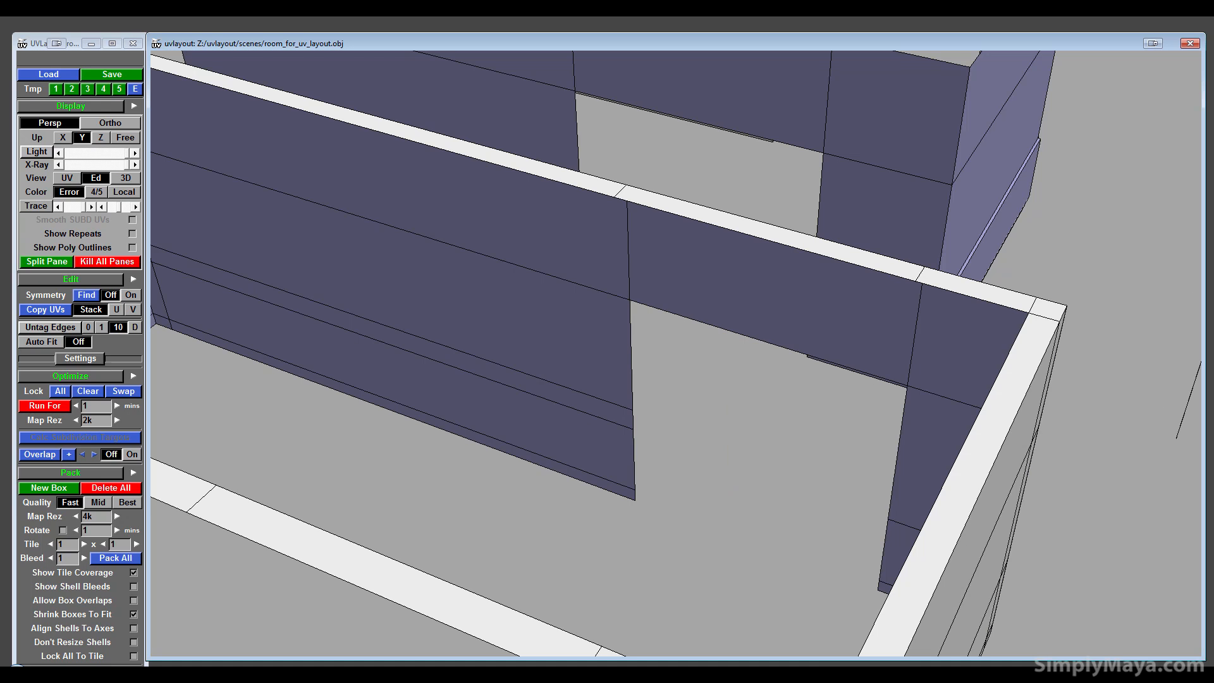
middle_drag(1106, 310, 1160, 214)
right_drag(955, 296, 511, 492)
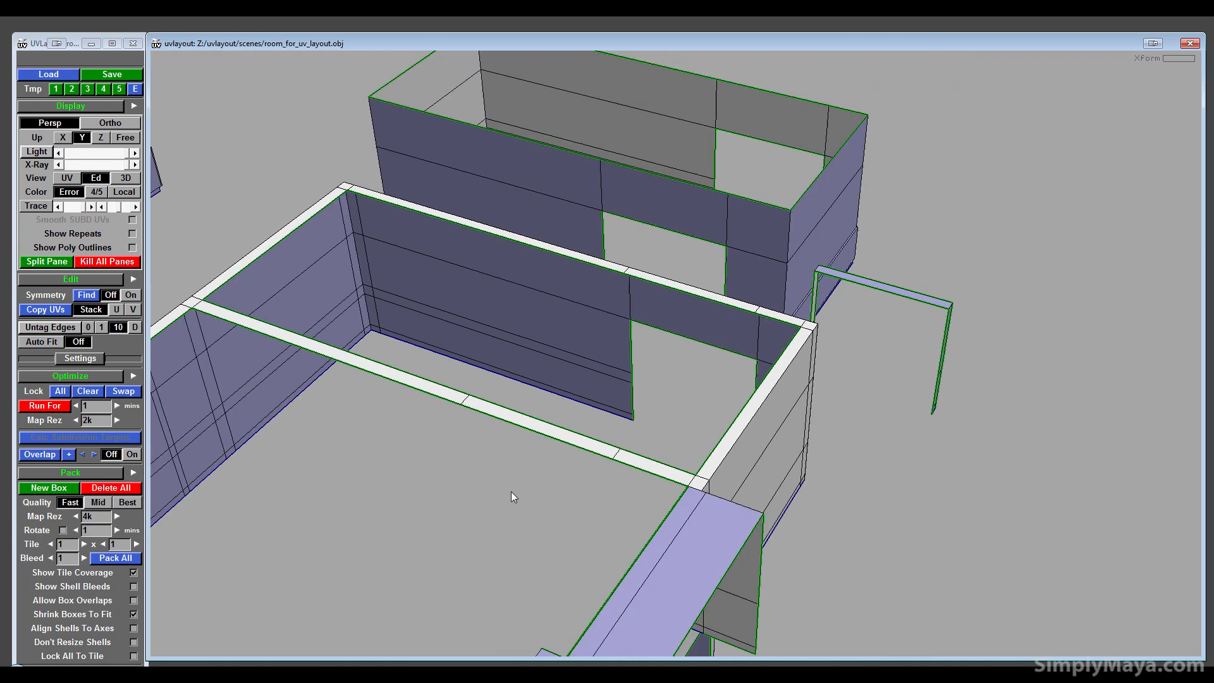
- Cut the top edge and one side edge where the window lining meets the larger room's wall
middle_drag(511, 491, 735, 495)
drag(734, 495, 648, 507)
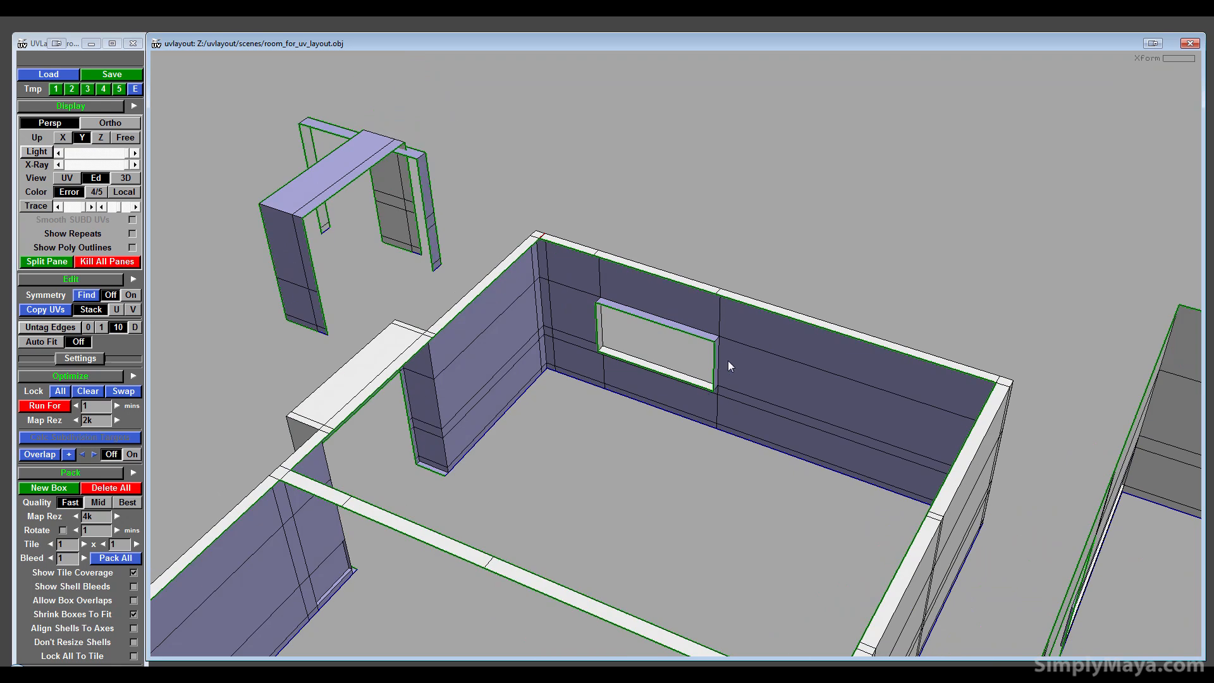
key(c)
key(c)
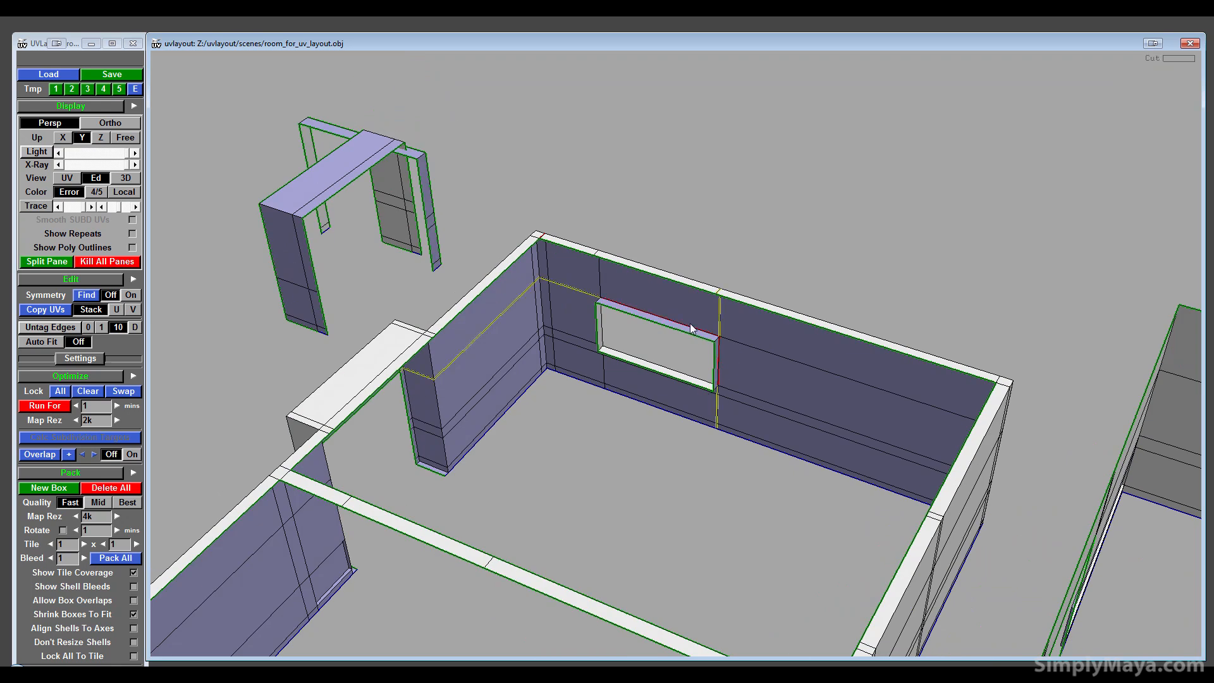
- Cut the window lining's remaining side and bottom edges, weld the cut extensions on the walls, and move the separated lining away
drag(611, 363, 582, 492)
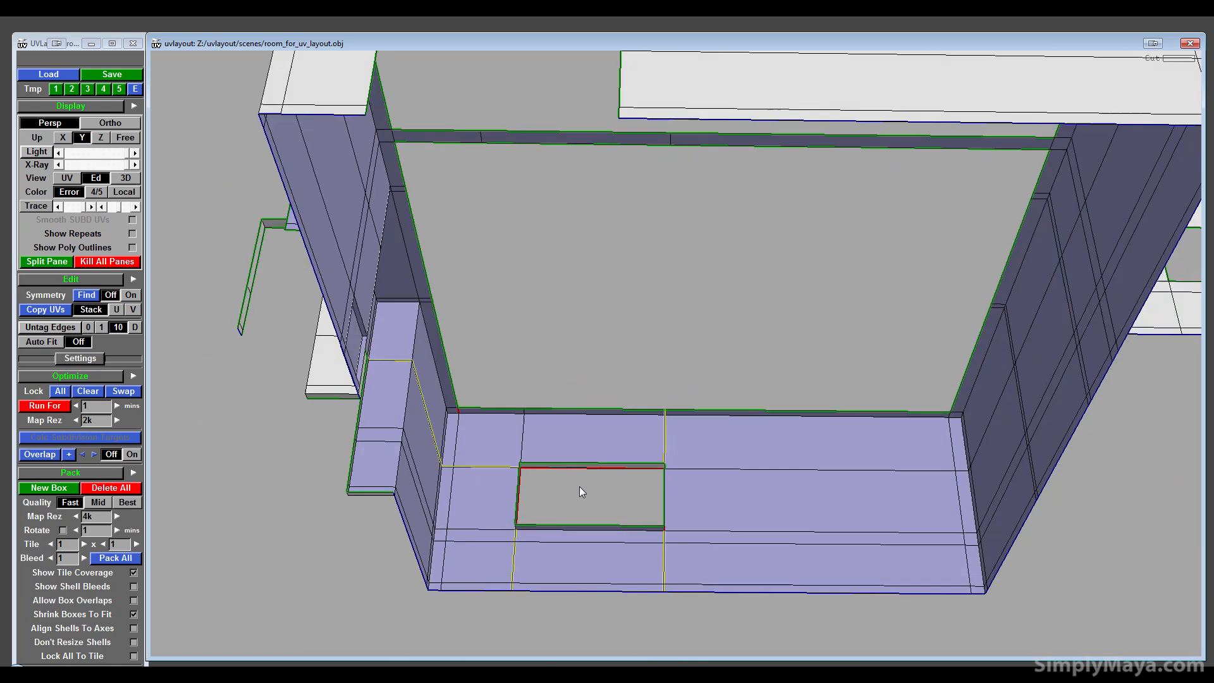
key(c)
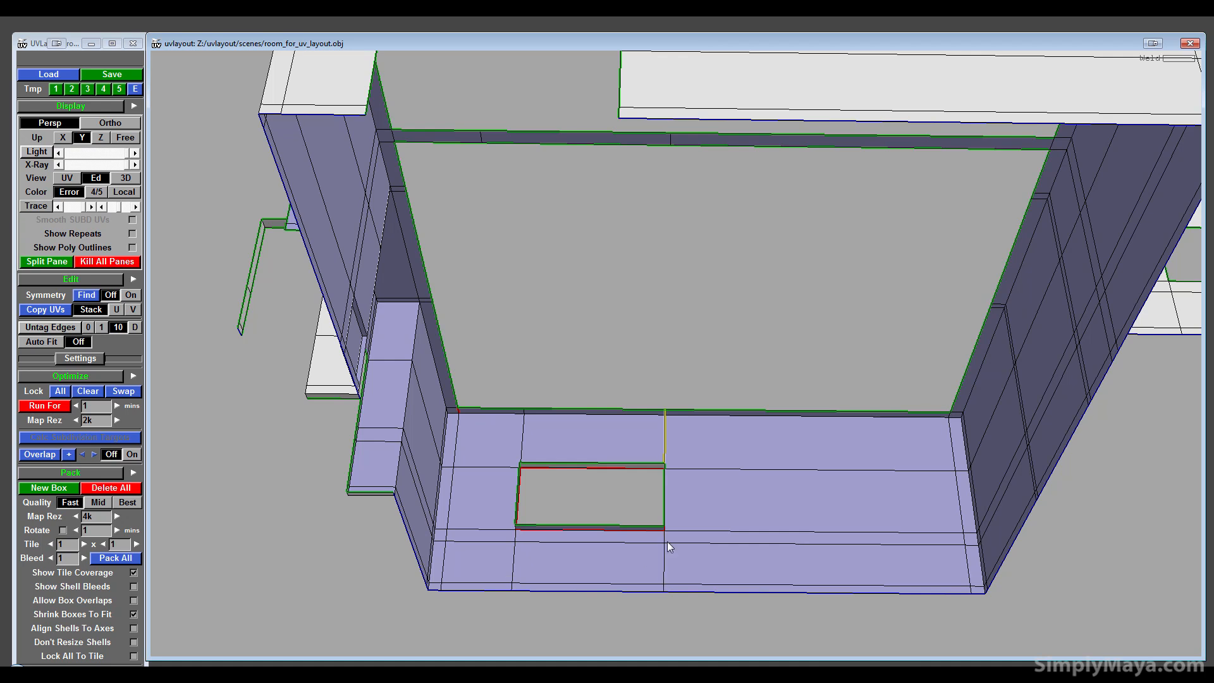
drag(719, 517, 697, 532)
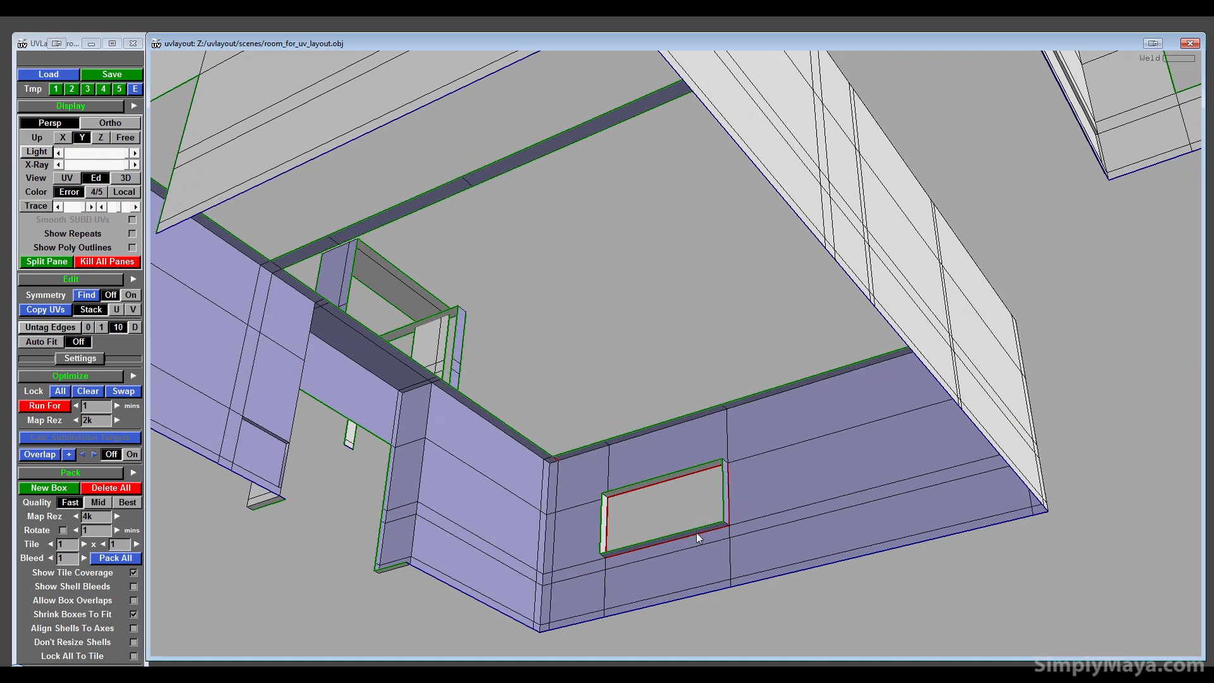
middle_drag(705, 530, 727, 262)
- Split the larger room's interior wall shell open along one vertical corner edge
right_drag(659, 425, 590, 467)
drag(590, 467, 580, 504)
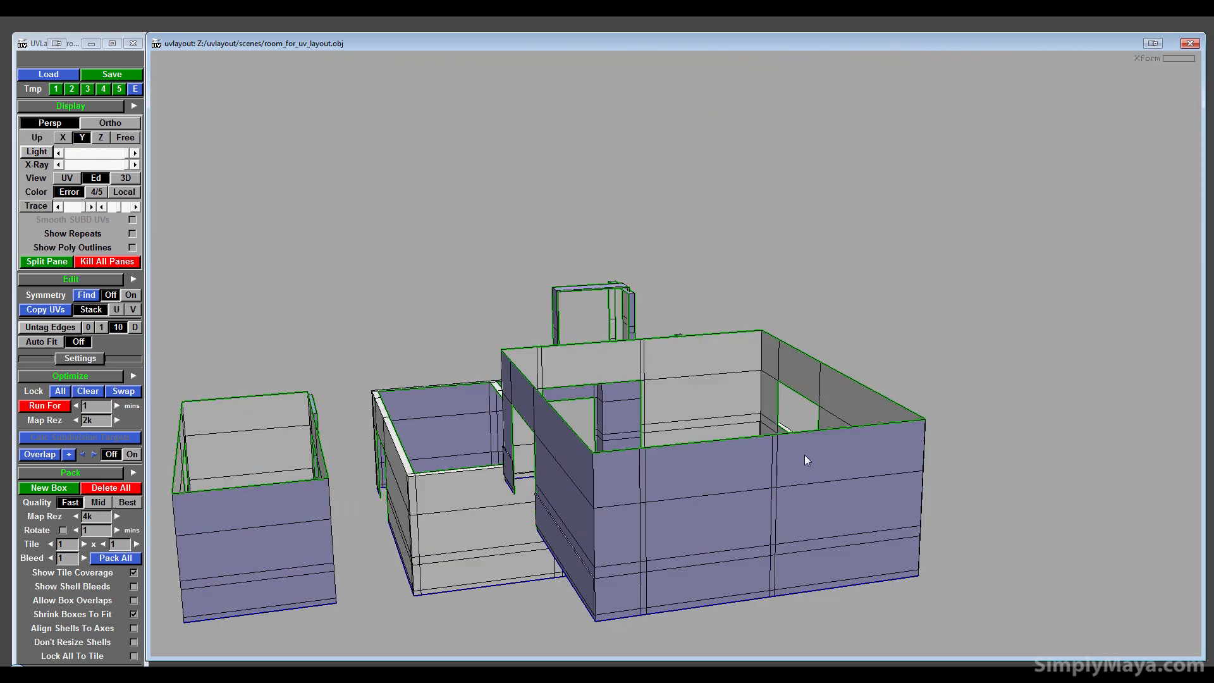
right_drag(726, 464, 655, 473)
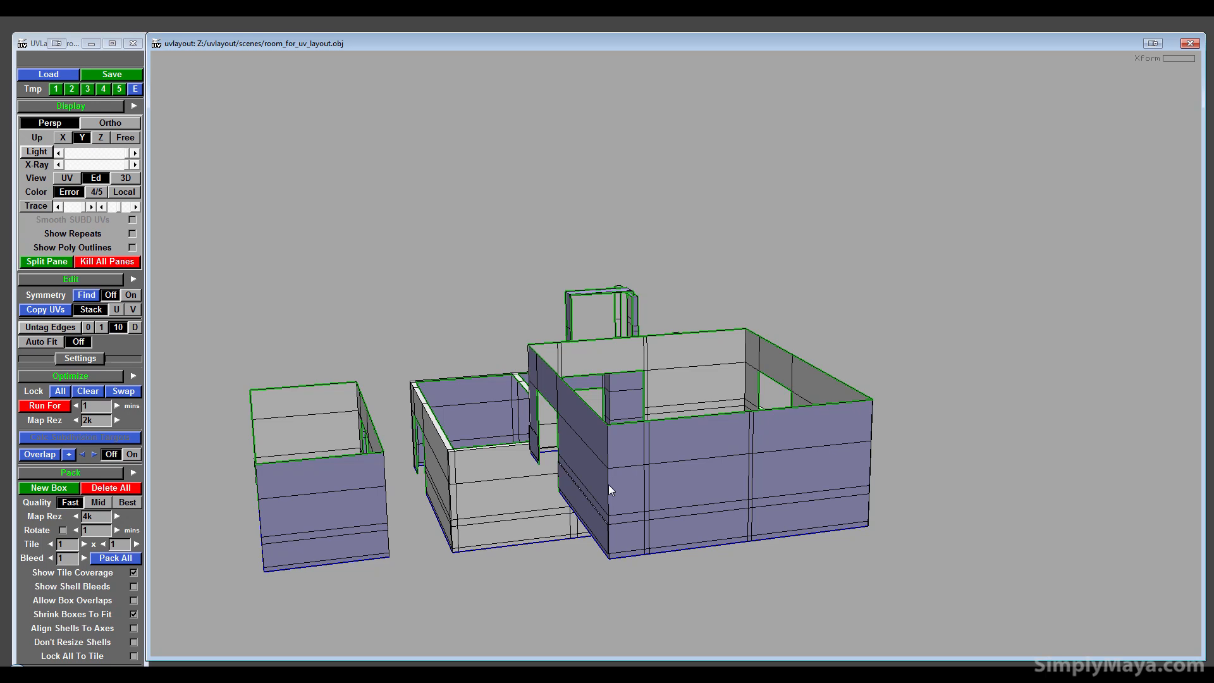
key(c)
key(shift+s)
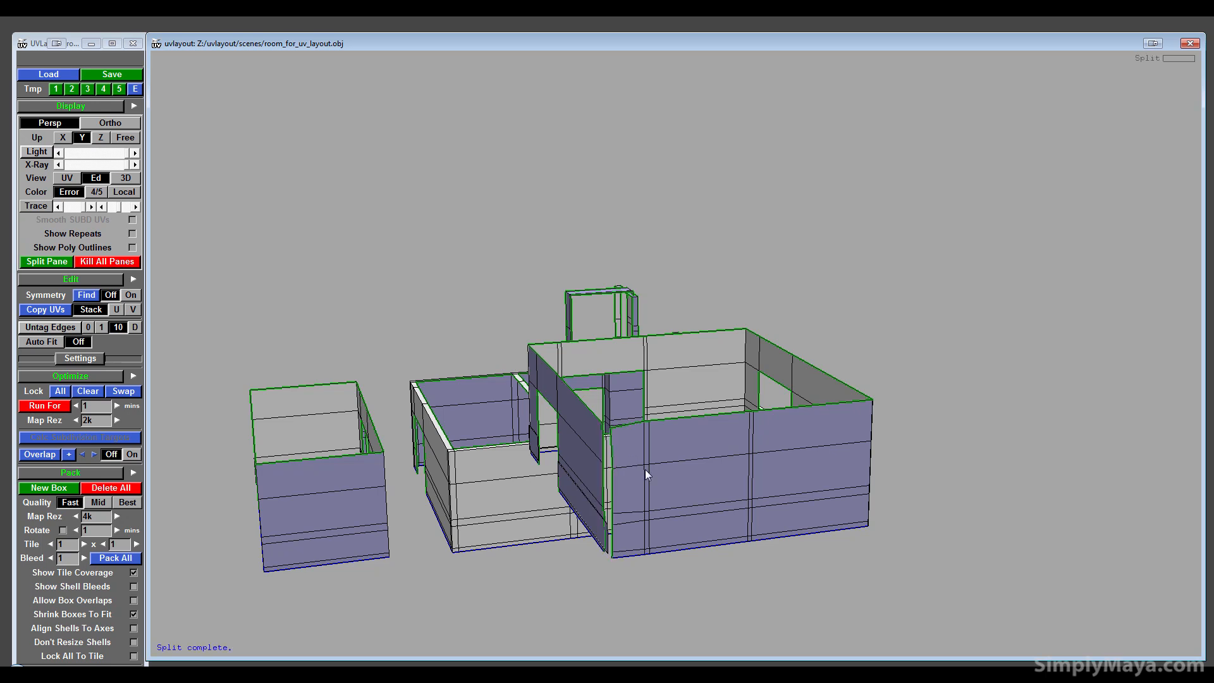
- Split the smaller room's interior wall shell open along one vertical corner edge
middle_drag(348, 530, 454, 534)
drag(453, 534, 417, 514)
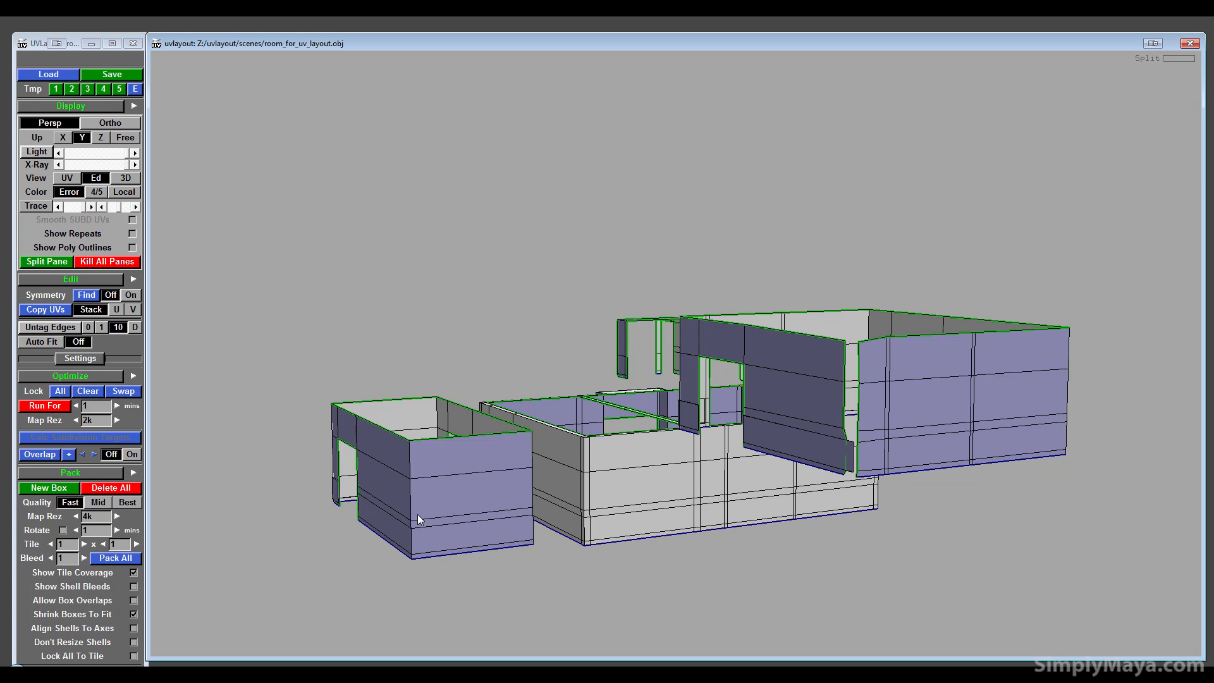
key(shift+s)
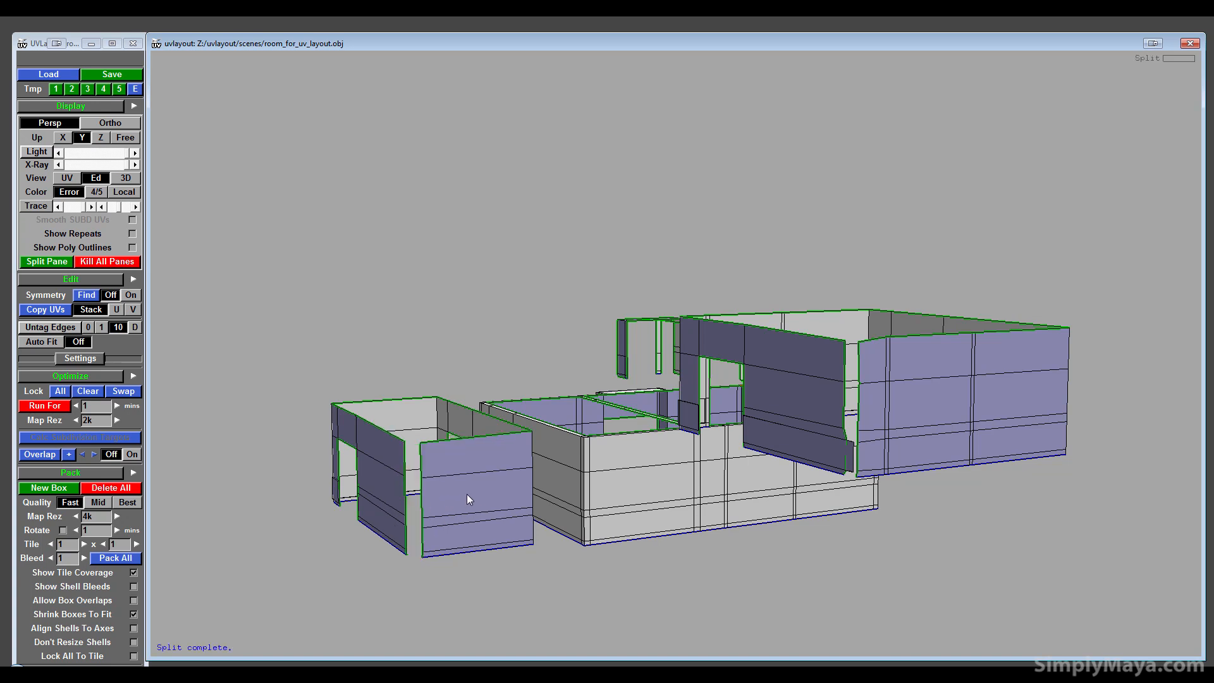
- Move the remaining exterior model well away from the detached wall shells and linings
drag(522, 503, 544, 533)
middle_drag(643, 511, 1137, 156)
middle_drag(983, 259, 1041, 233)
right_drag(1041, 233, 871, 370)
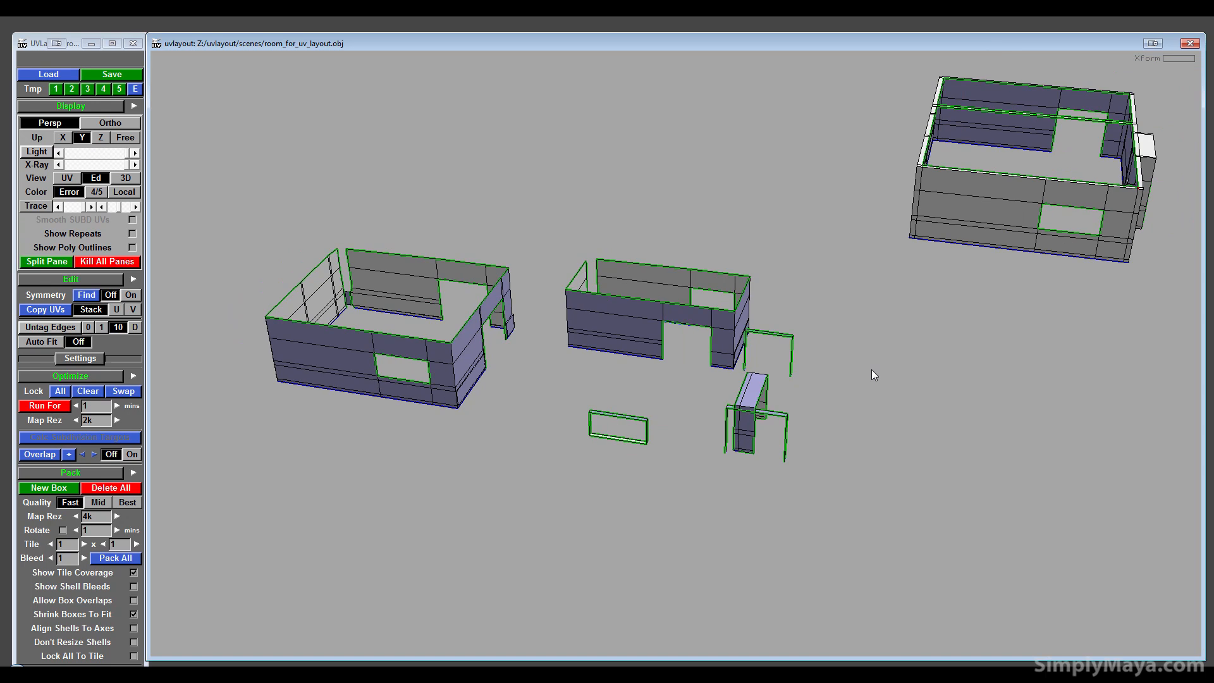
middle_drag(748, 449, 677, 459)
drag(677, 460, 640, 451)
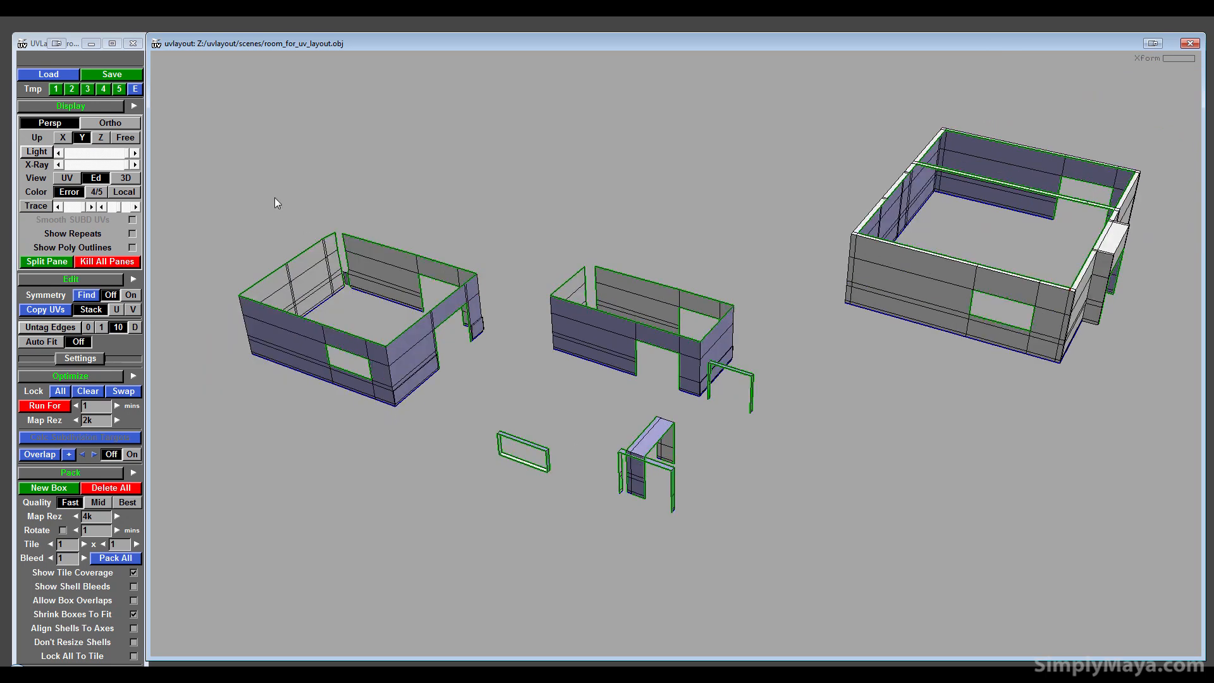
- Box-drop all the detached wall and lining shells into UV space and switch to the UV view
key(shift+d)
drag(216, 142, 768, 543)
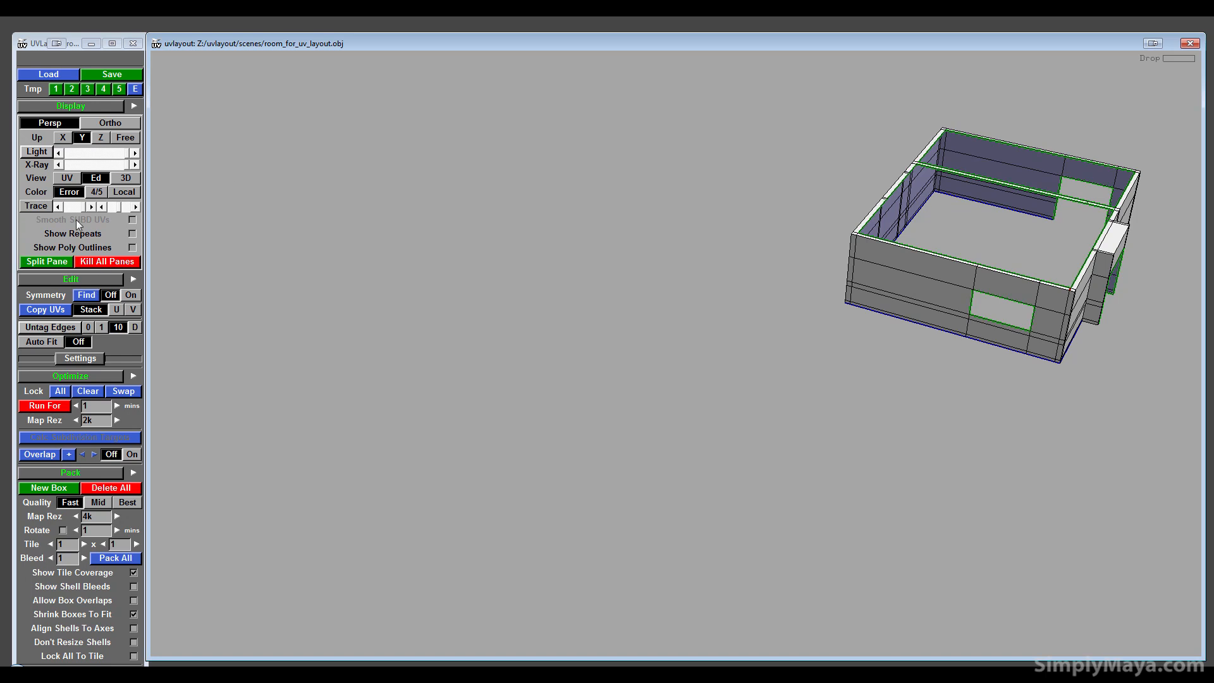
click(74, 181)
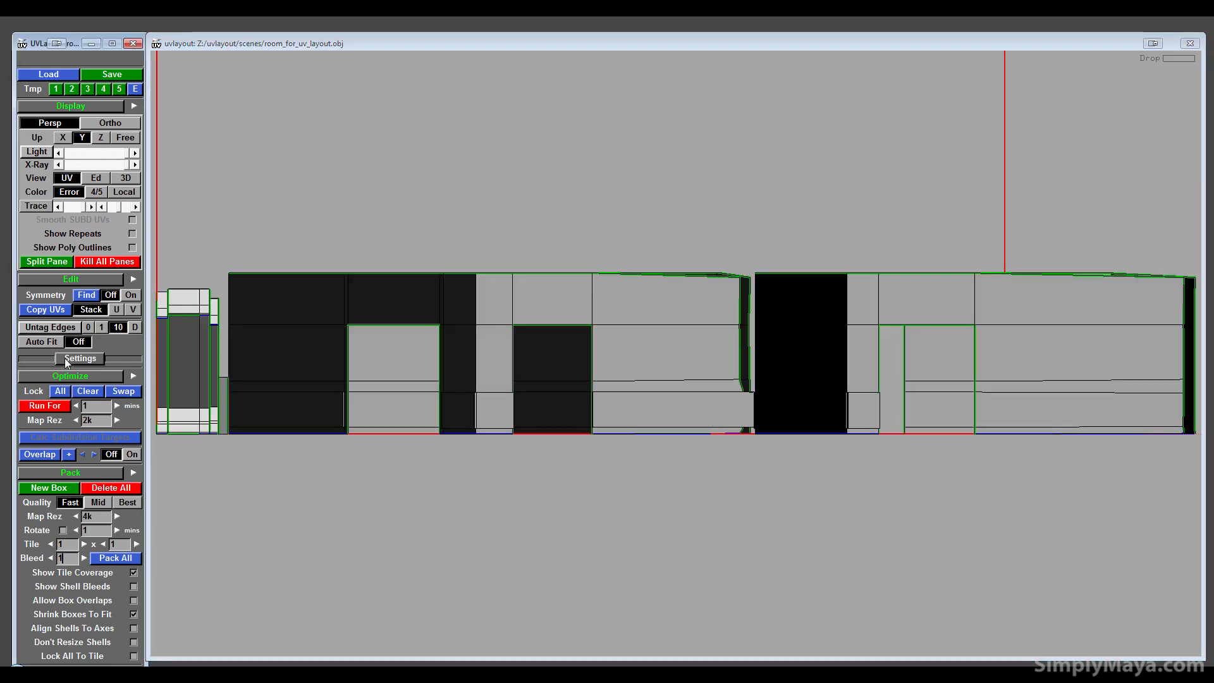
- Try to optimize the dropped shells for 1 minute before flattening them
click(55, 410)
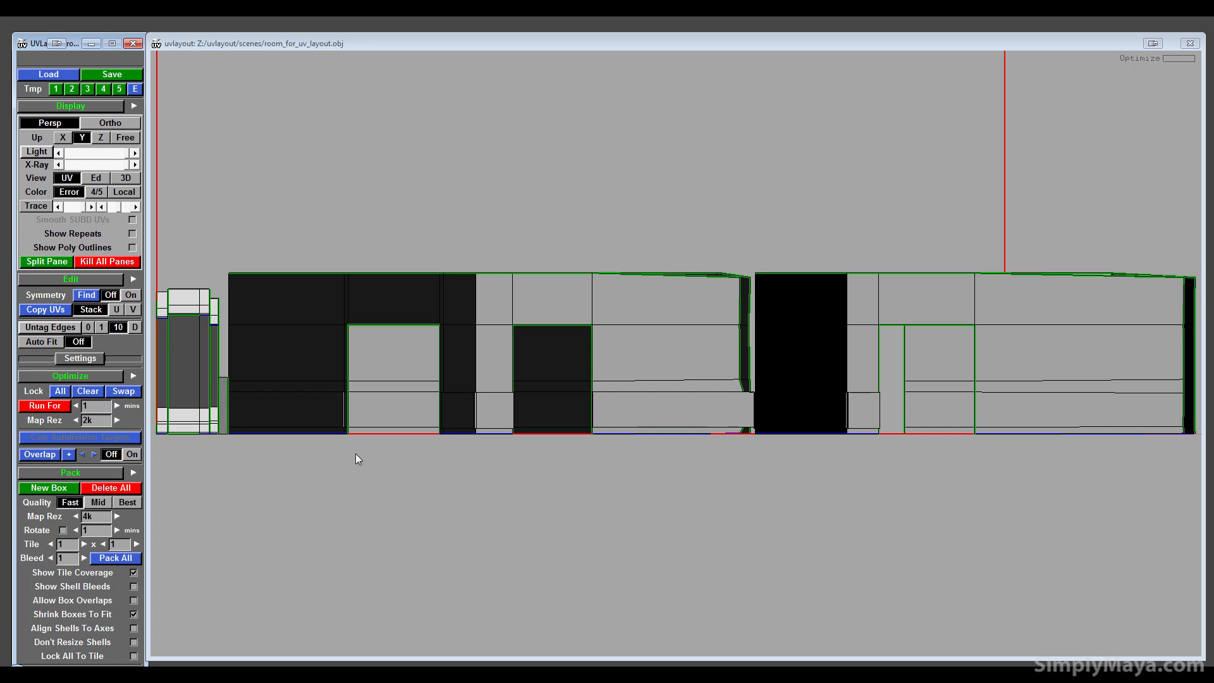
right_drag(389, 437, 320, 475)
middle_drag(319, 474, 392, 435)
middle_drag(558, 468, 473, 528)
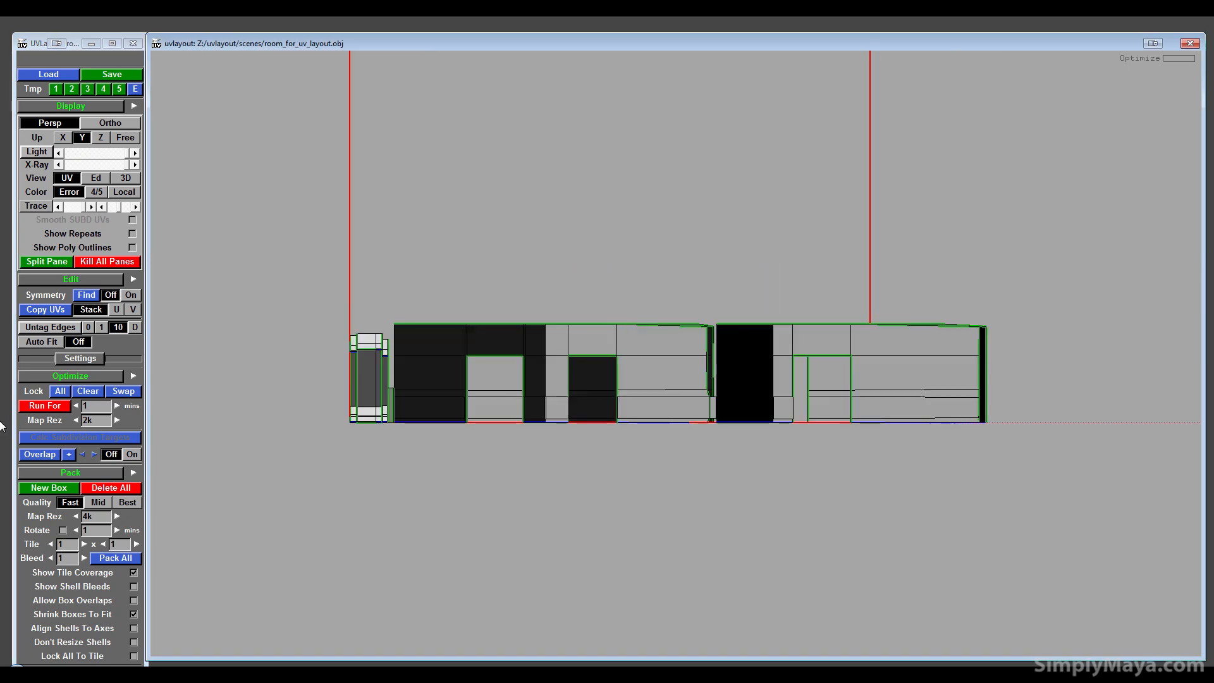
click(59, 409)
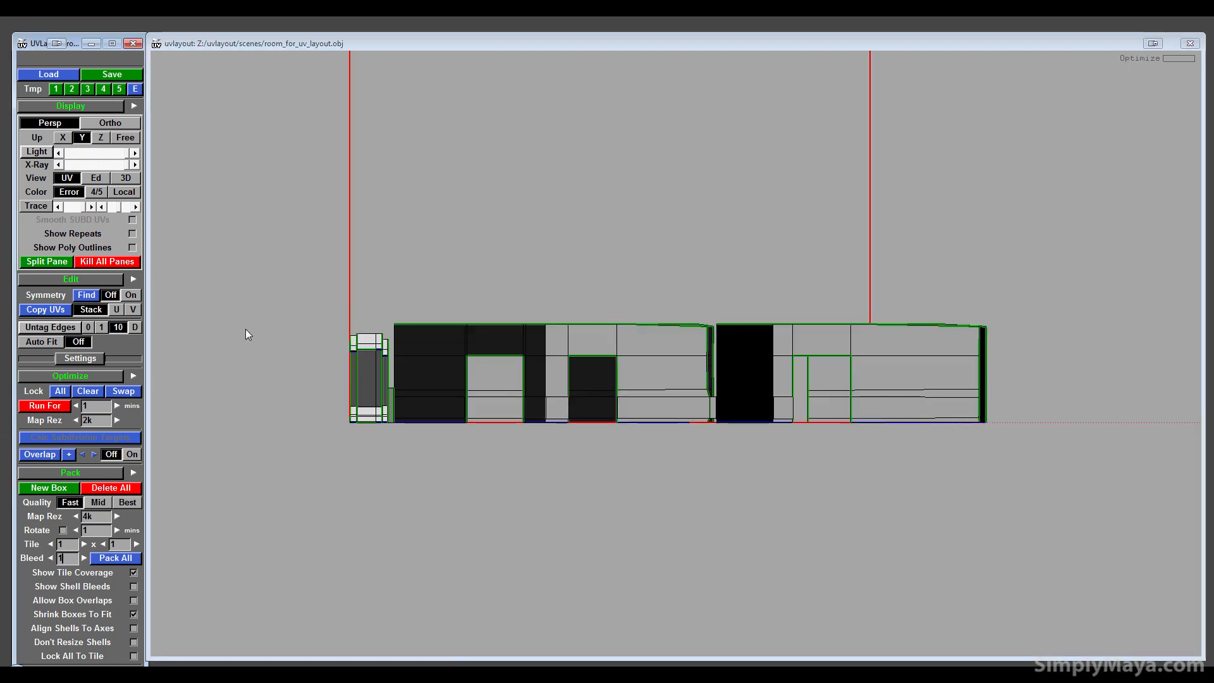
- Box-flatten all the dropped shells and optimize them for 1 minute
drag(245, 218, 1074, 540)
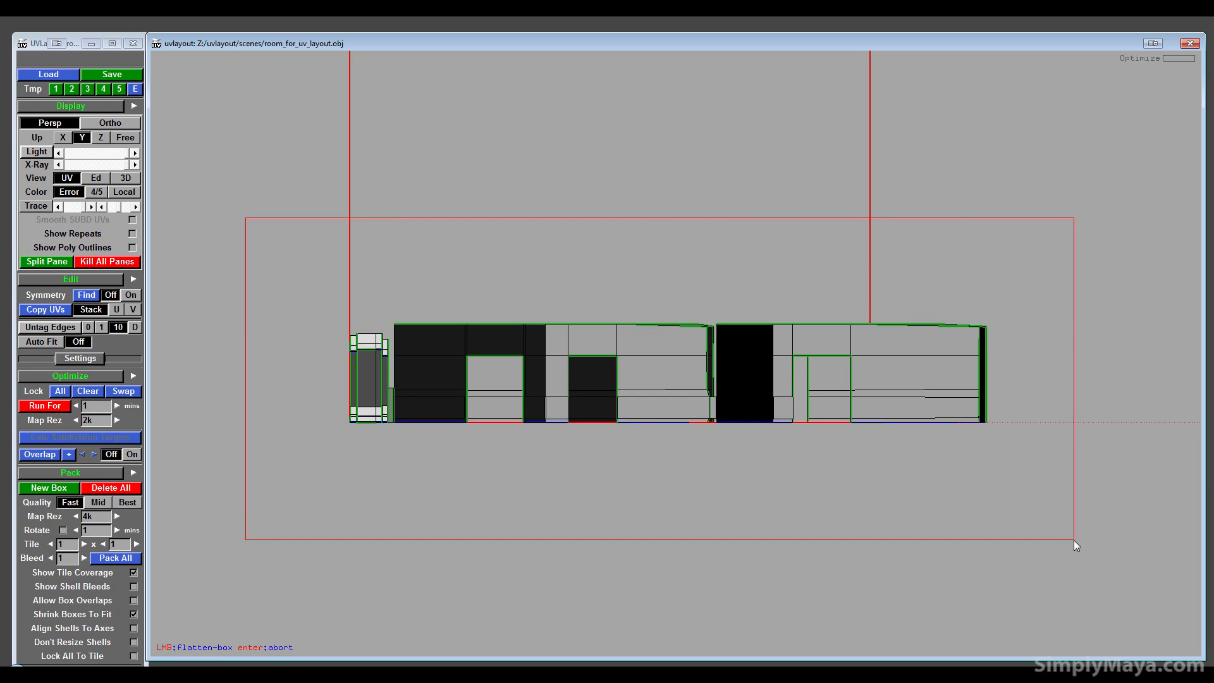
click(1074, 541)
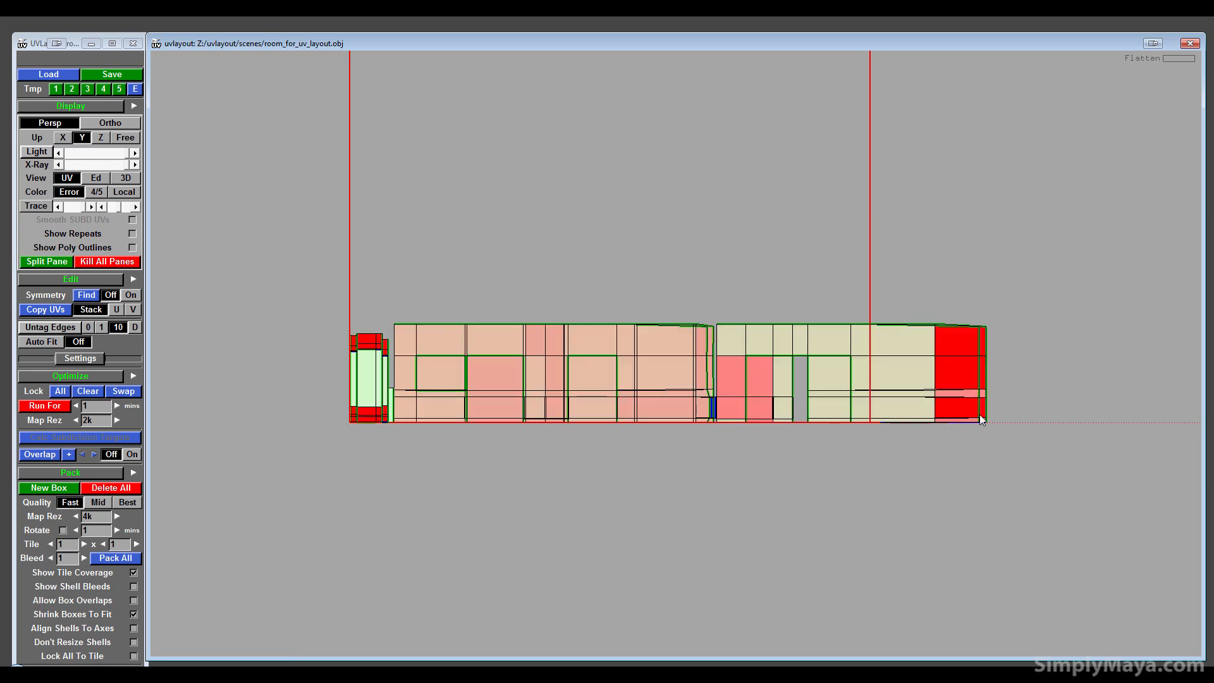
click(51, 405)
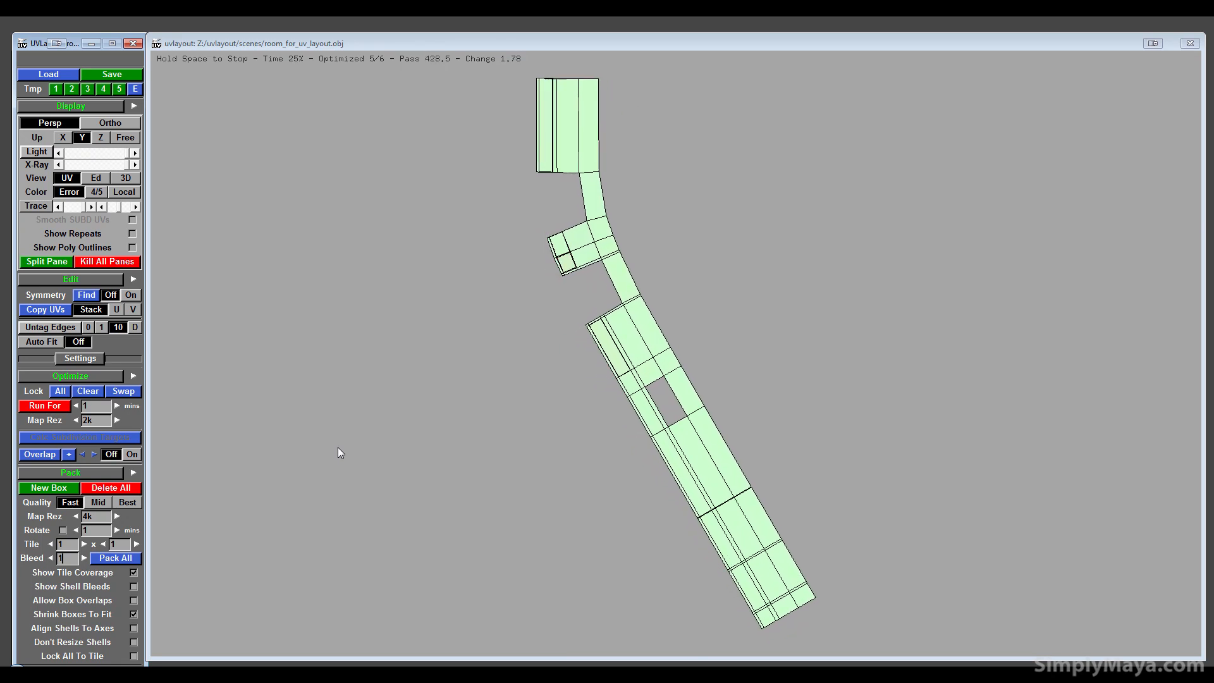
- Split the twisted window lining loop at one corner and flatten it into a strip
right_drag(775, 378, 741, 358)
middle_drag(723, 349, 858, 261)
middle_drag(598, 423, 743, 428)
right_drag(485, 365, 831, 351)
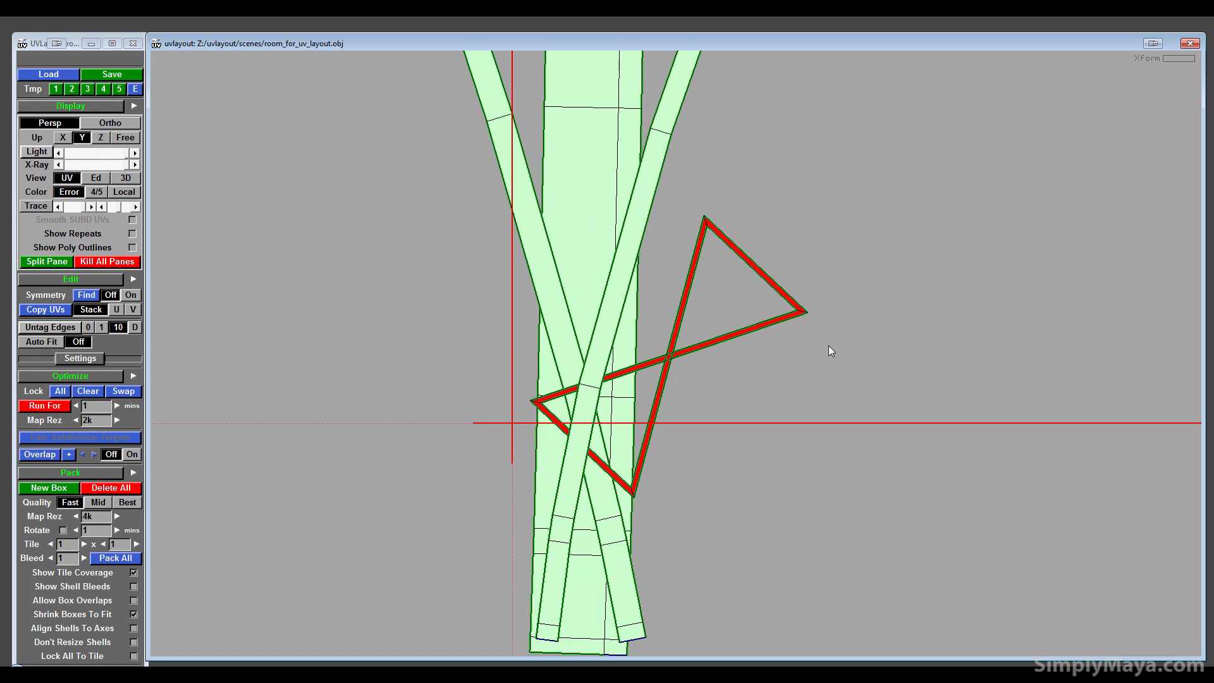
middle_drag(754, 333, 682, 373)
right_drag(682, 374, 721, 335)
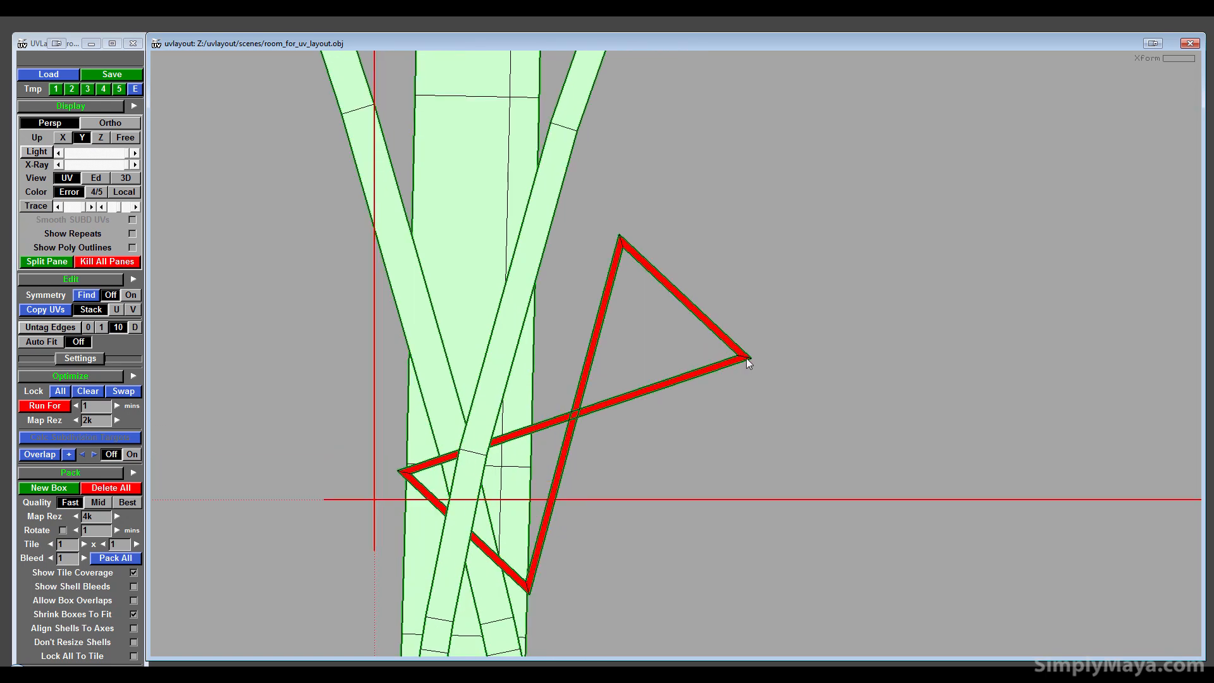
key(shift+s)
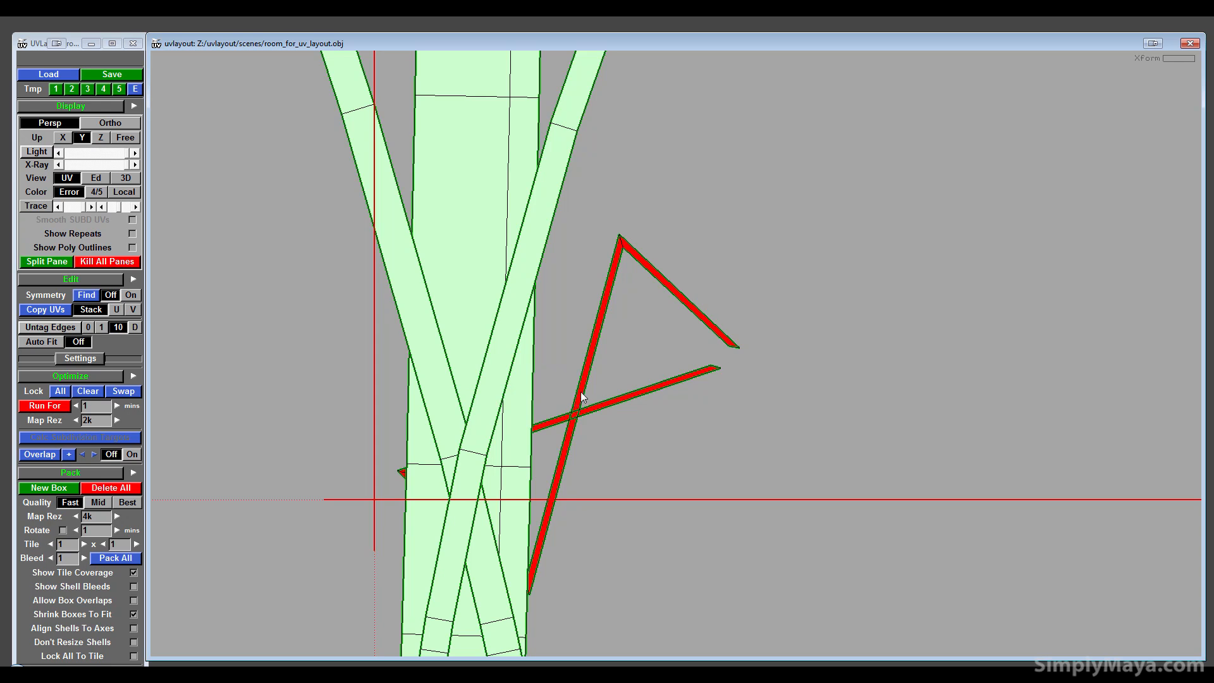
key(f)
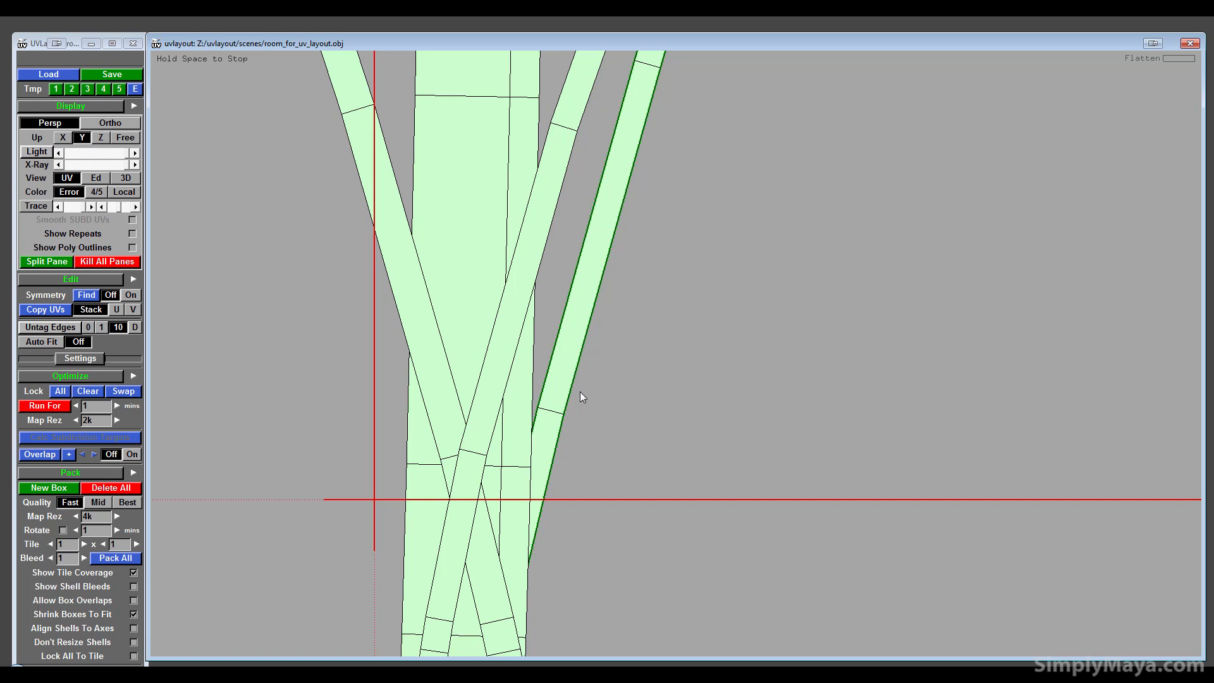
- Move the window lining strip clear of the other shells and straighten it, the doorway linings and the alcove lining into rectangles
drag(574, 363, 791, 397)
right_drag(789, 393, 780, 363)
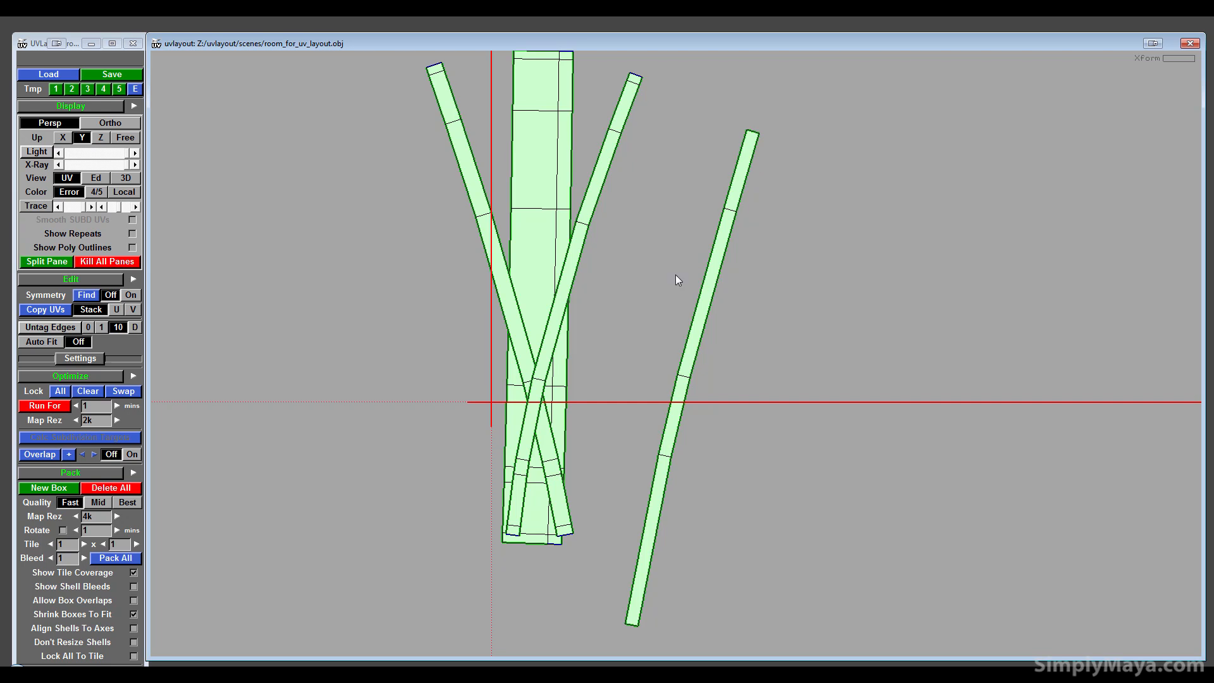
key(shift+r)
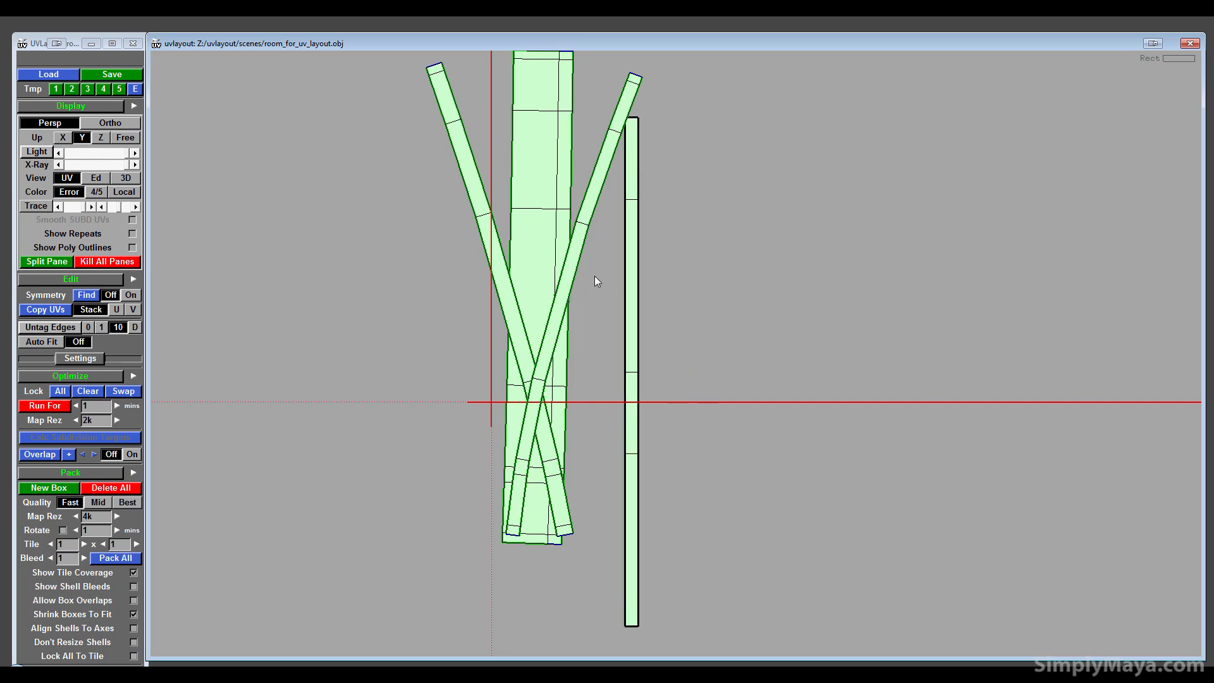
key(shift+r)
key(shift+r)
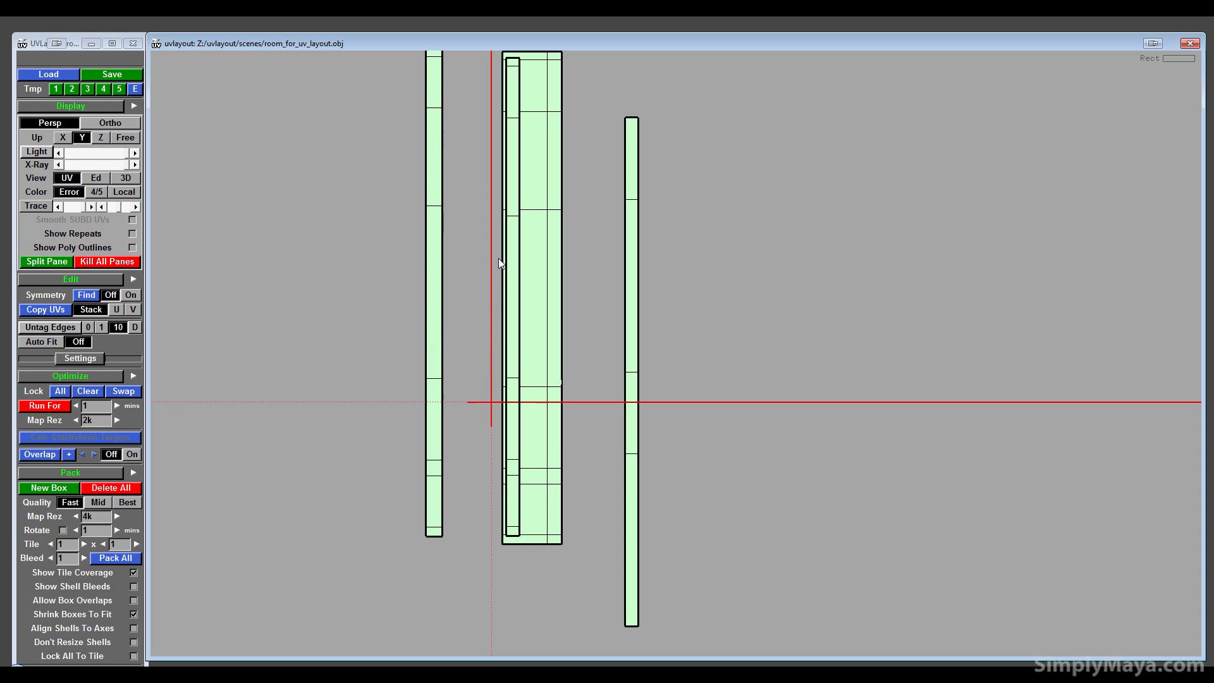
- Arrange the four opening lining strips side by side in one closely spaced vertical group
middle_drag(517, 279, 587, 298)
middle_drag(539, 289, 531, 333)
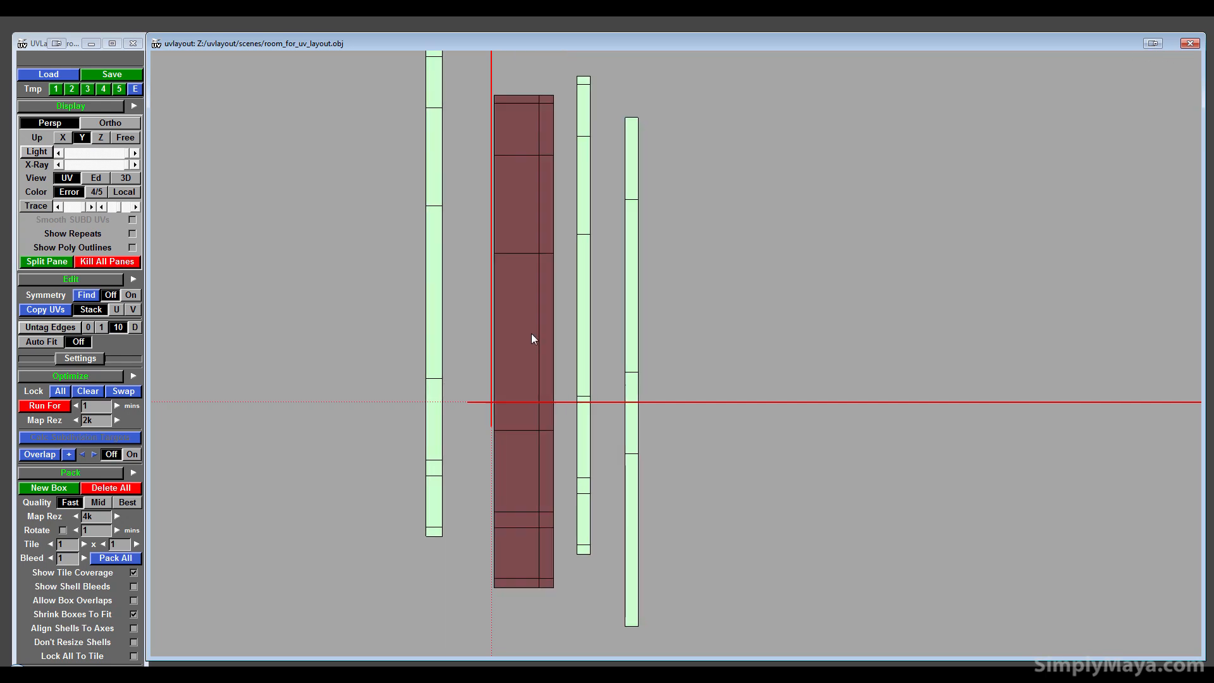
middle_drag(441, 347, 429, 412)
middle_drag(524, 407, 478, 419)
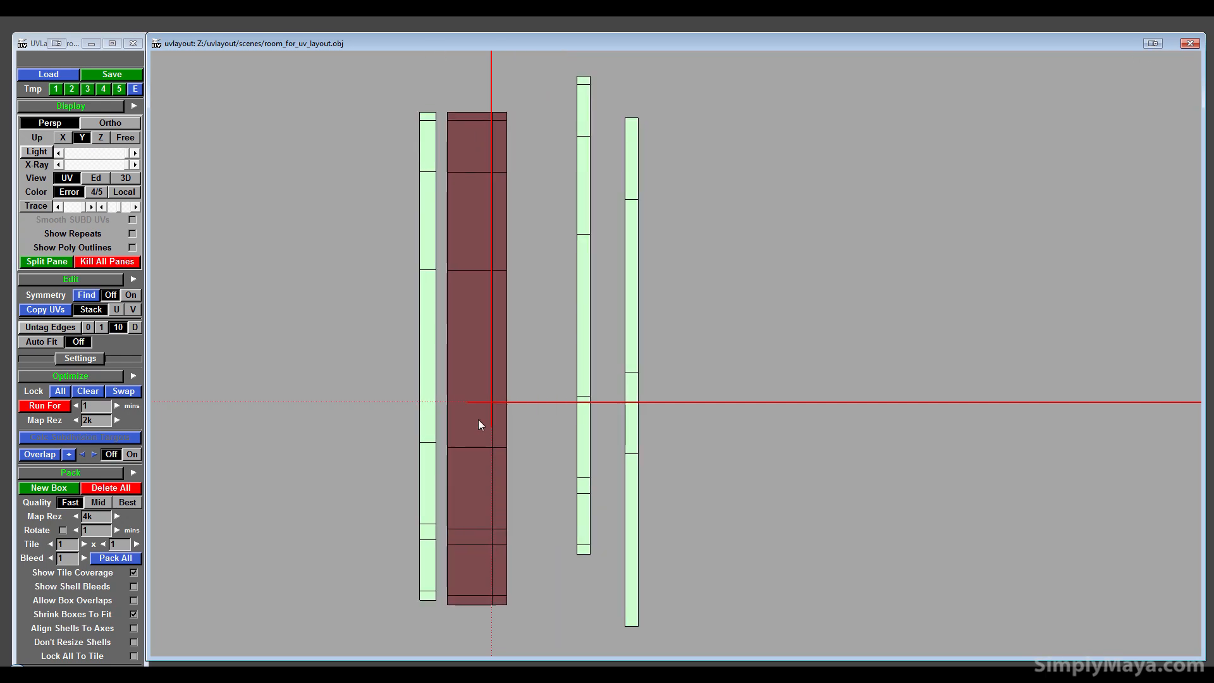
middle_drag(573, 378, 523, 419)
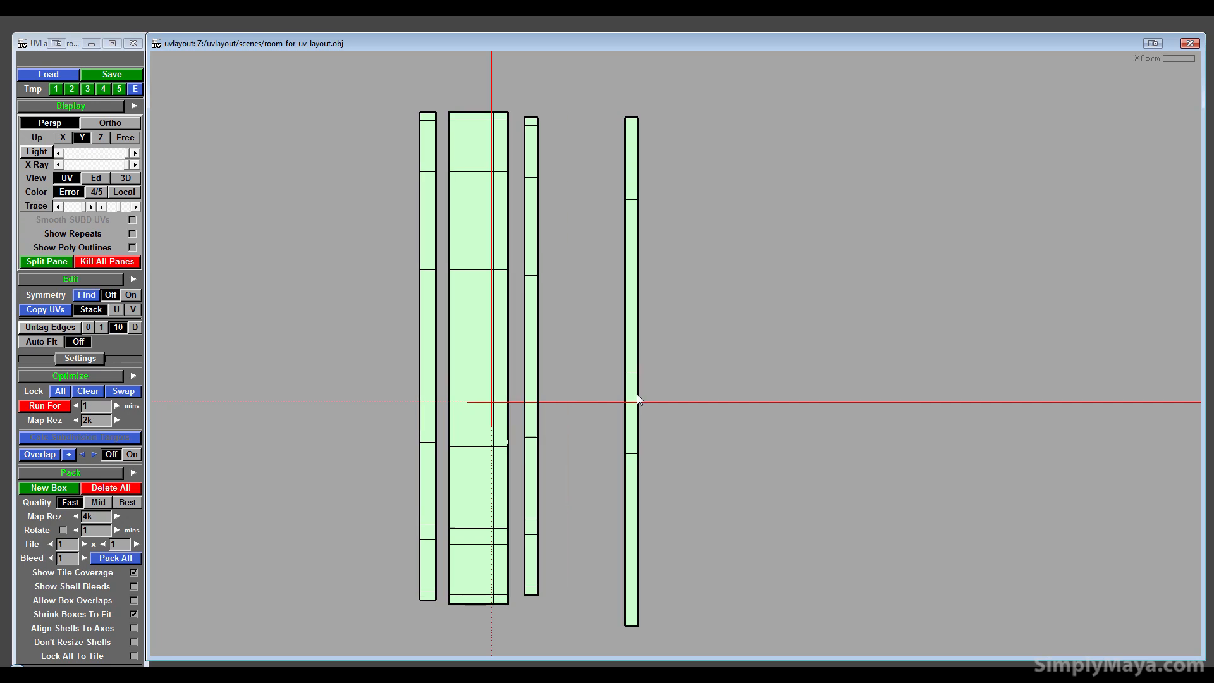
middle_drag(634, 401, 559, 368)
right_drag(563, 367, 689, 335)
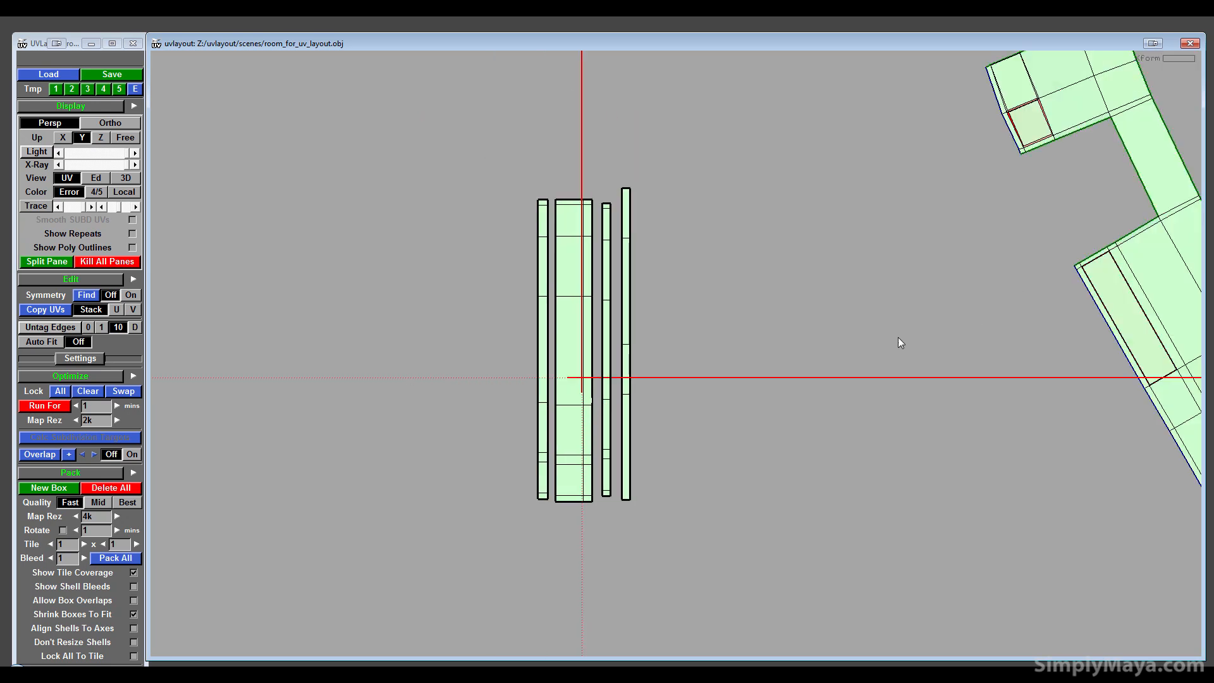
- Examine both long interior wall shells for distortion, especially around their end sections and thin border polygons
middle_drag(900, 343, 511, 411)
scroll(626, 366, up, 4)
middle_drag(676, 371, 734, 600)
scroll(564, 363, up, 4)
middle_drag(547, 243, 533, 414)
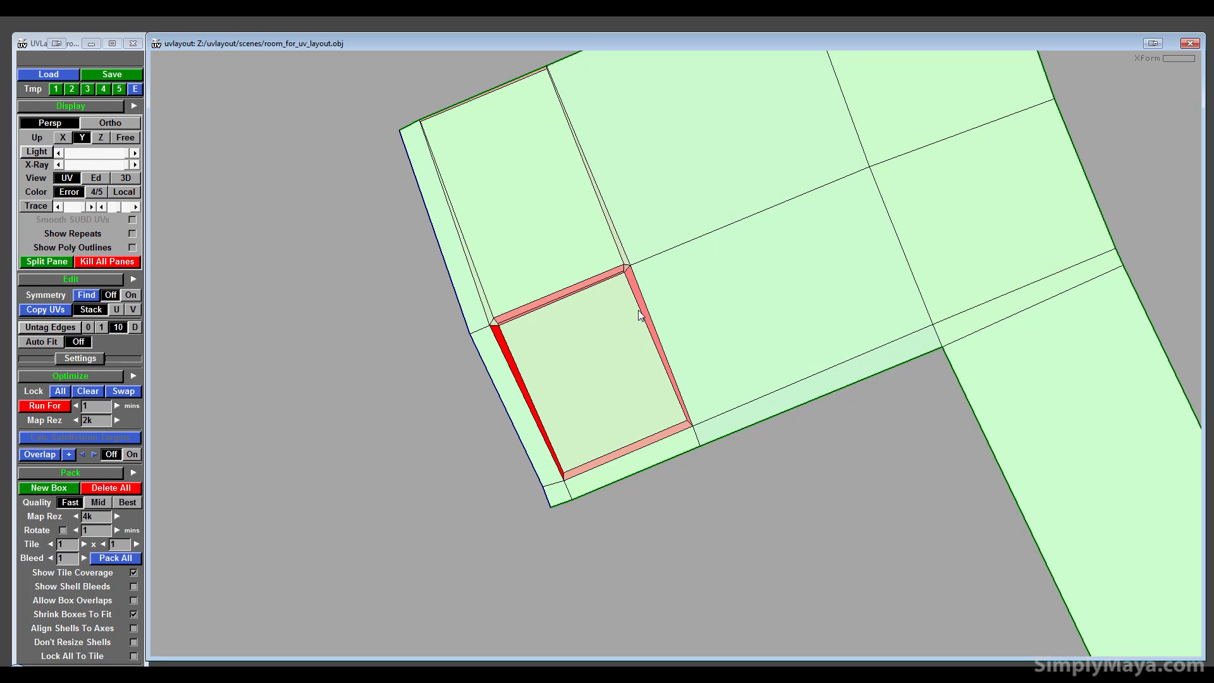
mouse_move(634, 417)
middle_down()
mouse_move(590, 312)
mouse_move(506, 177)
middle_up()
middle_drag(683, 499, 583, 336)
right_drag(583, 336, 579, 434)
middle_drag(592, 445, 579, 366)
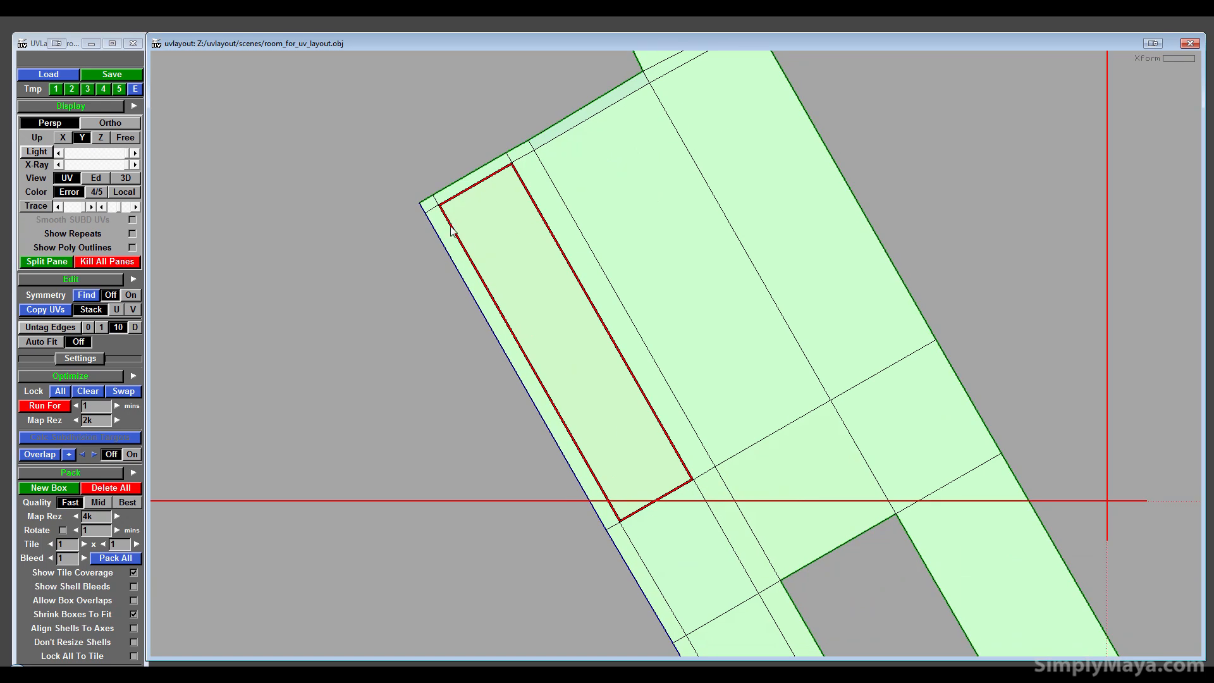
right_drag(577, 277, 596, 302)
middle_drag(513, 308, 368, 388)
drag(456, 310, 549, 397)
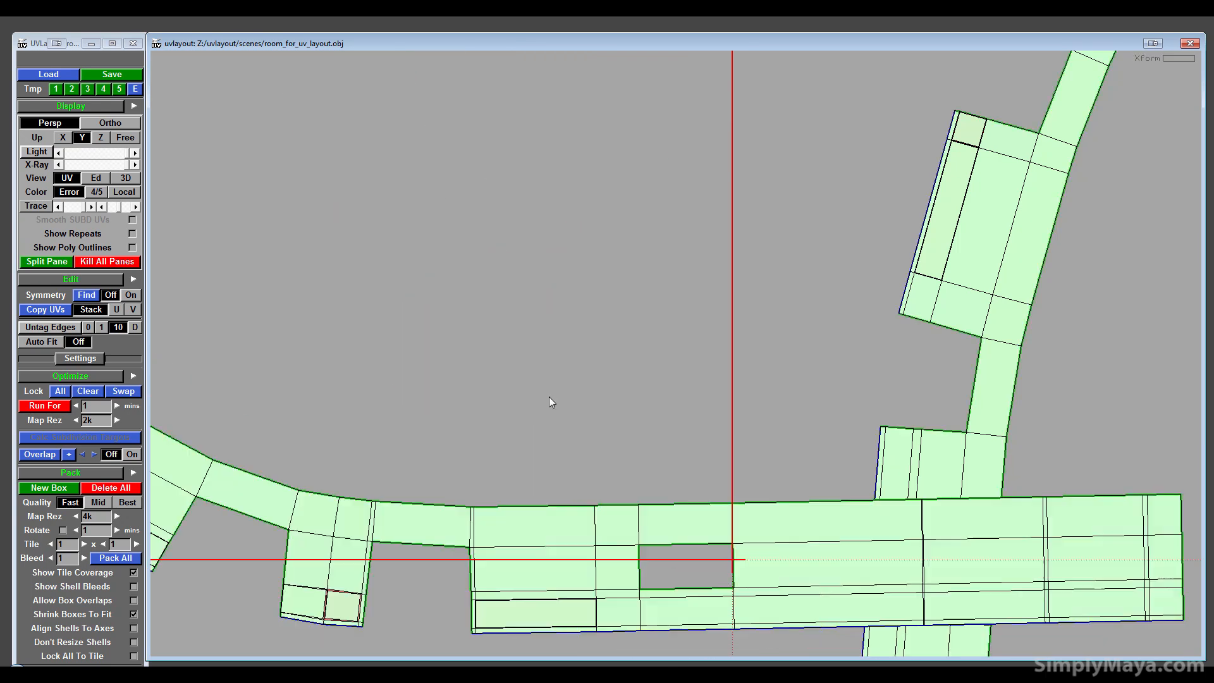
middle_drag(574, 549, 475, 229)
right_drag(476, 229, 486, 269)
middle_drag(486, 268, 451, 344)
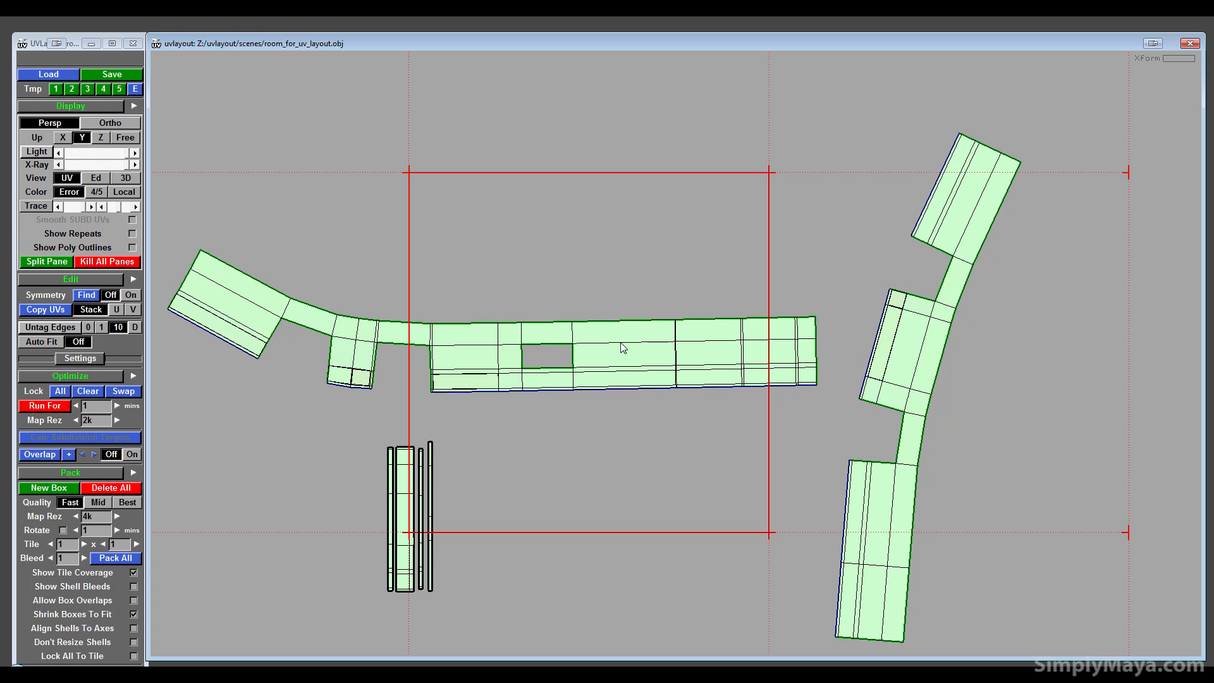
- Straighten the upper border and far end of the wall shell with the window opening, and reflatten it
key(s)
key(s)
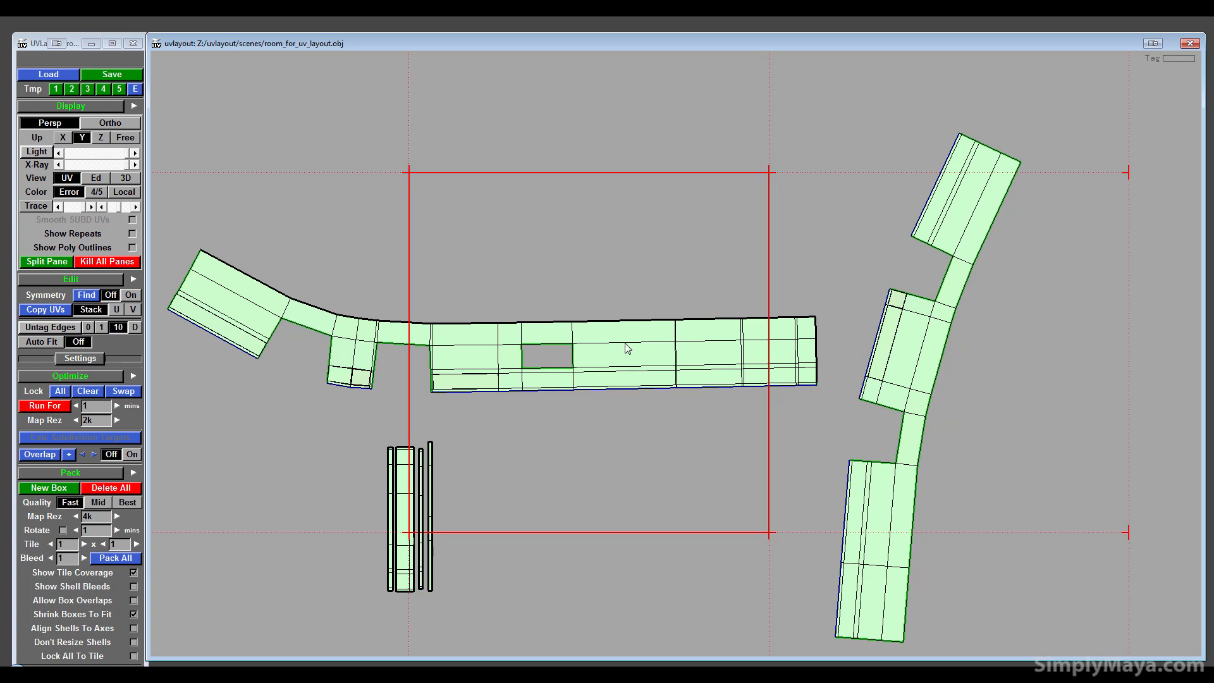
key(space+f)
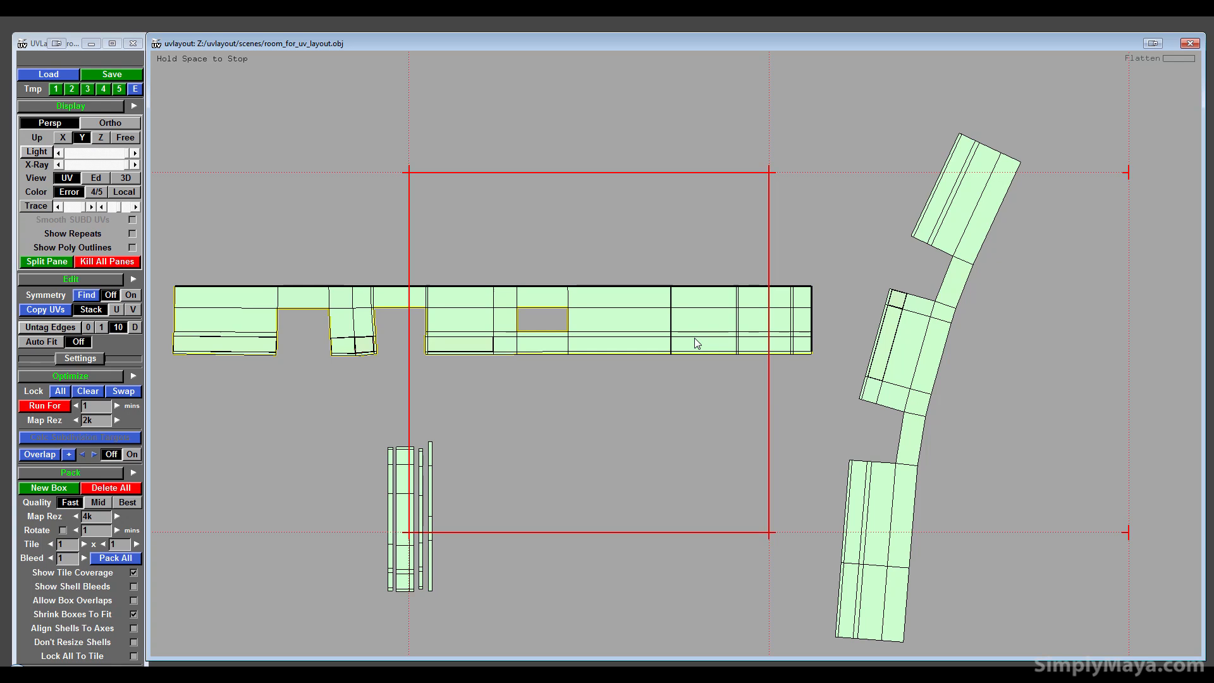
key(space)
- Straighten the side and lower borders of the narrow section between the doorways and of the adjoining end section, reflattening the shell
middle_drag(468, 377, 678, 384)
right_drag(677, 384, 559, 339)
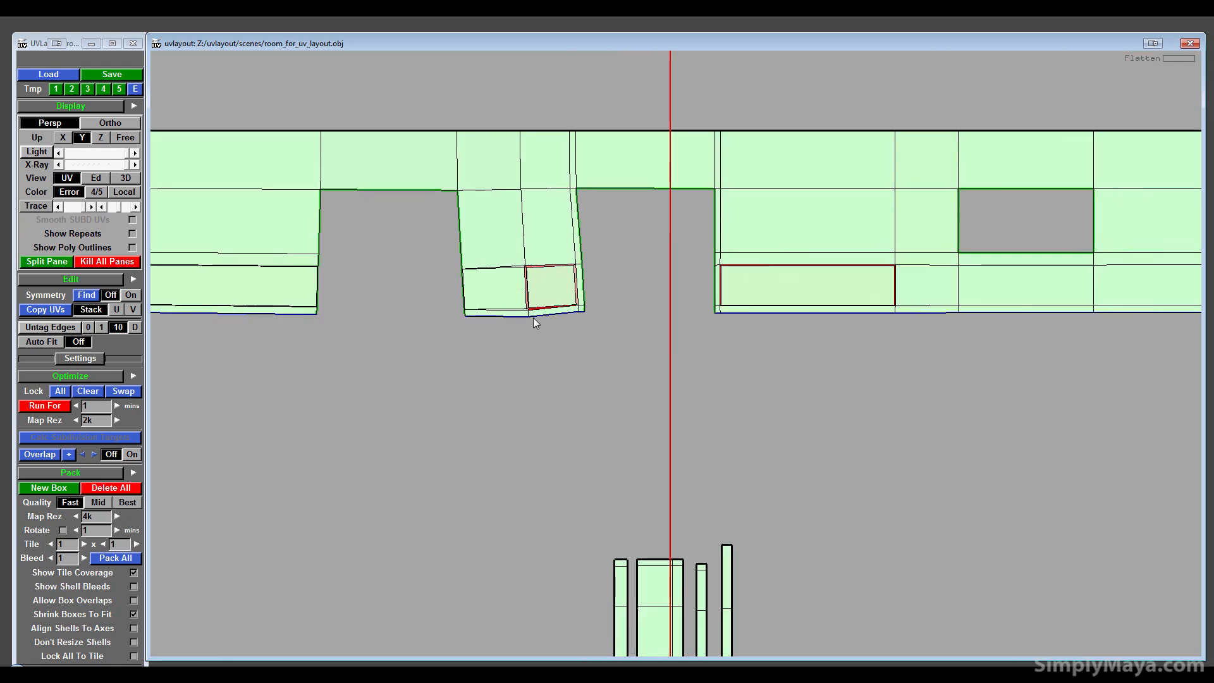
key(t)
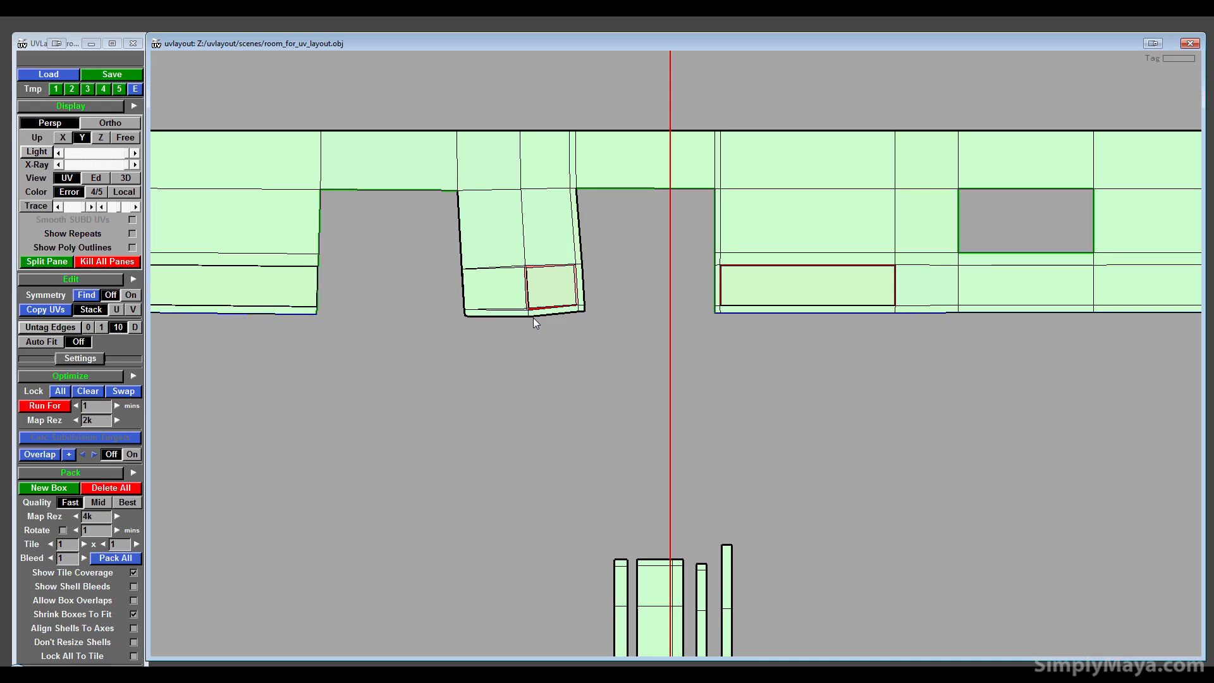
key(f)
right_drag(473, 282, 475, 335)
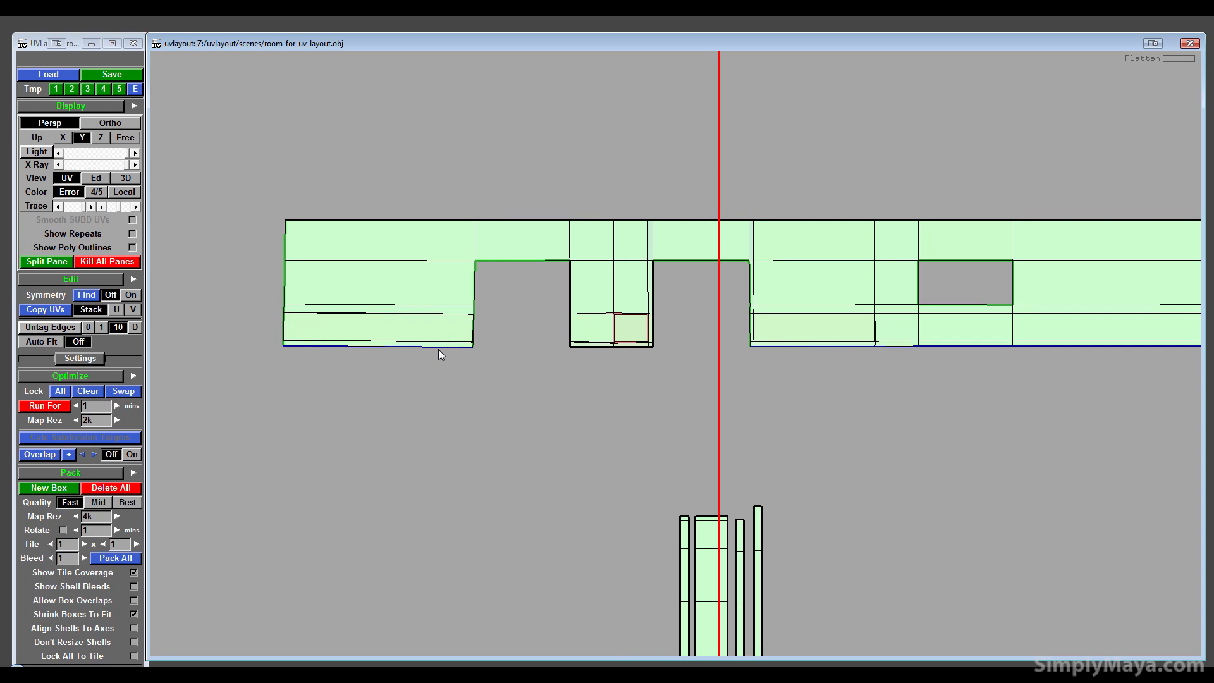
key(t)
key(f)
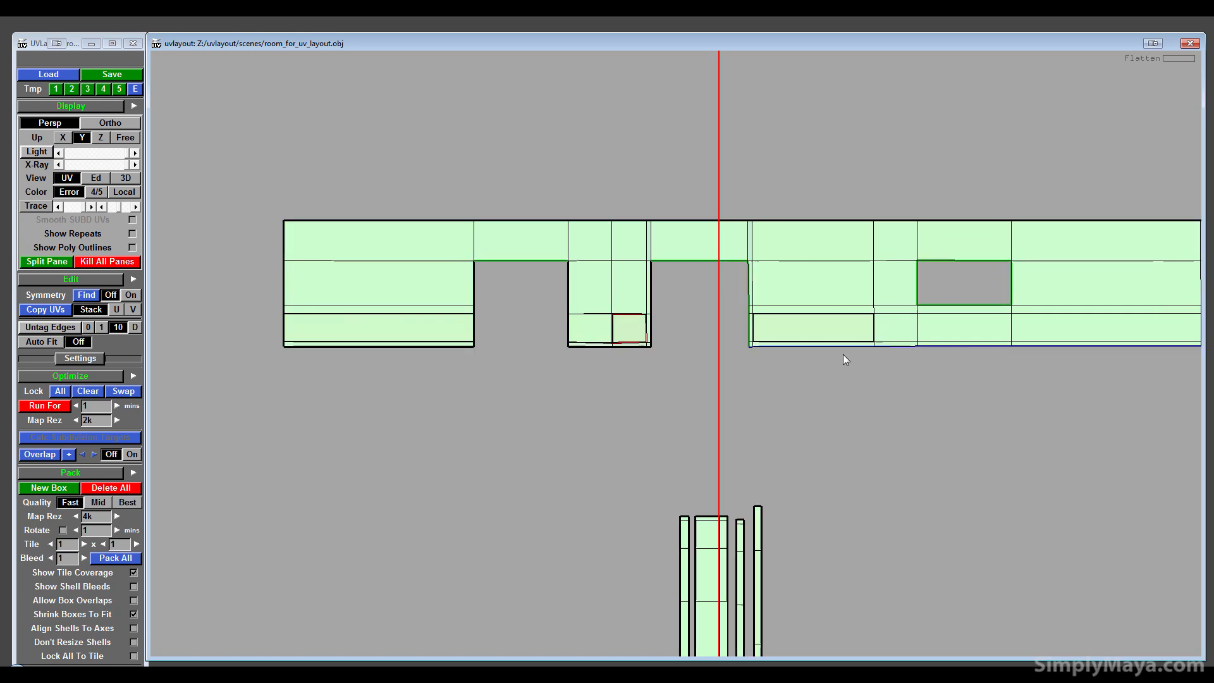
- Straighten the lower border of the wall shell's long window section and reflatten the shell
mouse_move(844, 355)
right_down()
mouse_move(876, 352)
mouse_move(833, 348)
right_up()
middle_drag(834, 347, 768, 360)
right_drag(873, 421, 1126, 453)
middle_drag(795, 438, 1083, 487)
right_drag(694, 419, 727, 421)
middle_drag(1151, 448, 888, 446)
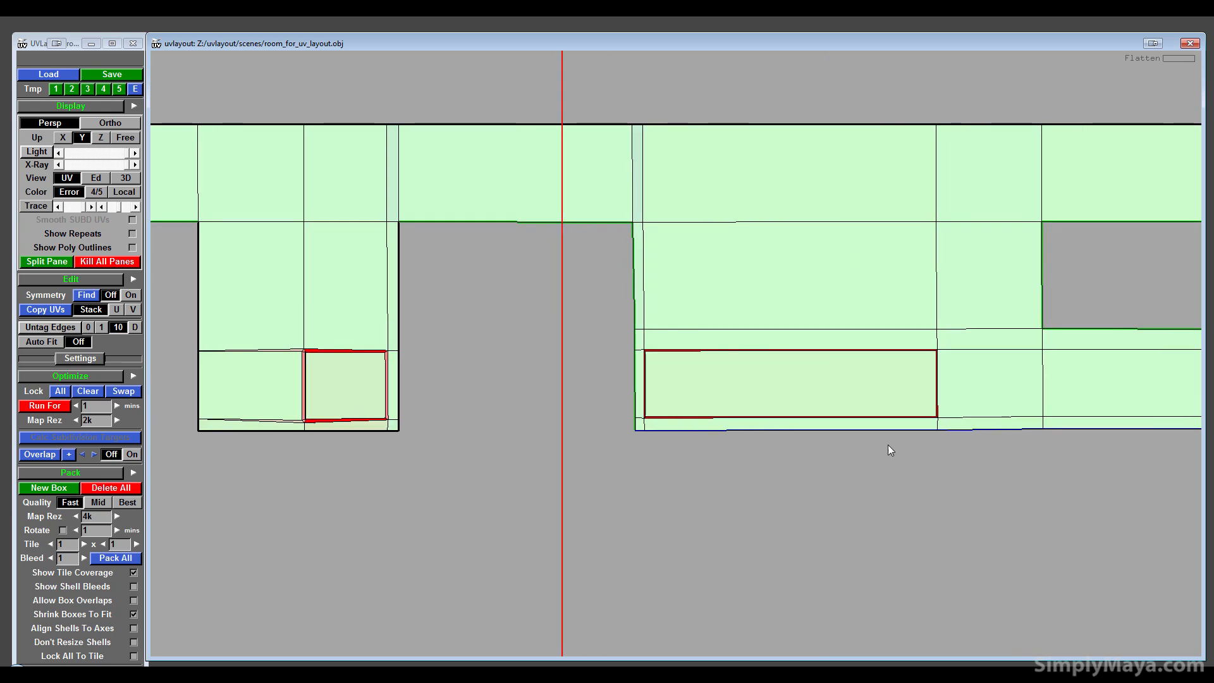
right_drag(888, 445, 762, 444)
middle_drag(1148, 432, 647, 446)
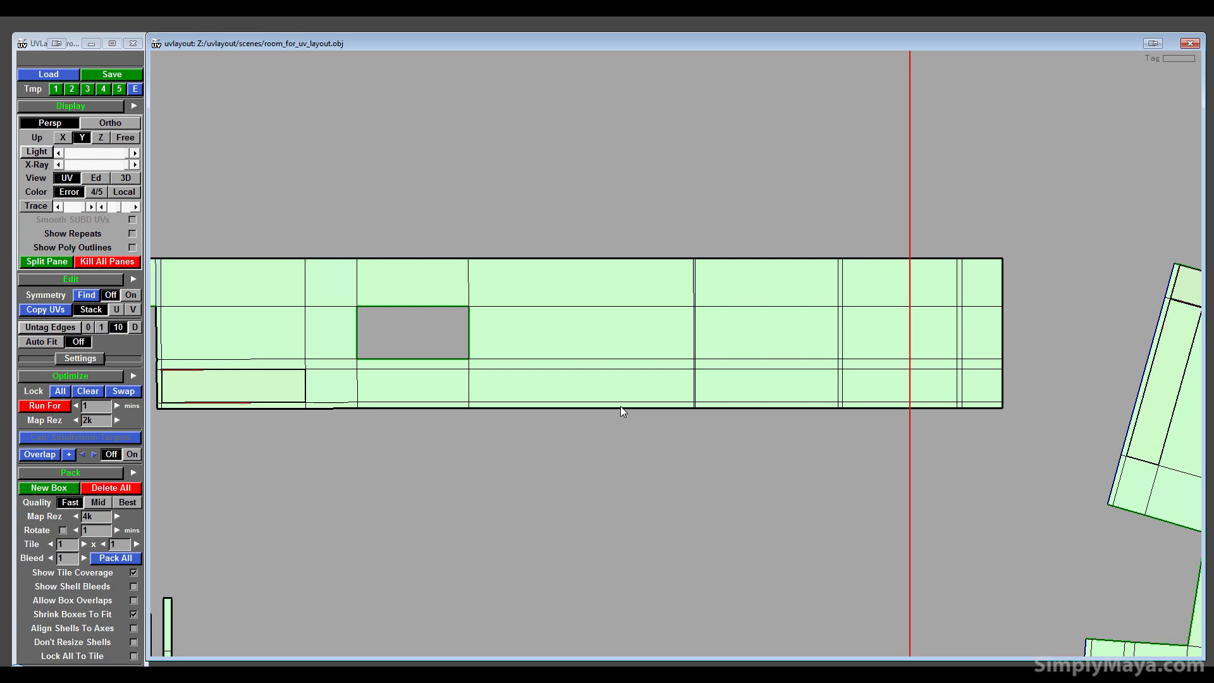
right_drag(620, 406, 592, 378)
key(f)
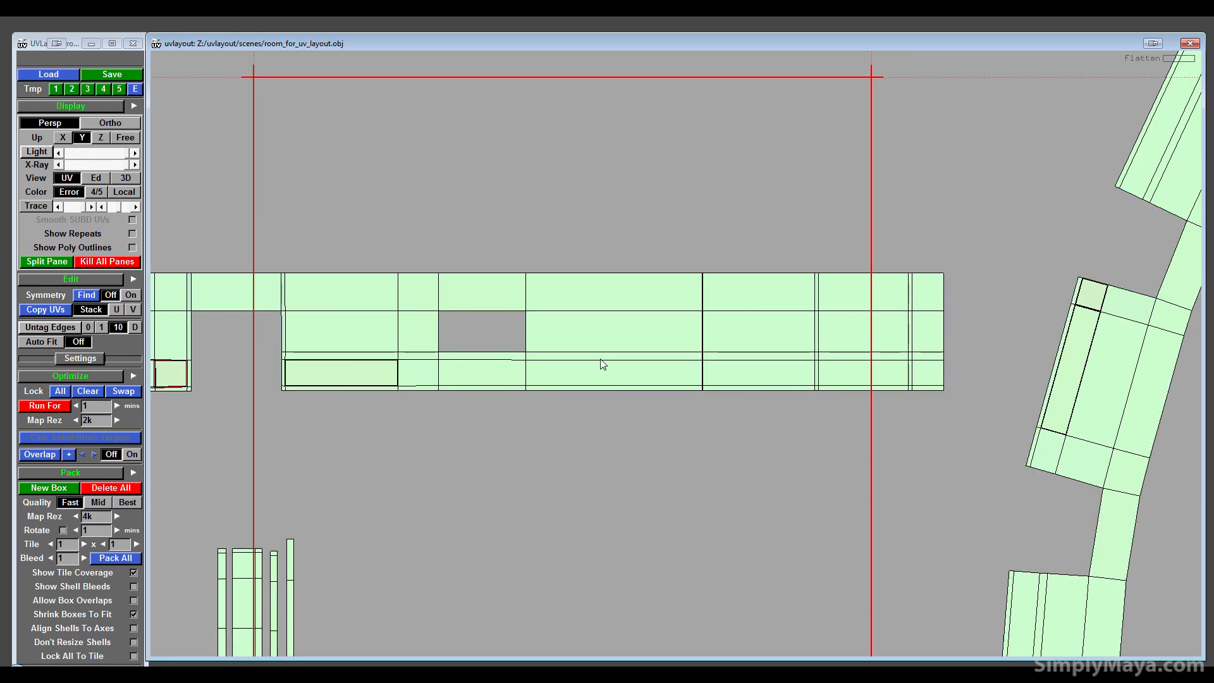
- Move the straightened wall shell up and rotate the second wall shell to lie horizontally beneath it
right_drag(676, 418, 566, 382)
middle_drag(674, 336, 651, 276)
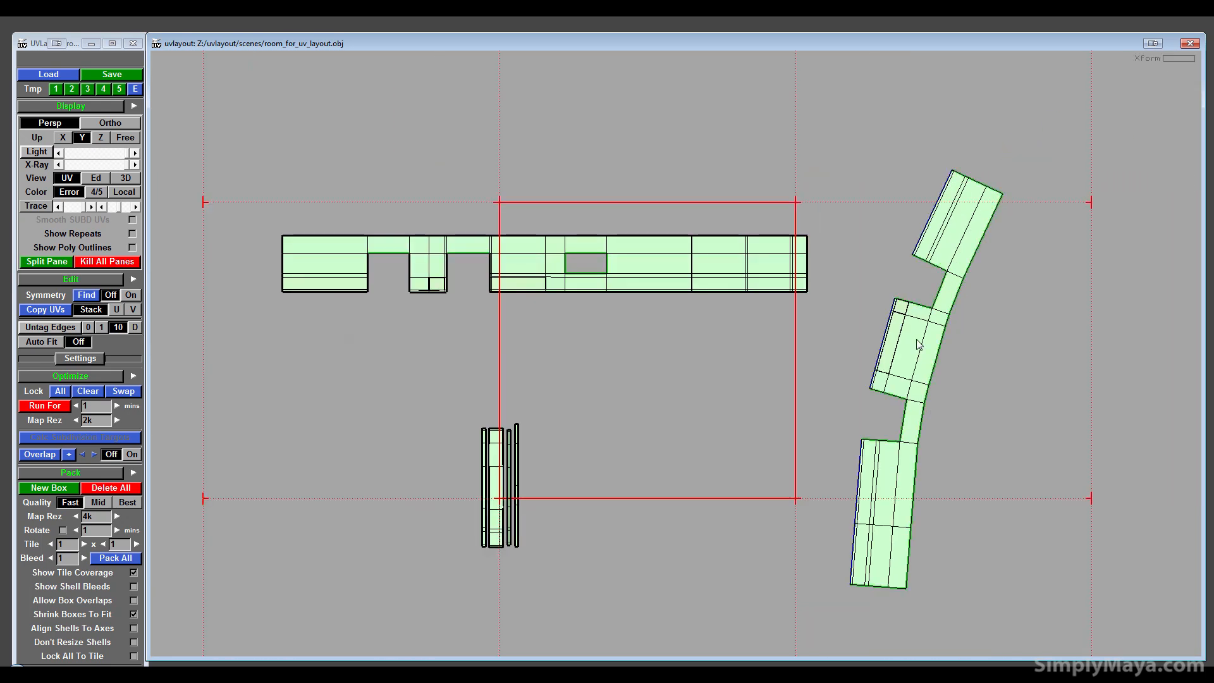
right_drag(948, 244, 1086, 355)
middle_drag(1084, 350, 657, 335)
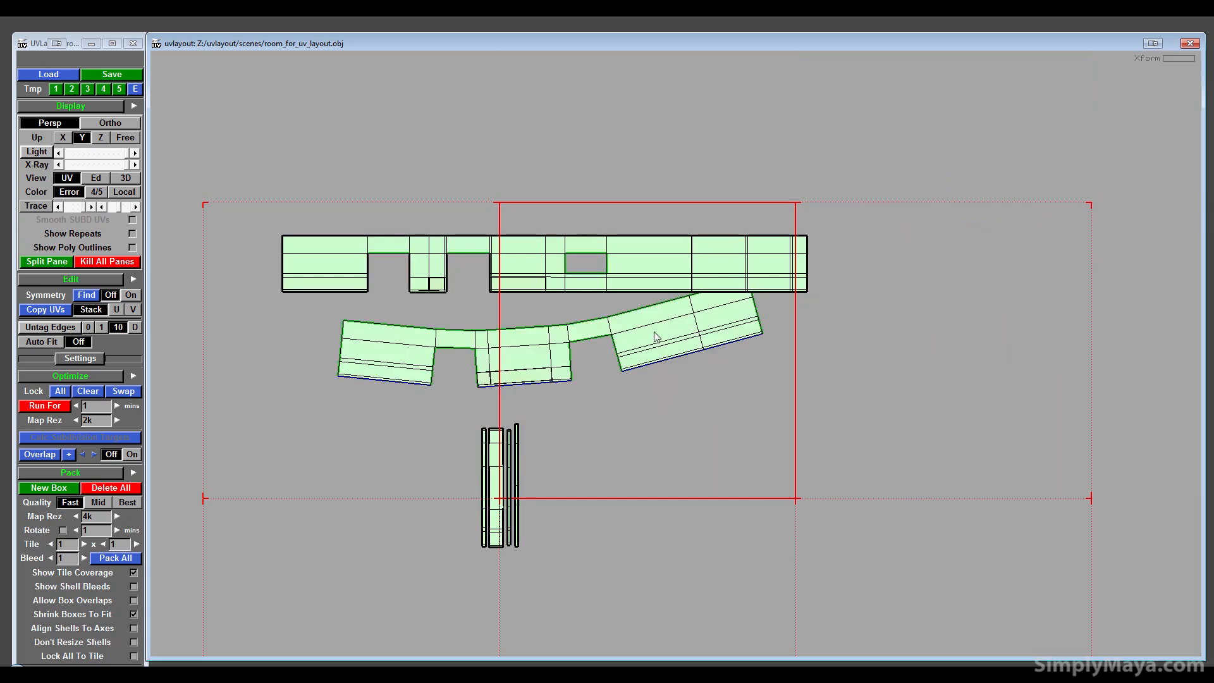
- Straighten the upper border of the second wall shell and reflatten it
right_drag(581, 330, 572, 328)
key(f)
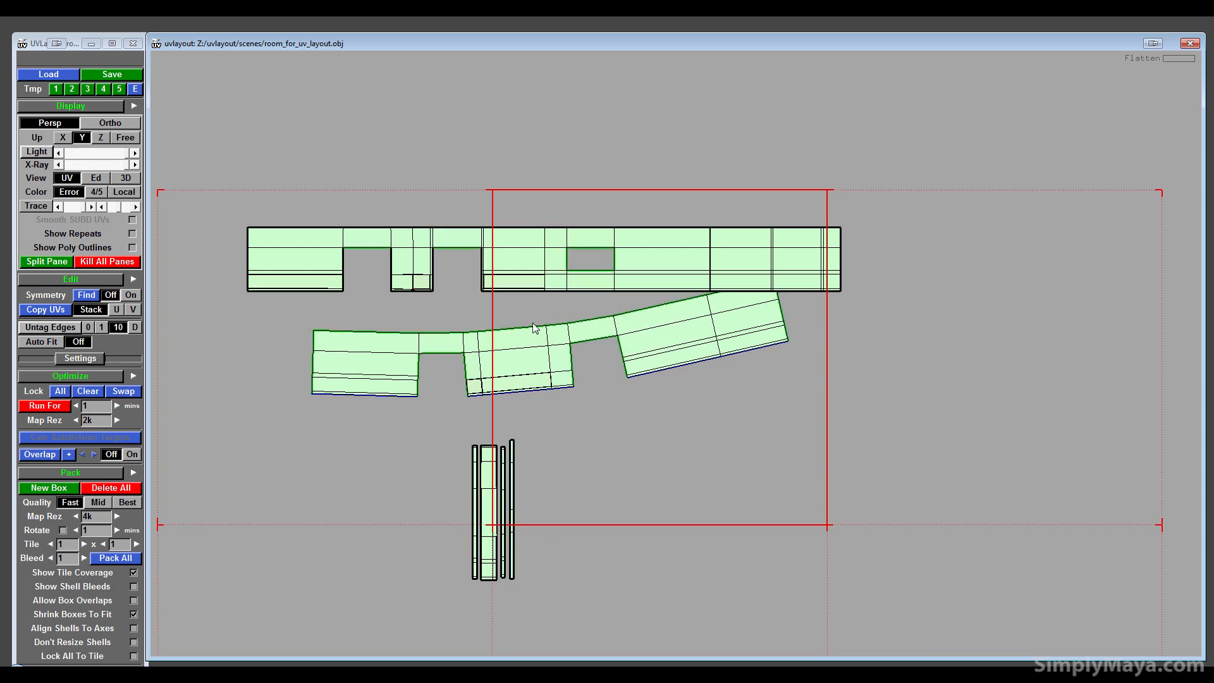
key(r)
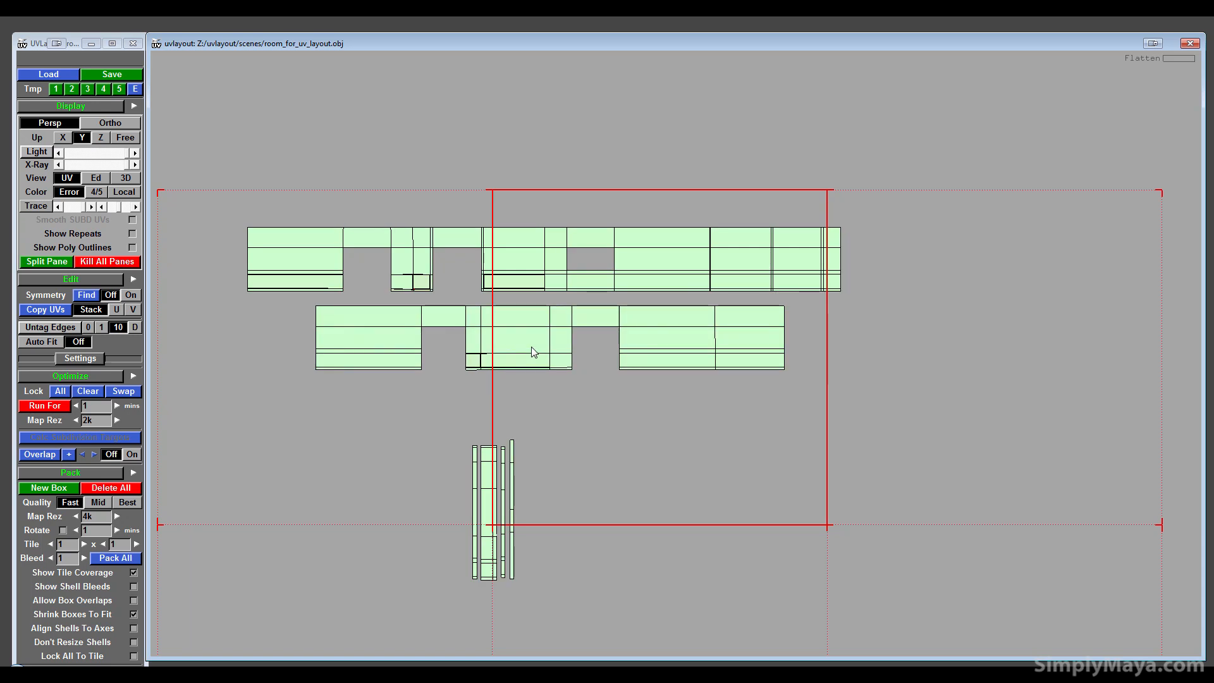
- Align the second wall shell's left end under the first and move the four lining strips as a group beneath it
middle_drag(533, 352, 454, 344)
right_drag(630, 431, 740, 354)
middle_drag(740, 354, 688, 413)
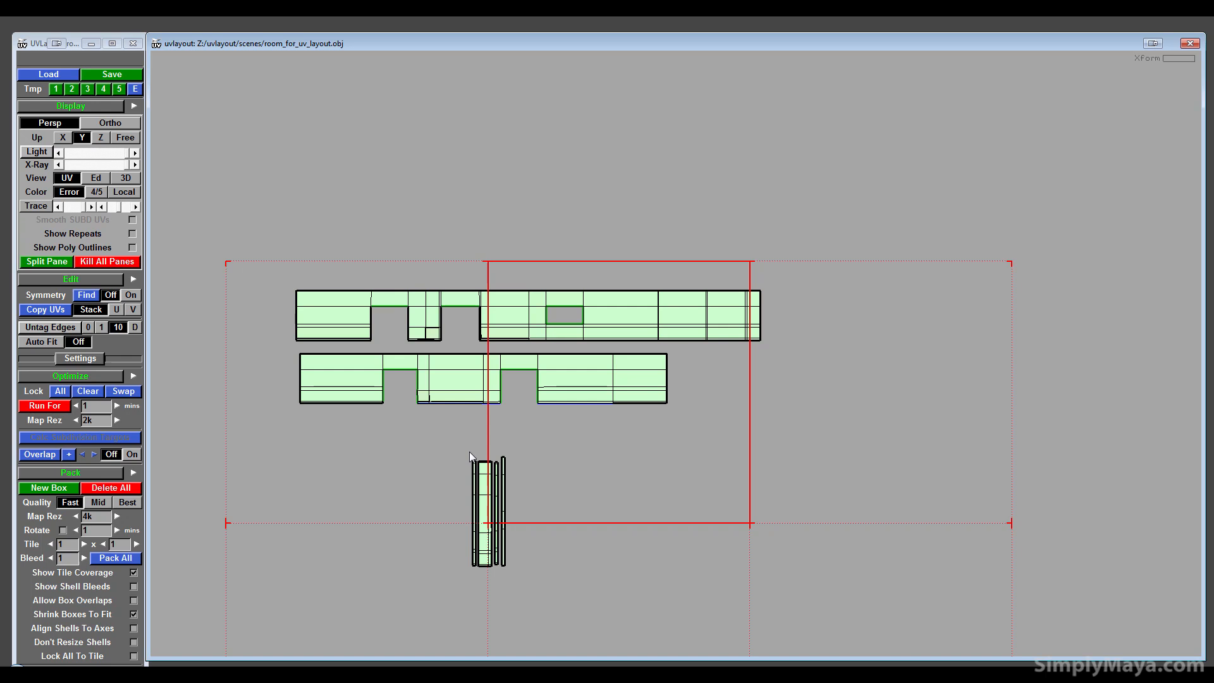
middle_drag(479, 509, 286, 442)
right_drag(286, 442, 307, 519)
middle_drag(306, 520, 455, 537)
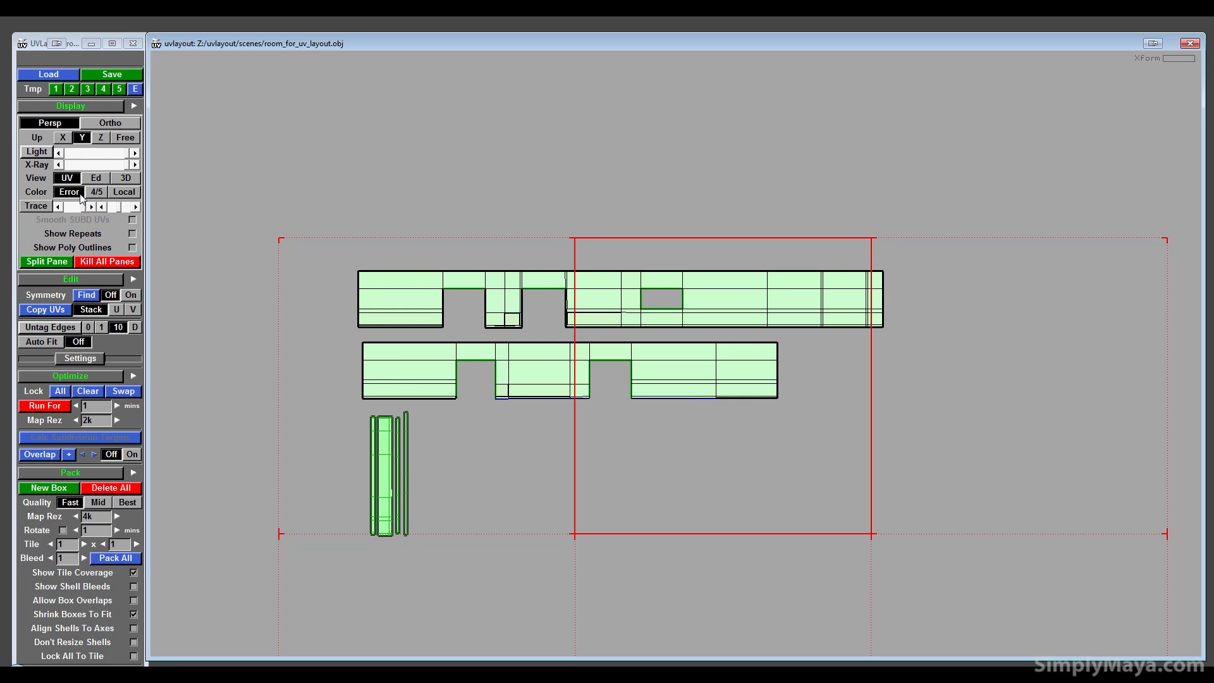
- Mark every polygon of the remaining room shell in the Ed view, segment the marked polygons and display the resulting UVs
click(75, 472)
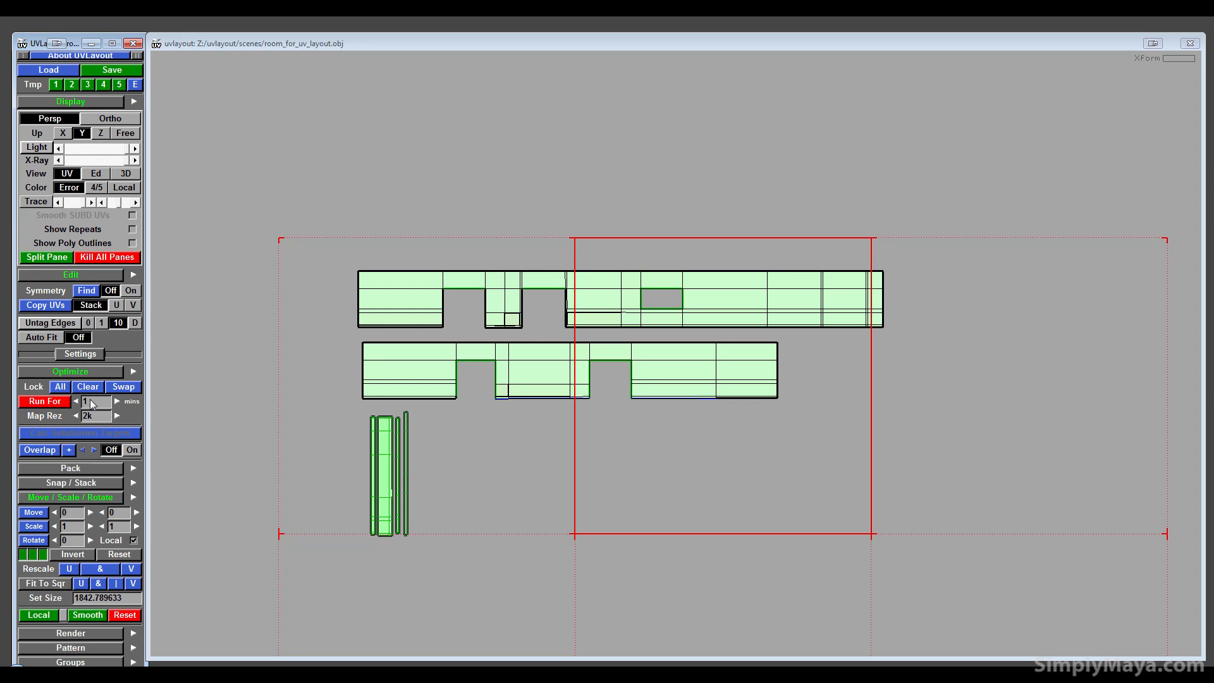
click(74, 370)
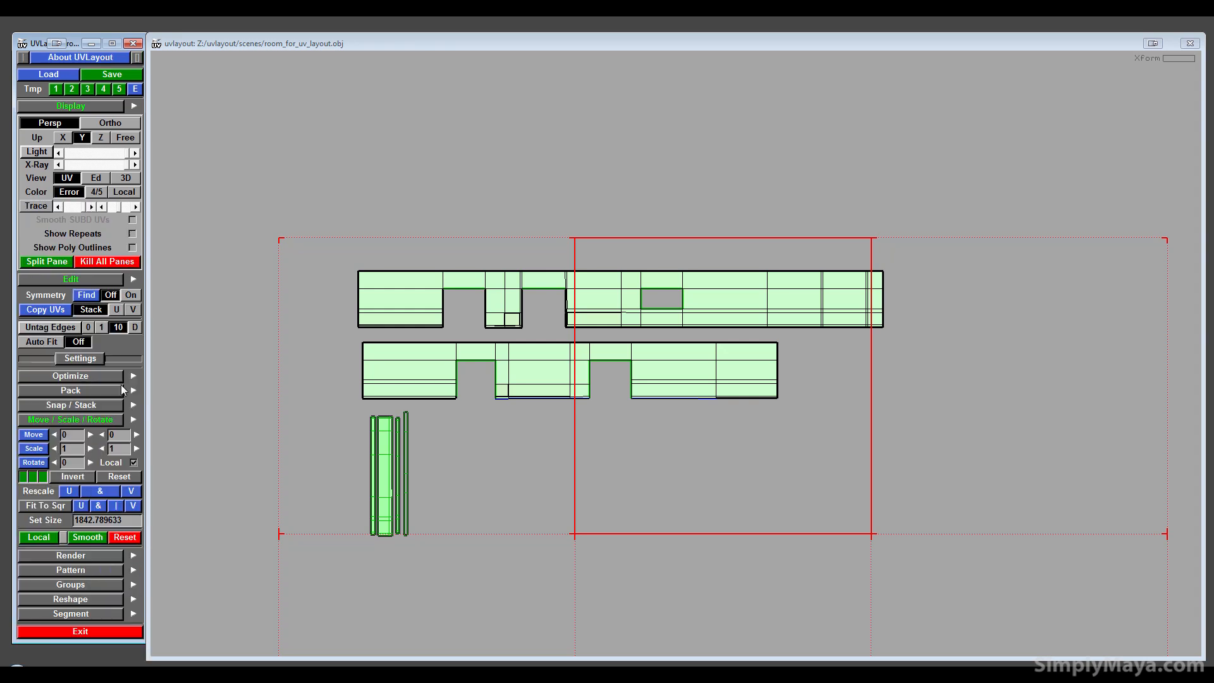
click(70, 417)
click(102, 494)
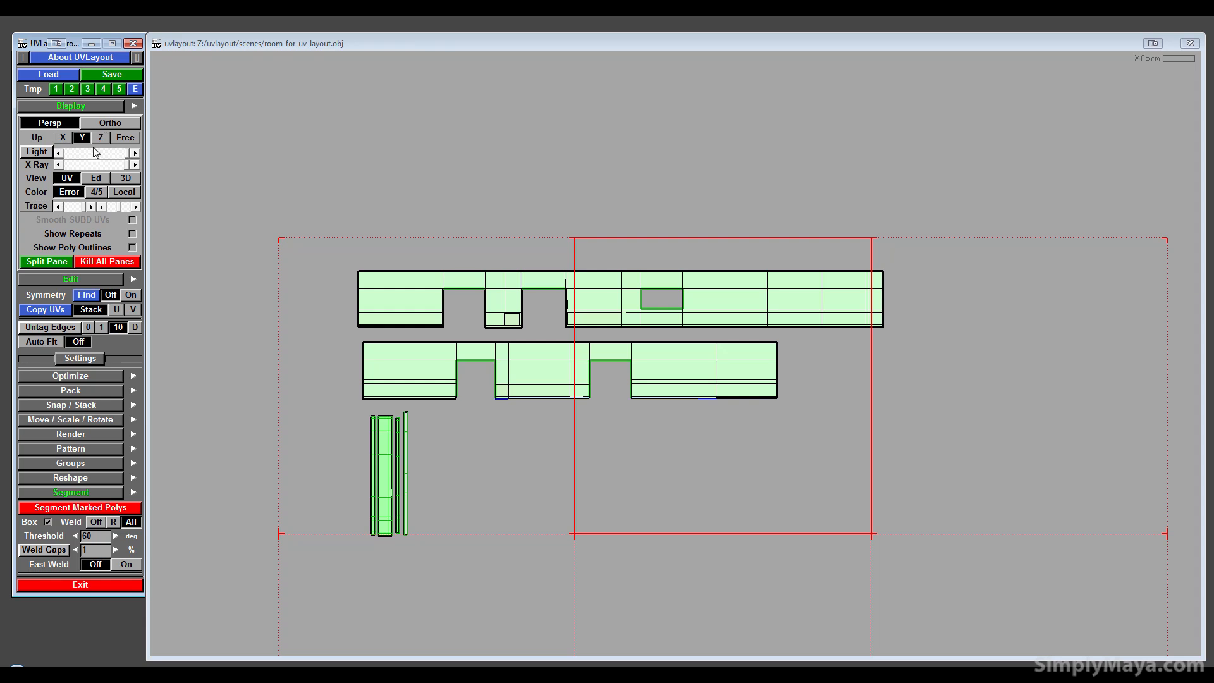
click(96, 178)
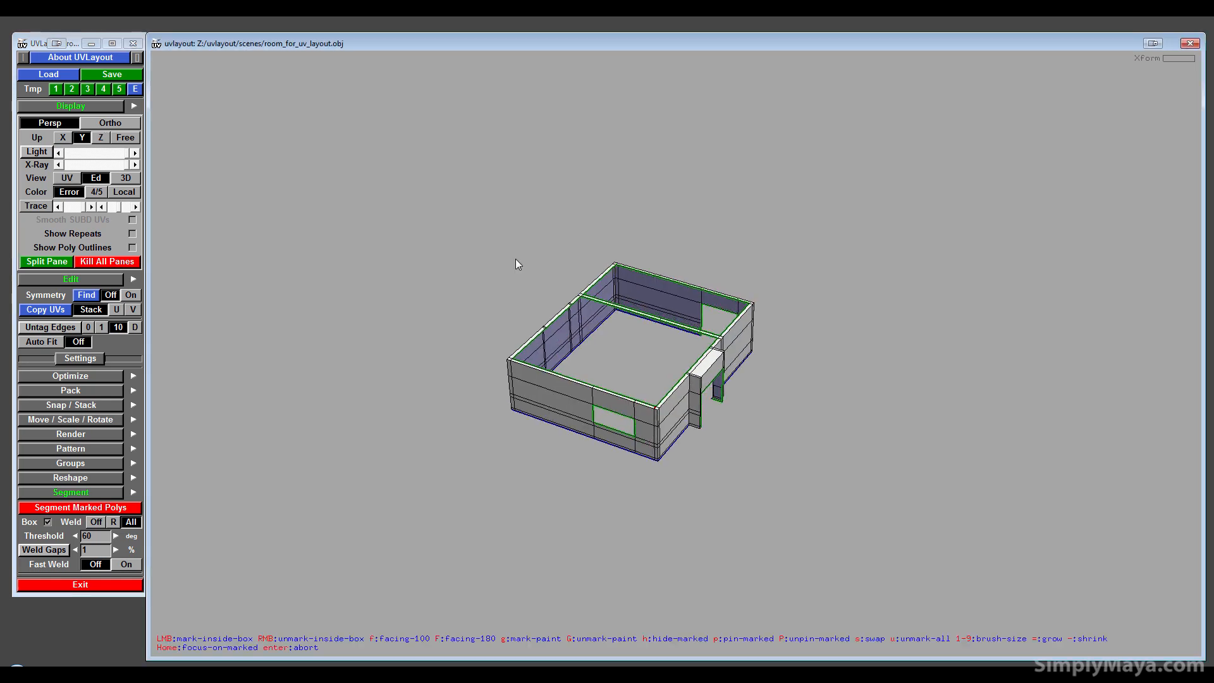
drag(778, 478, 801, 490)
key(m)
drag(441, 199, 825, 518)
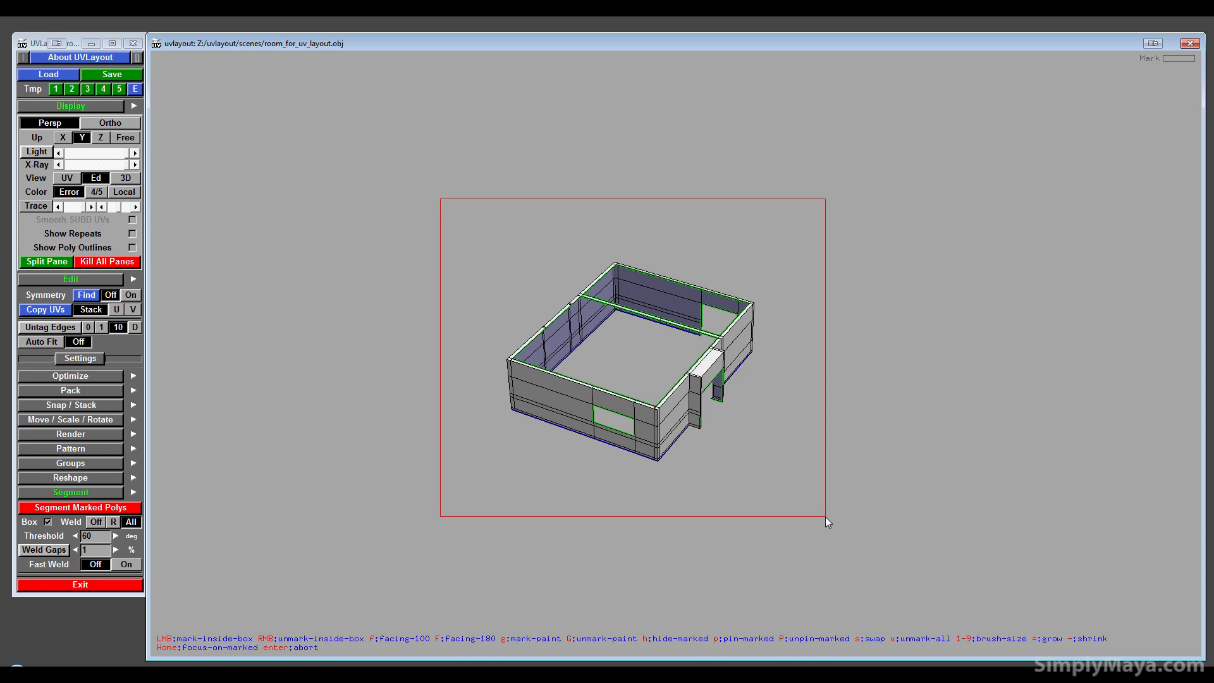
drag(825, 518, 825, 518)
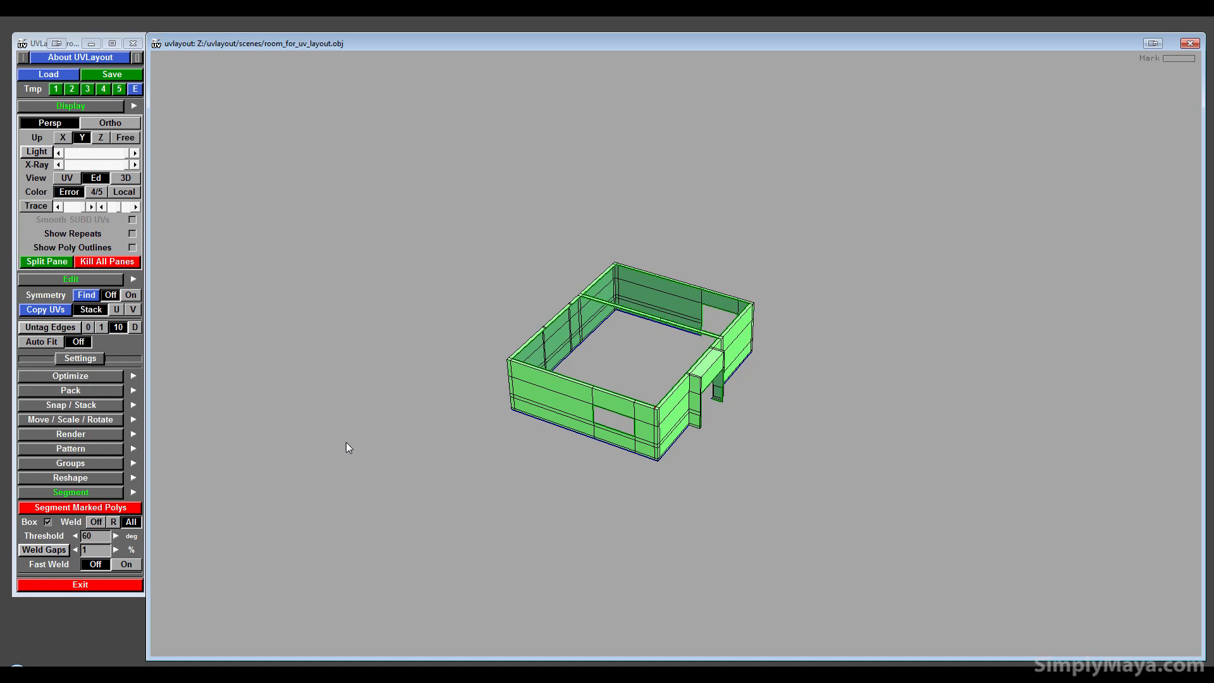
click(73, 508)
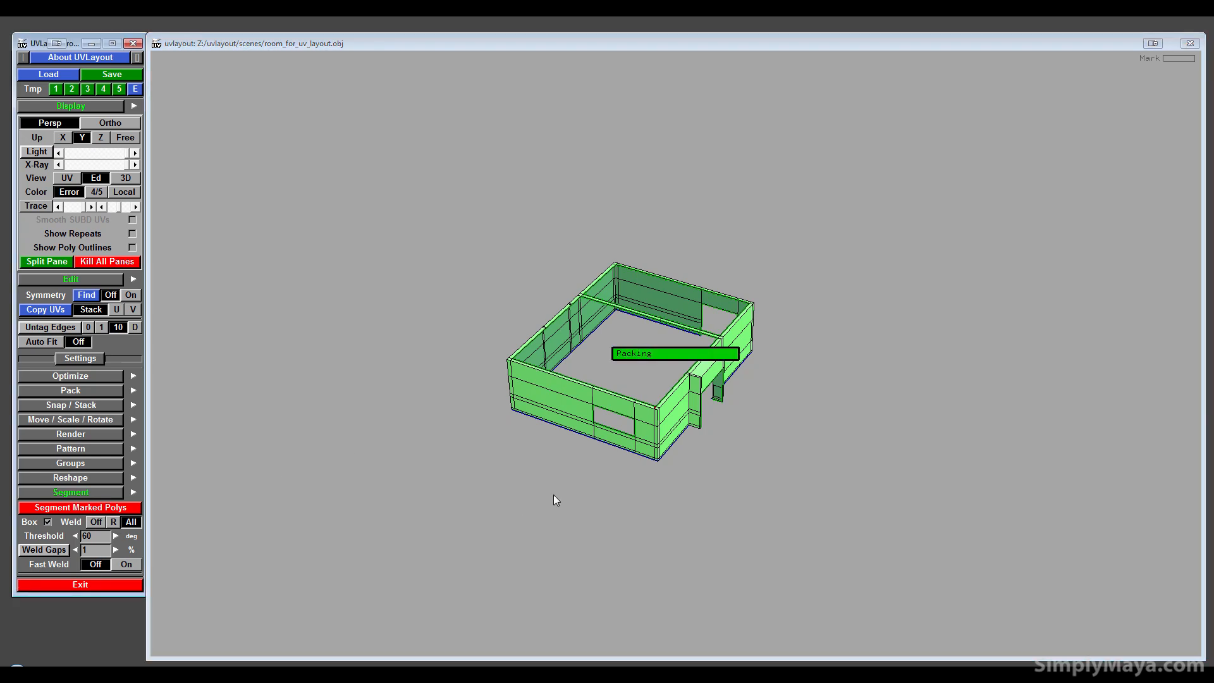
click(65, 177)
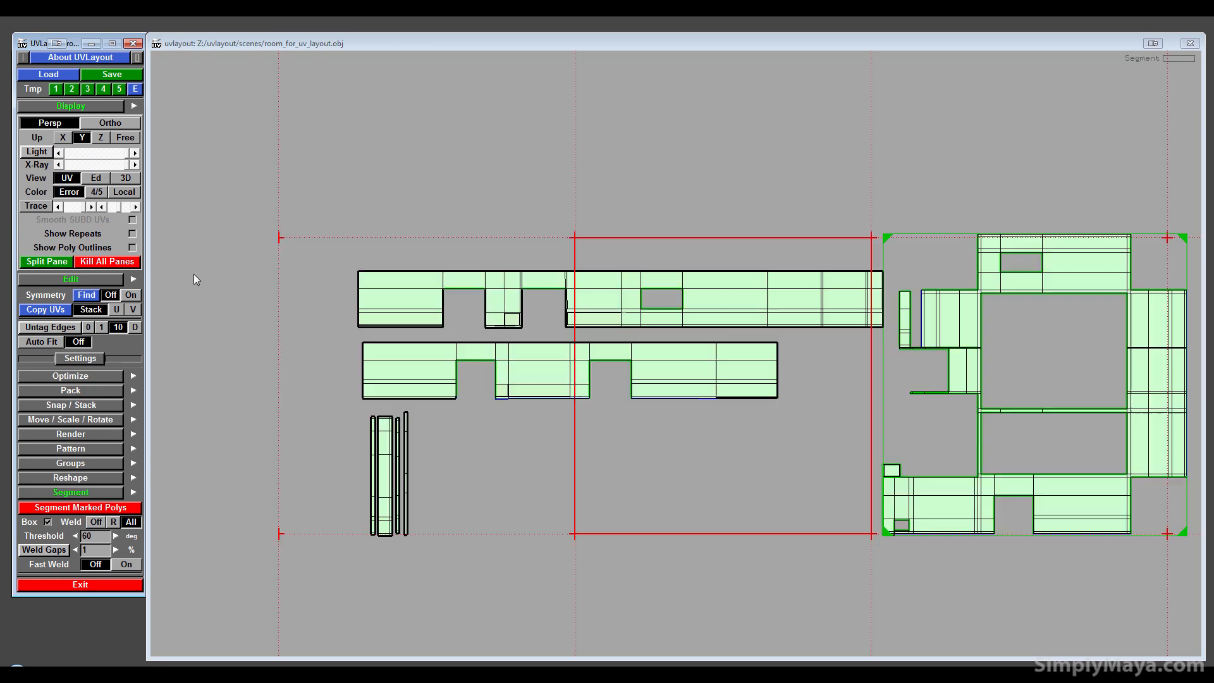
- Cut the narrow vertical wall-top strip away from the lower doorway wall at their shared corner
middle_drag(850, 443, 771, 458)
right_drag(772, 459, 852, 425)
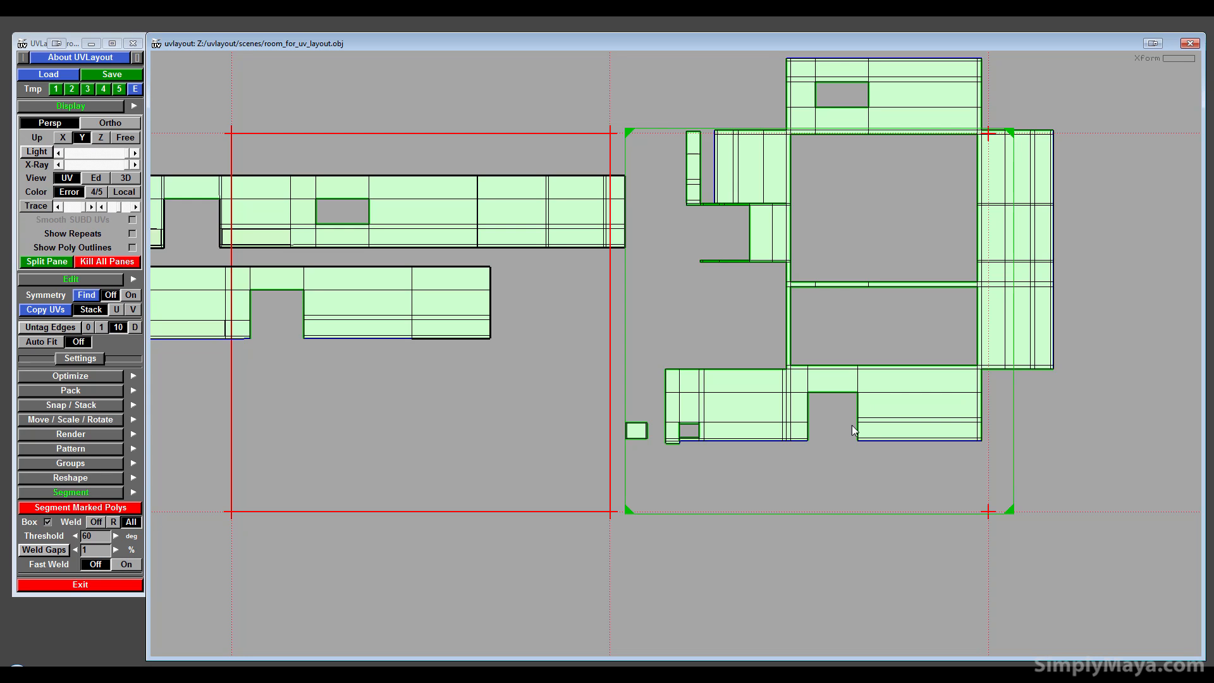
middle_drag(852, 425, 658, 453)
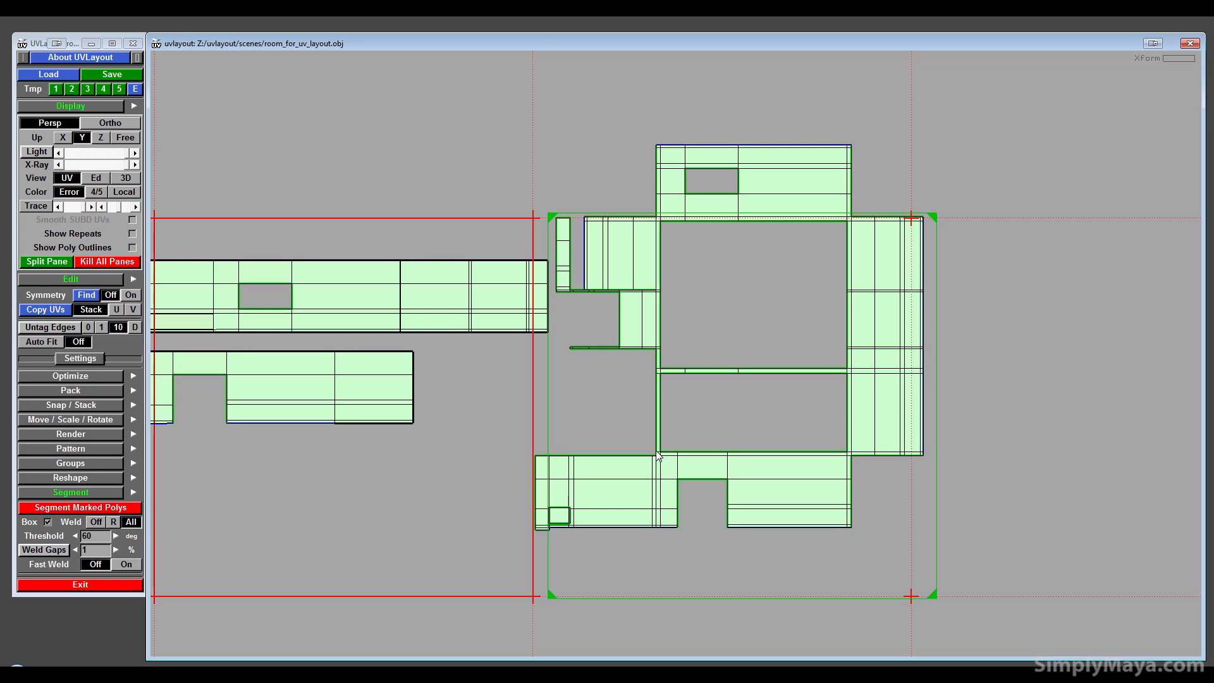
right_drag(663, 455, 652, 328)
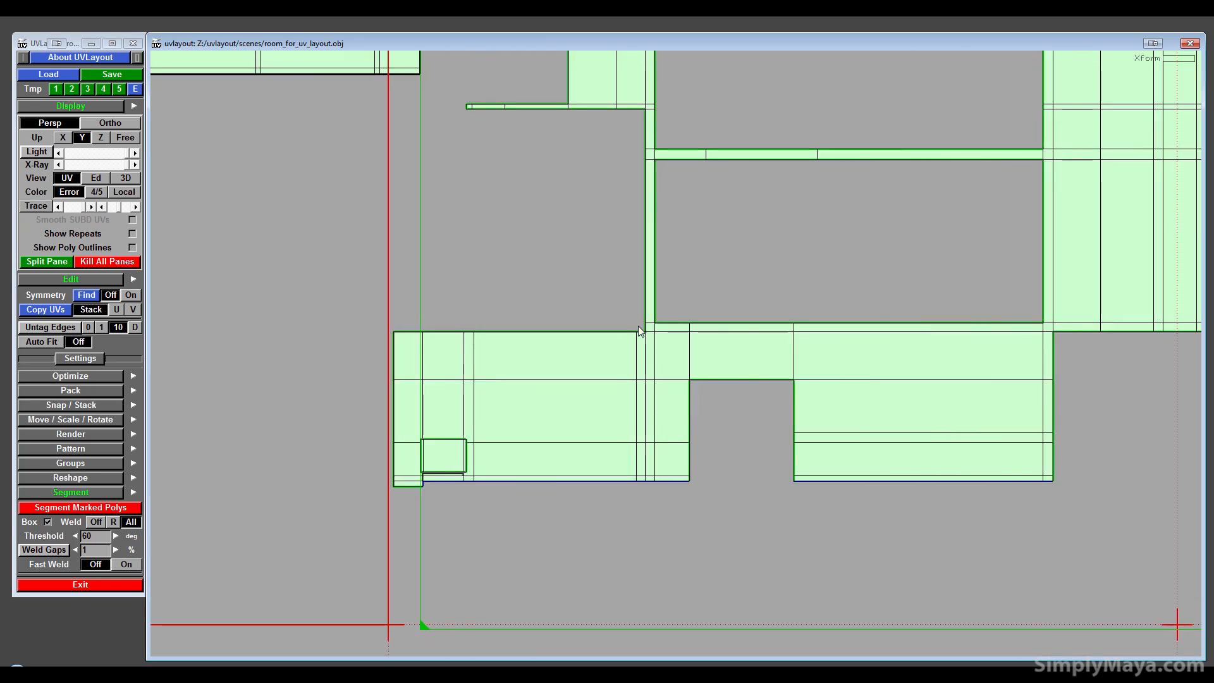
key(c)
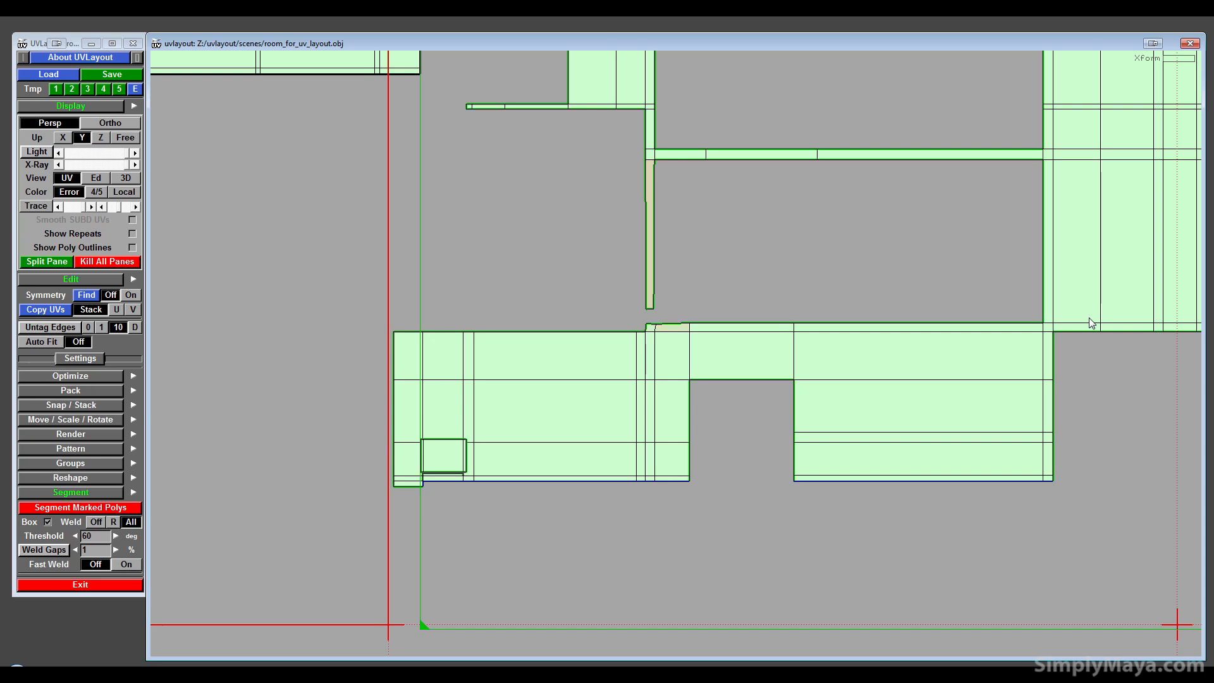
- Cut the lower doorway wall from the long side wall at their corner and free the horizontal wall-top strip at both ends
key(c)
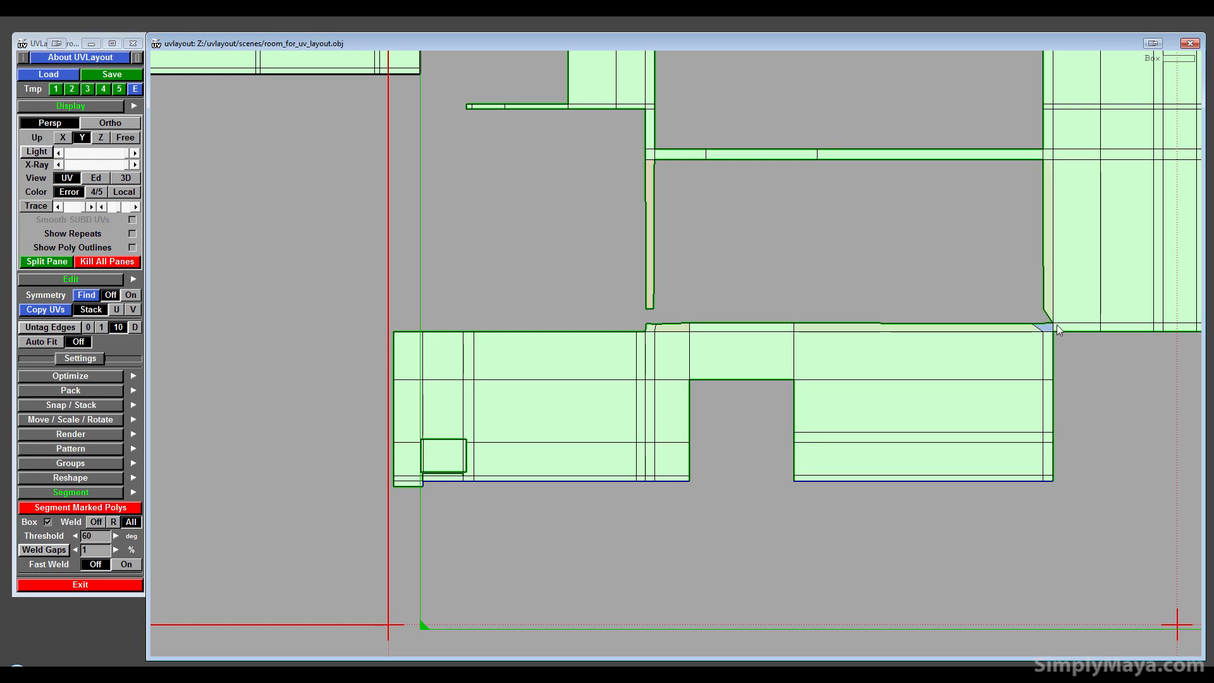
key(c)
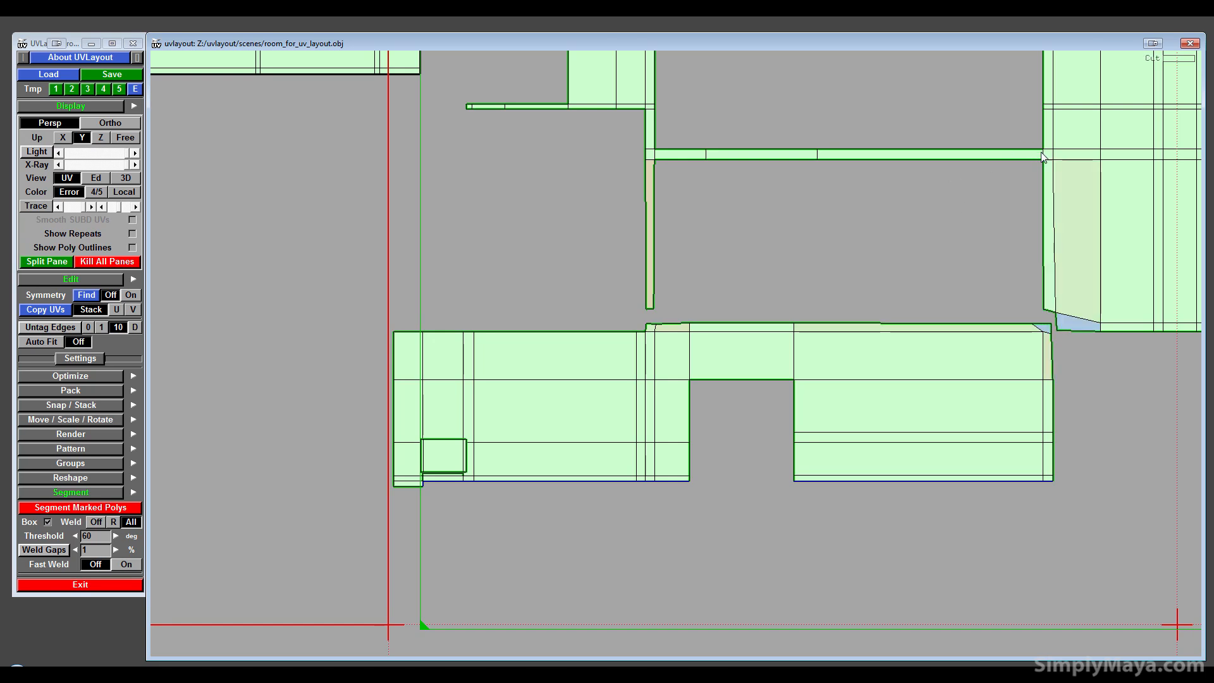
key(c)
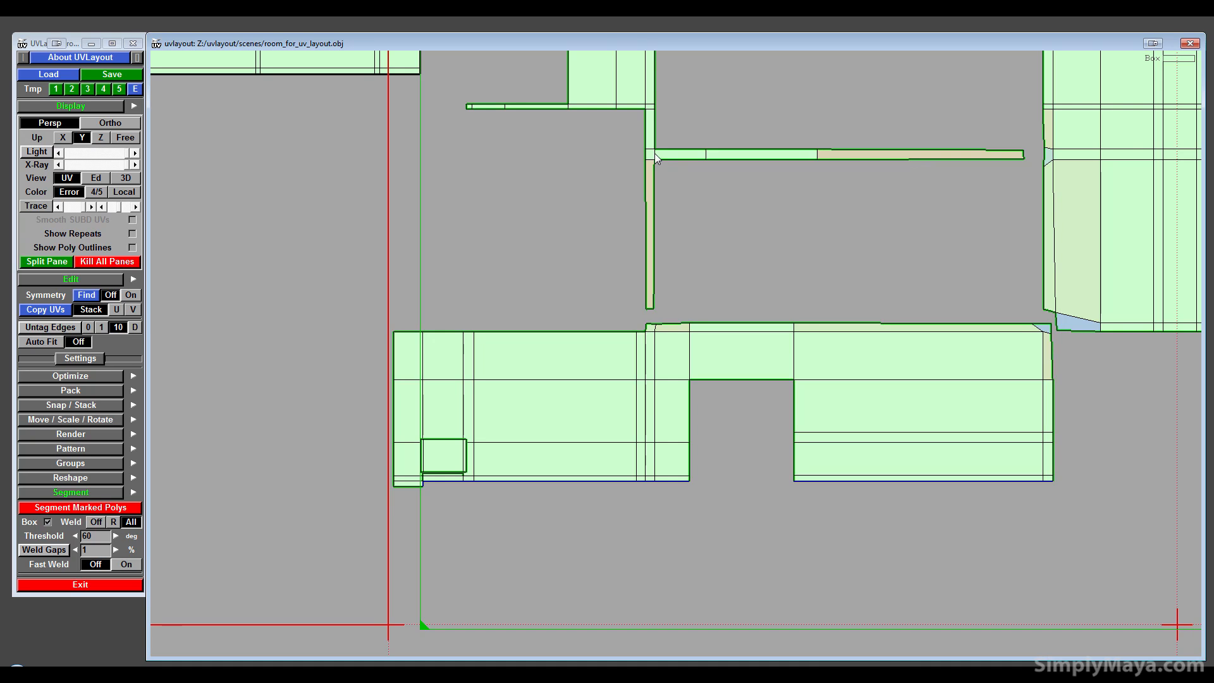
key(c)
- Cut the upper window wall away from the wall beside the narrow strips at their shared corner
right_drag(730, 155, 718, 215)
middle_drag(687, 266, 672, 360)
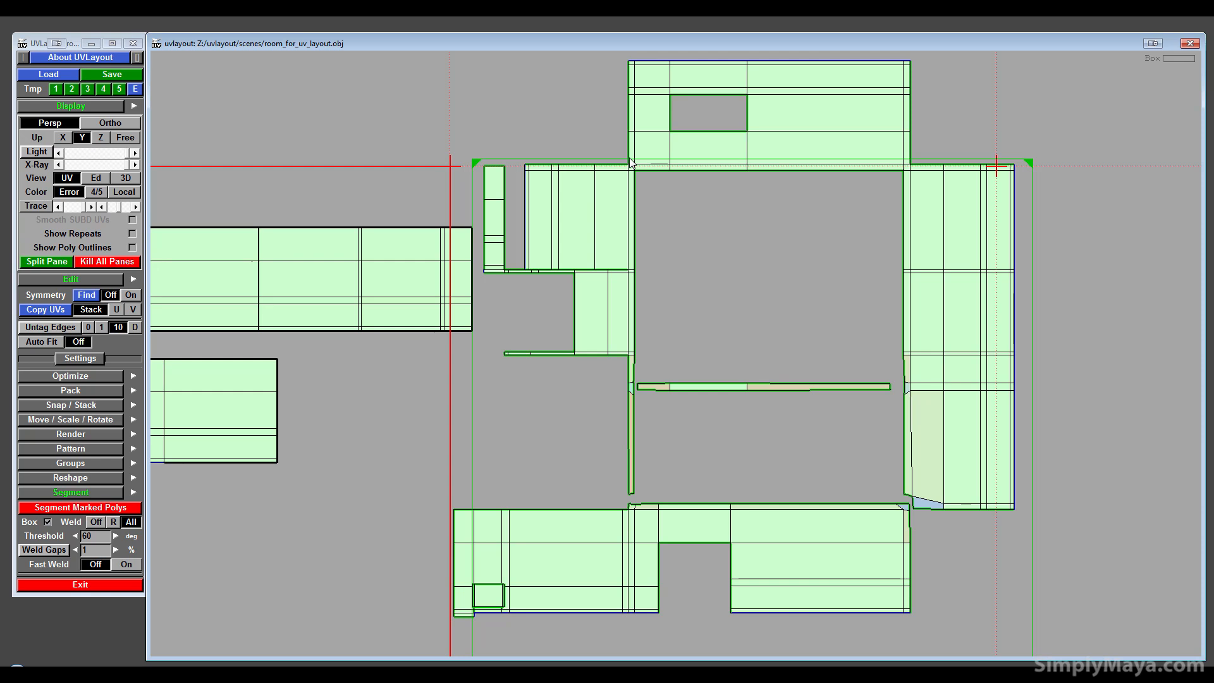
right_drag(630, 160, 753, 366)
middle_drag(790, 425, 784, 266)
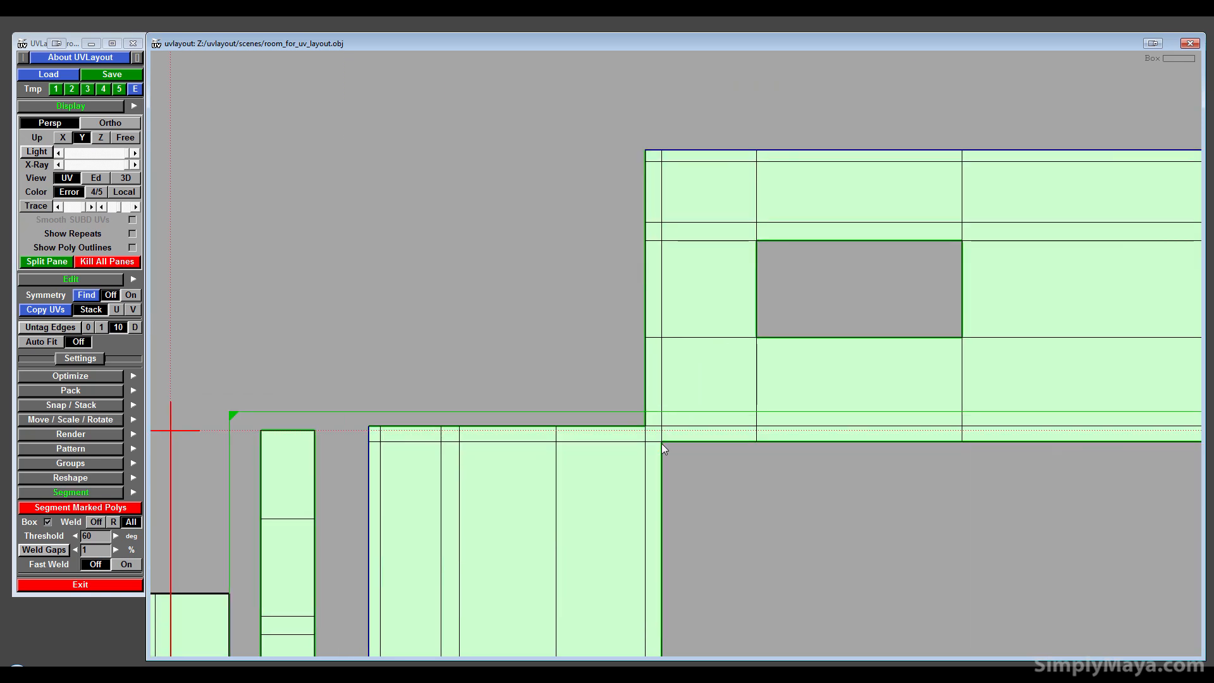
key(c)
key(c)
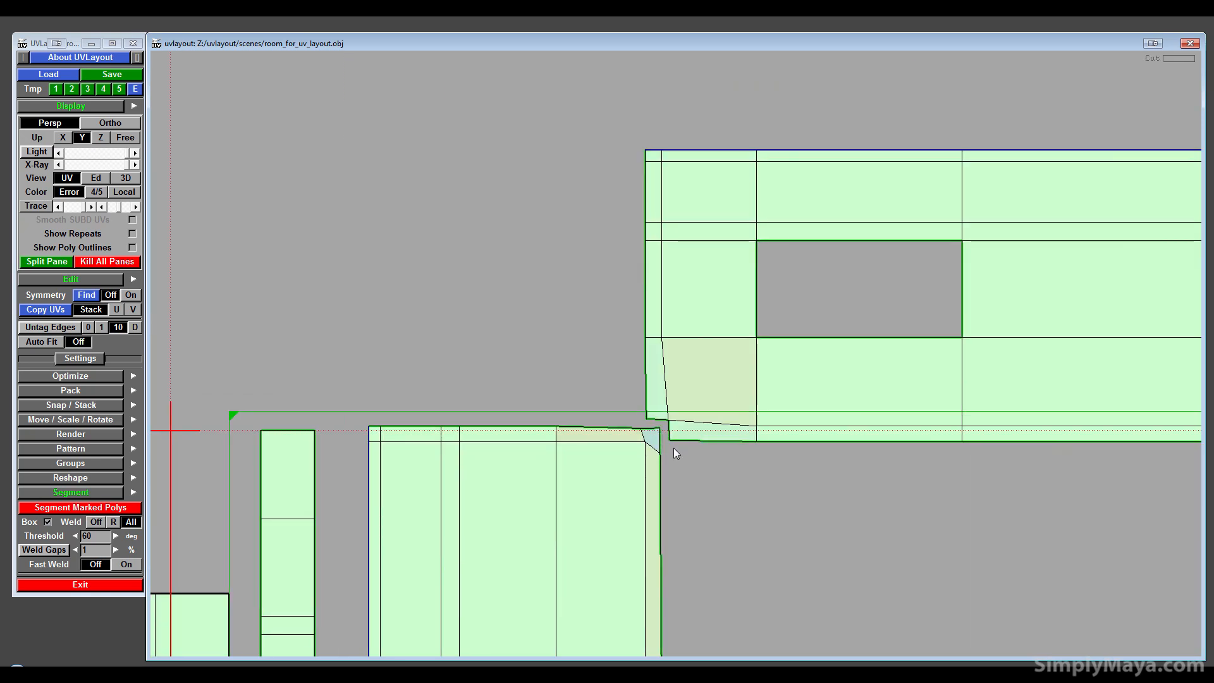
- Cut the upper window wall from the long side wall at their shared corner and split the shell there
right_drag(674, 447, 500, 408)
middle_drag(501, 408, 150, 390)
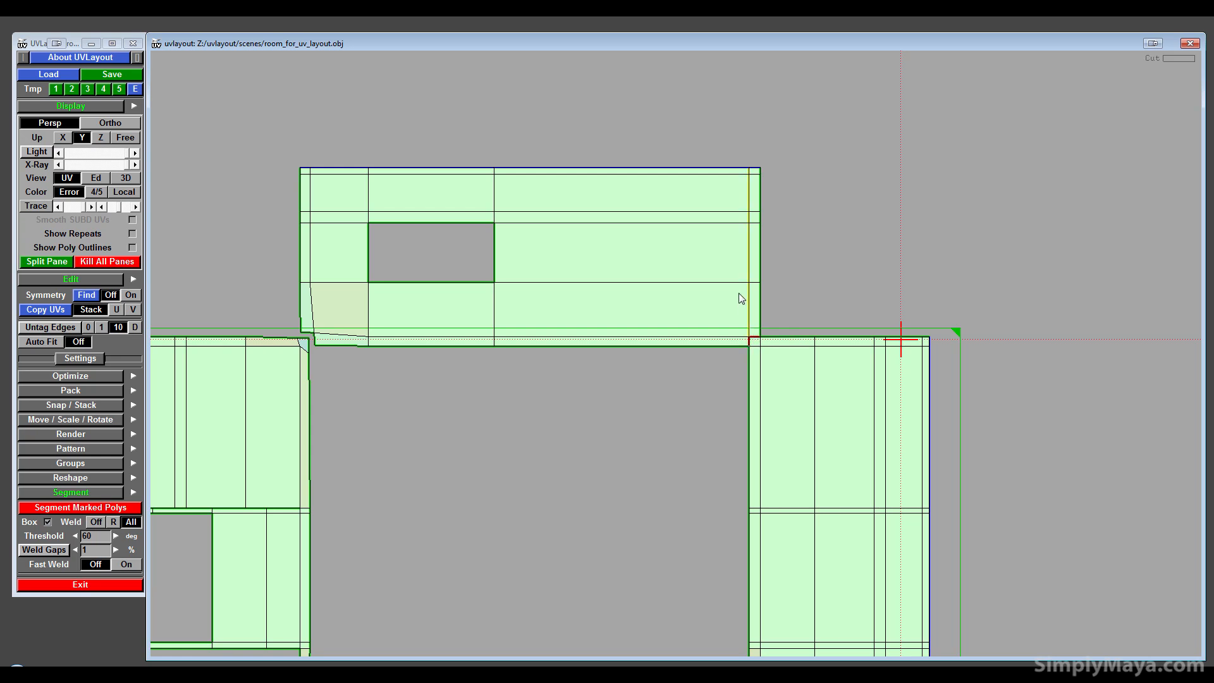
key(w)
right_drag(743, 291, 763, 302)
middle_drag(760, 296, 702, 366)
right_drag(702, 366, 698, 545)
middle_drag(698, 545, 701, 368)
right_drag(701, 368, 723, 513)
middle_drag(722, 513, 693, 458)
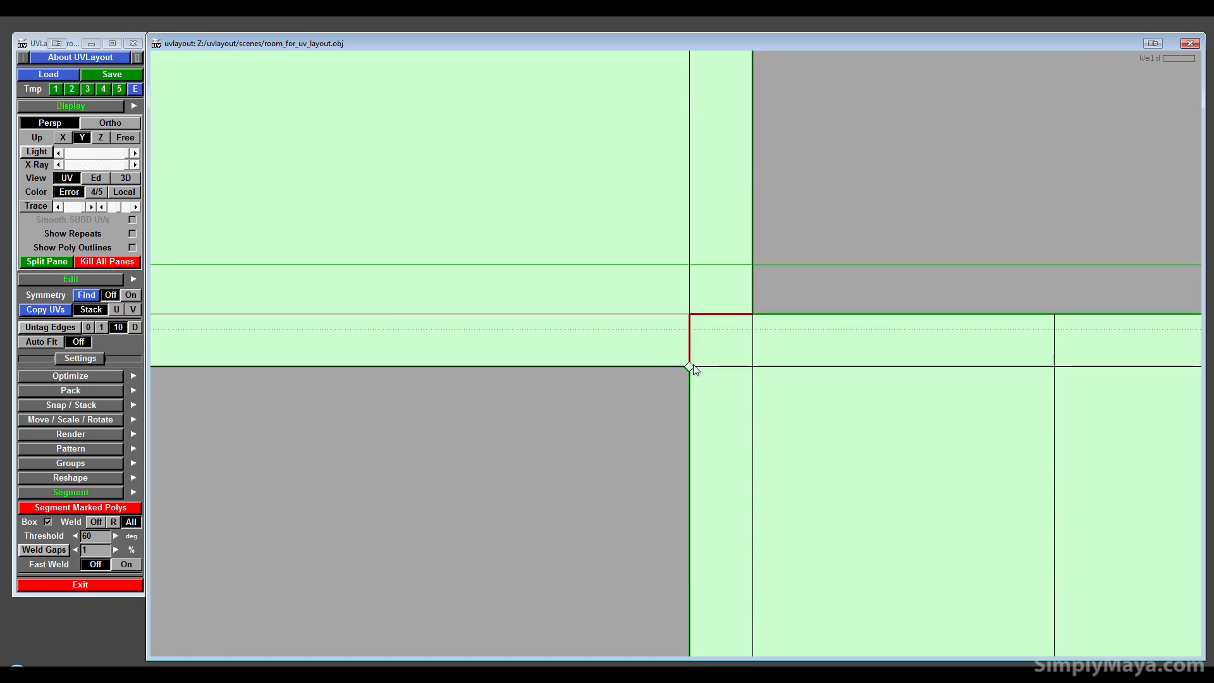
key(c)
key(Return)
scroll(885, 448, down, 10)
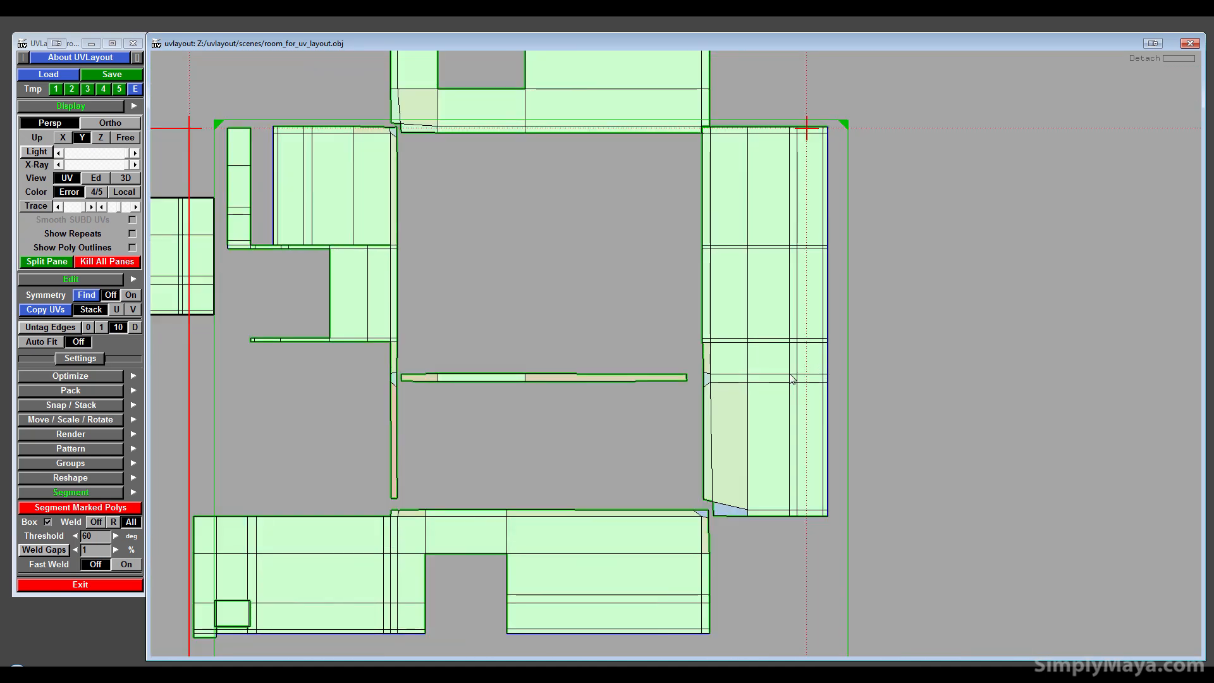
- Move the long side wall, the lower doorway wall and the L-shaped wall shell apart from each other
middle_drag(737, 415, 836, 427)
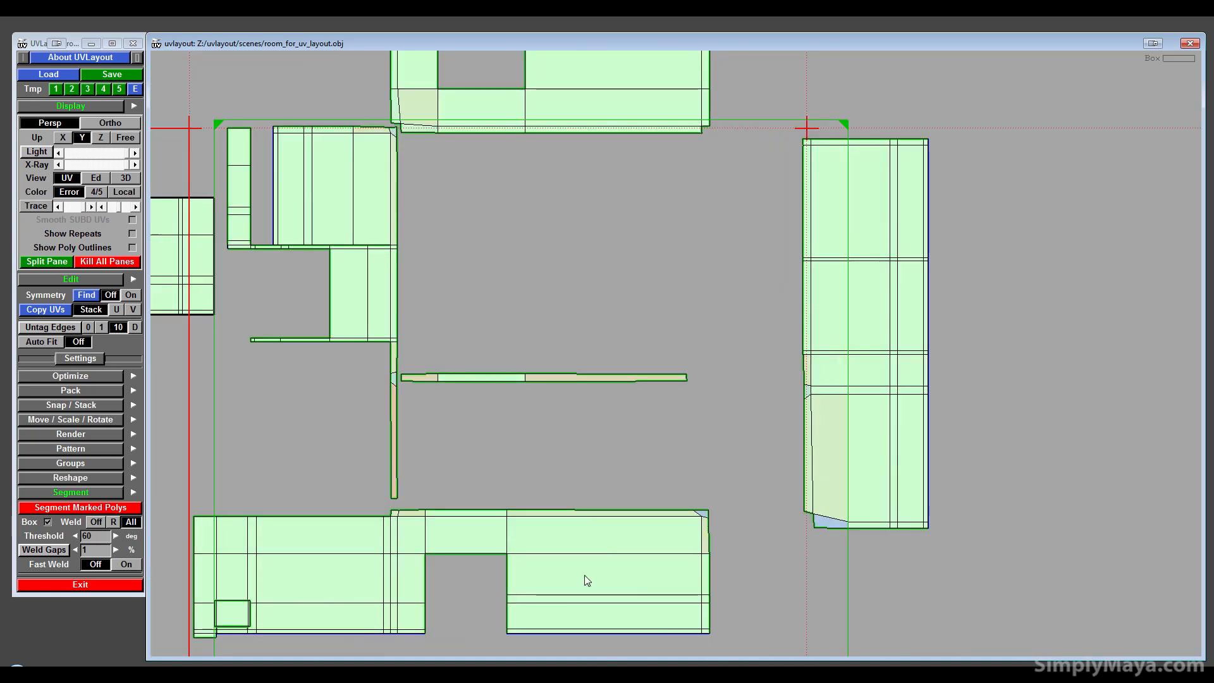
middle_drag(585, 575, 601, 599)
middle_drag(399, 465, 378, 492)
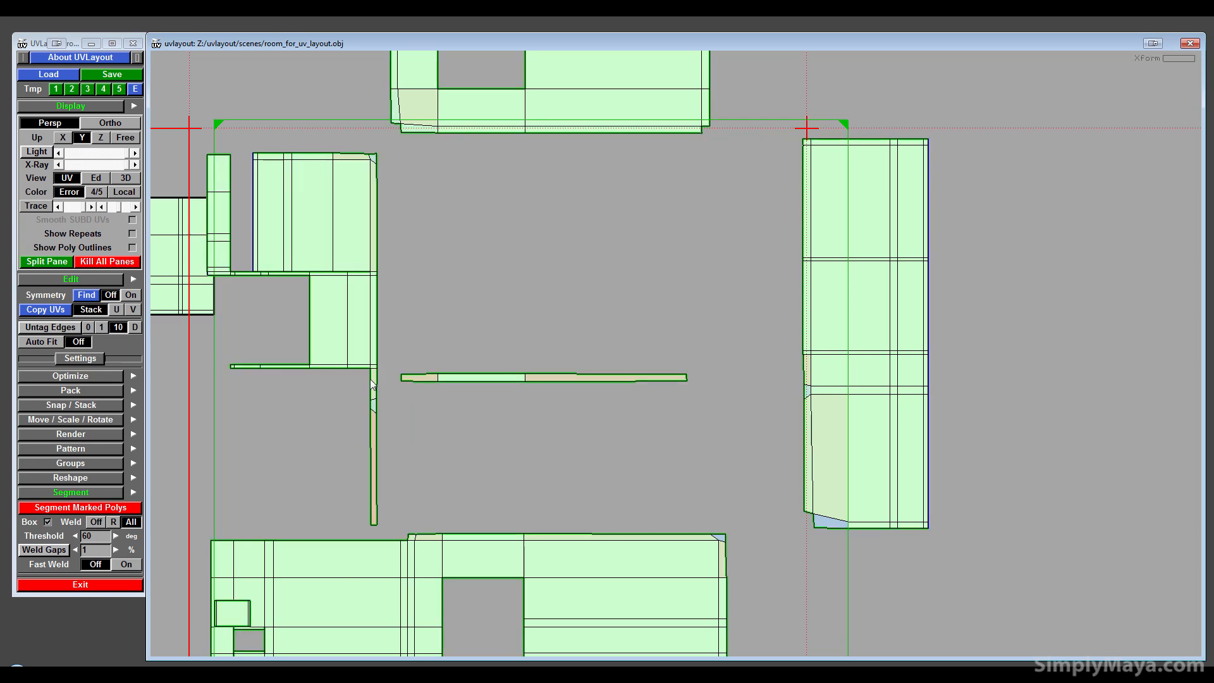
- Separate the thin vertical wall-top strip from the L-shaped wall shell and move that wall shell into the central space
scroll(372, 383, up, 2)
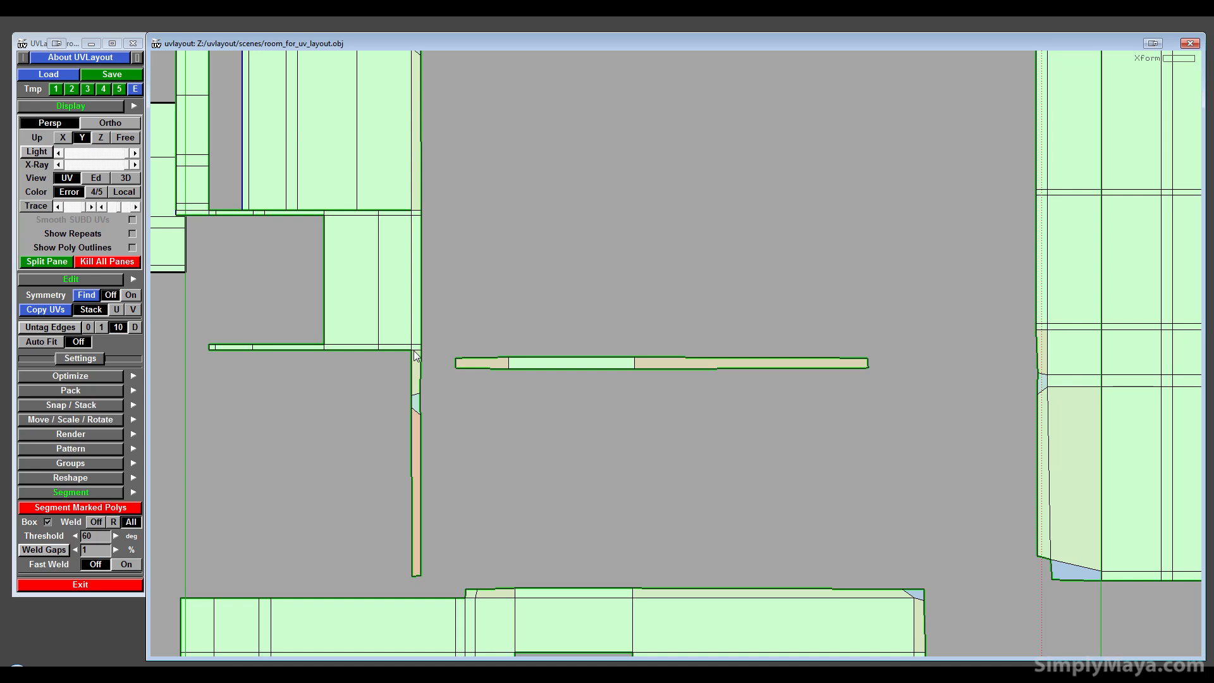
key(c)
key(shift+s)
scroll(416, 351, down, 5)
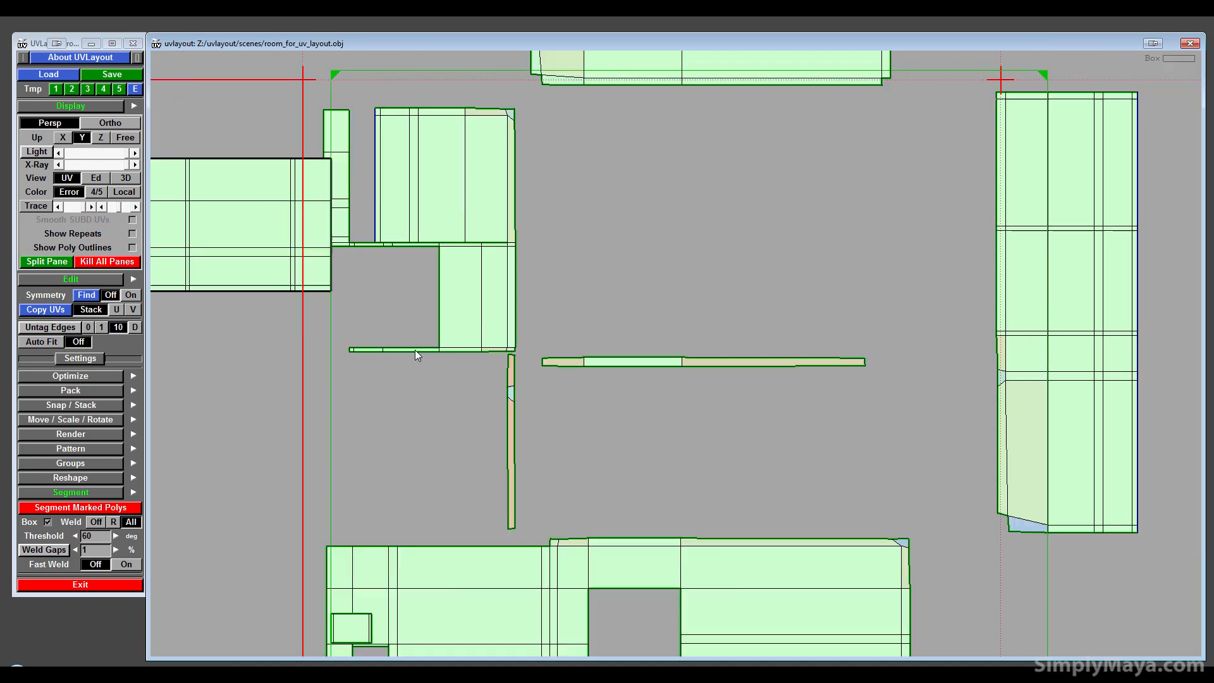
middle_drag(500, 288, 752, 273)
- Cut the short horizontal strip from the L-shaped wall shell and straighten the three loose wall-top strips into rectangles
scroll(716, 321, up, 3)
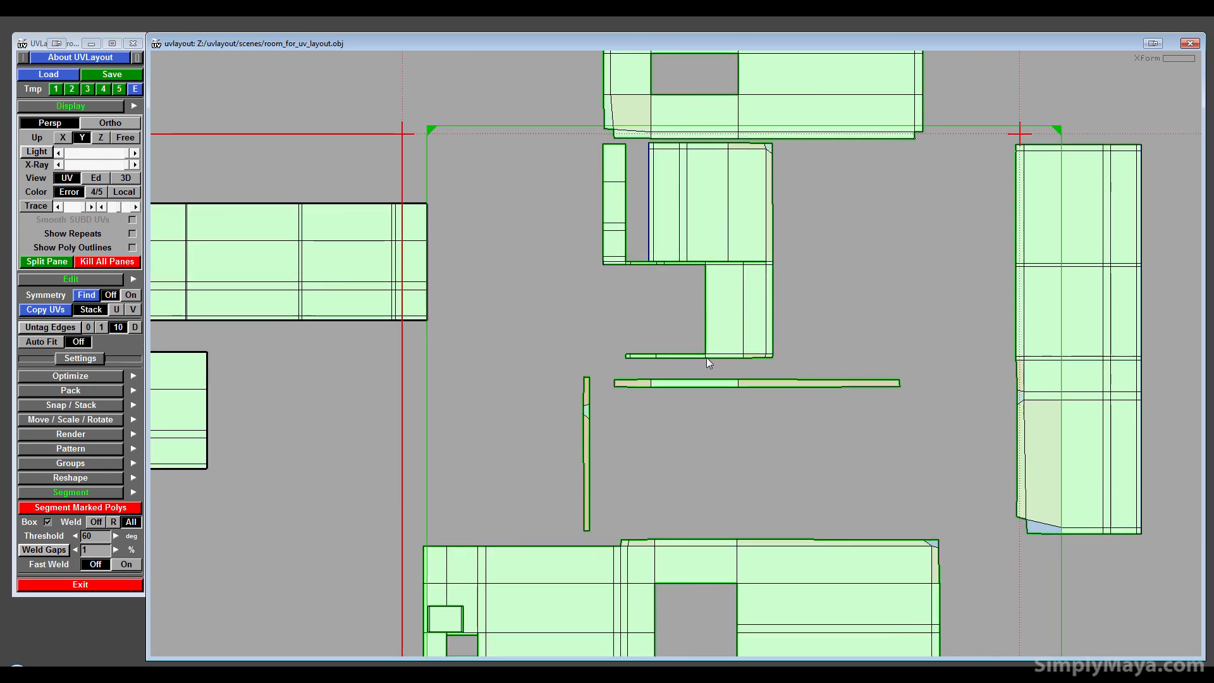
key(c)
key(r)
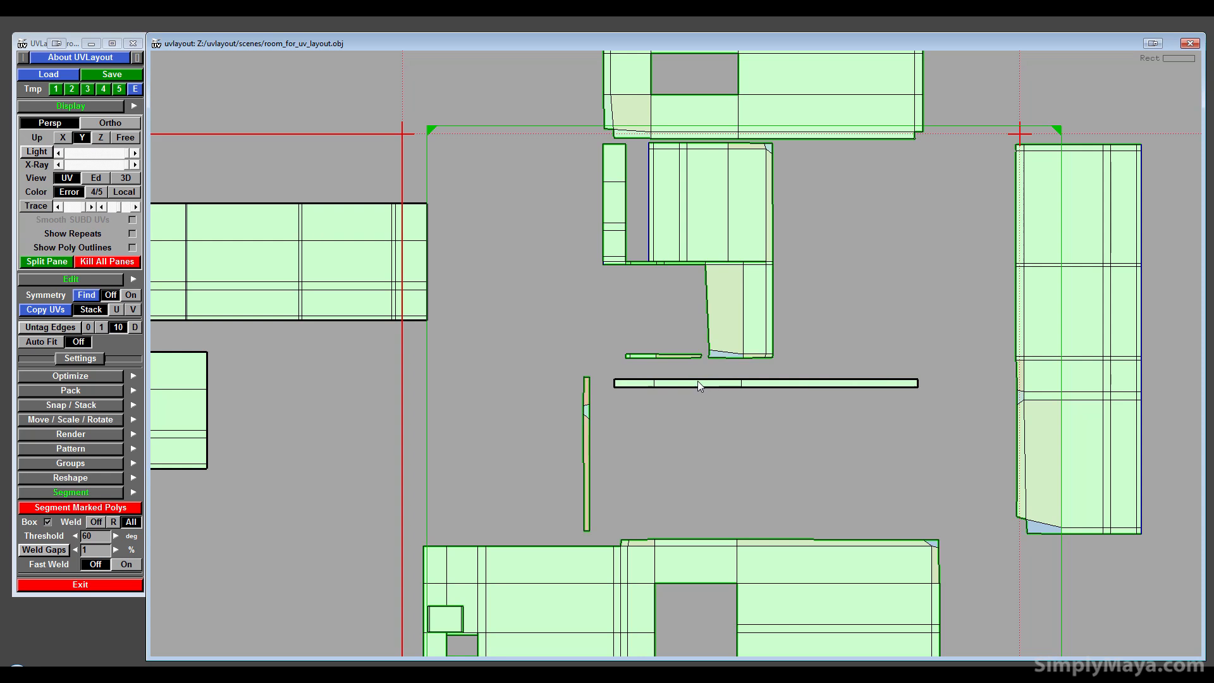
key(r)
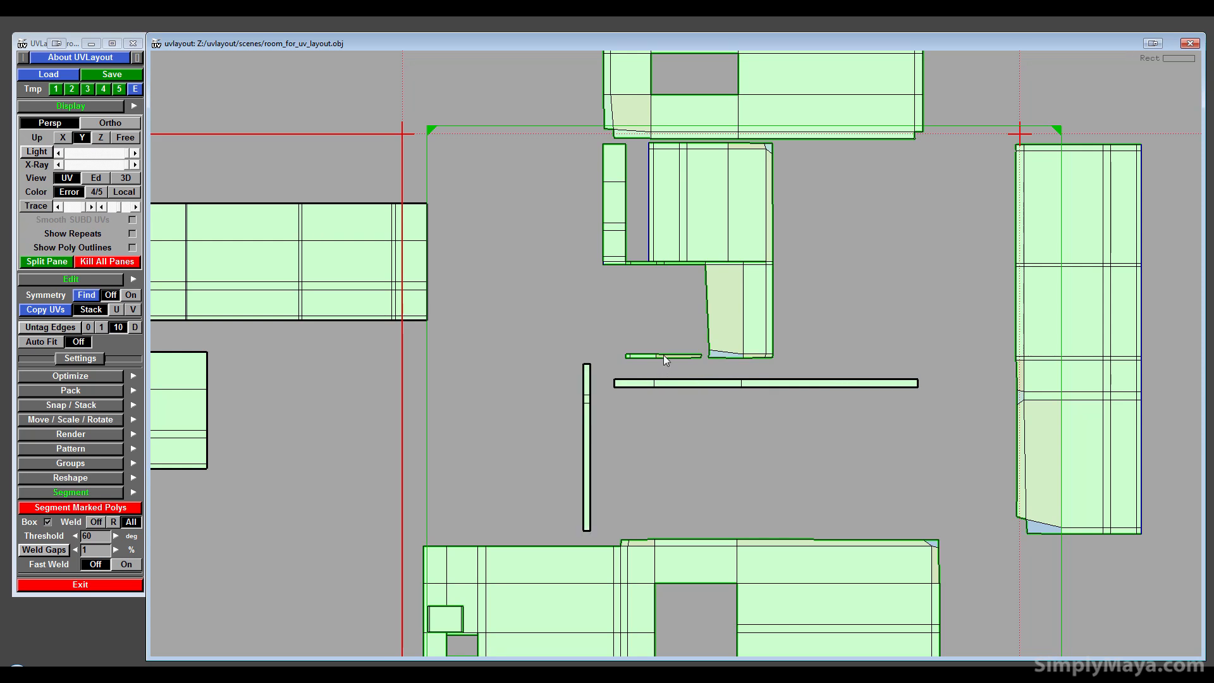
key(r)
- Flatten the window wall, L-shaped wall, doorway wall and long side wall shells to remove their distortion
scroll(662, 355, down, 3)
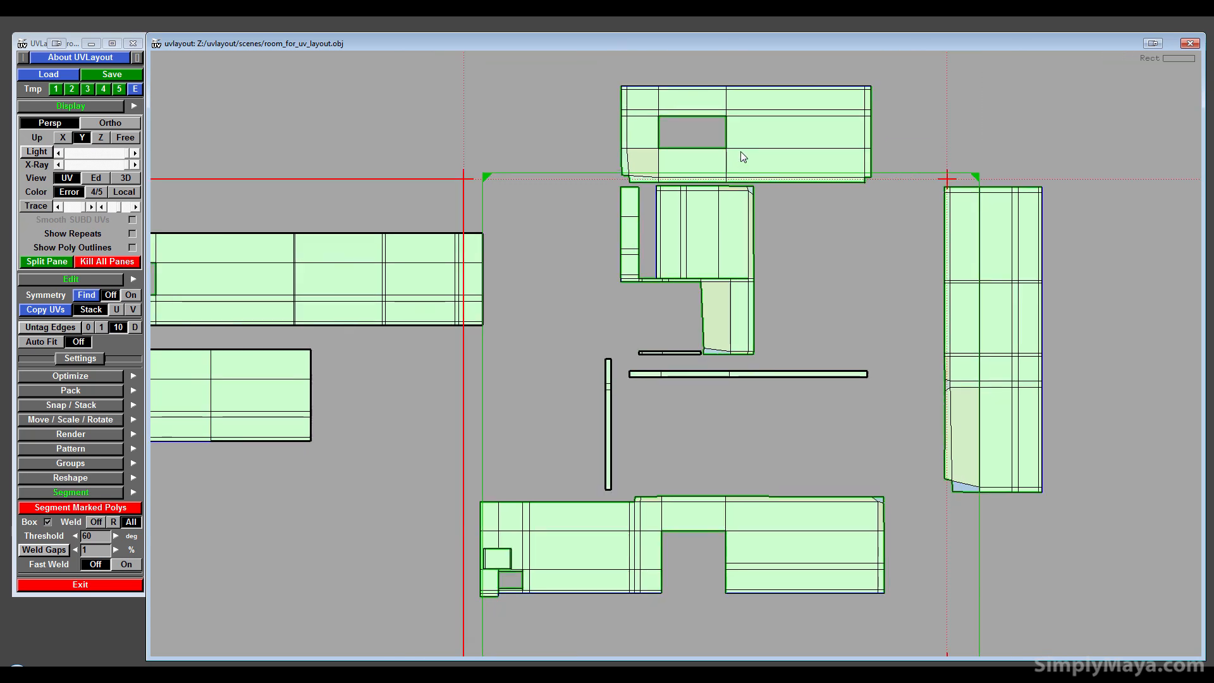
key(f)
key(f)
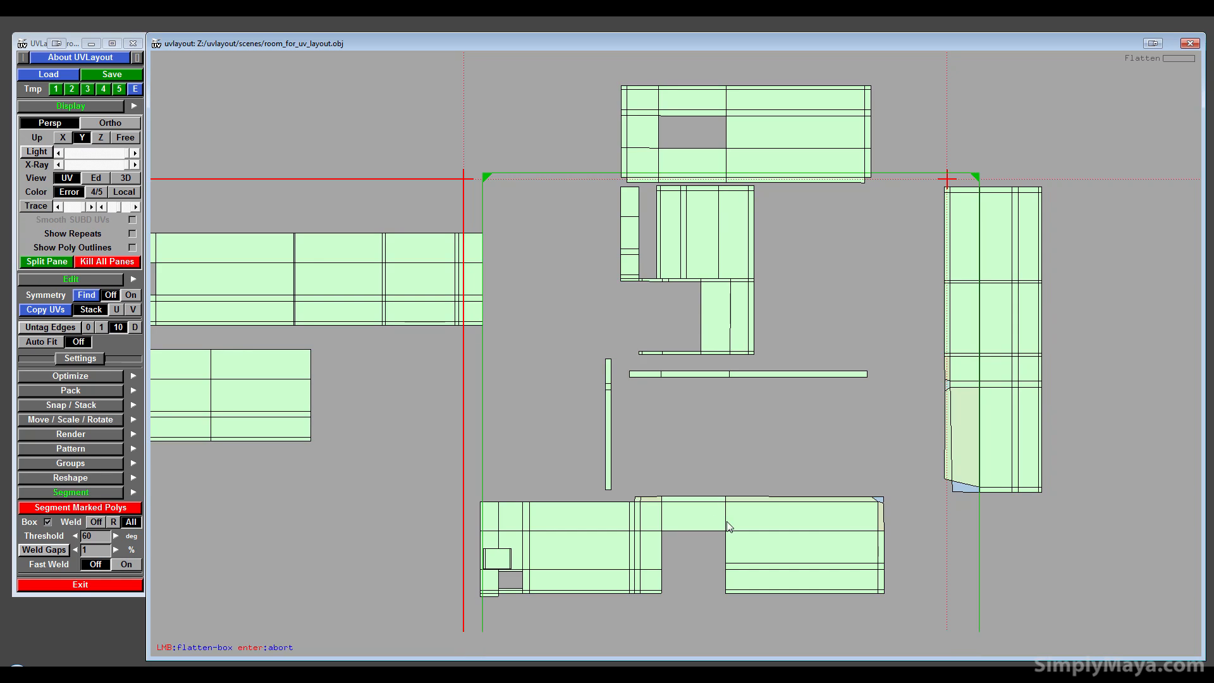
key(f)
key(f)
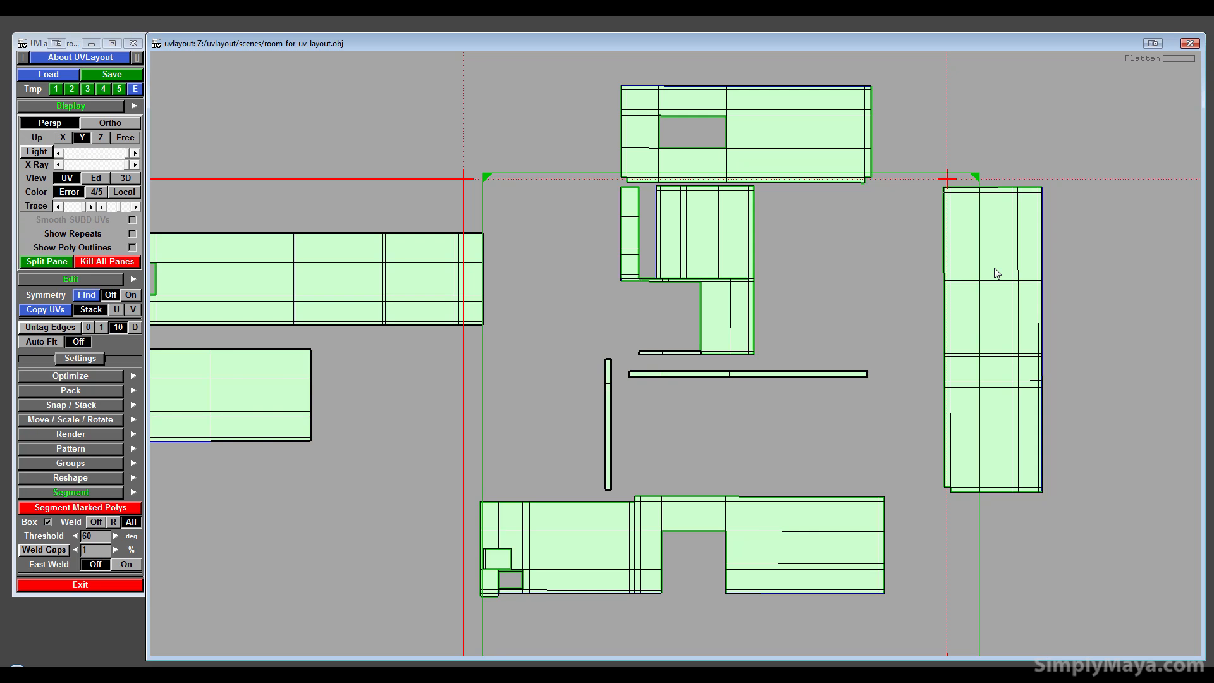
- Rotate the long side wall shell to horizontal above the doorway wall and move the loose strips clear of it
drag(951, 197, 1058, 381)
middle_drag(1044, 365, 708, 444)
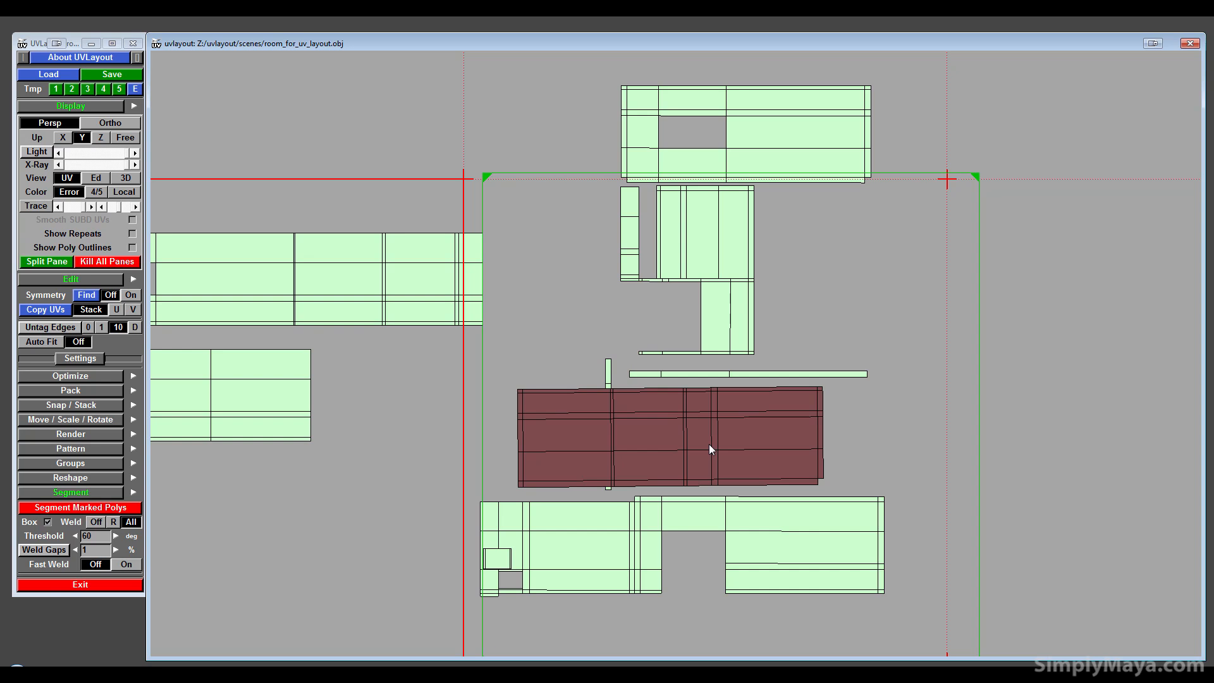
middle_drag(611, 368, 590, 238)
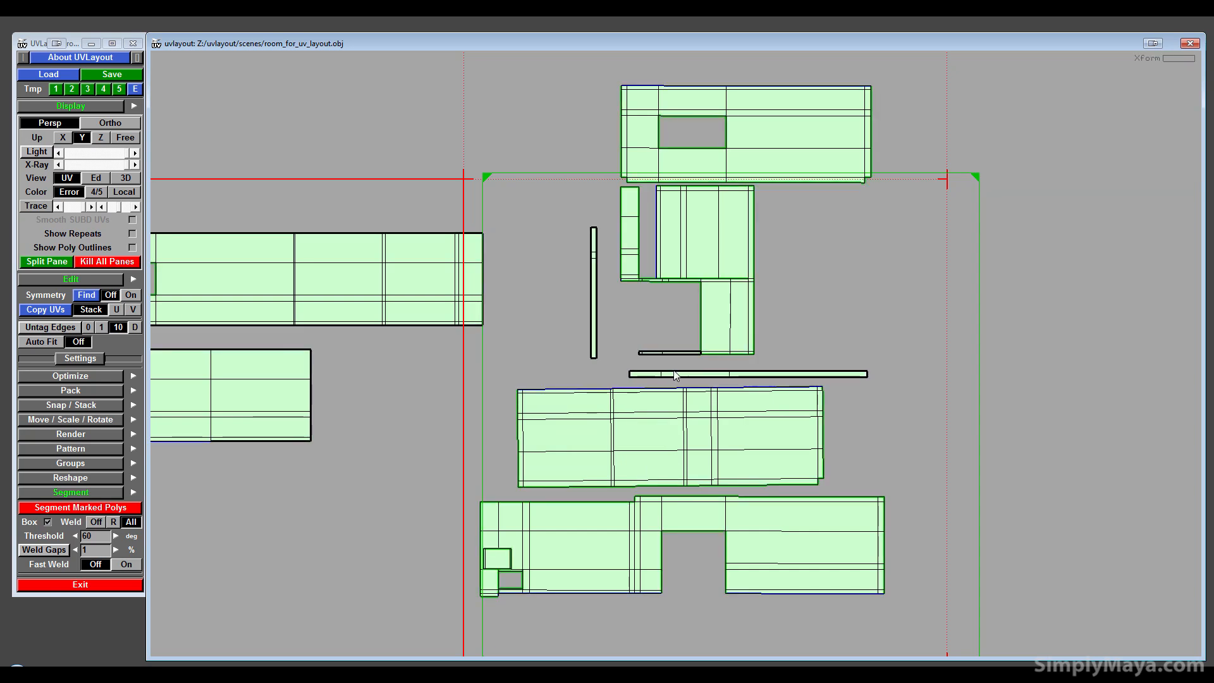
middle_drag(672, 374, 646, 361)
- Move the L-shaped wall shell outward and bring the window wall and vertical strip in close above the long wall
middle_drag(744, 234, 924, 319)
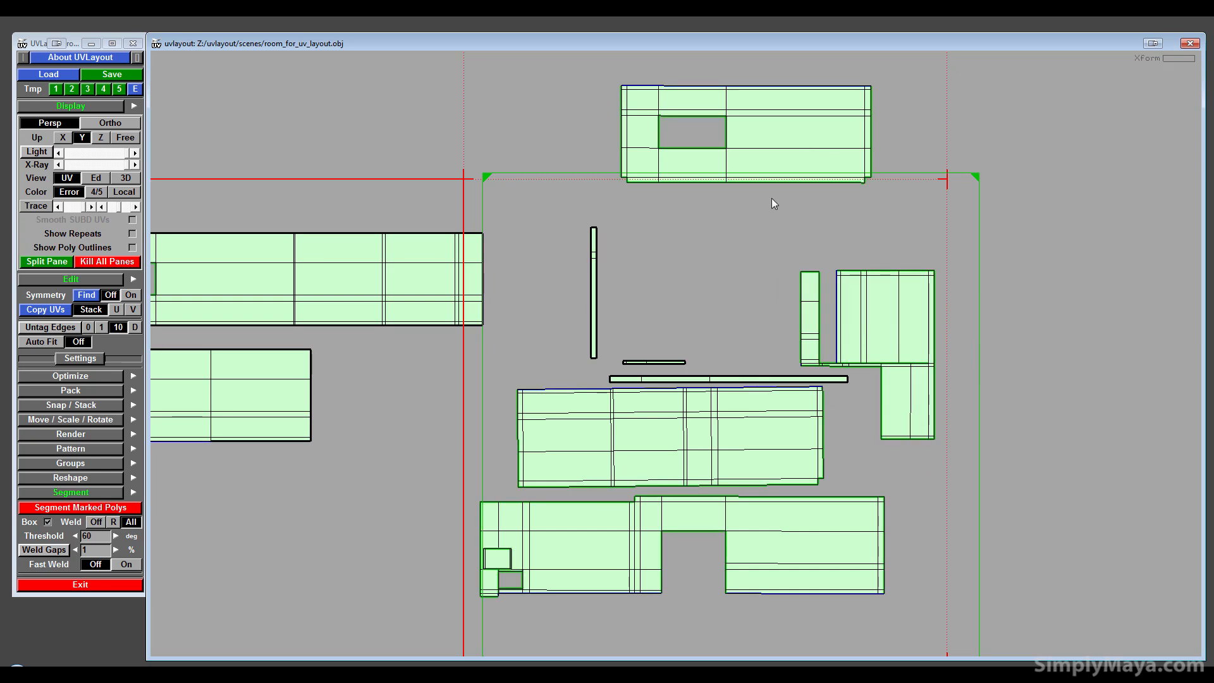
middle_drag(769, 179, 726, 246)
middle_drag(591, 292, 544, 321)
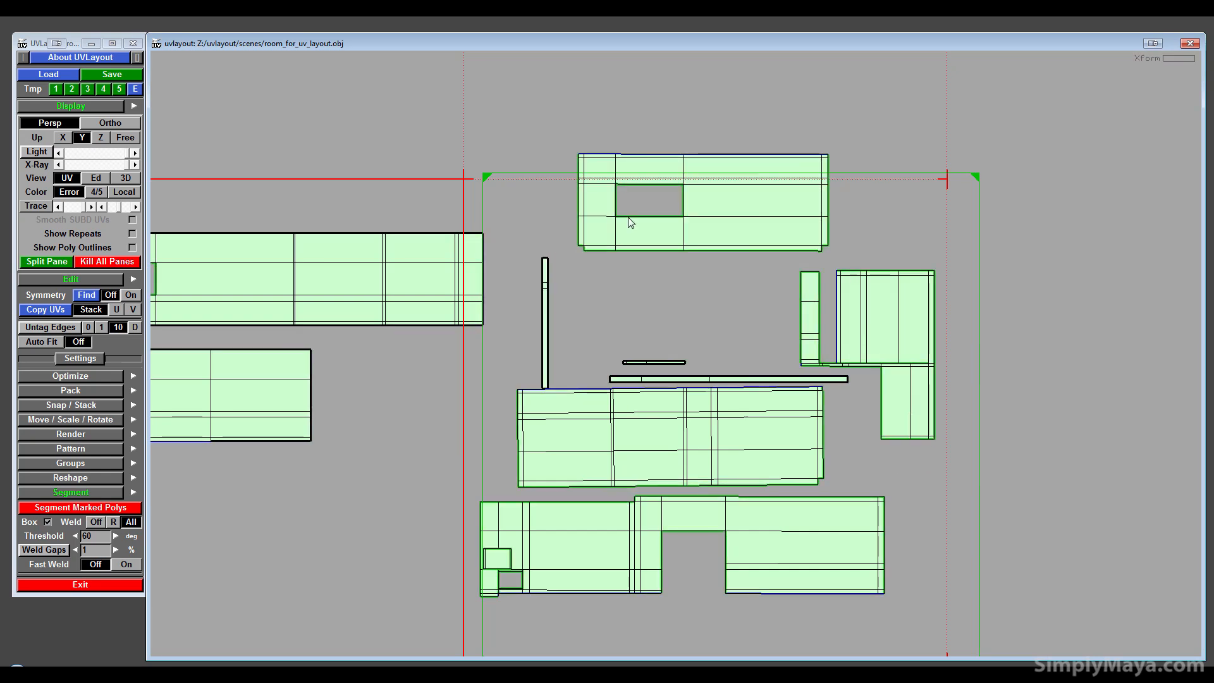
middle_drag(628, 217, 612, 245)
- Move the small rectangular shell off the doorway wall into its doorway opening
scroll(643, 235, down, 3)
right_drag(643, 235, 655, 333)
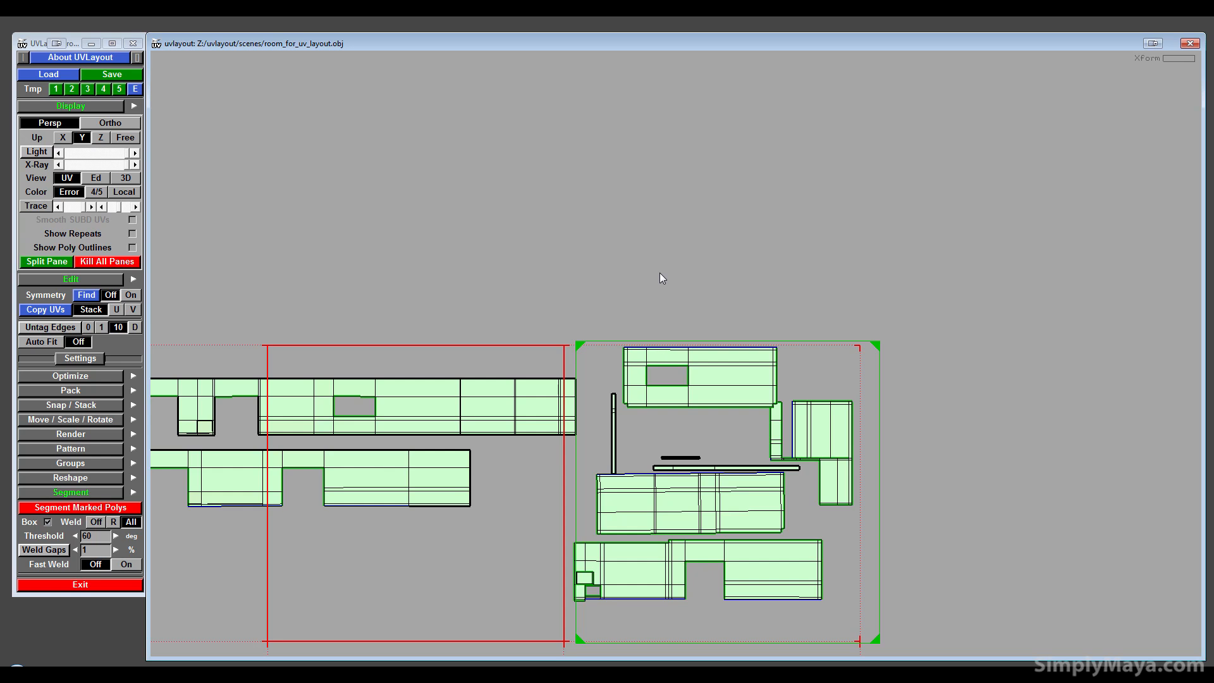
middle_drag(659, 272, 661, 243)
drag(595, 292, 787, 601)
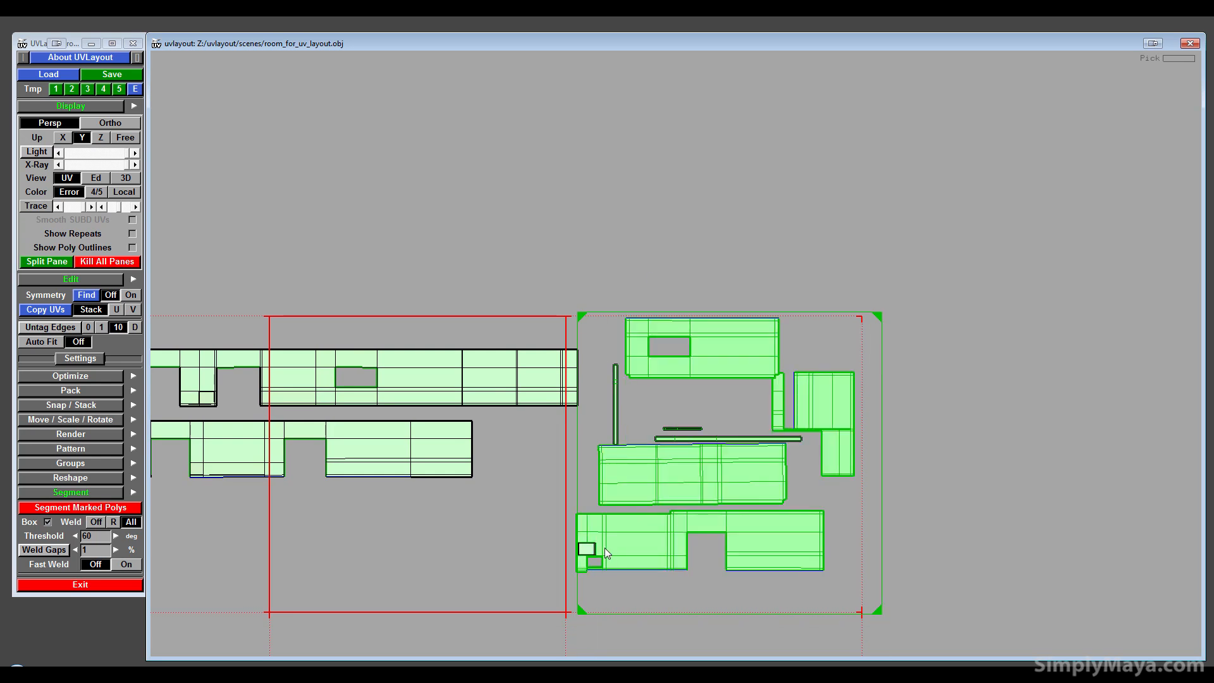
click(564, 547)
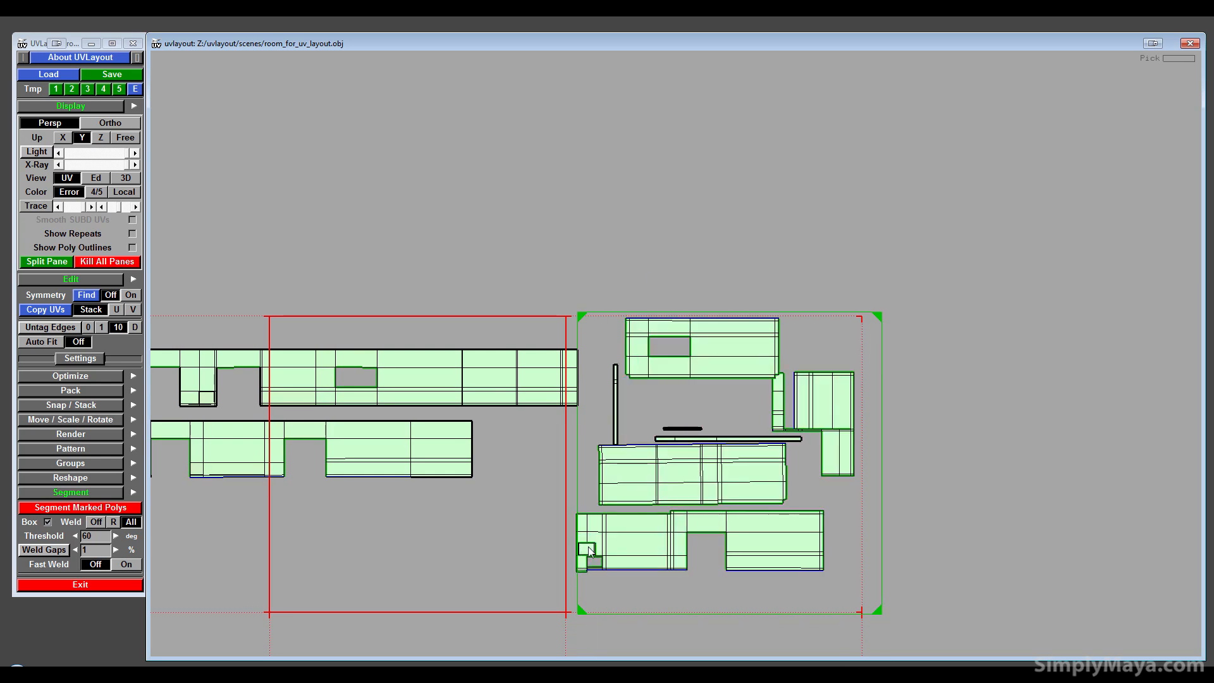
click(589, 547)
middle_drag(613, 570, 705, 551)
- Select all the exterior wall and strip shells and scale them down together into a tiny block
drag(594, 289, 888, 615)
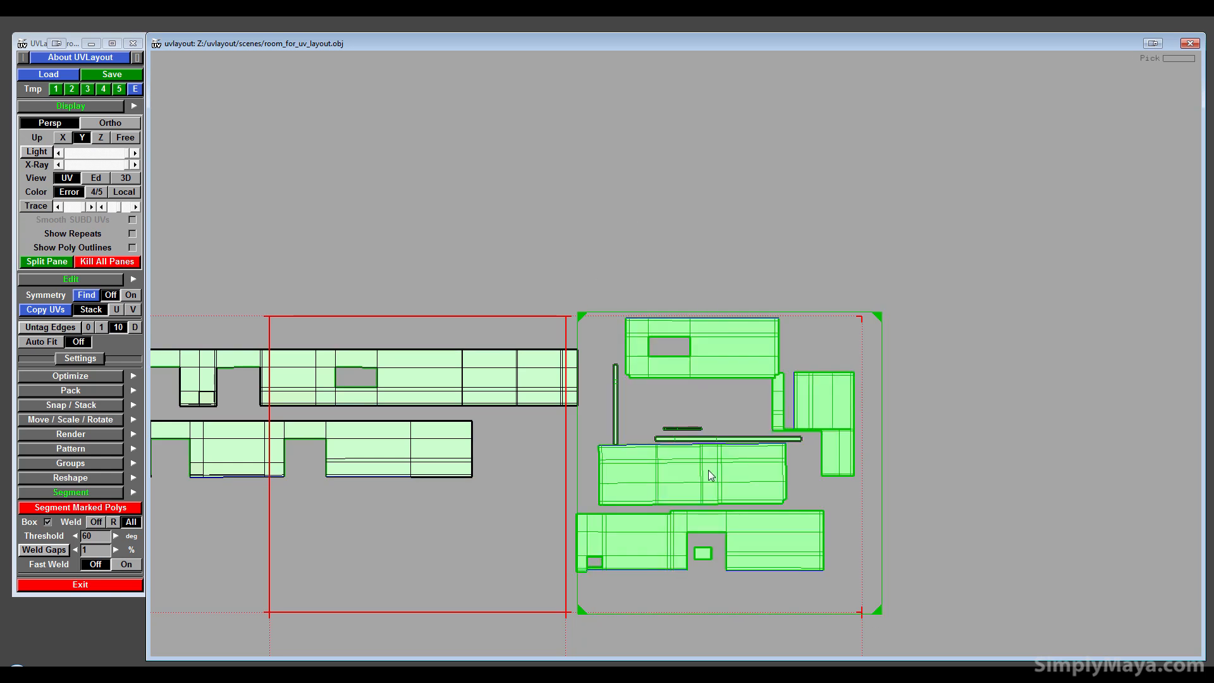
right_drag(712, 491, 253, 537)
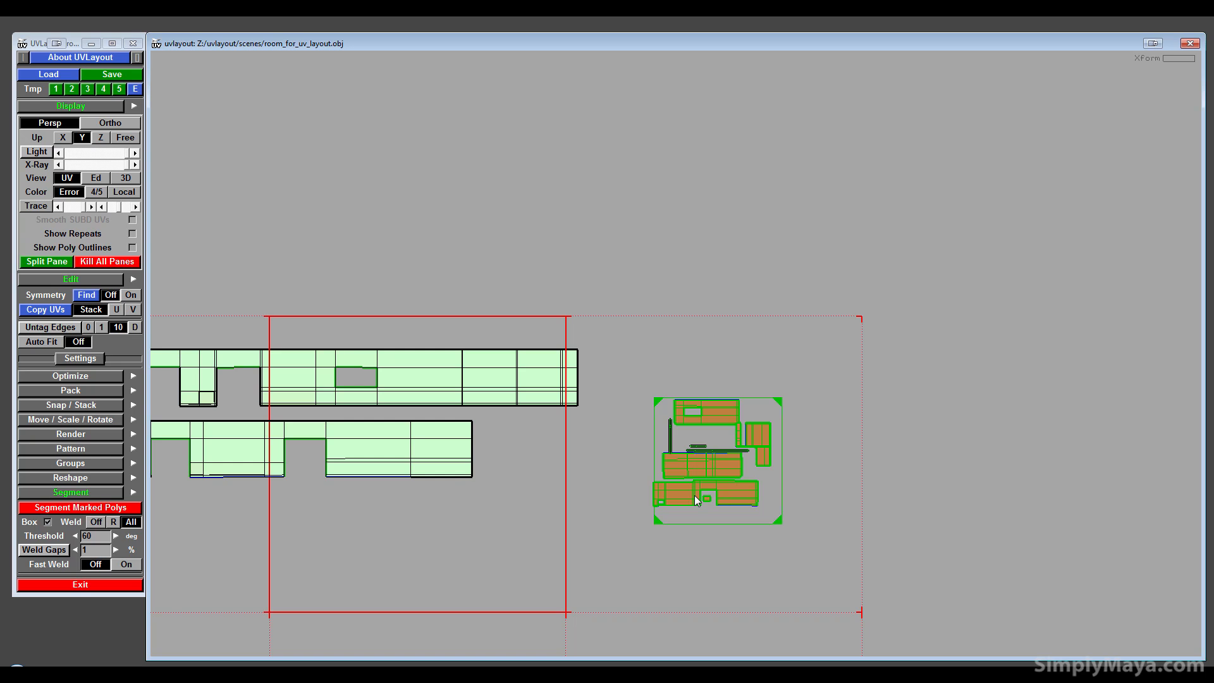
right_drag(694, 496, 303, 563)
right_drag(655, 493, 373, 540)
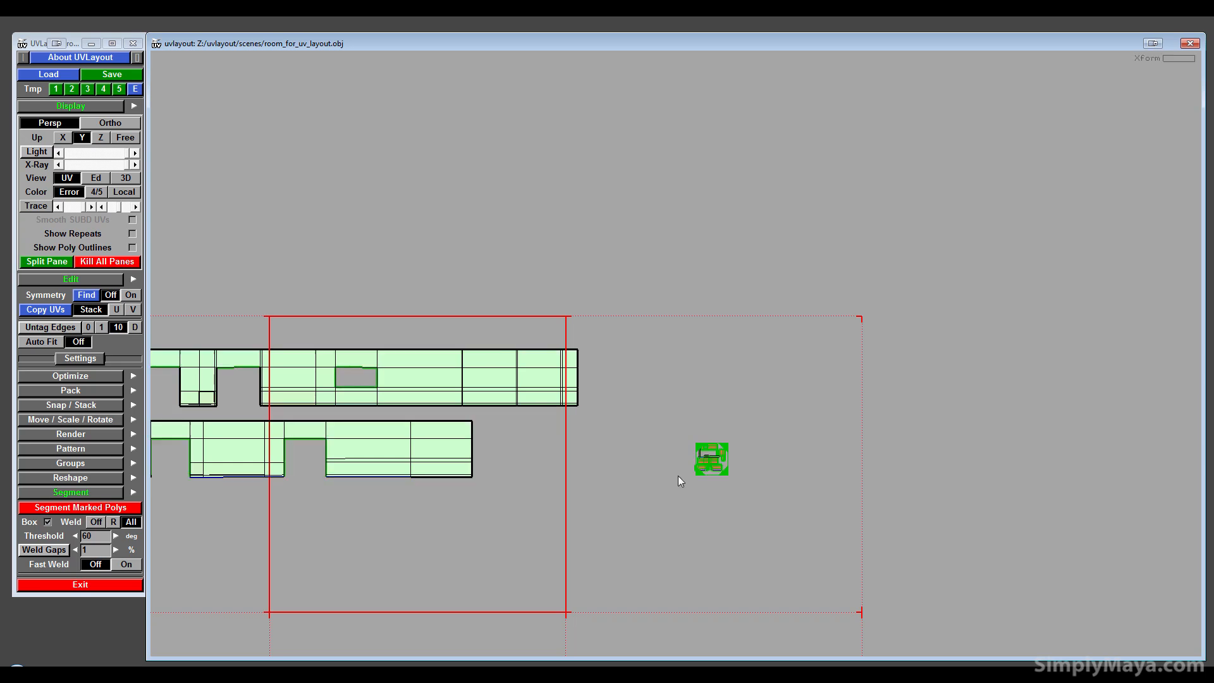
right_drag(678, 476, 493, 497)
middle_drag(537, 415, 544, 459)
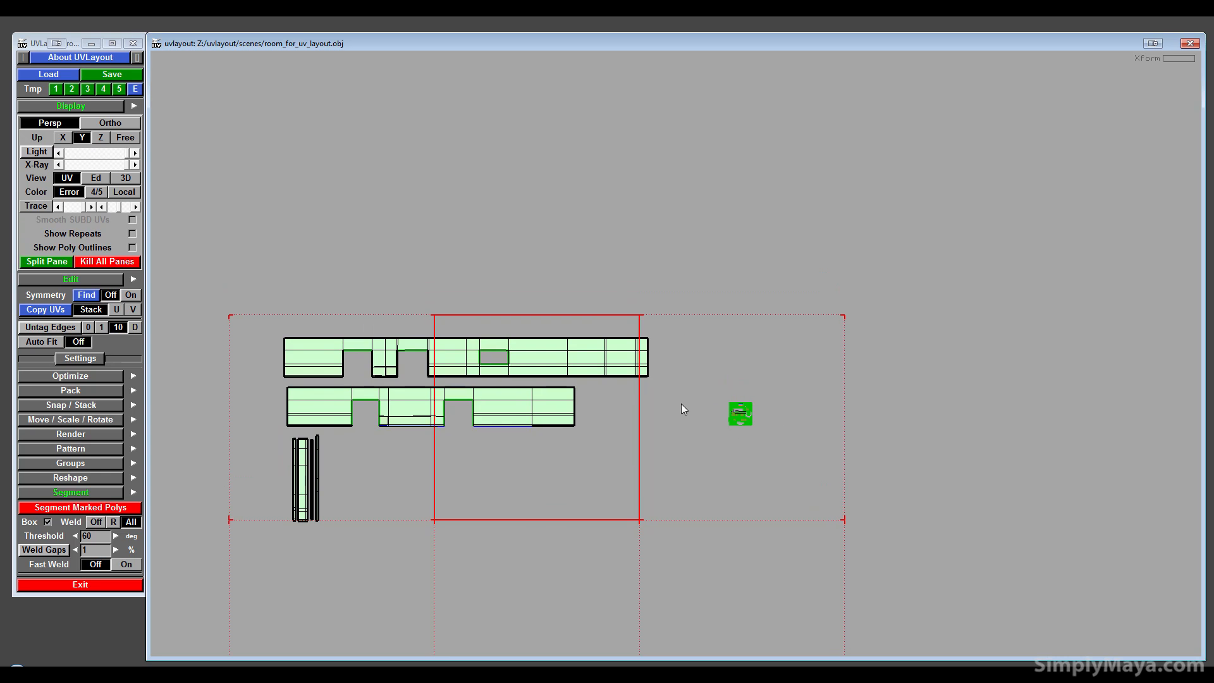
- Show the room in 3D with the checker texture and increase the checker density until the interior squares are fine
click(124, 177)
drag(464, 358, 507, 394)
key(t)
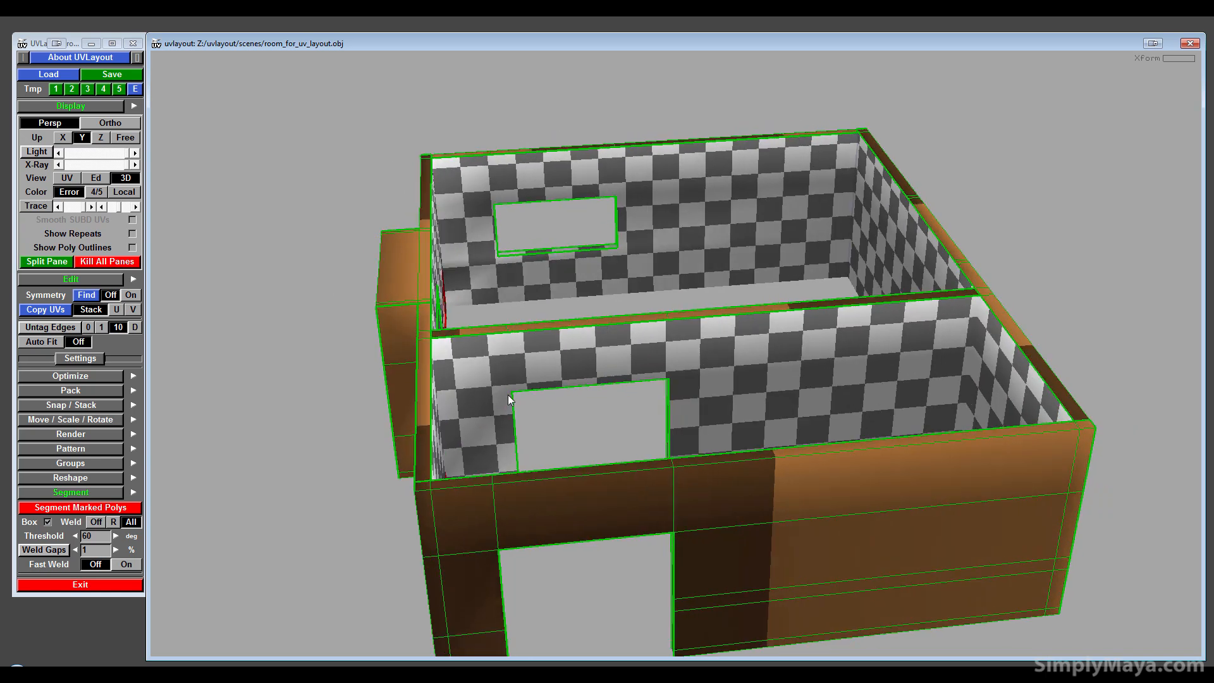
key(plus)
key(plus)
key(plus)
key(plus)
key(plus)
key(plus)
key(plus)
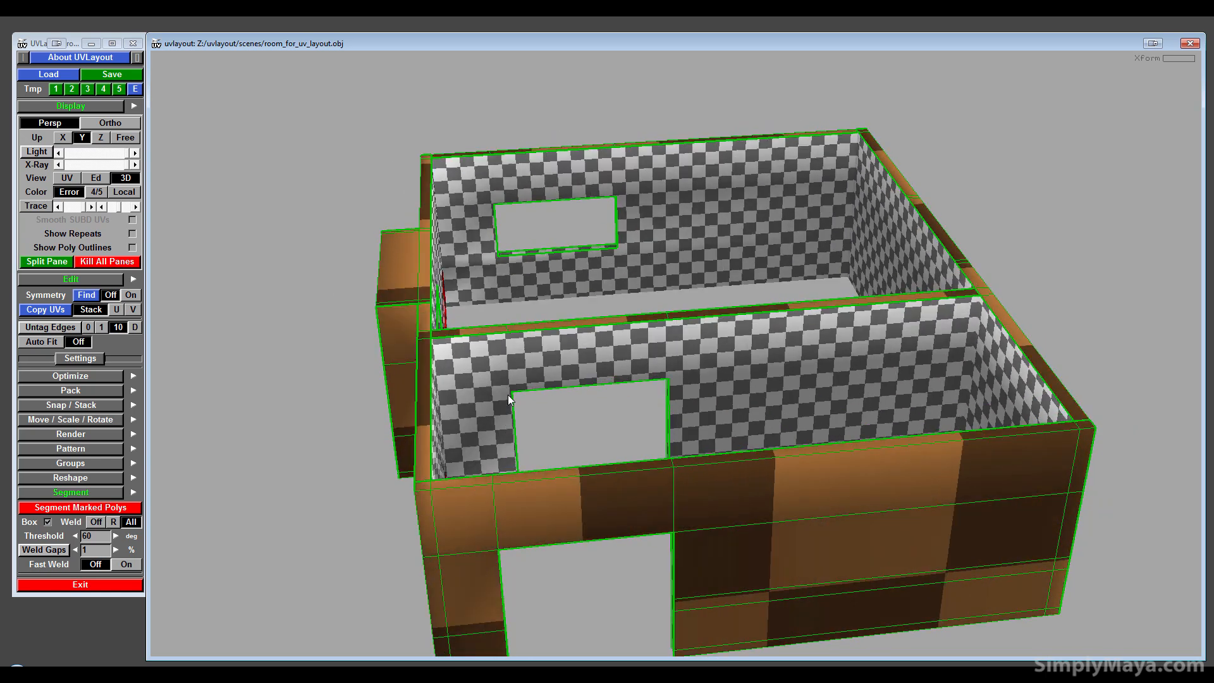
key(plus)
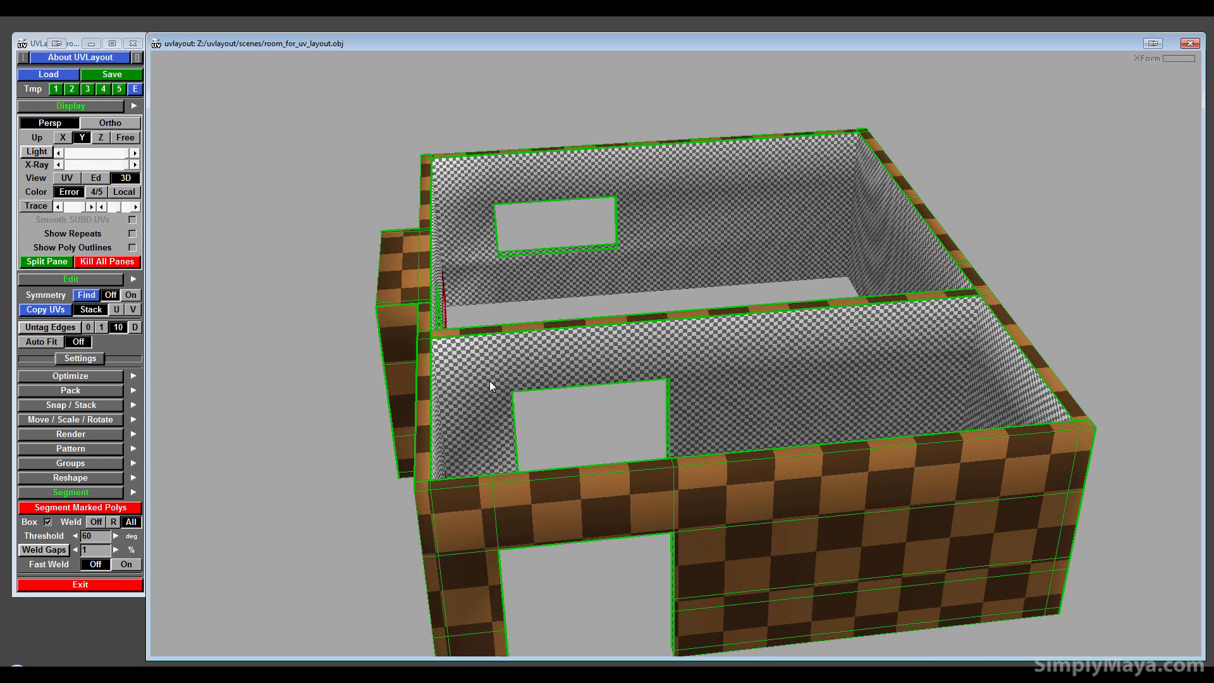
- Examine the interior checker density around the room in 3D, and compare the long wall shells with the tile in the UV view
drag(489, 381, 461, 387)
drag(889, 536, 629, 507)
drag(665, 336, 144, 223)
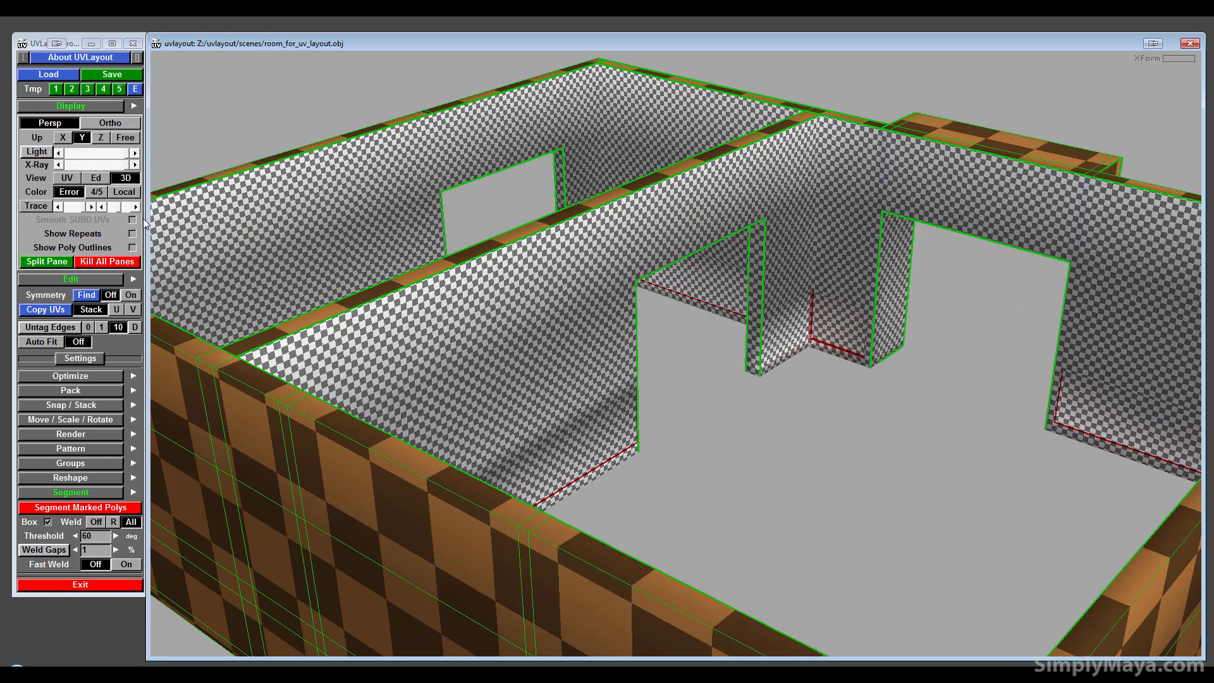
click(86, 390)
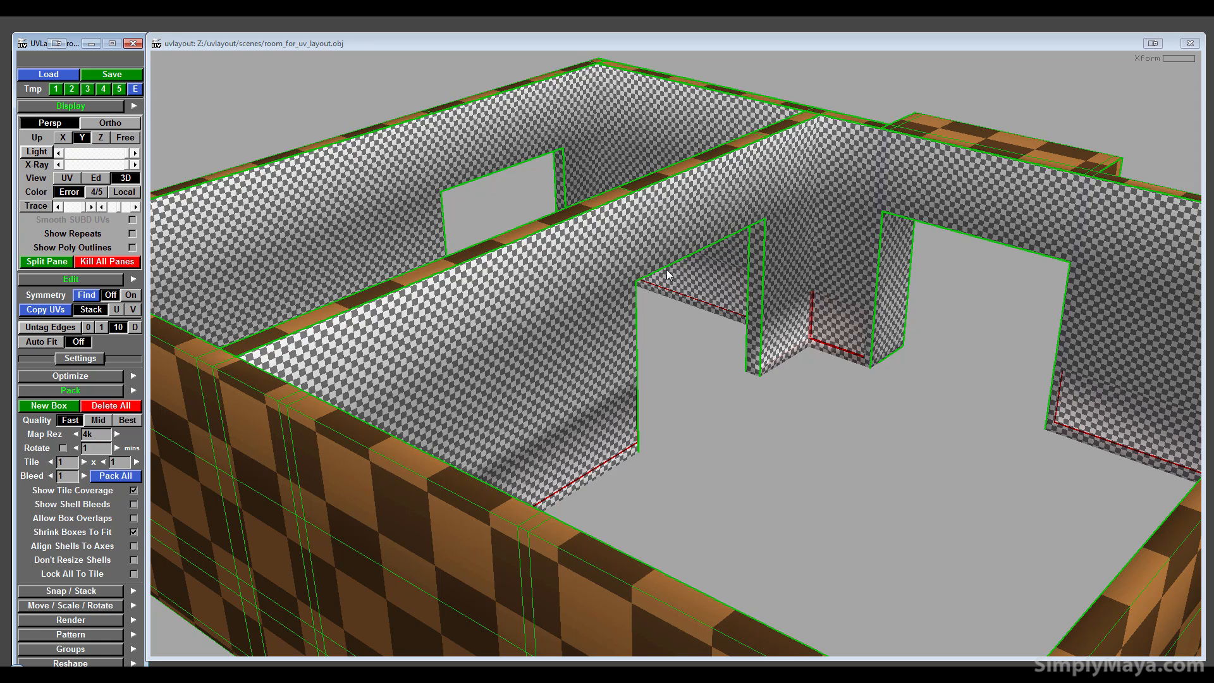
click(77, 181)
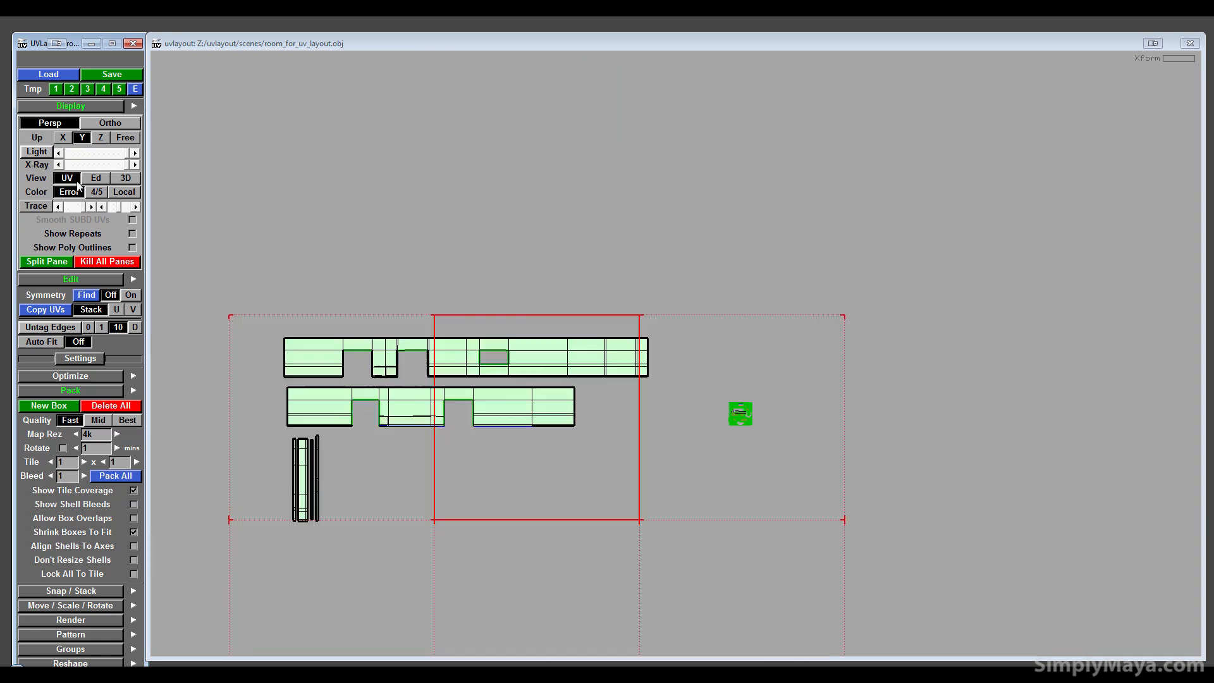
right_drag(484, 319, 579, 415)
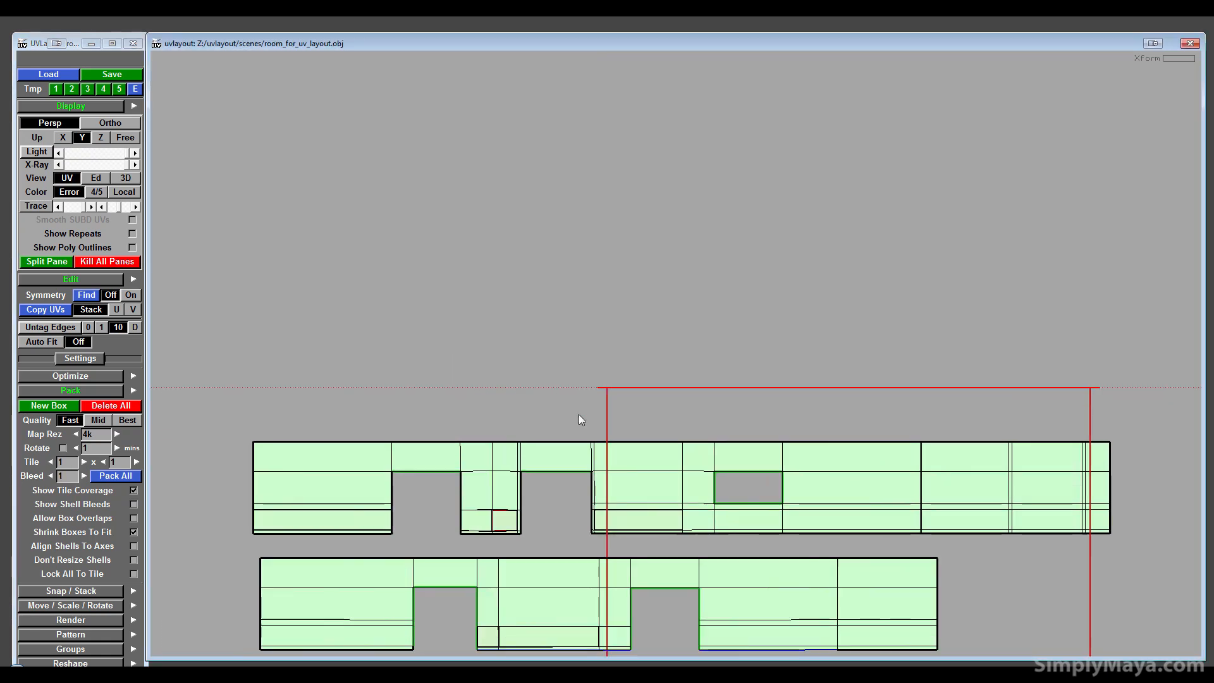
middle_drag(579, 415, 529, 293)
middle_drag(840, 353, 470, 288)
right_drag(786, 260, 597, 271)
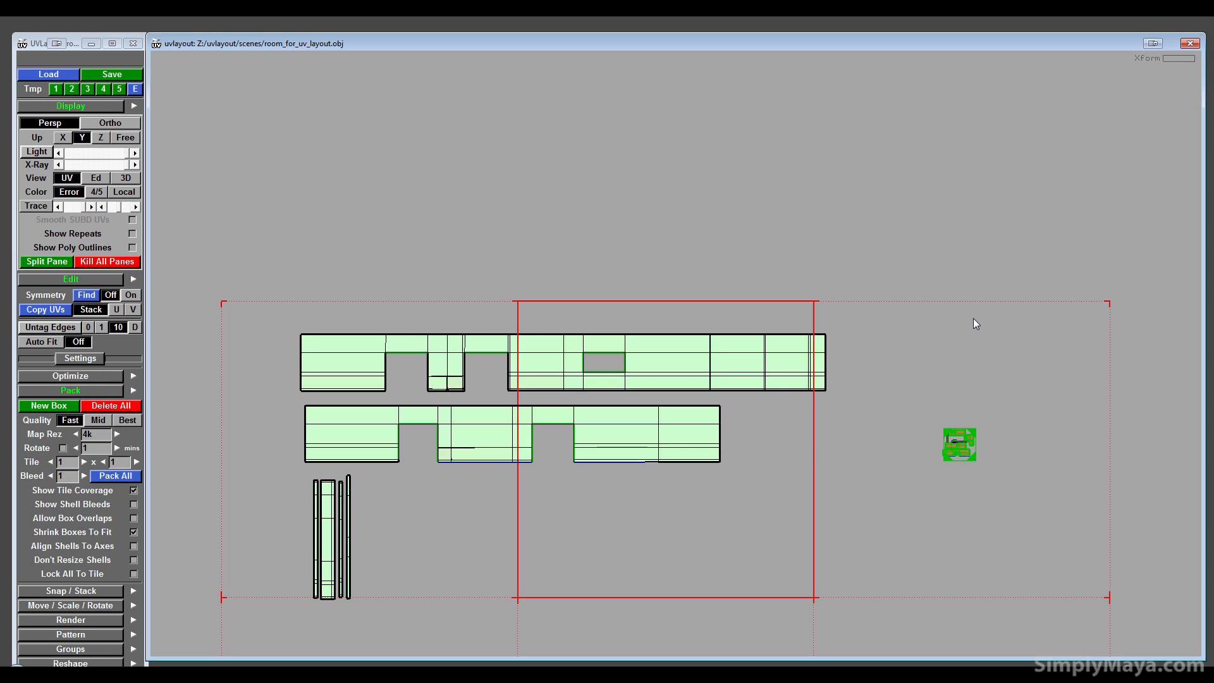
- Split the window wall shell between its second doorway and the window, and the shell below it just before its second doorway
scroll(582, 407, up, 2)
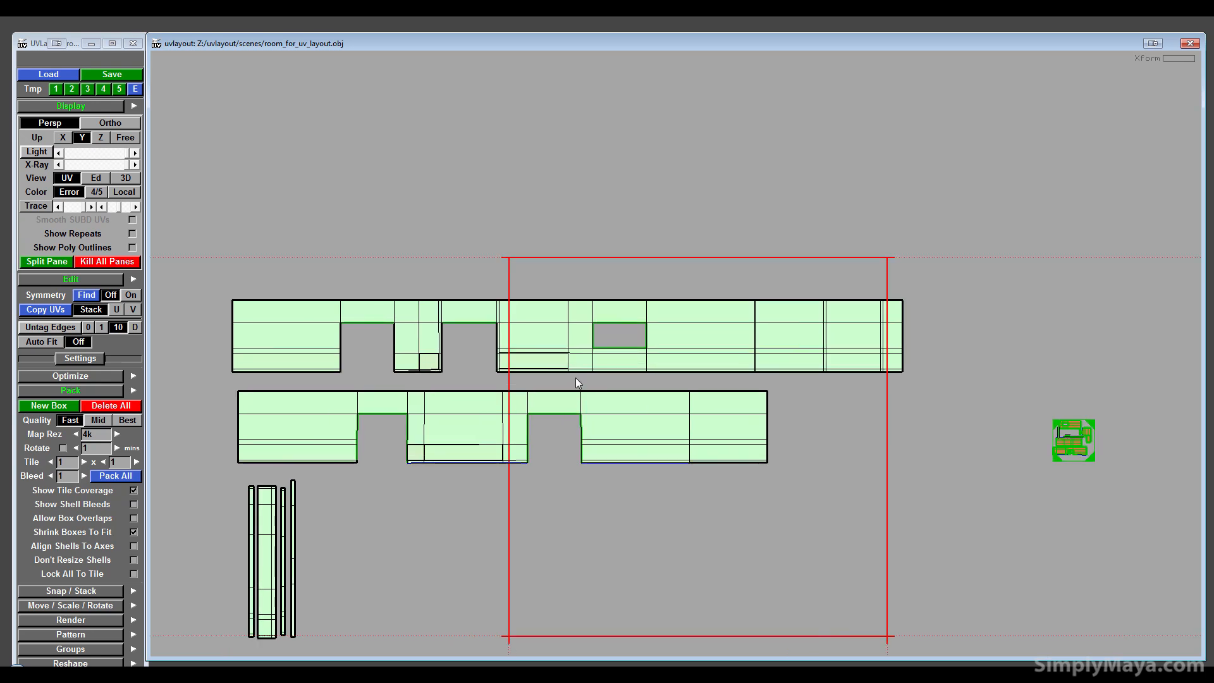
scroll(545, 396, up, 1)
scroll(523, 279, up, 1)
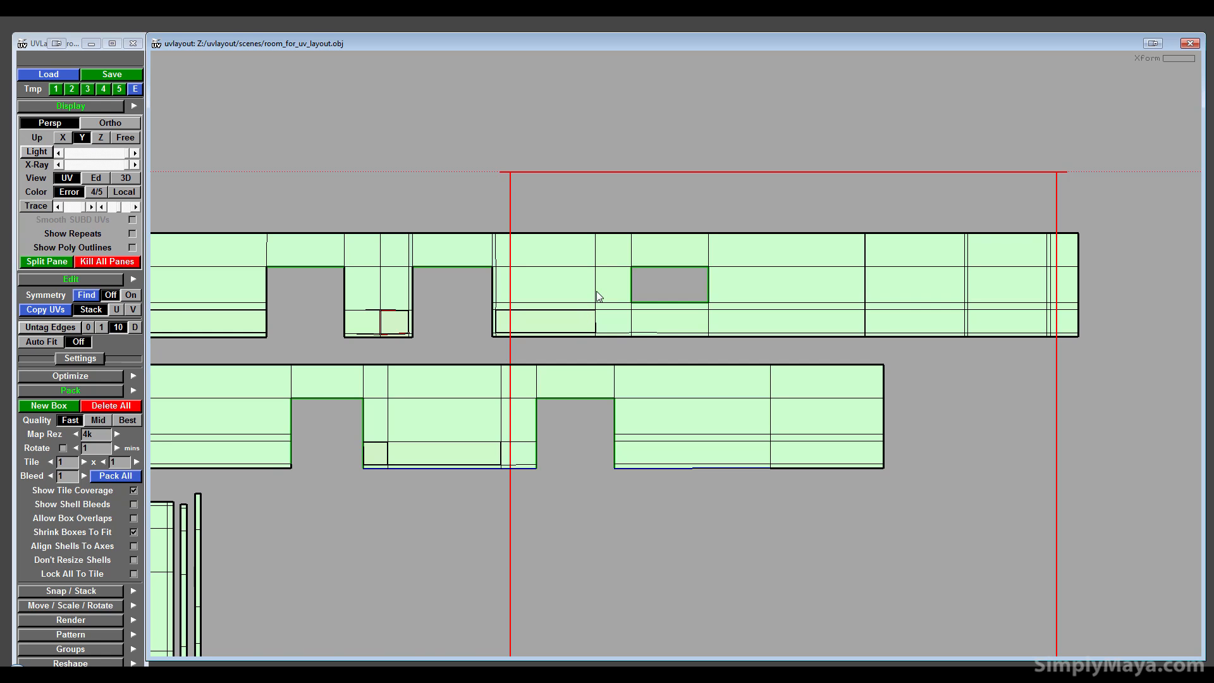
key(c)
key(Return)
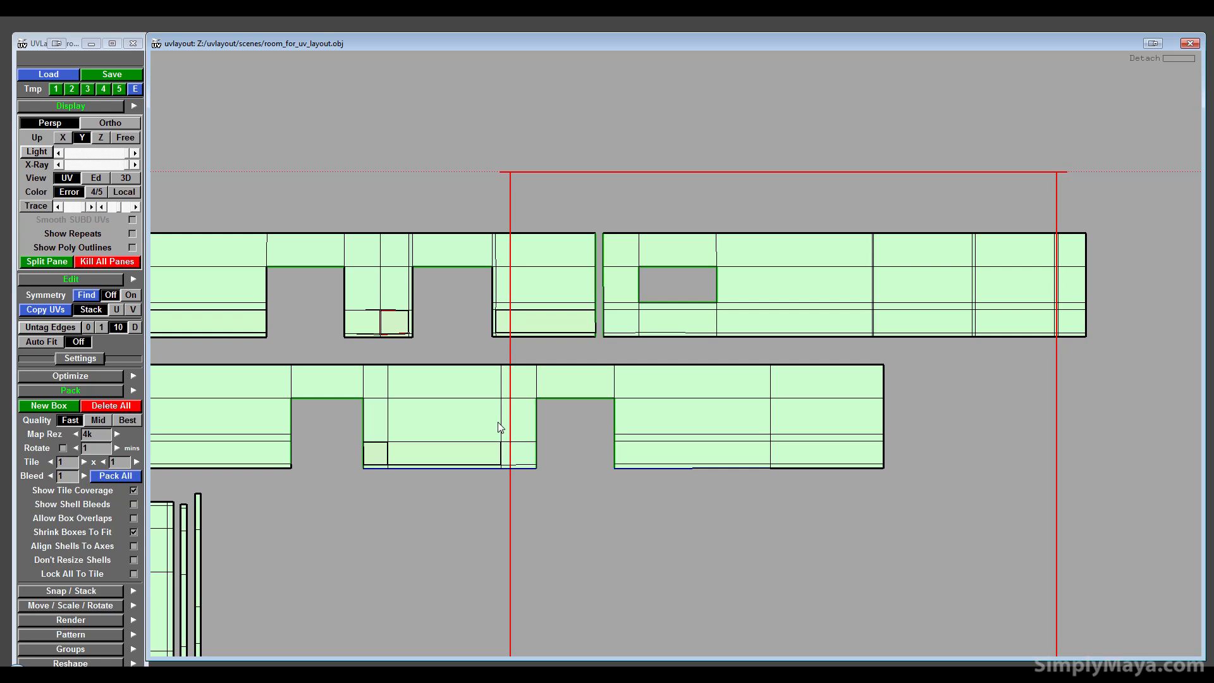
key(c)
key(Return)
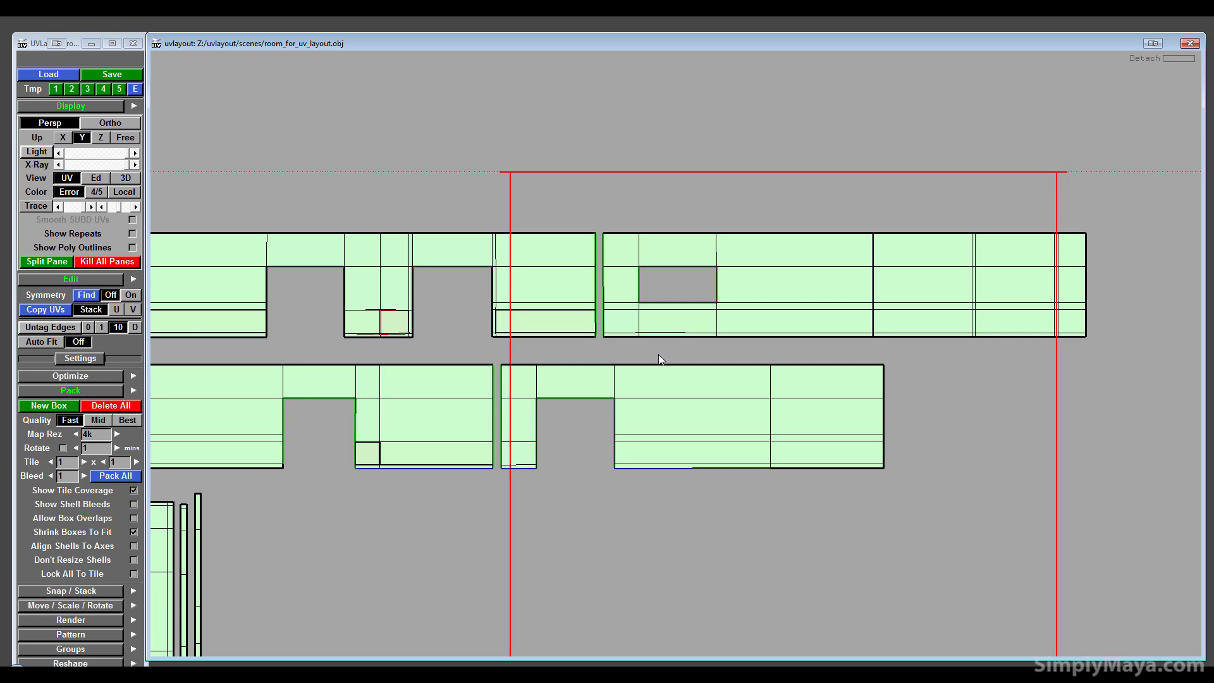
- Stack the split-off doorway and window pieces in rows beneath the remaining wall shells, with the window piece lowest
scroll(701, 370, down, 3)
middle_drag(701, 370, 433, 463)
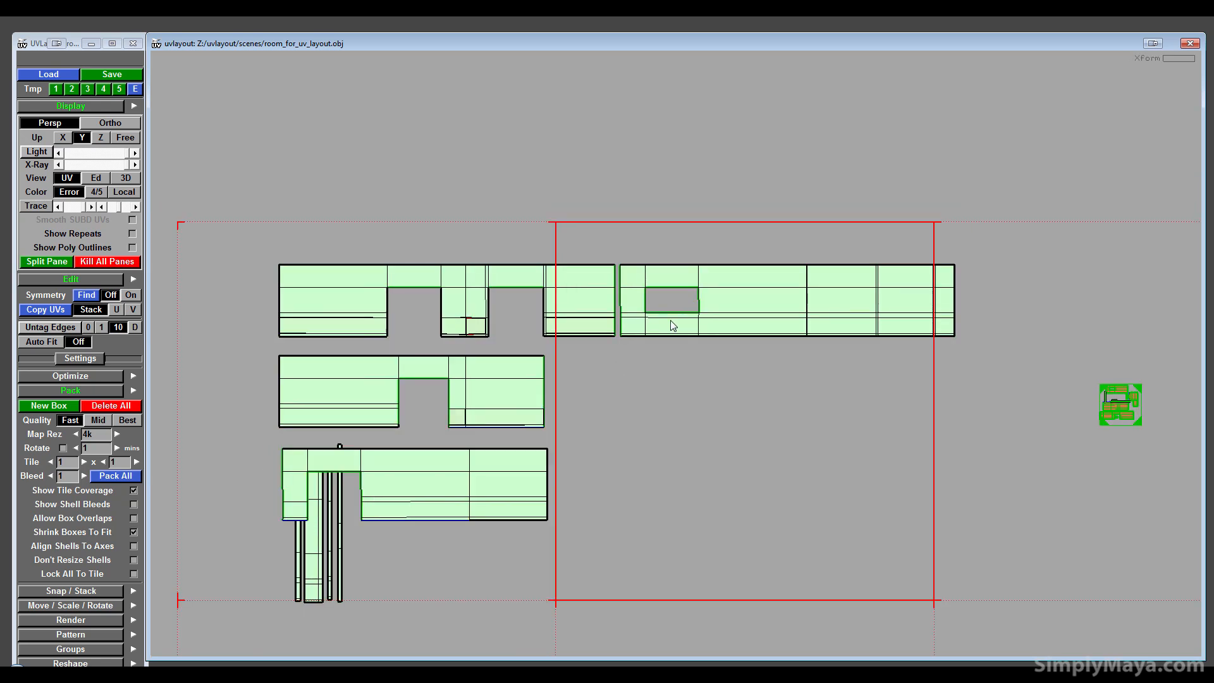
middle_drag(670, 319, 366, 564)
scroll(774, 427, down, 2)
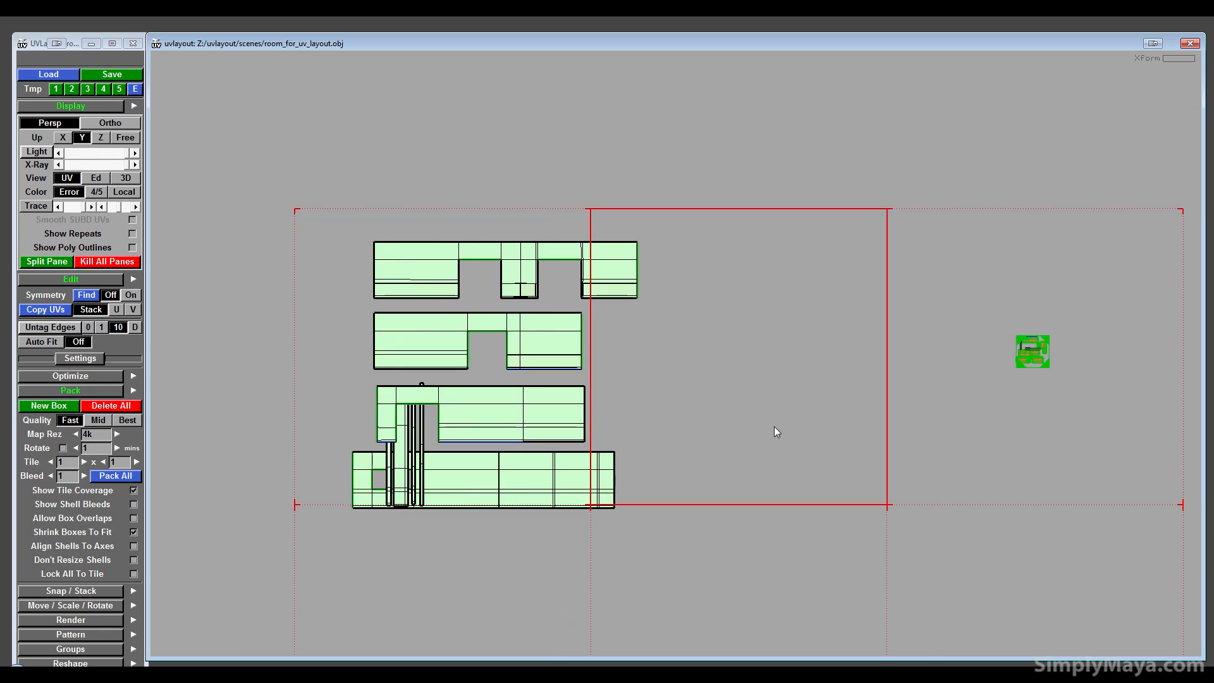
middle_drag(774, 426, 814, 397)
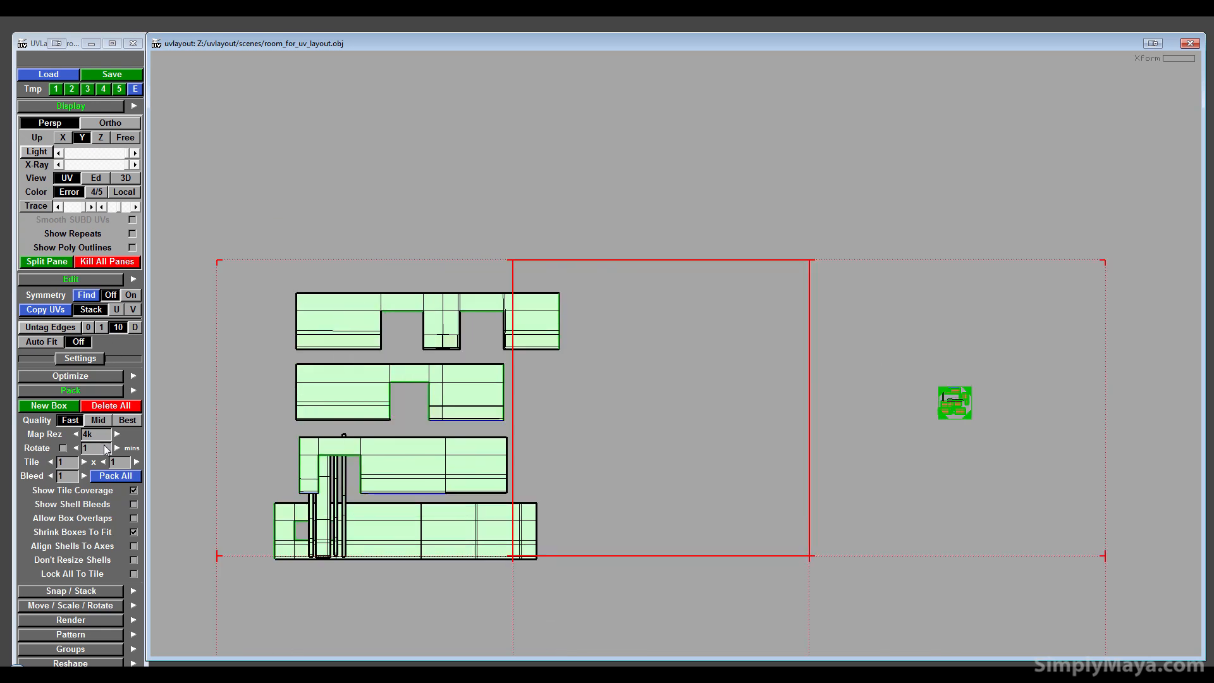
- Save the layout as room_for_uv_layout.uvl in the scenes folder and close the save dialog
click(112, 76)
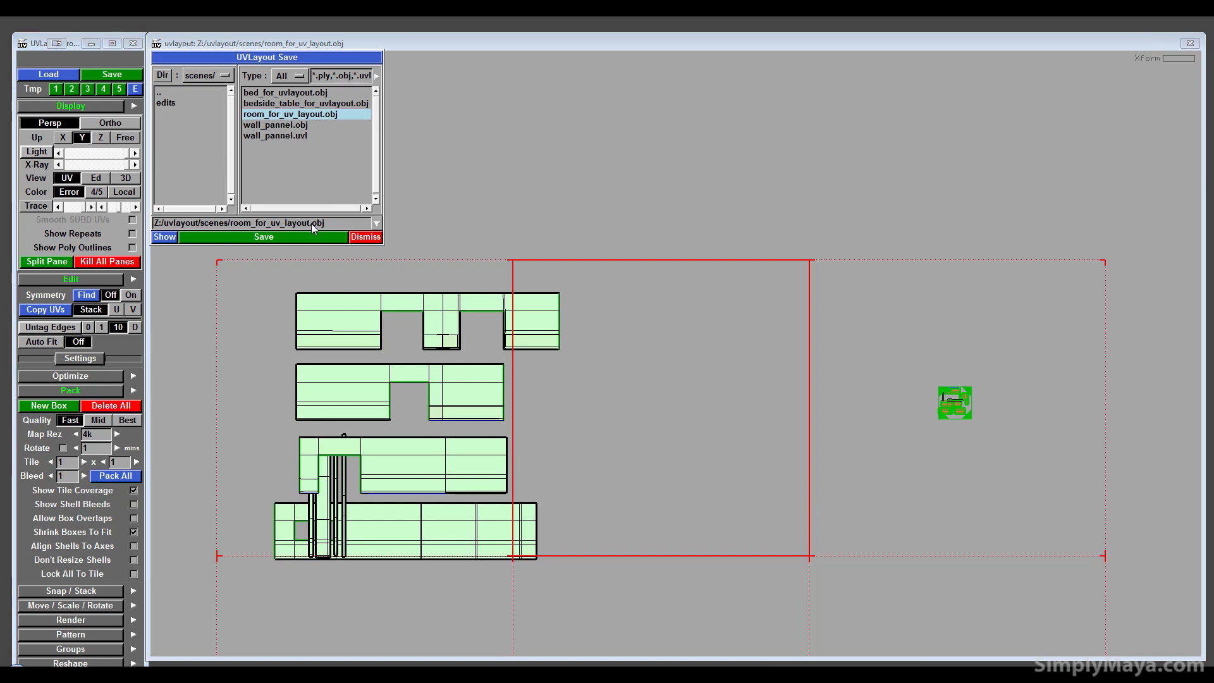
drag(311, 223, 335, 223)
text(uvl)
key(Return)
click(366, 236)
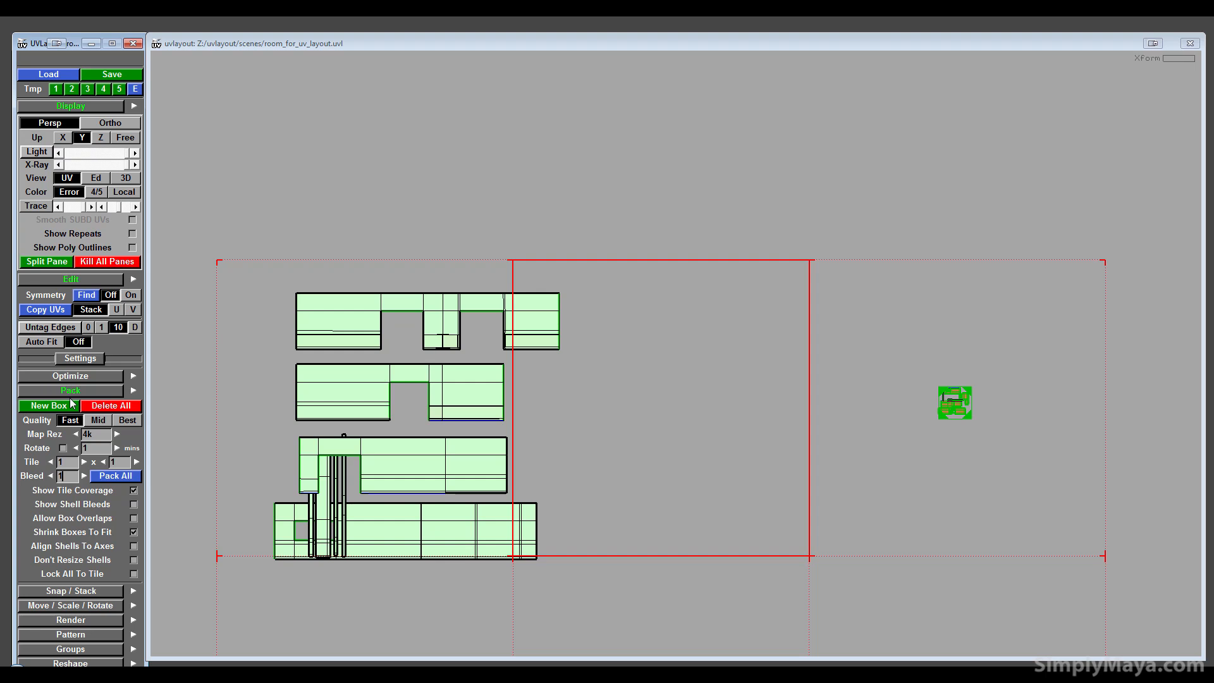
- Pack all the shells into the UV tile at Fast quality
click(114, 477)
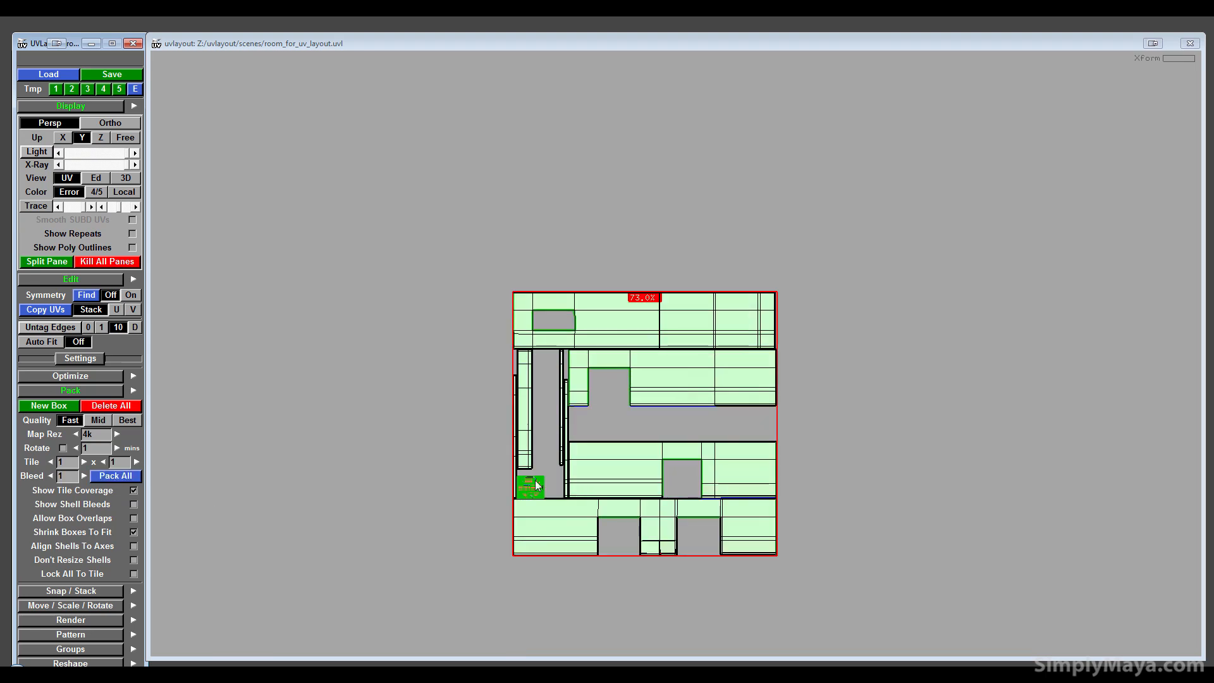
key(Home)
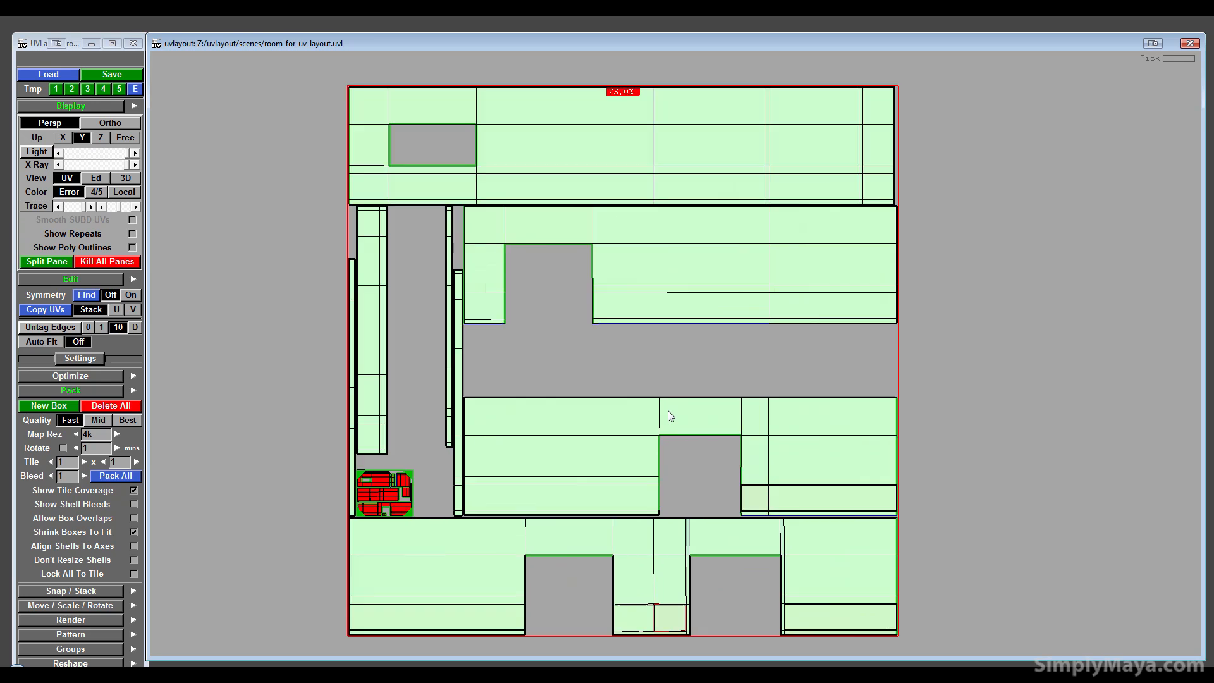
middle_drag(691, 336, 686, 357)
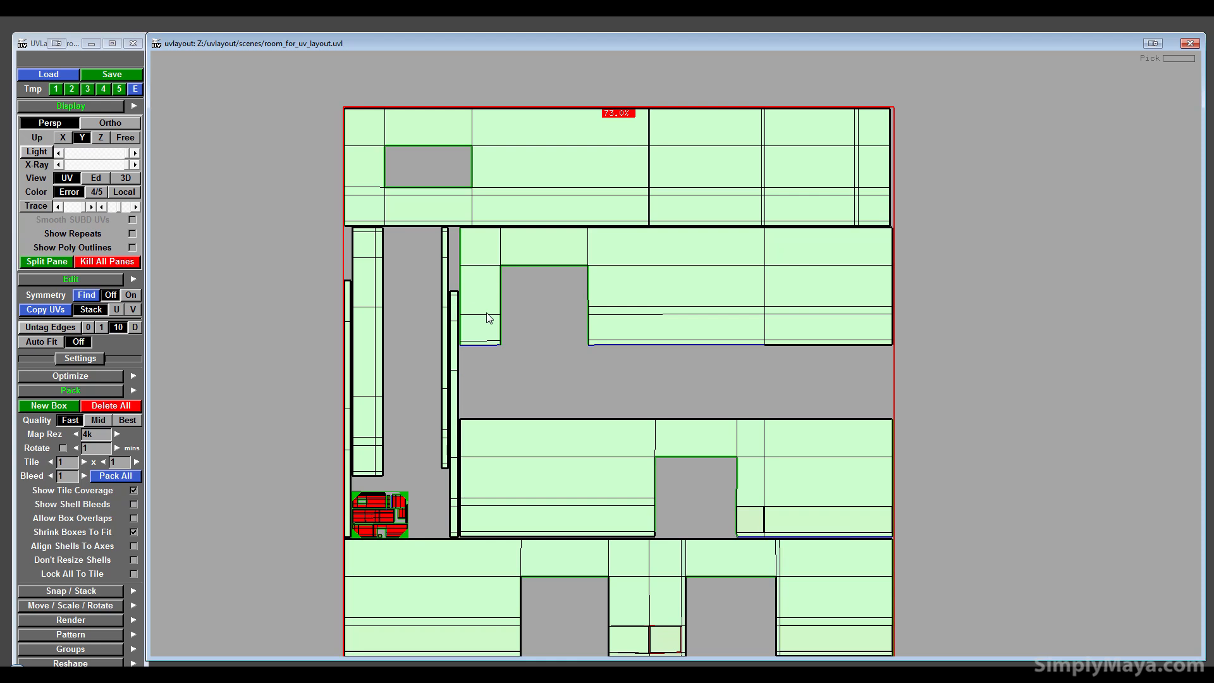
- Rotate the thin strip beside the doorway walls to horizontal and place it in the gap between those two walls
drag(453, 300, 568, 381)
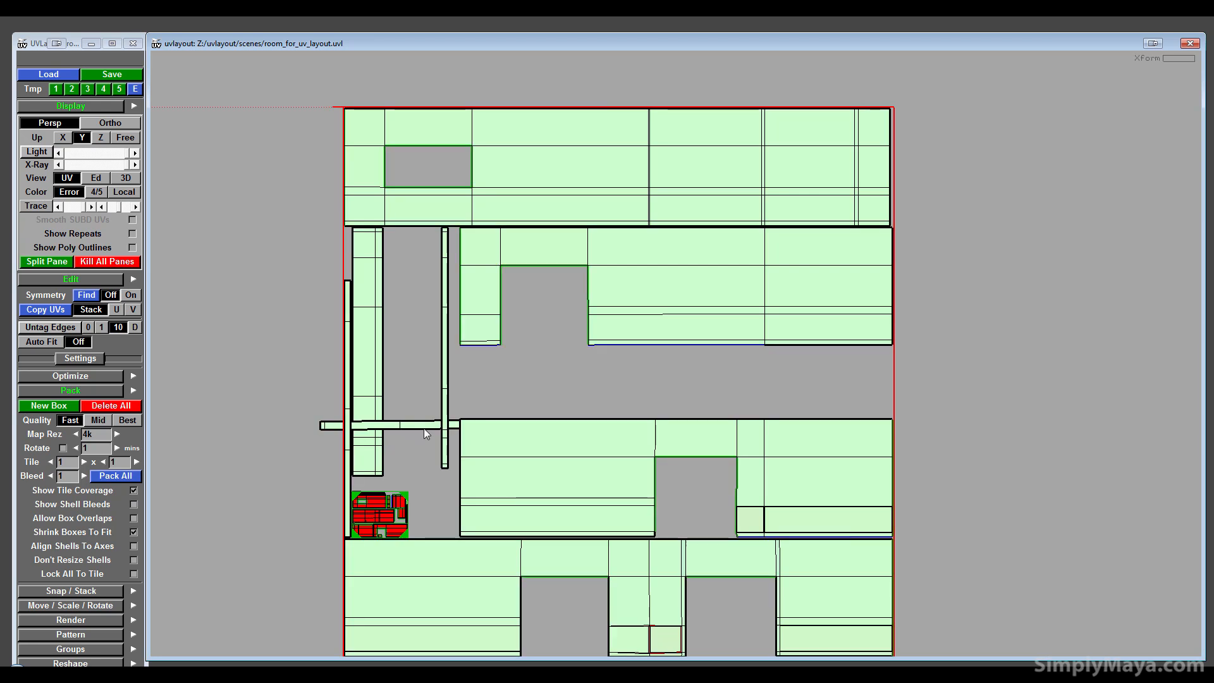
middle_drag(424, 429, 682, 403)
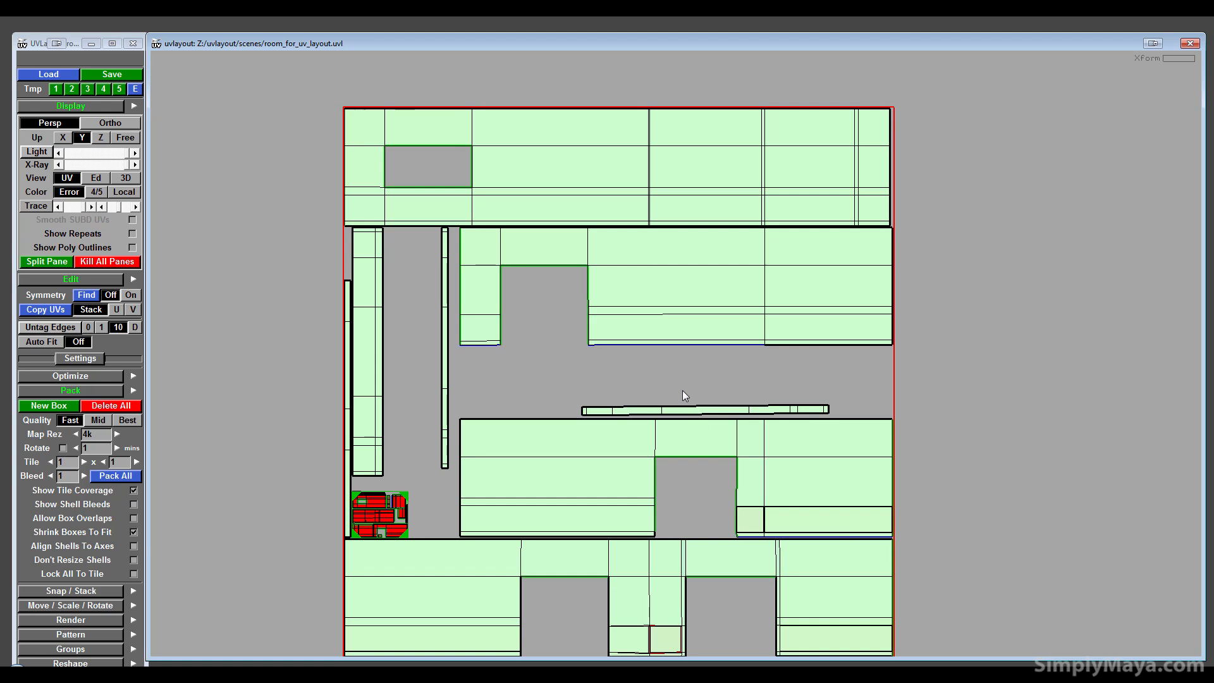
middle_drag(677, 349, 667, 322)
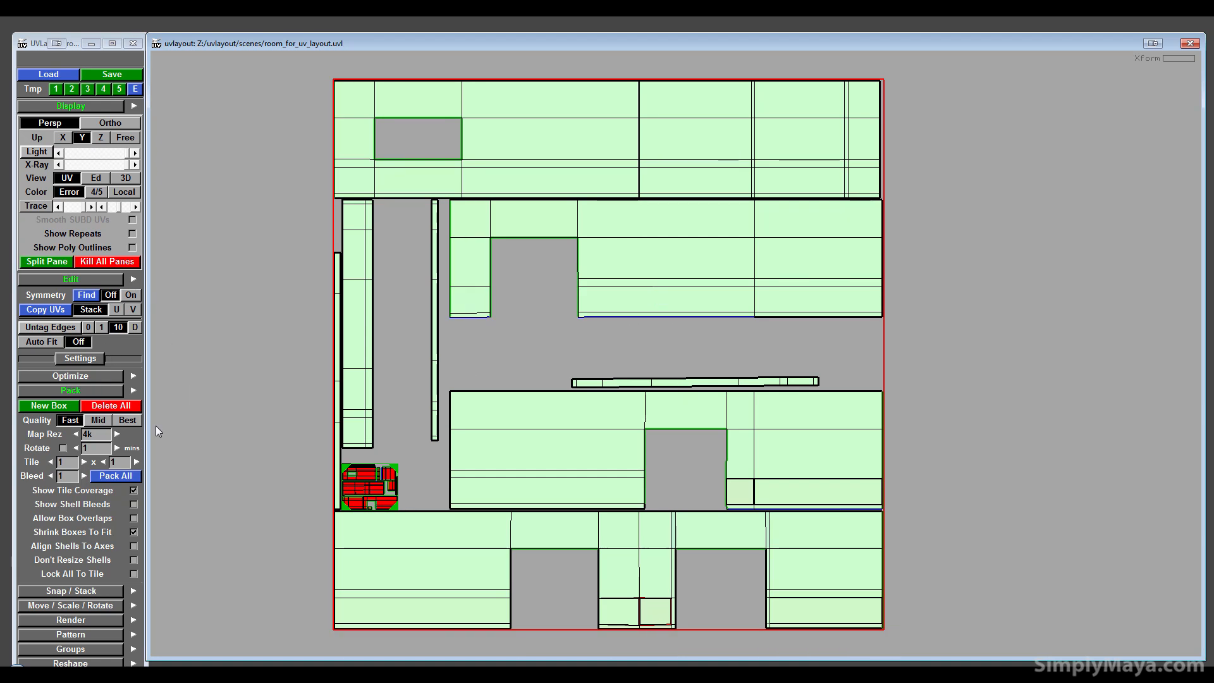
- Set the packing quality to Best with rotation enabled and repack all the shells
click(126, 422)
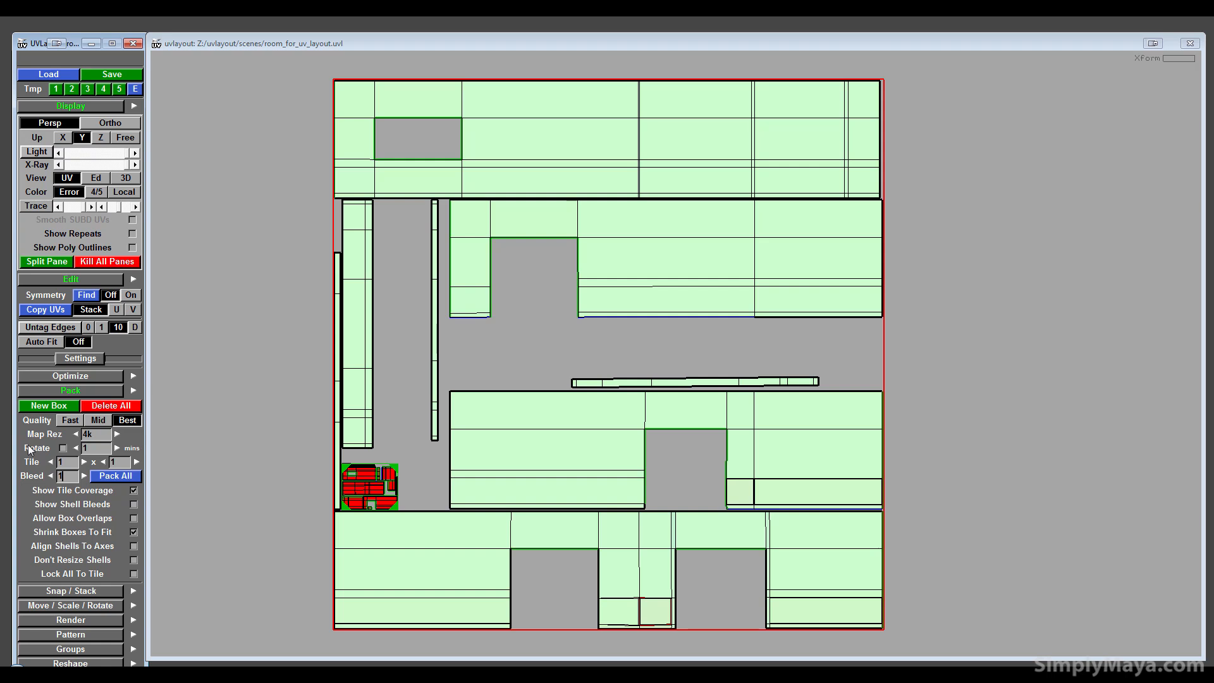
click(119, 475)
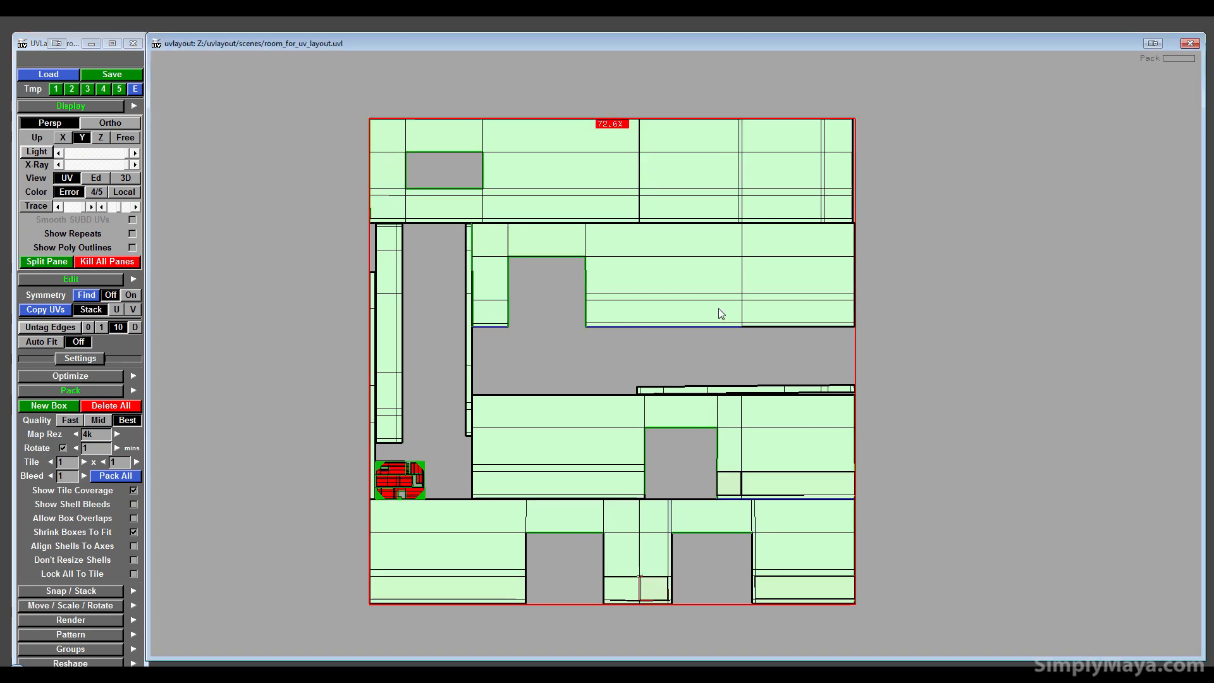
- Straighten the slightly tilted thin strip so it lies level along the upper edge of the doorway wall below it
middle_drag(816, 399, 778, 409)
right_drag(784, 414, 785, 311)
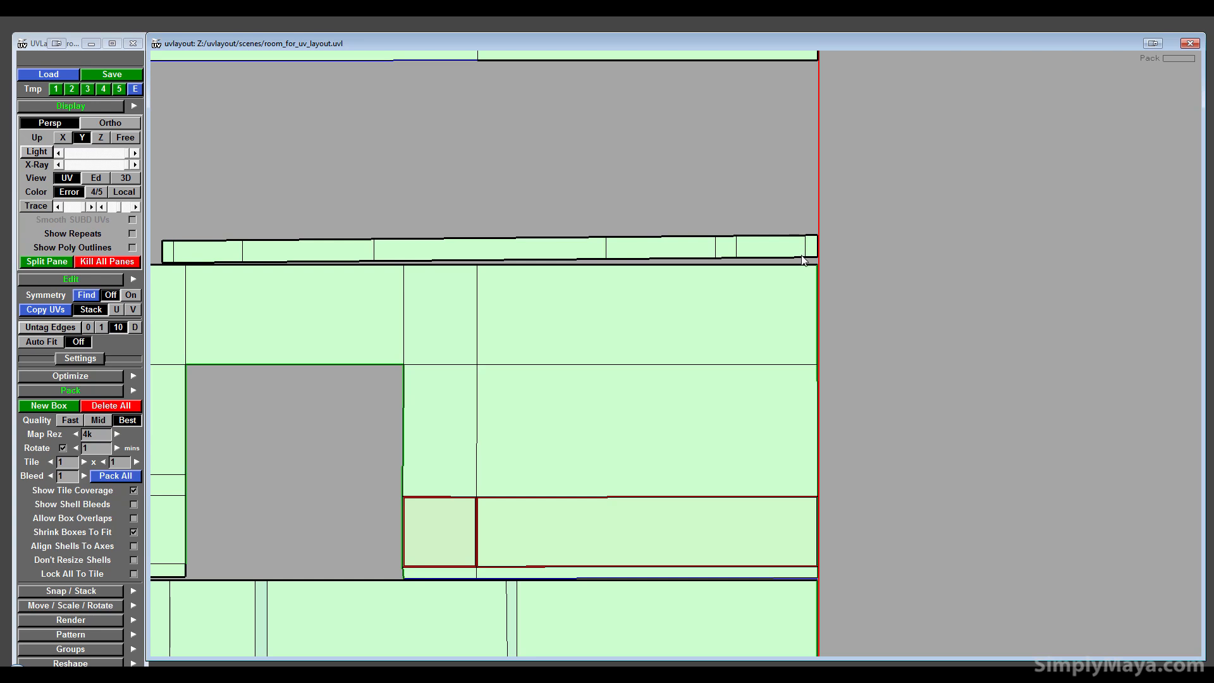
right_drag(802, 258, 799, 267)
key(ctrl+z)
drag(801, 254, 800, 259)
right_drag(664, 335, 506, 365)
middle_drag(506, 365, 537, 367)
right_drag(537, 366, 534, 382)
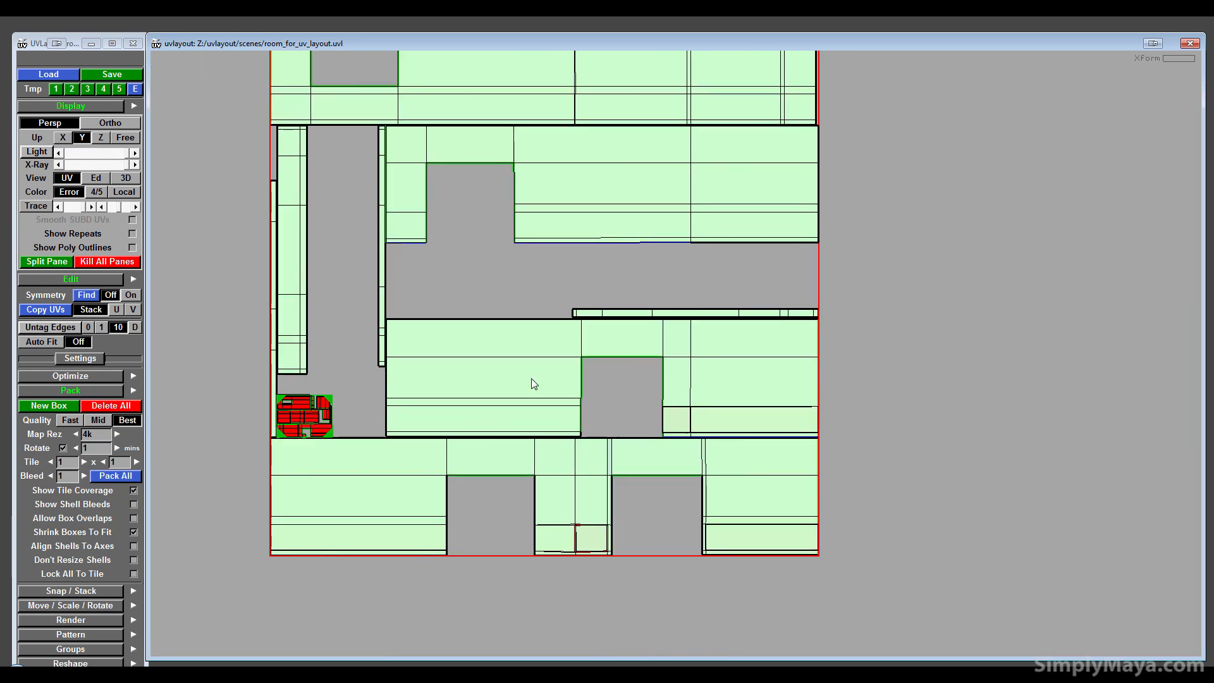
- Set the packing quality to Fast and repack all the shells into the tile
middle_drag(523, 414, 518, 440)
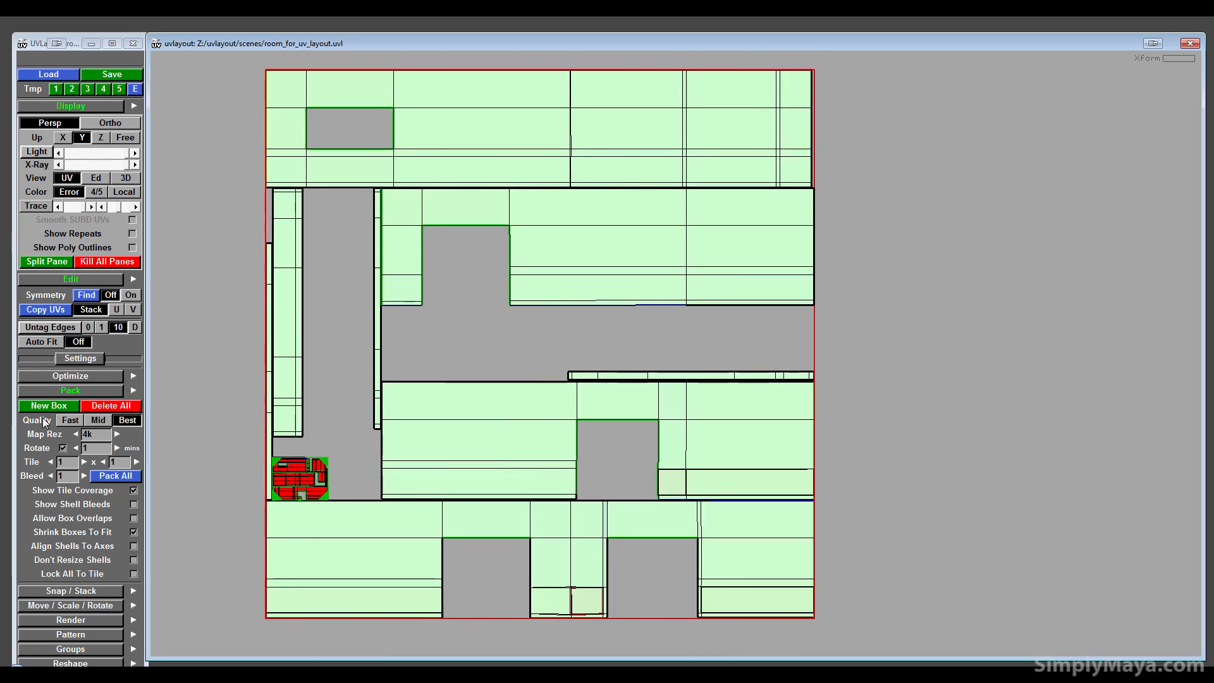
click(132, 477)
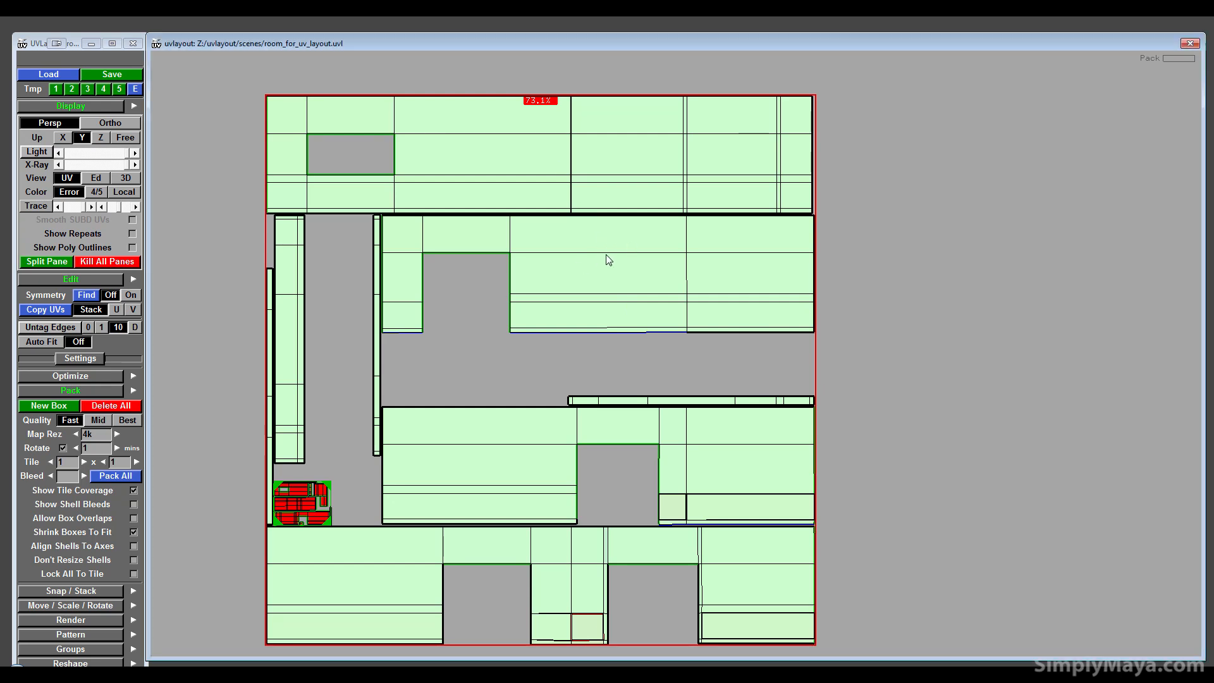
- Rearrange the room's UV shells by lowering the upper two wall shells and moving the two narrow strips beside the middle wall shells
mouse_move(606, 267)
middle_down()
mouse_move(612, 232)
mouse_move(608, 284)
middle_up()
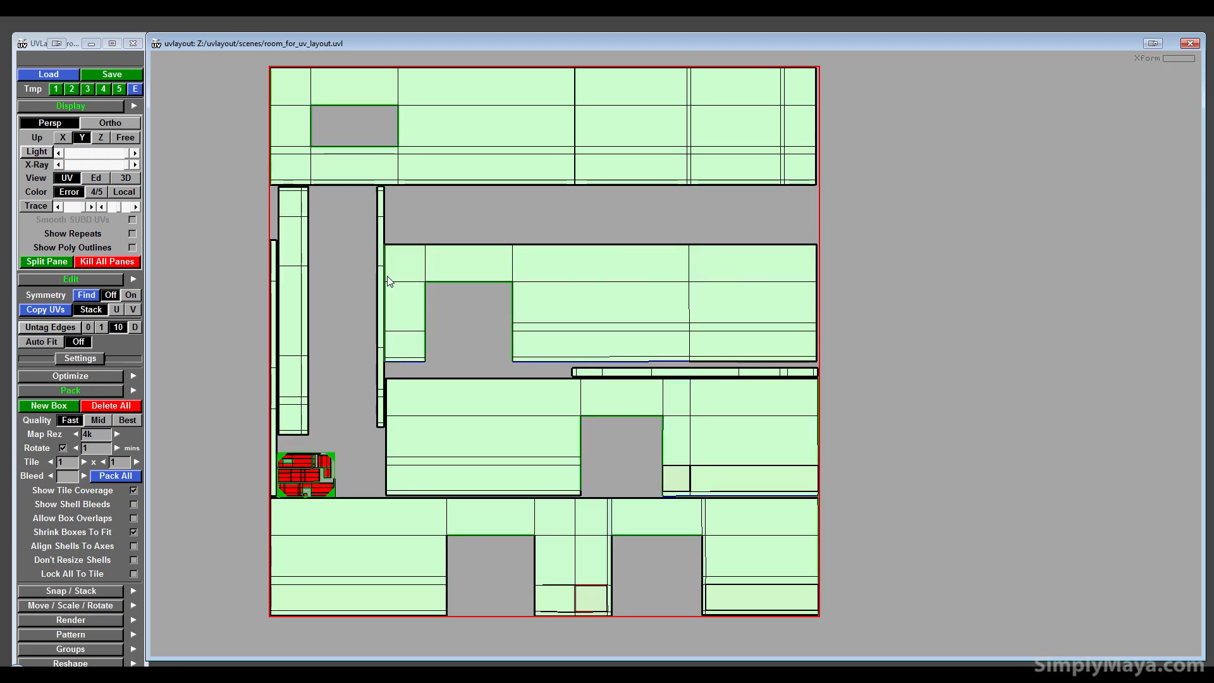
middle_drag(380, 278, 378, 340)
middle_drag(303, 323, 358, 376)
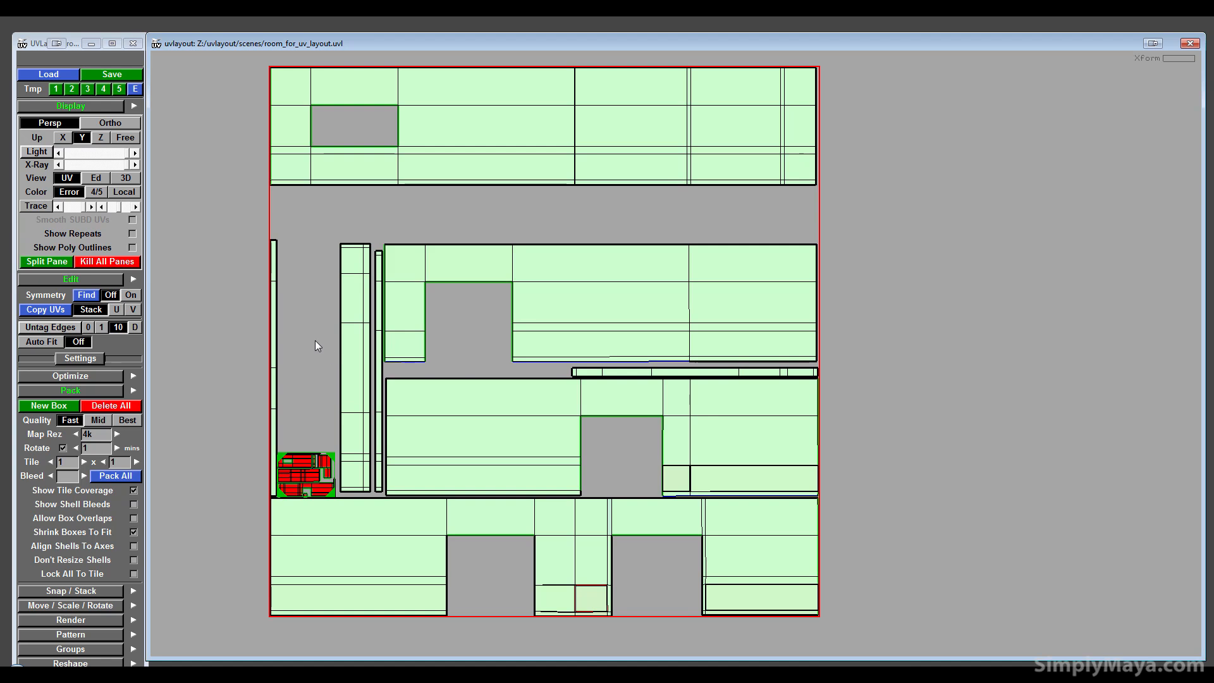
middle_drag(574, 170, 573, 223)
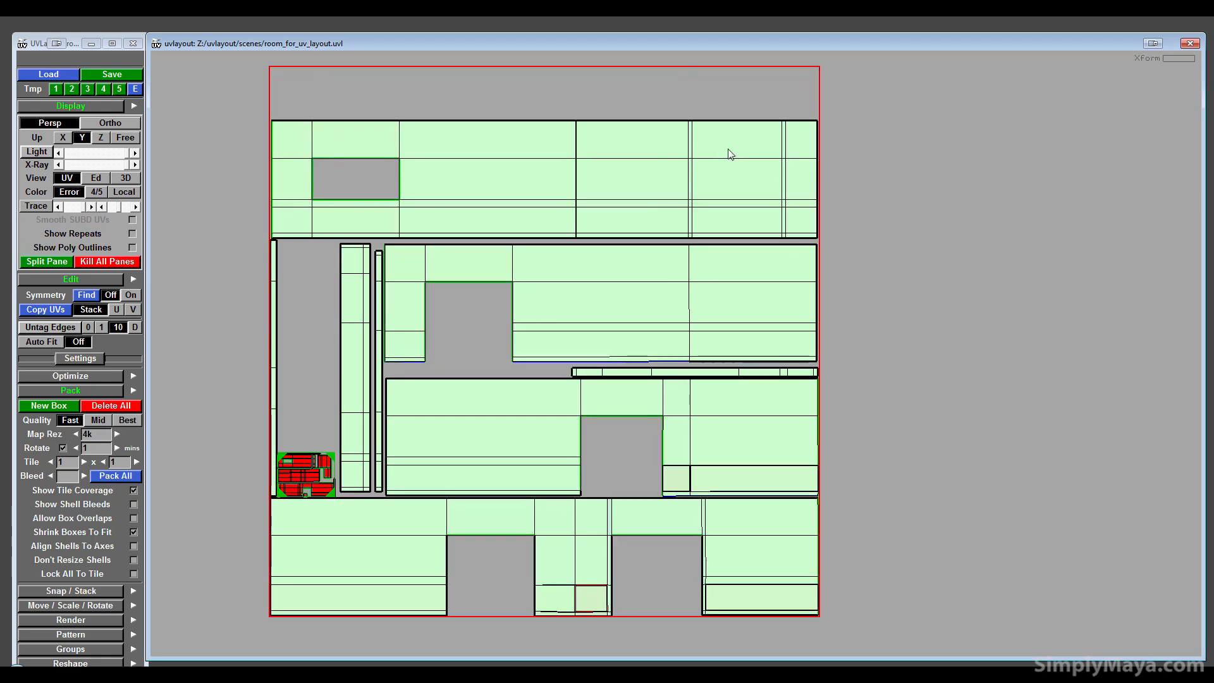
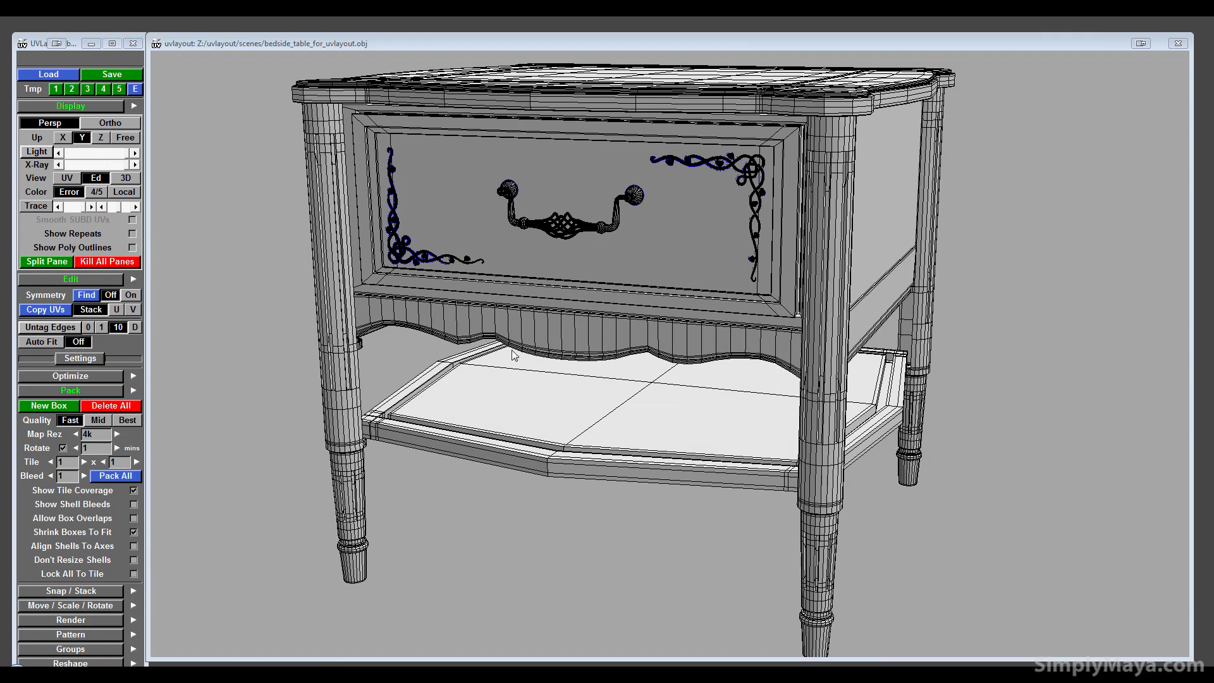
- Examine the bedside table model from several angles and distances
drag(511, 350, 595, 378)
right_drag(594, 378, 468, 440)
drag(404, 407, 443, 381)
middle_drag(483, 339, 514, 320)
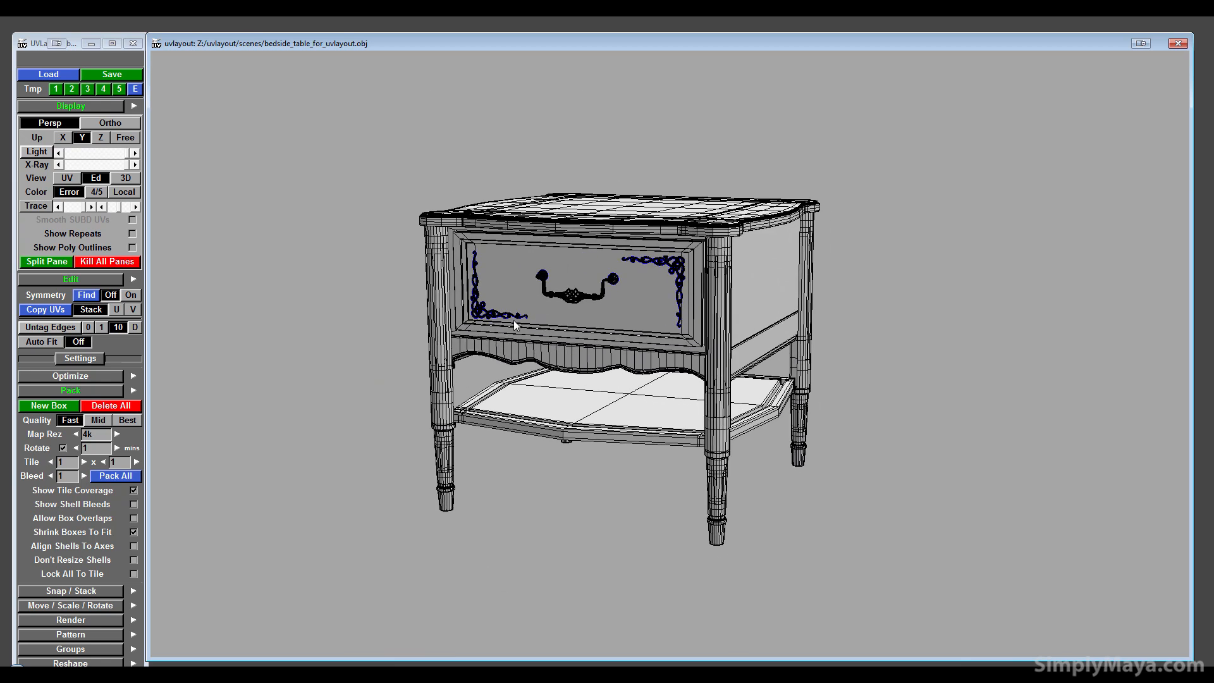
right_drag(513, 320, 708, 320)
middle_drag(708, 320, 720, 296)
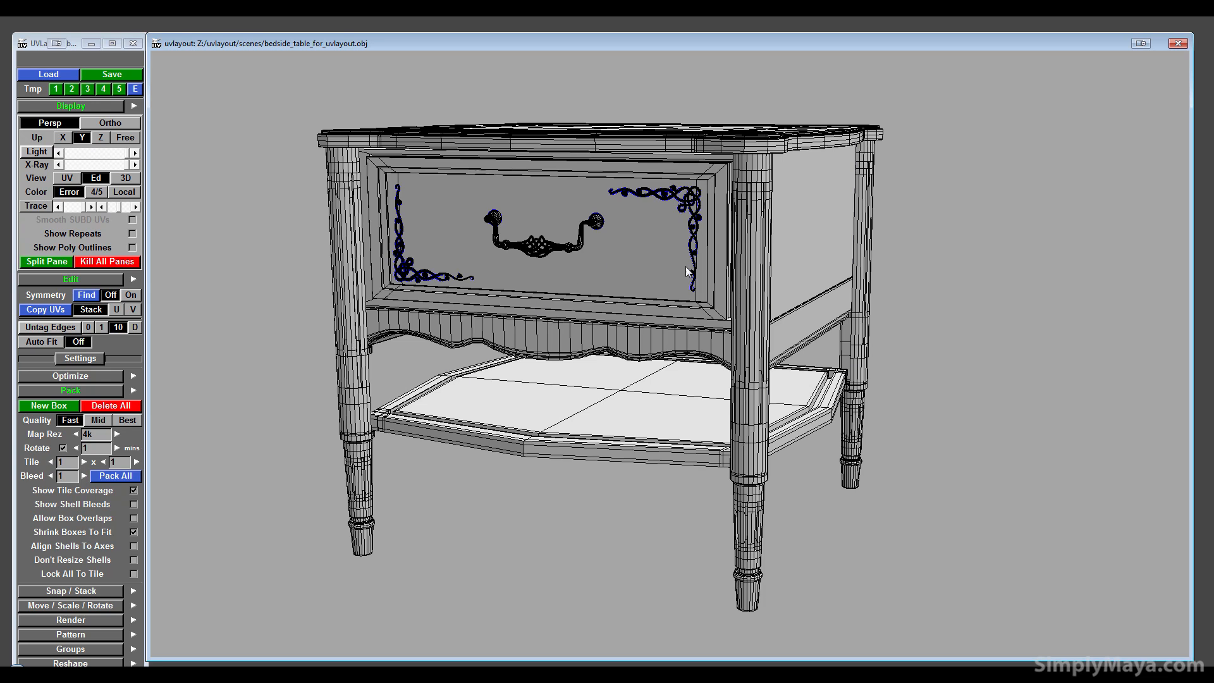
middle_drag(568, 261, 533, 303)
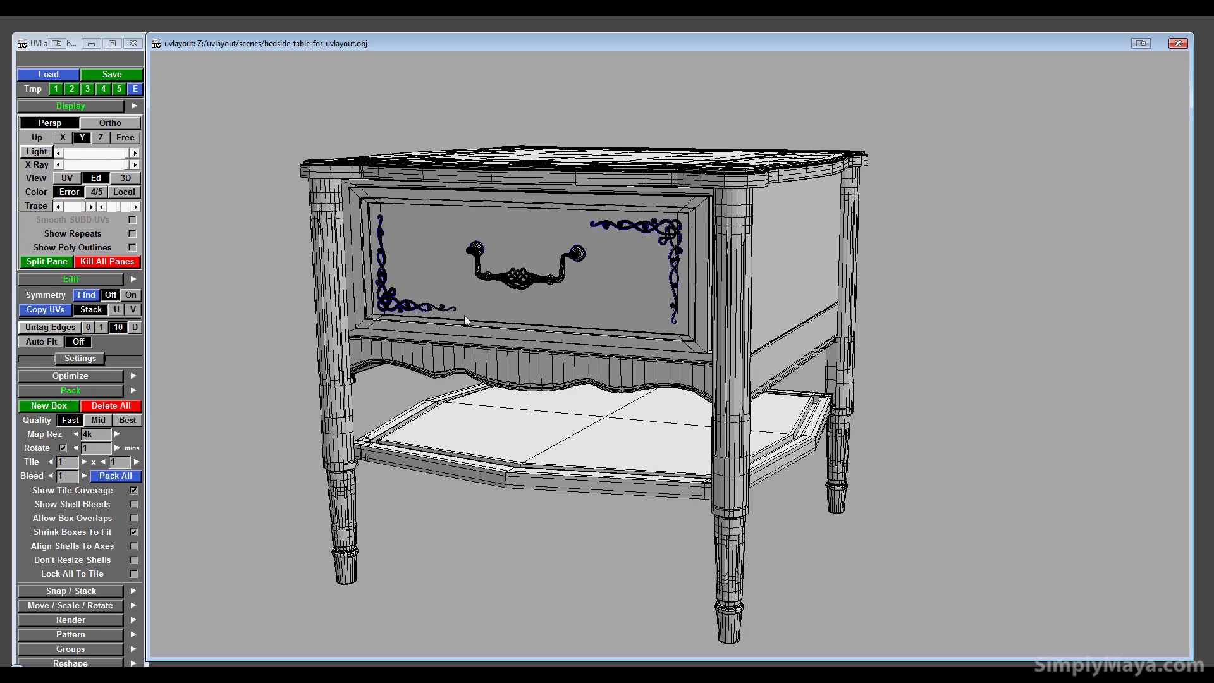
drag(581, 252, 576, 290)
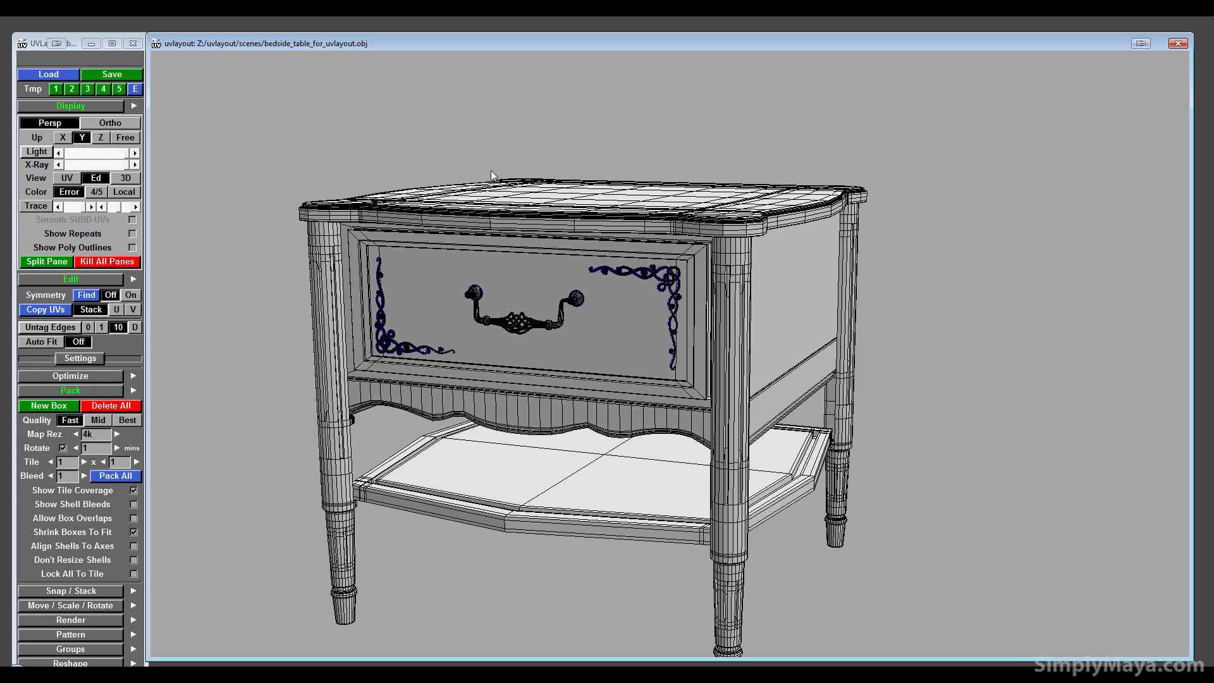
- Lift the tabletop off the bedside table and spread the four legs outward from the cabinet body
middle_drag(491, 171, 490, 119)
middle_drag(313, 299, 277, 297)
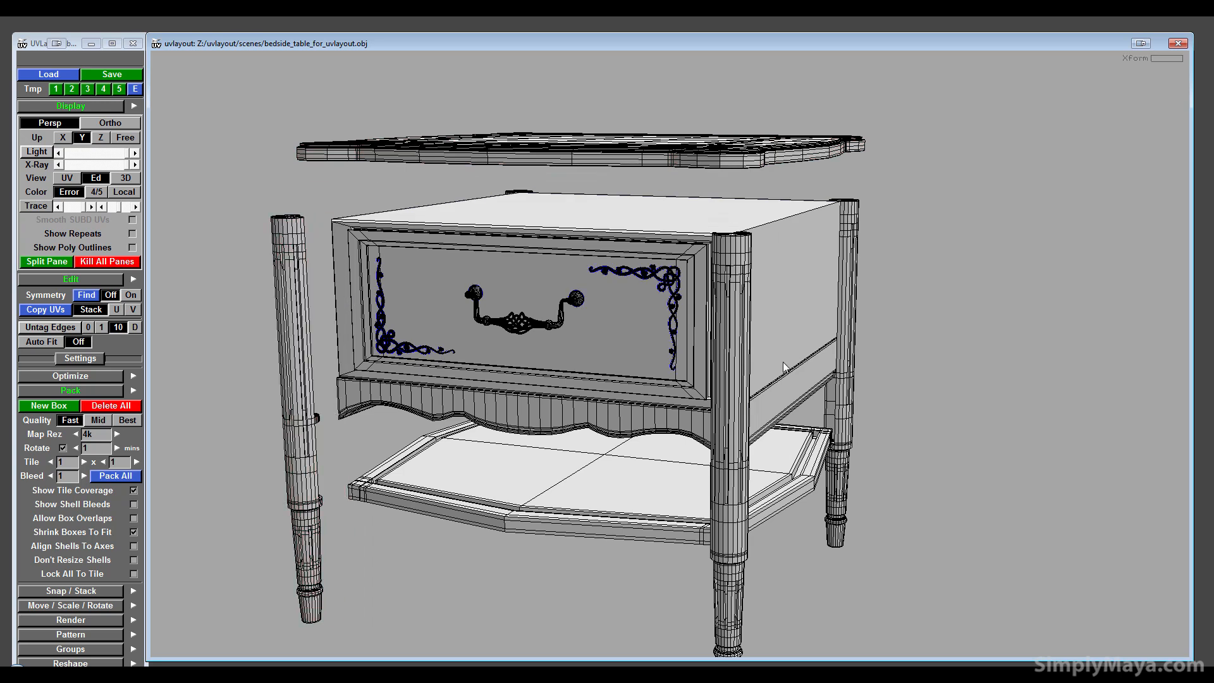
middle_drag(731, 350, 784, 362)
middle_drag(847, 283, 896, 287)
middle_drag(443, 356, 500, 353)
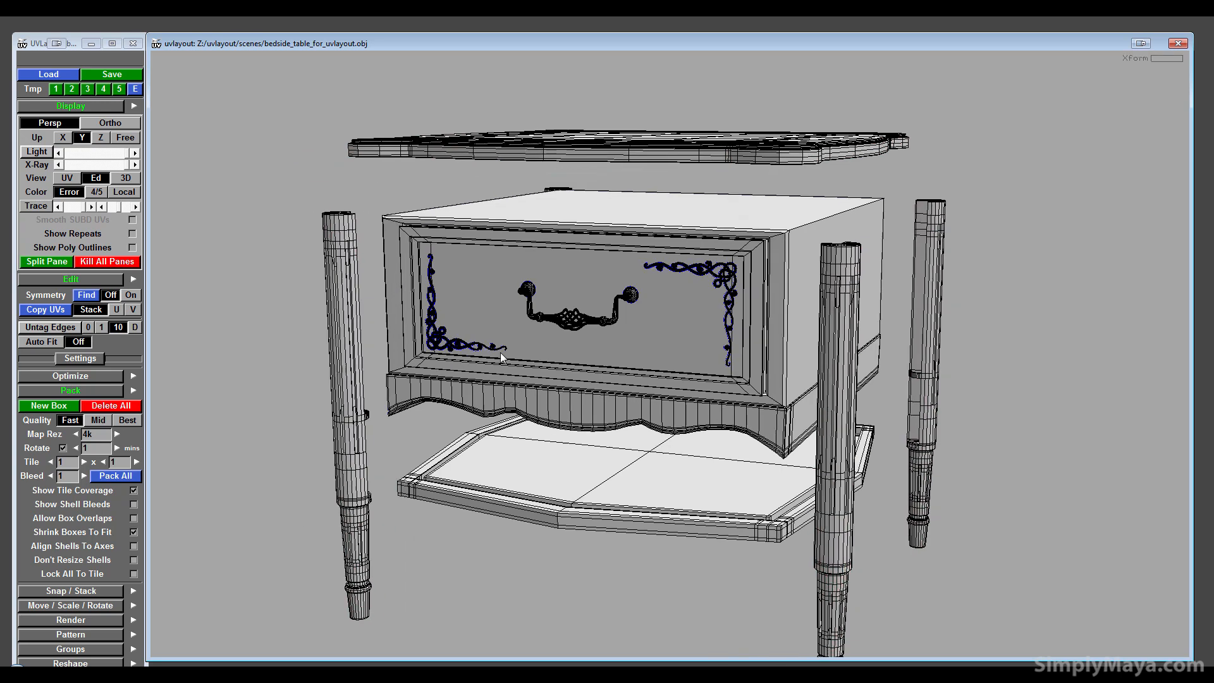
drag(499, 351, 316, 325)
middle_drag(363, 313, 291, 310)
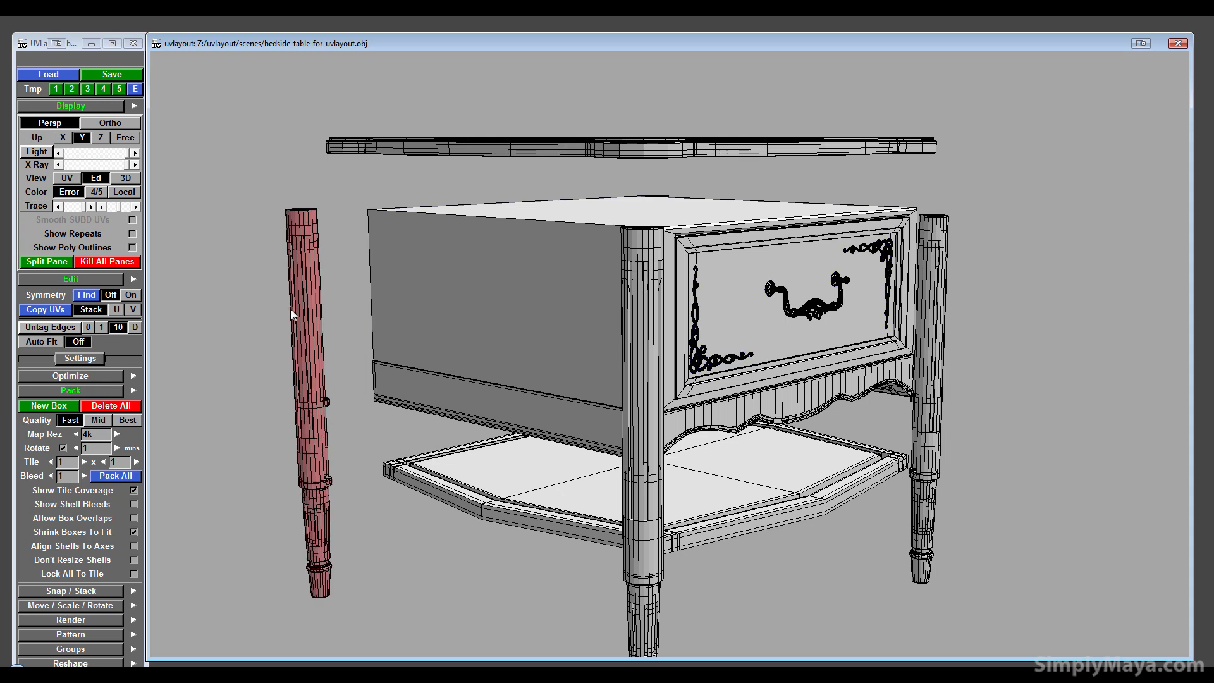
- Move the outer cabinet case off the drawer and place it away from the table on the side opposite the drawer front
middle_drag(506, 312, 180, 87)
middle_drag(378, 132, 63, 342)
middle_drag(383, 282, 181, 255)
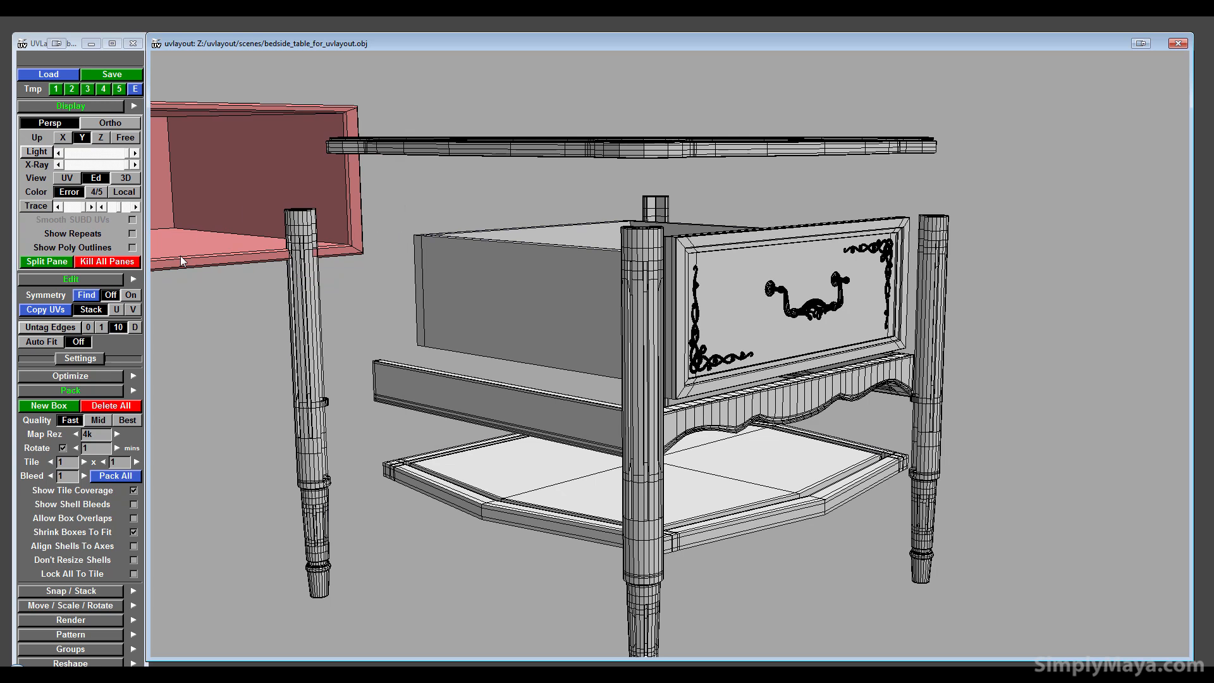
- Pull the drawer out of the table assembly and place it clear of the tabletop, on the side opposite the cabinet case
middle_drag(444, 287, 522, 55)
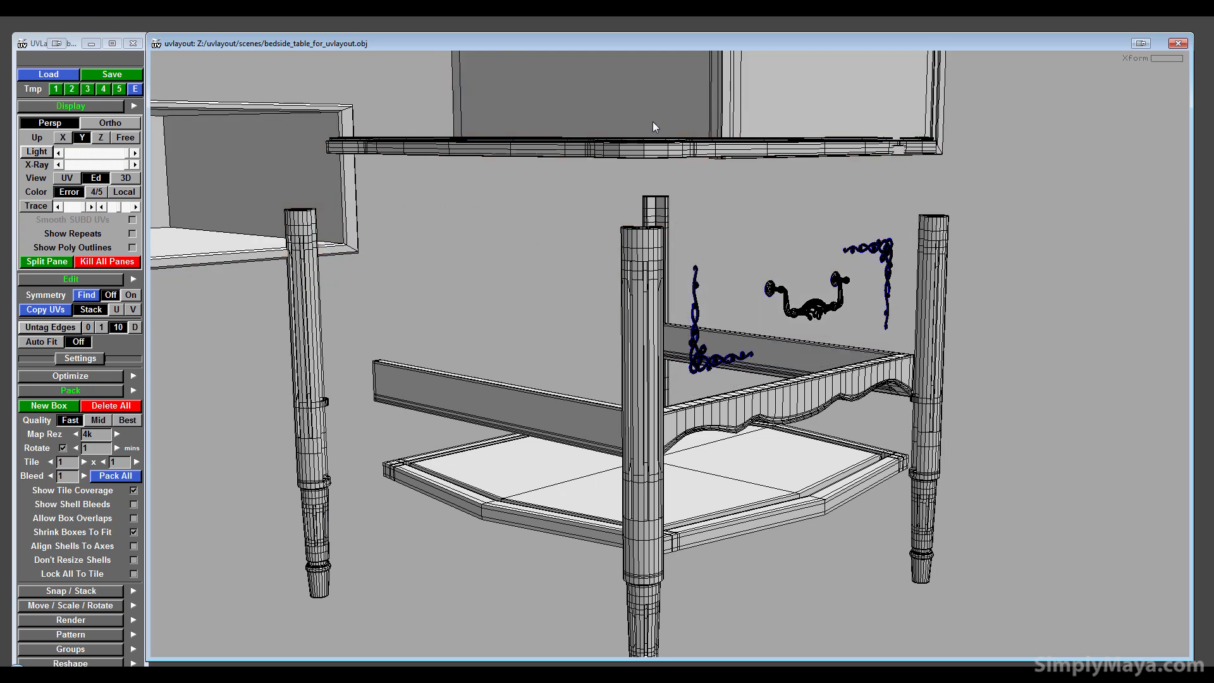
middle_drag(652, 124, 614, 175)
drag(620, 177, 596, 239)
middle_drag(834, 233, 959, 336)
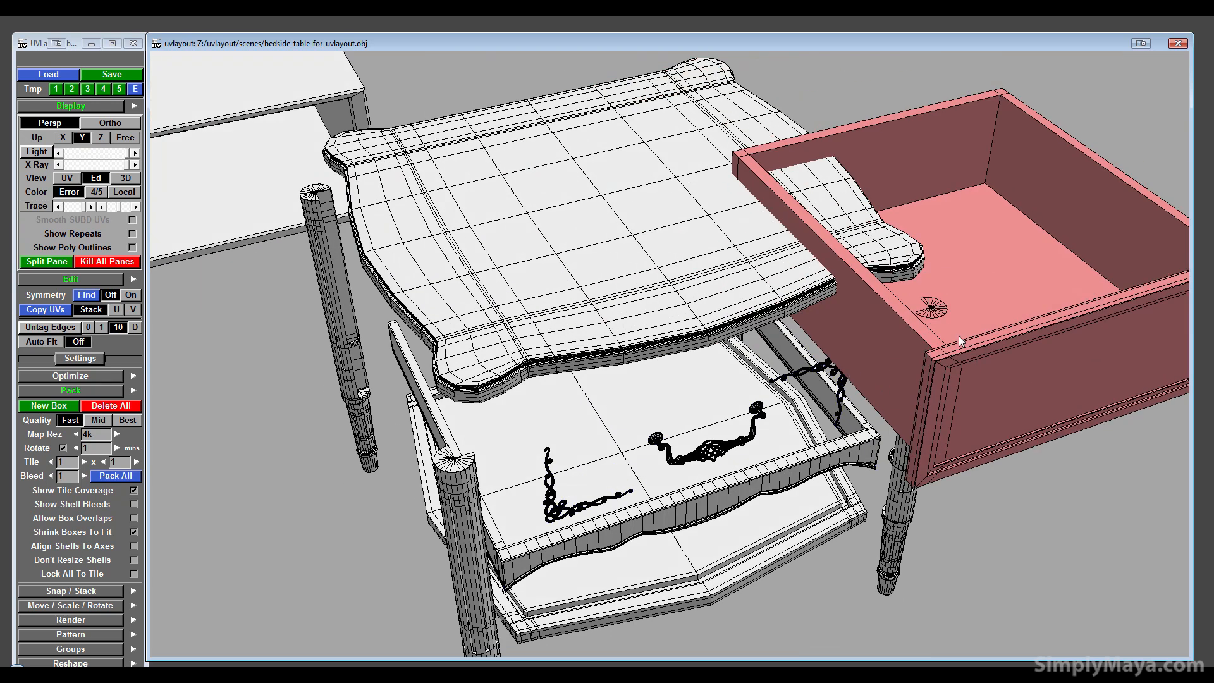
middle_drag(851, 416, 961, 329)
- Raise the tabletop further and lift the scalloped apron frame well above the lower shelf
middle_drag(621, 198, 634, 124)
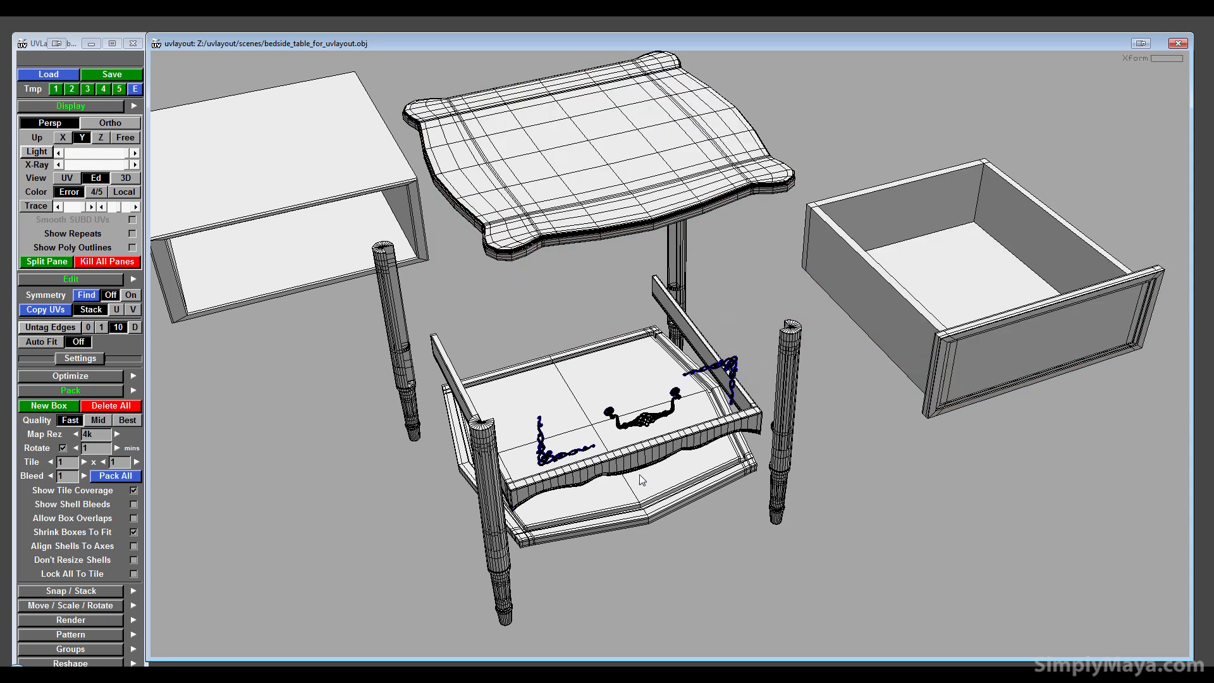
drag(640, 475, 600, 446)
middle_drag(601, 409, 600, 224)
- Examine one table leg from its notched top down to its foot to judge where seams should go
mouse_move(448, 454)
mouse_down()
mouse_move(556, 448)
mouse_move(506, 467)
mouse_move(443, 445)
mouse_up()
right_drag(393, 427, 523, 411)
middle_drag(523, 411, 496, 488)
drag(496, 488, 454, 479)
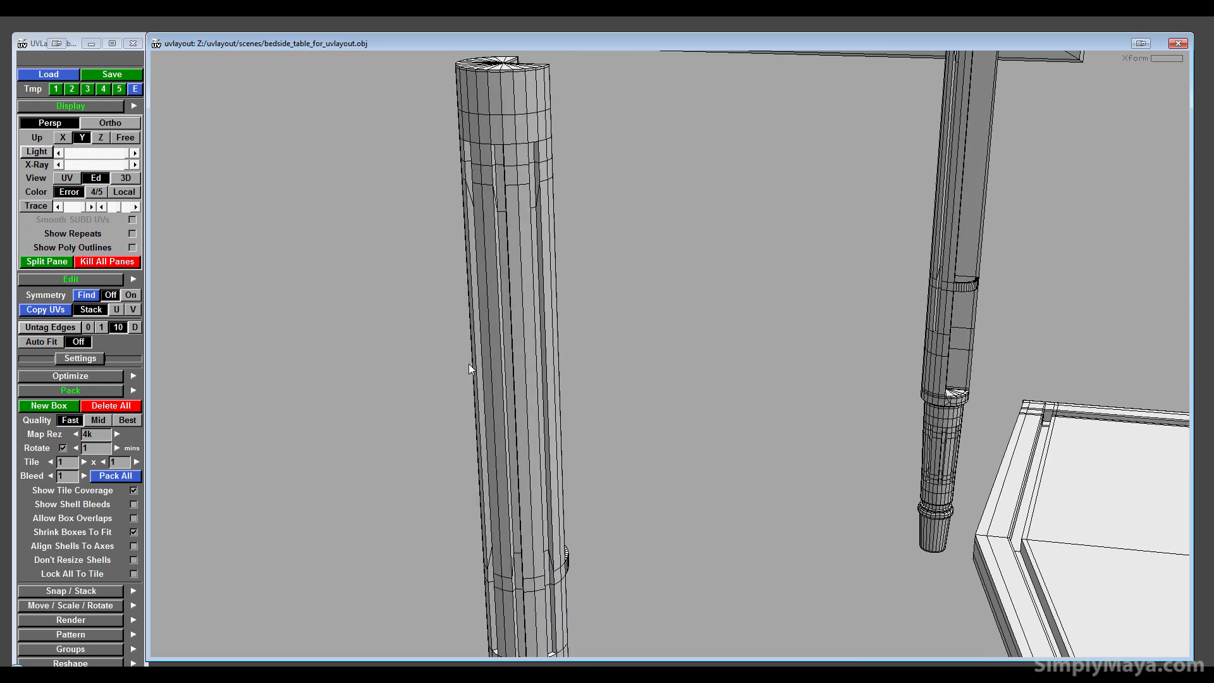
drag(469, 363, 734, 425)
drag(726, 112, 578, 426)
drag(557, 120, 623, 405)
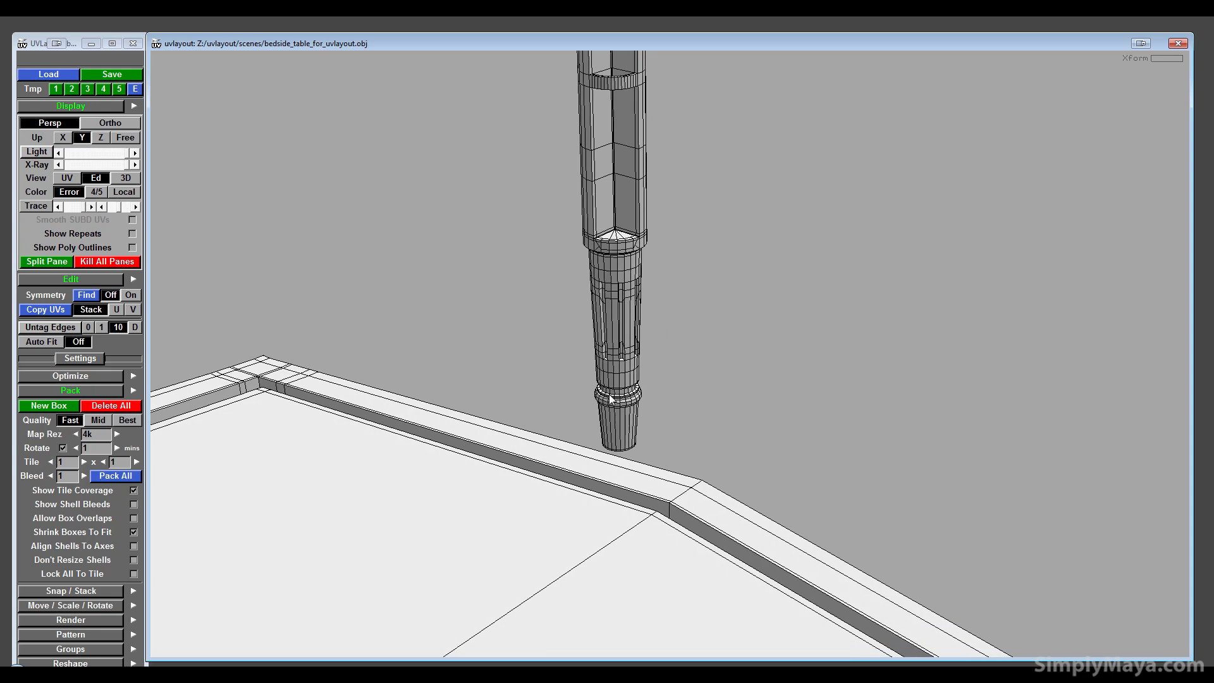
drag(548, 423, 643, 310)
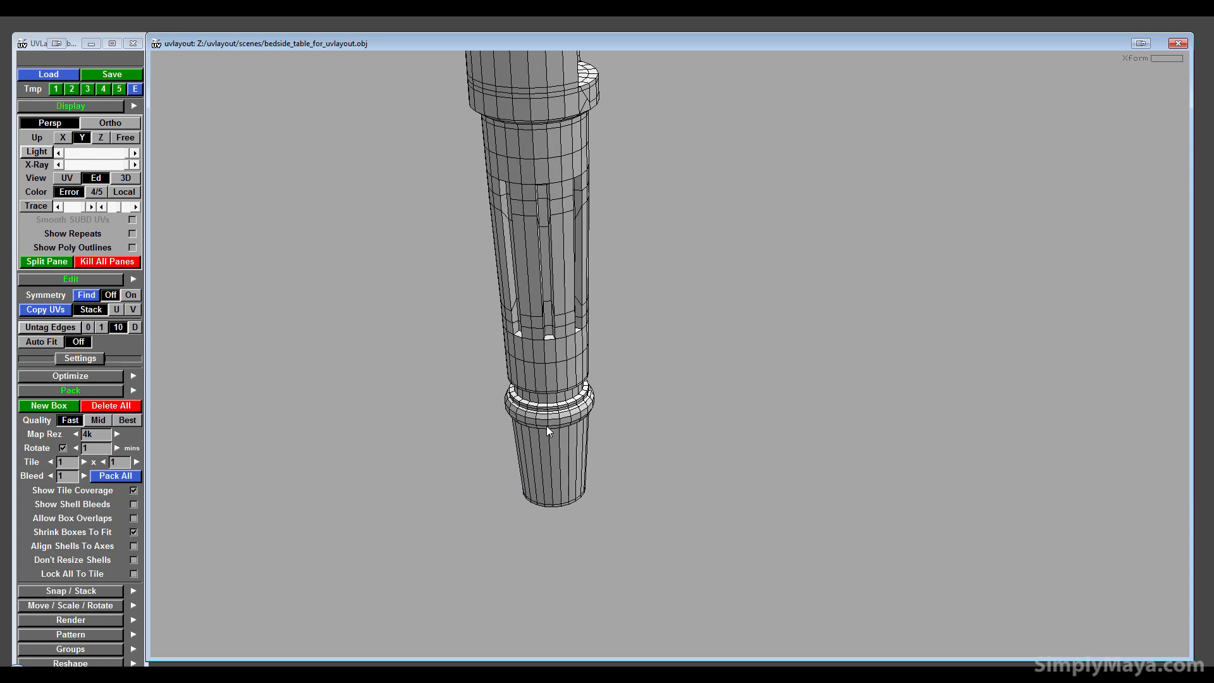
drag(546, 426, 582, 411)
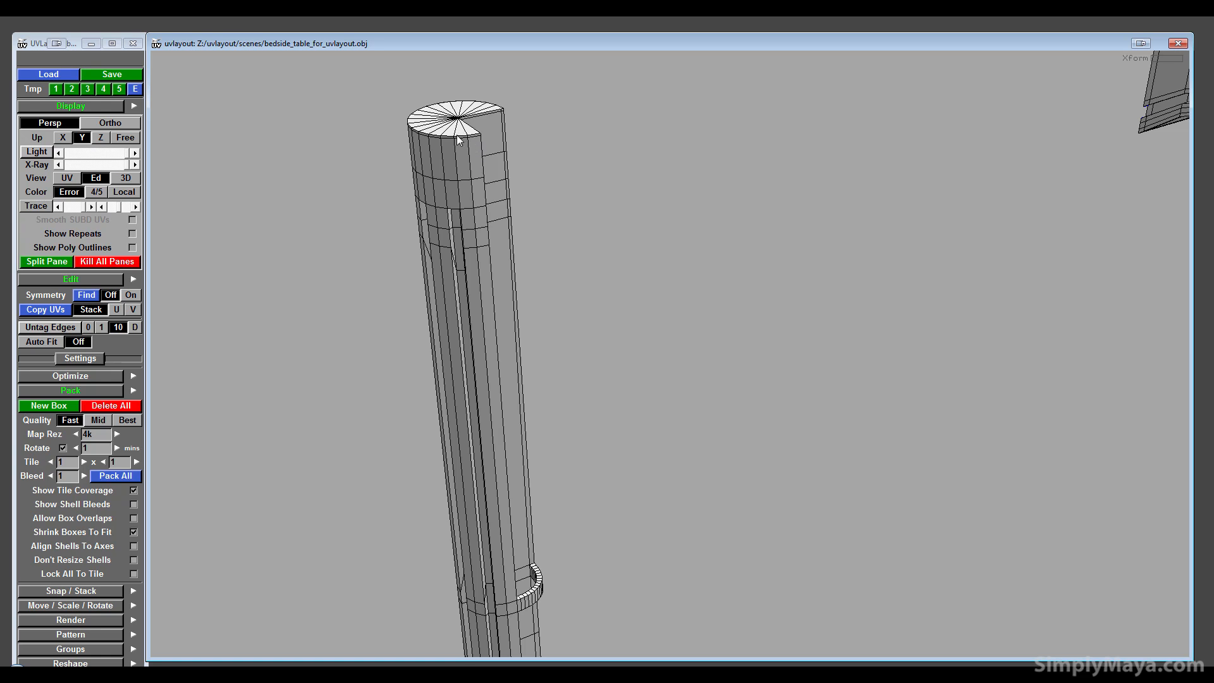
- Cut the edges around the leg's notched top cap, detach the cap as its own shell and move it aside
key(c)
key(c)
key(c)
drag(481, 130, 326, 276)
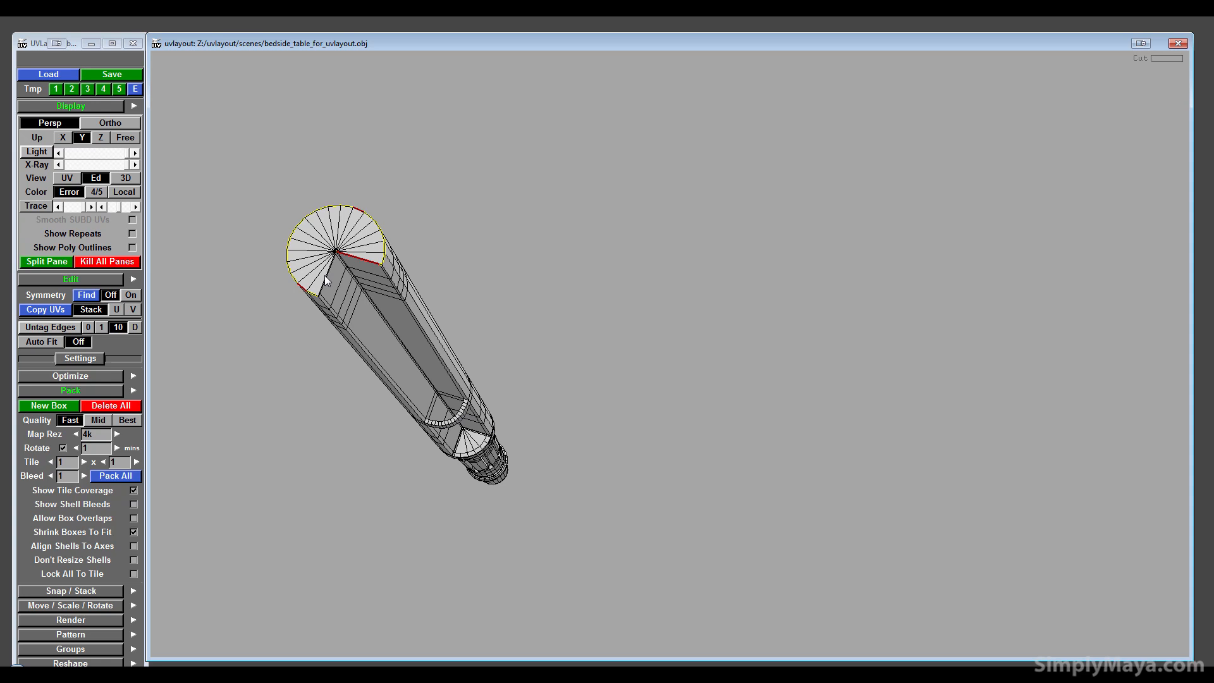
key(Return)
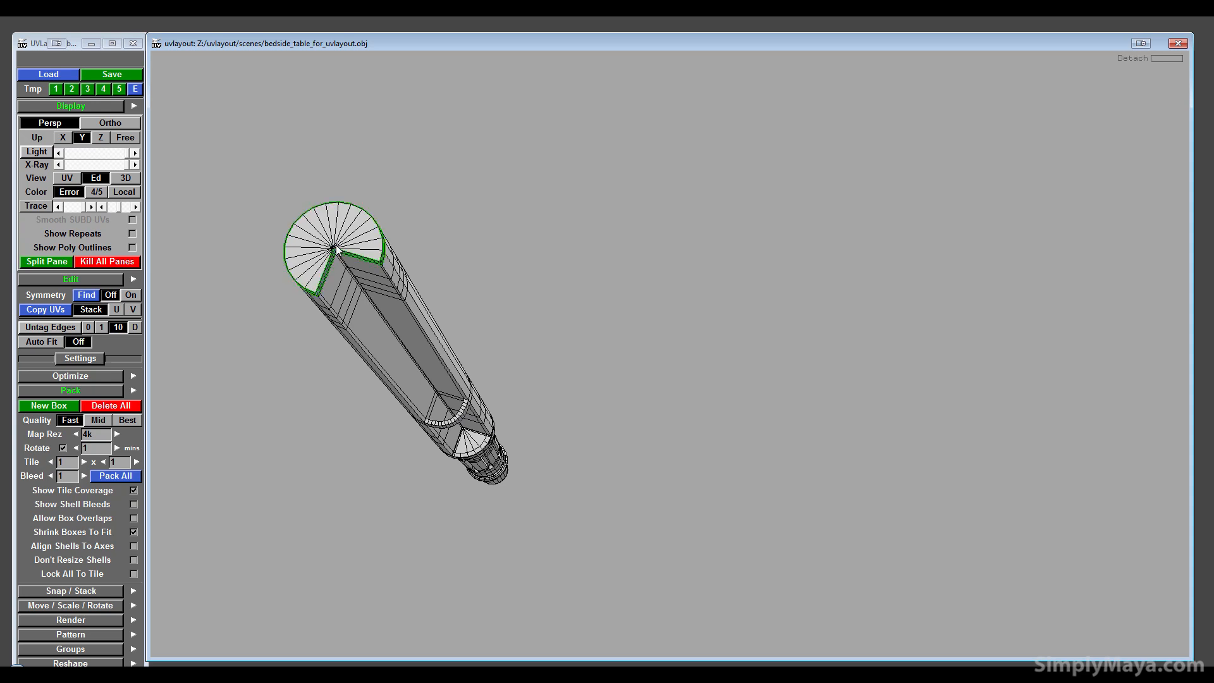
middle_drag(532, 192, 537, 190)
- Cut the edge ring around the same leg's foot, detach the round bottom cap and place it beside the foot
middle_drag(427, 477, 510, 461)
drag(510, 460, 669, 425)
right_drag(669, 425, 661, 422)
drag(662, 421, 919, 132)
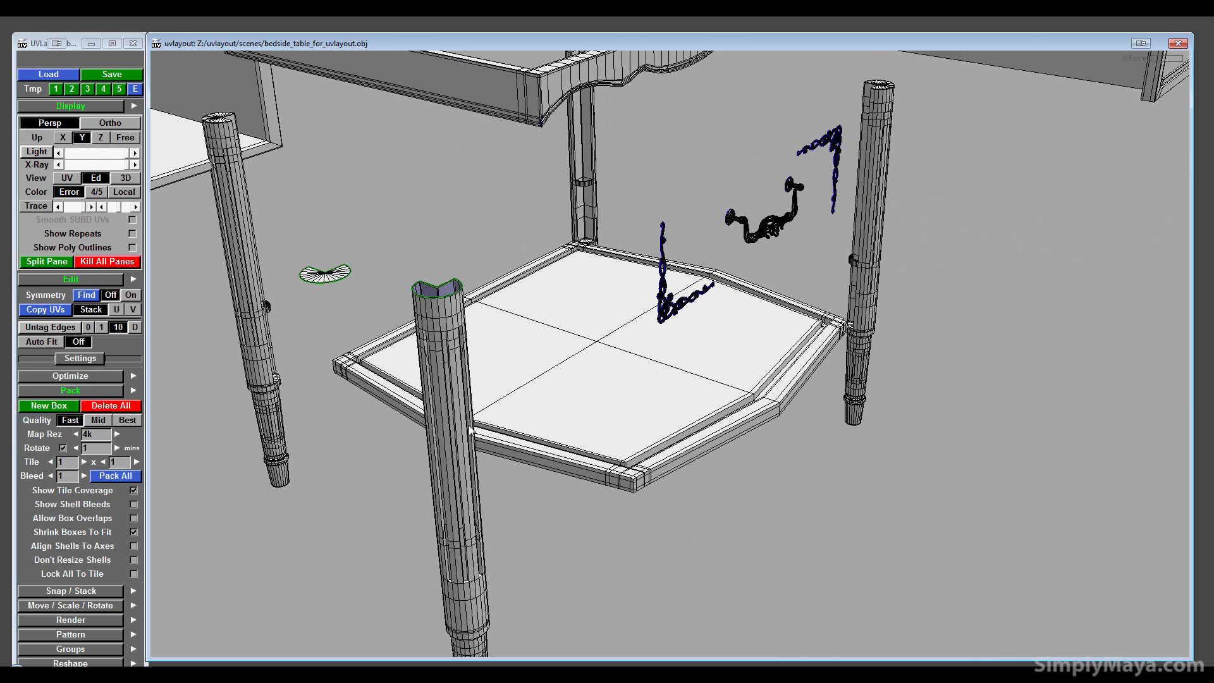
middle_drag(470, 425, 486, 212)
middle_drag(478, 495, 483, 435)
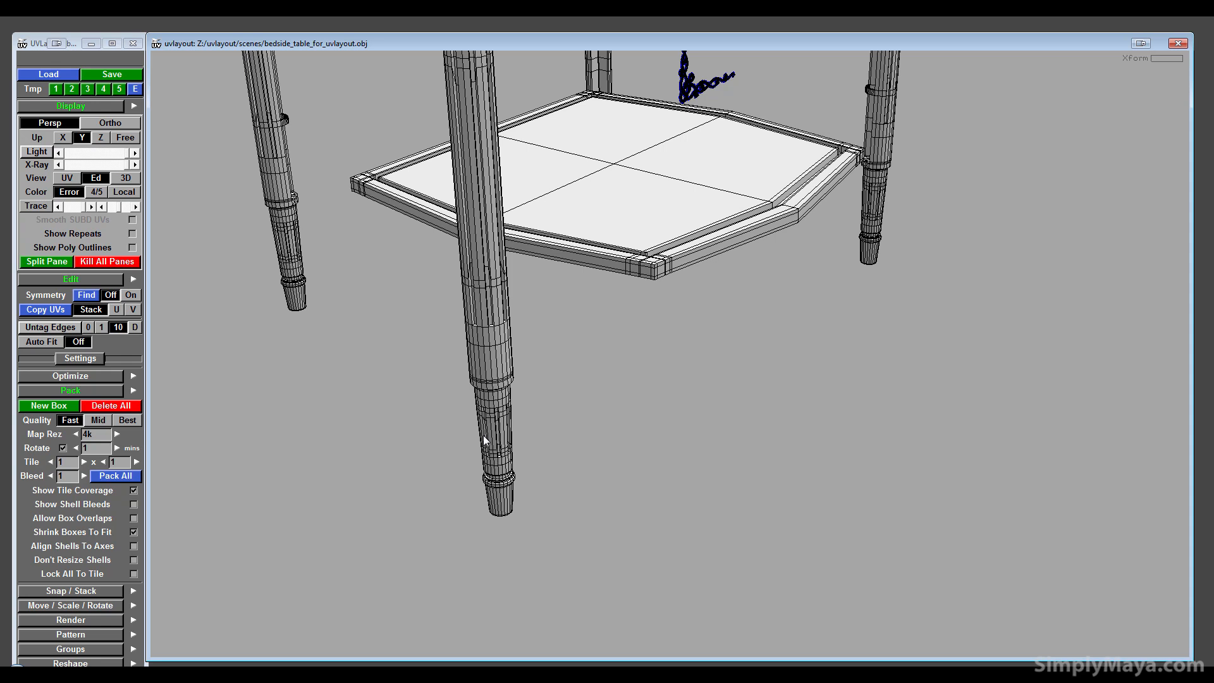
drag(483, 465, 483, 433)
middle_drag(499, 476, 507, 421)
drag(506, 458, 509, 405)
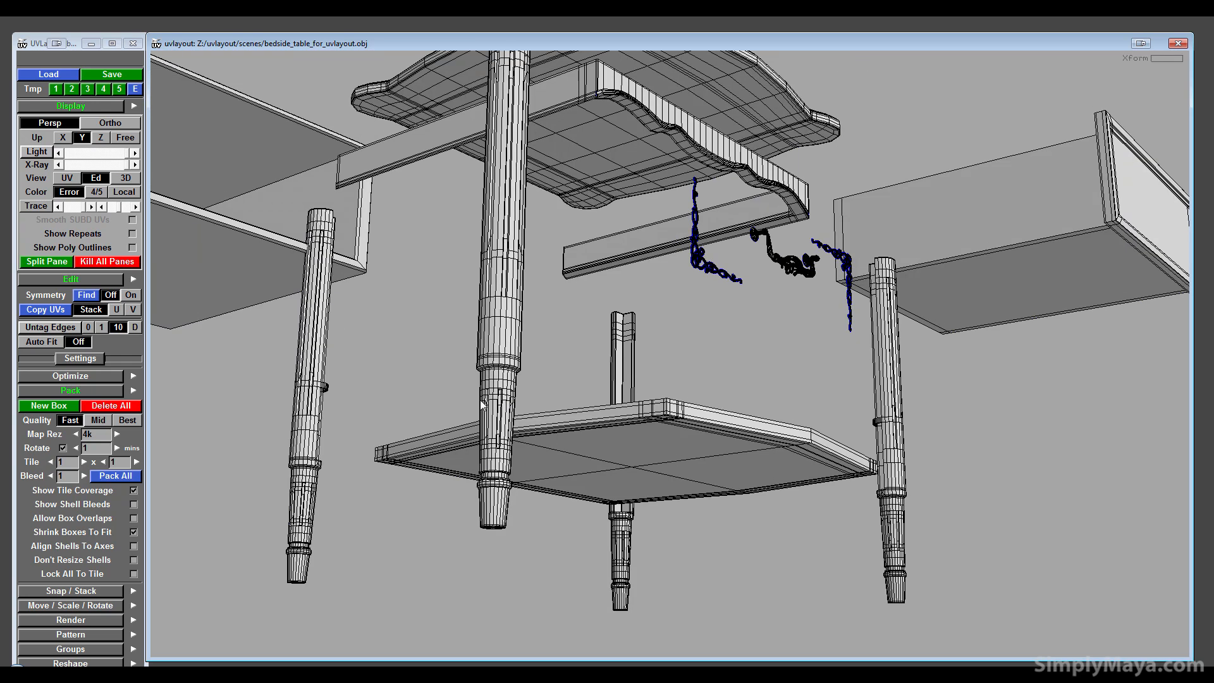
middle_drag(532, 422, 535, 366)
right_drag(550, 392, 942, 503)
middle_drag(454, 393, 492, 337)
right_drag(361, 437, 401, 451)
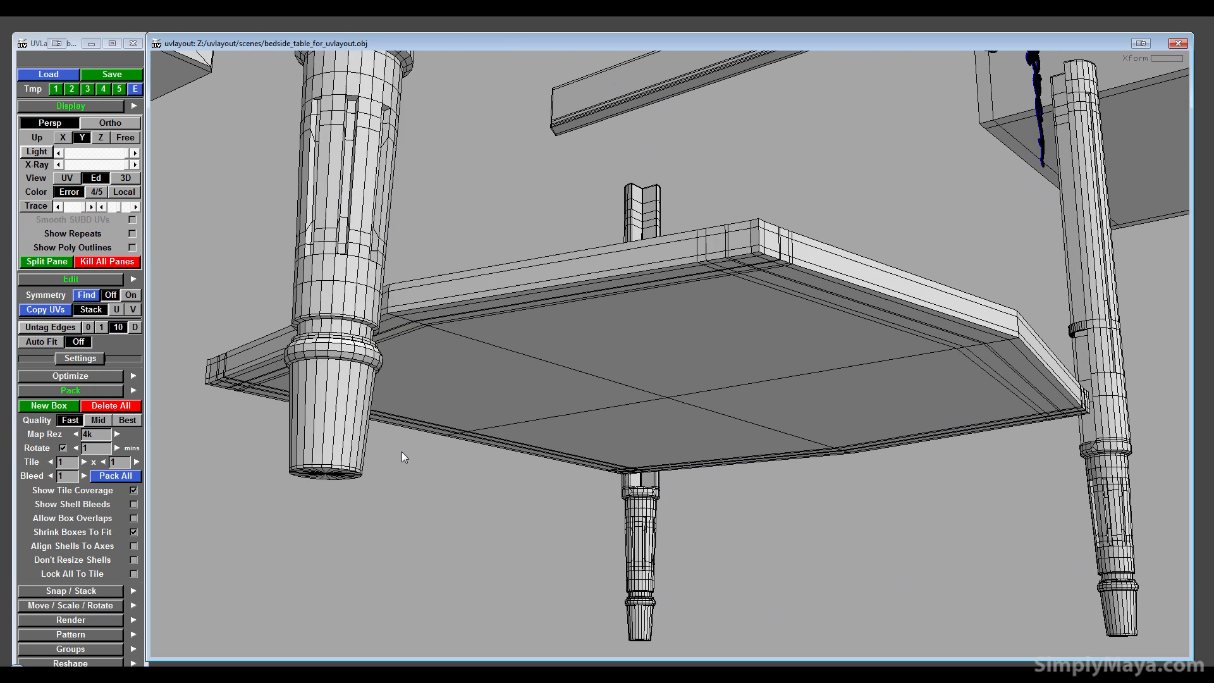
middle_drag(349, 467, 359, 439)
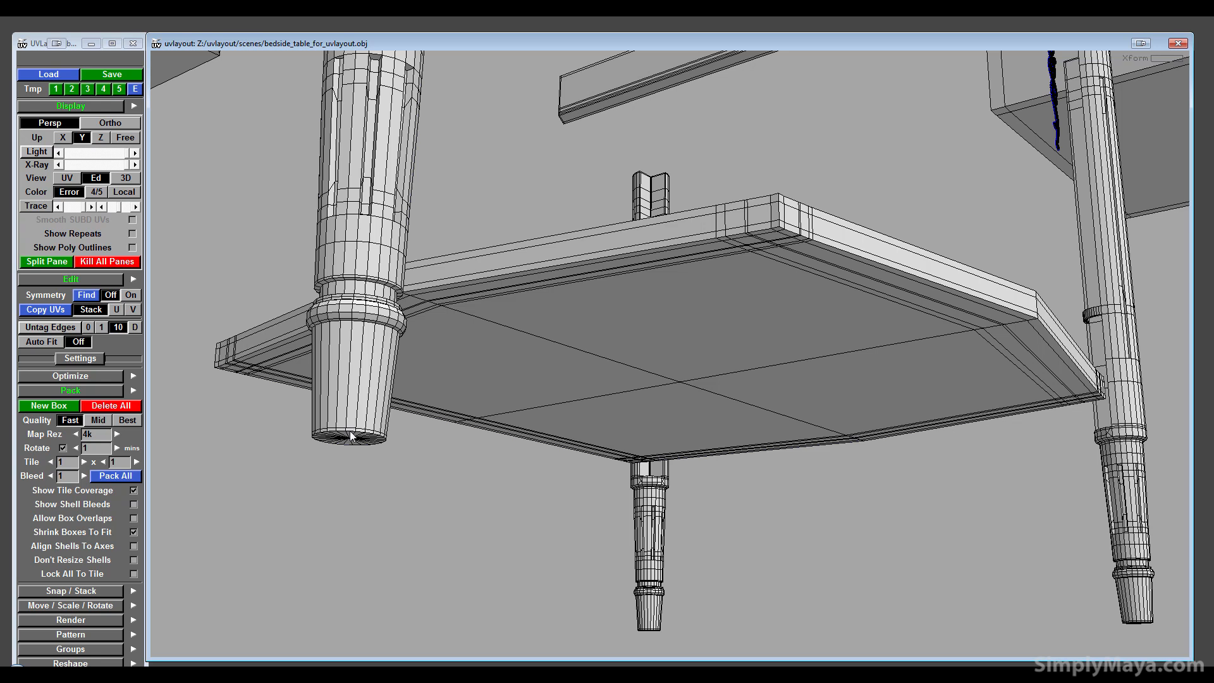
key(c)
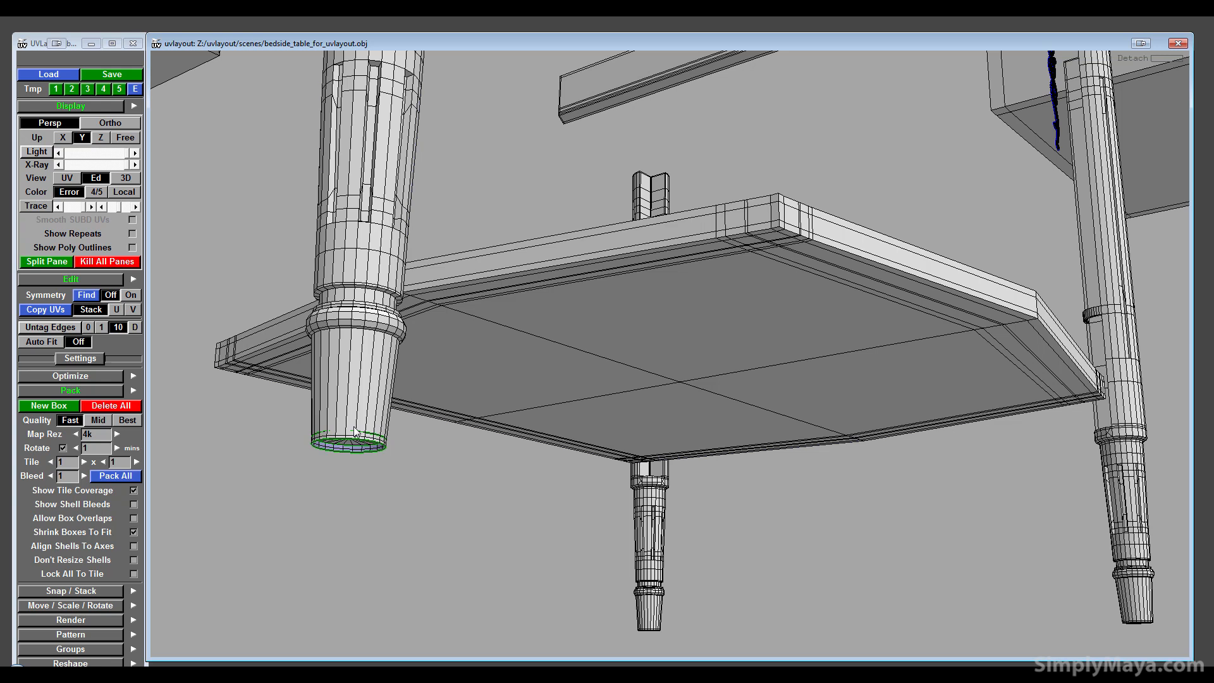
key(Return)
right_drag(405, 335, 314, 296)
right_drag(589, 303, 519, 279)
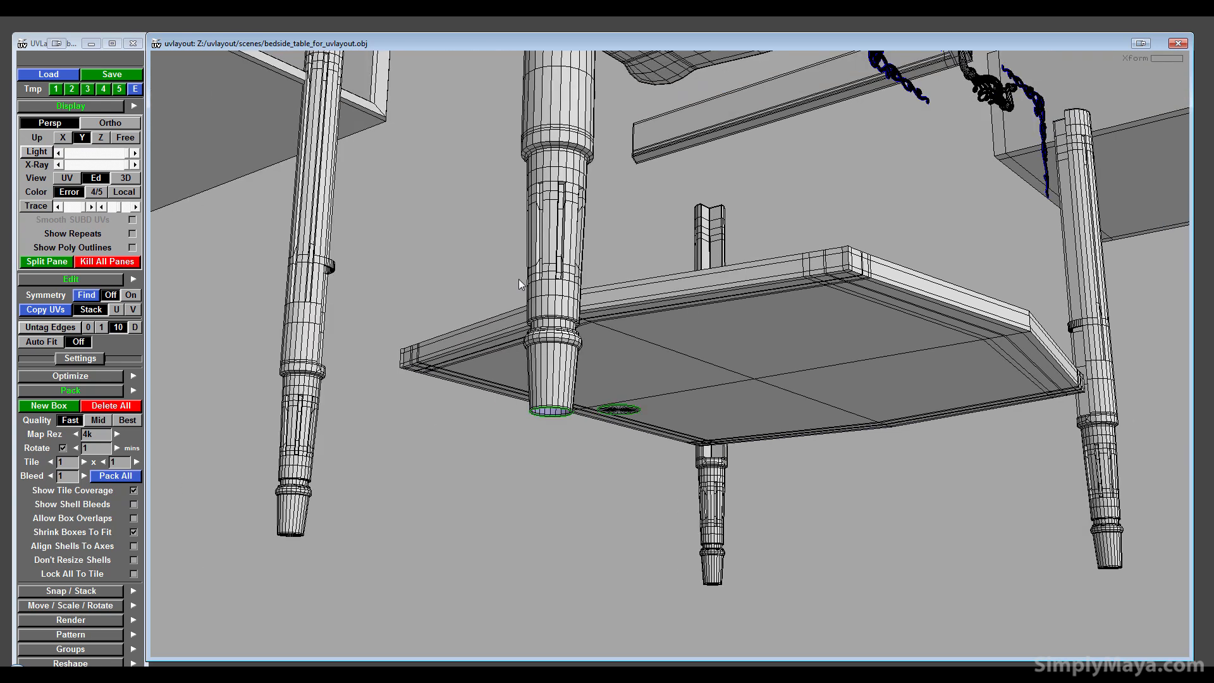
- Mark a cut along the edge ring directly beneath the leg's collar, where the lower tapered section begins
drag(518, 279, 424, 452)
middle_drag(465, 411, 367, 525)
right_drag(367, 526, 496, 411)
middle_drag(585, 208, 506, 275)
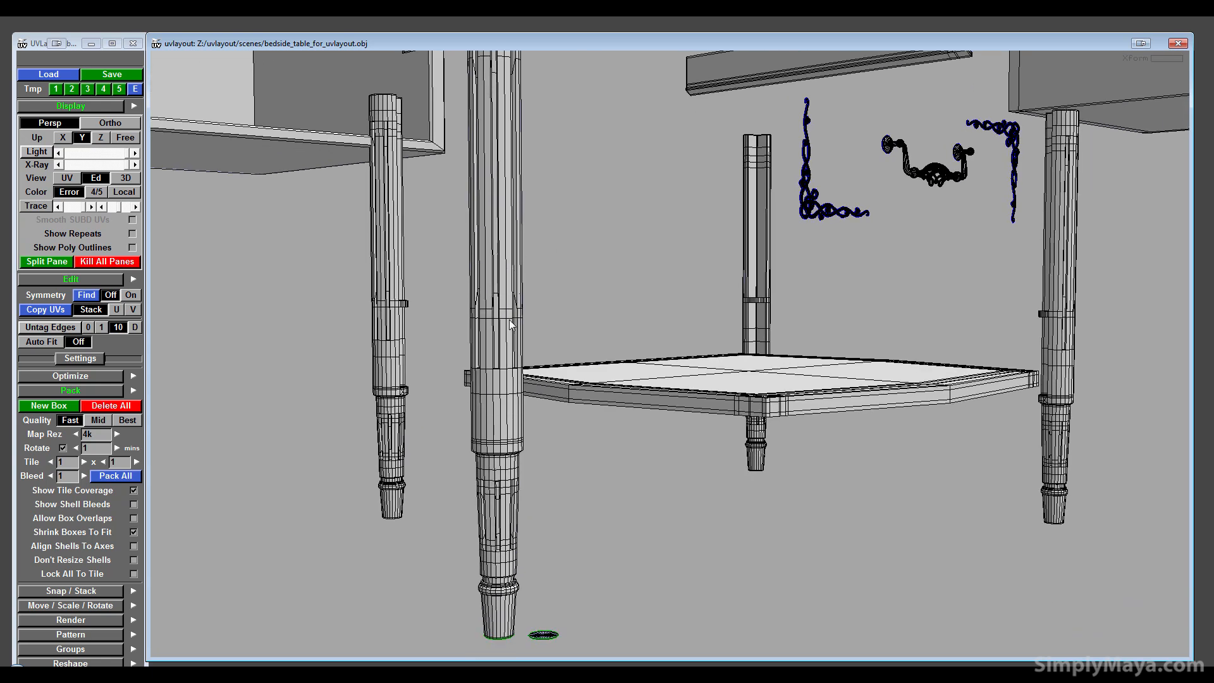
middle_drag(490, 535, 492, 471)
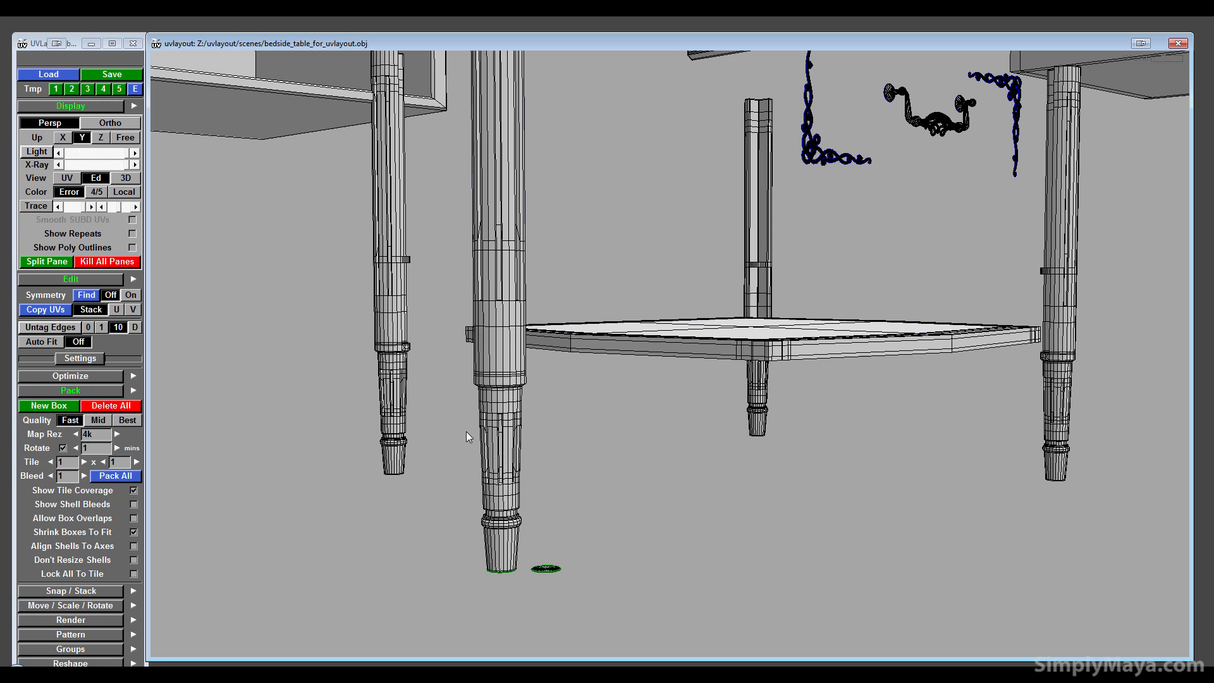
drag(466, 431, 453, 379)
right_drag(427, 437, 325, 456)
middle_drag(345, 358, 424, 312)
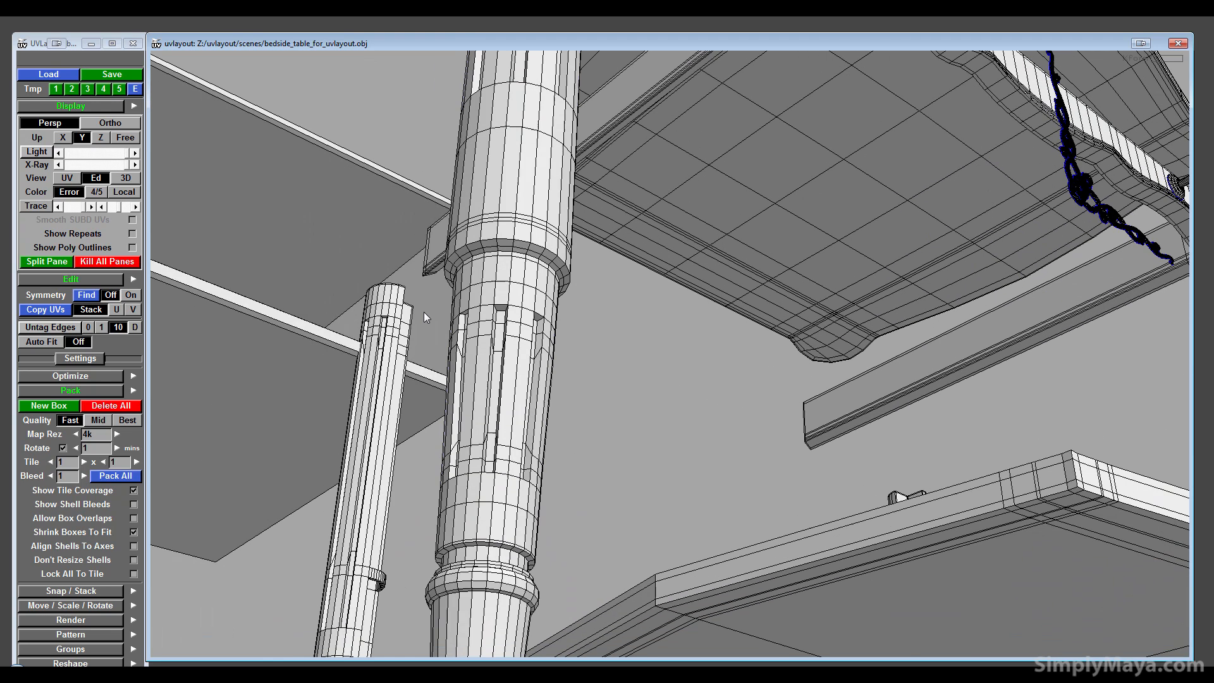
right_drag(423, 313, 718, 288)
middle_drag(468, 355, 521, 391)
right_drag(521, 396, 748, 379)
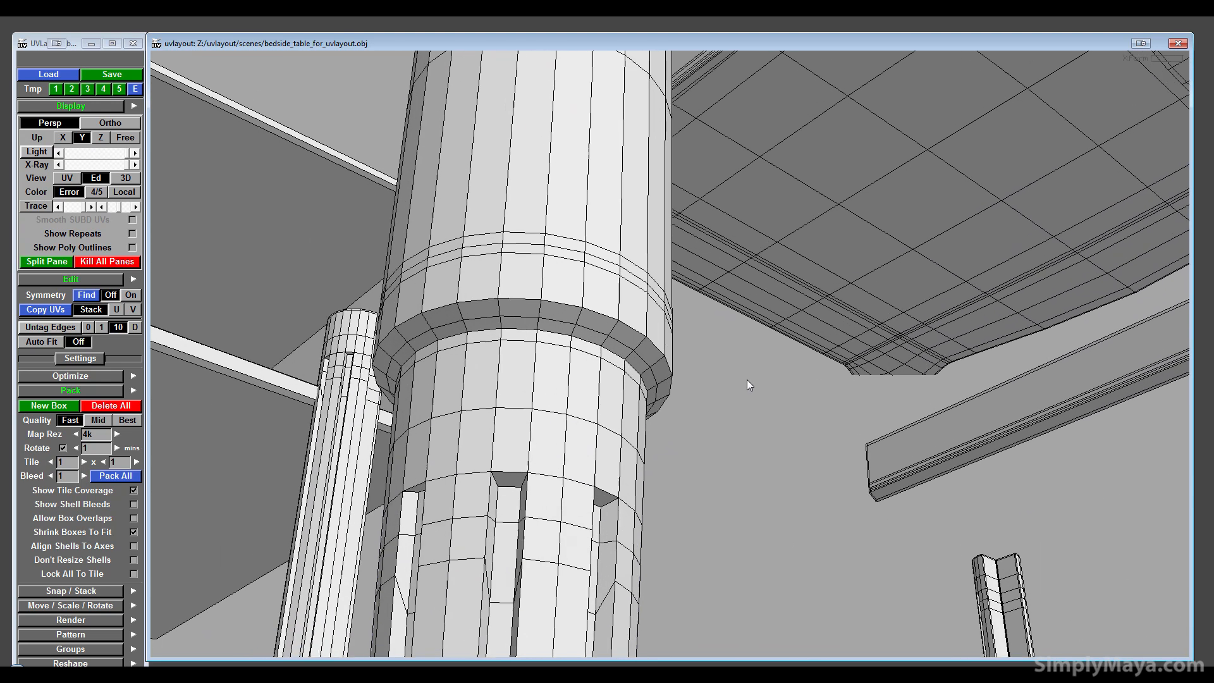
middle_drag(748, 379, 580, 347)
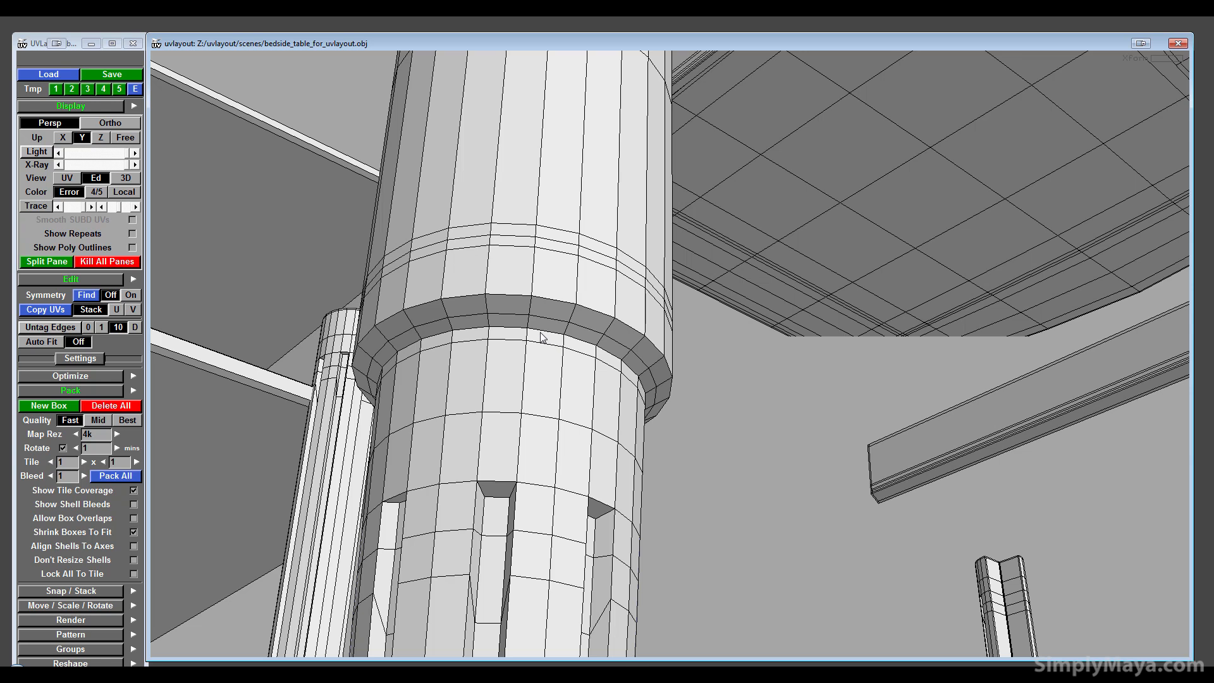
key(c)
- Finish the cut ring beneath the leg's collar, detach the tapered lower section and move it beside the leg
drag(517, 396, 461, 442)
right_drag(461, 443, 209, 464)
drag(467, 472, 614, 451)
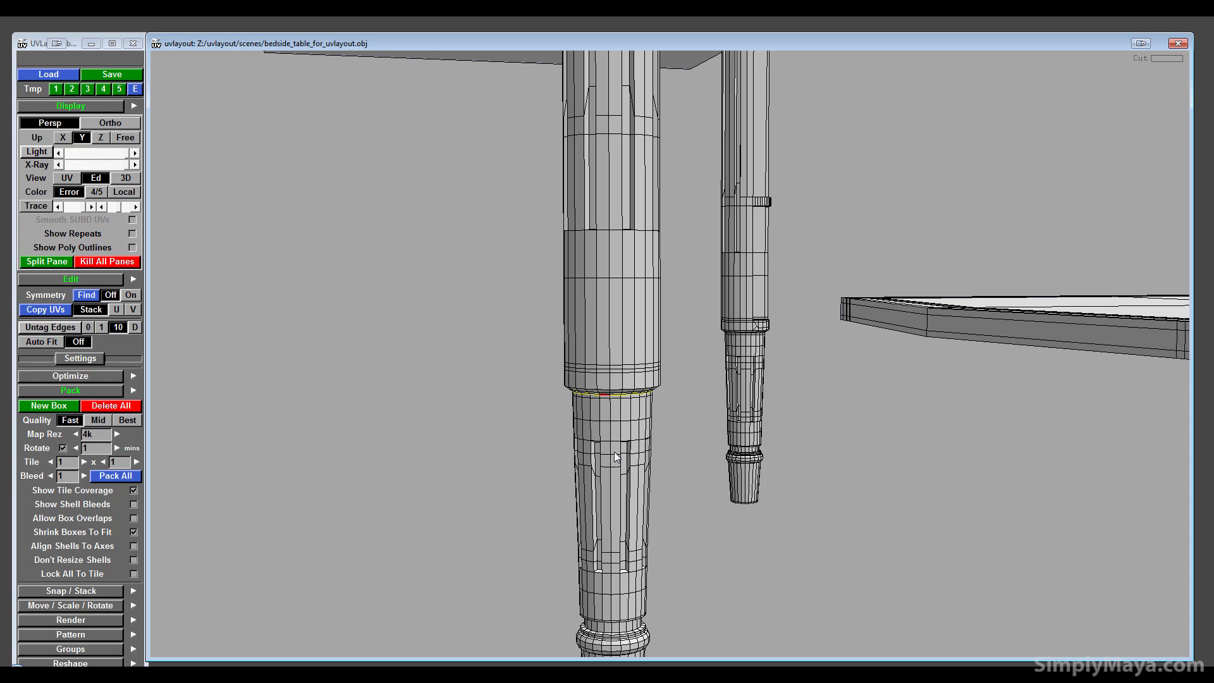
right_drag(614, 452, 311, 476)
drag(585, 472, 610, 435)
right_drag(610, 435, 807, 419)
middle_drag(655, 411, 543, 471)
right_drag(760, 458, 815, 458)
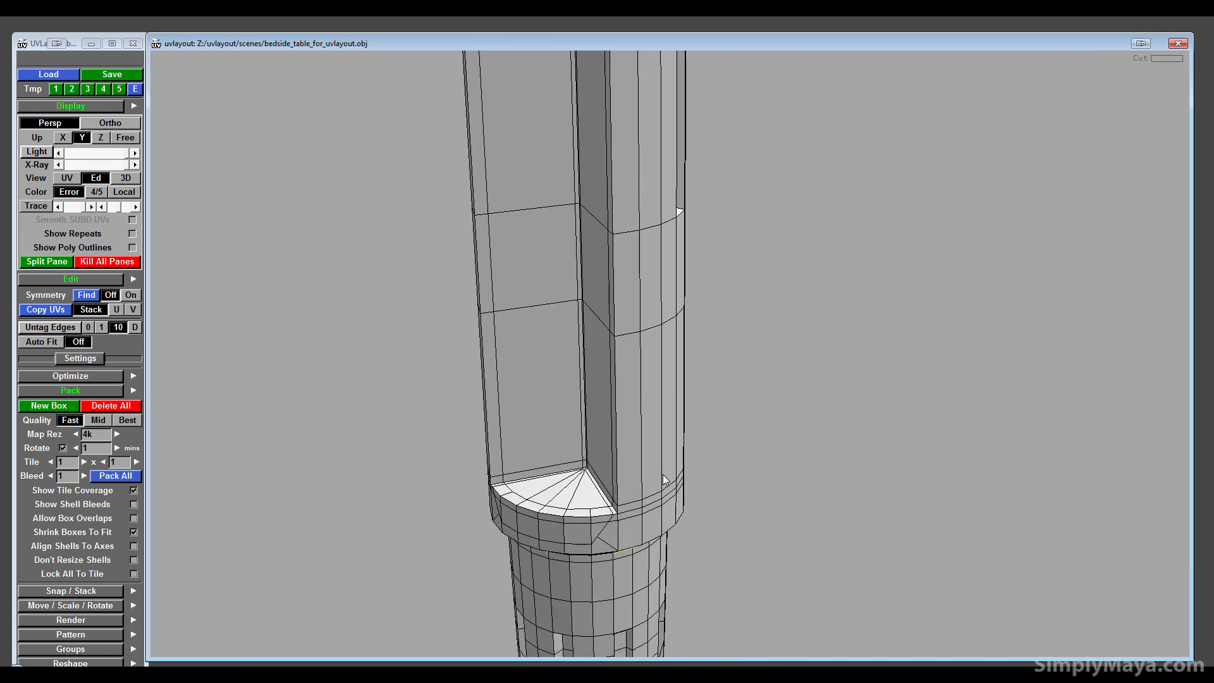
drag(663, 474, 591, 427)
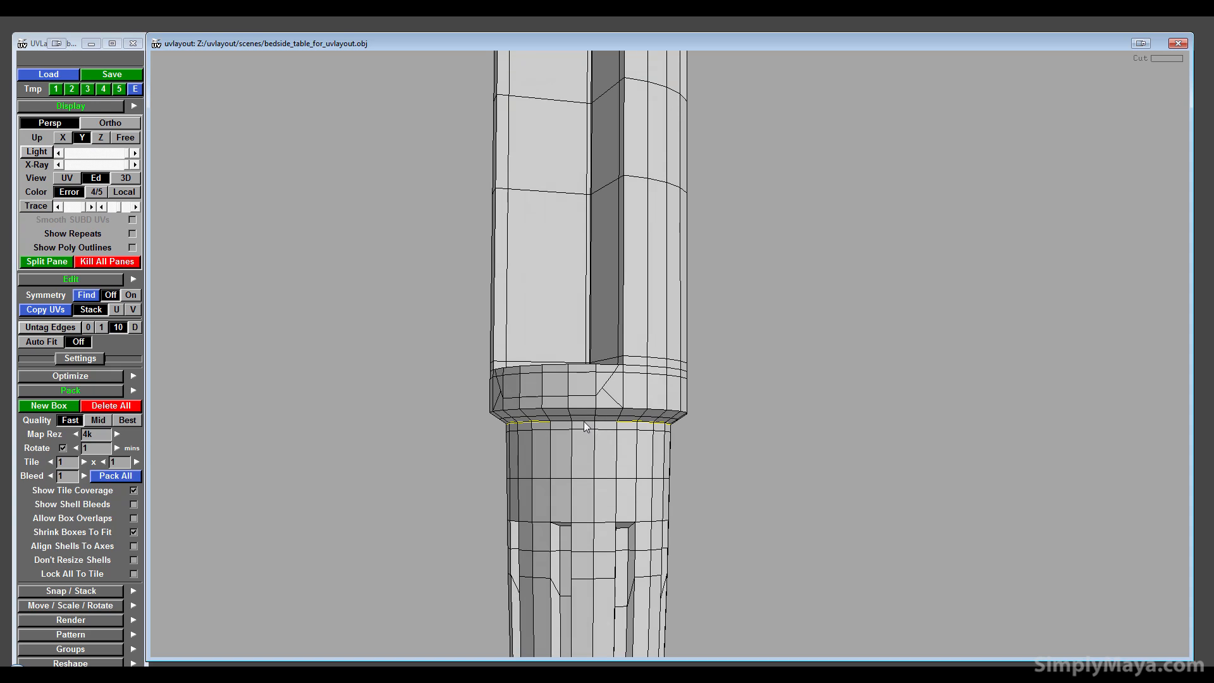
key(c)
key(Return)
middle_drag(578, 454, 920, 334)
right_drag(921, 334, 871, 484)
middle_drag(810, 441, 731, 216)
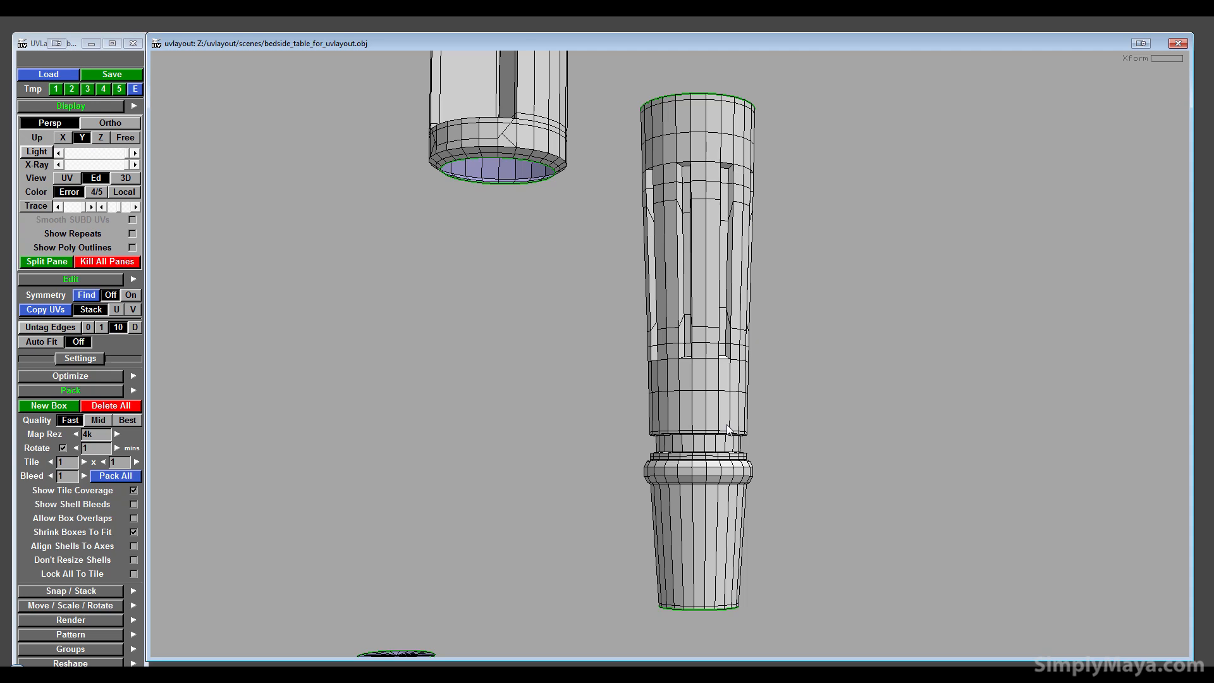
- Cut the edge ring above the narrow neck of the tapered section, detach the foot part and move it aside
scroll(723, 435, up, 7)
scroll(715, 447, up, 2)
drag(648, 463, 640, 394)
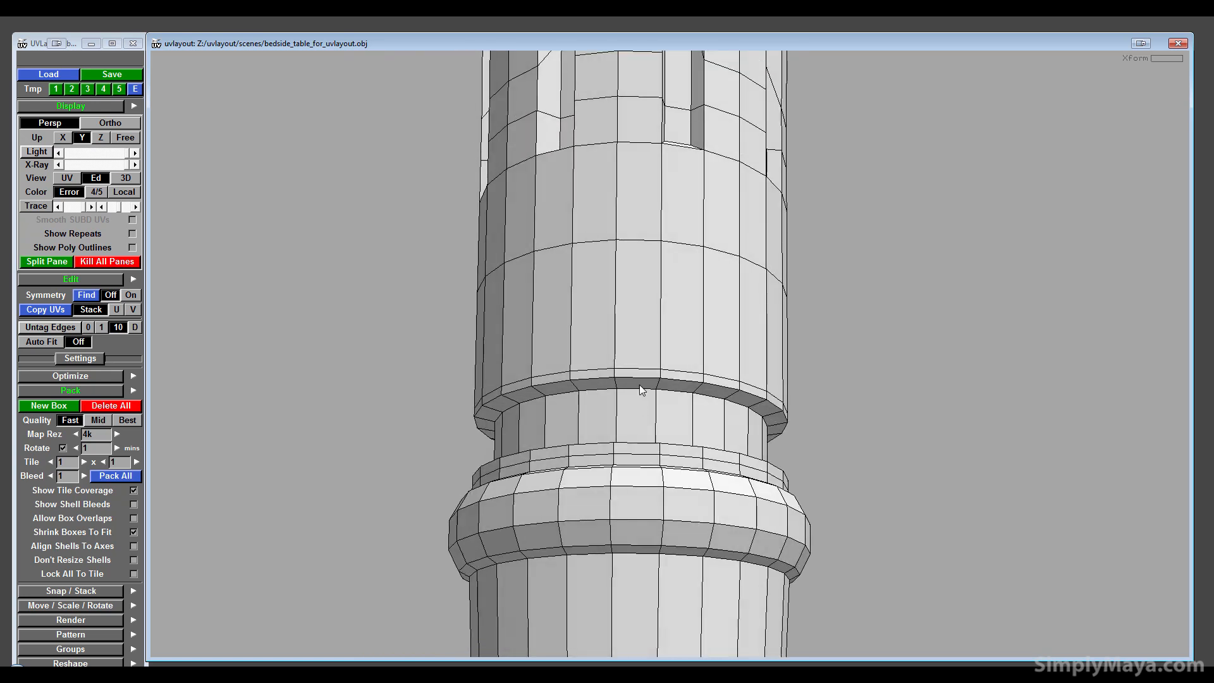
key(c)
drag(543, 434, 755, 399)
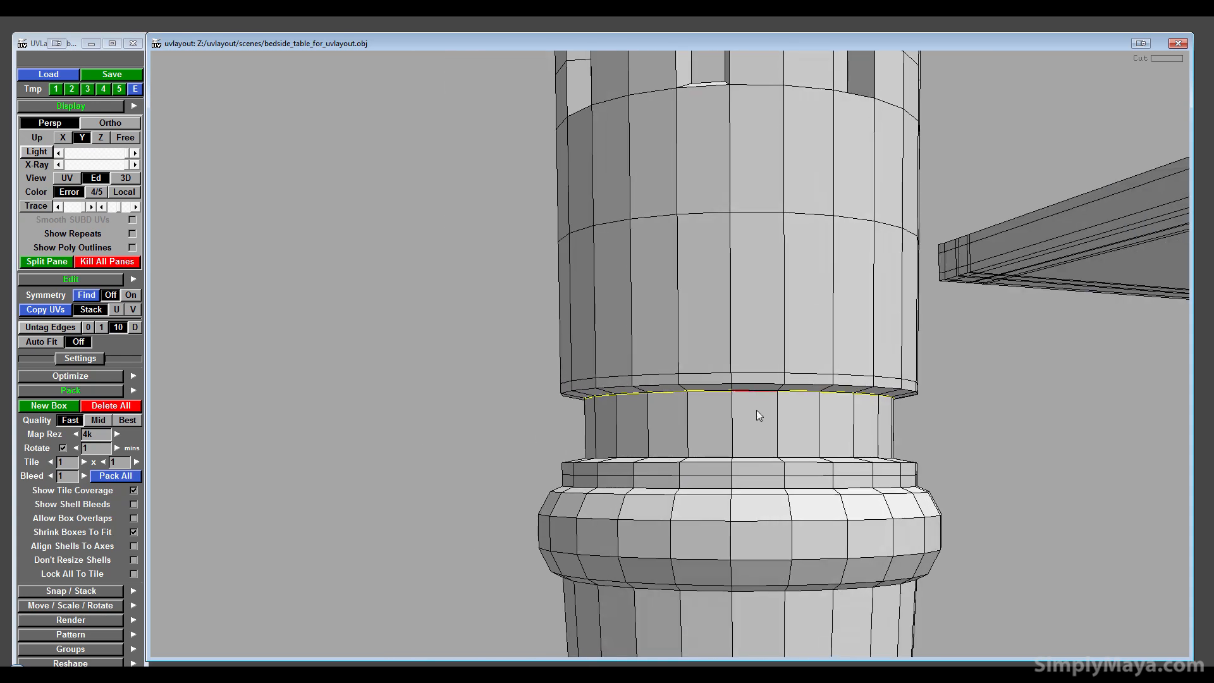
key(Return)
middle_drag(737, 458, 497, 472)
right_drag(498, 472, 614, 479)
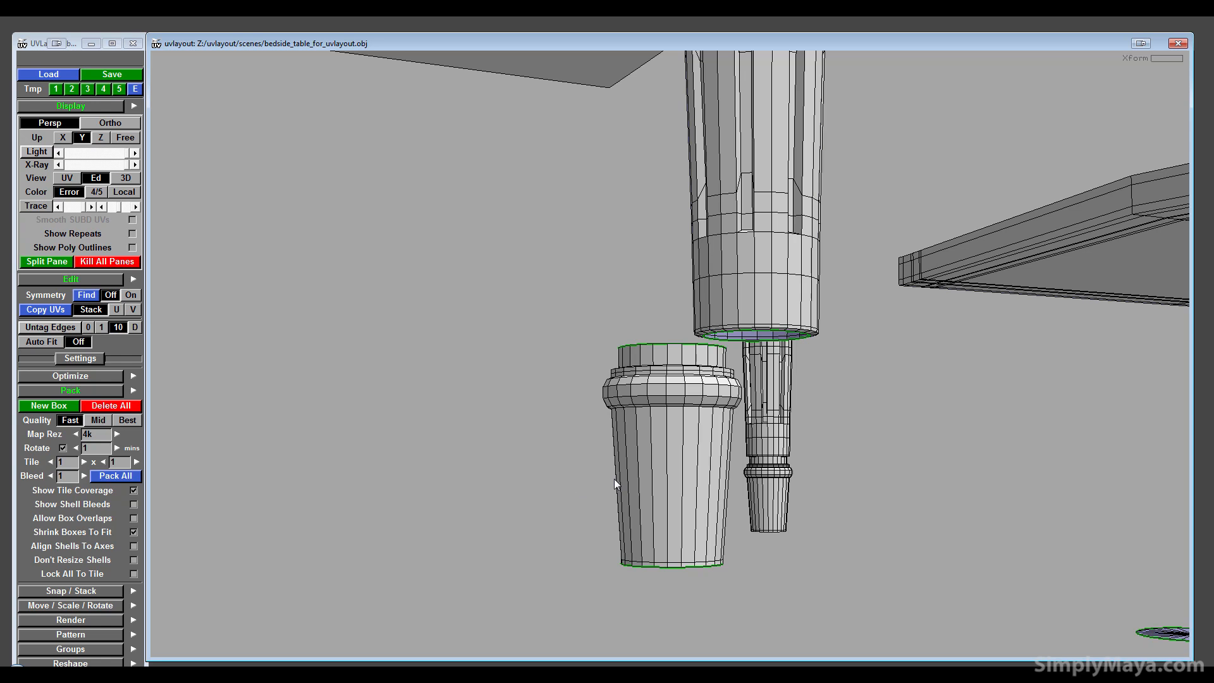
- Mark cuts around both ends of the curved bracket where it joins the edges of the leg's recess
drag(613, 480, 506, 499)
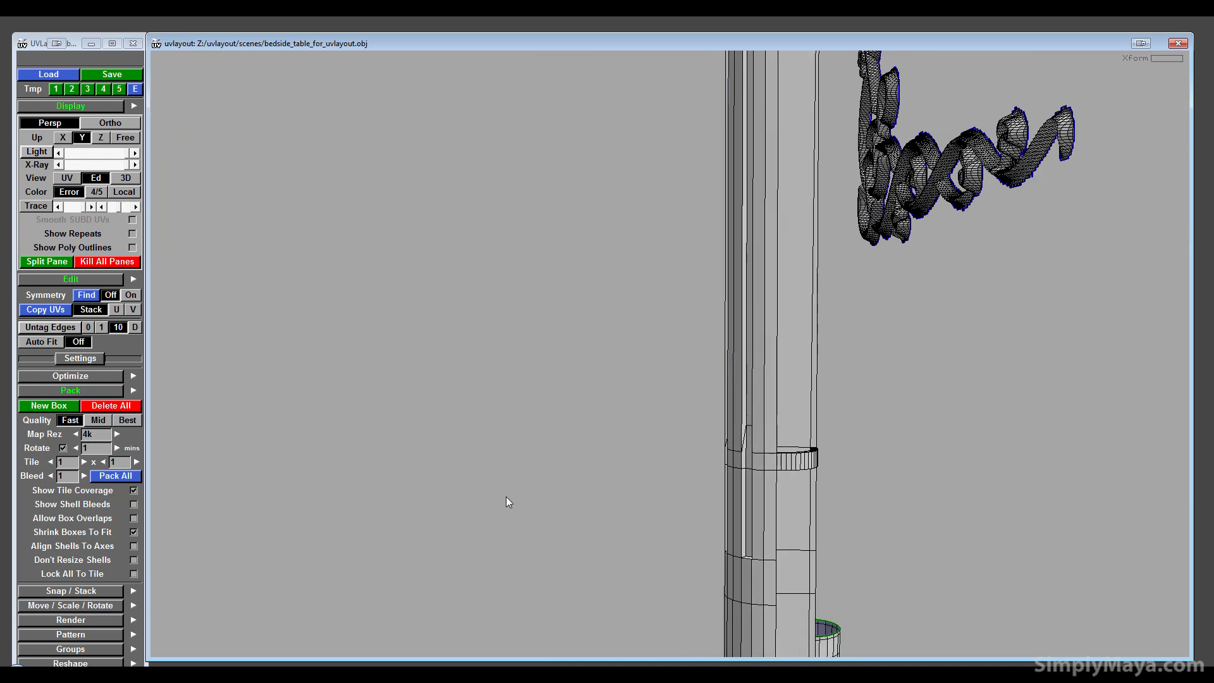
drag(681, 401, 929, 425)
drag(836, 469, 596, 547)
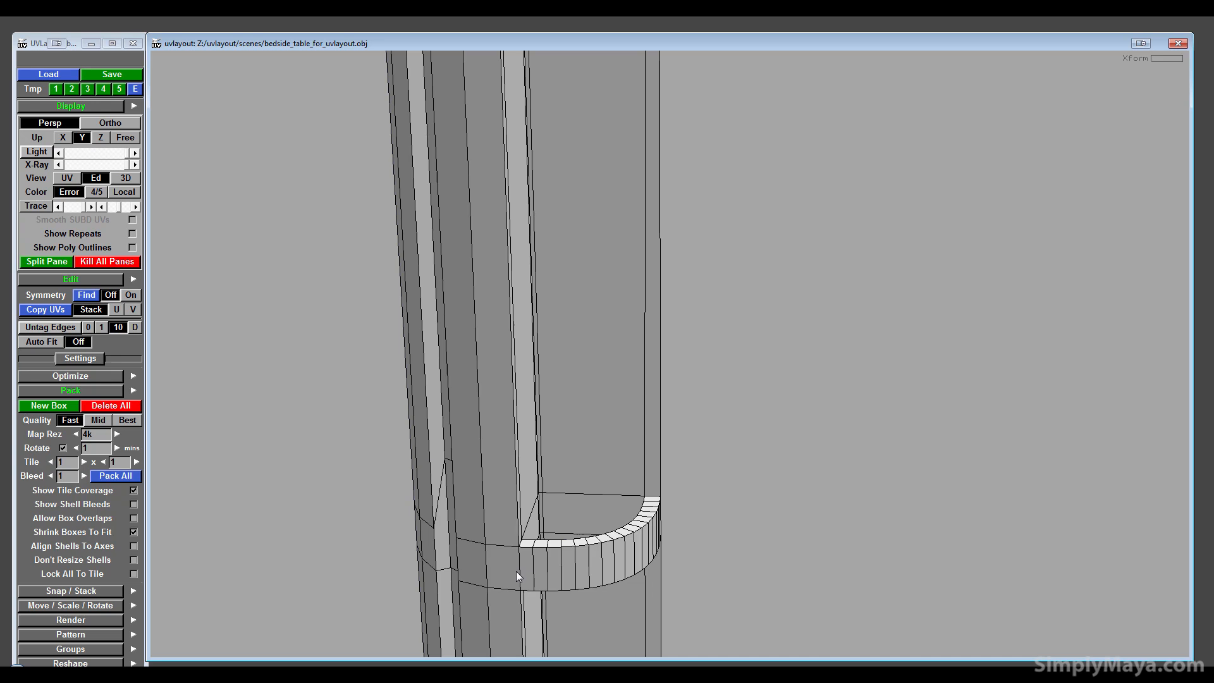
key(c)
right_drag(521, 564, 560, 548)
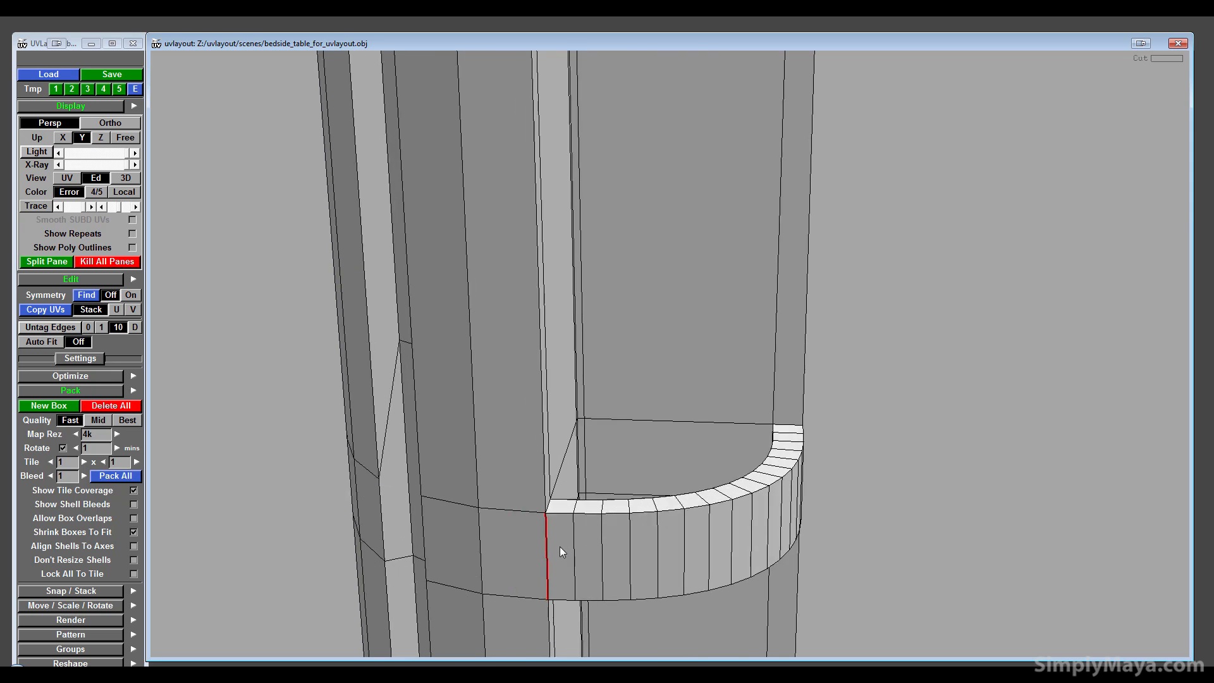
drag(559, 547, 485, 524)
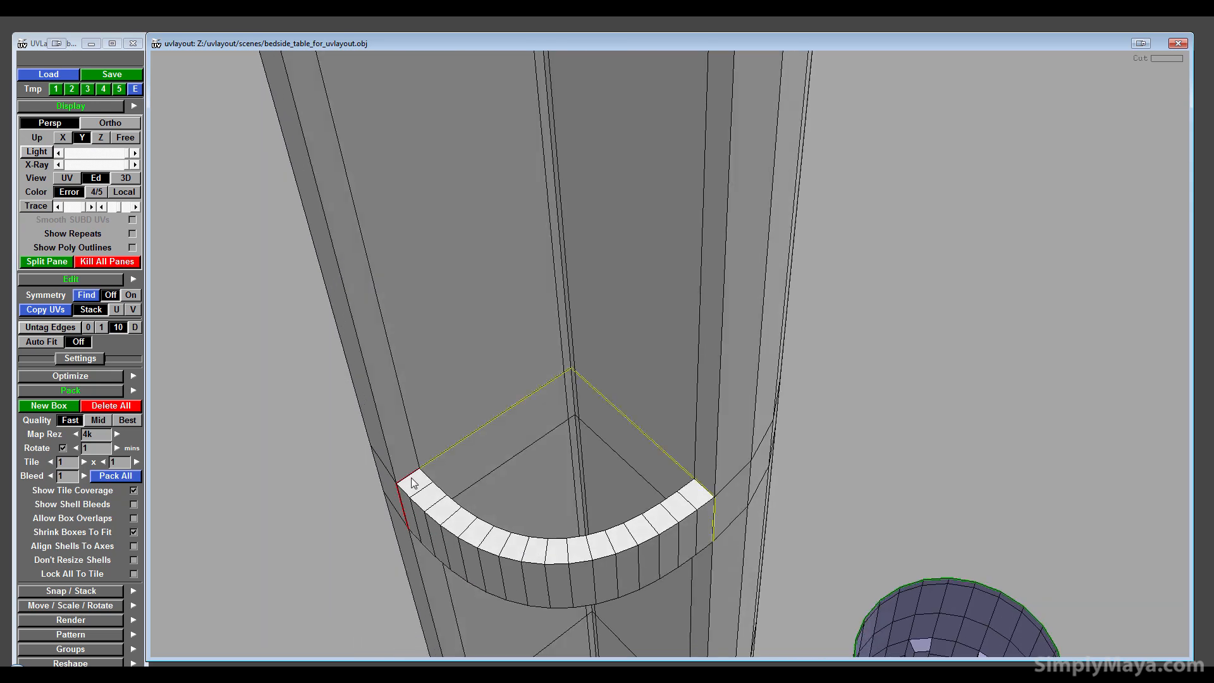
mouse_move(406, 482)
mouse_down()
mouse_move(428, 452)
mouse_move(434, 371)
mouse_move(389, 352)
mouse_move(425, 488)
mouse_up()
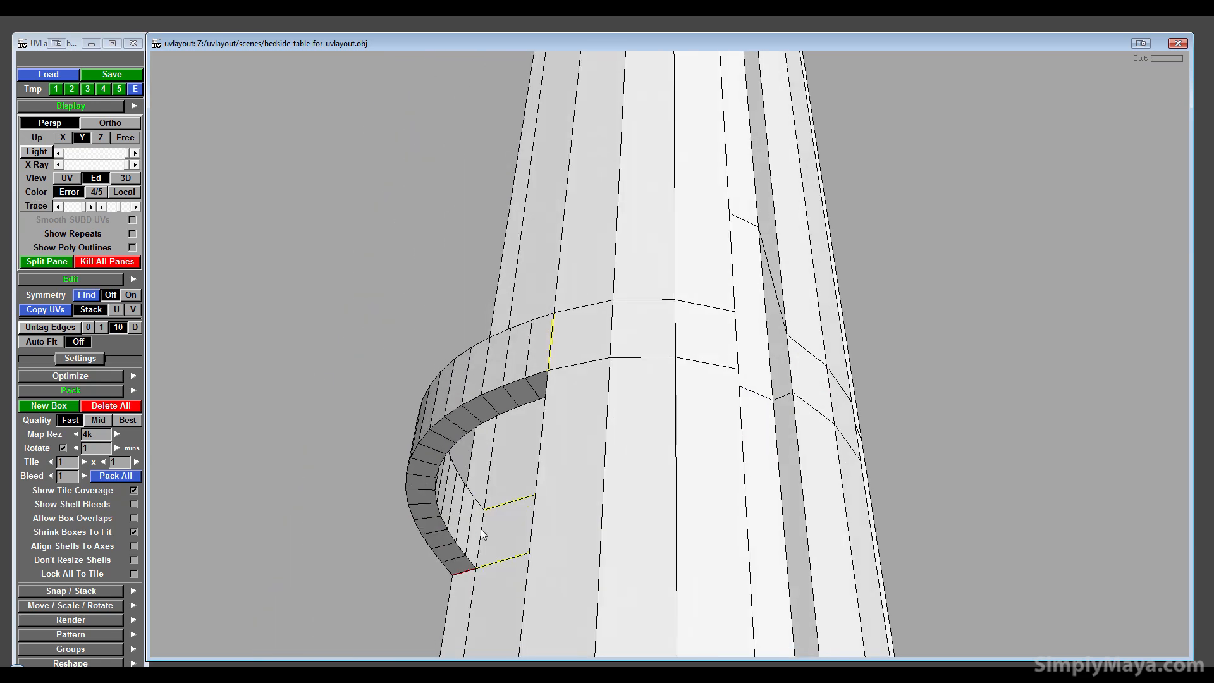
drag(483, 538, 580, 621)
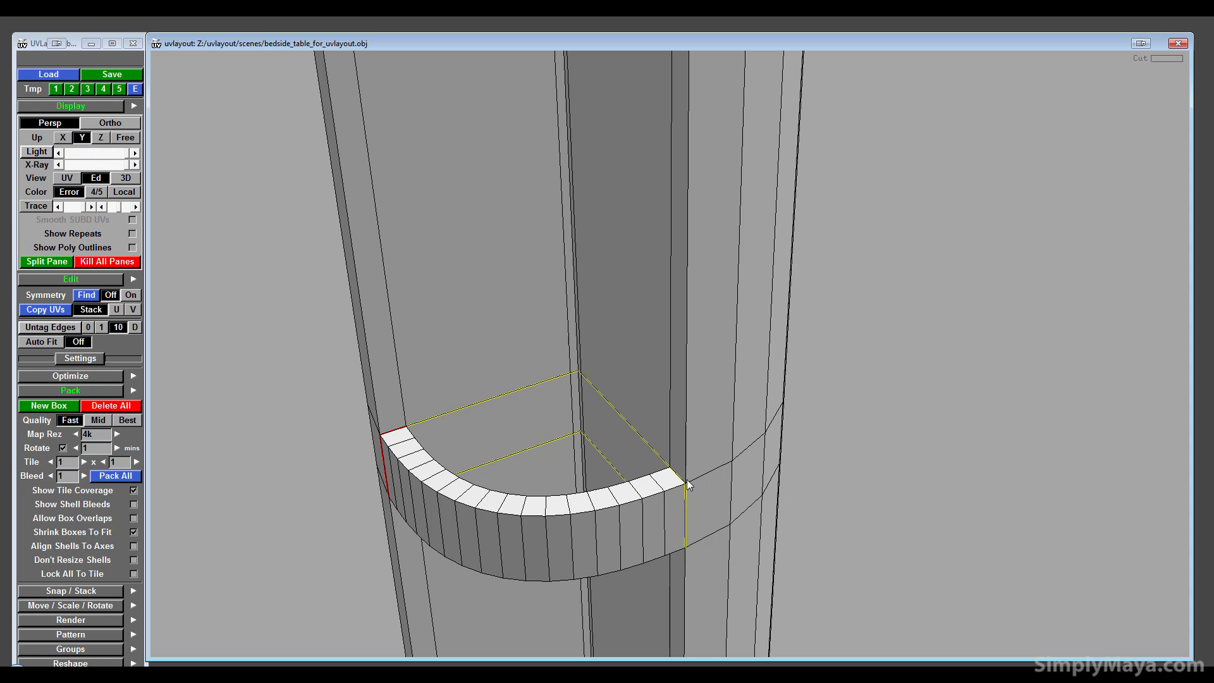
drag(678, 476, 799, 444)
drag(745, 479, 591, 411)
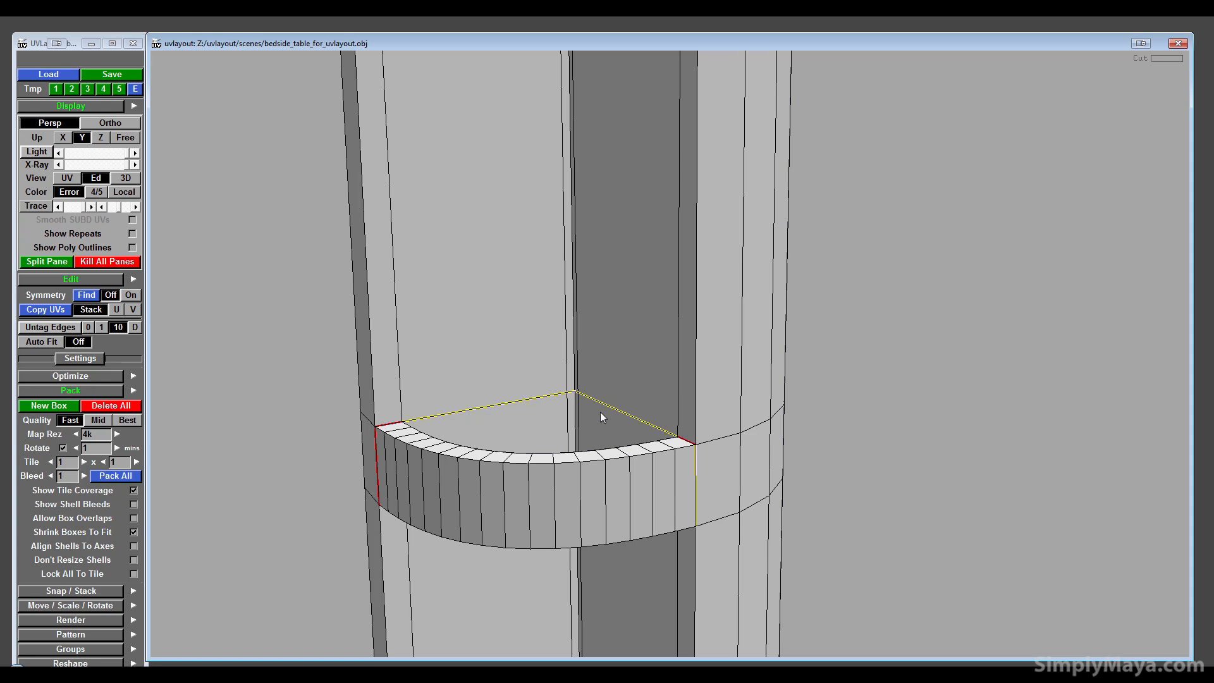
- Weld the stray cut edges running across the recess and detach the curved bracket from the leg
key(w)
drag(533, 488, 643, 530)
key(Return)
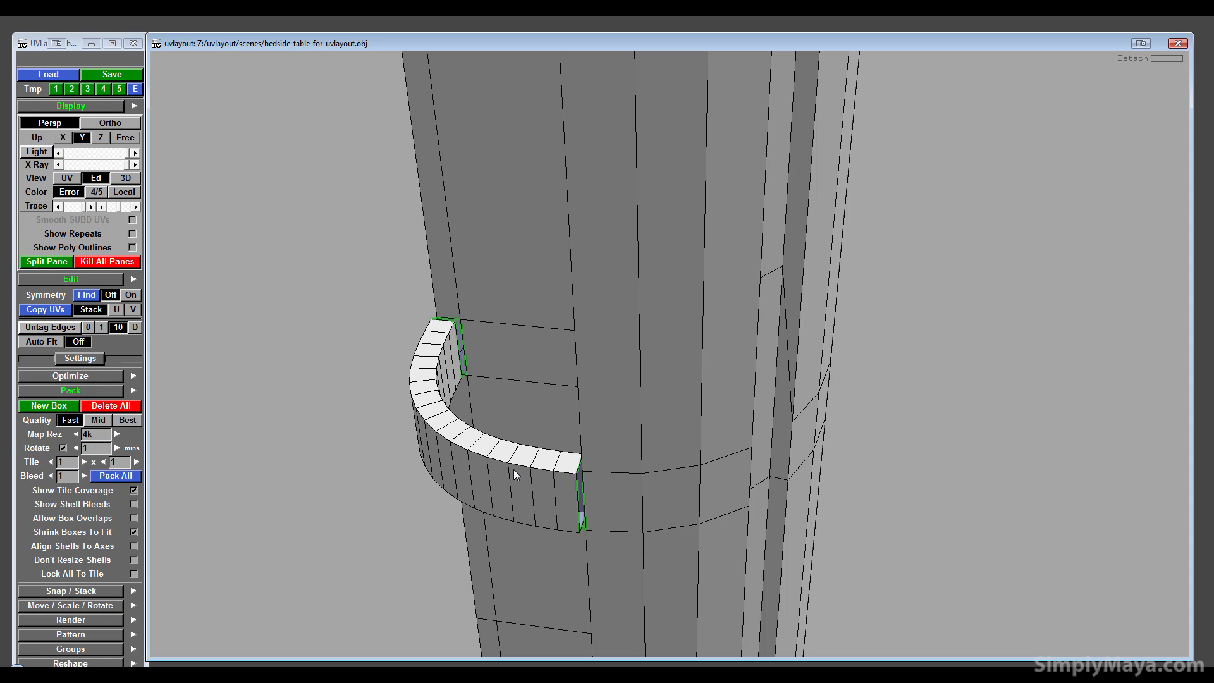
- Move the detached curved bracket beside the leg and split it along a cut edge
middle_drag(513, 469, 213, 496)
drag(214, 496, 646, 446)
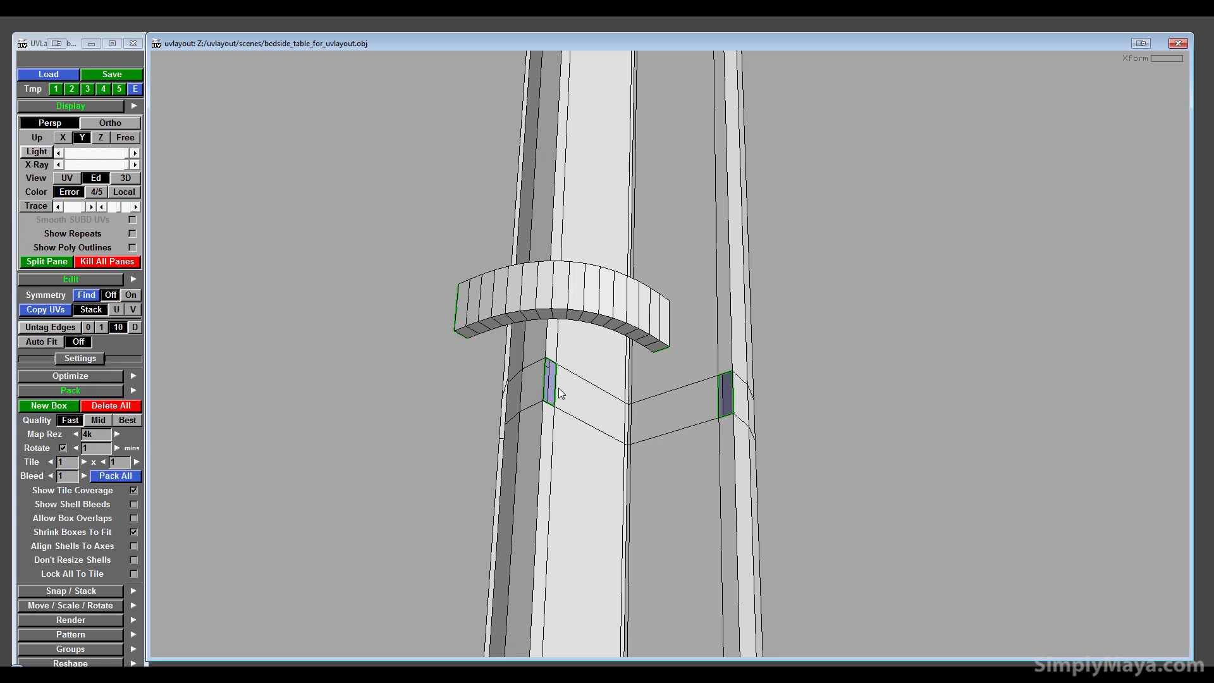
drag(559, 389, 790, 428)
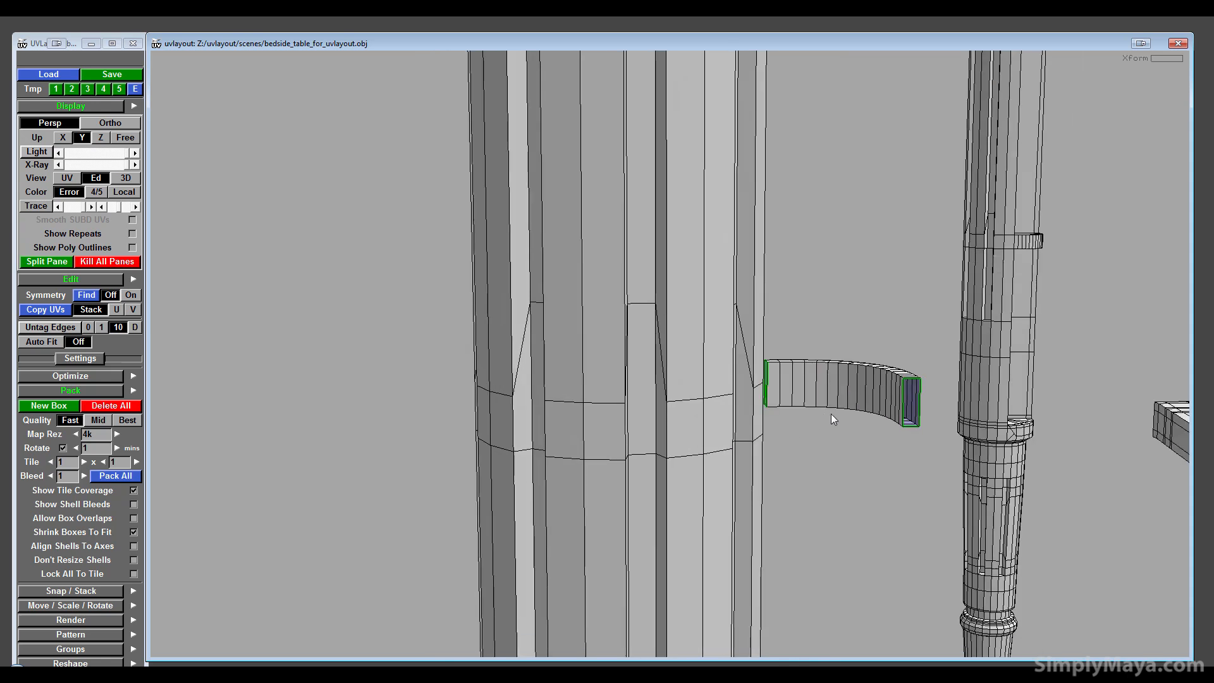
key(c)
key(Return)
- Mark cuts around the wedge-shaped ledge at the recess's lower end, along its inner edges, sides and underside
drag(852, 431, 656, 535)
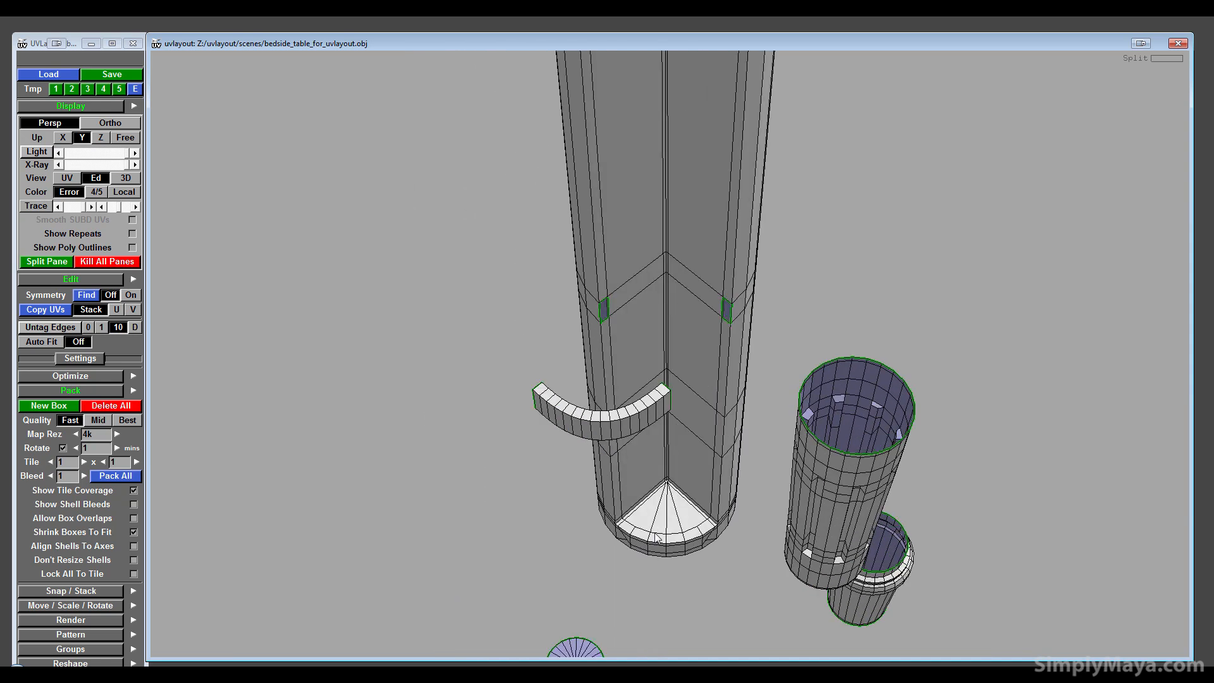
right_drag(672, 551, 659, 508)
drag(659, 507, 648, 387)
right_drag(648, 388, 640, 379)
drag(640, 378, 639, 385)
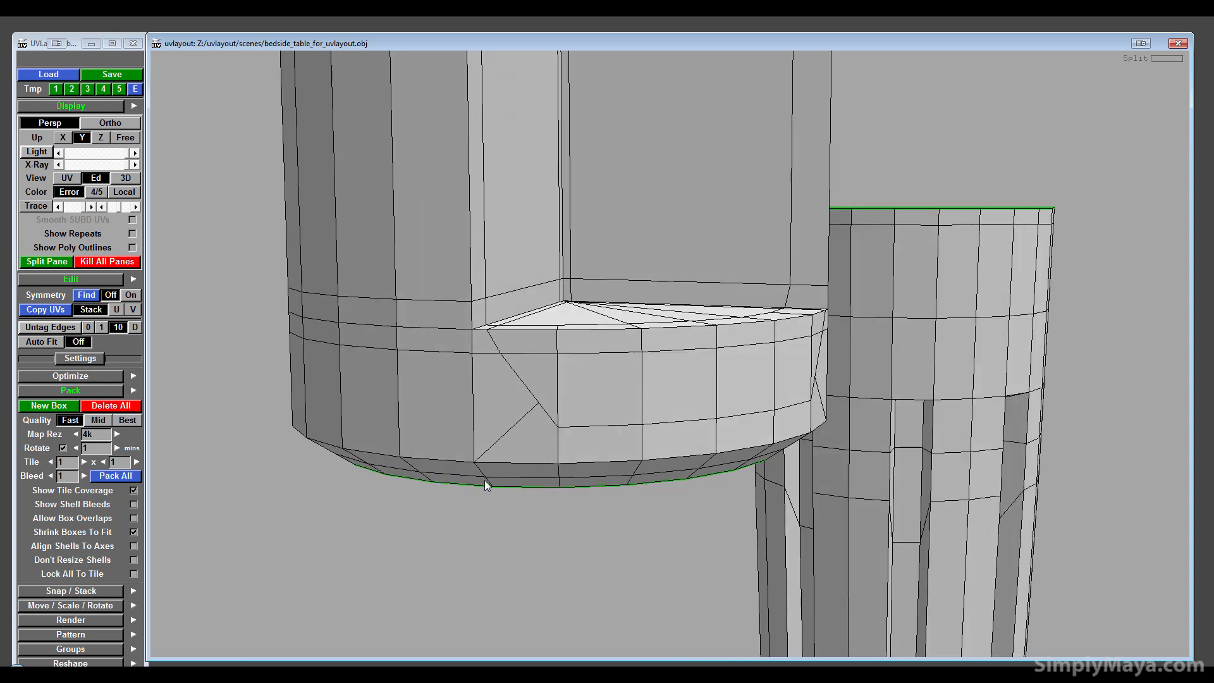
key(c)
drag(496, 411, 501, 350)
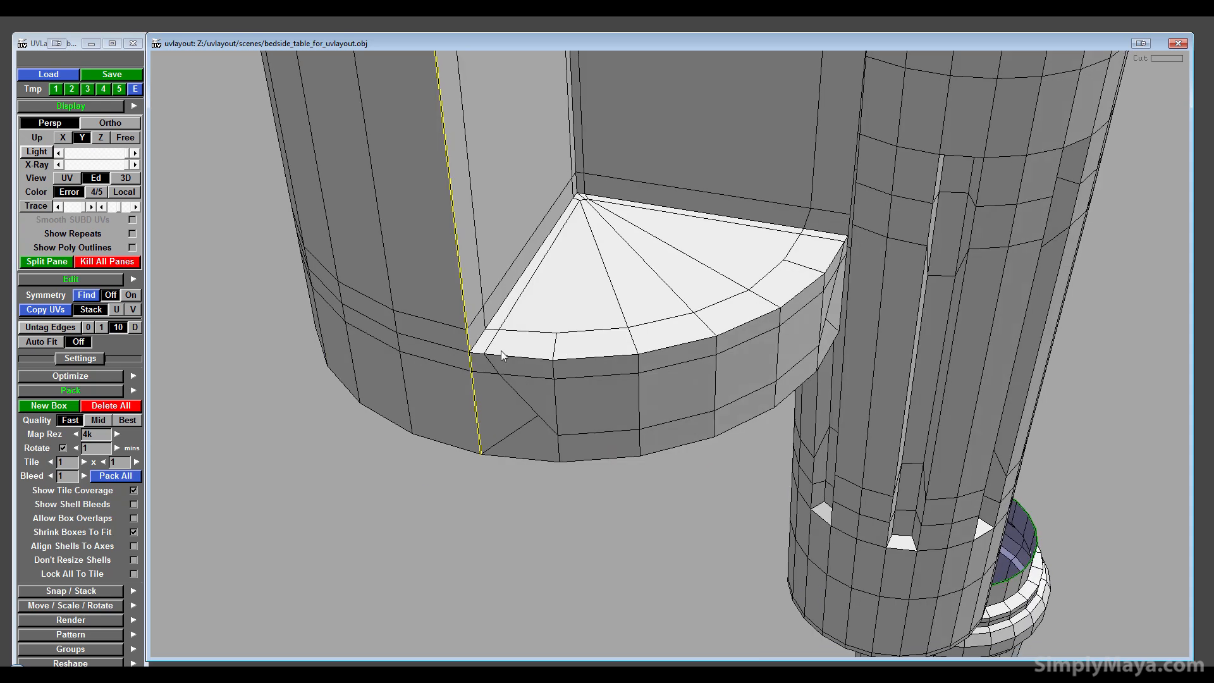
key(c)
key(w)
key(c)
drag(794, 302, 832, 323)
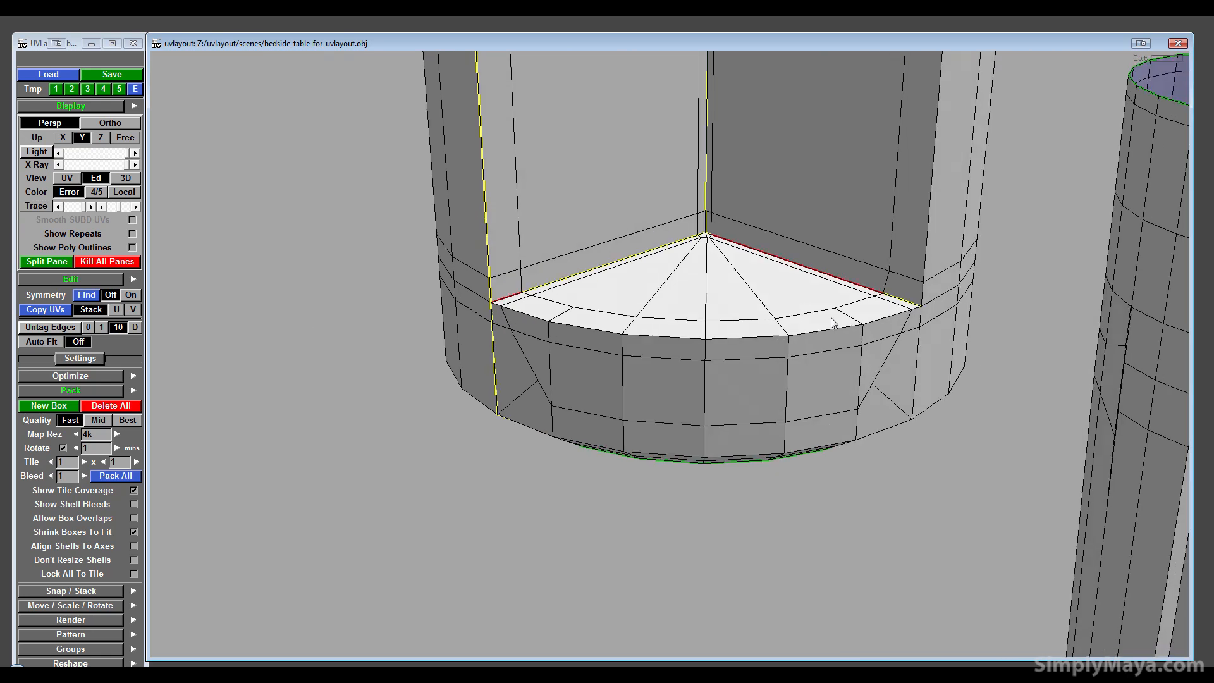
key(c)
mouse_move(877, 387)
mouse_down()
mouse_move(871, 364)
mouse_move(883, 383)
mouse_up()
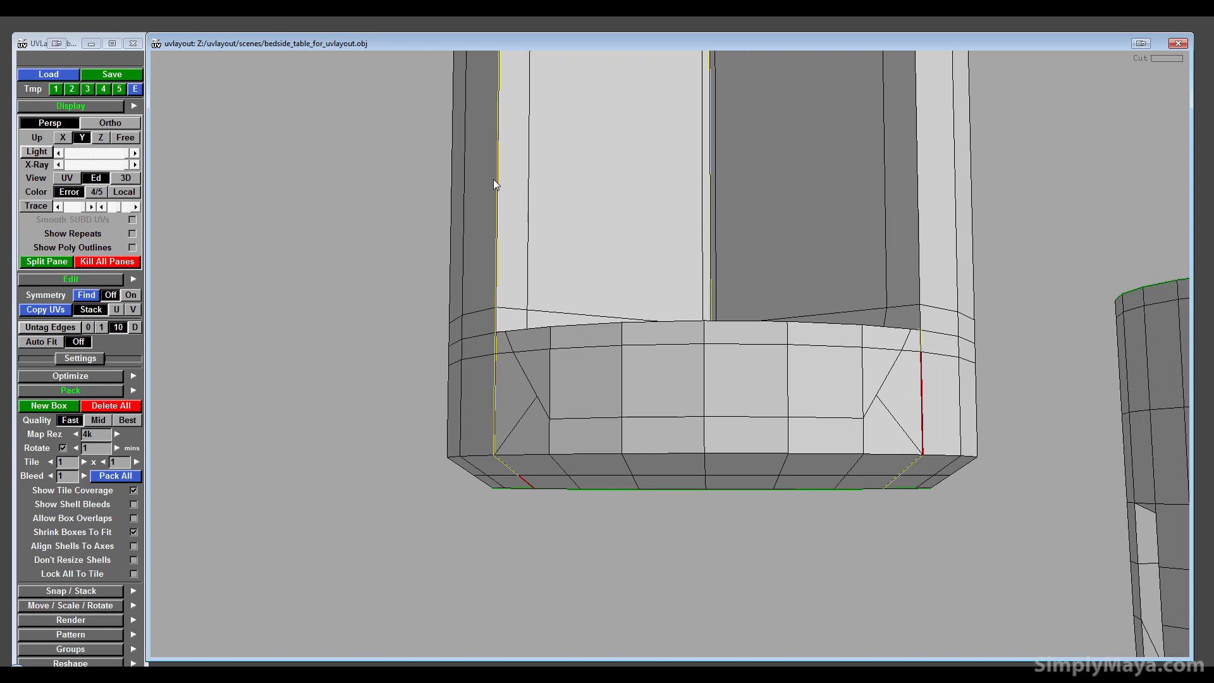
- Weld the stray cut running up the recess's outer edge and re-mark only the ledge's own side edges
key(w)
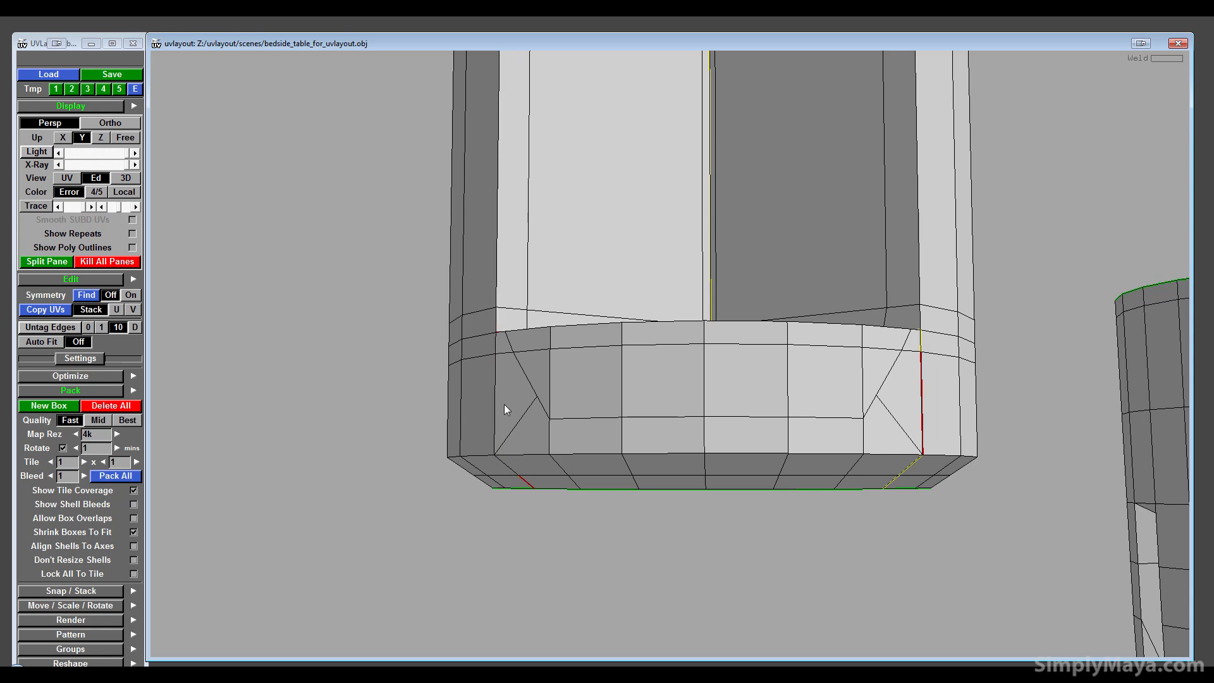
key(c)
drag(521, 456, 784, 598)
- Extend the cut along the recess's inner corner up to the open top of the leg
middle_drag(784, 599, 750, 311)
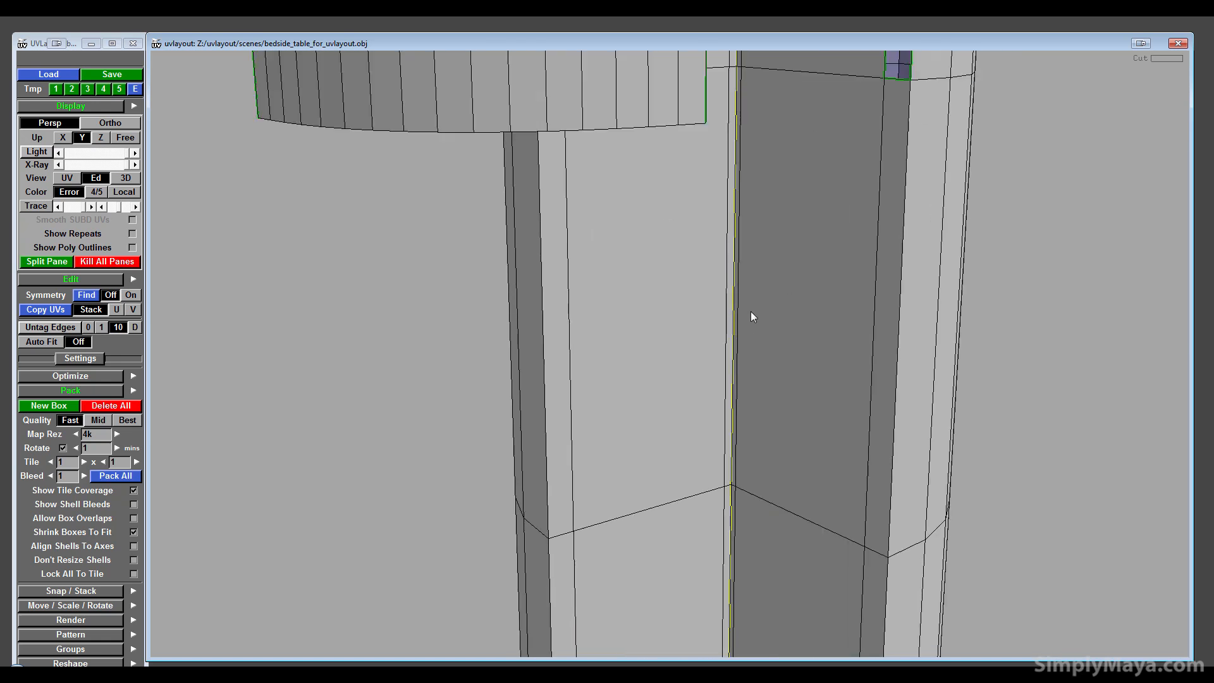
right_drag(750, 312, 735, 594)
middle_drag(734, 594, 717, 436)
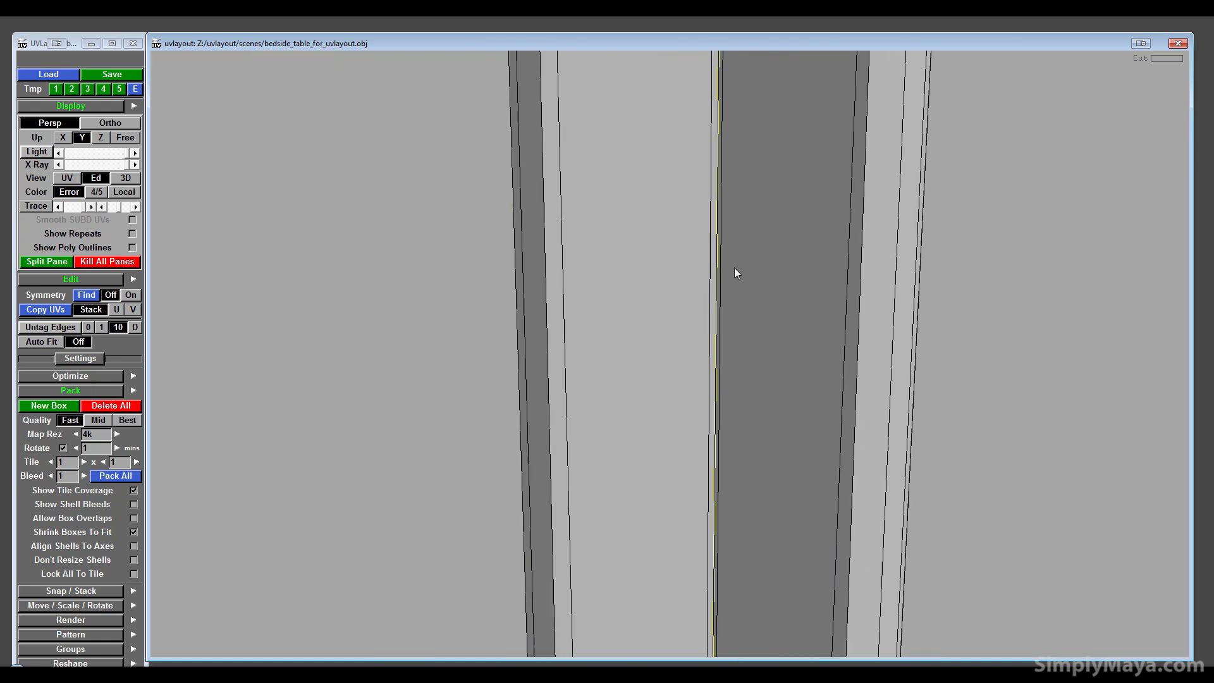
middle_drag(735, 267, 726, 332)
right_drag(726, 332, 721, 386)
right_drag(735, 276, 673, 332)
middle_drag(673, 332, 672, 320)
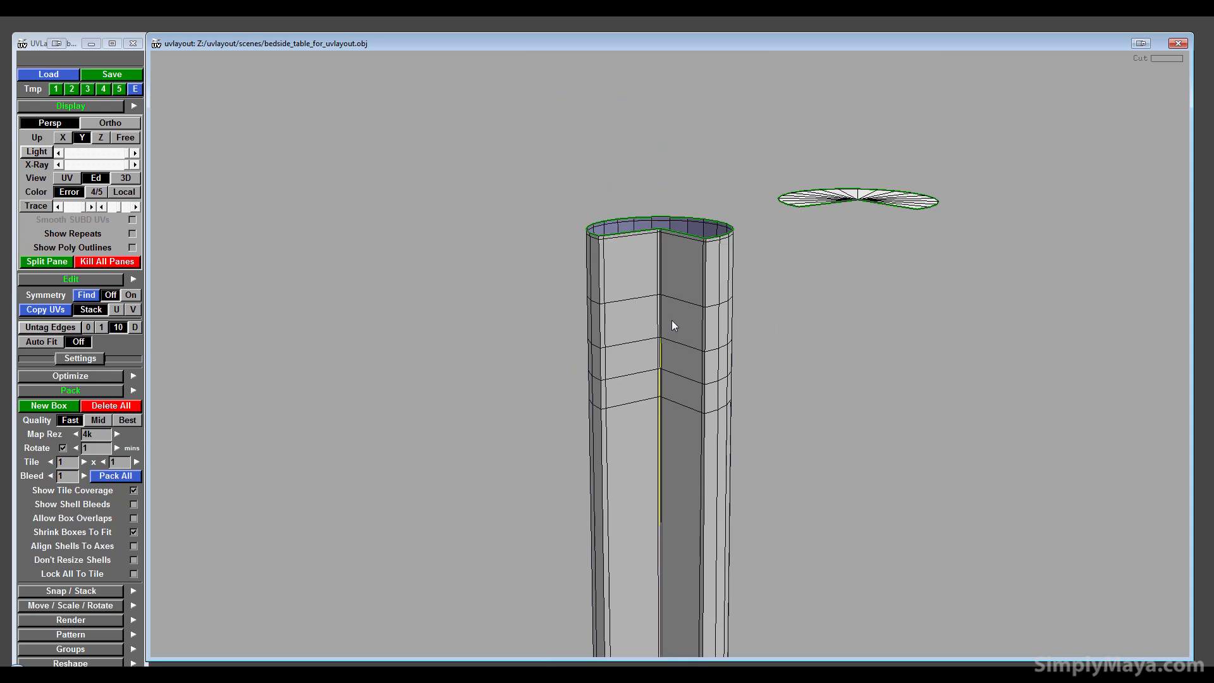
mouse_move(672, 316)
right_down()
mouse_move(673, 306)
mouse_move(654, 330)
right_up()
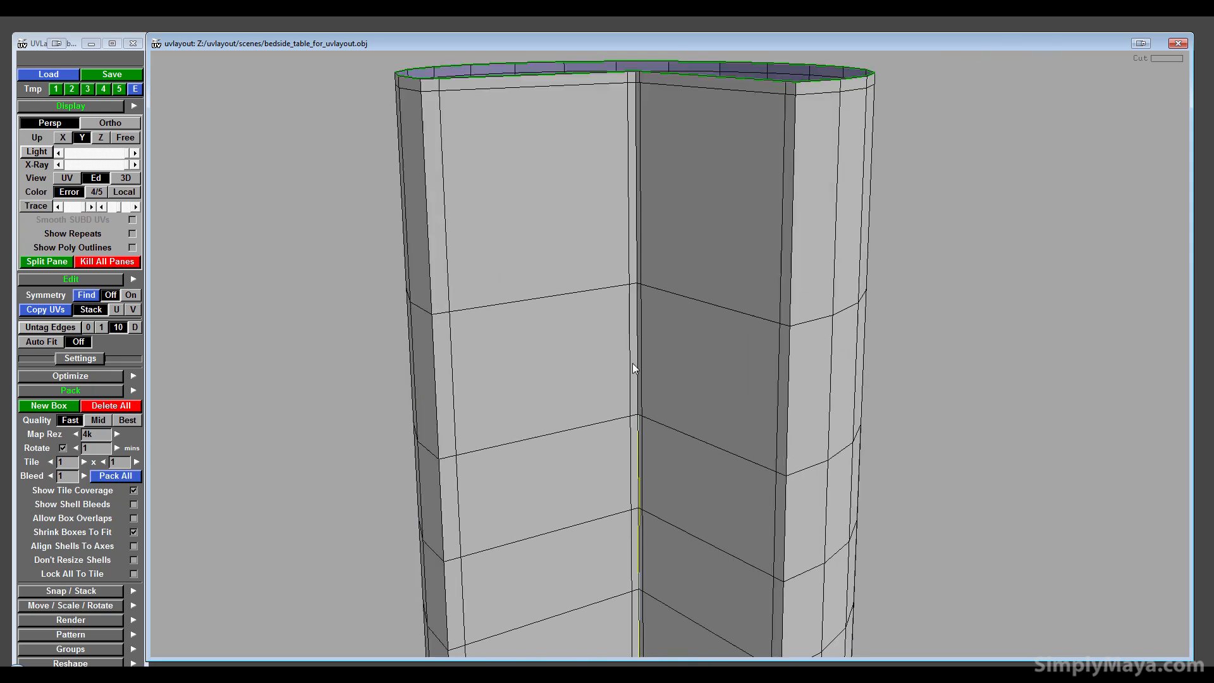
key(c)
right_drag(637, 329, 635, 379)
middle_drag(635, 379, 629, 1)
key(c)
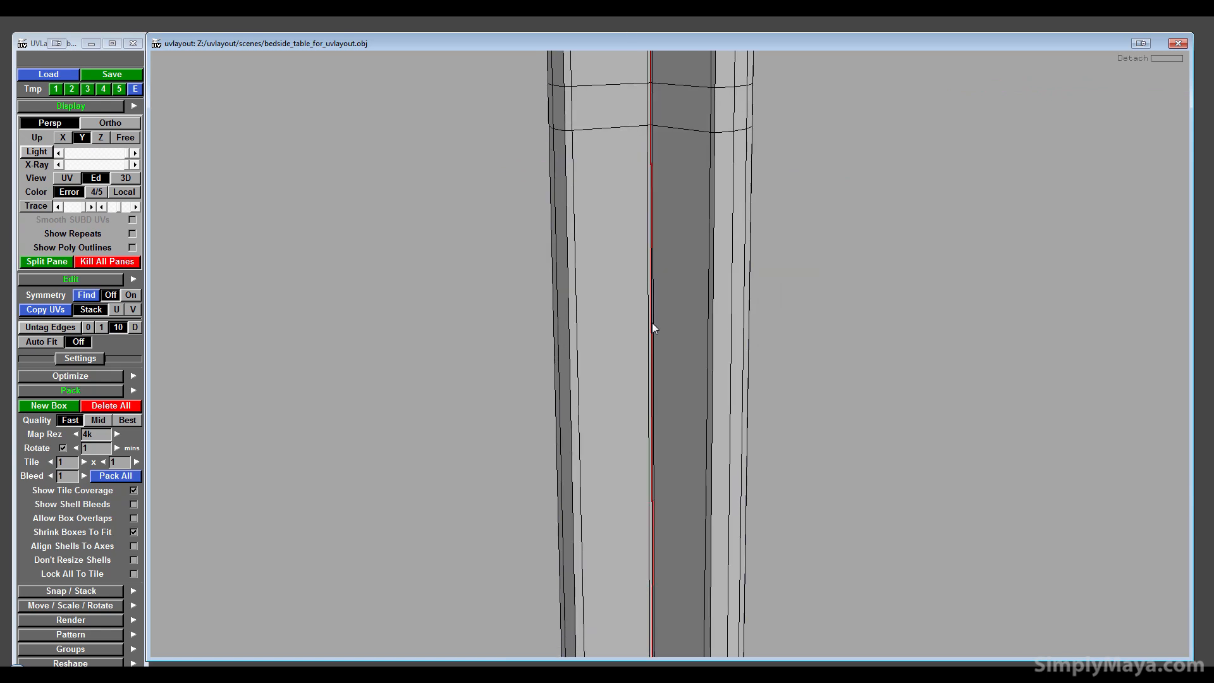
- Detach the wedge-shaped ledge from the lower end of the recess and place it below the leg shaft
right_drag(652, 322, 661, 493)
middle_drag(661, 493, 674, 345)
middle_drag(657, 553, 640, 525)
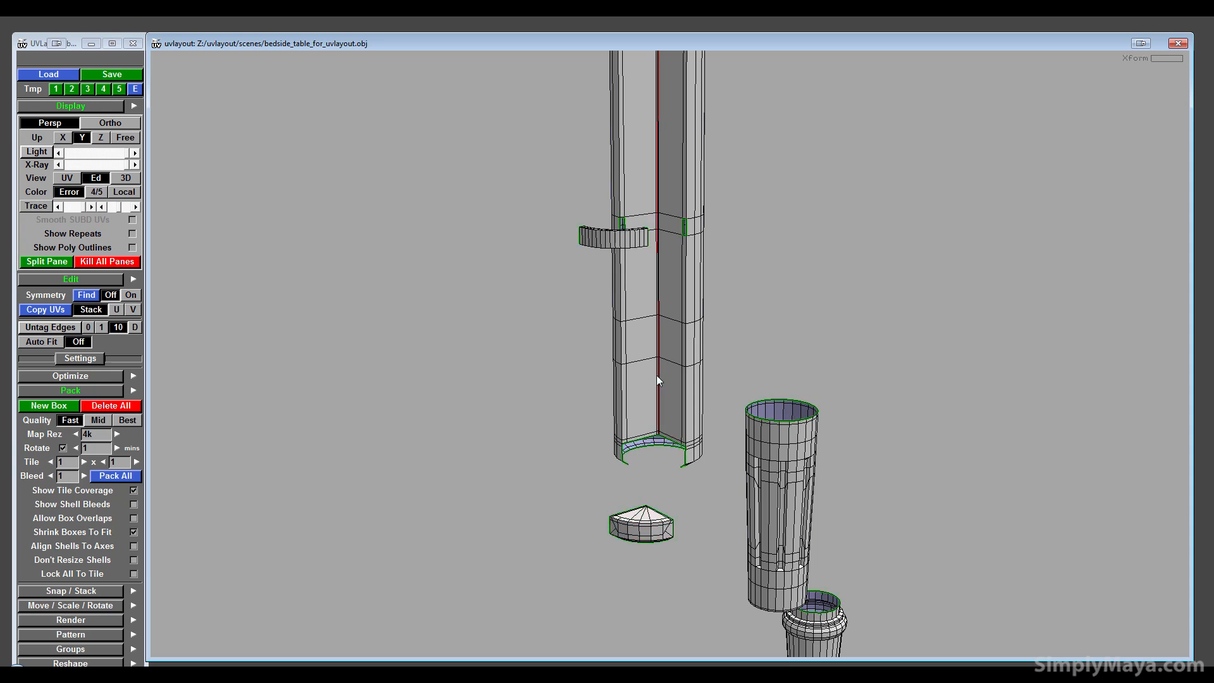
- Move the leg shaft clear of its detached pieces and split it open along the inner corner cut
middle_drag(656, 375, 488, 473)
right_drag(479, 425, 541, 419)
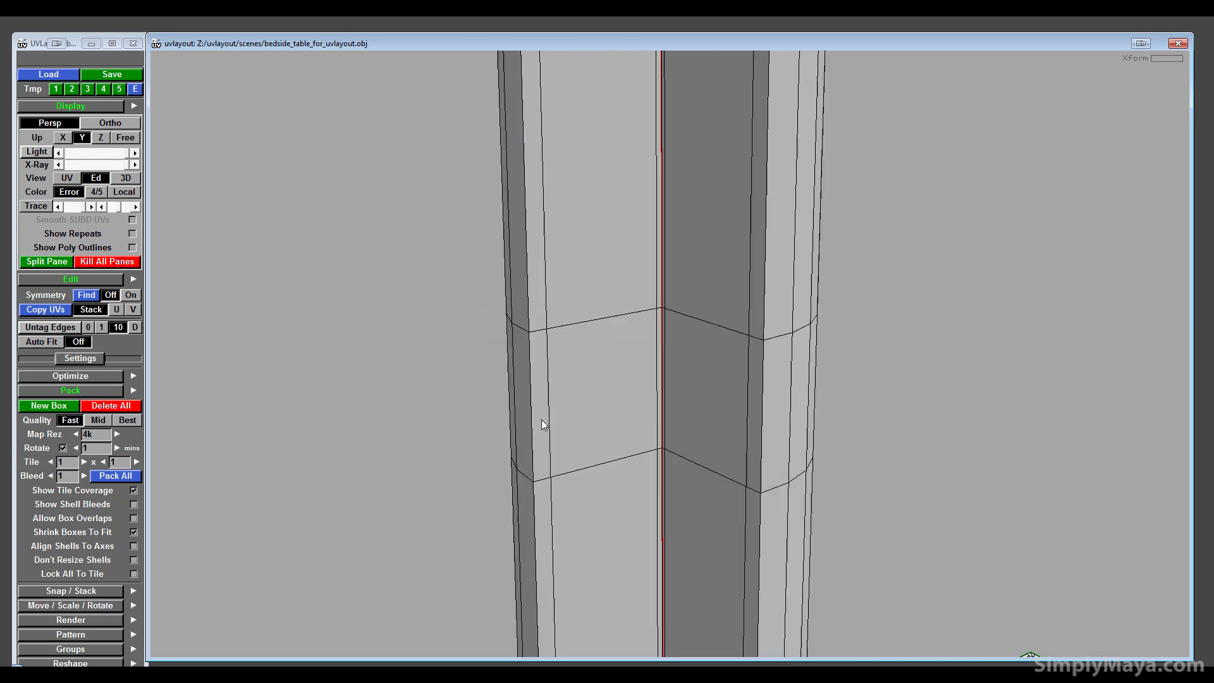
middle_drag(588, 370, 604, 133)
right_drag(715, 462, 592, 447)
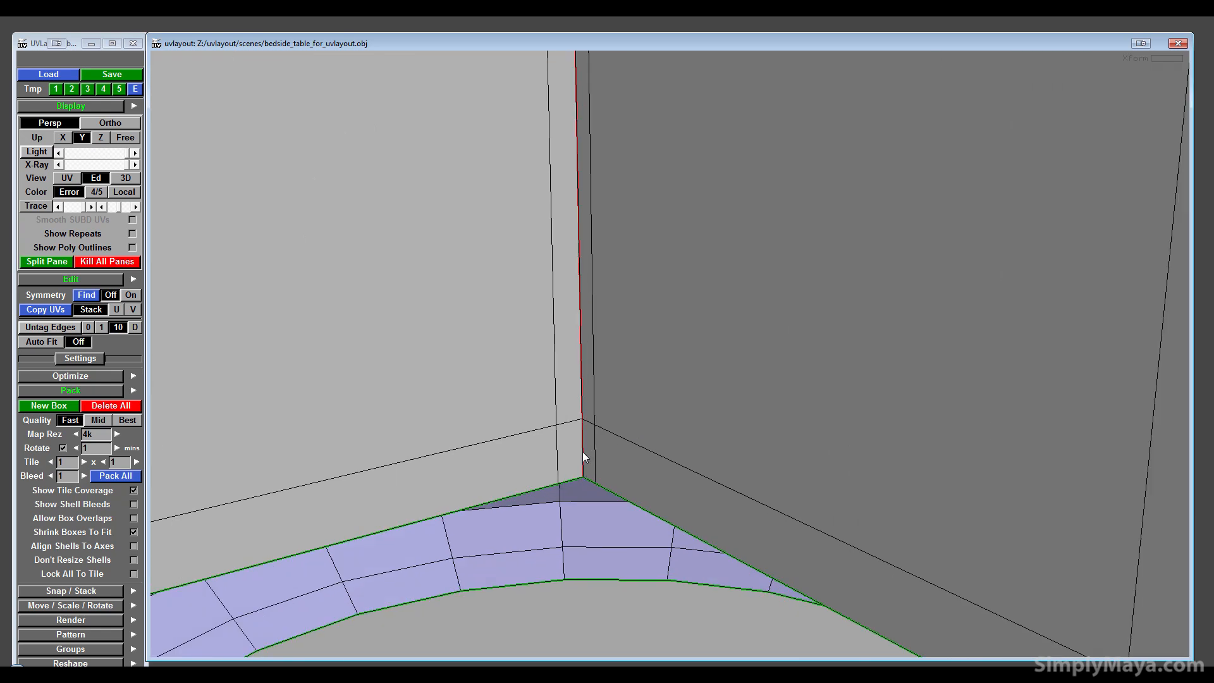
key(shift+s)
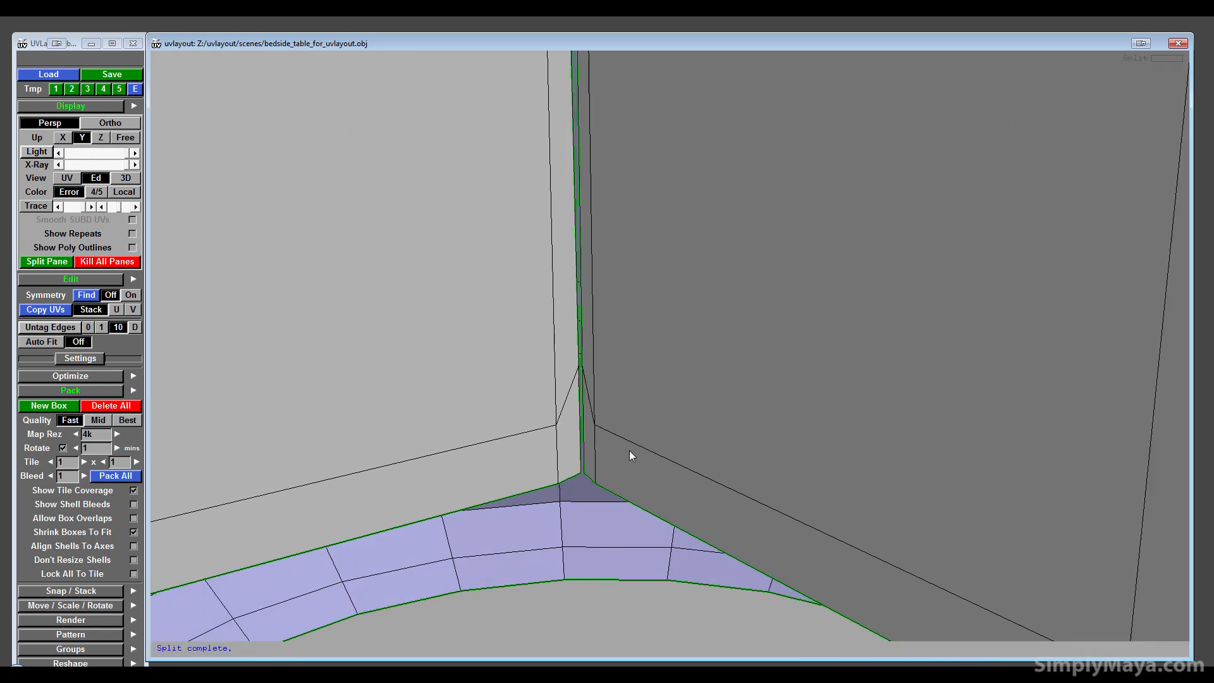
- Examine the split inner corner seam along the whole leg shaft, from its lower end to its open top
right_drag(629, 450, 663, 265)
middle_drag(696, 76, 704, 217)
right_drag(696, 291, 690, 196)
middle_drag(700, 297, 670, 295)
right_drag(671, 295, 646, 209)
middle_drag(645, 266, 639, 492)
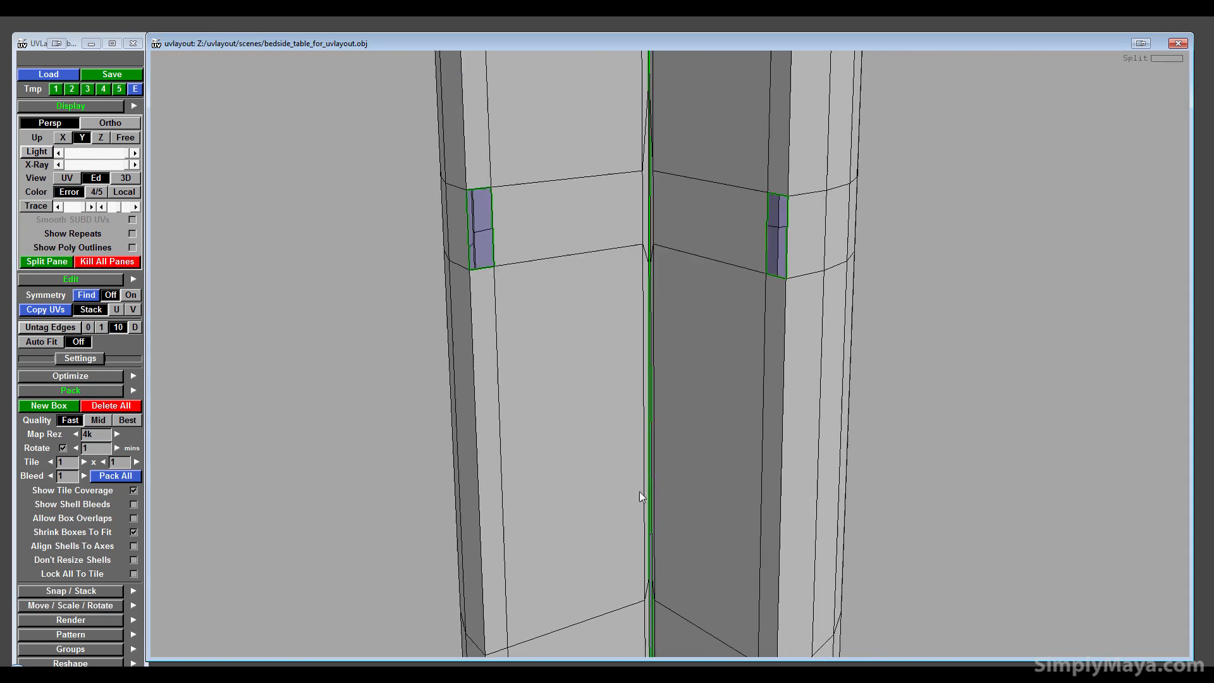
middle_drag(658, 114, 653, 373)
middle_drag(650, 82, 646, 335)
middle_drag(649, 190, 656, 519)
middle_drag(659, 316, 669, 569)
right_drag(684, 386, 668, 187)
middle_drag(668, 187, 662, 439)
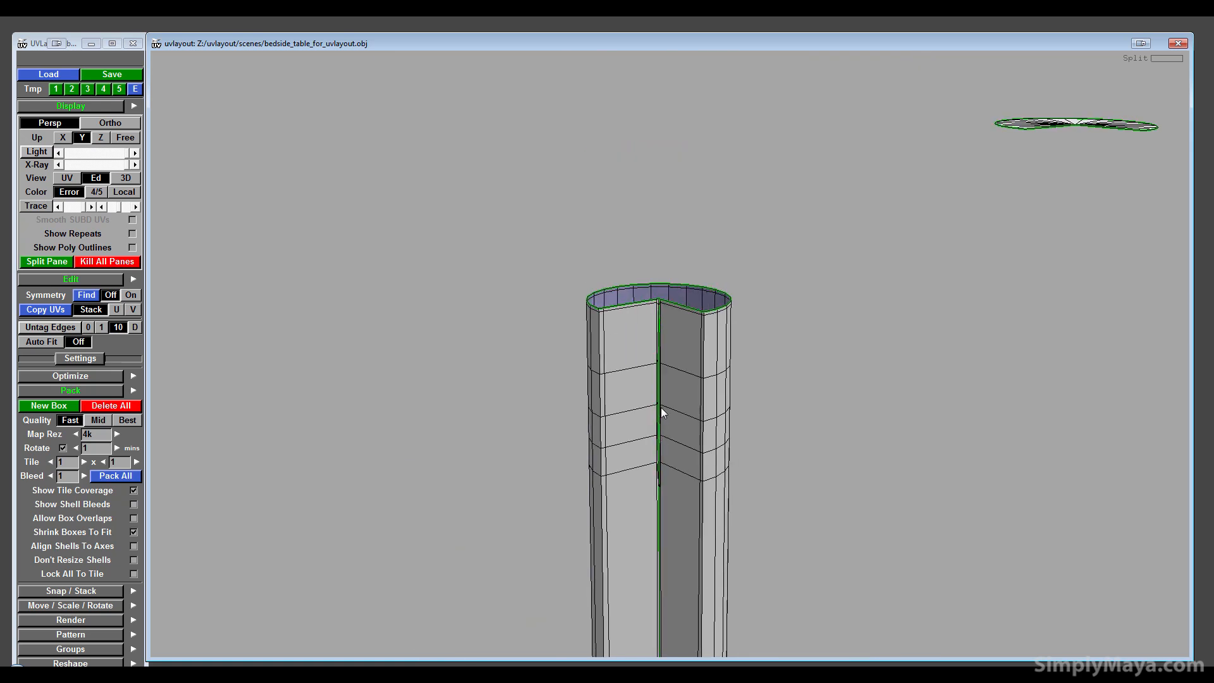
right_drag(662, 408, 661, 303)
middle_drag(661, 302, 652, 437)
right_drag(651, 438, 703, 636)
middle_drag(704, 636, 817, 480)
right_drag(817, 481, 809, 542)
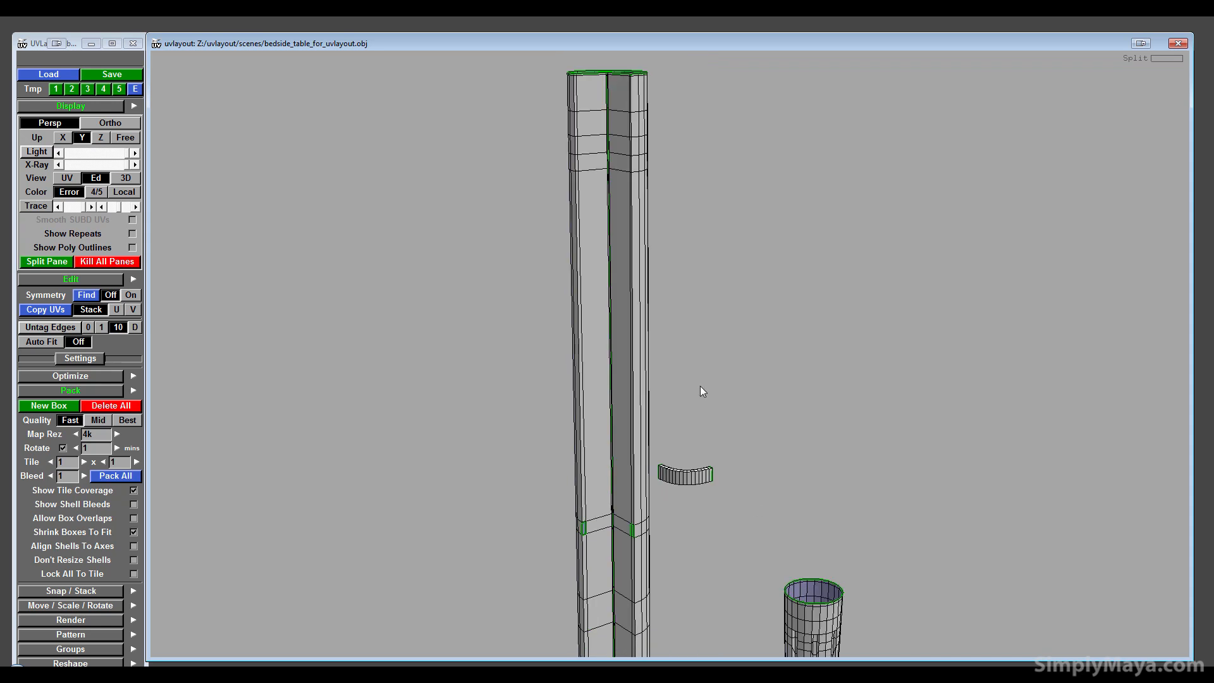
- Move the fluted, tapered lower leg section into line directly above the turned foot piece
middle_drag(700, 386, 688, 416)
right_drag(654, 433, 624, 424)
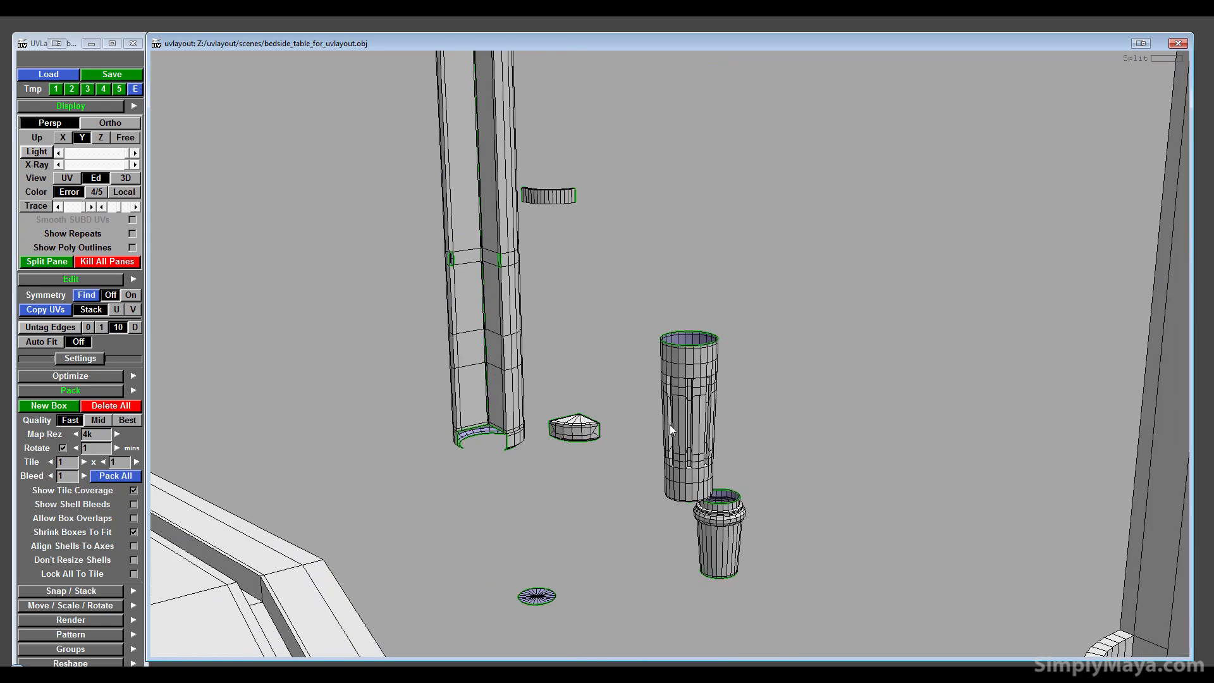
middle_drag(683, 417, 711, 416)
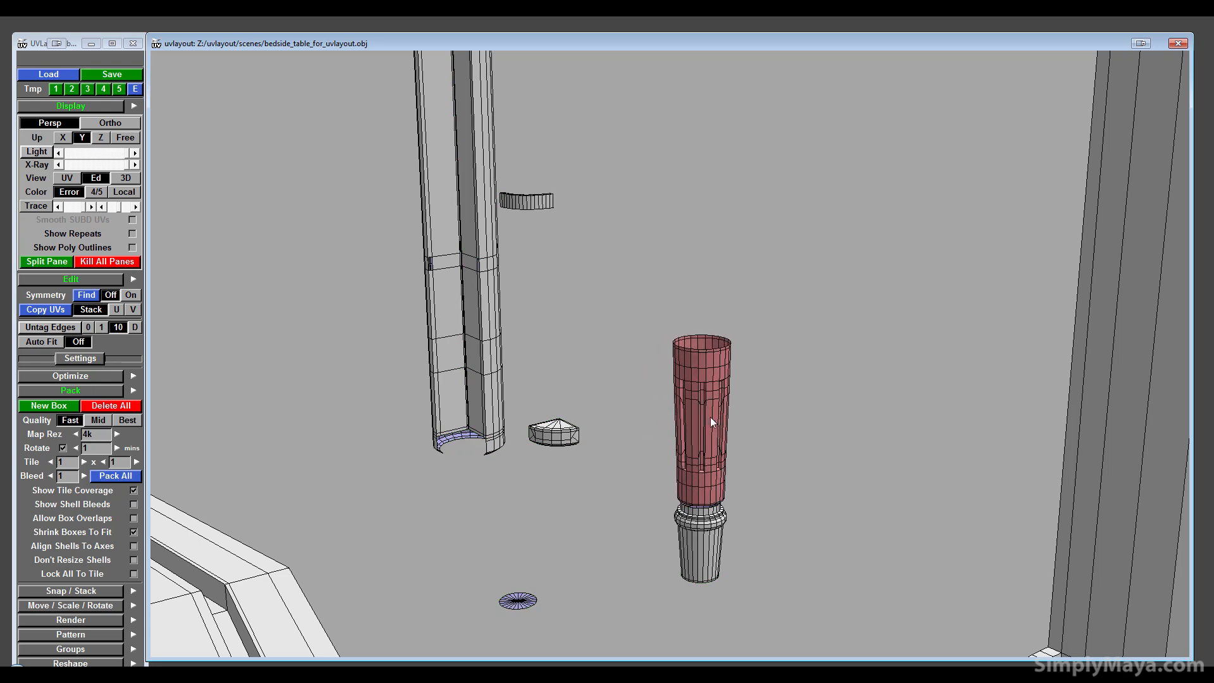
right_drag(661, 510, 818, 525)
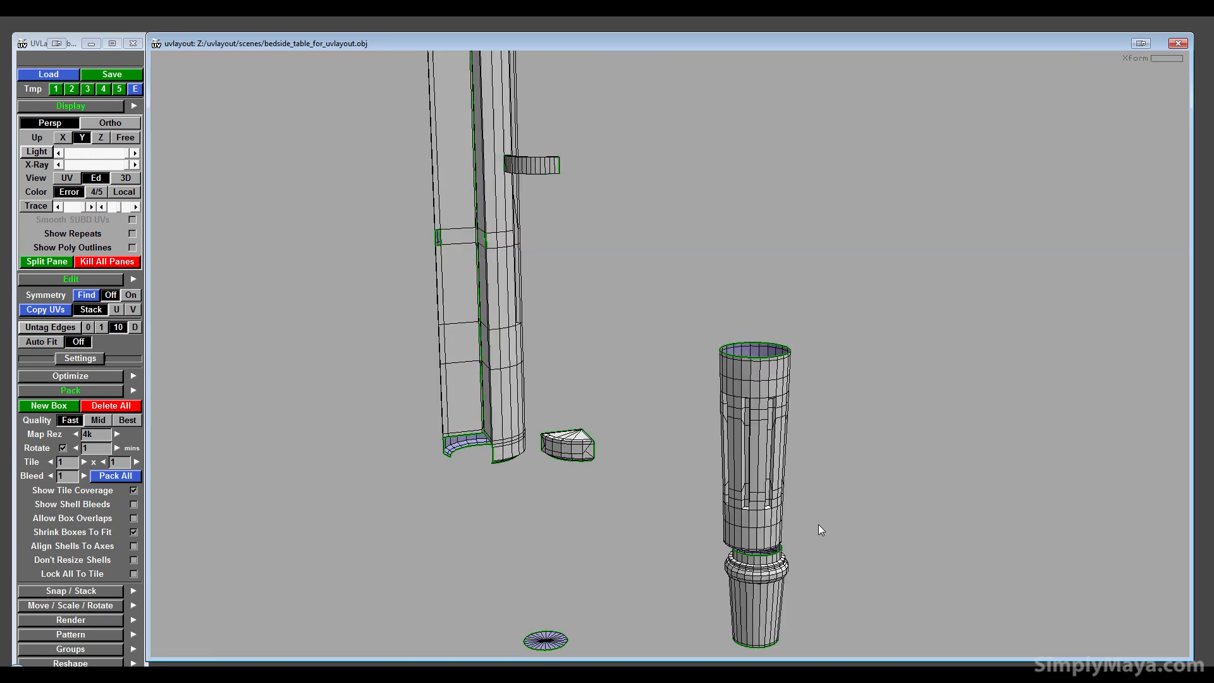
drag(689, 527, 631, 537)
right_drag(631, 536, 727, 556)
- Cut a vertical seam down the full length of the tapered section and the foot, and split both shells along it
middle_drag(626, 411, 649, 252)
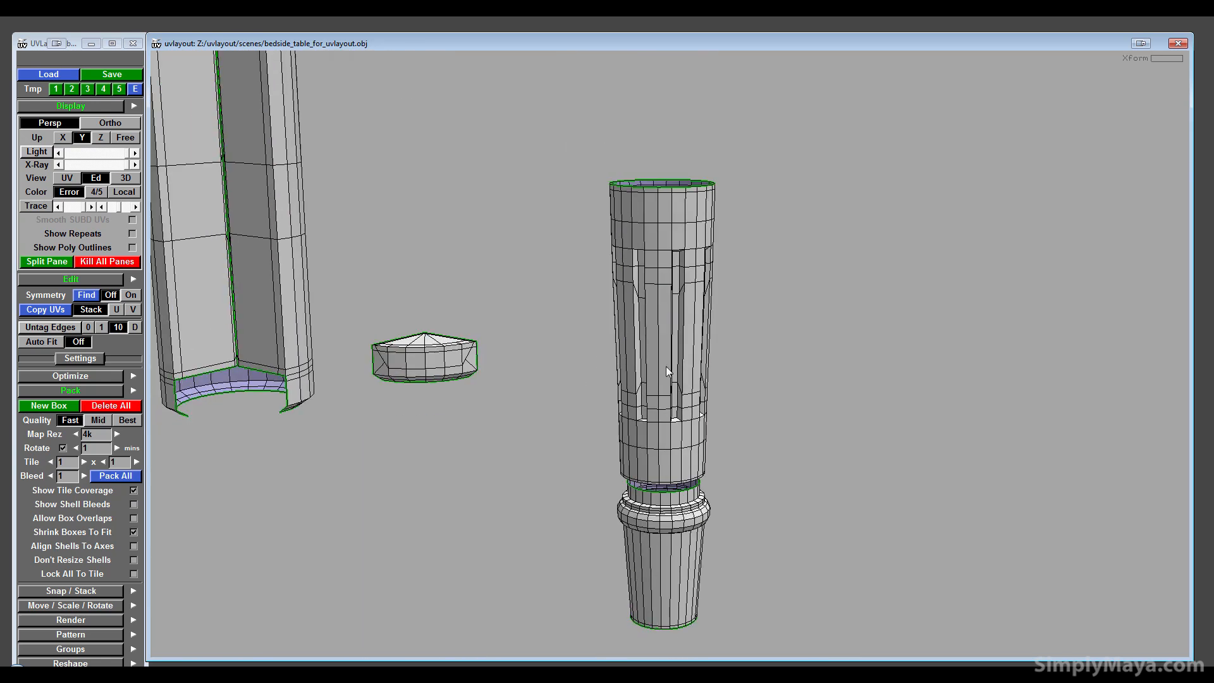
key(c)
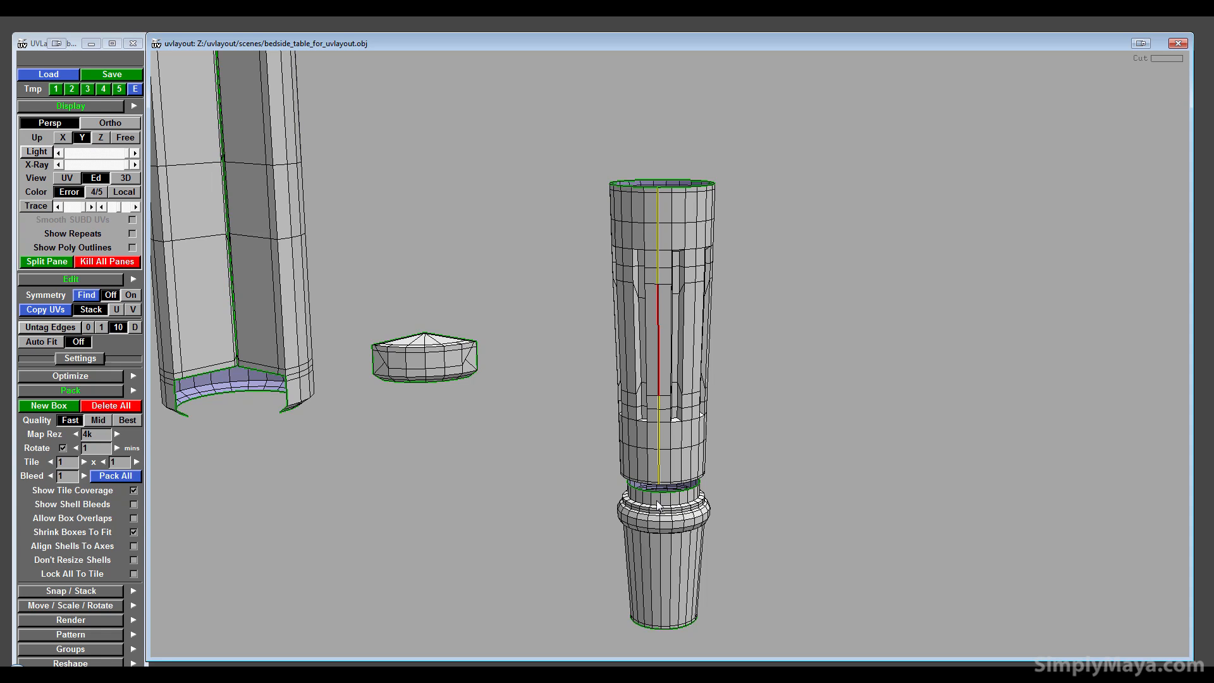
key(c)
key(shift+s)
key(shift+s)
- Drop all of the leg's detached shells out of the edit view into UV space in one box selection
right_drag(681, 434, 685, 515)
middle_drag(684, 515, 678, 445)
right_drag(678, 445, 674, 509)
middle_drag(674, 509, 666, 387)
middle_drag(644, 606, 659, 336)
drag(658, 335, 663, 449)
right_drag(663, 449, 538, 430)
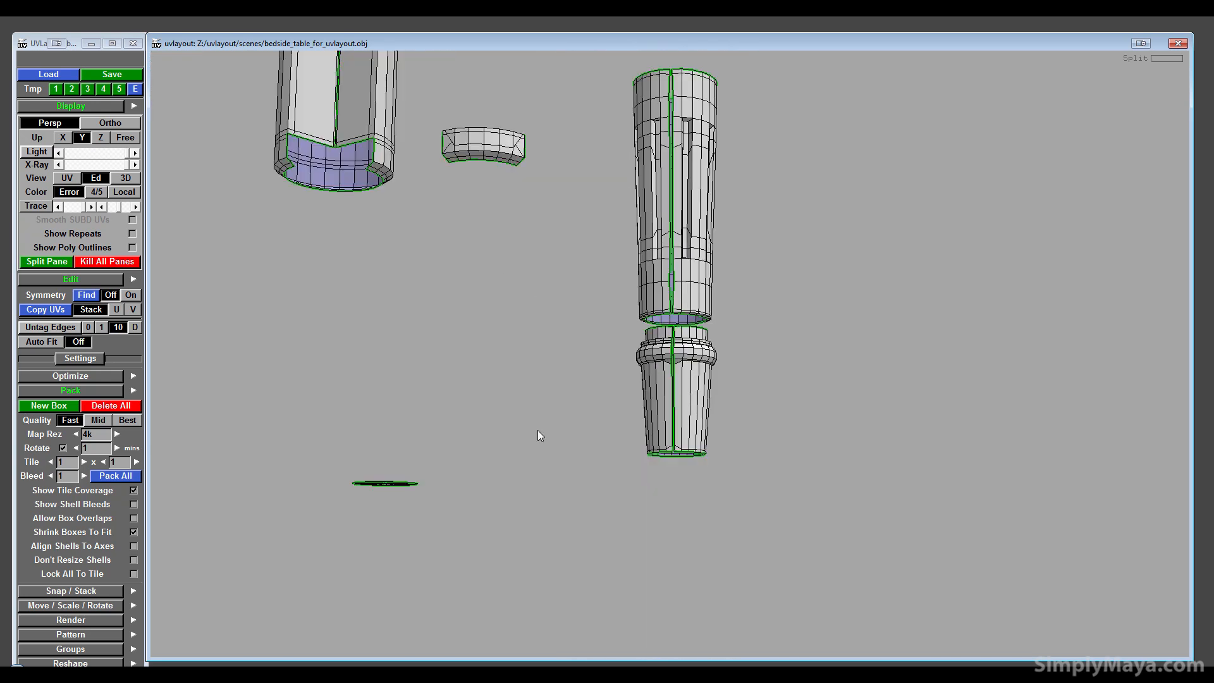
middle_drag(537, 430, 573, 537)
right_drag(573, 537, 579, 435)
drag(579, 434, 628, 446)
key(shift+d)
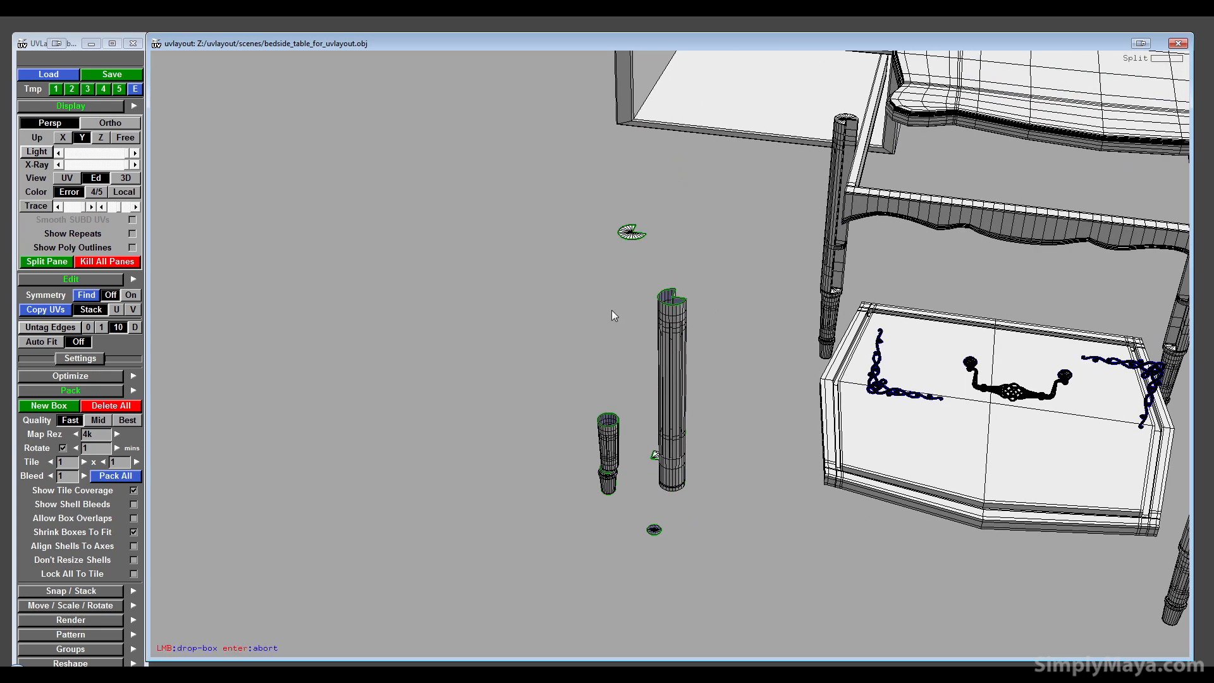
drag(588, 369, 713, 628)
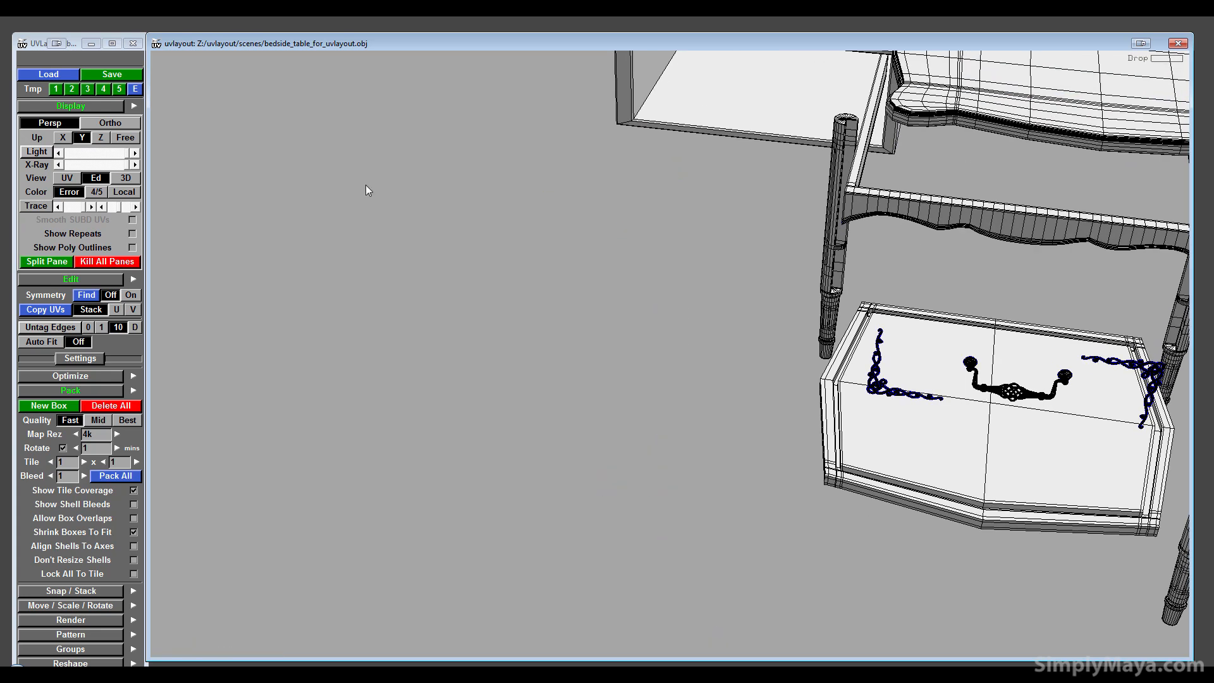
- Switch to the UV view and flatten all of the dropped leg shells together
click(67, 179)
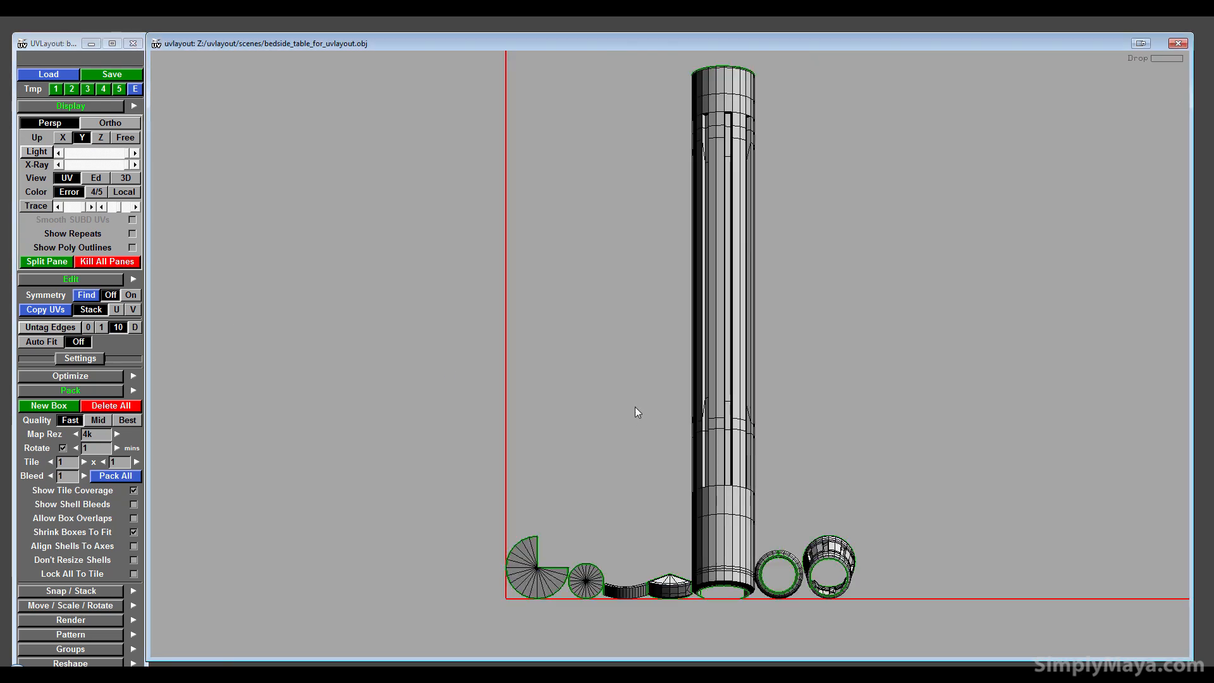
key(shift+f)
drag(505, 156, 884, 583)
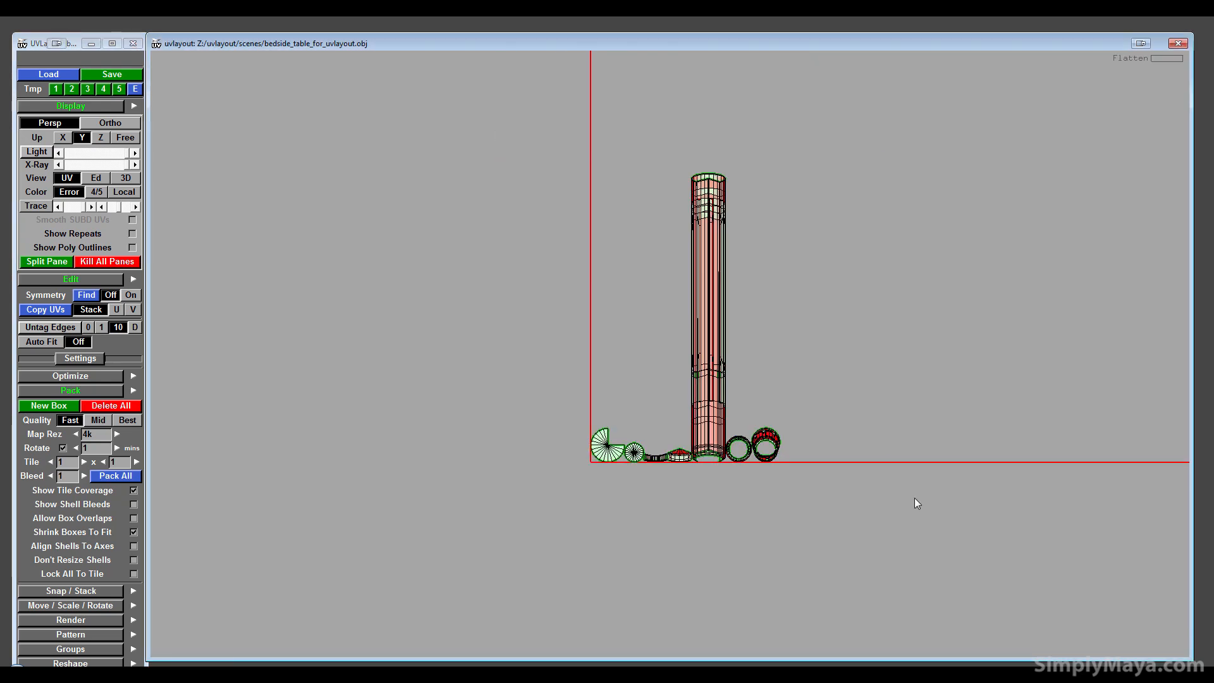
- Run the timed optimization on the flattened leg shells with the duration set to 1 minute
click(64, 390)
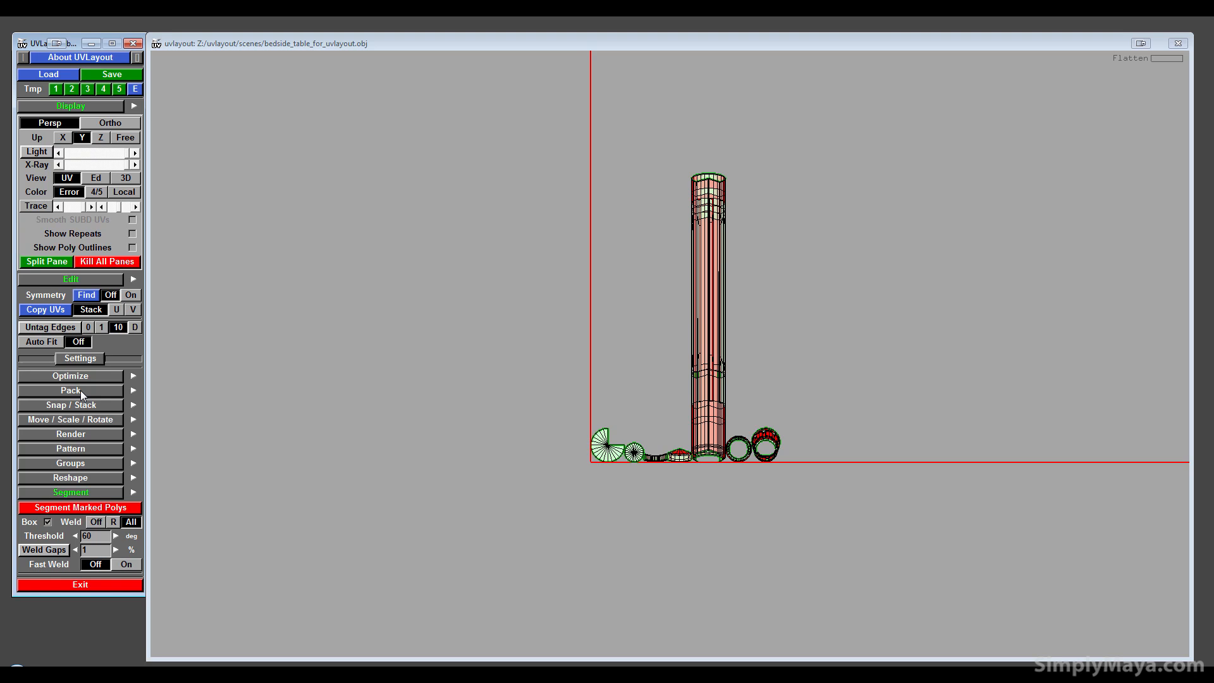
click(75, 378)
click(54, 407)
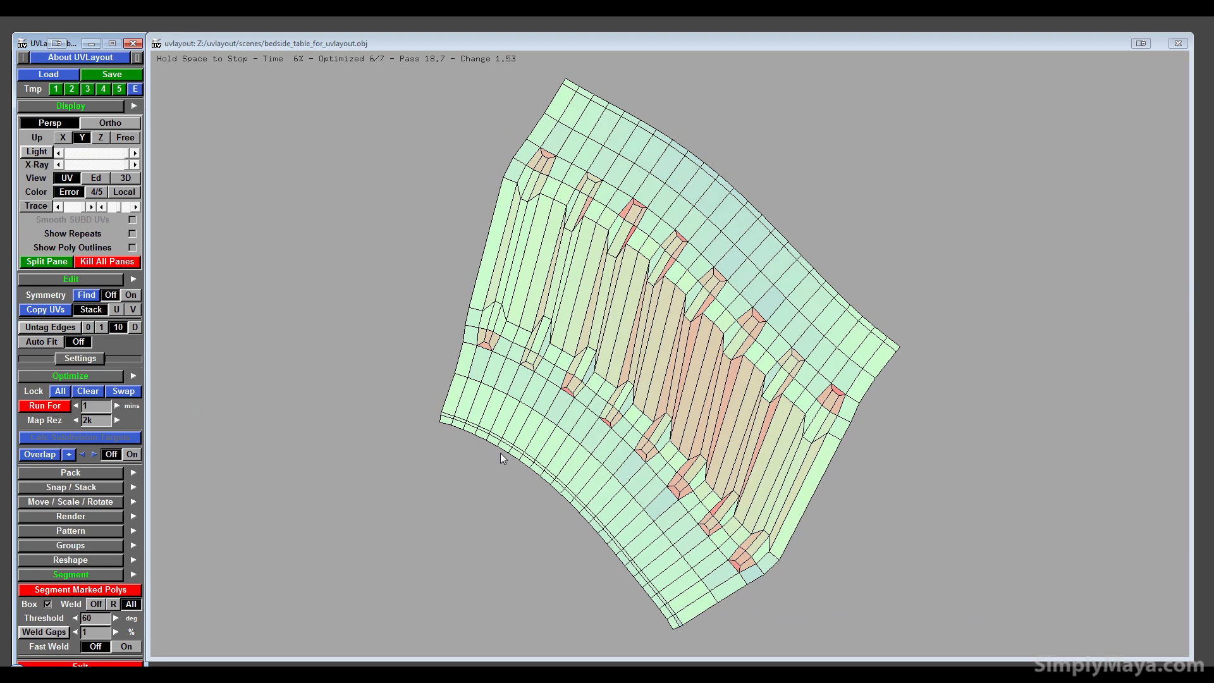
- Separate the overlapping UV shells by moving the fluted section, the long shaft and the foot shell apart
middle_drag(782, 431, 905, 342)
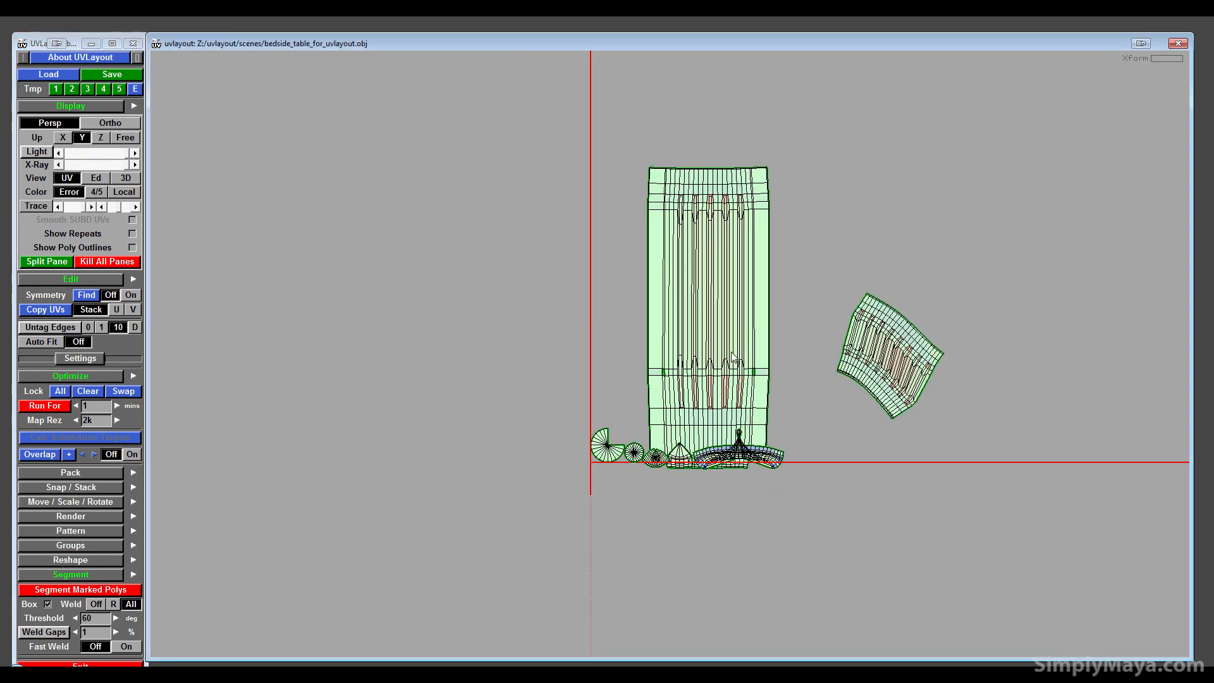
middle_drag(731, 438, 788, 326)
middle_drag(763, 455, 784, 396)
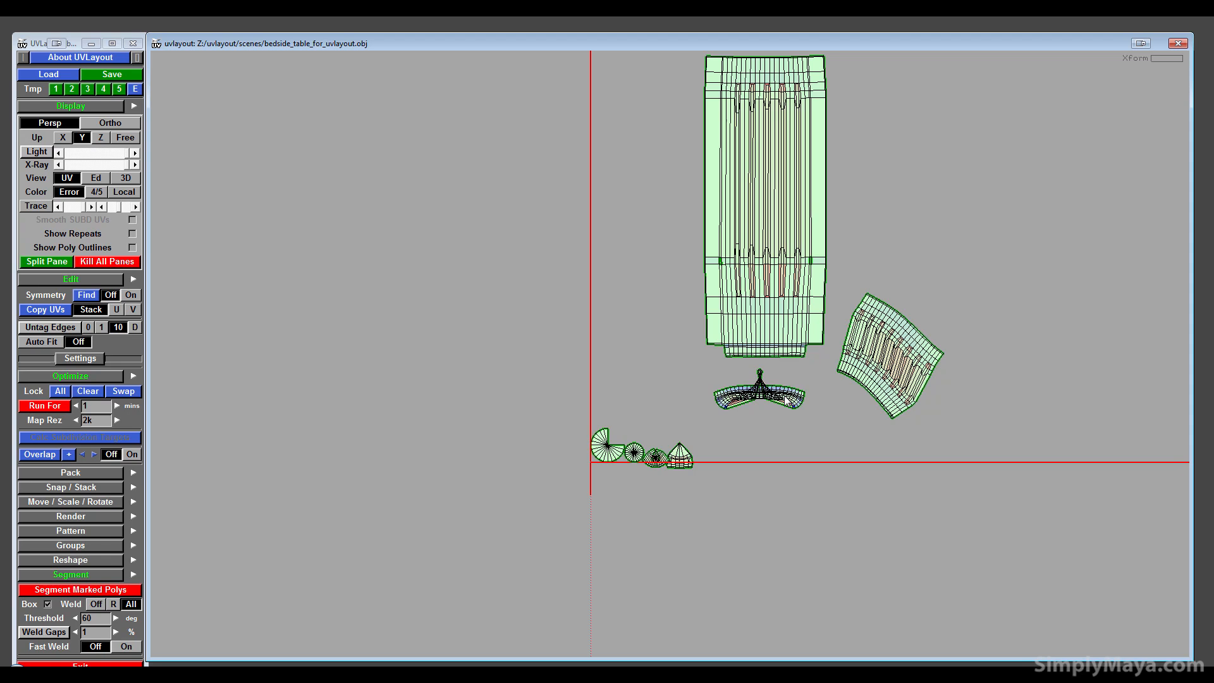
- Try flattening the tangled foot shell again, and return it from UV space to the edit view
right_drag(821, 439, 652, 274)
middle_drag(652, 274, 658, 353)
scroll(659, 353, up, 2)
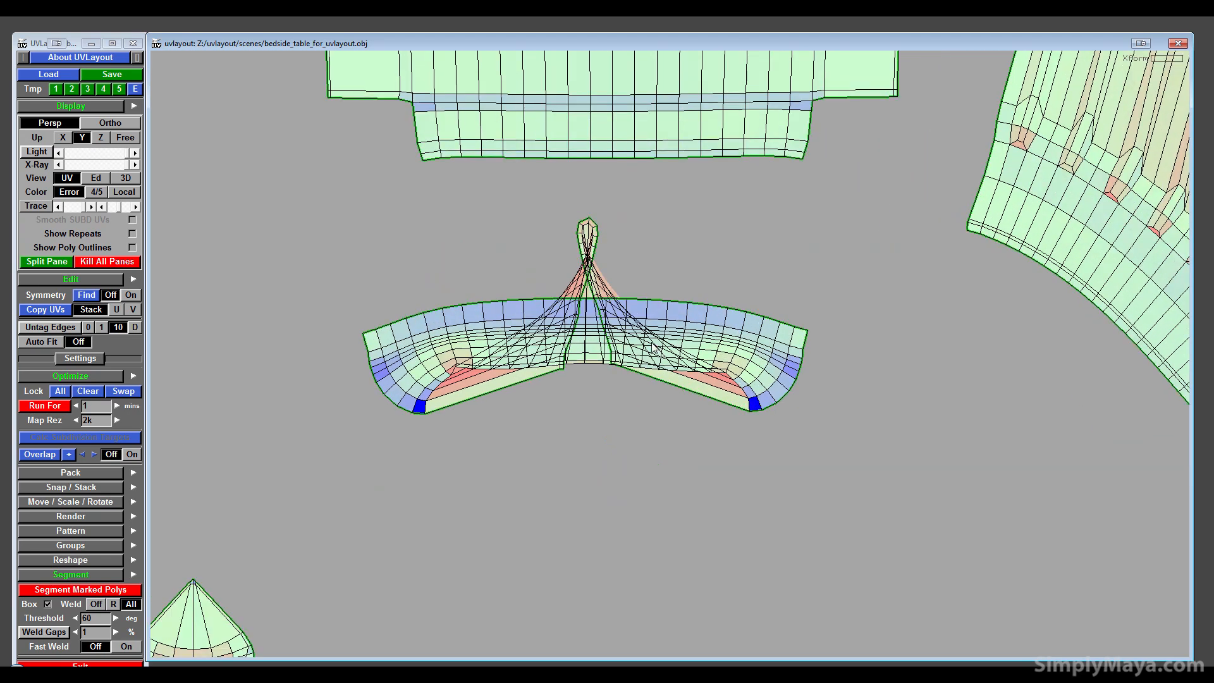
key(f)
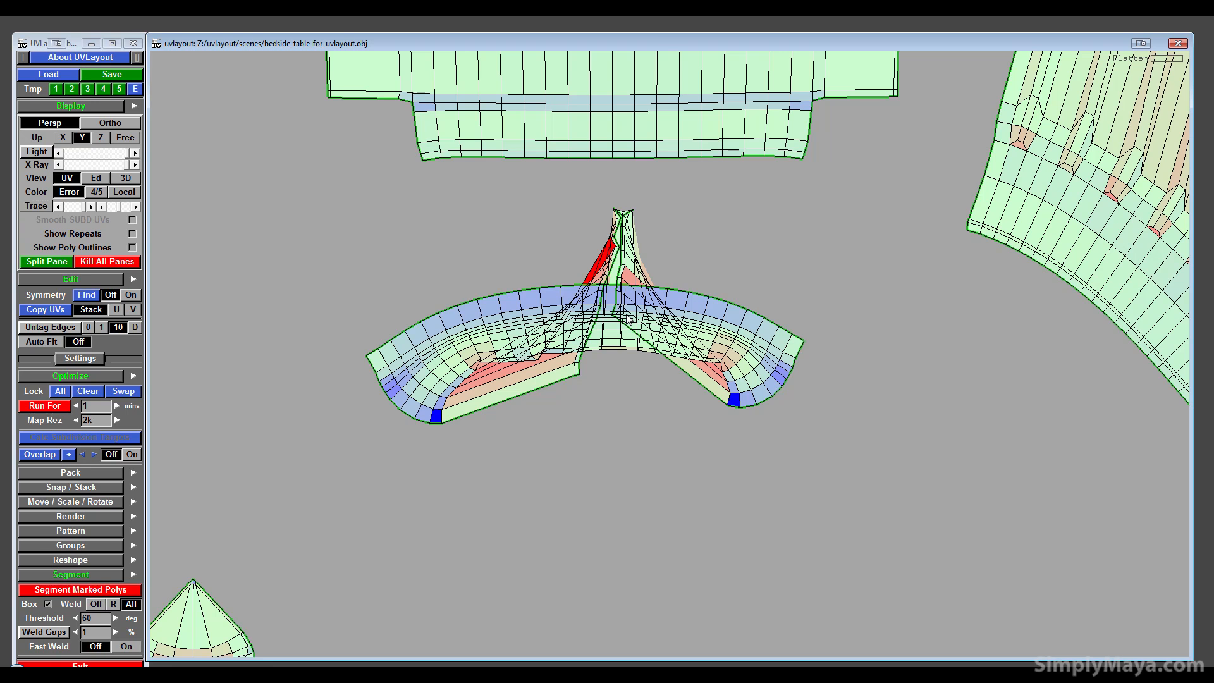
key(d)
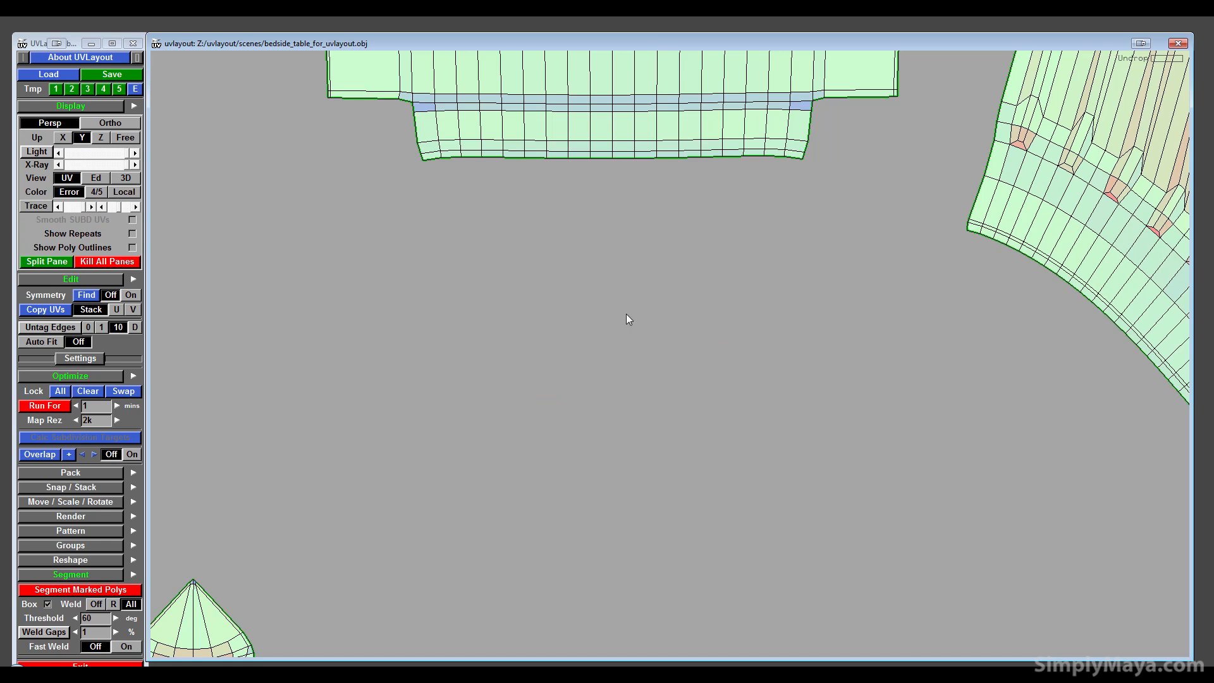
- In the edit view, cut the foot one polygon column beside its existing seam and detach that narrow vertical strip
click(104, 178)
drag(632, 412, 532, 484)
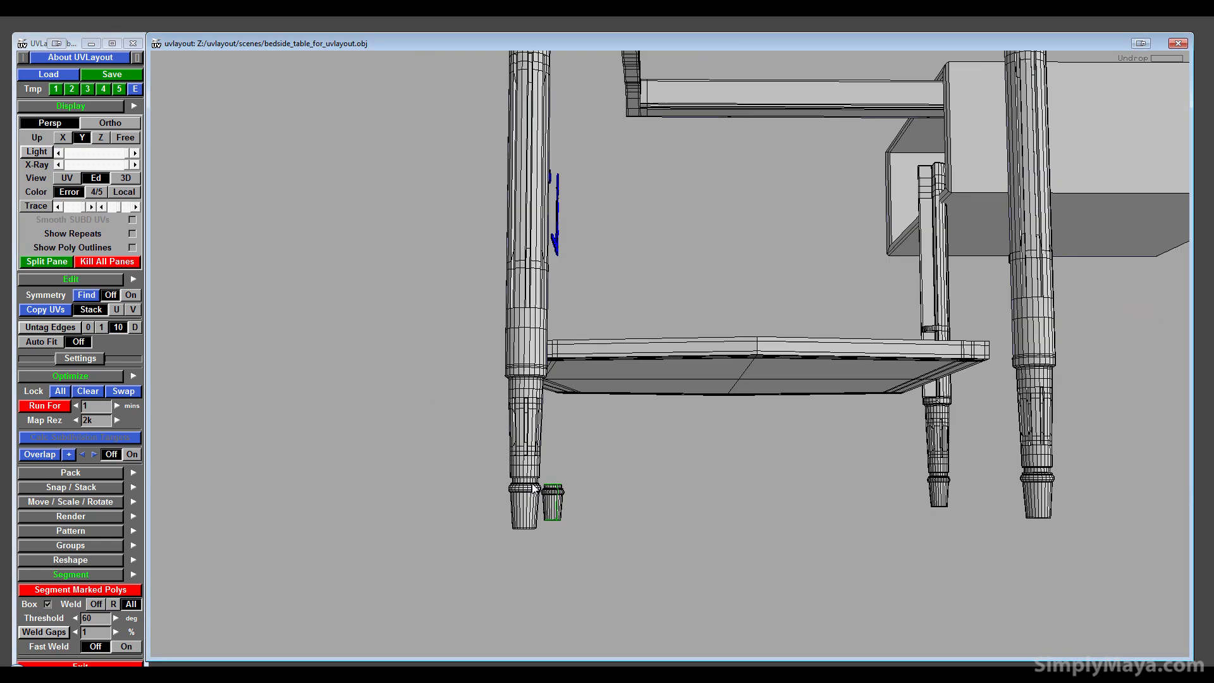
right_drag(532, 484, 897, 532)
middle_drag(897, 531, 790, 69)
drag(1023, 396, 514, 381)
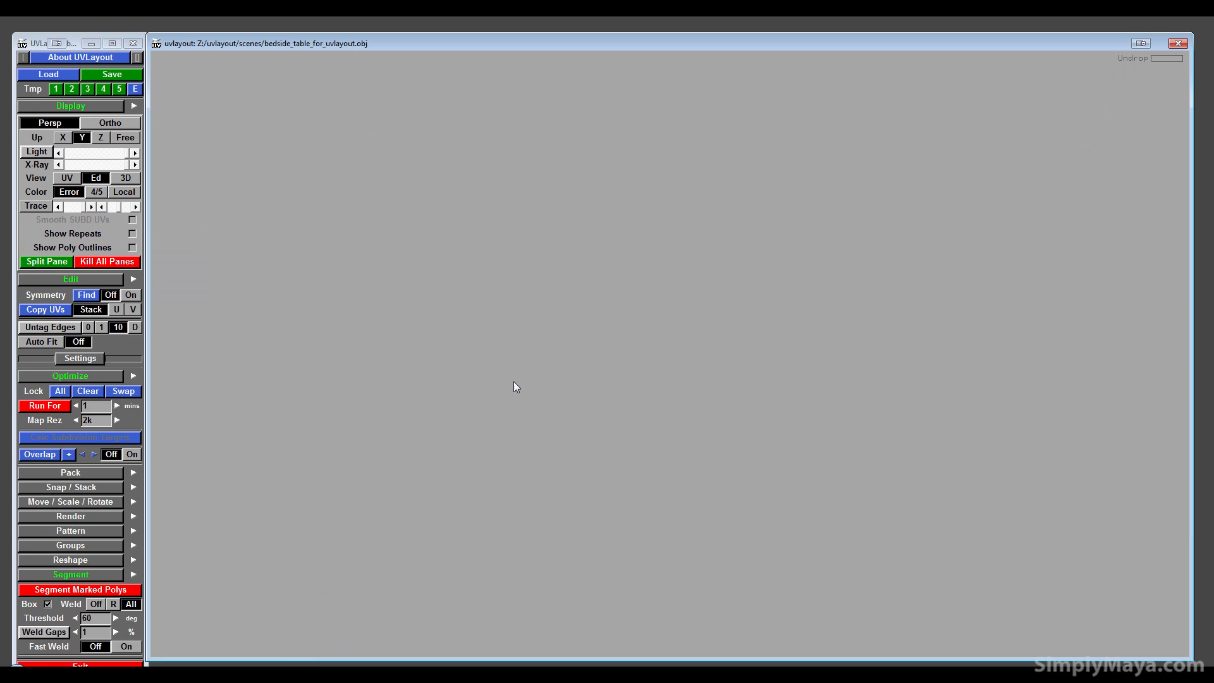
middle_drag(514, 381, 581, 484)
drag(581, 484, 547, 472)
middle_drag(390, 450, 393, 431)
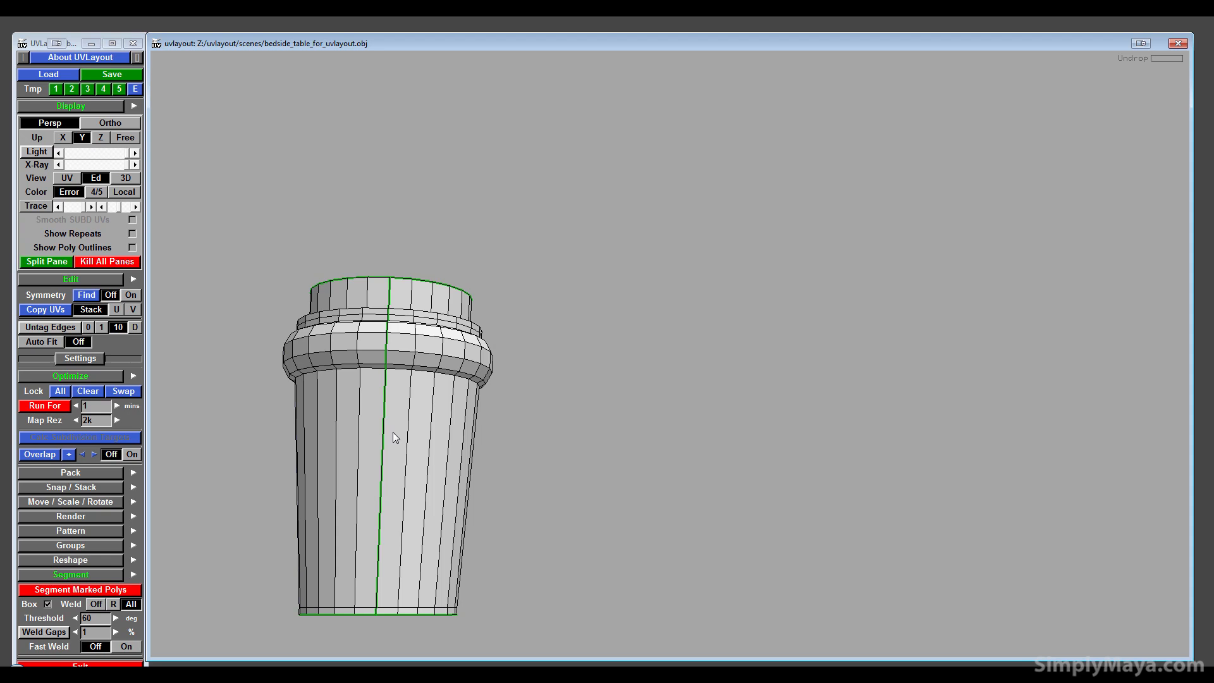
key(c)
key(Return)
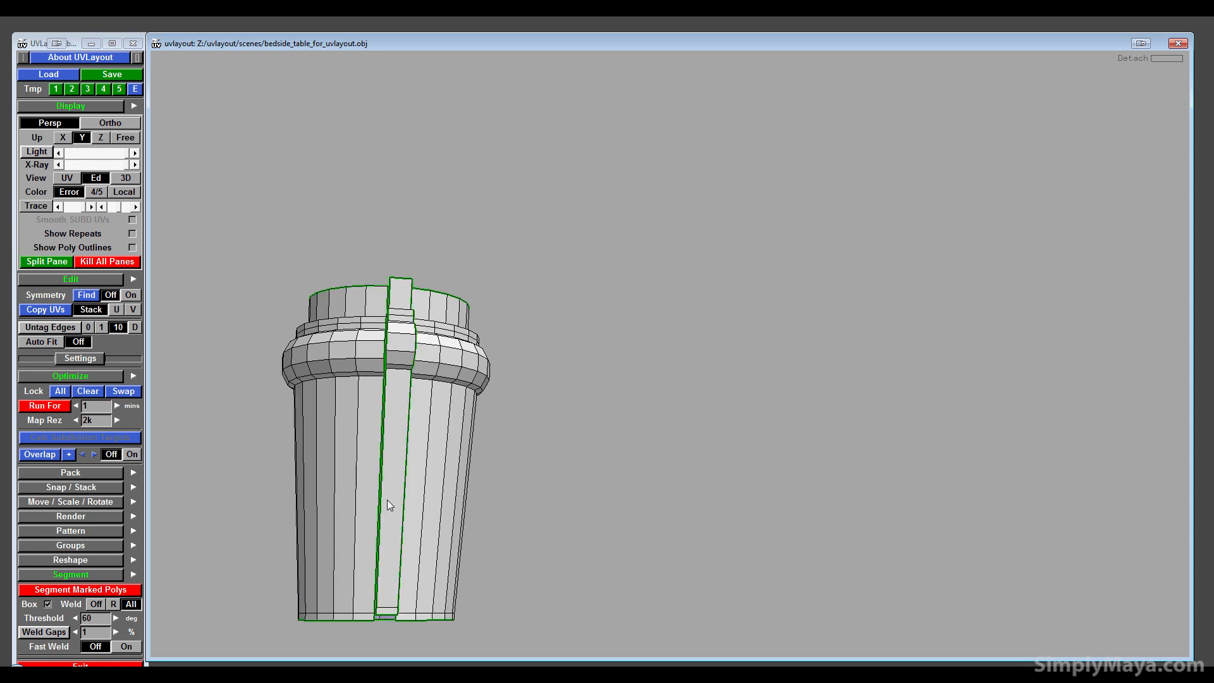
- Drop the foot shell and its narrow strip into UV space, and flatten the foot shell in the UV view
key(d)
key(d)
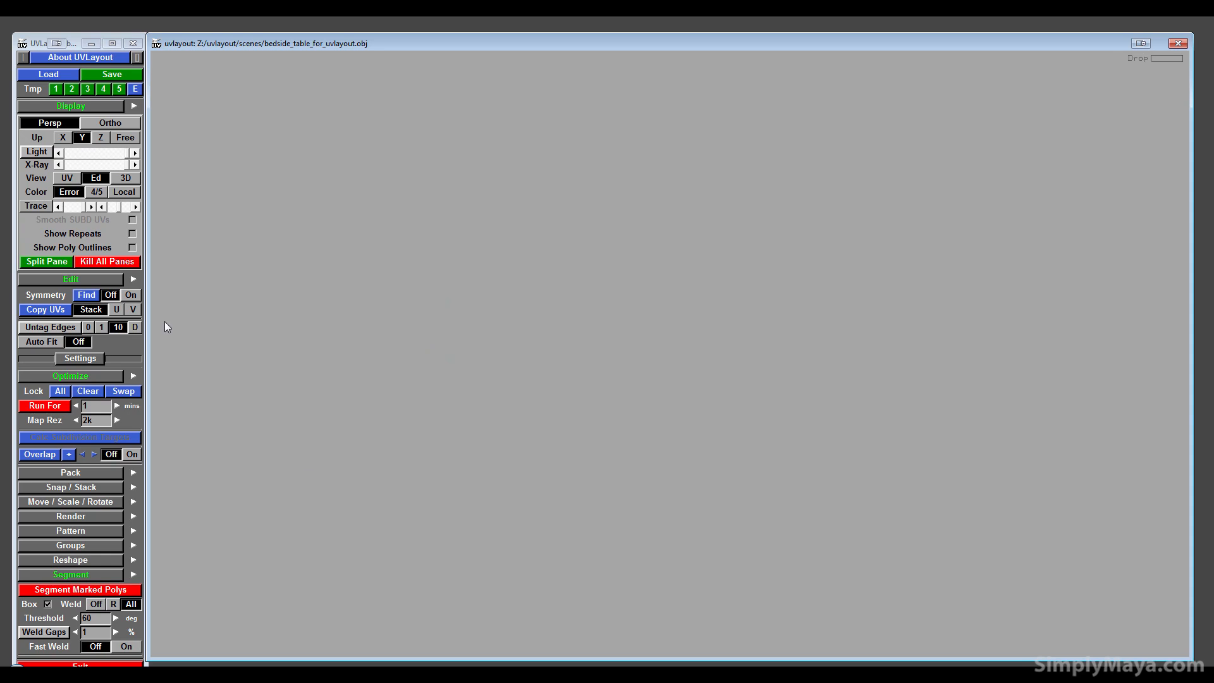
click(71, 178)
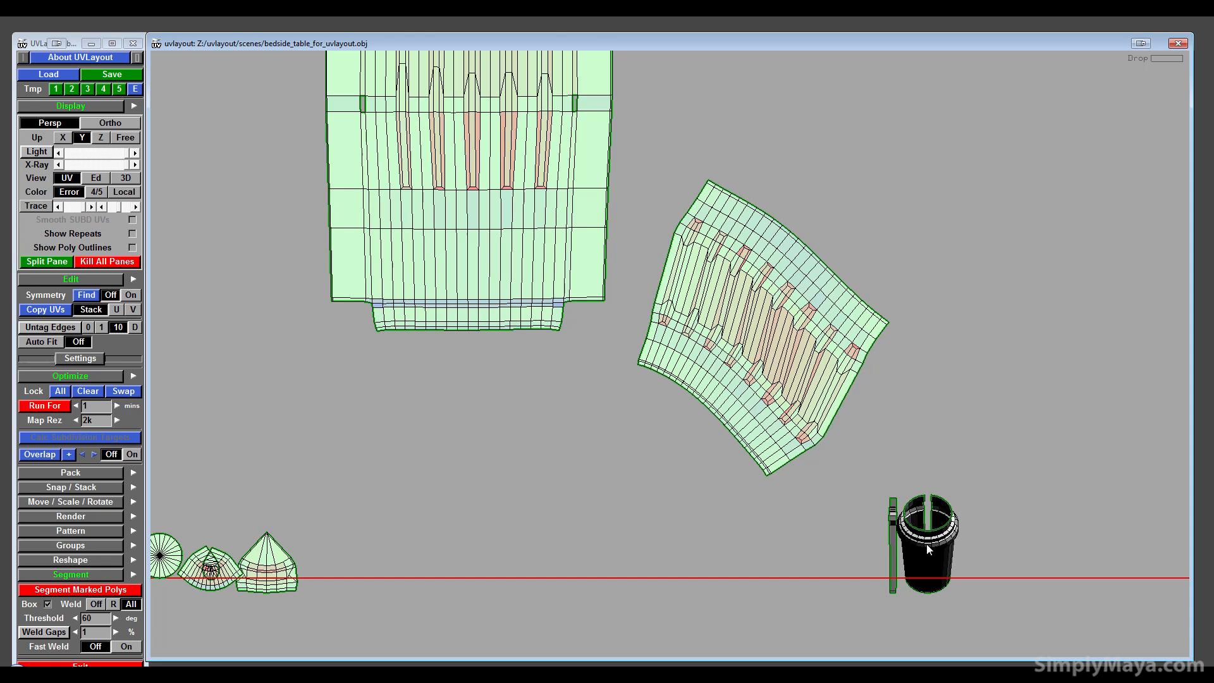
key(f)
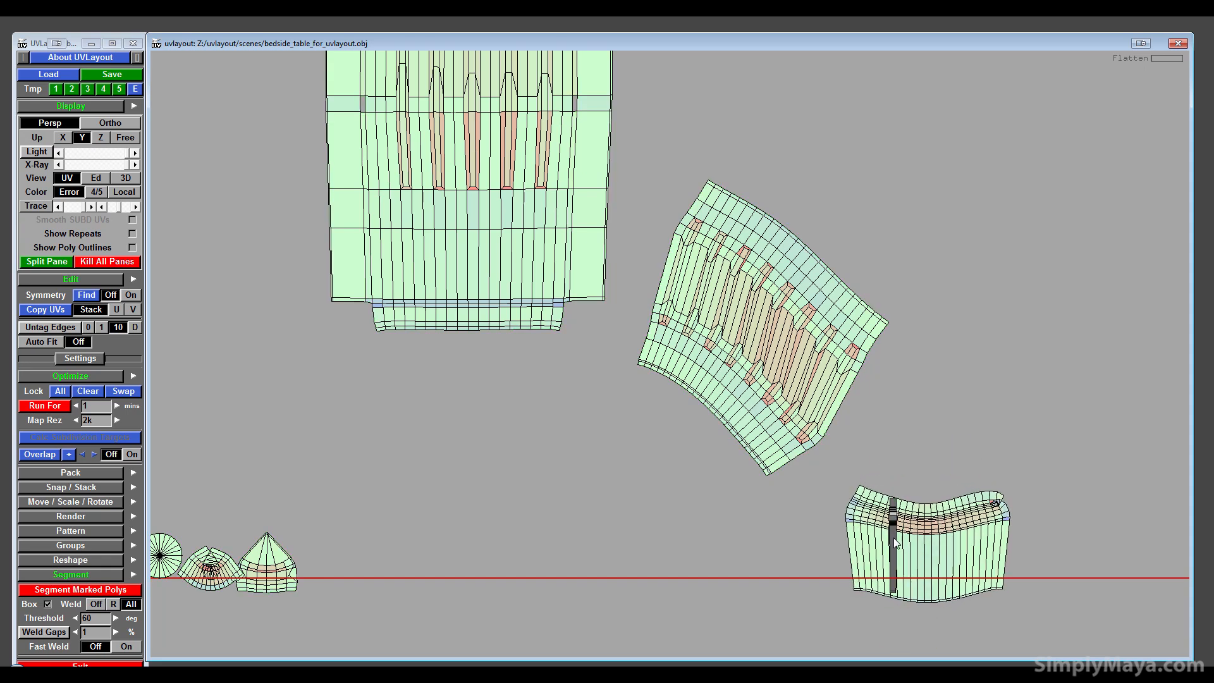
- Flatten the narrow strip, move it beside the foot shell and snap it to the matching side edge
key(f)
middle_drag(893, 539, 819, 554)
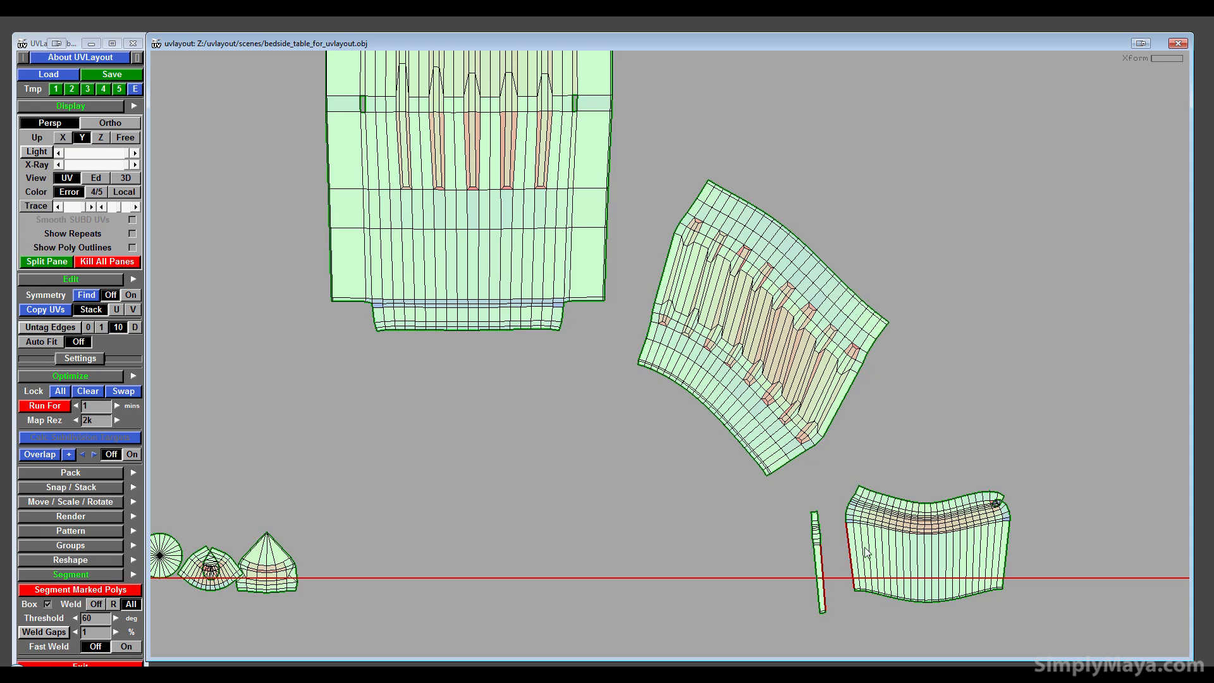
key(w)
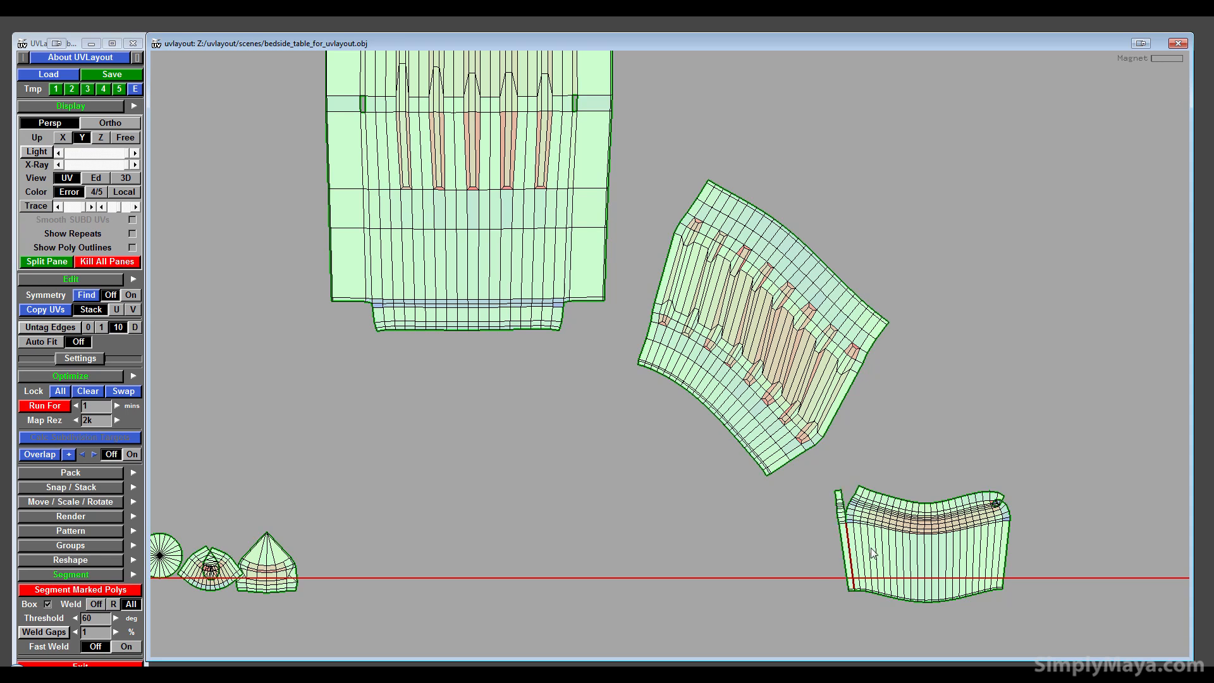
- Weld the narrow strip to the foot shell along their shared edges, including the curved upper part
middle_drag(872, 548, 730, 346)
right_drag(731, 347, 822, 382)
middle_drag(822, 382, 775, 535)
right_drag(775, 535, 786, 511)
middle_drag(786, 511, 697, 306)
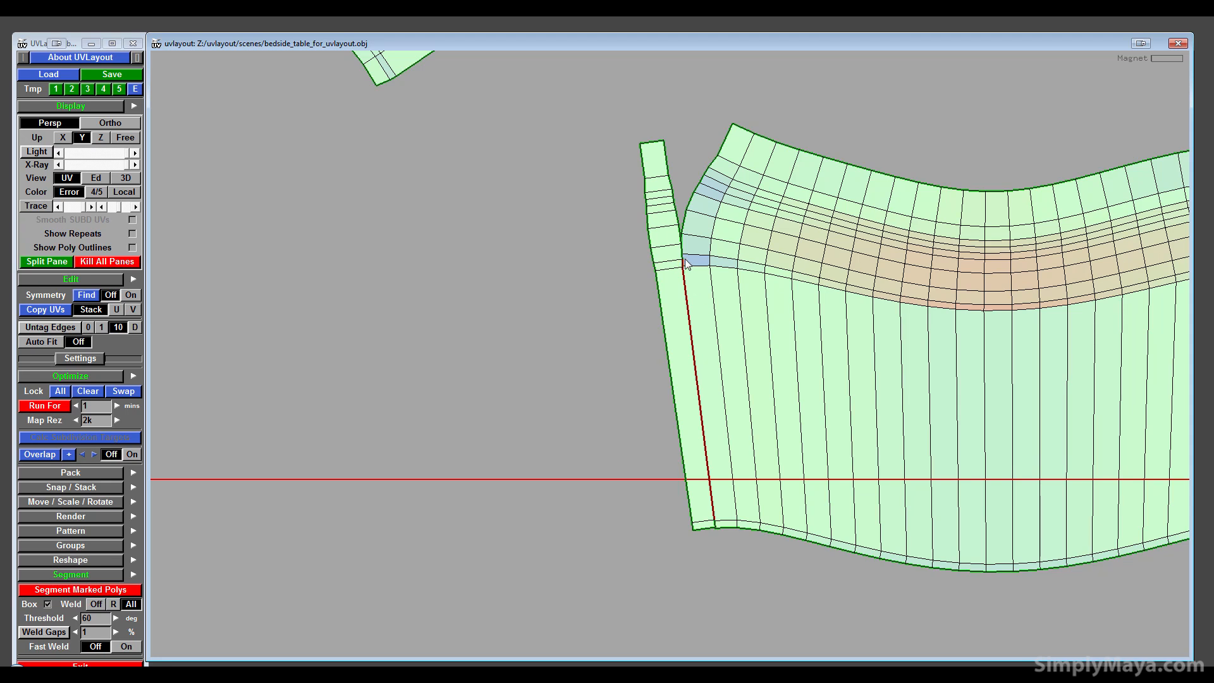
key(w)
key(w)
key(w)
key(w)
key(Return)
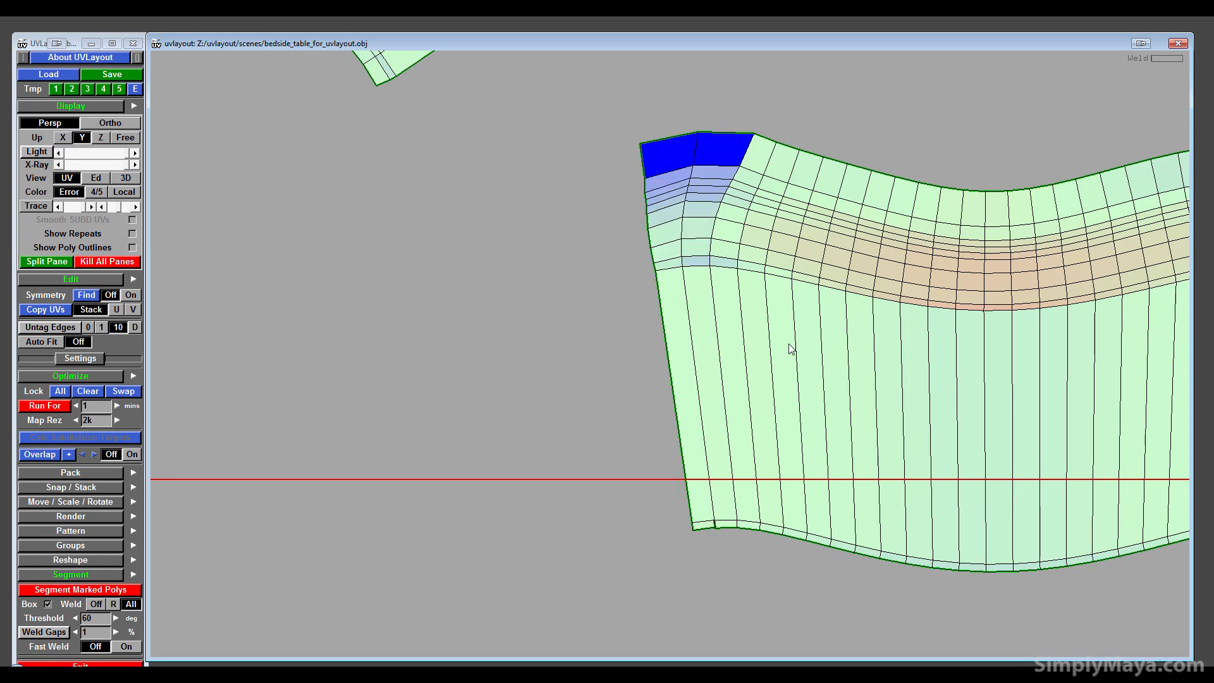
- Flatten the welded foot shell again to relax the distortion around the joined strip
key(f)
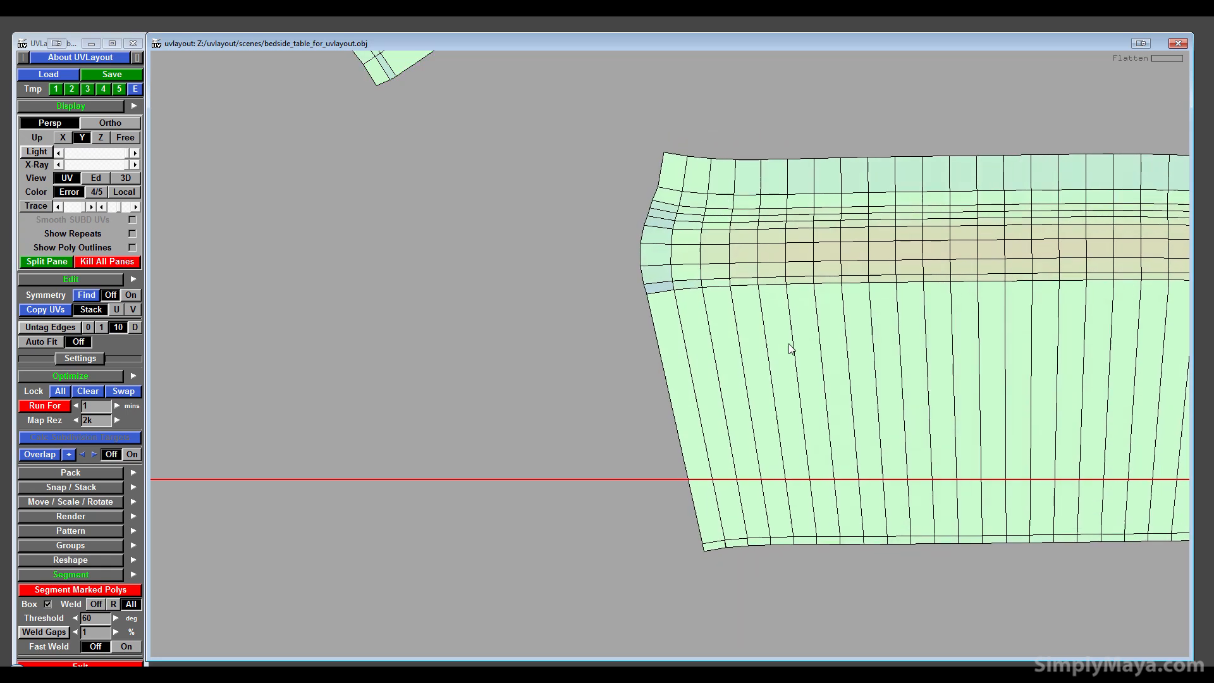
scroll(841, 392, down, 3)
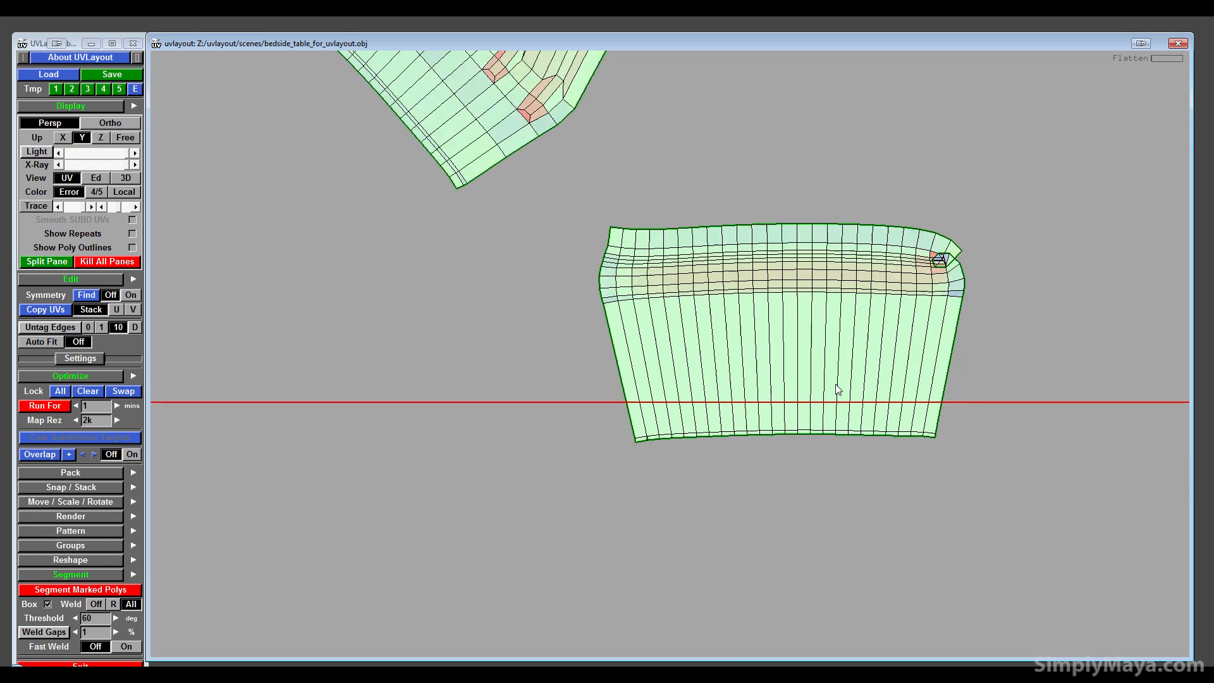
scroll(837, 388, down, 1)
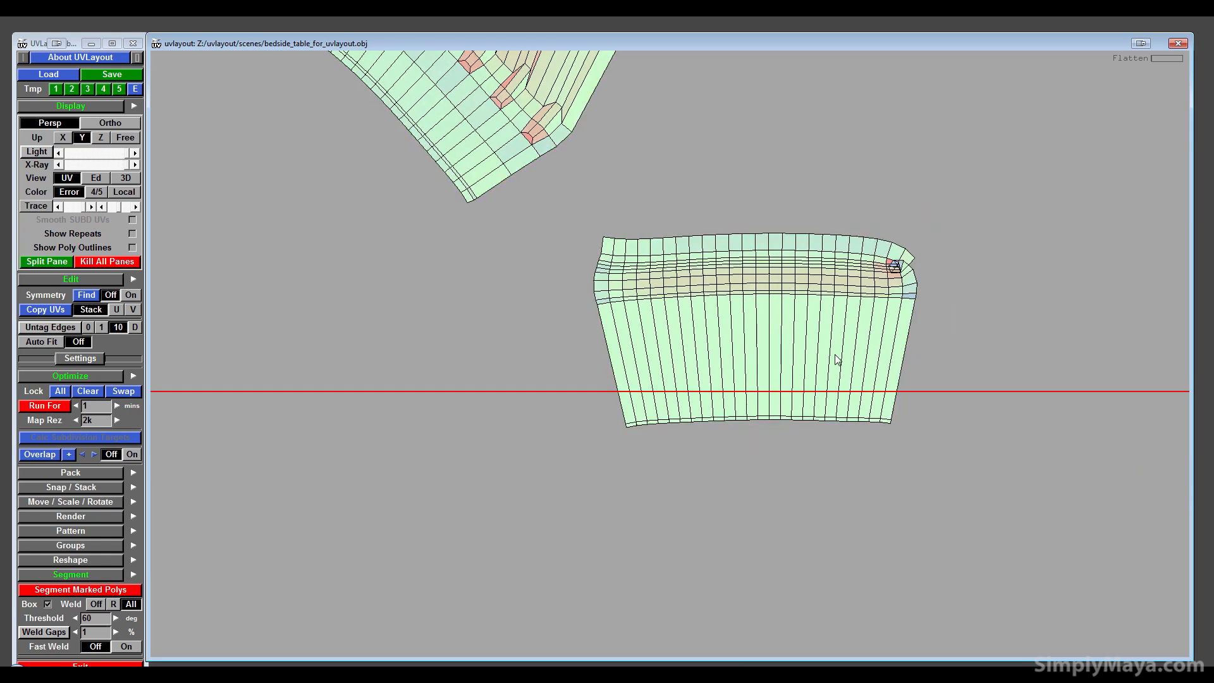
- Pull the tangled points at the foot shell's upper corner outward with the move brush to open up the overlap
scroll(879, 355, up, 7)
middle_drag(819, 209, 759, 366)
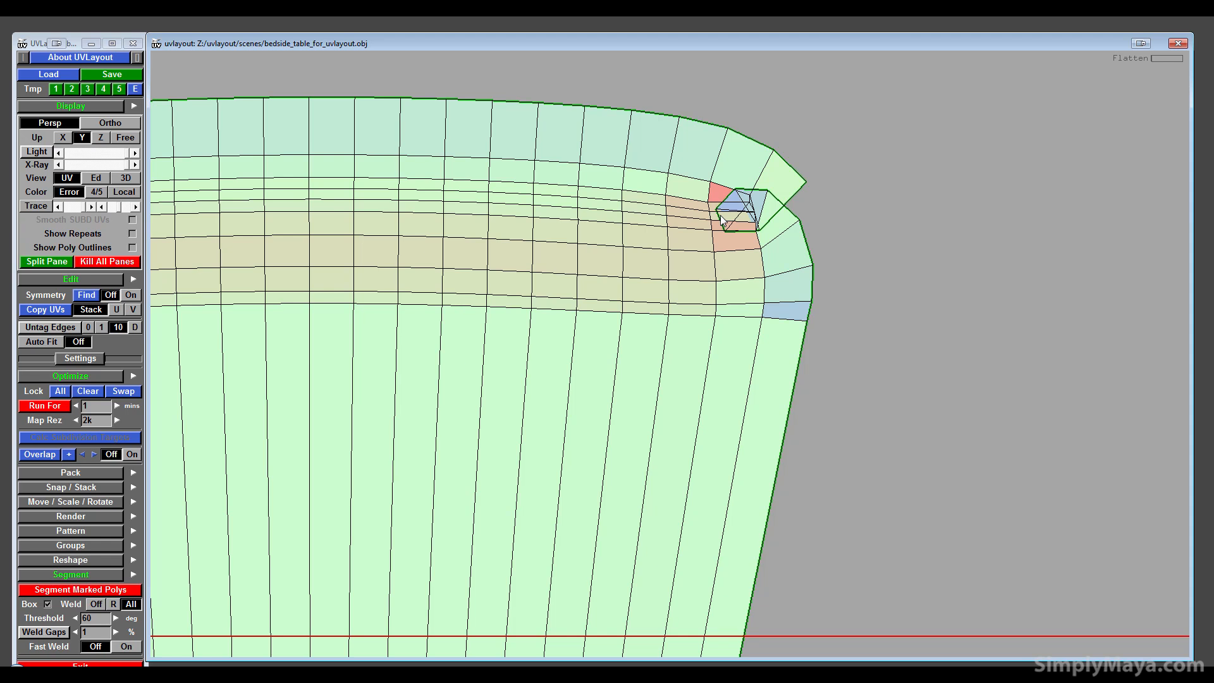
mouse_move(737, 209)
shift+middle_down()
mouse_move(783, 185)
mouse_move(824, 250)
shift+middle_up()
mouse_move(736, 221)
shift+middle_down()
mouse_move(785, 189)
mouse_move(776, 168)
mouse_move(760, 195)
mouse_move(970, 135)
shift+middle_up()
shift+middle_drag(760, 212, 828, 144)
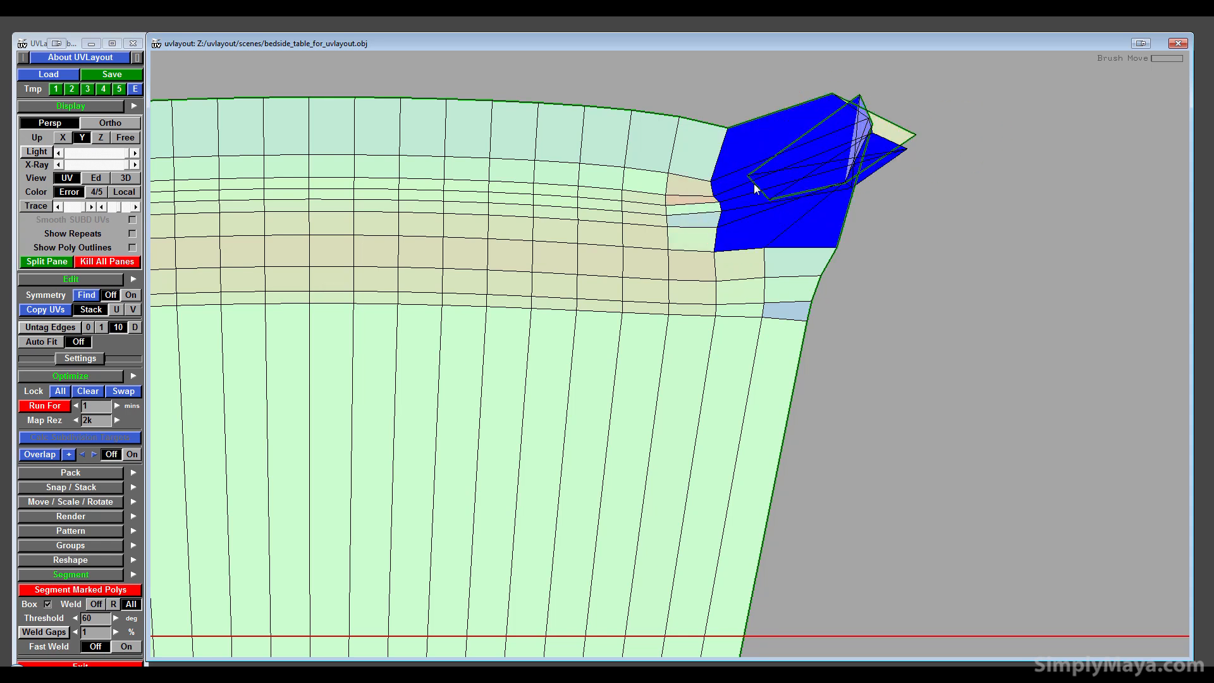
shift+middle_drag(754, 184, 897, 106)
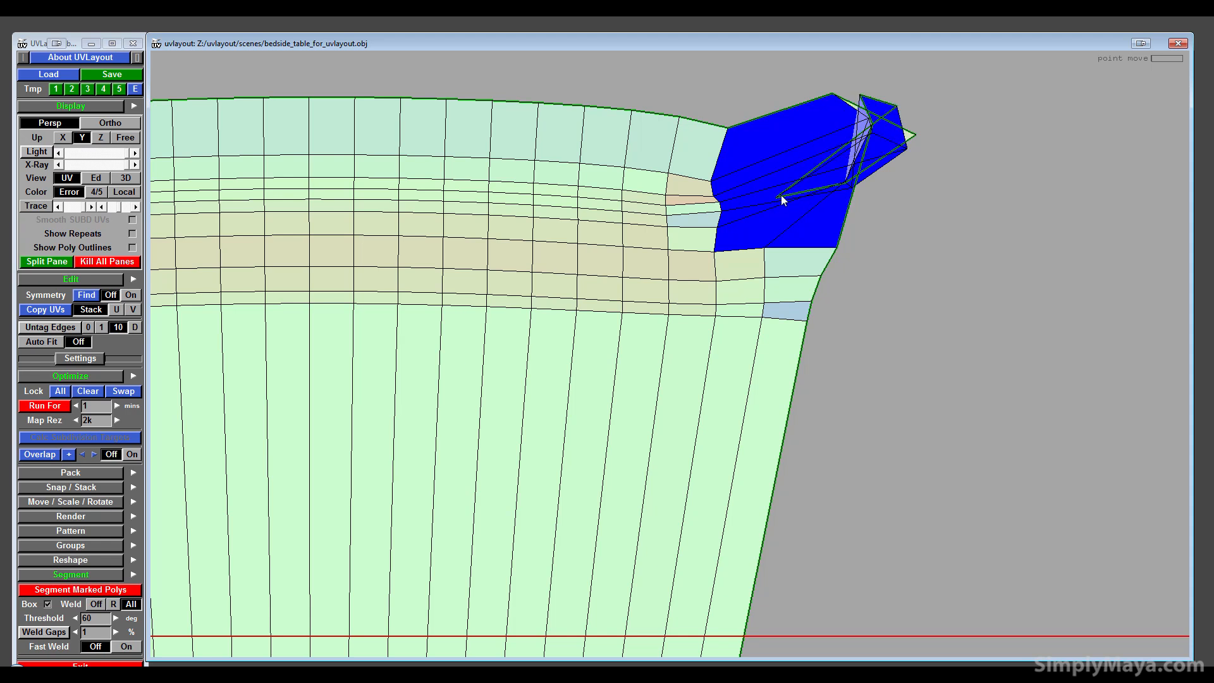
- Move the remaining overlapping corner points individually to untangle the foot shell's upper corner, and flatten the shell again
ctrl+middle_drag(779, 196, 892, 181)
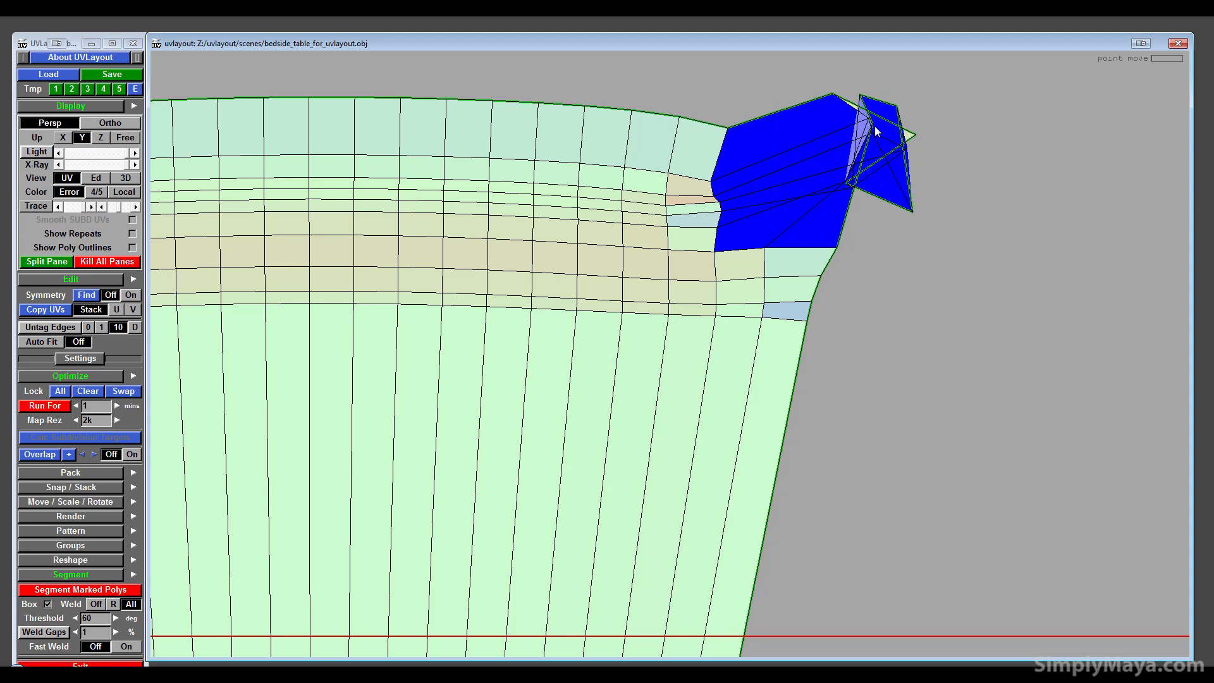
ctrl+middle_drag(878, 134, 844, 84)
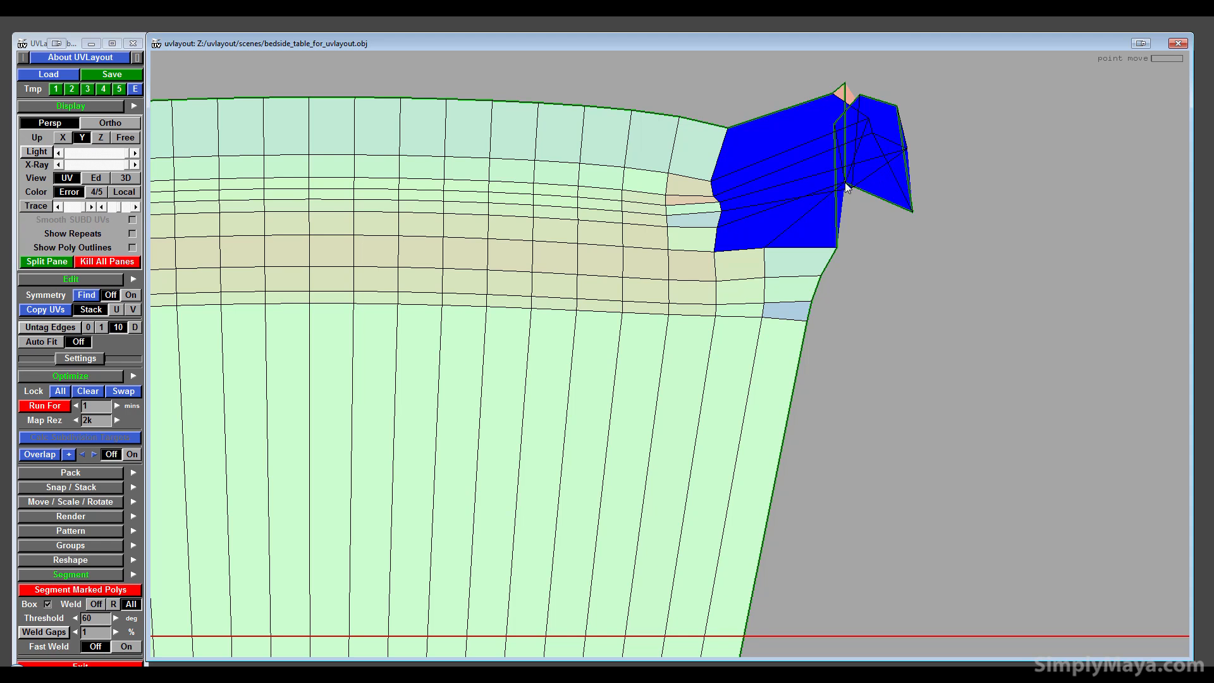
ctrl+middle_drag(845, 182, 899, 218)
ctrl+middle_drag(860, 100, 874, 255)
ctrl+middle_drag(846, 185, 847, 216)
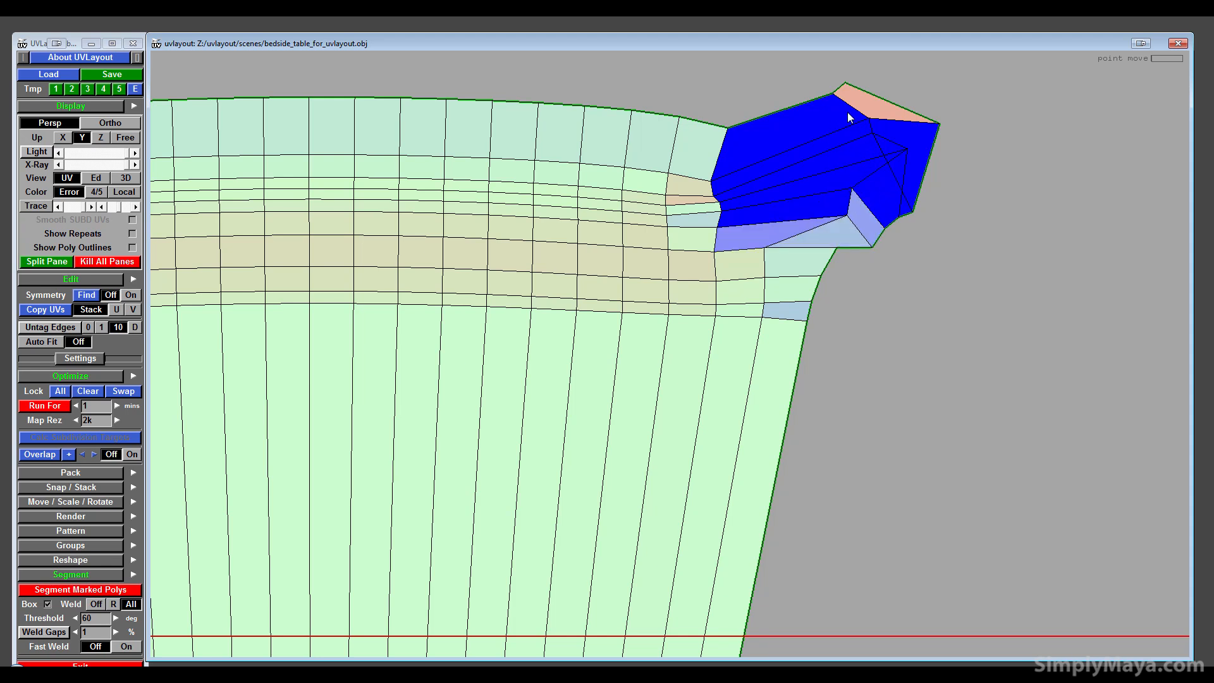
ctrl+middle_drag(902, 154, 855, 169)
key(f)
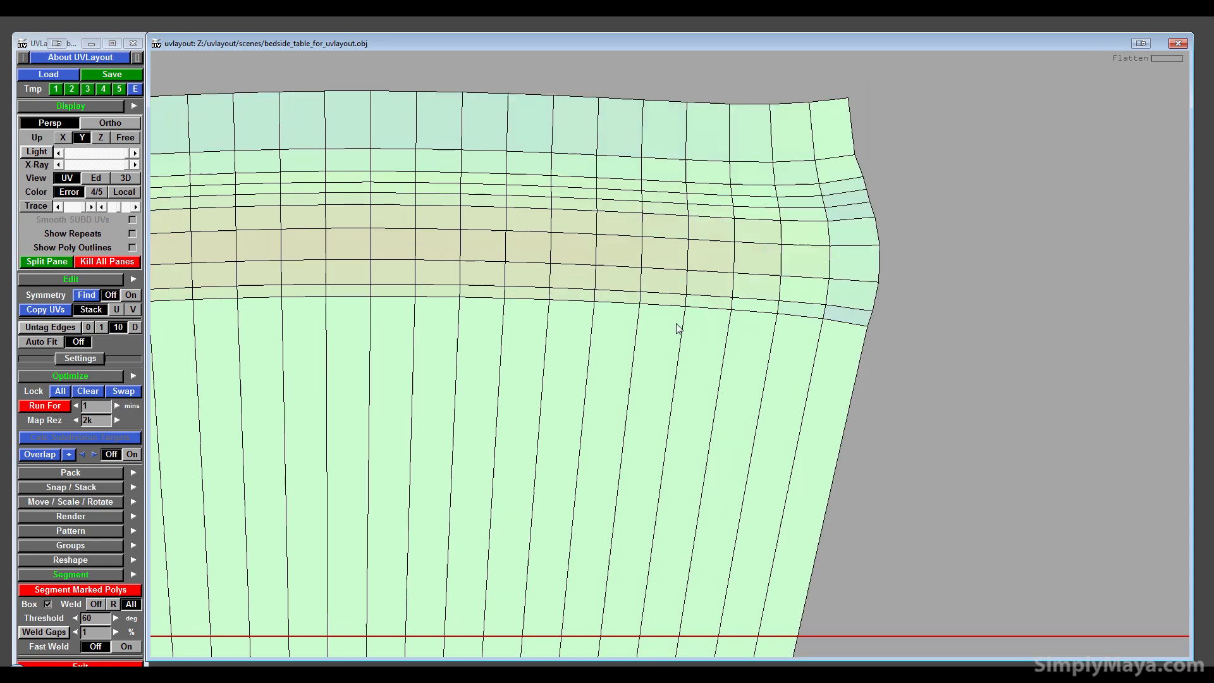
scroll(684, 345, down, 5)
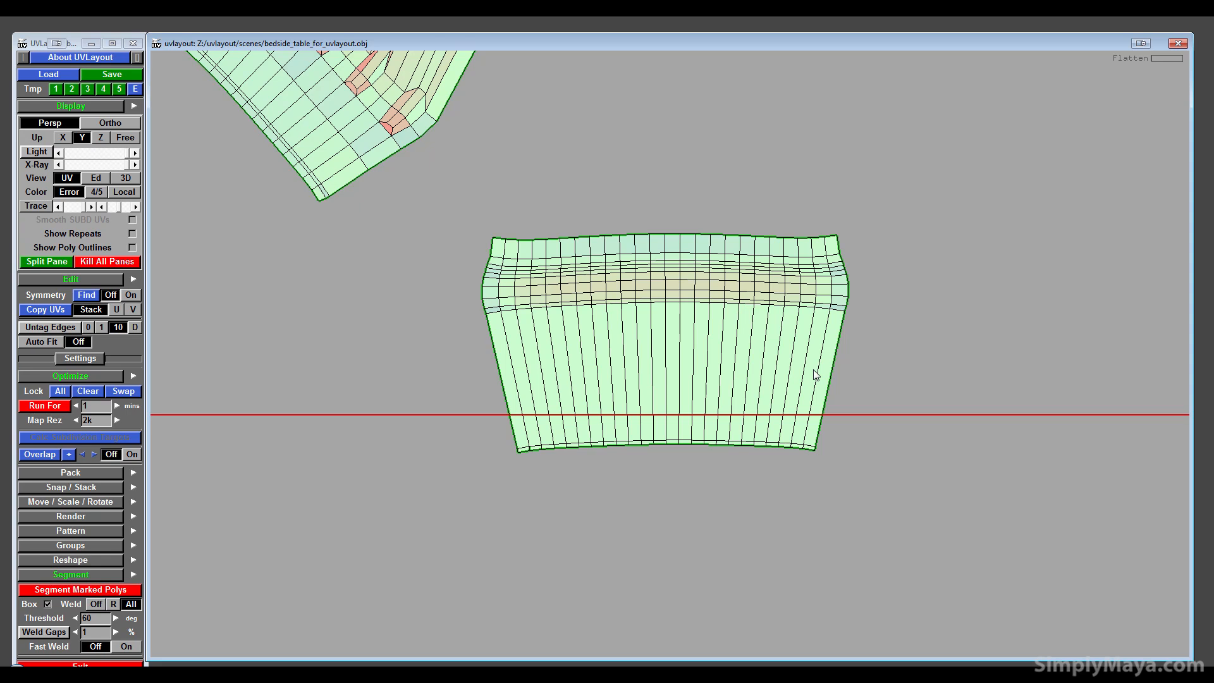
- Flatten the tilted fluted shell above the foot shell to even out its bent outline
right_drag(819, 339, 796, 427)
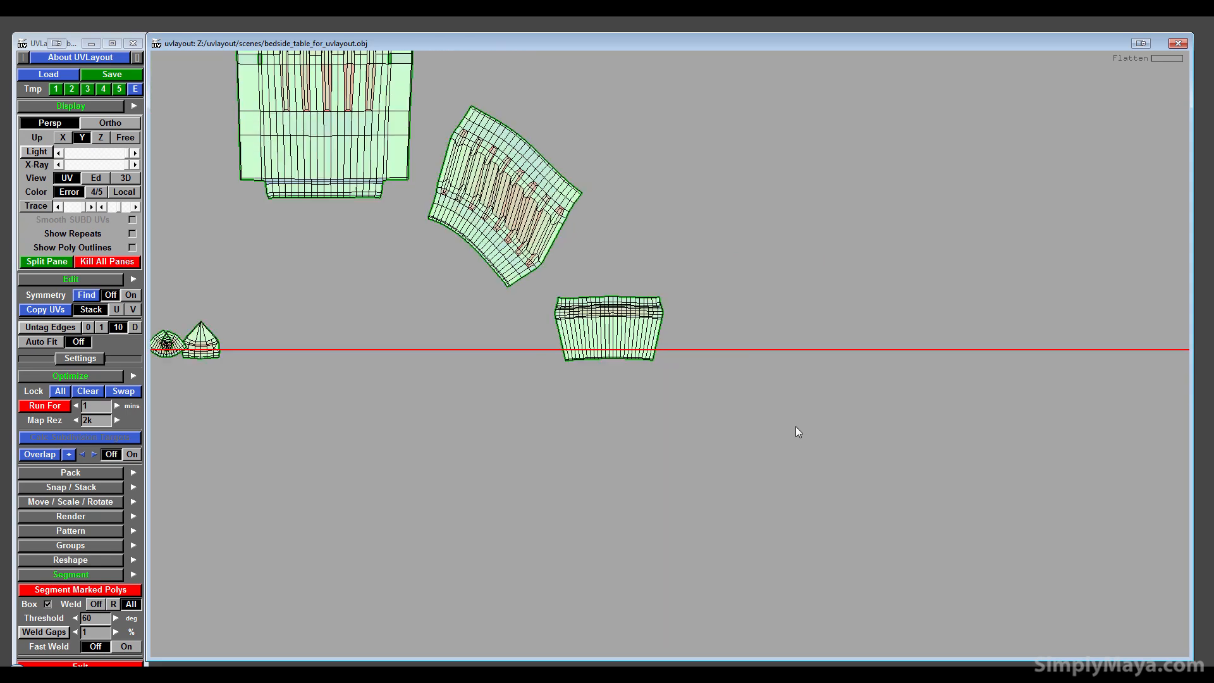
middle_drag(503, 252, 504, 283)
key(f)
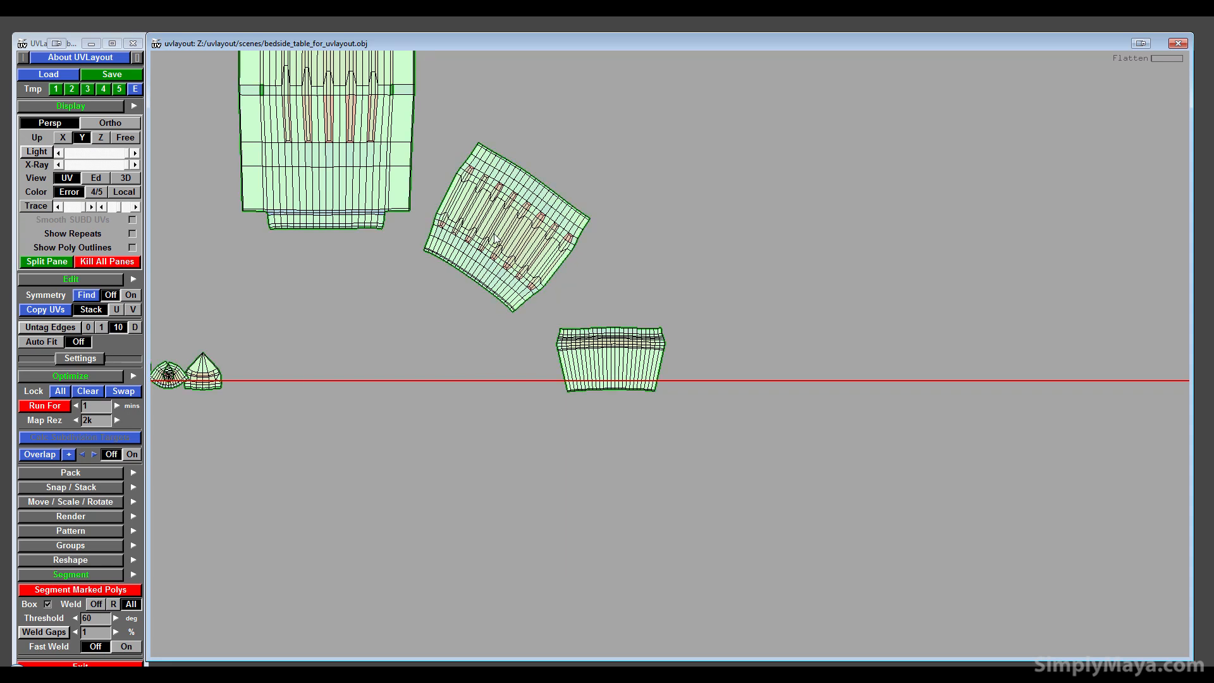
right_drag(499, 236, 1127, 293)
key(f)
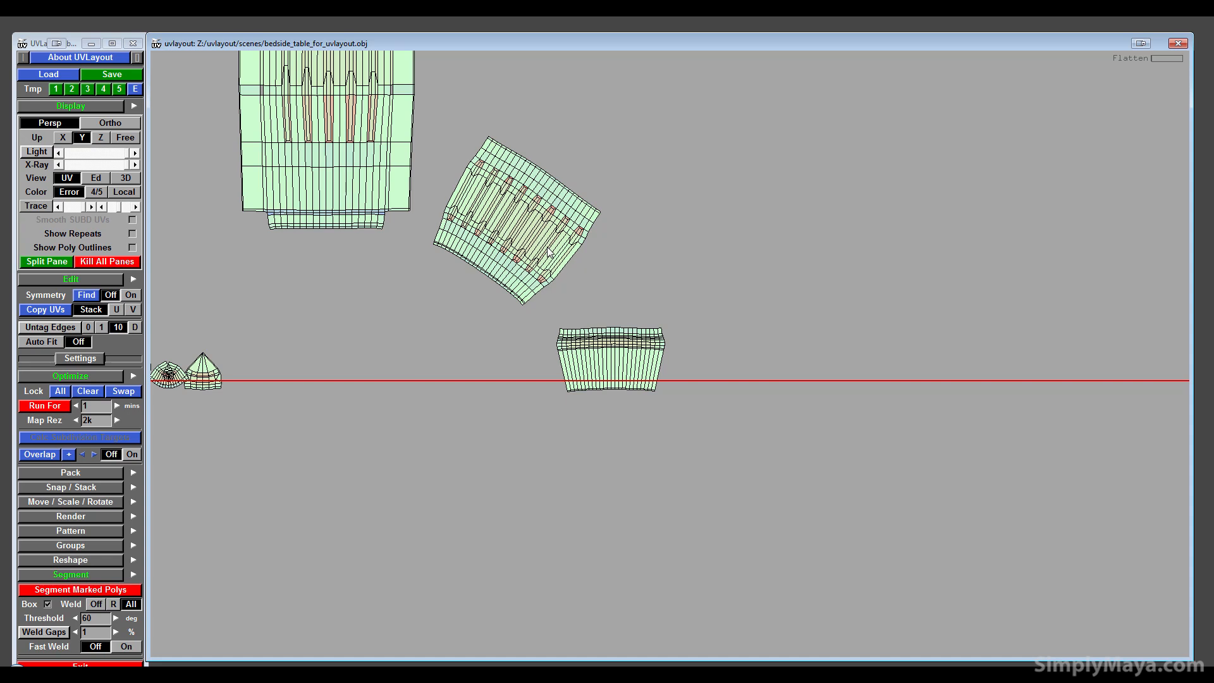
- Scale up the tilted fluted shell, flatten it again and run a continuous flatten on it to relax its distortion
ctrl+right_drag(518, 248, 833, 297)
key(ctrl+z)
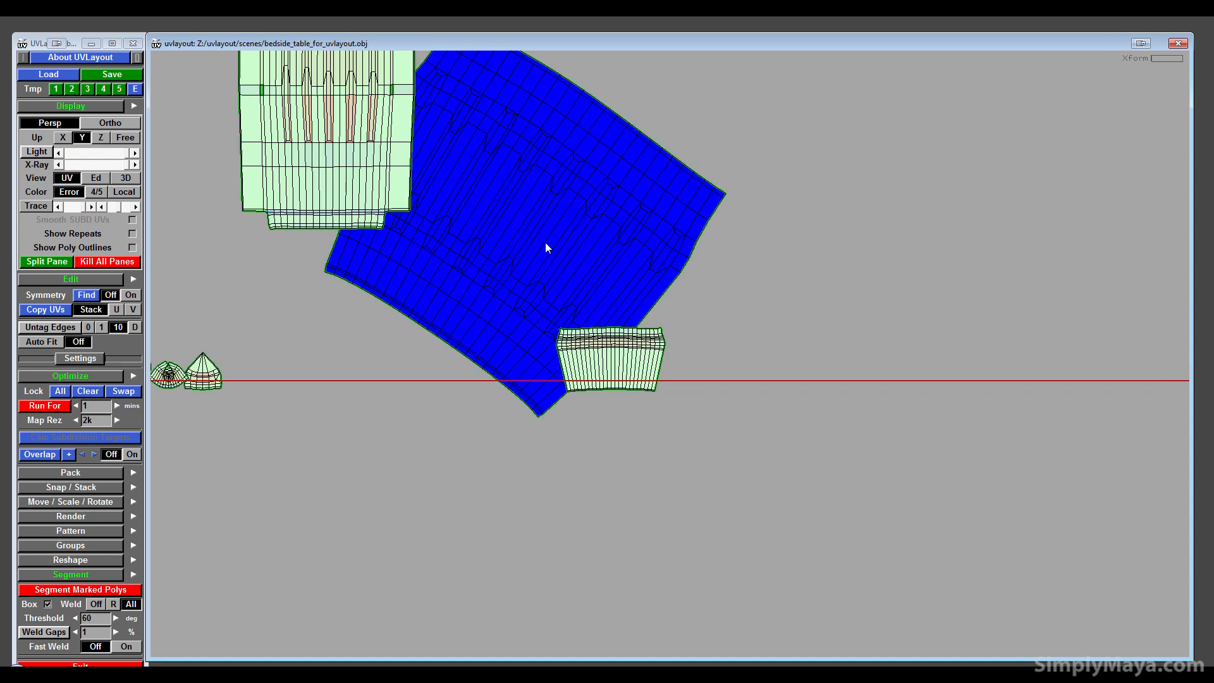
key(f)
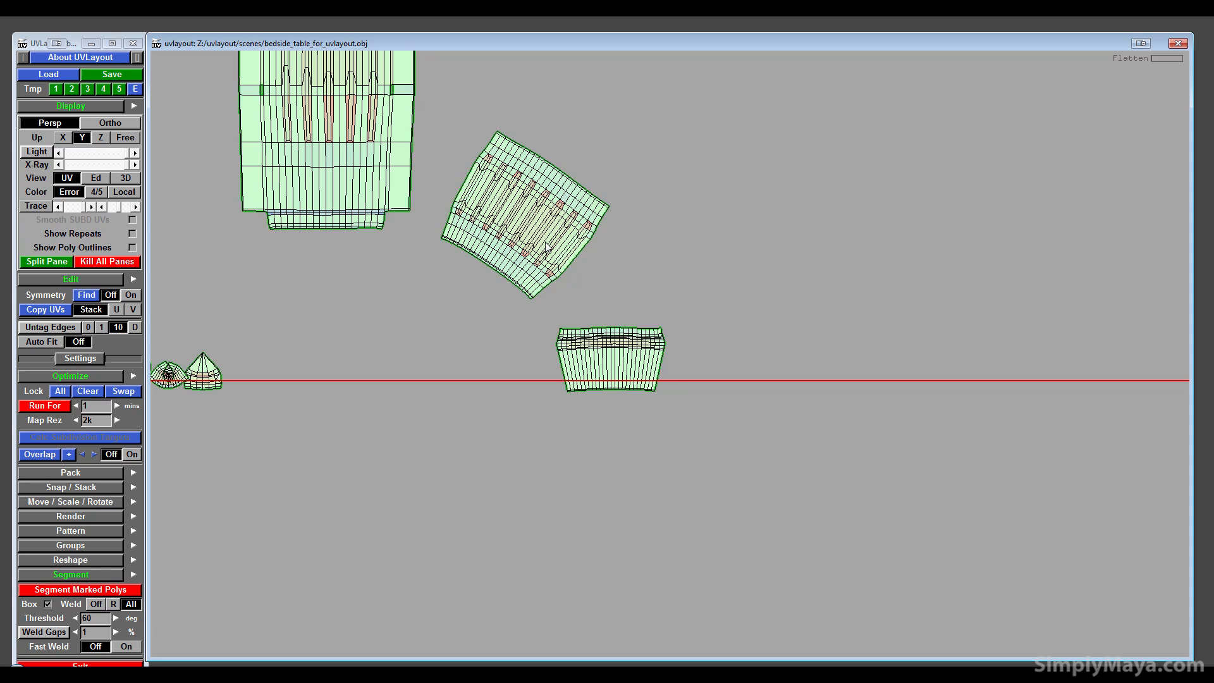
key(shift+f)
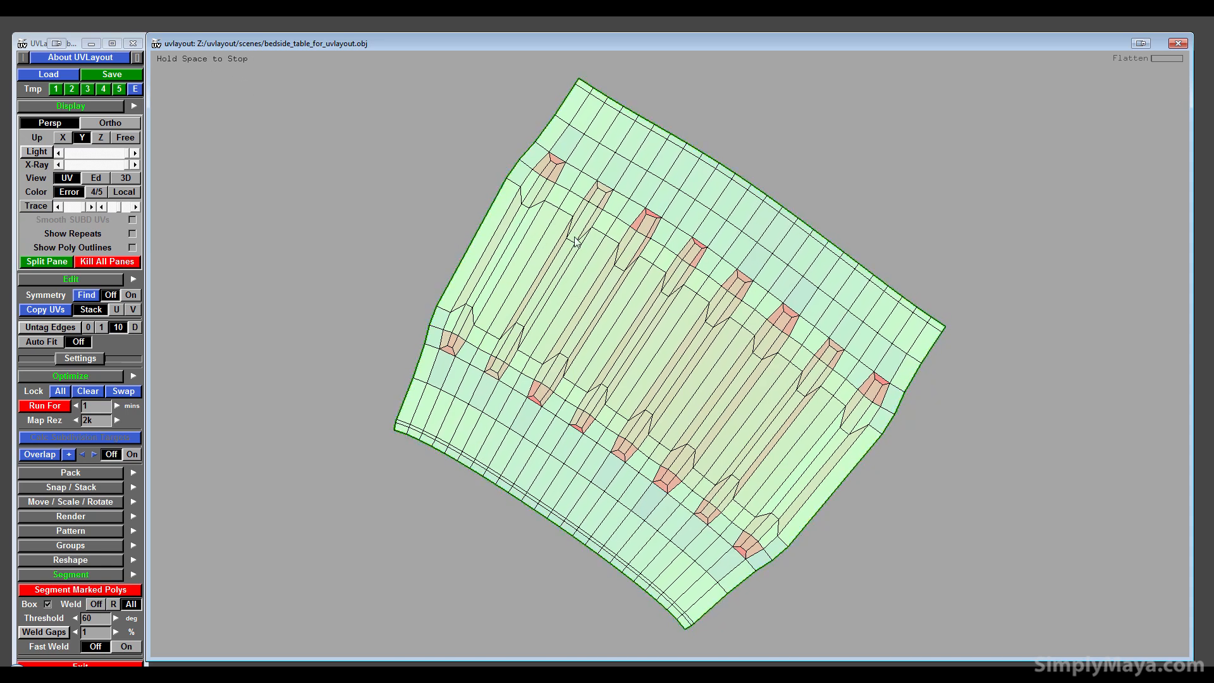
key(space)
scroll(585, 326, down, 8)
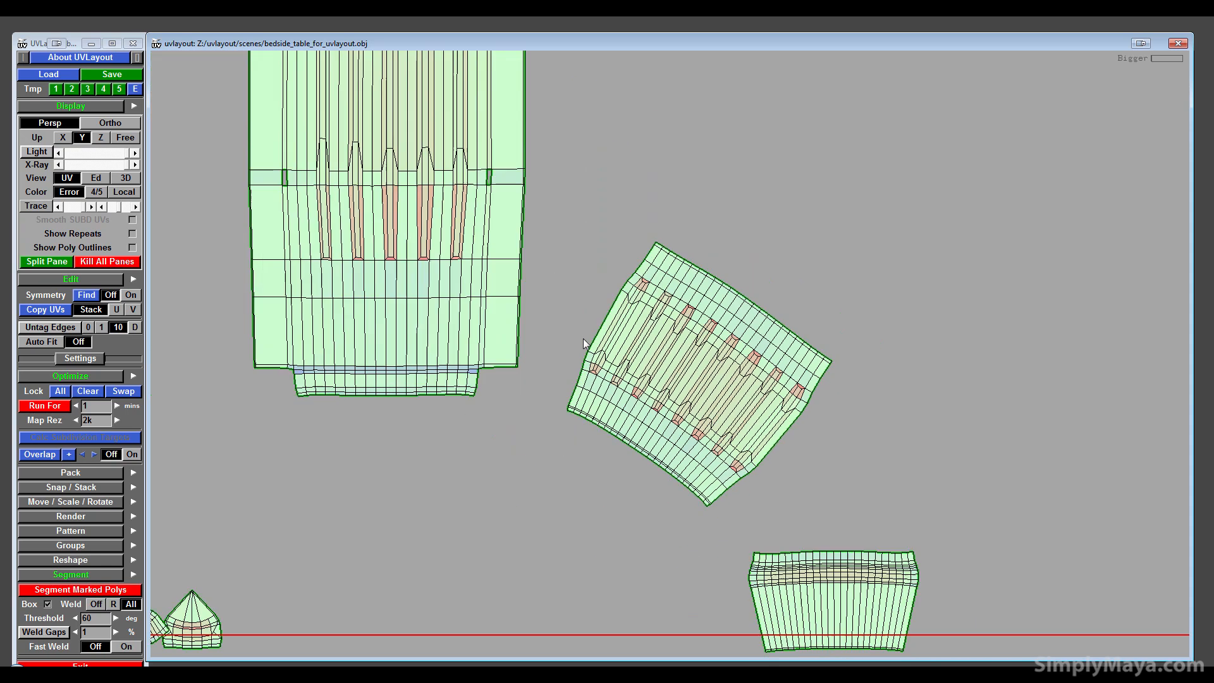
- Flatten the long upper leg shell, running a continuous flatten and stopping it once the shell is relaxed
middle_drag(583, 327, 541, 355)
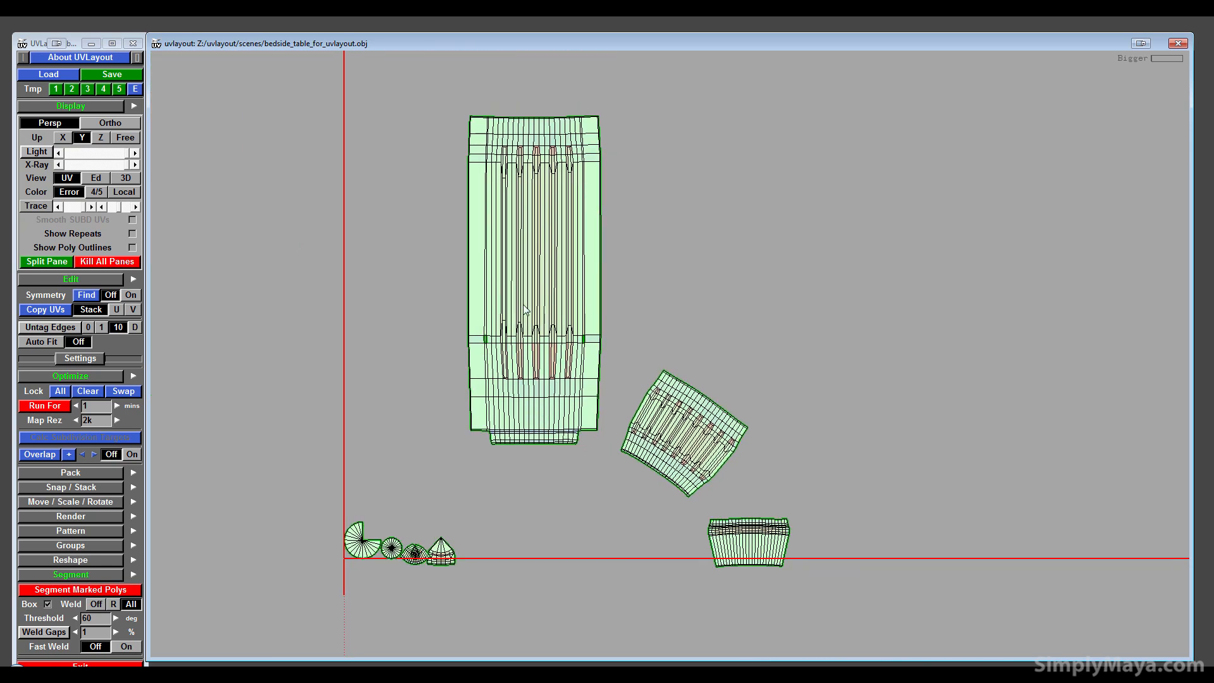
key(f)
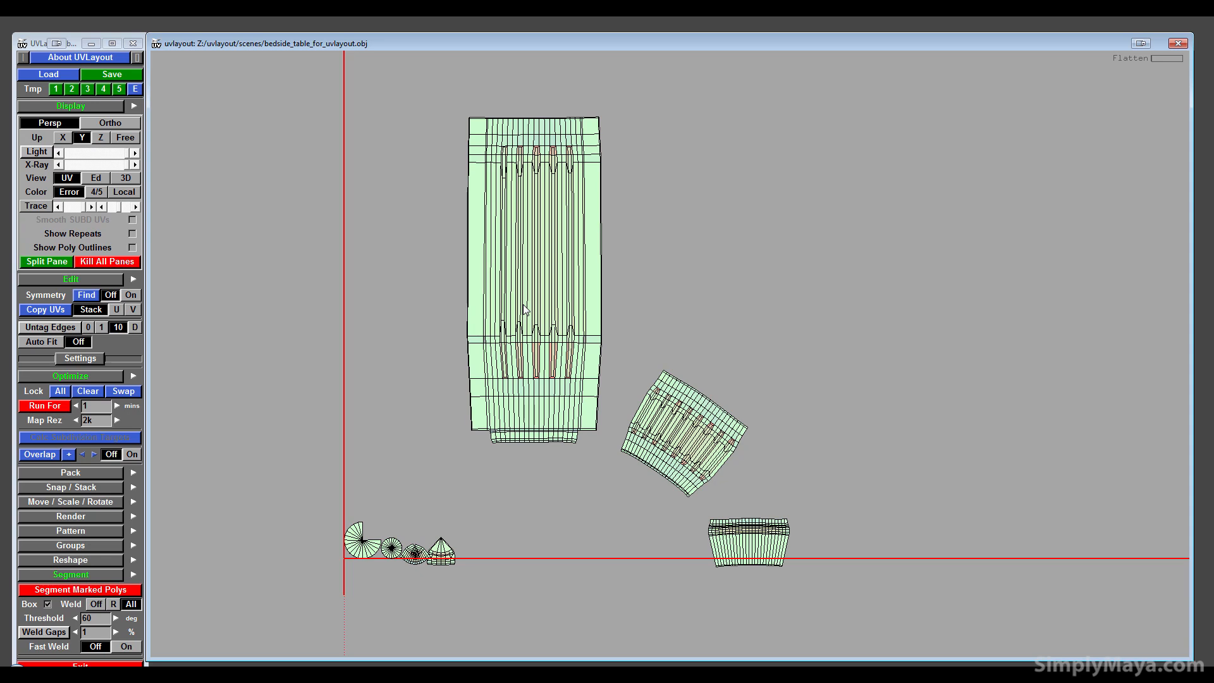
key(shift+f)
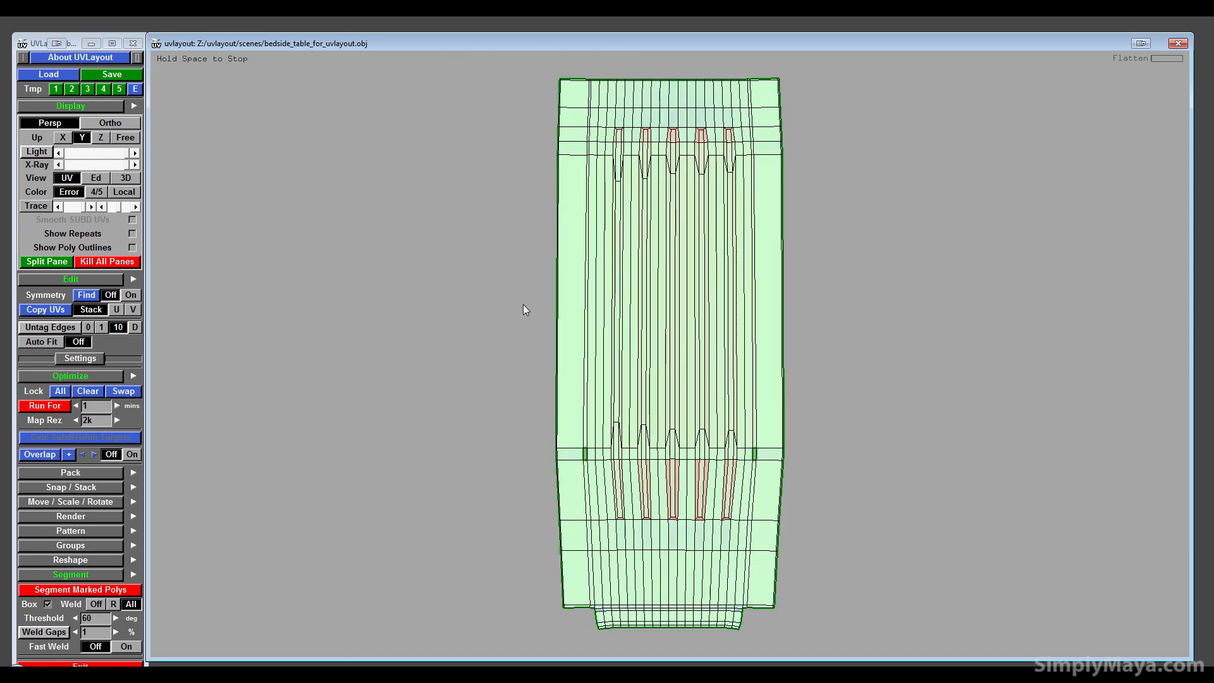
key(space)
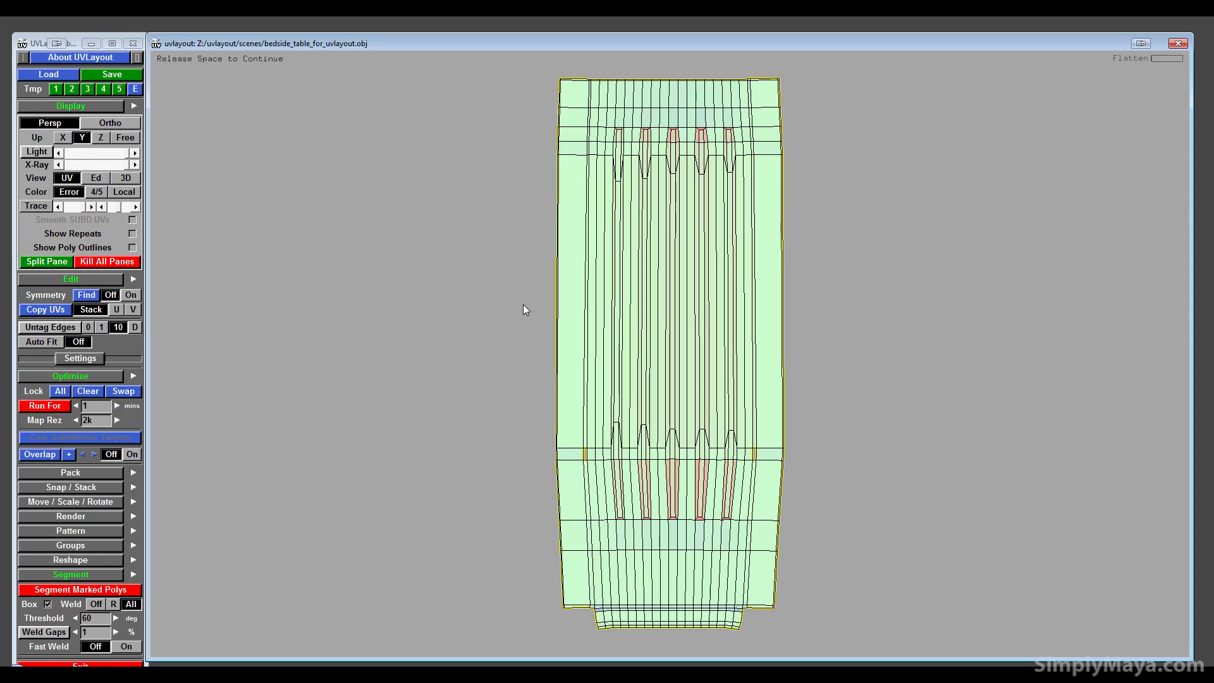
- Move the tilted fluted shell beneath the long leg shell and snap it to the matching edge at the long shell's lower end
middle_drag(700, 508, 637, 371)
right_drag(636, 415, 732, 413)
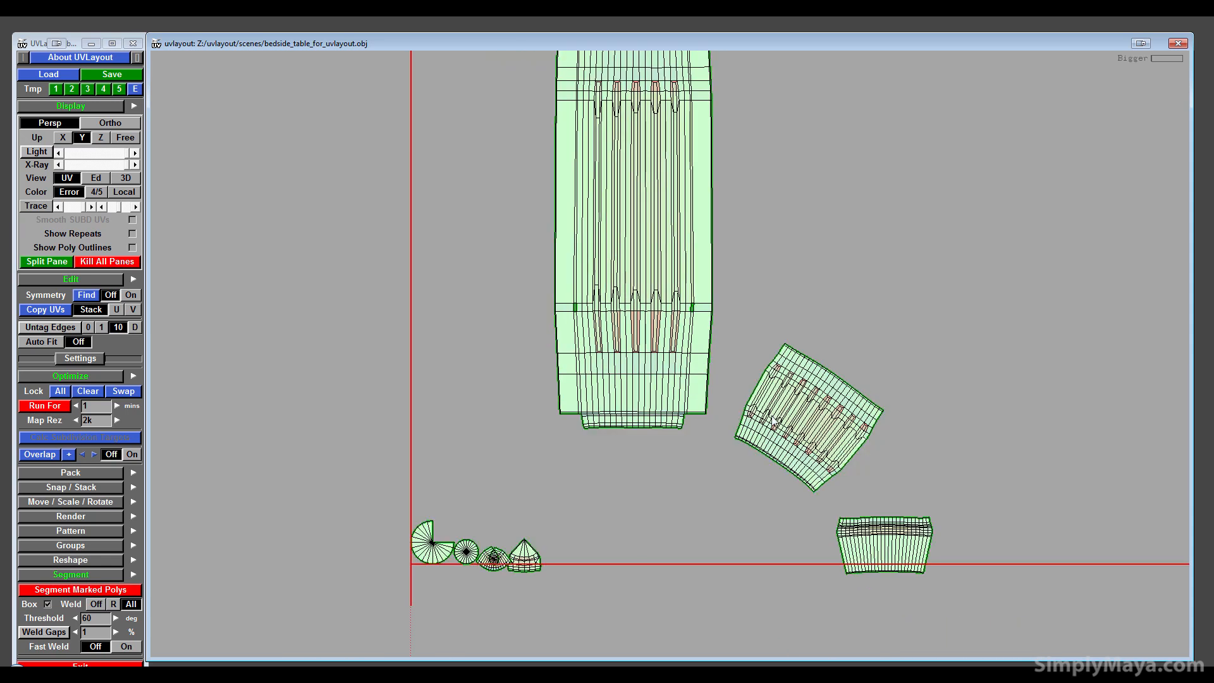
middle_drag(773, 421, 600, 514)
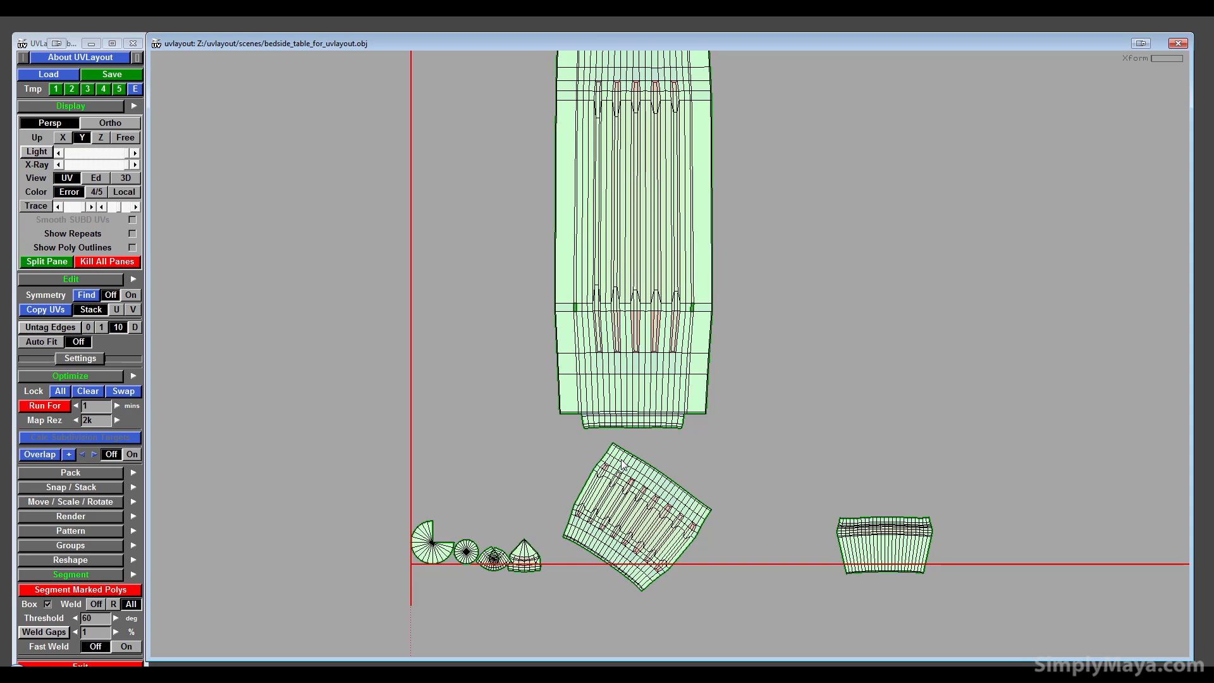
right_drag(621, 464, 654, 276)
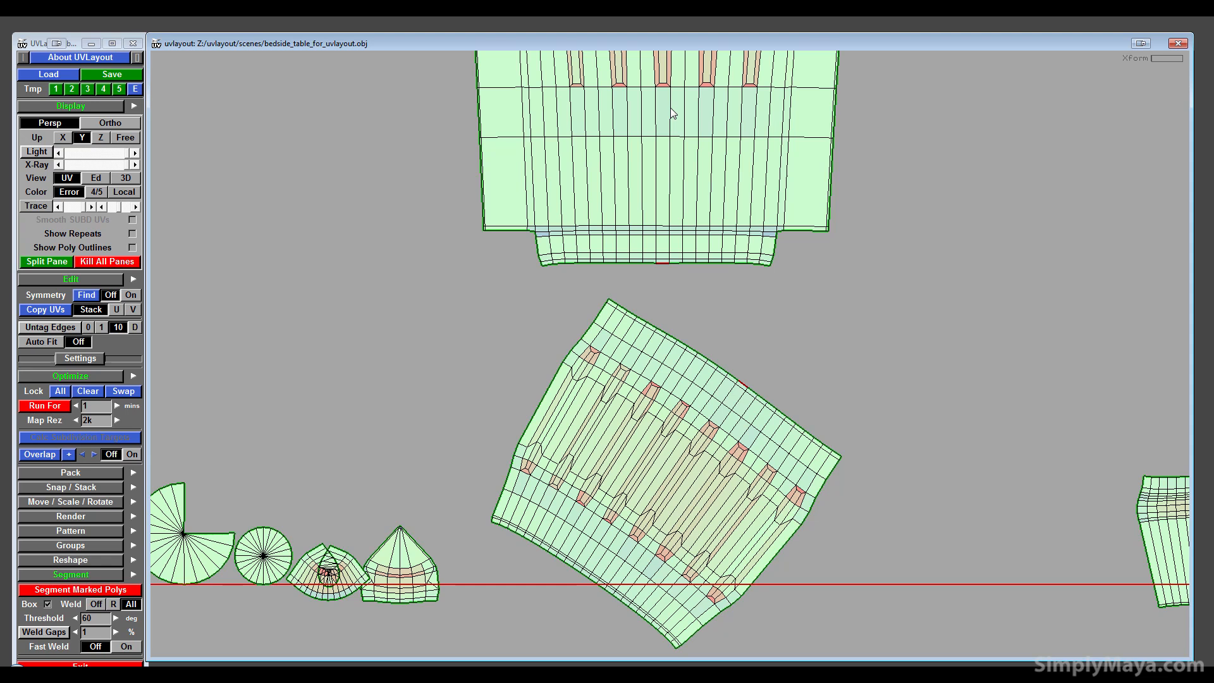
key(m)
right_drag(957, 348, 517, 257)
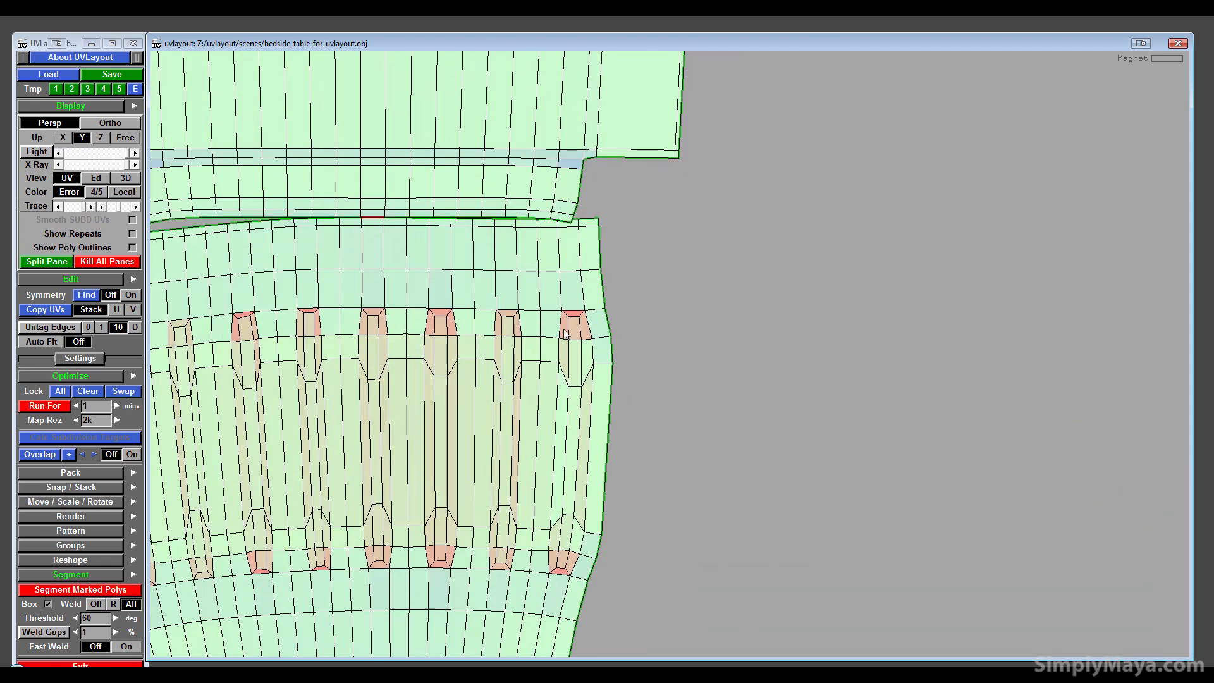
middle_drag(565, 330, 643, 435)
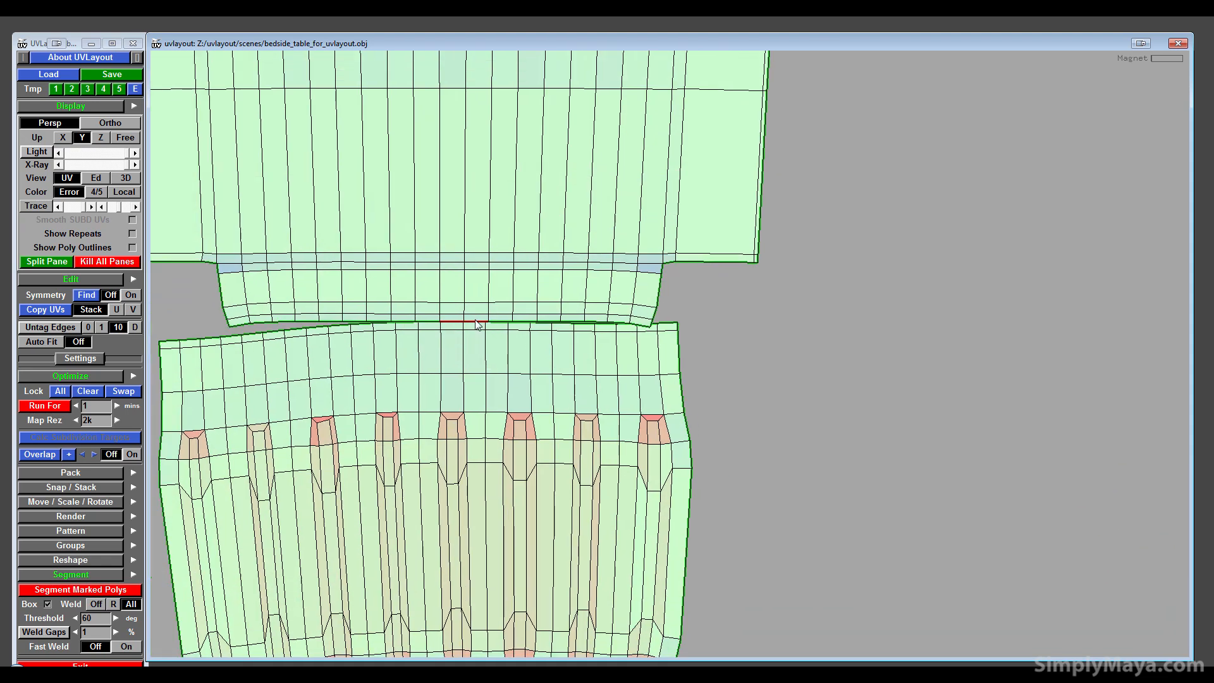
- Weld the middle section of the shared edge between the long leg shell and the fluted shell, and join them
key(w)
key(w)
key(w)
key(w)
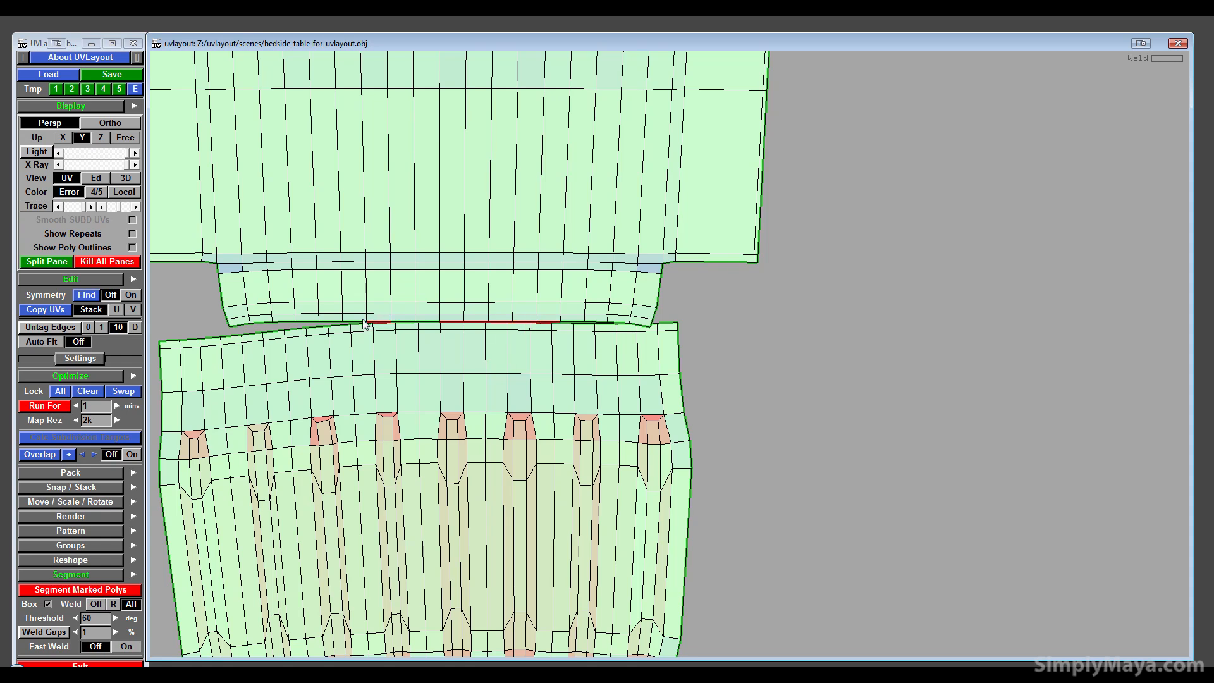
key(Return)
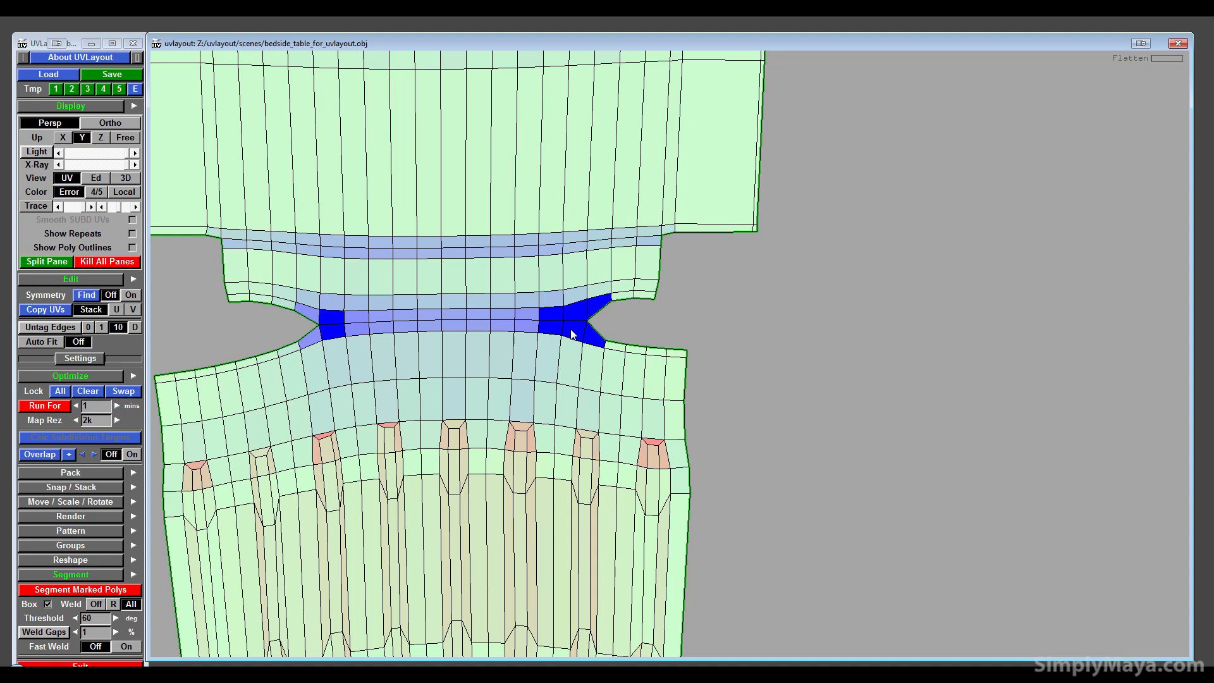
- Weld the remaining open edges on both sides of the joint and flatten the combined leg shell
key(w)
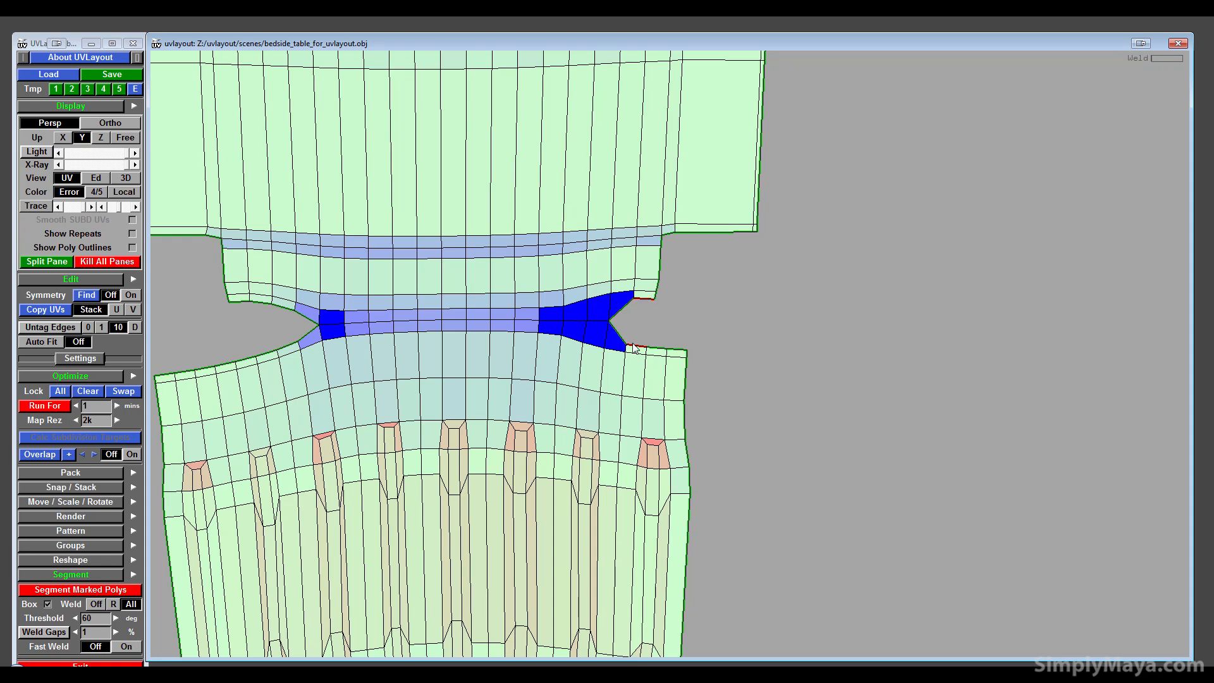
key(w)
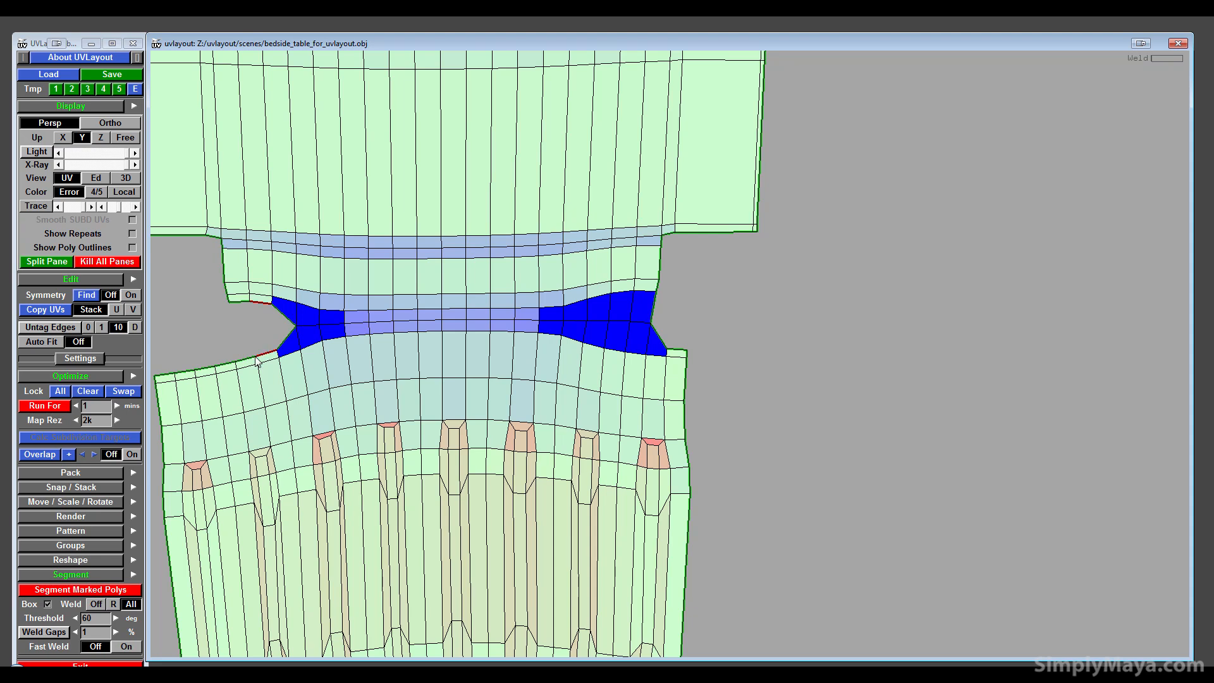
key(w)
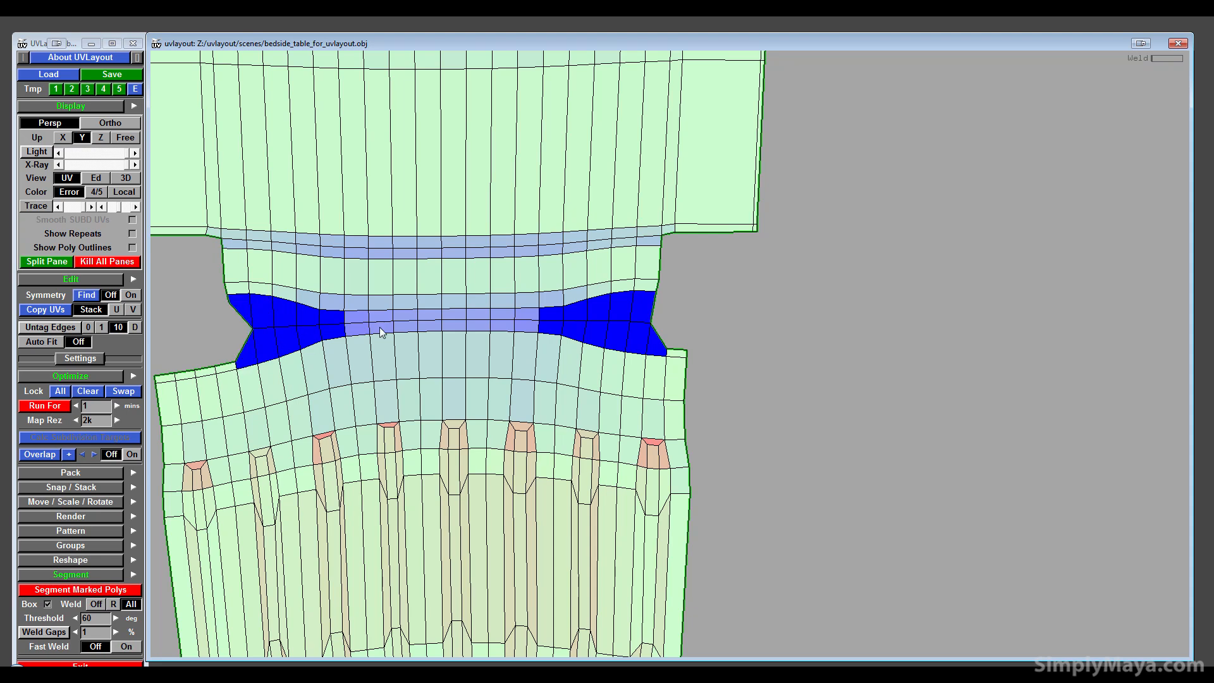
key(f)
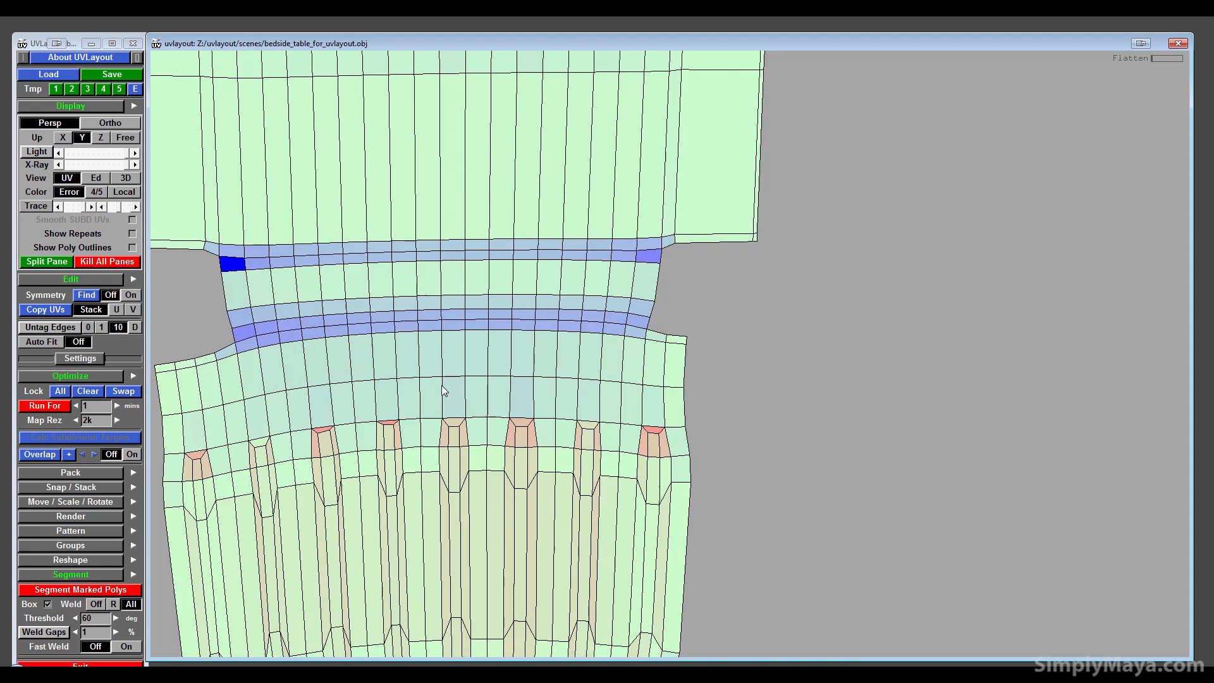
- Flatten the whole welded leg shell repeatedly to relax the compressed polygons around the narrow joint
key(Home)
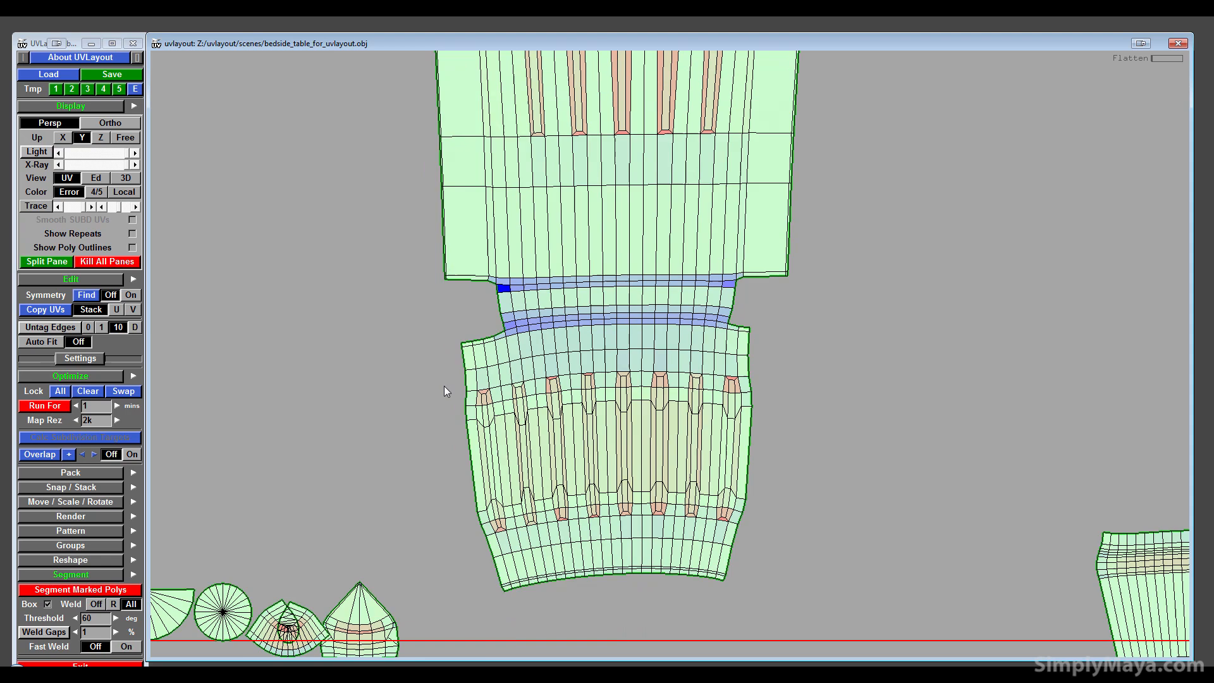
right_drag(444, 386, 660, 332)
middle_drag(664, 299, 599, 408)
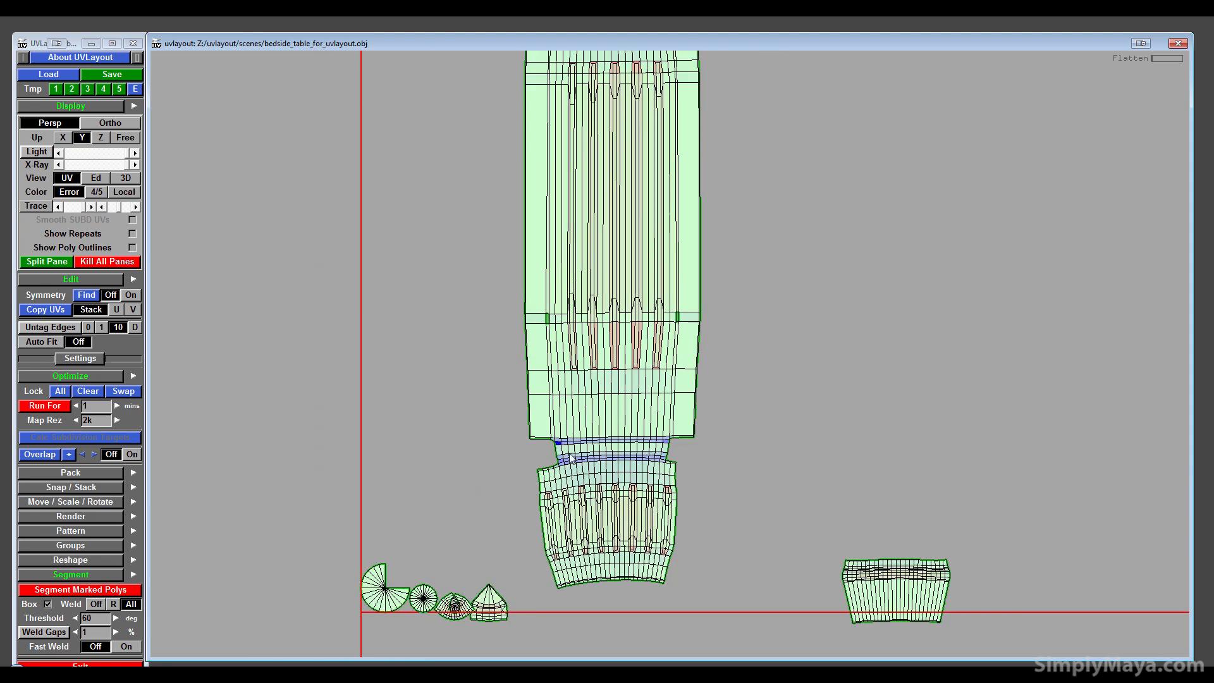
right_drag(571, 456, 575, 425)
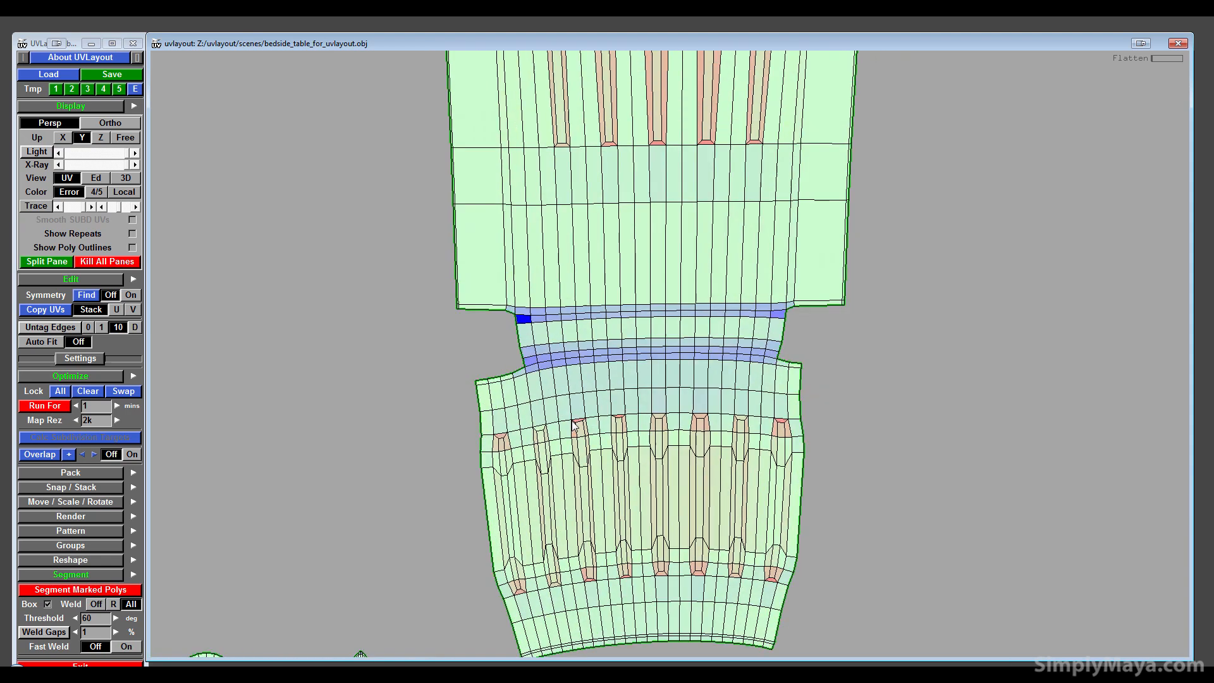
key(f)
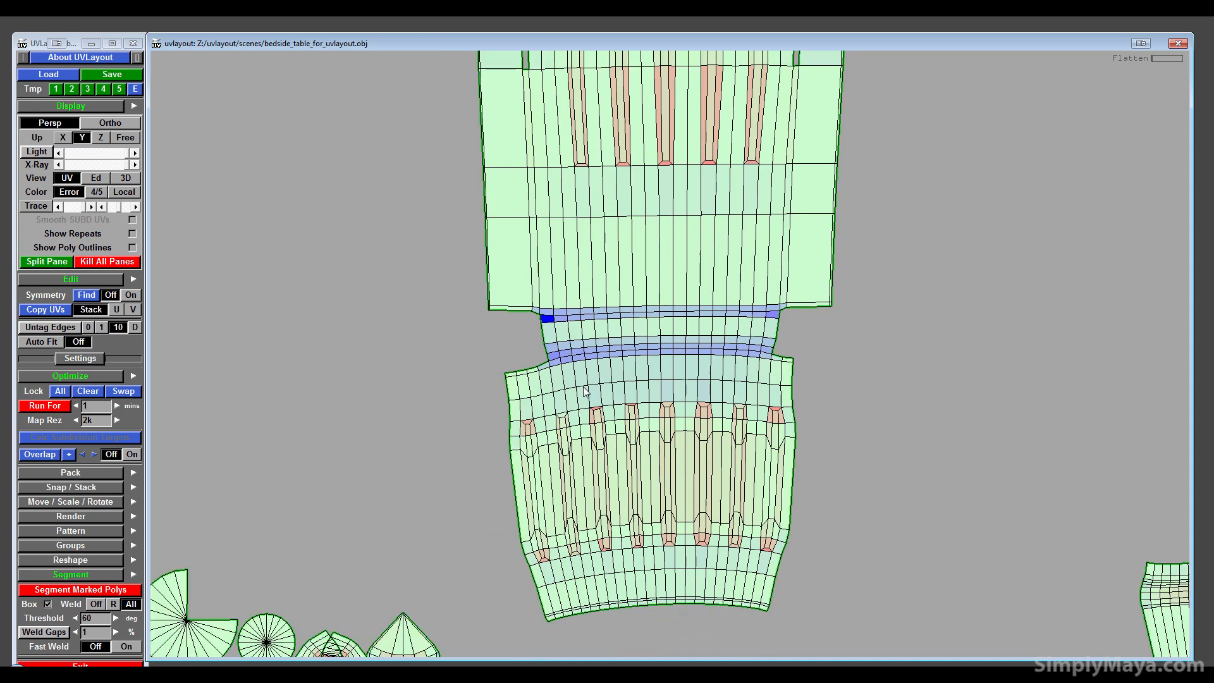
key(f)
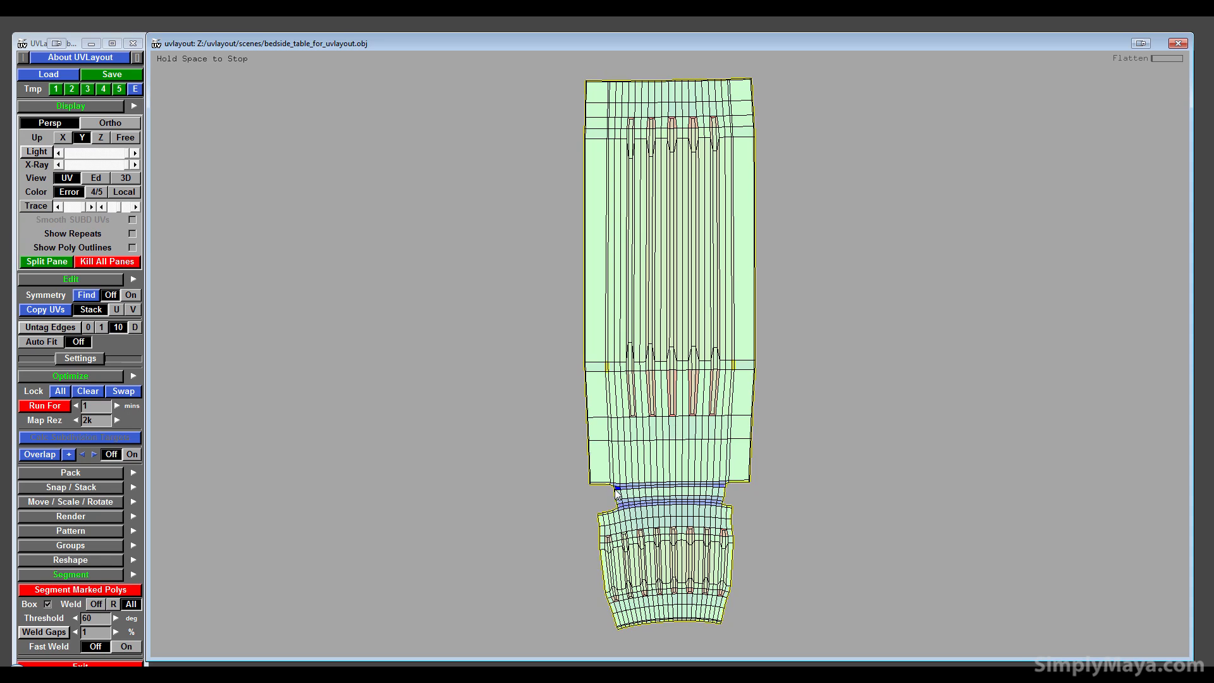
- Stop flattening the leg shell and show the leg's lower joint up close in the 3D view
key(space)
middle_drag(666, 430, 610, 425)
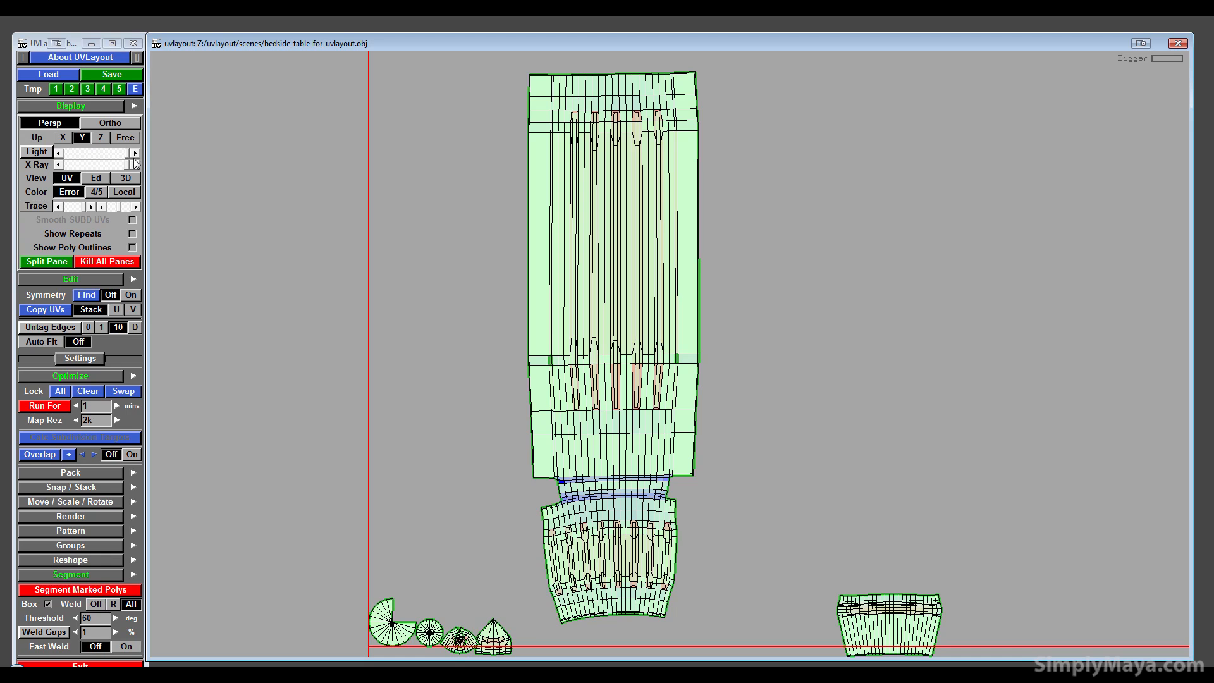
click(129, 179)
drag(450, 359, 304, 370)
middle_drag(409, 364, 544, 289)
right_drag(886, 413, 414, 472)
drag(413, 474, 426, 452)
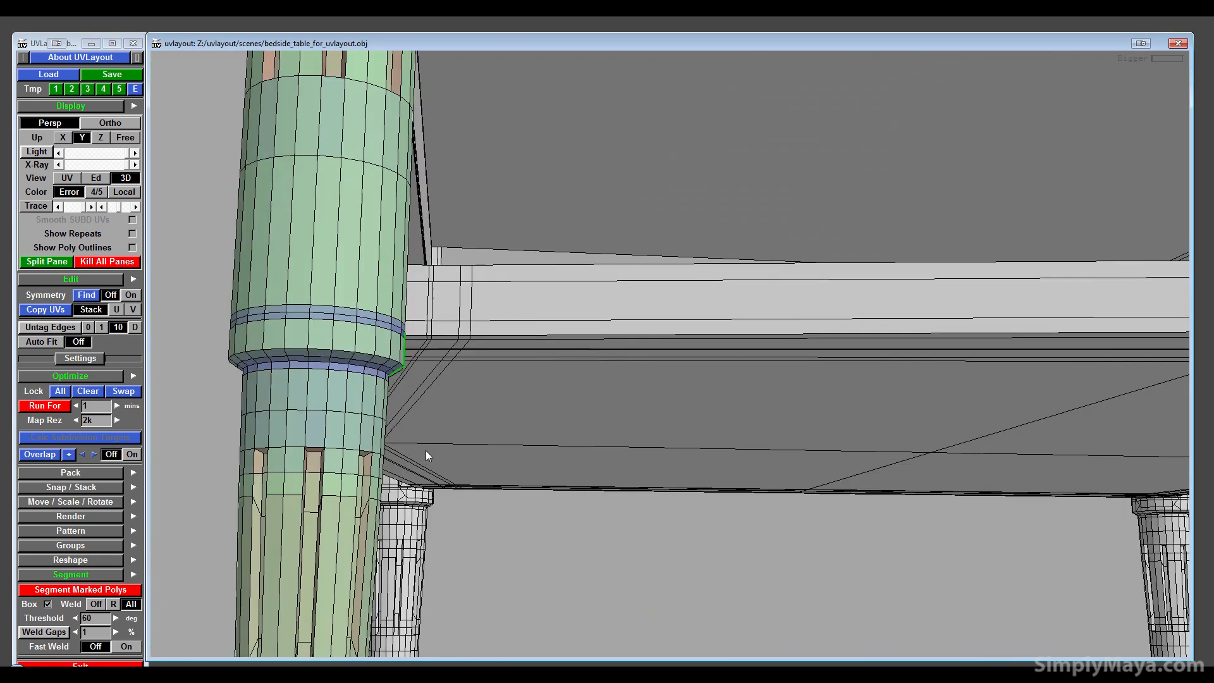
- Display the checker texture on the leg and adjust its scale until the squares are small enough to judge distortion
key(t)
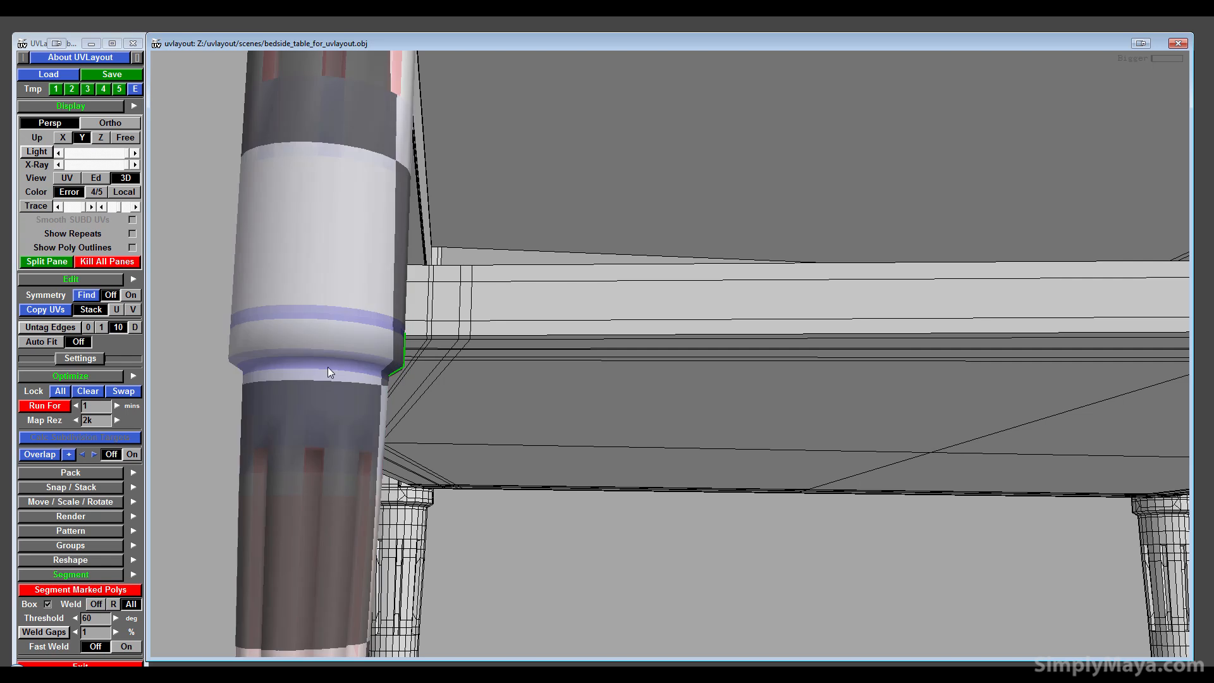
key(plus)
key(plus)
key(plus)
key(plus)
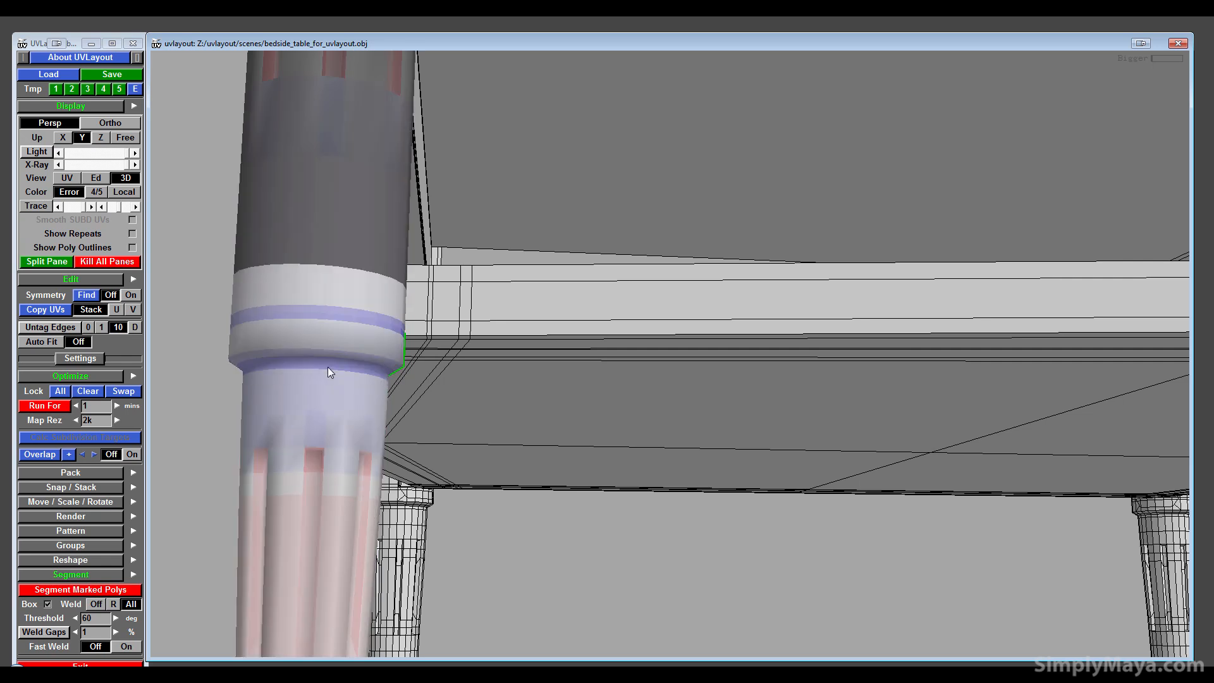
key(minus)
key(minus)
key(minus)
key(minus)
key(minus)
key(minus)
key(minus)
key(minus)
key(minus)
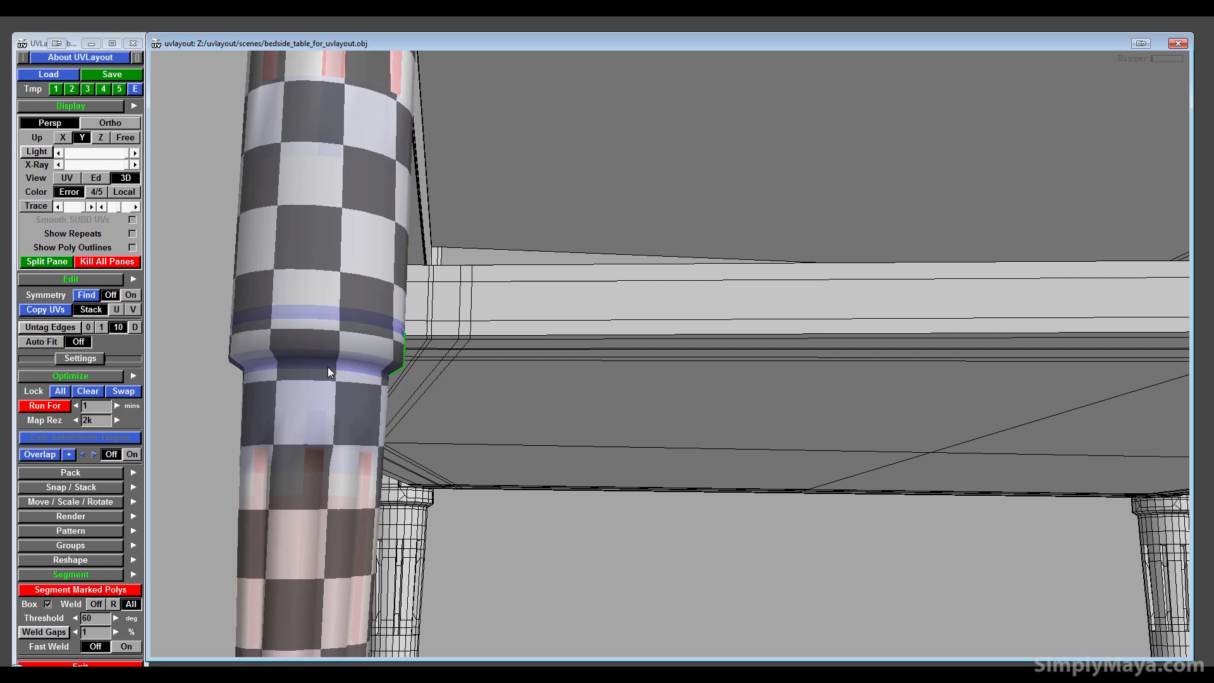
key(minus)
- Examine the checker pattern along the leg's flutes, narrow joint and foot for stretching
drag(330, 401, 474, 445)
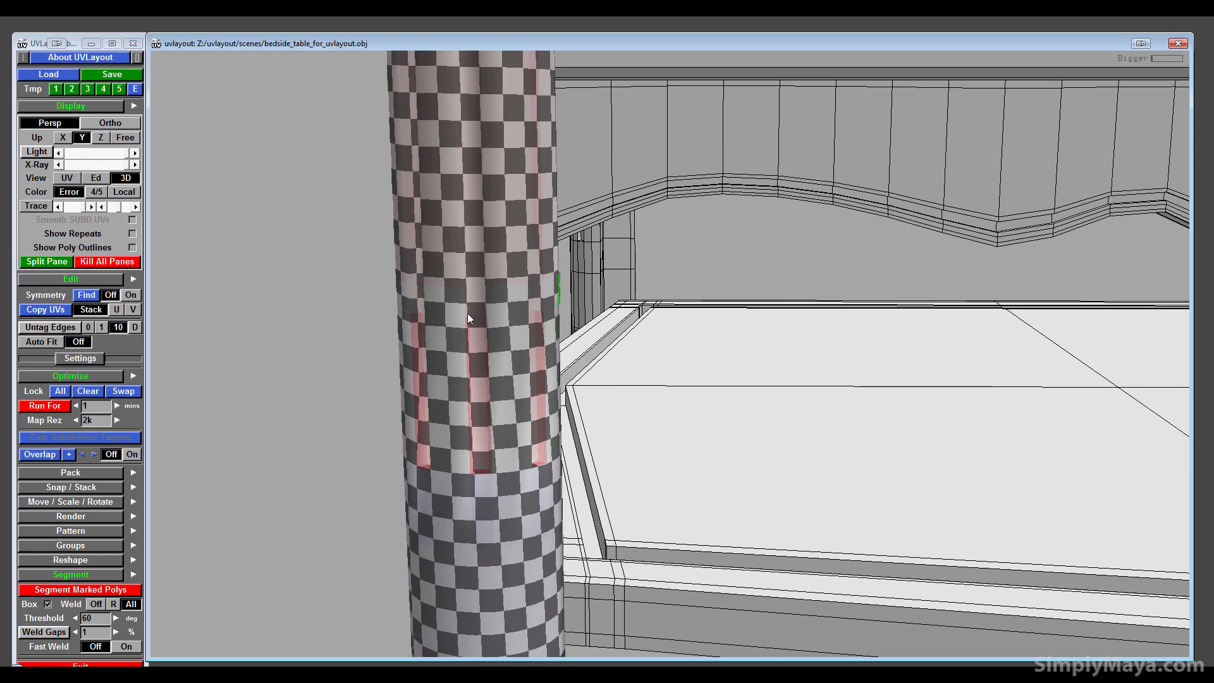
drag(476, 575, 440, 453)
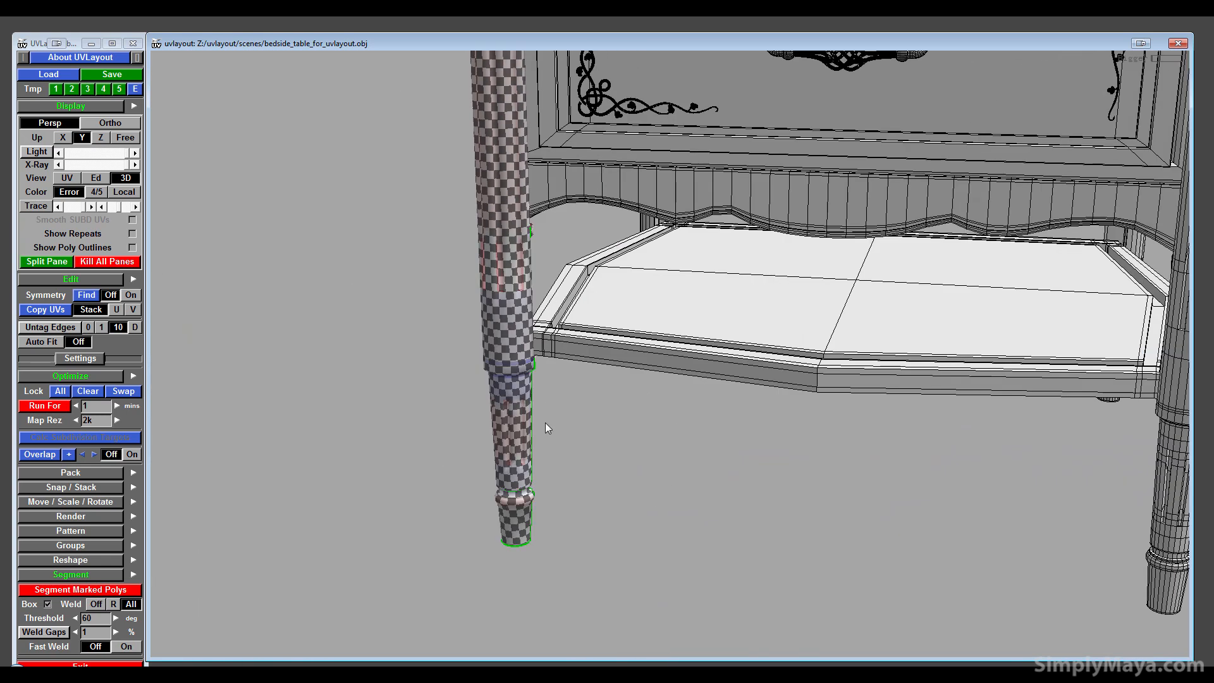
drag(512, 434, 507, 423)
right_drag(507, 423, 1068, 436)
middle_drag(437, 375, 562, 411)
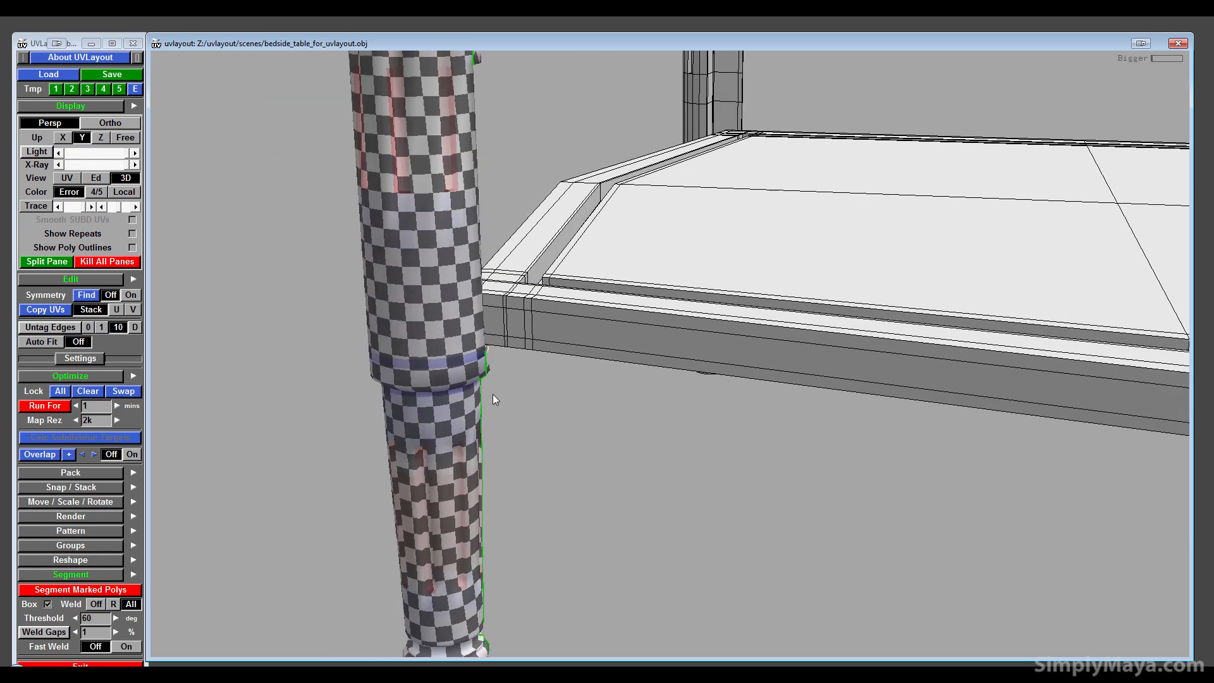
middle_drag(444, 466, 468, 421)
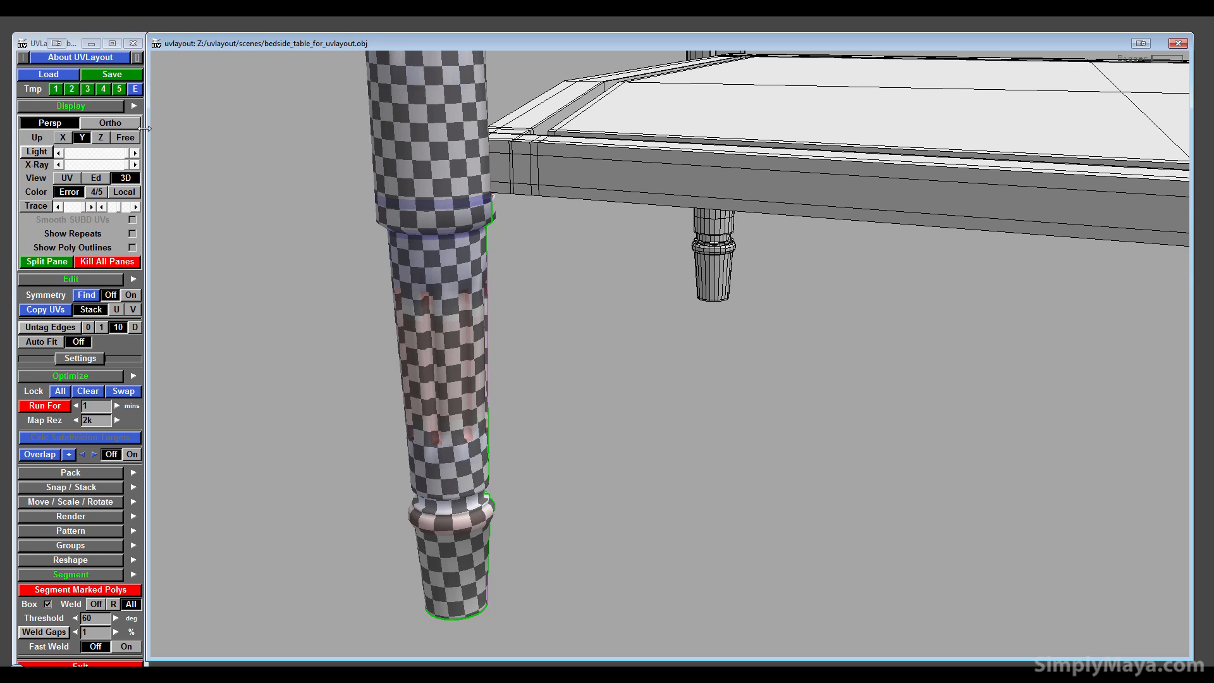
- In the UV view, move the foot shell beneath the leg shell's fluted end and snap it to the matching edge
click(67, 178)
middle_drag(771, 447, 529, 473)
scroll(530, 473, up, 5)
scroll(529, 494, up, 5)
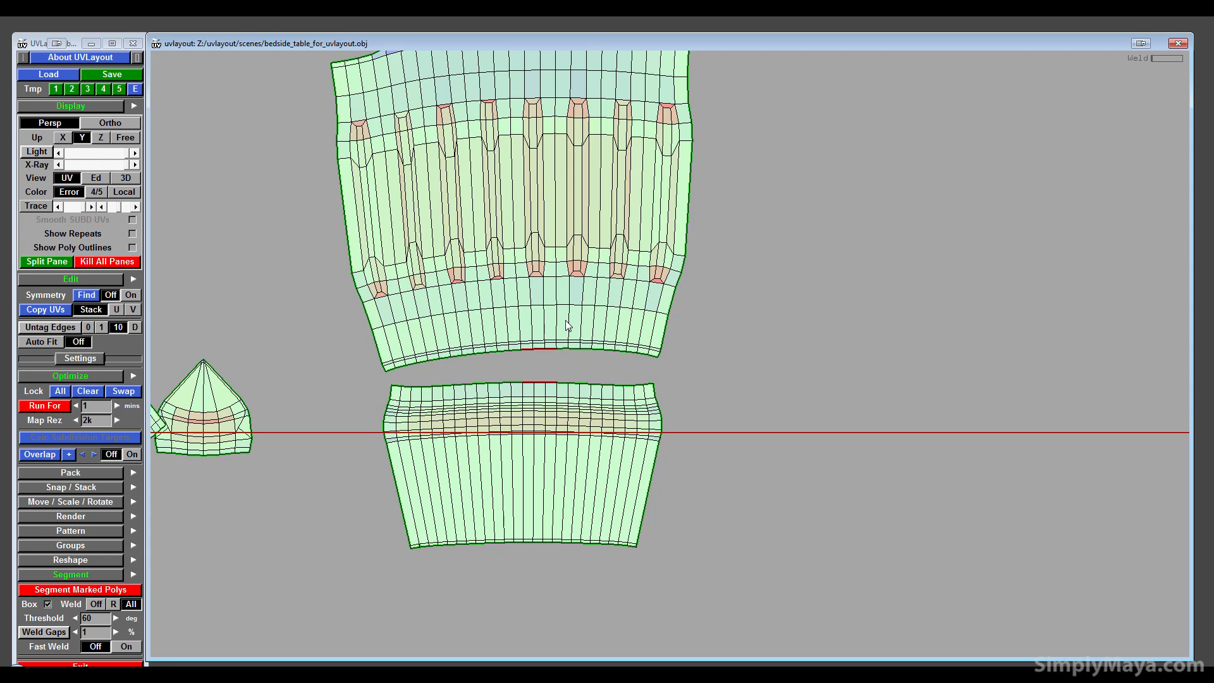
scroll(567, 326, up, 4)
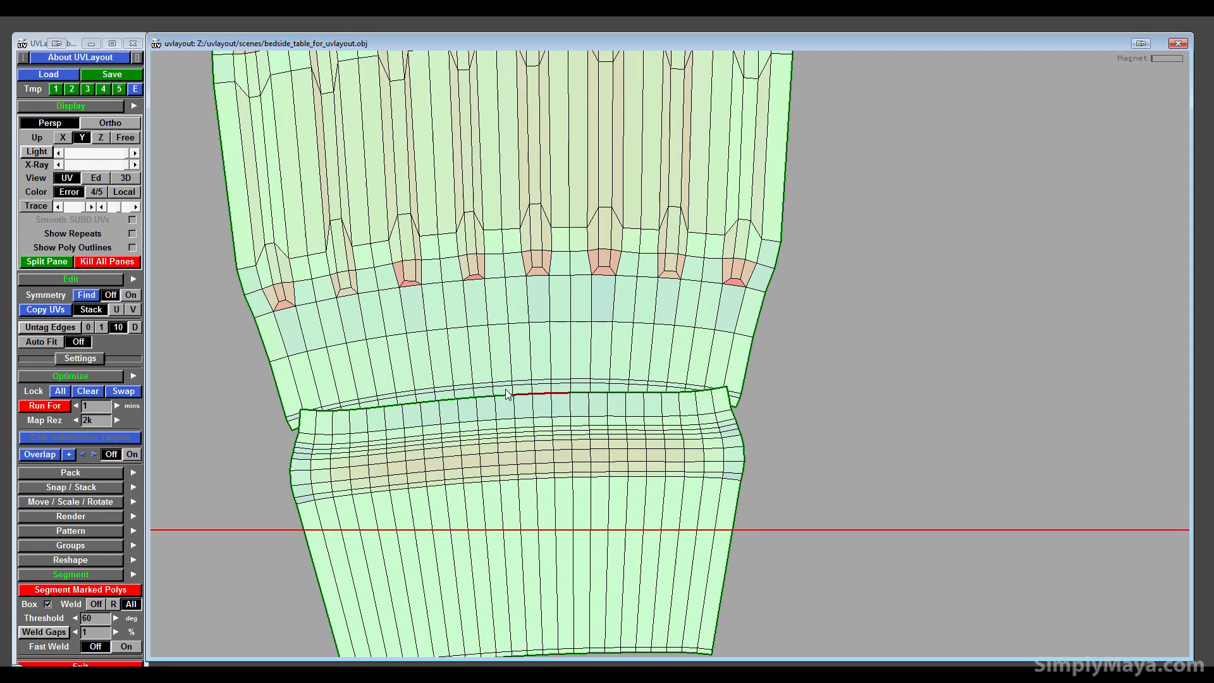
- Weld the middle section of the edge shared by the fluted end and foot shell, join them and flatten the result
key(w)
key(w)
key(w)
key(w)
key(w)
key(w)
key(Return)
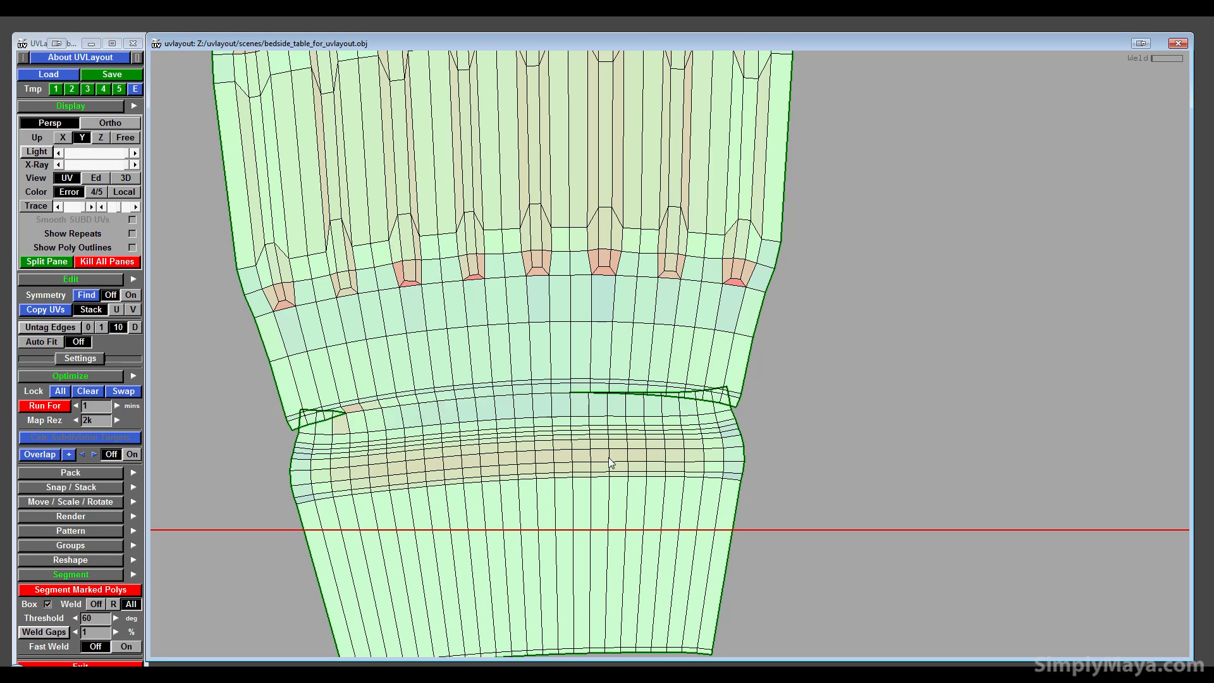
key(f)
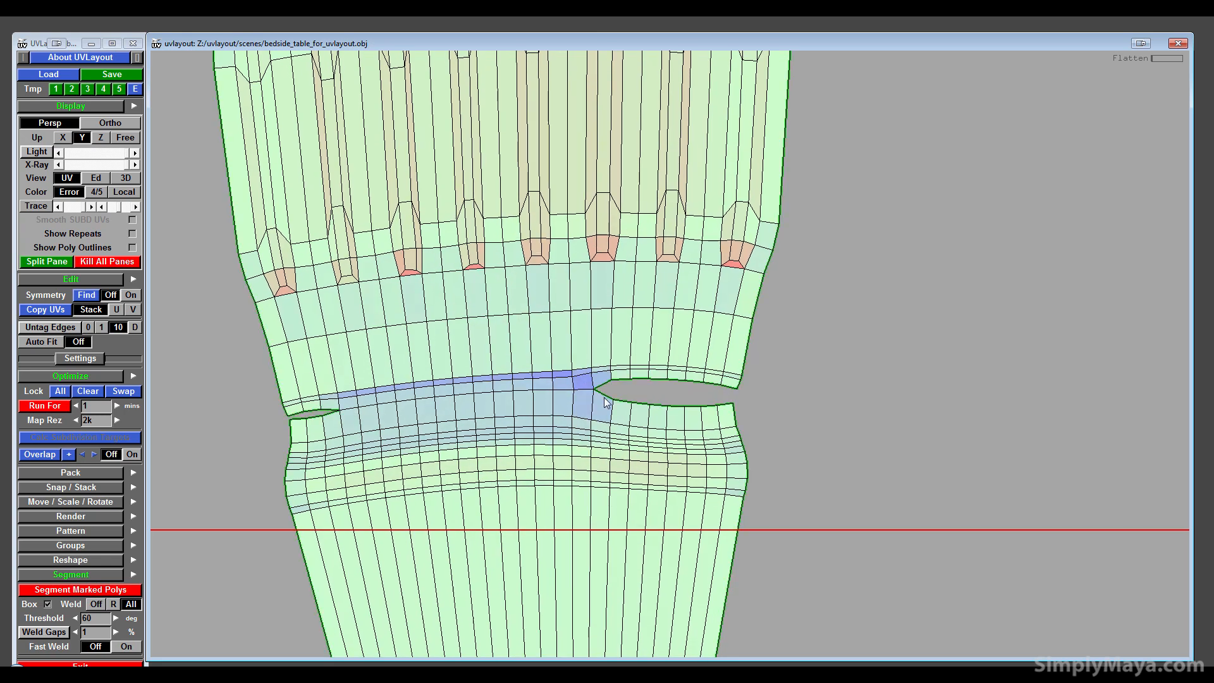
- Weld the remaining open edges on both sides of the foot joint and flatten the combined leg shell
key(w)
key(w)
key(w)
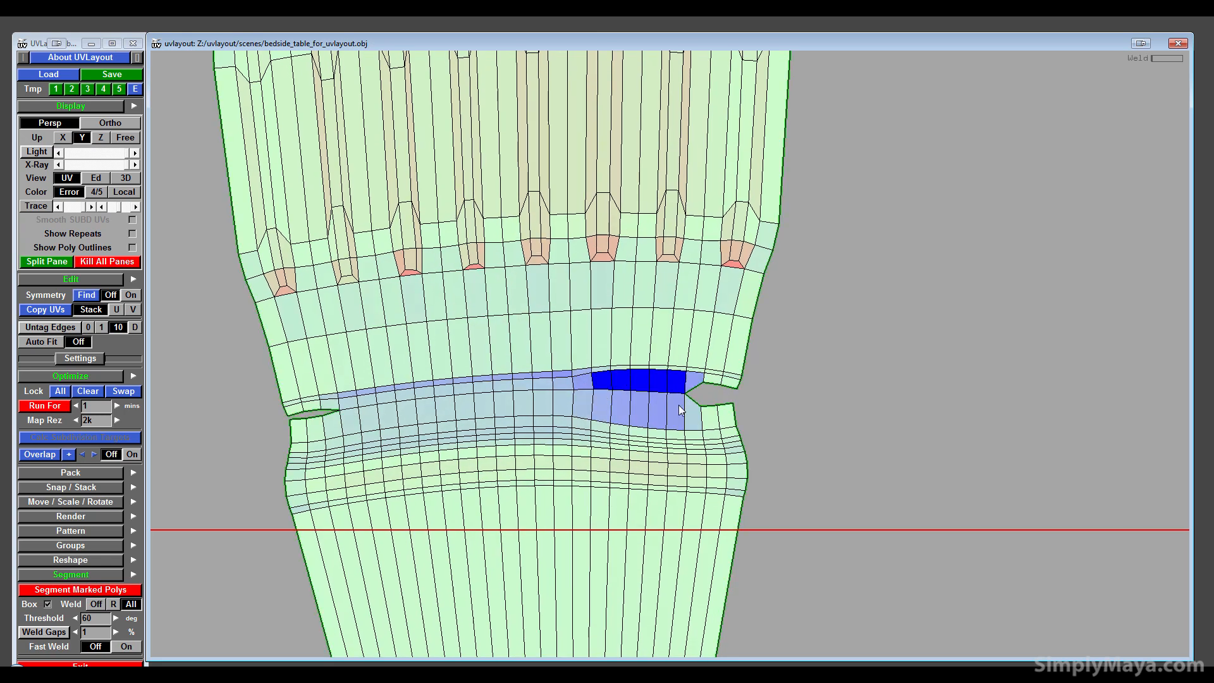
key(w)
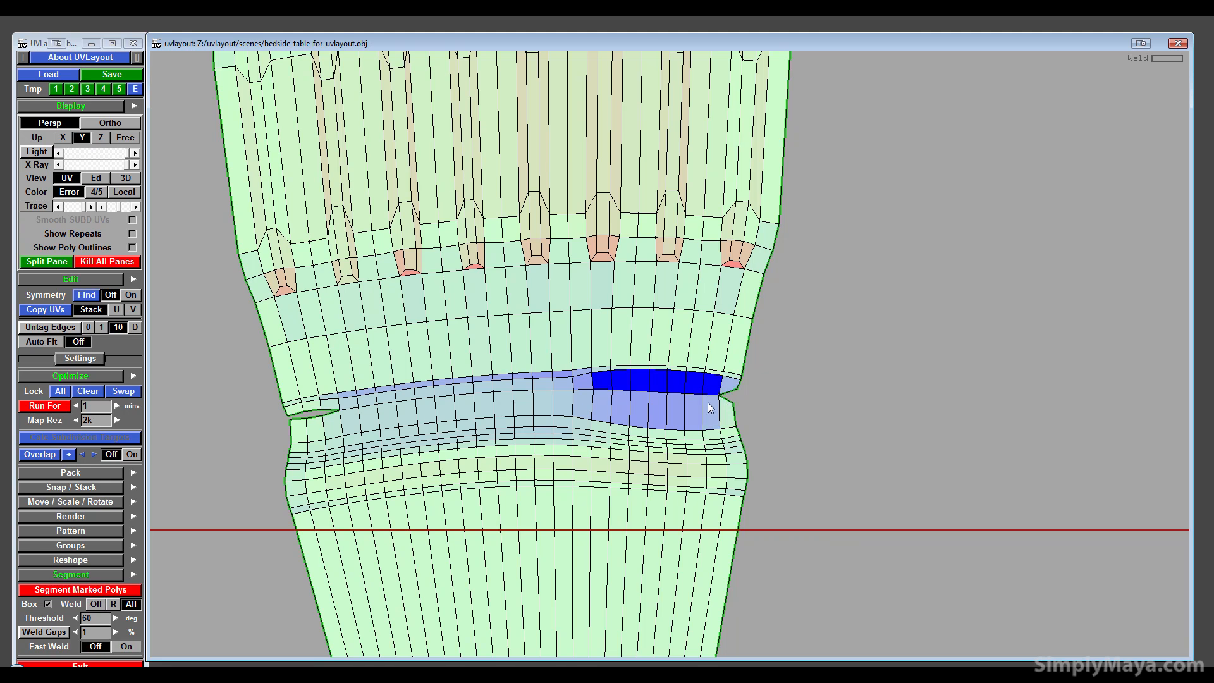
key(w)
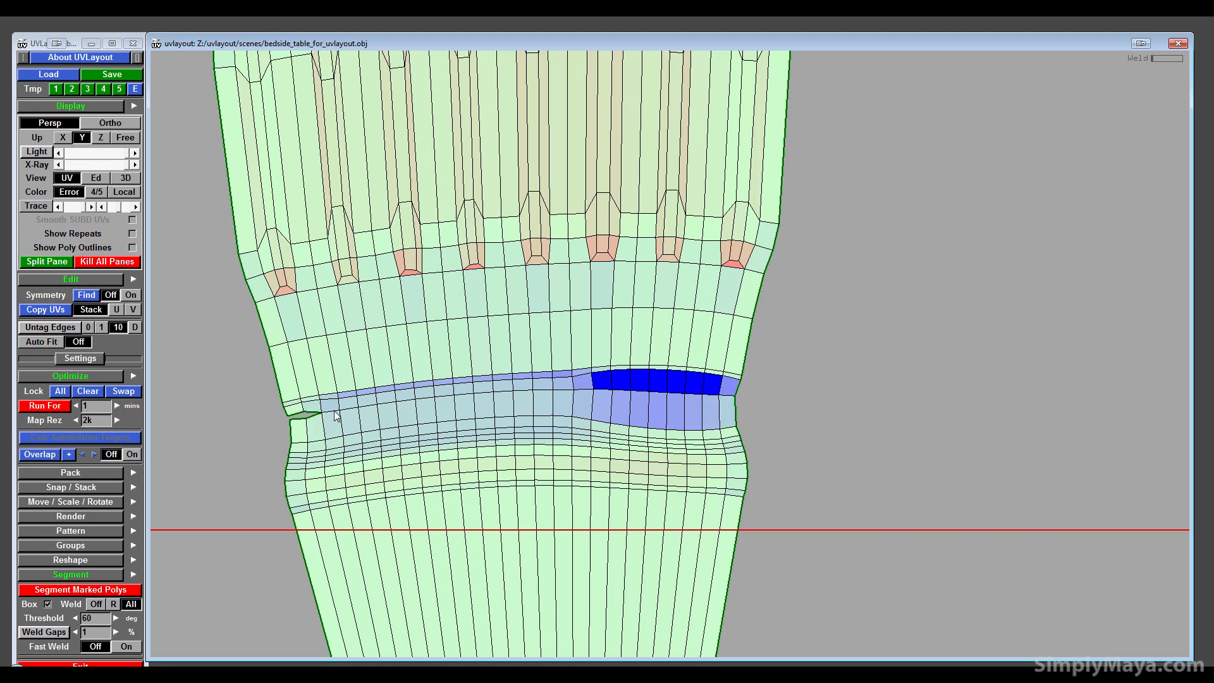
key(w)
key(w)
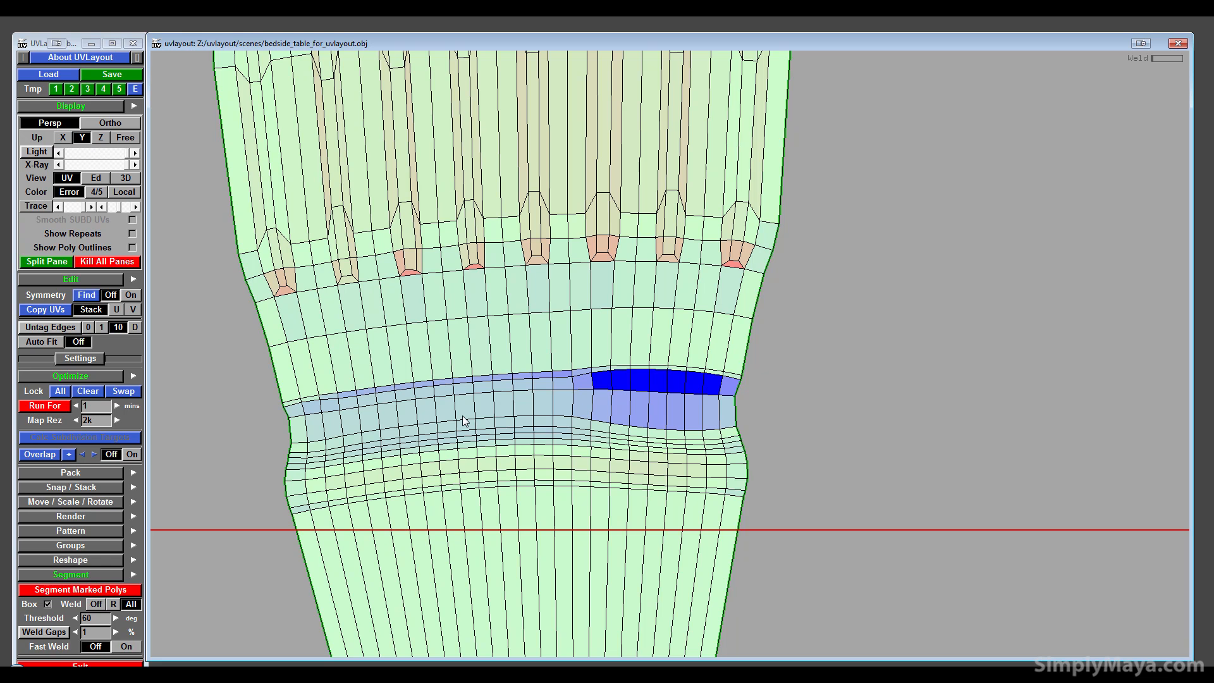
key(f)
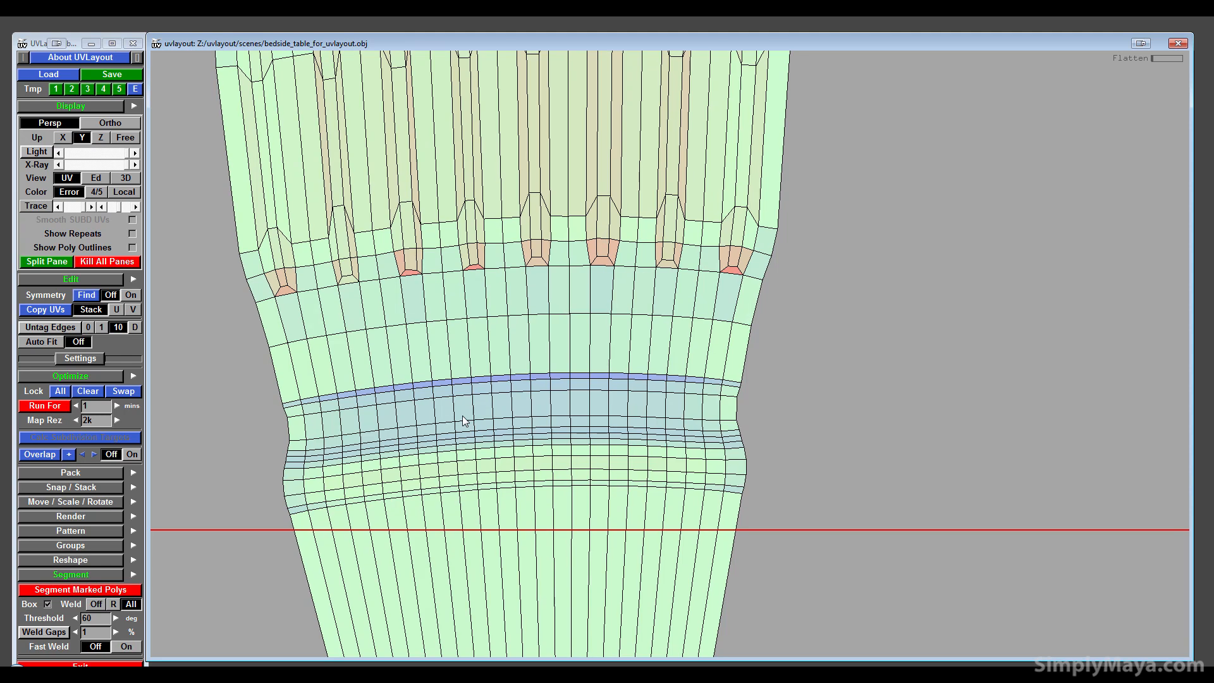
- Move the complete leg shell up so that its foot end sits above the row of small shells
scroll(465, 421, down, 8)
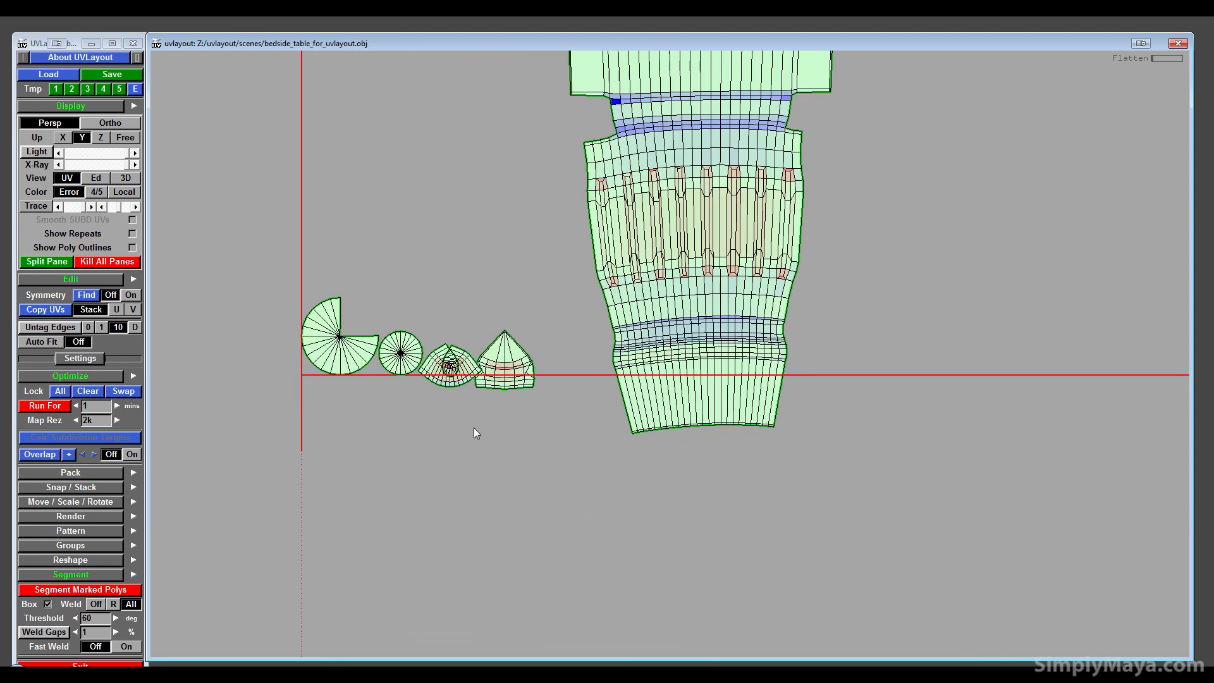
middle_drag(767, 309, 672, 542)
right_drag(638, 401, 647, 349)
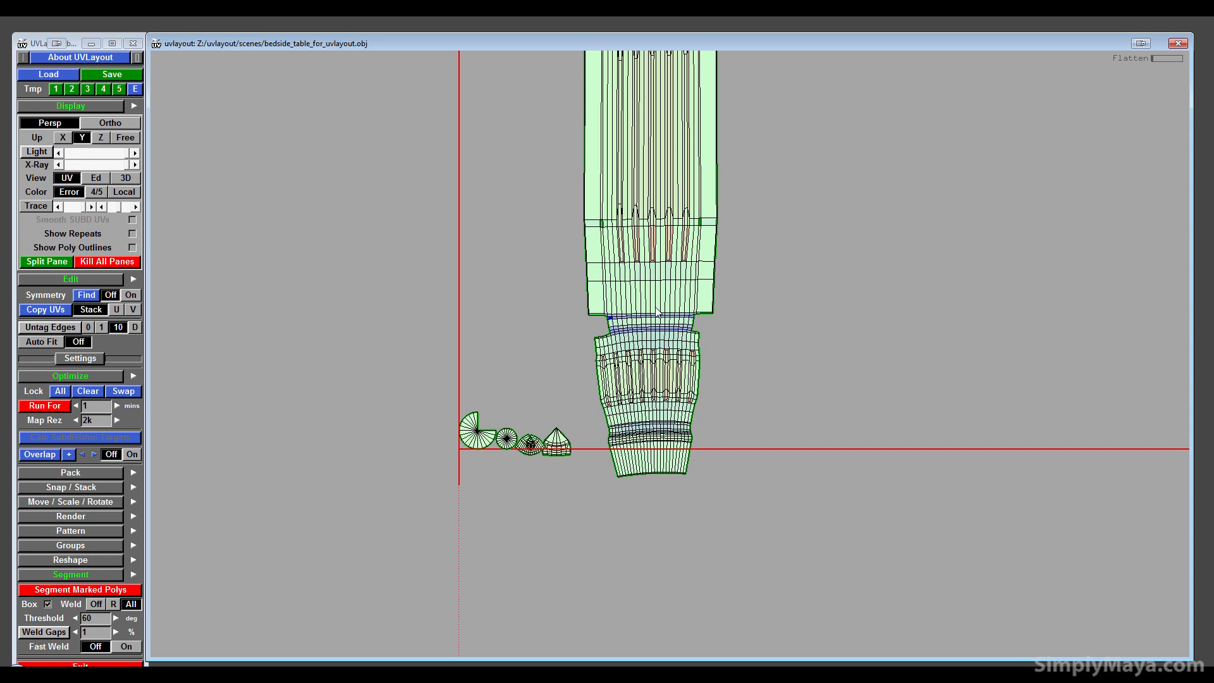
middle_drag(654, 308, 615, 473)
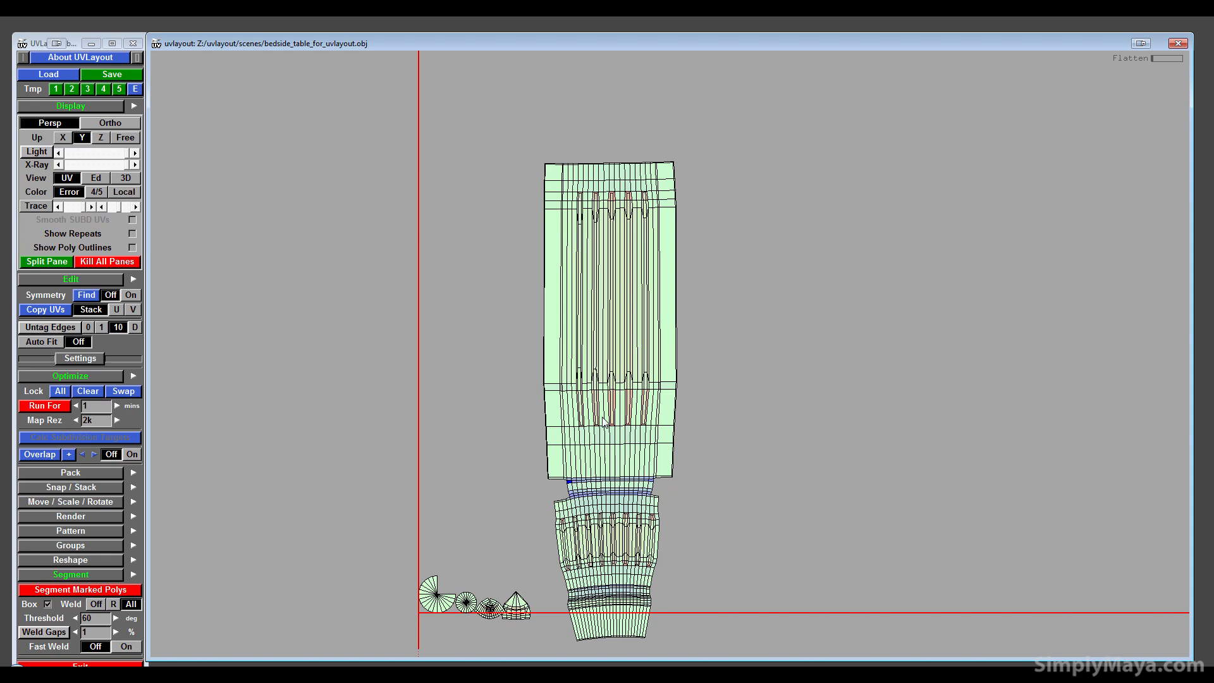
middle_drag(572, 376, 477, 281)
right_drag(476, 282, 609, 335)
middle_drag(591, 379, 553, 423)
right_drag(791, 568, 661, 398)
middle_drag(661, 397, 743, 138)
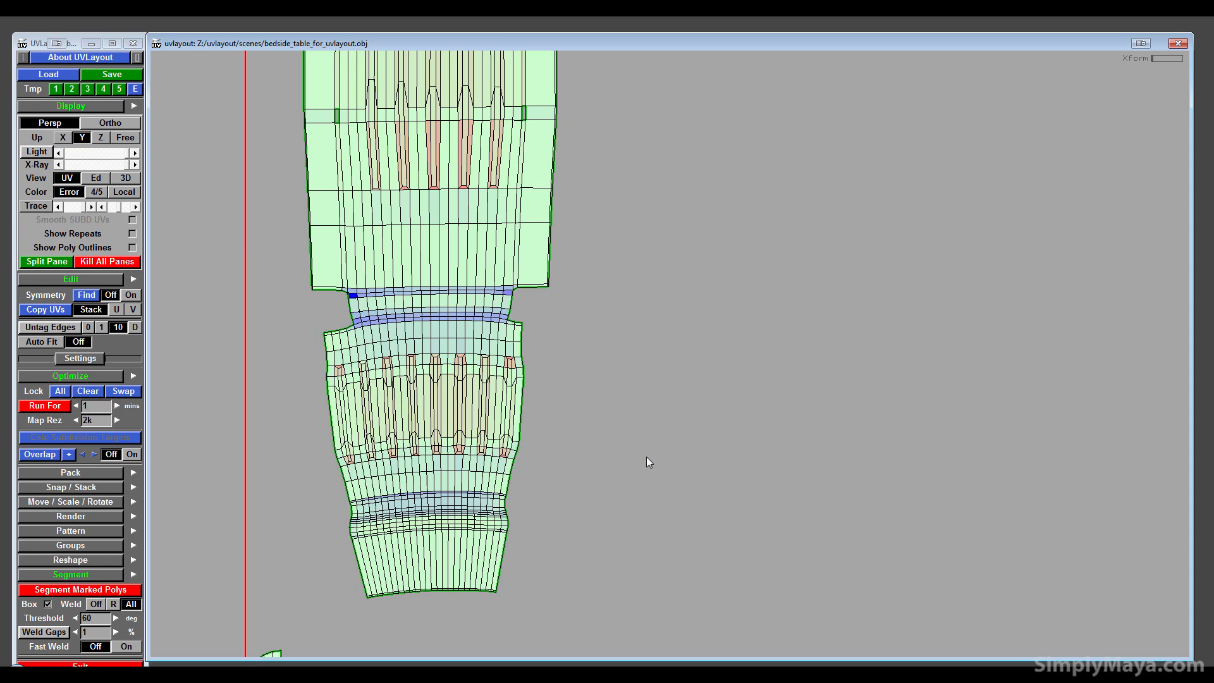
right_drag(646, 456, 536, 234)
middle_drag(536, 234, 514, 406)
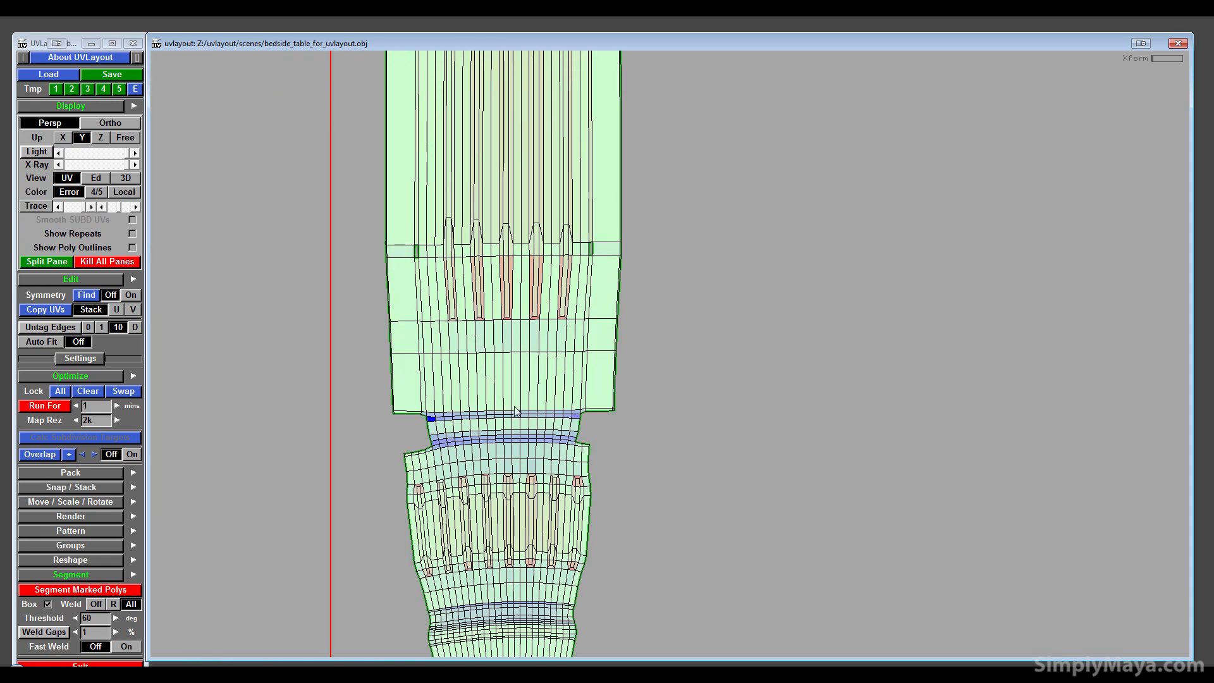
right_drag(514, 406, 558, 222)
middle_drag(557, 222, 514, 330)
right_drag(514, 330, 520, 296)
middle_drag(533, 289, 527, 283)
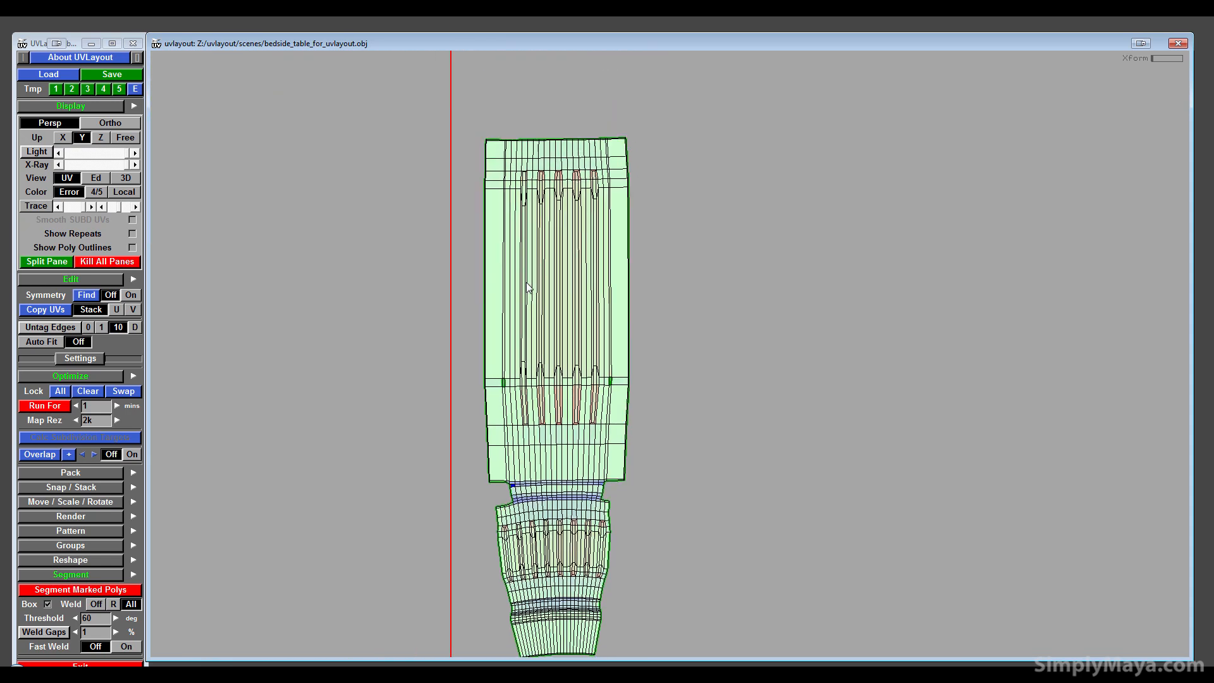
key(r)
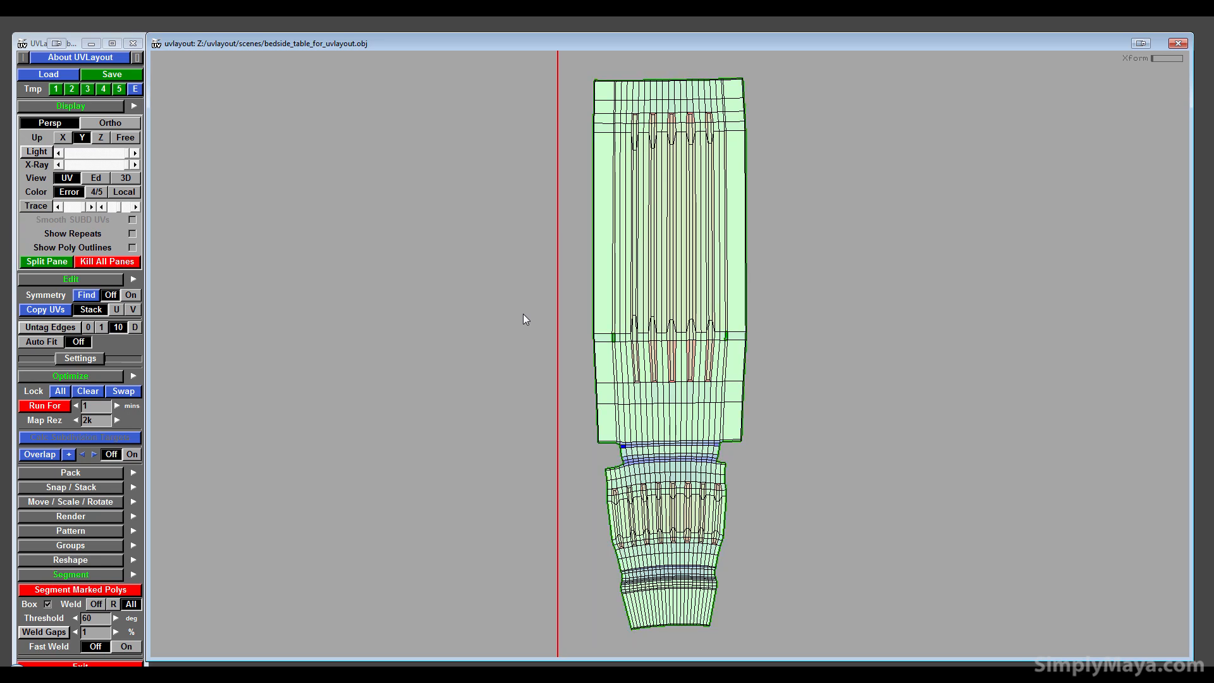
- Shift the leg shell further up and closer to the vertical axis line, leaving space beneath it for the small shells
right_drag(522, 313, 450, 325)
middle_drag(449, 324, 402, 319)
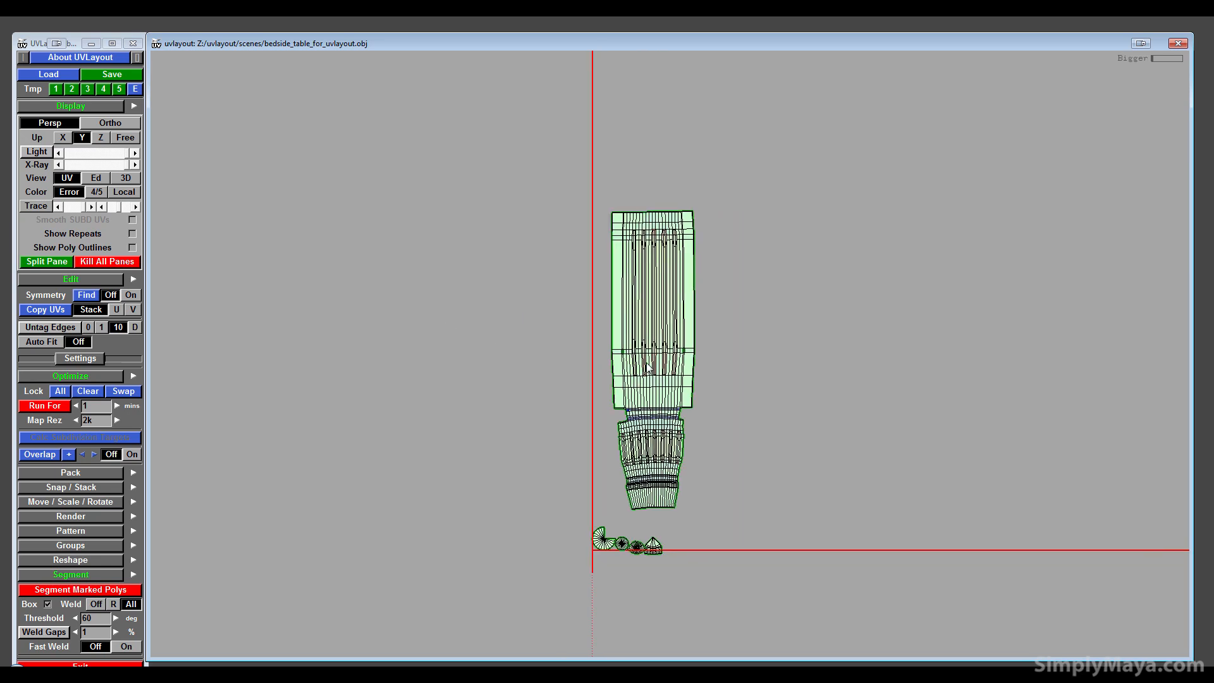
middle_drag(647, 363, 620, 318)
scroll(675, 363, up, 3)
scroll(676, 362, up, 5)
scroll(616, 316, down, 6)
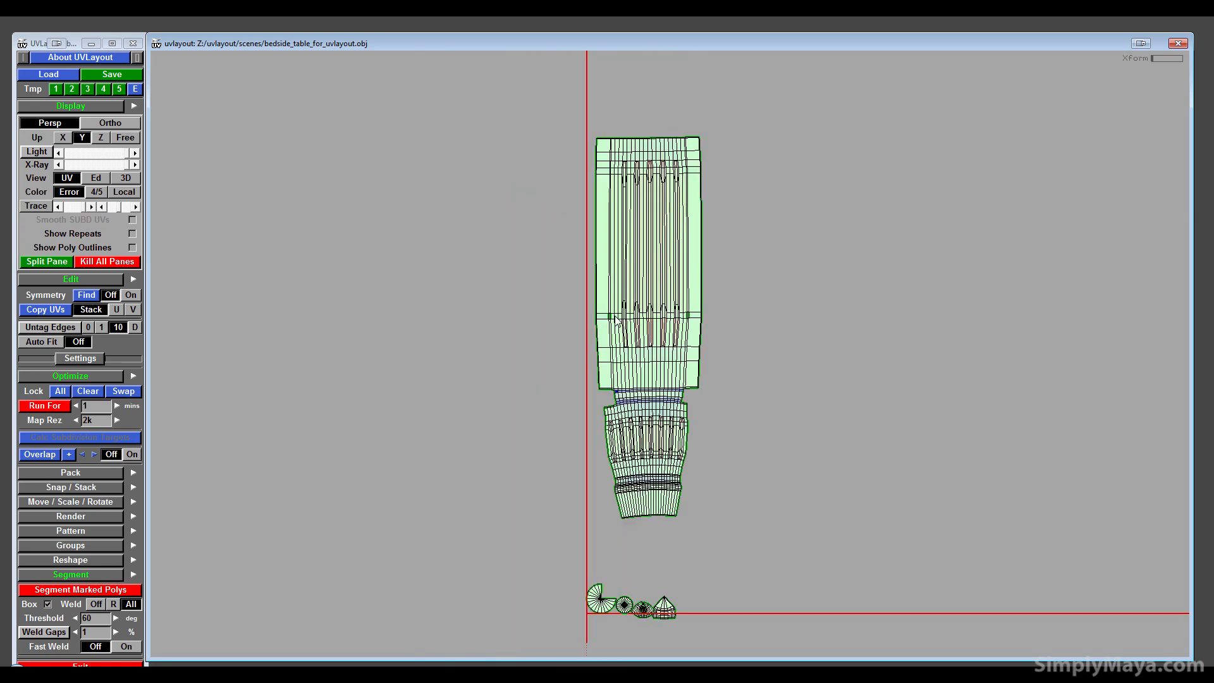
- Move the fan-shaped, round and pinched small shells up into the space beneath the leg's foot end
middle_drag(631, 437, 611, 356)
right_drag(594, 356, 573, 606)
middle_drag(573, 605, 565, 482)
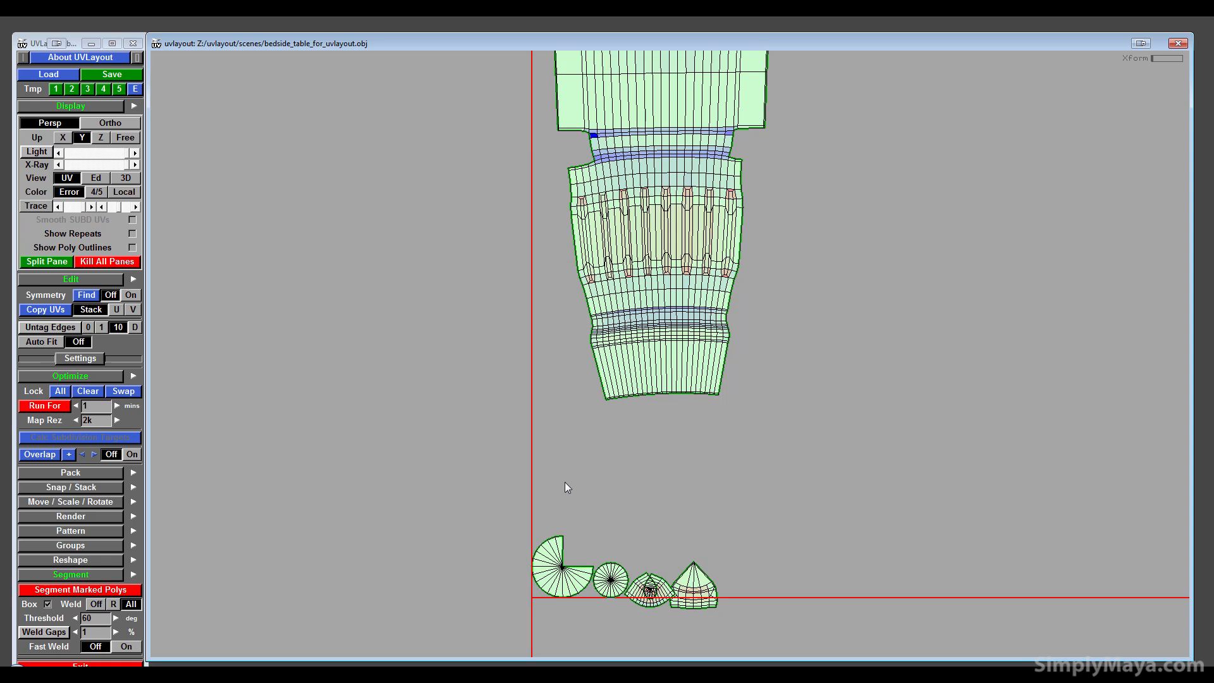
middle_drag(542, 592, 580, 506)
middle_drag(608, 582, 563, 495)
middle_drag(650, 592, 655, 487)
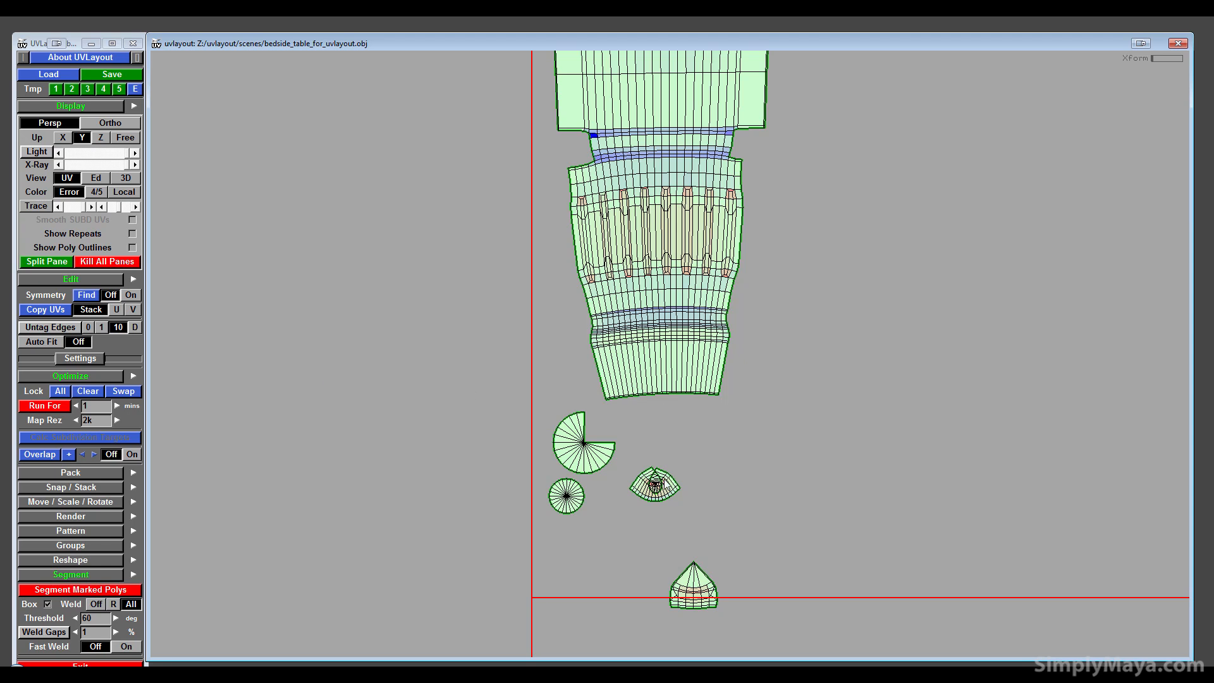
- Reshape the pinched shell into a rectangle and place it beside the fan shell, with the pointed shell next to the disc
key(r)
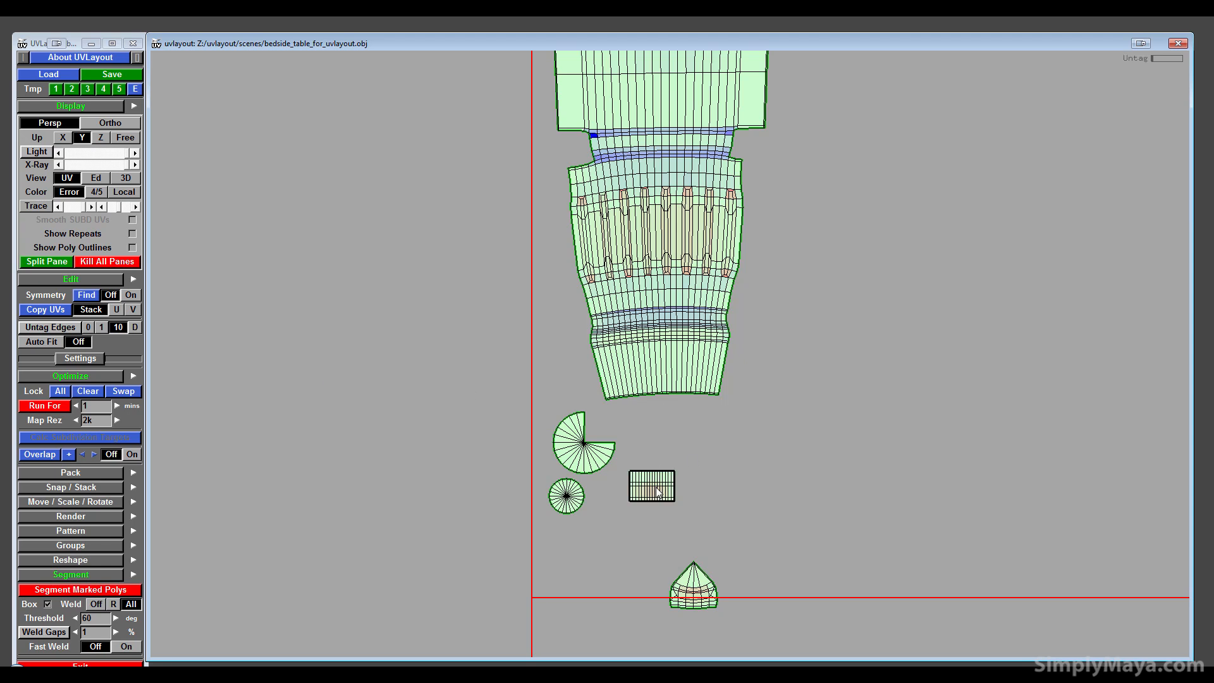
middle_drag(655, 487, 654, 433)
middle_drag(672, 596, 609, 492)
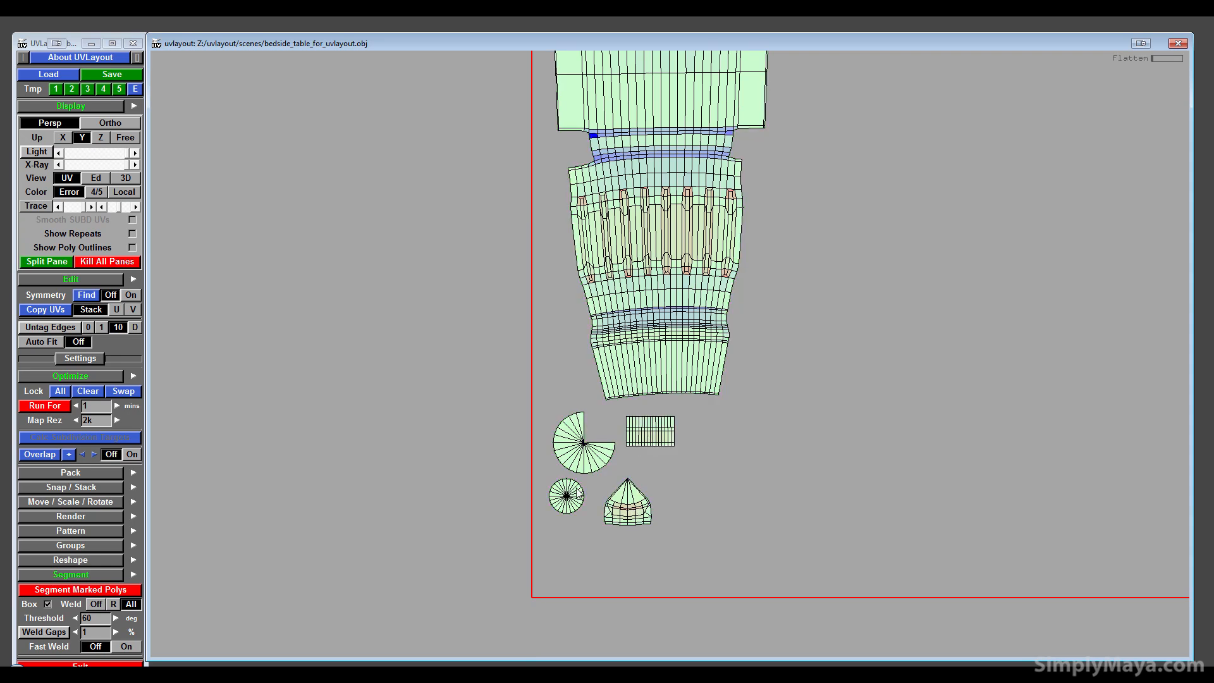
- Look over the arranged leg shells in the UV layout, and display the whole bedside table in 3D
right_drag(577, 490, 665, 436)
middle_drag(666, 437, 619, 634)
right_drag(594, 392, 687, 283)
middle_drag(686, 284, 634, 441)
click(125, 178)
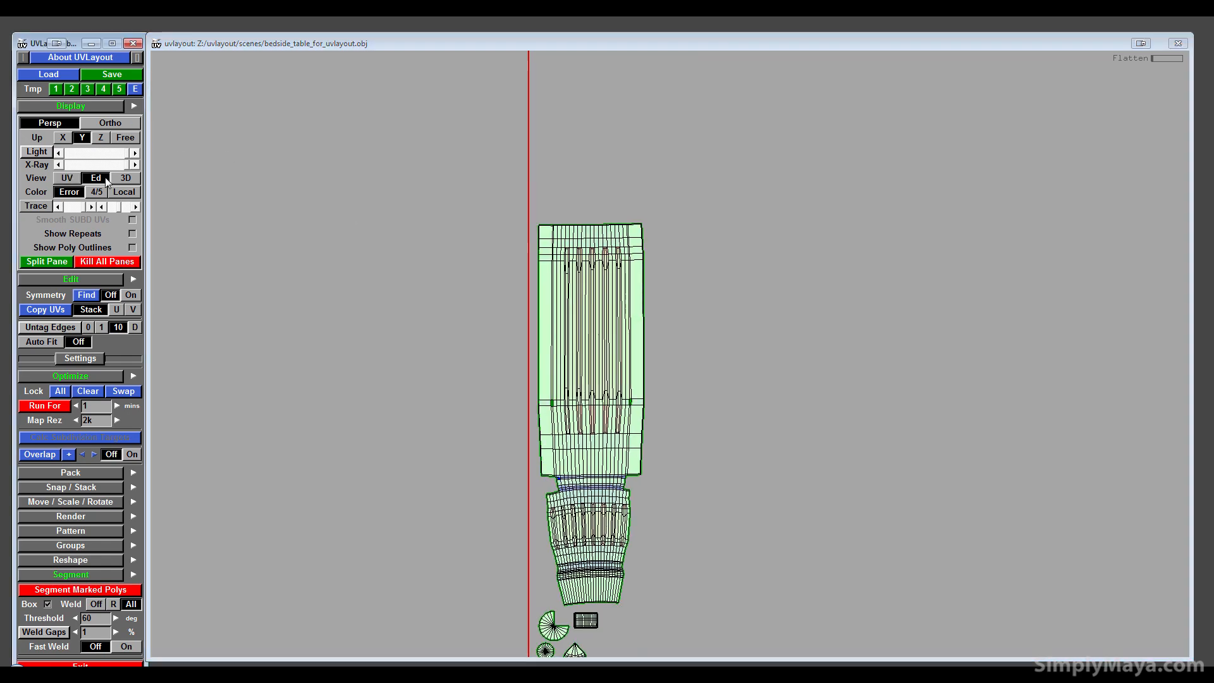
right_drag(514, 303, 680, 295)
middle_drag(680, 295, 462, 480)
right_drag(462, 480, 598, 401)
middle_drag(598, 401, 506, 454)
drag(505, 455, 565, 388)
middle_drag(564, 388, 530, 454)
drag(530, 454, 522, 430)
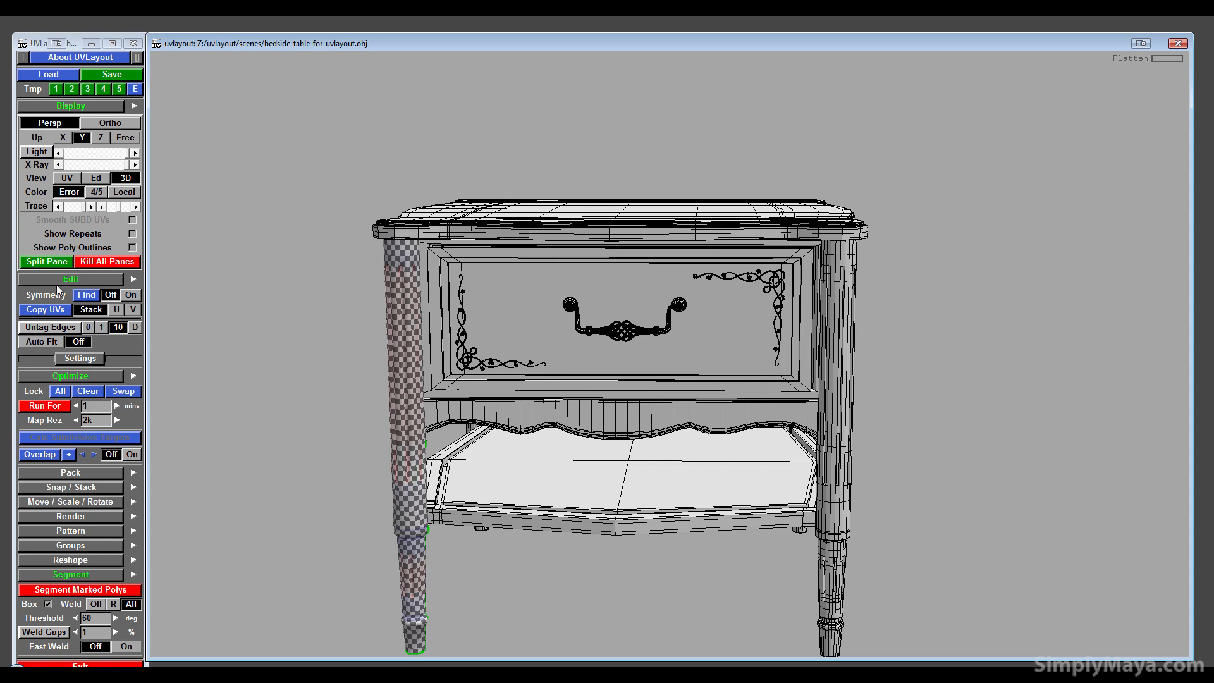
- Copy the unwrapped leg's UVs to the three identical legs using a tagged upper edge, and check the checker texture on them
click(52, 311)
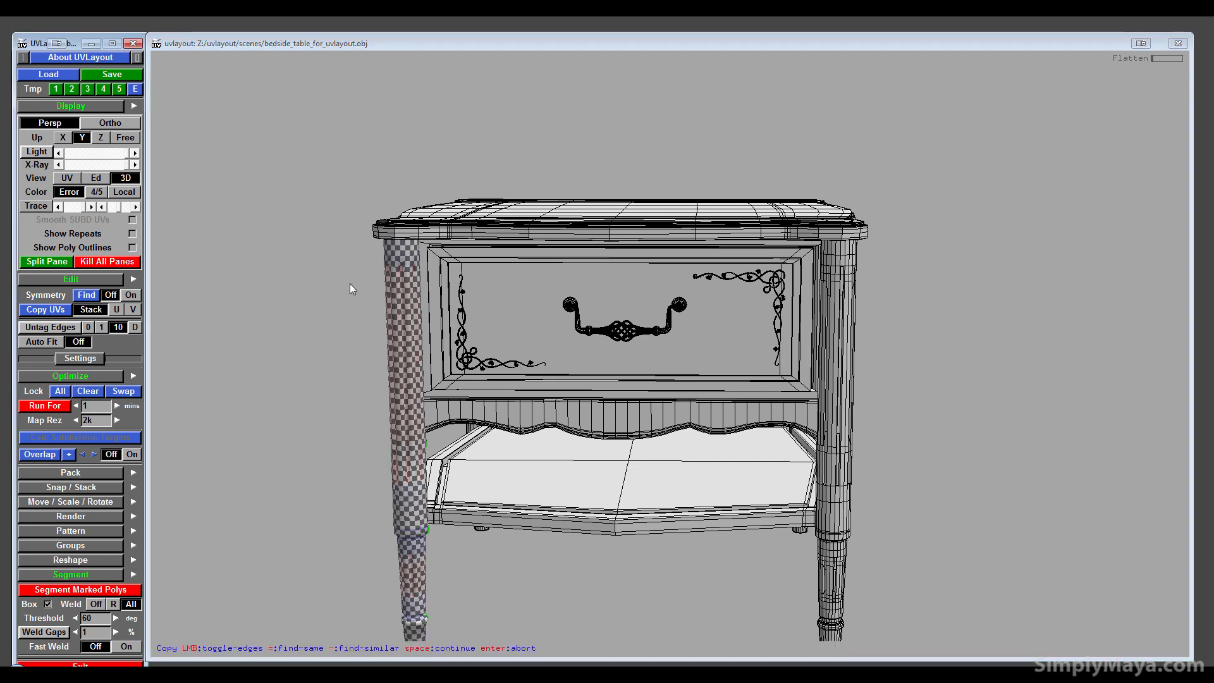
click(402, 252)
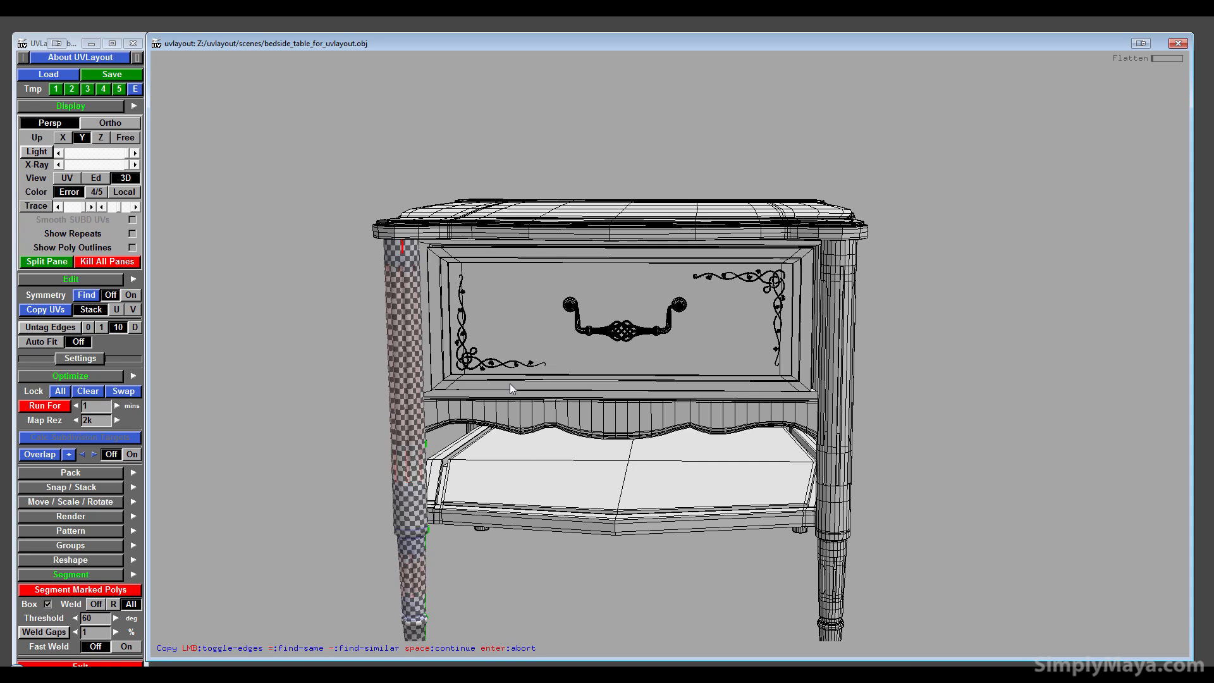
key(equal)
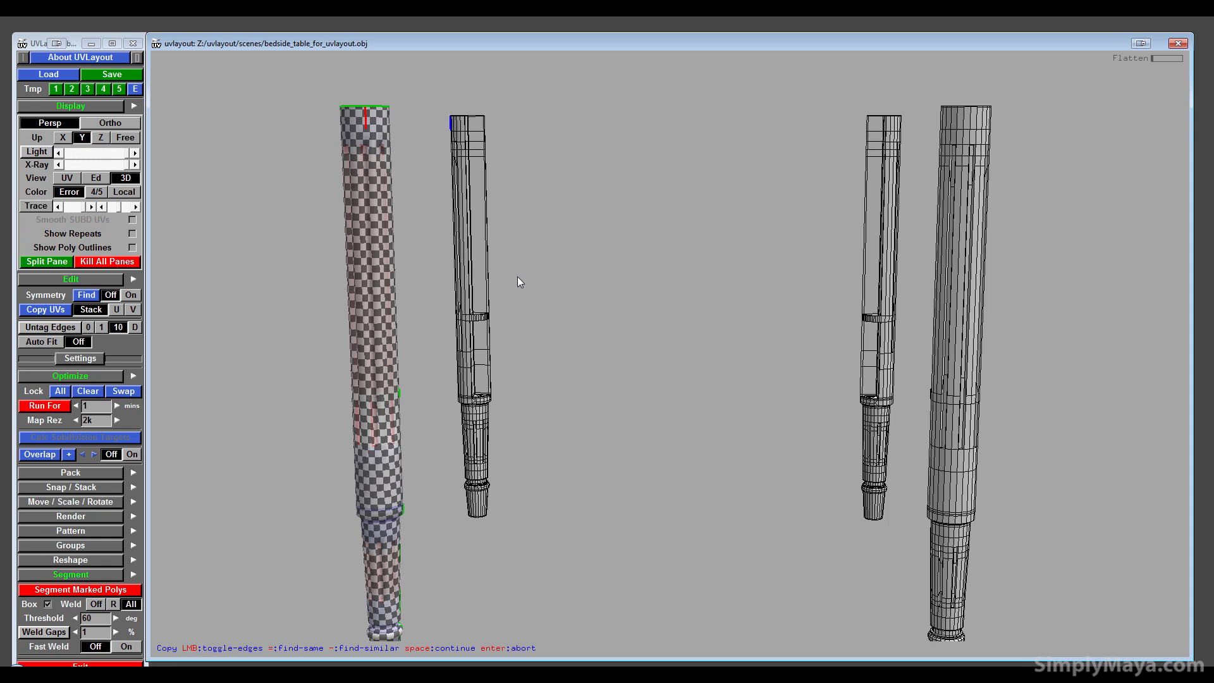
key(space)
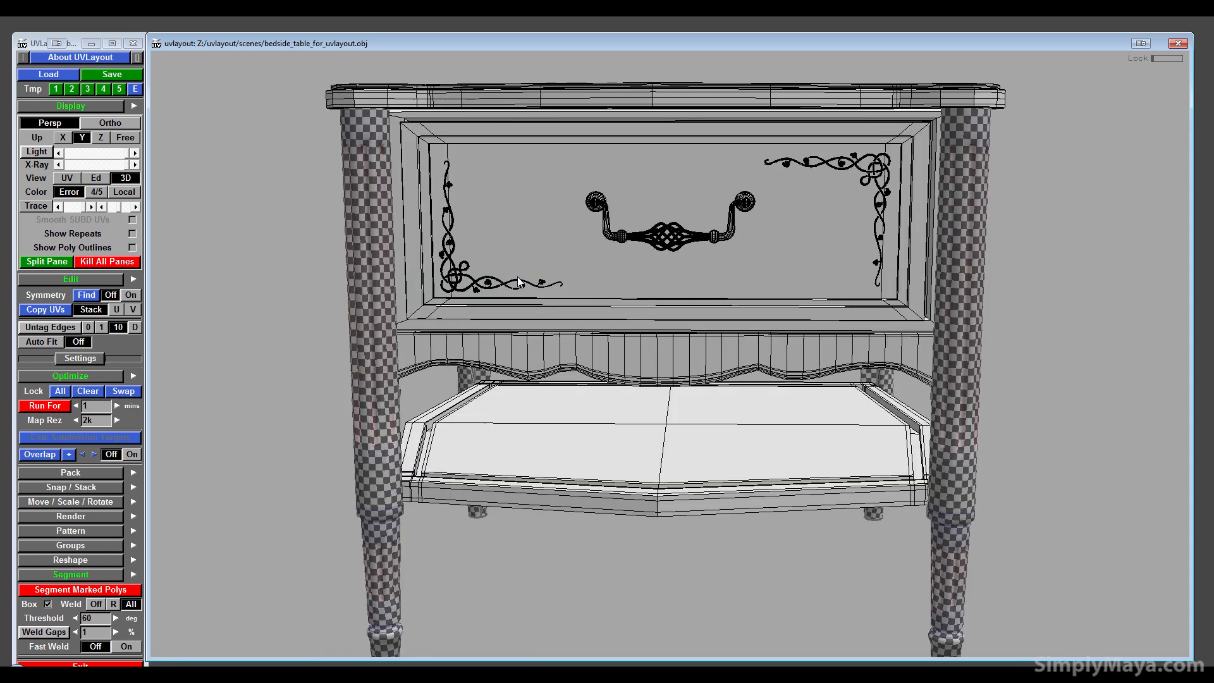
middle_drag(773, 449, 564, 398)
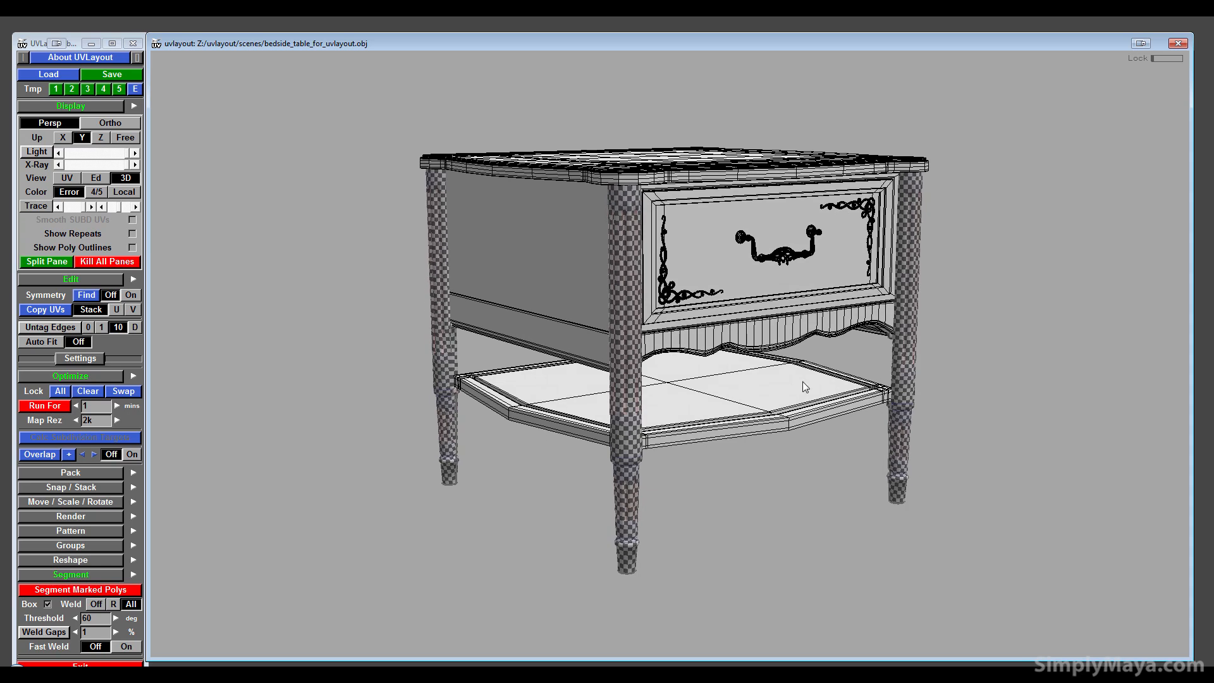
middle_drag(805, 387, 721, 374)
middle_drag(721, 474, 666, 293)
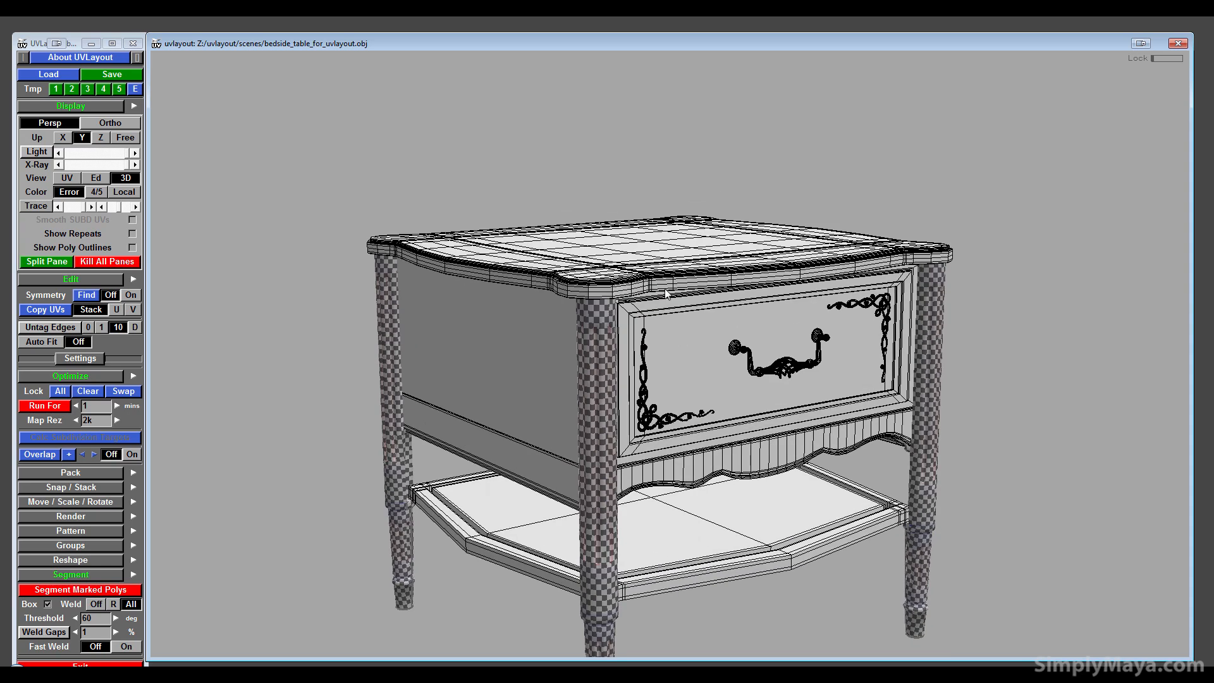
key(space)
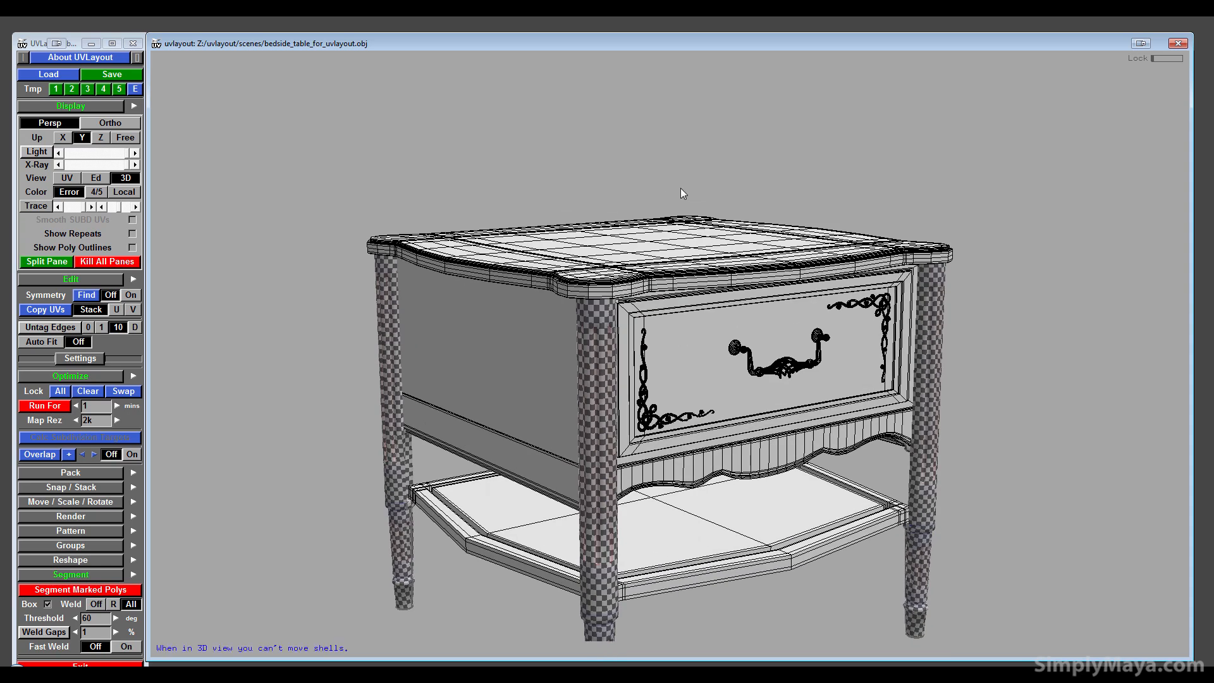
- In the Edit view, cut around the outer edge of the drawer's framed front and detach the front panel
click(94, 180)
key(Home)
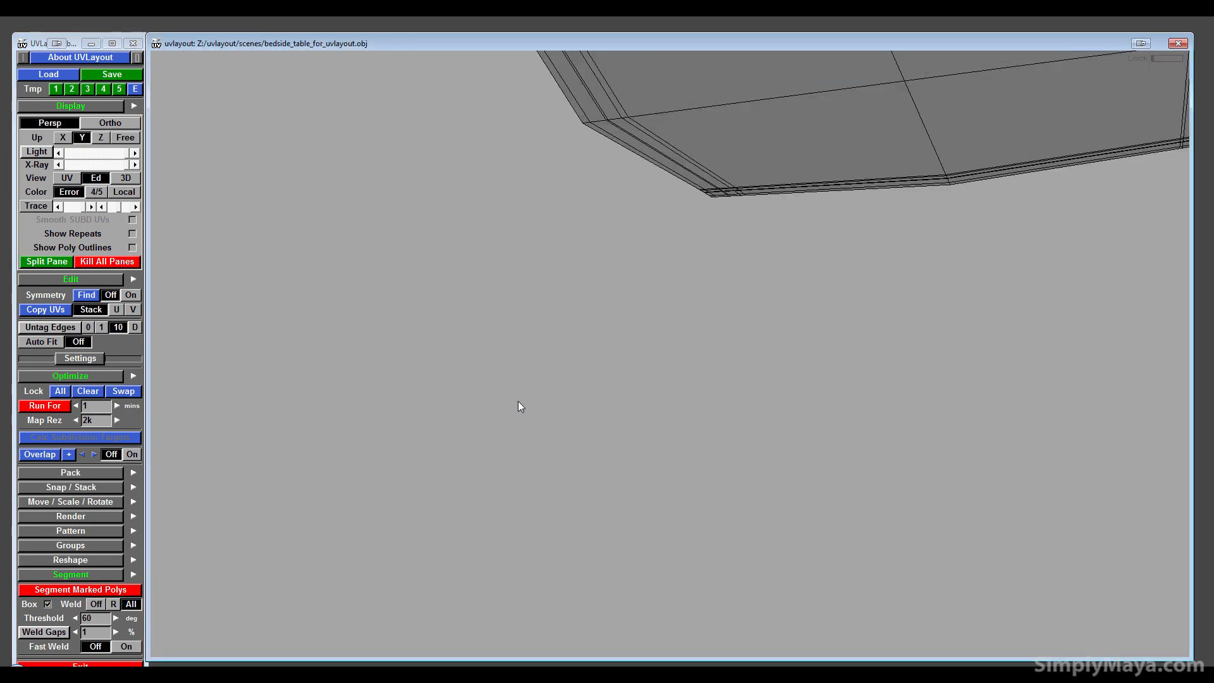
key(Home)
middle_drag(513, 404, 520, 436)
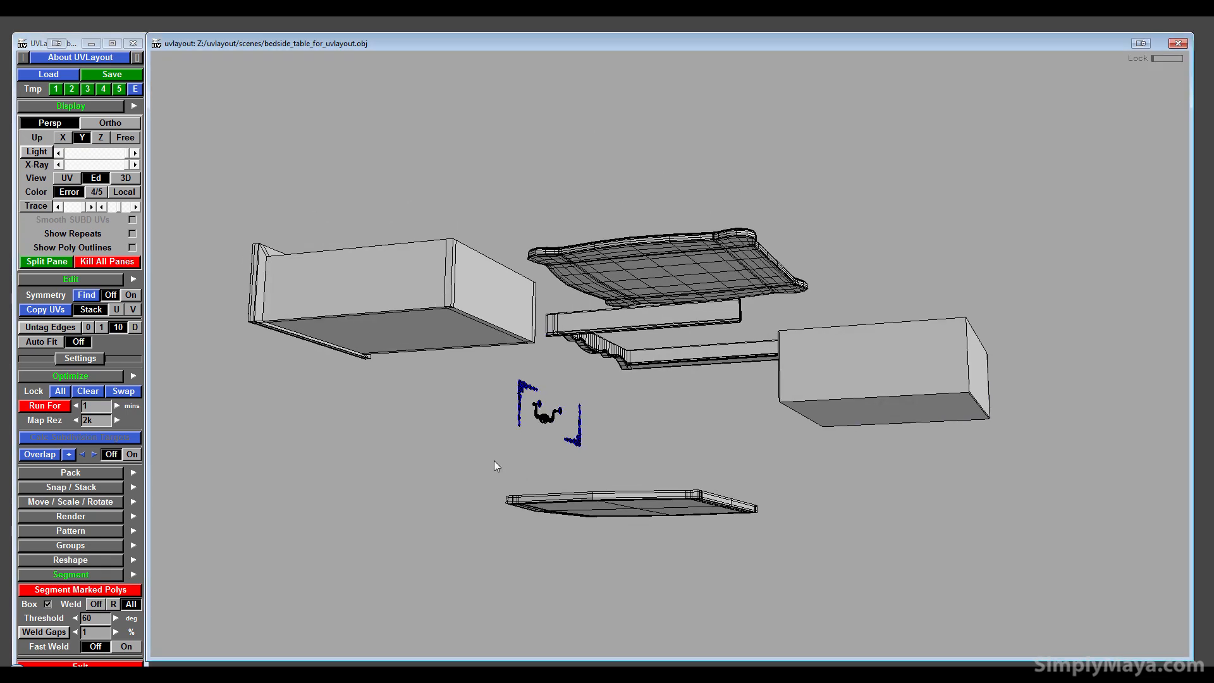
drag(494, 460, 506, 515)
right_drag(506, 515, 819, 504)
drag(820, 503, 1064, 249)
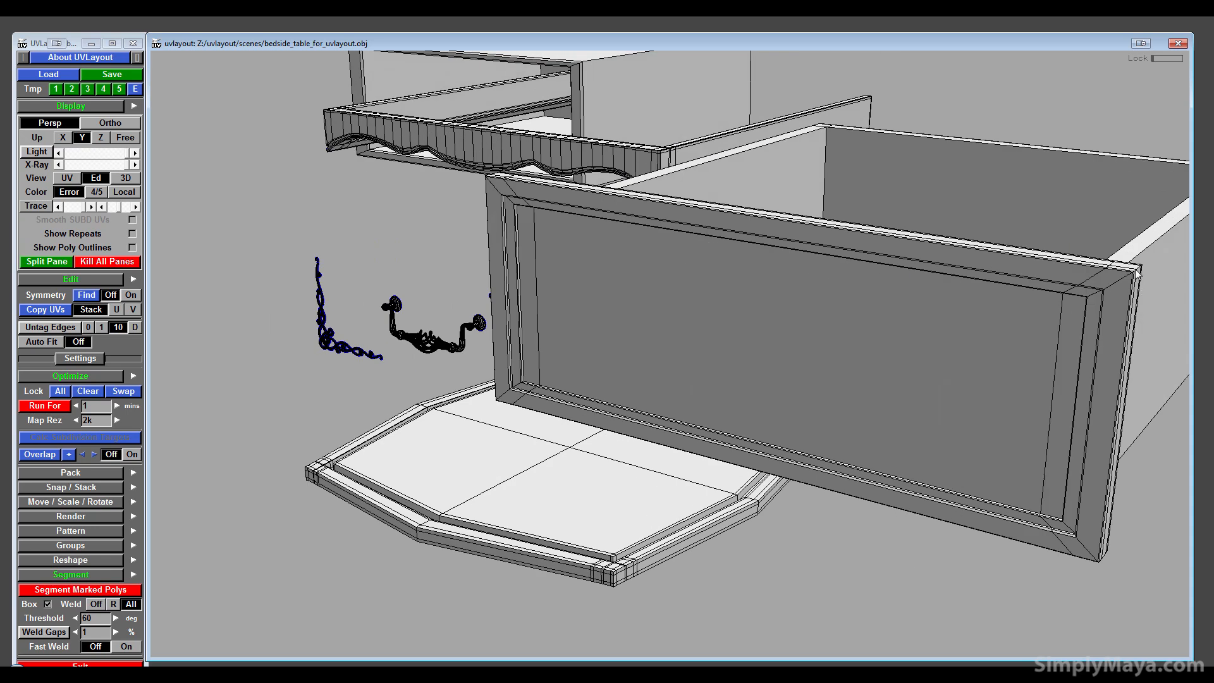
drag(801, 396, 558, 450)
key(c)
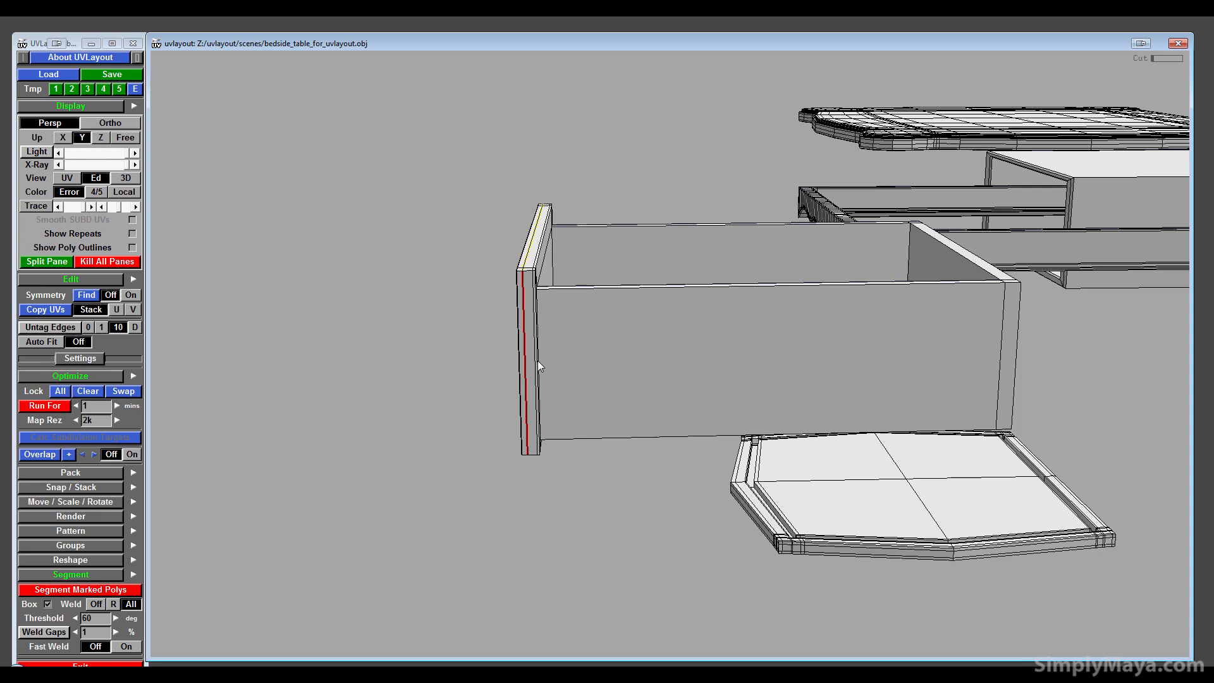
key(d)
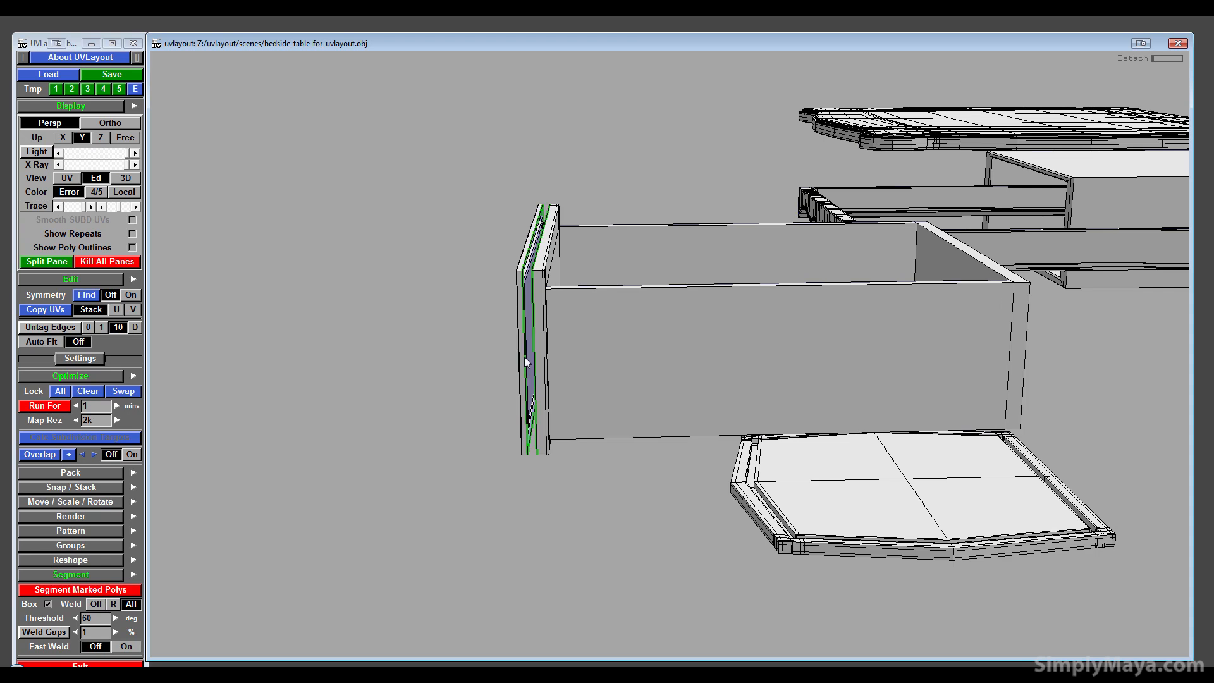
- Move the detached front panel and the drawer box apart, clear of the remaining table parts
middle_drag(525, 357, 130, 344)
drag(545, 392, 727, 408)
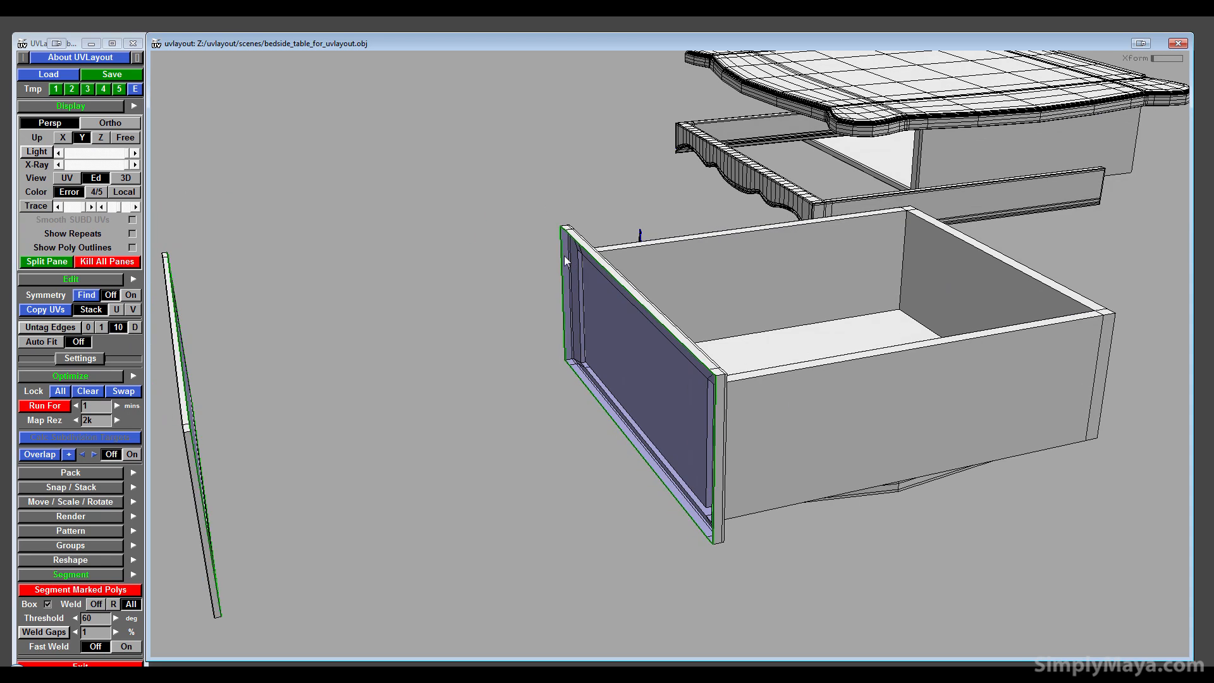
middle_drag(565, 256, 318, 135)
right_drag(472, 275, 389, 274)
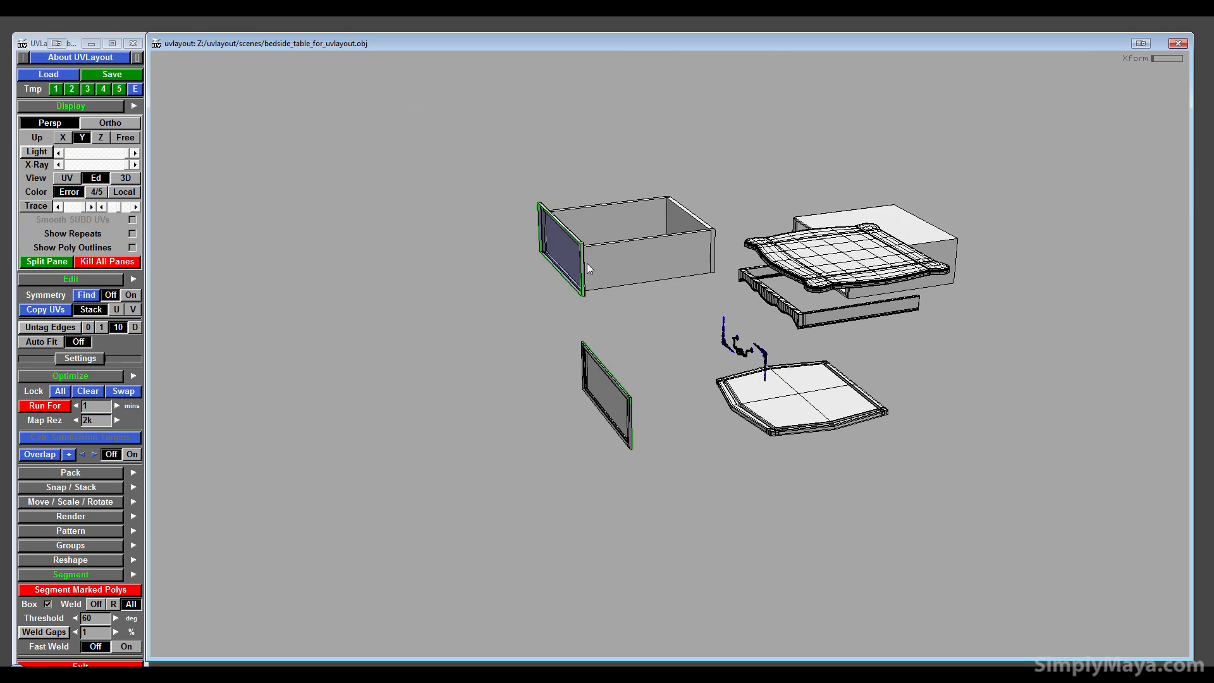
middle_drag(586, 263, 381, 161)
middle_drag(645, 418, 504, 457)
right_drag(504, 456, 563, 442)
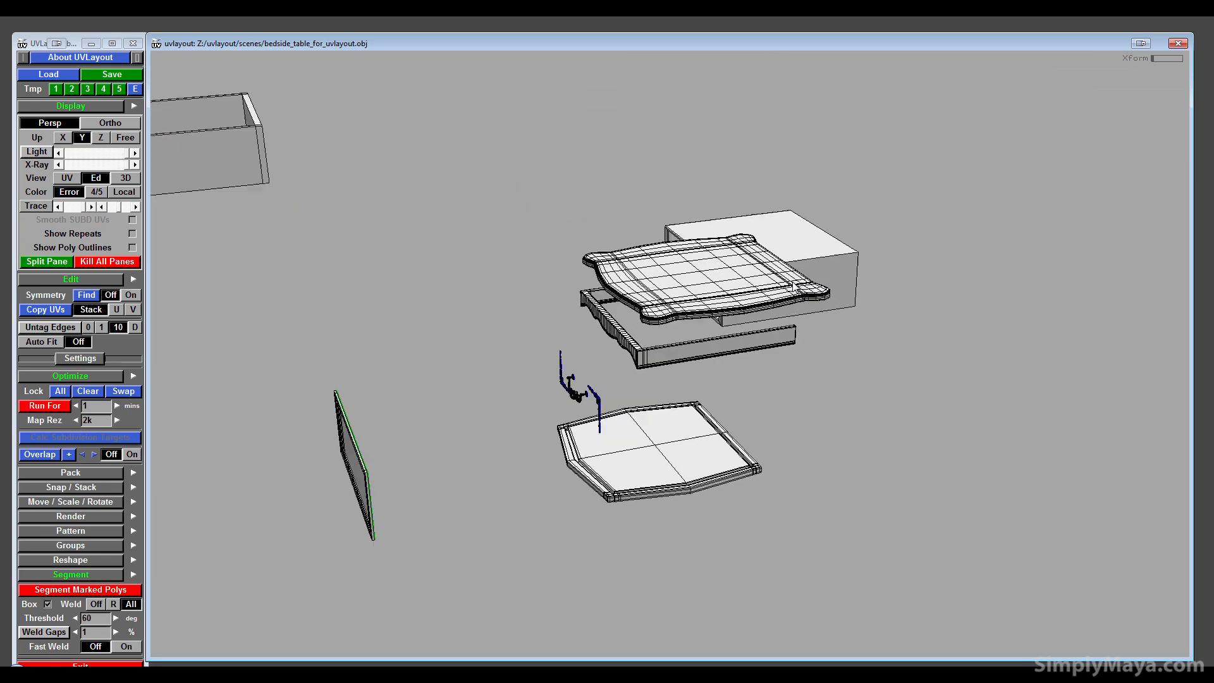
- Move the hollow cabinet box from behind the tabletop into the free space beside the detached front panel
middle_drag(764, 208, 478, 620)
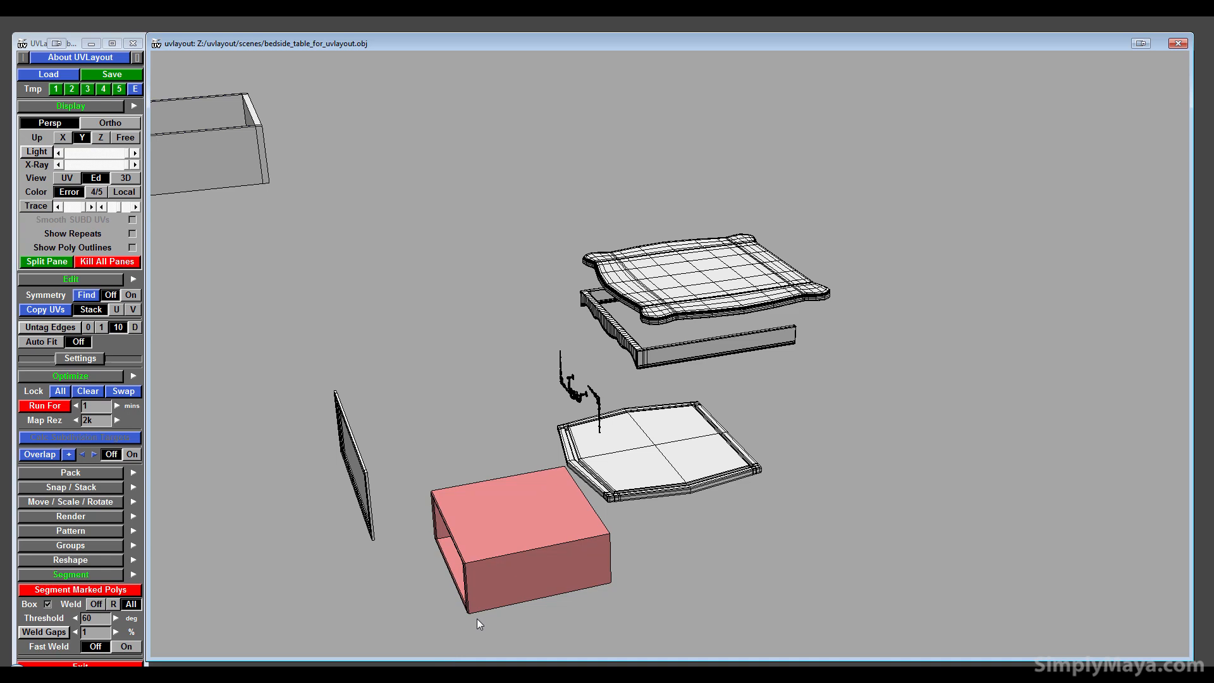
drag(435, 595, 658, 147)
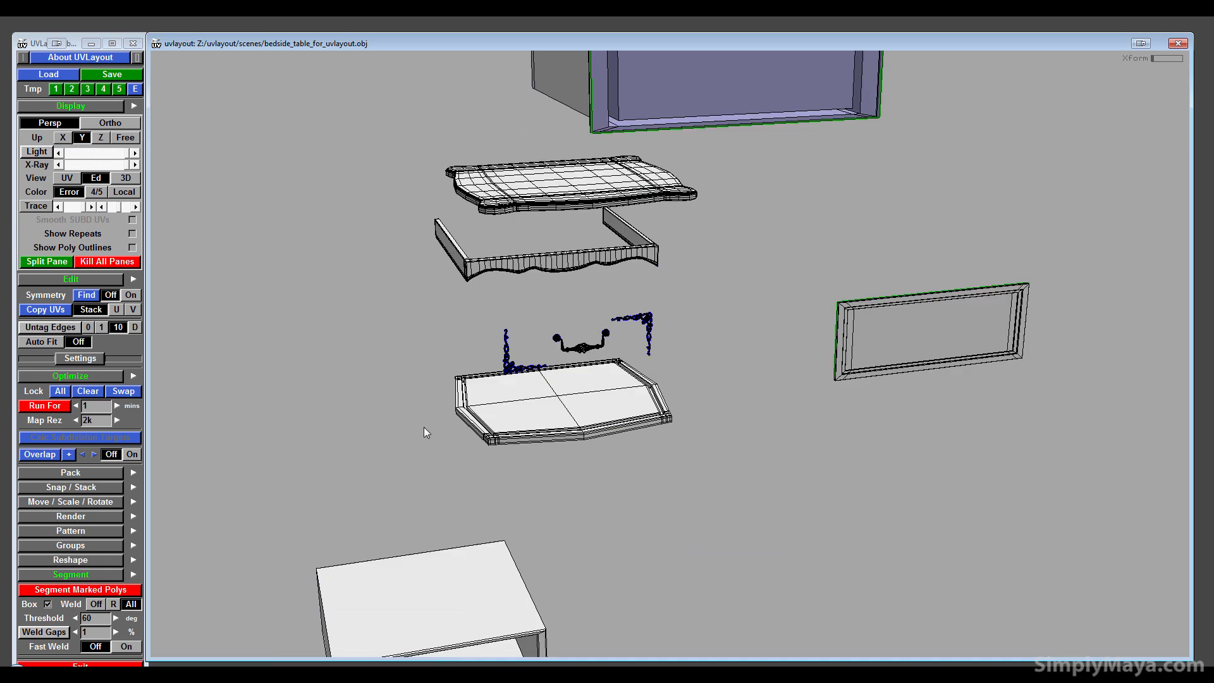
middle_drag(406, 608, 909, 141)
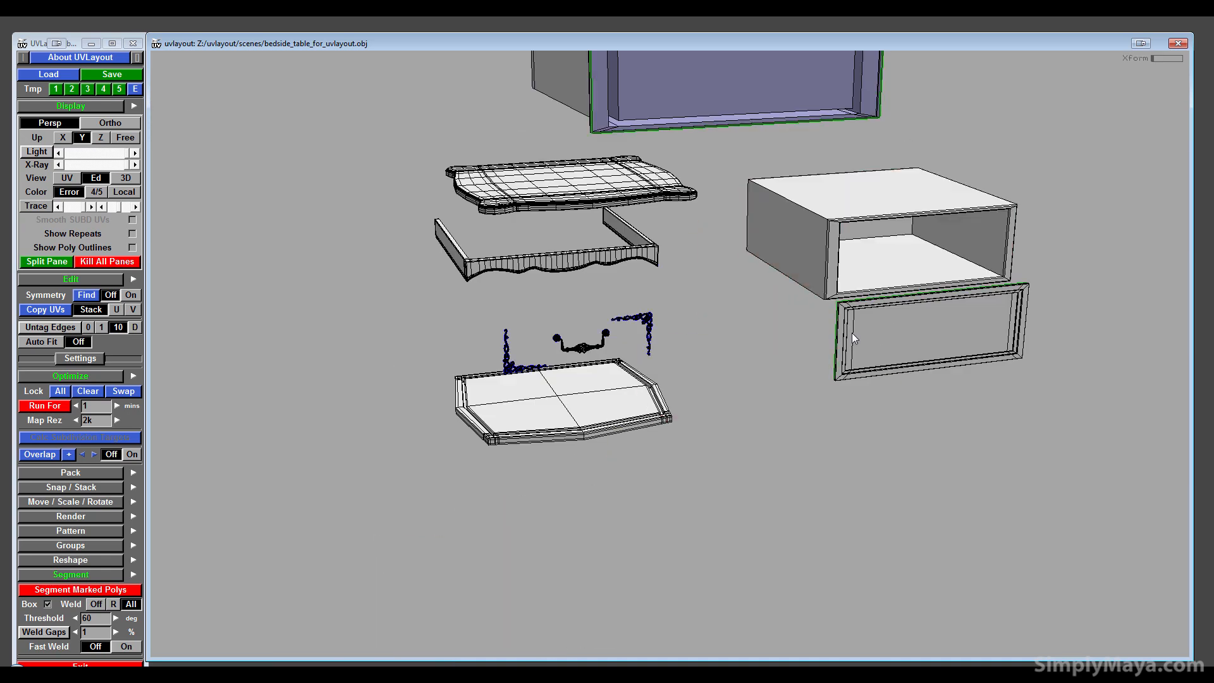
- Cut around the outer front edge of the cabinet box and detach its outer shell from the rimmed inner shell
drag(852, 333, 592, 408)
right_drag(834, 450, 745, 382)
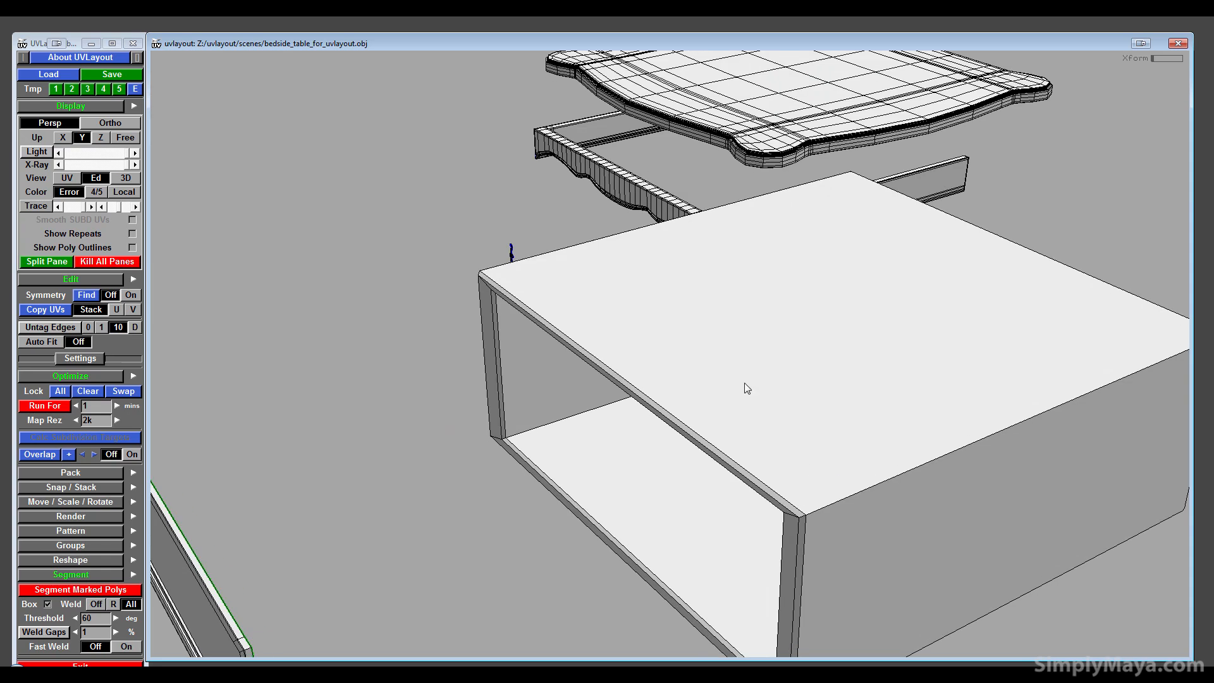
middle_drag(745, 382, 661, 291)
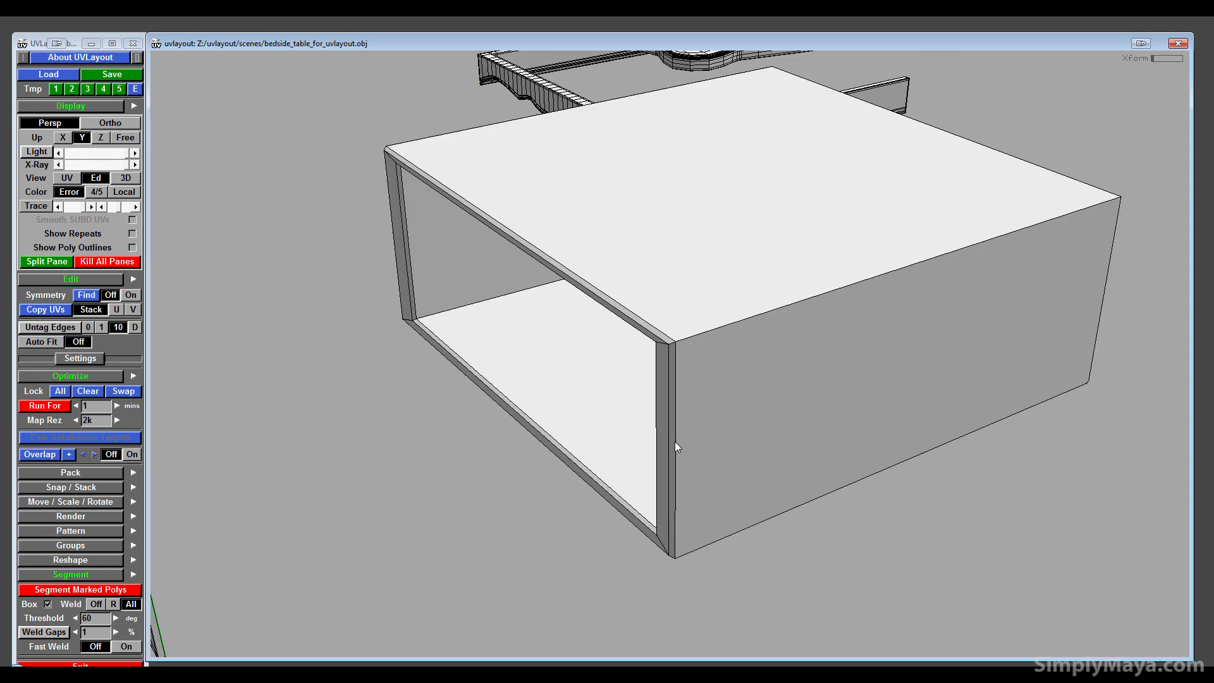
key(c)
mouse_move(572, 371)
mouse_down()
mouse_move(659, 386)
mouse_move(585, 369)
mouse_up()
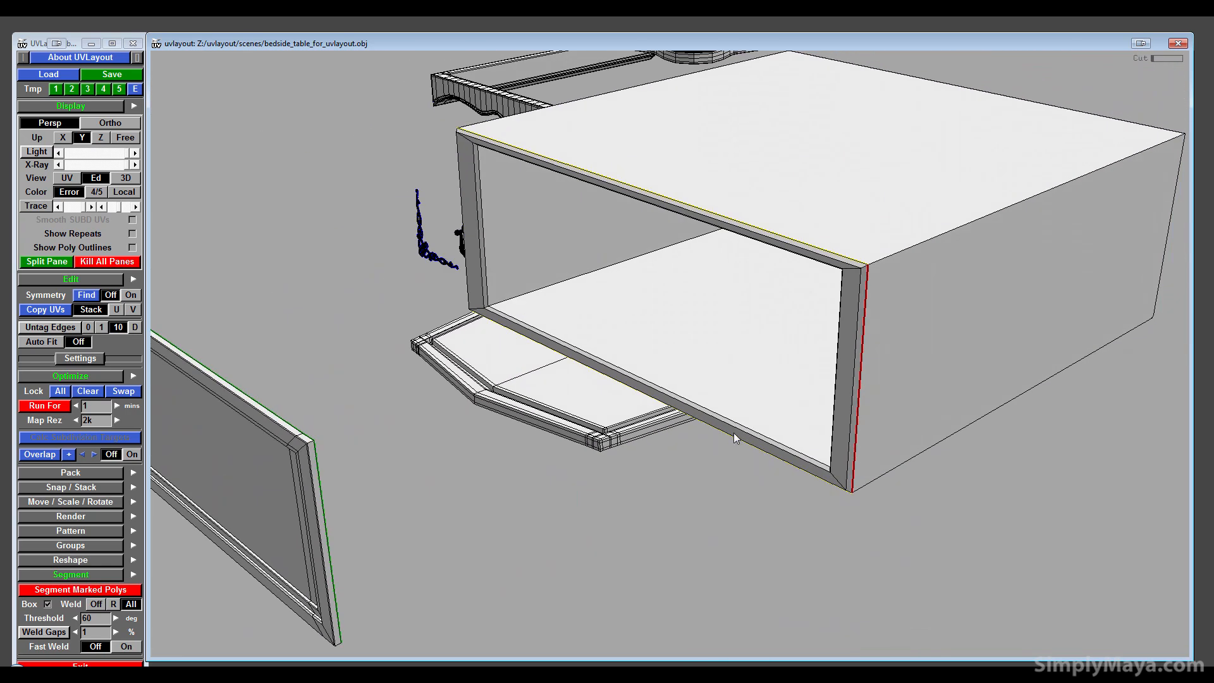
key(Return)
- Move the inner and outer cabinet shells apart so that each stands in free space
middle_drag(732, 435, 342, 318)
right_drag(342, 317, 664, 277)
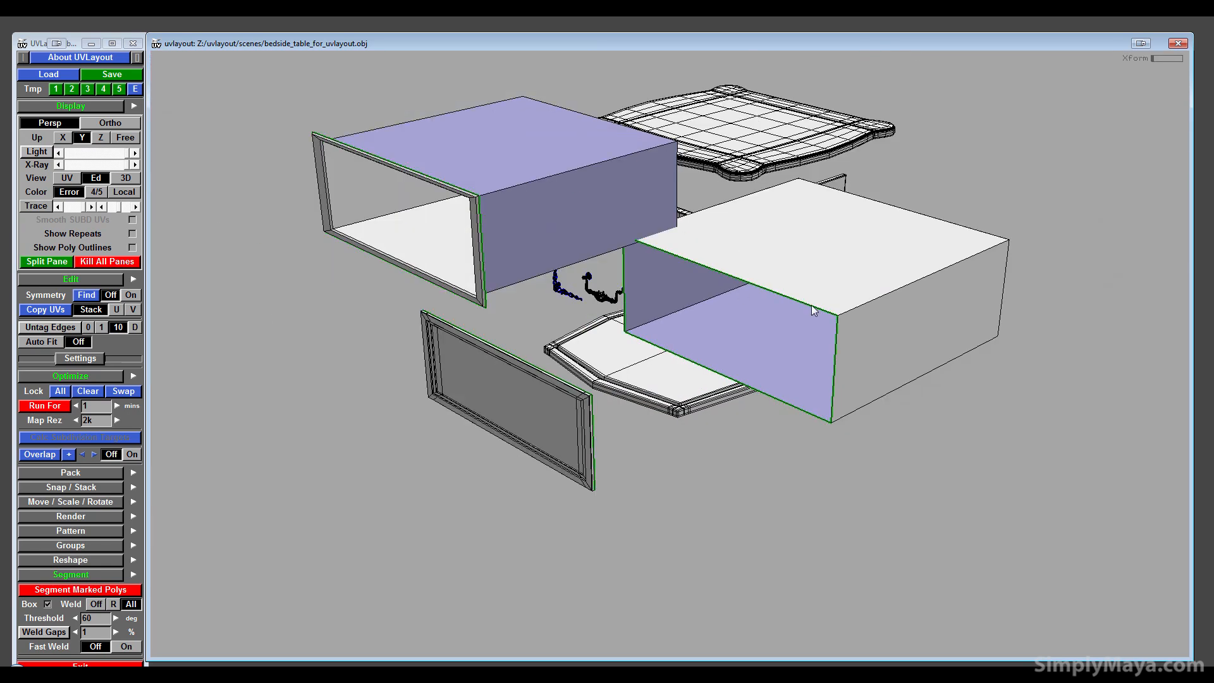
middle_drag(812, 309, 1069, 318)
right_drag(1068, 318, 1038, 344)
middle_drag(893, 419, 754, 472)
drag(816, 418, 692, 447)
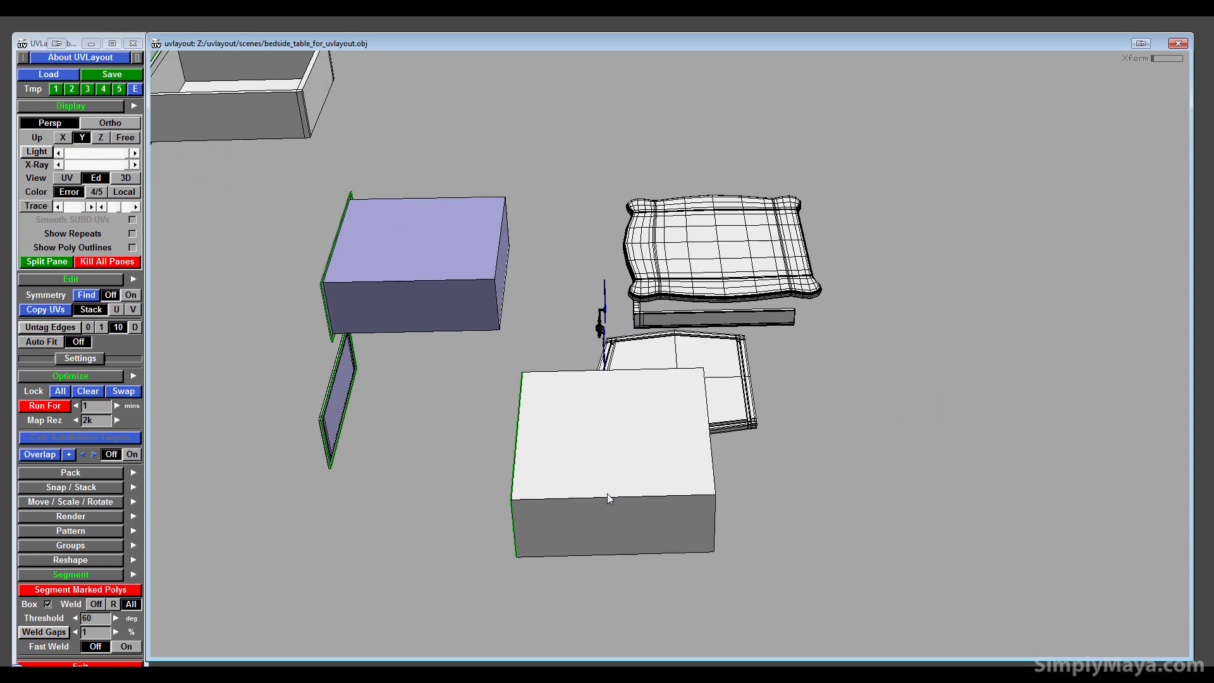
- Split the outer cabinet shell open along one upper side edge and the adjoining vertical rear corner
key(c)
drag(628, 505, 593, 501)
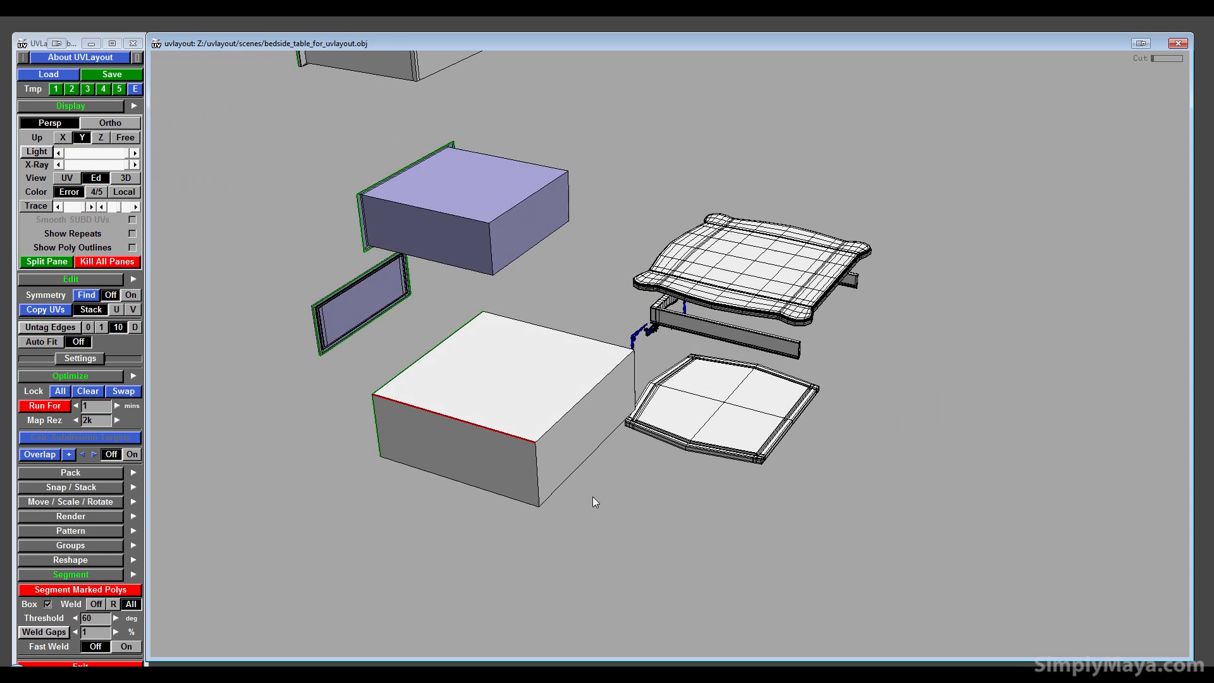
key(c)
key(w)
key(Return)
- Cut the outer cabinet shell along its upper rear edge and split the top panel away from the back
drag(486, 472, 446, 462)
key(c)
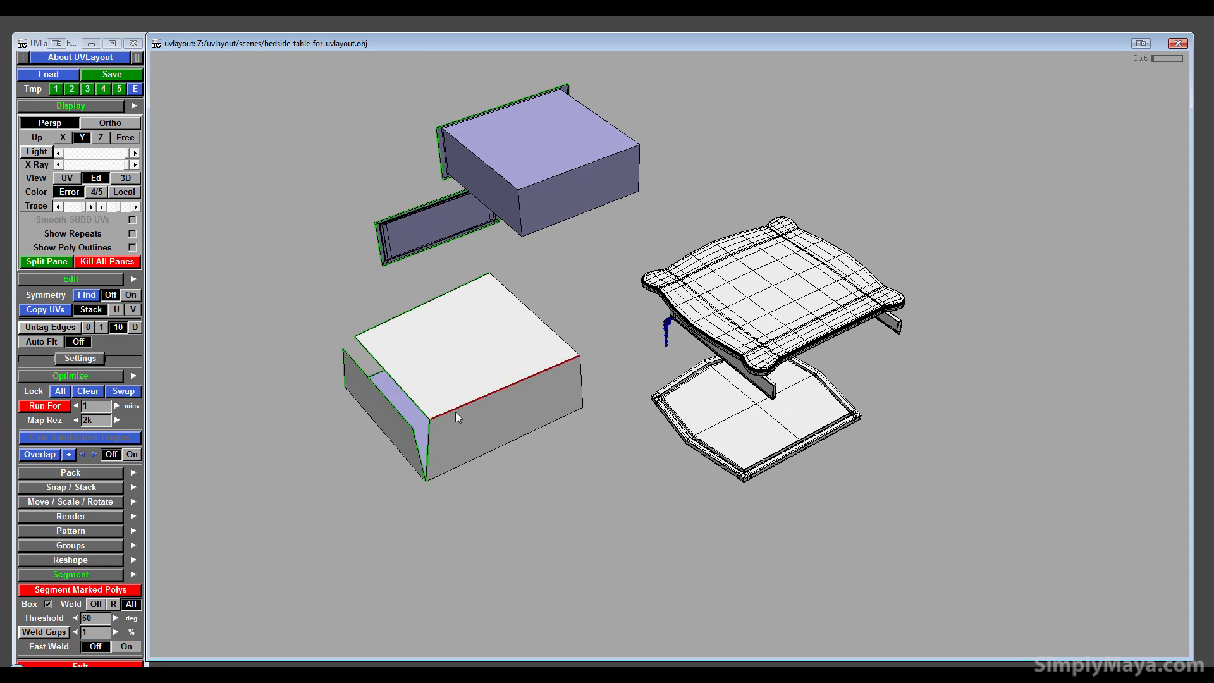
key(Return)
drag(468, 399, 540, 378)
drag(502, 386, 496, 386)
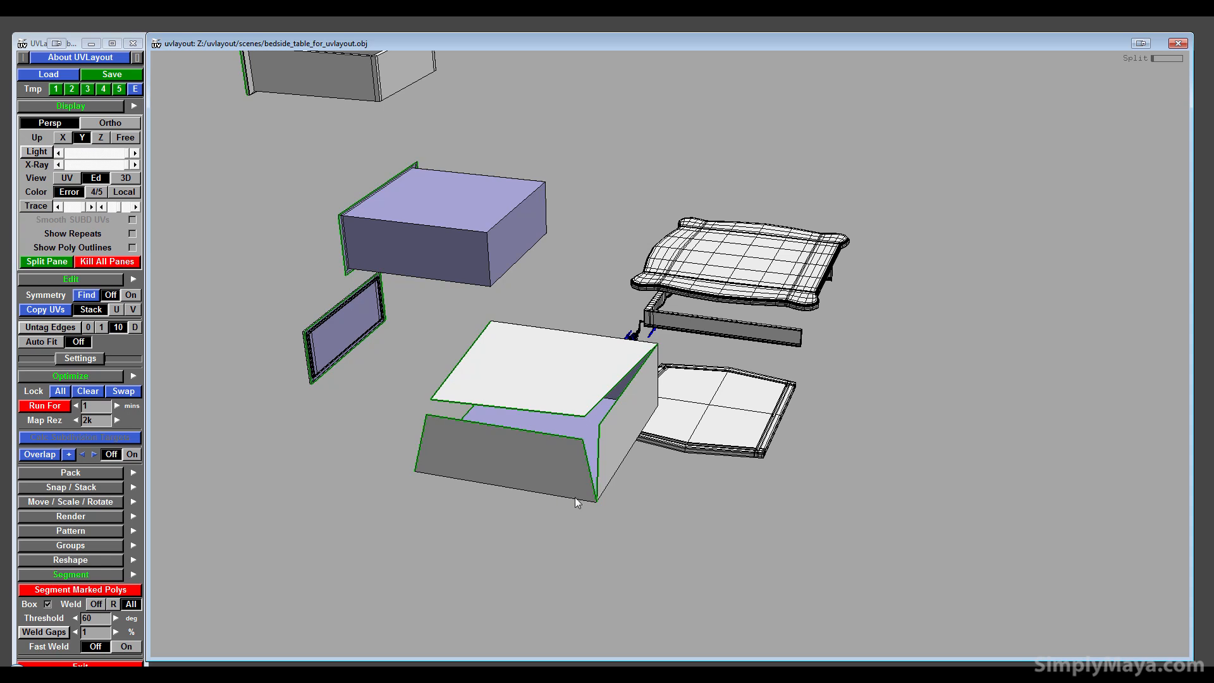
- Try to mark a cut around the inner cabinet shell along the inner edge of its front rim
drag(575, 497, 495, 531)
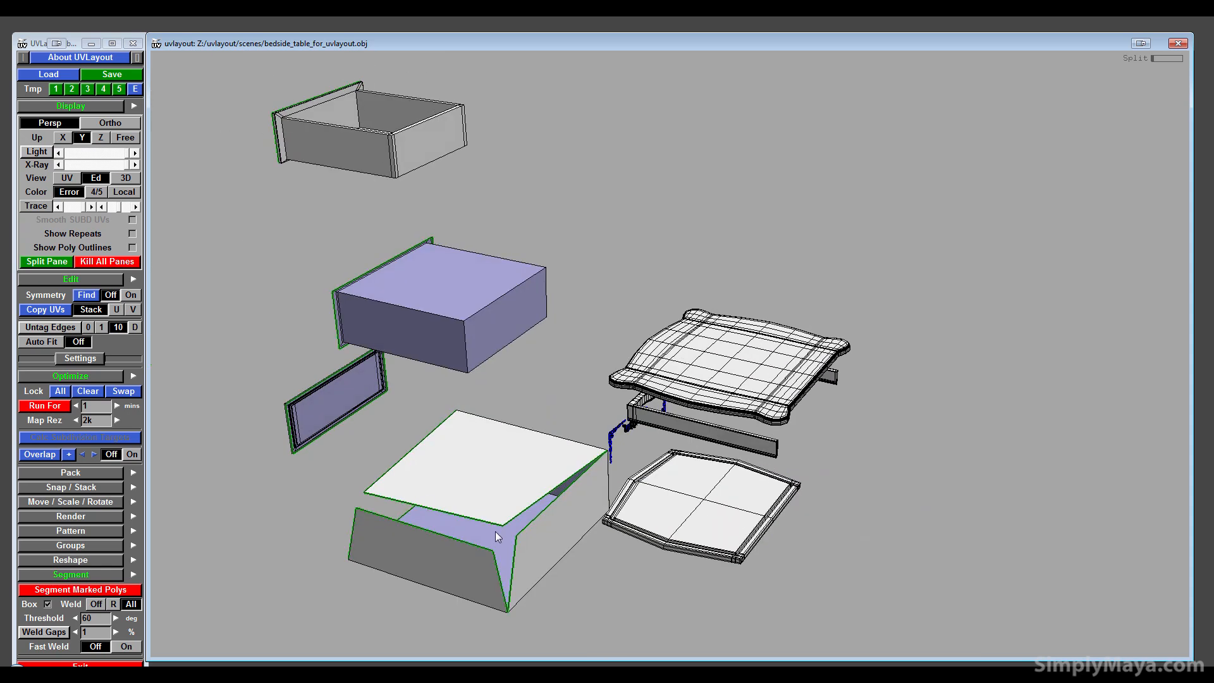
middle_drag(496, 532, 695, 577)
scroll(593, 408, up, 5)
drag(576, 368, 539, 316)
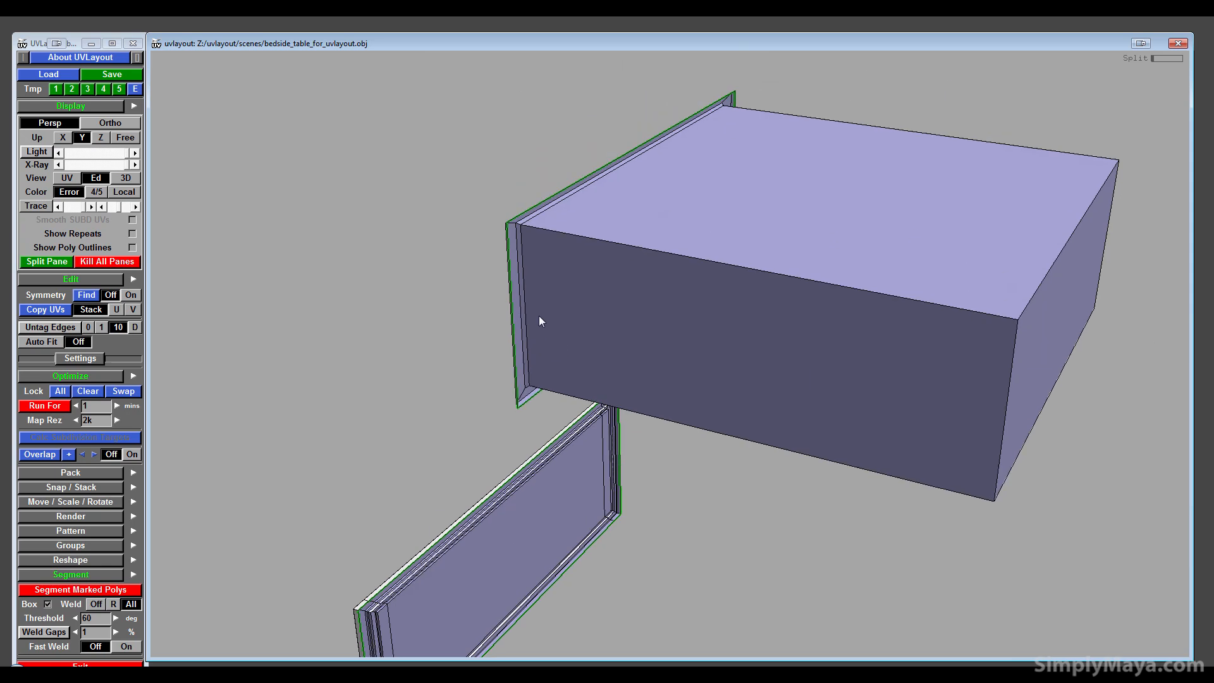
key(c)
key(w)
drag(550, 238, 603, 264)
right_drag(602, 264, 494, 358)
drag(211, 411, 359, 403)
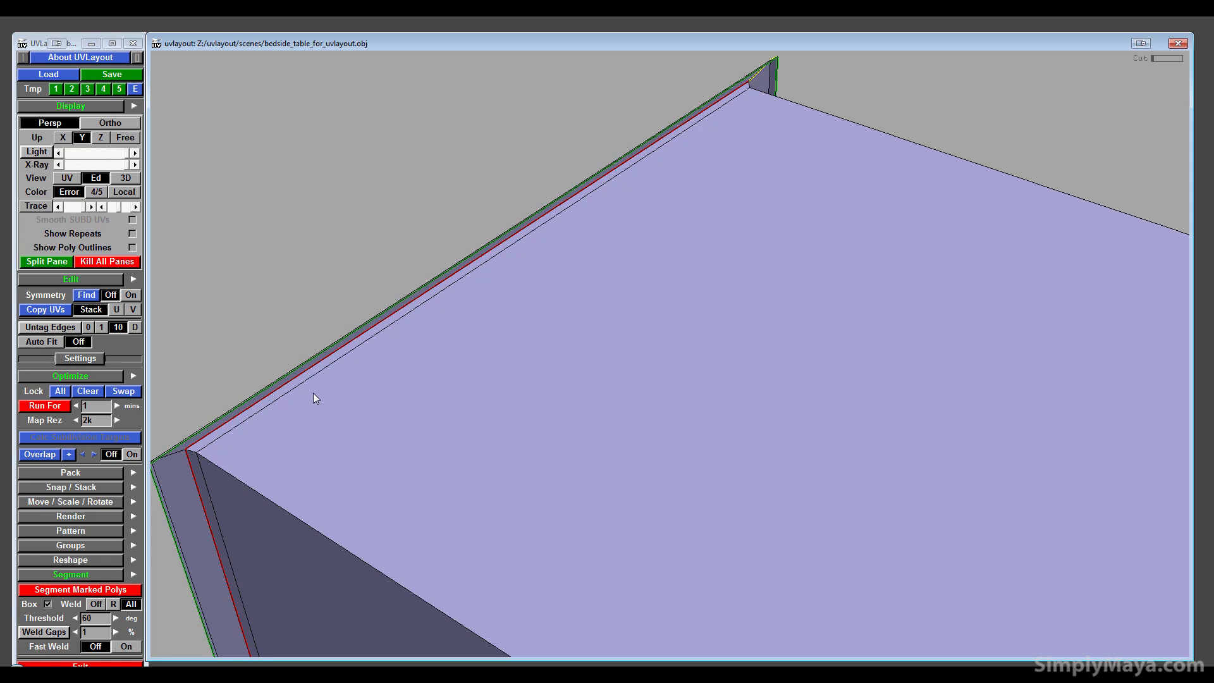
drag(314, 398, 346, 378)
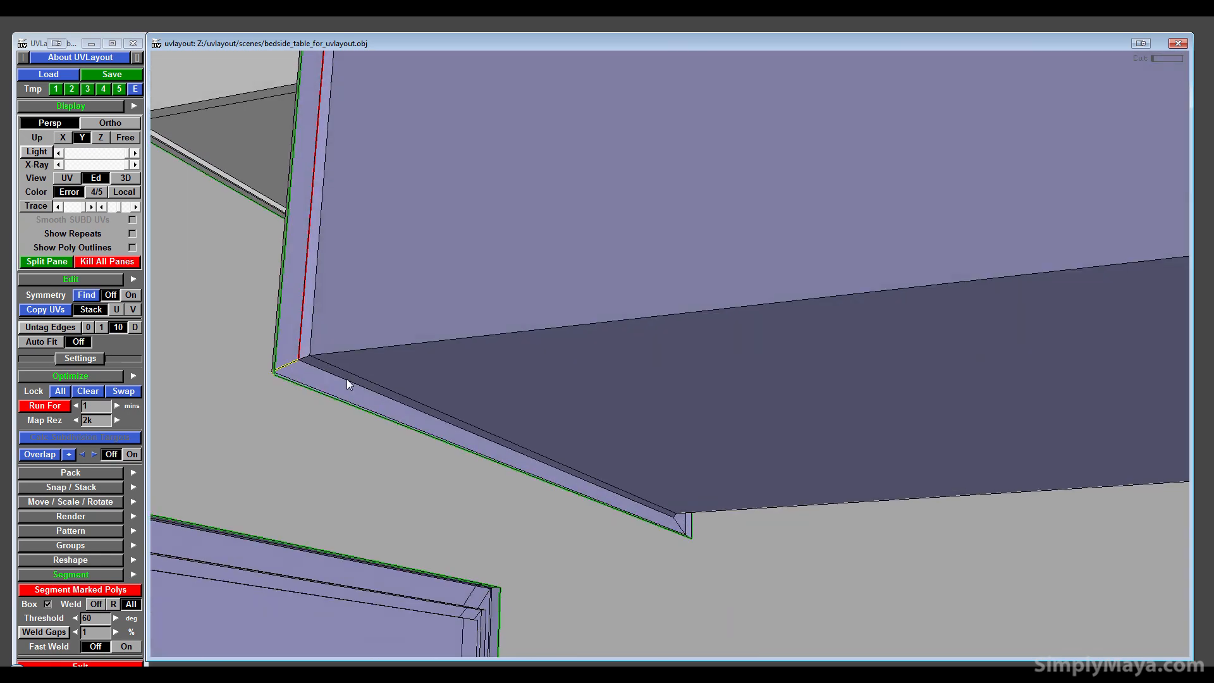
key(c)
drag(419, 418, 980, 417)
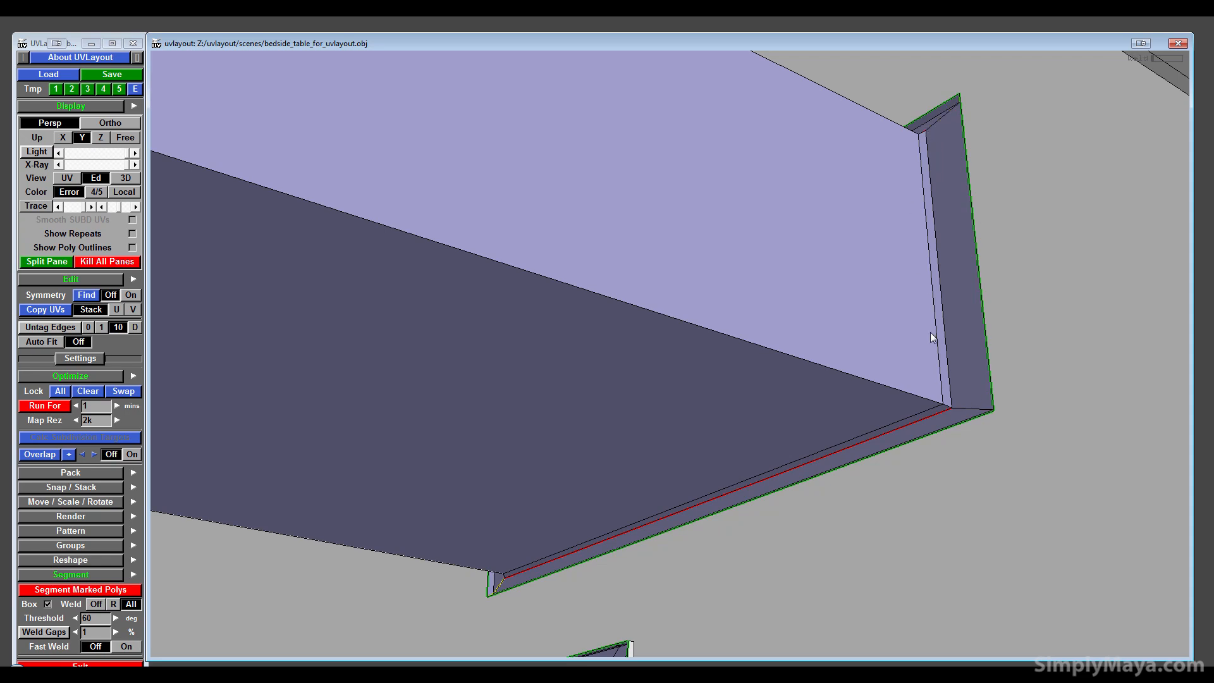
- Unmark the cut edges along the front rim of the inner cabinet shell
drag(916, 397, 945, 496)
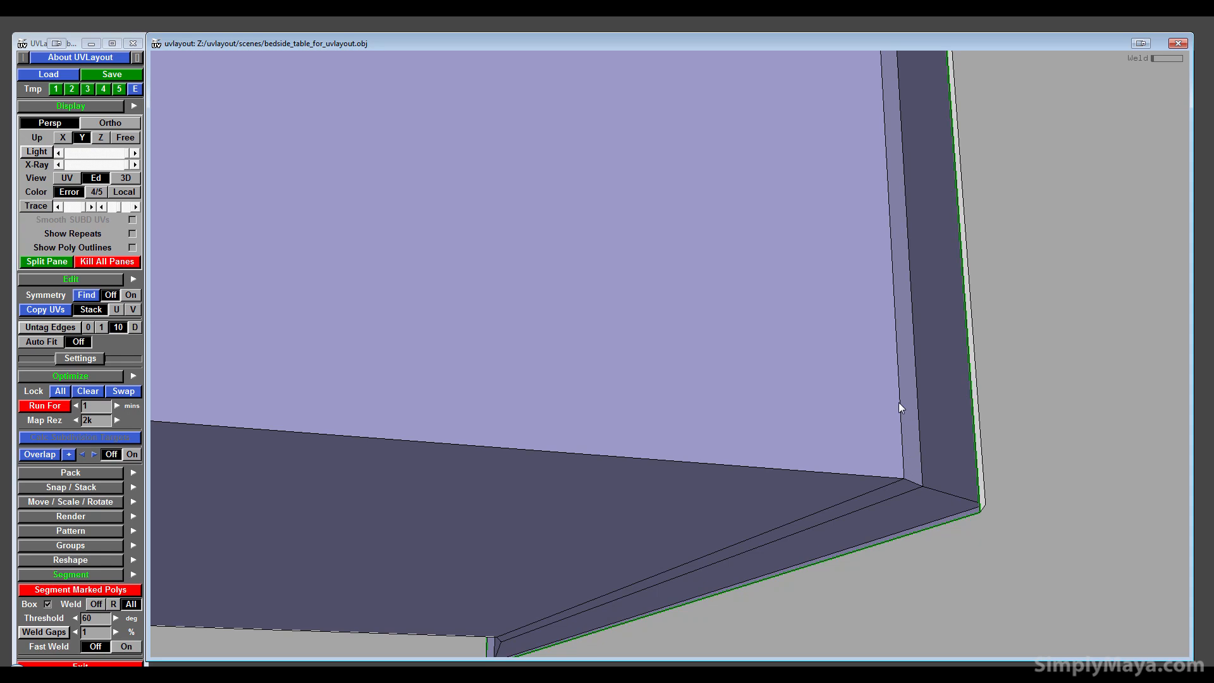
drag(698, 590, 591, 399)
key(w)
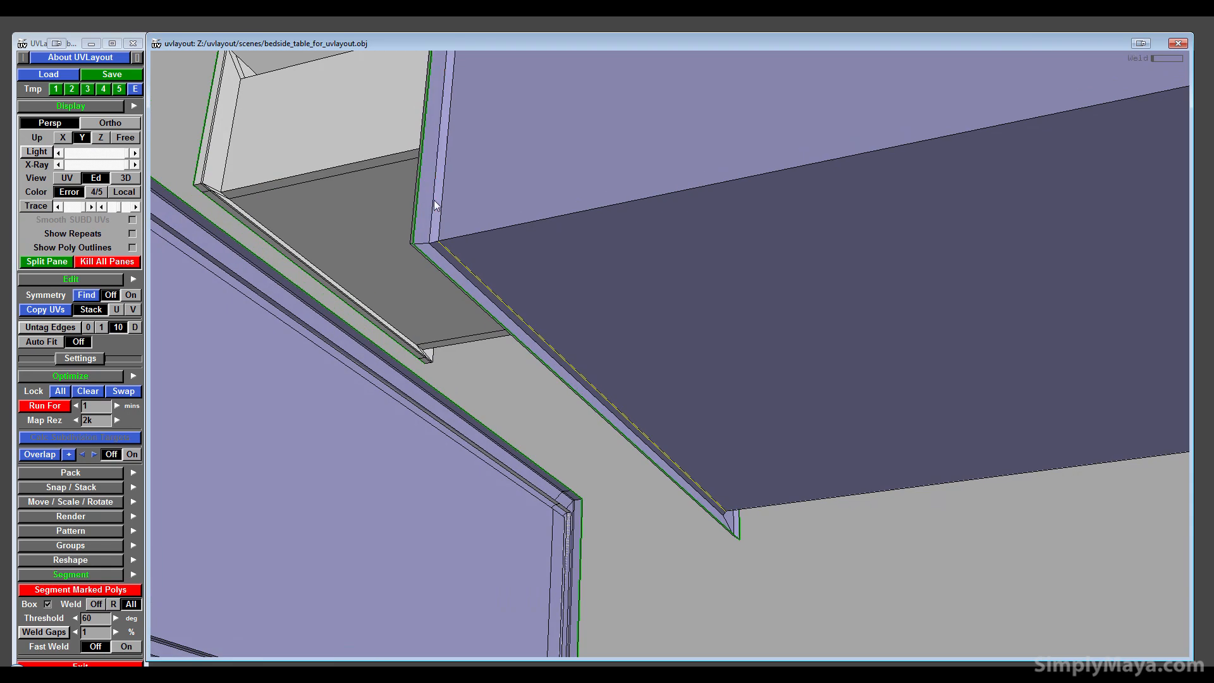
- Cut the inner cabinet shell along the inner edge of its front rim, detach the rim frame and move it clear of the box
key(c)
drag(442, 199, 547, 334)
key(d)
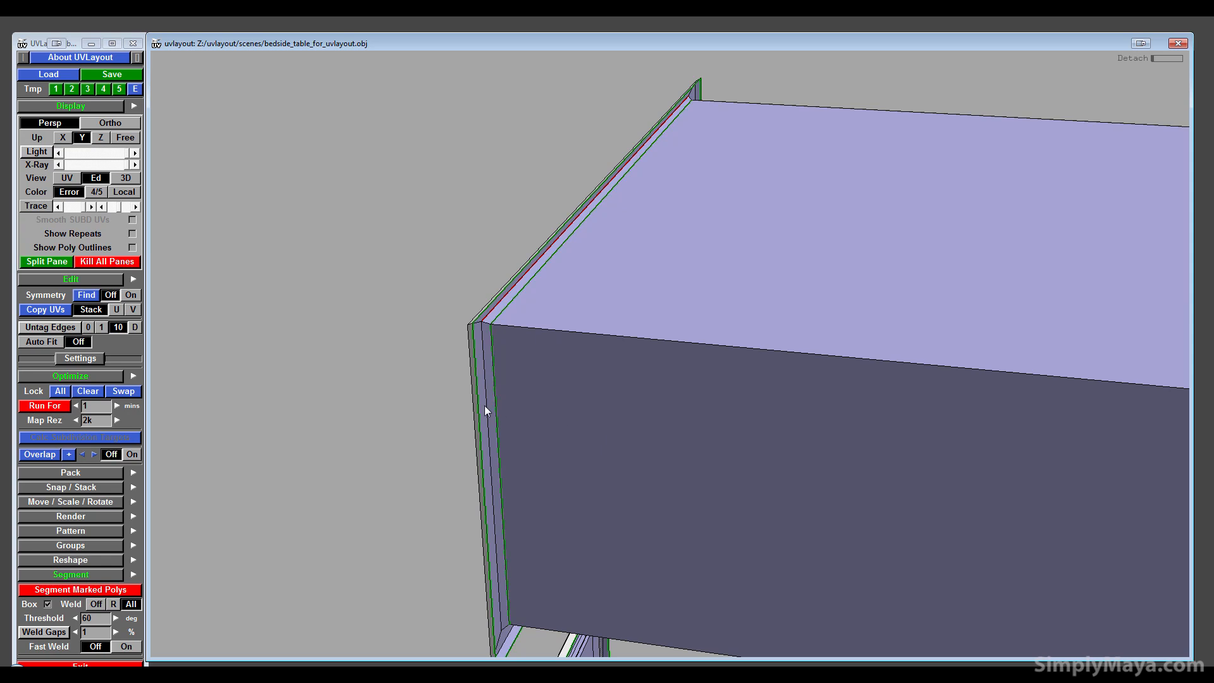
middle_drag(478, 404, 274, 385)
right_drag(274, 385, 299, 407)
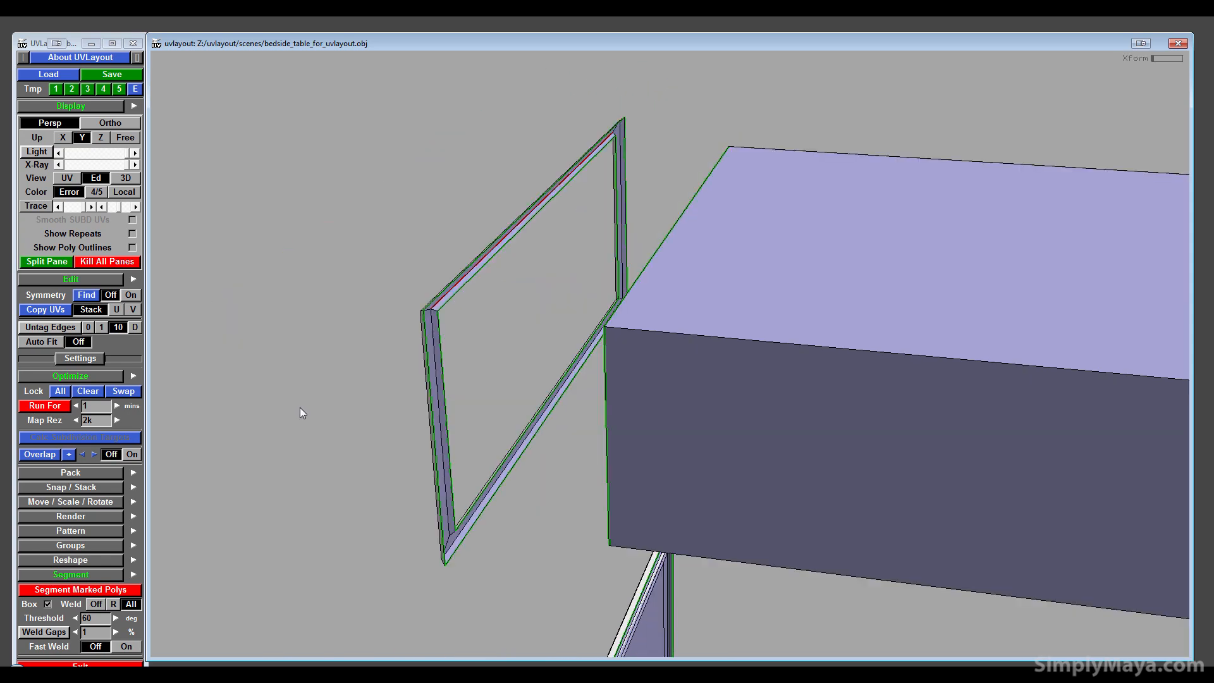
drag(300, 407, 419, 251)
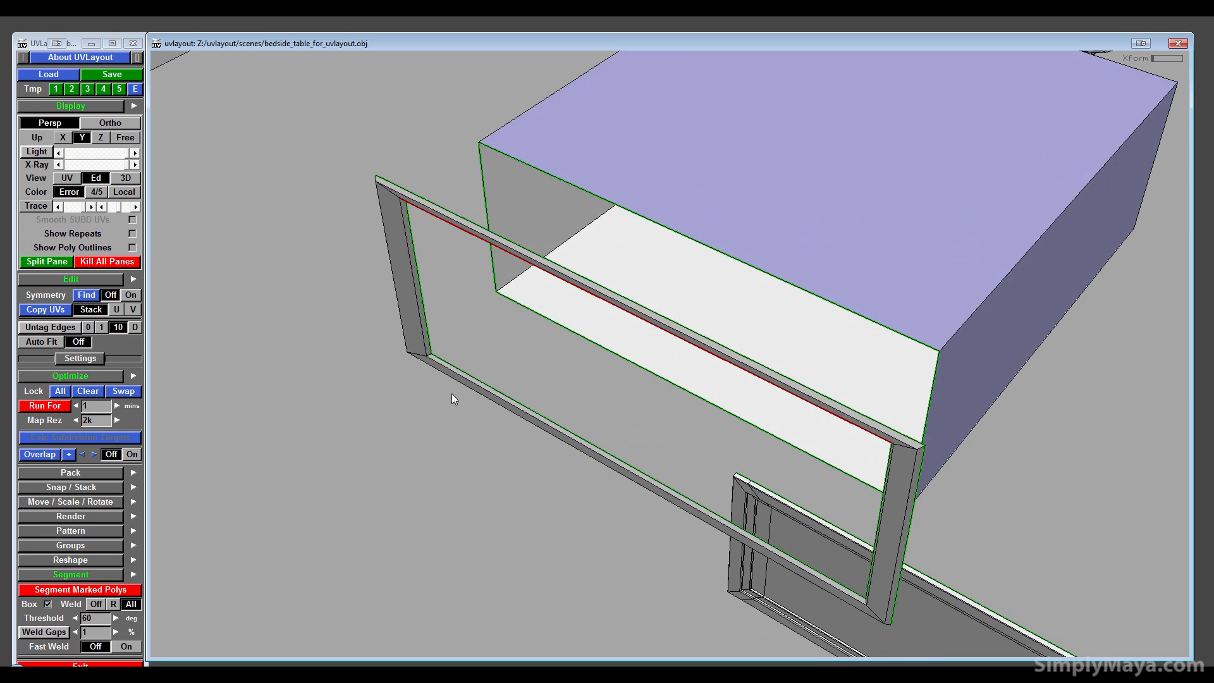
- Move the rimless inner cabinet box away from its rim frame to the free space behind the drawer
right_drag(451, 394, 671, 379)
middle_drag(671, 378, 241, 125)
middle_drag(299, 318, 131, 259)
middle_drag(482, 101, 566, 44)
middle_drag(514, 143, 498, 124)
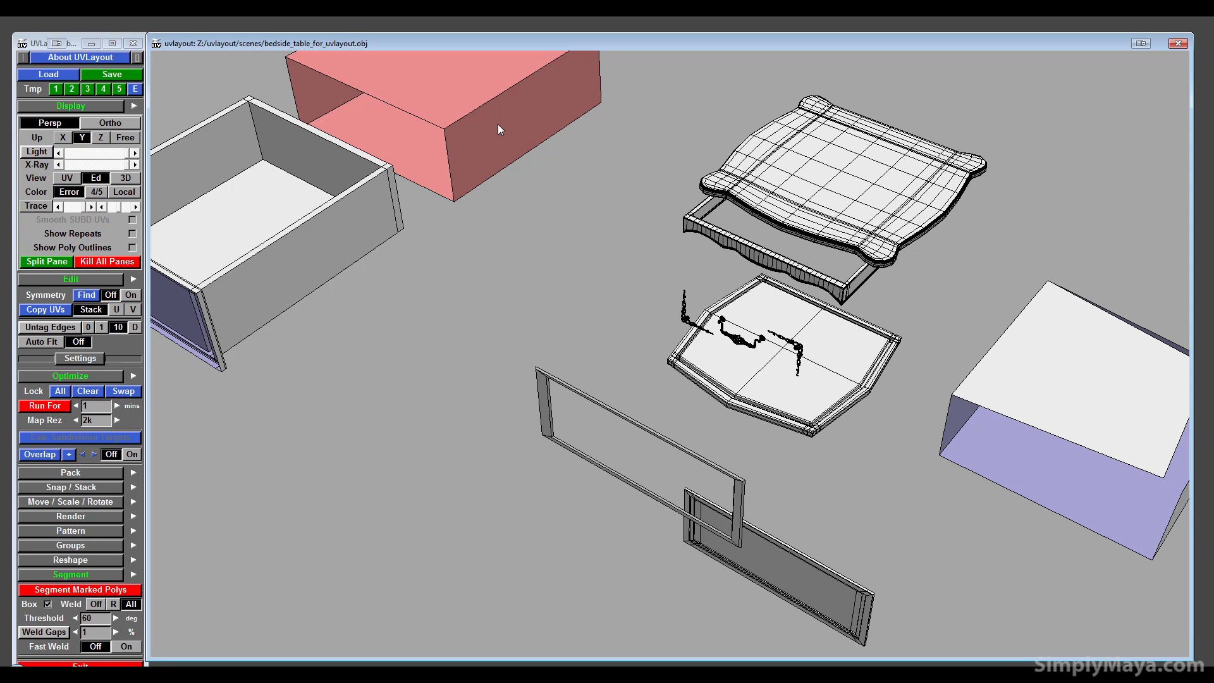
right_drag(598, 252, 603, 323)
middle_drag(603, 324, 630, 323)
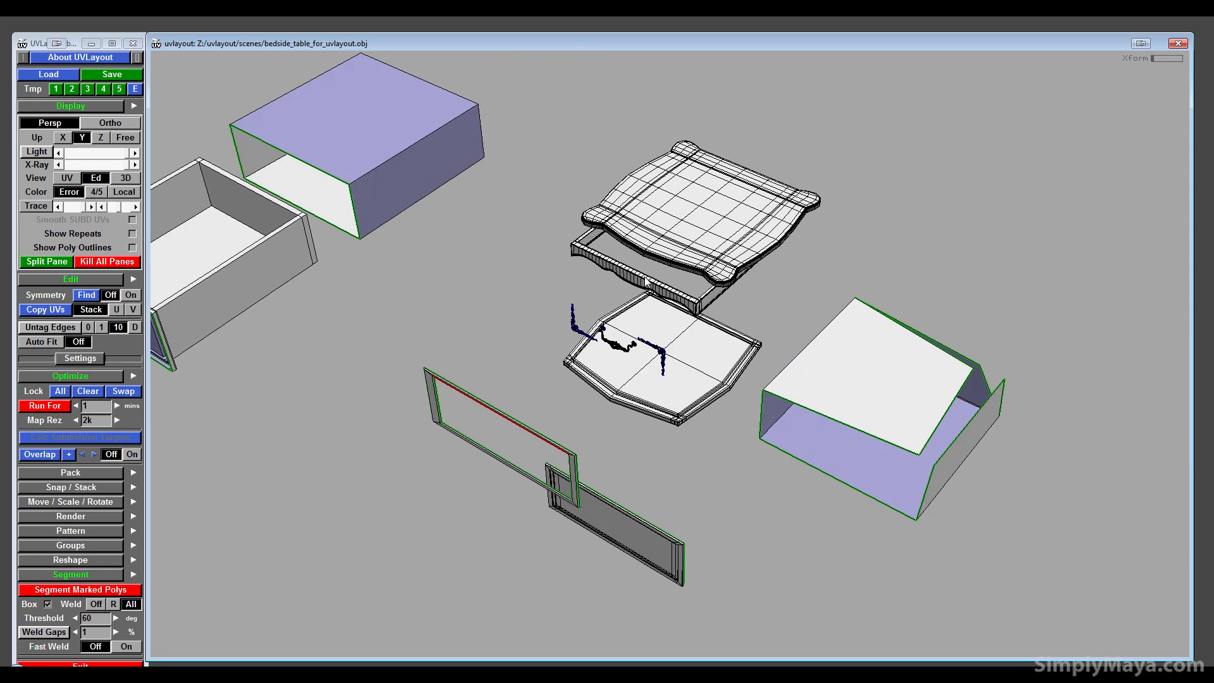
- Move the U-shaped apron frame out from under the tabletop into free space in front
middle_drag(644, 275, 215, 601)
right_drag(215, 601, 260, 565)
middle_drag(260, 566, 502, 496)
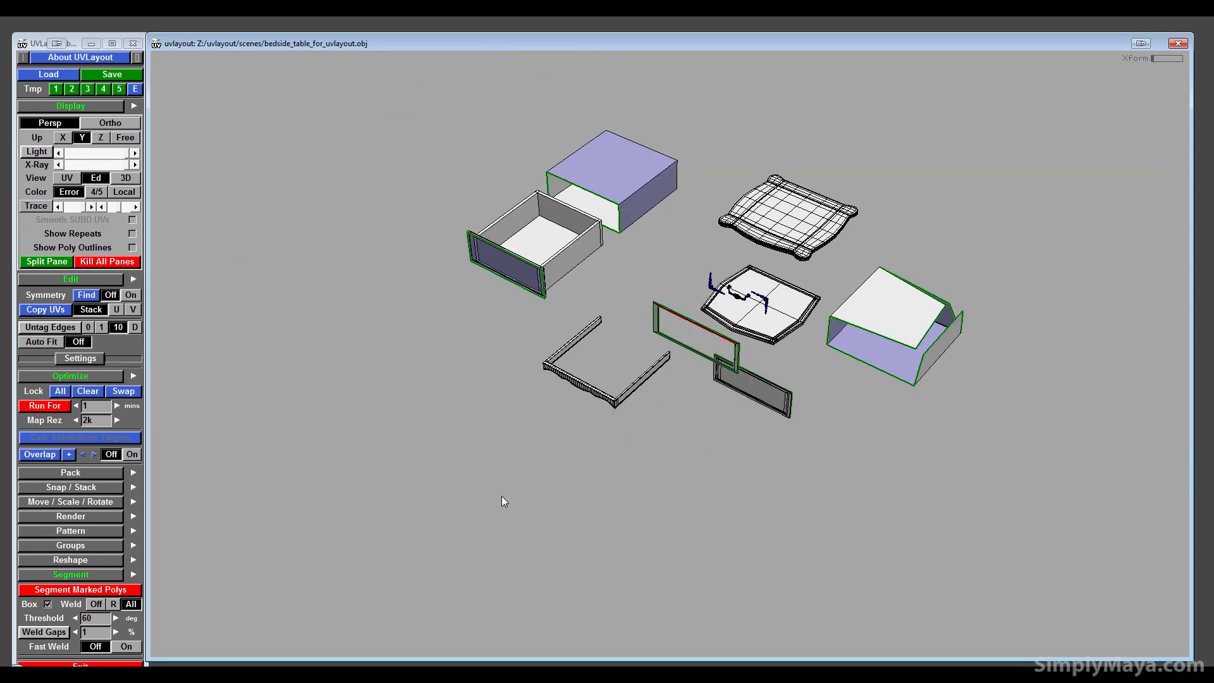
- Mark cuts around the apron's scalloped front face, along its top edge, vertical end corners and underside
right_drag(502, 496, 423, 513)
middle_drag(423, 513, 323, 598)
right_drag(323, 598, 1157, 386)
middle_drag(677, 582, 651, 655)
right_drag(651, 655, 1113, 424)
drag(843, 481, 749, 505)
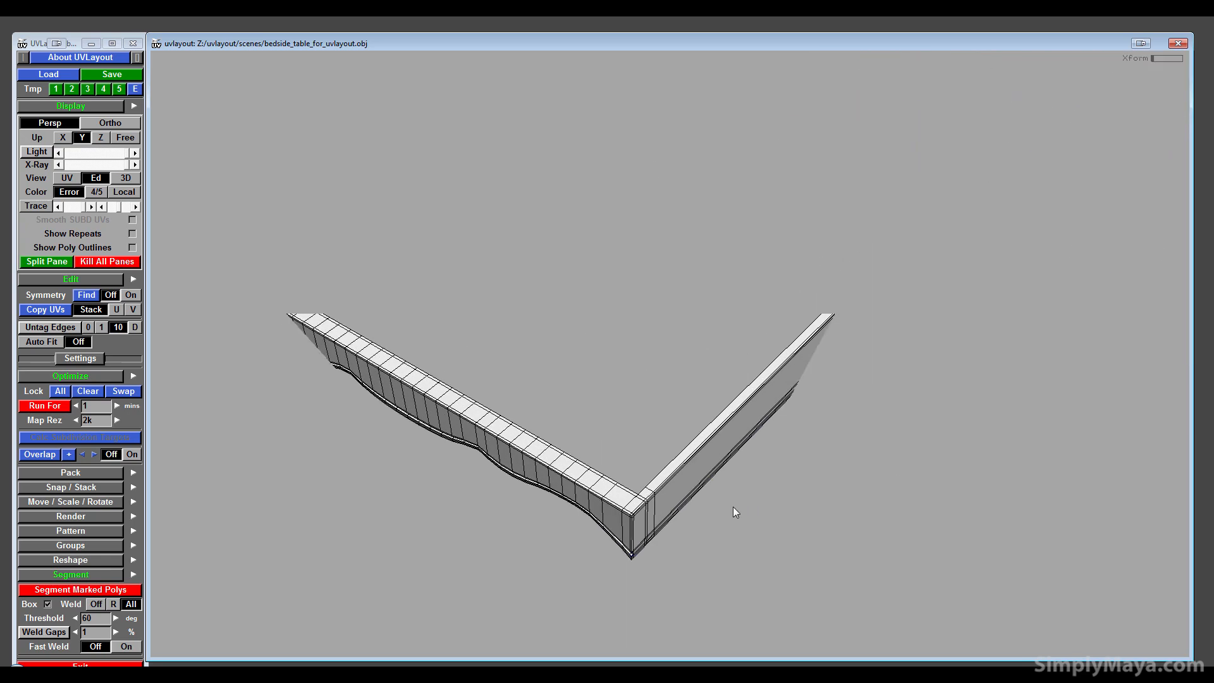
middle_drag(733, 508, 1189, 645)
right_drag(719, 514, 534, 488)
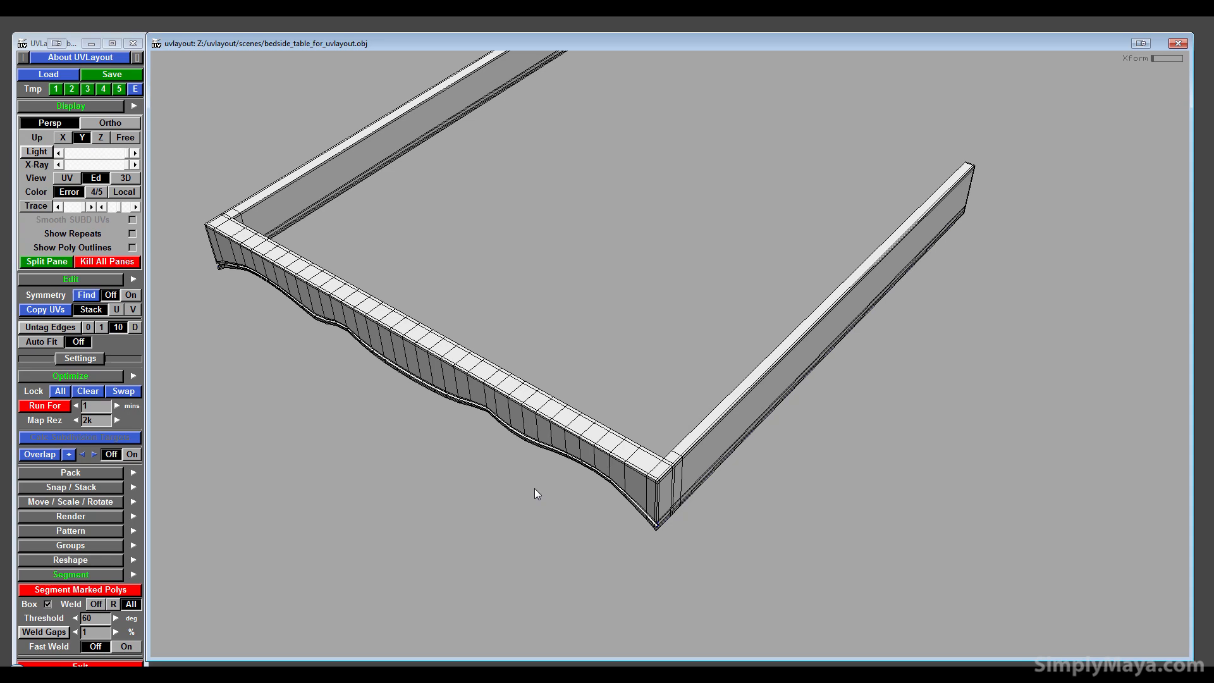
drag(537, 489, 545, 495)
middle_drag(545, 495, 727, 609)
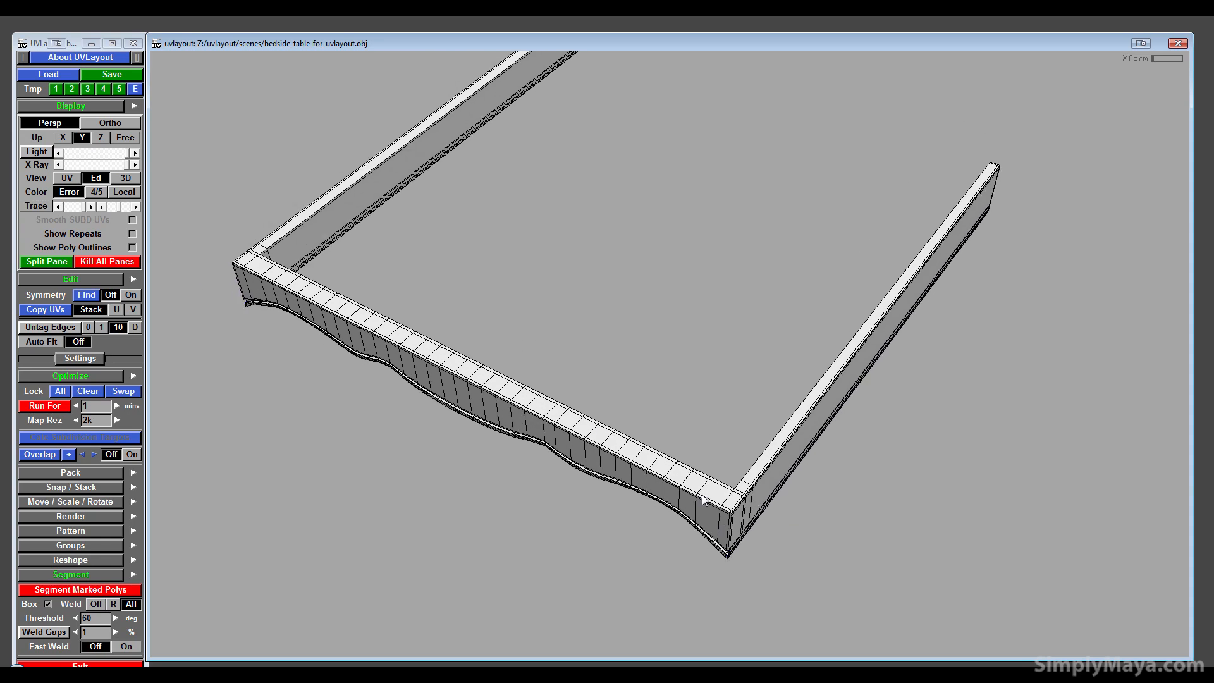
key(c)
drag(526, 487, 595, 455)
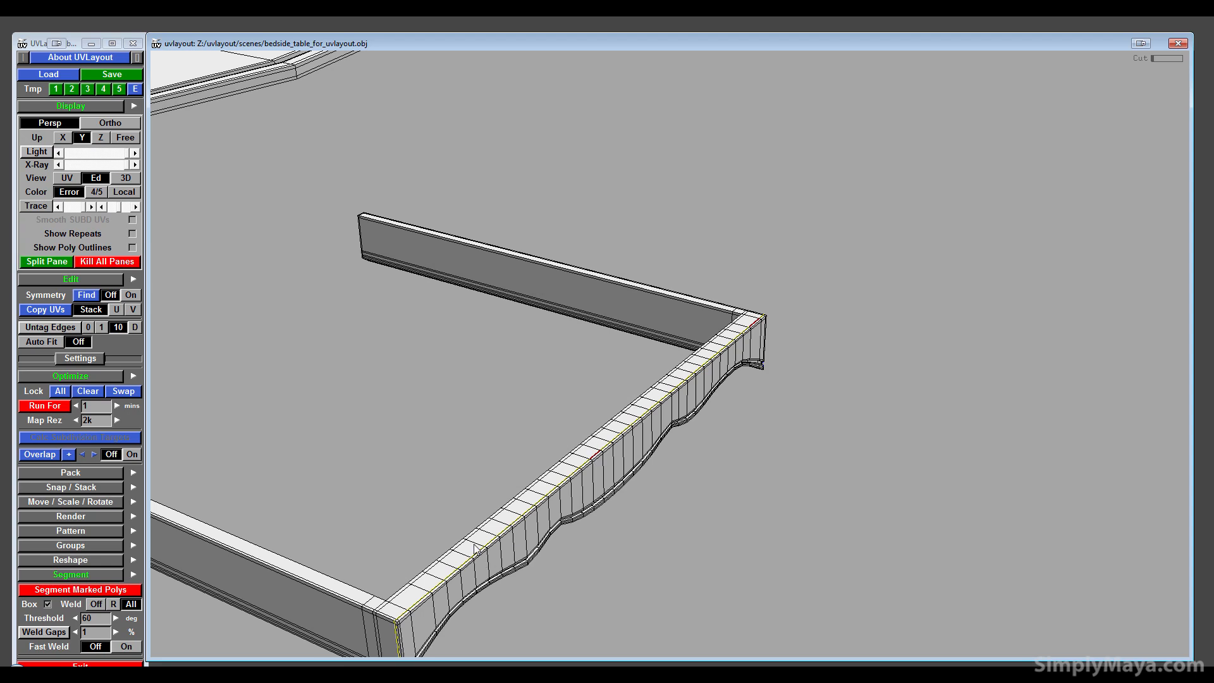
drag(595, 460, 328, 525)
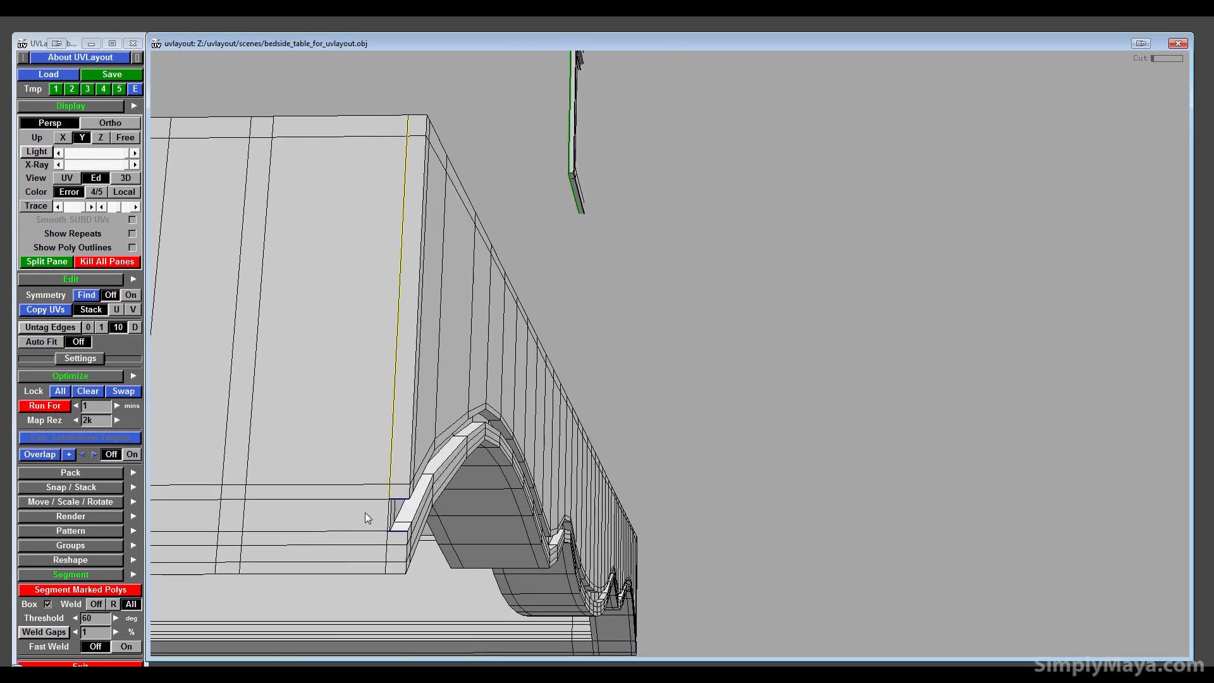
key(c)
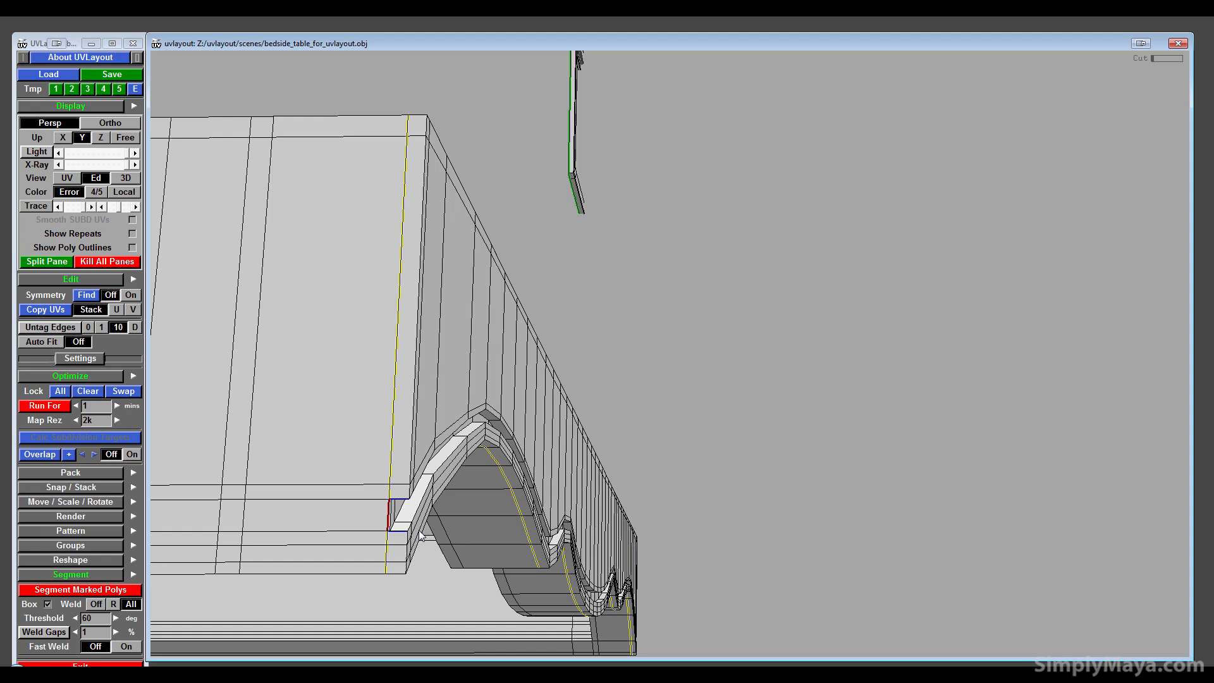
drag(419, 532, 604, 476)
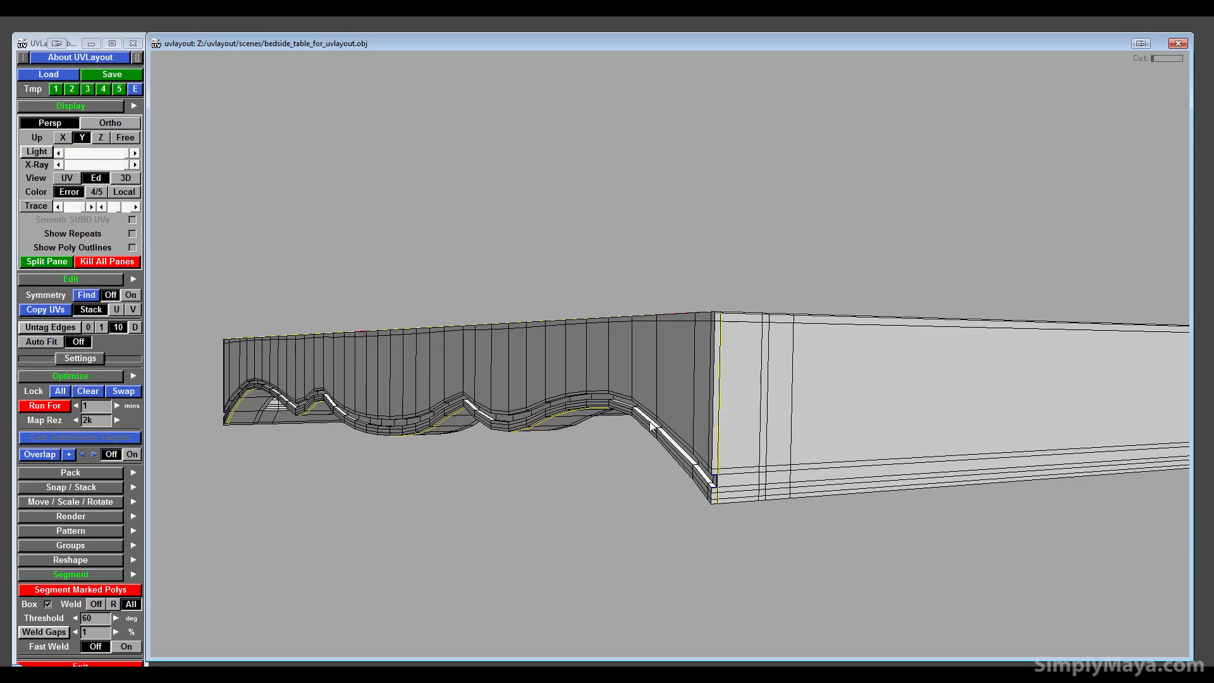
- Split the apron's front face open, cut the last joining edge at its lower corner, detach the panel and move it forward
key(shift+s)
middle_drag(658, 408, 494, 484)
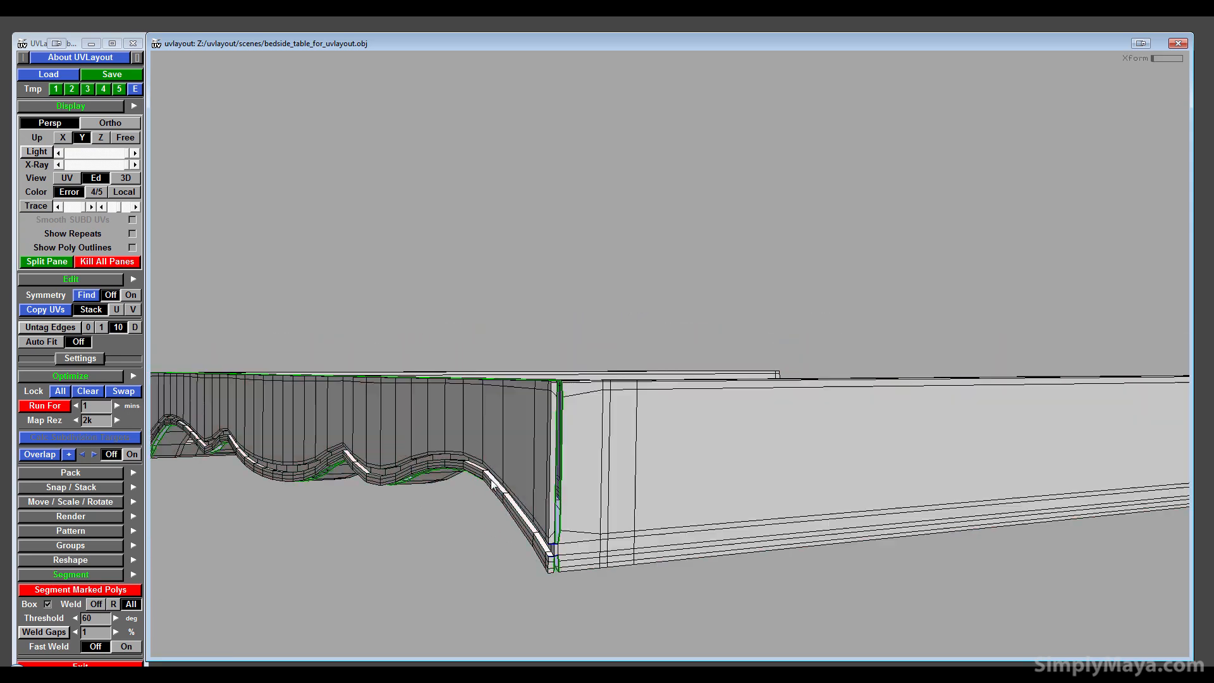
drag(492, 484, 448, 534)
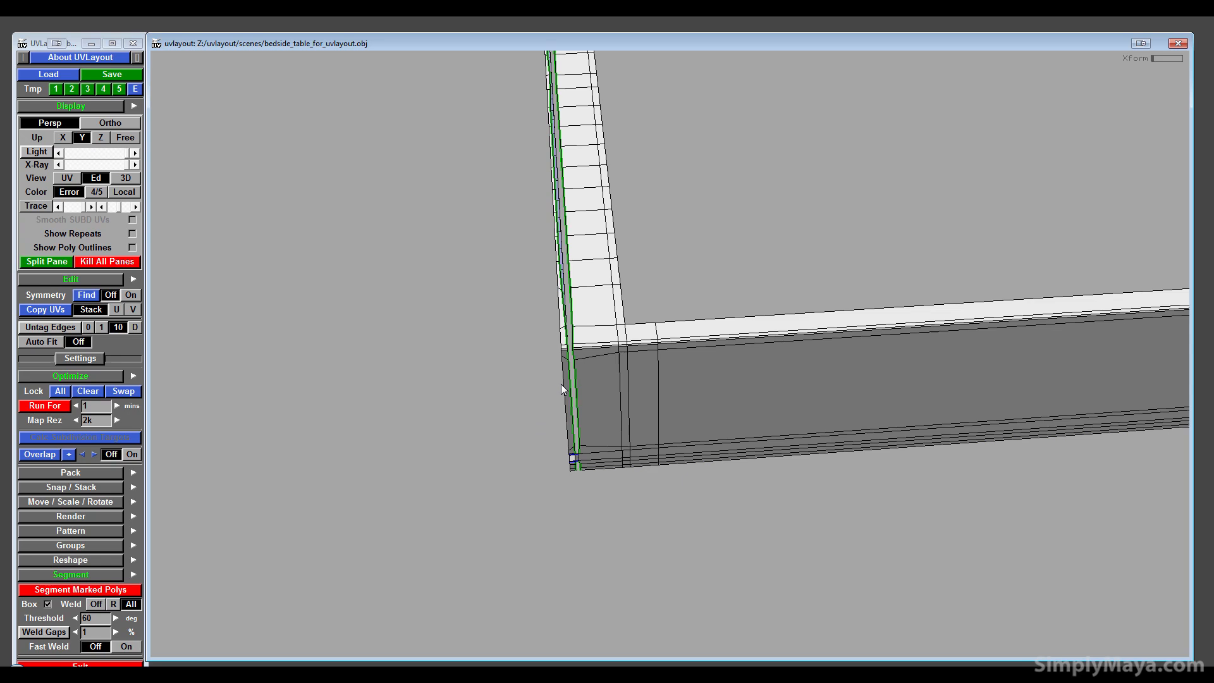
mouse_move(561, 389)
middle_down()
mouse_move(525, 380)
mouse_move(528, 453)
middle_up()
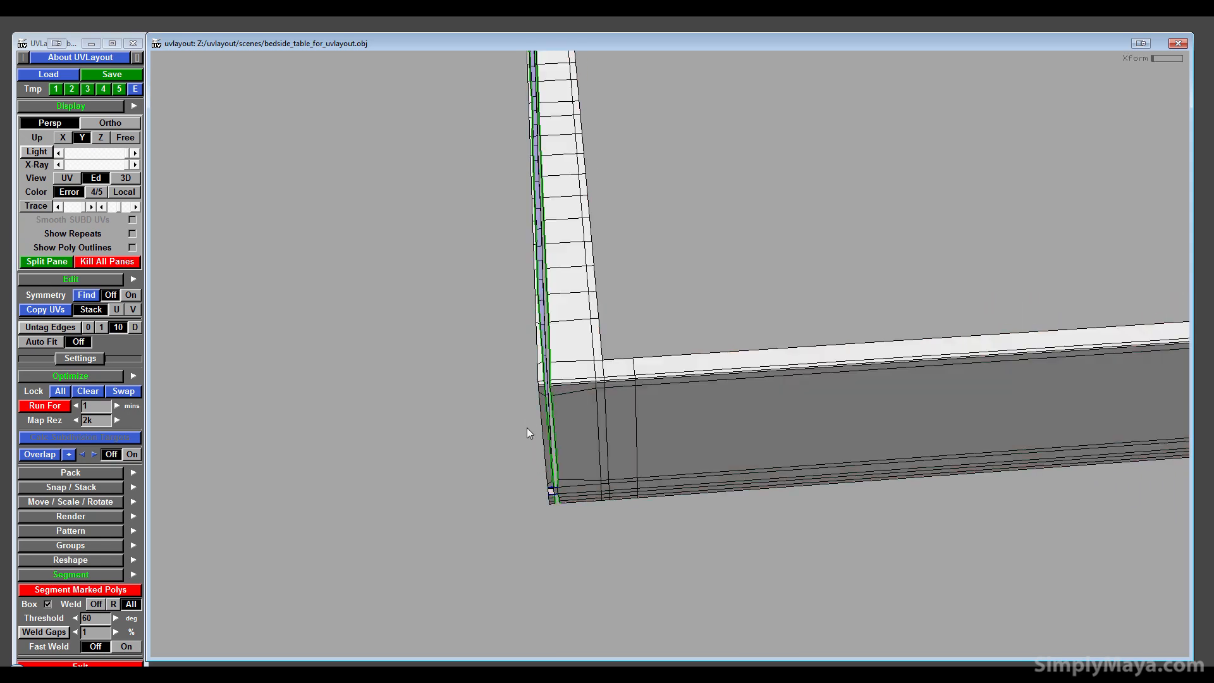
drag(526, 428, 530, 378)
right_drag(530, 443, 585, 514)
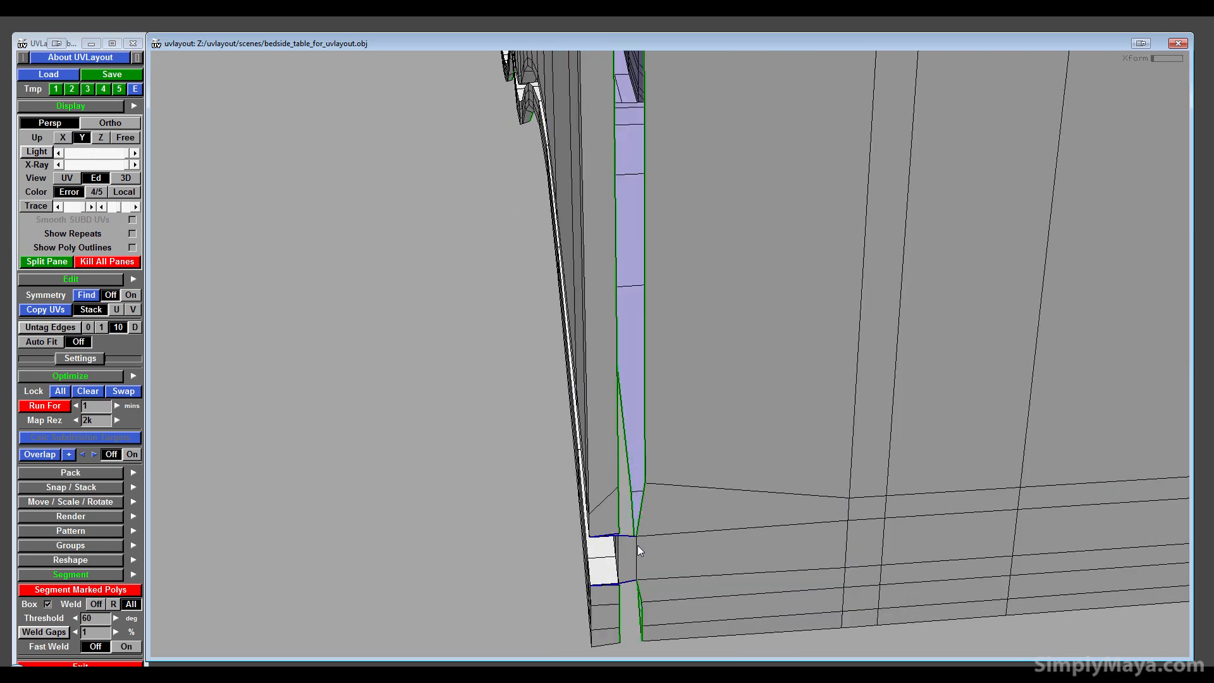
key(c)
key(Return)
middle_drag(635, 547, 347, 521)
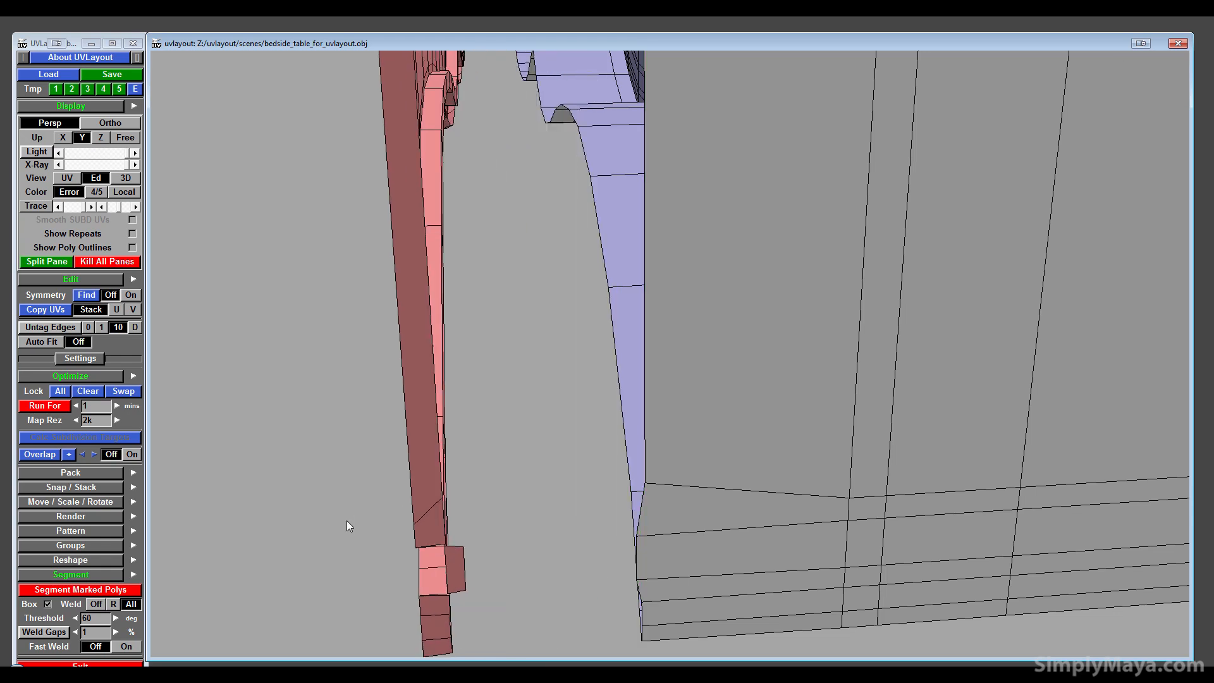
- Cut around the outer face of the apron's left side rail, detach the panel and move it outward
drag(346, 521, 837, 440)
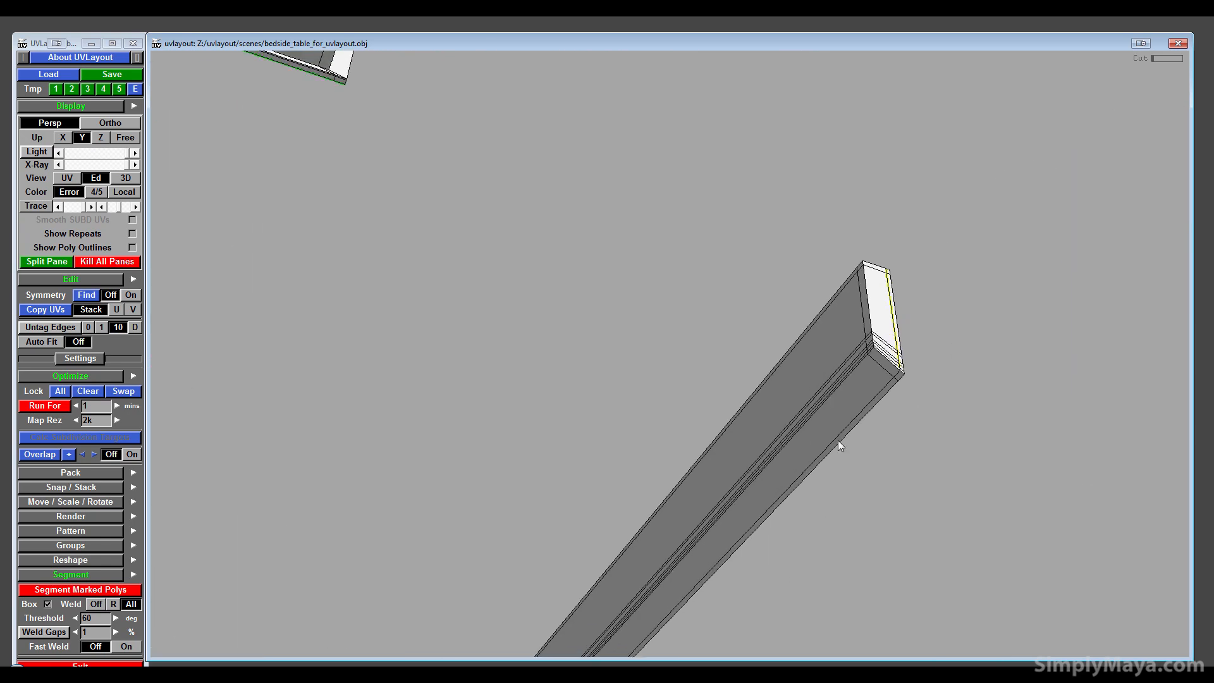
key(c)
drag(693, 552, 944, 298)
drag(919, 369, 636, 476)
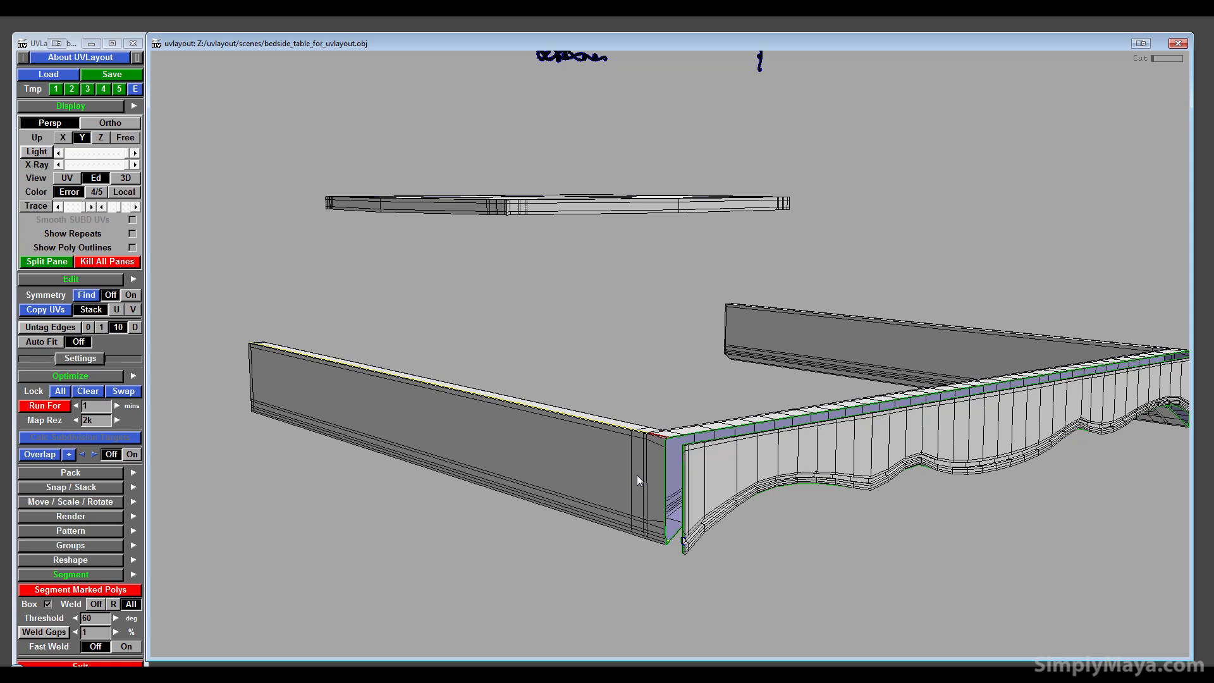
key(Return)
middle_drag(583, 474, 316, 524)
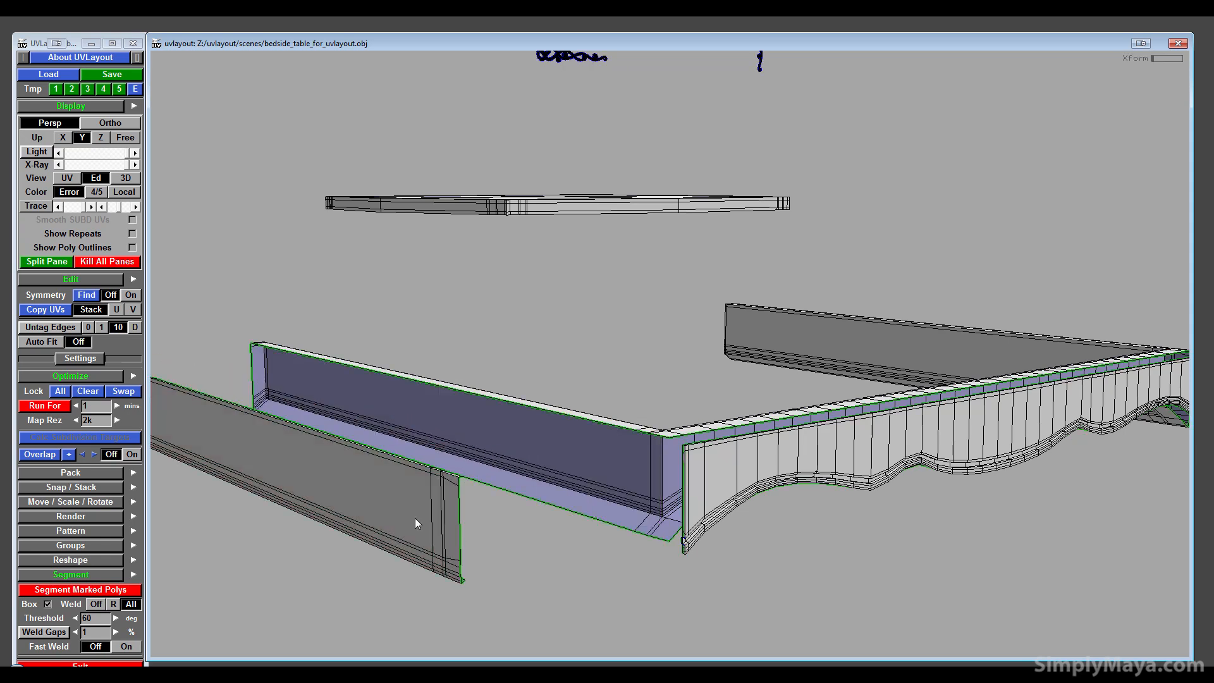
- Mark a cut along the upper outer edge of the apron's right side rail
right_drag(415, 518, 811, 436)
drag(811, 435, 772, 523)
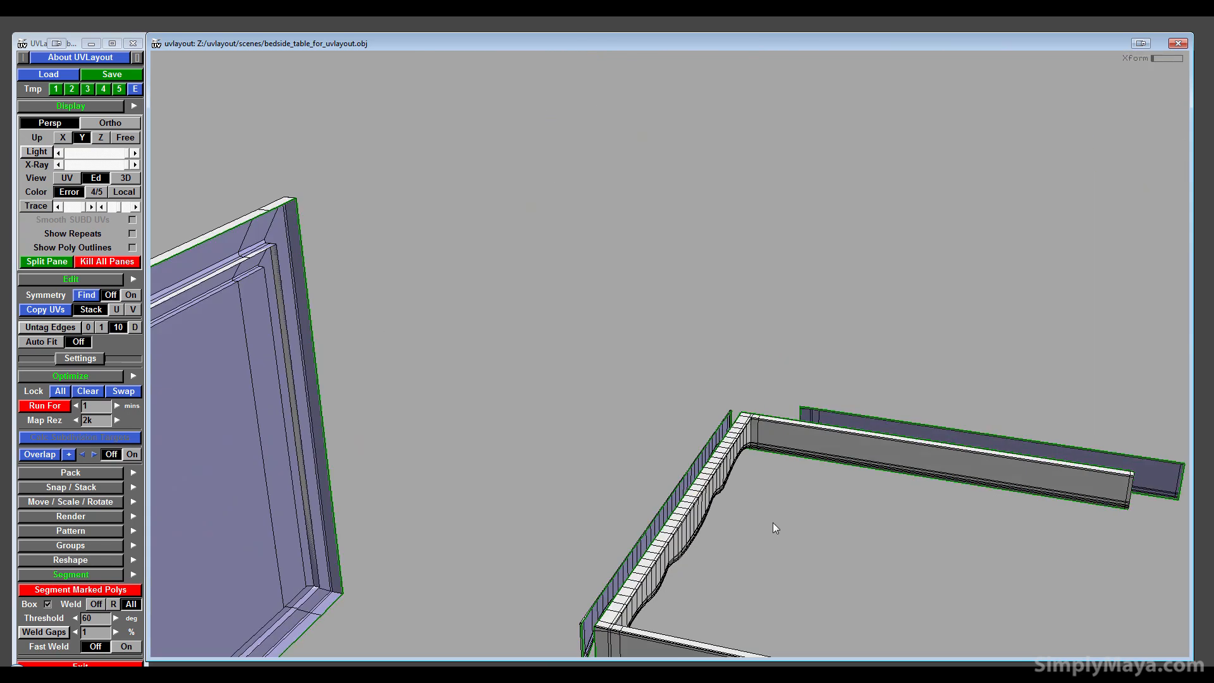
middle_drag(773, 523, 574, 307)
right_drag(574, 306, 816, 595)
drag(461, 569, 669, 426)
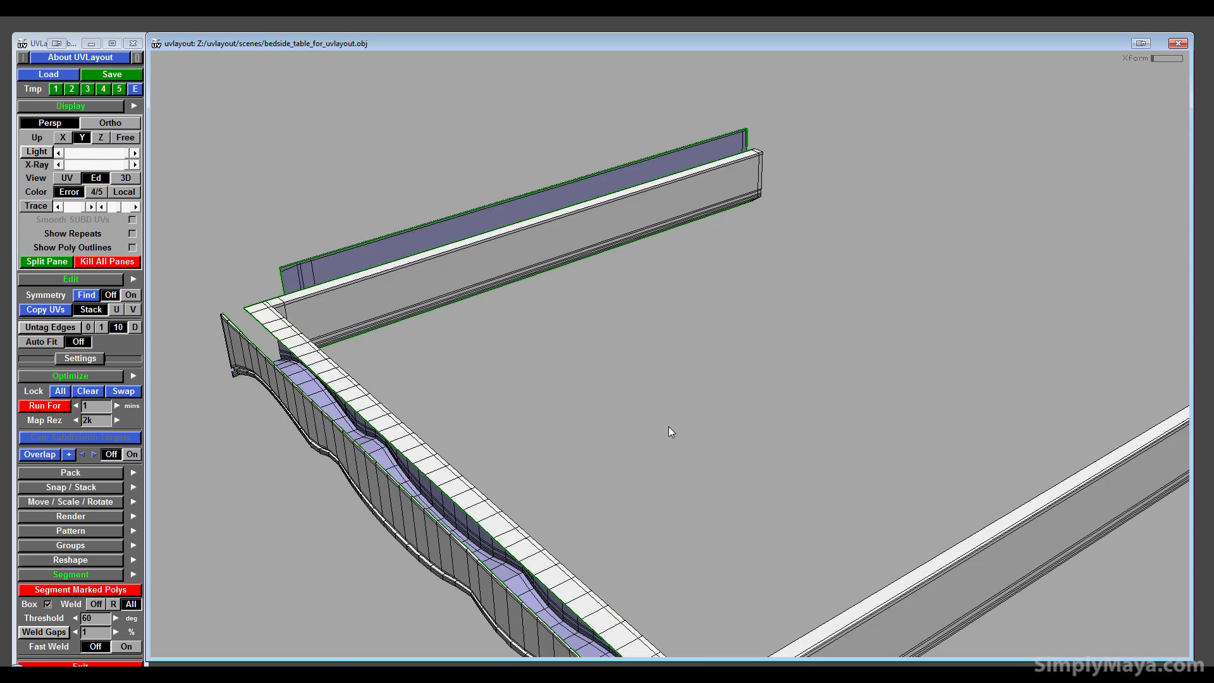
middle_drag(669, 426, 692, 304)
right_drag(693, 303, 789, 533)
scroll(764, 493, up, 3)
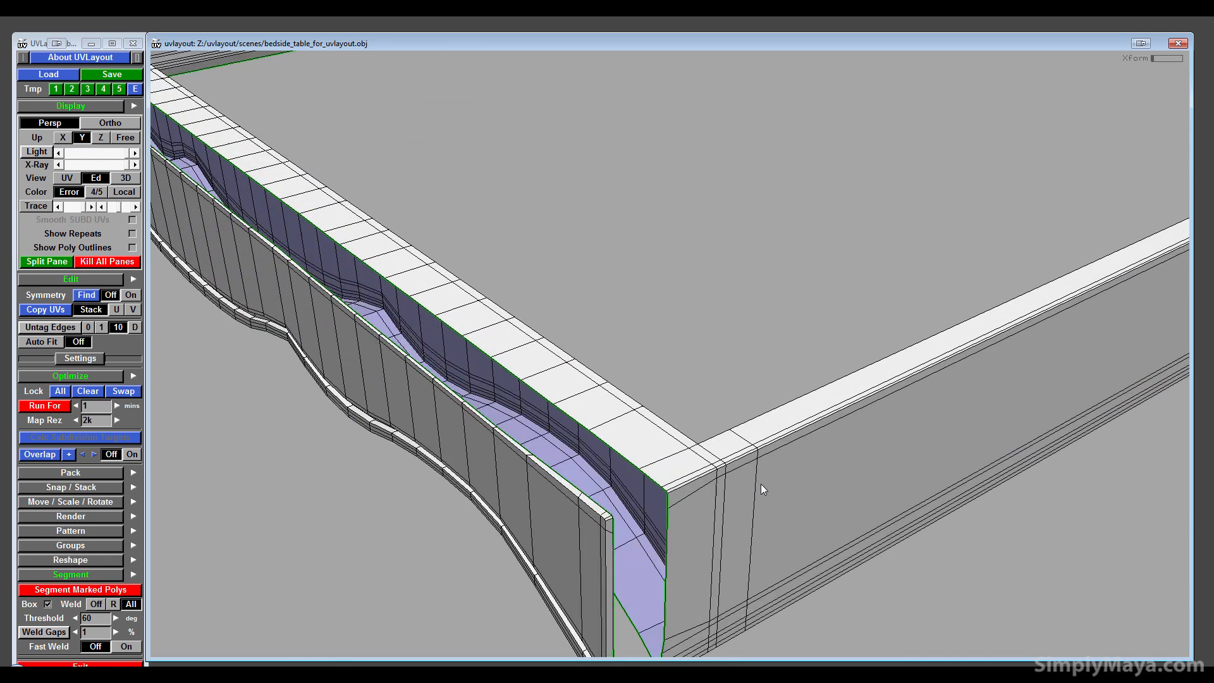
key(c)
drag(817, 468, 748, 489)
right_drag(748, 488, 825, 480)
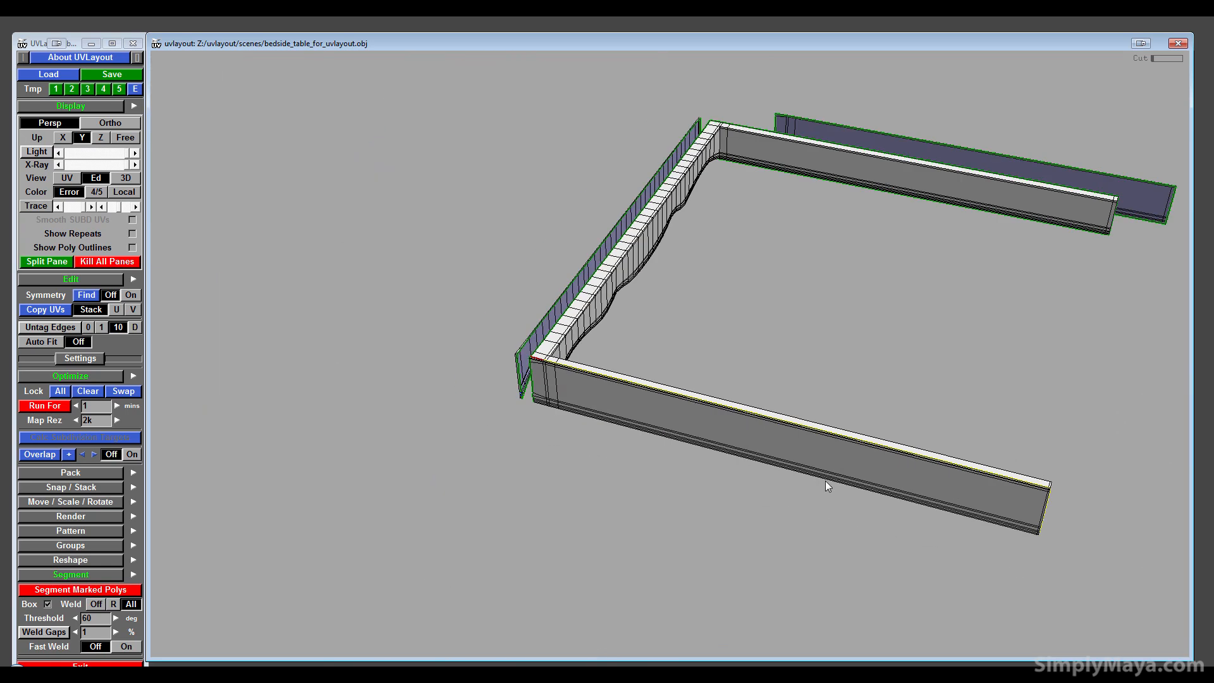
- Mark the lower outer edge of the right side rail, detach its outer face and move the panel outward
drag(825, 481, 603, 590)
right_drag(603, 511, 958, 492)
drag(958, 492, 748, 543)
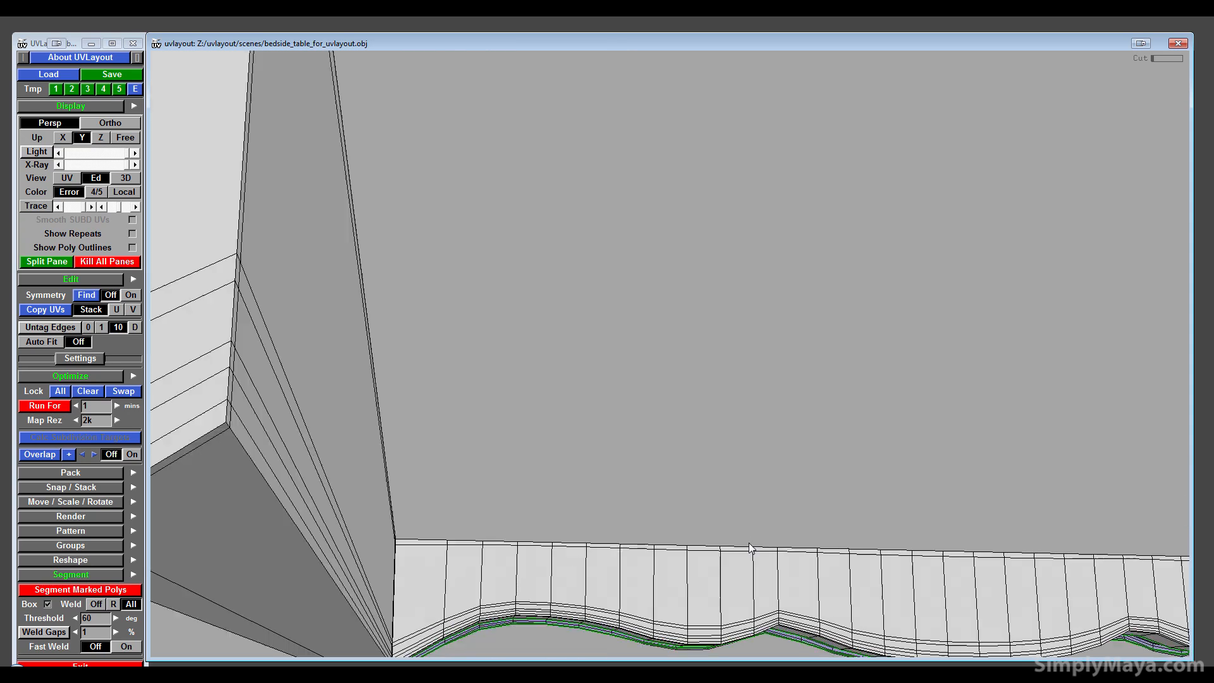
drag(622, 500, 615, 525)
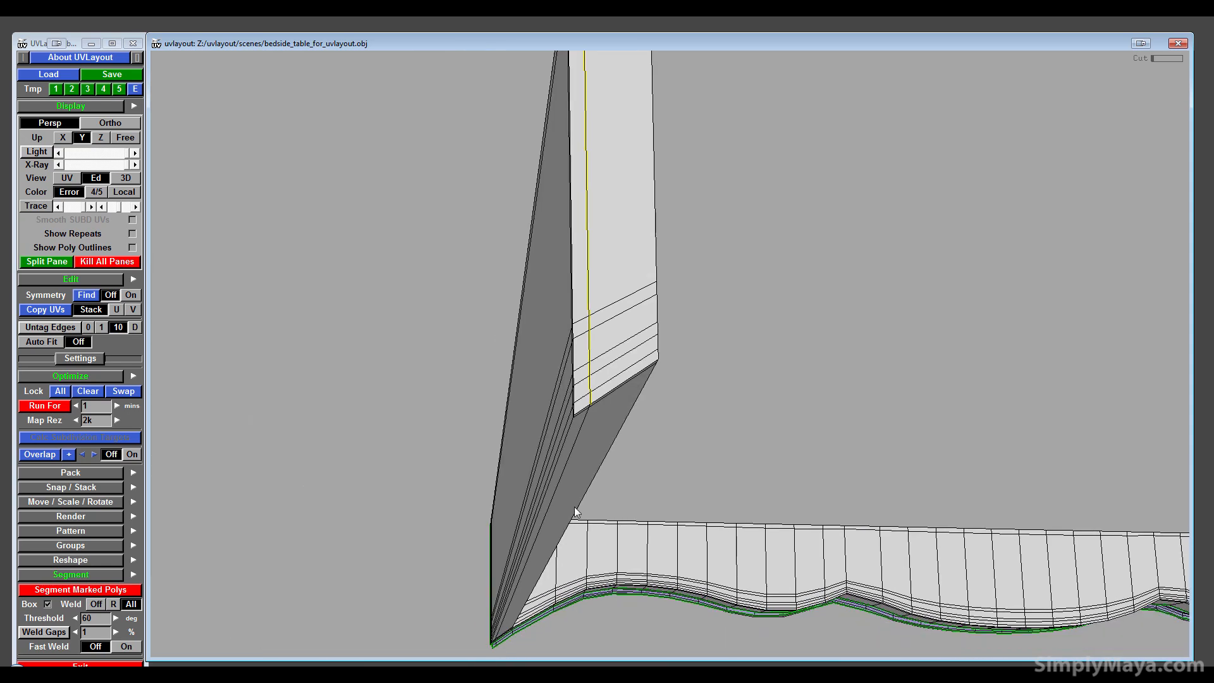
key(c)
drag(541, 518, 725, 522)
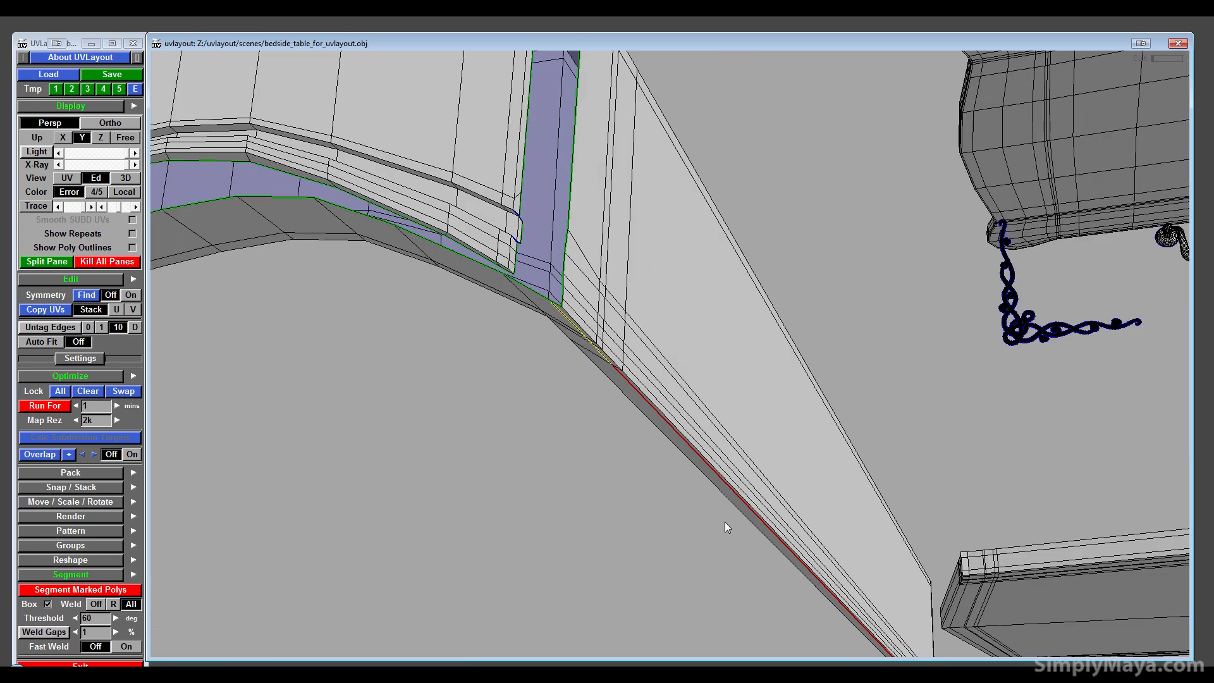
key(Return)
middle_drag(776, 419, 888, 432)
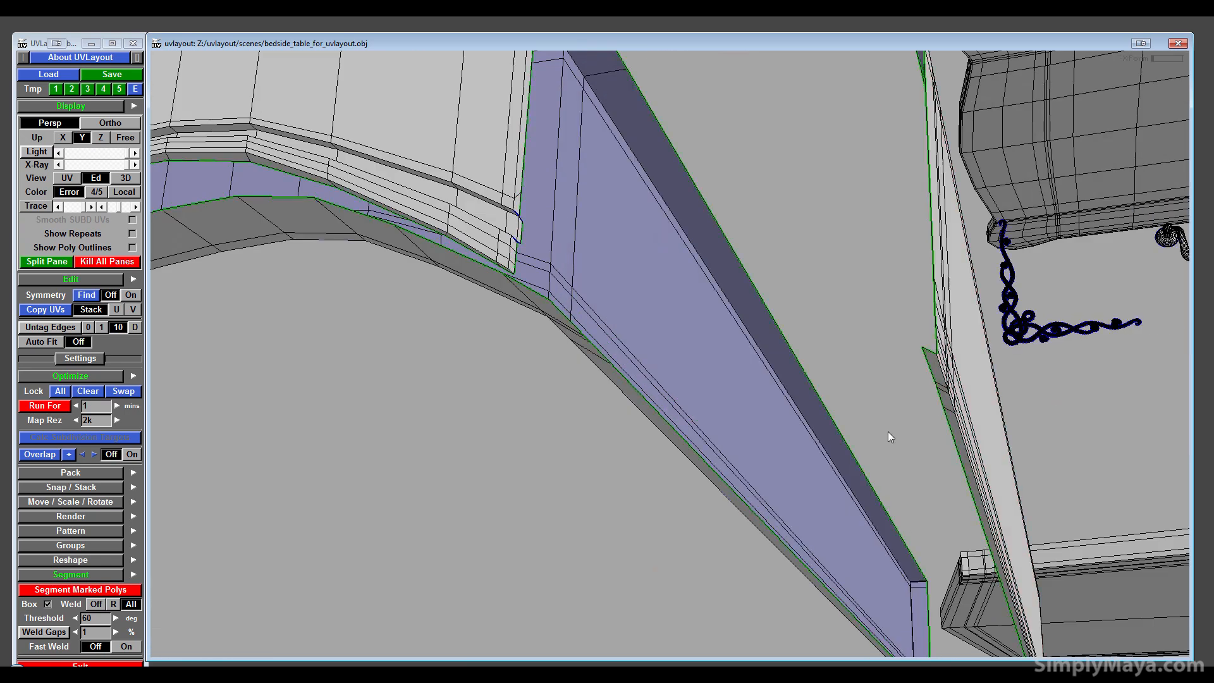
- Move the remaining inner apron frame away from its three detached outer panels to the free space beside the drawer
right_drag(888, 432, 590, 495)
drag(589, 494, 568, 564)
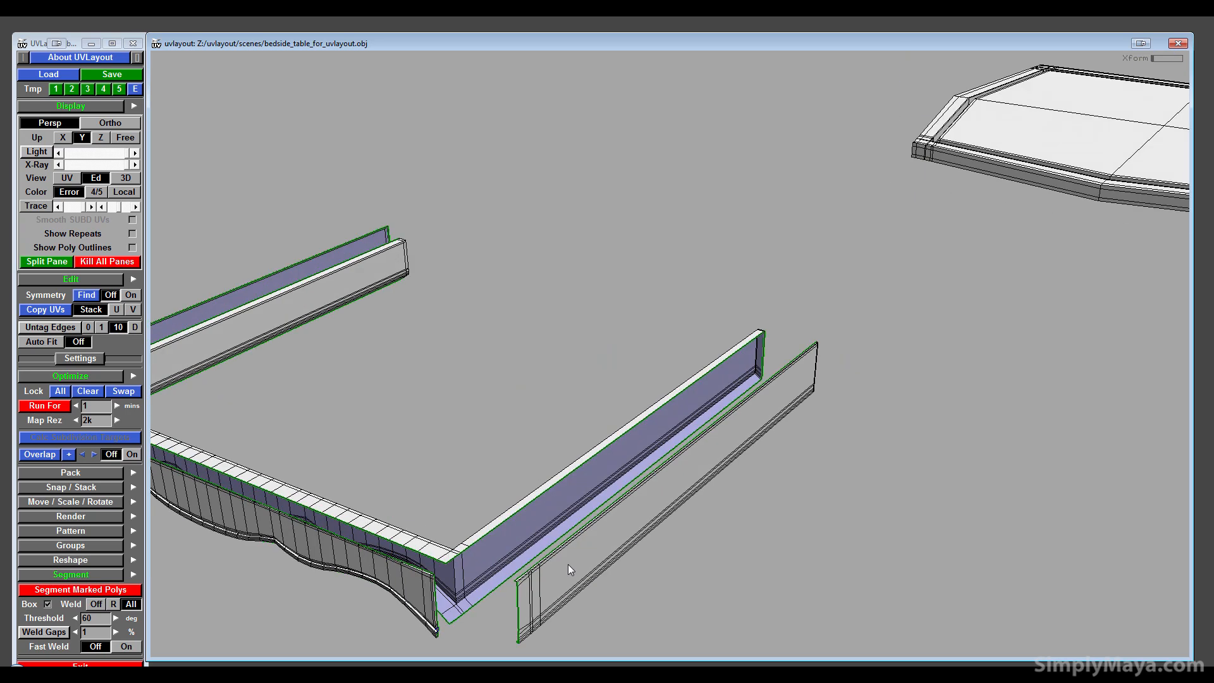
middle_drag(568, 564, 796, 513)
right_drag(795, 512, 700, 373)
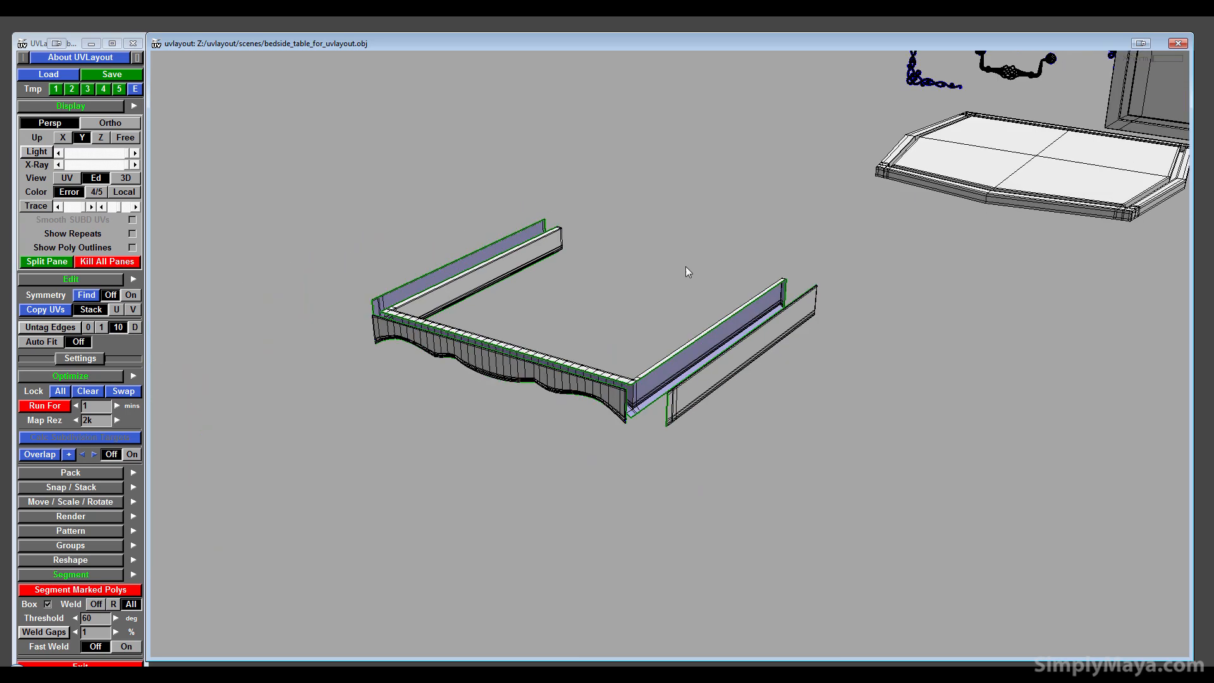
middle_drag(685, 267, 734, 216)
right_drag(735, 216, 744, 256)
middle_drag(744, 256, 476, 104)
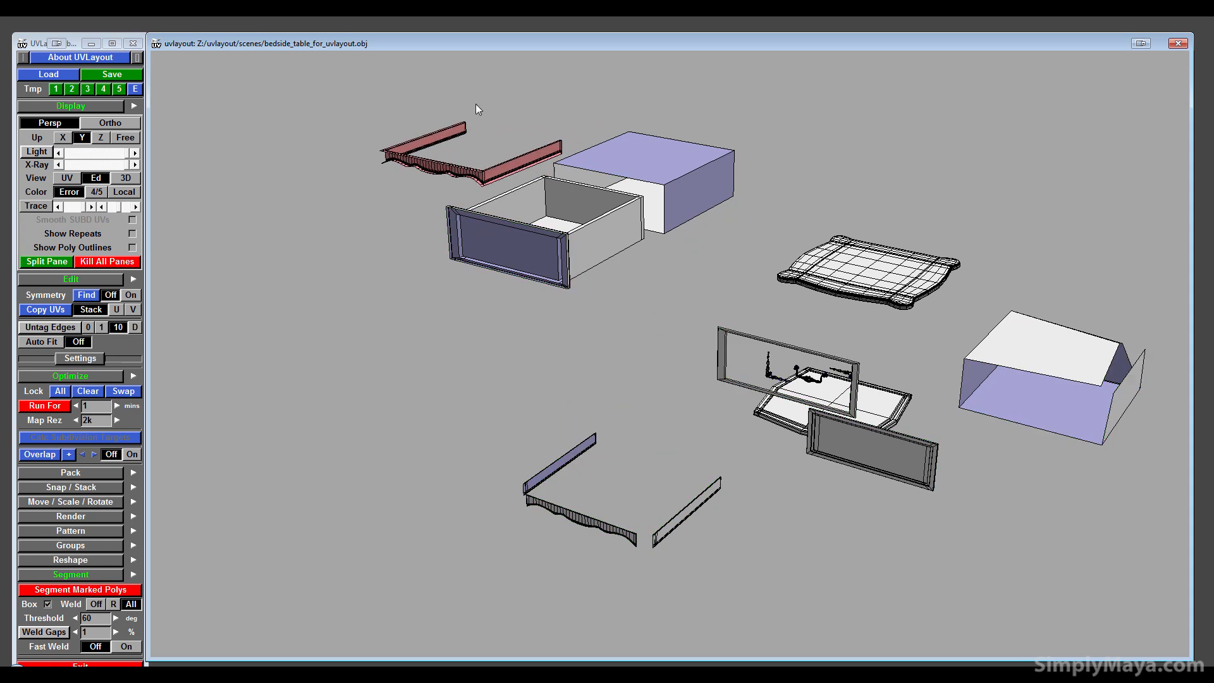
drag(652, 353, 765, 524)
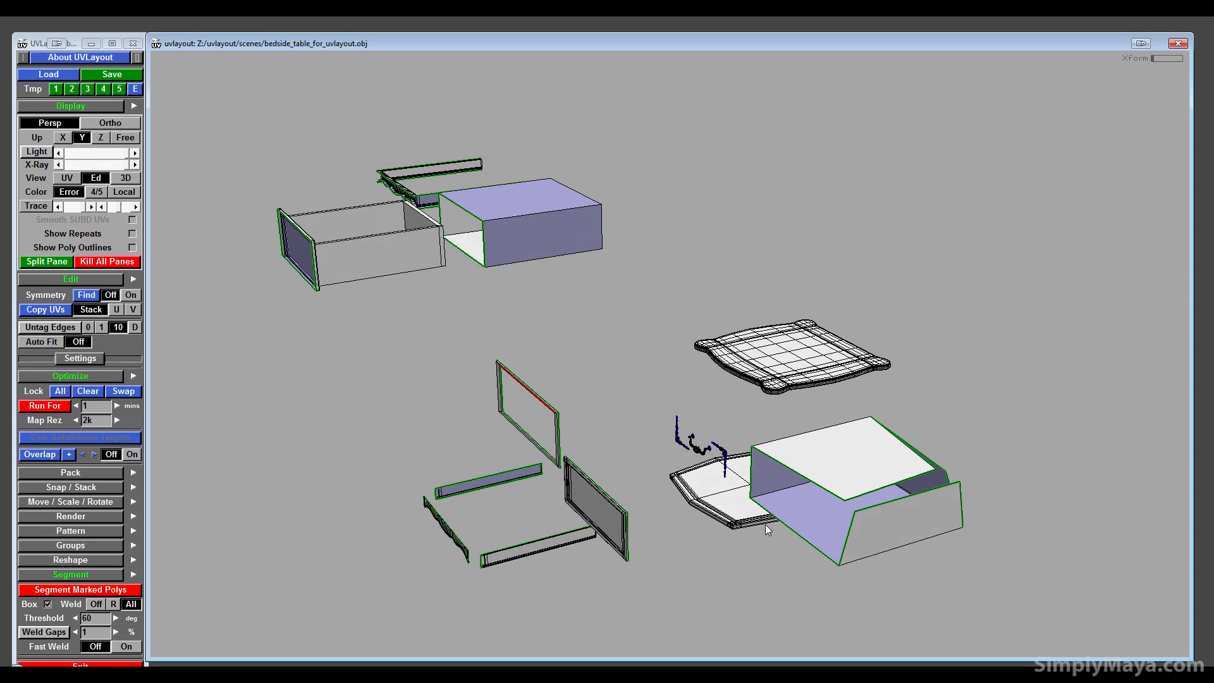
middle_drag(592, 537, 962, 548)
right_drag(962, 548, 738, 464)
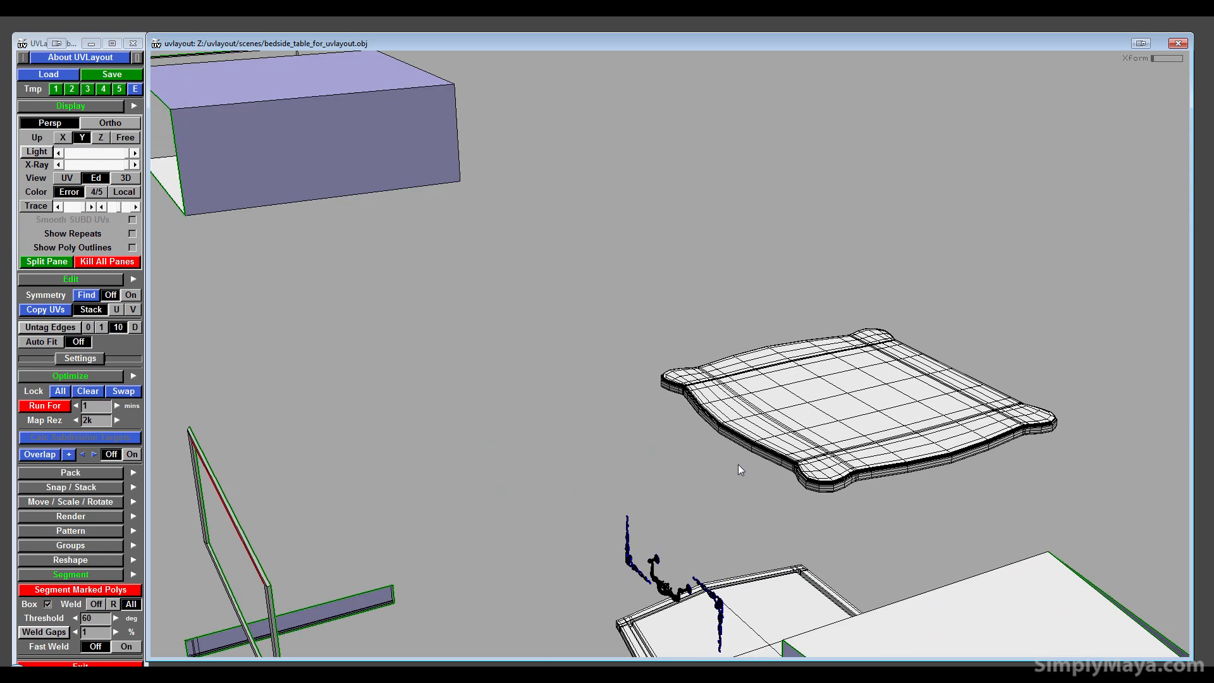
middle_drag(738, 464, 601, 465)
right_drag(601, 465, 826, 631)
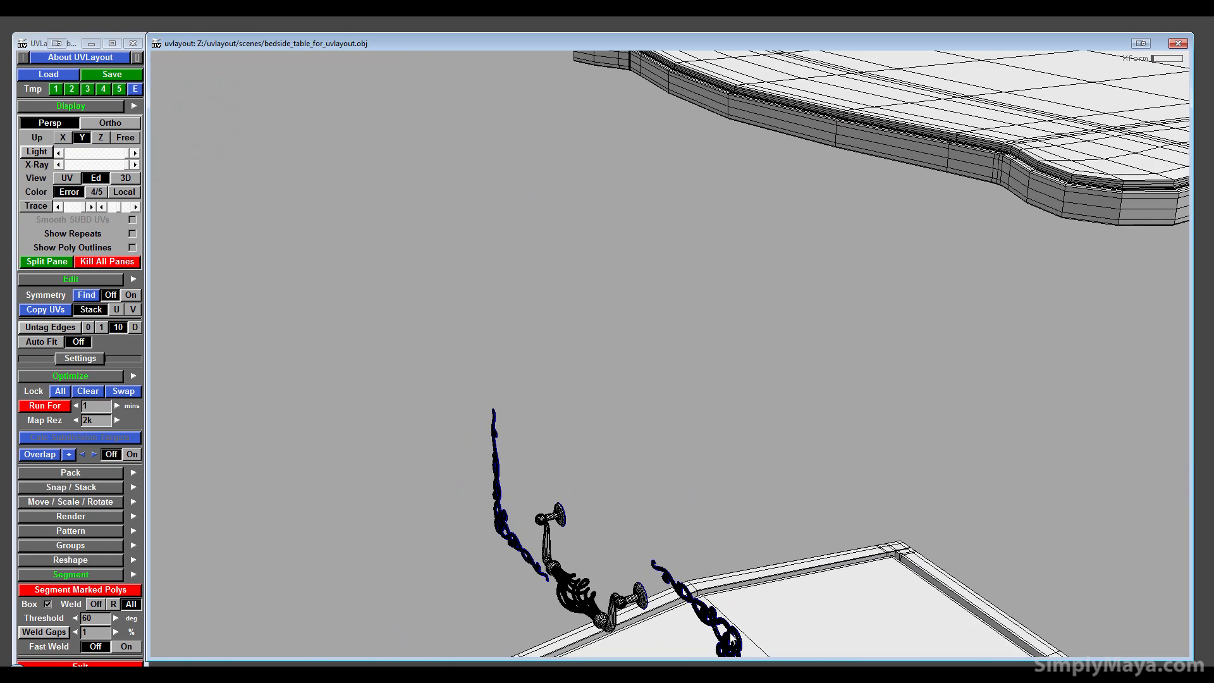
key(d)
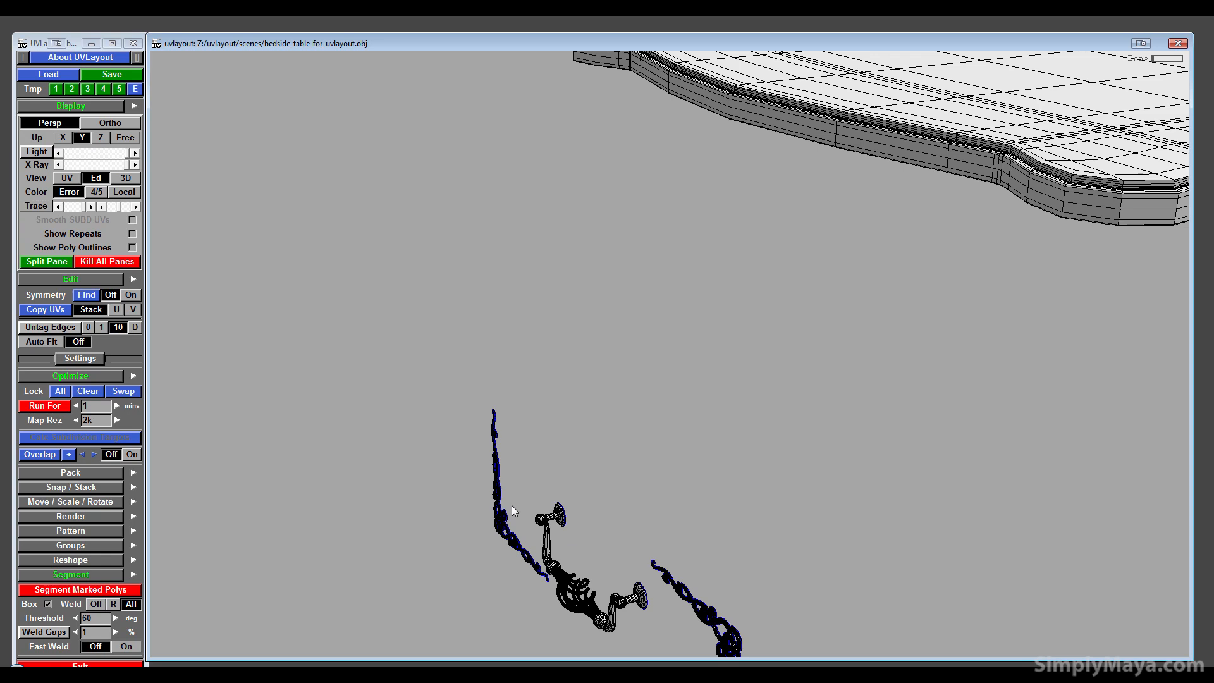
key(d)
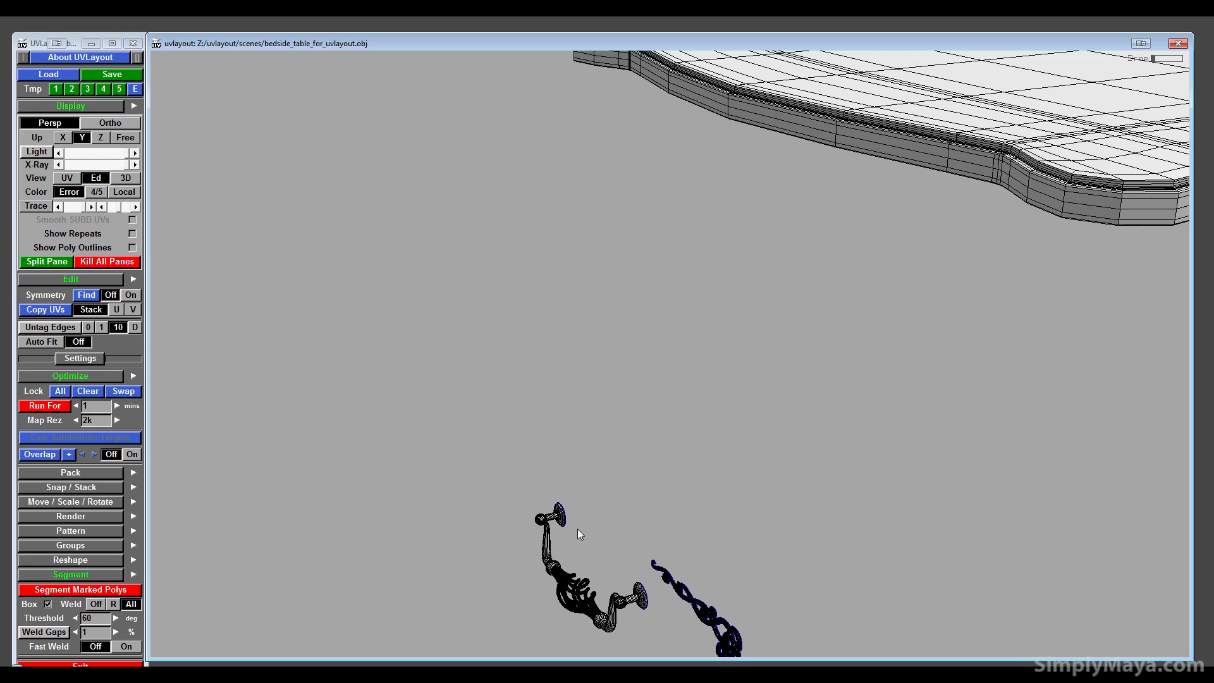
key(shift+d)
key(shift+d)
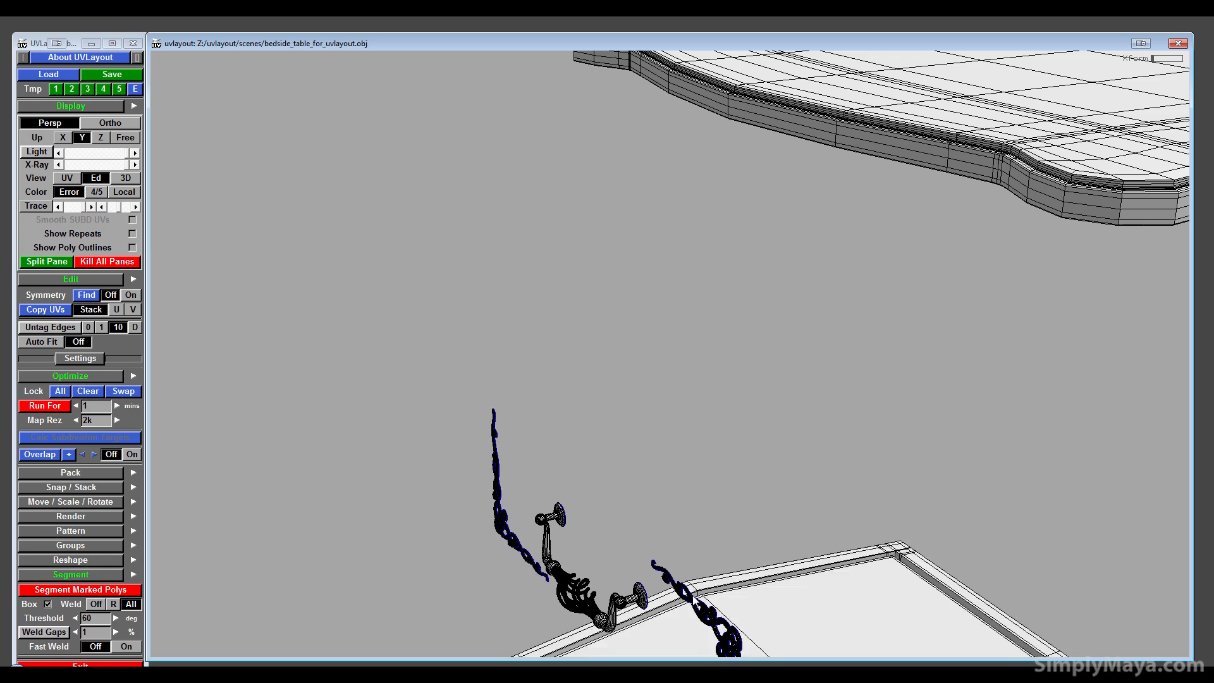
key(shift+d)
- Drop both curled corner ornaments into UV space
drag(695, 595, 604, 487)
key(d)
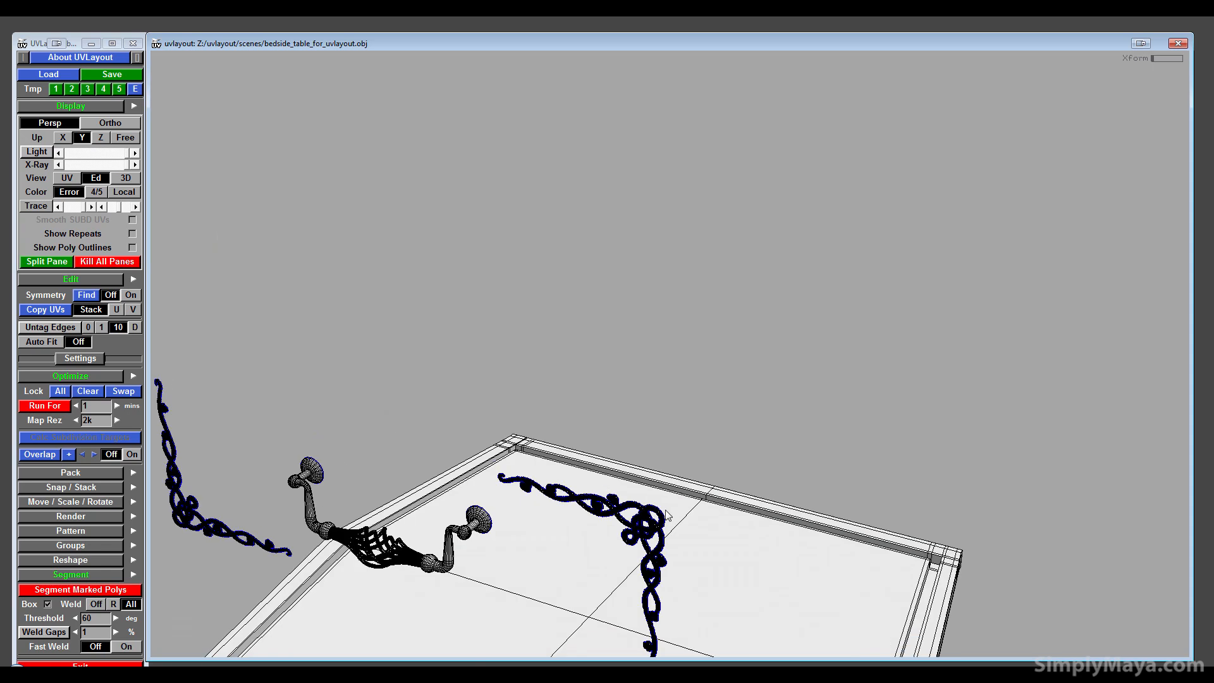
drag(687, 495, 480, 579)
key(d)
key(d)
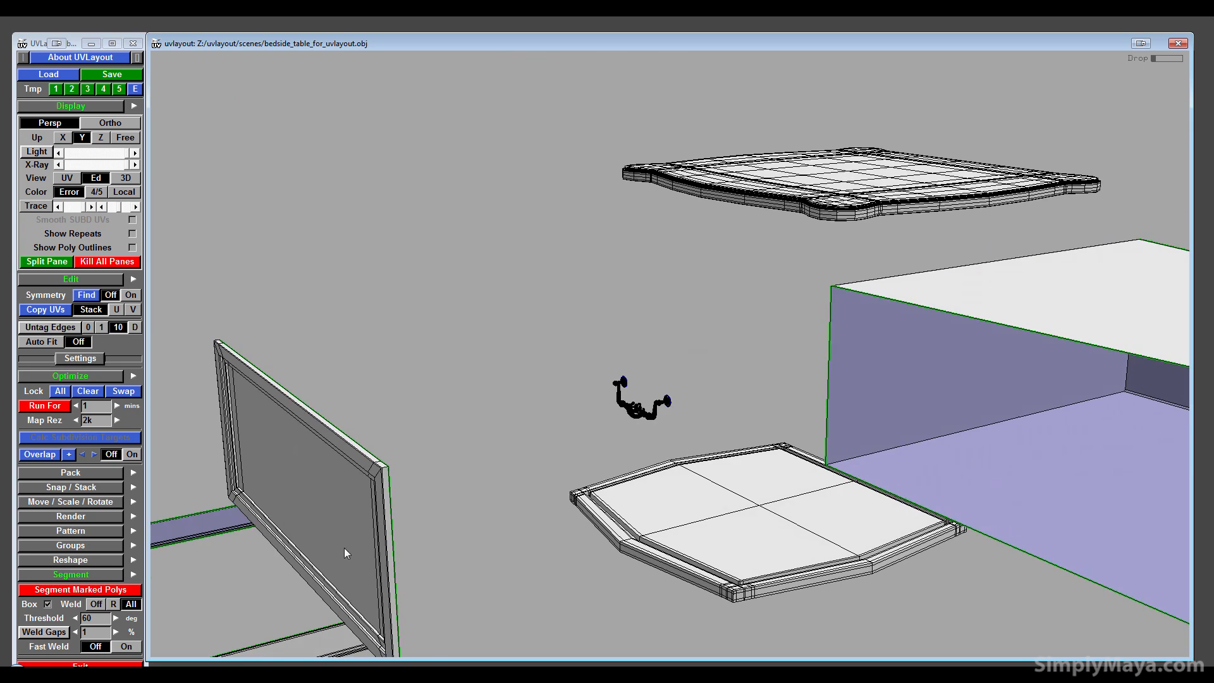
- Drop the framed panel and the three outer apron panels into UV space
key(d)
drag(355, 550, 579, 427)
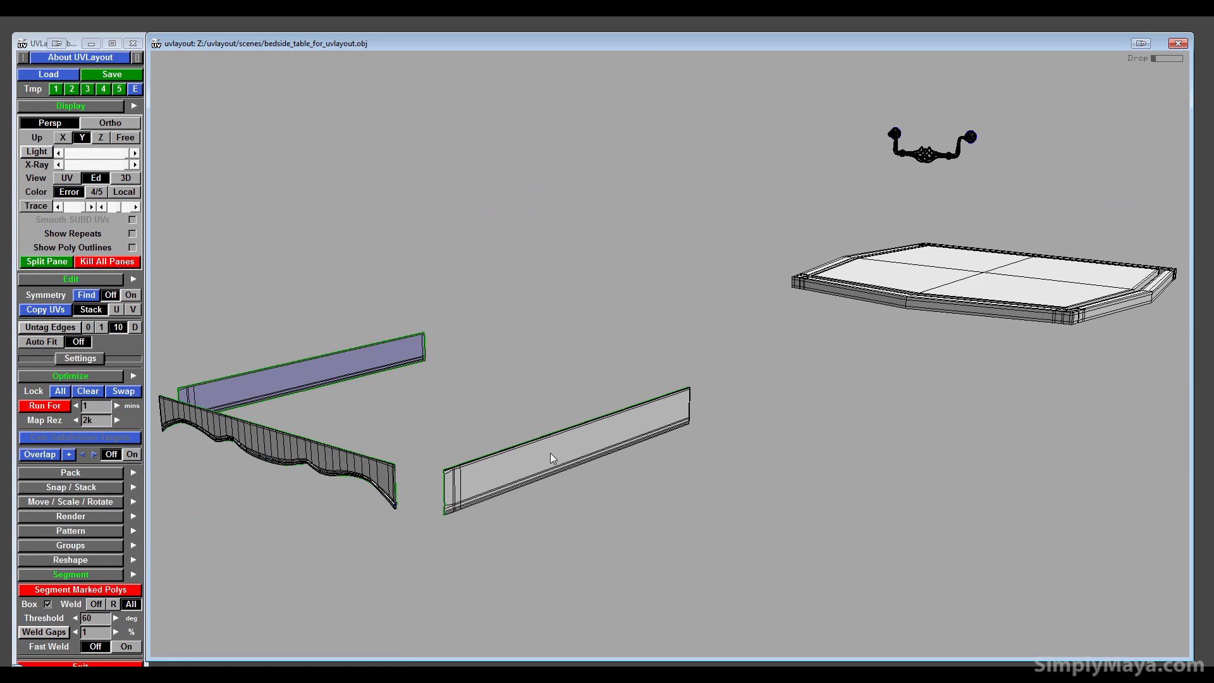
key(d)
key(d)
key(d)
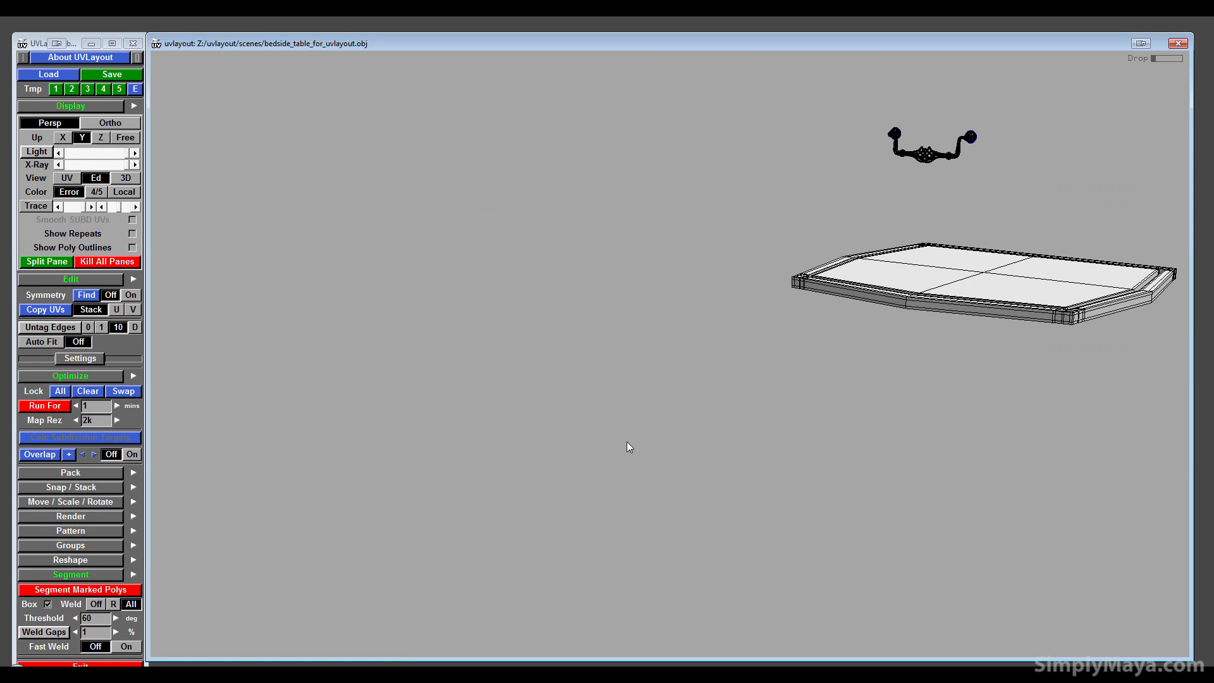
- Cut the remaining vertical back edge of the open cabinet box, split it and drop the box into UV space
drag(627, 442, 747, 397)
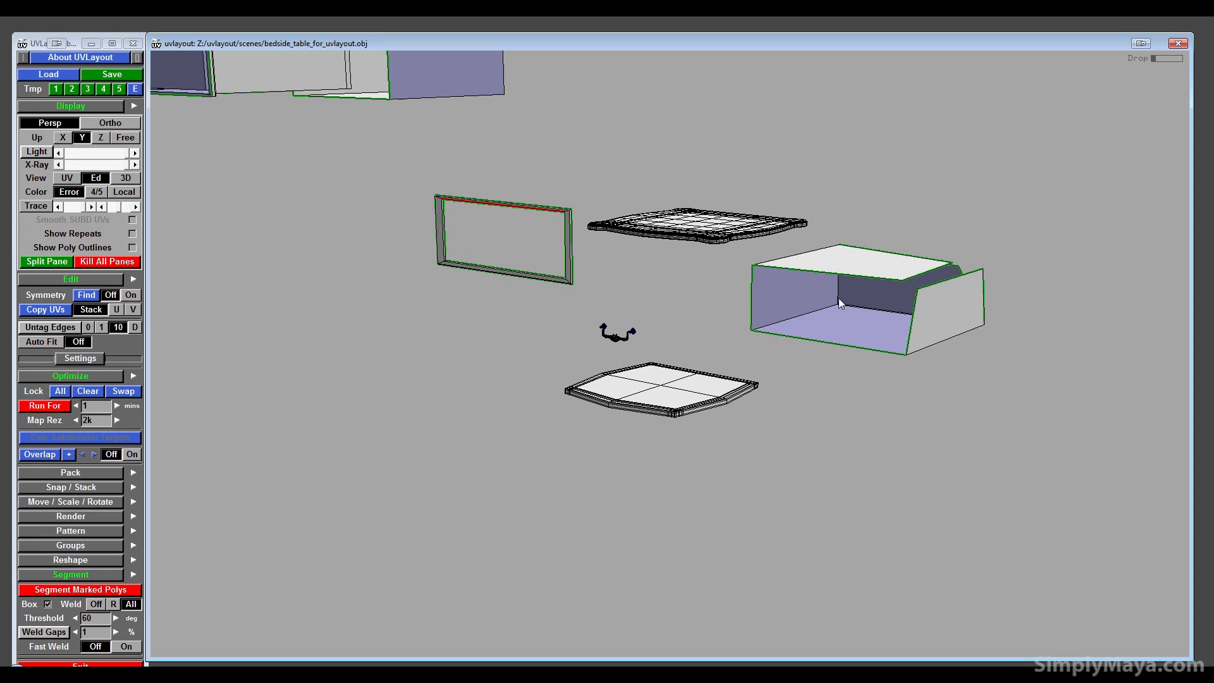
drag(839, 303, 361, 329)
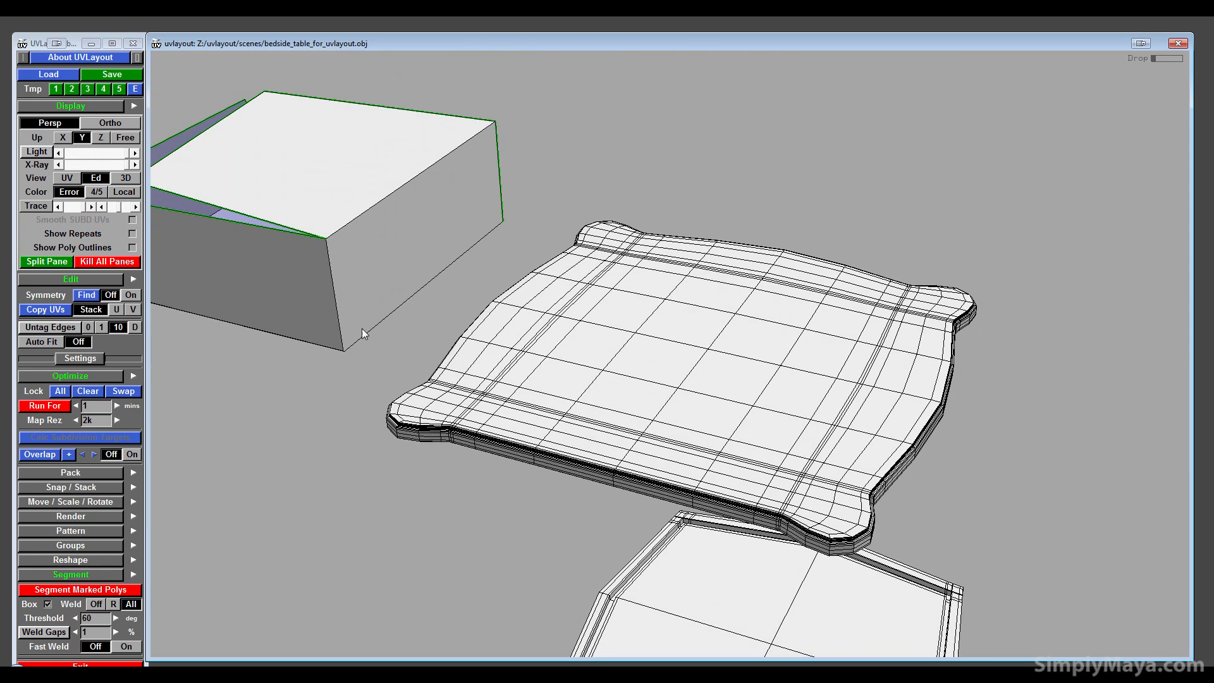
key(c)
key(Return)
key(d)
- Drop the open rectangular frame into UV space and switch to the UV view
right_drag(329, 342, 505, 439)
drag(506, 440, 604, 365)
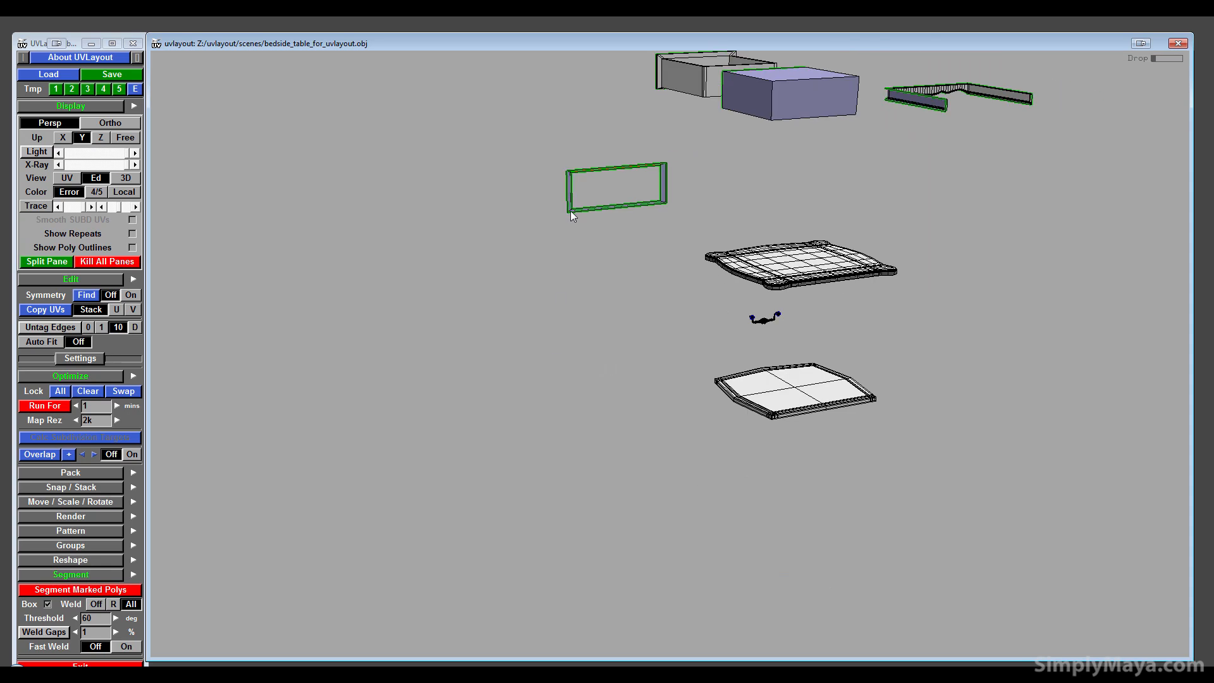
key(d)
drag(591, 203, 333, 408)
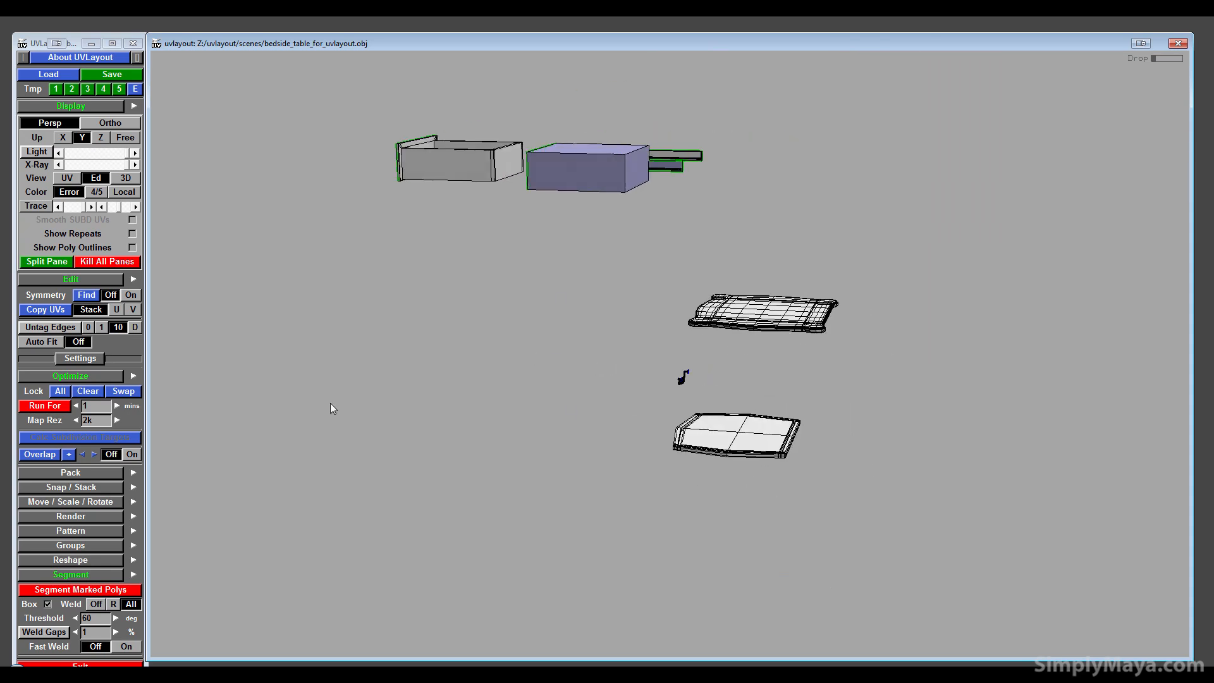
click(67, 178)
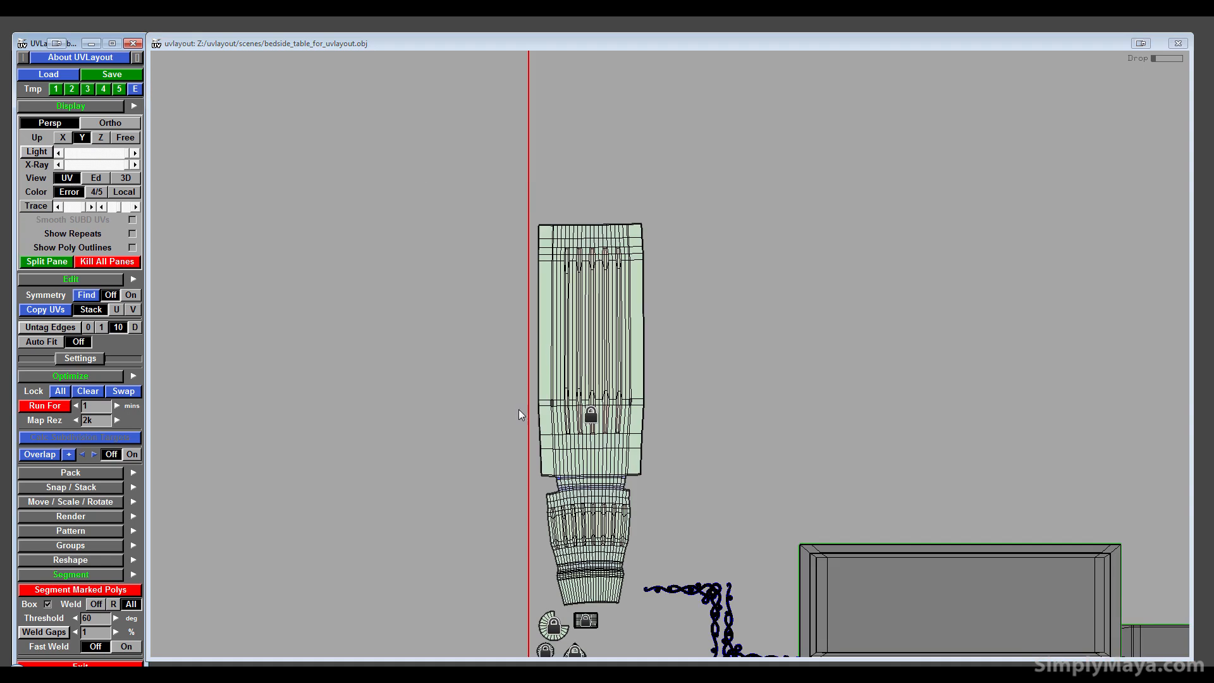
- Flatten the newly dropped shells and run the optimizer on them for 1 minute
key(b)
drag(741, 323, 1187, 487)
right_drag(1176, 489, 844, 572)
middle_drag(843, 571, 706, 602)
key(b)
drag(779, 331, 1106, 465)
right_drag(1106, 465, 815, 480)
middle_drag(765, 504, 795, 593)
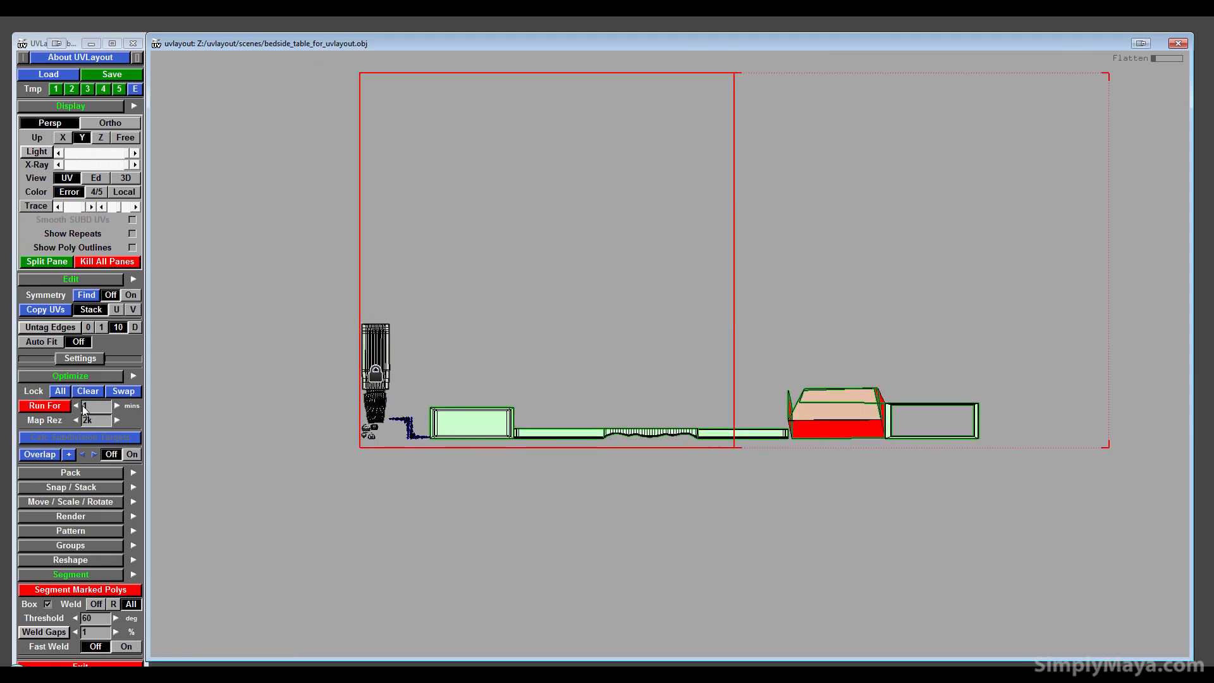
click(47, 405)
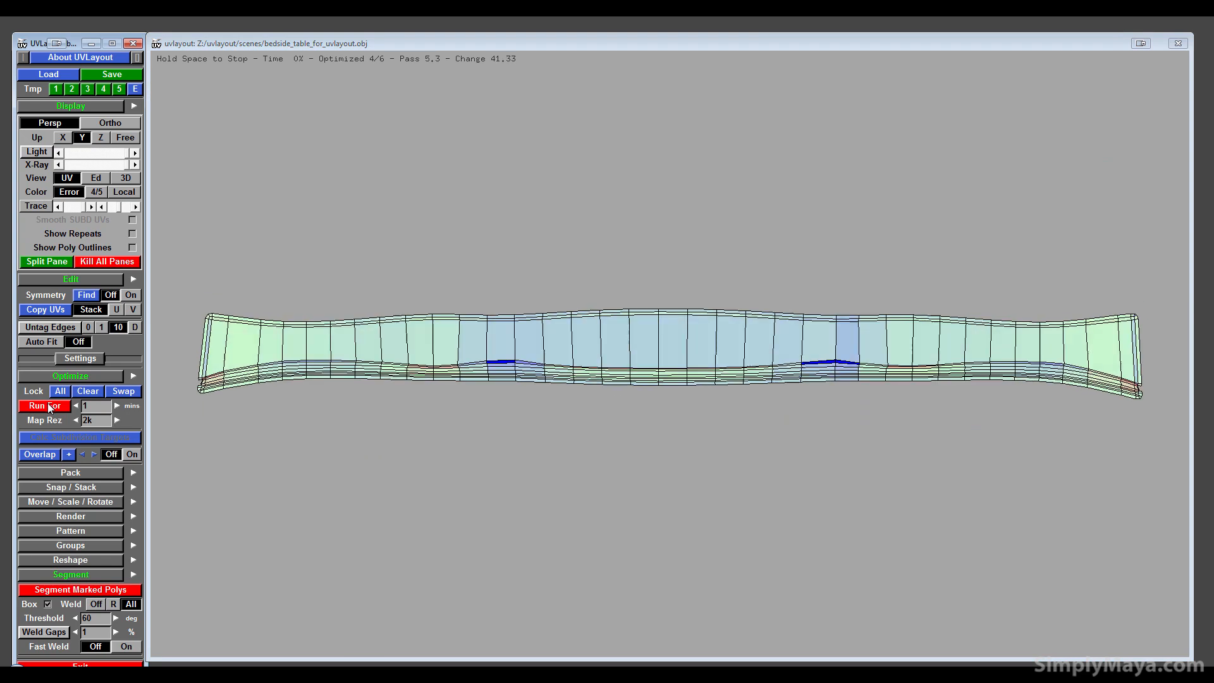
- Move the flattened cabinet box and framed panel shells up into free space above the other UV shells
middle_drag(866, 394, 680, 222)
right_drag(571, 334, 531, 310)
middle_drag(485, 409, 468, 268)
scroll(468, 269, up, 6)
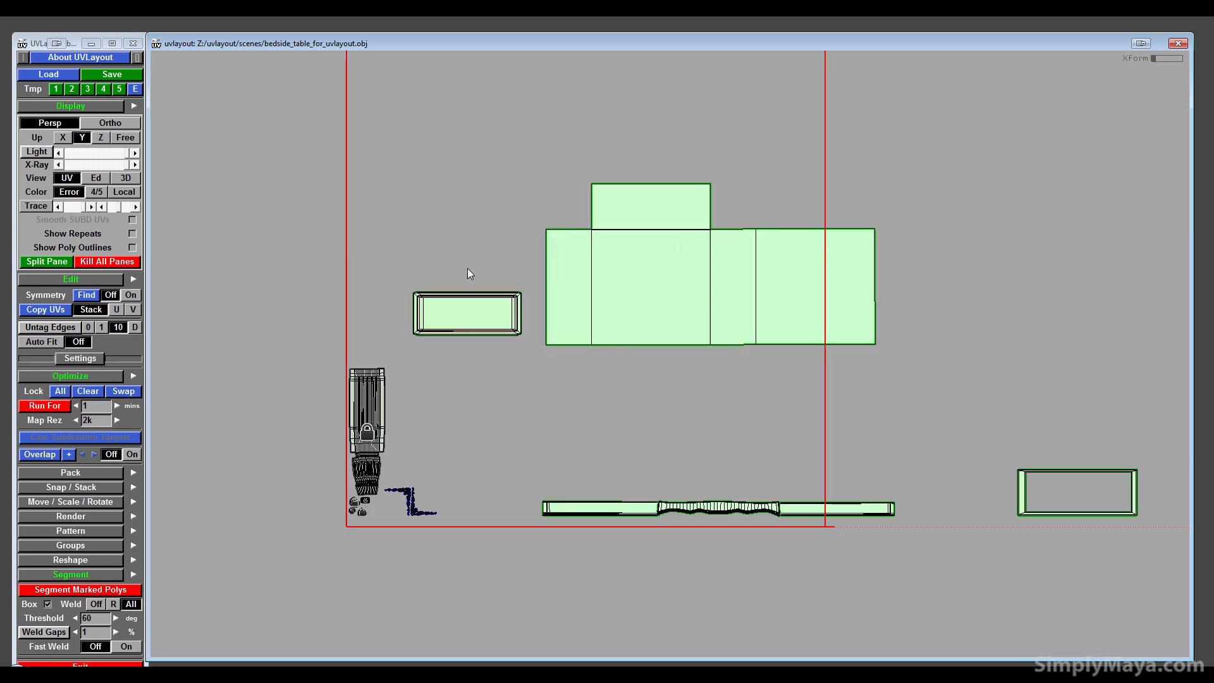
- Cut the outer diagonal bevel edges at the lower-left corner of the framed panel's UV shell and split them open
middle_drag(516, 405, 506, 359)
scroll(514, 375, up, 6)
scroll(516, 379, up, 3)
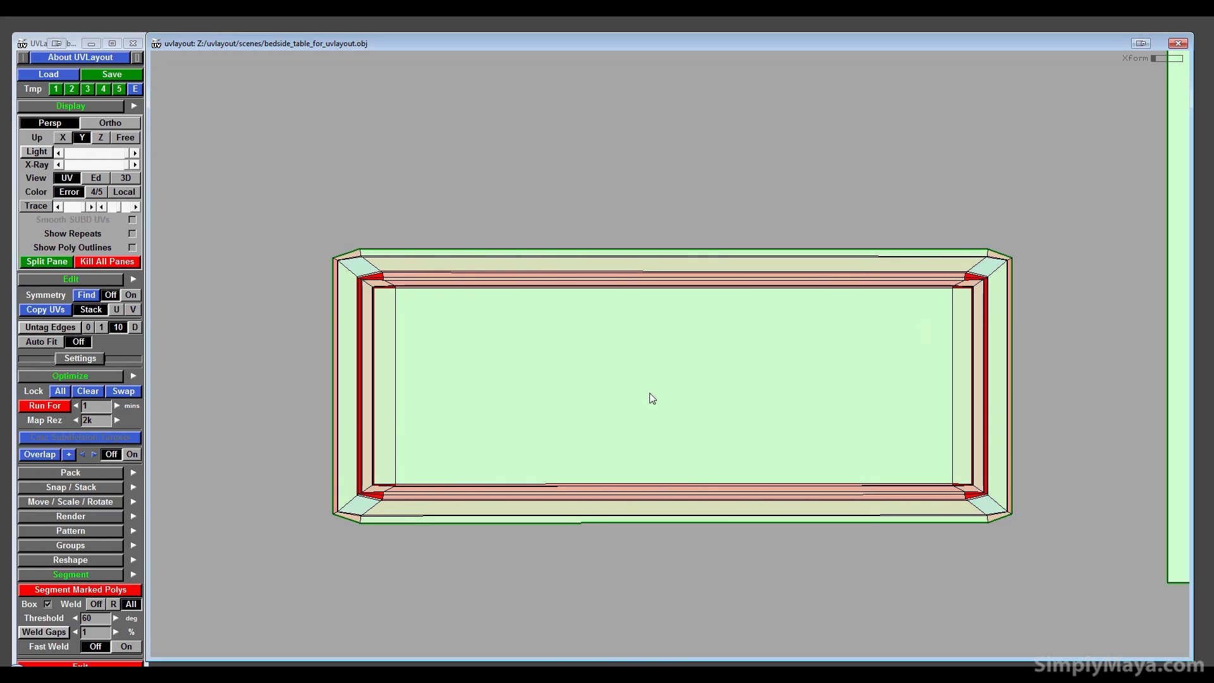
scroll(629, 361, up, 4)
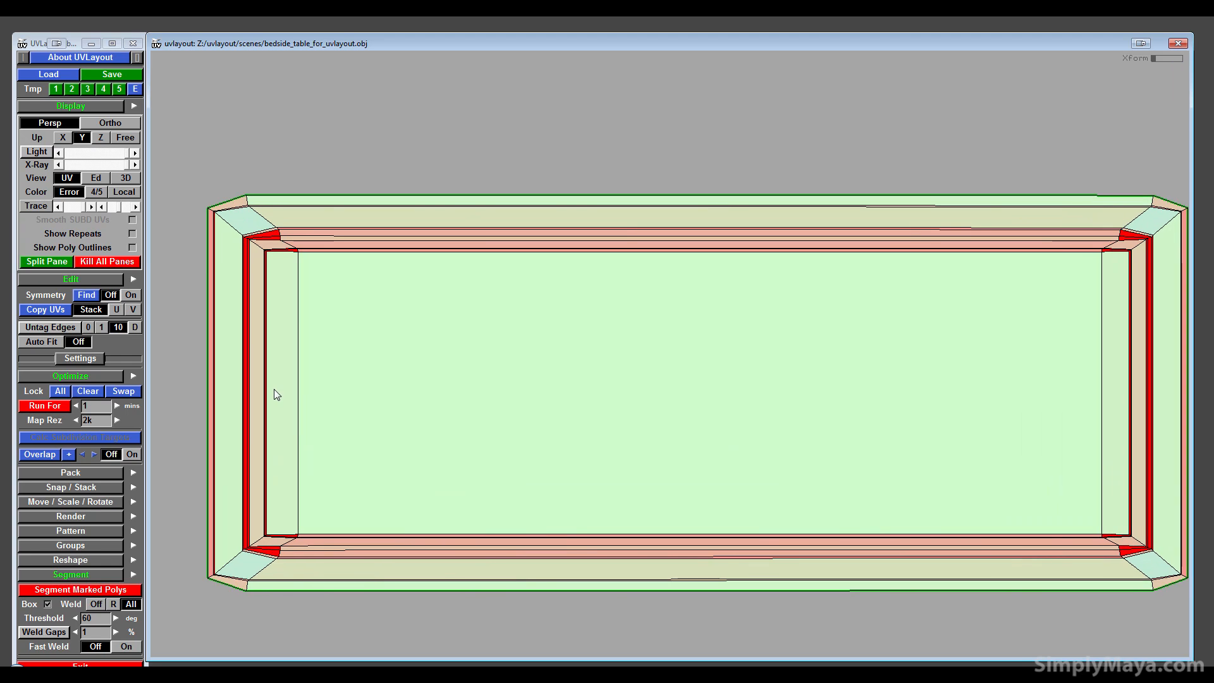
middle_drag(275, 389, 329, 448)
middle_drag(374, 507, 348, 412)
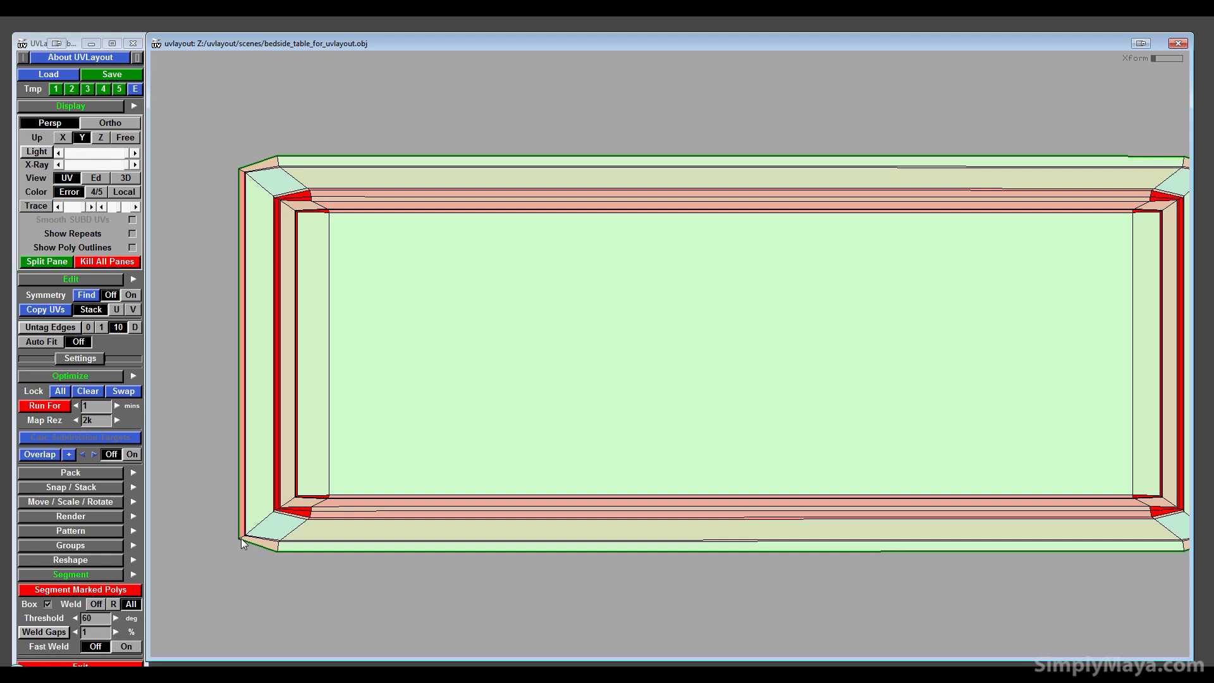
key(c)
key(c)
right_drag(278, 513, 427, 472)
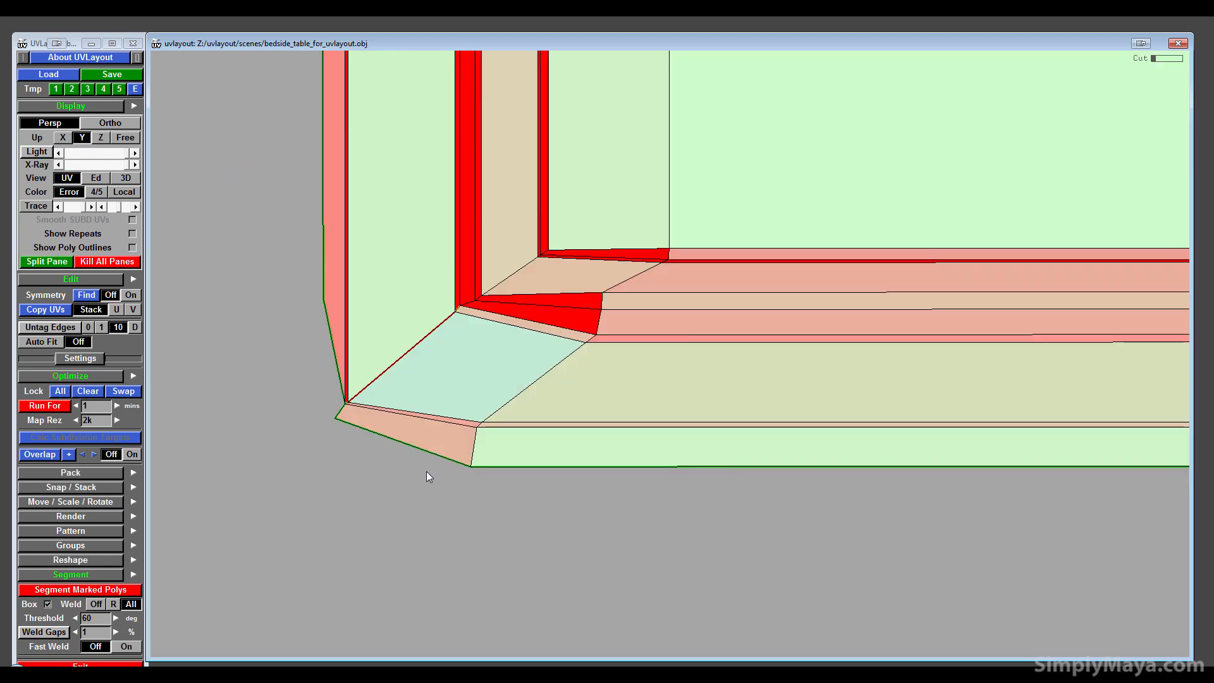
key(Return)
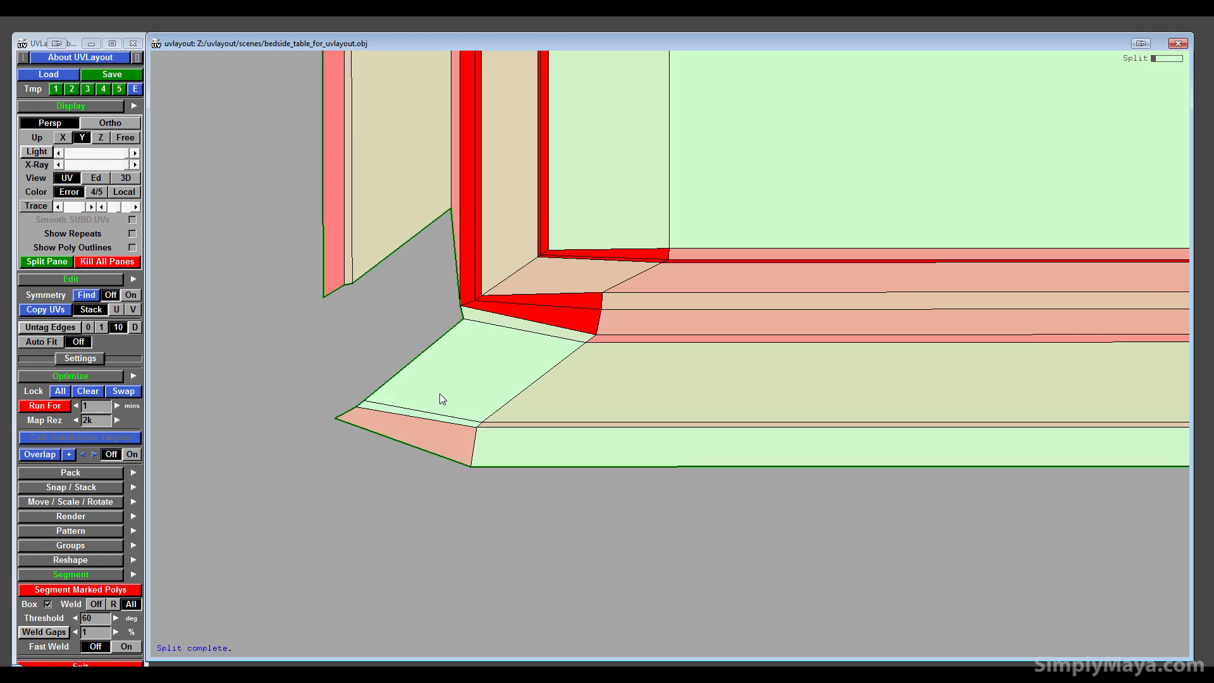
- Extend the lower-left corner cut diagonally inward through the narrow bevels to the panel's inner corner
right_drag(441, 397, 499, 299)
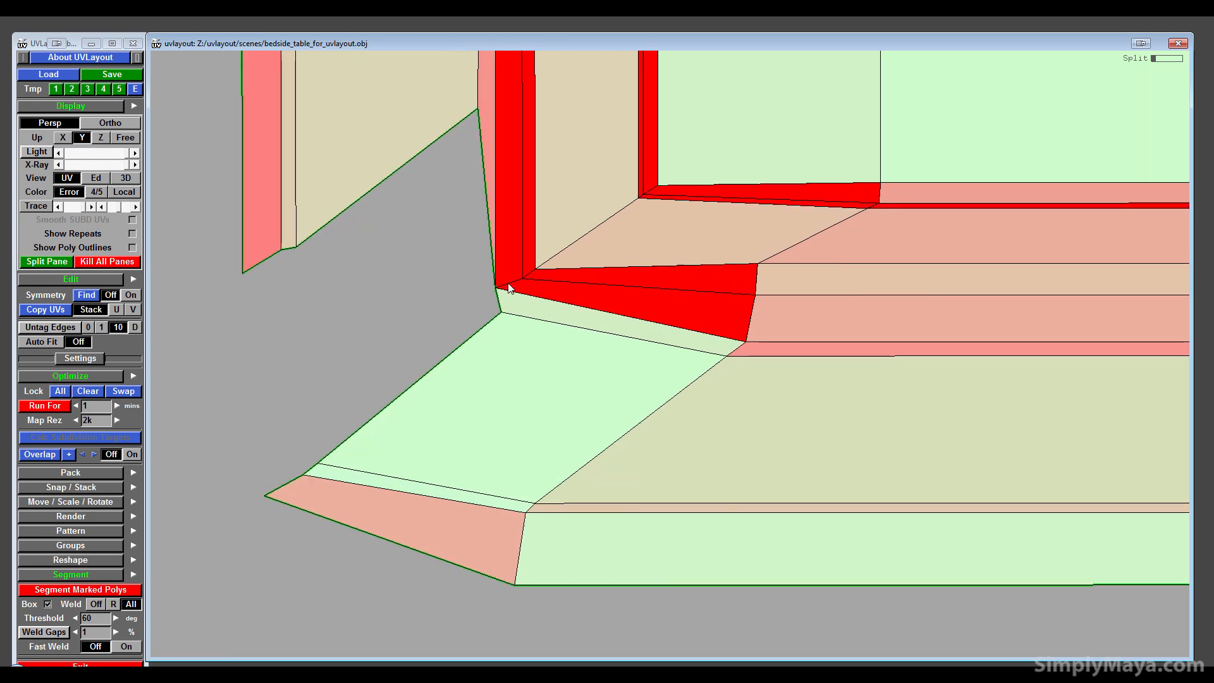
key(c)
key(c)
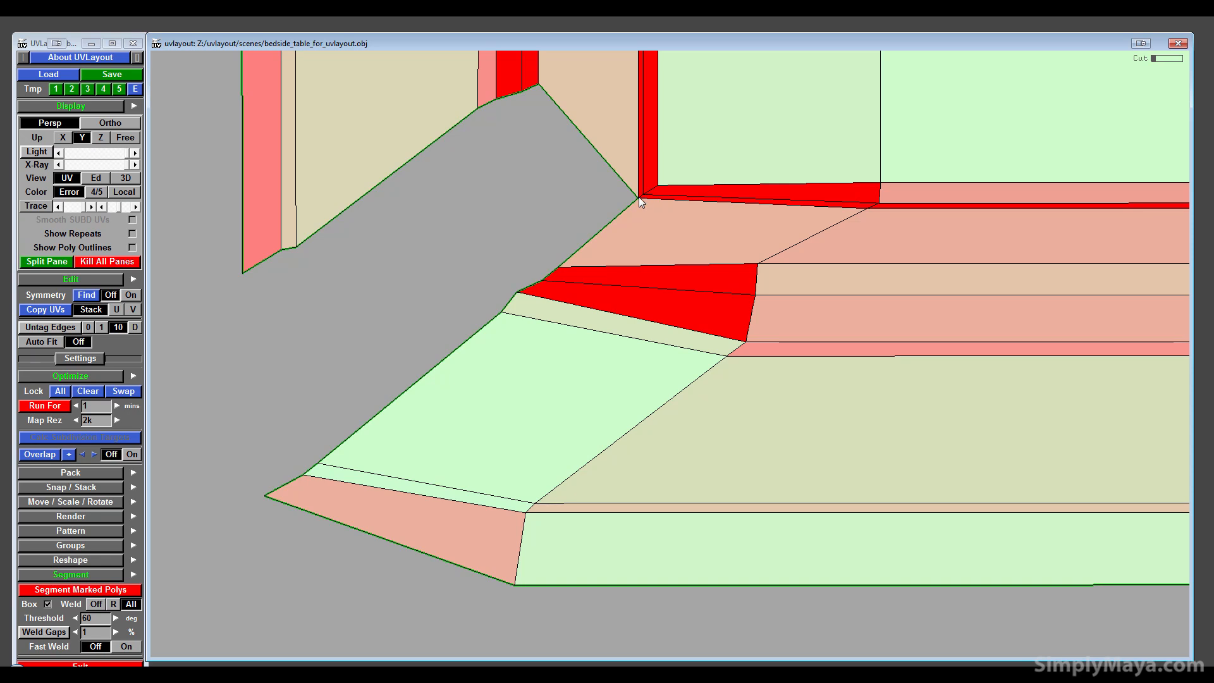
key(c)
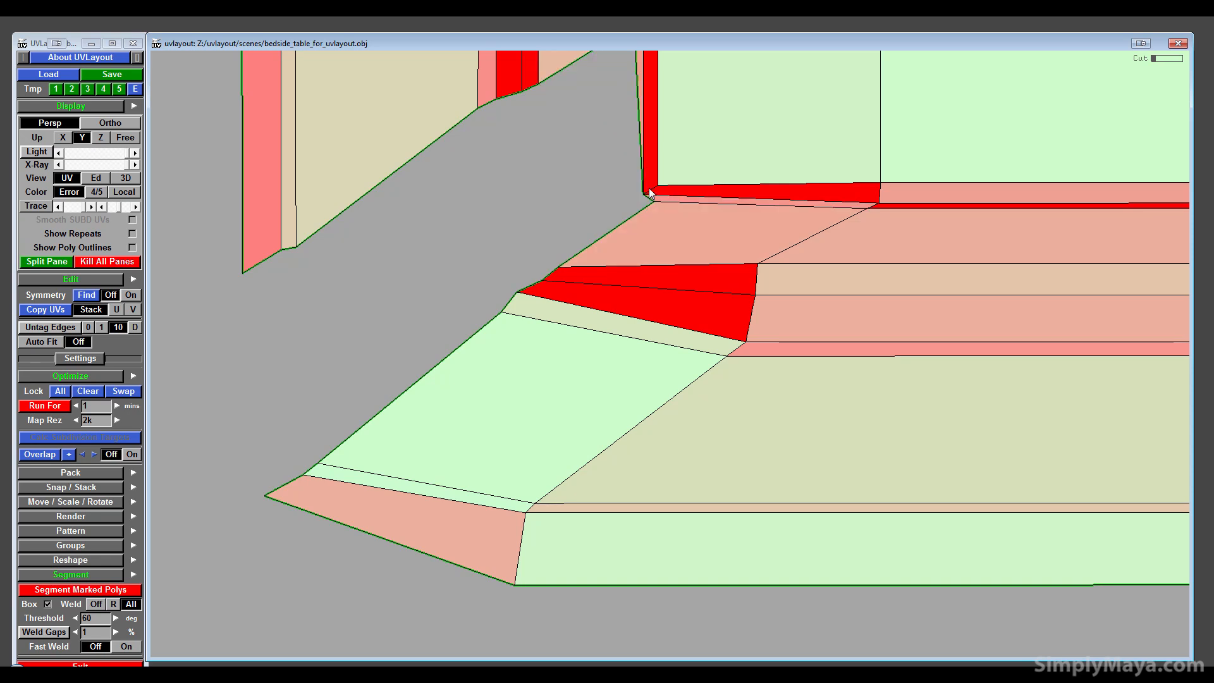
- Cut the framed panel shell's lower-right corner diagonally from the outer border to the inner panel corner
right_drag(711, 256, 670, 367)
middle_drag(569, 359, 43, 345)
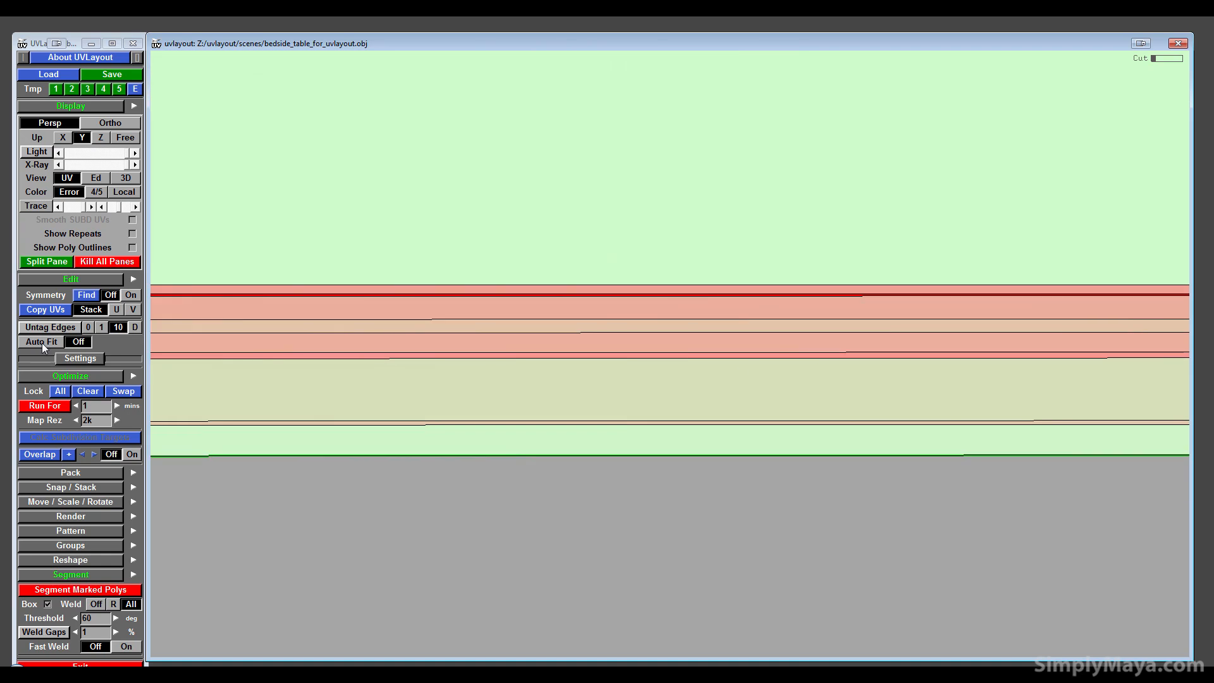
middle_drag(537, 423, 325, 457)
middle_drag(854, 412, 458, 468)
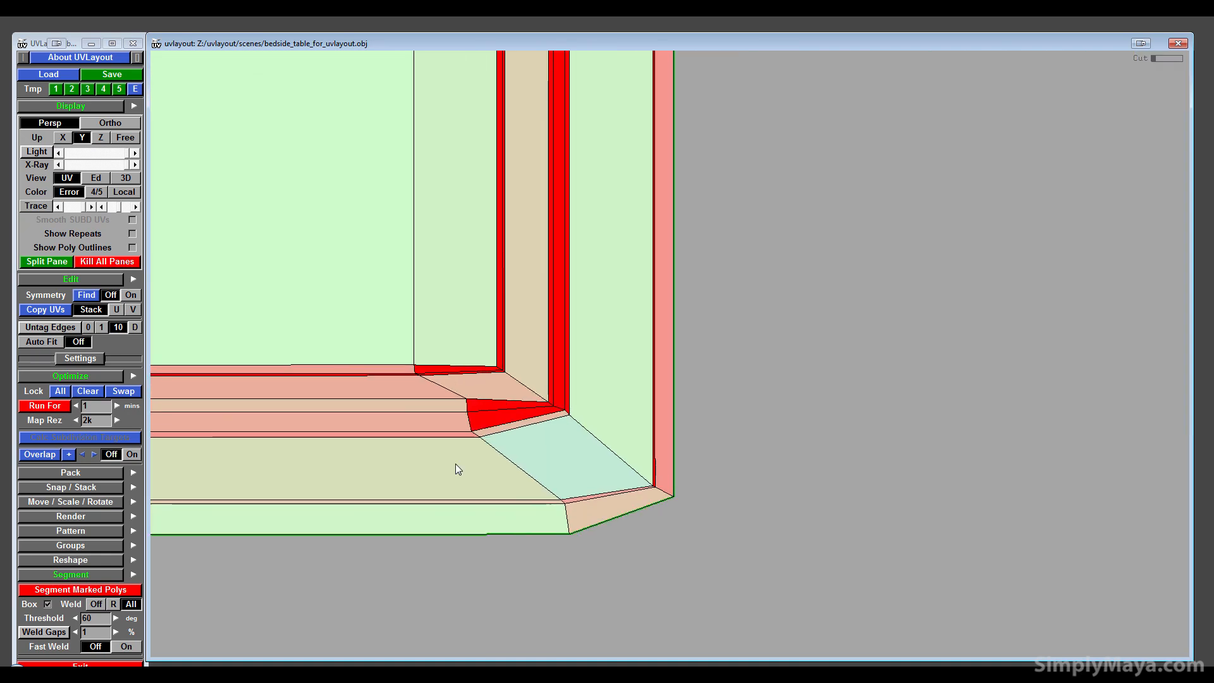
drag(666, 497, 501, 371)
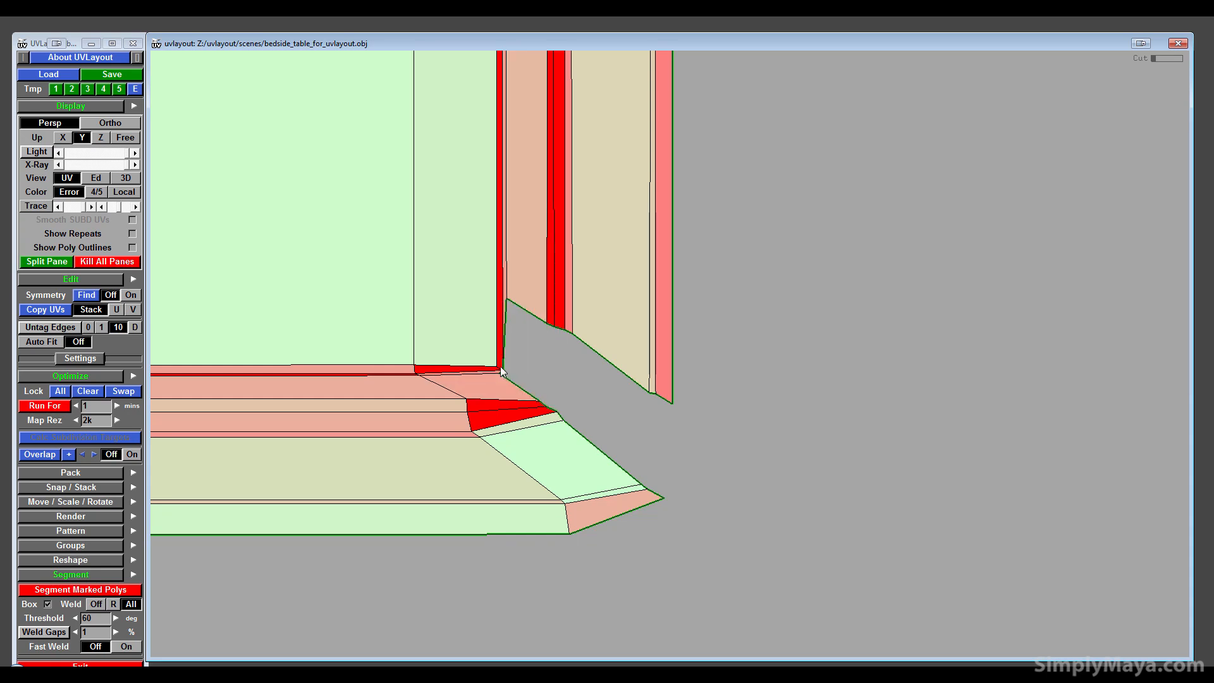
key(c)
key(c)
- Cut the diagonal bevel edges at the framed panel shell's upper-left corner and split them open to the inner corner
right_drag(509, 384, 460, 375)
middle_drag(460, 374, 654, 646)
right_drag(592, 454, 493, 426)
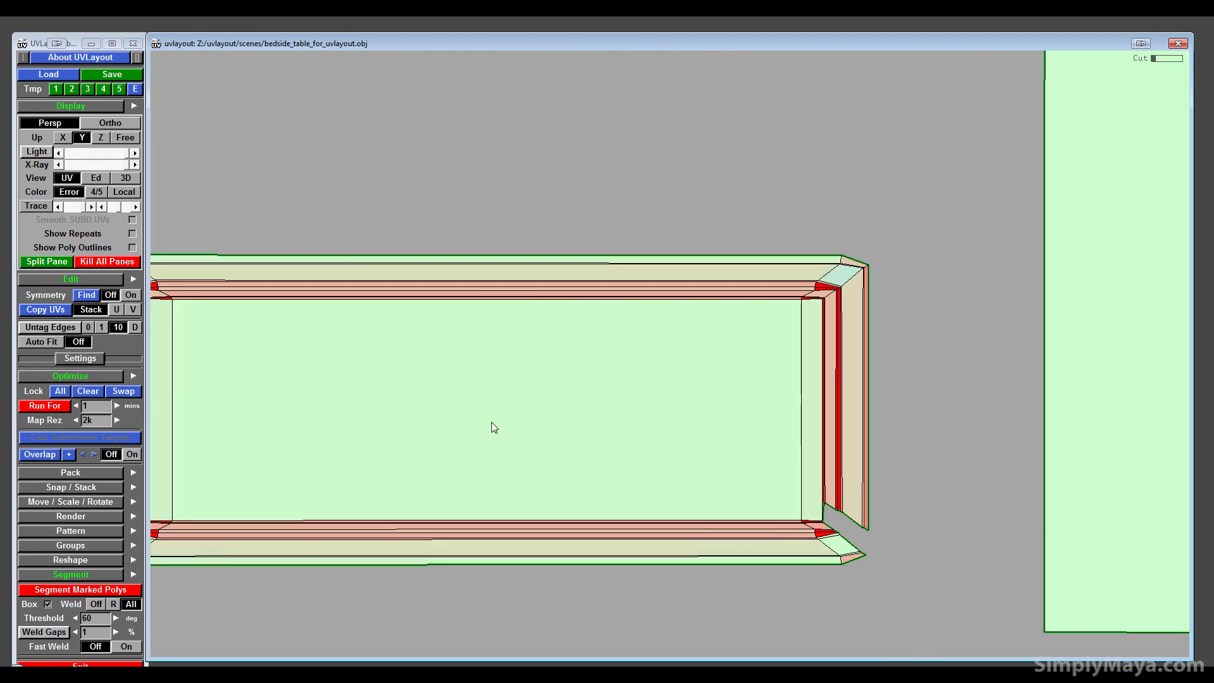
middle_drag(493, 425, 750, 495)
right_drag(400, 441, 885, 481)
middle_drag(443, 494, 892, 437)
right_drag(893, 437, 955, 465)
middle_drag(504, 472, 655, 483)
key(c)
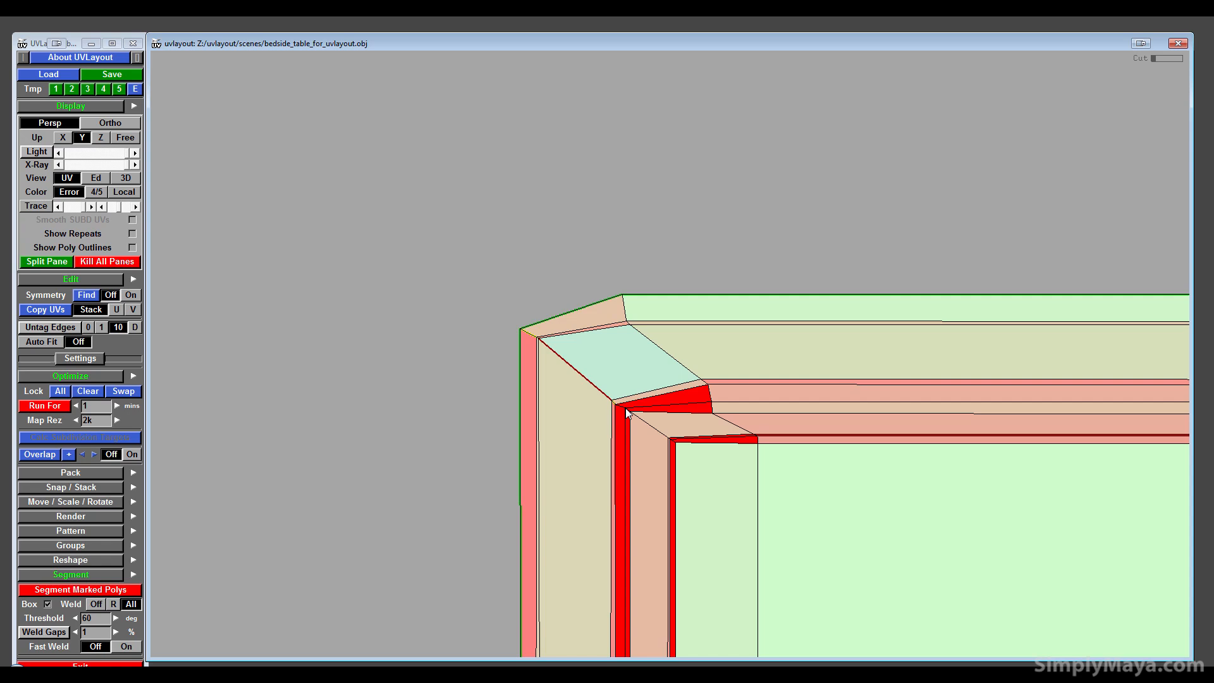
key(c)
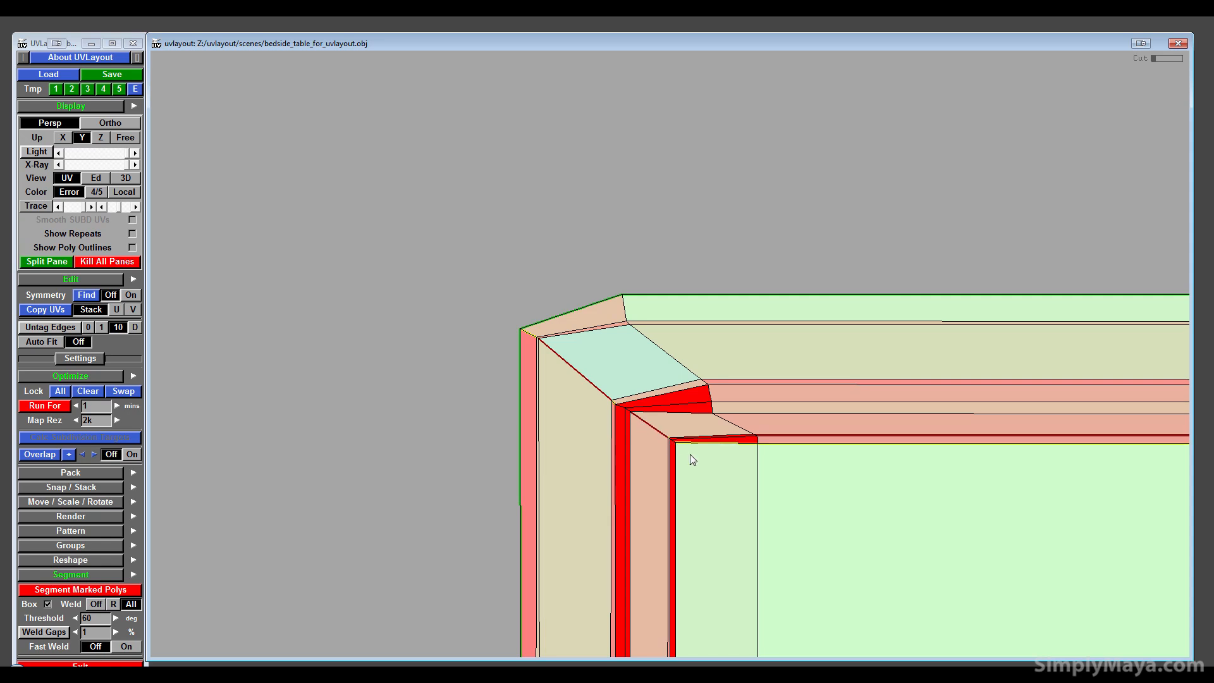
key(c)
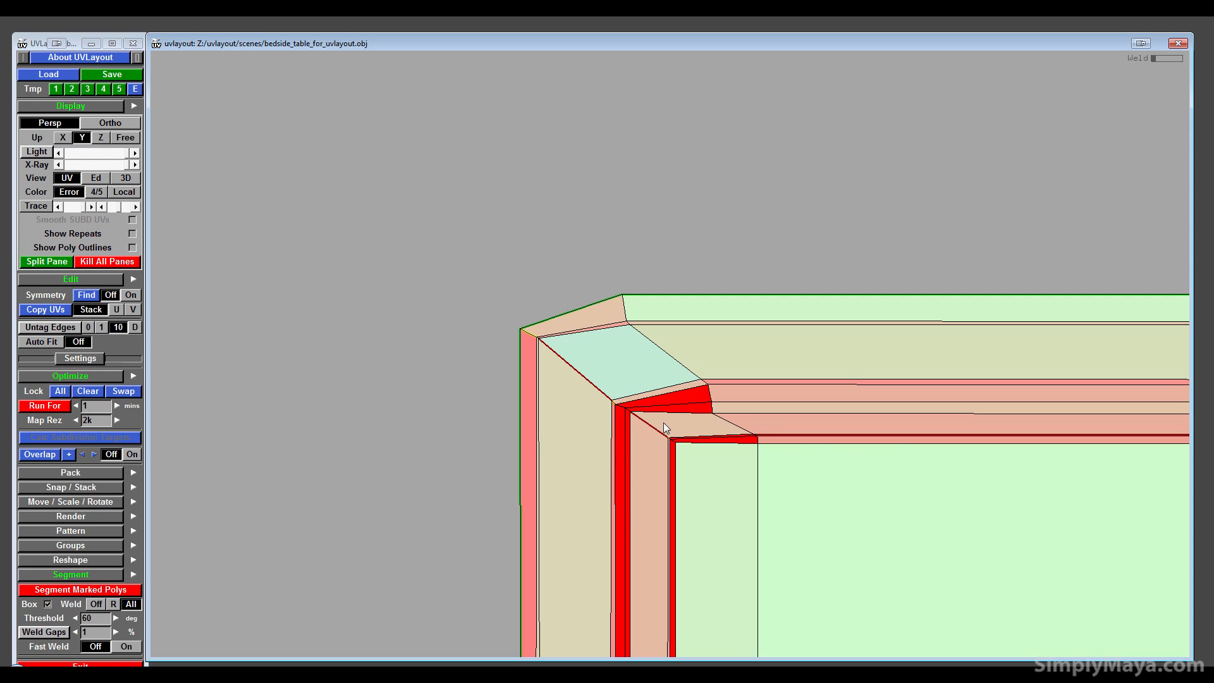
key(Return)
scroll(644, 439, up, 5)
middle_drag(719, 382, 678, 392)
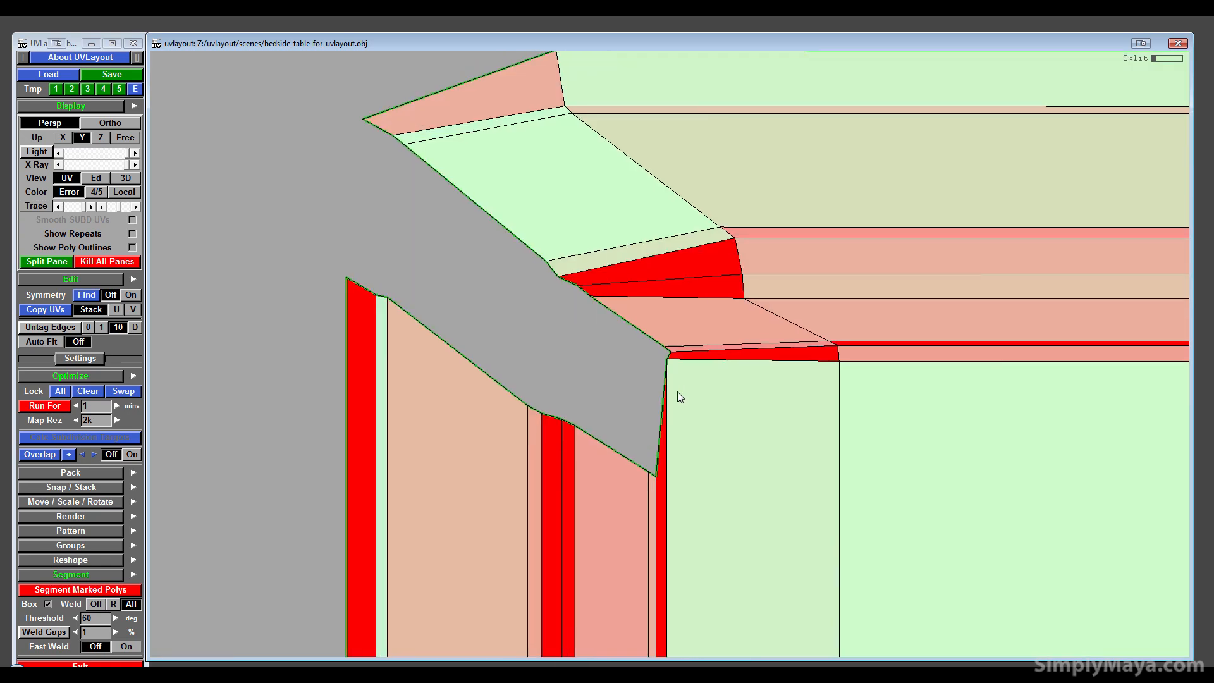
scroll(677, 392, up, 3)
scroll(678, 390, down, 6)
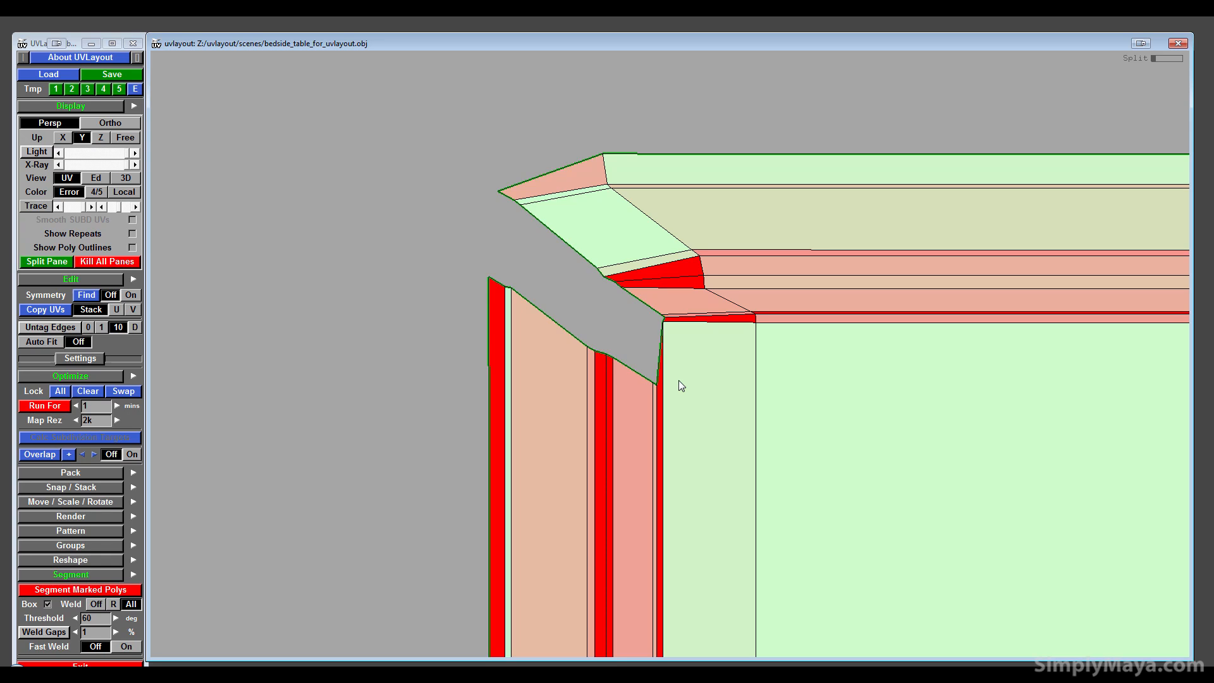
- Cut the diagonal bevel edges at the framed panel shell's upper-right corner, from the outer border to the inner panel corner
middle_drag(843, 472, 572, 503)
middle_drag(917, 460, 479, 545)
middle_drag(831, 452, 625, 573)
right_drag(625, 573, 676, 457)
middle_drag(883, 253, 616, 425)
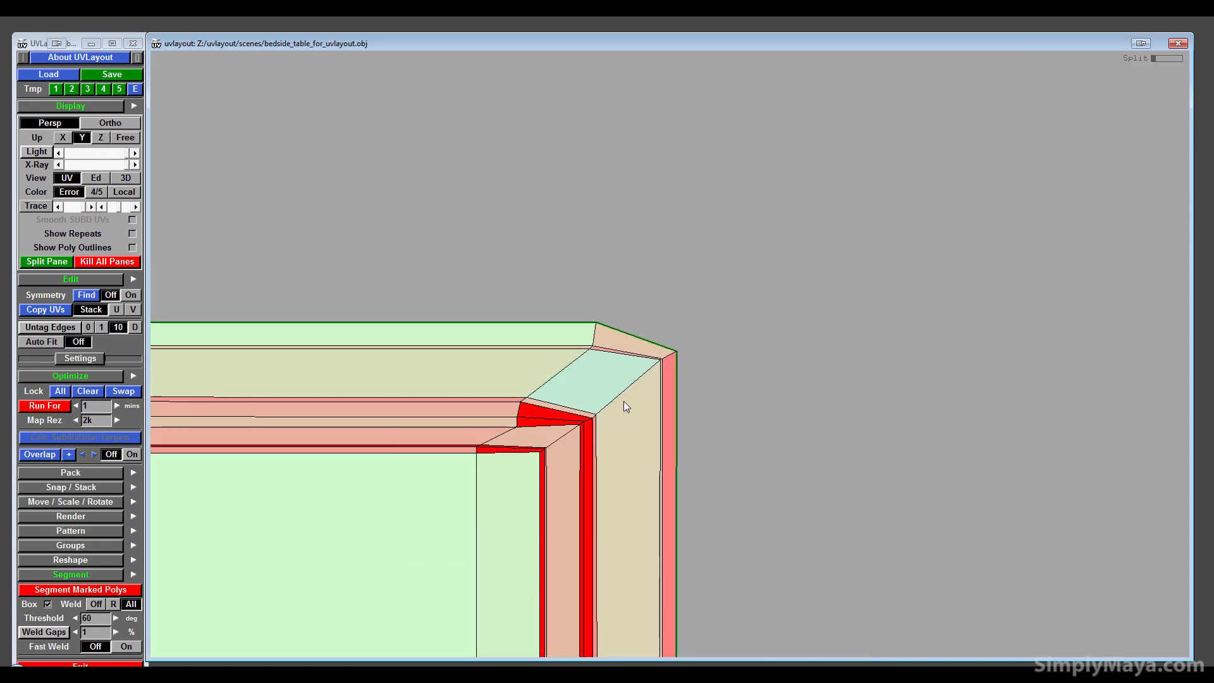
key(c)
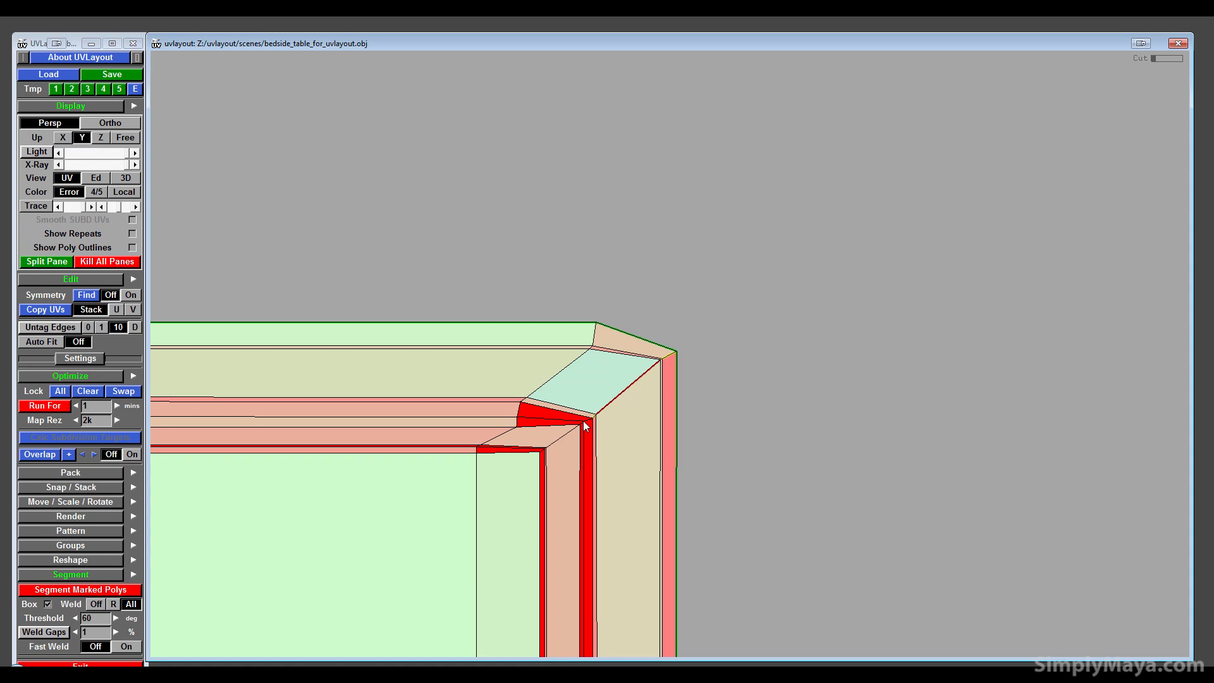
right_drag(584, 425, 572, 382)
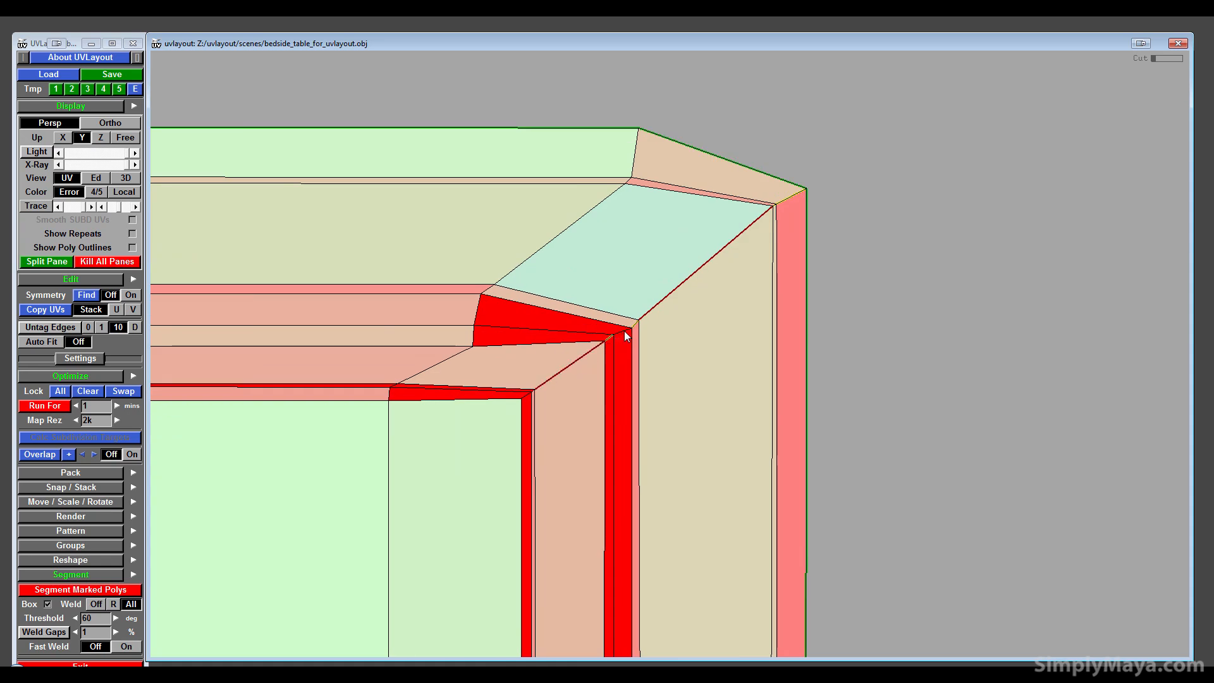
key(c)
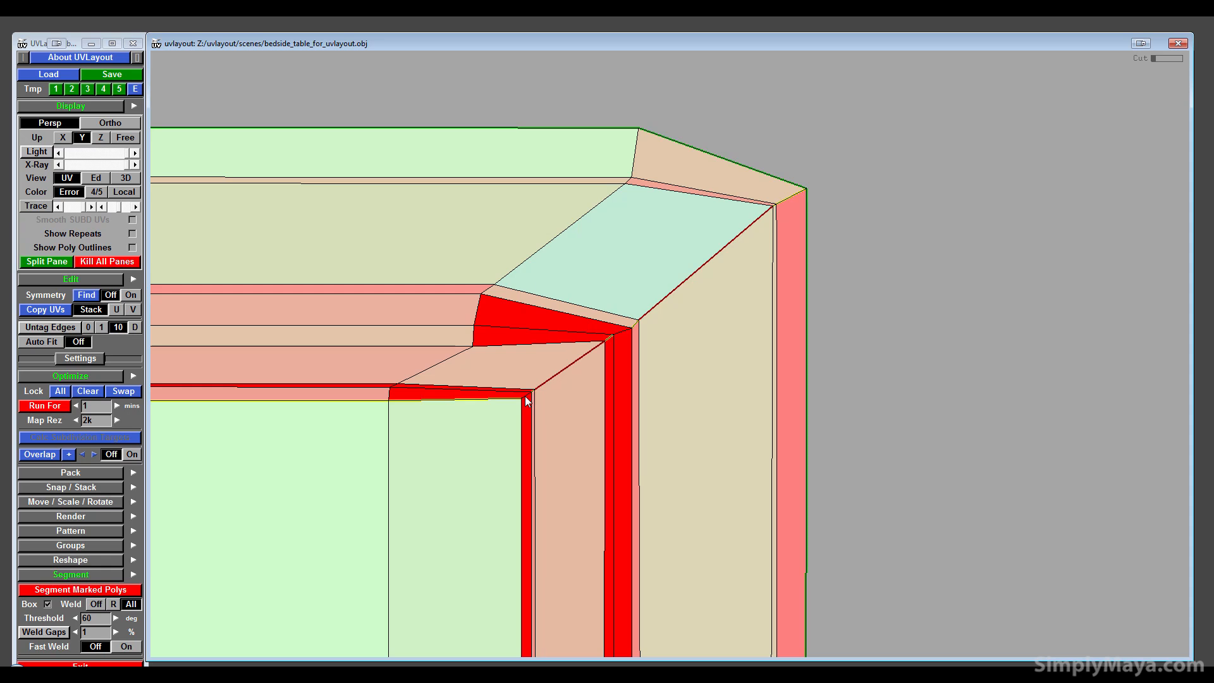
- Split the framed panel shell open along the cut edges at its upper-right corner
middle_drag(592, 389, 560, 444)
right_drag(560, 445, 1126, 442)
middle_drag(516, 438, 558, 408)
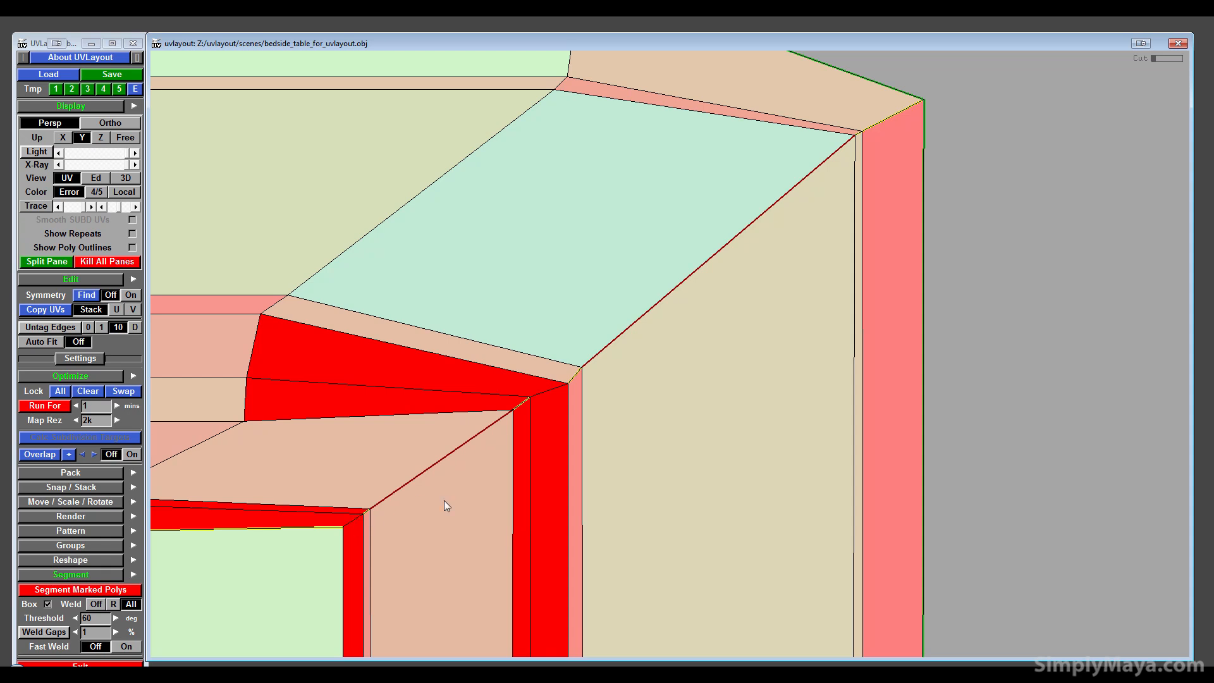
key(Return)
key(Home)
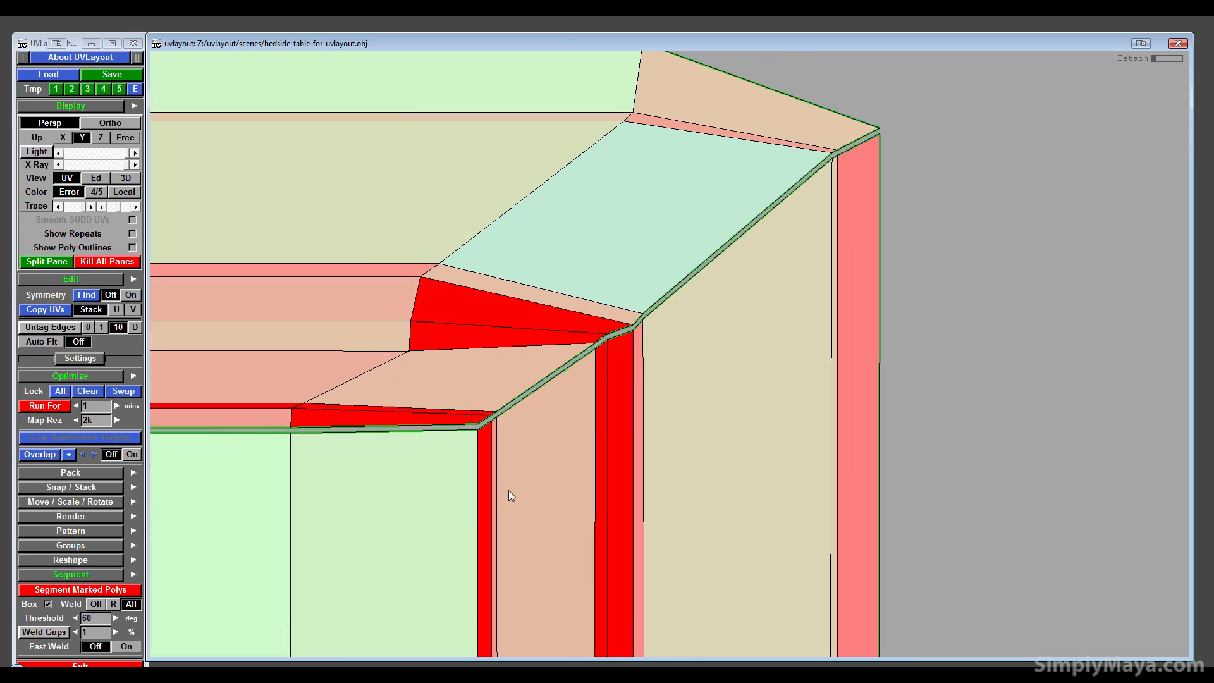
- Weld the upper frame strip back onto the inner panel along the panel's top edge
middle_drag(577, 456, 1089, 557)
middle_drag(552, 487, 1091, 466)
middle_drag(392, 522, 571, 555)
right_drag(570, 556, 481, 451)
middle_drag(481, 451, 854, 495)
right_drag(309, 443, 304, 406)
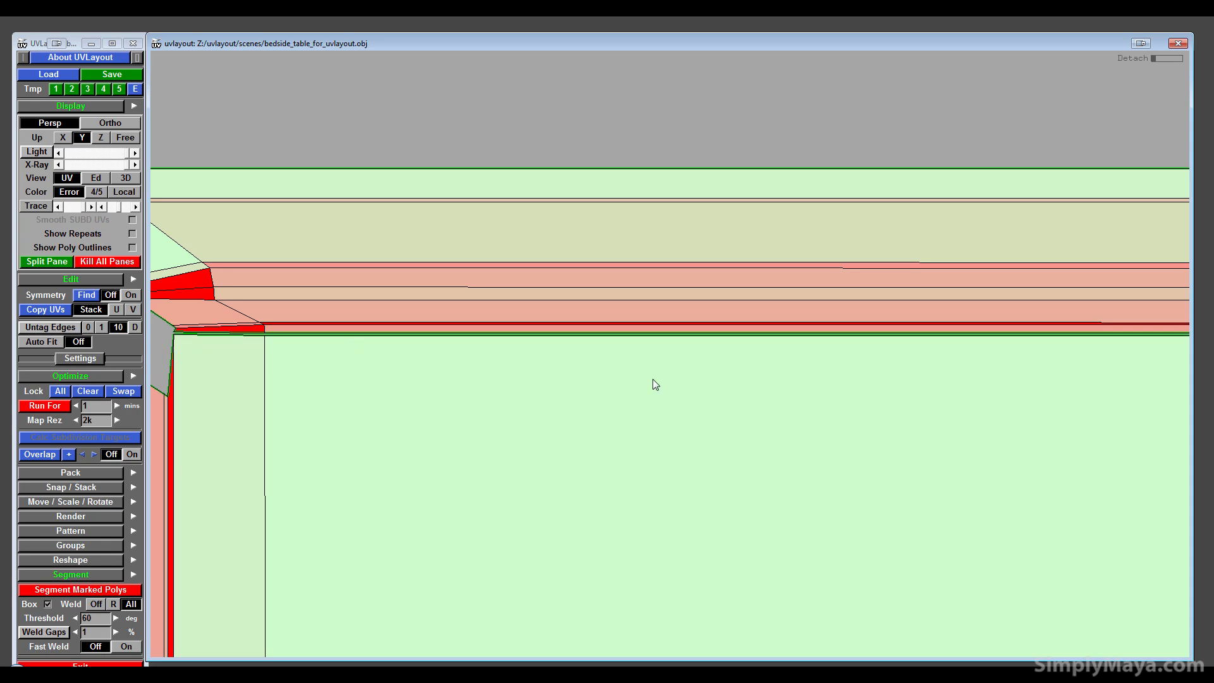
key(w)
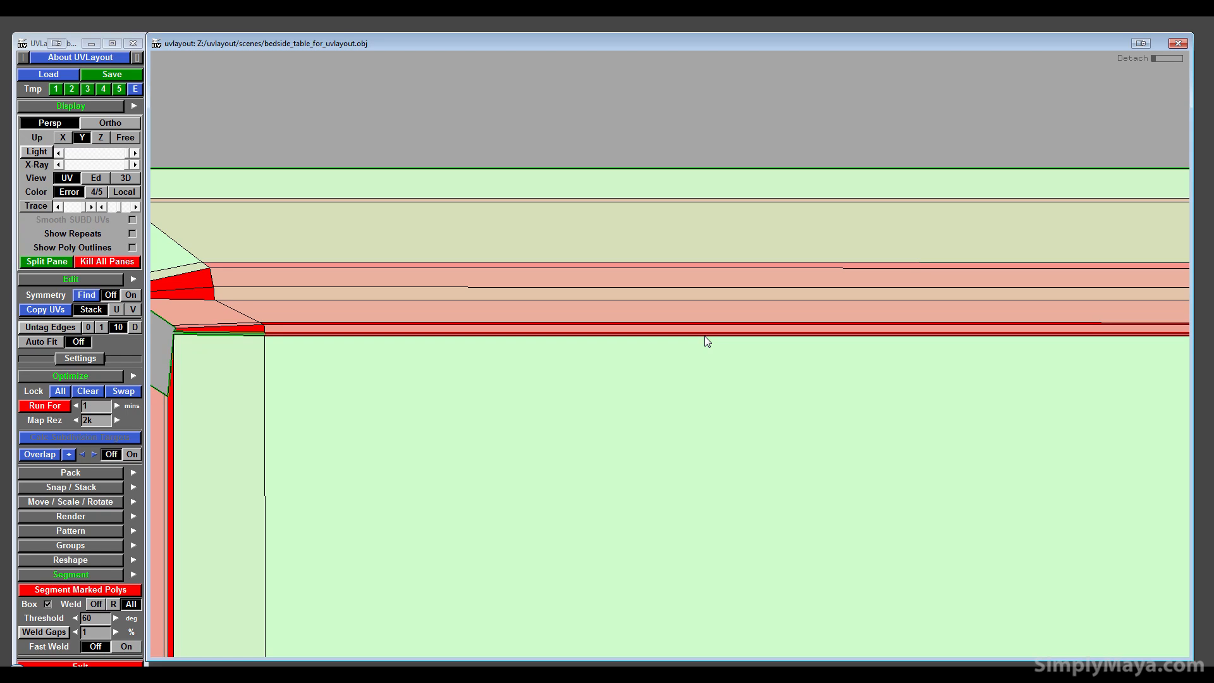
key(w)
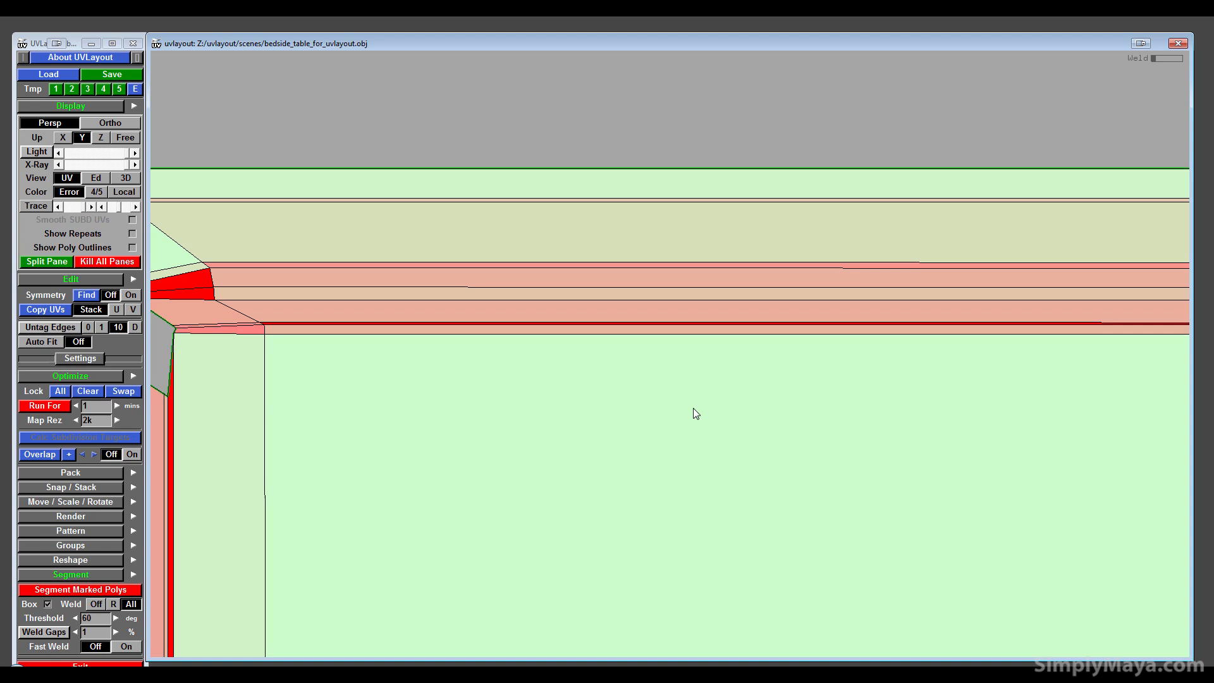
- Flatten the framed panel shell with its four corners split open
middle_drag(693, 408, 443, 403)
middle_drag(716, 371, 265, 336)
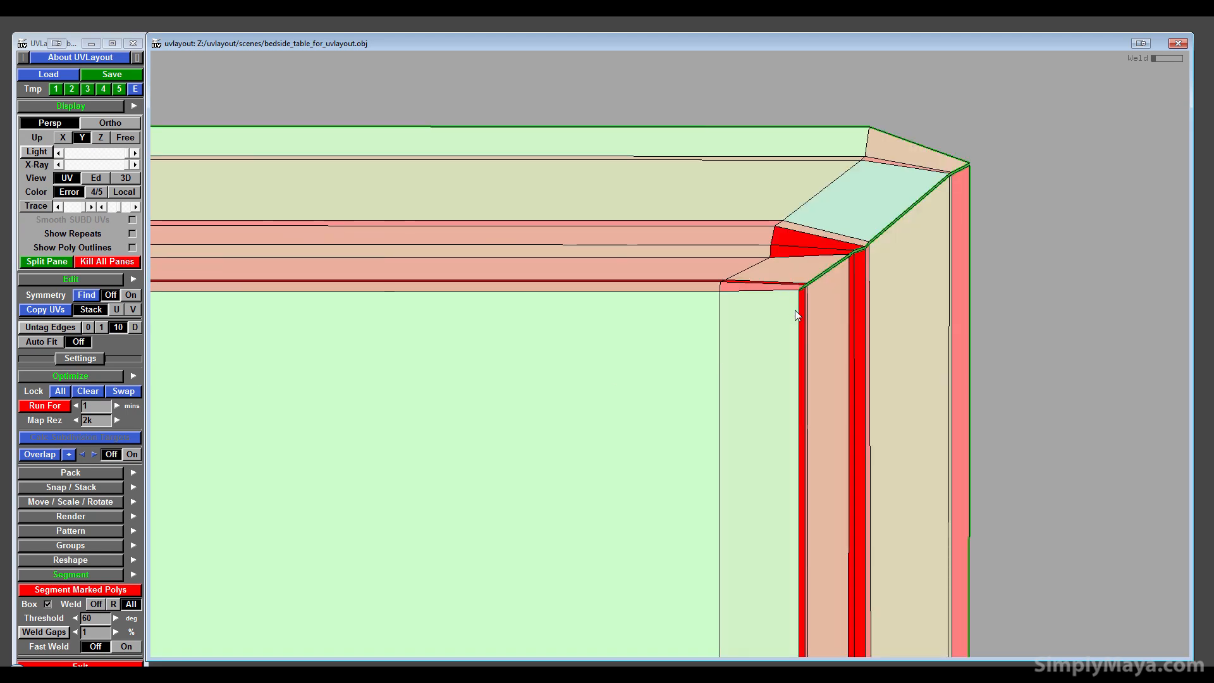
right_drag(753, 352, 542, 497)
middle_drag(541, 496, 569, 438)
middle_drag(511, 405, 546, 382)
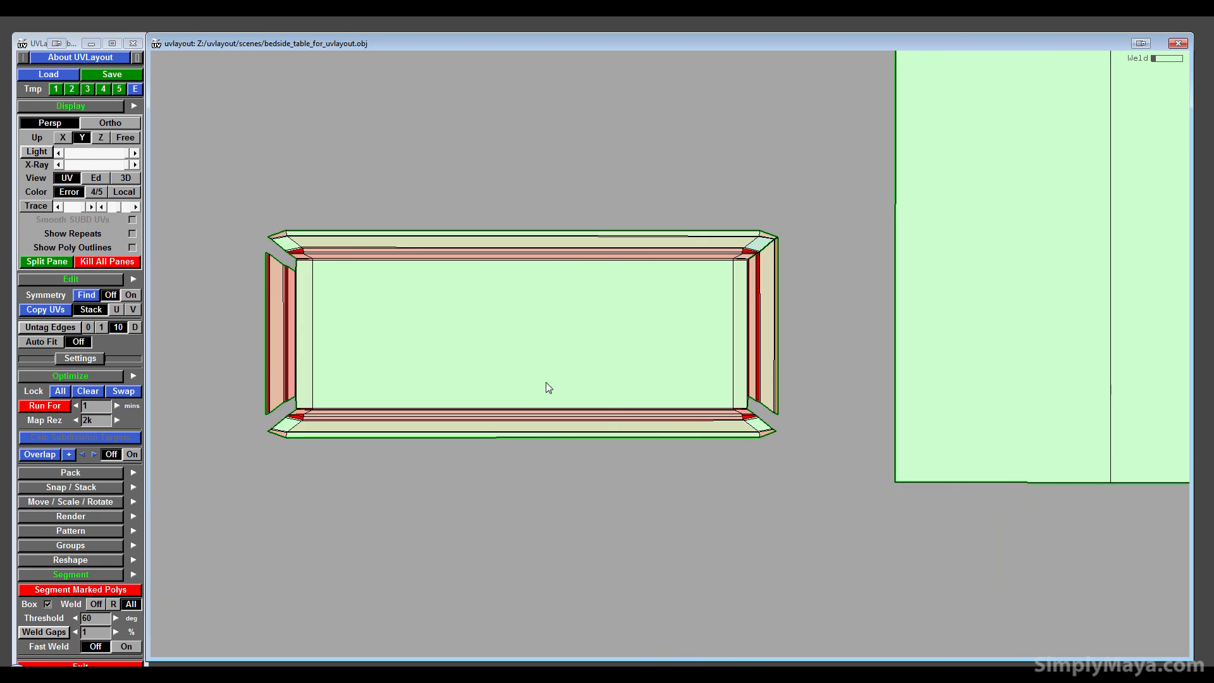
key(f)
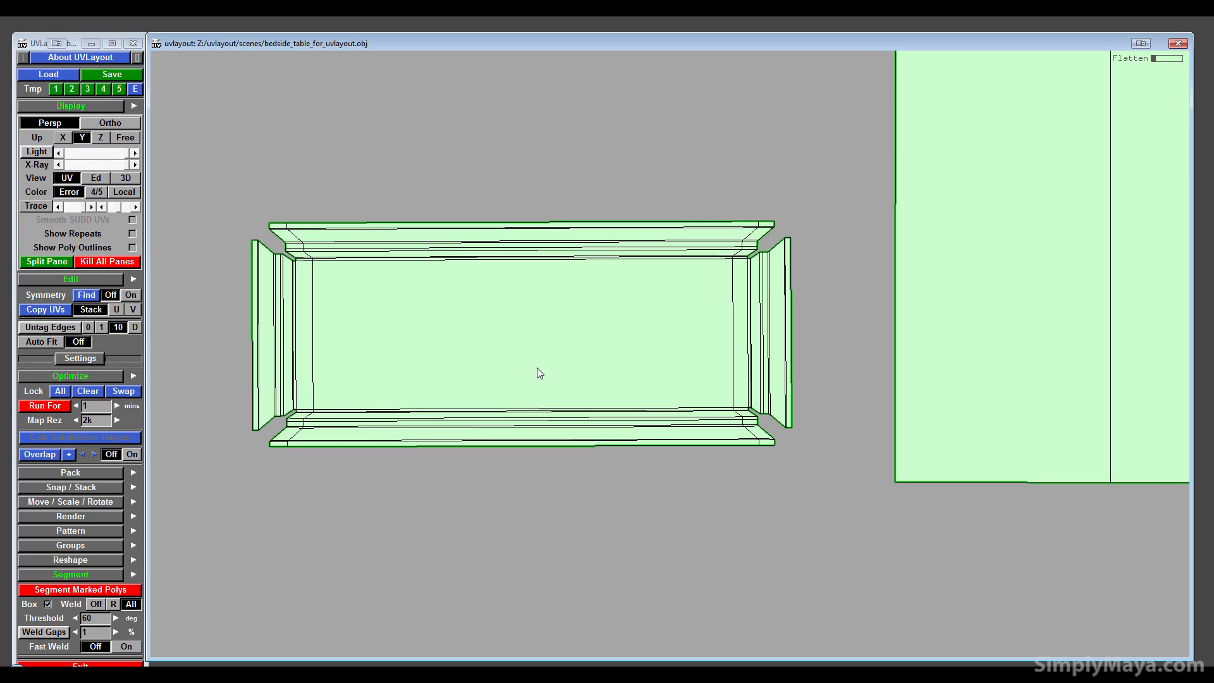
- Move the two corner ornament shells away from the table leg shells and apart from each other
right_drag(643, 434, 487, 535)
middle_drag(487, 536, 610, 441)
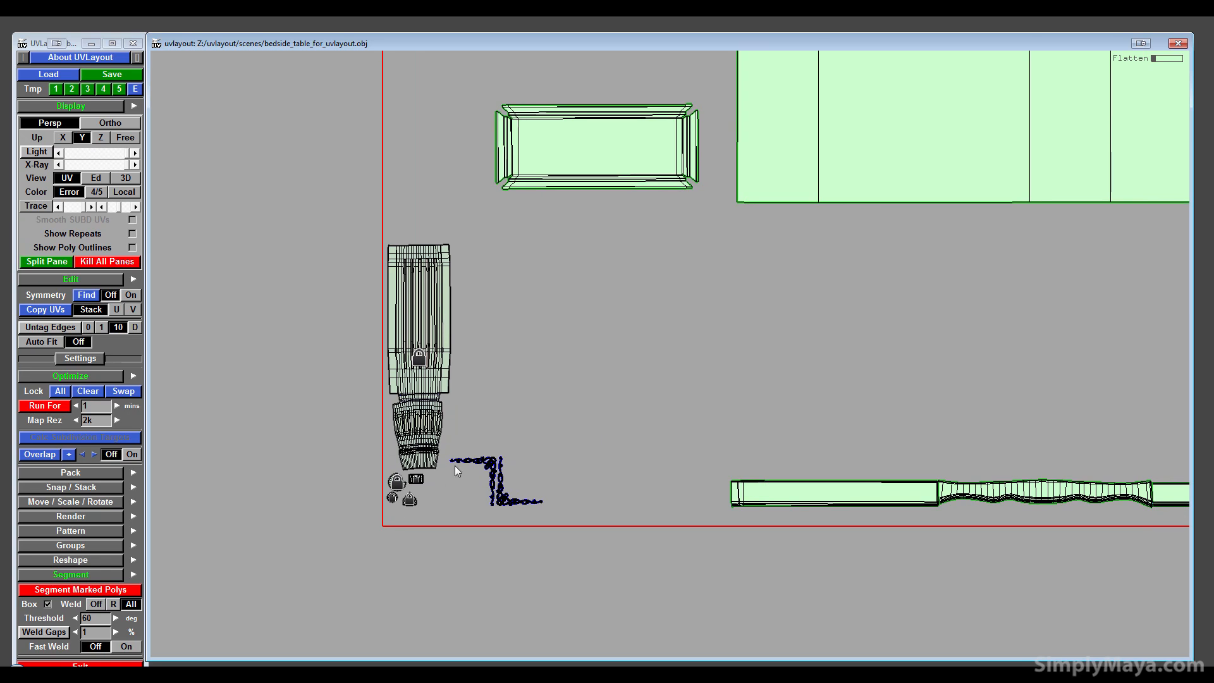
right_drag(460, 476, 475, 279)
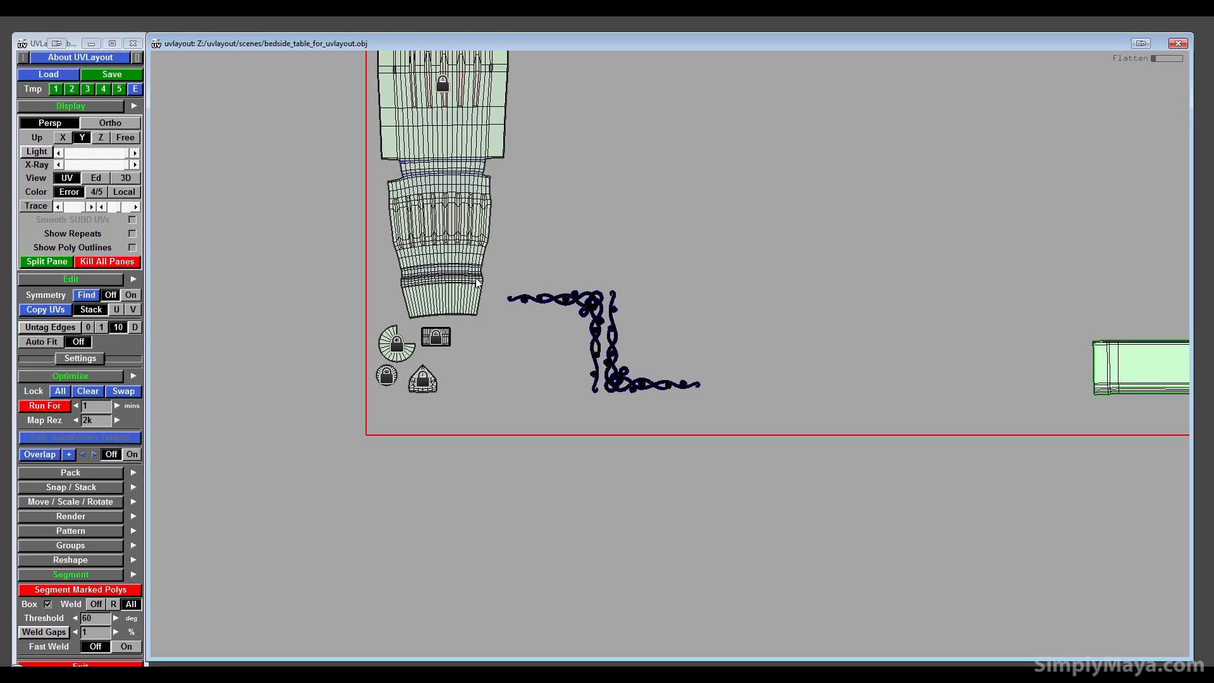
middle_drag(524, 104, 492, 293)
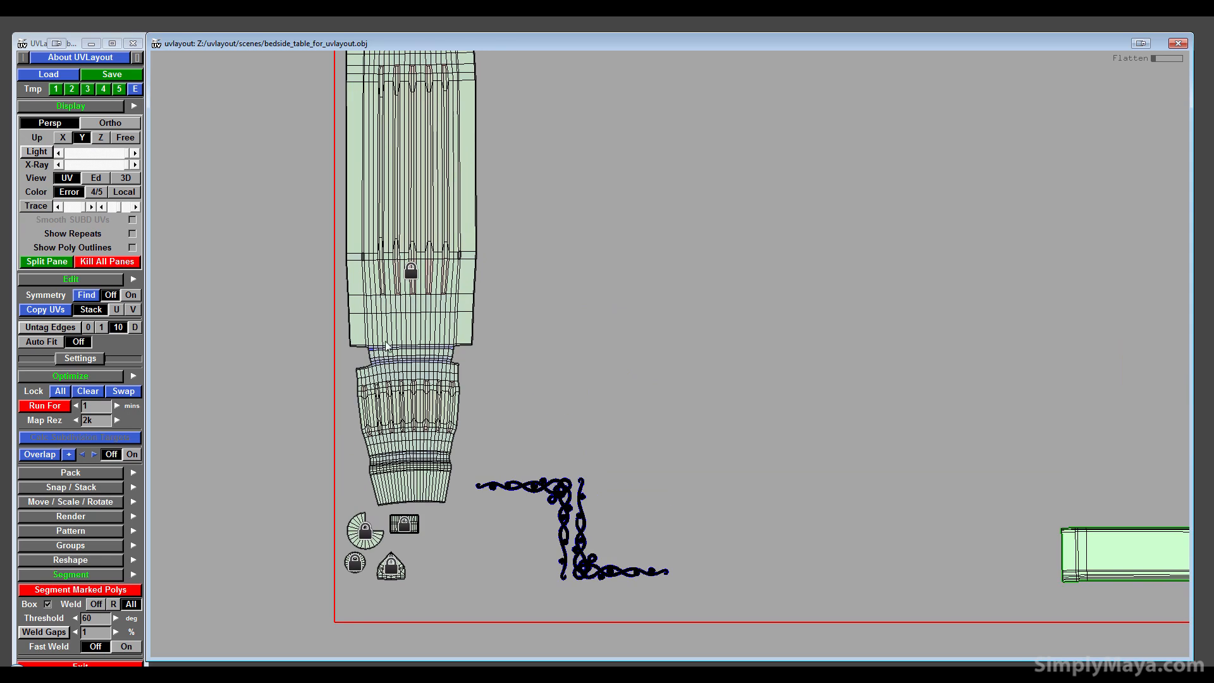
middle_drag(515, 469, 480, 468)
middle_drag(527, 504, 668, 427)
middle_drag(545, 539, 760, 408)
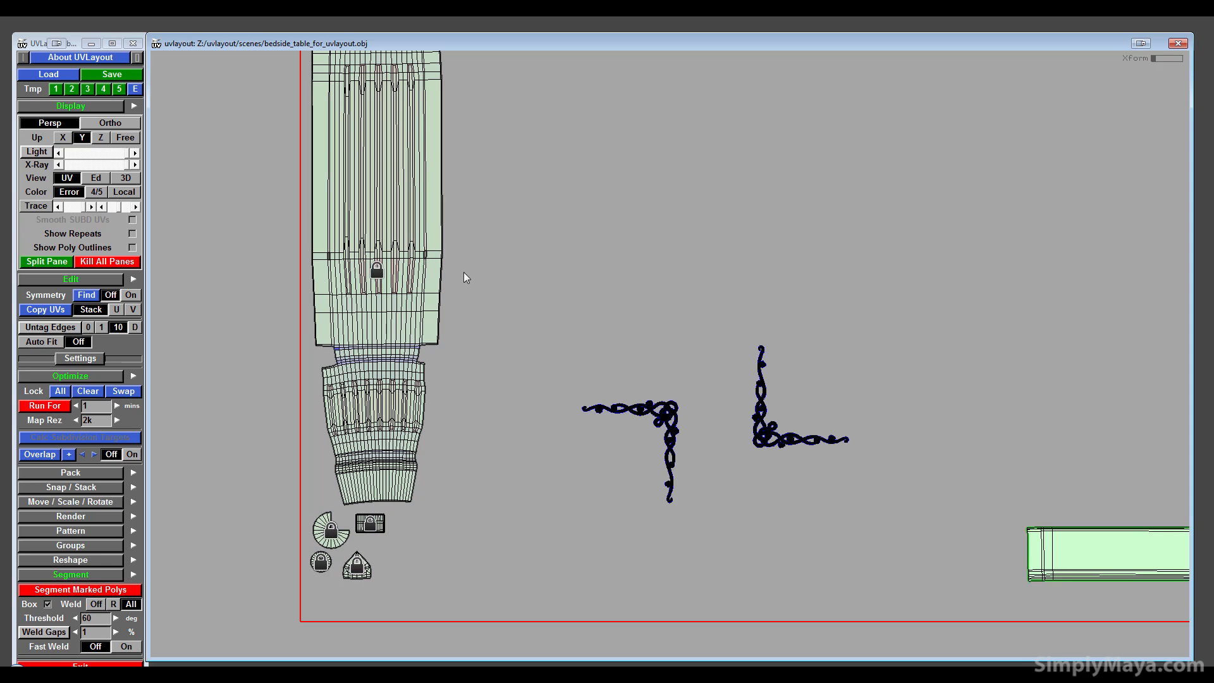
- Spread the stacked table leg shells into a side-by-side row and place the upper corner ornament shell diagonally opposite the other ornament
middle_drag(465, 272, 486, 253)
middle_drag(389, 288, 241, 279)
middle_drag(561, 272, 651, 278)
middle_drag(667, 425, 884, 373)
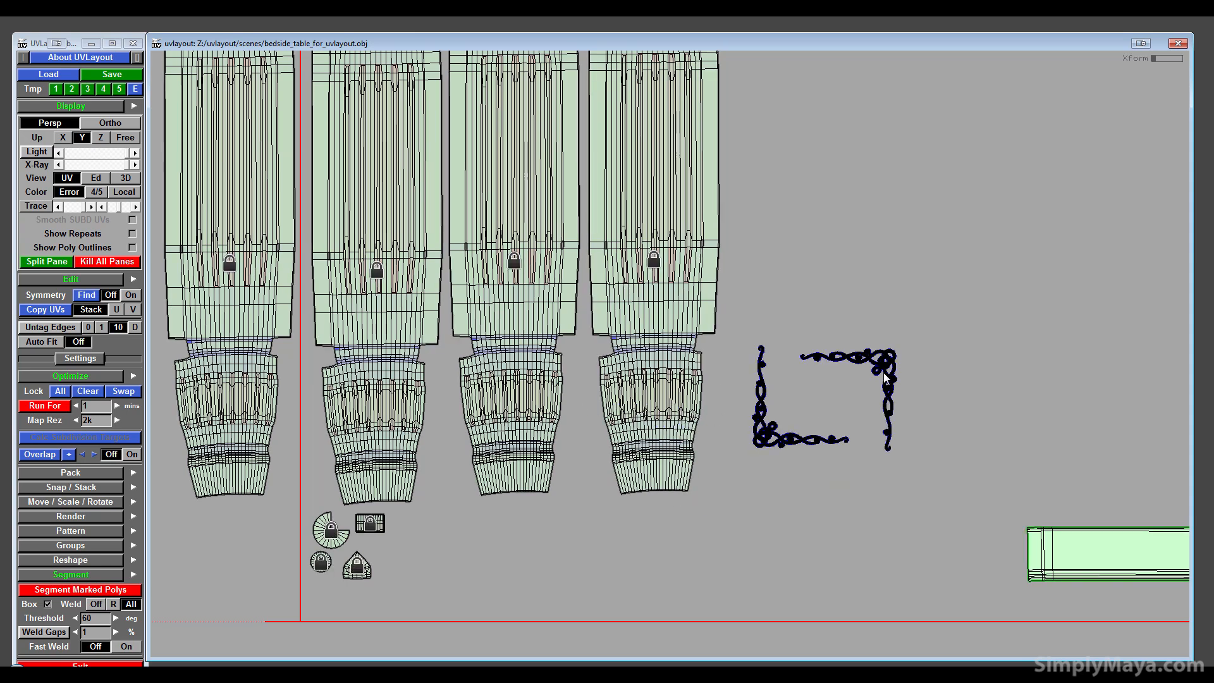
- Examine the hollow rectangular frame shell in the UV layout
scroll(853, 394, down, 1)
middle_drag(806, 427, 578, 587)
scroll(579, 589, down, 1)
scroll(702, 465, down, 1)
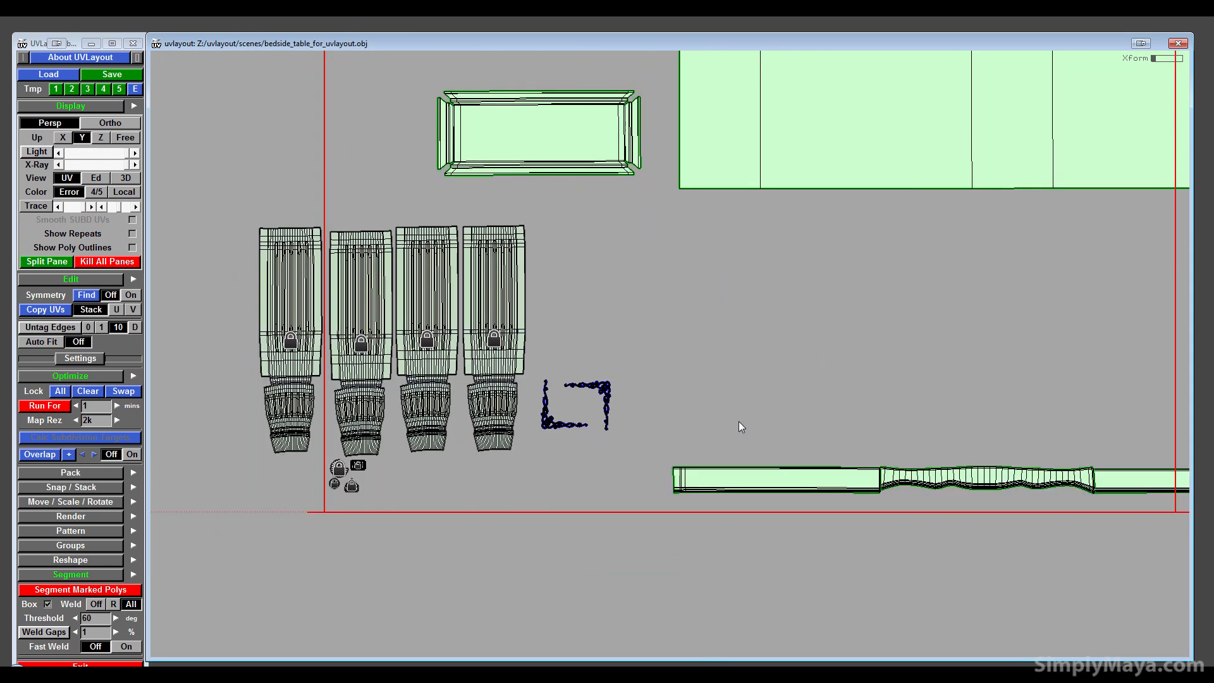
middle_drag(739, 421, 285, 486)
middle_drag(1130, 478, 639, 510)
scroll(639, 509, up, 3)
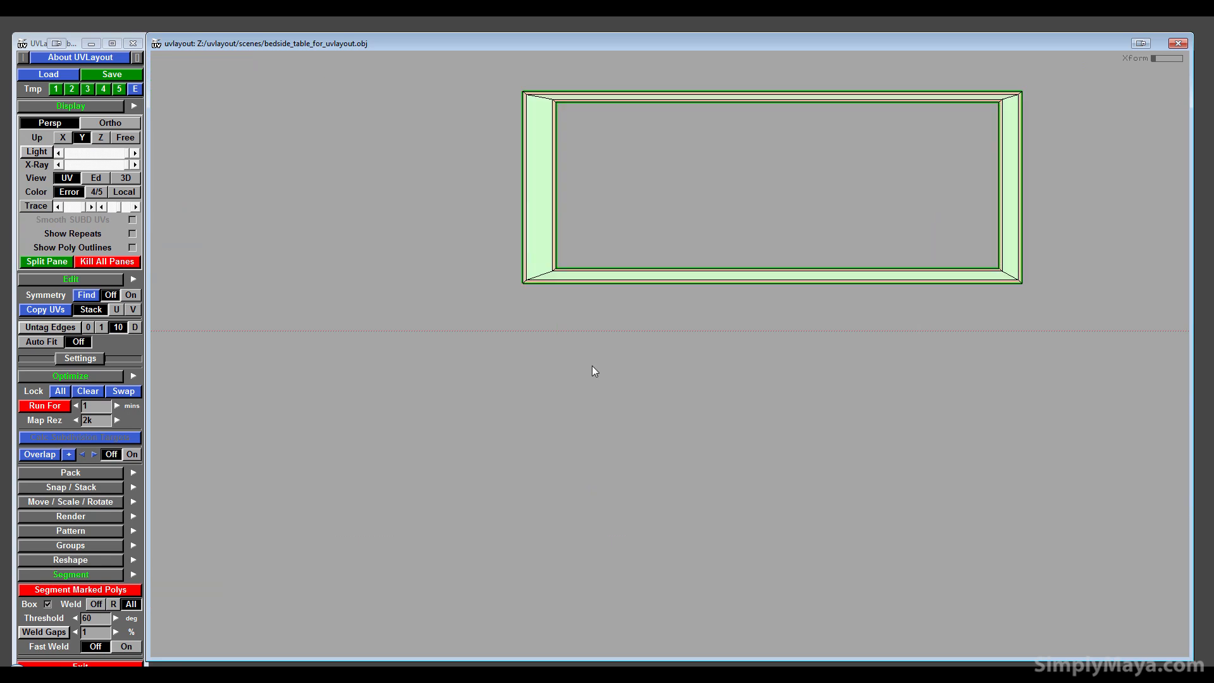
middle_drag(593, 355, 562, 583)
scroll(562, 582, up, 2)
key(space)
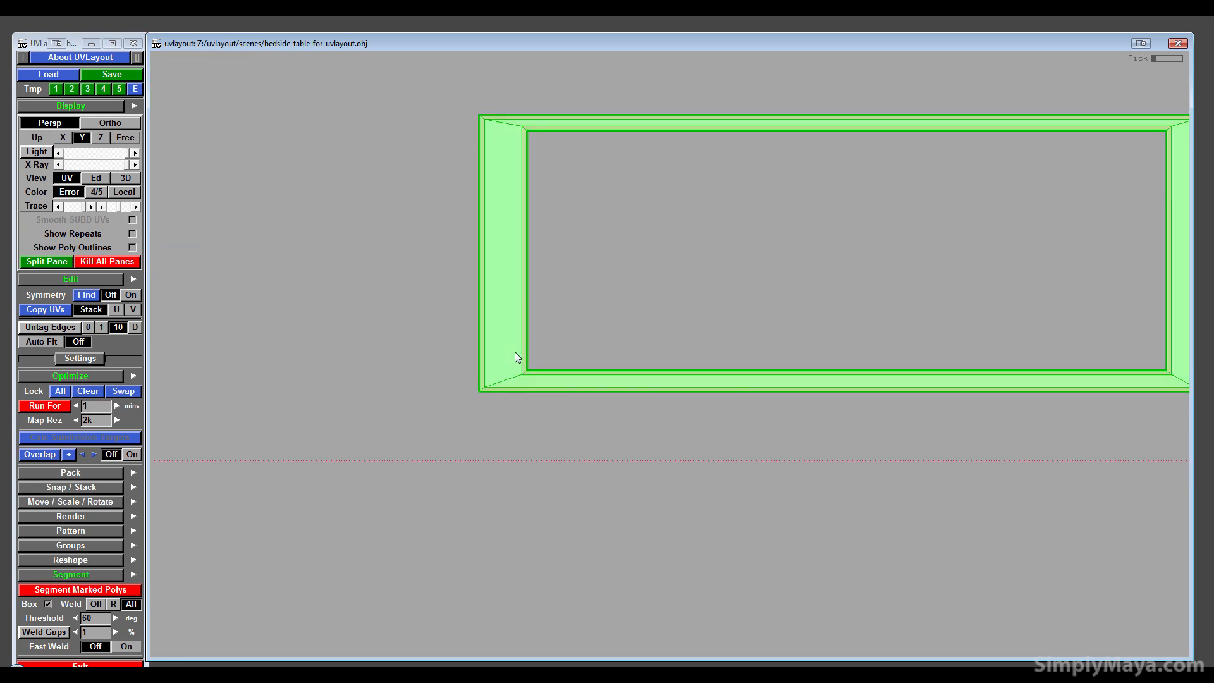
key(f)
middle_drag(673, 316, 586, 416)
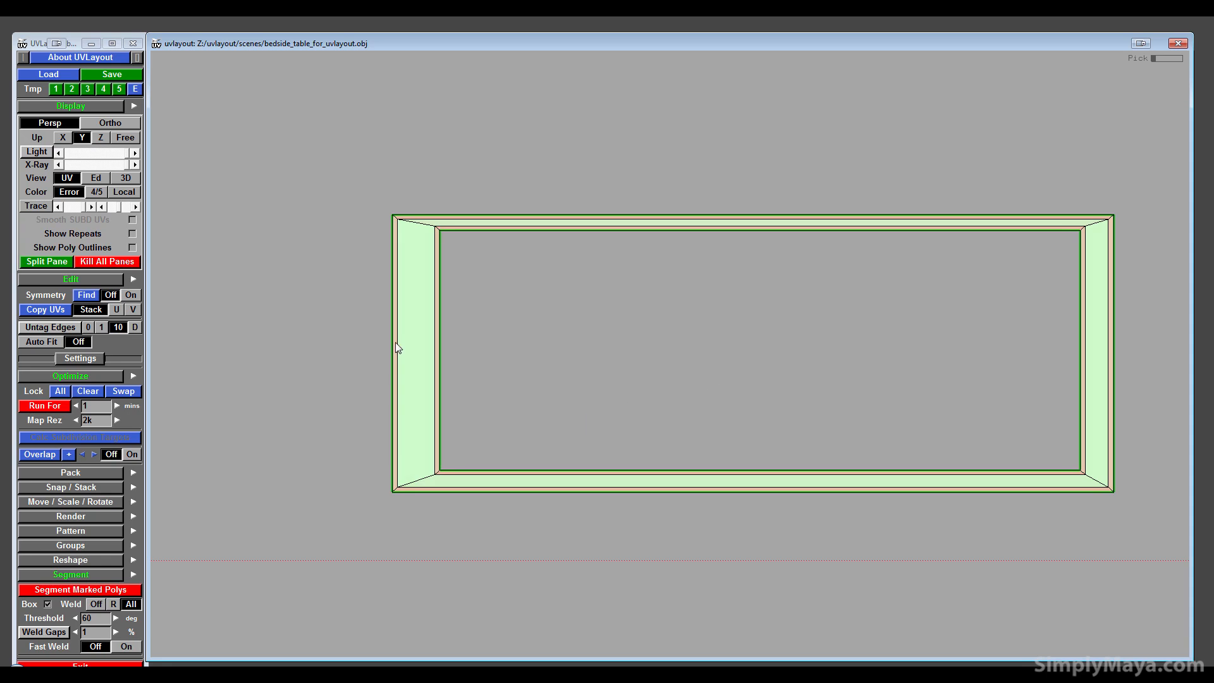
- Inspect the drawer front's seams and checker pattern for distortion on the 3D model, especially around the upper frame corner
click(131, 176)
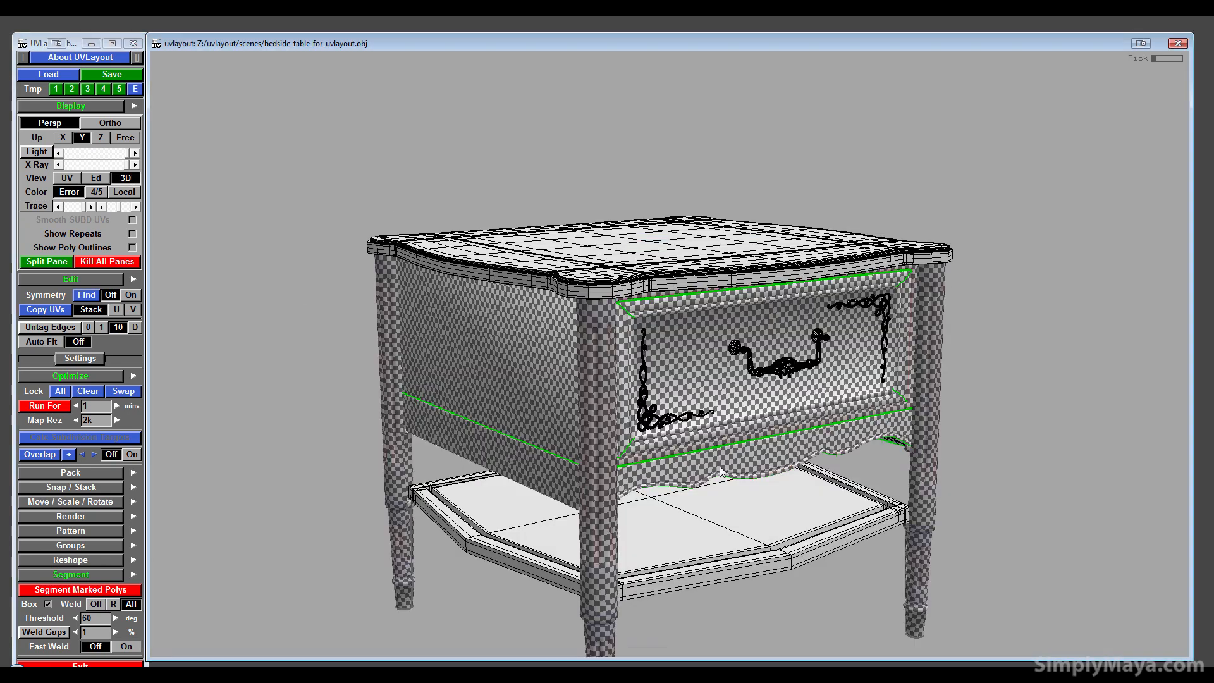
drag(778, 464, 531, 465)
right_drag(494, 466, 876, 421)
middle_drag(506, 404, 715, 337)
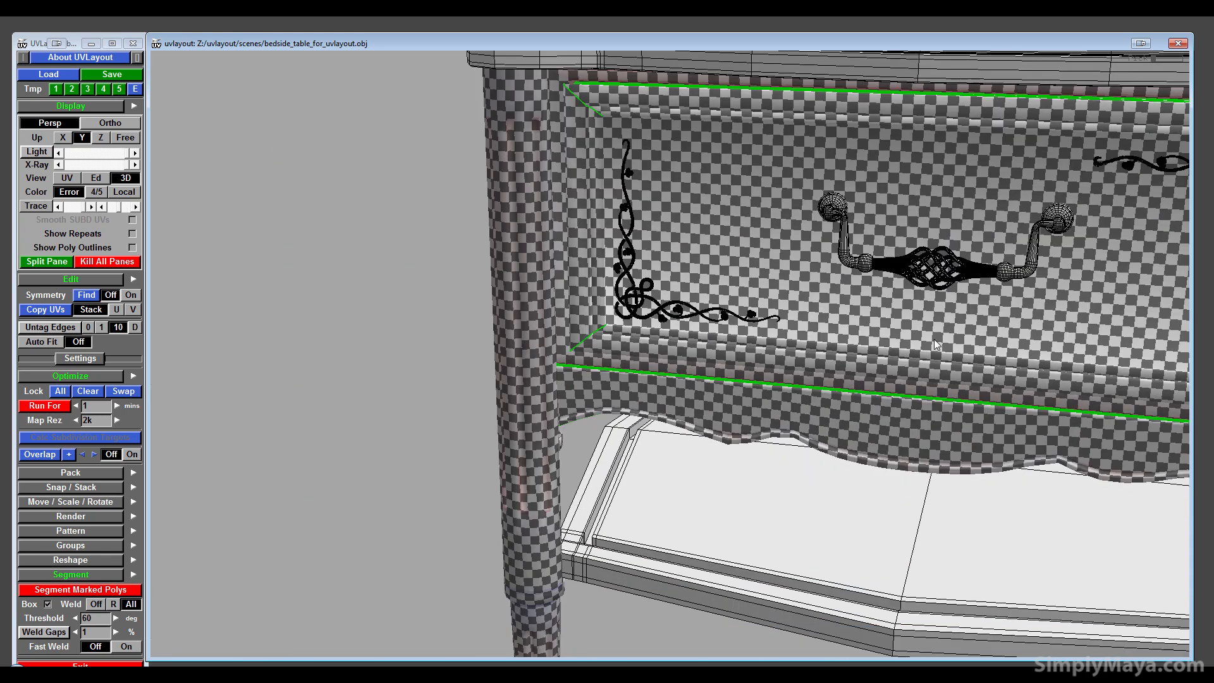
right_drag(715, 338, 1067, 329)
middle_drag(752, 350, 764, 410)
drag(569, 423, 477, 341)
drag(496, 213, 567, 352)
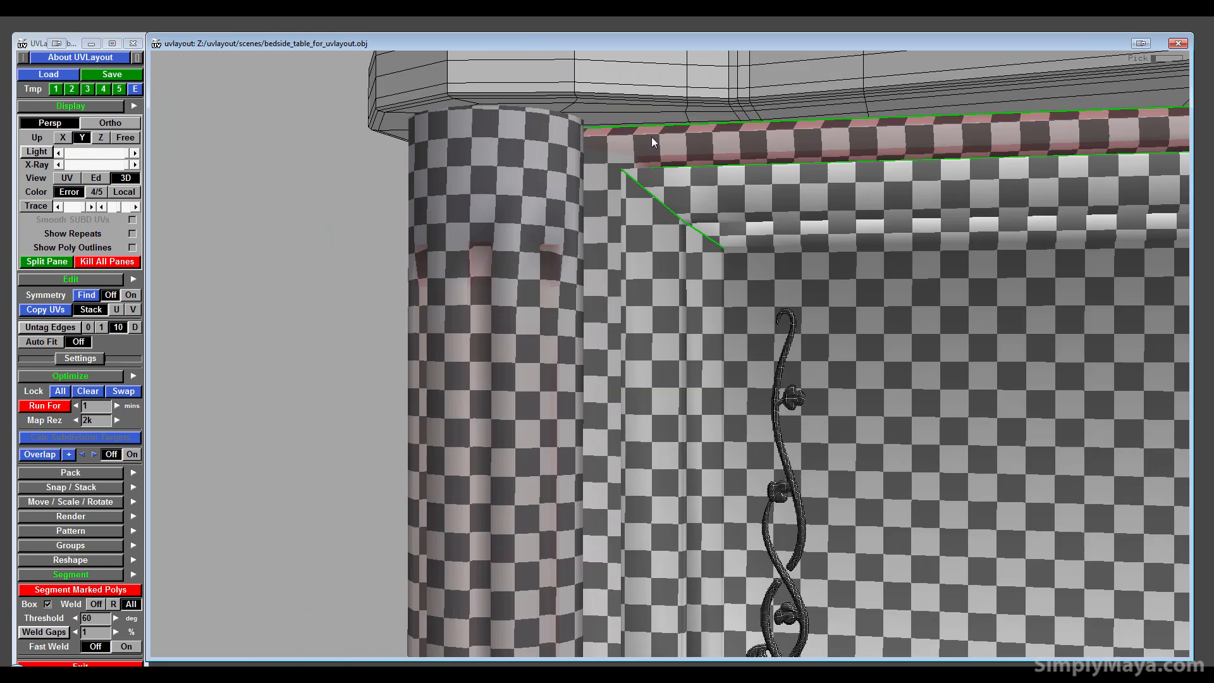
drag(685, 151, 519, 289)
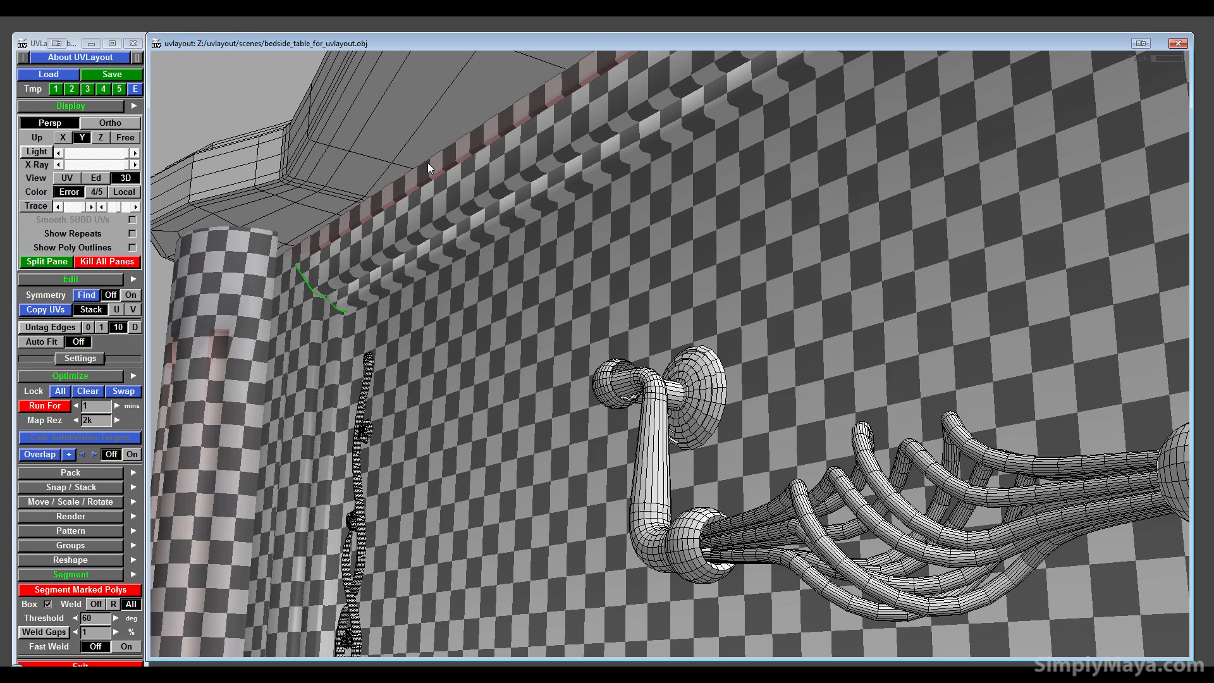
drag(585, 348, 307, 351)
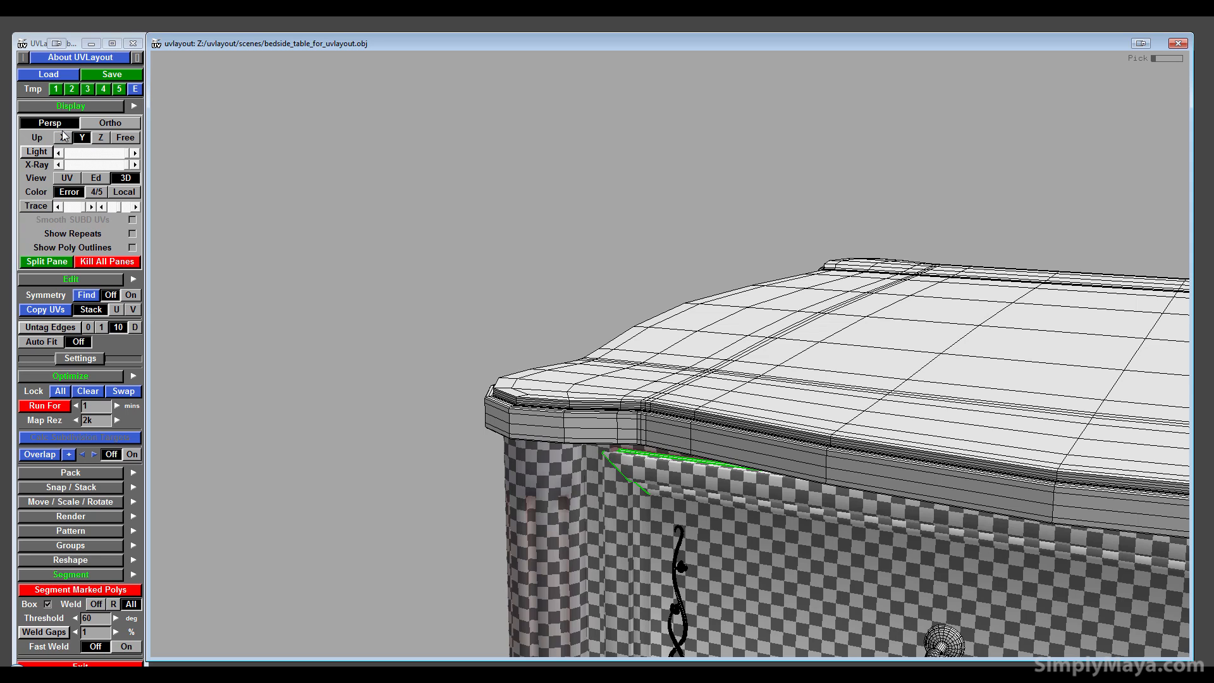
- Flatten the scalloped apron's UV shell and move it above the gap between the two straight strip shells
click(67, 178)
right_drag(514, 498, 559, 542)
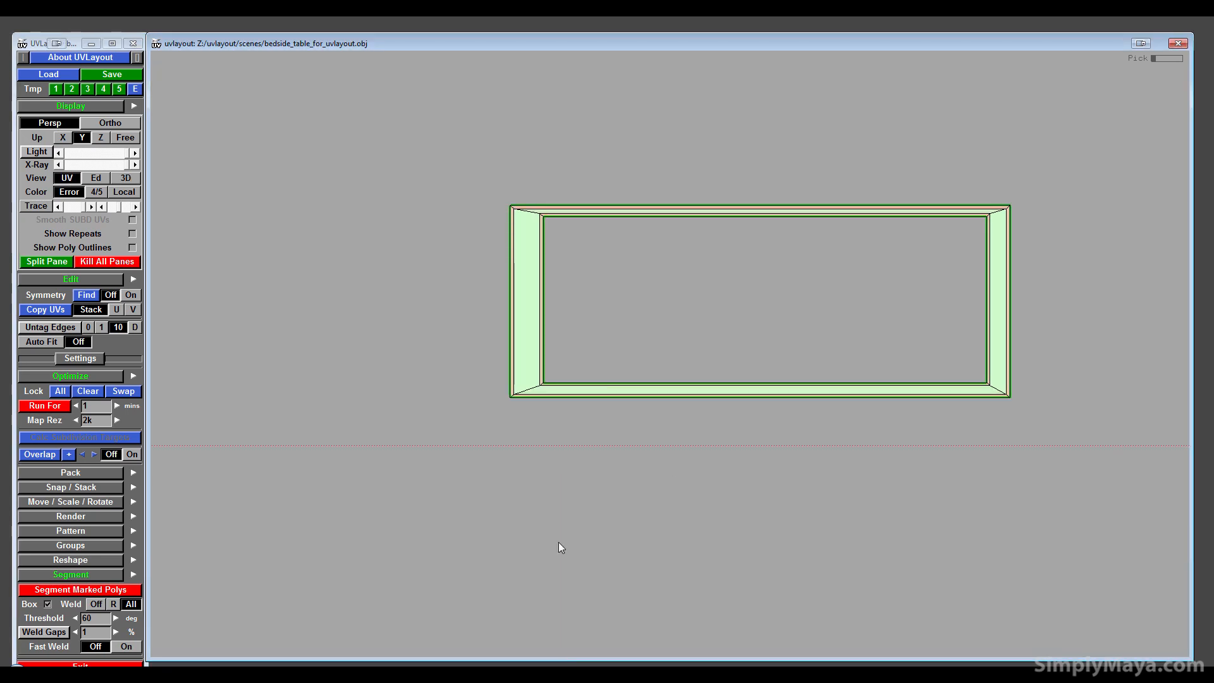
middle_drag(559, 543, 538, 526)
right_drag(538, 526, 567, 495)
middle_drag(567, 495, 773, 598)
mouse_move(773, 598)
right_down()
mouse_move(578, 489)
mouse_move(573, 453)
right_up()
middle_drag(573, 453, 711, 555)
right_drag(710, 556, 515, 371)
middle_drag(514, 372, 694, 643)
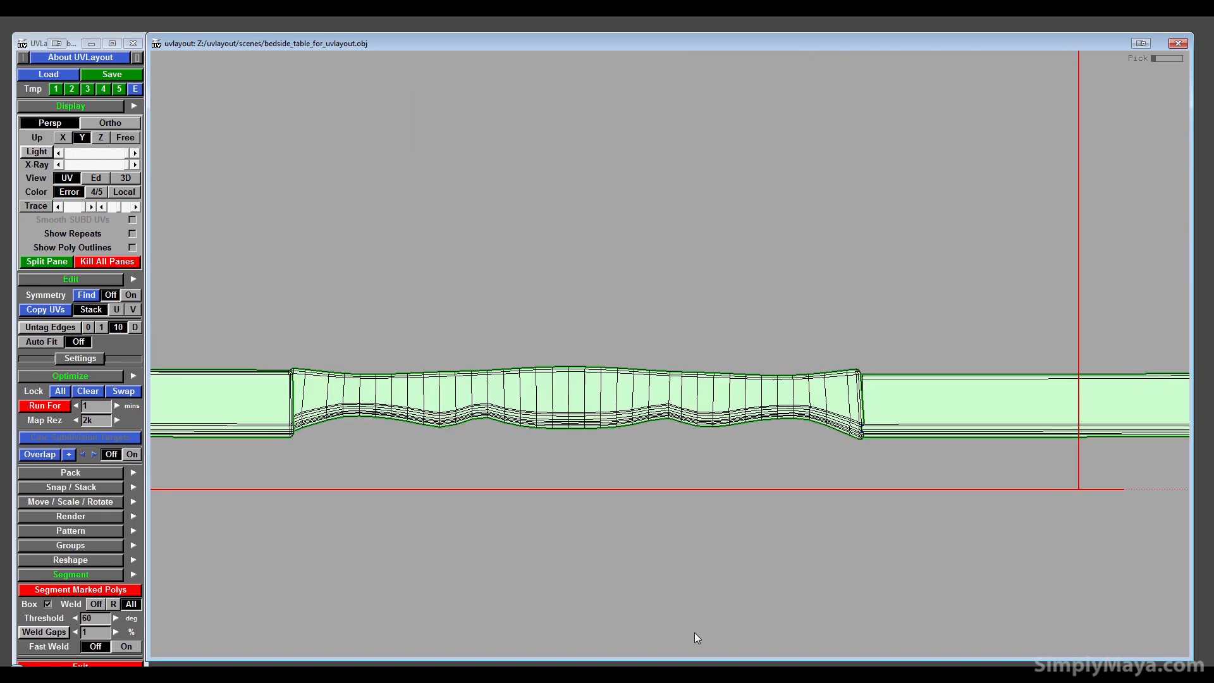
right_drag(694, 643, 574, 456)
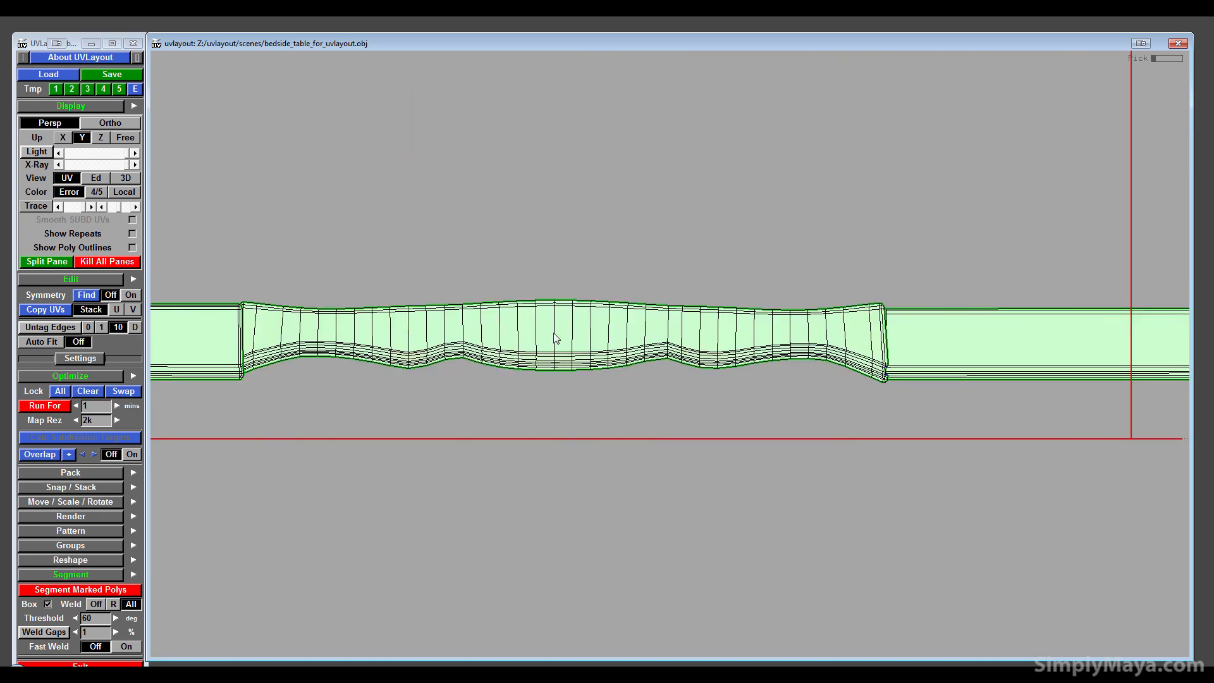
key(f)
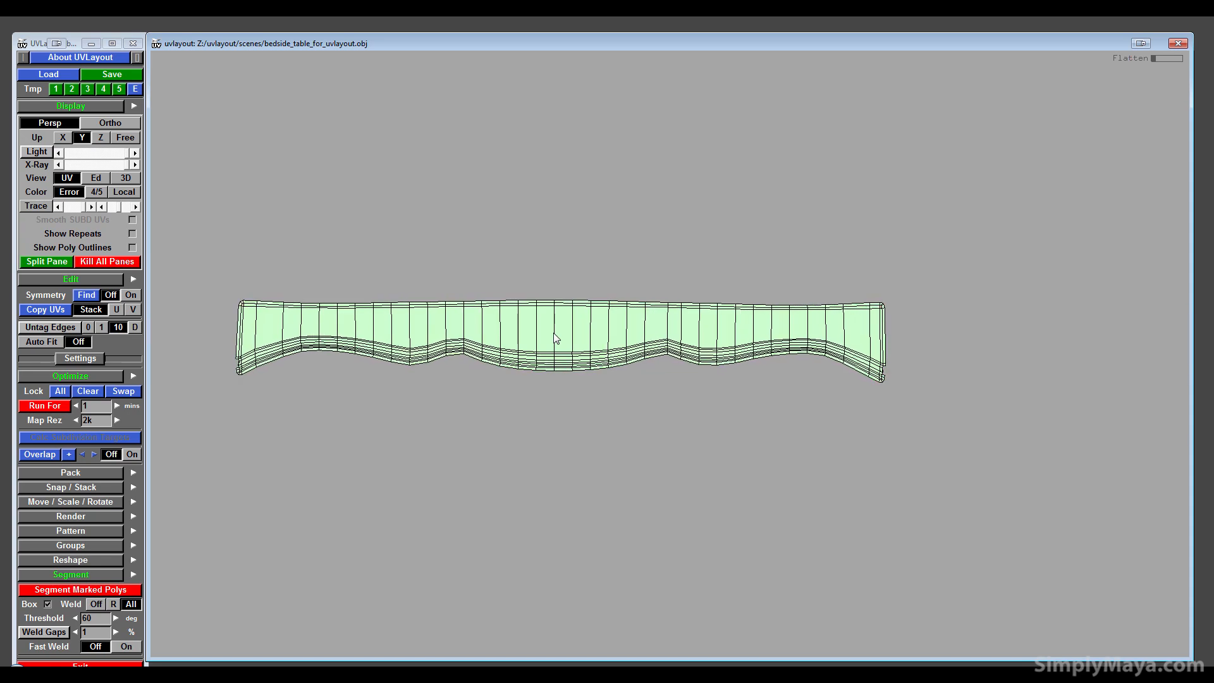
middle_drag(554, 333, 544, 228)
right_drag(556, 310, 534, 396)
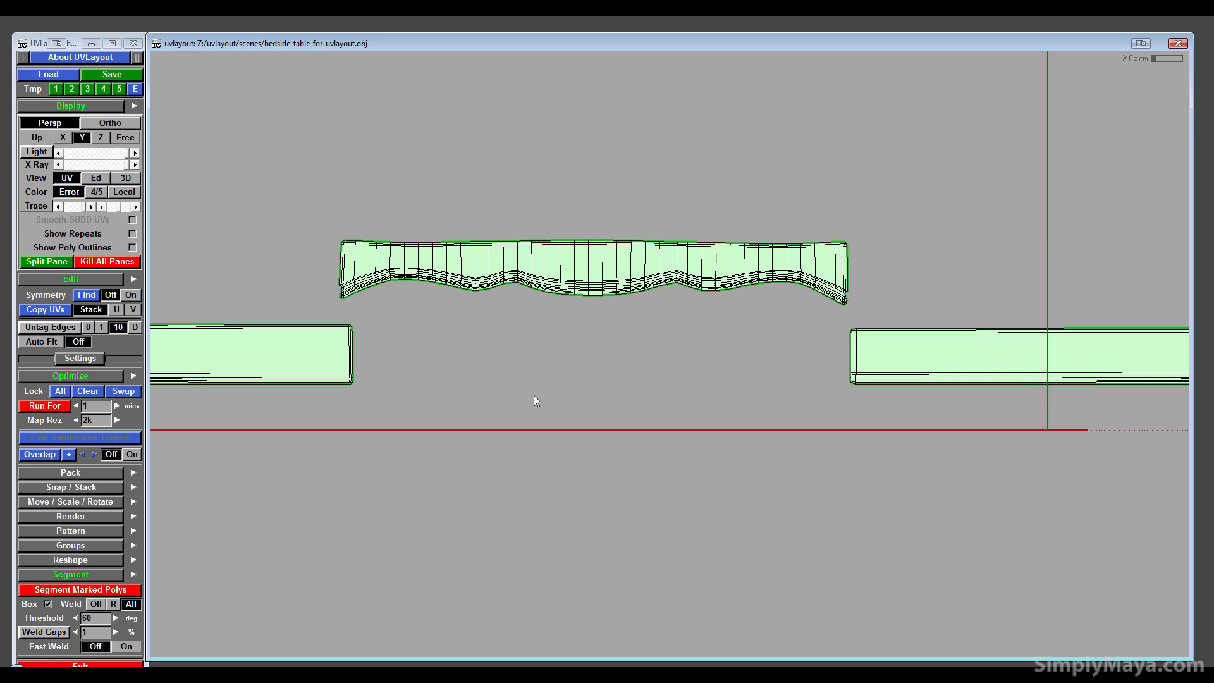
- Flatten the two straight strip shells and arrange them in rows beneath the scalloped apron shell
middle_drag(533, 396, 764, 454)
key(f)
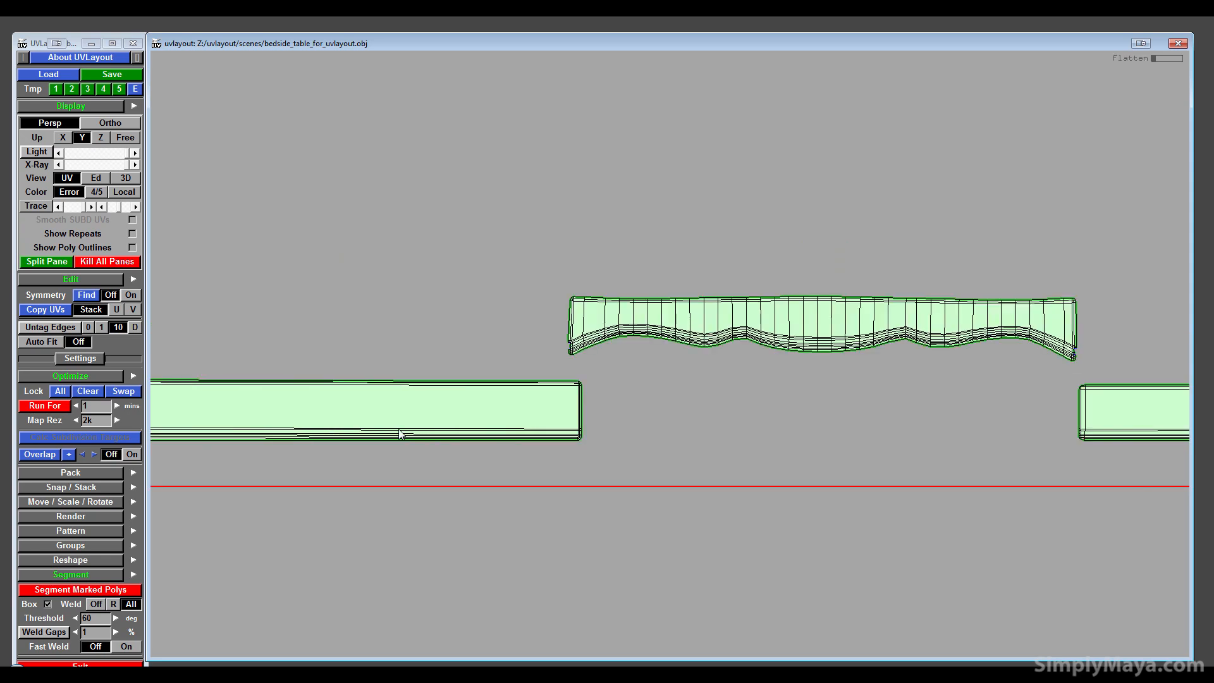
middle_drag(334, 436, 844, 408)
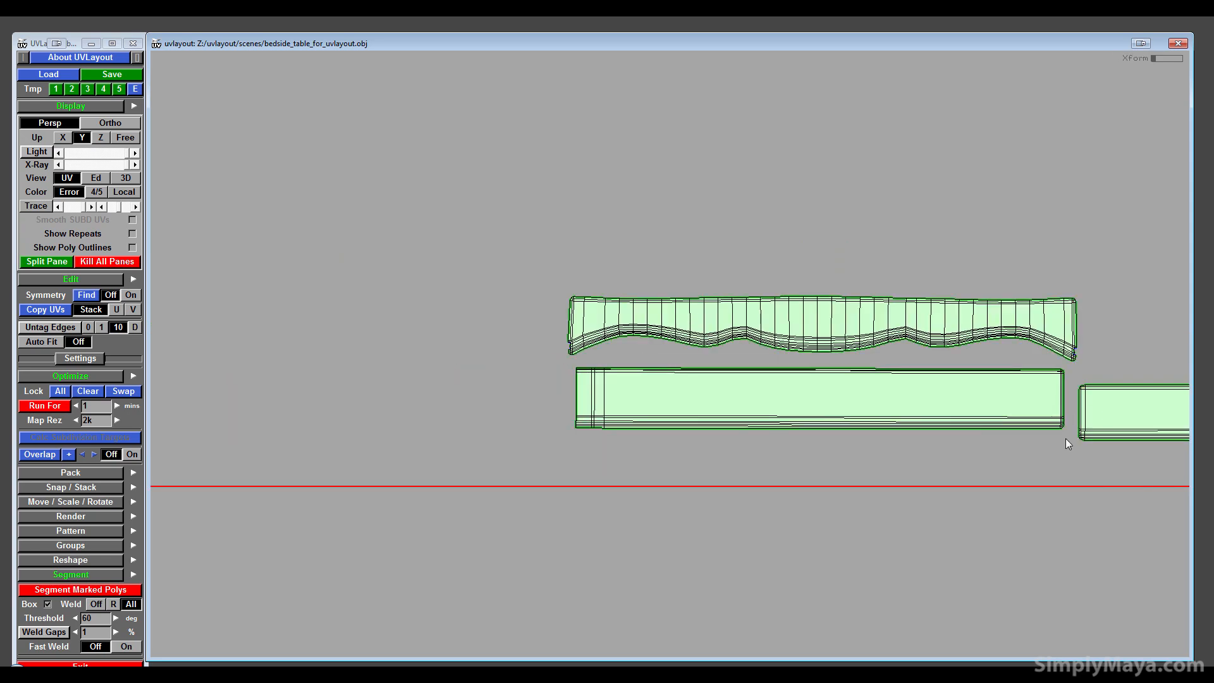
middle_drag(1094, 414, 618, 468)
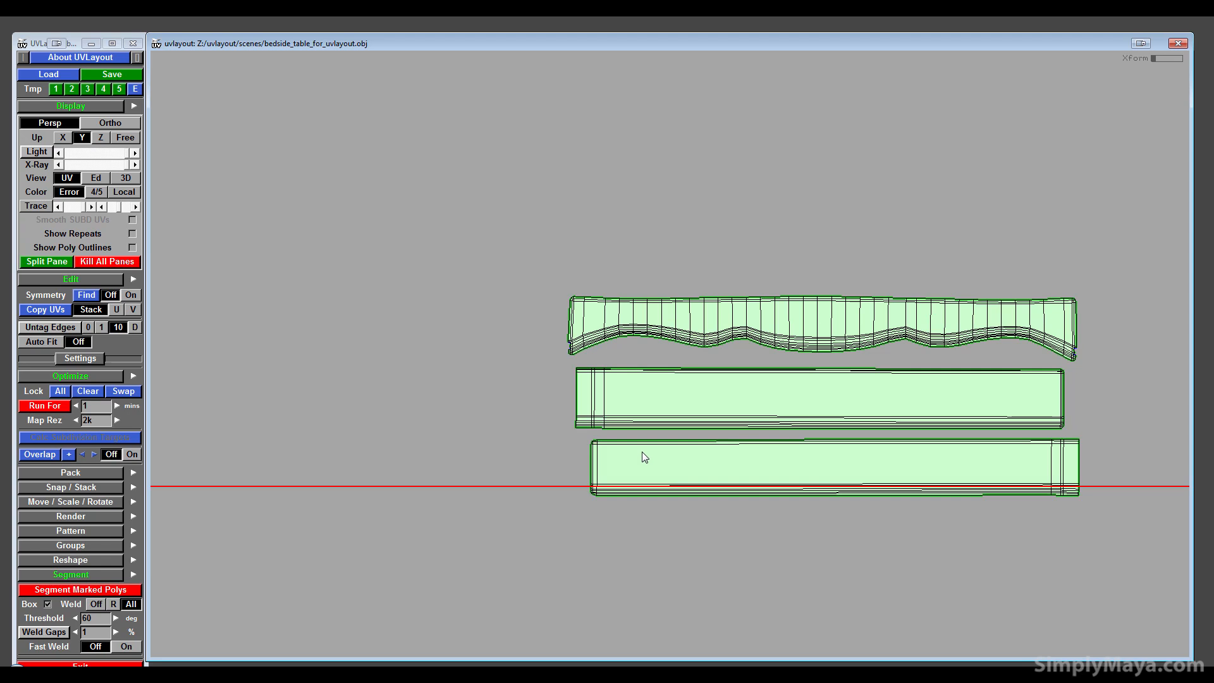
key(f)
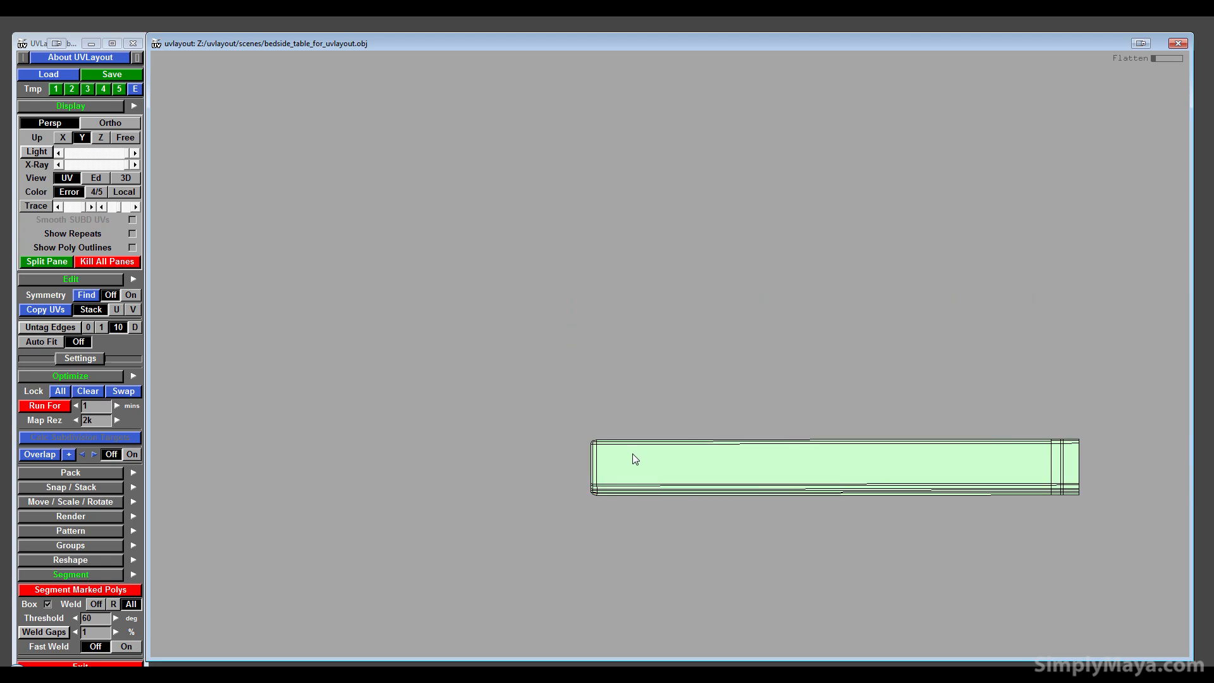
- Finish flattening the lowest straight strip shell and align it beneath the other strip
key(space)
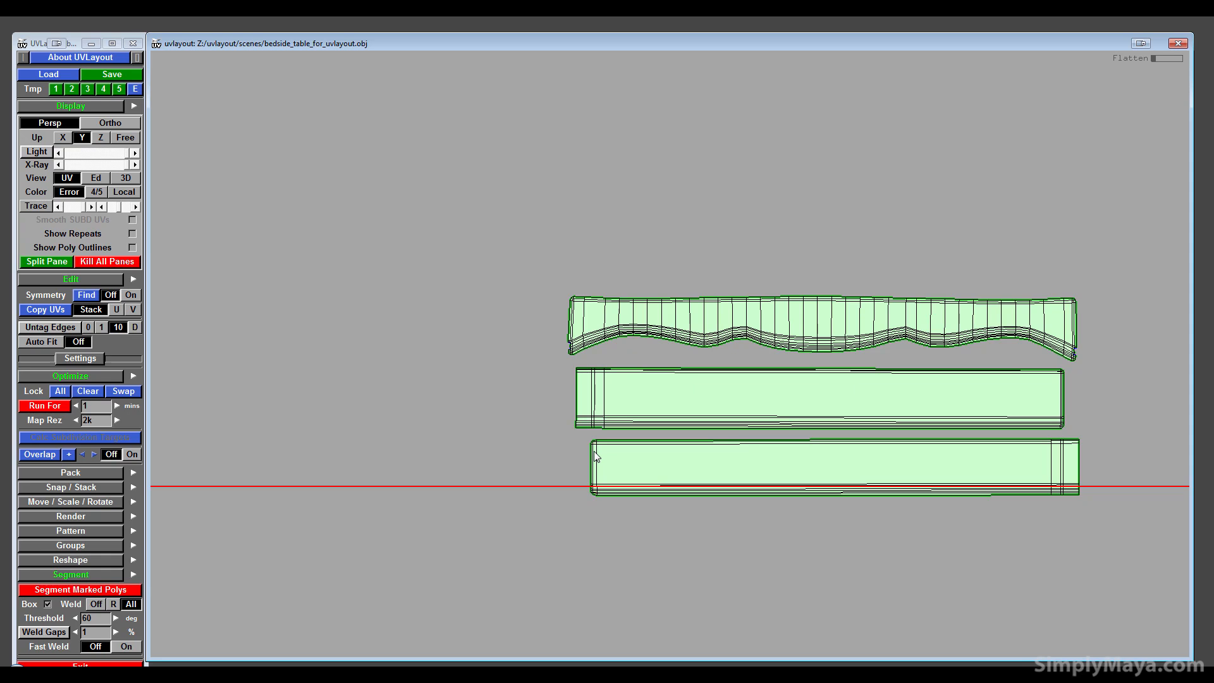
middle_drag(633, 453, 620, 450)
right_drag(753, 473, 514, 372)
middle_drag(582, 378, 745, 501)
right_drag(745, 501, 606, 595)
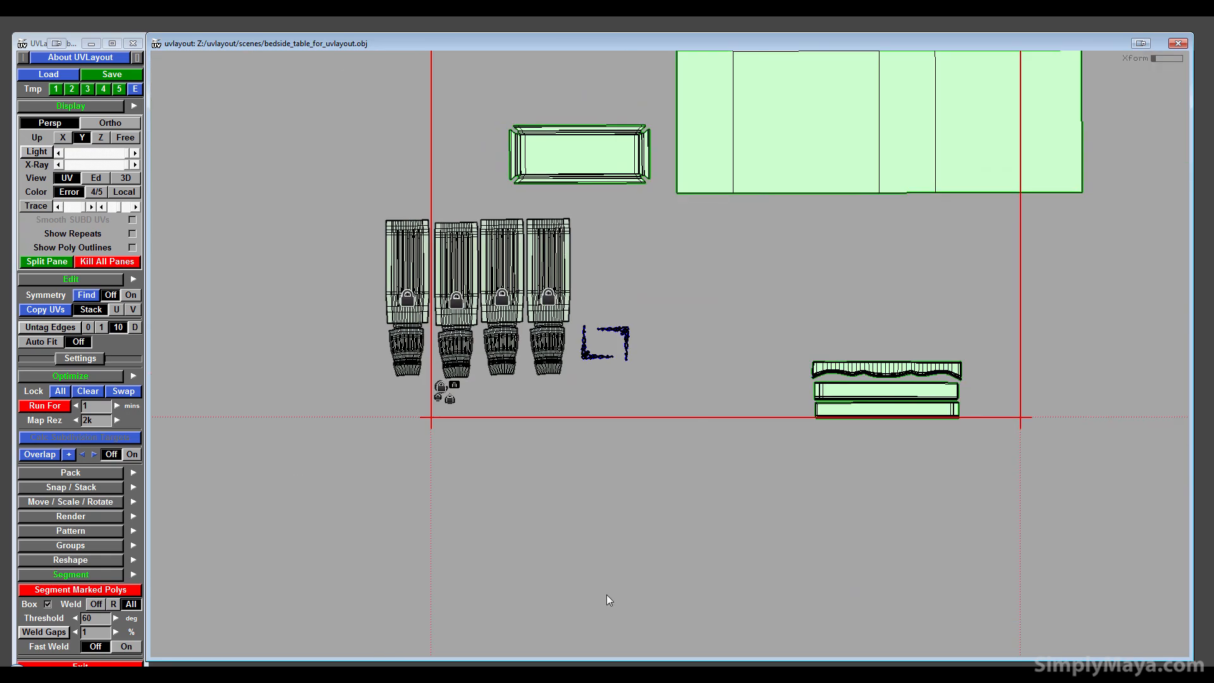
- Move the hollow rectangular frame shell into the space just above the scalloped apron shell
middle_drag(689, 444, 604, 589)
right_drag(604, 588, 417, 403)
middle_drag(418, 403, 874, 476)
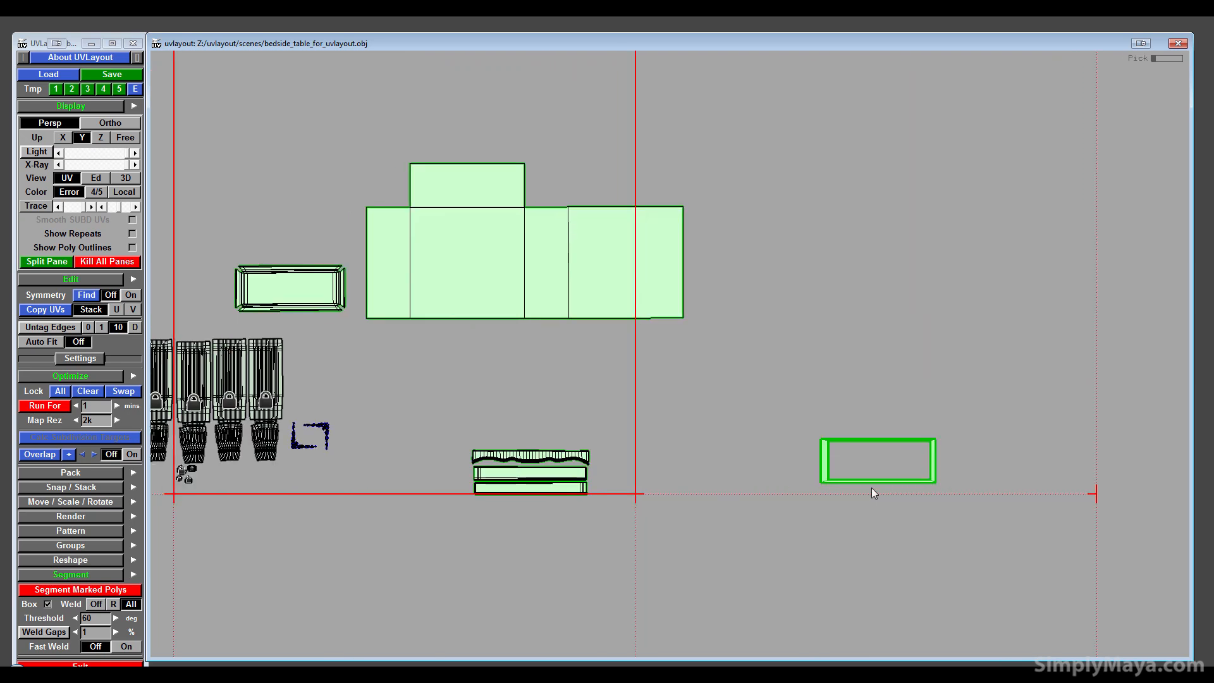
middle_drag(829, 468, 621, 465)
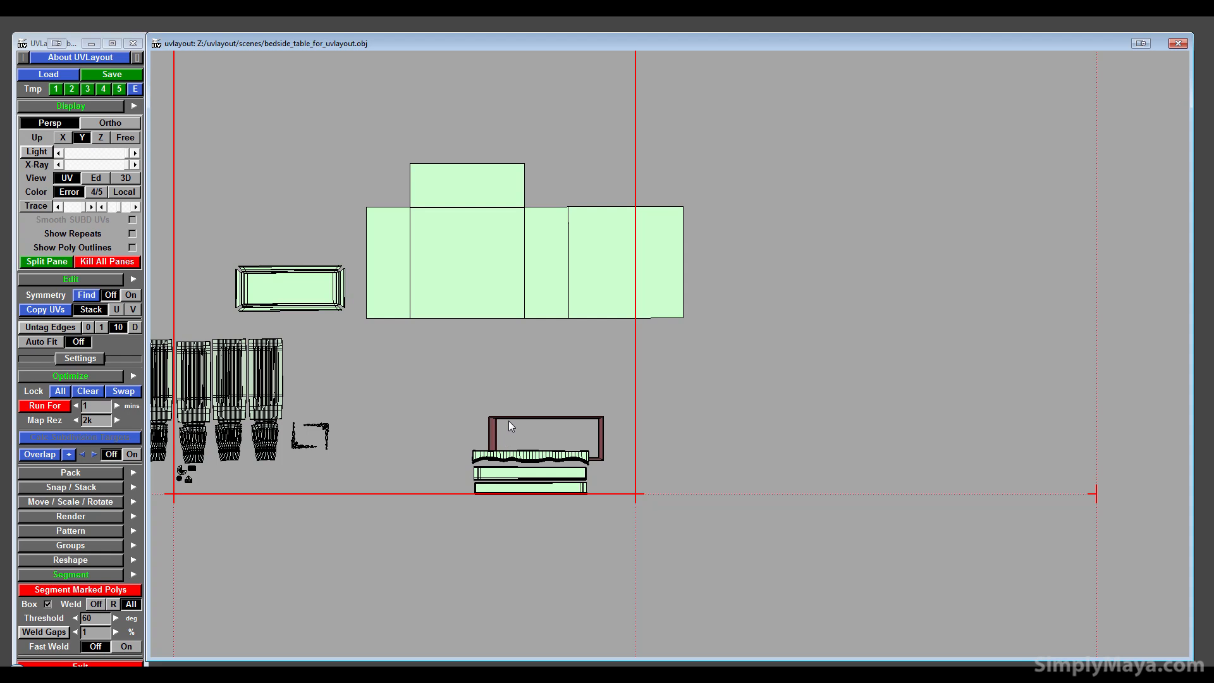
middle_drag(509, 420, 716, 444)
right_drag(787, 503, 473, 480)
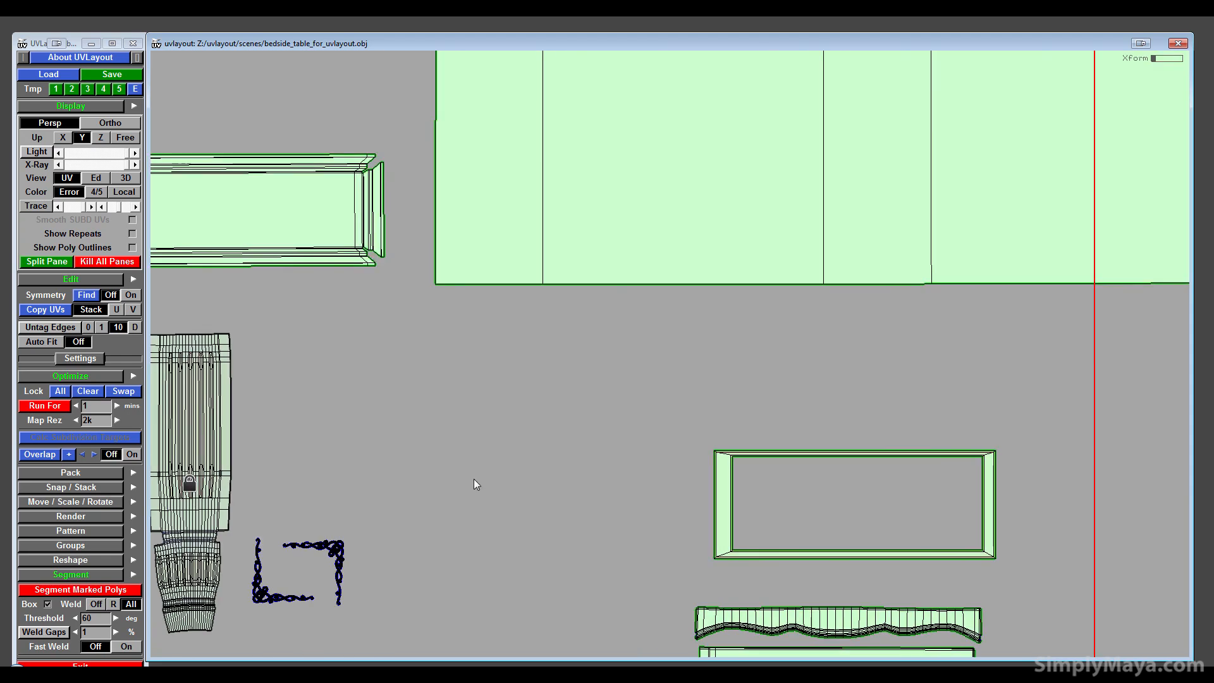
- Try to flatten the lower-left vine ornament shell beside the leg shells
middle_drag(473, 480, 621, 421)
right_drag(621, 420, 389, 393)
middle_drag(390, 394, 732, 537)
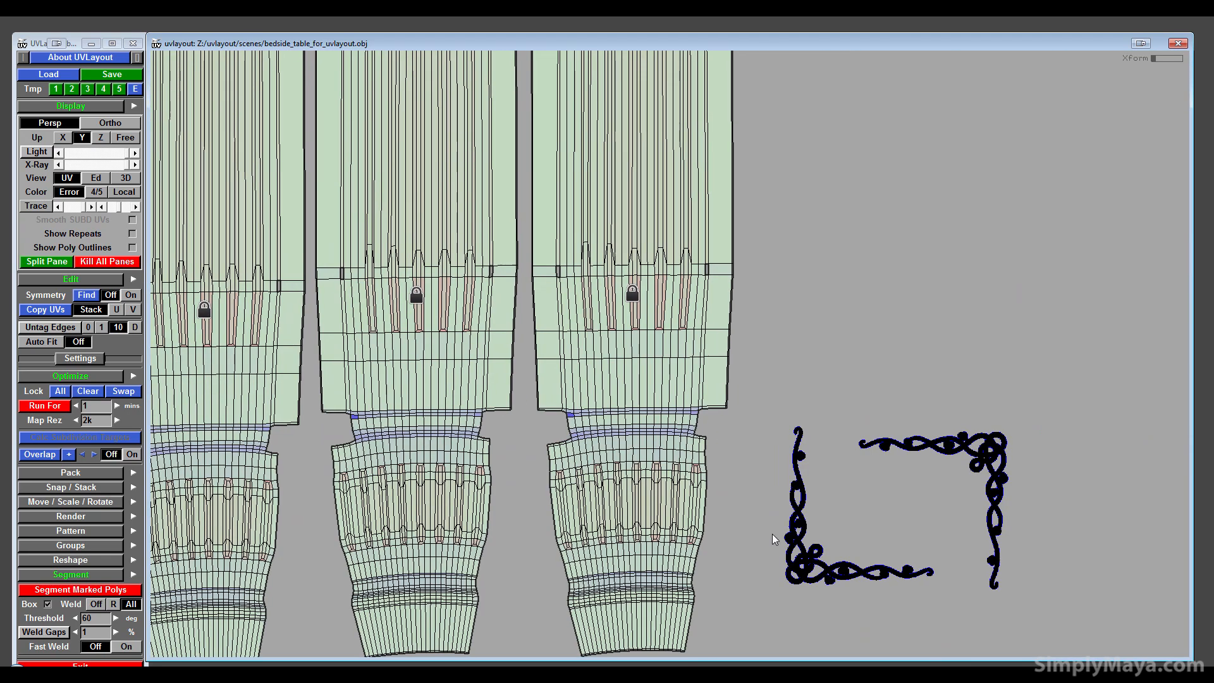
right_drag(844, 611, 683, 361)
middle_drag(684, 360, 652, 608)
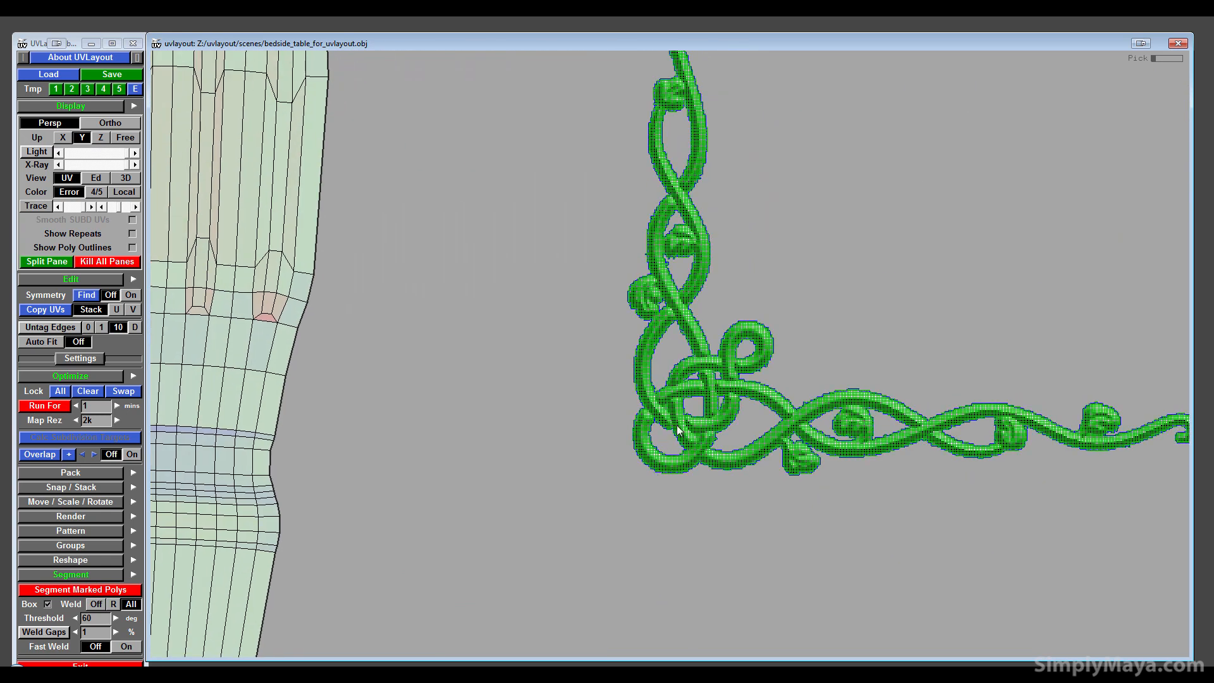
key(f)
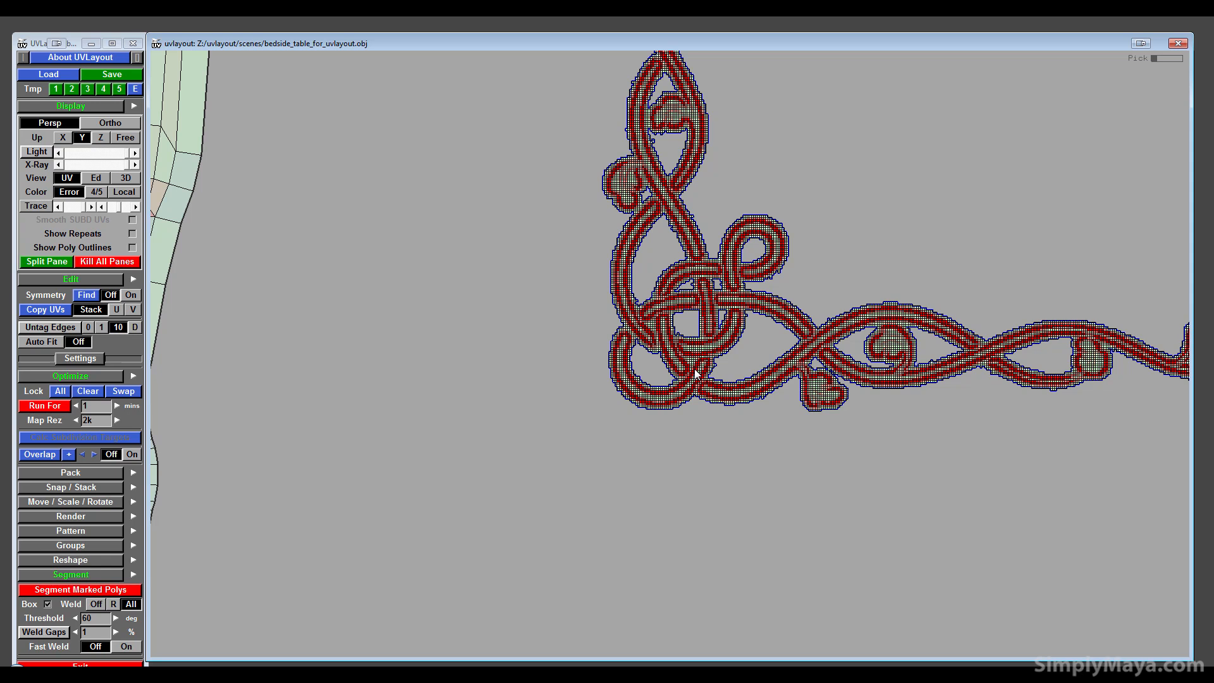
middle_drag(640, 302, 448, 517)
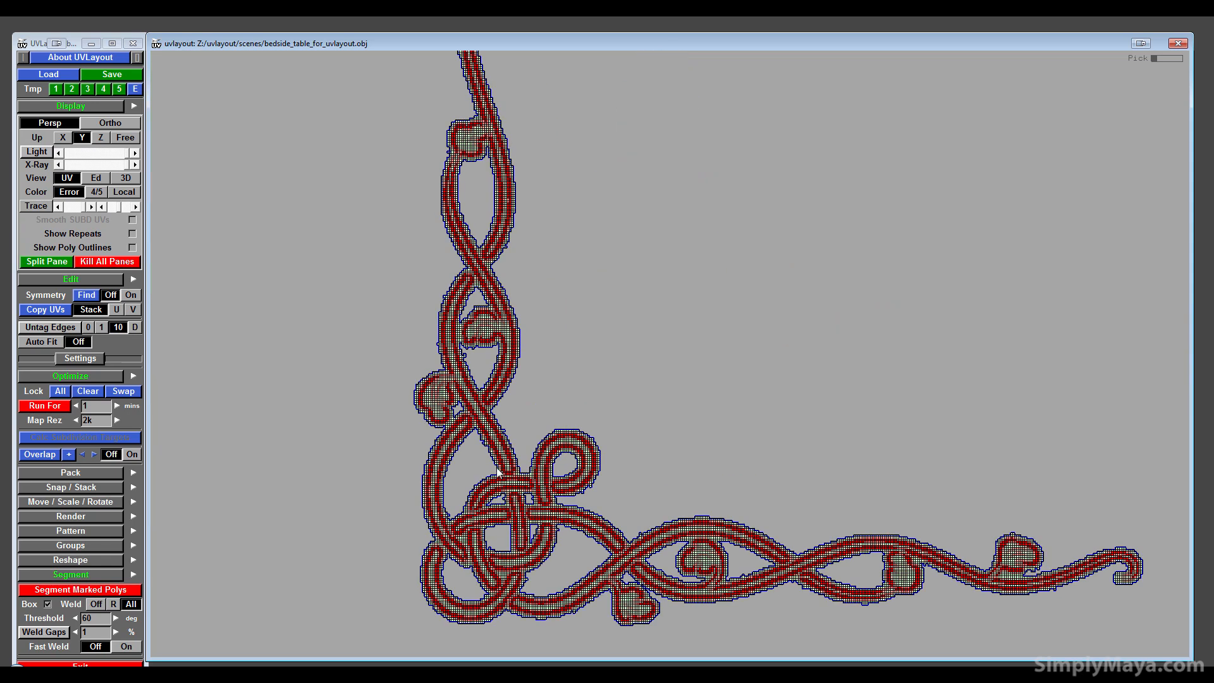
right_drag(495, 469, 530, 431)
middle_drag(530, 430, 509, 519)
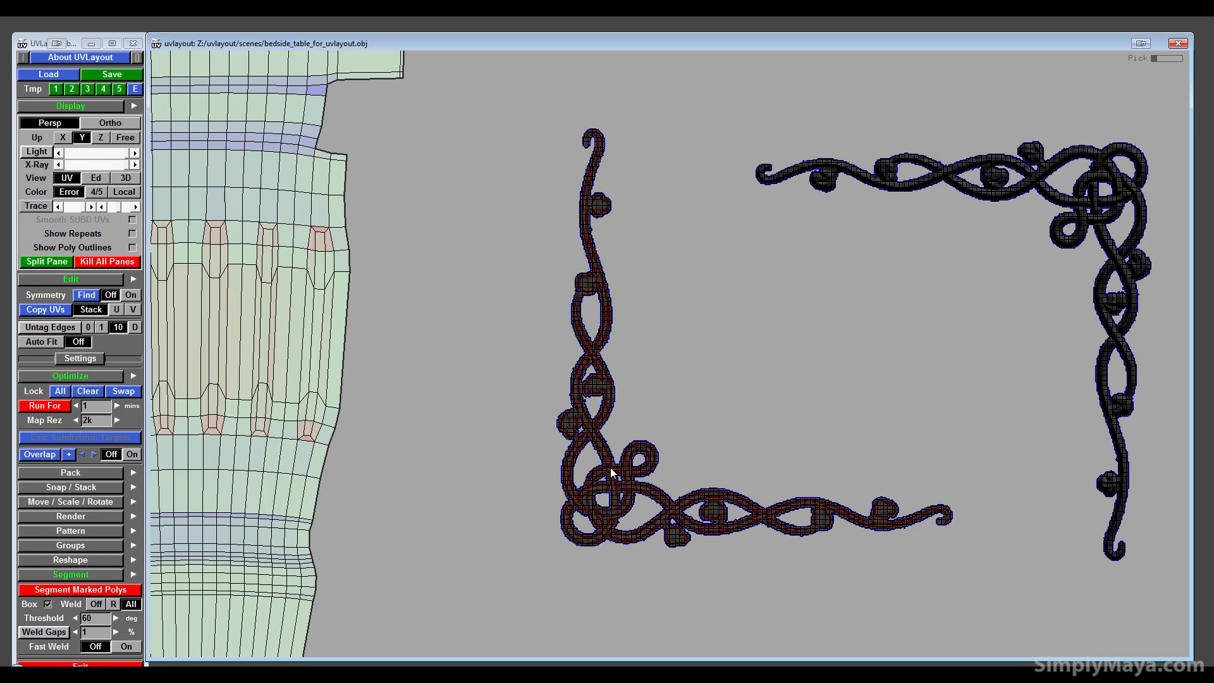
key(f)
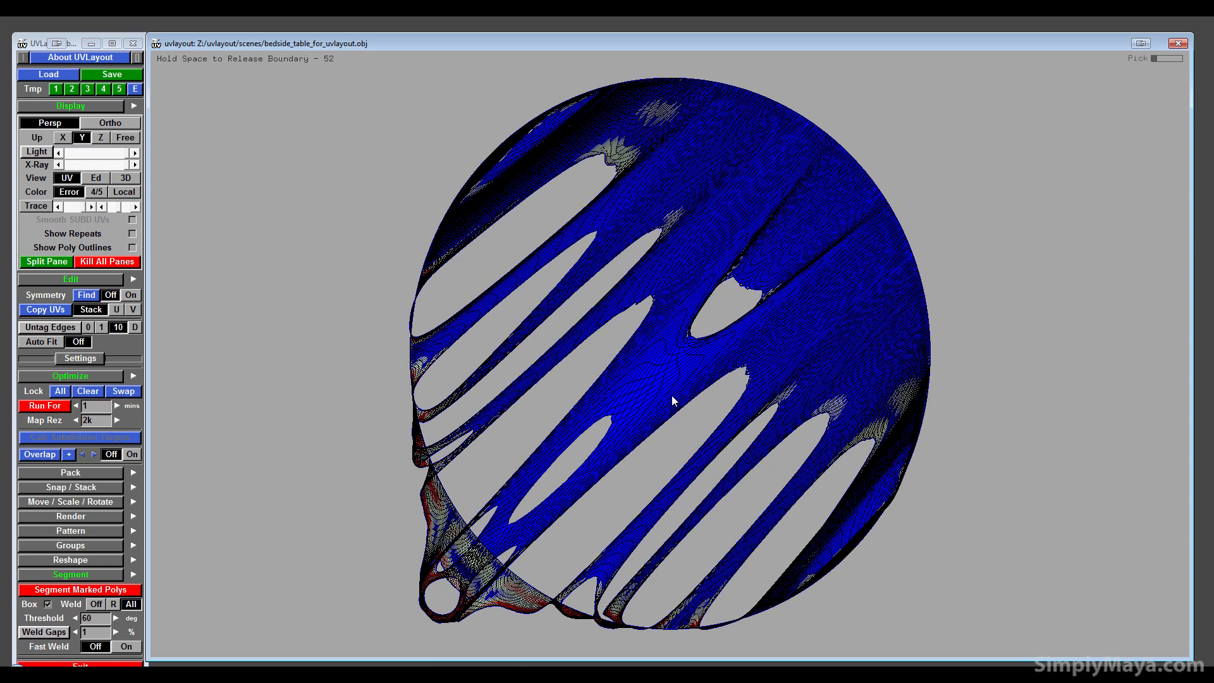
key(space)
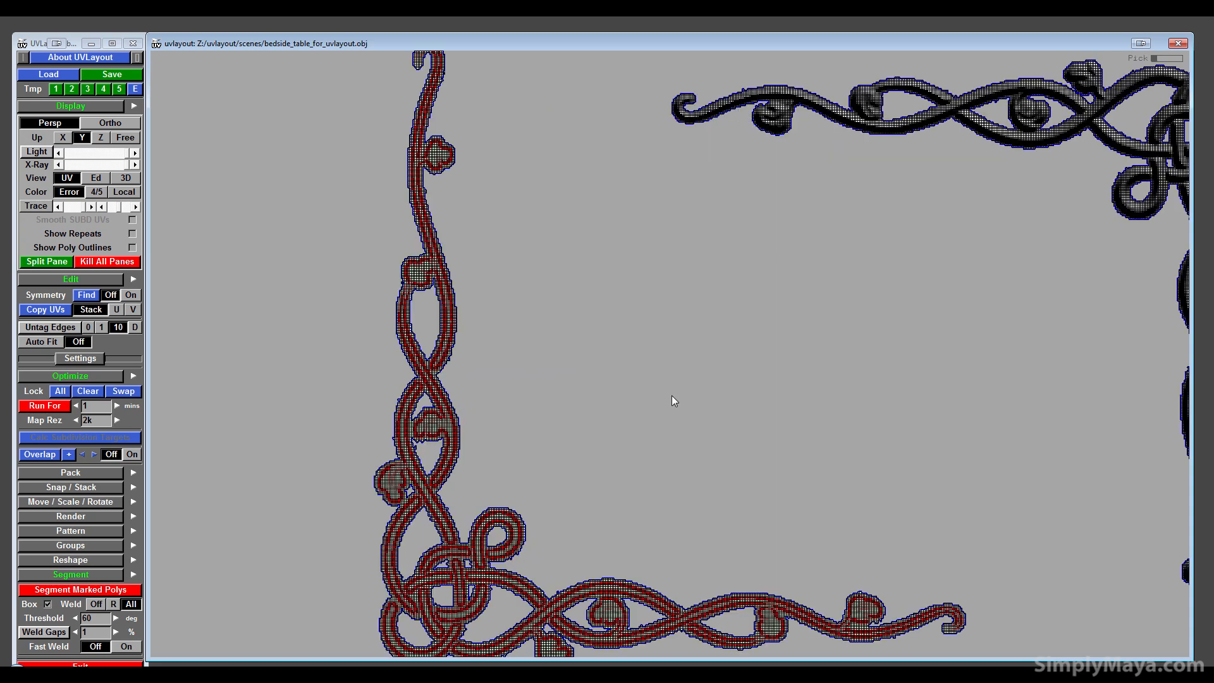
- Move the rightmost leg shell out of the row of legs and try flattening it again
scroll(662, 412, down, 3)
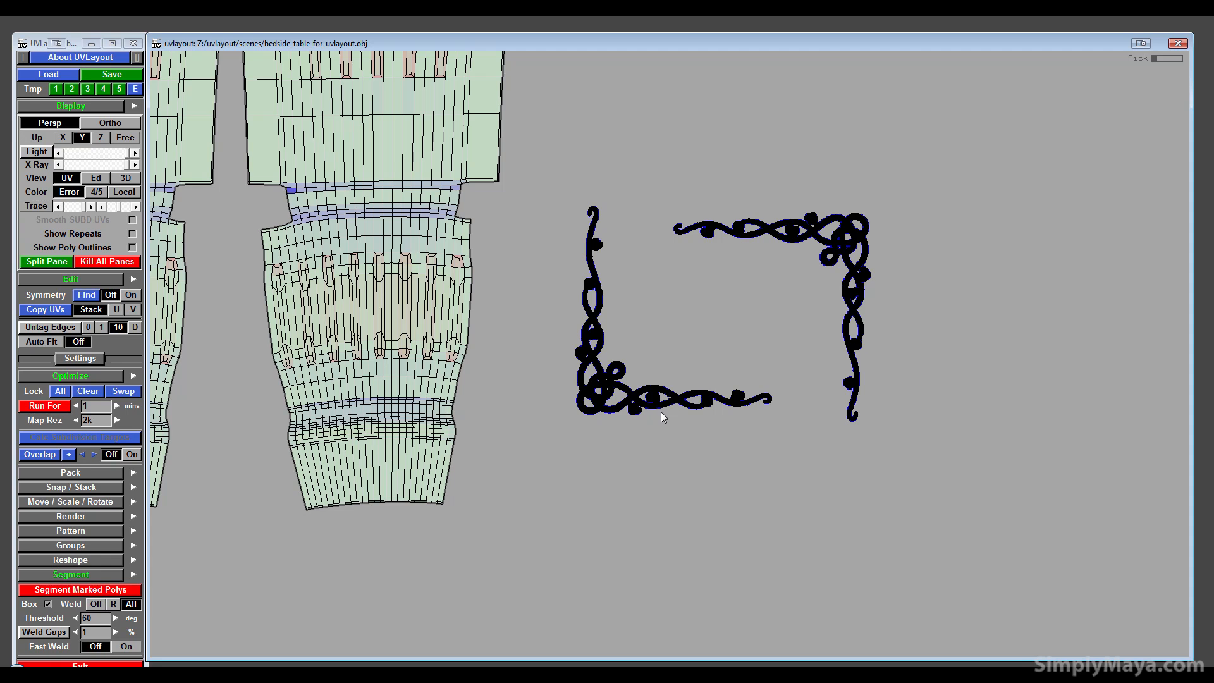
middle_drag(661, 411, 670, 573)
scroll(670, 573, down, 3)
middle_drag(667, 315, 728, 425)
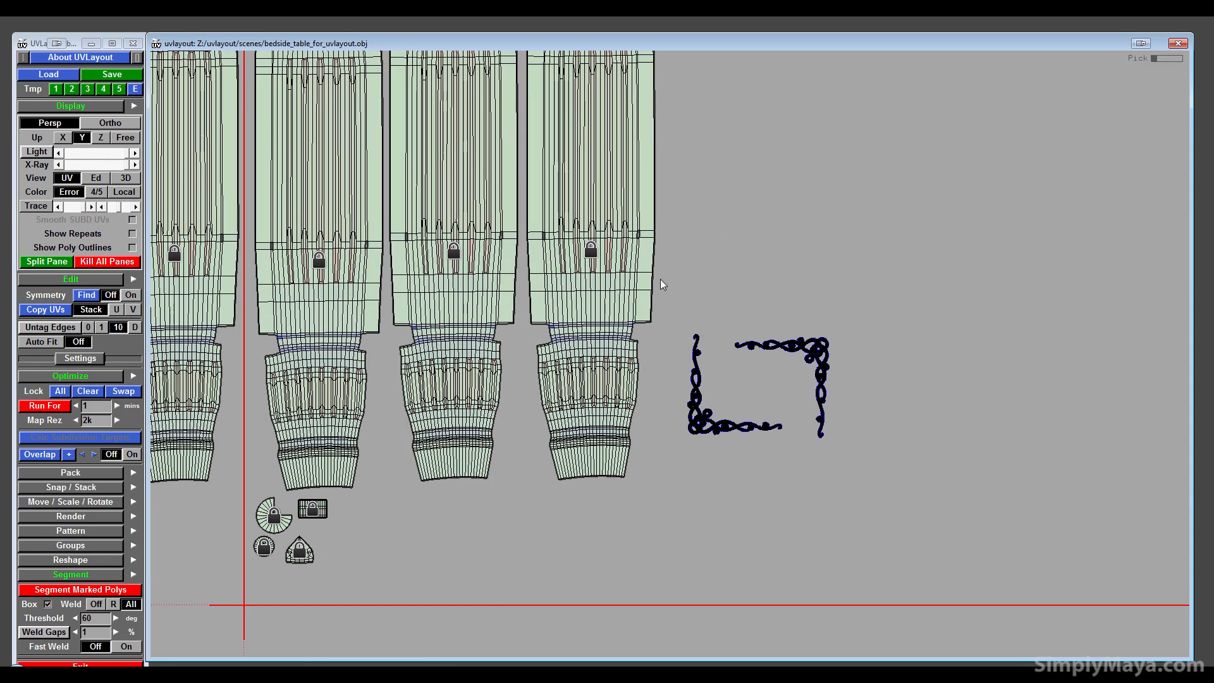
drag(605, 272, 1049, 312)
key(f)
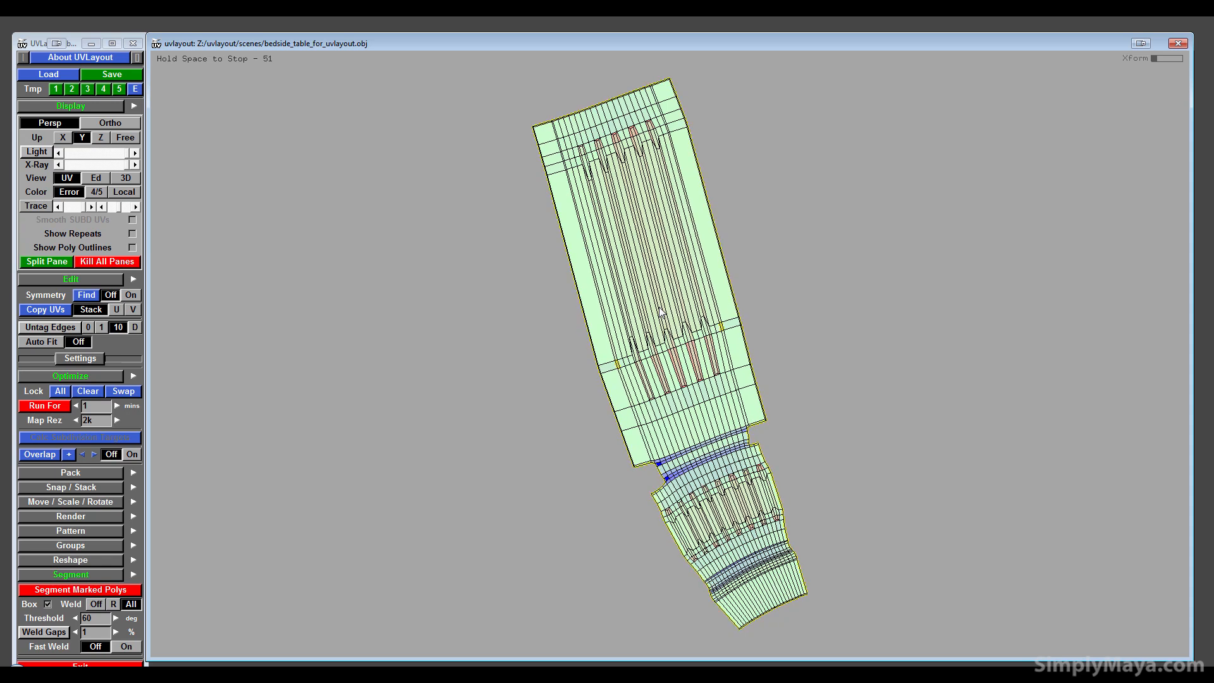
right_drag(658, 308, 660, 350)
key(space)
- Undo the leg shell's flattening and move it back beside the other leg shells
middle_drag(661, 350, 405, 301)
key(ctrl+z)
key(ctrl+z)
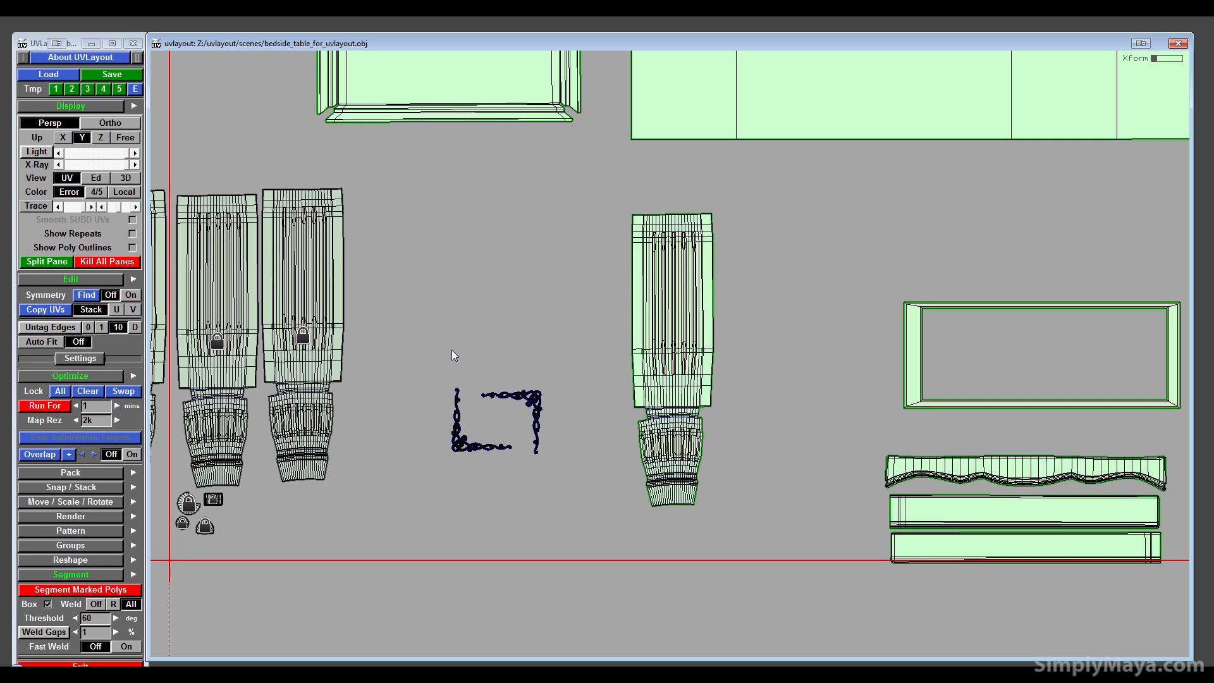
middle_drag(682, 410, 407, 361)
- Flatten the lower-left vine ornament shell until its tangled stems spread out evenly
right_drag(457, 519, 587, 339)
middle_drag(587, 339, 528, 507)
right_drag(503, 627, 621, 403)
middle_drag(621, 403, 586, 563)
right_drag(586, 565, 641, 382)
middle_drag(641, 382, 920, 226)
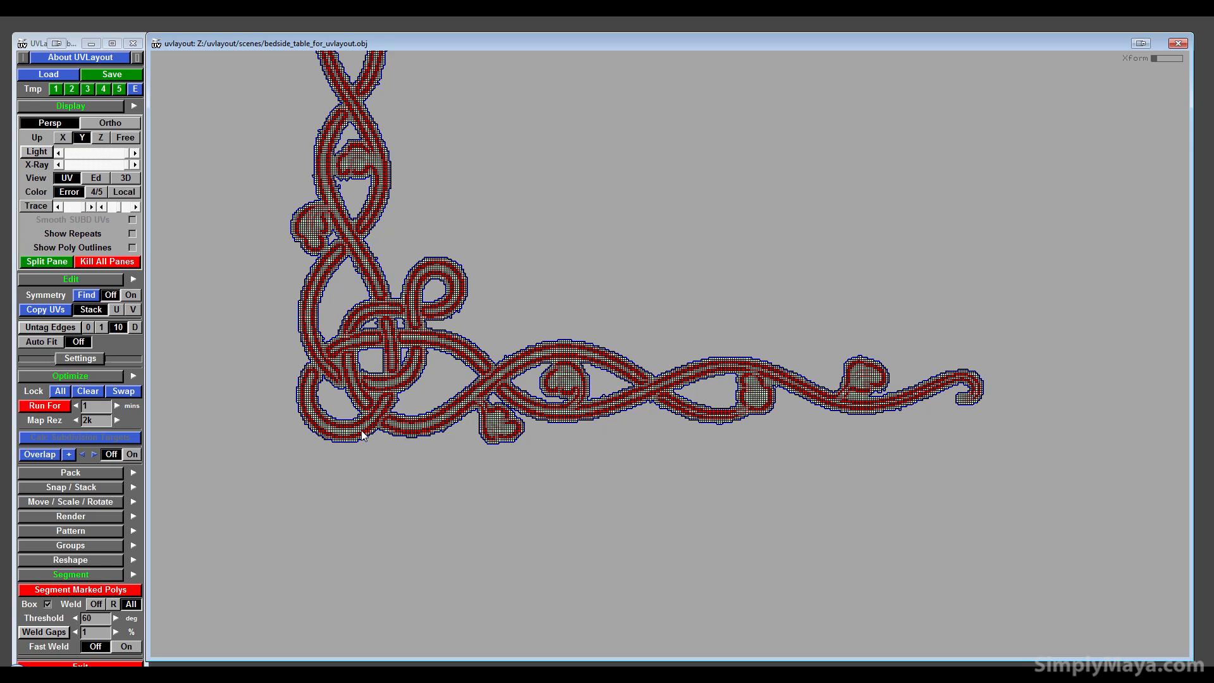
key(f)
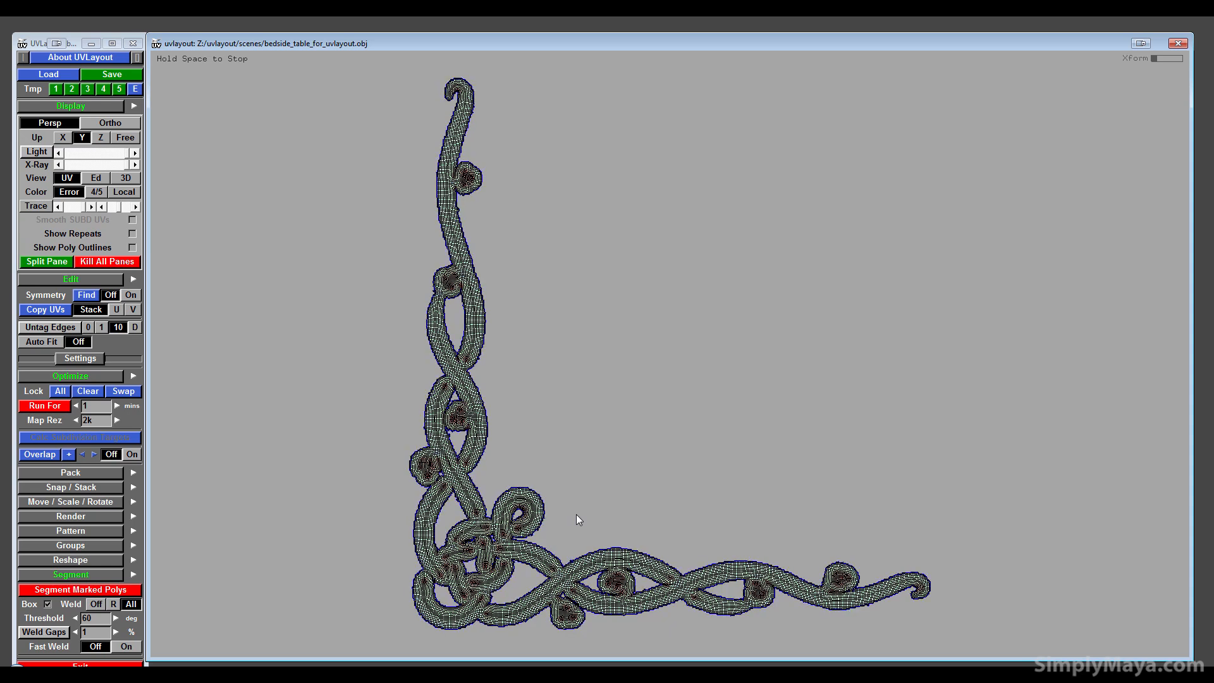
key(space)
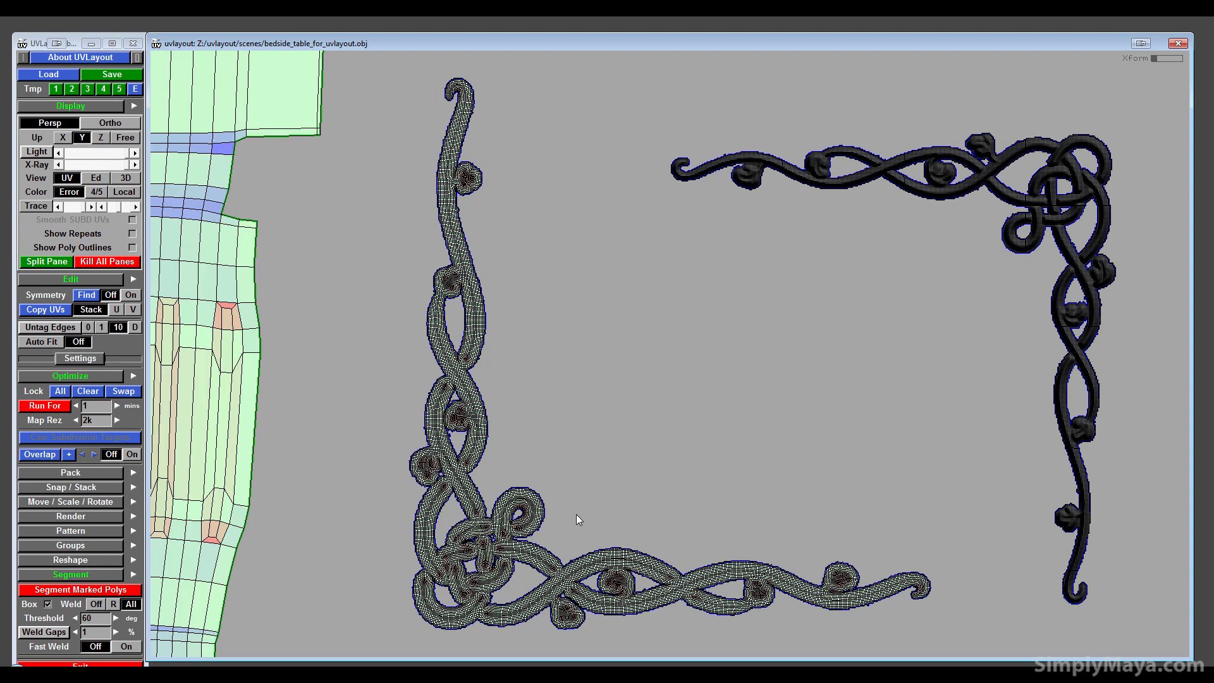
- Flatten the upper-right vine ornament shell in the same way as its lower-left counterpart
middle_drag(816, 362, 746, 373)
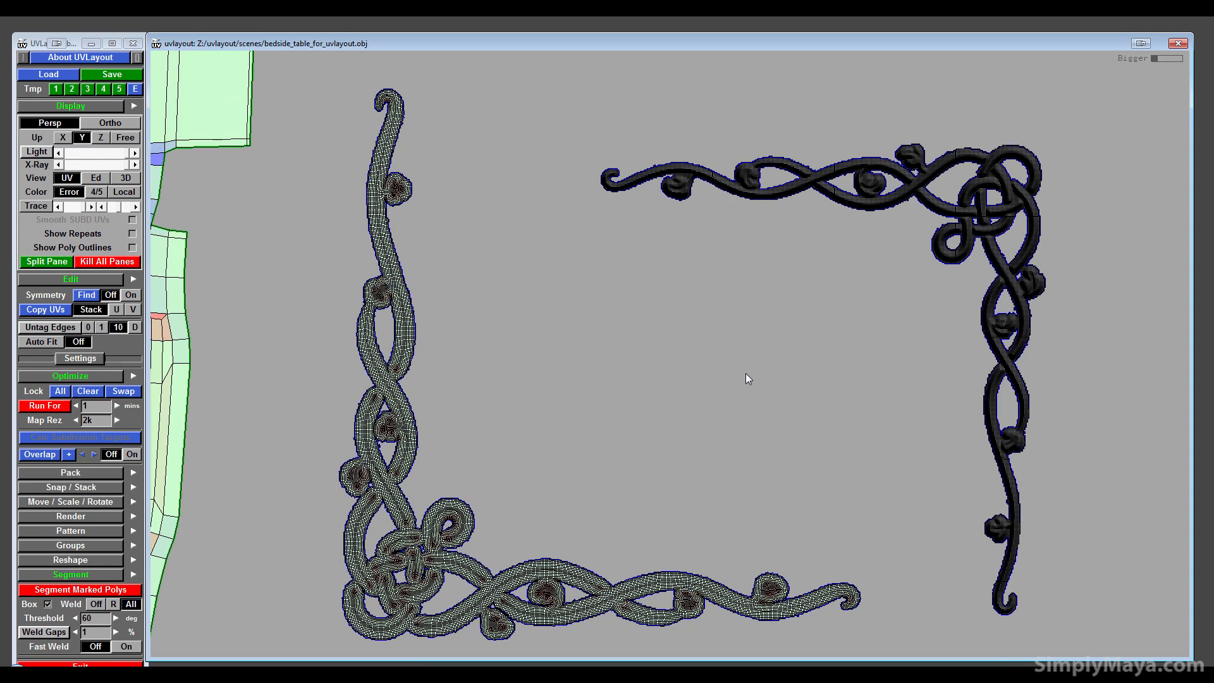
click(969, 210)
key(f)
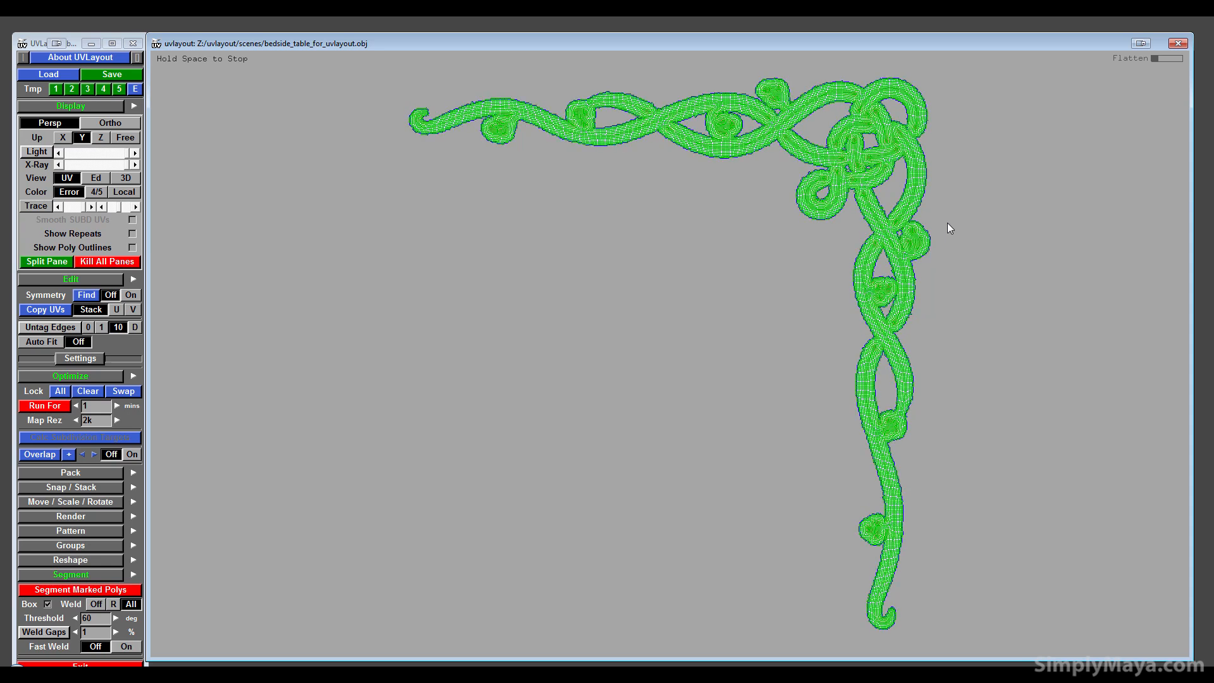
key(space)
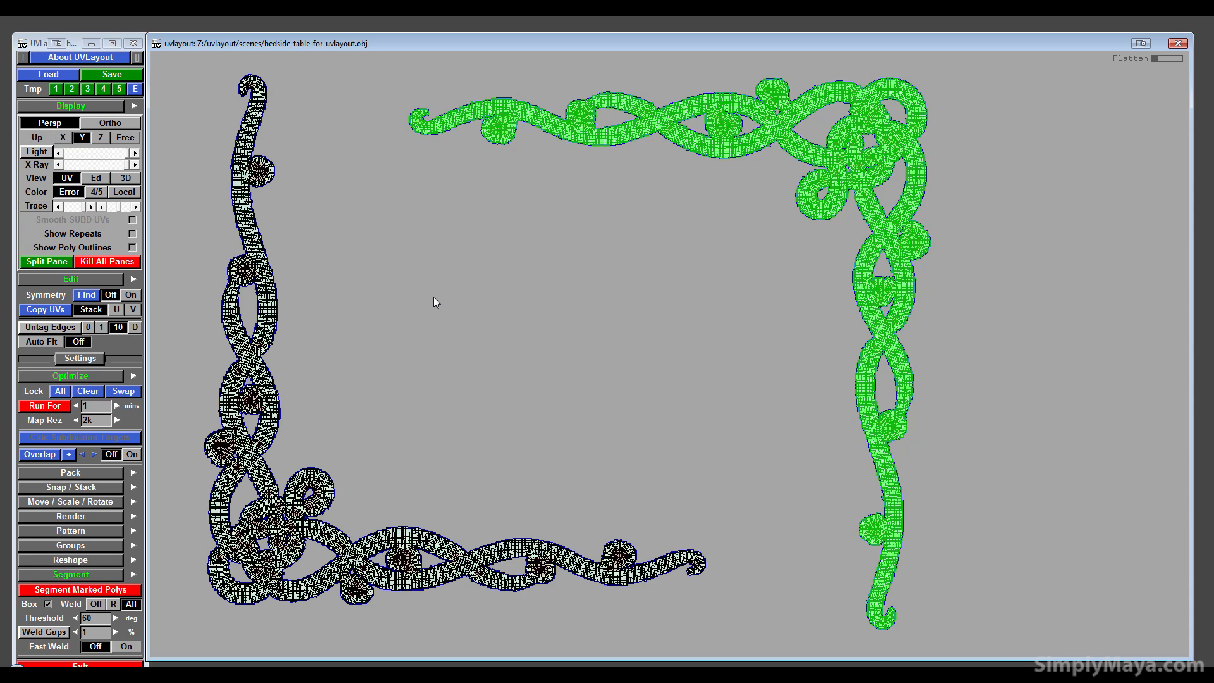
right_drag(434, 298, 626, 271)
right_drag(727, 263, 641, 341)
key(g)
key(g)
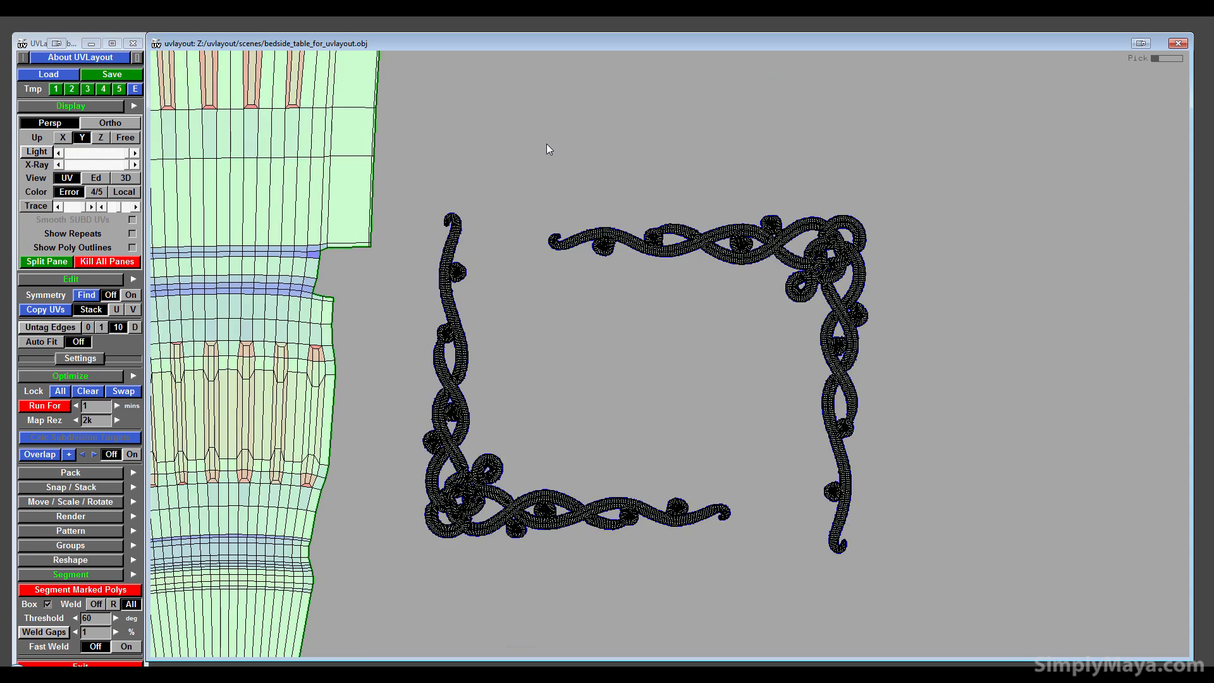
- Show the model in 3D and check the drawer front's lower-left vine ornament with larger checker squares
click(136, 179)
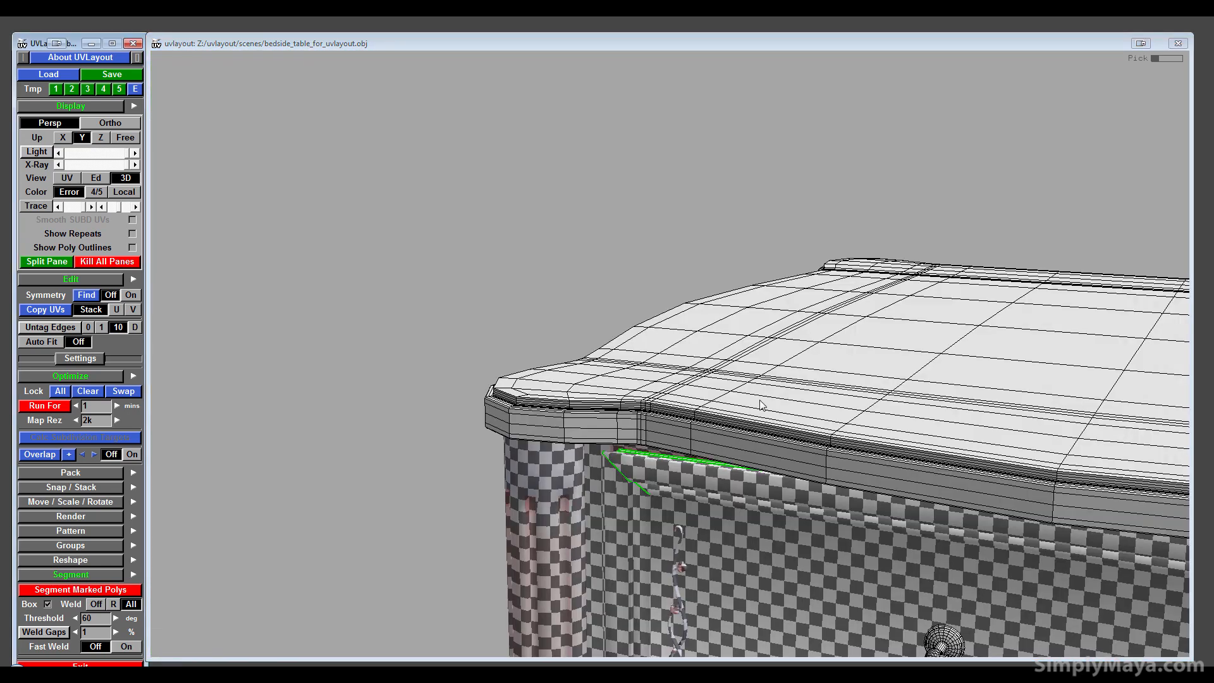
drag(760, 405, 559, 442)
right_drag(559, 442, 789, 176)
middle_drag(789, 176, 754, 301)
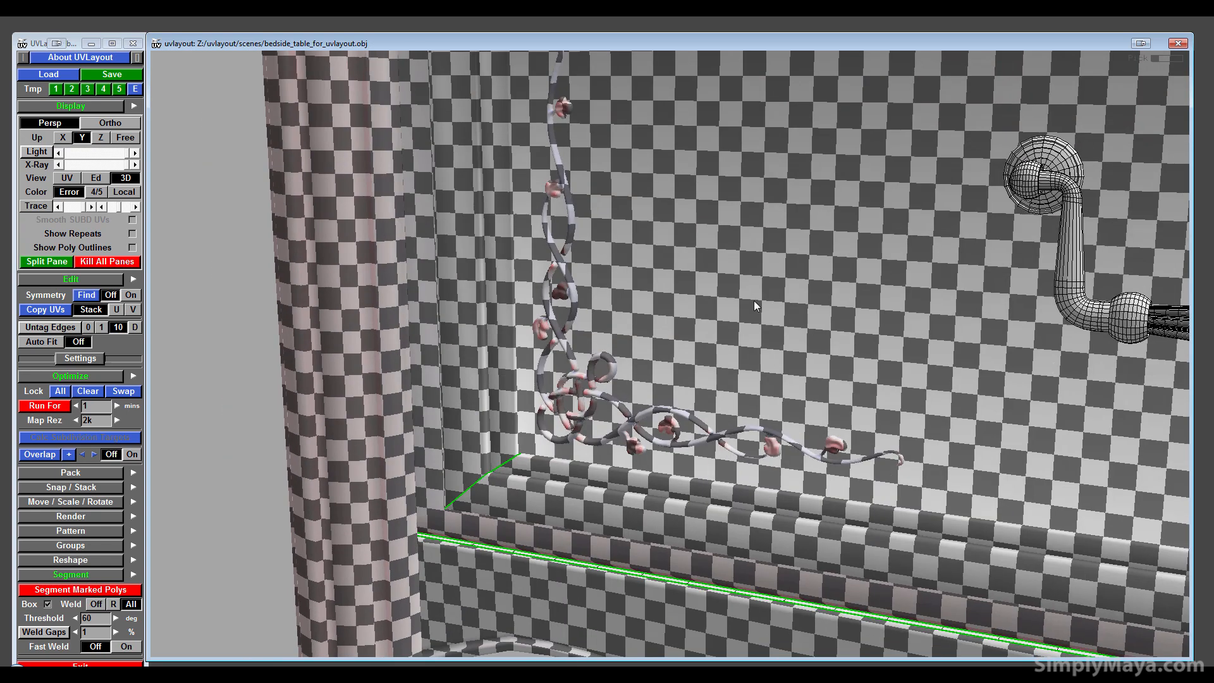
right_drag(754, 301, 911, 335)
middle_drag(504, 409, 552, 438)
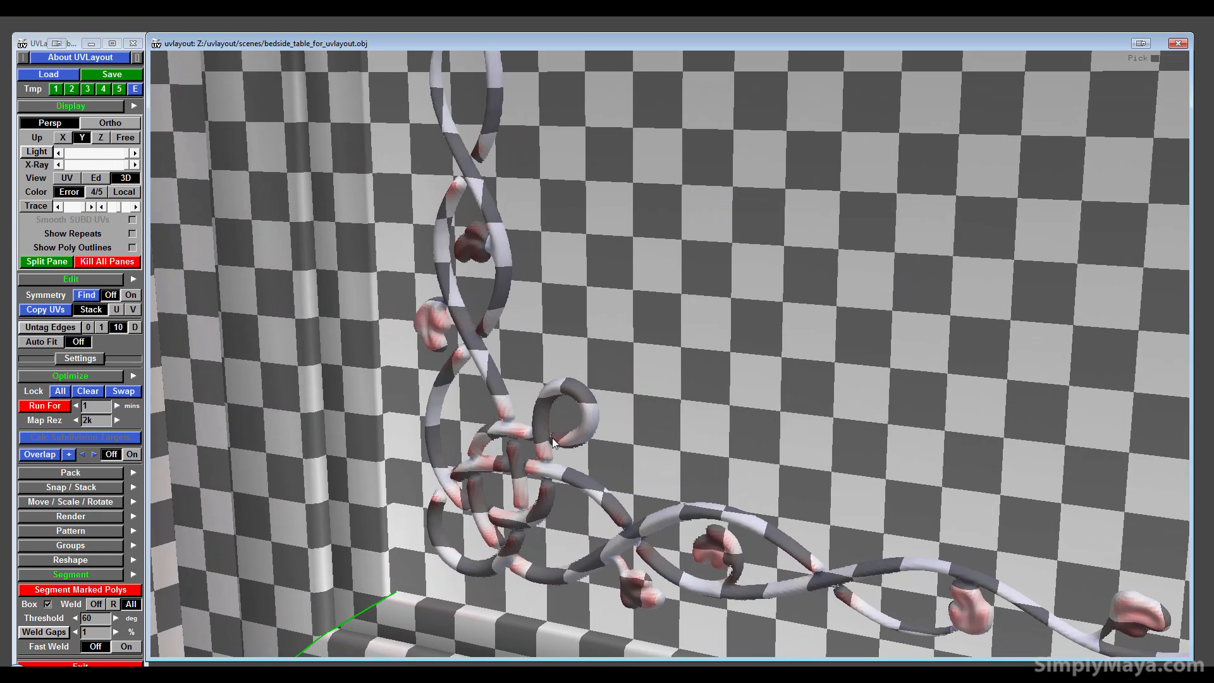
key(plus)
key(plus)
key(plus)
key(plus)
key(plus)
key(plus)
key(plus)
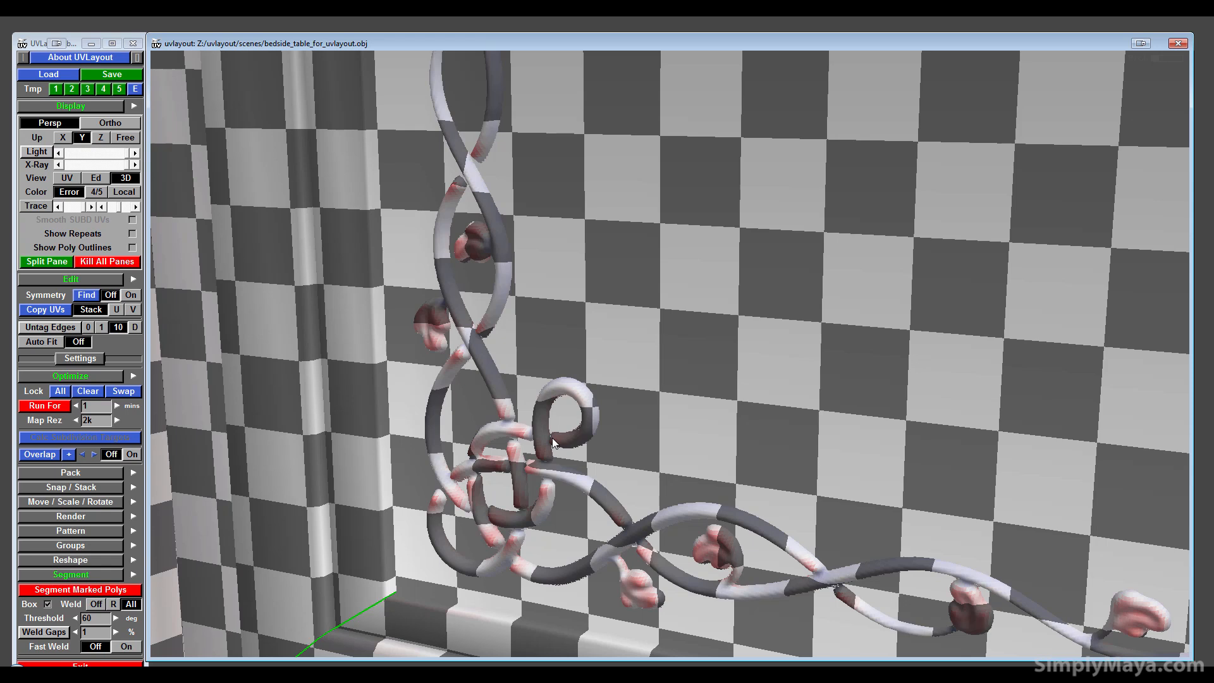
- Make the checker pattern much finer across the vine ornament and drawer front
key(minus)
key(minus)
key(minus)
key(minus)
key(minus)
key(minus)
key(minus)
key(minus)
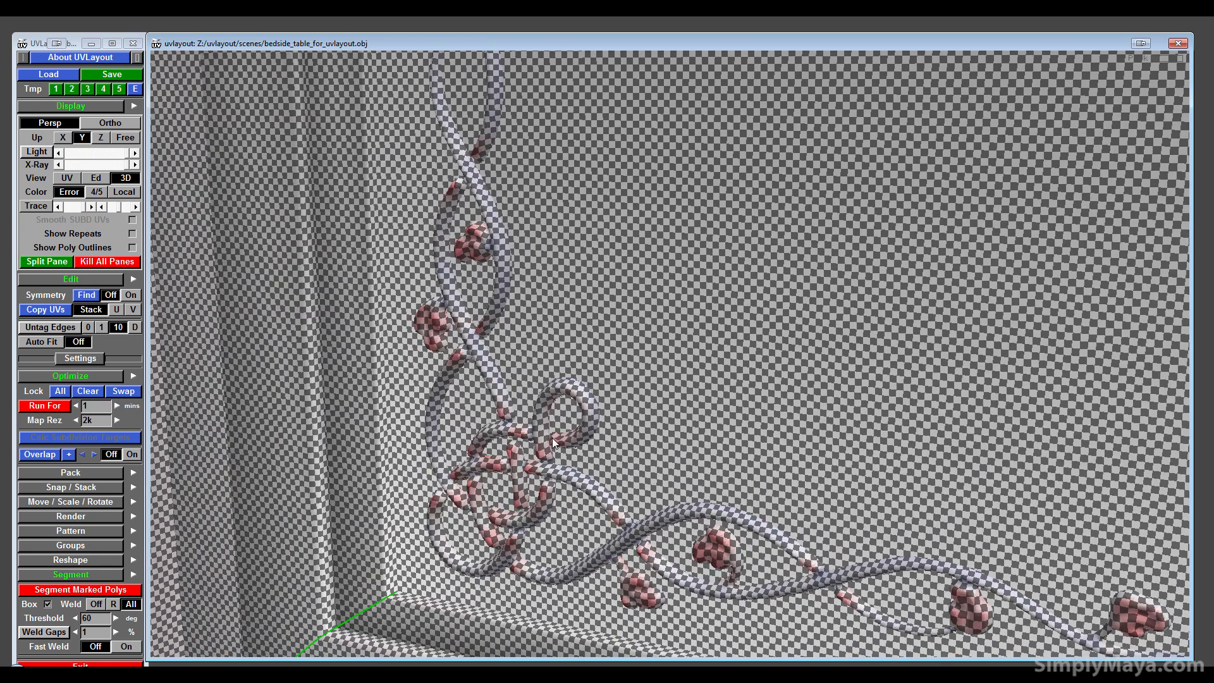
key(minus)
- Examine the vine ornament's stems, curls and leaves for checker distortion
scroll(701, 479, up, 5)
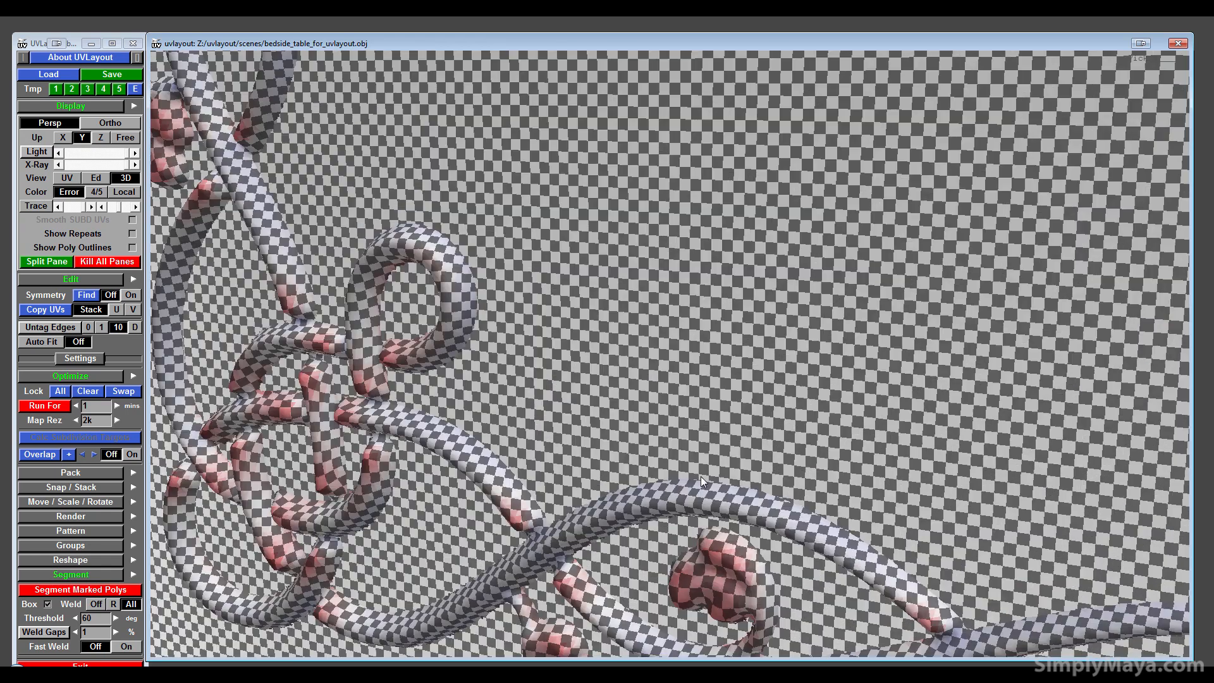
scroll(701, 476, up, 2)
middle_drag(700, 476, 710, 378)
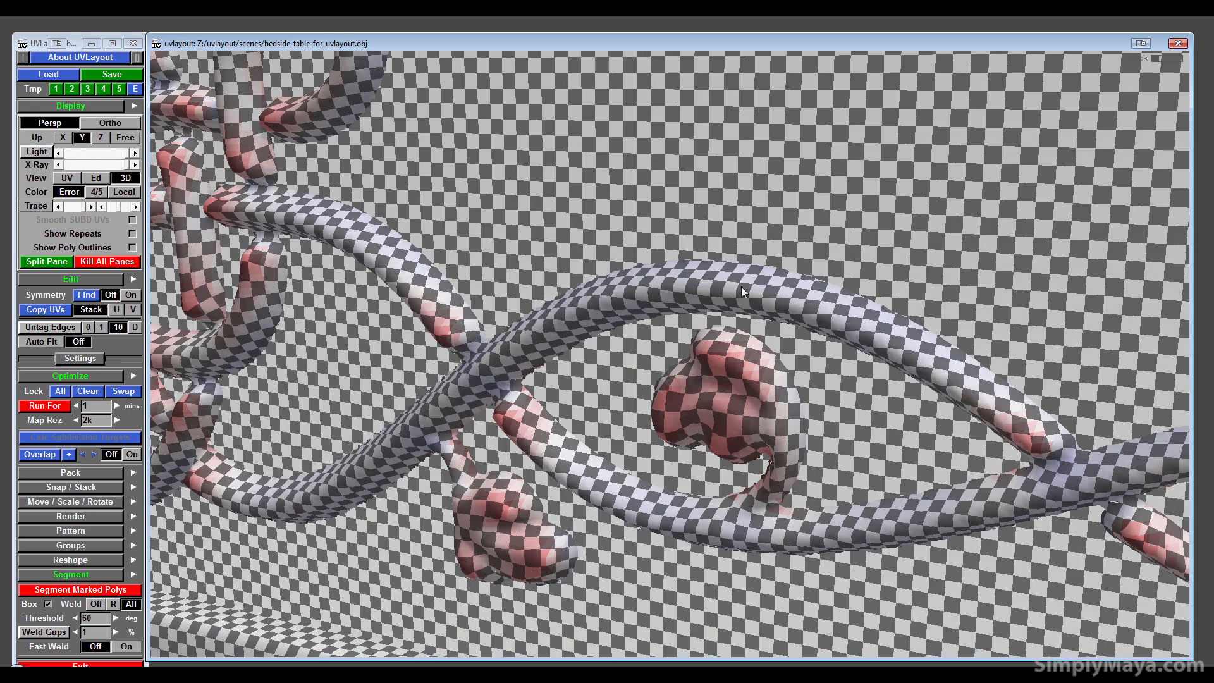
right_drag(410, 411, 434, 261)
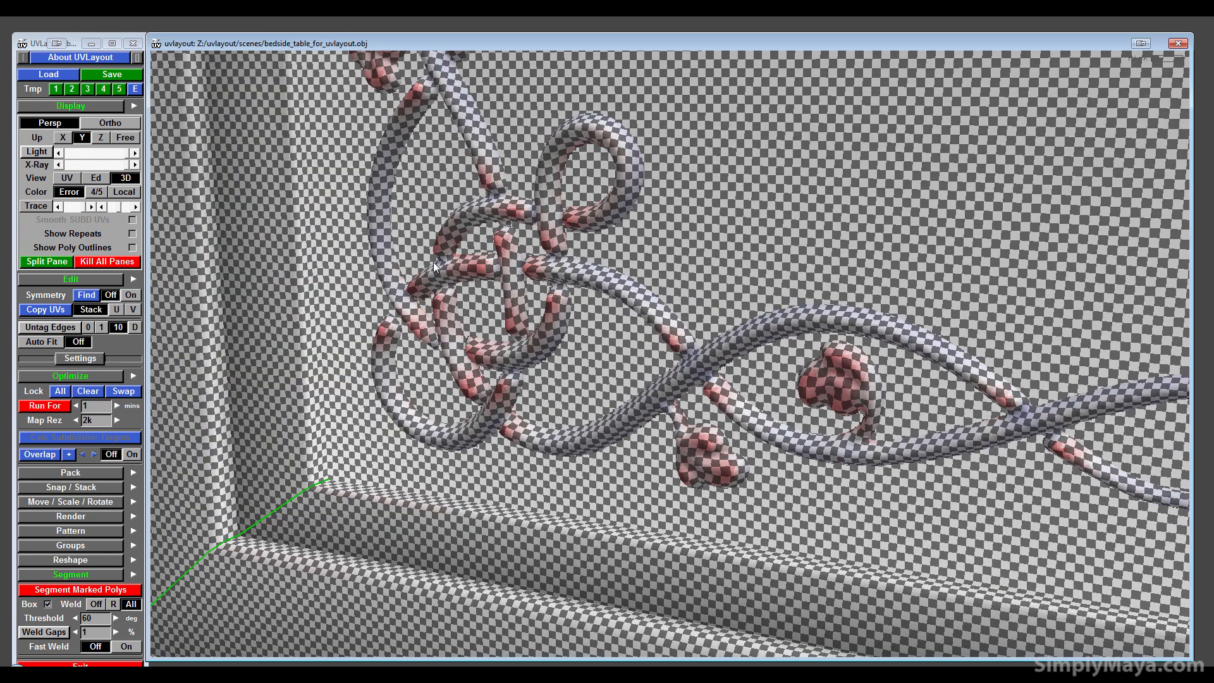
middle_drag(434, 261, 448, 523)
right_drag(449, 376, 431, 245)
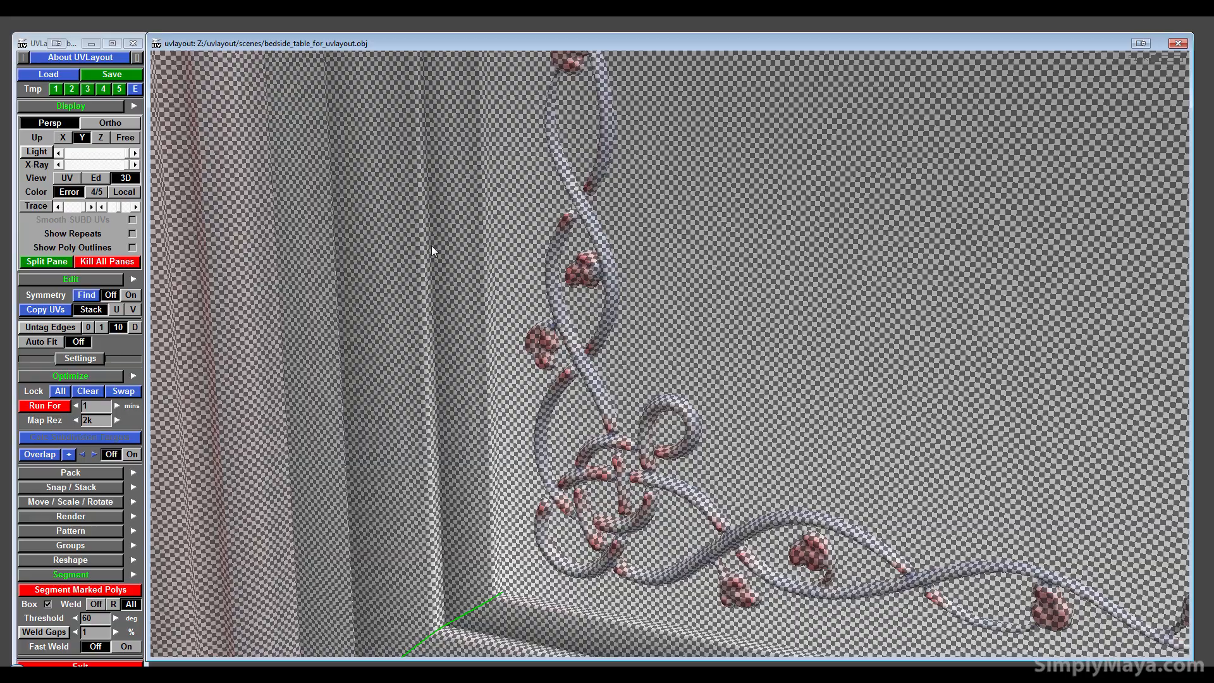
drag(431, 245, 446, 377)
right_drag(446, 377, 520, 350)
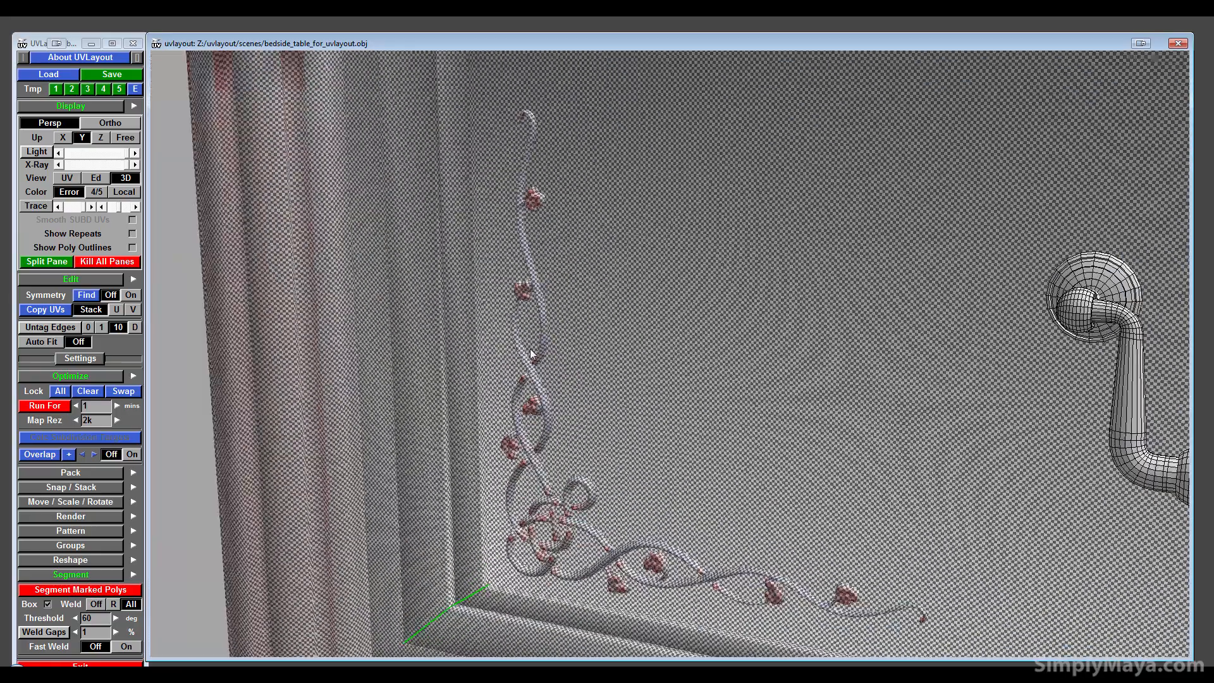
- Enlarge the checker squares on the model again
key(minus)
key(minus)
key(minus)
key(minus)
key(minus)
key(minus)
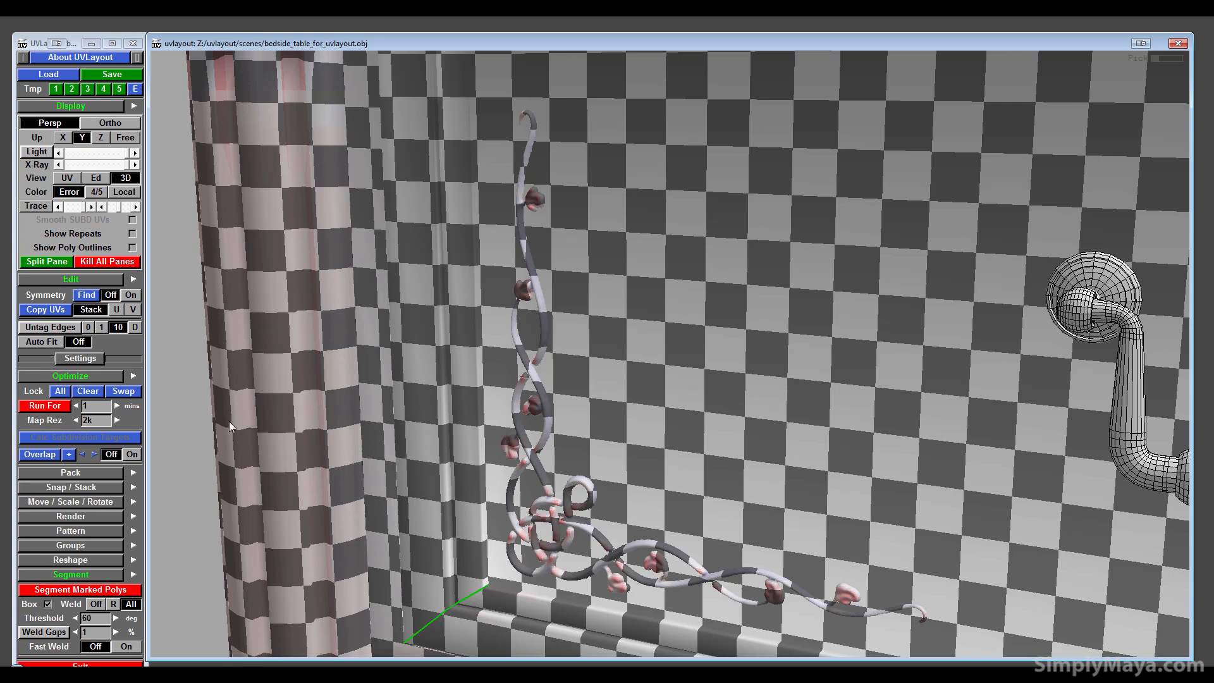
- Switch to the UV view and examine the layout of the flattened bedside table shells
click(67, 177)
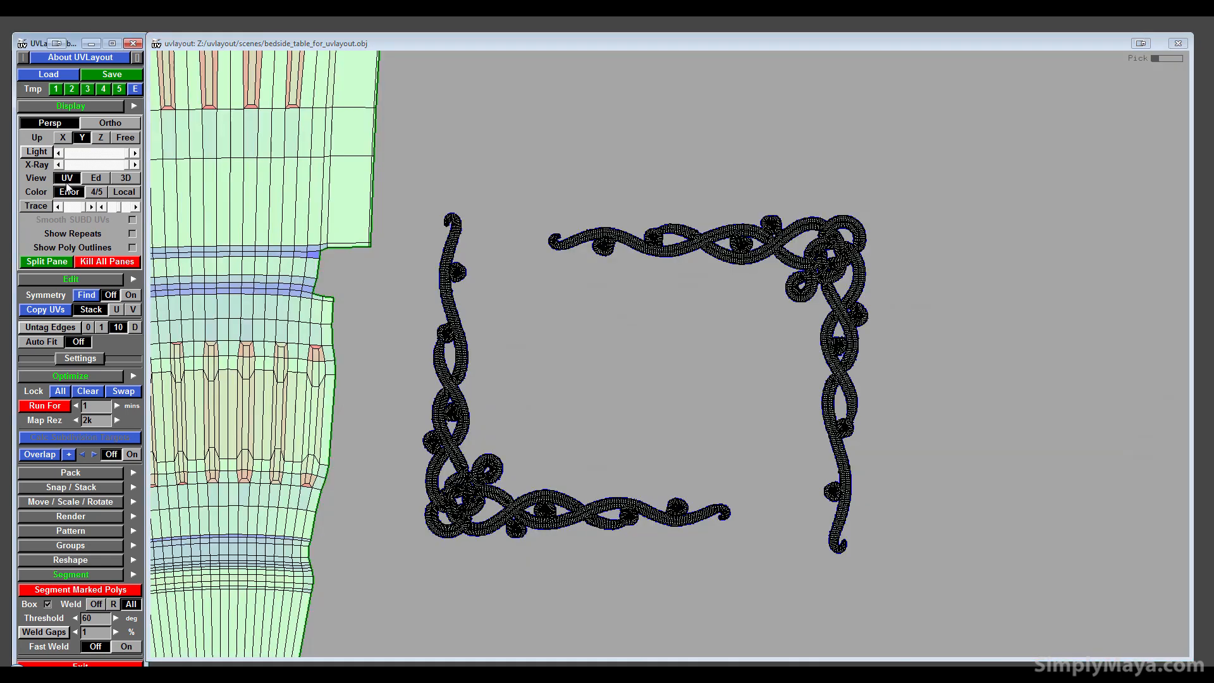
middle_drag(699, 370, 546, 625)
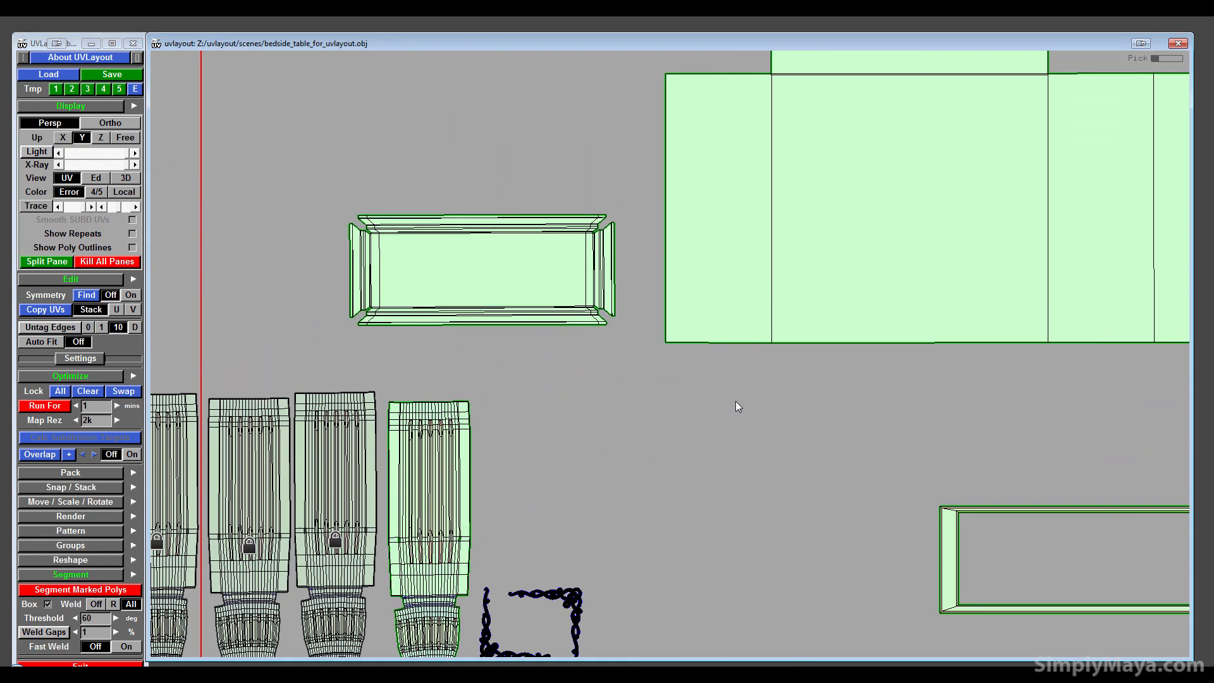
middle_drag(819, 447, 574, 331)
middle_drag(790, 312, 622, 140)
middle_drag(707, 354, 655, 608)
middle_drag(692, 448, 692, 561)
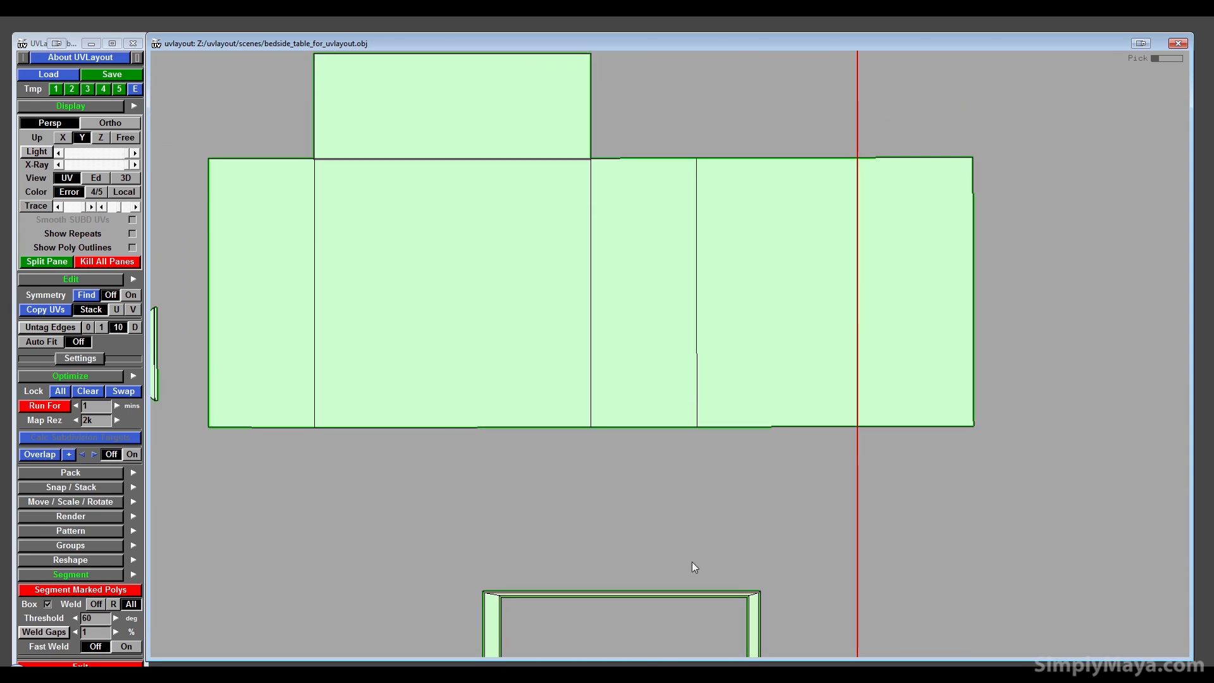
middle_drag(564, 336, 586, 524)
right_drag(585, 523, 400, 522)
middle_drag(376, 459, 616, 307)
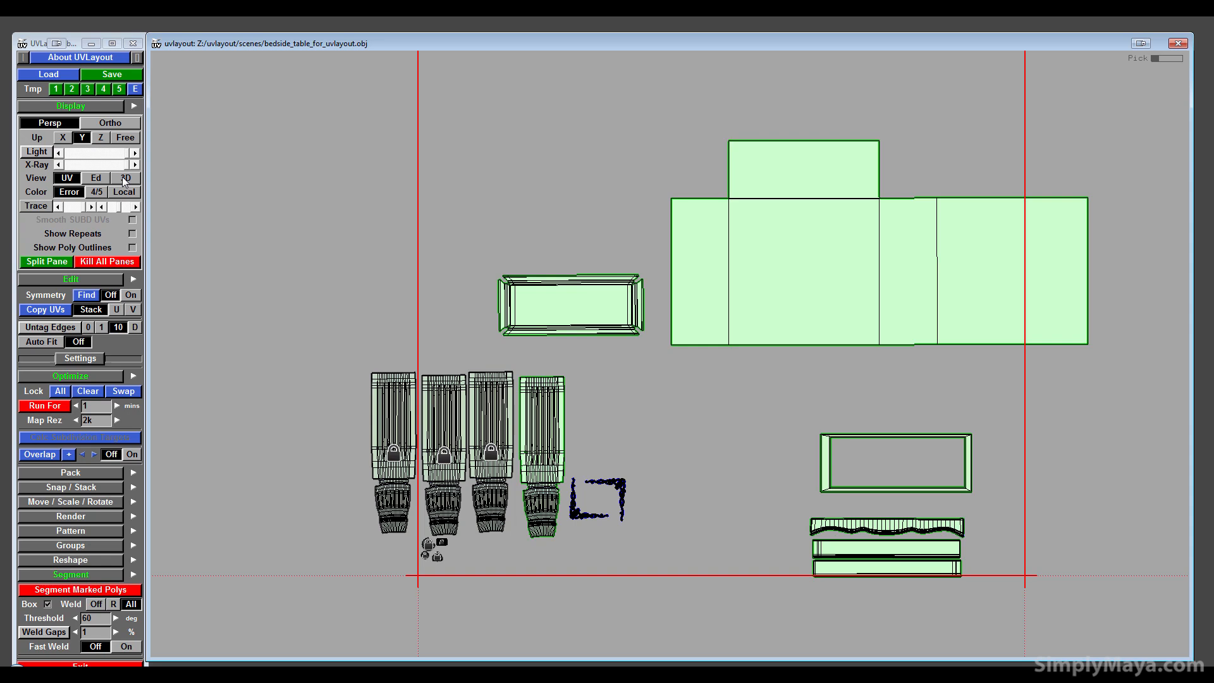
- Show the remaining unflattened parts in the edit view and mark the edge loop just beneath the tabletop's upper surface for cutting
click(105, 179)
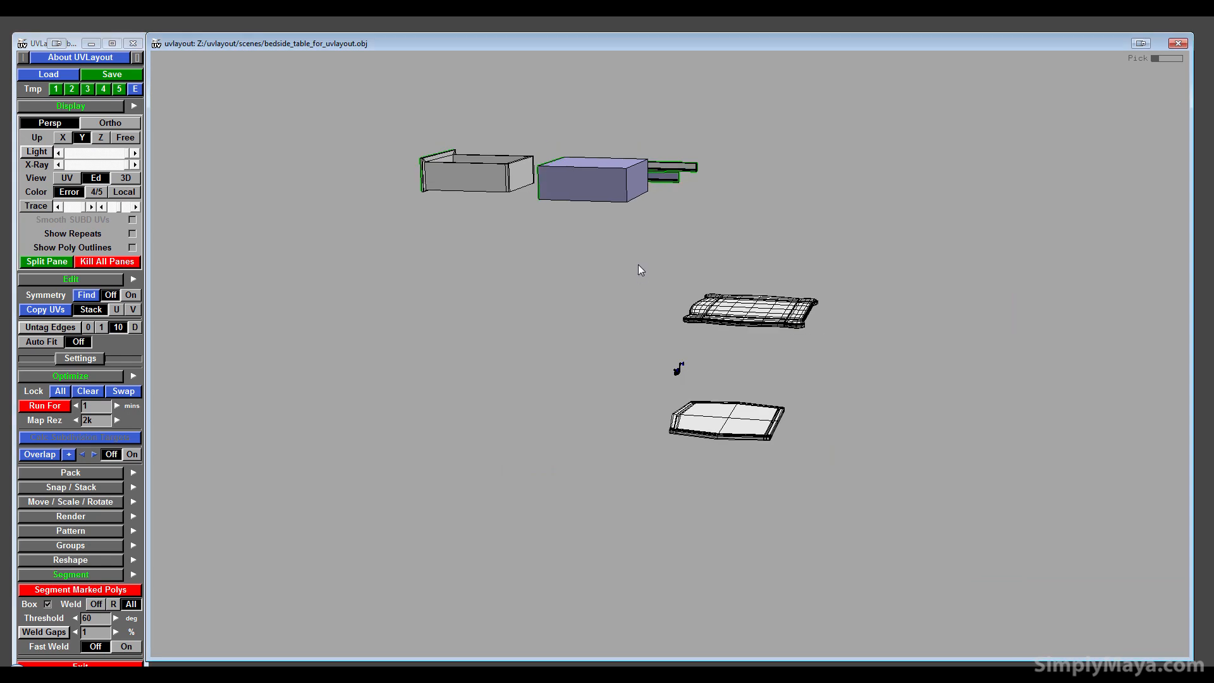
drag(618, 306, 640, 397)
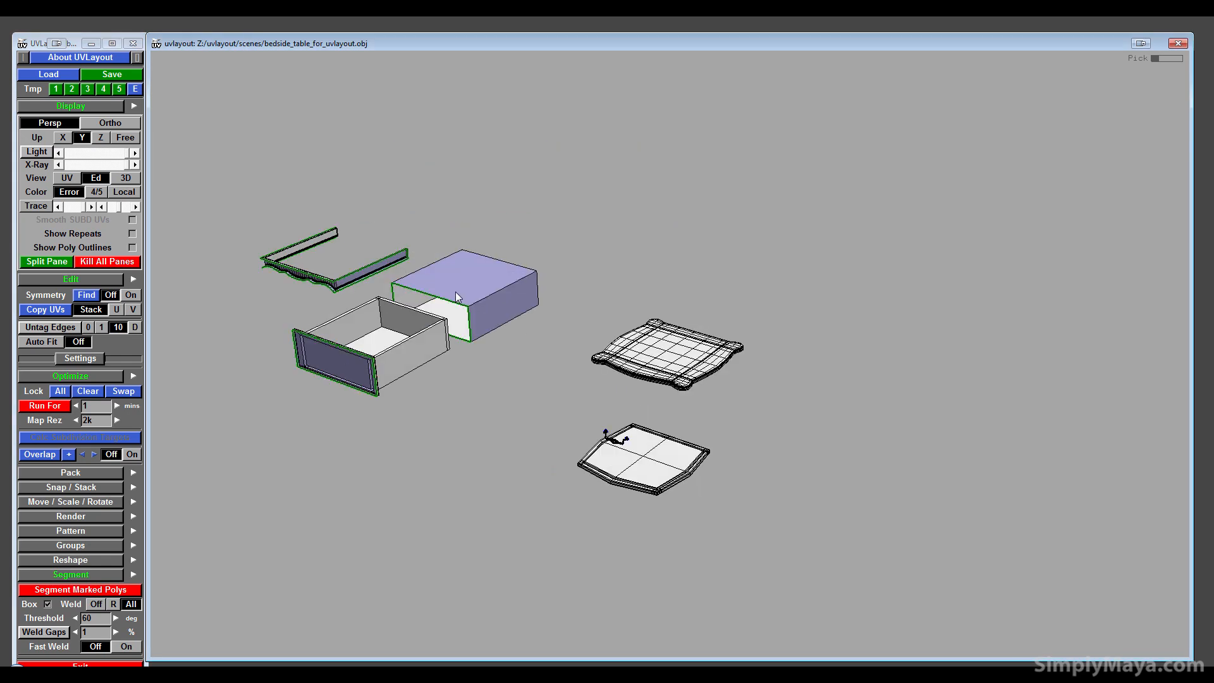
middle_drag(360, 215, 304, 179)
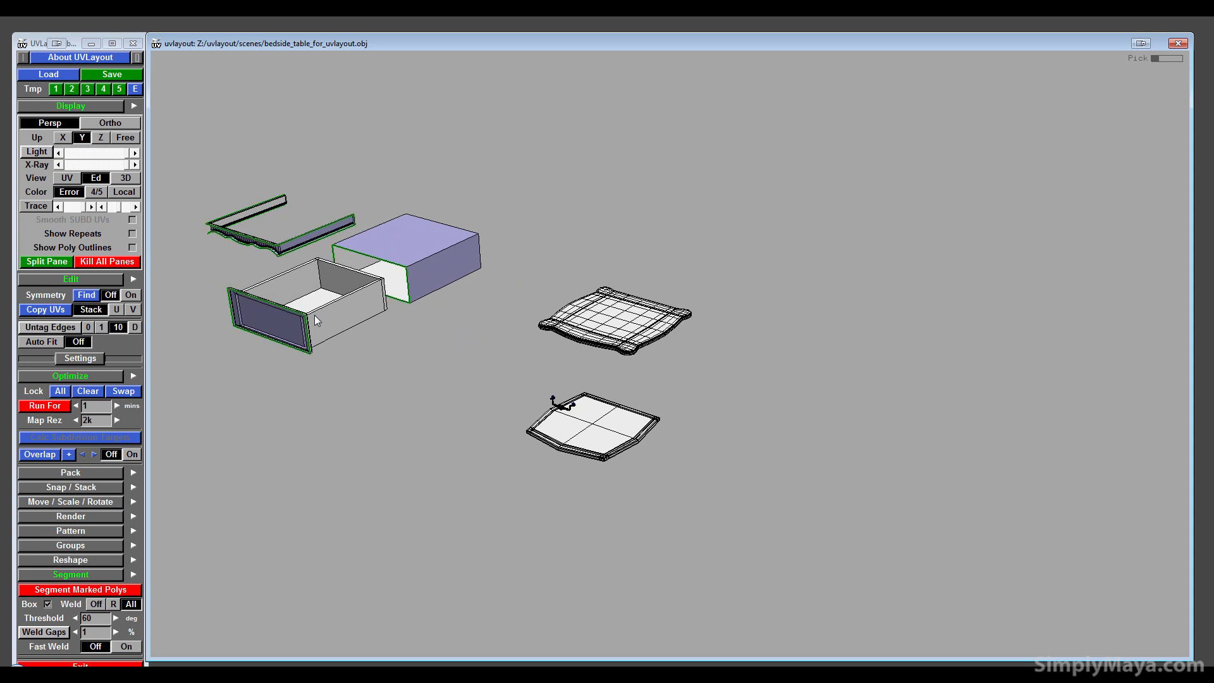
right_drag(672, 537, 576, 343)
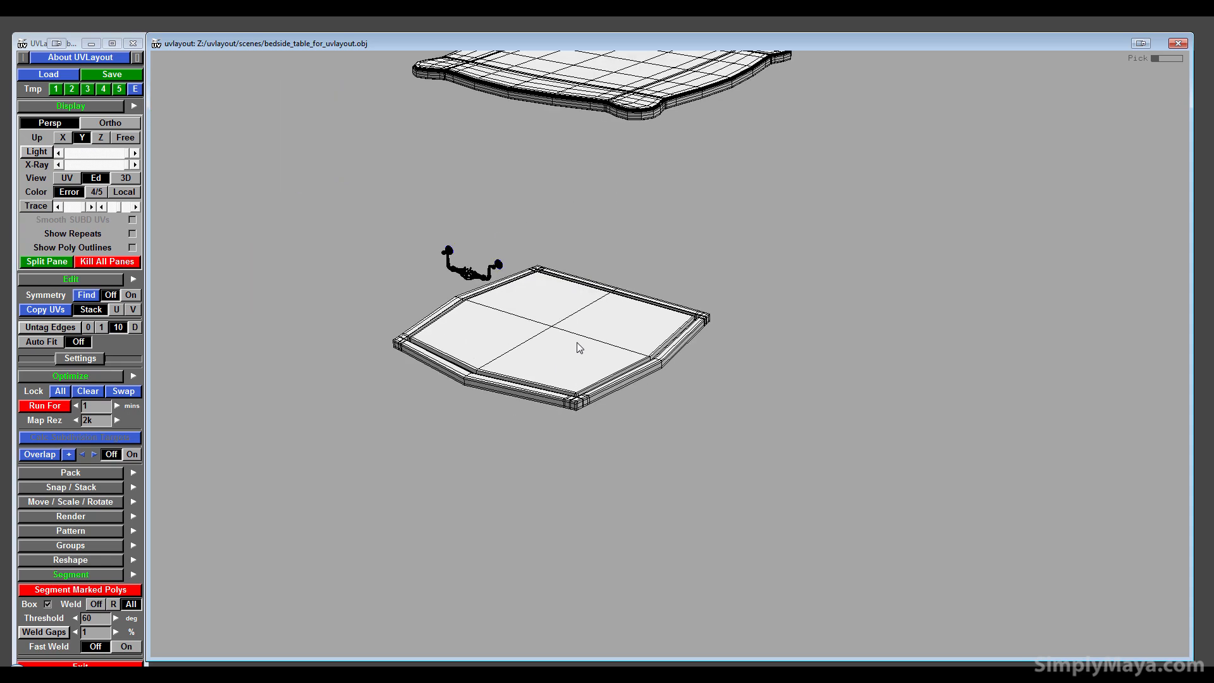
middle_drag(577, 447, 579, 650)
drag(597, 294, 515, 374)
right_drag(514, 373, 538, 347)
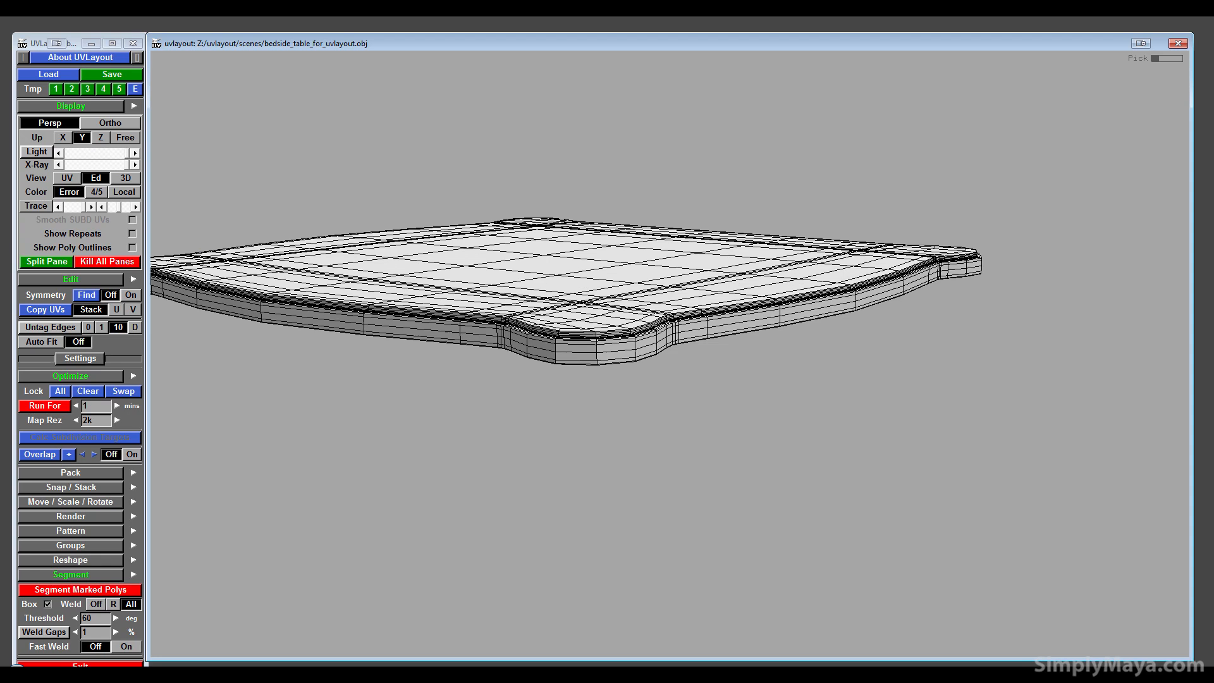
middle_drag(537, 346, 535, 415)
right_drag(535, 415, 1211, 453)
drag(554, 579, 534, 463)
right_drag(534, 462, 723, 475)
drag(723, 476, 682, 515)
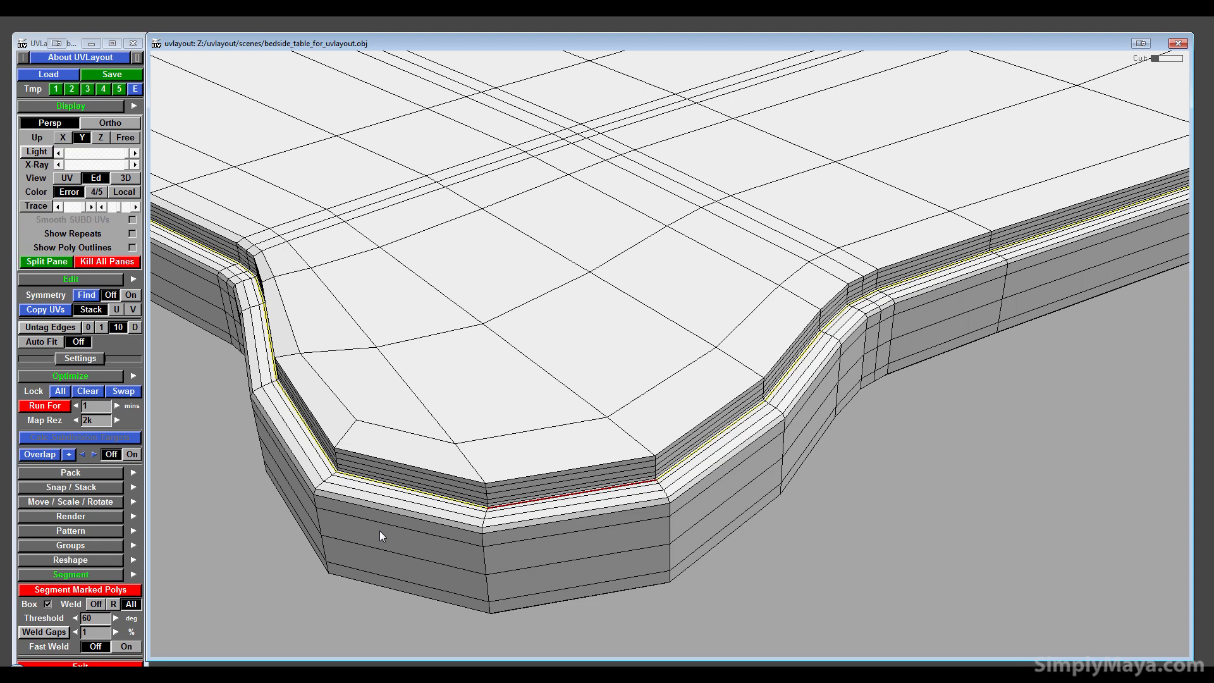
- Detach the tabletop's upper surface along the marked edge loop and move it away from the rest
drag(379, 531, 464, 486)
middle_drag(465, 486, 795, 188)
right_drag(796, 189, 587, 404)
middle_drag(587, 403, 962, 134)
drag(523, 427, 715, 297)
right_drag(715, 298, 574, 403)
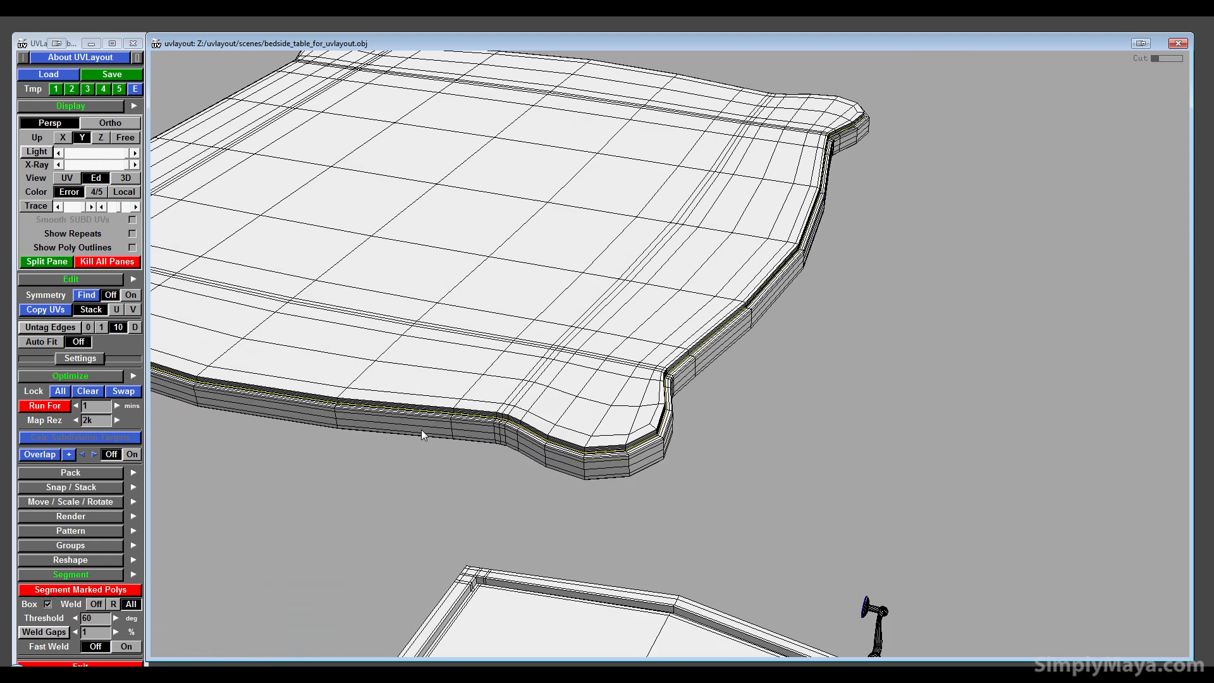
drag(421, 430, 498, 433)
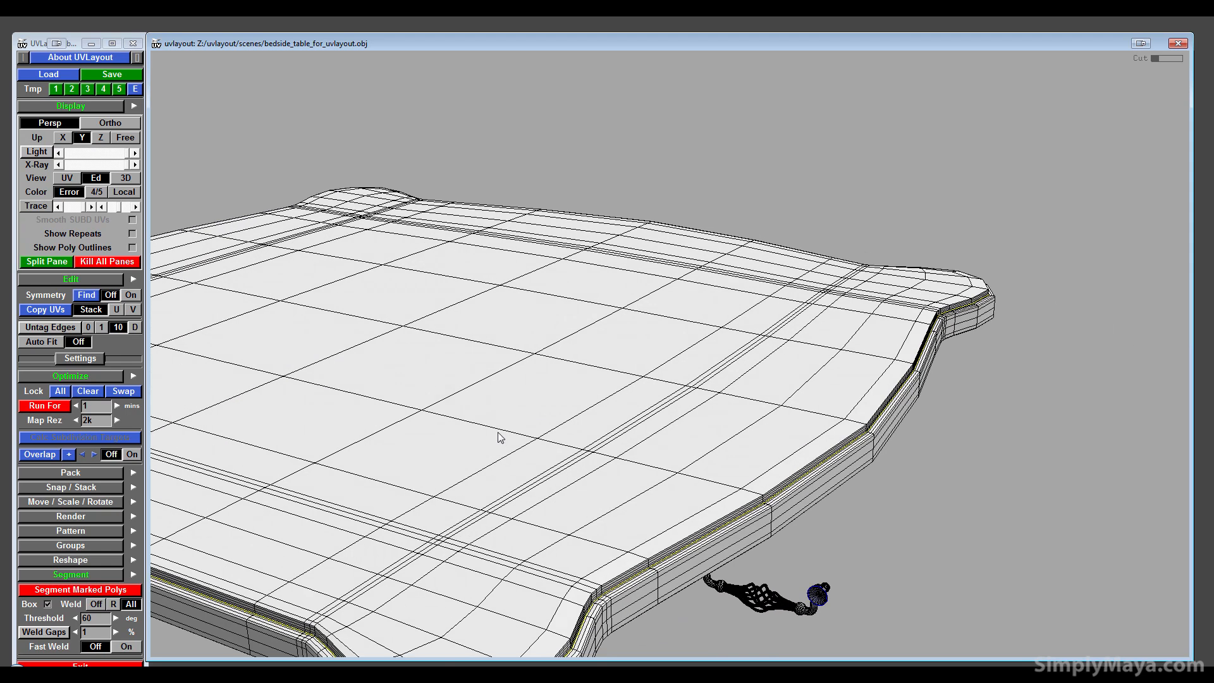
key(Return)
middle_drag(435, 449, 686, 107)
right_drag(628, 336, 585, 375)
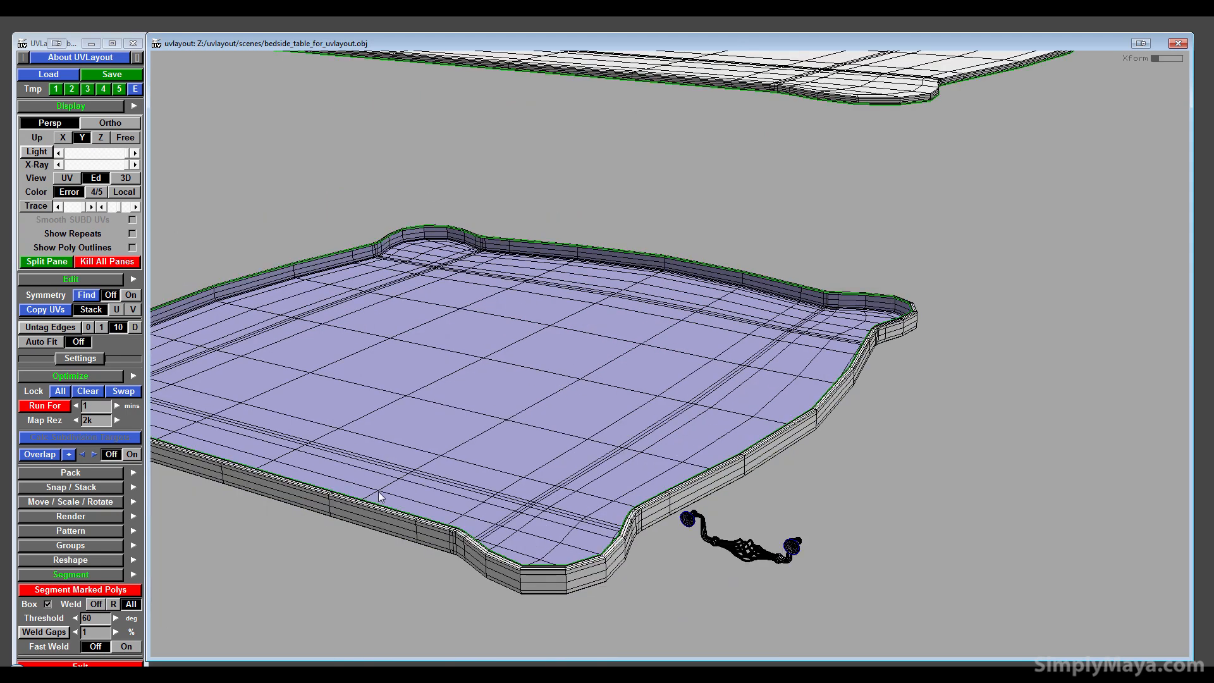
- Cut the tabletop along the lower edge loop of its rim and detach the underside
drag(379, 496, 366, 378)
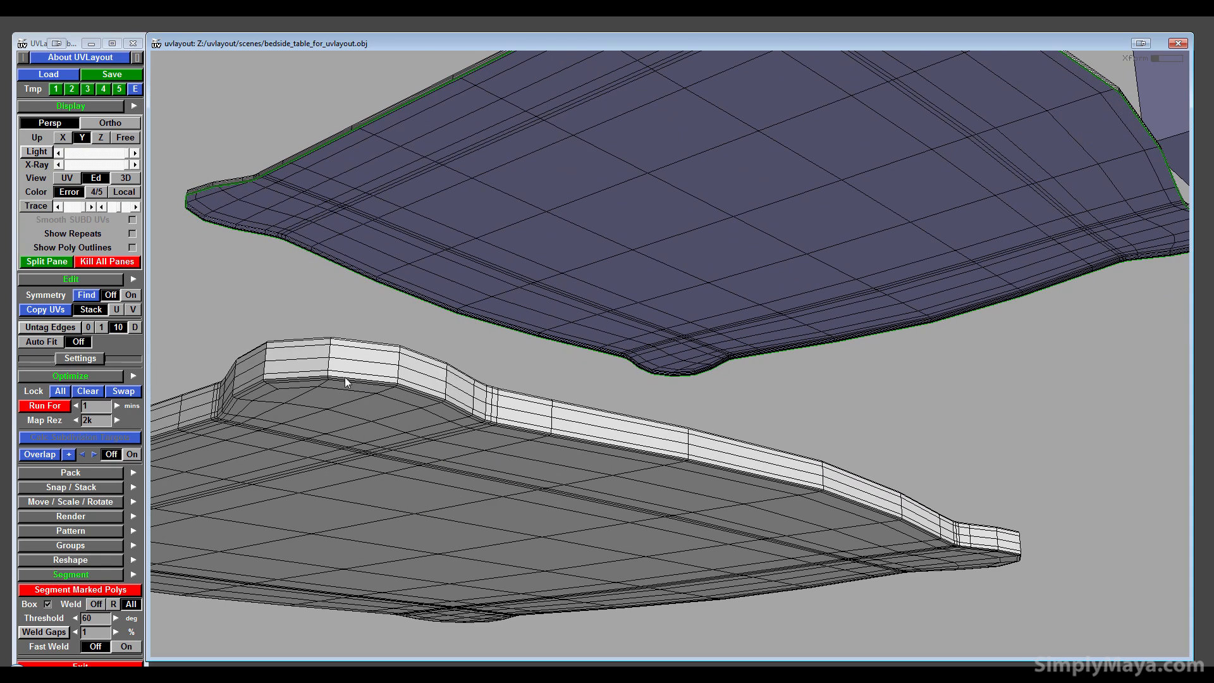
key(c)
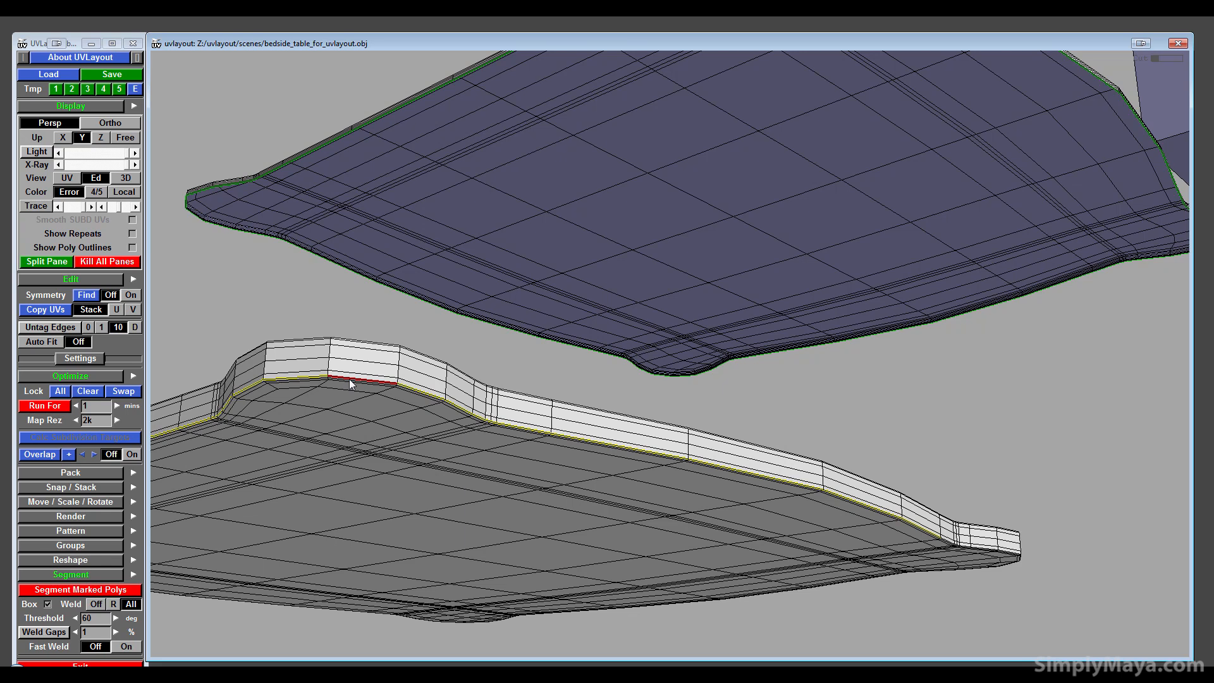
drag(998, 545, 741, 306)
key(c)
key(Return)
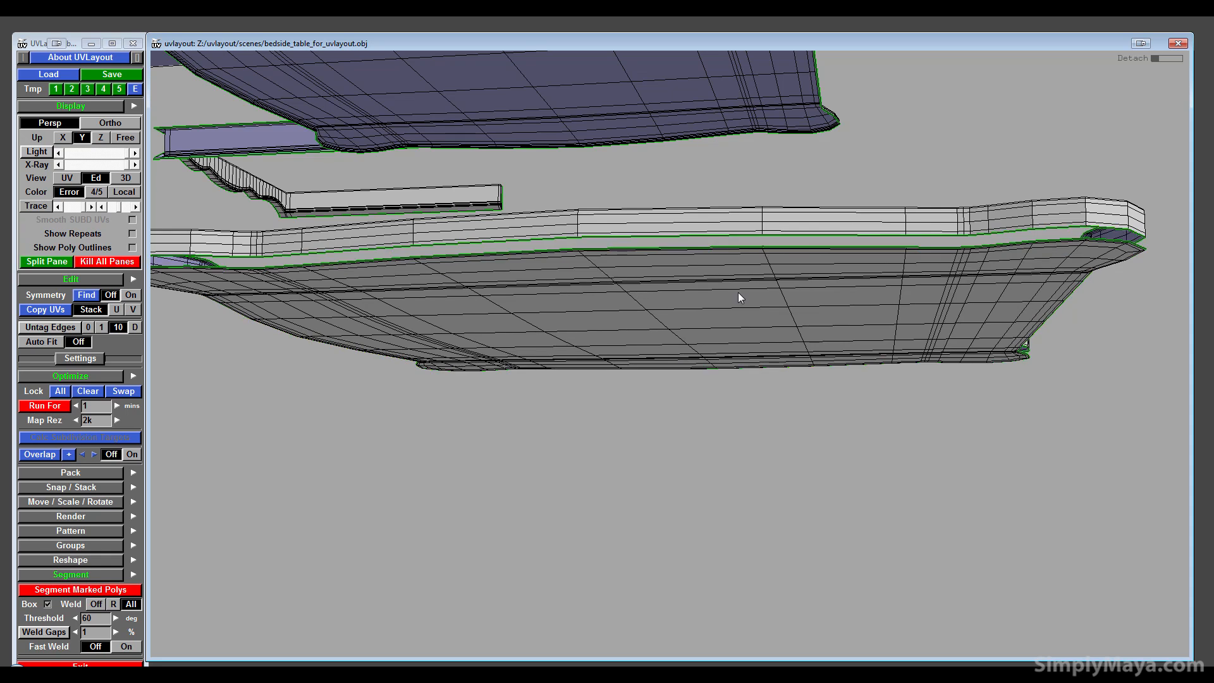
- Move the detached tabletop underside well clear of the rim strip and upper surface
middle_drag(738, 292, 710, 506)
right_drag(752, 504, 613, 449)
middle_drag(614, 449, 577, 557)
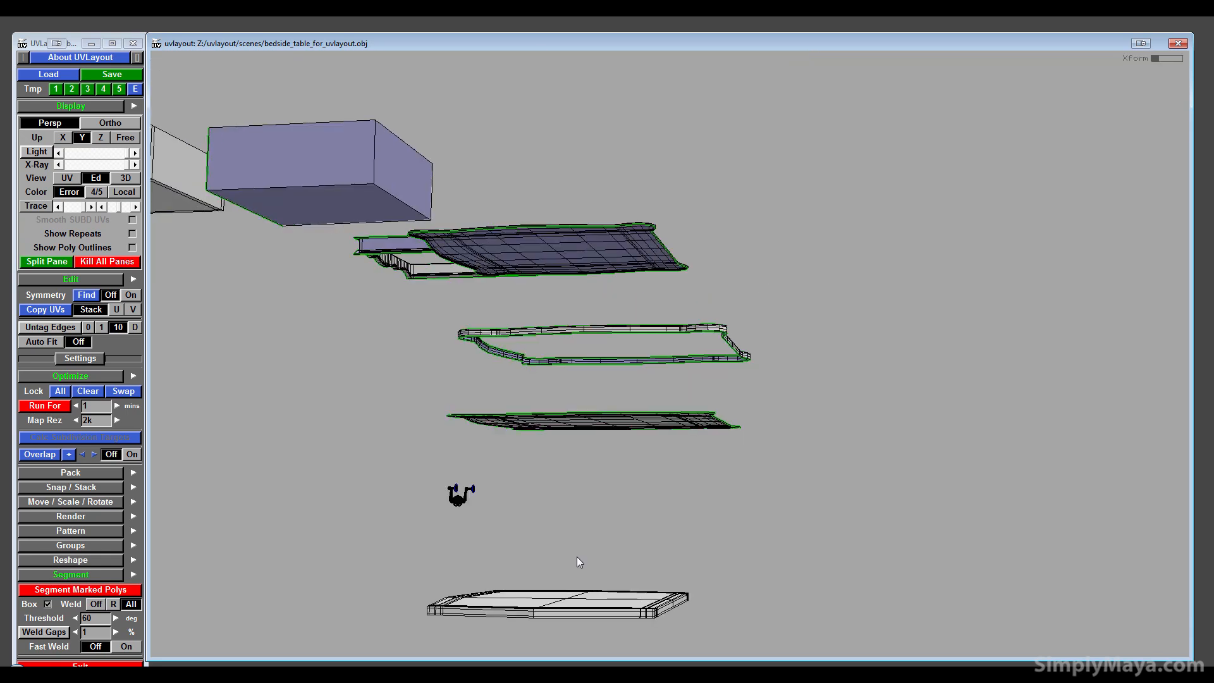
drag(576, 557, 591, 613)
middle_drag(582, 461, 275, 76)
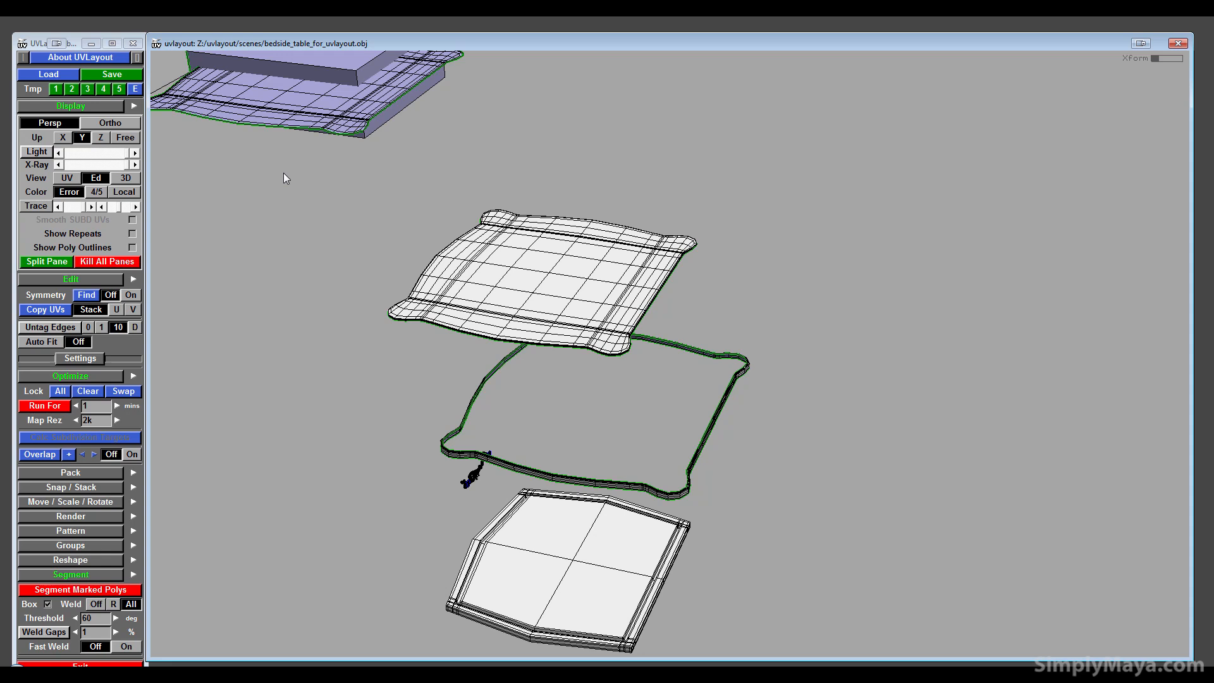
right_drag(283, 174, 535, 258)
middle_drag(500, 237, 423, 91)
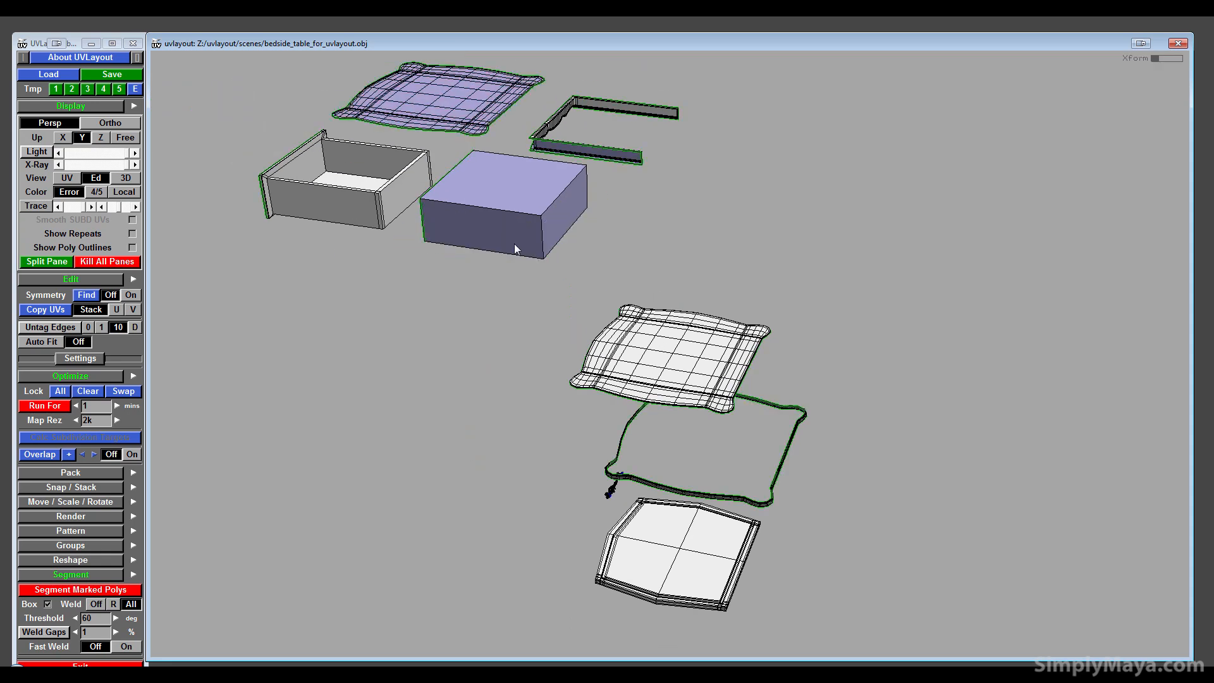
- Split the tabletop's closed rim strip open at a vertical edge along one side
drag(514, 244, 588, 397)
right_drag(588, 397, 617, 414)
middle_drag(616, 414, 664, 362)
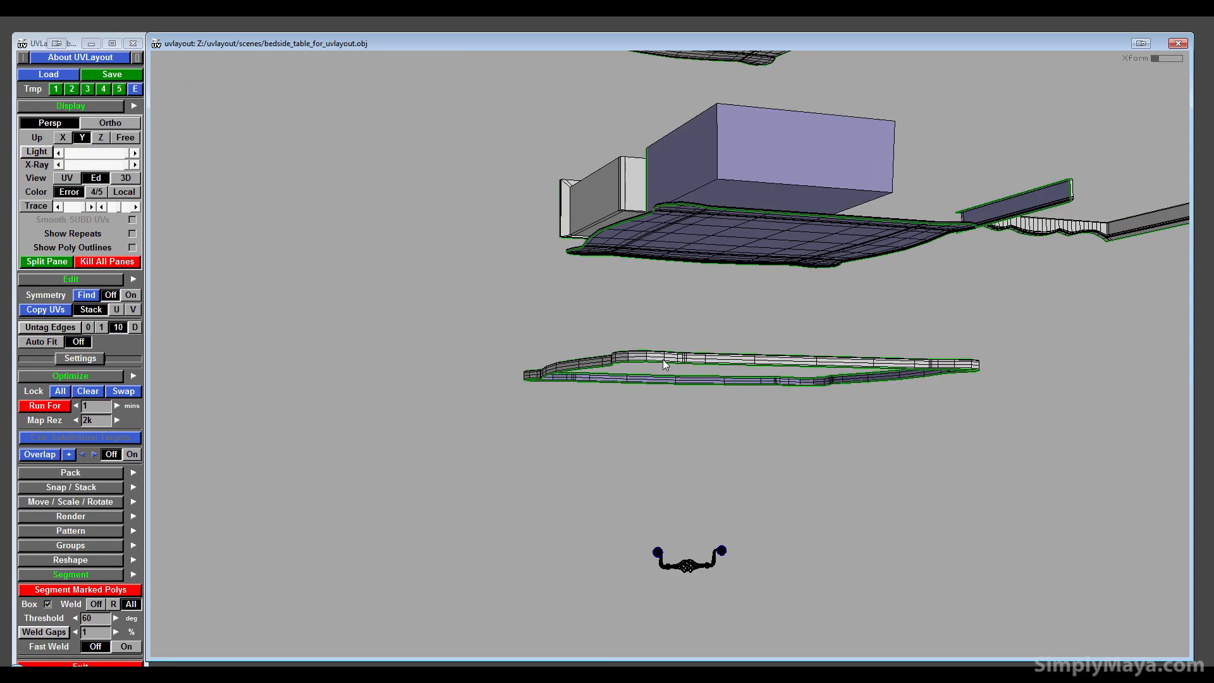
drag(664, 362, 541, 425)
right_drag(602, 466, 815, 434)
drag(814, 434, 488, 461)
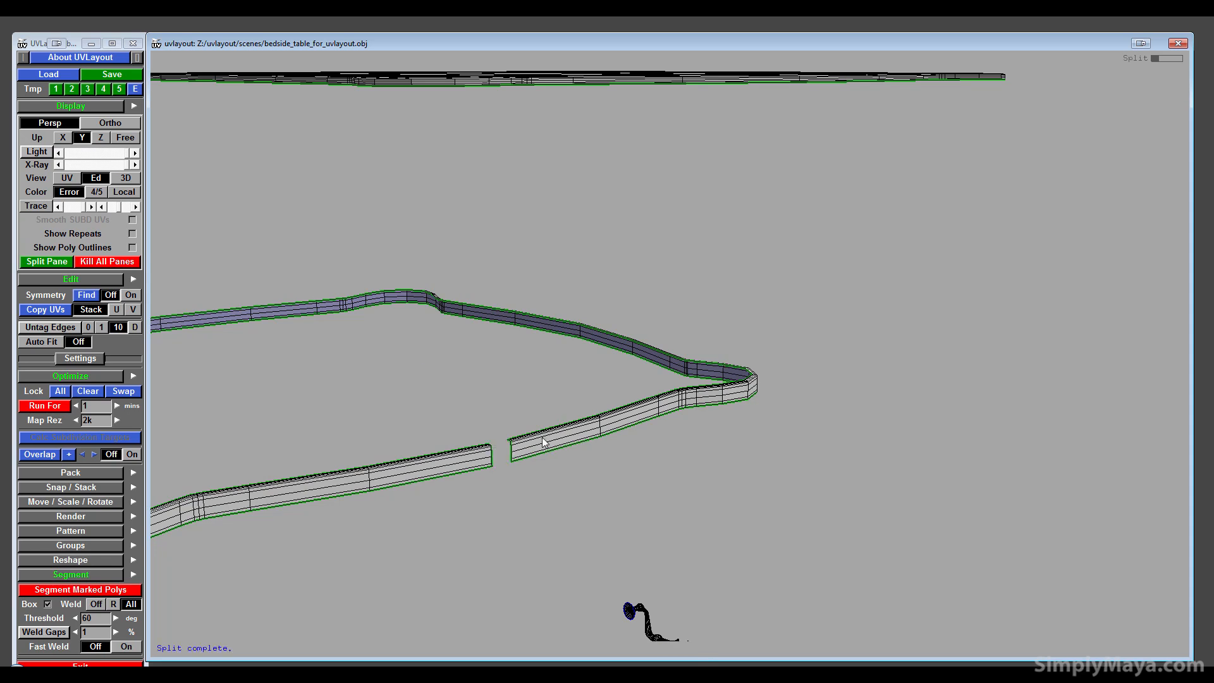
drag(545, 443, 583, 436)
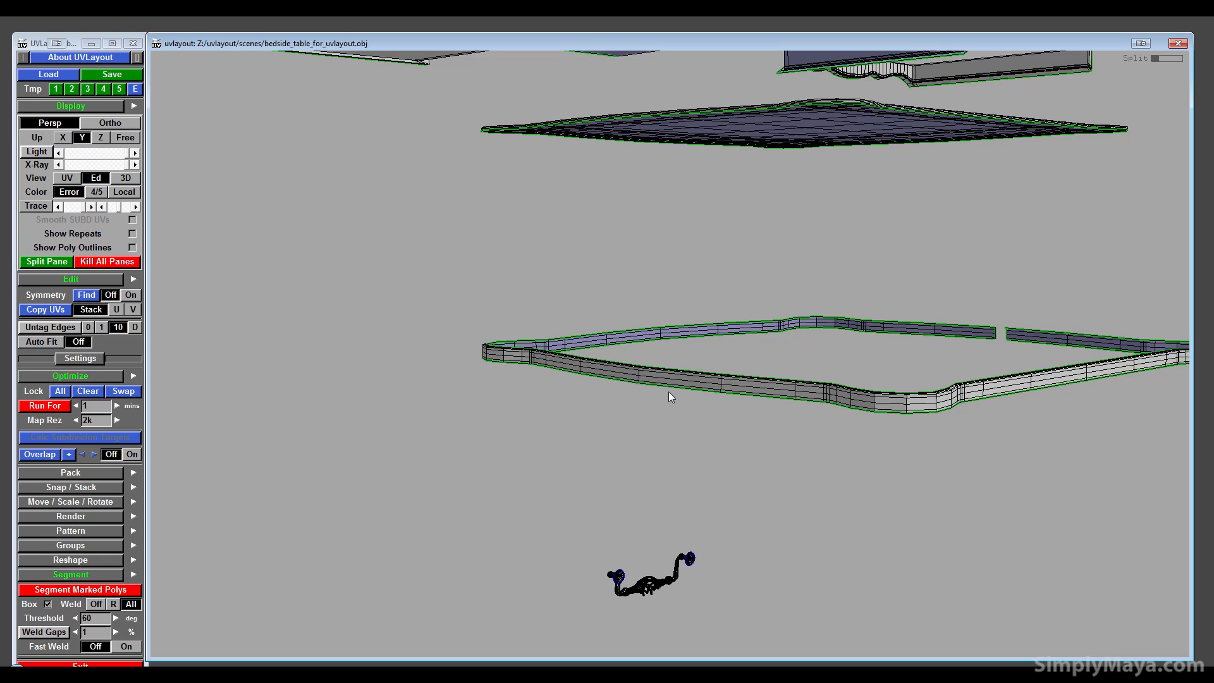
drag(669, 392, 704, 383)
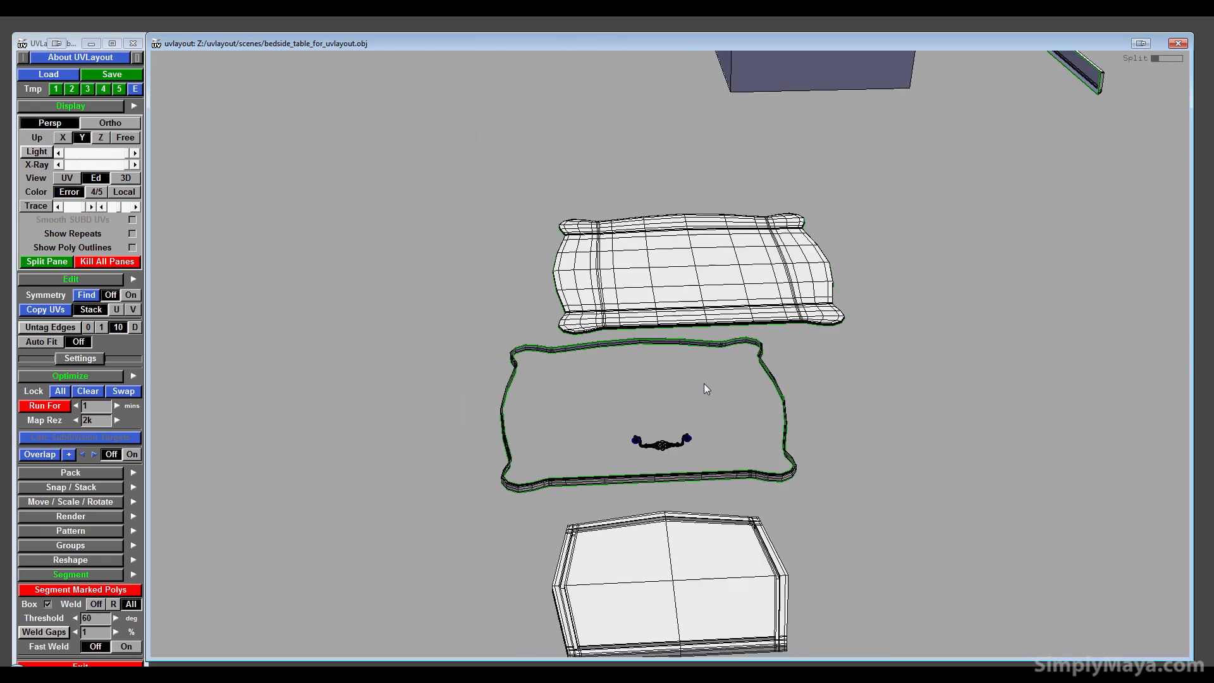
- Drop the separated tabletop surfaces and the split rim strip into UV space
right_drag(704, 384, 681, 348)
drag(681, 347, 701, 349)
right_drag(701, 349, 607, 376)
drag(522, 463, 671, 478)
key(d)
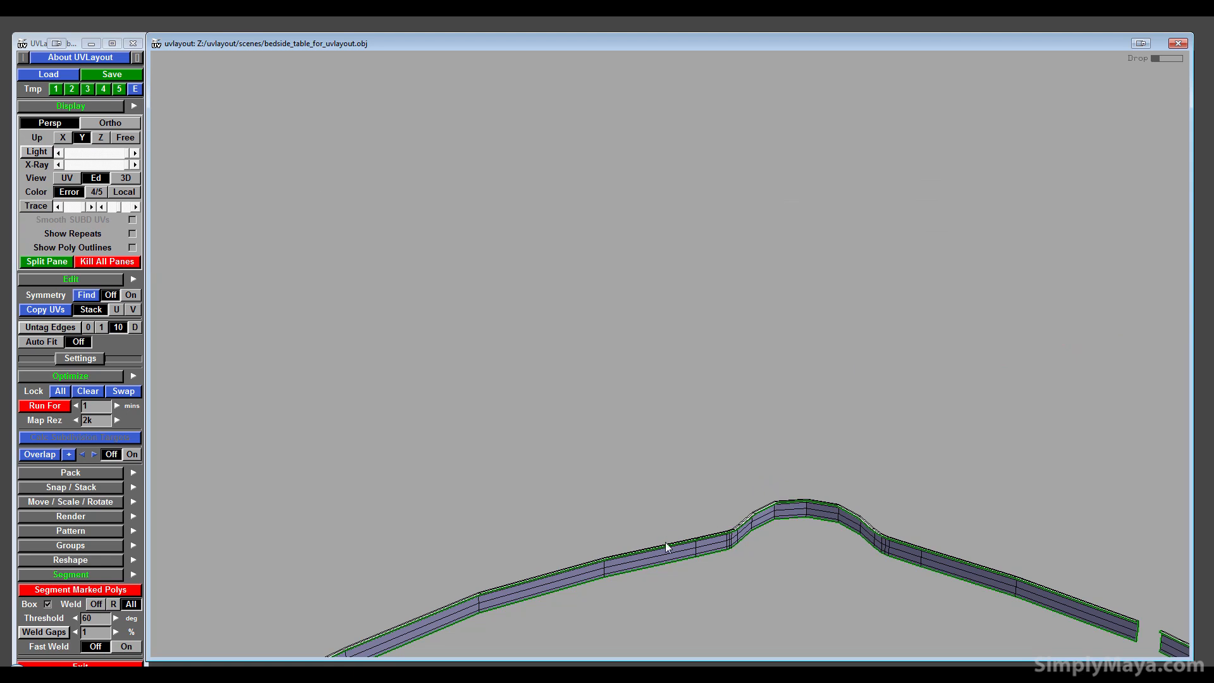
key(d)
- Examine the lower shelf's frame, its corners and the groove around the raised inner panel
right_drag(674, 551, 595, 606)
drag(594, 605, 686, 623)
middle_drag(632, 623, 668, 525)
right_drag(696, 534, 1189, 530)
drag(853, 379, 910, 253)
right_drag(633, 569, 732, 578)
drag(744, 588, 576, 466)
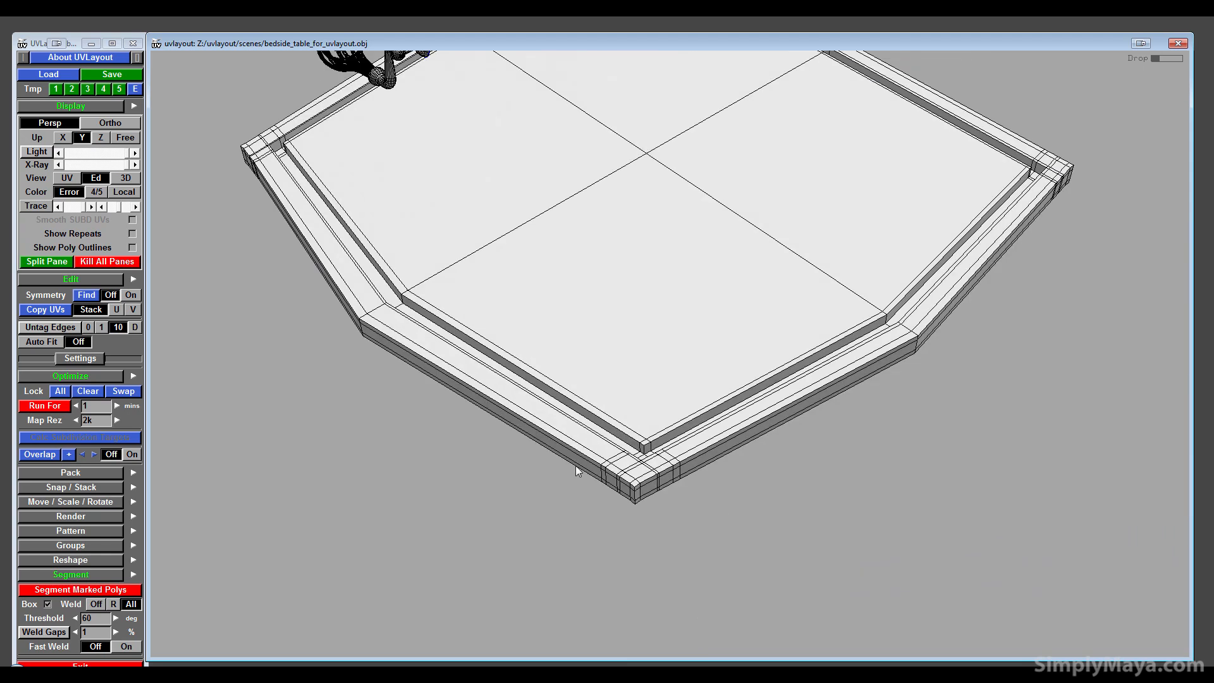
middle_drag(576, 466, 725, 566)
drag(599, 526, 544, 455)
middle_drag(544, 455, 488, 393)
drag(664, 493, 583, 484)
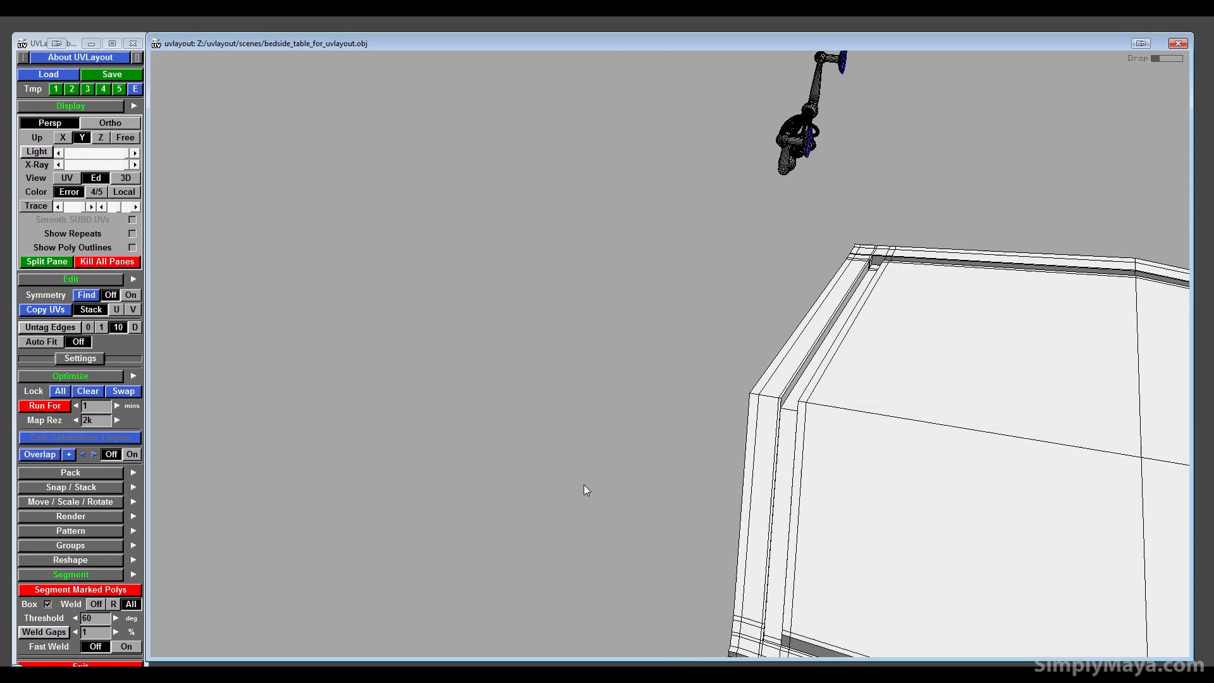
middle_drag(583, 484, 477, 252)
drag(582, 407, 781, 402)
right_drag(780, 401, 628, 342)
middle_drag(609, 379, 581, 429)
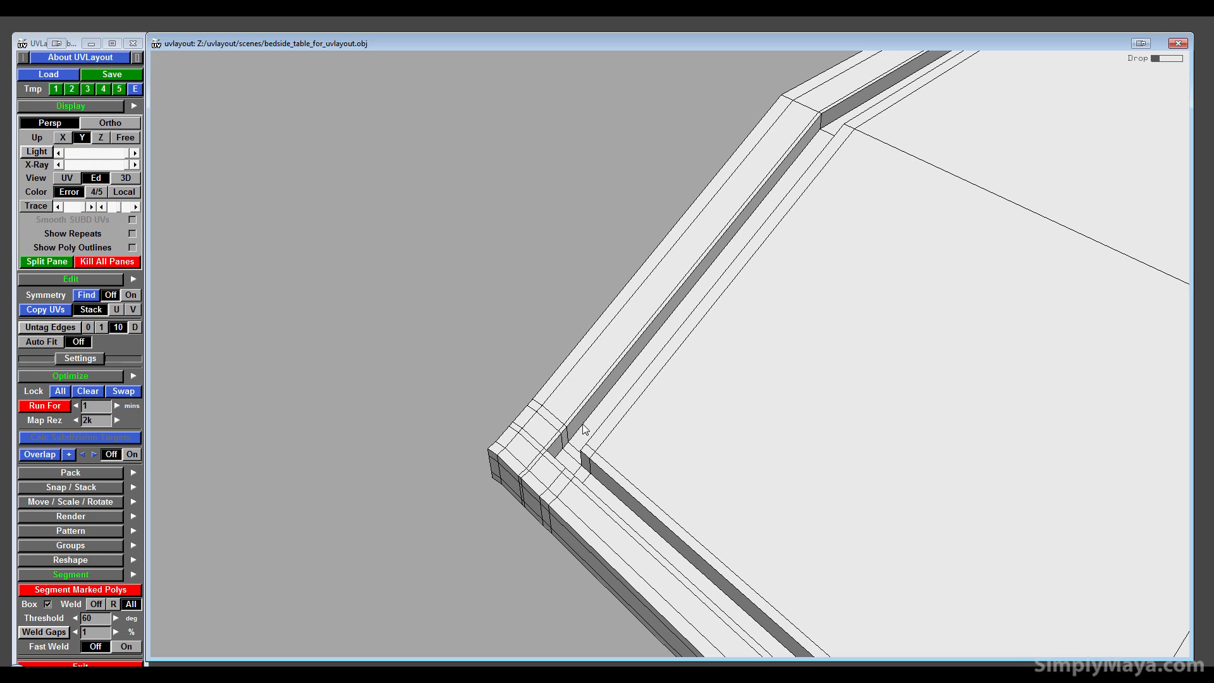
drag(584, 430, 504, 485)
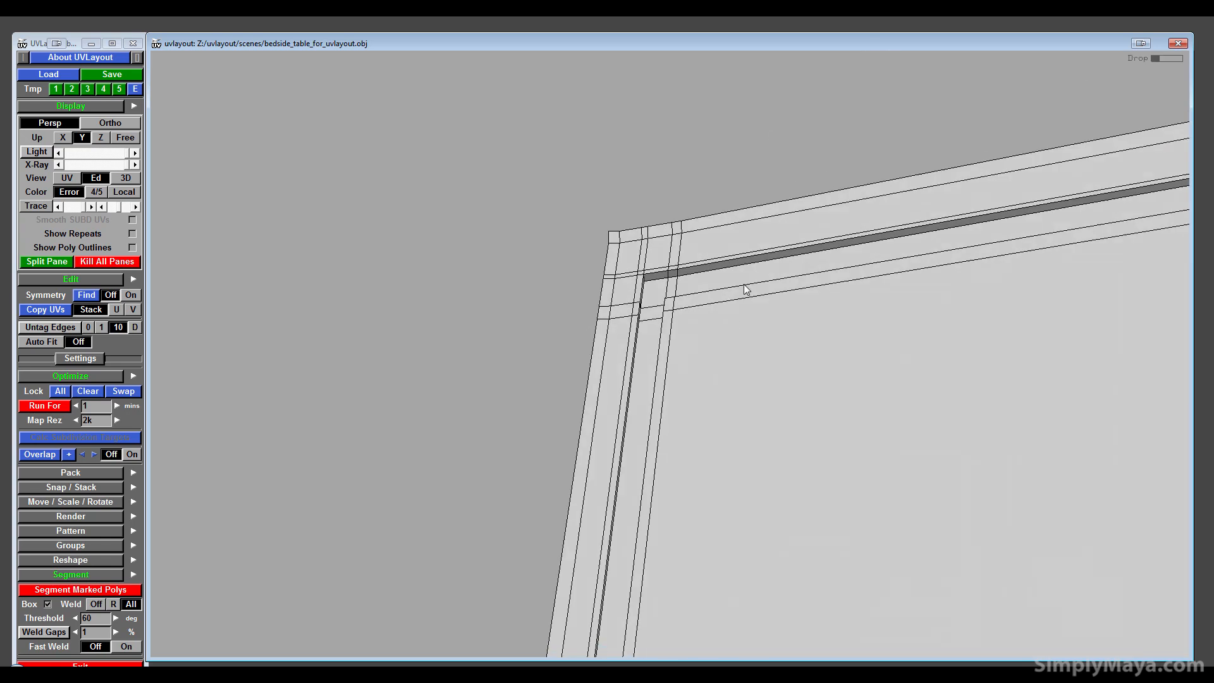
- Cut the lower shelf along the groove's outer edge, detach the raised inner panel and move it away from the frame
key(c)
drag(657, 444, 408, 449)
middle_drag(408, 449, 593, 539)
middle_drag(745, 323, 942, 498)
drag(524, 400, 433, 439)
key(c)
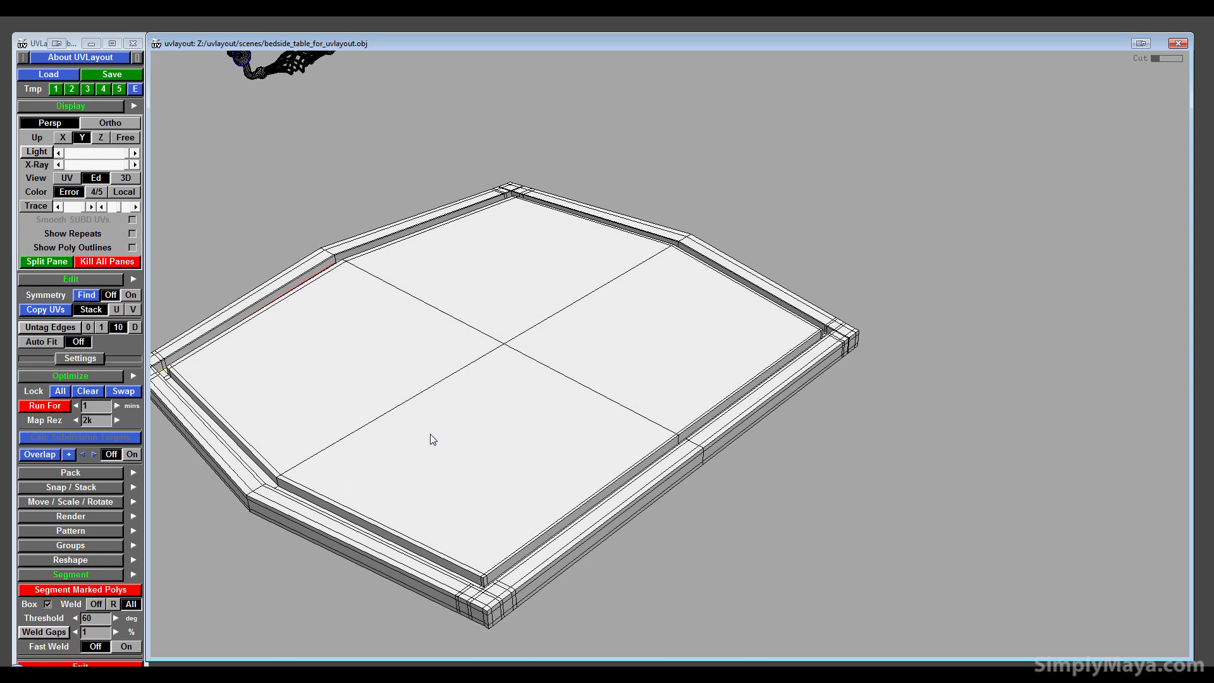
key(Return)
middle_drag(492, 364, 988, 138)
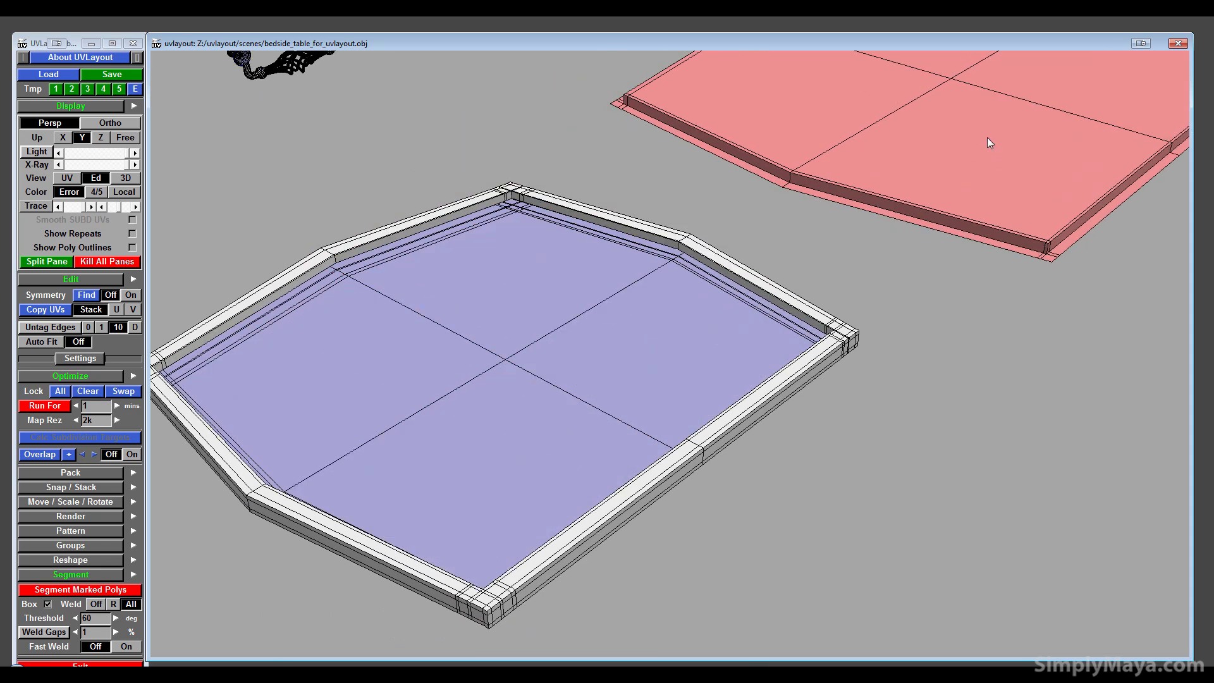
- Split one corner of the detached inner panel along the raised wall's vertical edge and across the groove floor
drag(587, 441, 941, 461)
right_drag(940, 461, 1037, 457)
middle_drag(411, 469, 429, 360)
right_drag(468, 405, 911, 444)
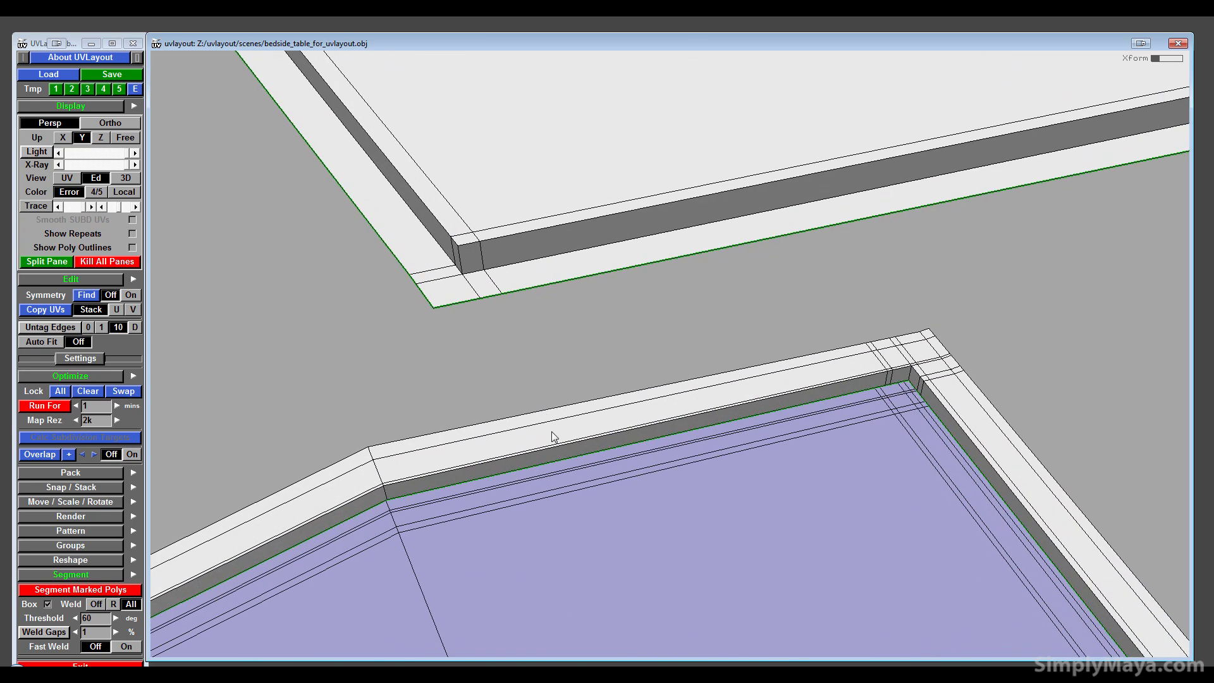
drag(551, 431, 572, 477)
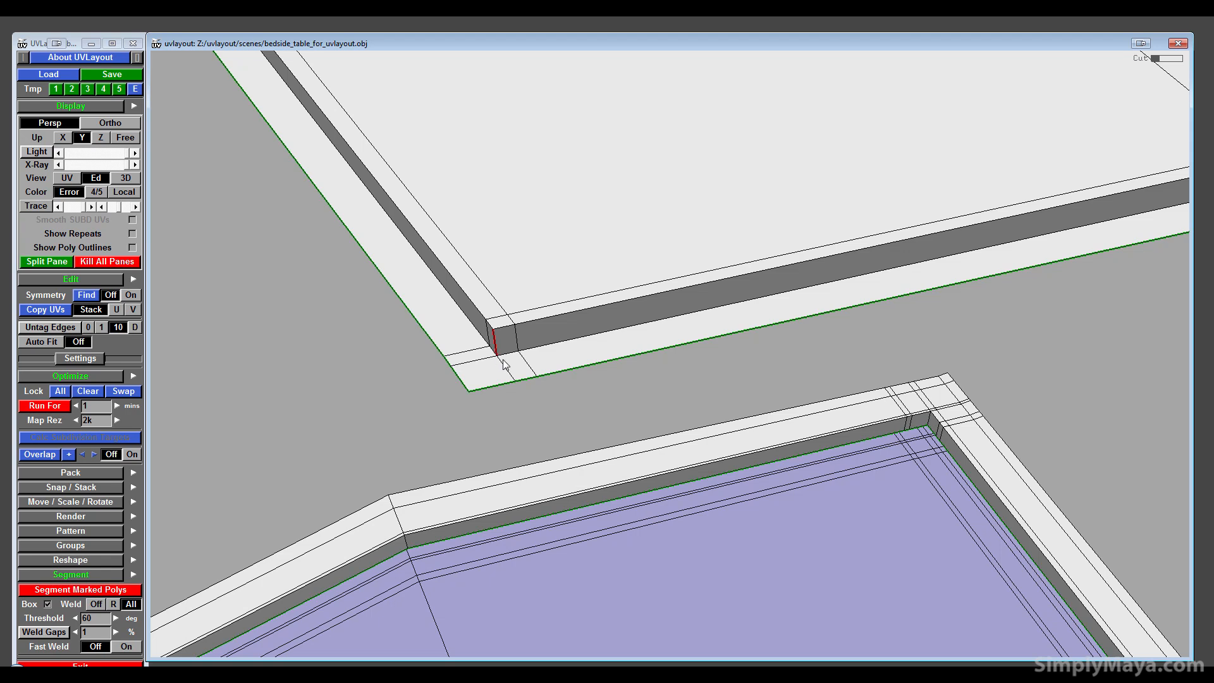
key(c)
key(Return)
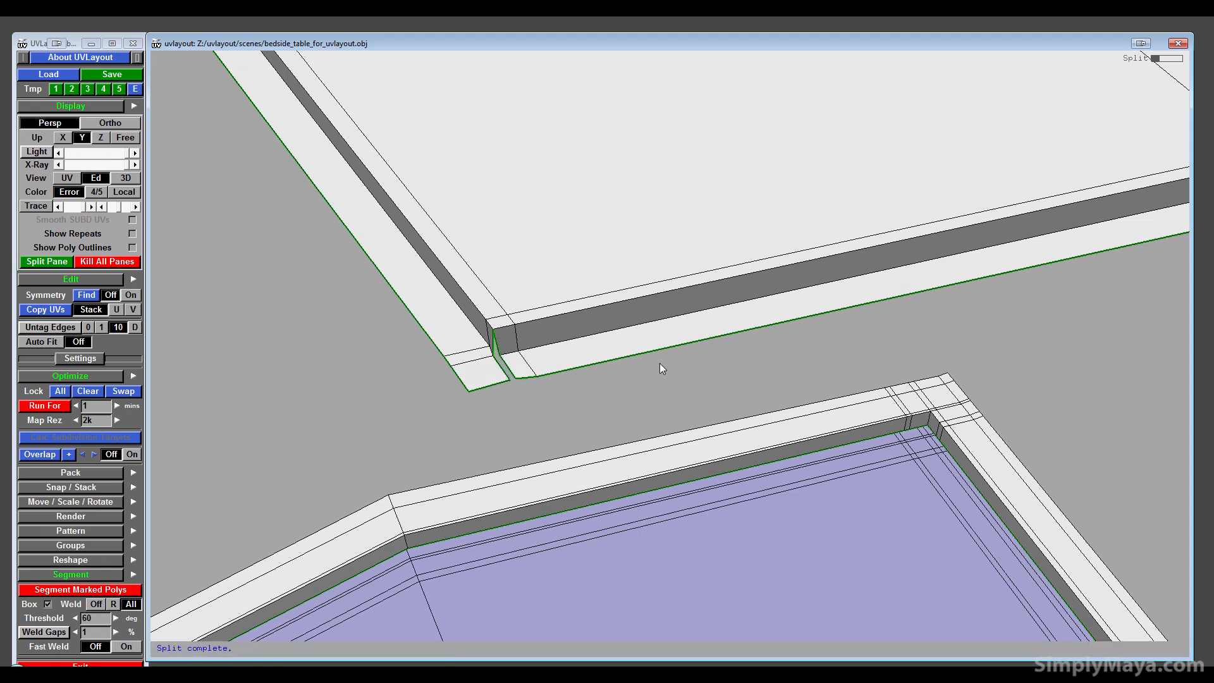
- Split two more corners of the detached inner panel along the raised wall's vertical edges and across the groove floor
drag(700, 352, 578, 328)
middle_drag(578, 327, 428, 411)
drag(428, 411, 468, 393)
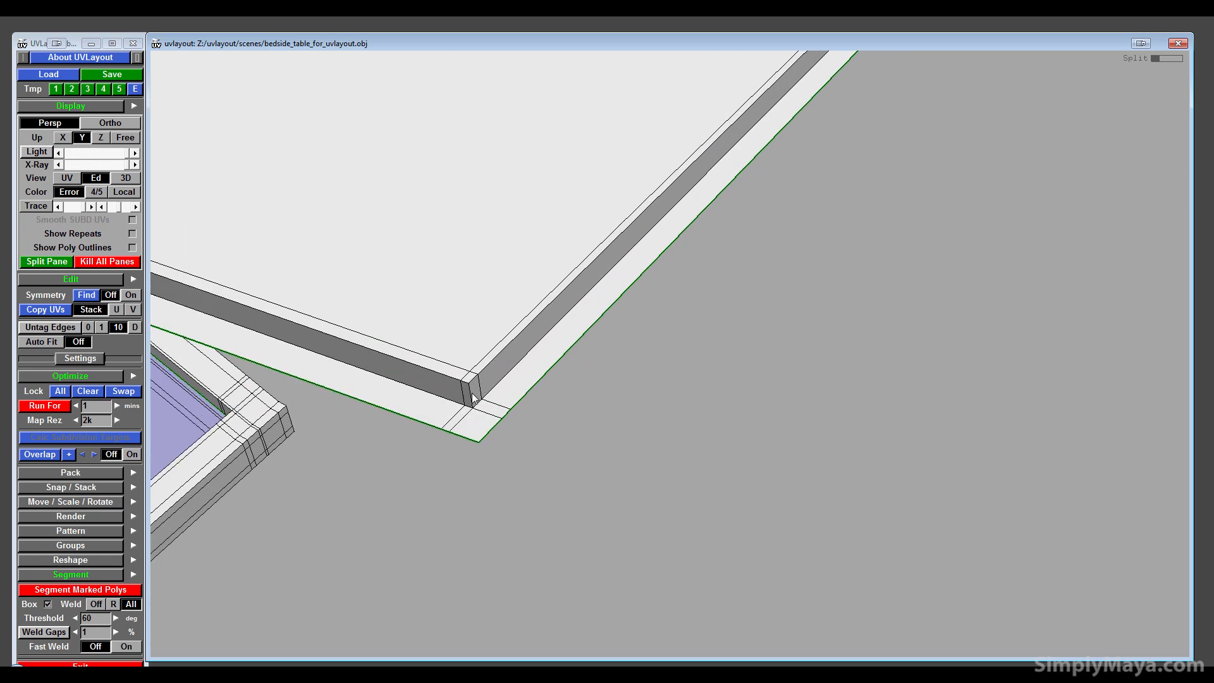
key(c)
key(Return)
drag(583, 312, 473, 351)
key(c)
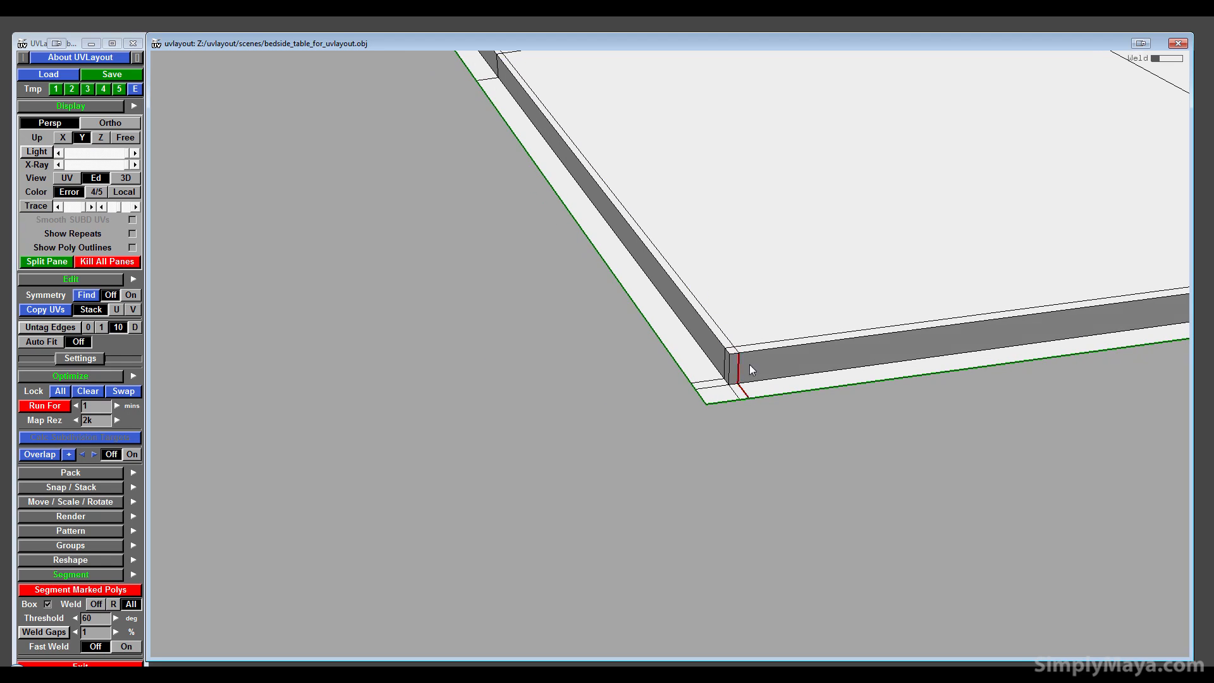
drag(773, 379, 700, 294)
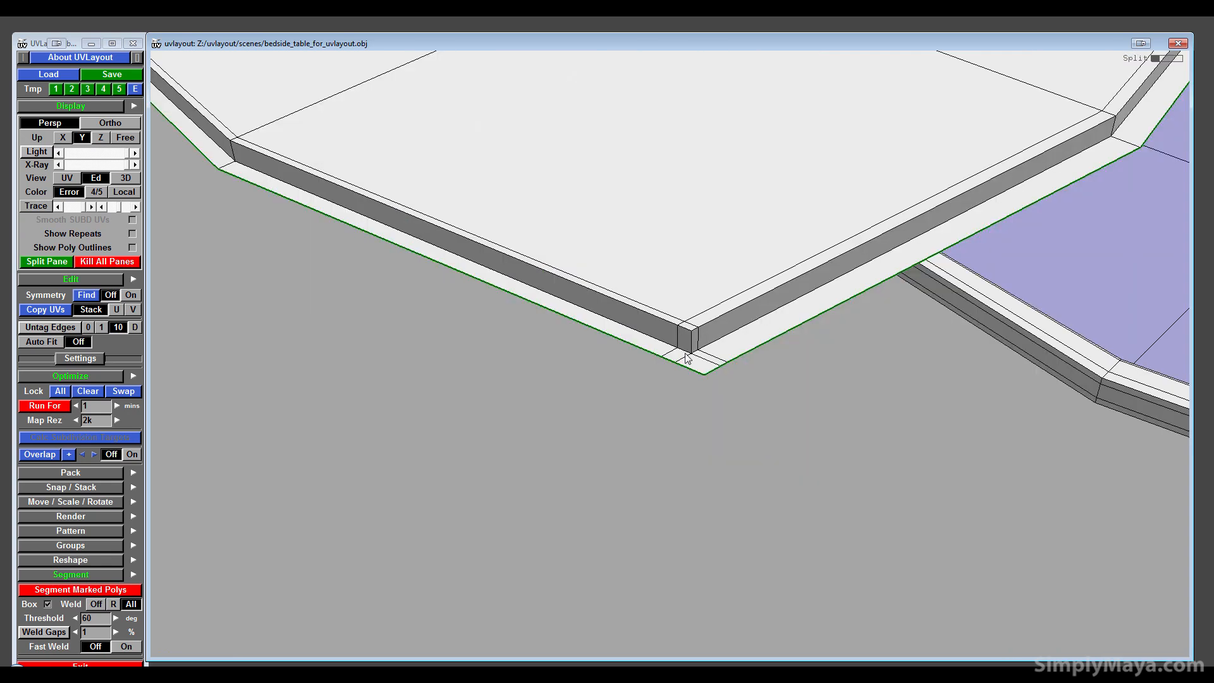
- Split the inner panel's remaining corner along its vertical wall edge and drop the panel into UV space
drag(687, 358, 692, 349)
key(c)
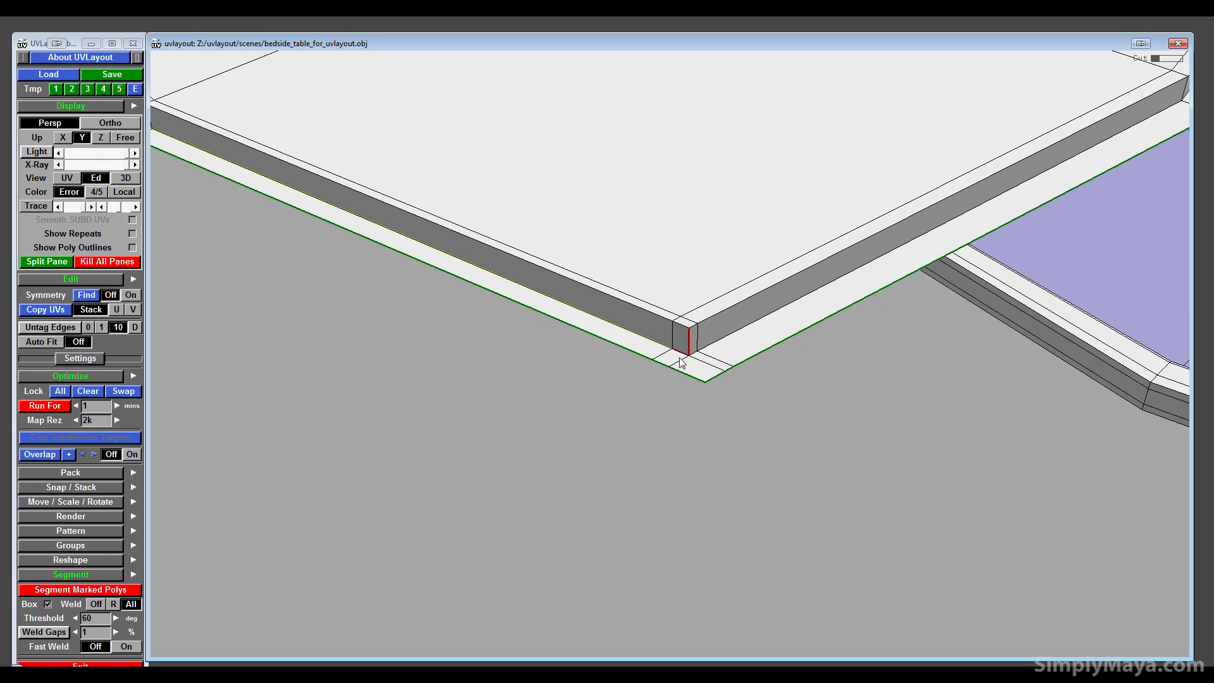
key(c)
key(w)
key(shift+s)
mouse_move(648, 333)
right_down()
mouse_move(647, 309)
mouse_move(662, 318)
right_up()
drag(661, 318, 729, 273)
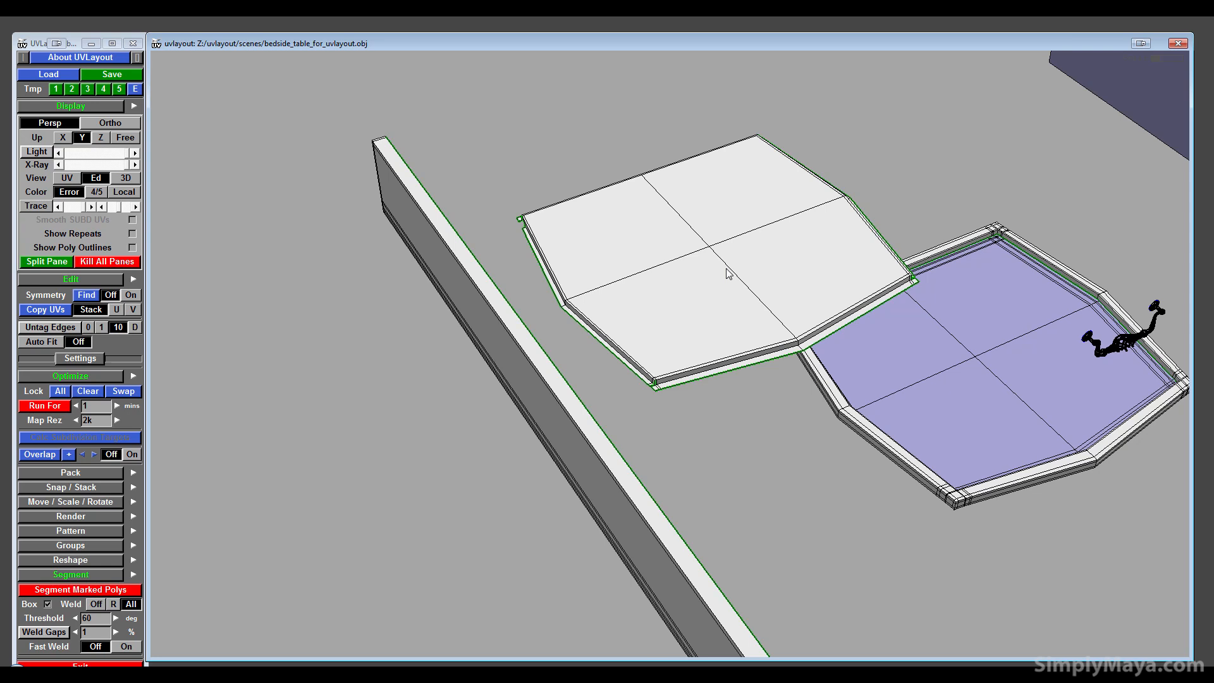
key(d)
- Mark the lower outer edge of the shelf frame for cutting along its first sides
drag(885, 461, 852, 510)
right_drag(852, 509, 737, 520)
drag(737, 519, 613, 476)
drag(627, 517, 777, 399)
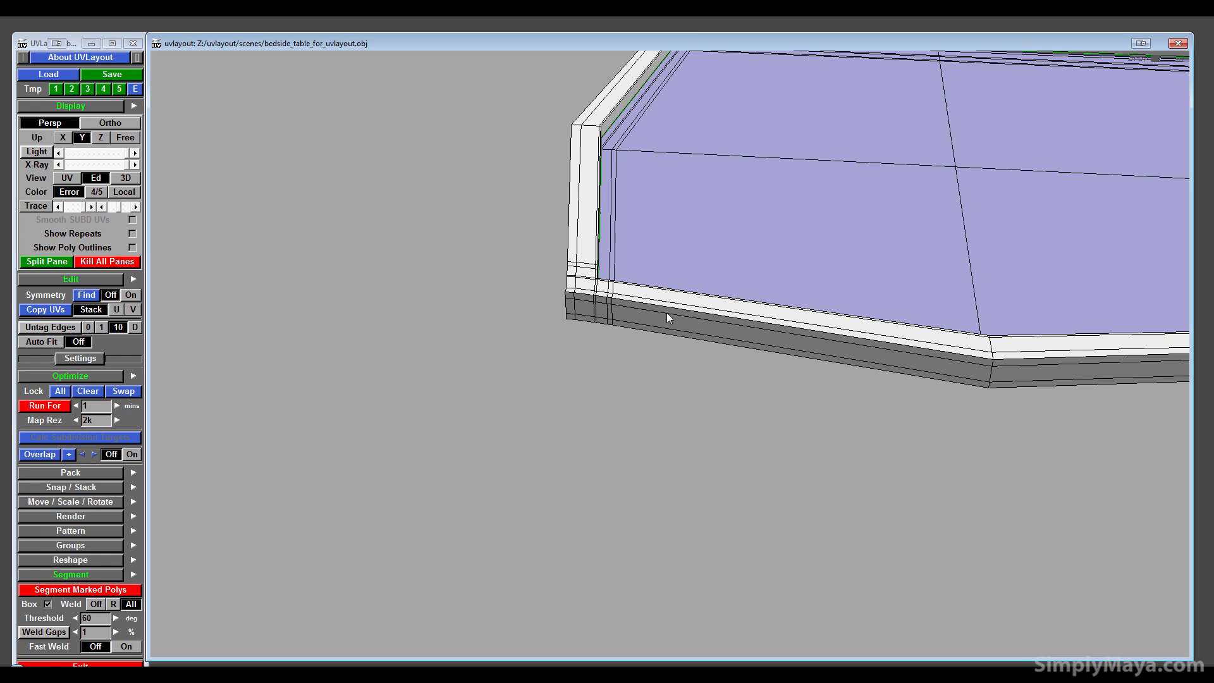
drag(667, 312, 658, 353)
key(c)
key(c)
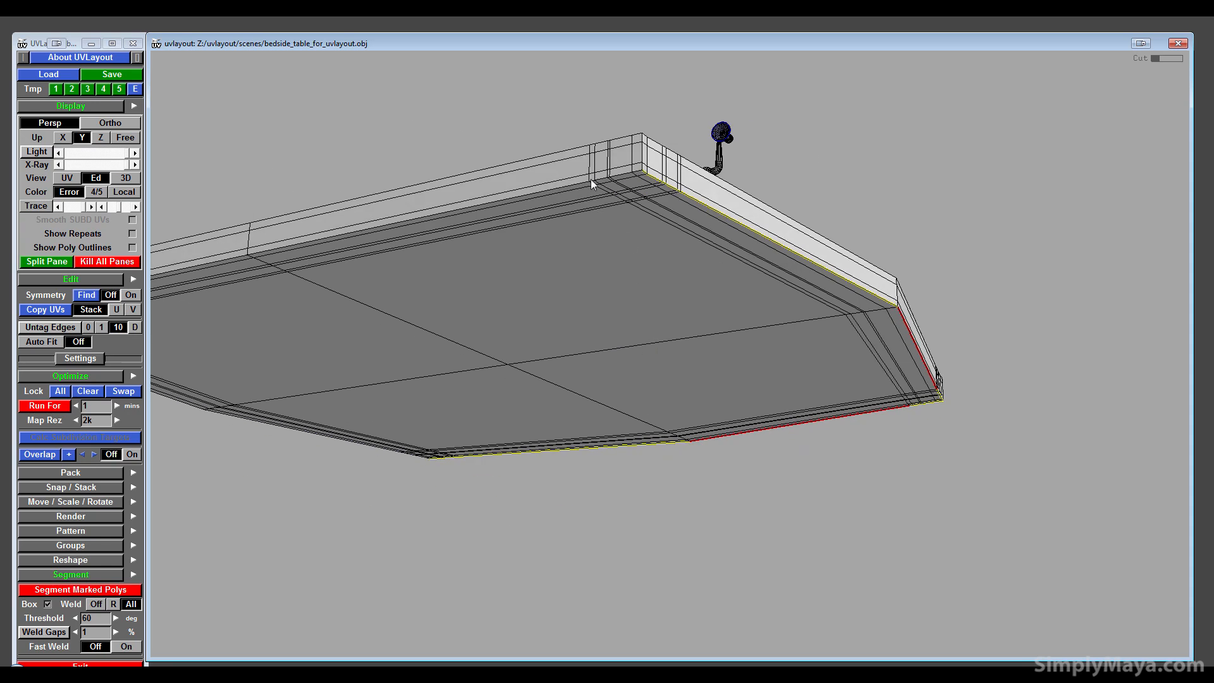
drag(590, 179, 563, 256)
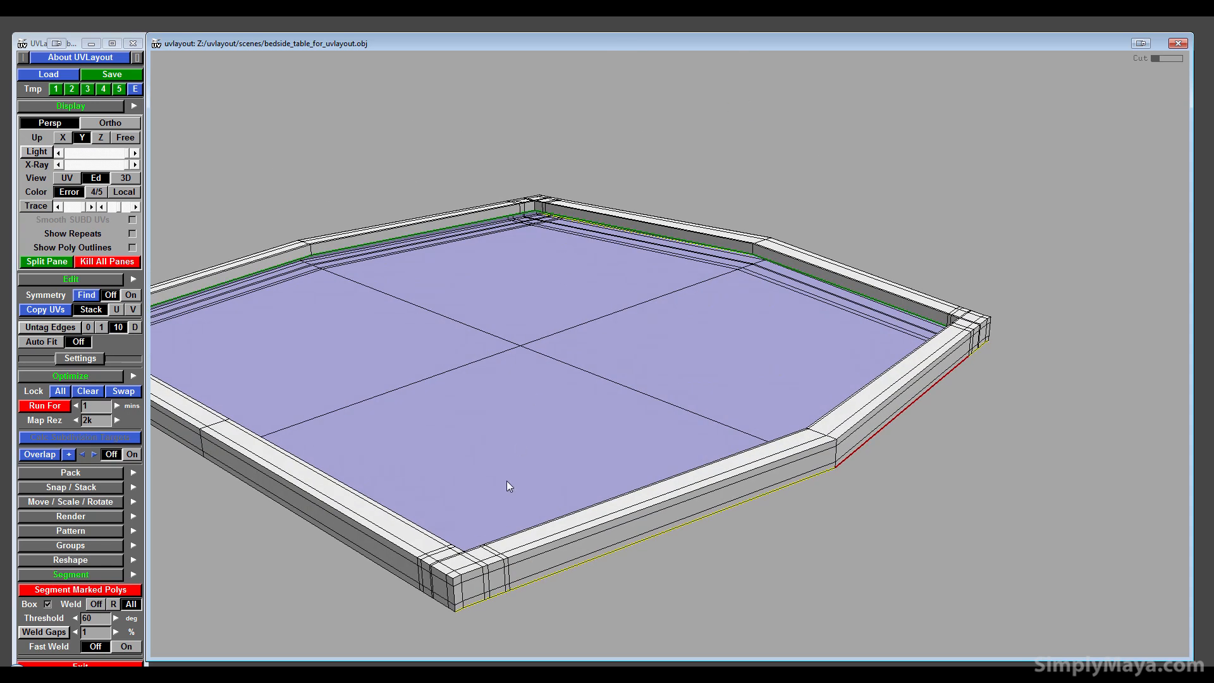
- Extend the cut marks around the rest of the shelf's lower outer edge, including the short corner segments
scroll(500, 555, up, 5)
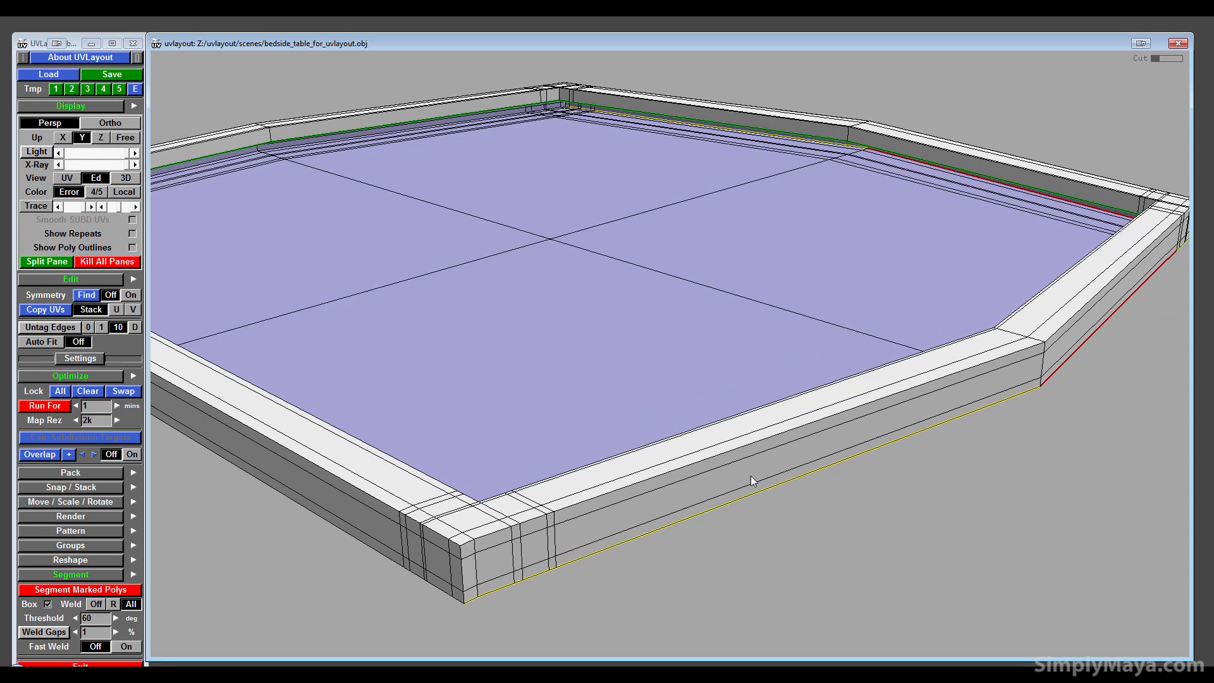
drag(752, 481, 300, 265)
scroll(690, 468, down, 5)
key(c)
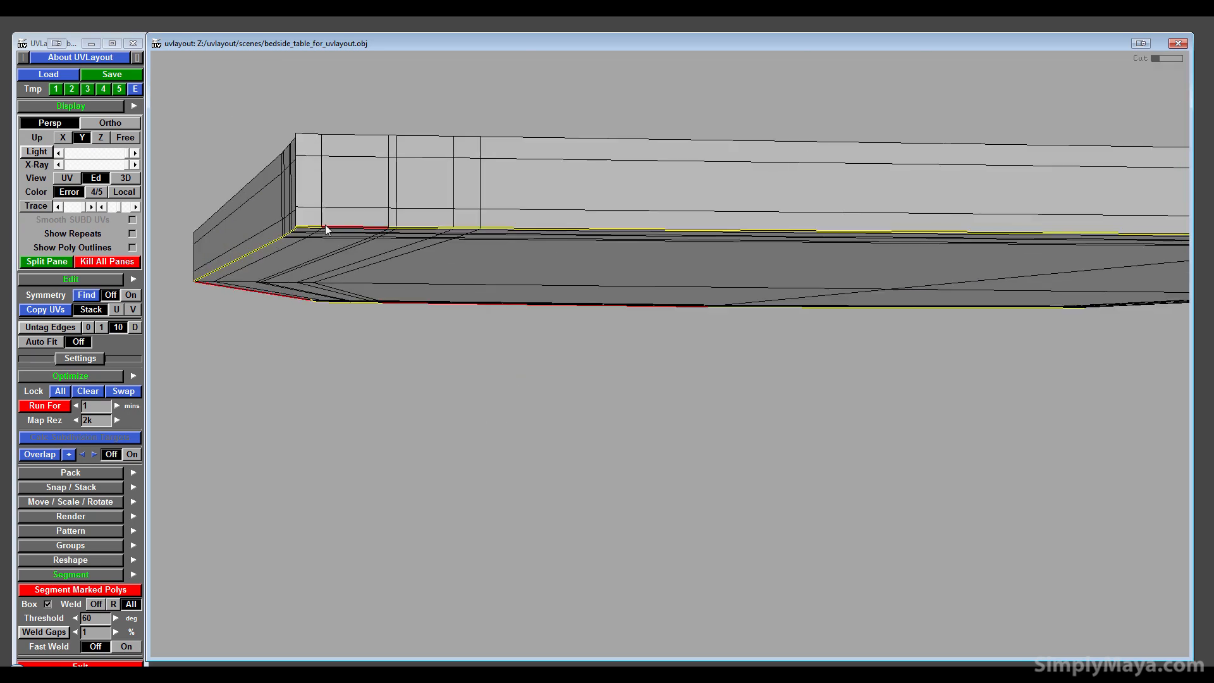
middle_drag(1012, 403, 852, 393)
drag(851, 397, 712, 288)
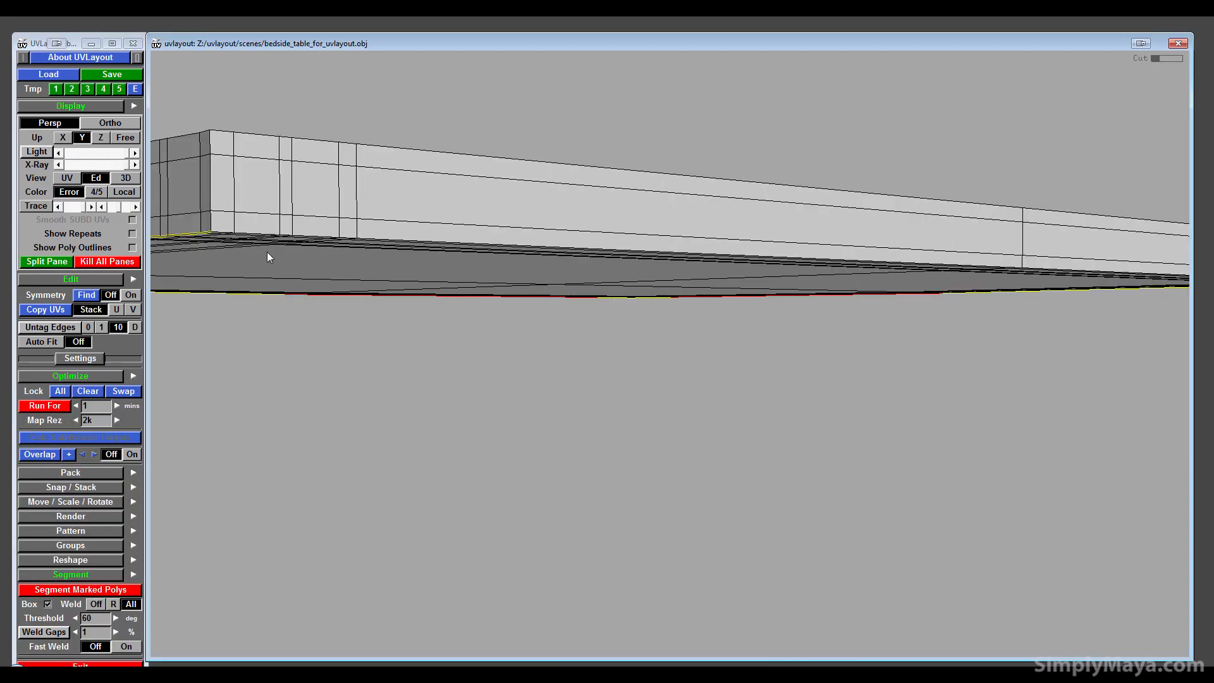
drag(267, 252, 380, 403)
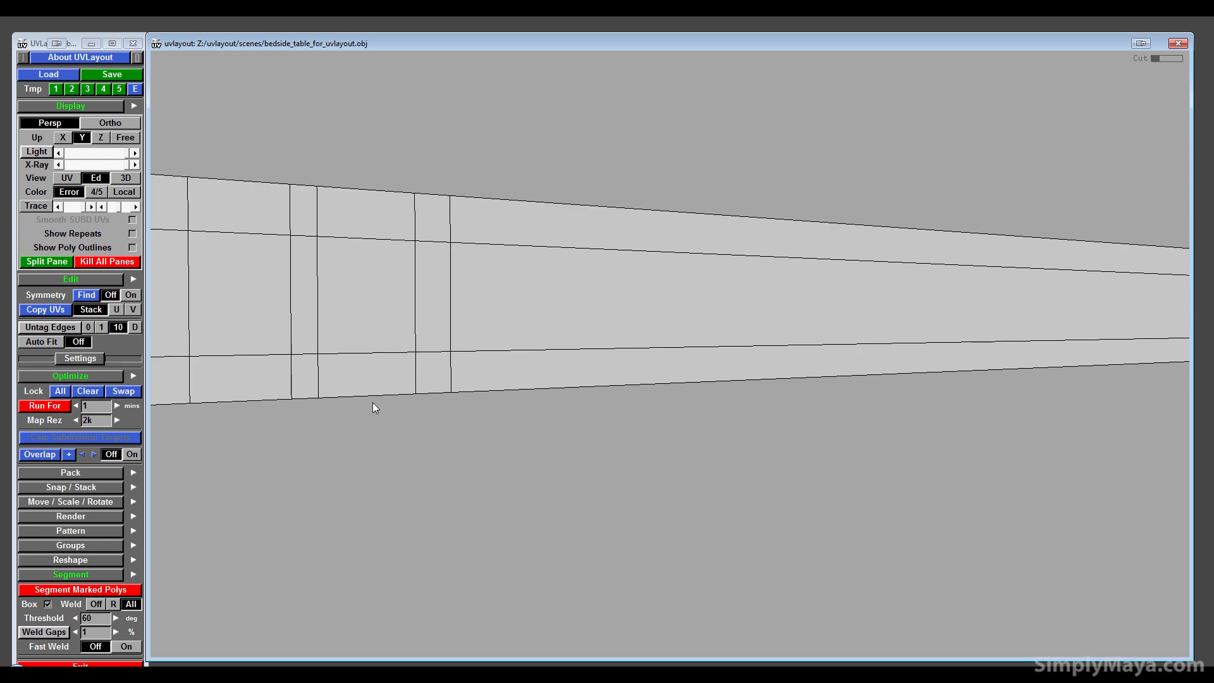
key(c)
- Detach the shelf's underside along the marked lower edge and move it away from the frame
right_drag(382, 412, 442, 429)
drag(442, 429, 354, 435)
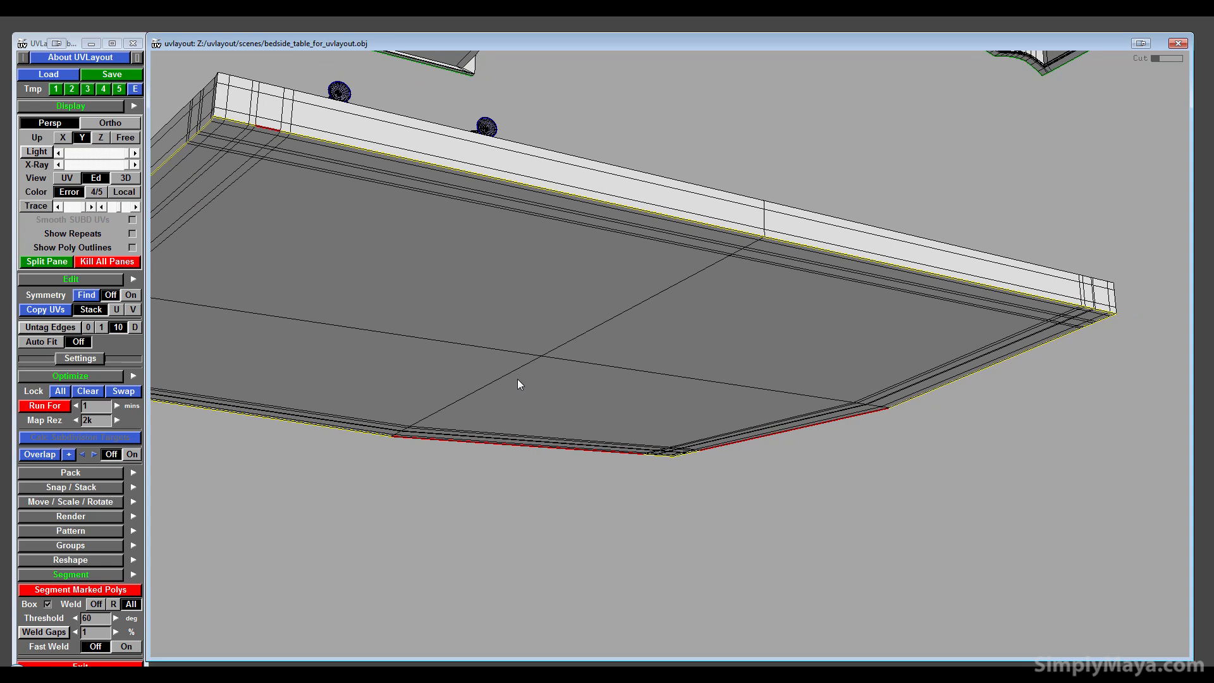
key(Return)
middle_drag(517, 379, 528, 537)
right_drag(527, 536, 451, 431)
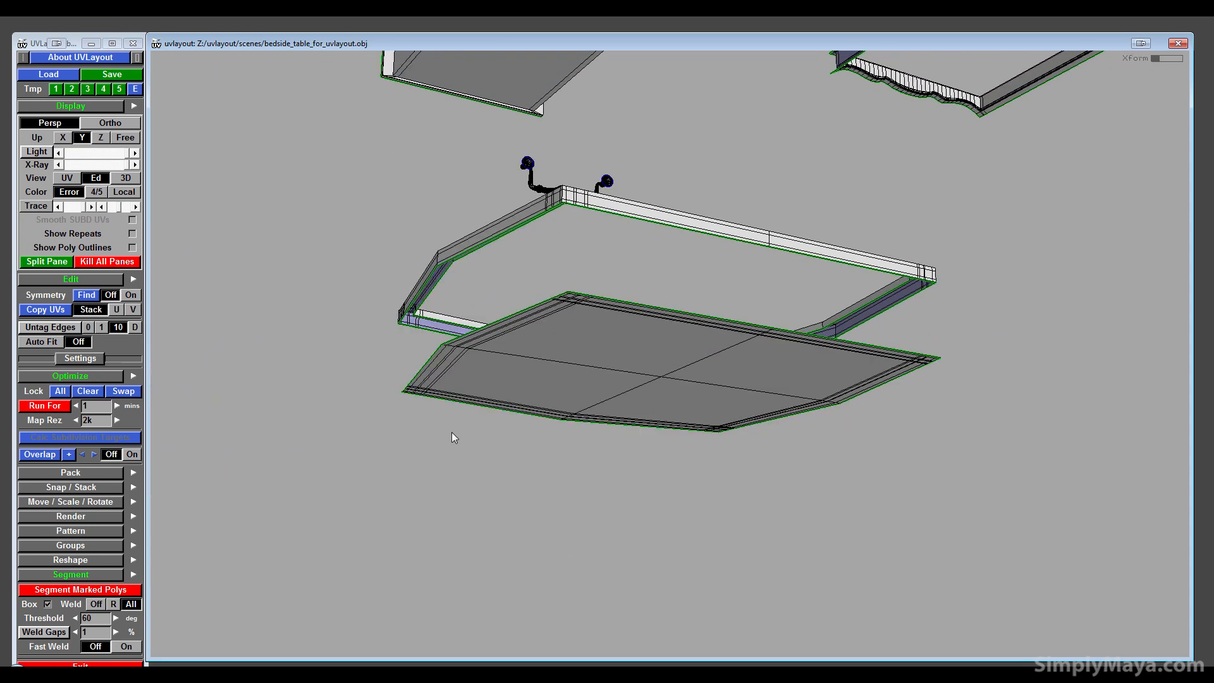
drag(452, 432, 601, 488)
right_drag(601, 488, 630, 369)
middle_drag(630, 370, 648, 483)
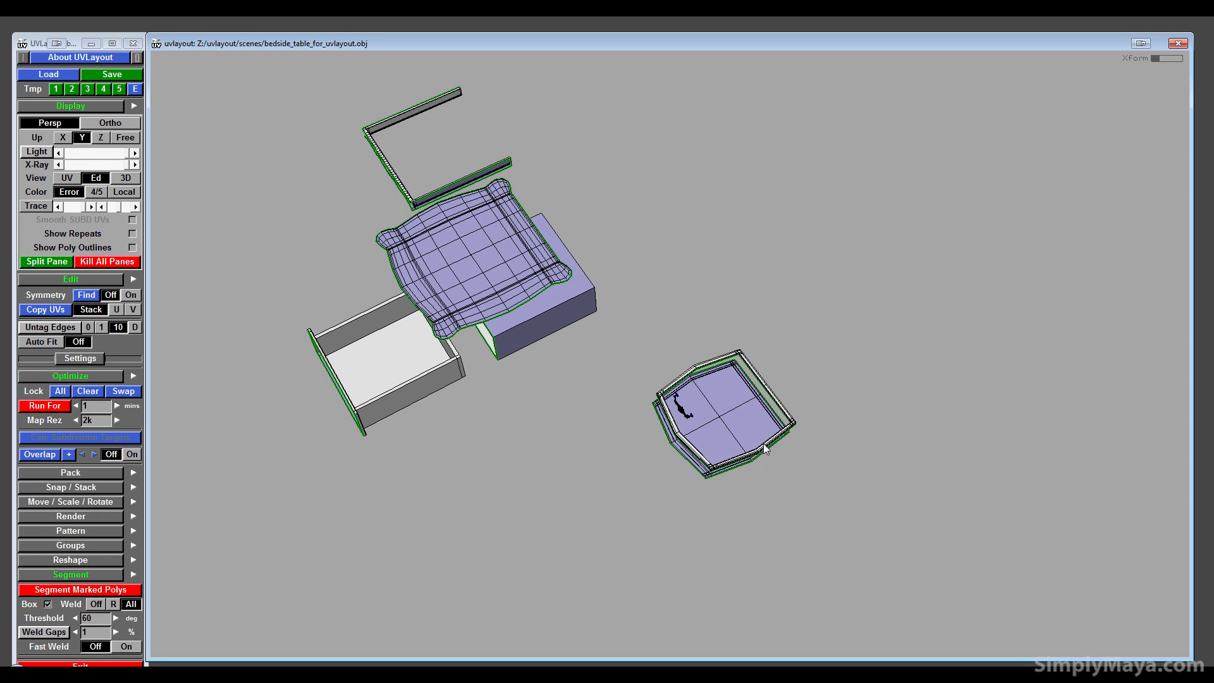
middle_drag(680, 379, 354, 337)
drag(408, 502, 460, 374)
middle_drag(437, 352, 435, 80)
- Mark a cut across the frame's top face and down its outer side at one corner
middle_drag(642, 393, 525, 401)
right_drag(525, 402, 746, 541)
middle_drag(746, 541, 665, 373)
right_drag(665, 373, 787, 509)
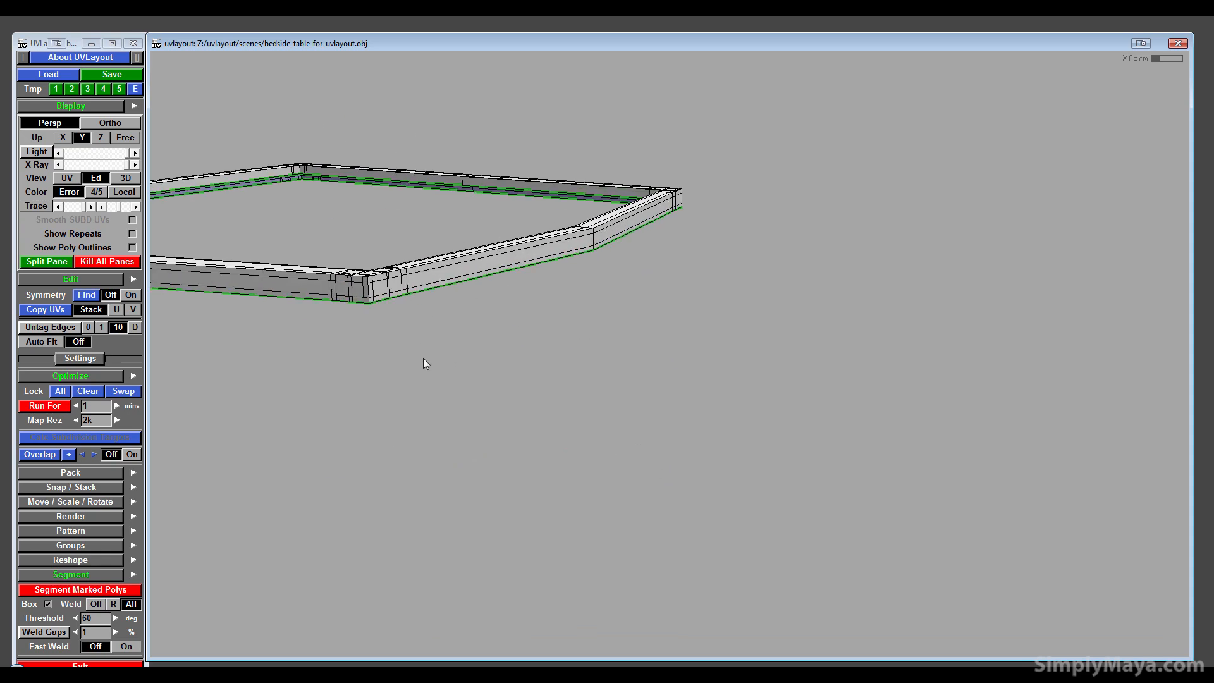
drag(423, 358, 379, 381)
middle_drag(643, 237, 562, 353)
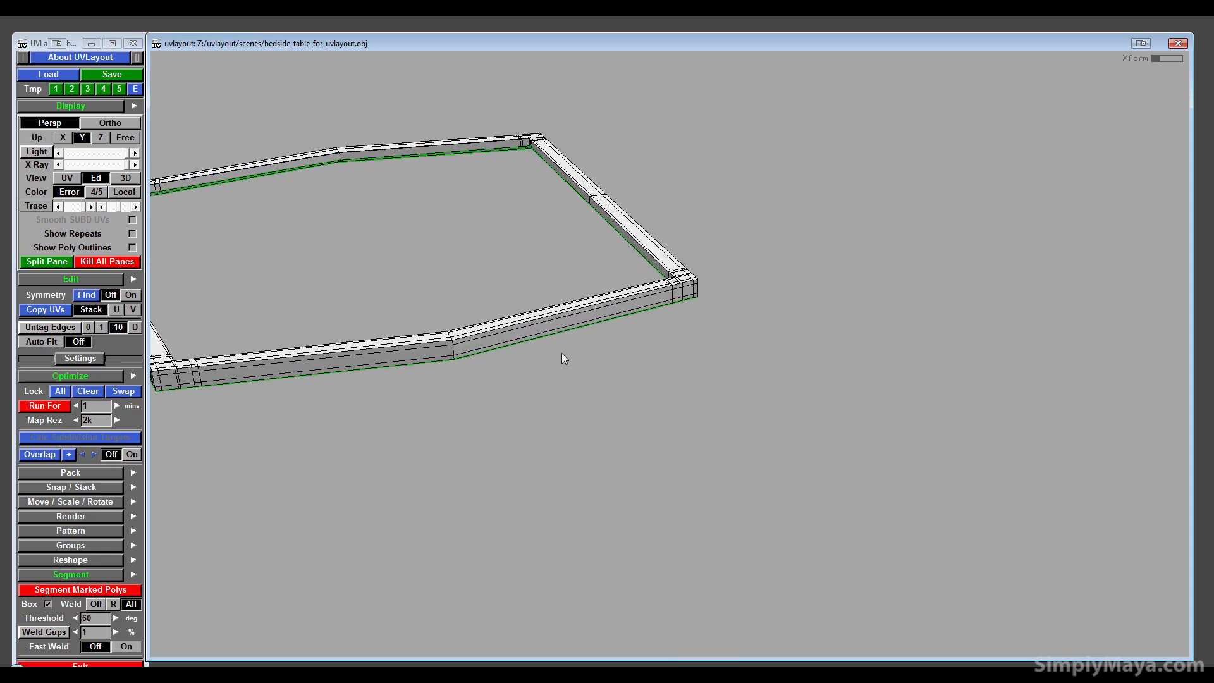
right_drag(561, 353, 635, 332)
middle_drag(636, 332, 556, 403)
drag(556, 403, 525, 417)
right_drag(677, 375, 685, 311)
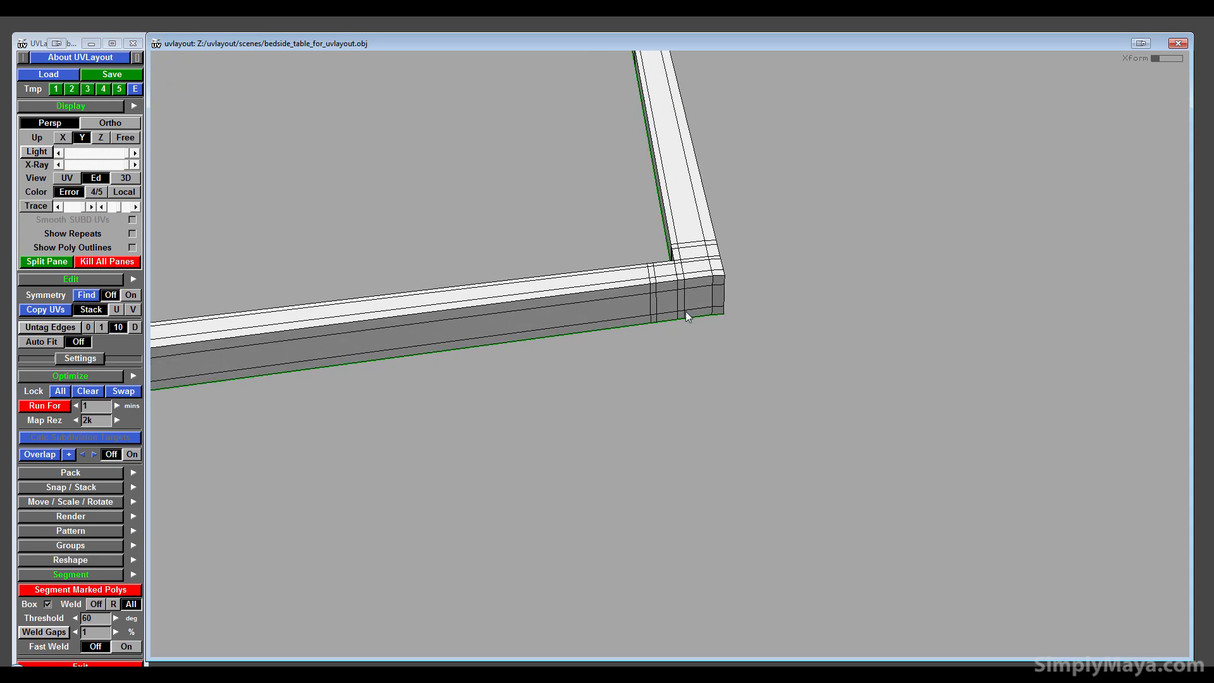
drag(686, 311, 617, 435)
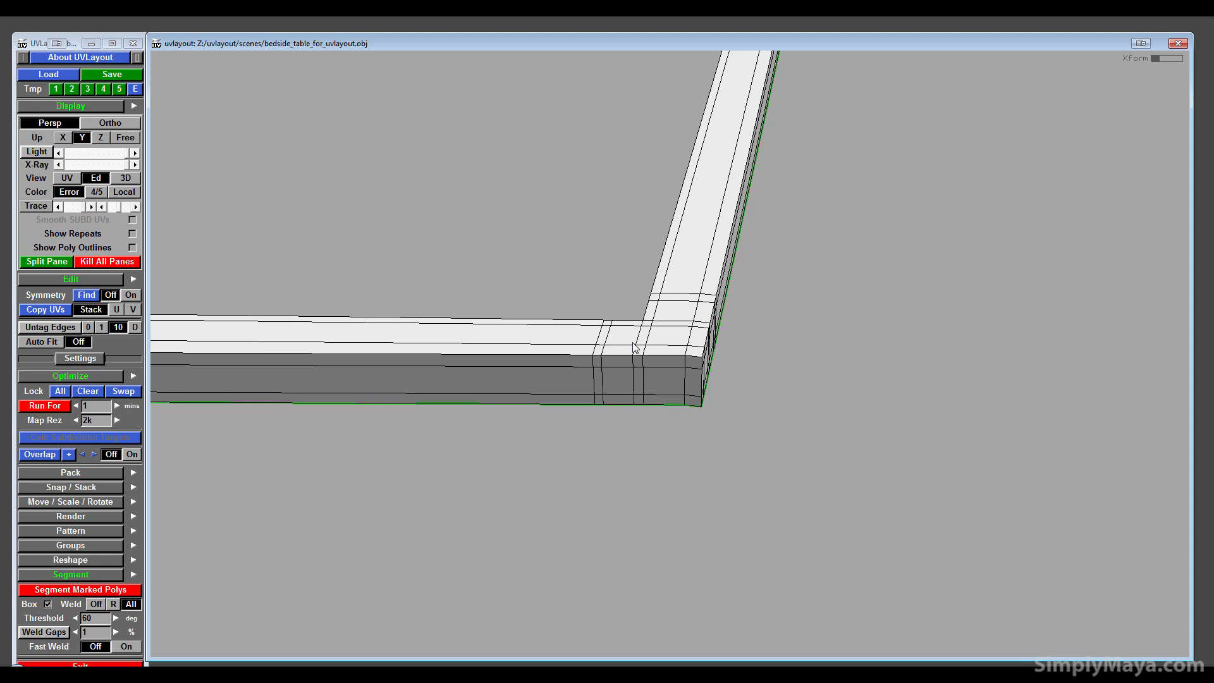
key(c)
drag(637, 346, 534, 430)
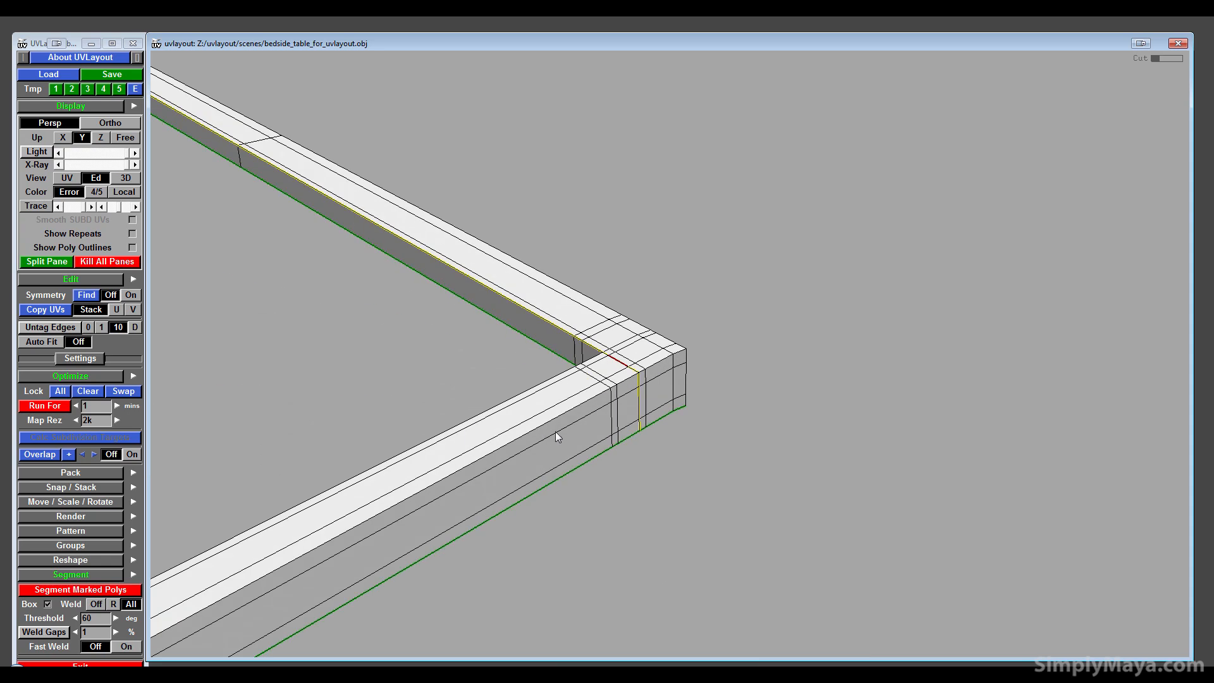
- Split the frame at the marked corner, undoing the first split and excluding the long inner top edge from the cut
key(Return)
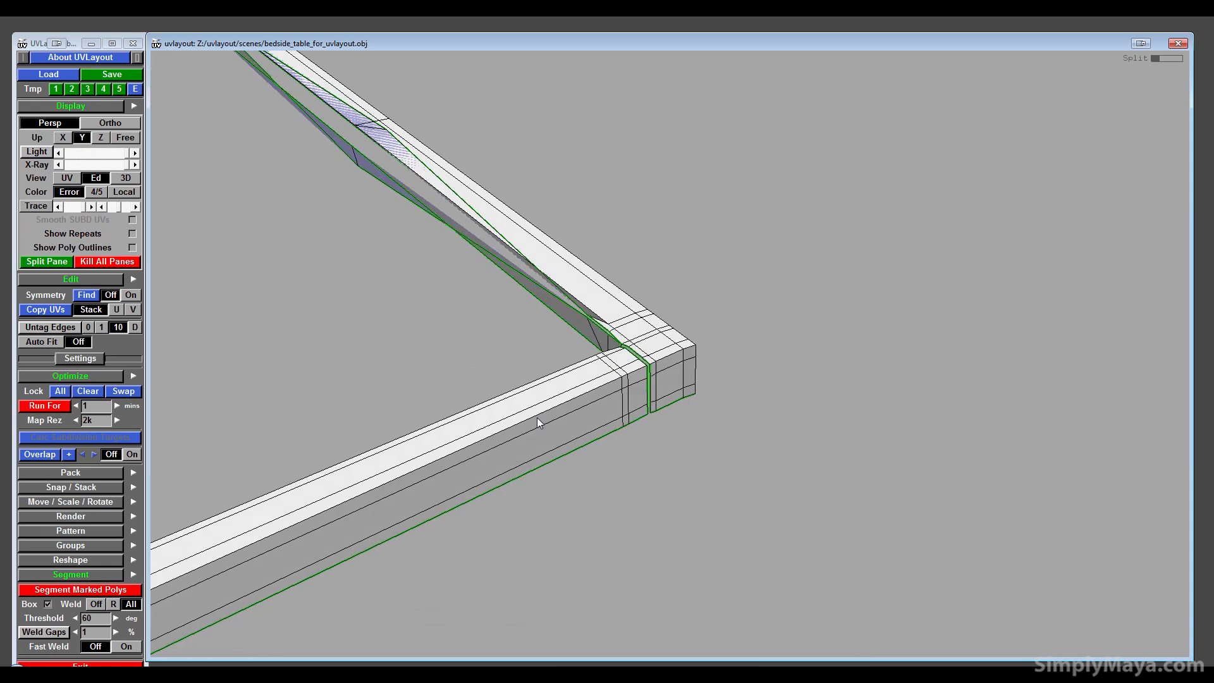
key(ctrl+z)
mouse_move(546, 418)
mouse_down()
mouse_move(655, 374)
mouse_move(554, 397)
mouse_up()
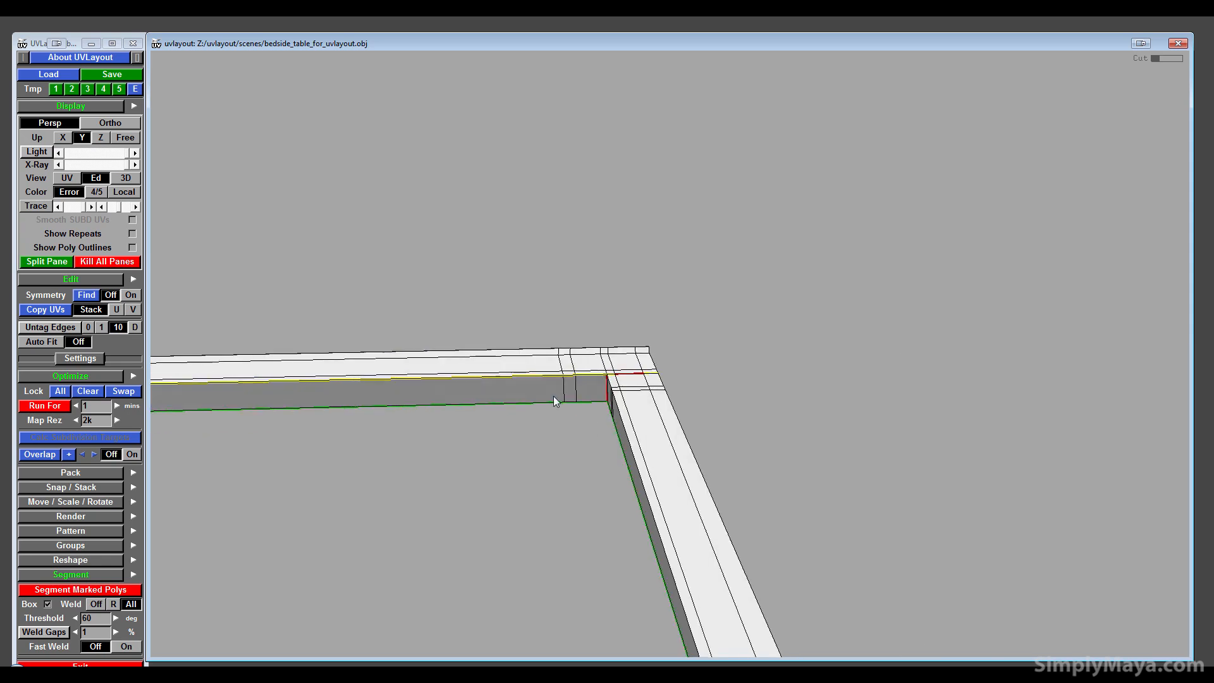
key(w)
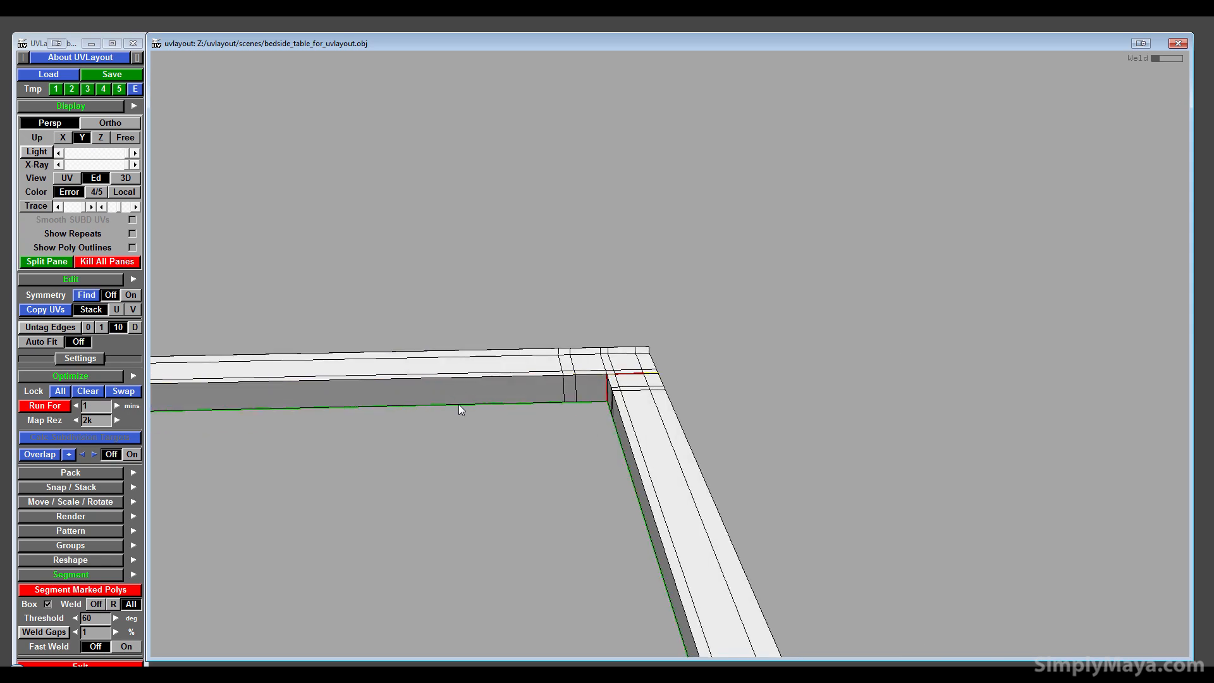
drag(461, 409, 377, 384)
key(Return)
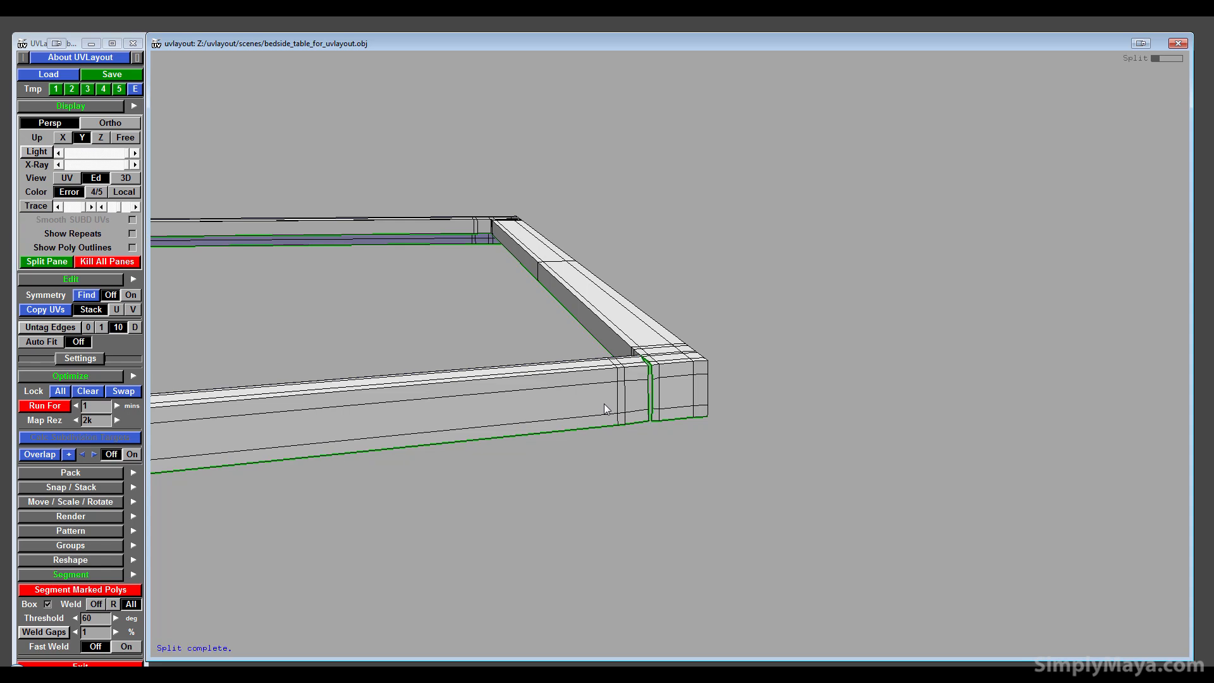
- Complete the corner split by cutting the last joined top edge while leaving the adjacent inner top edge uncut
drag(605, 403, 577, 436)
right_drag(577, 436, 819, 432)
middle_drag(520, 413, 569, 297)
right_drag(569, 297, 842, 279)
middle_drag(629, 269, 642, 435)
drag(641, 441, 642, 468)
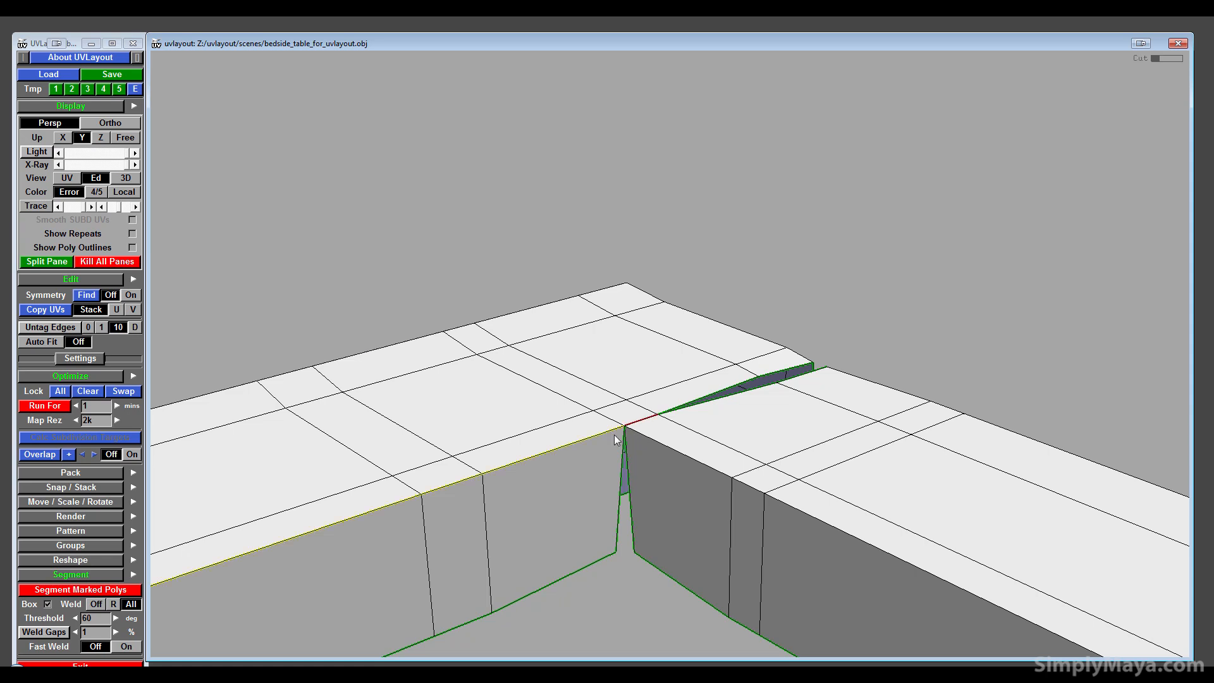
key(w)
key(shift+s)
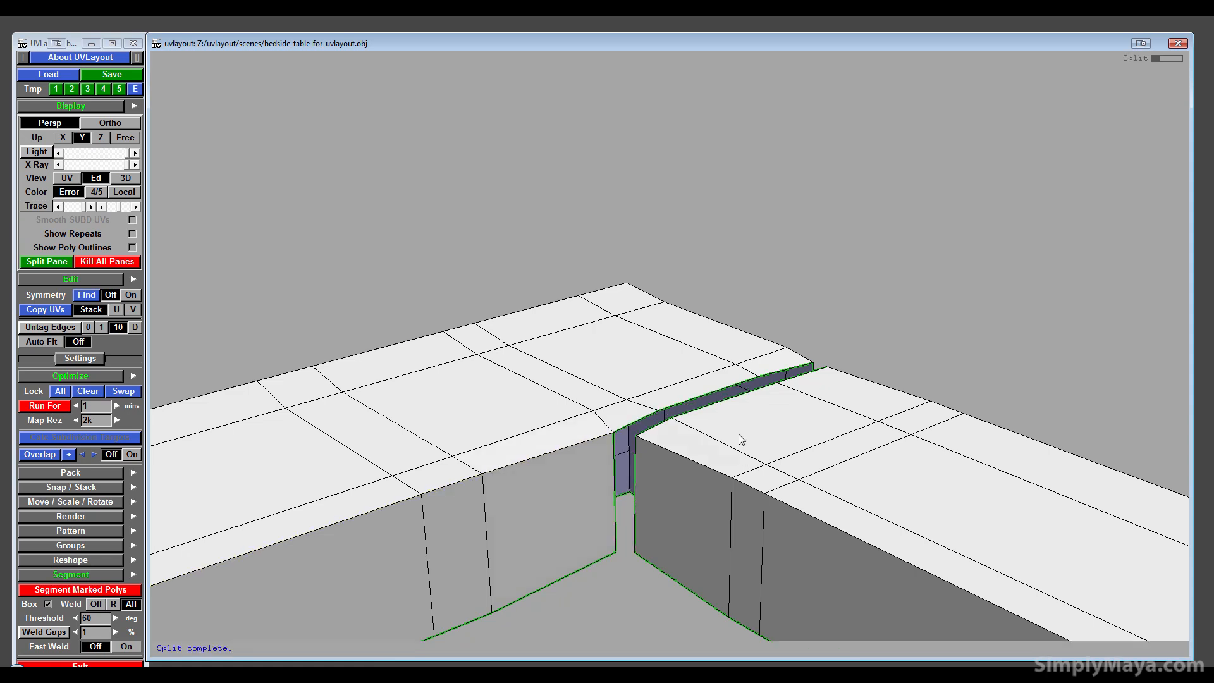
- Drop the split shelf frame into UV space
scroll(739, 434, down, 3)
drag(739, 434, 644, 467)
scroll(638, 442, down, 10)
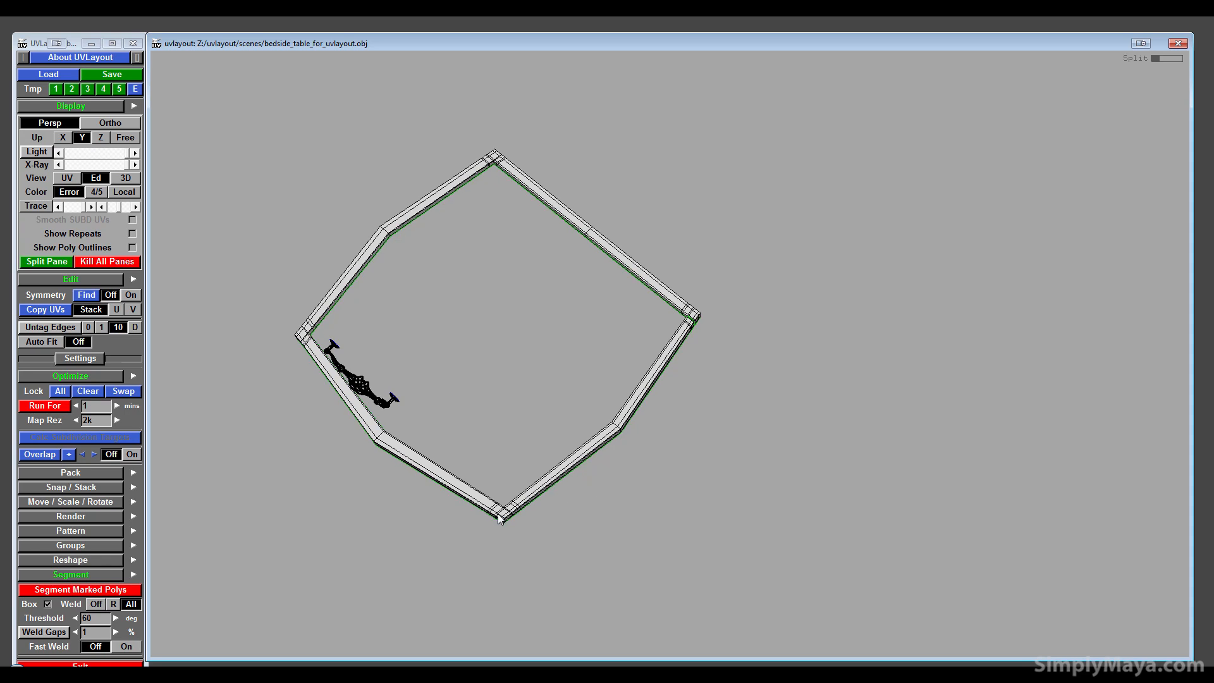
key(d)
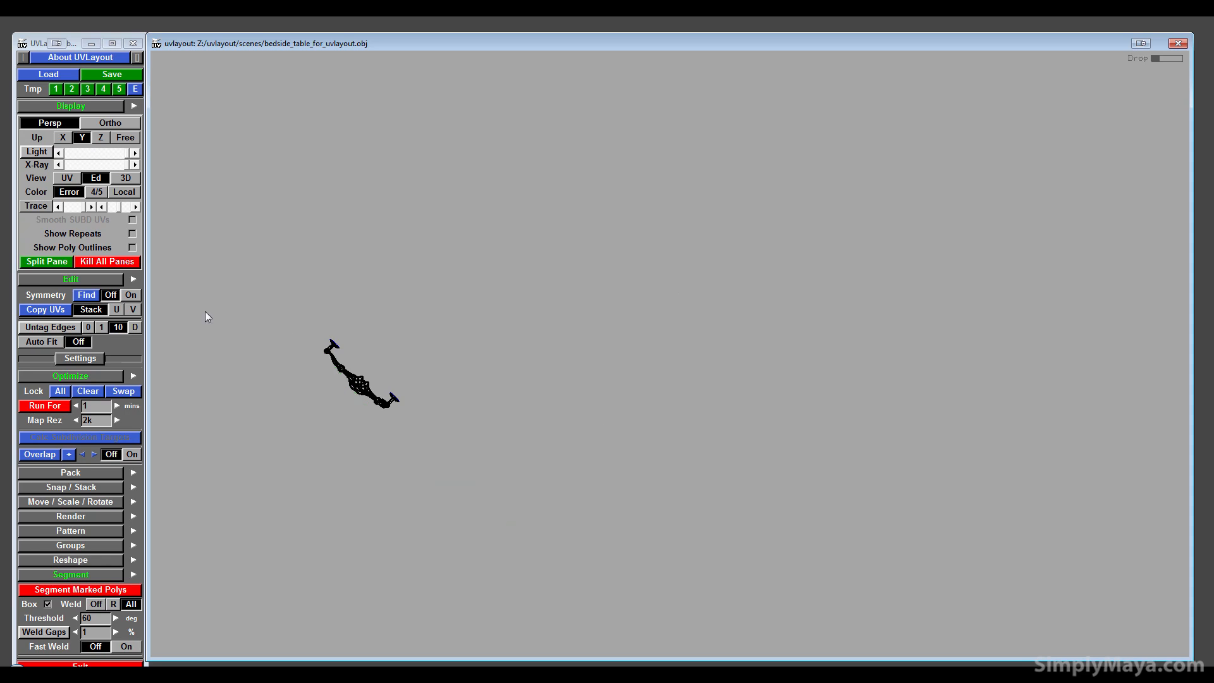
- Flatten the shelf frame's shell in the UV view and inspect the unrolled strip beside the inner panel
click(125, 179)
click(74, 182)
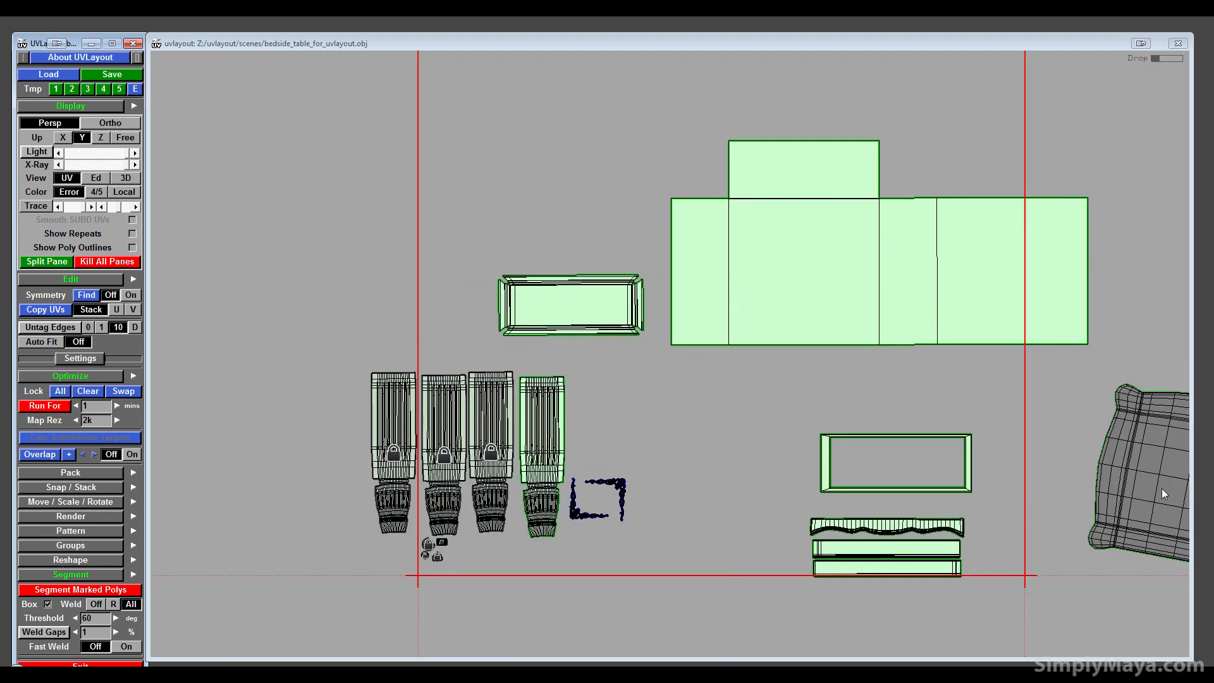
middle_drag(784, 484, 763, 485)
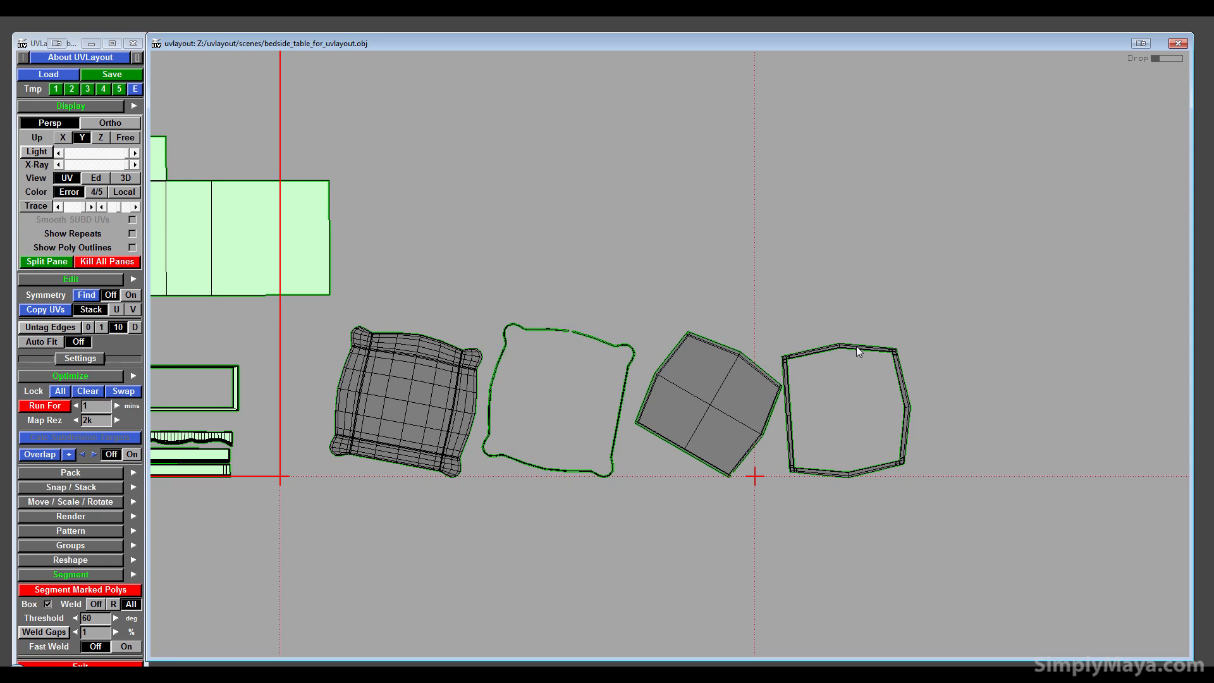
key(f)
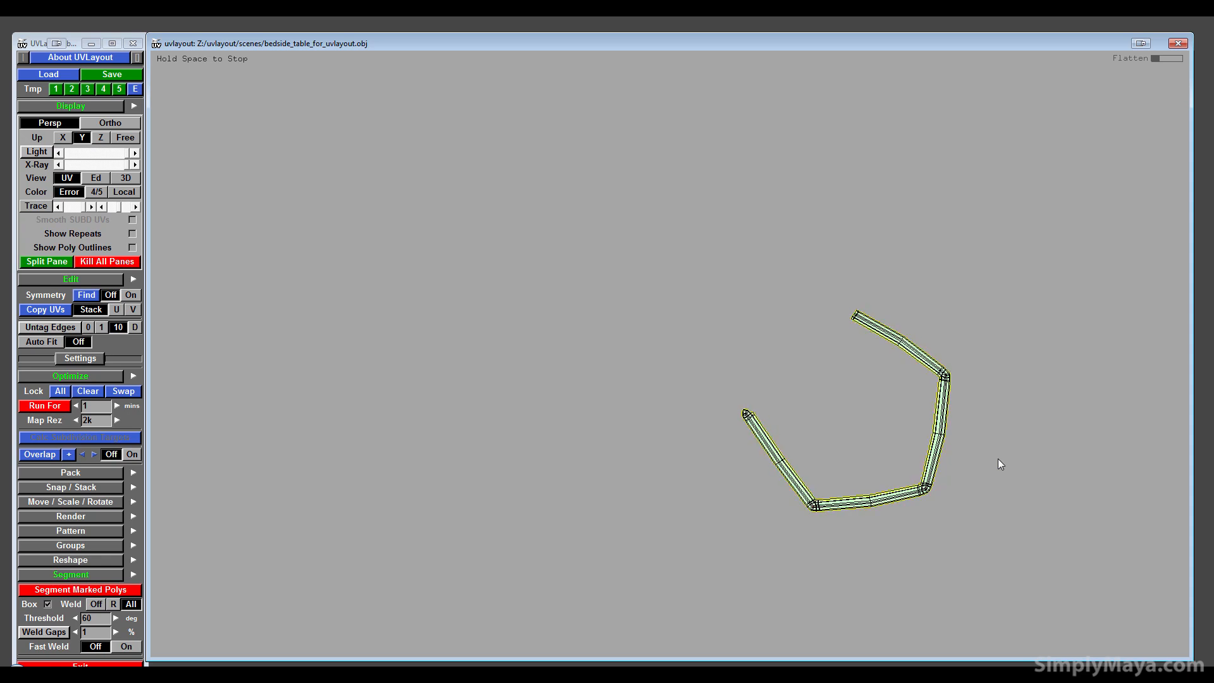
key(space)
middle_drag(998, 459, 803, 399)
right_drag(803, 398, 1094, 493)
middle_drag(1094, 494, 740, 311)
right_drag(740, 312, 942, 457)
middle_drag(942, 456, 833, 420)
right_drag(832, 420, 688, 338)
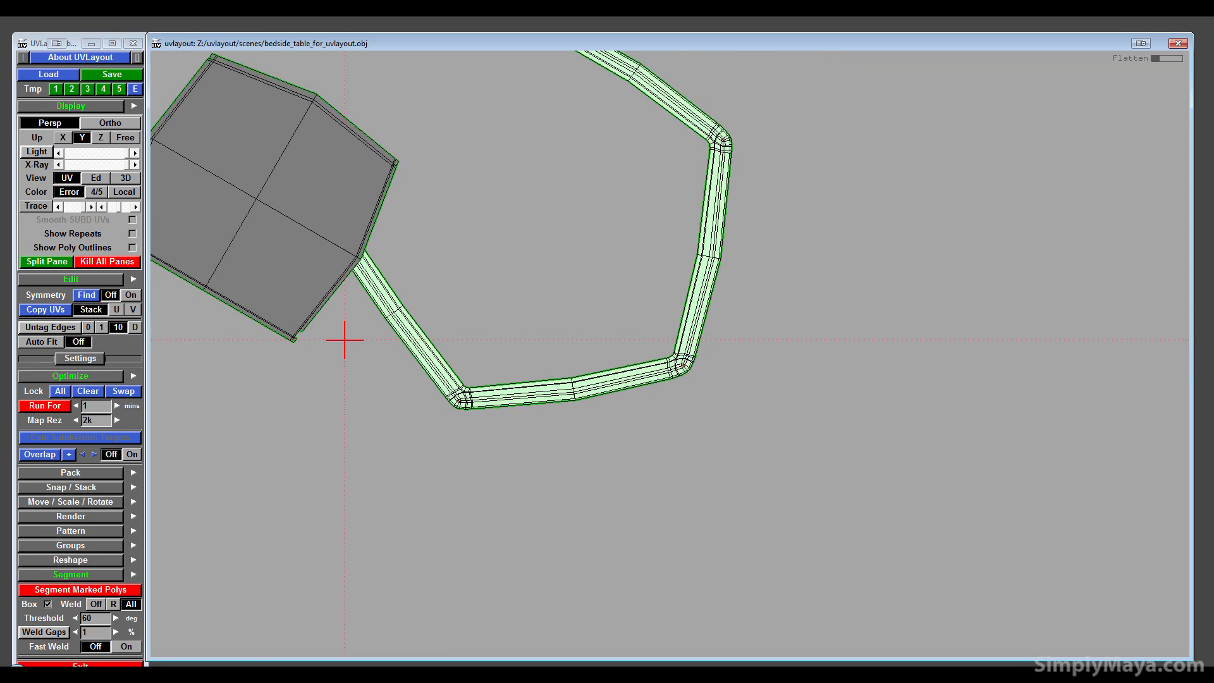
middle_drag(345, 340, 404, 418)
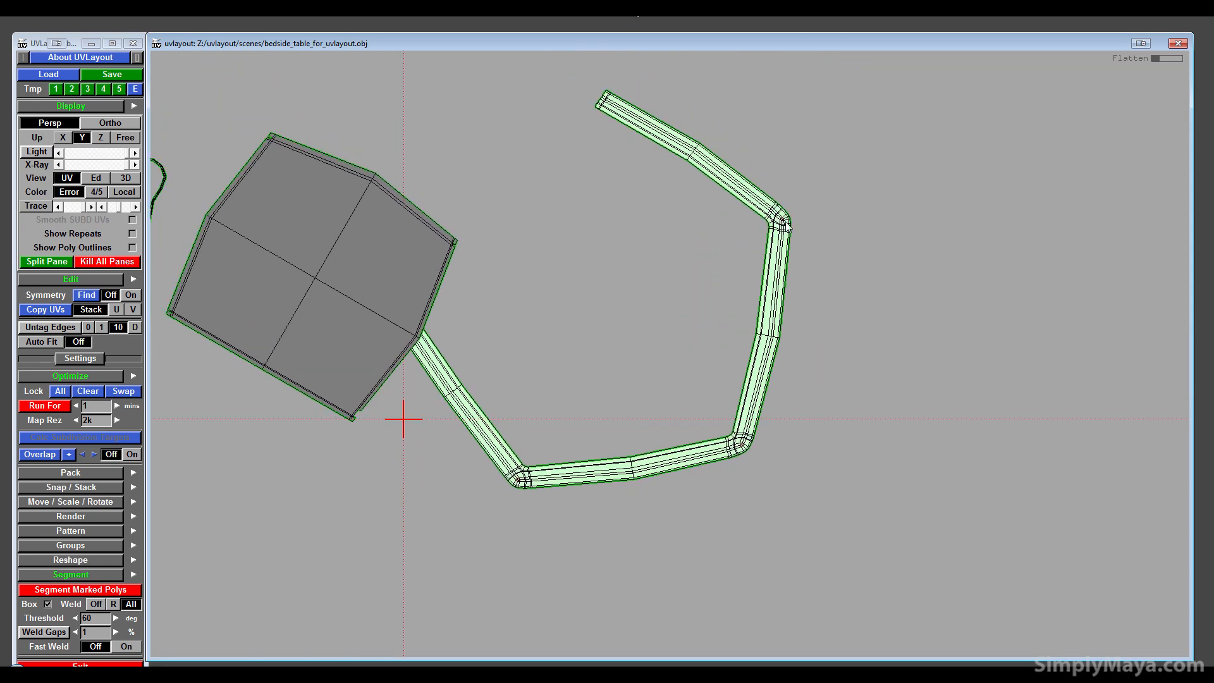
- Examine the checker pattern on the flattened shelf frame in the 3D view
click(123, 182)
middle_drag(683, 608, 558, 263)
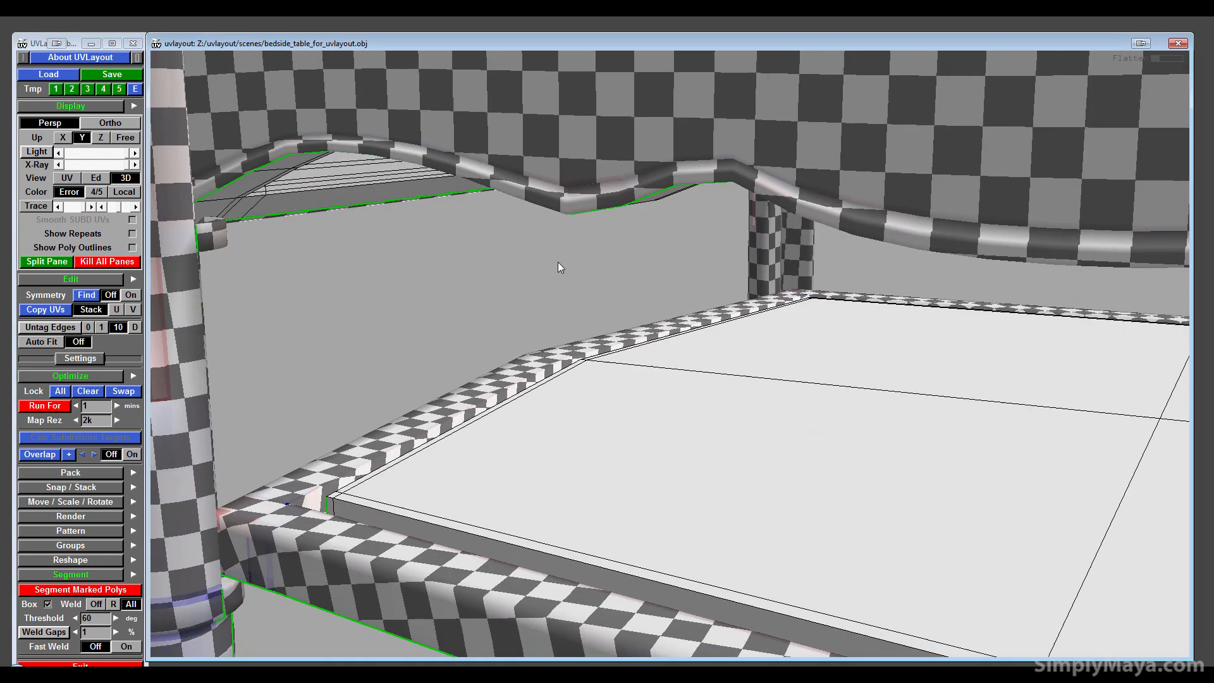
drag(558, 262, 345, 315)
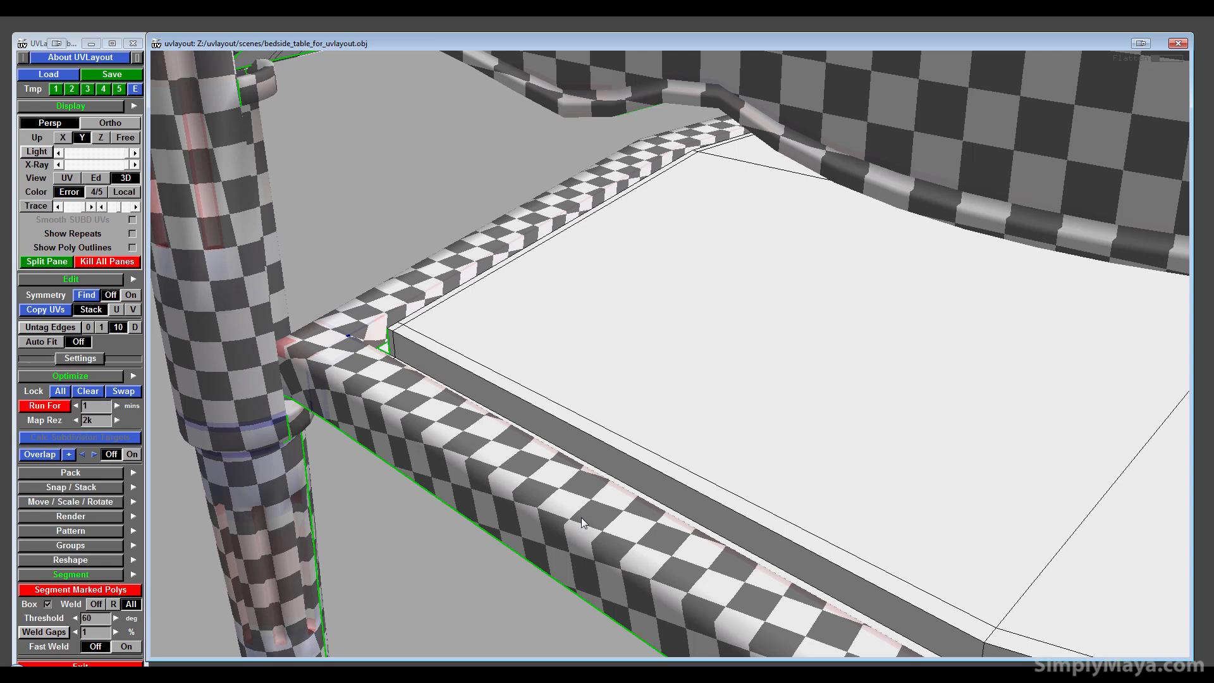
- Check the checker pattern along the shelf frame's outer strip and at its corners for distortion
middle_drag(582, 517, 303, 177)
right_drag(304, 177, 605, 378)
drag(605, 378, 1011, 419)
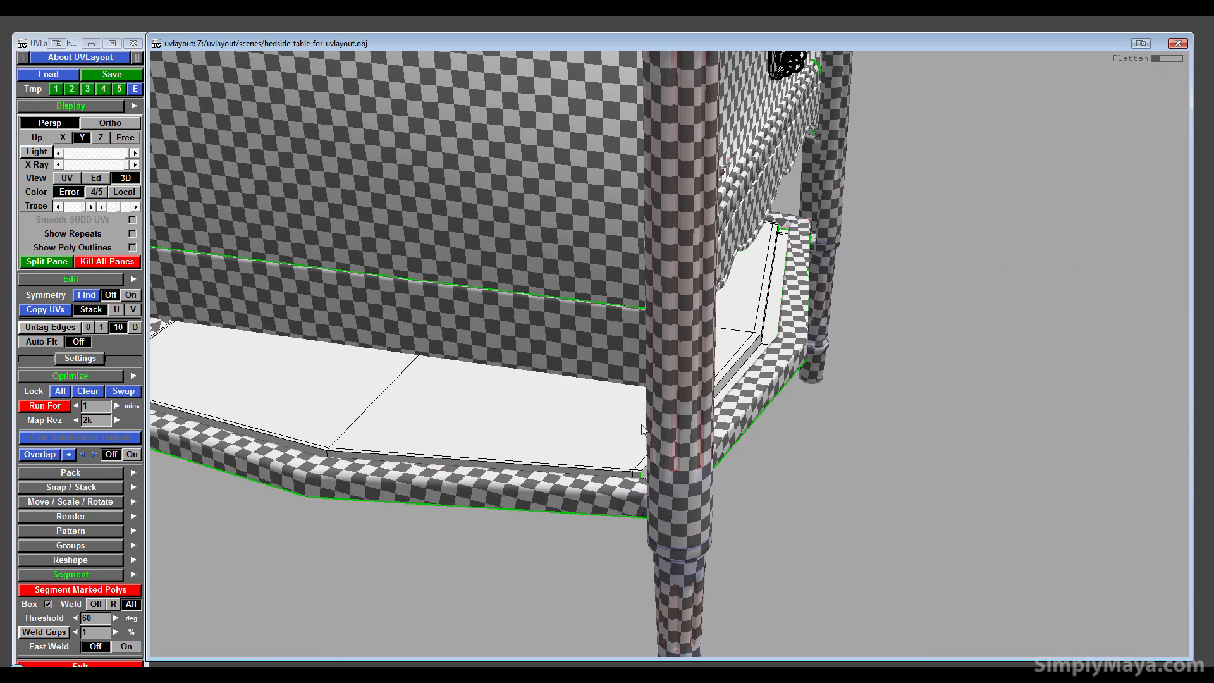
drag(550, 433, 635, 478)
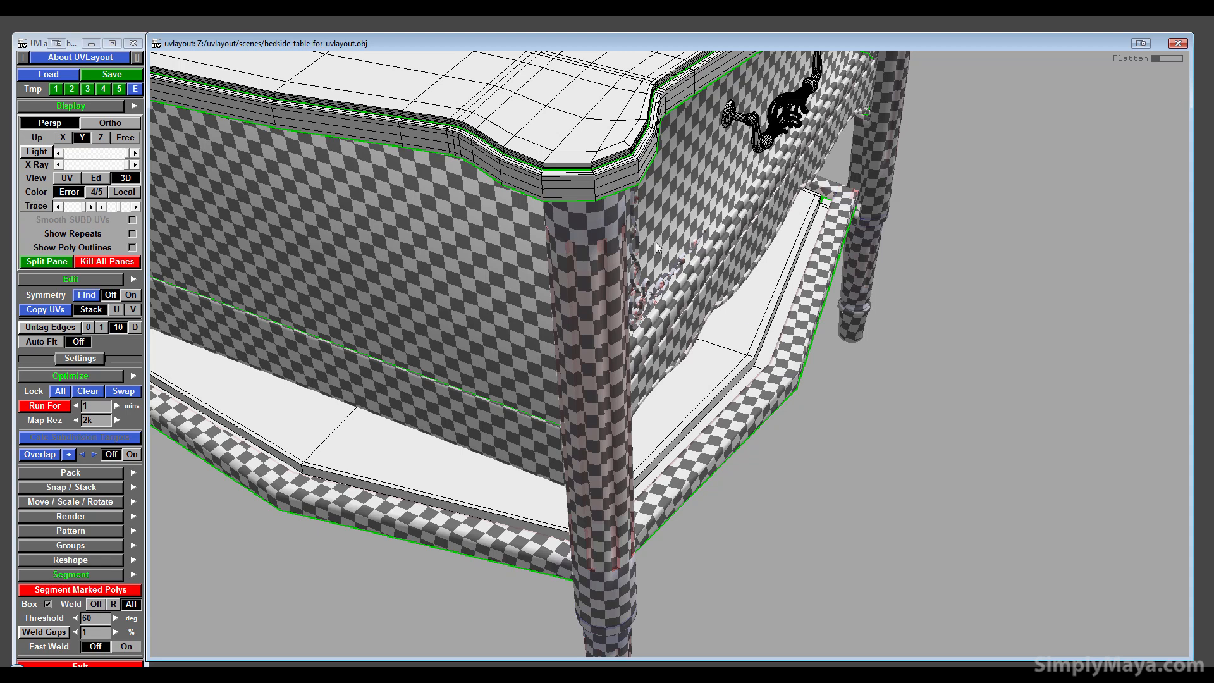
middle_drag(655, 242, 544, 140)
right_drag(879, 359, 582, 207)
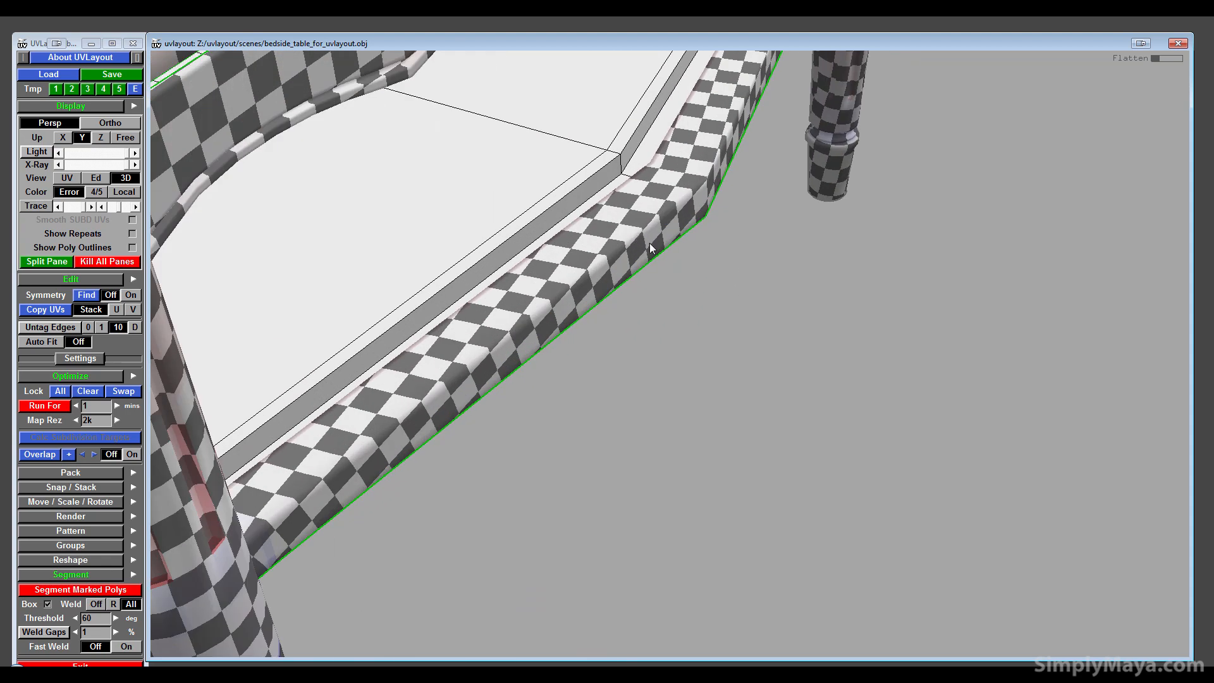
drag(595, 242, 690, 186)
right_drag(690, 184, 677, 280)
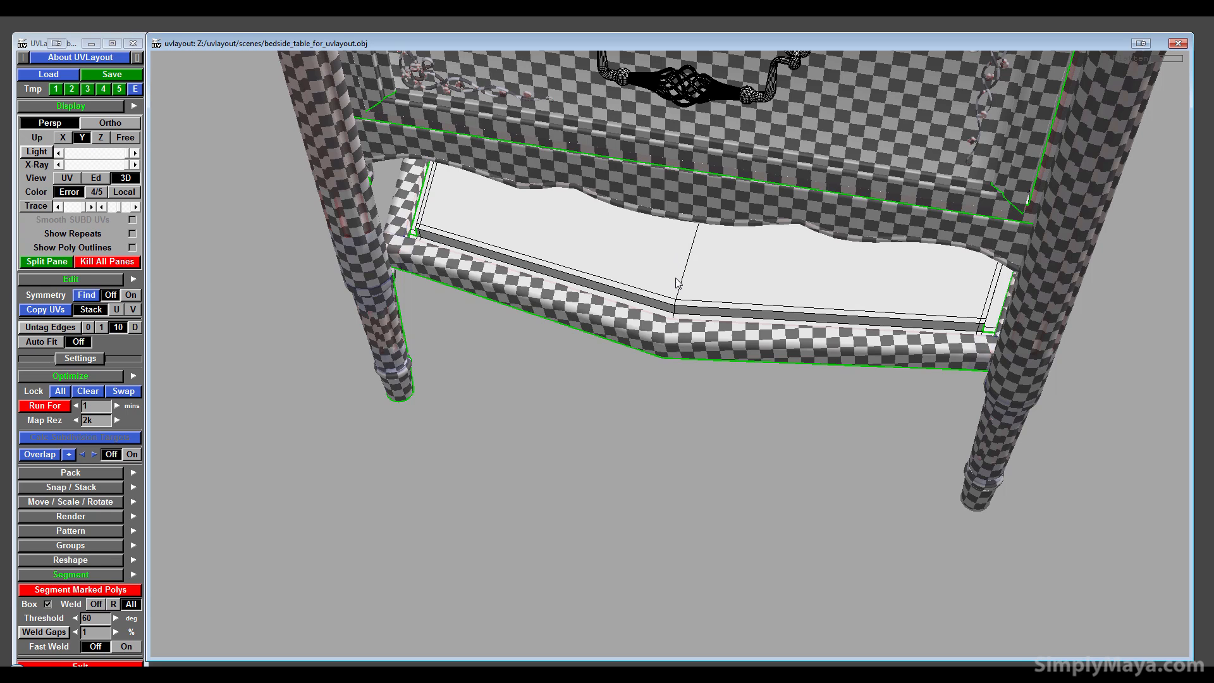
- Review the whole bedside table in 3D to see which surfaces still lack a checker pattern
drag(677, 281, 499, 217)
right_drag(541, 211, 727, 524)
drag(727, 529, 487, 233)
drag(478, 147, 903, 437)
right_drag(903, 437, 826, 446)
middle_drag(826, 445, 622, 536)
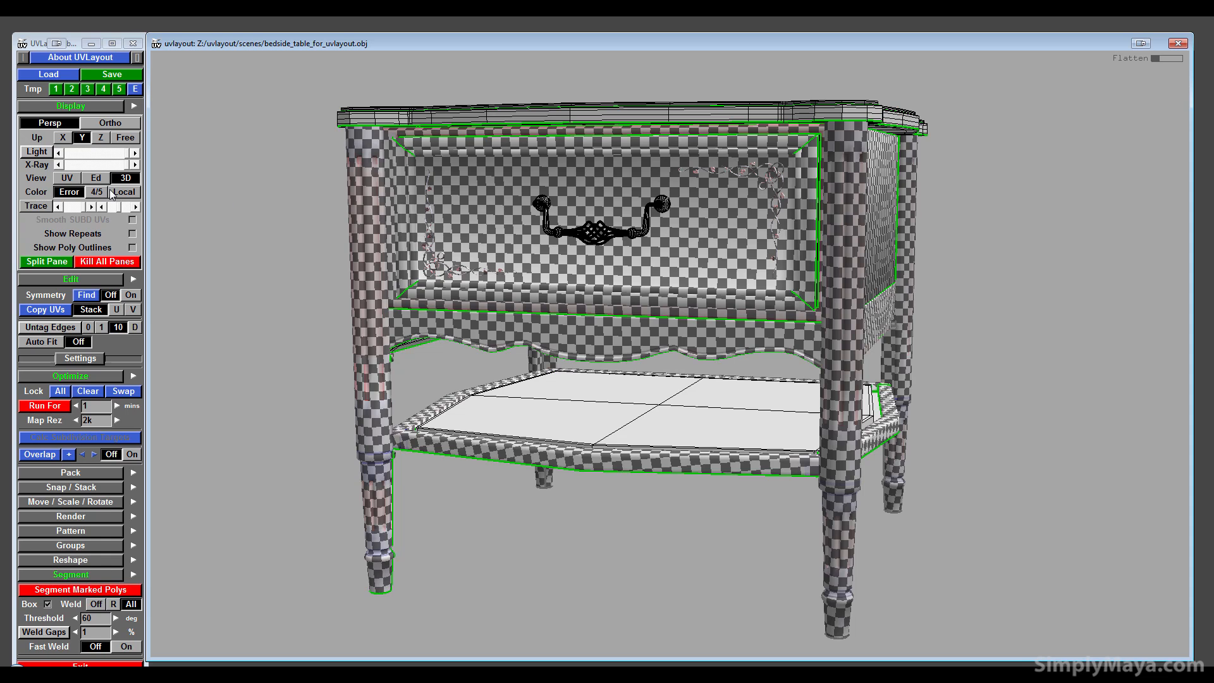
drag(578, 395, 552, 388)
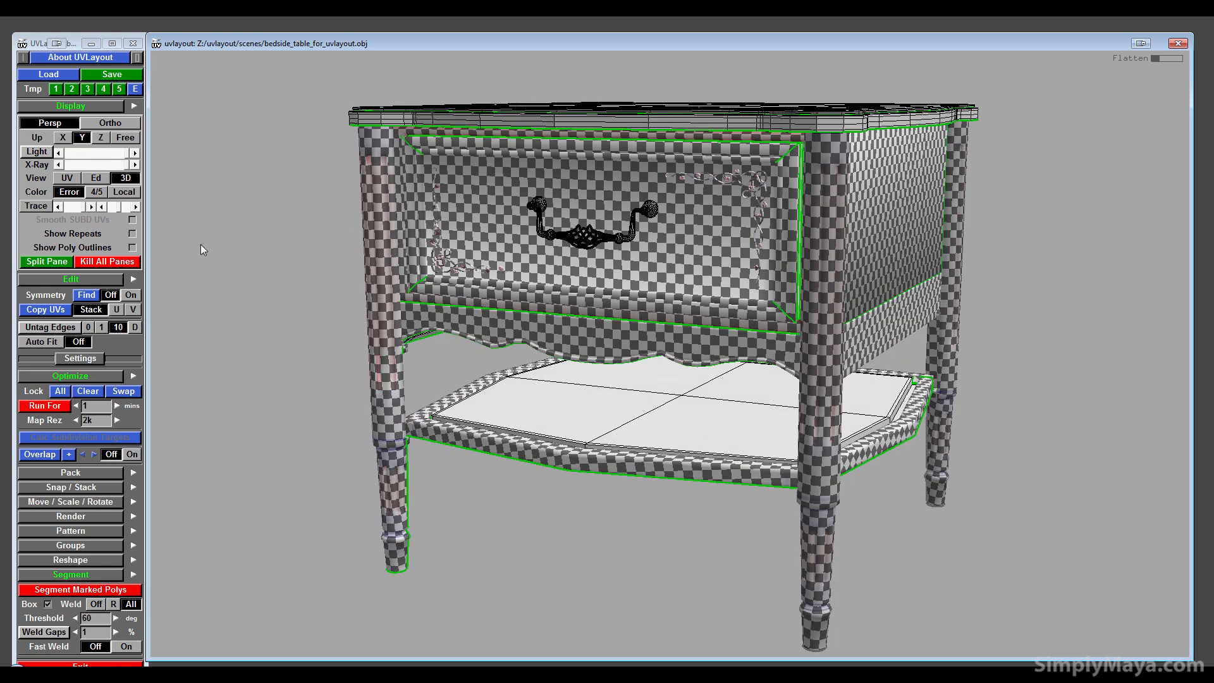
- Review the pieces still left in the edit view, compared with the textured 3D model
click(96, 177)
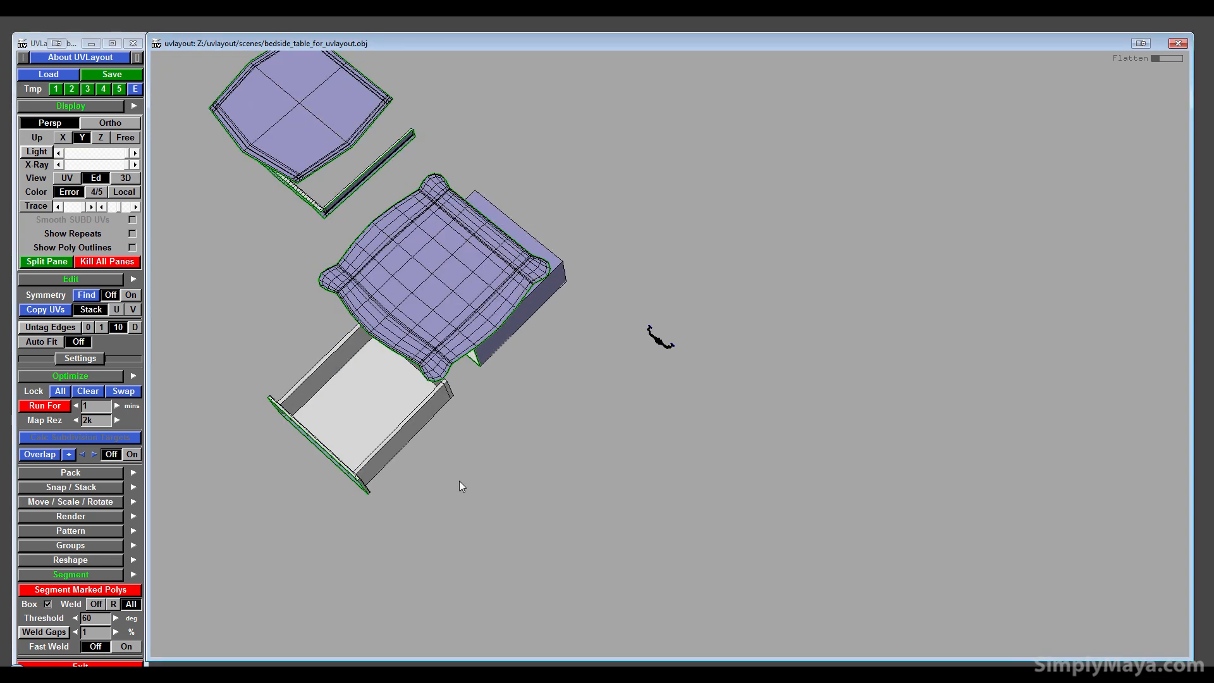
drag(442, 443, 551, 403)
right_drag(552, 402, 625, 393)
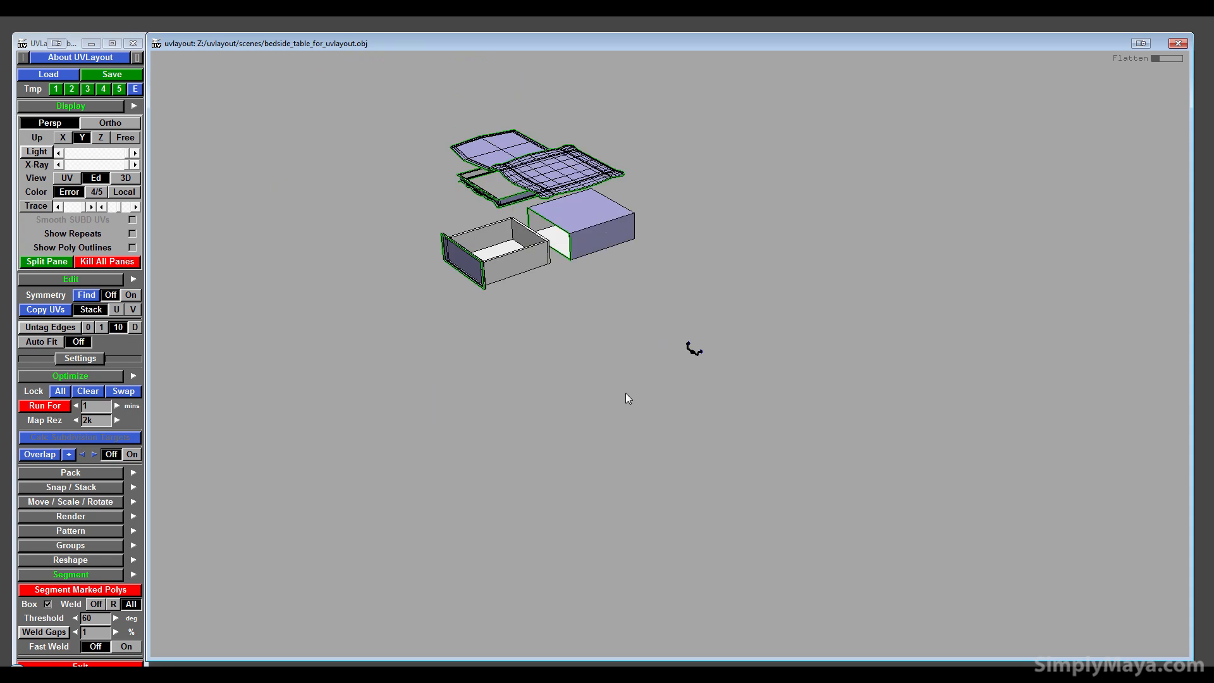
middle_drag(555, 429, 512, 472)
mouse_move(443, 343)
mouse_down()
mouse_move(404, 333)
mouse_move(442, 345)
mouse_up()
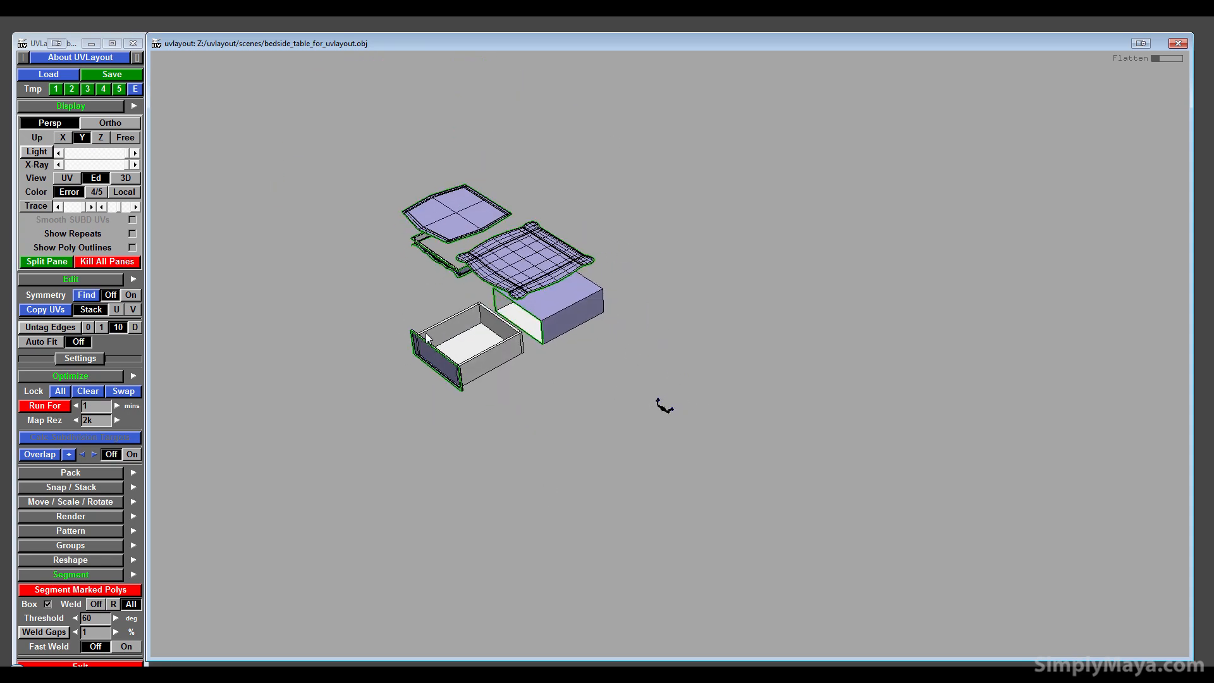
middle_drag(452, 347, 398, 371)
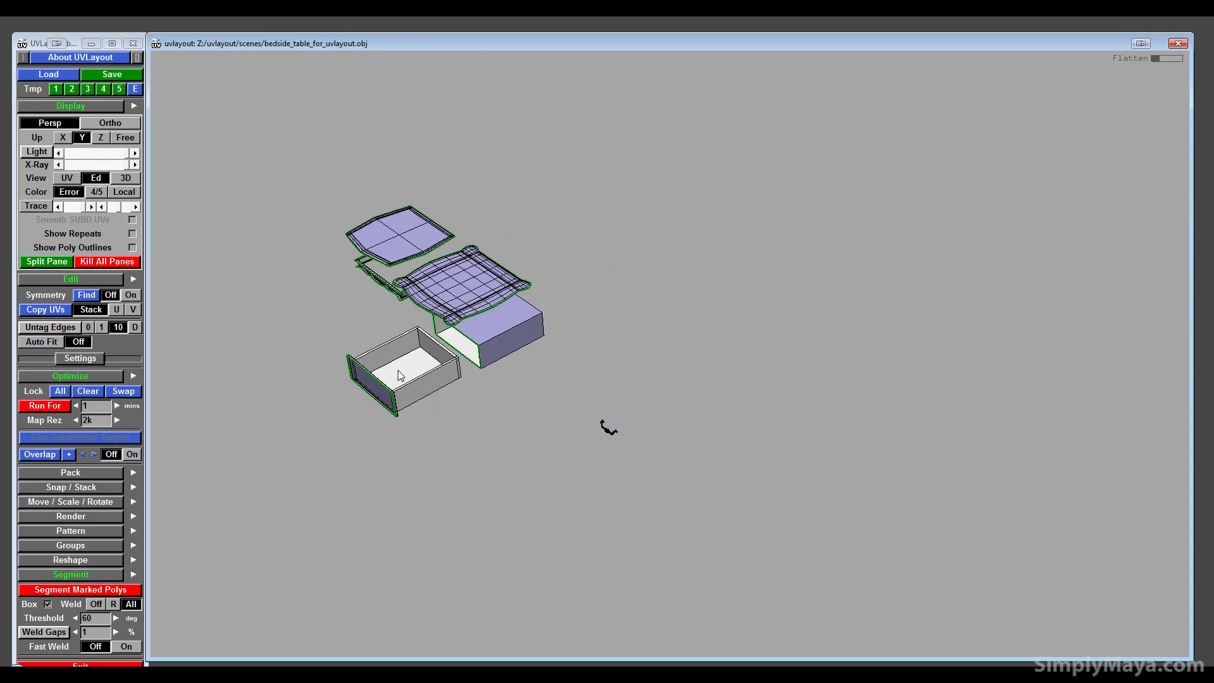
click(122, 179)
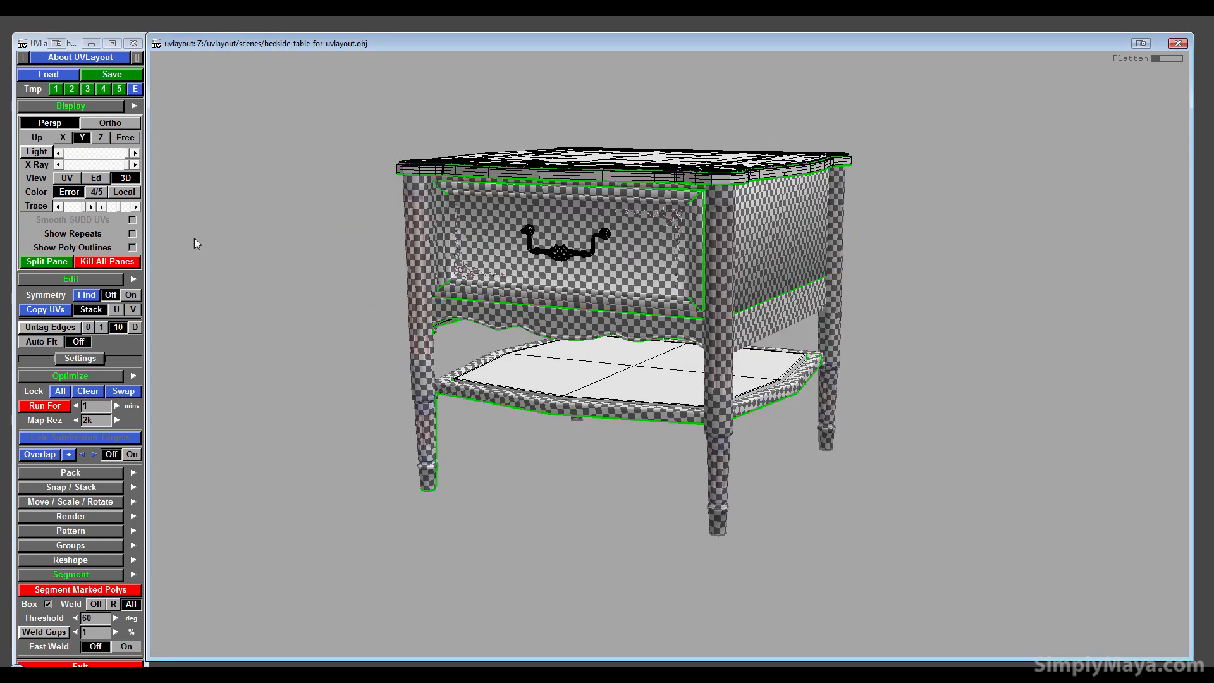
- Flatten the lower shelf's inner panel in the UV view
click(67, 179)
right_drag(398, 368, 486, 324)
key(f)
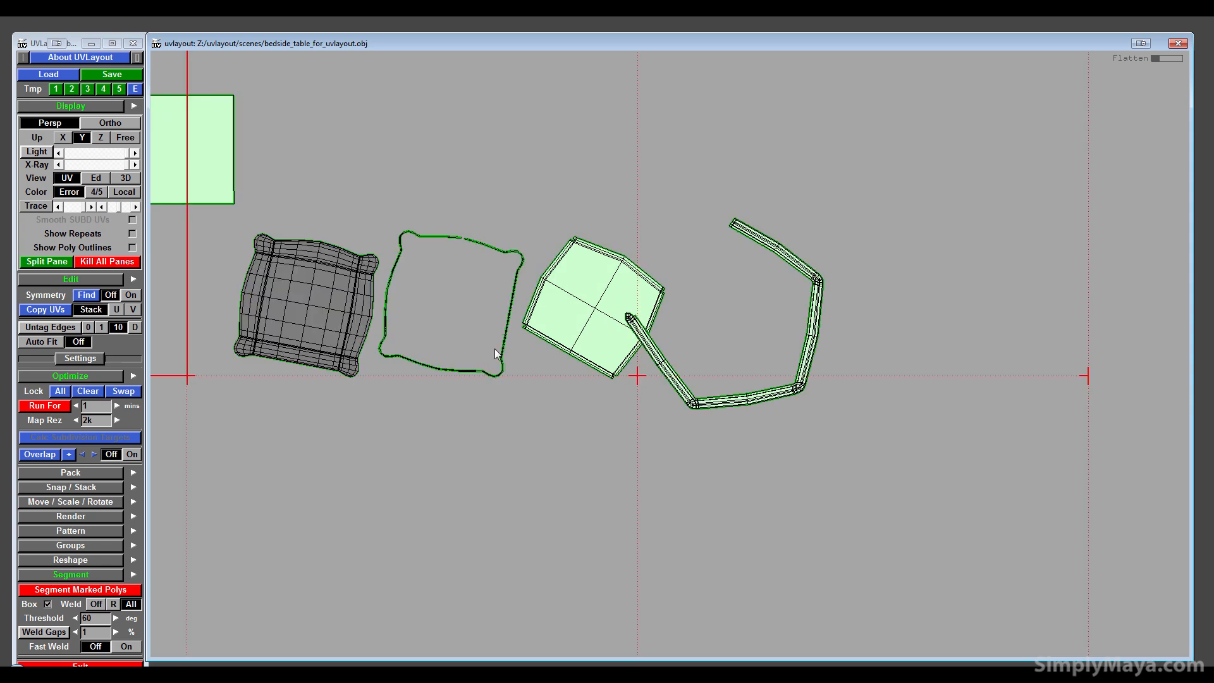
- Try to flatten the tabletop's narrow rim strip and undo the attempt
key(f)
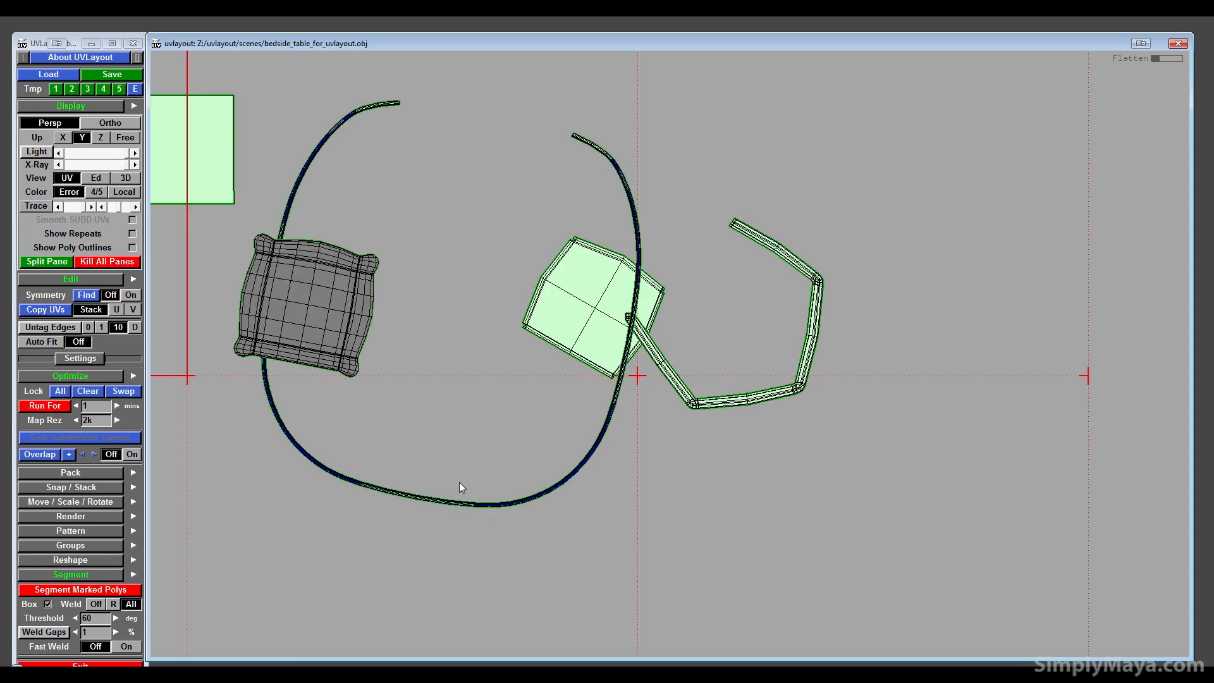
right_drag(460, 482, 494, 408)
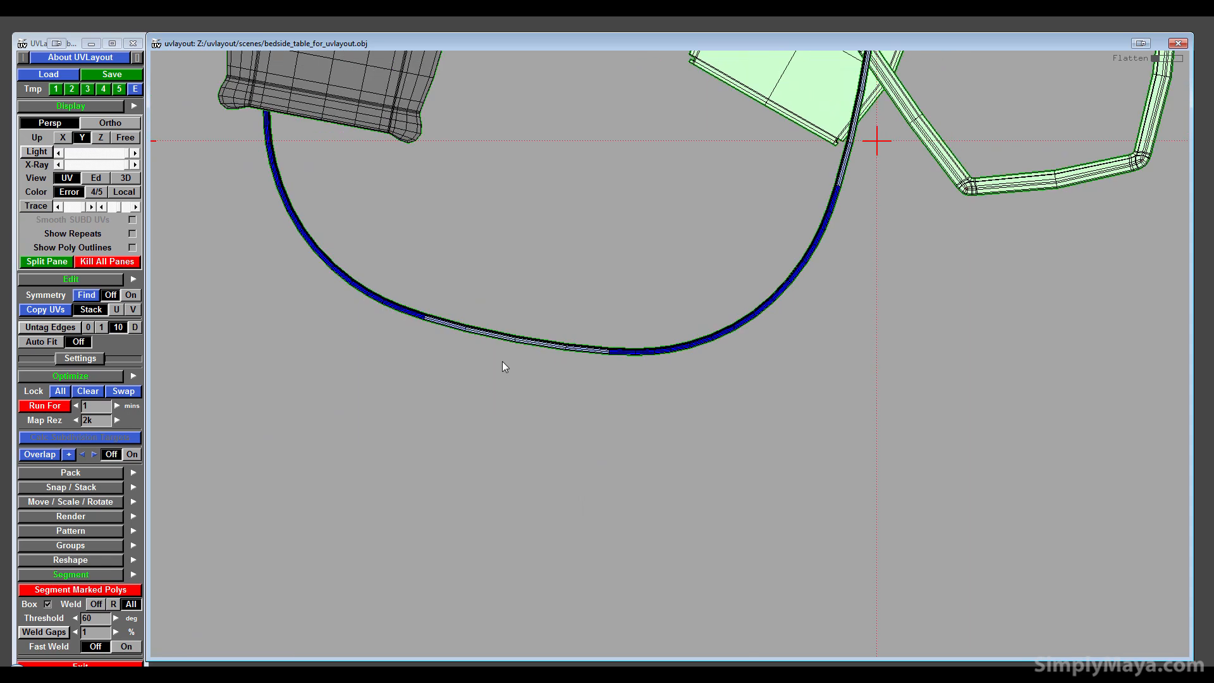
key(f)
scroll(502, 362, down, 2)
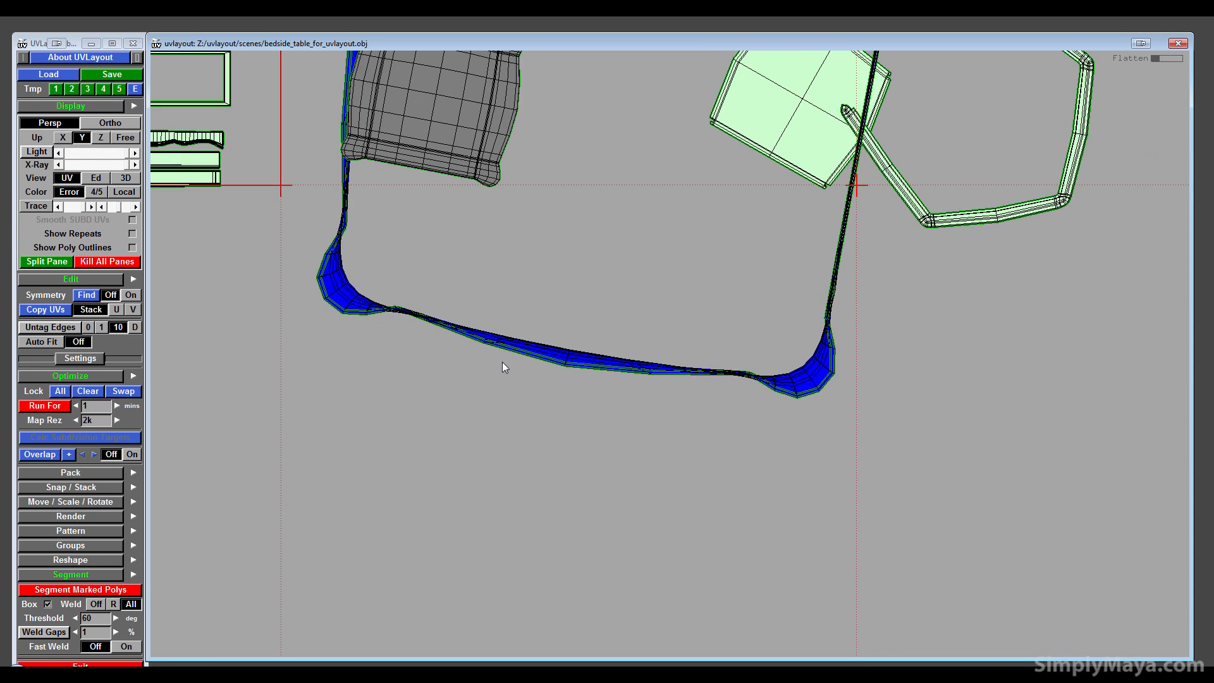
key(ctrl+z)
- Flatten the tabletop's rim strip continuously until it unrolls into an even open curve, and stop the process
scroll(502, 361, down, 2)
middle_drag(622, 182, 561, 370)
right_drag(686, 393, 916, 389)
right_drag(589, 246, 643, 246)
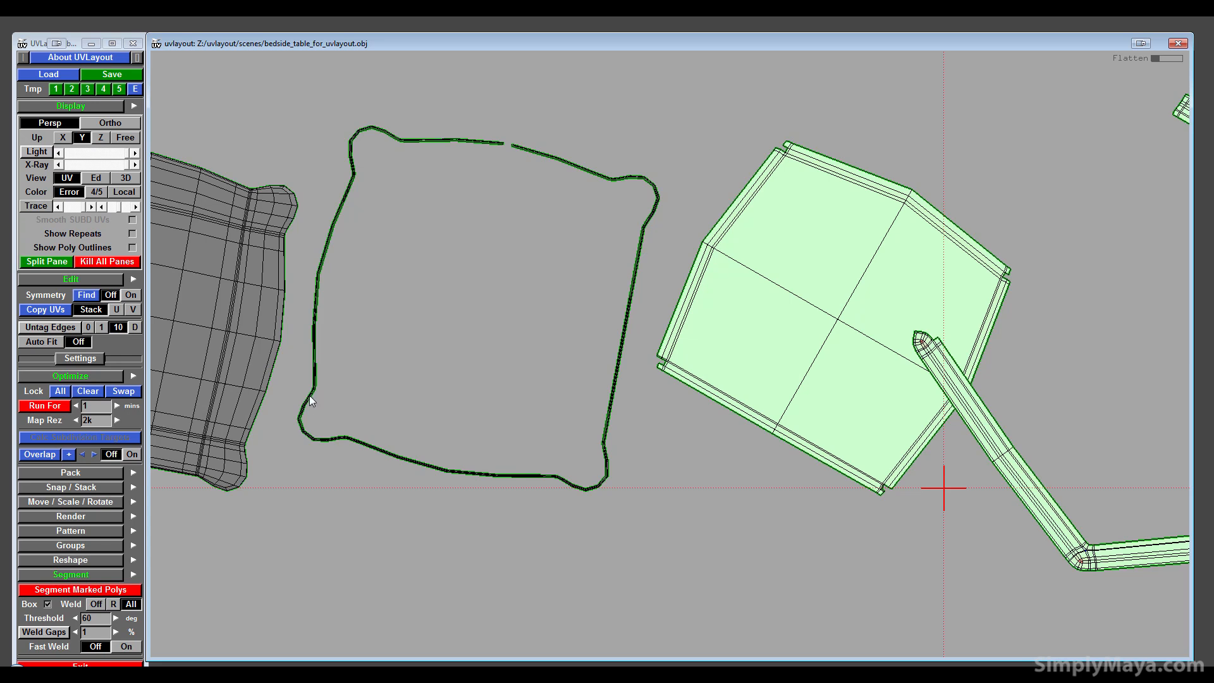
key(f)
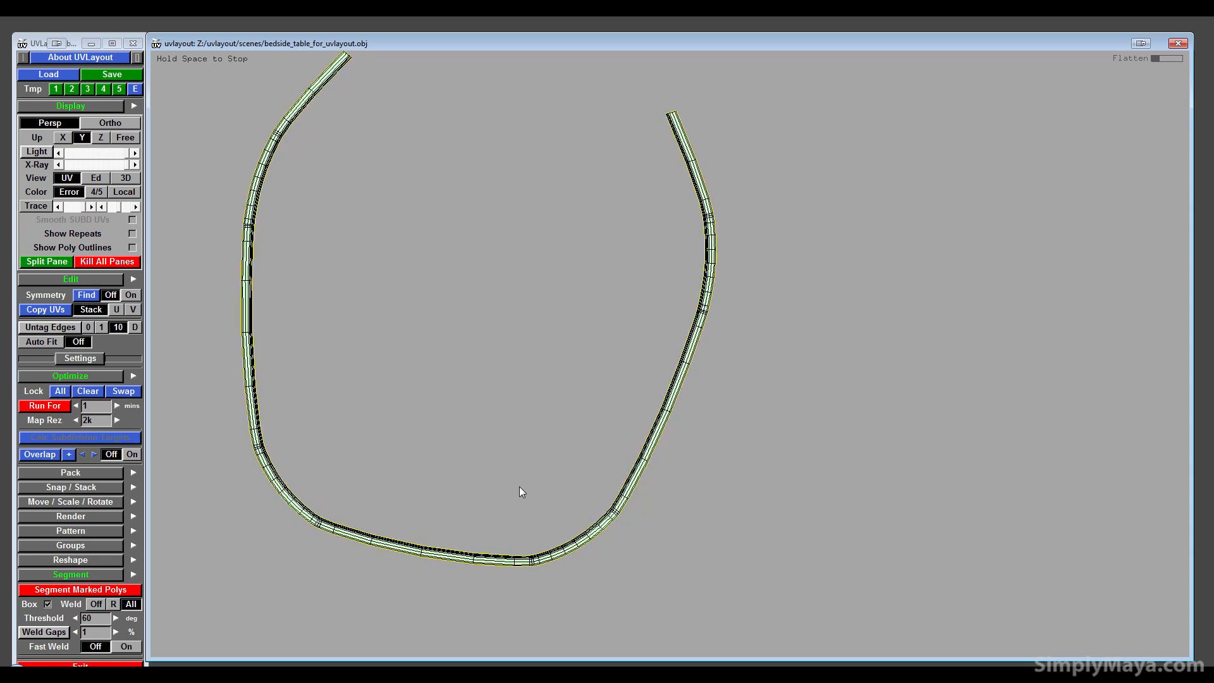
key(space)
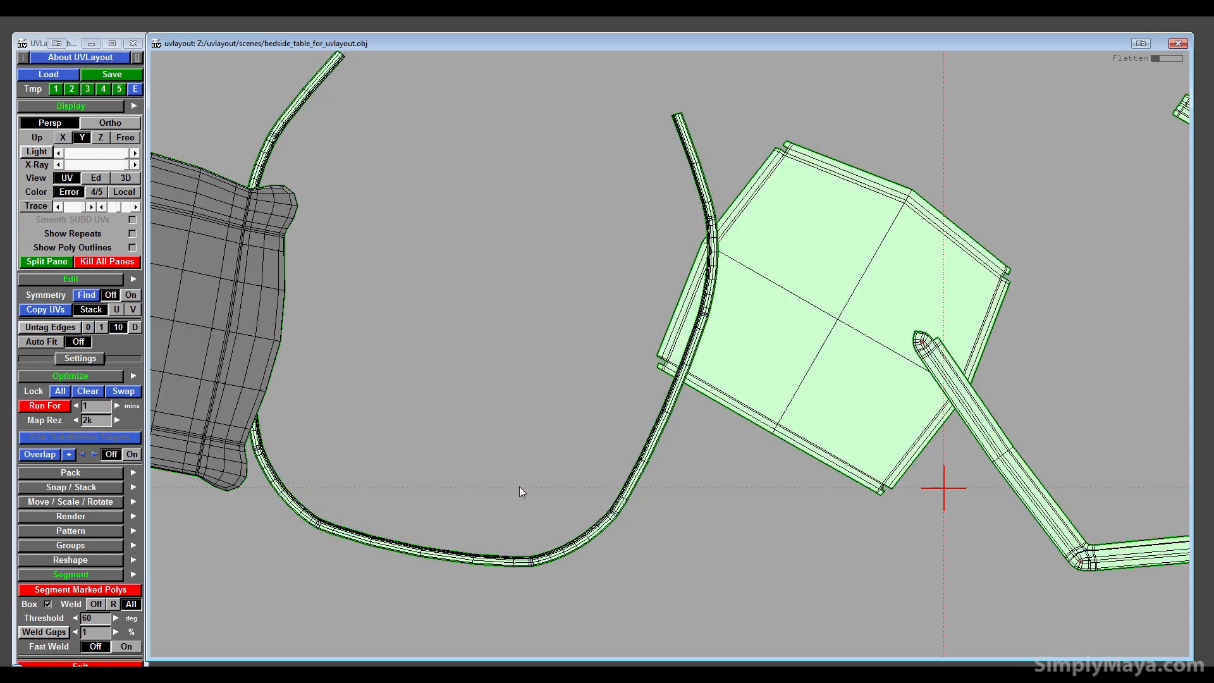
- Move the flattened rim strip clear of the tabletop shell and place the shelf panel below it in empty UV space
middle_drag(518, 487, 792, 447)
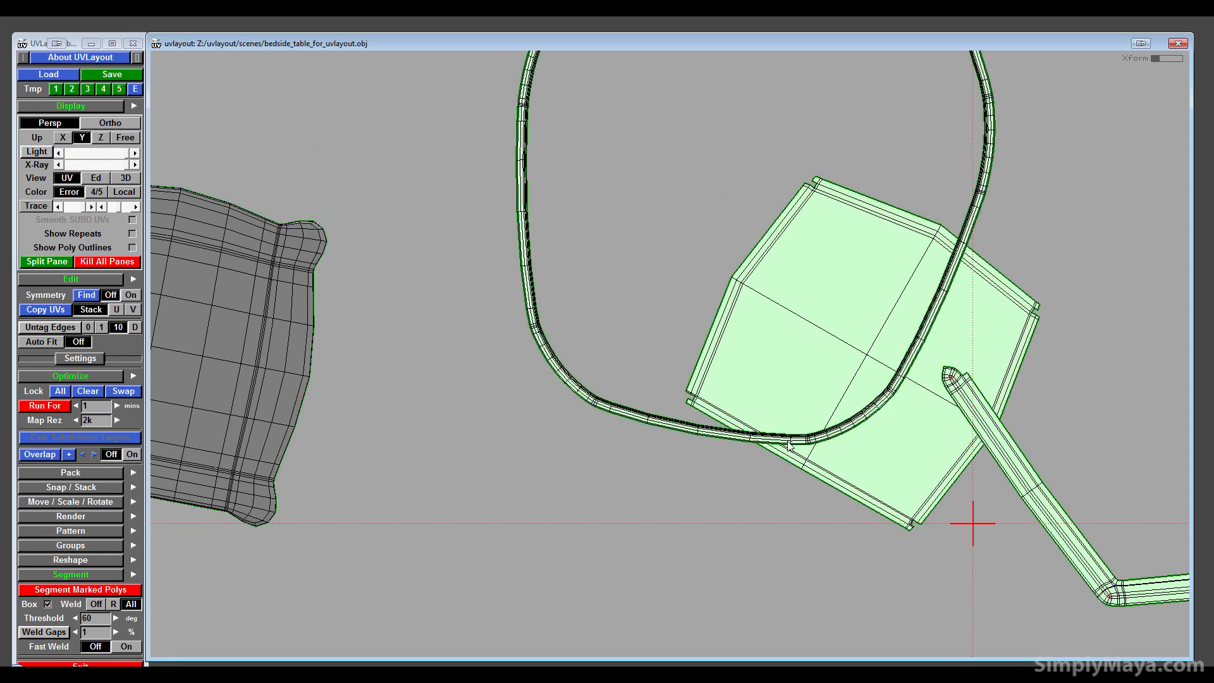
right_drag(791, 447, 759, 412)
middle_drag(680, 338, 585, 515)
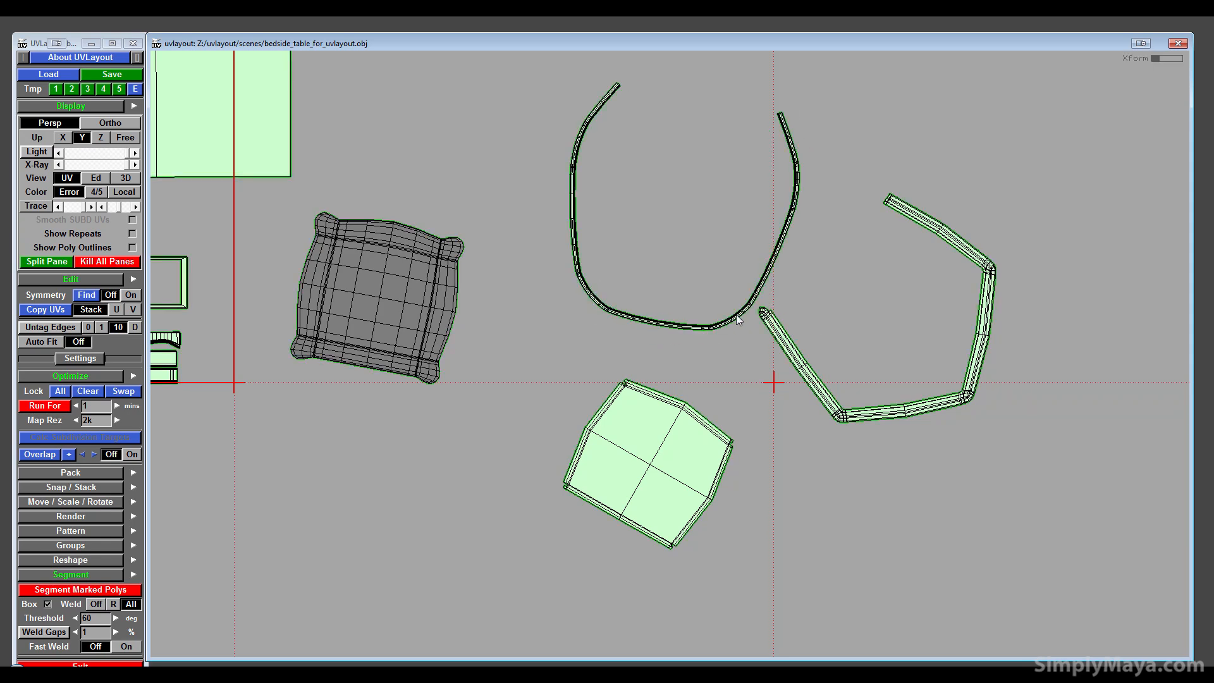
right_drag(736, 314, 623, 370)
middle_drag(623, 371, 591, 489)
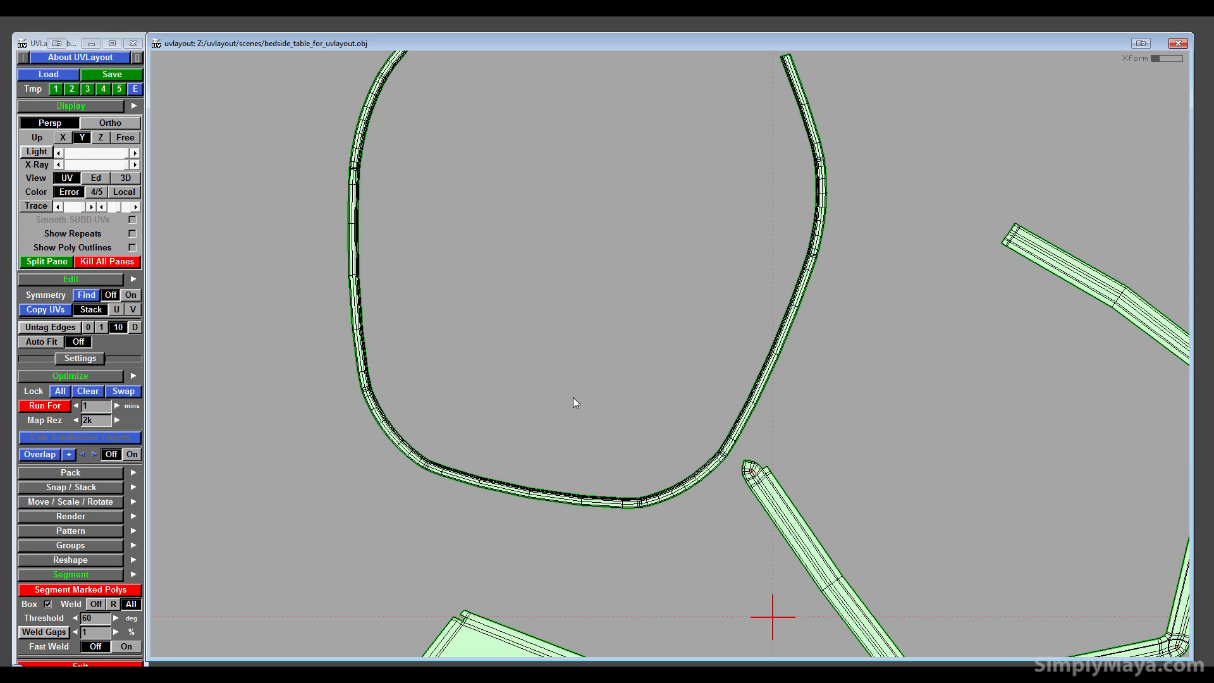
- Flatten the main tabletop shell in the UV view
scroll(522, 470, down, 10)
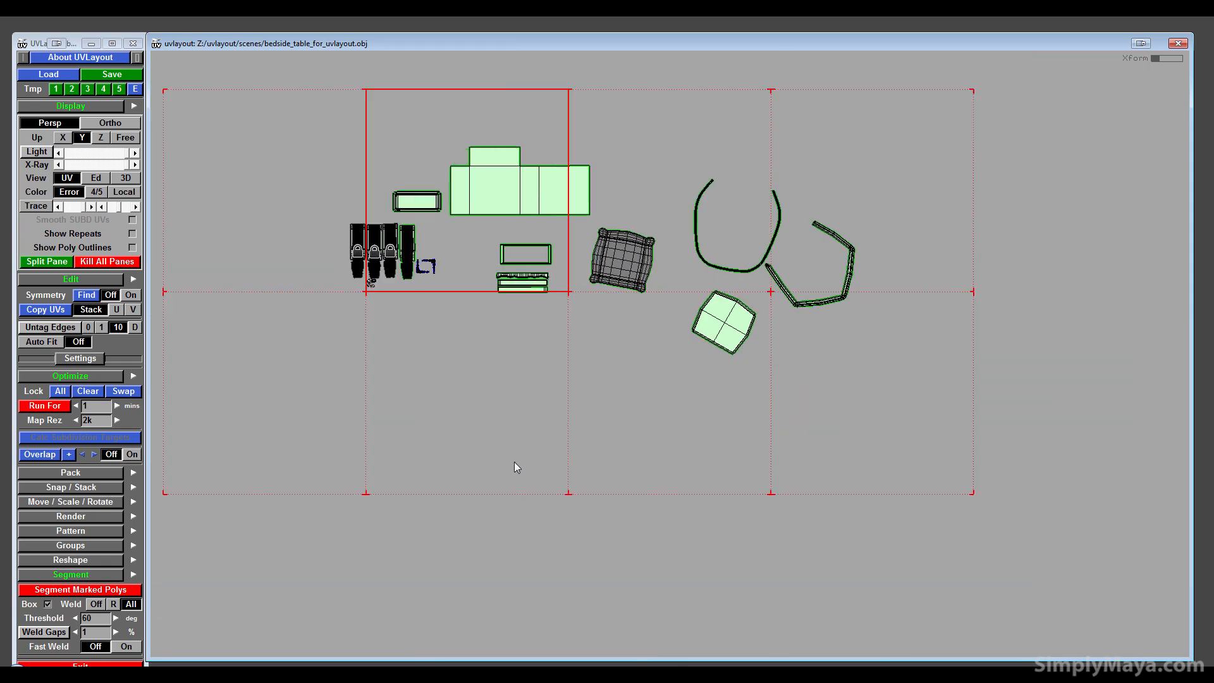
mouse_move(709, 411)
middle_down()
mouse_move(697, 482)
mouse_move(713, 453)
mouse_move(701, 423)
middle_up()
right_drag(700, 422, 538, 333)
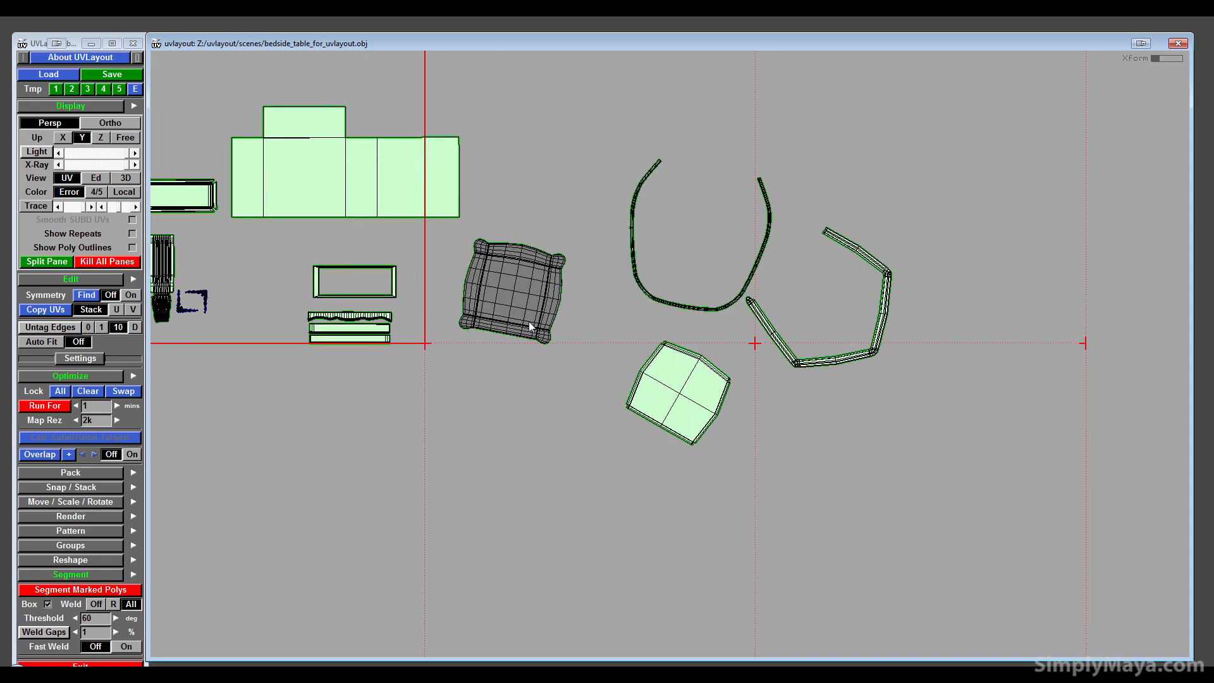
key(f)
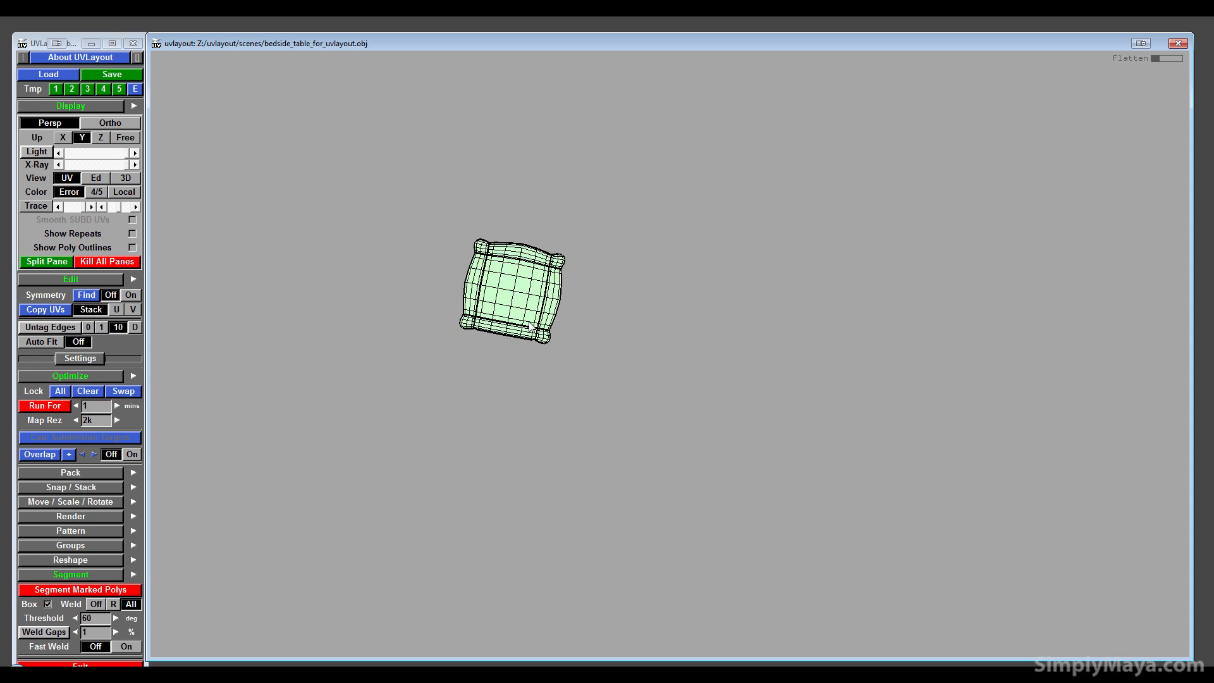
- Run further flattening on the tabletop shell to relax the stretched edges at its rounded corners, and stop the process
right_drag(486, 281, 540, 392)
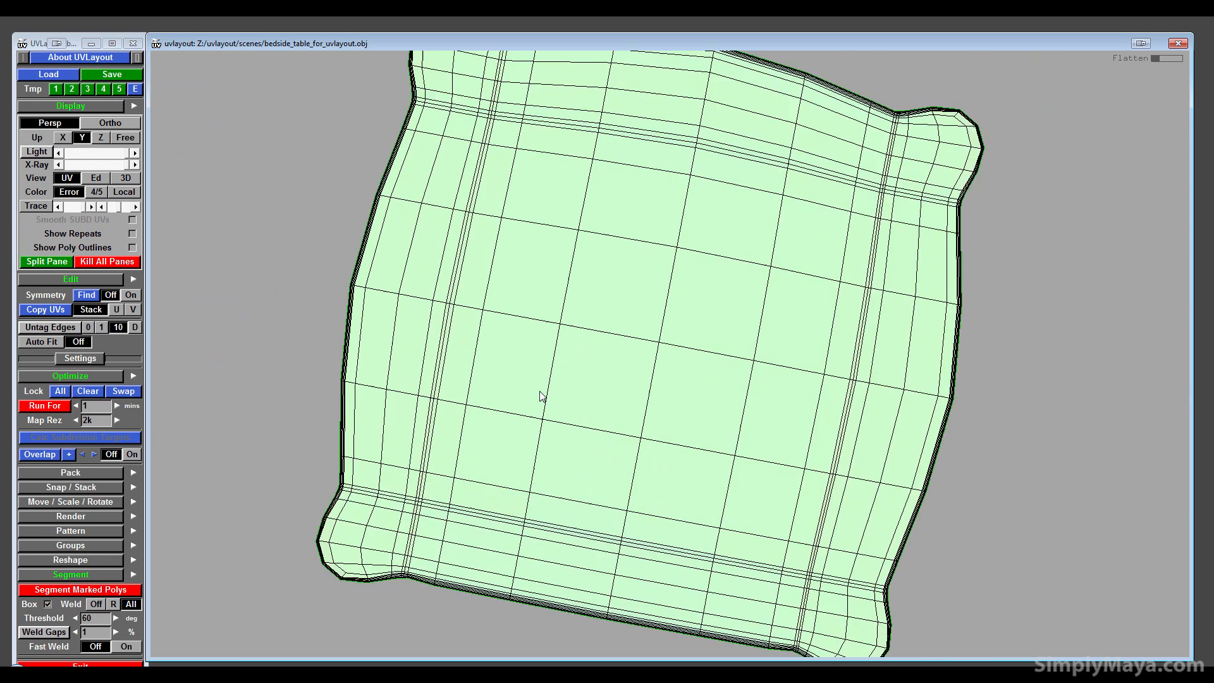
middle_drag(563, 440, 482, 235)
right_drag(482, 236, 927, 463)
middle_drag(927, 463, 670, 273)
right_drag(671, 273, 910, 468)
middle_drag(910, 468, 815, 501)
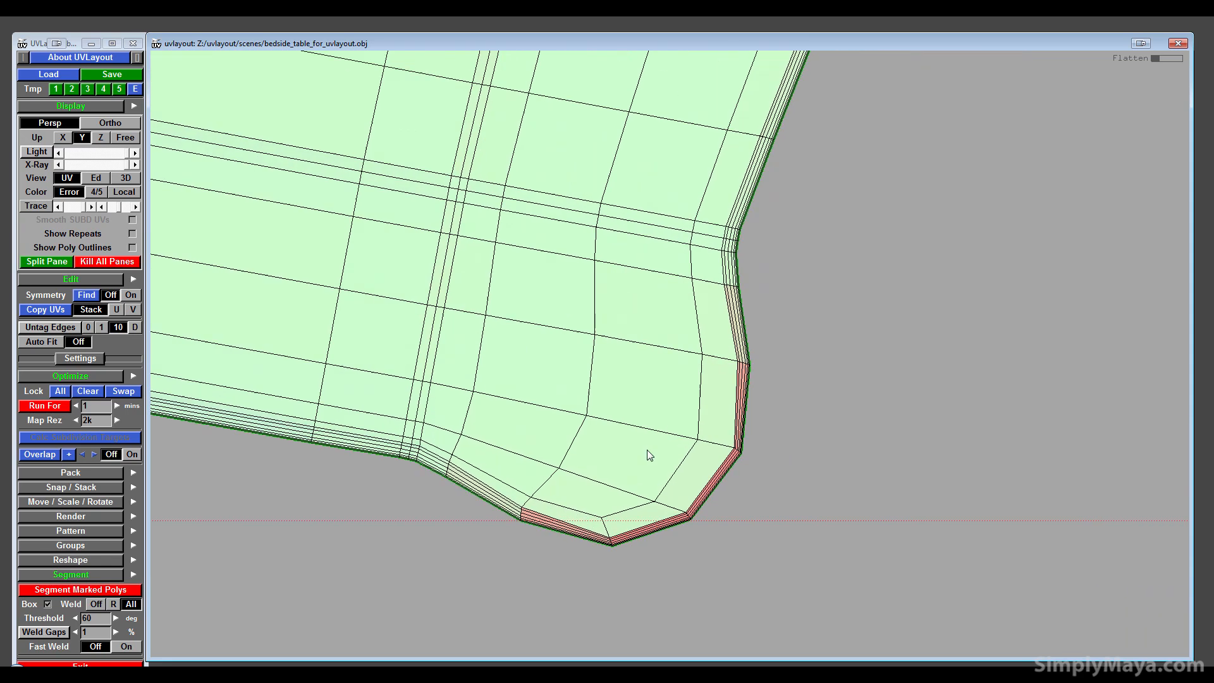
key(f)
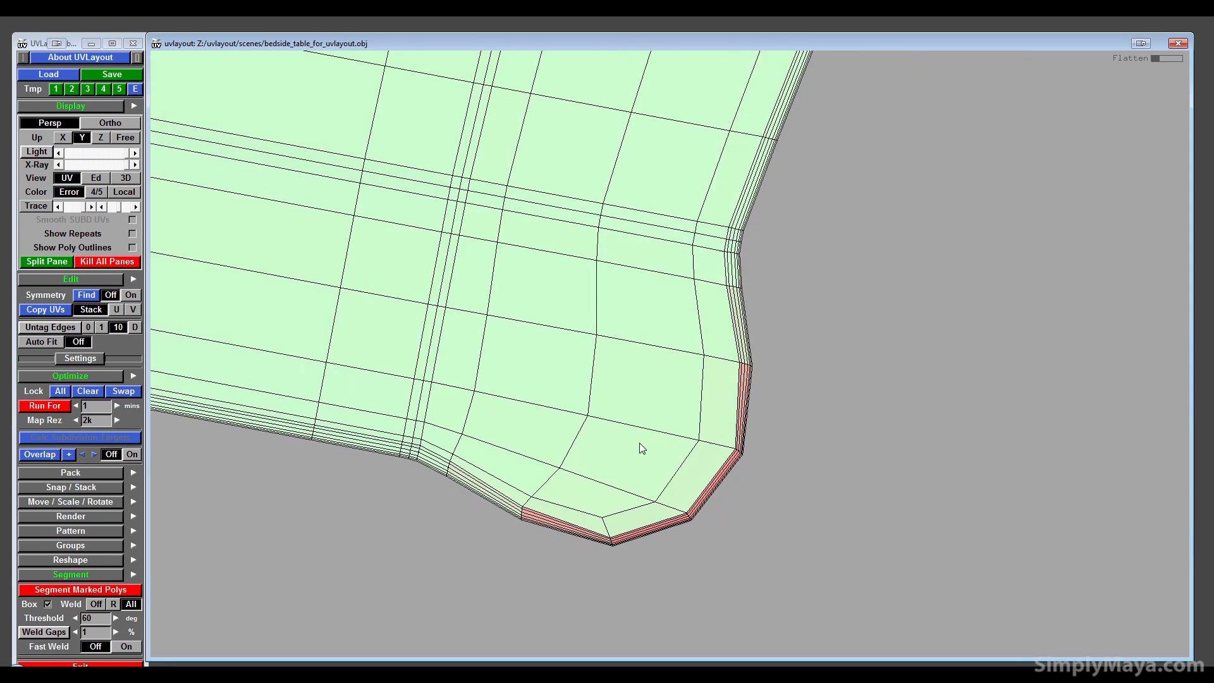
key(shift+f)
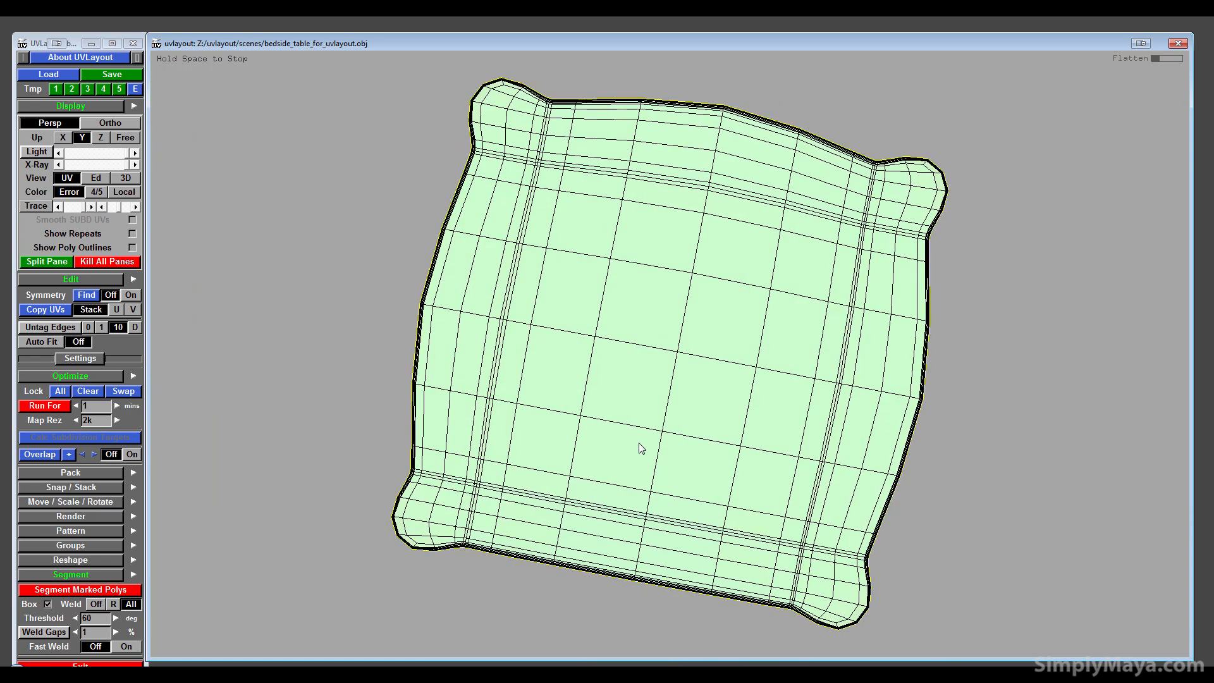
key(space)
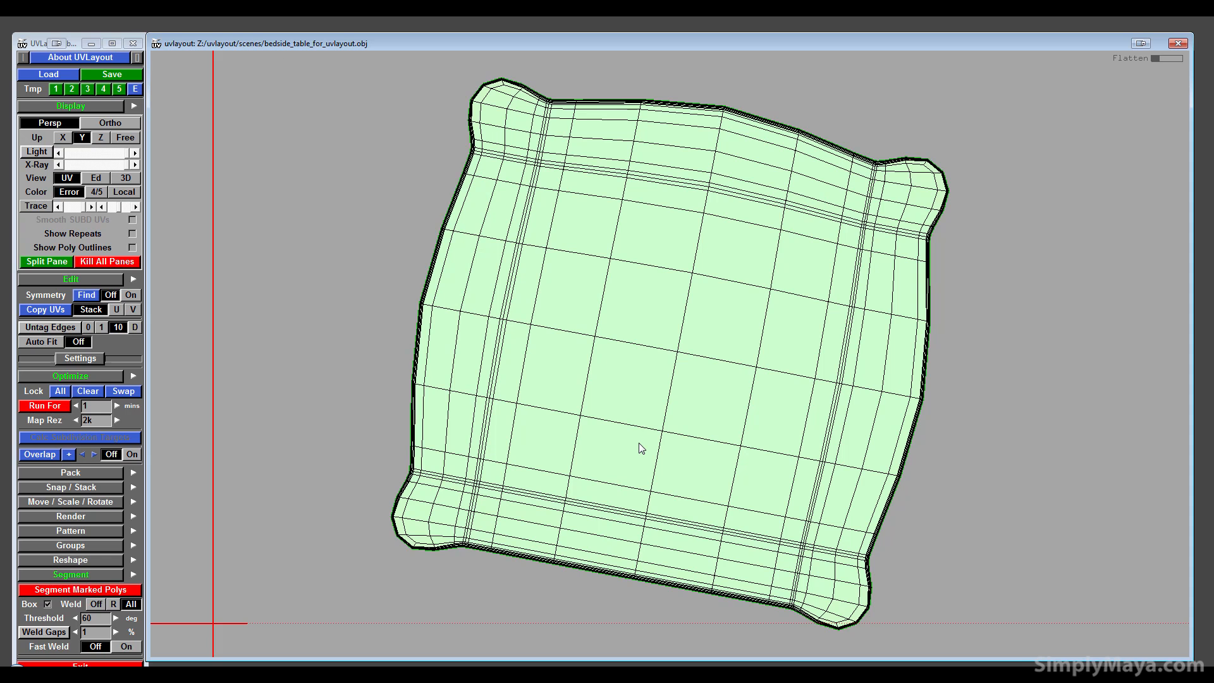
- Inspect the rounded corners of the flattened tabletop shell for remaining distortion
middle_drag(618, 390, 848, 277)
right_drag(964, 386, 615, 462)
middle_drag(619, 467, 719, 349)
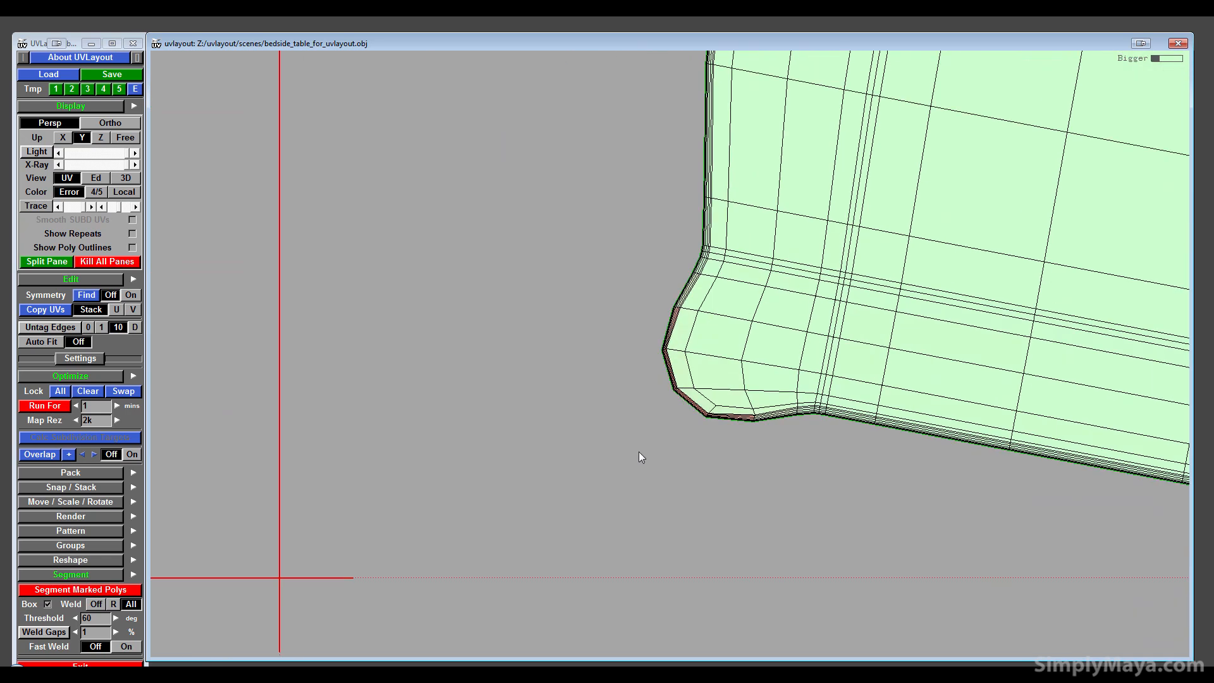
right_drag(640, 456, 750, 493)
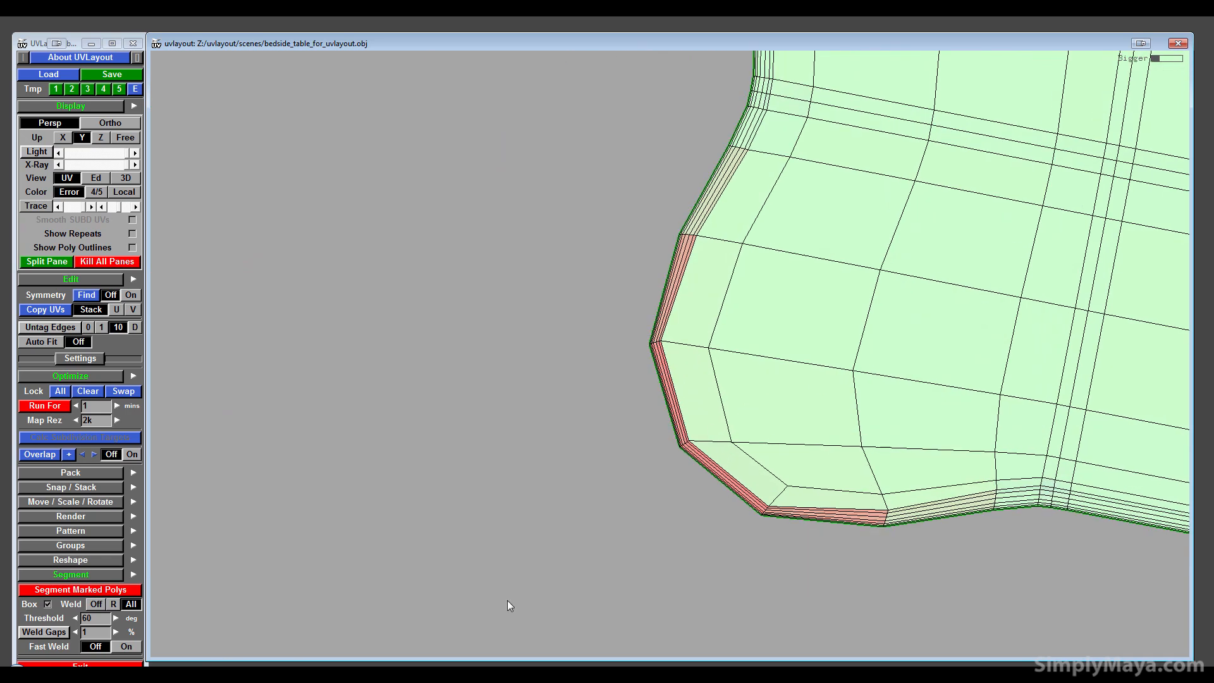
middle_drag(949, 253, 619, 481)
right_drag(620, 480, 683, 471)
middle_drag(683, 471, 330, 402)
middle_drag(910, 400, 132, 317)
middle_drag(688, 312, 722, 198)
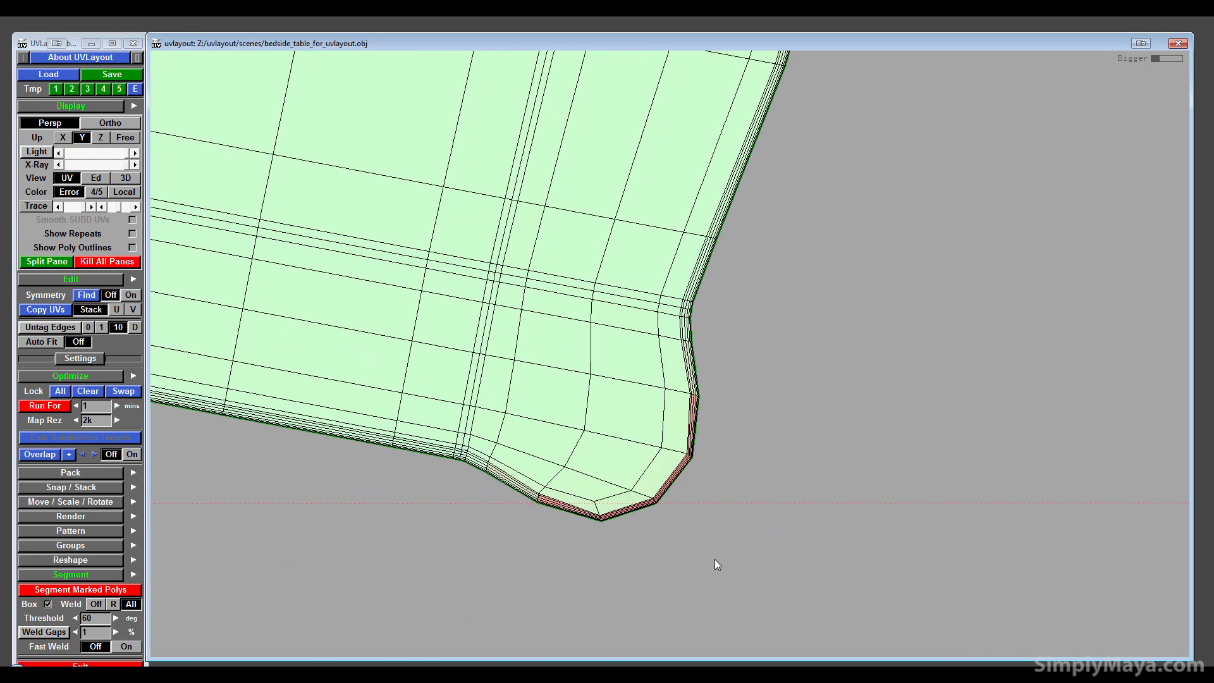
right_drag(688, 450, 673, 452)
middle_drag(673, 452, 672, 427)
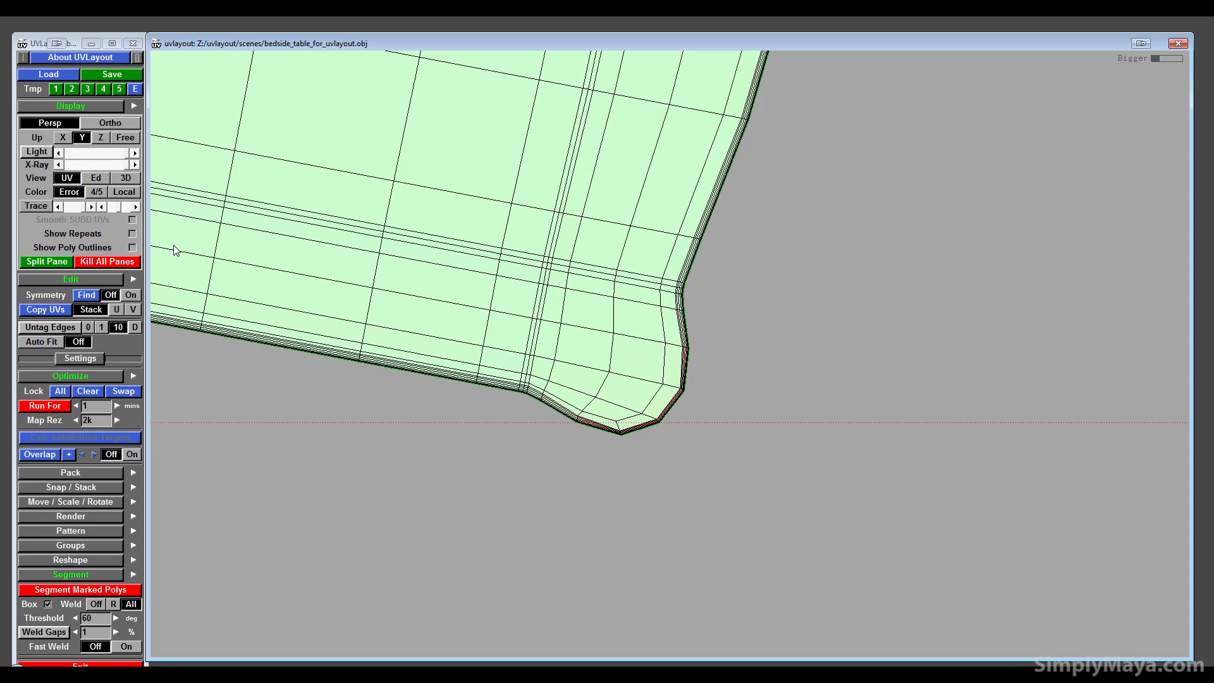
- Check the checker pattern on the flattened tabletop and lower shelf in the 3D view
click(121, 180)
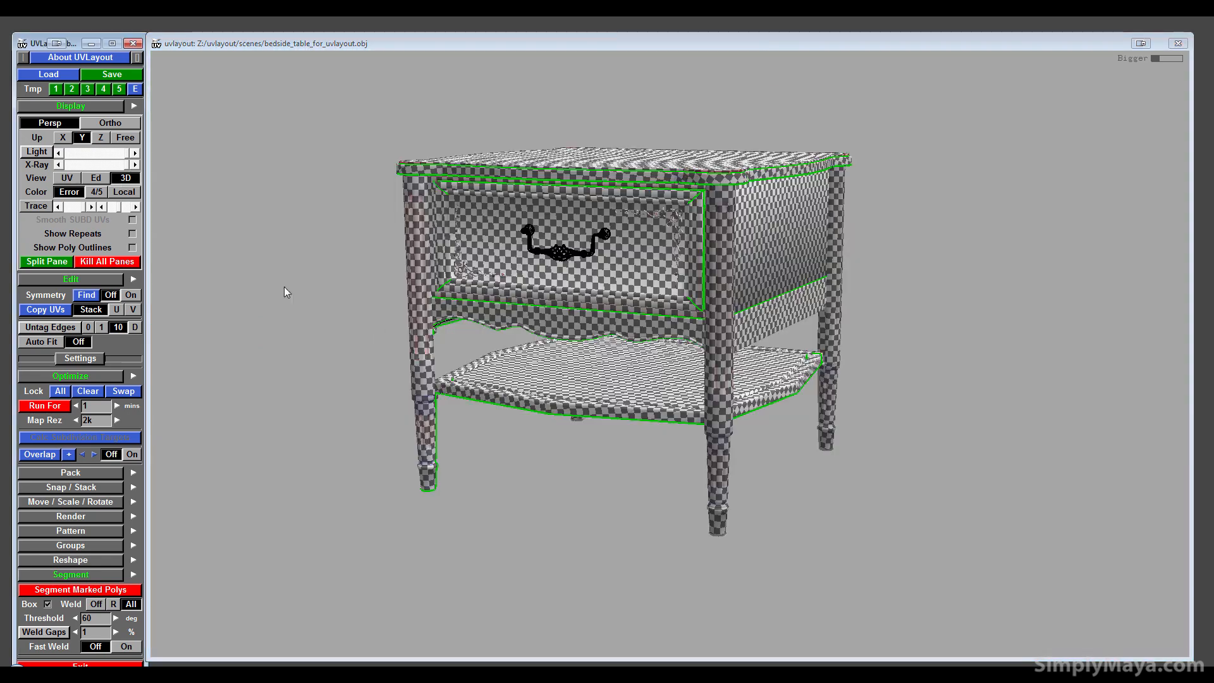
middle_drag(475, 283, 455, 301)
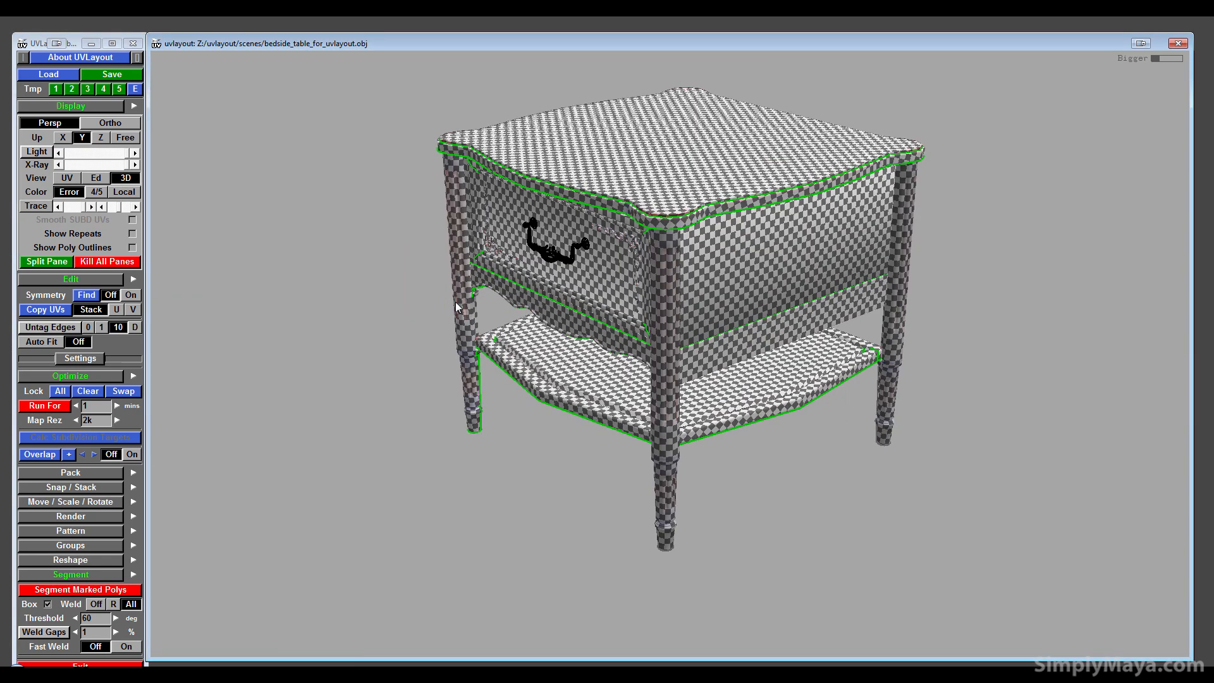
- Inspect the checker pattern around the tabletop's rounded corner and edge strip in the 3D view
right_drag(628, 302, 971, 329)
middle_drag(822, 487, 753, 645)
right_drag(582, 465, 911, 468)
drag(569, 452, 443, 411)
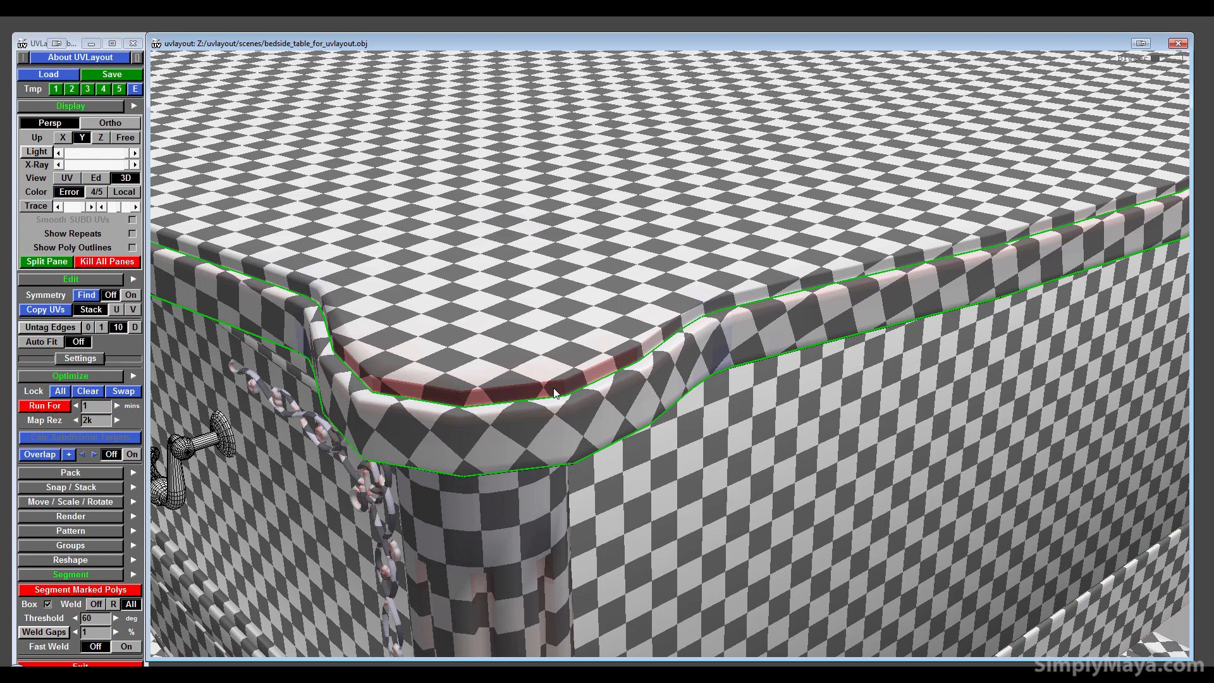
drag(431, 405, 465, 412)
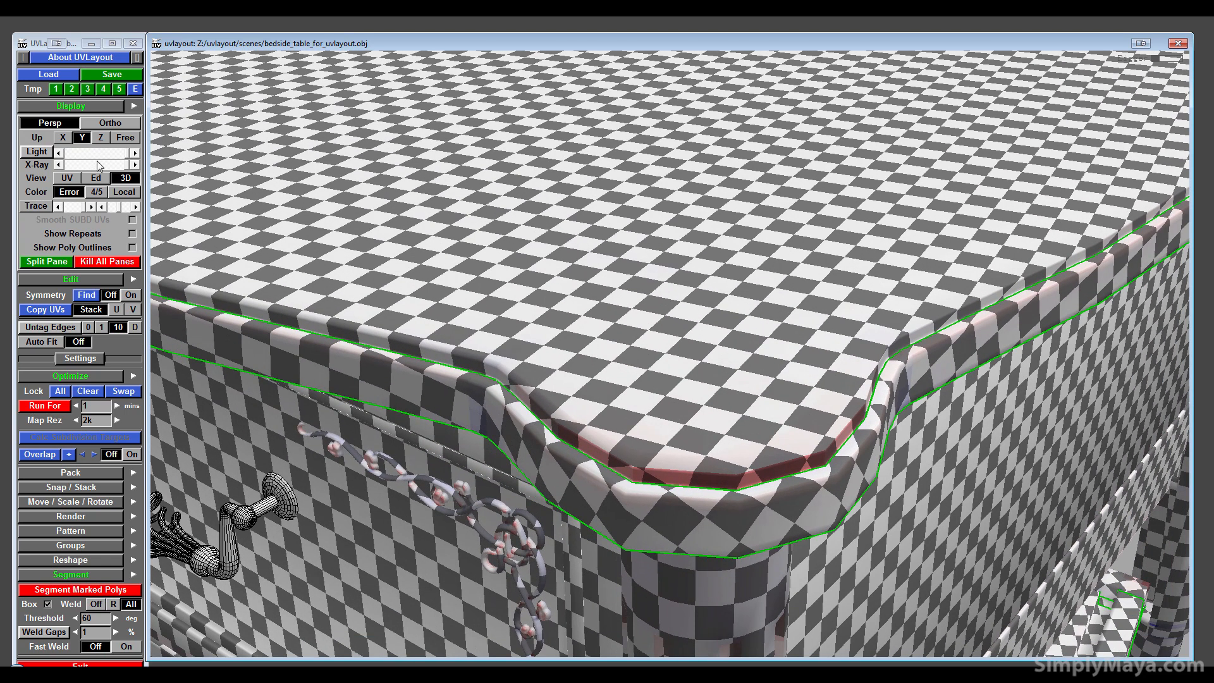
- Run another flattening pass on the tabletop shell in the UV view
click(64, 178)
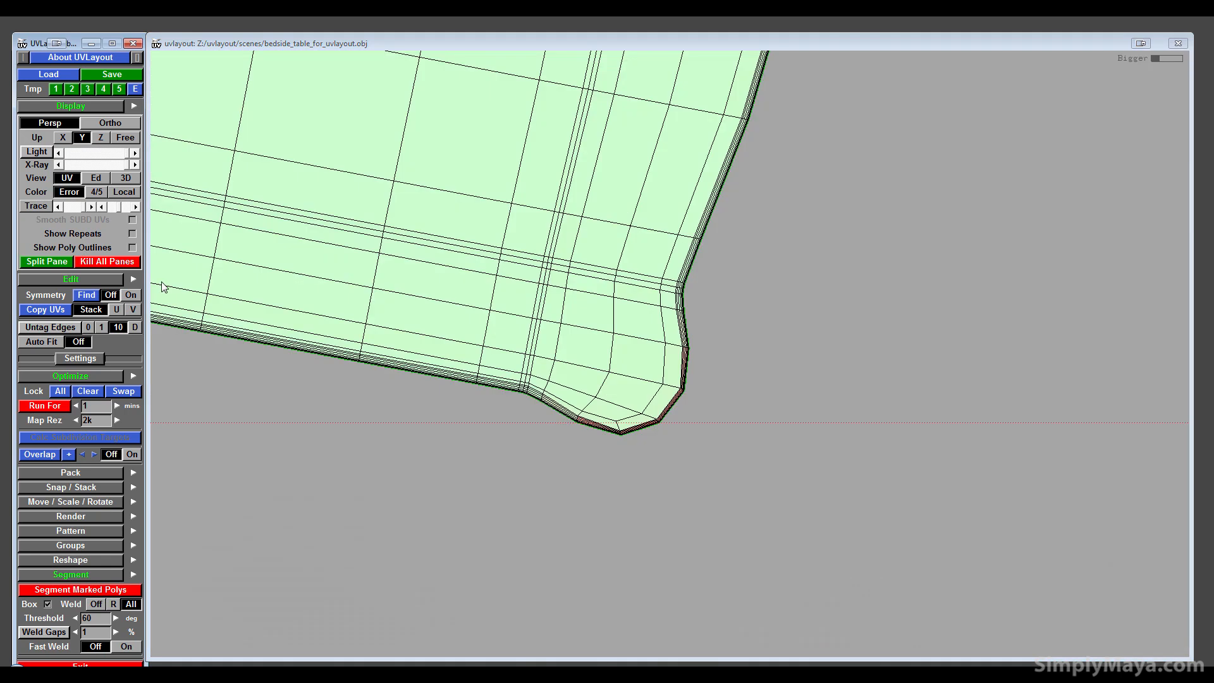
scroll(464, 362, down, 6)
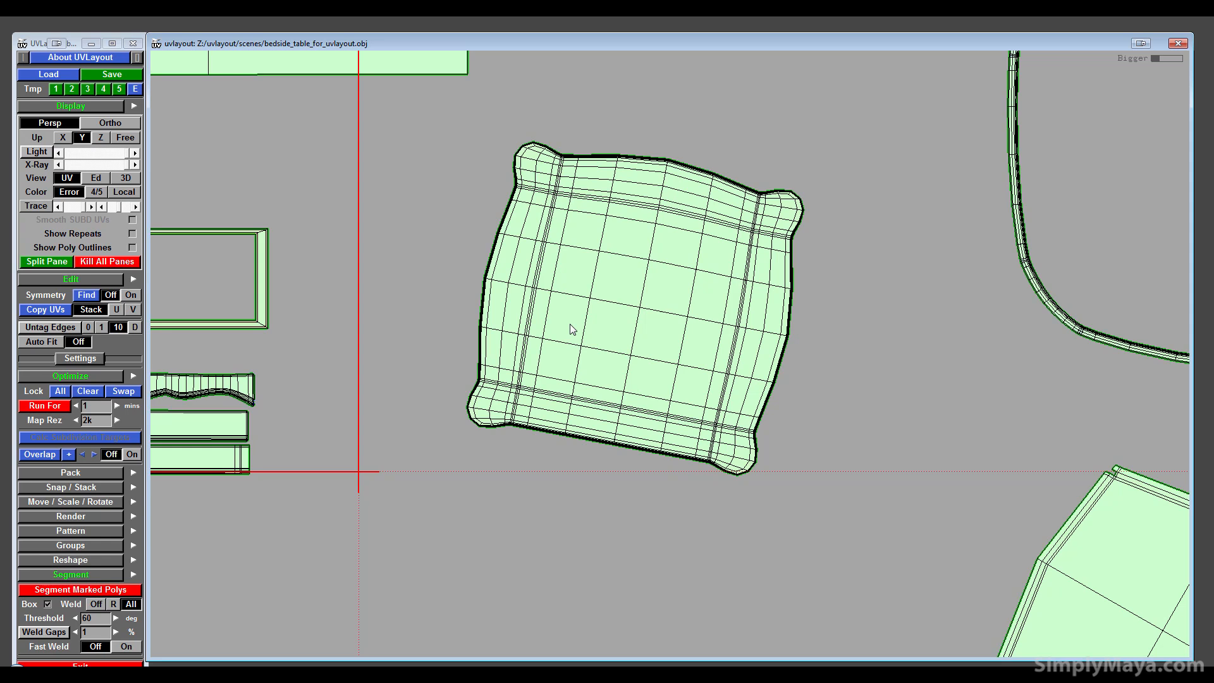
key(shift+f)
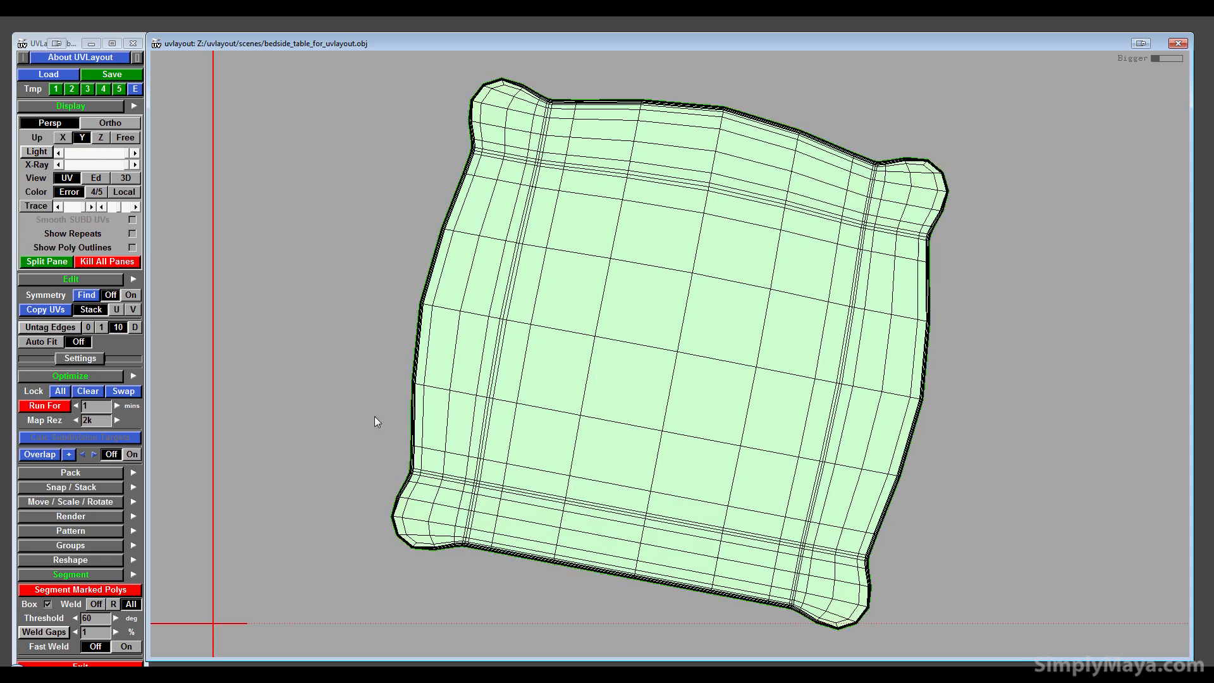
- Examine the tabletop shell's rounded corners for remaining distortion and review the overall arrangement of the shells
right_drag(375, 417, 503, 328)
middle_drag(504, 329, 512, 106)
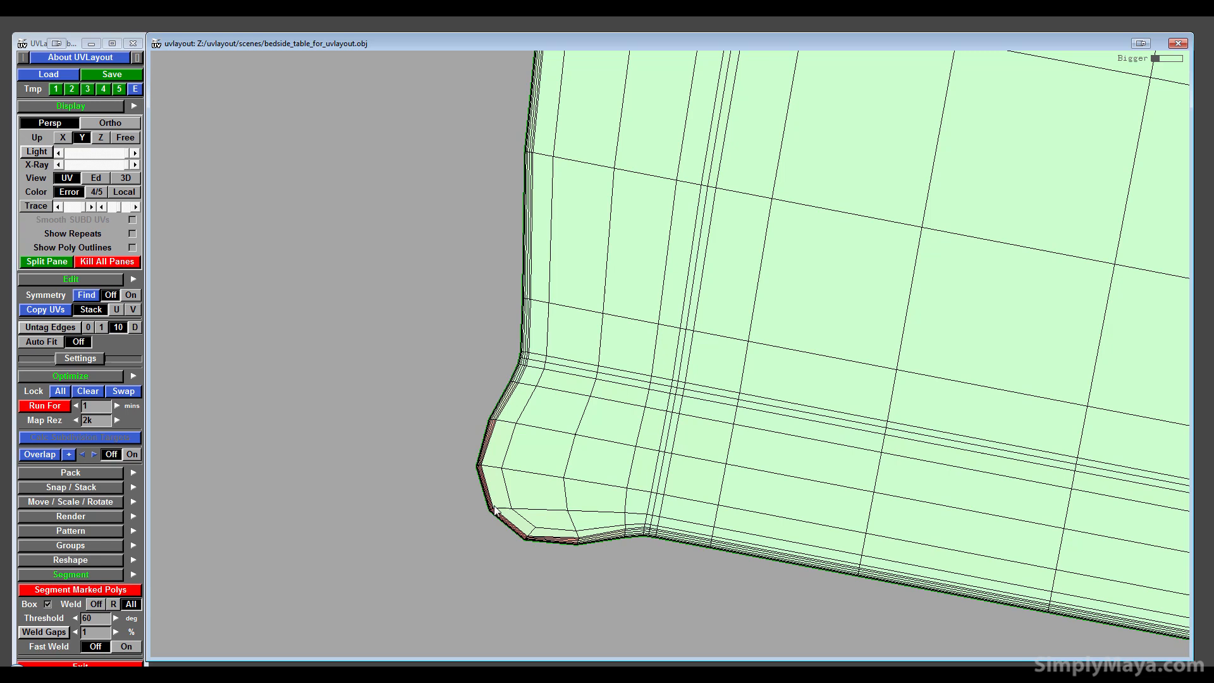
right_drag(545, 501, 570, 486)
middle_drag(571, 485, 554, 502)
right_drag(554, 494, 580, 449)
middle_drag(581, 449, 444, 519)
right_drag(444, 519, 521, 441)
middle_drag(521, 441, 746, 559)
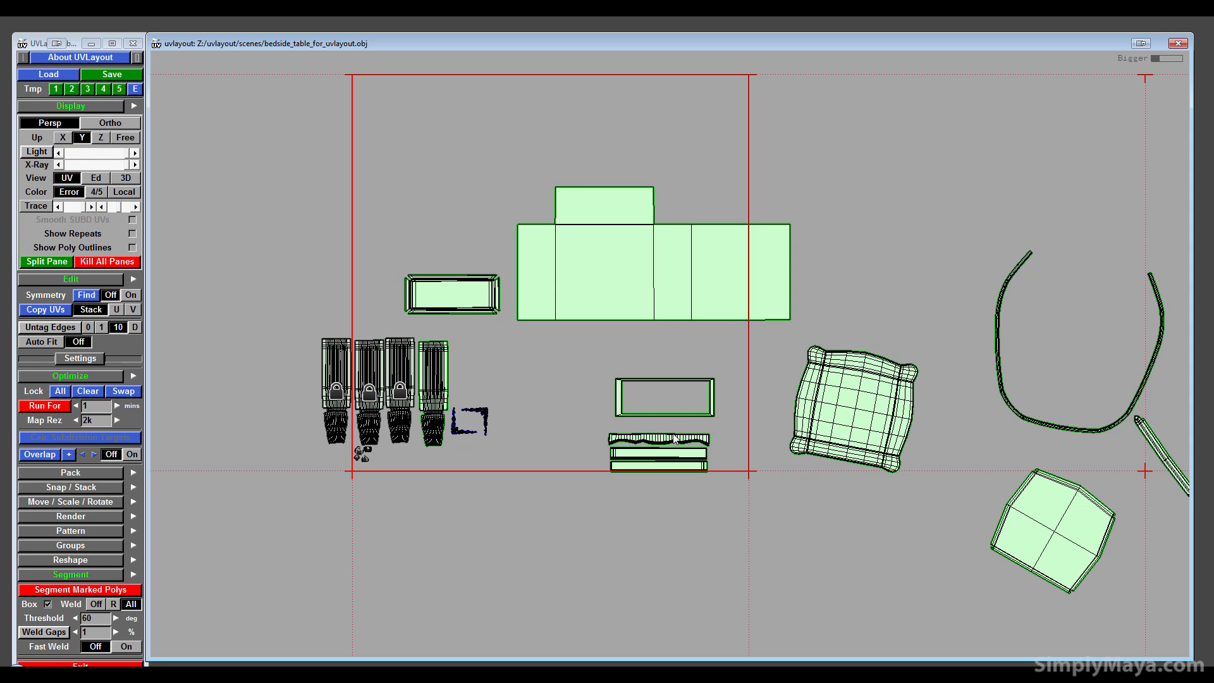
- Bring up the remaining drawer handle in the edit view and examine its ball joints and twisted bars
middle_drag(636, 328, 383, 419)
click(96, 174)
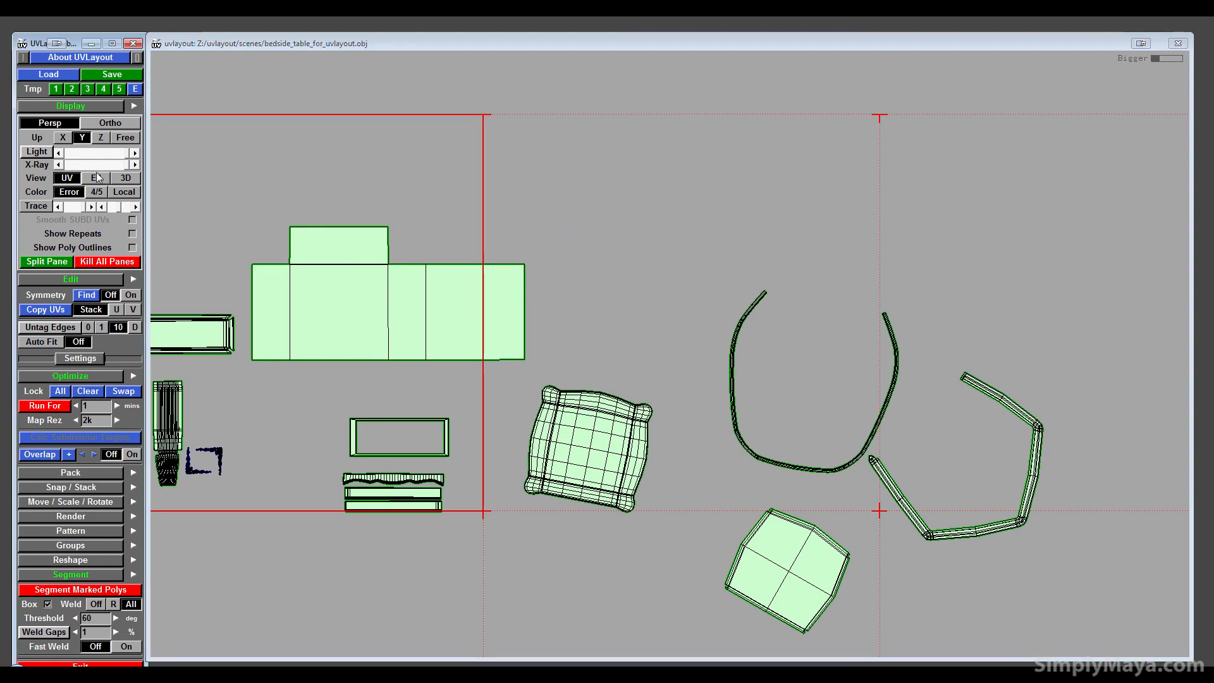
click(95, 178)
scroll(445, 511, up, 5)
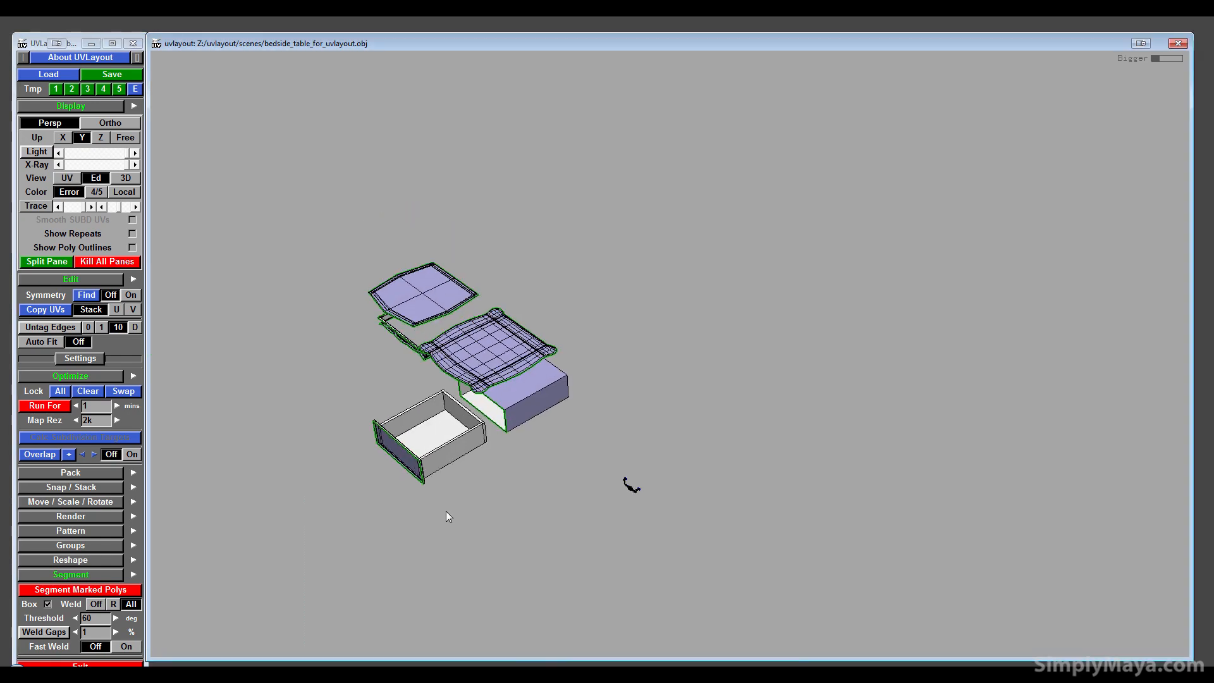
middle_drag(544, 386, 524, 521)
key(Home)
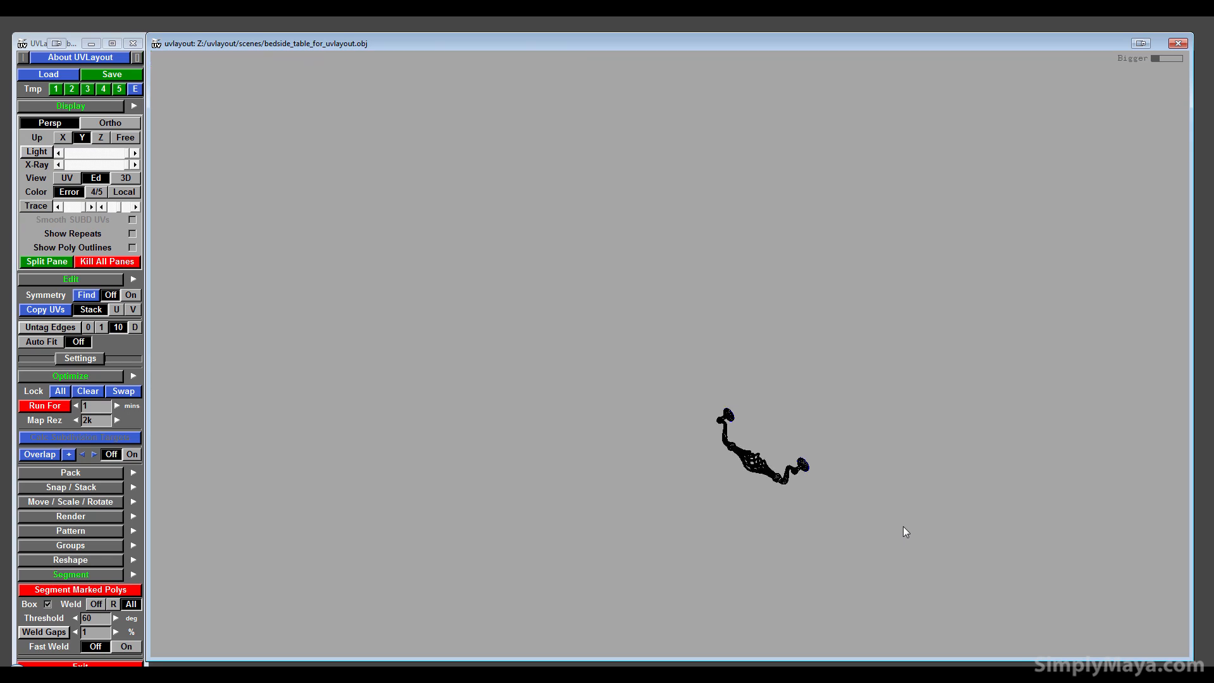
drag(491, 525, 528, 509)
middle_drag(529, 509, 404, 506)
right_drag(405, 506, 911, 498)
middle_drag(582, 504, 723, 479)
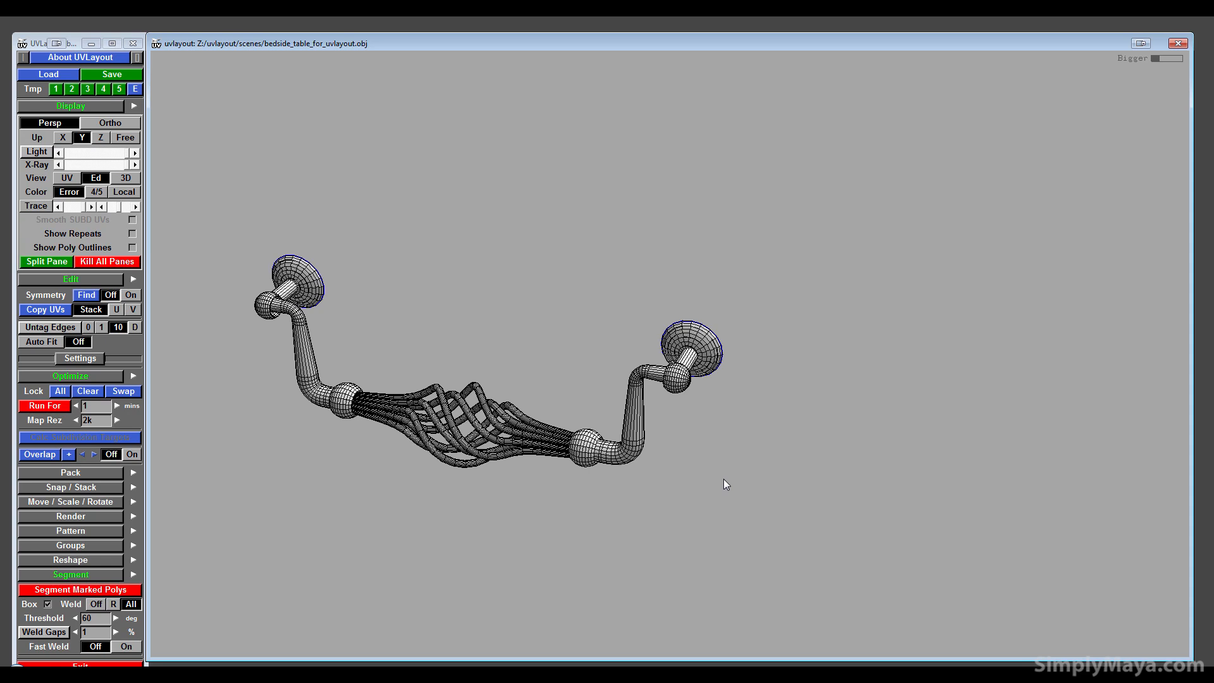
right_drag(746, 497, 601, 467)
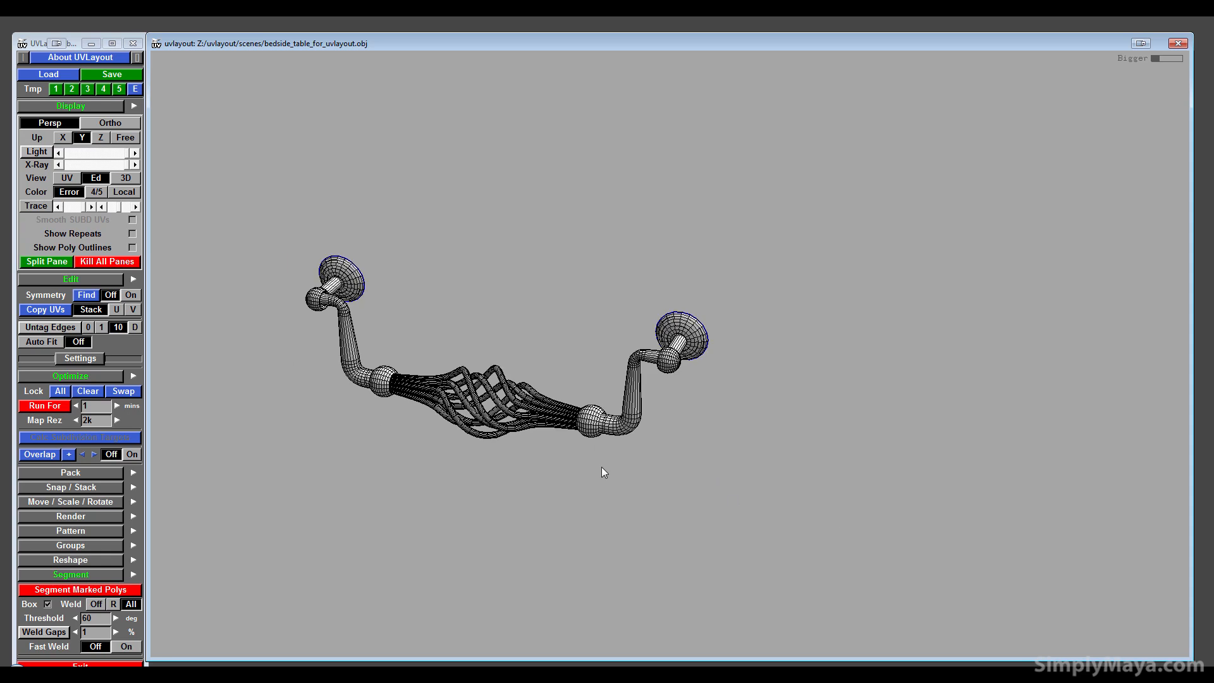
middle_drag(453, 432, 514, 469)
right_drag(449, 496, 504, 504)
drag(506, 509, 555, 495)
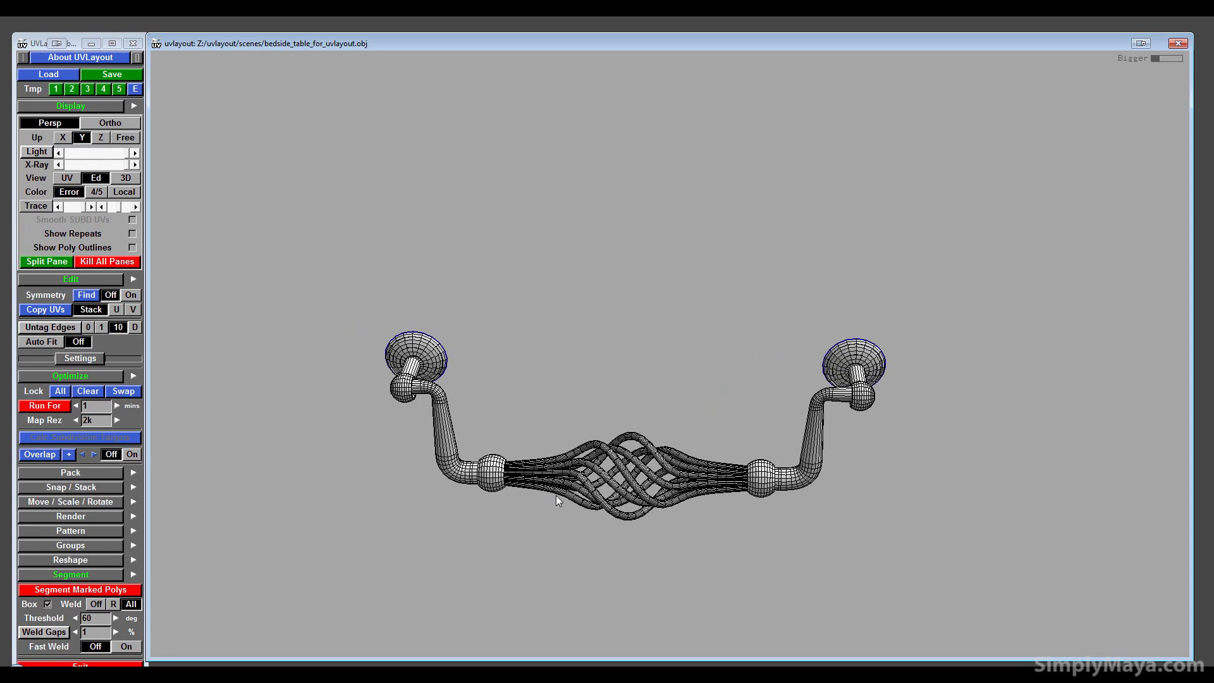
middle_drag(555, 495, 578, 539)
right_drag(578, 538, 539, 537)
drag(537, 532, 453, 487)
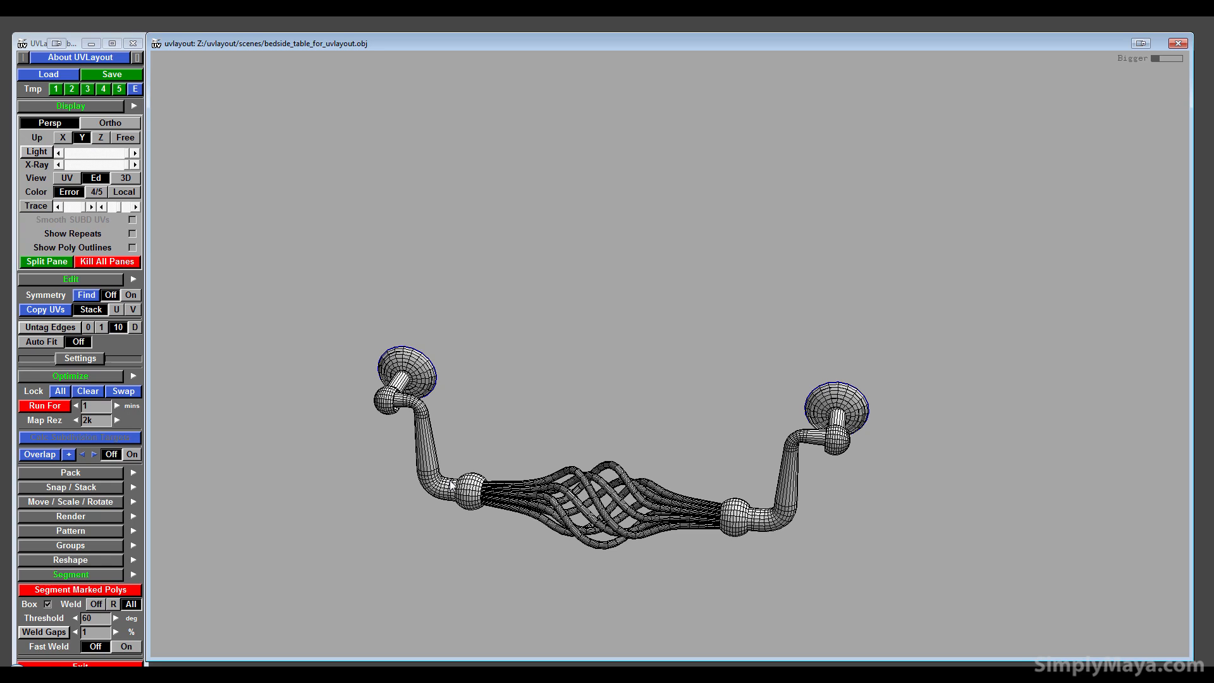
right_drag(437, 474, 453, 455)
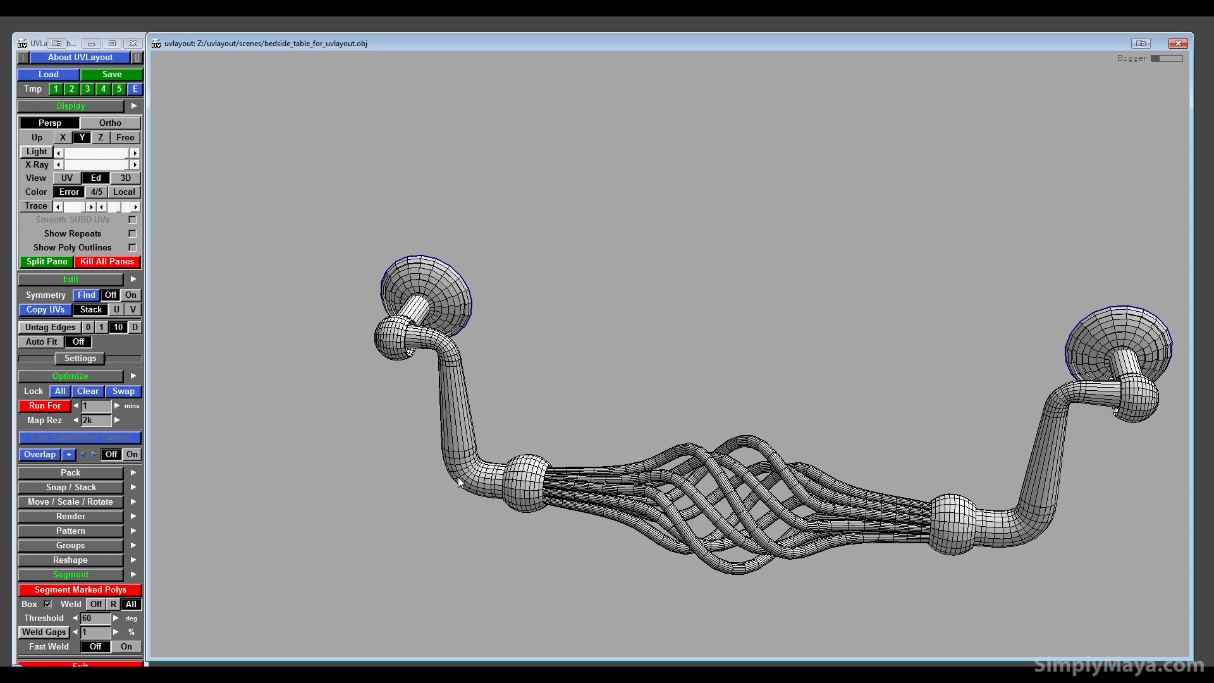
- Move the ball between the handle's bent arm and twisted bars clear of the rest of the handle
middle_drag(454, 456, 542, 366)
drag(548, 420, 499, 423)
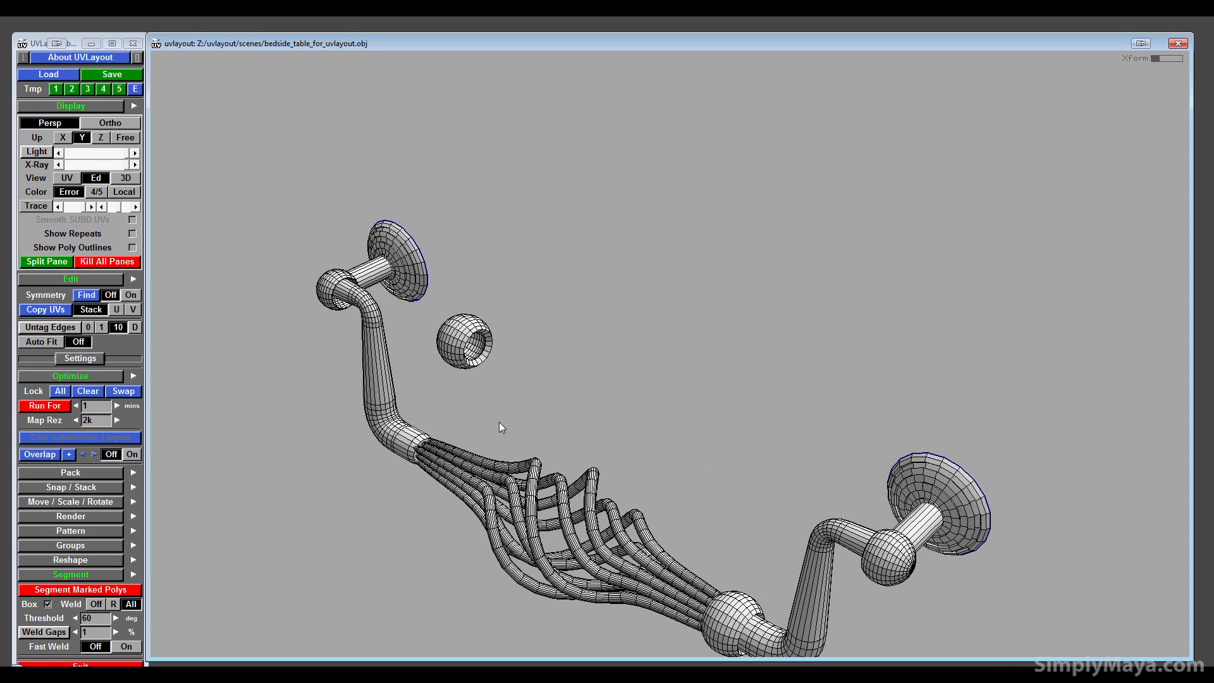
middle_drag(499, 422, 503, 511)
- Cut the edge loops around the ball's openings and separate its inner surface from the outer surface
right_drag(502, 511, 1170, 500)
middle_drag(355, 525, 476, 463)
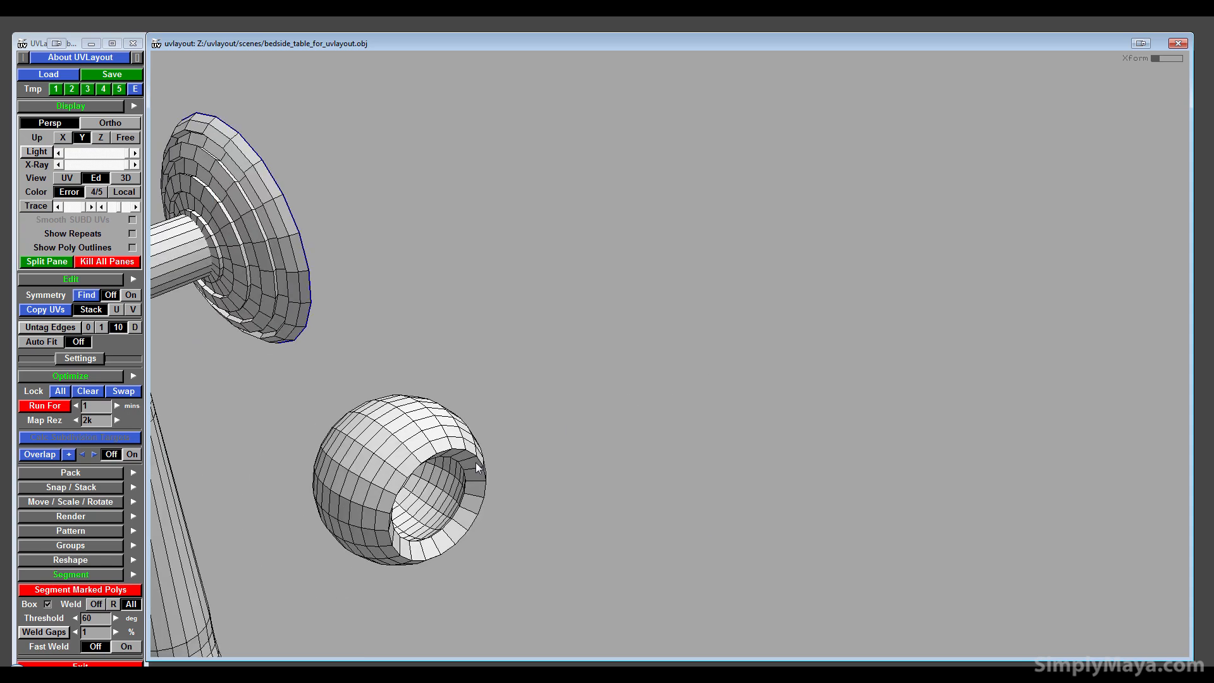
drag(477, 463, 408, 423)
middle_drag(409, 426, 558, 466)
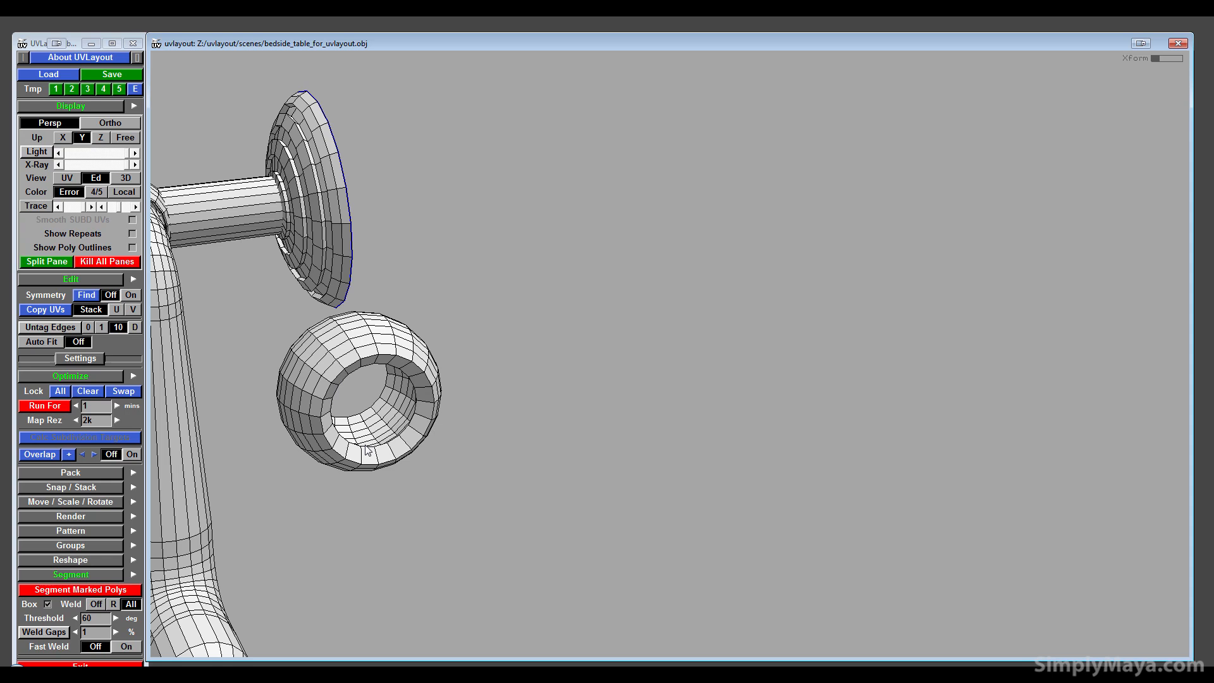
key(c)
key(w)
key(c)
drag(350, 471, 815, 480)
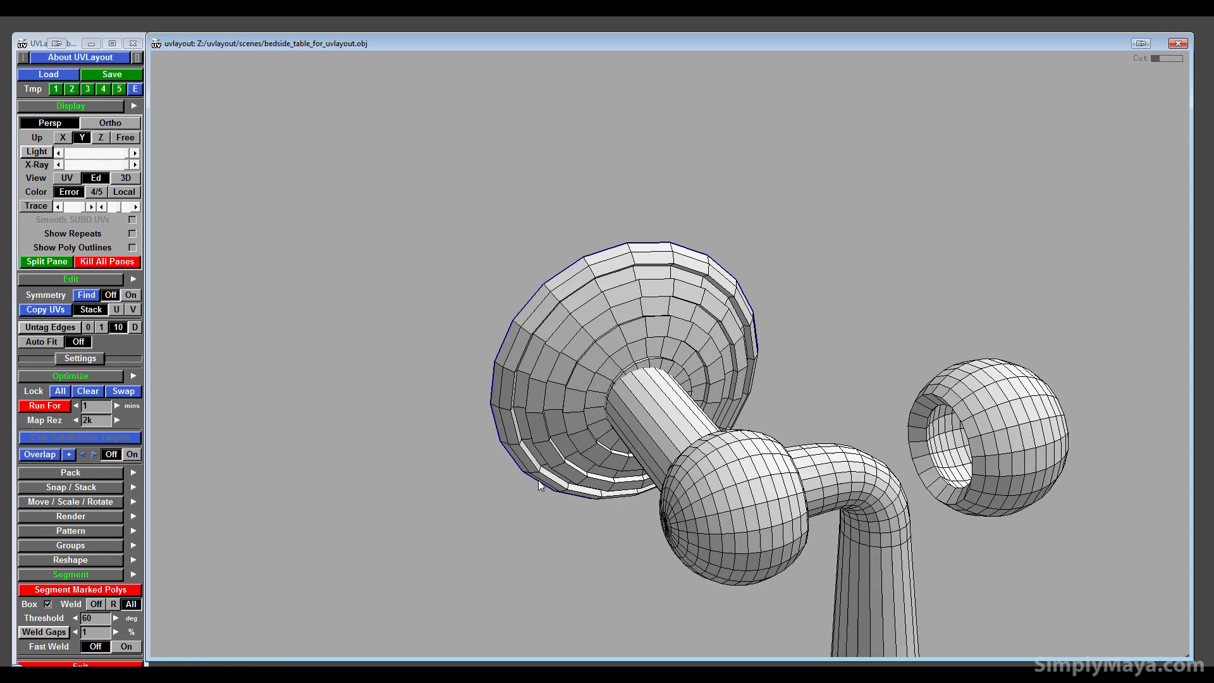
middle_drag(816, 480, 537, 523)
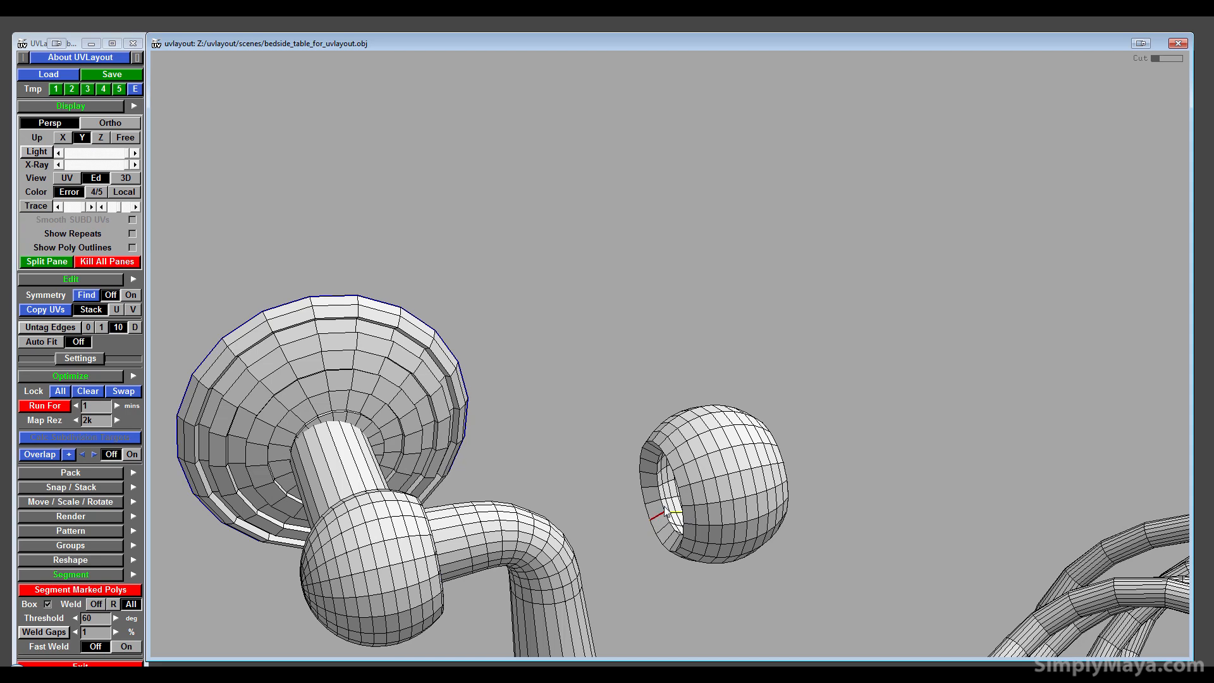
key(c)
drag(619, 507, 519, 512)
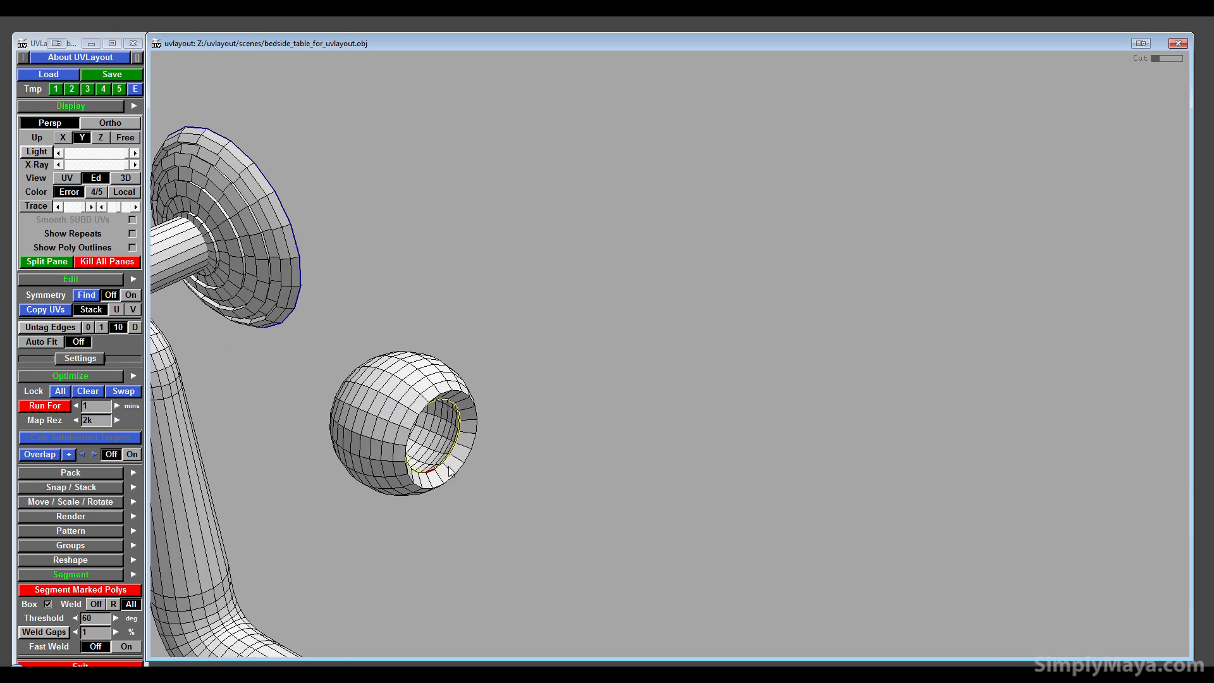
key(Return)
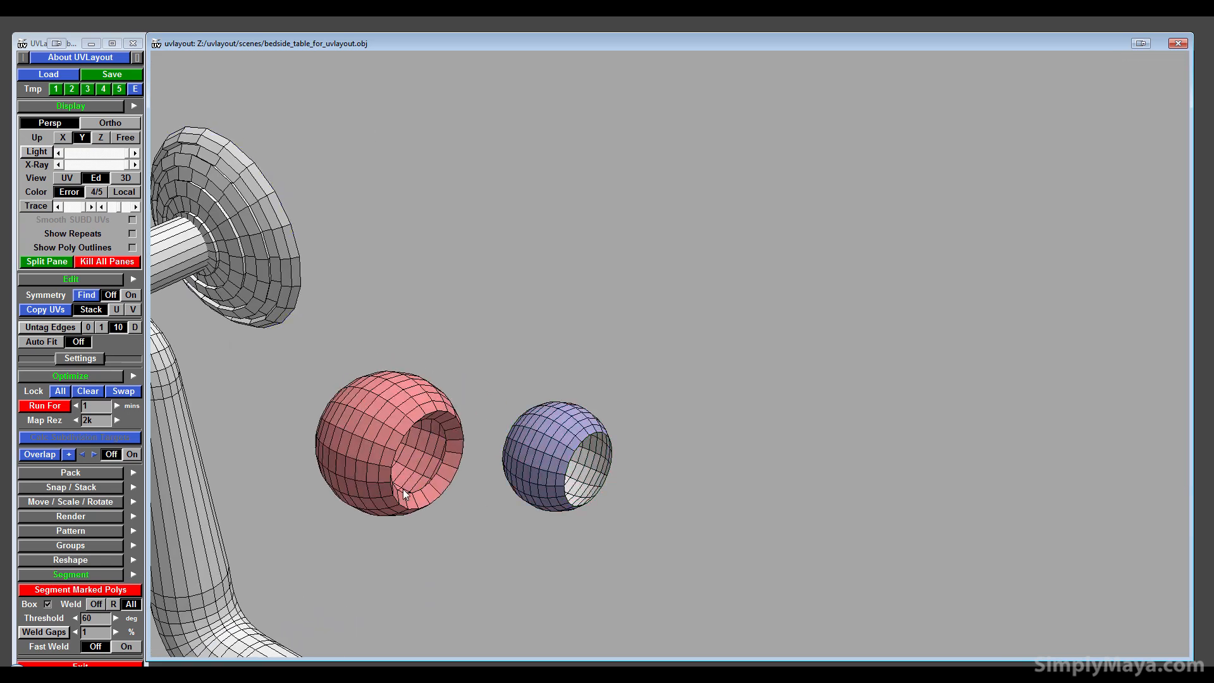
- Cut a seam from opening to opening on both the inner and outer ball shells and split them open
drag(485, 544, 558, 434)
key(c)
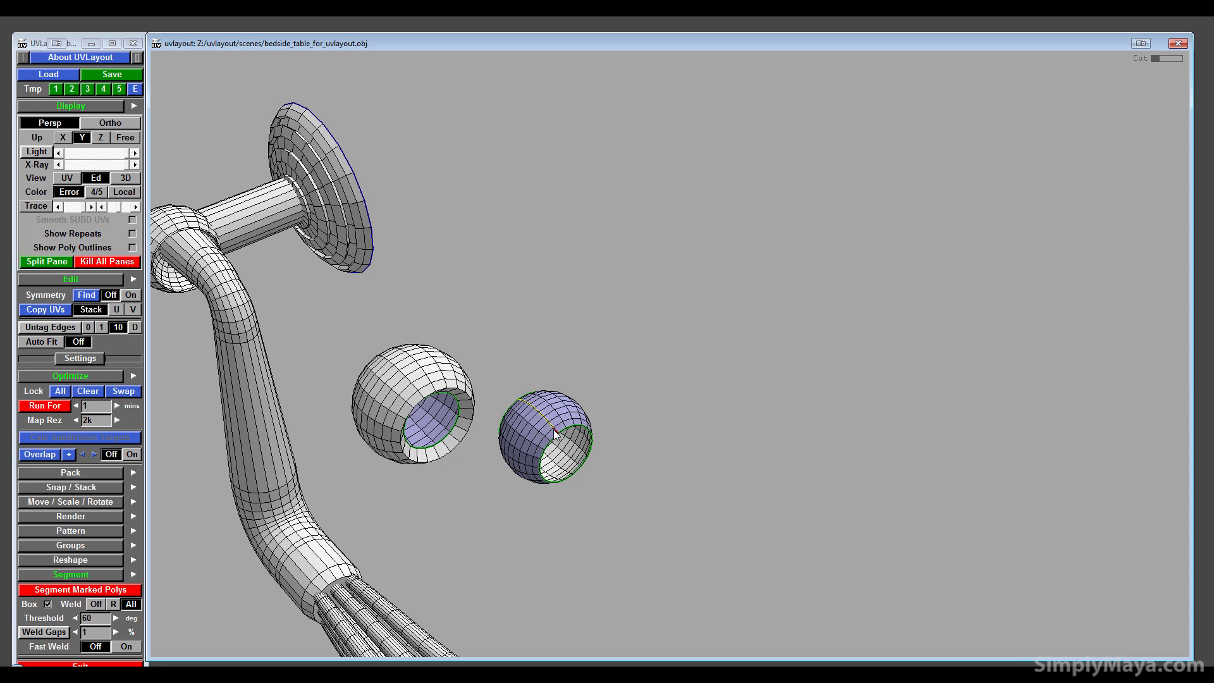
key(Return)
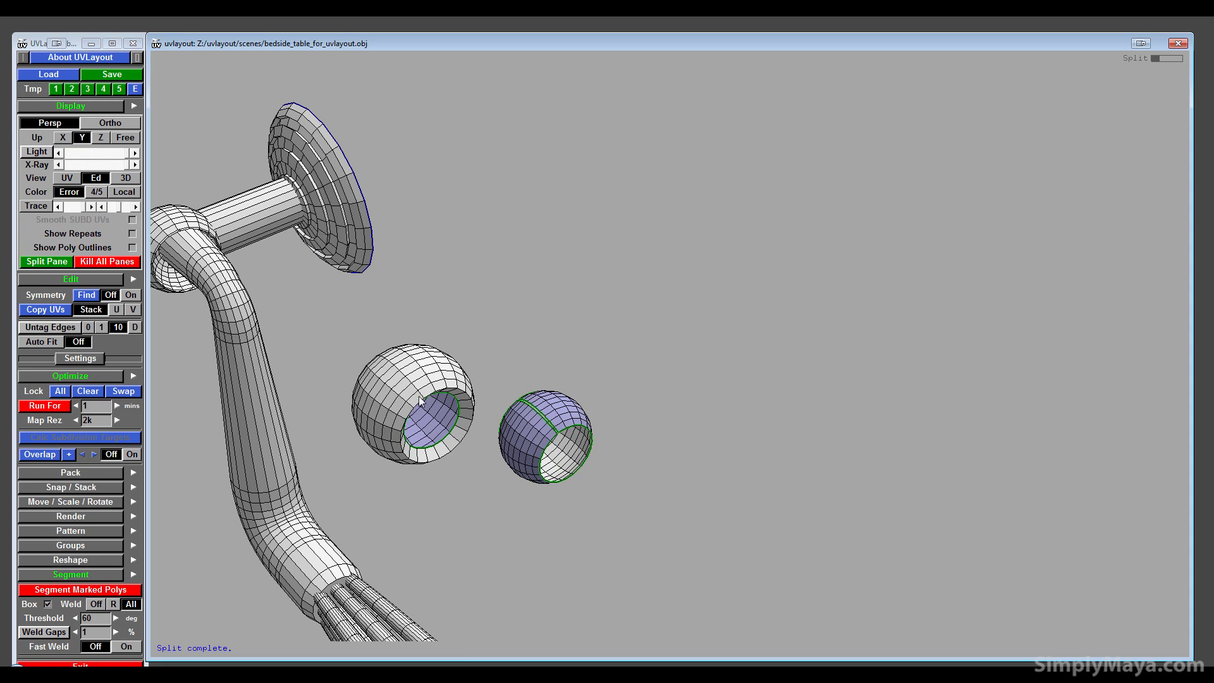
key(c)
key(Return)
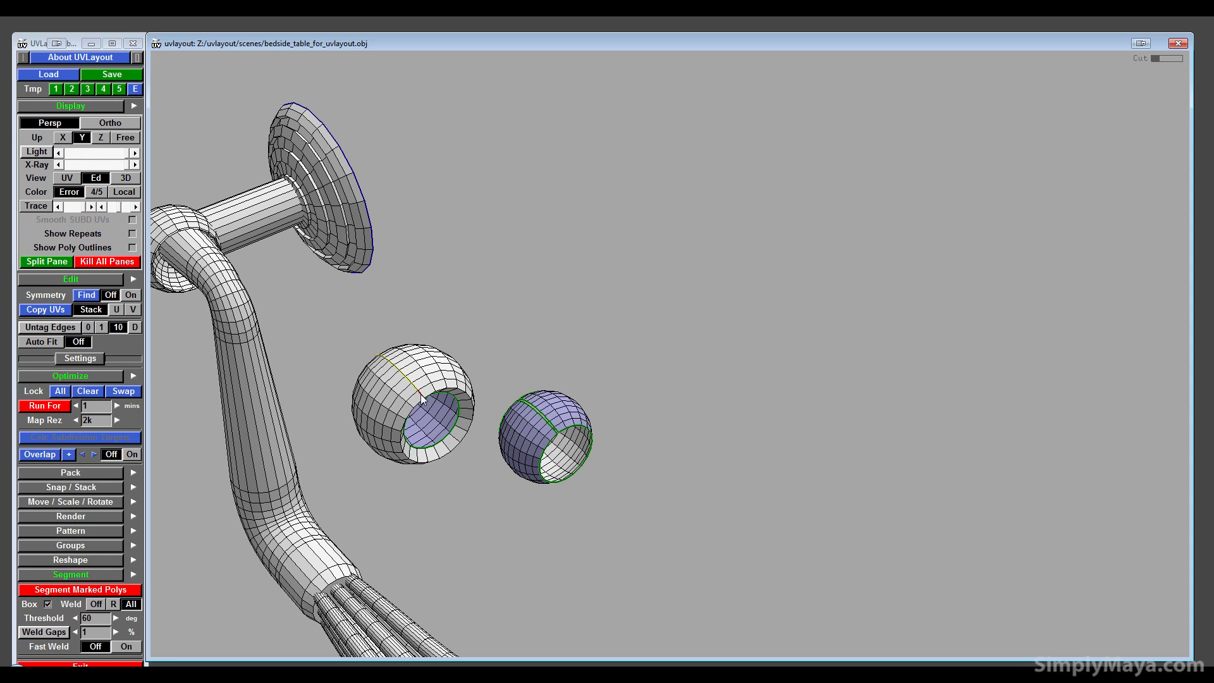
key(Return)
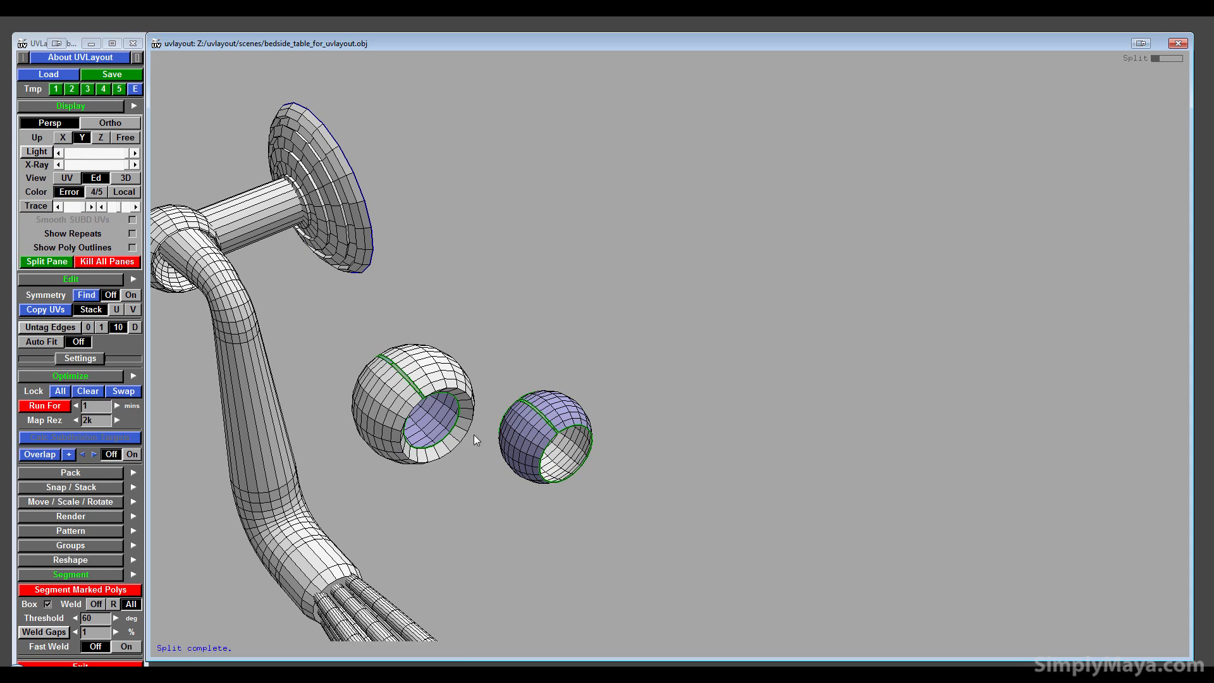
- Drop both ball shells into UV space and switch to the UV view
key(d)
key(d)
key(1)
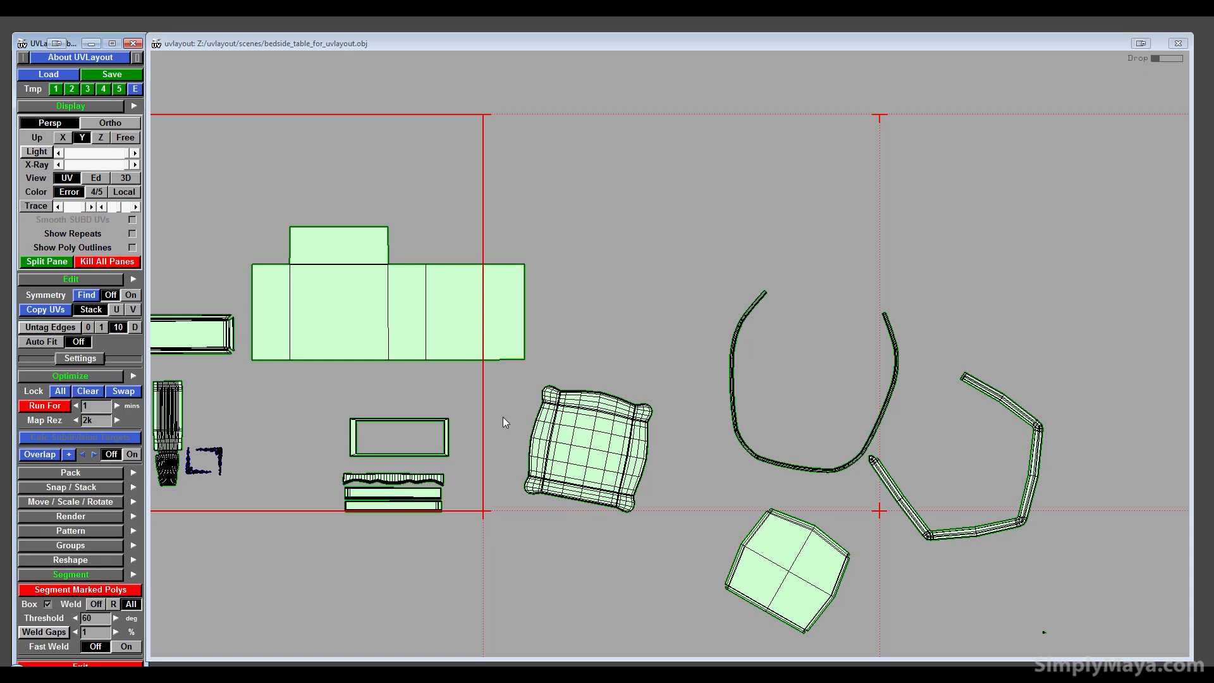
- Locate the dropped ball shells in UV space and flatten the larger outer one
right_drag(503, 416, 597, 440)
middle_drag(448, 434, 655, 453)
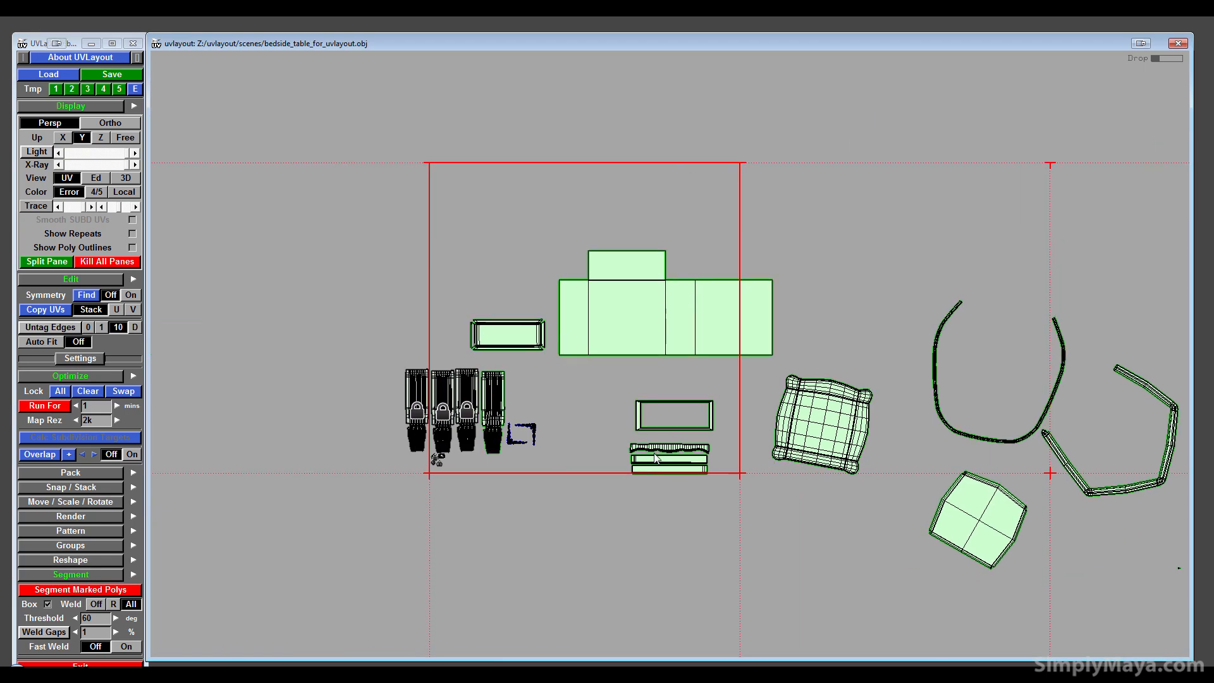
scroll(654, 453, up, 7)
mouse_move(1123, 251)
middle_down()
mouse_move(694, 440)
mouse_move(359, 200)
middle_up()
mouse_move(650, 380)
middle_down()
mouse_move(580, 385)
mouse_move(431, 338)
middle_up()
drag(798, 415, 931, 524)
scroll(917, 495, up, 7)
middle_drag(792, 424, 655, 385)
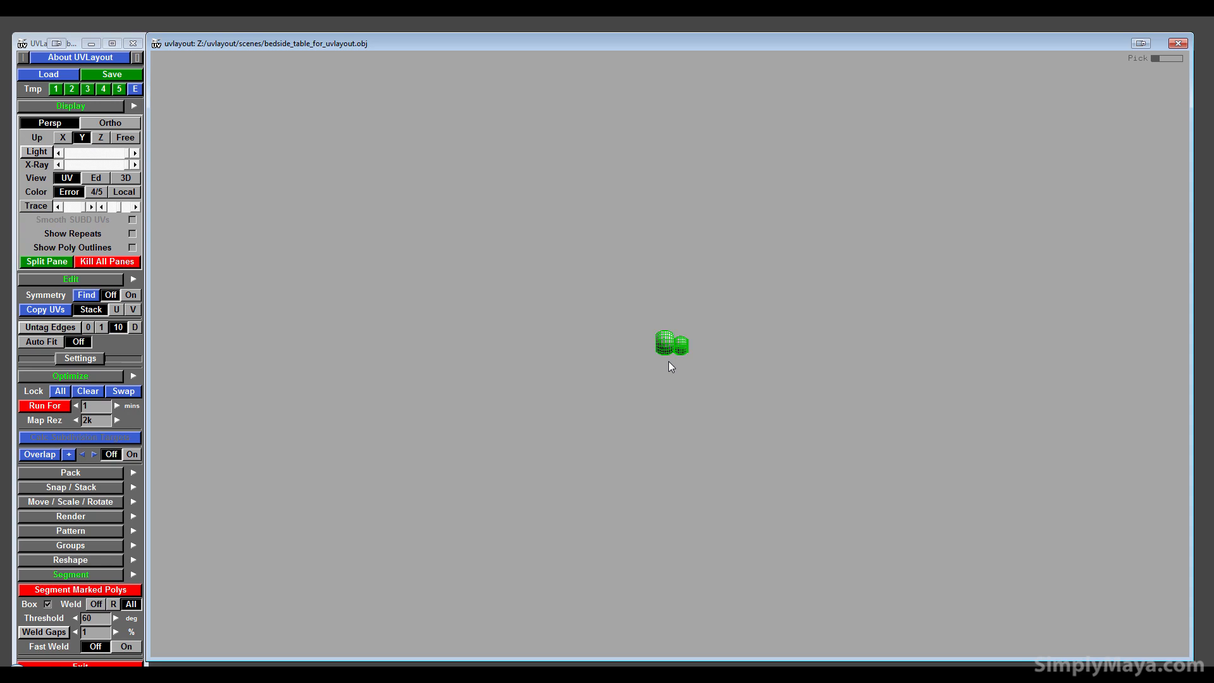
key(f)
middle_drag(666, 346, 631, 385)
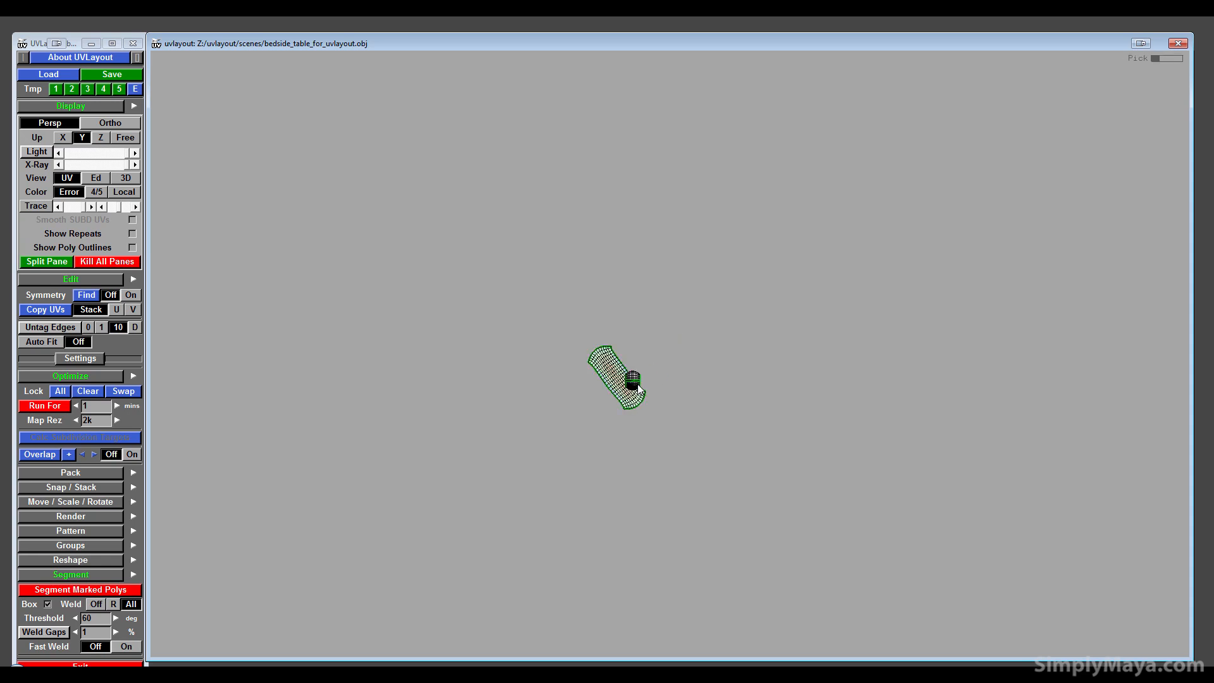
- Move the smaller inner ball shell clear of the larger one and flatten it
middle_drag(635, 378, 654, 367)
key(f)
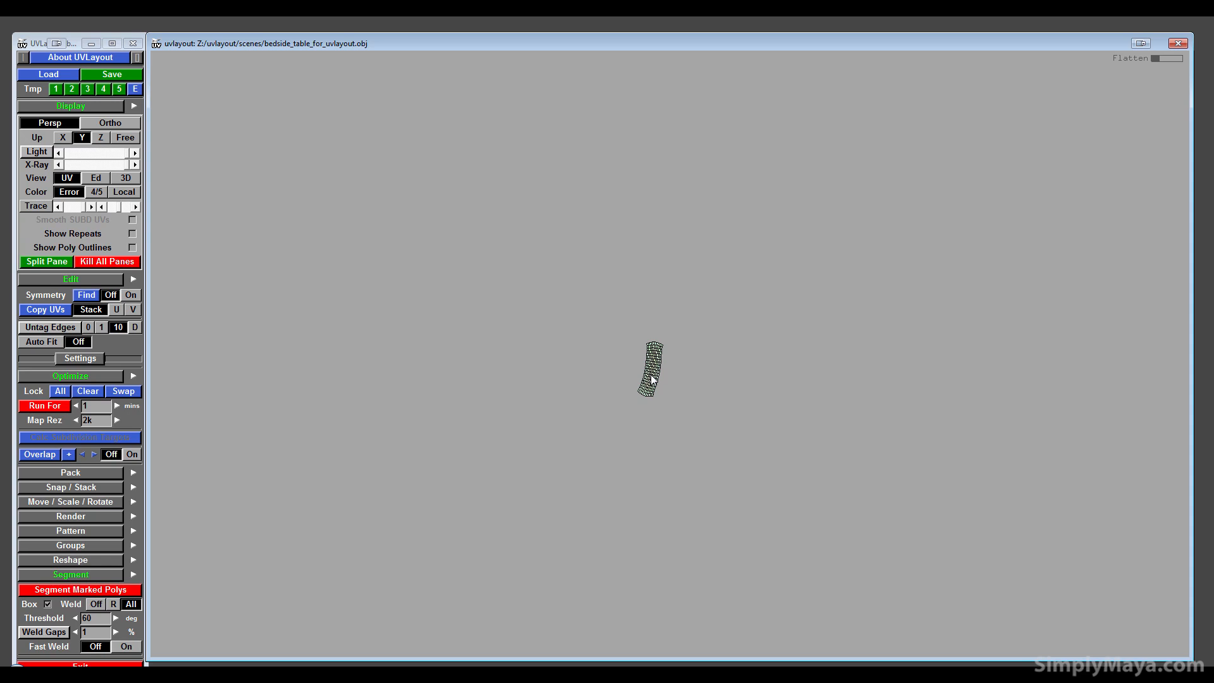
key(f)
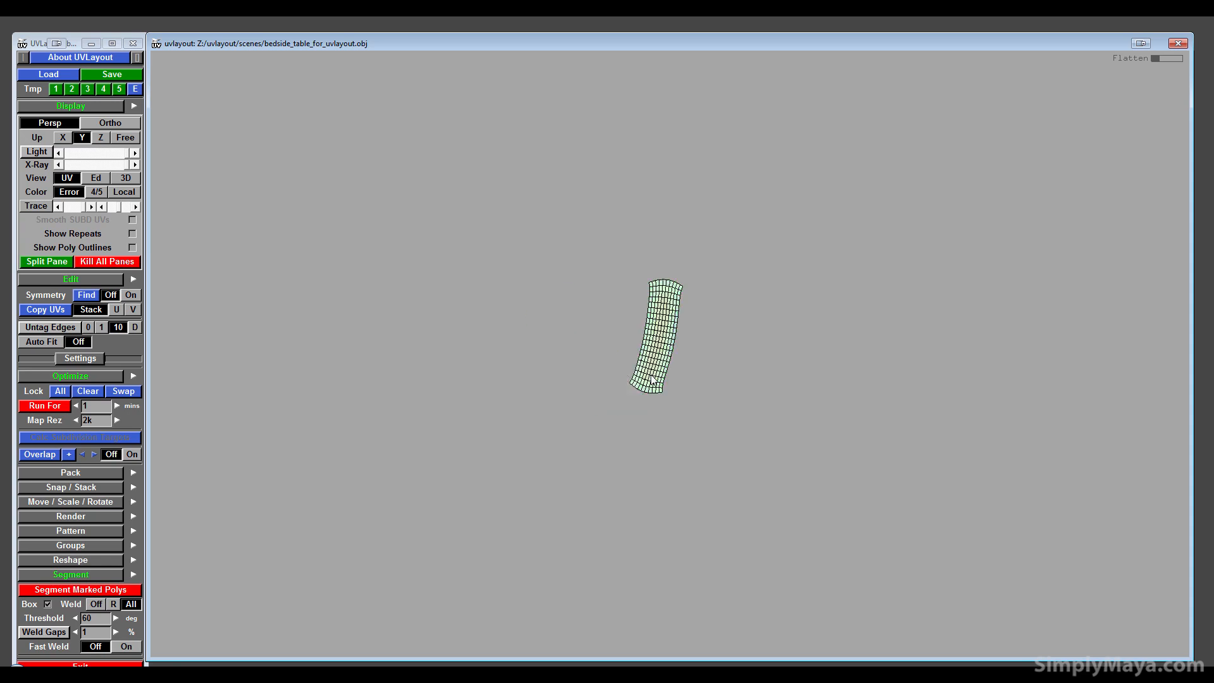
- Rotate the two flattened ball shells upright, place them side by side, and show the model in the 3D view
middle_drag(659, 360, 639, 325)
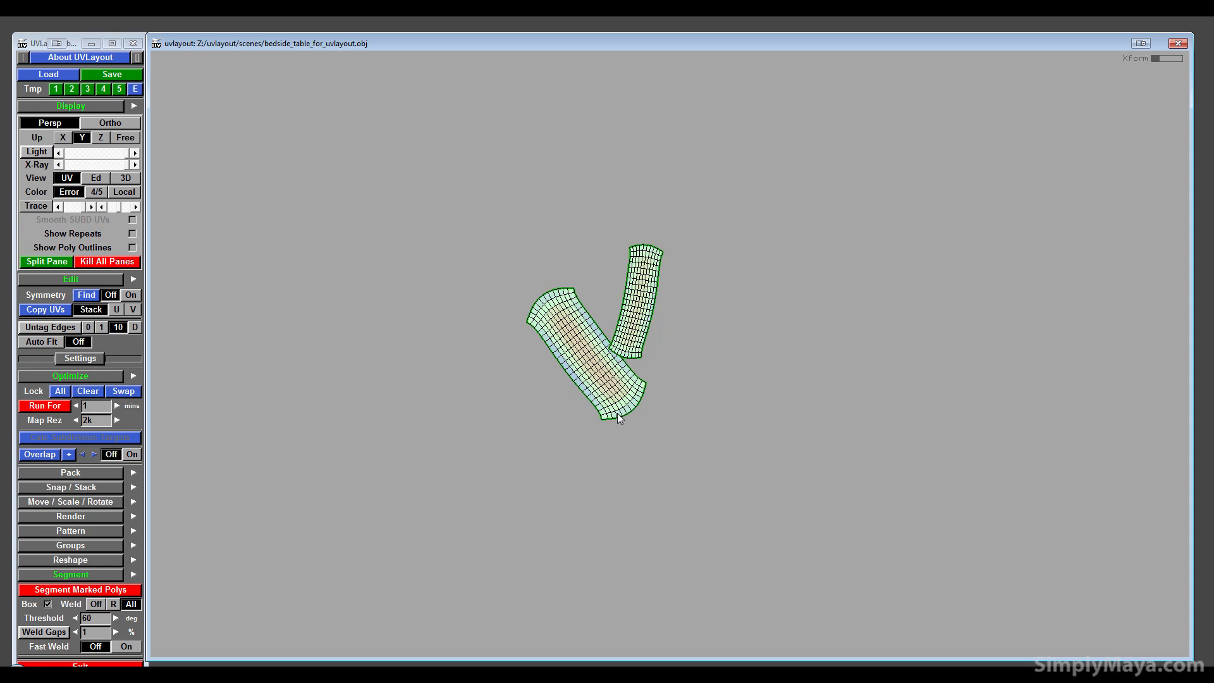
drag(618, 413, 594, 422)
drag(623, 354, 637, 355)
middle_drag(639, 343, 643, 396)
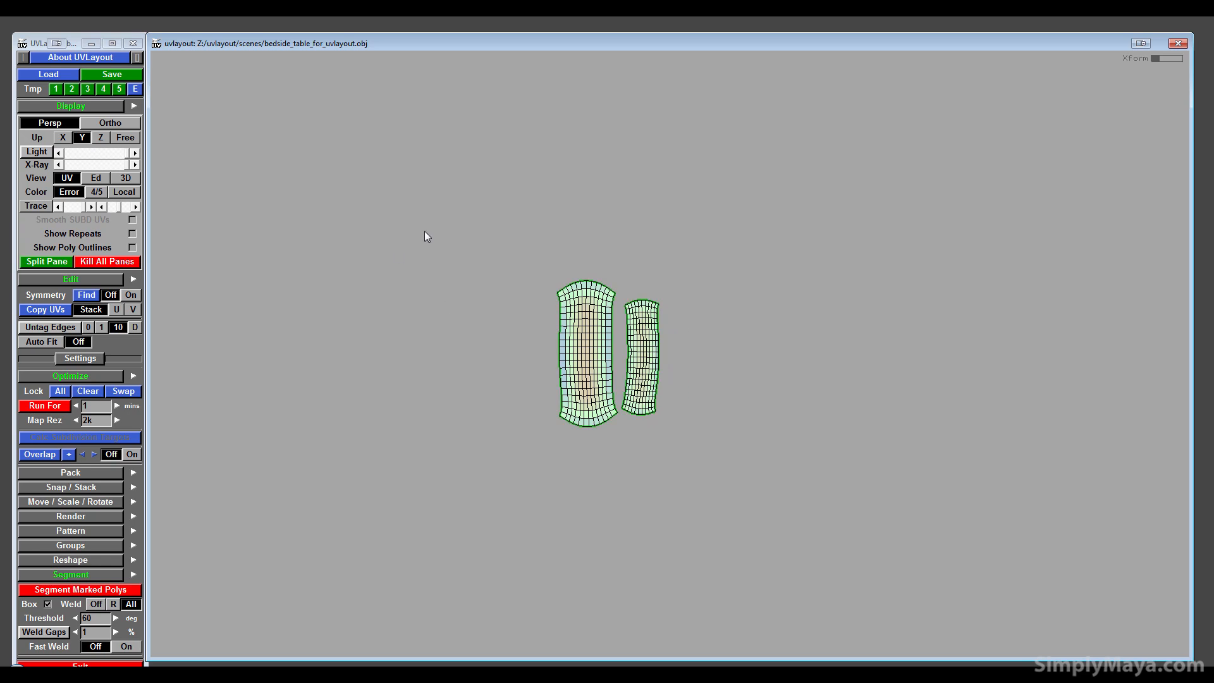
click(126, 178)
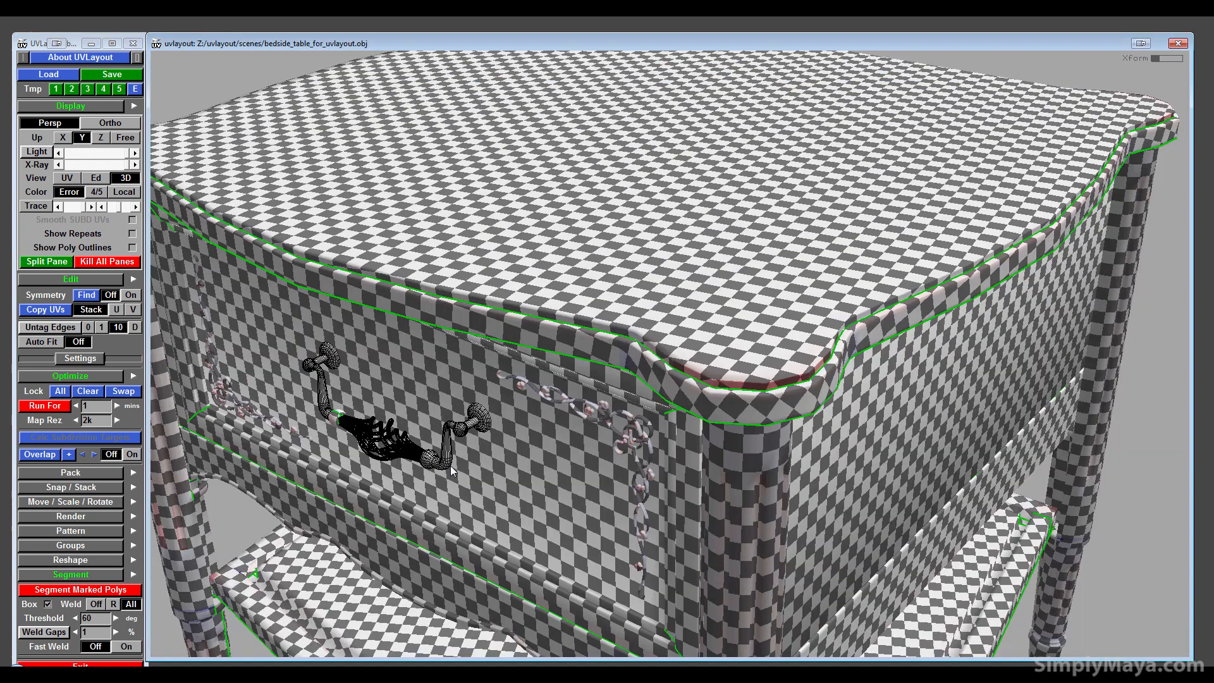
- Examine the textured ball and the untextured matching ball at the two ends of the drawer handle's twisted rods
right_drag(453, 471, 404, 469)
drag(456, 459, 525, 423)
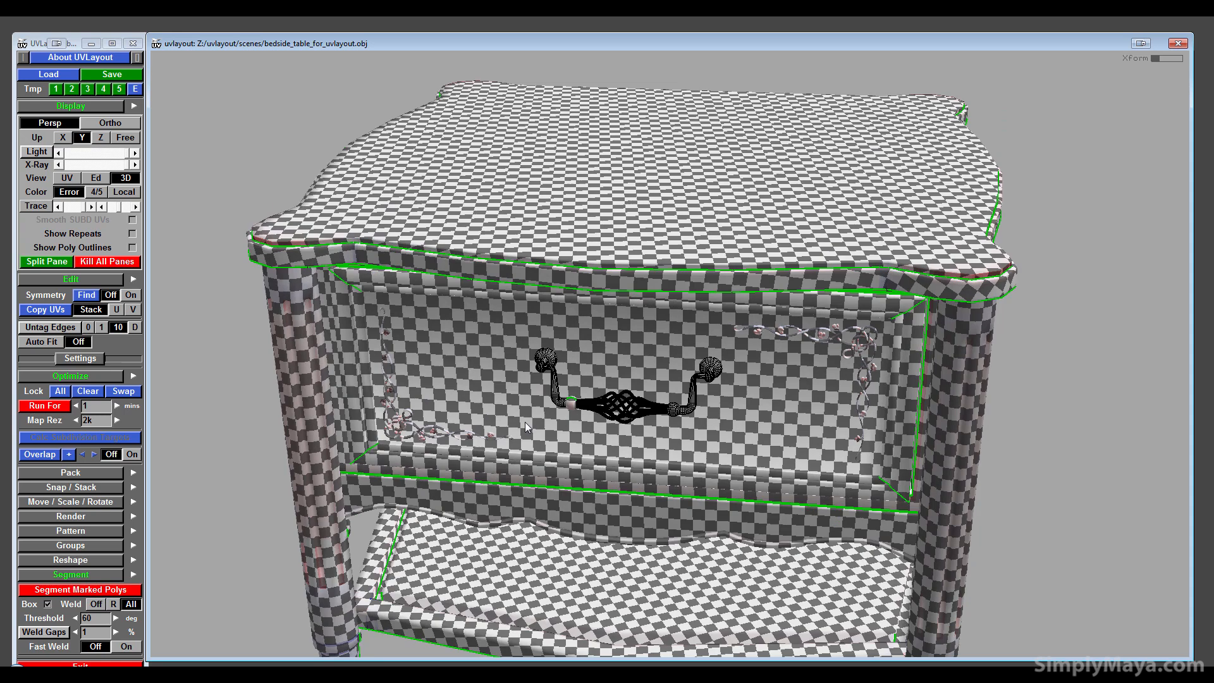
right_drag(525, 424, 838, 424)
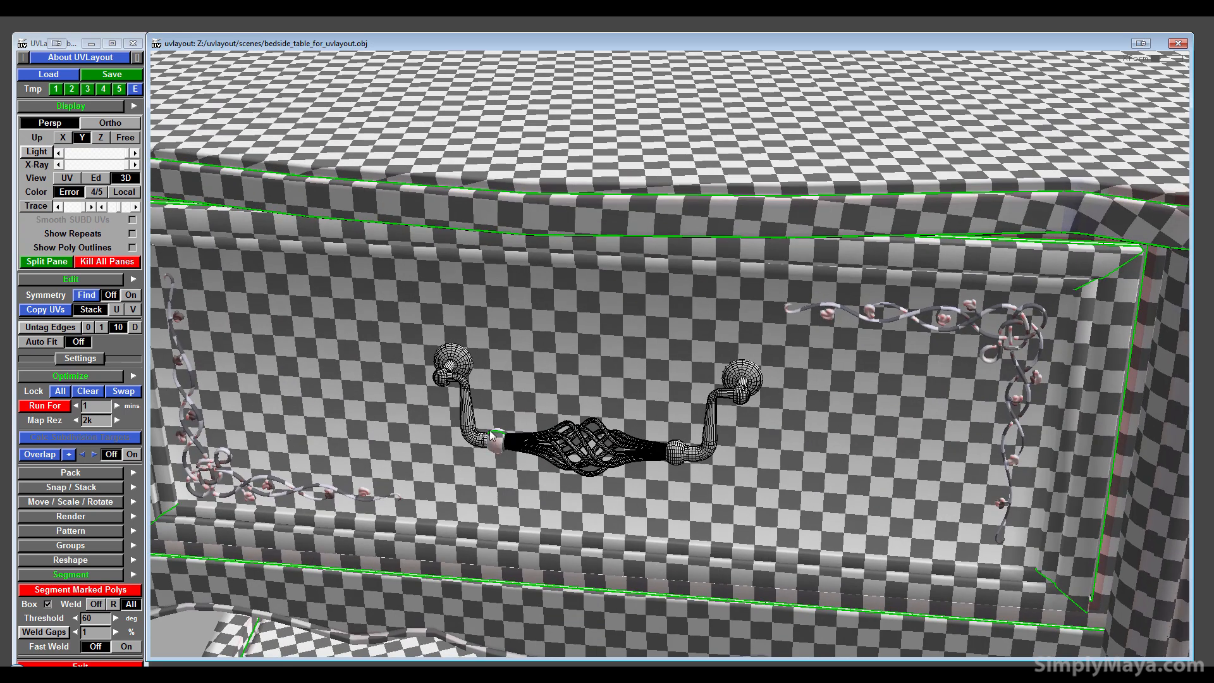
right_drag(501, 456, 847, 465)
mouse_move(382, 491)
mouse_down()
mouse_move(478, 472)
mouse_move(389, 482)
mouse_up()
right_drag(389, 482, 490, 506)
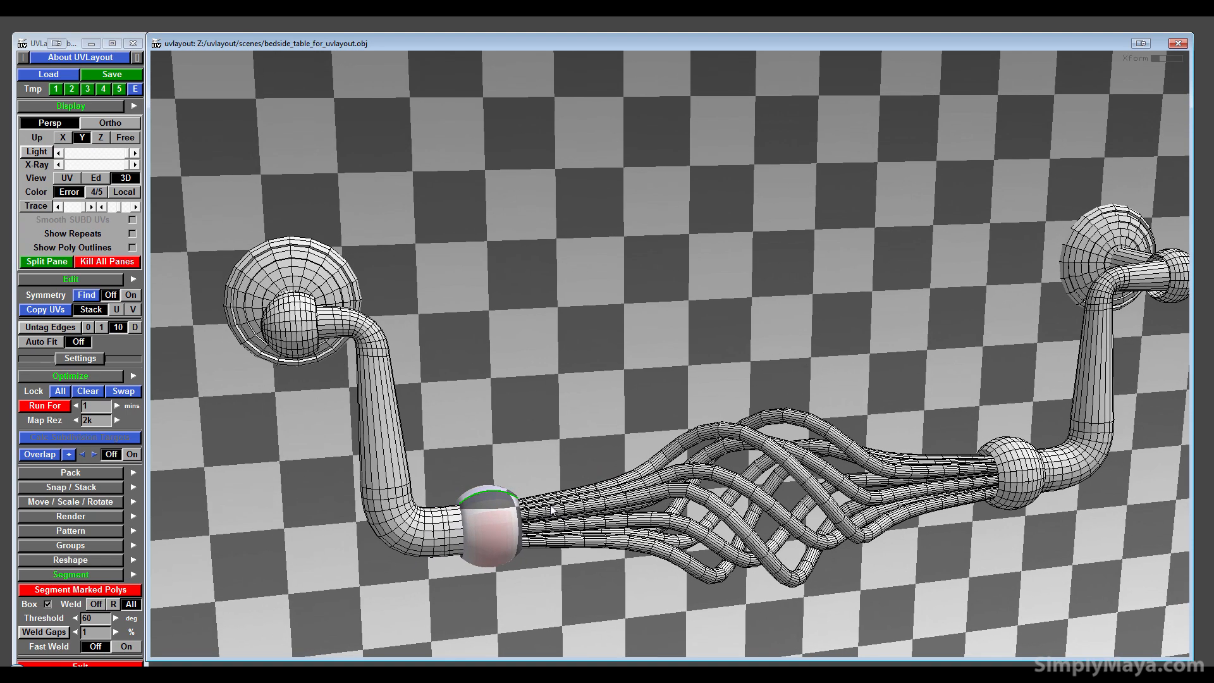
middle_drag(490, 528, 499, 491)
drag(498, 491, 357, 506)
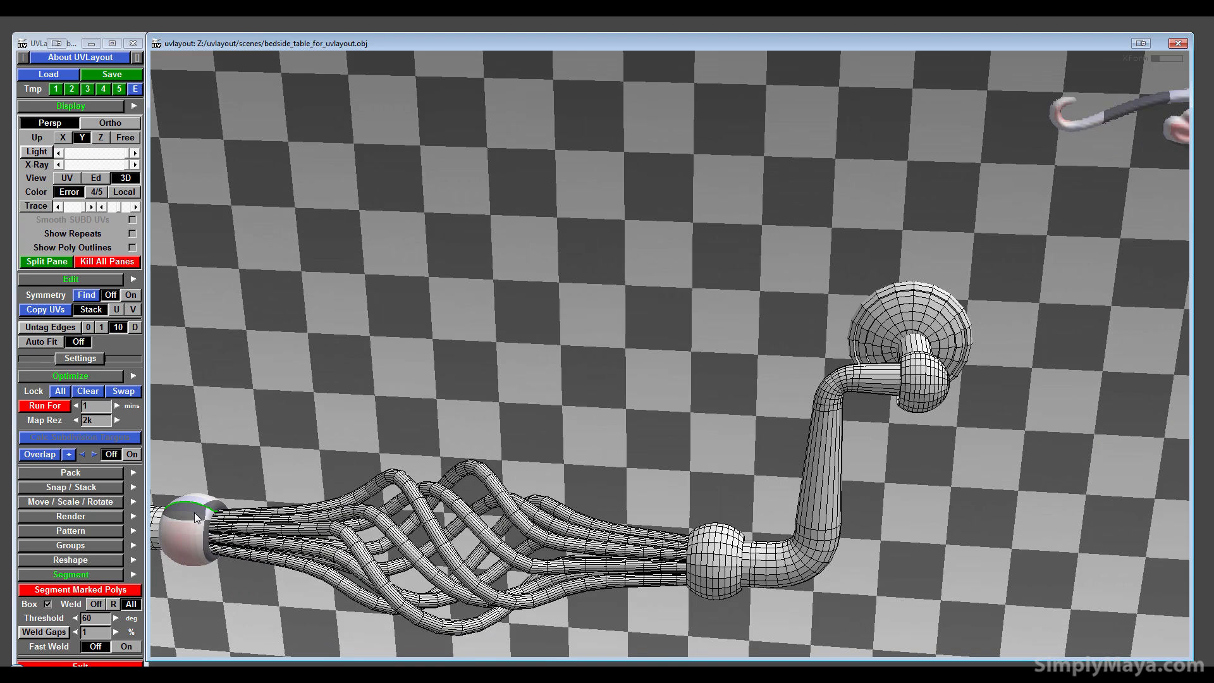
drag(196, 530, 215, 500)
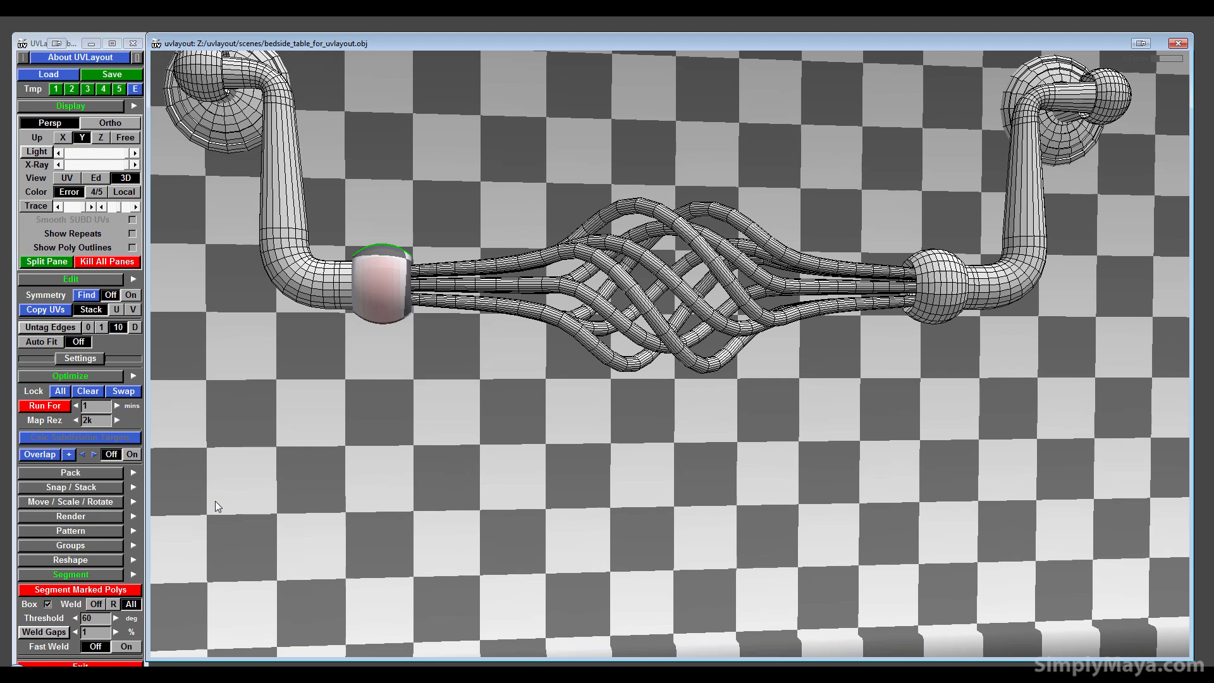
drag(374, 293, 341, 412)
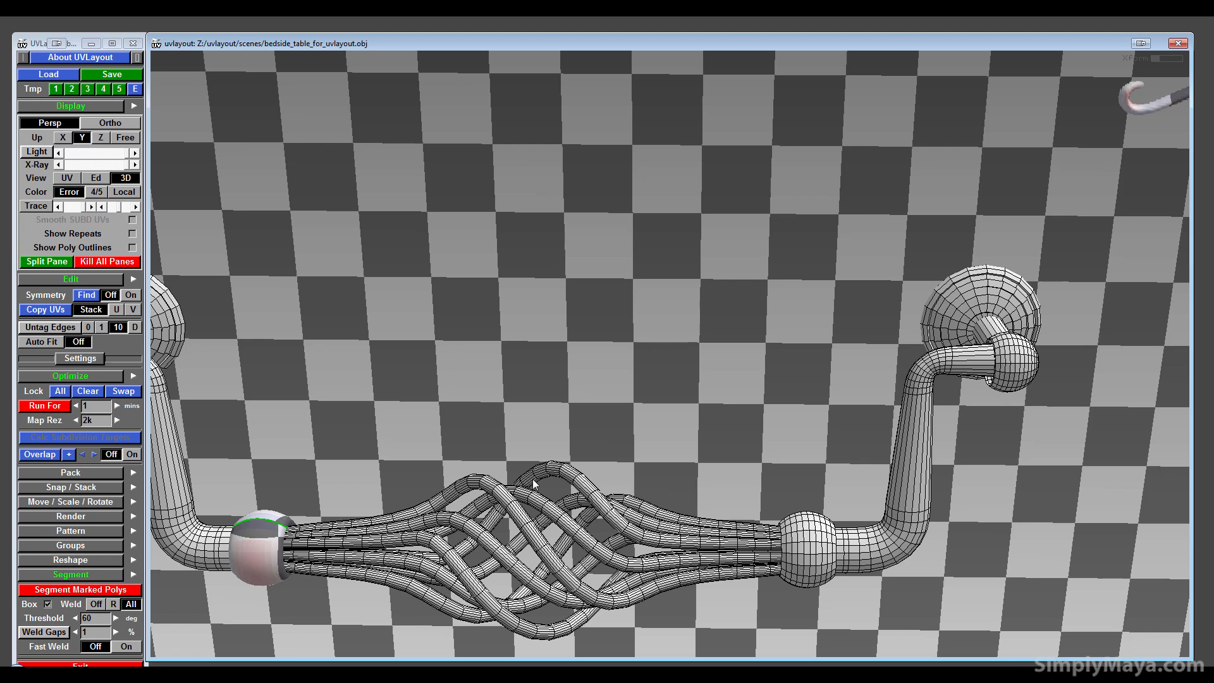
drag(536, 483, 581, 453)
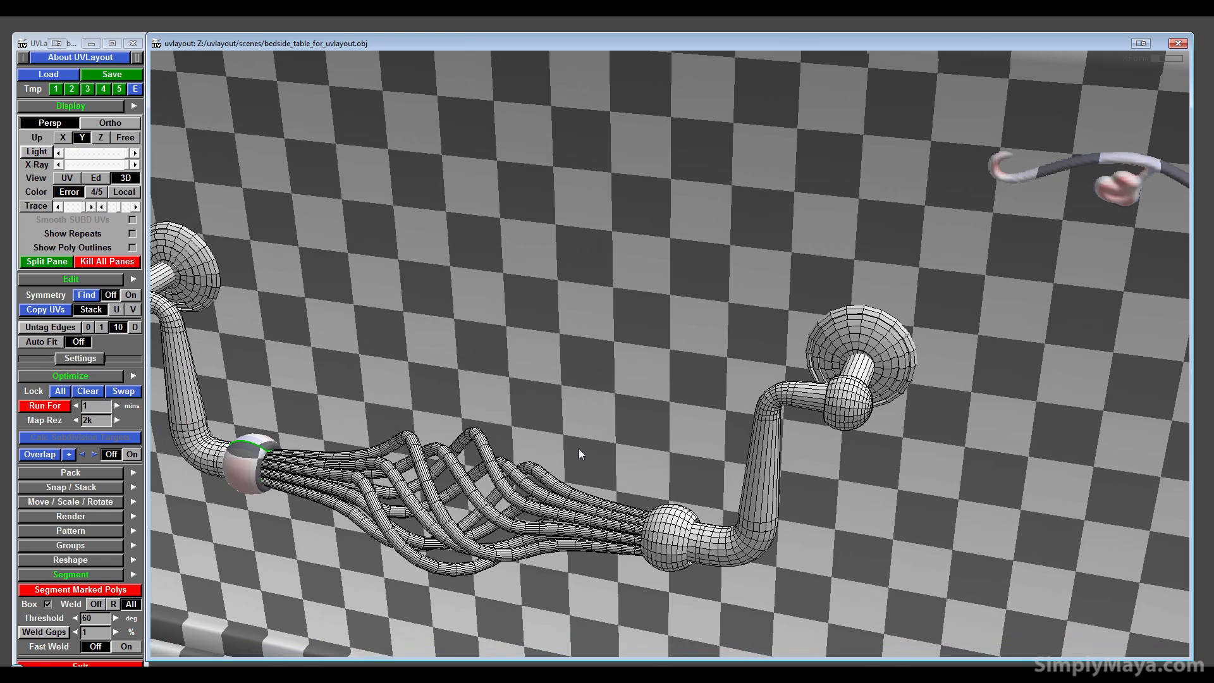
- Copy the flattened ball's UVs to the identical ball at the other end of the twisted rods and check its texture
click(44, 310)
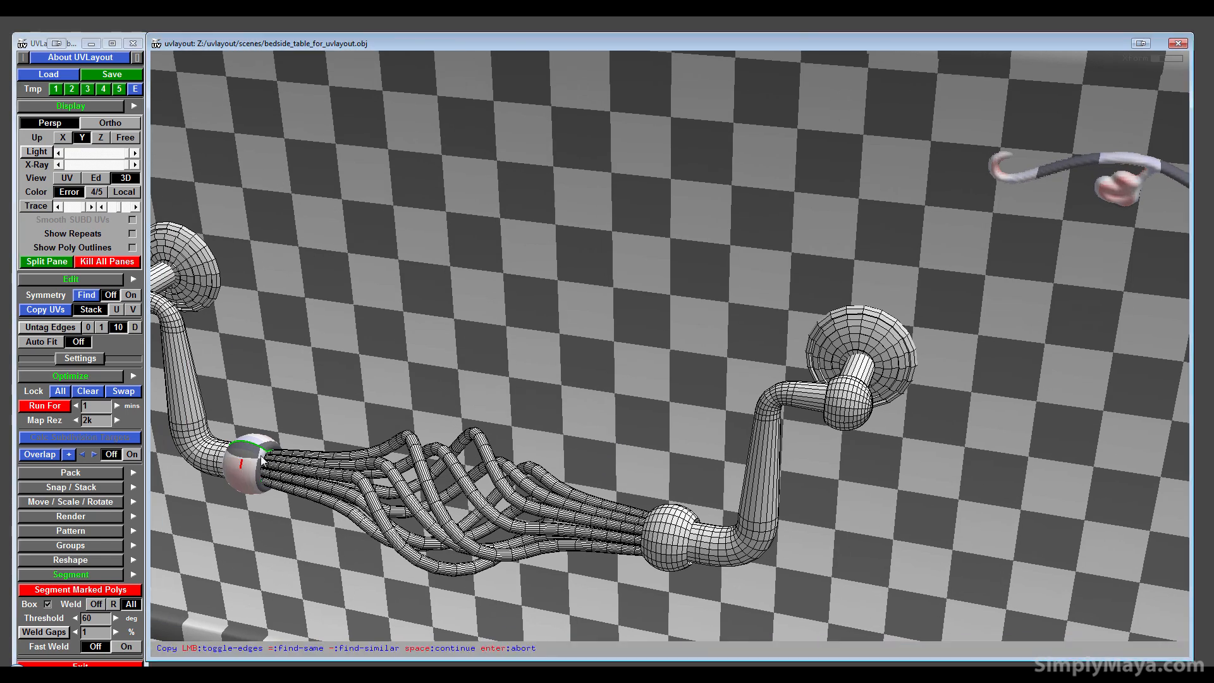
key(equal)
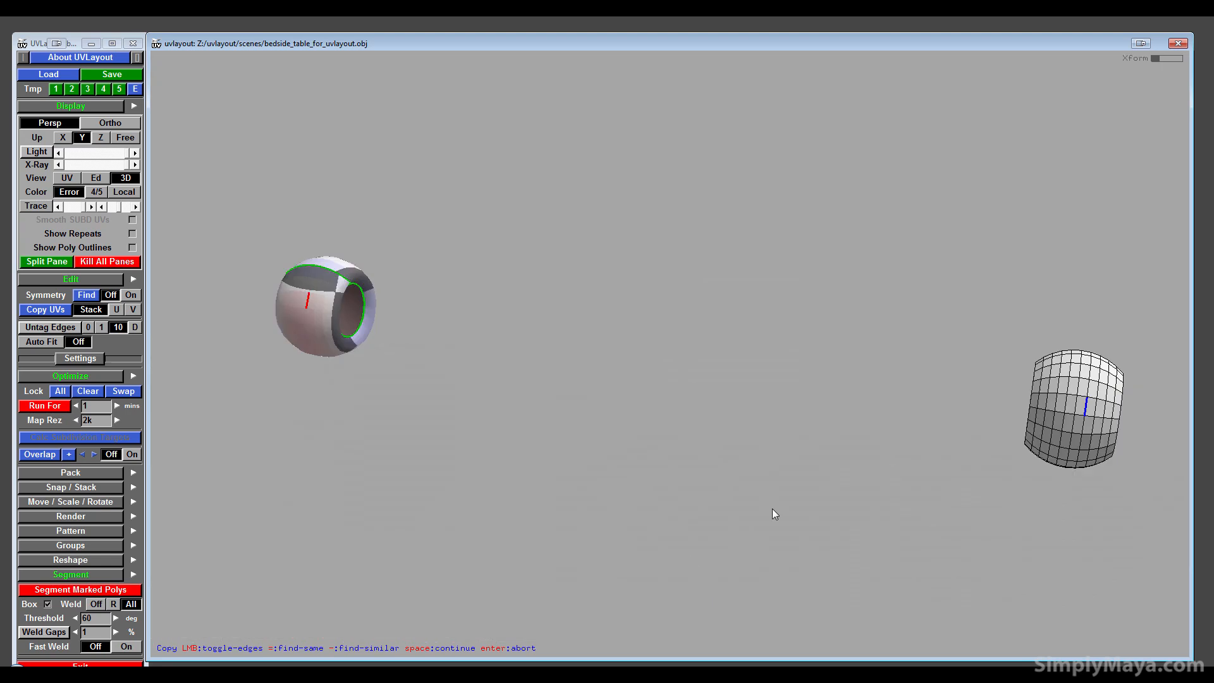
key(space)
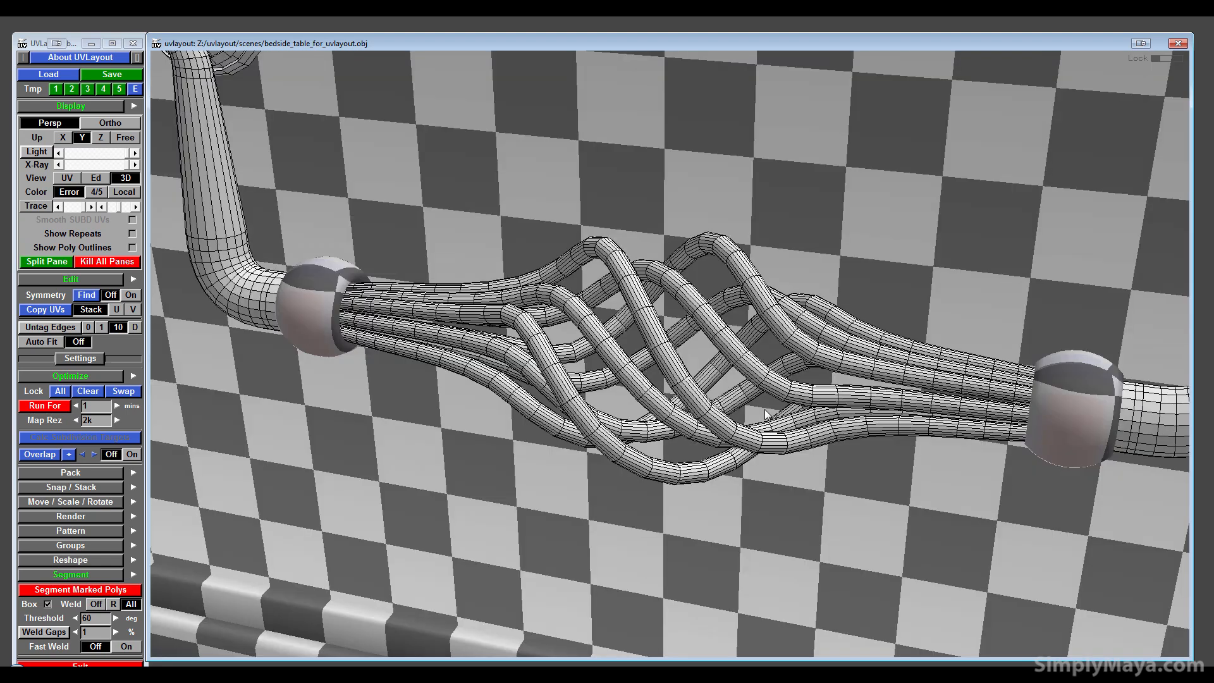
drag(1046, 381, 1095, 380)
drag(492, 462, 427, 423)
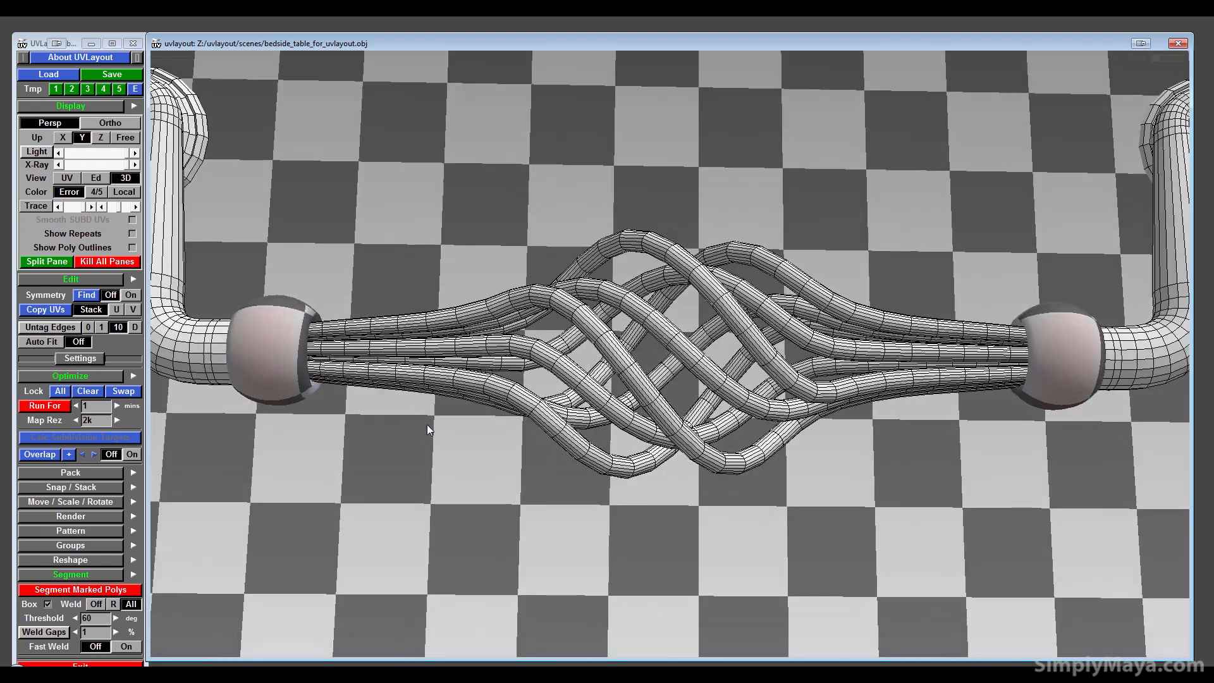
- Inspect the handle's bent arm in 3D and switch to the edit view
middle_drag(427, 424, 564, 552)
drag(564, 552, 545, 556)
middle_drag(545, 556, 590, 635)
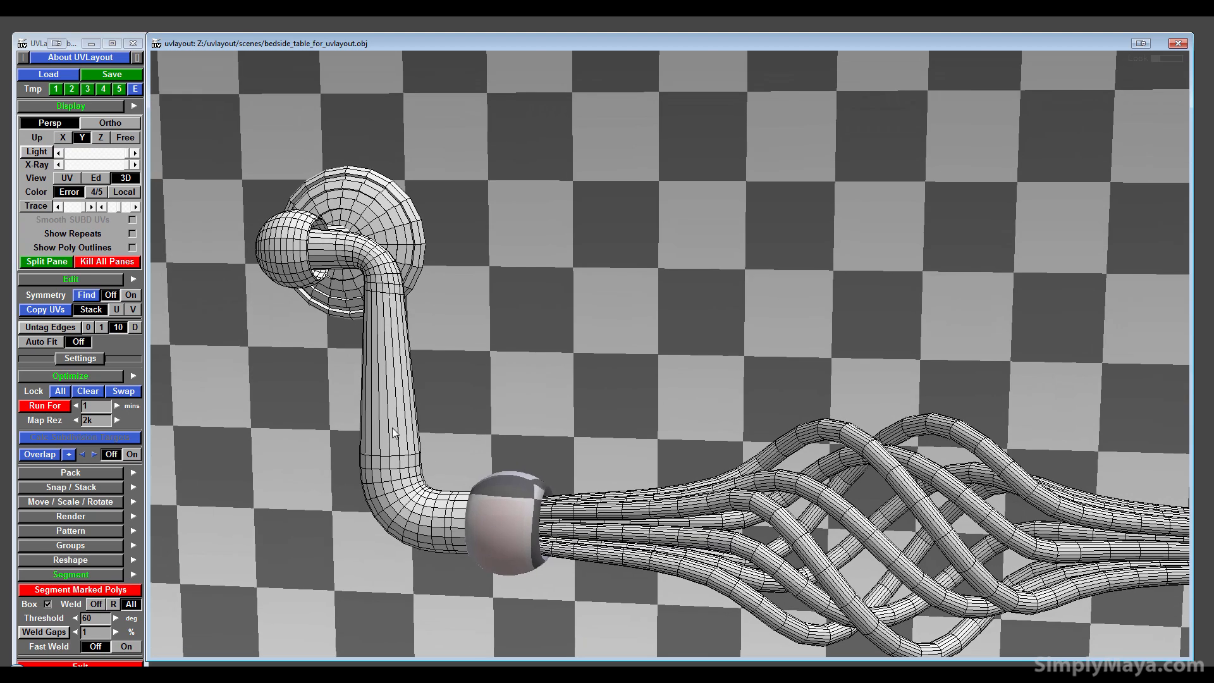
drag(405, 456, 429, 435)
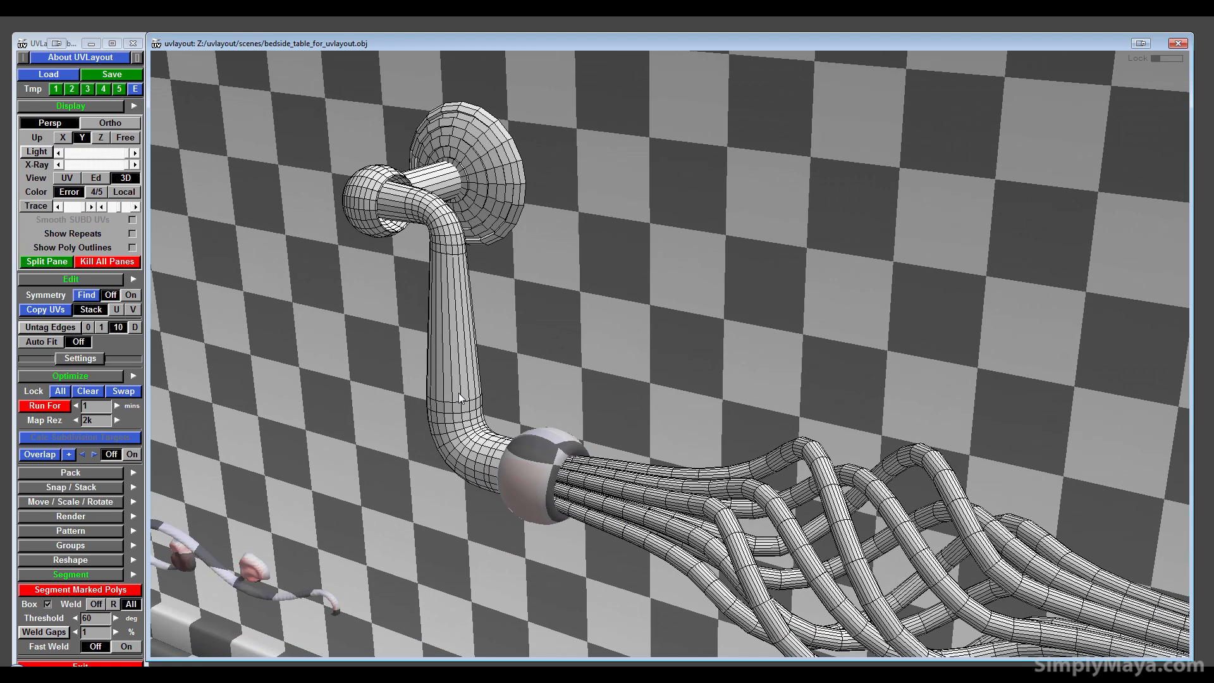
key(space)
click(95, 179)
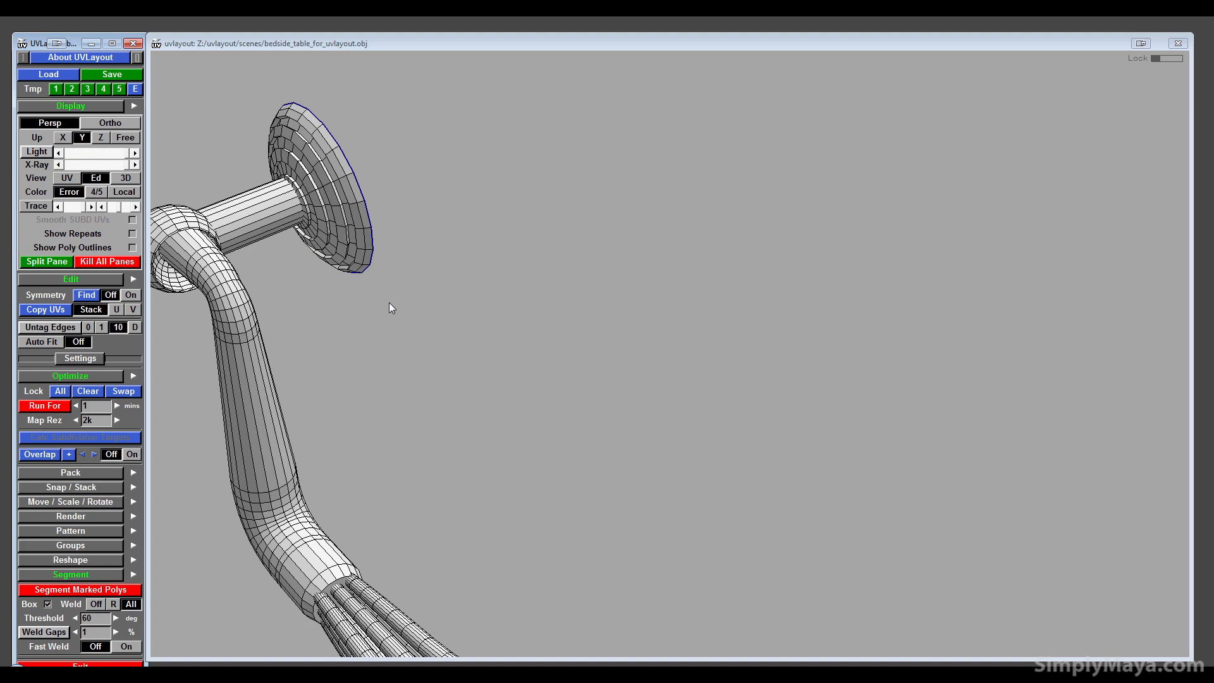
- Move one bent handle arm clear of the twisted rods and the mounting knob
drag(285, 460, 308, 457)
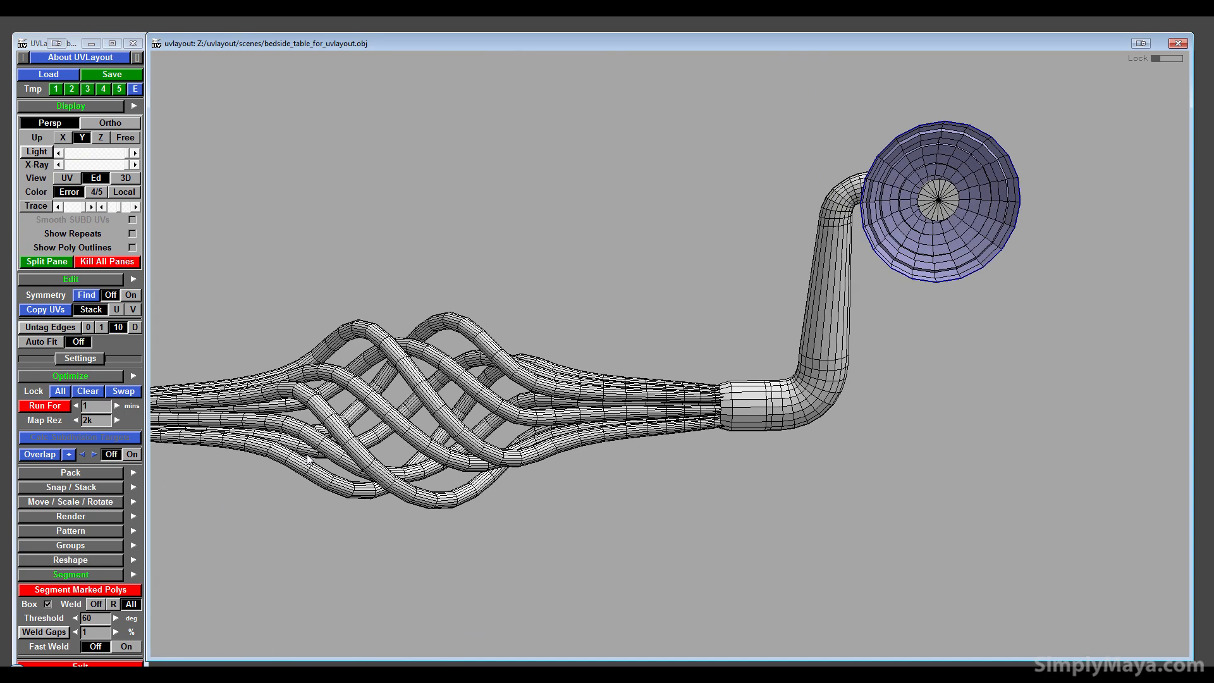
middle_drag(386, 533, 355, 552)
right_drag(356, 552, 1084, 463)
middle_drag(1084, 462, 617, 522)
right_drag(616, 521, 740, 496)
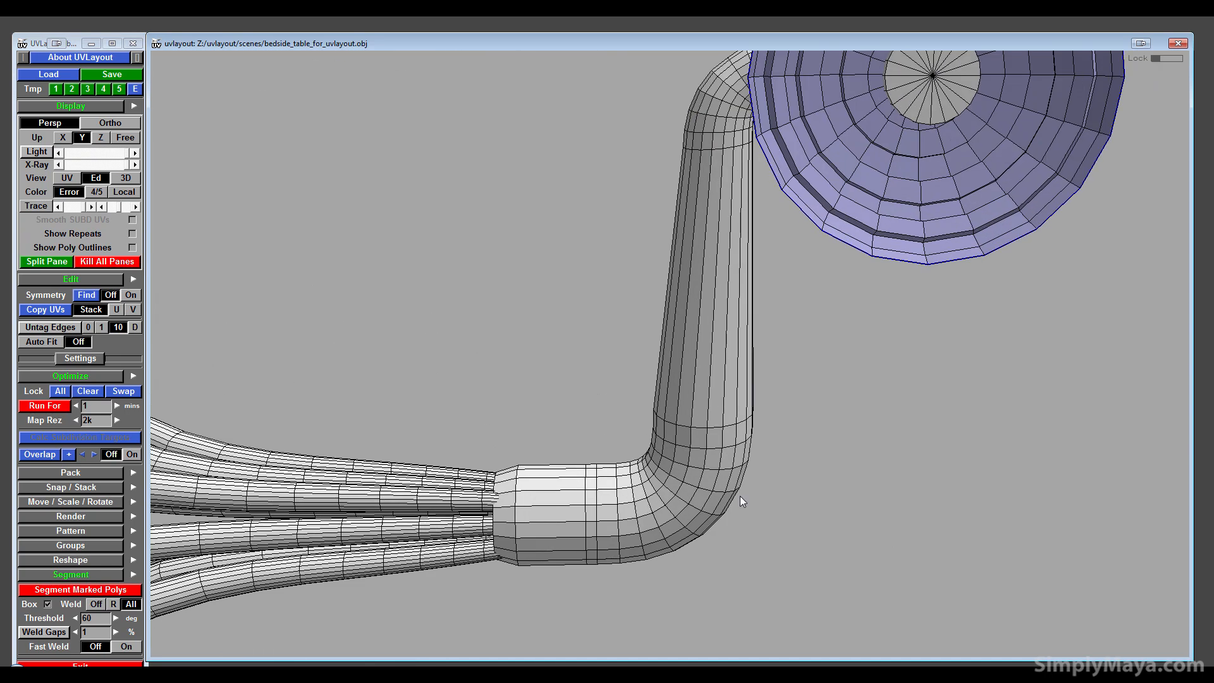
middle_drag(740, 496, 578, 505)
right_drag(579, 505, 503, 548)
key(space)
middle_drag(500, 548, 362, 560)
middle_drag(420, 459, 416, 329)
- Cut around both end rims of the bent arm and detach its flat end caps
drag(429, 491, 417, 486)
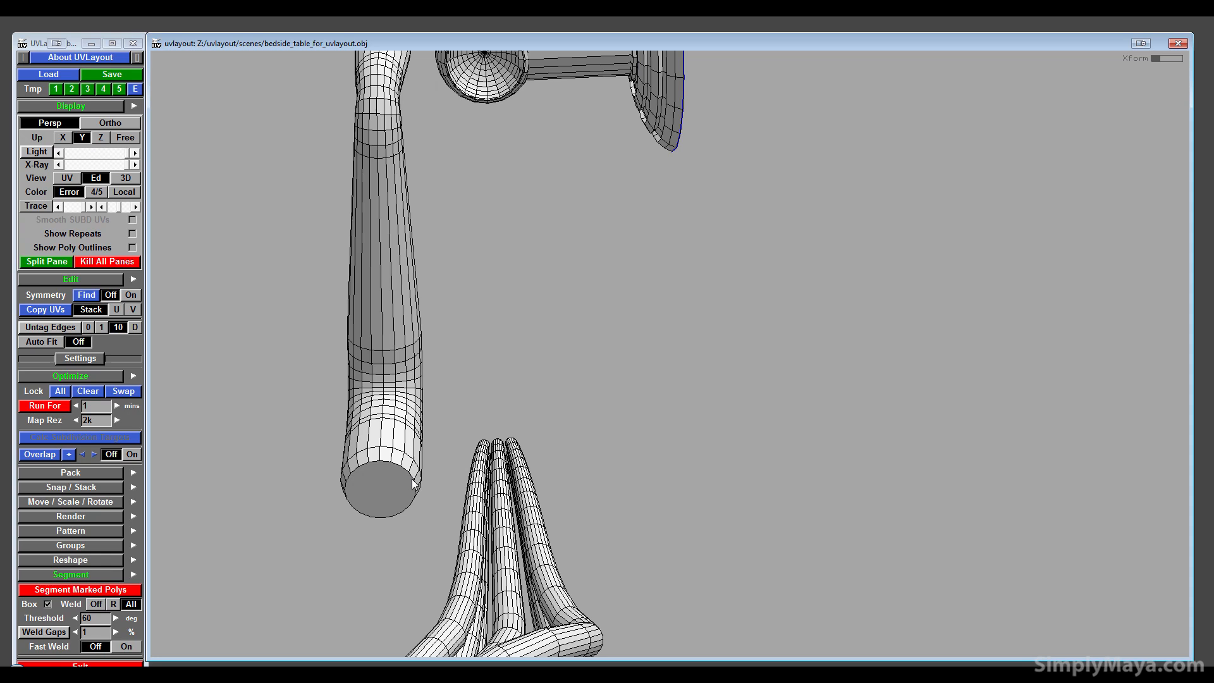
drag(344, 492, 624, 467)
key(c)
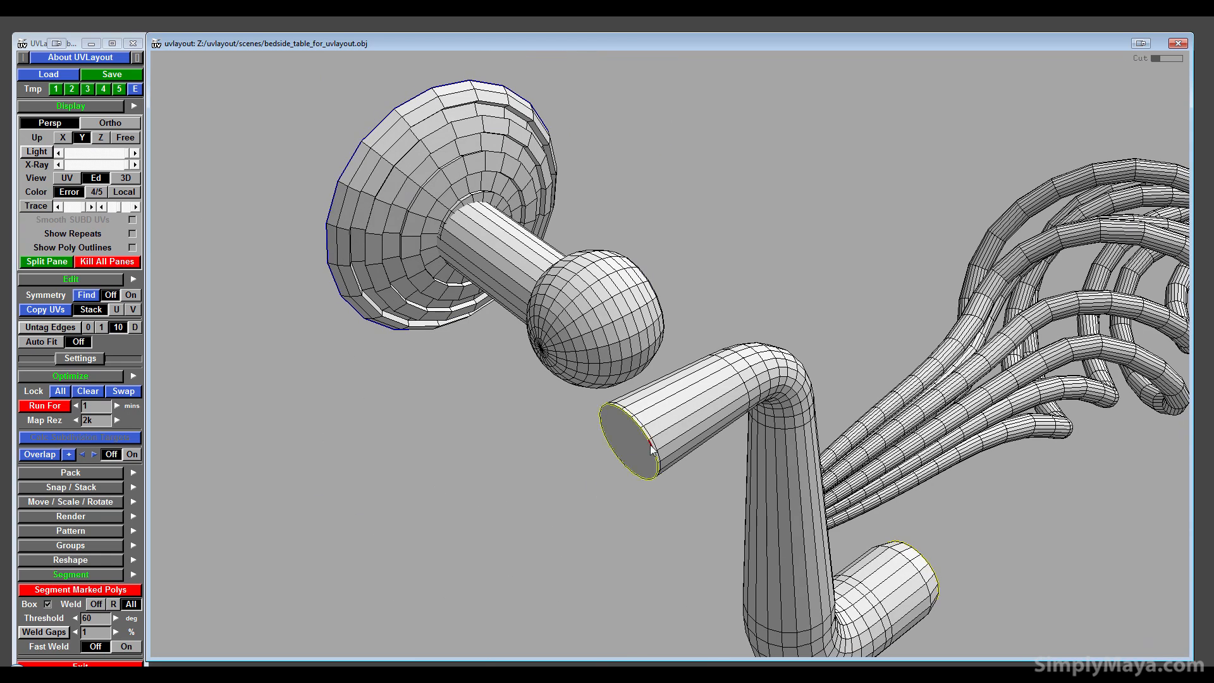
key(Return)
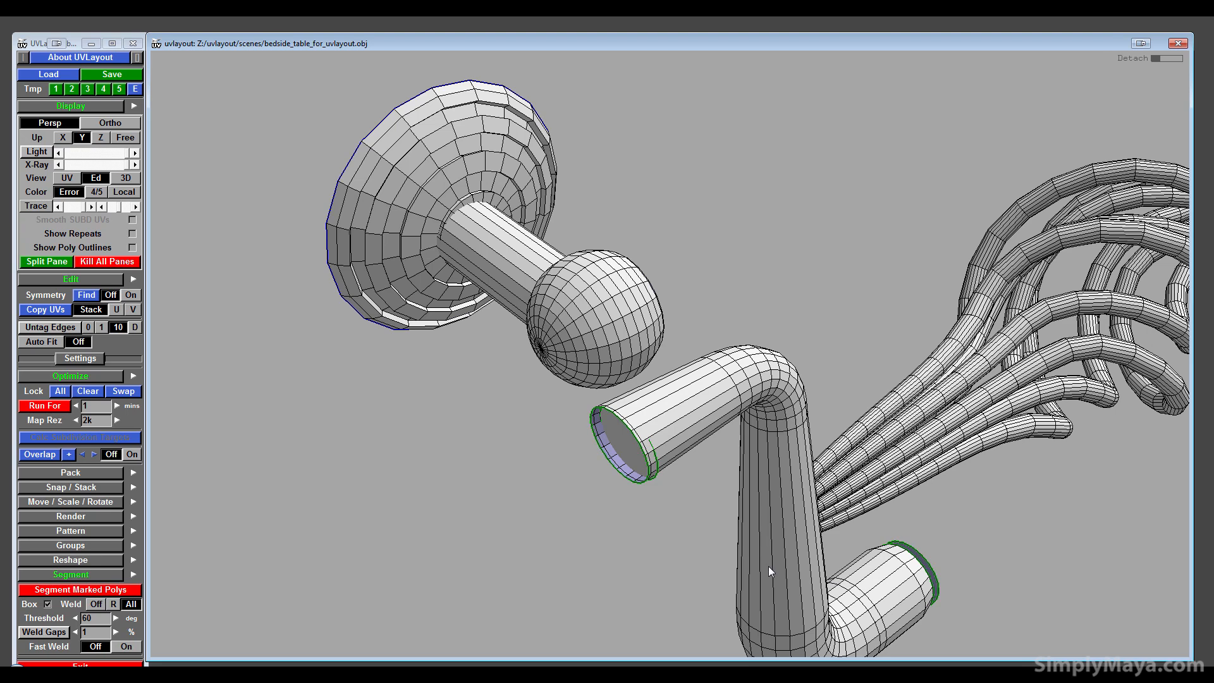
- Mark a lengthwise seam along the wall-facing side of the bent arm
drag(768, 567, 526, 515)
right_drag(526, 515, 947, 488)
middle_drag(947, 487, 767, 607)
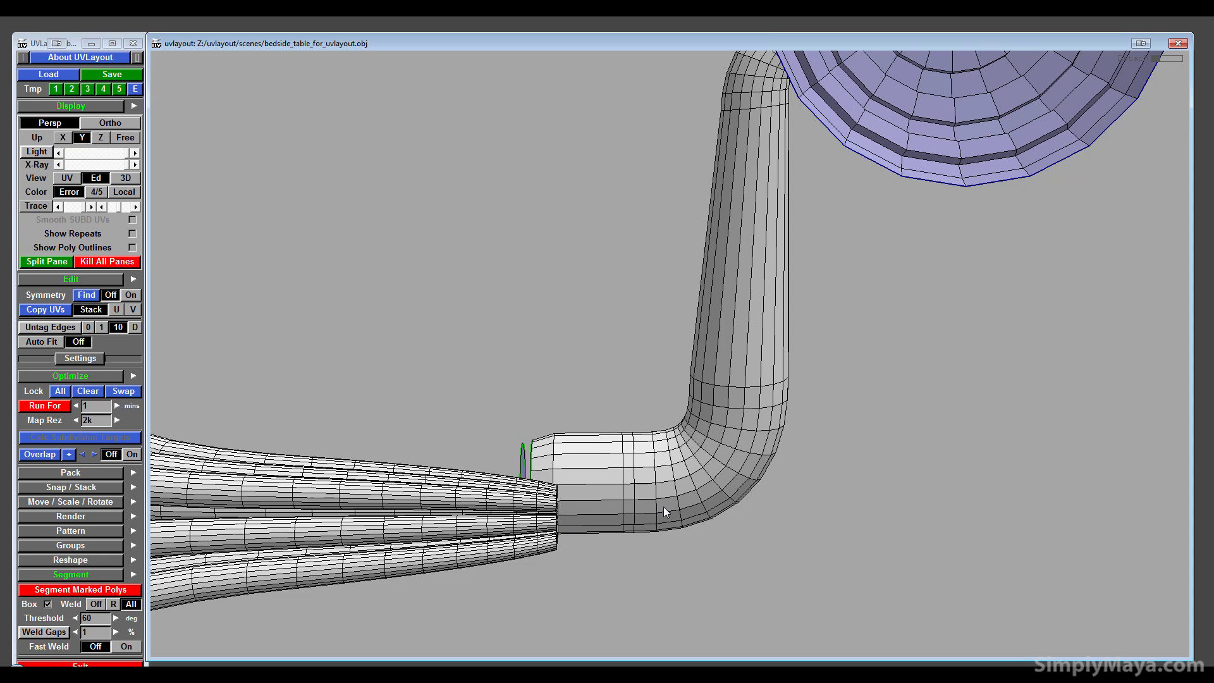
key(c)
mouse_move(666, 499)
mouse_down()
mouse_move(706, 497)
mouse_move(657, 488)
mouse_up()
middle_drag(651, 538, 705, 650)
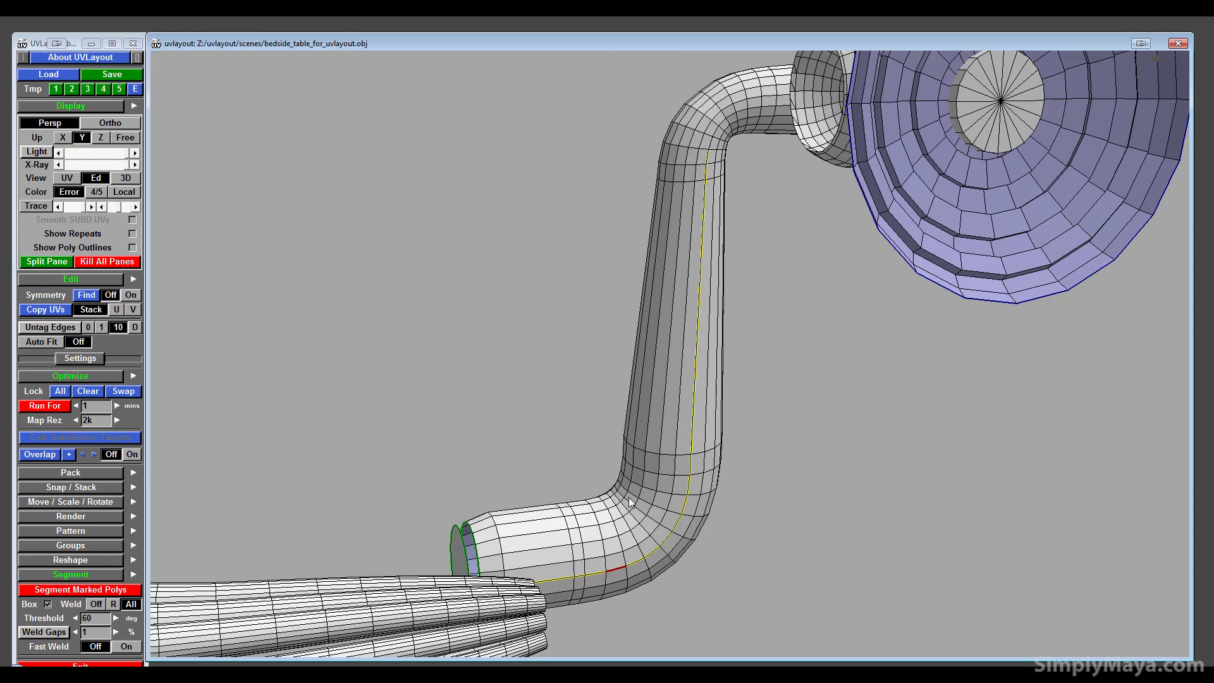
- Mark a seam around the bent arm's lower elbow
key(c)
drag(641, 531, 1213, 474)
drag(897, 586, 1195, 569)
middle_drag(1195, 570, 975, 569)
drag(976, 569, 997, 558)
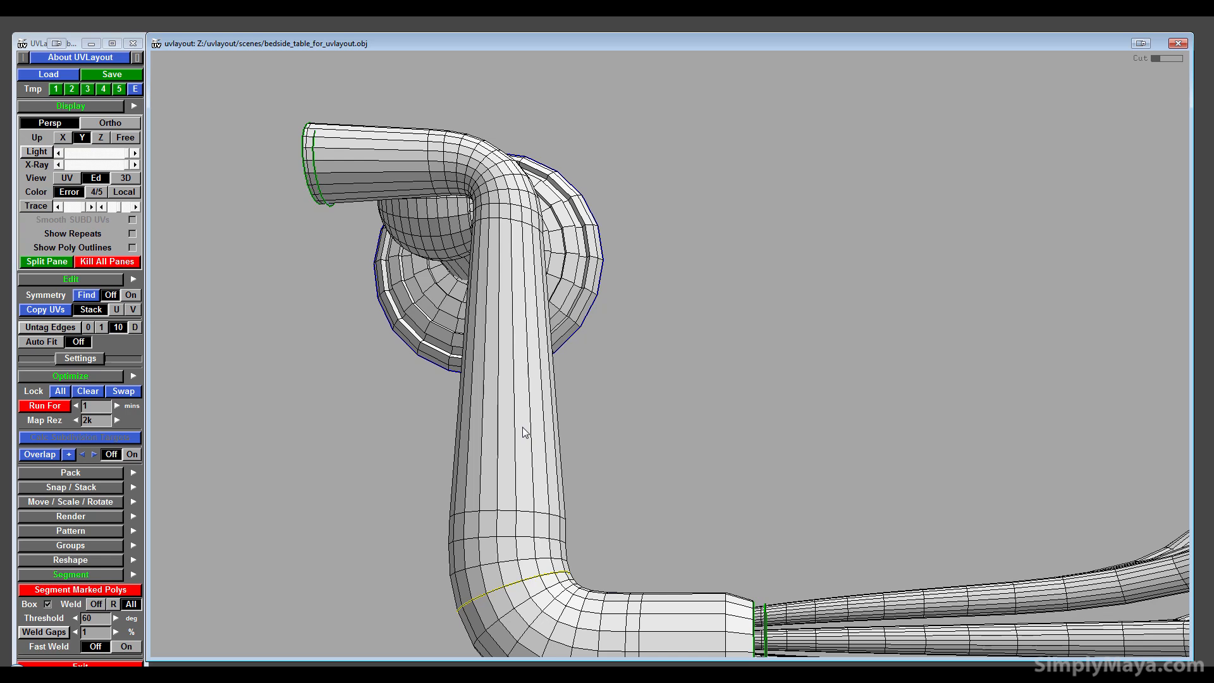
- Mark a seam around the arm's upper elbow, extend the lengthwise seam to the upper end, and detach along the cuts
drag(523, 428, 518, 402)
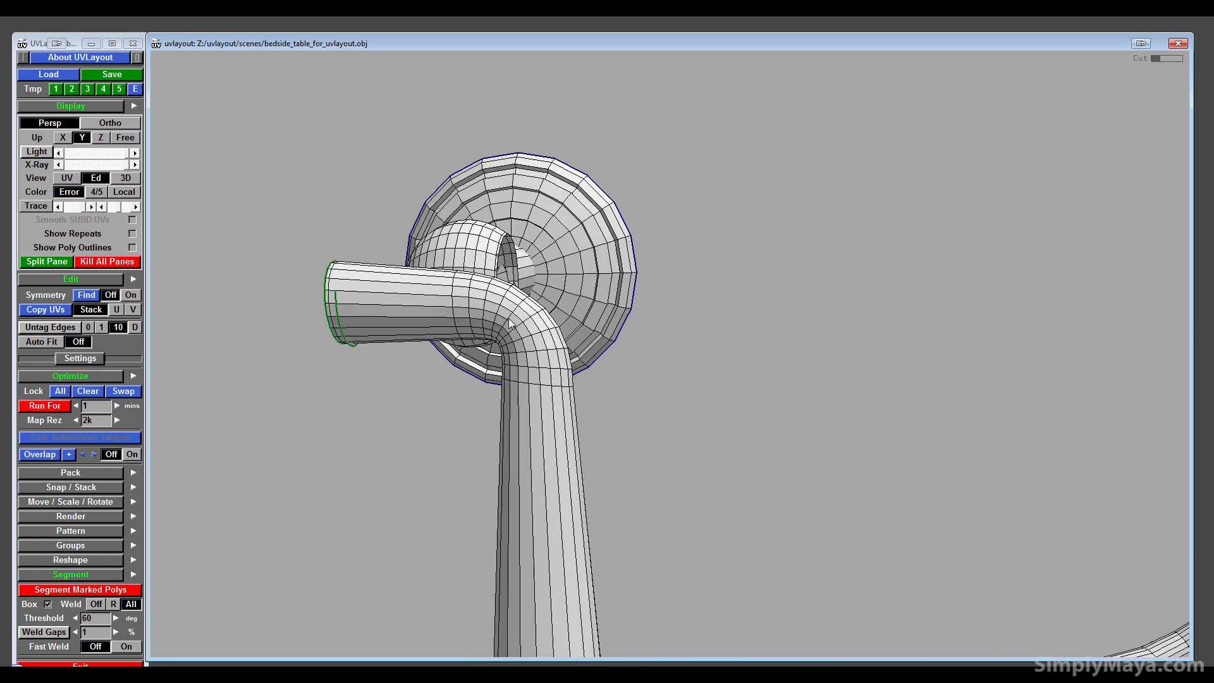
drag(453, 377, 806, 404)
middle_drag(806, 404, 676, 336)
drag(675, 336, 734, 282)
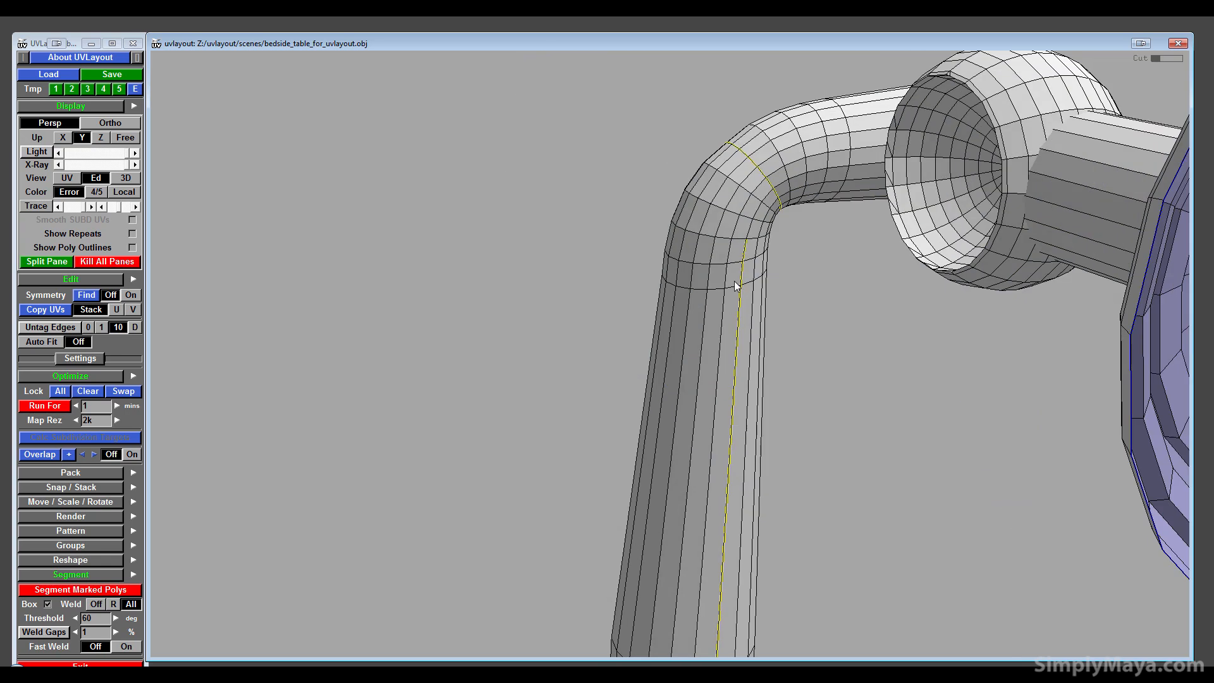
key(c)
key(c)
drag(735, 260, 761, 267)
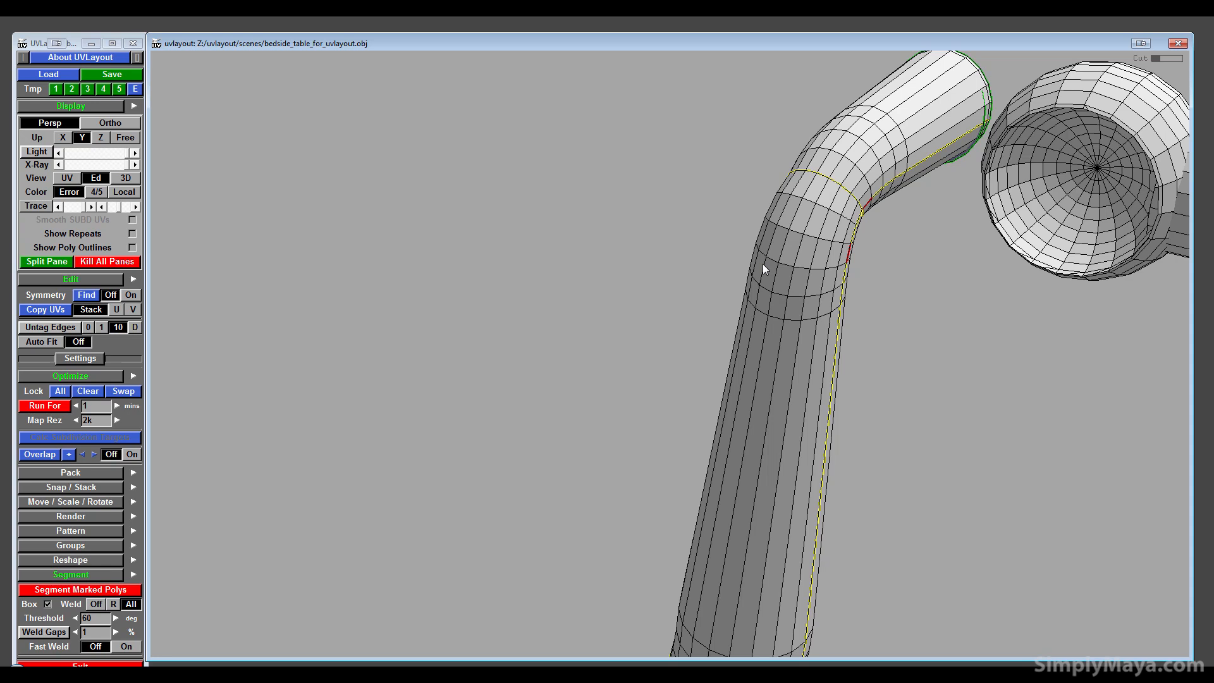
key(Return)
- Separate the bent arm into two elbows and a straight shaft, splitting each piece open along its lengthwise seam
right_drag(816, 326, 773, 341)
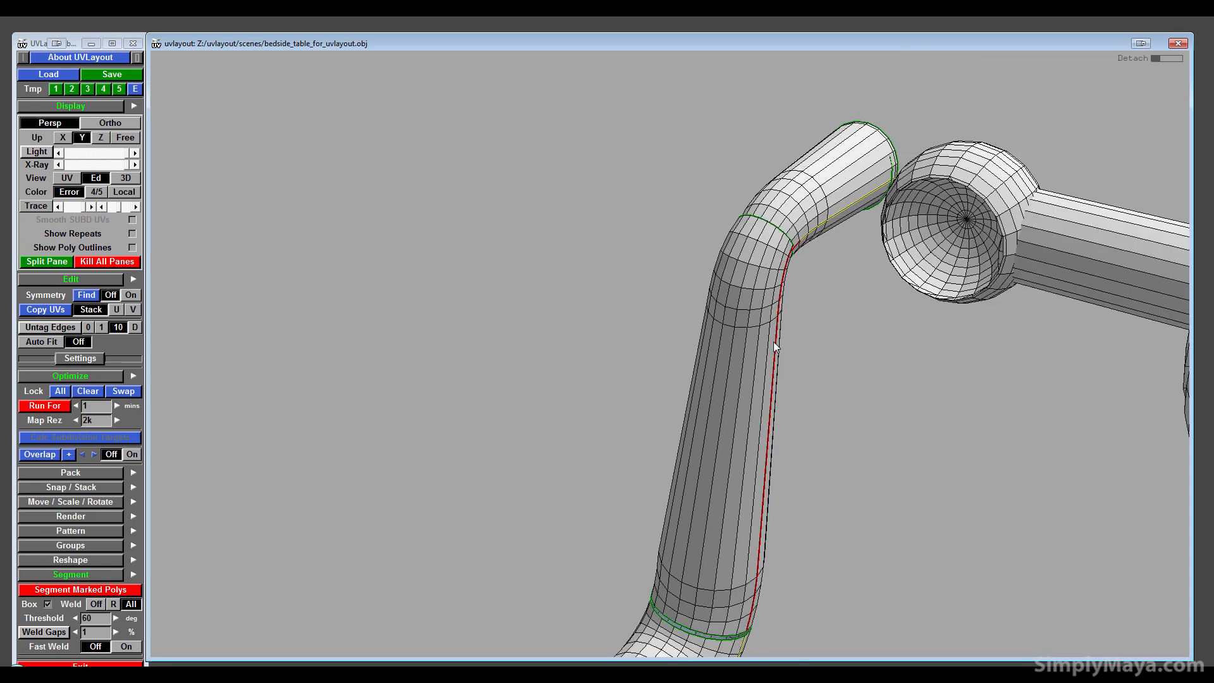
middle_drag(724, 340, 632, 282)
middle_drag(727, 642, 430, 329)
key(Return)
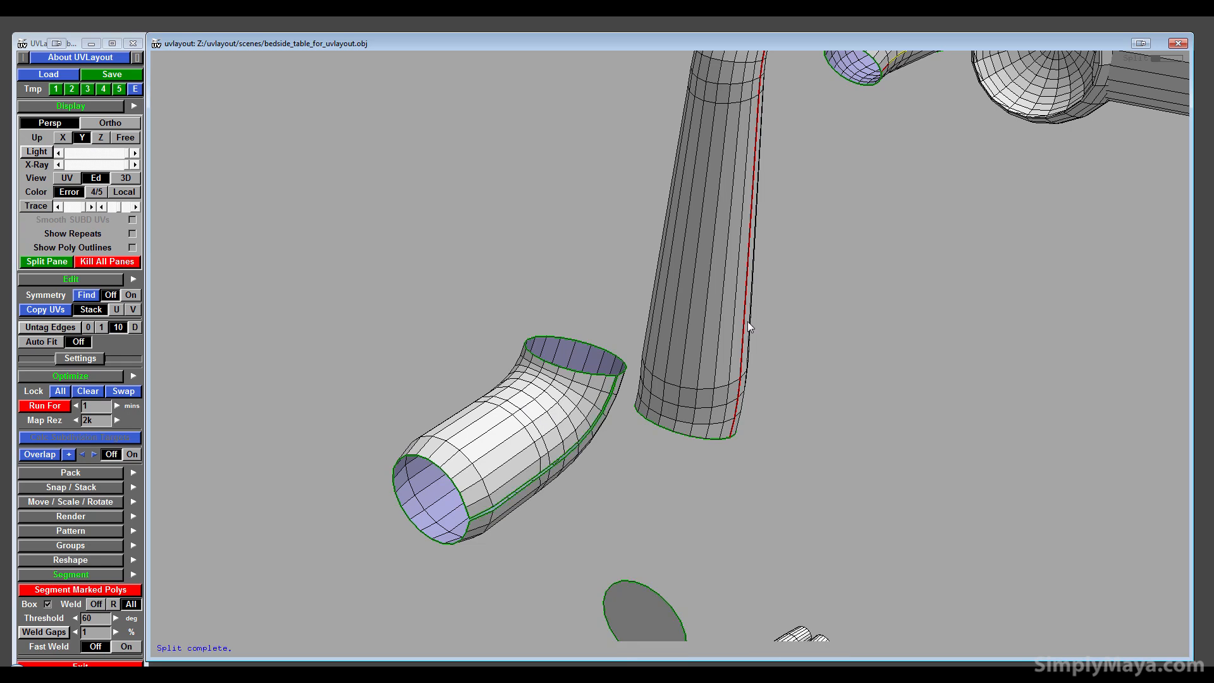
middle_drag(864, 121, 807, 206)
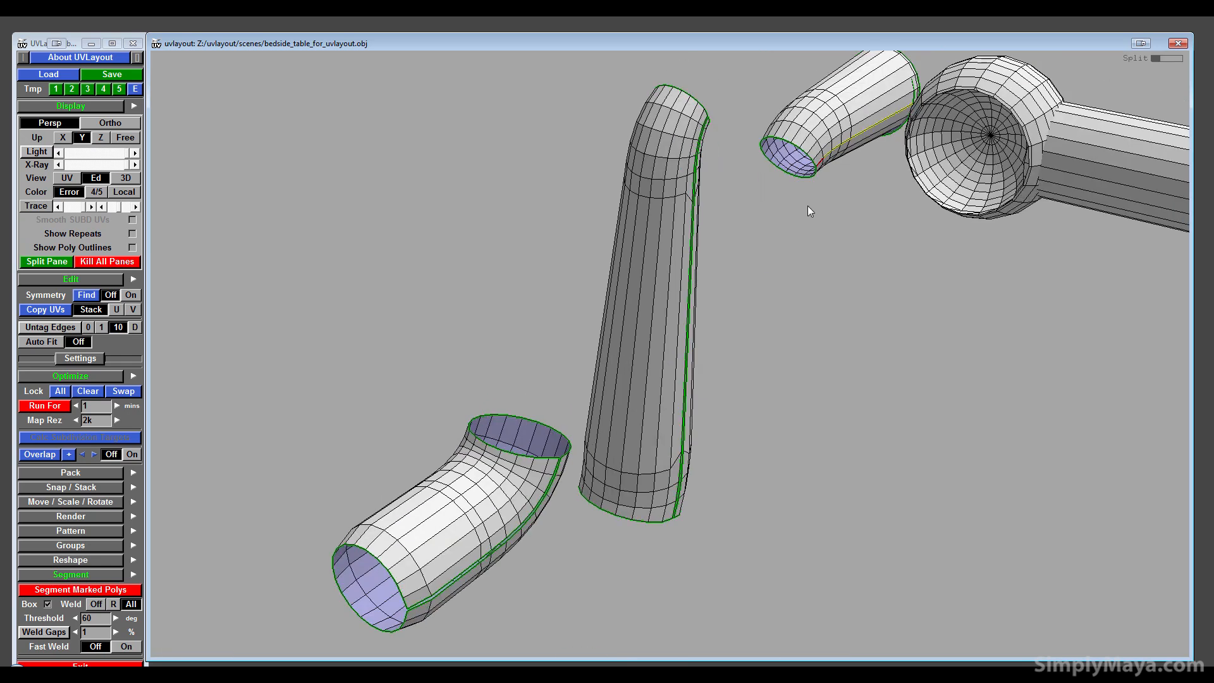
key(shift+s)
middle_drag(810, 131, 535, 125)
right_drag(534, 125, 641, 212)
- Drop the three arm pieces and both end caps into UV space and switch to the UV view
key(d)
key(d)
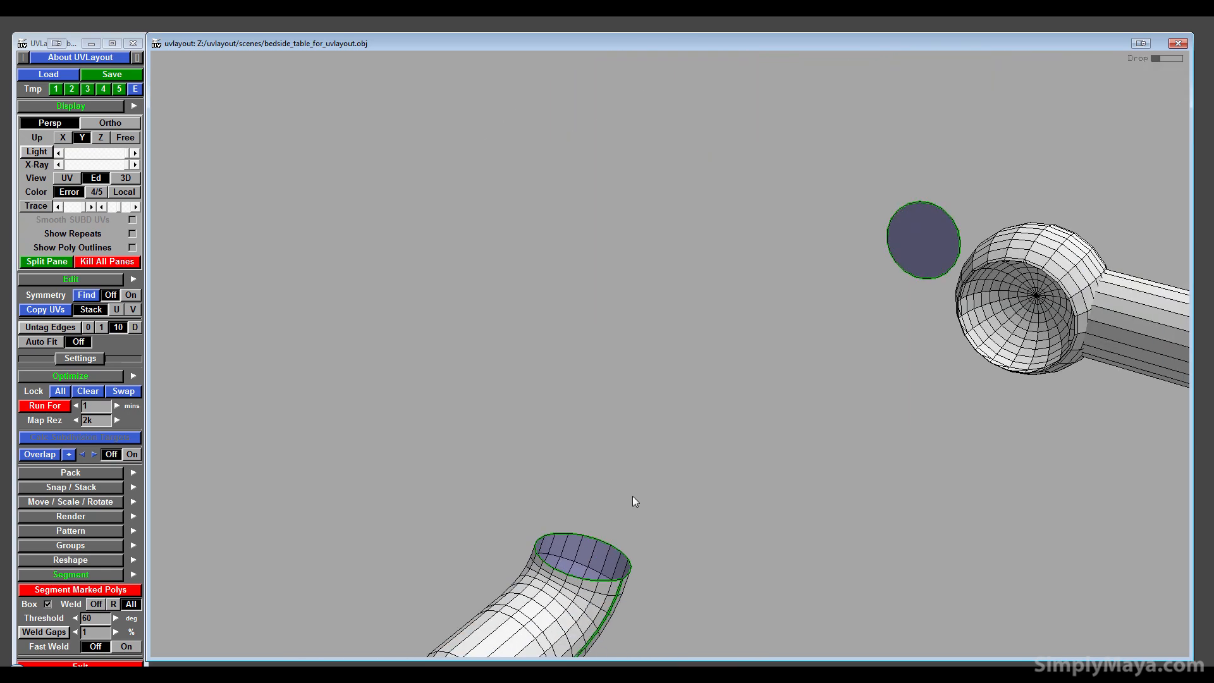
key(d)
right_drag(579, 544, 825, 312)
key(d)
right_drag(871, 255, 780, 381)
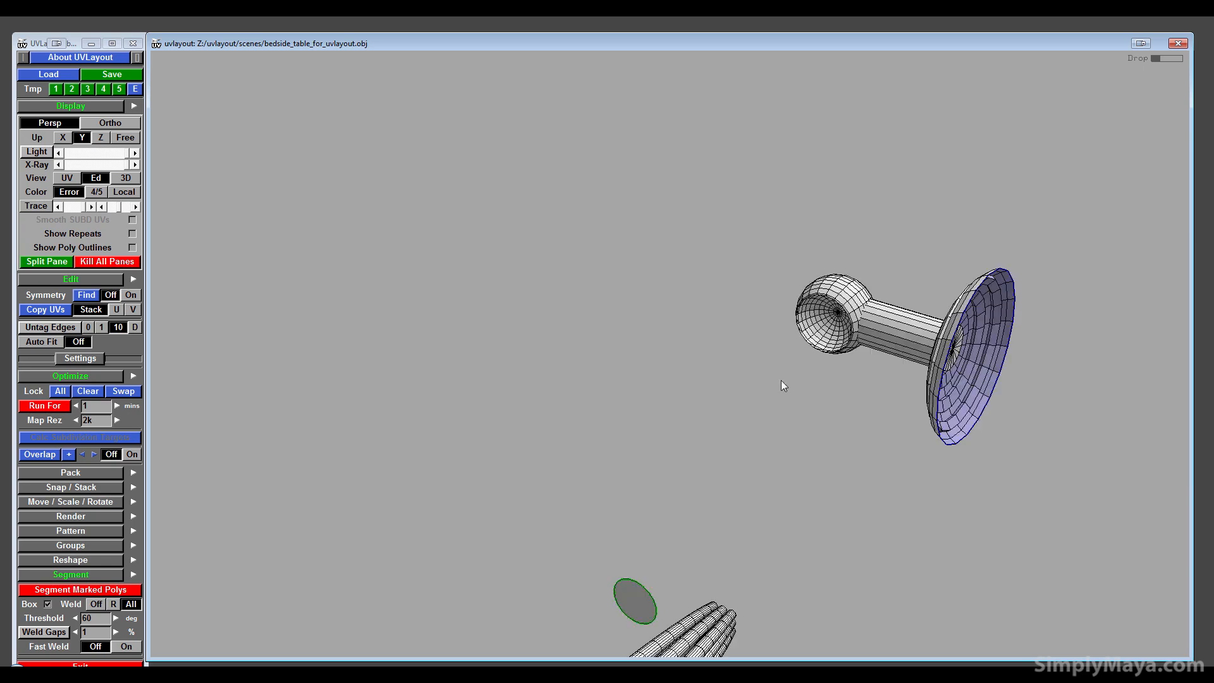
key(d)
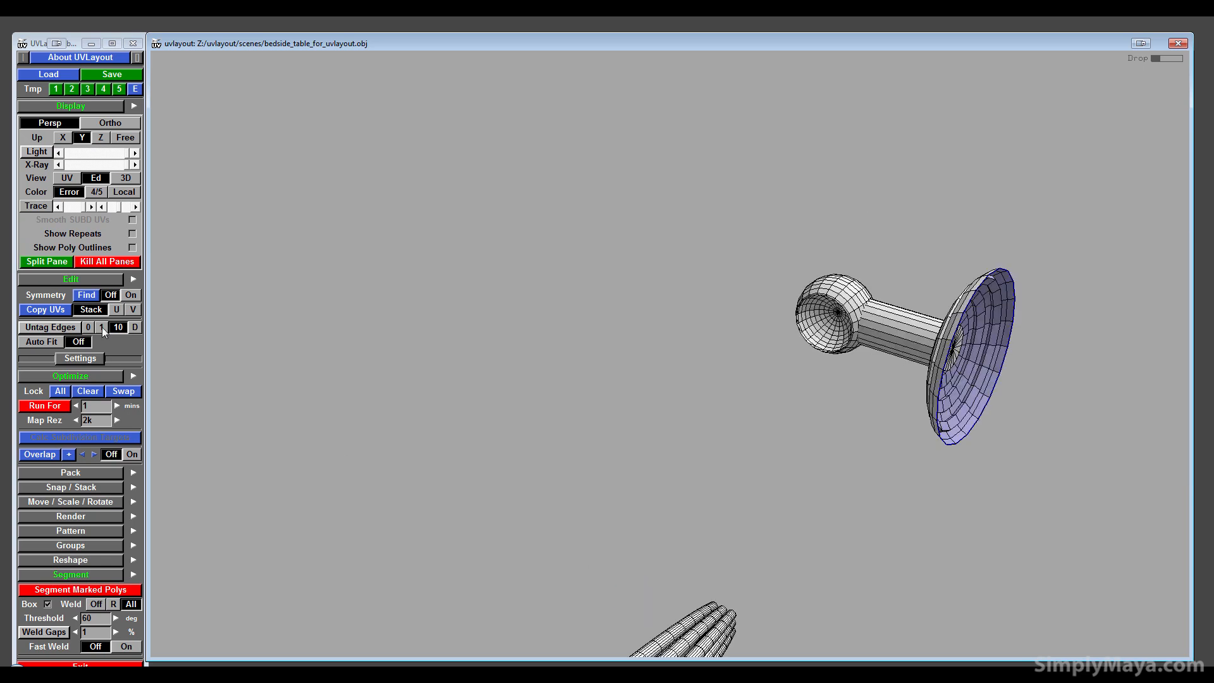
click(71, 180)
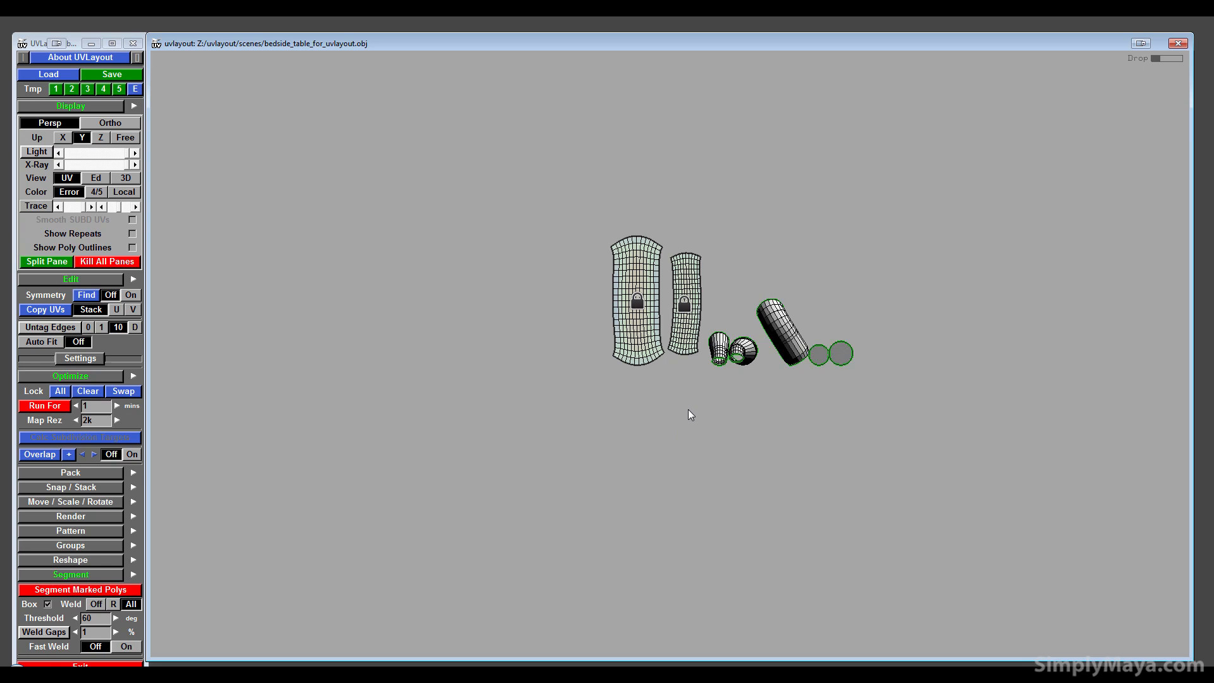
- Run the timed optimization on the UV shells for 1 minute and stop it early
drag(647, 271, 948, 436)
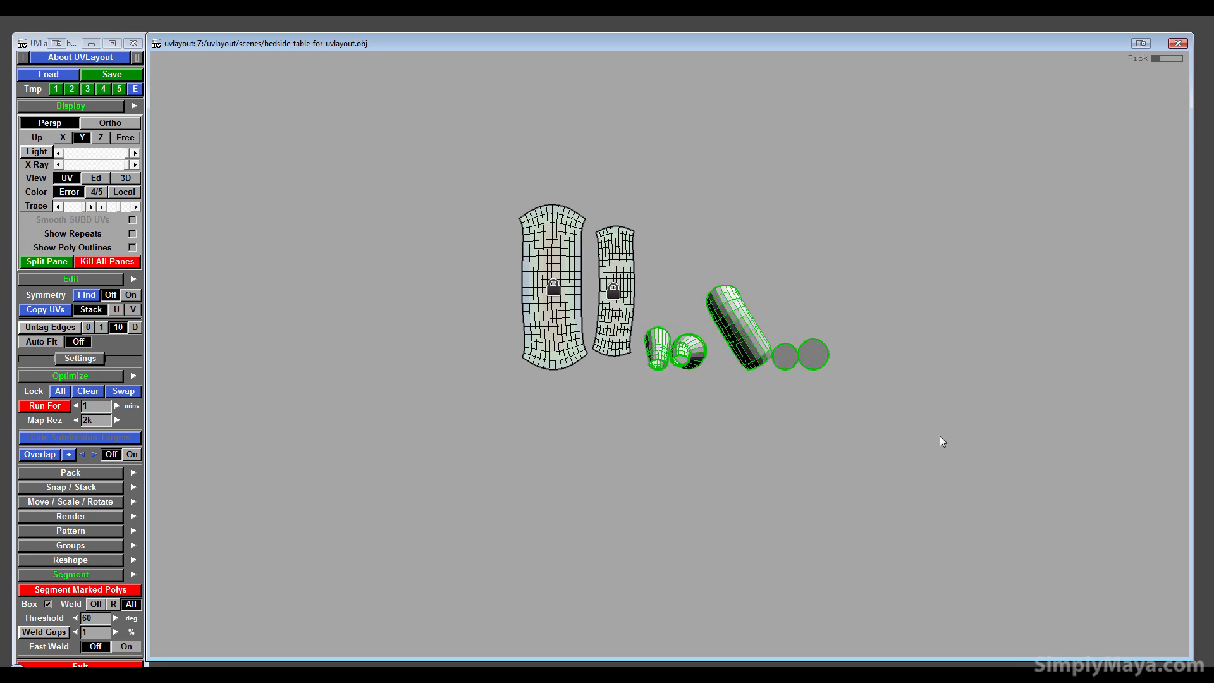
click(78, 377)
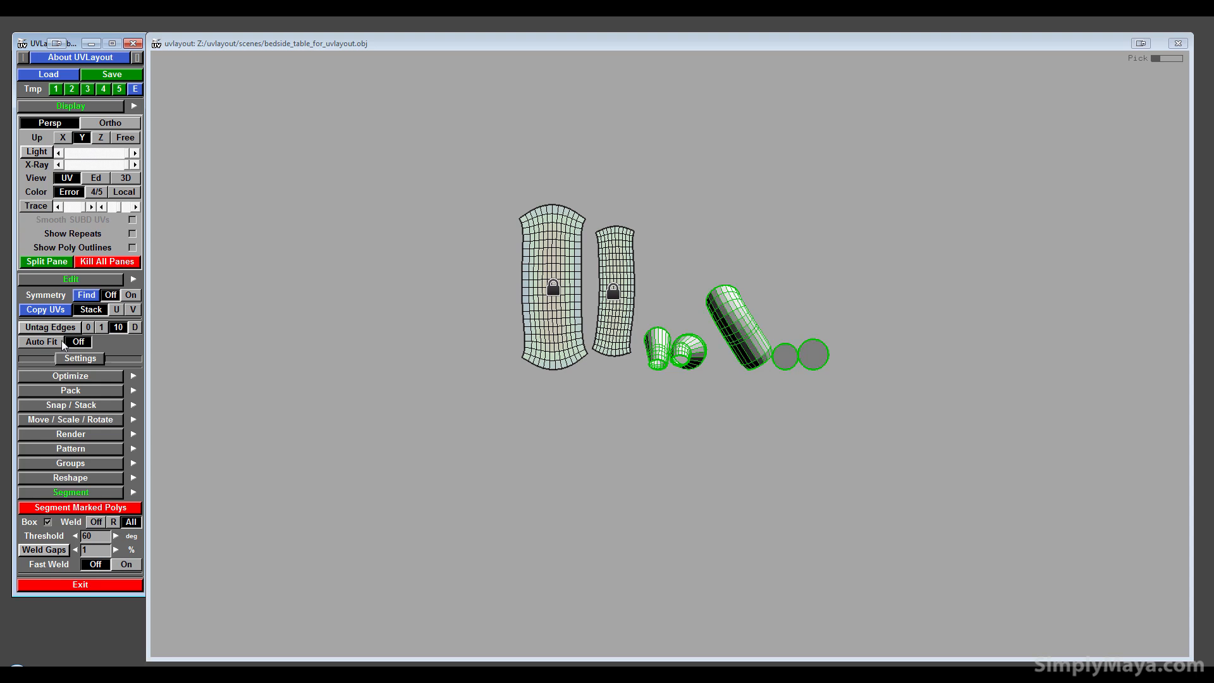
click(80, 378)
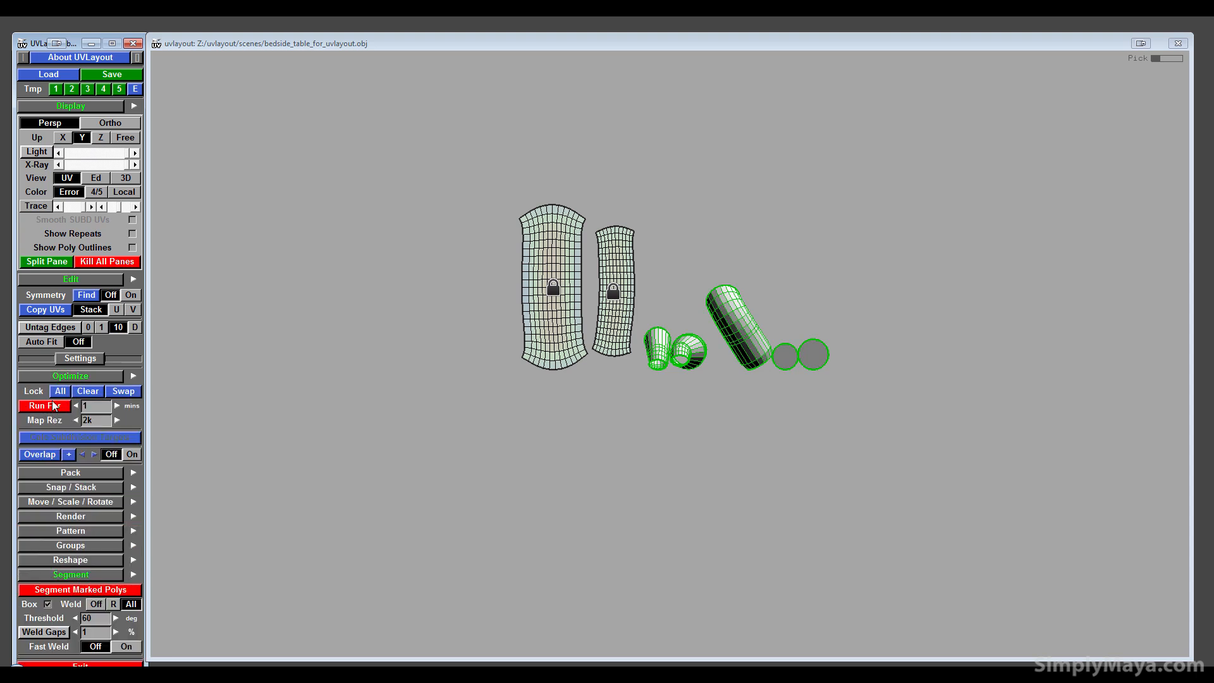
click(54, 406)
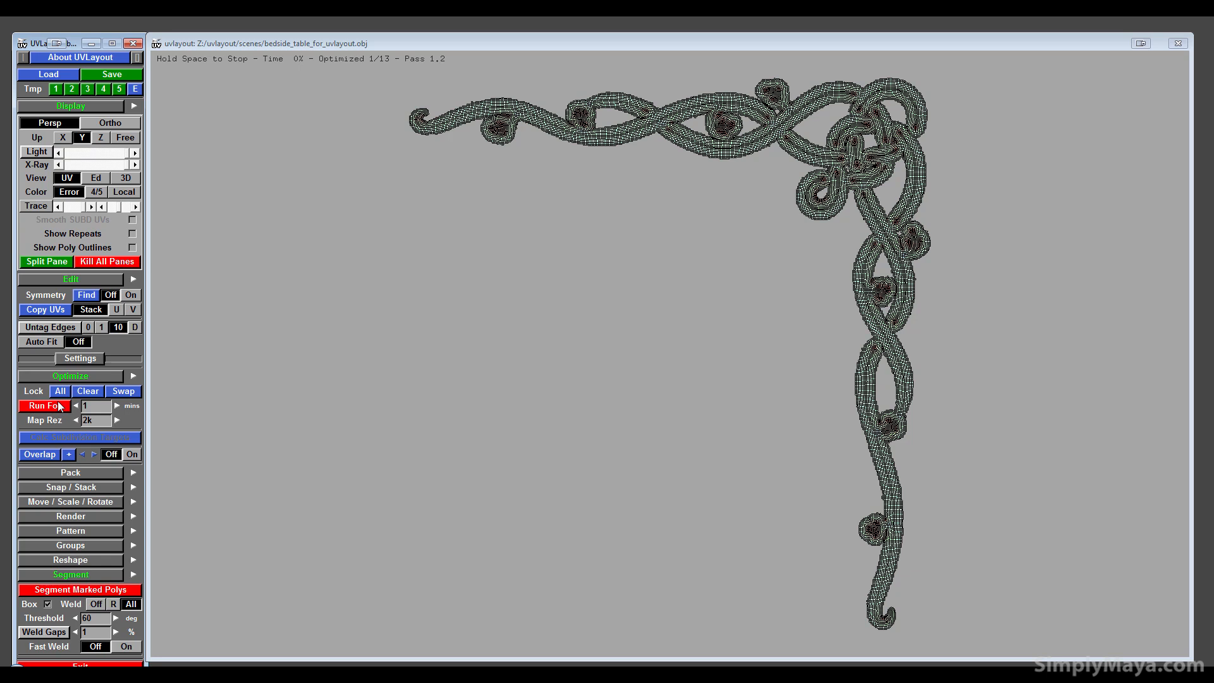
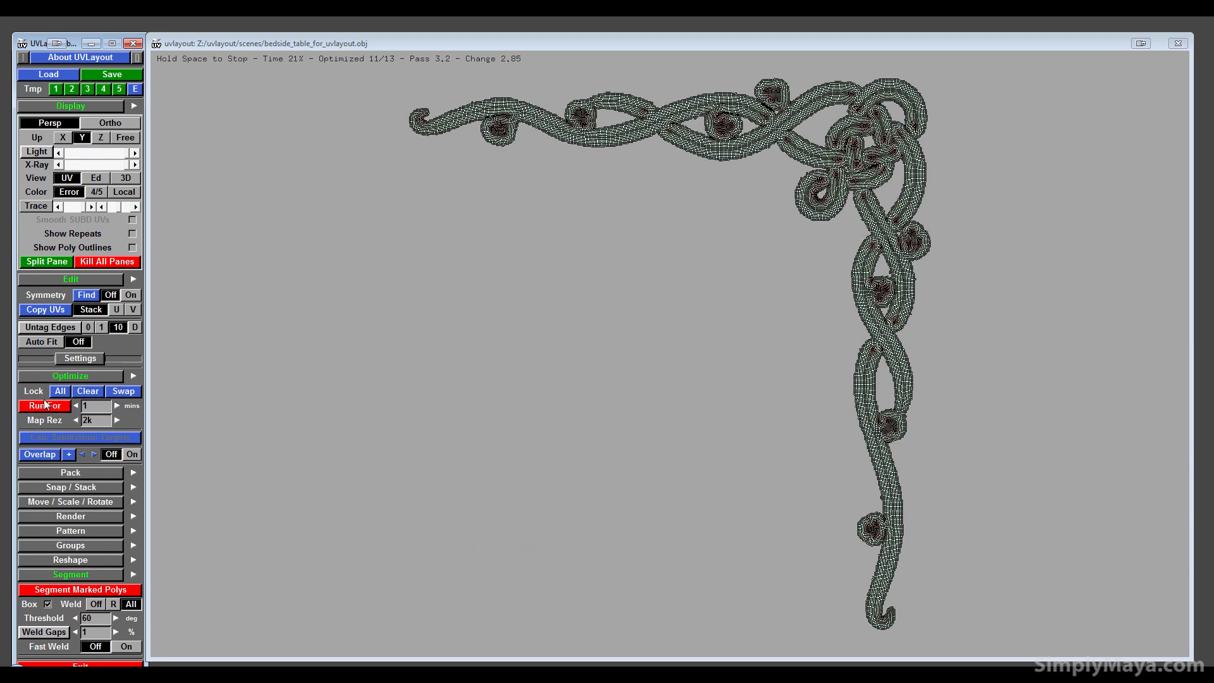
key(space)
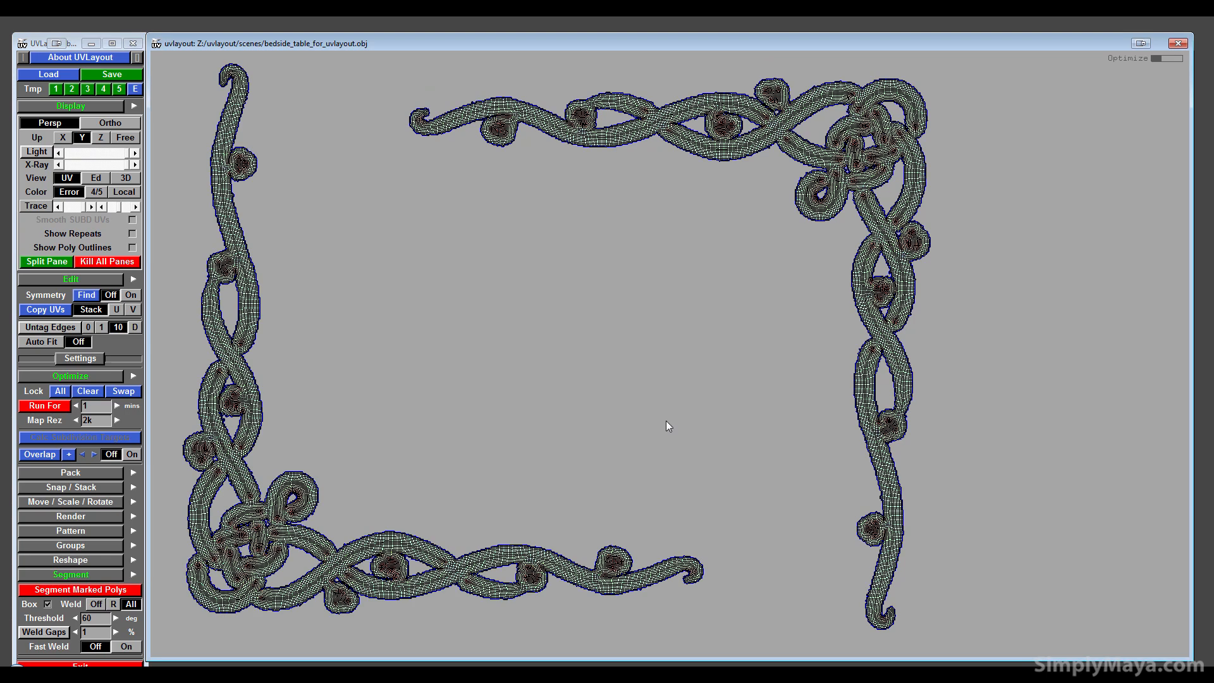
- Look across the UV layout to find the unflattened handle arm pieces and end caps again
scroll(677, 418, down, 6)
middle_drag(759, 420, 481, 553)
scroll(723, 491, down, 2)
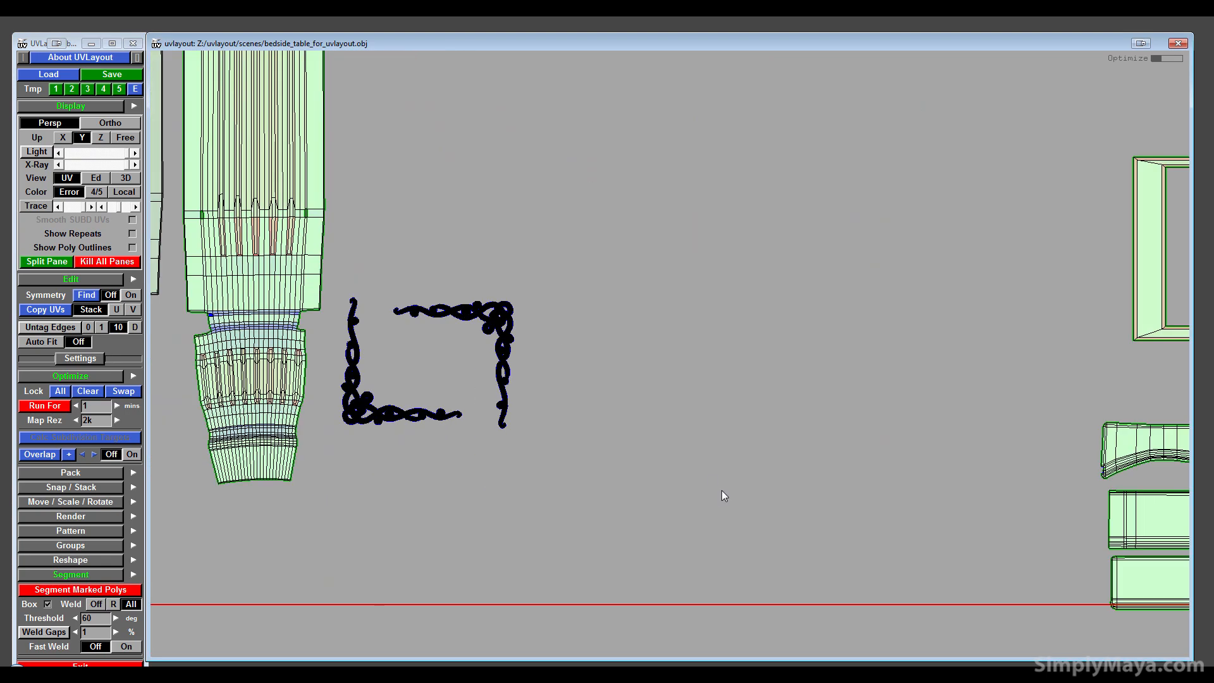
scroll(722, 490, down, 2)
middle_drag(722, 491, 174, 471)
middle_drag(696, 475, 176, 453)
middle_drag(778, 450, 114, 408)
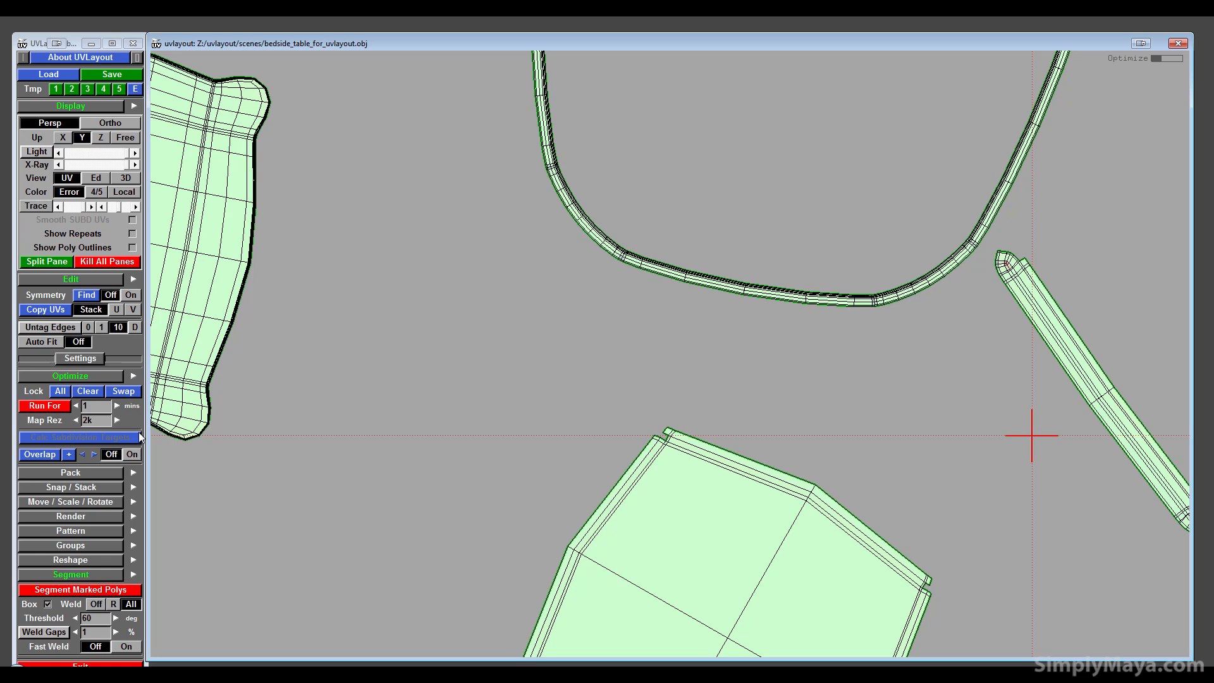
middle_drag(702, 445, 158, 436)
middle_drag(721, 436, 190, 426)
scroll(551, 512, down, 3)
middle_drag(538, 506, 620, 387)
scroll(602, 594, down, 2)
middle_drag(602, 594, 552, 368)
scroll(553, 368, up, 3)
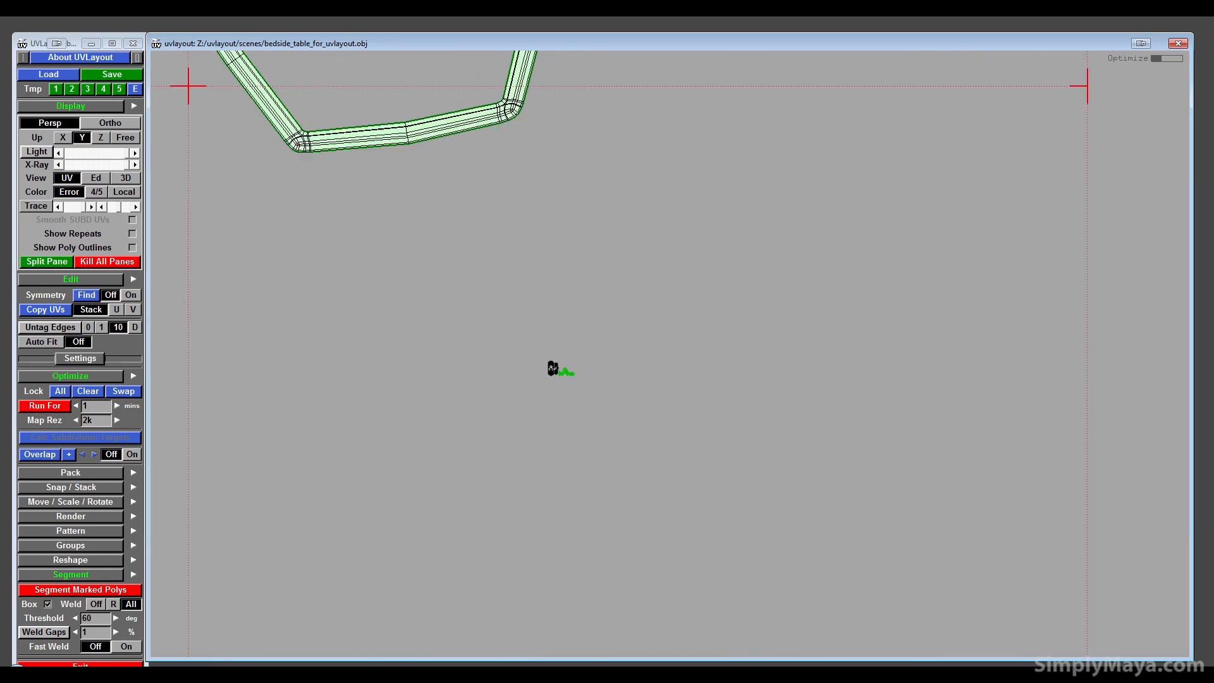
right_drag(734, 537, 558, 536)
middle_drag(558, 537, 701, 596)
right_drag(199, 516, 491, 478)
middle_drag(683, 314, 720, 409)
middle_drag(595, 423, 720, 538)
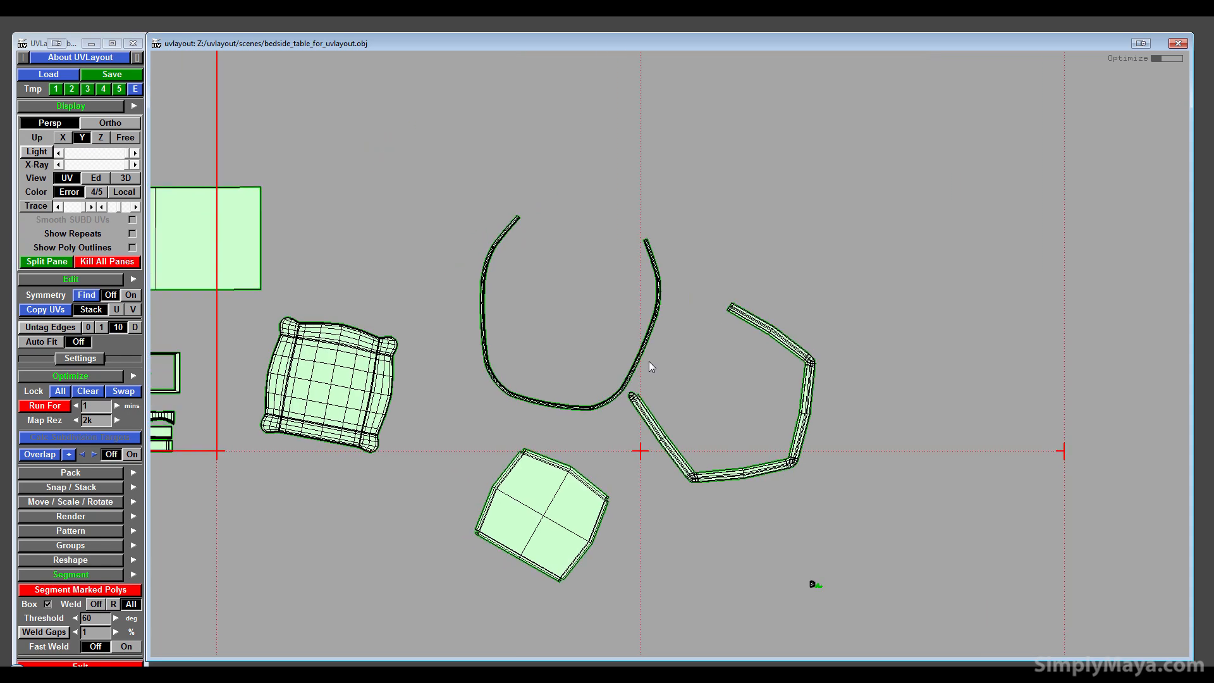
middle_drag(649, 361, 513, 295)
right_drag(507, 510, 790, 590)
middle_drag(789, 590, 700, 335)
right_drag(447, 555, 575, 604)
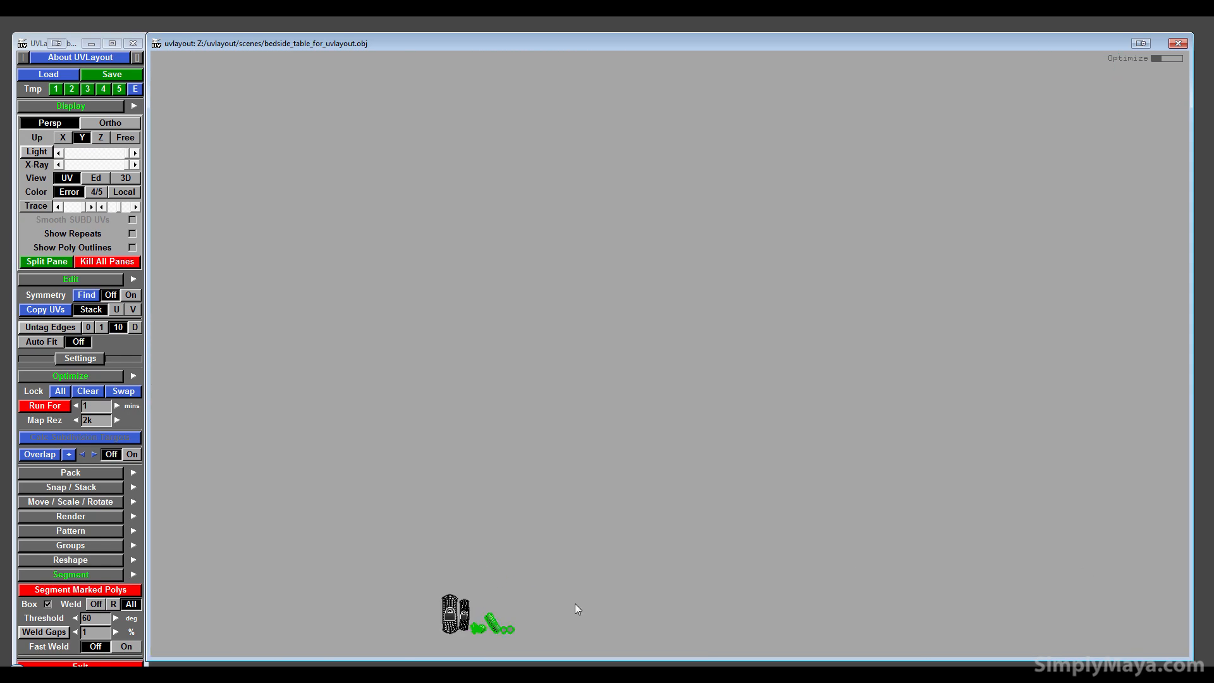
middle_drag(506, 652, 577, 326)
right_drag(961, 386, 1122, 419)
middle_drag(630, 470, 812, 676)
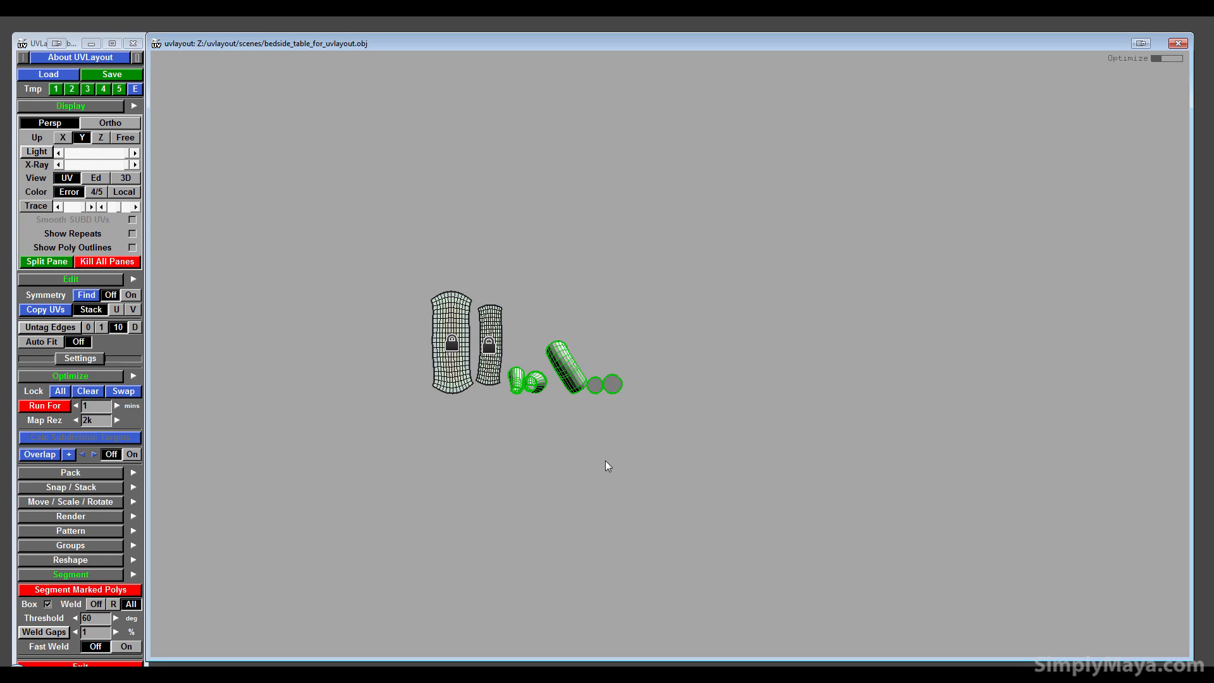
right_drag(605, 461, 823, 493)
middle_drag(589, 467, 956, 470)
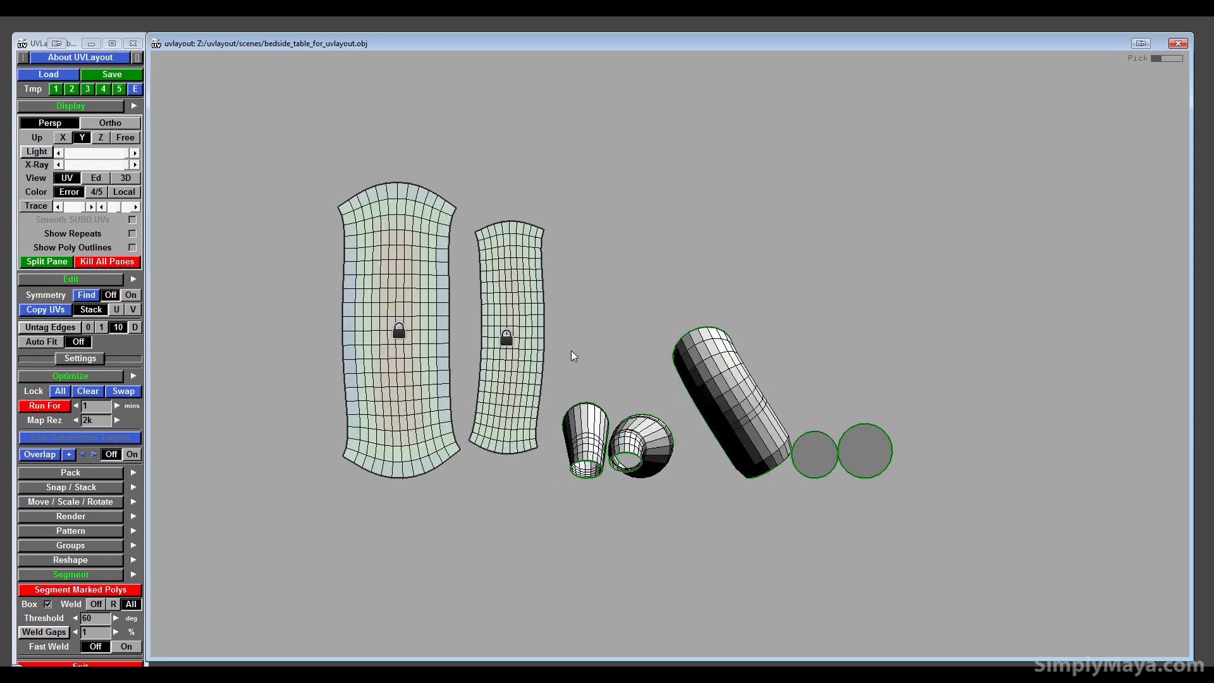
- Flatten the two elbows and the shaft of the handle arm and spread their shells apart
key(f)
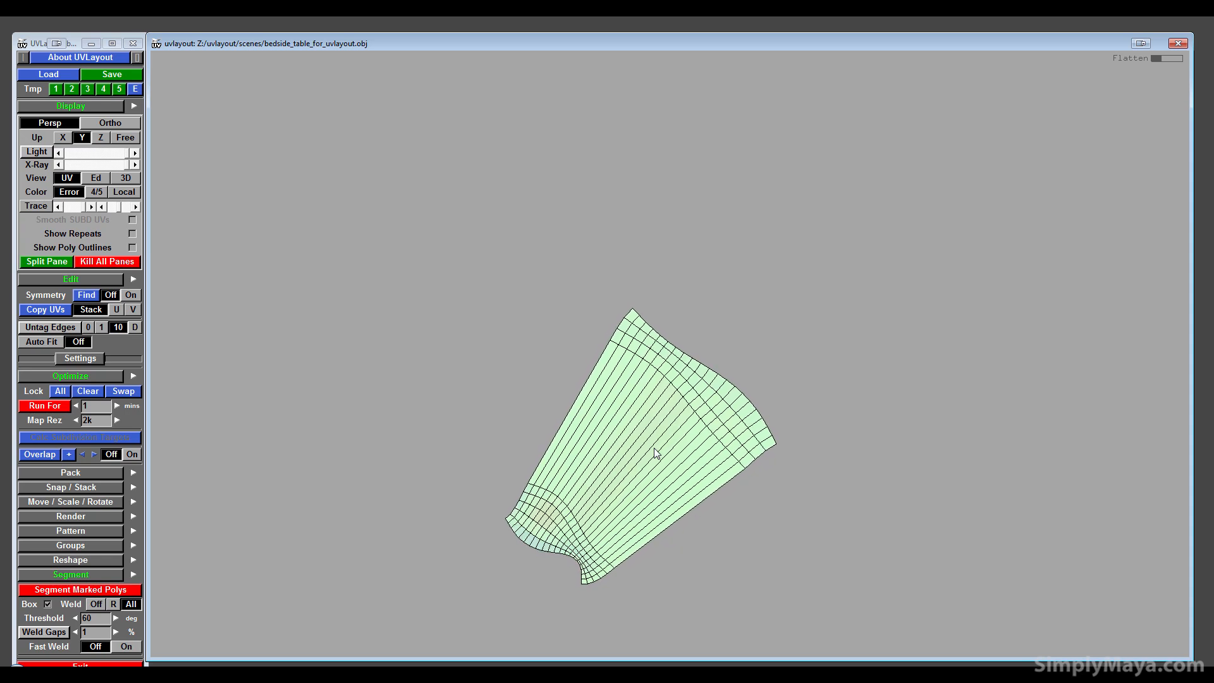
middle_drag(653, 448, 650, 581)
key(f)
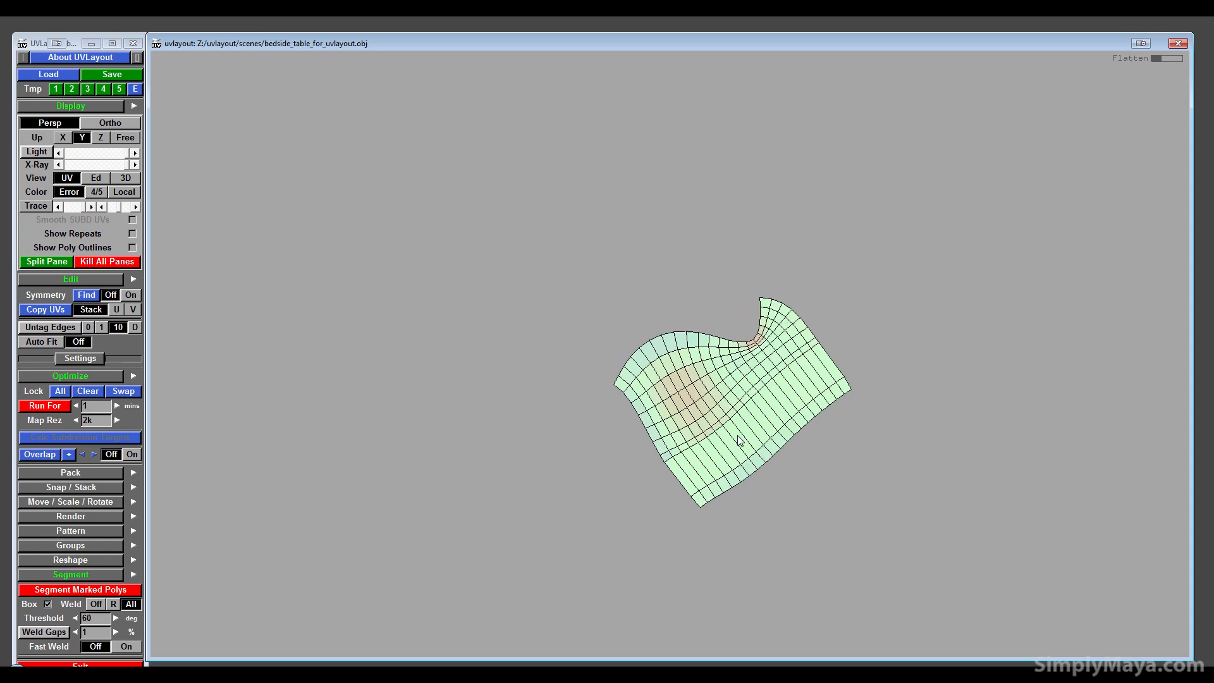
key(space)
middle_drag(616, 625, 922, 271)
middle_drag(520, 485, 693, 204)
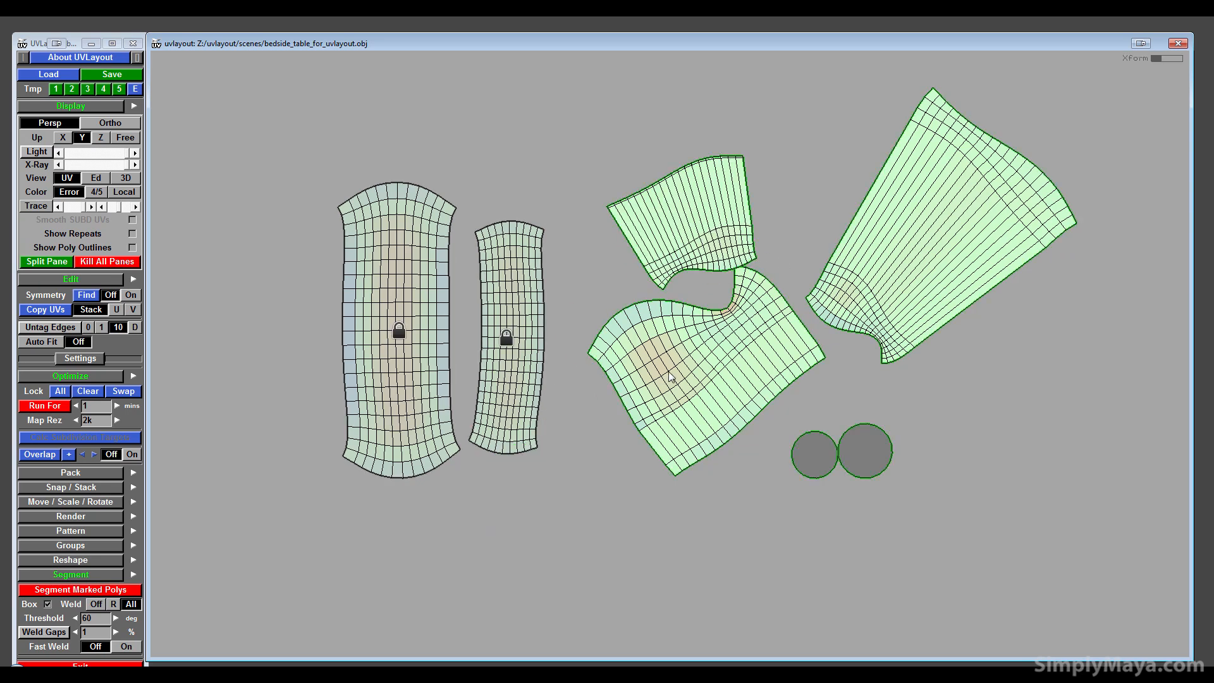
- Rotate the three flattened arm shells so that they stand upright
drag(756, 258, 731, 289)
drag(815, 358, 754, 407)
middle_drag(720, 386, 711, 412)
drag(897, 358, 943, 372)
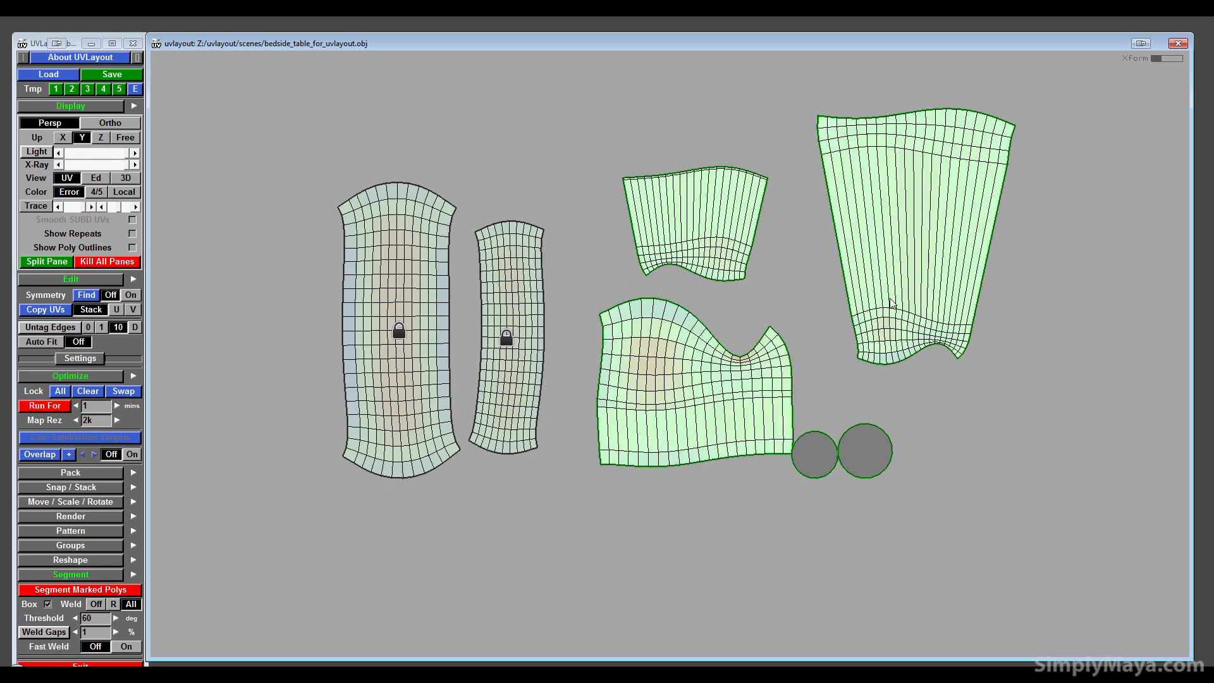
- Turn the shaft shell upside down and line it up in a column between the two elbow shells
middle_drag(923, 303, 700, 269)
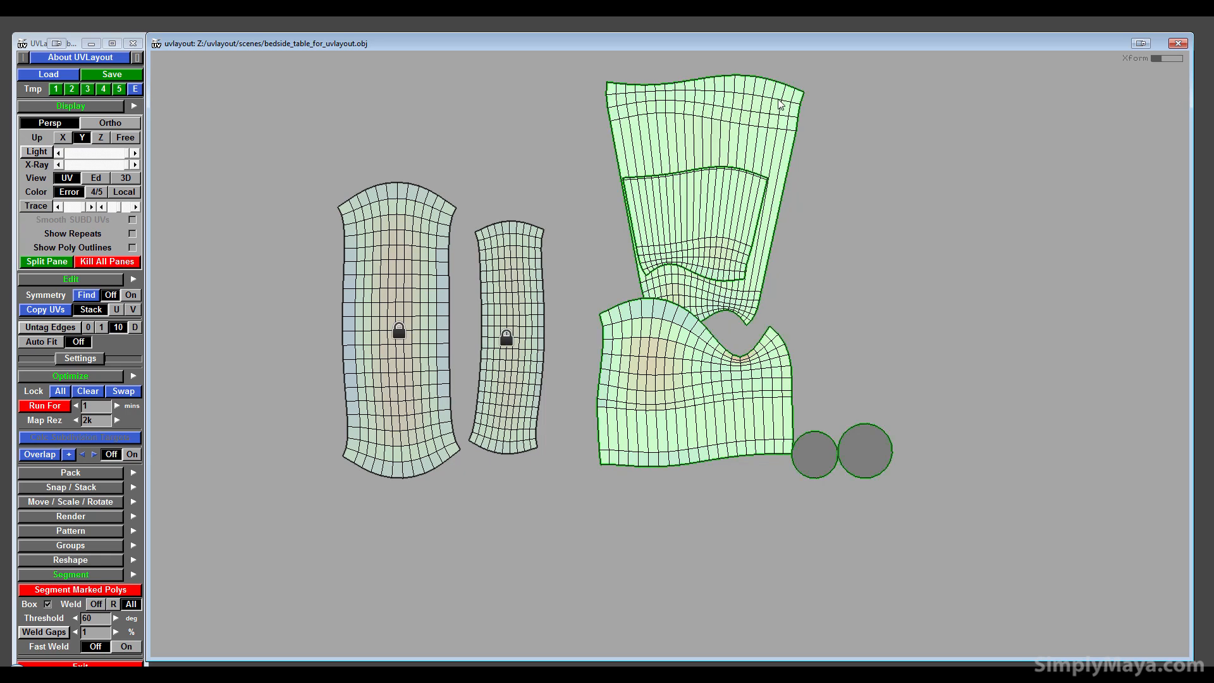
drag(699, 270, 548, 402)
middle_drag(763, 284, 768, 86)
mouse_move(712, 208)
middle_down()
mouse_move(703, 458)
mouse_move(705, 204)
middle_up()
right_drag(775, 354, 796, 429)
middle_drag(829, 479, 785, 359)
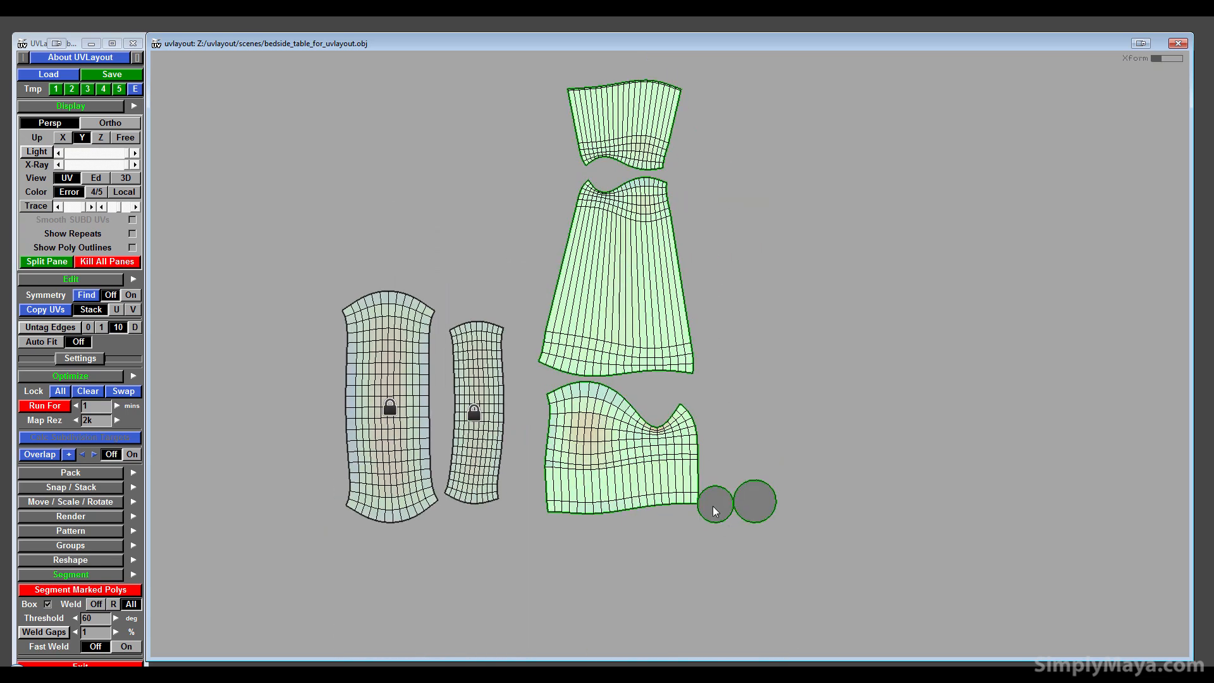
- Flatten the two circular end caps and place them side by side below the arm shells
key(f)
key(f)
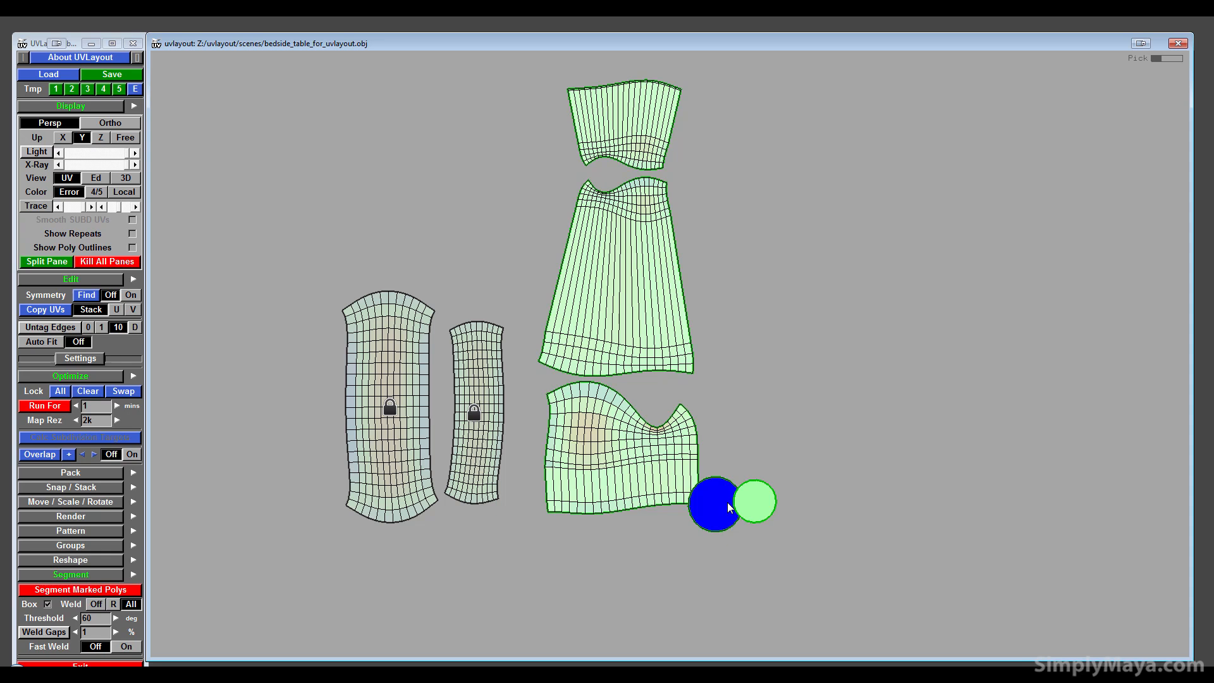
key(f)
middle_drag(722, 503, 618, 545)
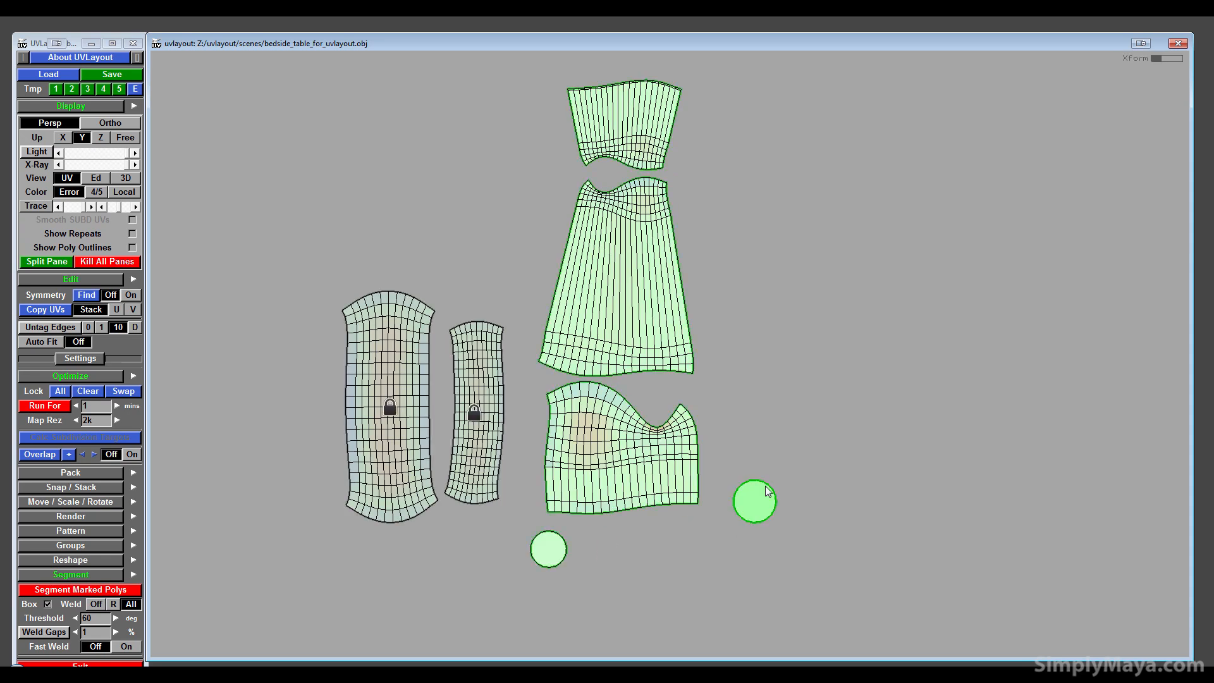
middle_drag(765, 486, 611, 538)
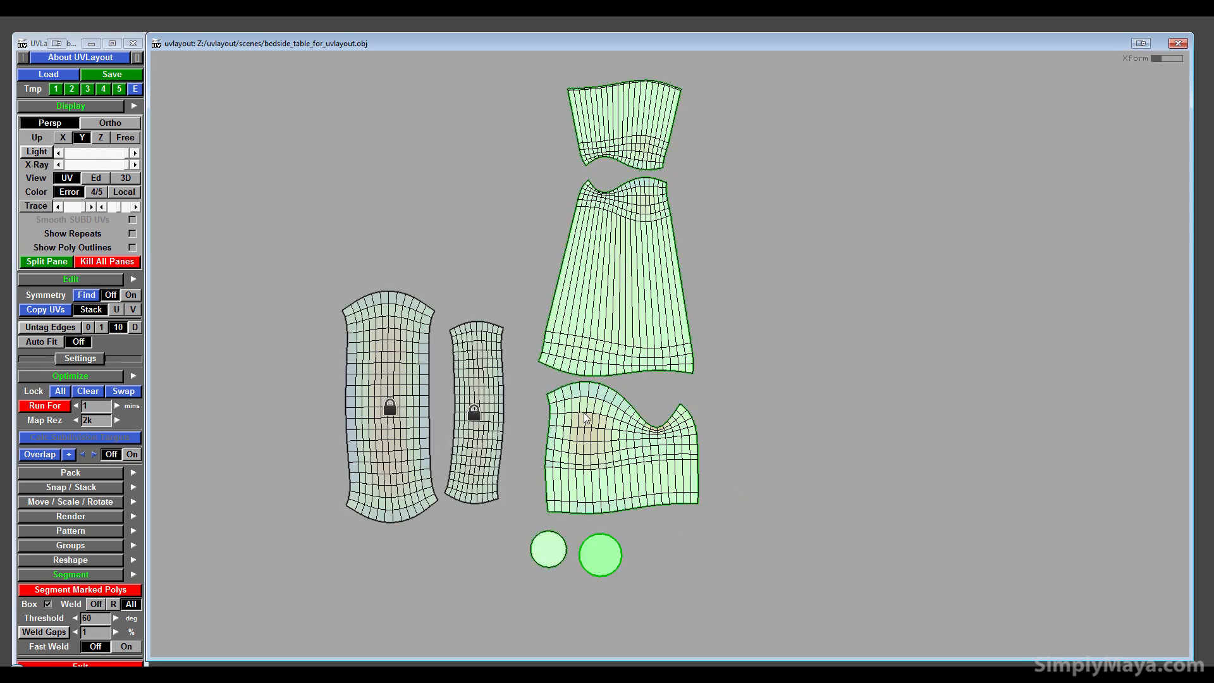
- In the 3D view, try to copy the finished arm shaft's UVs to identical geometry
click(135, 178)
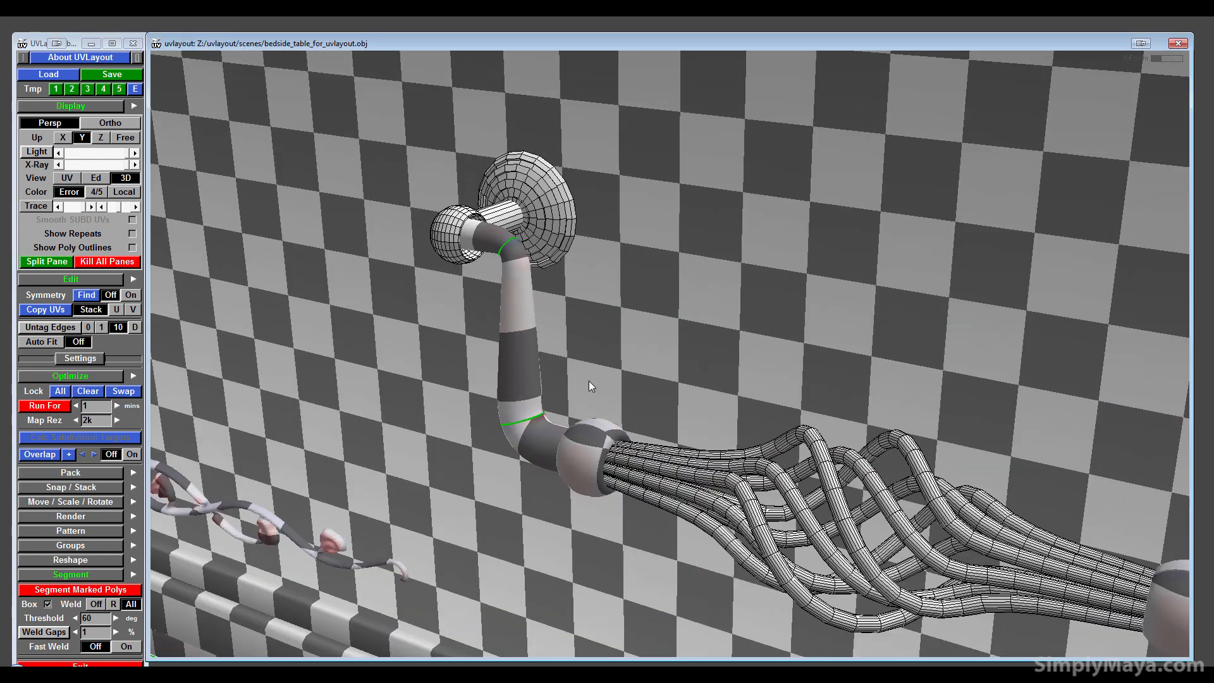
middle_drag(589, 381, 358, 220)
middle_drag(1067, 339, 964, 424)
click(33, 316)
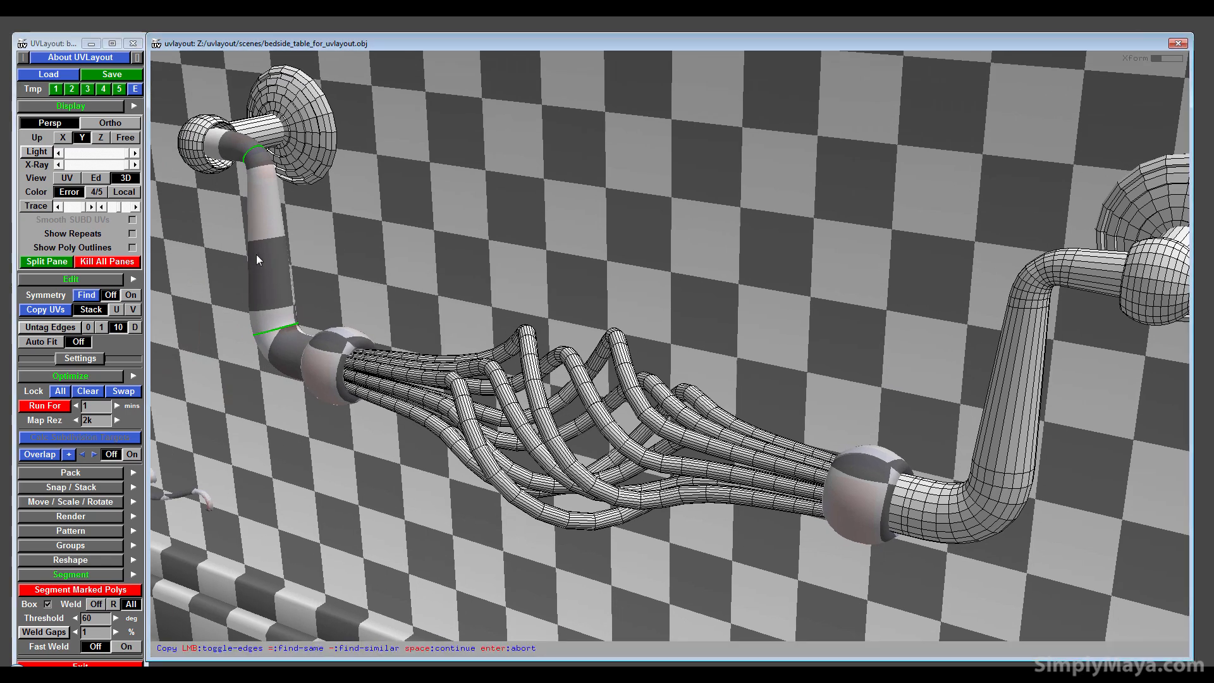
click(256, 254)
key(equal)
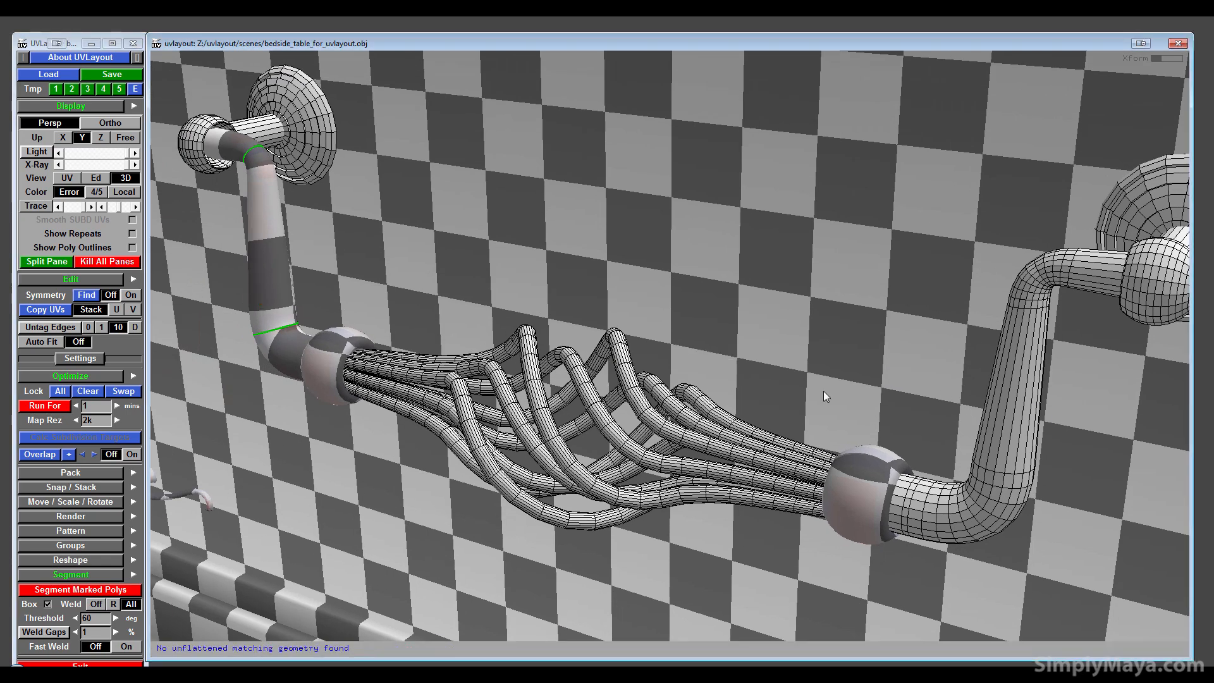
- Compare the handle's two arms, return to the Ed view, and move the uncut arm clear of the remaining parts
right_drag(823, 391, 803, 297)
drag(923, 354, 852, 397)
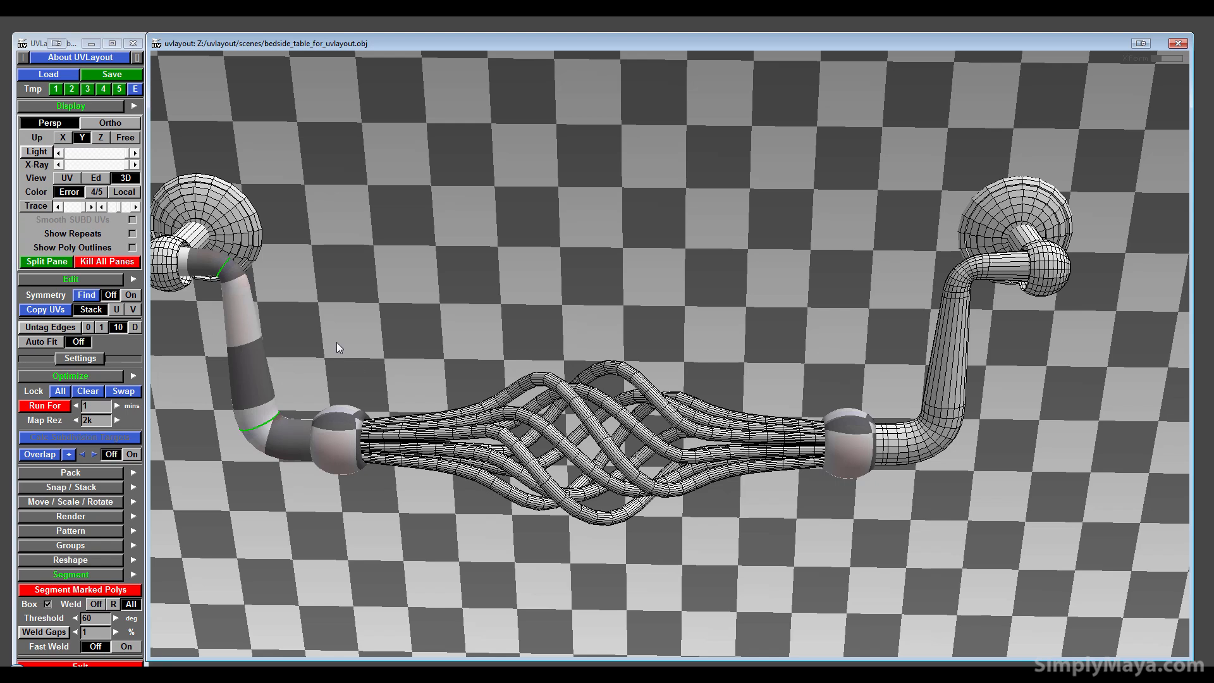
drag(877, 404, 586, 427)
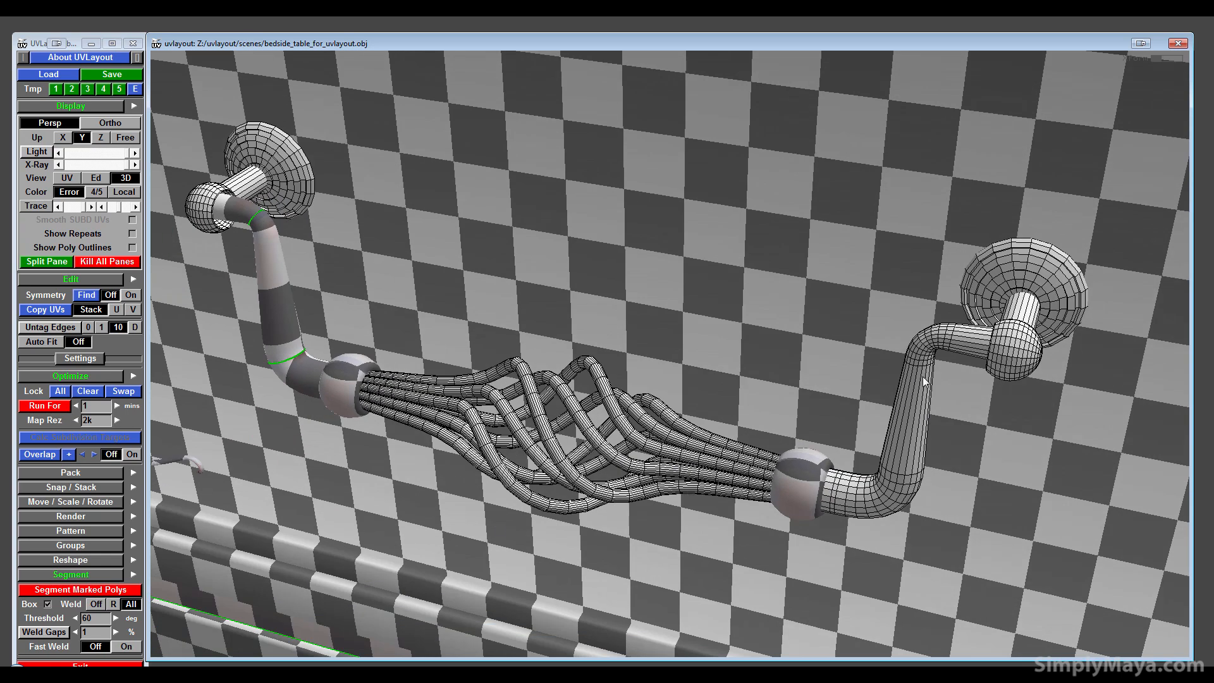
drag(916, 391, 741, 364)
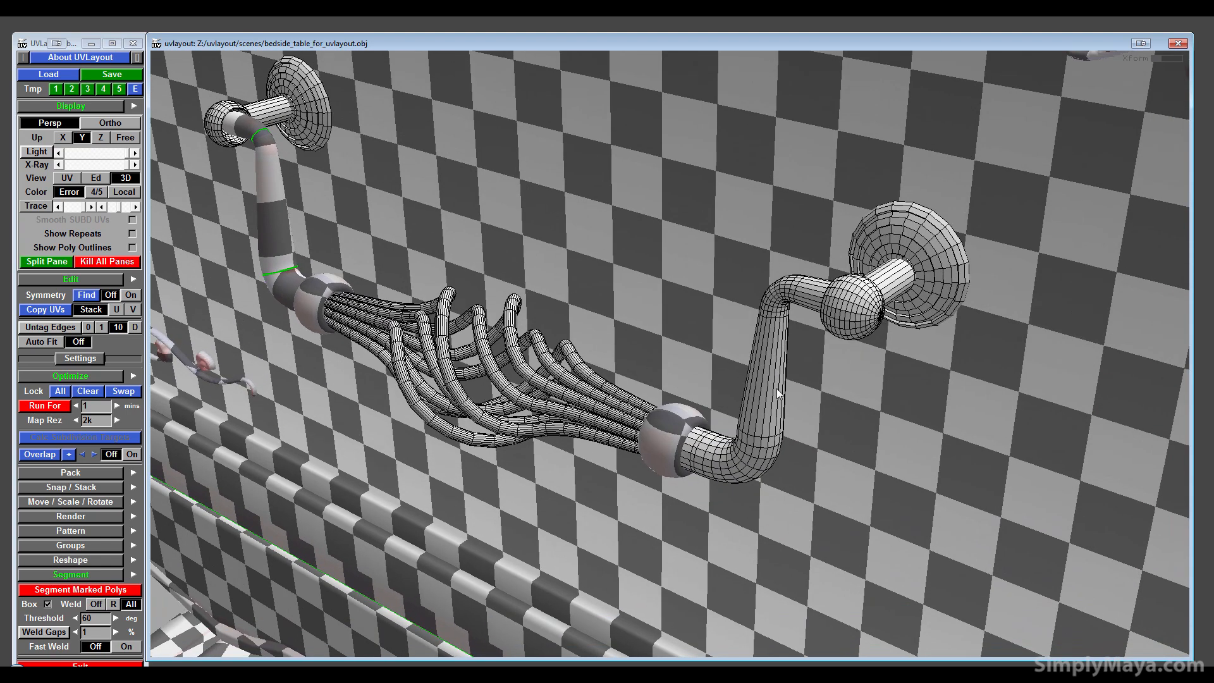
key(space)
key(2)
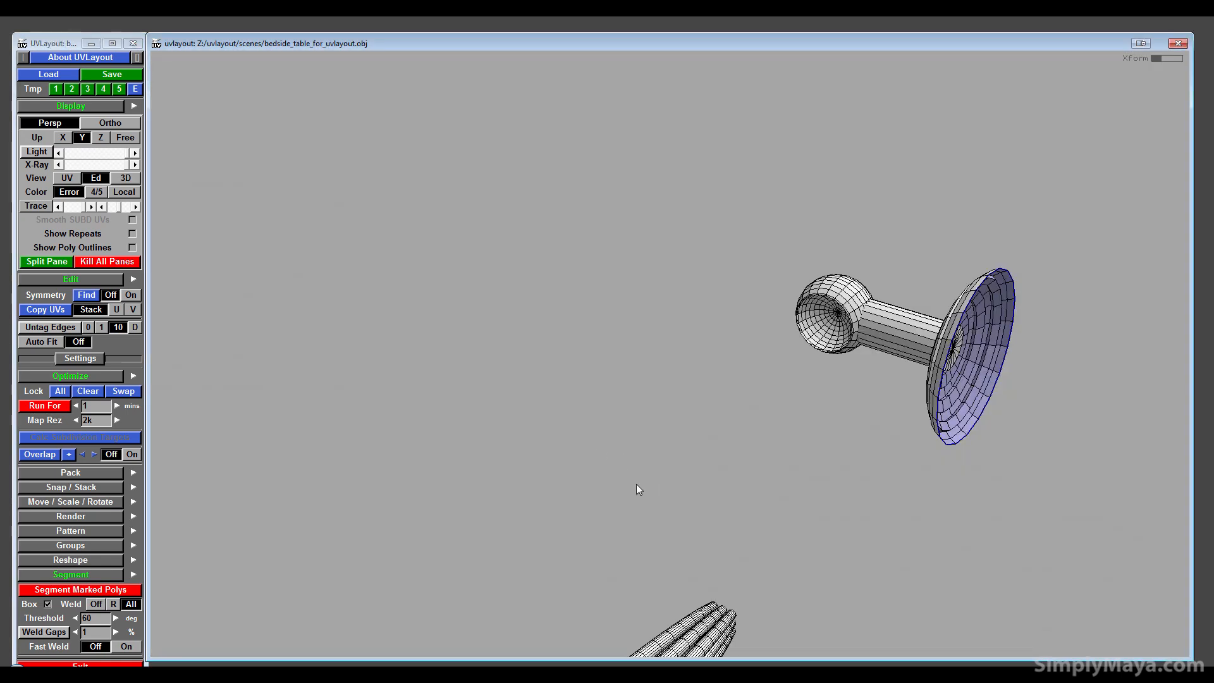
key(space)
scroll(628, 475, down, 5)
drag(590, 501, 729, 468)
key(space)
middle_drag(696, 479, 610, 476)
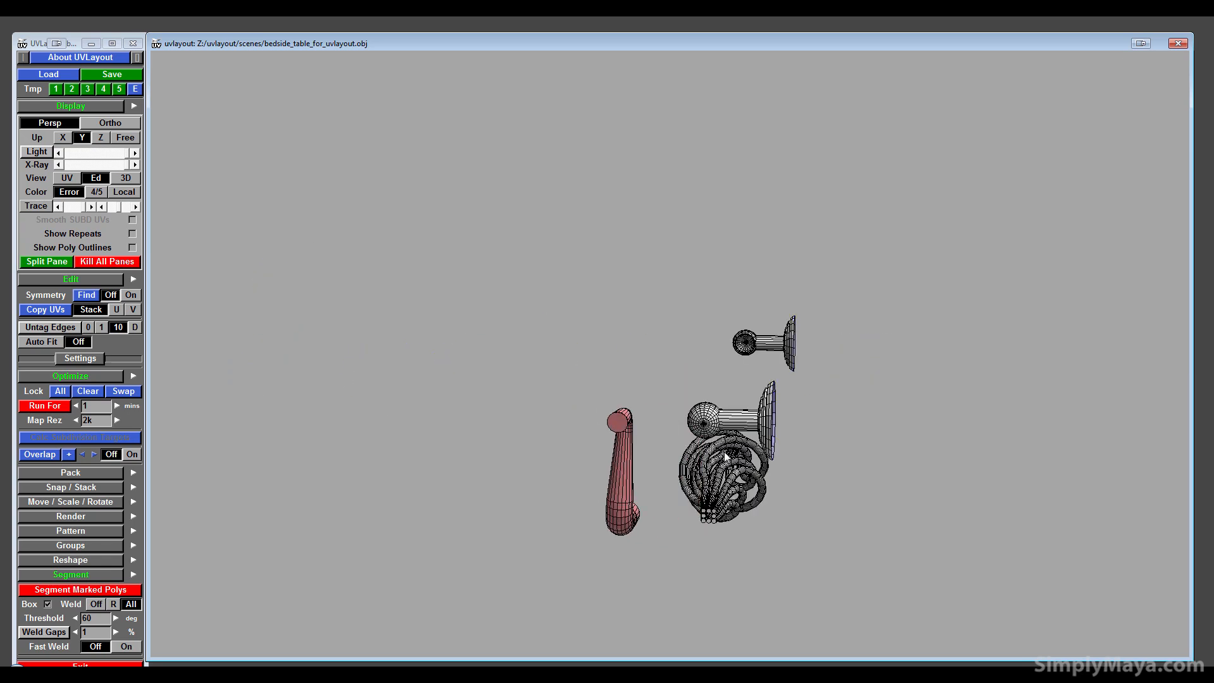
- Mark seams around both end caps of the second bent arm and detach the cap at its lower end
drag(873, 499, 762, 425)
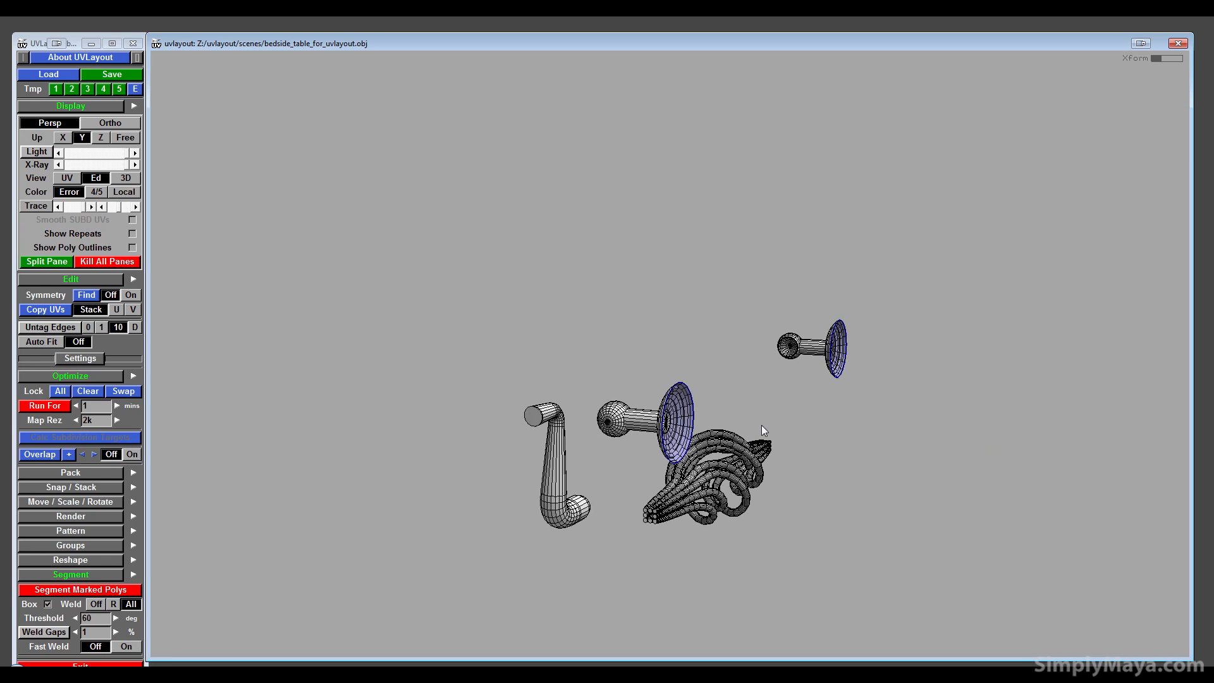
middle_drag(761, 425, 1049, 454)
right_drag(1049, 453, 690, 422)
middle_drag(690, 422, 550, 363)
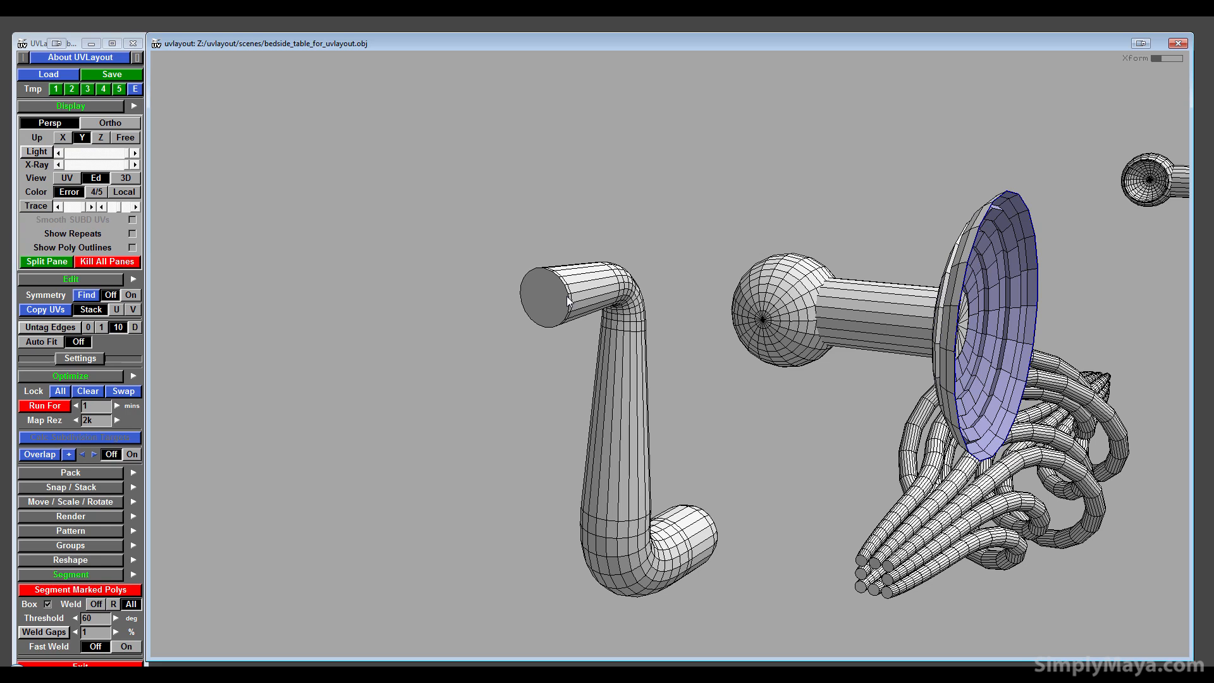
key(c)
drag(571, 435, 782, 382)
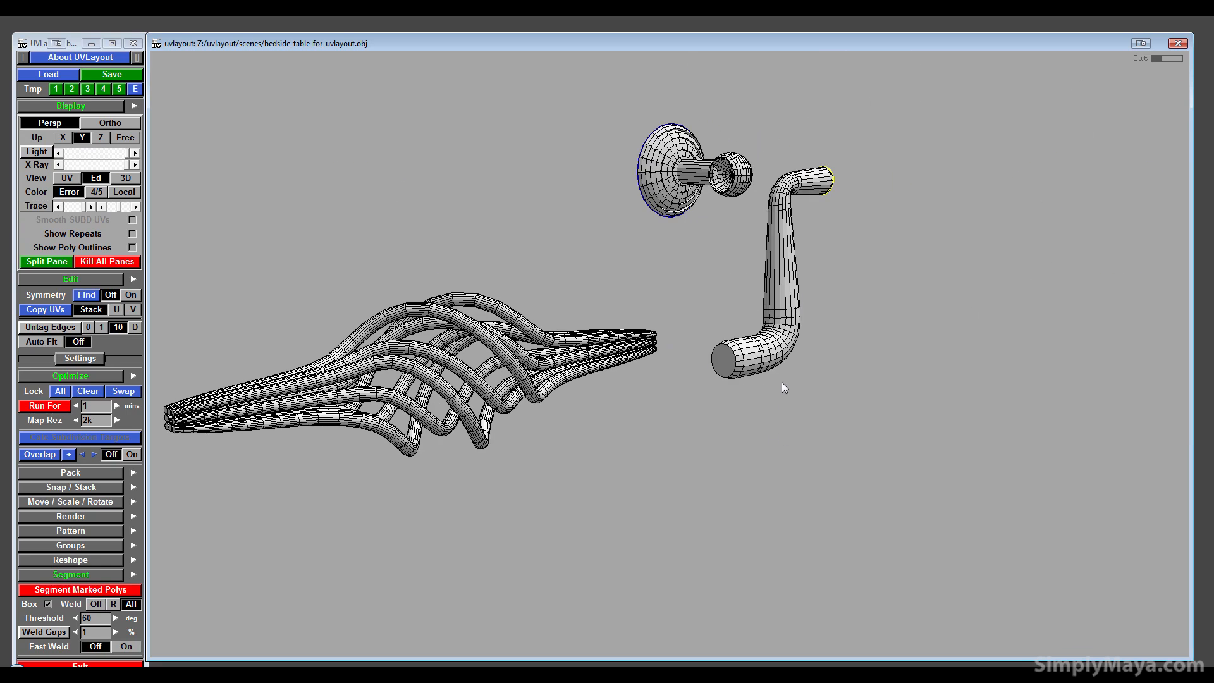
right_drag(781, 382, 685, 345)
key(c)
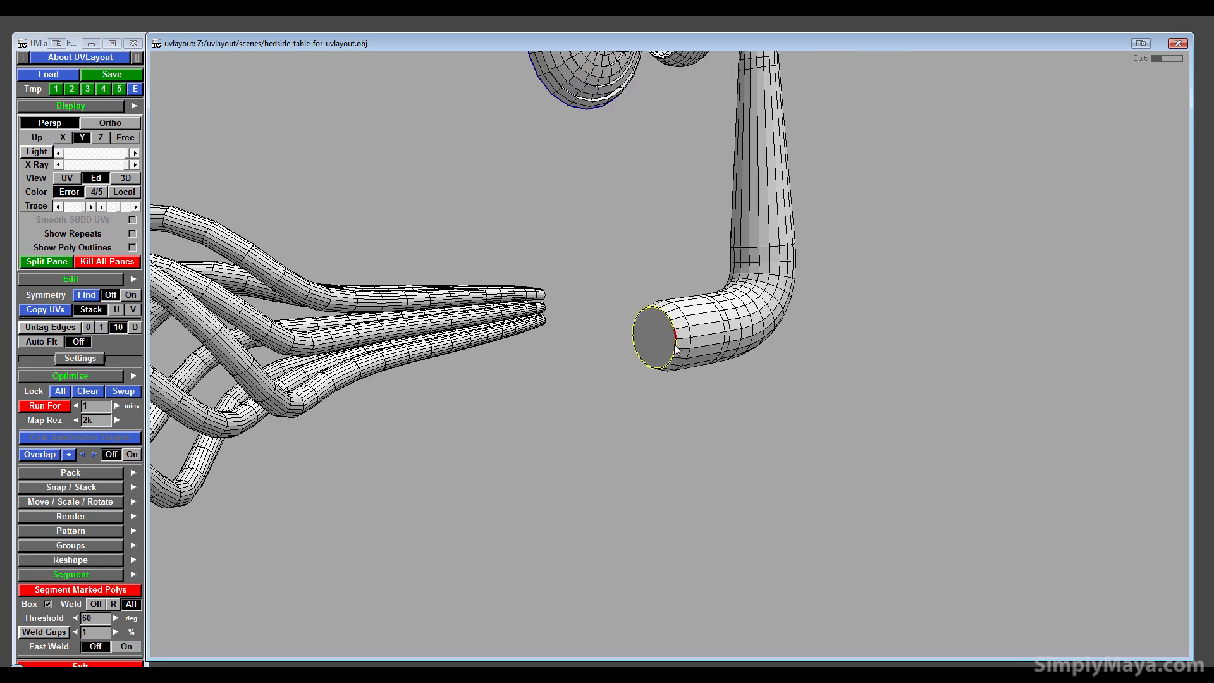
key(Return)
middle_drag(699, 430, 626, 598)
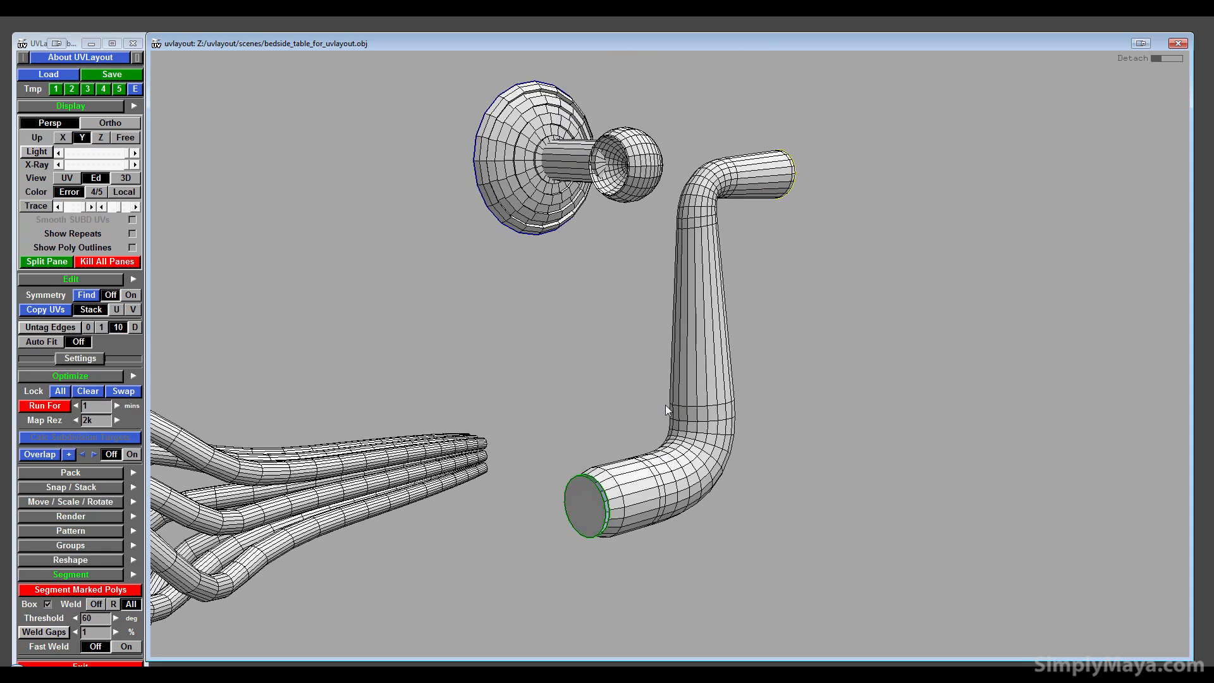
- Mark a lengthwise seam along the second bent arm, following its shaft and both bends
drag(554, 490, 520, 483)
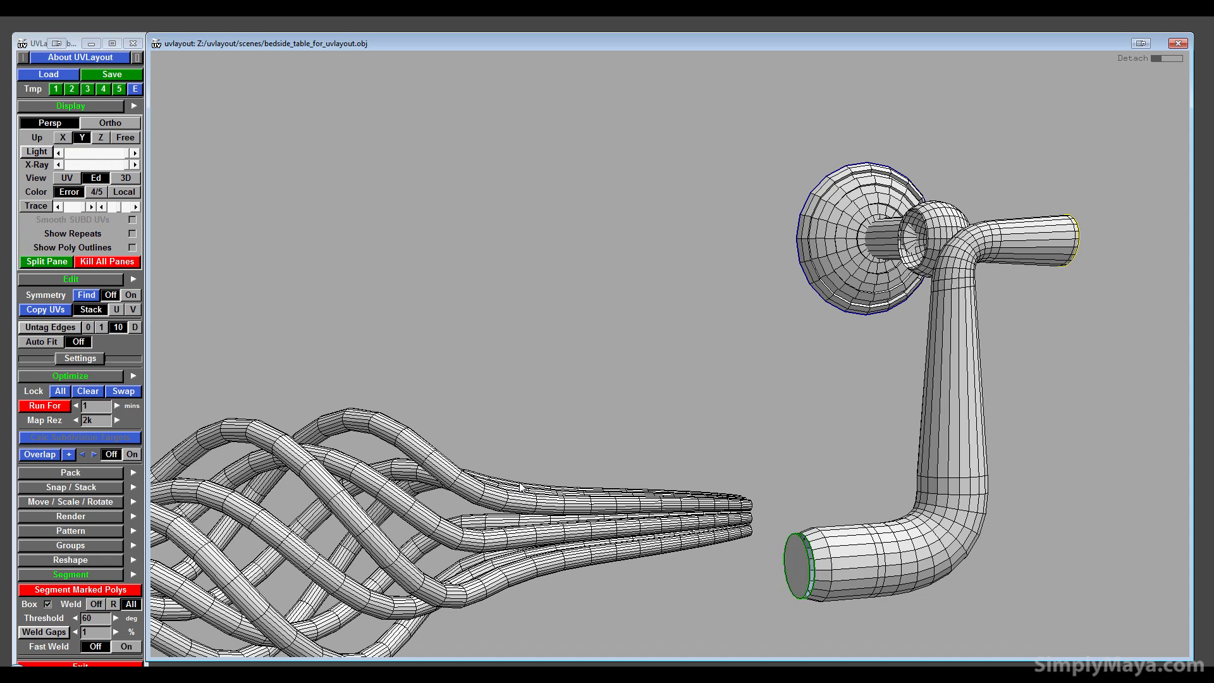
key(Home)
drag(772, 510, 405, 411)
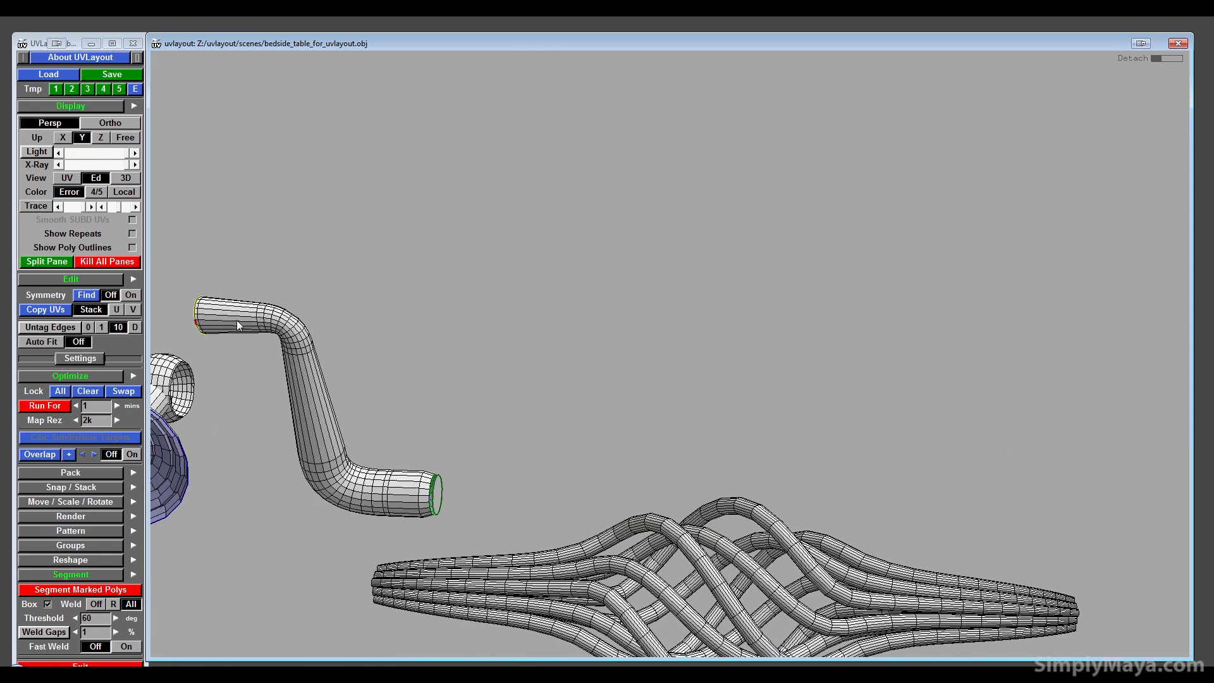
key(c)
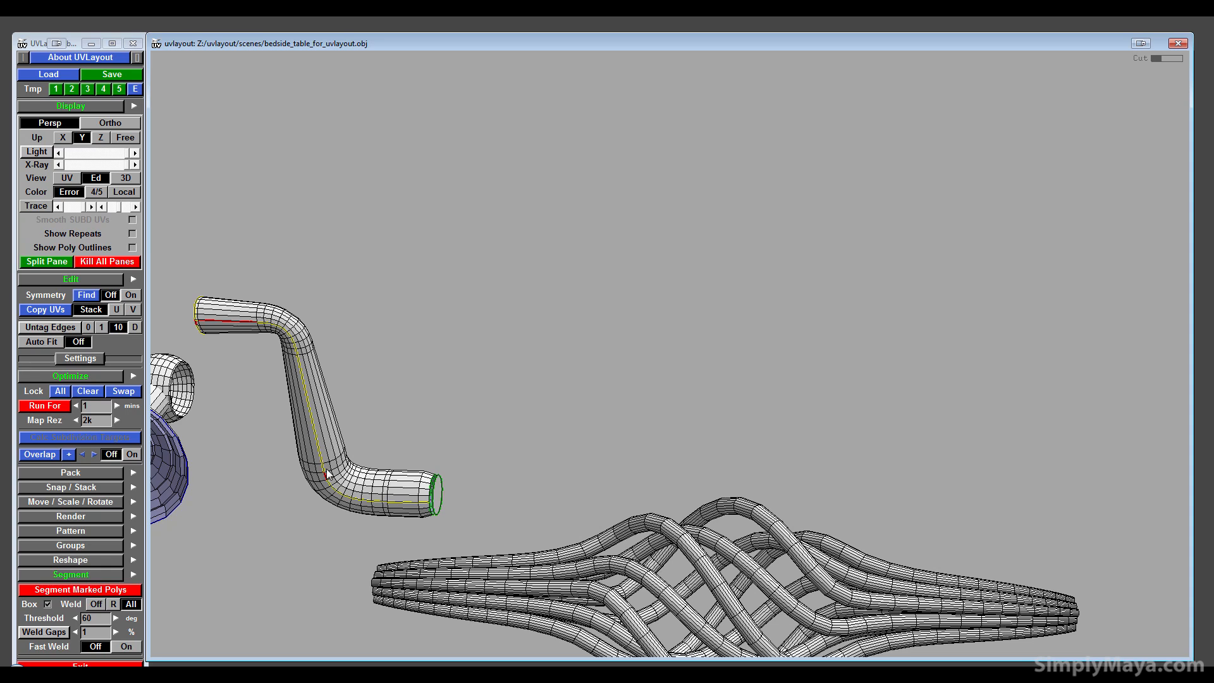
key(c)
- Mark ring seams around both bends of the arm and clear the stray parallel seams
scroll(341, 482, up, 4)
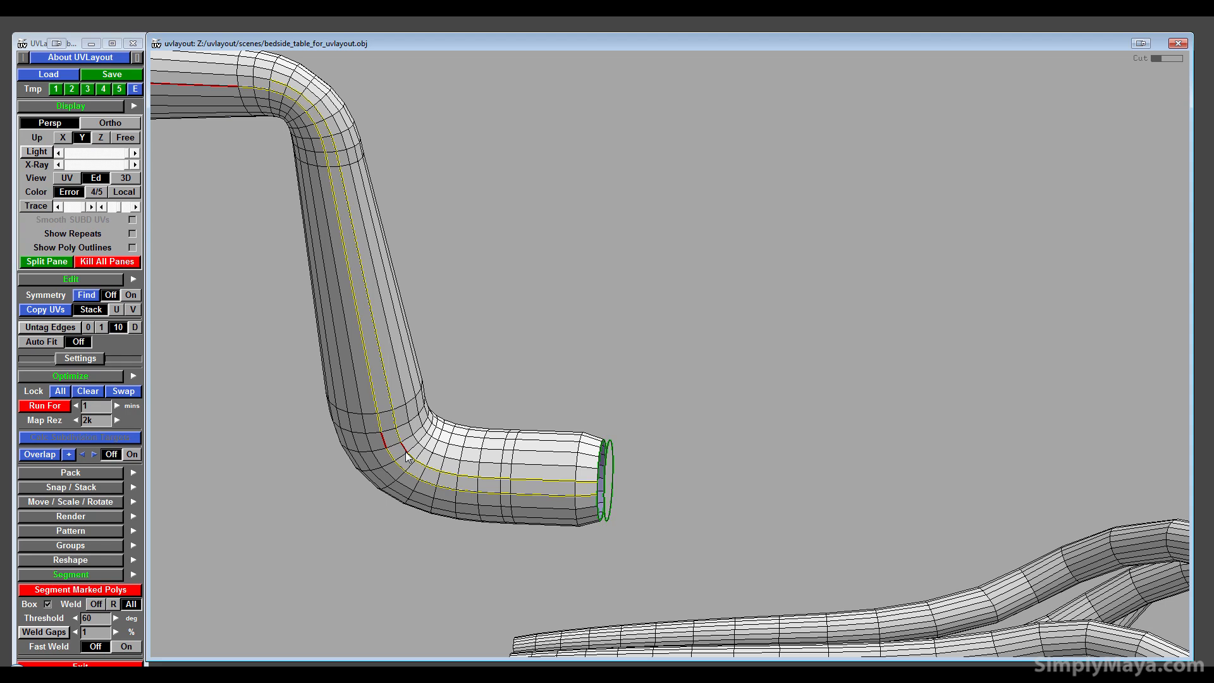
key(w)
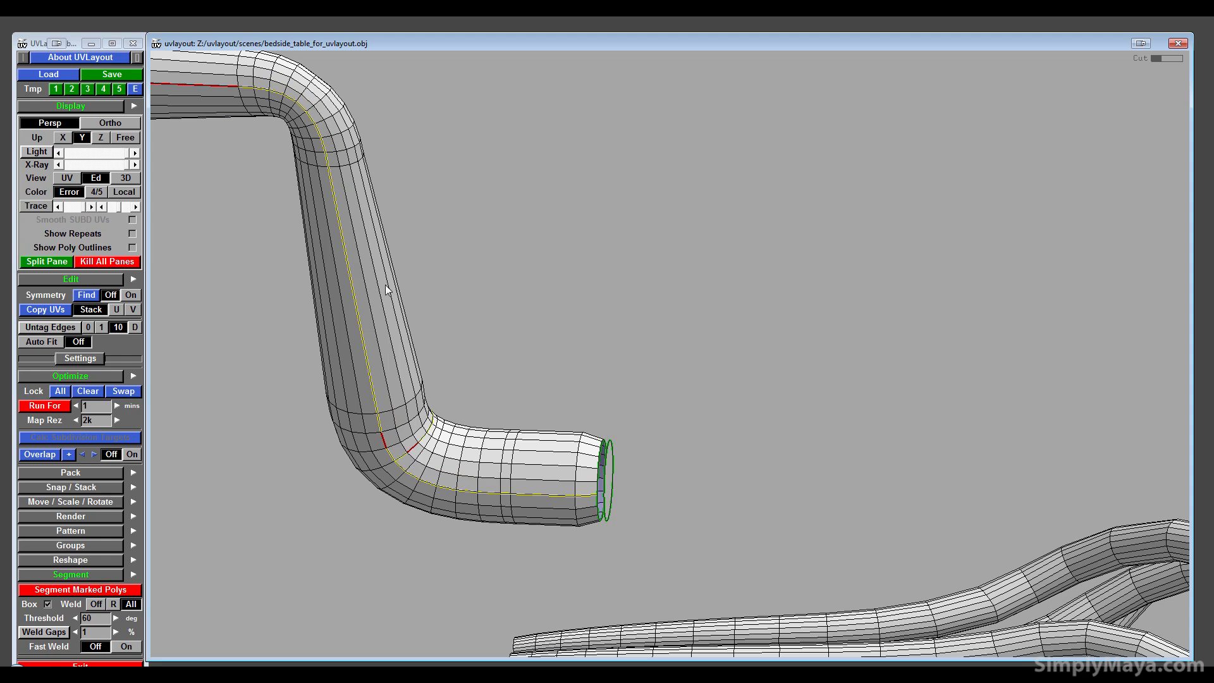
key(c)
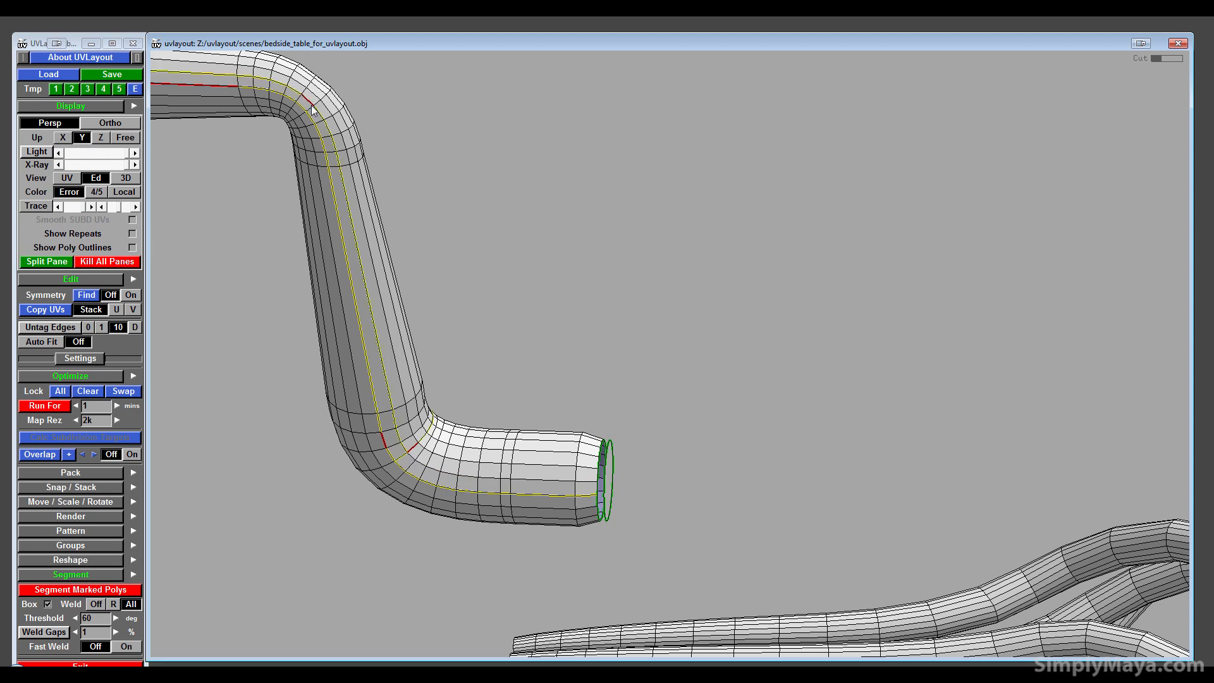
key(w)
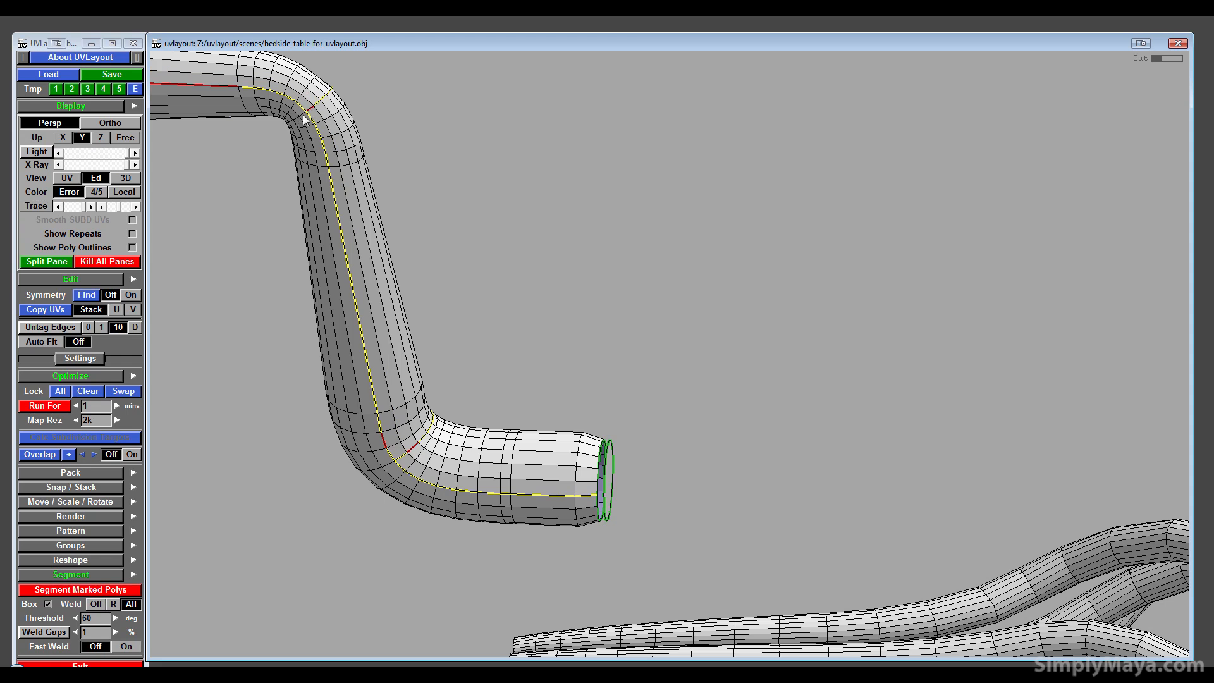
drag(326, 291, 453, 508)
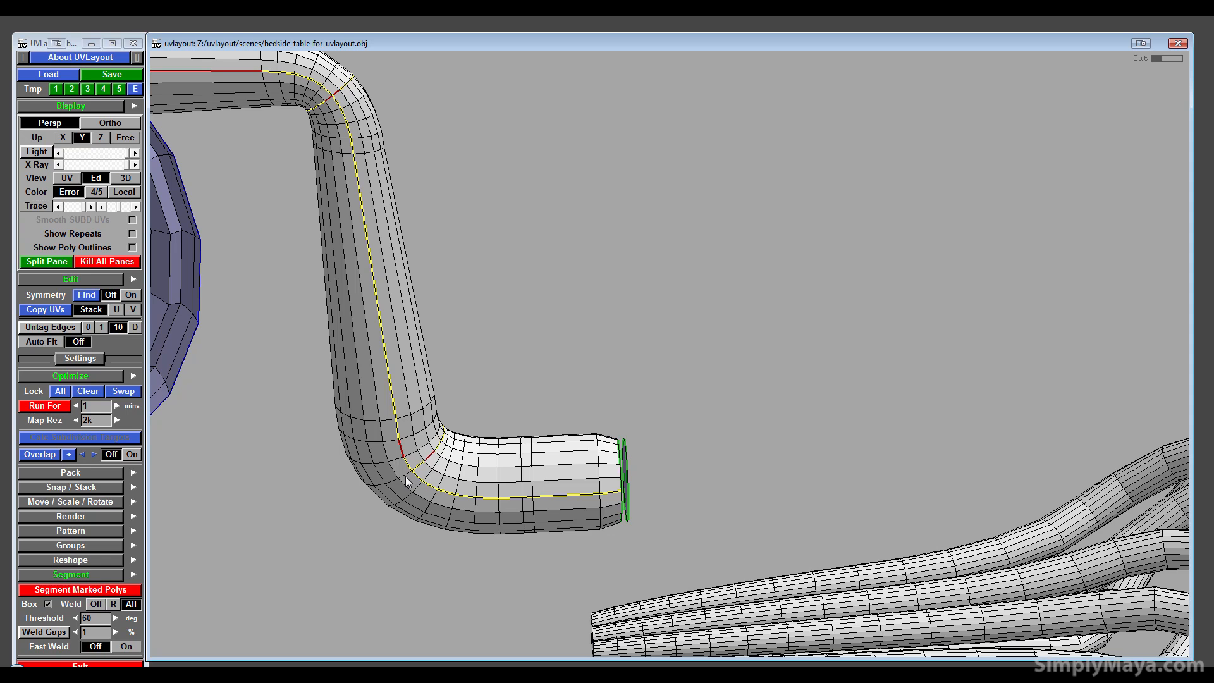
- Detach the arm's two bend sections and remaining end cap, moving the upper bend clear of the shaft
drag(402, 475, 605, 522)
key(Return)
key(Return)
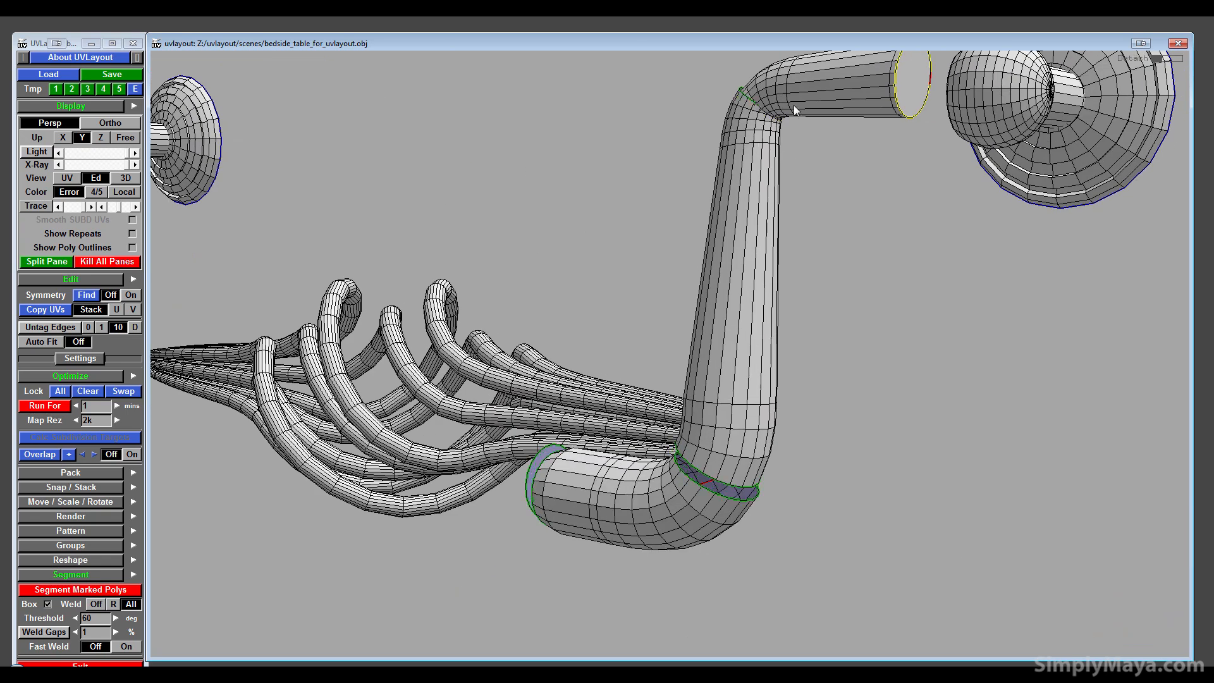
key(Return)
middle_drag(821, 92, 794, 51)
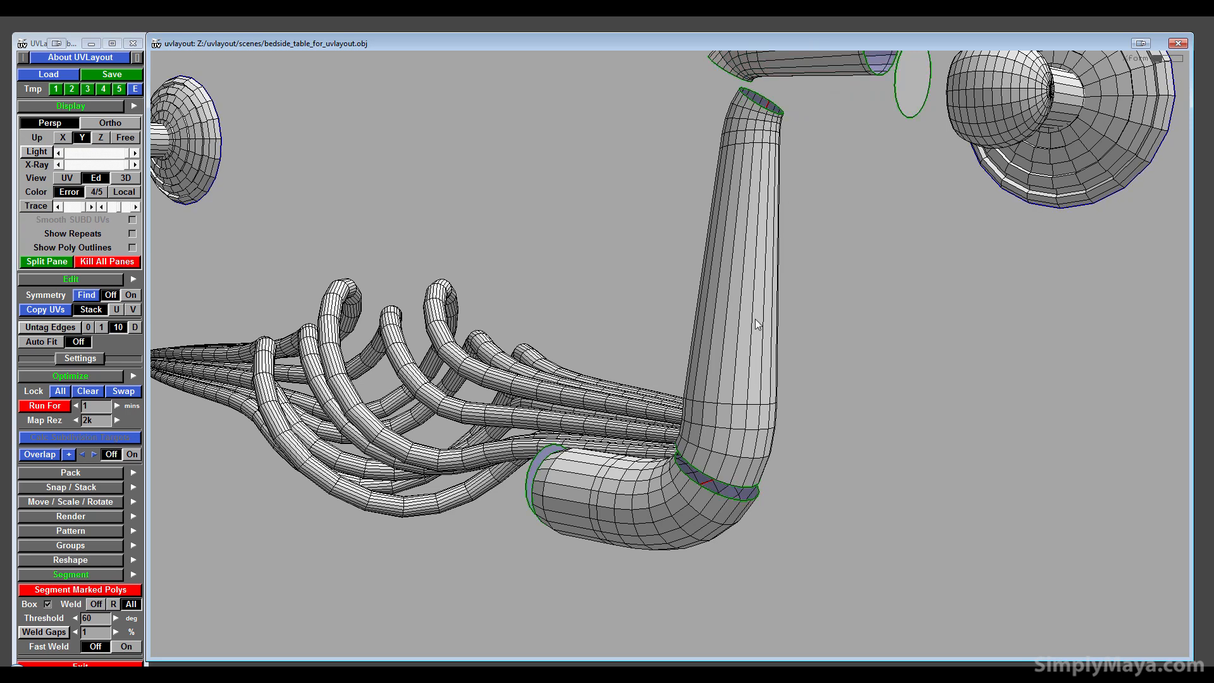
- Split the arm's tubular sections open along their lengthwise seams
drag(755, 319, 480, 97)
key(Return)
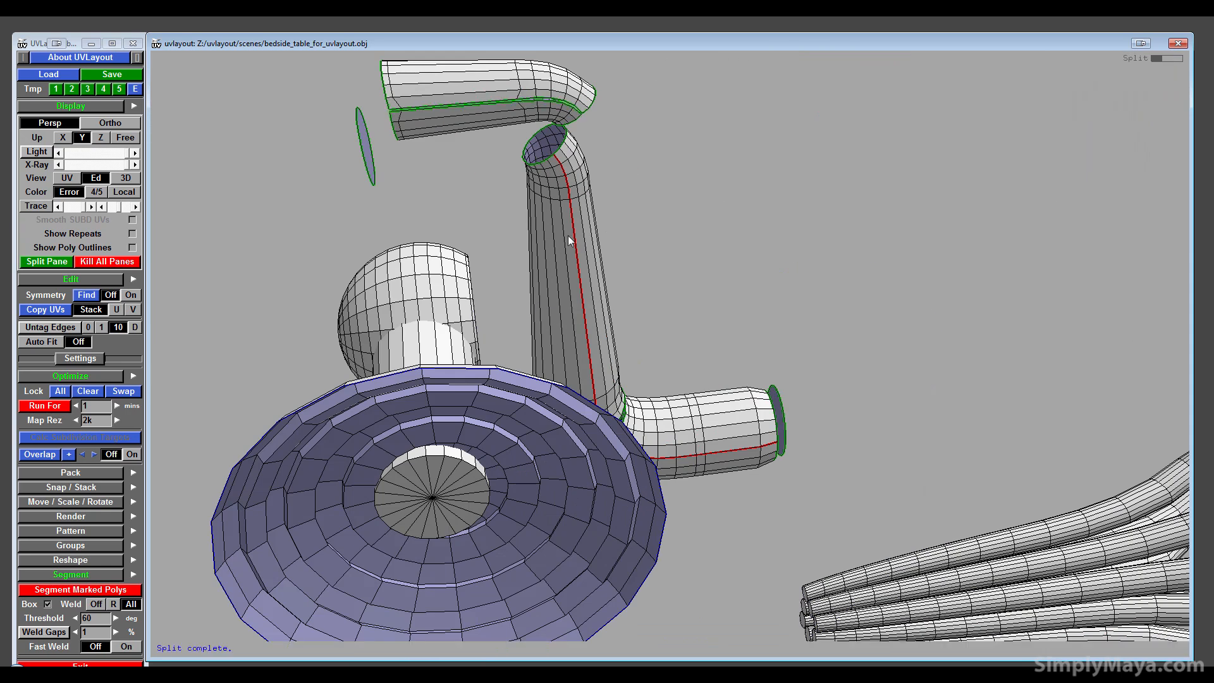
key(Return)
drag(582, 335, 642, 455)
- Drop the second arm's shaft, both bend sections and both end caps into UV space
key(d)
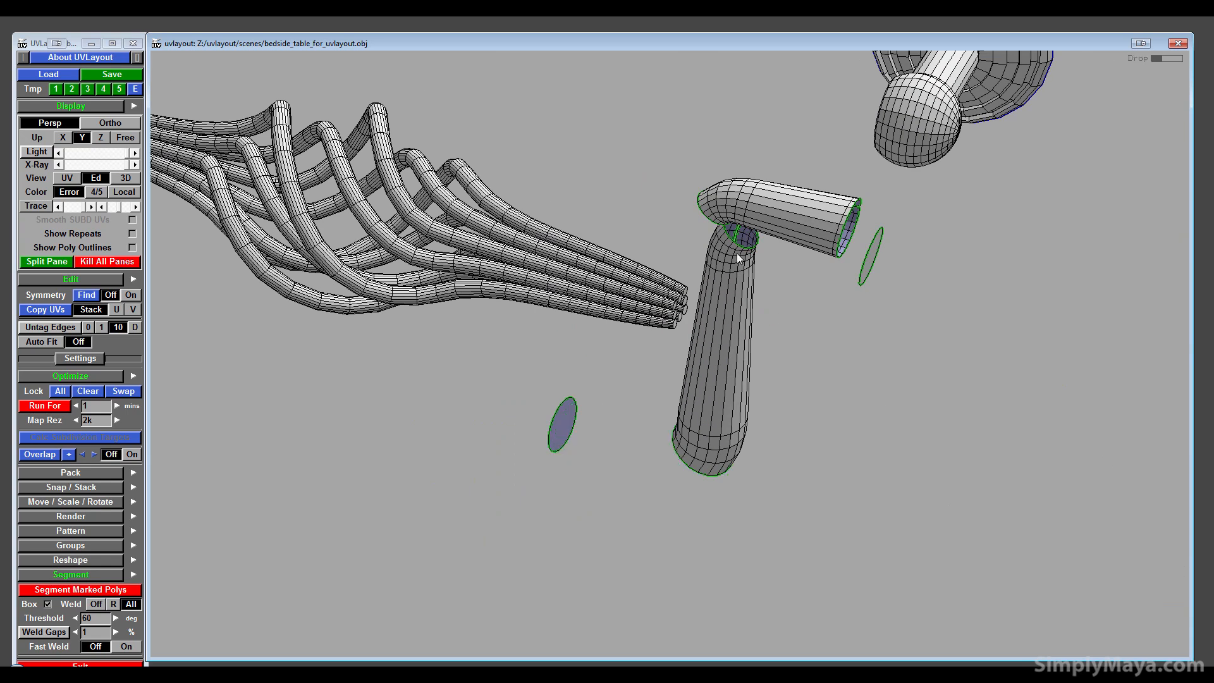
key(d)
key(d)
key(d)
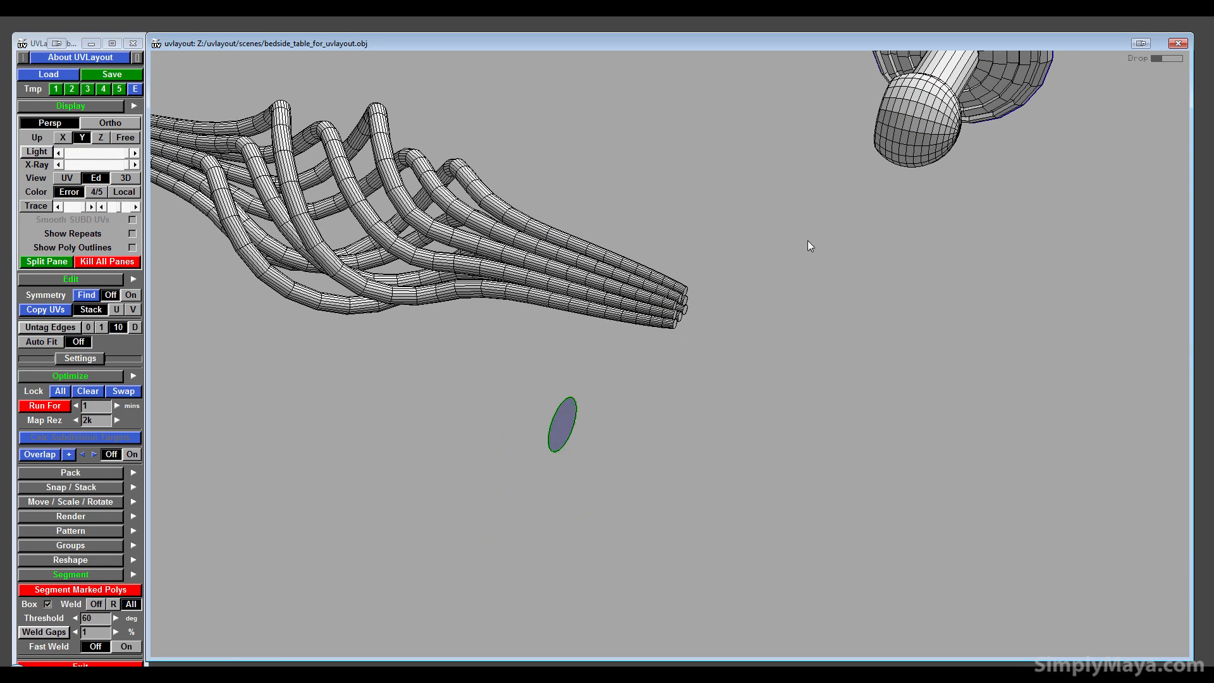
key(d)
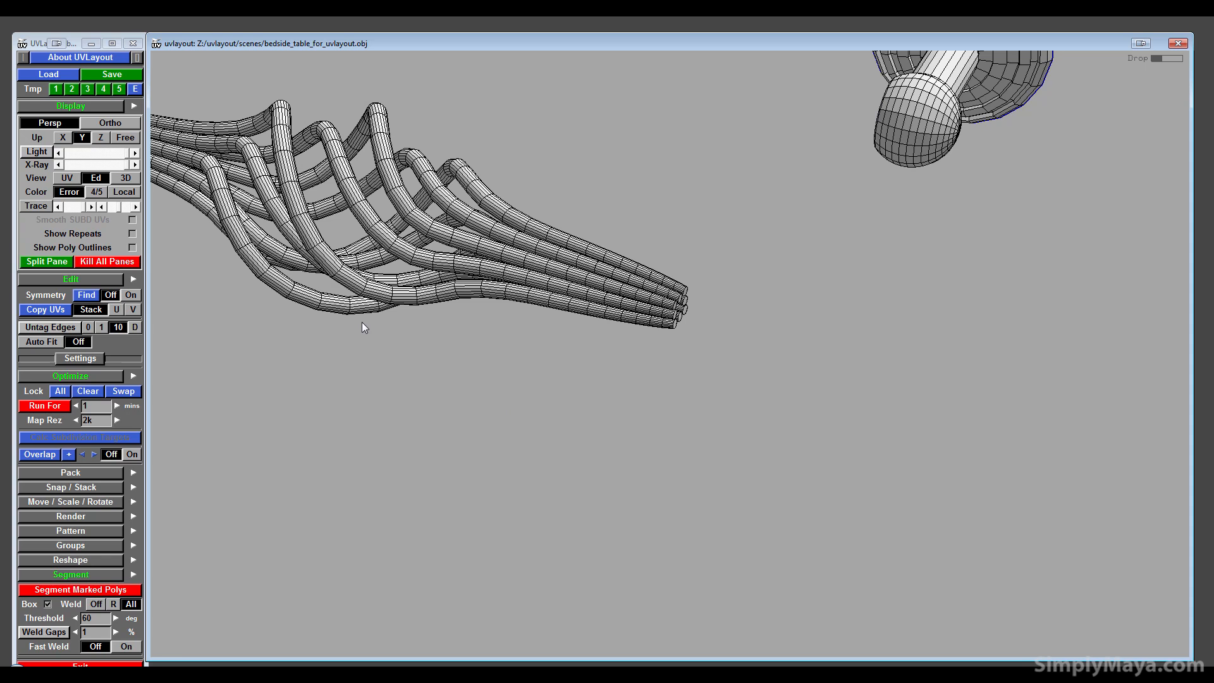
- In the UV view, flatten the second arm's bend, shaft and end cap shells
click(78, 177)
key(f)
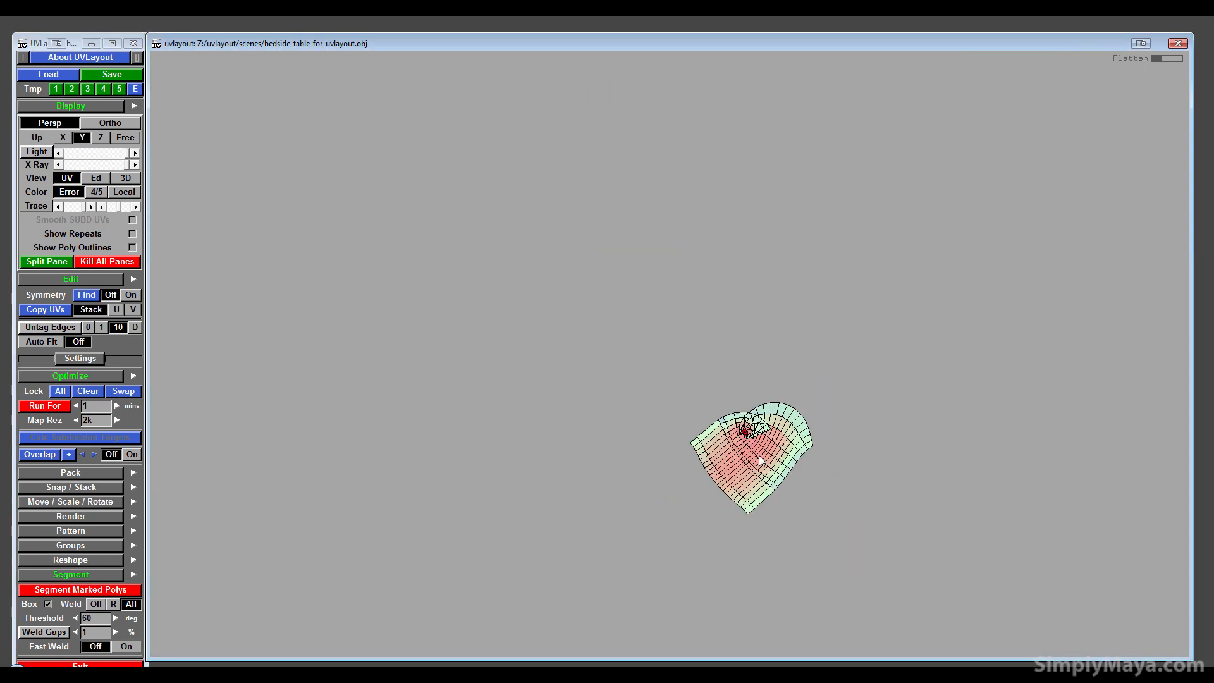
key(space)
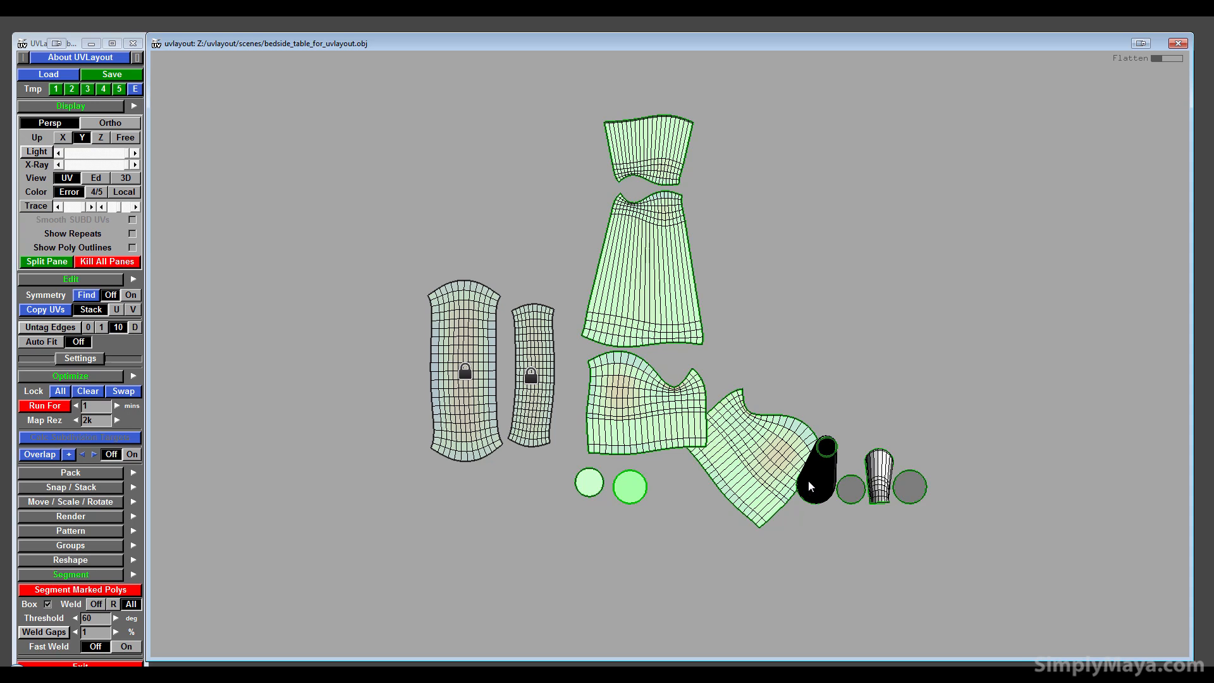
key(f)
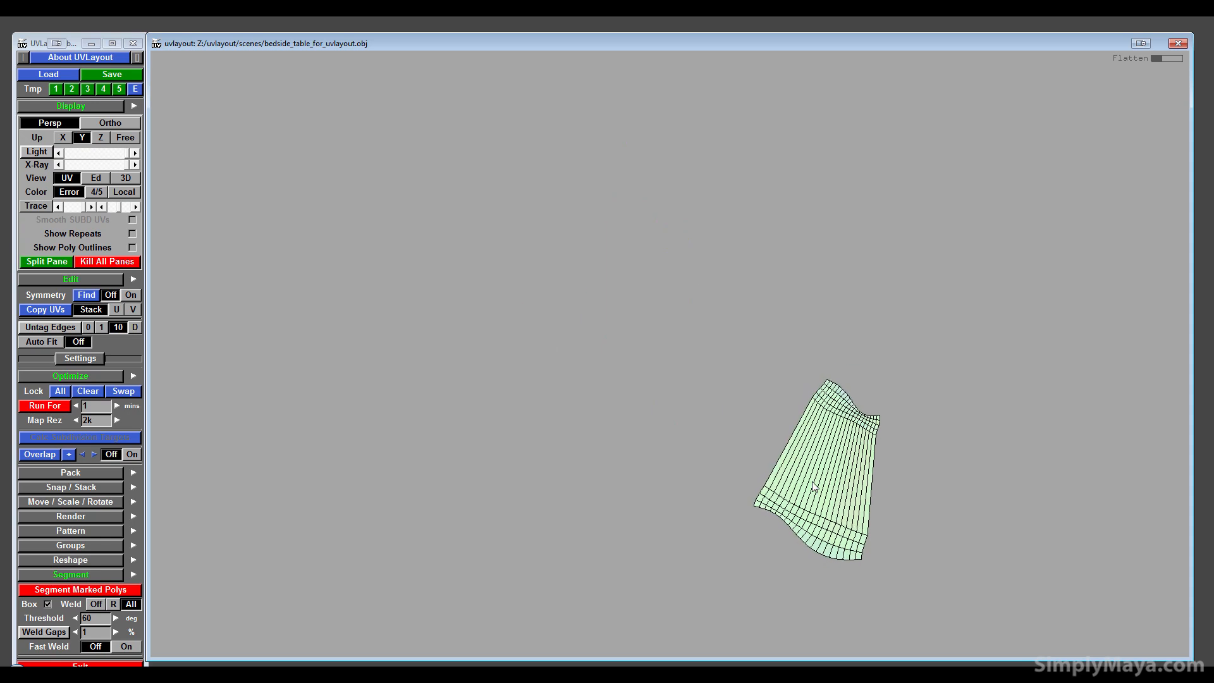
key(space)
key(f)
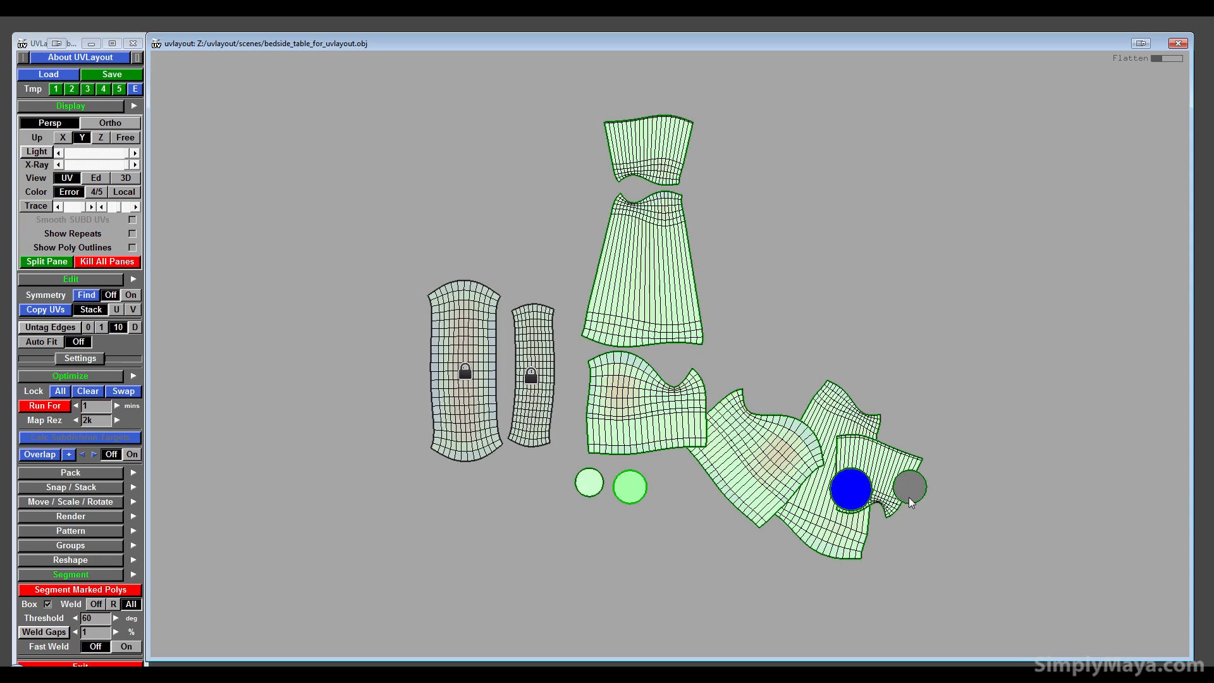
key(f)
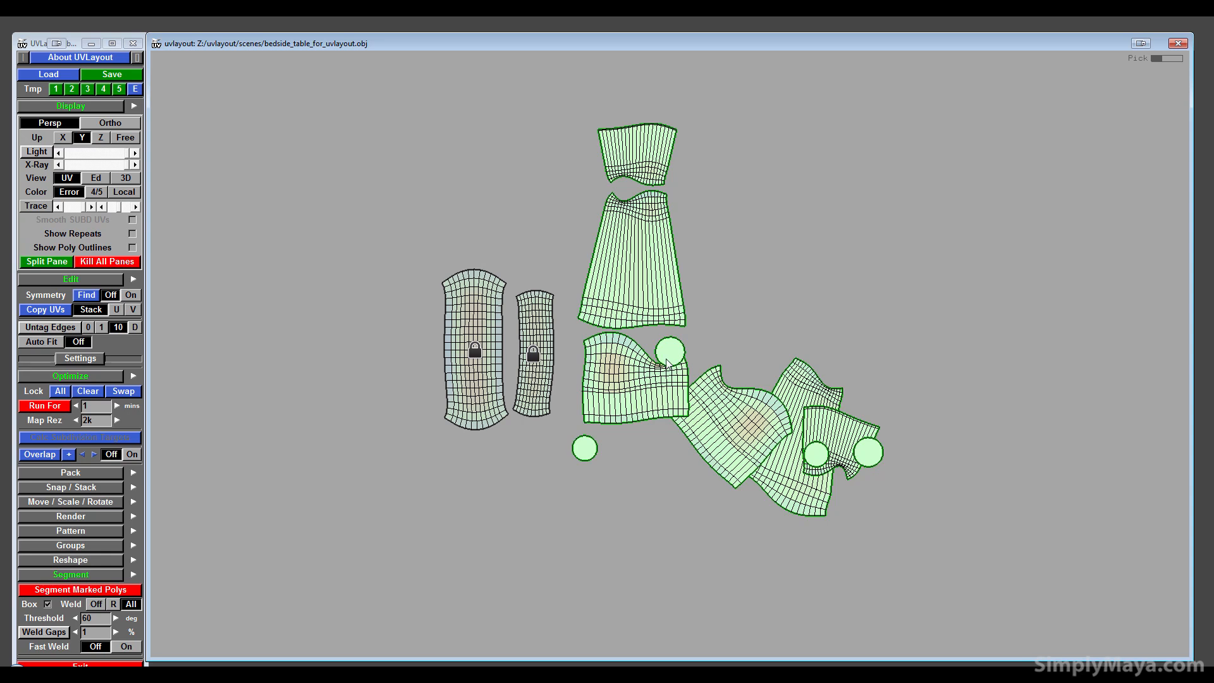
- Arrange the second arm's shaft and large bend shells upright beside their first-arm counterparts, with the first arm's larger cap below its shells
middle_drag(653, 418, 648, 437)
middle_drag(731, 423, 819, 259)
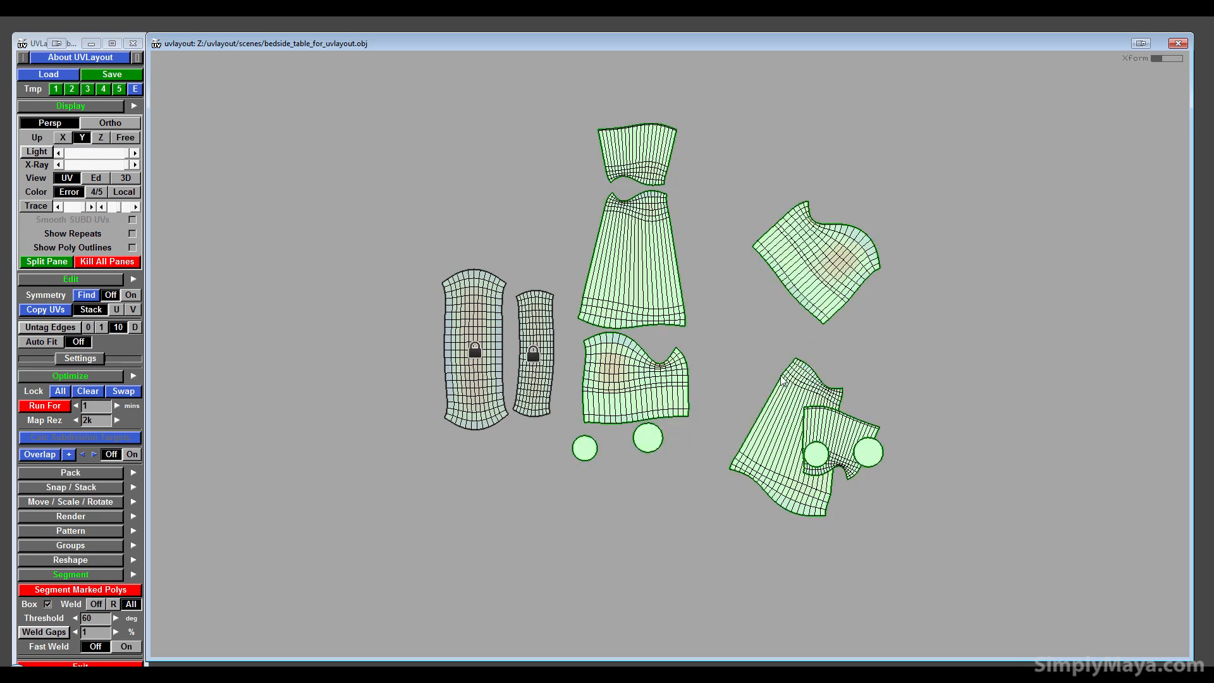
middle_drag(795, 443, 743, 356)
right_drag(747, 417, 775, 419)
middle_drag(751, 369, 752, 273)
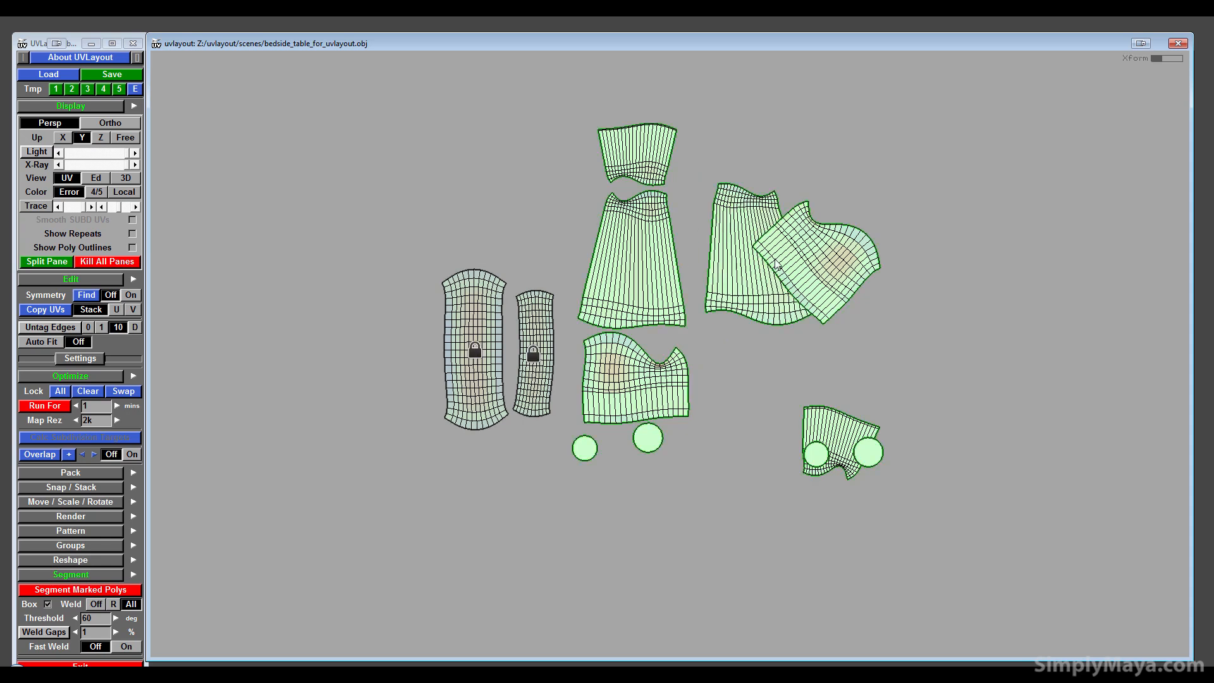
right_drag(782, 215, 819, 385)
middle_drag(824, 248, 759, 373)
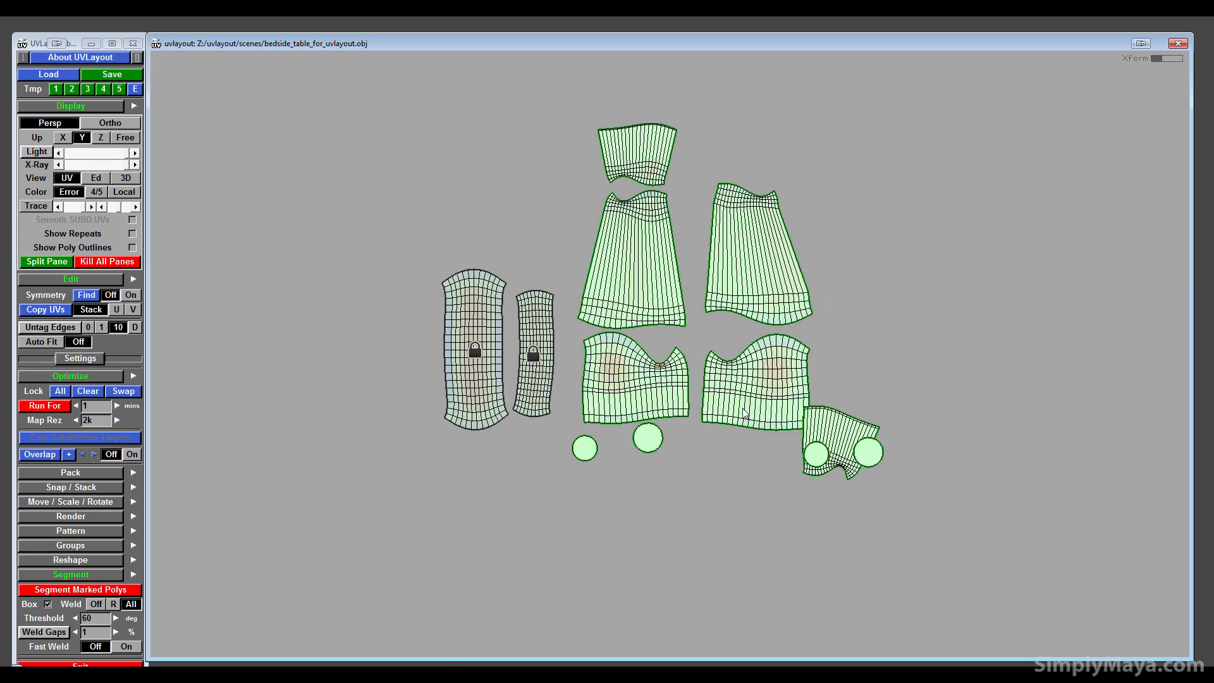
- Align the large bend shell and place the remaining small bend shell above the second arm's shaft shell
drag(742, 406, 747, 410)
middle_drag(815, 433, 726, 94)
drag(721, 153, 742, 170)
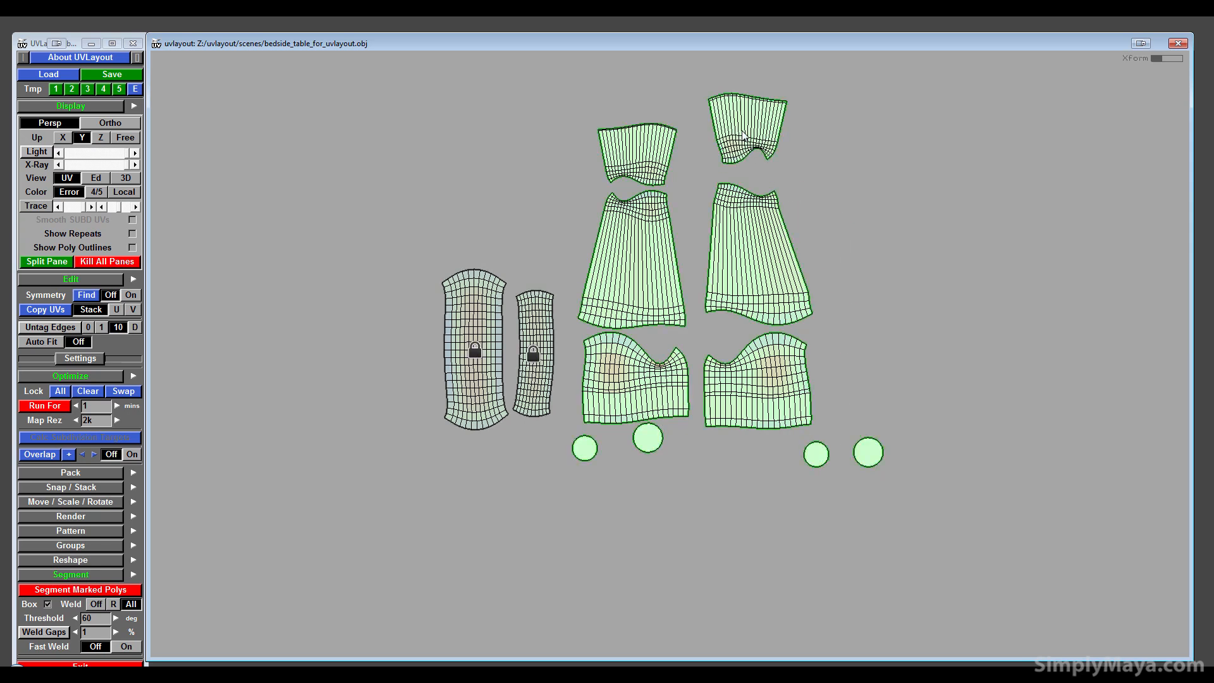
middle_drag(740, 141, 727, 159)
right_drag(827, 375, 818, 255)
middle_drag(717, 237, 700, 329)
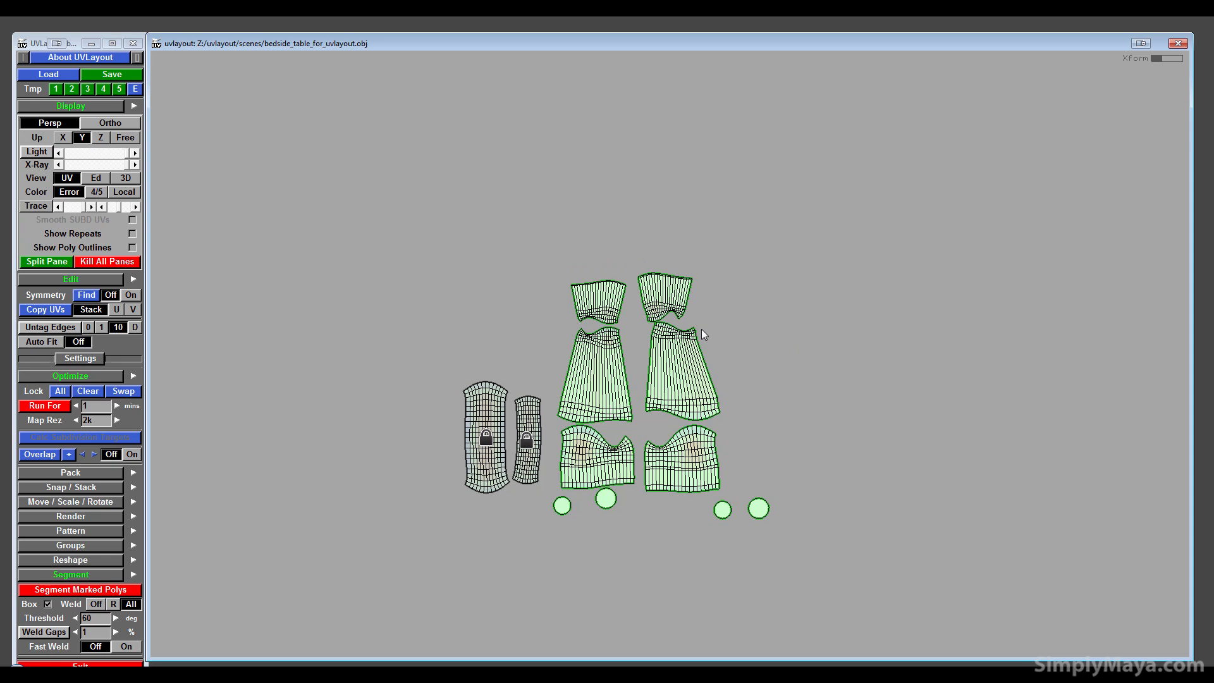
- Return to the Ed view, cut around the rim of one mount's hollow ball, and detach its inner bowl
click(96, 178)
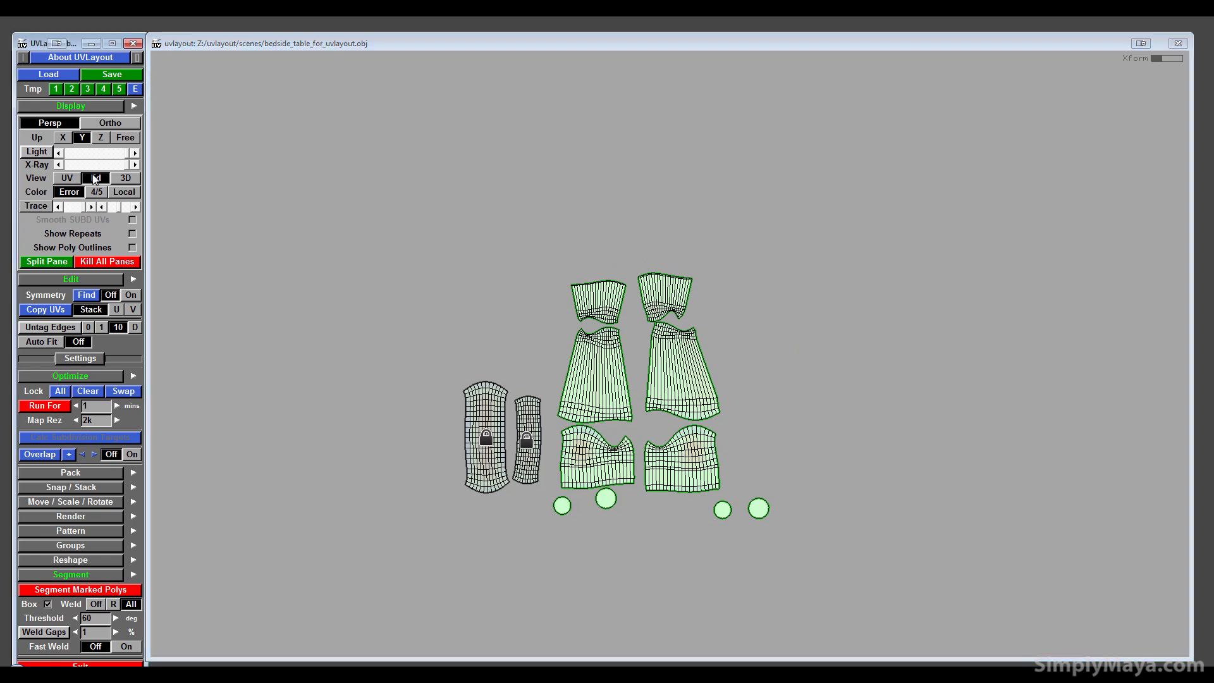
drag(480, 375, 469, 313)
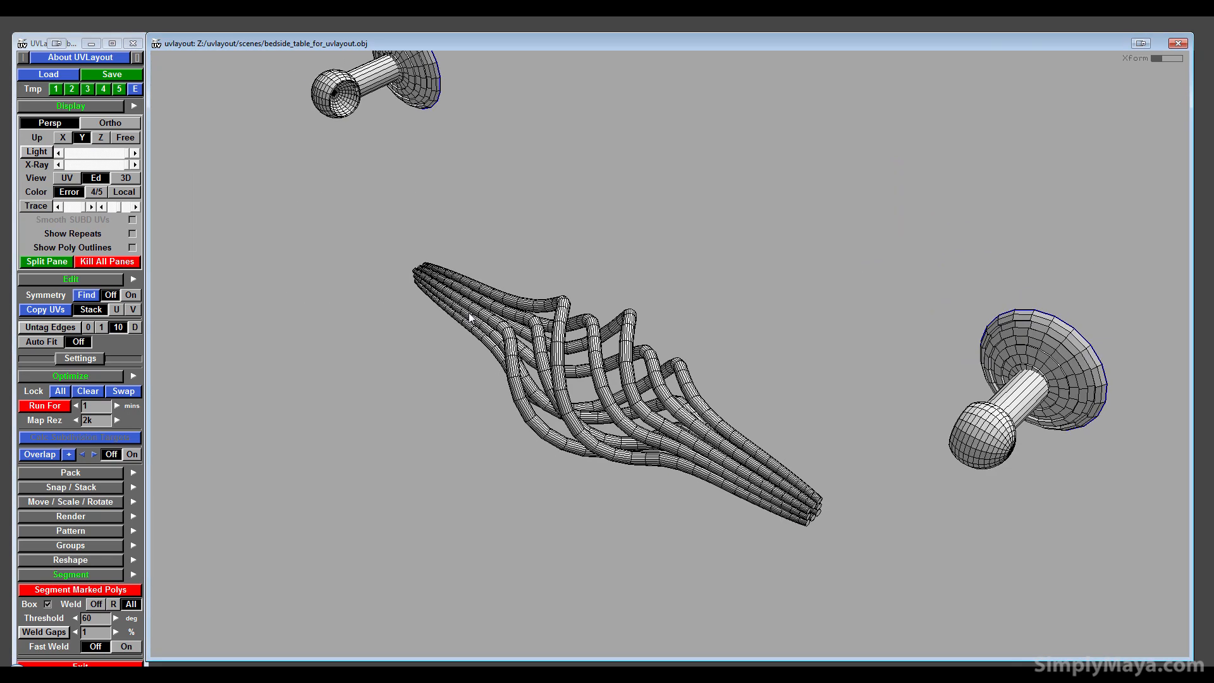
middle_drag(469, 314, 594, 430)
right_drag(594, 430, 452, 256)
key(c)
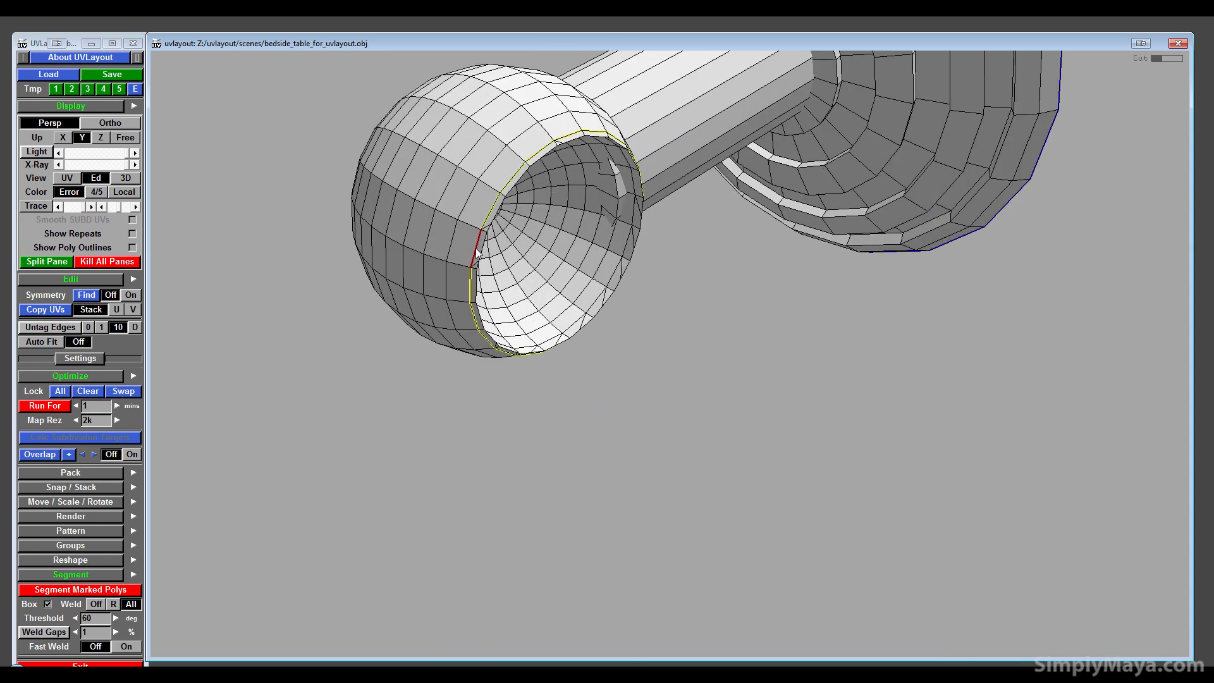
drag(459, 272, 846, 510)
middle_drag(846, 511, 719, 398)
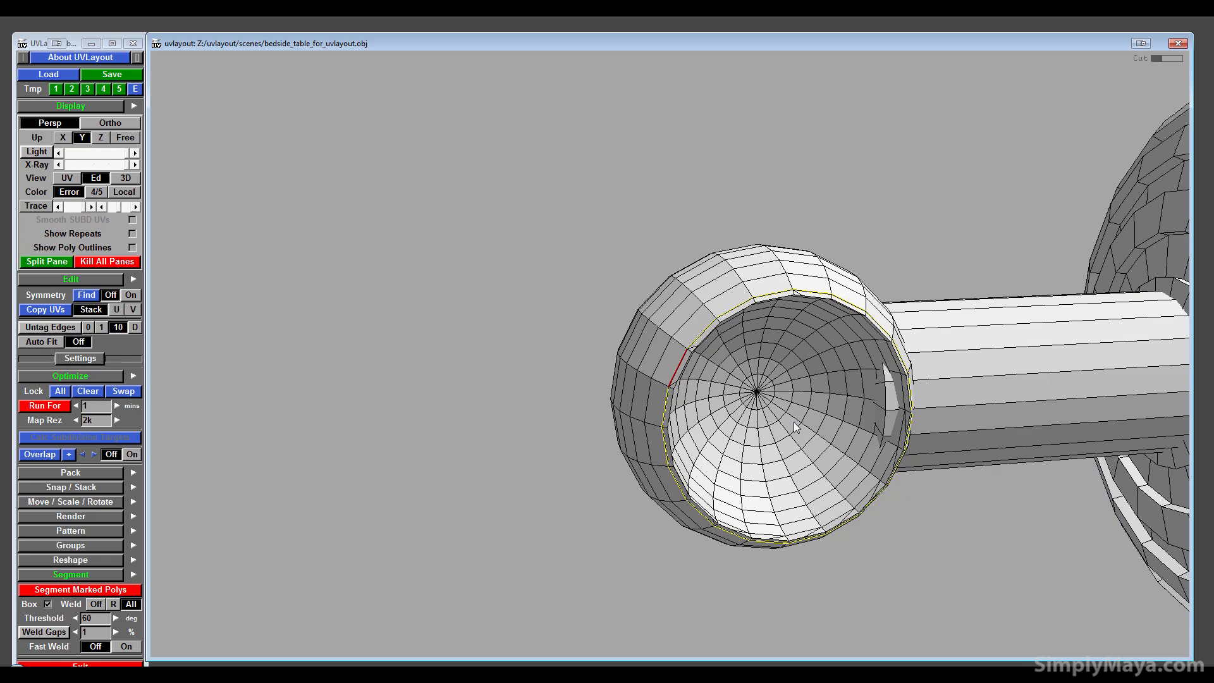
drag(719, 398, 938, 542)
middle_drag(939, 541, 407, 136)
middle_drag(710, 270, 532, 184)
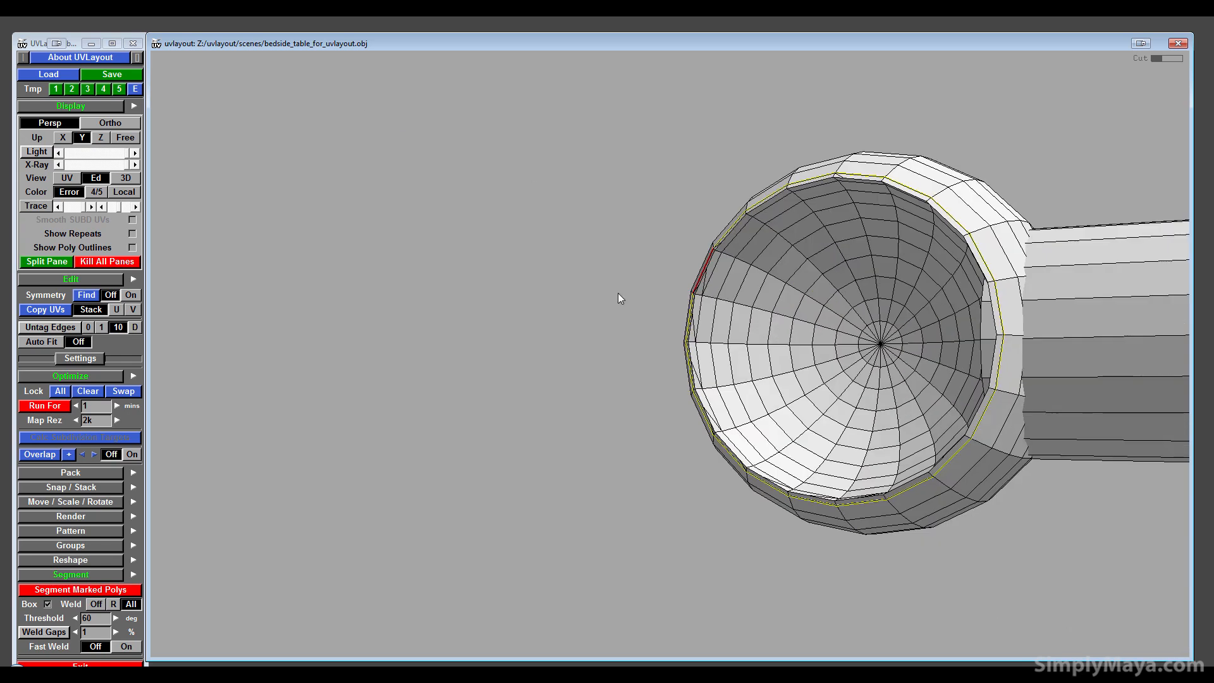
key(Return)
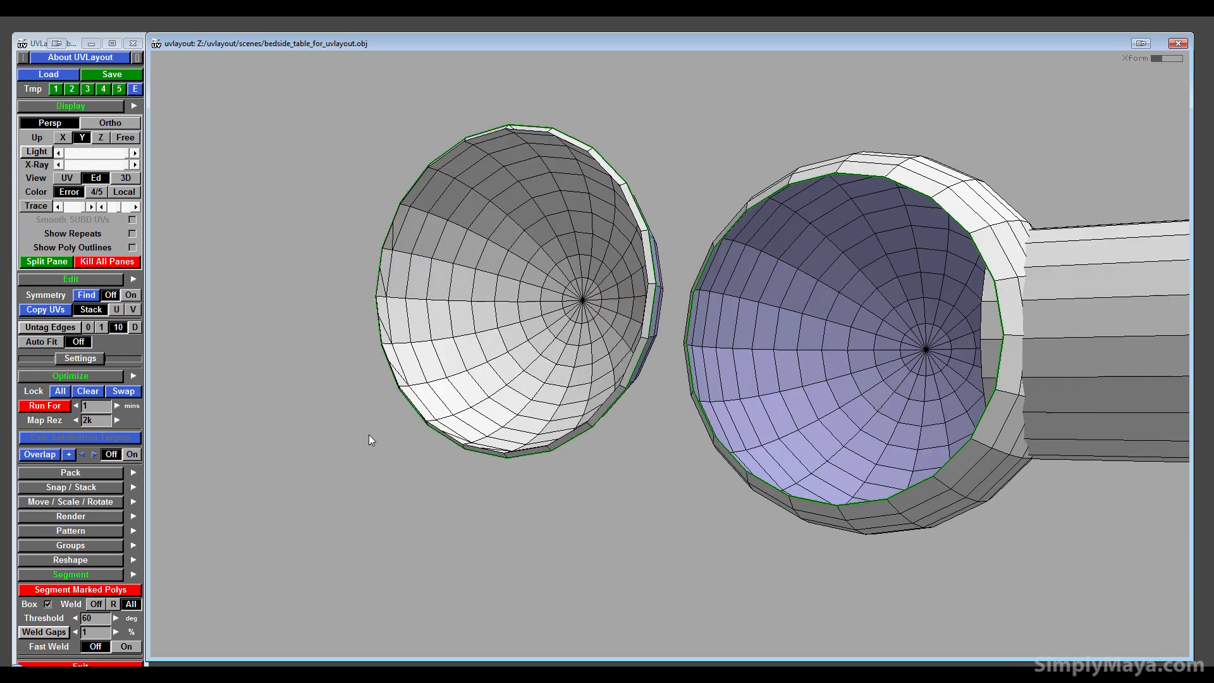
- Cut a ring around the ball opposite its opening, detach the cap, and move the ball pieces clear of the stem
drag(392, 481, 403, 397)
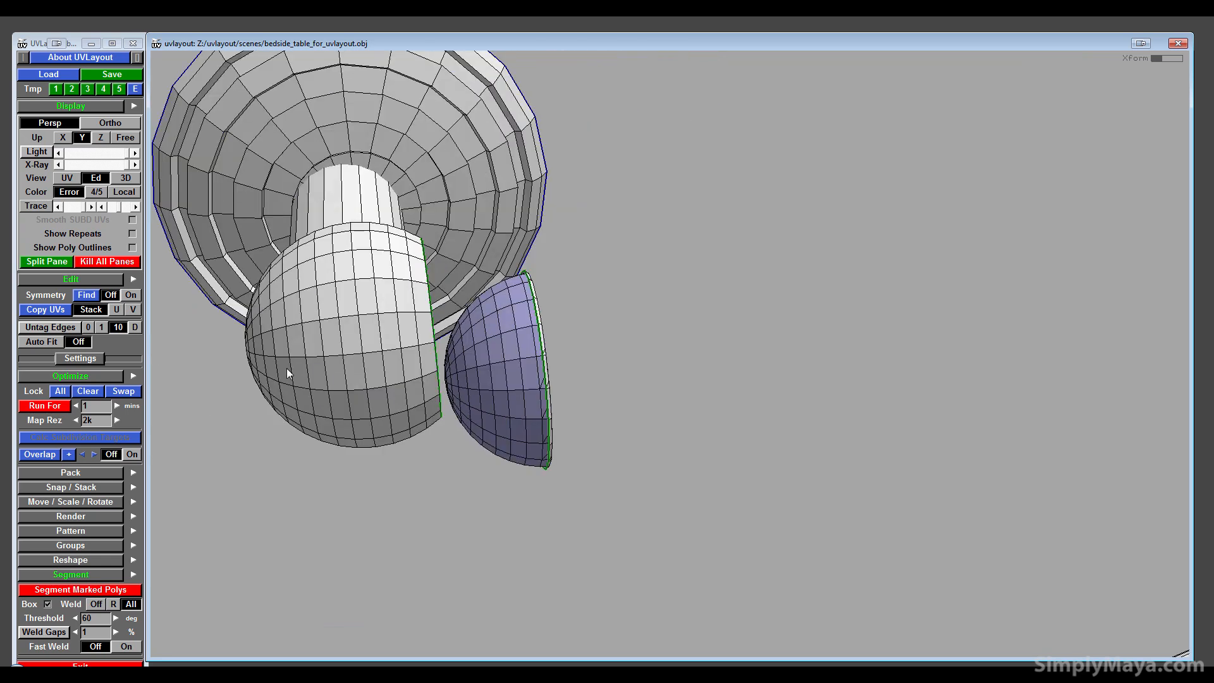
key(c)
drag(304, 419, 339, 404)
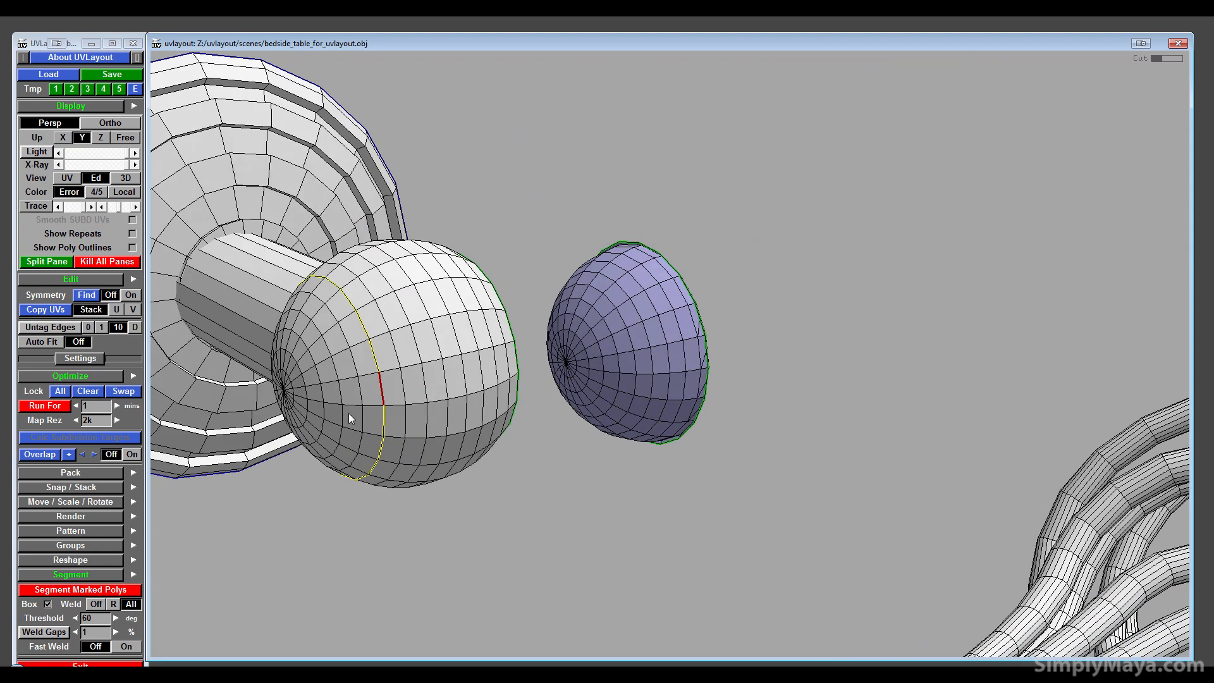
key(Return)
middle_drag(351, 391, 235, 454)
middle_drag(485, 322, 638, 166)
right_drag(480, 345, 416, 370)
drag(413, 392, 452, 373)
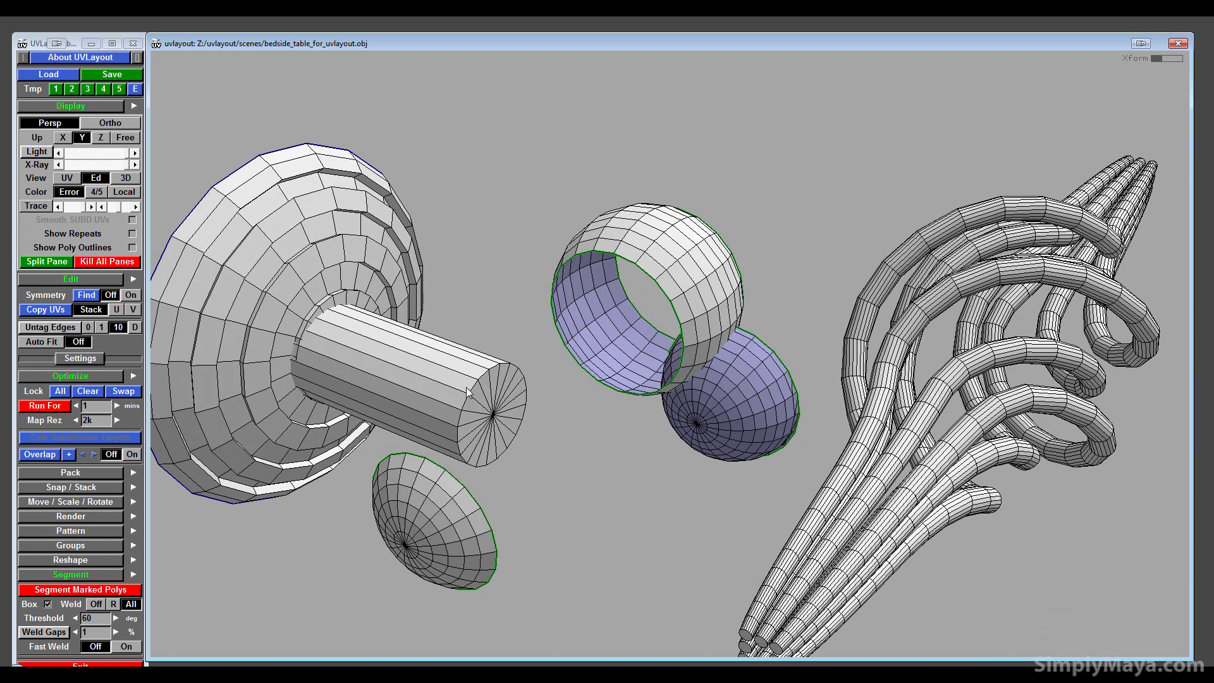
- Cut around the exposed end of the mount's cylindrical stem and detach its circular cap
key(c)
key(Return)
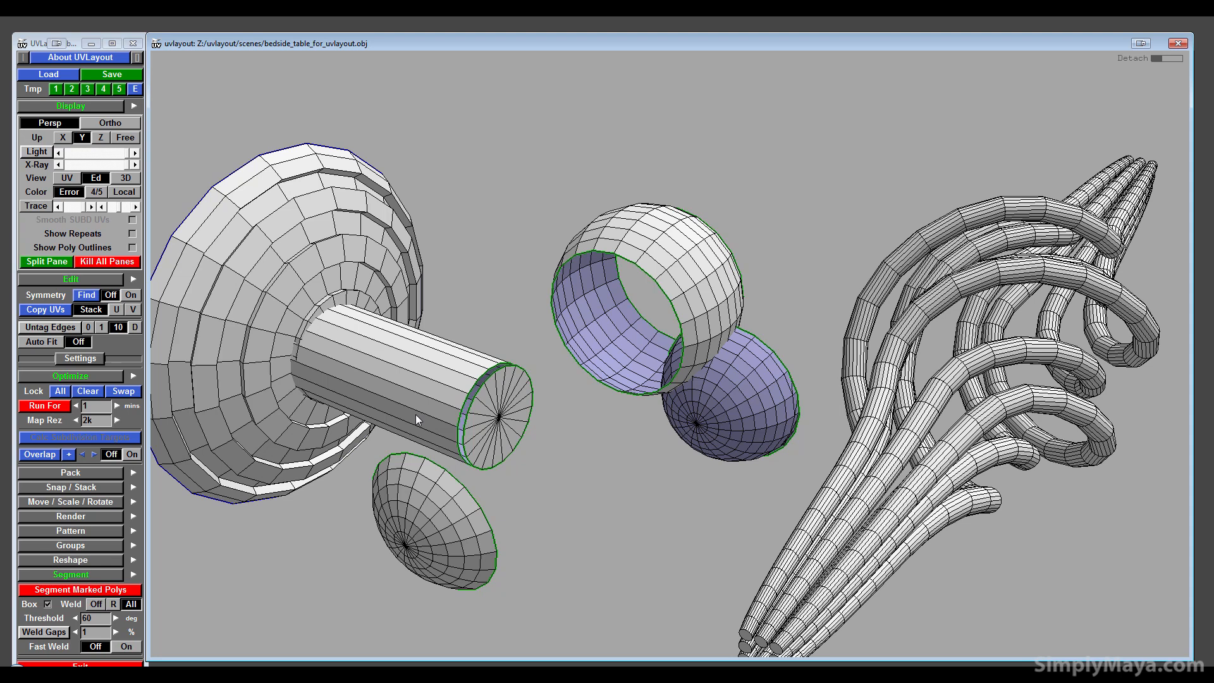
drag(415, 415, 707, 392)
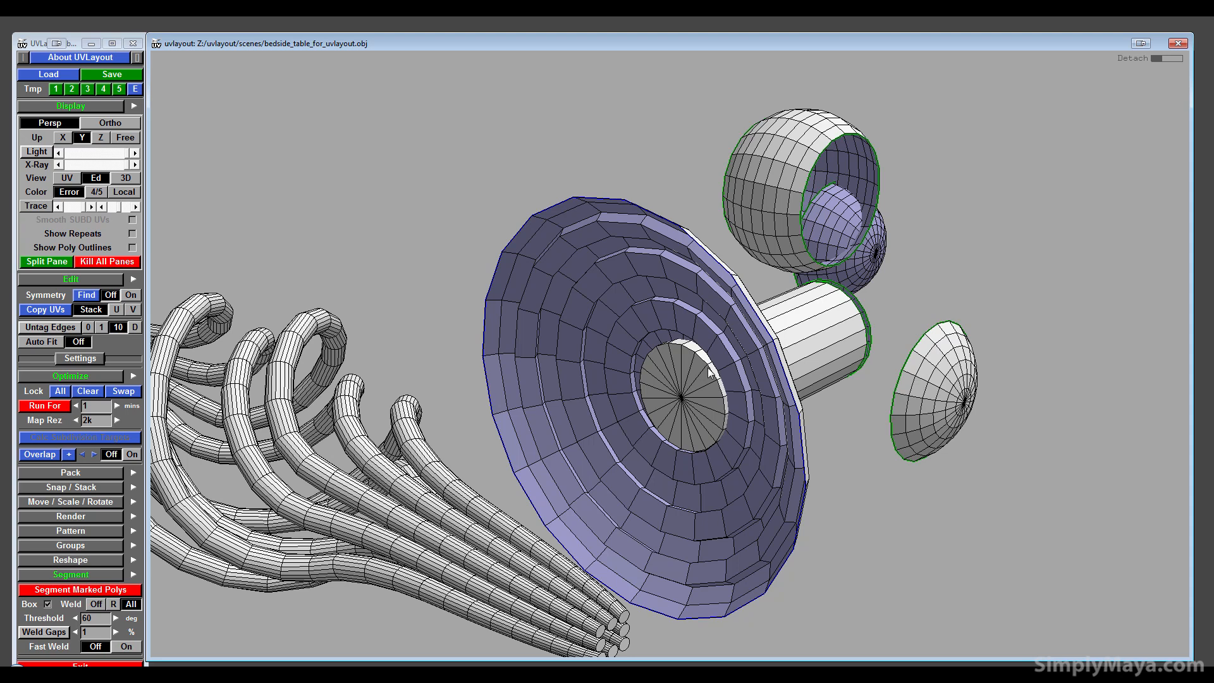
- Cut around the stem's circular end inside the flared dish and move the detached cap off to one side
scroll(683, 399, up, 5)
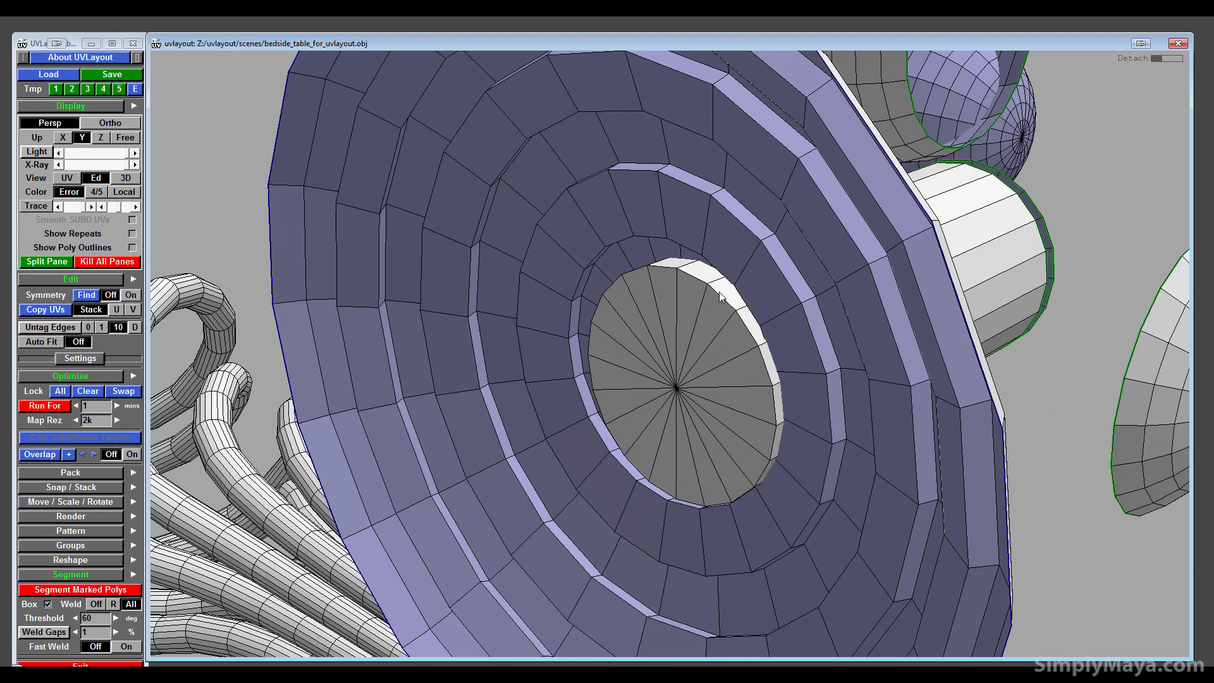
key(c)
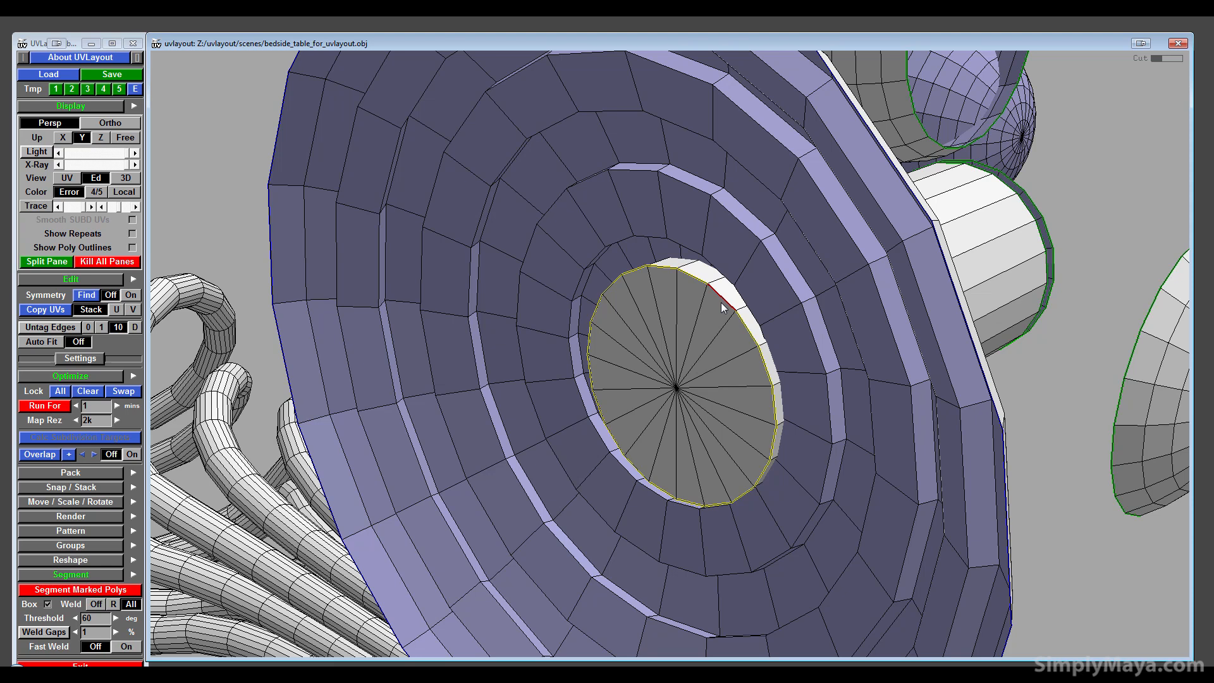
key(Return)
middle_drag(595, 425, 548, 441)
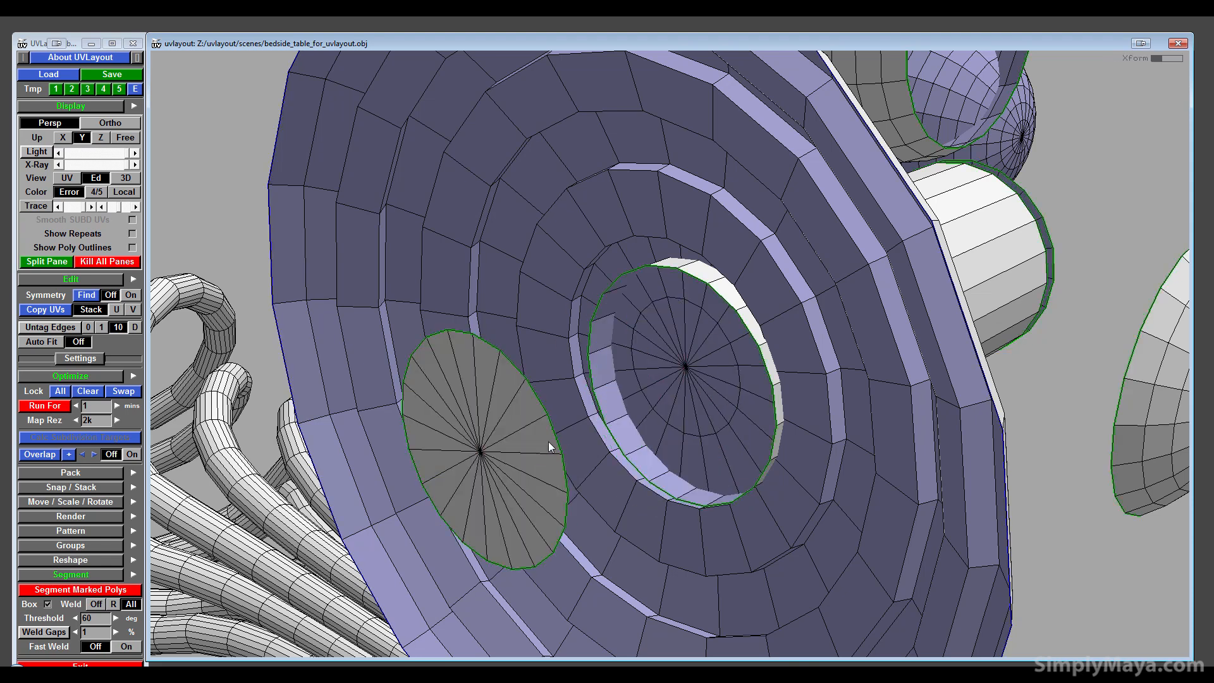
- Move the mount's stem tube clear of the dish and cut a seam along its length
scroll(548, 442, down, 3)
drag(758, 443, 806, 390)
middle_drag(806, 390, 1023, 375)
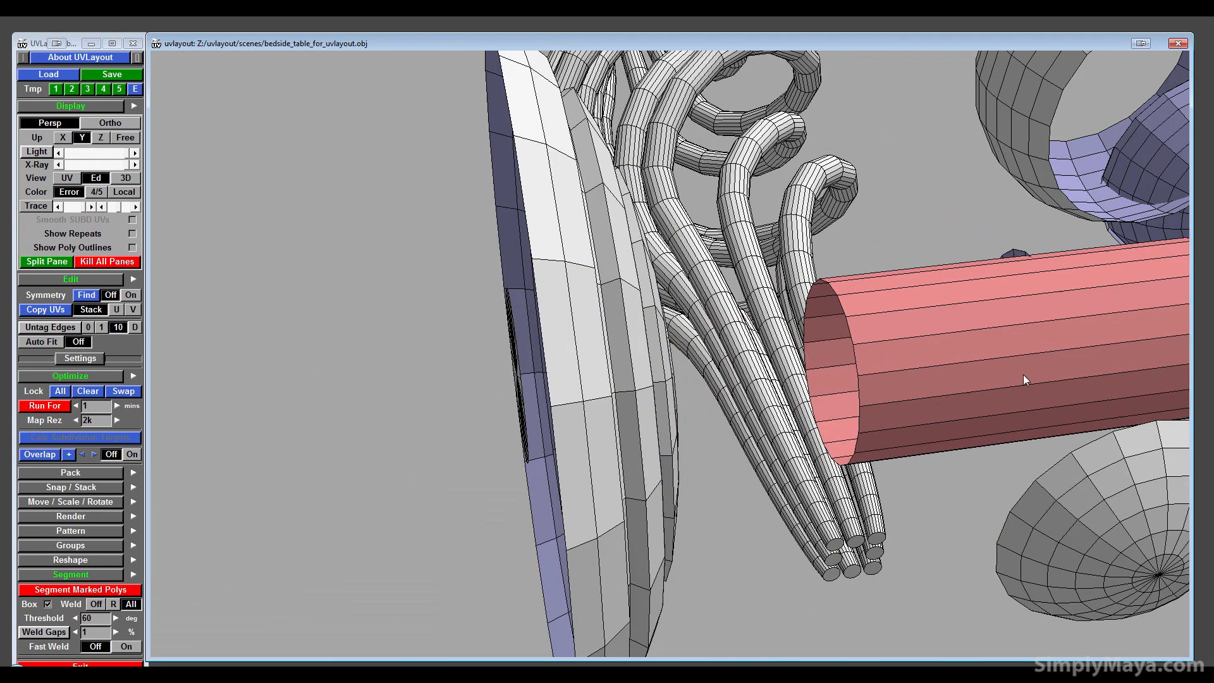
drag(1022, 375, 815, 435)
key(c)
key(Return)
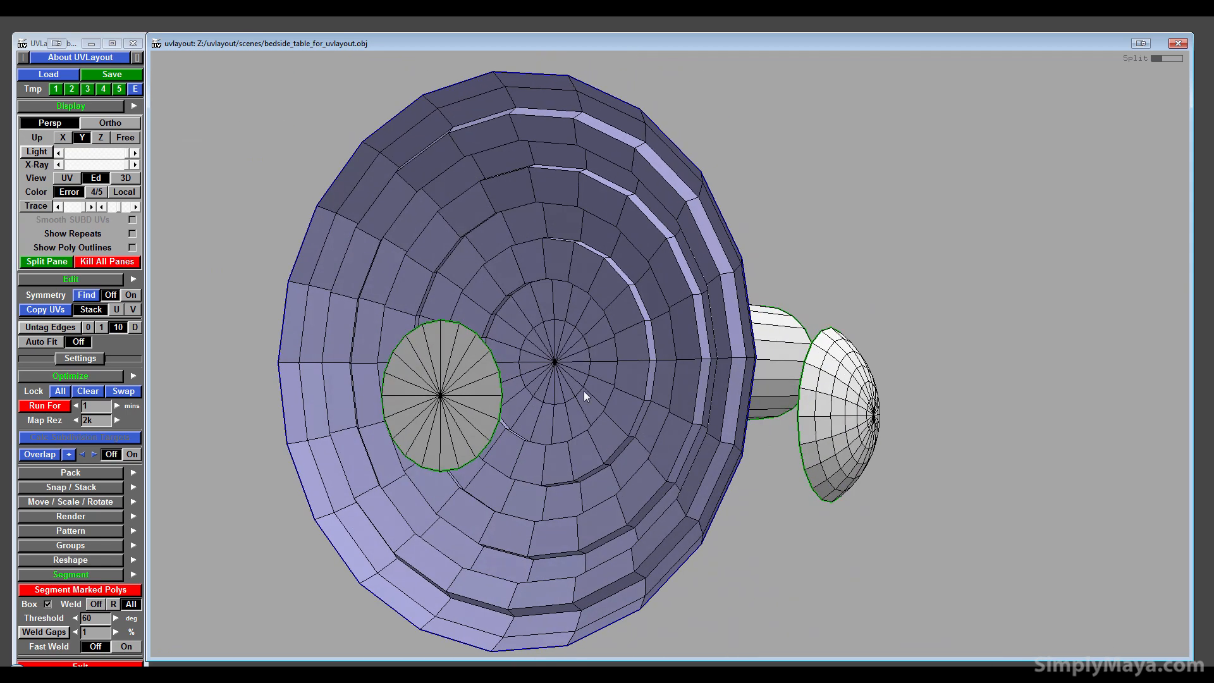
- Cut a radial seam from the centre of the flared dish to its rim and split it open
drag(590, 447, 506, 409)
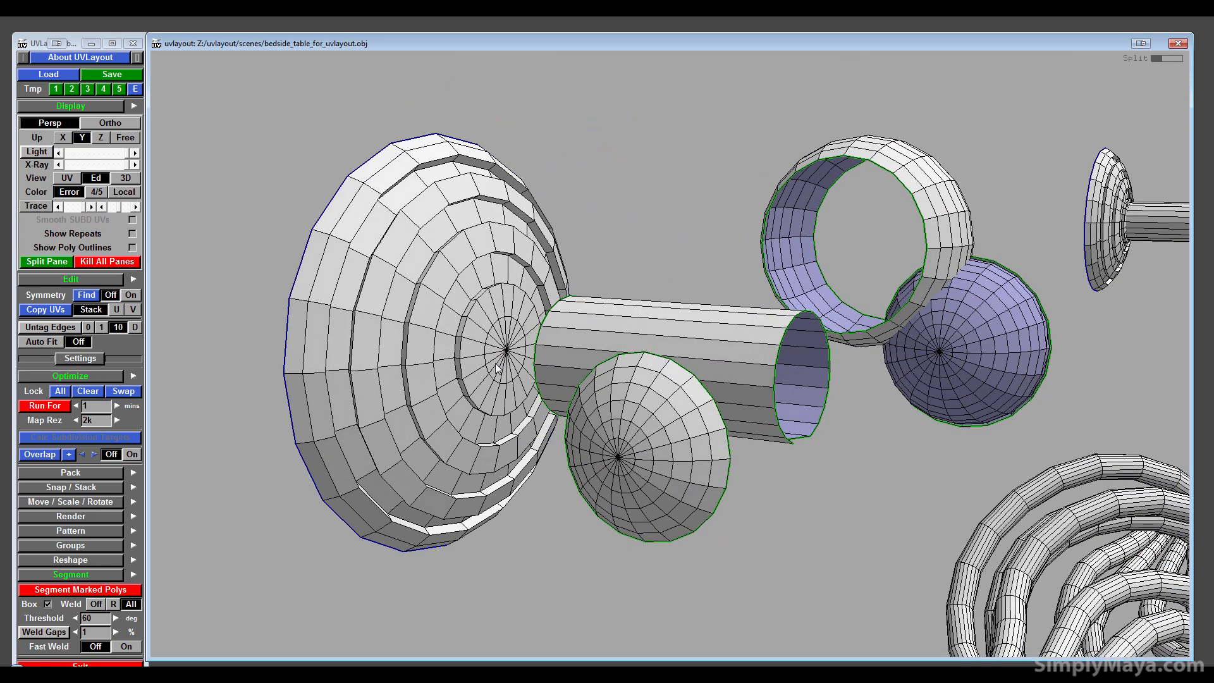
key(c)
key(c)
key(shift+s)
right_drag(391, 420, 561, 421)
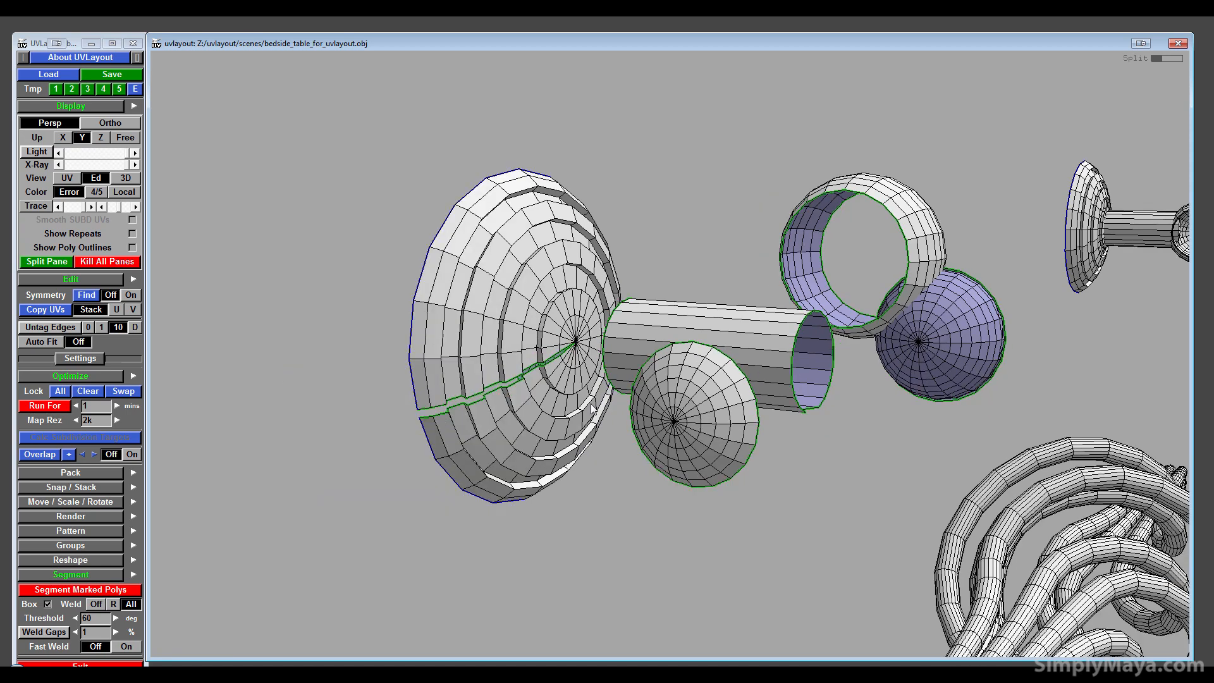
- Drop all the separated pieces of this mount into UV space and switch to the UV view
mouse_move(591, 403)
mouse_down()
mouse_move(482, 466)
mouse_move(424, 422)
mouse_move(522, 381)
mouse_move(617, 423)
mouse_move(663, 413)
mouse_move(577, 416)
mouse_up()
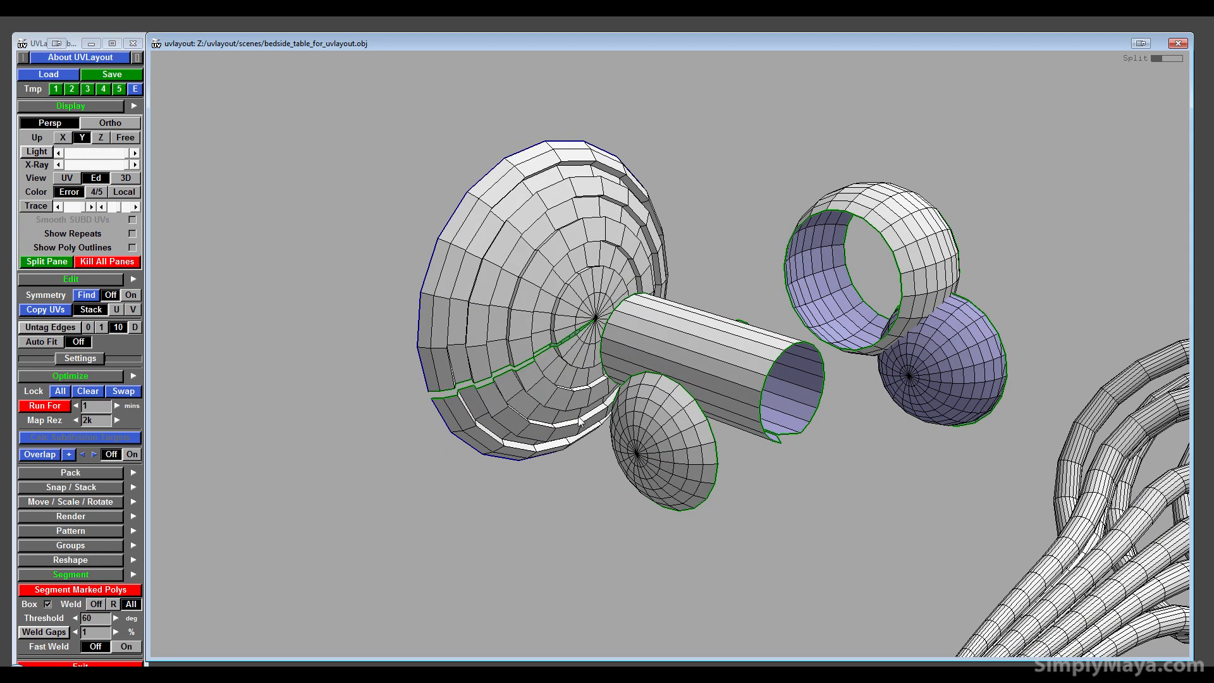
right_drag(616, 389, 739, 343)
middle_drag(637, 452, 583, 367)
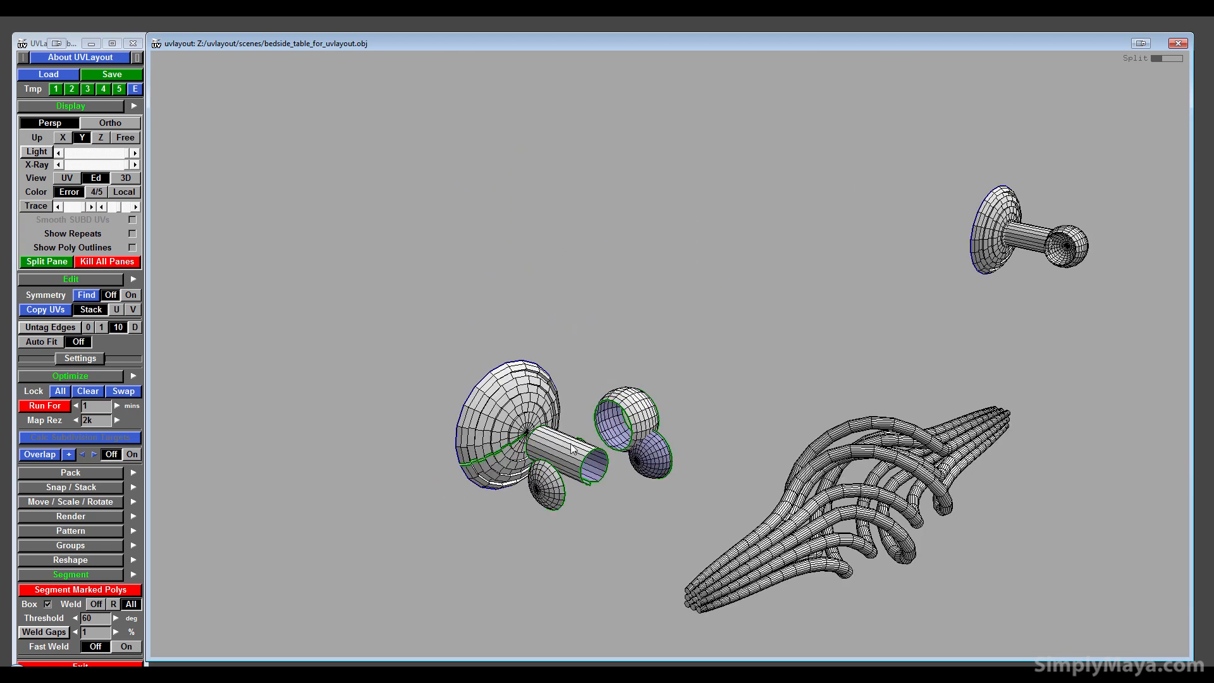
key(d)
drag(325, 226, 686, 522)
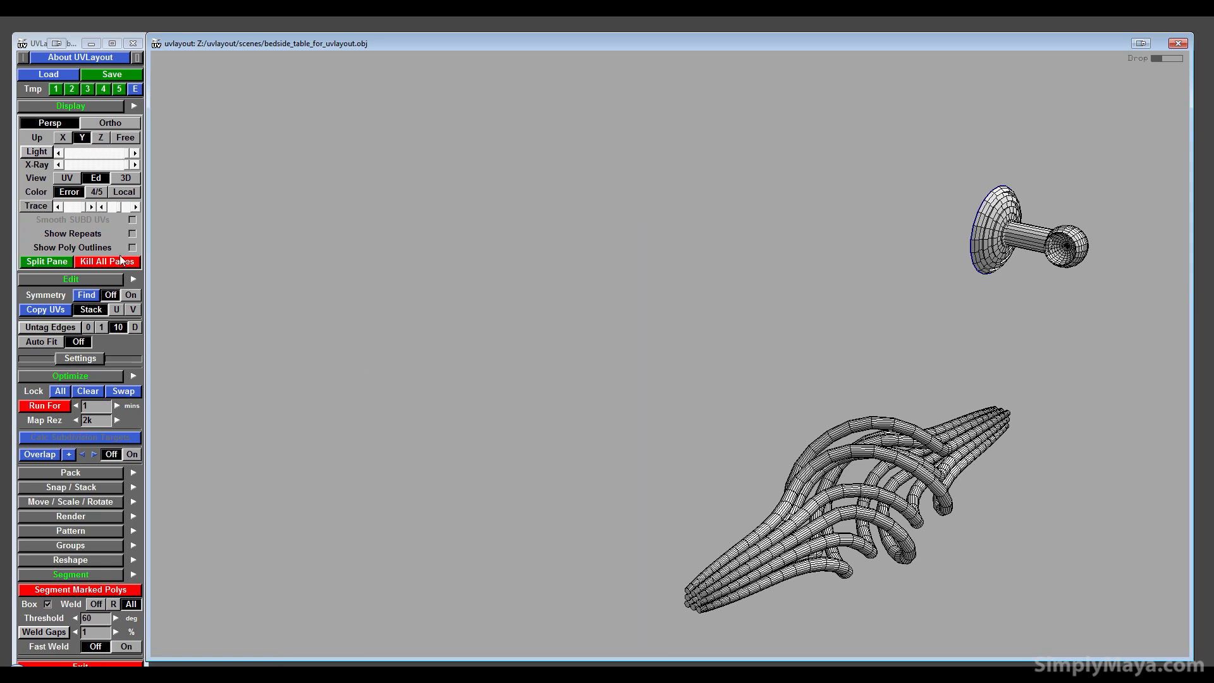
click(77, 181)
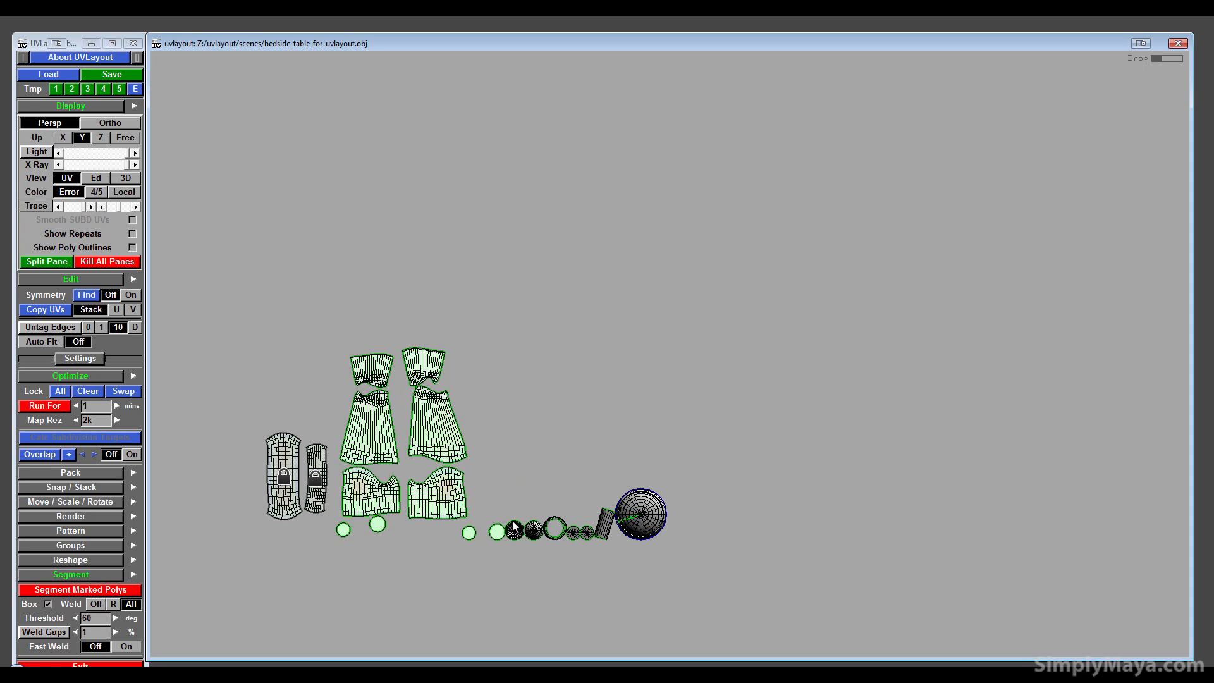
- Flatten the ball's two round shells and its ring shell, and place the ring above the row of discs
key(f)
key(f)
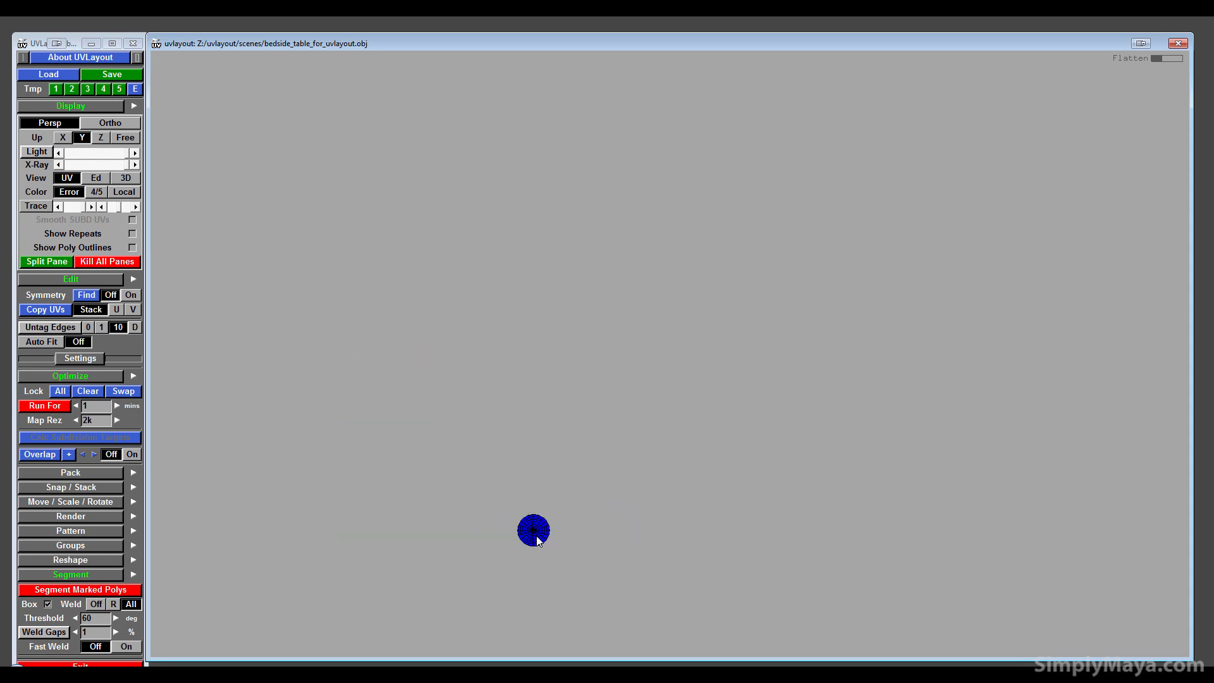
key(f)
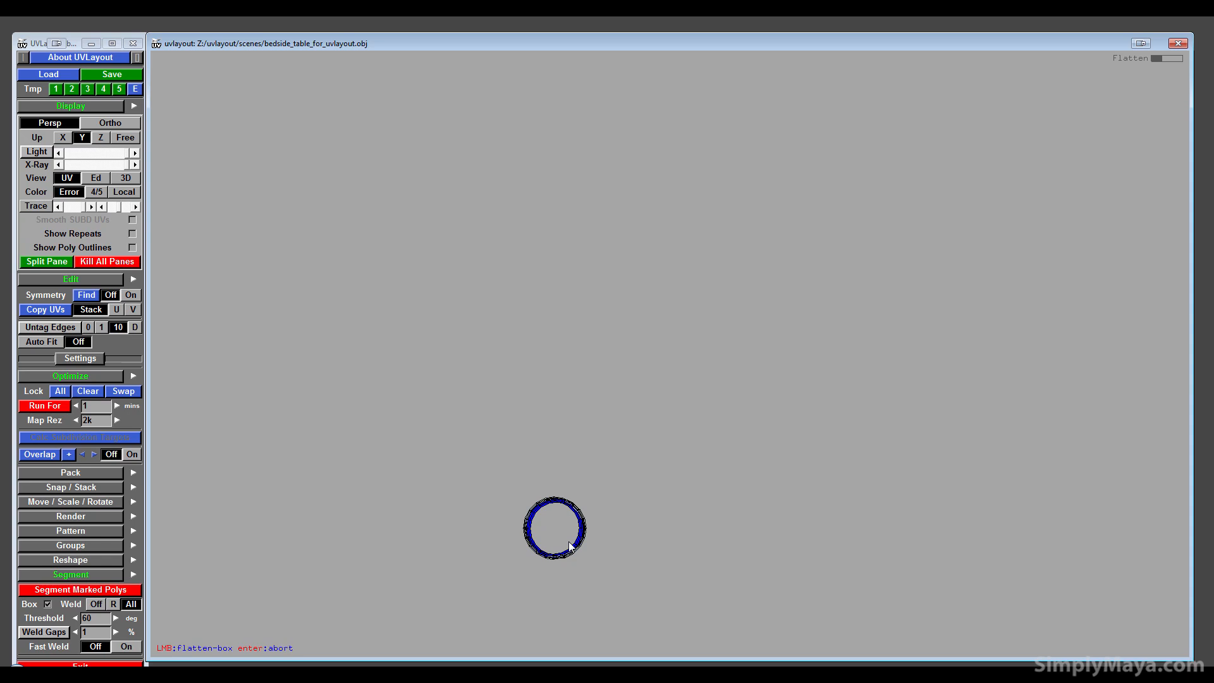
middle_drag(566, 542, 579, 379)
right_drag(579, 380, 560, 341)
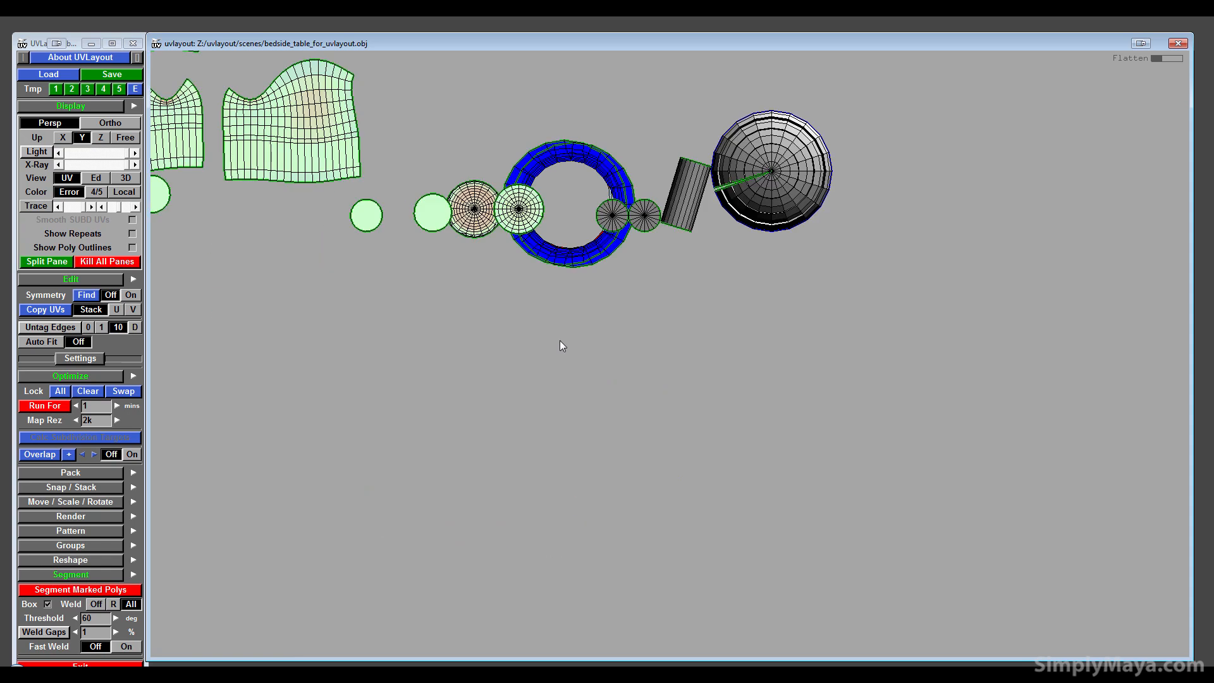
key(f)
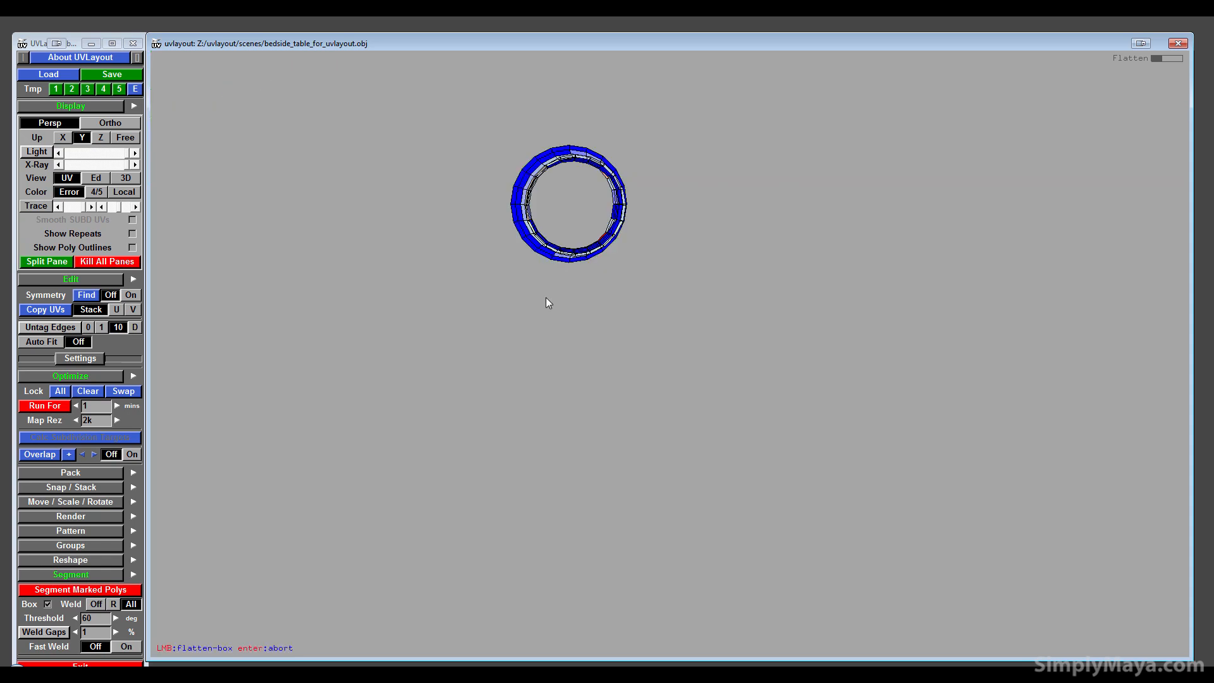
drag(577, 243, 577, 162)
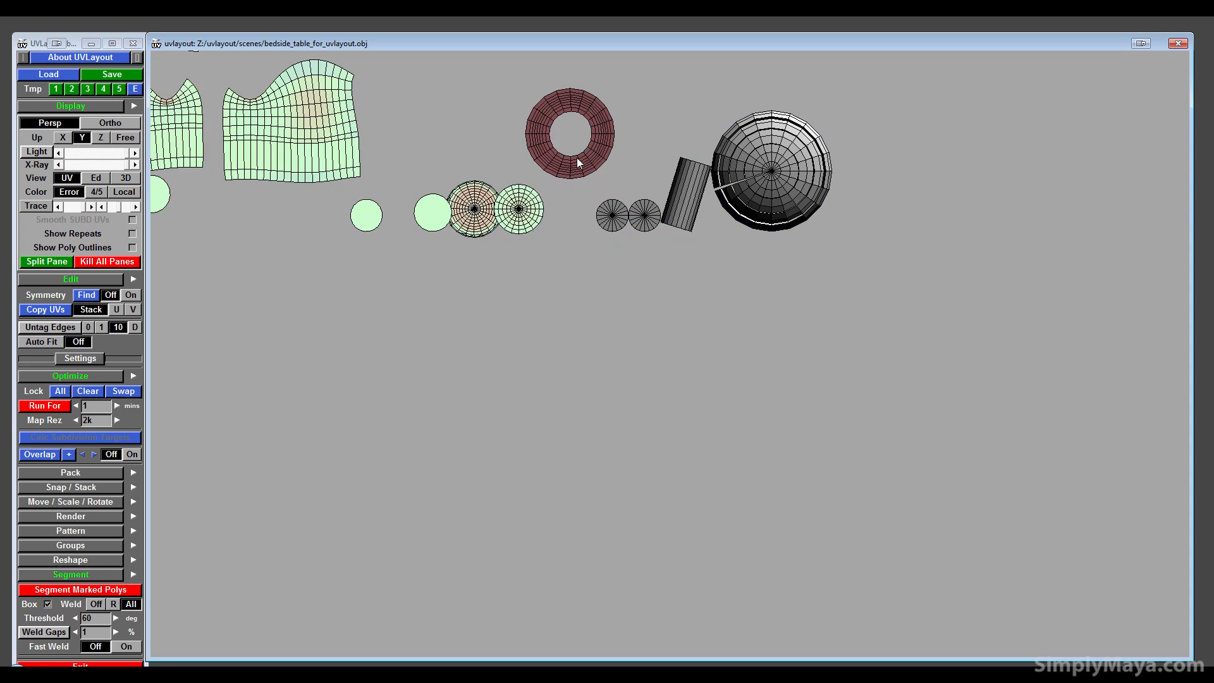
middle_drag(574, 187, 528, 452)
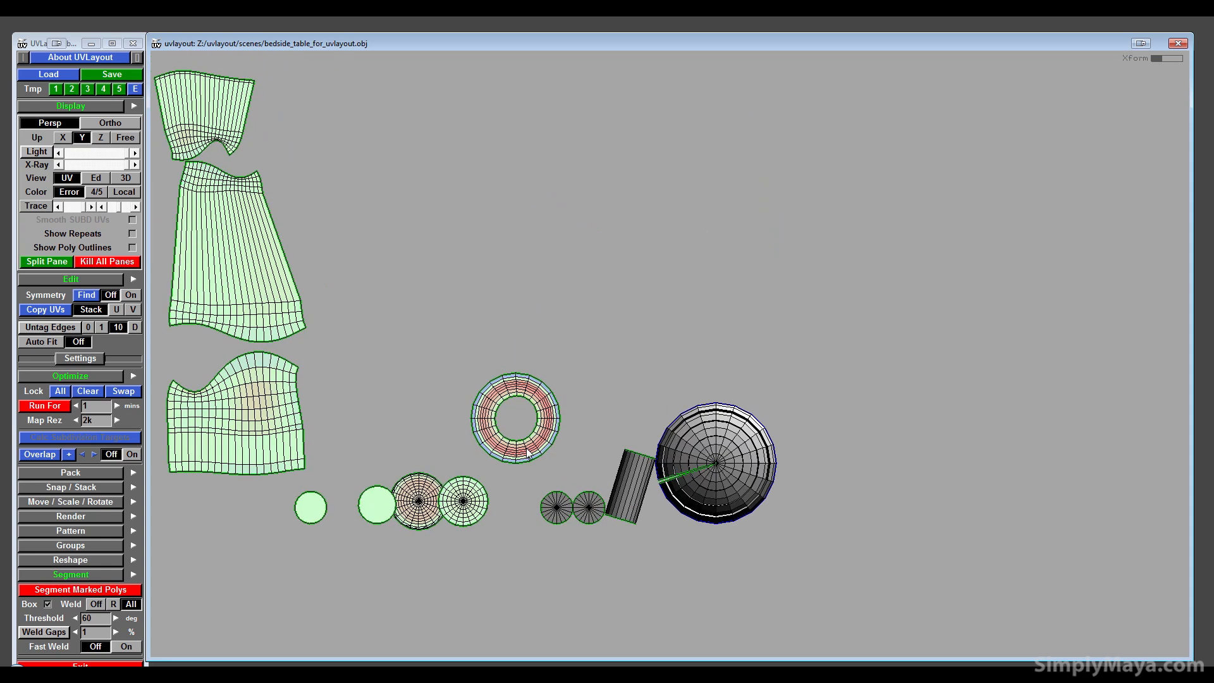
- Flatten the ring shell further and inspect its checker texture on the handle in the 3D view
key(f)
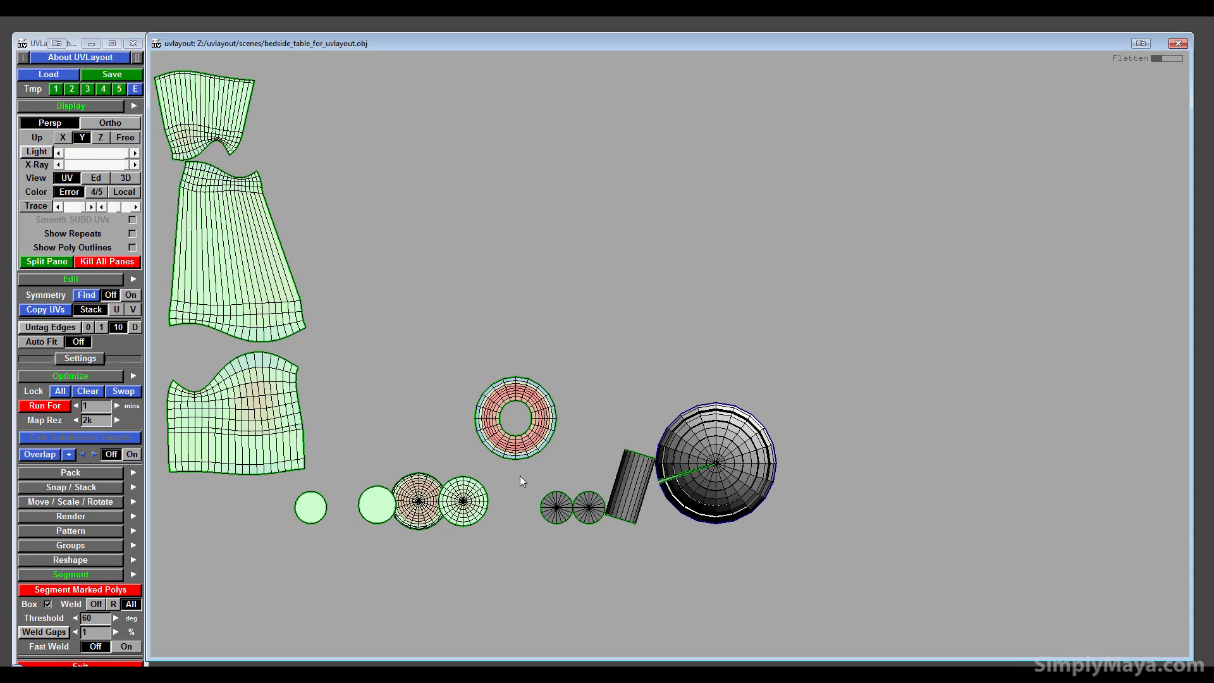
scroll(520, 475, up, 2)
middle_drag(519, 475, 515, 503)
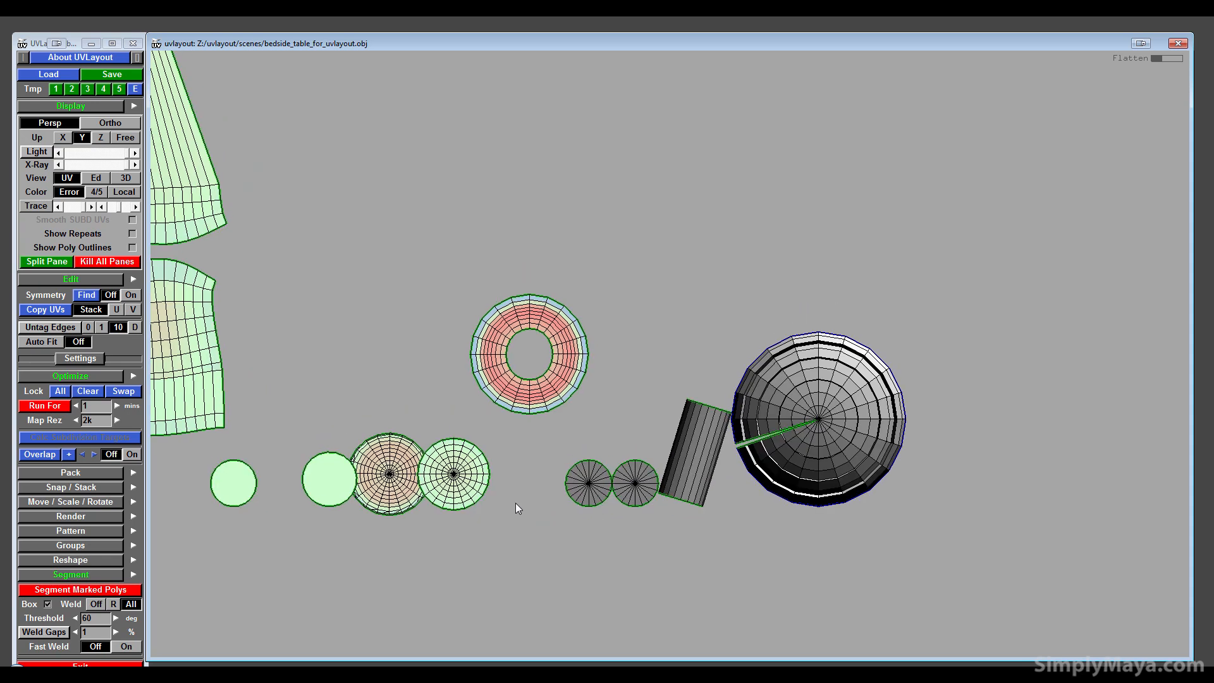
key(f)
click(125, 180)
drag(332, 321, 486, 313)
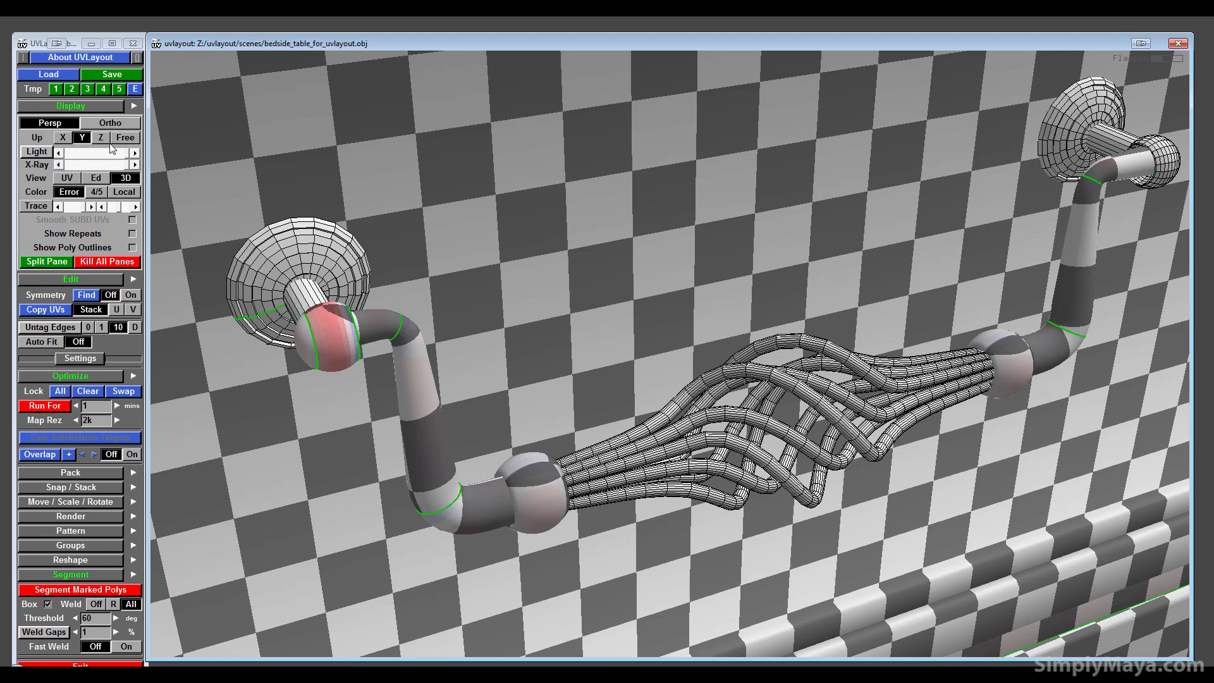
- Return to the UV view and cut the ring shell open radially from its inner edge to its outer edge
click(67, 178)
scroll(525, 363, up, 3)
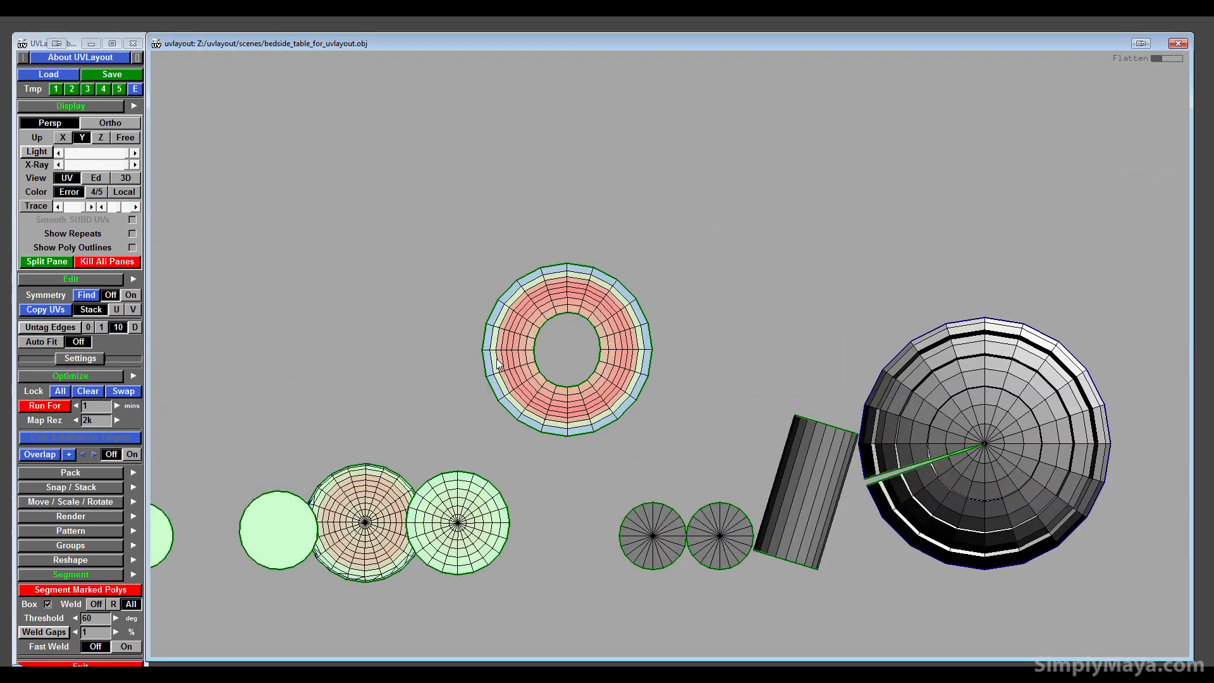
middle_drag(600, 303, 560, 371)
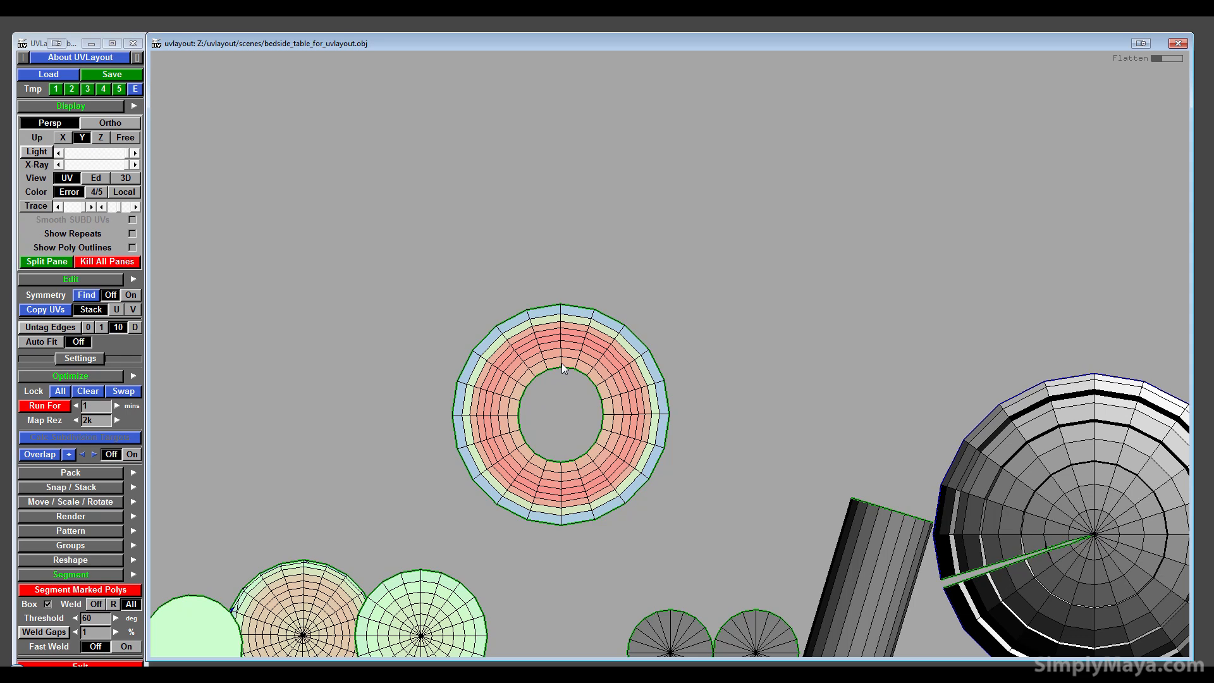
key(c)
scroll(560, 349, up, 3)
key(c)
key(c)
key(c)
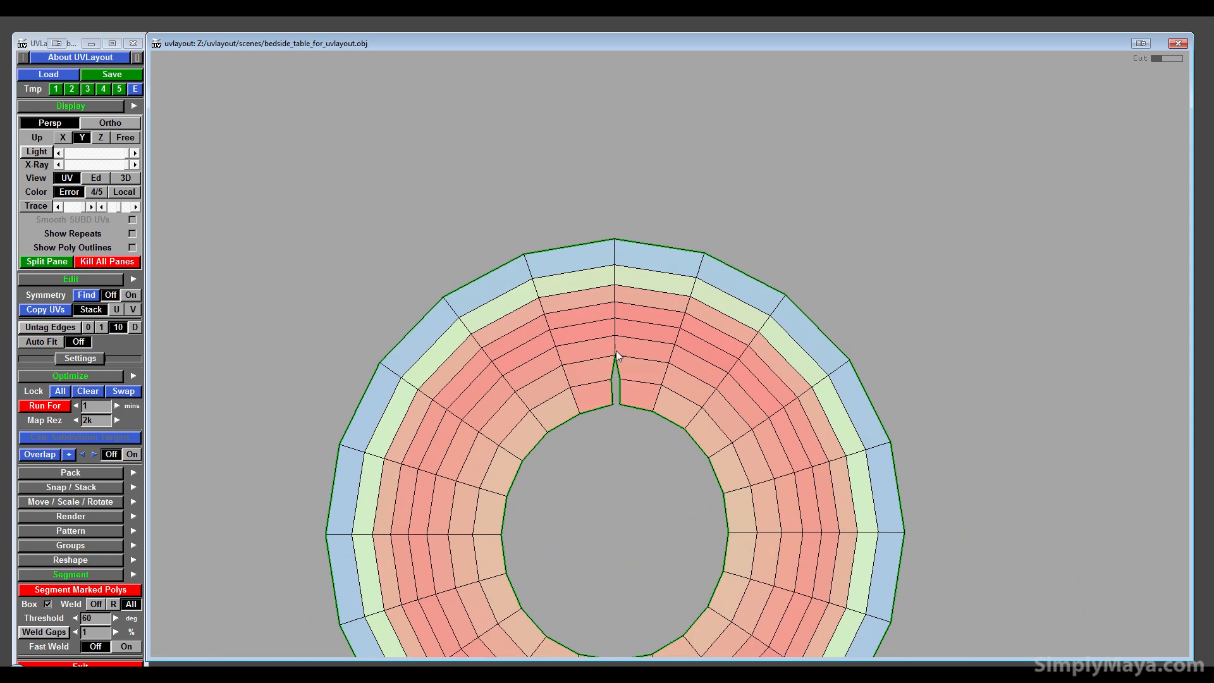
key(c)
key(c)
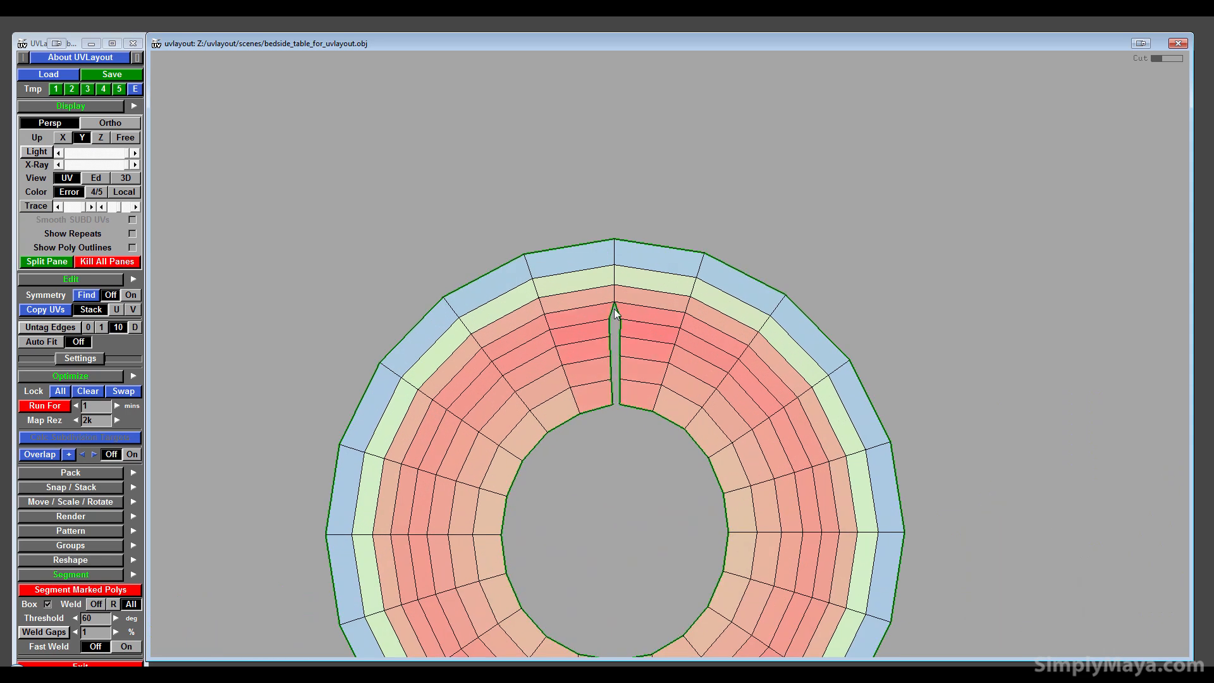
key(c)
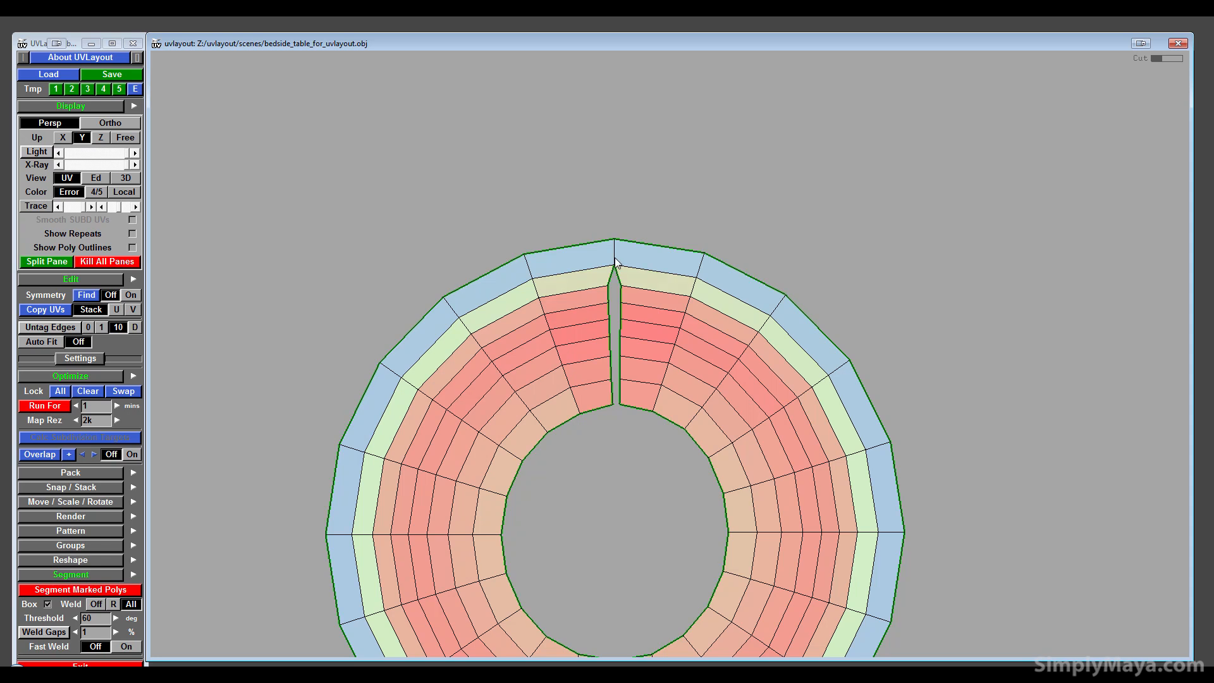
key(c)
scroll(659, 328, down, 5)
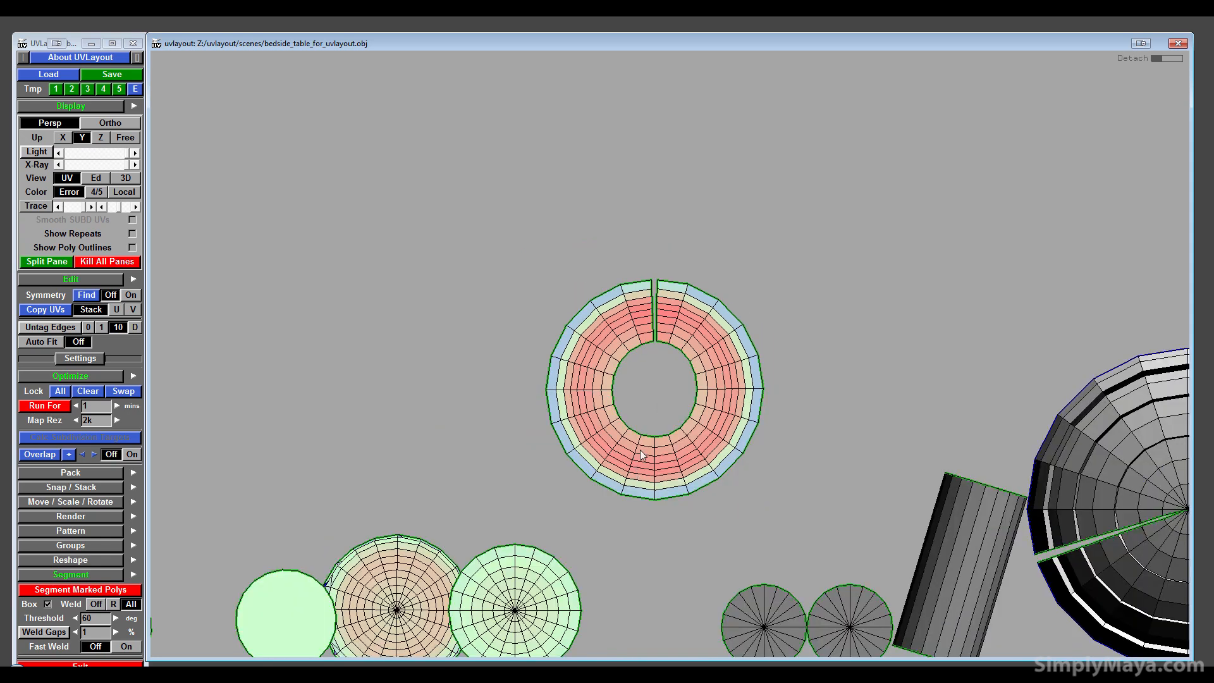
- Straighten the cut ring shell into a rectangular strip and flatten it to even out the distortion
key(r)
right_drag(639, 435, 623, 317)
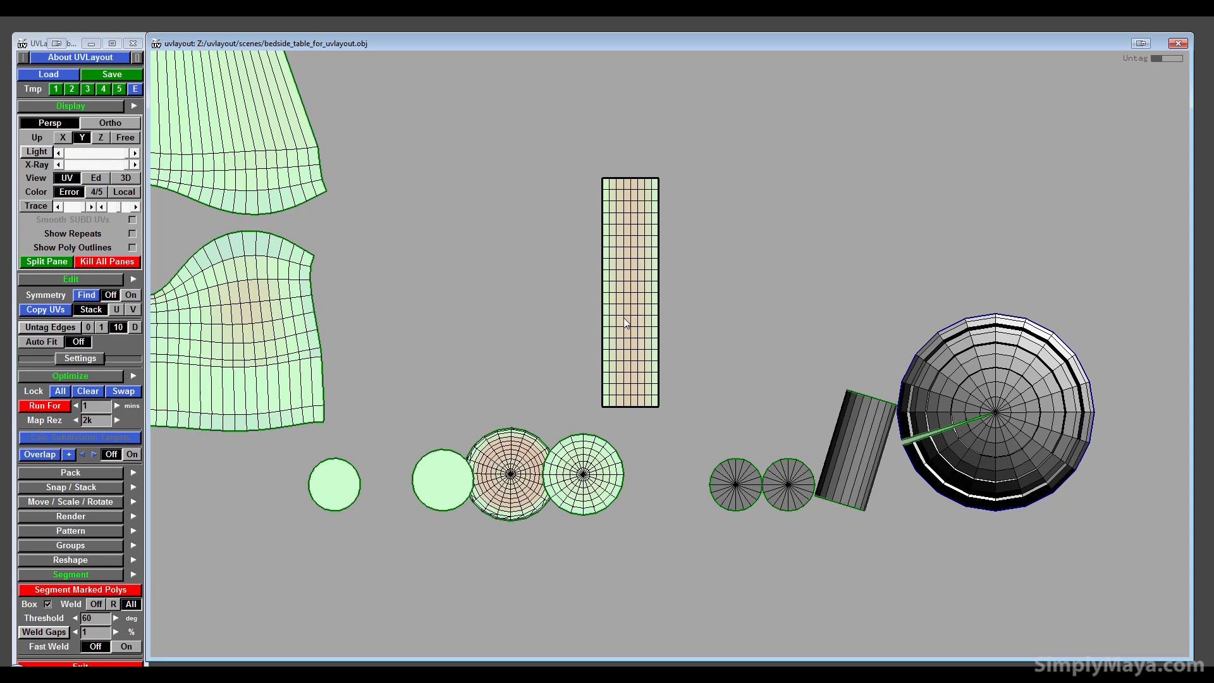
key(f)
right_drag(660, 392, 692, 377)
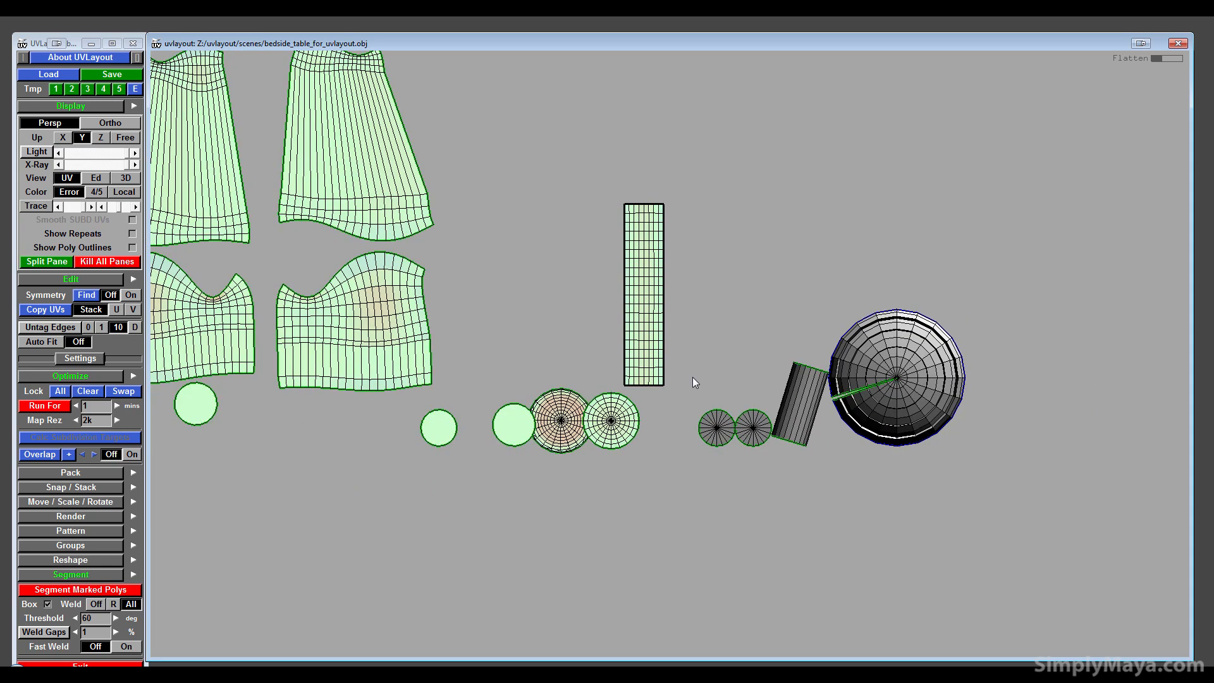
- Flatten the stem's tube shell and its two circular end caps
middle_drag(752, 402, 708, 418)
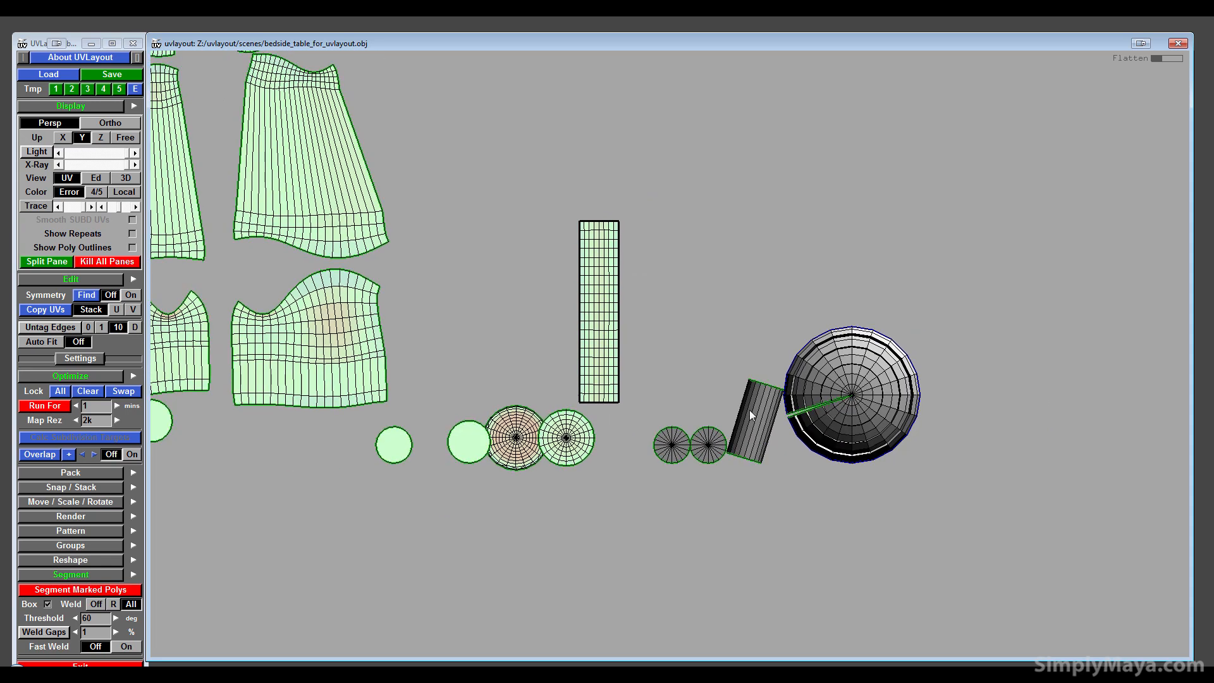
key(f)
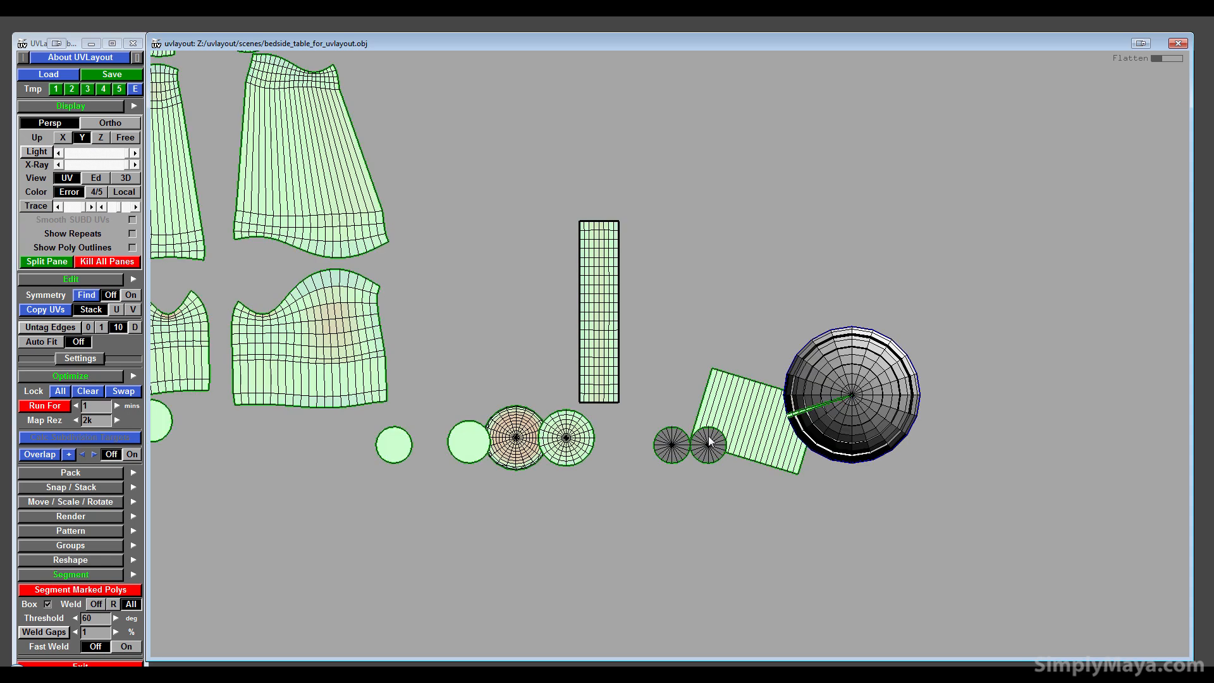
key(f)
key(f)
key(f)
- Flatten the flared dish shell into an open fan and place it above the stem shells
key(f)
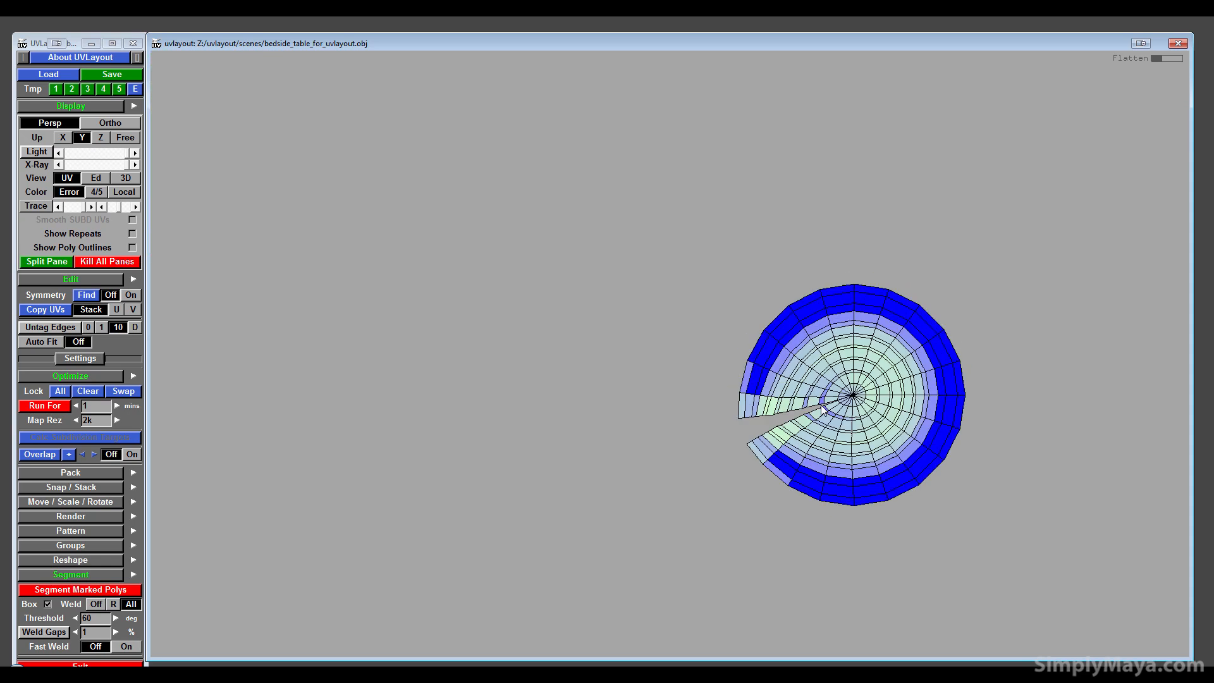
key(r)
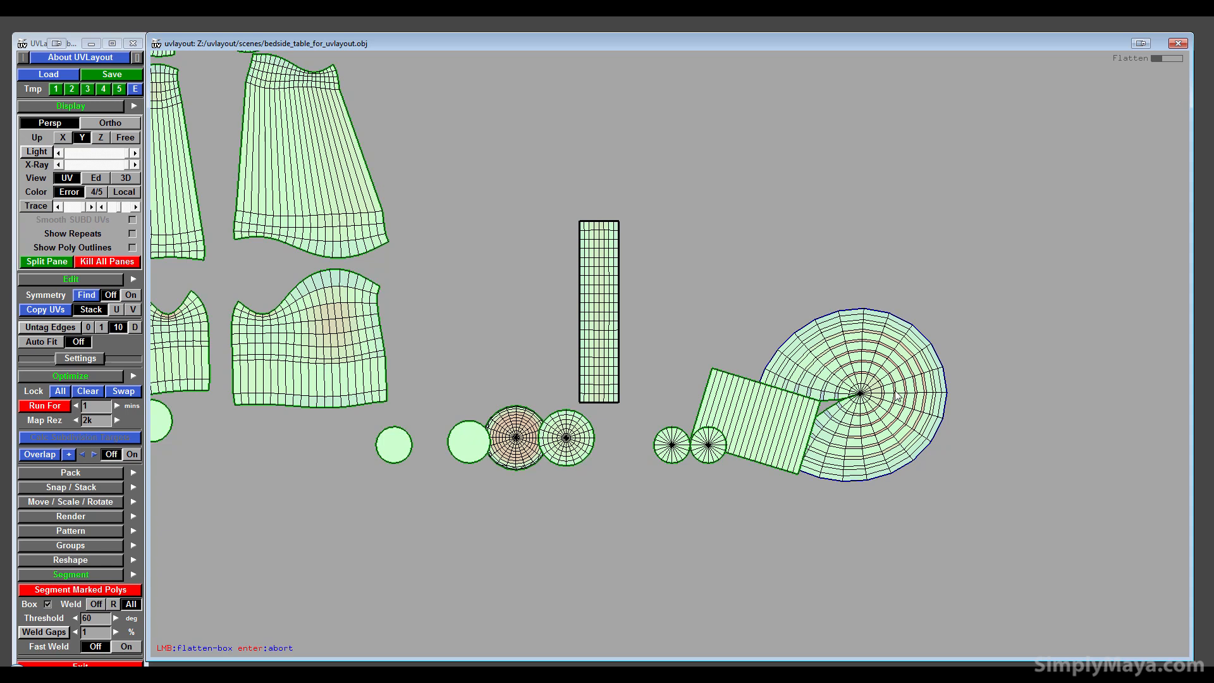
key(f)
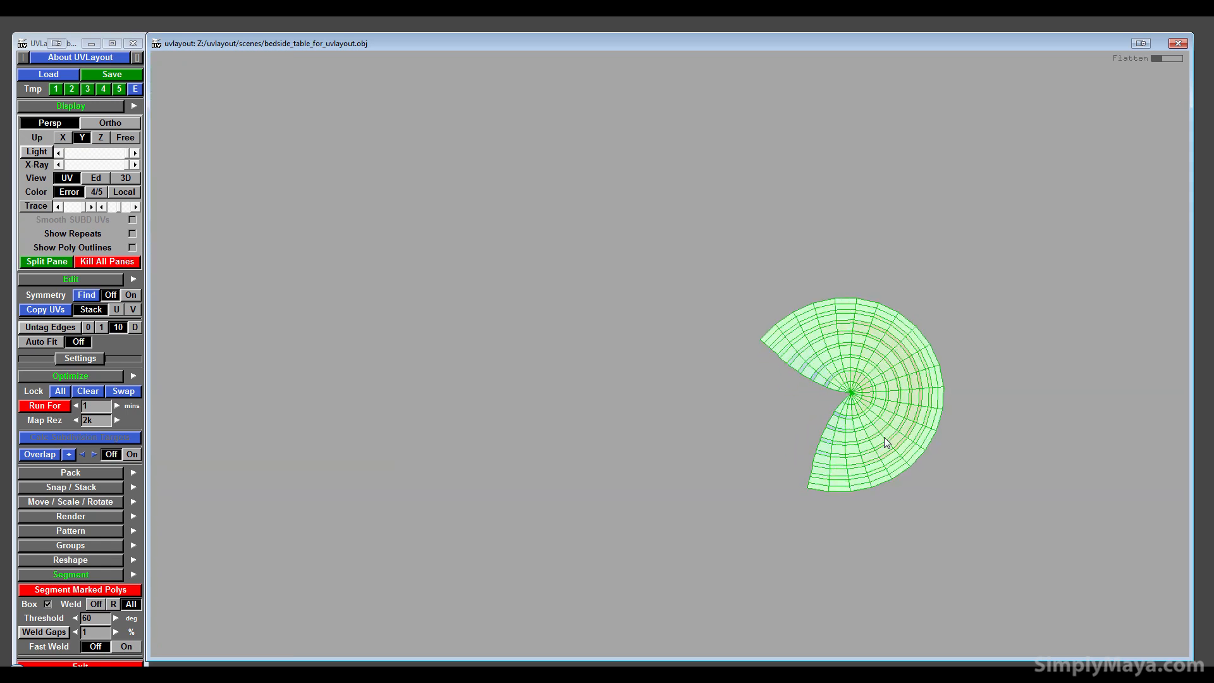
key(space)
middle_drag(844, 365, 709, 200)
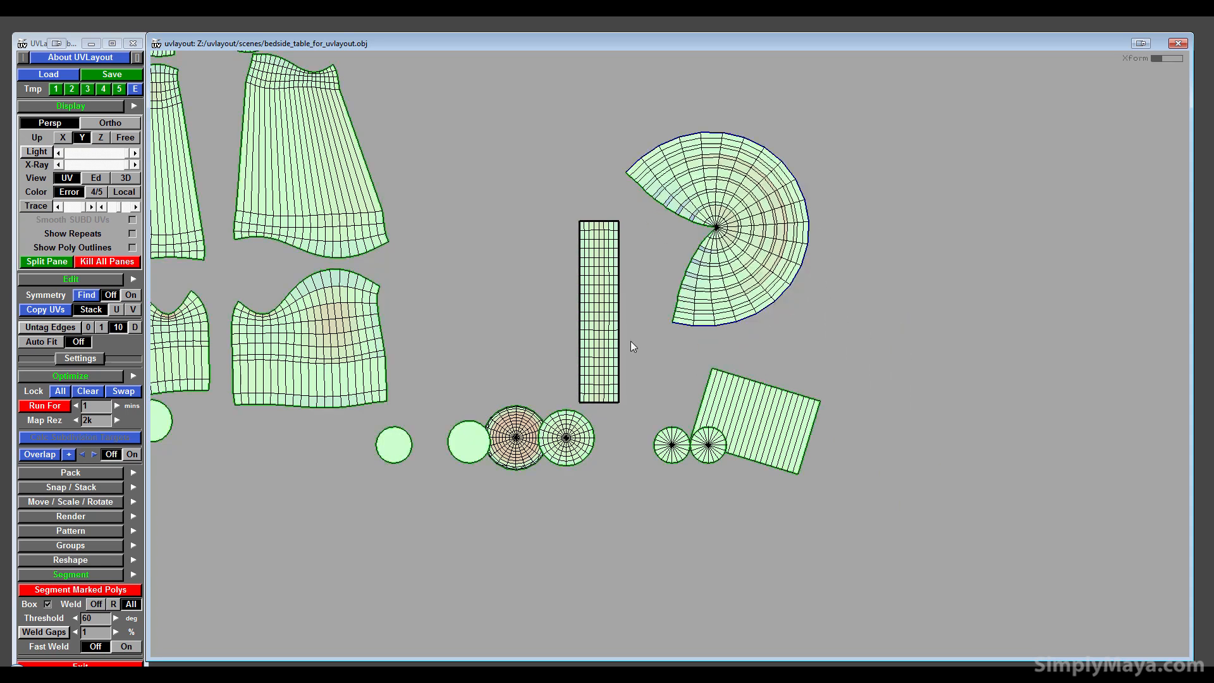
- Flatten the distorted circular ball shell that lies between the two other round shells
key(f)
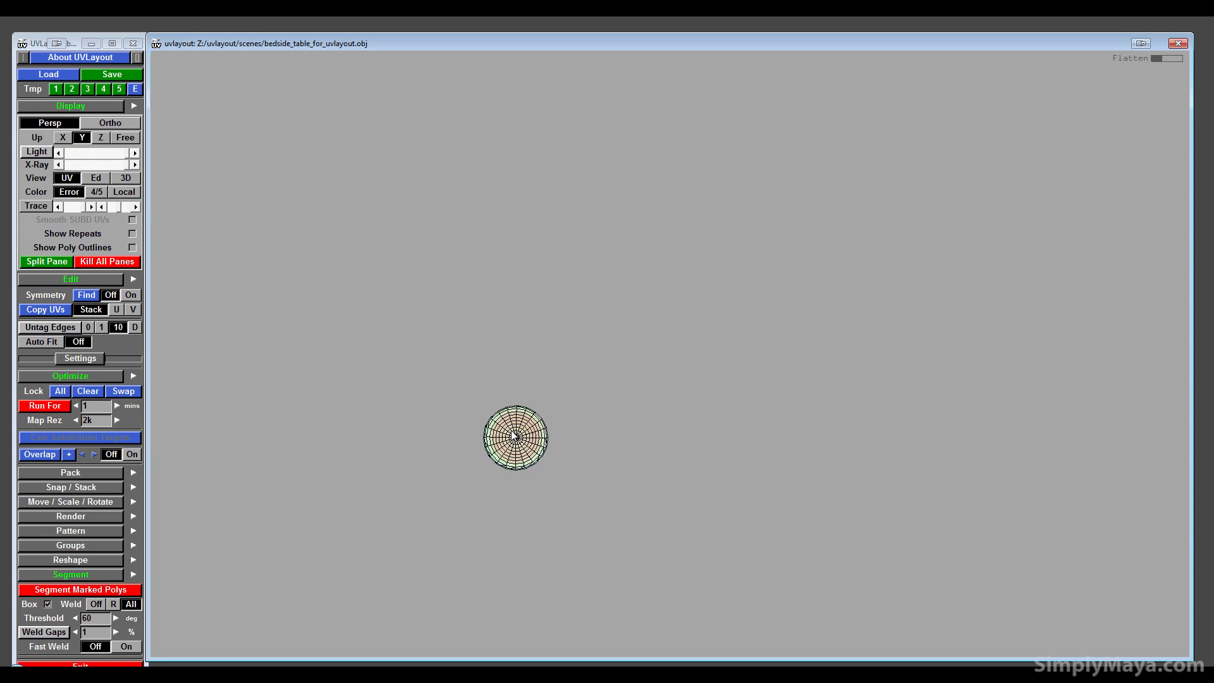
scroll(534, 468, up, 4)
middle_drag(557, 368, 565, 576)
scroll(568, 513, up, 2)
scroll(568, 513, up, 2)
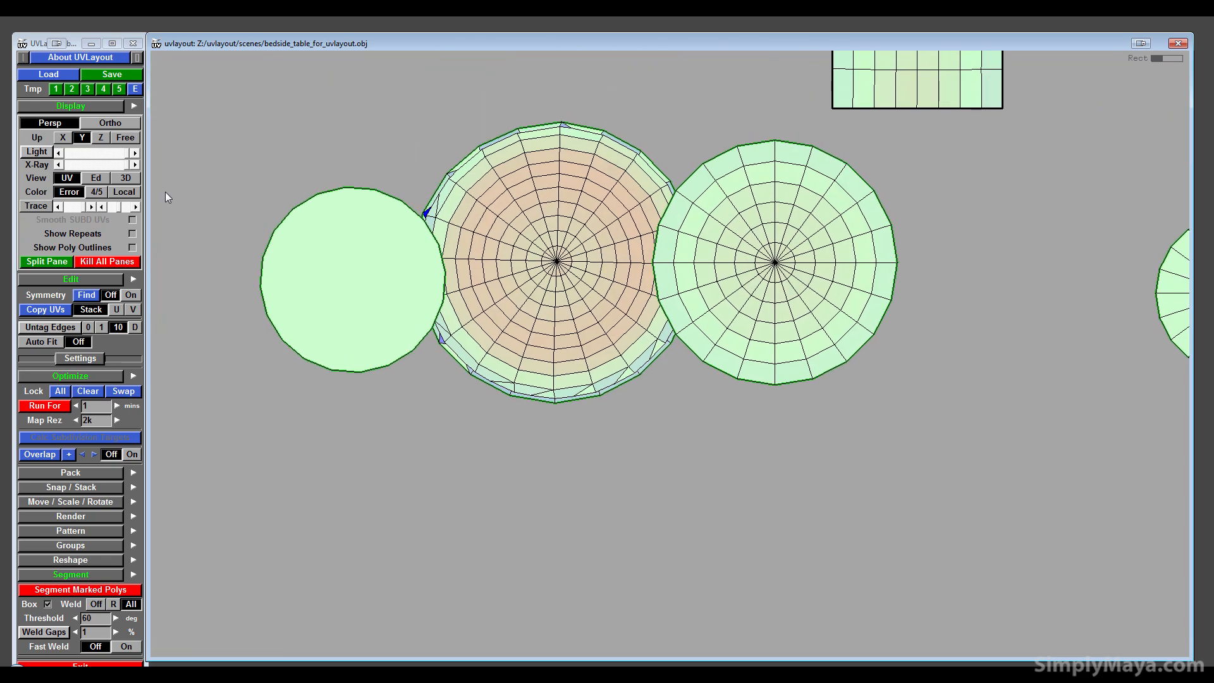
- Inspect the checker pattern on the unwrapped mount's ball, stem and flared dish in the 3D view
click(131, 173)
click(130, 178)
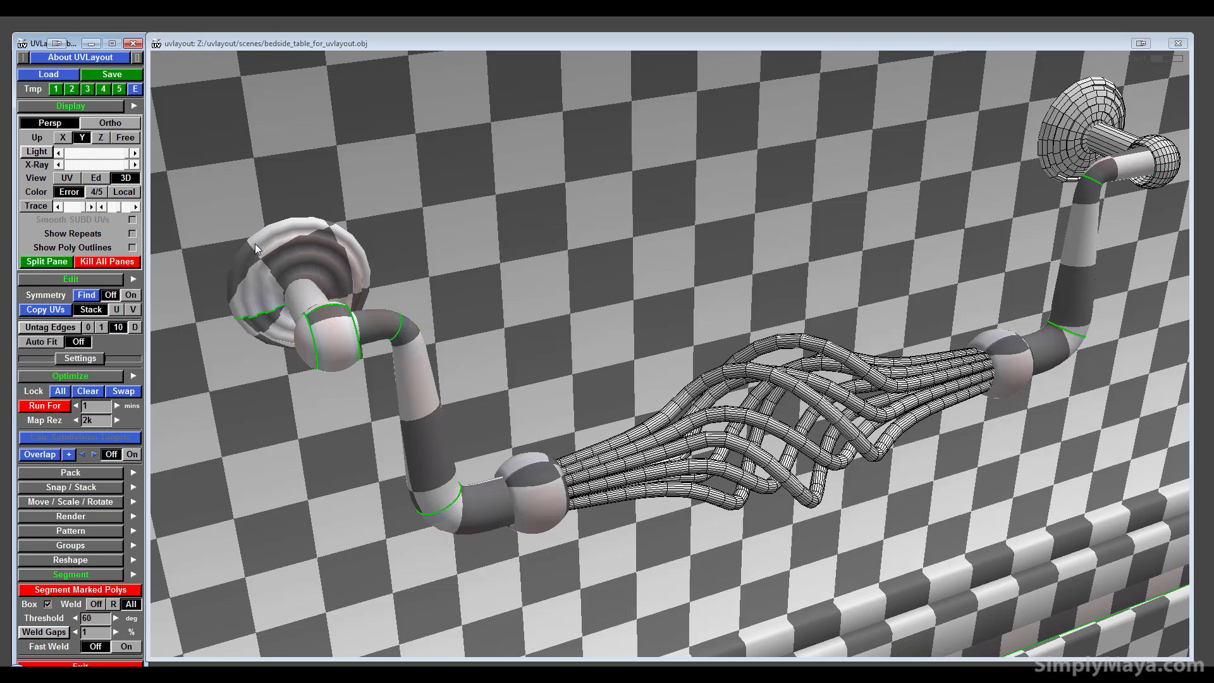
drag(683, 443, 531, 452)
middle_drag(531, 452, 592, 537)
drag(592, 534, 492, 374)
right_drag(492, 374, 919, 526)
middle_drag(542, 465, 688, 632)
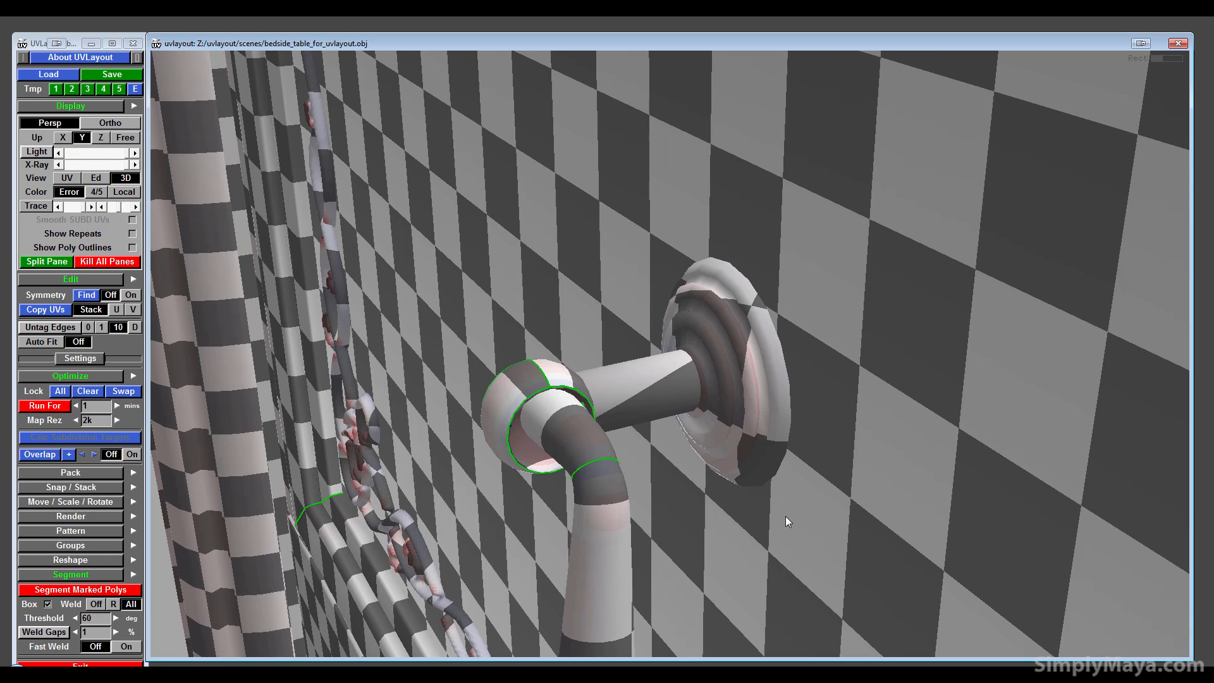
right_drag(786, 516, 885, 537)
drag(408, 496, 419, 482)
middle_drag(419, 482, 476, 373)
drag(475, 374, 461, 426)
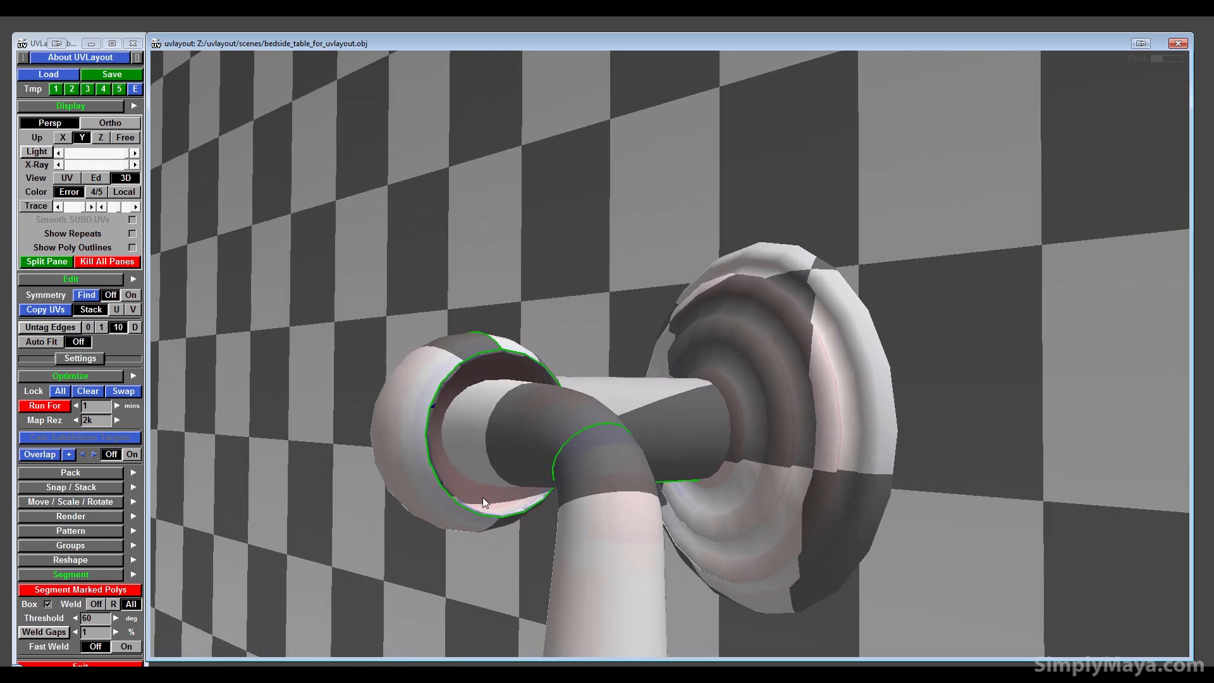
drag(483, 497, 456, 531)
right_drag(433, 559, 272, 487)
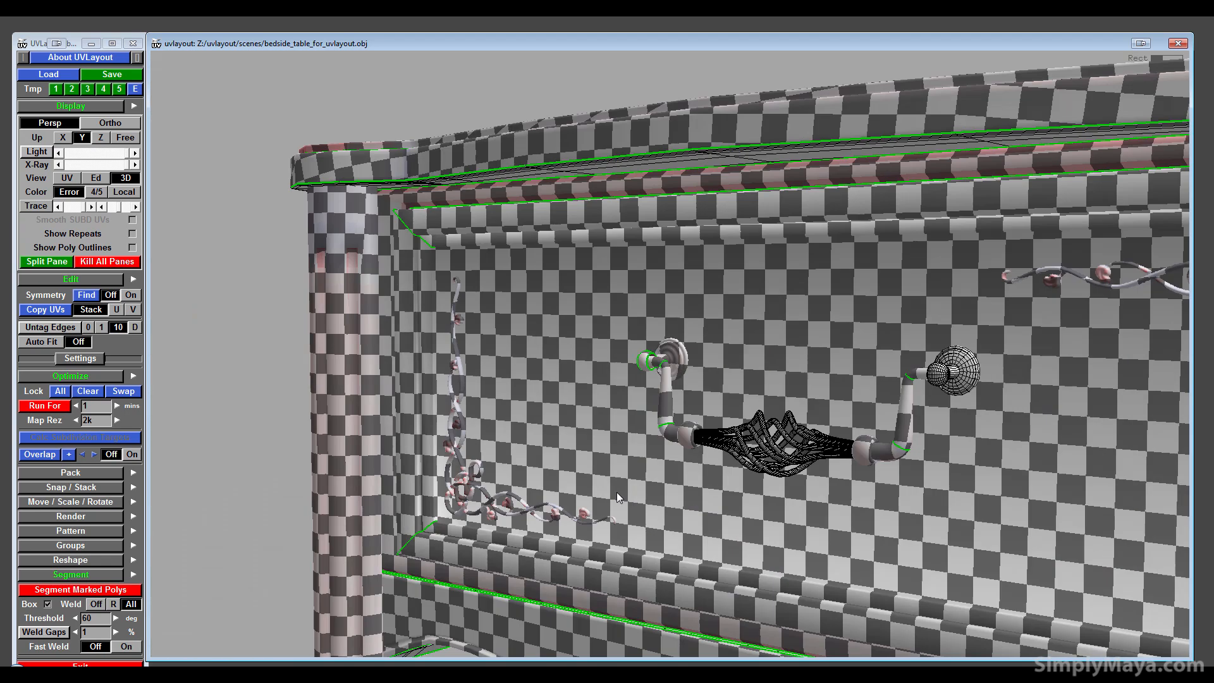
drag(617, 492, 468, 546)
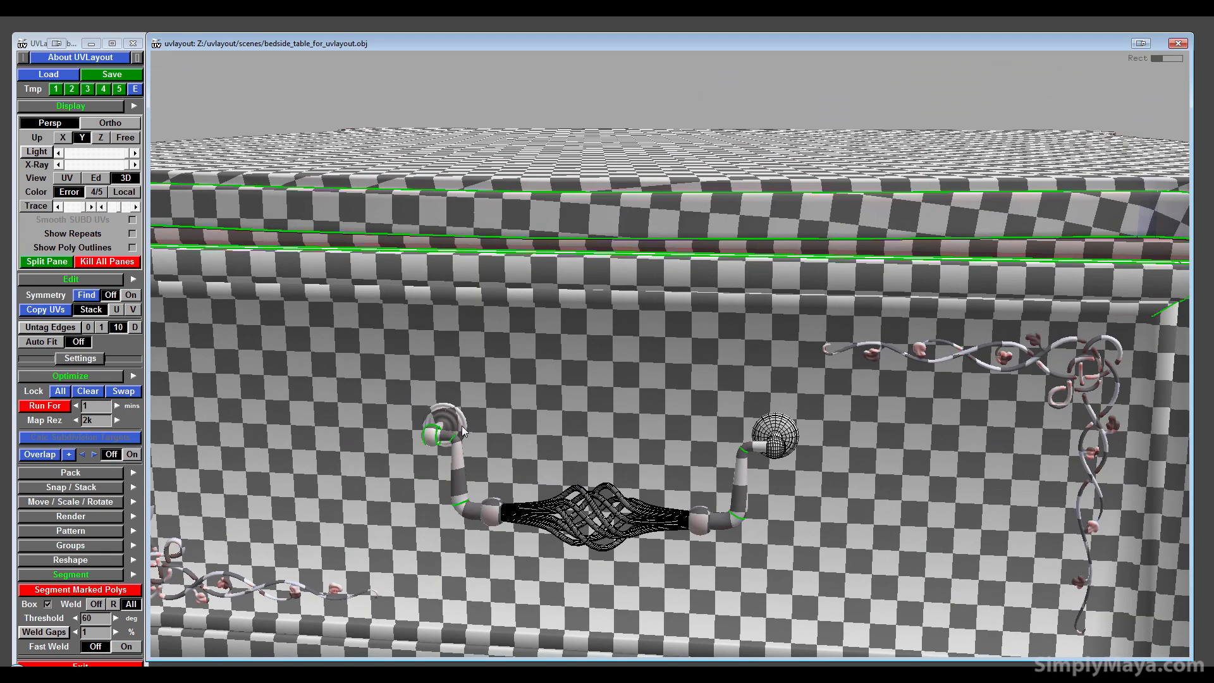
- Copy the finished flared dish's UVs to the identical dish at the other end of the handle
click(50, 309)
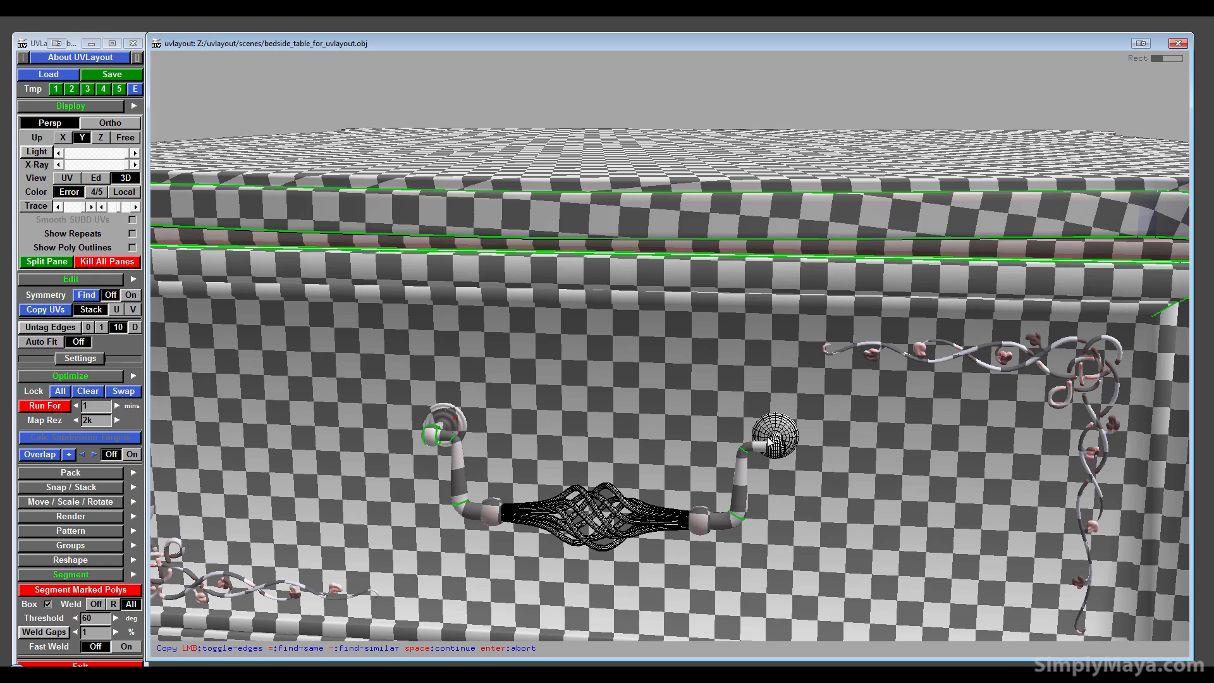
key(equal)
key(space)
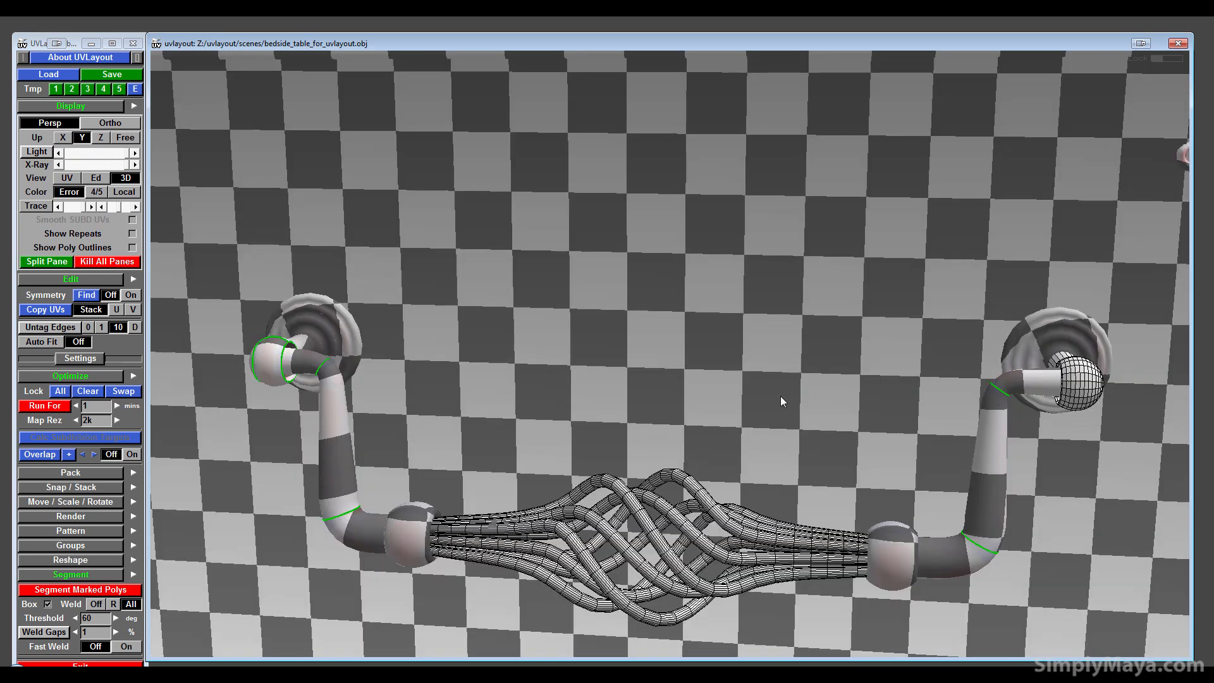
- Copy the finished mount stem's UVs to the matching stem at the other end of the handle
drag(283, 374, 391, 244)
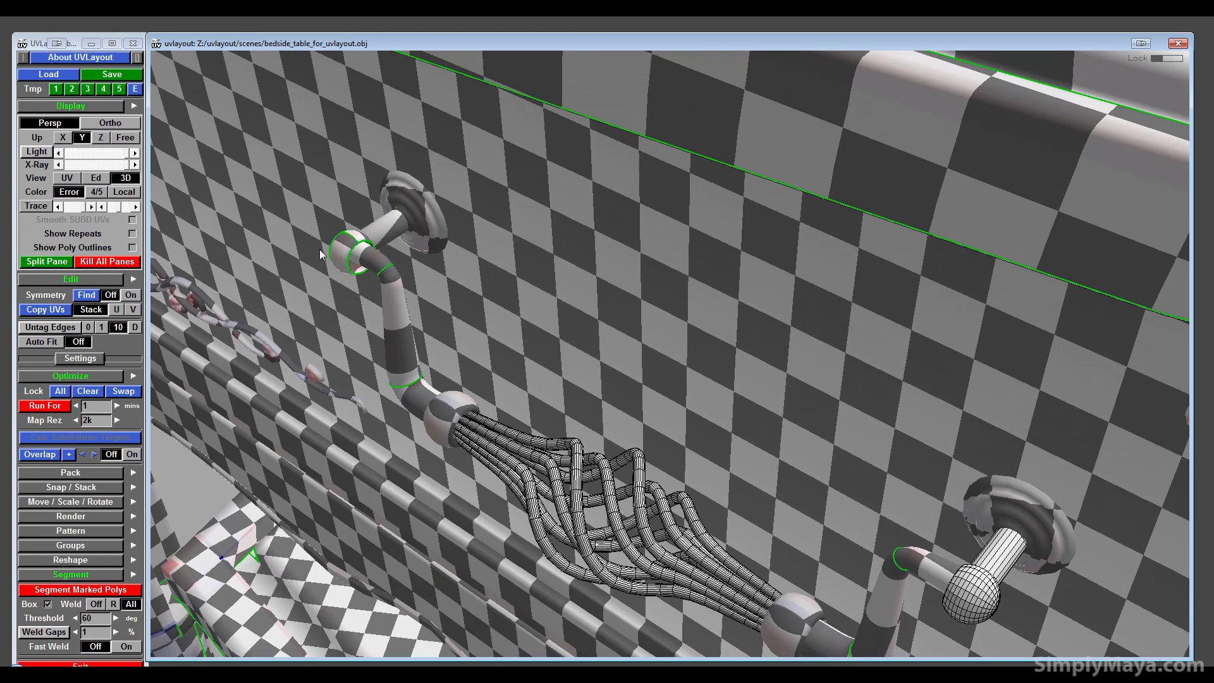
click(55, 311)
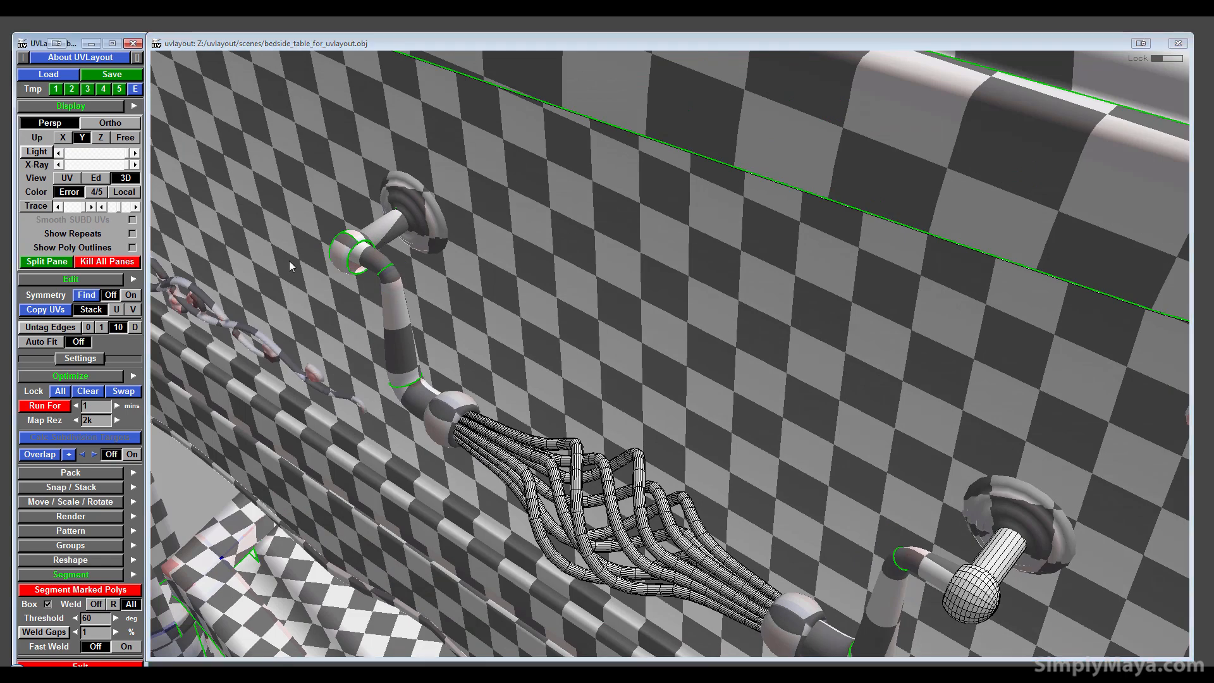
click(380, 231)
drag(842, 454, 897, 452)
key(space)
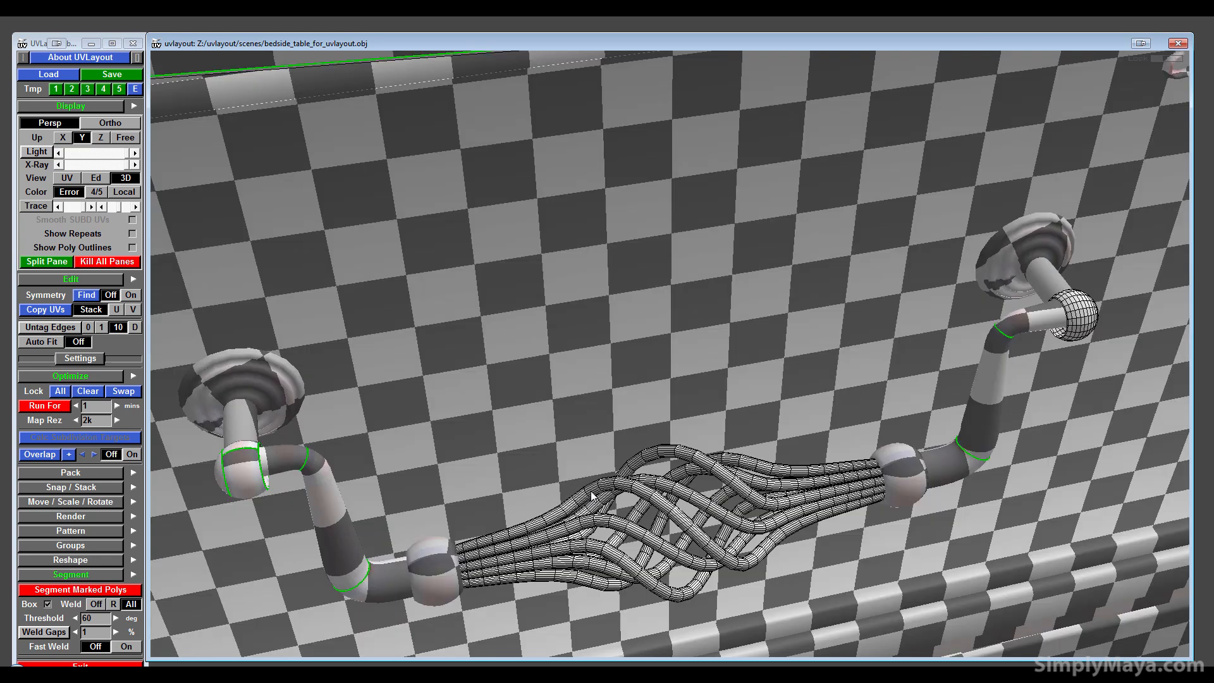
- Copy the finished mount ball's UVs to the matching ball at the other end of the handle
drag(592, 497, 241, 298)
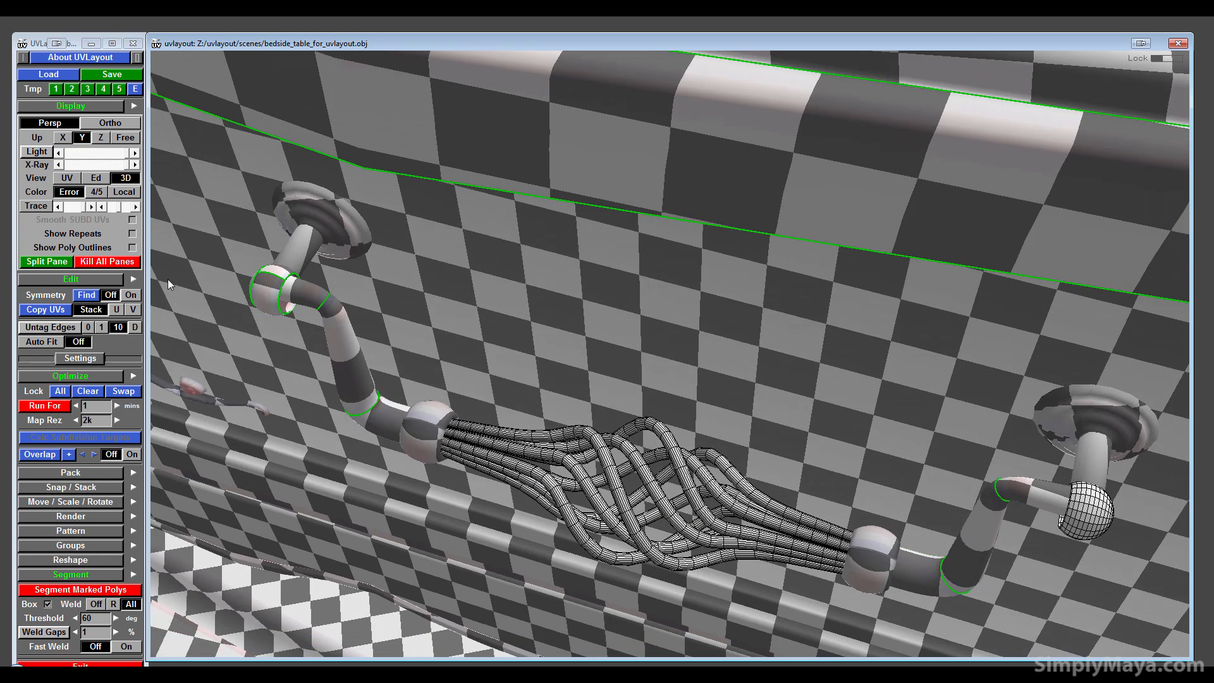
click(56, 310)
click(265, 289)
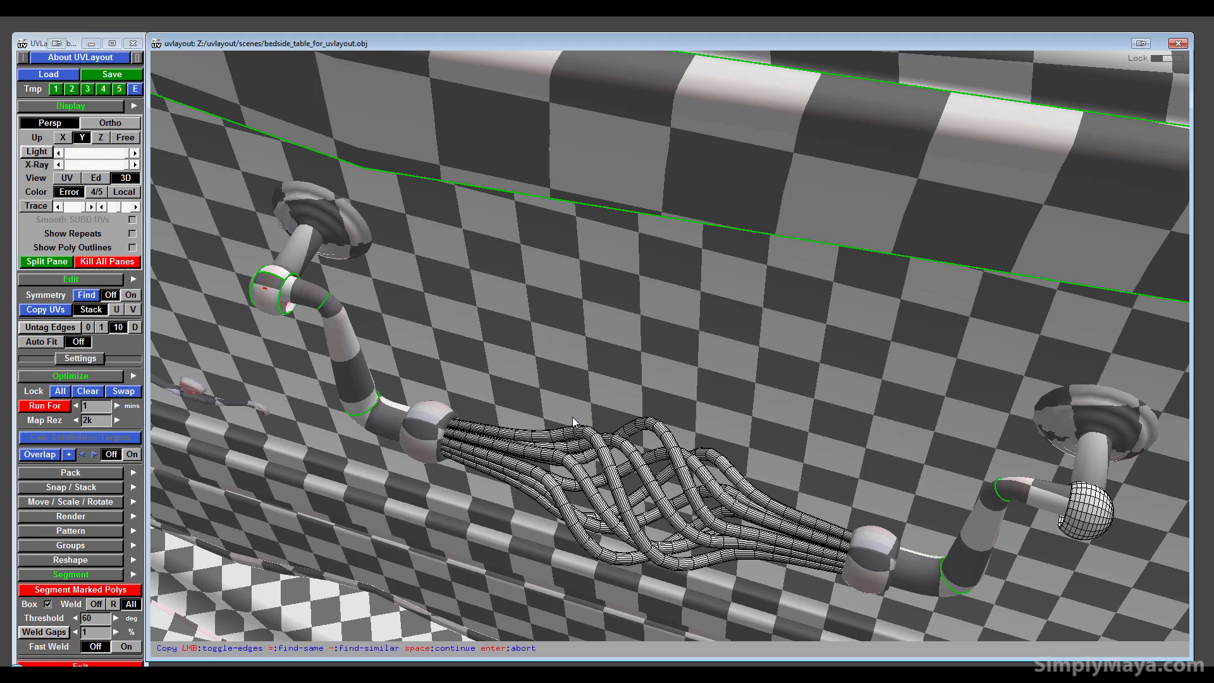
key(=)
key(space)
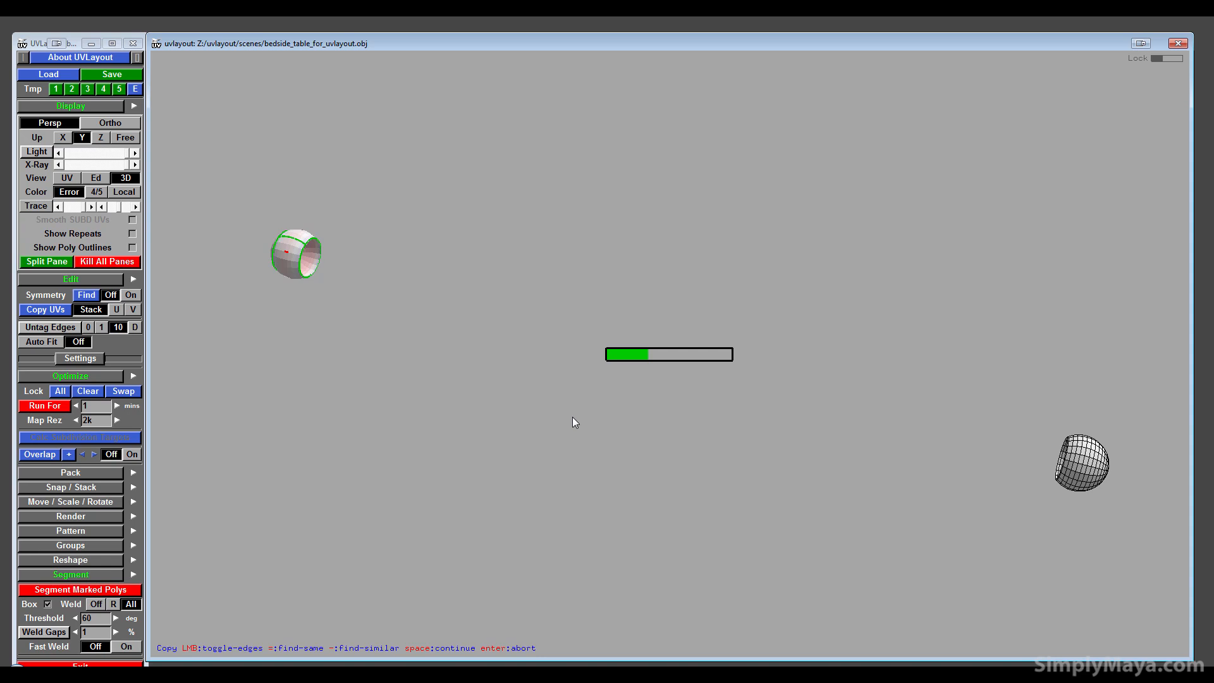
- Switch to the edit view and move one twisted wire of the handle's cage clear above the bundle
drag(520, 425, 703, 373)
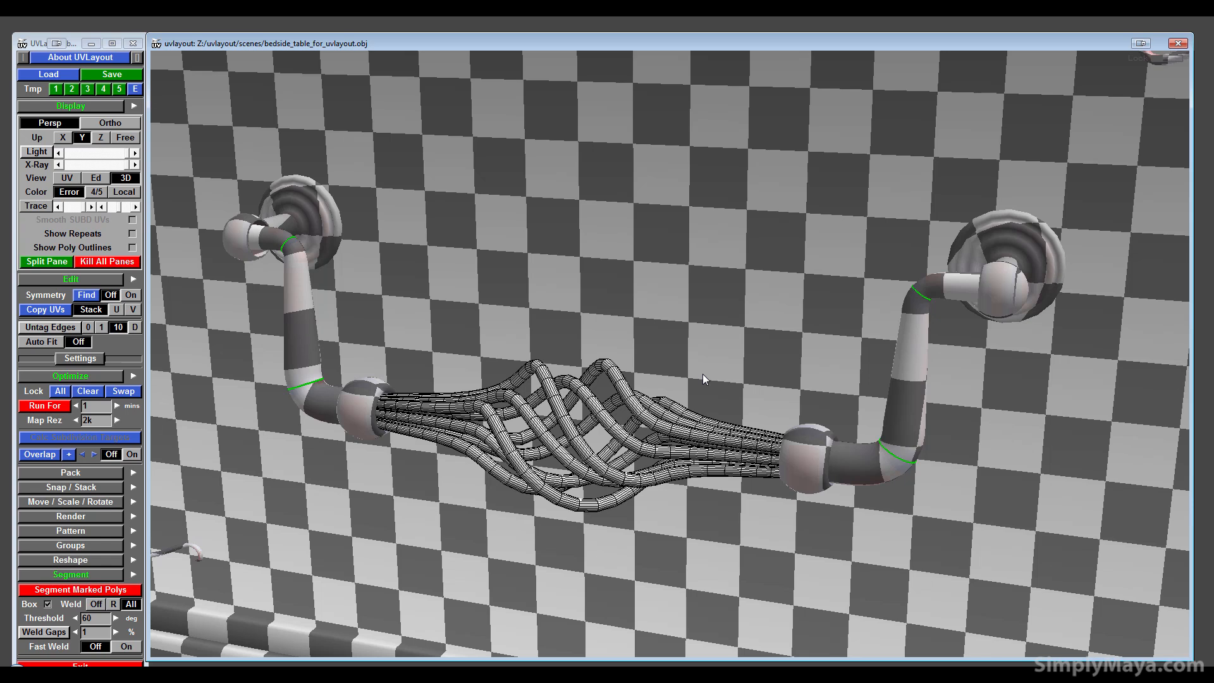
drag(704, 374, 795, 452)
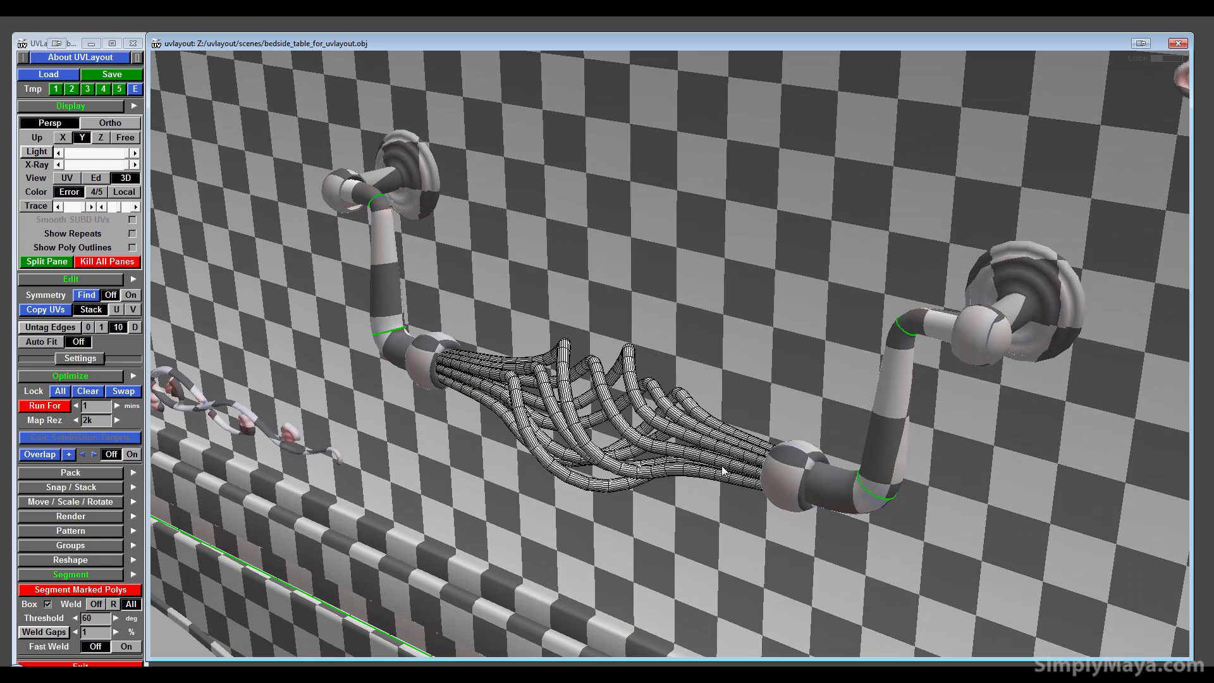
drag(723, 469, 752, 443)
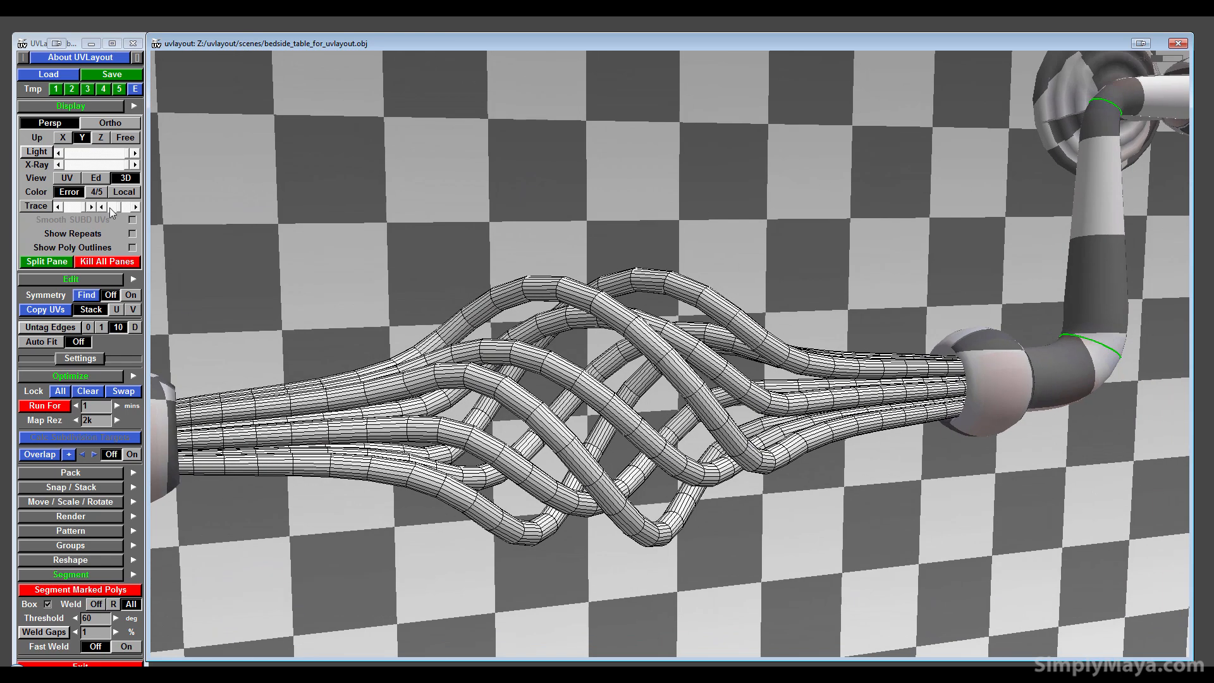
click(96, 178)
drag(466, 436, 700, 446)
middle_drag(470, 394, 525, 372)
drag(525, 372, 535, 362)
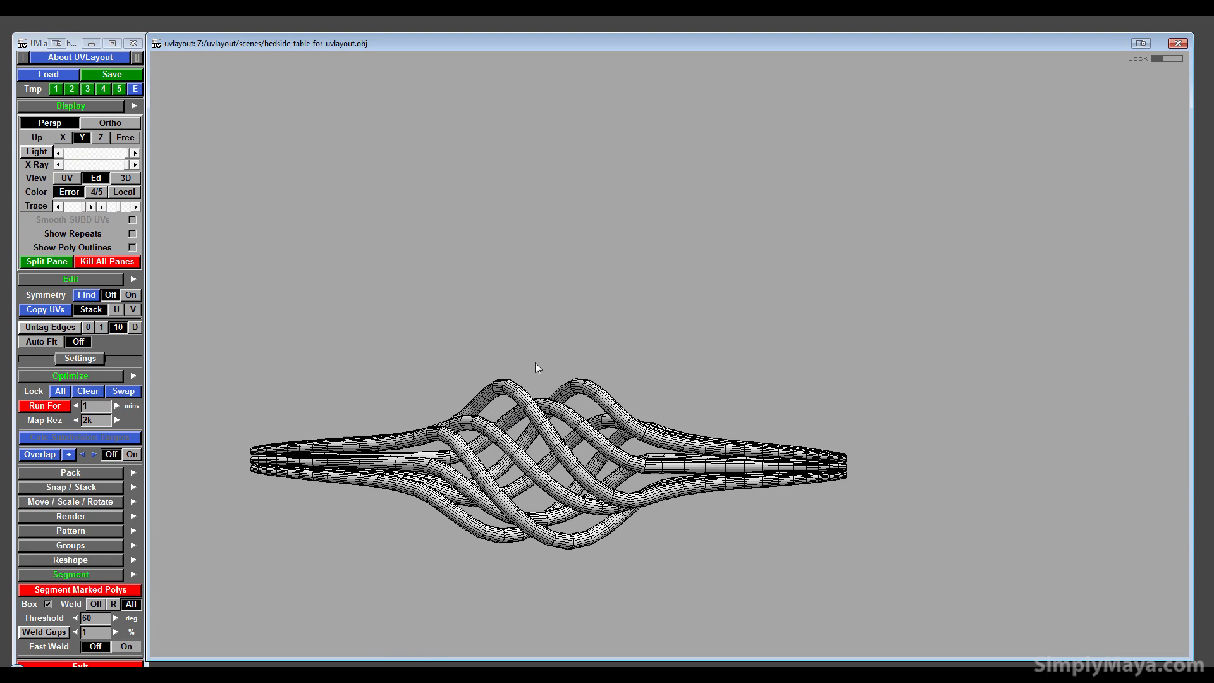
right_drag(543, 570, 598, 452)
middle_drag(615, 391, 602, 412)
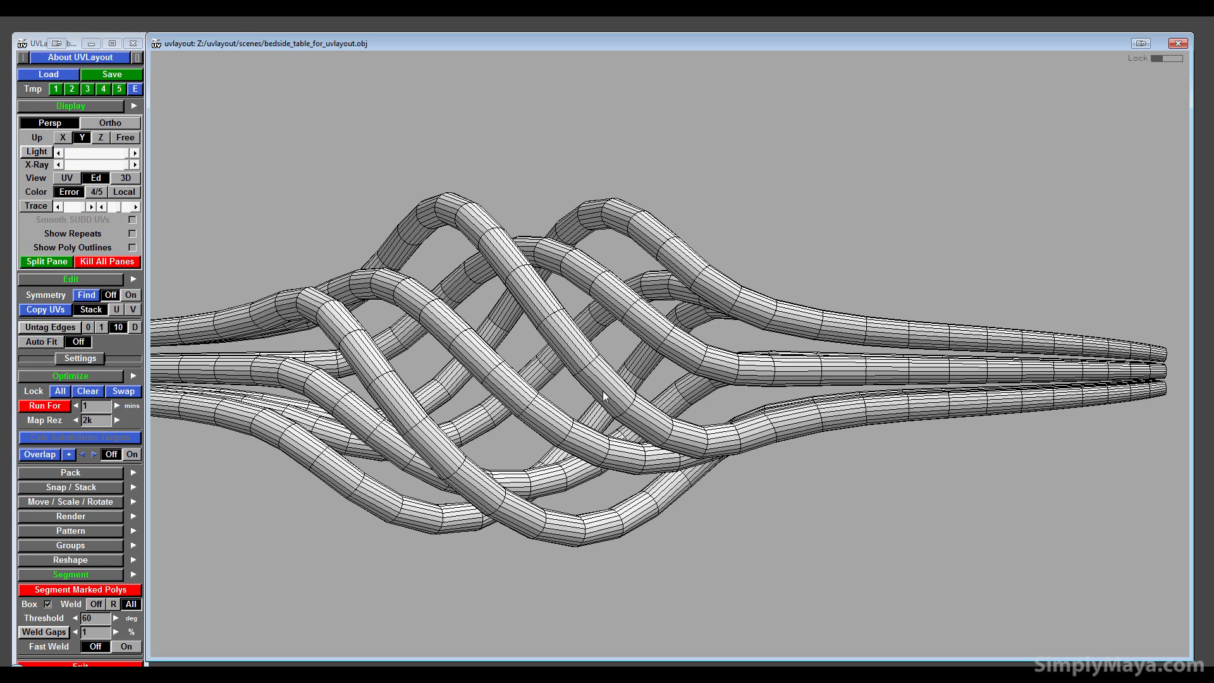
middle_drag(602, 397, 600, 33)
middle_drag(589, 302, 635, 533)
drag(635, 534, 276, 511)
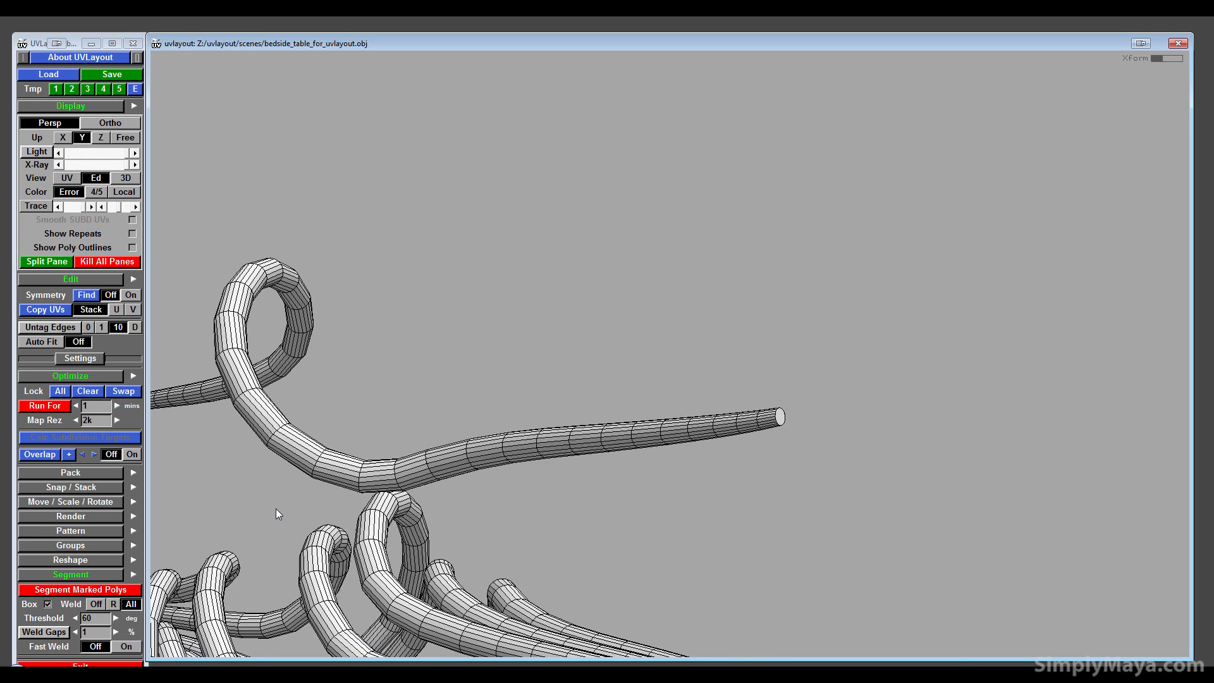
- Cut around both ends of the separated wire and detach its two circular end caps
scroll(779, 427, up, 4)
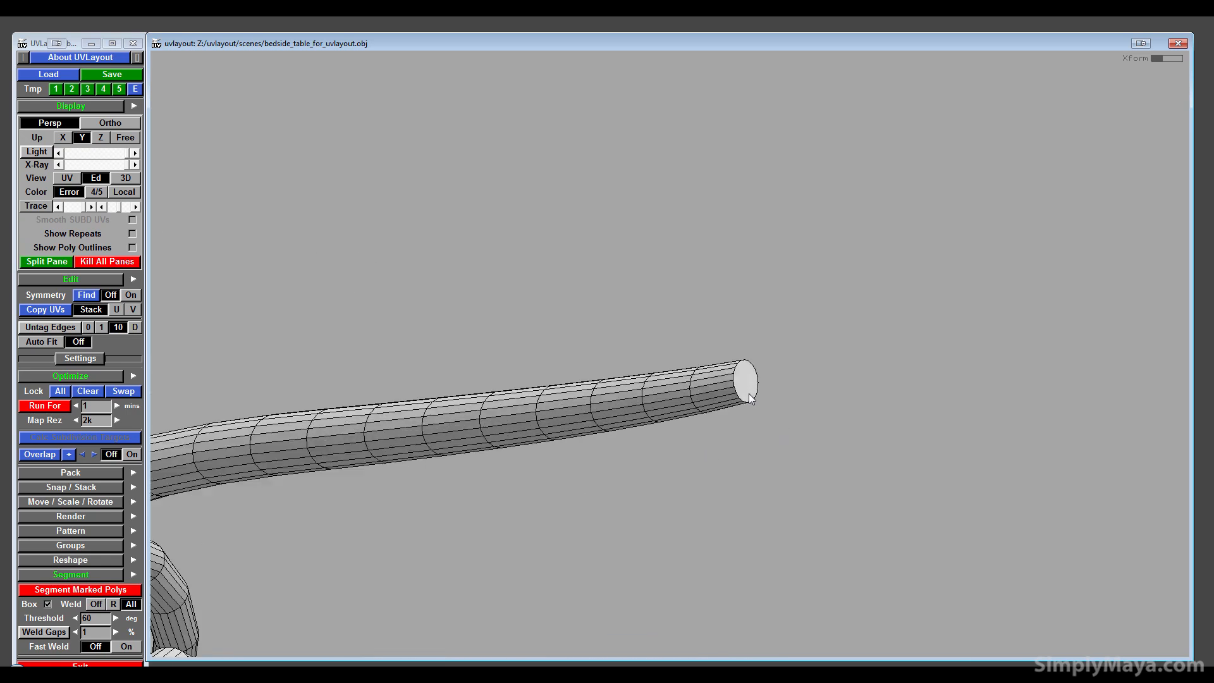
key(c)
drag(438, 502, 261, 512)
scroll(364, 465, up, 3)
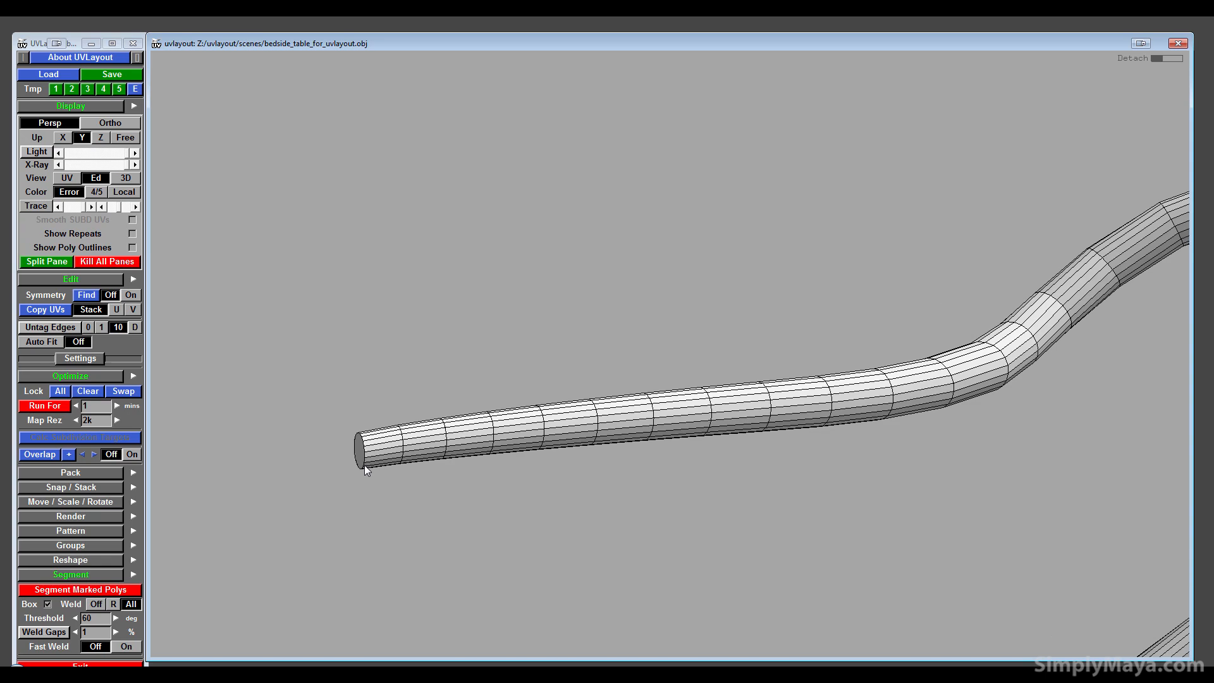
key(c)
key(Return)
- Mark a continuous lengthwise seam along the separated wire, following one edge line through its bends
drag(363, 461, 869, 470)
middle_drag(869, 471, 354, 631)
drag(355, 631, 573, 645)
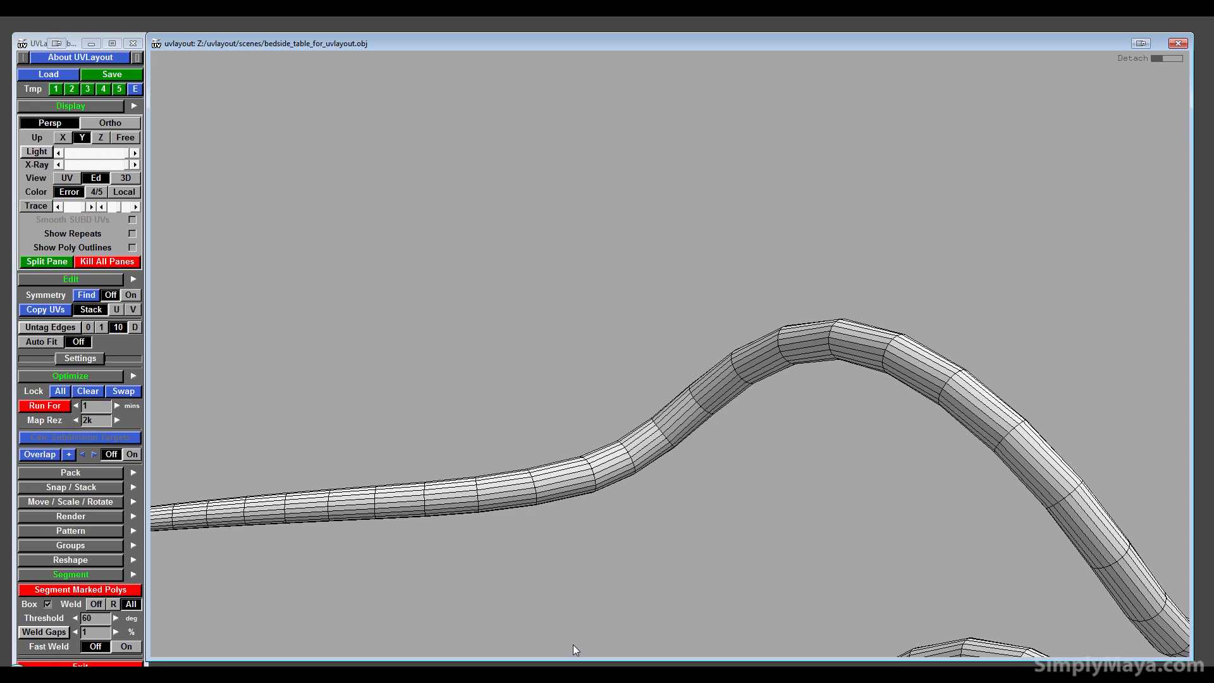
middle_drag(573, 644, 412, 468)
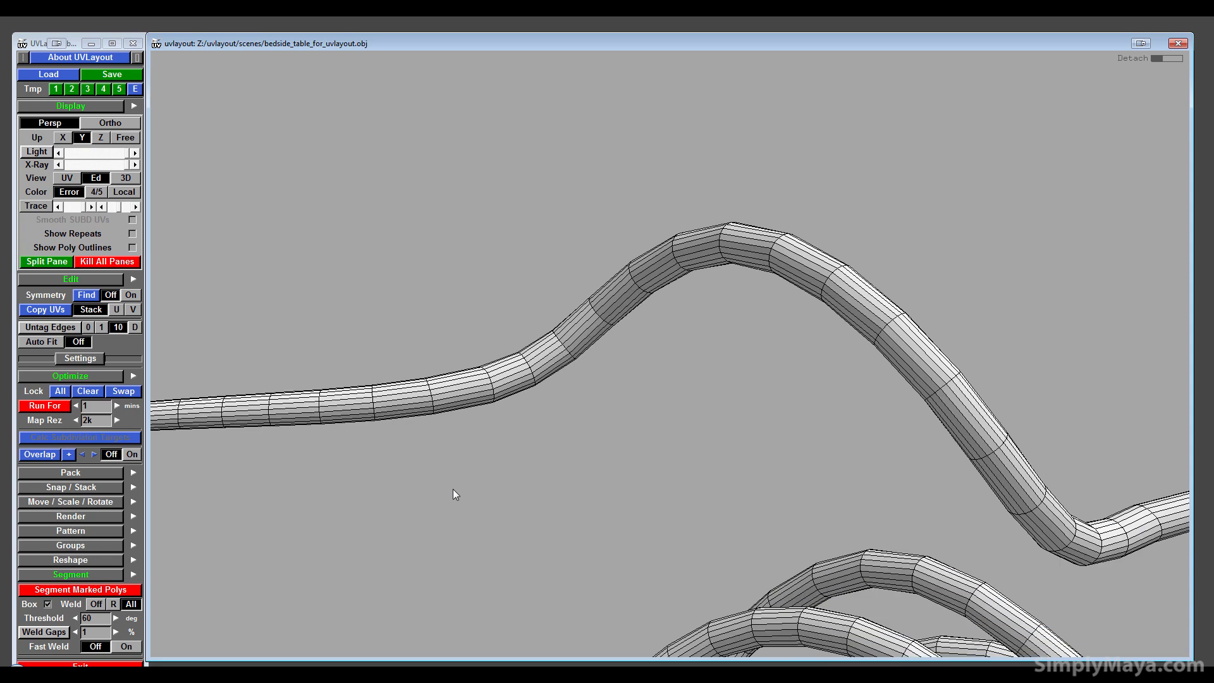
middle_drag(708, 595, 400, 370)
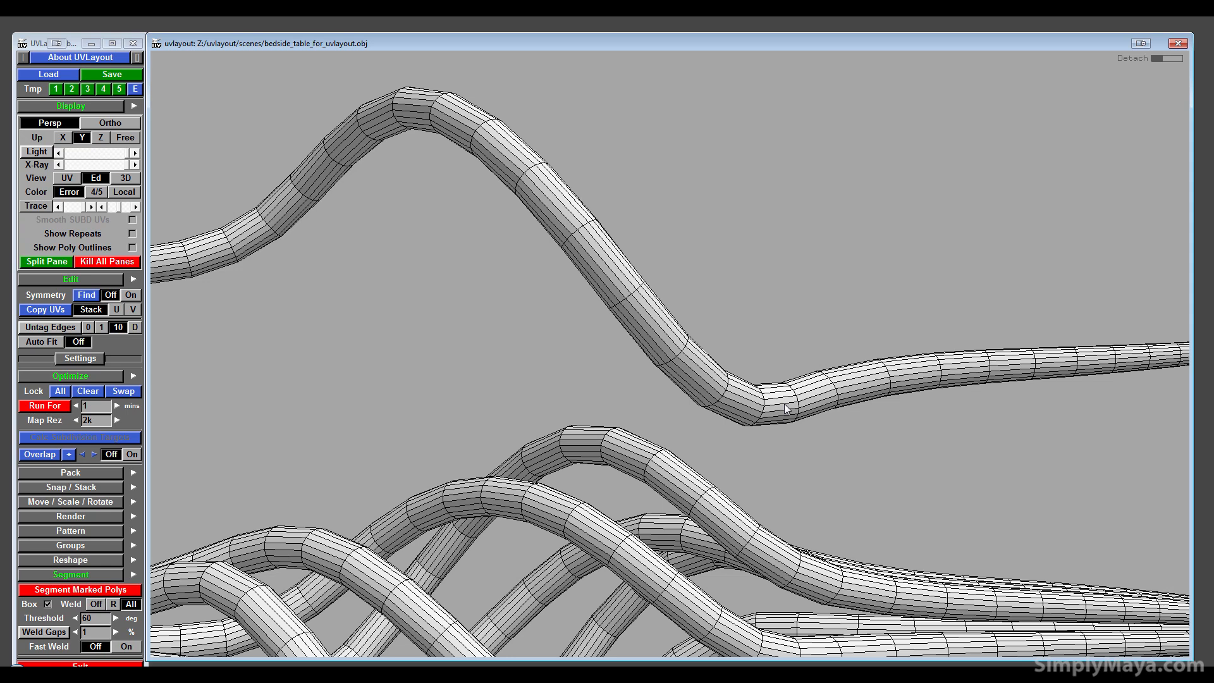
key(c)
right_drag(786, 406, 569, 489)
middle_drag(569, 488, 741, 643)
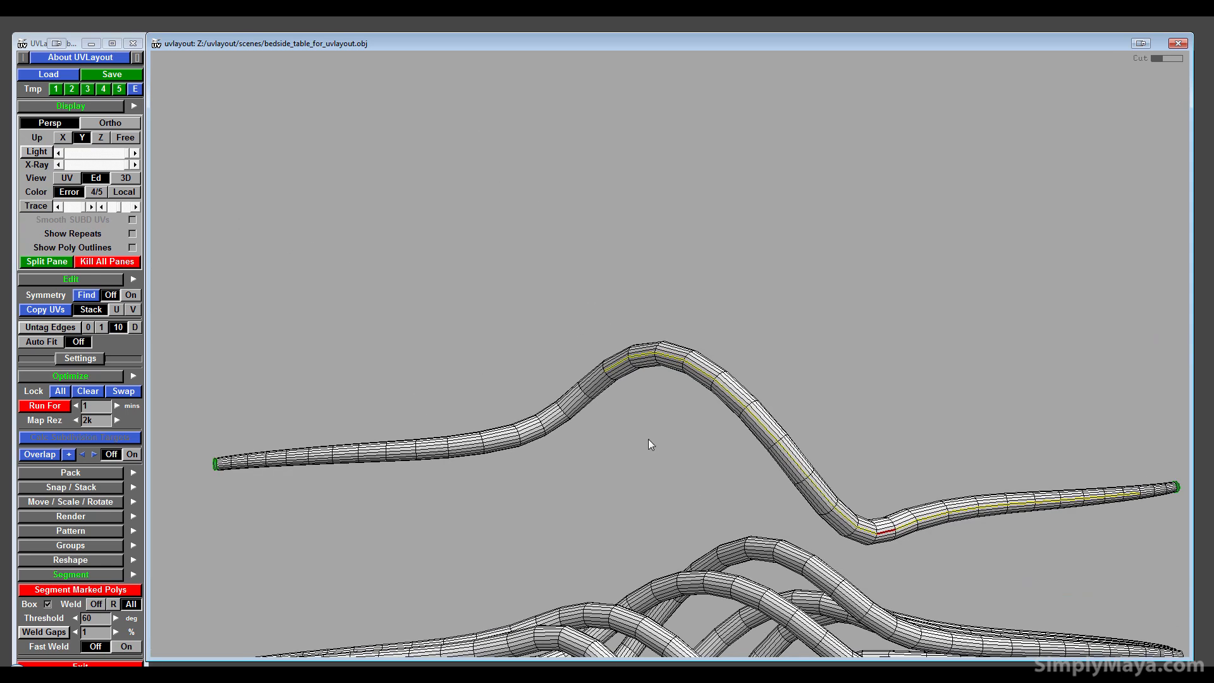
key(c)
right_drag(616, 550, 879, 523)
middle_drag(646, 435, 783, 339)
key(c)
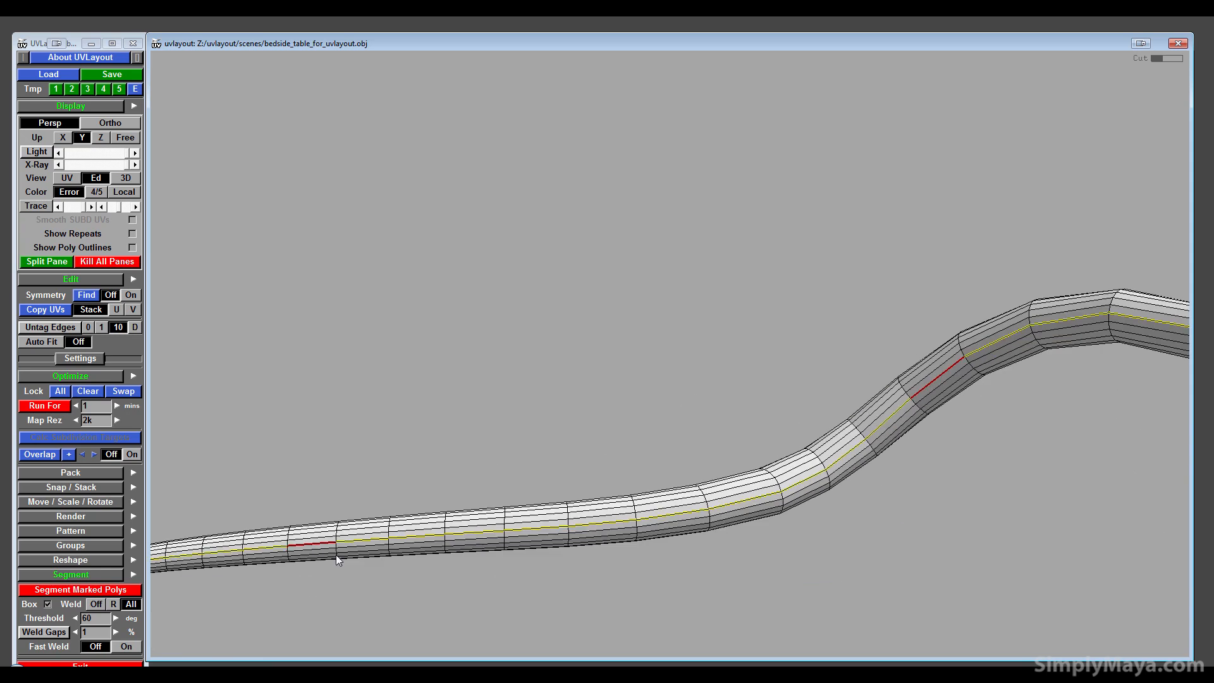
- Extend the wire's lengthwise seam to its end and split the tube open along it
mouse_move(513, 581)
middle_down()
mouse_move(631, 558)
mouse_move(434, 562)
middle_up()
middle_drag(798, 225, 365, 210)
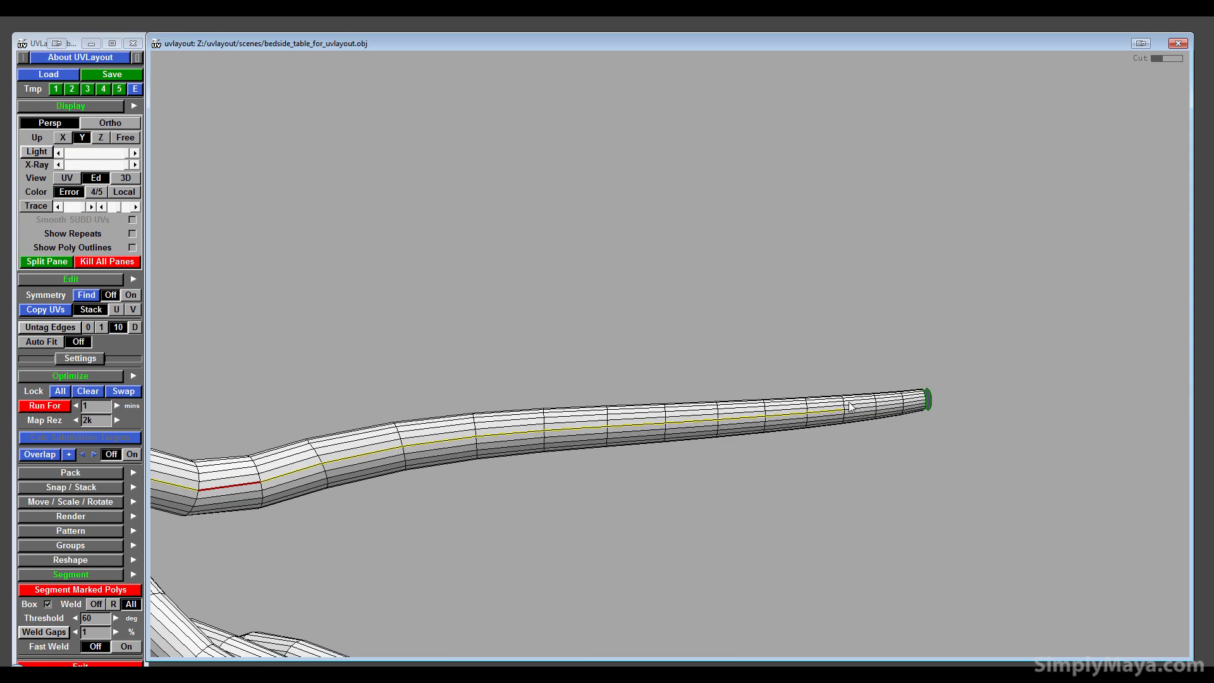
key(c)
right_drag(783, 450, 637, 549)
middle_drag(637, 549, 857, 651)
right_drag(633, 525, 501, 428)
key(shift+s)
middle_drag(501, 432, 497, 506)
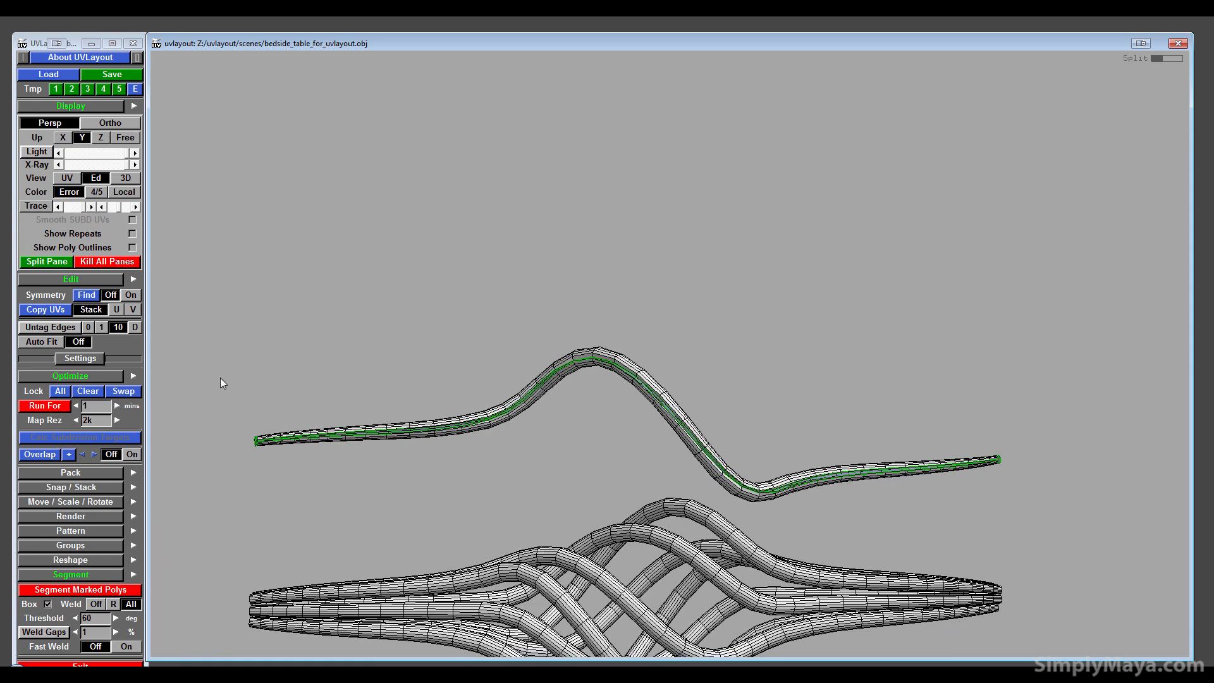
- Box-select the split wire with its end caps, drop them into the UV layout and show them in the UV view
key(equal)
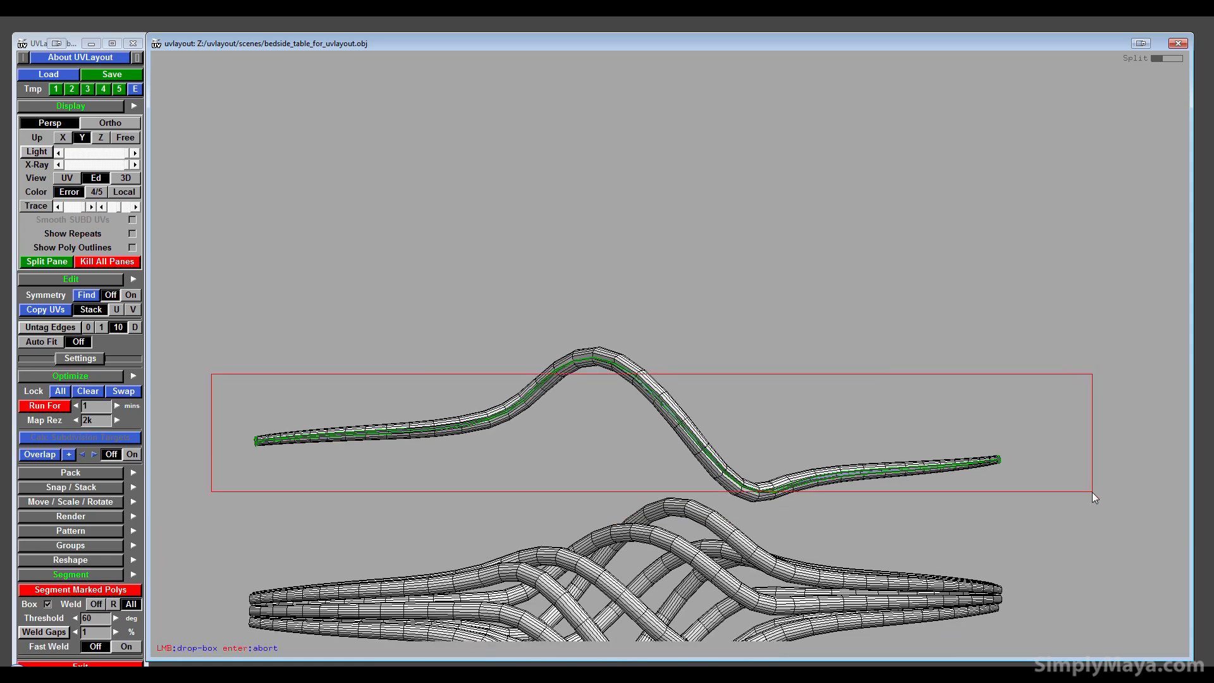
click(1092, 492)
right_drag(405, 469, 472, 475)
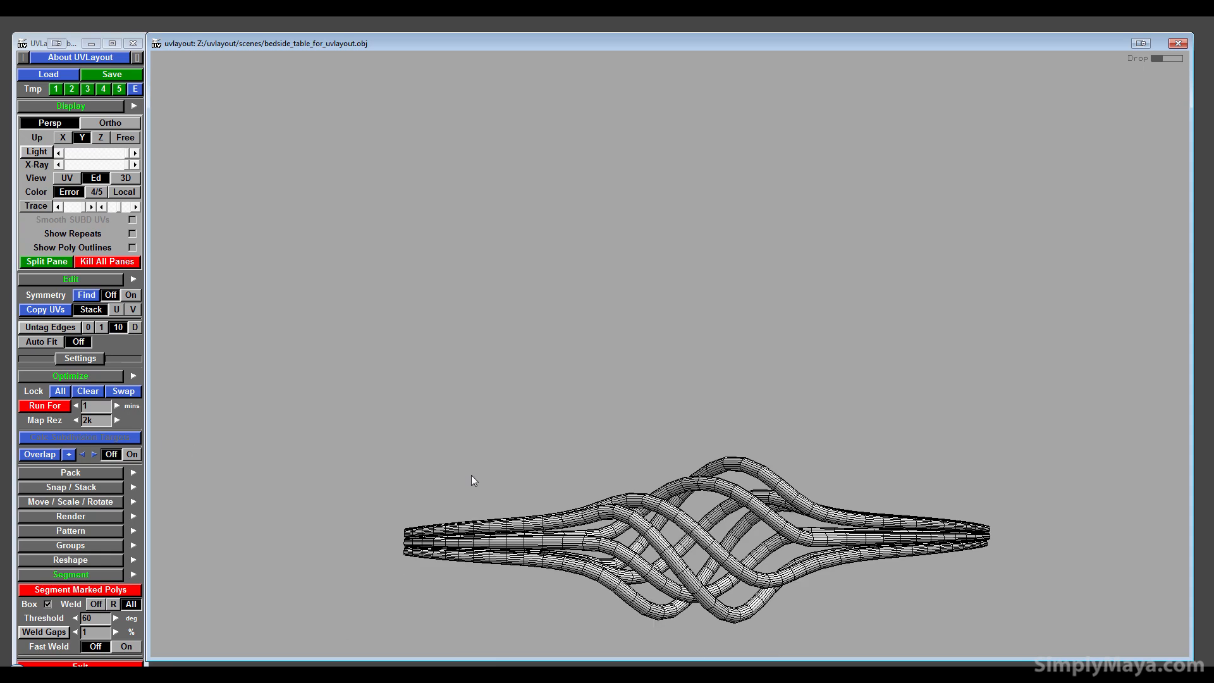
drag(472, 475, 437, 473)
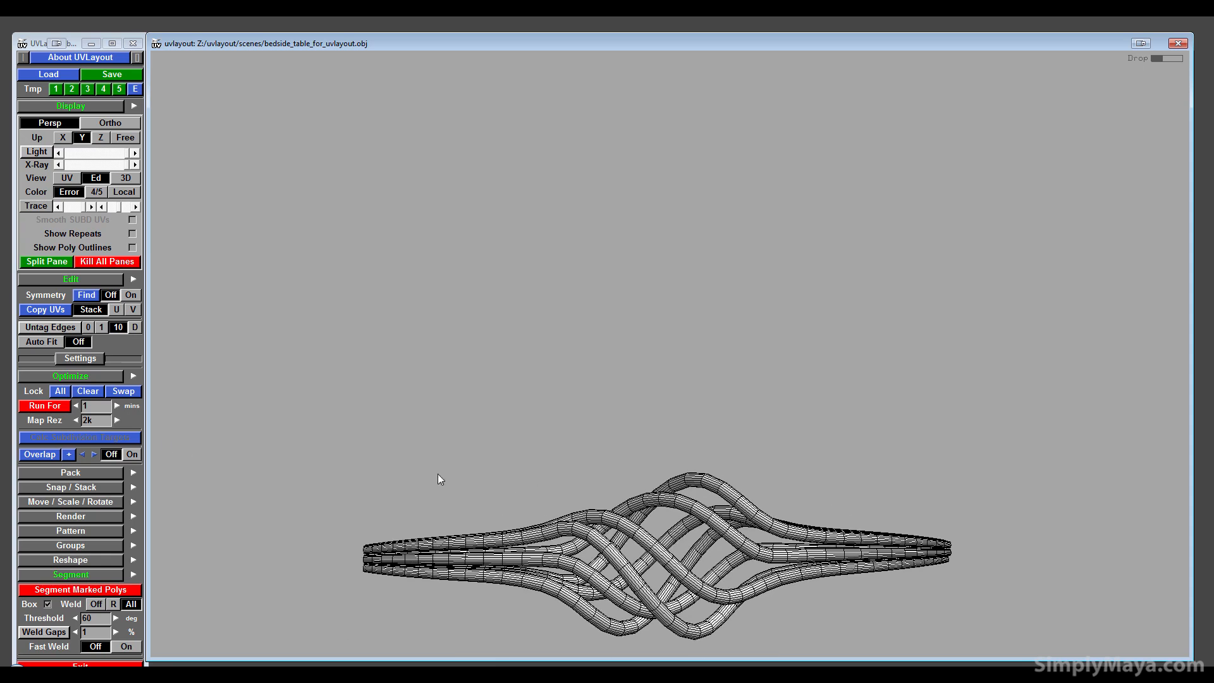
click(69, 178)
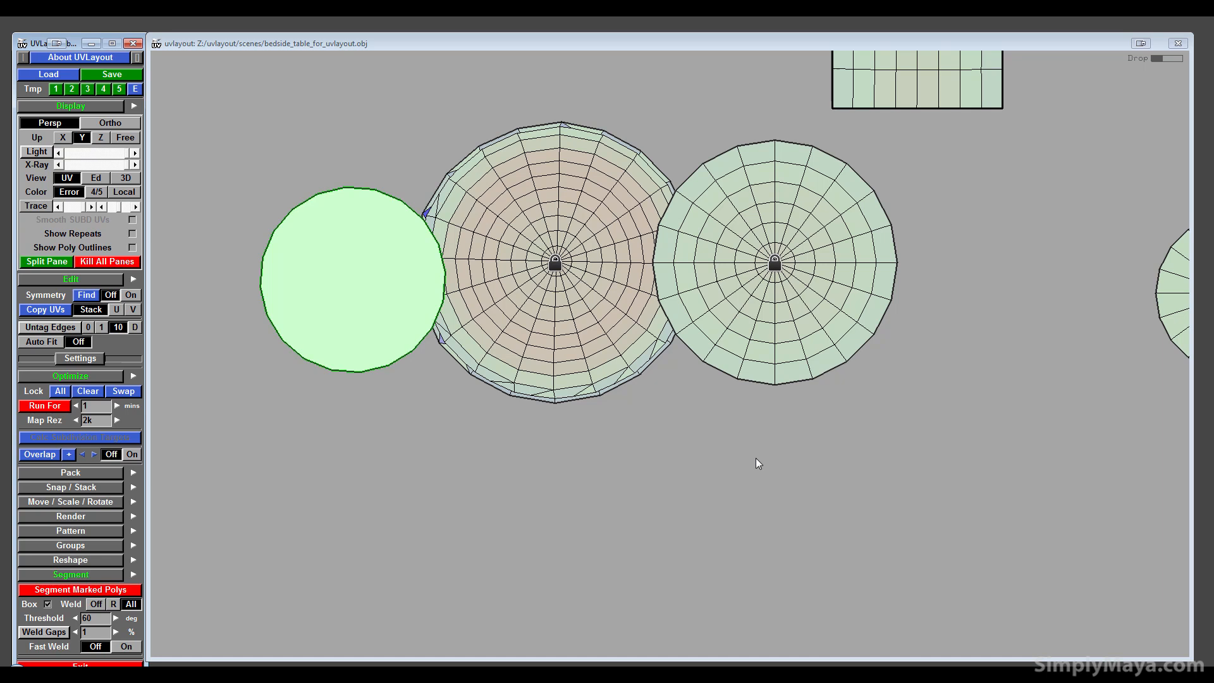
scroll(754, 458, down, 5)
middle_drag(968, 284, 647, 427)
scroll(639, 446, down, 5)
middle_drag(459, 437, 272, 499)
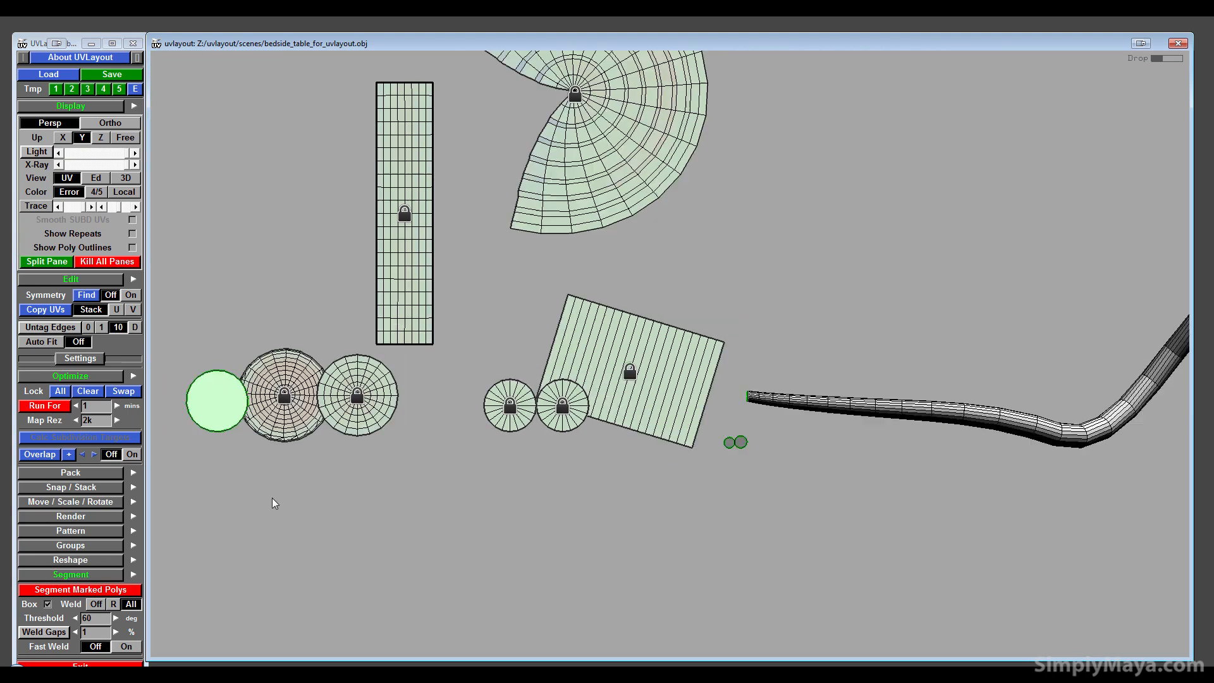
- Flatten the split wire's shell and its two small circular end caps in the UV layout
middle_drag(647, 472, 272, 498)
key(f)
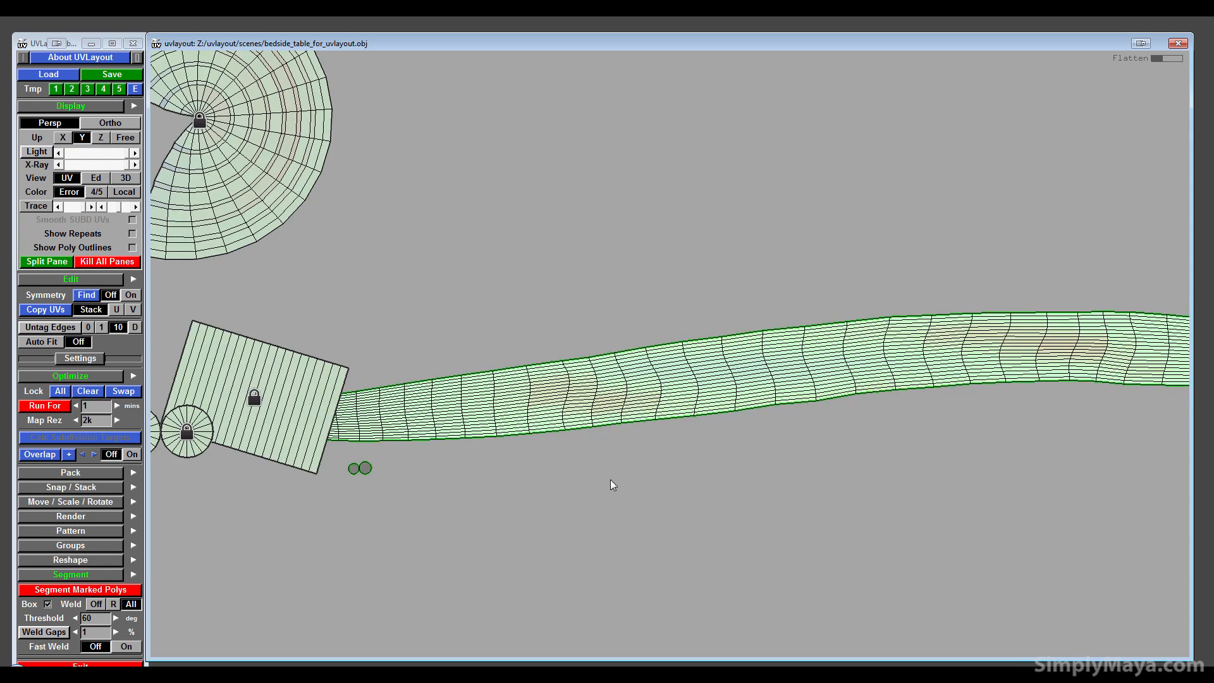
drag(344, 456, 399, 483)
key(shift+f)
drag(342, 457, 410, 492)
- Run a continuous flatten on the wire's long UV shell to even out its distortion, and stop it
right_drag(409, 488, 587, 518)
middle_drag(587, 517, 396, 477)
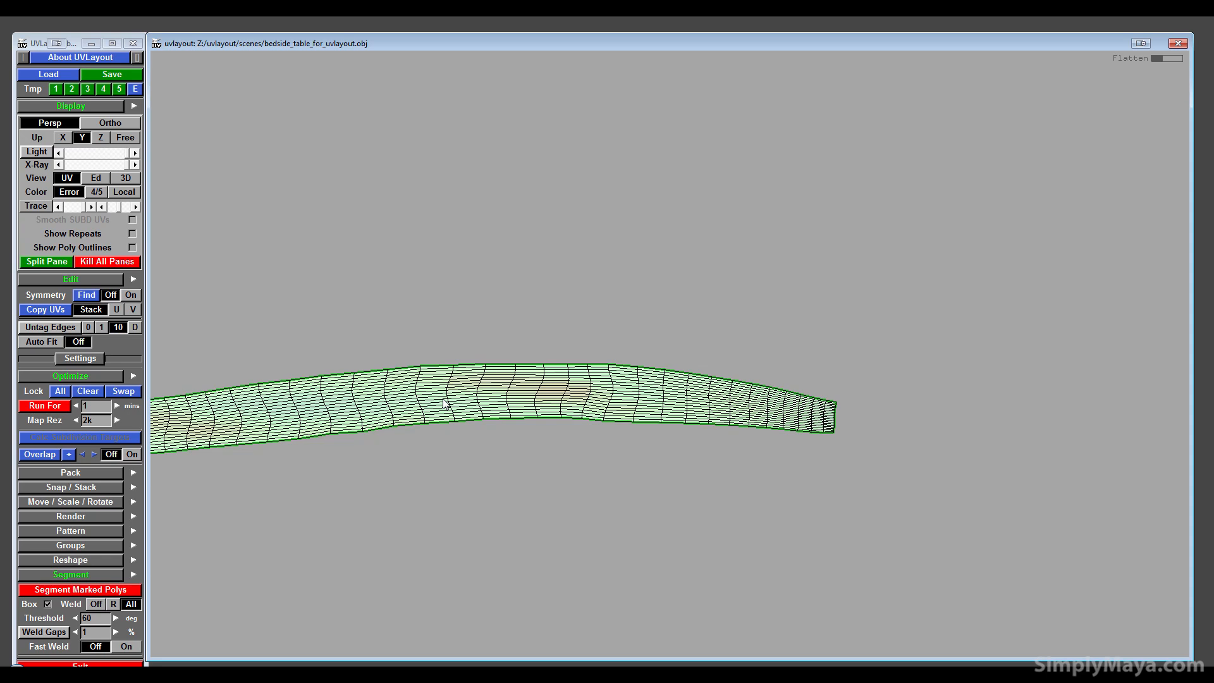
key(f)
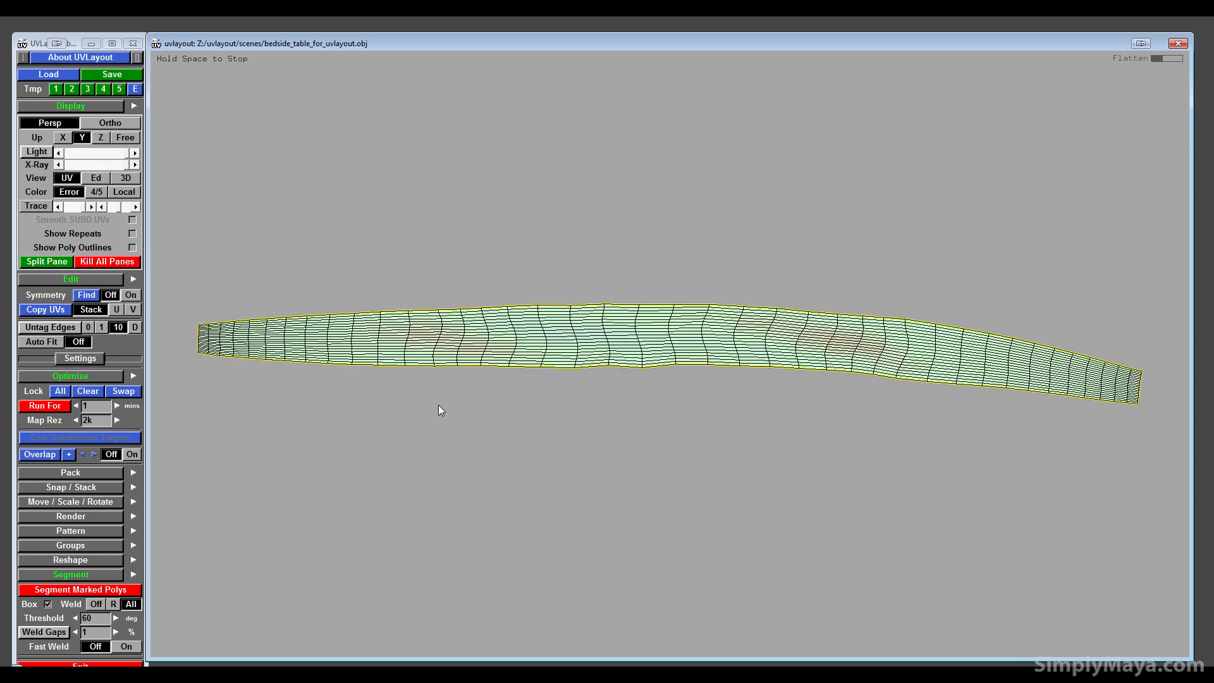
key(space)
right_drag(439, 405, 484, 364)
middle_drag(483, 364, 524, 319)
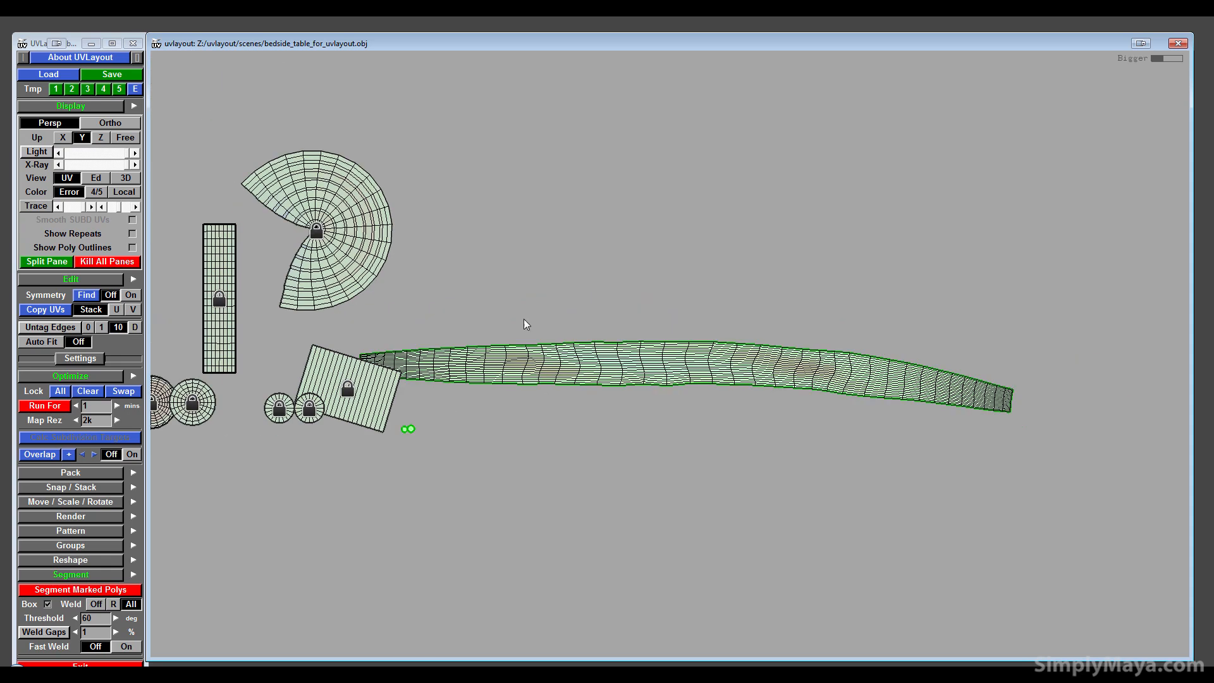
- Show the handle in 3D and copy the flattened wire's UVs to the identical wires, using one of its lengthwise edges for the match
middle_drag(480, 361, 544, 359)
right_drag(544, 359, 506, 329)
middle_drag(341, 237, 344, 247)
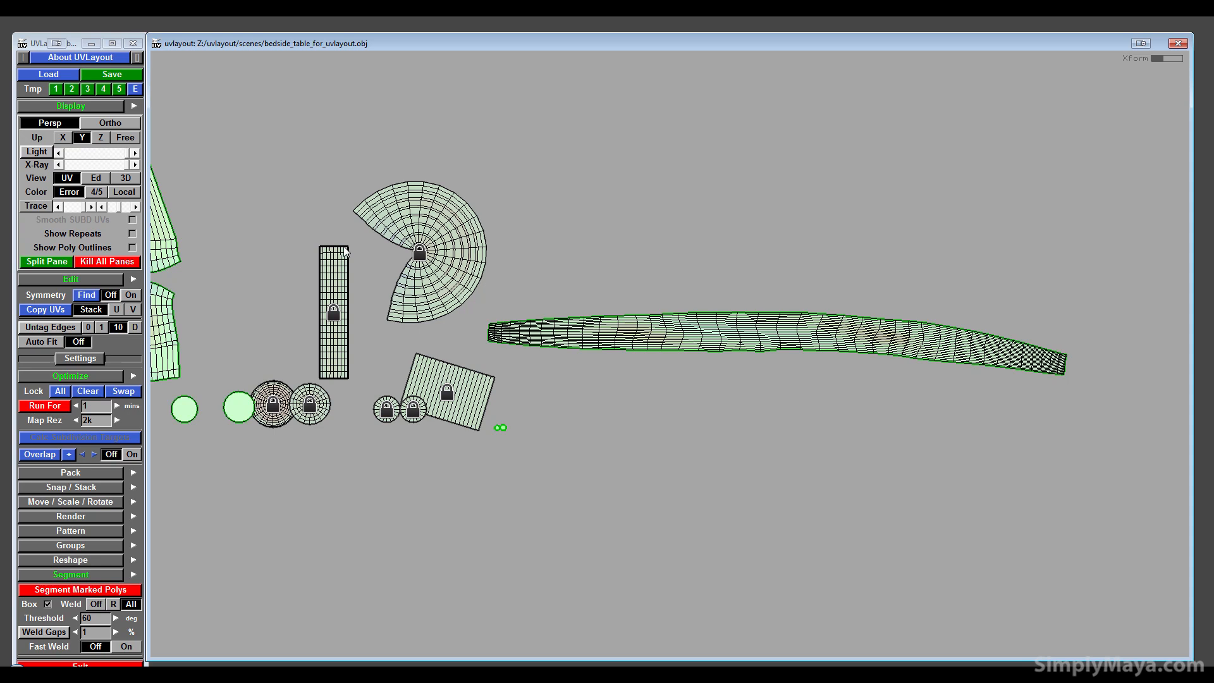
click(122, 178)
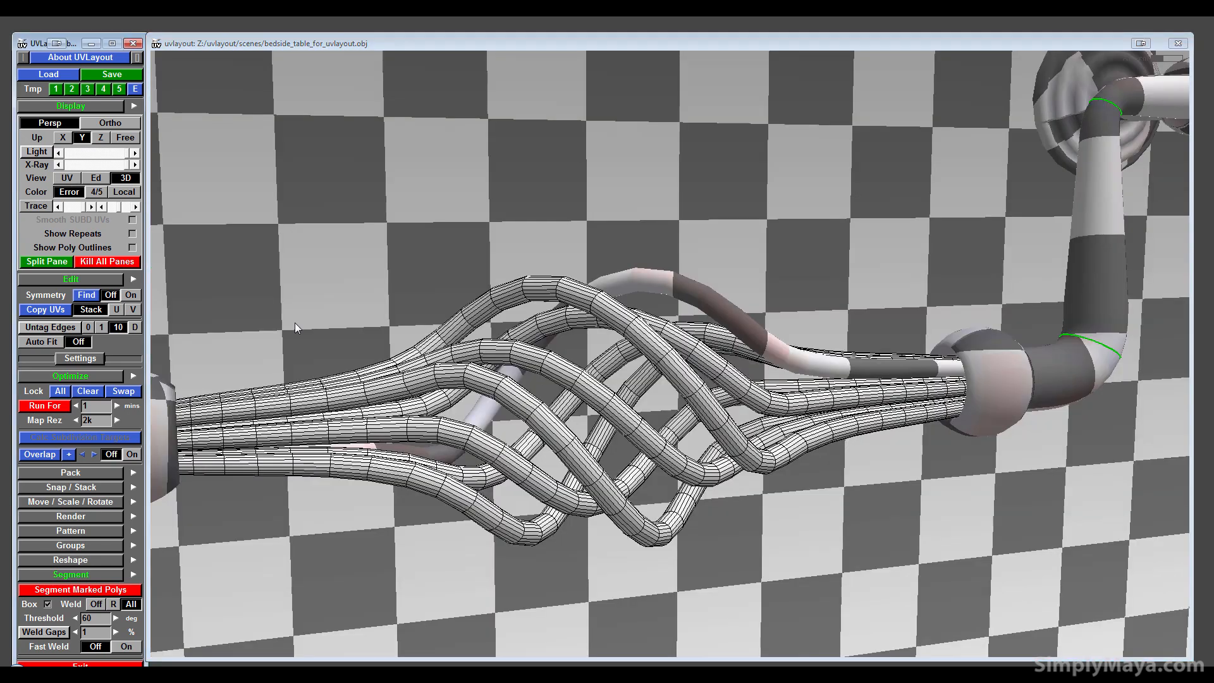
drag(294, 322, 266, 443)
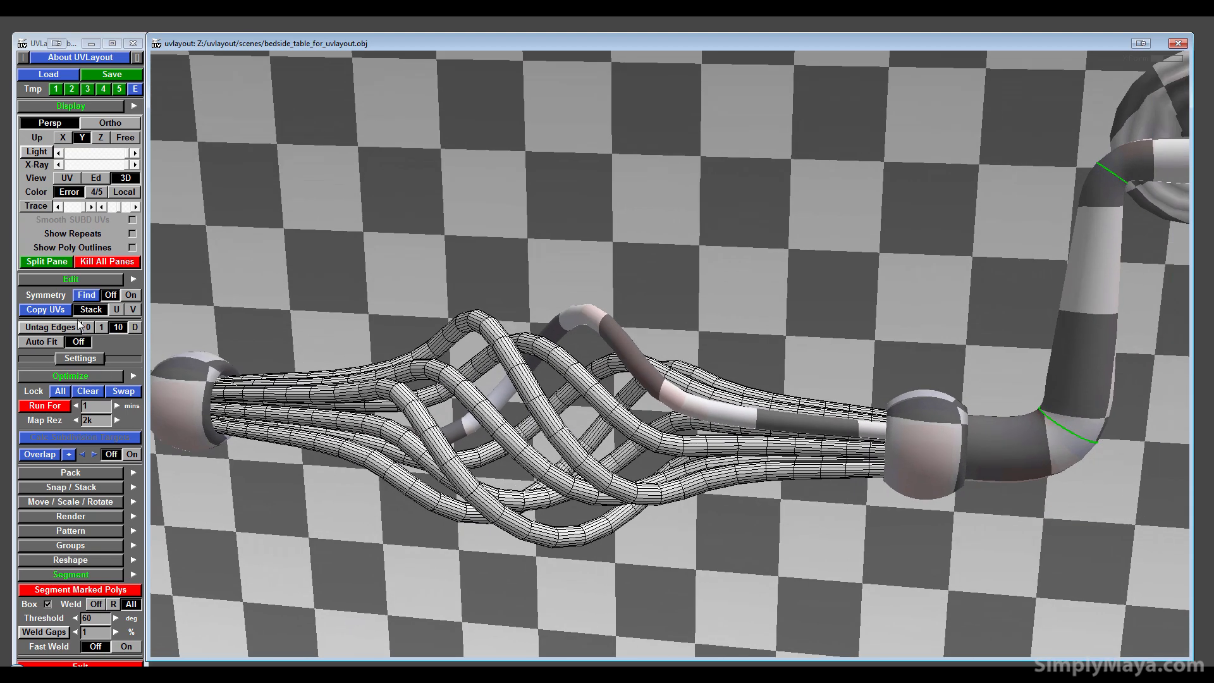
click(55, 309)
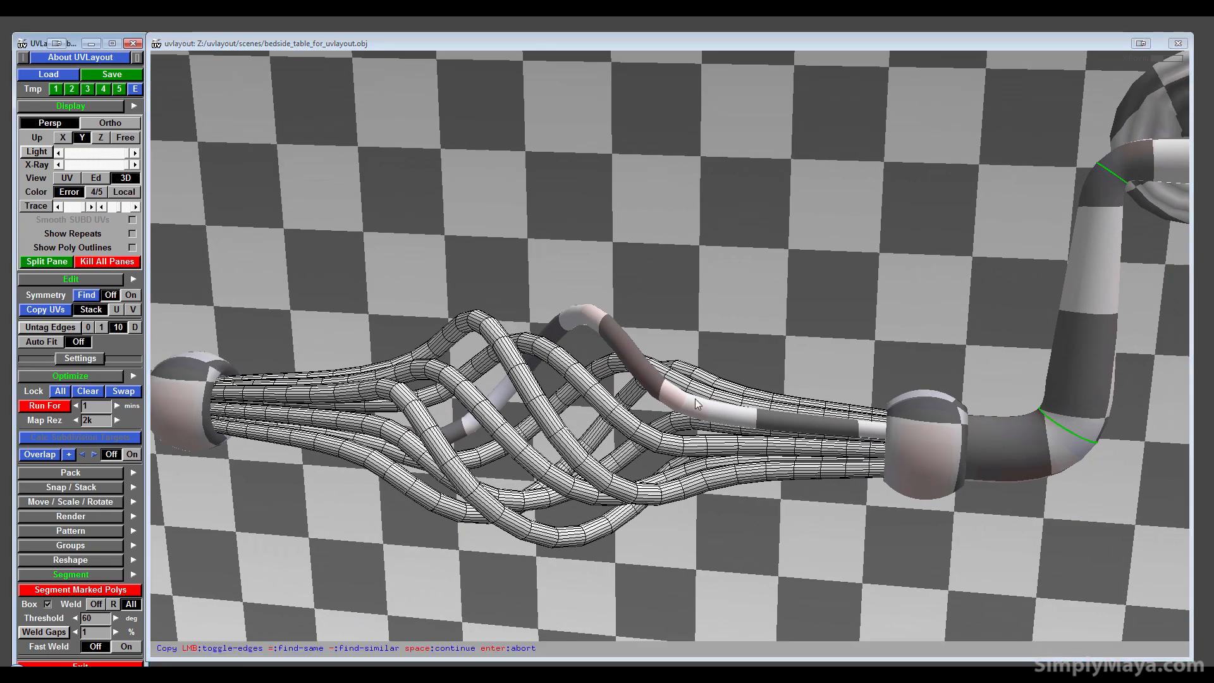
click(663, 396)
key(equal)
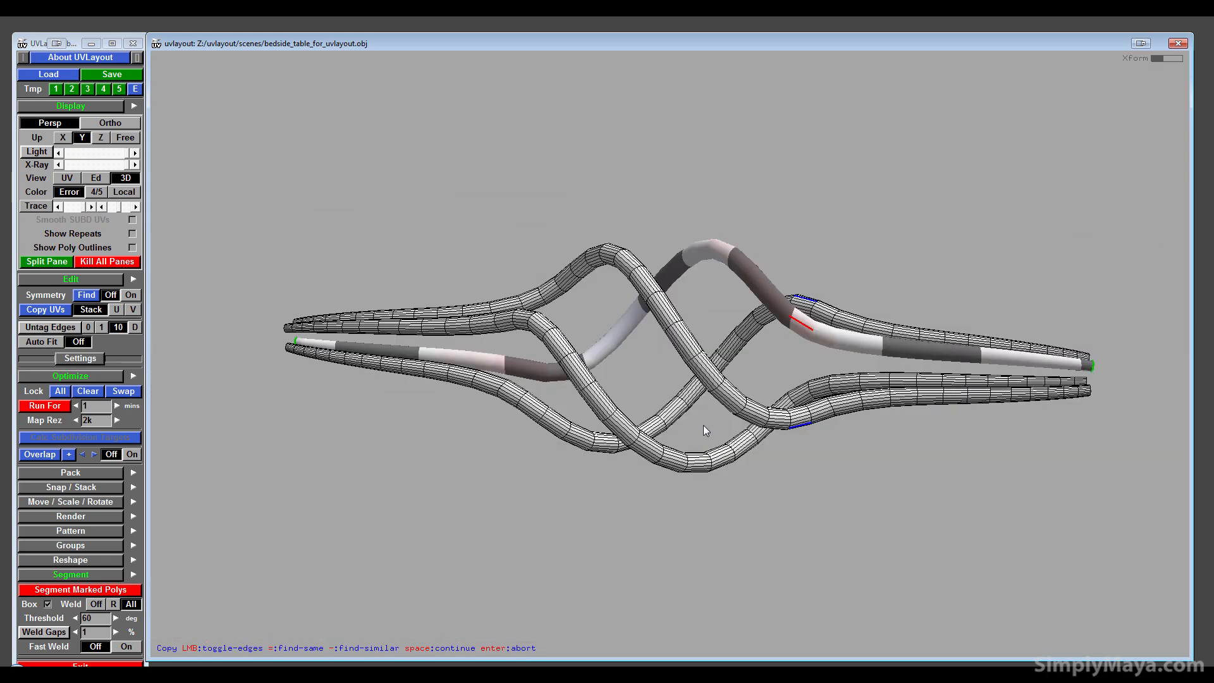
mouse_move(703, 425)
mouse_down()
mouse_move(681, 433)
mouse_move(698, 407)
mouse_up()
key(space)
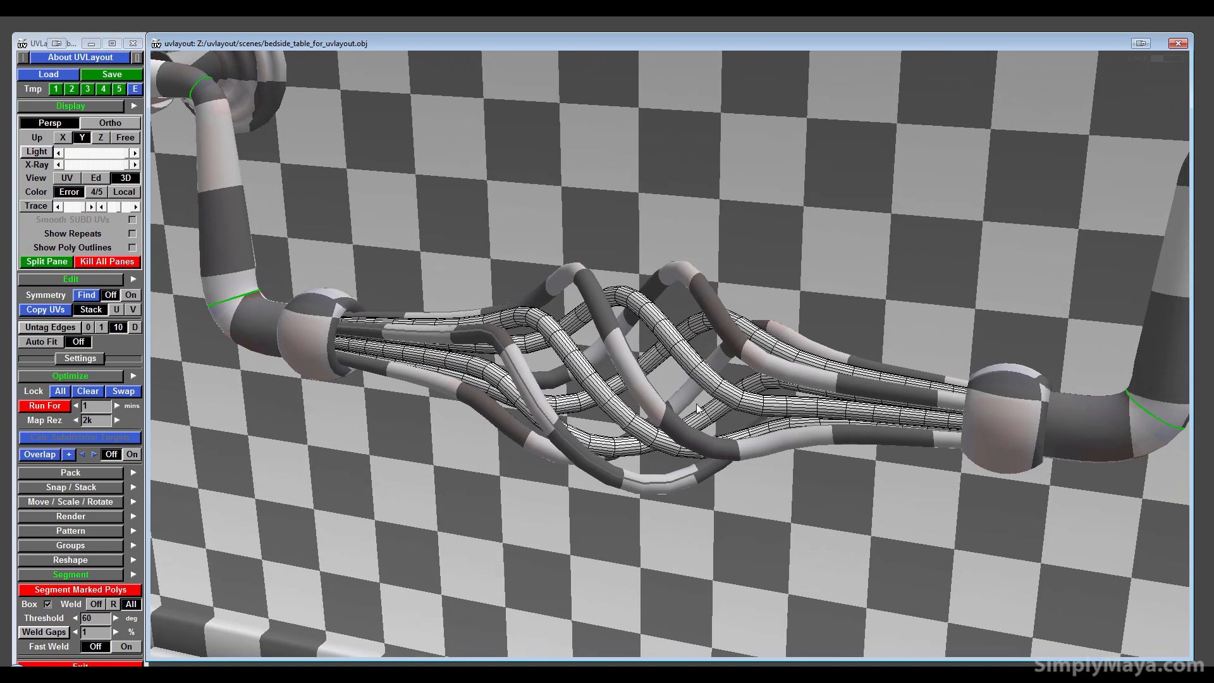
middle_drag(819, 418, 699, 417)
right_drag(863, 473, 779, 492)
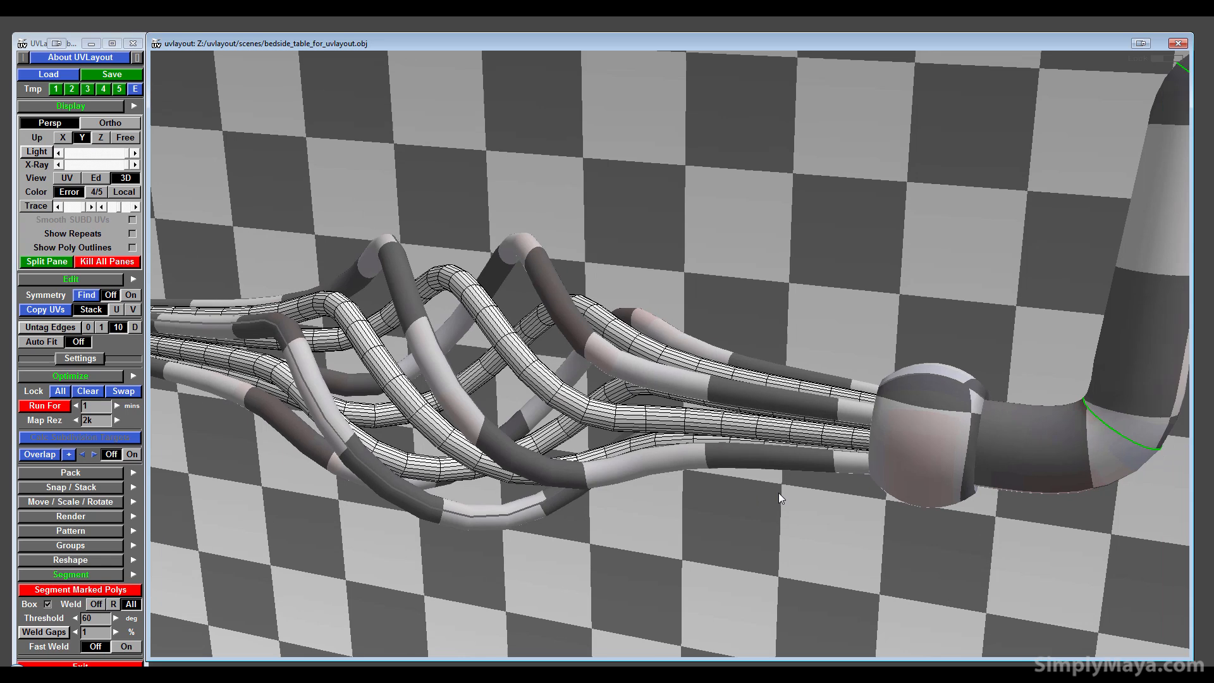
middle_drag(779, 492, 778, 492)
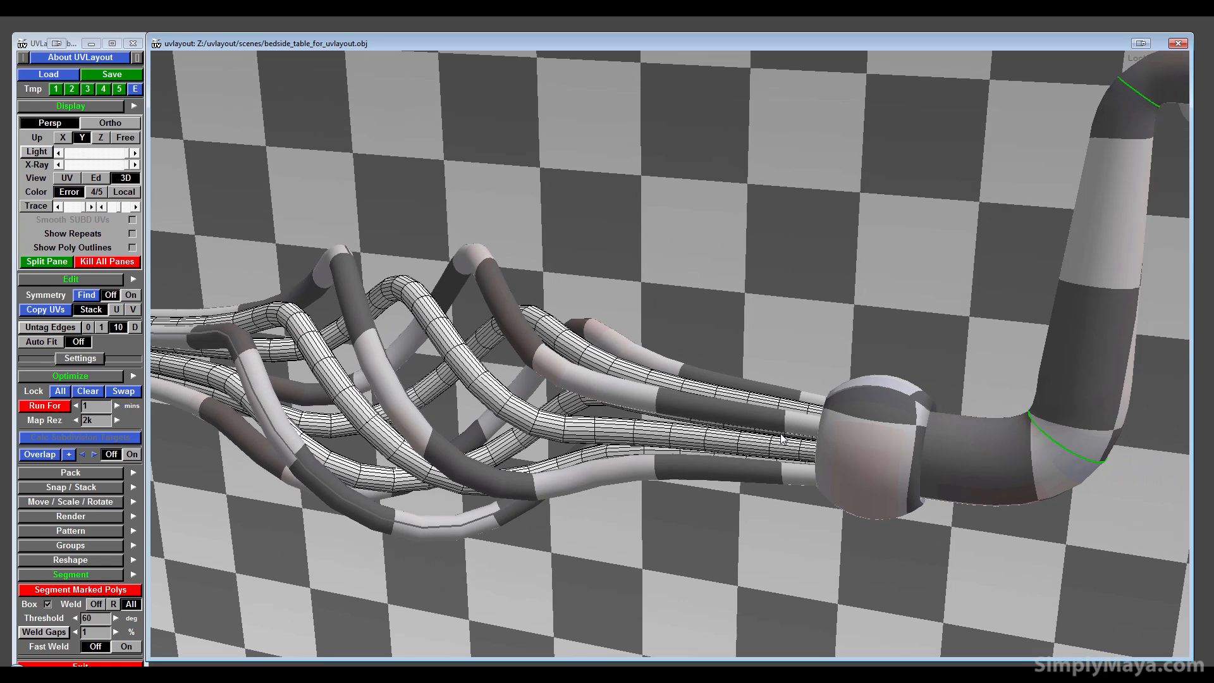
click(56, 310)
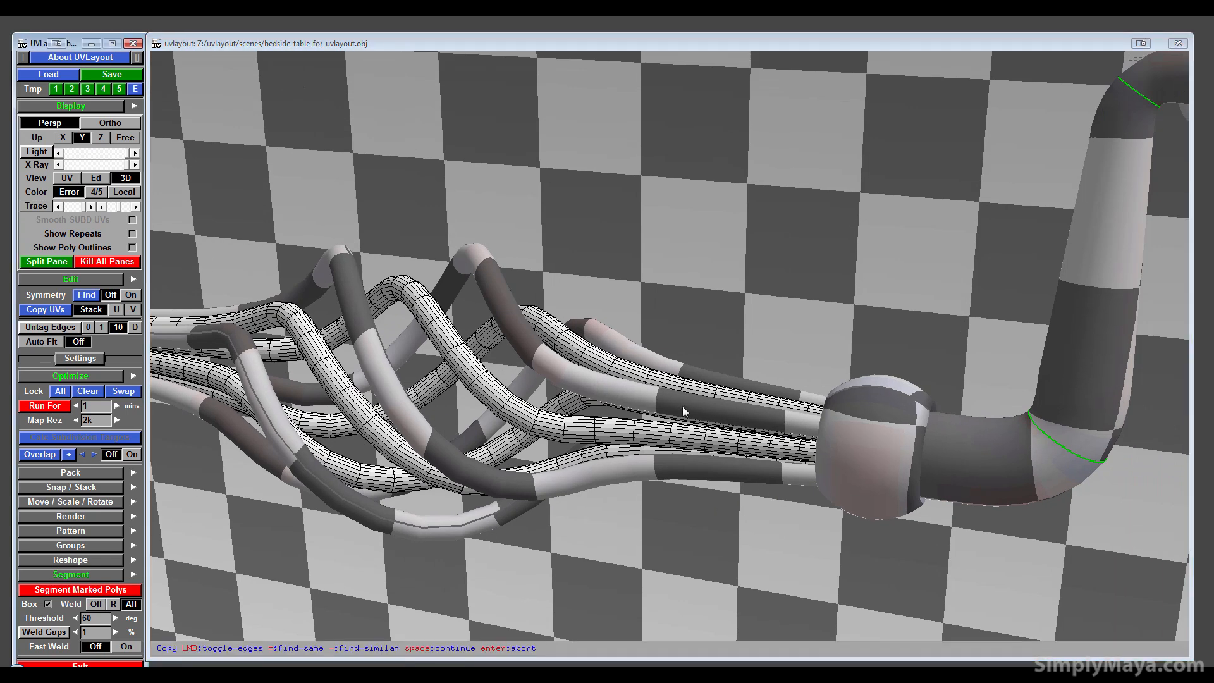
click(726, 444)
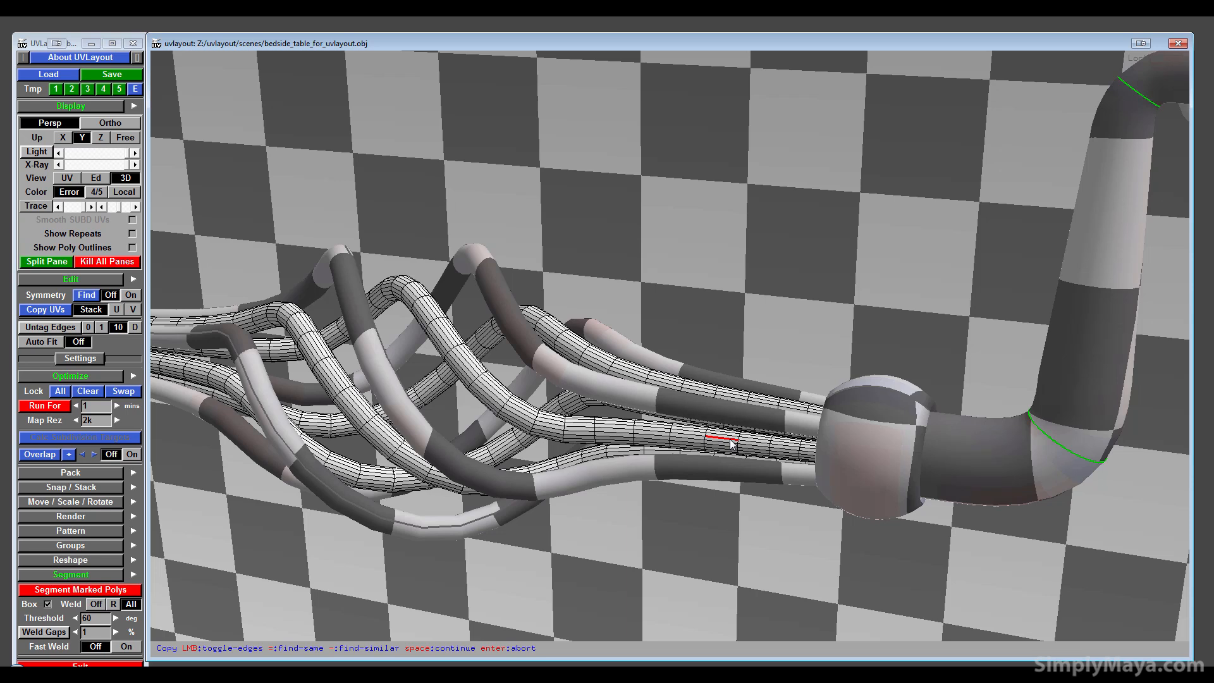
key(Return)
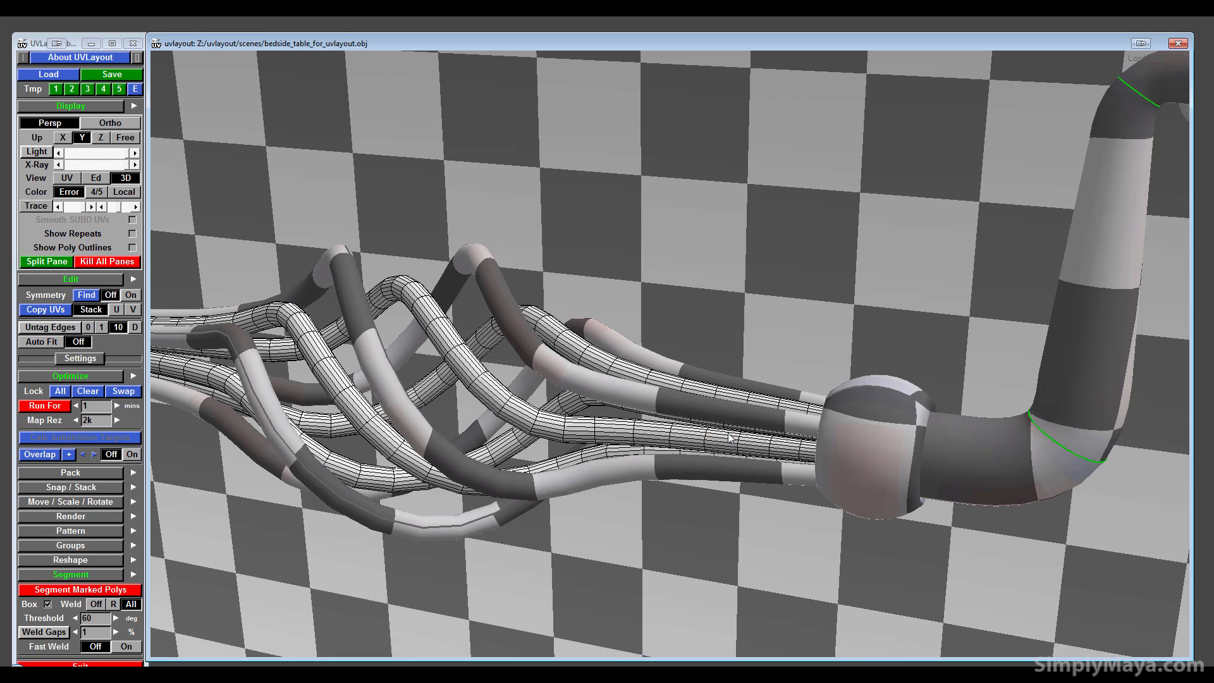
- Try to copy the finished wire's UVs to the neighbouring unmapped wire by marking a corresponding lengthwise edge on each
click(41, 310)
click(753, 414)
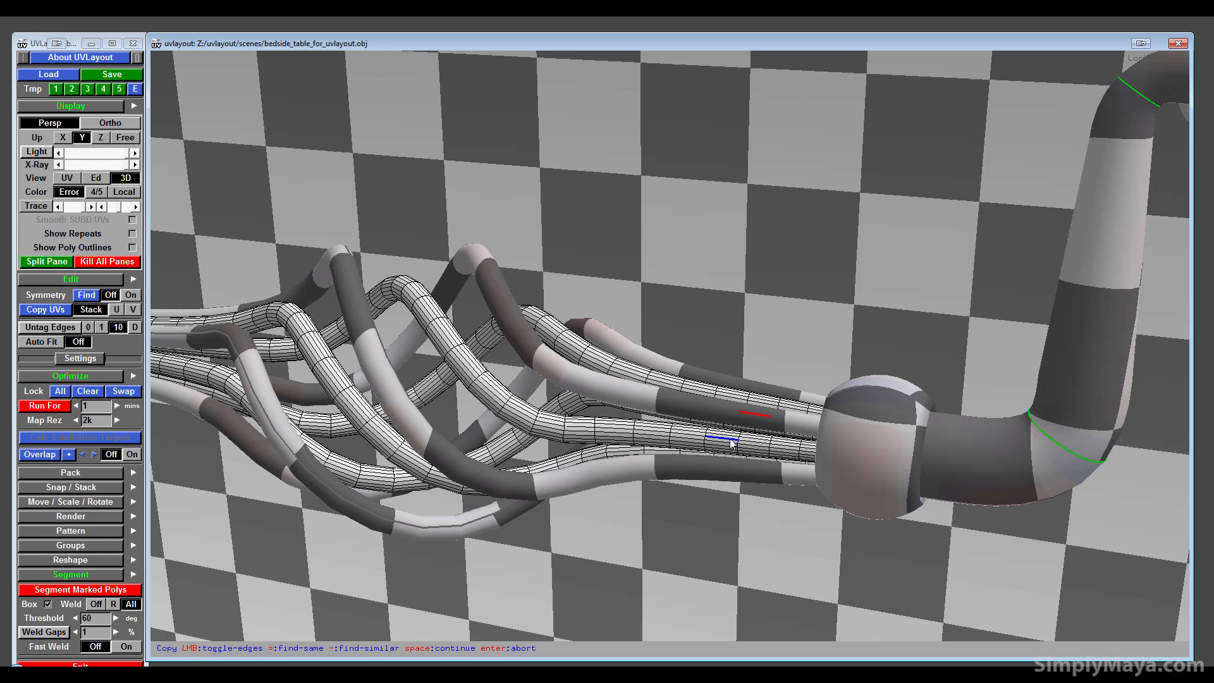
key(space)
- Cycle the surface display away from the checker texture and examine the whole bedside table around its drawer front
right_drag(775, 463, 745, 462)
mouse_move(574, 434)
mouse_down()
mouse_move(598, 445)
mouse_move(529, 454)
mouse_move(583, 465)
mouse_move(588, 449)
mouse_up()
scroll(589, 449, down, 2)
key(t)
key(t)
key(t)
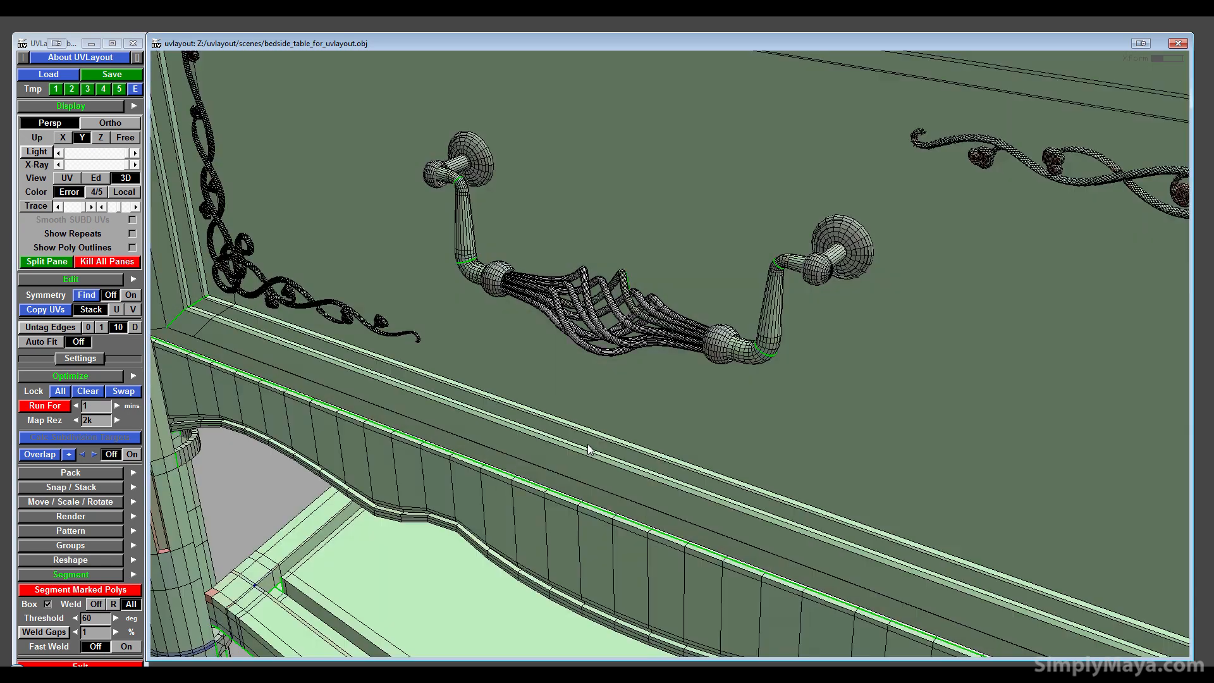
key(t)
mouse_move(586, 444)
mouse_down()
mouse_move(632, 347)
mouse_move(629, 564)
mouse_up()
middle_drag(629, 563, 626, 506)
right_drag(626, 506, 584, 488)
drag(584, 488, 610, 497)
right_drag(609, 497, 308, 485)
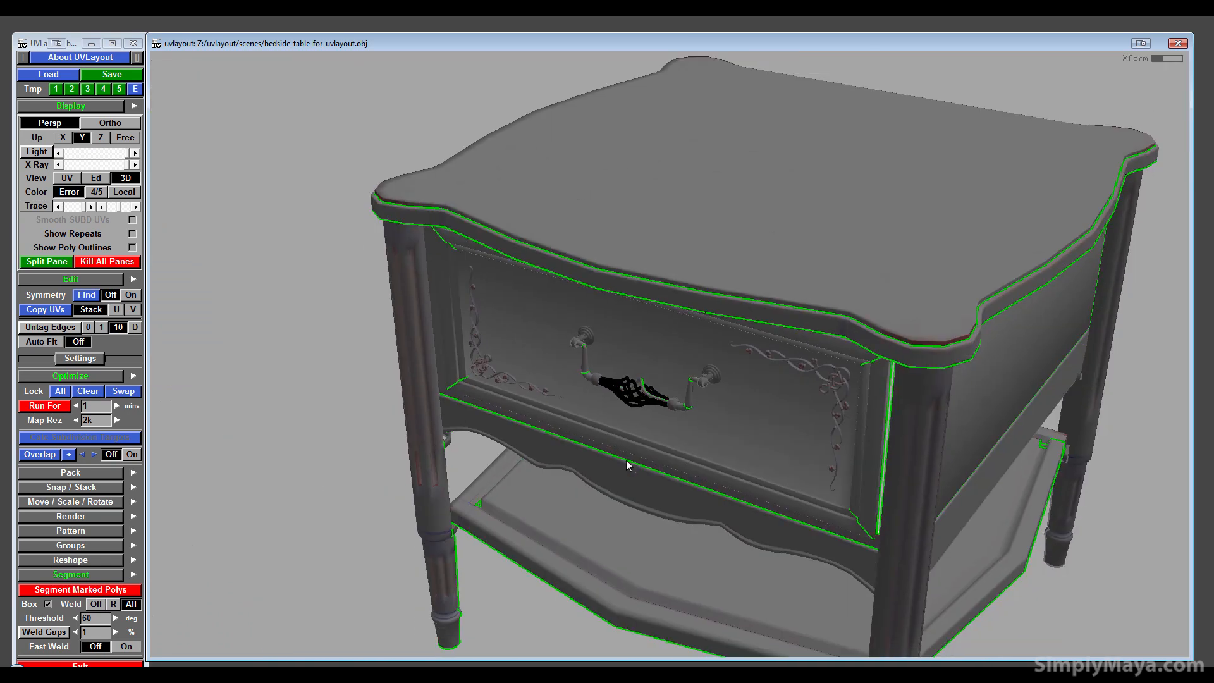
drag(626, 460, 606, 431)
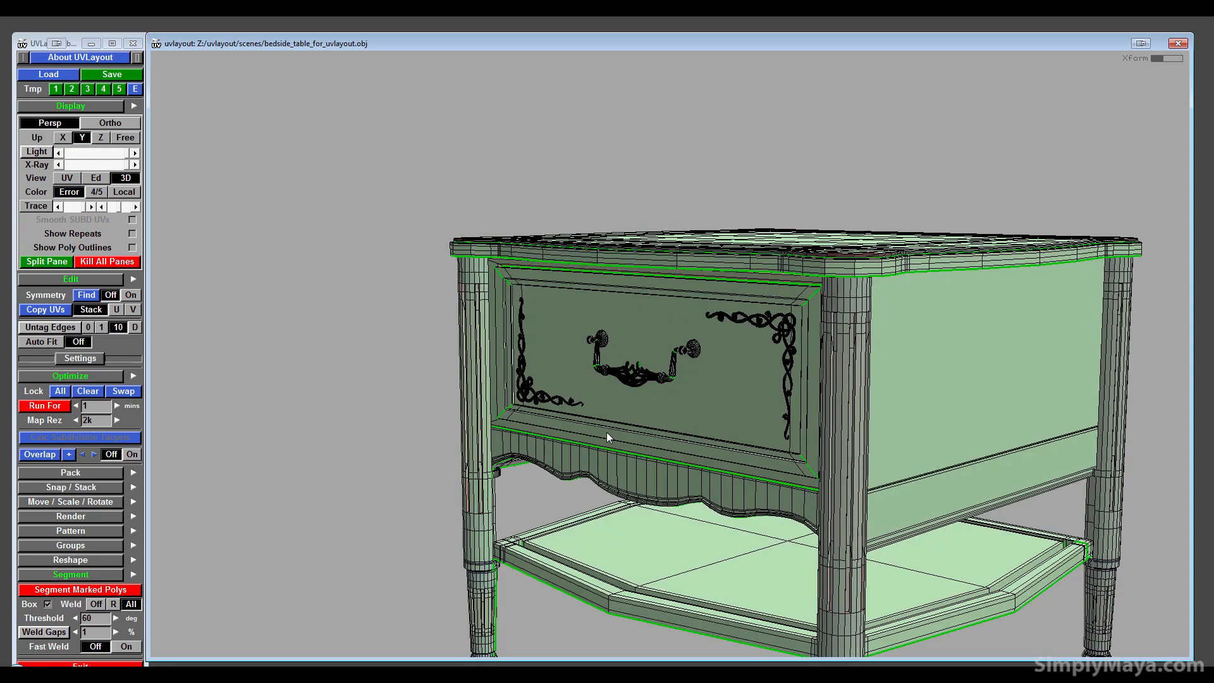
- Save the scene in UVLayout format as bedside_table_for_uvlayout.uvl in the scenes folder and close the save dialog
click(130, 74)
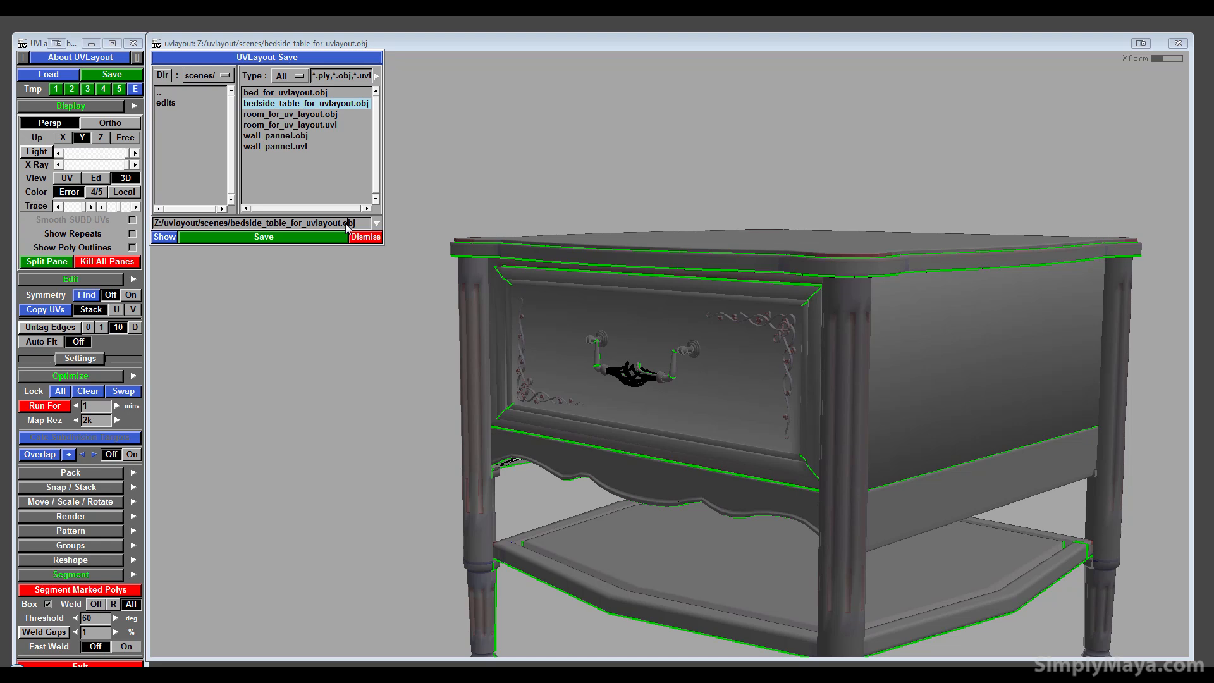
key(BackSpace)
key(BackSpace)
key(BackSpace)
text(uvl)
key(Return)
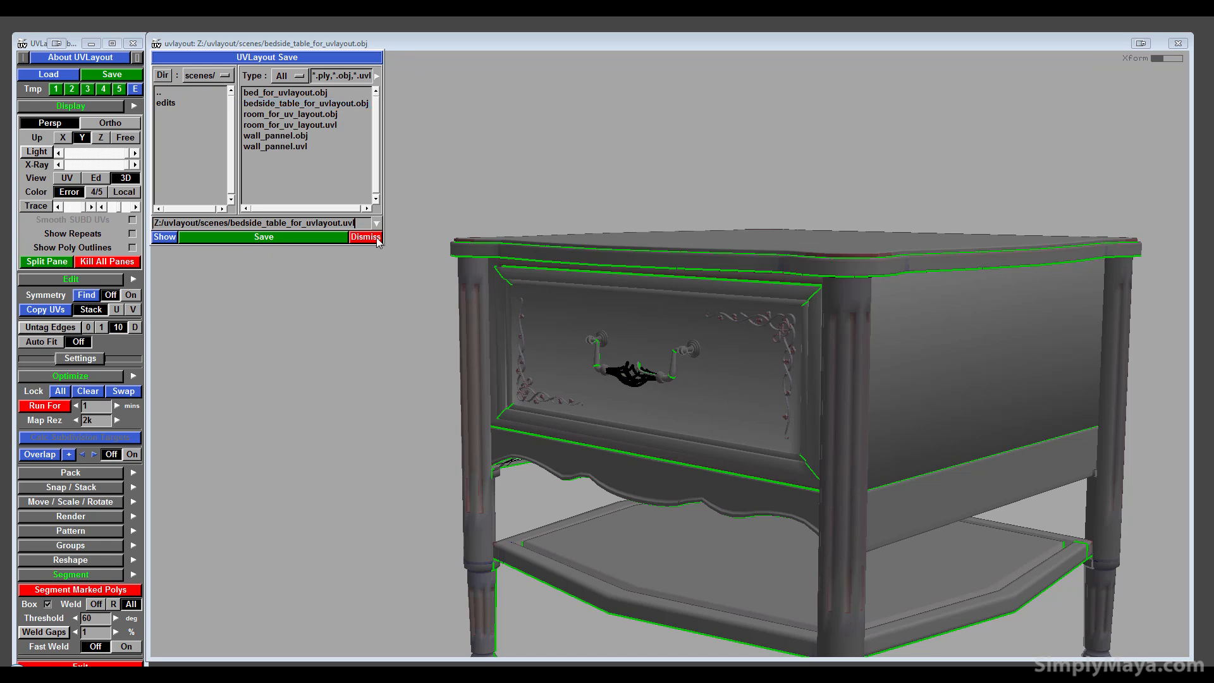
click(366, 237)
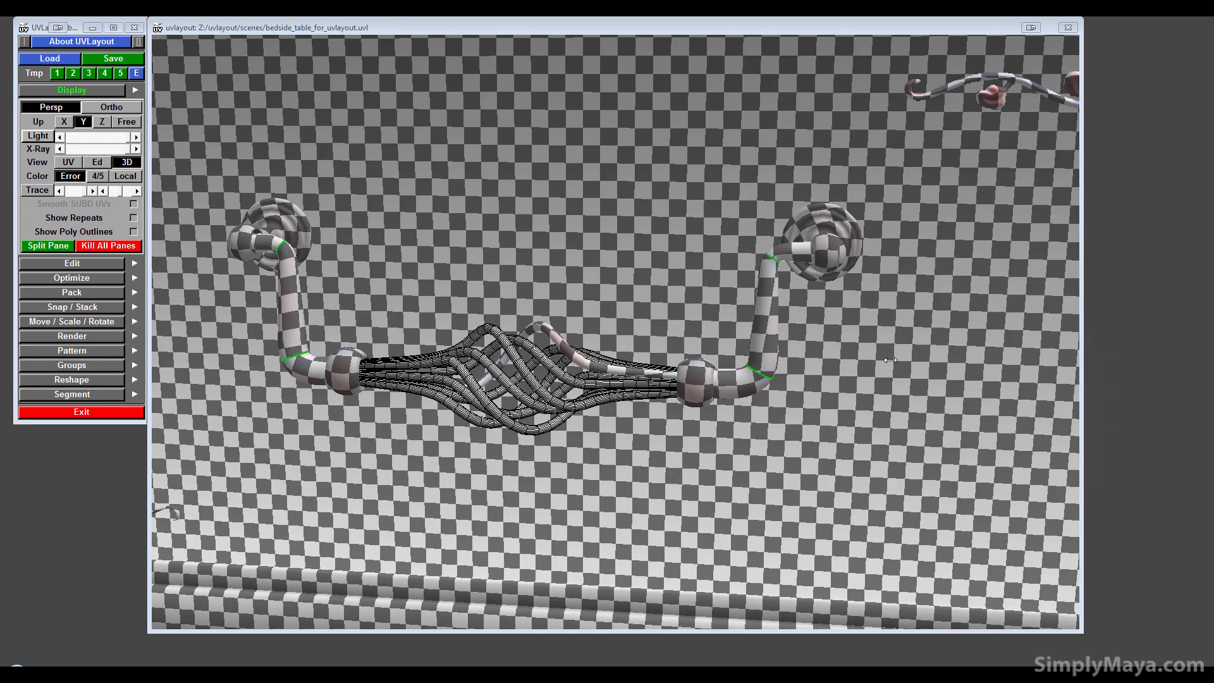
- Begin a UV copy from the finished twisted wire by marking one of its lengthwise edges near the ball-shaped connector
drag(786, 388, 703, 342)
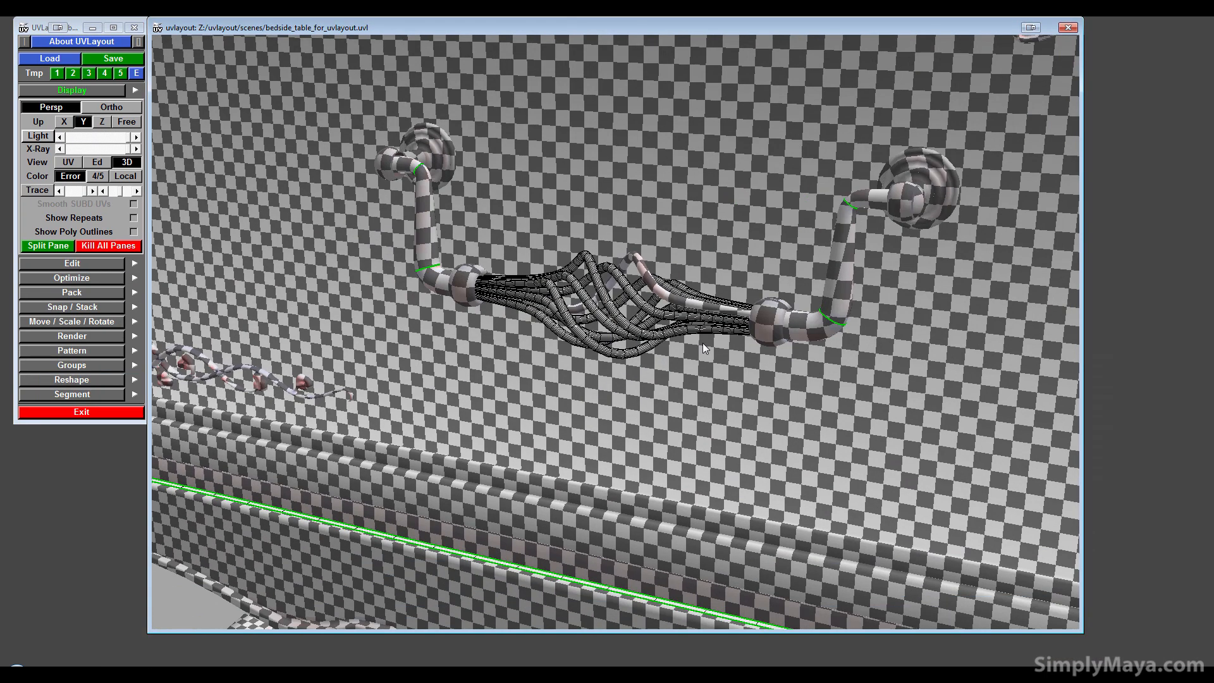
right_drag(703, 343, 780, 325)
middle_drag(780, 325, 672, 393)
right_drag(672, 393, 713, 385)
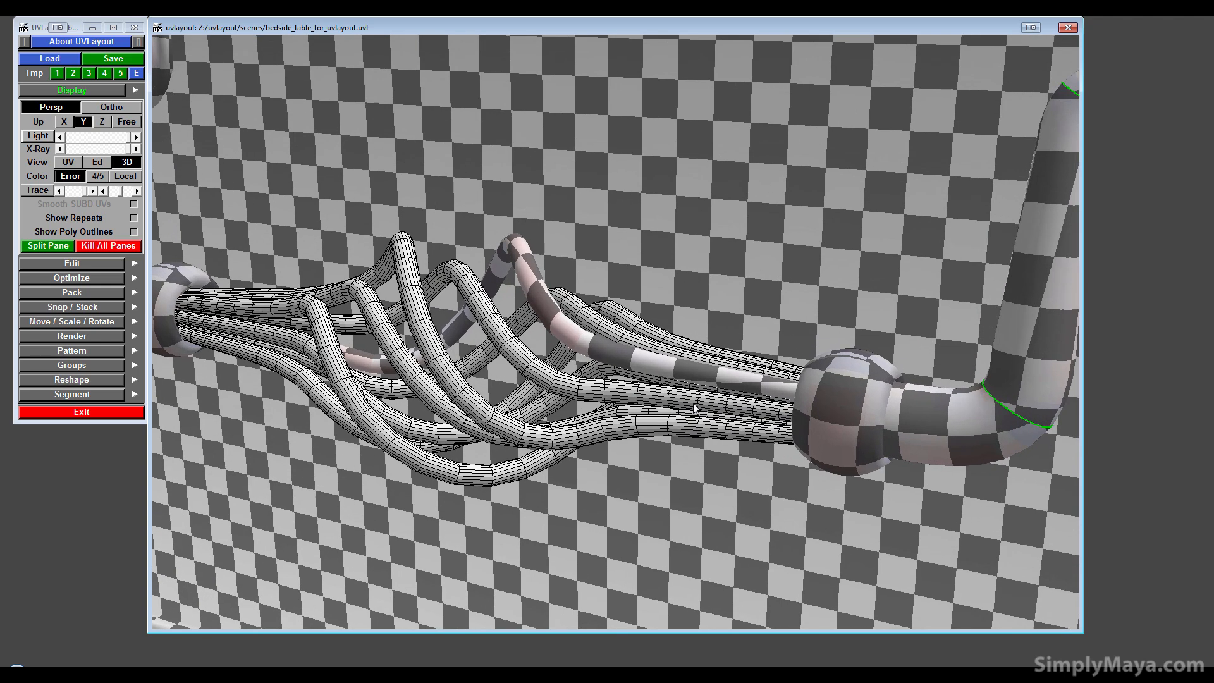
drag(694, 408, 641, 405)
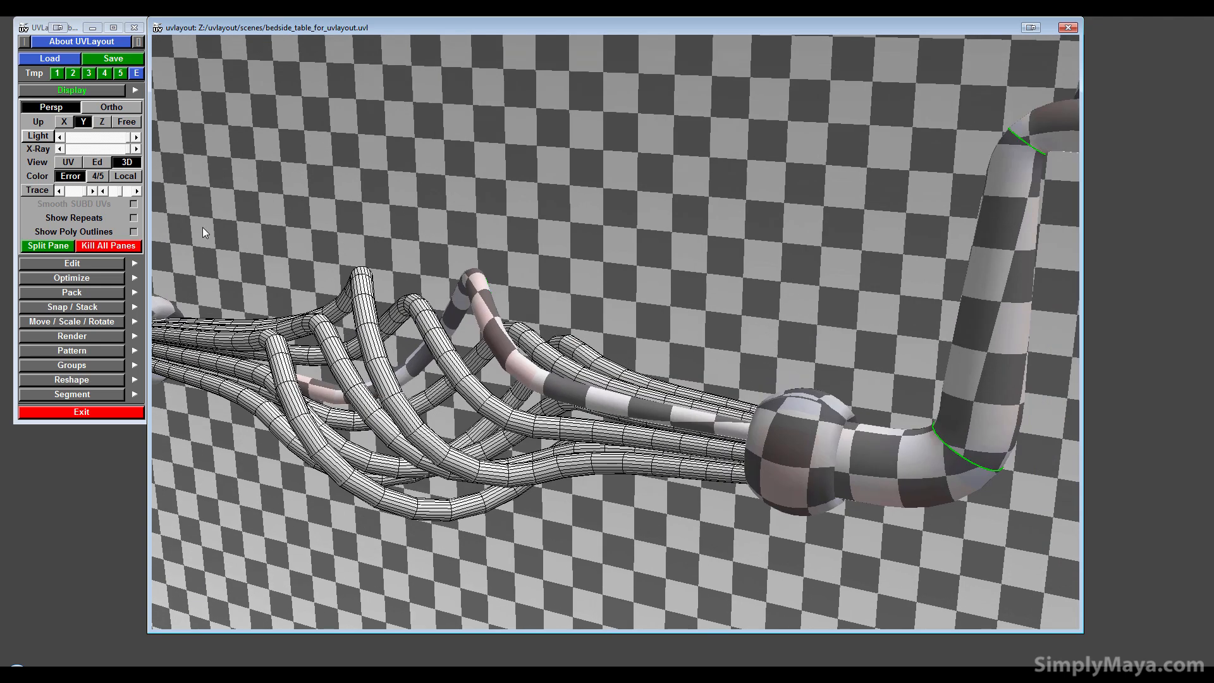
click(67, 262)
click(47, 294)
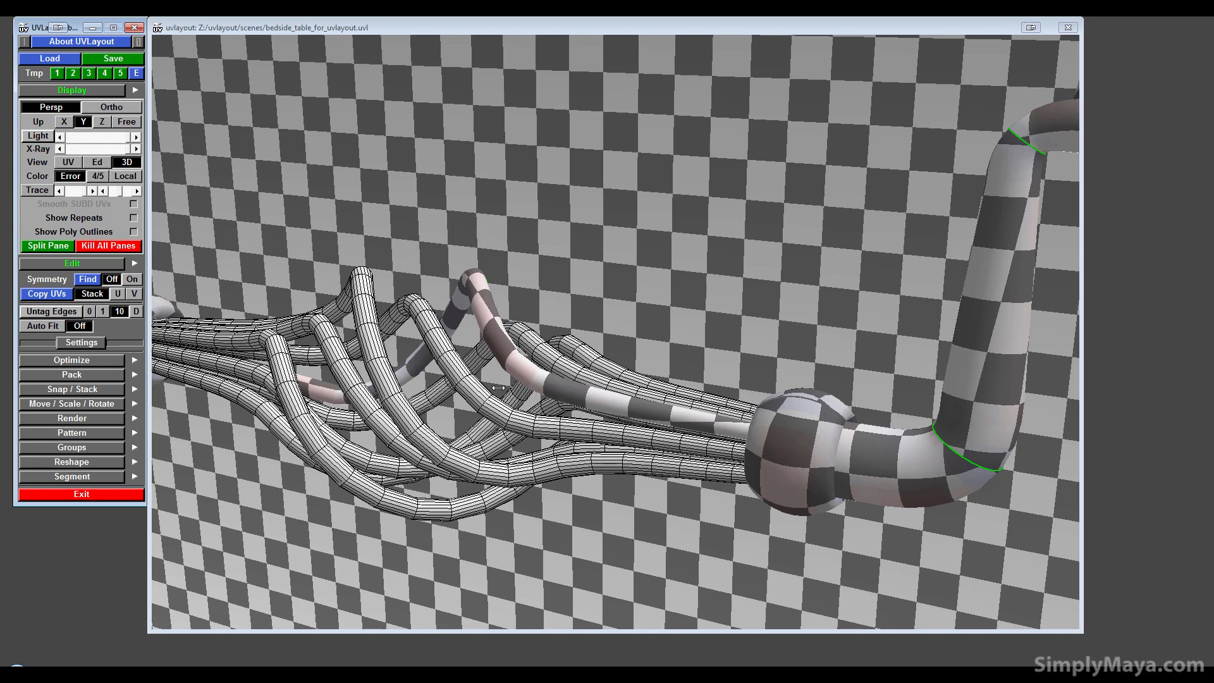
click(640, 408)
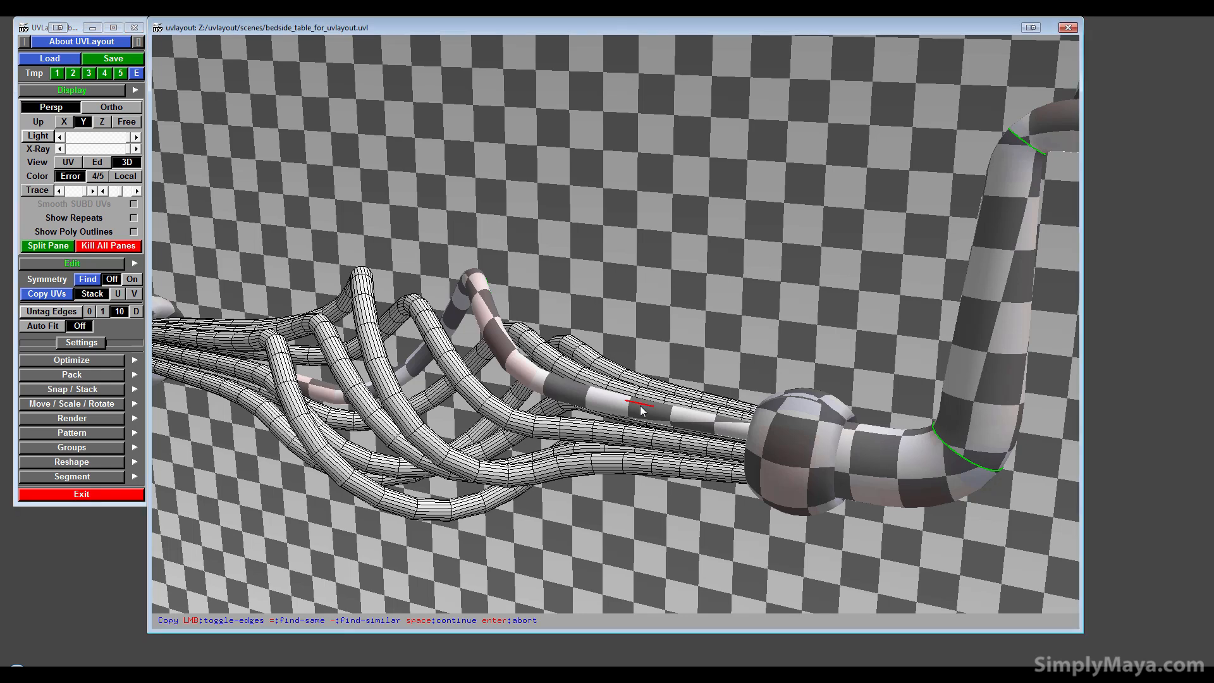
- Copy the mapped strand's UVs to all identical strands, and from a textured strand to the wireframe strand just below it
key(equal)
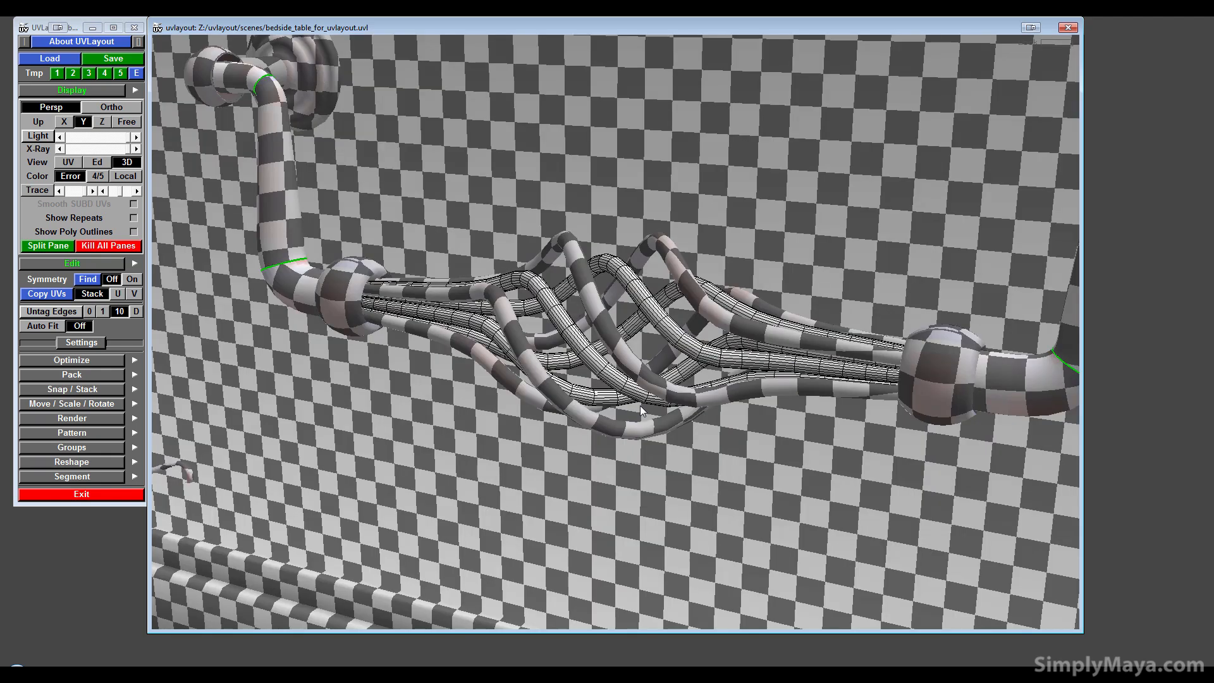
drag(591, 378, 674, 387)
scroll(752, 370, up, 5)
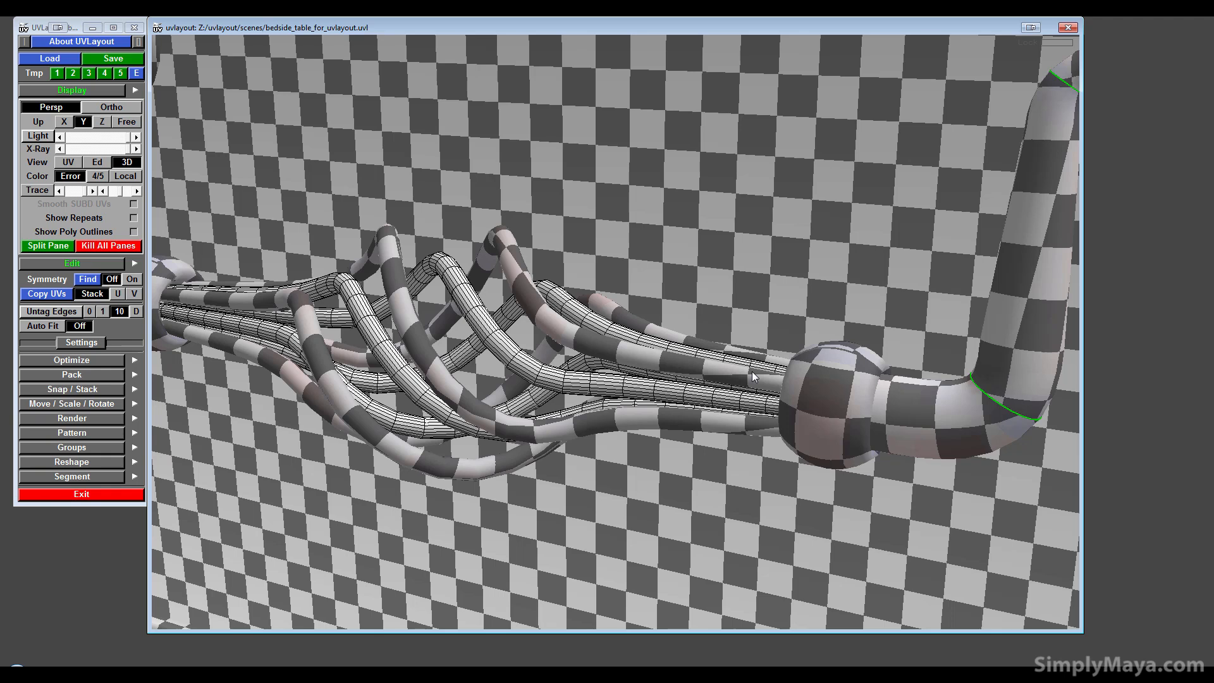
drag(726, 384, 761, 383)
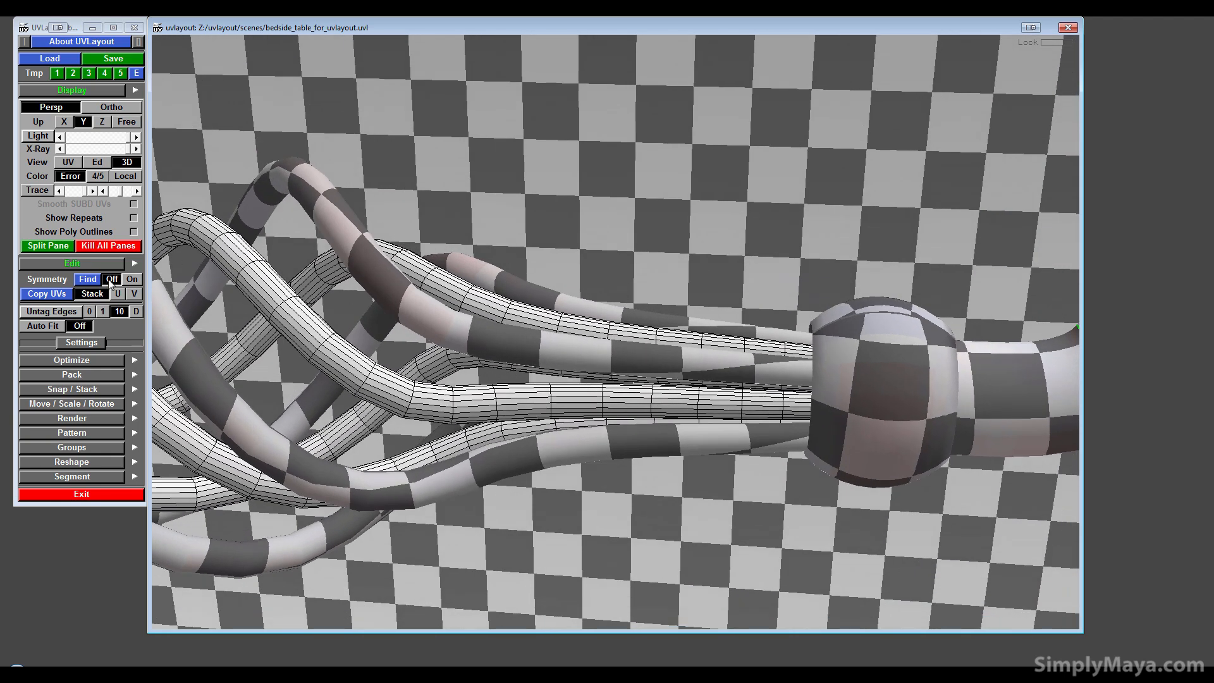
click(73, 301)
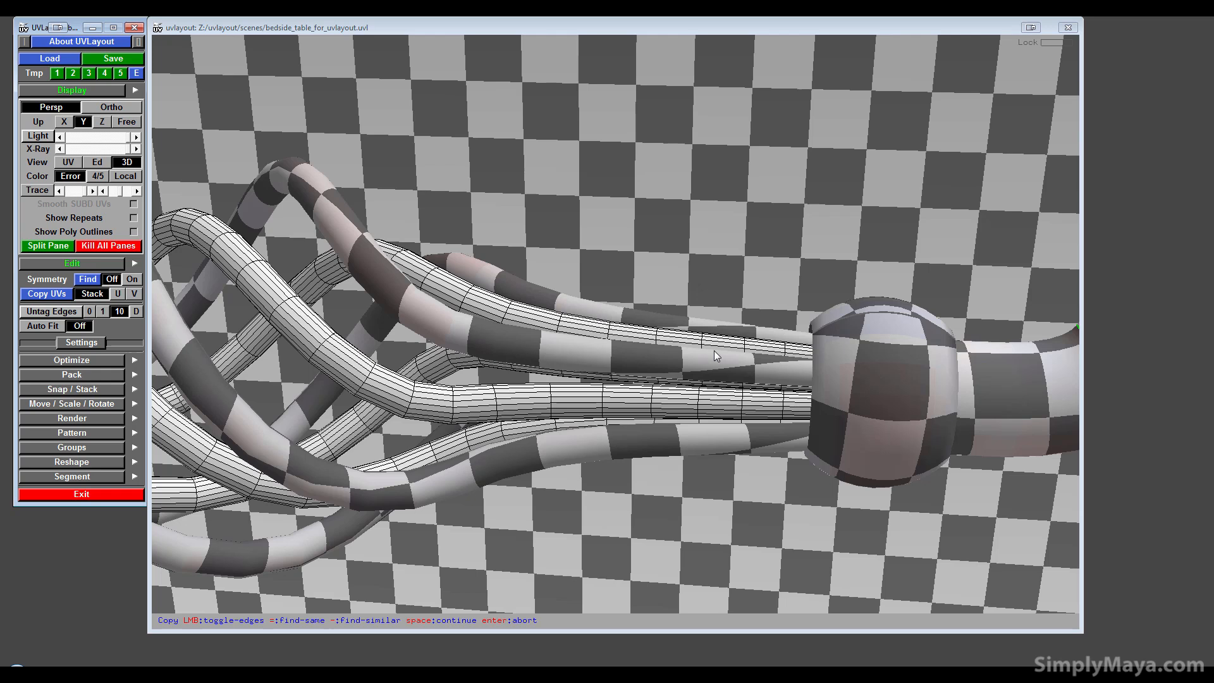
click(773, 379)
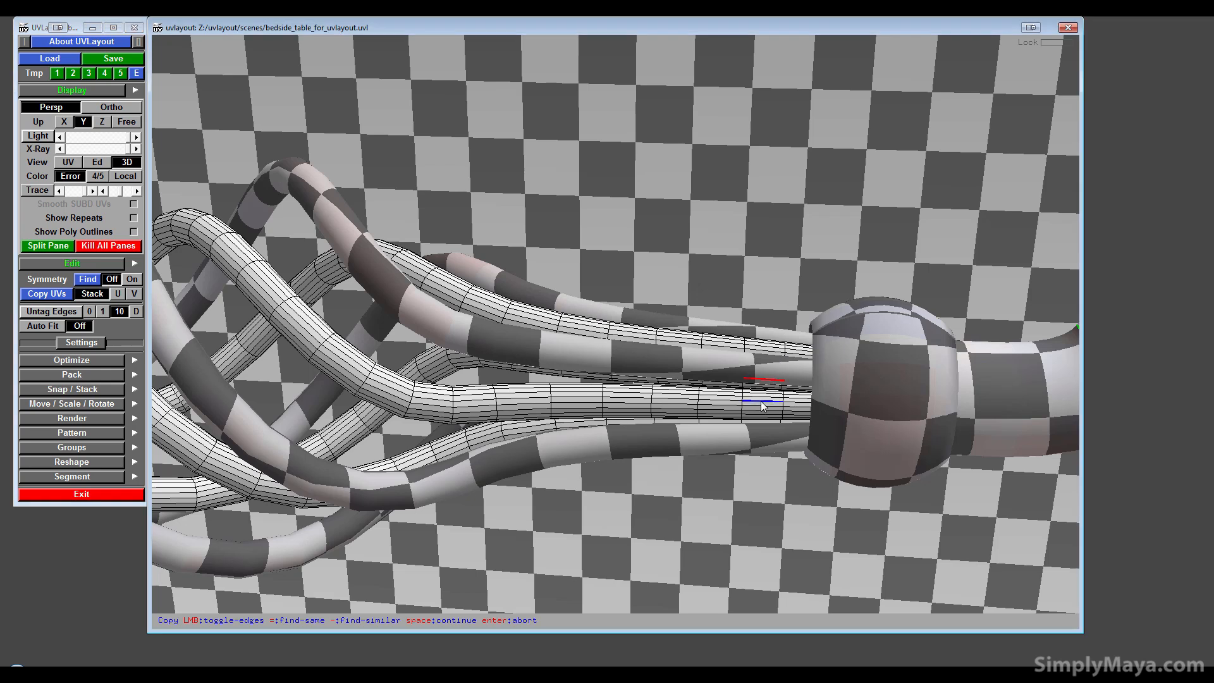
key(space)
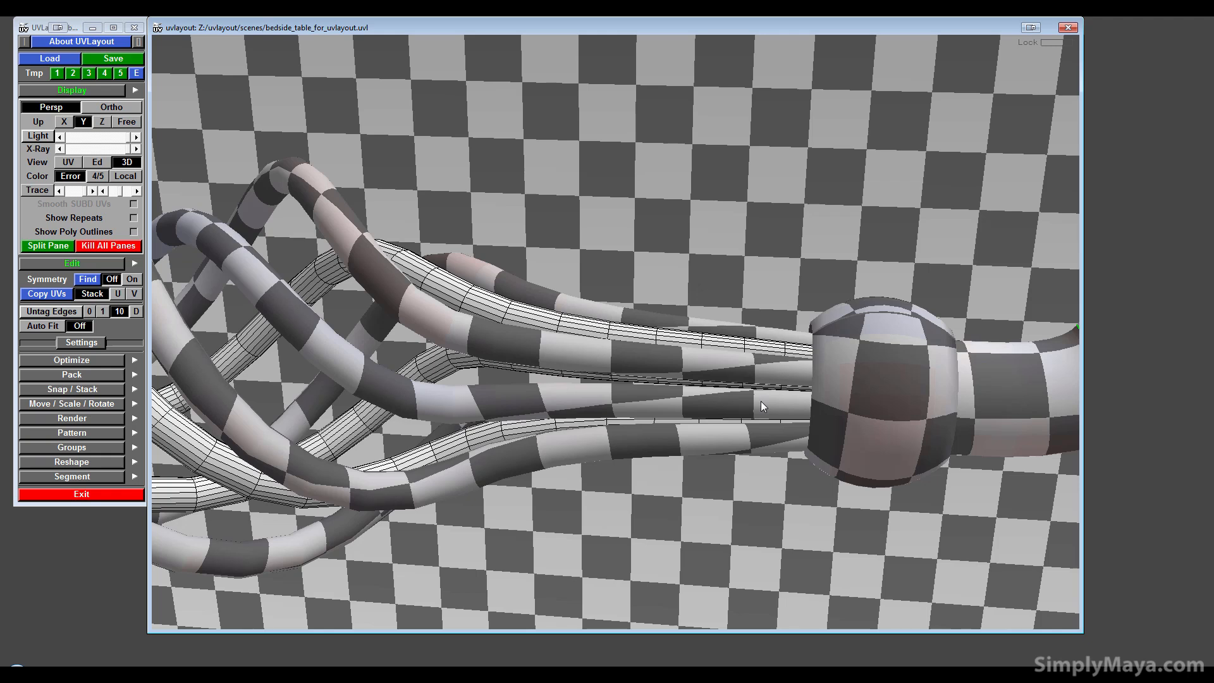
- Copy the UVs from a textured strand to the wireframe strand directly above it, using matching lengthwise edges near the ball
mouse_move(742, 403)
mouse_down()
mouse_move(734, 438)
mouse_move(756, 407)
mouse_up()
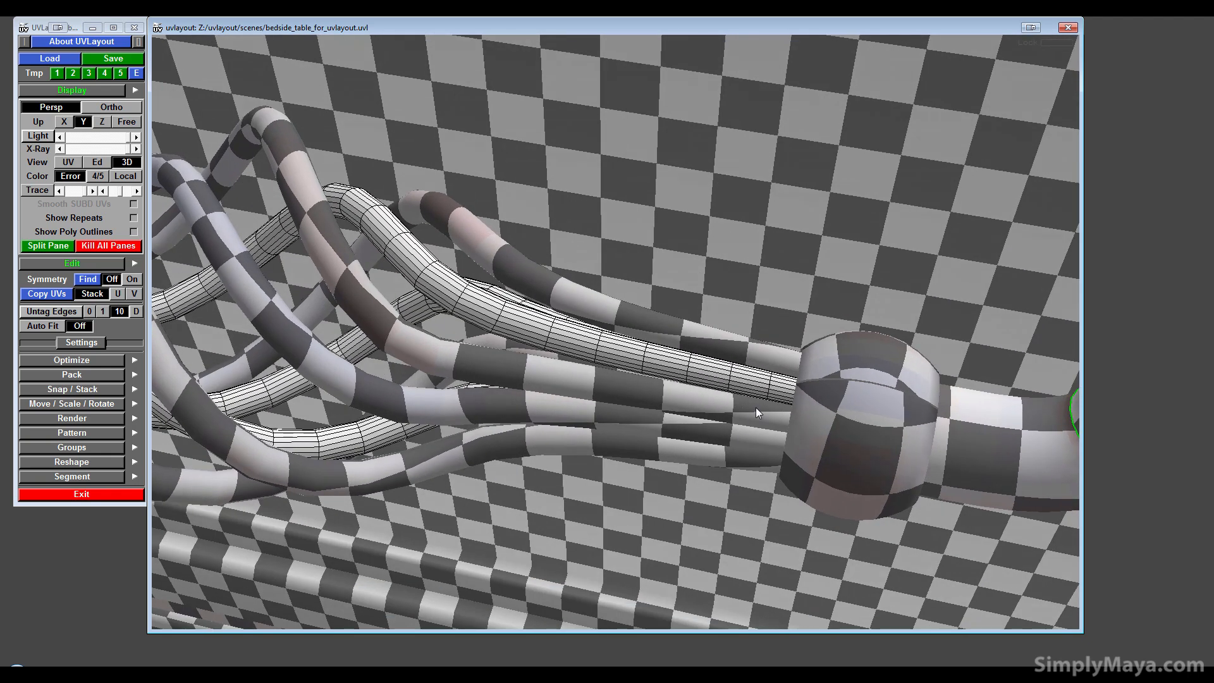
click(55, 294)
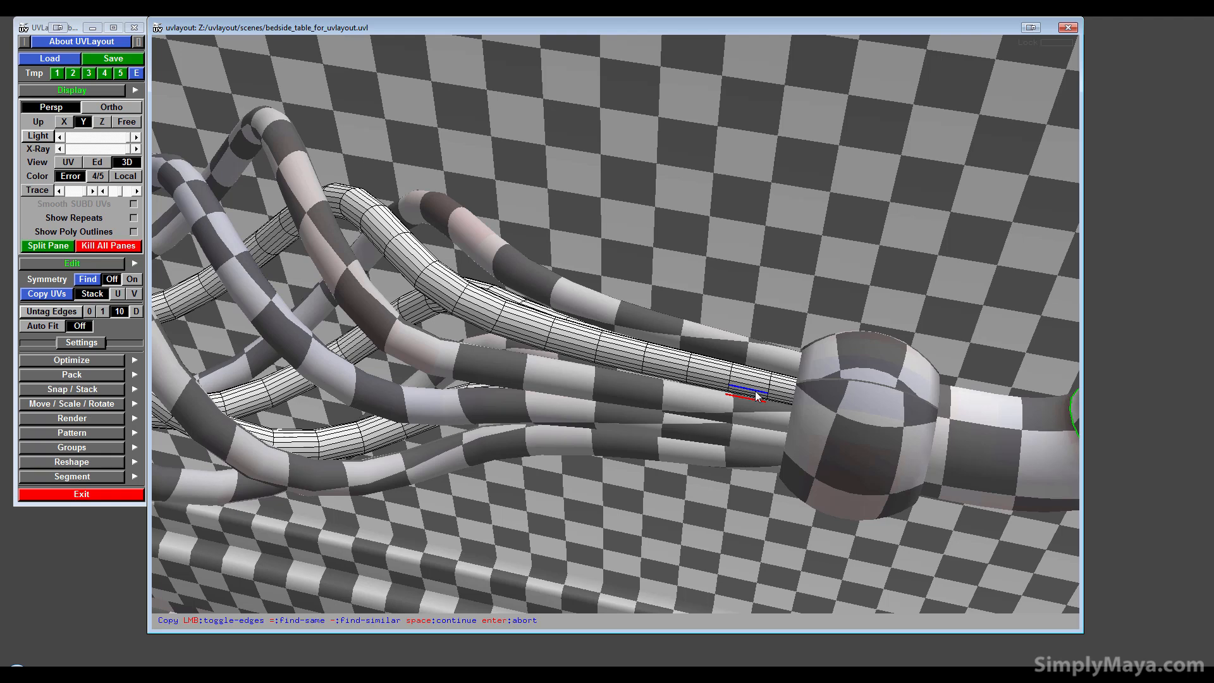
key(space)
- Enlarge the viewport window and copy the UVs from a textured strand to the wireframe strand on the handle's underside
drag(624, 384, 636, 345)
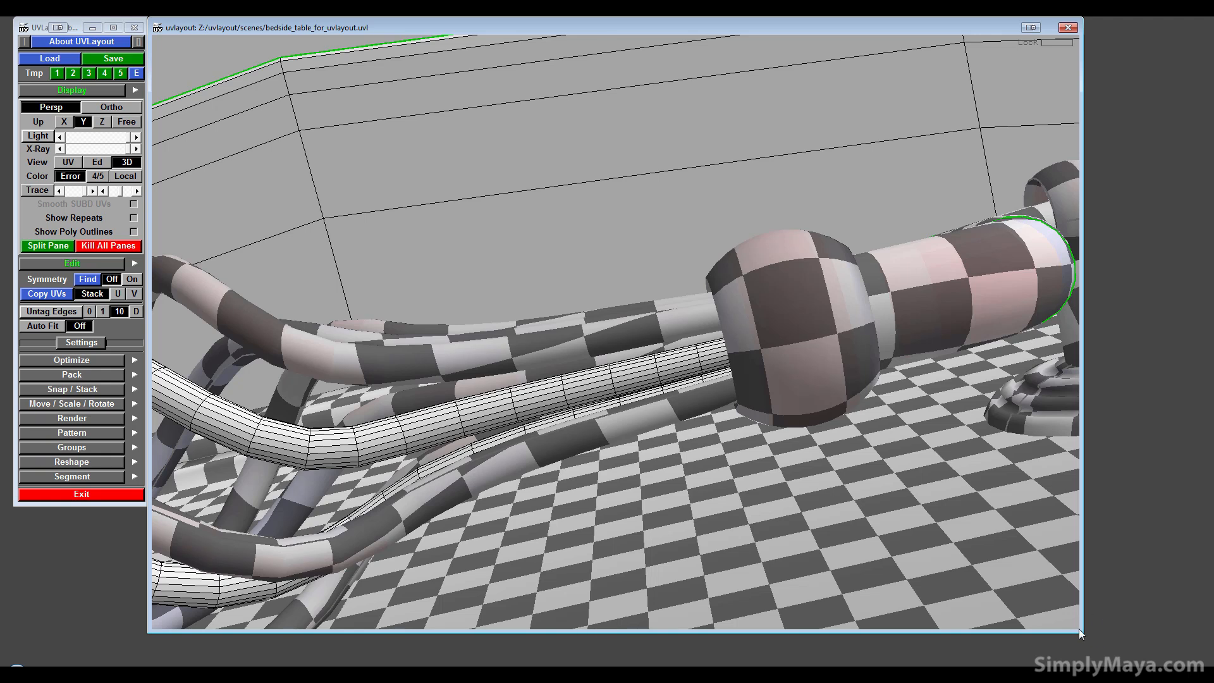
drag(1079, 629, 1207, 661)
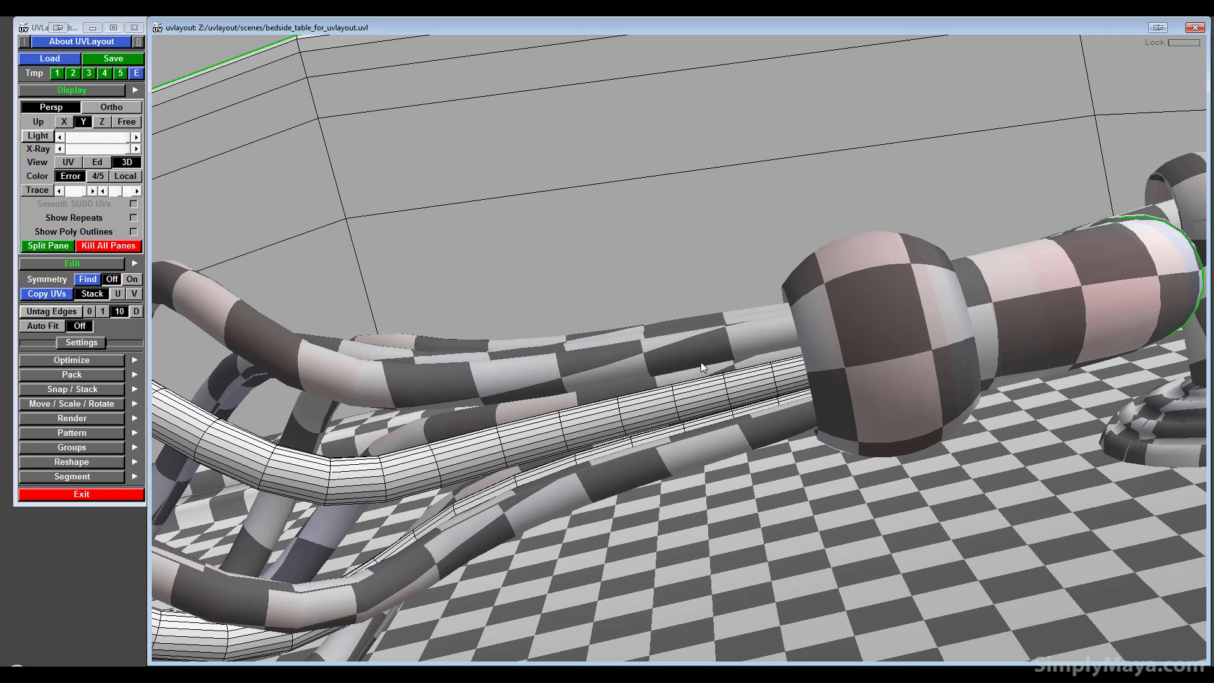
drag(701, 362, 697, 371)
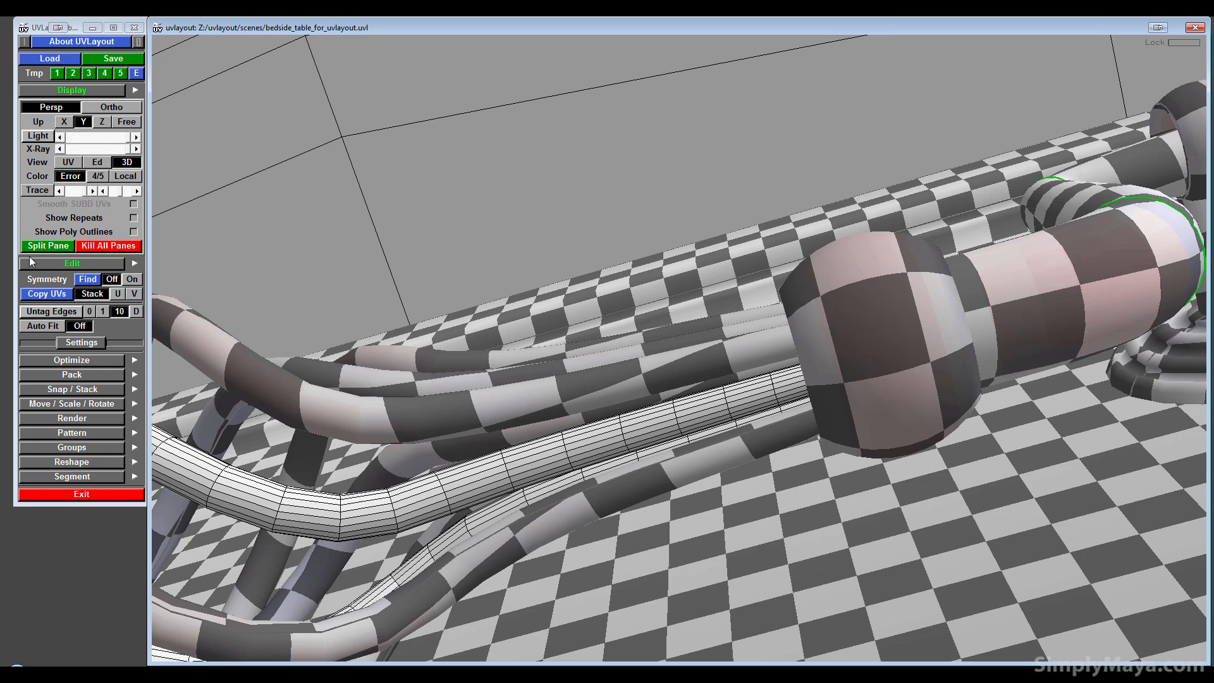
click(56, 293)
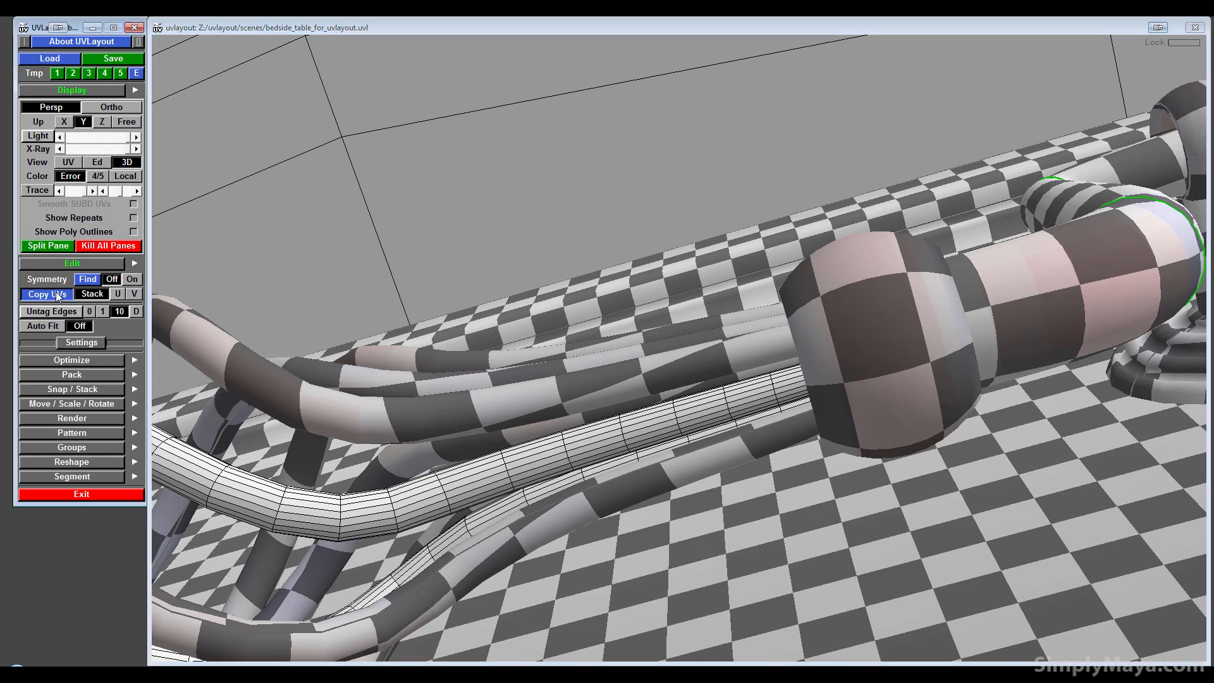
click(744, 363)
click(761, 398)
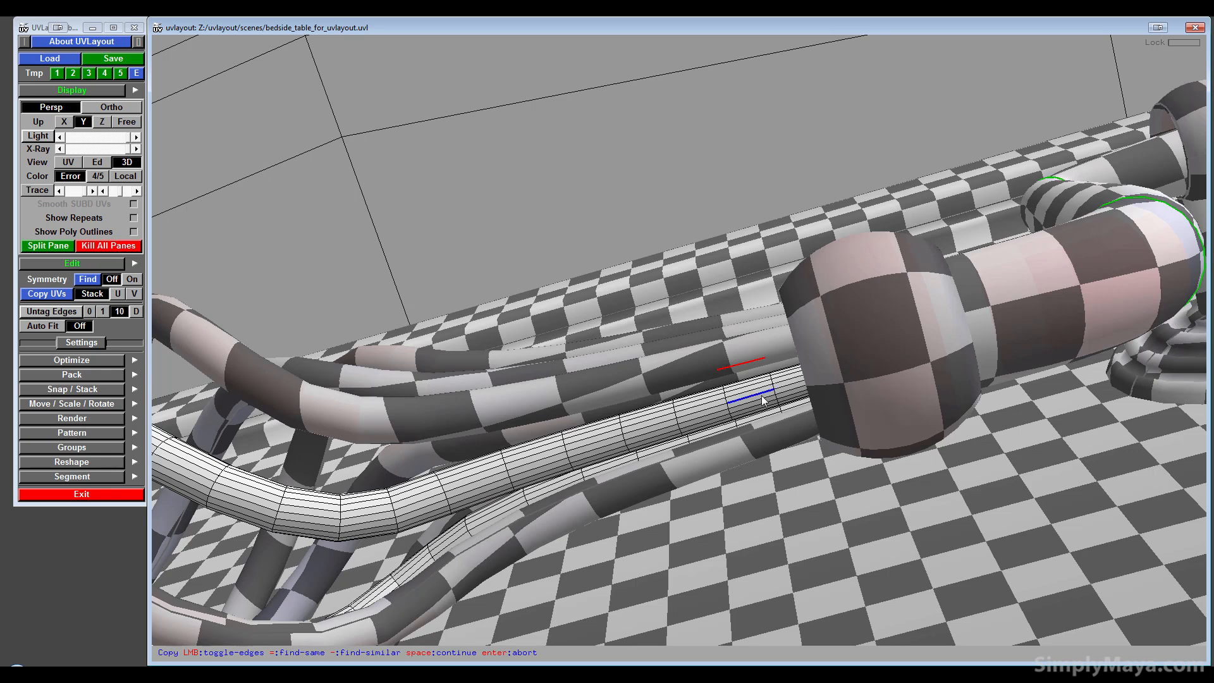
key(space)
drag(647, 390, 622, 447)
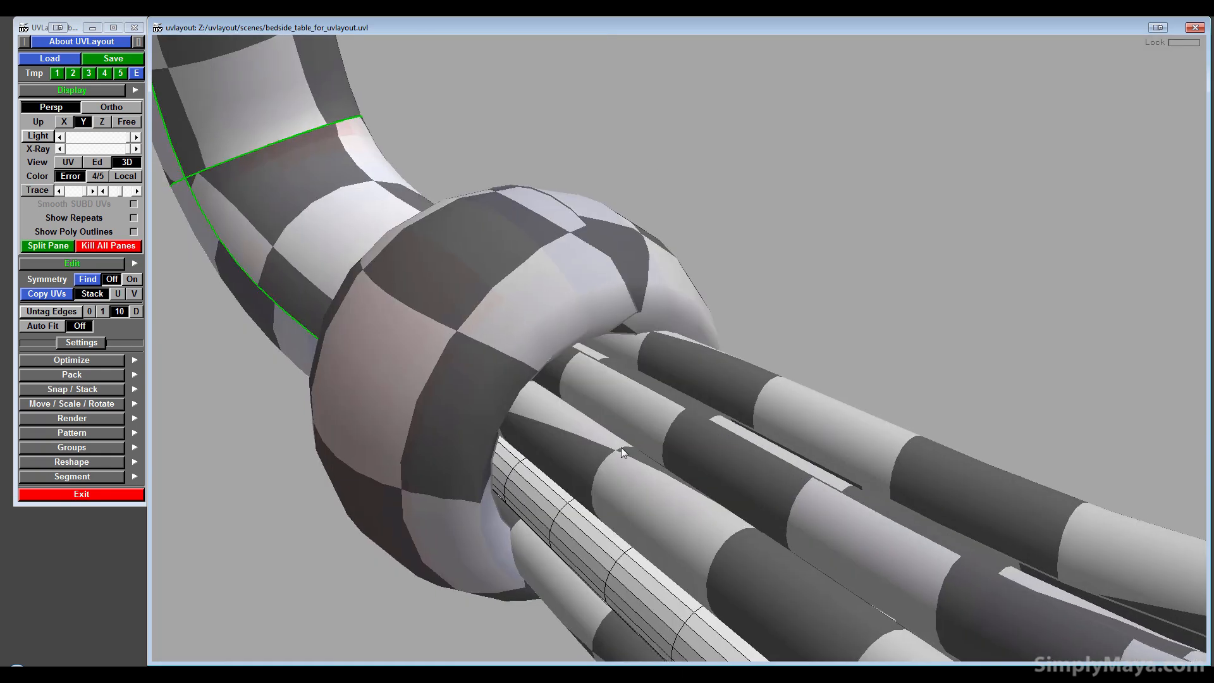
click(45, 294)
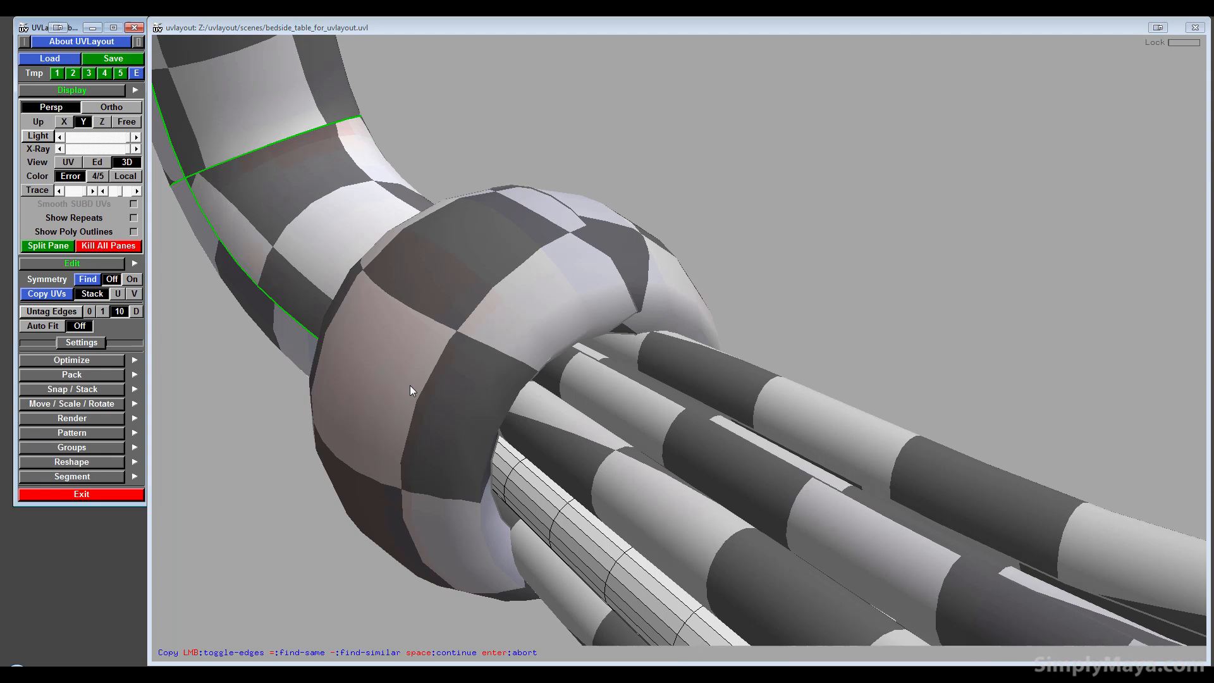
click(549, 446)
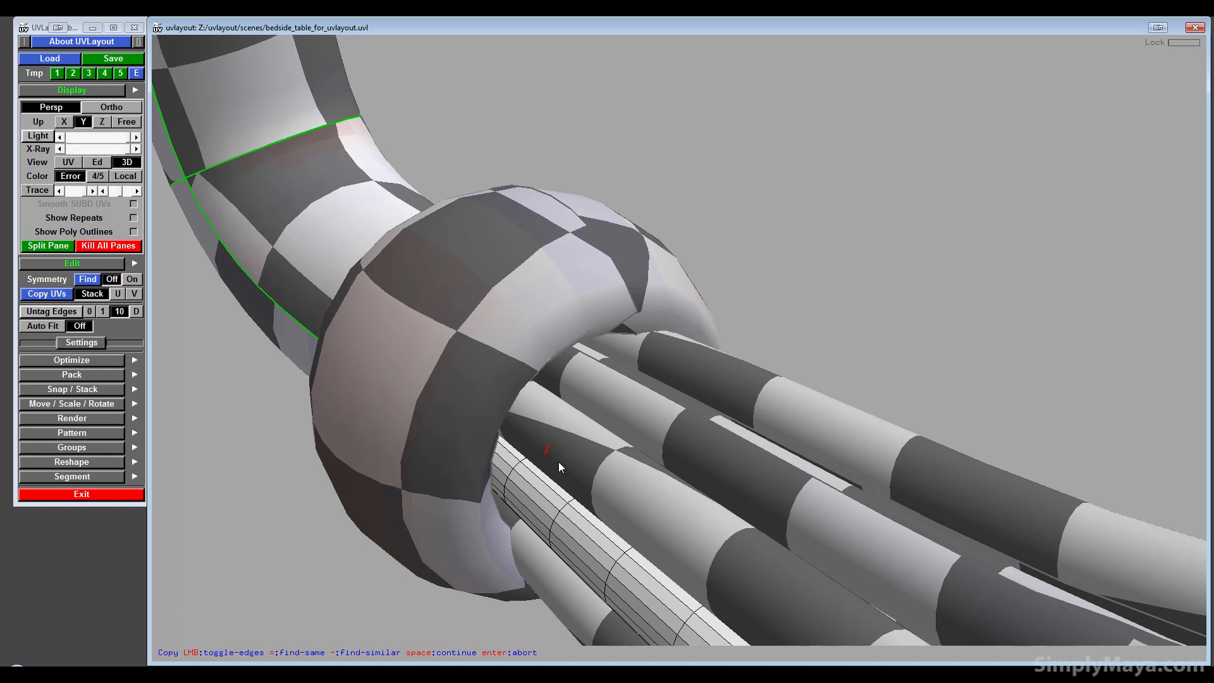
key(Return)
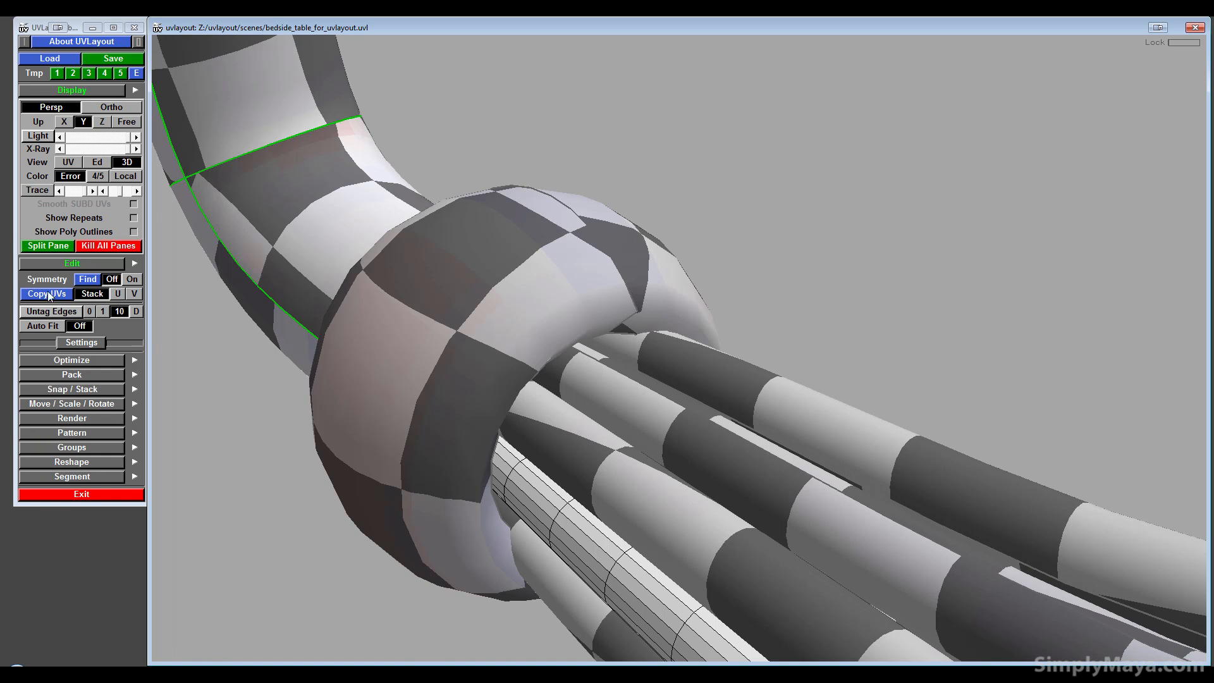
- Copy the UVs to the wireframe strand at the opposite ball, pairing lengthwise edges with the adjacent textured strand
click(50, 293)
click(556, 475)
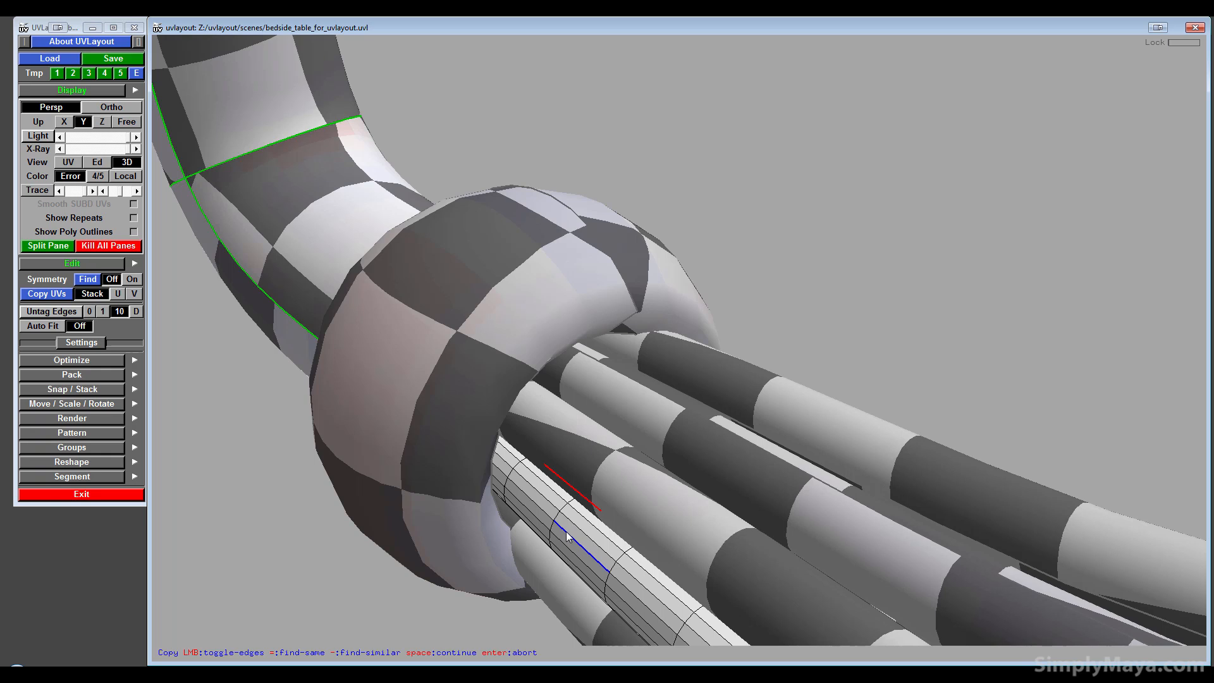
key(space)
- Copy the UVs to the last unmapped strand of the twisted handle, pairing its lengthwise edge with the neighbouring textured strand's
drag(617, 534, 524, 548)
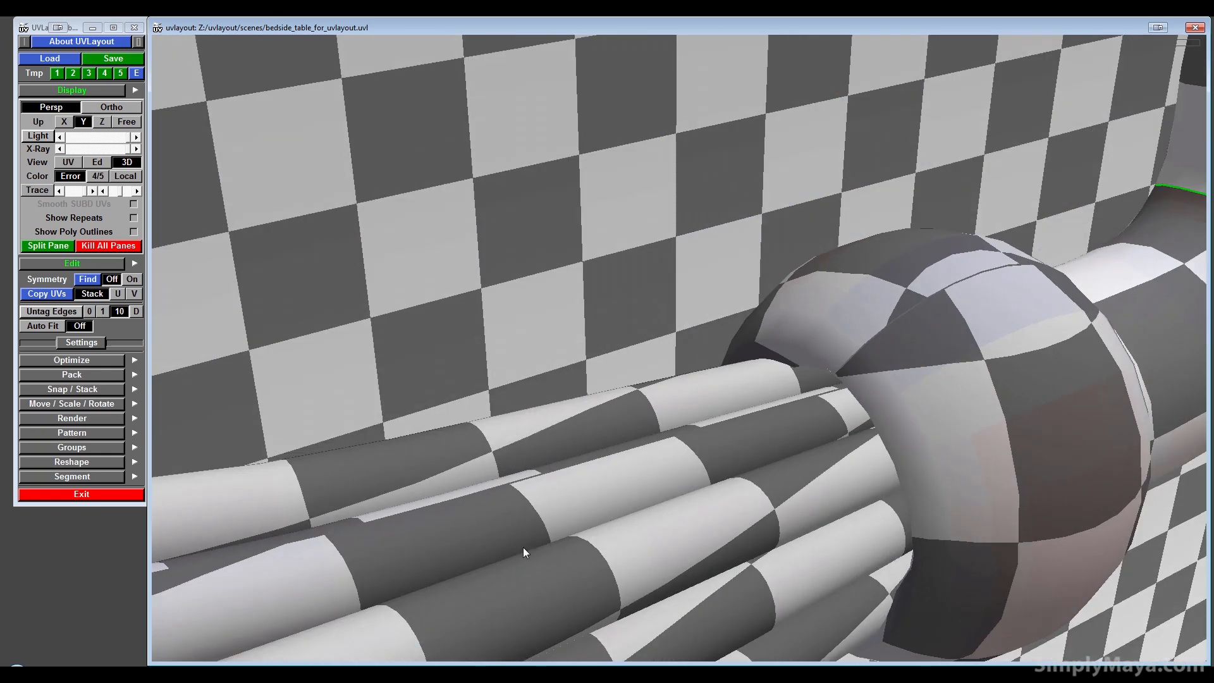
right_drag(523, 548, 577, 469)
drag(577, 469, 512, 441)
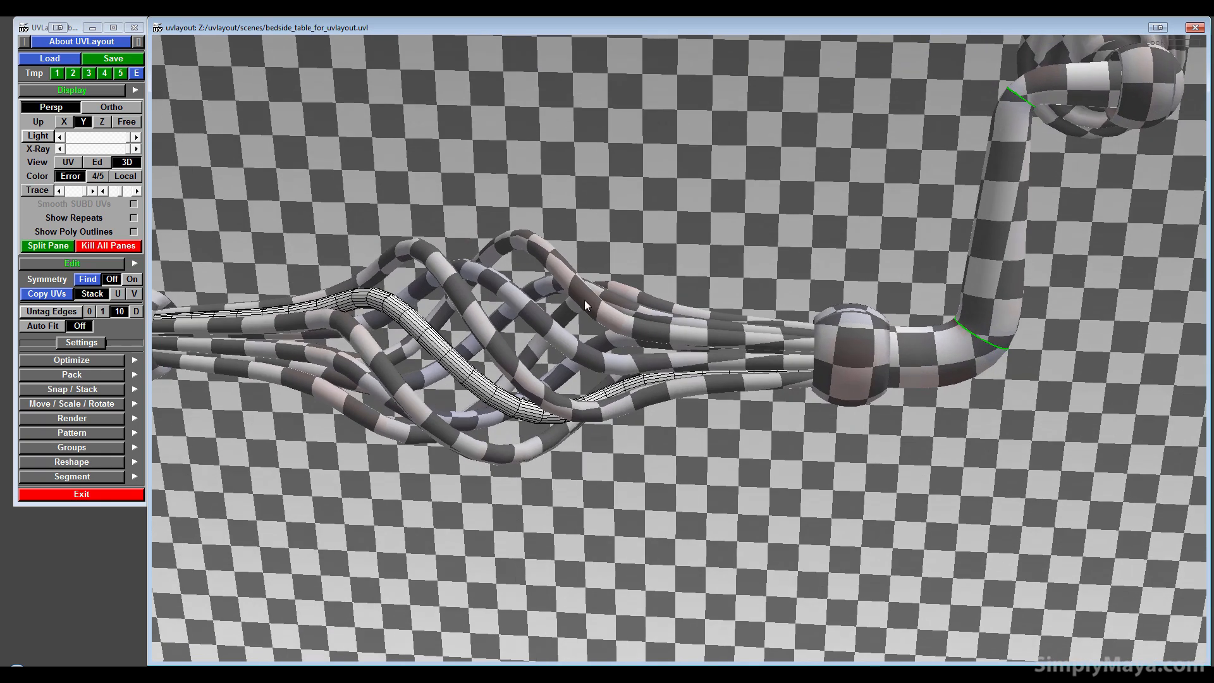
drag(584, 299, 574, 443)
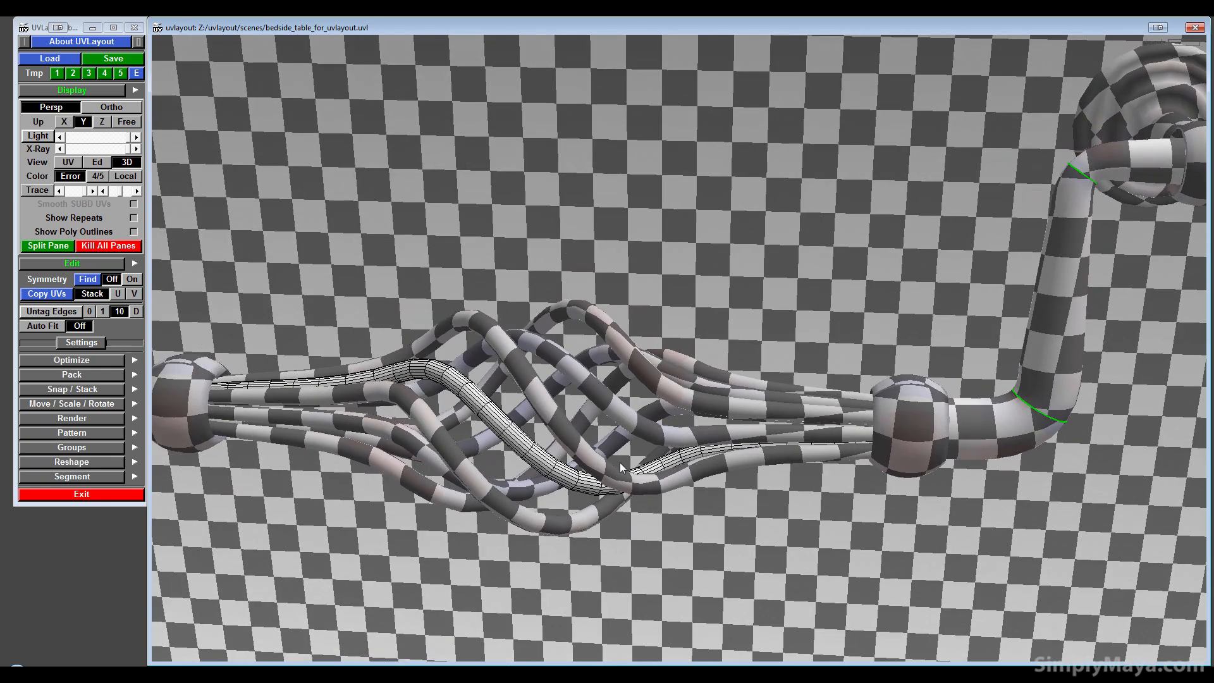
right_drag(618, 461, 828, 457)
middle_drag(828, 456, 748, 479)
drag(748, 479, 768, 359)
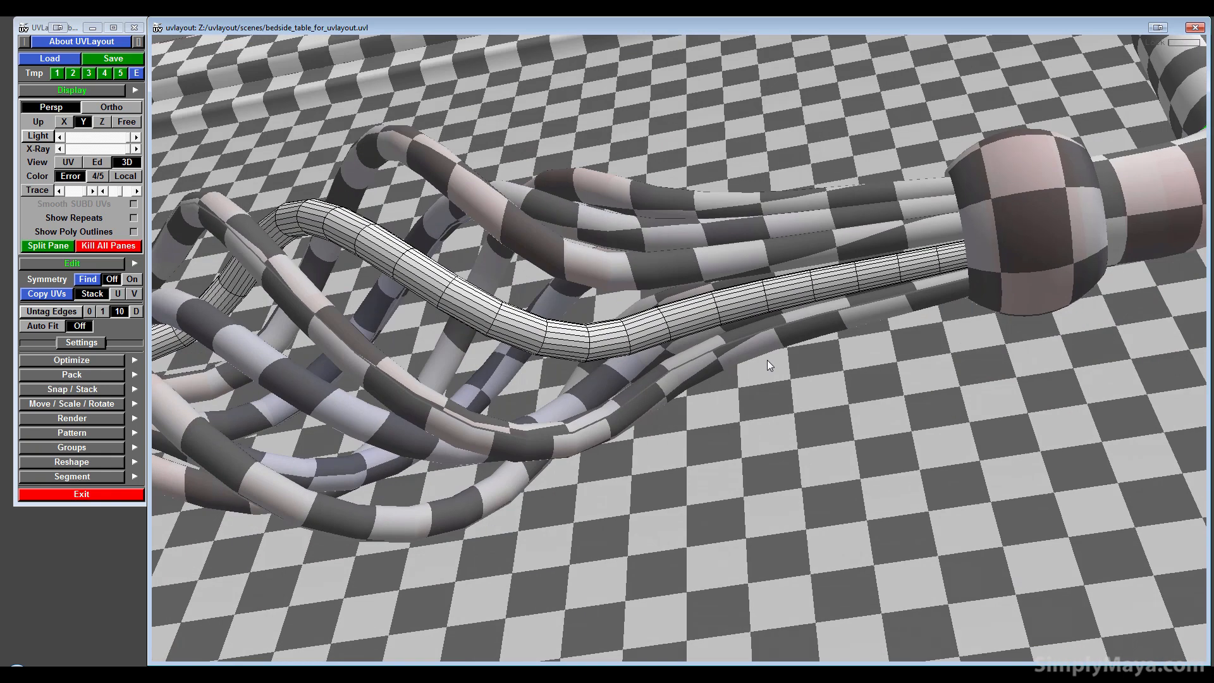
middle_drag(768, 359, 717, 551)
right_drag(818, 456, 866, 467)
middle_drag(867, 467, 788, 419)
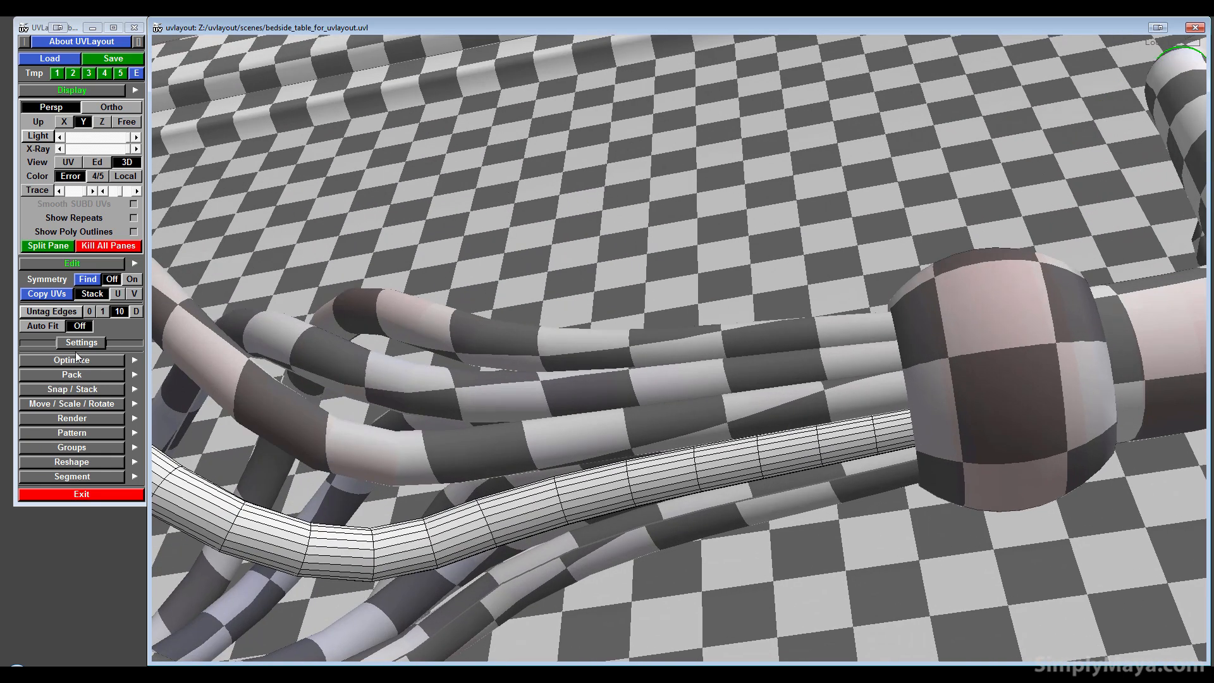
click(61, 295)
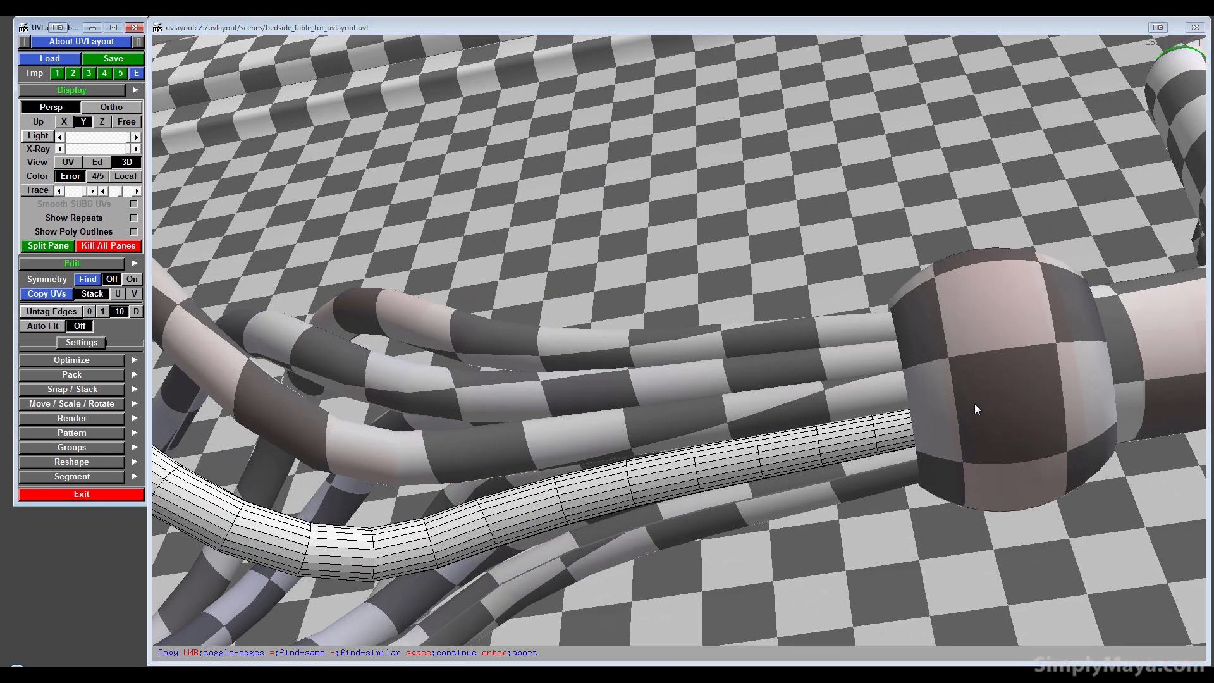
click(780, 417)
click(788, 443)
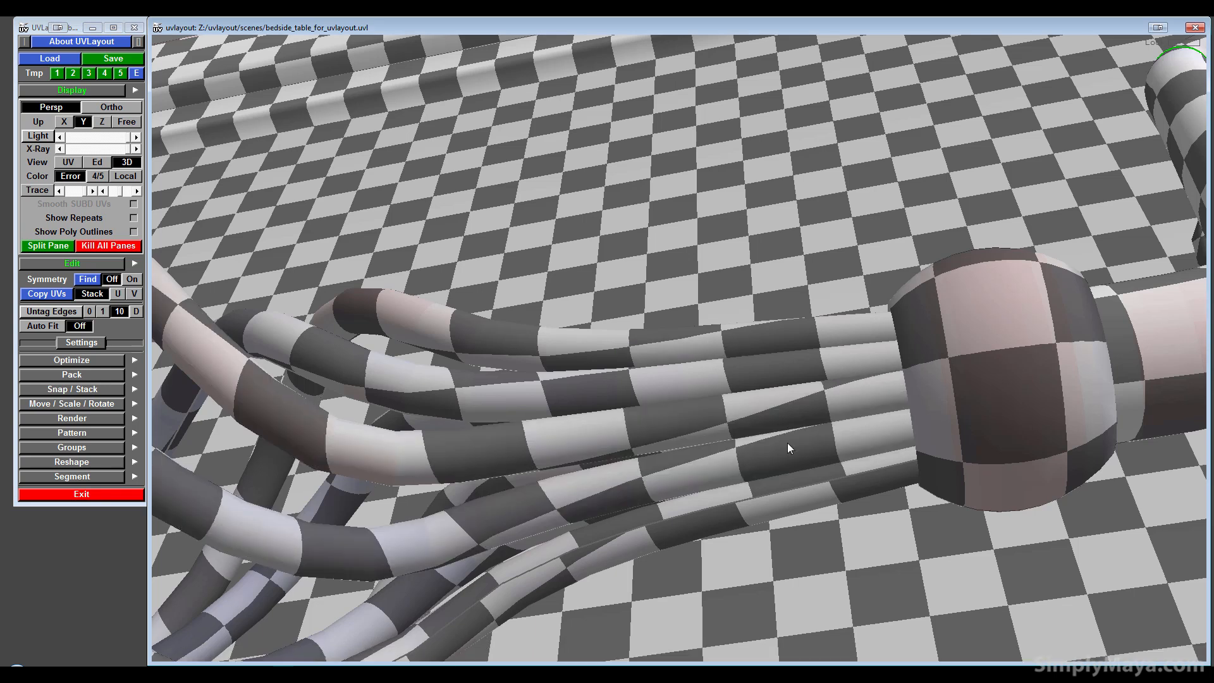
- Check the checker pattern on the whole handle, then examine the stacked strand shells in the UV view
drag(680, 482, 642, 374)
right_drag(642, 374, 617, 380)
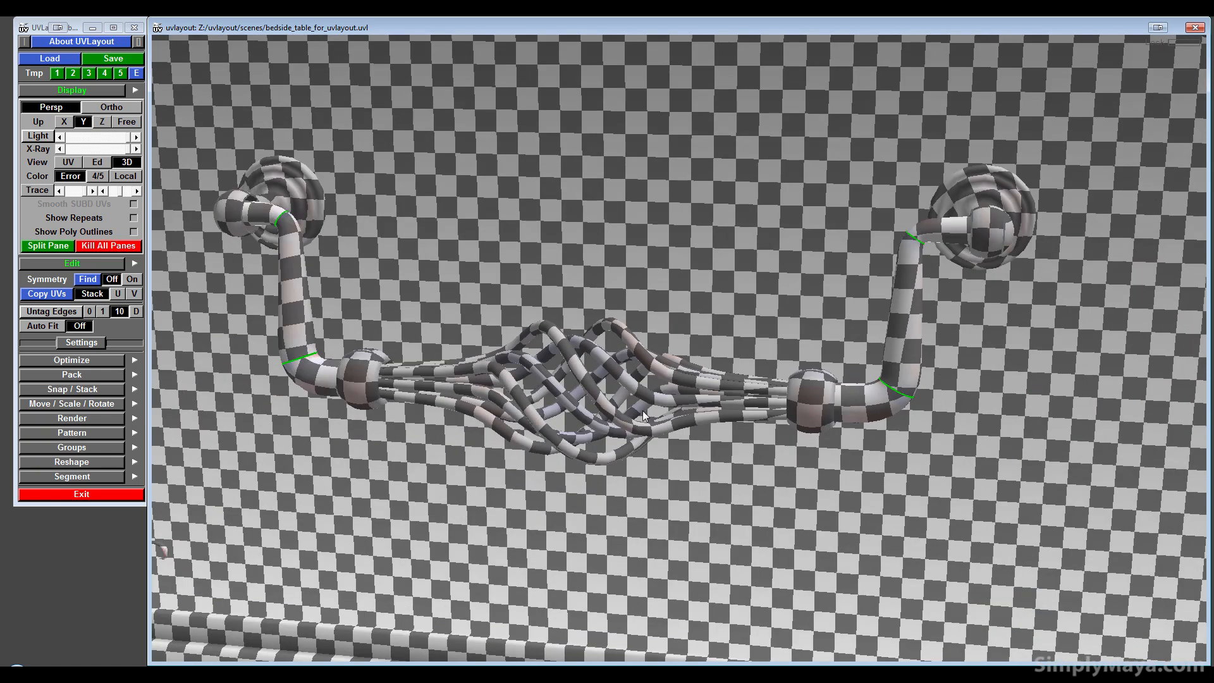
middle_drag(617, 381, 621, 411)
click(60, 164)
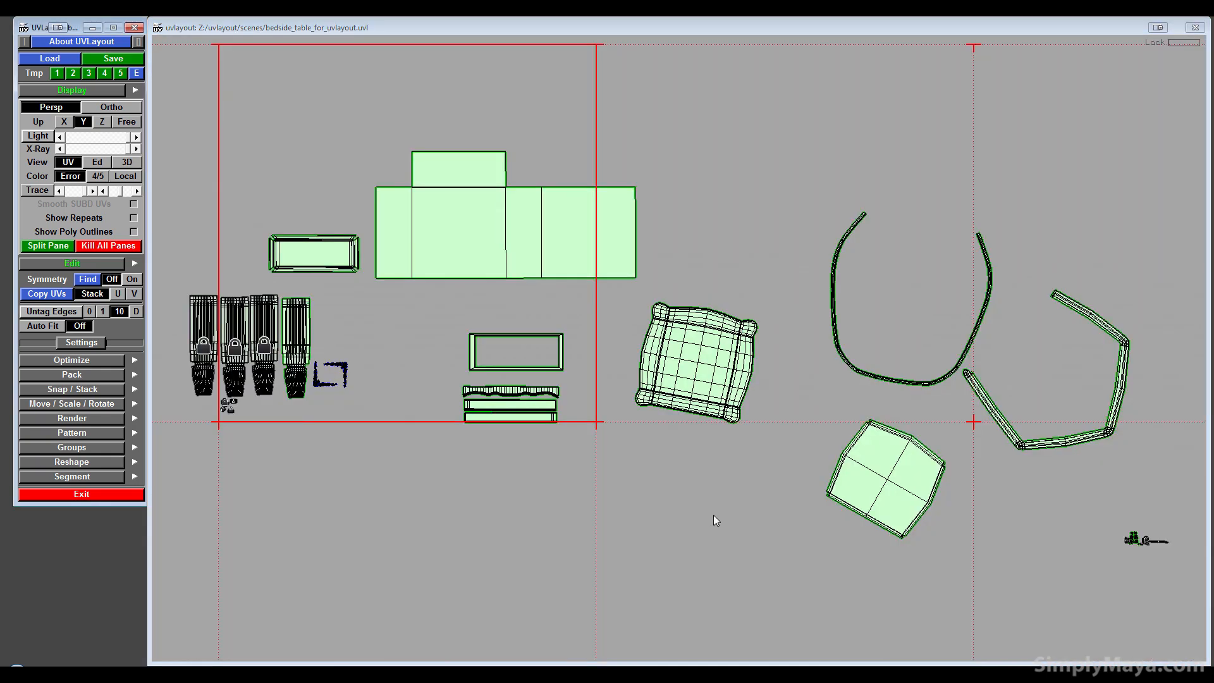
right_drag(713, 515, 855, 435)
mouse_move(856, 435)
middle_down()
mouse_move(852, 392)
mouse_move(836, 430)
middle_up()
middle_drag(1060, 476, 548, 434)
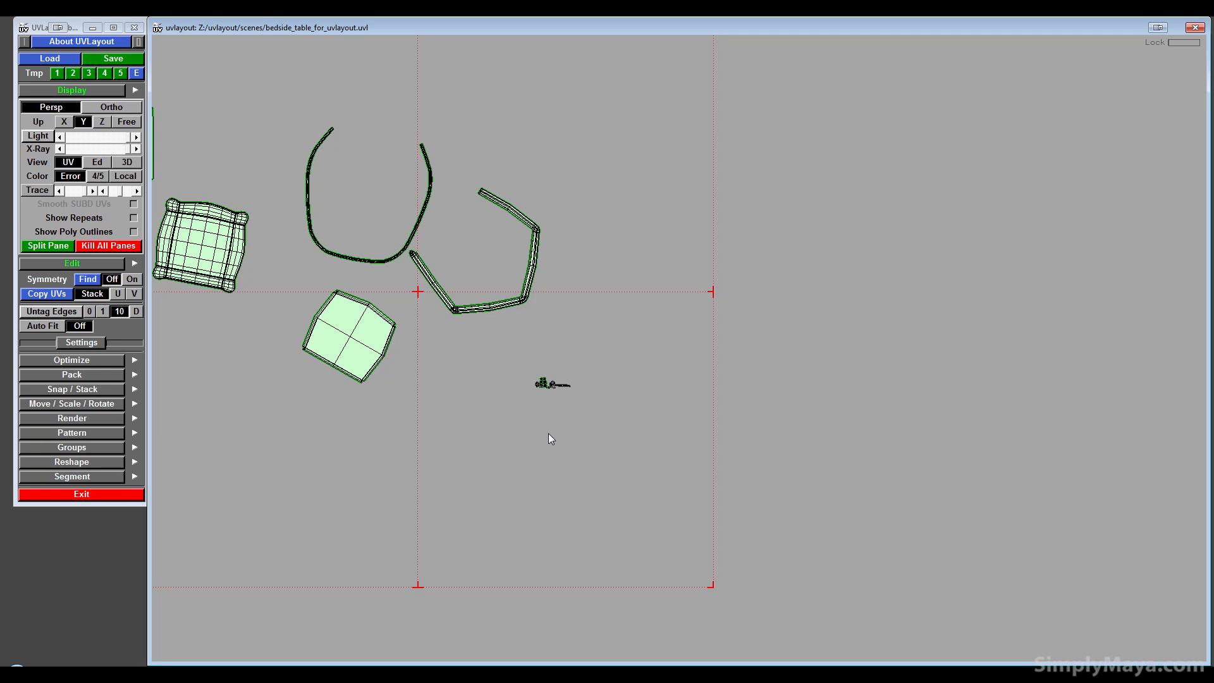
right_drag(548, 434, 503, 458)
middle_drag(503, 458, 734, 373)
right_drag(734, 373, 1146, 371)
middle_drag(1149, 377, 588, 578)
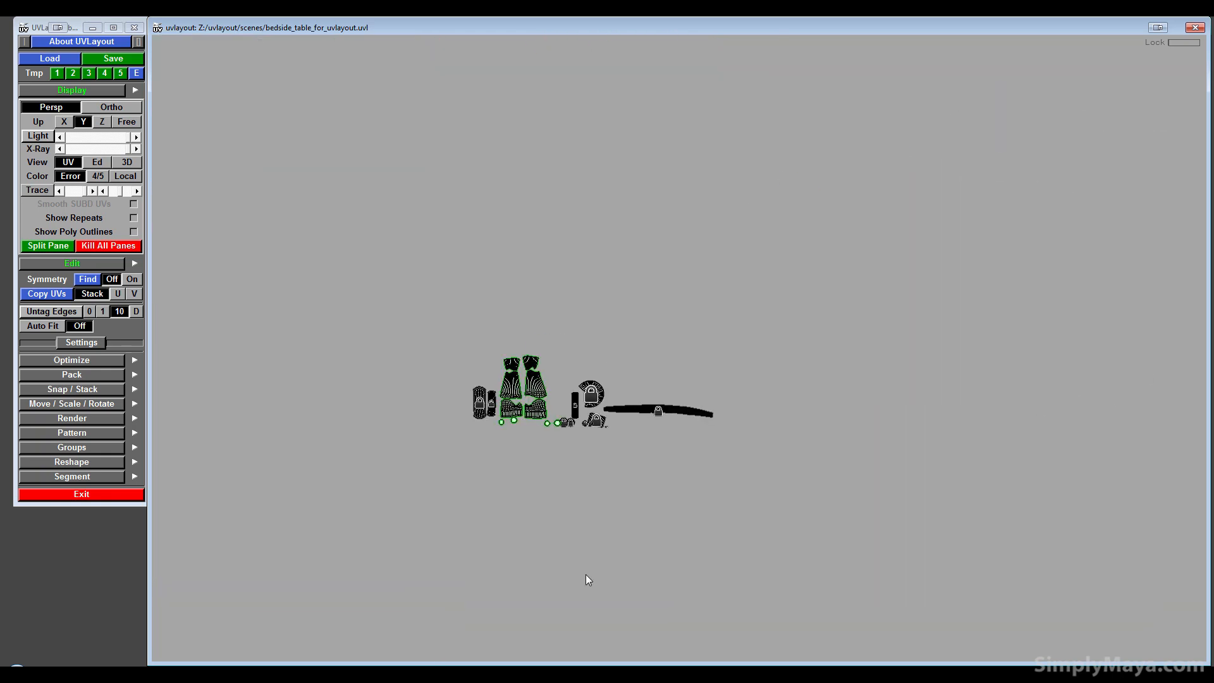
right_drag(588, 577, 629, 531)
middle_drag(629, 532, 735, 501)
right_drag(733, 495, 713, 497)
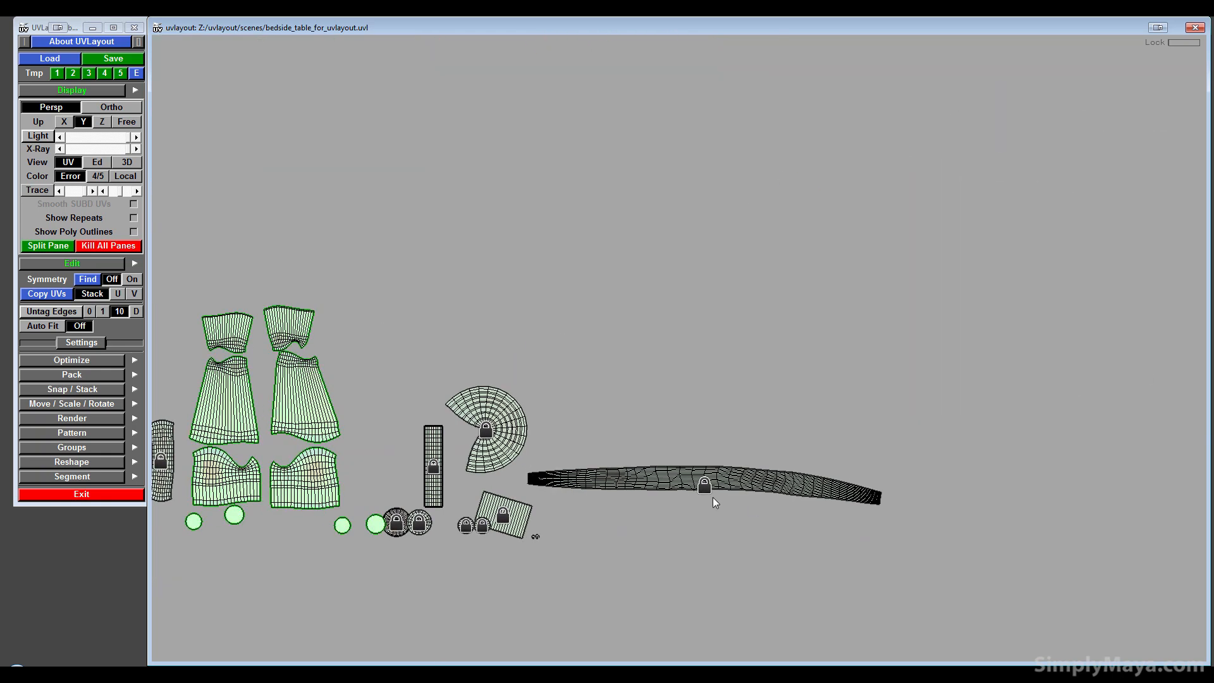
- Move two strand shells off the stacked pile and unlock all the strand shells together
key(g)
middle_drag(731, 471, 803, 421)
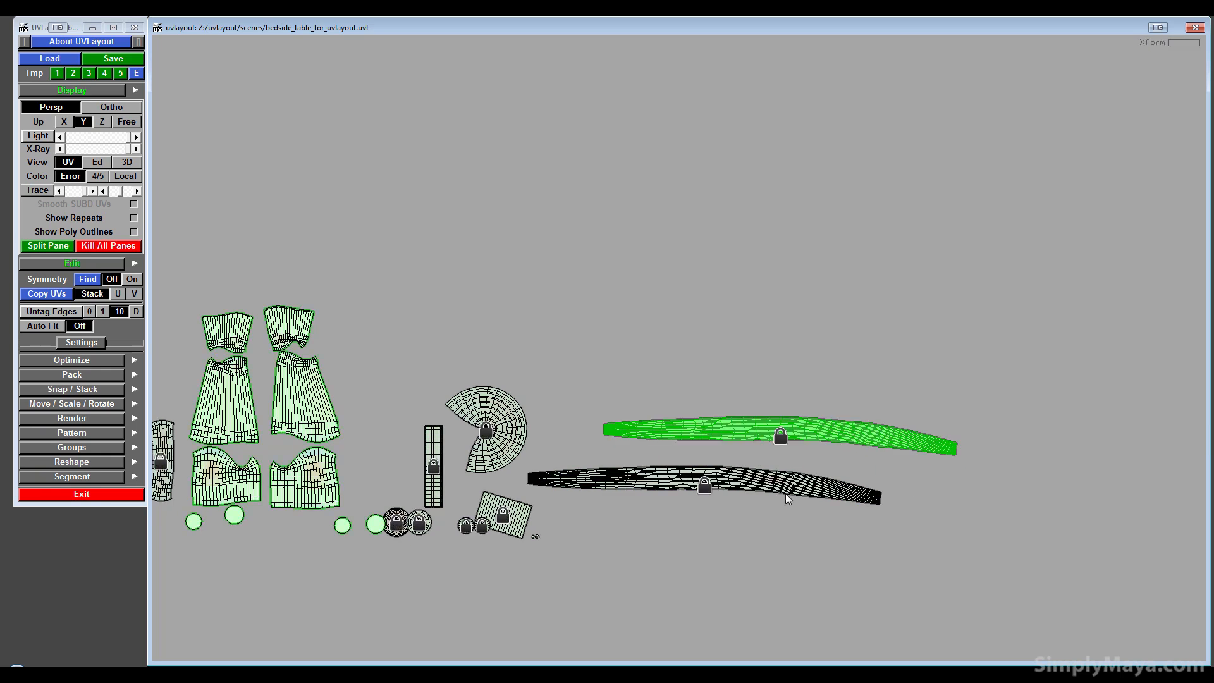
middle_drag(785, 492, 844, 531)
key(shift+l)
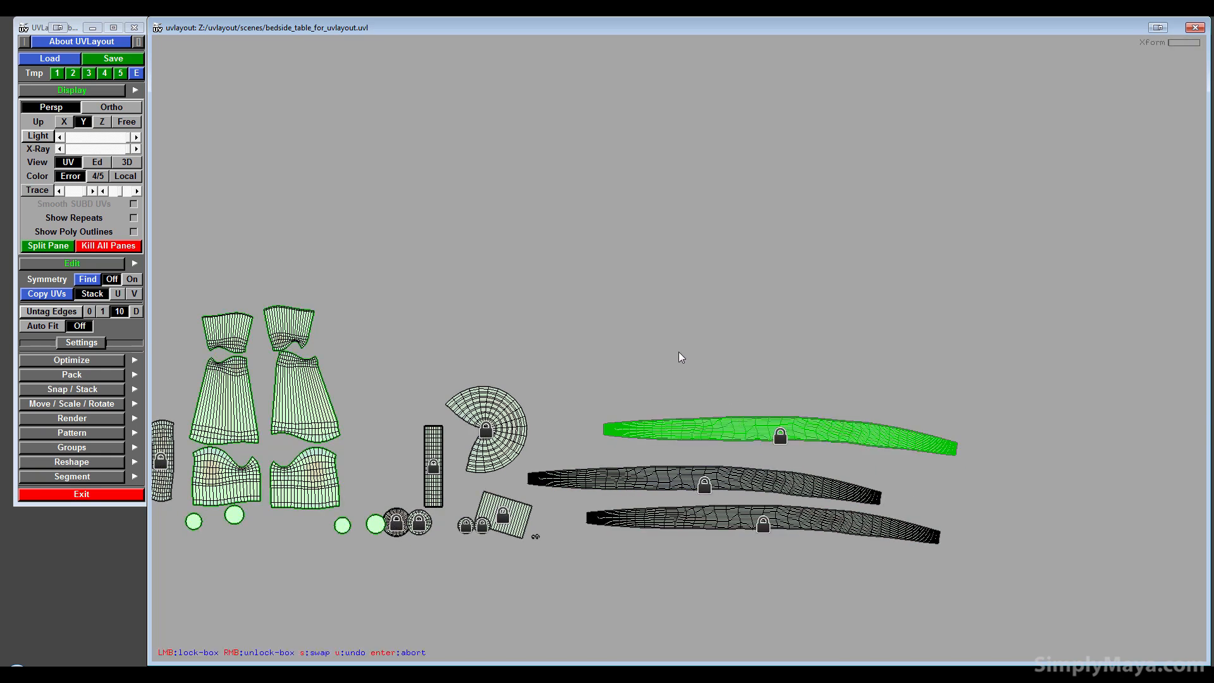
right_drag(678, 352, 879, 613)
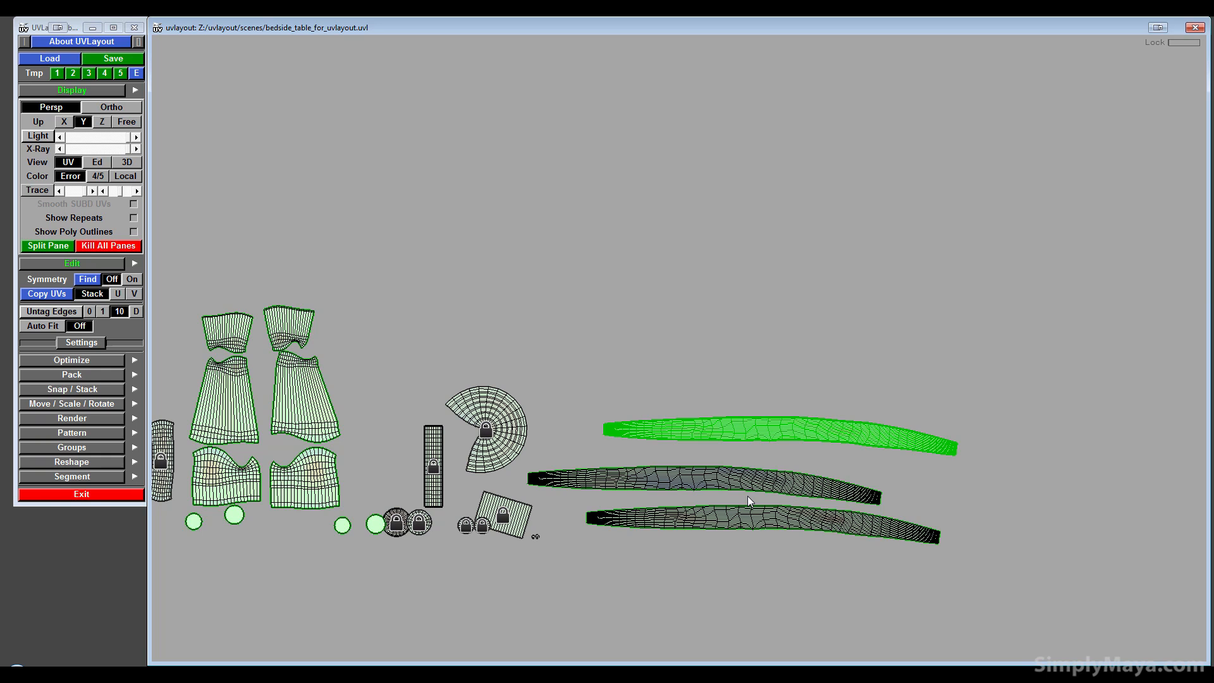
- Move the remaining stacked strand shells apart and arrange all the strand shells one above another in a column
middle_drag(784, 434, 782, 356)
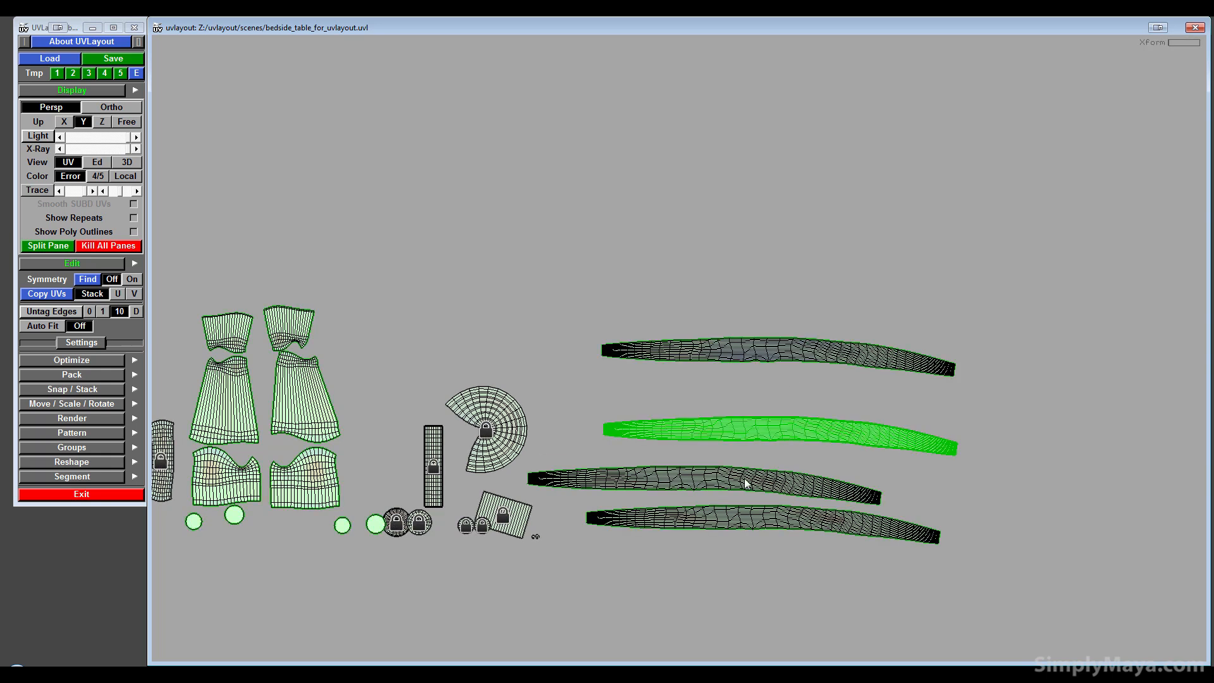
middle_drag(784, 434, 794, 394)
middle_drag(822, 435, 833, 308)
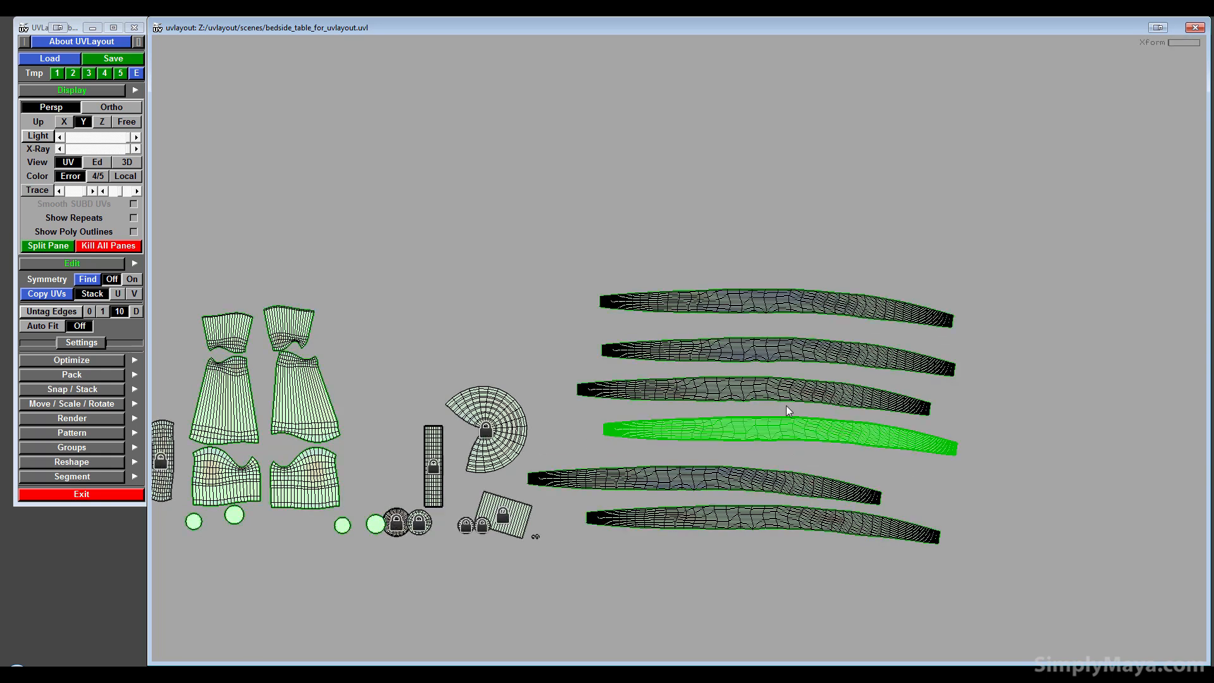
middle_drag(759, 435, 833, 253)
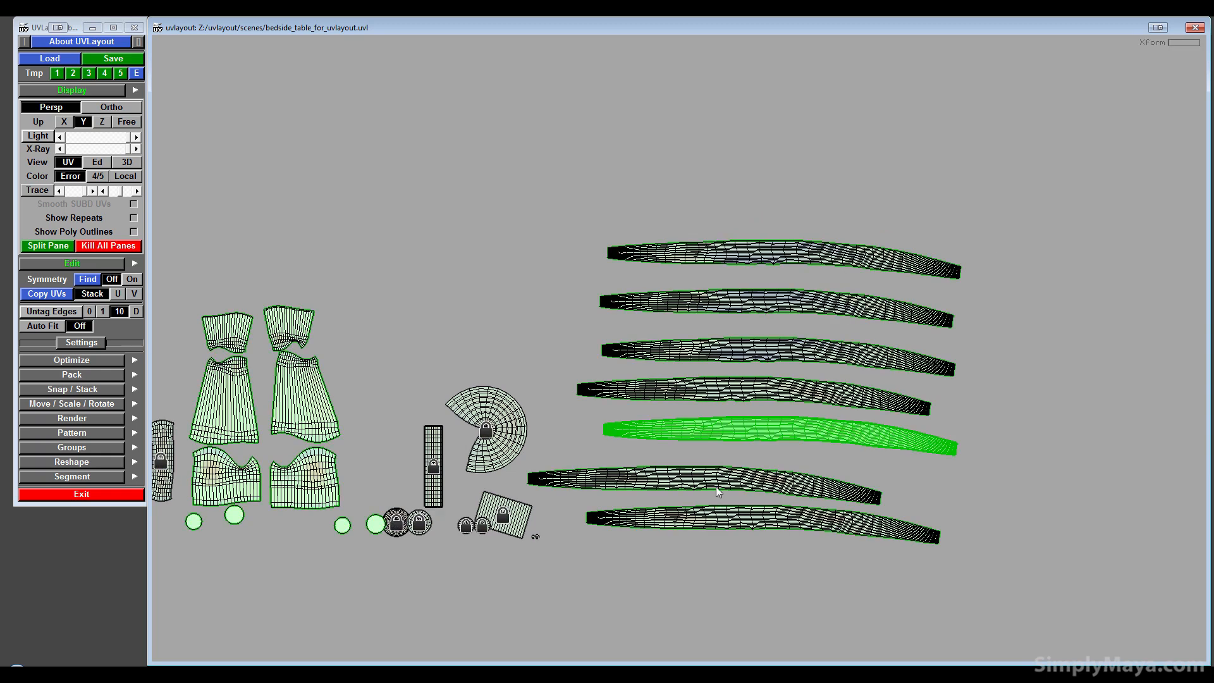
middle_drag(788, 430, 803, 210)
middle_drag(715, 476, 816, 158)
middle_drag(733, 526, 731, 464)
- Flatten the spread-out strand shells one after another in the UV layout
key(f)
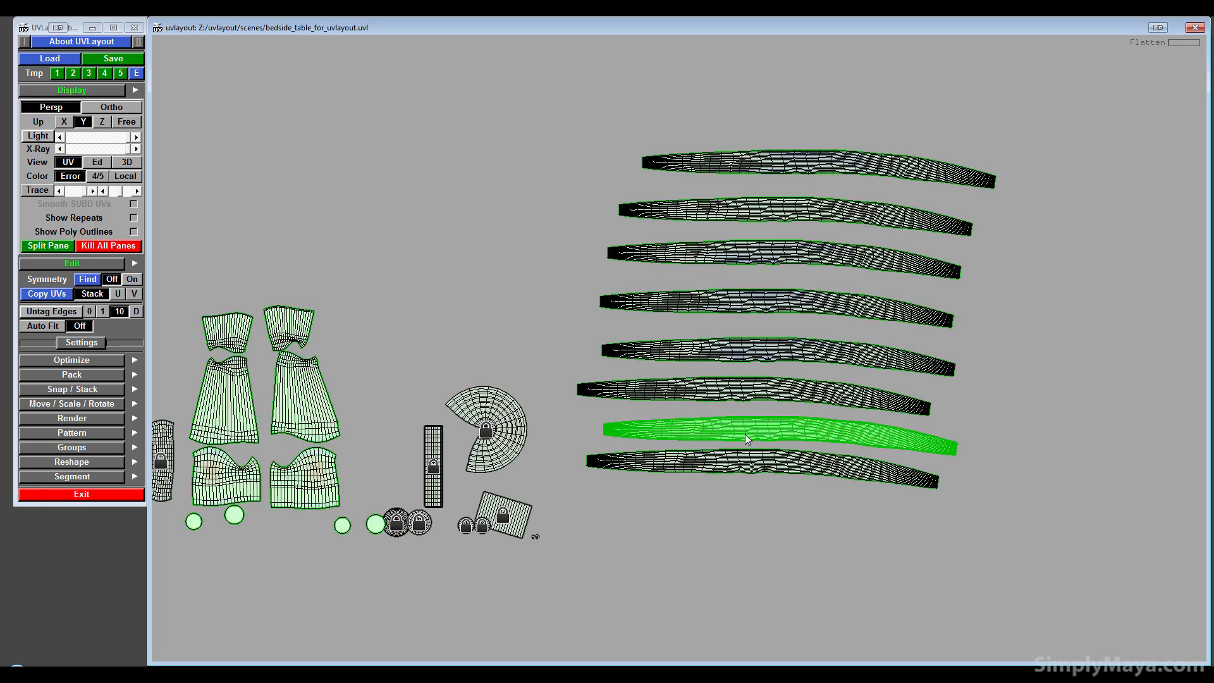
key(f)
key(f)
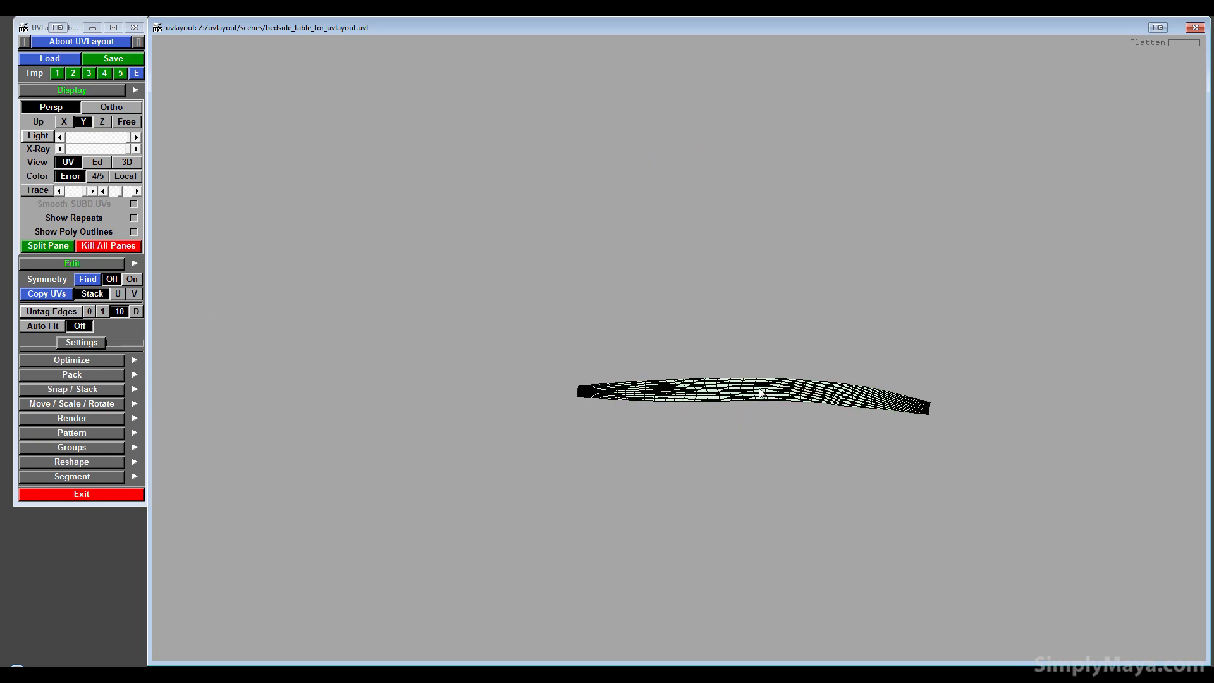
key(f)
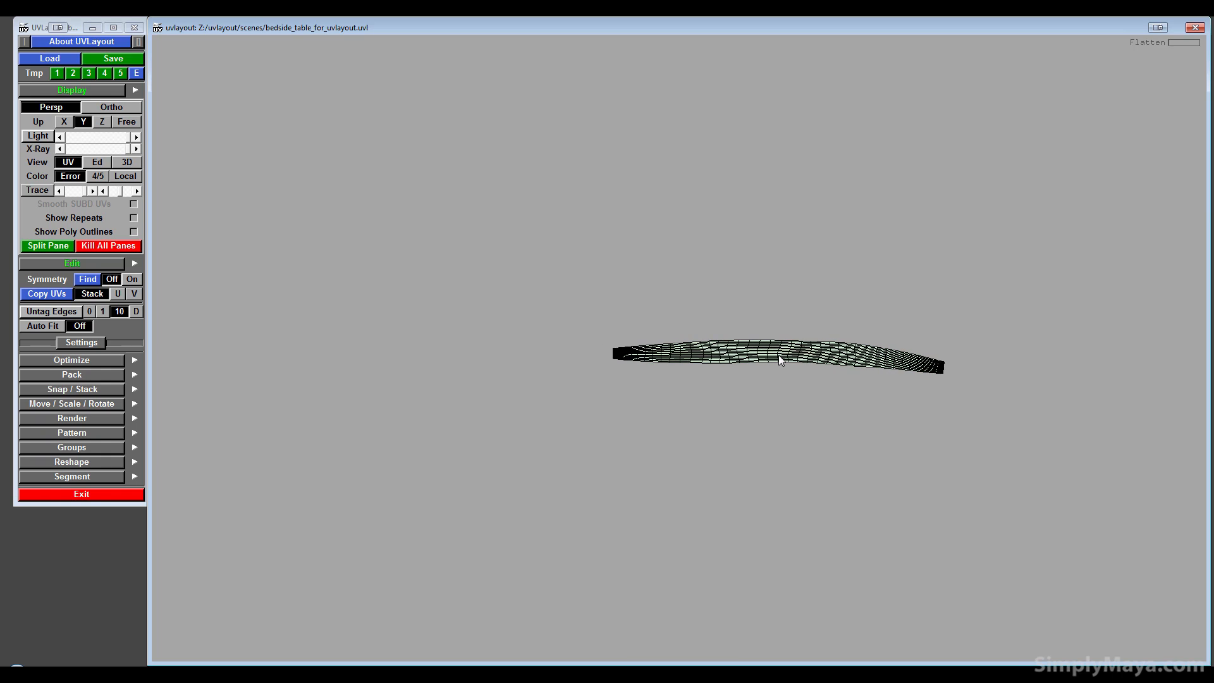
key(shift+f)
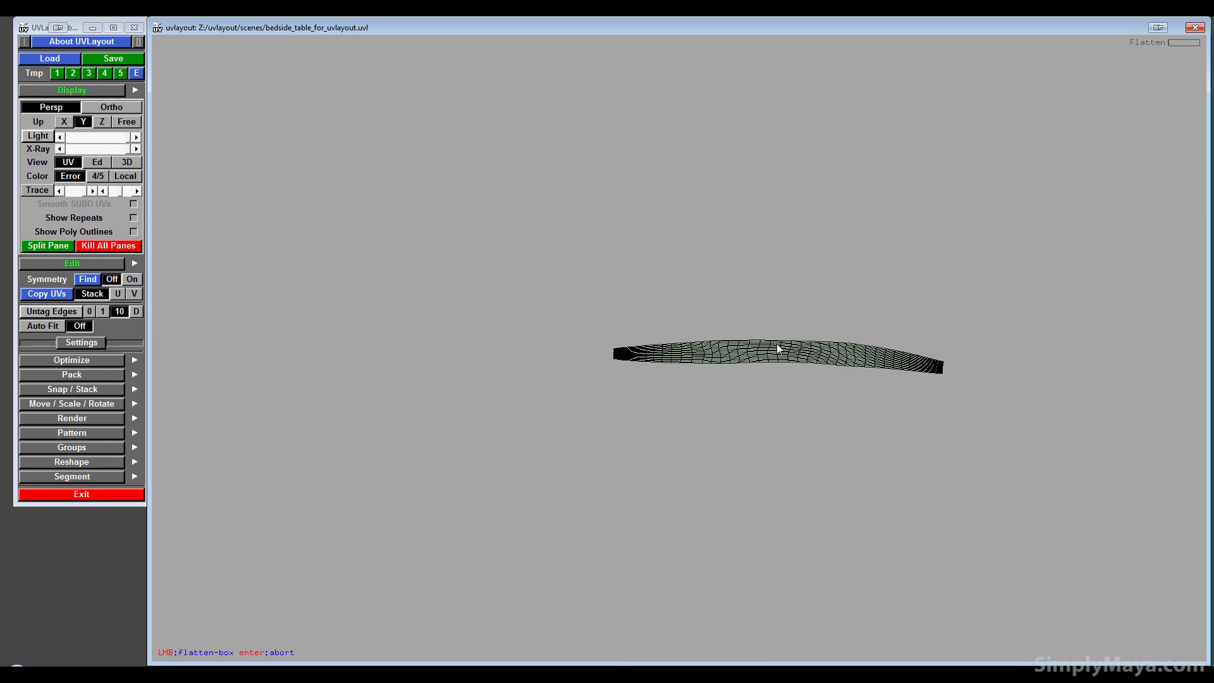
key(f)
key(f)
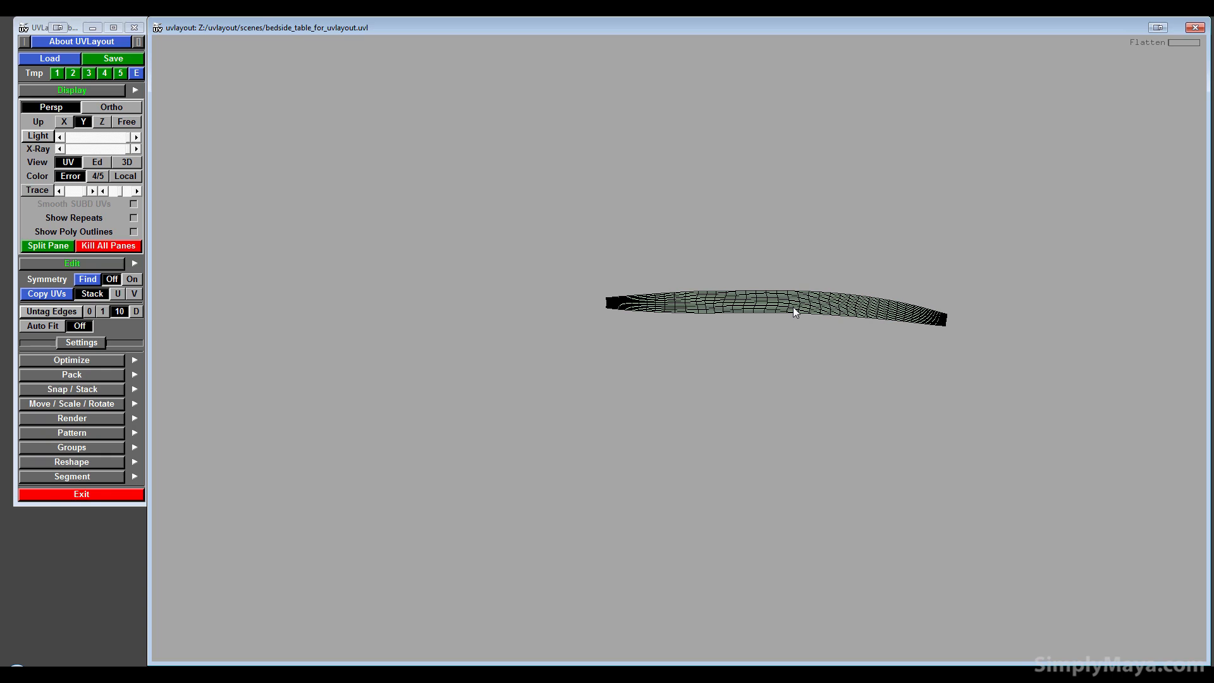
key(f)
key(f)
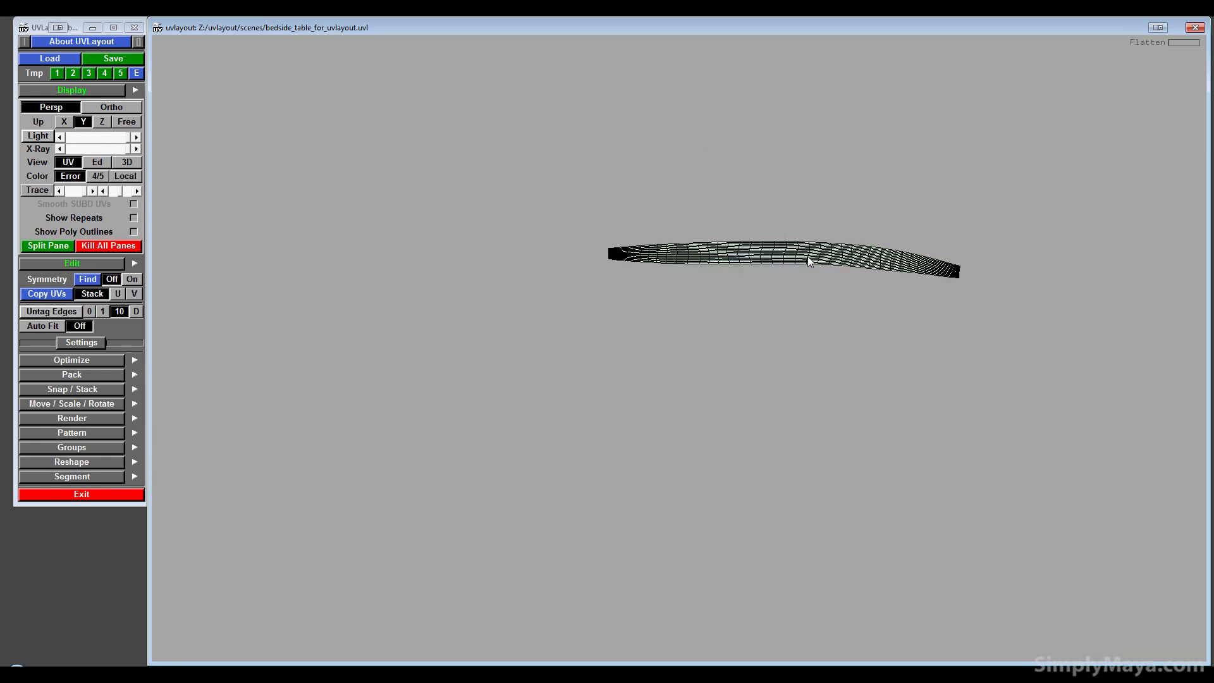
key(f)
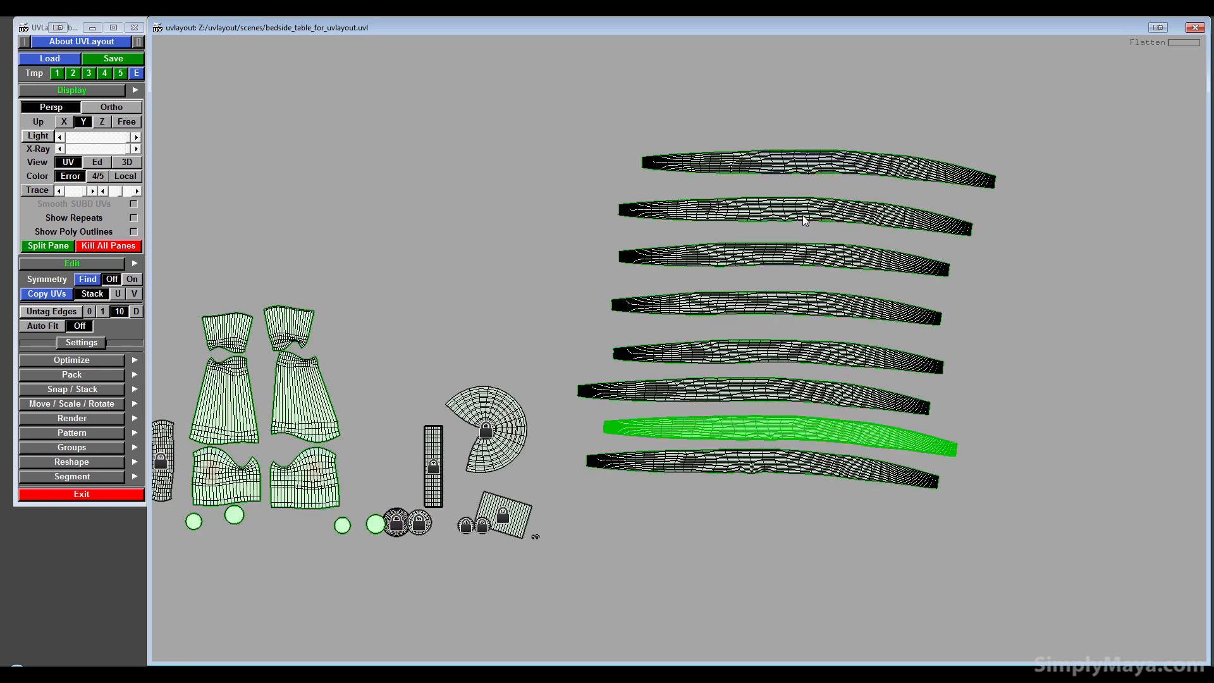
key(f)
key(f)
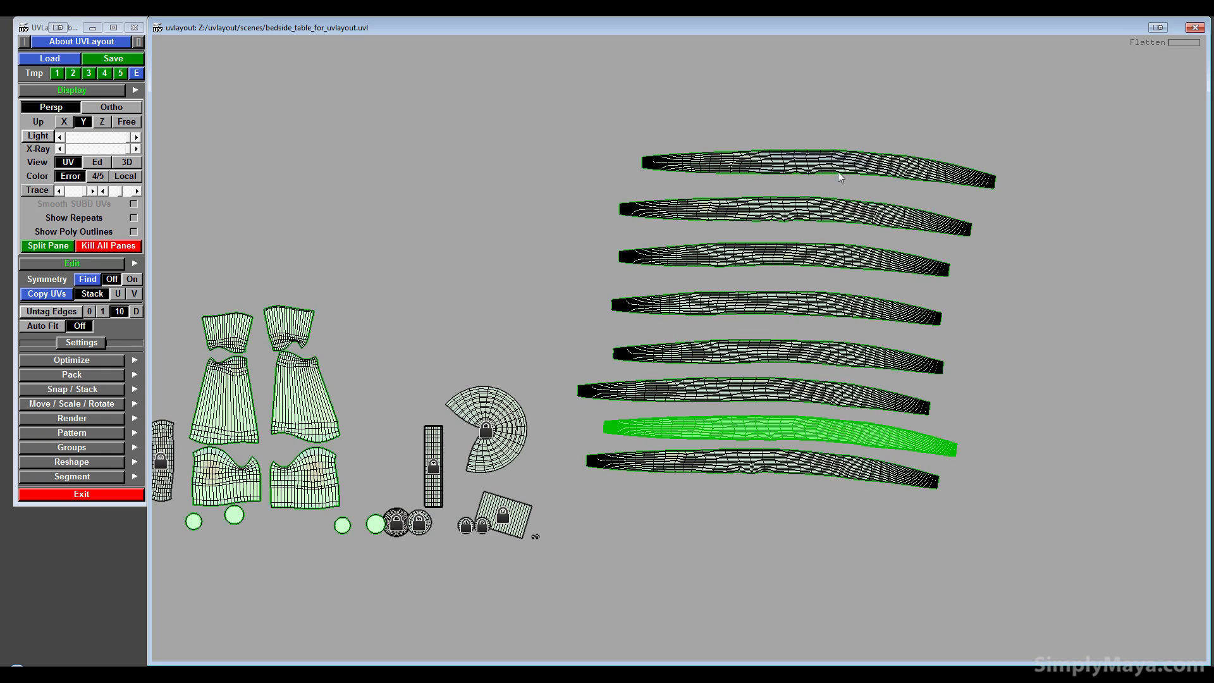
key(f)
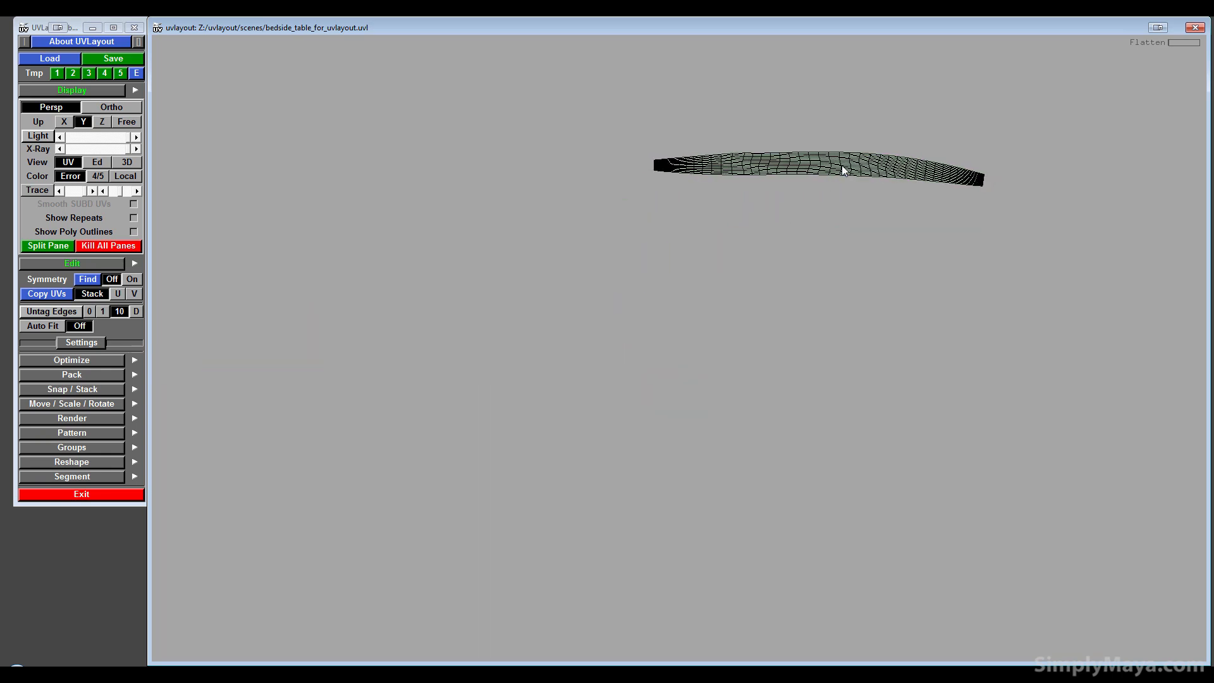
key(f)
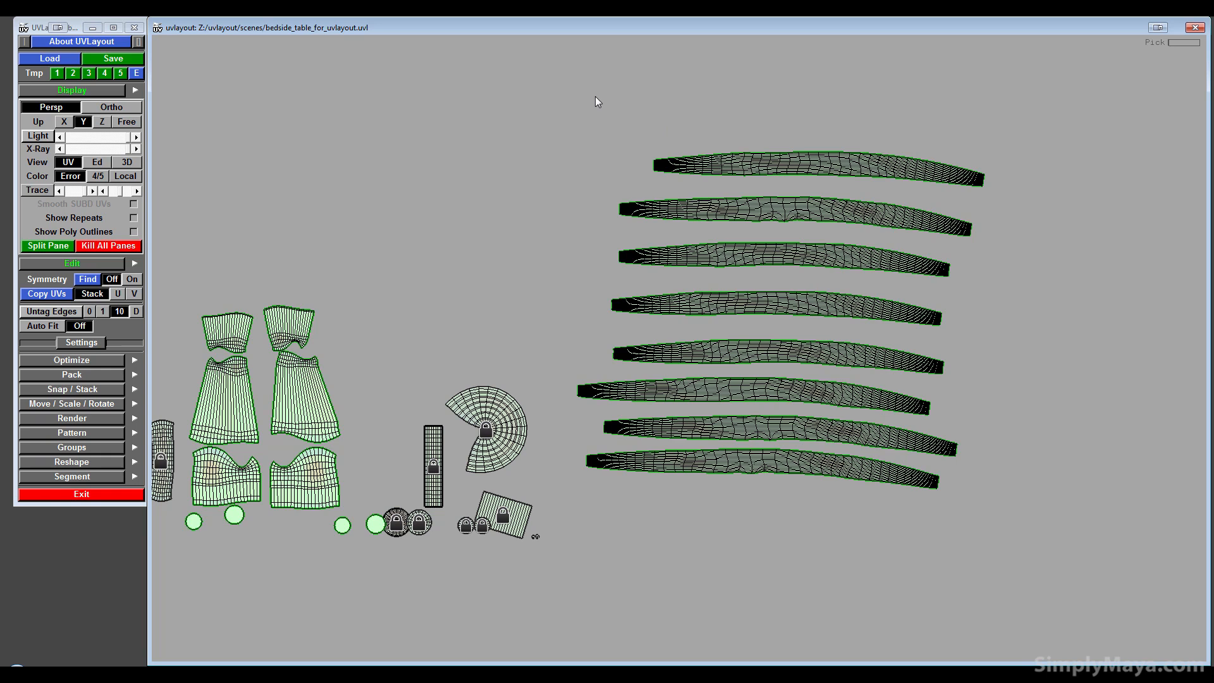
- Check the checker pattern on the twisted handle in 3D, then inspect the table from all sides for unmapped parts
click(127, 162)
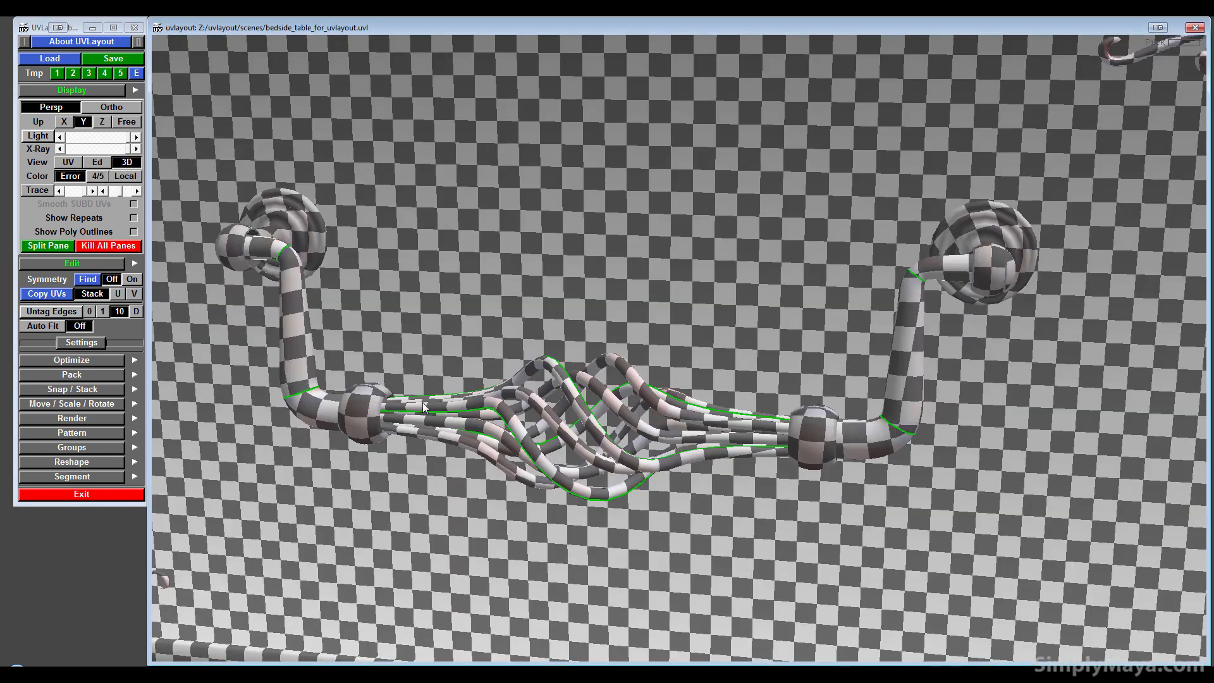
right_drag(484, 445, 853, 495)
middle_drag(681, 601, 730, 549)
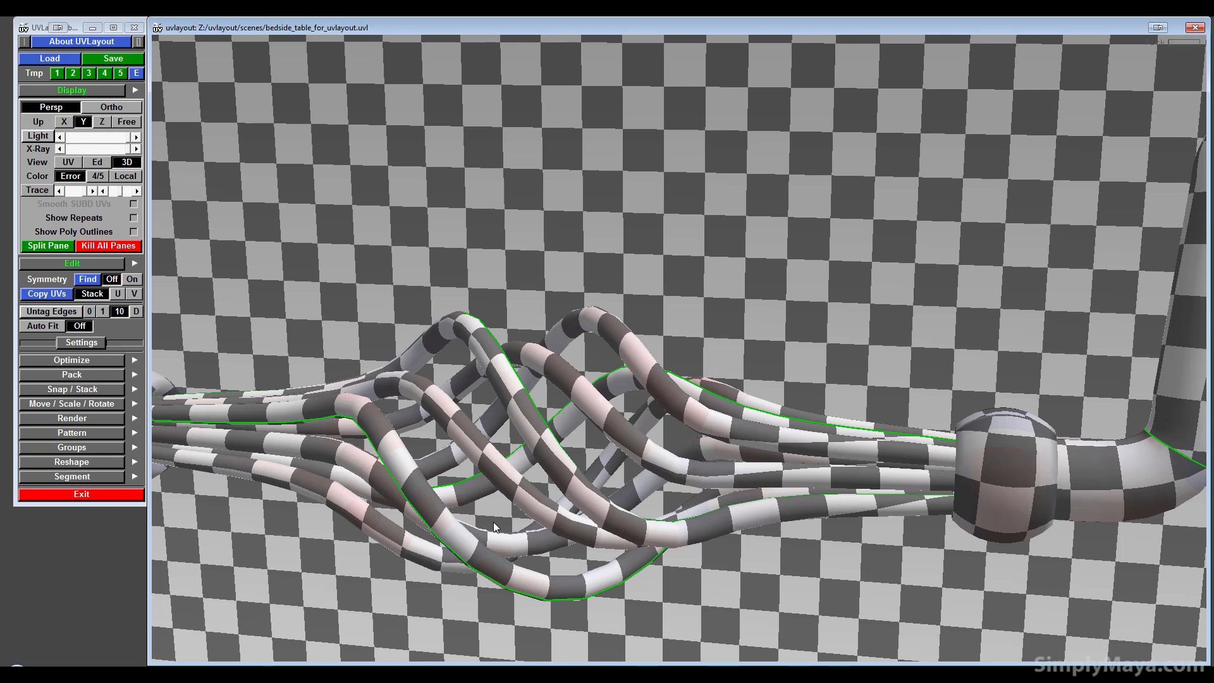
scroll(606, 461, down, 4)
scroll(606, 461, down, 6)
drag(606, 461, 646, 353)
scroll(638, 523, down, 7)
scroll(559, 425, down, 5)
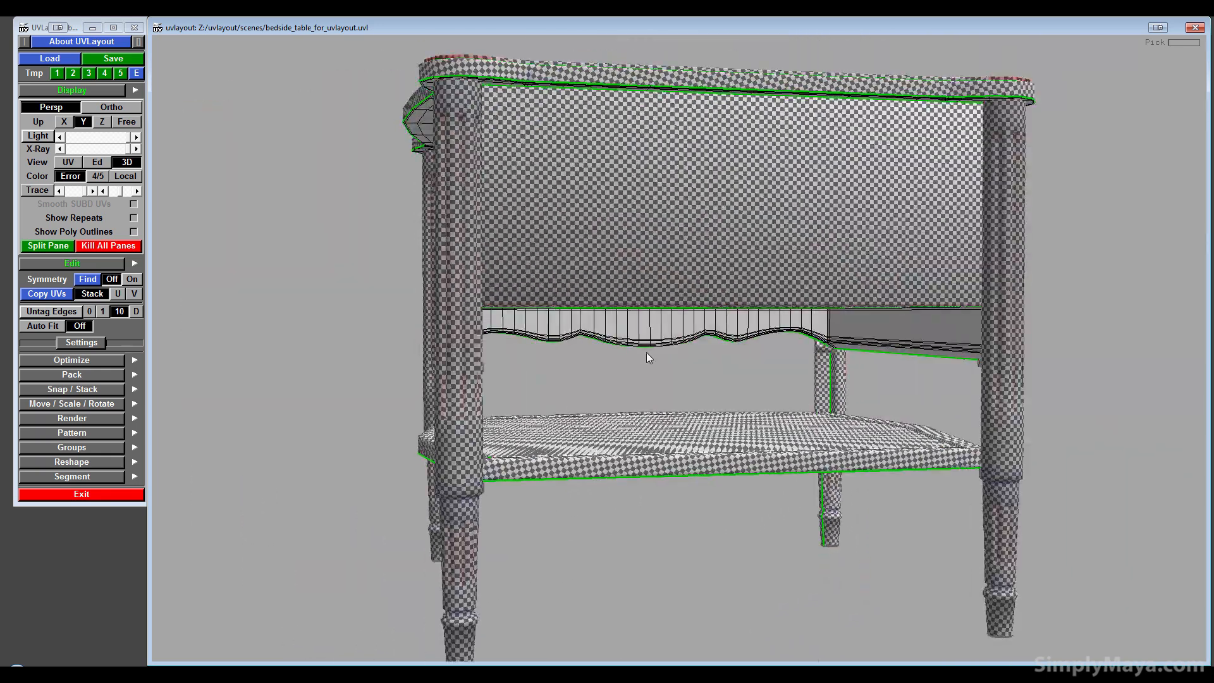
drag(751, 375, 344, 322)
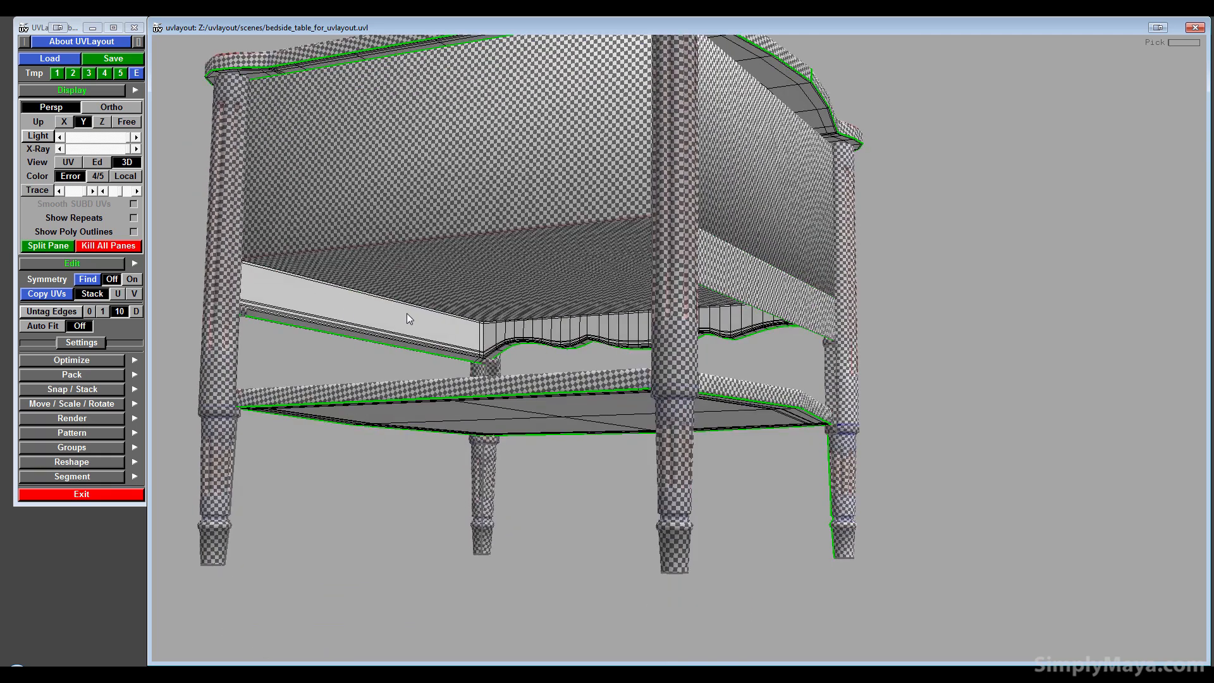
drag(411, 312, 684, 169)
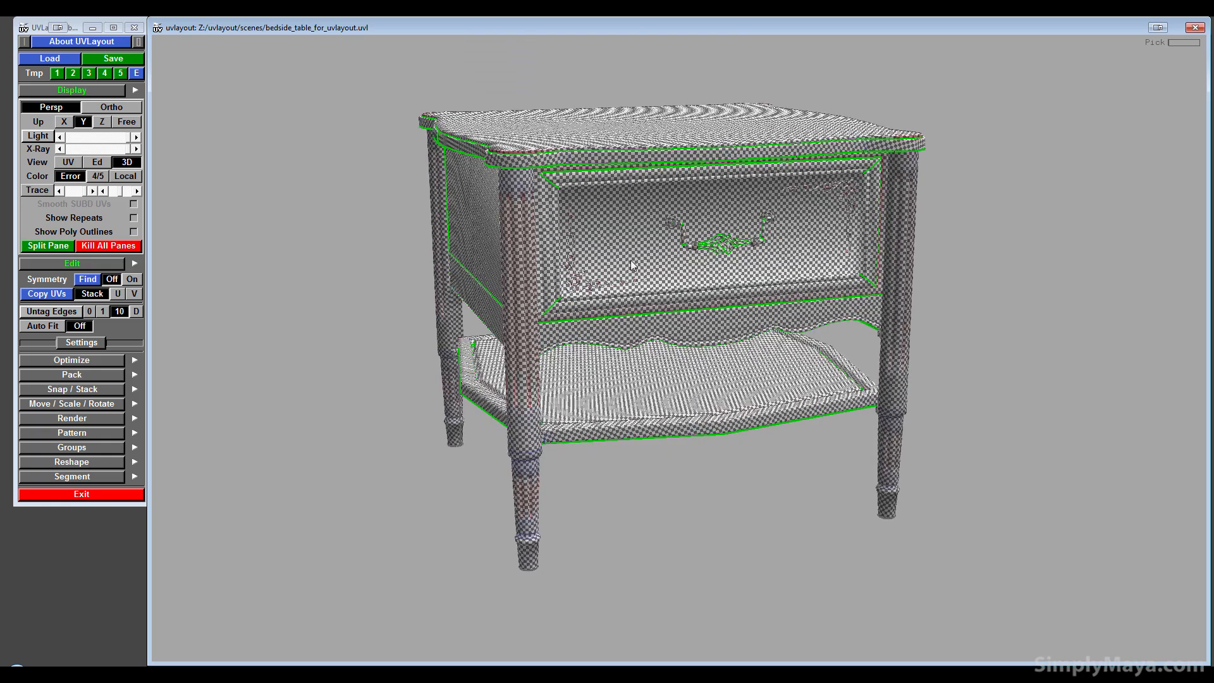
drag(633, 265, 319, 328)
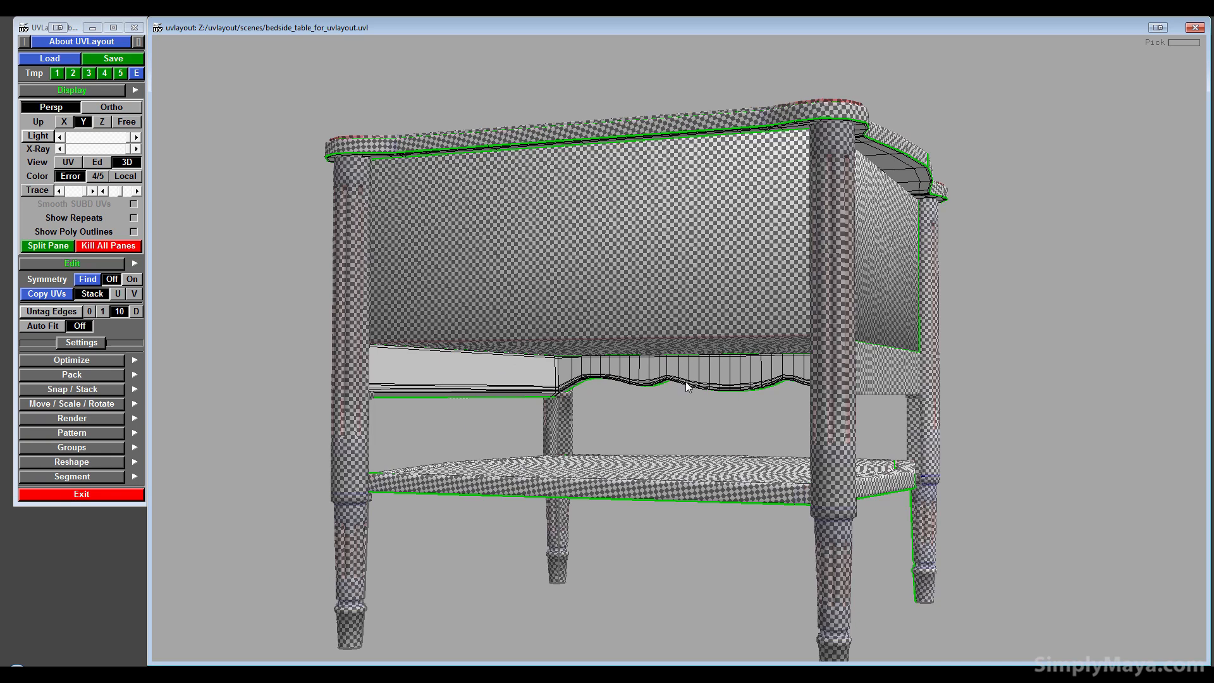
drag(601, 384, 484, 370)
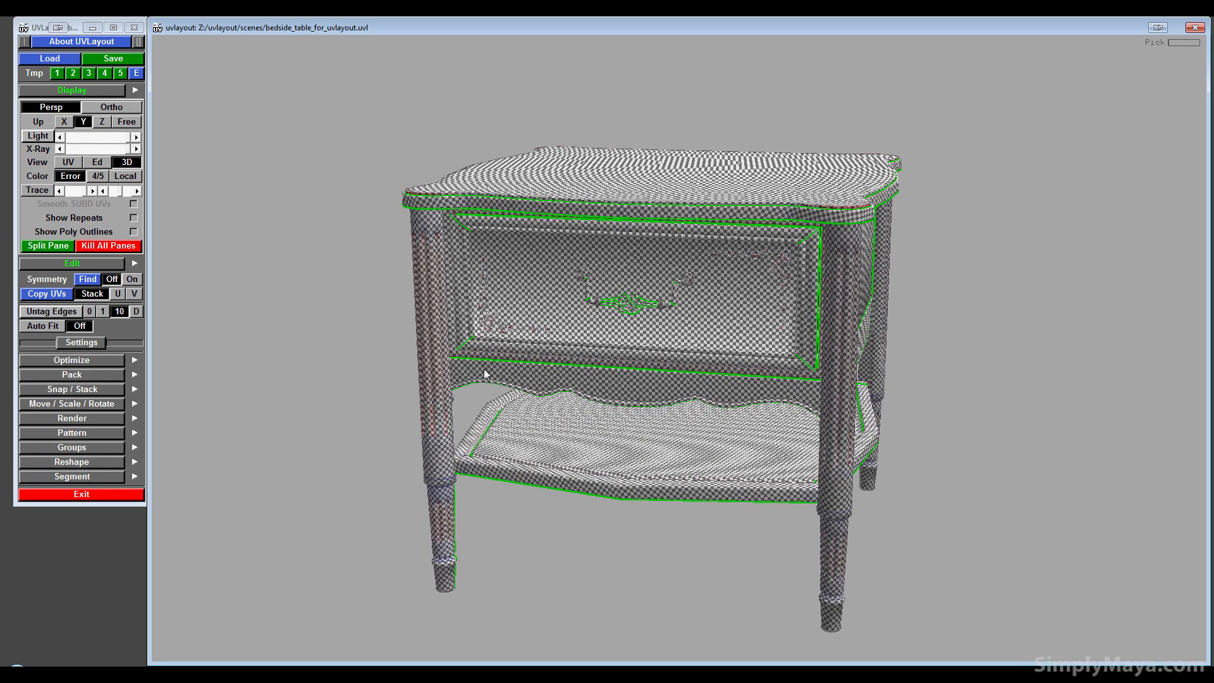
- Drop the scalloped apron piece with its two side rails from the edit view into the UV layout
click(63, 163)
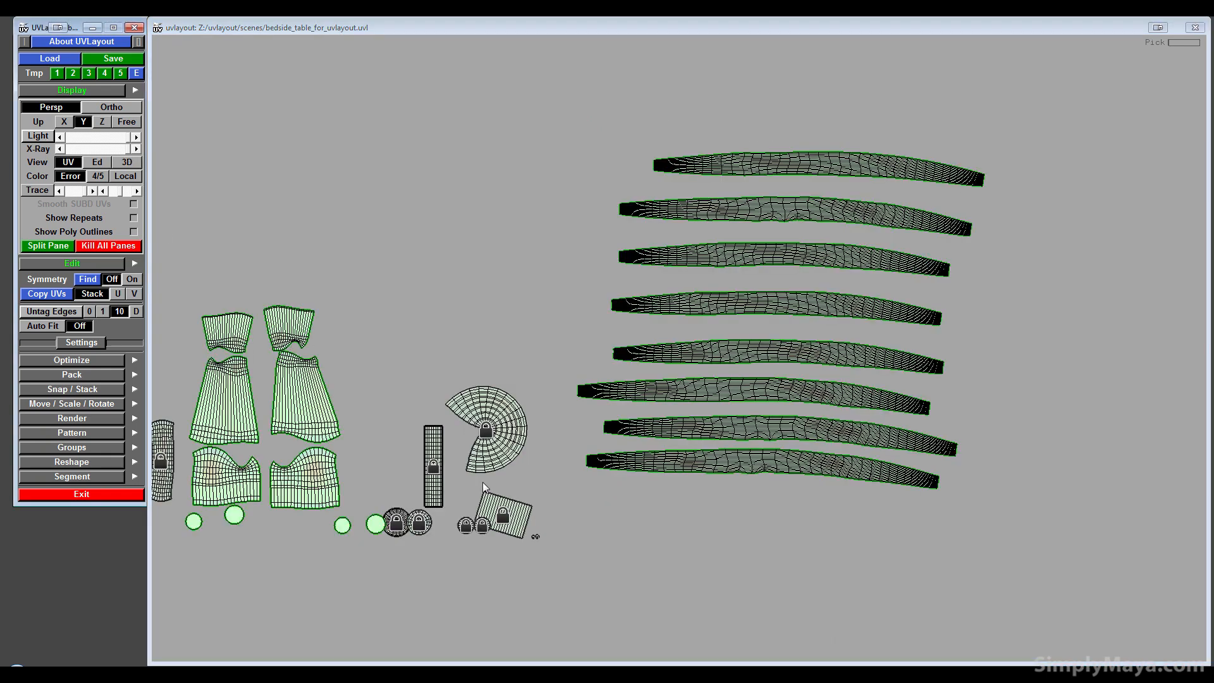
scroll(483, 487, down, 3)
middle_drag(531, 492, 646, 608)
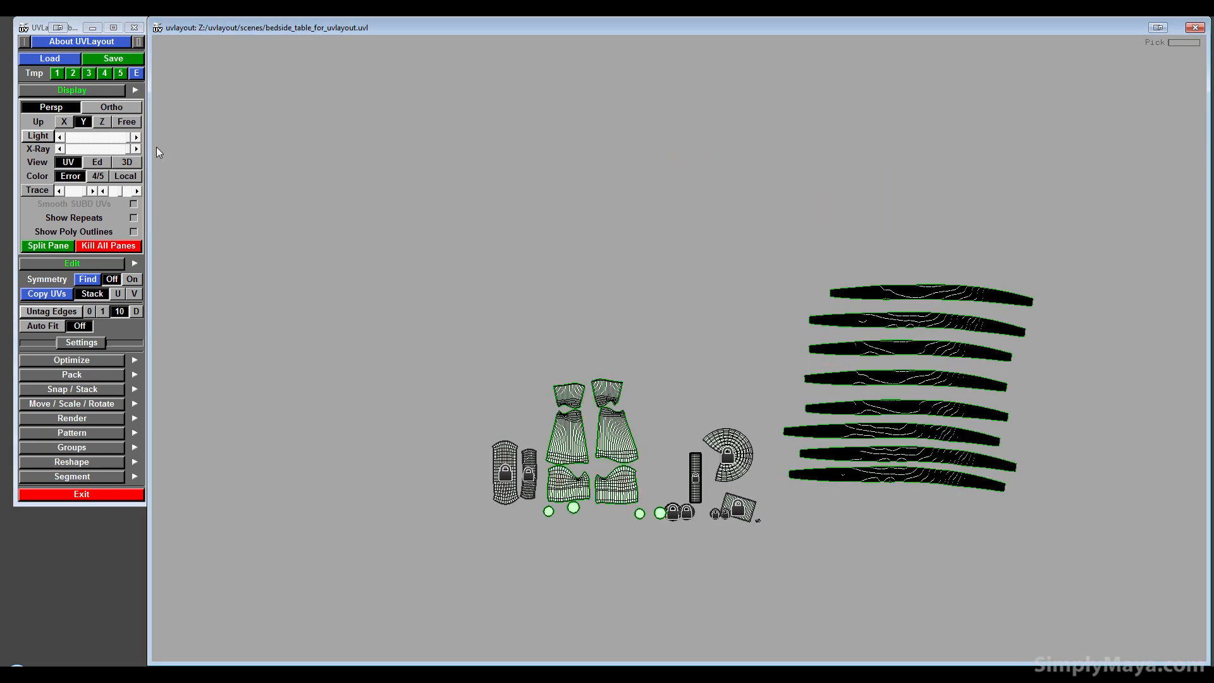
click(96, 162)
key(Home)
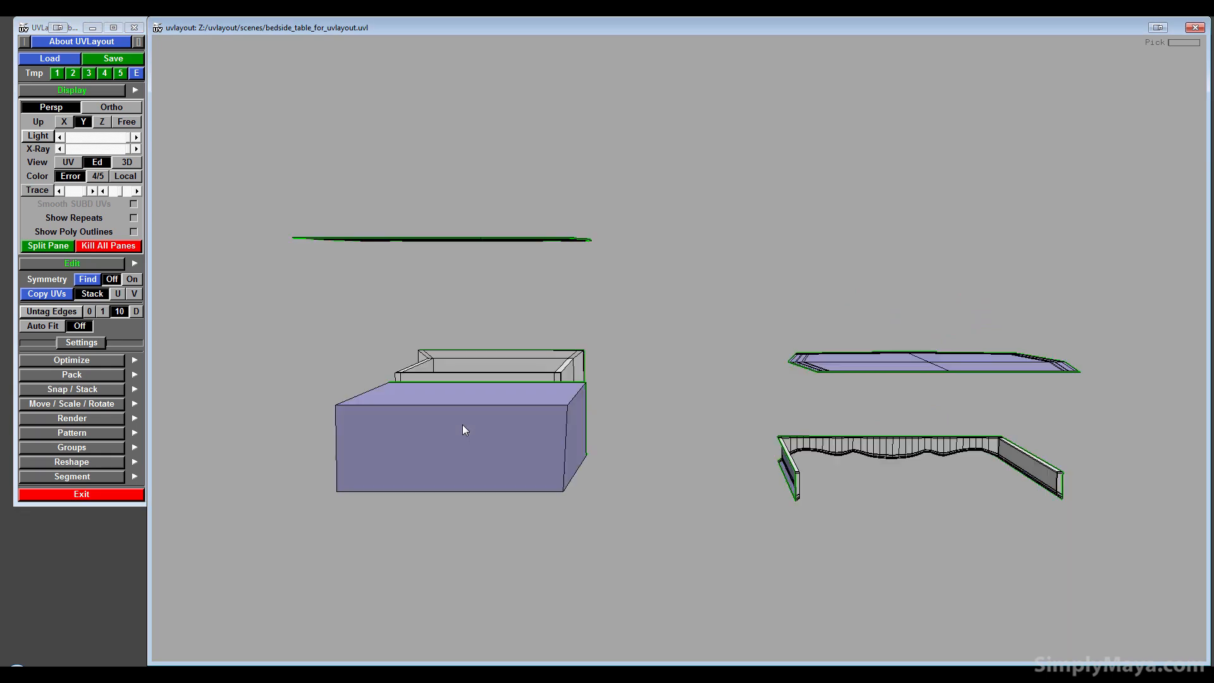
drag(636, 505, 536, 526)
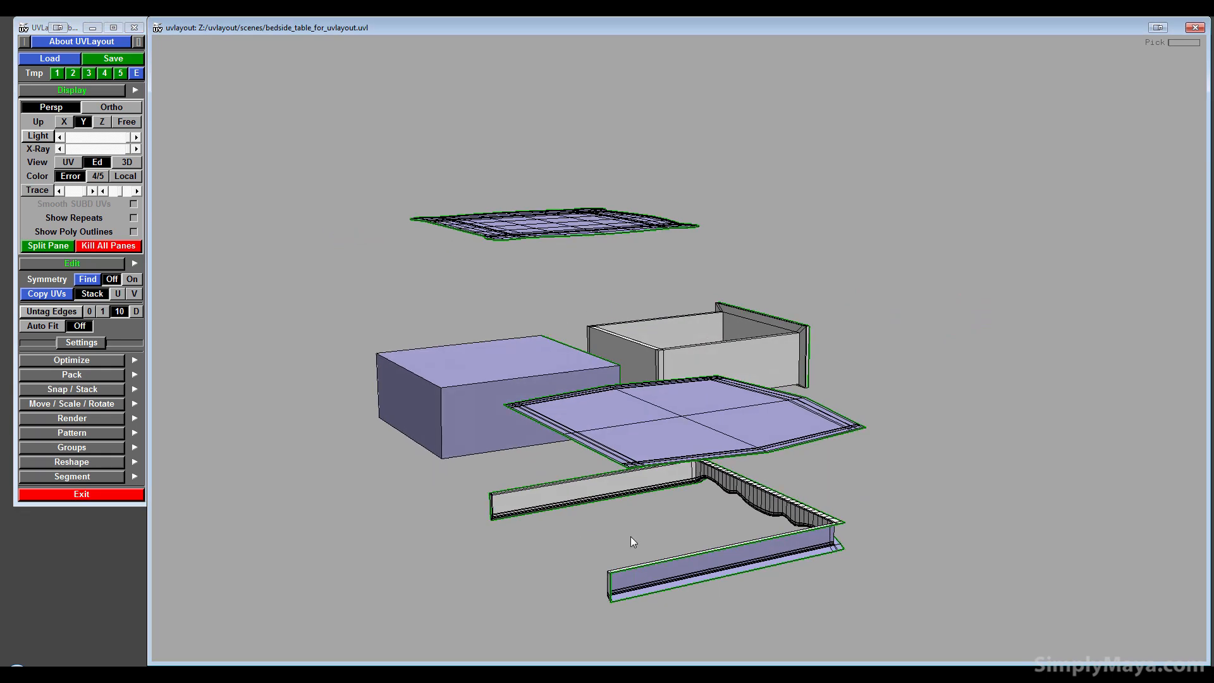
right_drag(632, 537, 679, 516)
drag(680, 515, 332, 428)
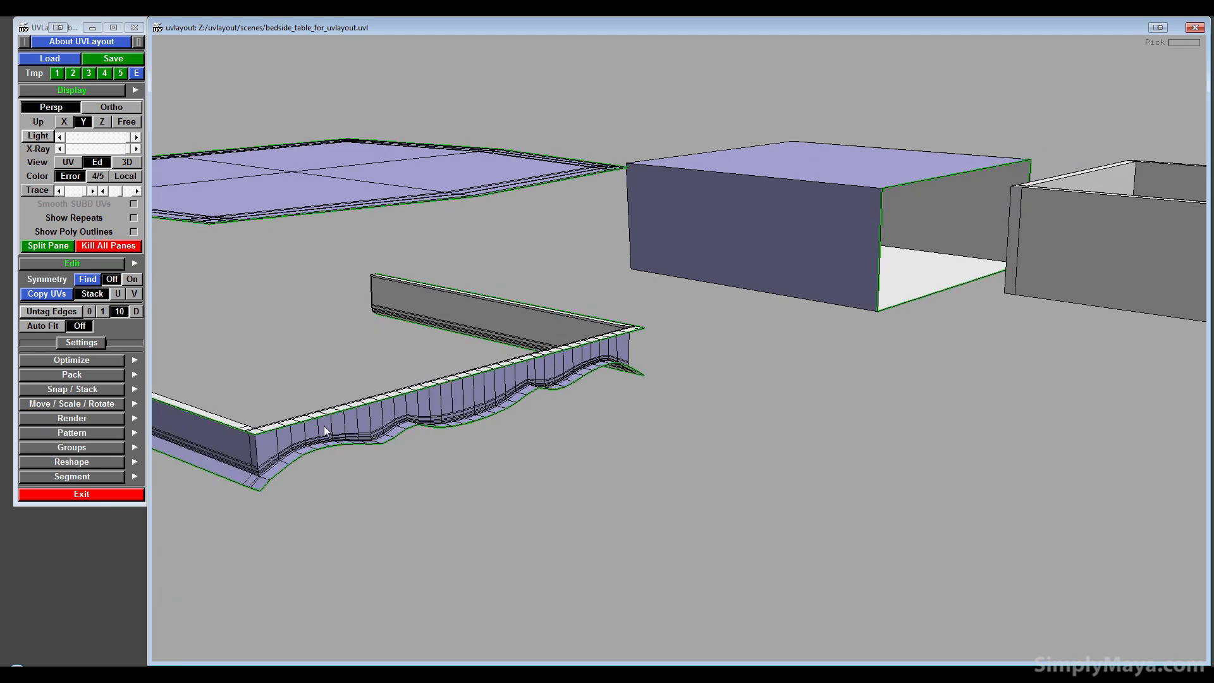
key(d)
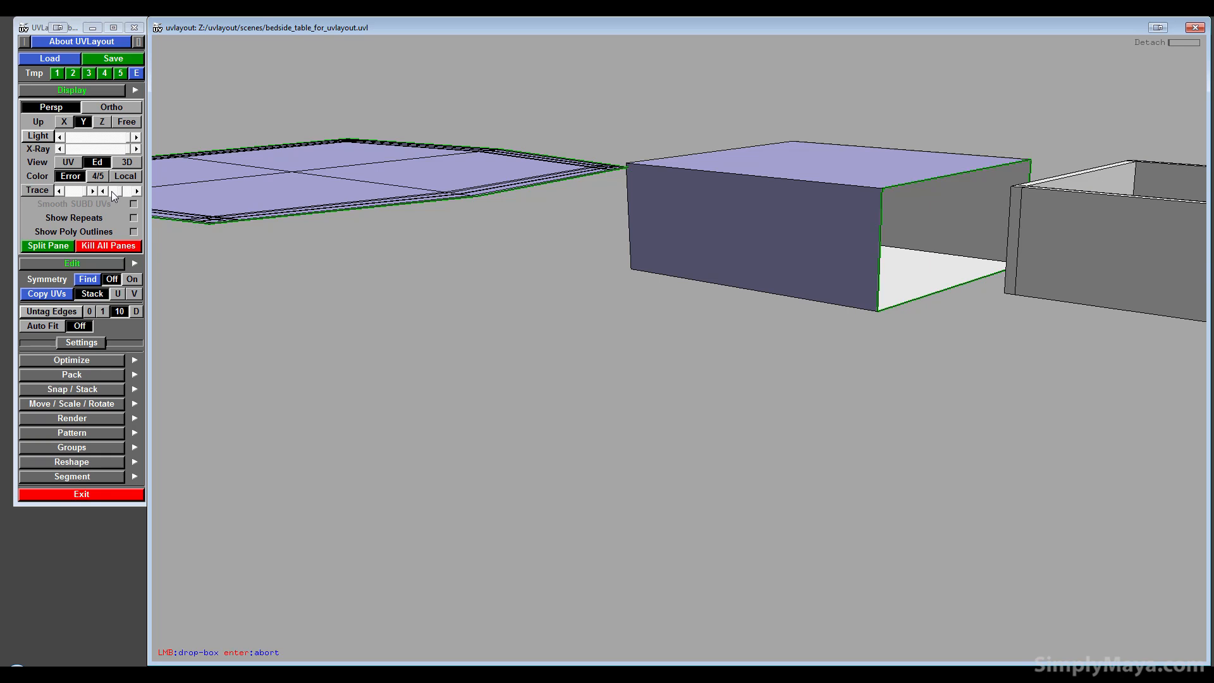
click(68, 163)
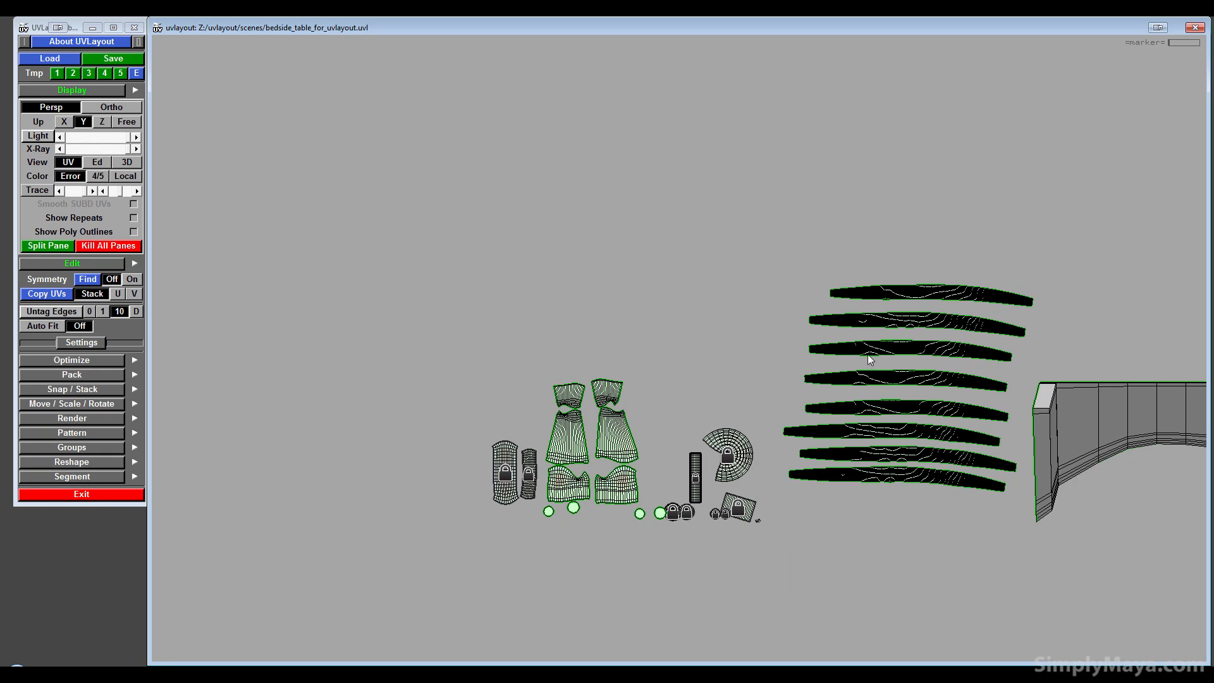
- Set the up axis to Z and bring the blank viewport back to the UV view
drag(347, 21, 370, 23)
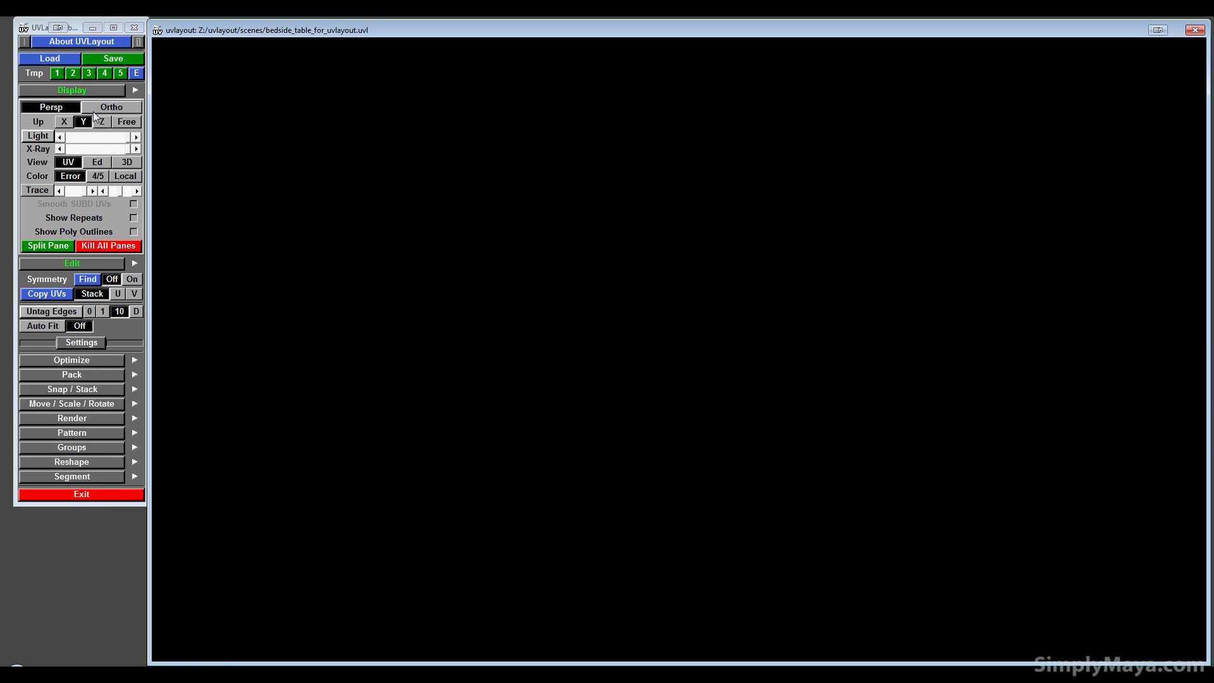
click(102, 122)
click(96, 162)
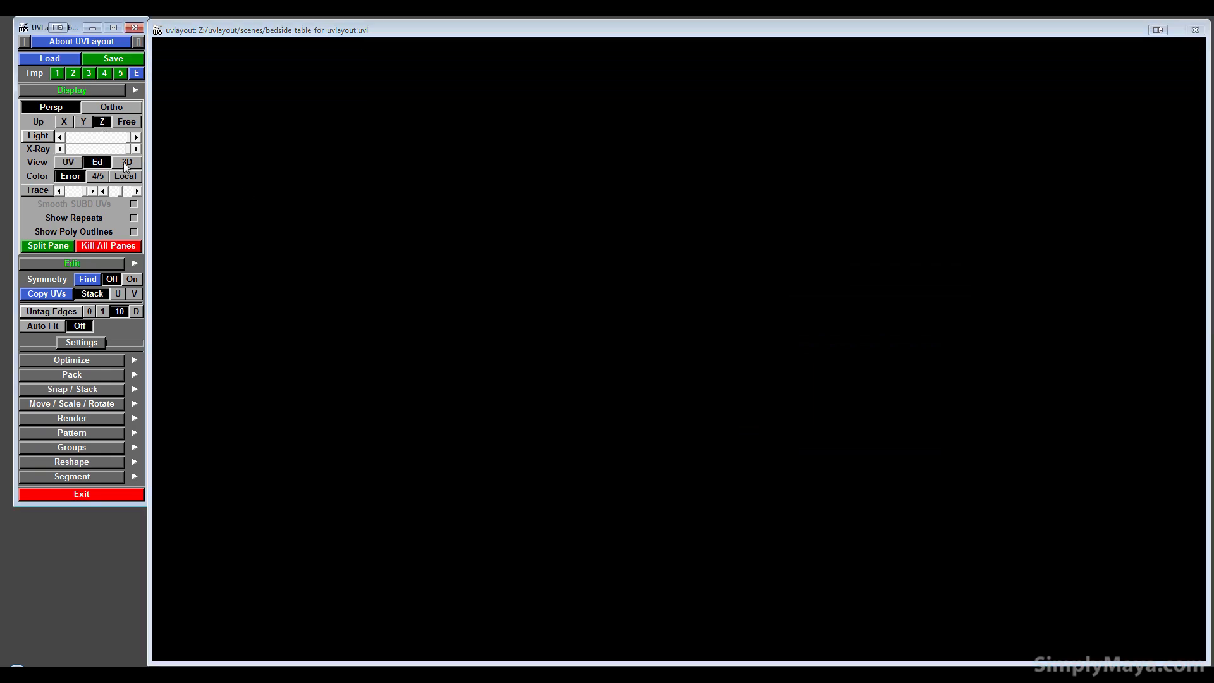
click(124, 162)
click(66, 164)
click(349, 310)
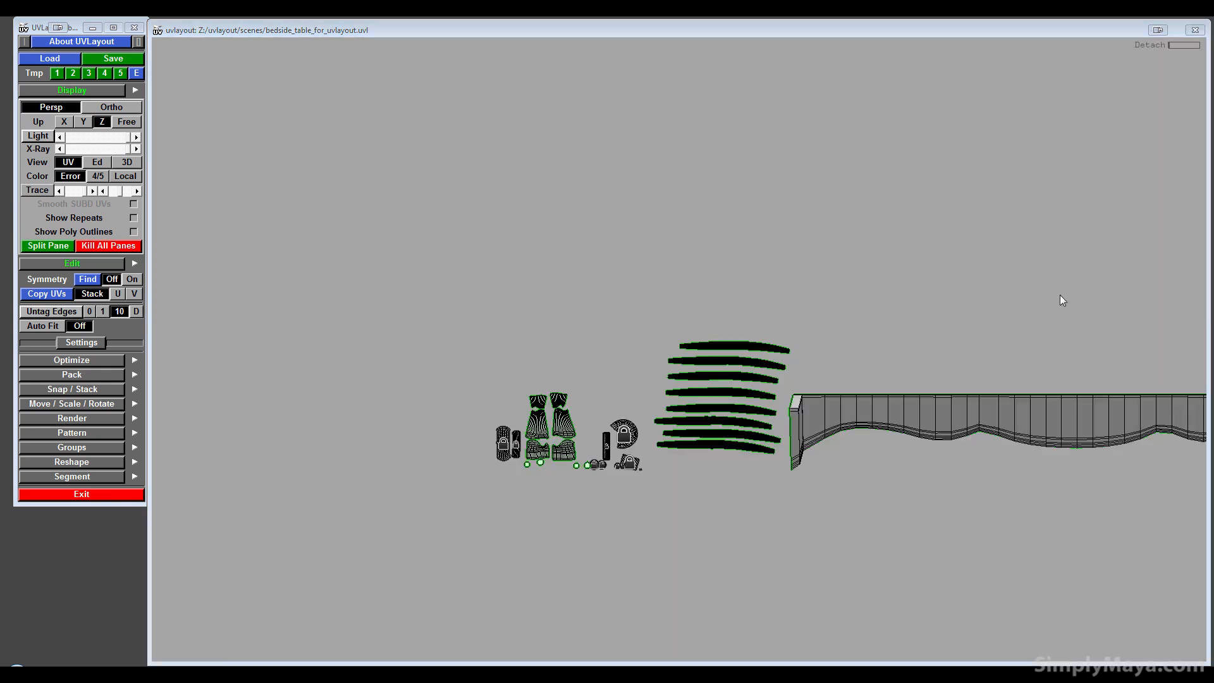
- Flatten the scalloped apron shell in the UV layout and check its checker pattern on the table in 3D
middle_drag(1062, 300, 666, 295)
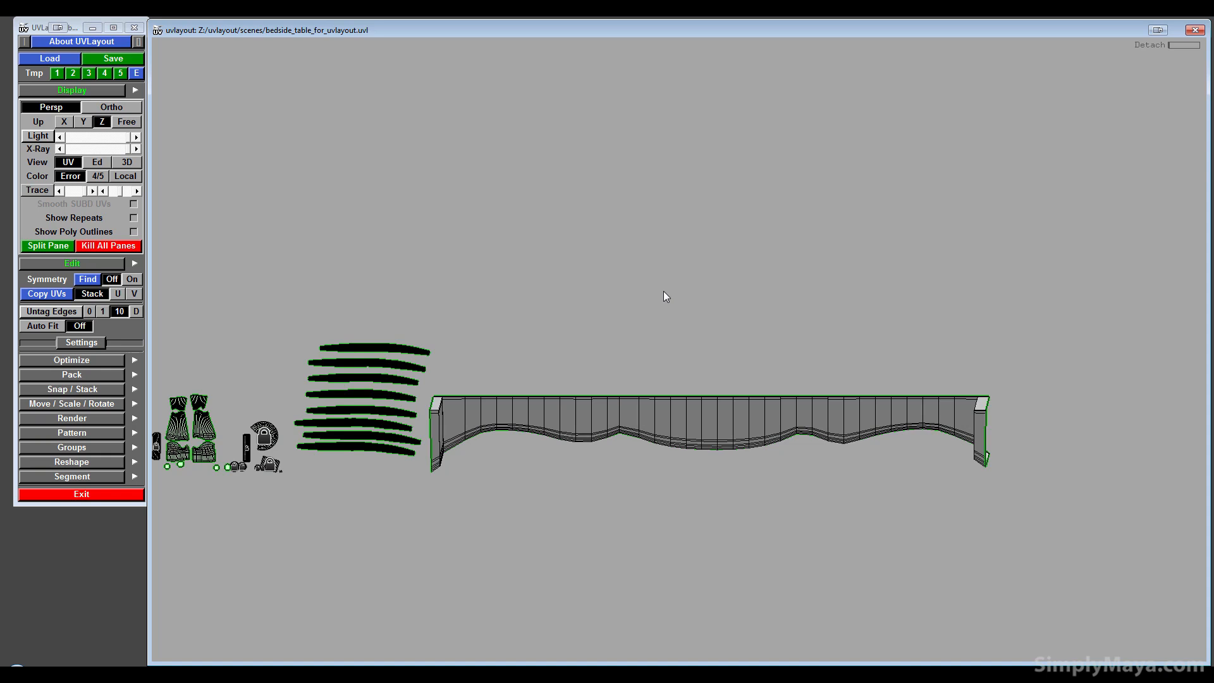
scroll(677, 359, down, 1)
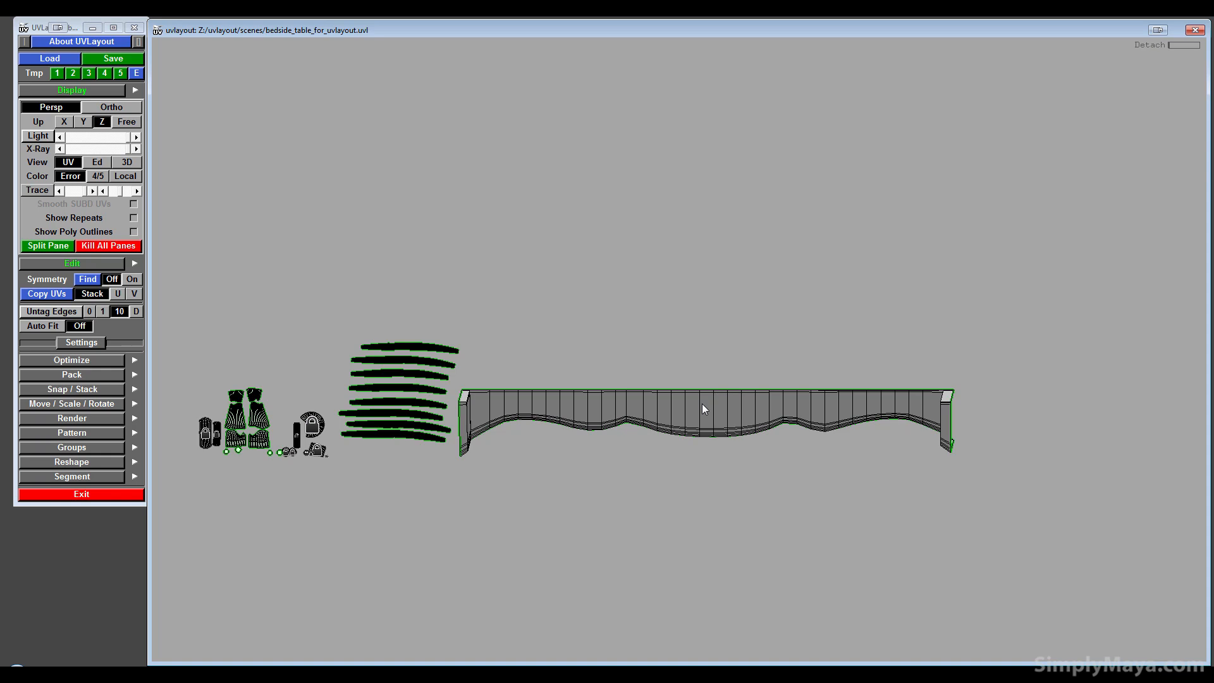
key(f)
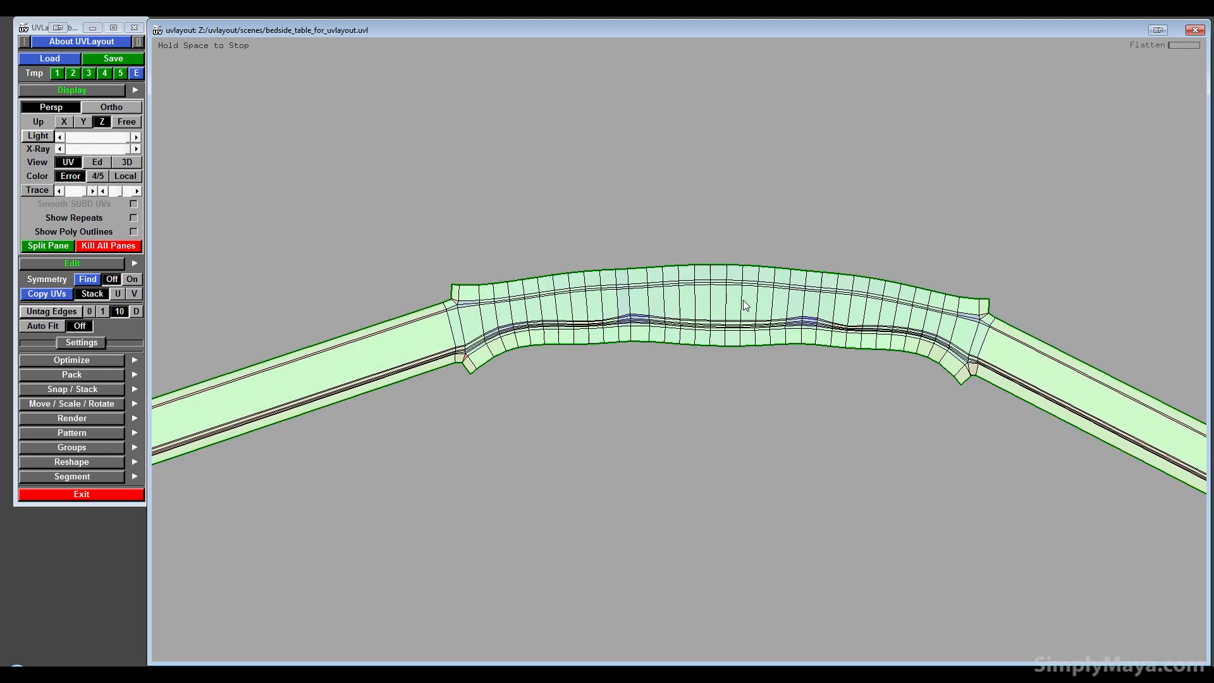
key(space)
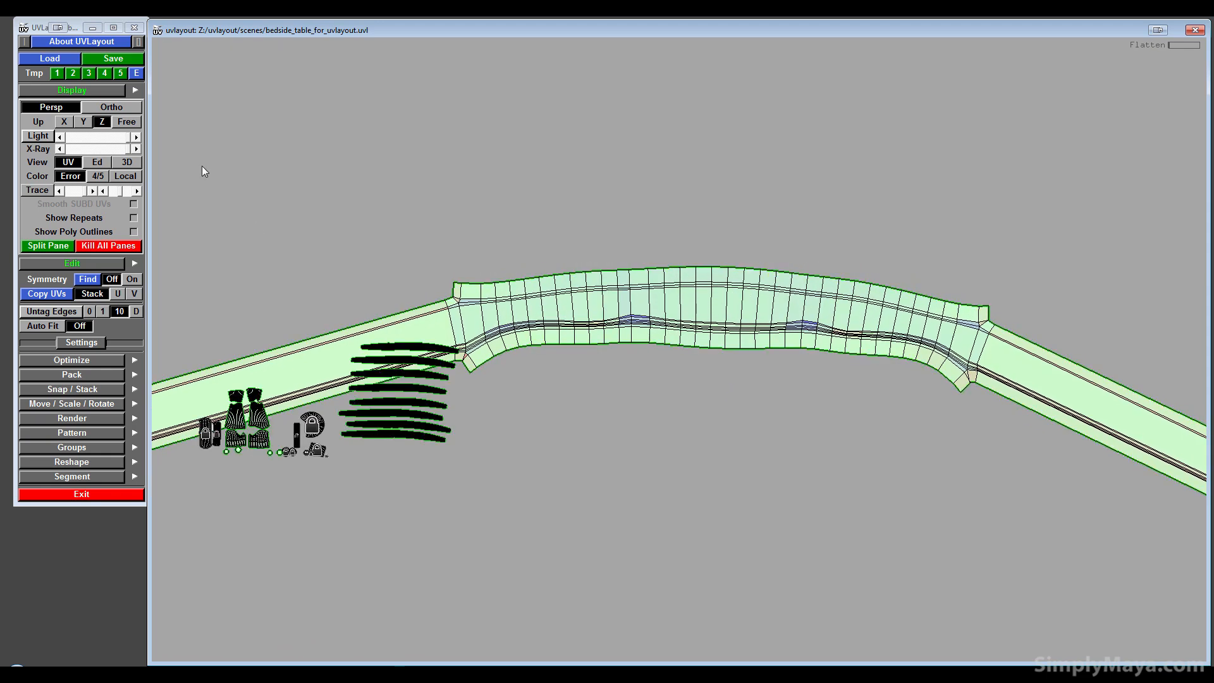
click(137, 163)
drag(557, 405, 458, 376)
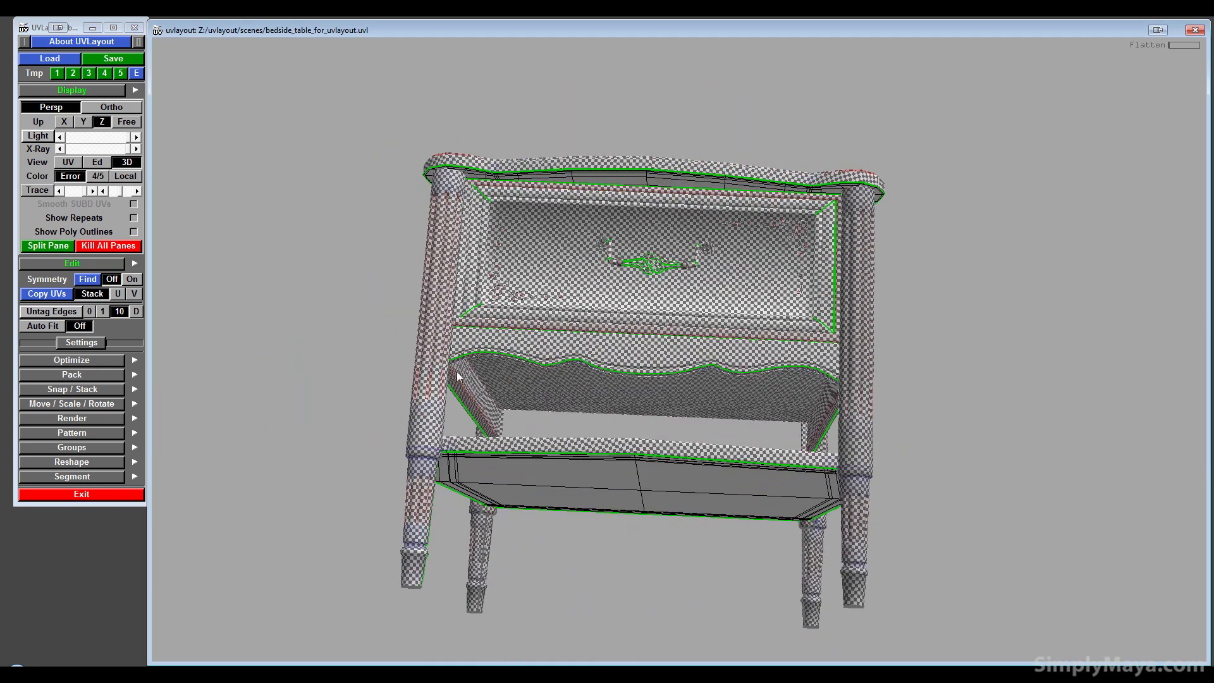
- Set the up axis to Y and check the table's back, side rail and apron in 3D
drag(514, 430, 301, 315)
click(85, 117)
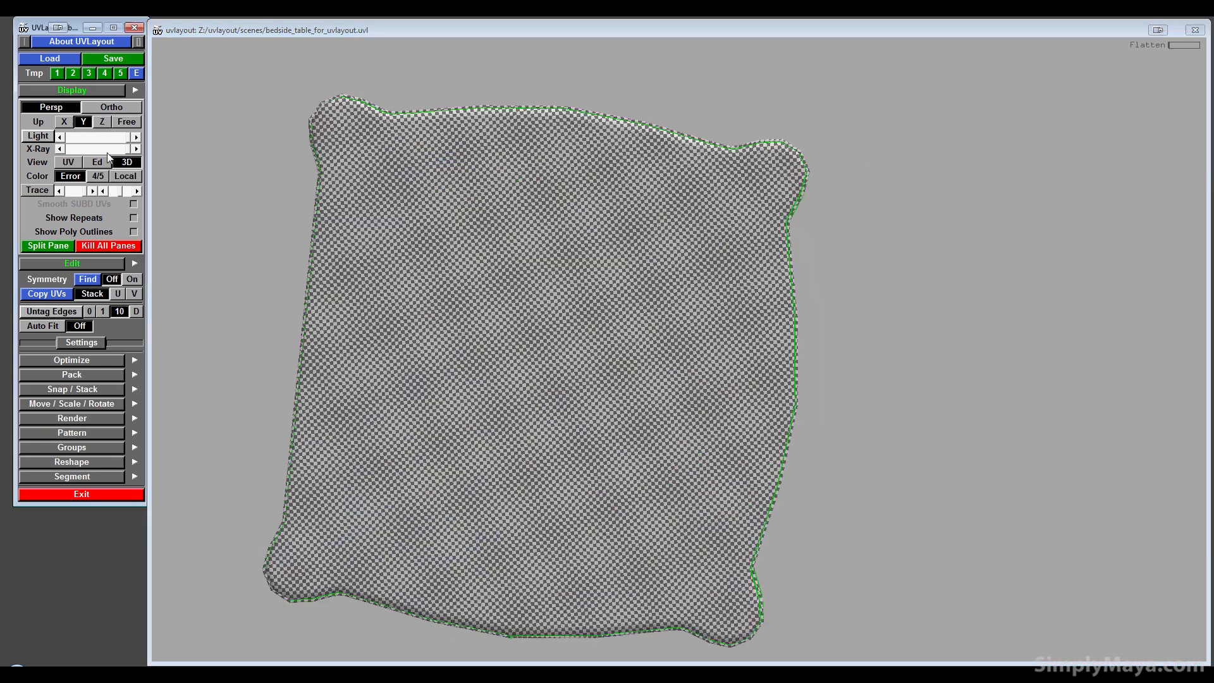
drag(523, 396, 295, 252)
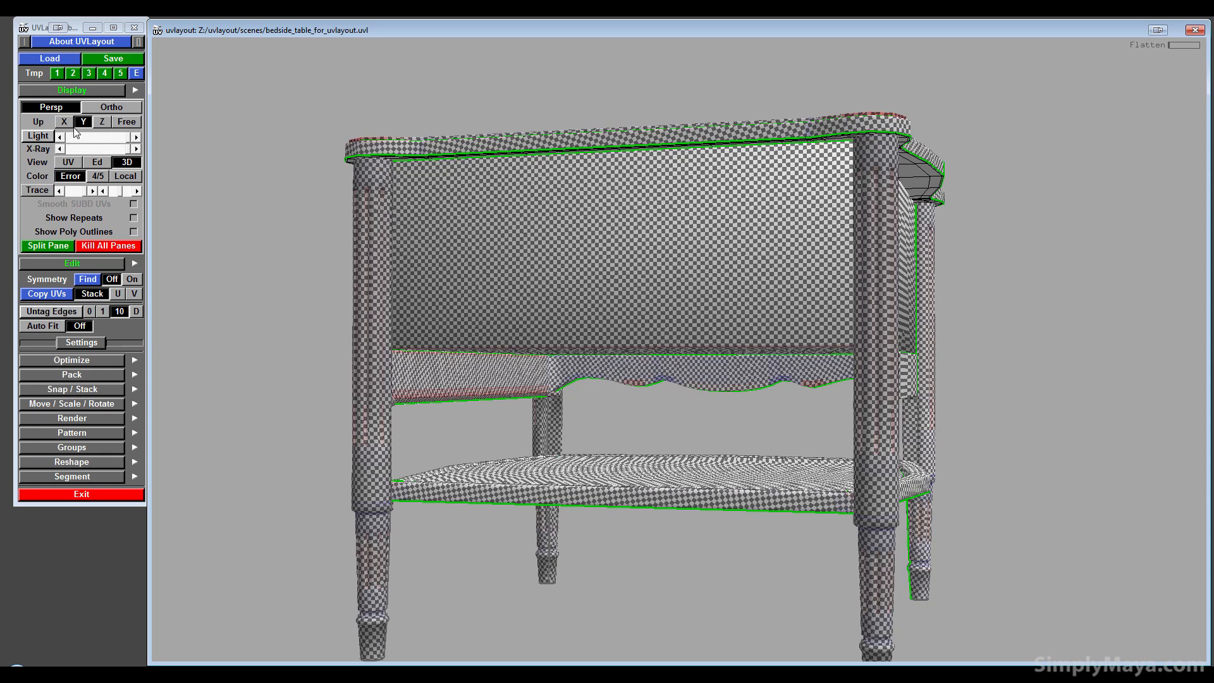
- In the UV view, cut along the seam between the scalloped apron's right end and its rail and detach the rail
click(68, 162)
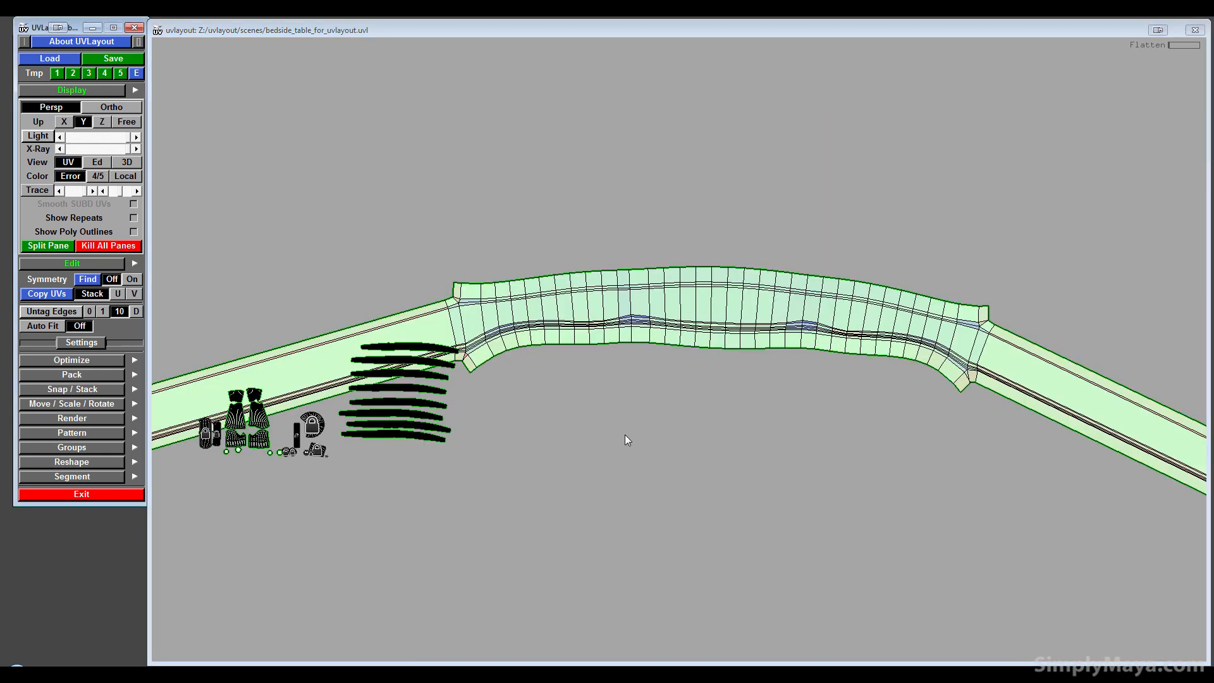
right_drag(611, 484, 708, 418)
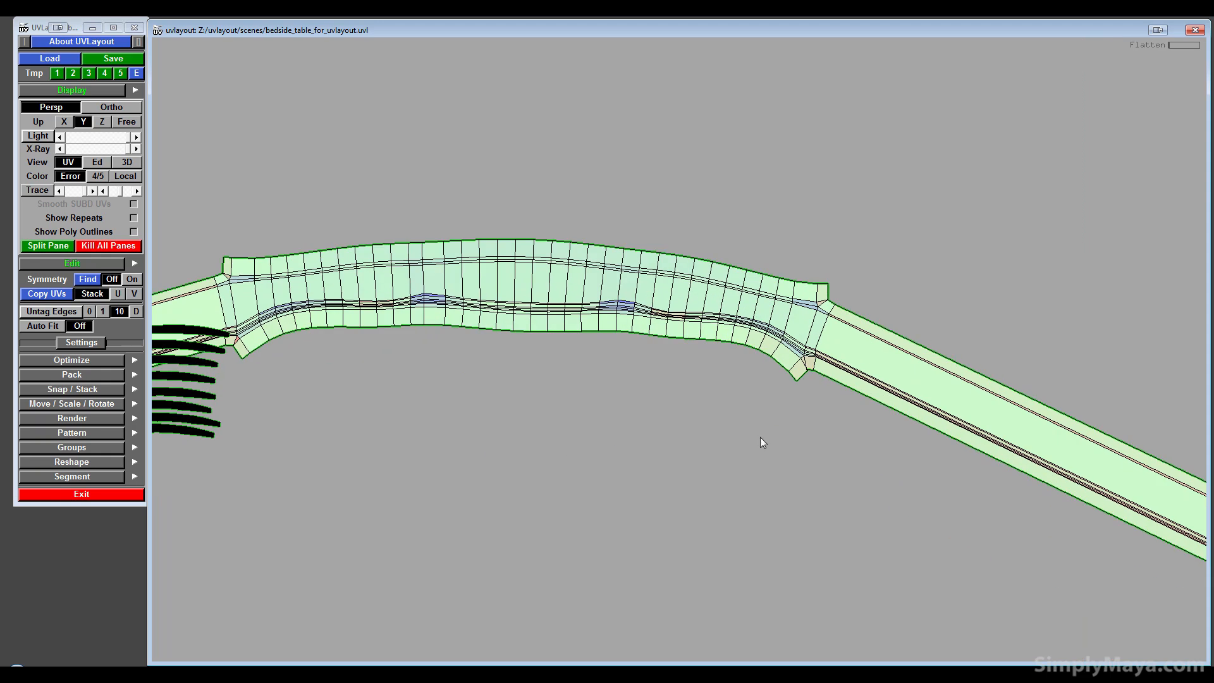
middle_drag(760, 437, 756, 441)
right_drag(756, 441, 761, 296)
middle_drag(761, 296, 726, 377)
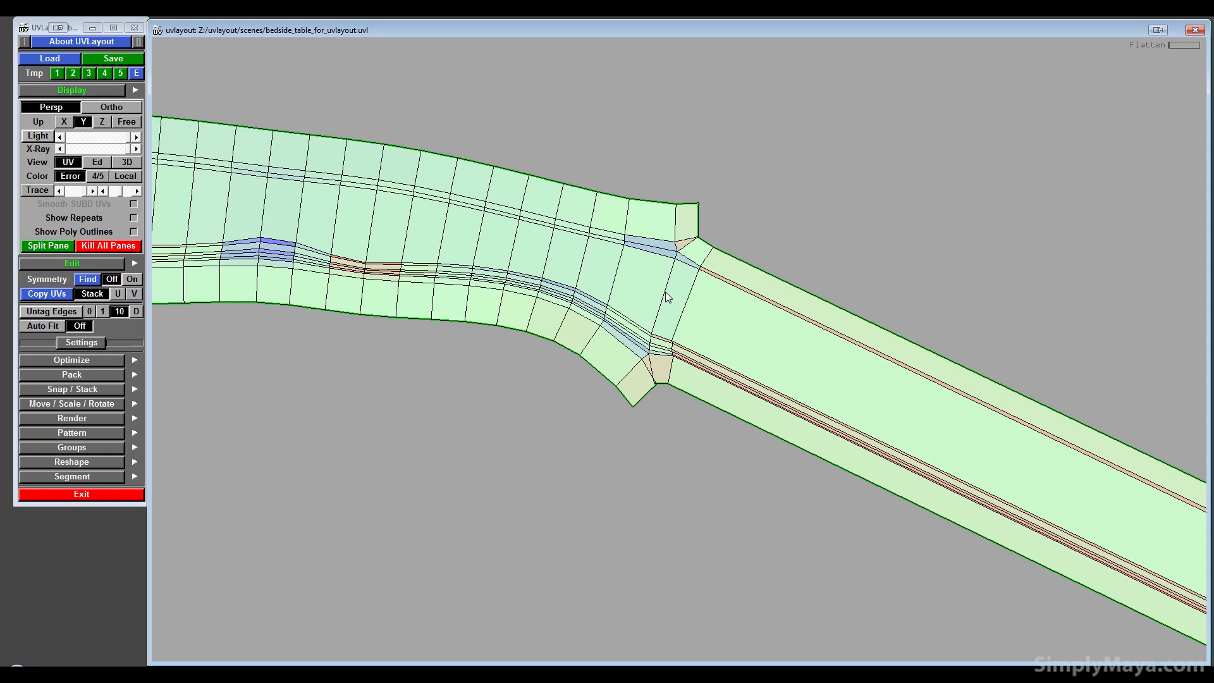
key(c)
key(Return)
- Cut along the seam at the scalloped apron's left end and detach the other side rail as its own shell
right_drag(713, 299, 537, 373)
middle_drag(537, 373, 752, 480)
right_drag(752, 480, 548, 374)
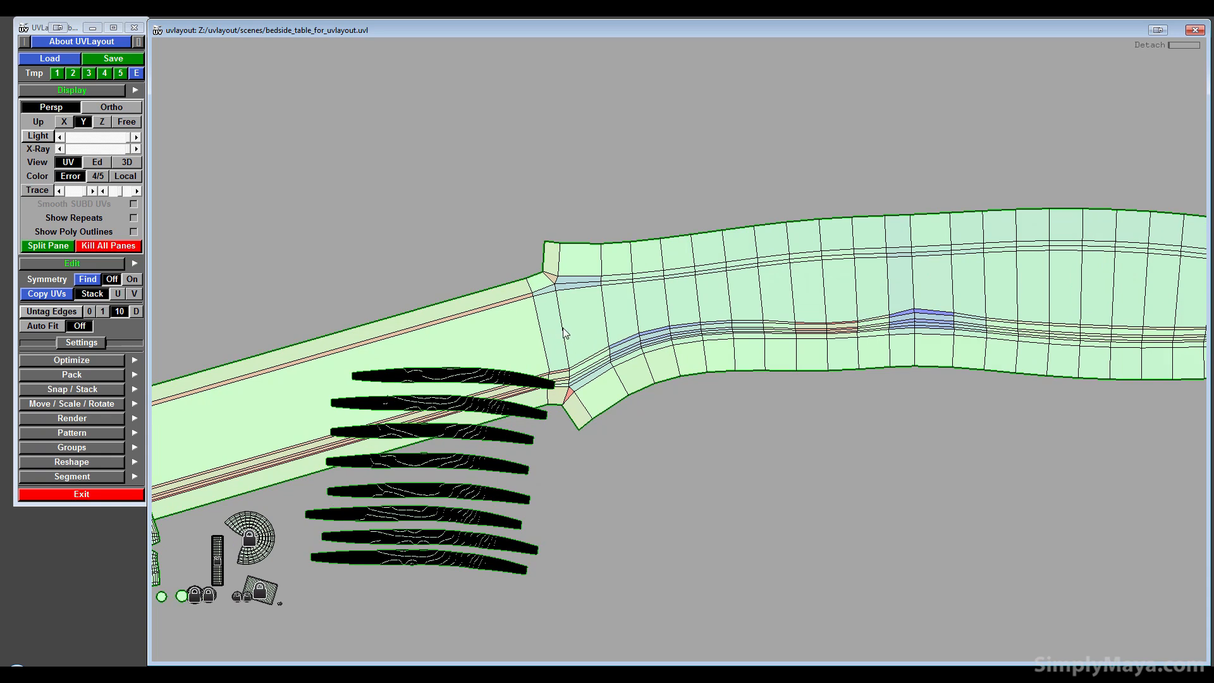
key(c)
key(Return)
right_drag(560, 333, 556, 333)
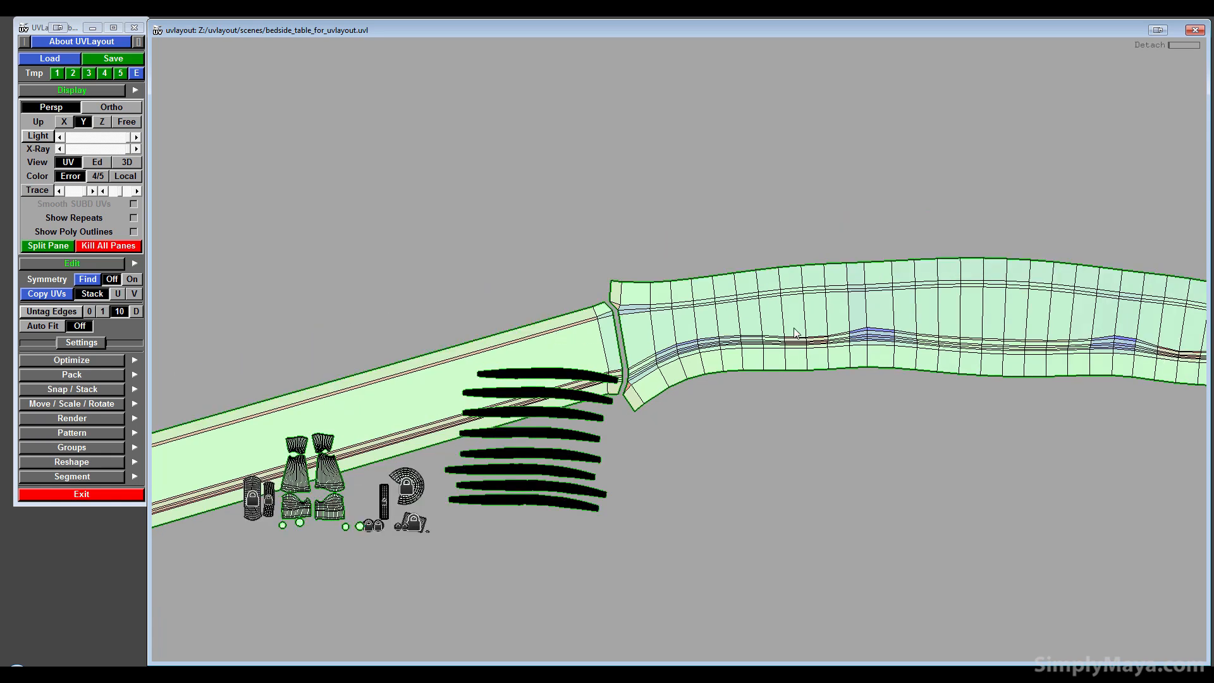
- Flatten the separated apron shell and both side rail shells
key(f)
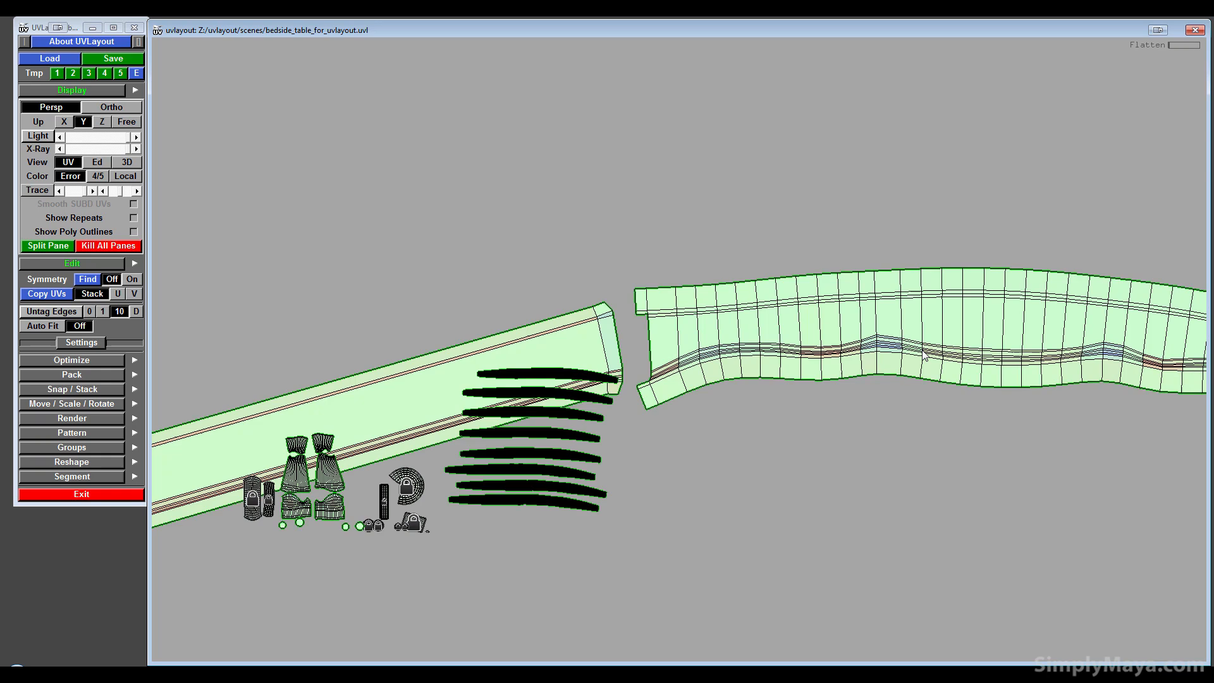
scroll(924, 355, down, 5)
key(f)
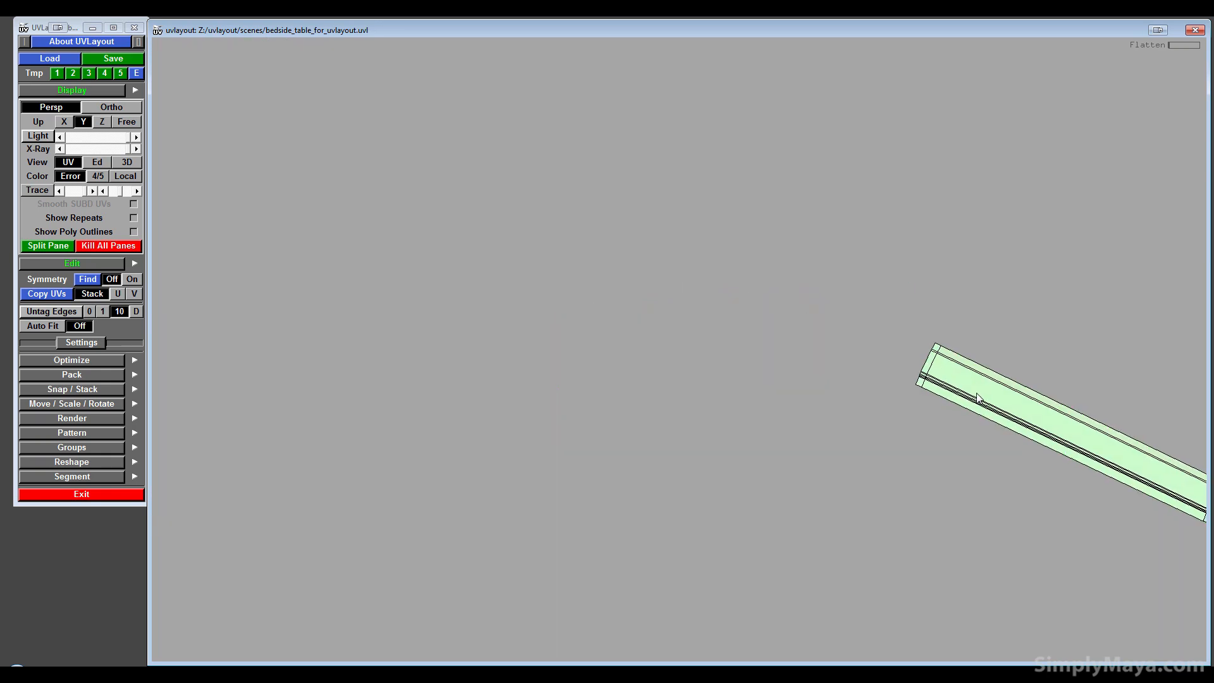
key(f)
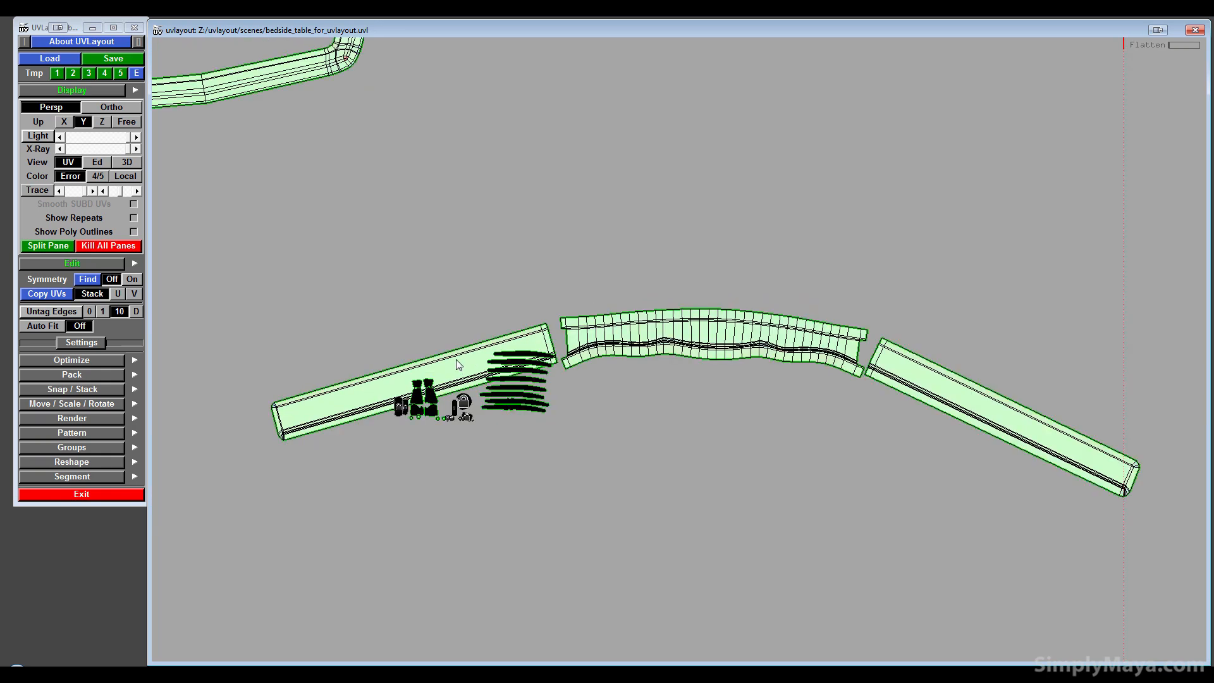
- Move and rotate the two side rail shells so they lie horizontally, one above the other, over the apron shell
middle_drag(458, 365, 822, 183)
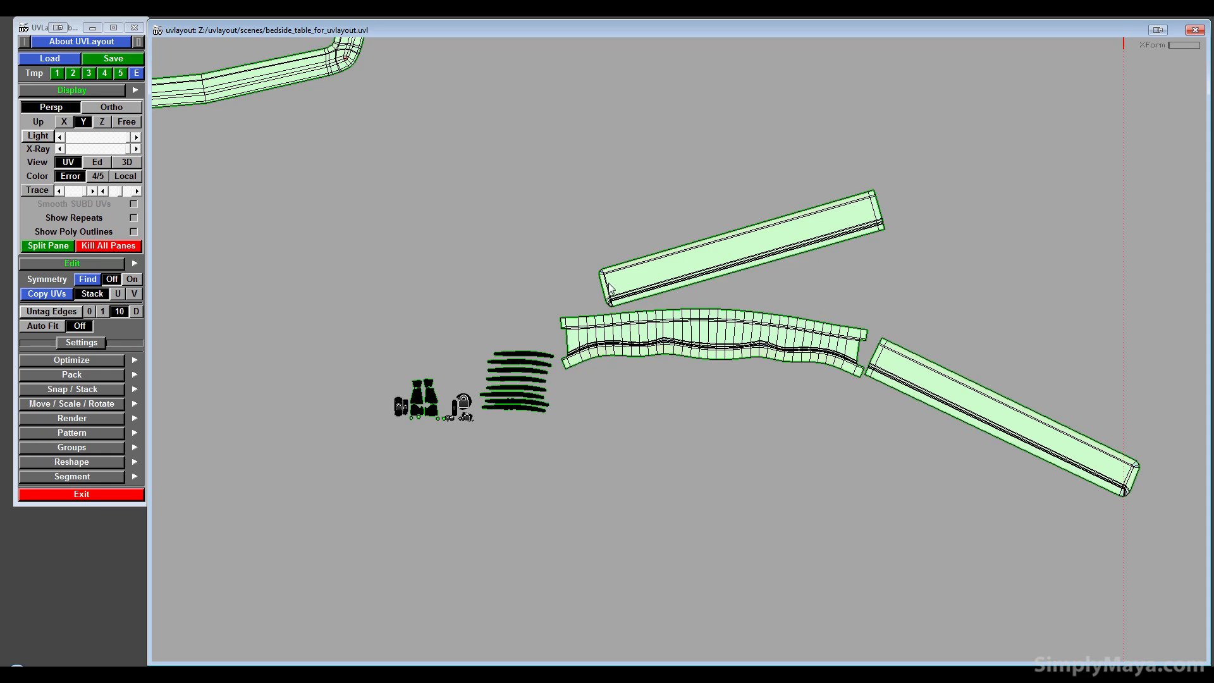
drag(609, 283, 595, 281)
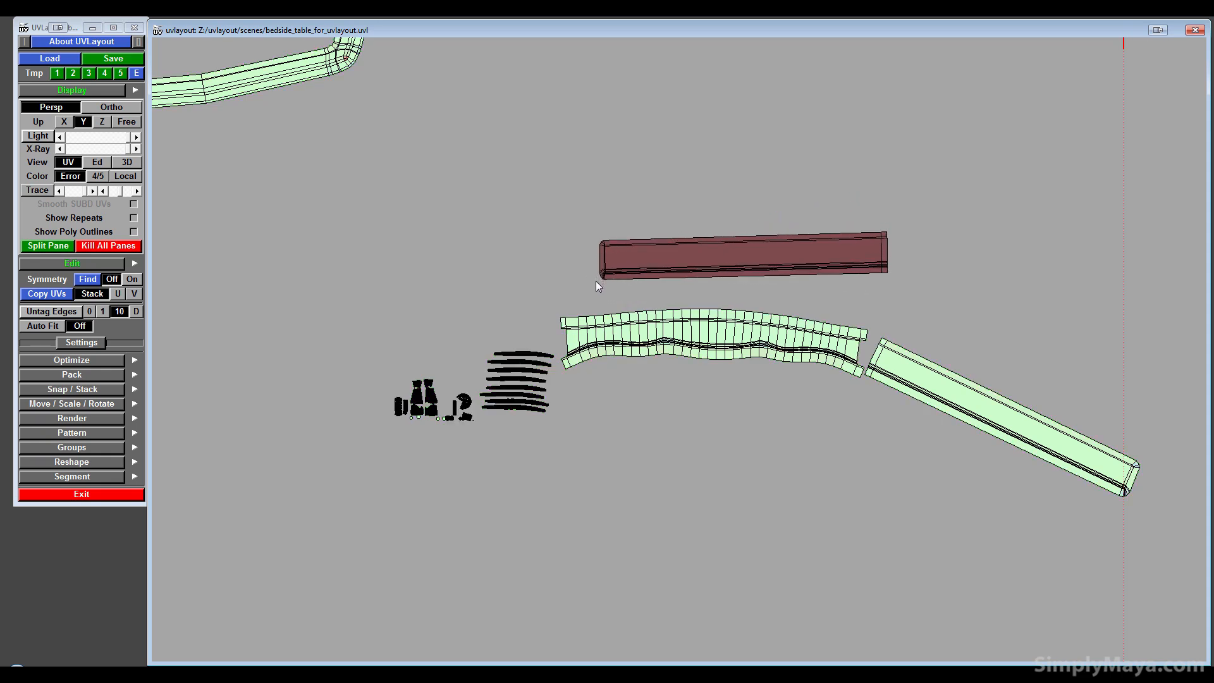
middle_drag(977, 424, 637, 176)
right_drag(599, 168, 659, 169)
middle_drag(704, 206, 704, 264)
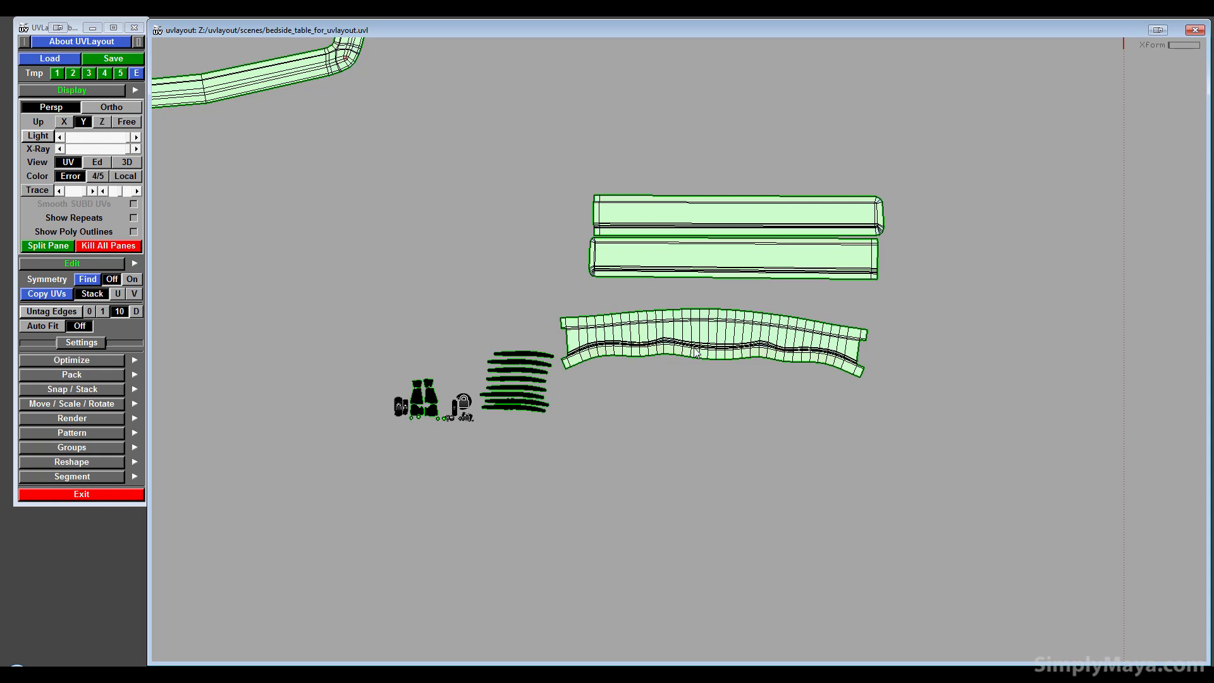
- Flatten the scalloped apron shell further to even out its curve, and move it up towards the rail shells
key(f)
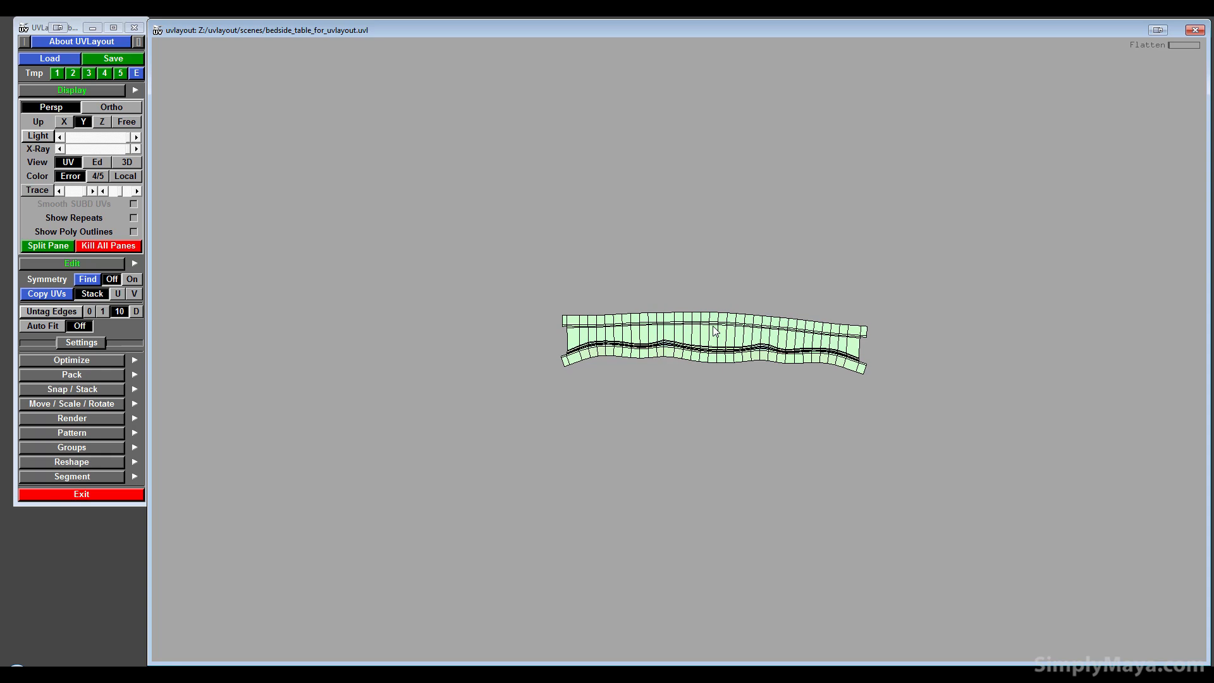
key(space)
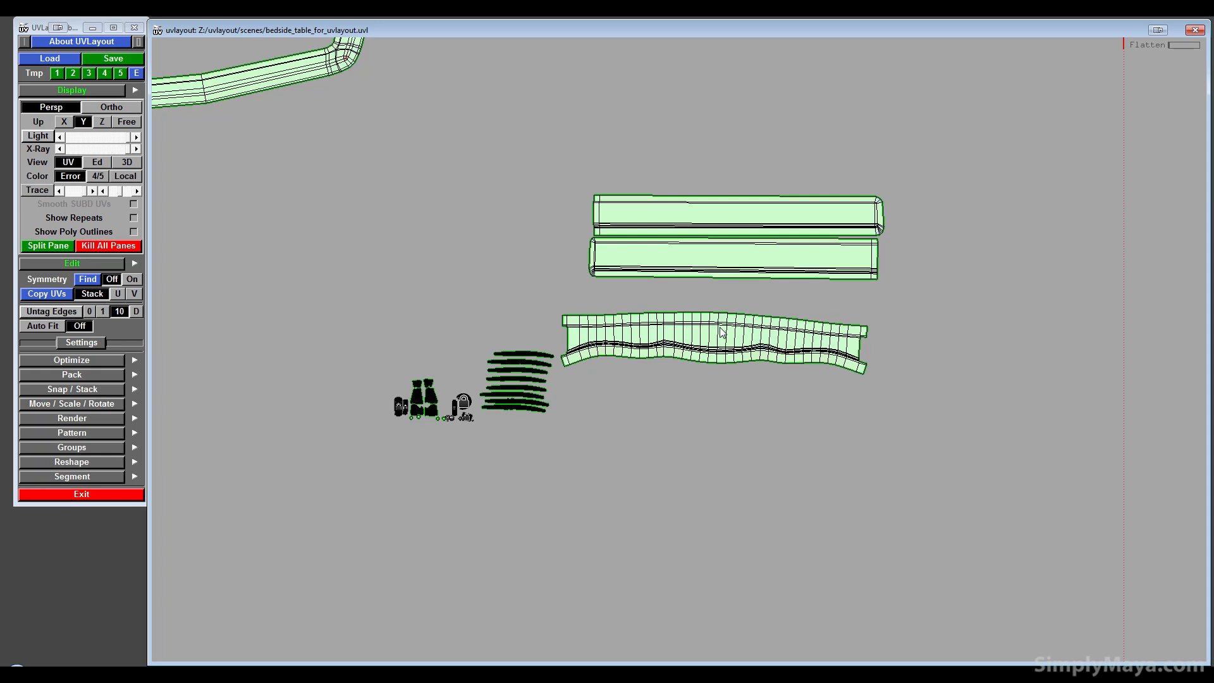
key(f)
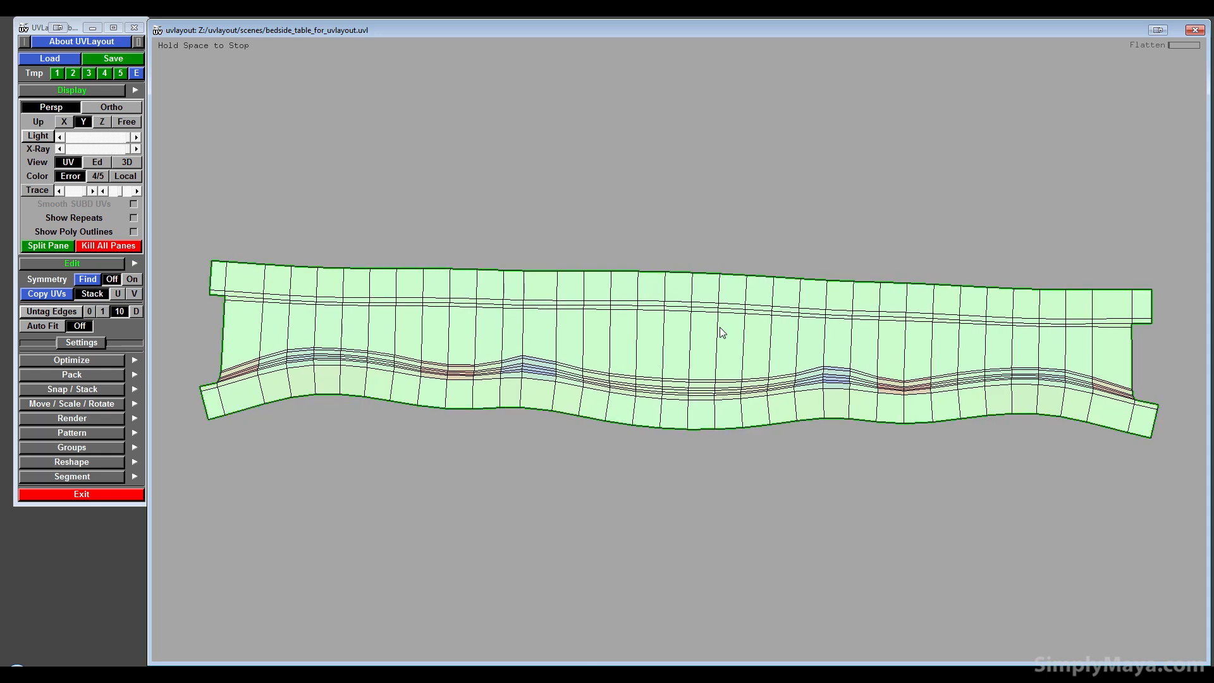
key(space)
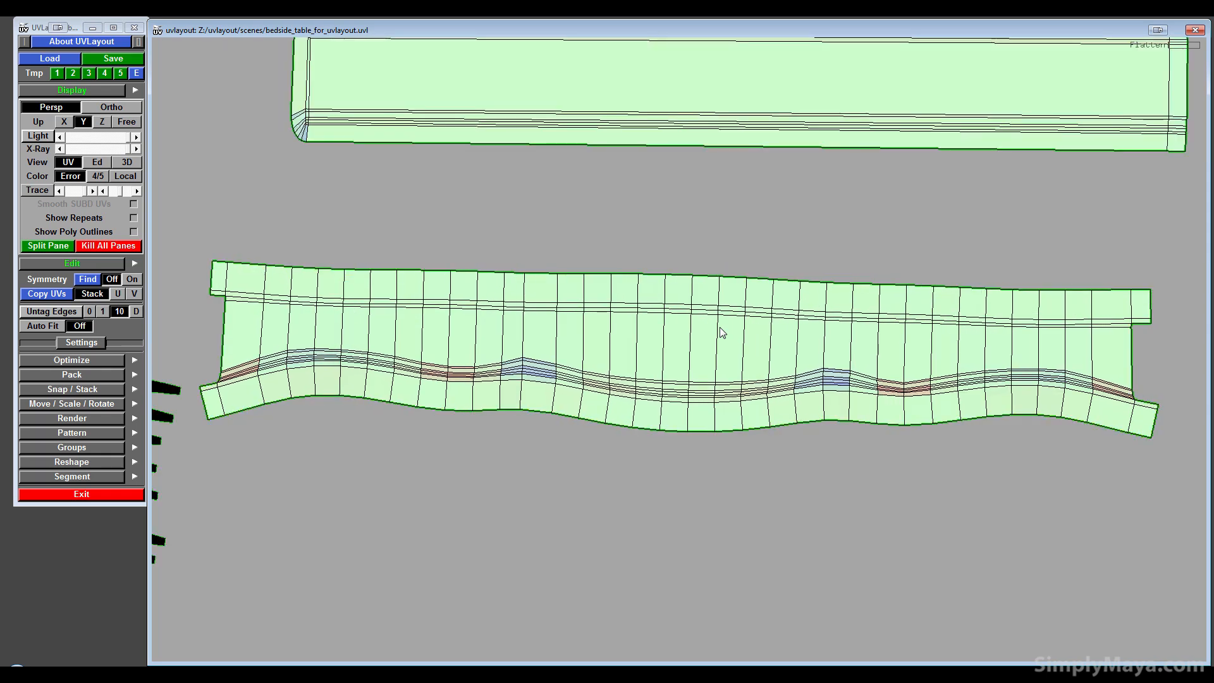
middle_drag(720, 328, 808, 162)
key(space)
mouse_move(809, 162)
right_down()
mouse_move(751, 251)
mouse_move(188, 177)
right_up()
- Check the checker pattern along the apron's scalloped lower edge up close in 3D
click(135, 162)
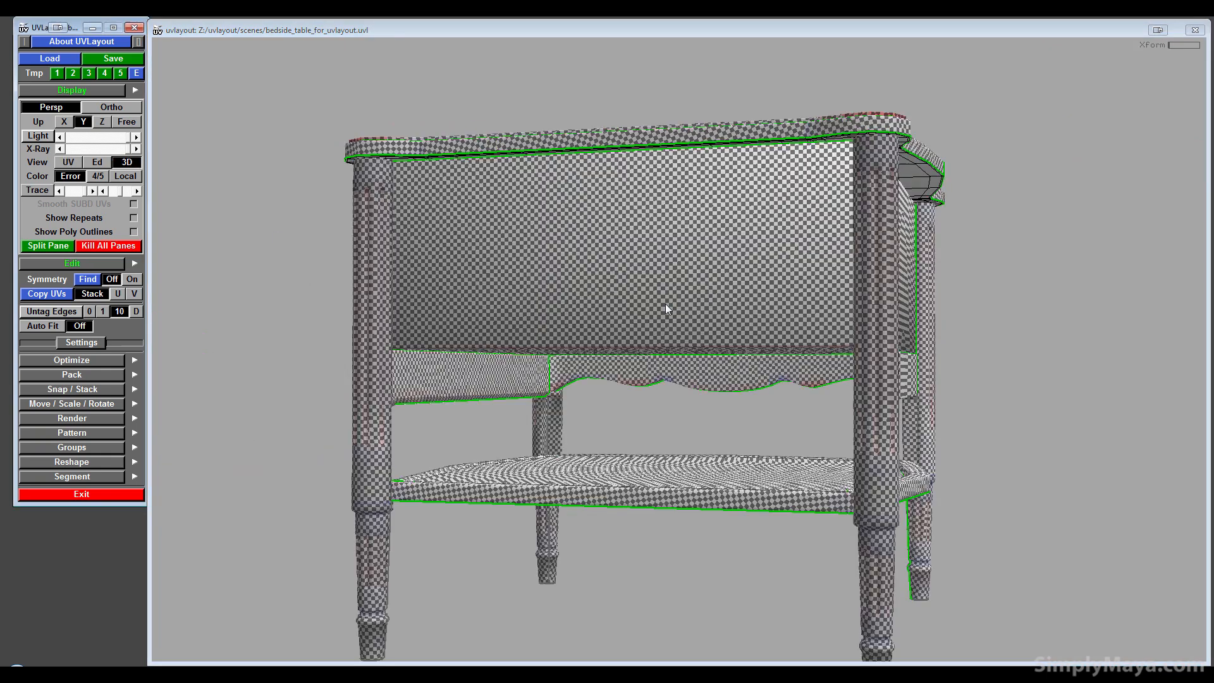
drag(775, 420, 640, 378)
middle_drag(639, 378, 631, 410)
drag(631, 410, 440, 381)
mouse_move(439, 381)
right_down()
mouse_move(826, 496)
mouse_move(560, 373)
mouse_move(1132, 536)
mouse_move(510, 400)
right_up()
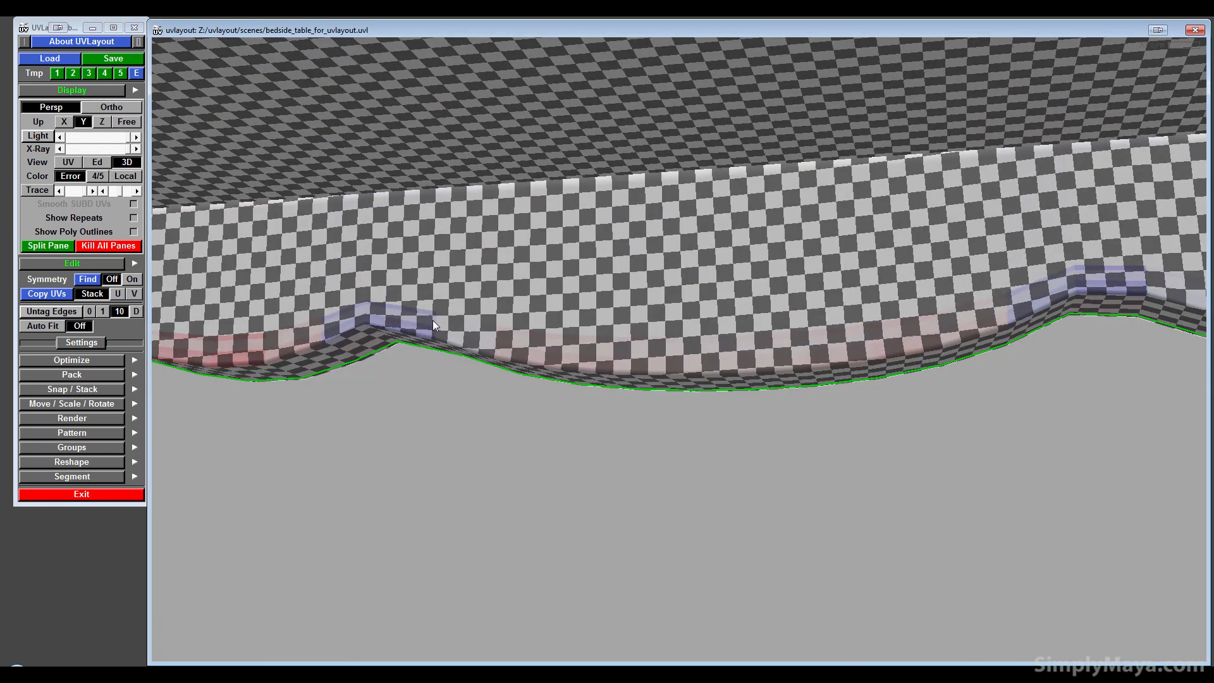
mouse_move(257, 339)
mouse_down()
mouse_move(463, 346)
mouse_move(732, 405)
mouse_up()
mouse_move(732, 404)
right_down()
mouse_move(454, 432)
mouse_move(549, 424)
right_up()
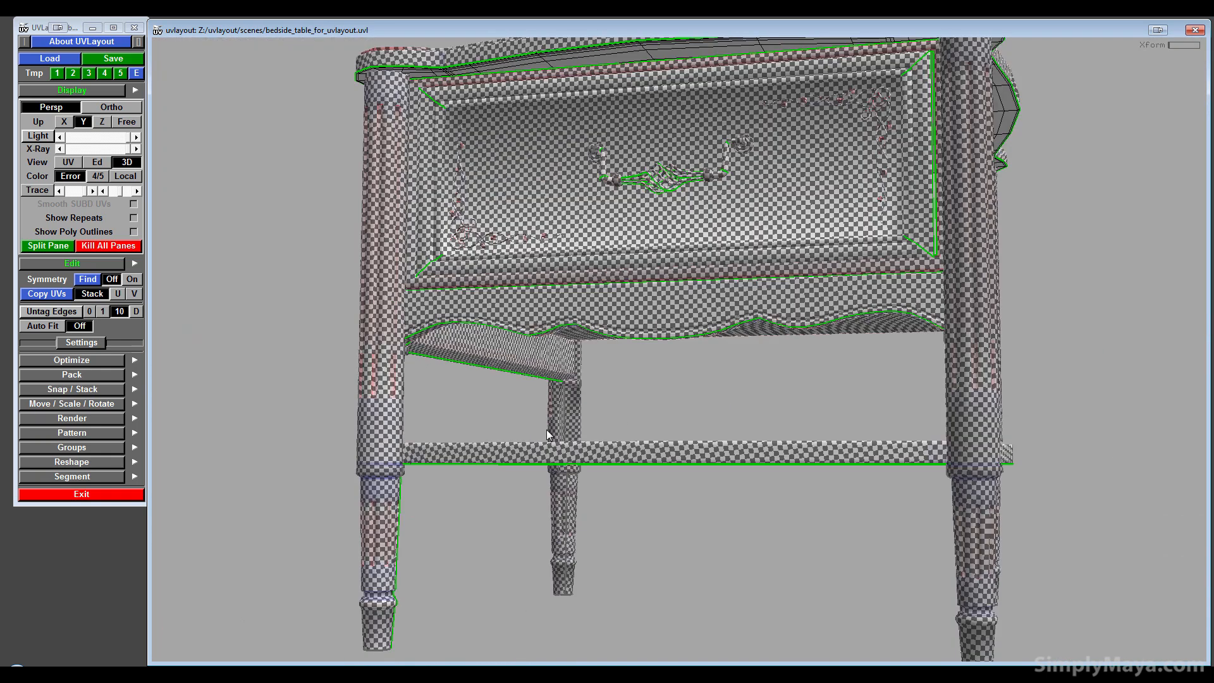
- Examine the checker pattern on the drawer front, tabletop, side panel and lower shelf in 3D
drag(549, 424, 539, 434)
middle_drag(526, 433, 495, 495)
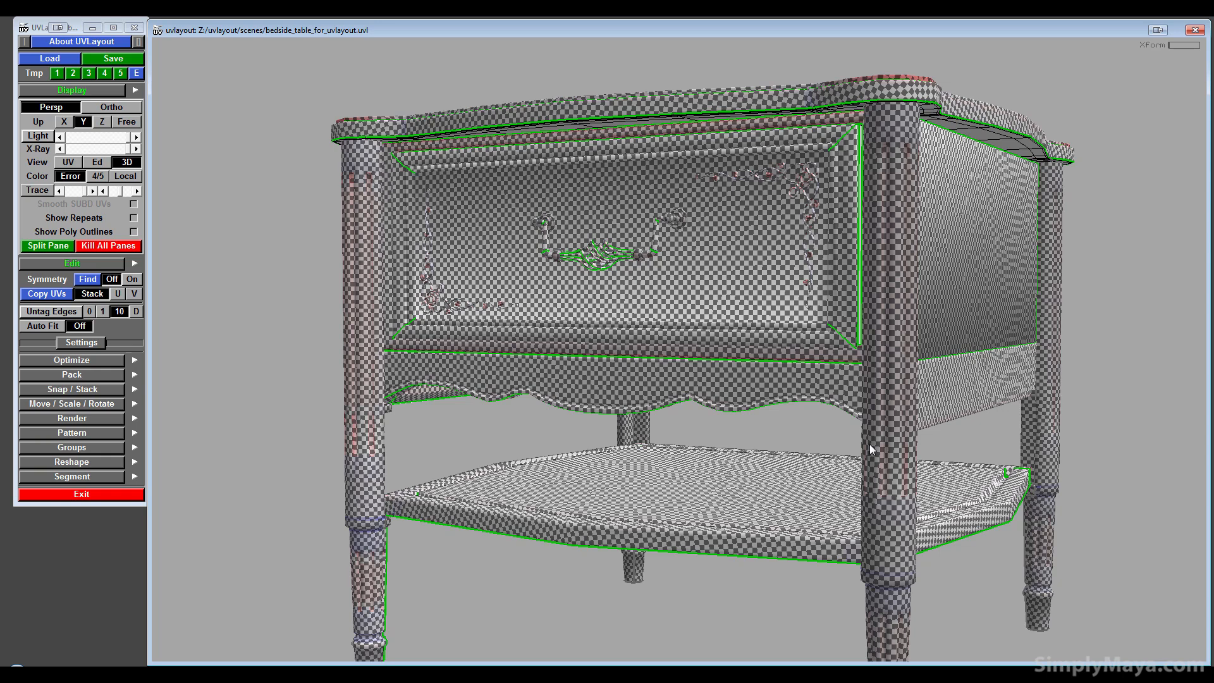
right_drag(870, 444, 587, 469)
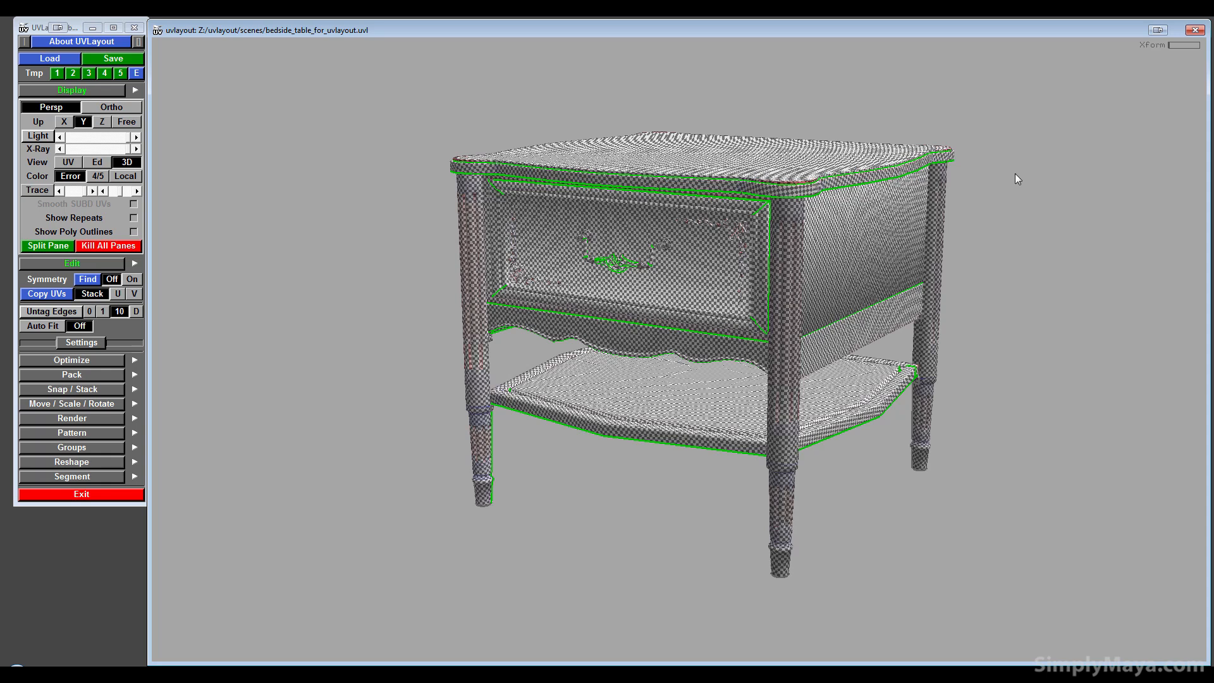
right_drag(1016, 174, 839, 270)
drag(839, 270, 753, 512)
right_drag(753, 512, 911, 335)
drag(908, 338, 888, 132)
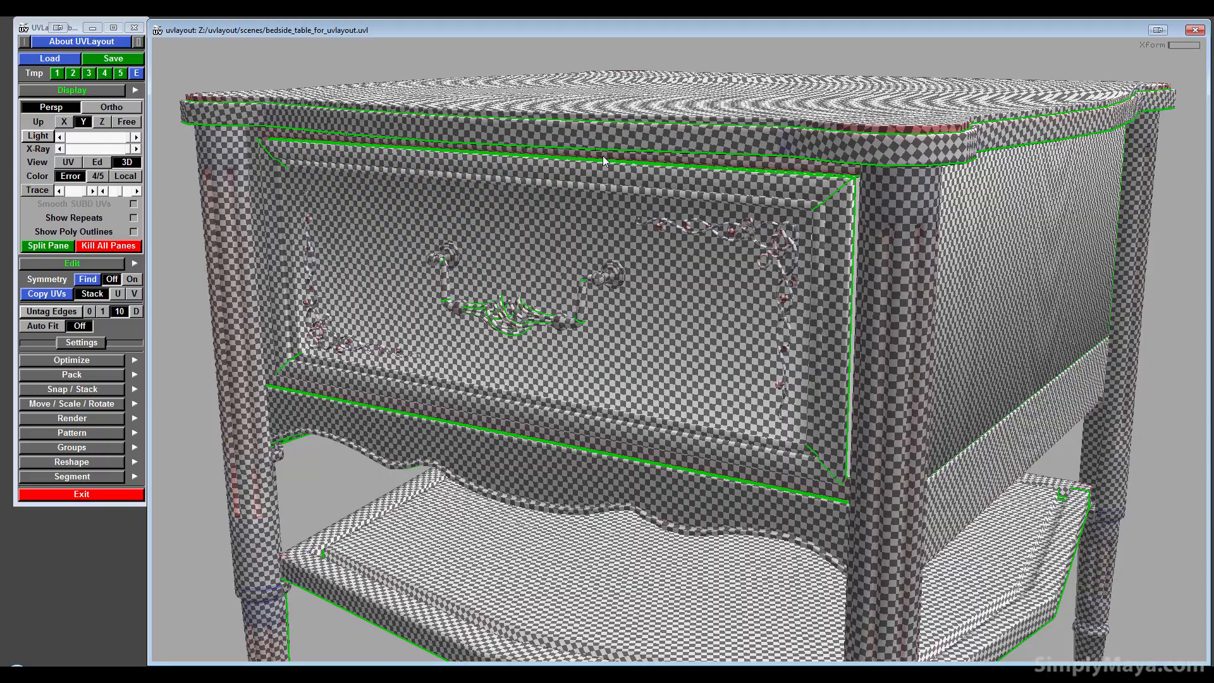
drag(548, 274, 541, 305)
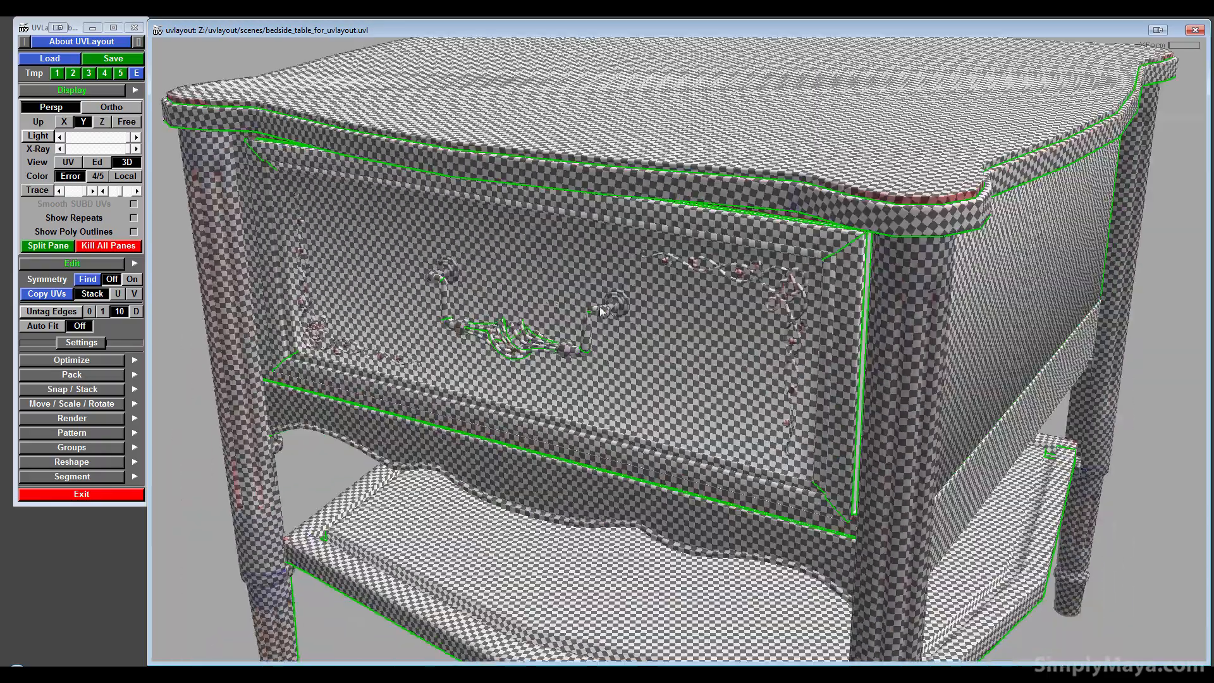
right_drag(542, 305, 437, 325)
middle_drag(436, 326, 362, 241)
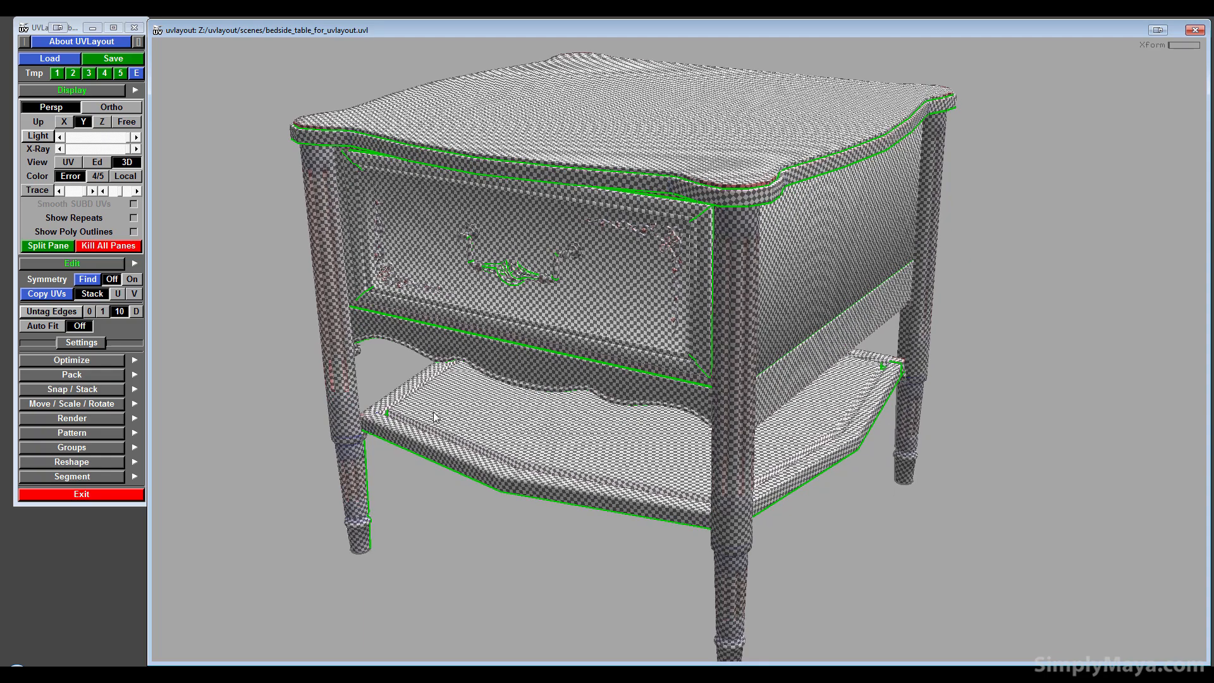
mouse_move(435, 417)
mouse_down()
mouse_move(452, 346)
mouse_move(378, 356)
mouse_move(422, 407)
mouse_up()
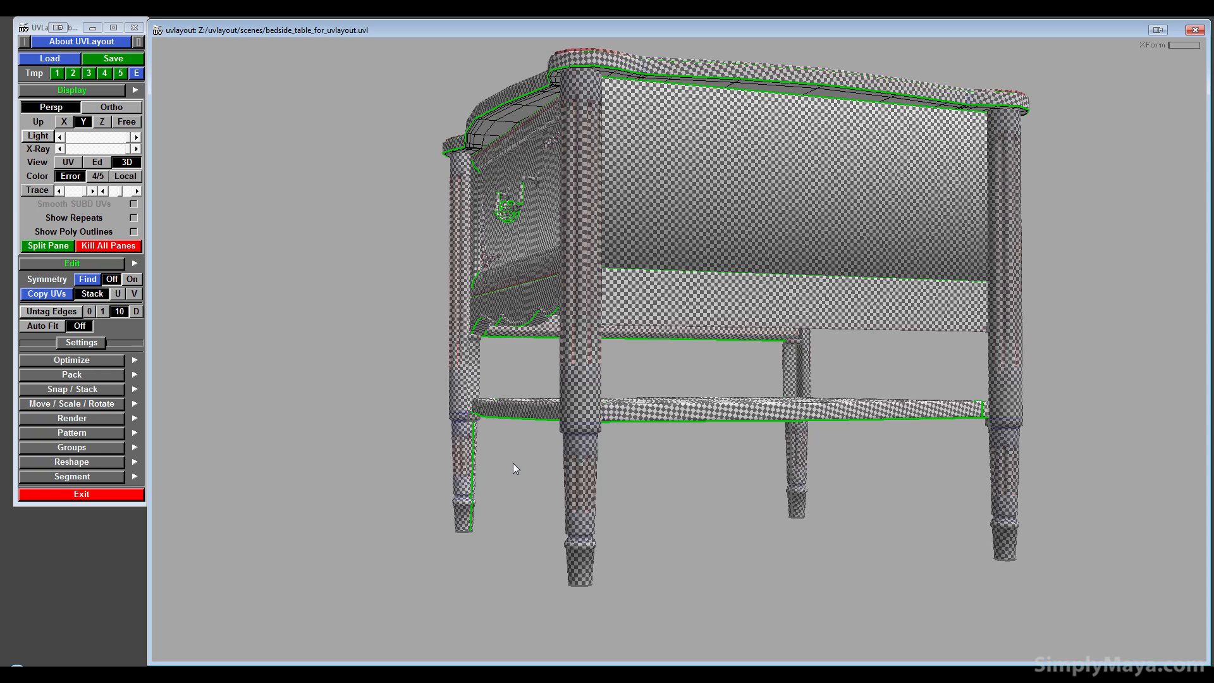
- Inspect the table from low and side angles, looking over the tabletop's underside, the legs and the shelf's lower edge
drag(514, 469, 567, 465)
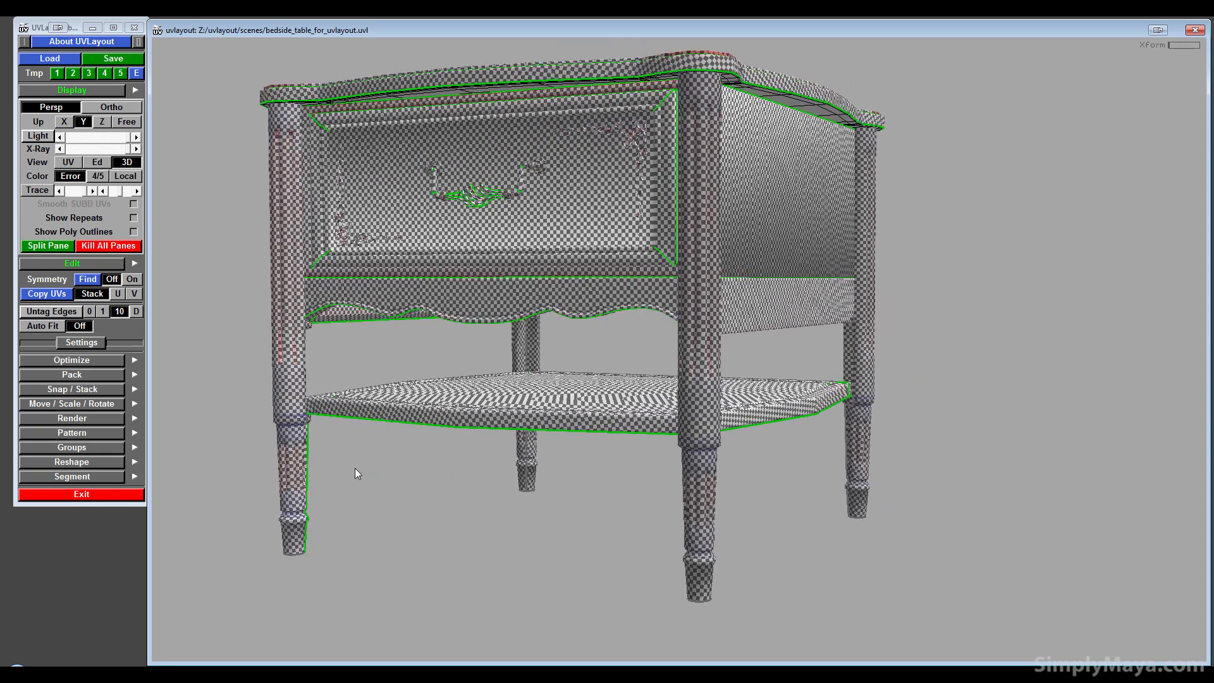
drag(355, 473, 222, 373)
drag(382, 420, 468, 439)
right_drag(468, 438, 469, 445)
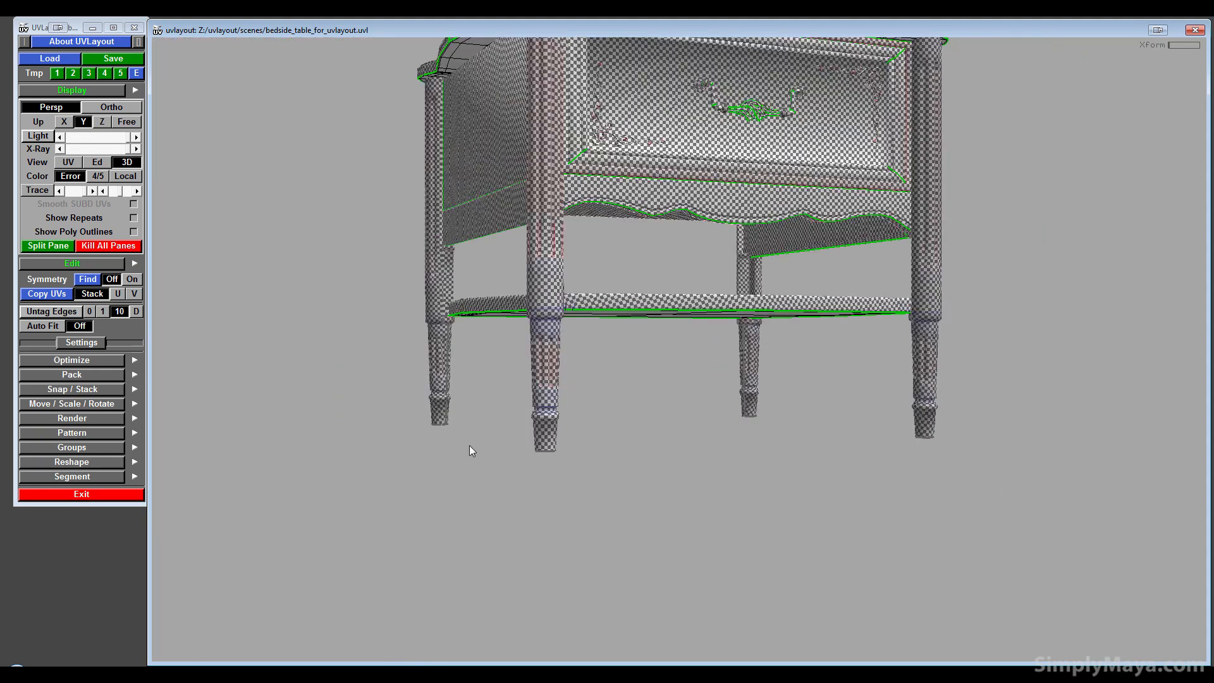
middle_drag(469, 446, 469, 452)
drag(469, 452, 484, 386)
right_drag(484, 386, 549, 362)
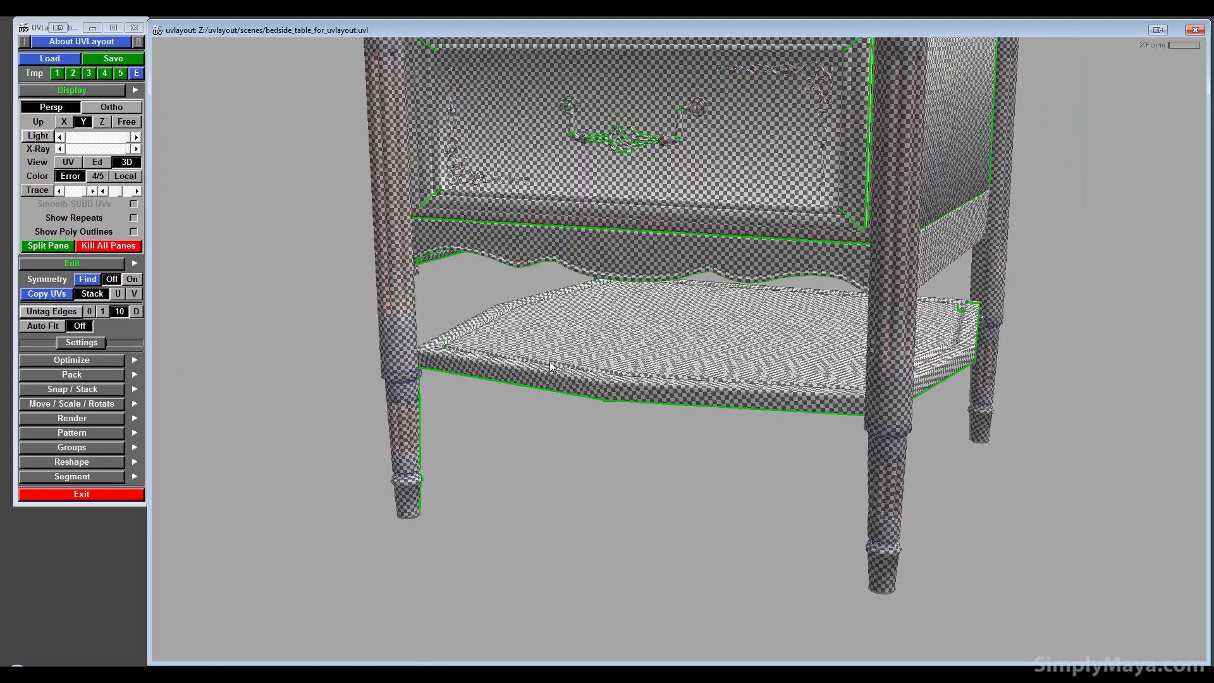
middle_drag(549, 362, 541, 513)
drag(540, 513, 496, 476)
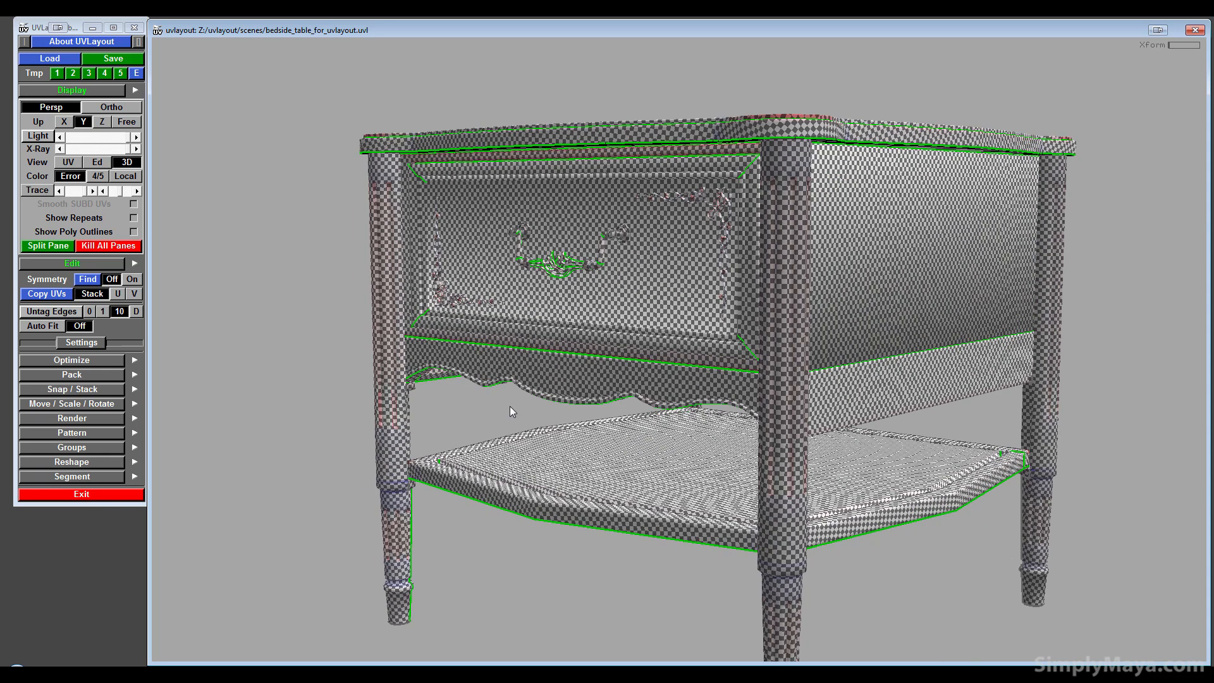
middle_drag(509, 406, 511, 382)
drag(566, 421, 557, 411)
right_drag(556, 411, 569, 434)
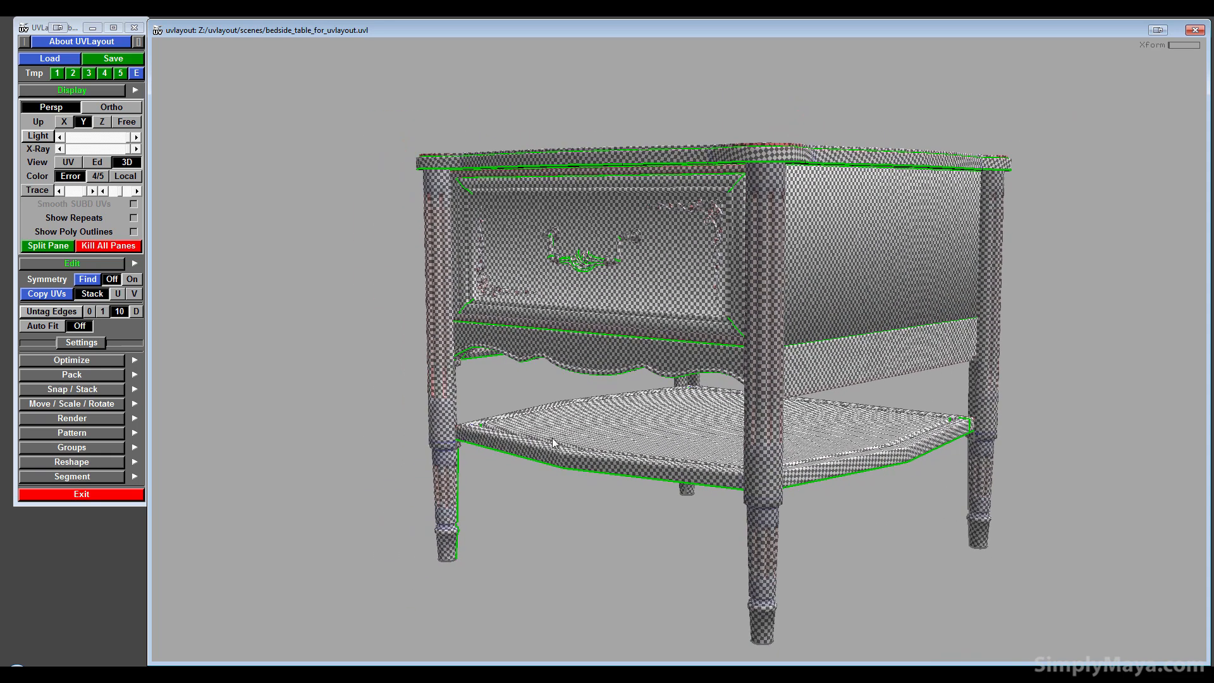
middle_drag(553, 438, 529, 441)
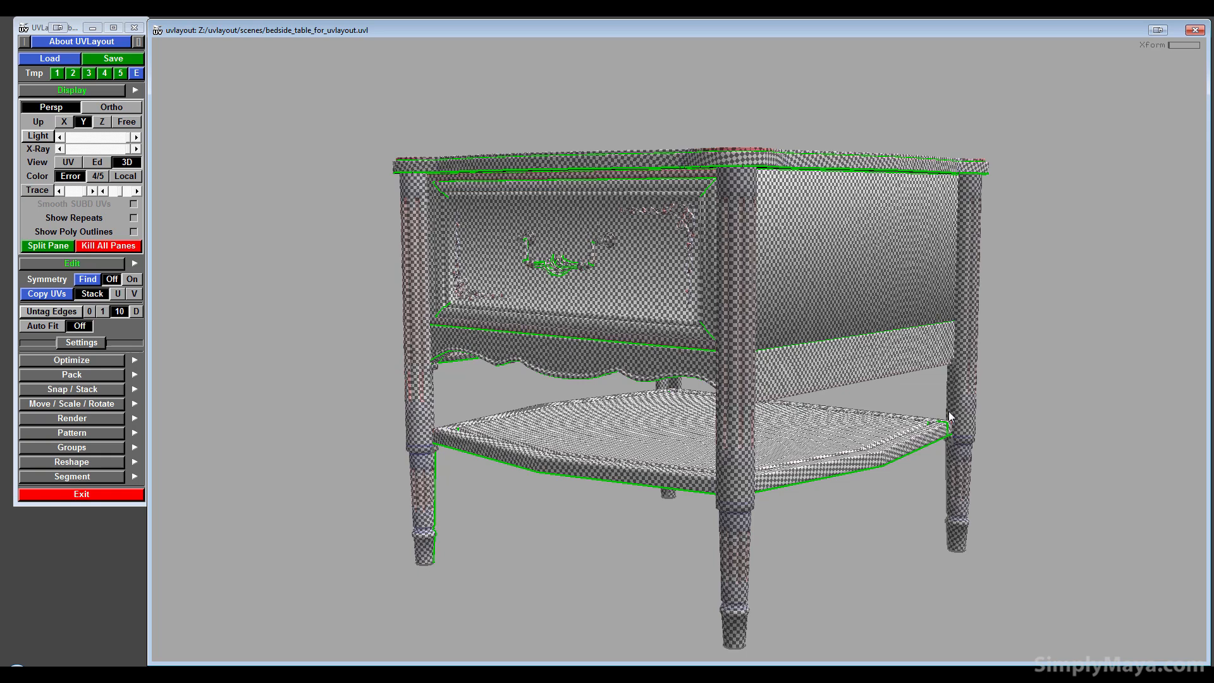
- Examine the checker pattern up close where the front leg meets the corner of the lower shelf
middle_drag(862, 451, 855, 395)
right_drag(833, 405, 720, 512)
middle_drag(720, 513, 652, 594)
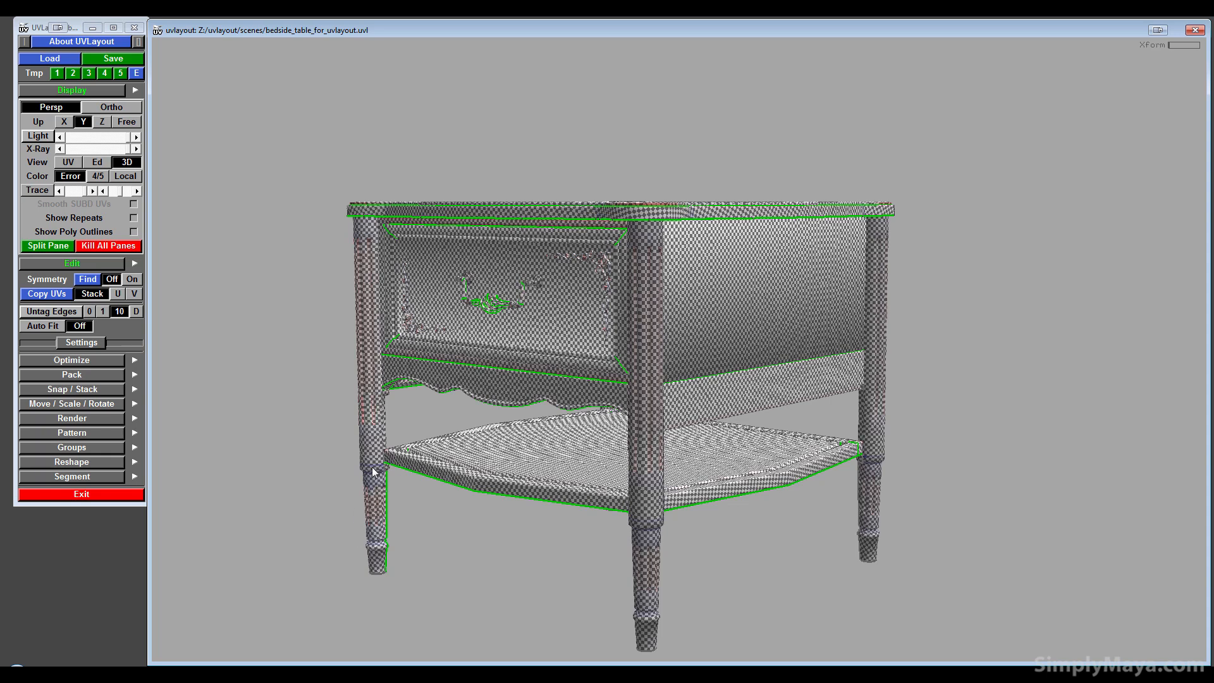
right_drag(381, 465, 601, 374)
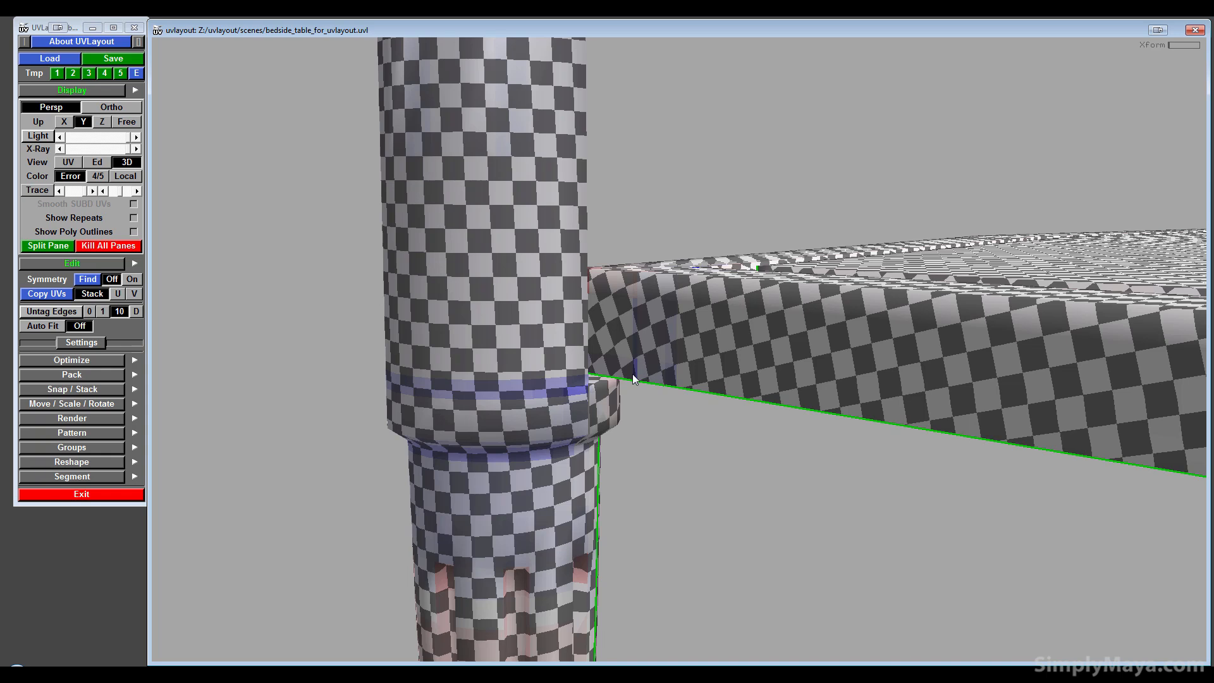
scroll(633, 374, down, 12)
middle_drag(633, 373, 422, 521)
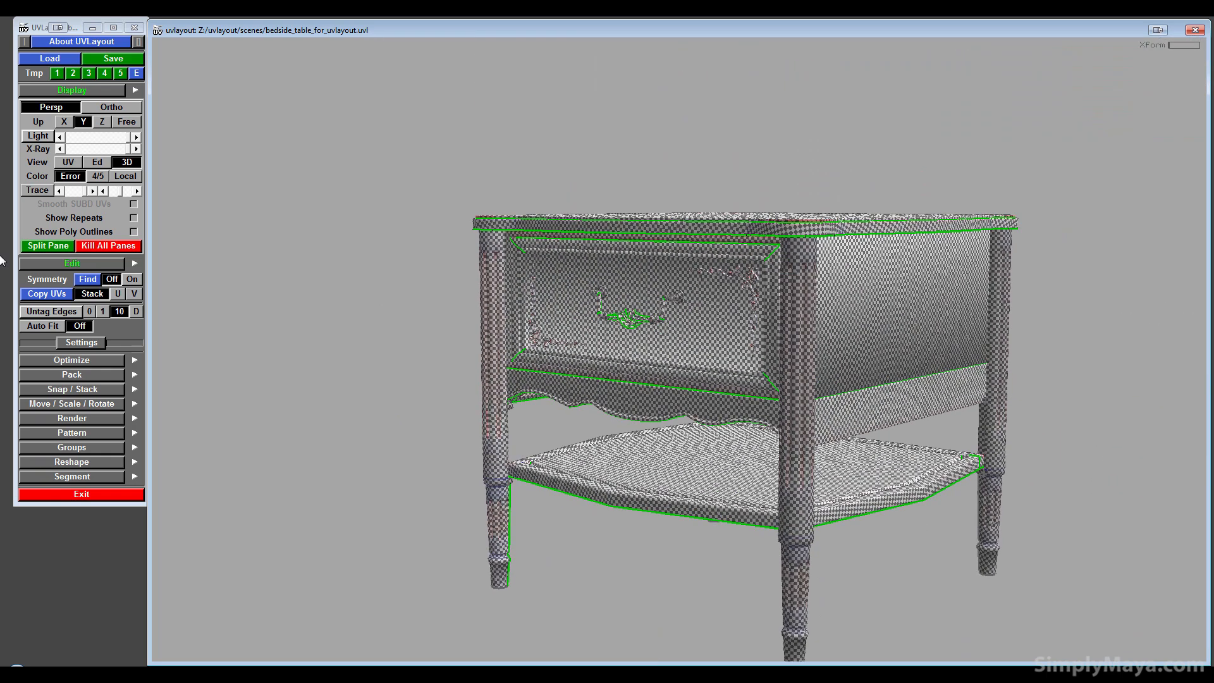
- Move the tabletop's underside away from the other unmapped shells in the edit view and shift the lower shelf's underside aside
click(95, 163)
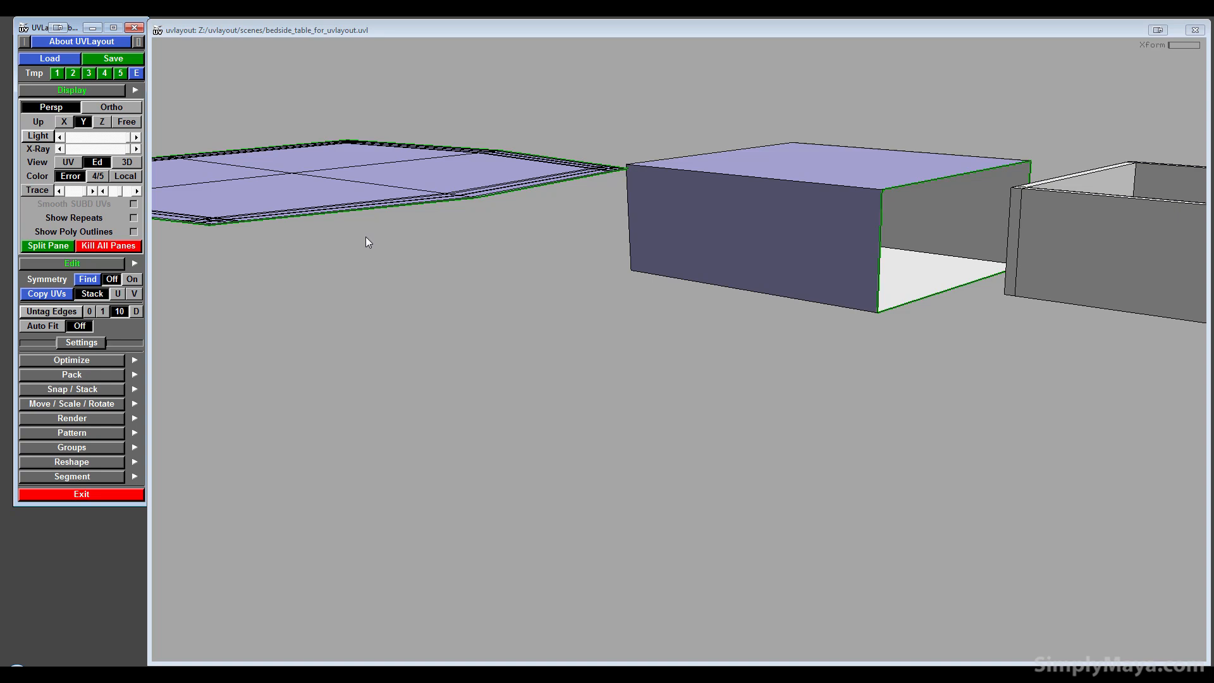
right_drag(365, 240, 563, 353)
middle_drag(563, 352, 410, 302)
drag(500, 295, 445, 429)
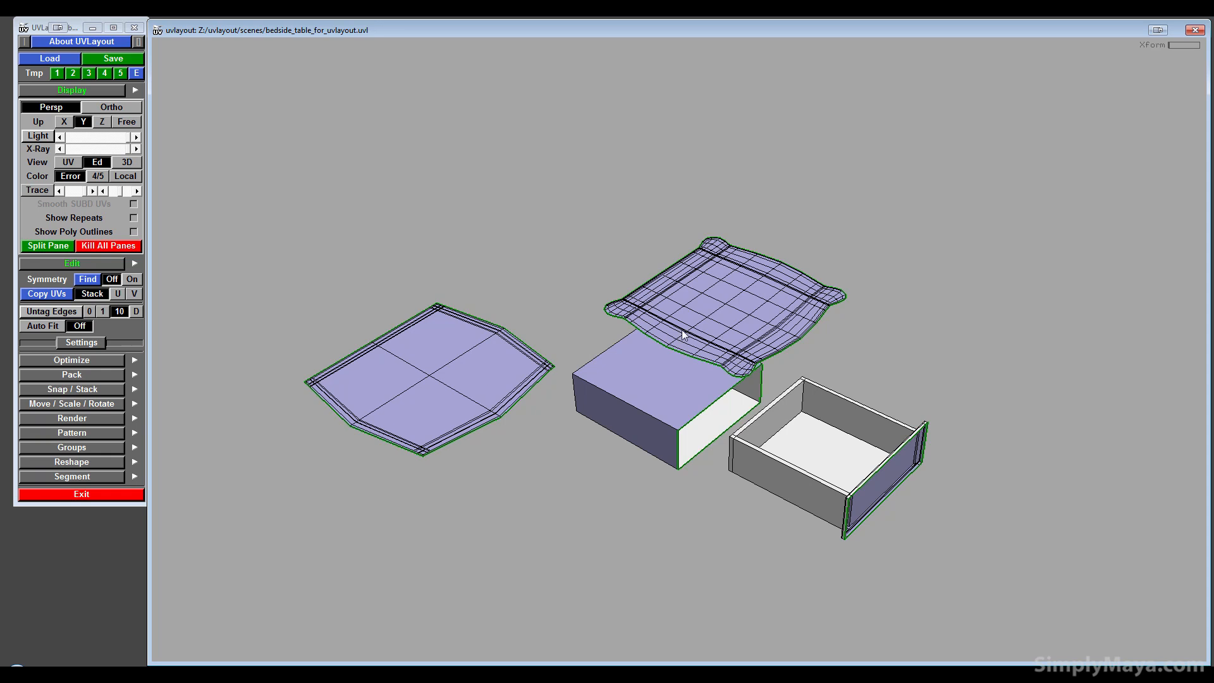
middle_drag(683, 336, 227, 648)
right_drag(237, 635, 360, 490)
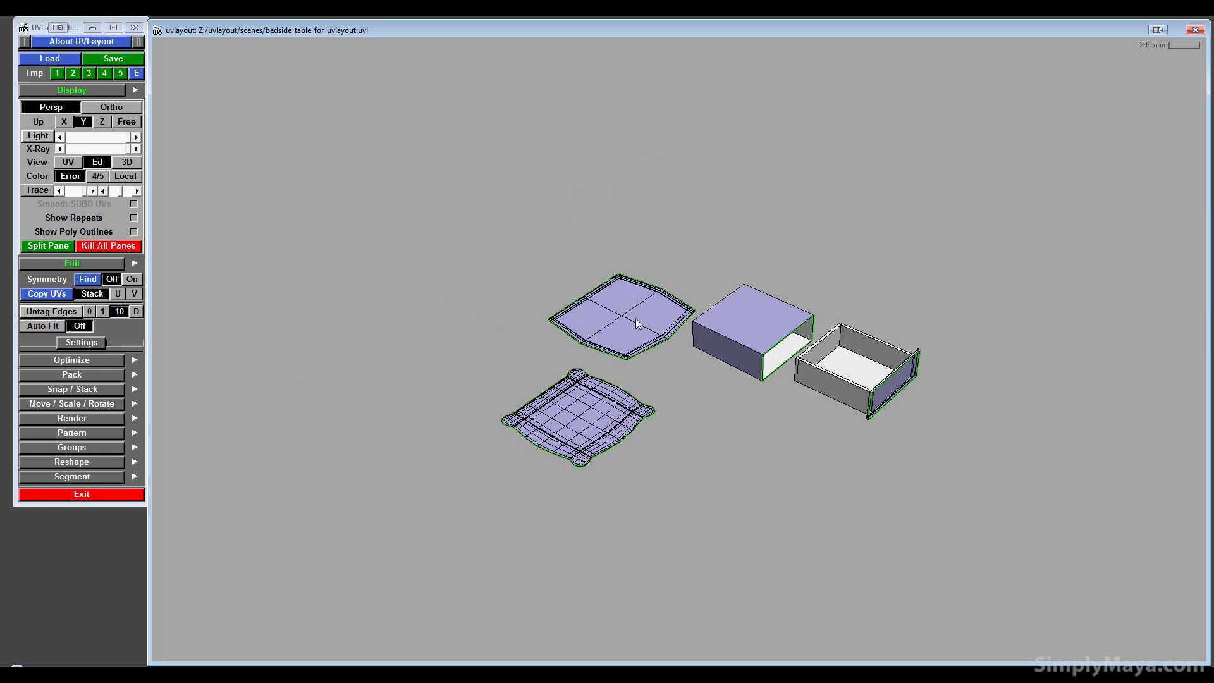
middle_drag(636, 324, 832, 303)
middle_drag(554, 428, 506, 447)
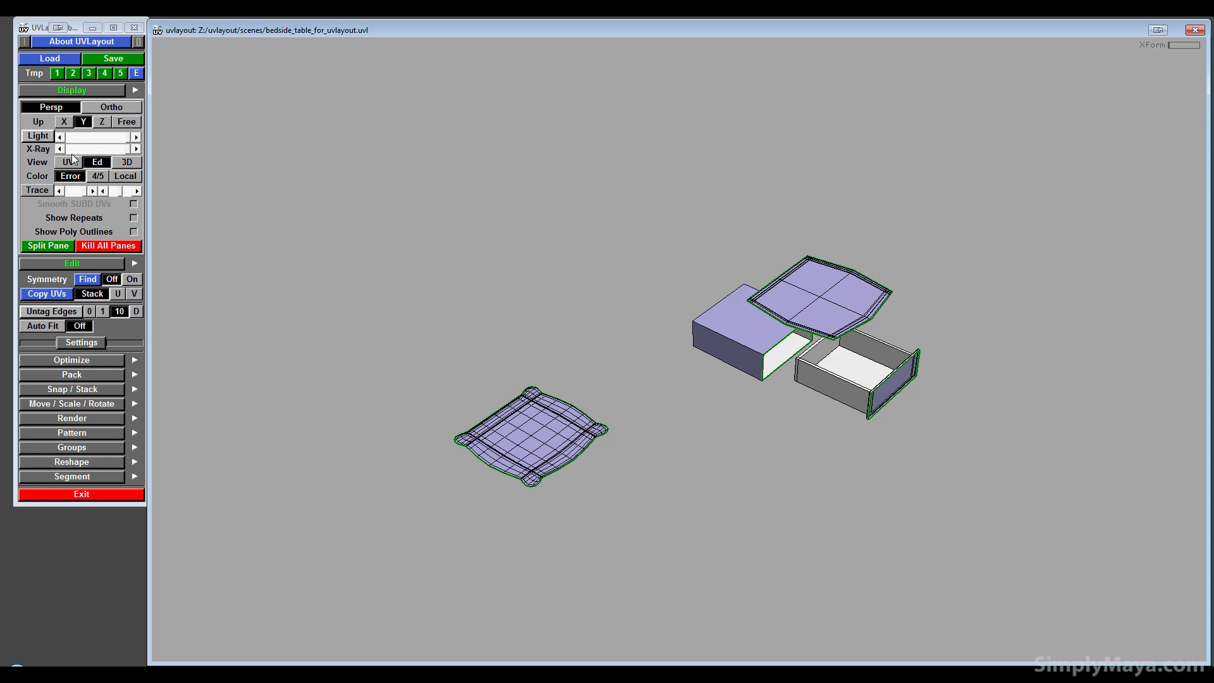
- Check the tabletop's underside in 3D, drop its shell into the UV layout and flatten it
click(121, 163)
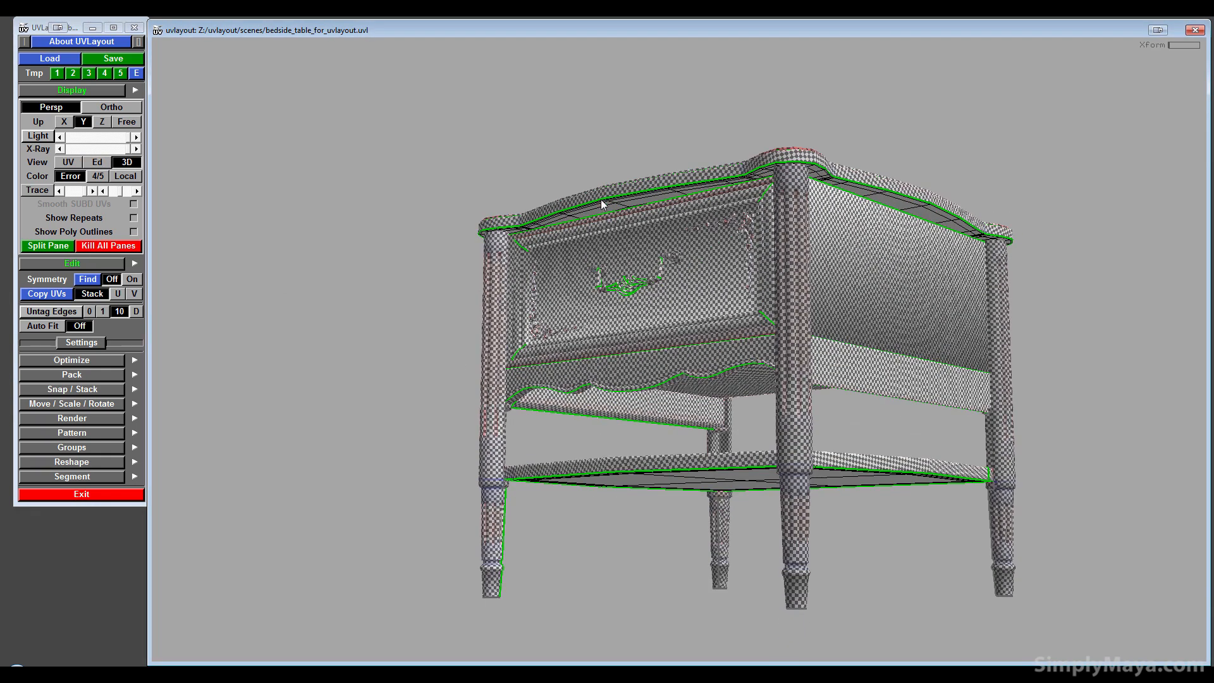
drag(657, 196, 602, 219)
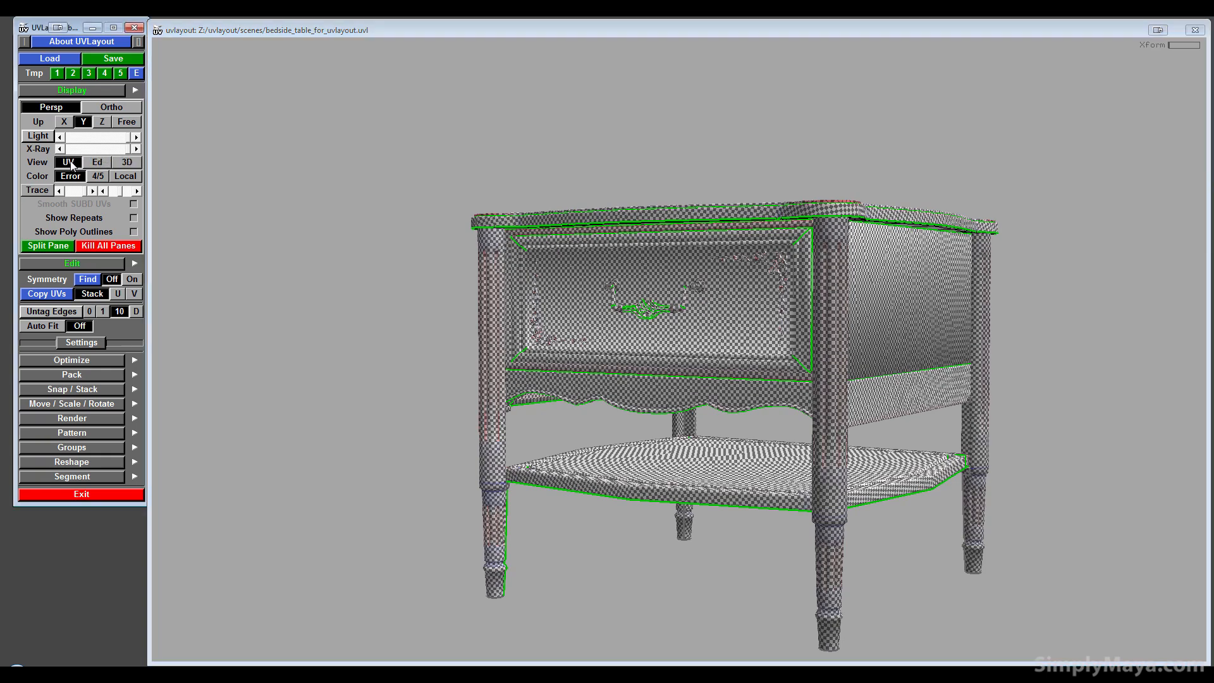
click(98, 167)
click(526, 474)
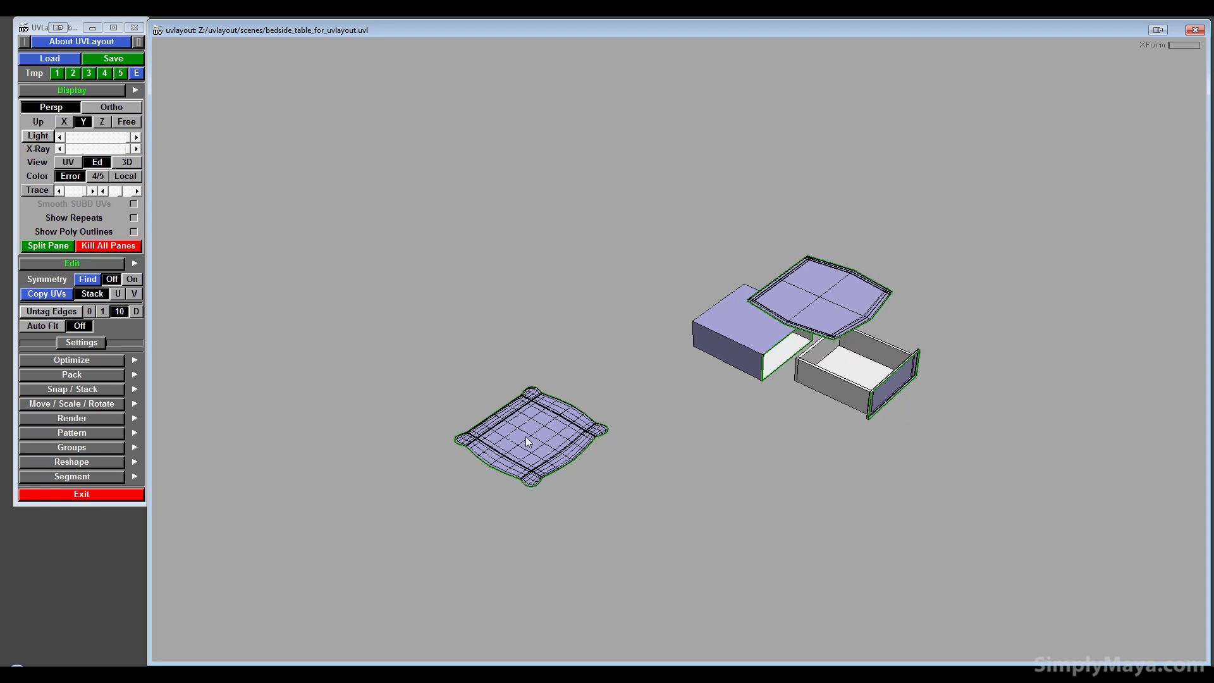
key(d)
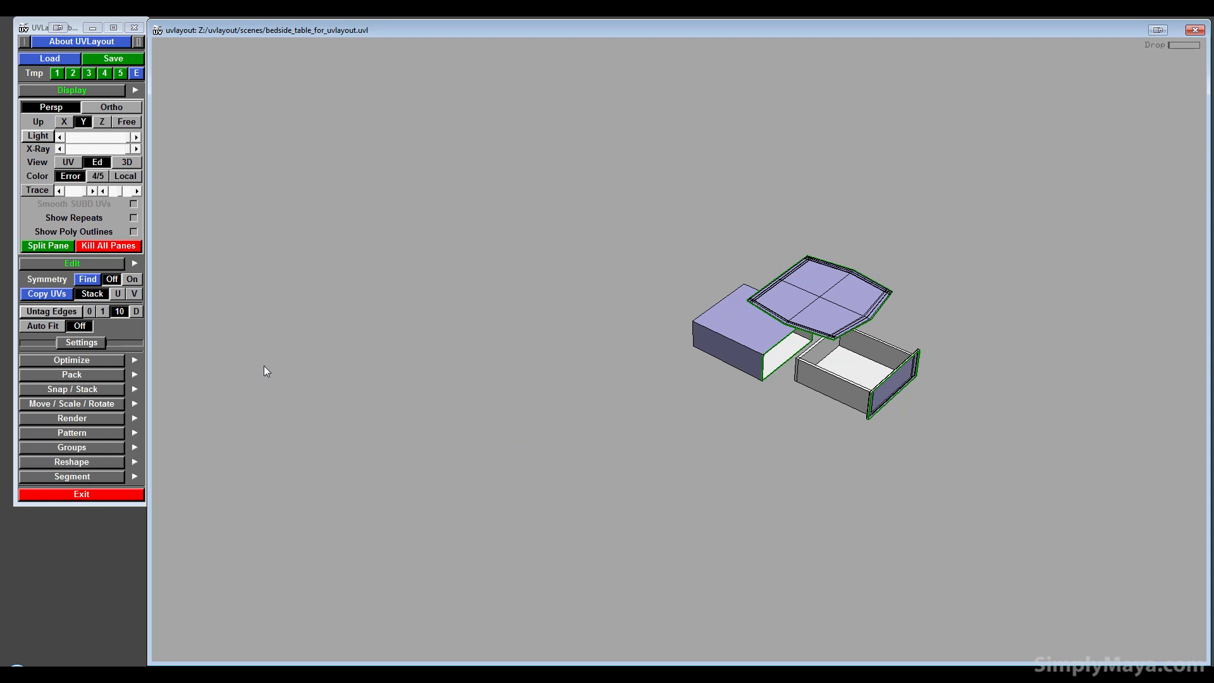
click(68, 162)
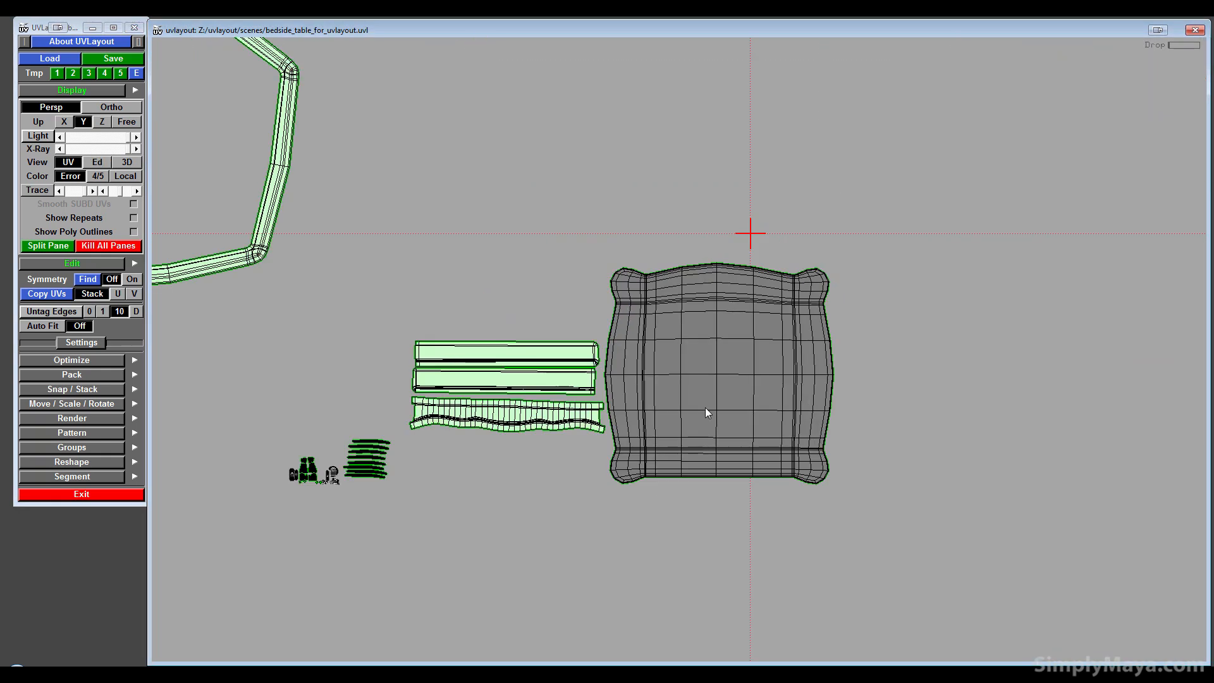
key(f)
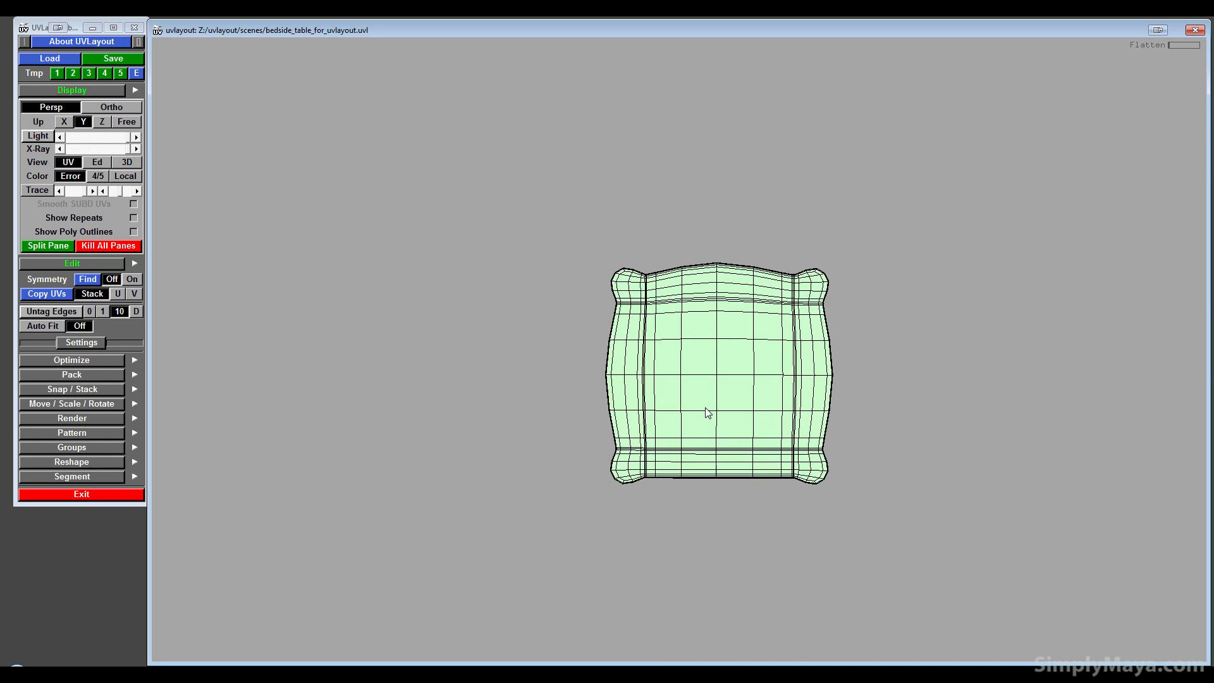
- Unlock the locked leg shells in the UV layout
scroll(707, 413, down, 3)
scroll(526, 544, down, 8)
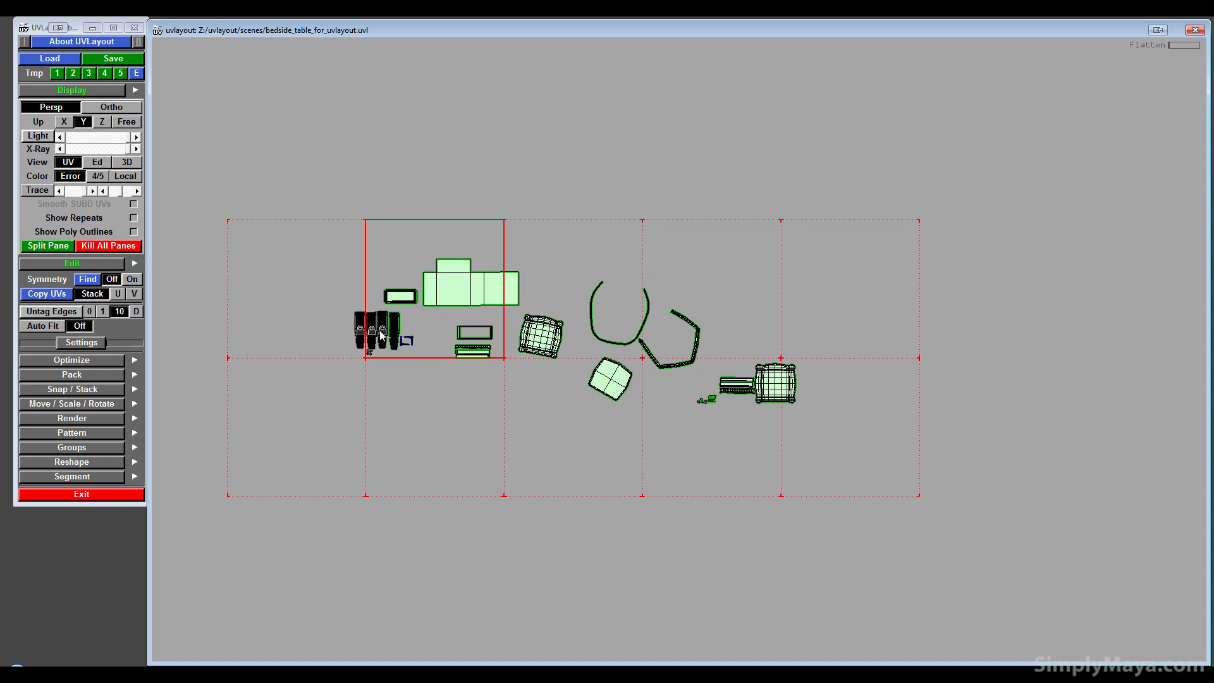
key(l)
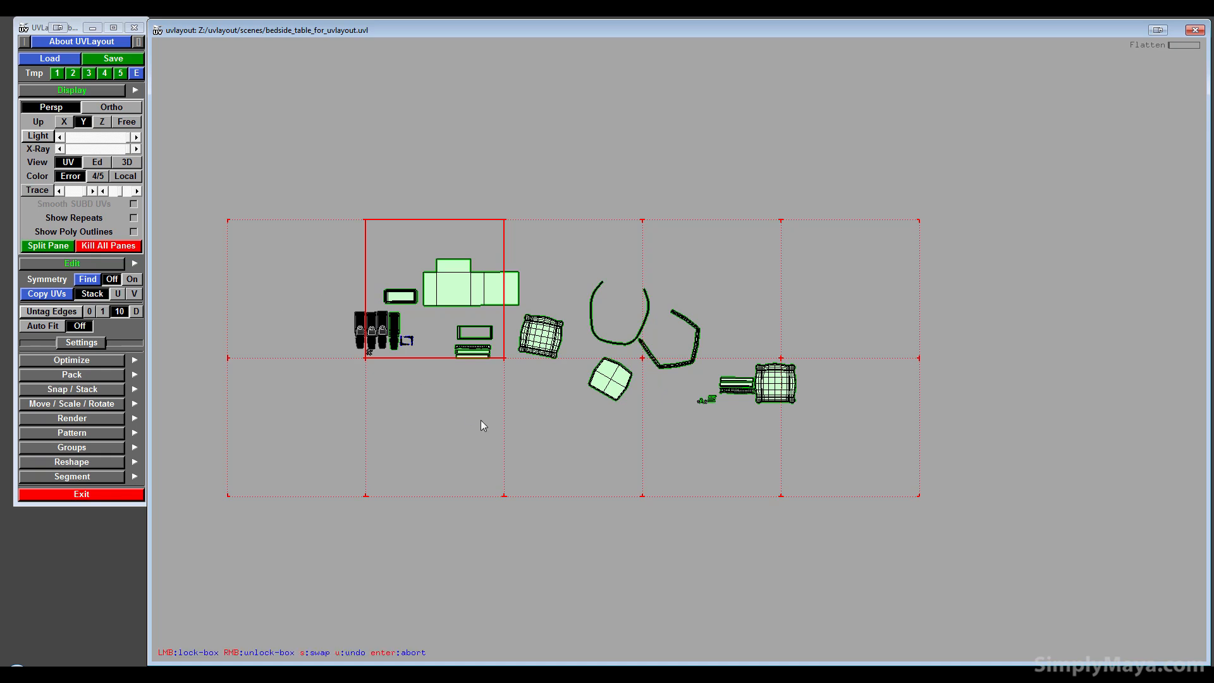
key(u)
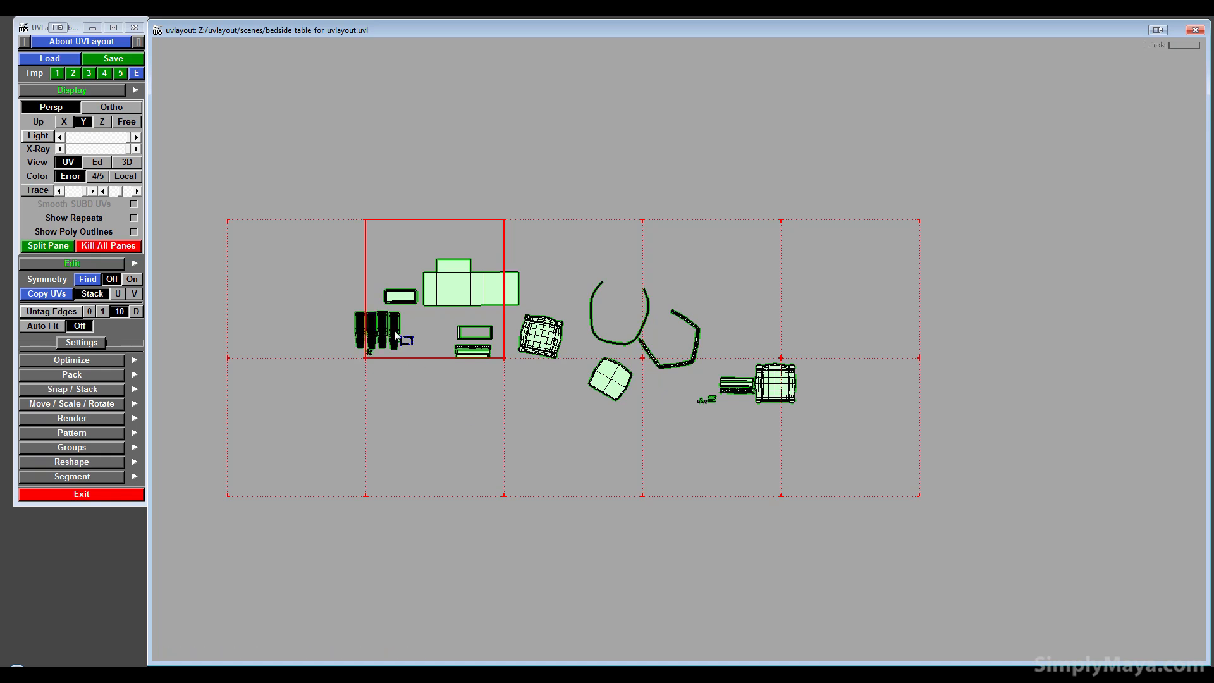
- Examine the scattered UV shells in the layout, including the small pieces beside the apron and rail shells
right_drag(371, 325, 419, 351)
right_drag(567, 390, 648, 335)
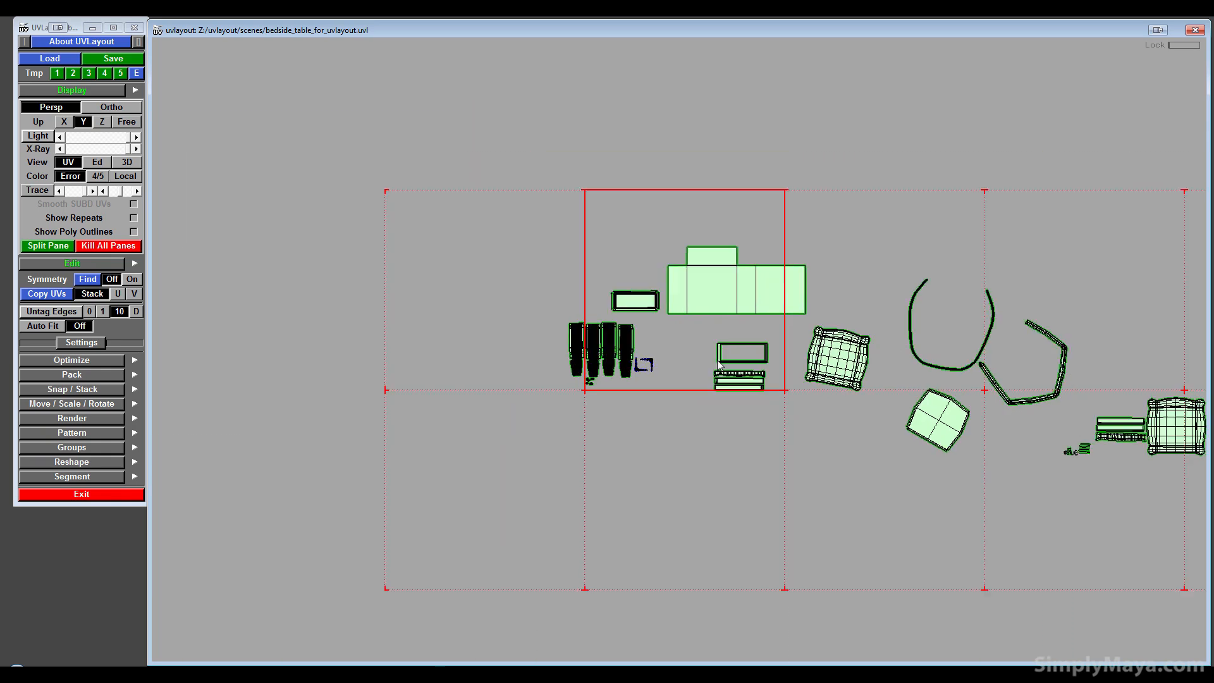
middle_drag(650, 335, 449, 331)
middle_drag(601, 405, 502, 373)
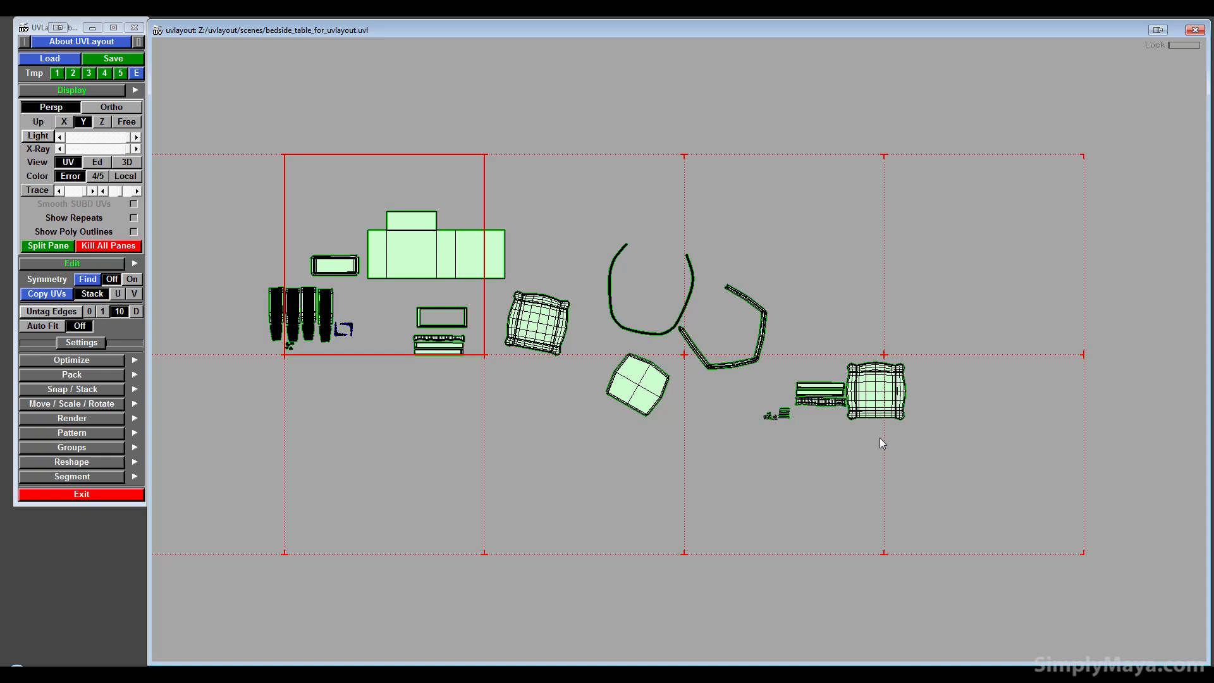
middle_drag(781, 406, 716, 374)
right_drag(730, 413, 702, 367)
middle_drag(578, 219, 631, 425)
right_drag(631, 425, 648, 404)
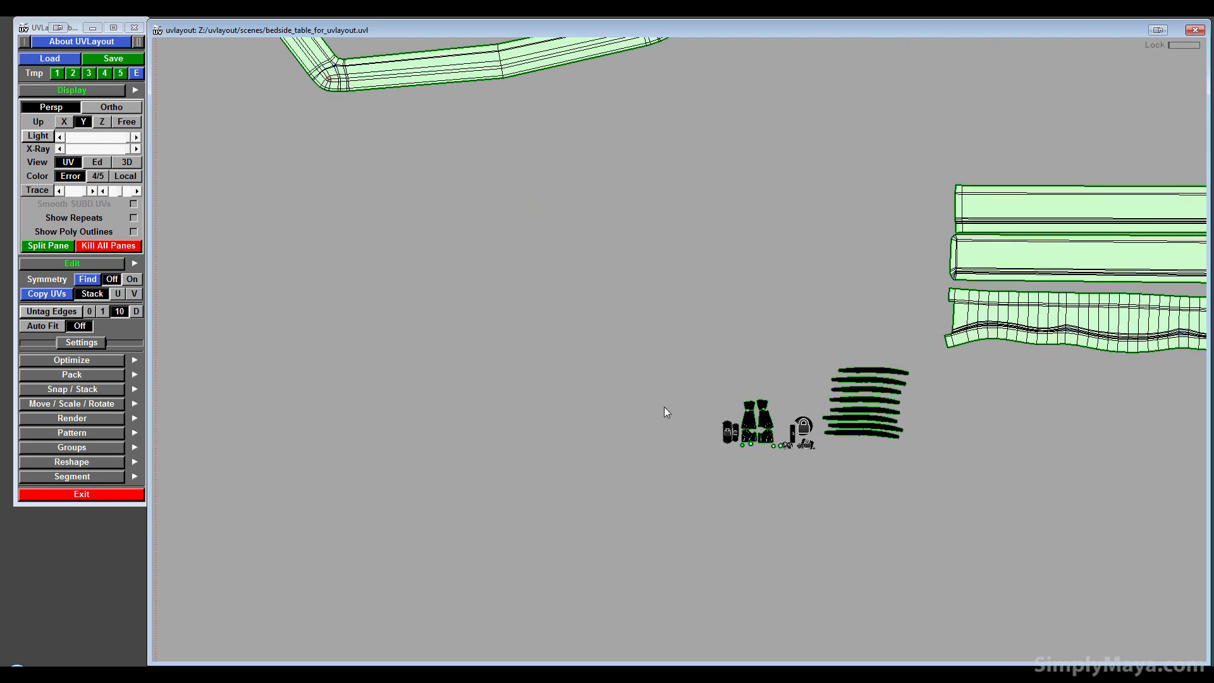
key(shift+k)
right_drag(840, 519, 715, 383)
right_drag(841, 483, 663, 502)
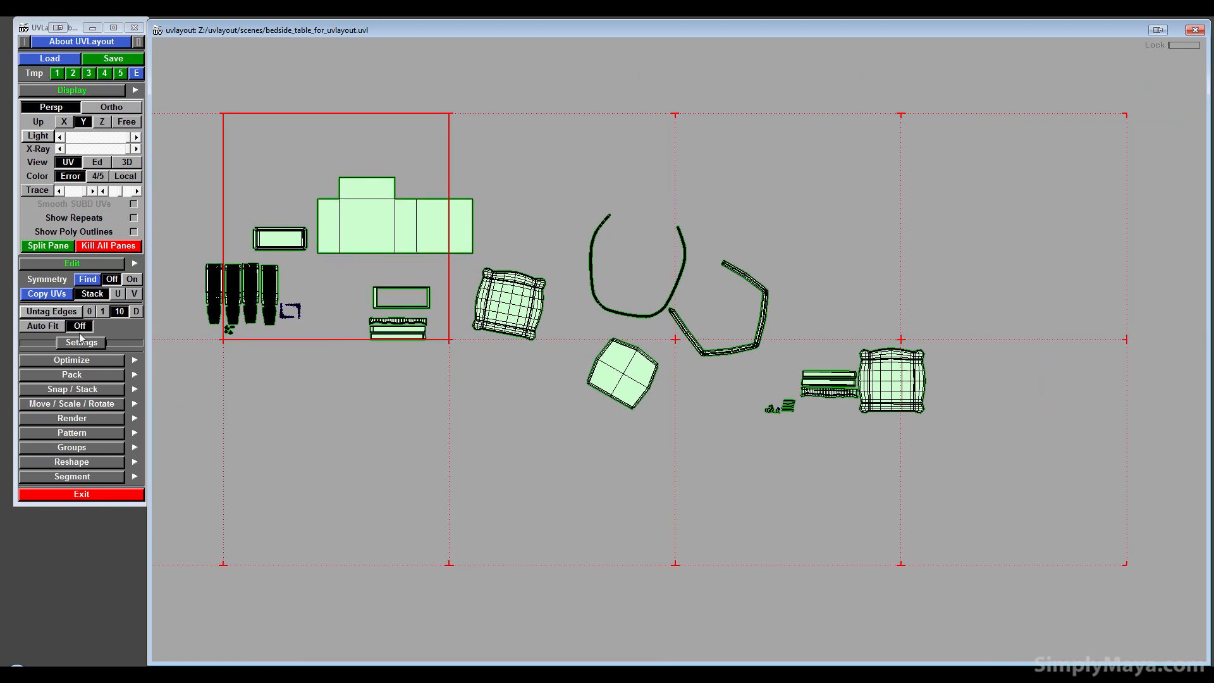
- Pack all the UV shells into the tile and look over the packed layout
click(76, 374)
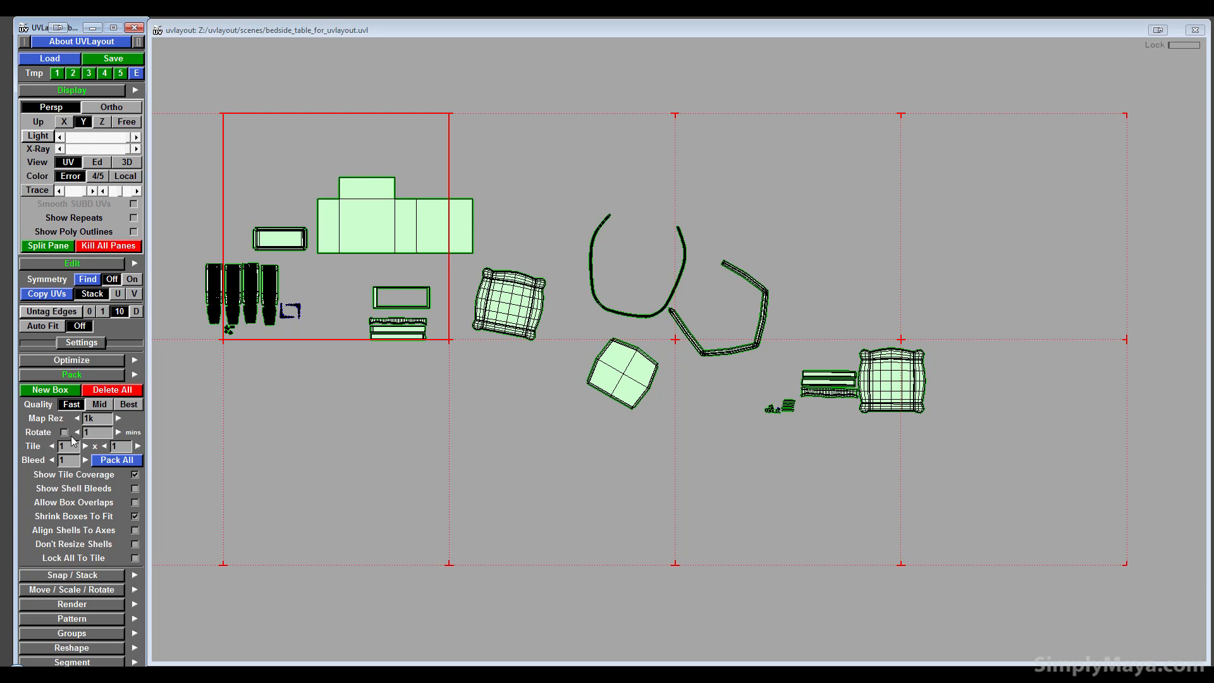
click(115, 459)
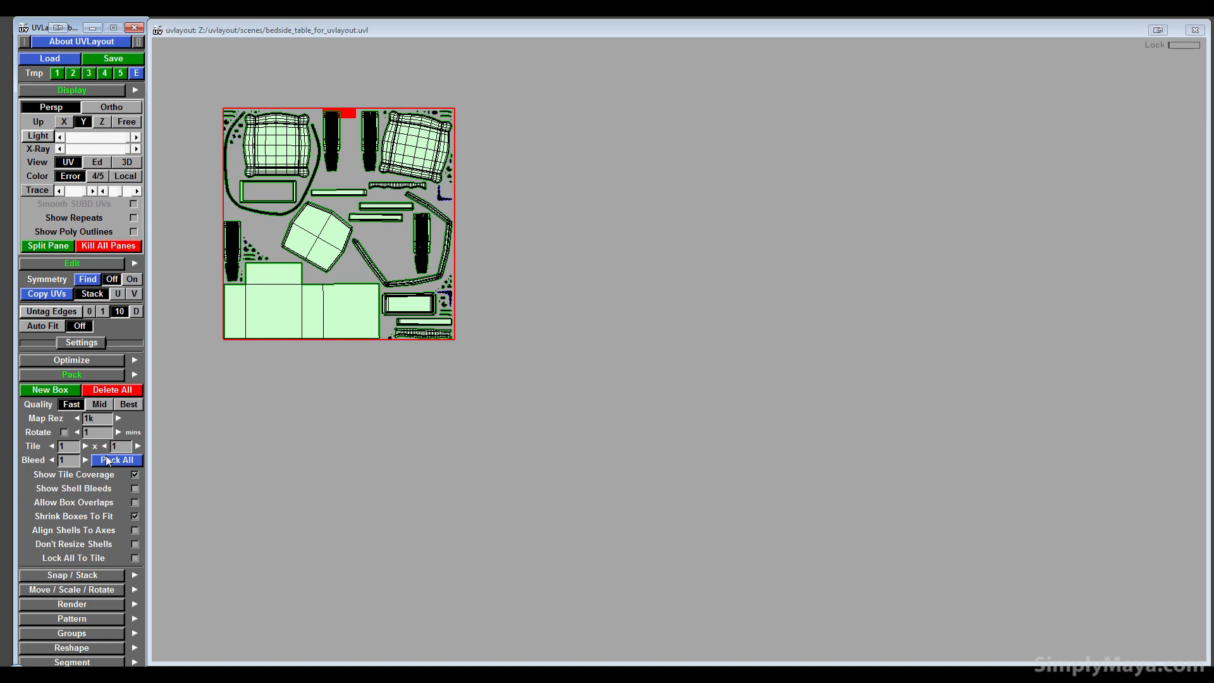
middle_drag(426, 258, 497, 394)
right_drag(497, 394, 105, 356)
middle_drag(449, 314, 418, 337)
mouse_move(418, 337)
right_down()
mouse_move(273, 343)
mouse_move(405, 344)
right_up()
middle_drag(404, 343, 676, 310)
right_drag(676, 309, 741, 307)
middle_drag(741, 306, 687, 222)
right_drag(687, 222, 713, 296)
middle_drag(713, 296, 691, 373)
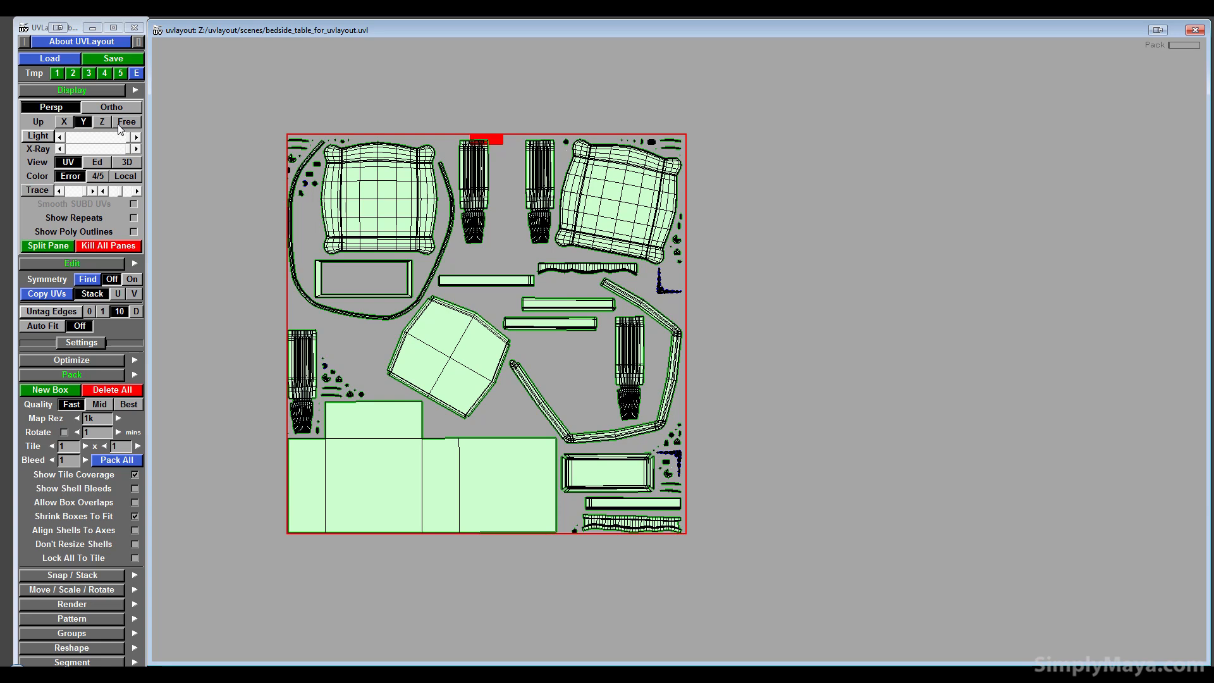
- Inspect the remaining unmapped shelf underside, drawer compartment and drawer box in the edit view
click(96, 163)
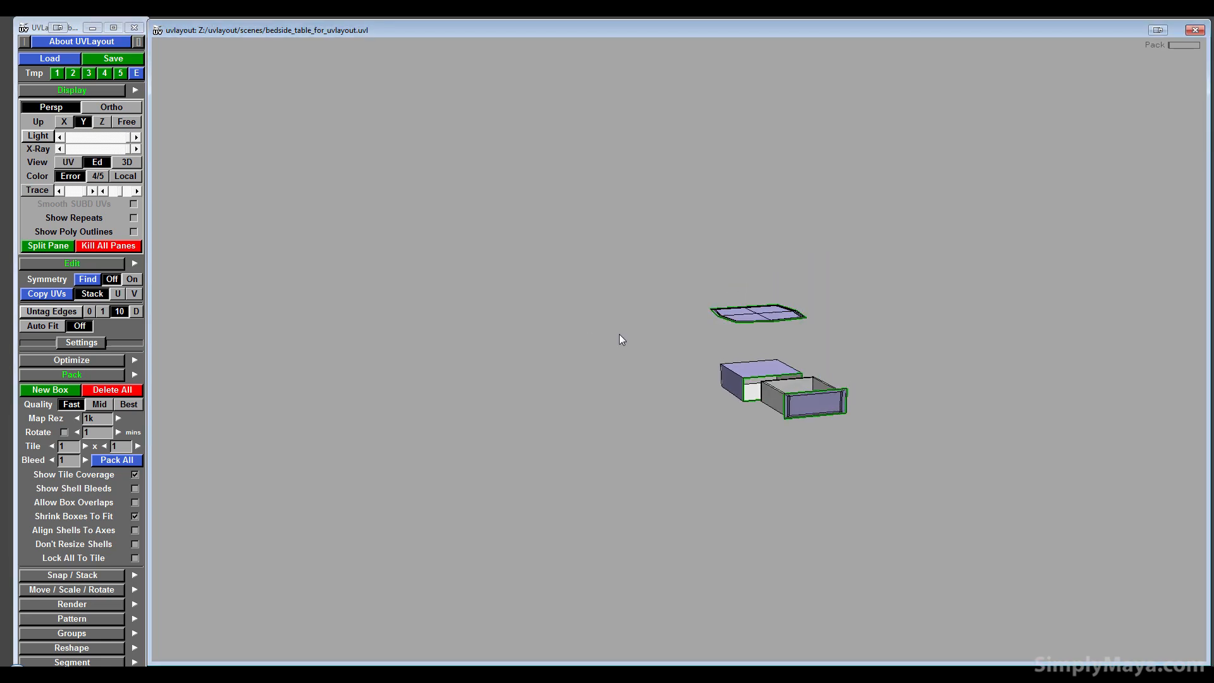
middle_drag(619, 335, 523, 275)
middle_drag(687, 263, 611, 375)
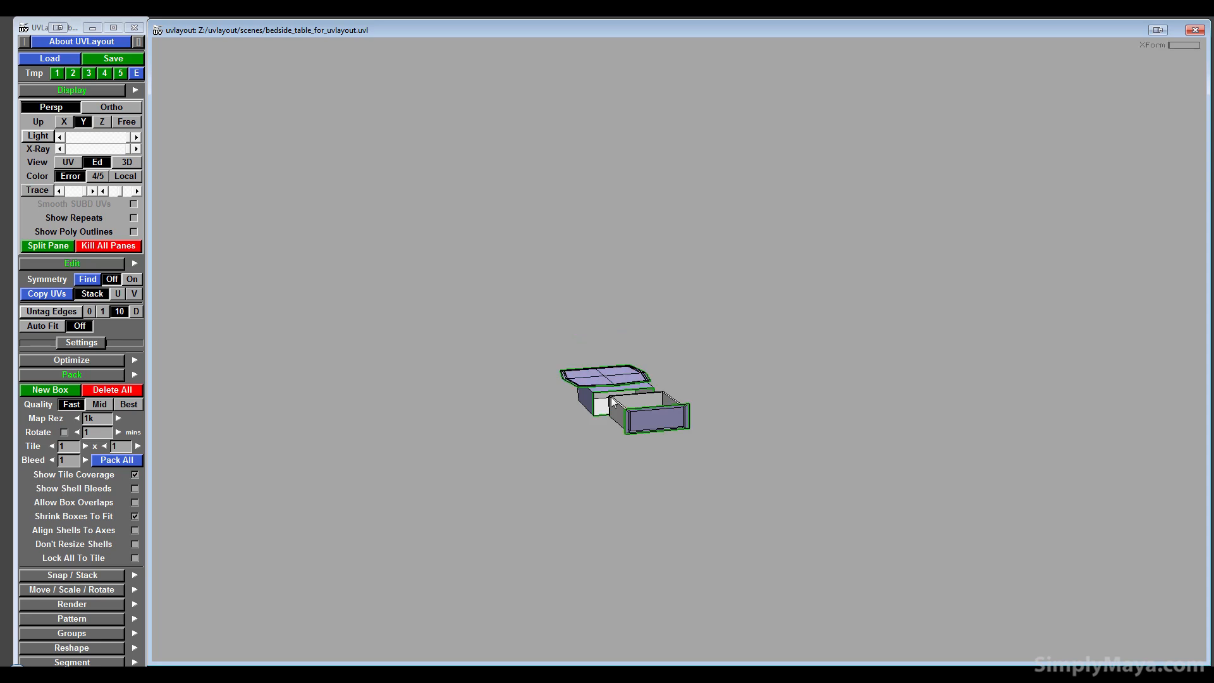
drag(611, 397, 593, 443)
right_drag(415, 418, 709, 477)
middle_drag(501, 563, 551, 421)
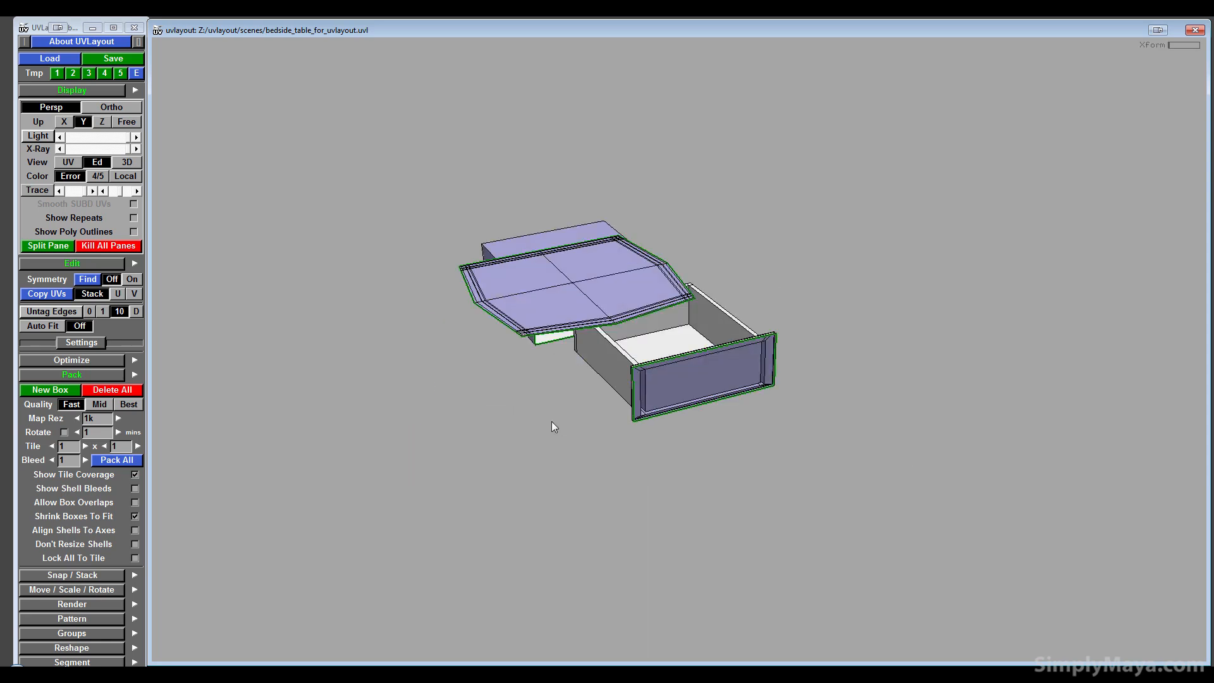
drag(551, 421, 517, 409)
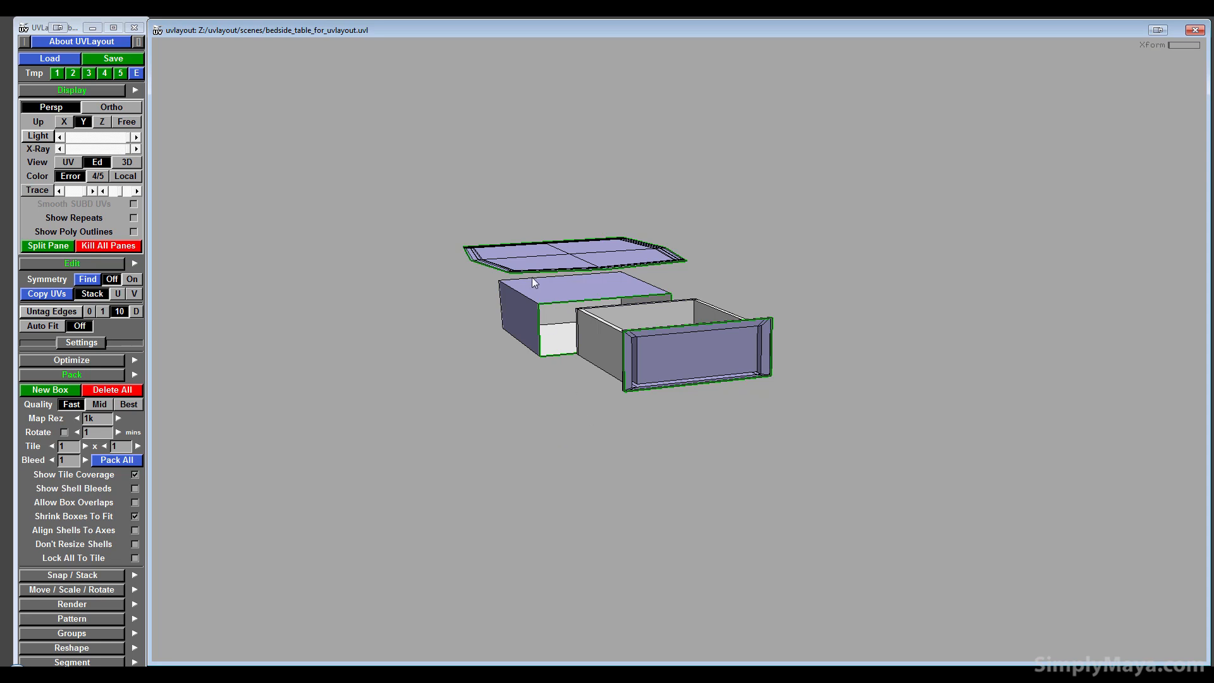
- Mark all the remaining unmapped polygons in the edit view and segment them, with Box enabled and a 60-degree threshold
click(72, 374)
click(95, 478)
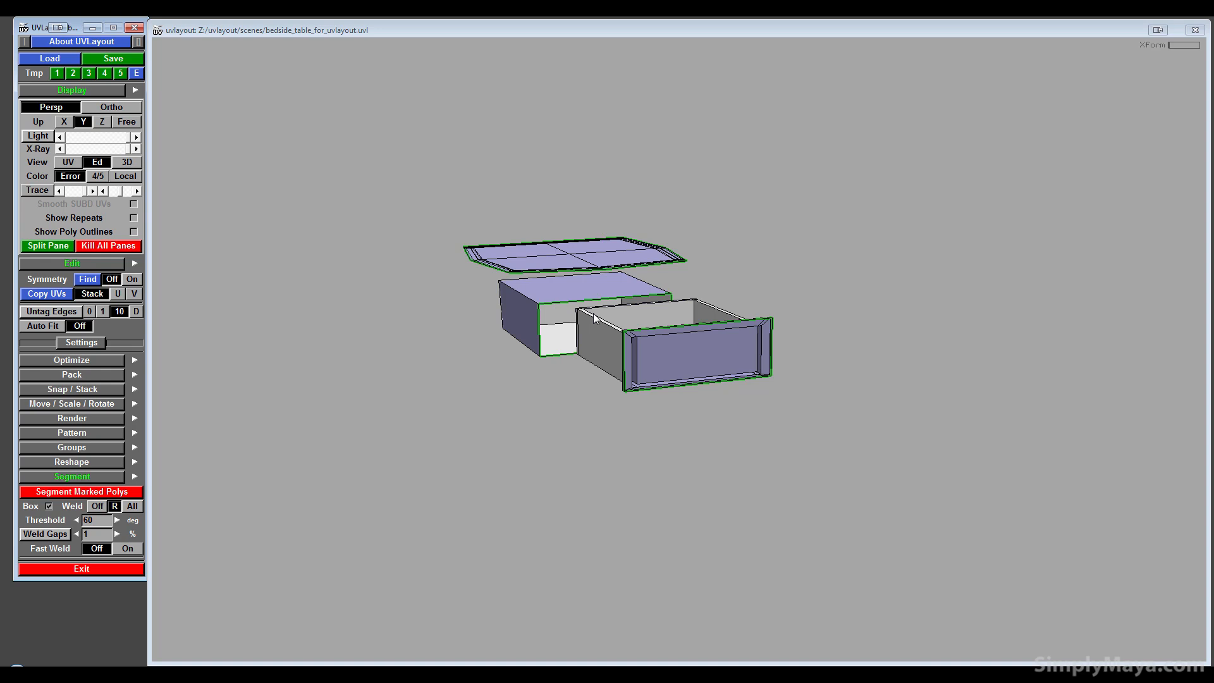
click(82, 492)
key(g)
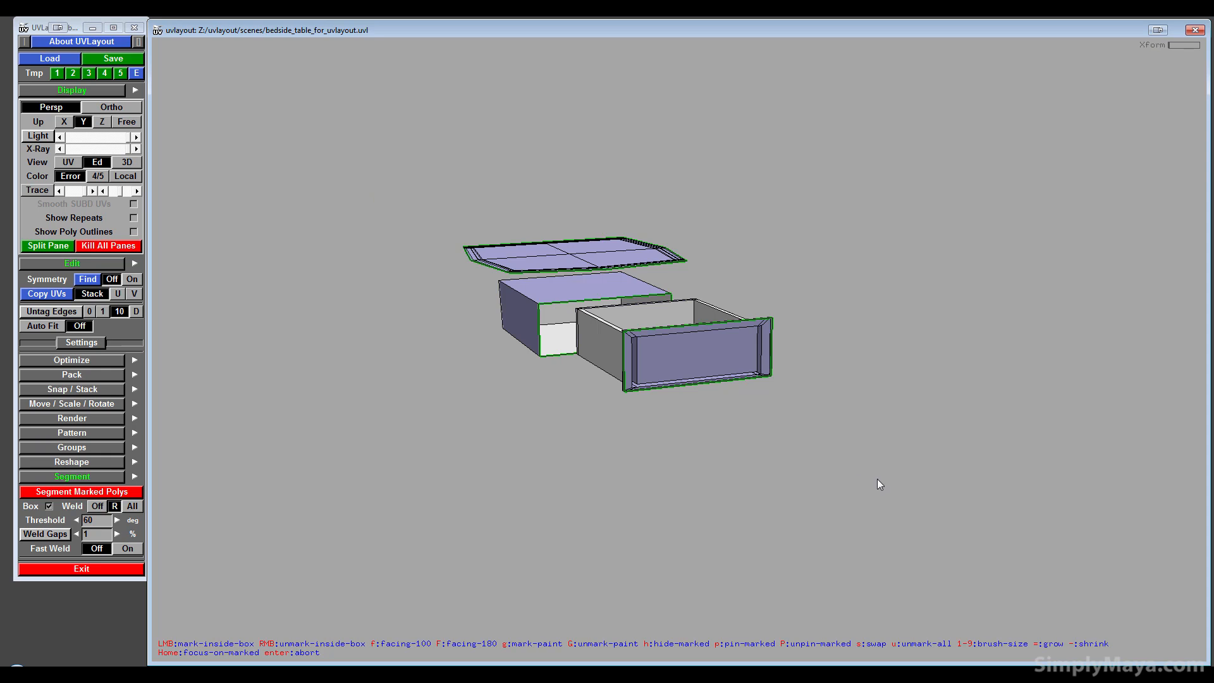
drag(878, 479, 524, 133)
click(92, 492)
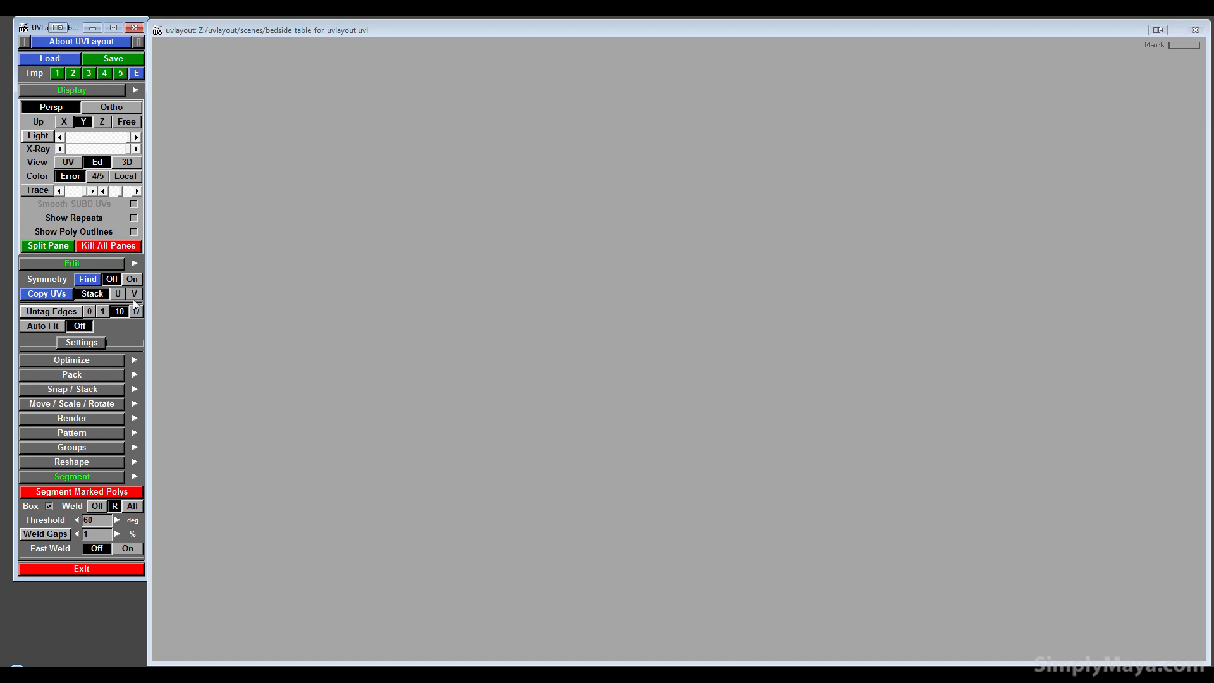
- Examine the boxed group of segmented shells in the UV layout, then try moving one shell and undo that move
click(70, 163)
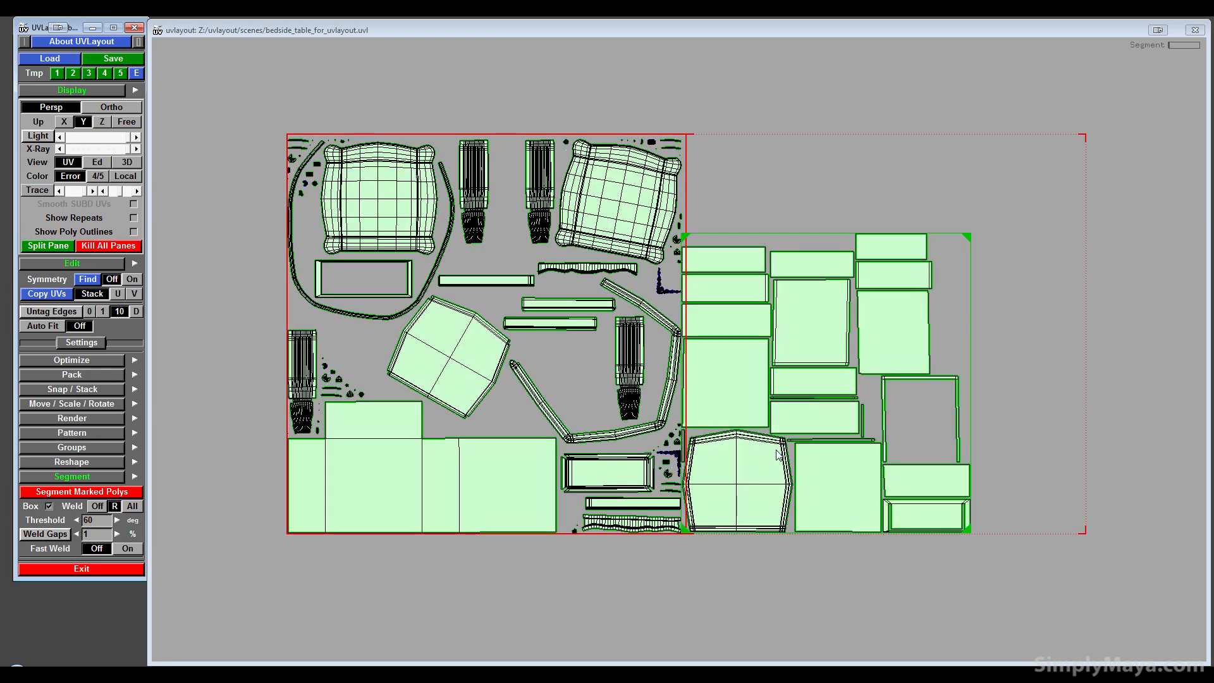
right_drag(773, 452, 826, 376)
middle_drag(826, 376, 691, 424)
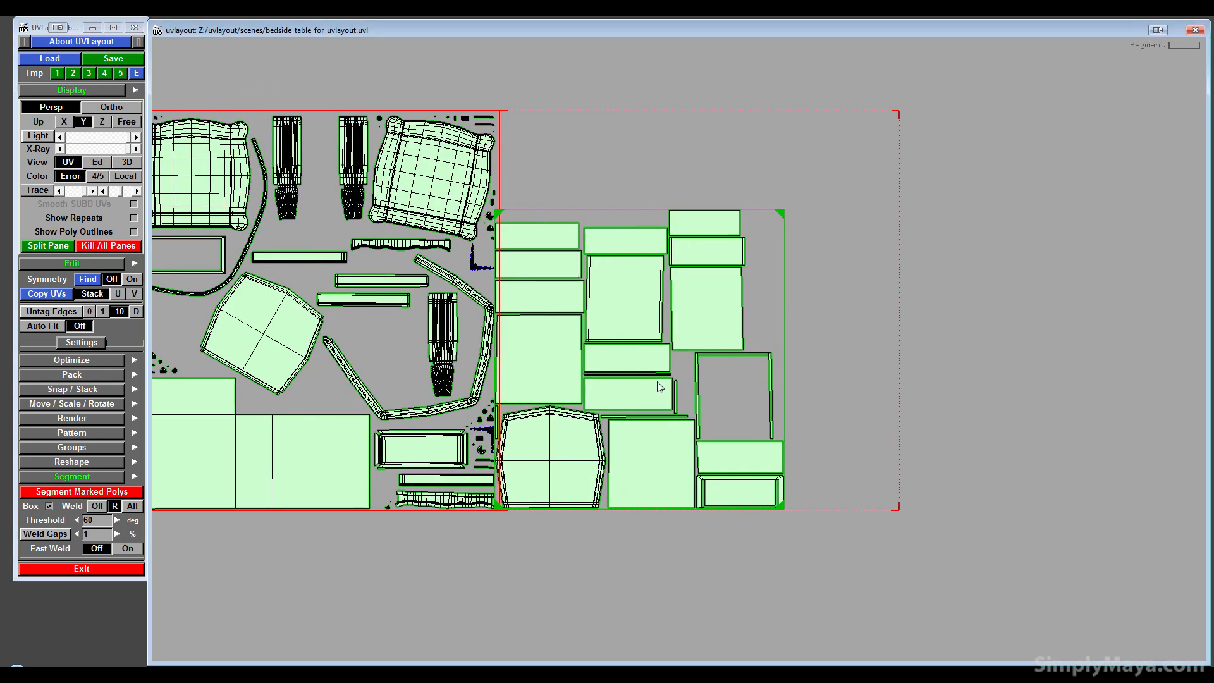
middle_drag(655, 385, 671, 410)
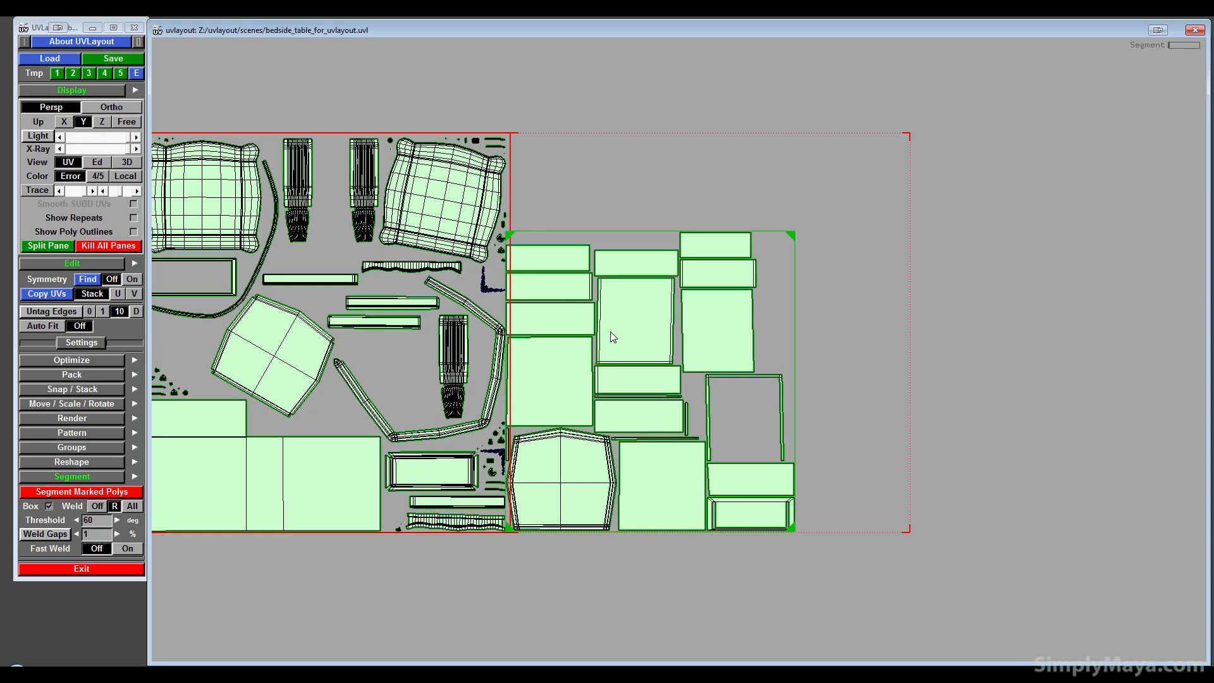
mouse_move(620, 342)
middle_down()
mouse_move(654, 332)
mouse_move(623, 344)
middle_up()
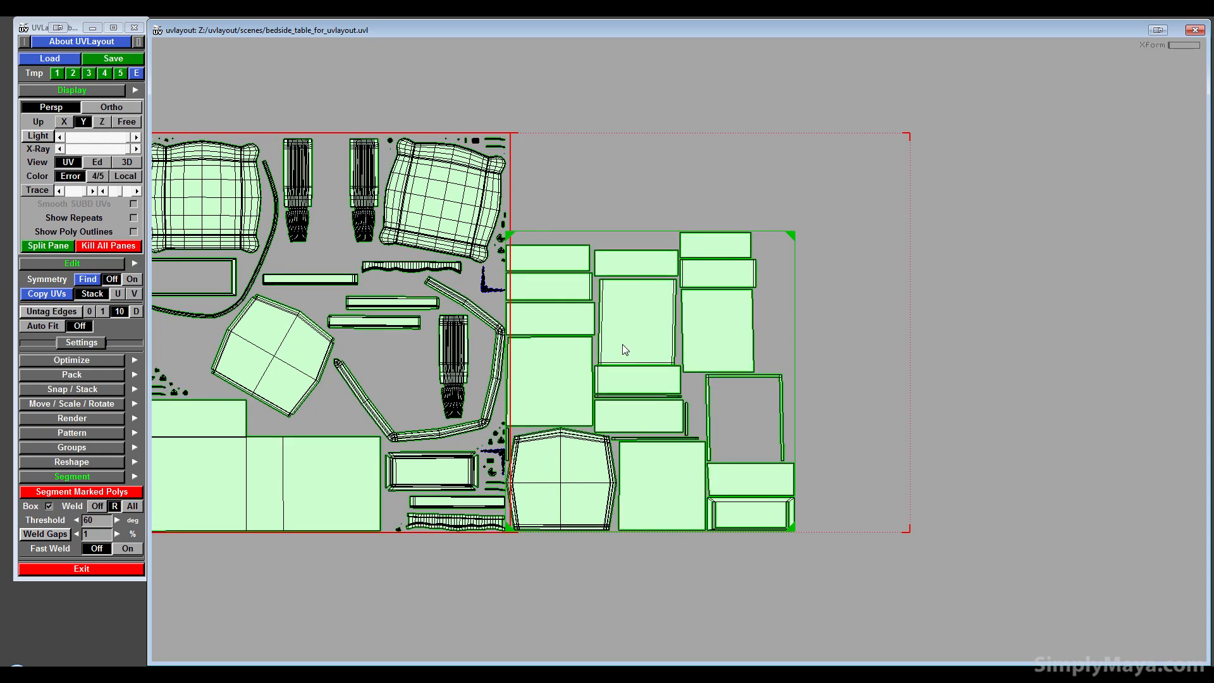
key(ctrl+z)
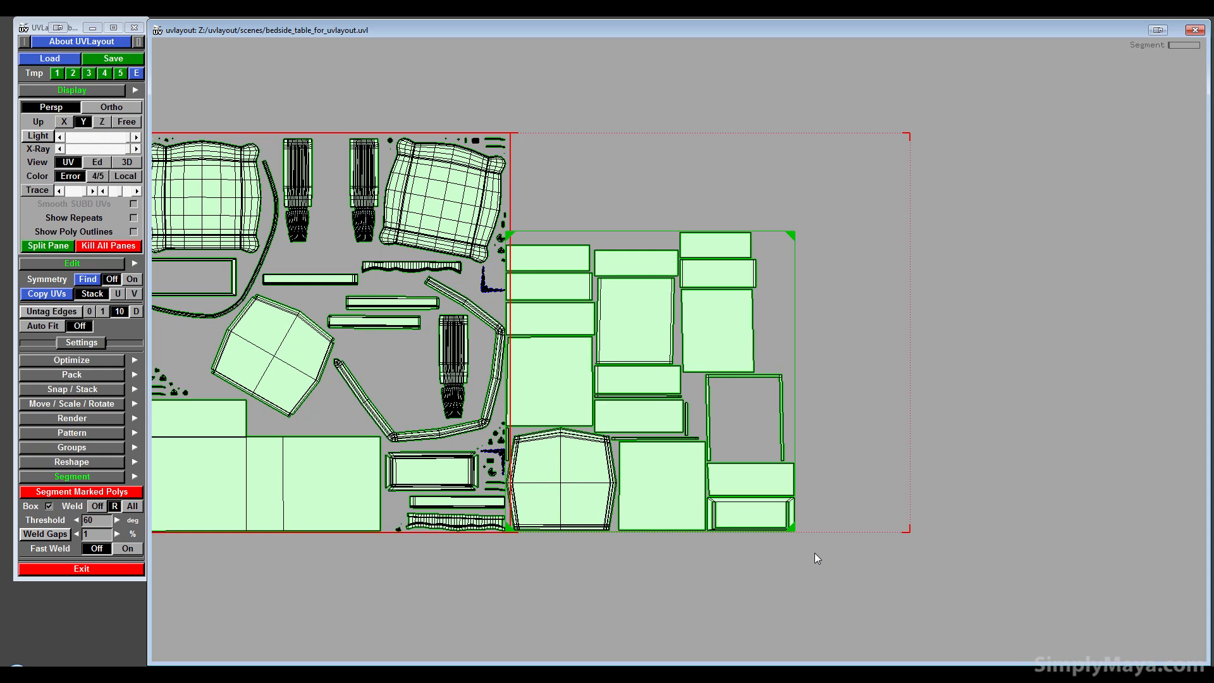
- Select all the segmented shells in the box and scale them down together to a small fraction of their size
key(g)
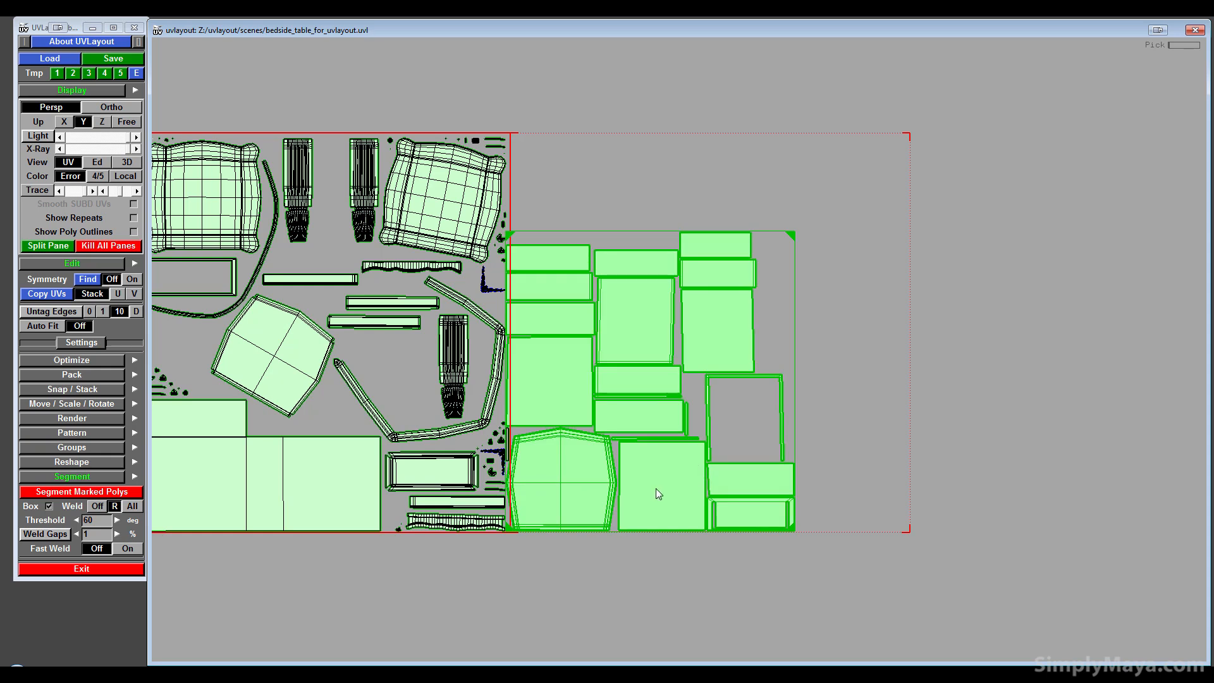
right_drag(655, 489, 303, 626)
right_drag(444, 542, 183, 601)
right_drag(621, 472, 248, 631)
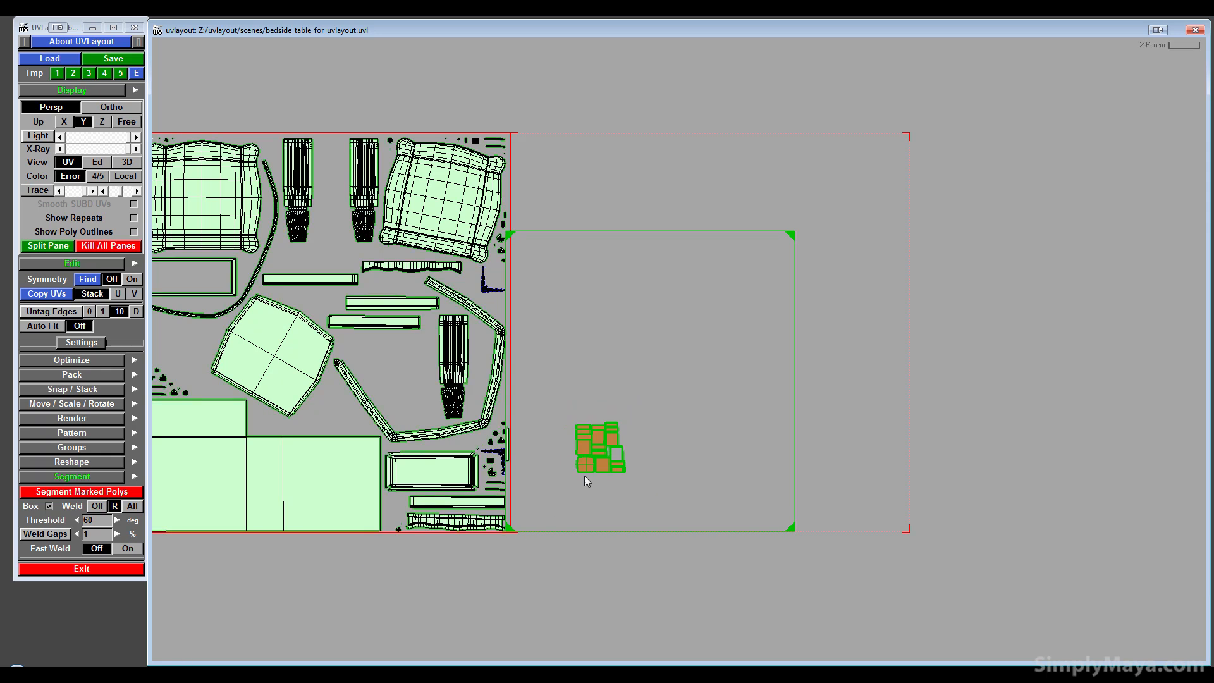
right_drag(589, 470, 254, 640)
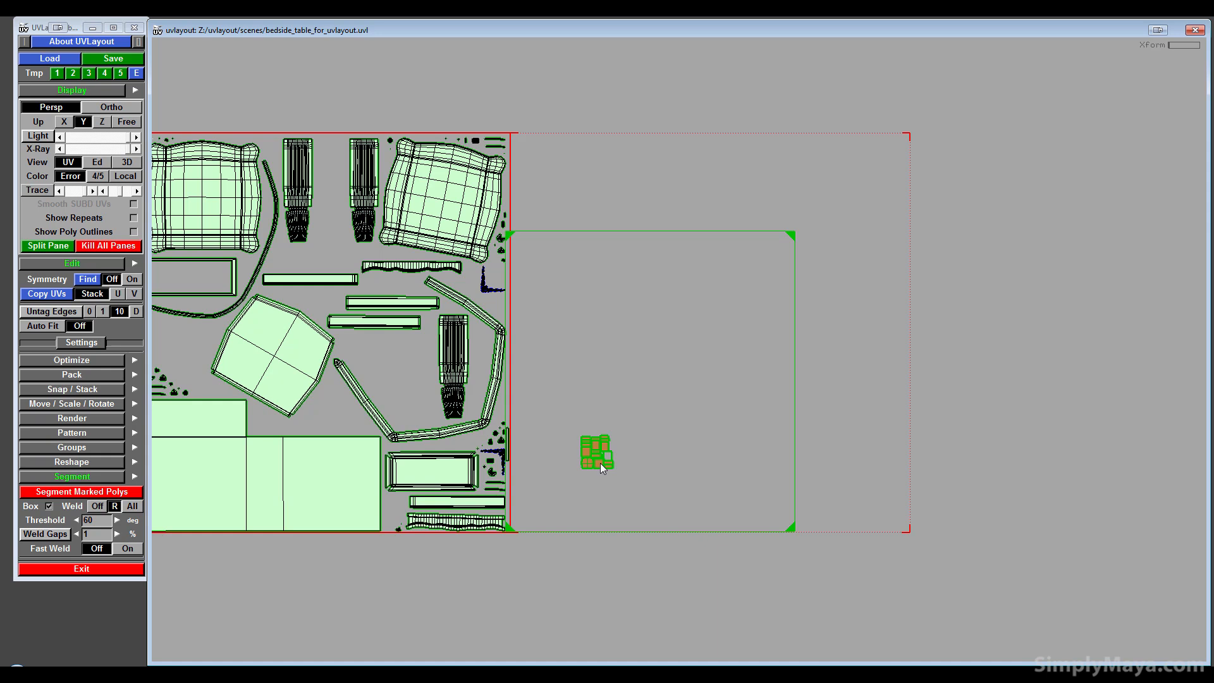
- Move the scaled-down segmented shells into the empty space beside the leg shell inside the main UV tile
middle_drag(600, 463, 549, 434)
right_drag(552, 443, 883, 566)
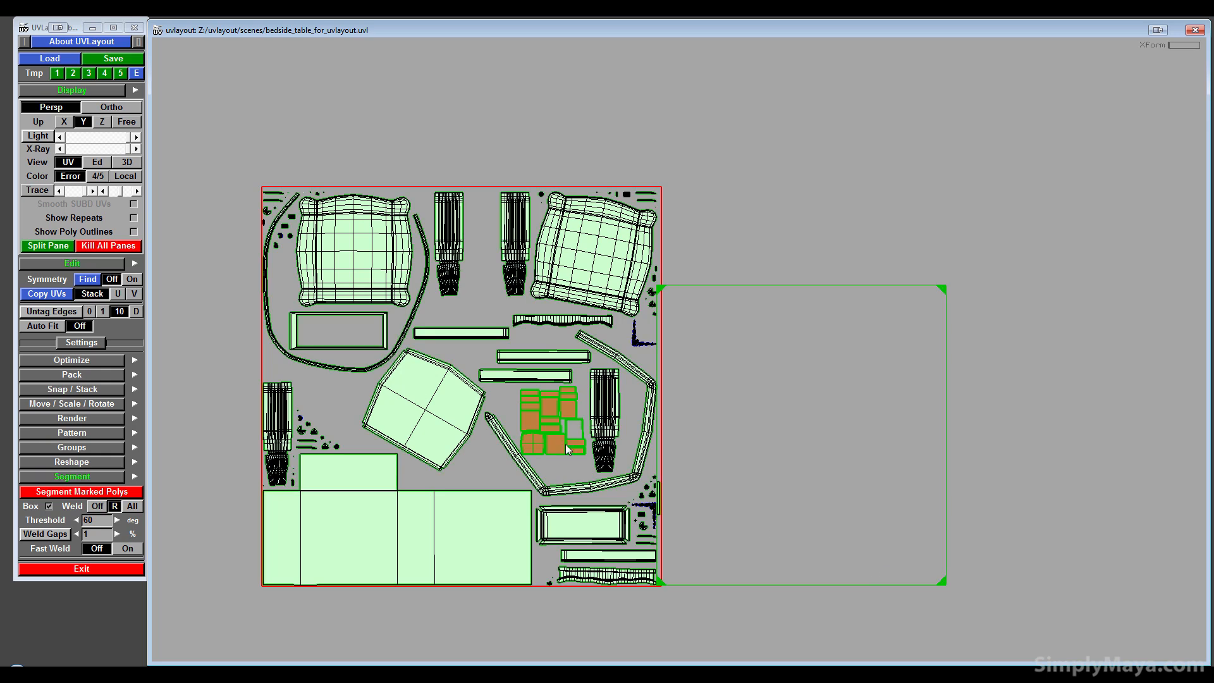
middle_drag(559, 444, 546, 444)
key(g)
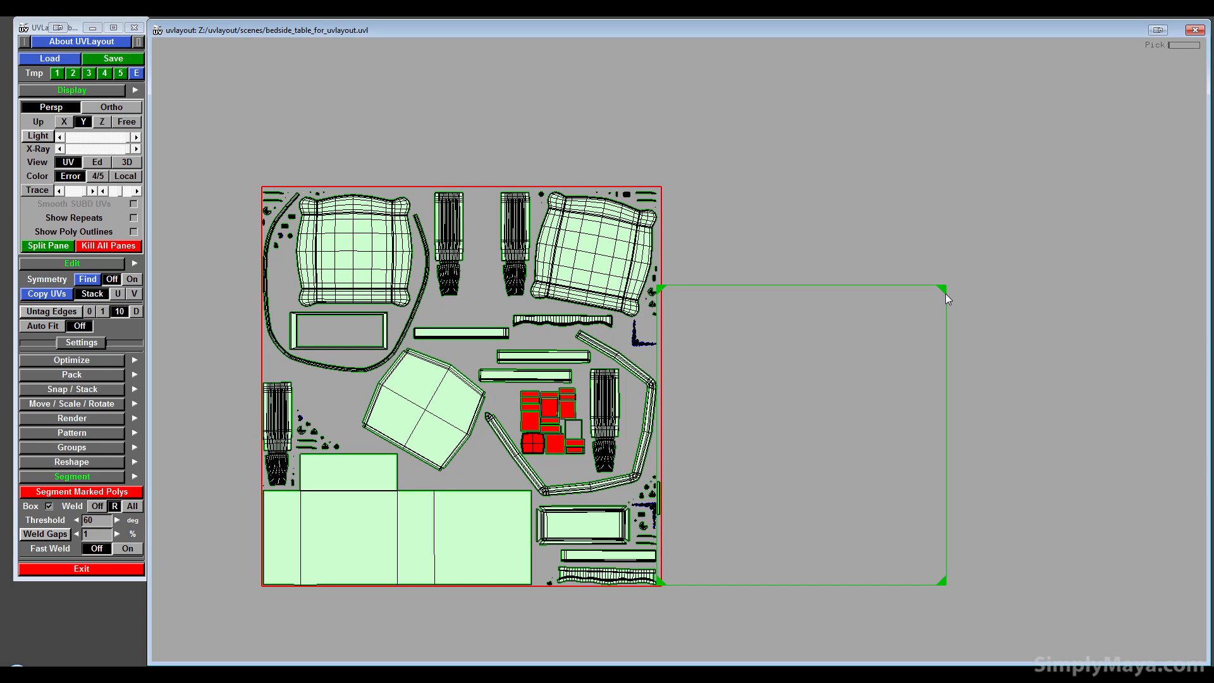
- Try to resize the emptied box beside the UV tile and undo the changes
middle_drag(946, 293, 989, 268)
key(ctrl+z)
key(ctrl+z)
mouse_move(941, 584)
middle_down()
mouse_move(1030, 584)
mouse_move(943, 583)
middle_up()
key(ctrl+z)
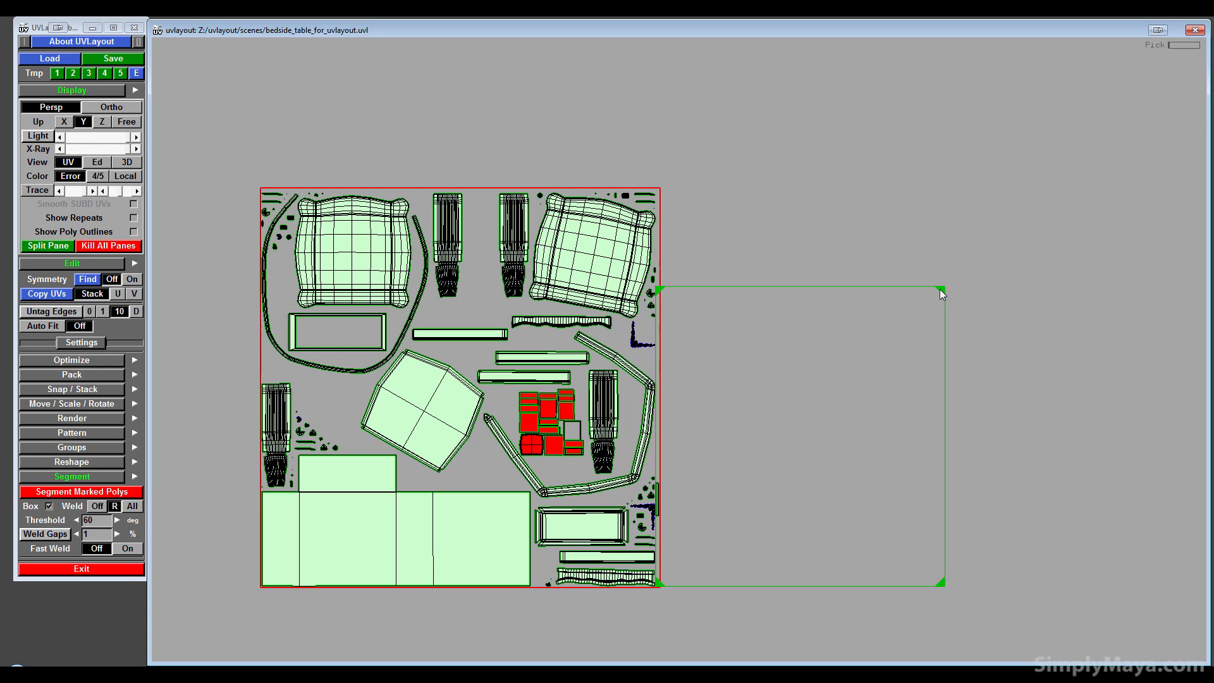
middle_drag(940, 289, 952, 285)
key(ctrl+z)
- Remove the emptied box beside the UV tile, keeping the small segmented shells inside the tile
middle_drag(658, 484, 545, 371)
scroll(644, 492, up, 5)
scroll(628, 502, up, 4)
right_drag(555, 373, 753, 560)
right_drag(683, 374, 710, 430)
middle_drag(709, 430, 778, 471)
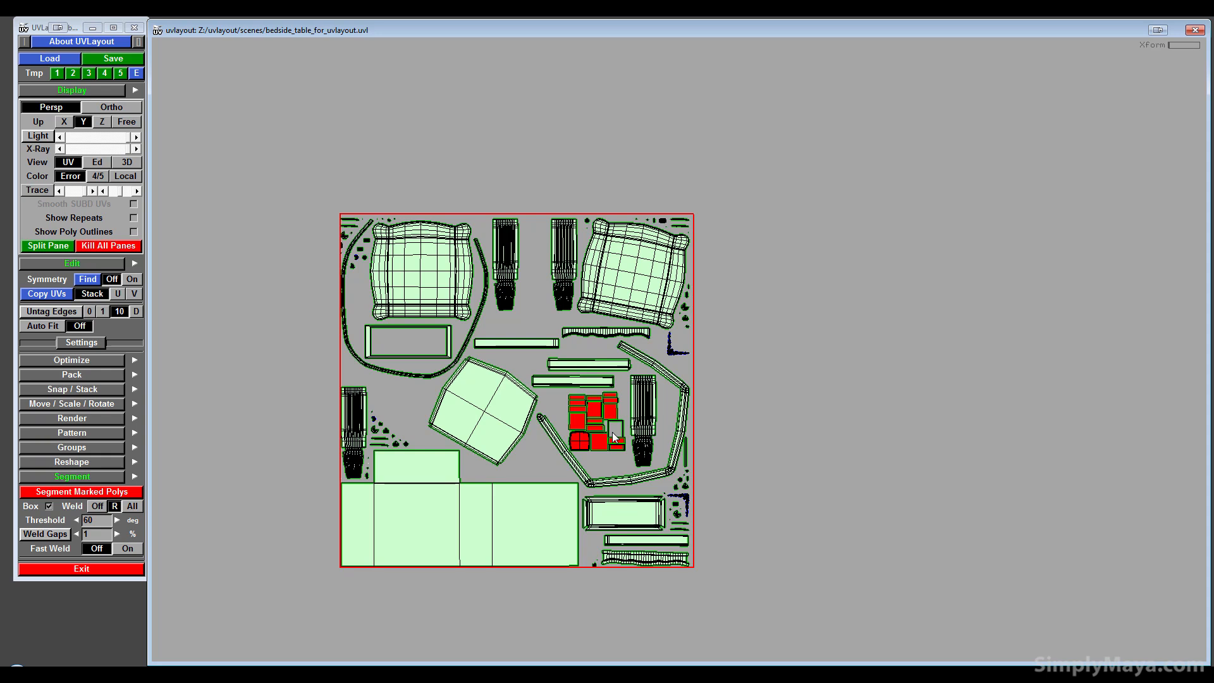
right_drag(614, 436, 282, 423)
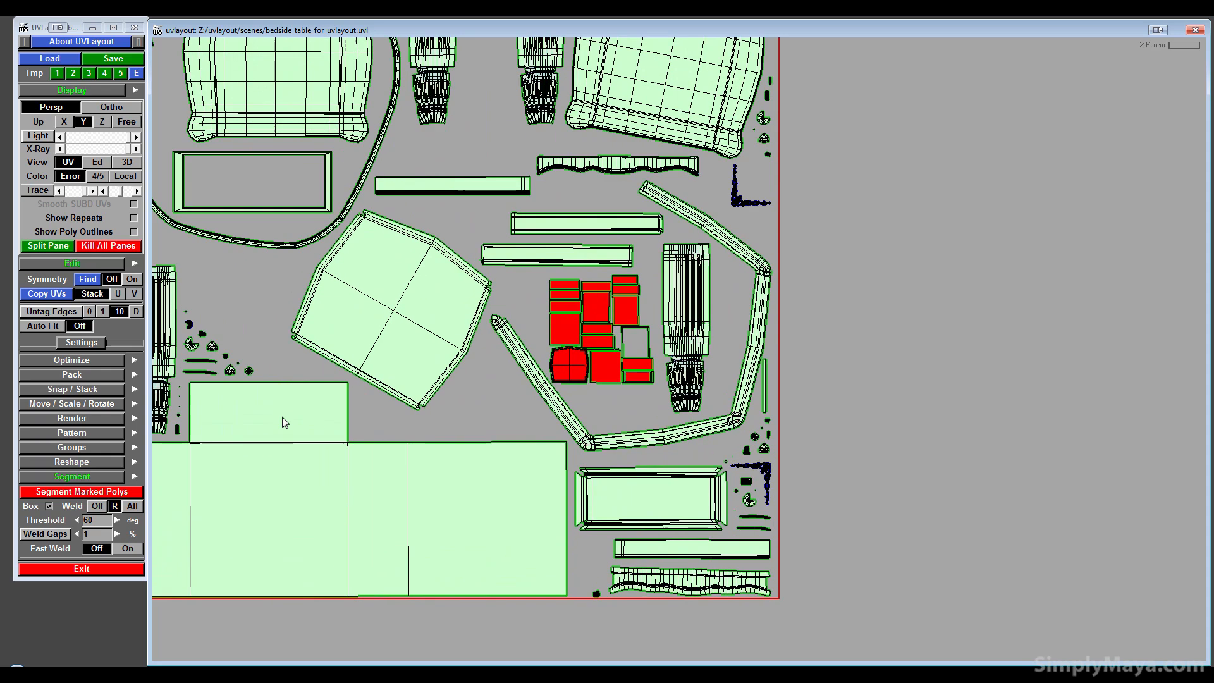
- Inspect the checker pattern on the table's top, sides, legs and shelf in the 3D view
click(125, 162)
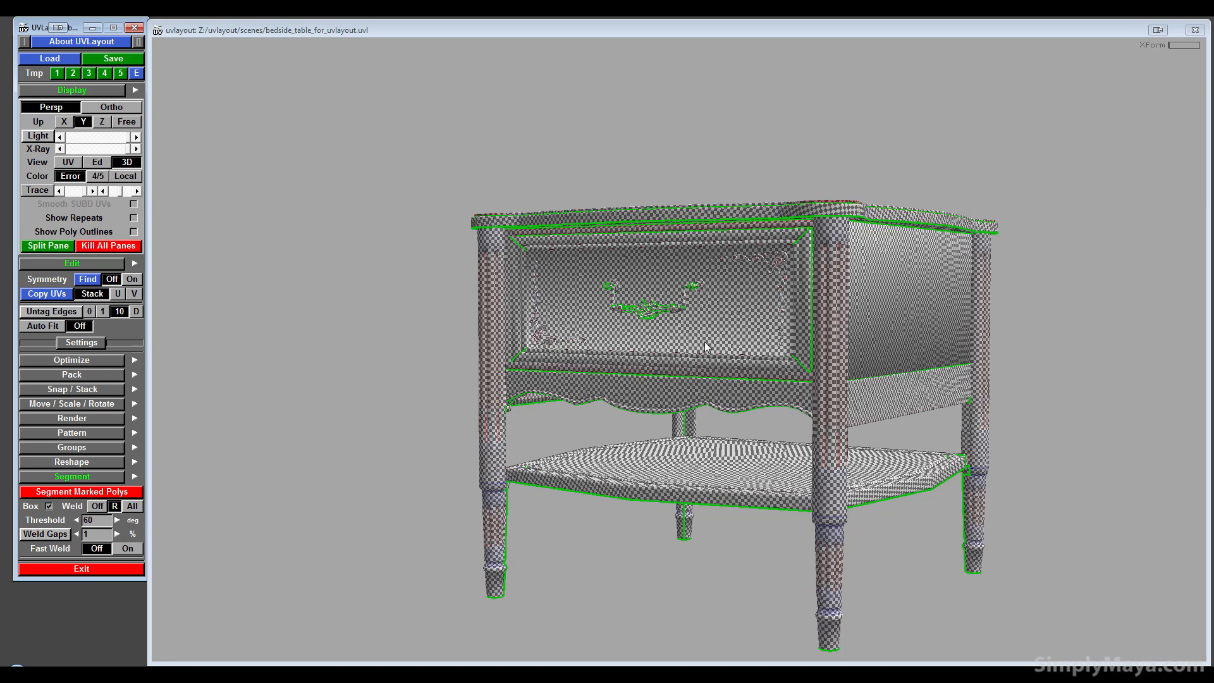
drag(749, 287, 756, 332)
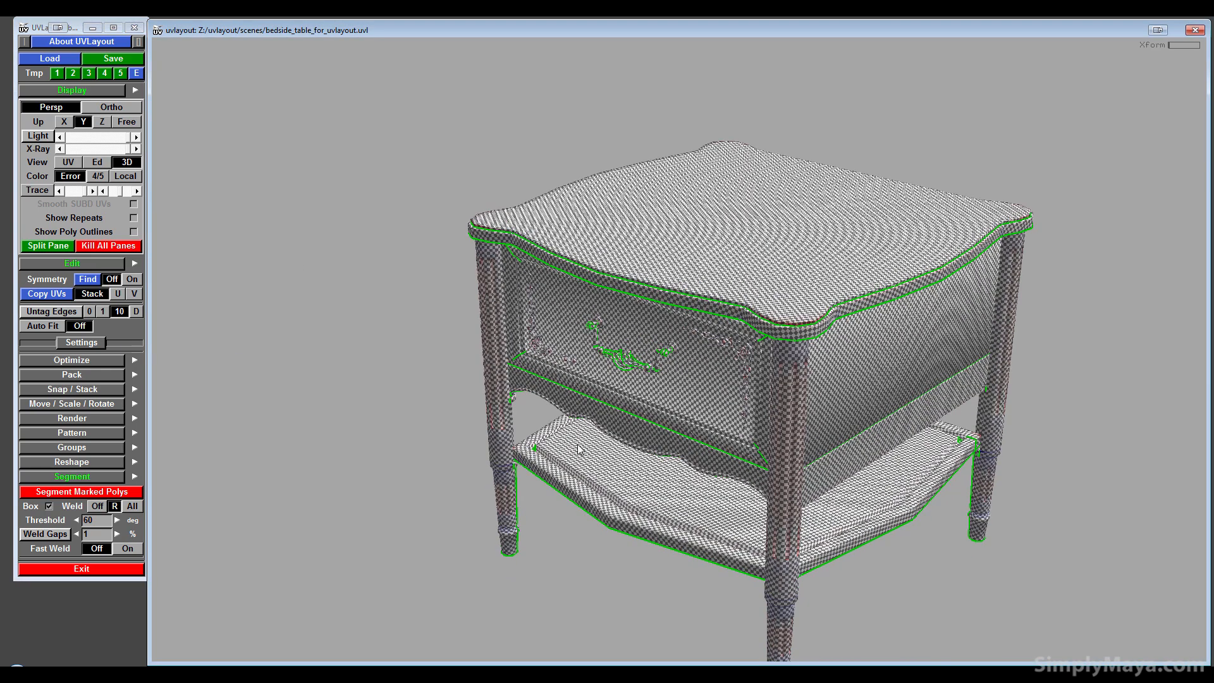
drag(579, 450, 902, 415)
drag(611, 487, 619, 251)
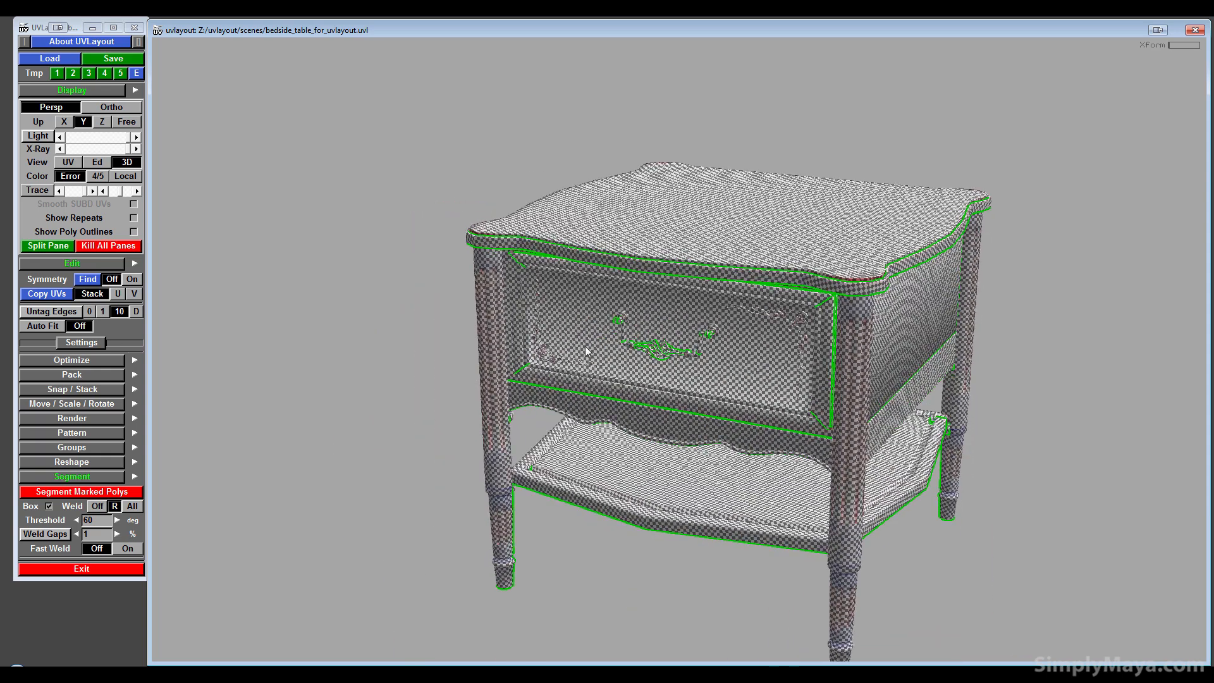
drag(585, 346, 552, 274)
drag(835, 267, 807, 229)
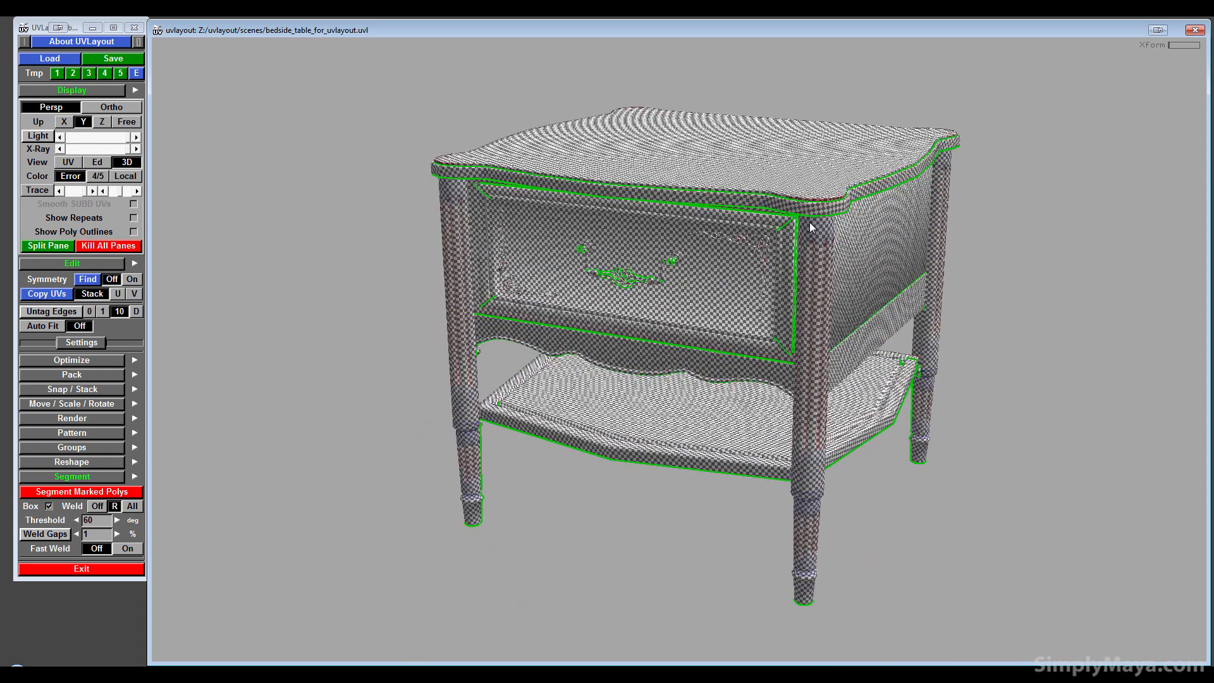
drag(745, 274, 616, 325)
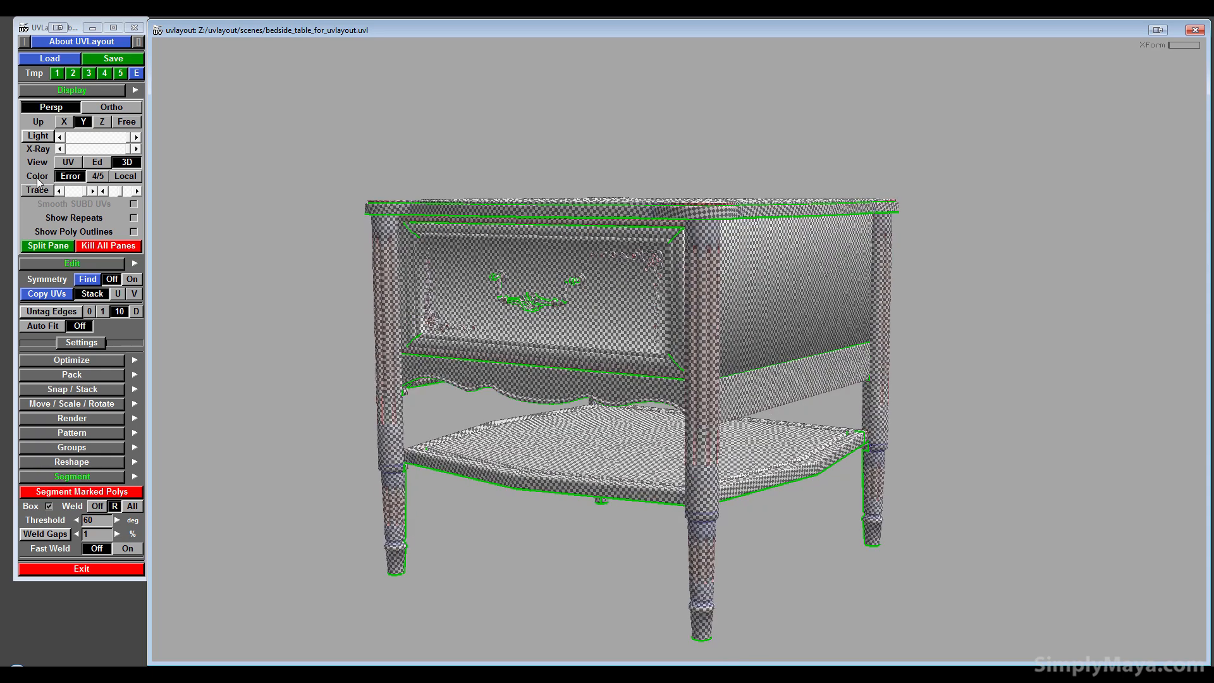
- Try packing all the shells into one UV tile at Fast quality and undo the packing
click(73, 374)
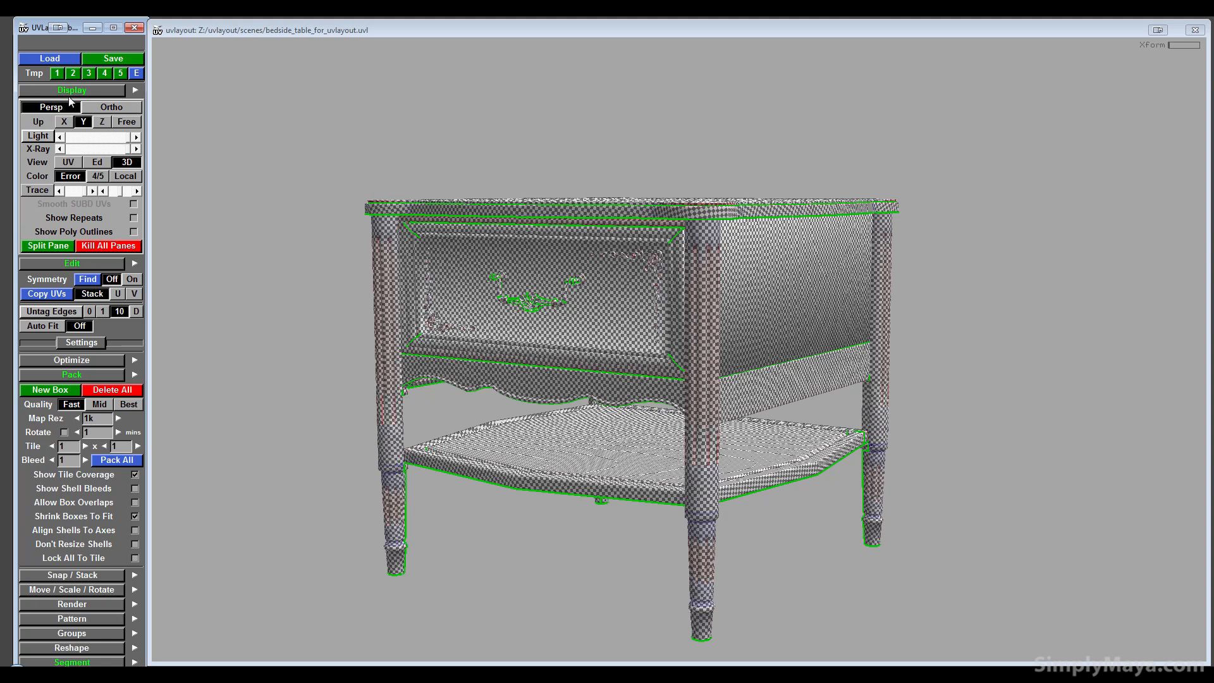
click(68, 161)
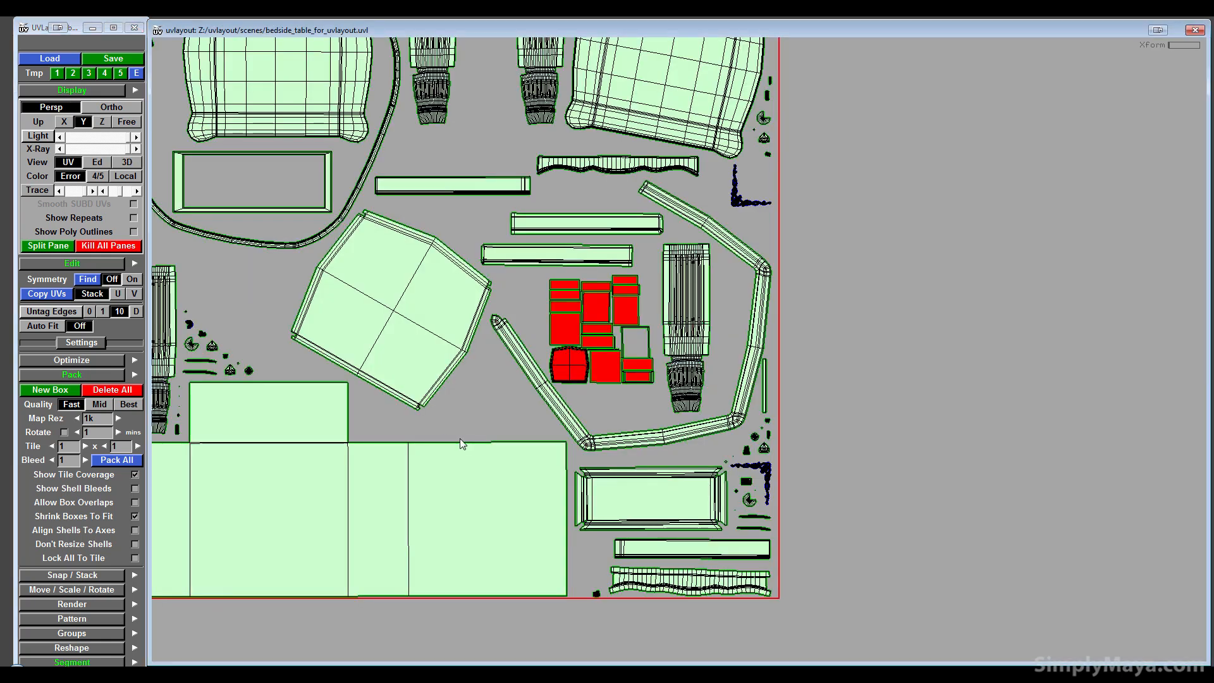
right_drag(461, 439, 509, 382)
middle_drag(509, 382, 473, 466)
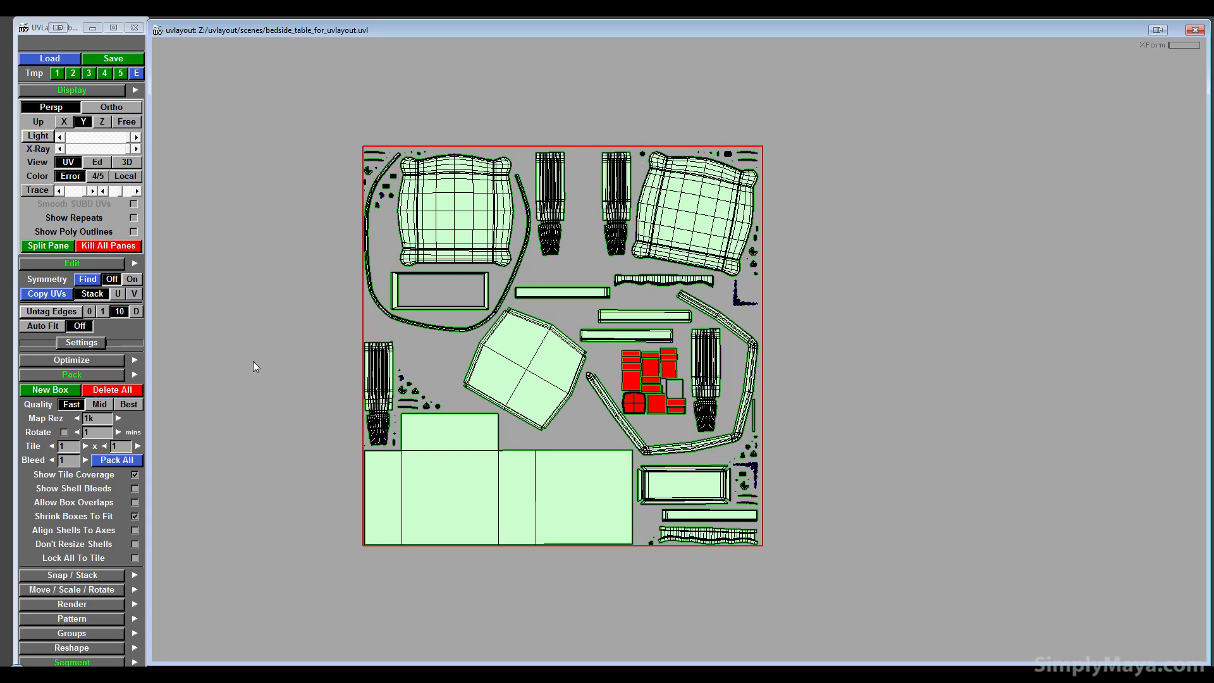
click(127, 462)
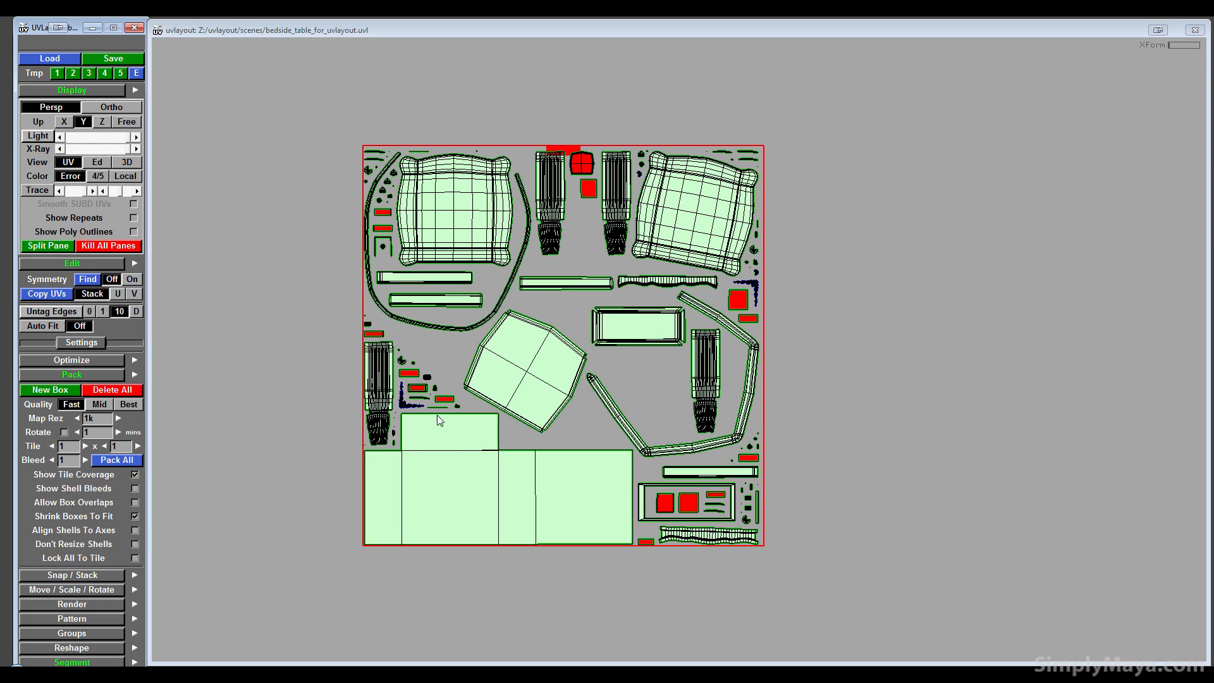
right_drag(507, 411, 996, 557)
middle_drag(761, 301, 948, 661)
right_drag(312, 451, 277, 374)
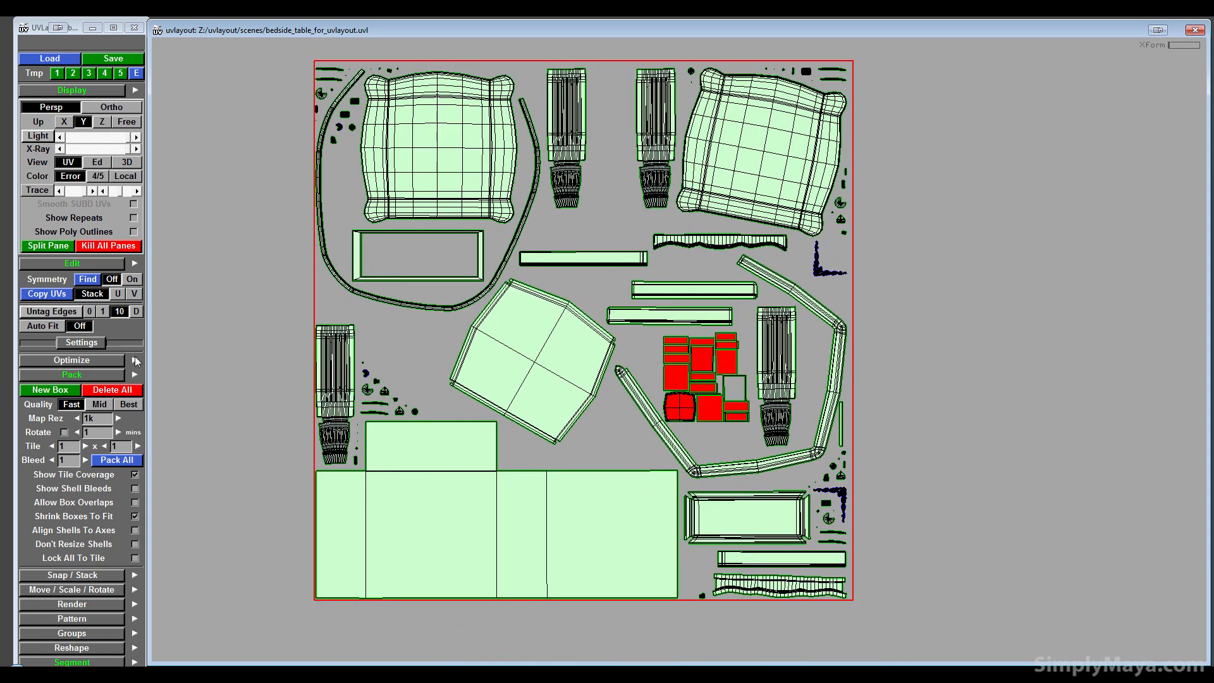
- Set the packing quality to Best, try packing all the shells again, and undo that packing
click(134, 409)
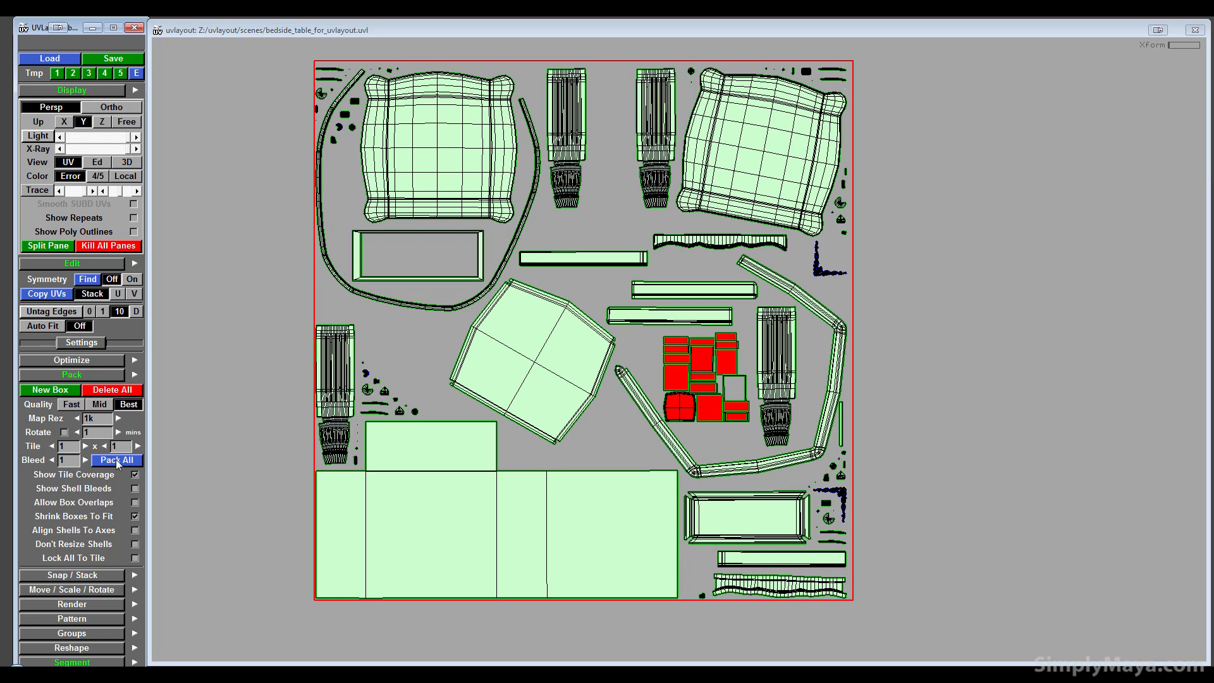
click(120, 460)
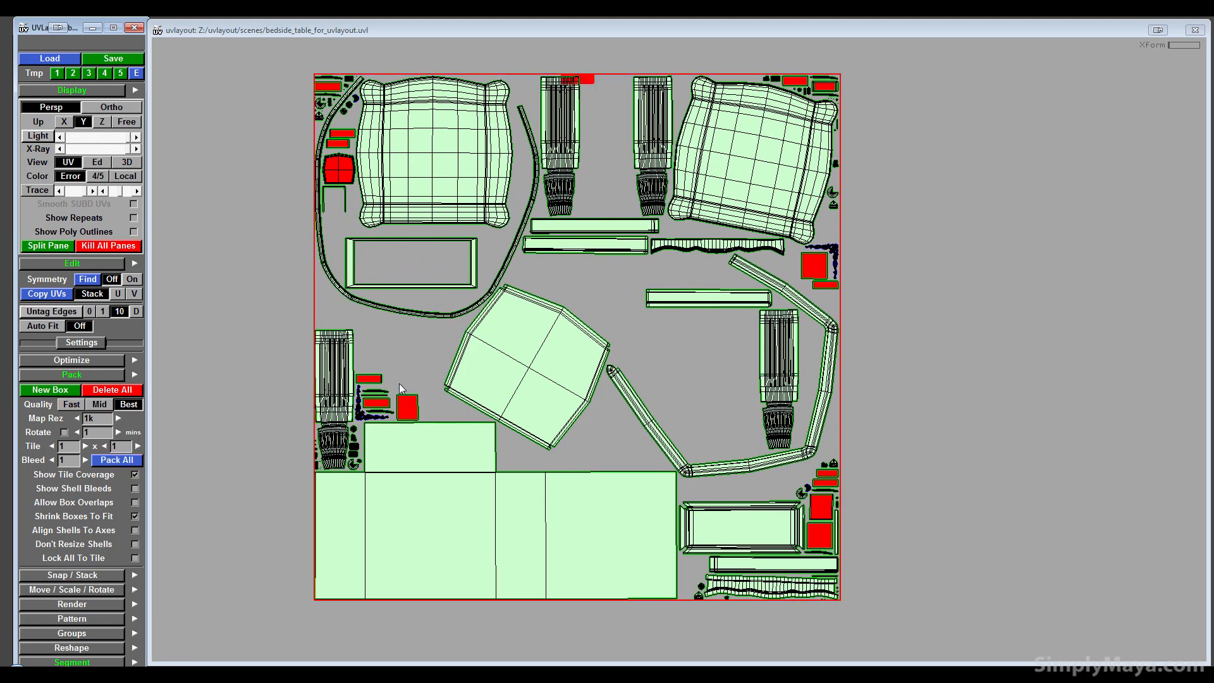
right_drag(458, 386, 700, 482)
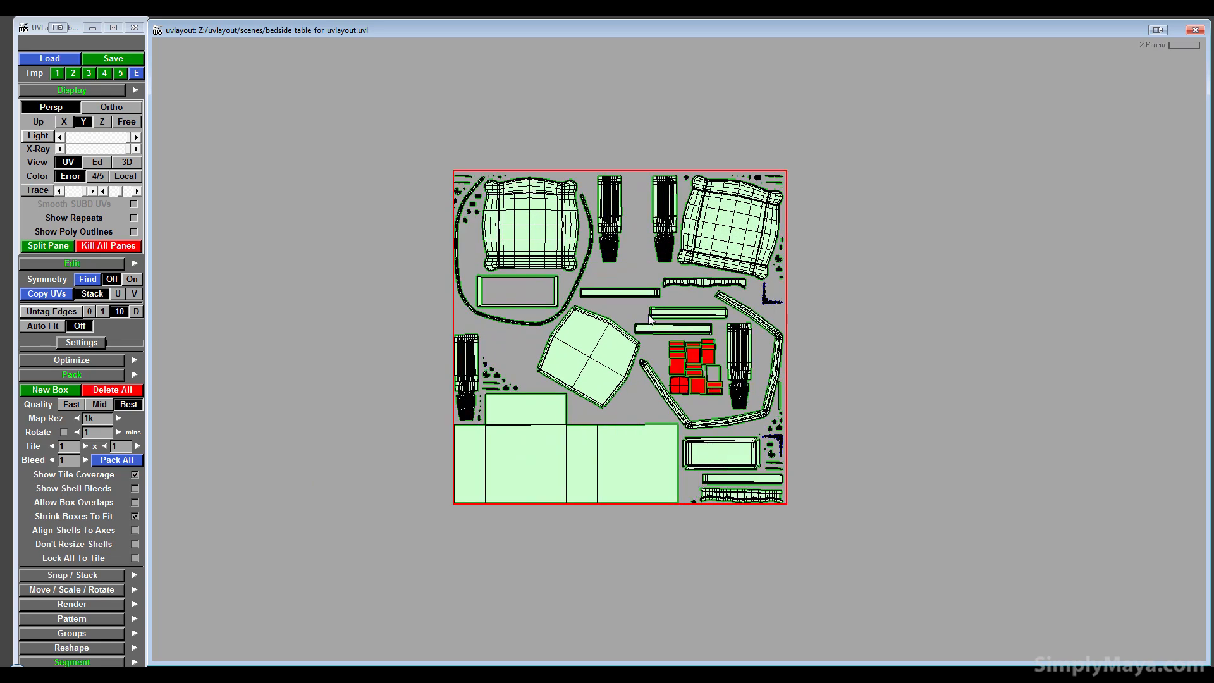
middle_drag(585, 319, 512, 367)
right_drag(511, 491, 552, 505)
middle_drag(552, 505, 594, 539)
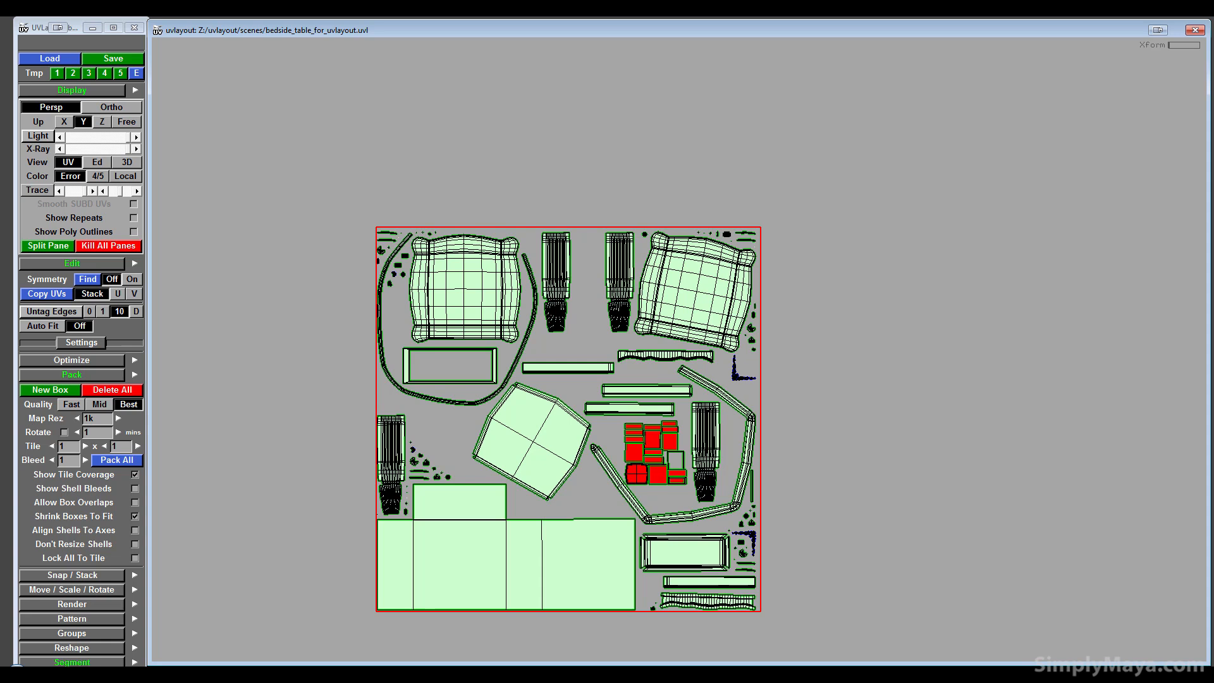
- Open the save dialog for bedside_table_for_uvlayout.uvl and dismiss it
click(130, 58)
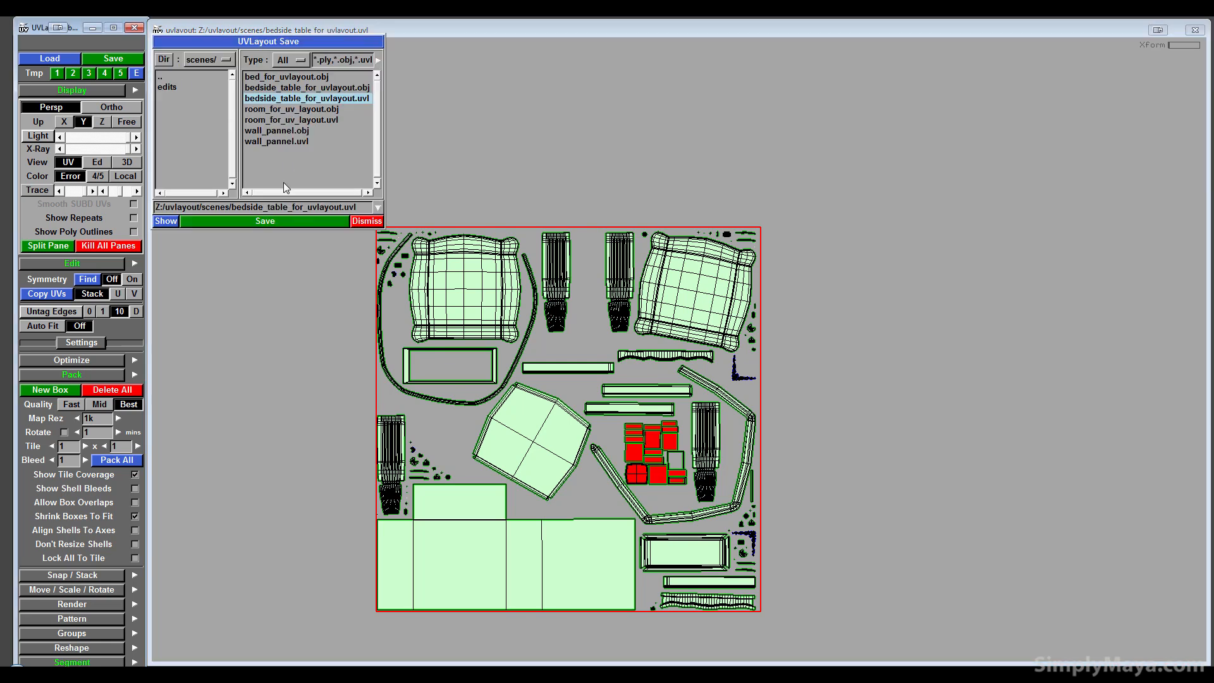
click(357, 222)
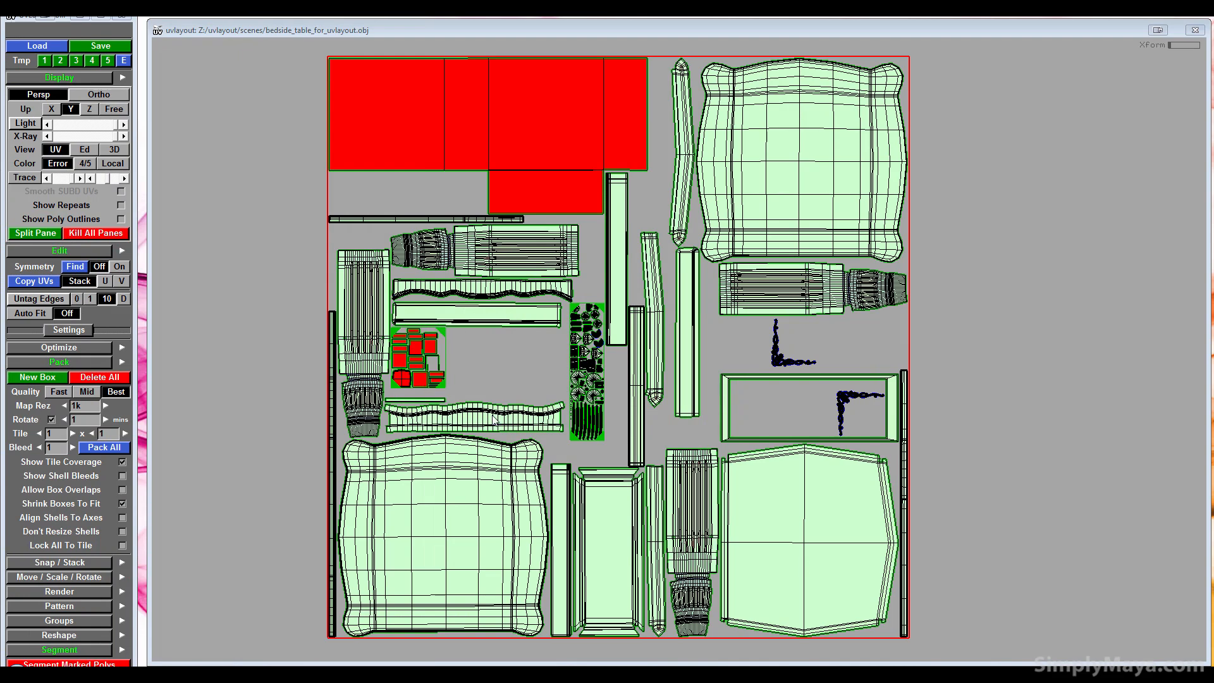
- Examine the table's side panel and its checker pattern in the 3D view
click(116, 151)
drag(490, 387, 552, 379)
right_drag(552, 375, 566, 400)
middle_drag(565, 401, 635, 438)
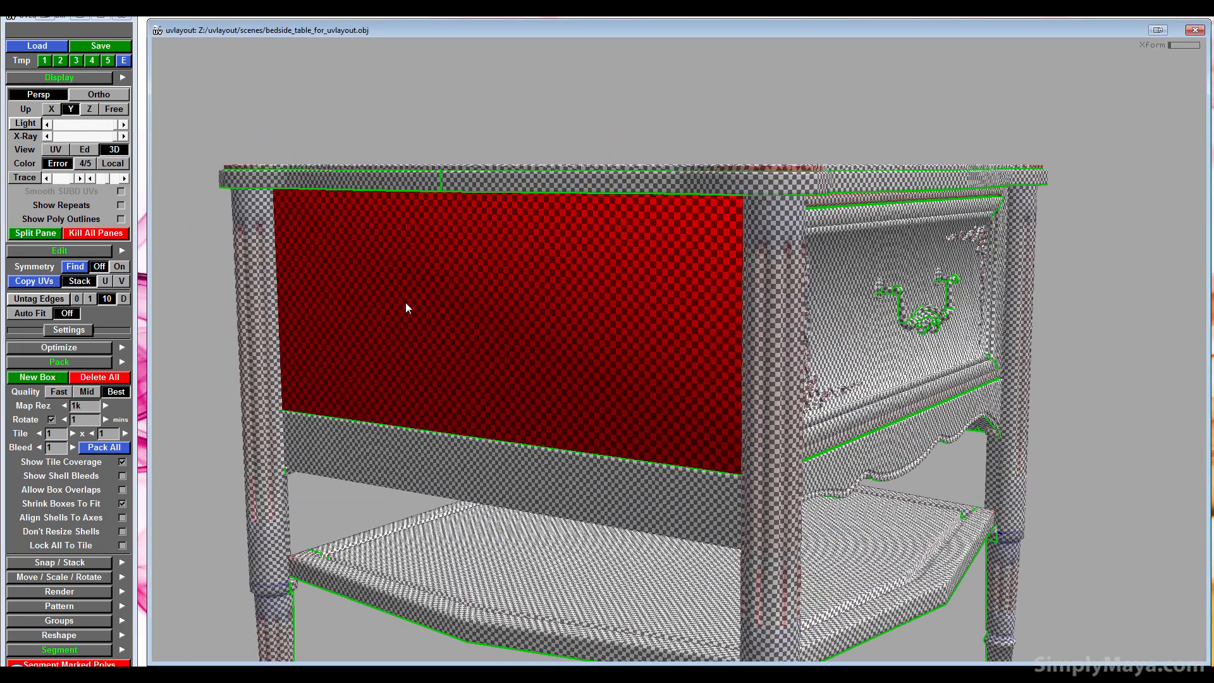
- Examine the packed UV layout, including the two boxed groups of small shells and the gaps around them
click(65, 152)
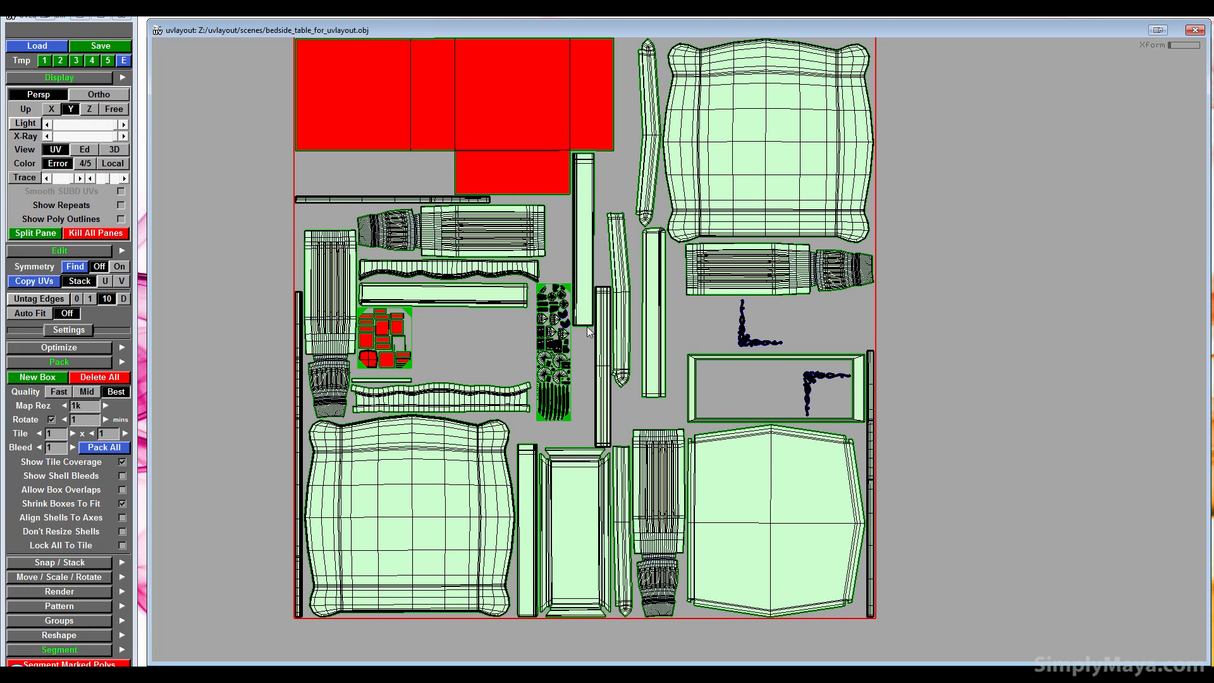
middle_drag(434, 361, 473, 356)
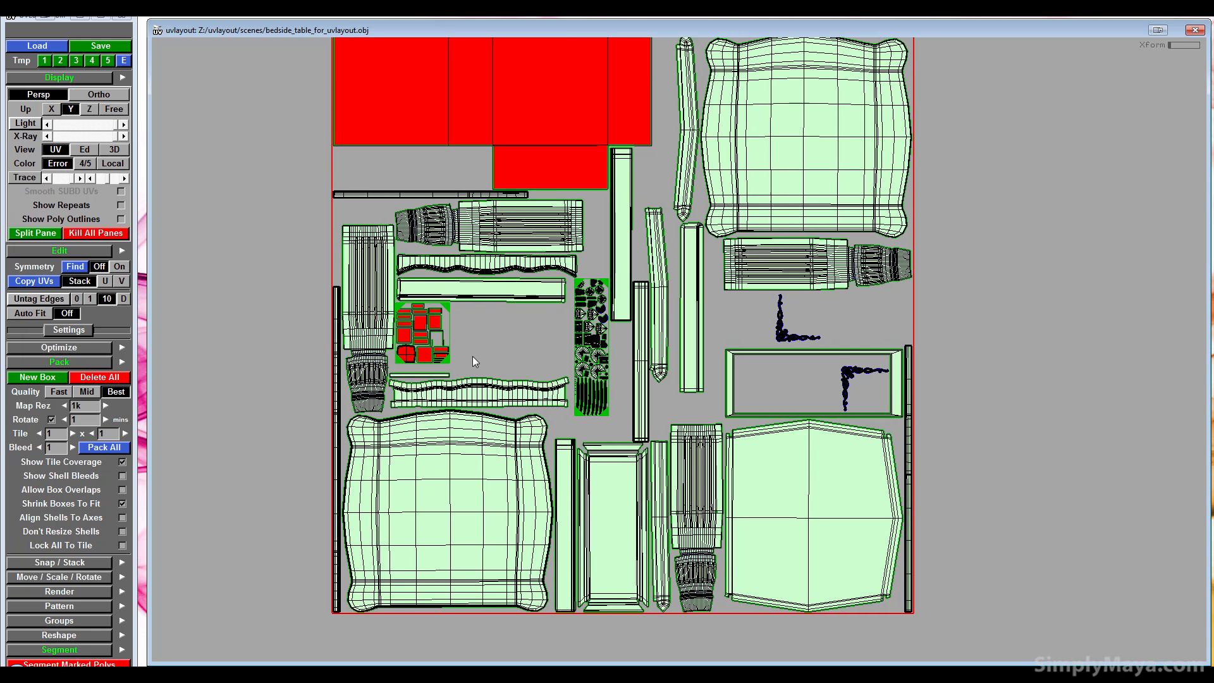
right_drag(765, 405, 568, 414)
middle_drag(568, 414, 658, 341)
right_drag(658, 342, 460, 389)
middle_drag(453, 250, 428, 516)
right_drag(427, 517, 453, 395)
middle_drag(475, 432, 457, 320)
click(38, 376)
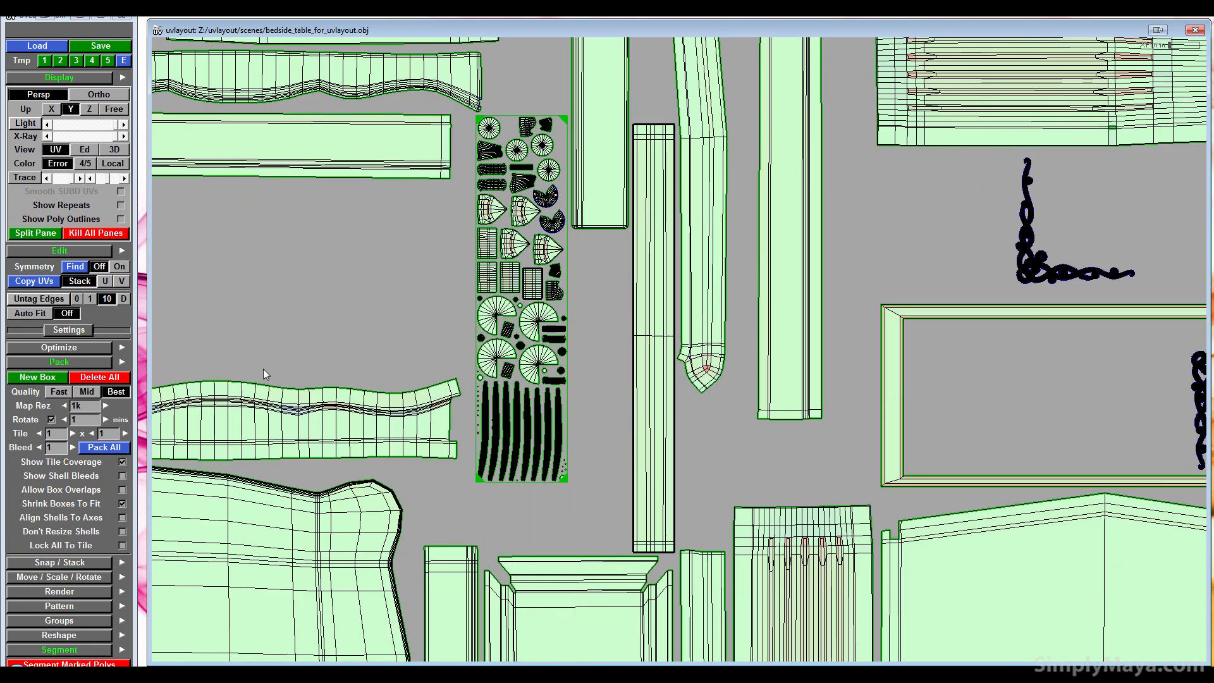
middle_drag(295, 341, 366, 347)
right_drag(367, 347, 570, 348)
middle_drag(570, 348, 521, 307)
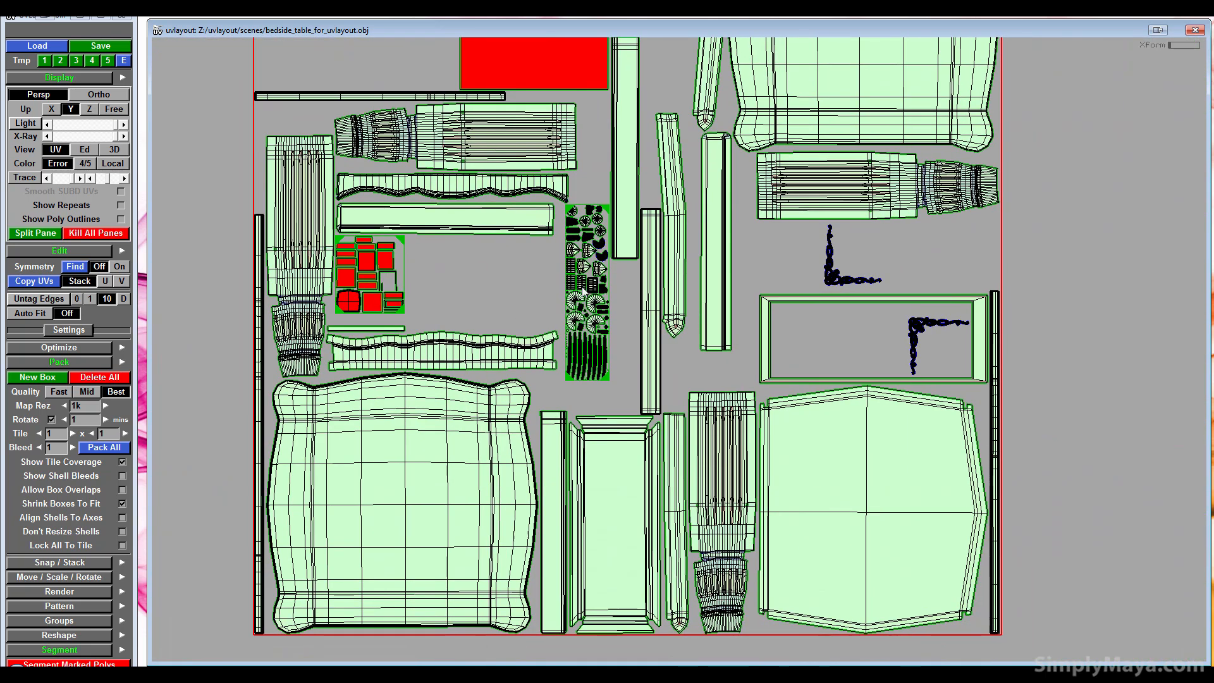
middle_drag(594, 316, 523, 319)
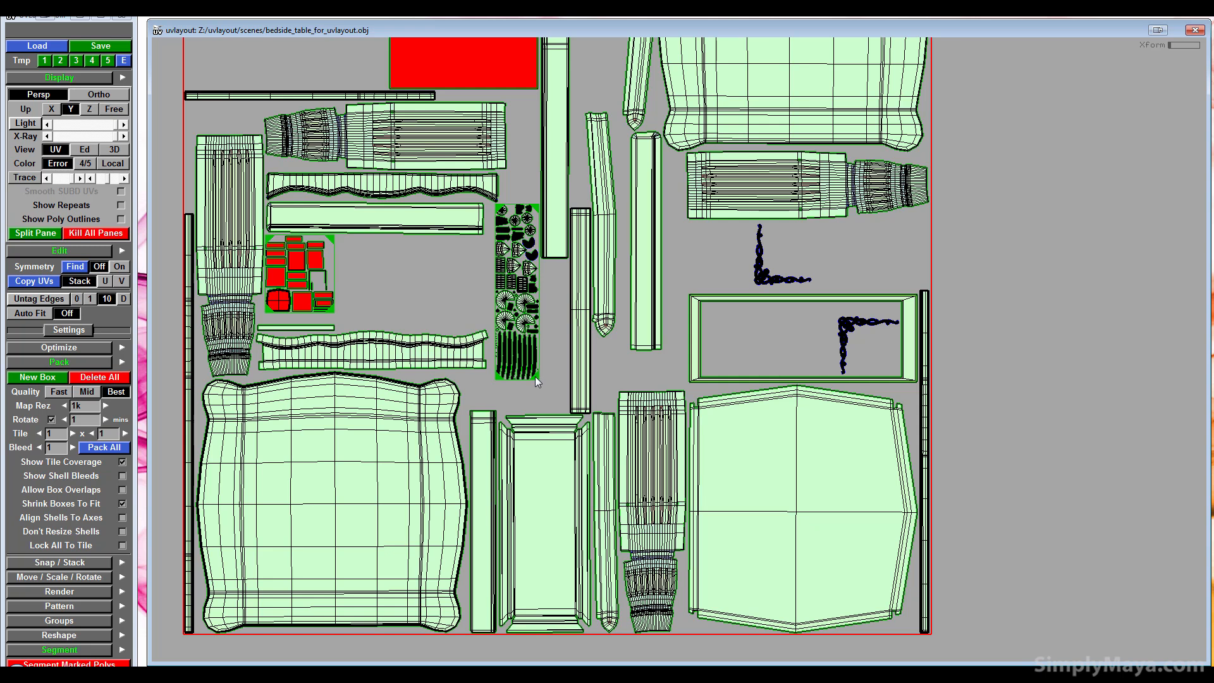
mouse_move(537, 375)
middle_down()
mouse_move(554, 394)
mouse_move(523, 378)
mouse_move(532, 359)
mouse_move(537, 378)
mouse_move(549, 361)
middle_up()
right_drag(555, 348, 734, 275)
middle_drag(734, 274, 642, 350)
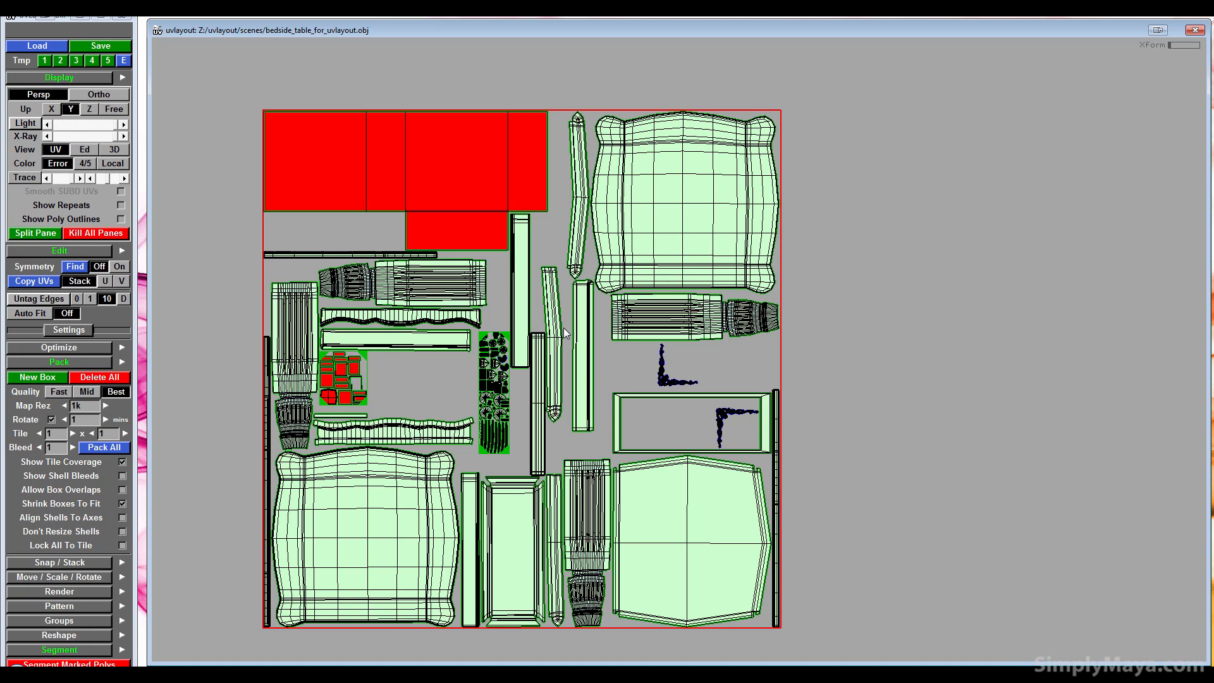
- Nudge the narrow vertical strip shell near the tile's middle slightly closer to its neighbouring strips
middle_drag(585, 326, 577, 328)
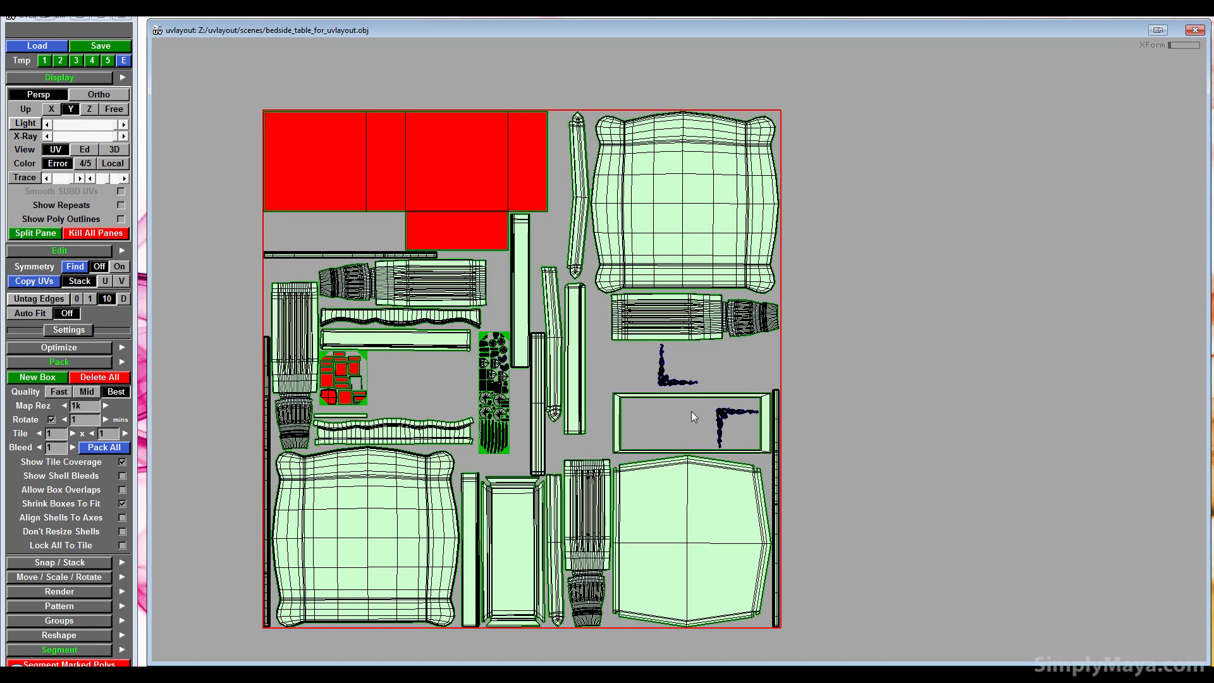
right_drag(670, 458, 679, 412)
middle_drag(731, 371, 749, 417)
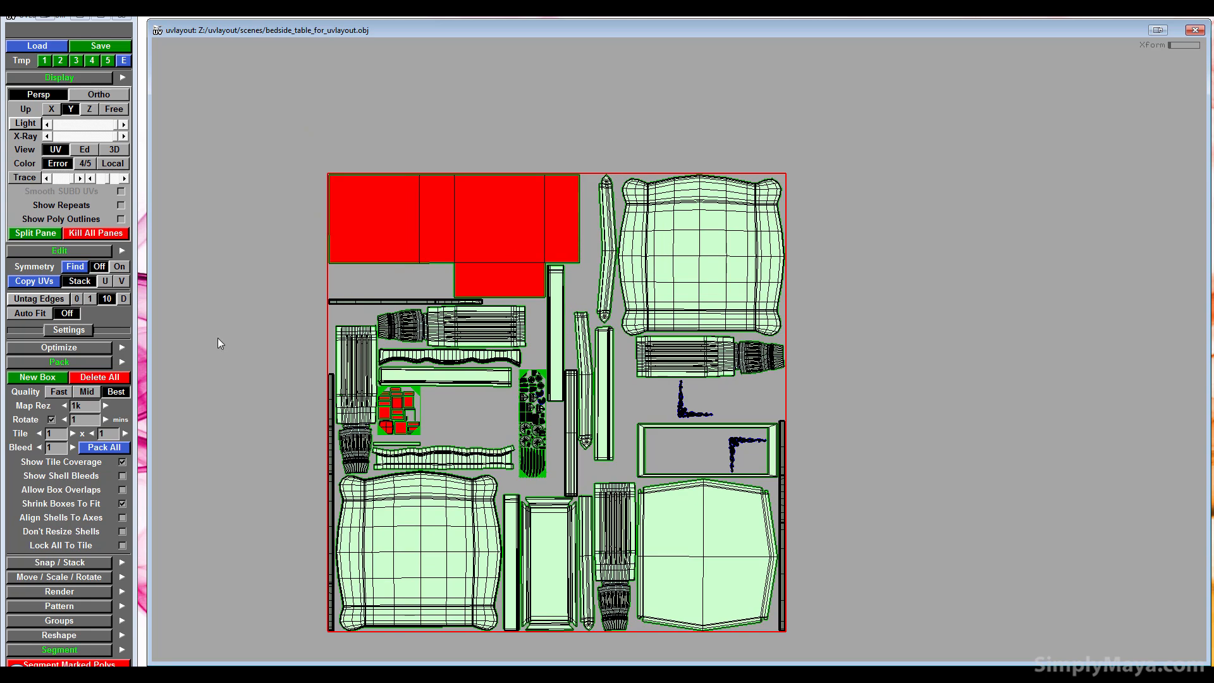
- Save the UV-mapped table as bedside_table_for_uvlayout.obj and dismiss the save dialog
click(76, 47)
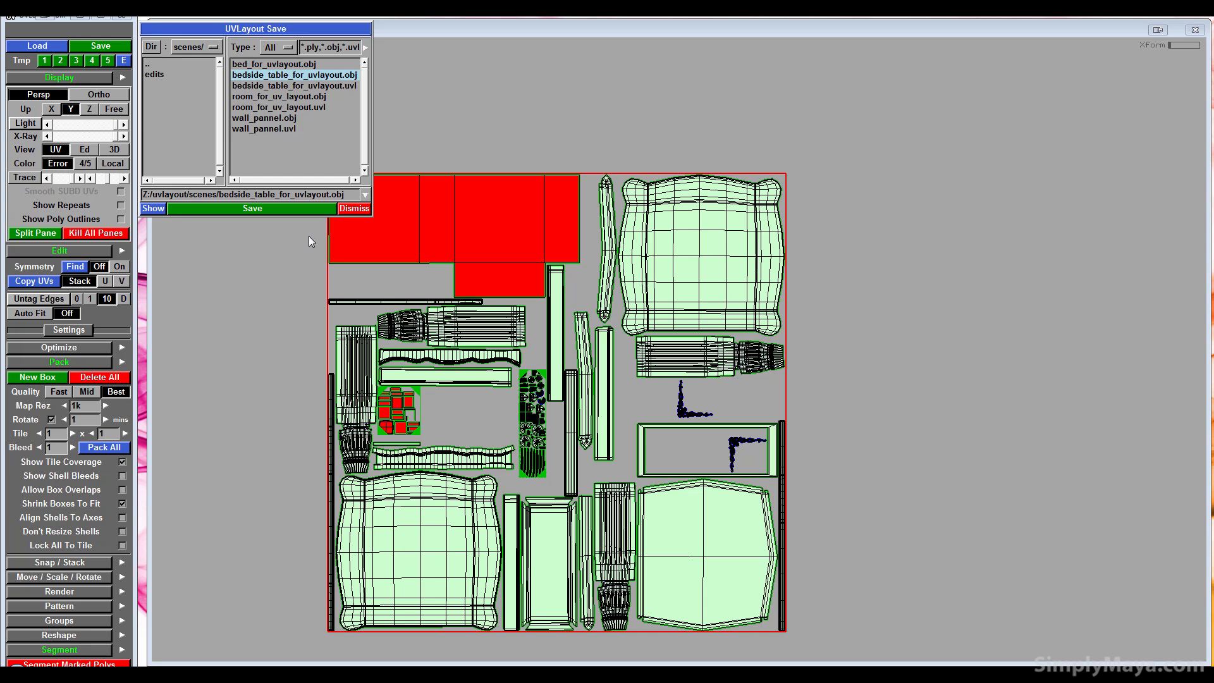
click(297, 209)
click(354, 209)
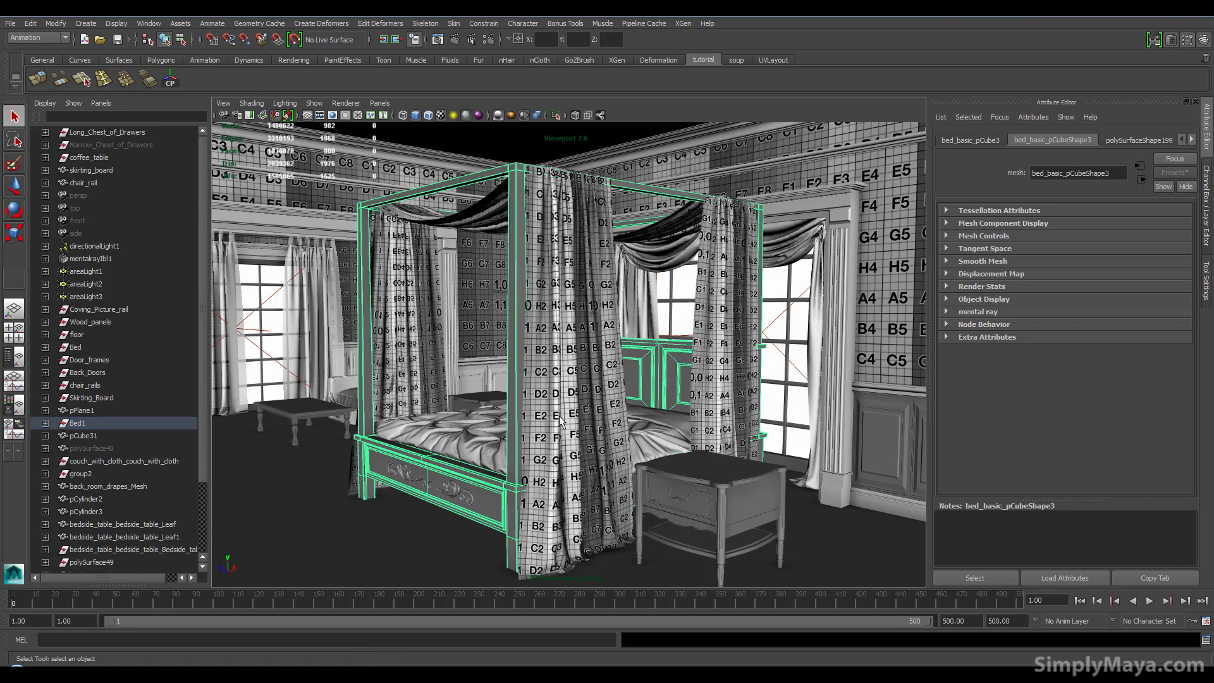
- Switch to Maya and select the drawer front of the bedside table beside the bed
alt+middle_drag(695, 355, 540, 344)
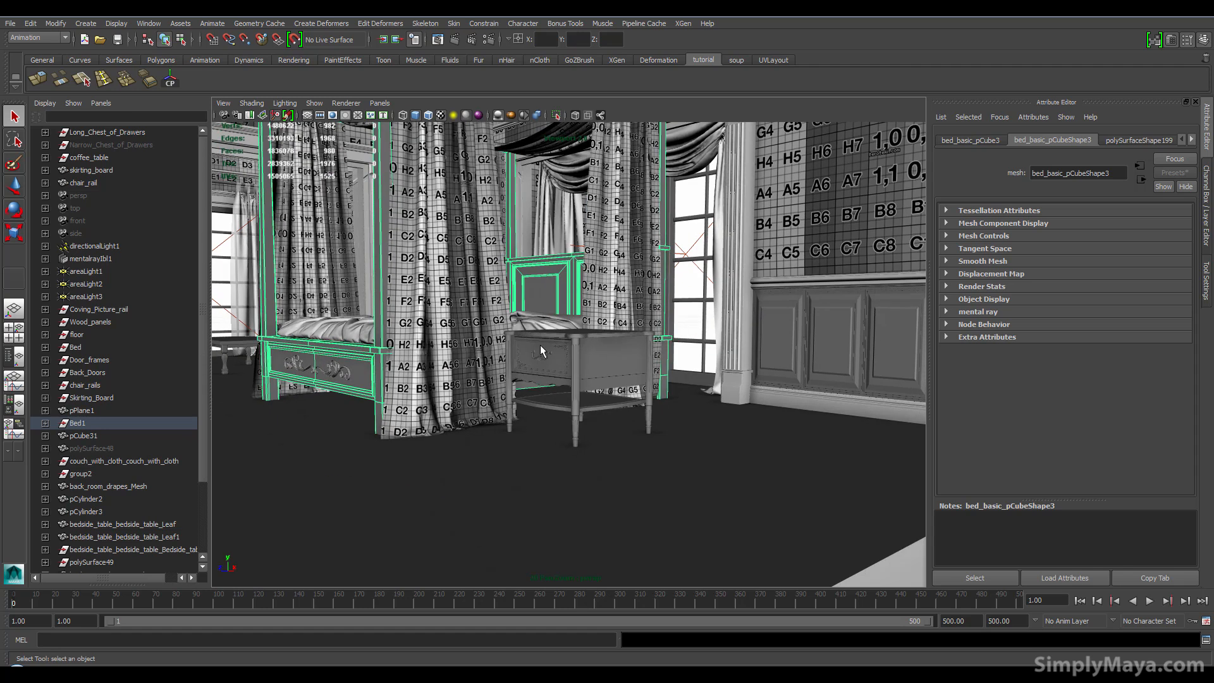
click(560, 375)
alt+right_drag(557, 420, 591, 518)
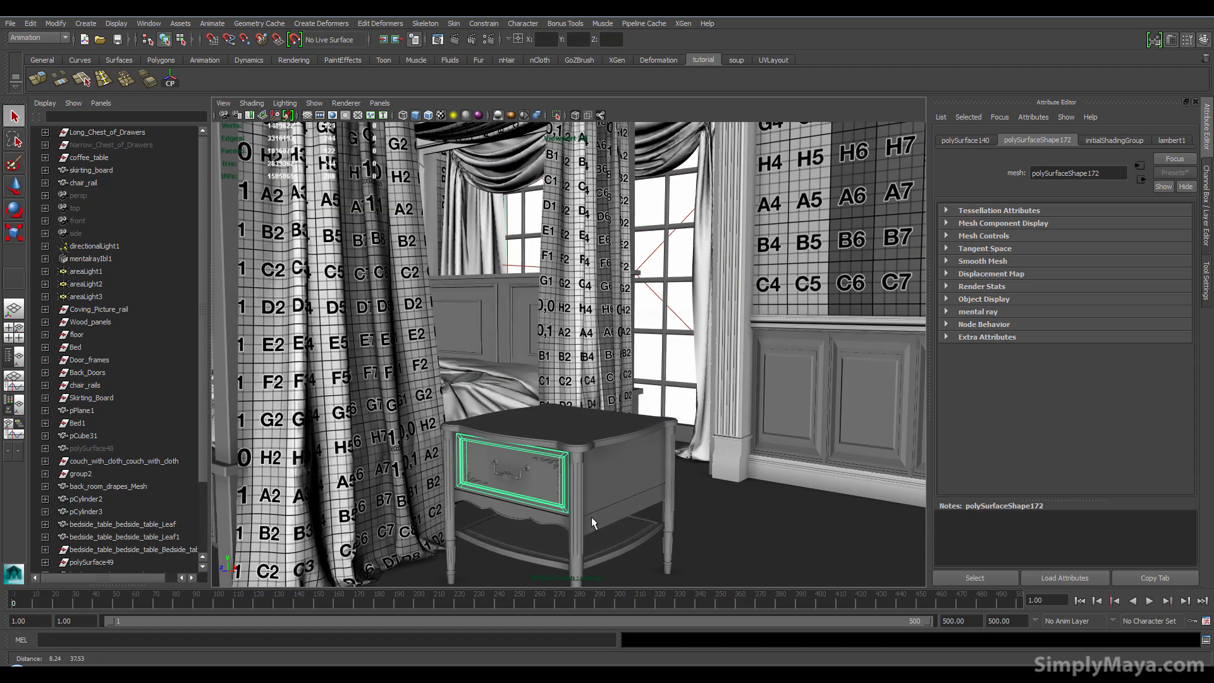
alt+drag(591, 517, 632, 538)
alt+middle_drag(633, 538, 668, 476)
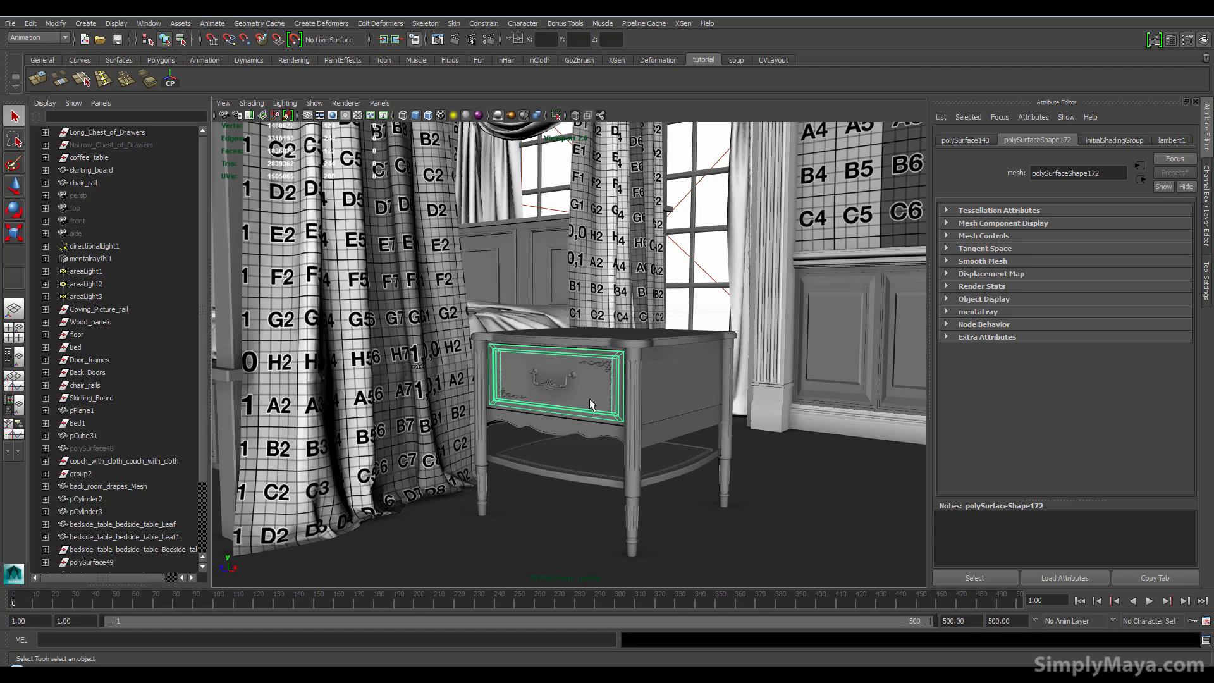
- Import bedside_table_for_uvlayout.obj from the project's scenes folder into the bedroom scene
alt+middle_drag(583, 395, 398, 443)
alt+drag(455, 449, 581, 491)
click(581, 492)
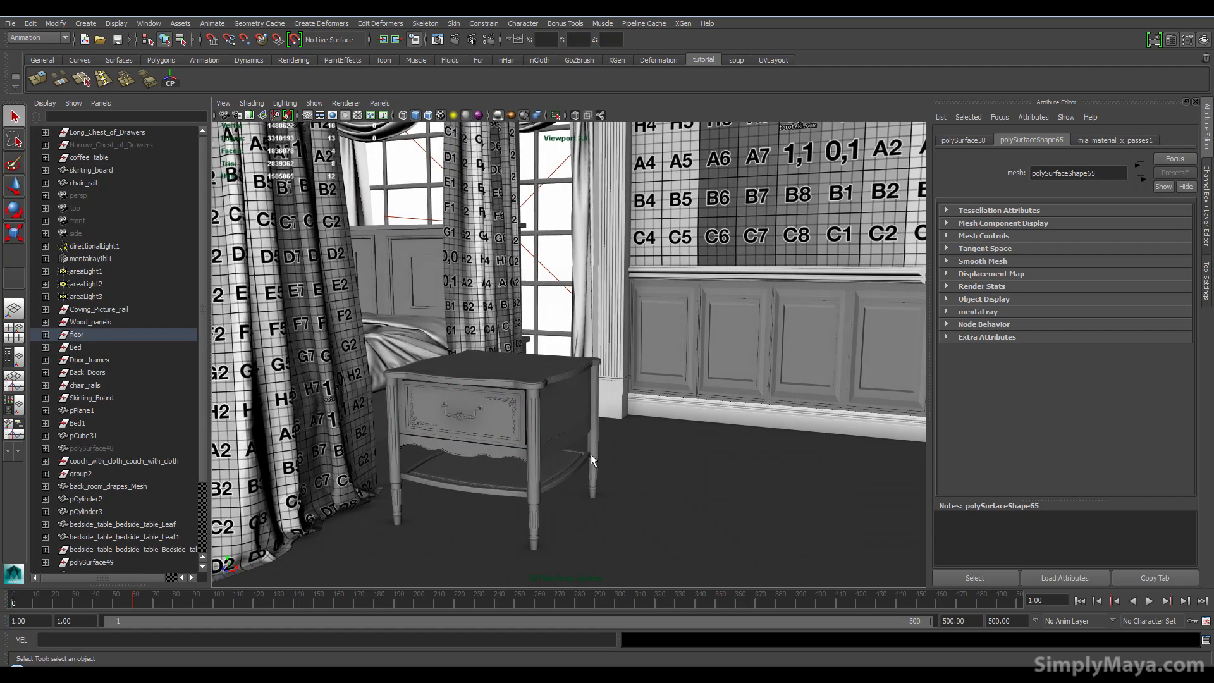
alt+middle_drag(517, 445, 411, 434)
alt+right_drag(548, 453, 480, 482)
alt+middle_drag(480, 483, 499, 514)
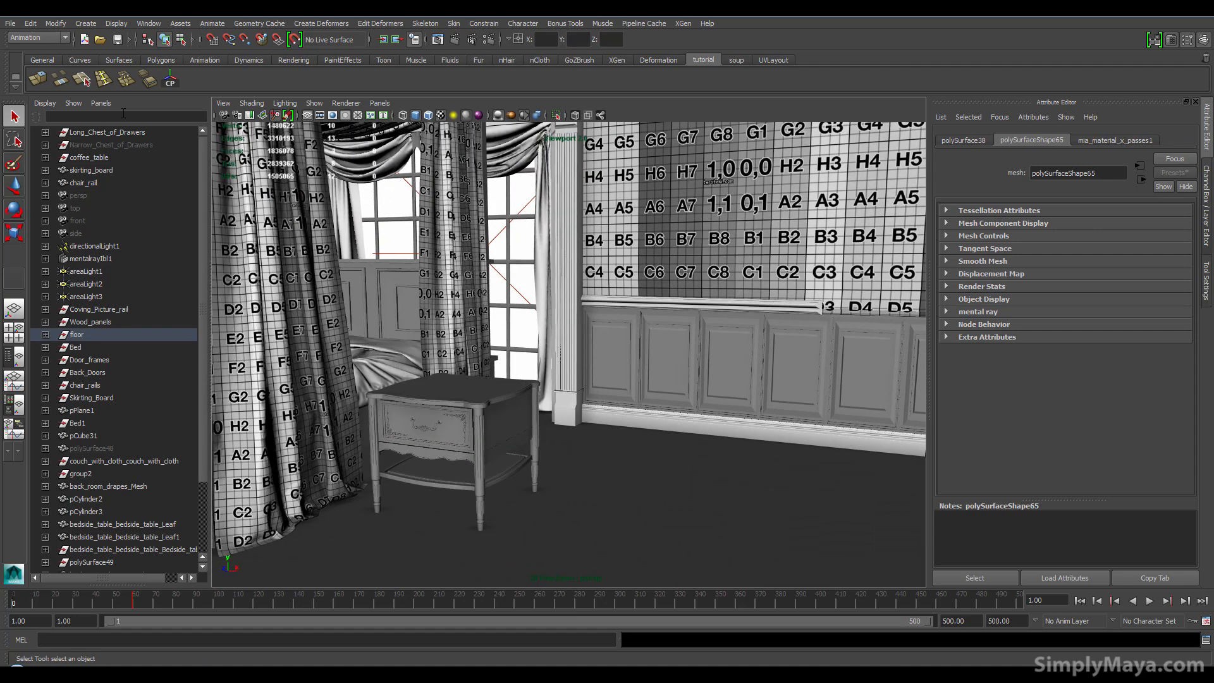
click(10, 24)
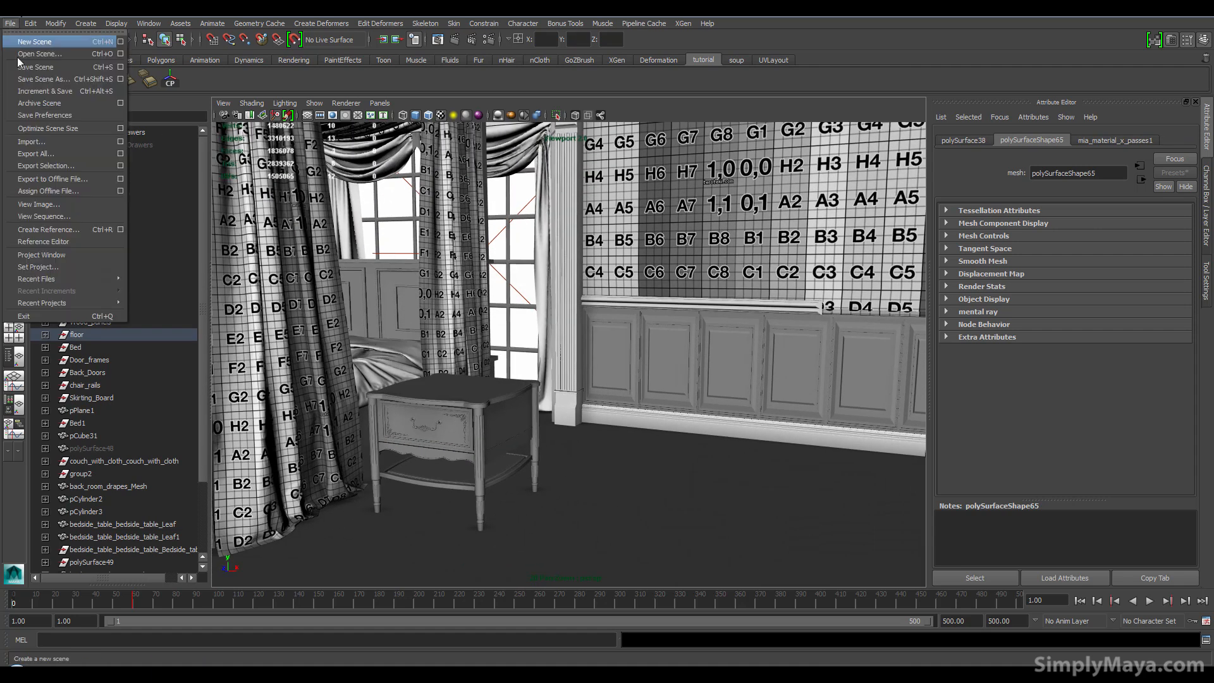
click(39, 143)
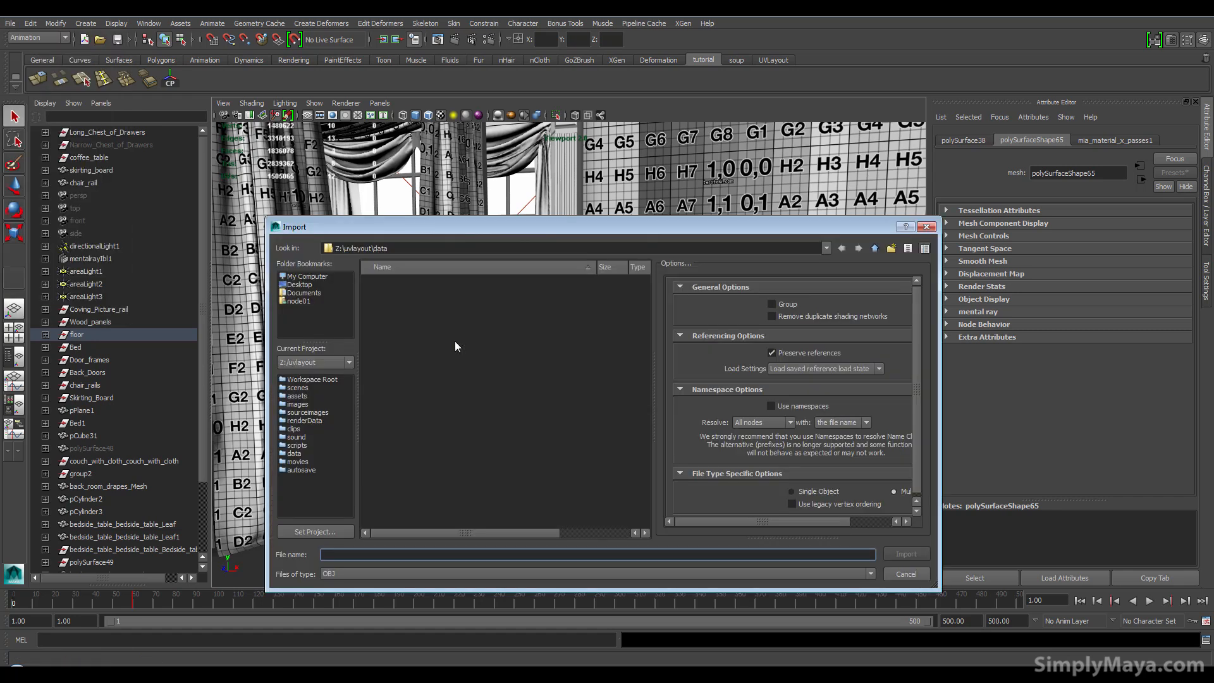
click(875, 248)
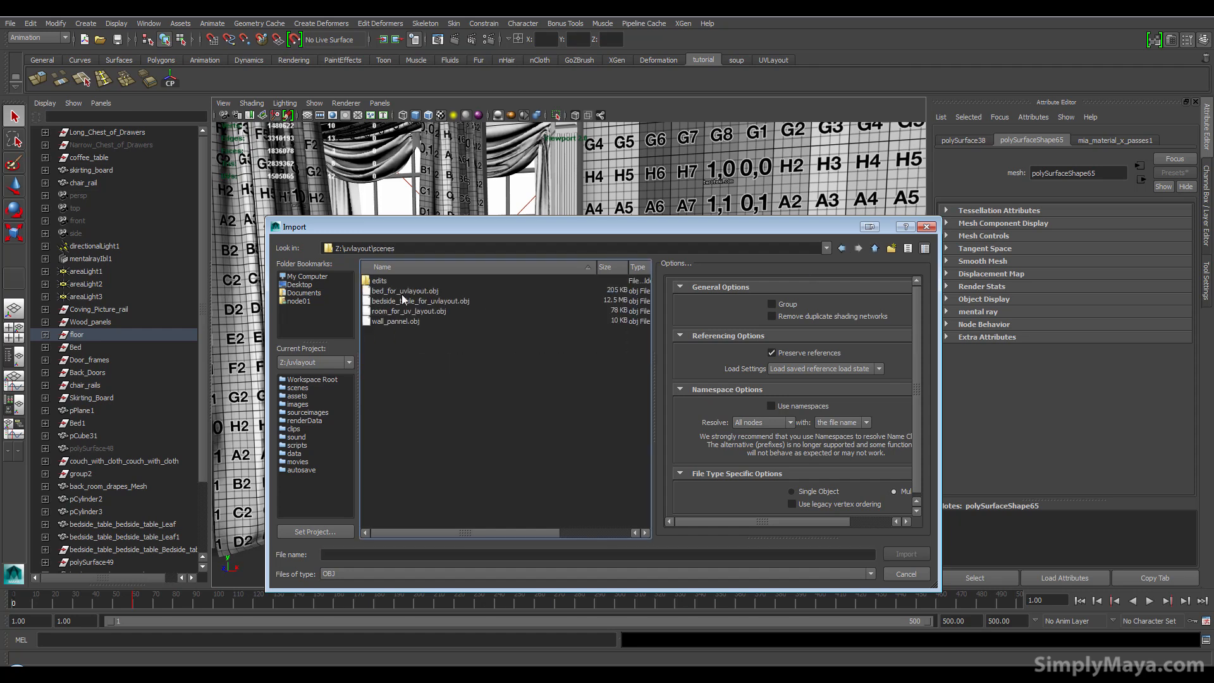
double_click(444, 302)
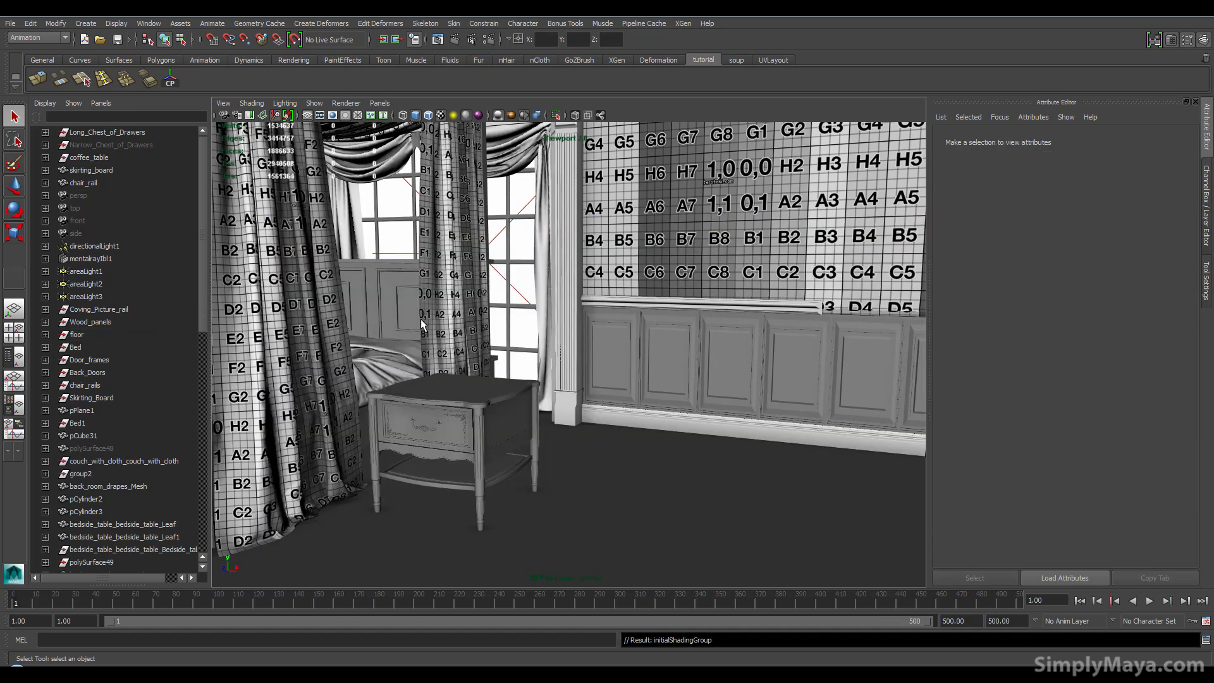
- Move the imported bedside table along X, away from the chest of drawers and the grid origin
scroll(437, 417, down, 10)
scroll(480, 396, down, 10)
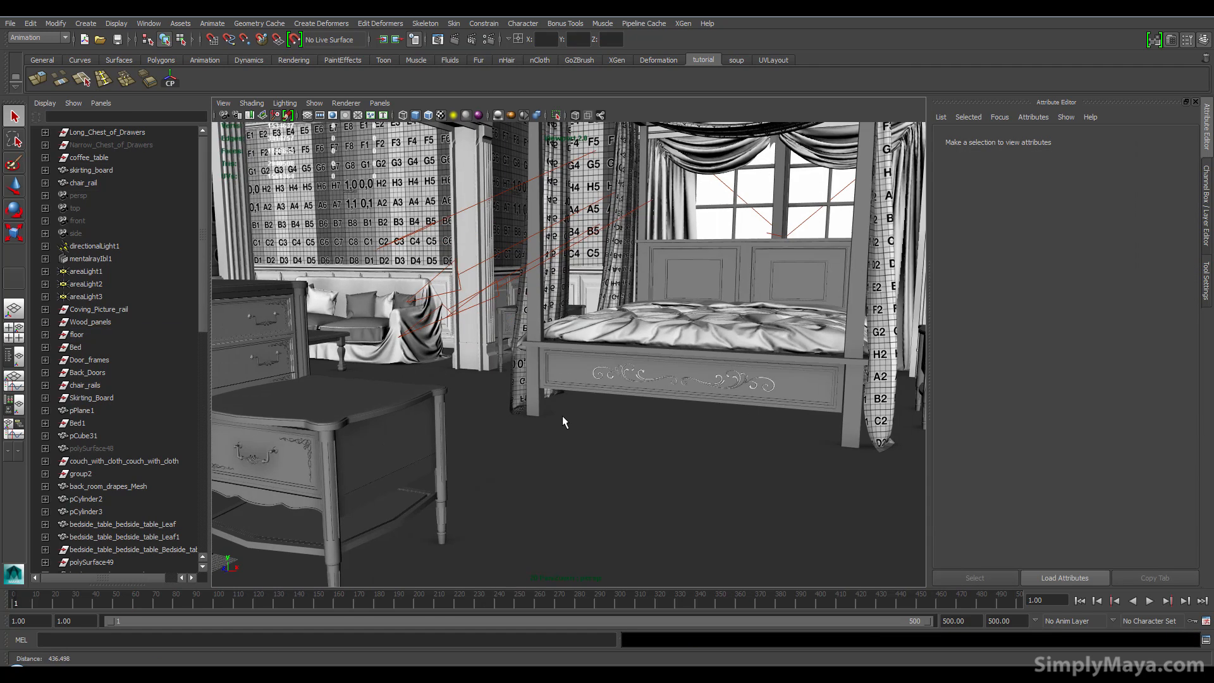
scroll(556, 437, up, 4)
click(554, 447)
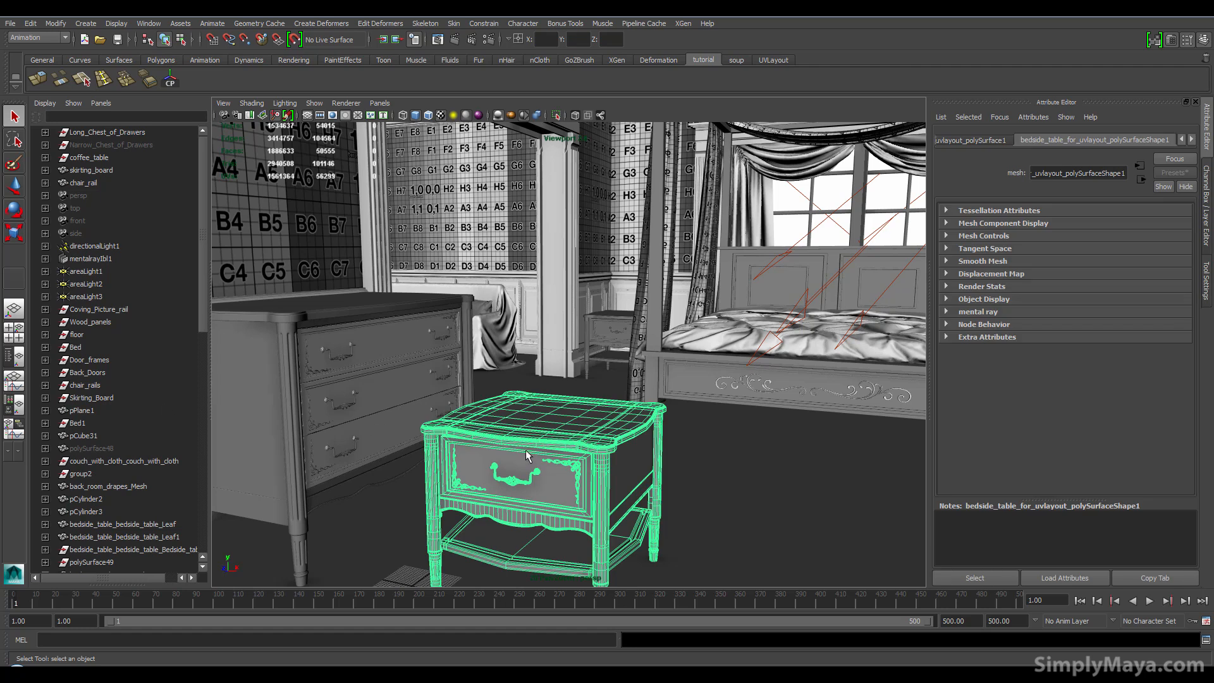
key(w)
key(f)
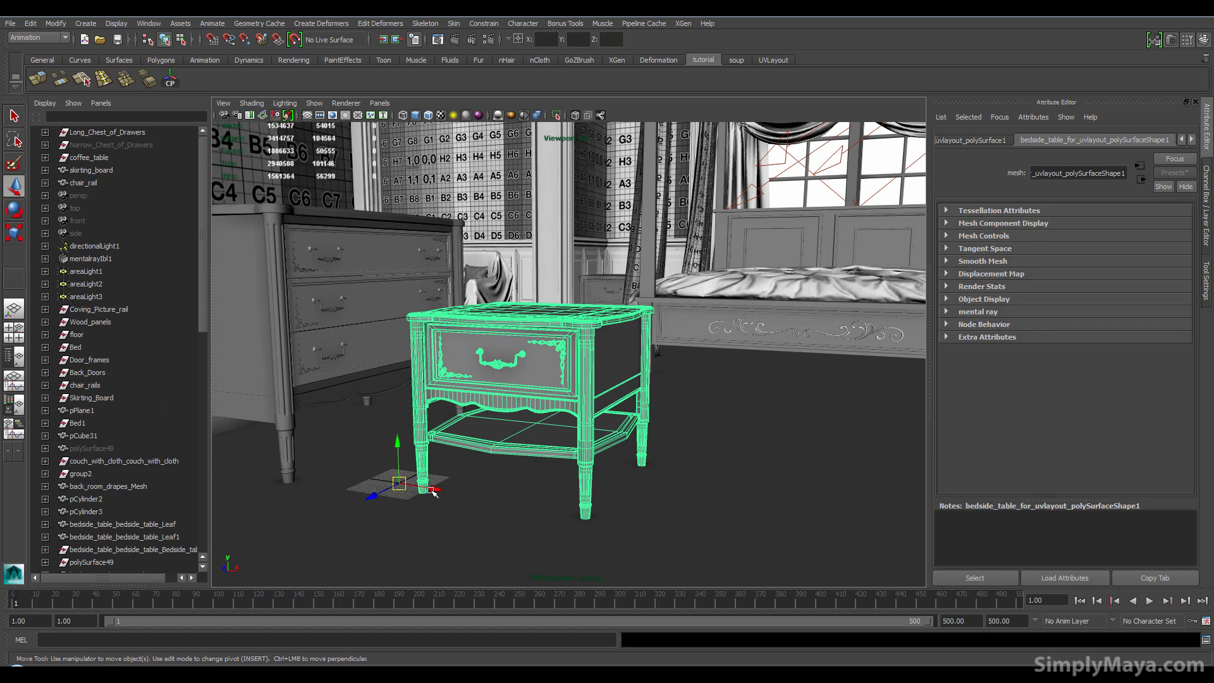
drag(433, 493, 753, 536)
- Delete modelPanel2ViewSelectedSet and all the bedside_table_for_uvlayout object sets that came in with the import
key(f)
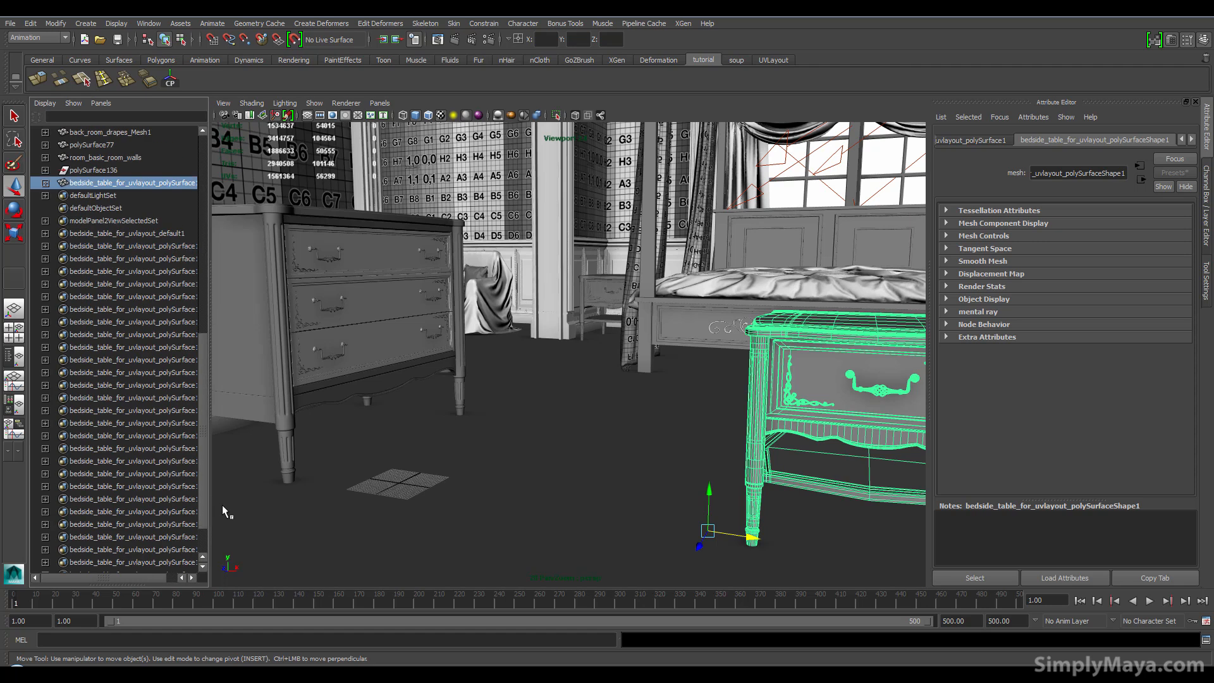
click(89, 222)
scroll(170, 411, down, 2)
shift+click(141, 560)
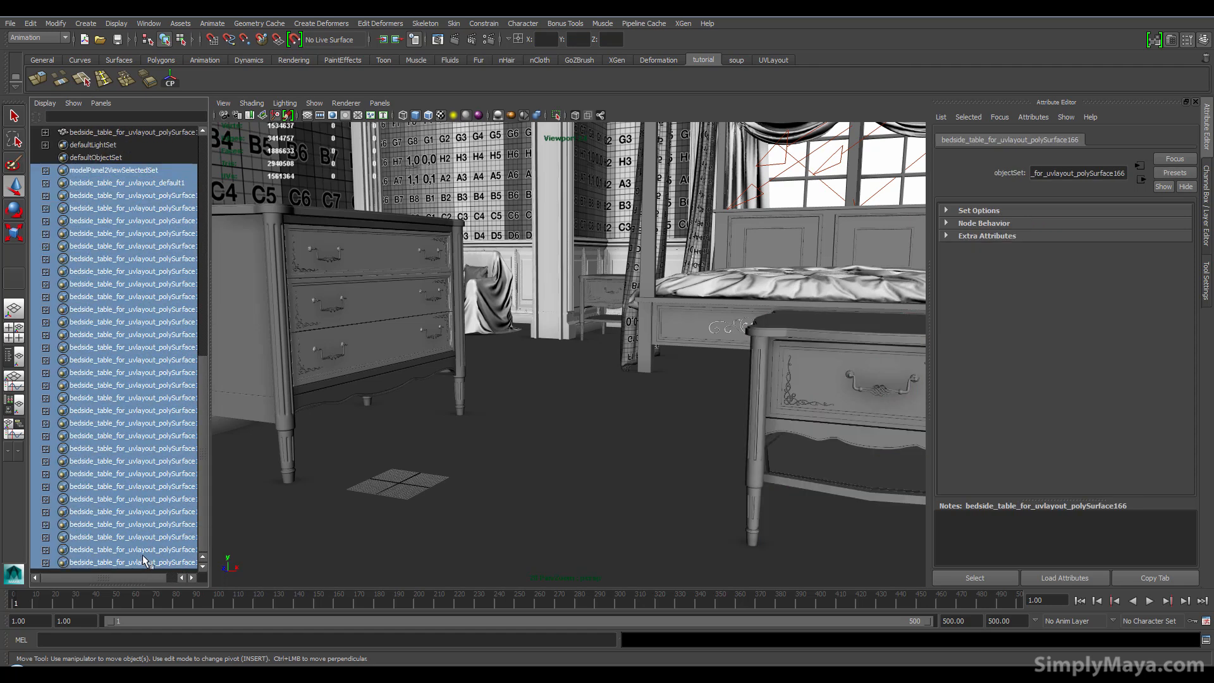
key(Delete)
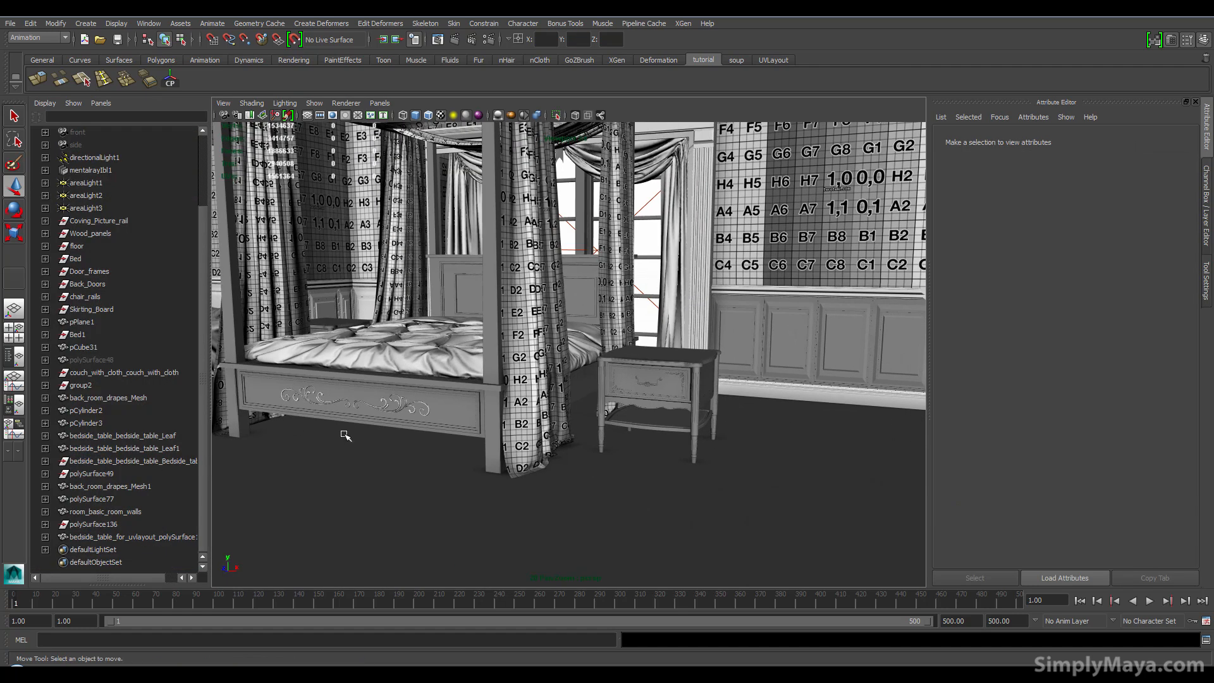
- Assign the lettered UV checker material to the imported bedside table and deselect it
alt+drag(345, 436, 390, 441)
click(300, 481)
alt+middle_drag(319, 471, 489, 332)
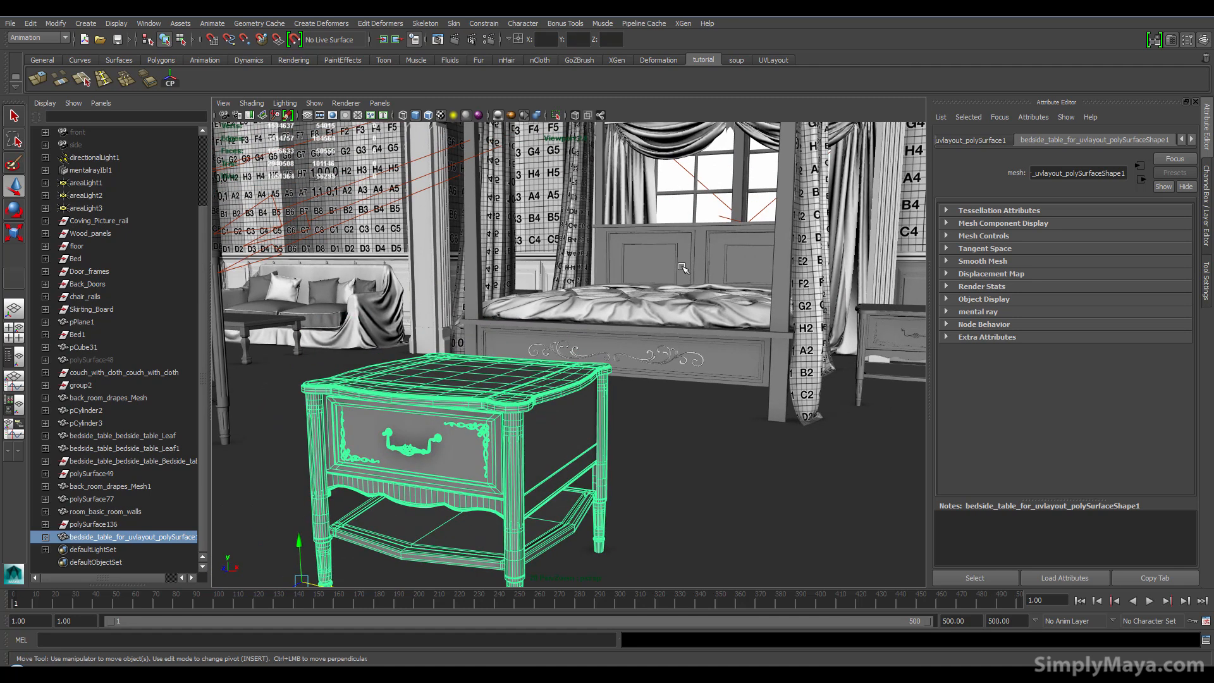
alt+middle_drag(626, 268, 626, 318)
key(f)
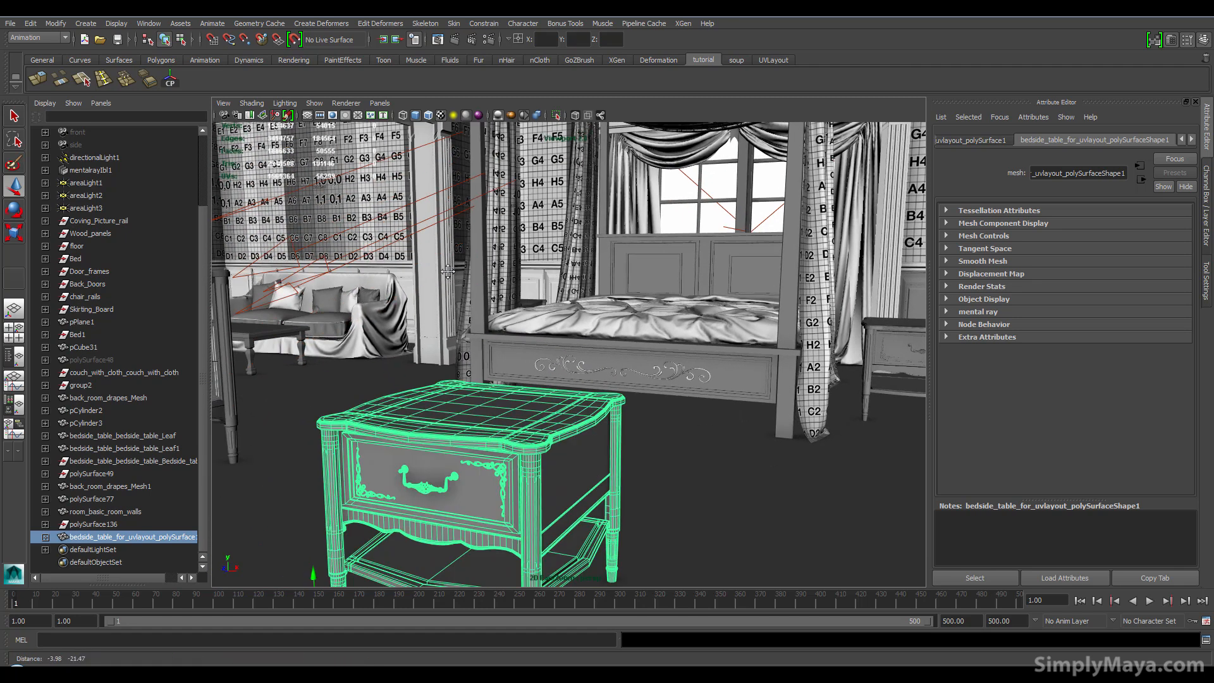
right_drag(517, 256, 708, 235)
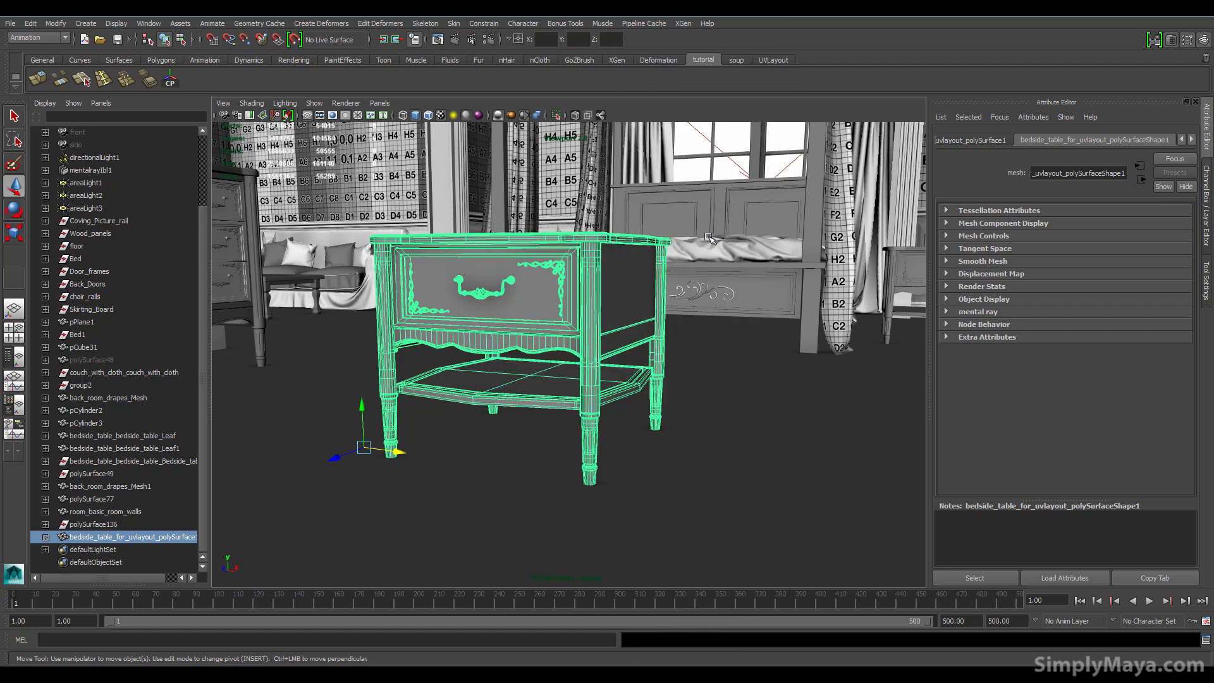
click(654, 438)
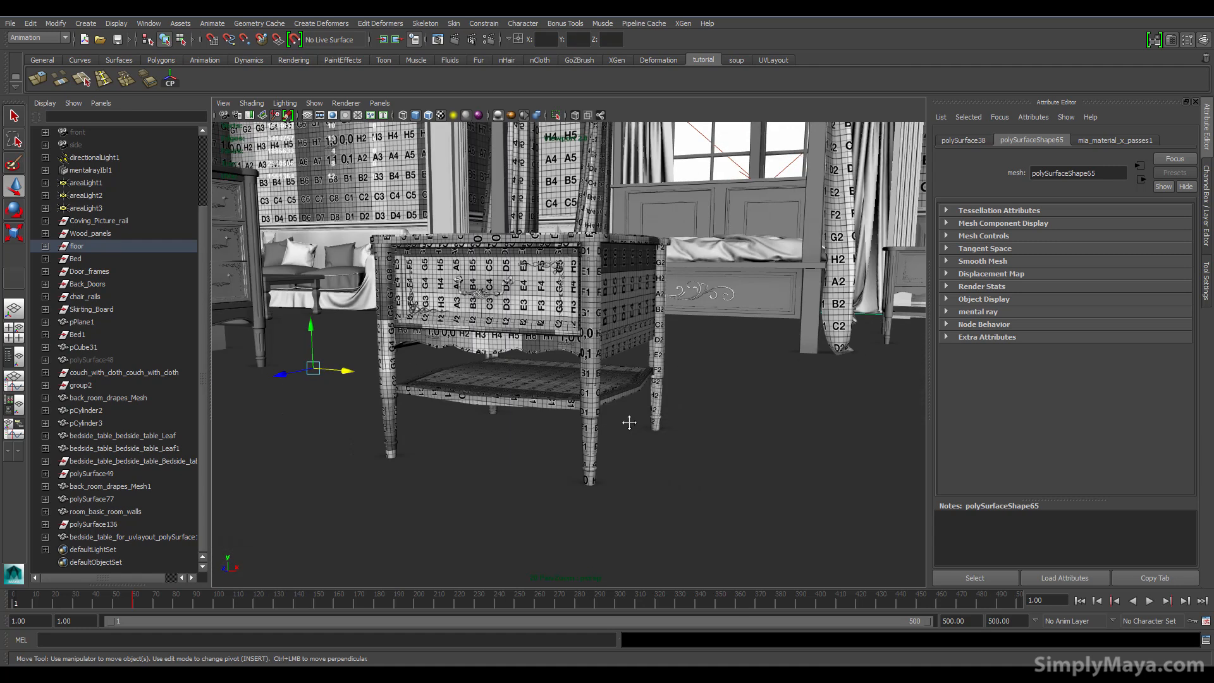
- Examine the checker pattern on the imported table's top and drawer front, and open its UVs in the UV Texture Editor
alt+middle_drag(630, 422, 631, 420)
alt+right_drag(631, 420, 721, 411)
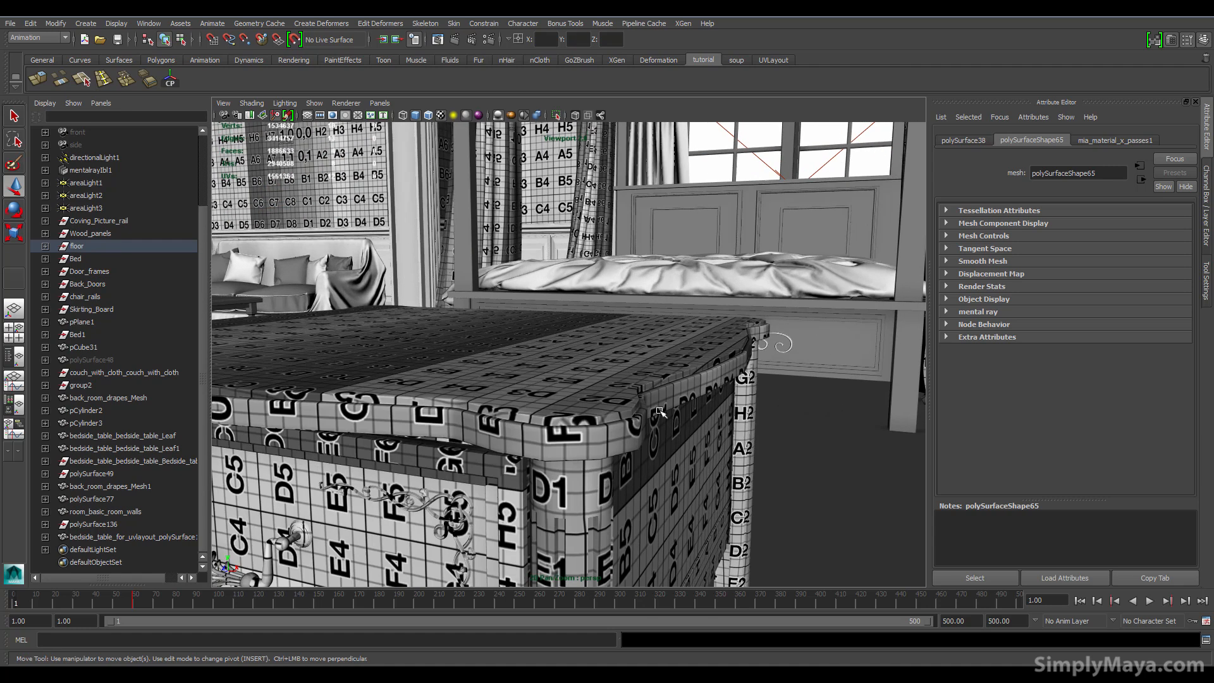
mouse_move(620, 411)
alt+middle_down()
mouse_move(594, 335)
mouse_move(701, 437)
mouse_move(752, 401)
mouse_move(748, 360)
mouse_move(712, 340)
alt+middle_up()
mouse_move(705, 354)
alt+mouse_down()
mouse_move(649, 356)
mouse_move(579, 389)
alt+mouse_up()
alt+middle_drag(579, 388, 655, 379)
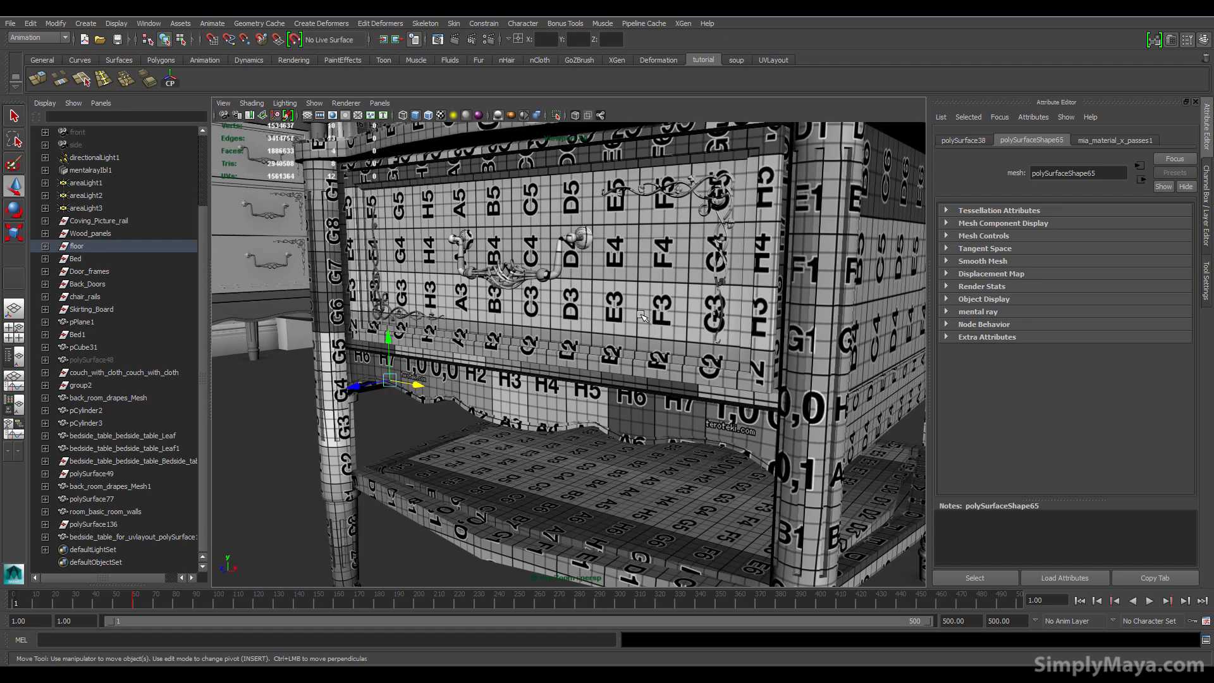
click(651, 272)
key(space)
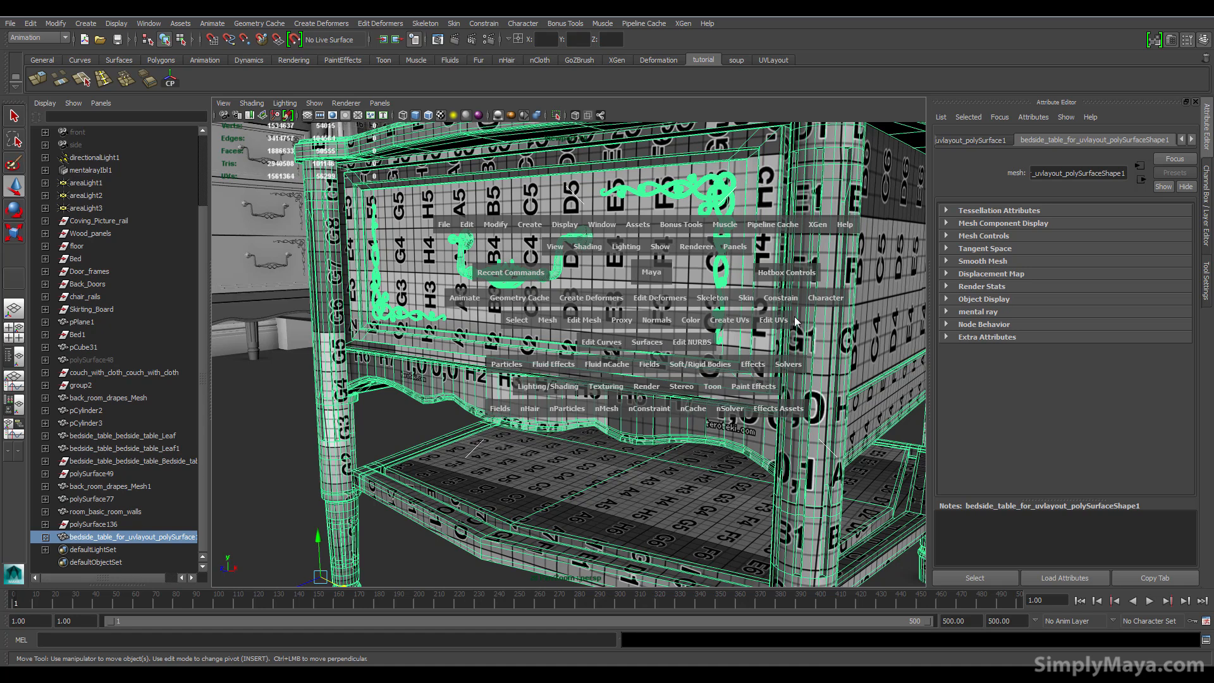
drag(795, 321, 785, 575)
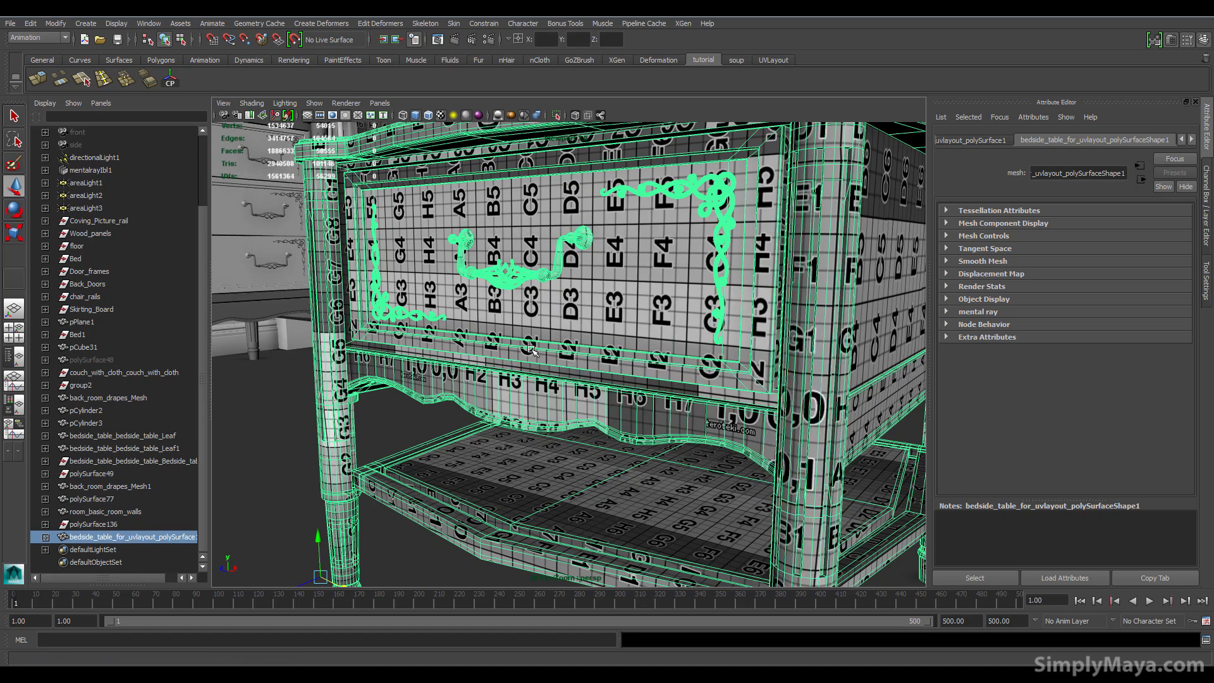
scroll(807, 415, down, 5)
drag(847, 422, 803, 424)
alt+middle_drag(848, 422, 790, 424)
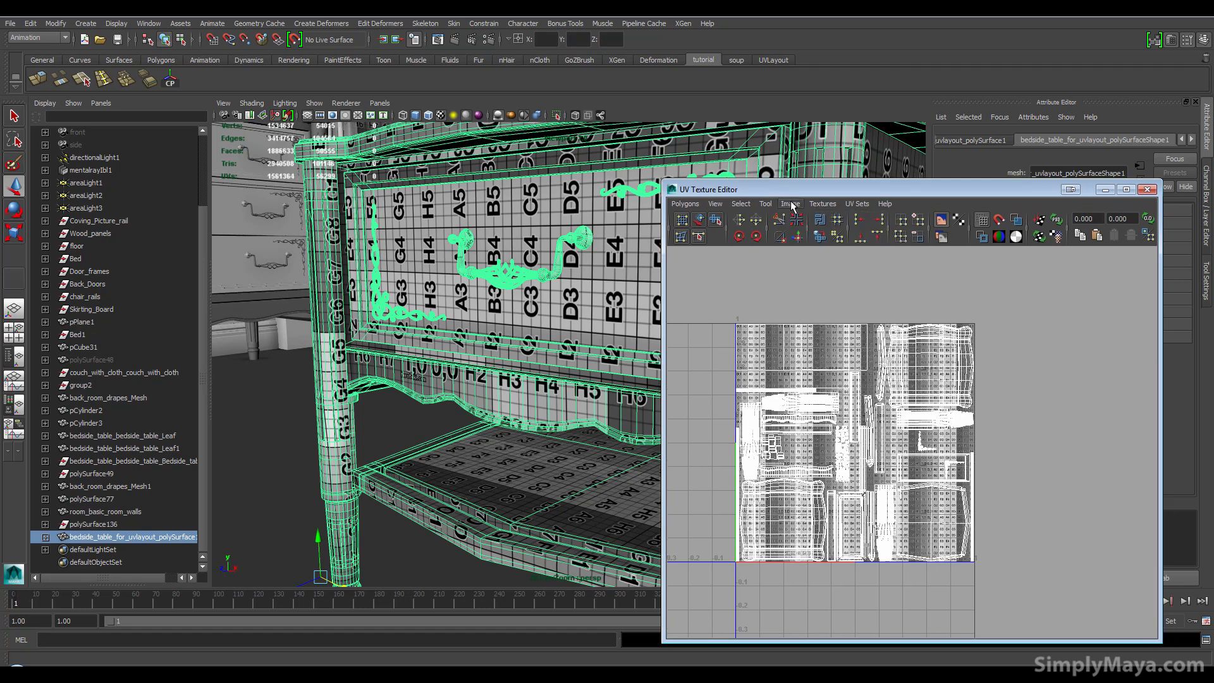
- Toggle the texture image behind the table's UV shells, inspect the layout and close the UV Texture Editor
click(790, 203)
click(816, 215)
scroll(837, 435, up, 3)
alt+middle_drag(837, 435, 909, 424)
click(1146, 191)
- Move the imported table across the floor to X 312.817, Z -314.457, beside the original bedside table near the bed
alt+right_drag(598, 412, 460, 423)
alt+middle_drag(461, 424, 356, 504)
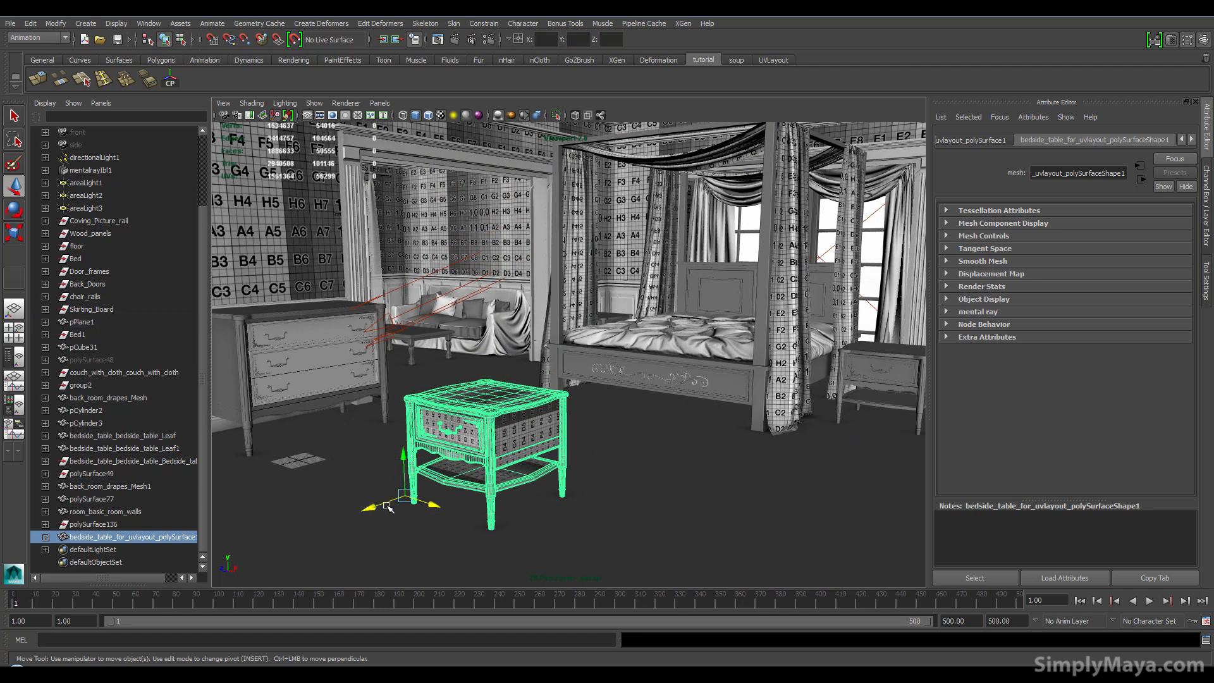
alt+drag(364, 506, 812, 515)
click(452, 525)
click(441, 497)
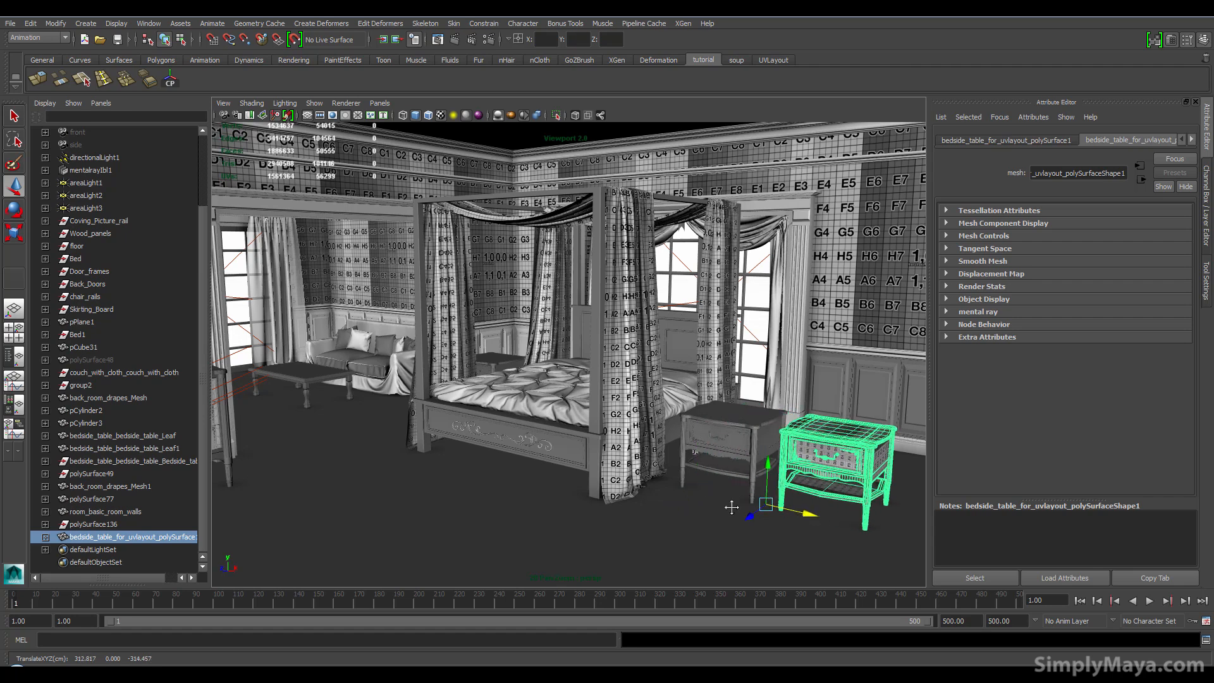
- Combine all parts of the original bedside table's group, polySurface136, into a single mesh
alt+middle_drag(809, 515, 648, 494)
alt+right_drag(649, 494, 786, 501)
alt+drag(786, 502, 791, 496)
alt+middle_drag(790, 496, 642, 366)
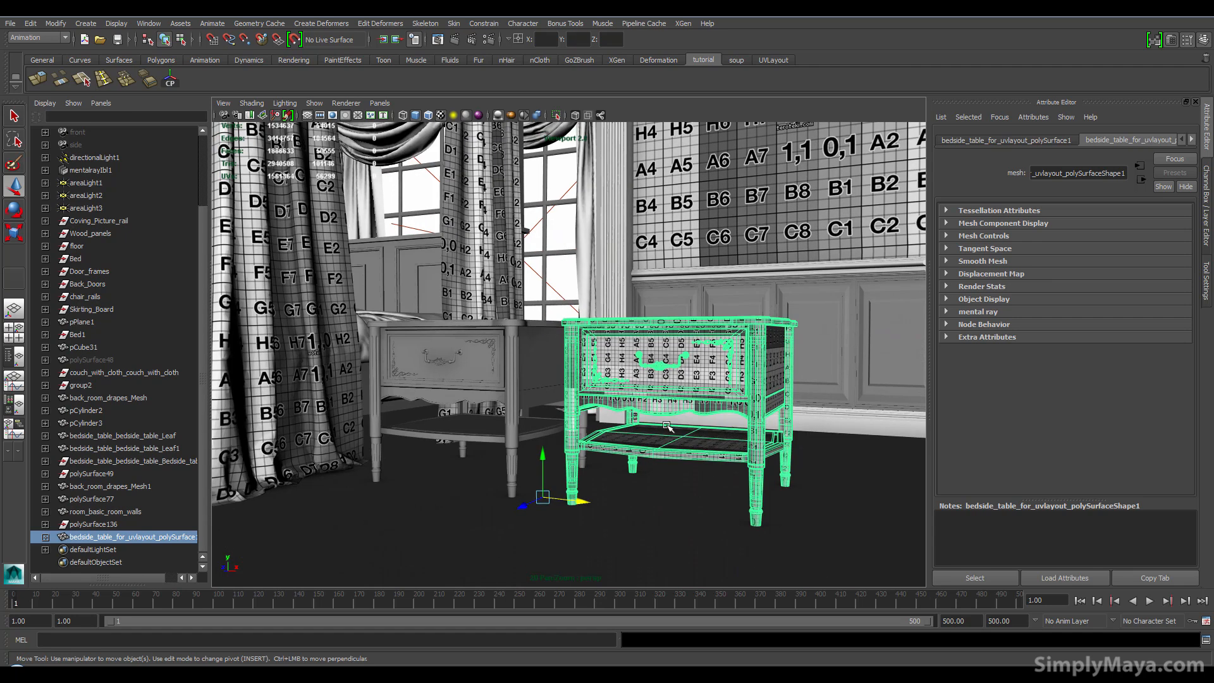
alt+drag(643, 366, 555, 443)
alt+middle_drag(556, 443, 530, 390)
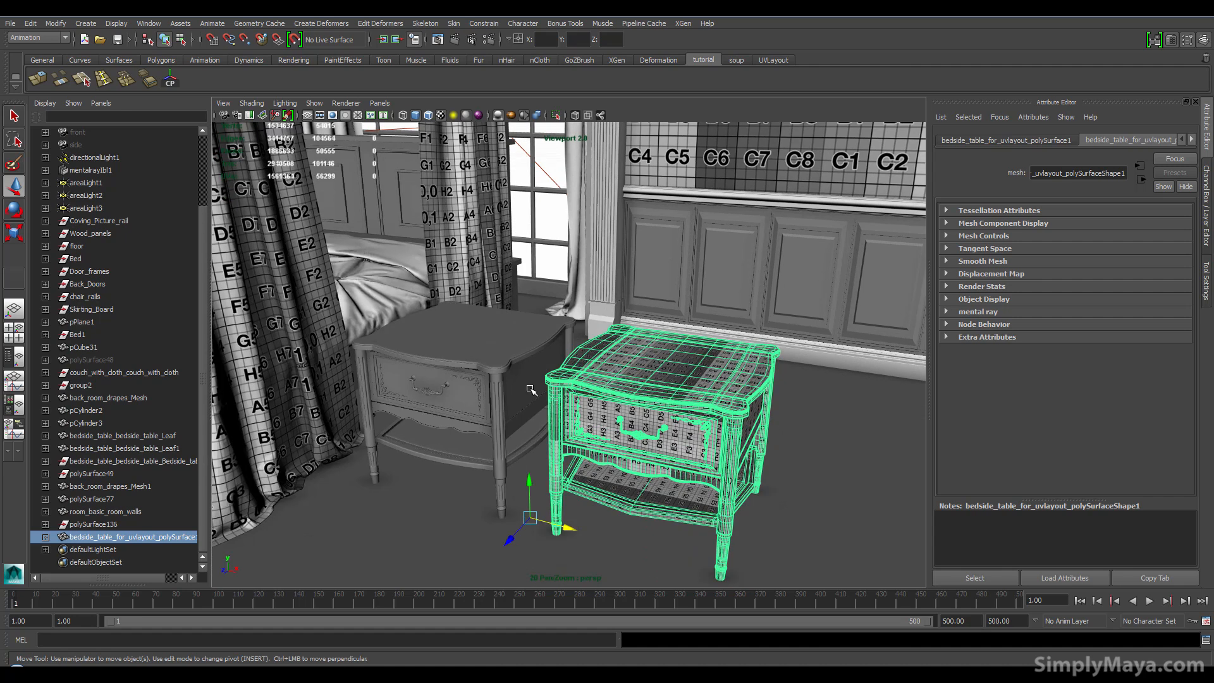
click(496, 384)
click(479, 376)
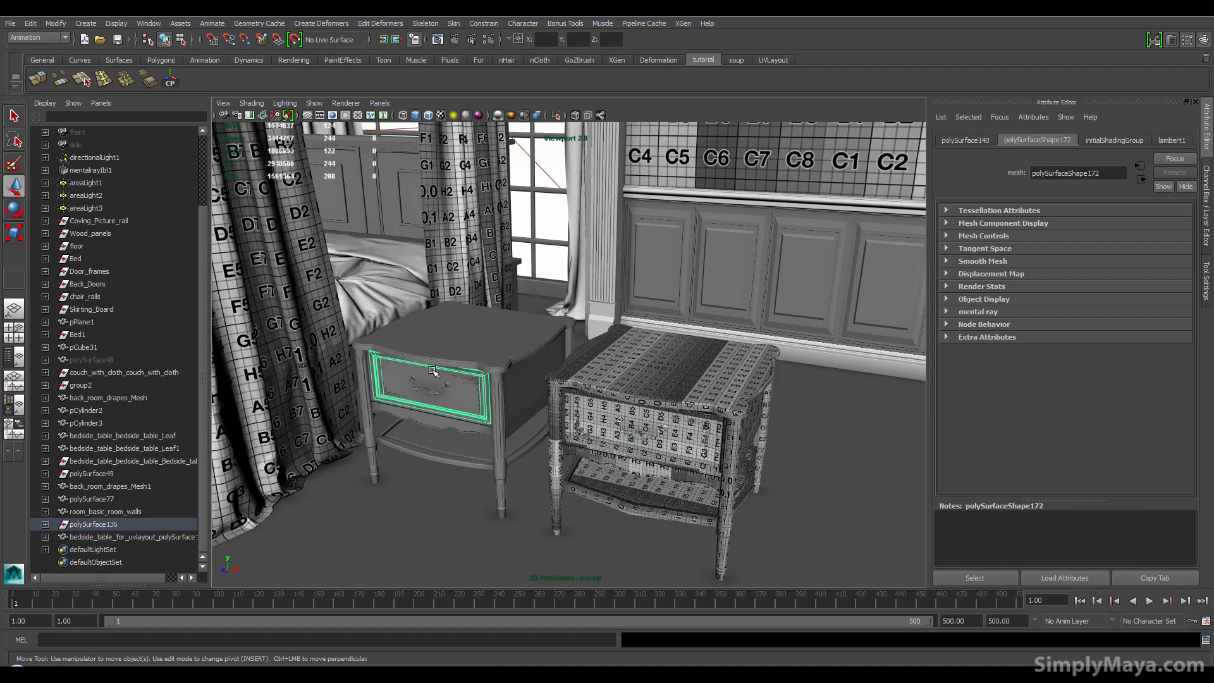
click(410, 406)
click(149, 525)
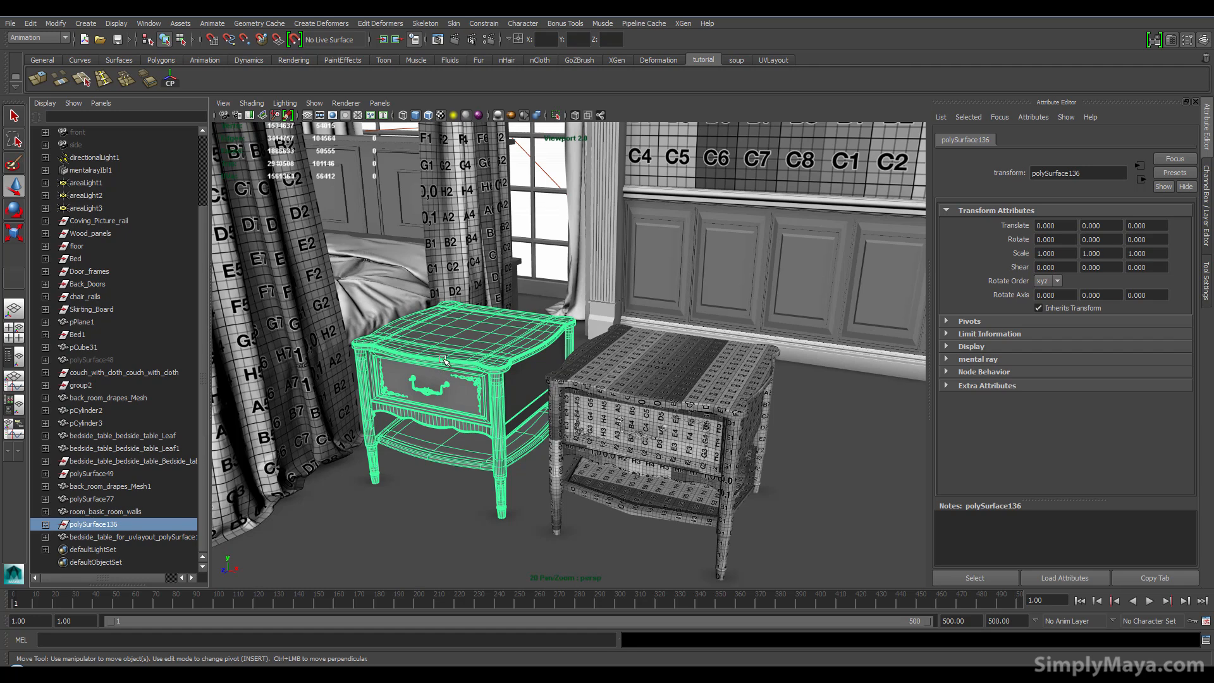
key(space)
click(340, 414)
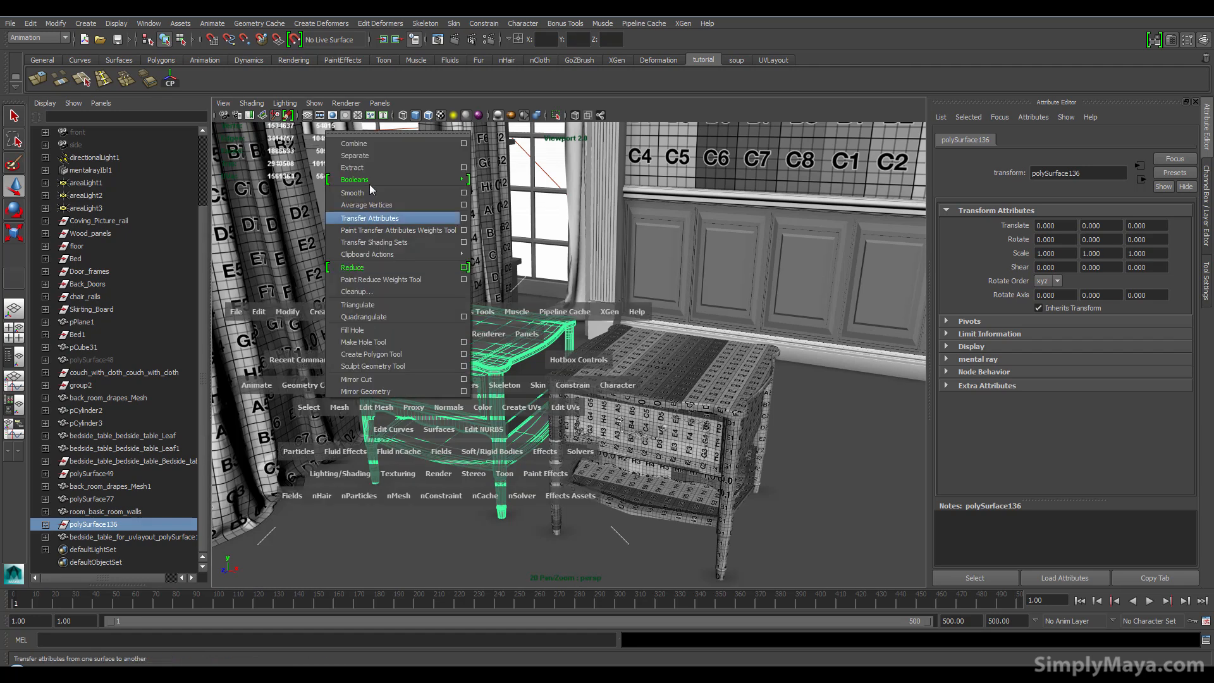
click(372, 144)
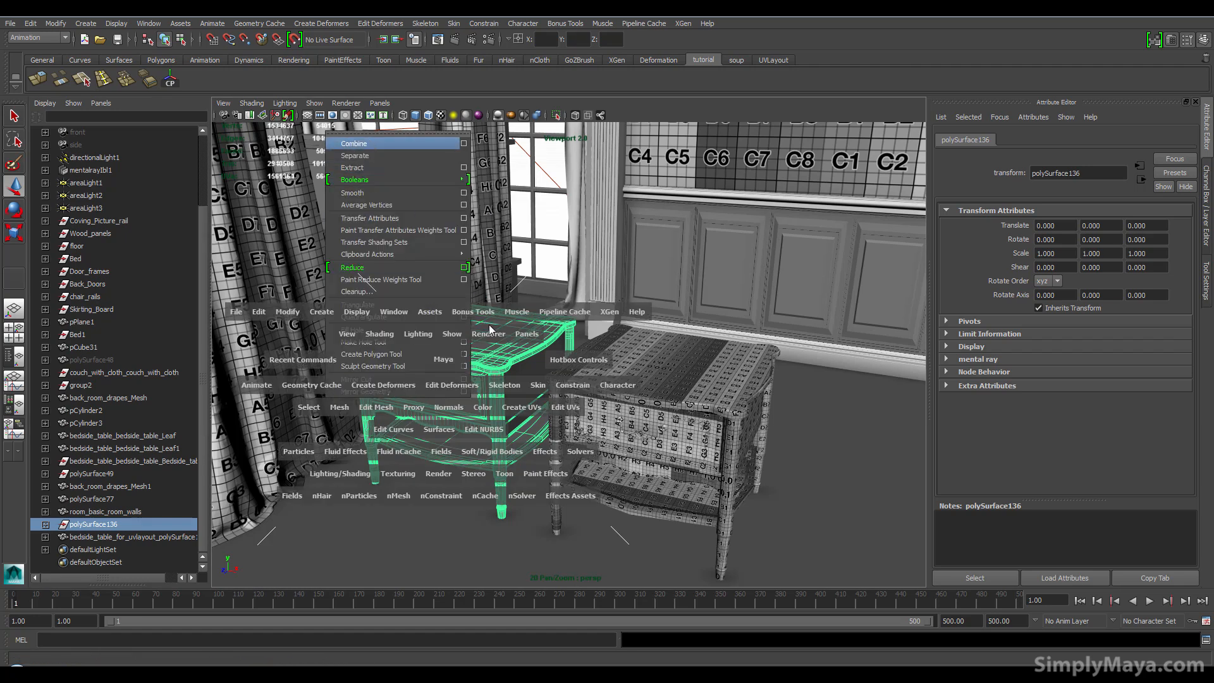
- Compare the combined original table with the checker-mapped table up close, selecting each in turn, and undo the last selection changes
scroll(520, 393, up, 4)
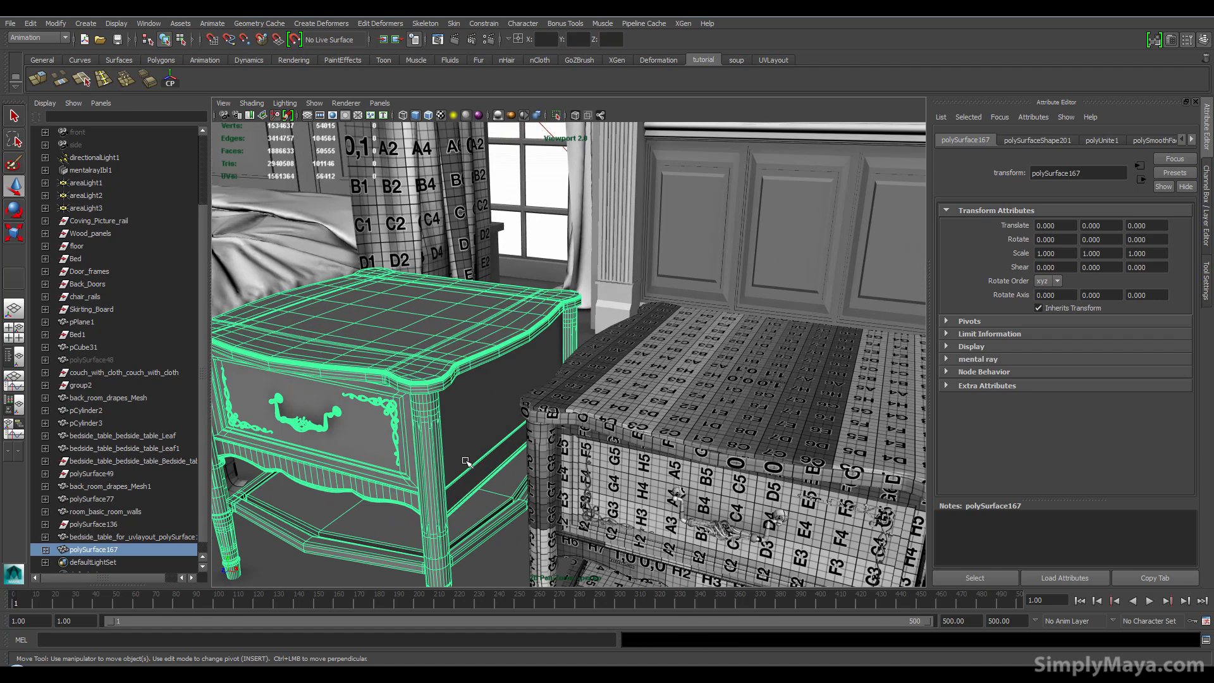
click(371, 573)
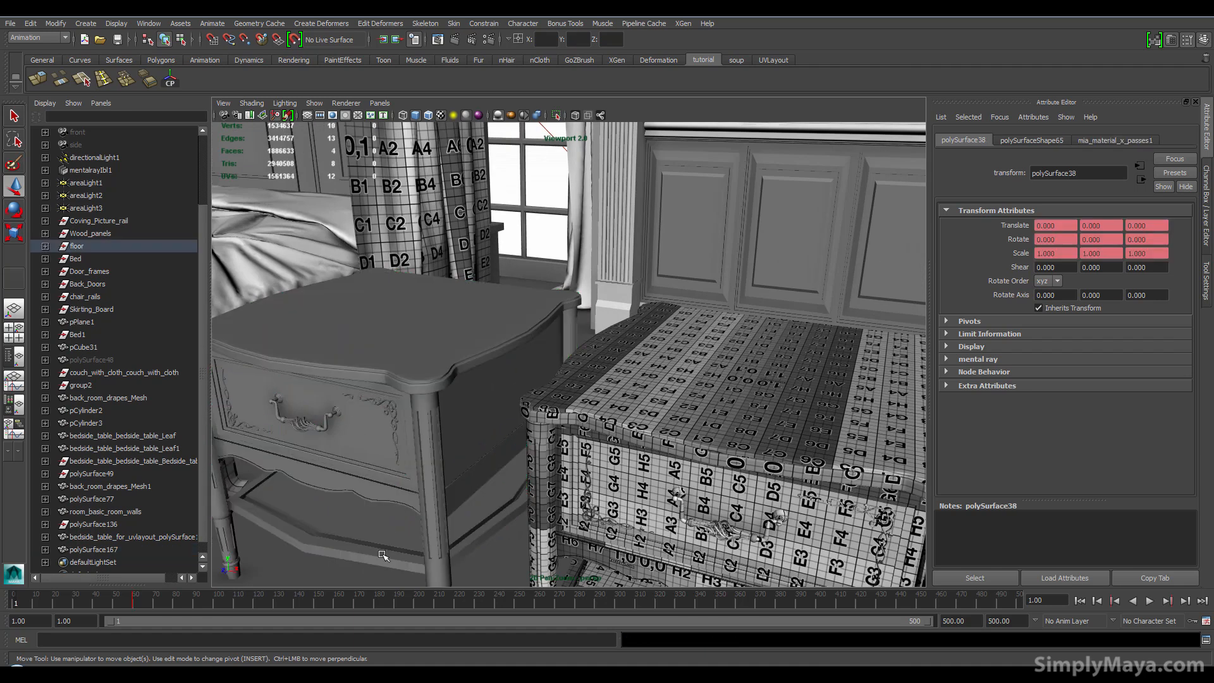
scroll(415, 526, down, 3)
click(438, 368)
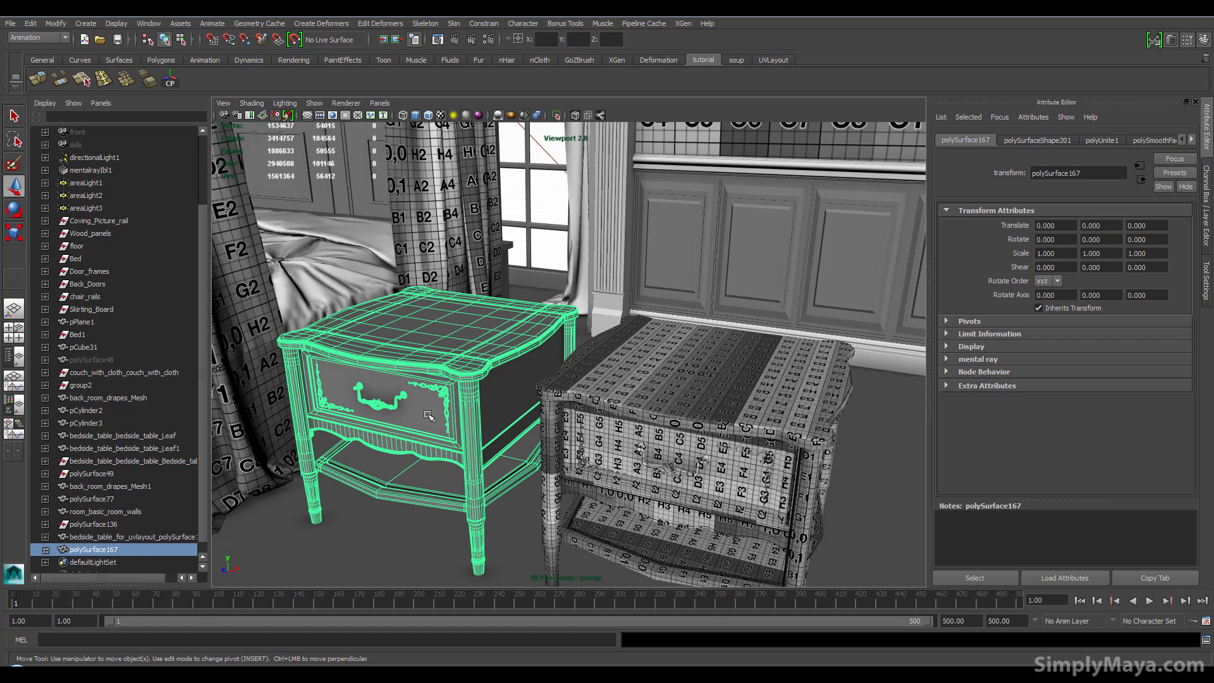
alt+drag(429, 416, 606, 490)
click(641, 506)
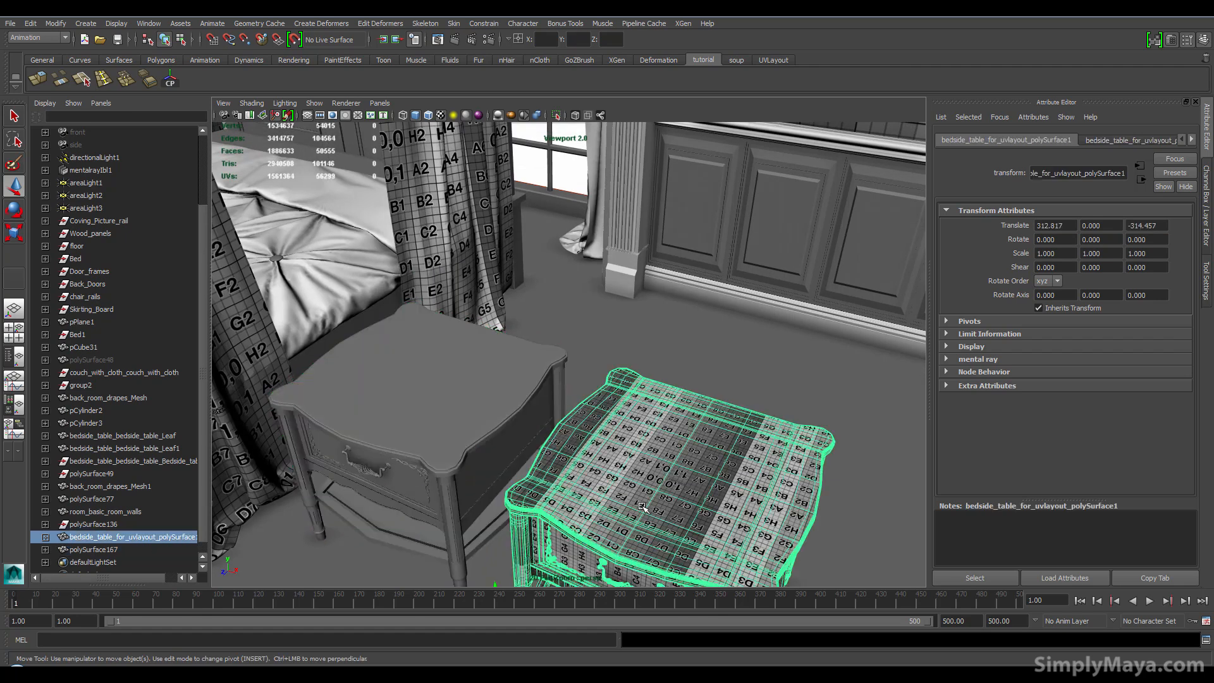
click(449, 434)
alt+drag(400, 439, 408, 428)
alt+right_drag(408, 428, 559, 401)
key(ctrl+z)
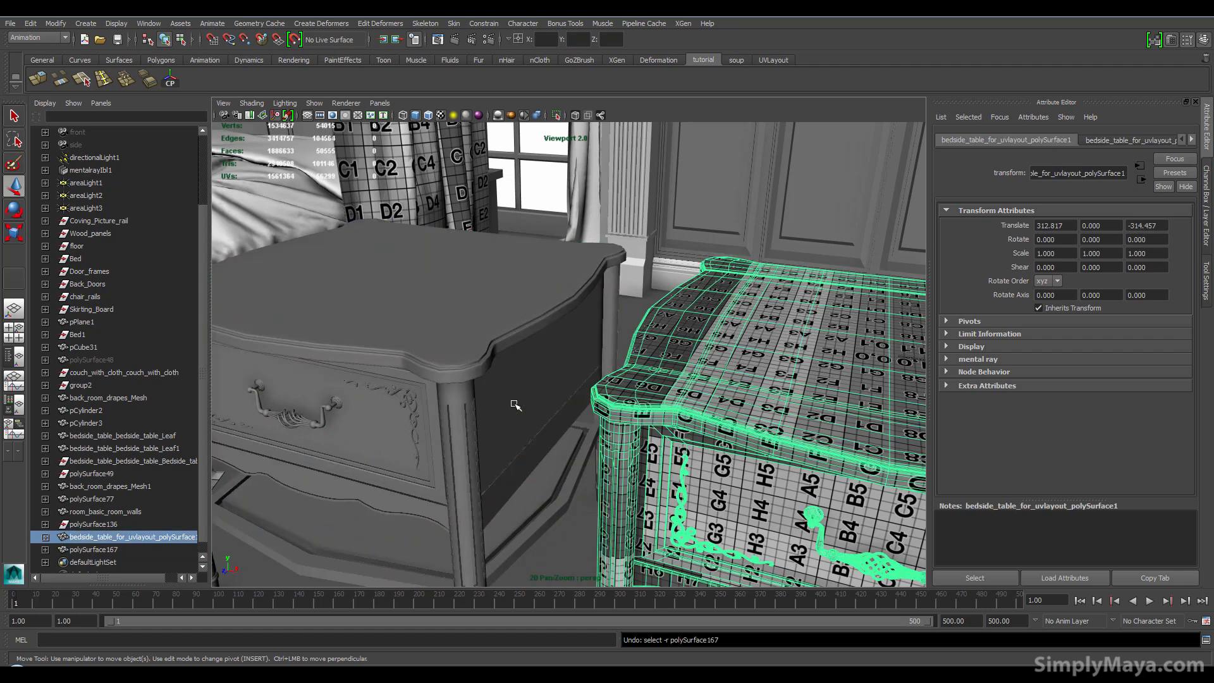
key(ctrl+z)
key(ctrl+z)
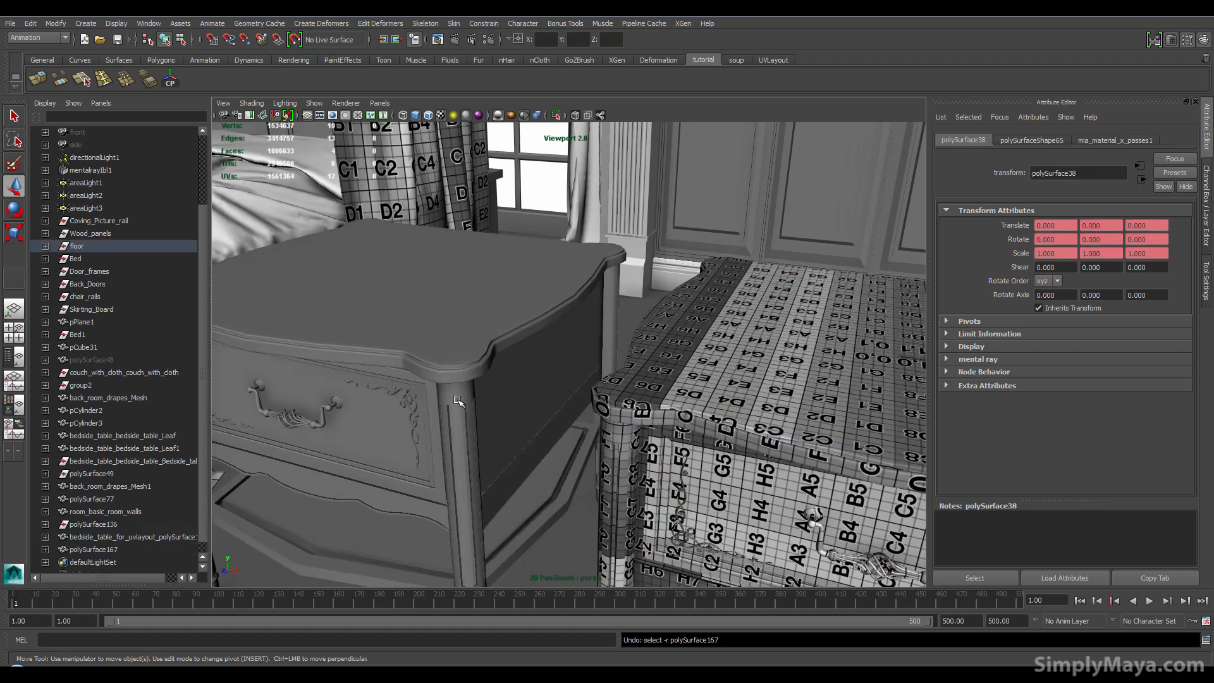
- Undo the last selections and the combine of the original bedside table's parts
key(ctrl+z)
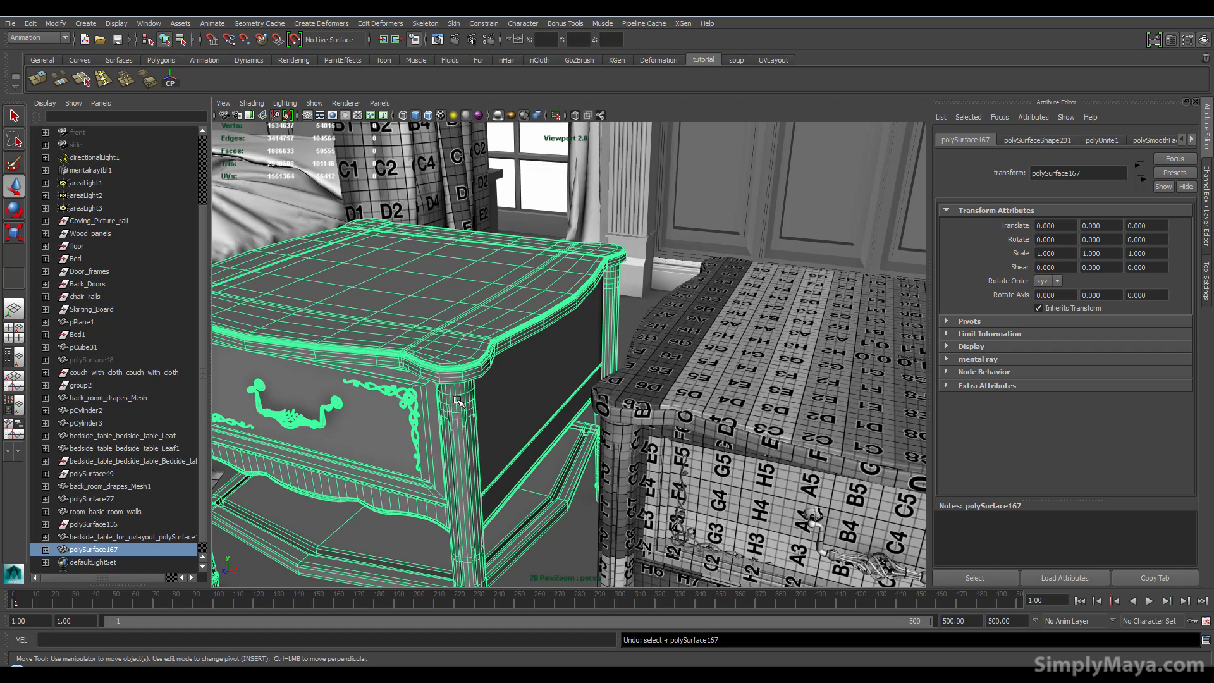
key(ctrl+z)
key(ctrl+z)
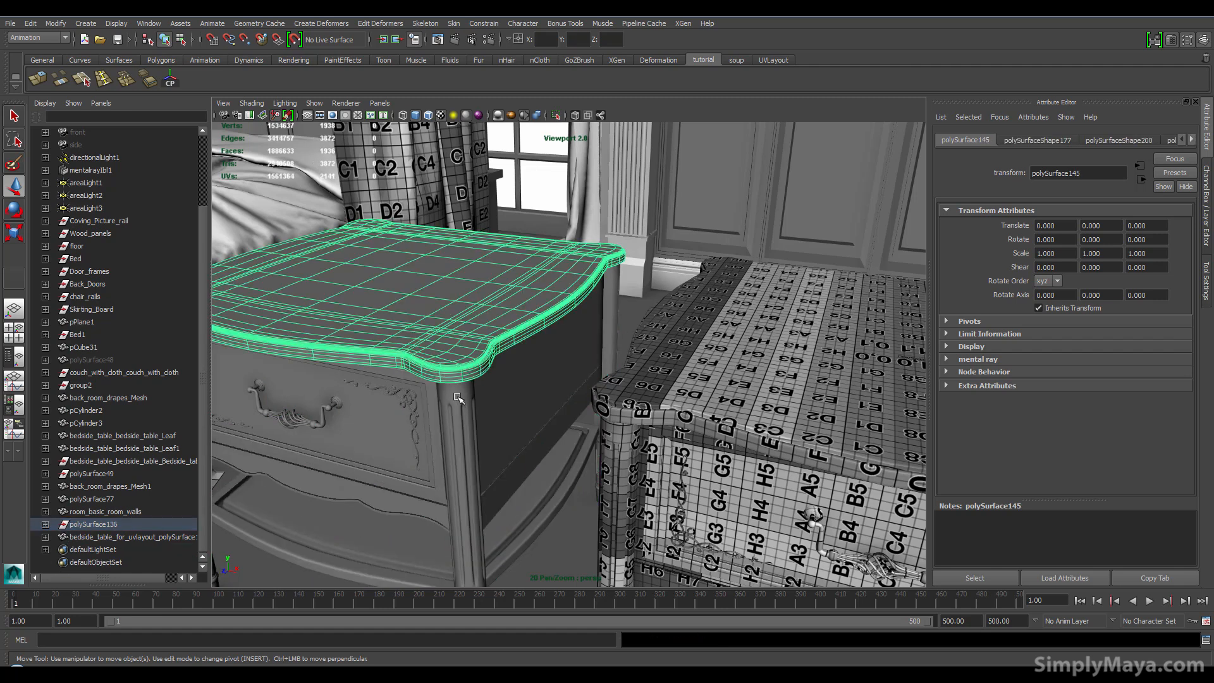
key(ctrl+z)
key(ctrl+z)
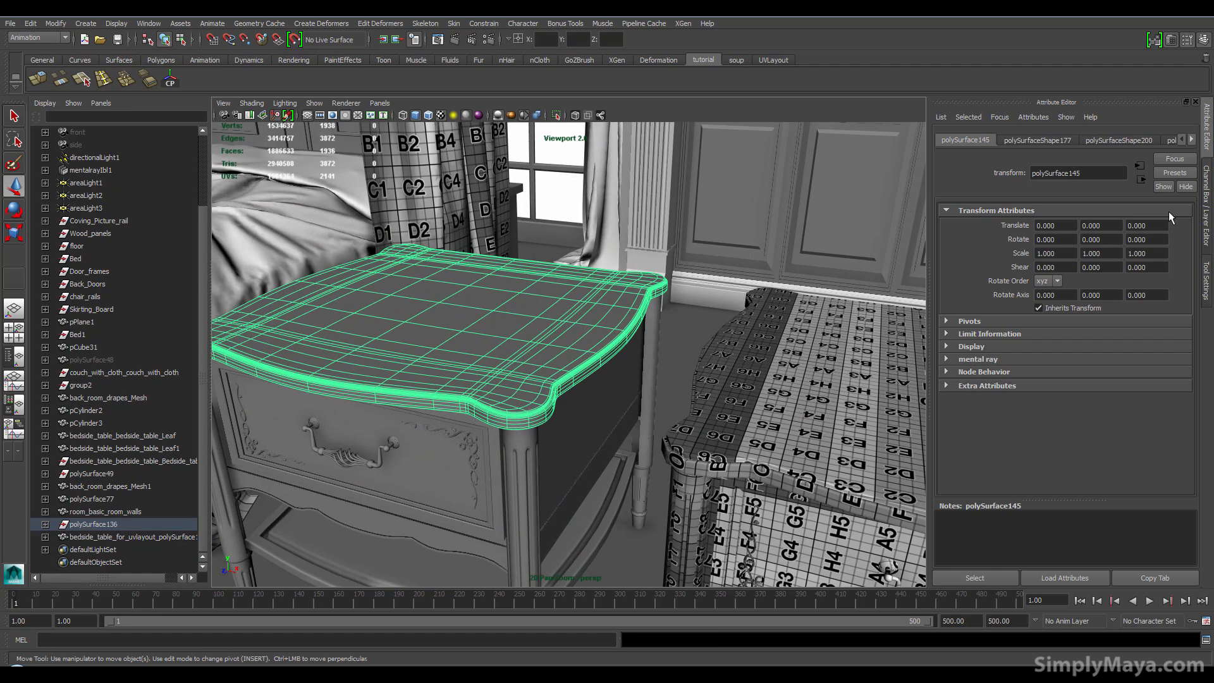
- Set Division Levels of the original tabletop's polySmoothFace1 node to 0 and turn off its smooth preview
click(1192, 140)
click(1192, 140)
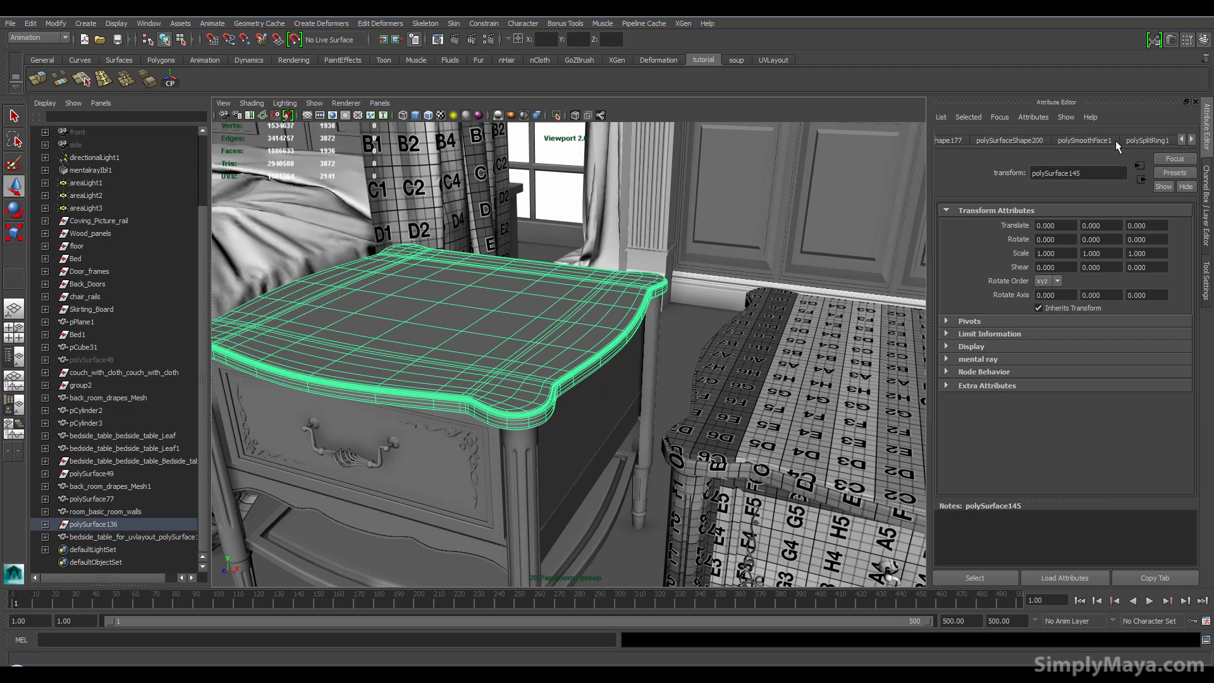
click(1100, 140)
drag(1107, 238, 1083, 239)
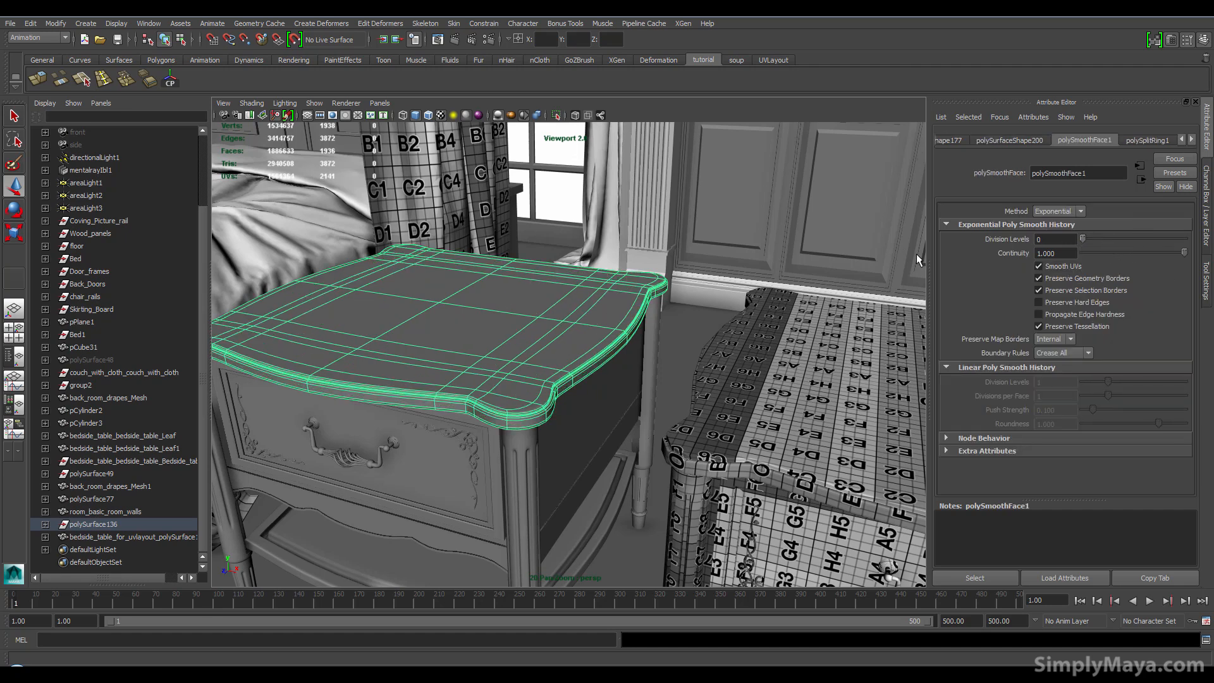
alt+drag(541, 452, 460, 329)
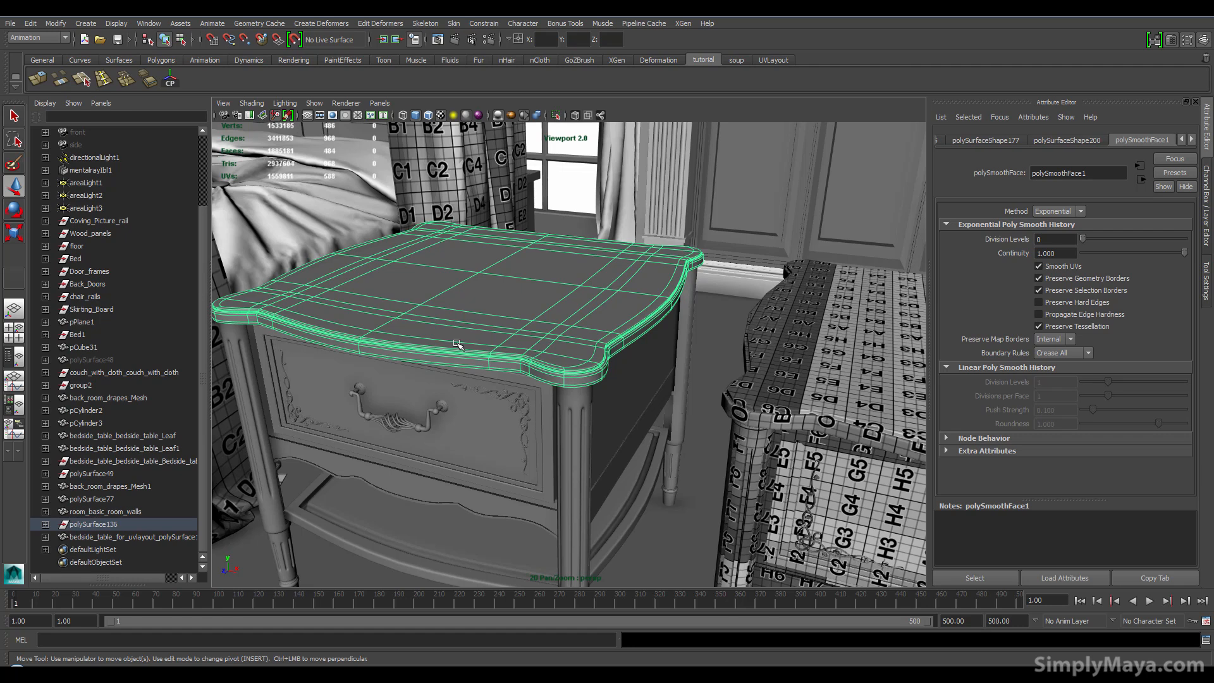
key(1)
- Check the original bedside table's legs and lower parts by selecting them one at a time
scroll(458, 345, down, 3)
alt+middle_drag(573, 431, 564, 378)
click(563, 378)
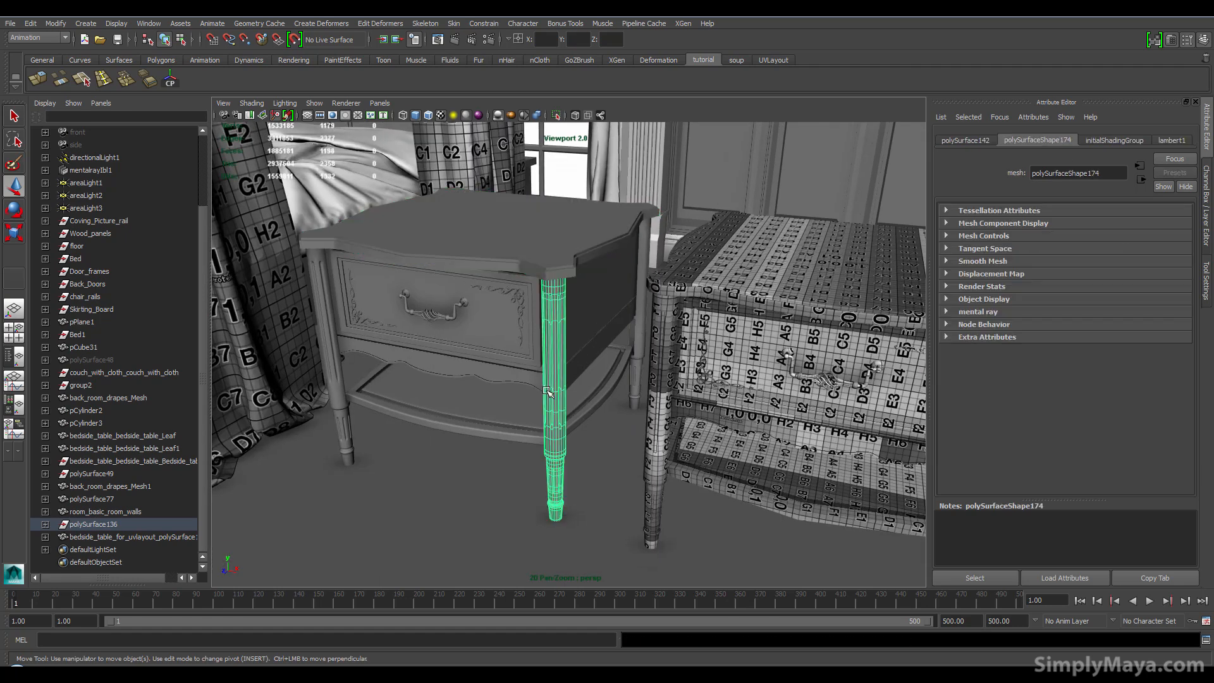
click(343, 396)
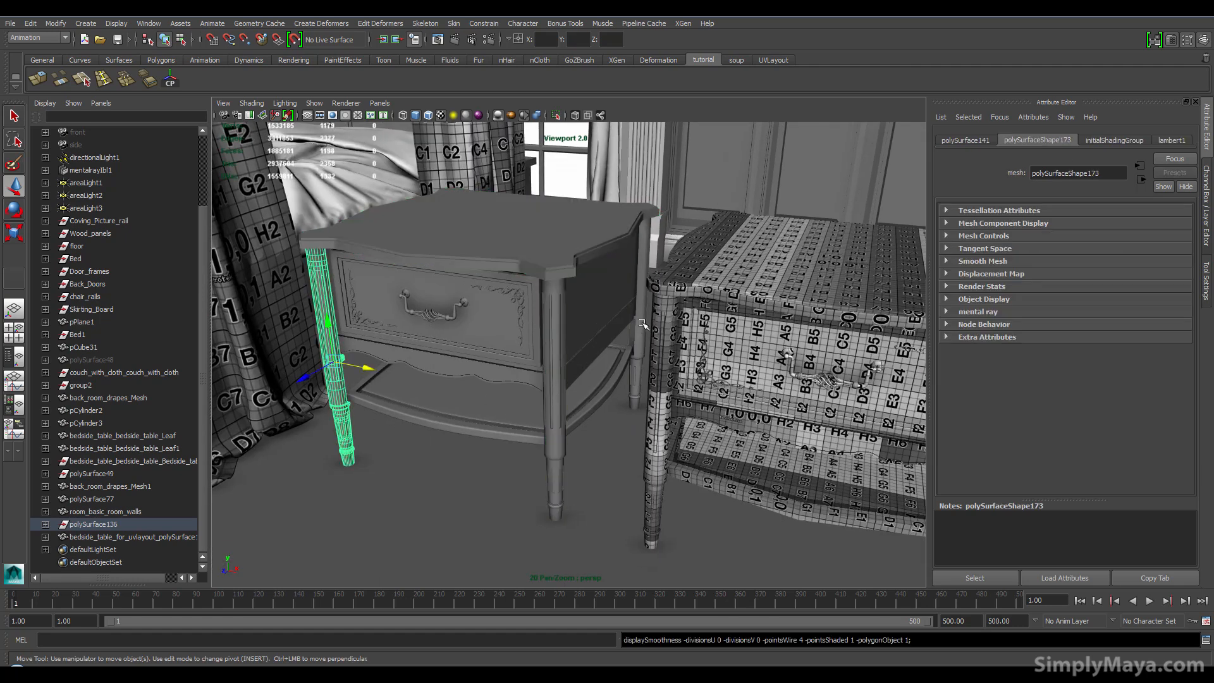
click(642, 324)
click(502, 420)
- Compare the geometry of the original table with the checker-mapped table, selecting each and the original's tabletop in turn
click(163, 534)
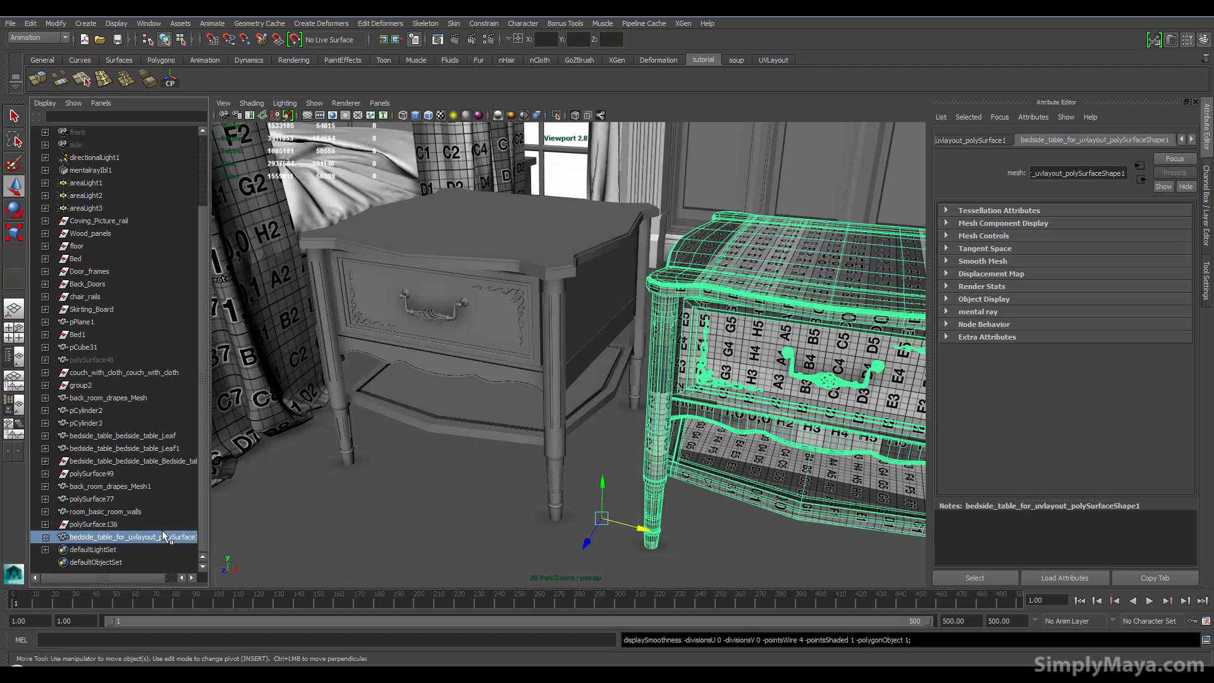
click(153, 527)
mouse_move(538, 328)
alt+middle_down()
mouse_move(497, 381)
mouse_move(529, 348)
alt+middle_up()
alt+middle_drag(688, 335, 607, 321)
click(700, 379)
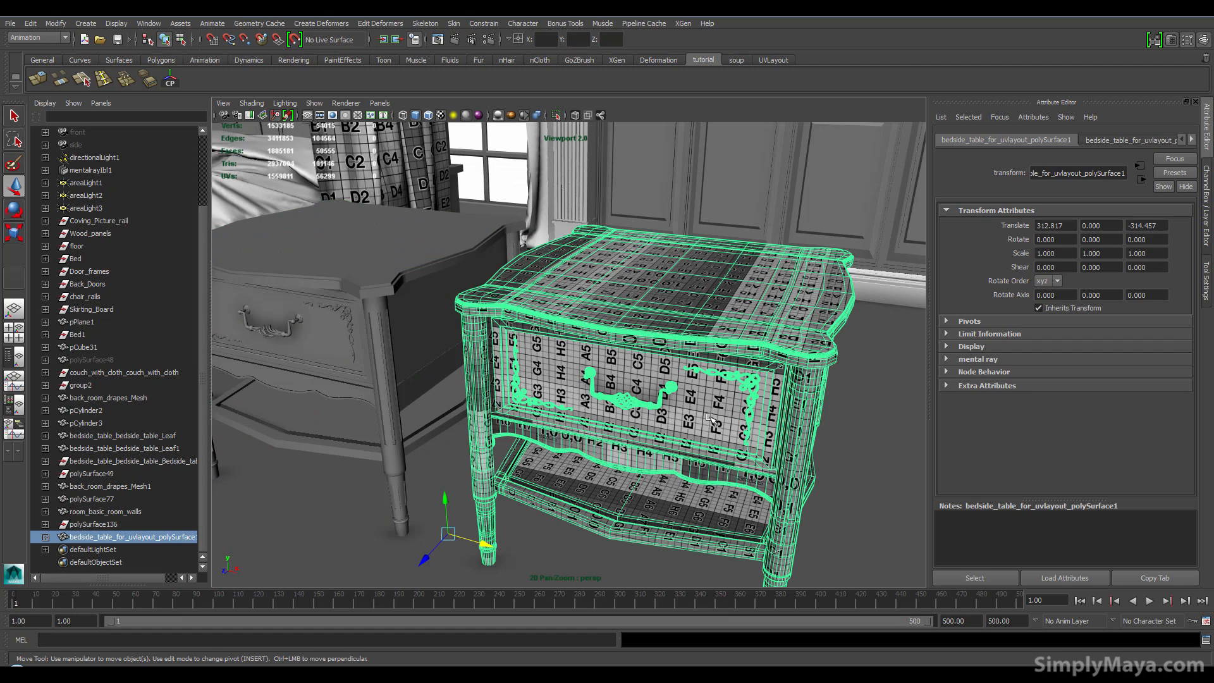
alt+drag(710, 418, 541, 280)
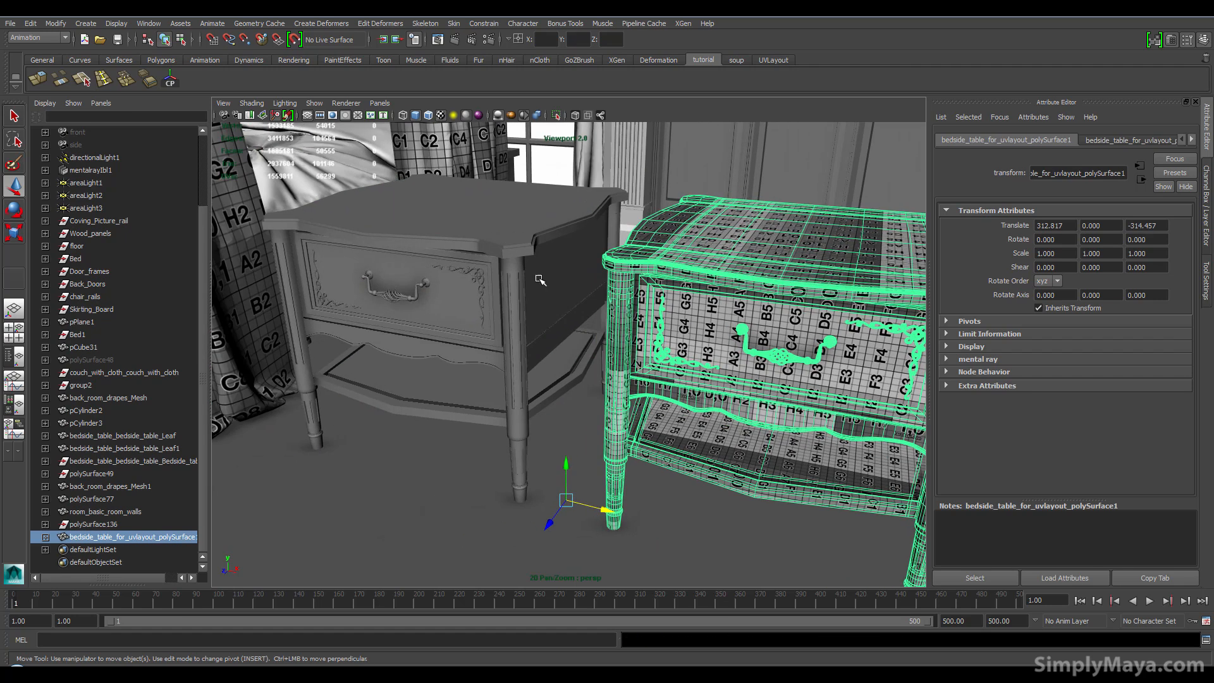
click(515, 243)
alt+middle_drag(567, 335, 570, 374)
click(687, 329)
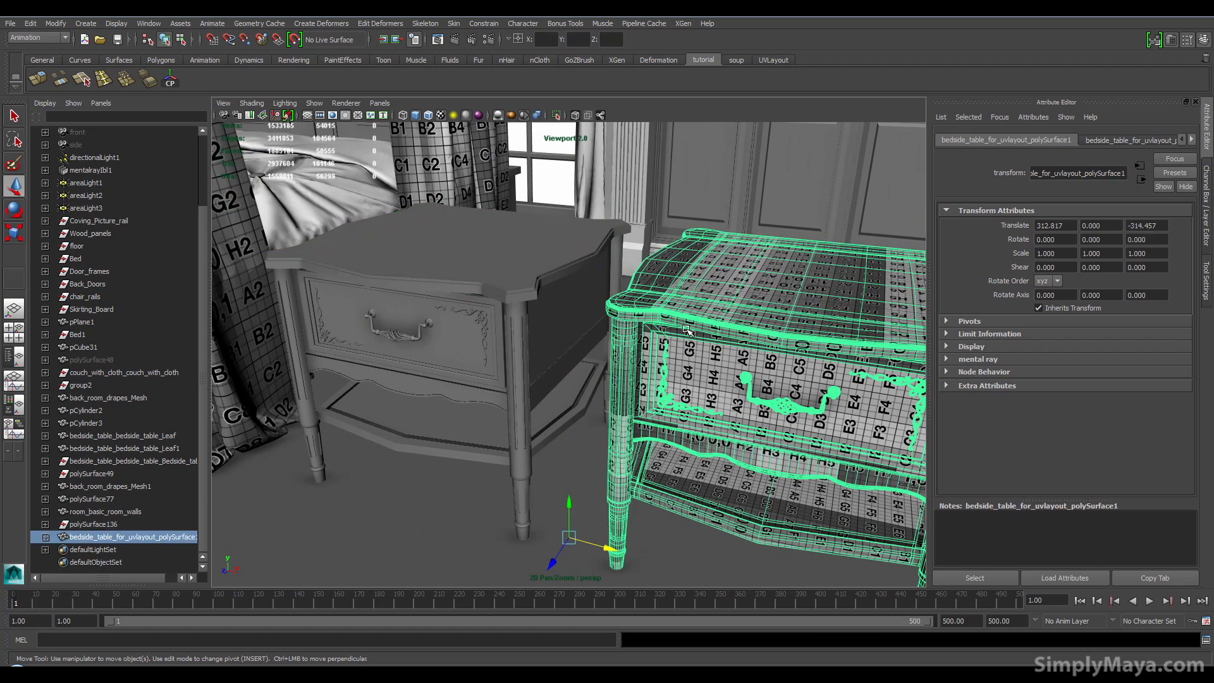
click(538, 280)
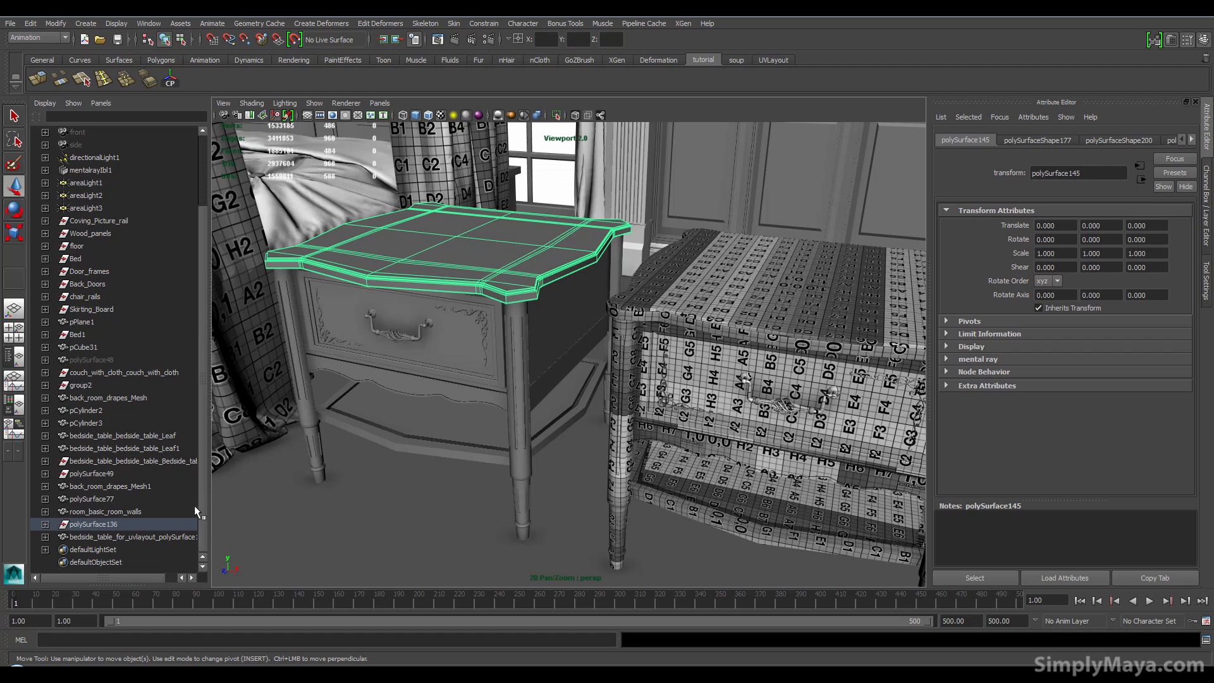
- Combine the parts of group polySurface136 into one mesh with the unsmoothed tabletop
click(153, 524)
alt+middle_drag(443, 315, 442, 326)
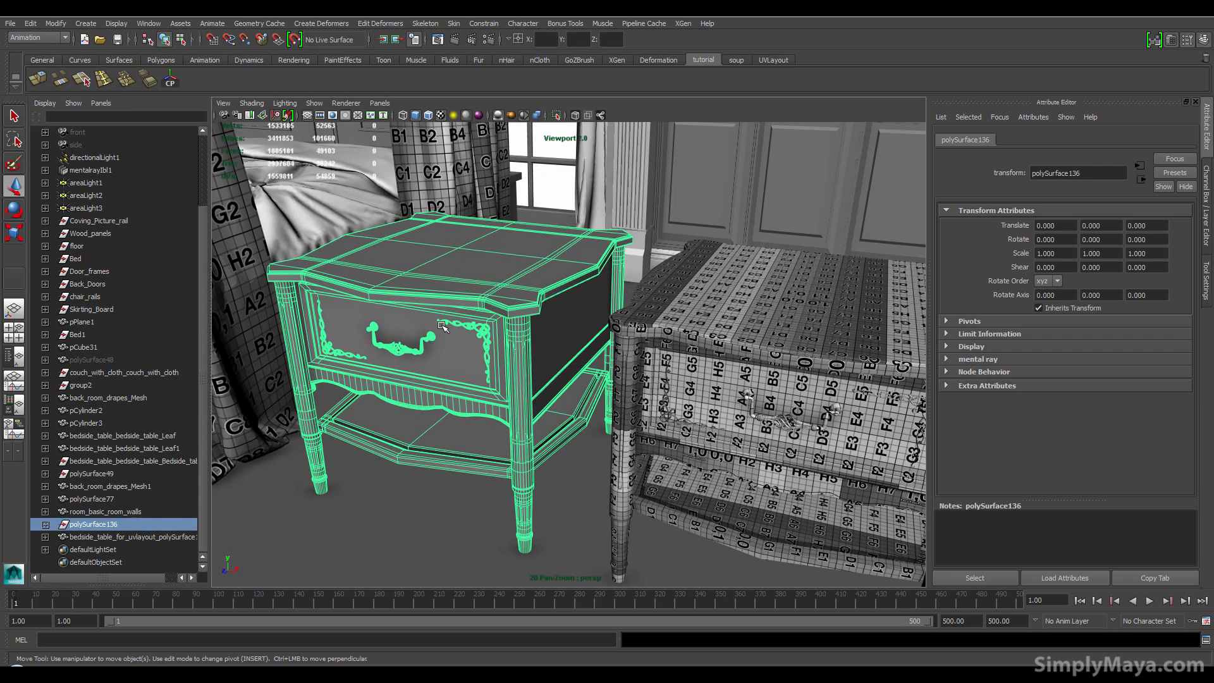
key(space)
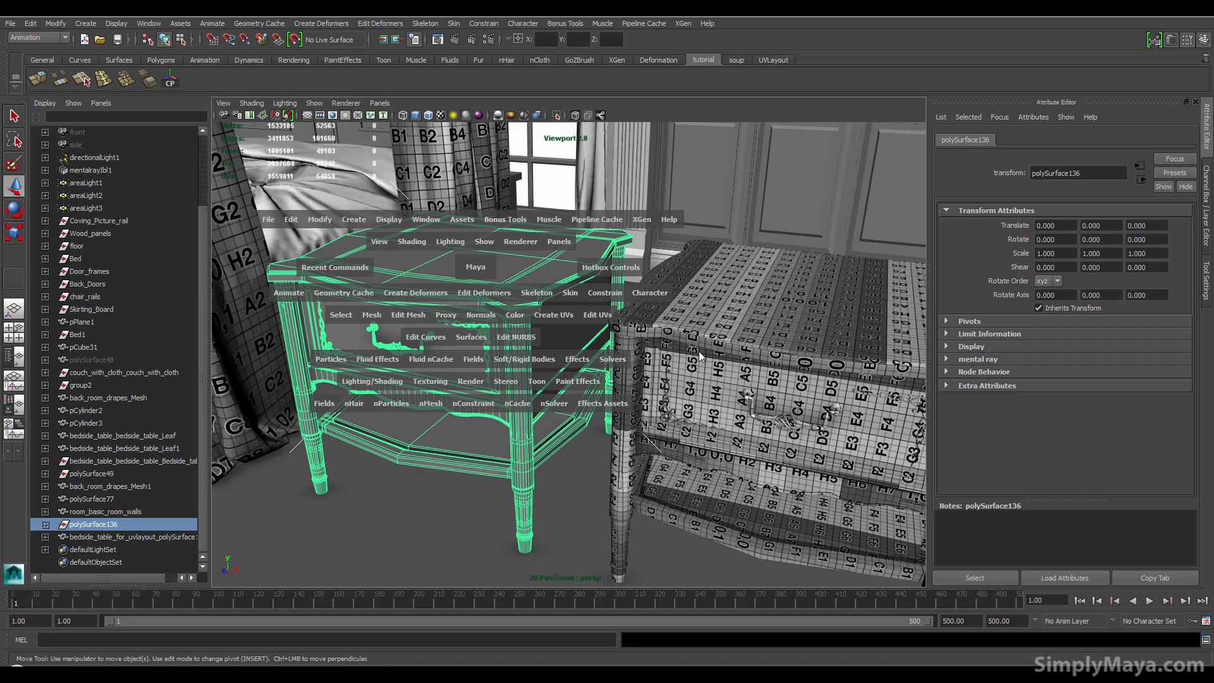
click(376, 318)
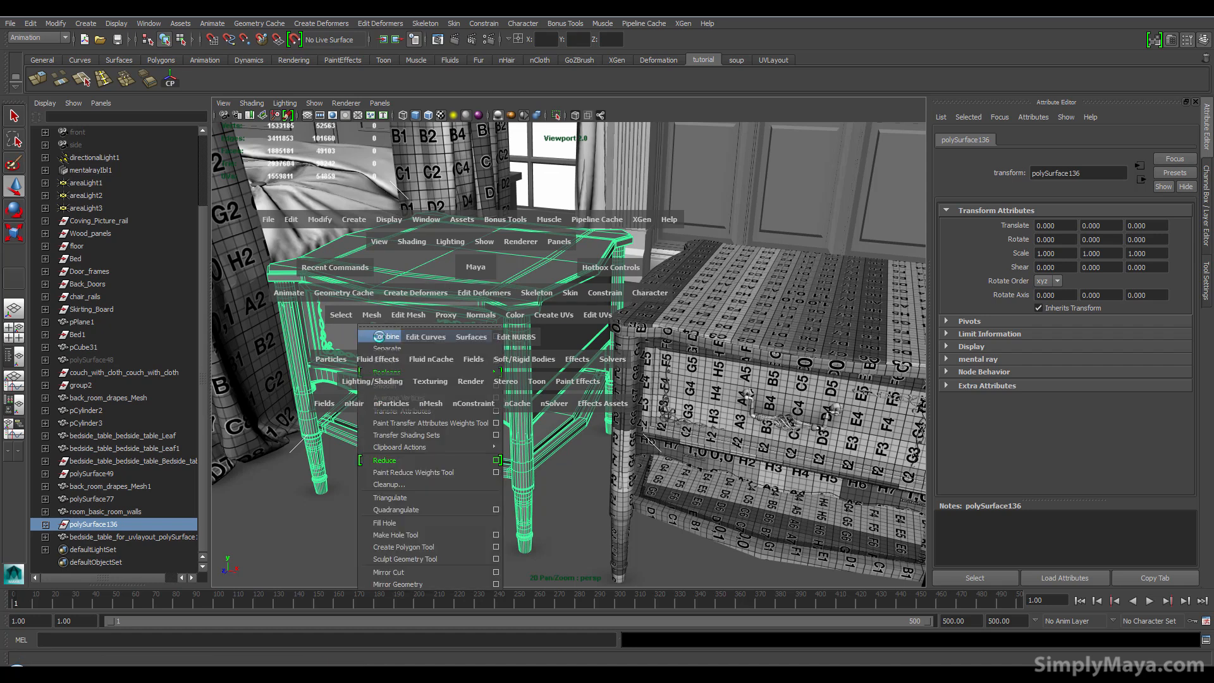
click(379, 337)
scroll(459, 453, up, 3)
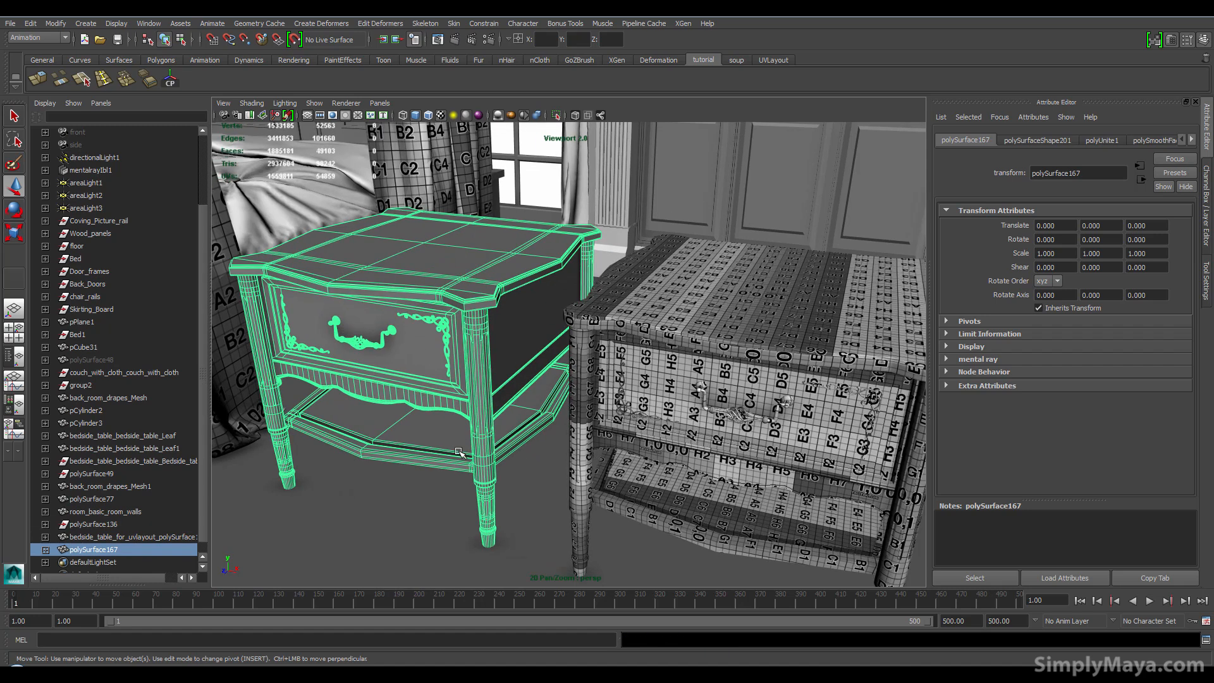
- Select both bedside tables together and individually, and compare their tabletop wireframes from above
click(582, 384)
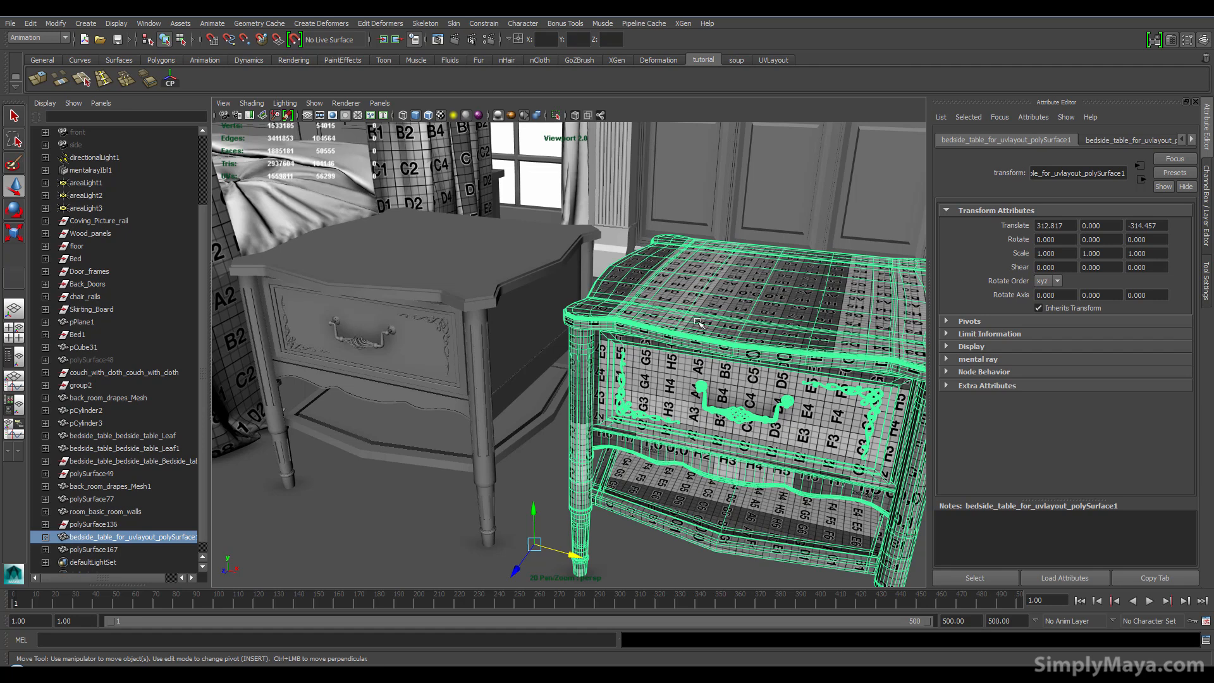
shift+click(526, 298)
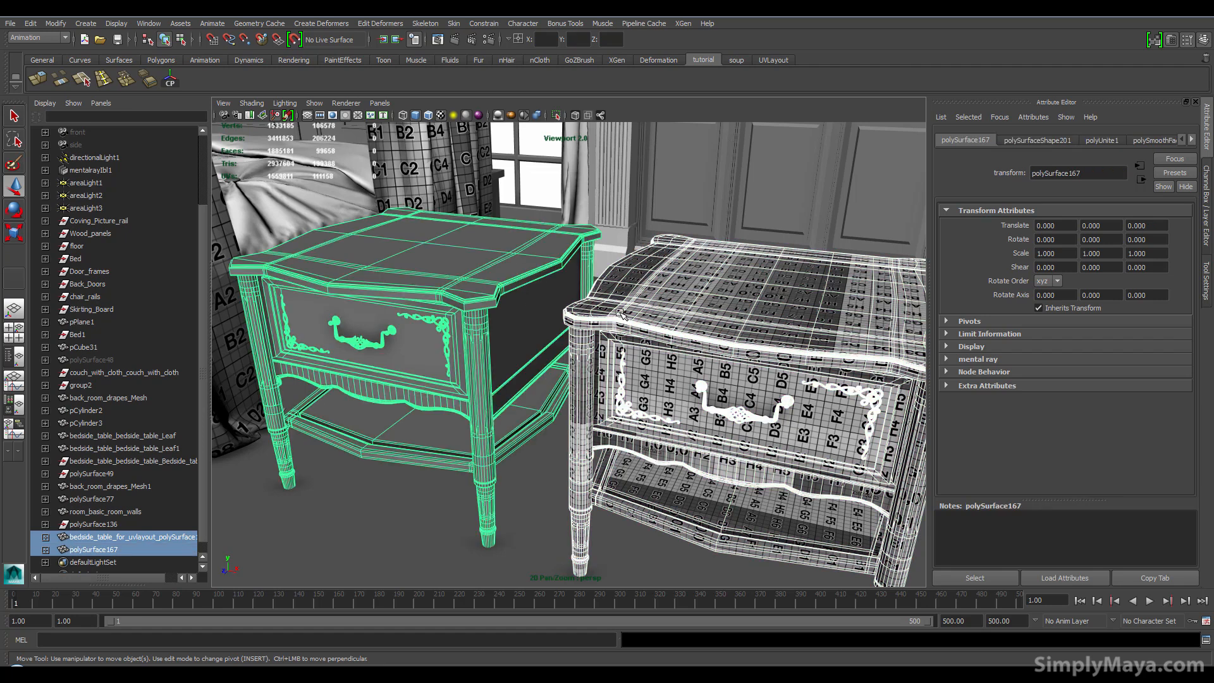
alt+middle_drag(620, 313, 596, 313)
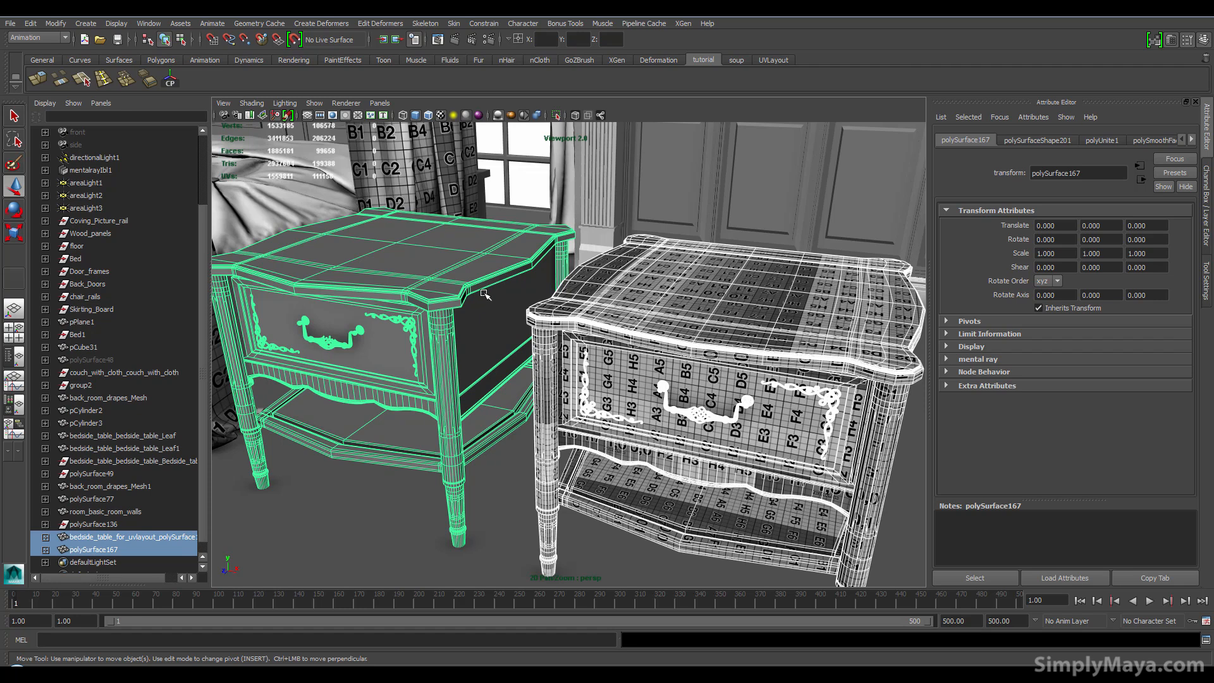
alt+drag(484, 293, 473, 310)
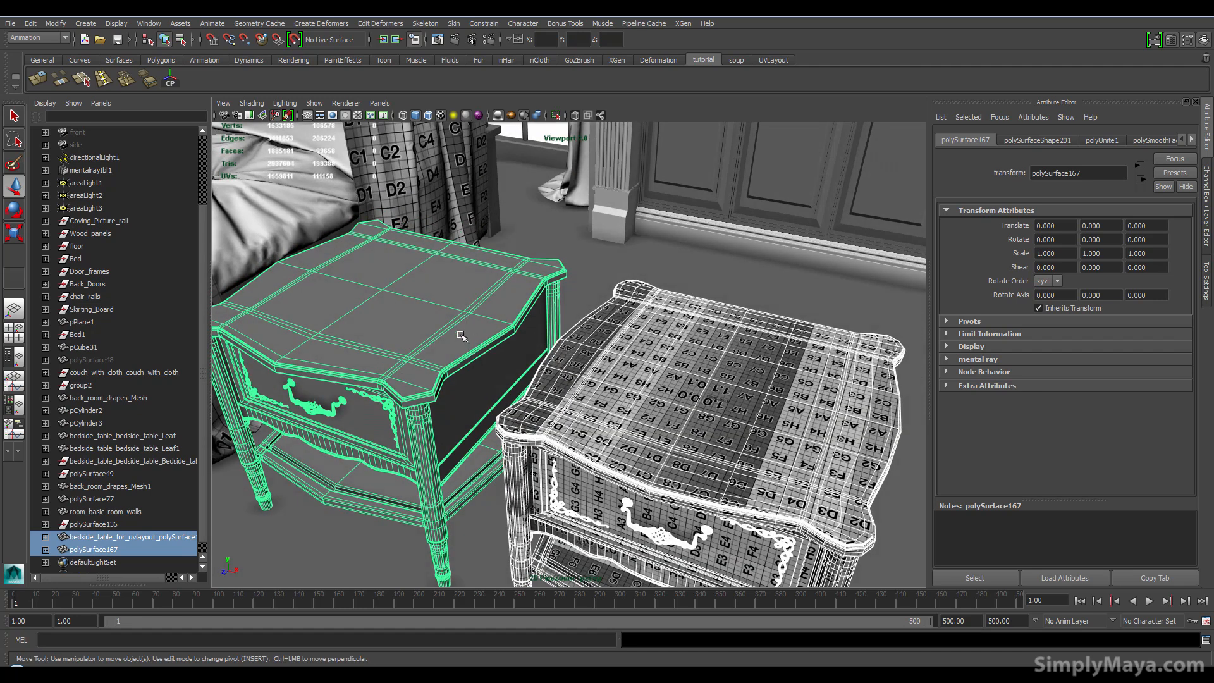
scroll(461, 335, up, 3)
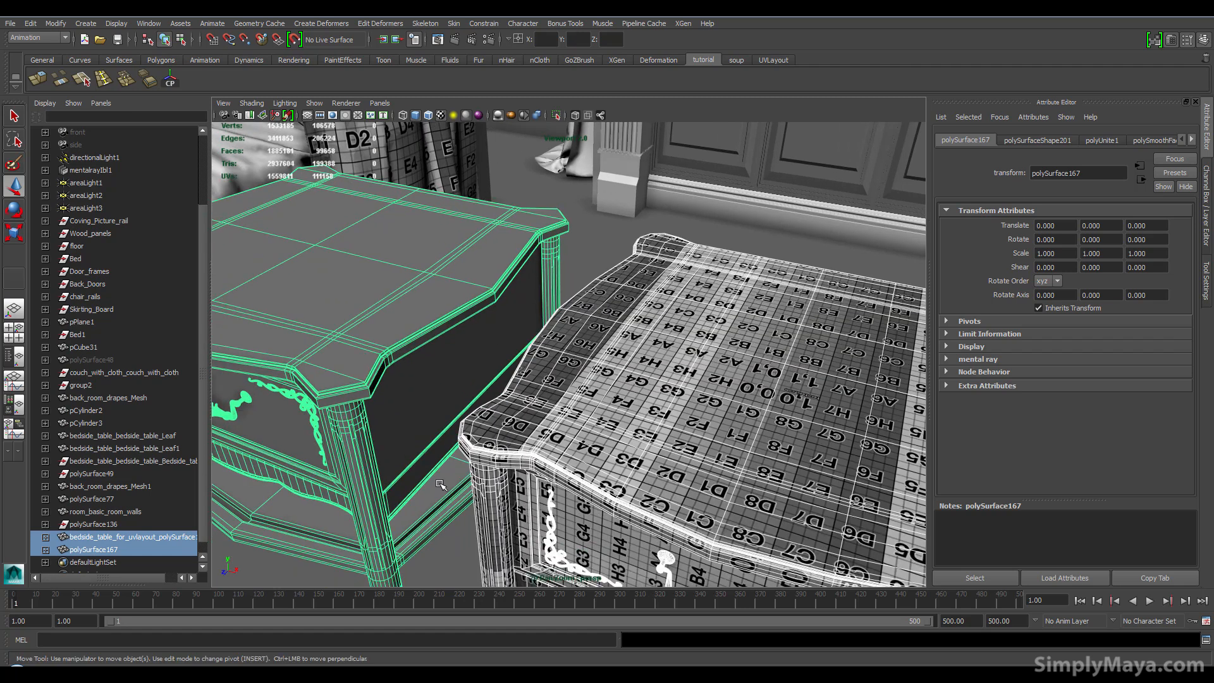
click(468, 480)
click(599, 450)
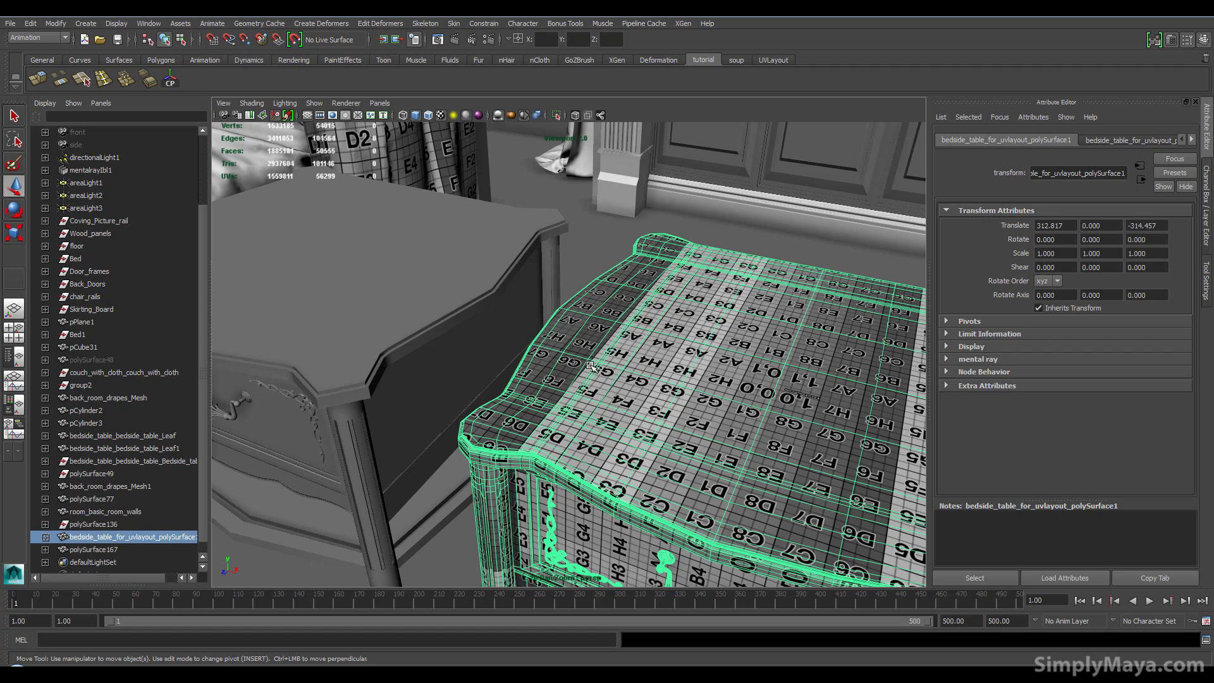
click(462, 367)
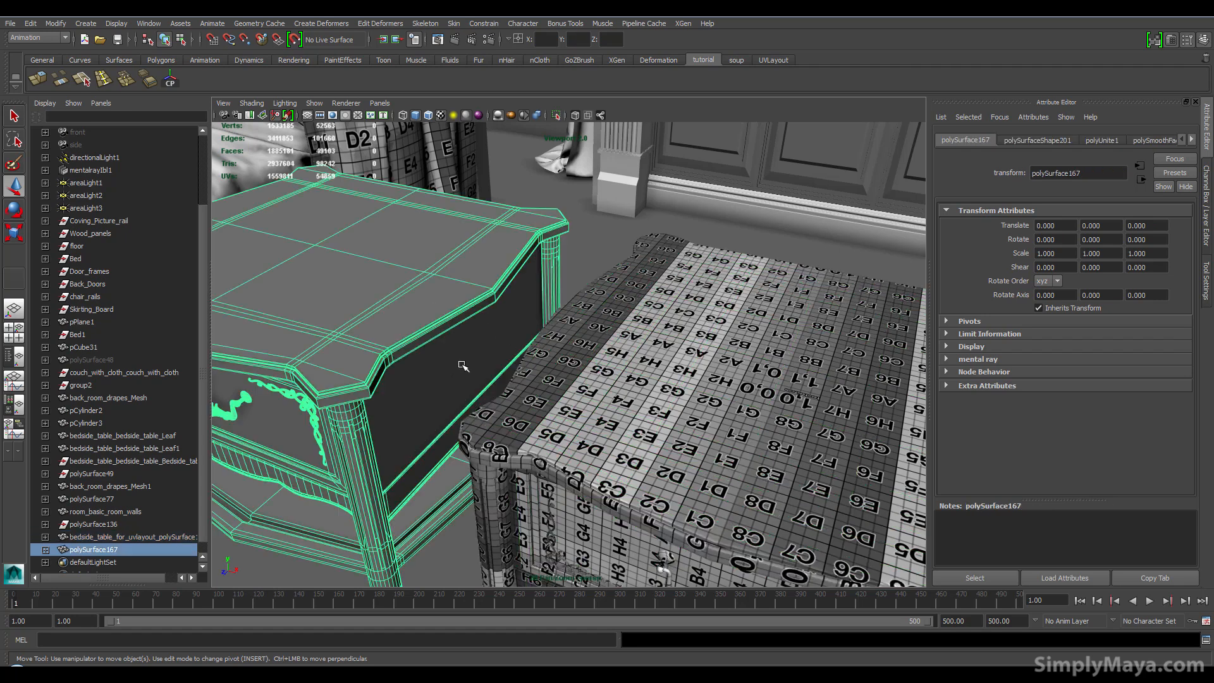
- Undo the recent selections, the combine with the unsmoothed tabletop and the tabletop's Division Levels change
key(z)
key(z)
key(z)
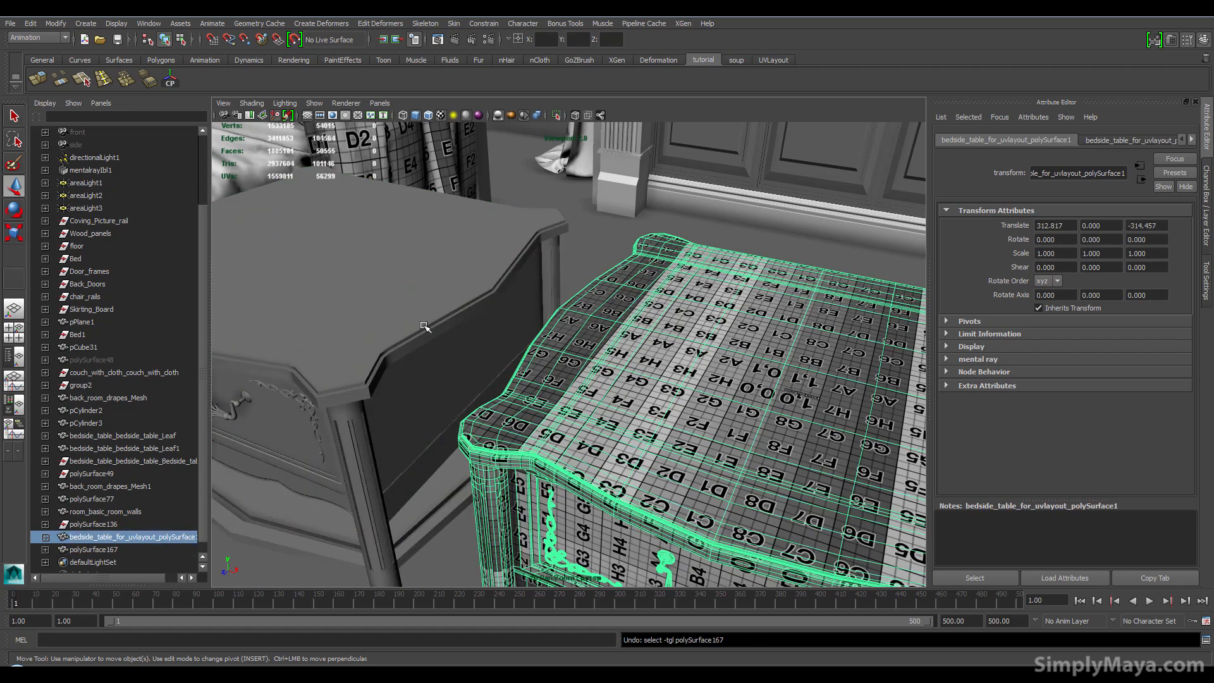
key(z)
key(z)
key(z)
key(z)
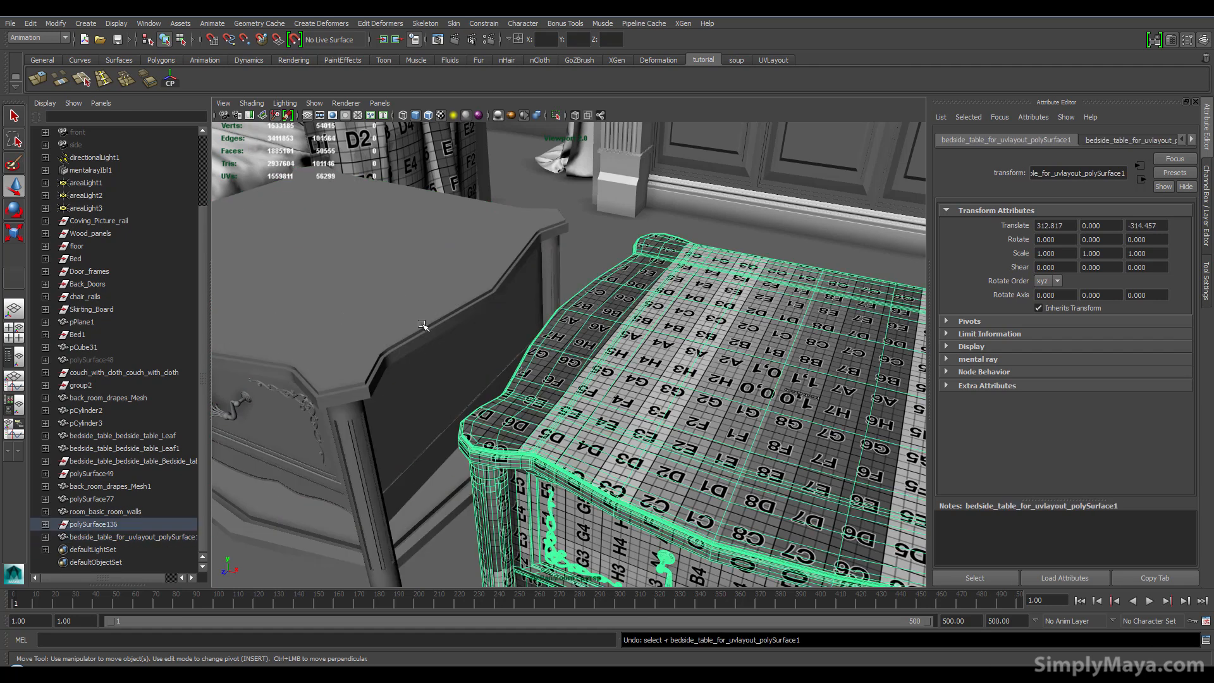
key(z)
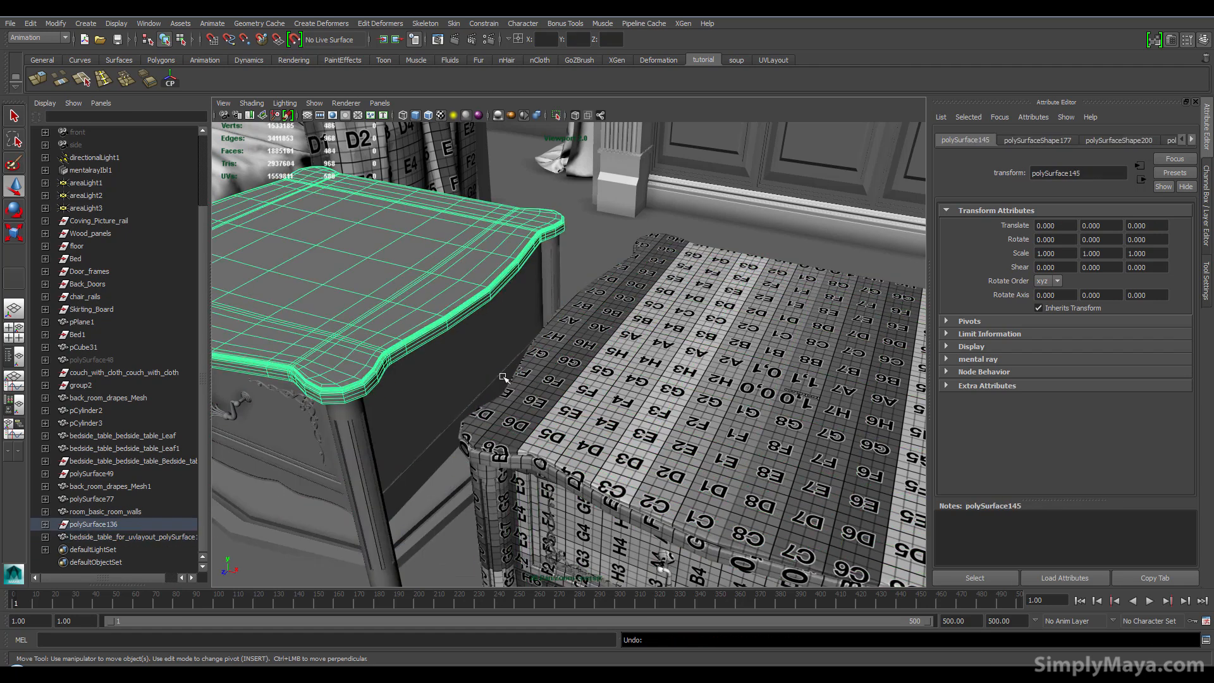
- Combine all parts of group polySurface136 into a single mesh with the tabletop still smoothed
click(176, 523)
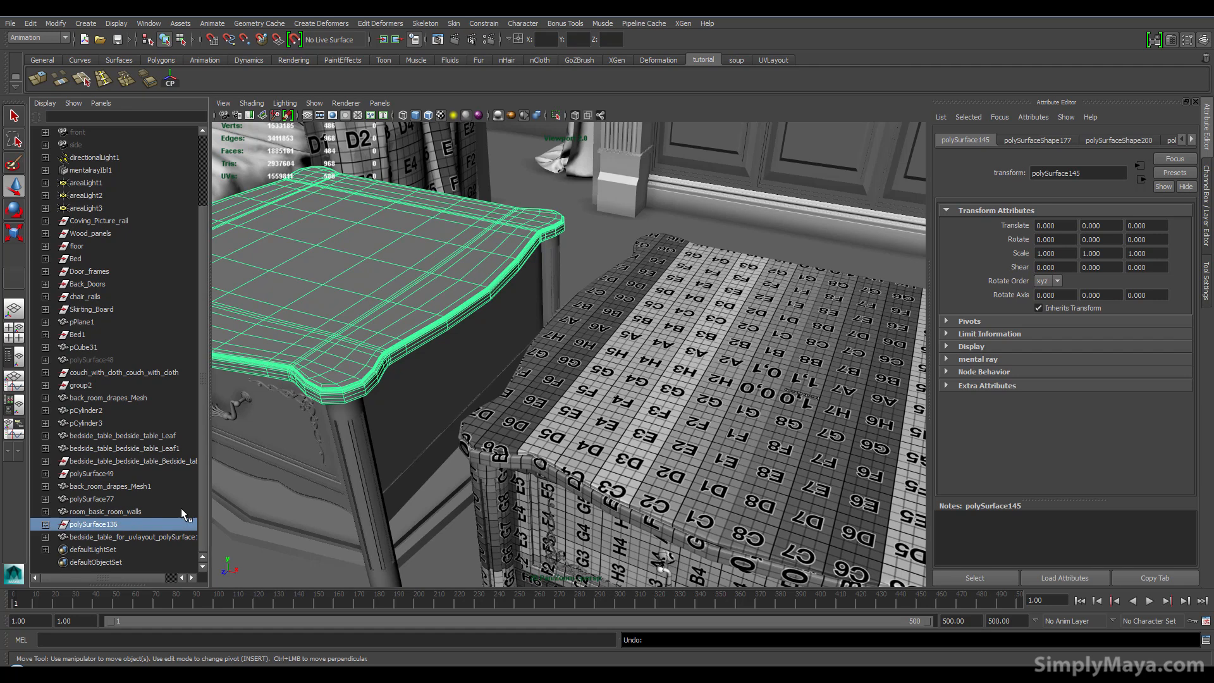
key(space)
click(259, 353)
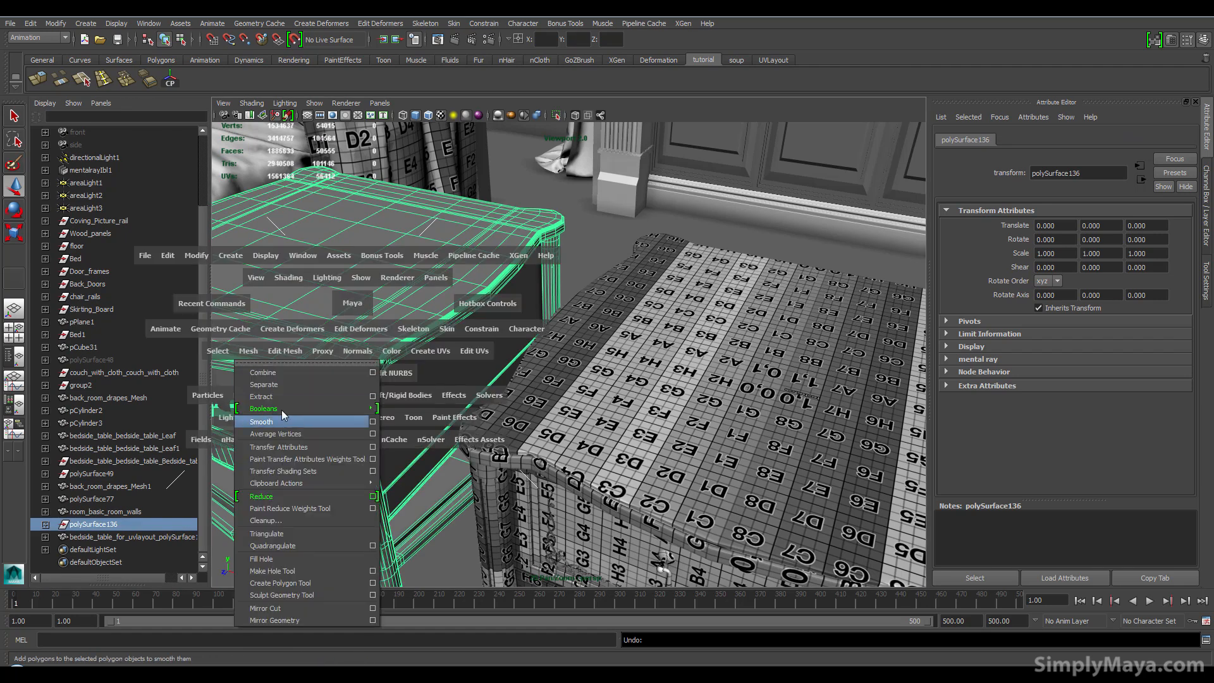
click(295, 373)
alt+right_drag(294, 377, 382, 366)
alt+right_drag(465, 373, 423, 355)
alt+drag(423, 355, 516, 331)
- Transfer the current UV set from the checker-mapped table to the combined original, using reset Transfer Attributes options and Component sample space
click(542, 329)
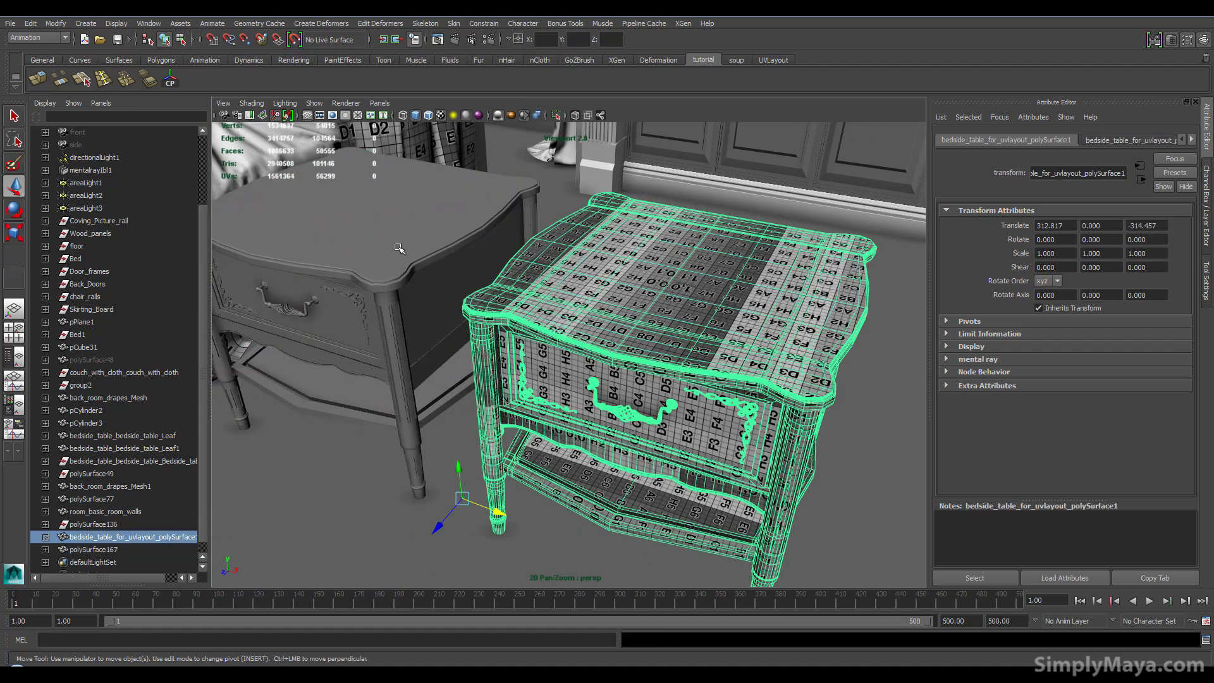
shift+click(398, 248)
key(space)
click(280, 315)
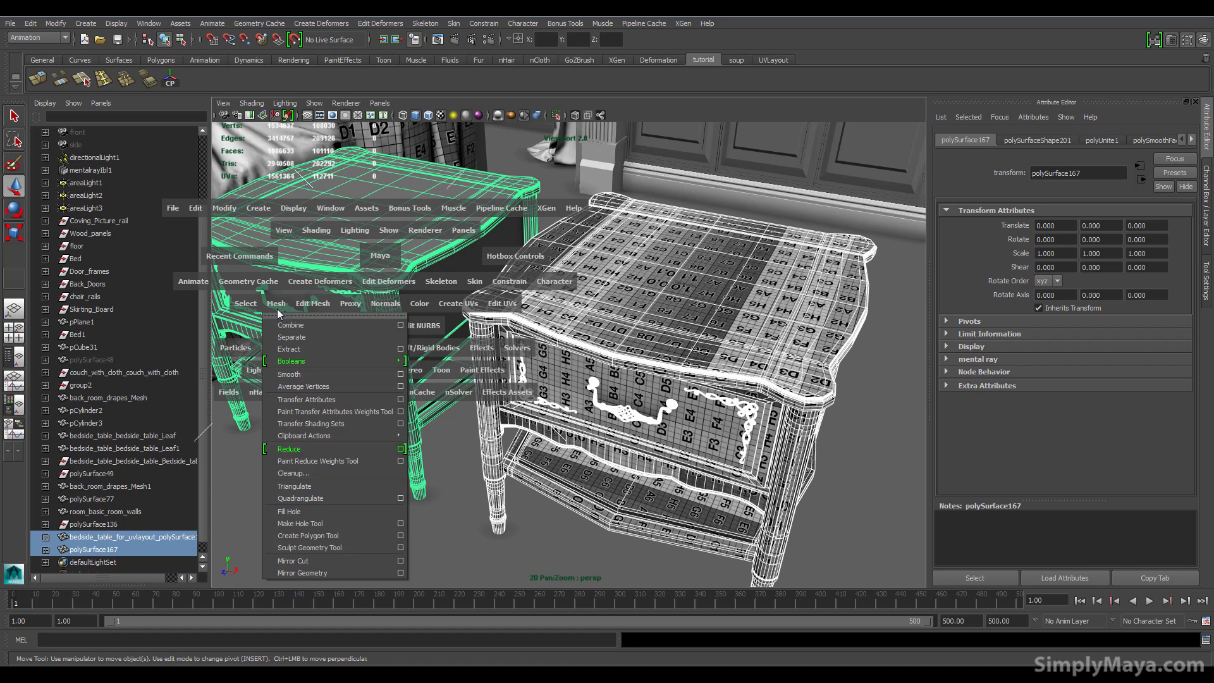
click(400, 400)
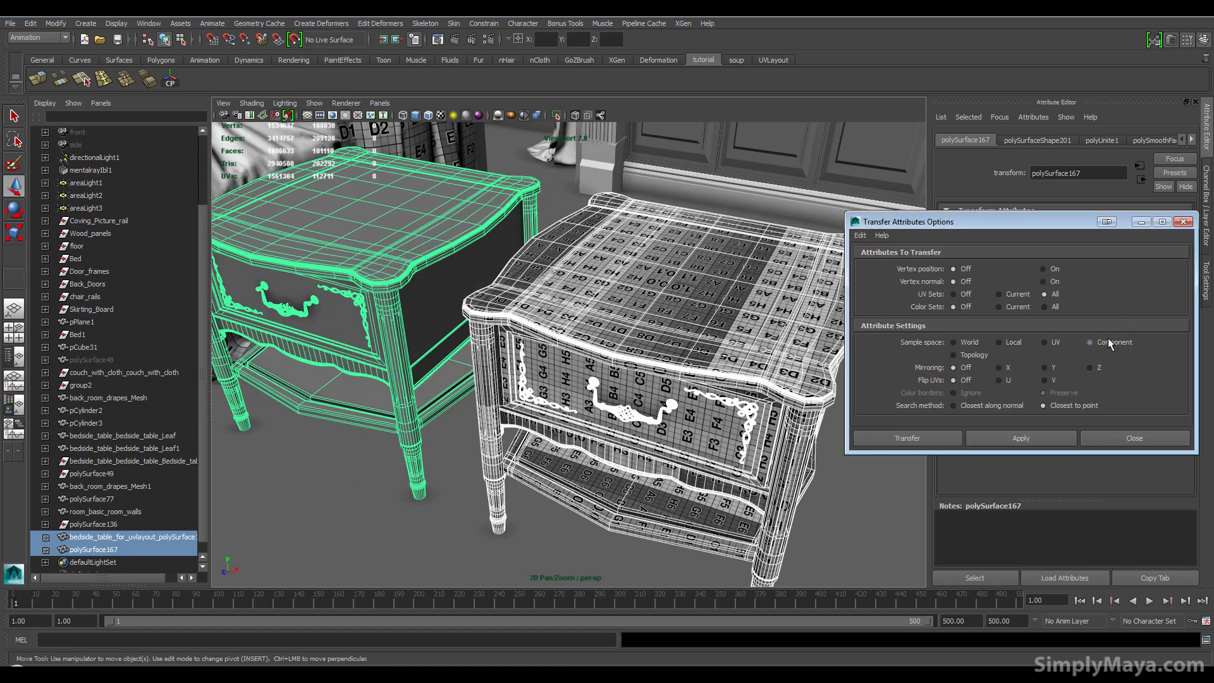
click(861, 236)
click(884, 277)
click(1105, 345)
alt+middle_drag(522, 297, 649, 334)
click(892, 439)
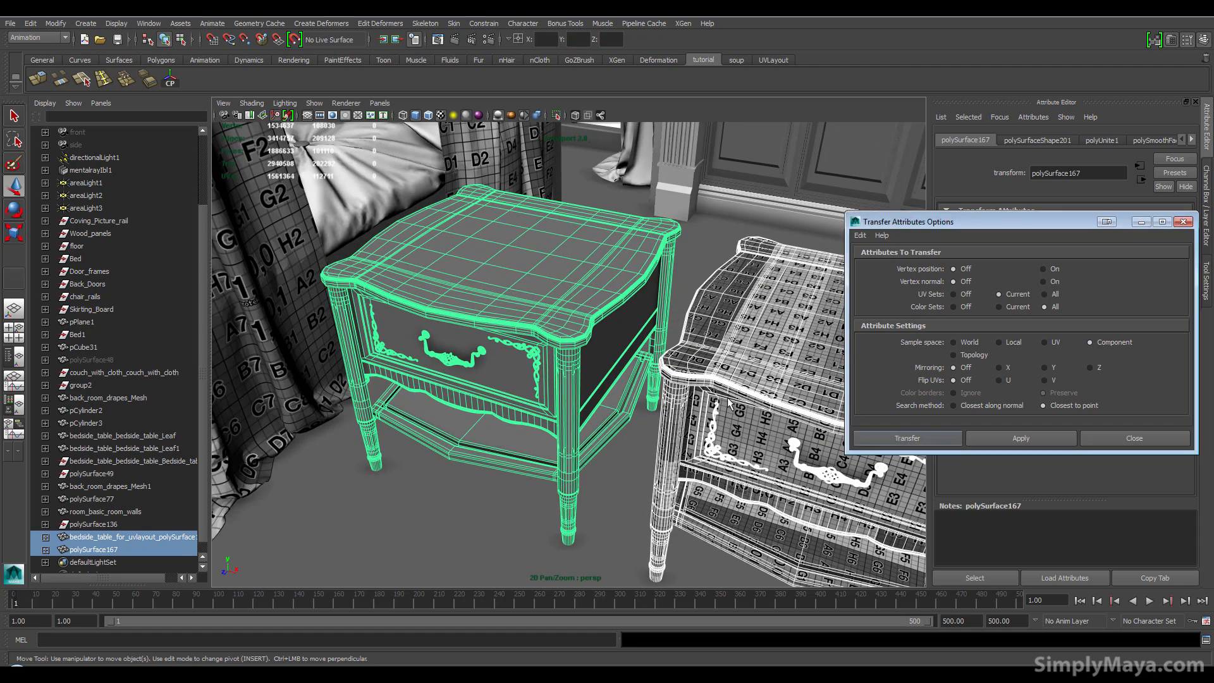
- Assign the existing mia_material_x_passes5 material to the combined original bedside table and compare its checker pattern with the imported table
alt+middle_drag(716, 388, 593, 332)
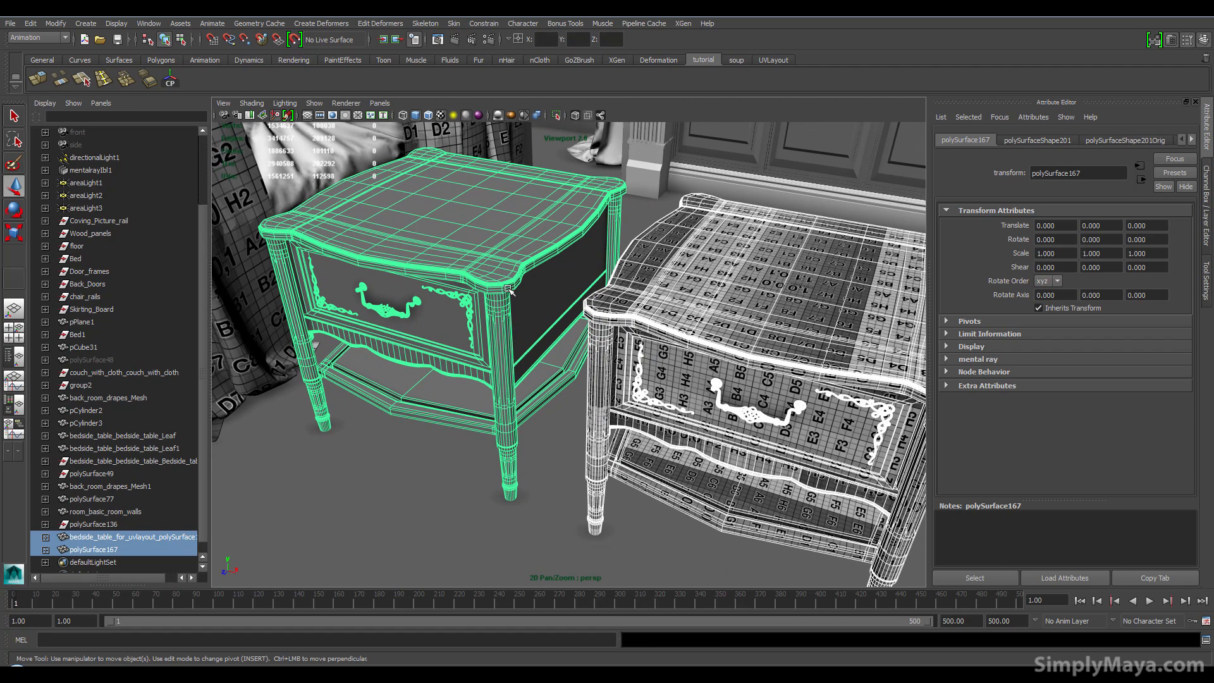
click(510, 291)
right_click(510, 291)
mouse_move(543, 556)
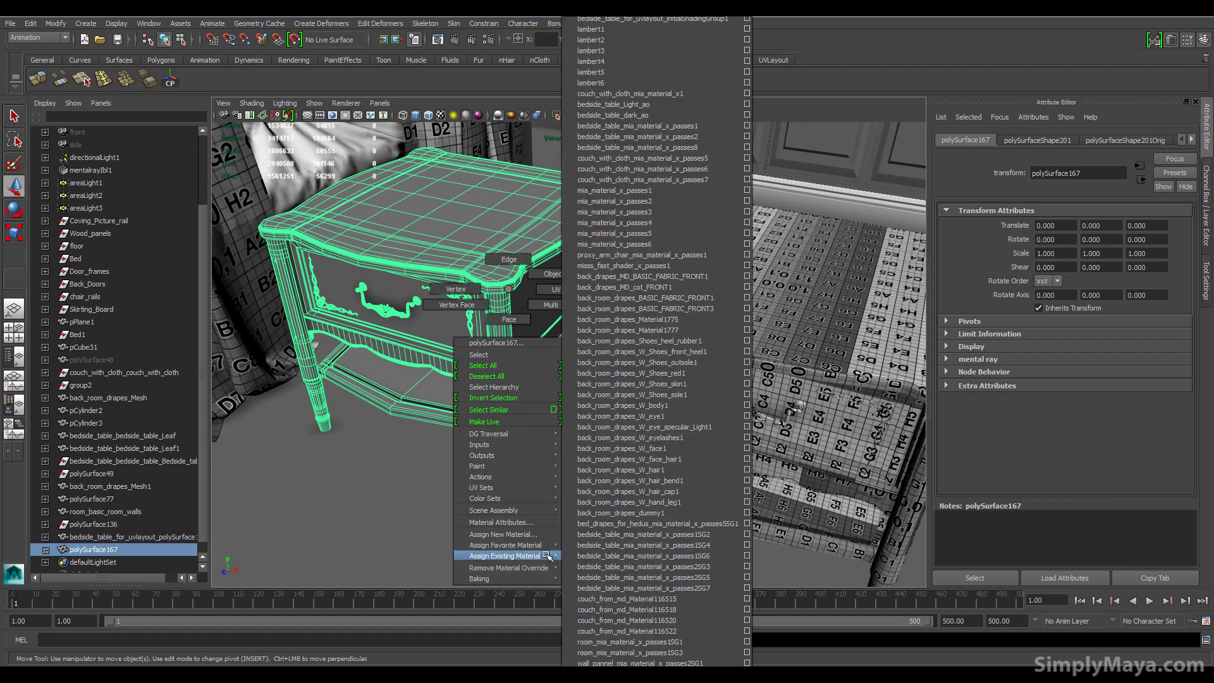
click(657, 233)
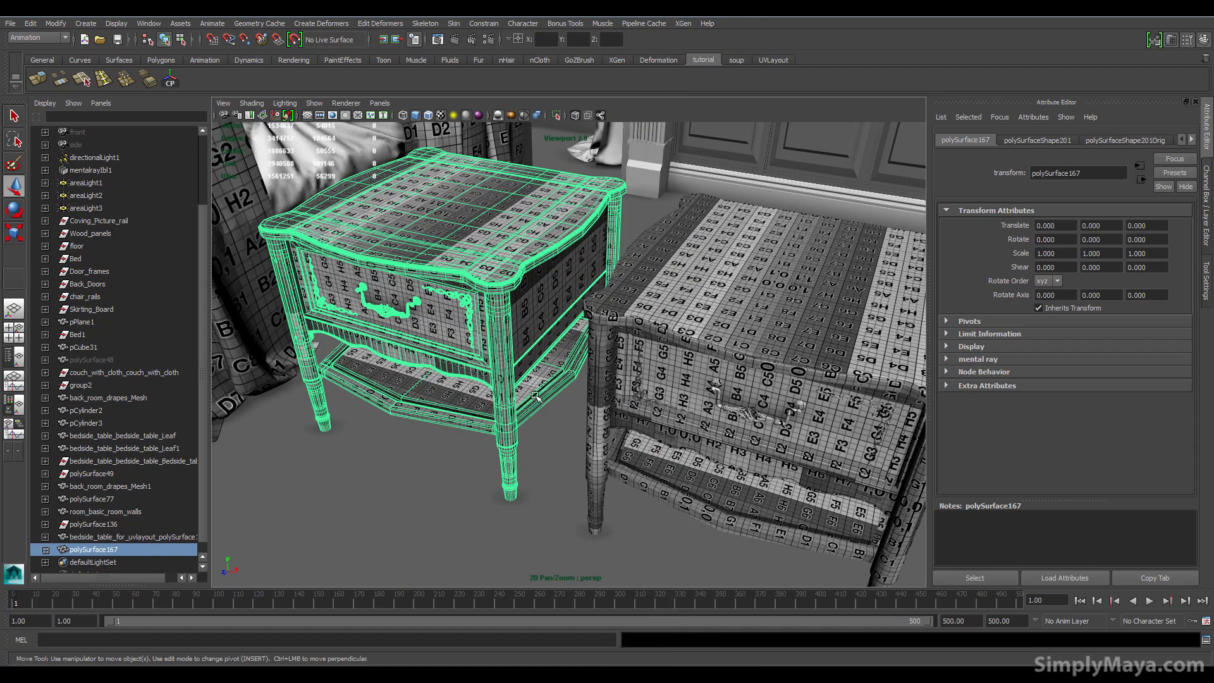
mouse_move(536, 397)
alt+middle_down()
mouse_move(533, 420)
mouse_move(547, 399)
alt+middle_up()
click(545, 448)
scroll(545, 448, down, 5)
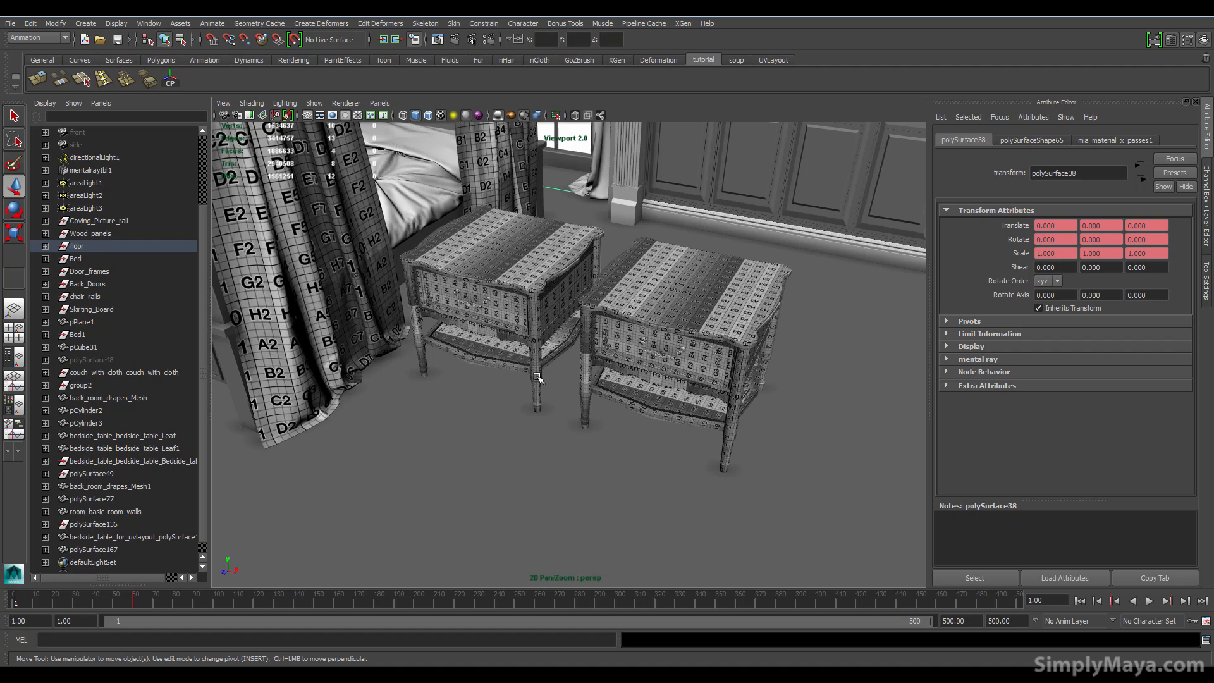
- Separate both the original and the imported bedside table meshes into their individual parts
key(space)
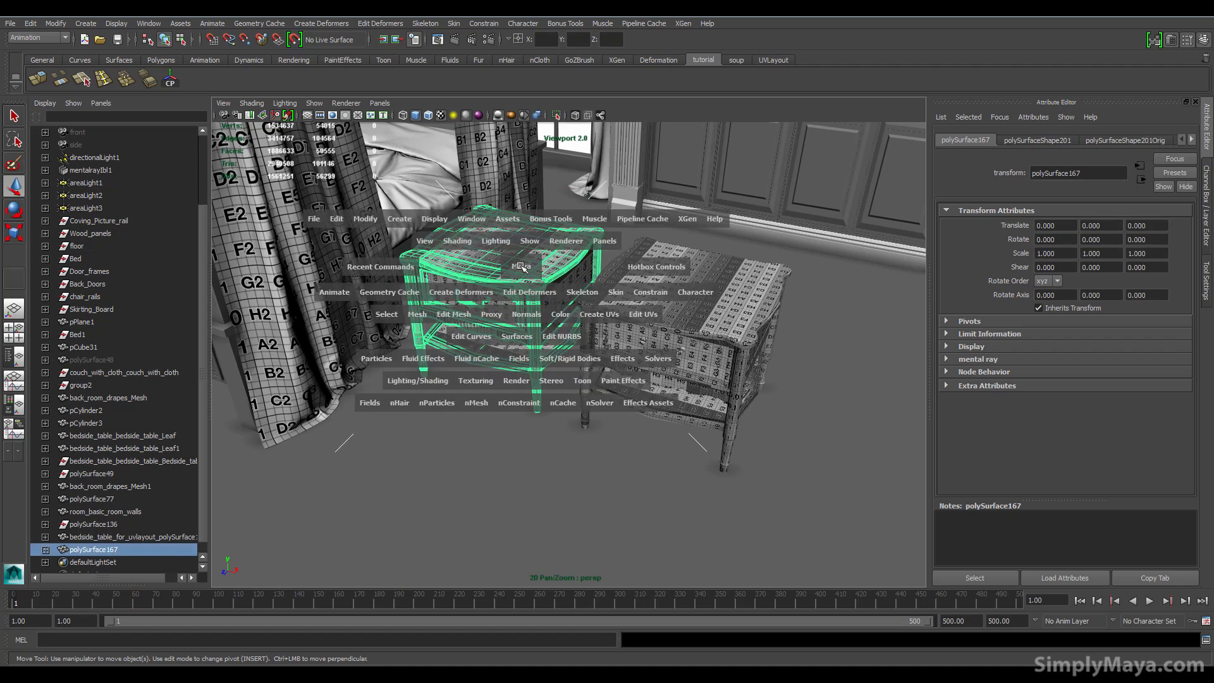
click(419, 314)
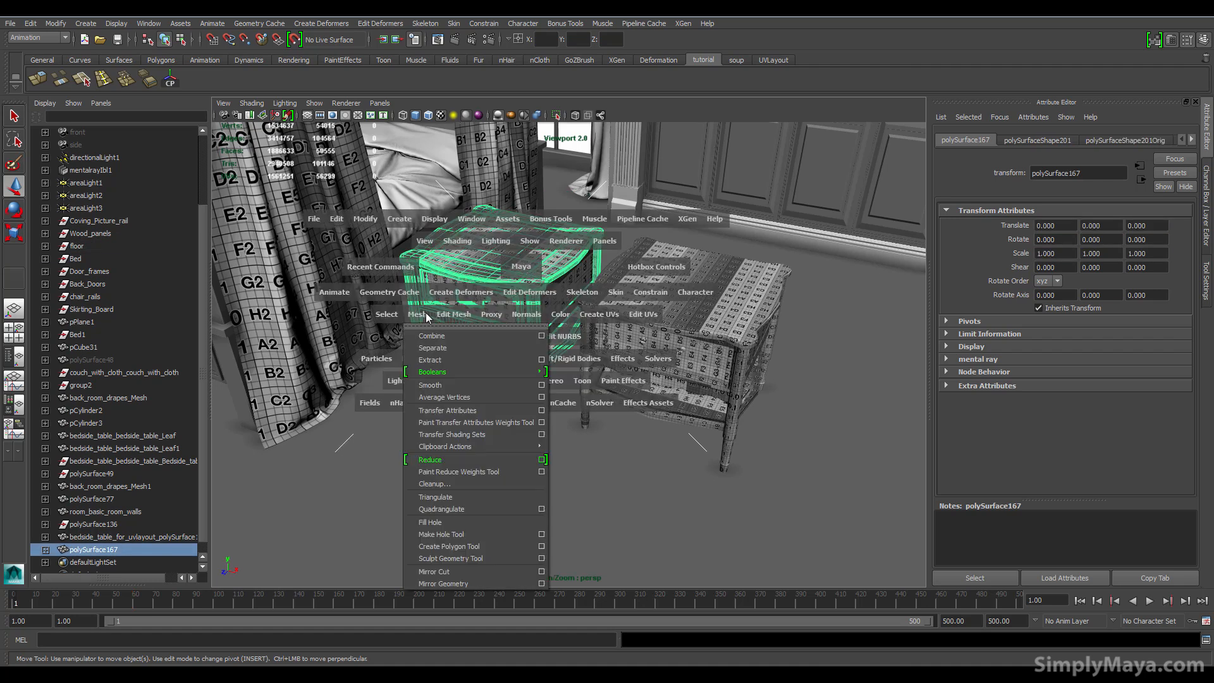
click(454, 349)
click(685, 320)
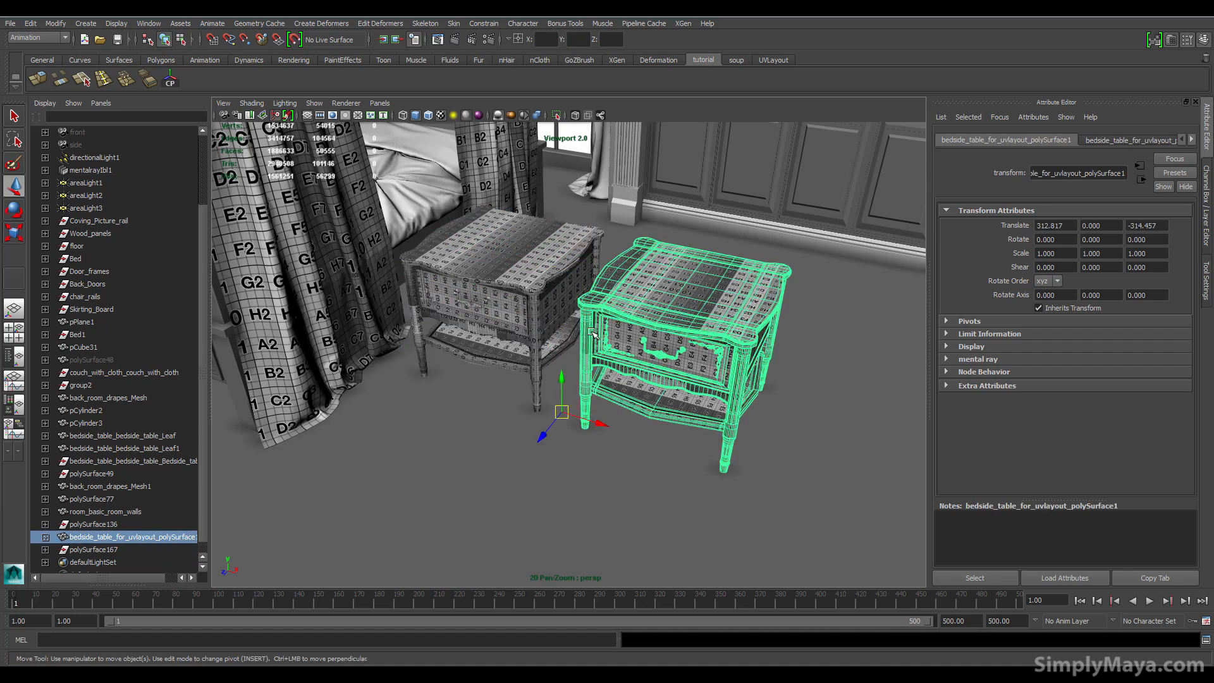
key(space)
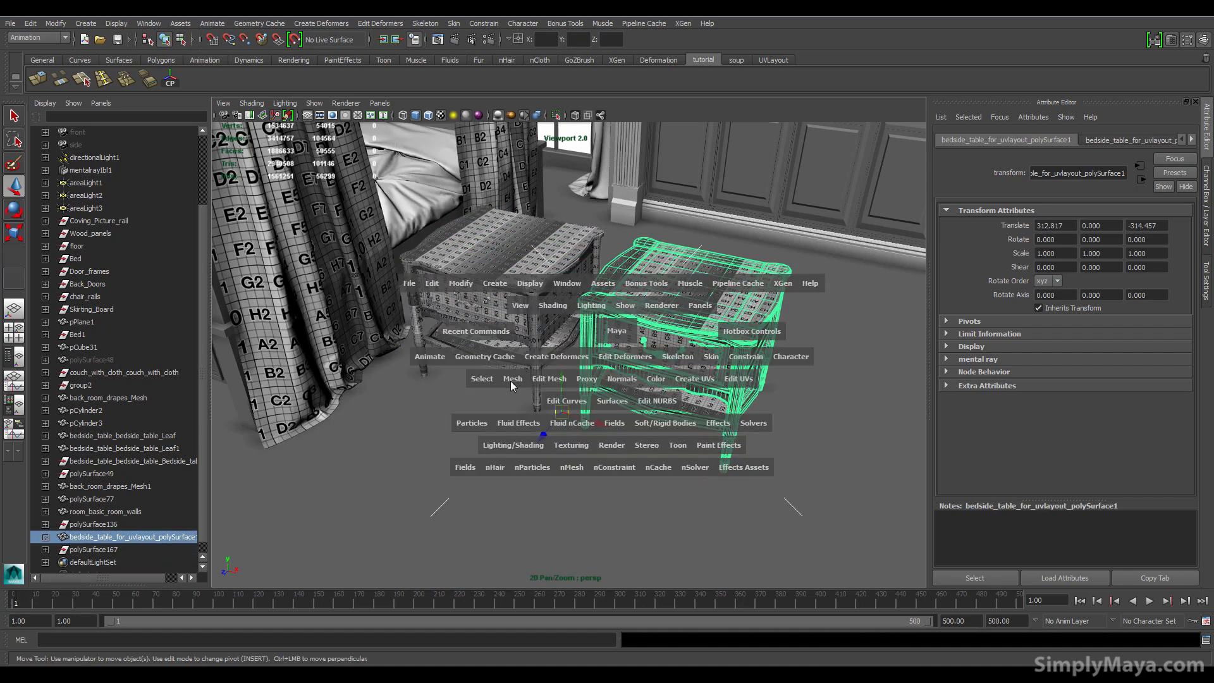
click(511, 381)
click(537, 408)
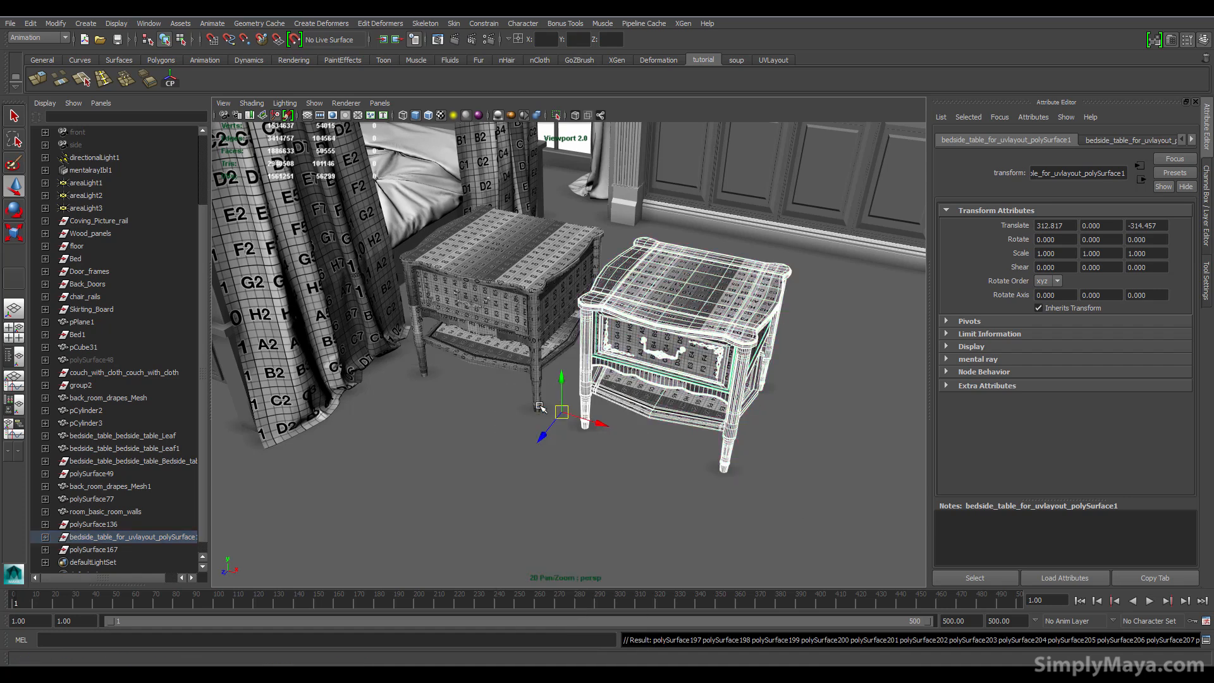
- Transfer attributes from the imported table's separated front leg to the matching leg of the original table
click(538, 400)
scroll(558, 402, up, 5)
click(603, 359)
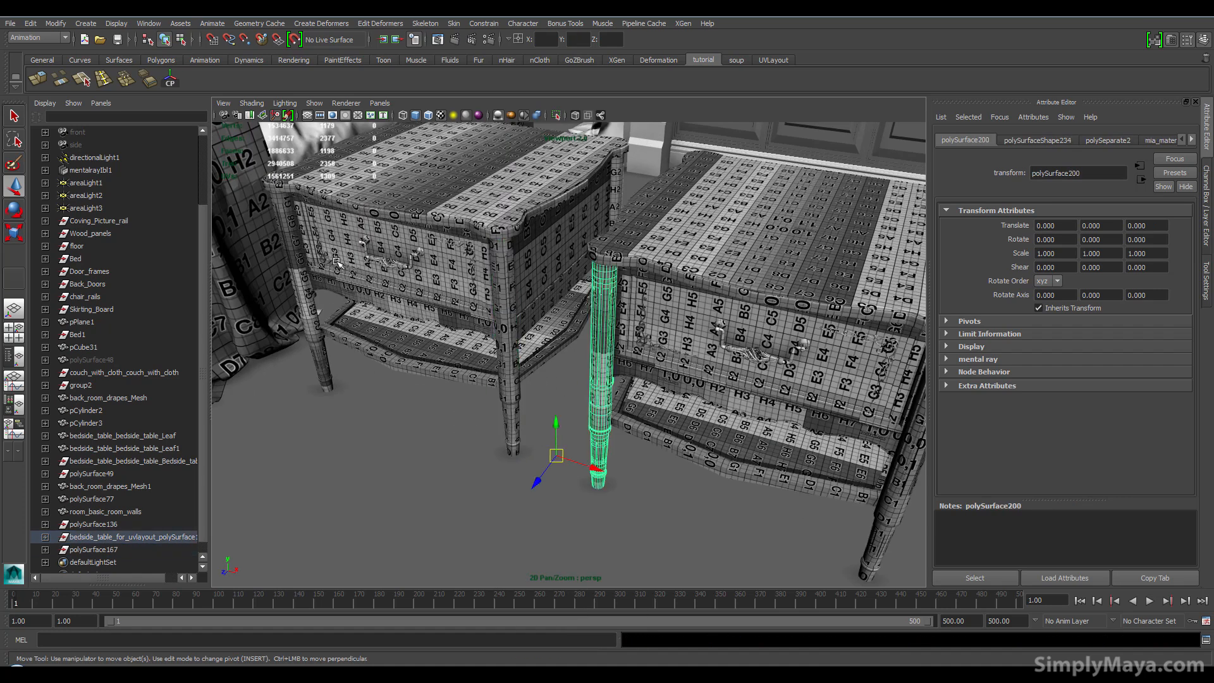
click(301, 267)
key(space)
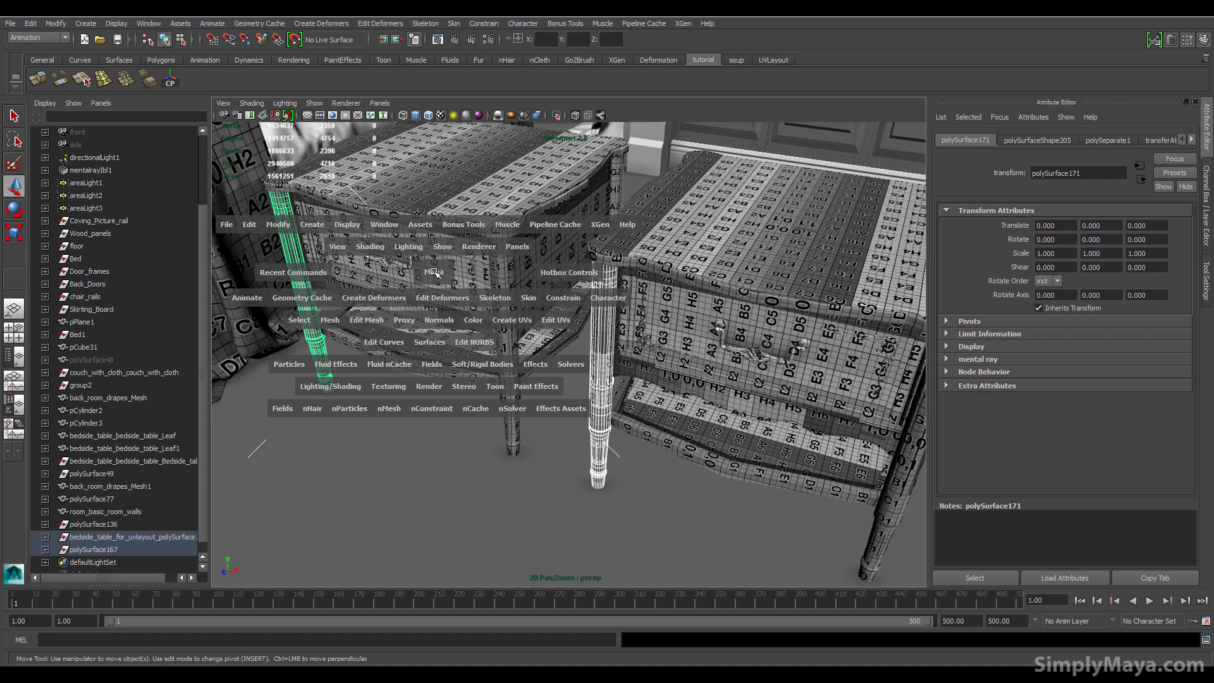
click(341, 321)
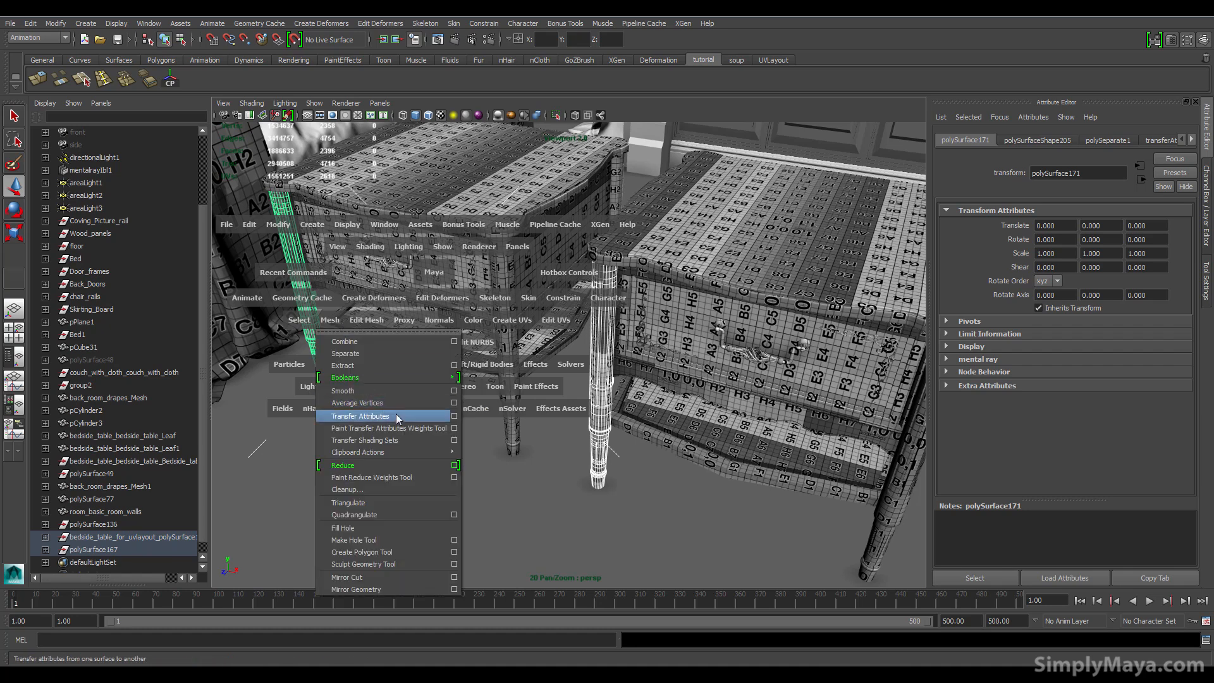
click(417, 415)
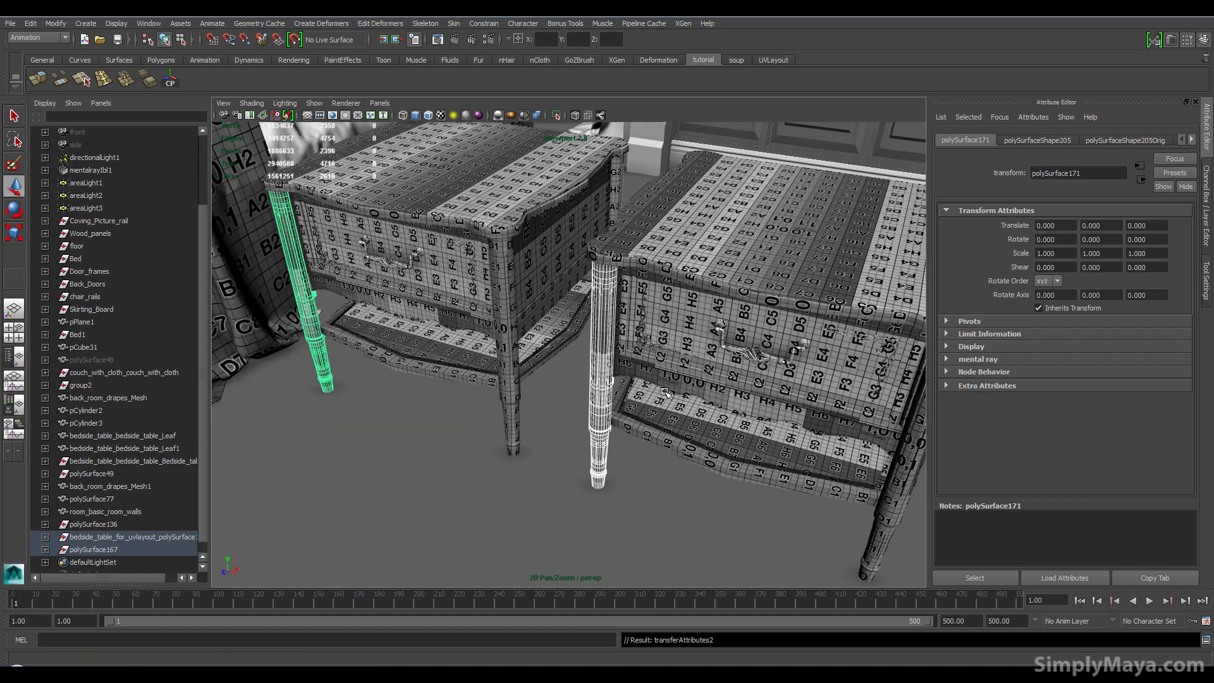
- Apply Automatic Mapping to the original table's front leg beside the drapes and return to object selection
alt+middle_drag(466, 380, 528, 407)
drag(524, 407, 620, 335)
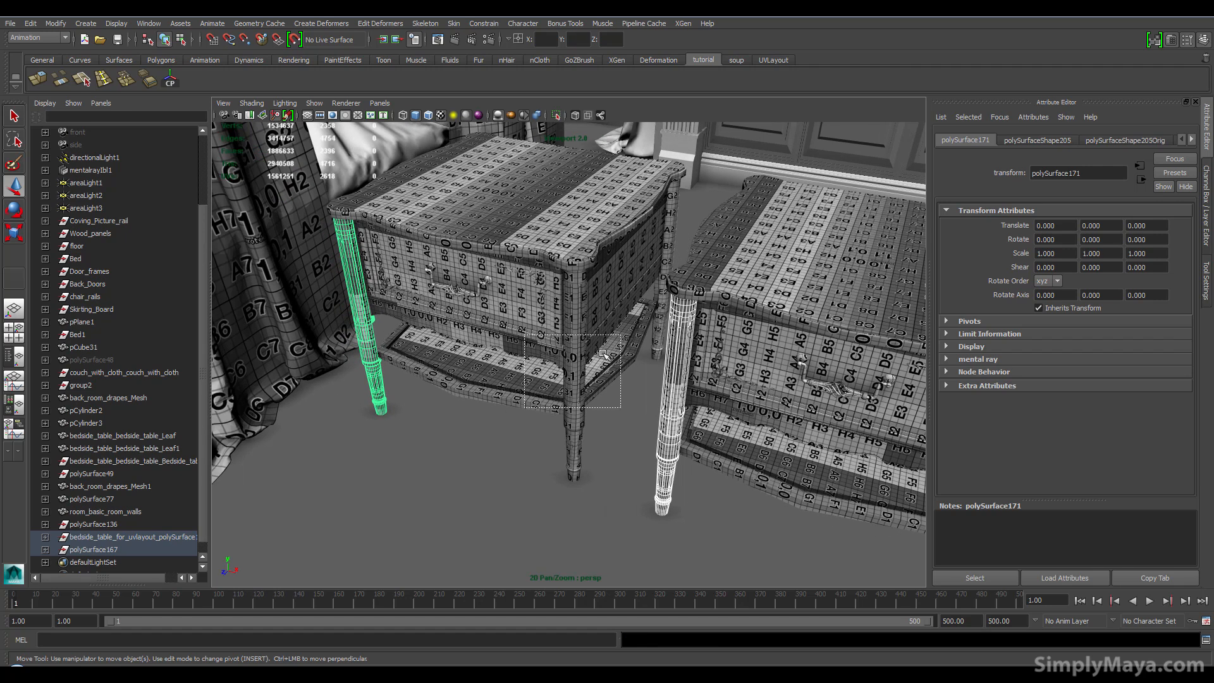
click(367, 347)
key(space)
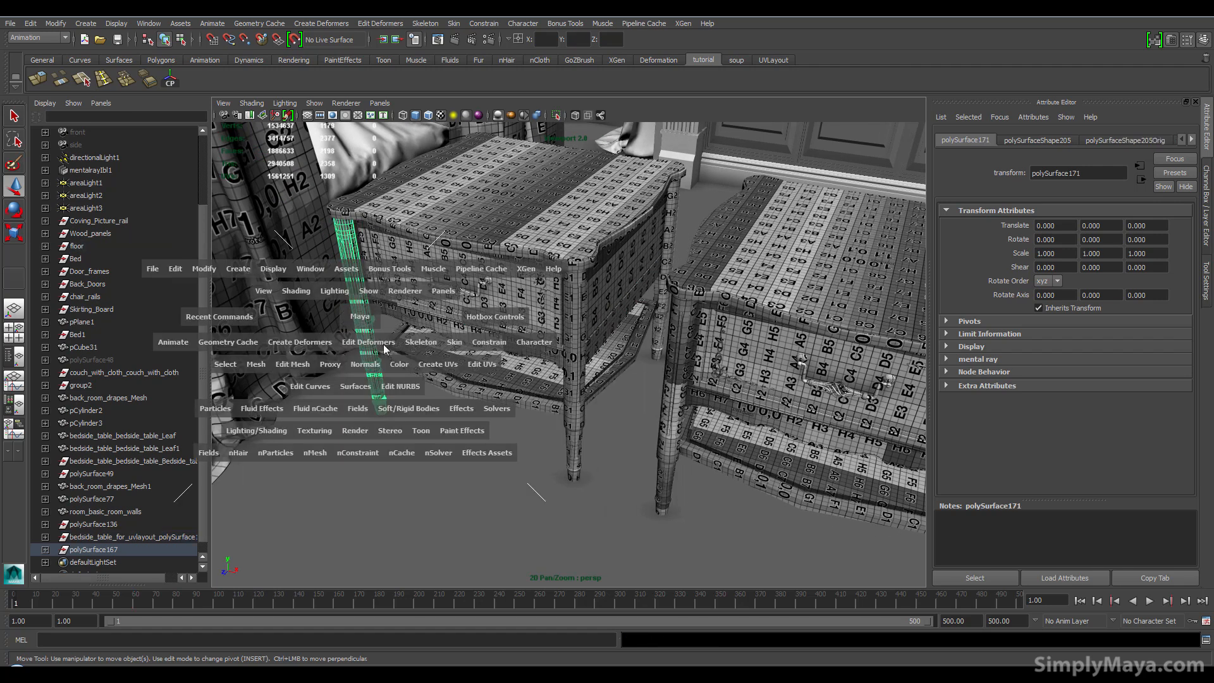
click(475, 366)
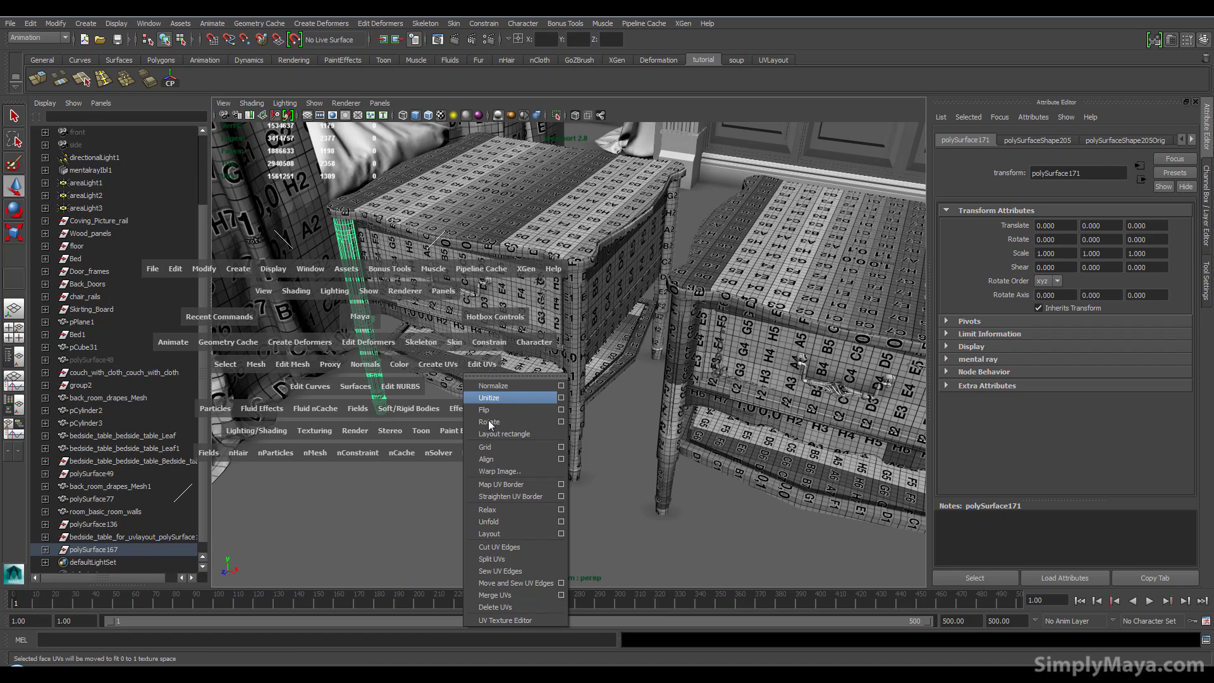
click(438, 364)
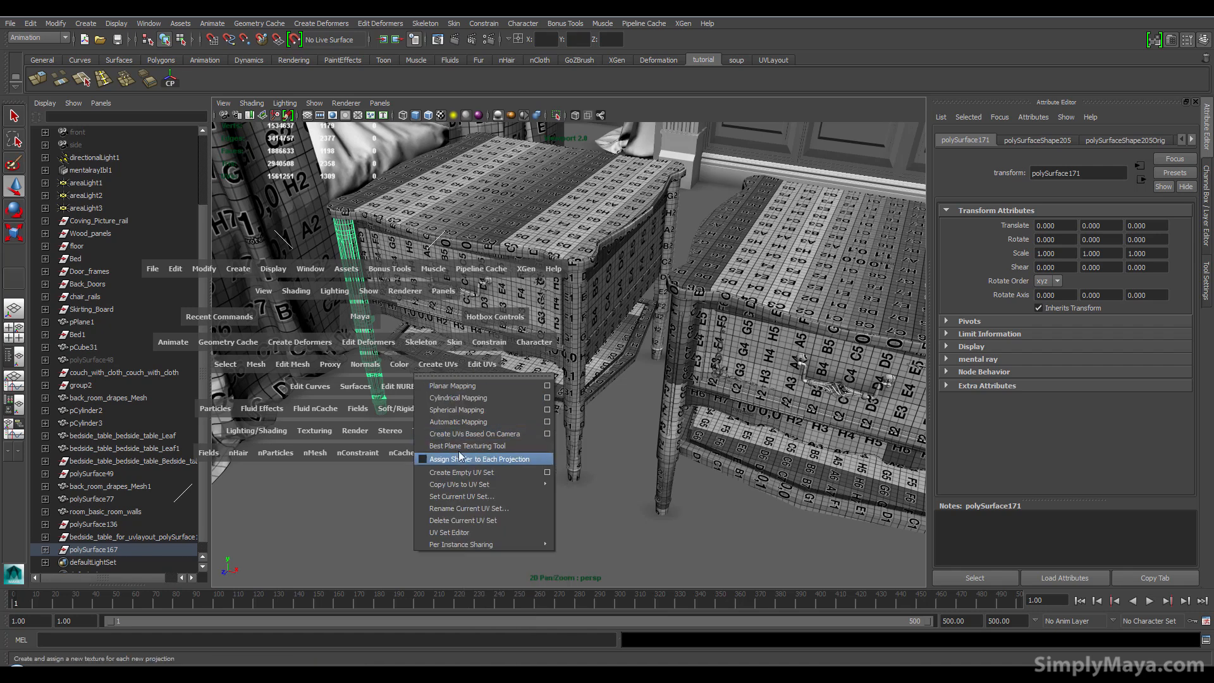
click(473, 423)
right_drag(344, 330, 386, 309)
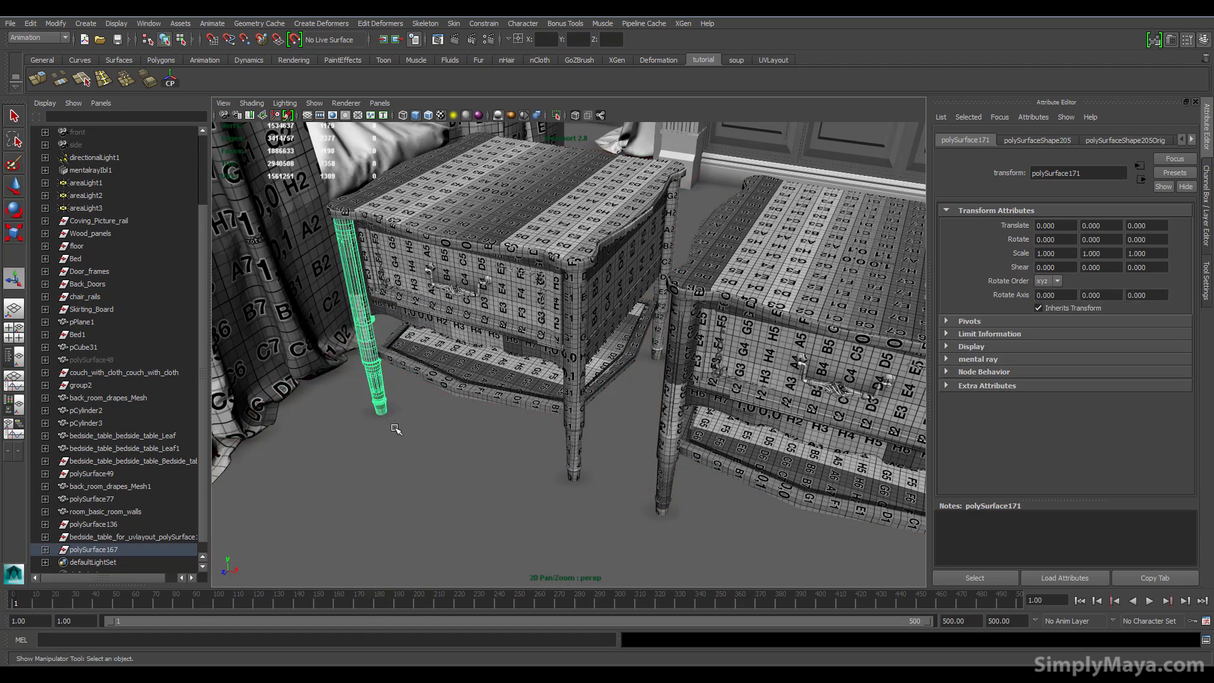
- Repeat Automatic Mapping on the original table's front leg beside the drapes and clear the face selection
click(396, 428)
mouse_move(426, 410)
alt+mouse_down()
mouse_move(422, 381)
mouse_move(426, 400)
alt+mouse_up()
click(388, 356)
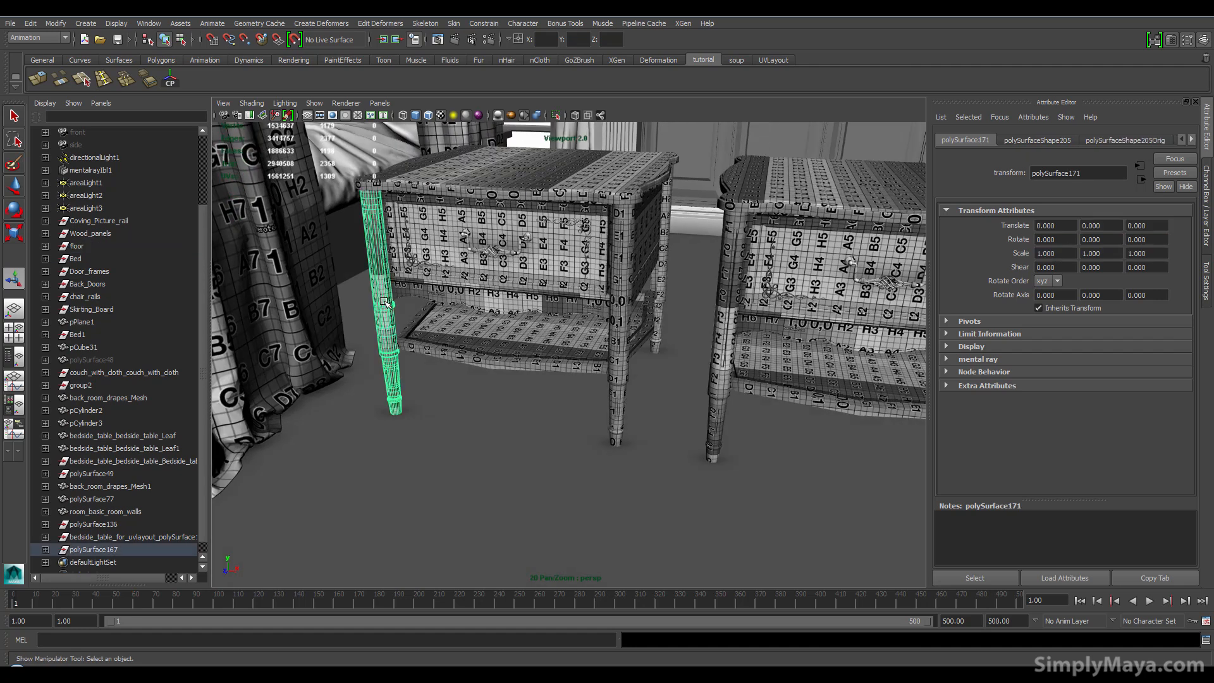
key(space)
click(479, 352)
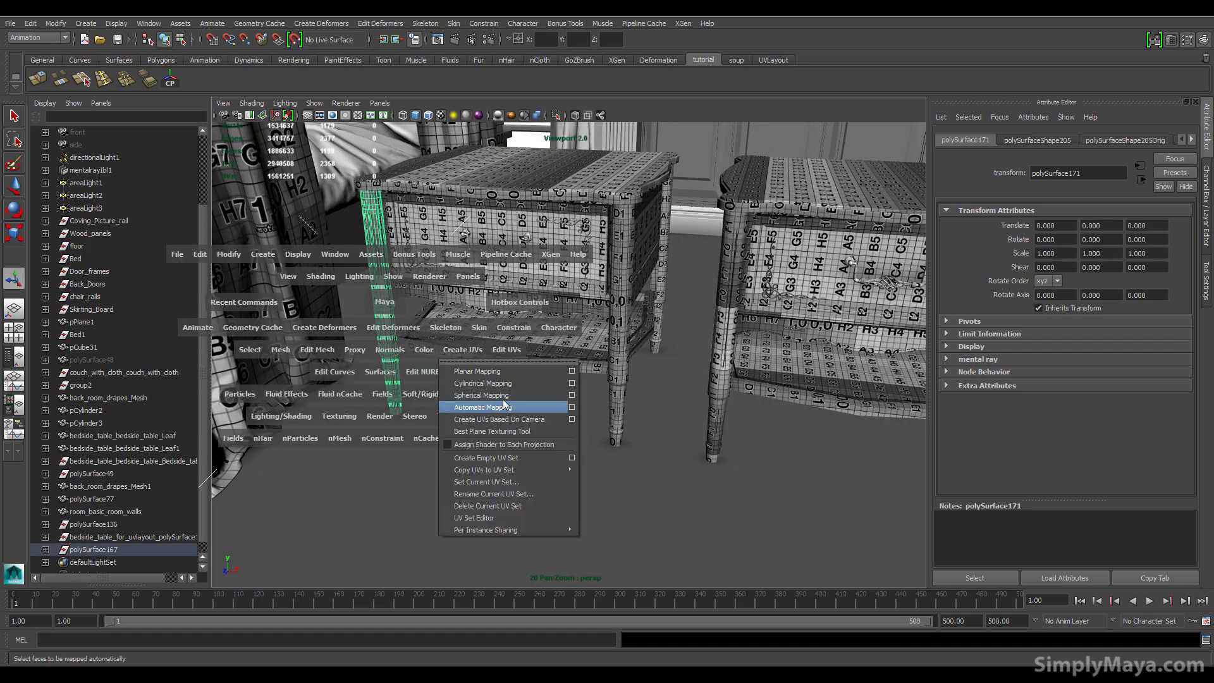
click(504, 408)
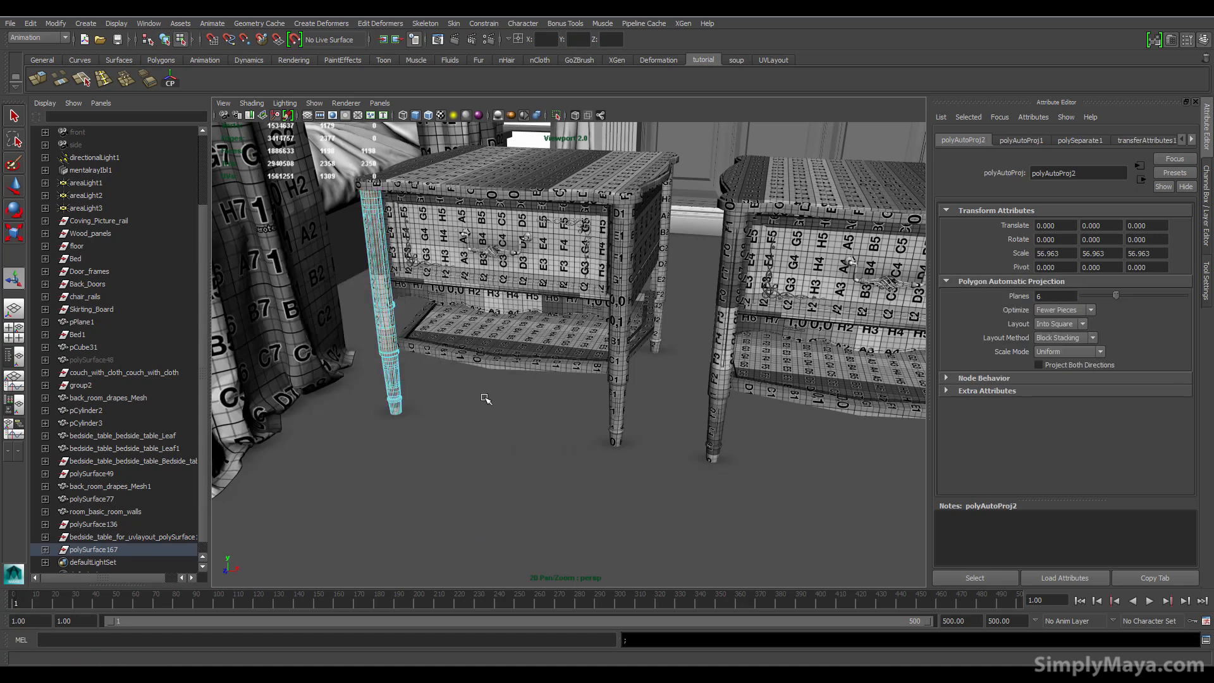
click(390, 326)
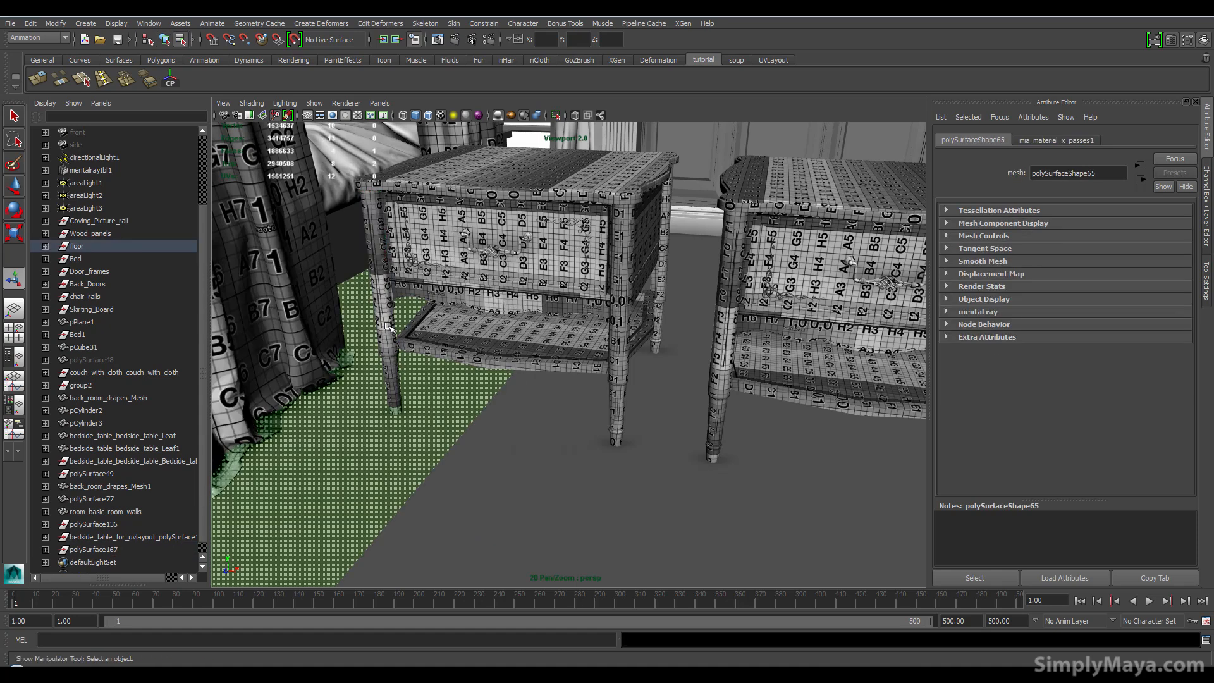
- Reselect the original table's leg as an object and inspect its UV layout in the UV Texture Editor
alt+middle_drag(394, 285, 423, 314)
right_drag(424, 312, 477, 297)
click(424, 310)
key(space)
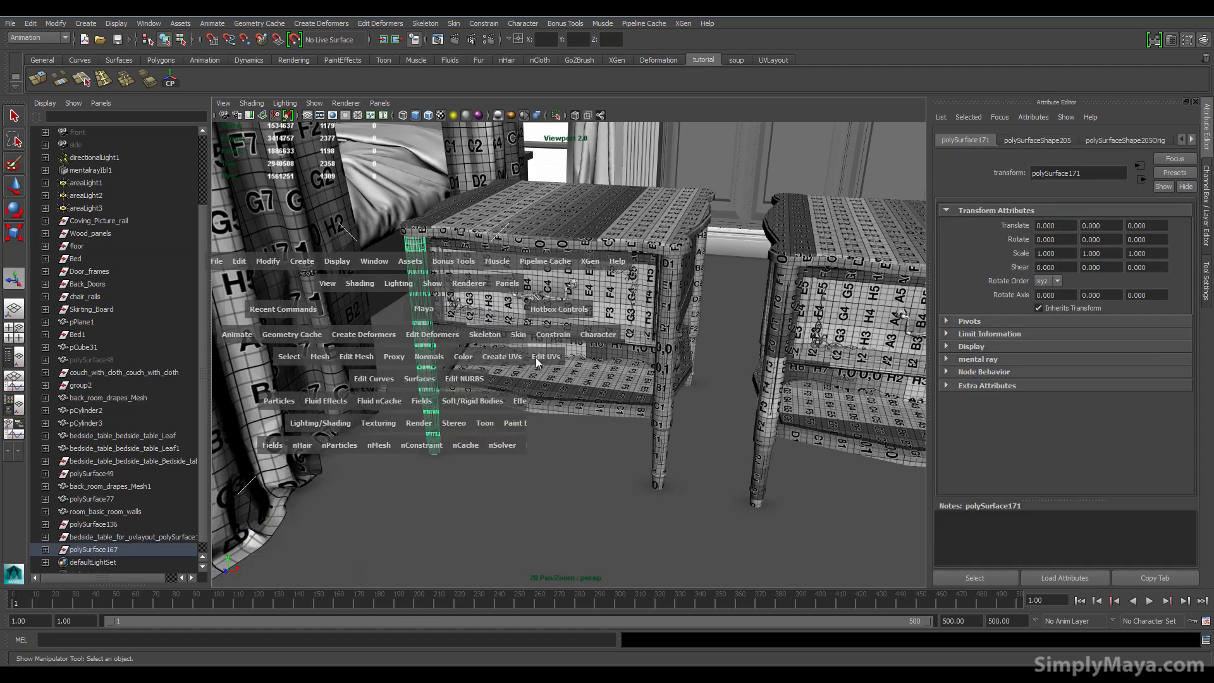
drag(537, 358, 577, 613)
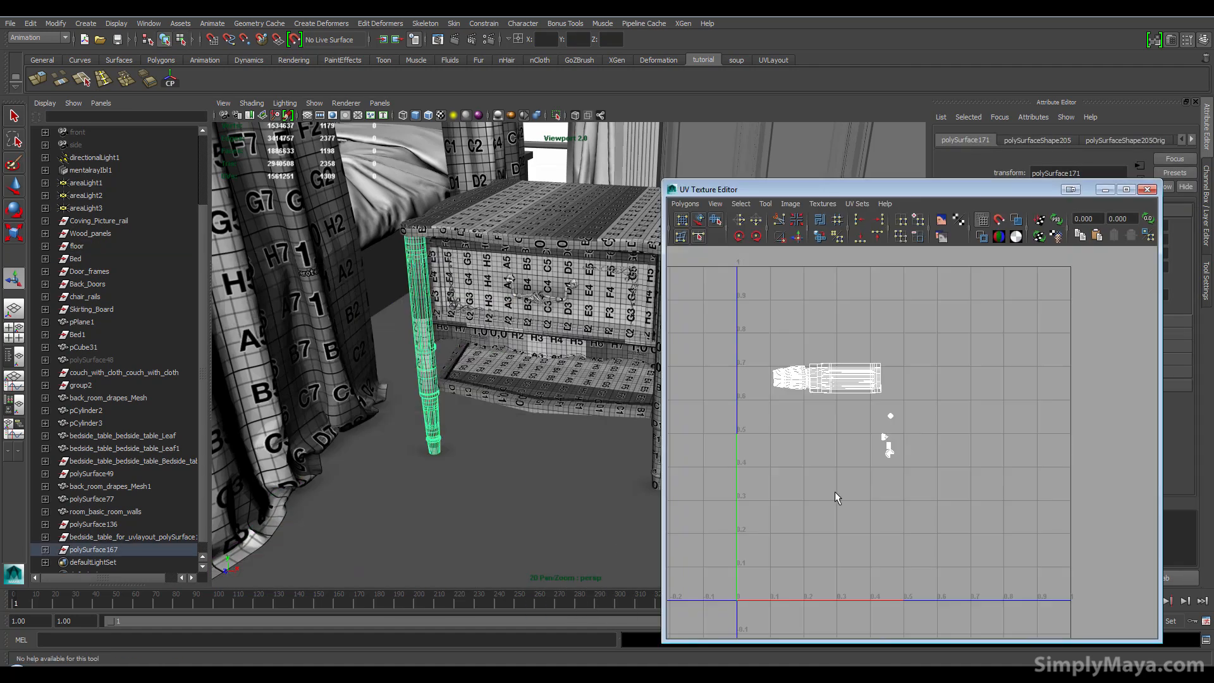
click(1147, 190)
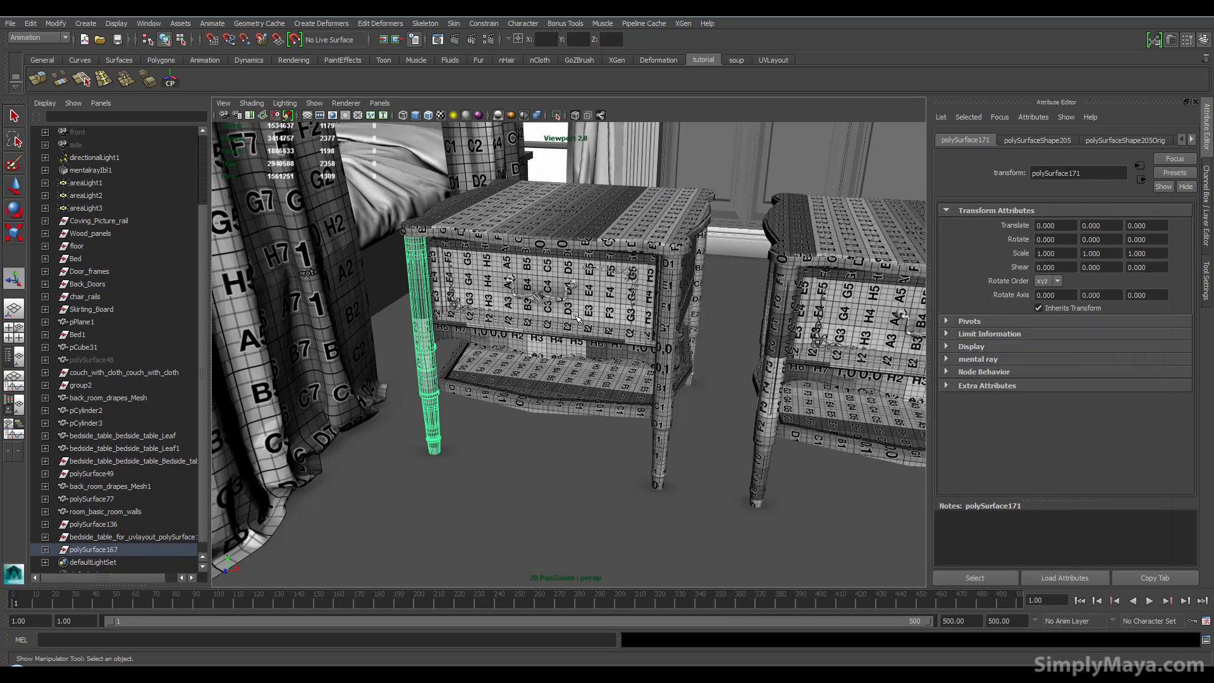
- Apply Planar Mapping to the leg, resize the projection to about 27.65 wide and 25.29 high, and return to object selection
scroll(465, 318, up, 5)
alt+middle_drag(464, 320, 541, 406)
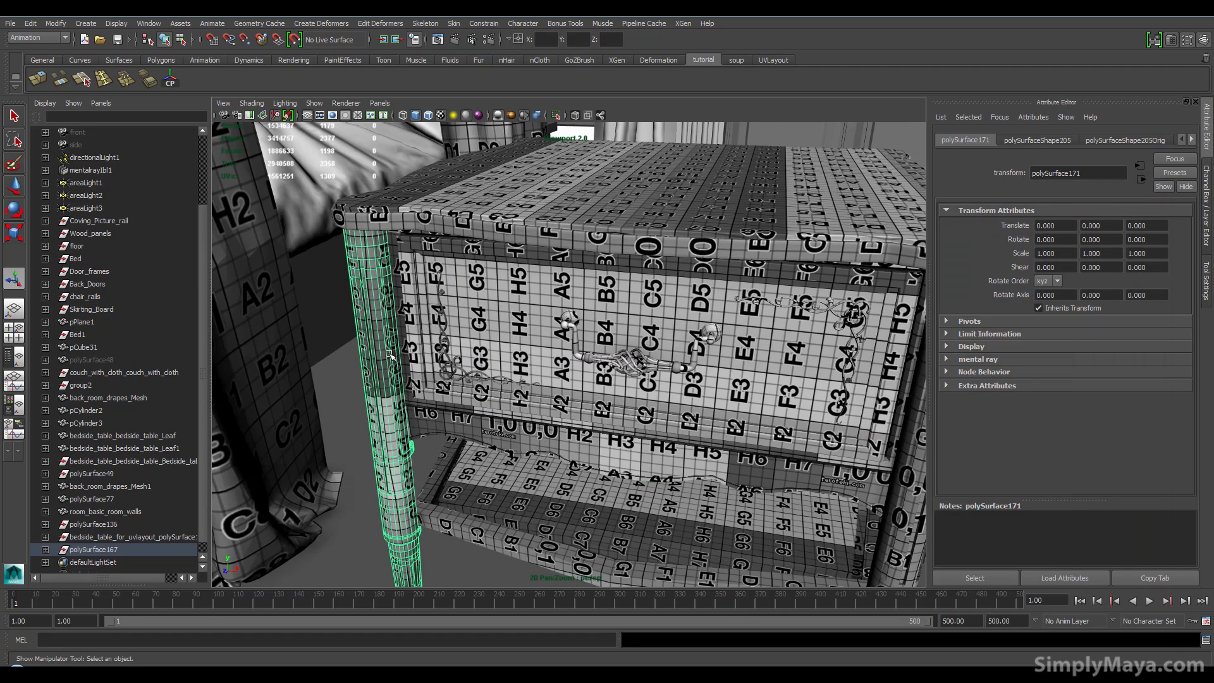
key(space)
drag(477, 424, 468, 431)
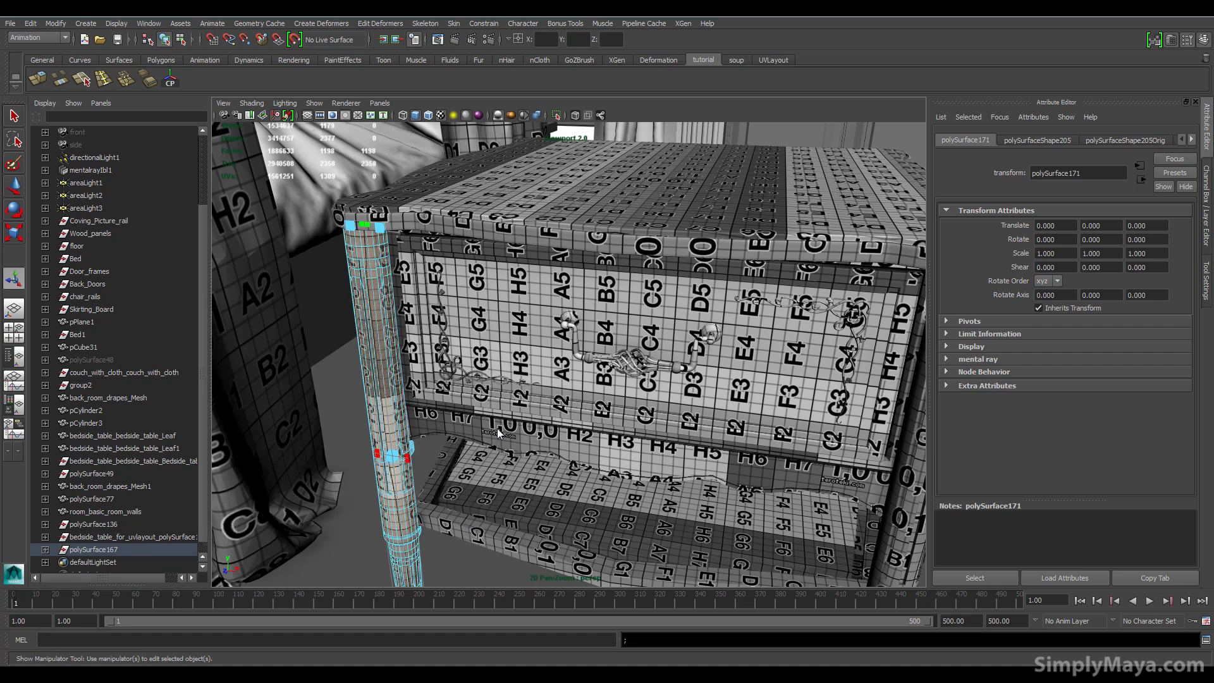
drag(406, 458, 445, 482)
drag(366, 228, 393, 366)
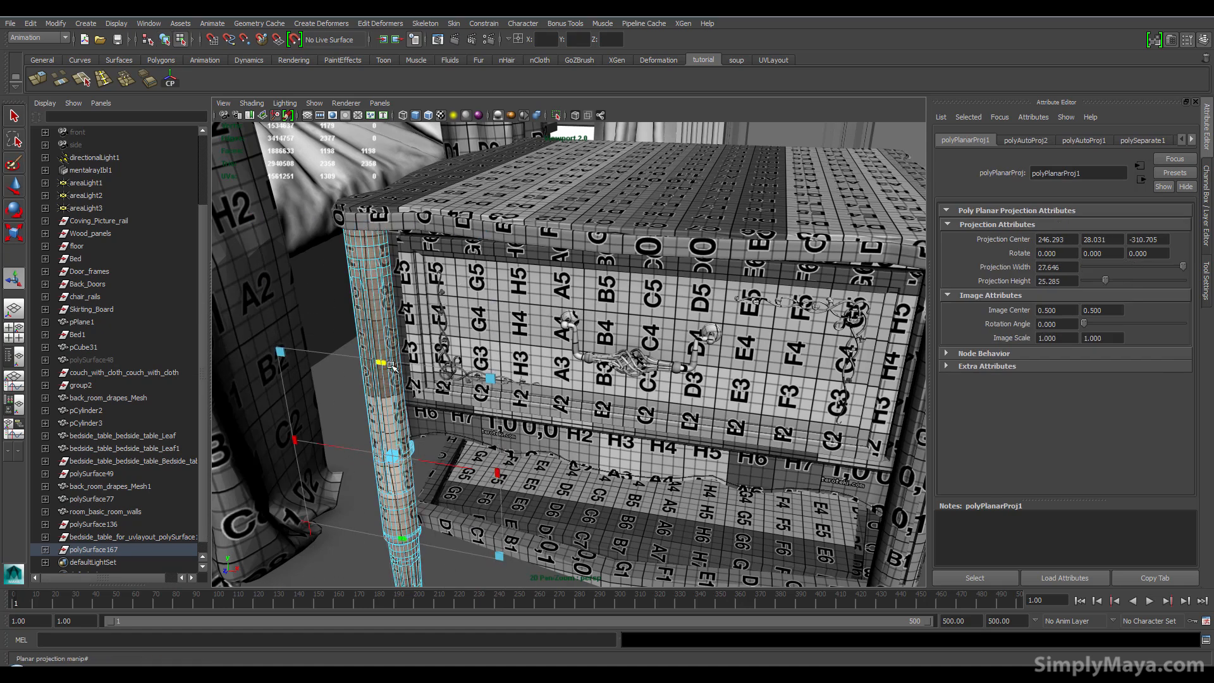
alt+middle_drag(442, 414, 412, 374)
alt+right_drag(412, 374, 515, 396)
alt+drag(515, 396, 511, 389)
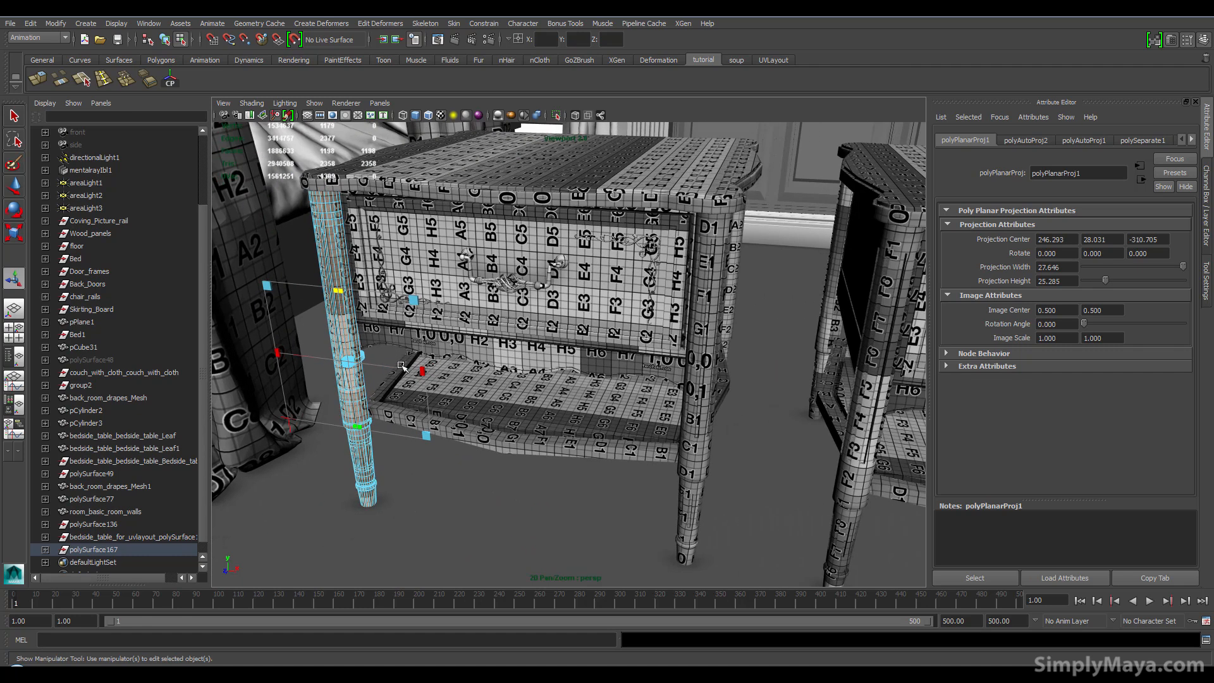
click(349, 361)
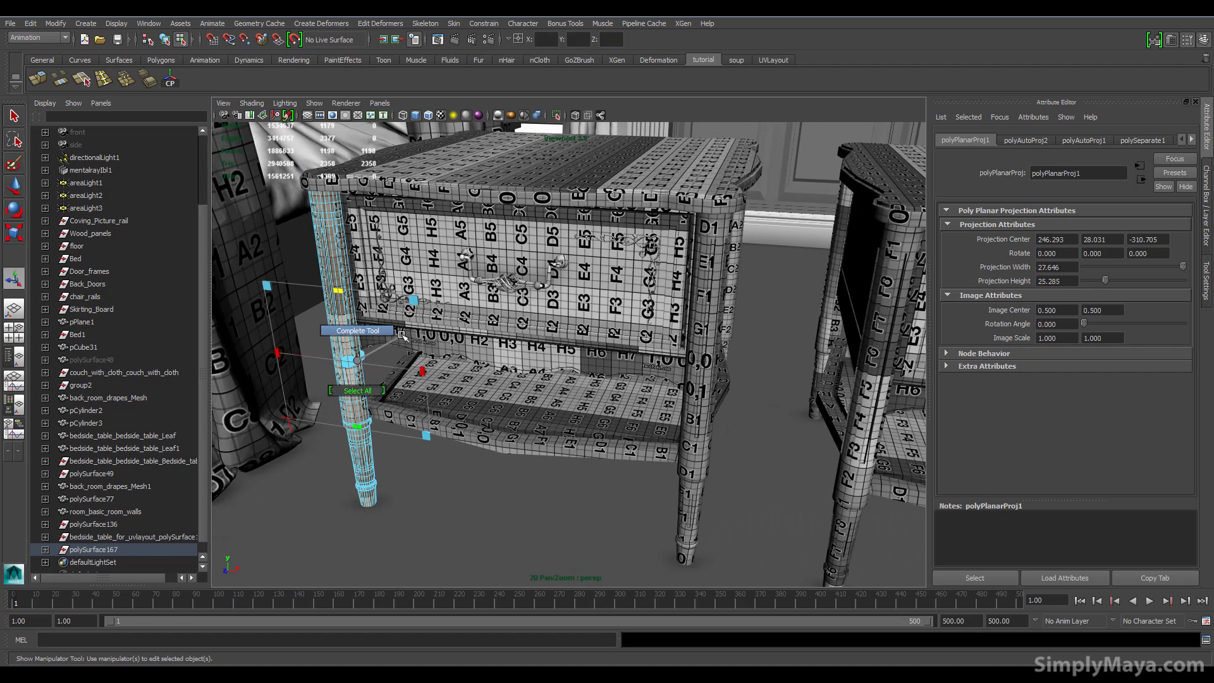
right_drag(347, 315, 414, 301)
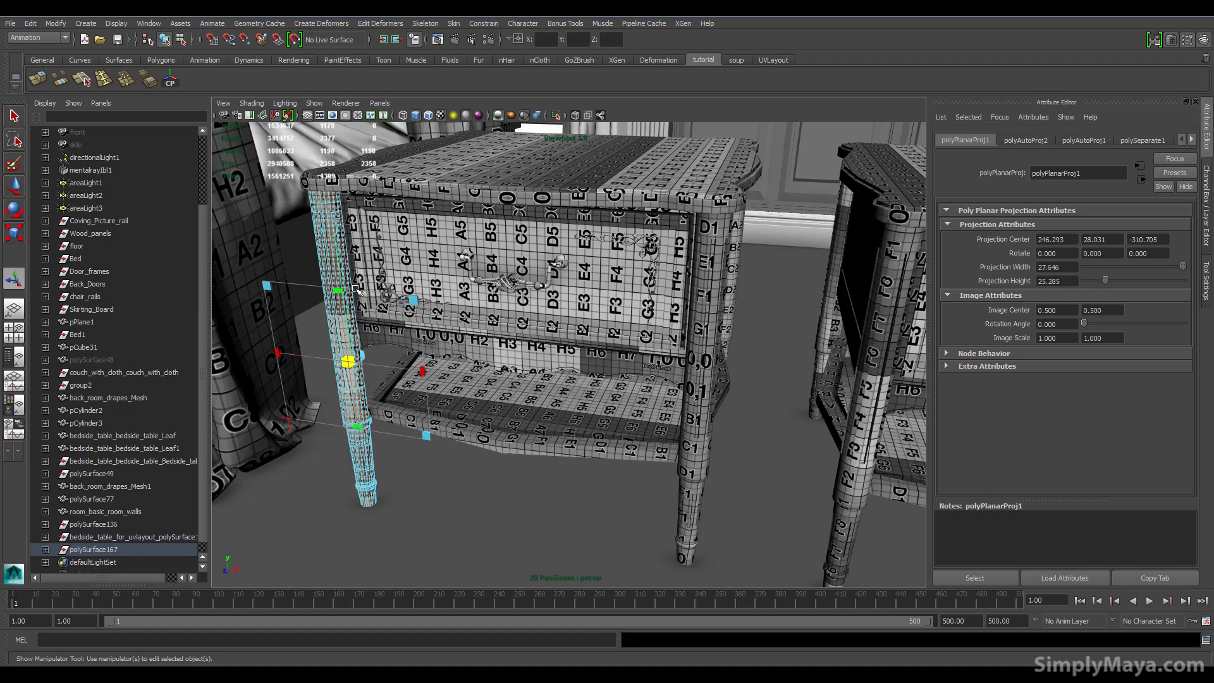
- Select the original table's separated tabletop, followed by the entire polySurface167 group
alt+middle_drag(490, 333, 329, 311)
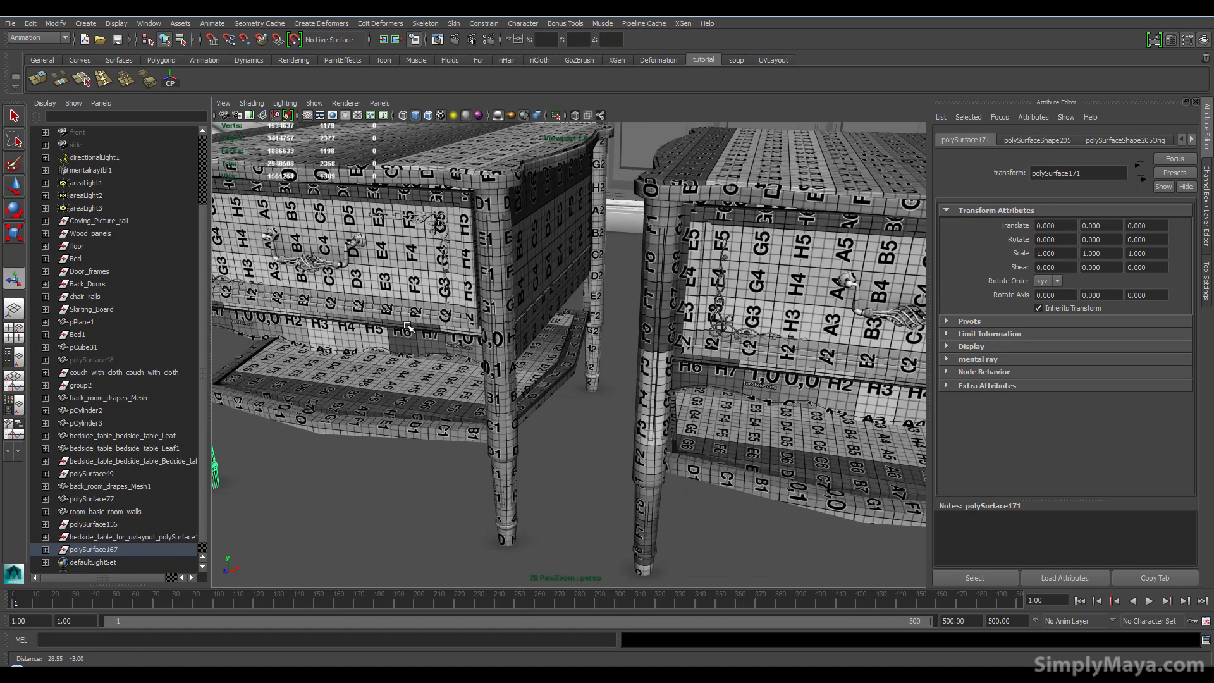
alt+right_drag(329, 311, 534, 312)
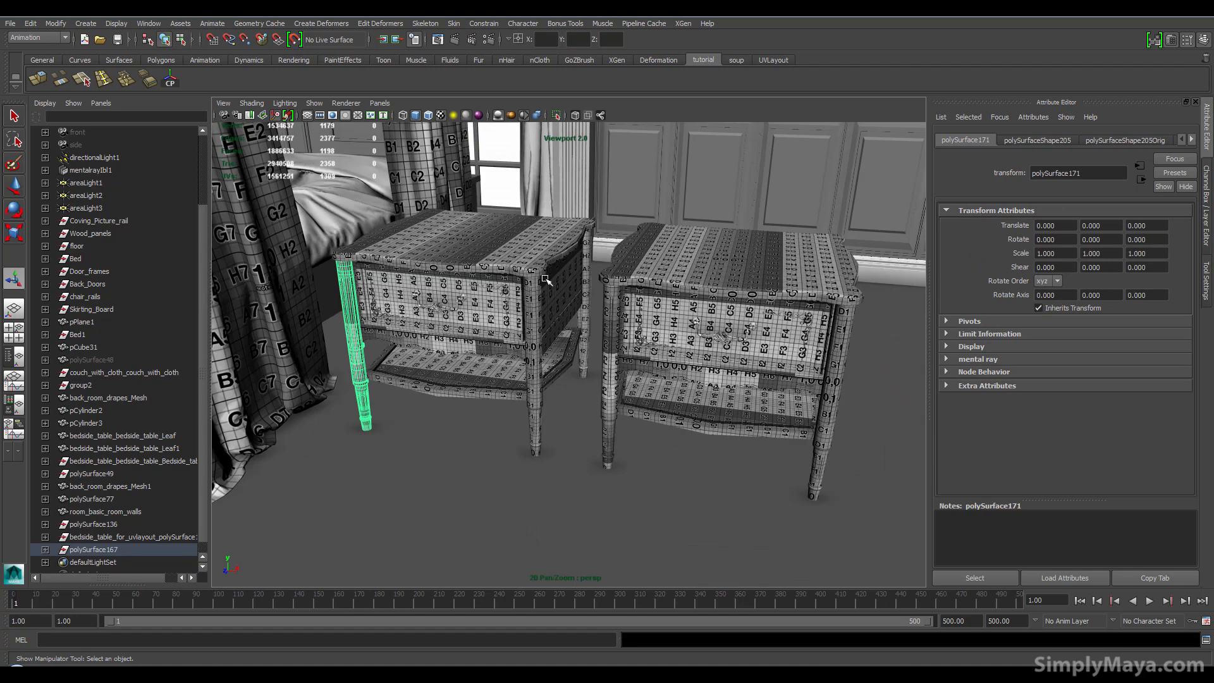
click(527, 284)
click(436, 266)
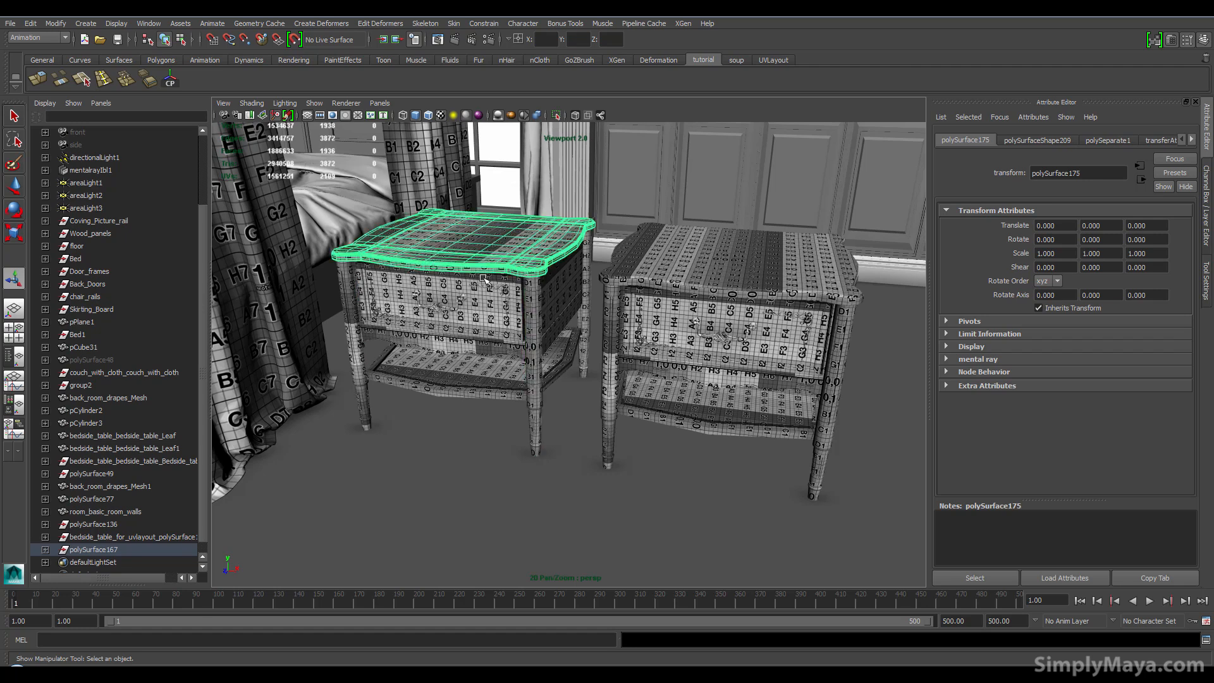
click(156, 543)
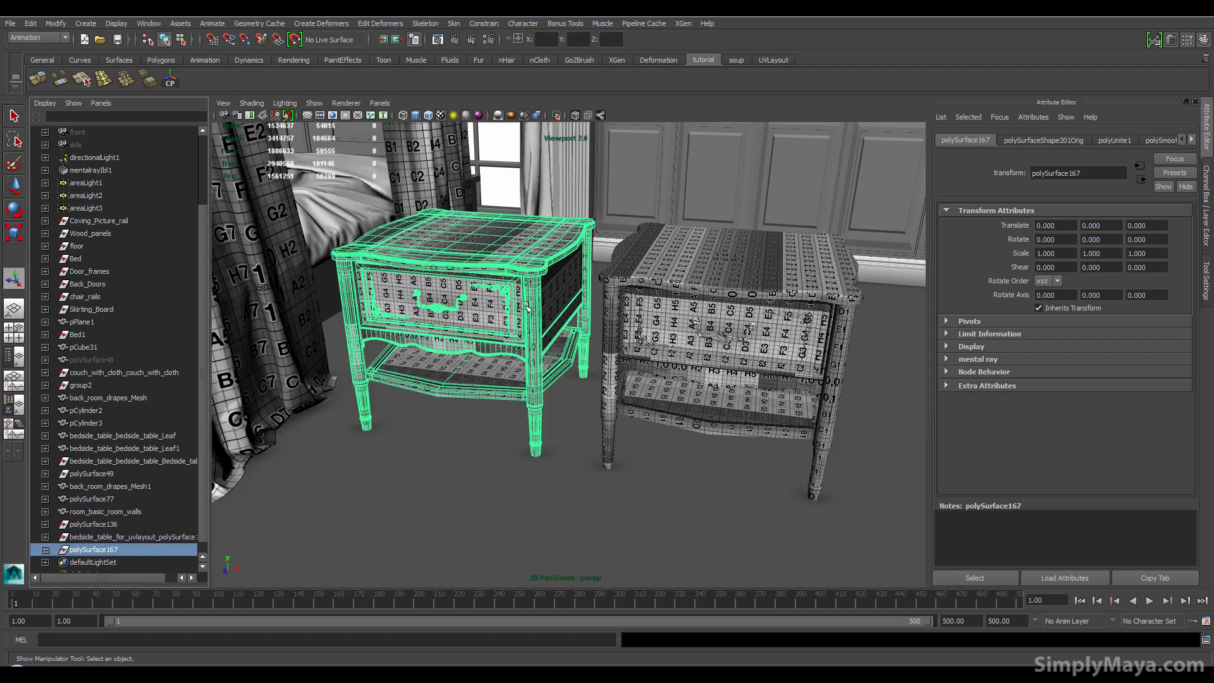
- Try deleting the imported table's front leg and undo the deletion
click(629, 280)
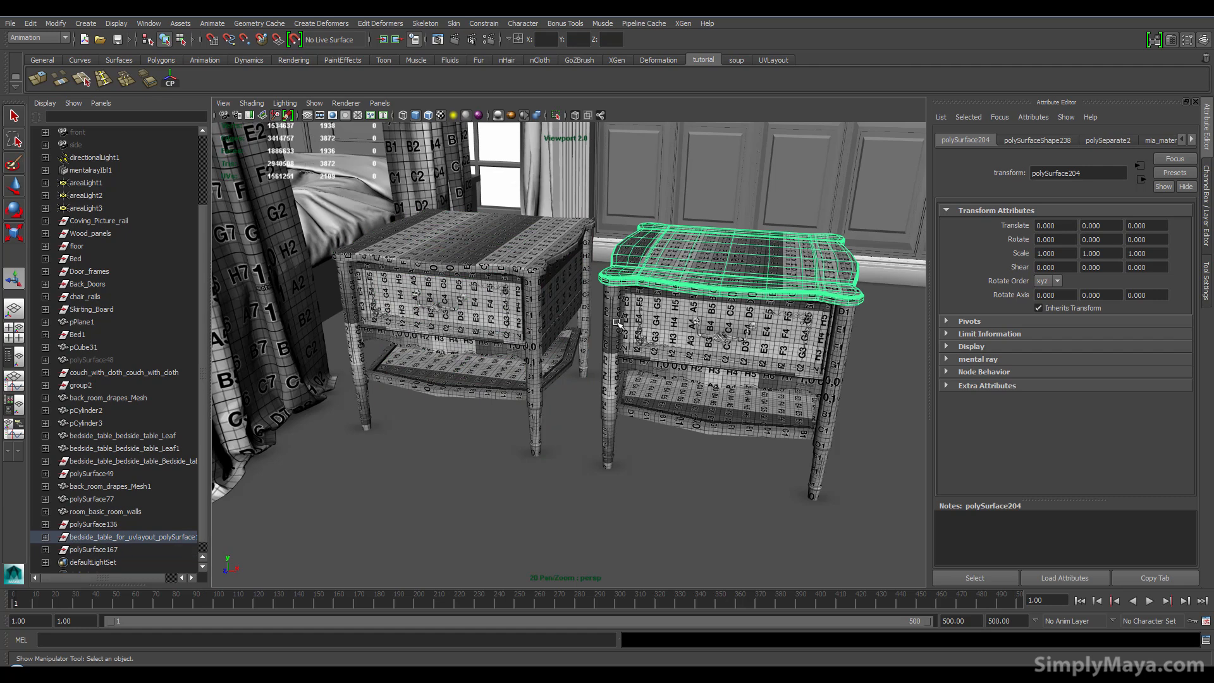
click(615, 323)
key(Delete)
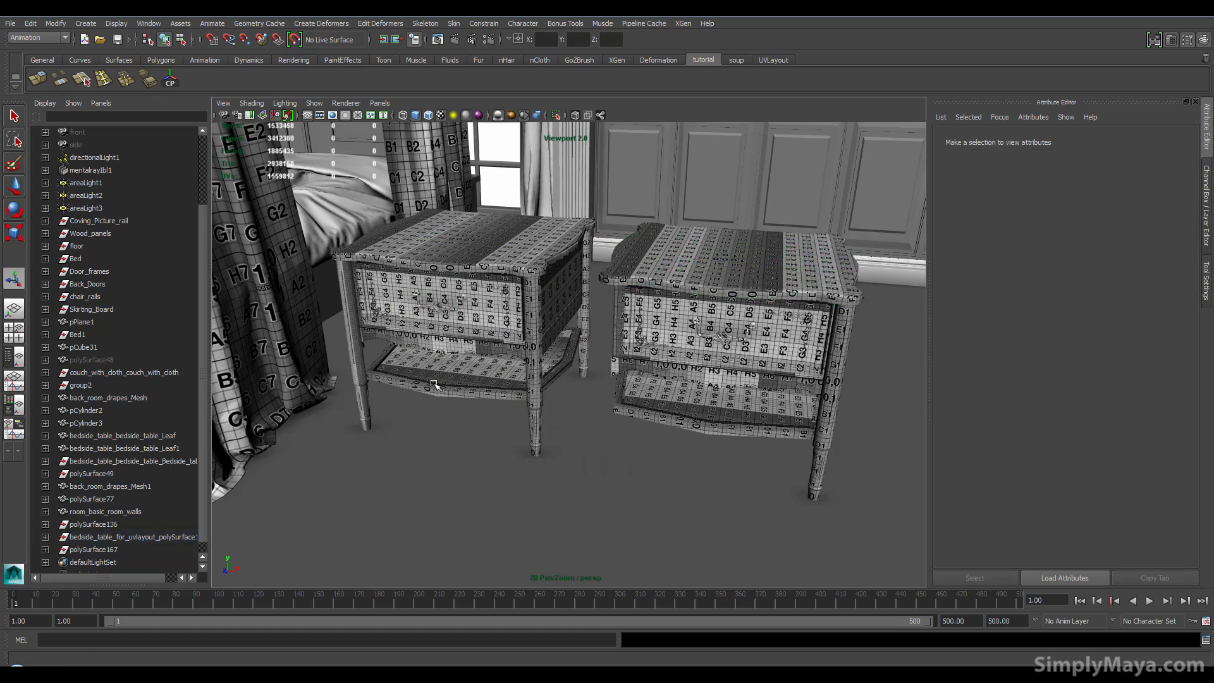
key(ctrl+z)
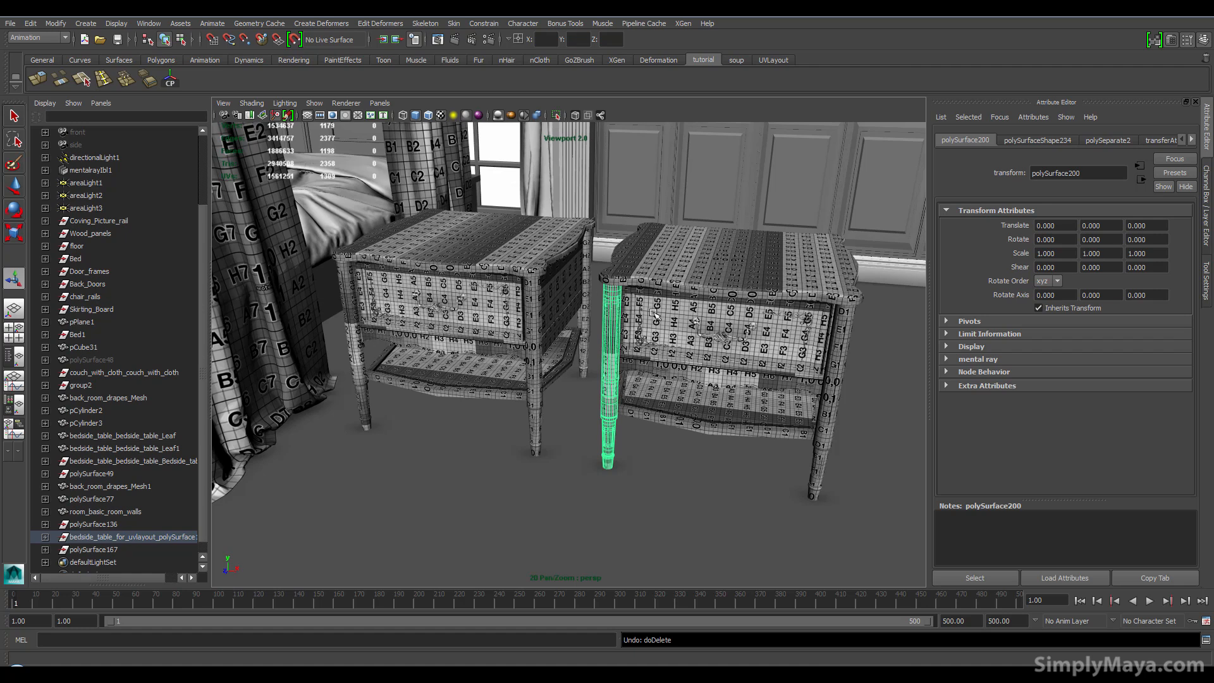
- Select the original table's polySurface167 group and delete the construction history
click(107, 536)
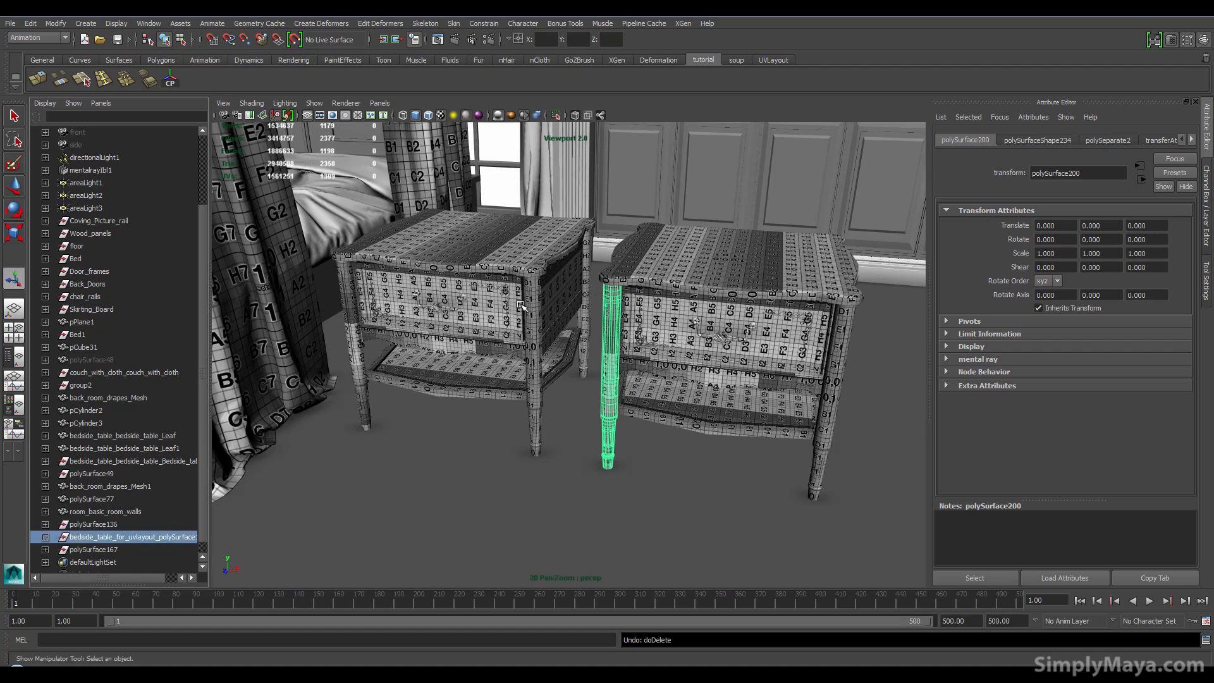
click(112, 549)
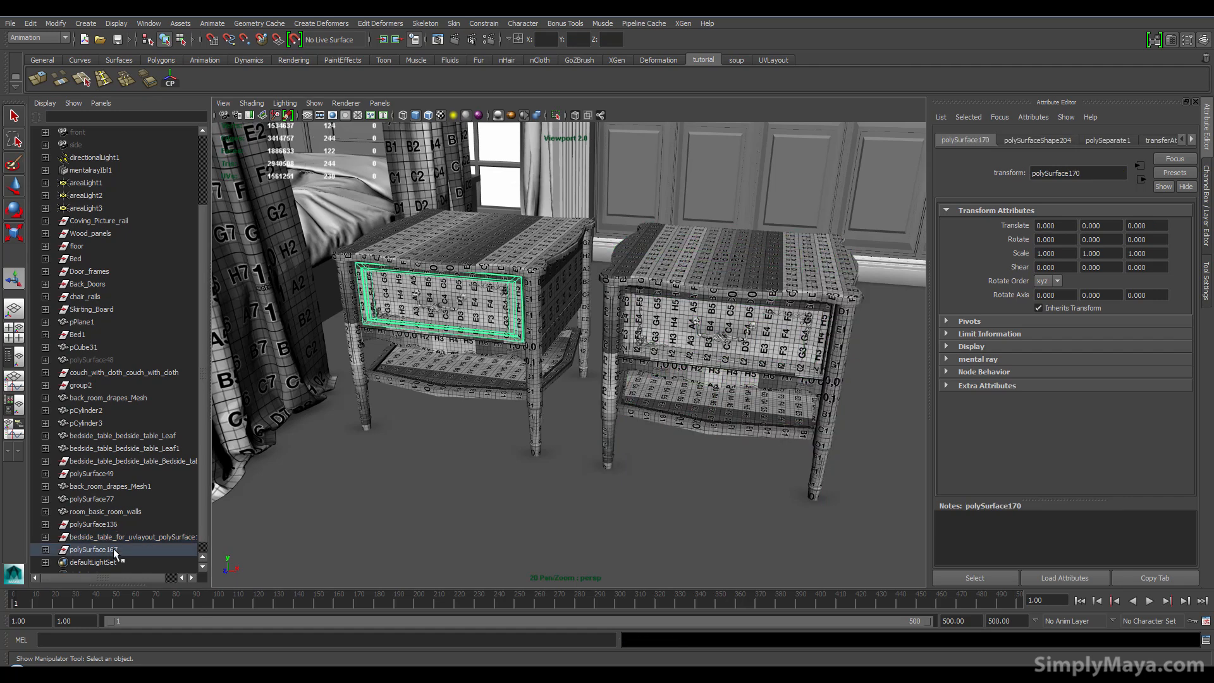
click(30, 23)
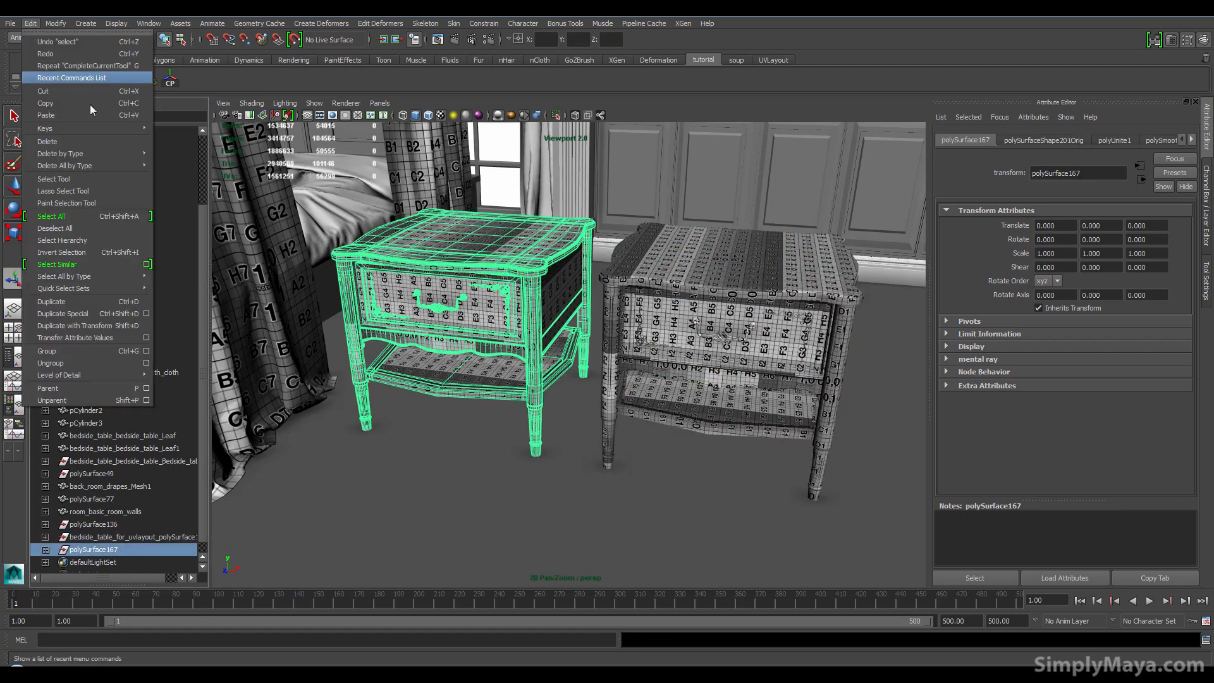
mouse_move(97, 166)
click(179, 172)
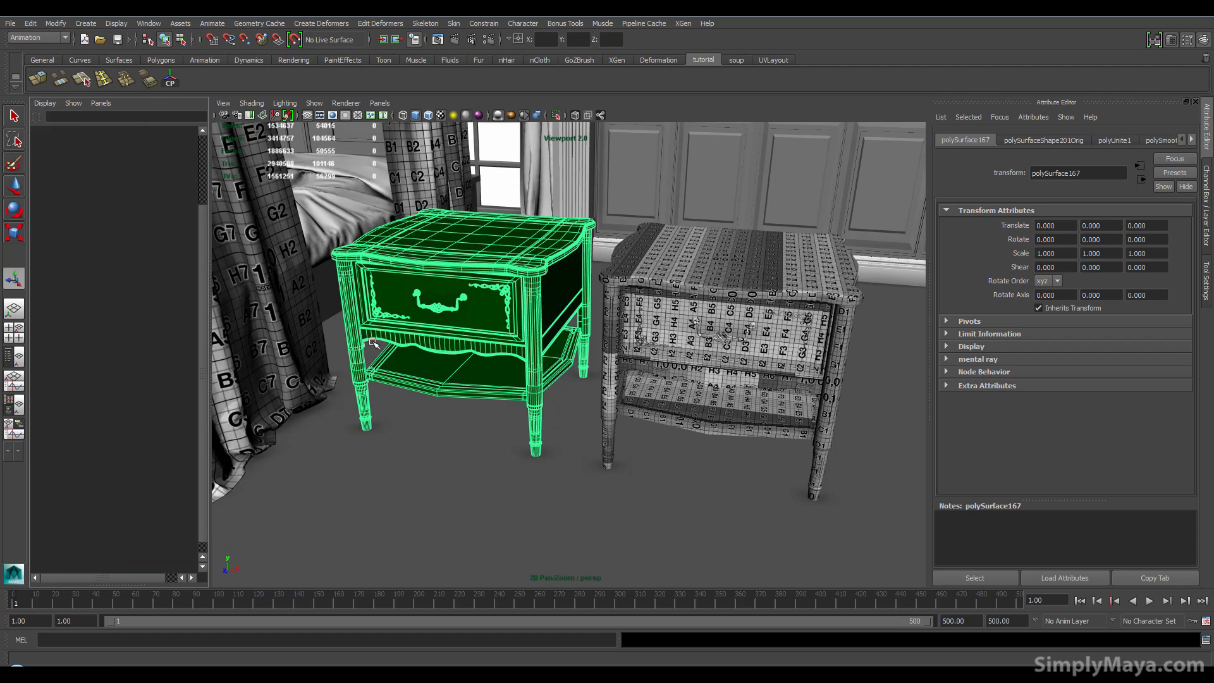
- Assign the existing checker material mia_material_x_passes5 to the whole polySurface167 table and clear the selection
alt+drag(405, 392, 406, 379)
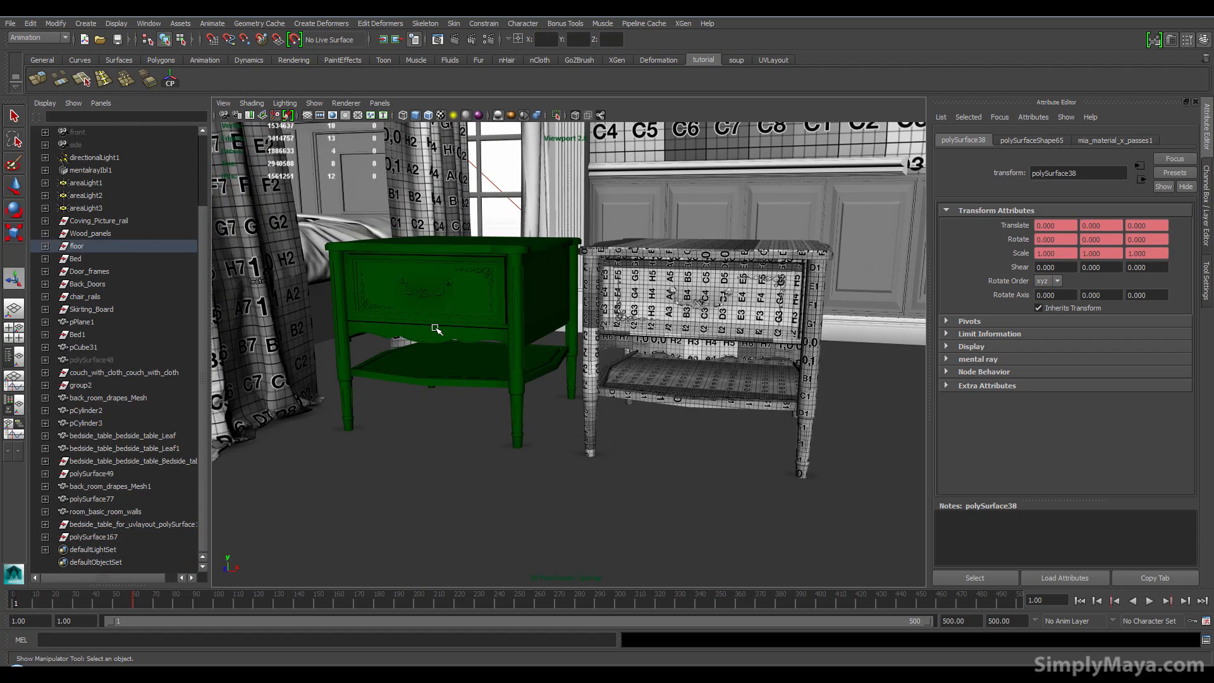
click(437, 328)
click(168, 536)
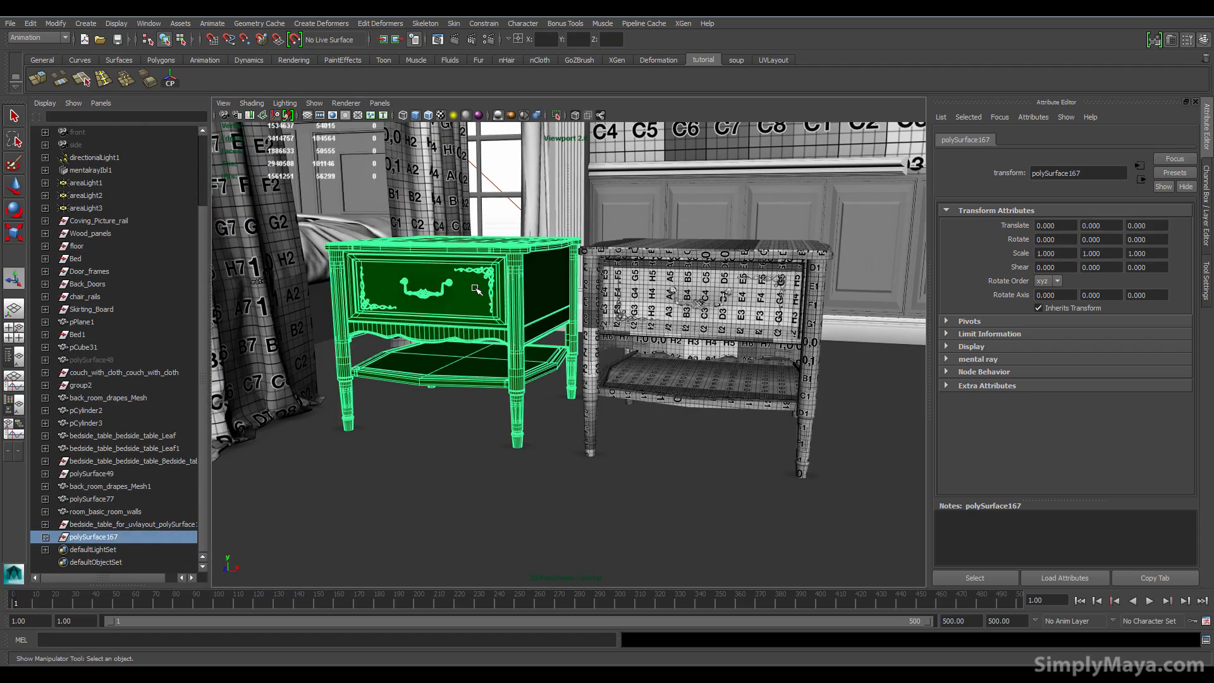
right_drag(476, 288, 641, 233)
click(547, 466)
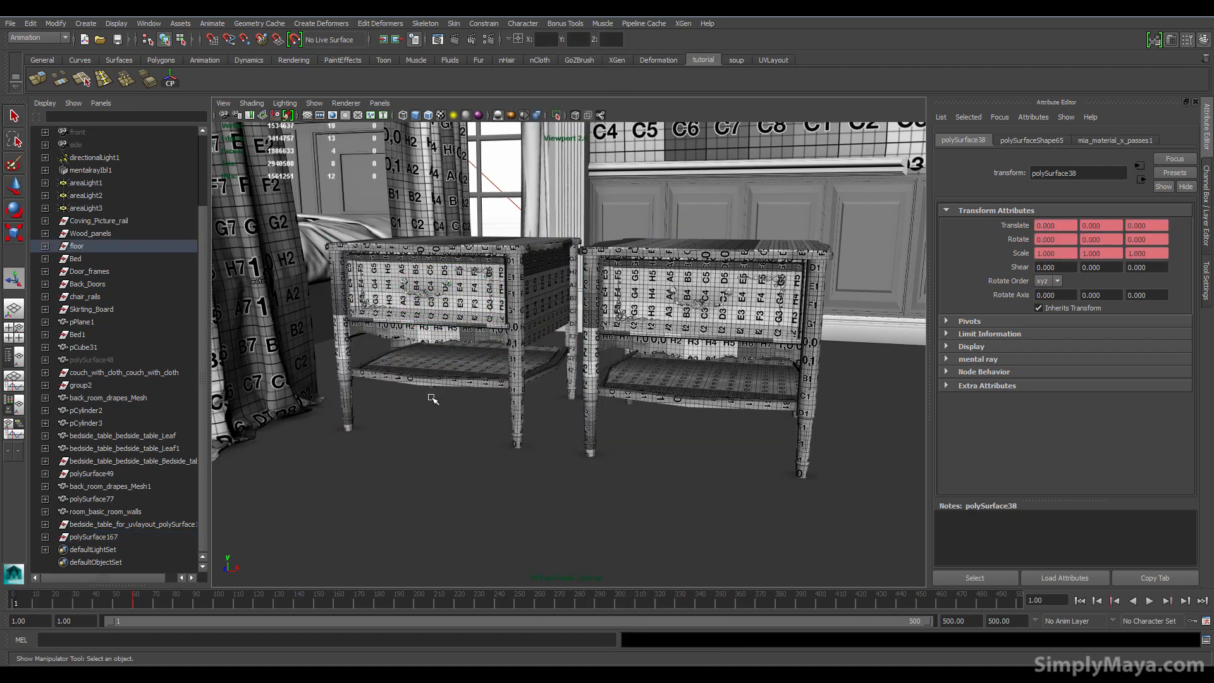
- Apply Automatic Mapping to the original table's separated front leg beside the drapes
alt+middle_drag(659, 321, 671, 334)
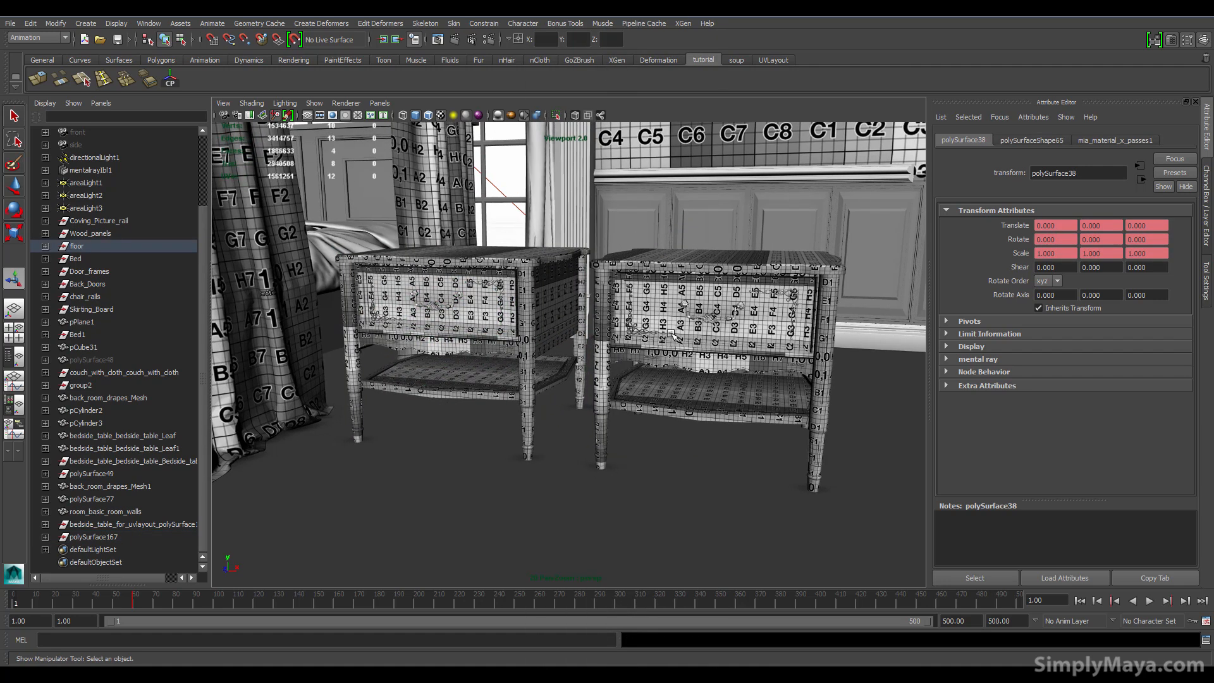
click(358, 352)
key(space)
click(445, 382)
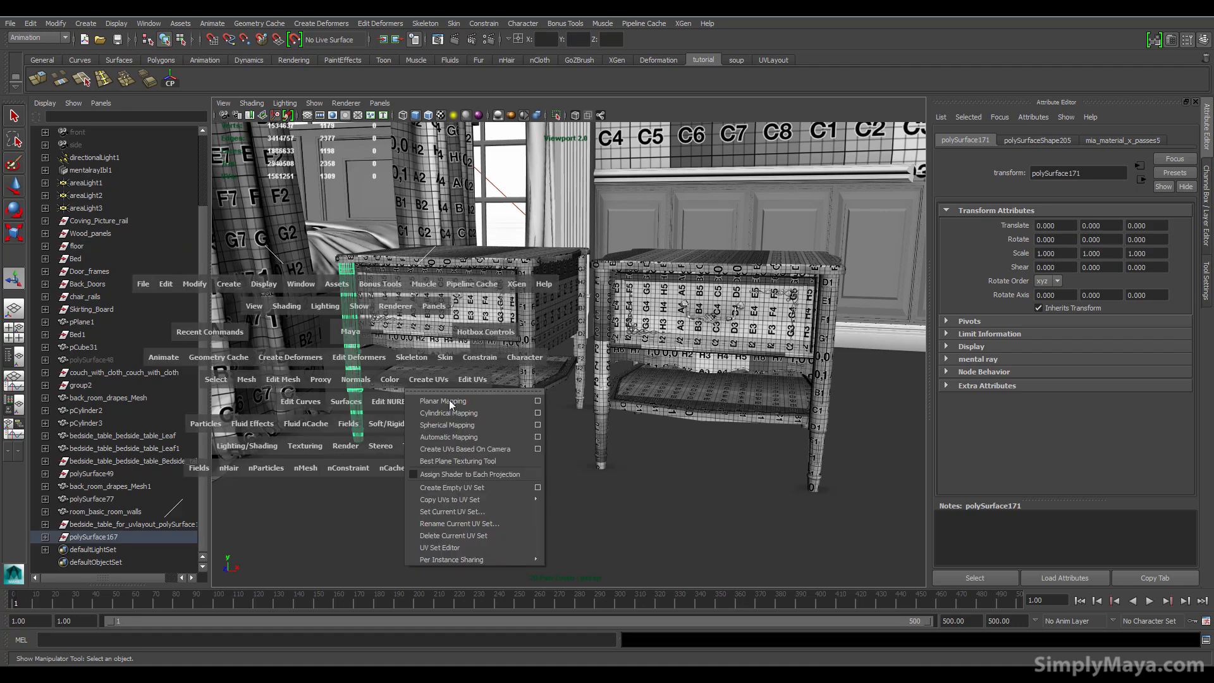
click(463, 436)
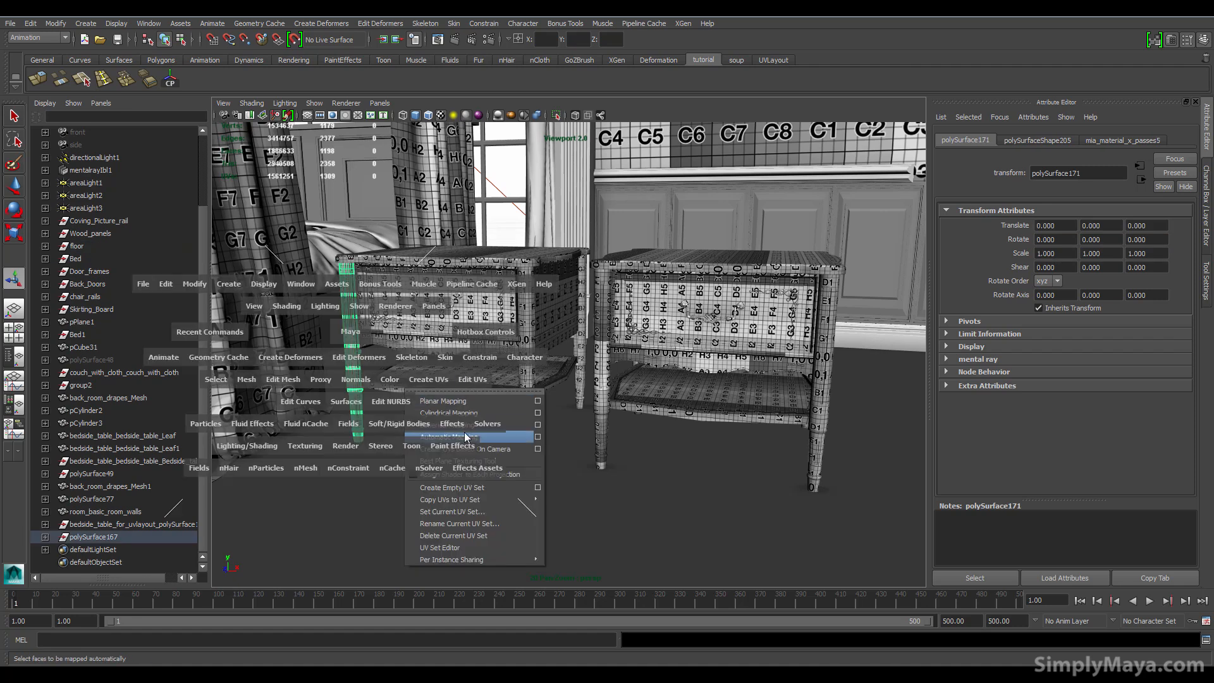
click(425, 412)
- Examine the checker pattern on the original table's automatically mapped leg up close and its UV shells in the UV Texture Editor
alt+middle_drag(313, 401, 387, 431)
alt+right_drag(387, 431, 537, 437)
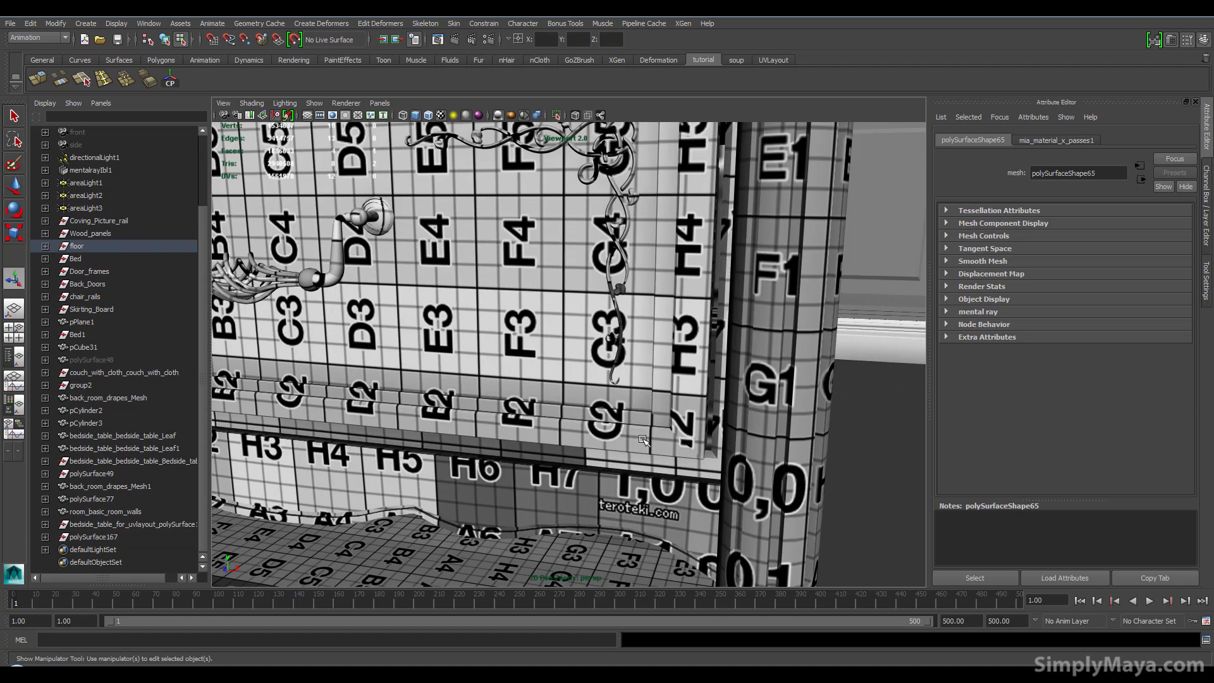
alt+middle_drag(329, 354, 475, 368)
alt+right_drag(426, 353, 344, 446)
alt+middle_drag(345, 446, 464, 221)
alt+right_drag(466, 221, 490, 404)
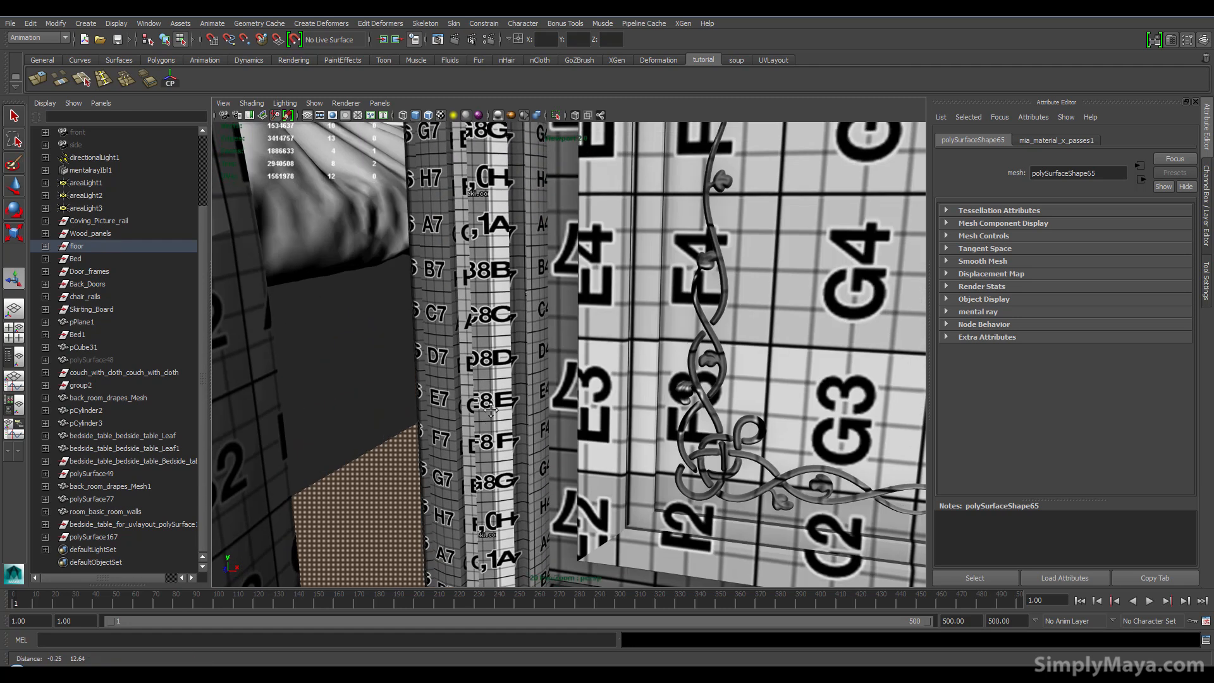
click(512, 308)
key(space)
drag(611, 333, 632, 586)
scroll(847, 429, up, 2)
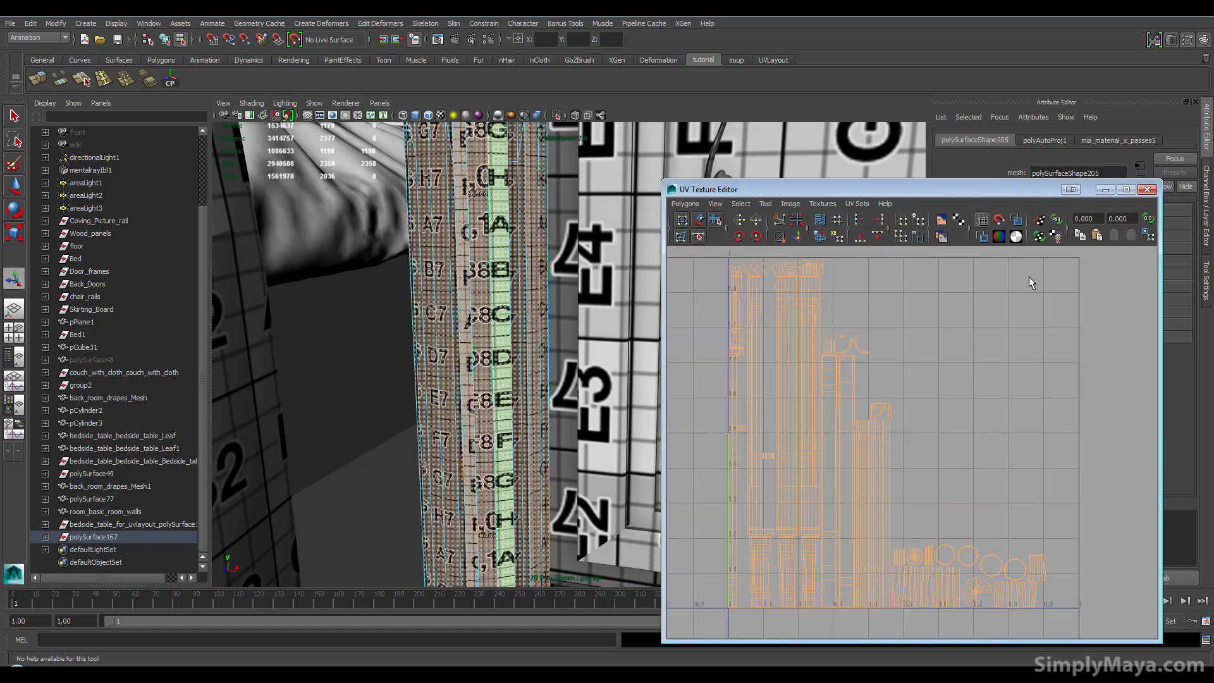
click(1147, 190)
scroll(605, 367, down, 5)
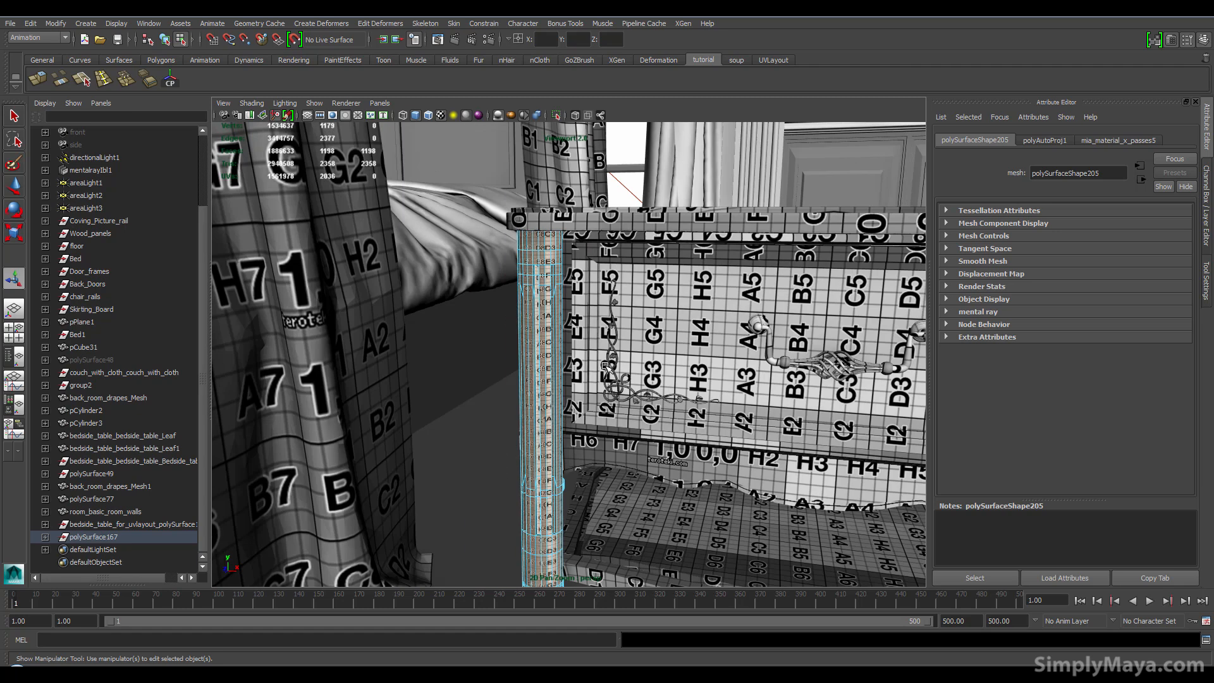
scroll(695, 365, down, 5)
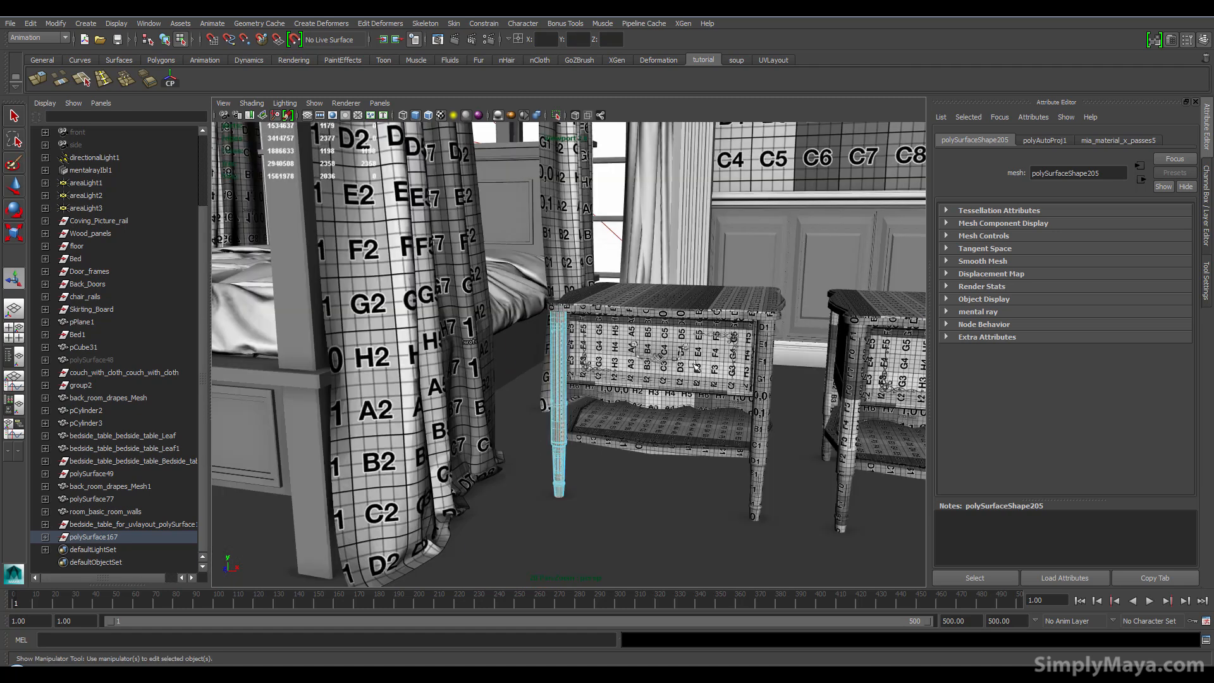
key(space)
drag(696, 366, 611, 359)
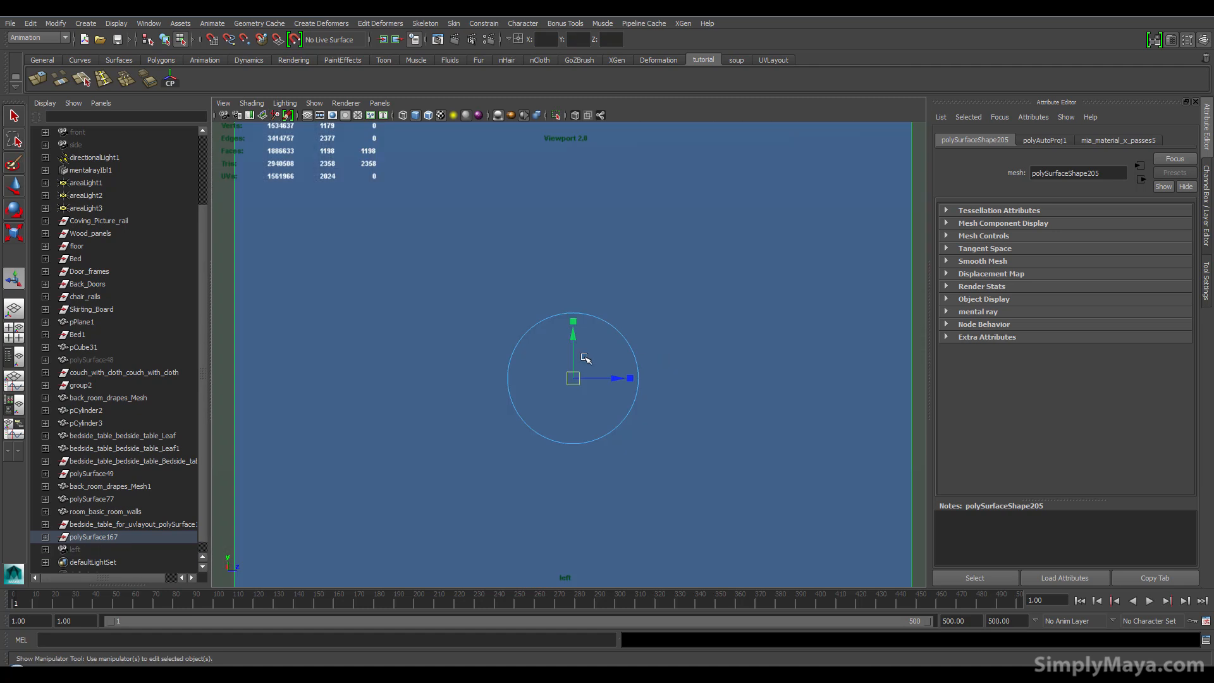
key(ctrl+z)
- Return to object selection and inspect the UV layout of the imported table's matching front leg in the UV Texture Editor
right_drag(733, 371, 786, 356)
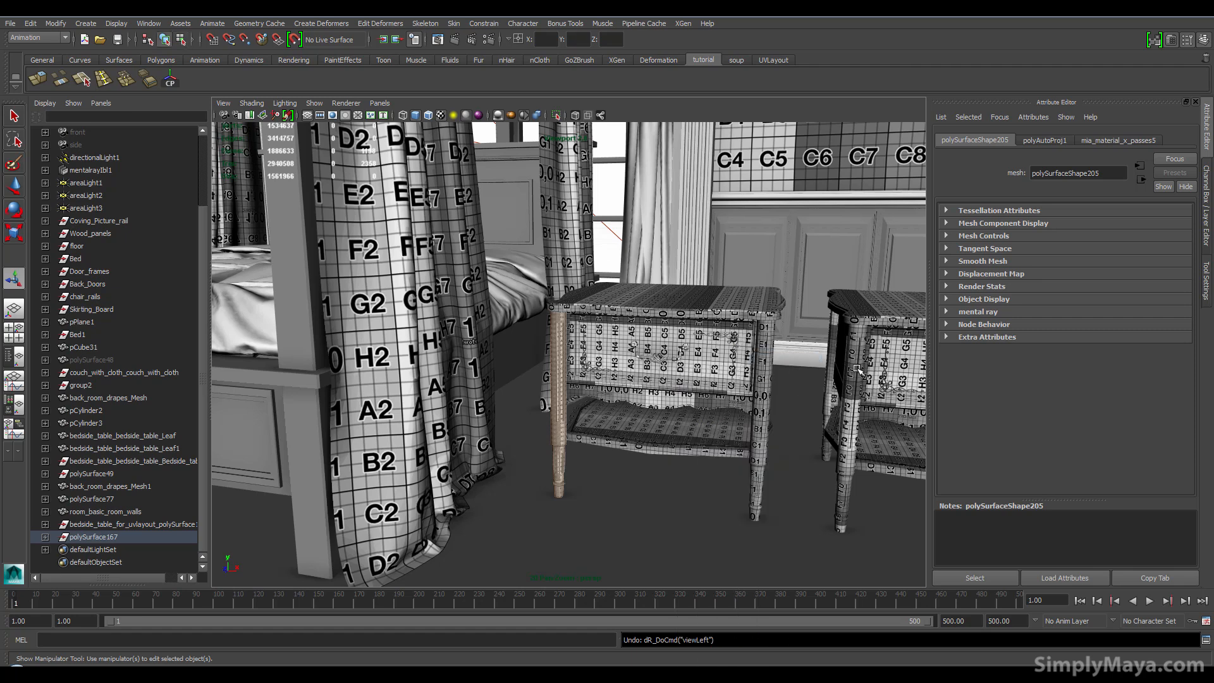
click(854, 367)
key(space)
click(948, 418)
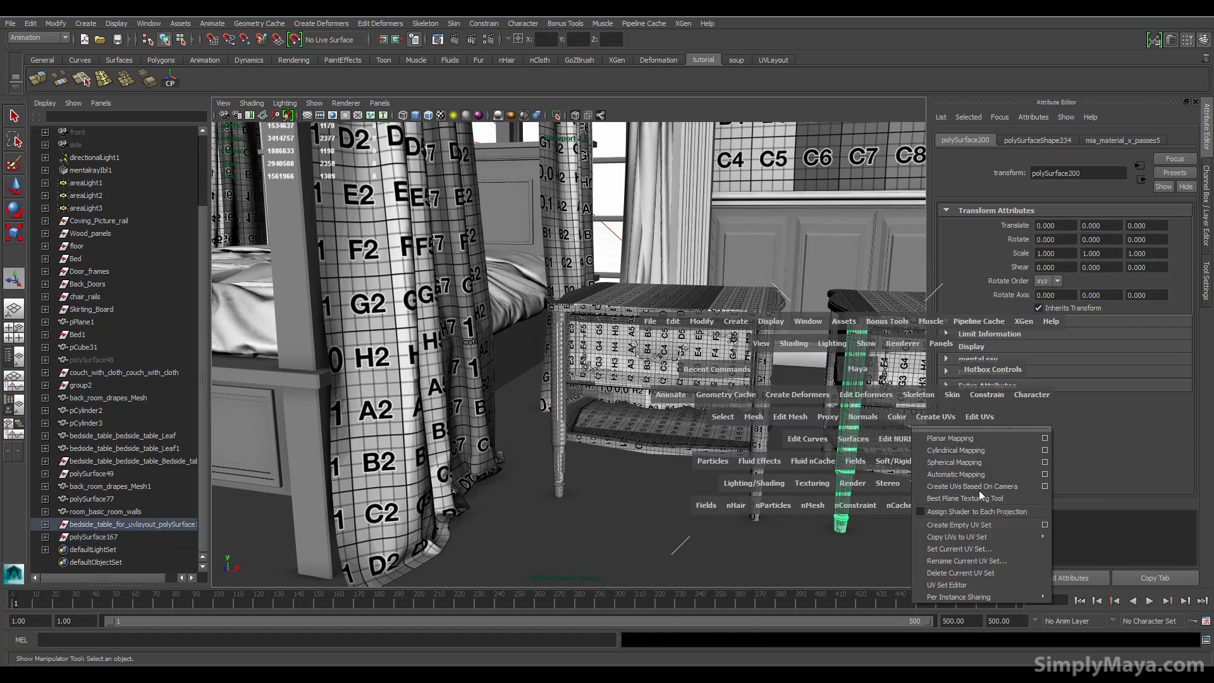
click(986, 415)
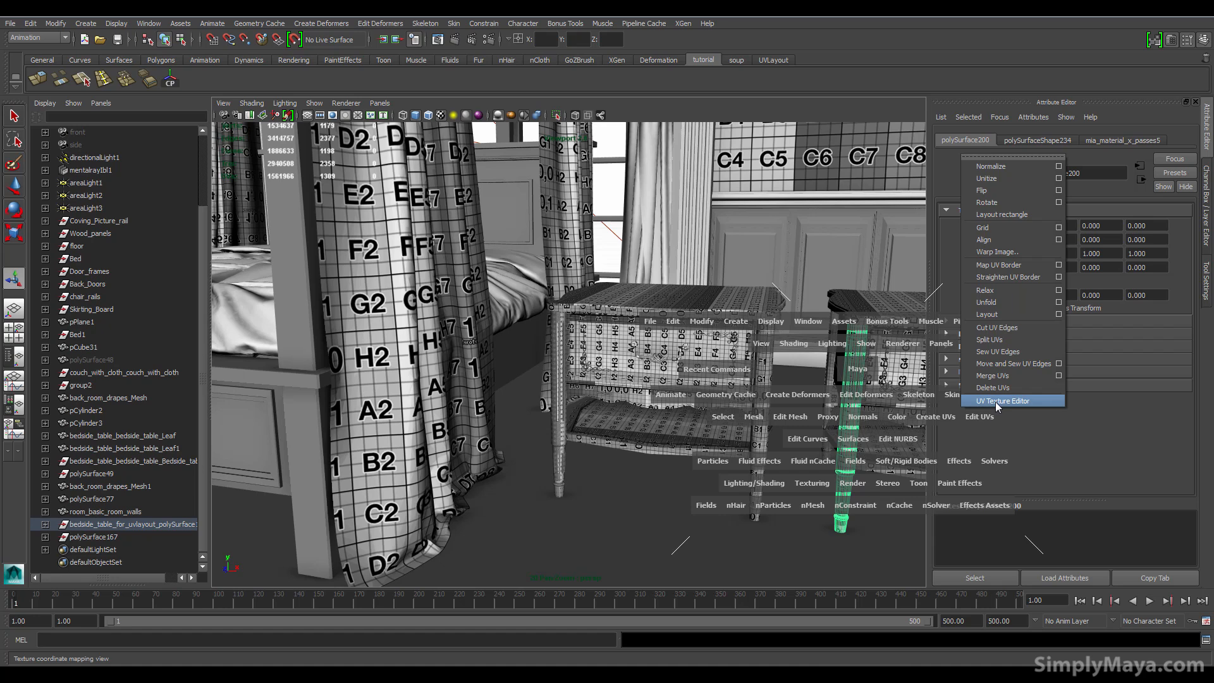
click(996, 401)
scroll(800, 371, up, 6)
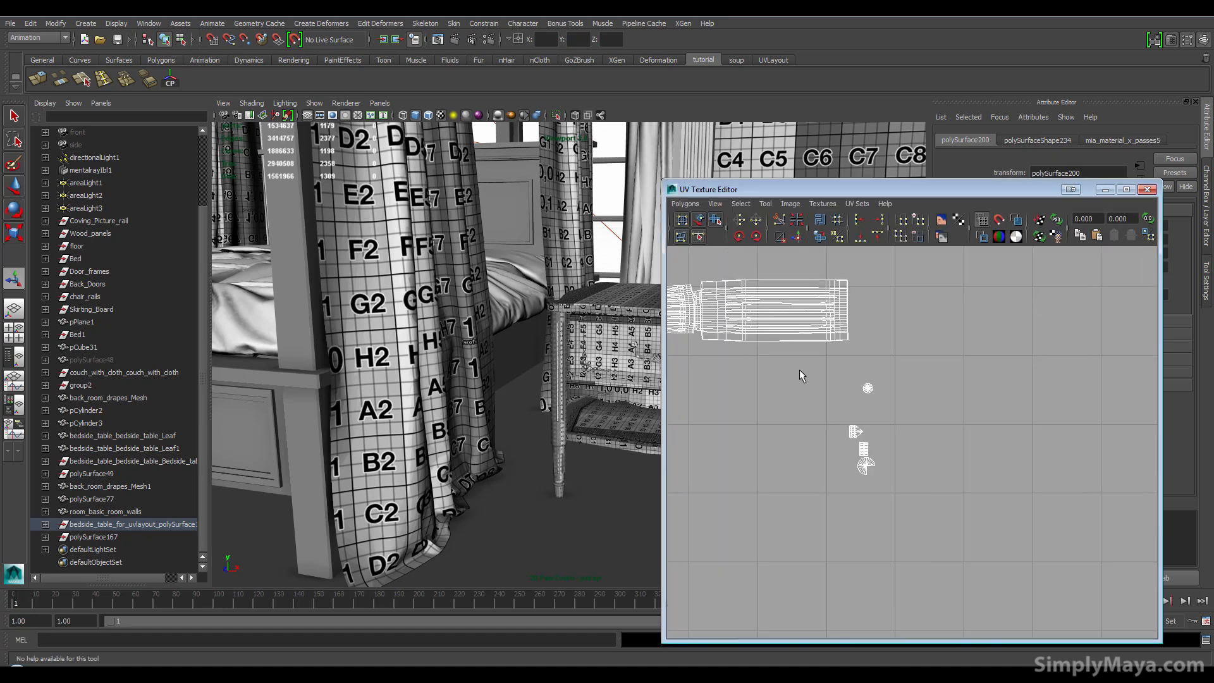
alt+middle_drag(799, 371, 972, 550)
scroll(886, 497, up, 4)
alt+middle_drag(886, 497, 1006, 561)
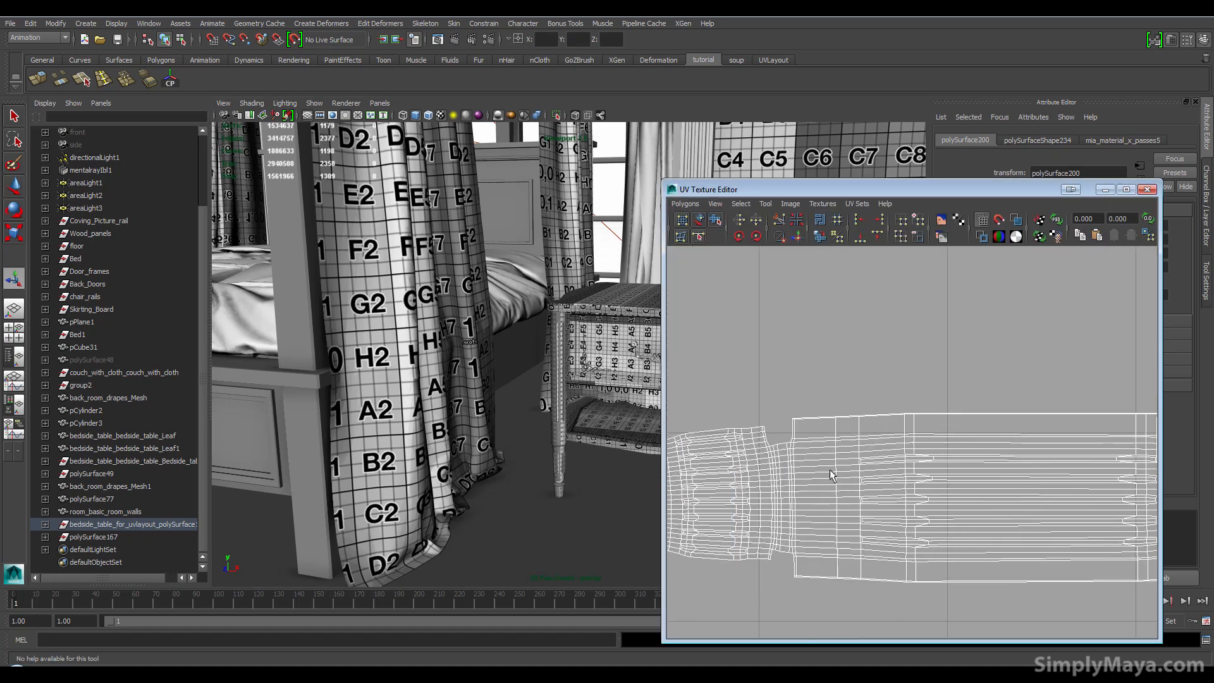
click(1146, 191)
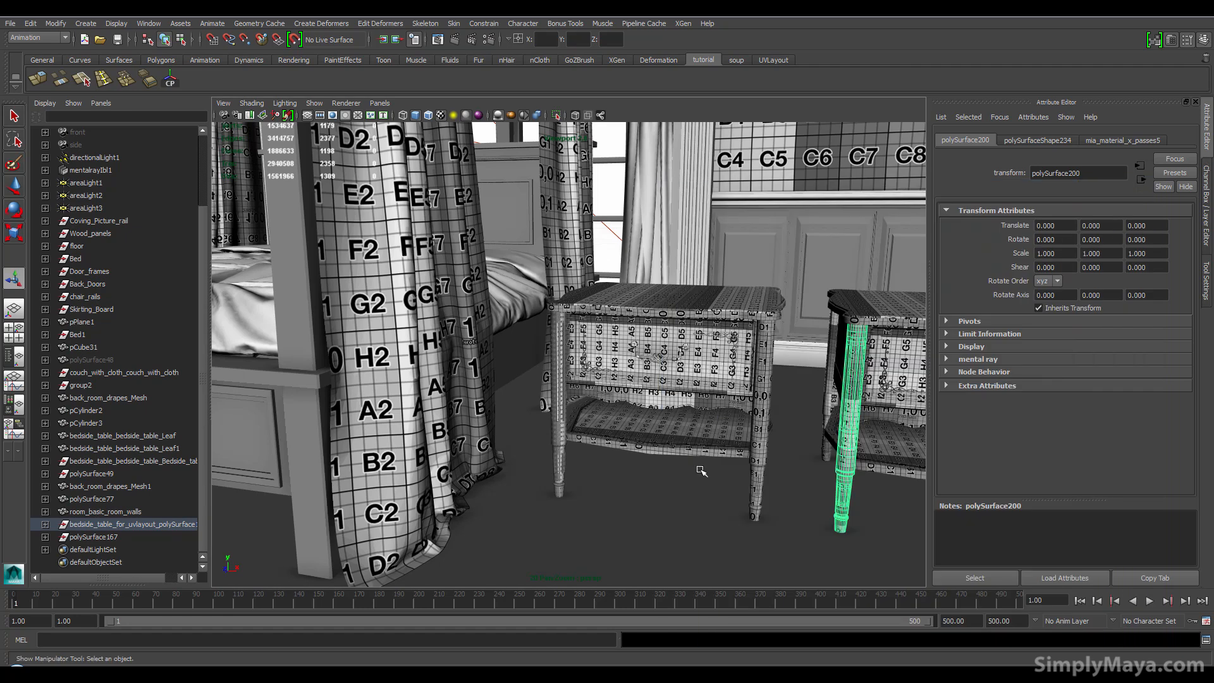
- Transfer the UVs from the imported table's front leg to the original table's matching leg with Transfer Attributes
alt+middle_drag(670, 478, 544, 452)
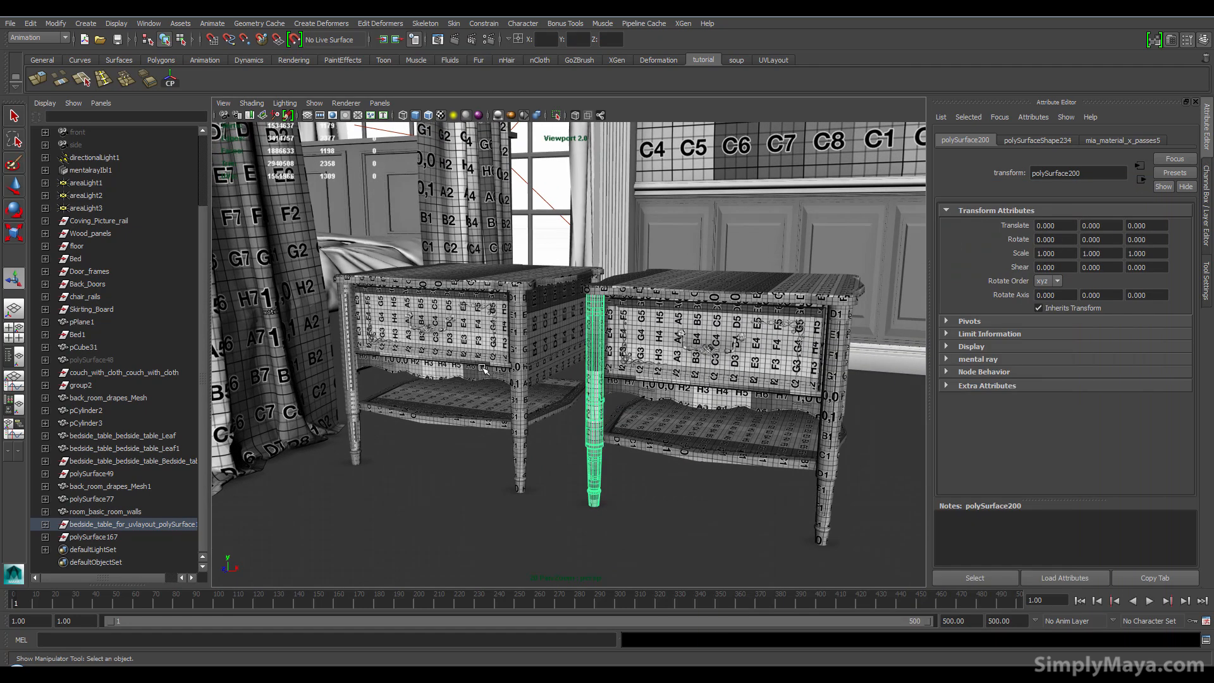
shift+click(354, 377)
key(space)
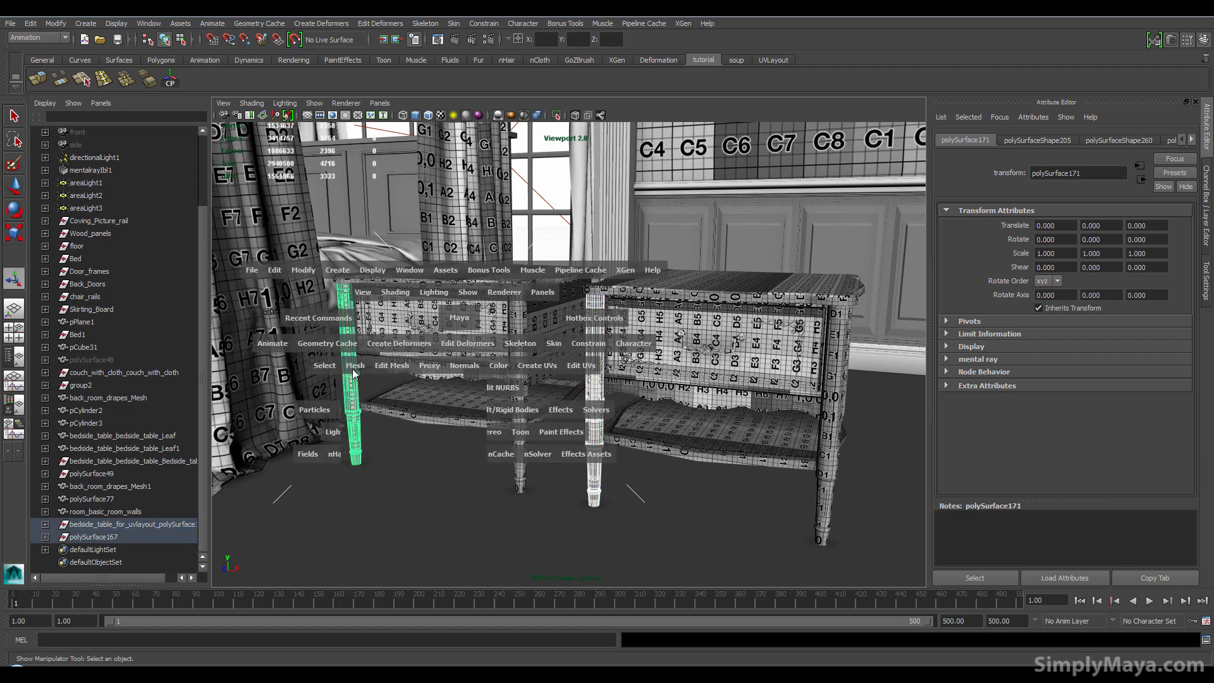
drag(355, 366, 400, 460)
click(402, 461)
click(387, 441)
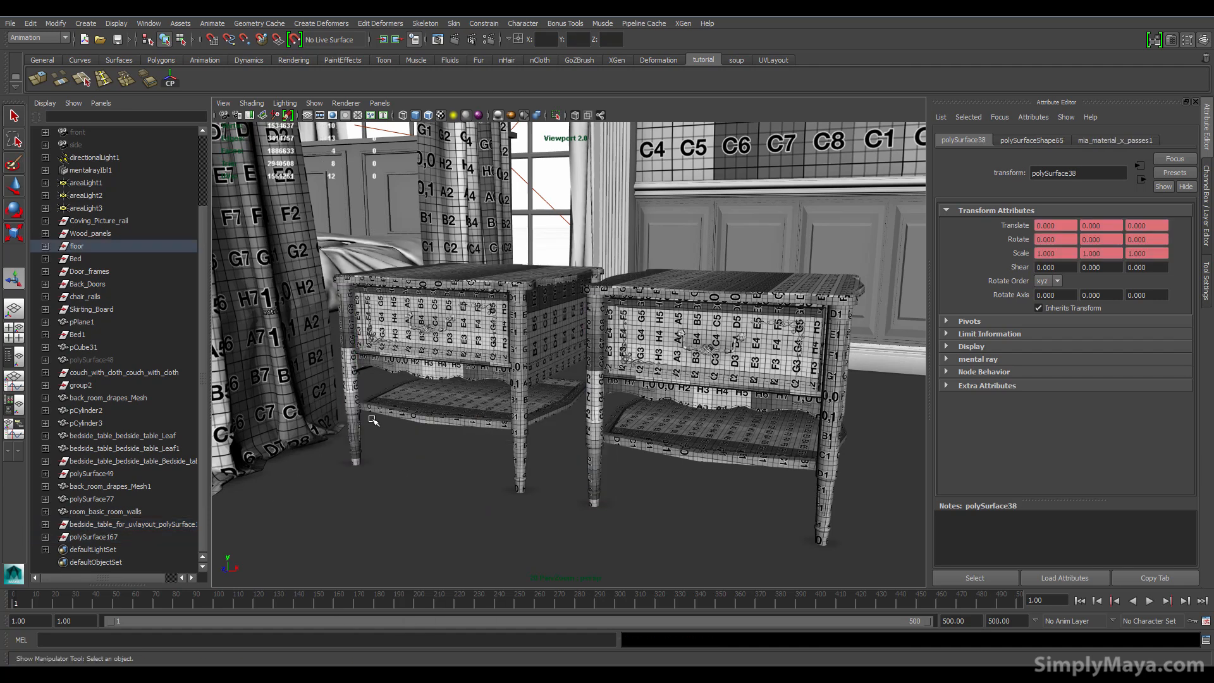
- Reselect the original table's front leg beside the drapes and delete its construction history
click(349, 391)
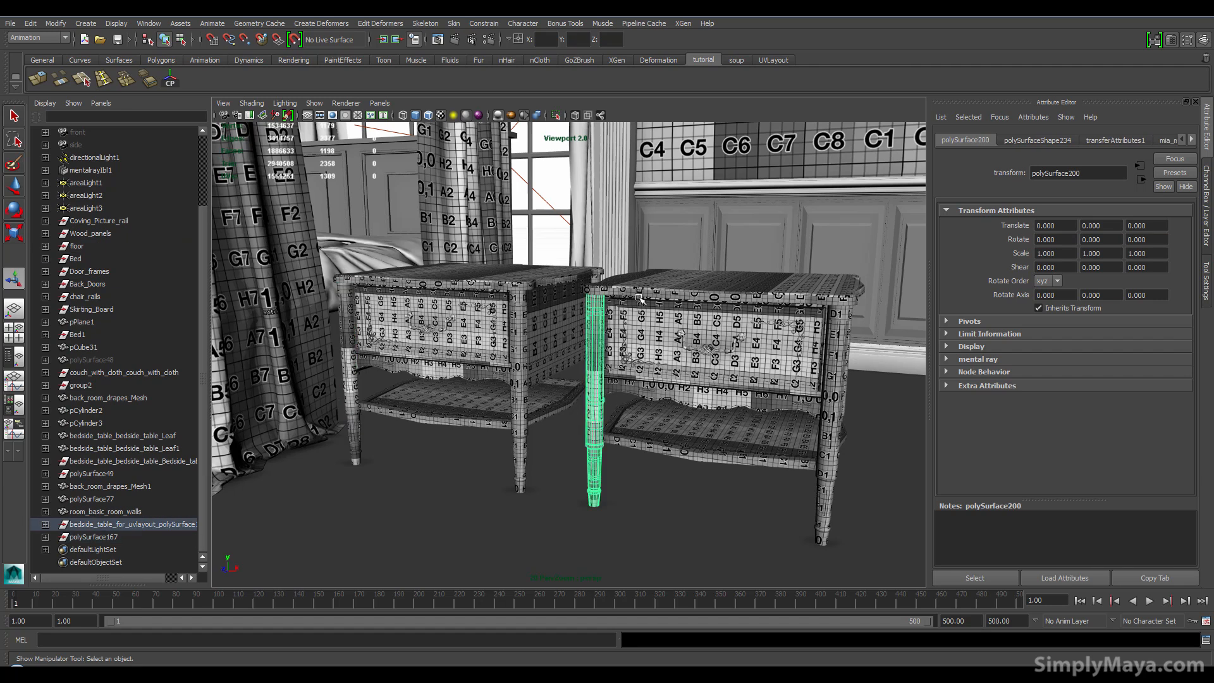
key(ctrl+z)
alt+drag(418, 406, 450, 439)
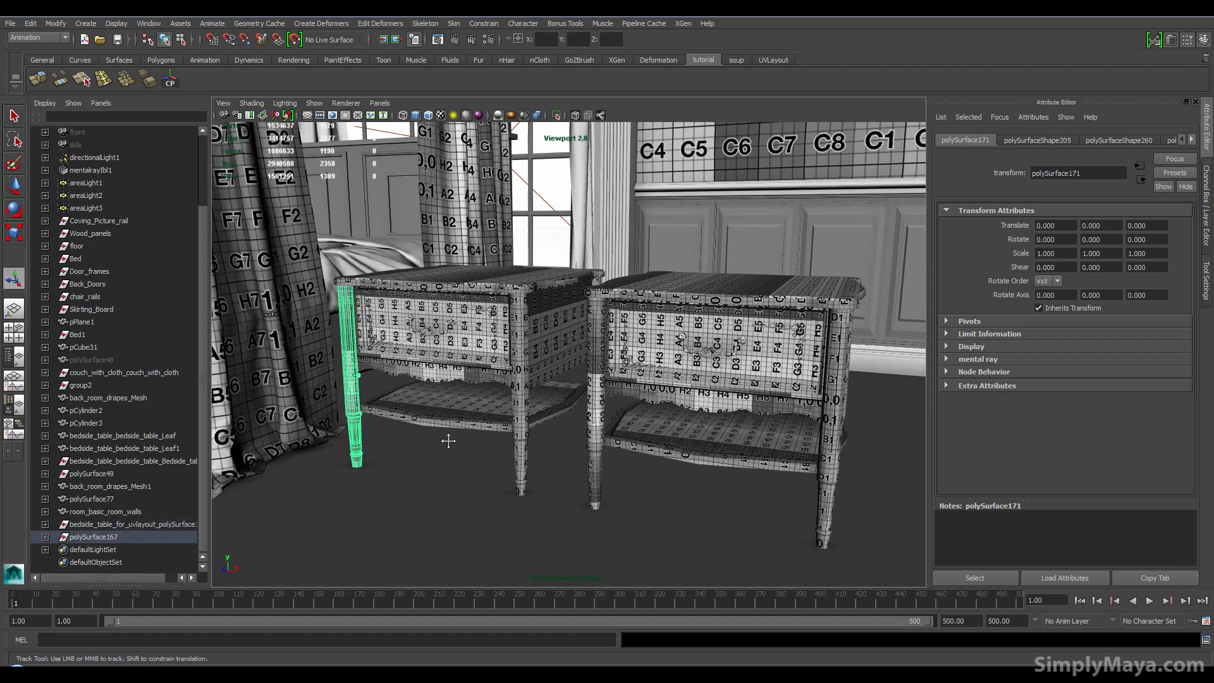
alt+middle_drag(450, 439, 482, 388)
scroll(502, 439, up, 3)
scroll(501, 439, down, 3)
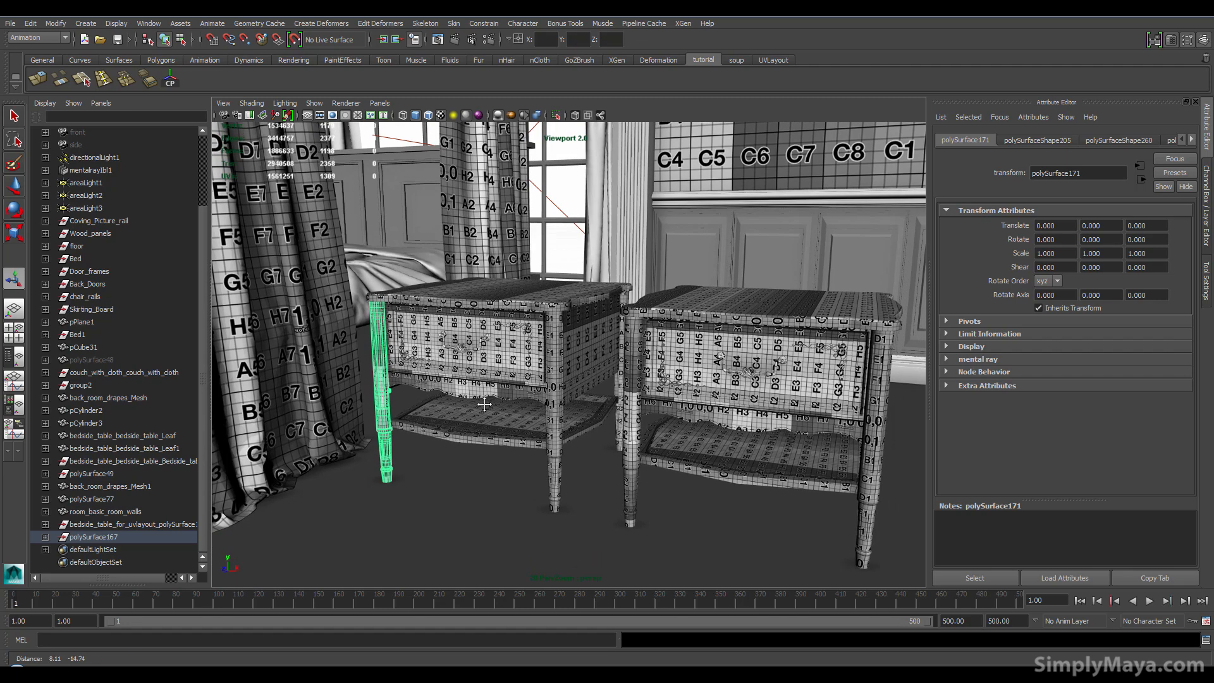
scroll(420, 365, up, 1)
scroll(429, 367, down, 1)
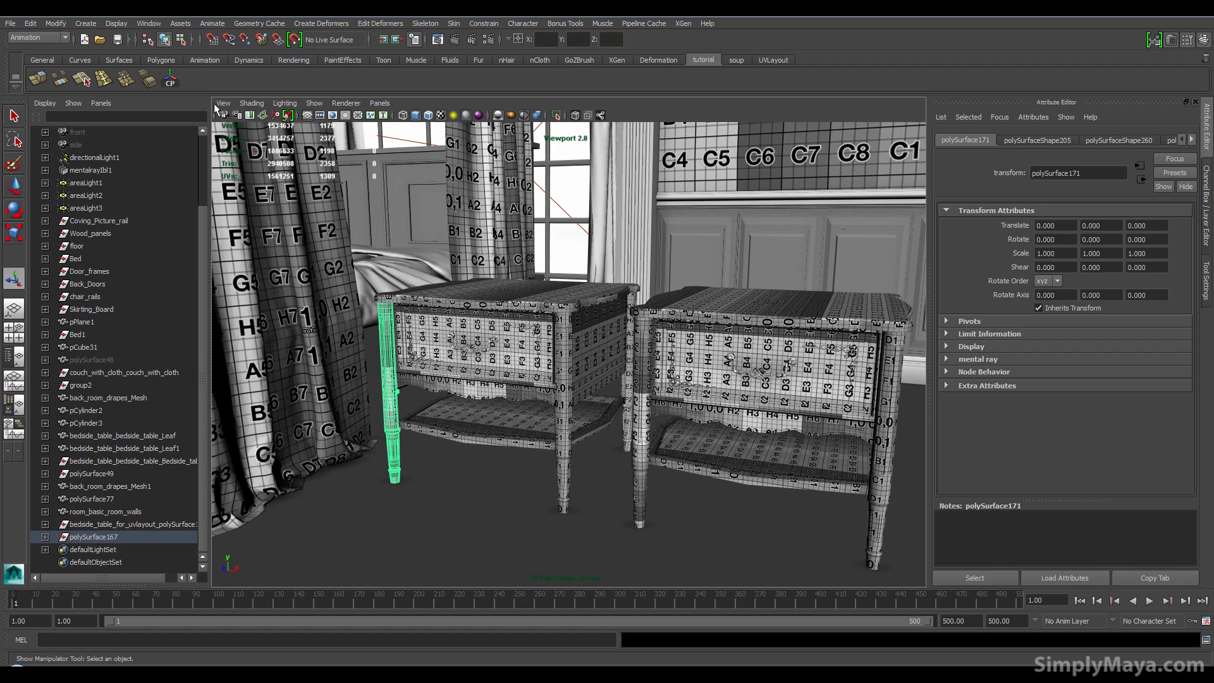
click(30, 24)
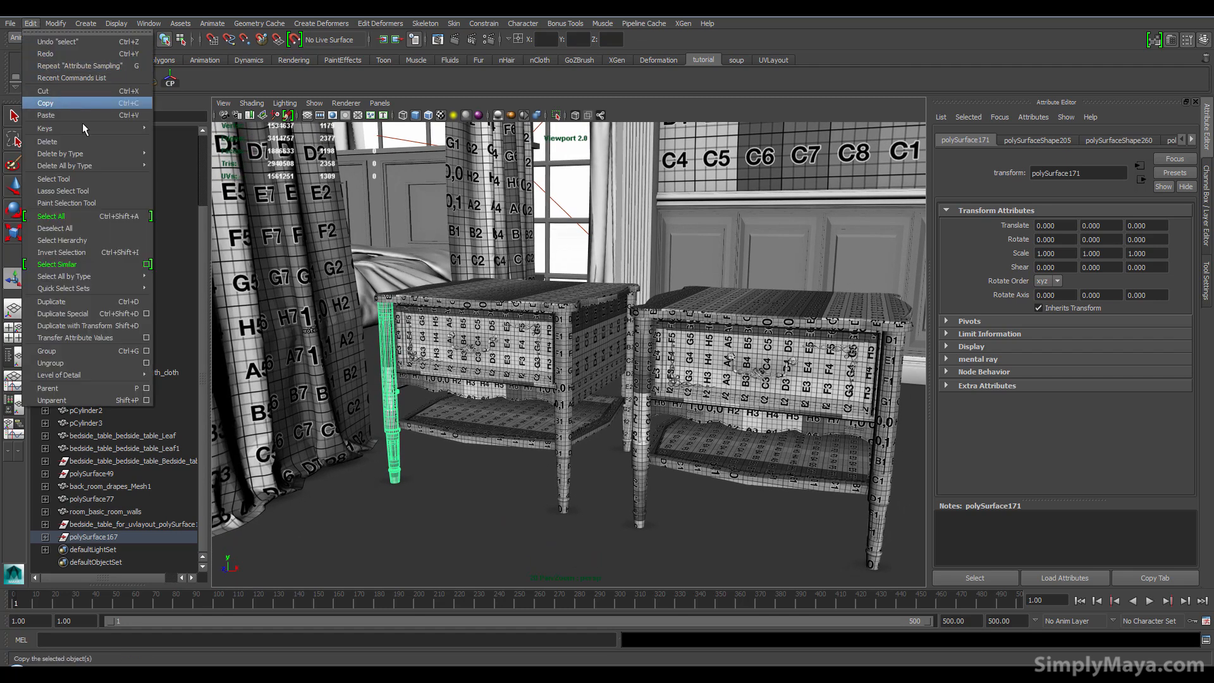
mouse_move(89, 157)
click(223, 162)
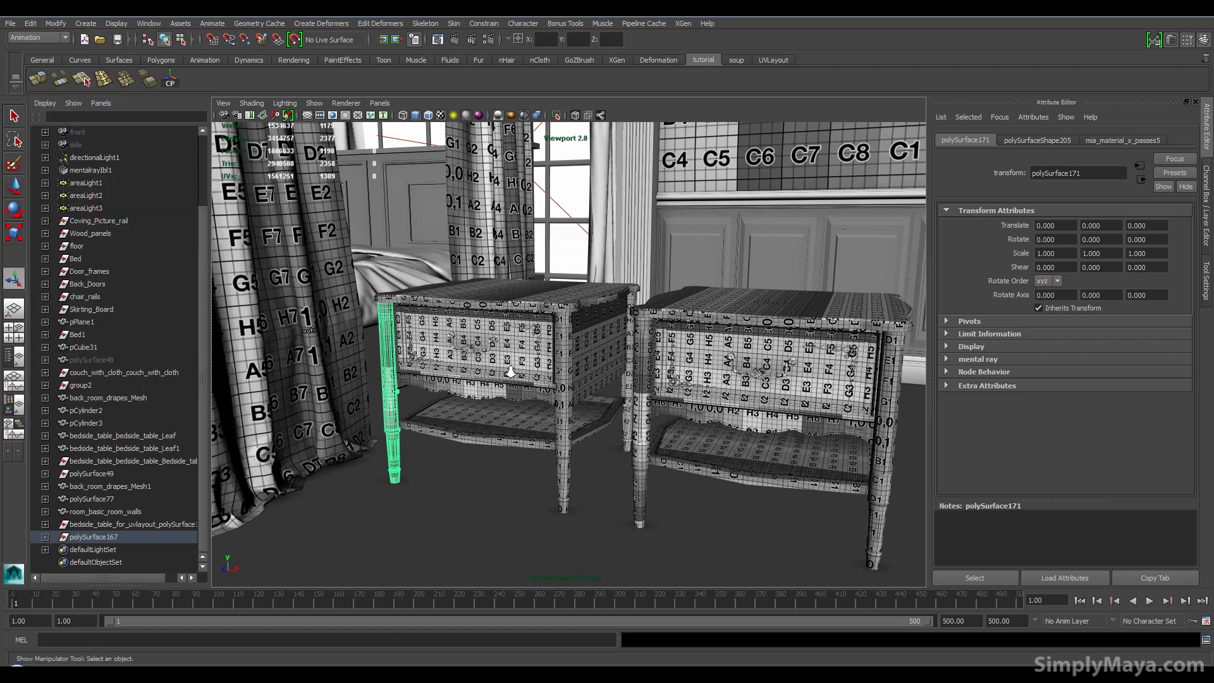
scroll(511, 372, down, 10)
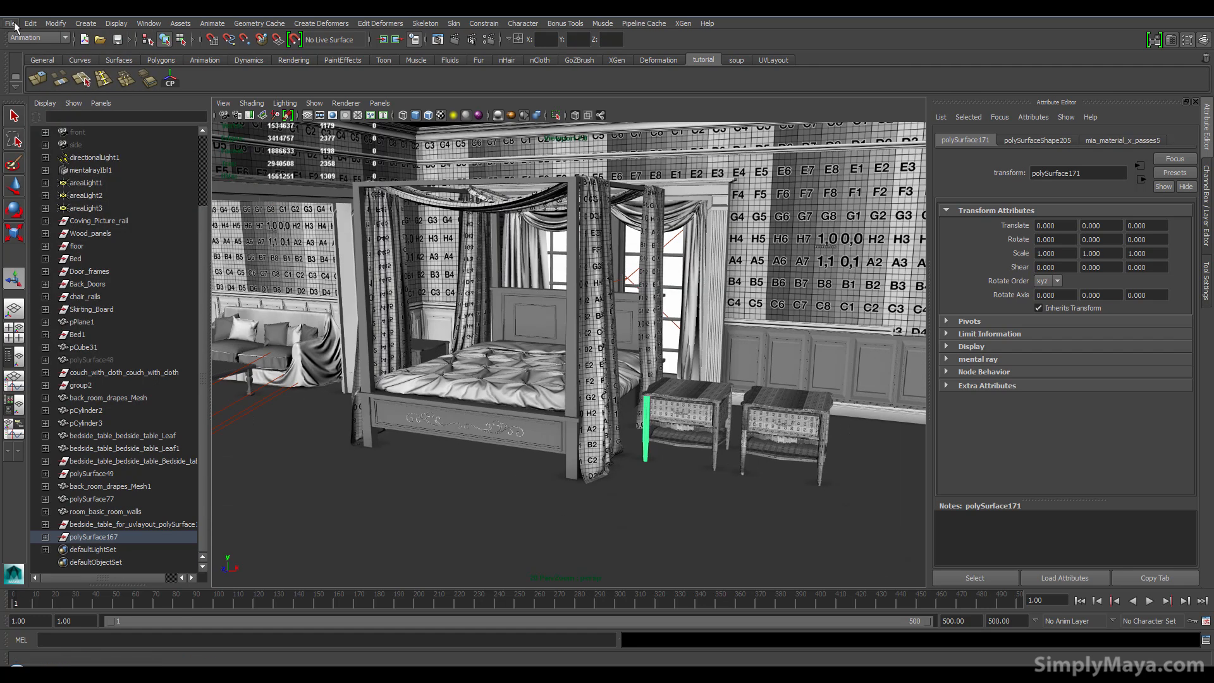
- Import bed_for_uvlayout.obj from the uvlayout scenes folder into the bedroom scene
click(14, 26)
click(95, 135)
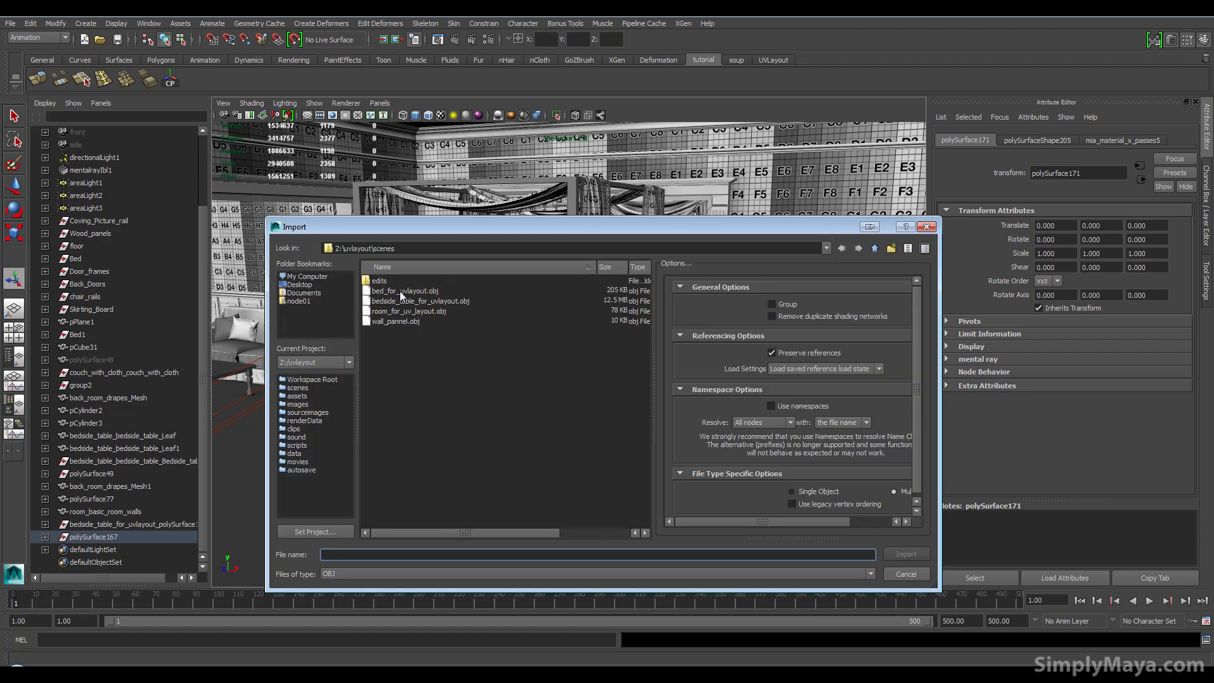
double_click(399, 291)
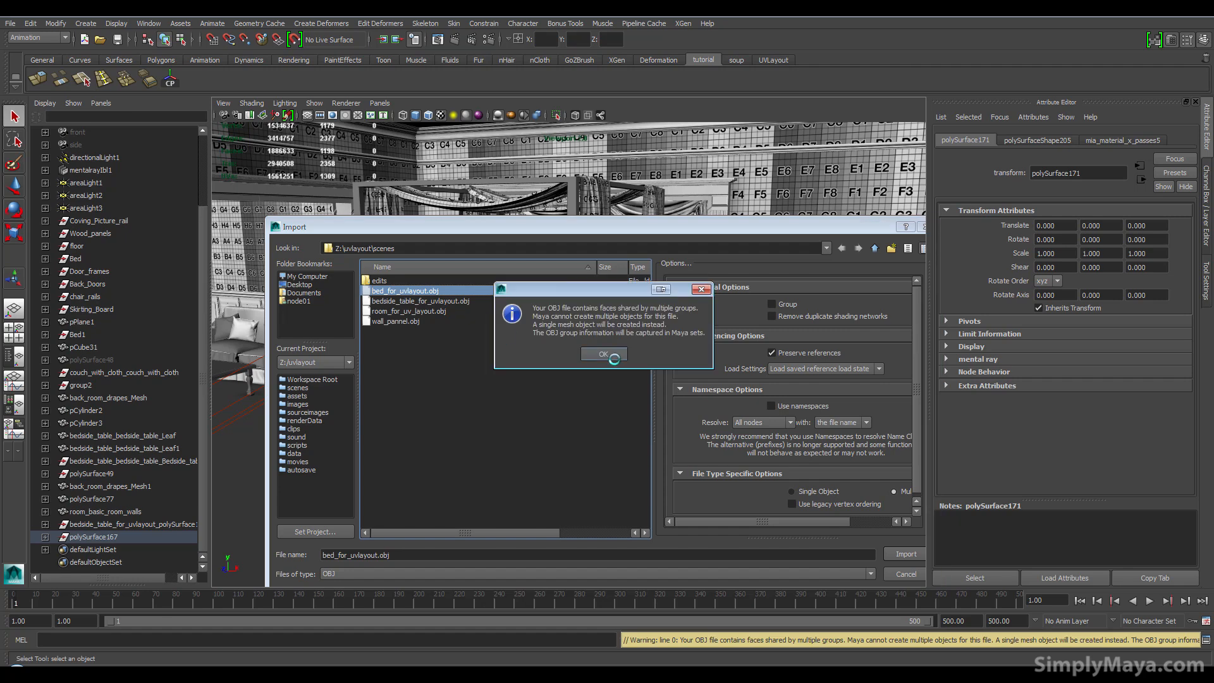
click(614, 358)
- Assign the checker material to the imported bed
click(408, 394)
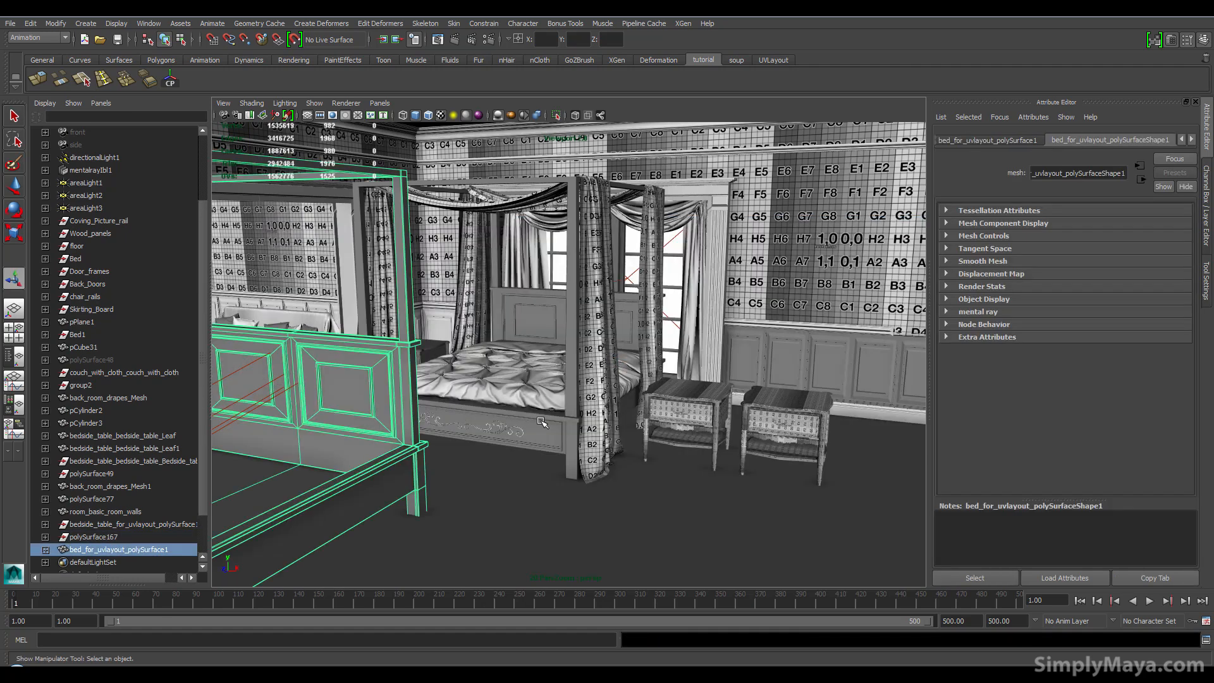
right_drag(388, 448, 538, 233)
alt+middle_drag(452, 499, 632, 424)
alt+drag(493, 467, 548, 480)
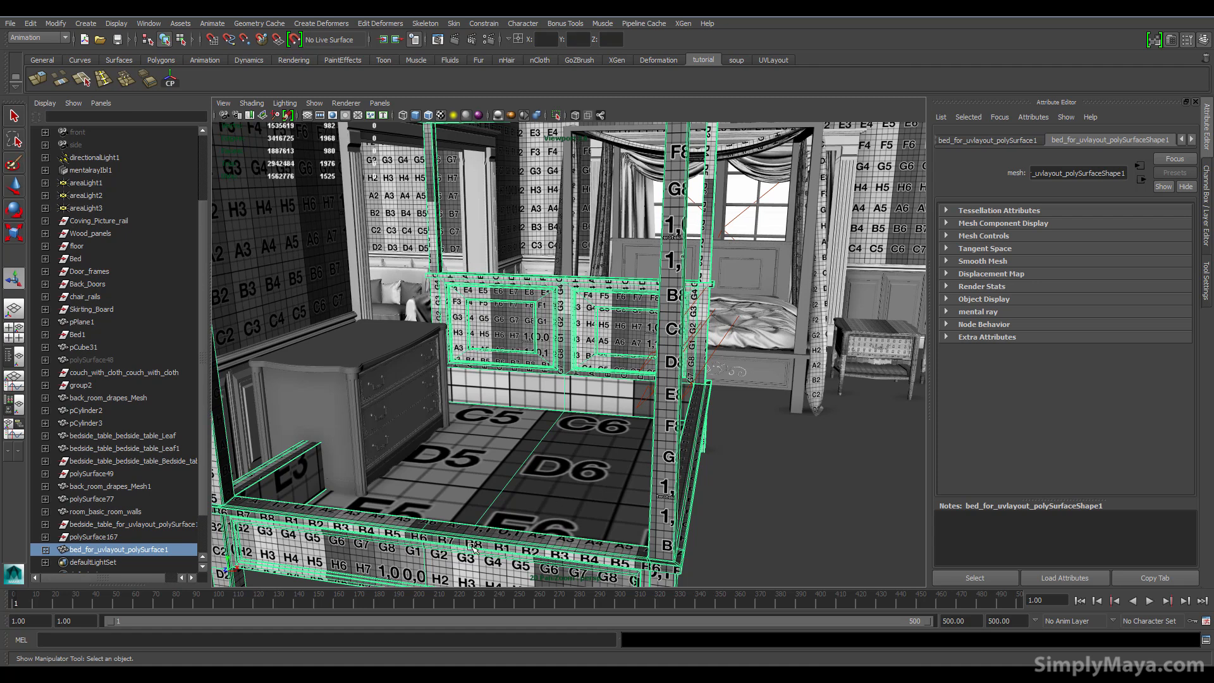
- Transfer the UVs from the imported bed to the original bed frame with Transfer Attributes
key(w)
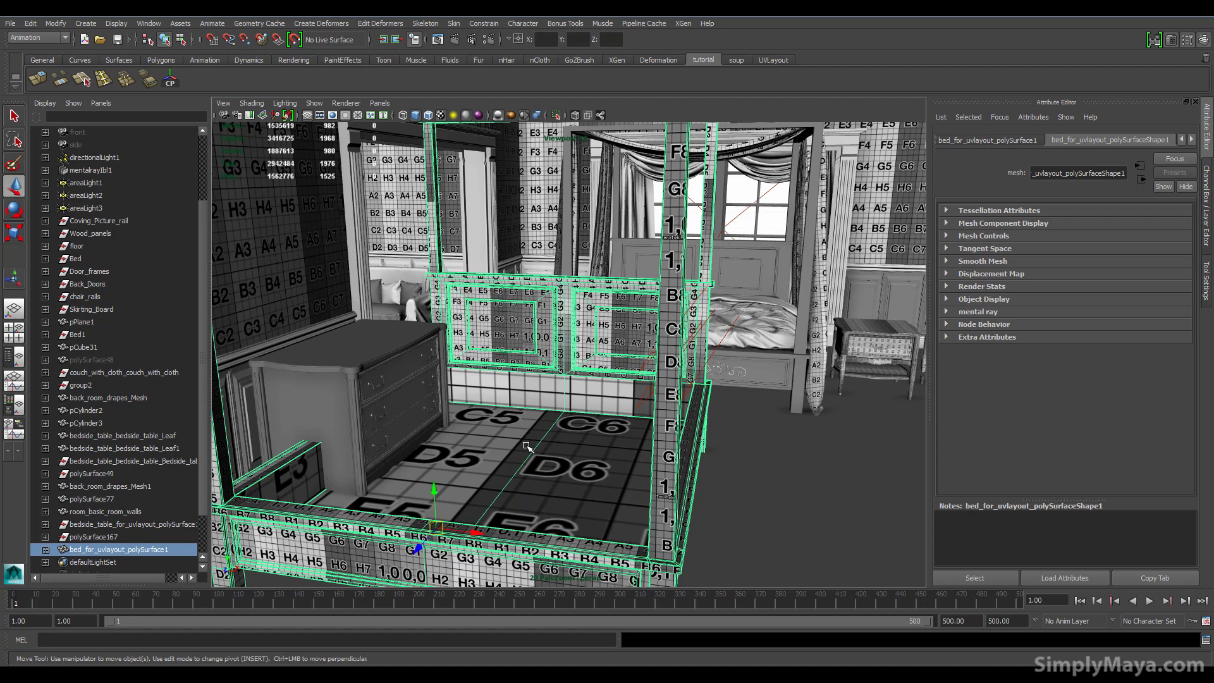
alt+drag(471, 546, 579, 525)
alt+middle_drag(596, 493, 657, 445)
alt+right_drag(493, 468, 560, 447)
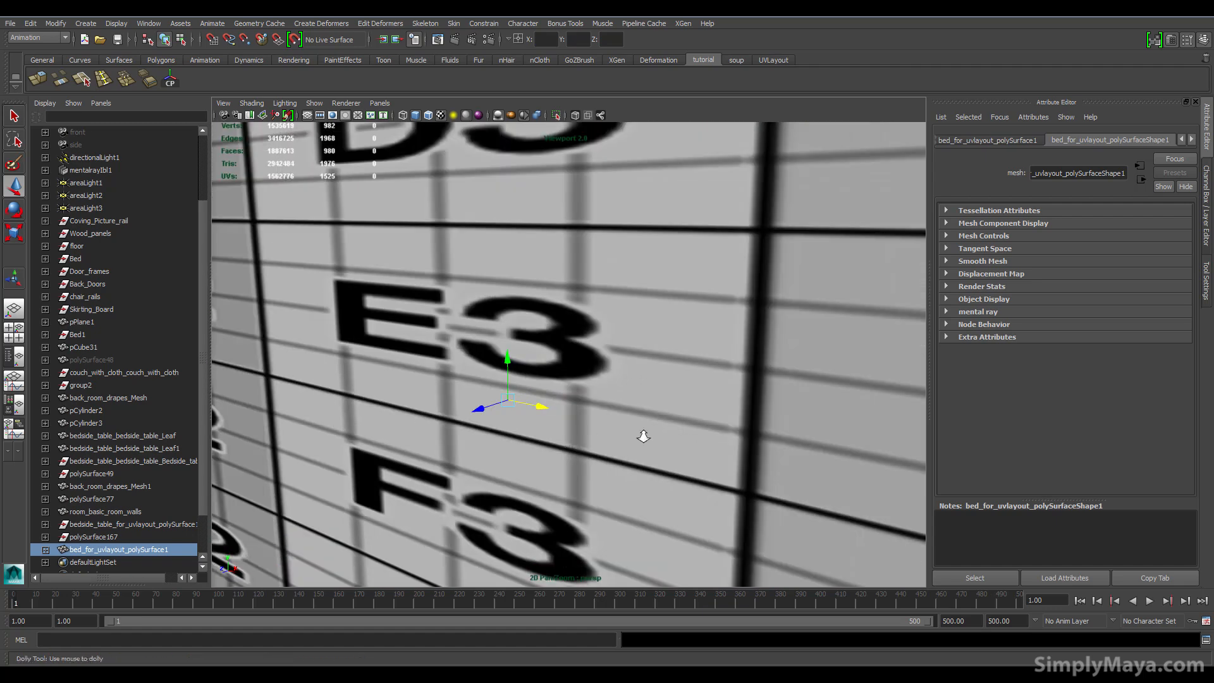
alt+right_drag(643, 434, 570, 468)
alt+middle_drag(569, 468, 522, 528)
alt+drag(626, 474, 614, 472)
alt+middle_drag(613, 471, 547, 490)
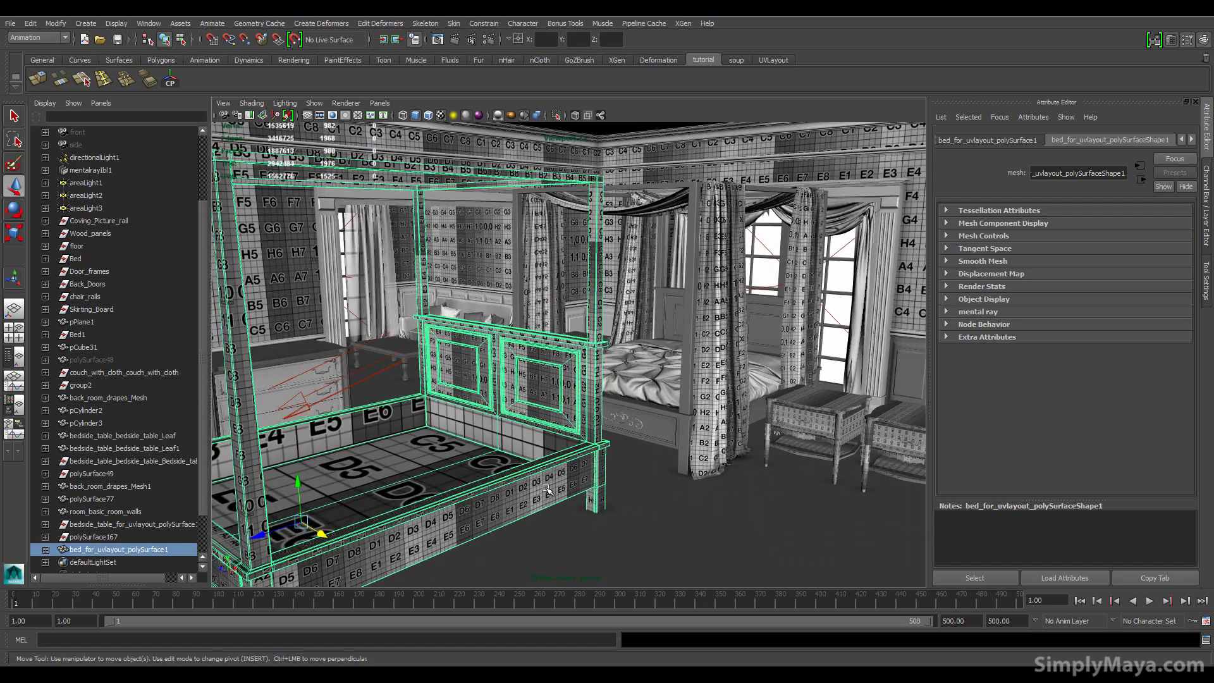
click(660, 435)
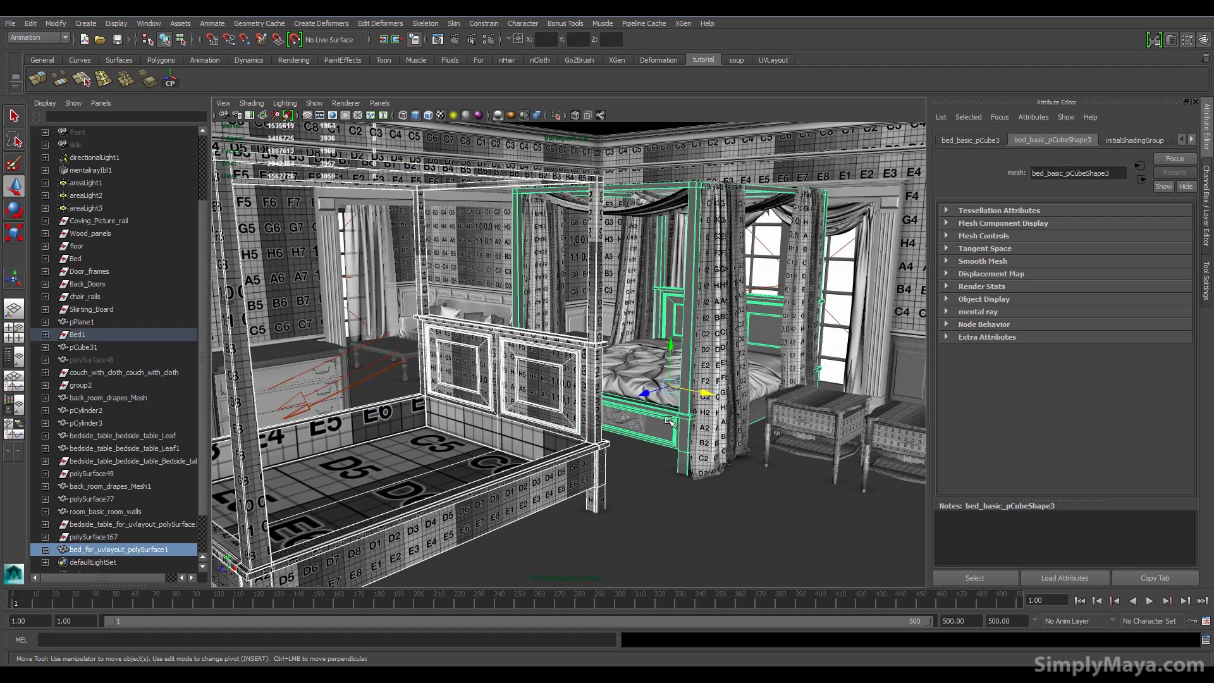
key(space)
click(573, 470)
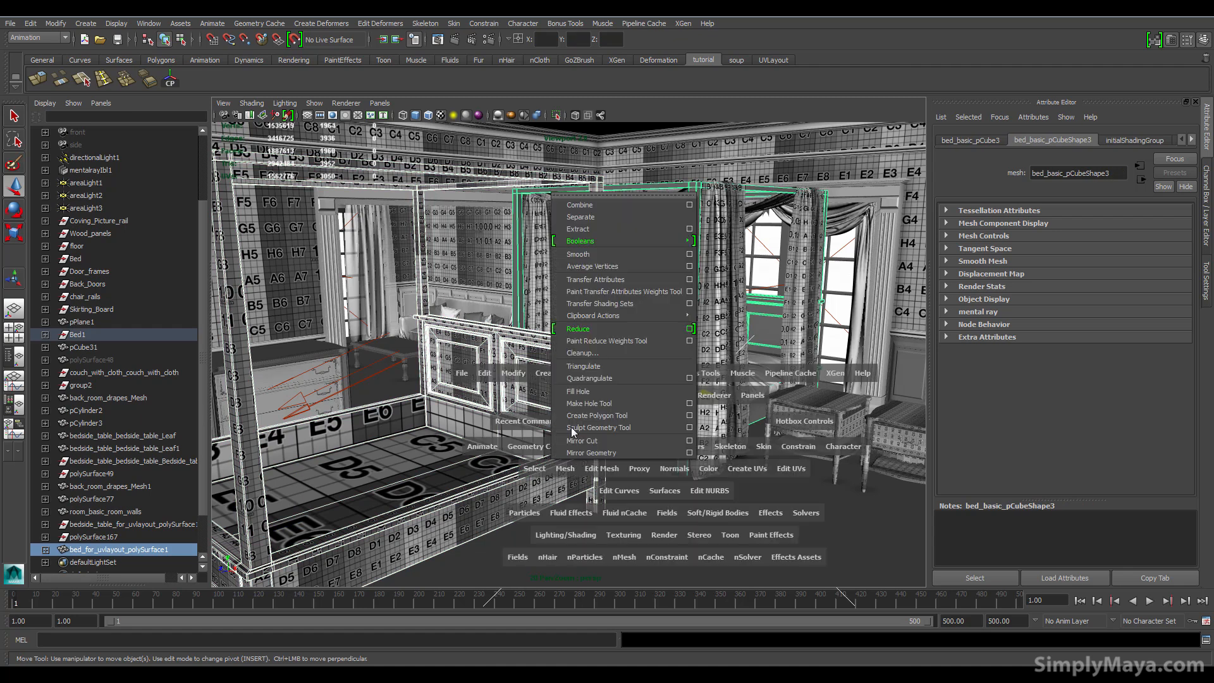
click(590, 276)
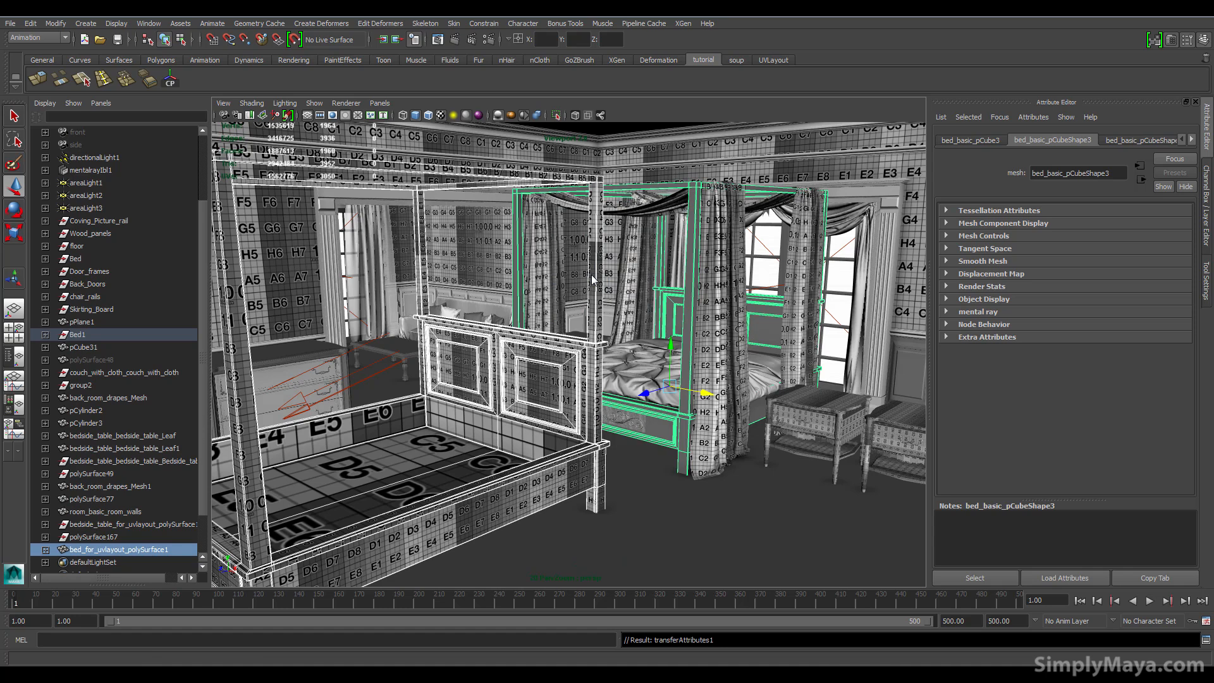
- Assign the mia_material_x_passes5 checker material to the original bed frame and leave its selection
right_drag(656, 385, 784, 234)
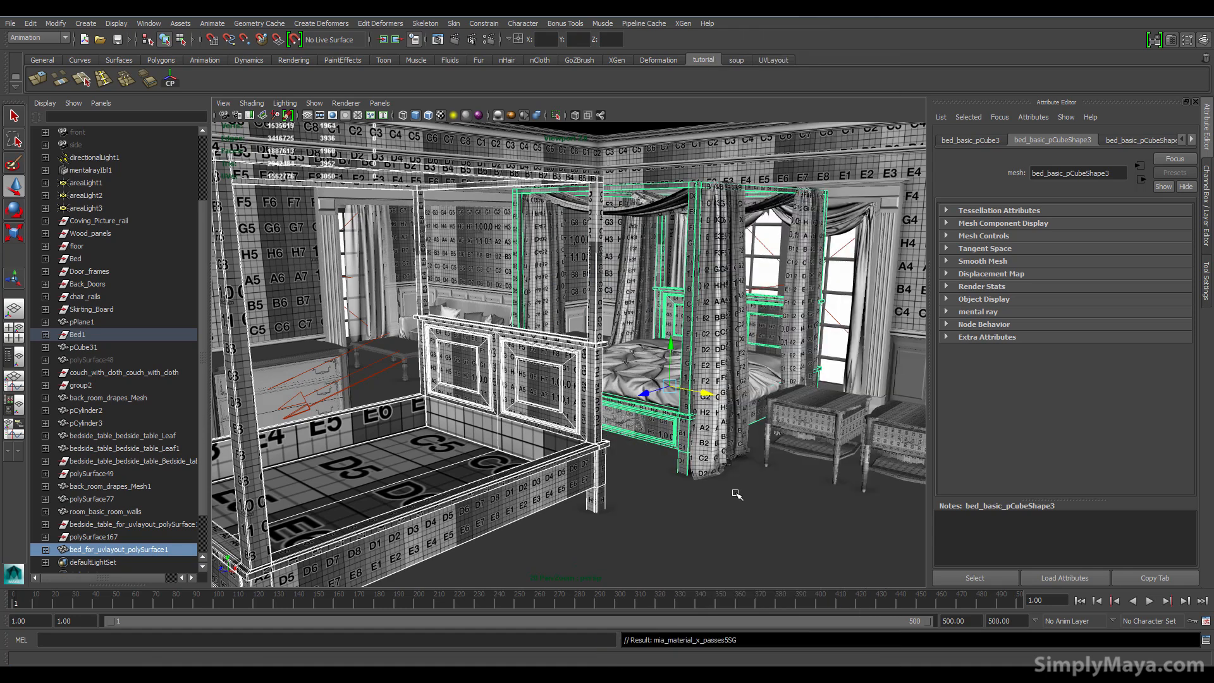
click(736, 494)
alt+drag(737, 494, 685, 361)
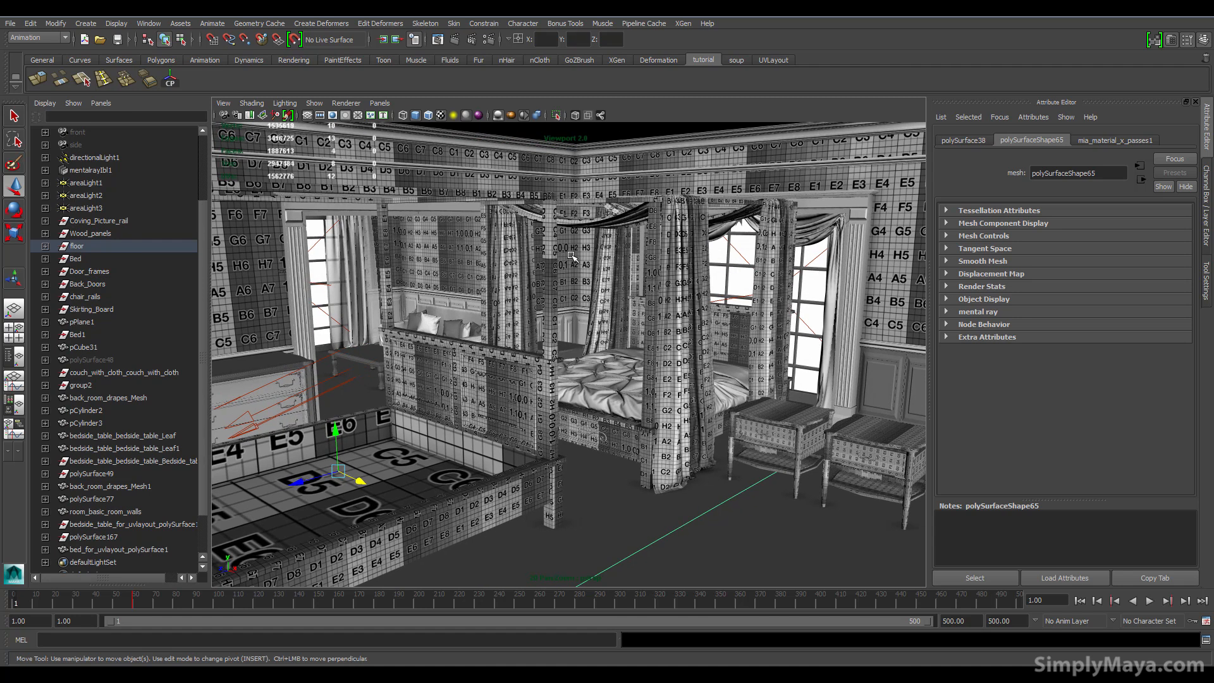
- Delete the original bed frame's construction history and remove the imported bed from the scene
click(553, 251)
click(638, 200)
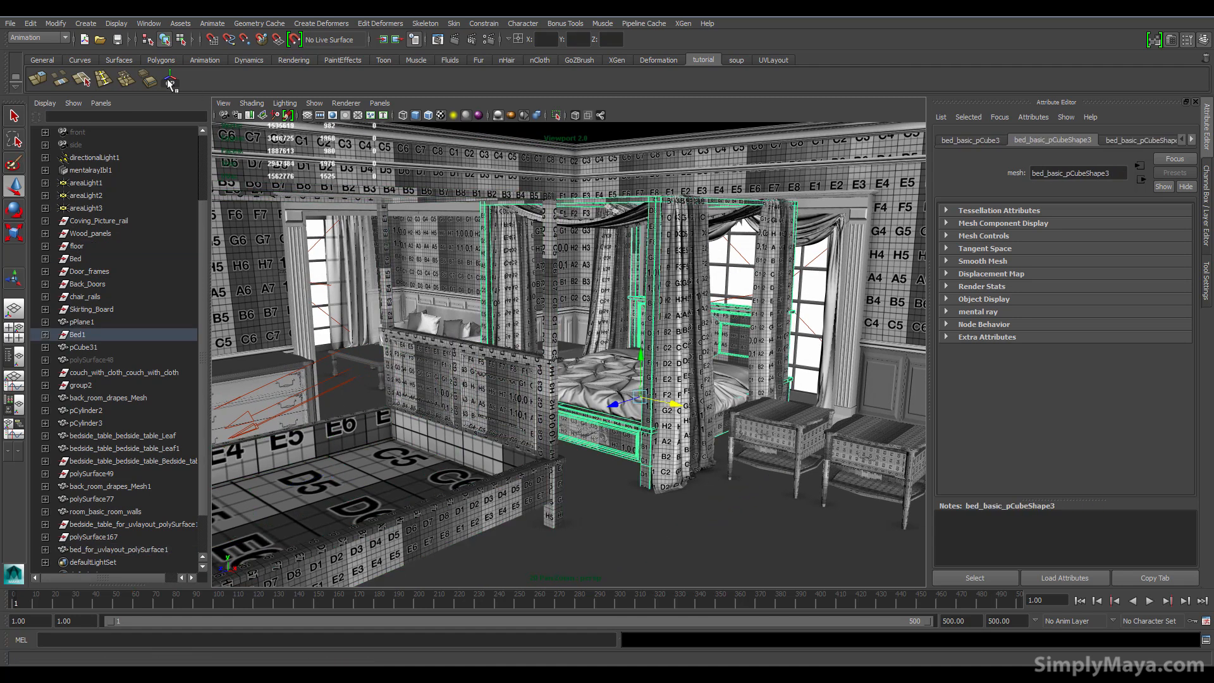
click(30, 23)
mouse_move(89, 165)
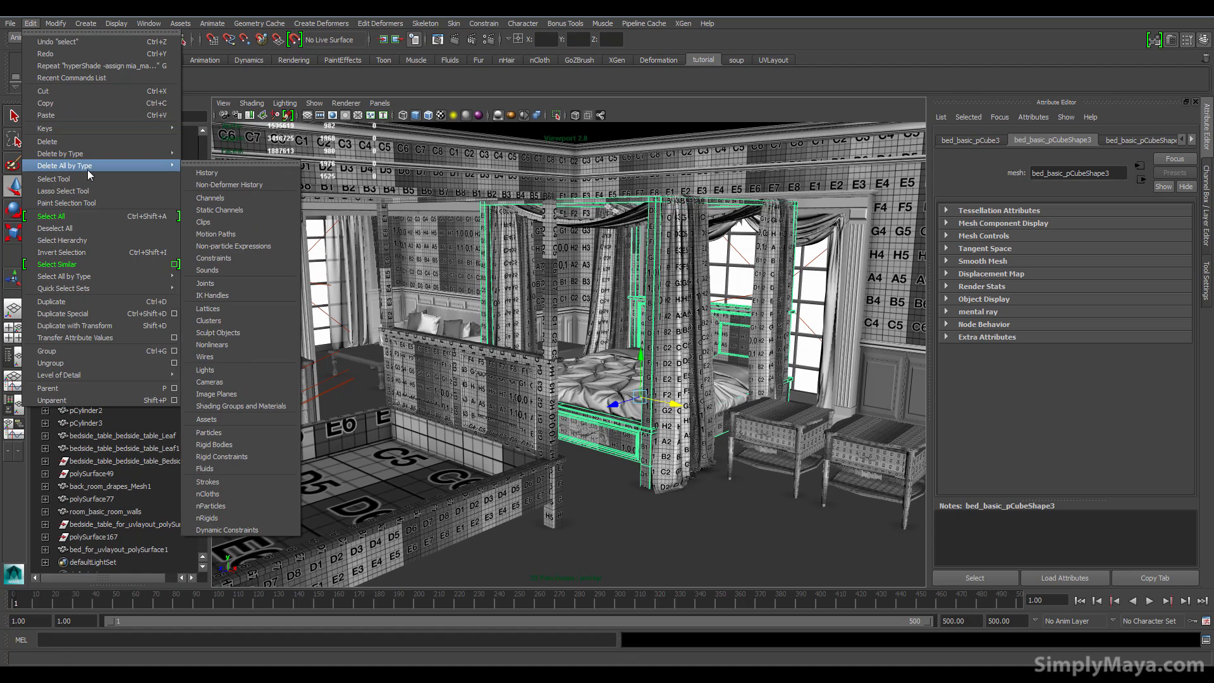
click(209, 167)
click(531, 414)
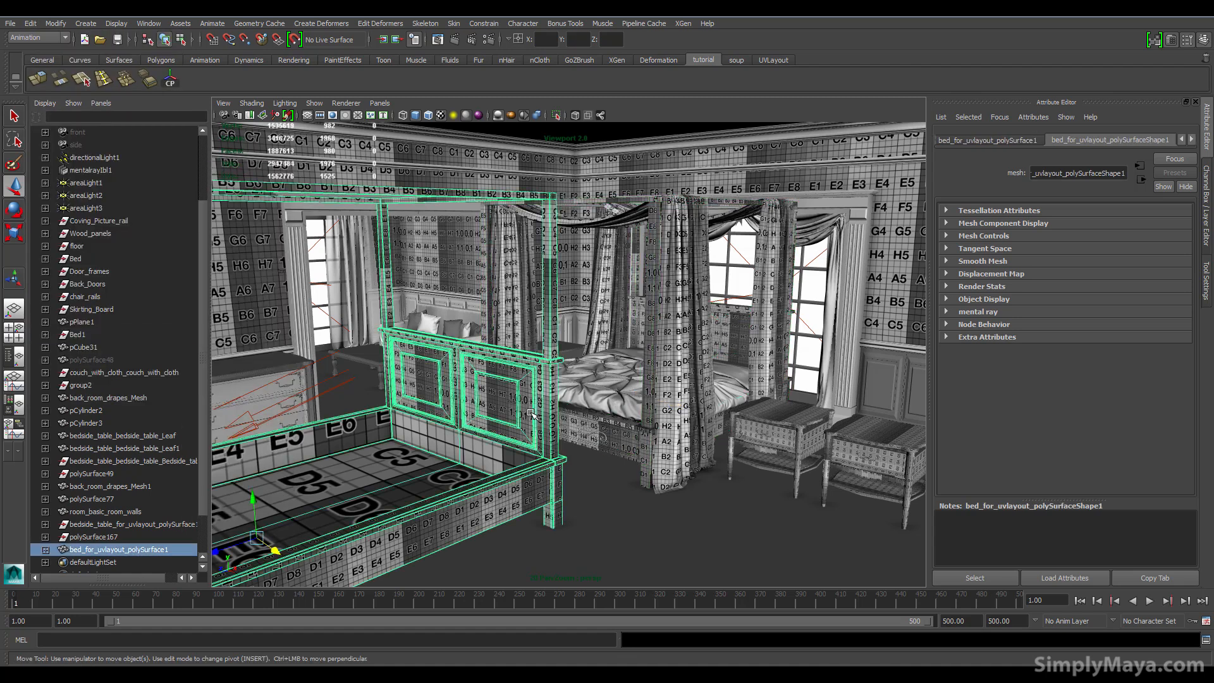
key(Delete)
- Select the original bedside table's whole group, polySurface167, and delete its construction history
alt+middle_drag(659, 443, 544, 446)
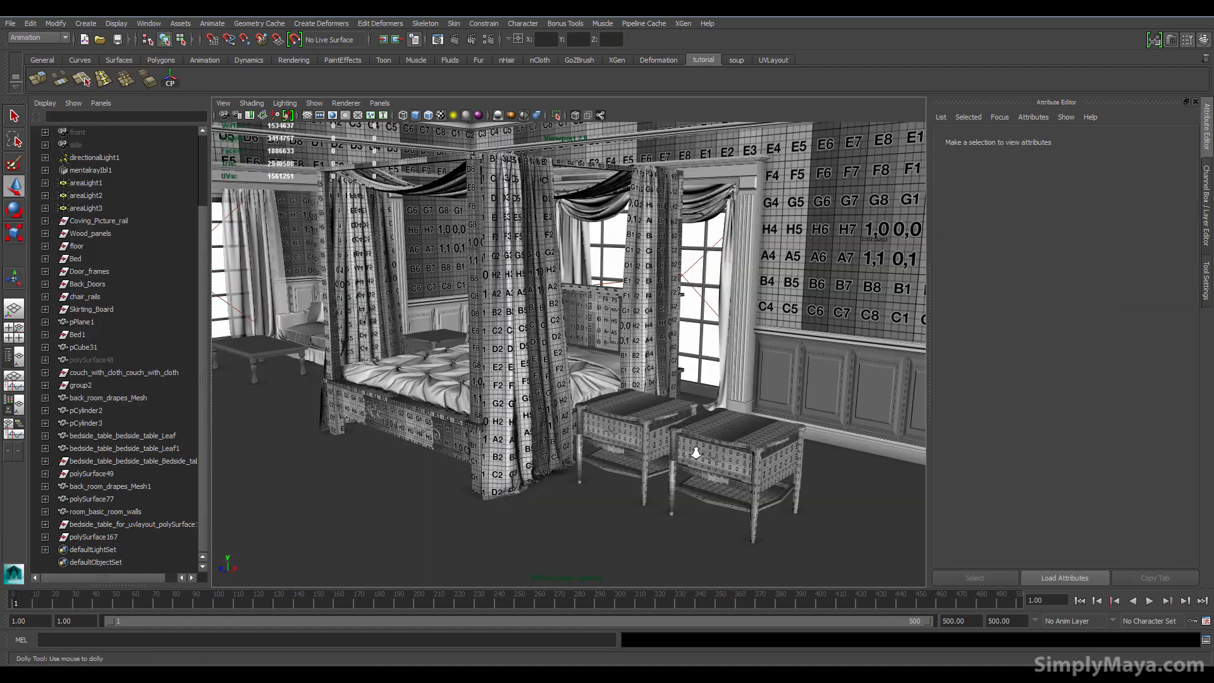
alt+right_drag(544, 447, 727, 456)
alt+middle_drag(728, 455, 530, 294)
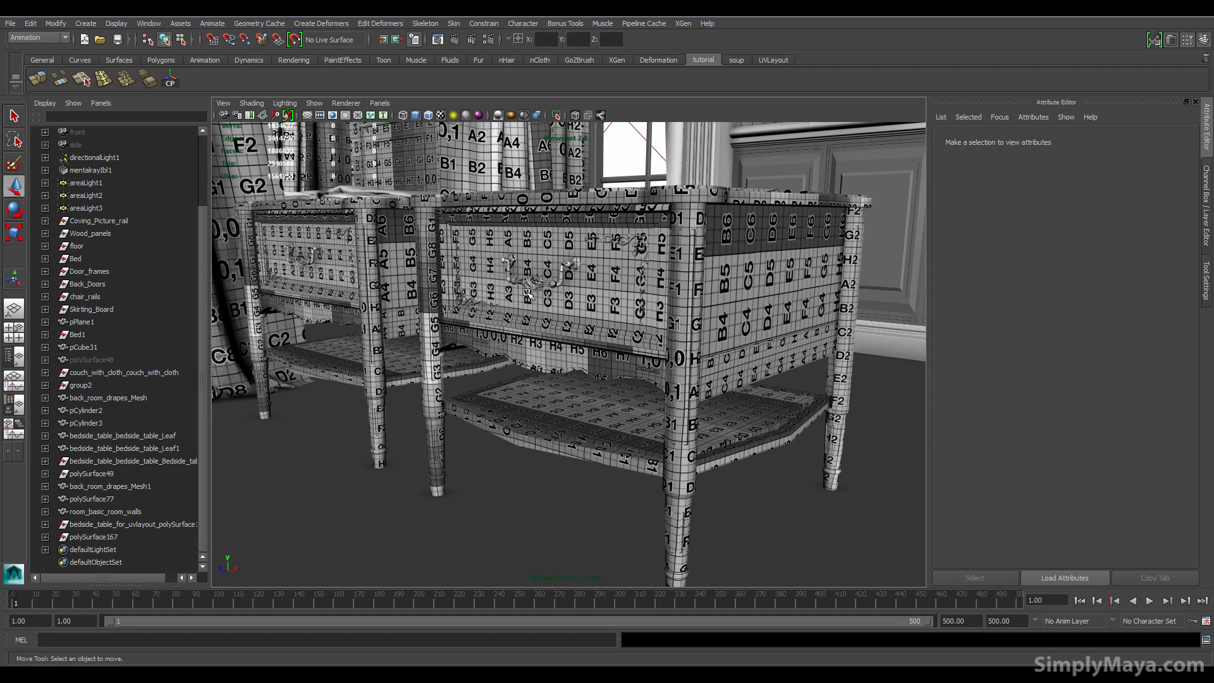
click(368, 273)
click(172, 533)
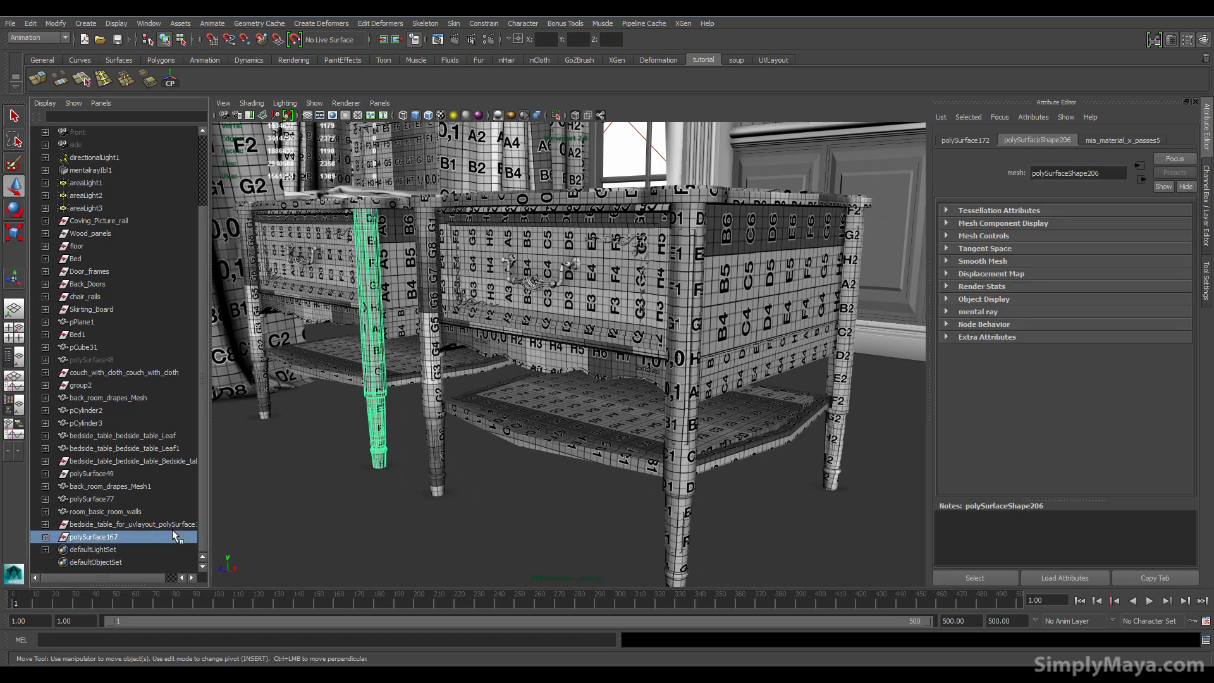
click(38, 24)
mouse_move(63, 144)
click(208, 161)
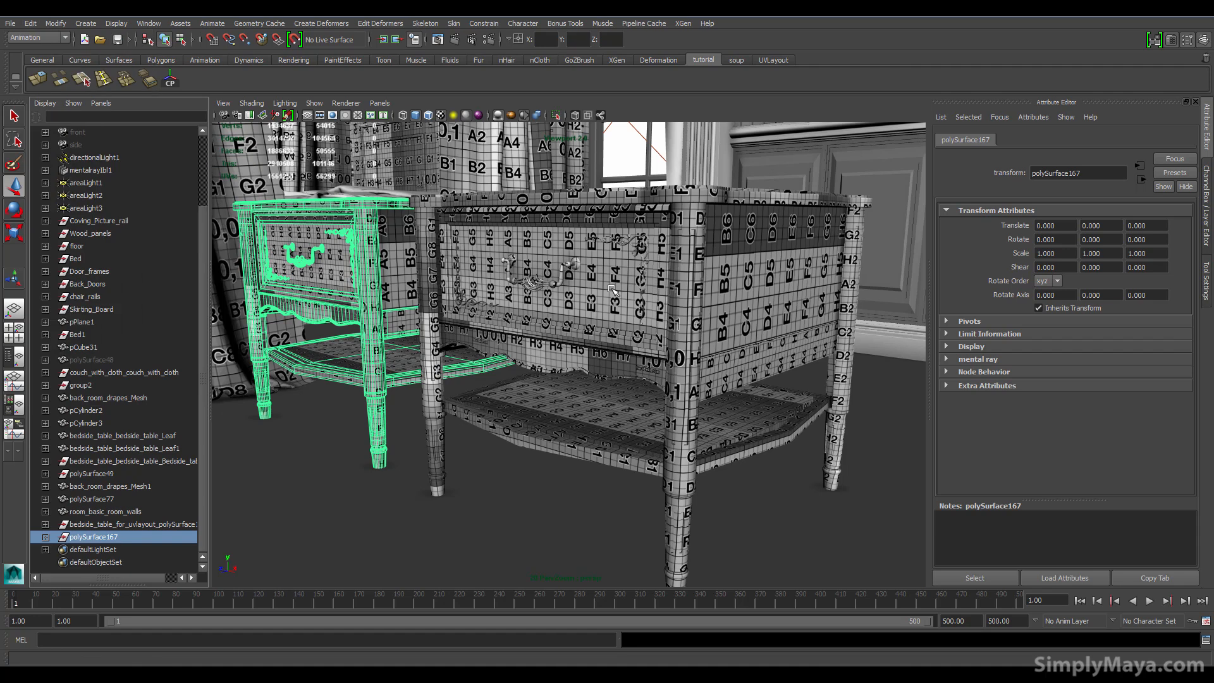
- Delete the imported bedside table group and look over the checkered bed and the original table
click(159, 524)
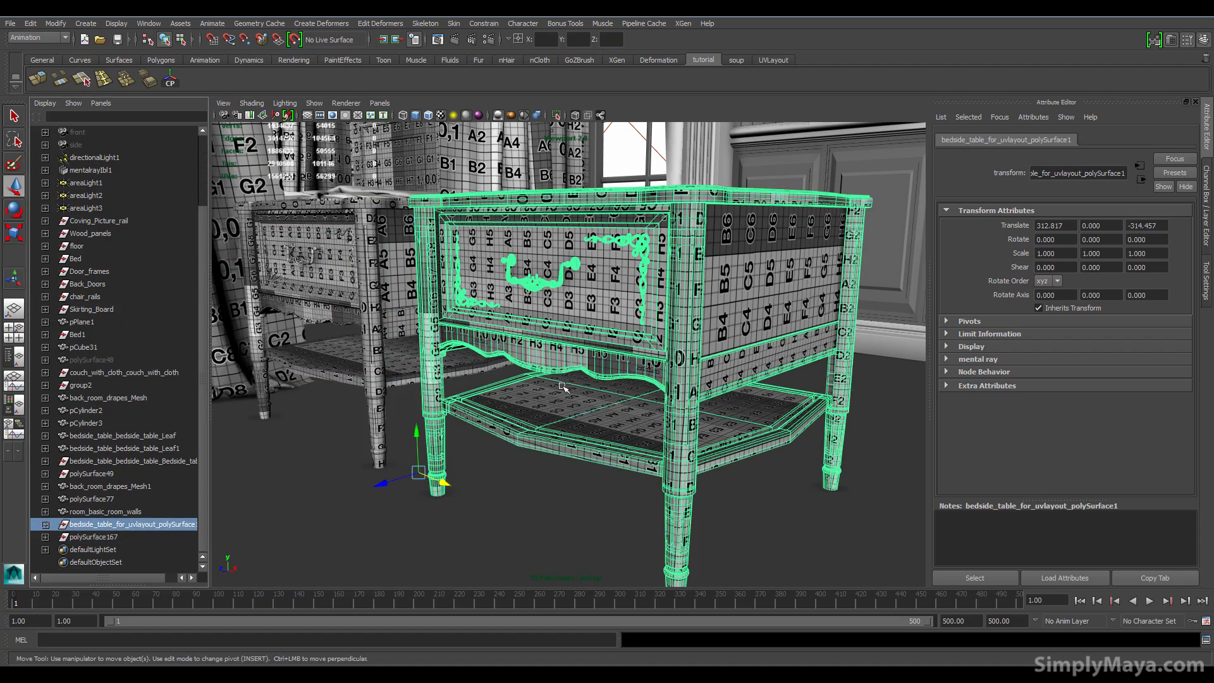
key(Delete)
alt+middle_drag(464, 426, 624, 461)
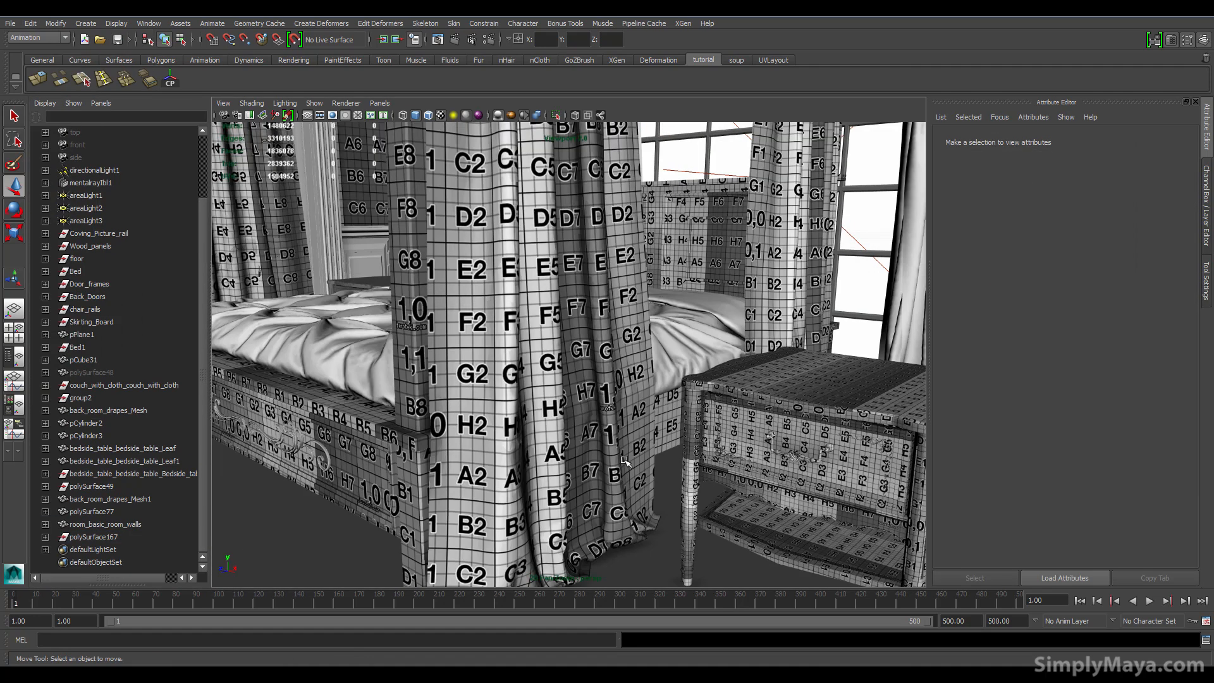
alt+right_drag(624, 461, 473, 480)
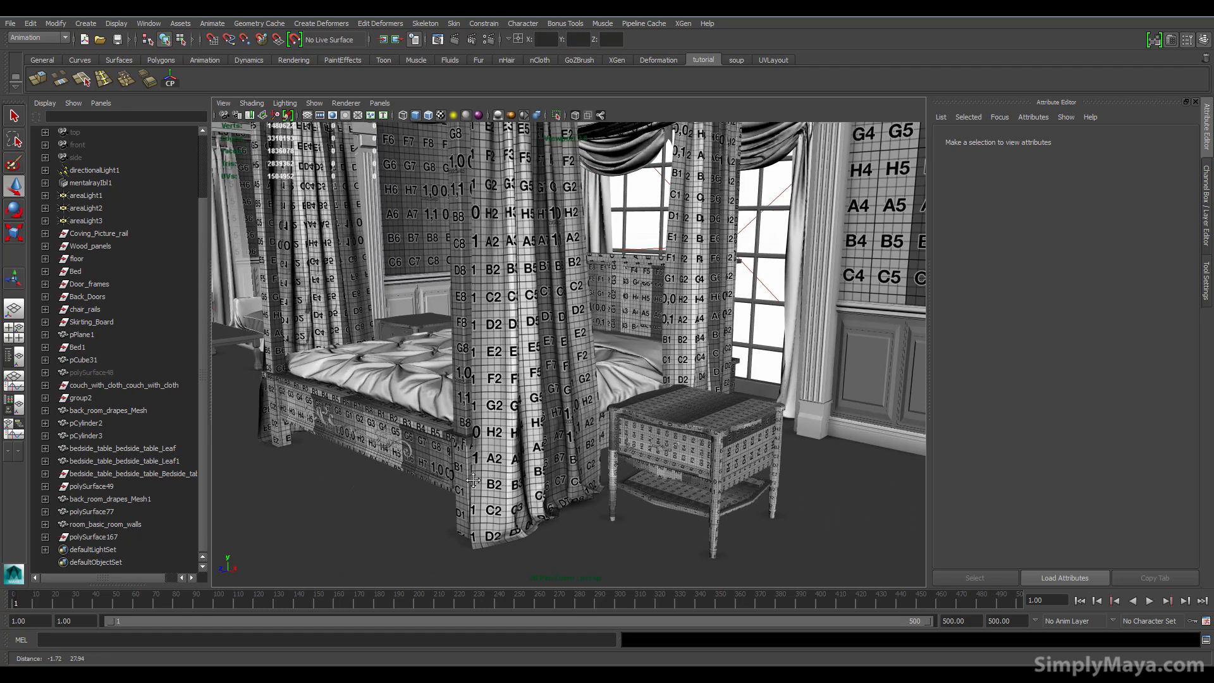
alt+drag(473, 481, 511, 477)
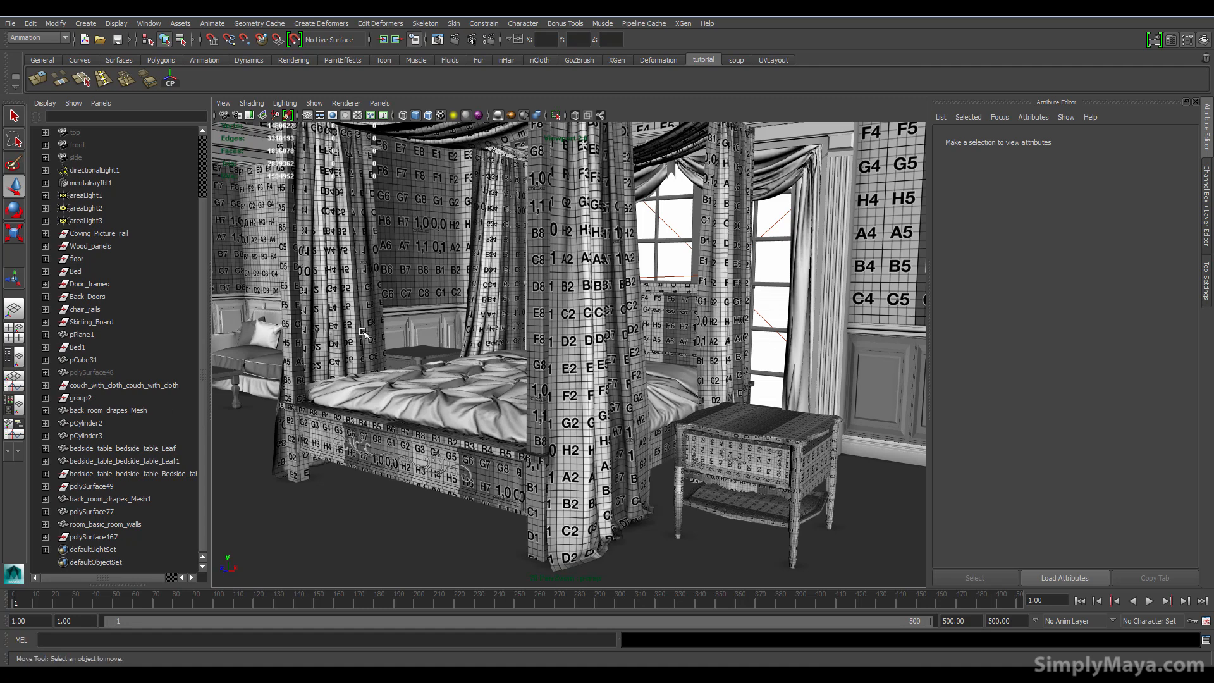
alt+drag(405, 341, 417, 363)
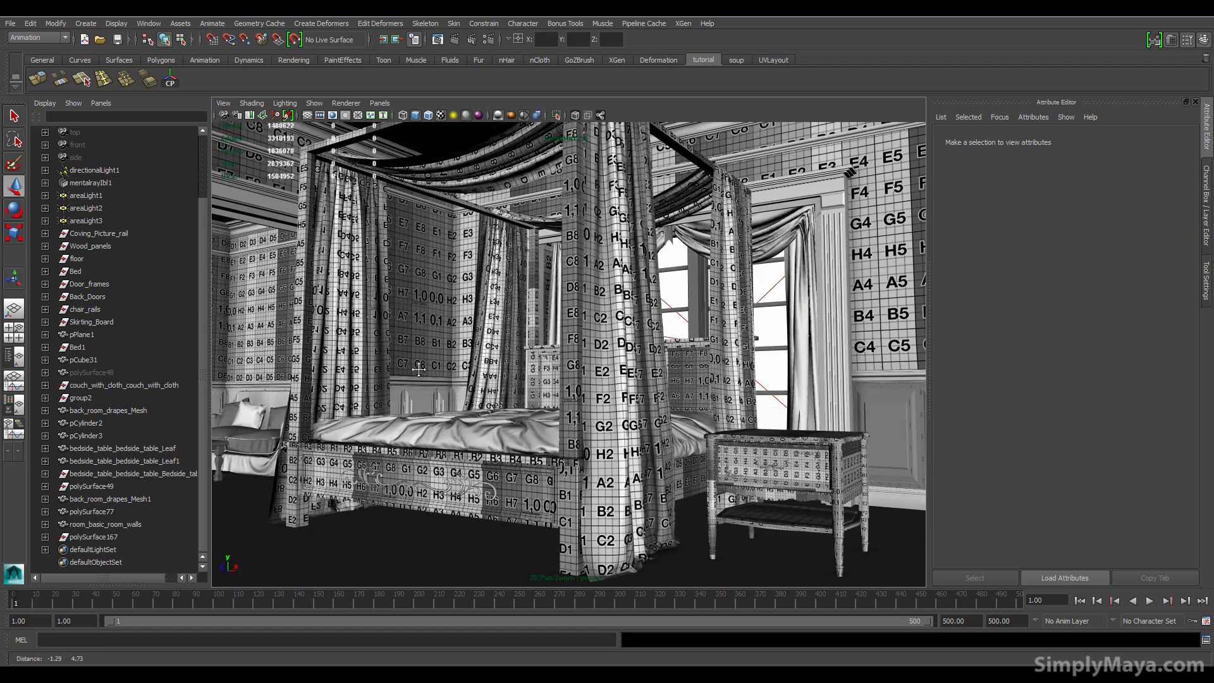